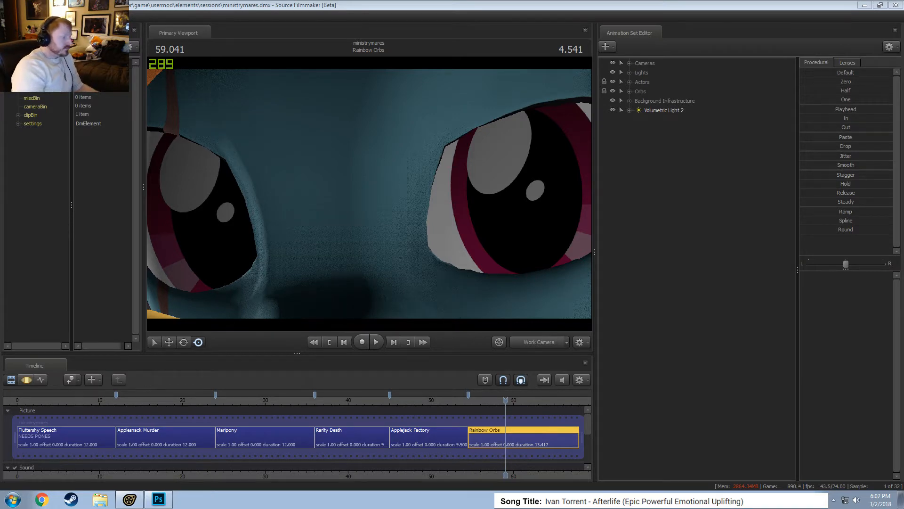
Fly the work camera around Rainbow Dash and the orb box to examine the Rainbow Orbs shot up close and from afar.
key("w")
left_click_drag(379, 234, 379, 234)
key("s")
key("w")
key("s")
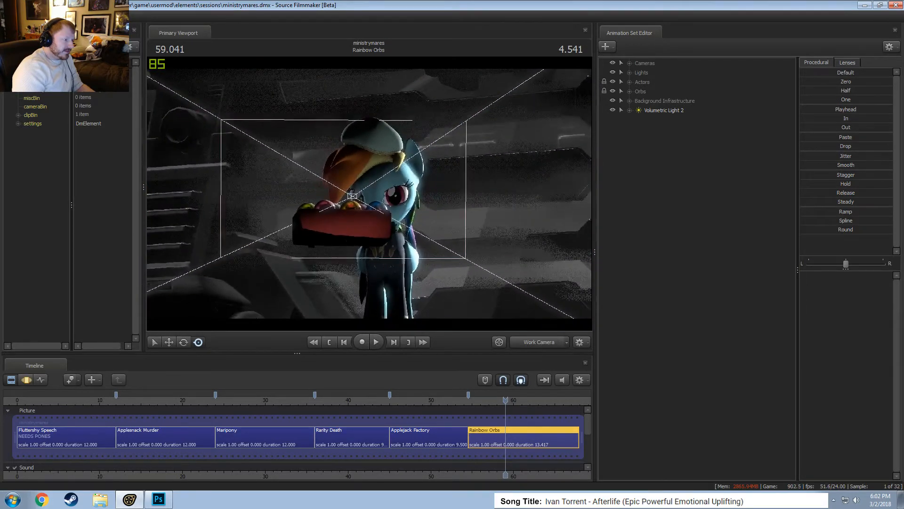
key("w")
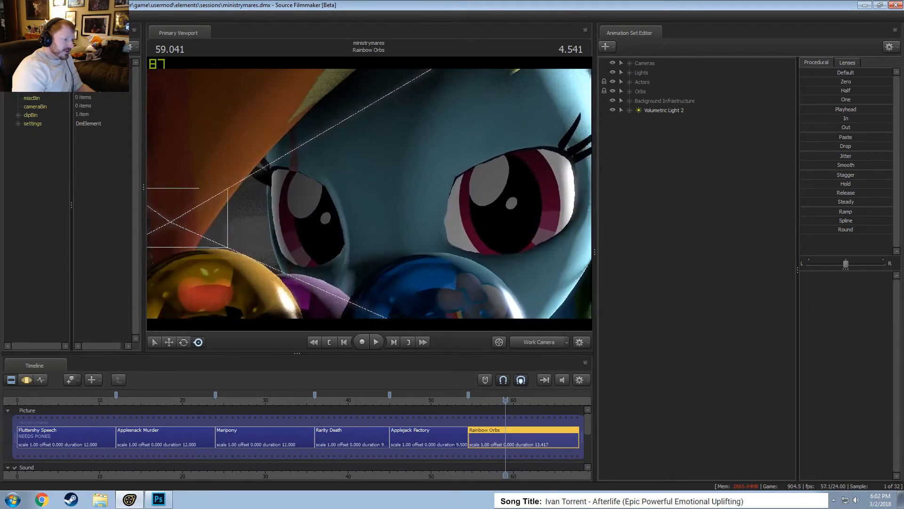
key("s")
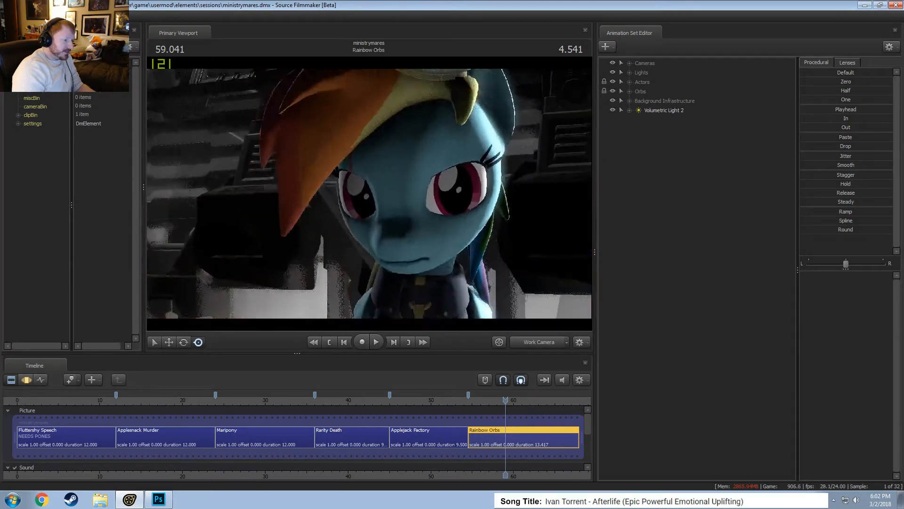
key("w")
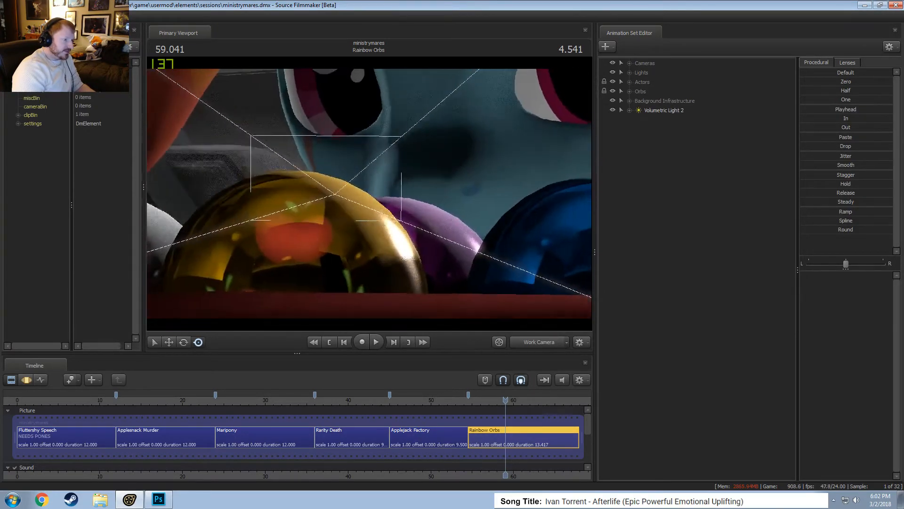
key("w")
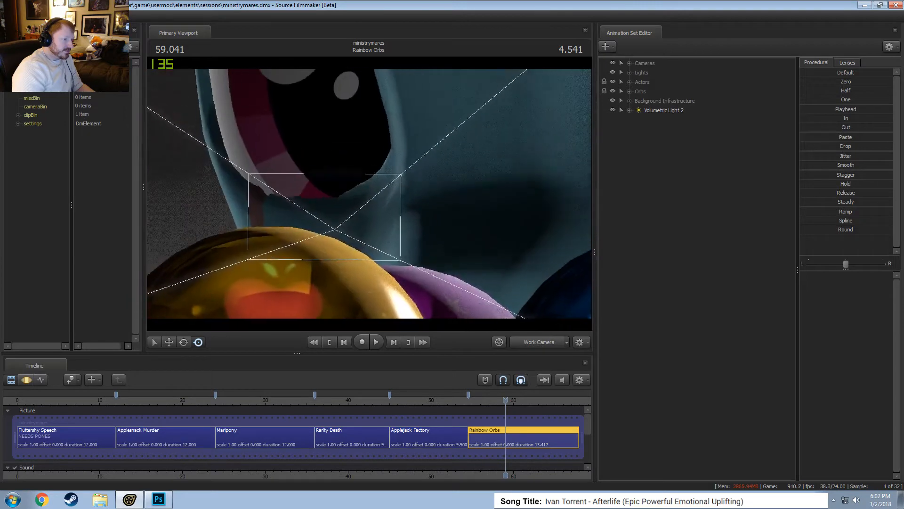
key("s")
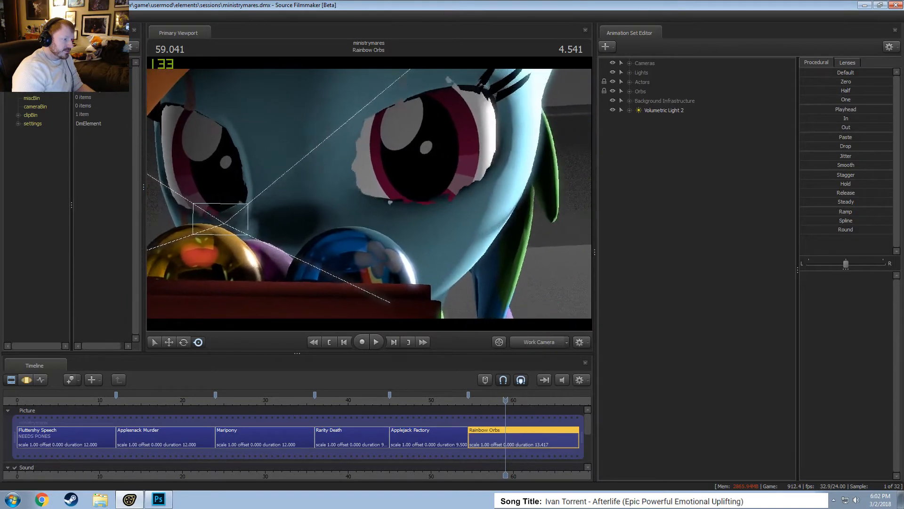
key("s")
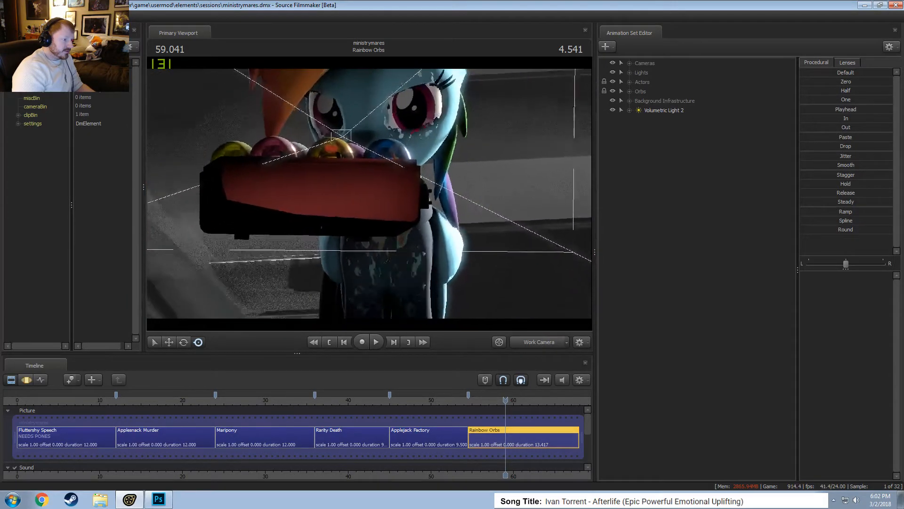
key("s")
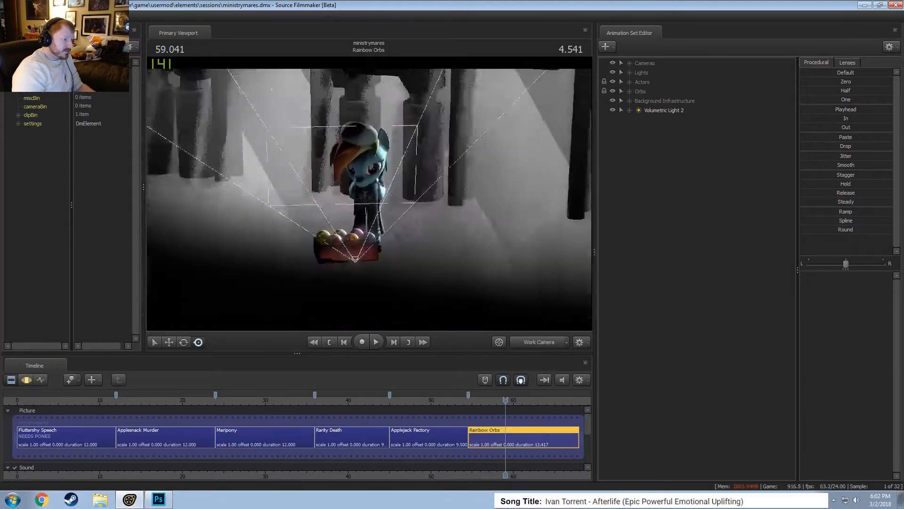
key("w")
key("w")
key("s")
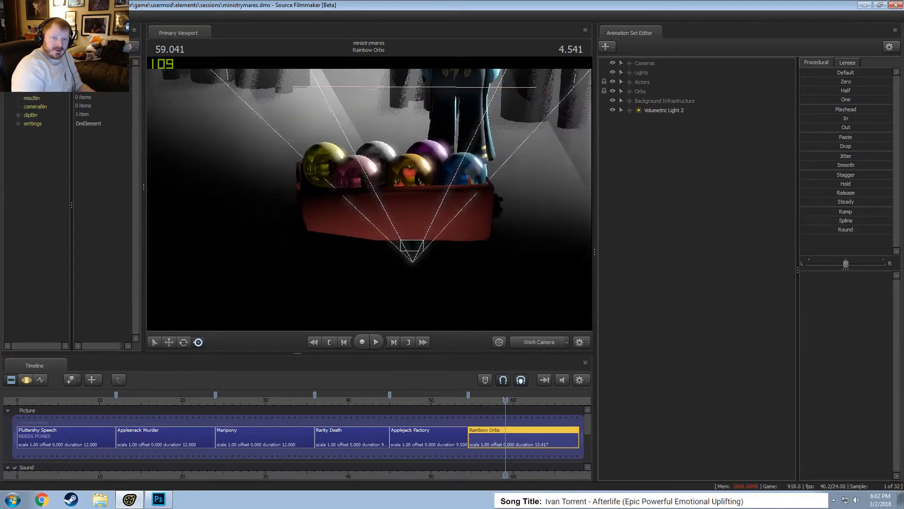
Move the work camera in close above the orb box to inspect the coloured orbs and their reflections.
left_click_drag(344, 184, 413, 183)
key("w")
key("z")
left_click_drag(390, 155, 338, 202)
key("w")
key("s")
key("a")
key("s")
key("w")
key("a")
key("d")
key("x")
key("z")
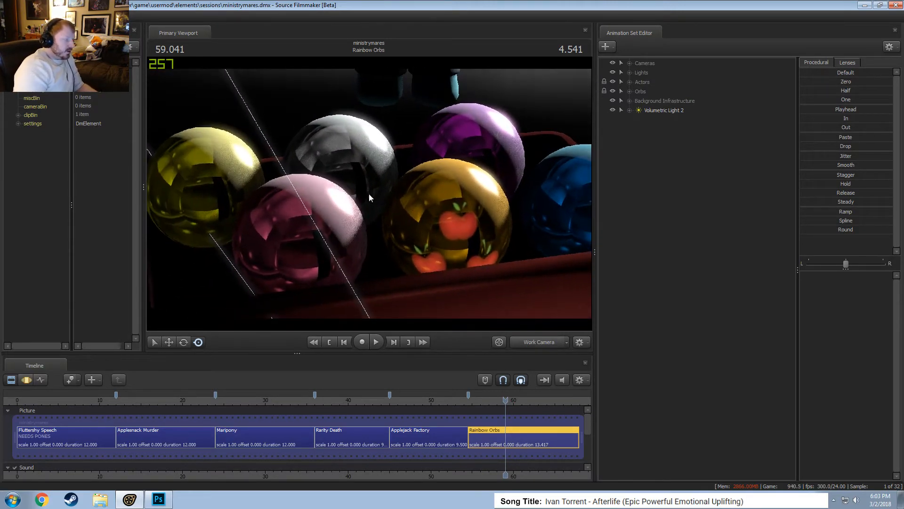
Frame the apple and cloud-and-lightning orbs in the work camera to compare their surface emblems.
left_click_drag(440, 168, 414, 188)
key("d")
key("z")
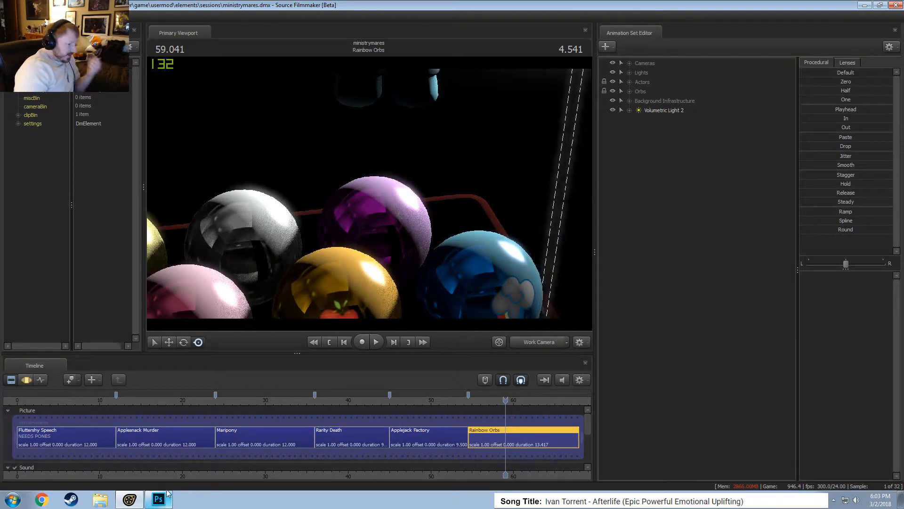
left_click_drag(225, 319, 221, 316)
left_click_drag(356, 184, 353, 211)
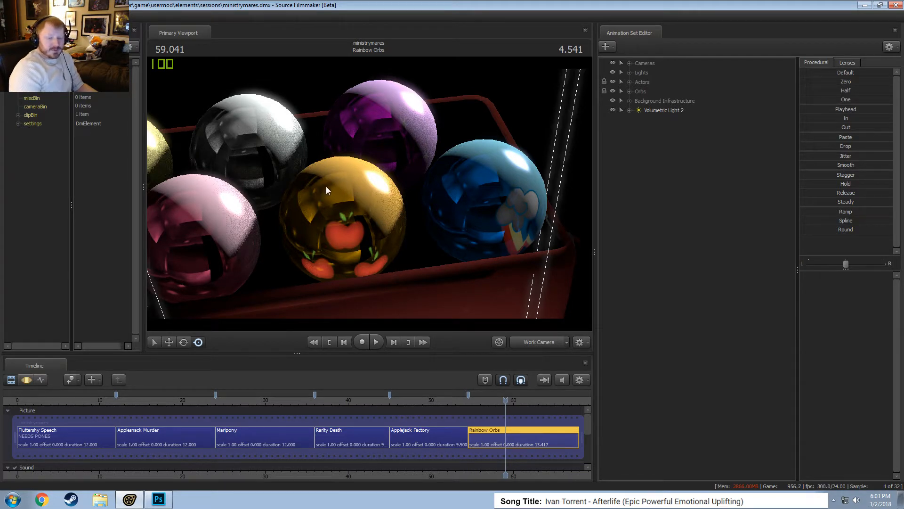
left_click_drag(326, 187, 364, 179)
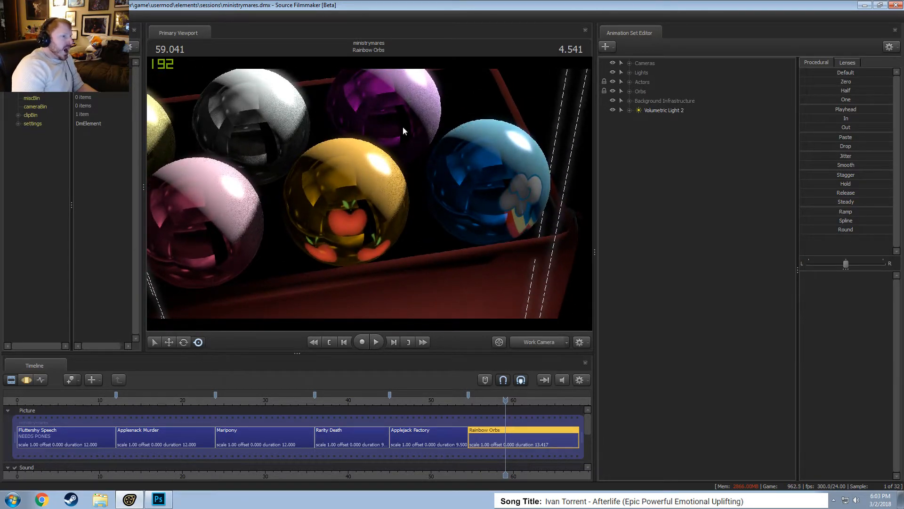
Switch to Windows Explorer and open the materials folder inside the SFM Usermod directory.
left_click(101, 499)
left_click(198, 186)
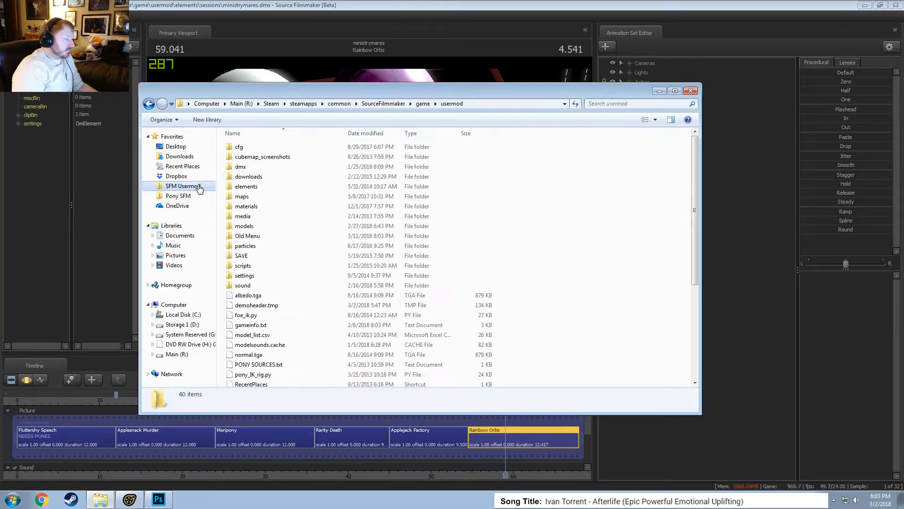
key("alt+Tab")
key("alt+Tab")
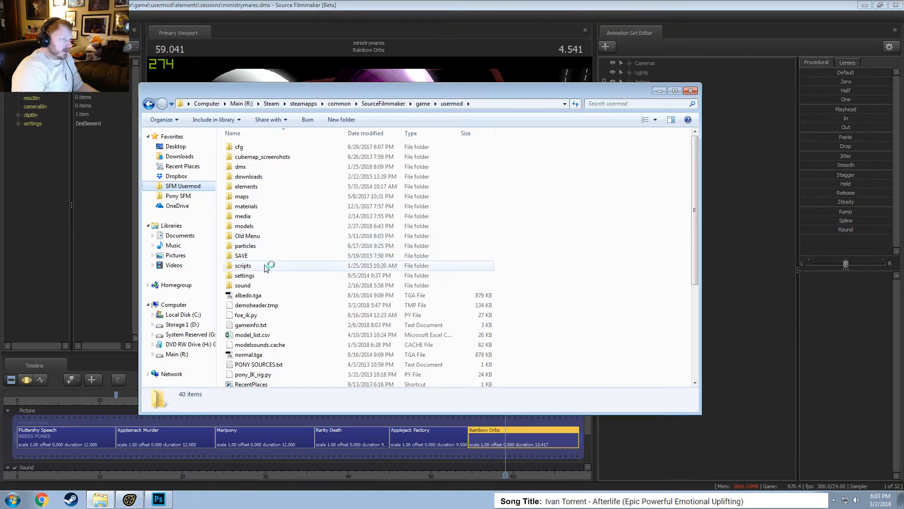
left_click(252, 207)
double_click(251, 207)
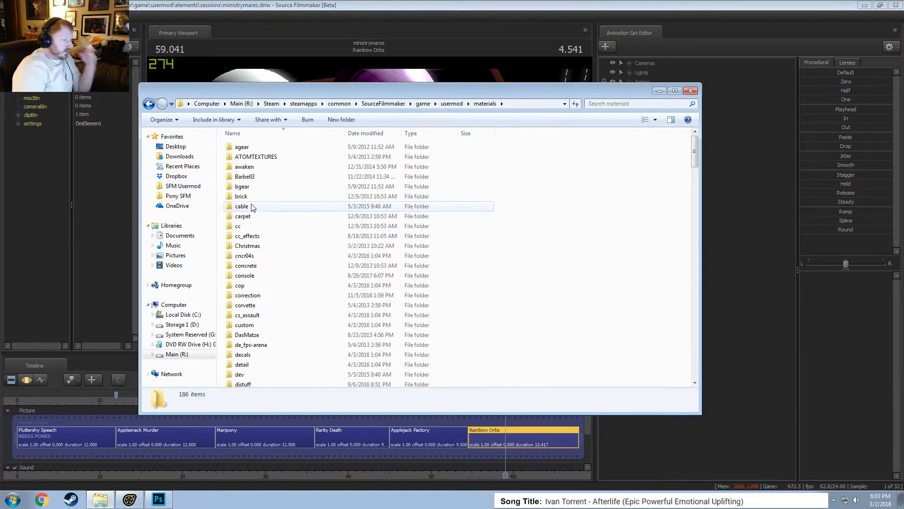
Look through the mlp folder under materials for the orb texture files, and go back to the materials folder.
scroll(252, 292, "down", 8)
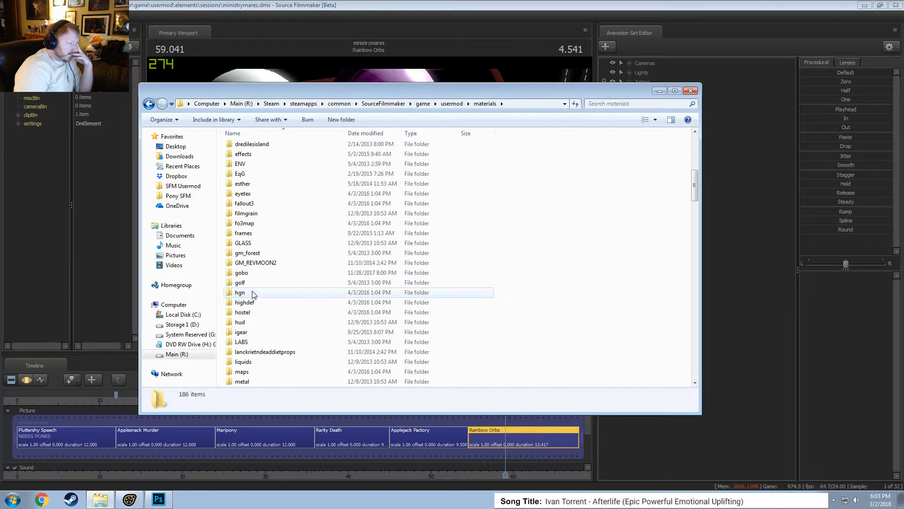
scroll(253, 293, "down", 3)
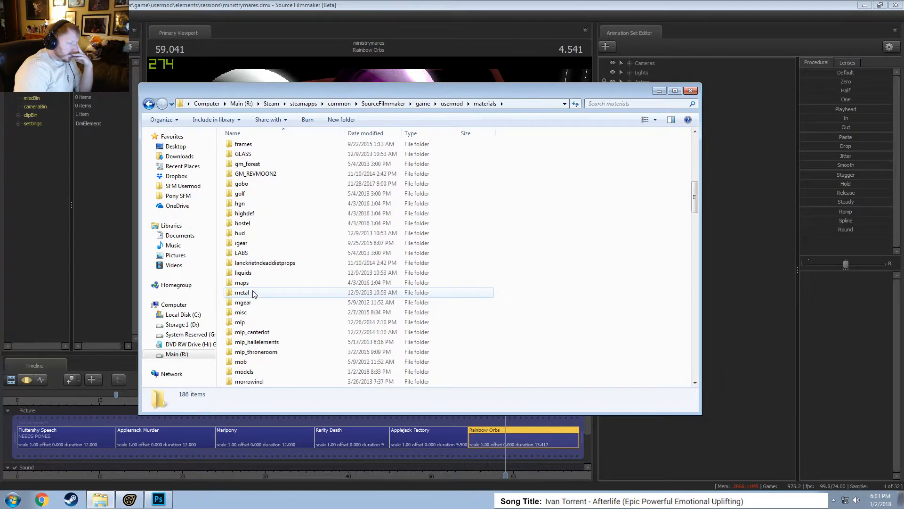
double_click(240, 322)
scroll(256, 287, "down", 1)
scroll(256, 286, "down", 3)
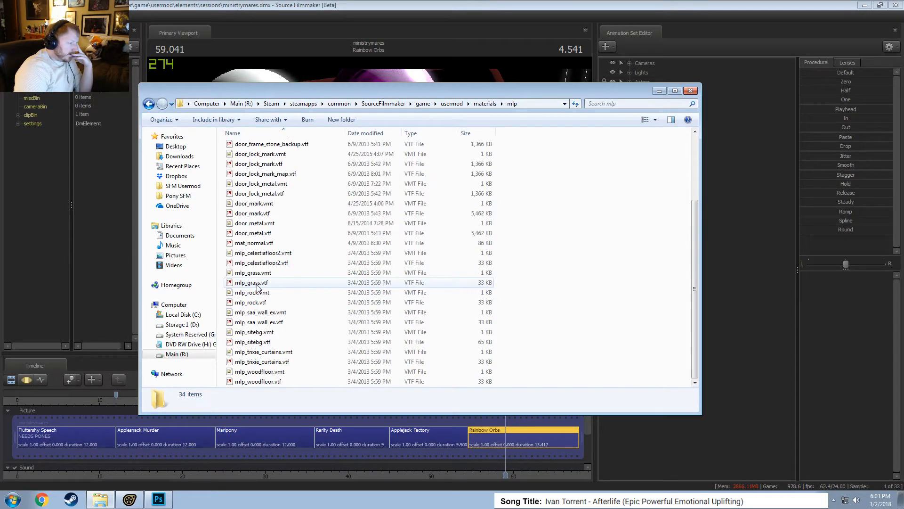
scroll(259, 287, "up", 3)
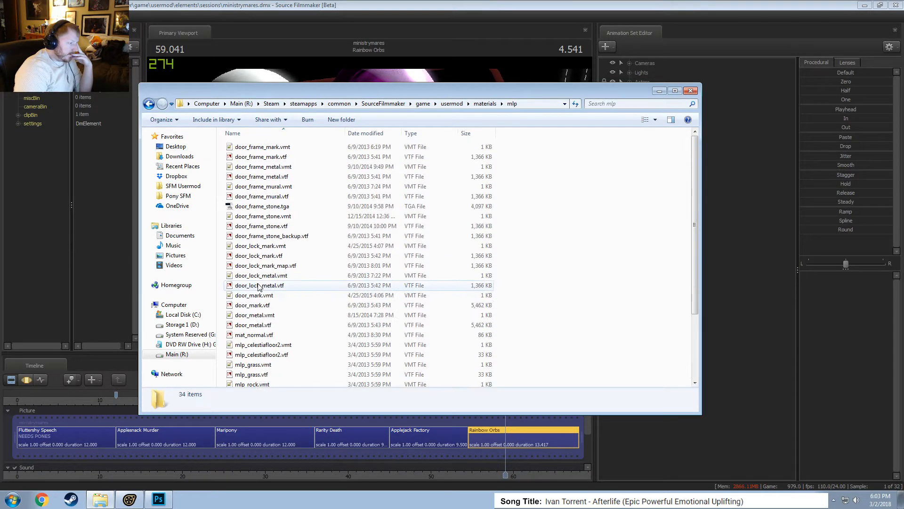
left_click(485, 103)
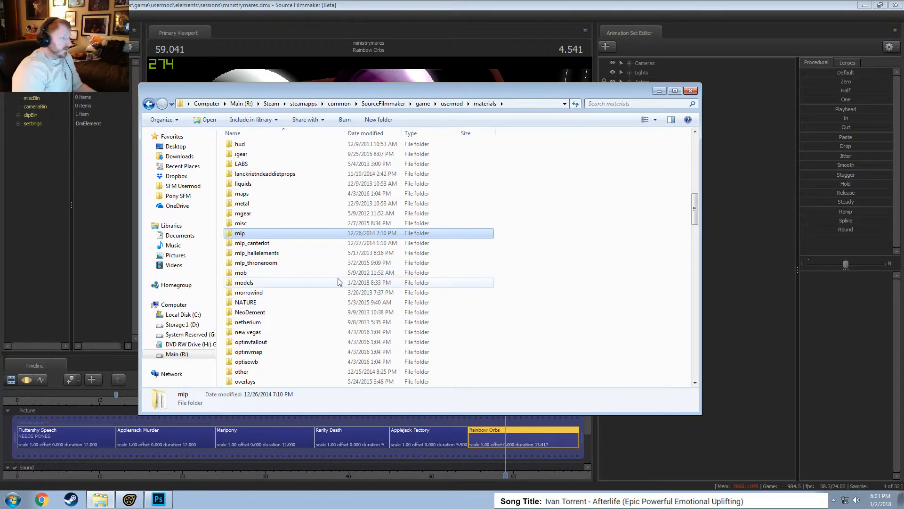
Switch to Source Filmmaker, expand the Orbs group and show the Orb - Lighting model in the Element Viewer.
key("alt+Tab")
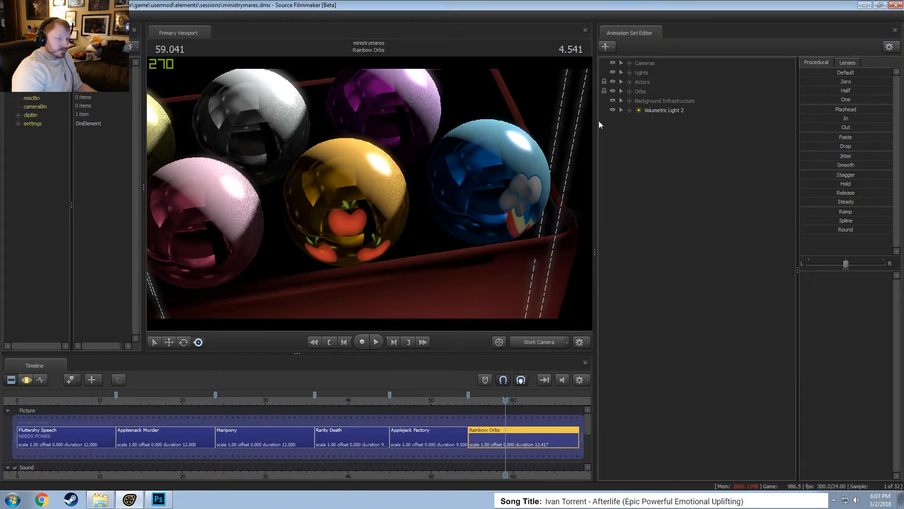
left_click(630, 91)
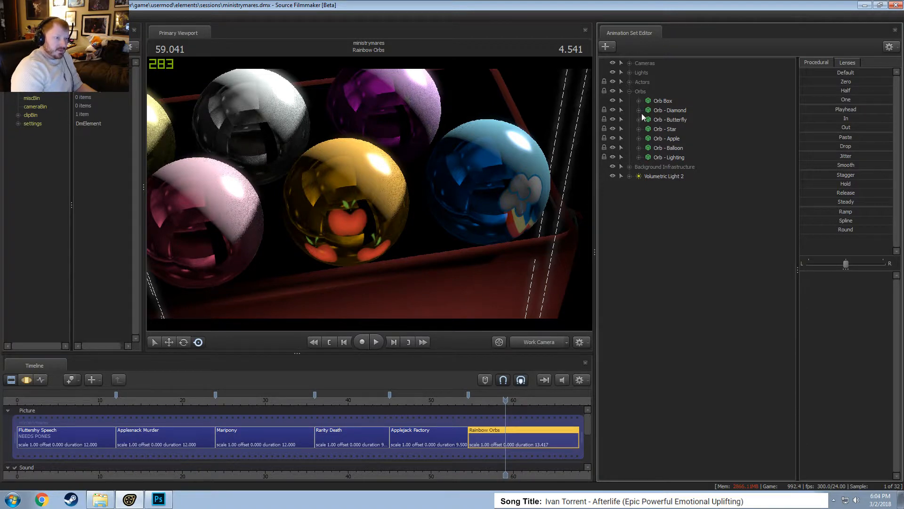
left_click(639, 157)
left_click(665, 157)
right_click(665, 157)
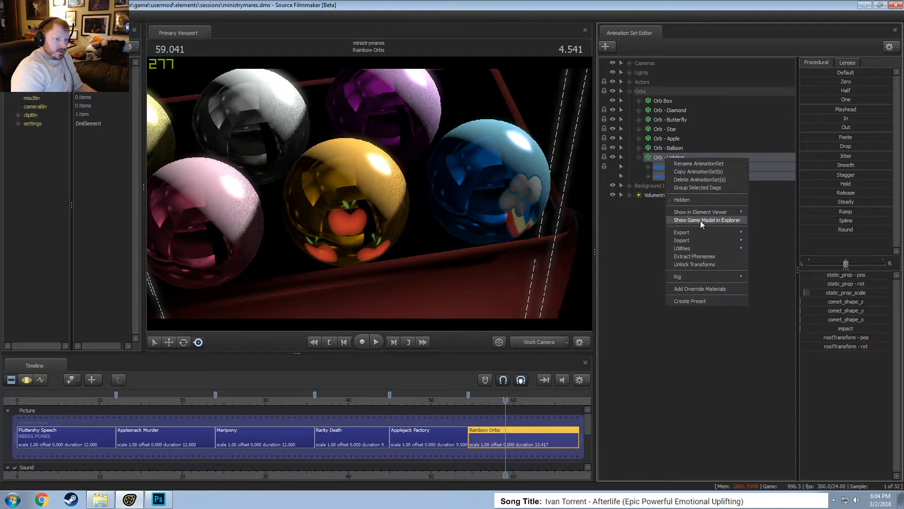
mouse_move(705, 213)
left_click(770, 222)
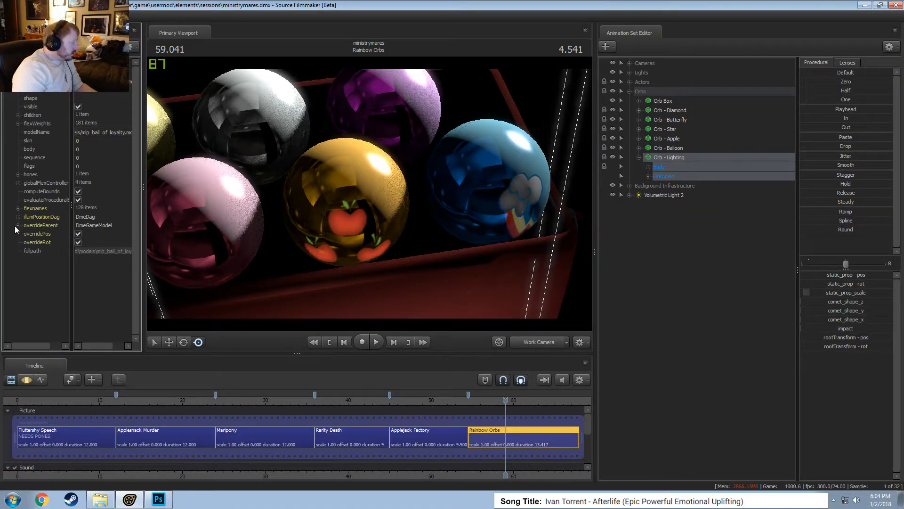
Add override materials to Orb - Lighting and expand its materials element to read the ponyball material's path.
right_click(660, 158)
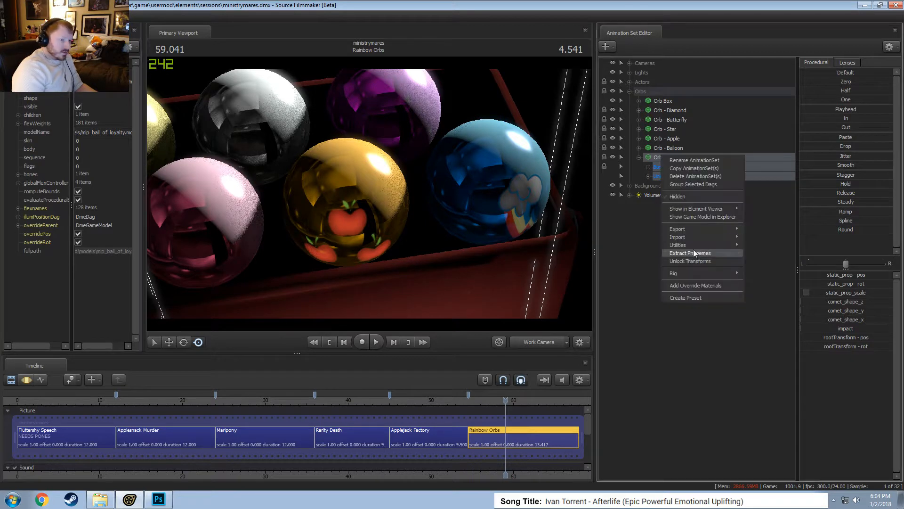
left_click(695, 285)
left_click(17, 258)
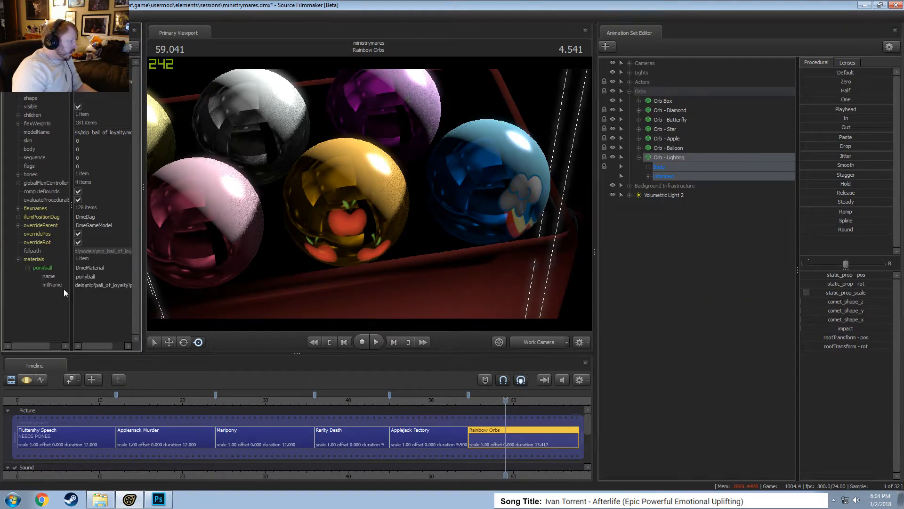
Switch to Windows Explorer and open the models\mlp subfolder within materials, where the Ball_of orb folders are stored.
key("alt+Tab")
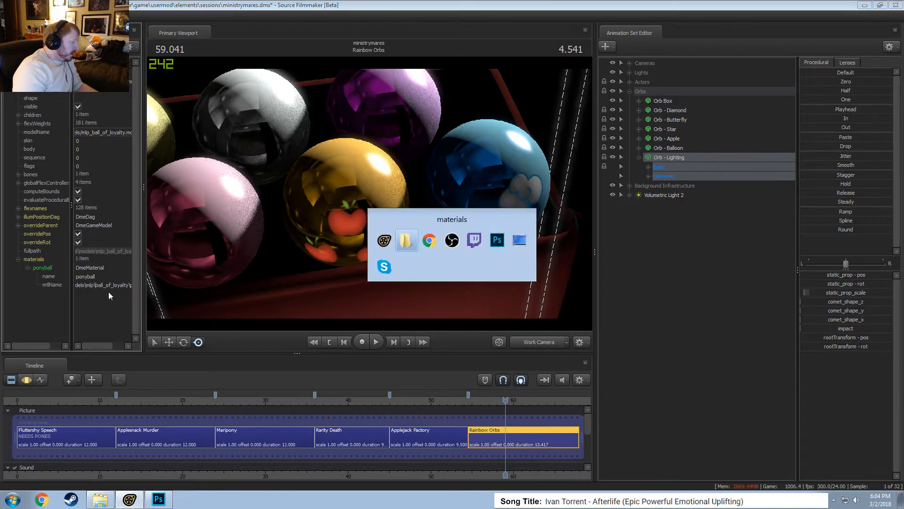
double_click(243, 234)
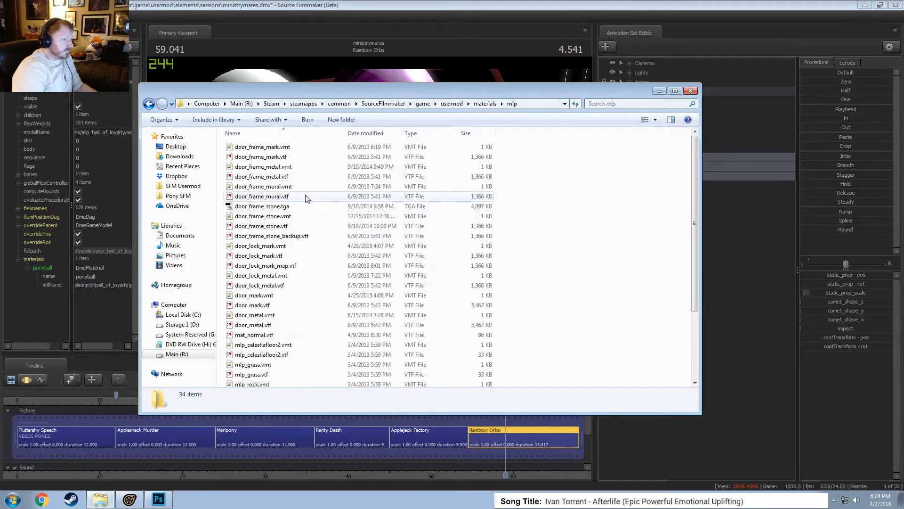
key("BackSpace")
scroll(230, 230, "down", 5)
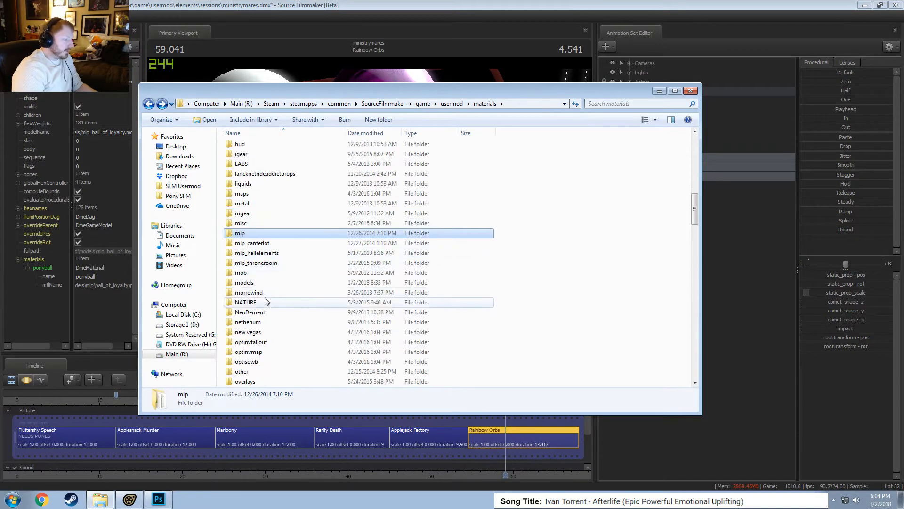
double_click(239, 291)
scroll(250, 285, "down", 10)
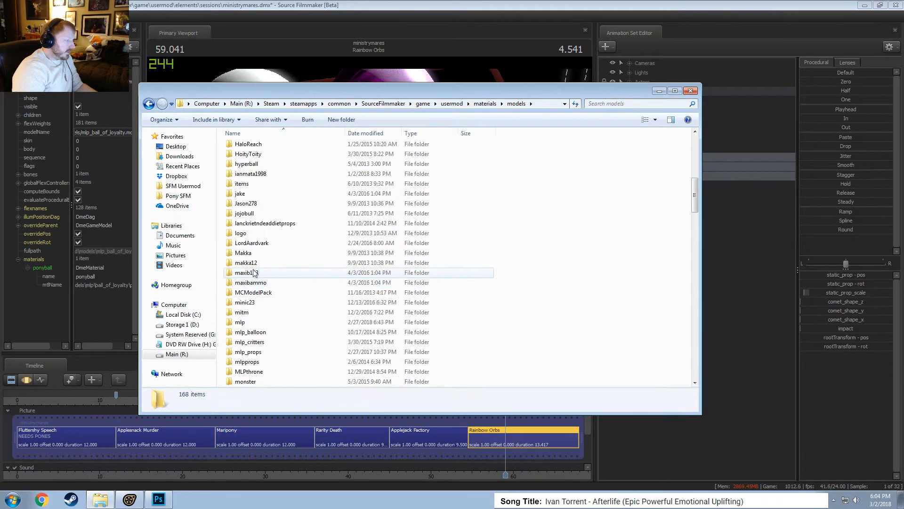
double_click(245, 322)
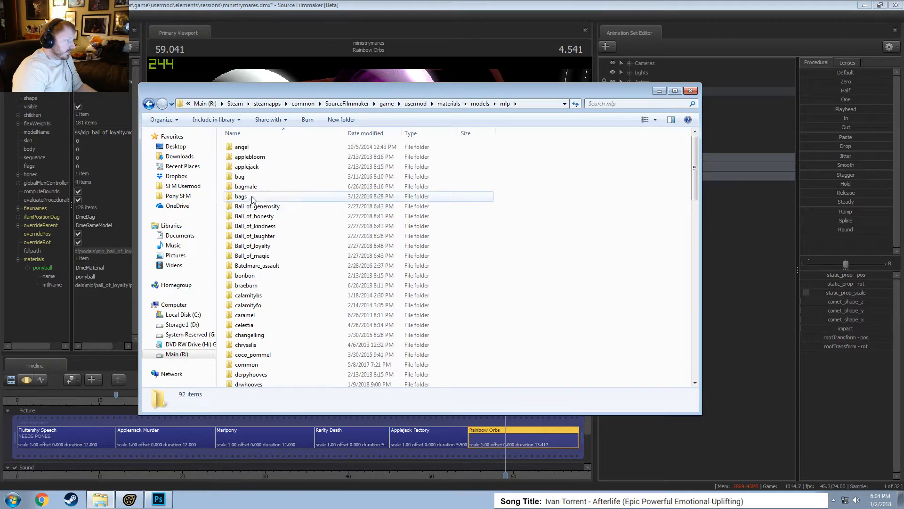
Return to Source Filmmaker and remove the override materials from Orb - Lighting.
left_click(59, 302)
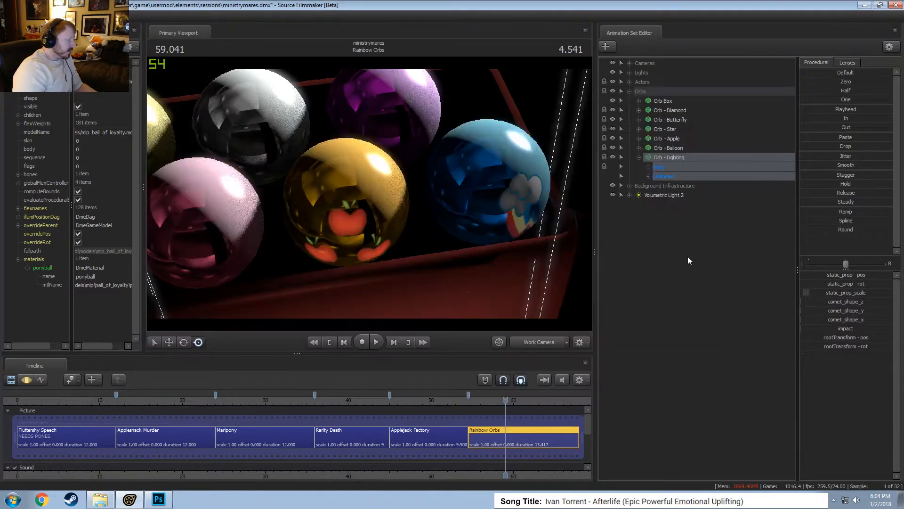
right_click(677, 157)
left_click(711, 287)
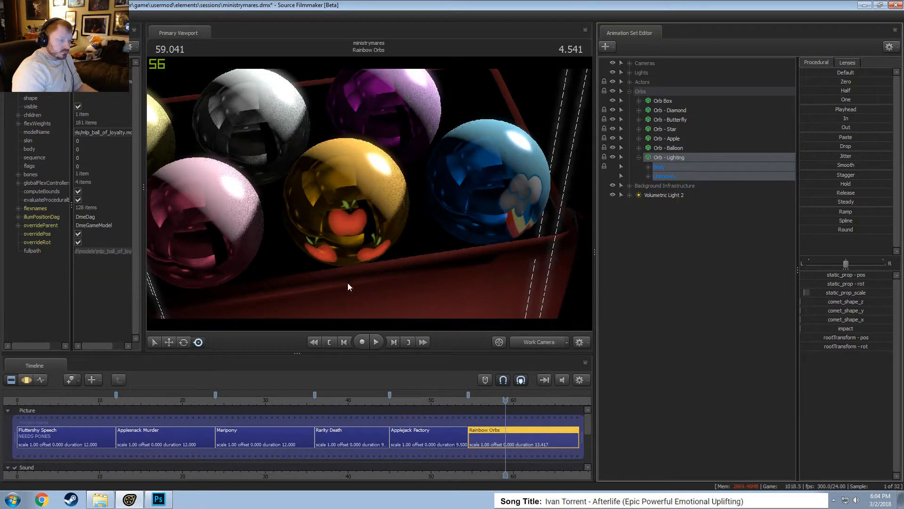
Launch Notepad++ and return to the Source Filmmaker session.
left_click(13, 499)
left_click(21, 283)
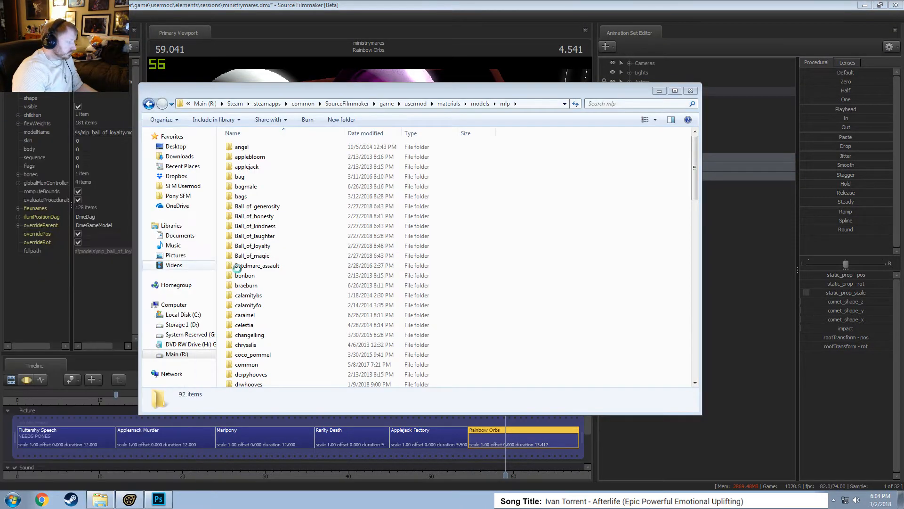
left_click(330, 2)
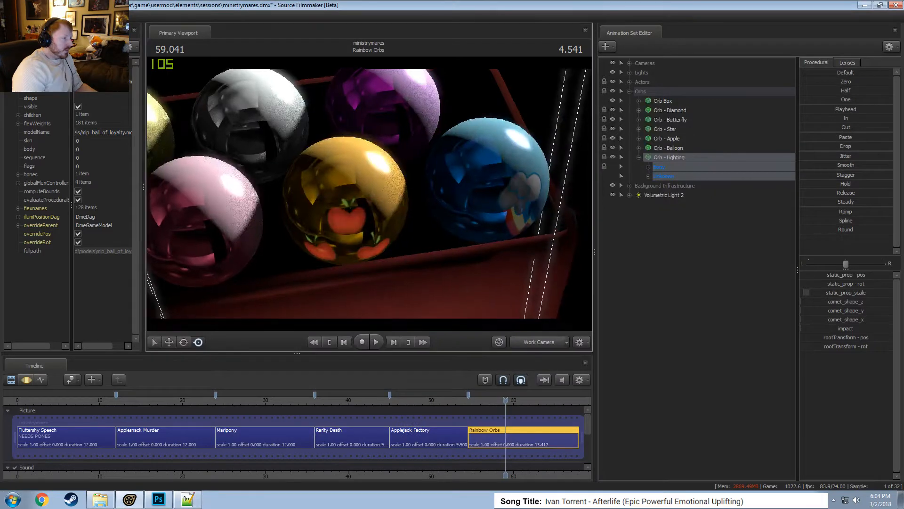
Turn the viewport lighting off and back on, and examine the orbs' symbols and reflections up close.
mouse_move(369, 193)
left_mouse_down()
mouse_move(306, 190)
mouse_move(330, 207)
mouse_move(360, 160)
mouse_move(324, 127)
mouse_move(386, 230)
mouse_move(419, 245)
mouse_move(405, 231)
mouse_move(367, 240)
mouse_move(369, 194)
mouse_move(382, 197)
mouse_move(368, 202)
mouse_move(353, 189)
mouse_move(369, 191)
left_mouse_up()
right_click(368, 192)
left_click(393, 217)
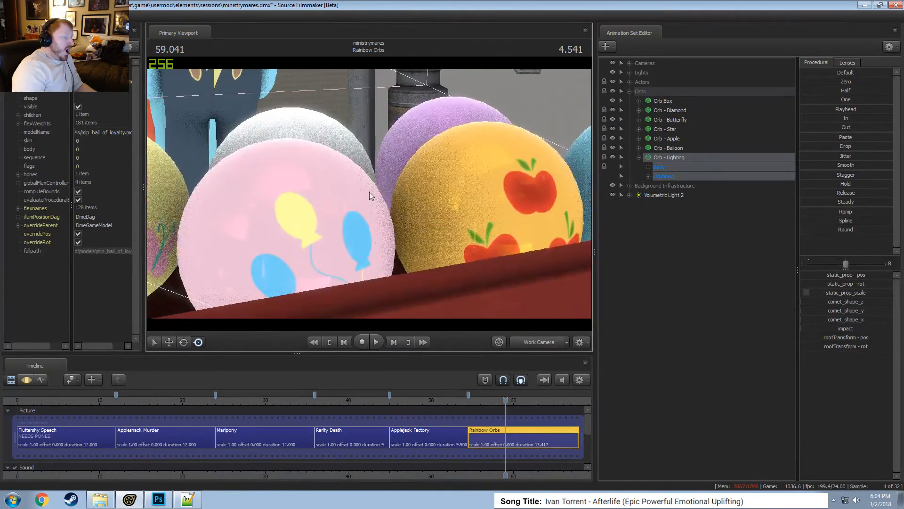
right_click(369, 192)
left_click(406, 215)
left_click_drag(406, 215, 368, 193)
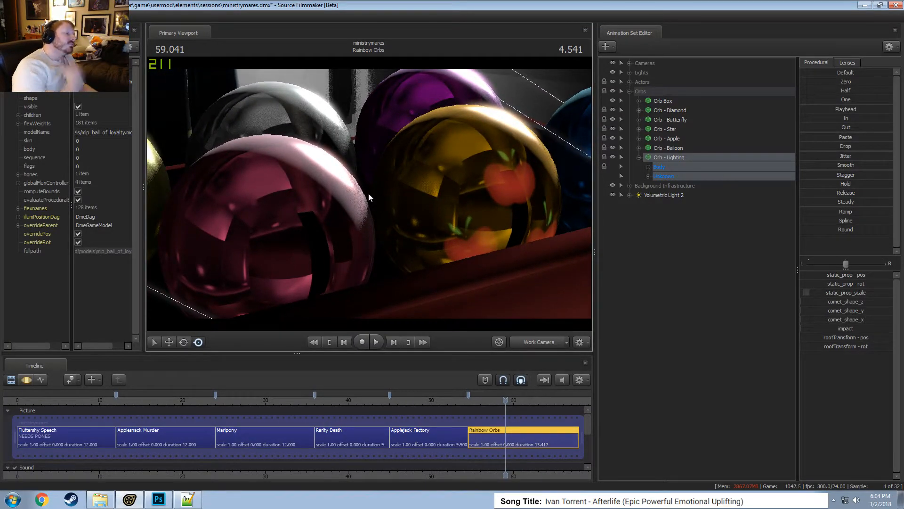
left_click_drag(368, 193, 344, 191)
key("w")
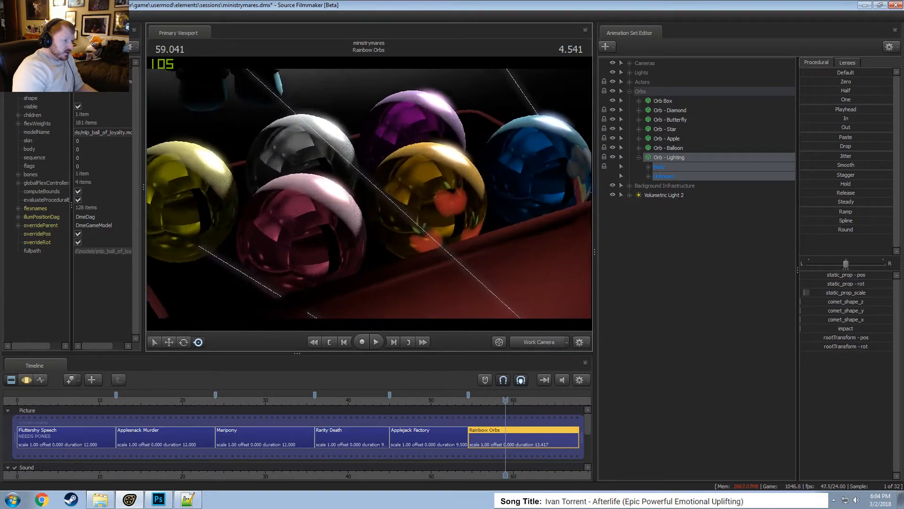
key("s")
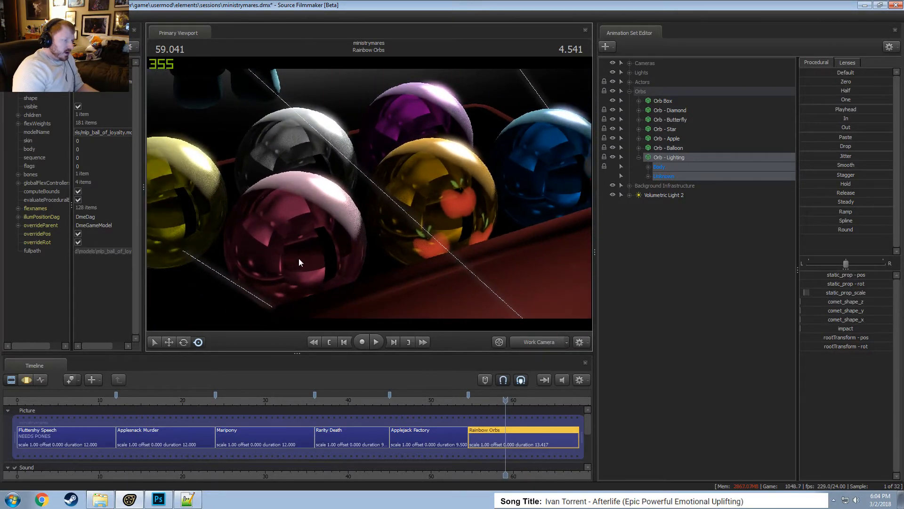
left_click_drag(459, 170, 508, 188)
mouse_move(396, 212)
left_mouse_down()
mouse_move(414, 194)
mouse_move(395, 212)
left_mouse_up()
Switch to Notepad++ and review the ponyball.vmt files of Ball_of_honesty, Ball_of_loyalty and Ball_of_laughter.
key("alt+Tab")
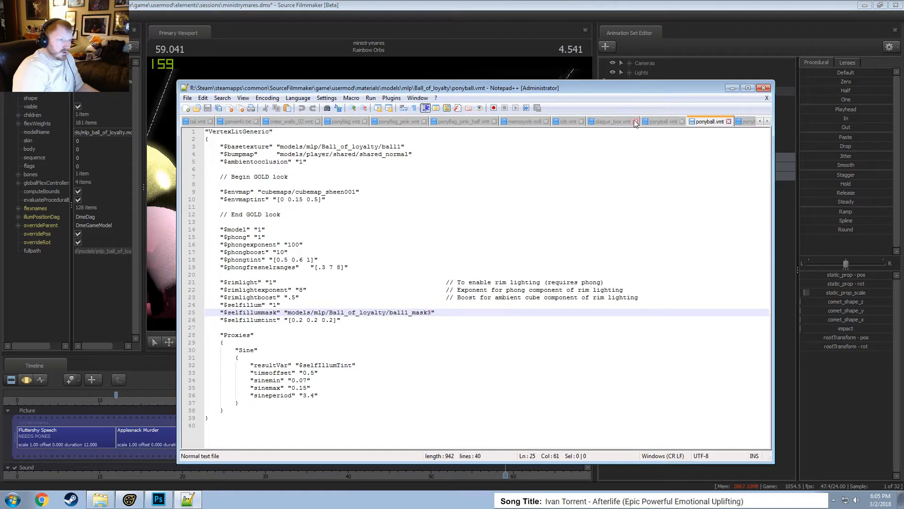
left_click(768, 121)
left_click(768, 121)
left_click(462, 122)
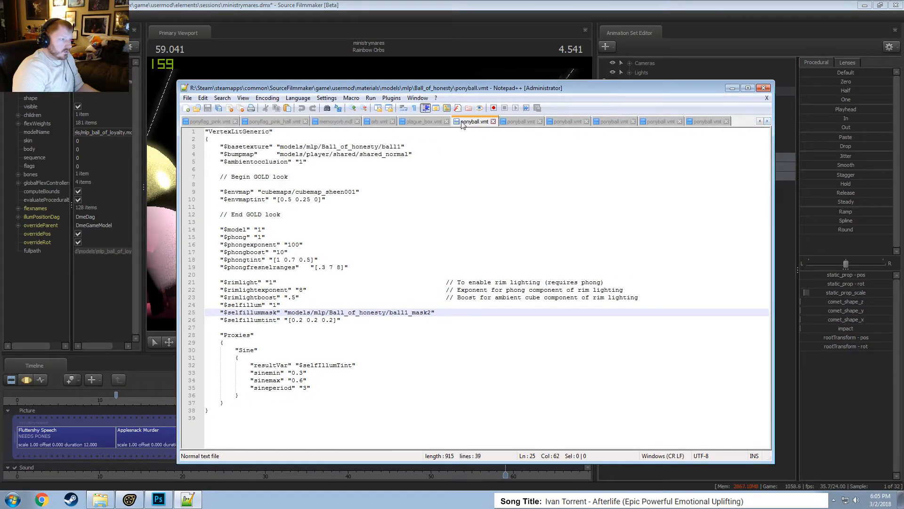
left_click(516, 121)
left_click(570, 122)
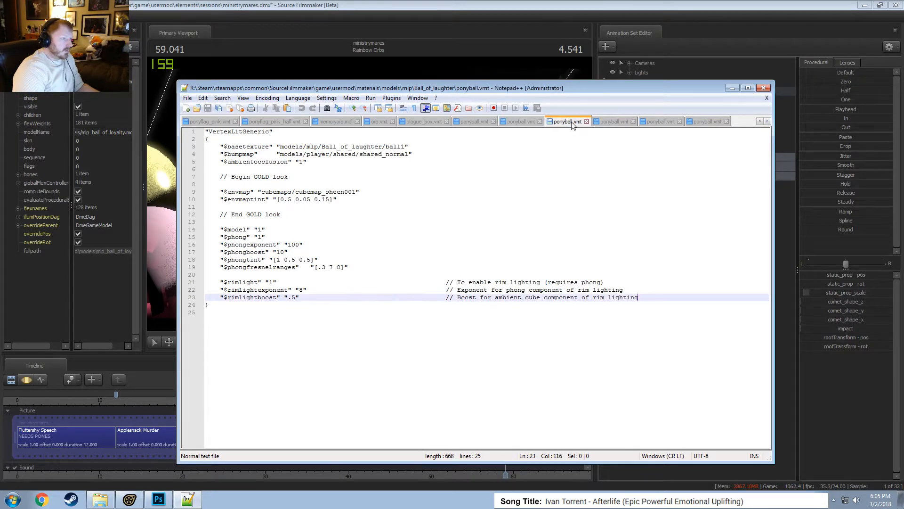
Move the Ball_of_magic ponyball.vmt next to the Ball_of_loyalty one and compare the two materials.
left_click(613, 121)
left_click_drag(610, 121, 568, 124)
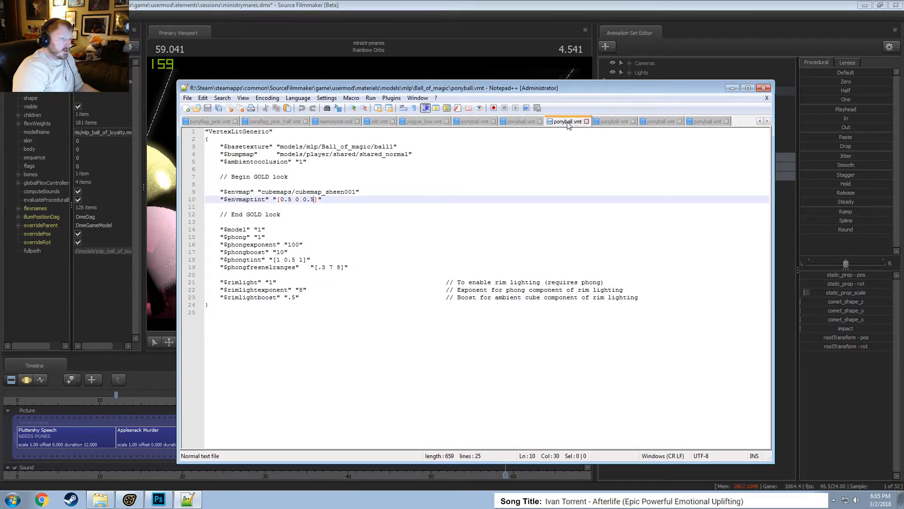
left_click(516, 121)
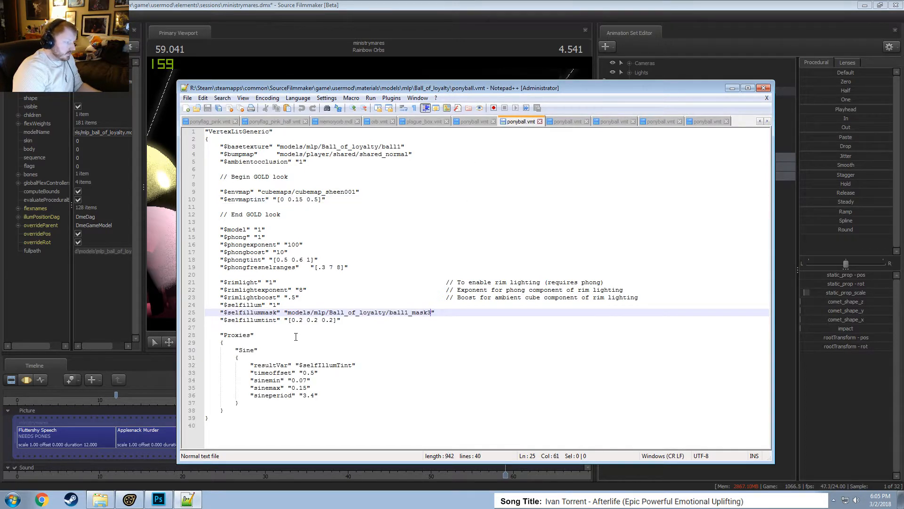
left_click(569, 125)
left_click(524, 124)
left_click(561, 123)
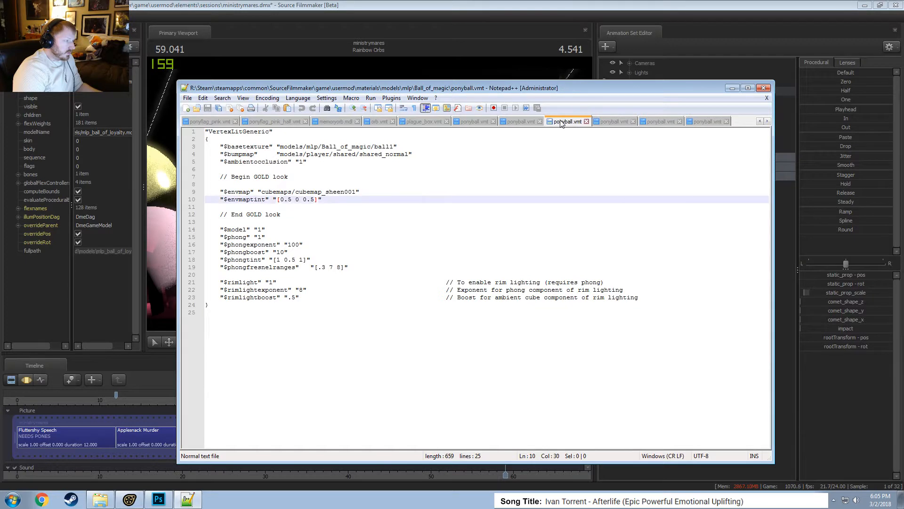
Copy everything from the $rimlight line to the end of the Ball_of_loyalty ponyball.vmt.
left_click(521, 121)
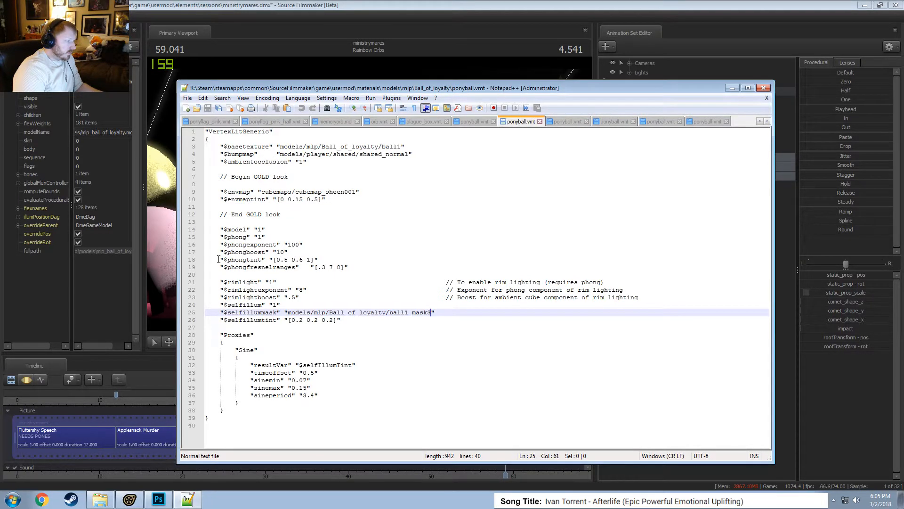
left_click_drag(219, 282, 457, 432)
key("ctrl+c")
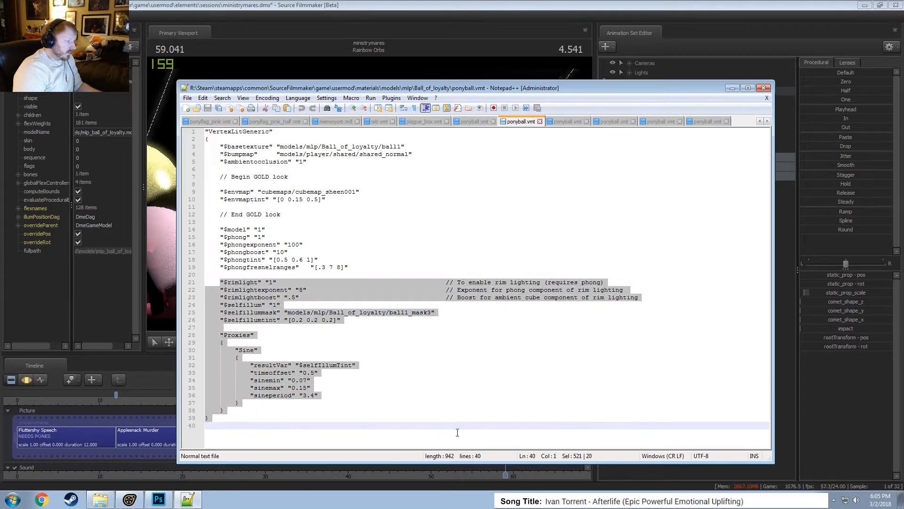
Replace the Ball_of_magic ponyball.vmt from its $rimlight line to the end with the copied self-illumination and Proxies code, and save the file.
left_click(571, 123)
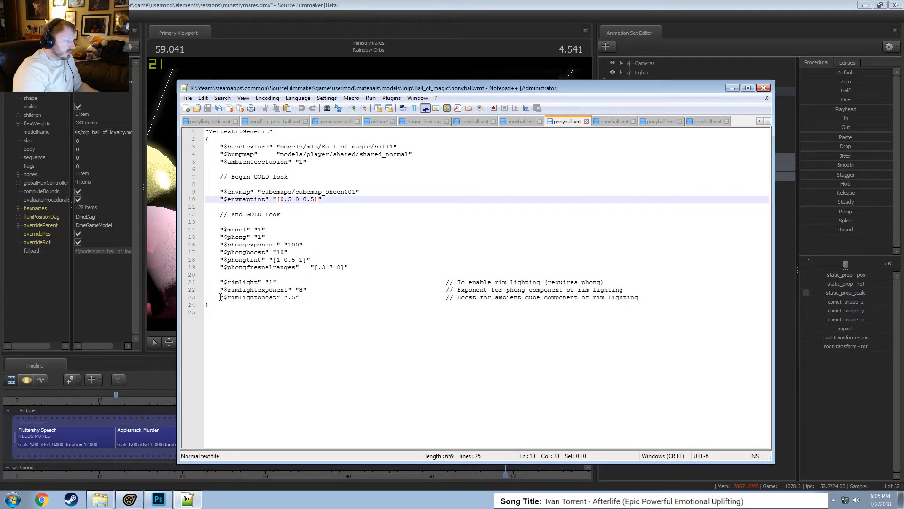
left_click(221, 282)
left_click_drag(222, 282, 351, 362)
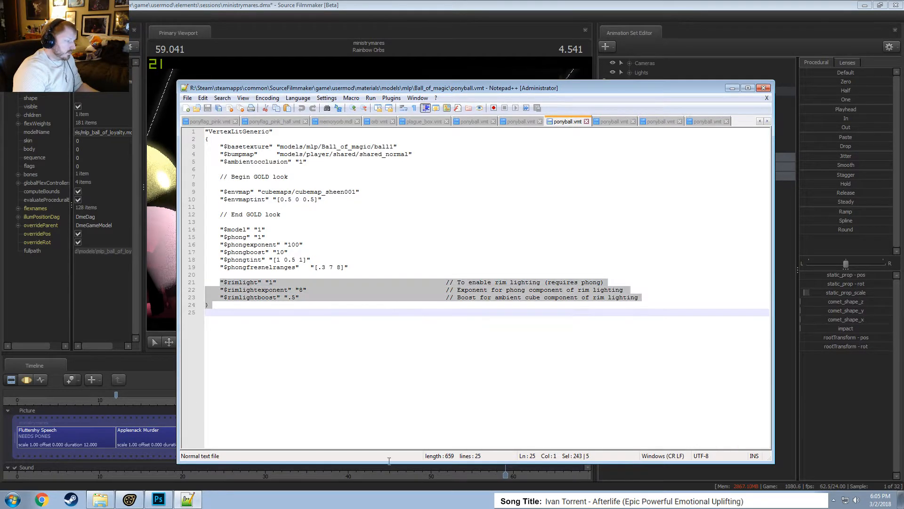
key("ctrl+v")
left_click(324, 296)
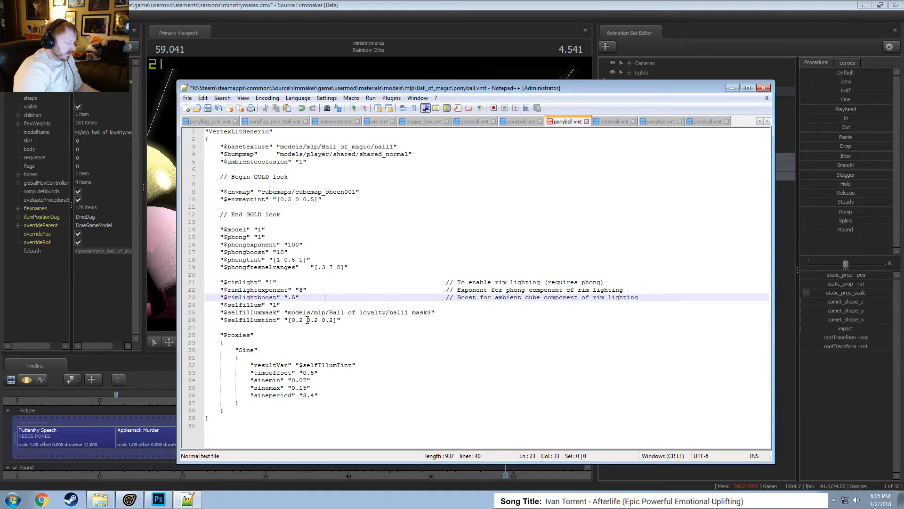
left_click(350, 297)
key("ctrl+s")
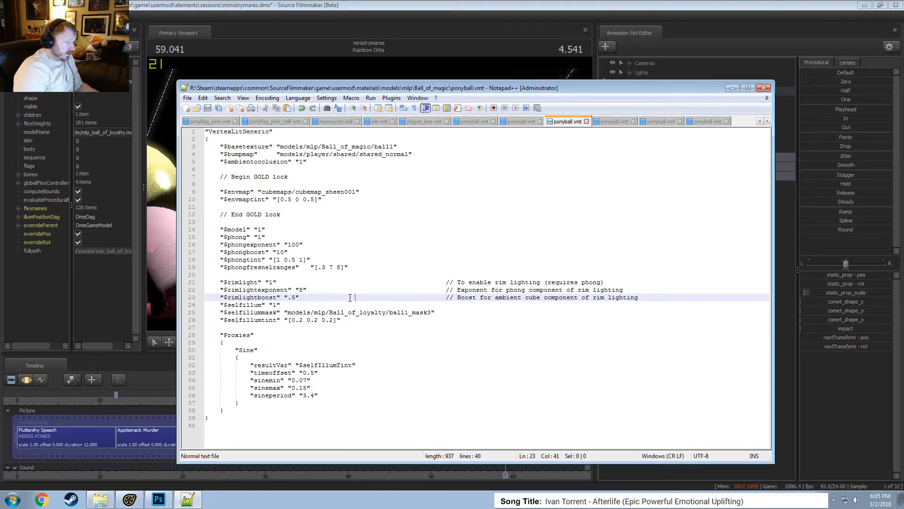
Switch to Windows Explorer and open ball1.vtf from the Ball_of_magic folder.
key("alt+Tab")
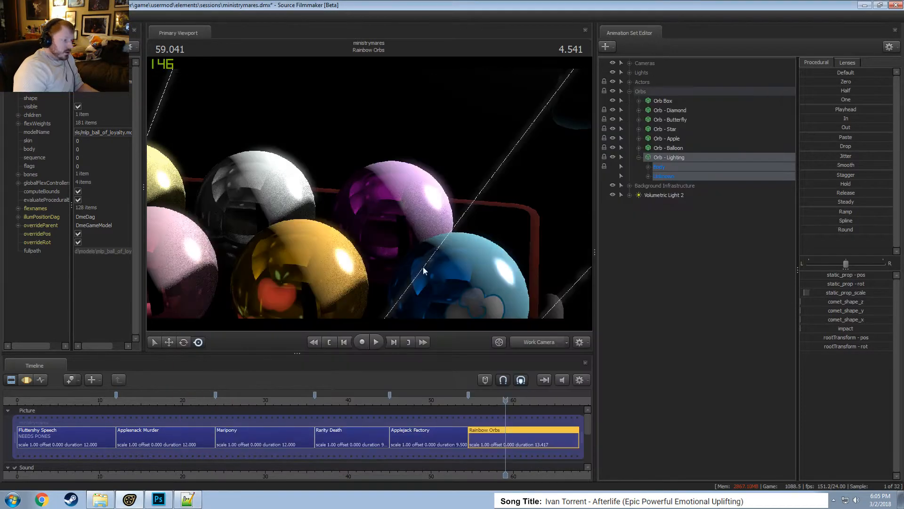
left_click(100, 499)
double_click(263, 256)
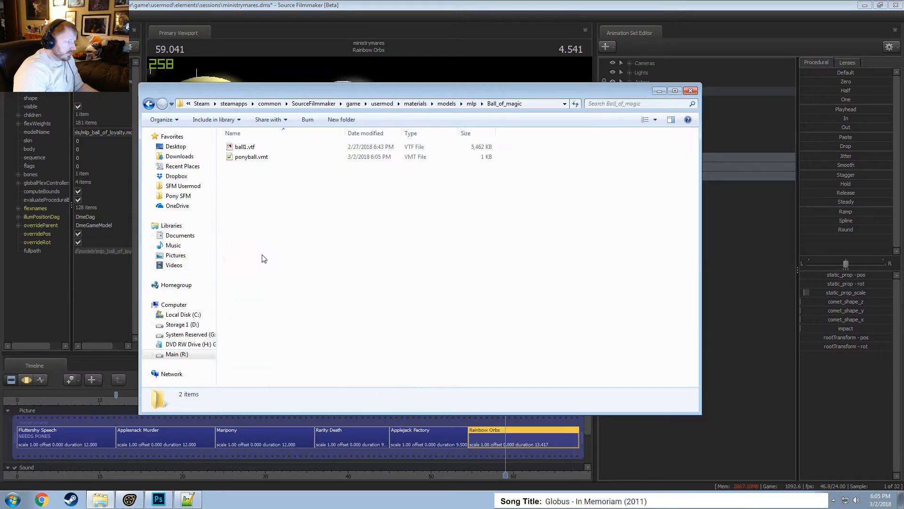
double_click(246, 147)
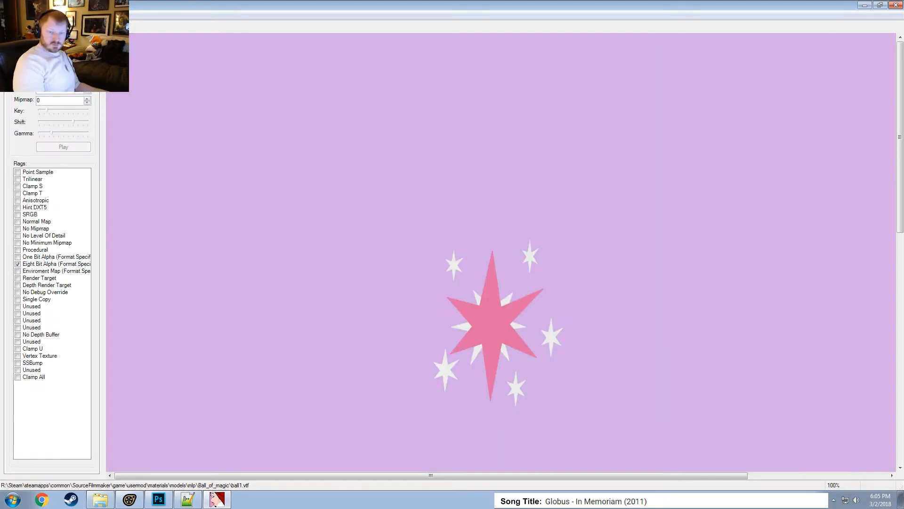
Export the star texture as ball1.tga into the models\mlp\Ball_of_magic folder and minimize the texture editor.
left_click(7, 16)
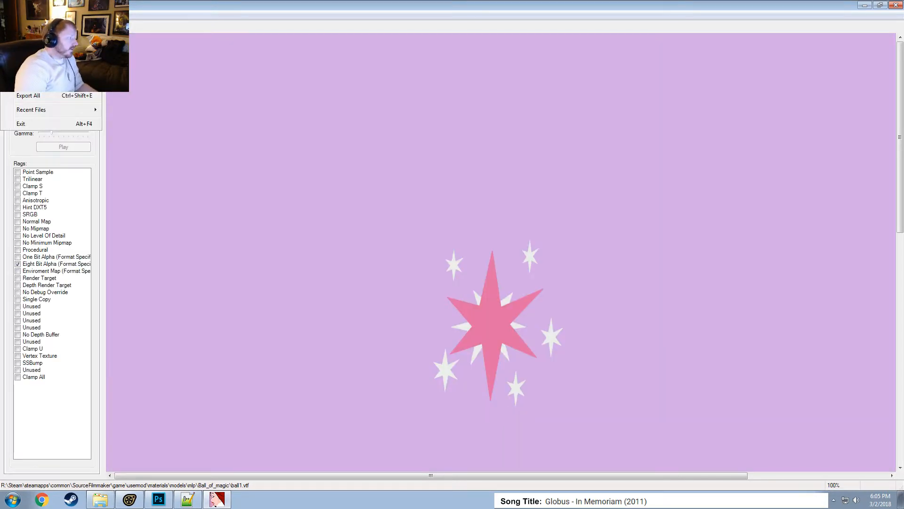
left_click(36, 95)
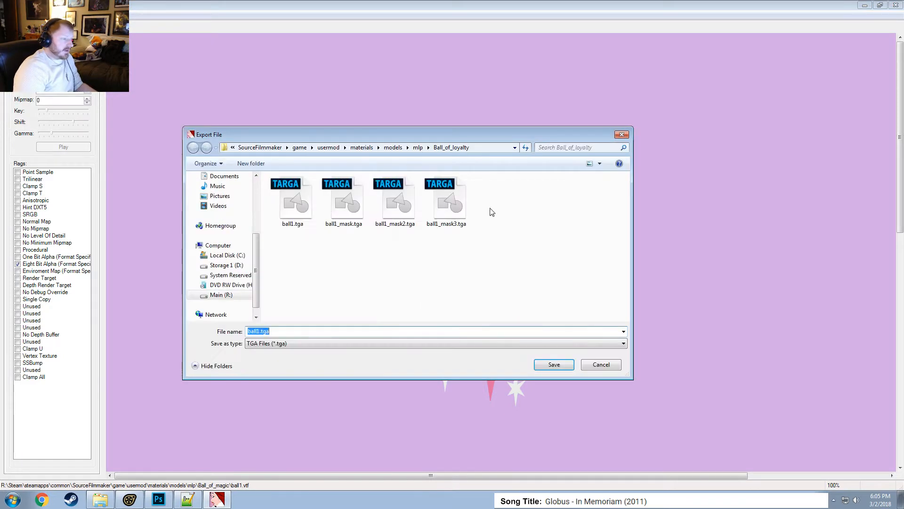
left_click(418, 147)
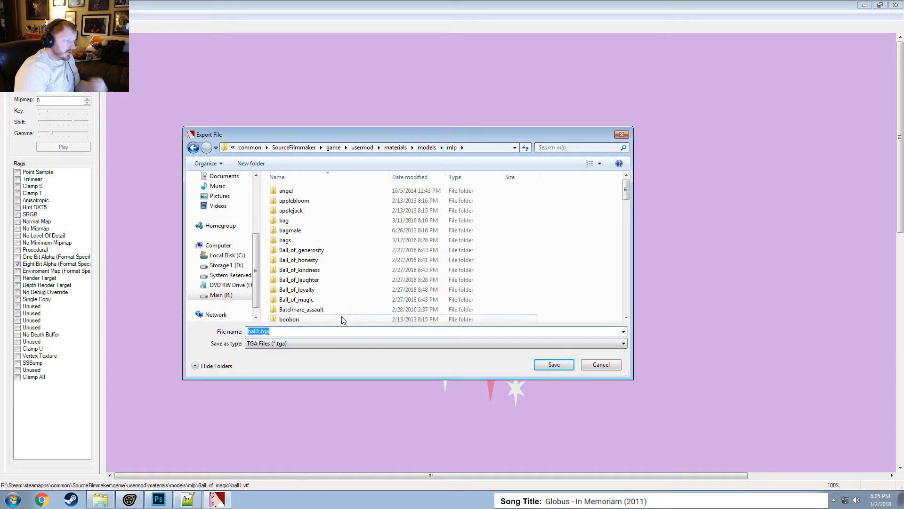
scroll(302, 311, "down", 2)
double_click(297, 242)
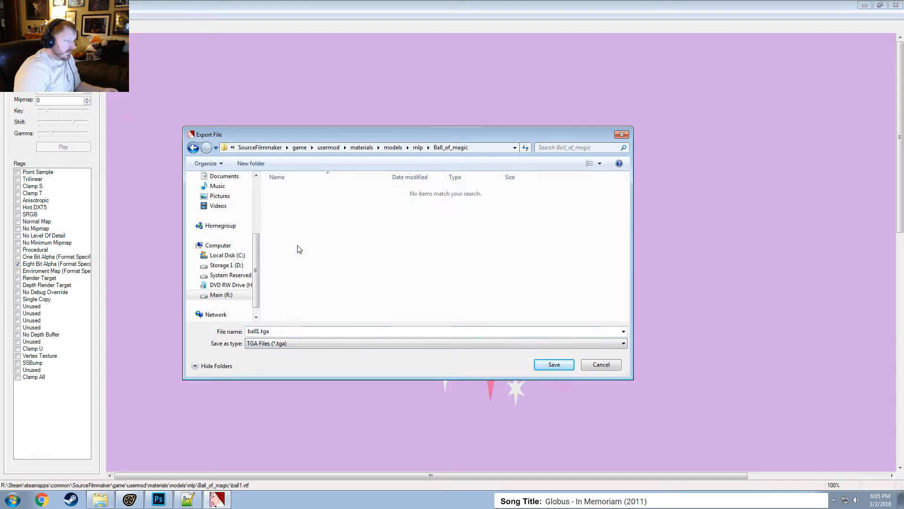
double_click(260, 331)
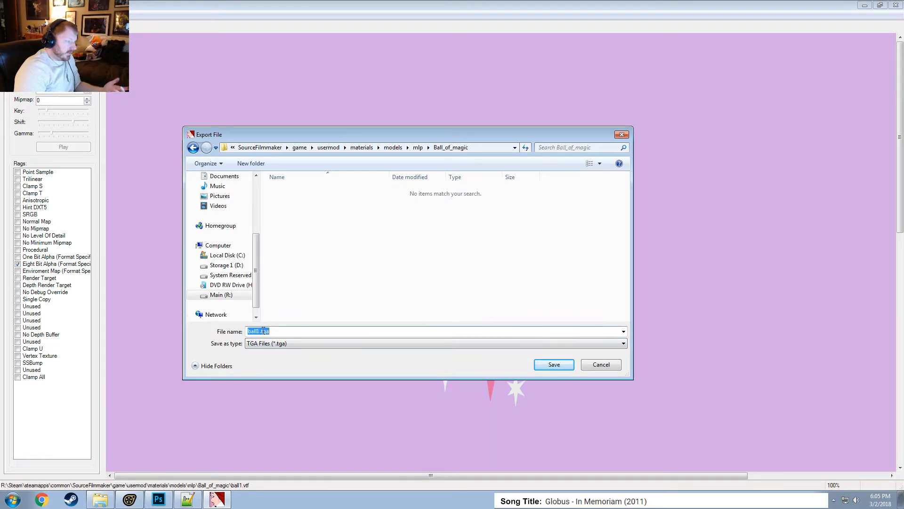
left_click(539, 363)
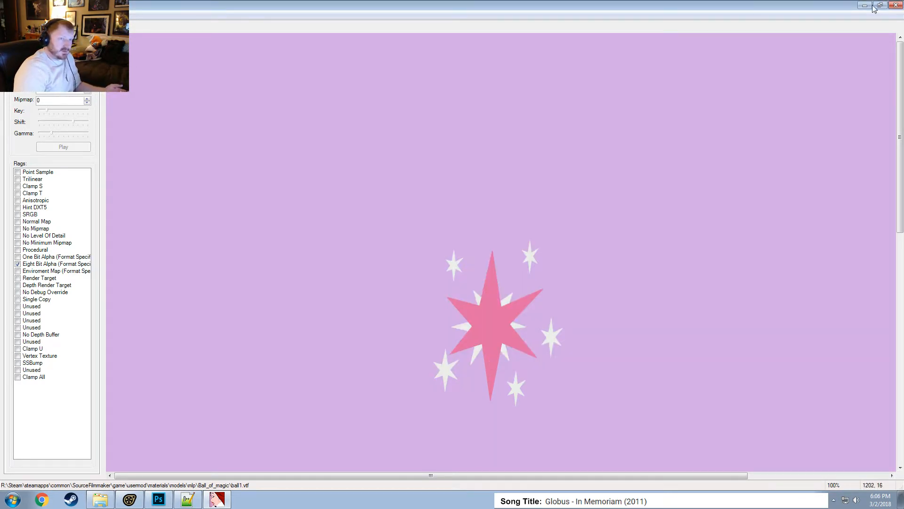
left_click(865, 6)
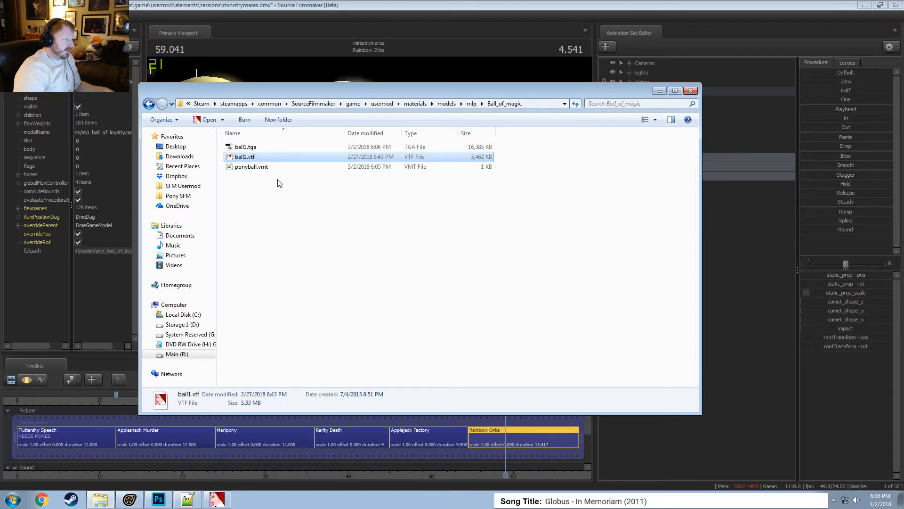
Open the Ball_of_magic ball1.tga in Photoshop, along with the recent file Memory Orb - Honesty.psd.
double_click(245, 147)
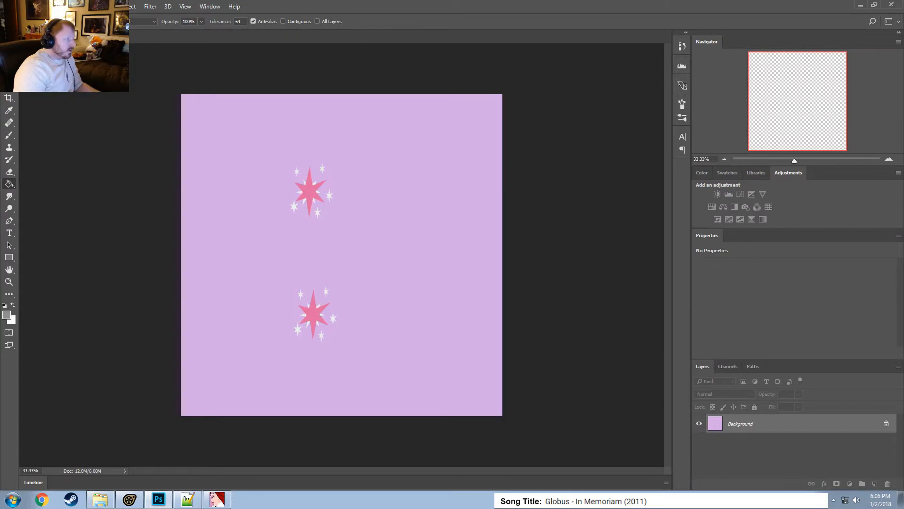
left_click(24, 6)
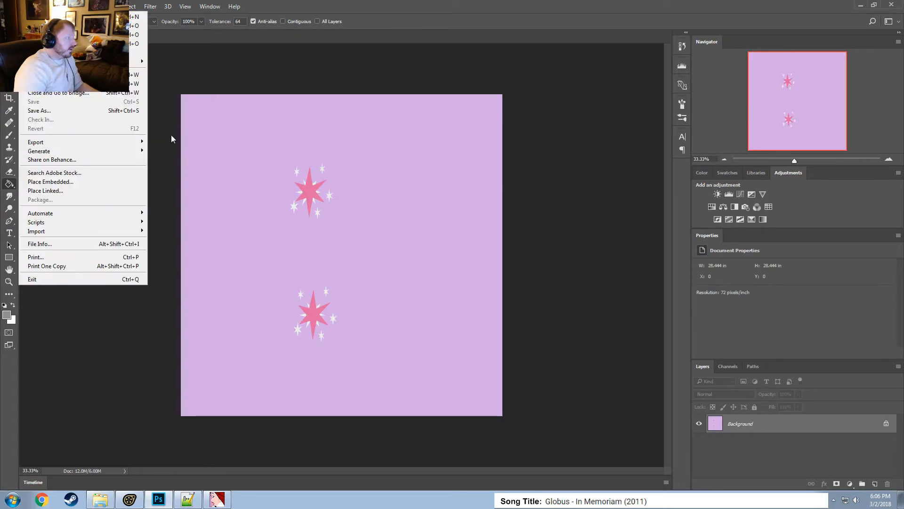
left_click(42, 26)
key("Escape")
left_click(24, 6)
mouse_move(52, 61)
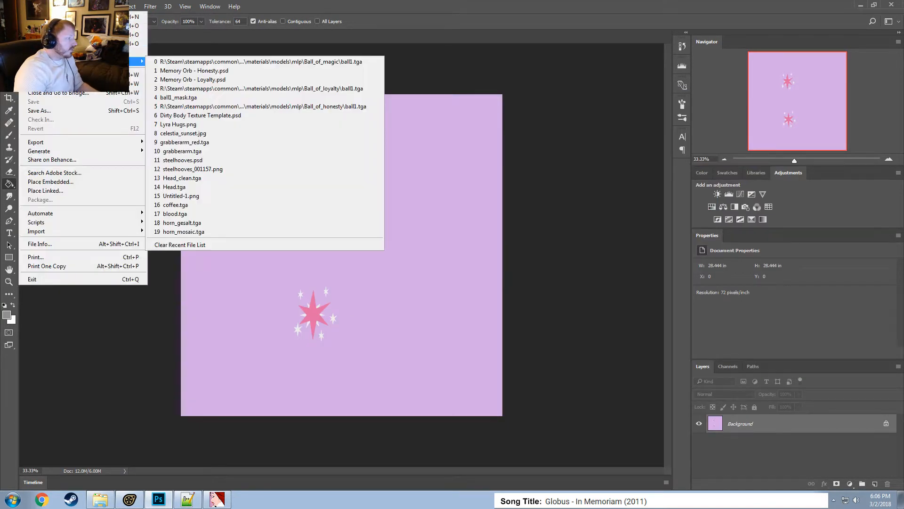
left_click(221, 70)
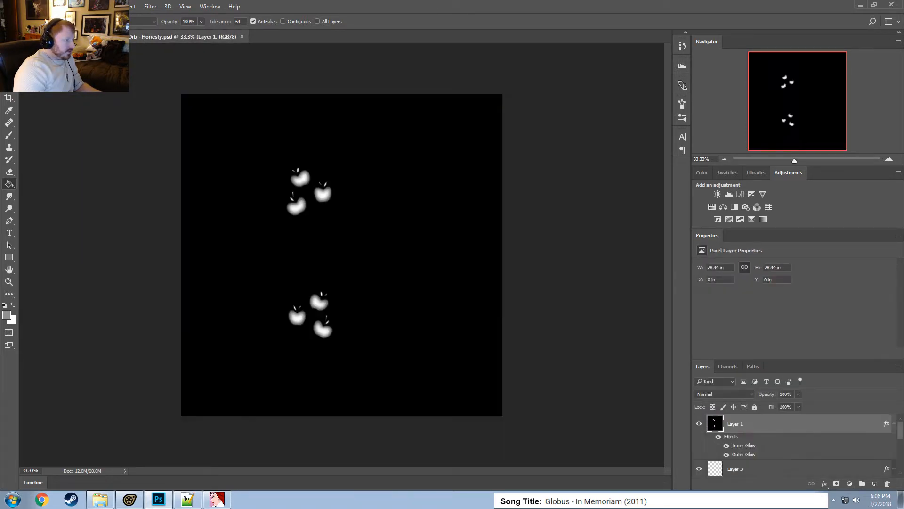
Return to the star texture ball1.tga and duplicate its Background layer.
left_click(61, 36)
scroll(306, 176, "up", 9, "alt")
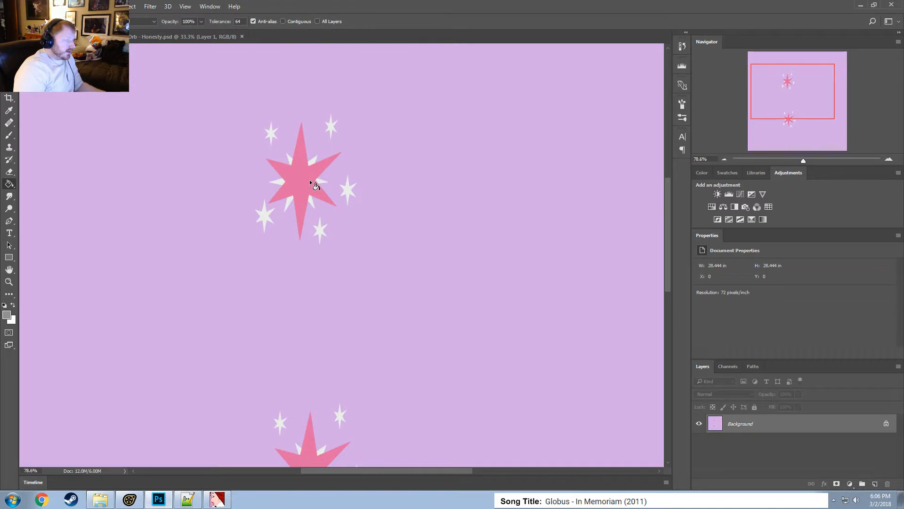
scroll(405, 239, "up", 2, "alt")
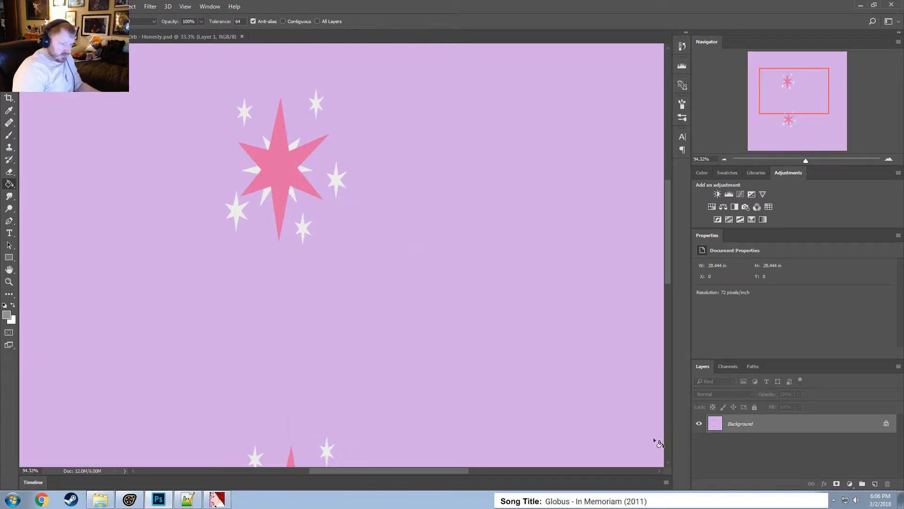
right_click(729, 424)
left_click(776, 302)
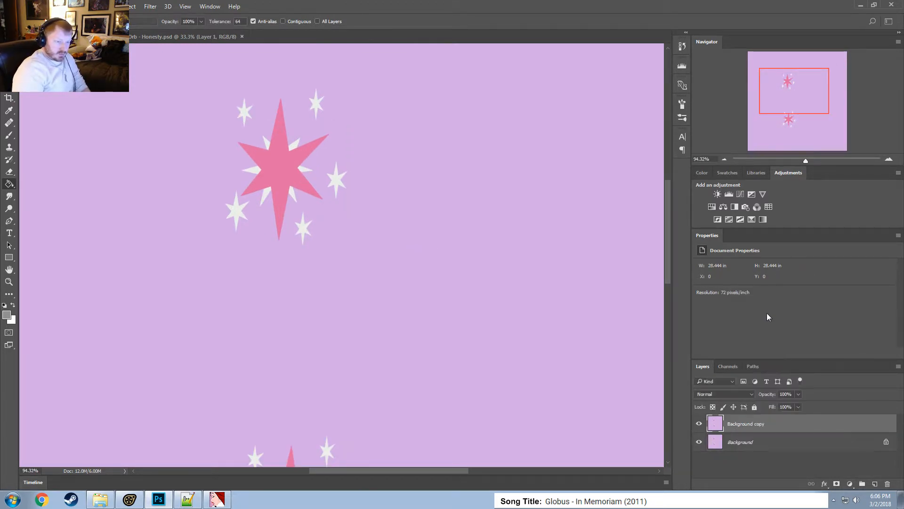
Add a new layer directly above Background and fill it entirely with black.
left_click(744, 441)
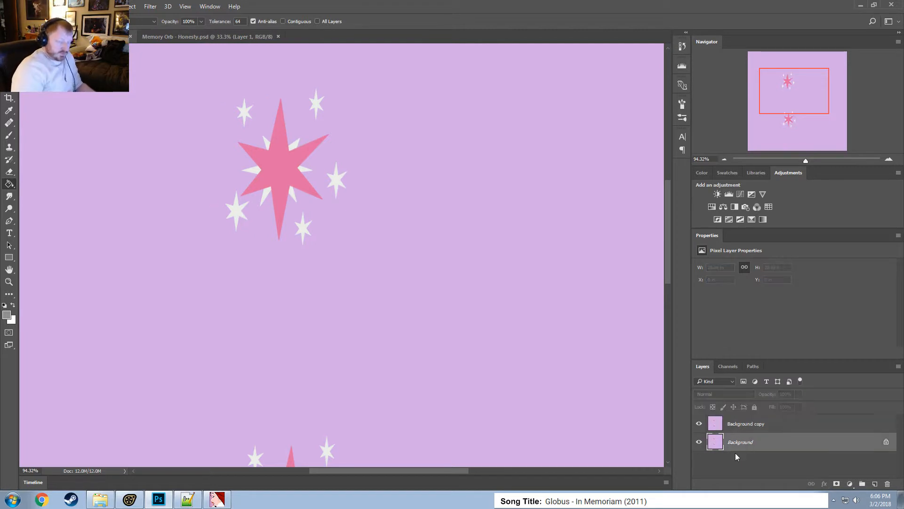
key("ctrl+shift+n")
key("Return")
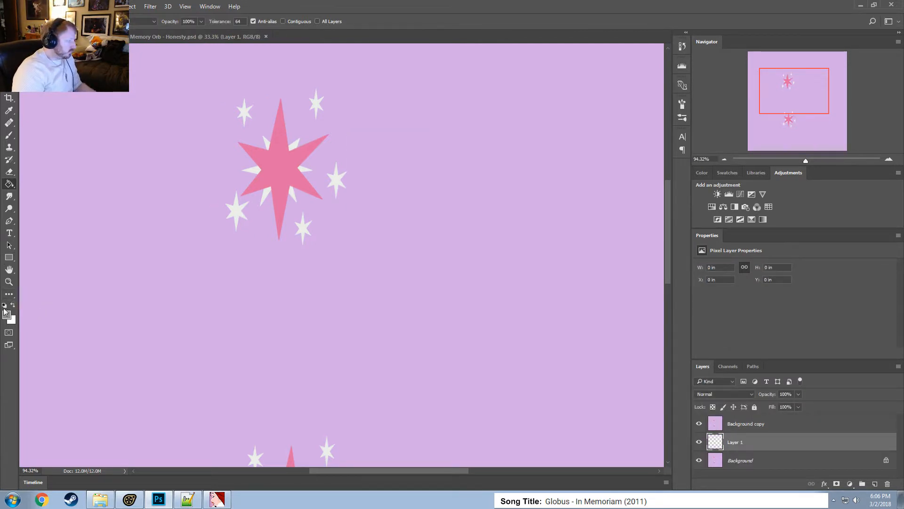
left_click(443, 308)
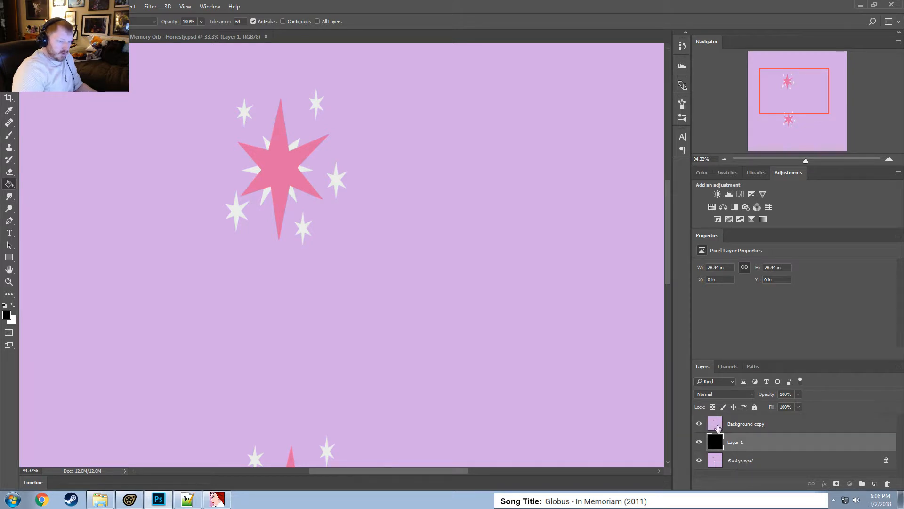
Add a new layer above Background copy and fill the purple background area on it with black, sampling all layers.
left_click(717, 428)
scroll(292, 178, "down", 1, "alt")
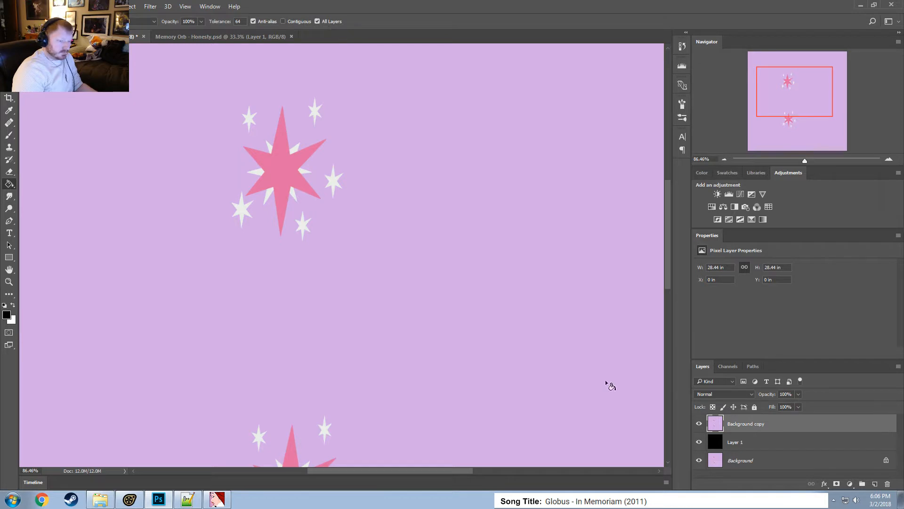
key("ctrl+shift+n")
key("Return")
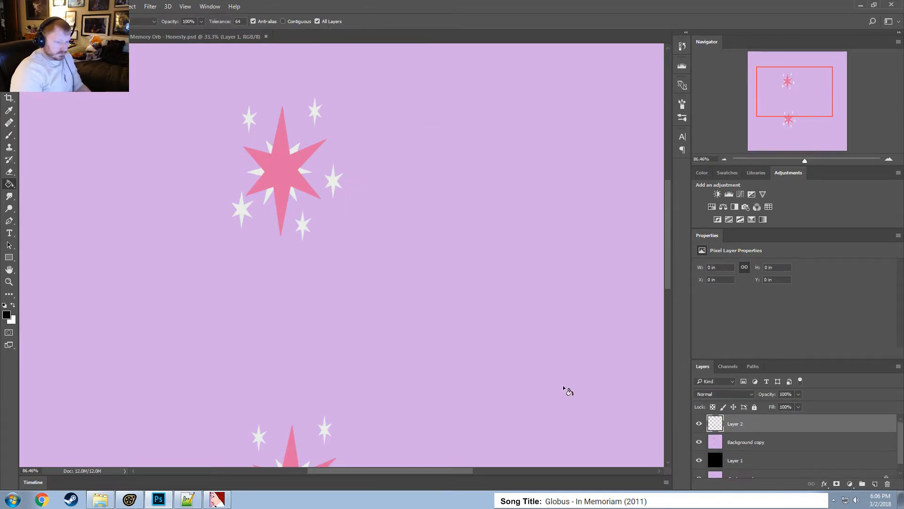
left_click(491, 246)
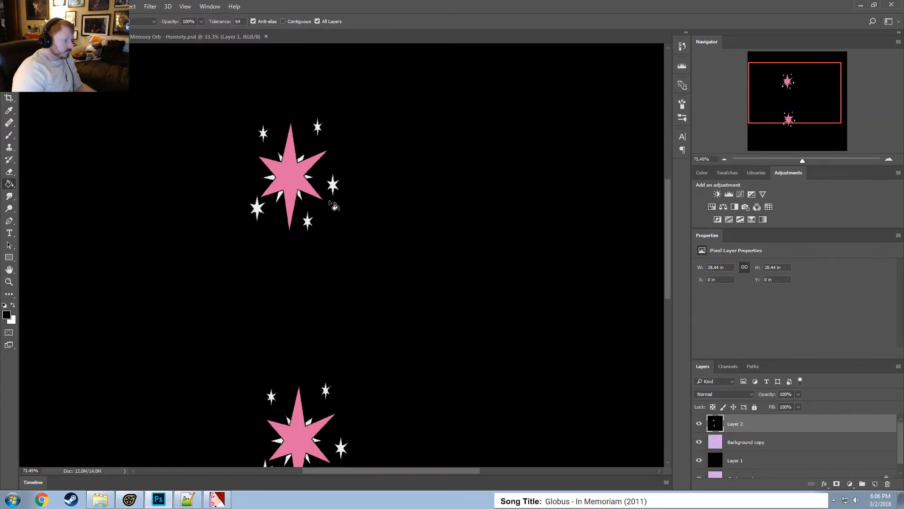
Undo the black fill around the stars, try the same fill again and undo that attempt too.
scroll(316, 205, "up", 8, "alt")
key("ctrl+z")
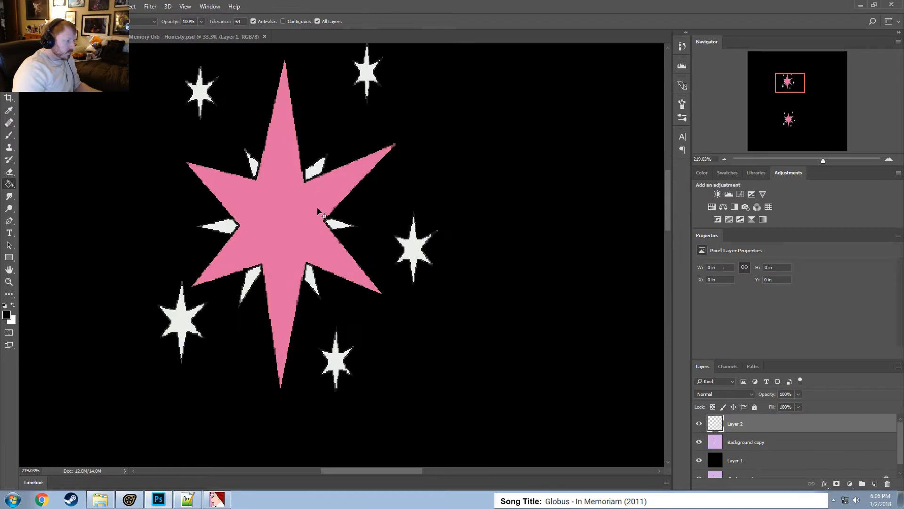
left_click(521, 164)
key("ctrl+z")
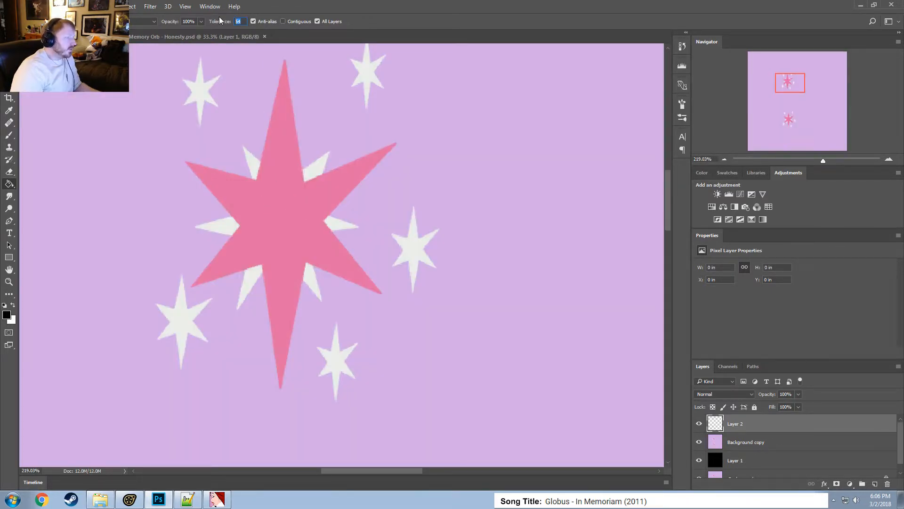
Fill the purple area around the stars with black on Layer 2 at tolerance 16 and inspect the star edges.
left_click(520, 137)
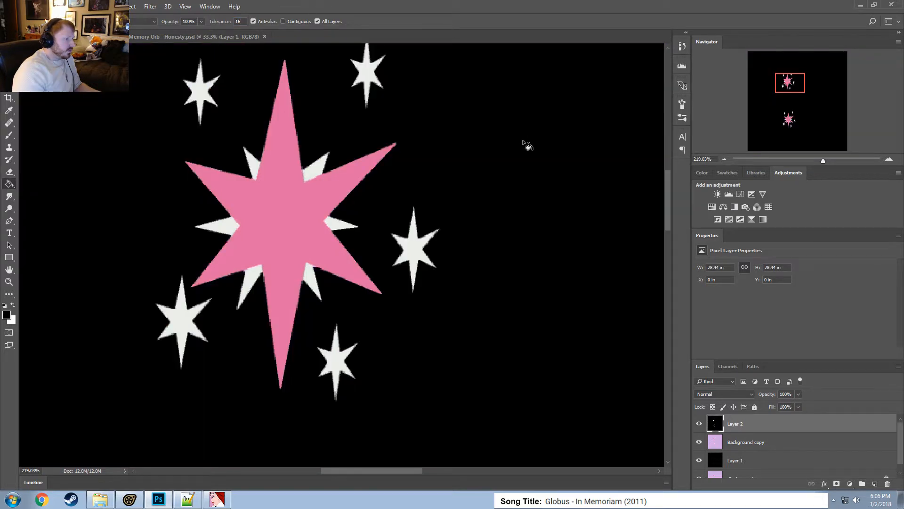
scroll(524, 179, "down", 7, "alt")
scroll(537, 222, "down", 3, "alt")
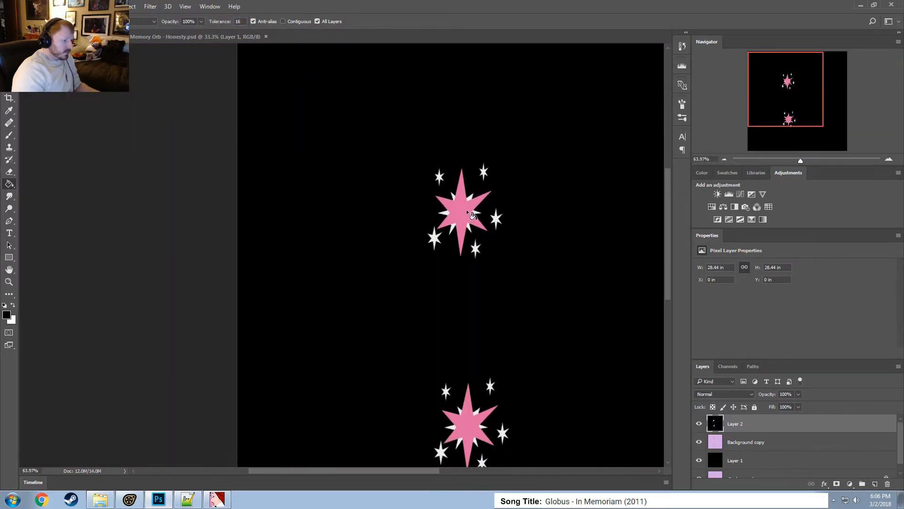
scroll(549, 245, "up", 8, "alt")
scroll(518, 259, "down", 10, "alt")
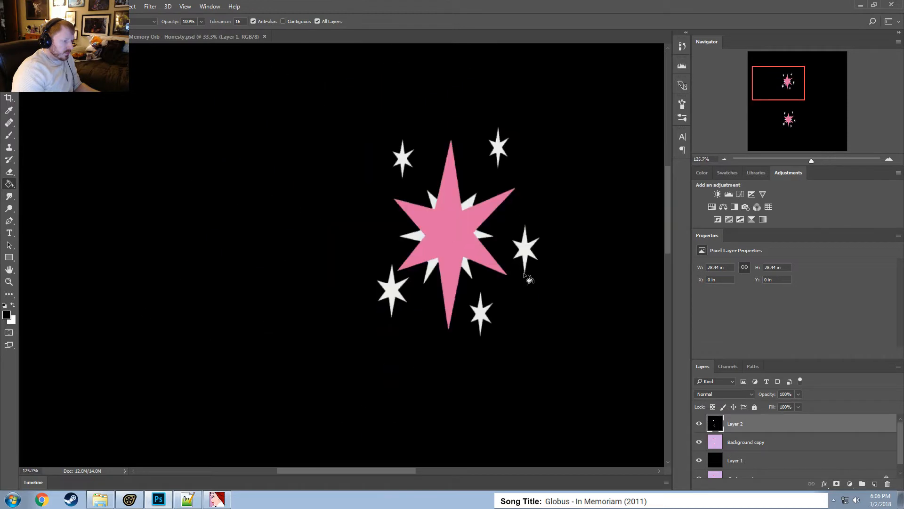
scroll(546, 309, "up", 2, "alt")
scroll(546, 309, "up", 6, "alt")
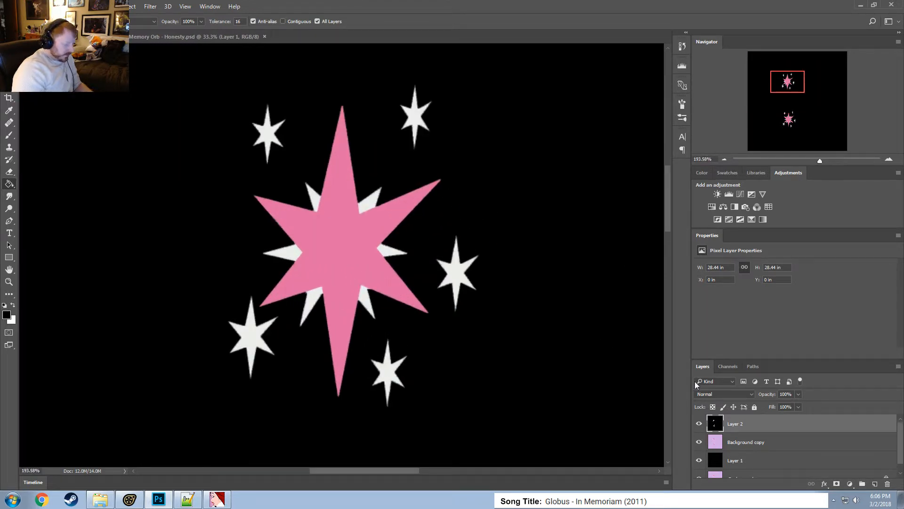
Add a new layer above Layer 2 and fill the pink star and the off-white star shapes with white on it.
key("ctrl+shift+n")
key("Return")
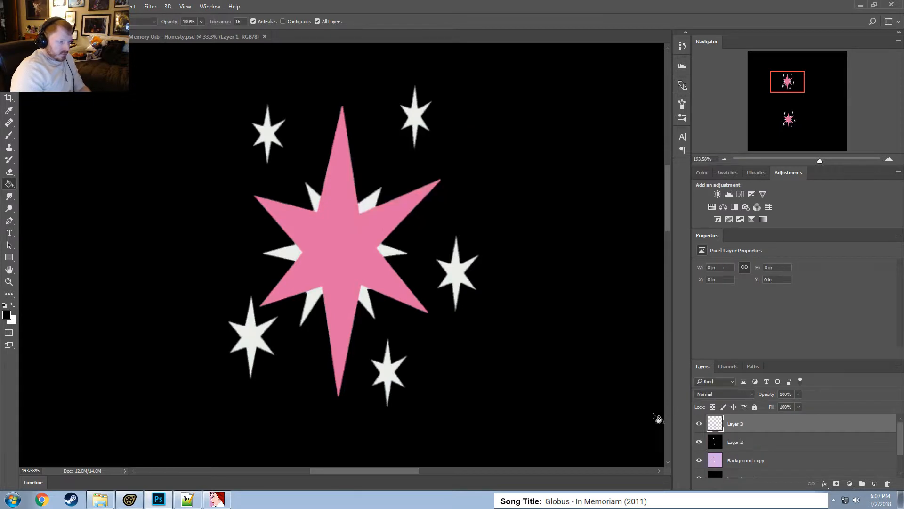
key("x")
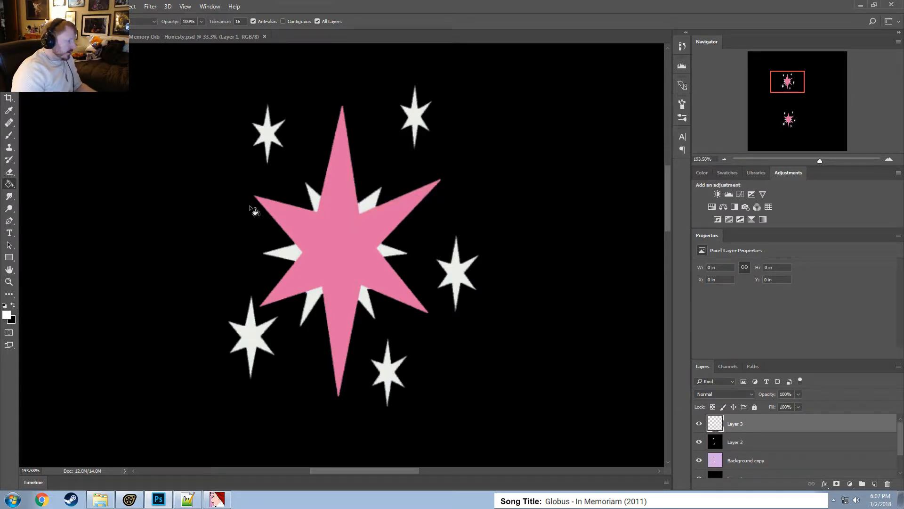
left_click(349, 184)
left_click(323, 206)
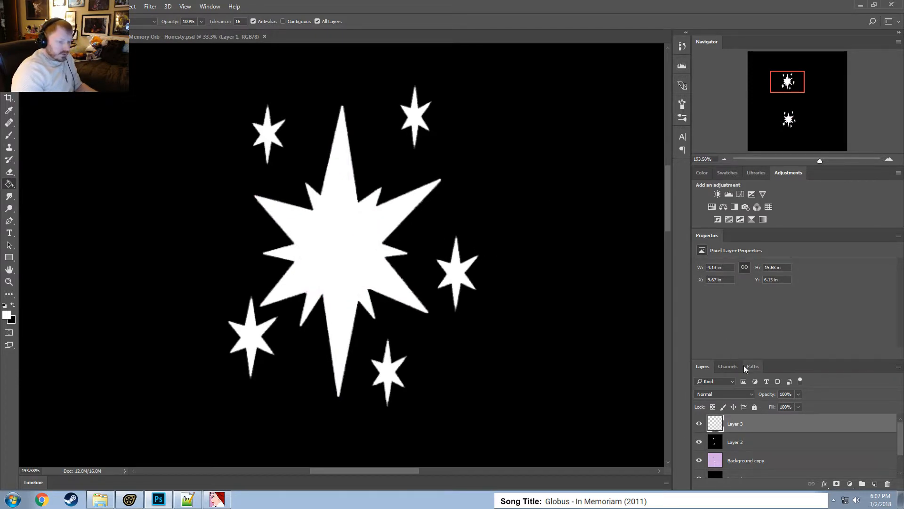
Toggle the visibility of Layer 3 to compare the white star fill with the original colours.
left_click(699, 424)
left_click(699, 424)
left_click(699, 424)
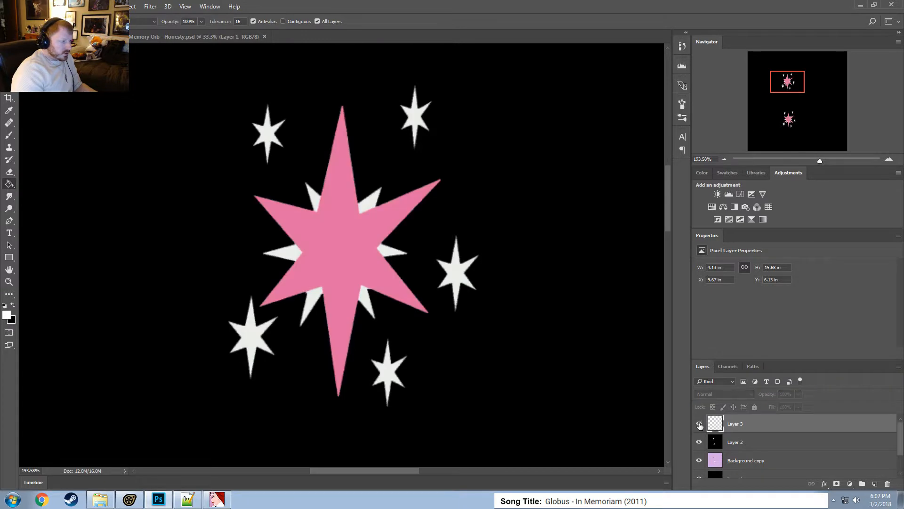
left_click(698, 424)
Move Layer 3 beneath Layer 2, then open its layer style settings and close them without changes.
left_click_drag(749, 425, 768, 453)
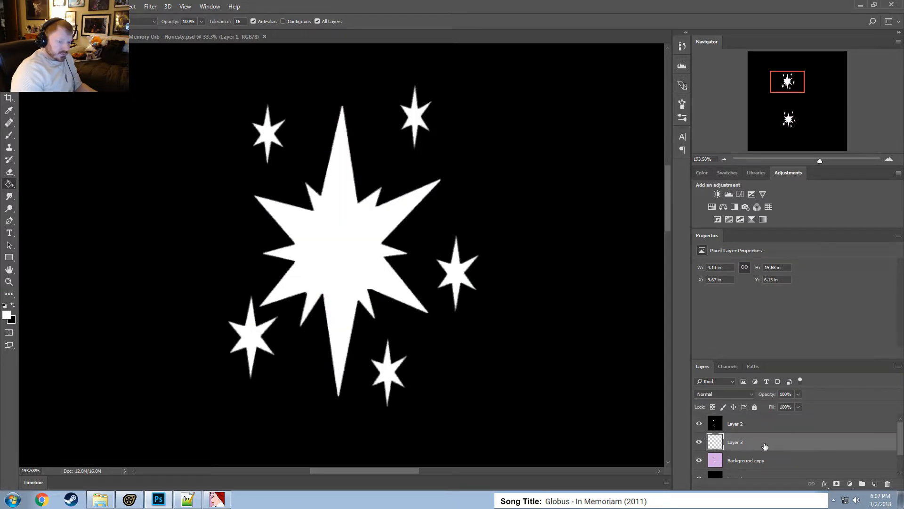
double_click(765, 446)
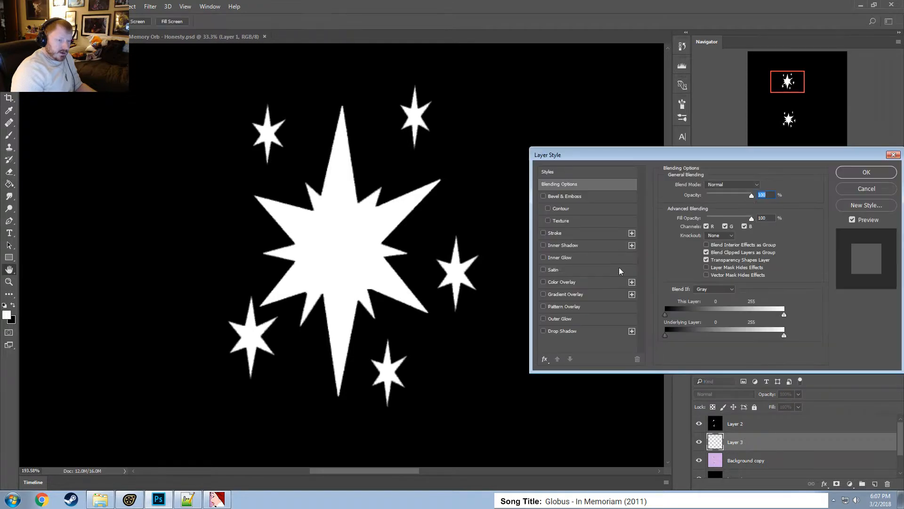
left_click(861, 190)
Copy the layer style of Layer 1 in Memory Orb - Honesty.psd and paste it onto Layer 3 of the star texture.
left_click(223, 36)
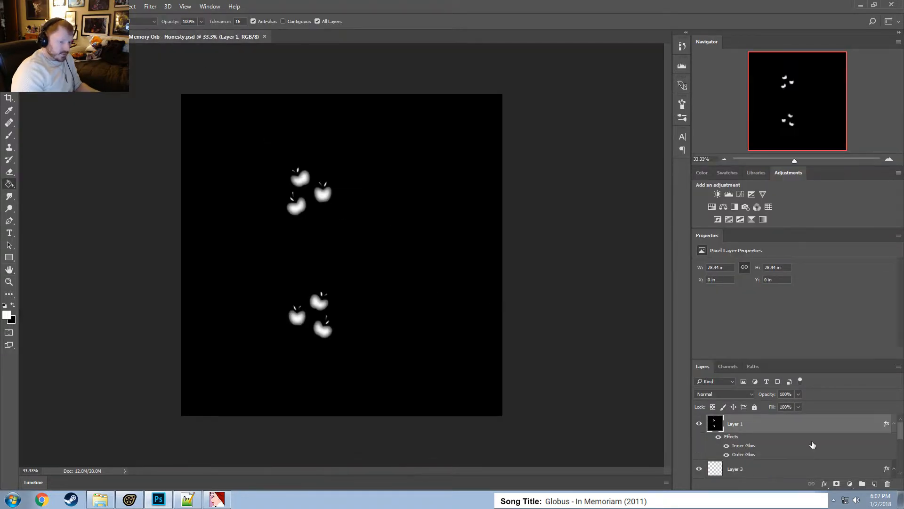
right_click(754, 436)
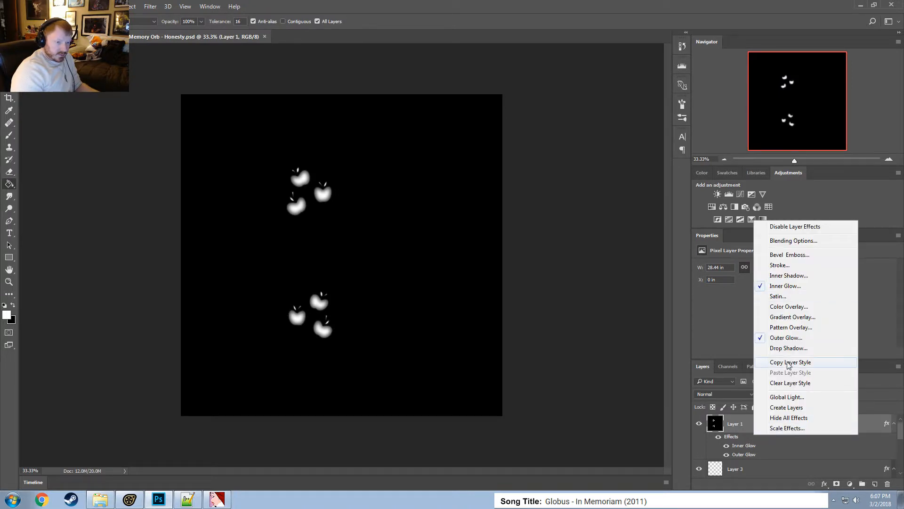
left_click(787, 363)
left_click(90, 37)
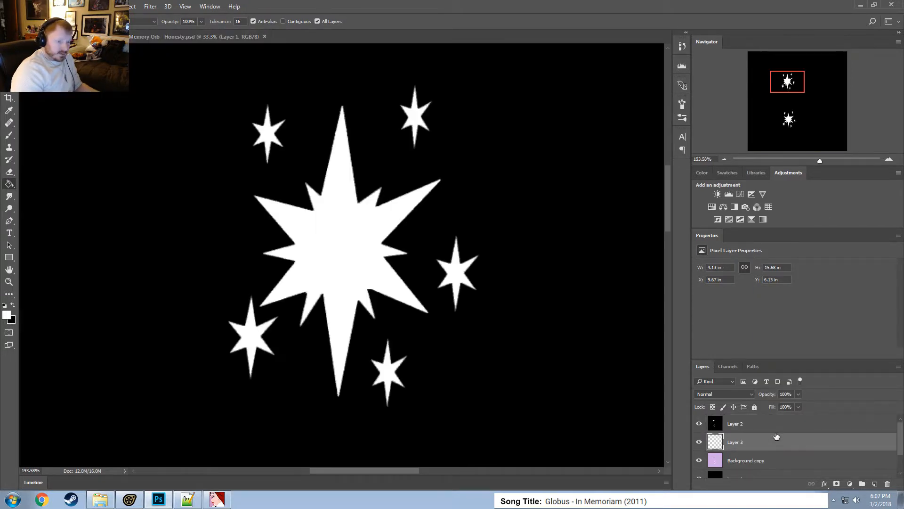
right_click(761, 423)
left_click(753, 443)
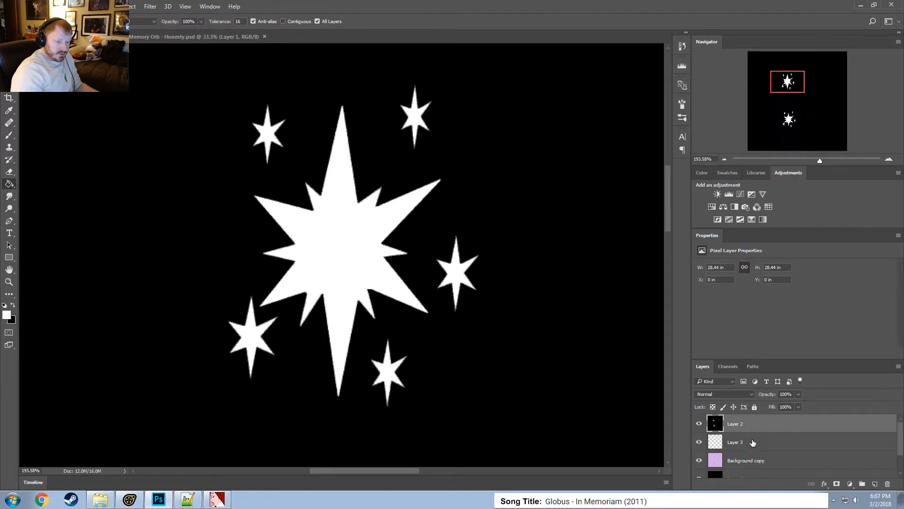
right_click(753, 441)
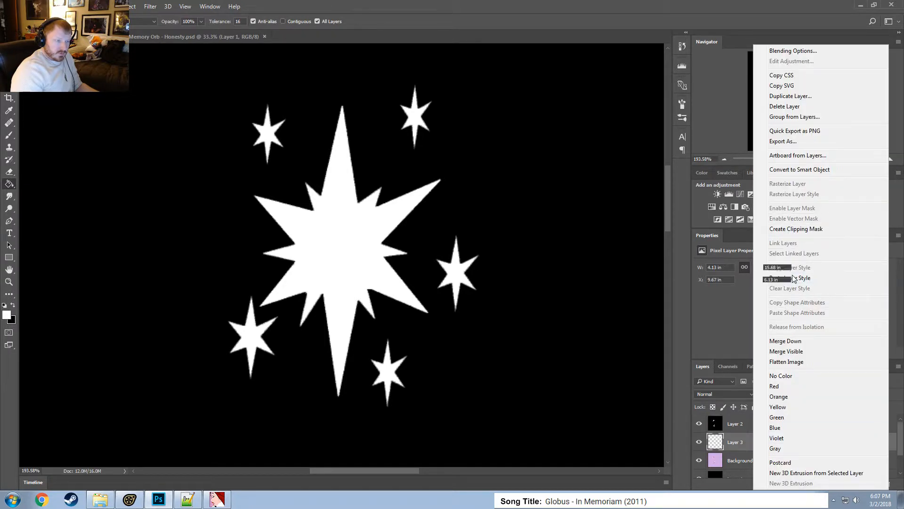
left_click(790, 278)
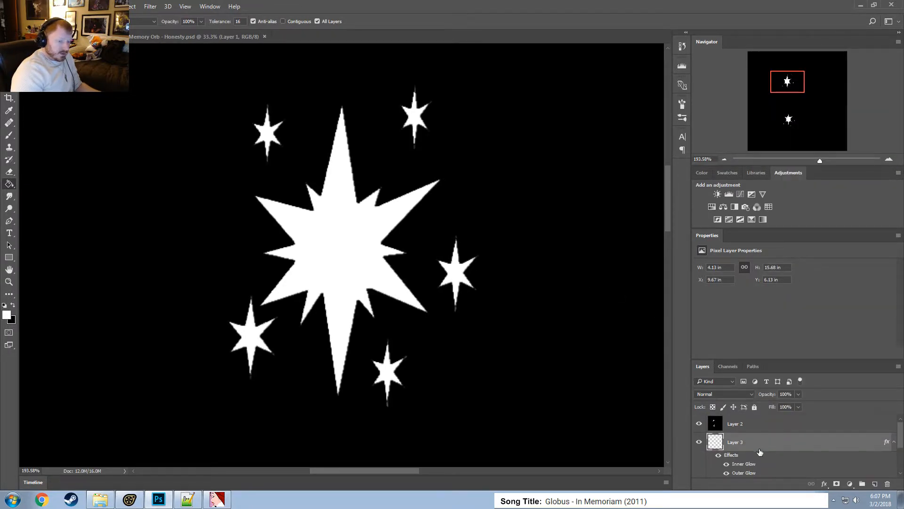
Move Layer 3 with its glow effects above Layer 2 and check the order of the remaining layers.
scroll(759, 452, "down", 1)
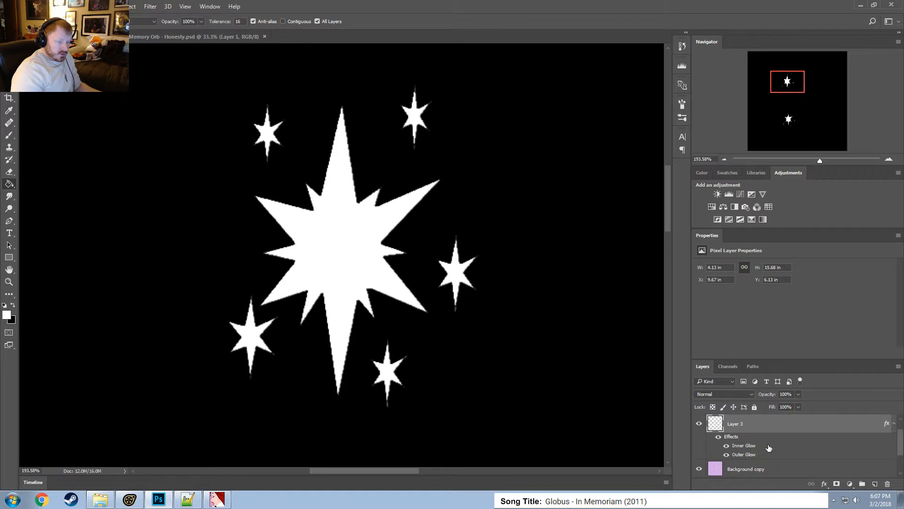
scroll(756, 442, "up", 1)
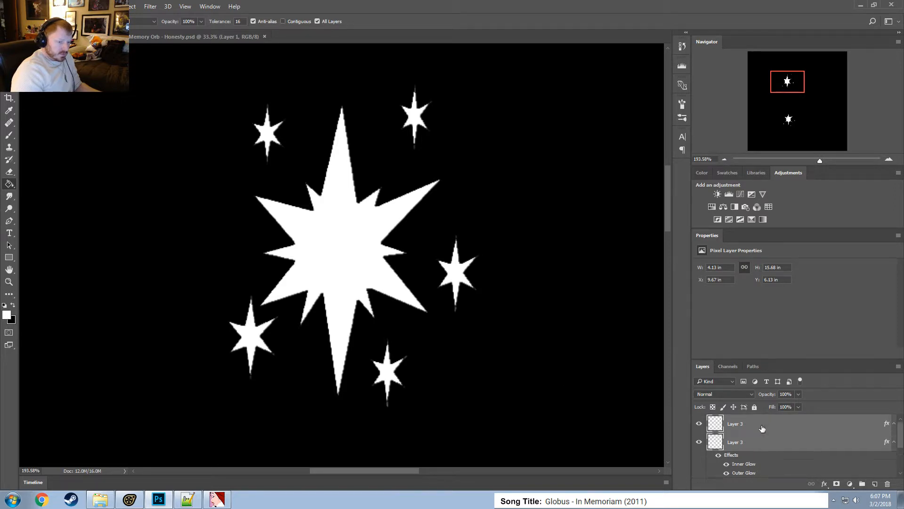
left_click_drag(755, 443, 747, 422)
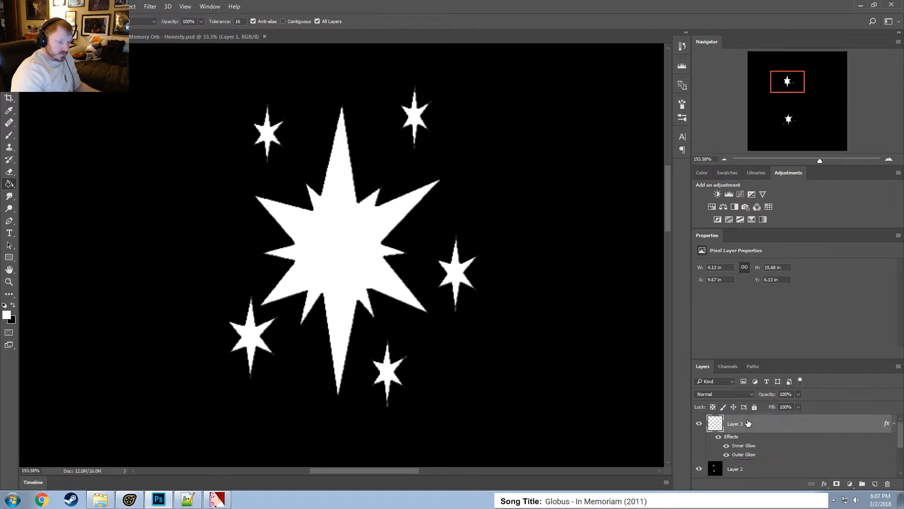
scroll(754, 451, "down", 3)
scroll(754, 445, "up", 3)
left_click_drag(751, 431, 749, 464)
scroll(754, 462, "down", 3)
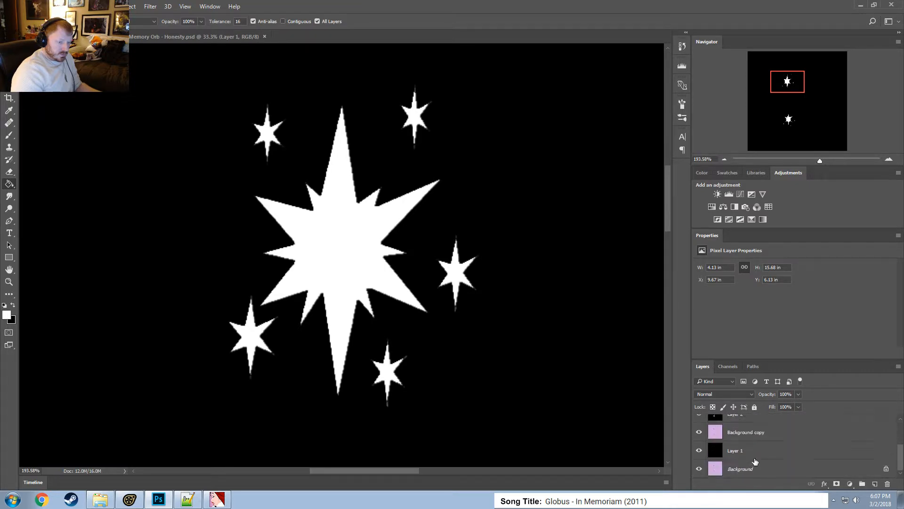
scroll(744, 442, "up", 3)
Review the Inner Glow and Outer Glow settings of Layer 3 without changing them, and toggle the layer's visibility.
double_click(754, 441)
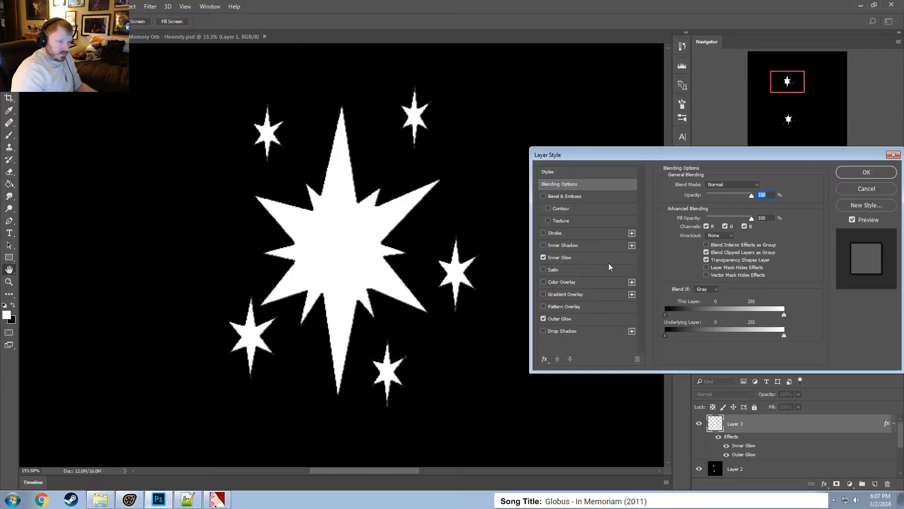
left_click(604, 258)
left_click(577, 319)
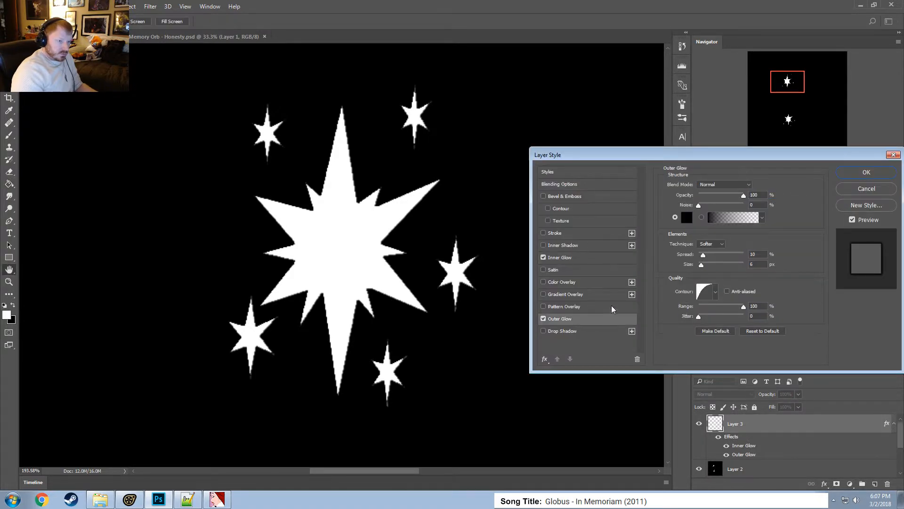
left_click(862, 188)
left_click(701, 423)
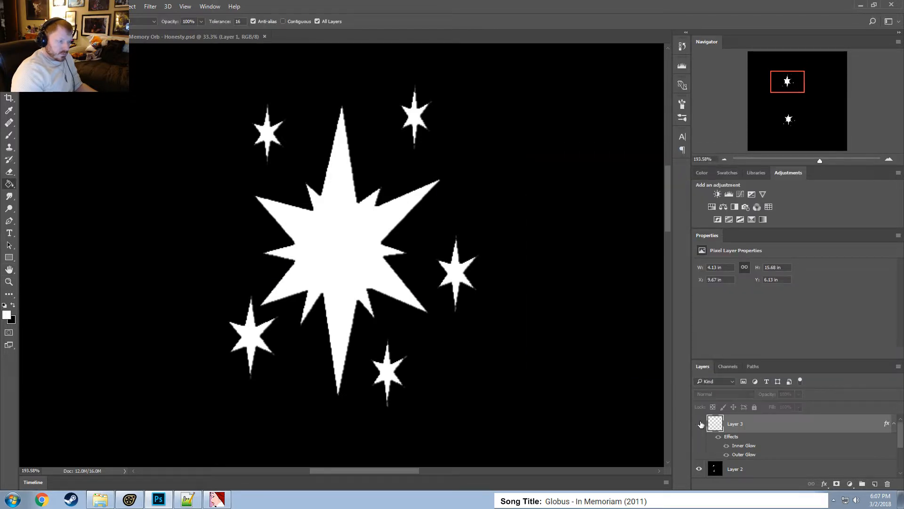
left_click(701, 423)
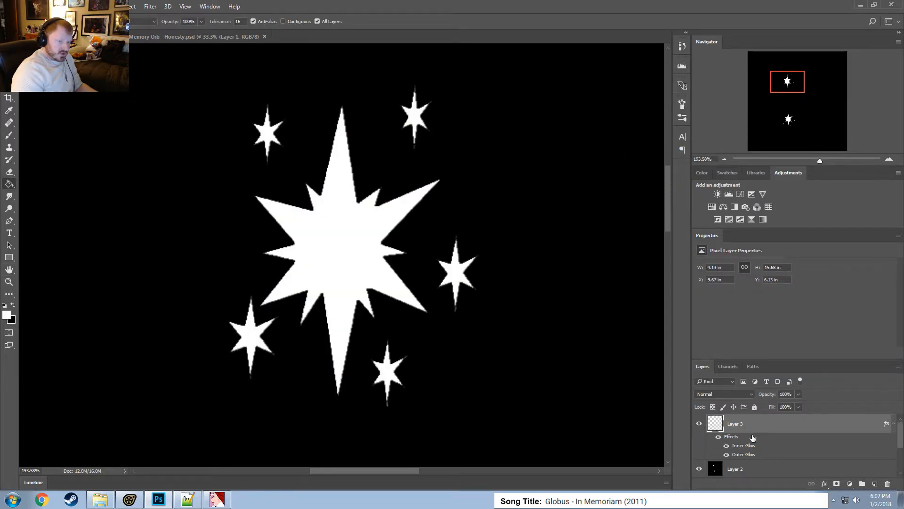
Examine the layer stack and effects in Memory Orb - Honesty.psd, toggling the visibility of Layer 1.
key("alt+Tab")
key("alt+Tab")
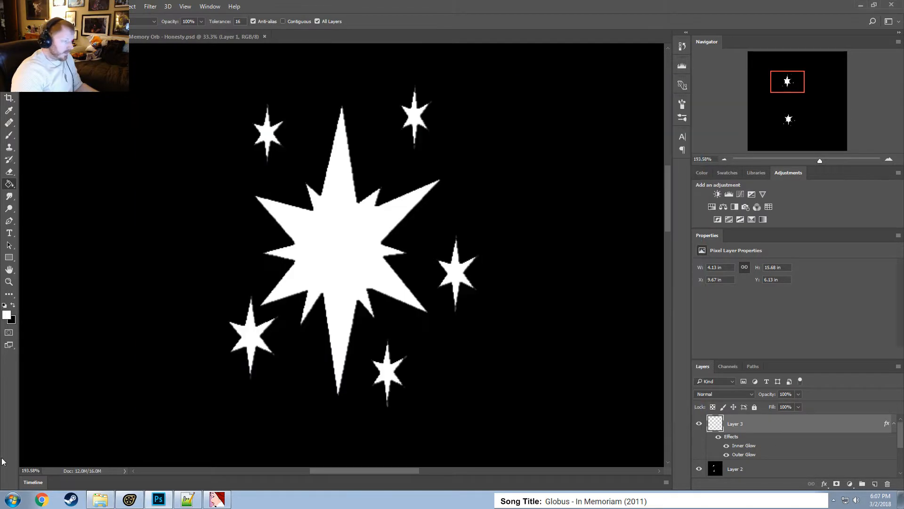
left_click(195, 36)
scroll(803, 462, "down", 5)
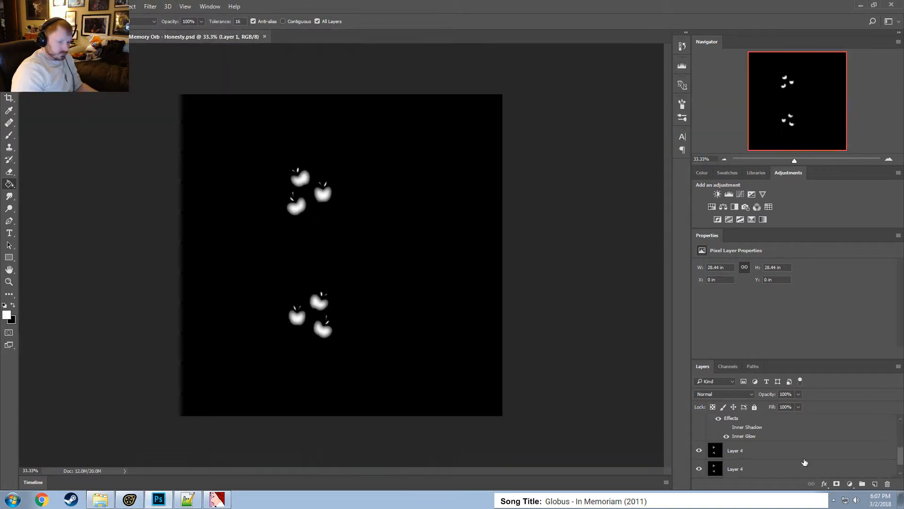
scroll(802, 462, "up", 5)
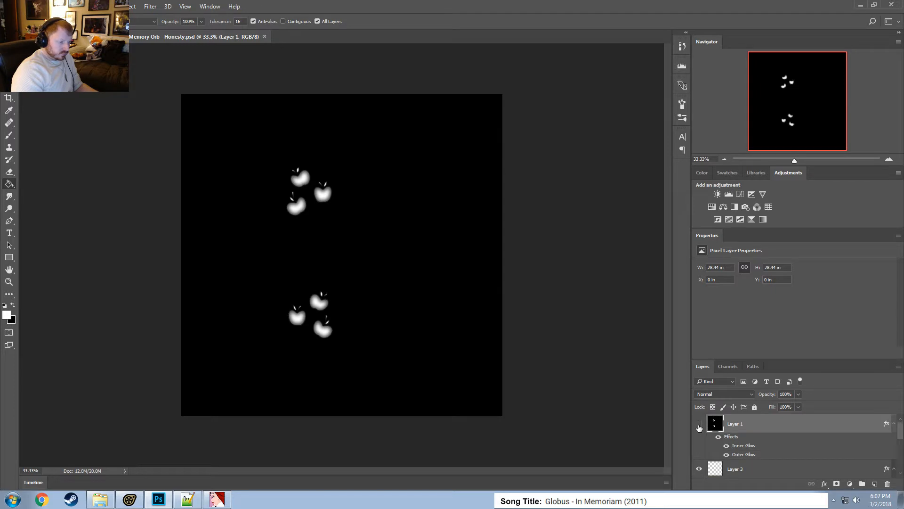
left_click(699, 424)
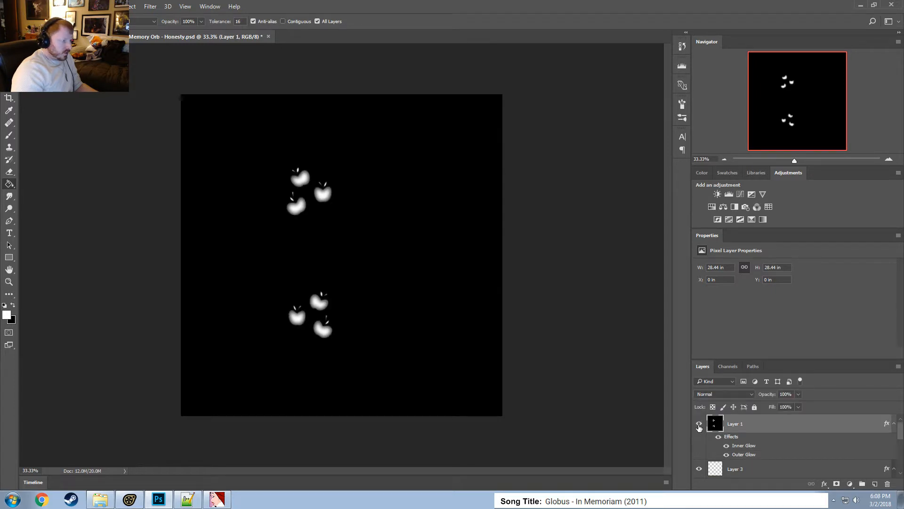
scroll(533, 366, "up", 3, "alt")
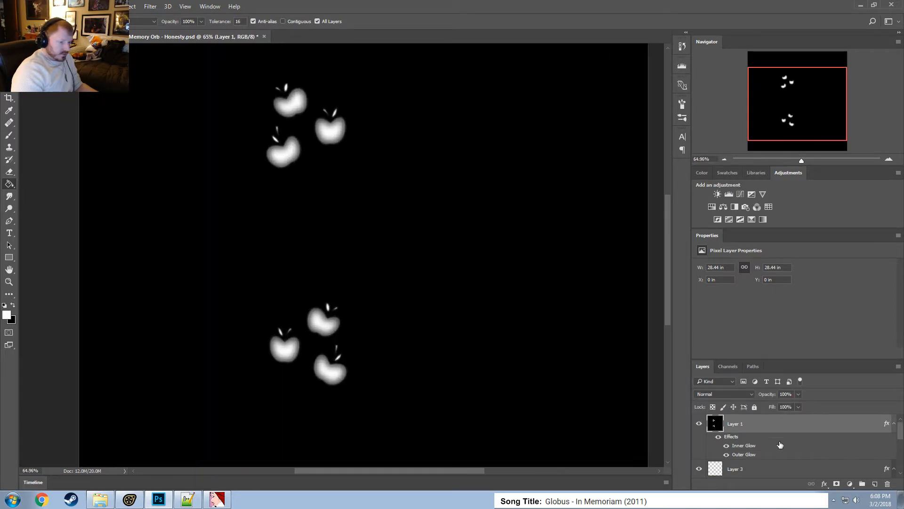
scroll(772, 448, "down", 2)
scroll(772, 447, "down", 2)
left_click(738, 453)
scroll(755, 447, "up", 2)
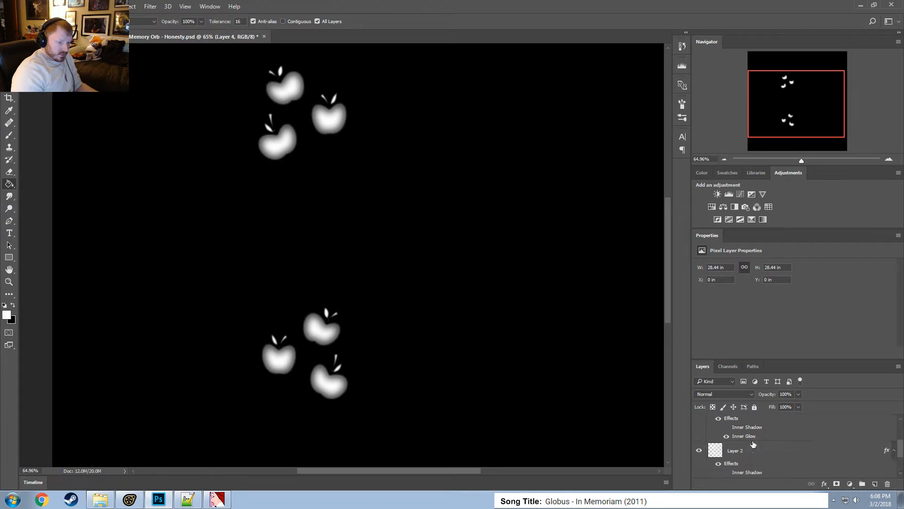
scroll(753, 448, "up", 1)
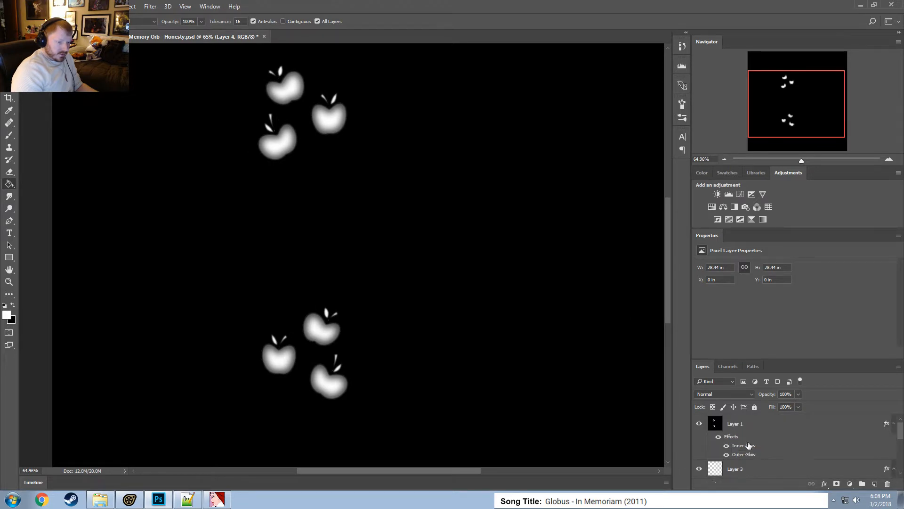
Copy the layer style of Layer 3 in Memory Orb - Honesty.psd and return to the star texture document.
left_click(743, 471)
right_click(743, 471)
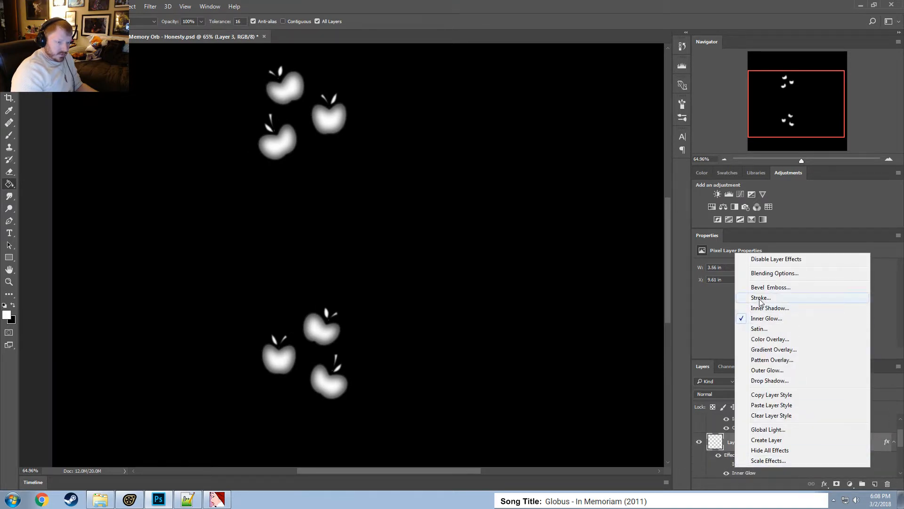
key("alt+Tab")
key("alt+Tab")
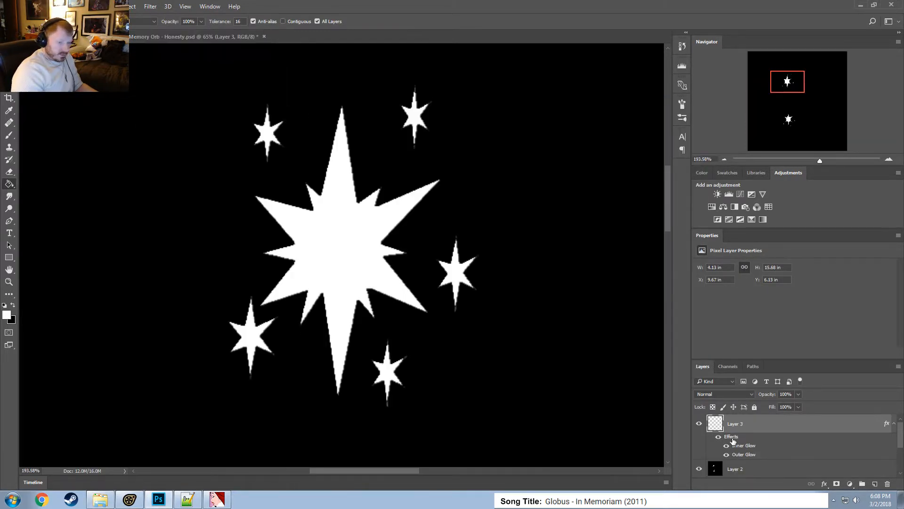
Clear the existing layer style from the star texture's Layer 3 and paste the copied style onto it.
right_click(749, 429)
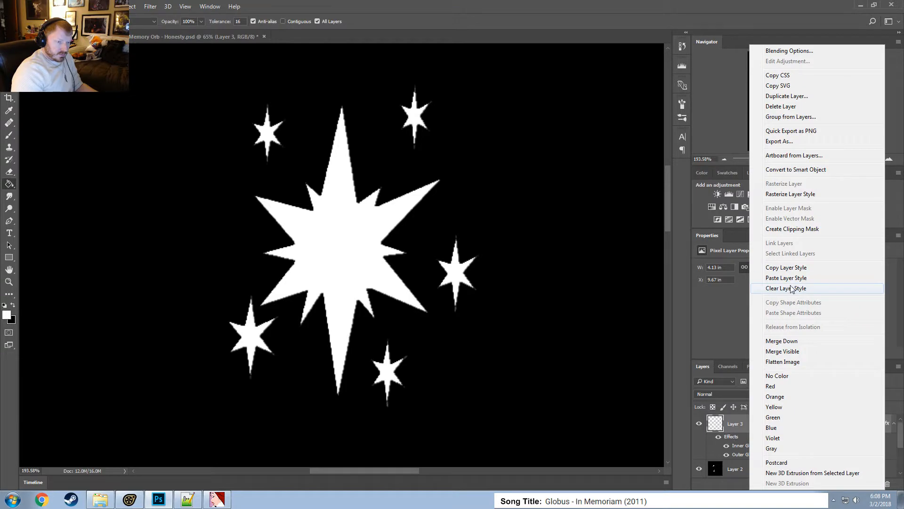
left_click(786, 289)
right_click(757, 428)
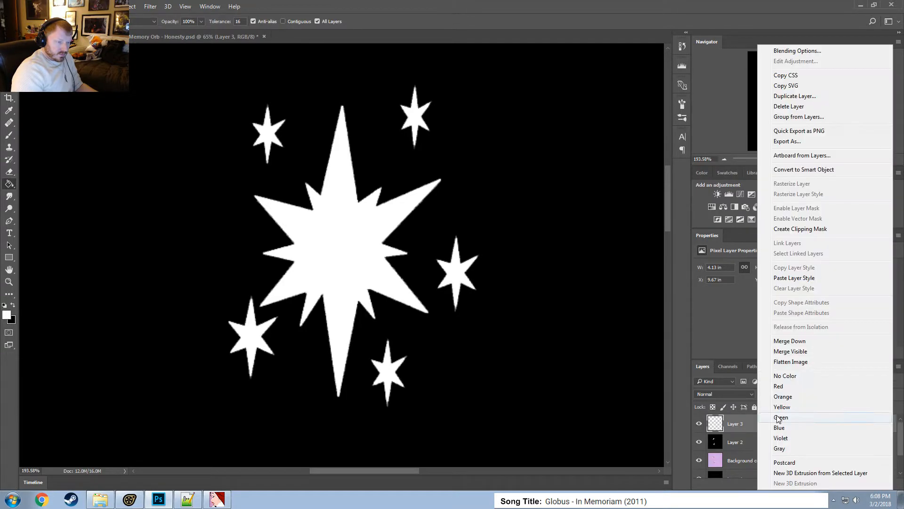
left_click(802, 278)
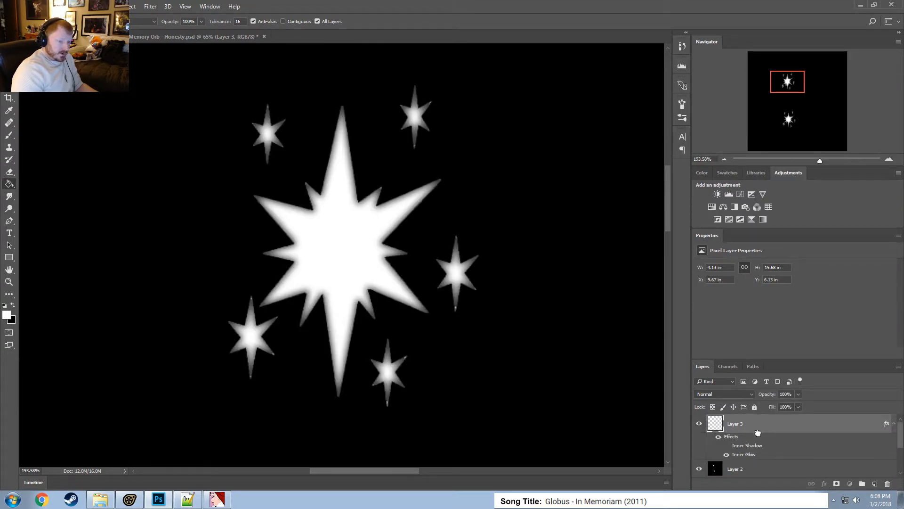
scroll(494, 256, "down", 4, "alt")
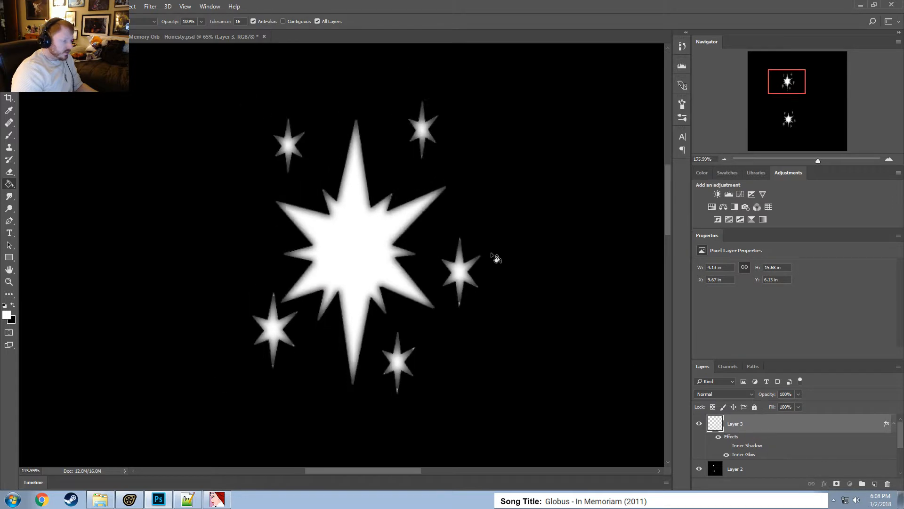
scroll(433, 205, "up", 1, "alt")
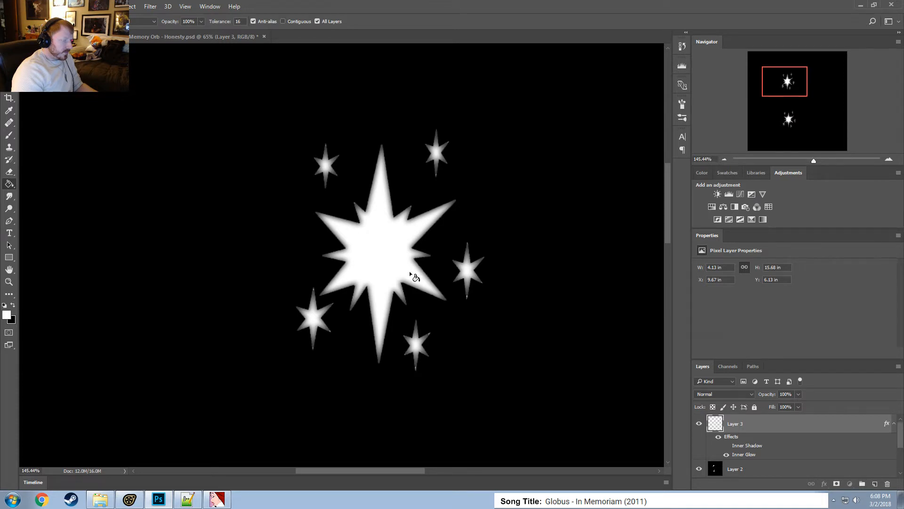
Move Layer 3 with its effects directly beneath Layer 2 in the layer order.
scroll(755, 438, "down", 3)
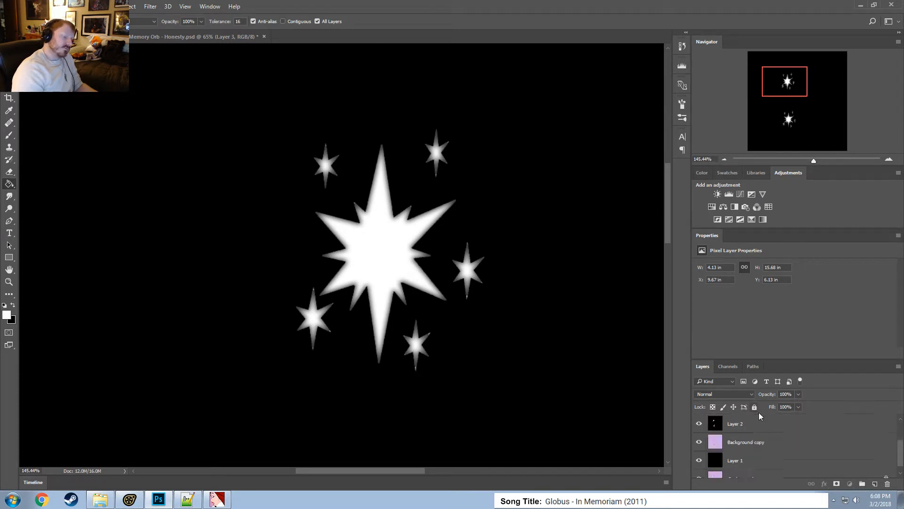
scroll(757, 422, "up", 3)
left_click_drag(755, 425, 744, 465)
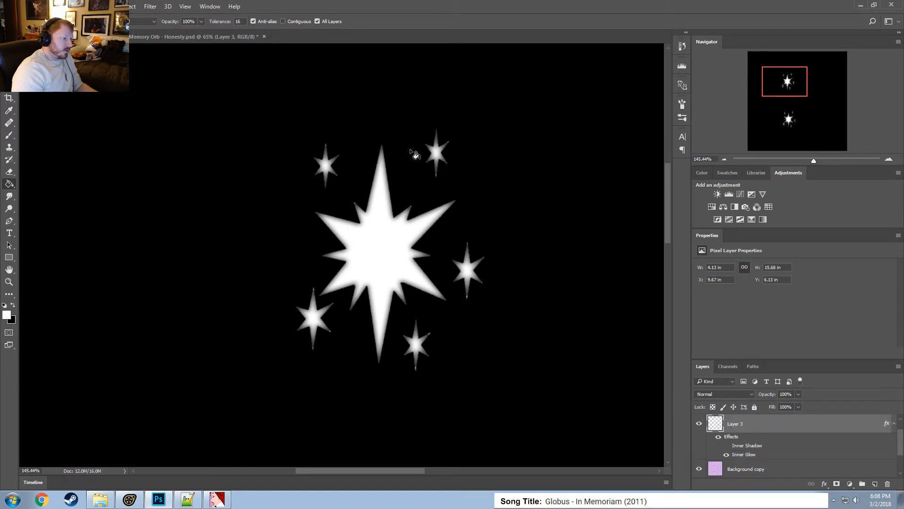
On Layer 2, paint black with the Brush over the stray light pixels at the tips of the upper cluster's two top small stars.
scroll(339, 127, "up", 5, "alt")
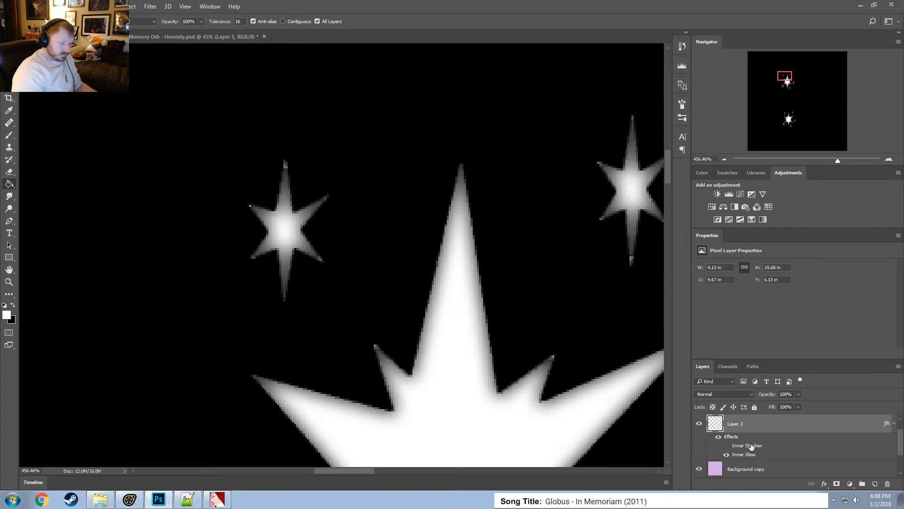
scroll(748, 462, "up", 1)
left_click(749, 426)
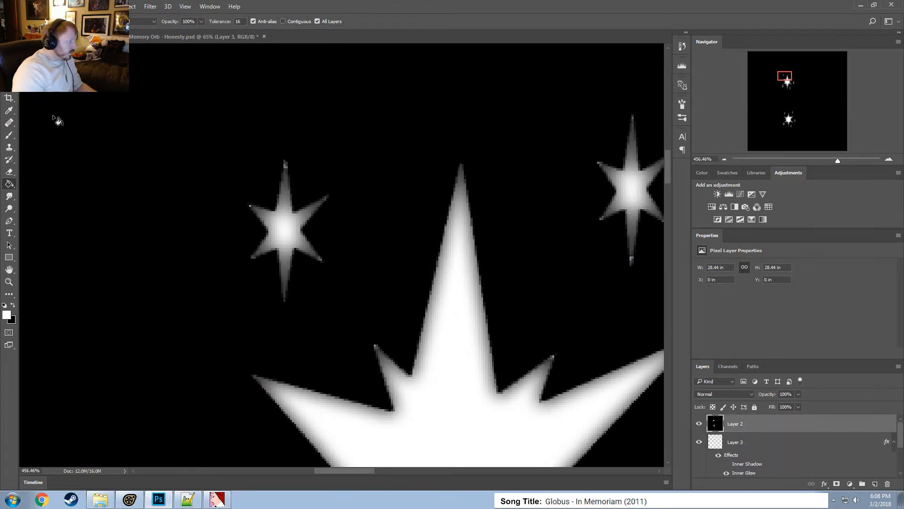
left_click(9, 135)
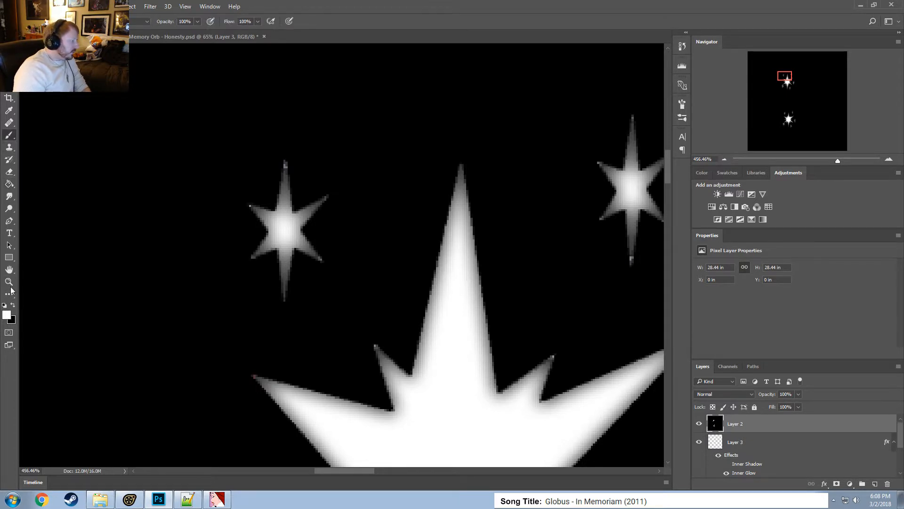
left_click(13, 305)
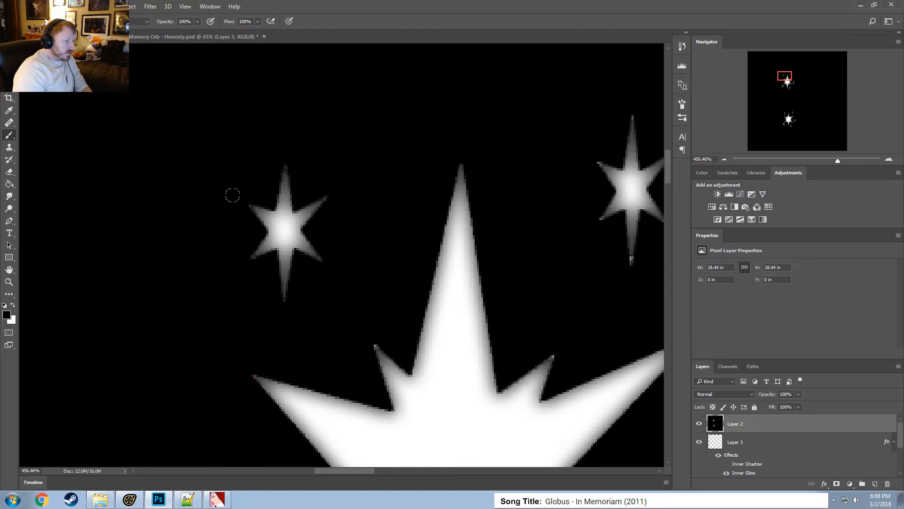
left_click(630, 264)
left_click(604, 224)
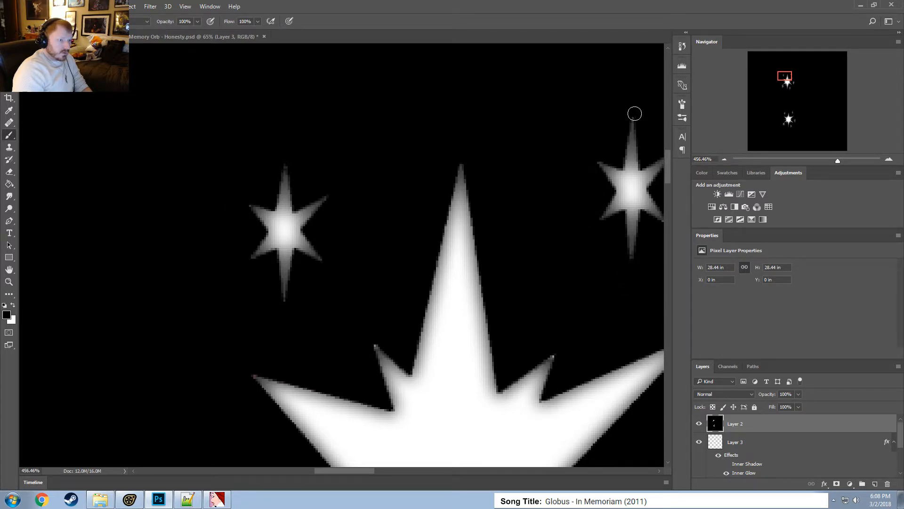
Paint out the stray light pixels on the large star's upper spikes and the tips of the small star to its right.
left_click_drag(353, 470, 365, 472)
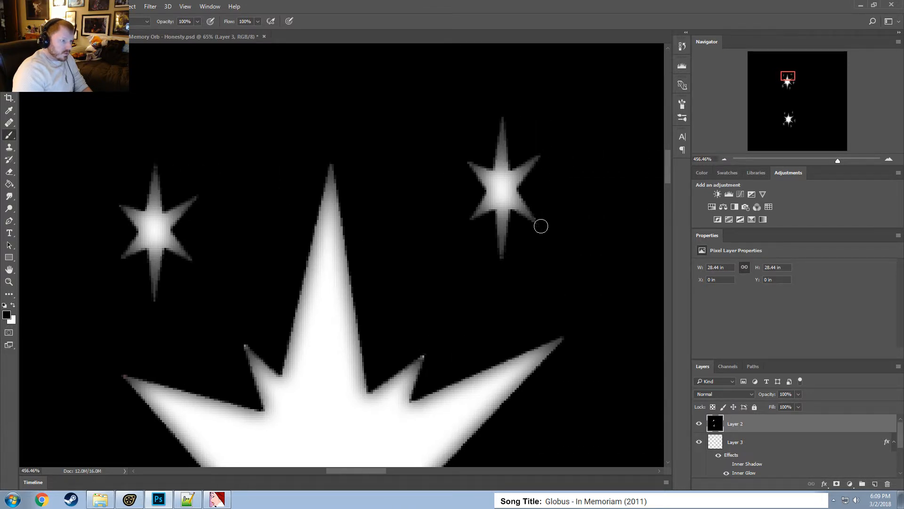
left_click_drag(669, 169, 671, 183)
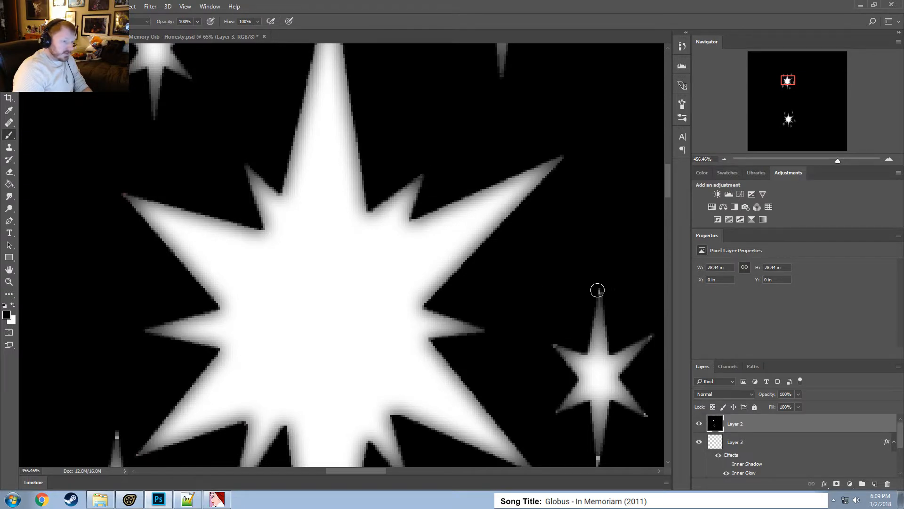
left_click_drag(781, 77, 787, 78)
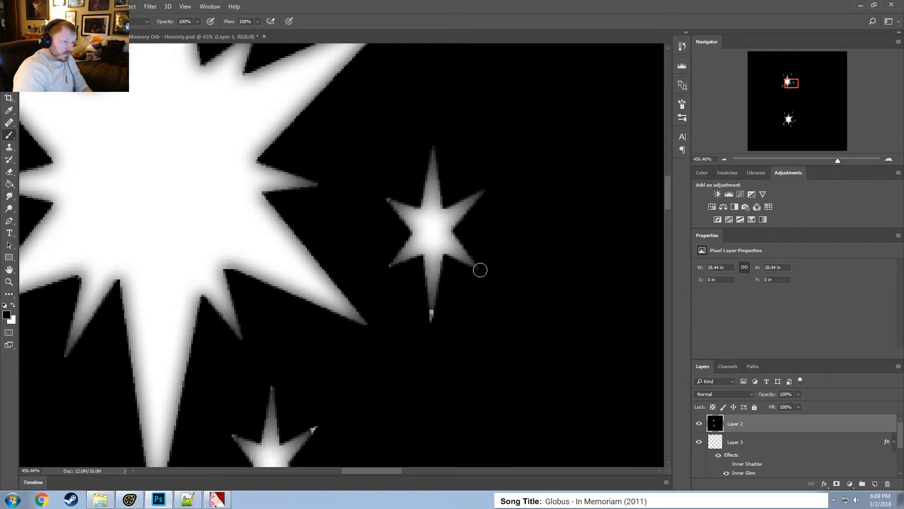
left_click(431, 312)
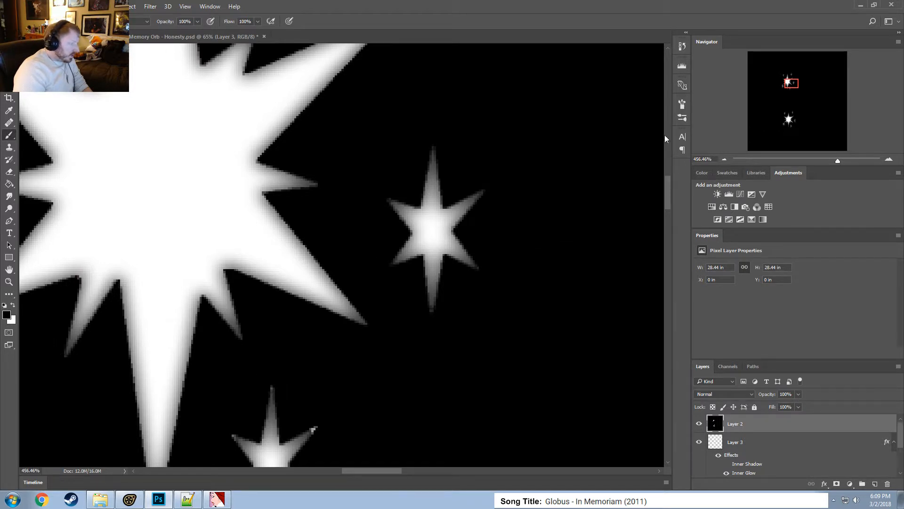
Paint black over the light pixels at the tips of the upper cluster's lower-right small star, undoing the excess stroke on its bottom point.
left_click_drag(795, 85, 791, 89)
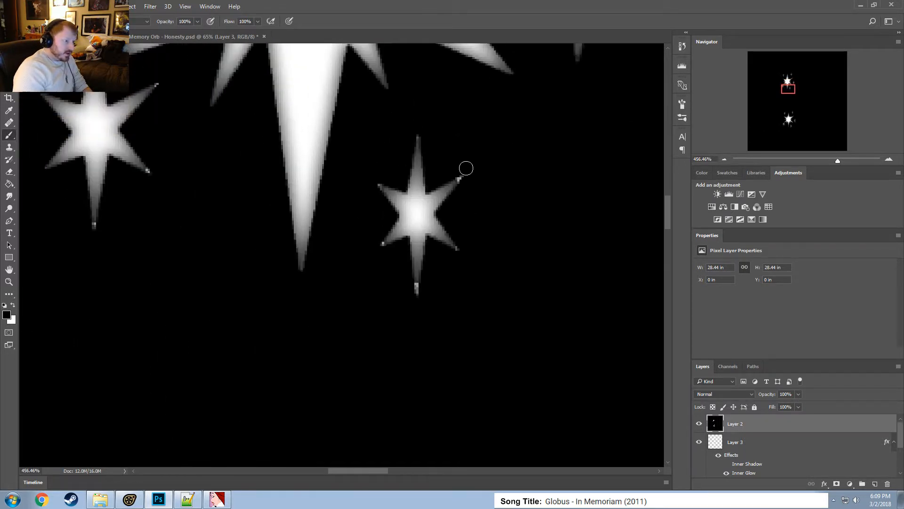
left_click(417, 285)
left_click(416, 281)
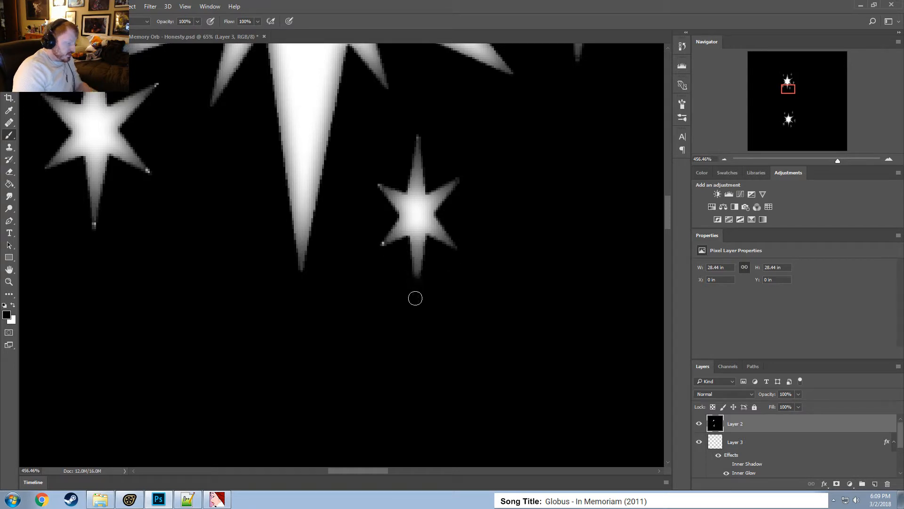
key("ctrl+z")
left_click(382, 243)
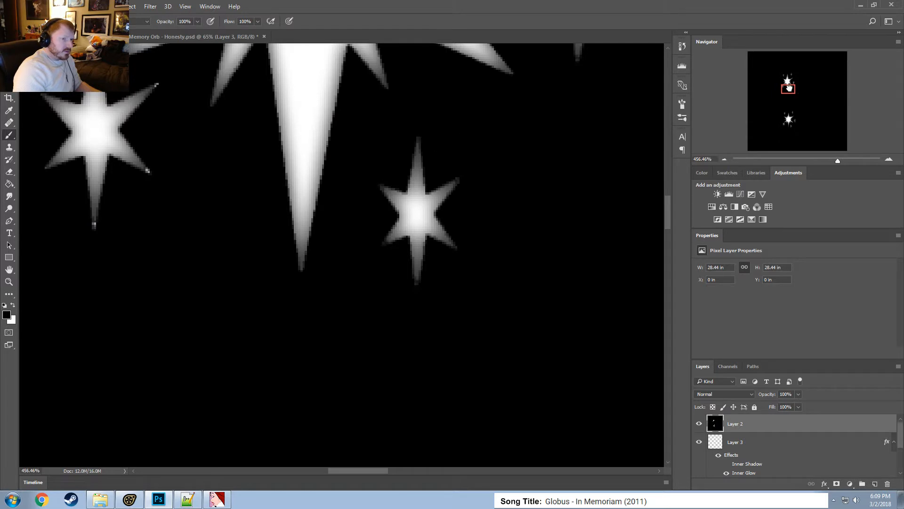
Paint black over the light pixels at the tips of the upper cluster's lower-left small star and the large star's adjacent point.
left_click_drag(789, 88, 784, 86)
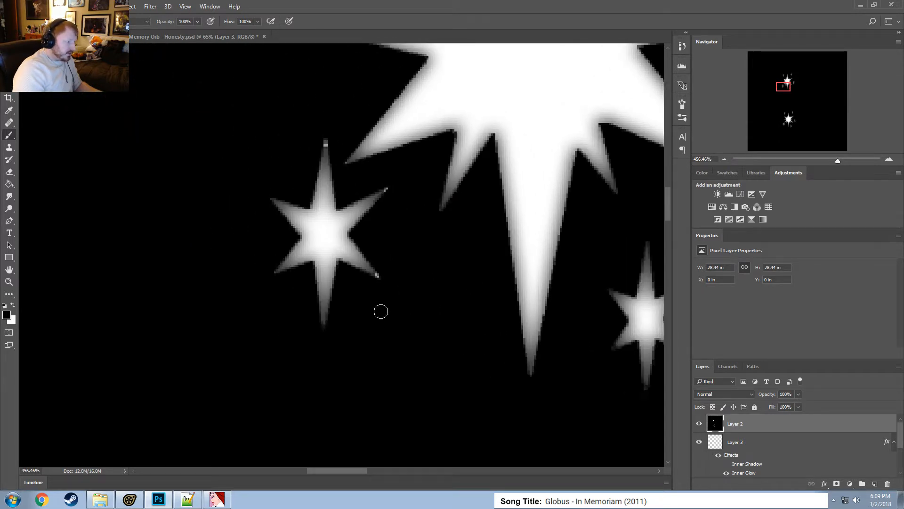
left_click(376, 272)
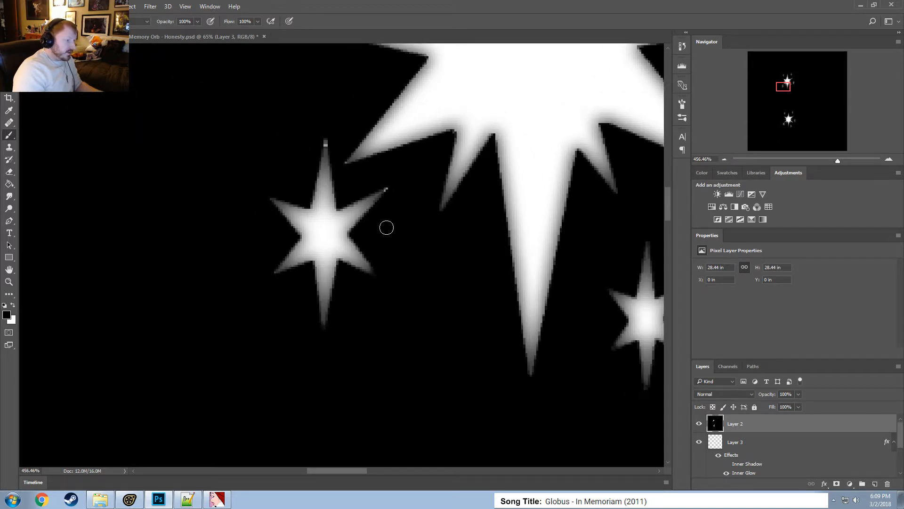
left_click(386, 189)
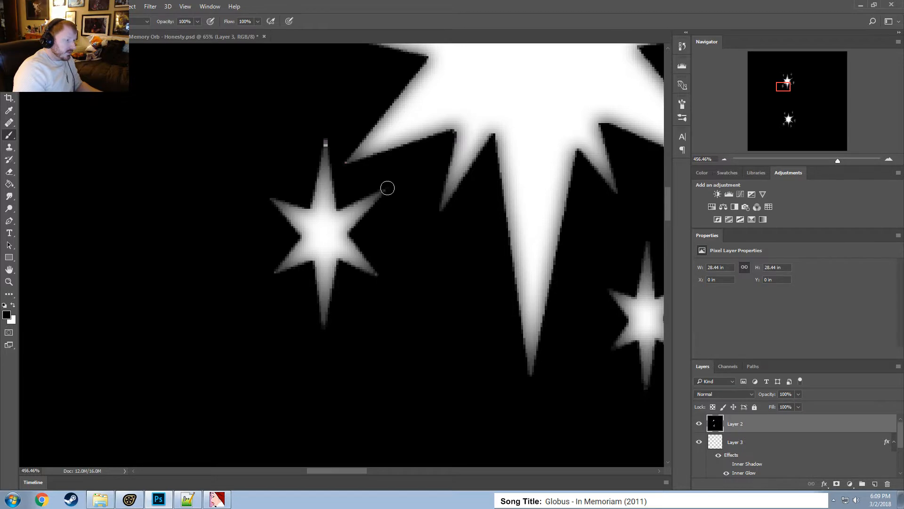
left_click(327, 142)
left_click(344, 167)
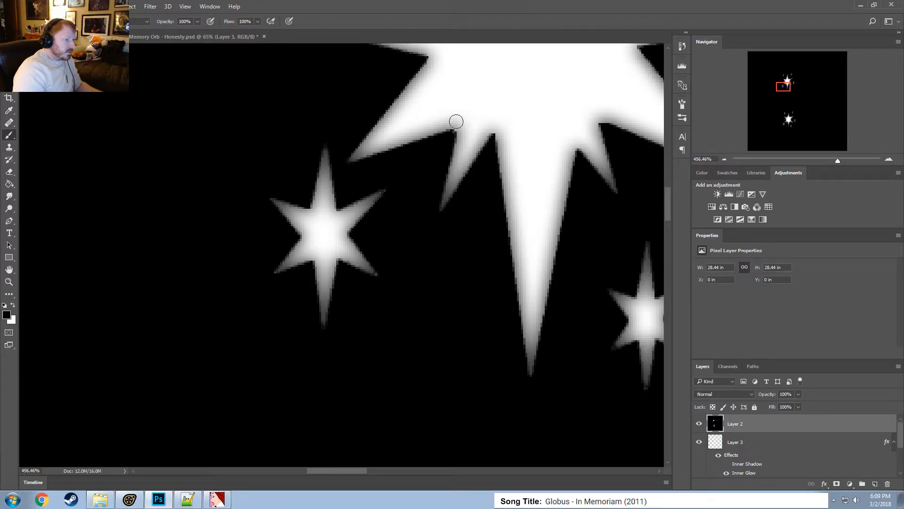
Paint black over the stray light pixels at the tips of the lower cluster's two top small stars.
left_click_drag(783, 89, 784, 110)
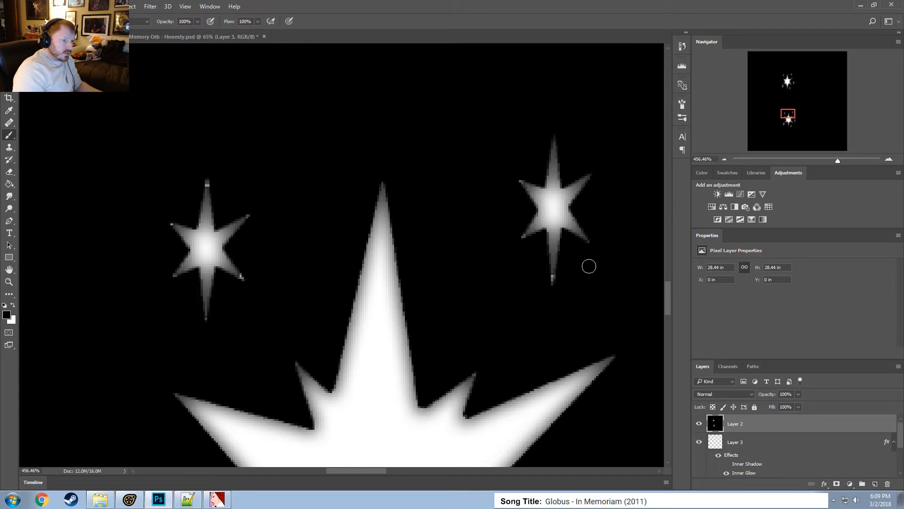
left_click(589, 245)
left_click(552, 280)
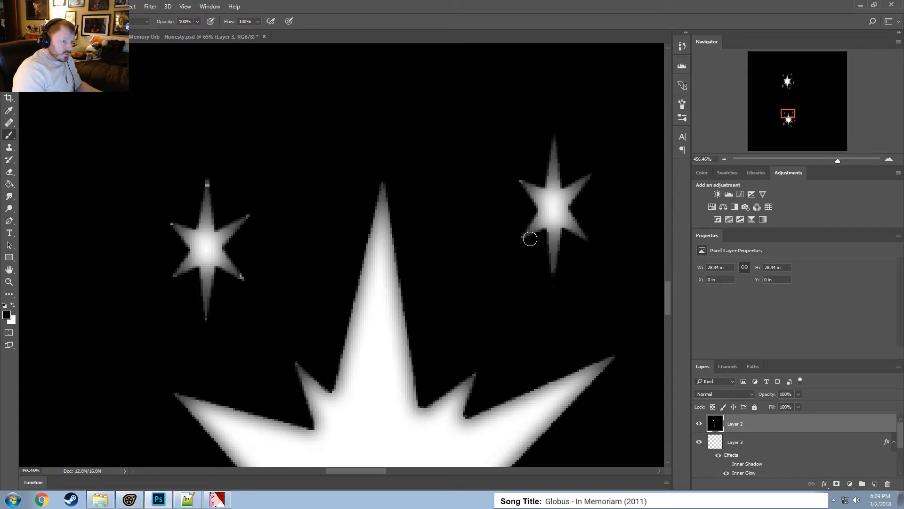
left_click(208, 183)
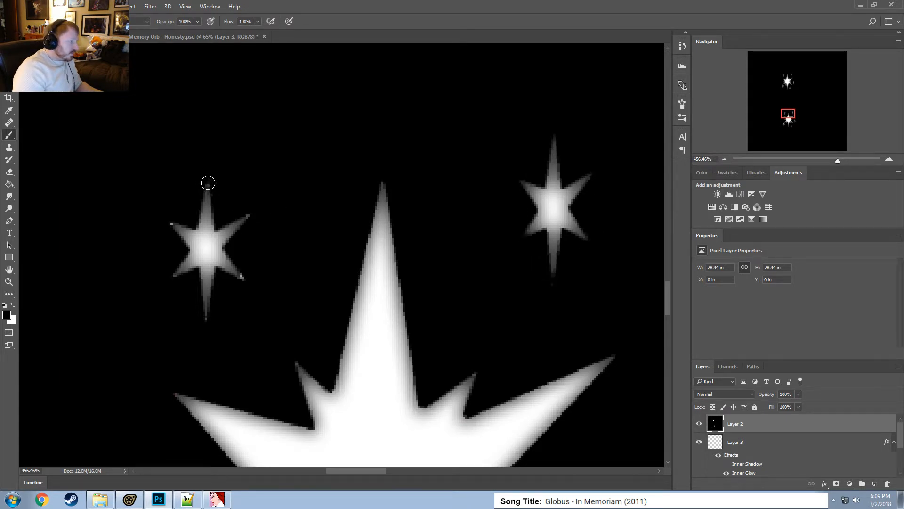
left_click(249, 214)
left_click(243, 278)
left_click(207, 323)
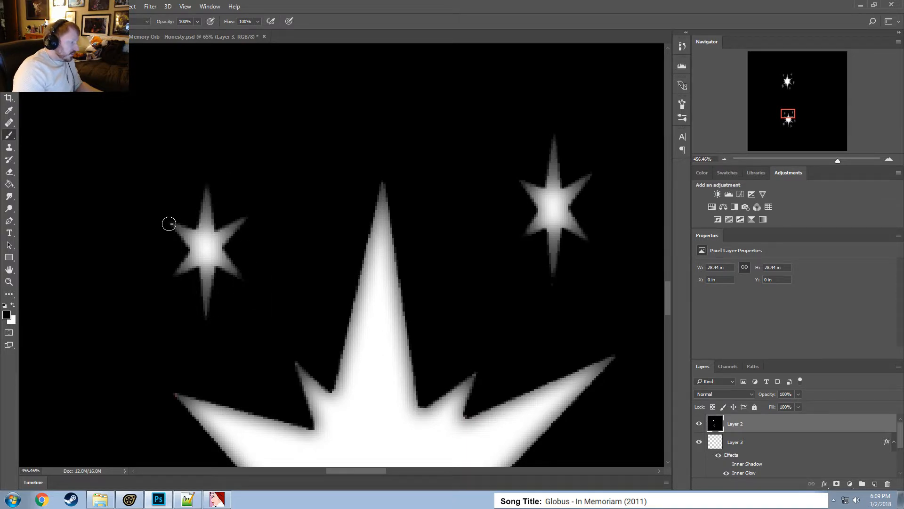
Paint out the stray light pixels at the tips of the small star to the right of the lower cluster's large star.
left_click_drag(790, 113, 792, 116)
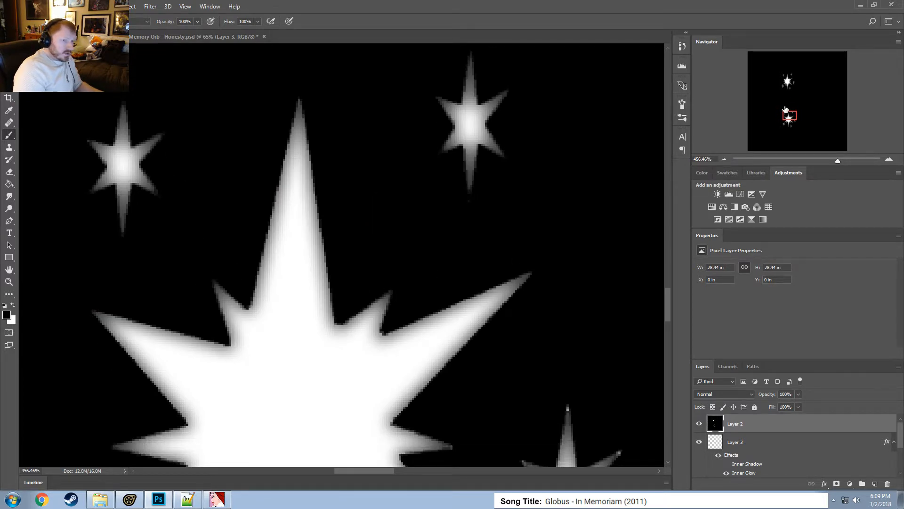
left_click_drag(785, 109, 787, 117)
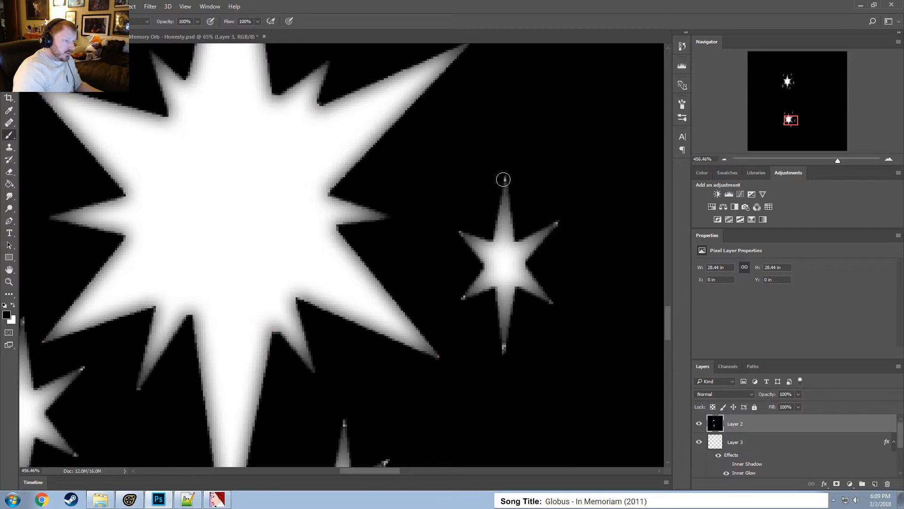
left_click(554, 303)
left_click(503, 351)
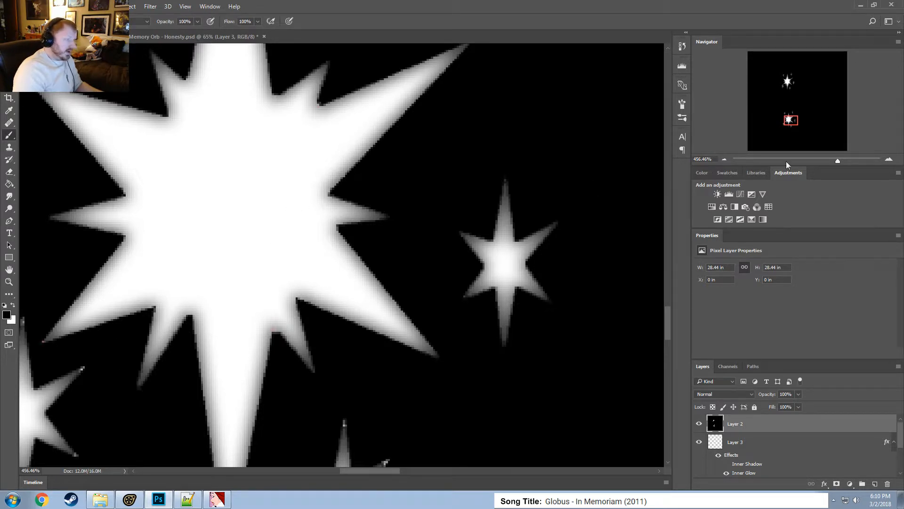
Paint black over the stray light pixels at the tips of the lower cluster's two bottom small stars.
left_click_drag(790, 116, 785, 120)
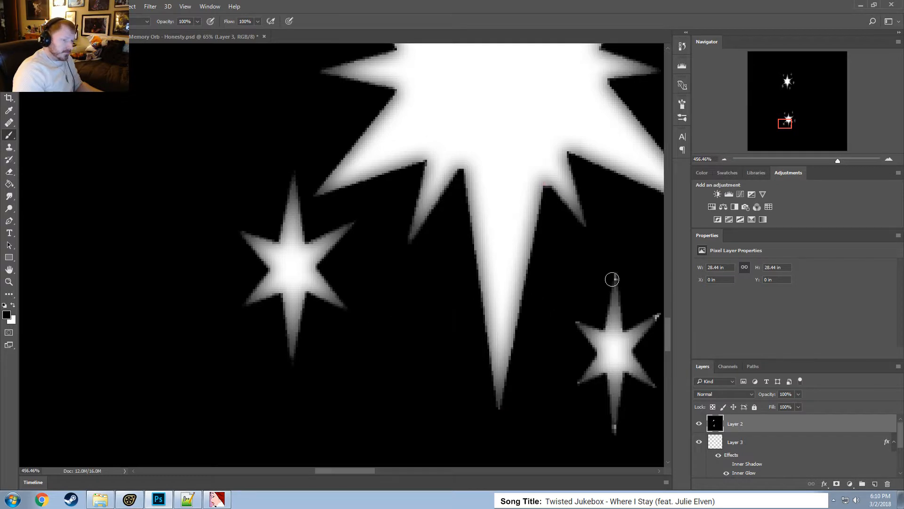
left_click_drag(786, 123, 788, 124)
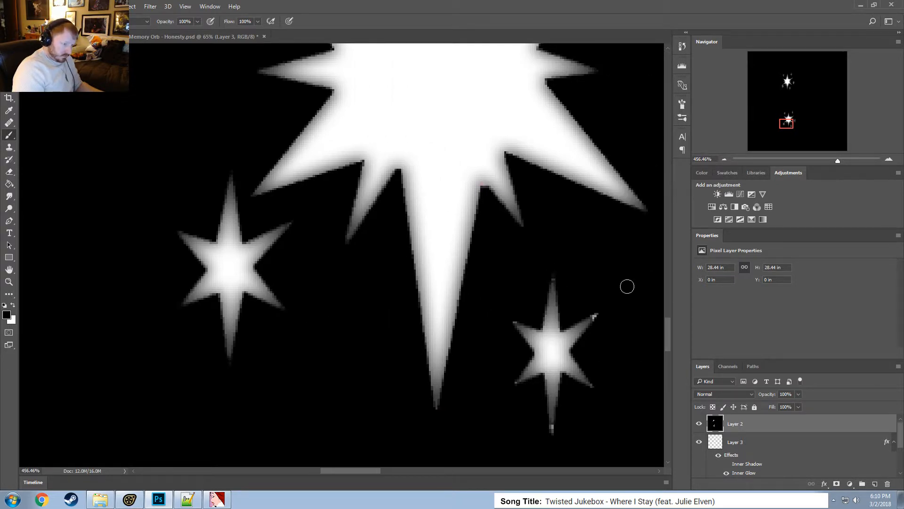
left_click(595, 316)
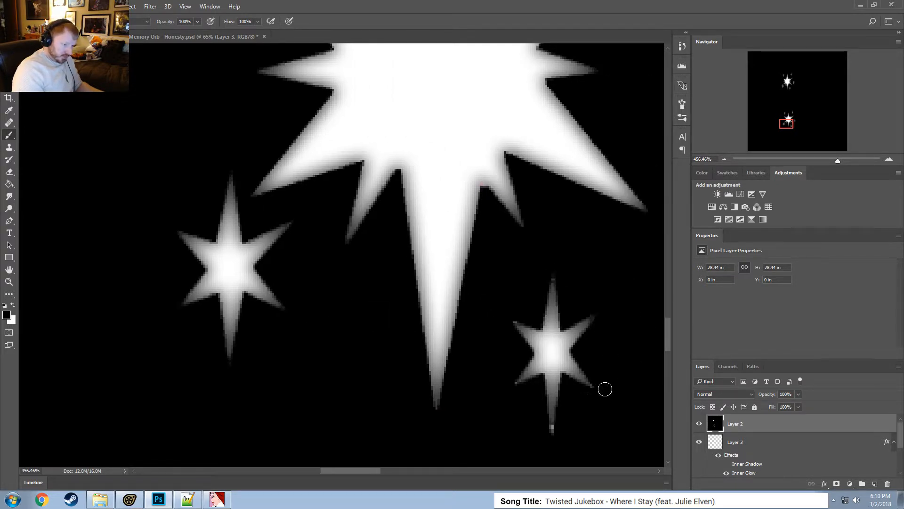
left_click(551, 428)
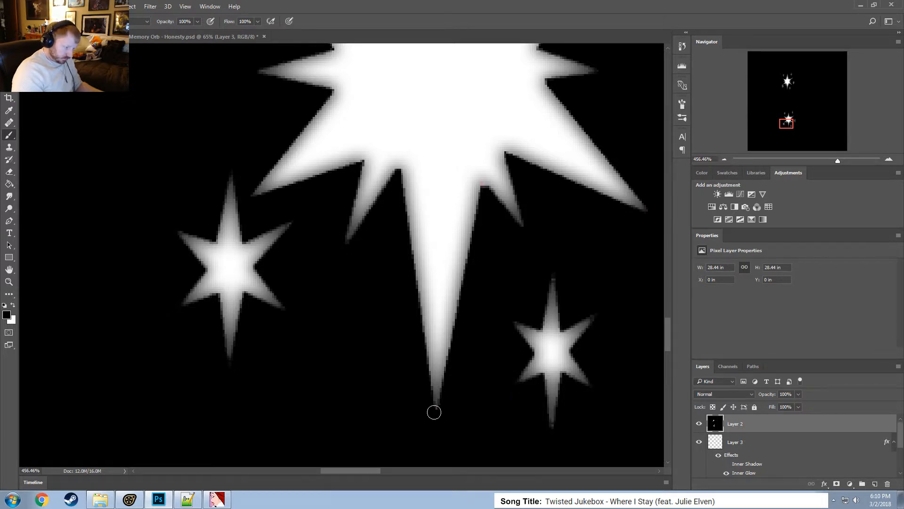
left_click_drag(787, 121, 790, 117)
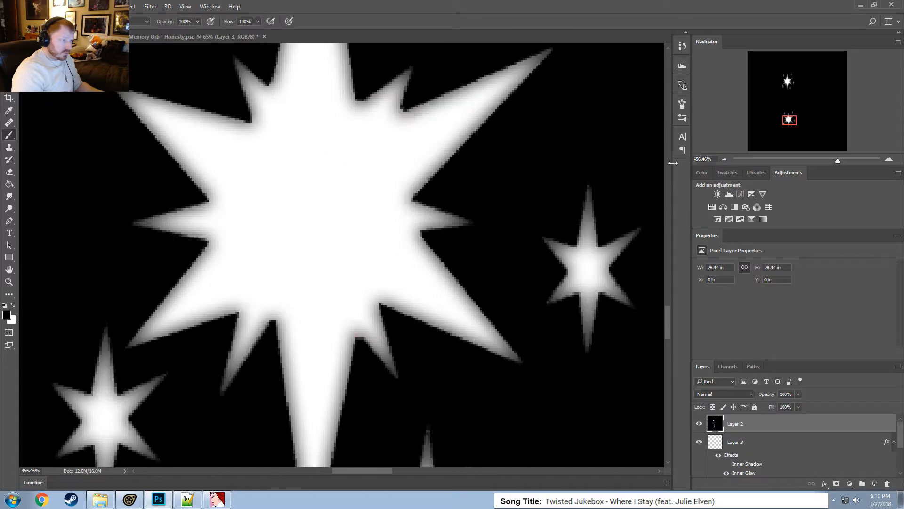
scroll(462, 188, "down", 6, "alt")
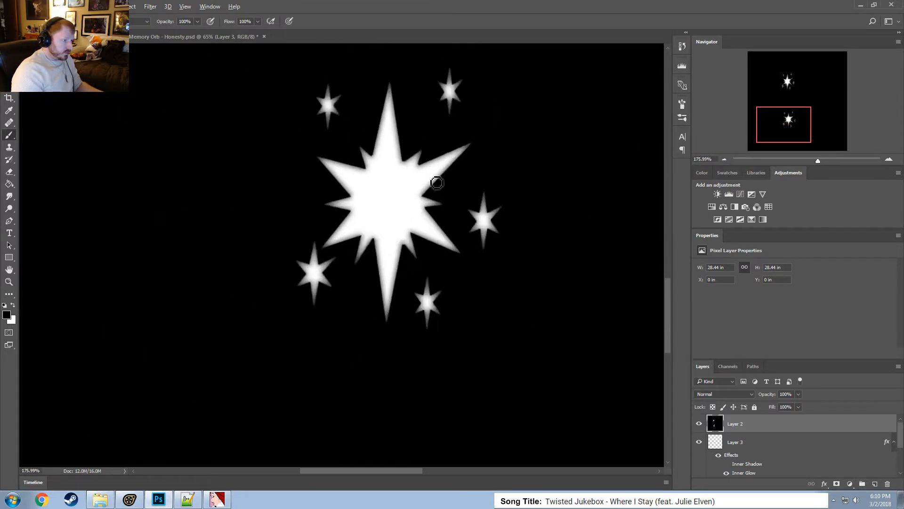
scroll(628, 139, "up", 1, "alt")
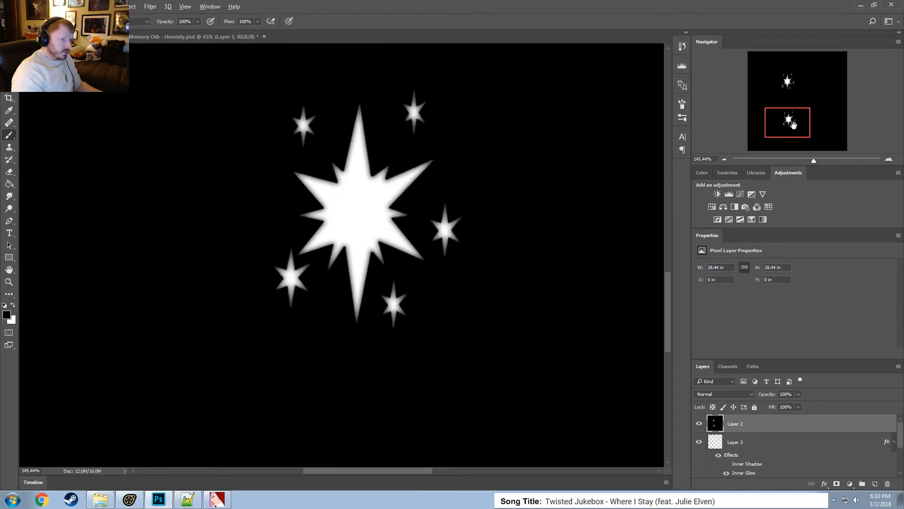
Duplicate Layer 3 together with its layer effects, keeping the suggested name.
left_click_drag(793, 124, 773, 94)
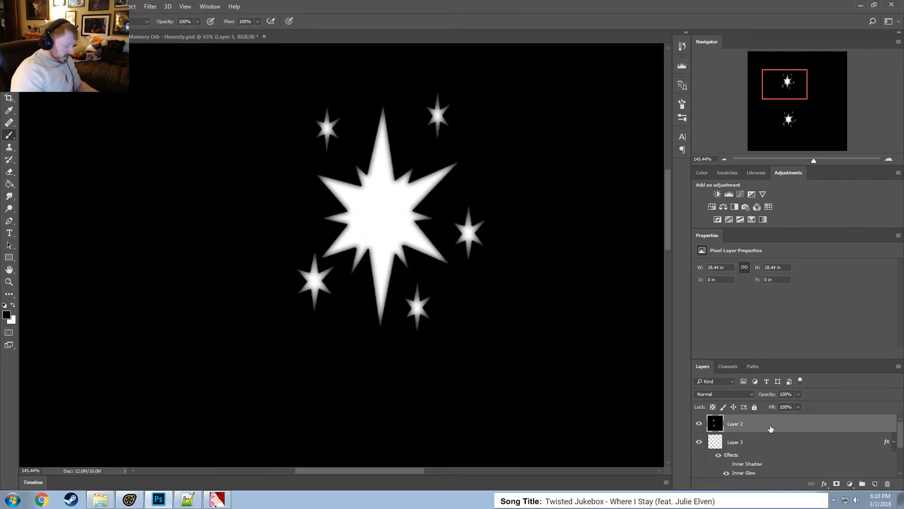
left_click(767, 447)
right_click(766, 447)
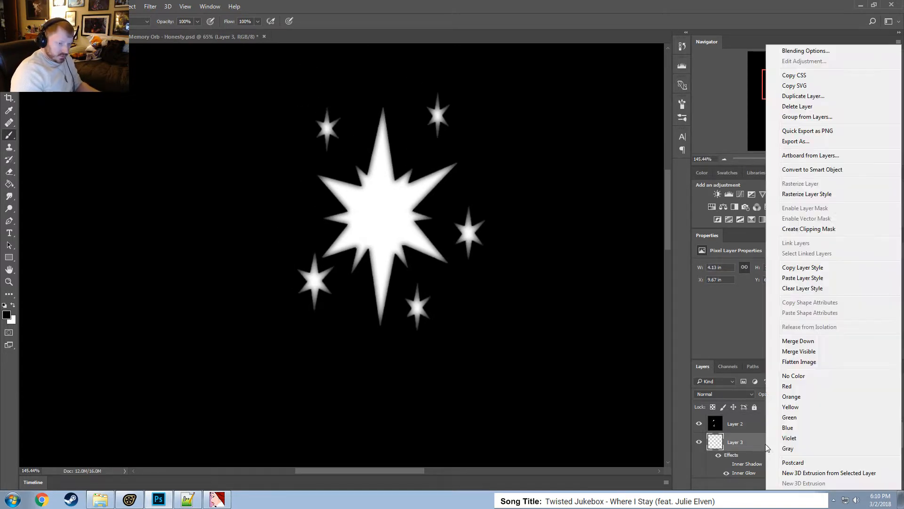
left_click(805, 93)
key("Return")
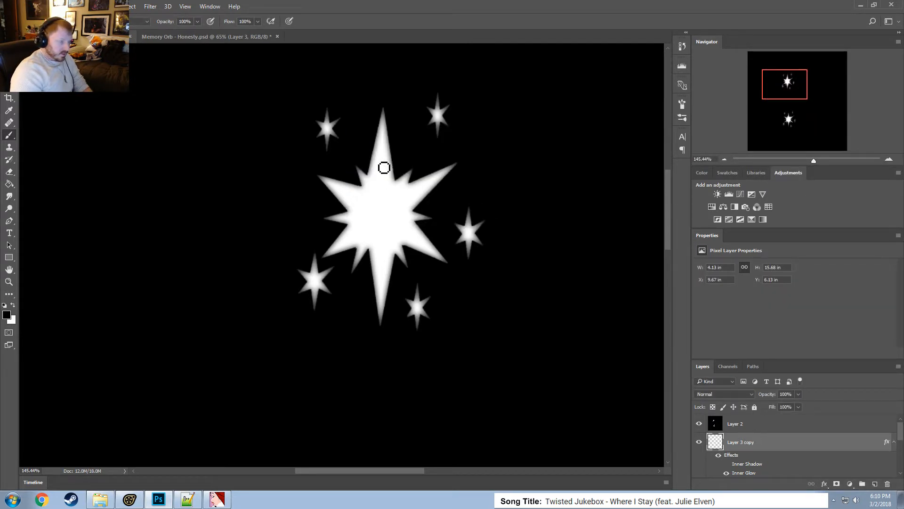
Partially erase the upper cluster's five small stars on Layer 3 copy with the Eraser at 41% opacity.
left_click(9, 171)
left_click_drag(324, 117, 328, 137)
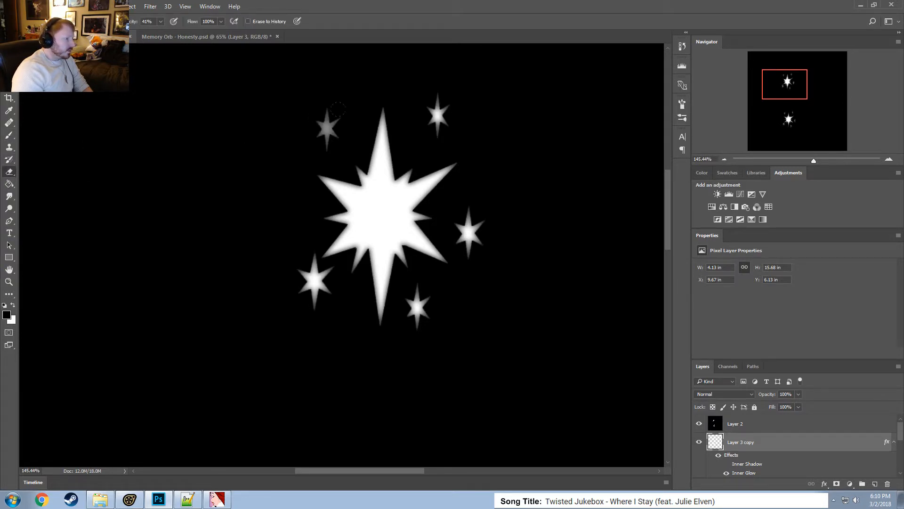
left_click_drag(438, 106, 436, 116)
left_click_drag(467, 220, 462, 208)
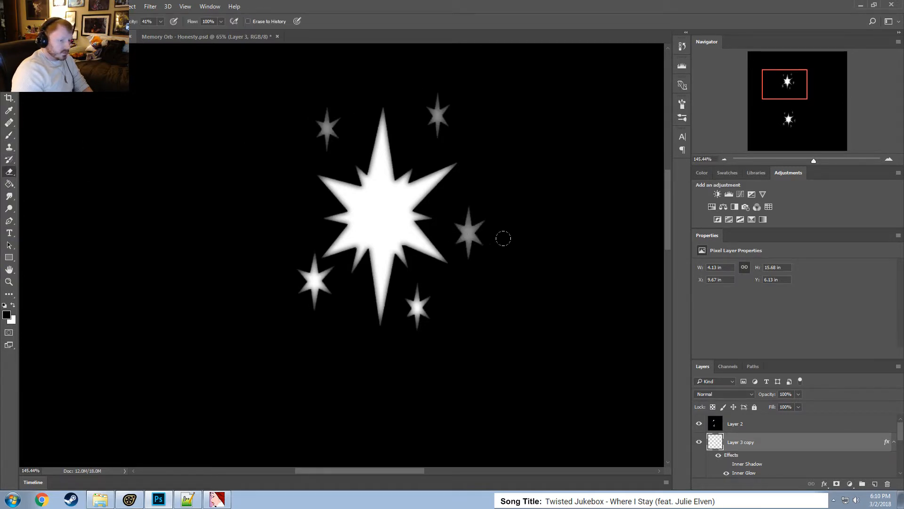
left_click_drag(418, 305, 405, 292)
mouse_move(290, 268)
left_mouse_down()
mouse_move(311, 271)
mouse_move(306, 278)
left_mouse_up()
key("ctrl+z")
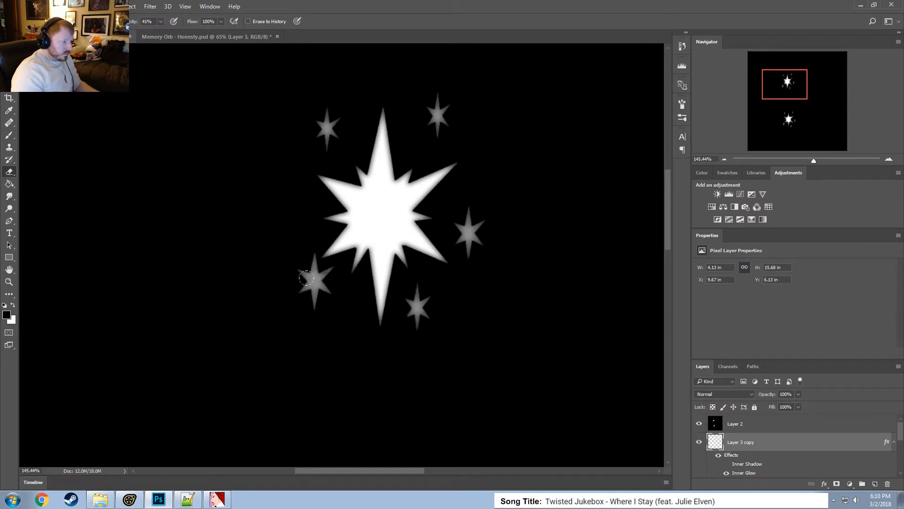
Partially erase the lower cluster's five small stars on Layer 3 copy with the Eraser at 41% opacity.
left_click_drag(777, 85, 780, 118)
left_click_drag(409, 182, 396, 183)
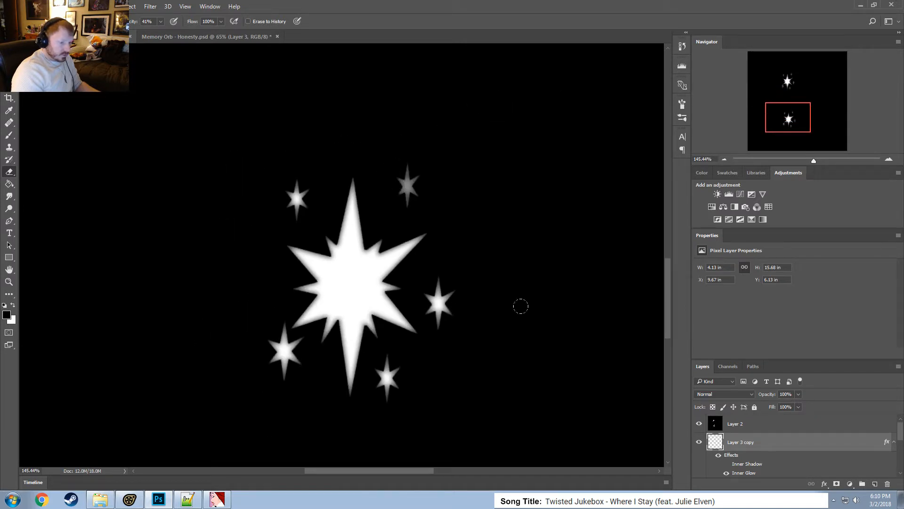
left_click_drag(457, 313, 430, 283)
left_click_drag(408, 381, 380, 355)
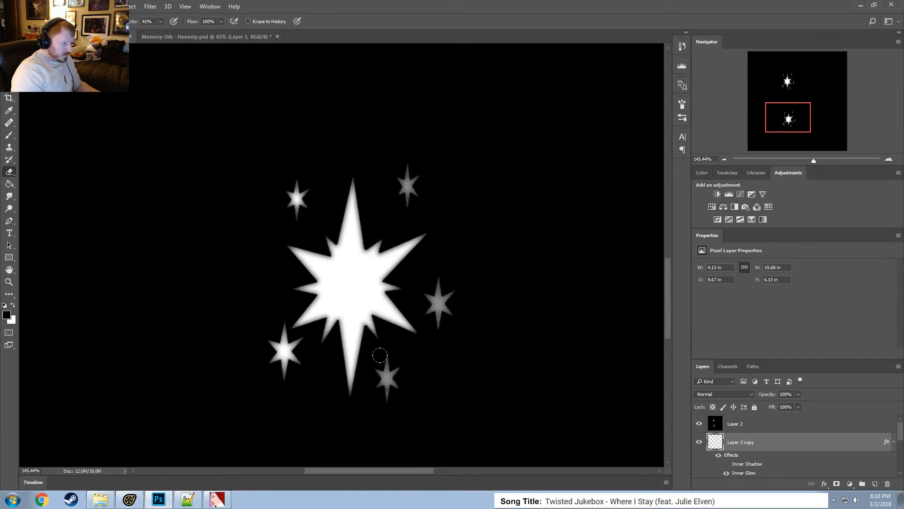
left_click_drag(298, 367, 270, 339)
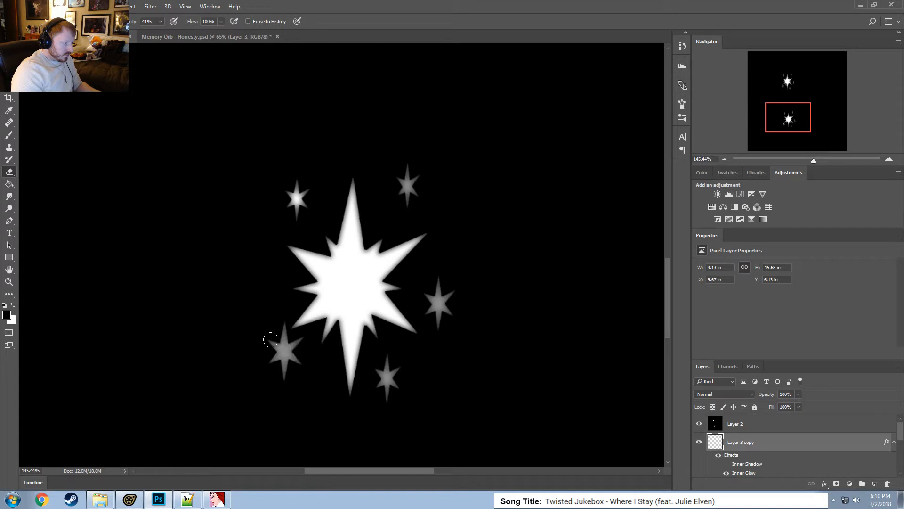
left_click_drag(305, 209, 283, 183)
Set the Eraser opacity to 100% and fully erase the lower cluster's five small stars from Layer 3 copy.
left_click(161, 22)
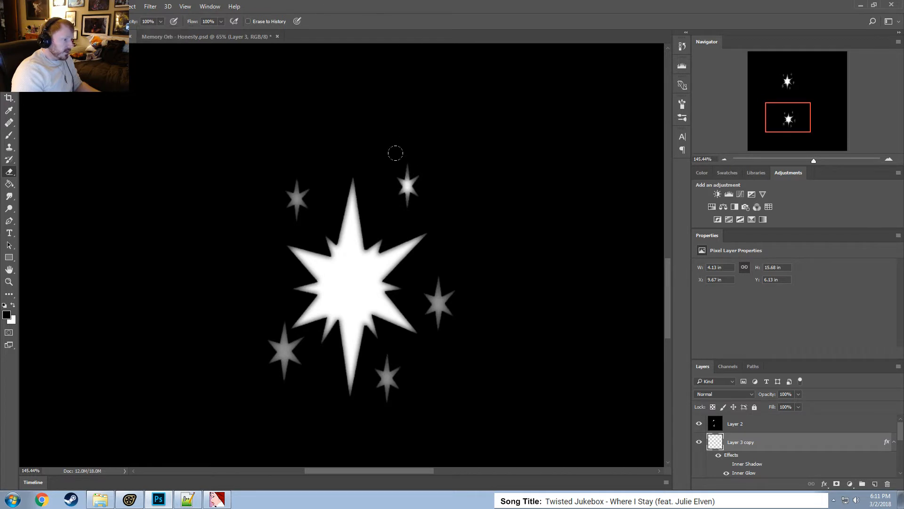
left_click_drag(439, 305, 427, 283)
left_click_drag(387, 376, 378, 357)
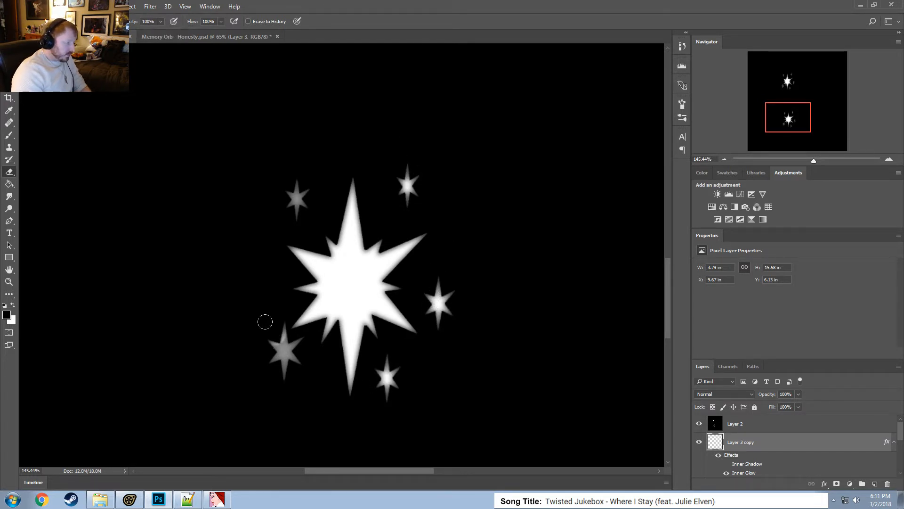
mouse_move(264, 319)
left_mouse_down()
mouse_move(278, 339)
mouse_move(273, 360)
left_mouse_up()
left_click_drag(297, 199, 287, 197)
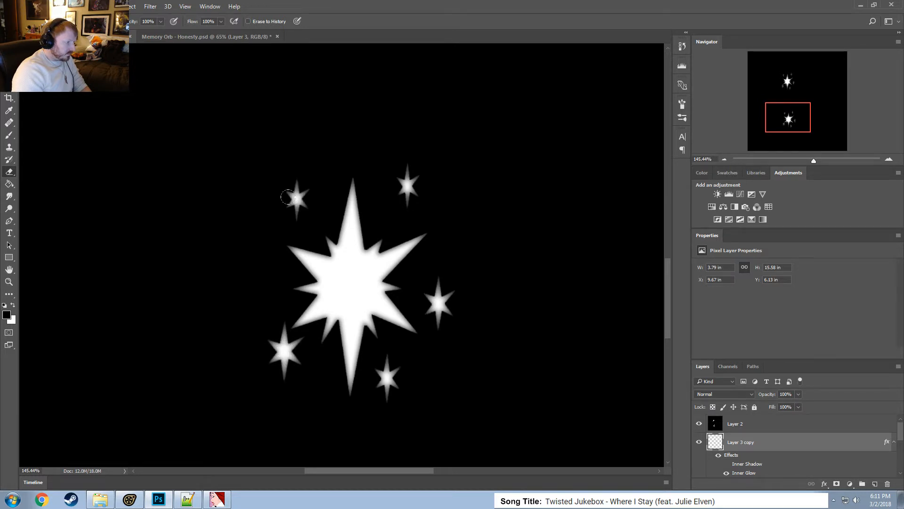
Fully erase the upper cluster's five small stars from Layer 3 copy, leaving only the large star on that layer.
left_click_drag(787, 120, 784, 79)
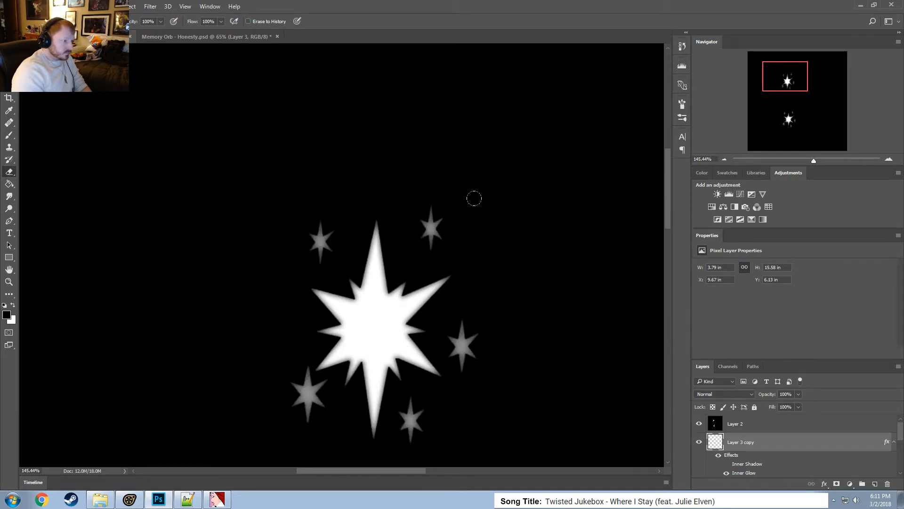
left_click_drag(431, 225, 430, 231)
left_click_drag(478, 321, 451, 328)
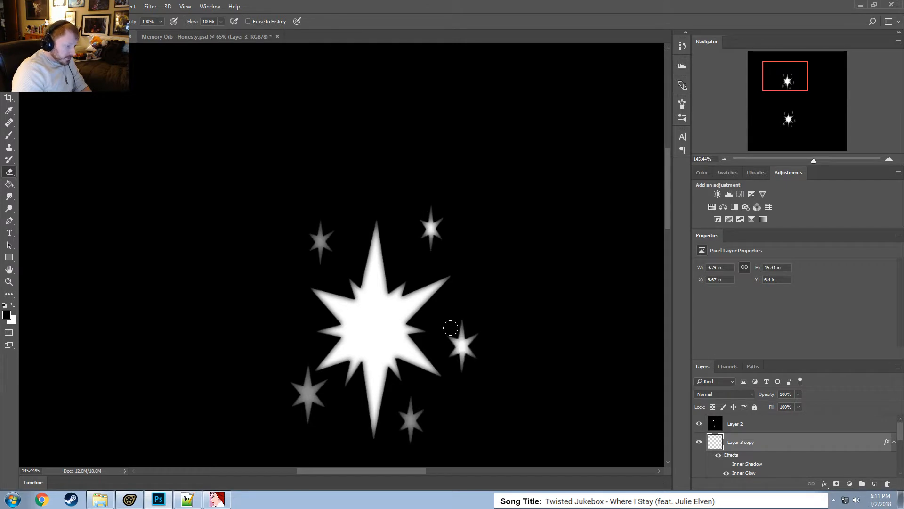
left_click_drag(419, 407, 407, 434)
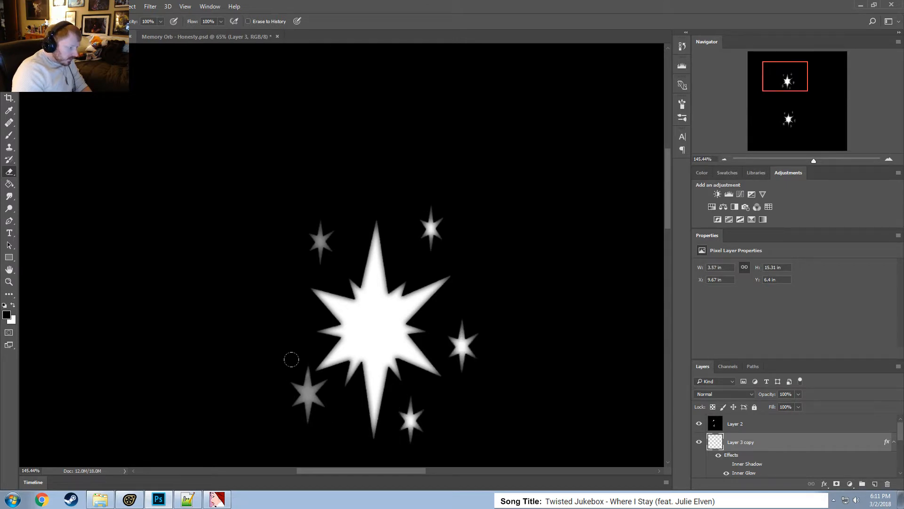
left_click_drag(302, 389, 309, 381)
left_click_drag(321, 244, 317, 228)
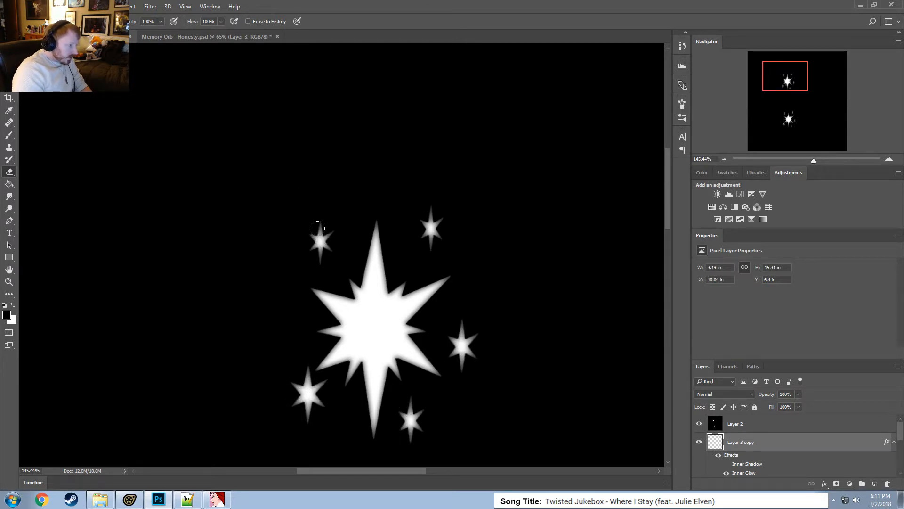
Set Layer 3 copy's Inner Glow to a size of 40 px and a choke of 23%.
double_click(759, 474)
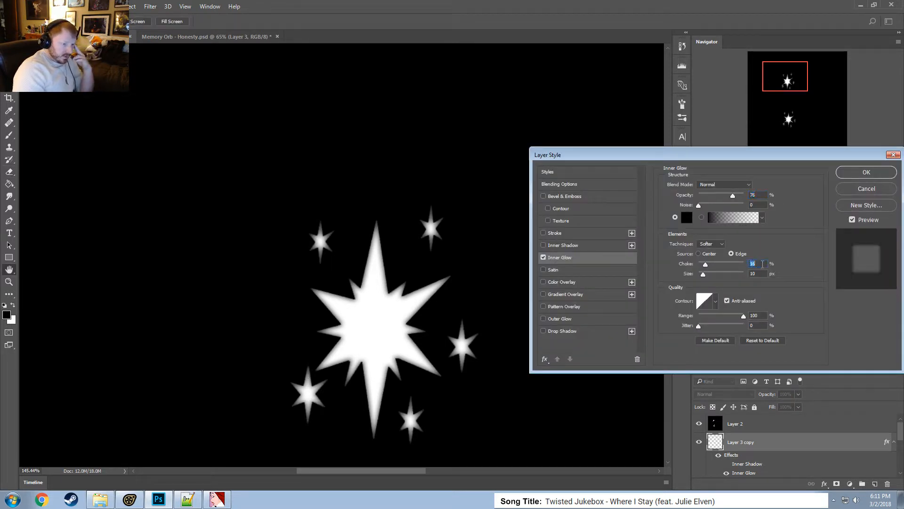
left_click(760, 273)
scroll(759, 273, "up", 20)
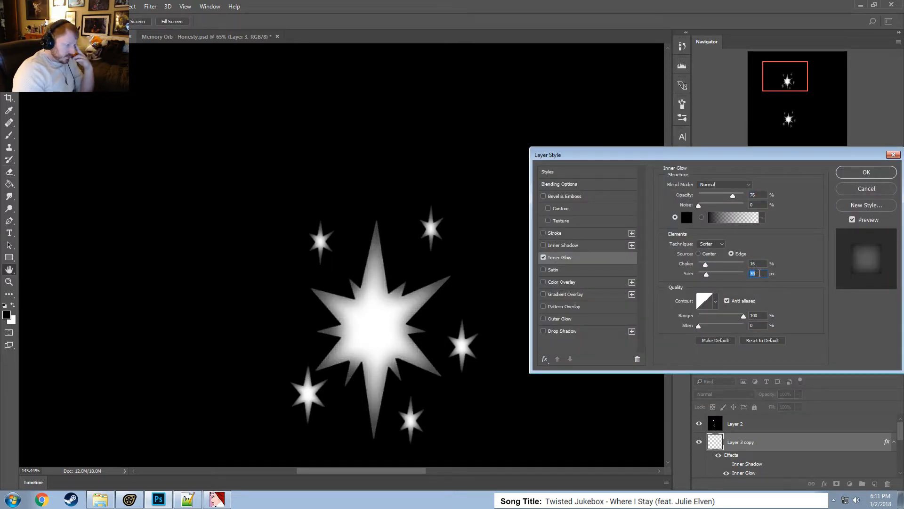
scroll(760, 274, "up", 4)
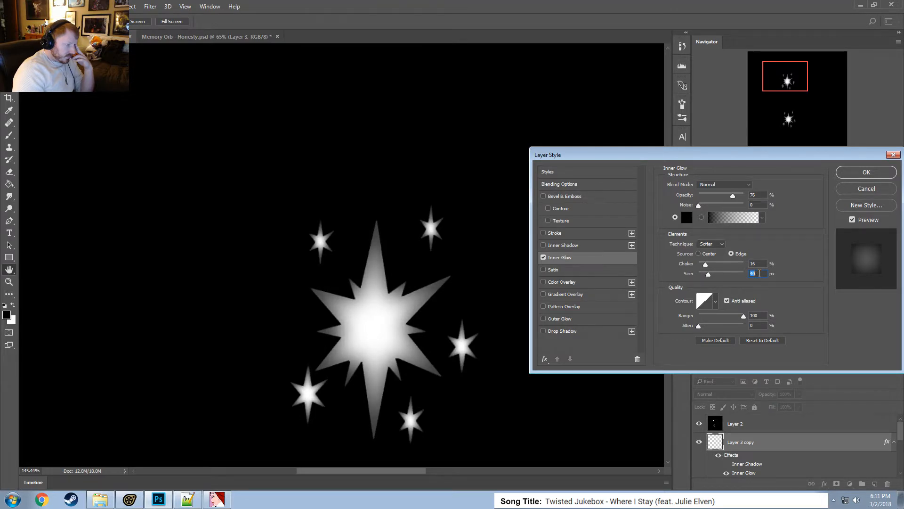
left_click(763, 264)
scroll(763, 265, "up", 8)
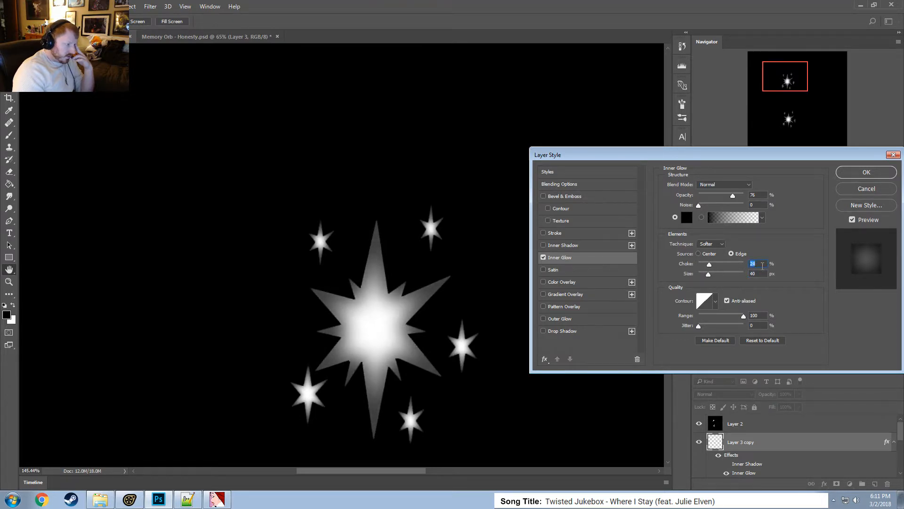
scroll(763, 265, "down", 1)
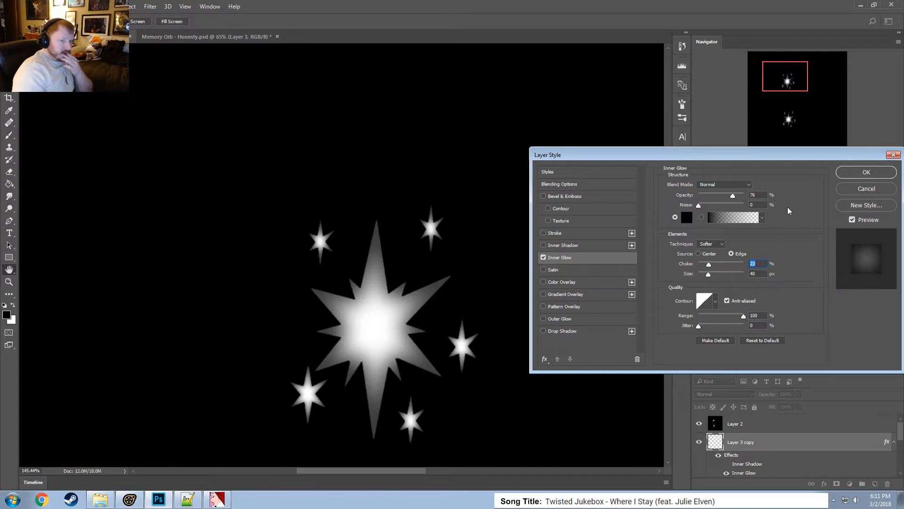
left_click(867, 173)
key("e")
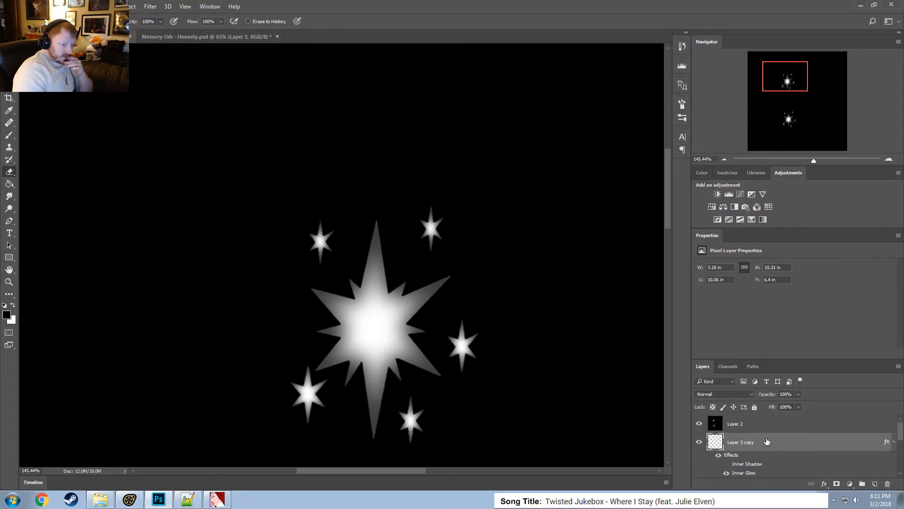
Add an Inner Glow effect to Layer 2 and set its glow color to white (ffffff).
double_click(759, 426)
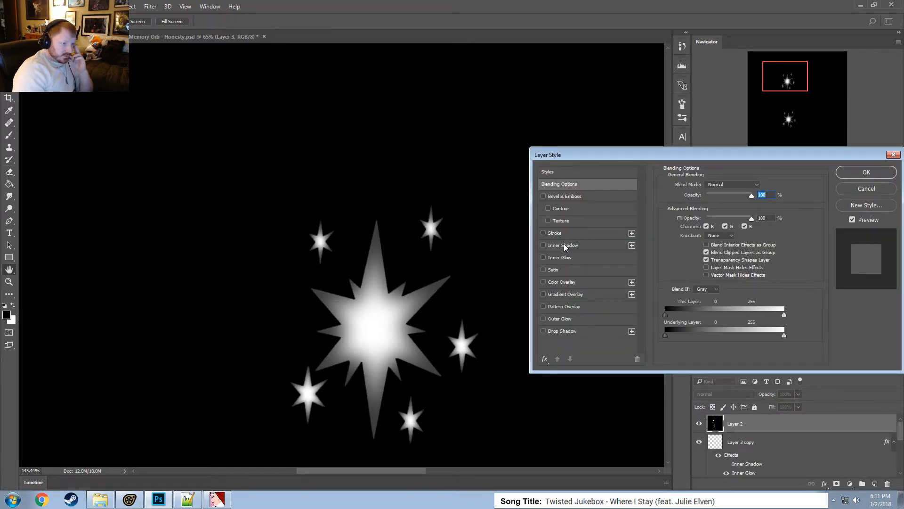
left_click(560, 257)
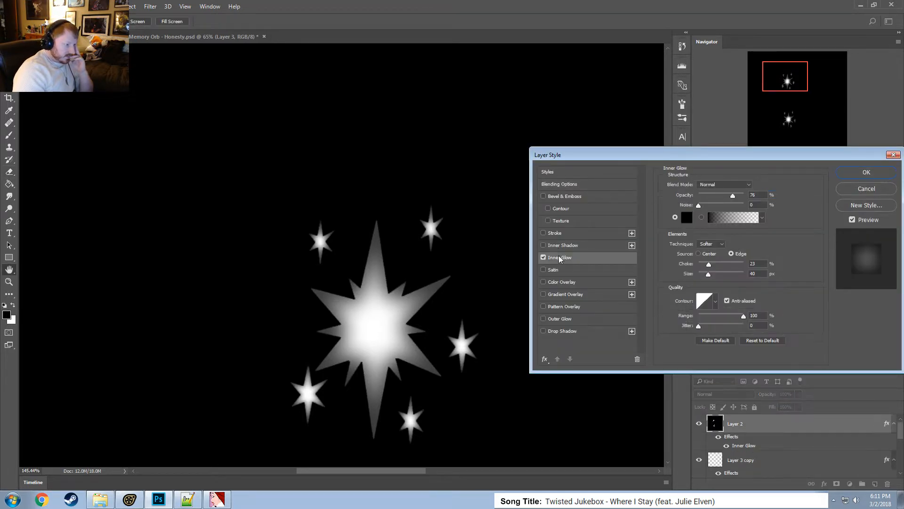
left_click(686, 217)
left_click(548, 313)
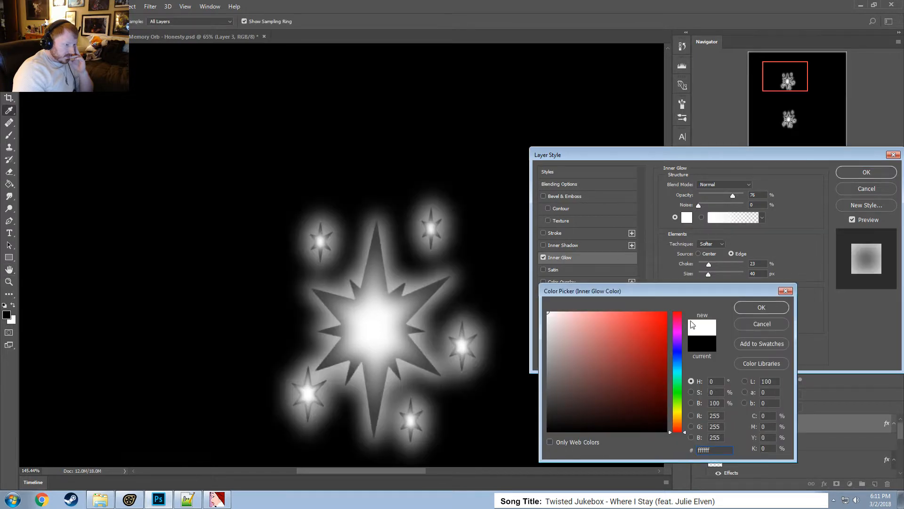
left_click(761, 308)
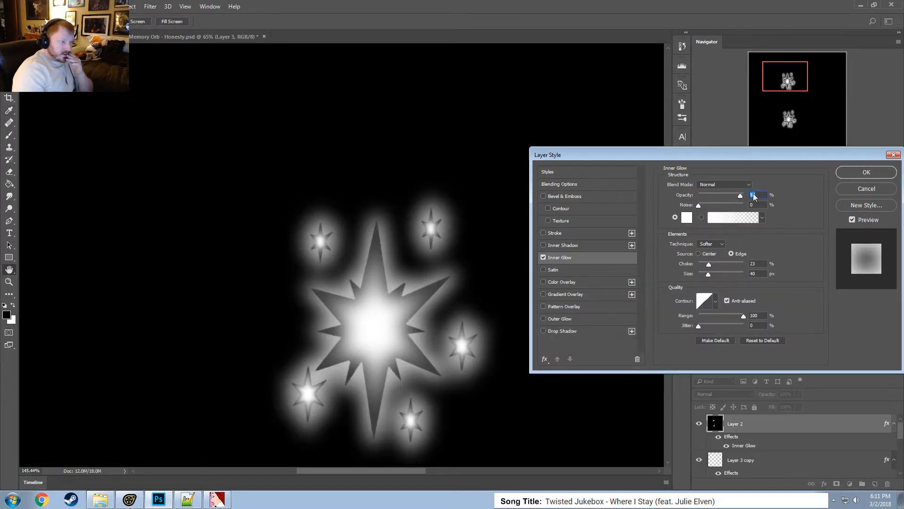
Set Layer 2's Inner Glow opacity to 100% and its size to 5 px.
left_click_drag(733, 195, 746, 195)
double_click(755, 273)
type("3")
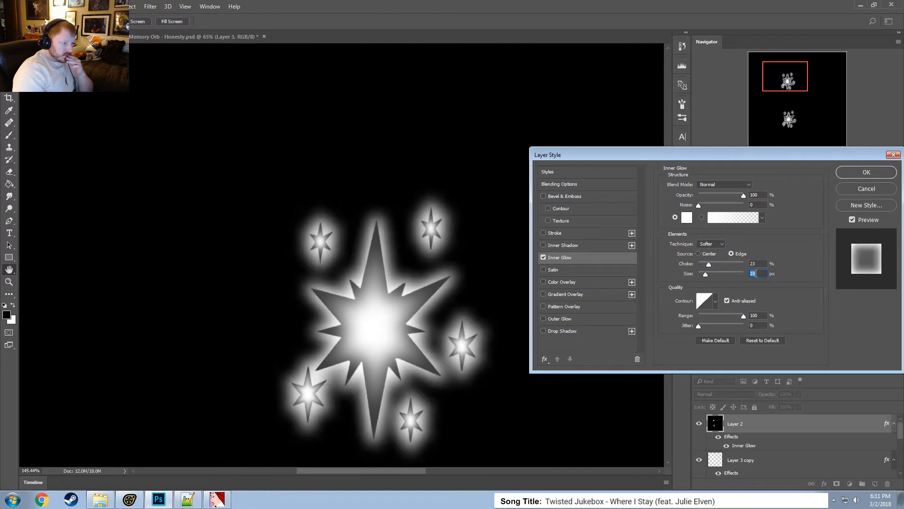
scroll(756, 273, "up", 2)
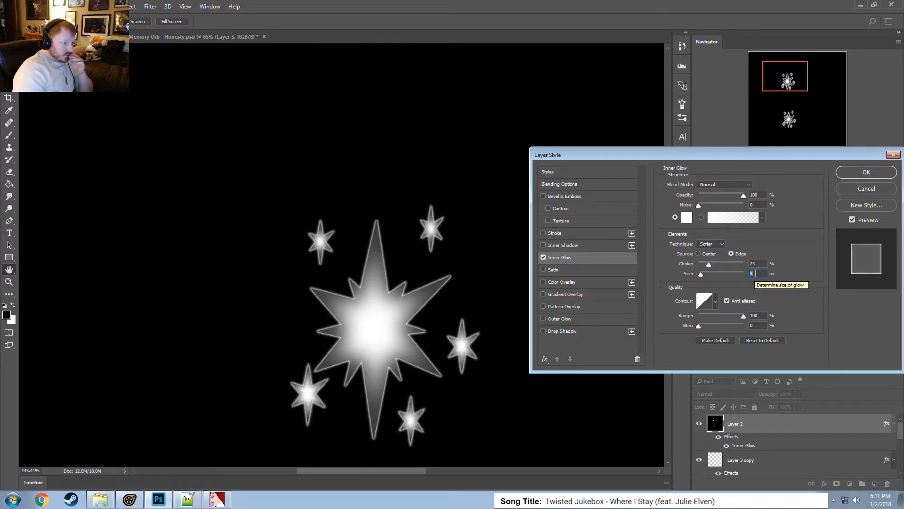
Set Layer 2's Inner Glow choke to 0%, lower its opacity to about 36%, and apply the layer style.
left_click(757, 263)
scroll(757, 263, "down", 5)
scroll(757, 263, "down", 18)
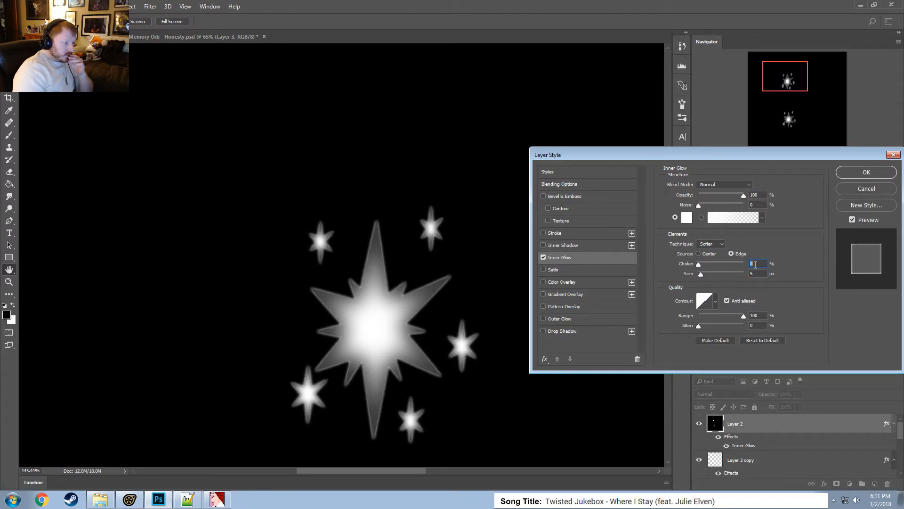
scroll(763, 273, "up", 3)
scroll(762, 272, "down", 3)
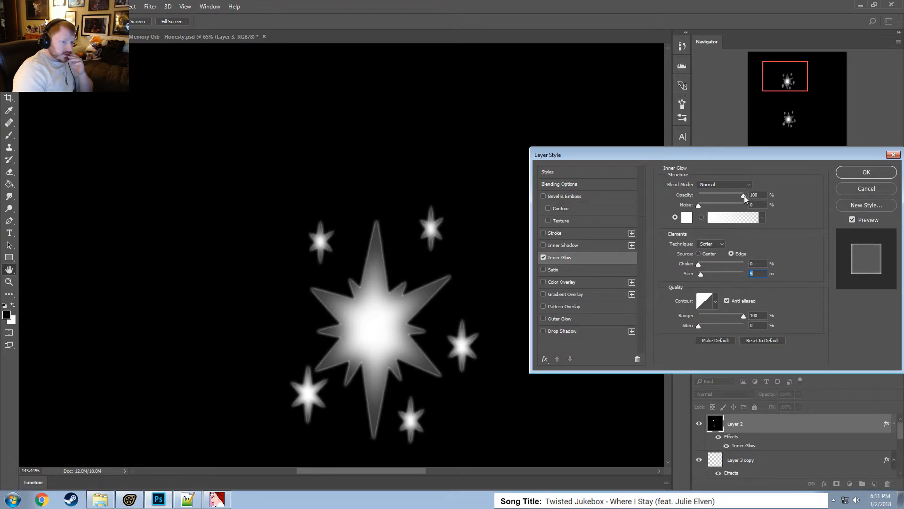
left_click_drag(744, 196, 717, 209)
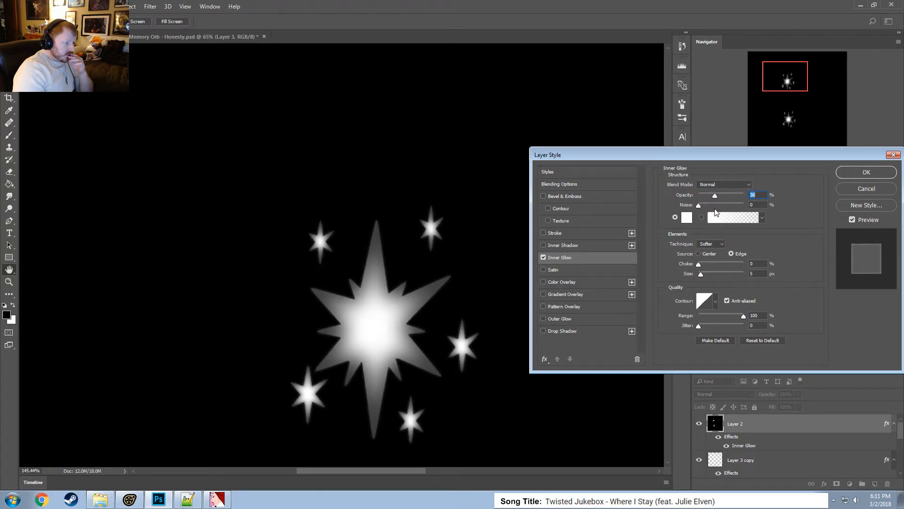
left_click(866, 173)
key("e")
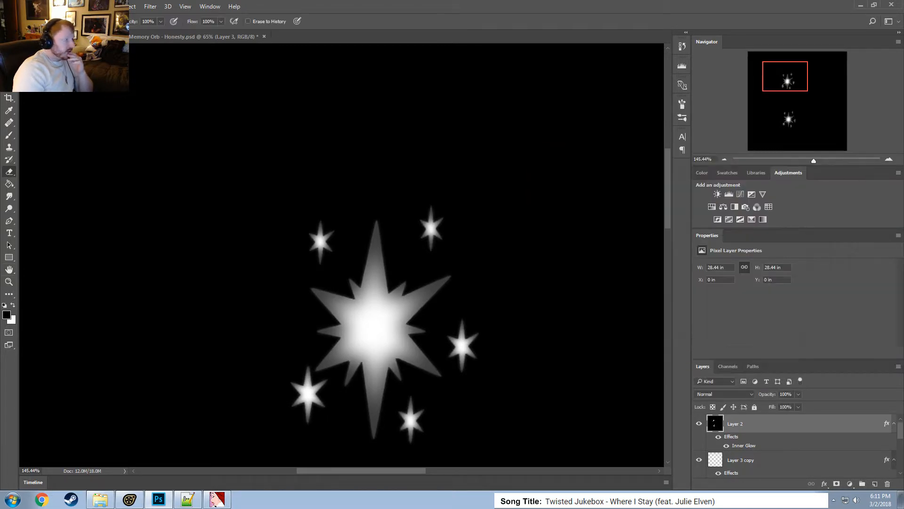
Start saving the image as a Targa file in the Ball_of_magic folder, using ball1.tga as the base name.
left_click(24, 7)
left_click(44, 111)
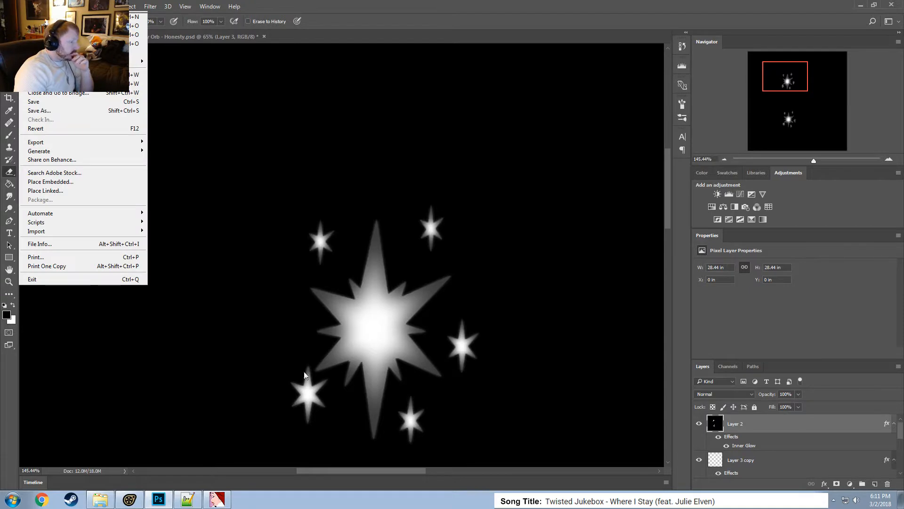
left_click(107, 365)
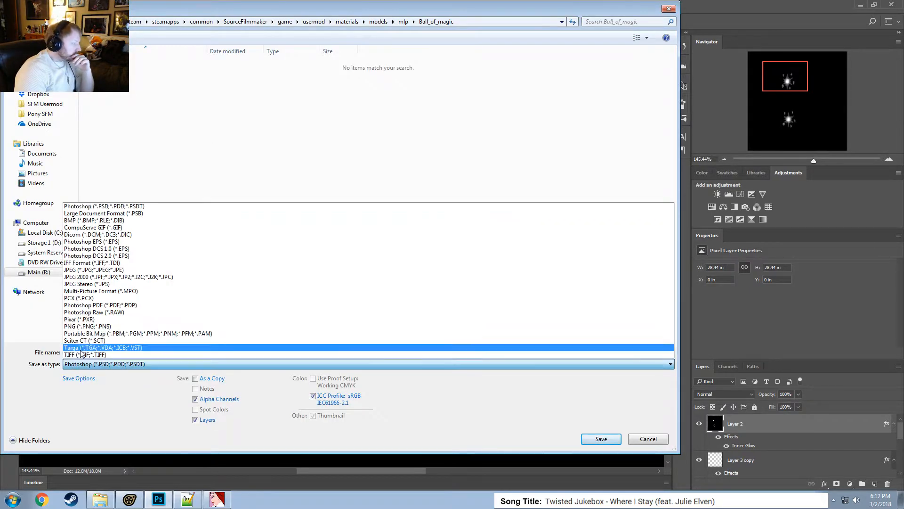
left_click(85, 348)
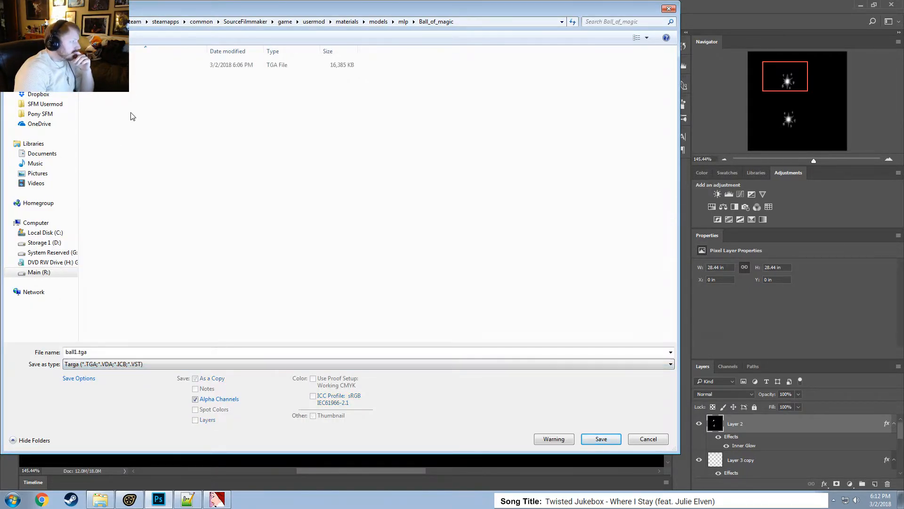
double_click(78, 352)
Check the Ball_of_laughter and Ball_of_loyalty folders in Windows Explorer for the mask texture naming convention.
left_click(108, 493)
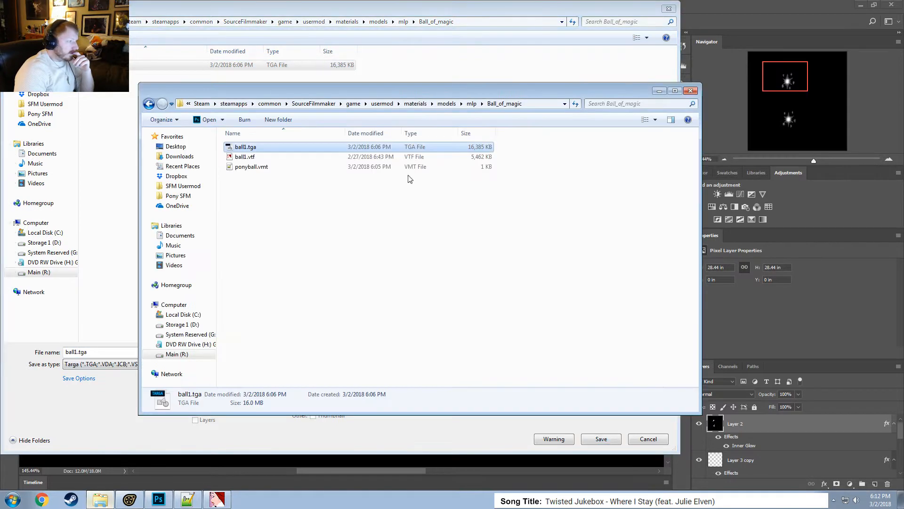
left_click(474, 103)
double_click(262, 236)
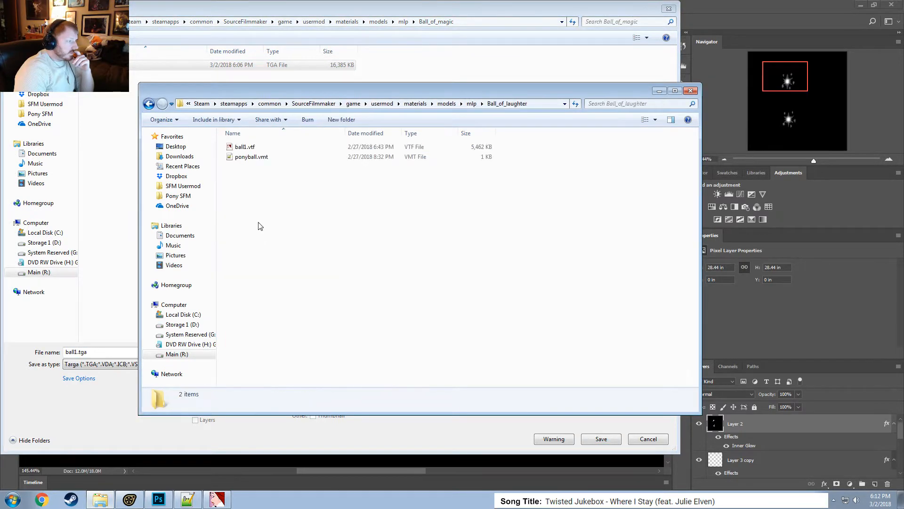
left_click(153, 105)
double_click(258, 245)
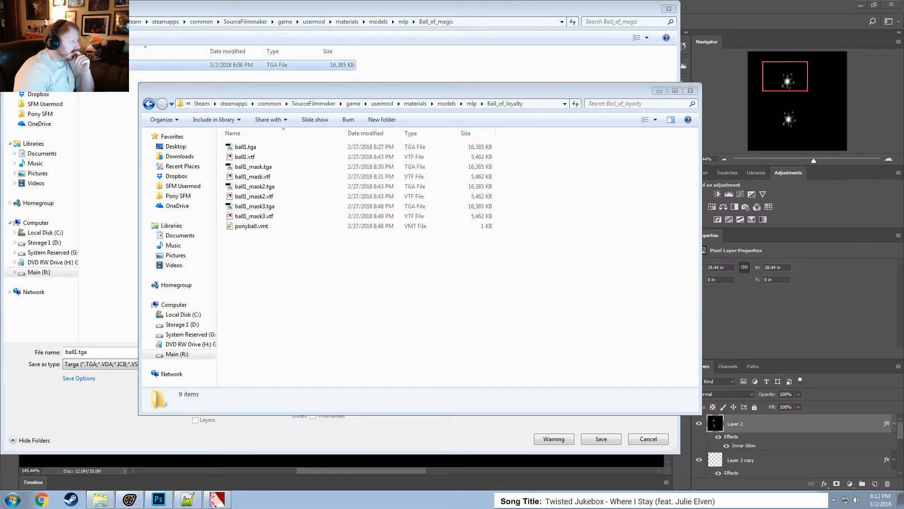
Name the Targa file ball1_mask.tga and save it at 32 bits/pixel.
left_click(98, 360)
left_click(79, 352)
left_click(77, 353)
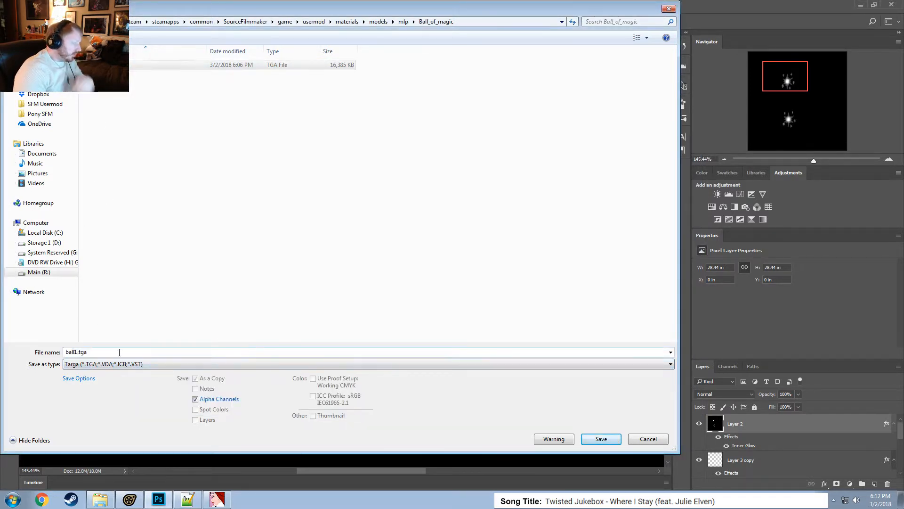
type("_mask")
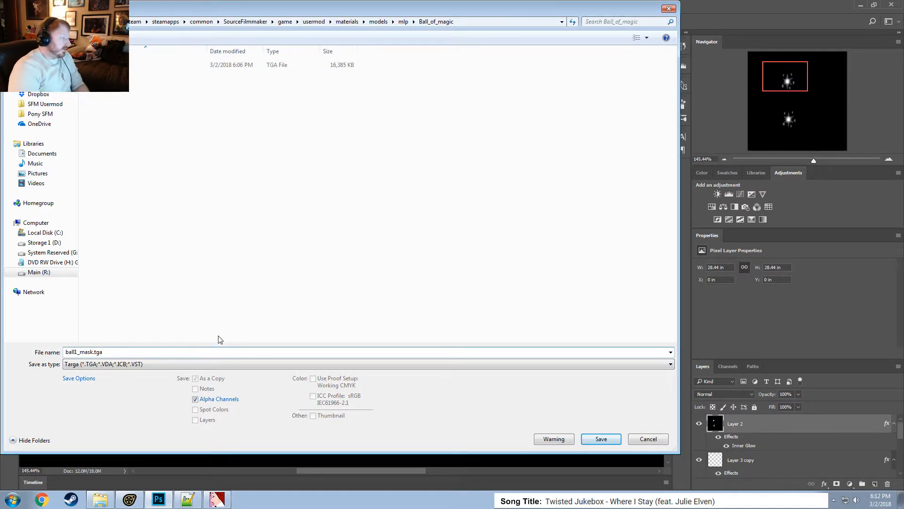
left_click(609, 441)
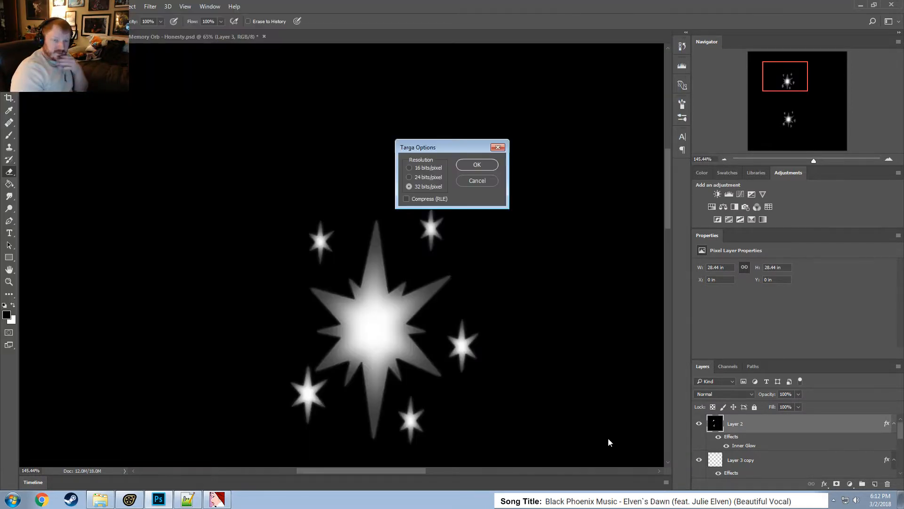
left_click(478, 165)
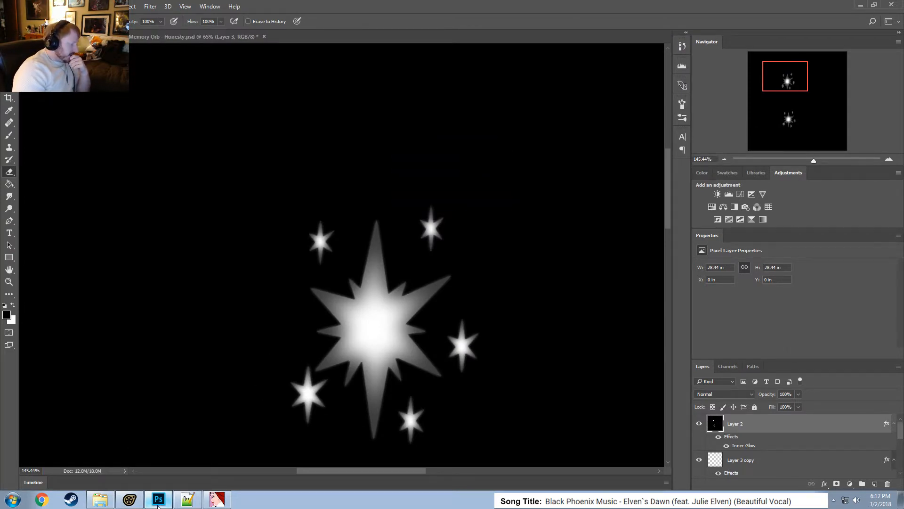
Switch to VTFEdit and import ball1_mask.tga from the Ball_of_magic folder with the existing VTF options.
left_click(216, 499)
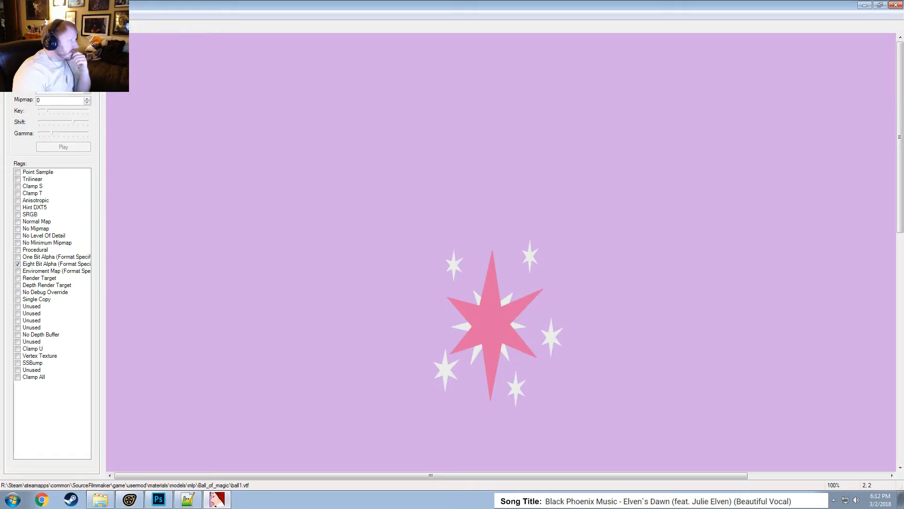
left_click(8, 15)
left_click(25, 75)
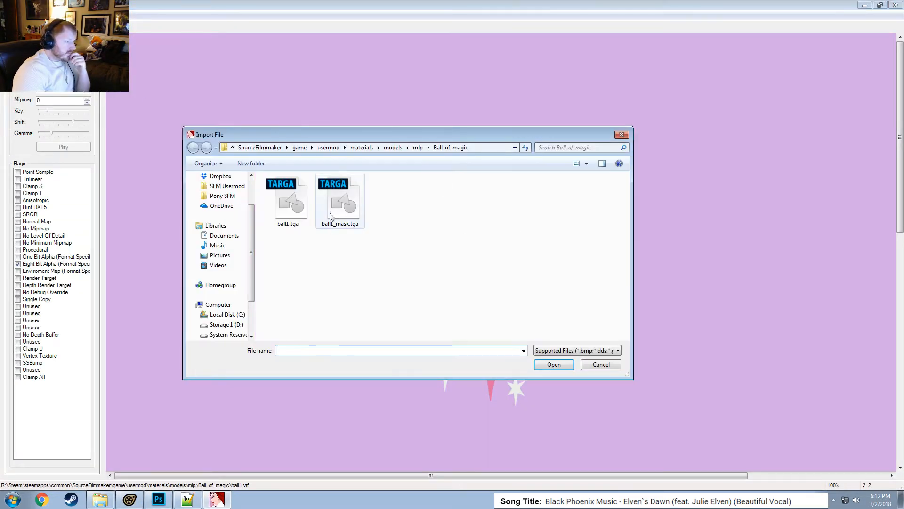
left_click(418, 147)
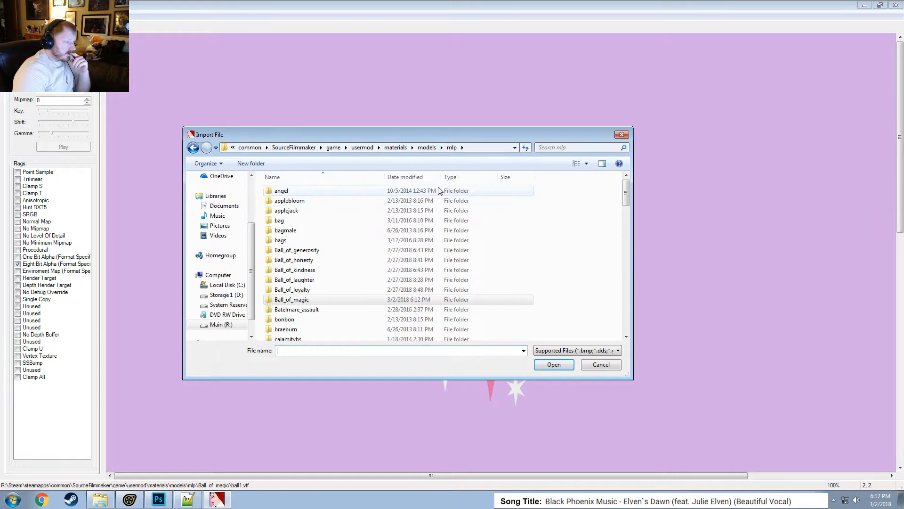
double_click(294, 298)
left_click(349, 215)
double_click(349, 215)
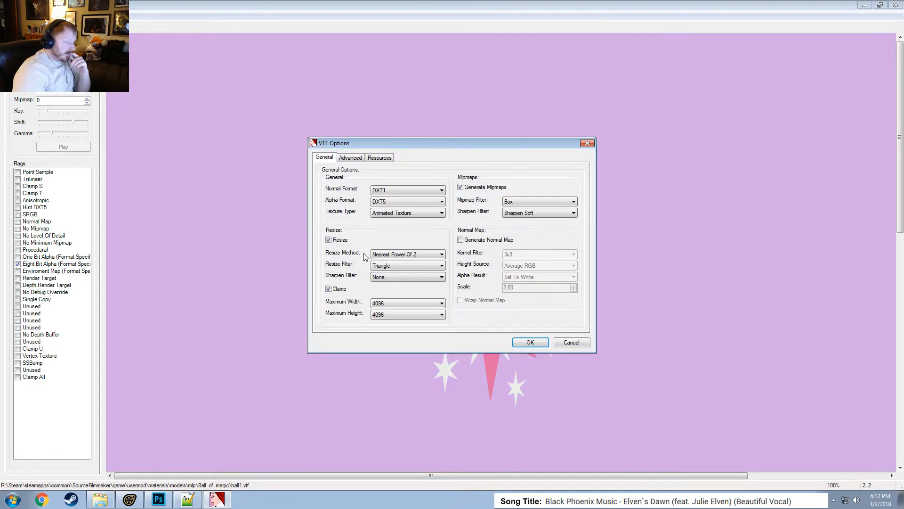
left_click(538, 344)
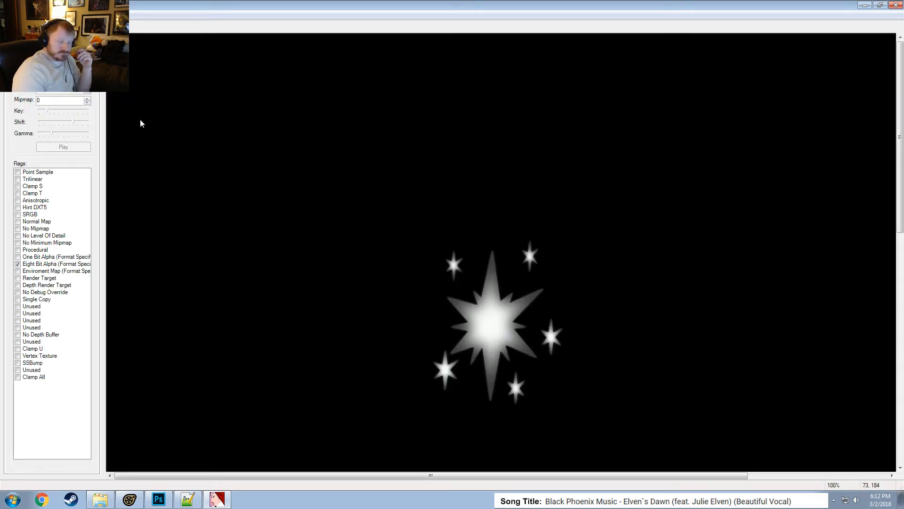
Save the imported texture as ball1_mask.vtf in the Ball_of_magic folder.
left_click(8, 15)
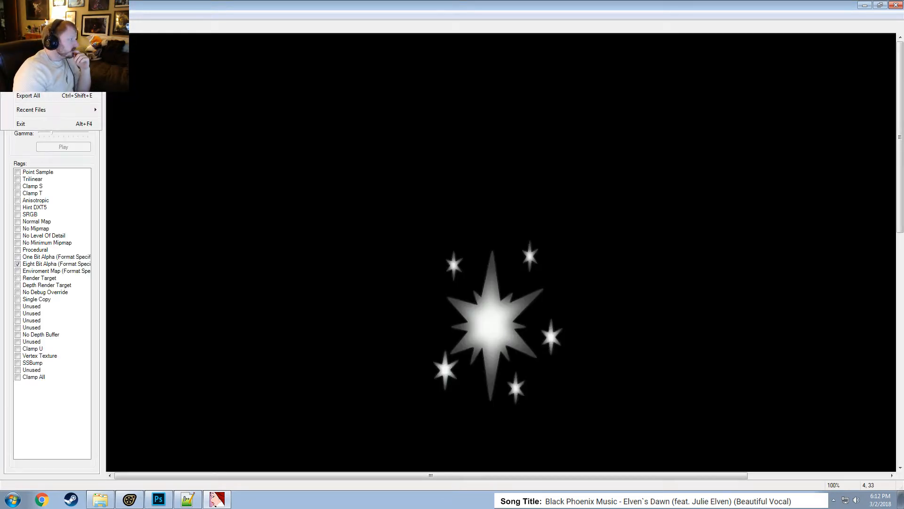
left_click(28, 61)
left_click(301, 206)
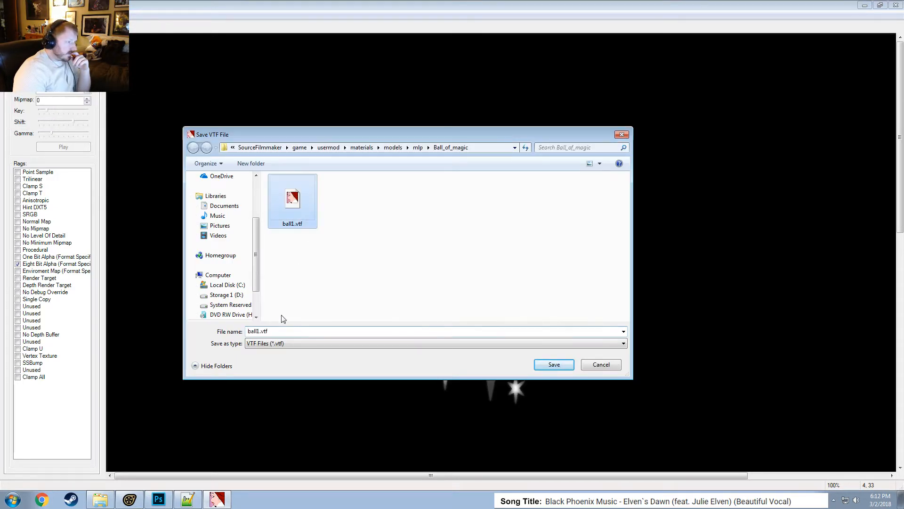
left_click(261, 331)
left_click_drag(260, 331, 257, 331)
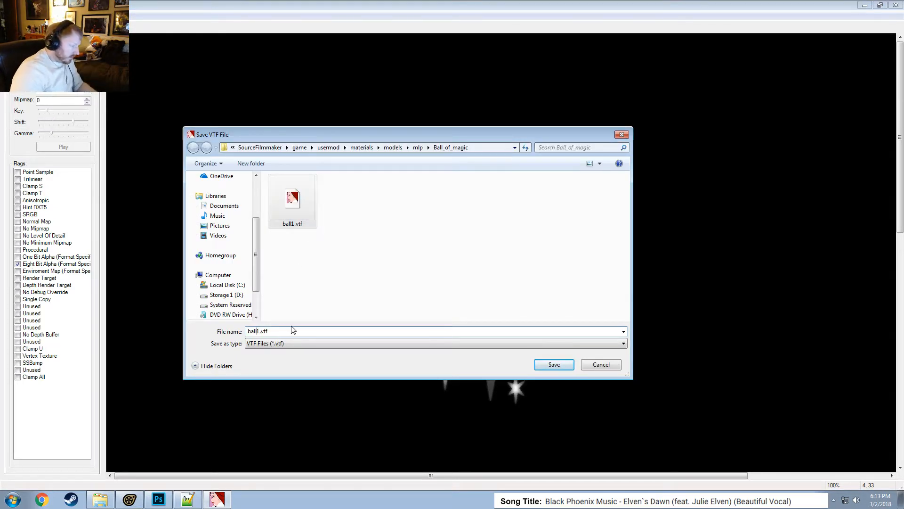
type("_mask")
key("Return")
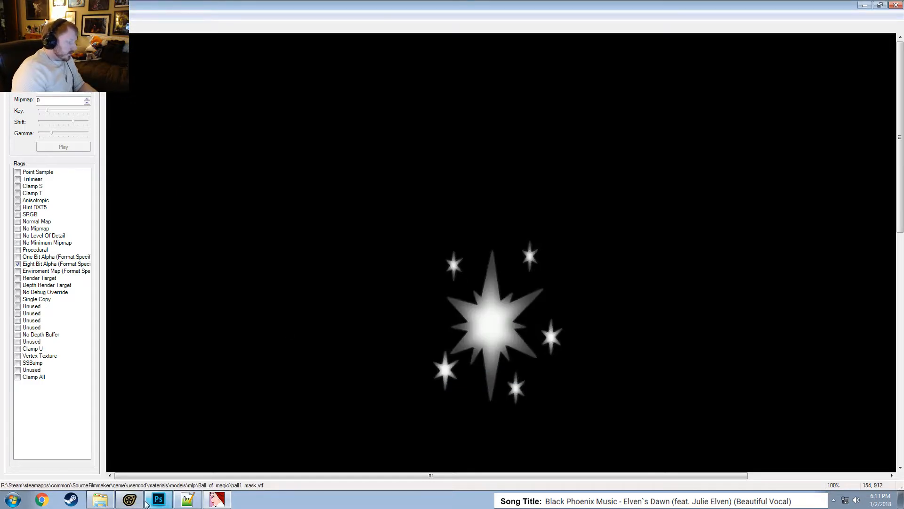
Switch to ponyball.vmt in Notepad++, set $selfillummask to models/mlp/Ball_of_magic/ball1_mask, and save the file.
left_click(130, 499)
left_click_drag(366, 247, 269, 322)
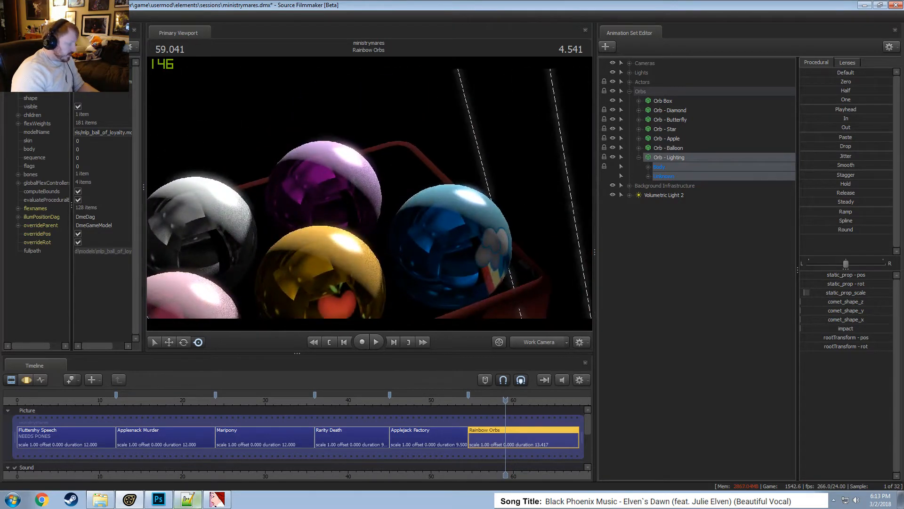
key("alt+Tab")
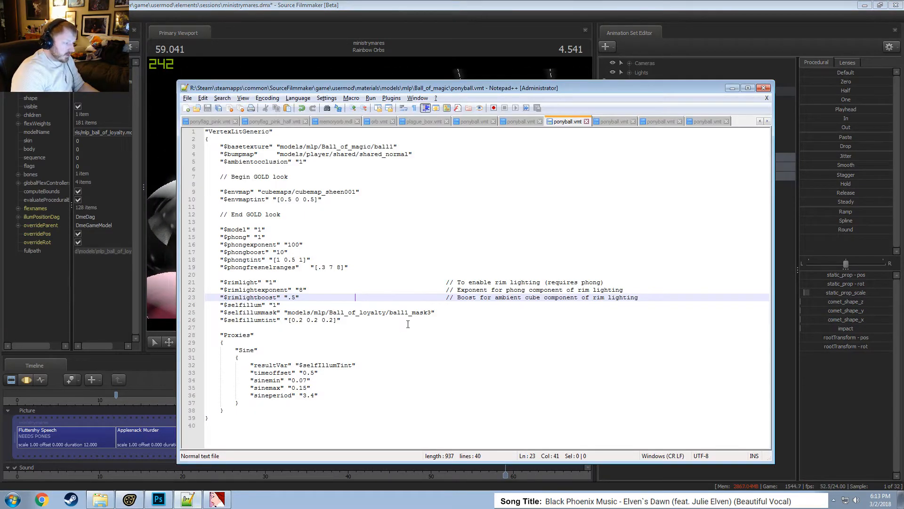
left_click(432, 312)
key("BackSpace")
key("BackSpace")
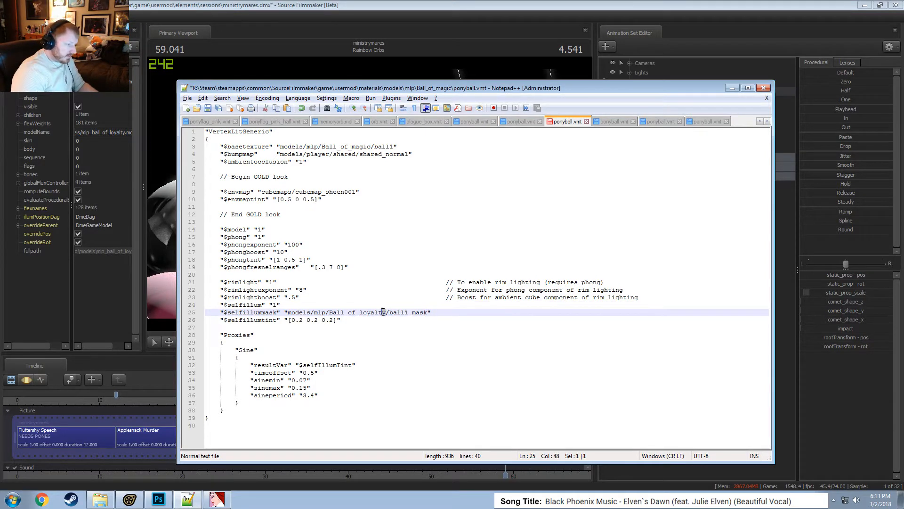
left_click_drag(386, 312, 360, 313)
type("magic")
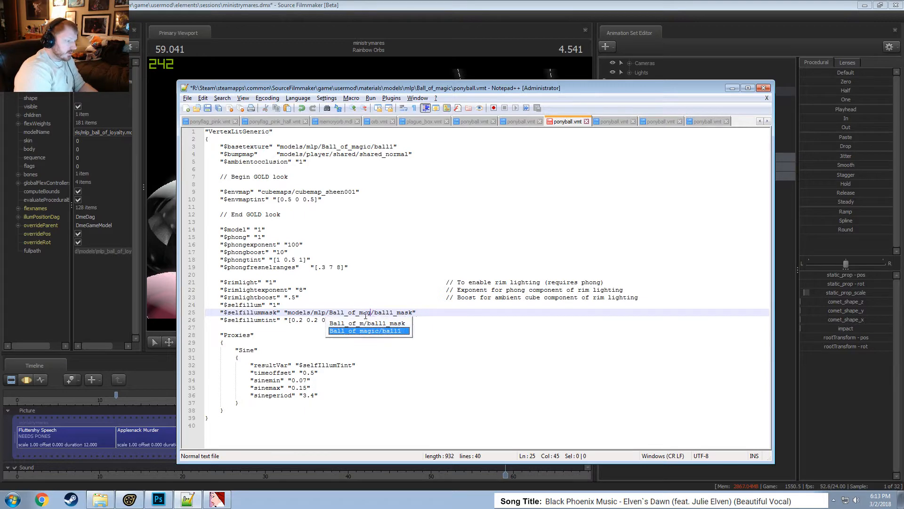
key("ctrl+s")
left_click(477, 272)
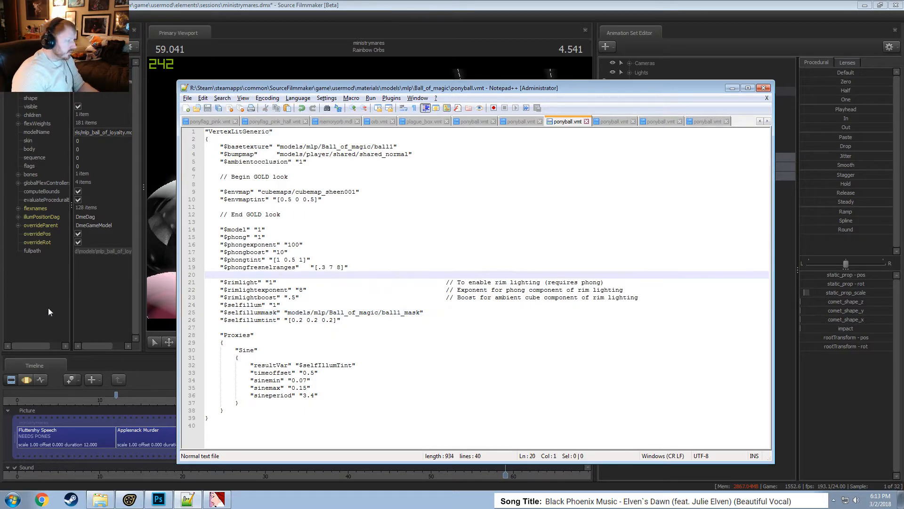
Switch to the Source Filmmaker console and try to refresh the magic orb with mat_reloadmaterial ball1.
left_click(87, 33)
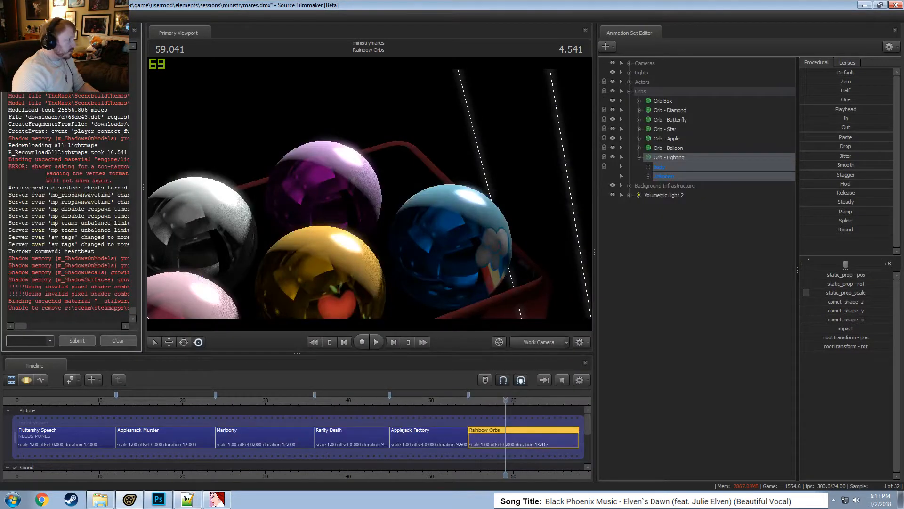
type("ma")
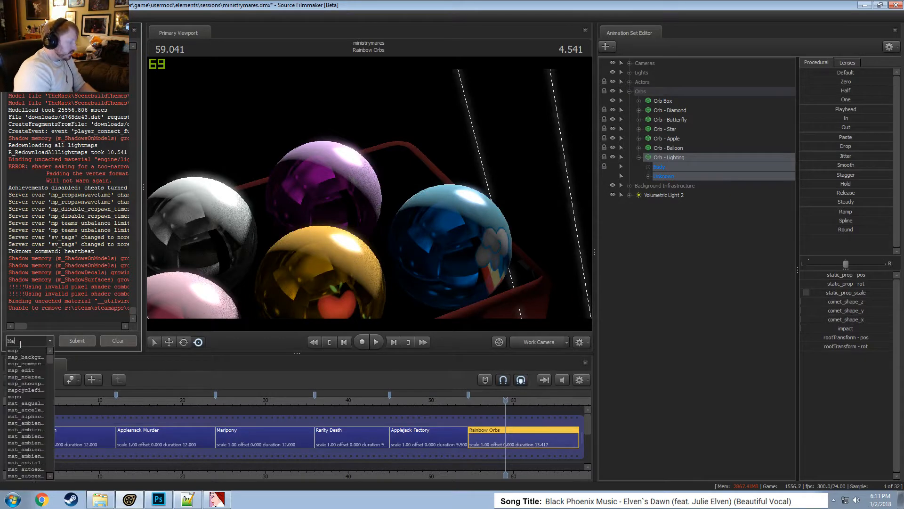
type("t_reloadmaterial")
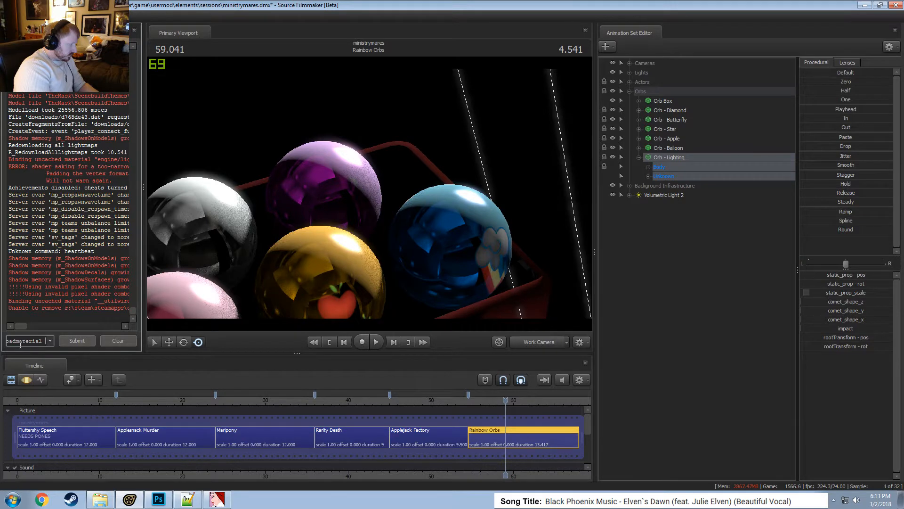
type("ball1")
key("Return")
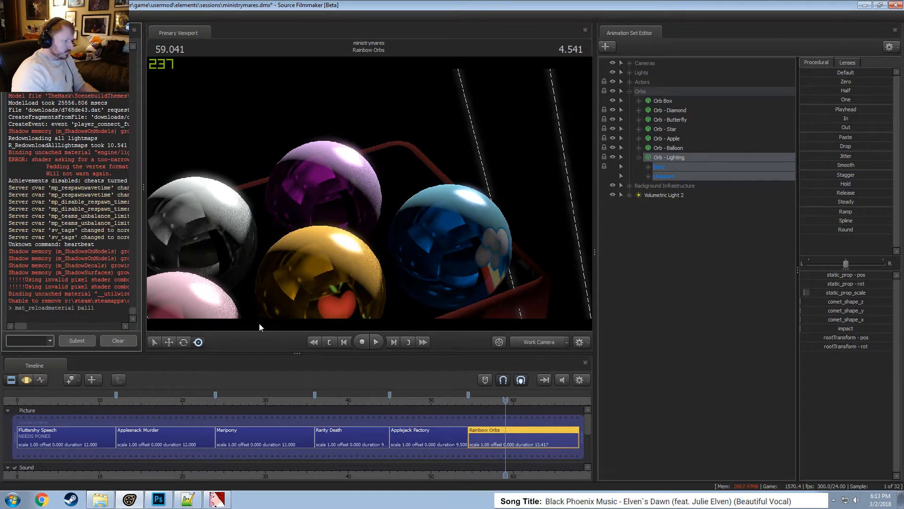
left_click_drag(367, 200, 353, 215, "alt")
left_click_drag(423, 208, 438, 220, "alt")
key("alt+Tab")
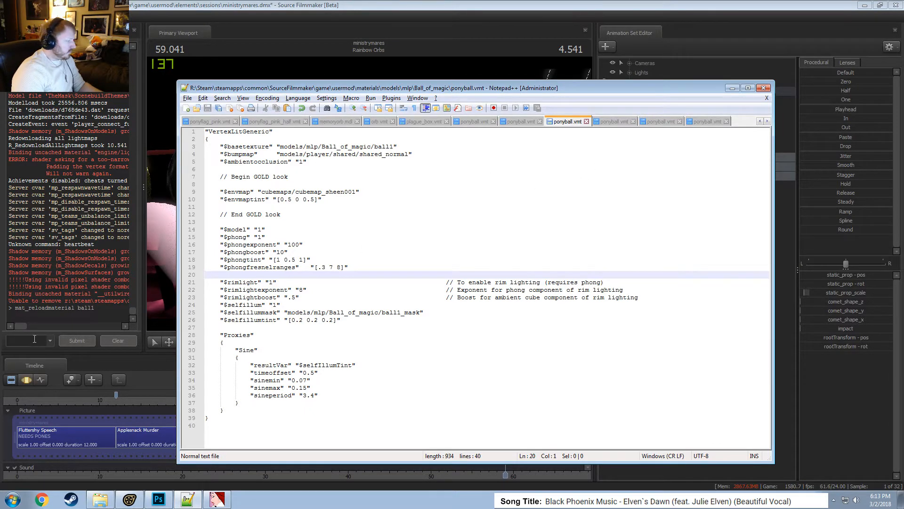
key("alt+Tab")
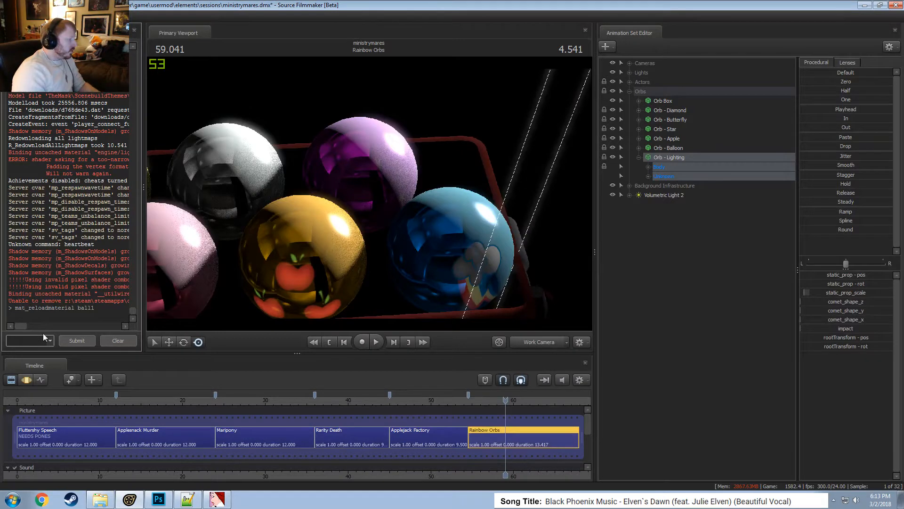
Try reloading the orb material with mat_reloadmaterial pony_ball and check the name against the open VMT file.
key("Up")
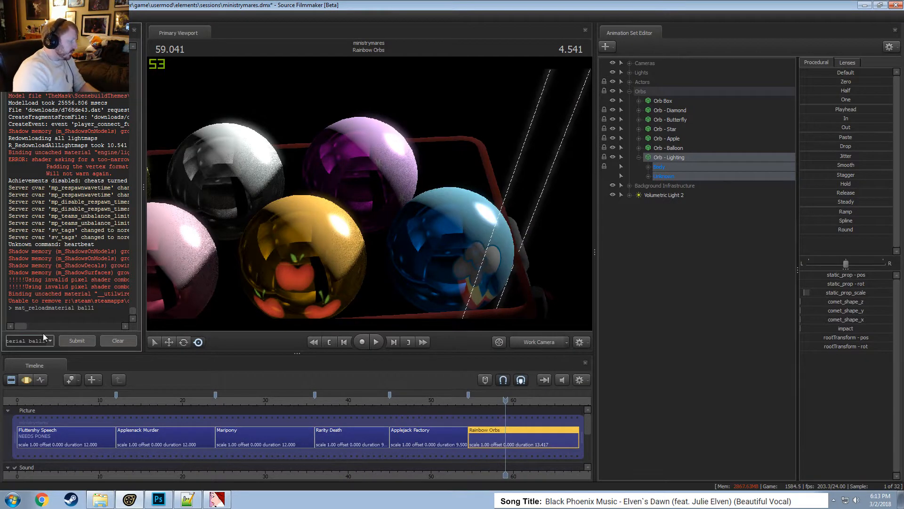
key("BackSpace")
key("BackSpace")
key("BackSpace")
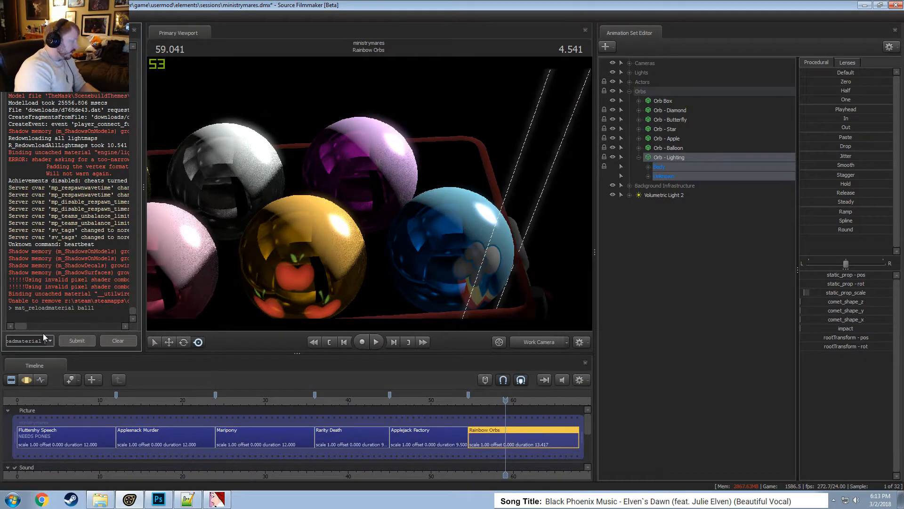
type("pony_ball")
key("Return")
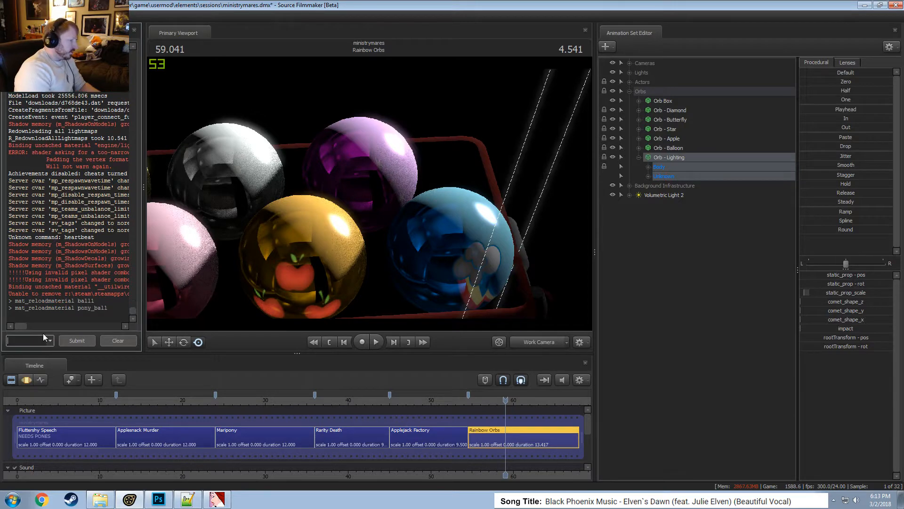
key("alt+Tab")
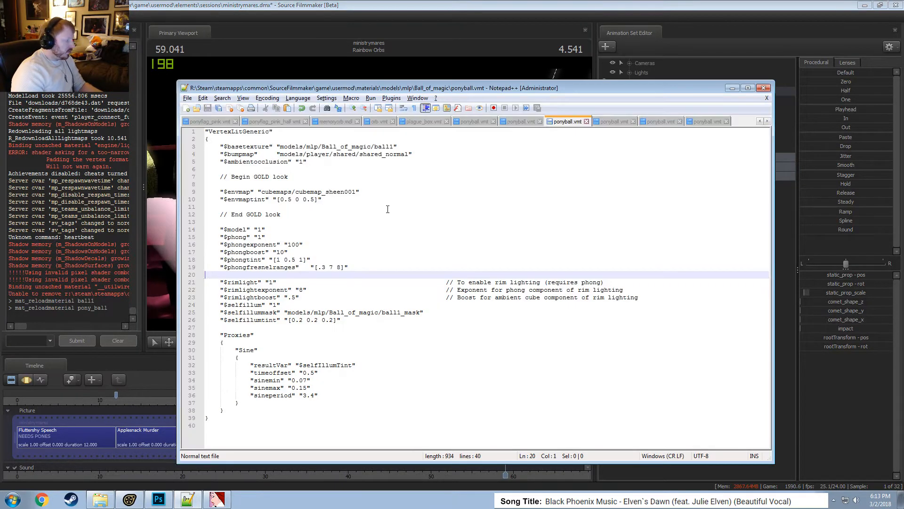
key("alt+Tab")
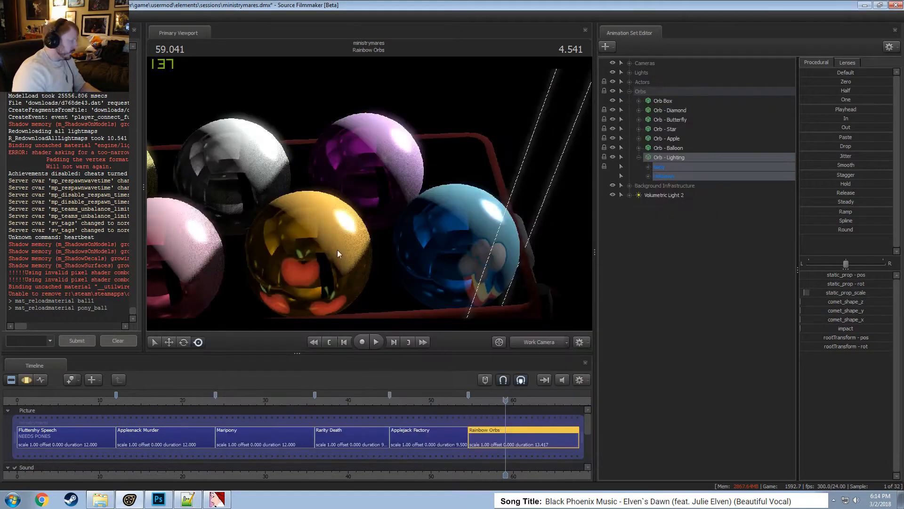
Run mat_reloadmaterial ponyball in the console and view the purple orb's star emblem.
left_click(46, 338)
key("Up")
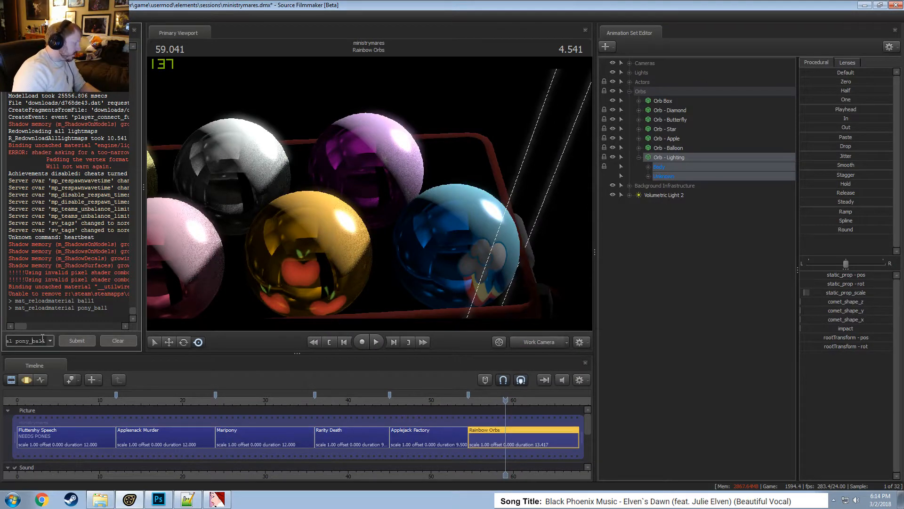
key("Down")
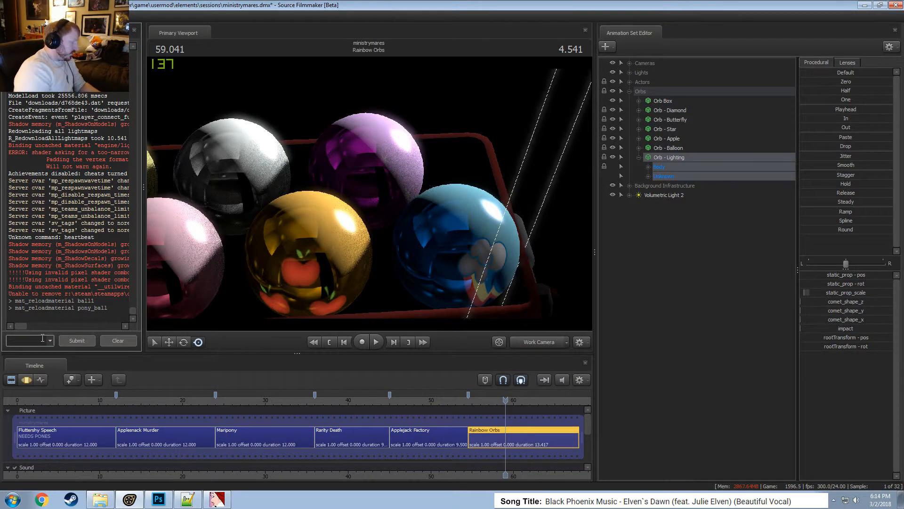
type("mat_relo")
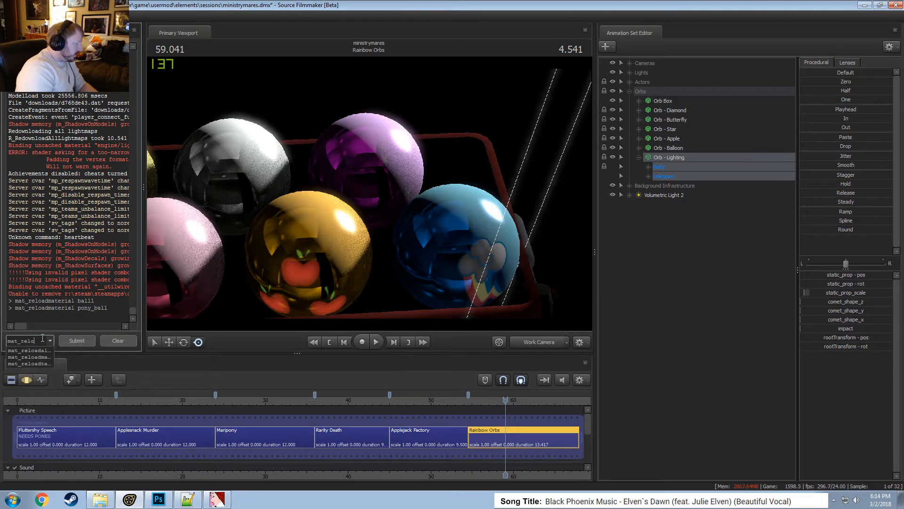
type("admaterial po")
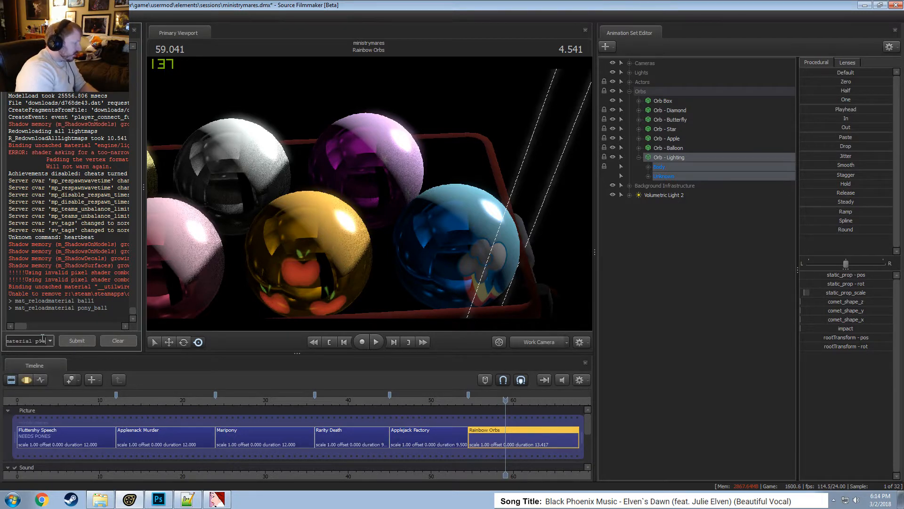
type("nyball")
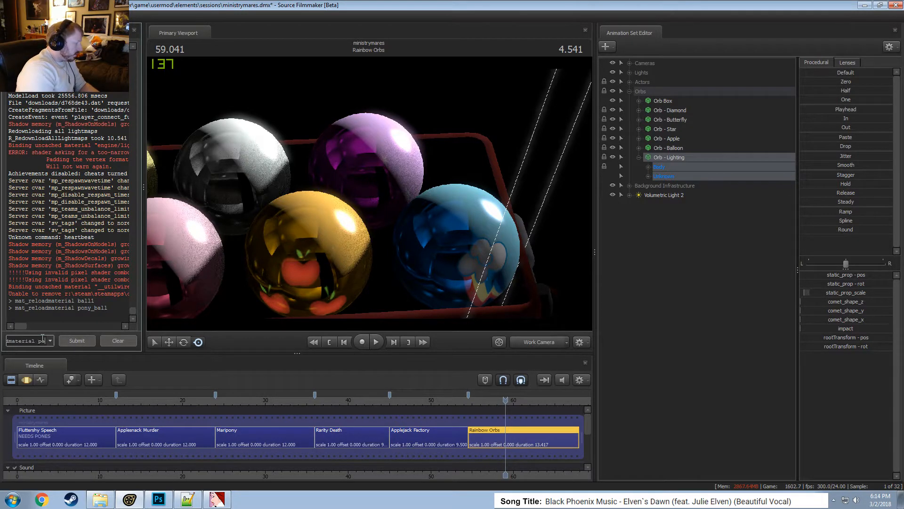
key("Return")
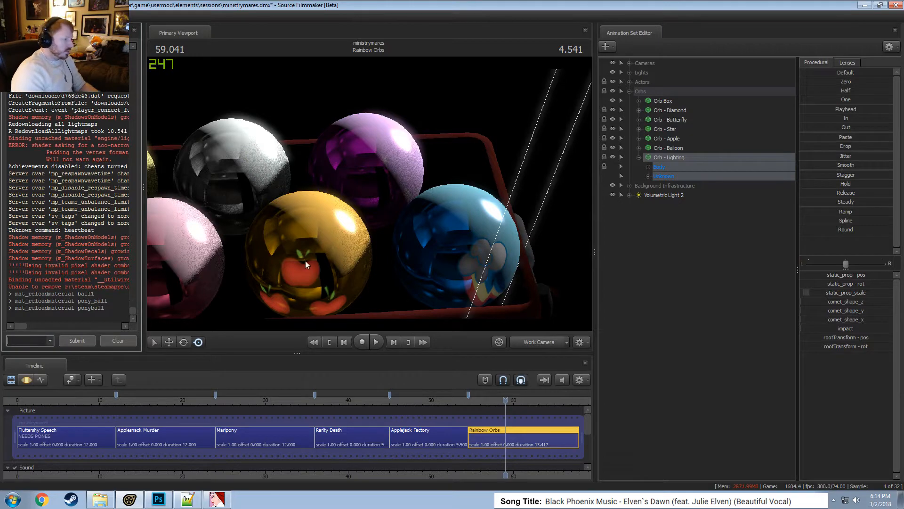
left_click_drag(305, 261, 372, 193)
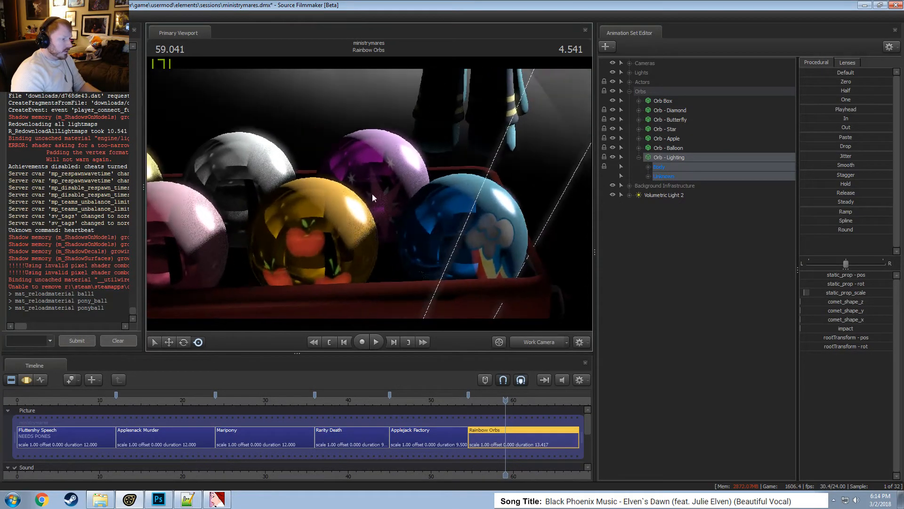
Mute the timeline audio and play the Rainbow Orbs shot from 57.000 to examine the purple orb's glow.
key("space")
key("space")
left_click(491, 404)
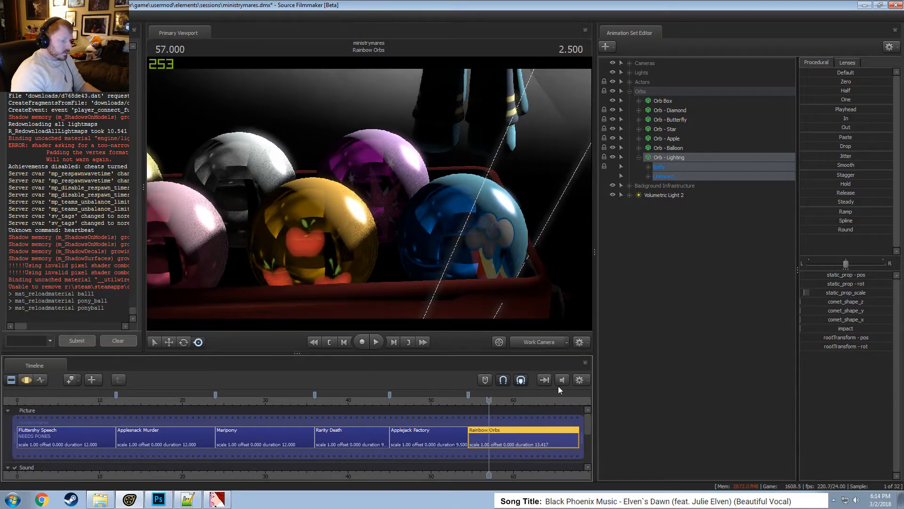
left_click(562, 379)
key("space")
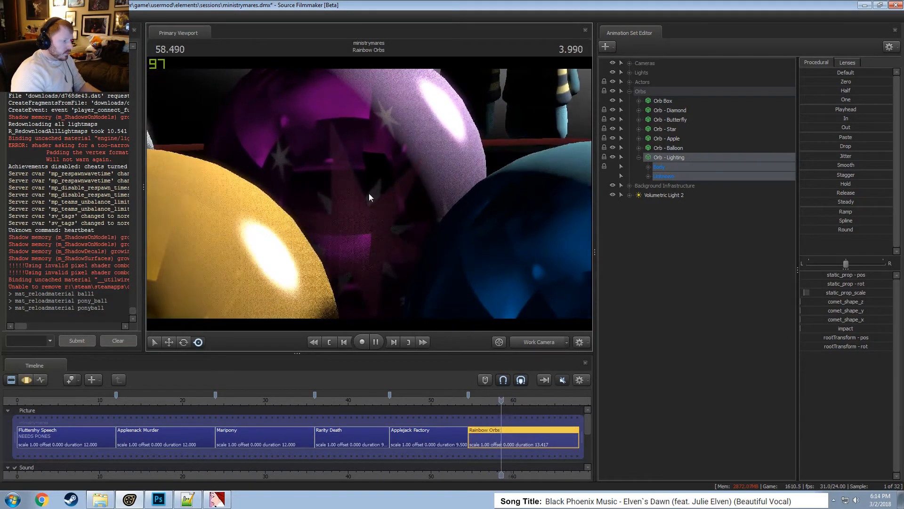
key("space")
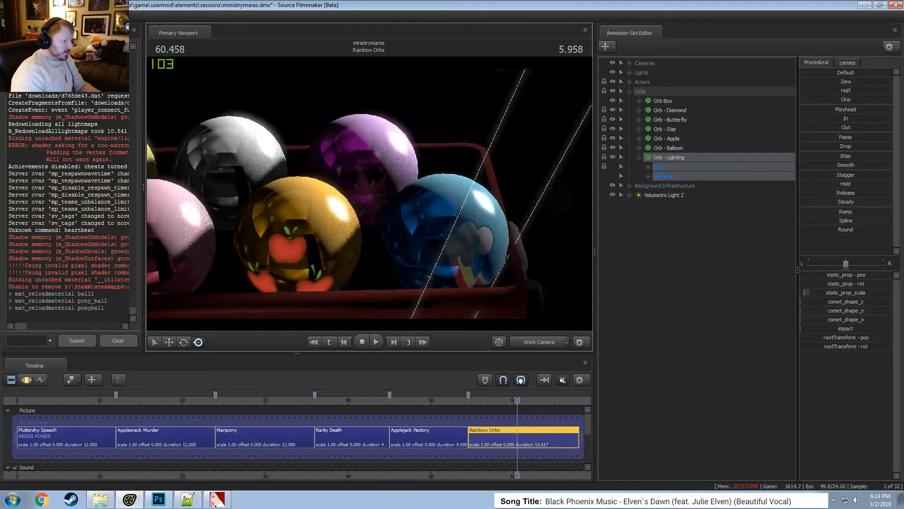
Switch to Notepad++, set the Sine proxy's sinemin to 0.14 and sinemax to 0.30 in ponyball.vmt, and save.
key("alt+Tab")
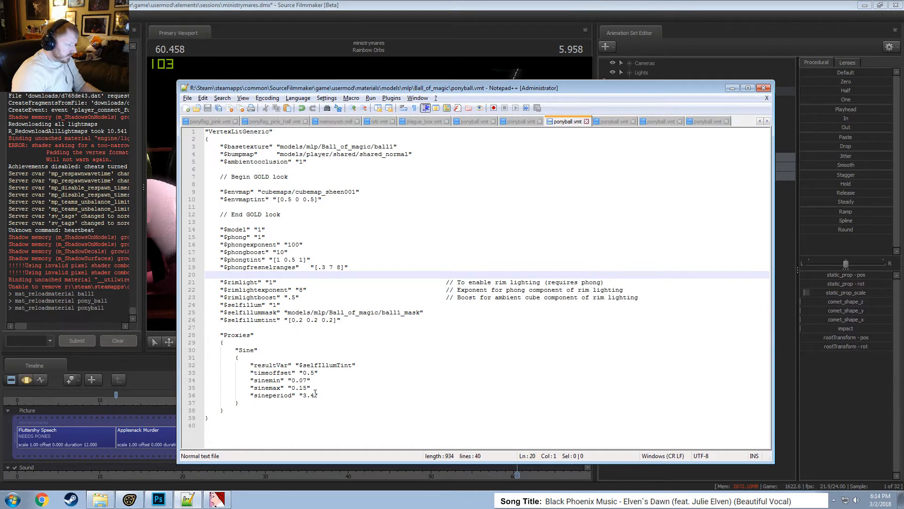
left_click(307, 381)
key("BackSpace")
key("BackSpace")
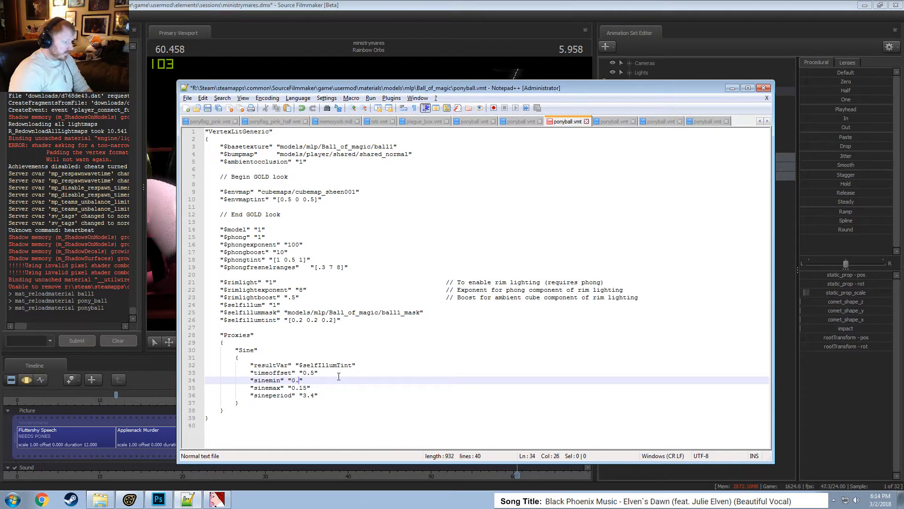
type("14")
key("Down")
type("28")
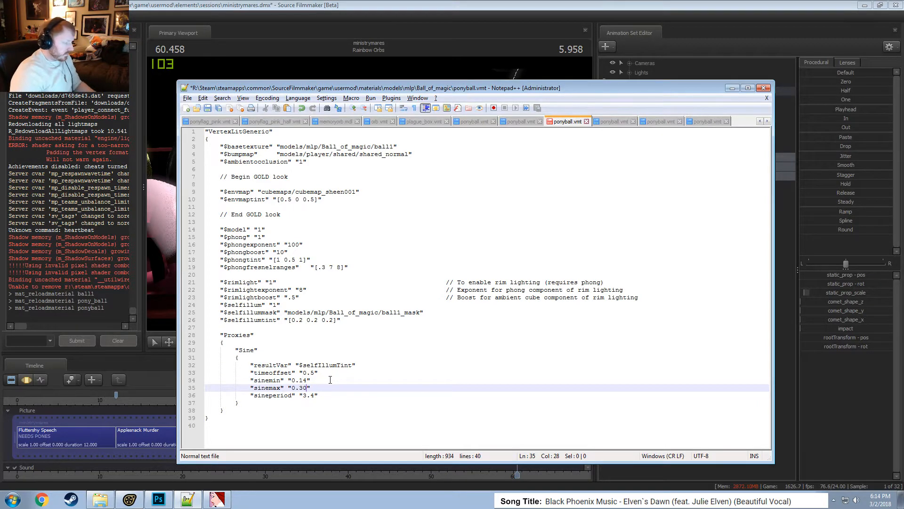
key("ctrl+s")
Switch to Source Filmmaker, rerun mat_reloadmaterial ponyball, and examine the purple orb's glow from another angle.
left_click(16, 339)
key("Up")
key("Return")
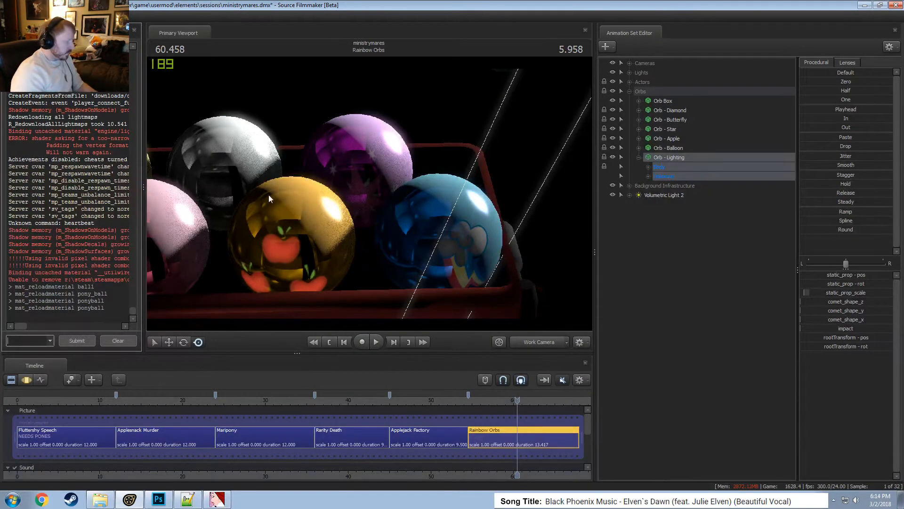
left_click_drag(386, 215, 360, 199, "alt")
Switch to Notepad++, set the Sine proxy's sinemin to 0.30 and sinemax to 0.60 in ponyball.vmt, and save.
key("alt+Tab")
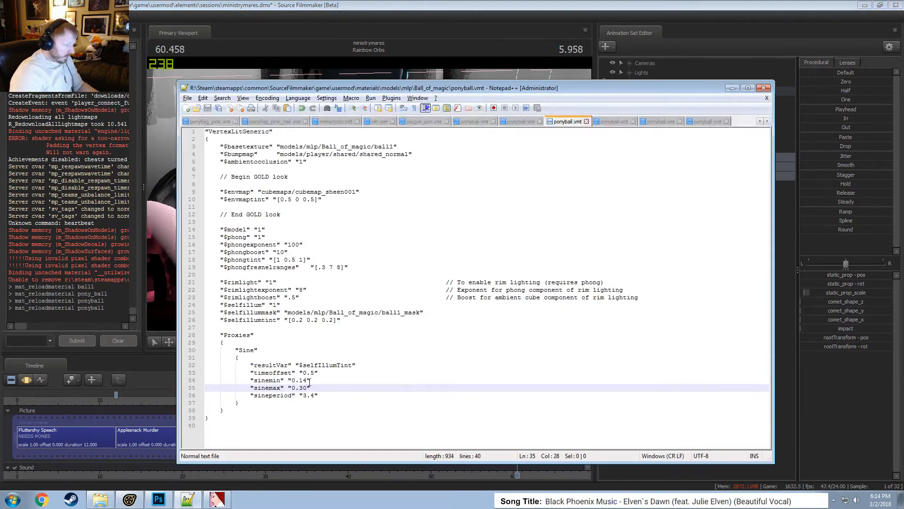
left_click(345, 380)
key("BackSpace")
key("BackSpace")
type("30")
key("Down")
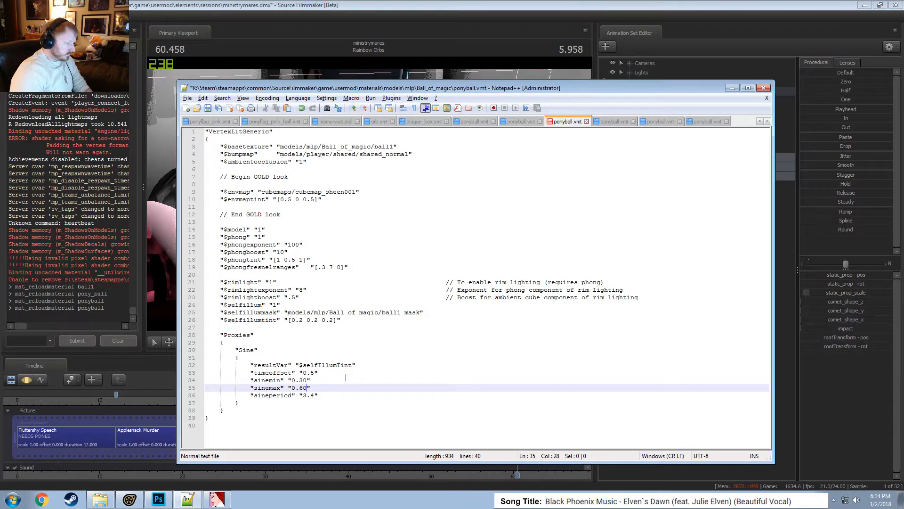
key("ctrl+s")
Switch to Source Filmmaker, rerun mat_reloadmaterial ponyball, and play the Rainbow Orbs shot to check the star's pulsing glow.
key("alt+Tab")
left_click(39, 336)
key("Up")
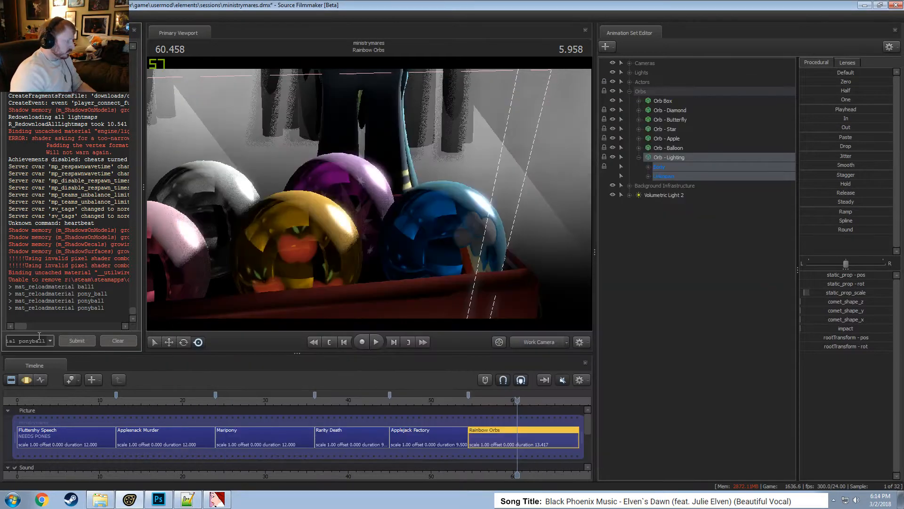
key("Return")
left_click(376, 342)
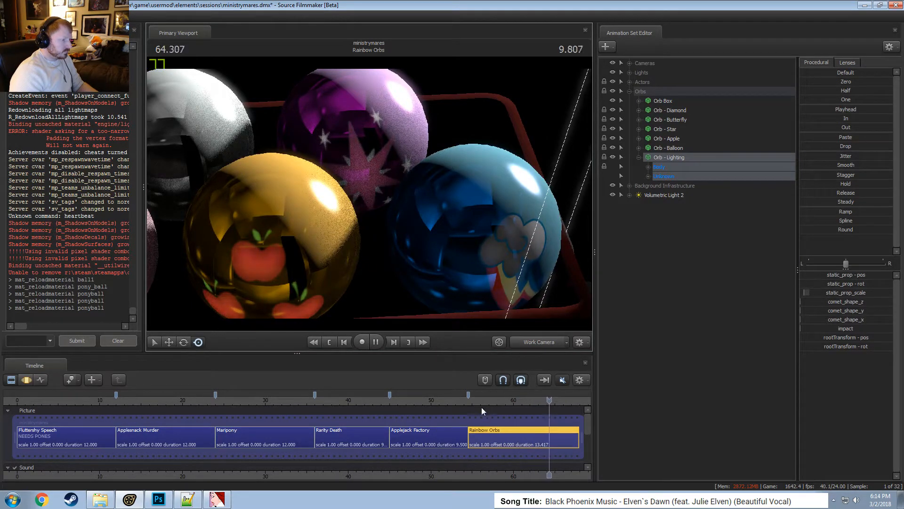
key("space")
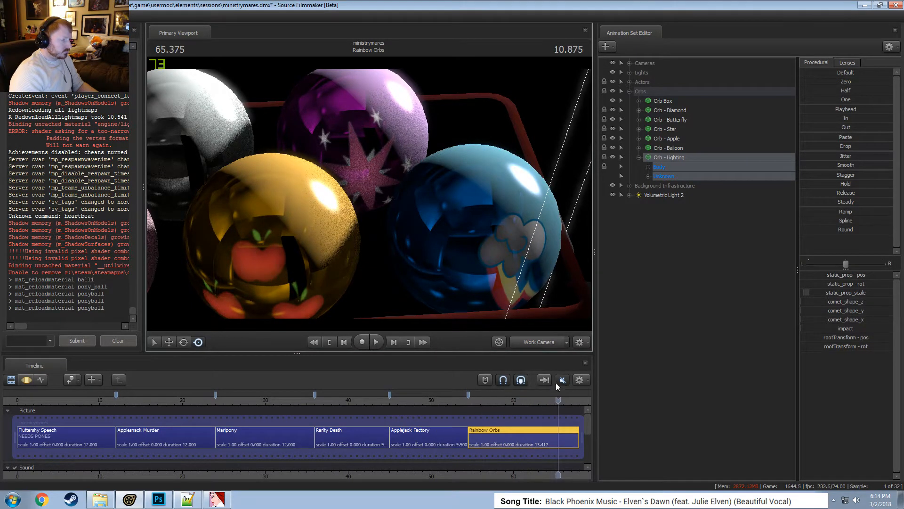
Switch the viewport to camera1 and play the Rainbow Orbs shot to check the star's pulsing glow.
left_click(535, 343)
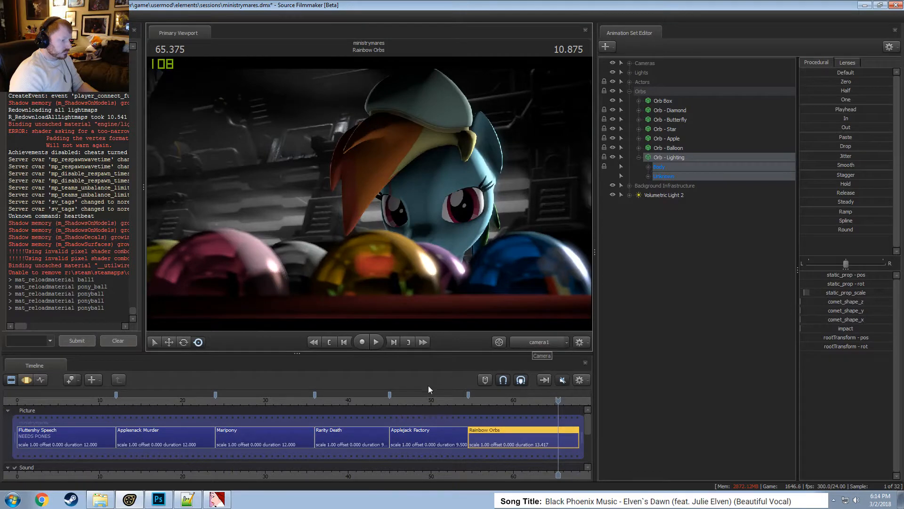
left_click(479, 400)
key("space")
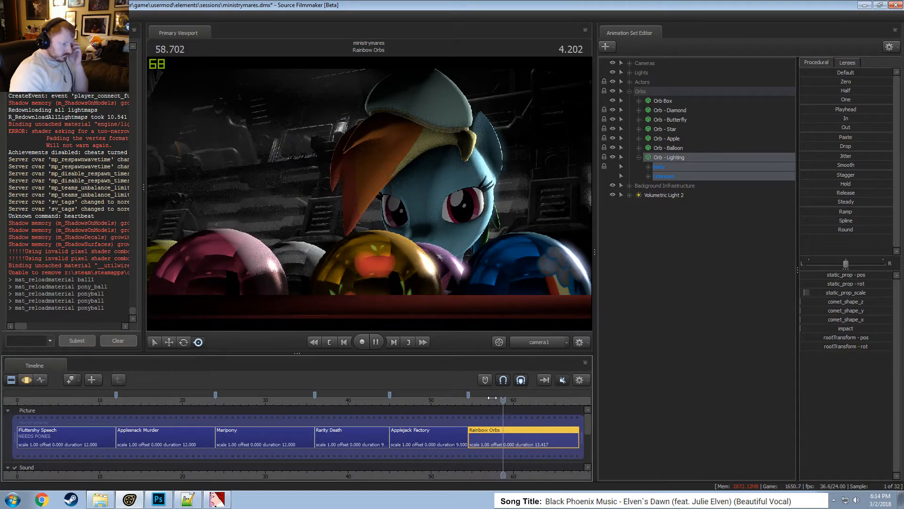
Switch to Notepad++, set the Sine proxy's sineperiod to 4.2 in ponyball.vmt, and save.
key("alt+Tab")
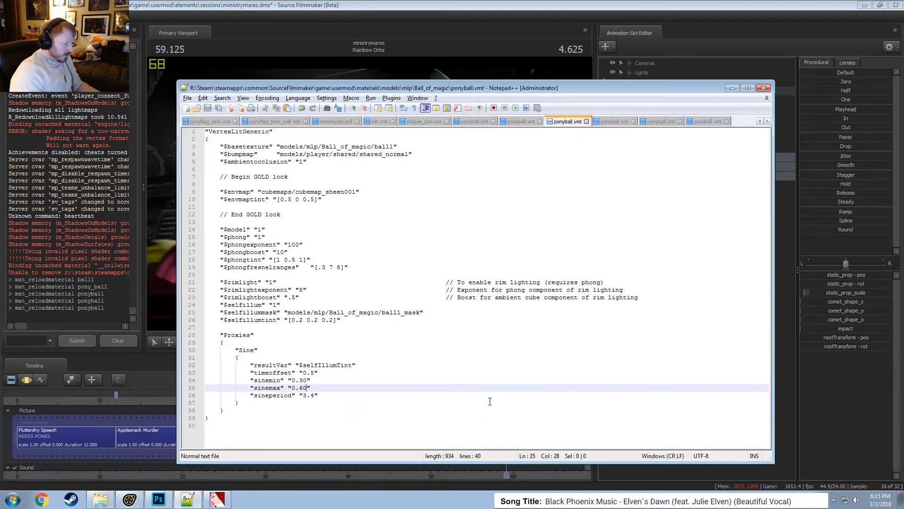
left_click(316, 372)
key("BackSpace")
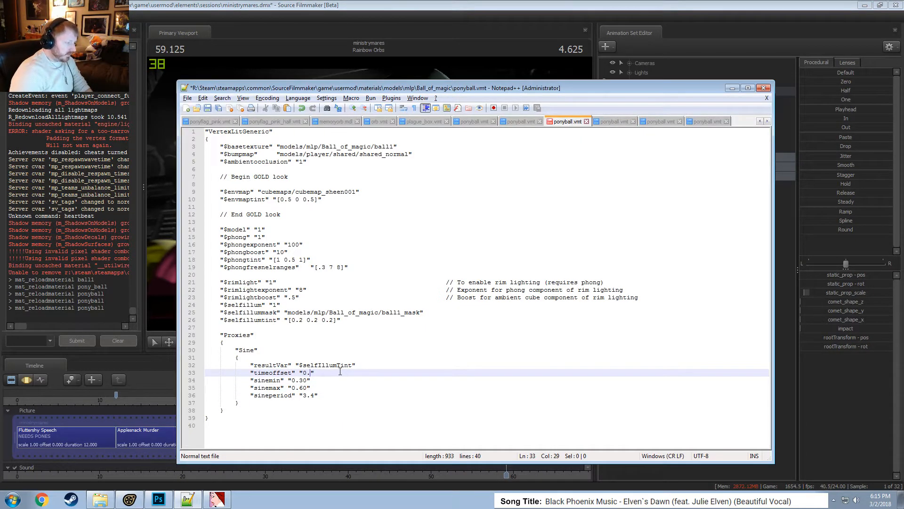
left_click(315, 395)
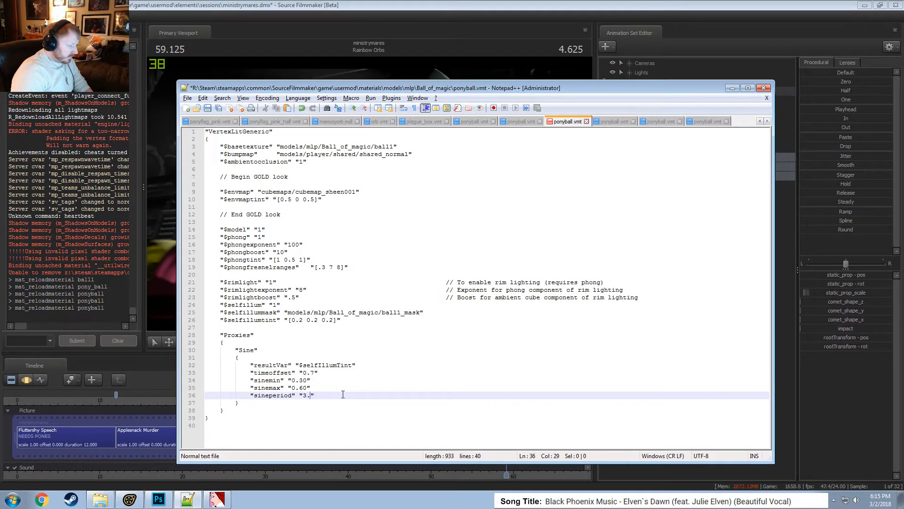
left_click(316, 372)
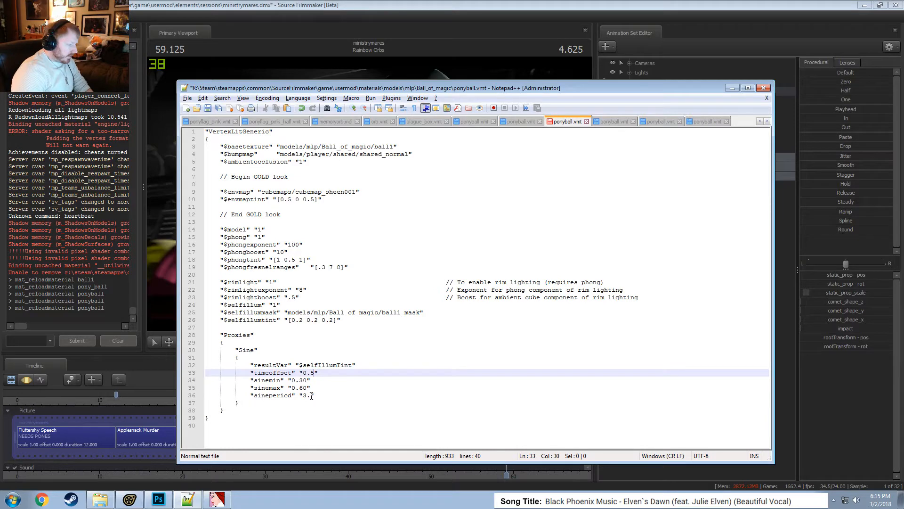
left_click(311, 395)
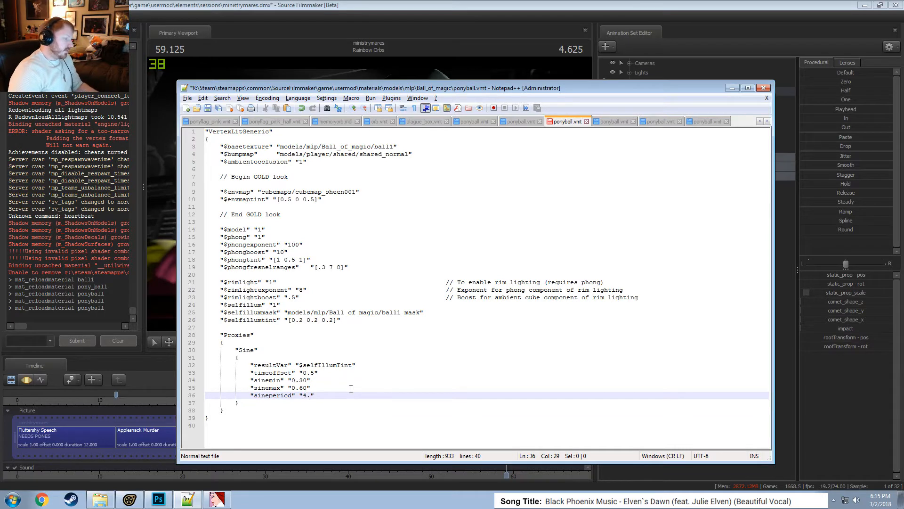
key("ctrl+s")
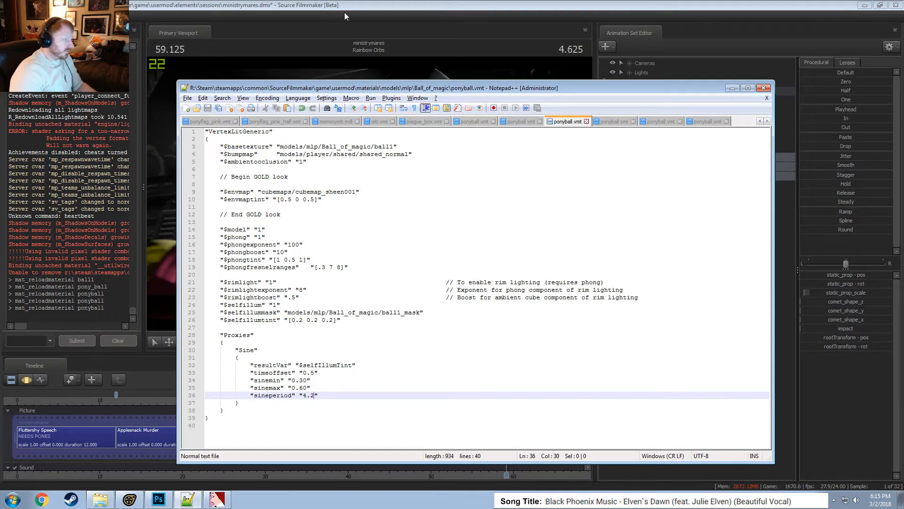
Set the Sine proxy's timeoffset to 1.2 and save ponyball.vmt.
left_click(317, 373)
key("BackSpace")
key("BackSpace")
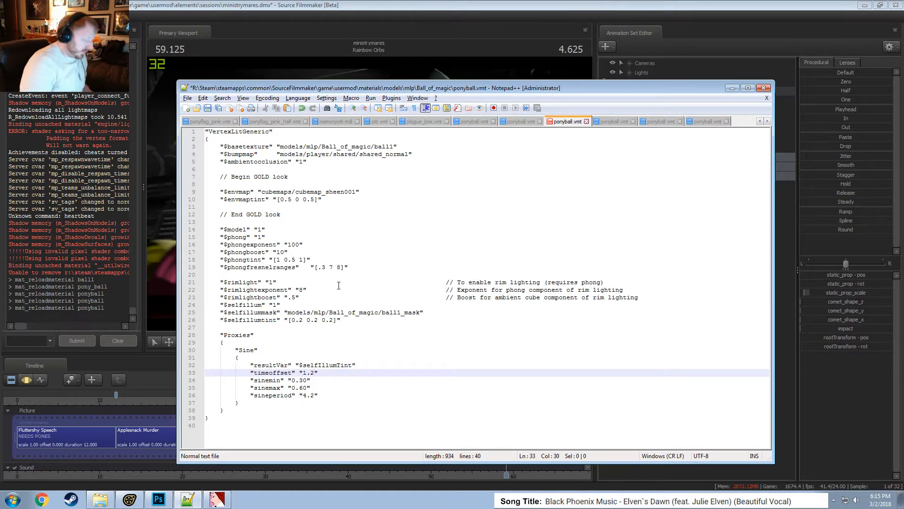
key("ctrl+s")
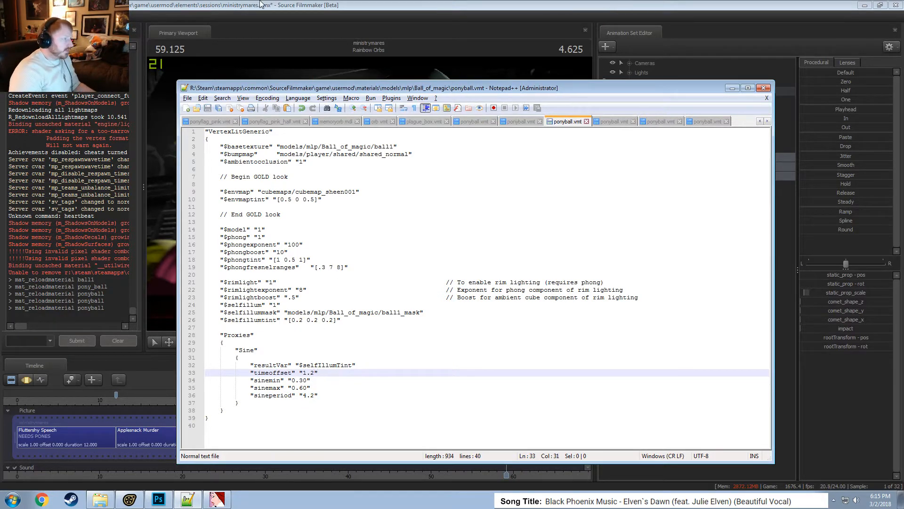
Switch to Source Filmmaker, hide Orb - Lighting and Orb - Apple, and play the shot close up on the star orb.
key("alt+Tab")
left_click_drag(506, 413, 489, 432)
left_click_drag(487, 272, 456, 189)
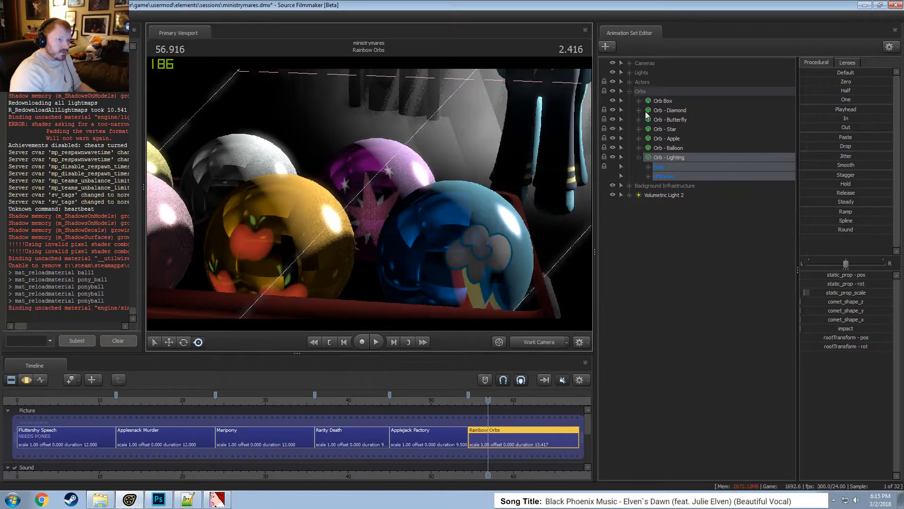
left_click(613, 156)
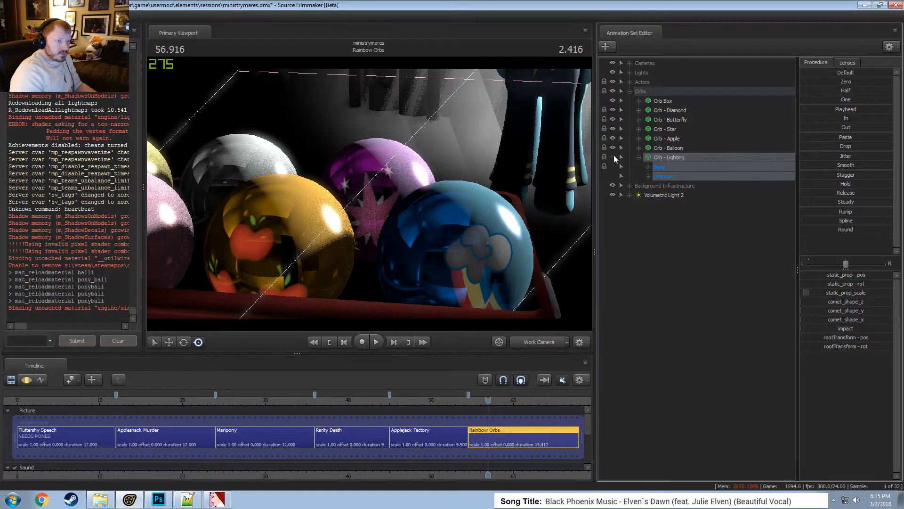
left_click(613, 138)
left_click_drag(532, 184, 539, 188)
left_click_drag(330, 207, 368, 195)
key("space")
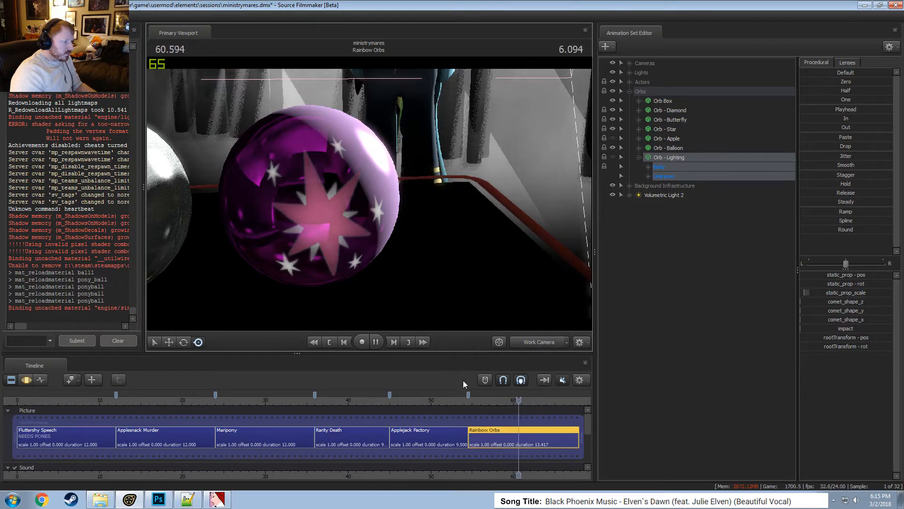
key("space")
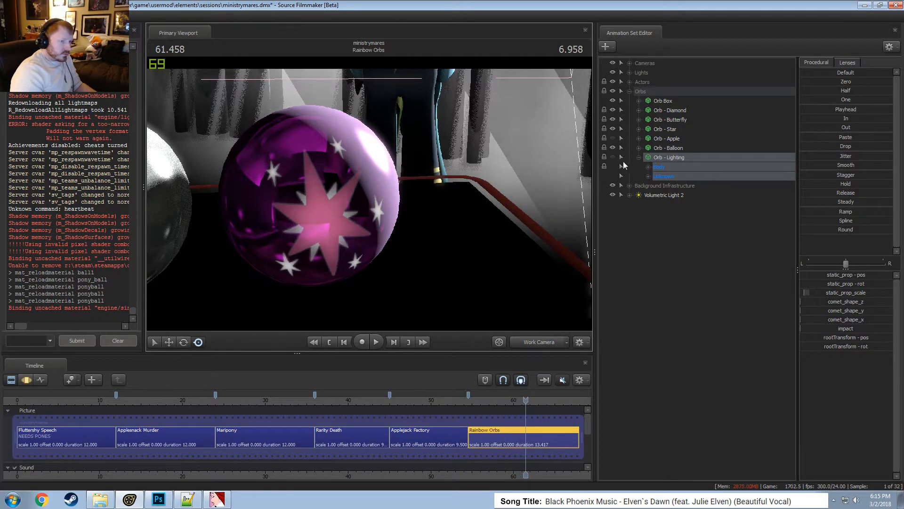
Make Orb - Apple and Orb - Lighting visible again.
left_click(613, 138)
left_click(613, 138)
left_click(613, 138)
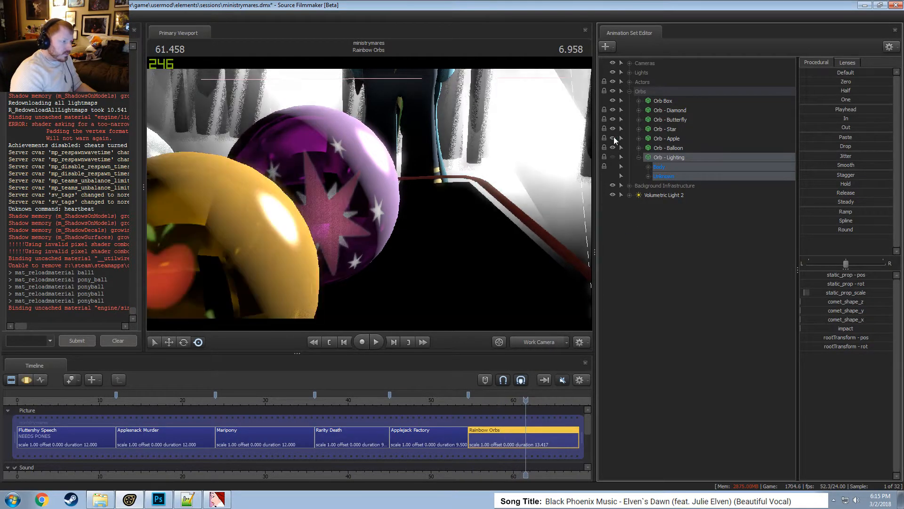
mouse_move(358, 209)
left_mouse_down()
mouse_move(335, 224)
mouse_move(316, 212)
mouse_move(348, 204)
left_mouse_up()
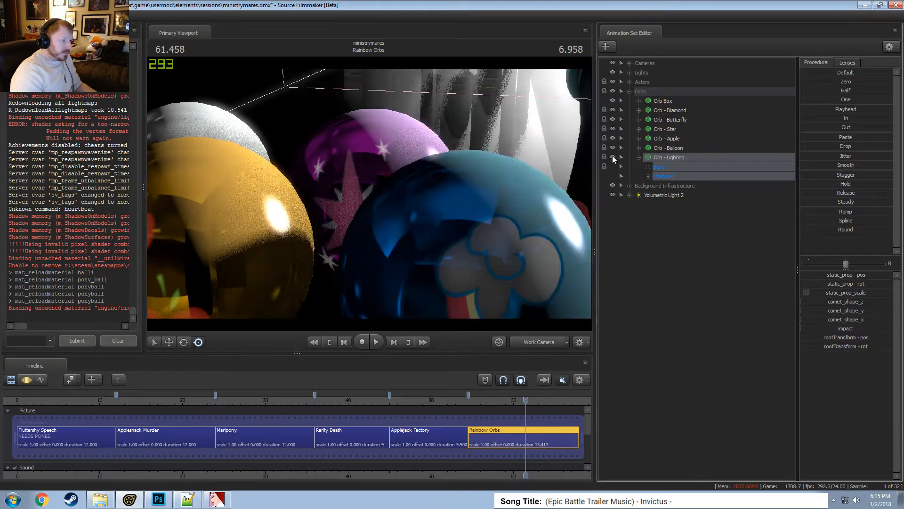
left_click(613, 157)
Repeatedly toggle Orb - Apple's visibility to compare how it affects the look of the surrounding orbs.
left_click_drag(488, 184, 456, 189)
key("s")
key("w")
key("a")
left_click_drag(368, 193, 569, 179)
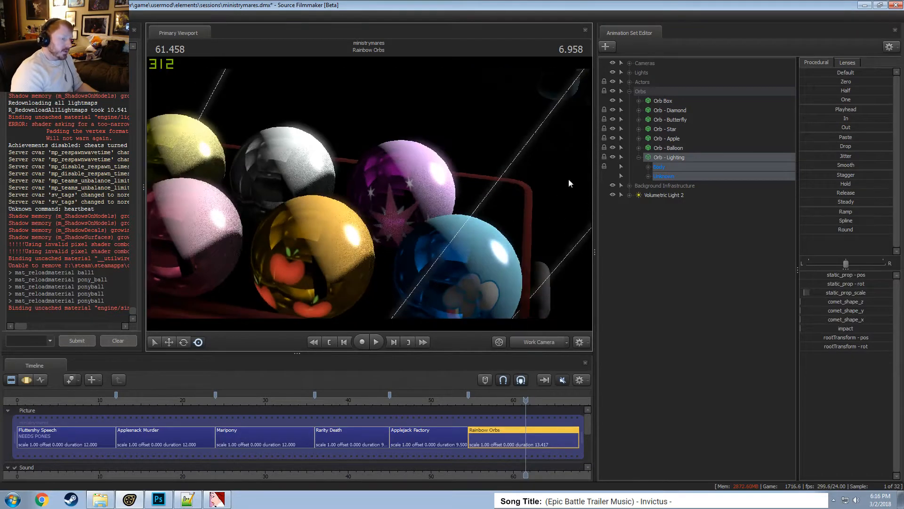
left_click(613, 138)
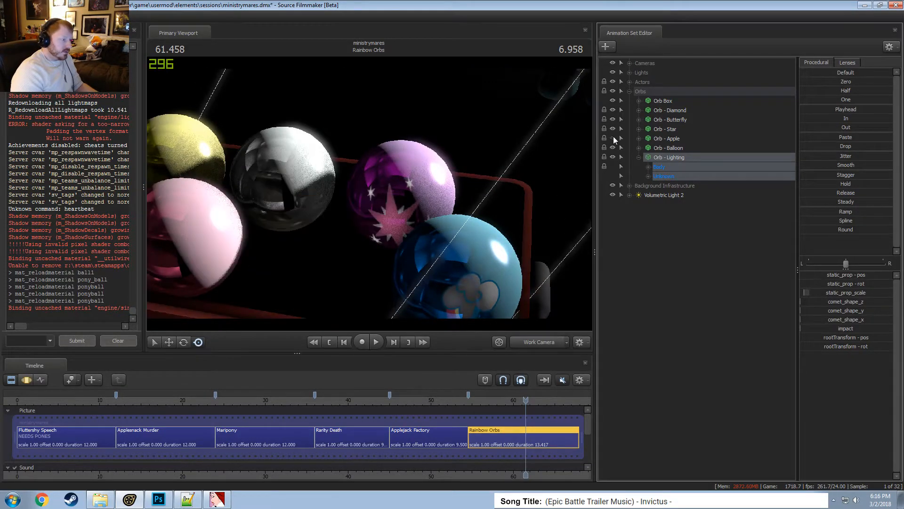
left_click(612, 138)
left_click(612, 138)
left_click(613, 138)
left_click(612, 138)
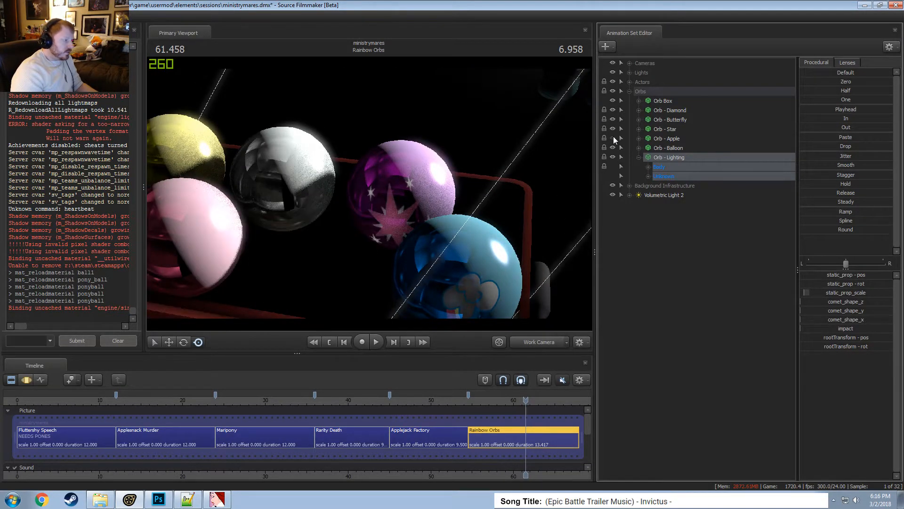
left_click(612, 138)
left_click(613, 138)
left_click(613, 137)
left_click(614, 137)
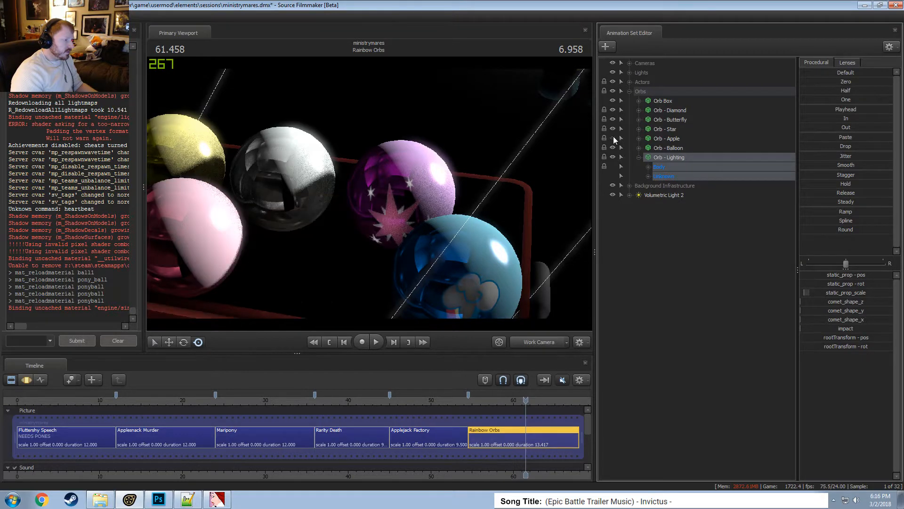
left_click(614, 138)
Switch the viewport to camera1 and move the playhead to 60 seconds.
left_click_drag(536, 157, 523, 160)
left_click_drag(380, 193, 407, 301)
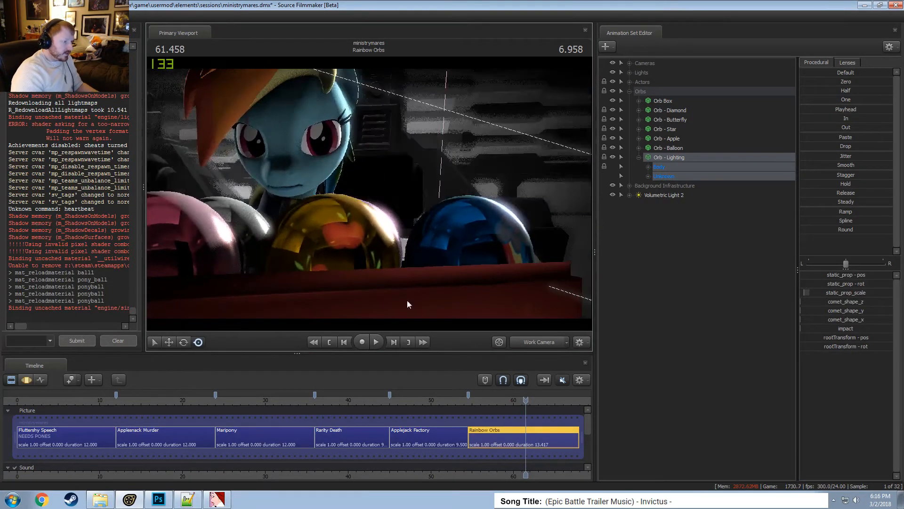
left_click(547, 345)
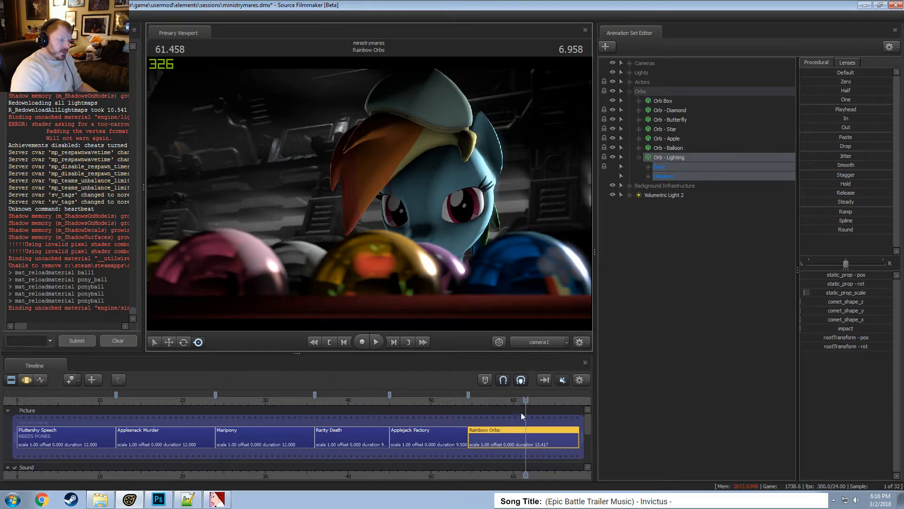
mouse_move(505, 402)
left_mouse_down()
mouse_move(477, 403)
mouse_move(513, 402)
left_mouse_up()
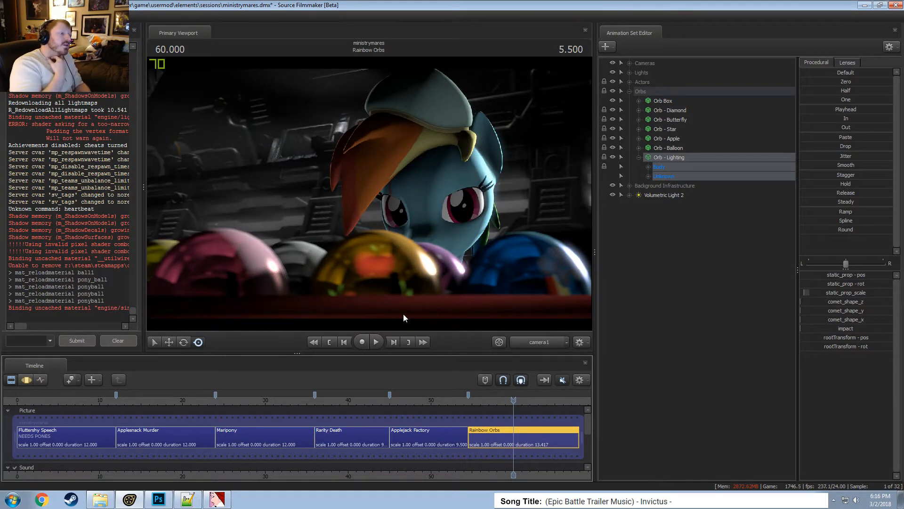
Review the Sine proxy block of ponyball.vmt in Notepad++ and go up to the mlp materials folder in Windows Explorer.
key("alt+Tab")
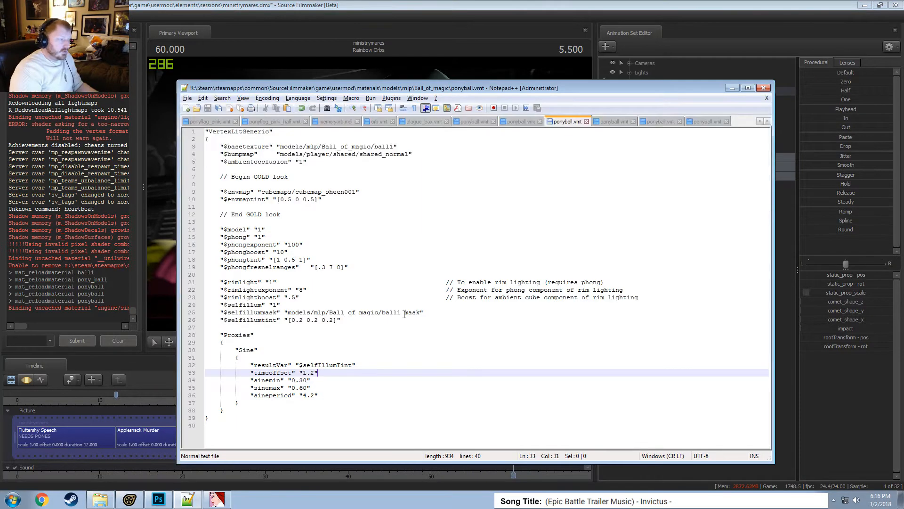
key("Up")
key("Up")
key("Up")
key("Up")
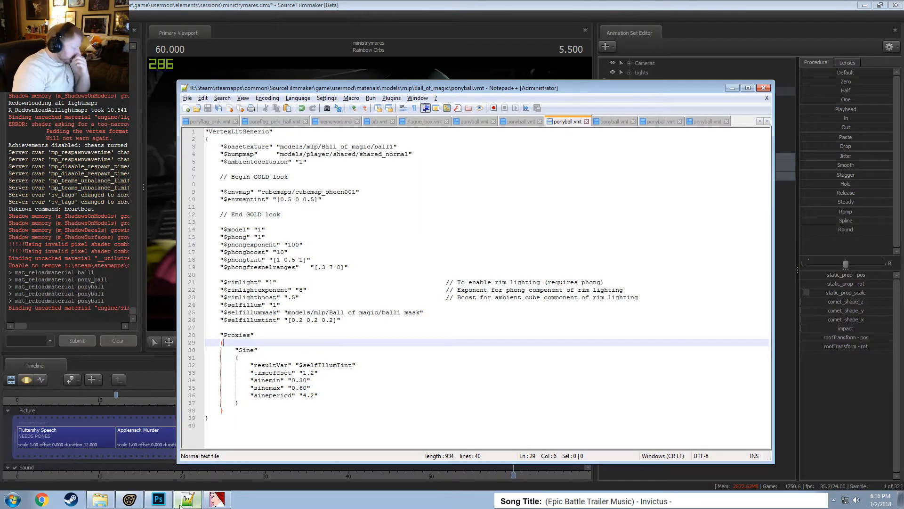
left_click(100, 499)
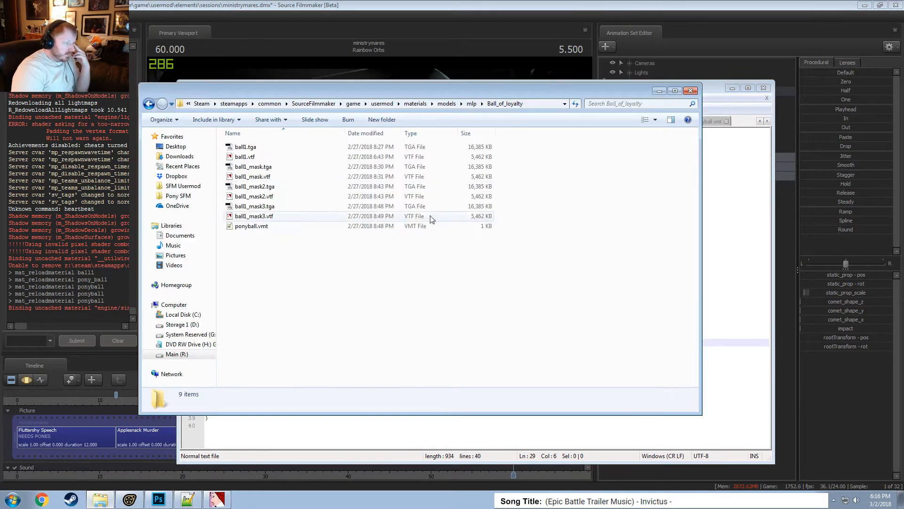
left_click(472, 104)
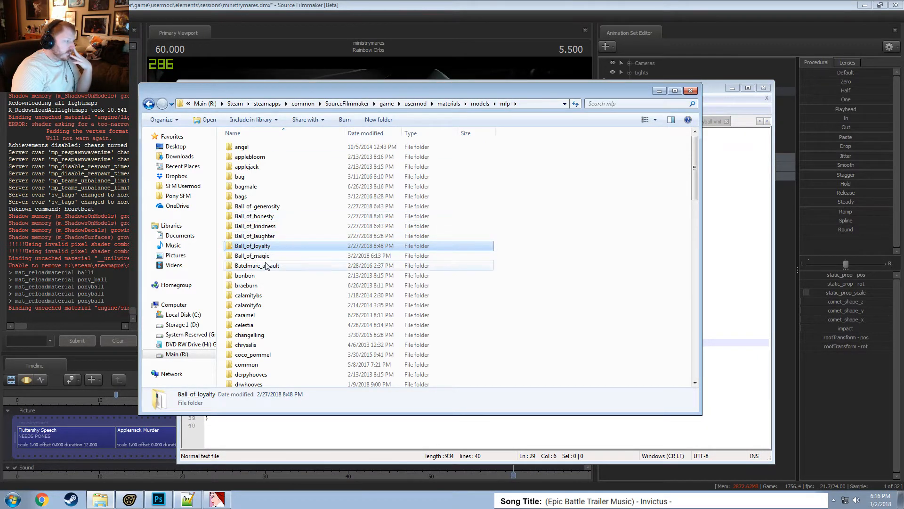
left_click(216, 499)
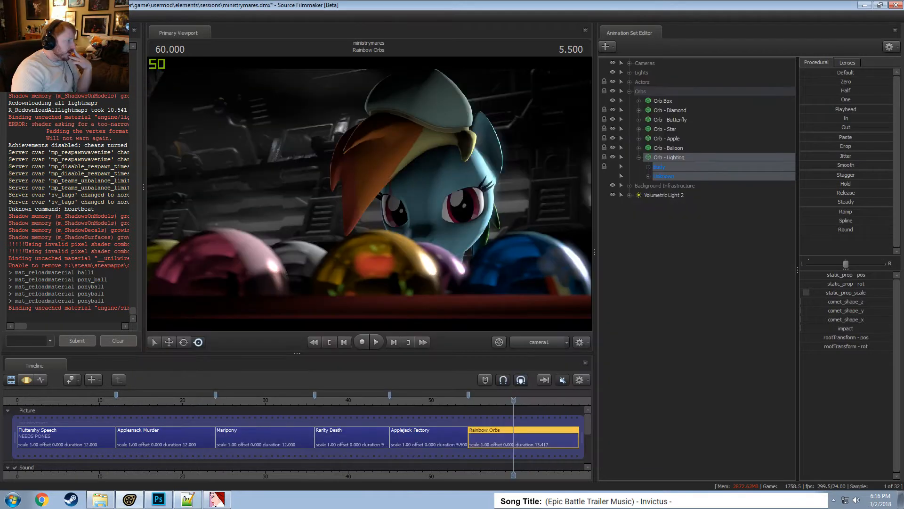
left_click(11, 16)
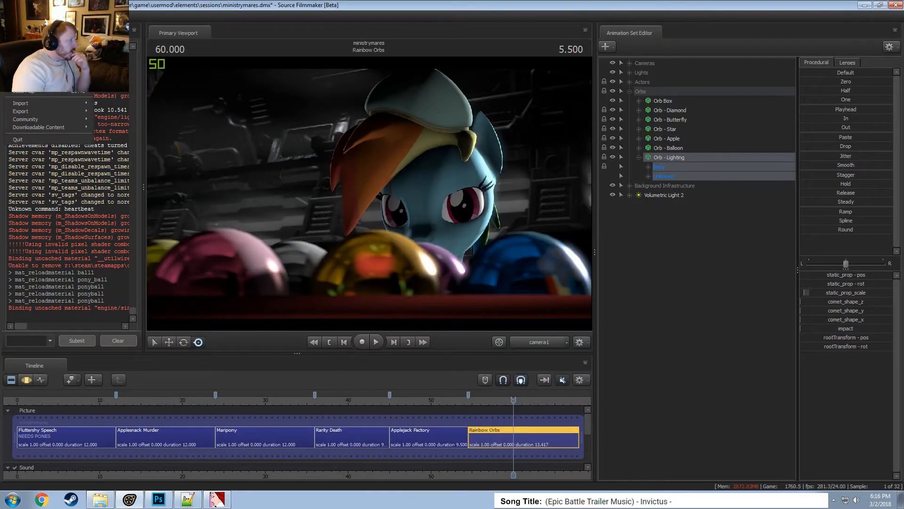
left_click(19, 58)
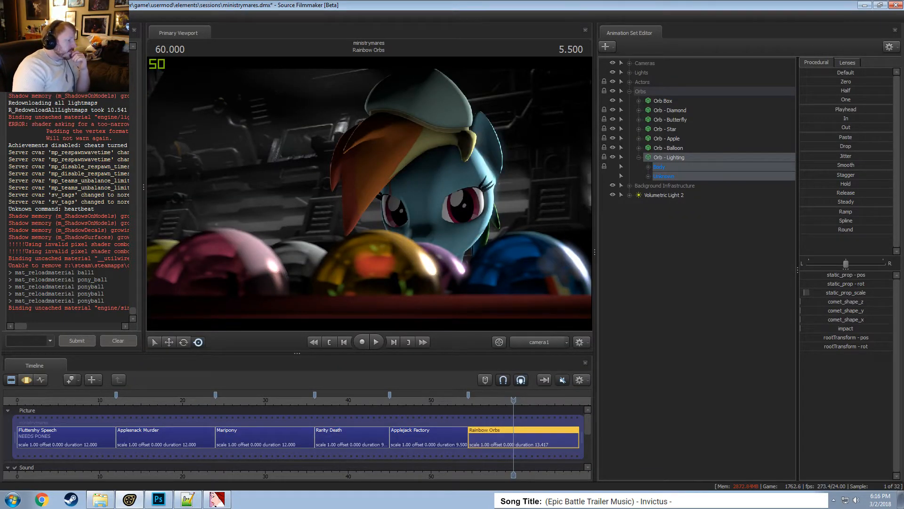
left_click(10, 16)
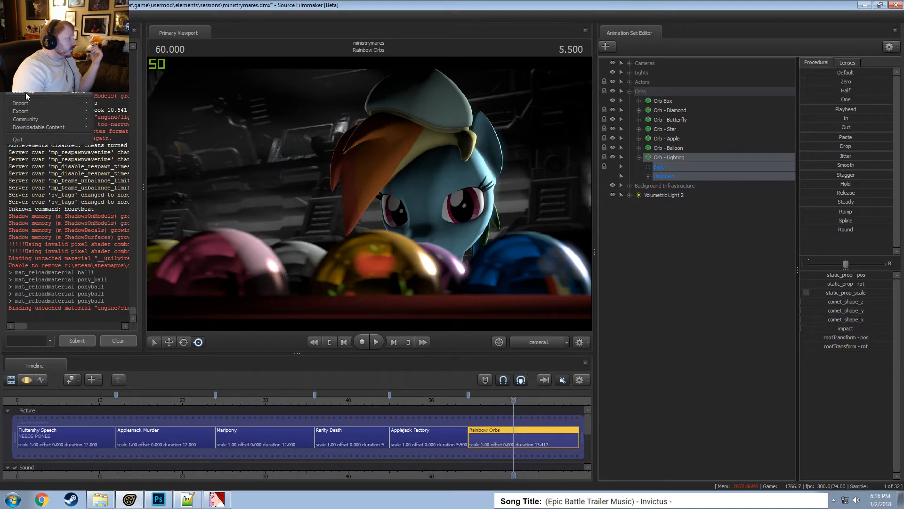
mouse_move(28, 71)
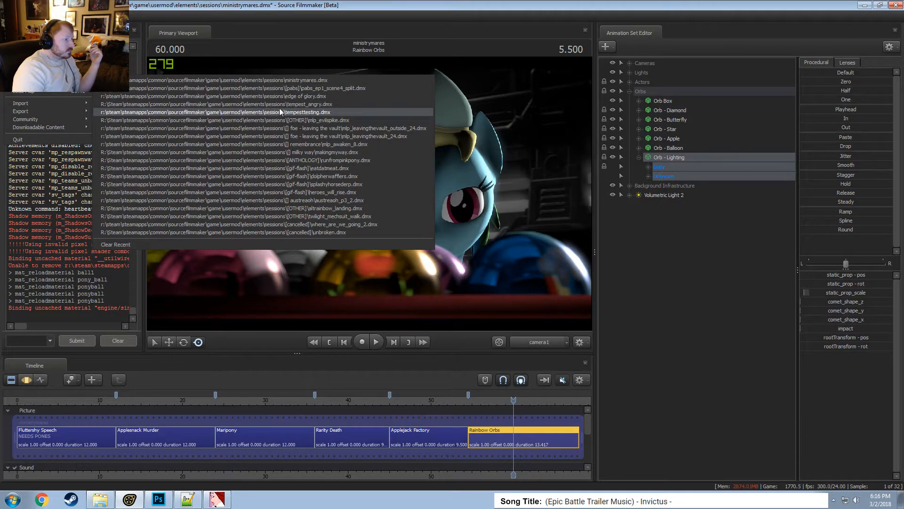
left_click(166, 3)
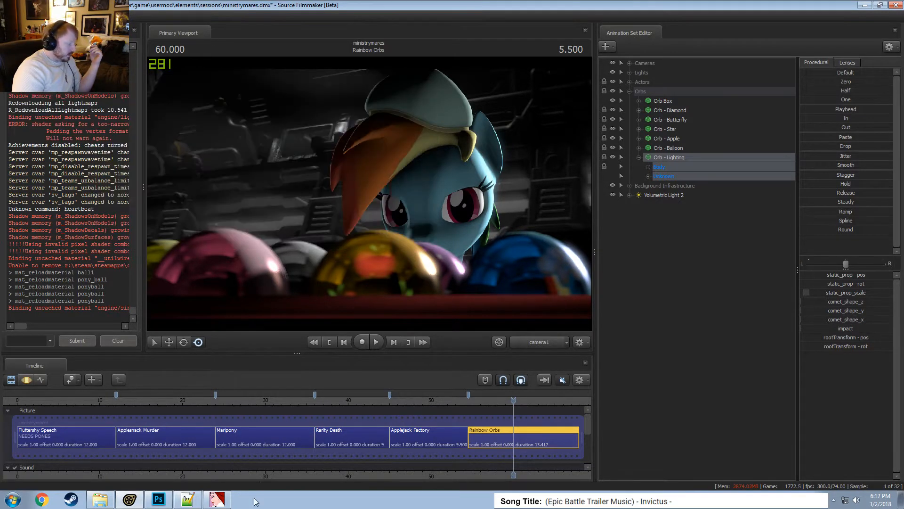
Switch to the Memory Orb - Honesty.psd mask document in Photoshop.
left_click(185, 501)
left_click(185, 502)
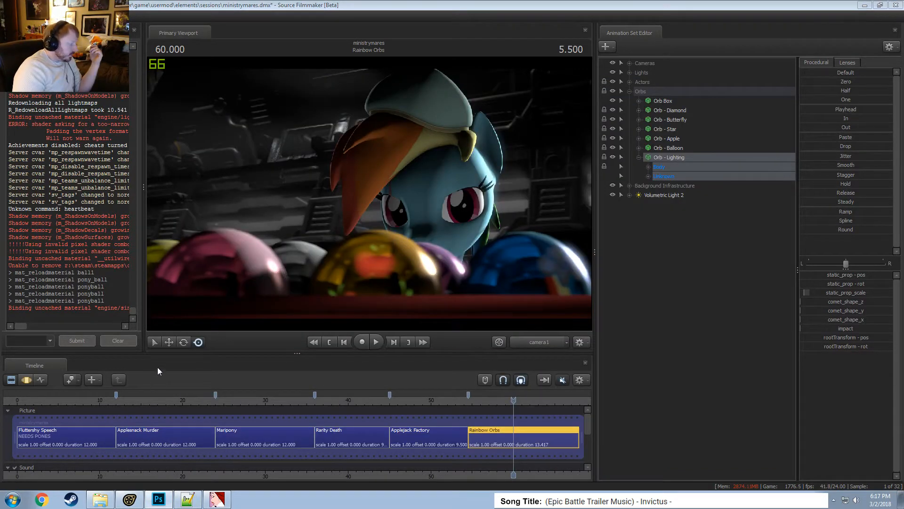
key("alt+Tab")
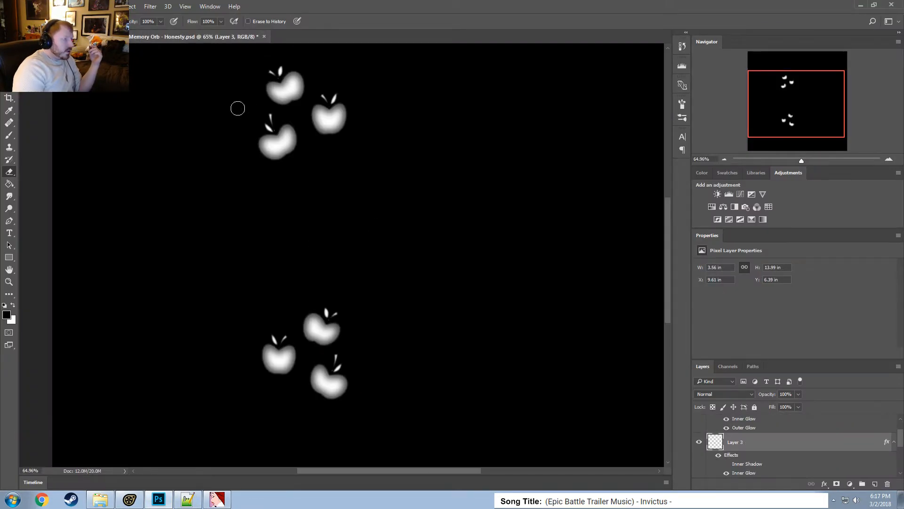
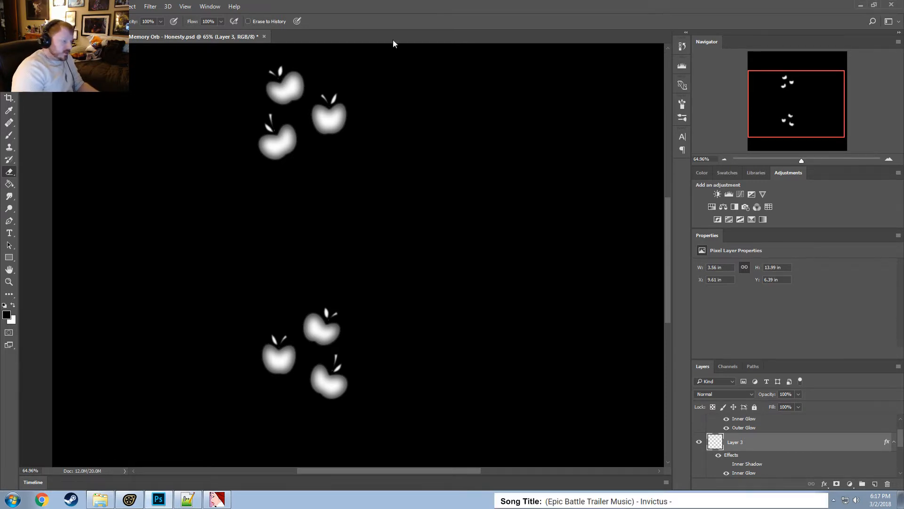
Switch to Source Filmmaker and create a new light in the Rainbow Orbs shot.
left_click(130, 502)
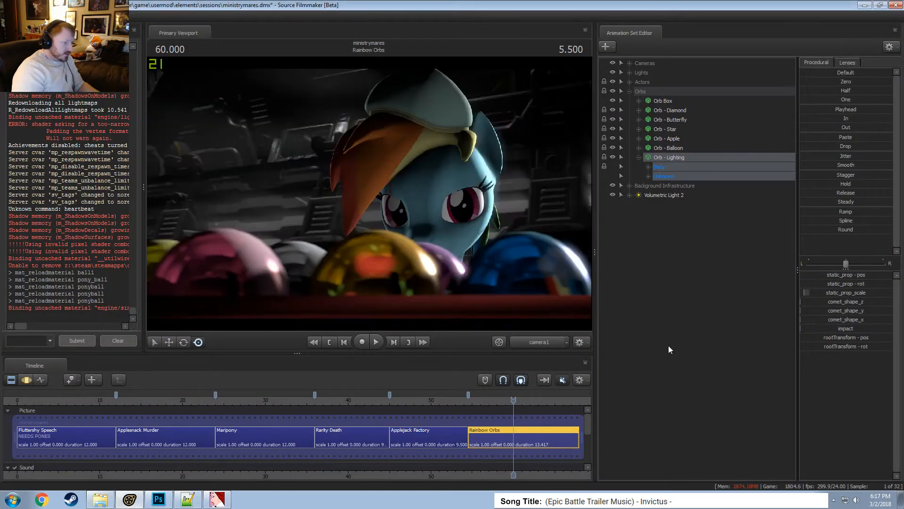
left_click(635, 266)
right_click(635, 266)
left_click(663, 282)
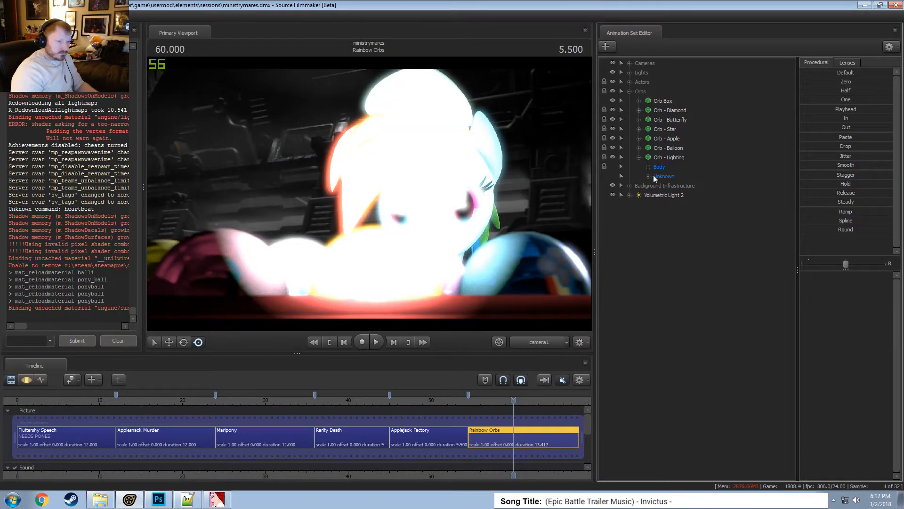
Collapse the Orbs and Cameras groups and expand the Lights group in the animation set list.
left_click(629, 82)
left_click(630, 63)
left_click(629, 91)
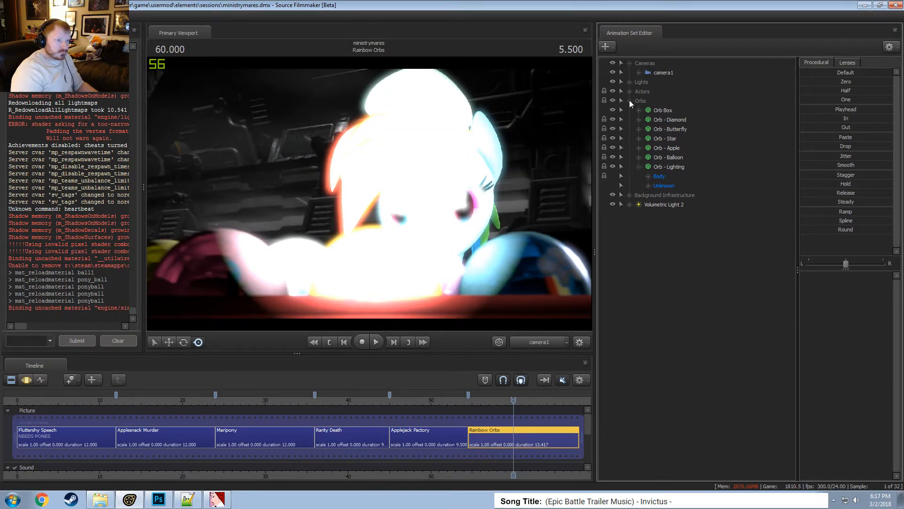
left_click(629, 100)
left_click(629, 81)
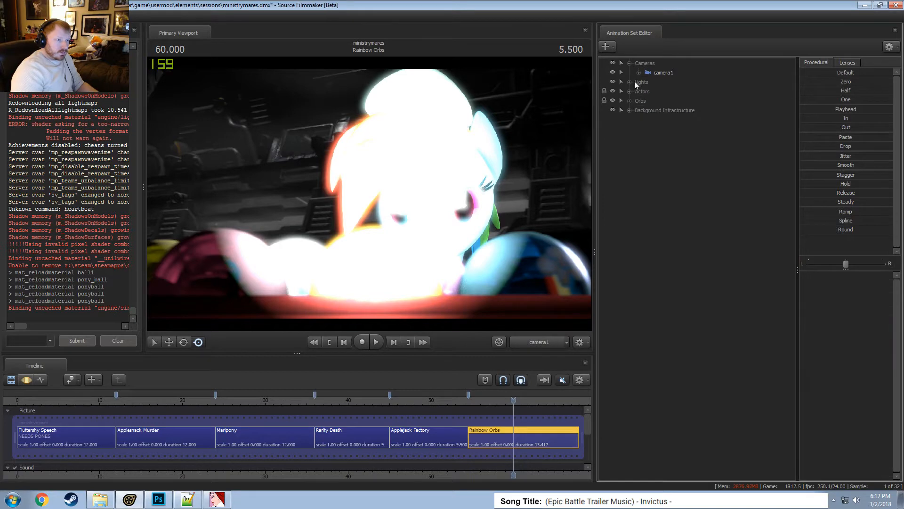
left_click(629, 63)
Look through light5 in the viewport, switch to the Motion Editor and aim the light down at the memory orbs.
left_click_drag(664, 188, 671, 196)
key("F3")
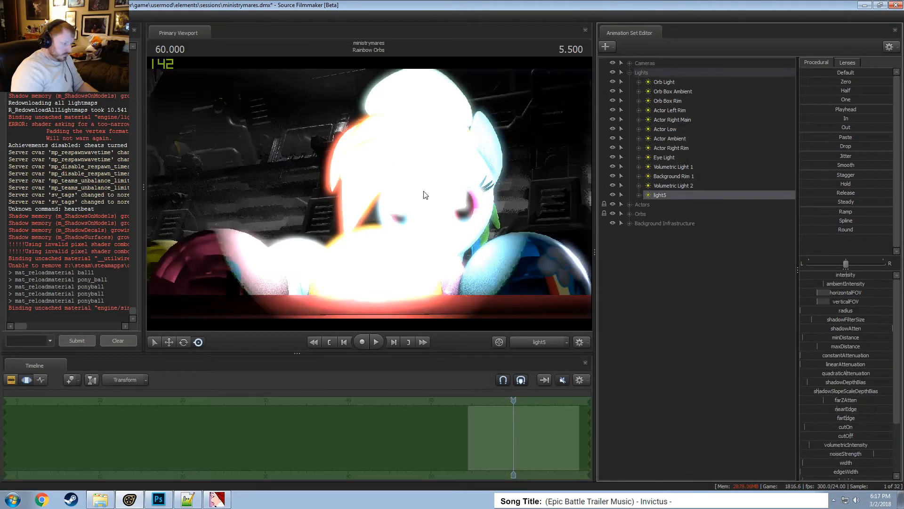
left_click_drag(413, 182, 413, 250)
left_click_drag(379, 181, 379, 197)
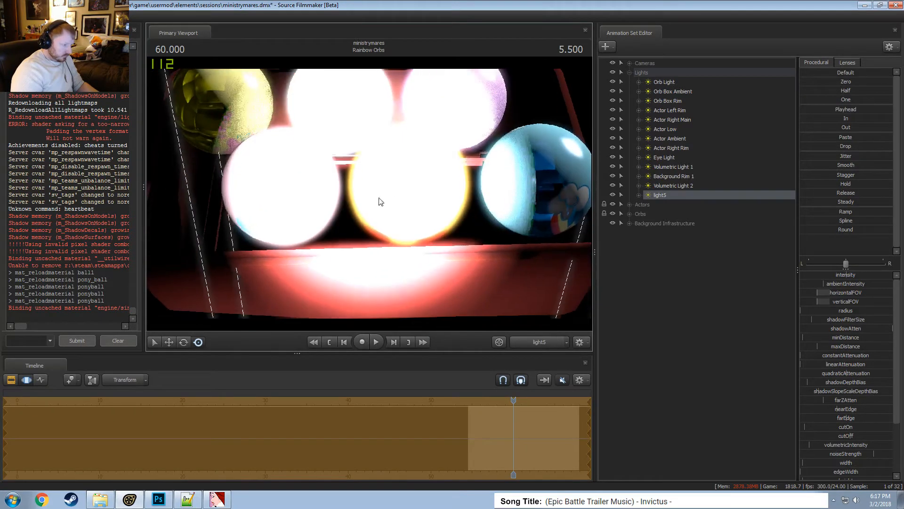
Start setting a gobo texture for light5 and filter the texture files by "crack".
right_click(668, 200)
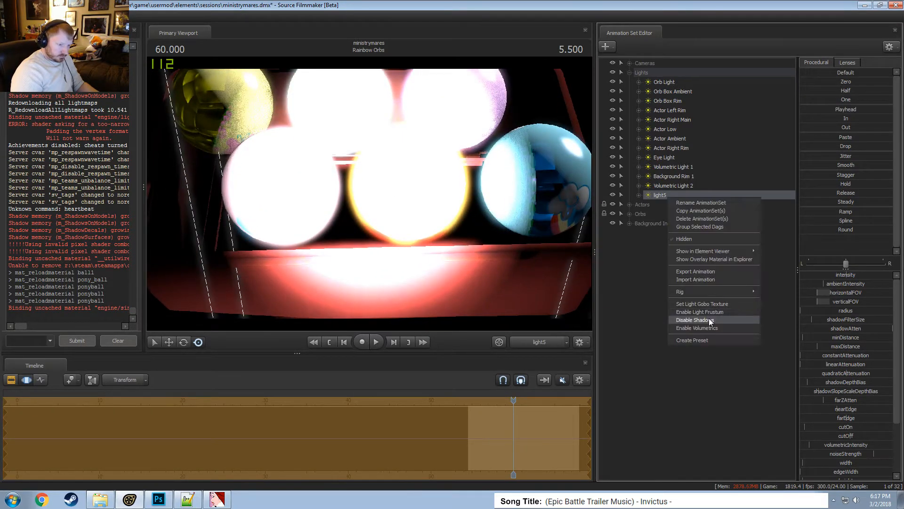
left_click(705, 306)
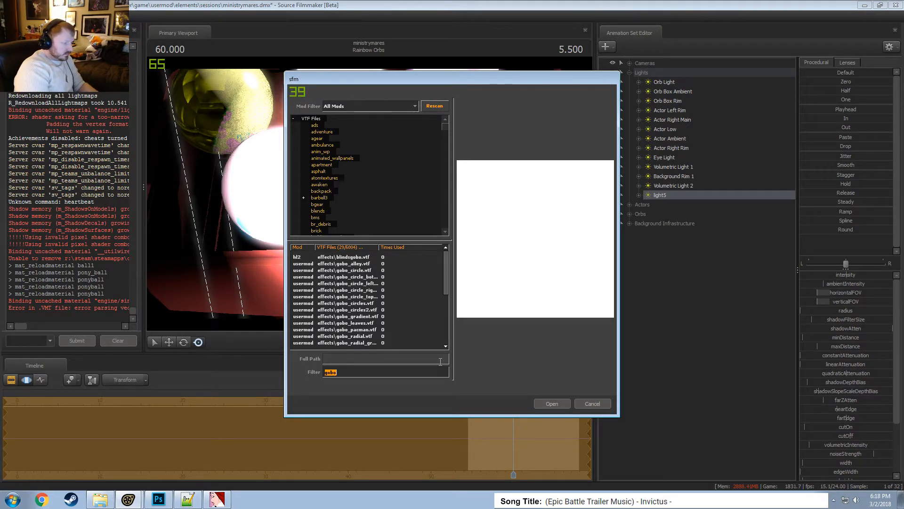
type("crack")
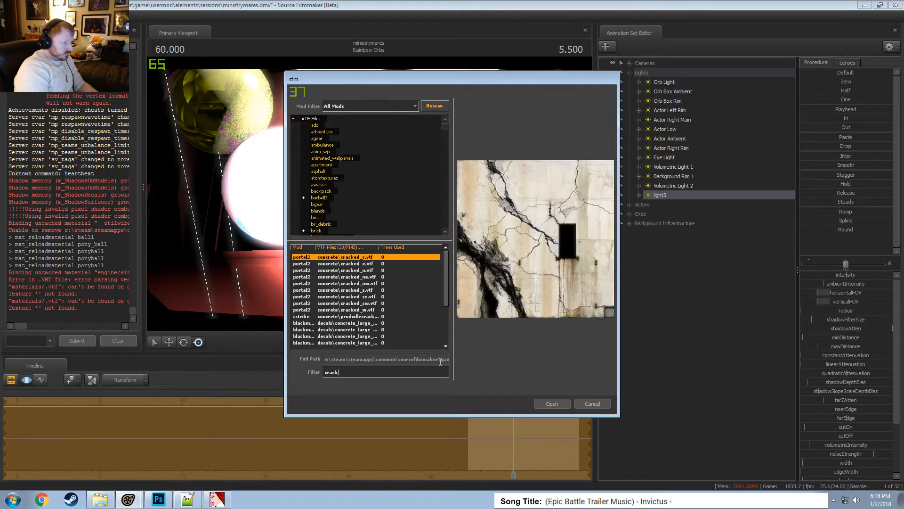
Preview the crack textures one after another, from the concrete decals down to the projected ground cracks.
scroll(380, 322, "down", 3)
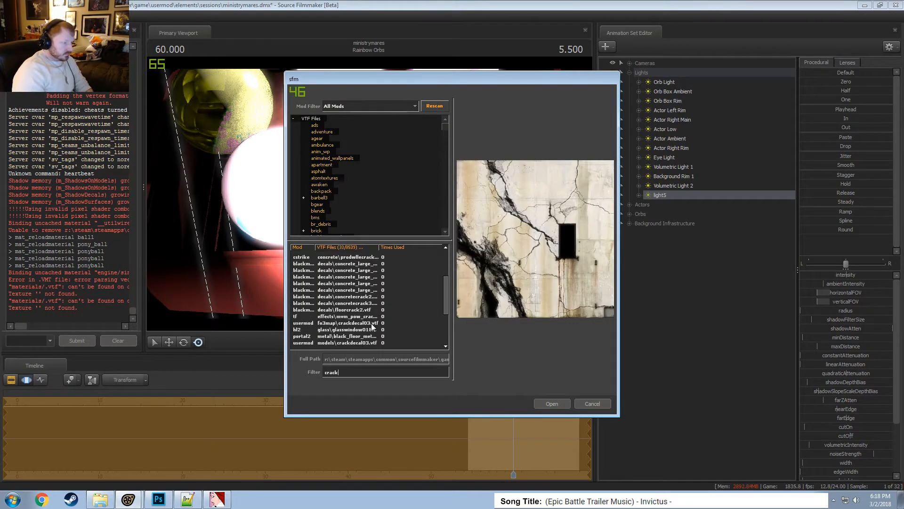
left_click(358, 290)
left_click(376, 304)
left_click(389, 316)
key("Down")
key("Down")
key("Down")
key("Down")
key("Down")
key("Down")
key("Down")
key("Down")
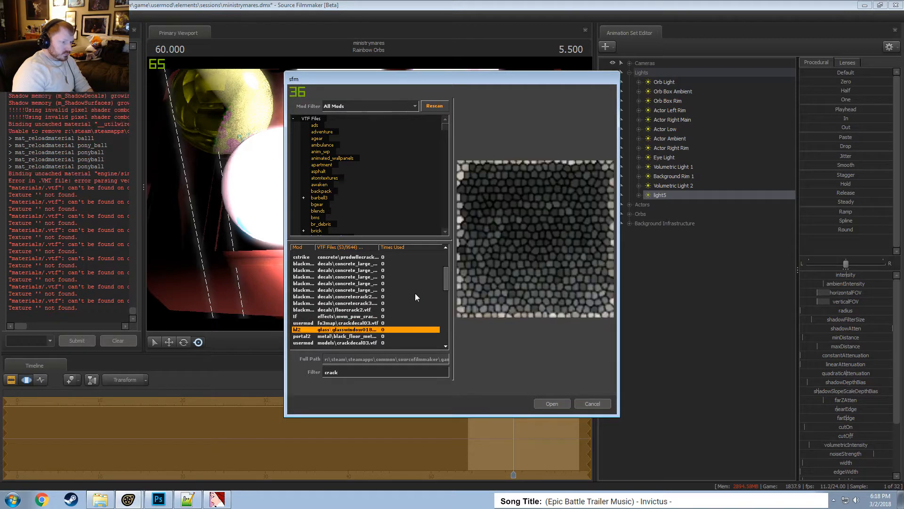
key("Down")
key("Down")
key("Down")
key("Down")
key("Down")
key("Down")
key("Down")
key("Down")
key("Down")
key("Down")
key("Down")
key("Down")
key("Down")
key("Down")
key("Down")
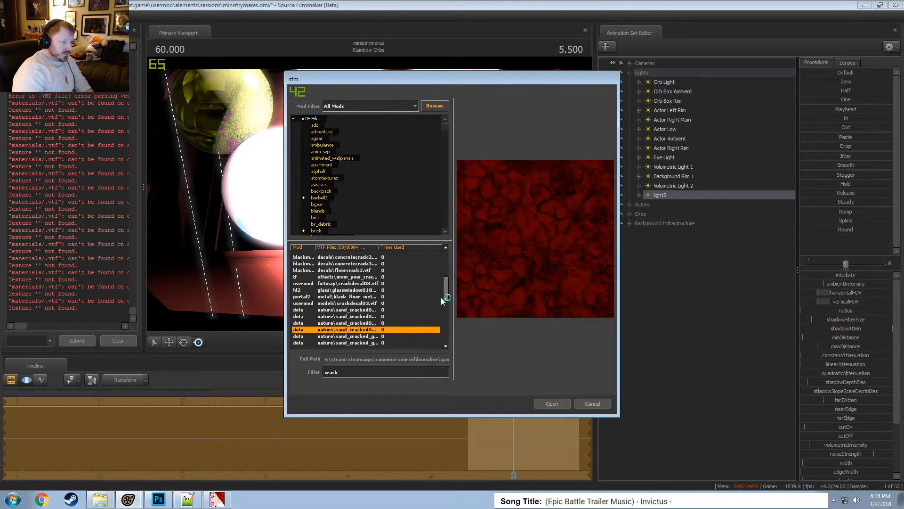
key("Down")
key("Down")
key("Down")
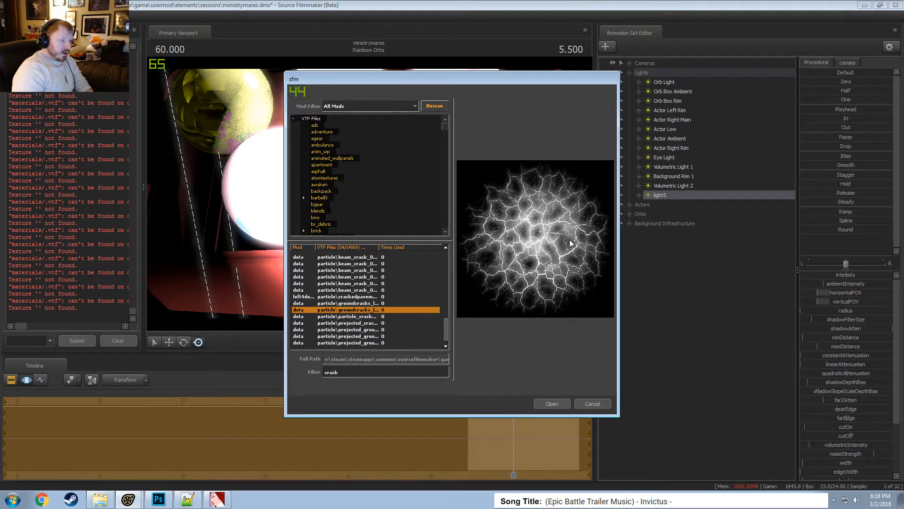
key("Down")
key("Down")
key("Down")
key("Down")
key("Down")
key("Down")
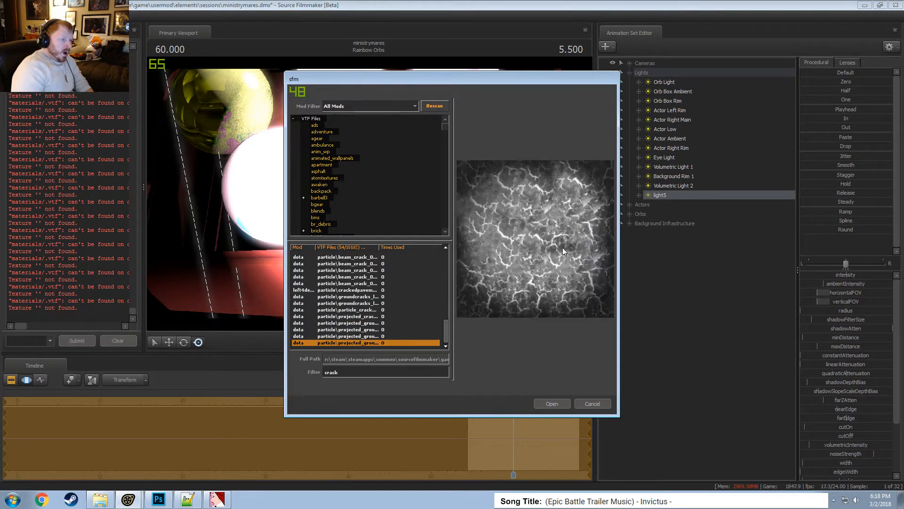
Preview the crack textures back up through the beam crack and overlay files to the sand_cracked textures.
key("Up")
key("Up")
key("Up")
key("Up")
key("Up")
key("Up")
key("Up")
key("Up")
key("Up")
key("Up")
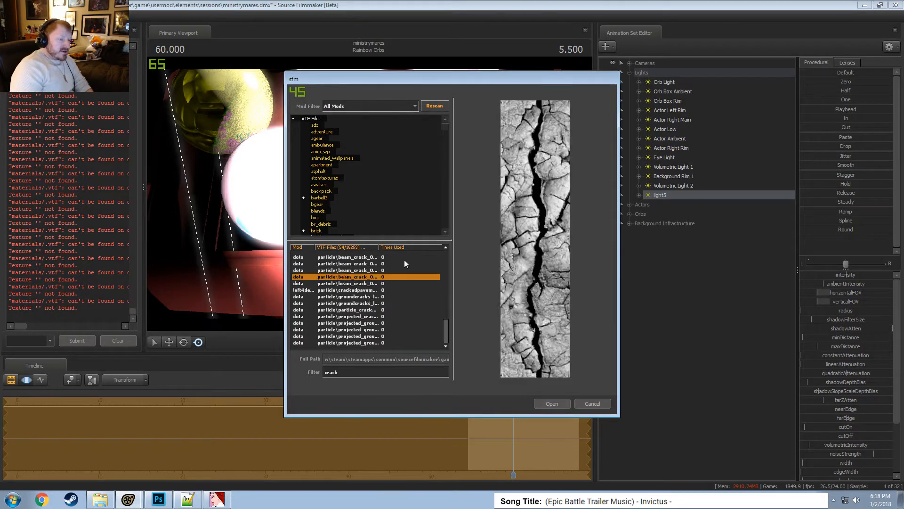
key("Up")
key("Up")
key("Up")
key("Up")
key("Up")
key("Up")
key("Up")
key("Up")
key("Up")
key("Up")
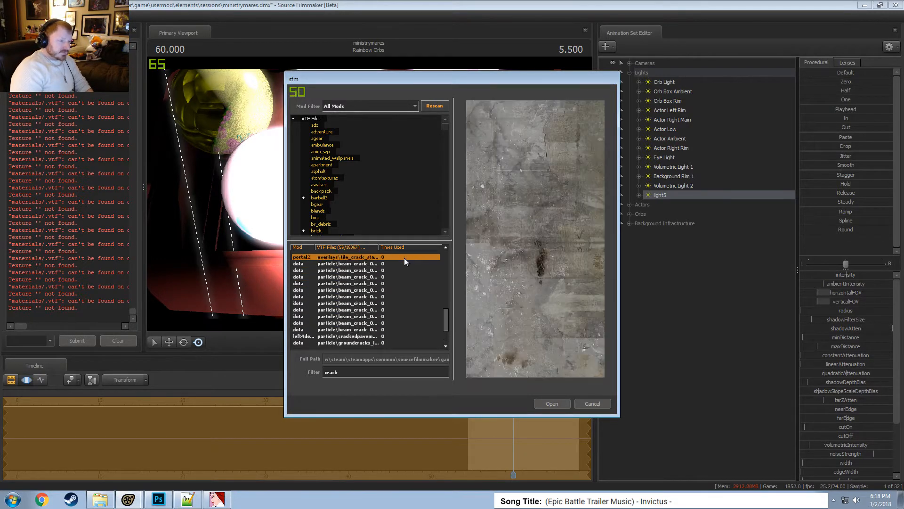
key("Up")
key("Up")
key("Up")
key("Up")
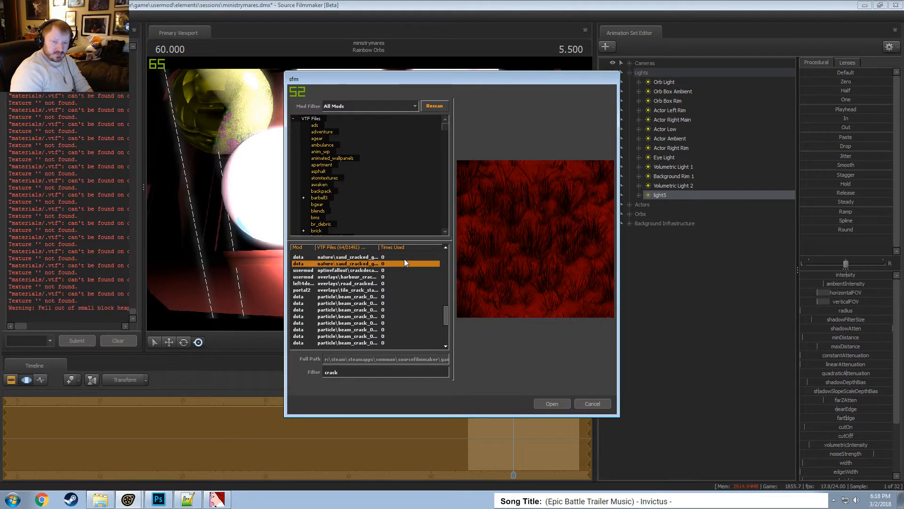
Compare the projected ground cracks, cracked pavement decal and groundcracks_light.vtf textures, and widen the file name column.
scroll(397, 304, "down", 4)
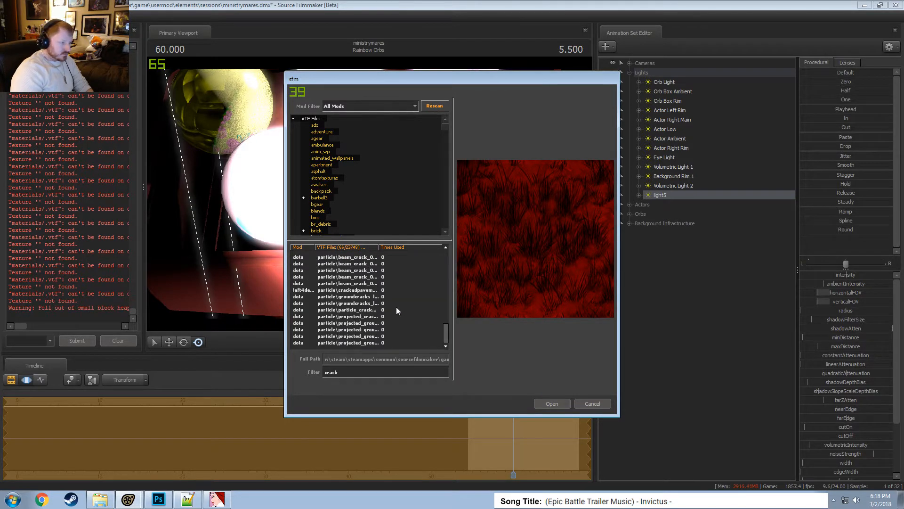
left_click(356, 342)
left_click(361, 336)
left_click(366, 330)
key("Up")
key("Up")
key("Up")
key("Up")
key("Up")
key("Up")
key("Up")
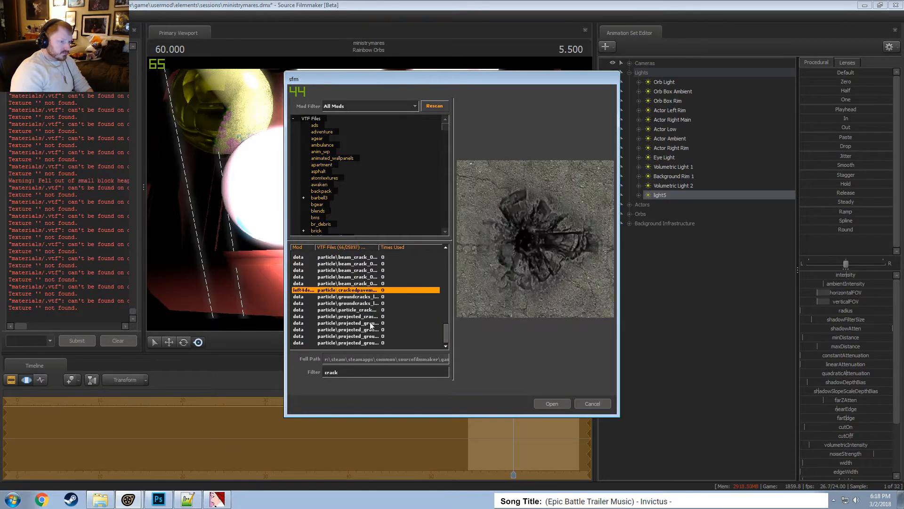
key("Down")
key("Down")
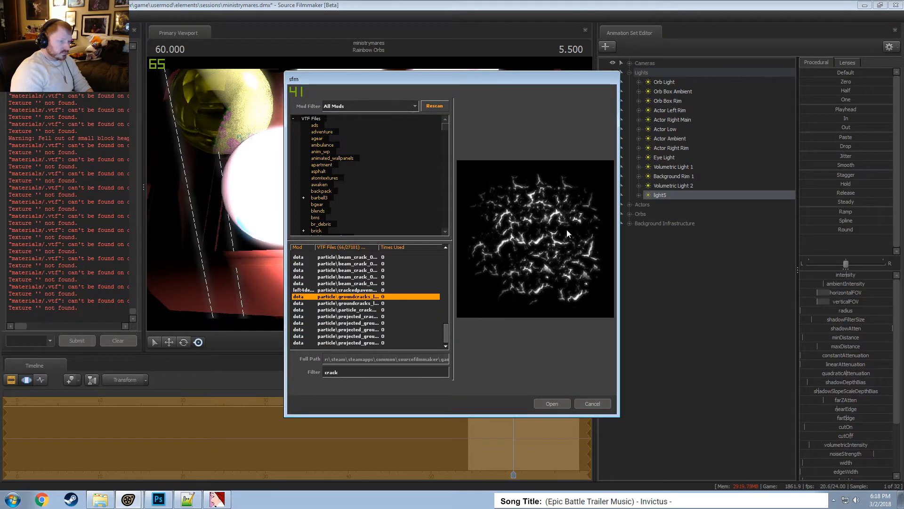
key("Up")
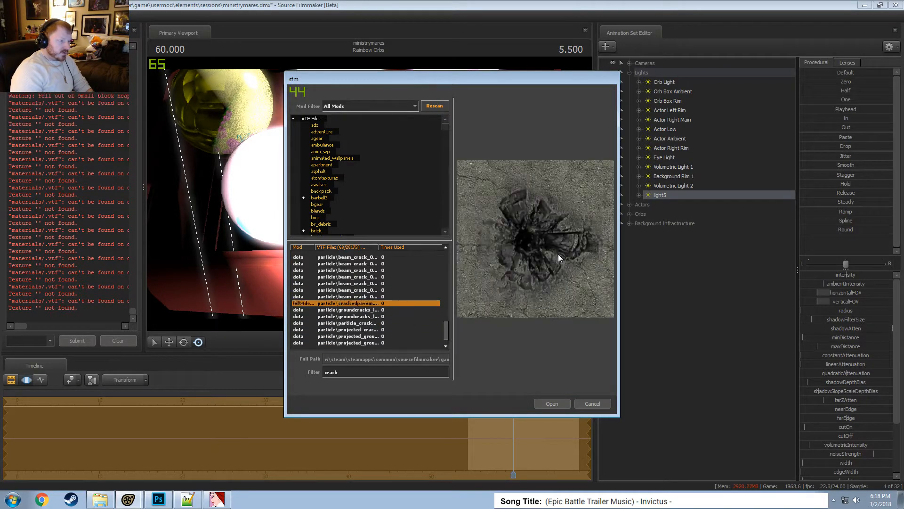
left_click(417, 310)
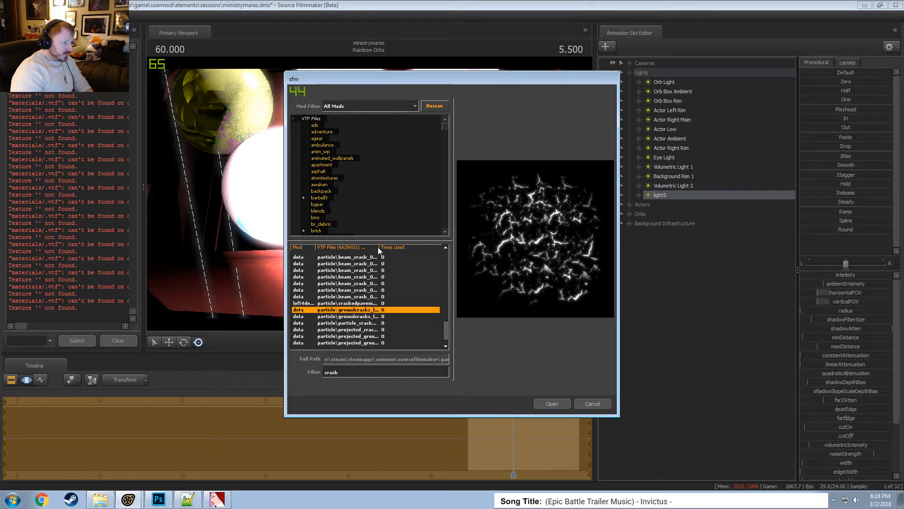
left_click_drag(379, 247, 392, 249)
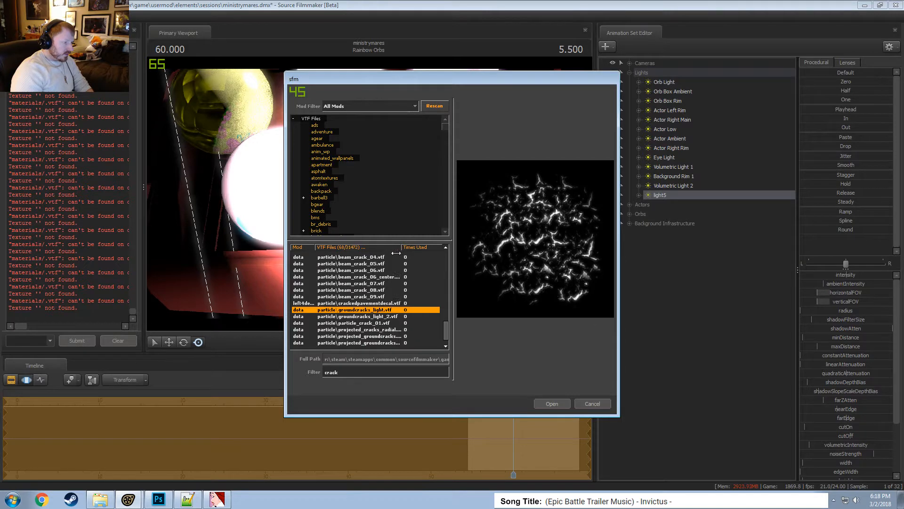
Preview every crack texture upward from groundcracks_light.vtf to concrete\cracked_c.vtf.
key("Up")
key("Up")
key("Up")
key("Up")
key("Up")
key("Up")
key("Up")
key("Up")
key("Up")
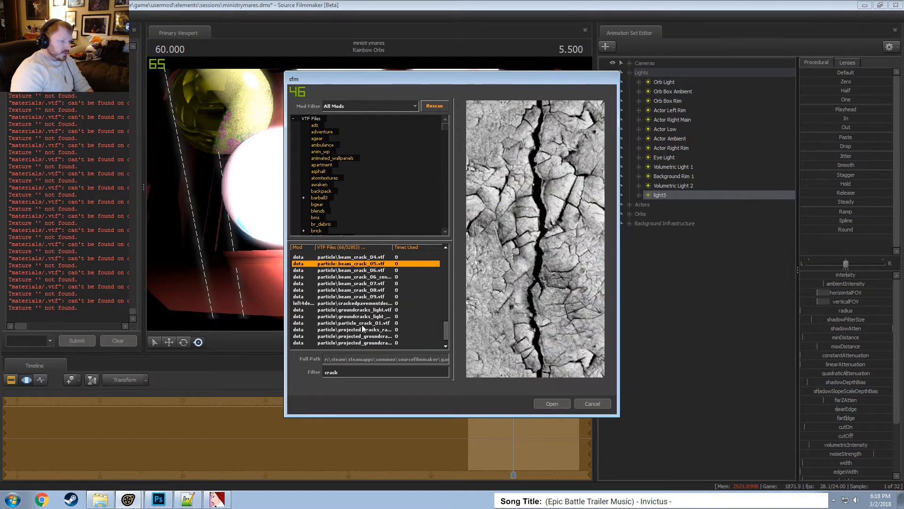
key("Up")
key("Up")
key("Up")
key("Up")
key("Up")
key("Up")
key("Up")
key("Up")
key("Up")
key("Up")
key("Up")
key("Up")
key("Up")
key("Up")
key("Up")
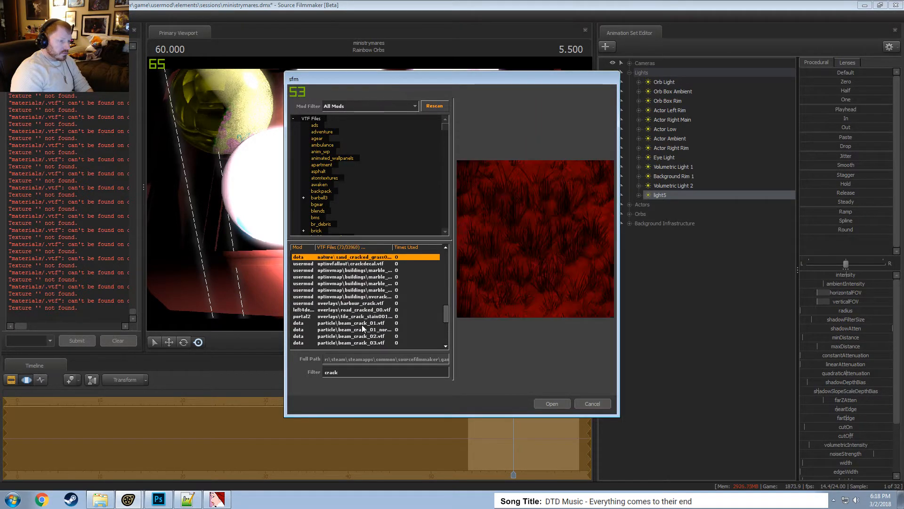
key("Up")
key("Up")
key("Up")
key("Up")
key("Up")
key("Up")
key("Up")
key("Up")
key("Up")
key("Up")
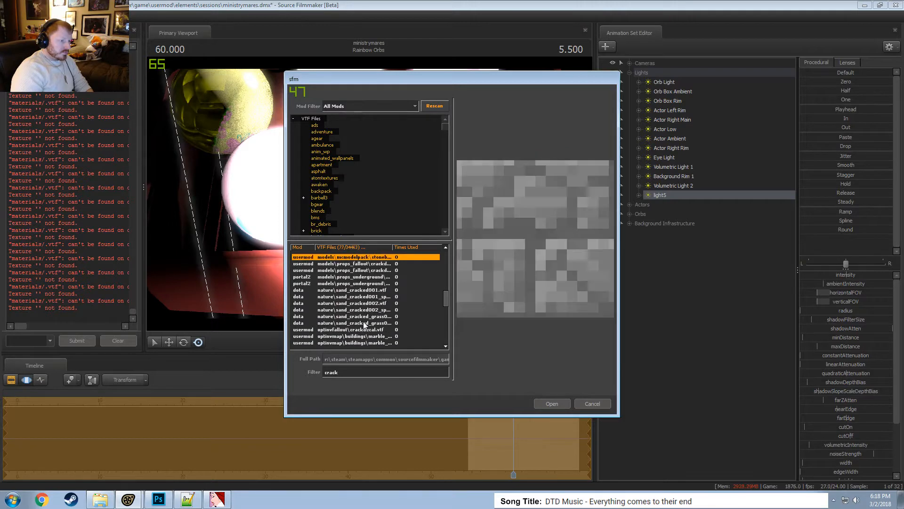
key("Up")
key("Up")
key("Up")
key("Up")
key("Up")
key("Up")
key("Up")
key("Up")
key("Up")
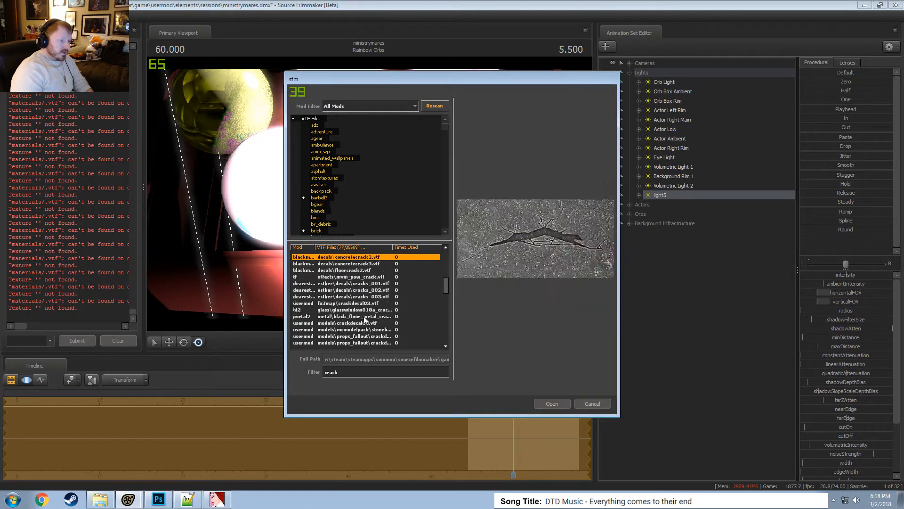
key("Up")
key("Up")
key("Up")
key("Up")
key("Up")
key("Up")
key("Up")
key("Up")
key("Up")
key("Up")
key("Up")
key("Up")
key("Up")
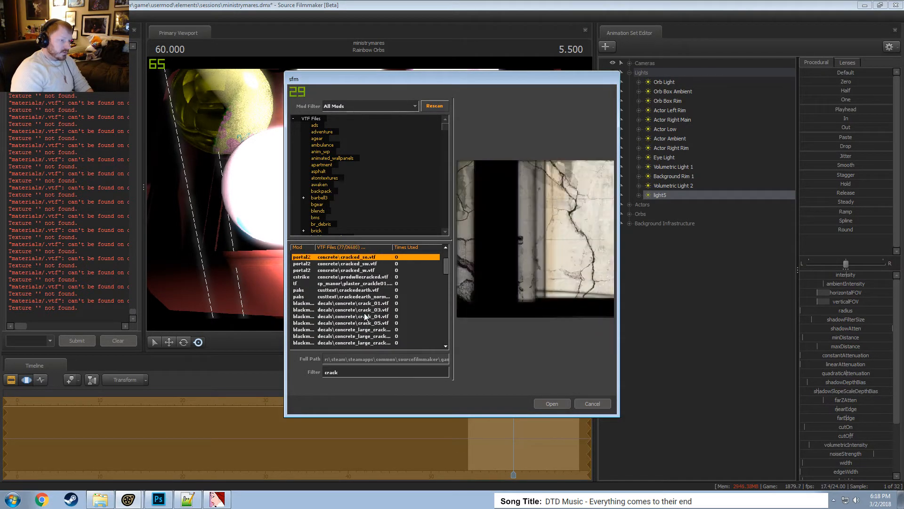
key("Up")
key("Up")
key("Up")
key("Up")
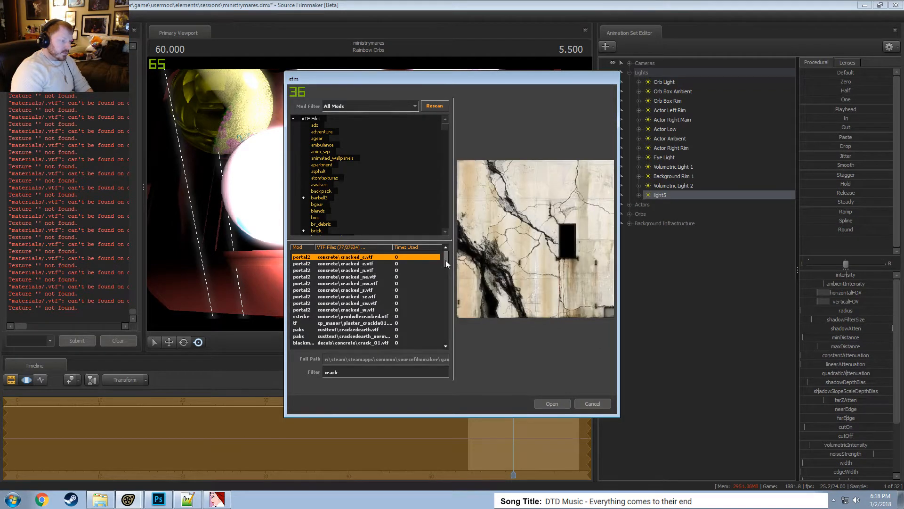
Preview the crack textures from the end of the list upward to the projected ground cracks.
left_click_drag(446, 260, 447, 337)
left_click(393, 329)
key("Up")
key("Up")
key("Up")
key("Up")
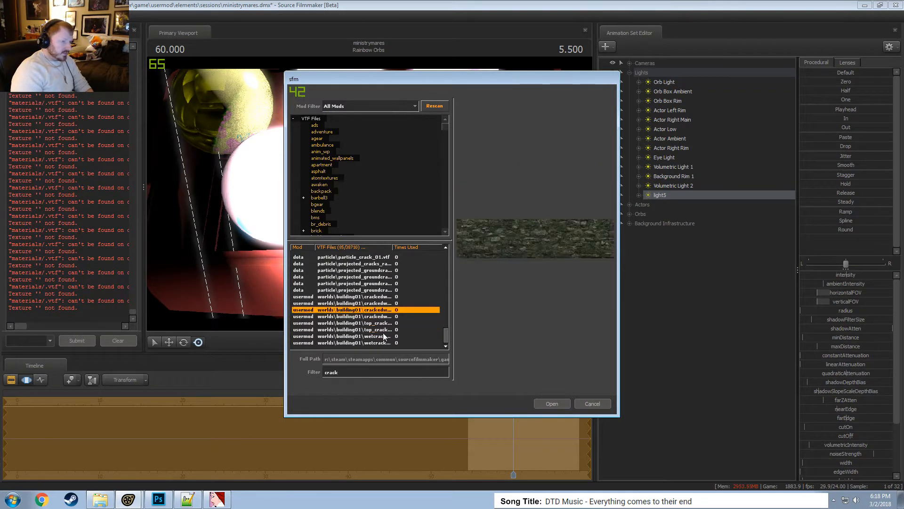
key("Down")
left_click(380, 345)
key("Up")
key("Up")
key("Up")
key("Up")
key("Up")
key("Up")
key("Up")
key("Up")
key("Up")
key("Up")
key("Up")
key("Up")
key("Up")
key("Up")
key("Up")
key("Up")
key("Up")
key("Up")
key("Up")
key("Up")
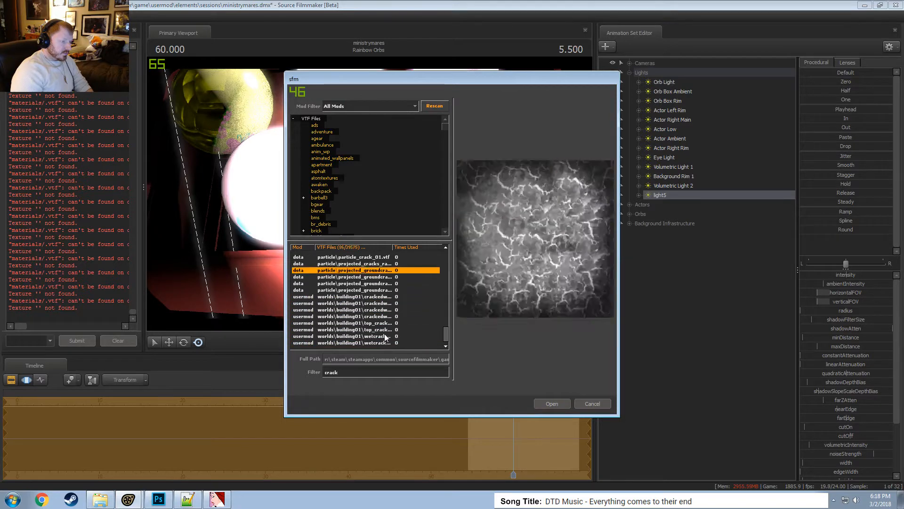
Preview the textures upward from the projected ground cracks to the props_fallout cracked models.
key("Up")
key("Up")
key("Up")
key("Up")
key("Up")
key("Up")
key("Up")
key("Up")
key("Up")
key("Up")
key("Up")
key("Up")
key("Up")
key("Up")
key("Up")
key("Up")
key("Up")
key("Up")
key("Up")
key("Up")
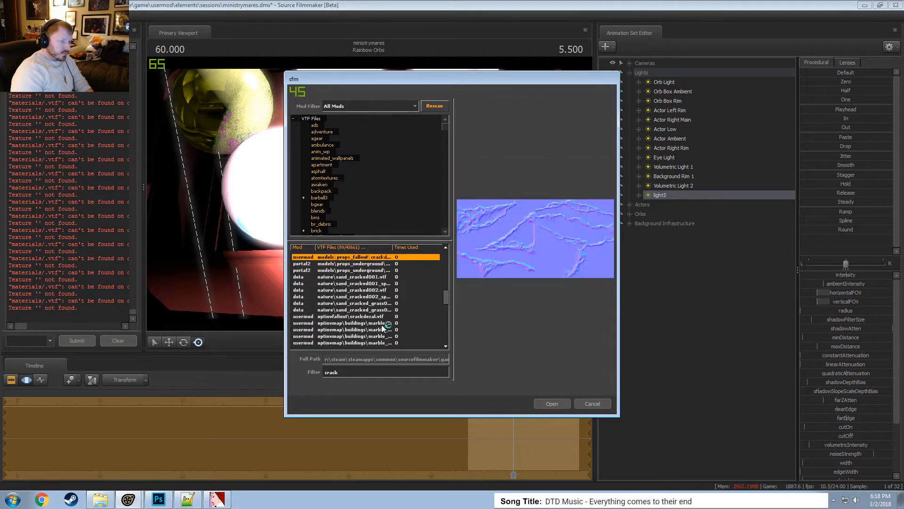
Preview the crack textures from the concrete\cracked files at the list's start down to the marble building textures.
key("Down")
key("Down")
key("Down")
key("Down")
key("Down")
key("Down")
key("Down")
key("Down")
key("Down")
key("Down")
key("Down")
key("Down")
key("Down")
key("Down")
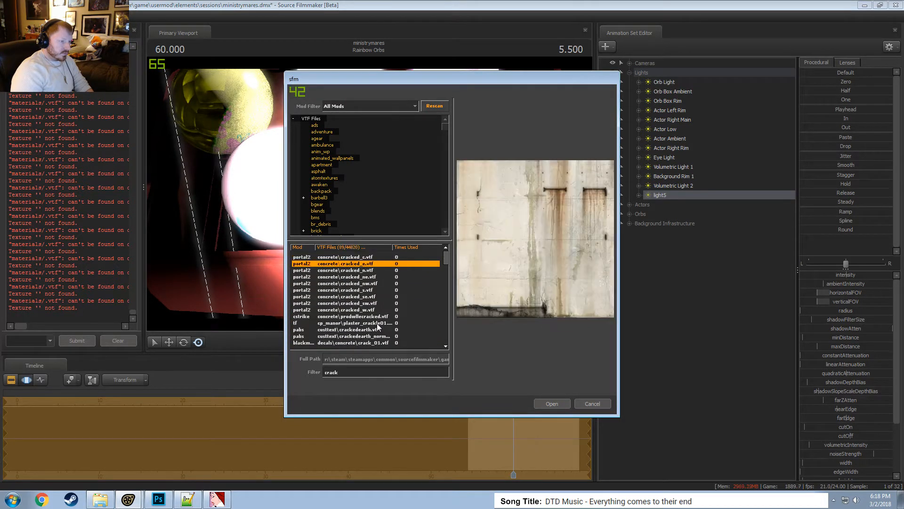
key("Down")
key("Down")
key("Down")
key("Down")
key("Down")
key("Down")
key("Down")
key("Down")
key("Down")
key("Down")
key("Down")
key("Down")
key("Down")
key("Down")
key("Down")
key("Down")
key("Down")
key("Down")
key("Down")
key("Down")
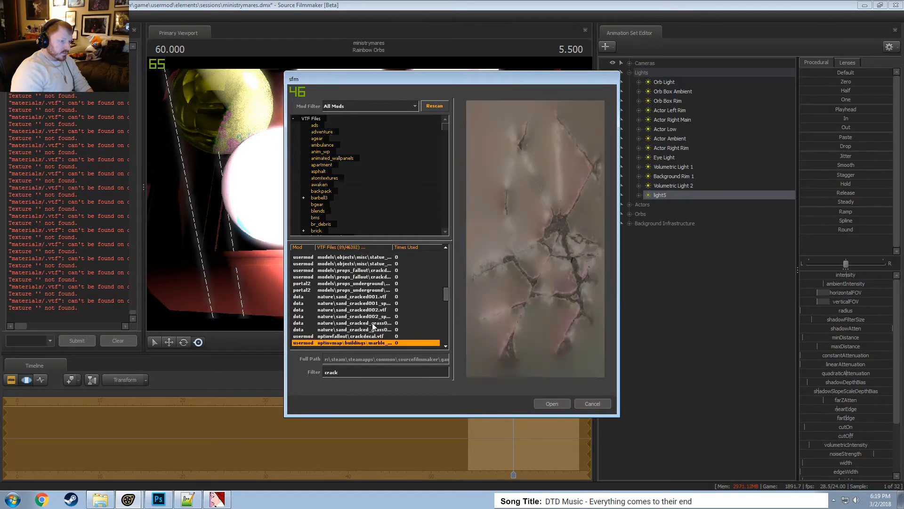
Preview the remaining textures below the marble ones and return to the projected ground cracks.
key("Down")
key("Down")
key("Down")
key("Down")
key("Up")
key("Up")
key("Up")
key("Up")
key("Up")
key("Up")
key("Up")
key("Up")
key("Up")
key("Up")
key("Up")
key("Up")
key("Up")
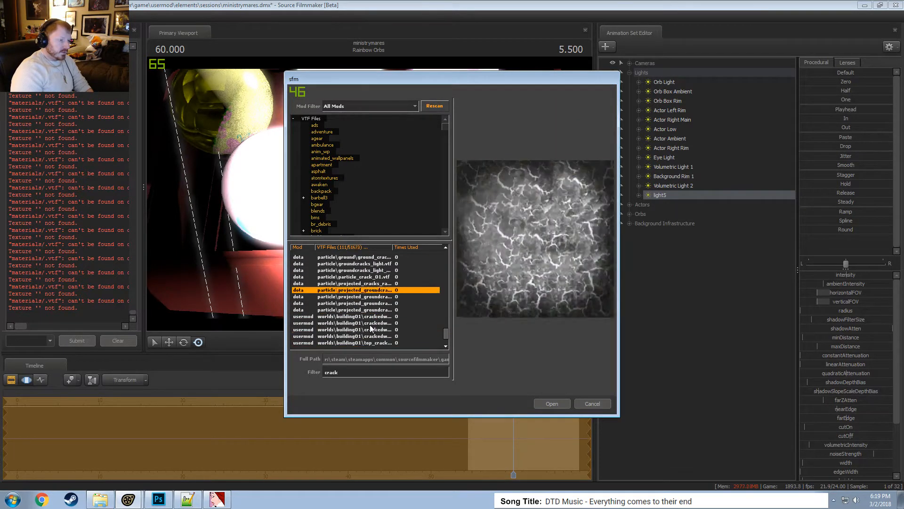
Examine the particle\ground crack textures and widen the file name column to read their names.
key("Down")
key("Up")
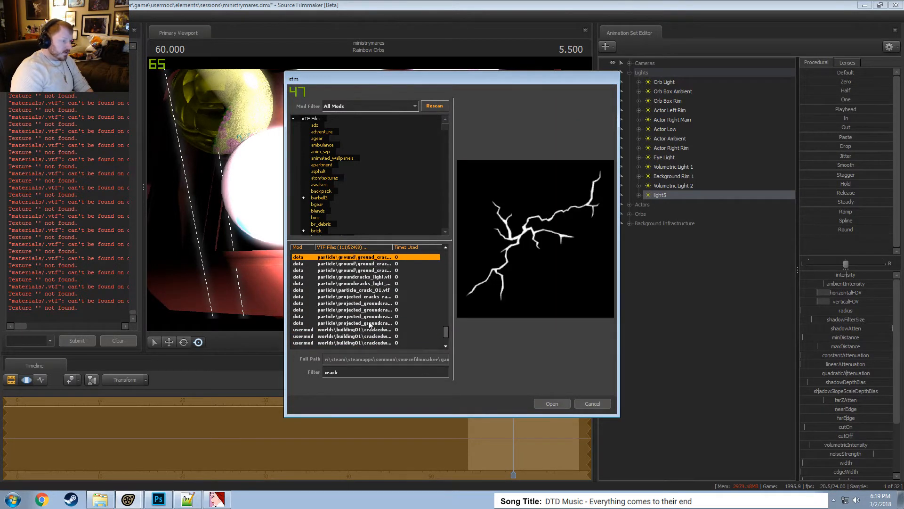
key("Down")
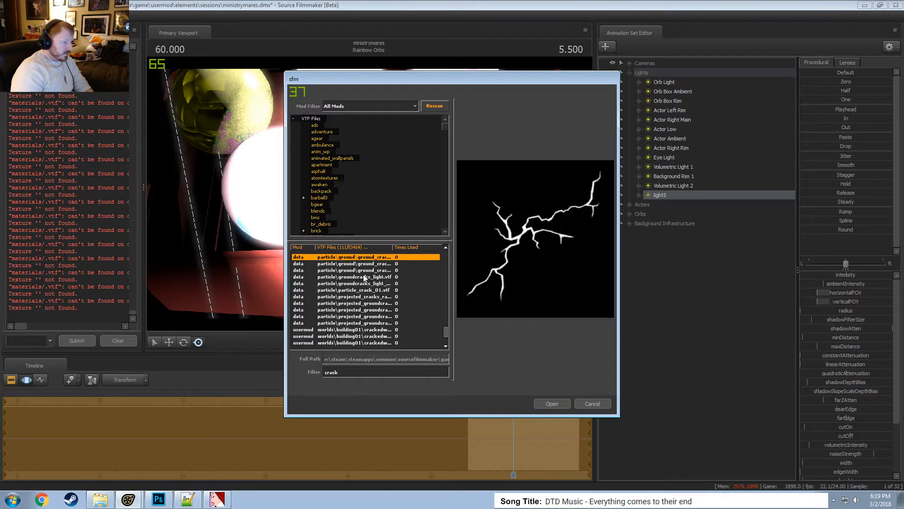
left_click(364, 277)
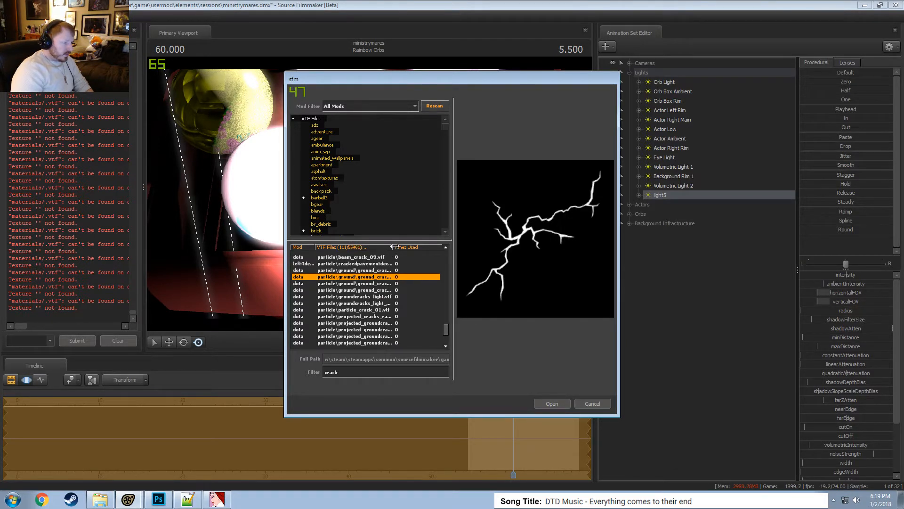
left_click_drag(392, 248, 408, 249)
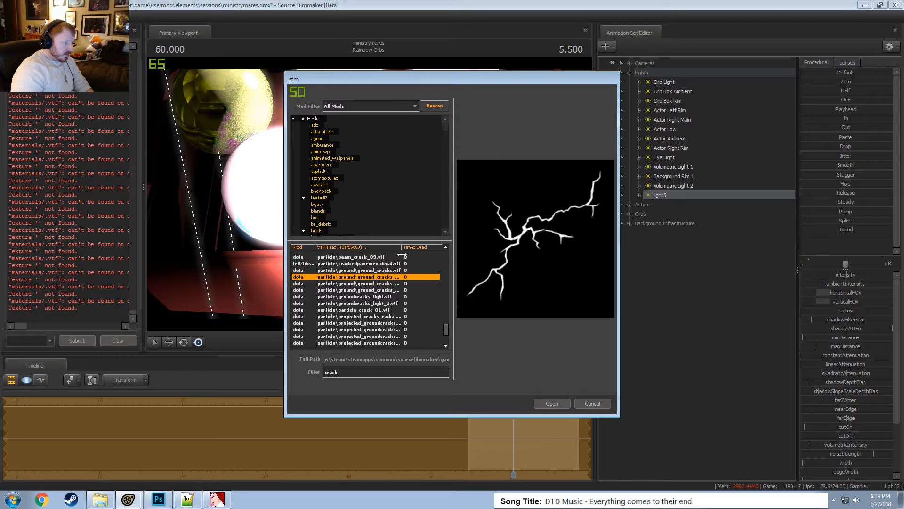
Preview the textures from the particle\ground cracks down to the last file in the list.
key("Down")
key("Down")
key("Down")
key("Down")
key("Down")
key("Down")
key("Down")
key("Down")
key("Down")
key("Down")
key("Down")
key("Down")
key("Down")
key("Down")
key("Down")
key("Down")
key("Down")
key("Down")
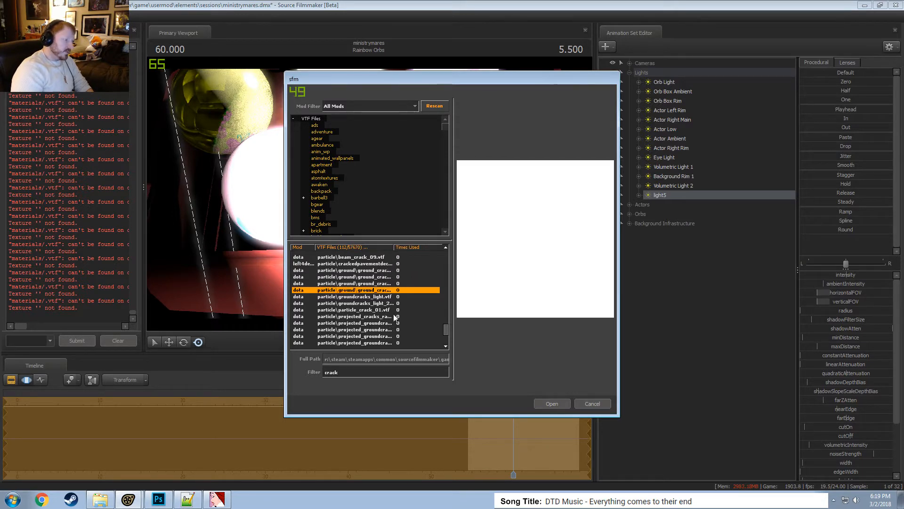
Apply the particle\groundcracks_light.vtf texture to light5 as its gobo.
key("Up")
key("Up")
key("Up")
key("Up")
key("Up")
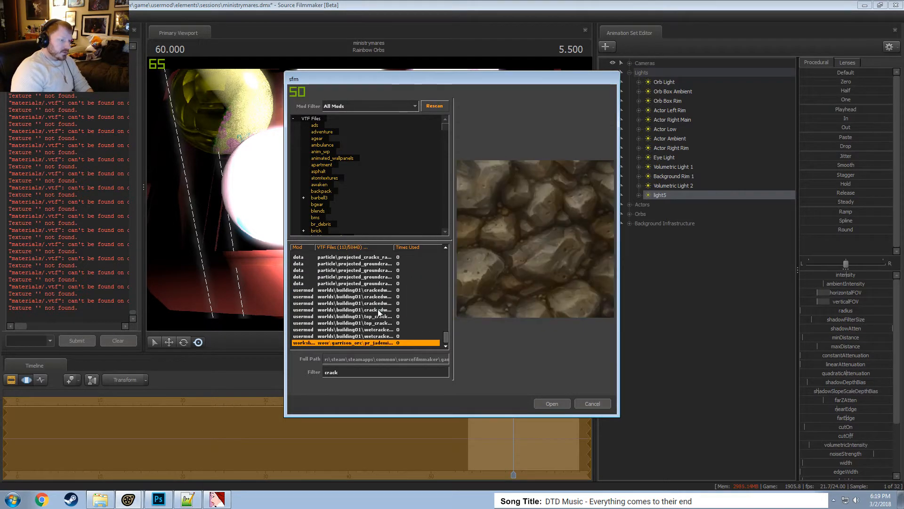
key("Up")
key("Up")
key("Up")
key("Up")
key("Up")
key("Up")
key("Up")
key("Up")
key("Up")
key("Up")
key("Up")
key("Up")
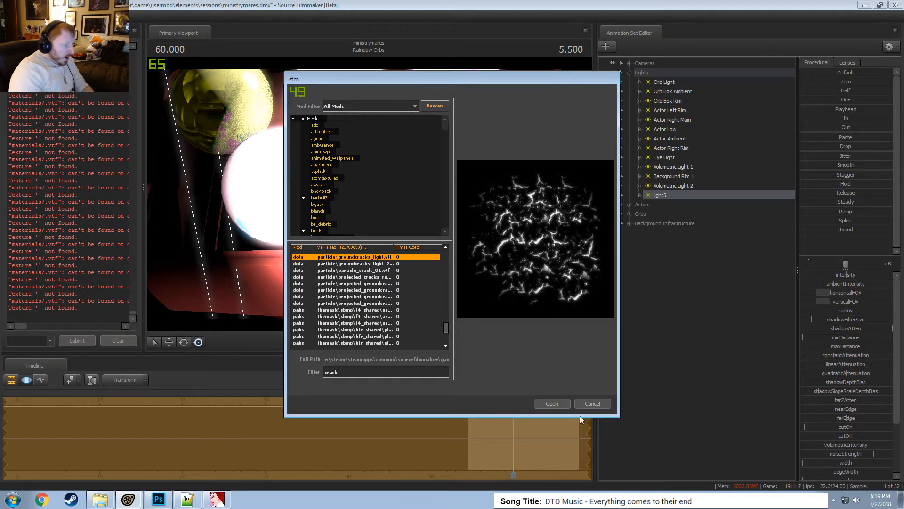
left_click(552, 404)
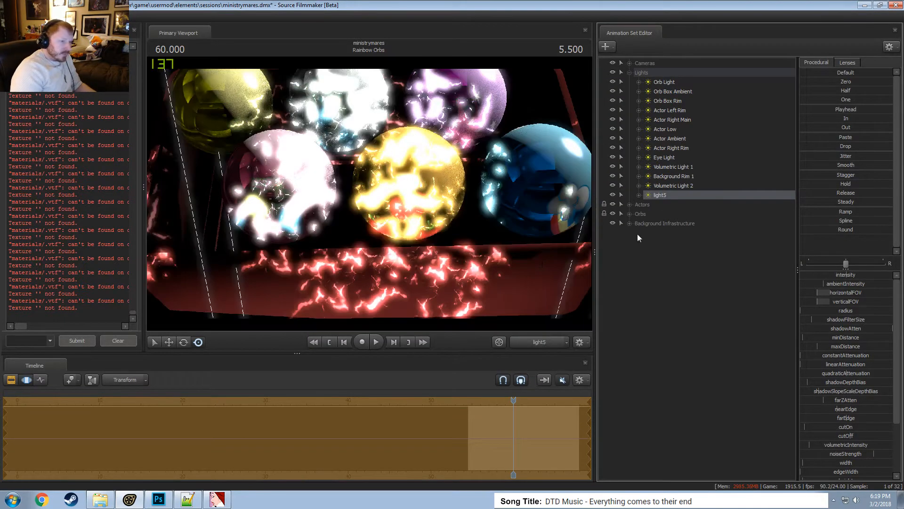
Show light5 in the Element Viewer, enable uberlight on it, and adjust its aim and position from its own view.
right_click(672, 196)
mouse_move(733, 250)
left_click(792, 251)
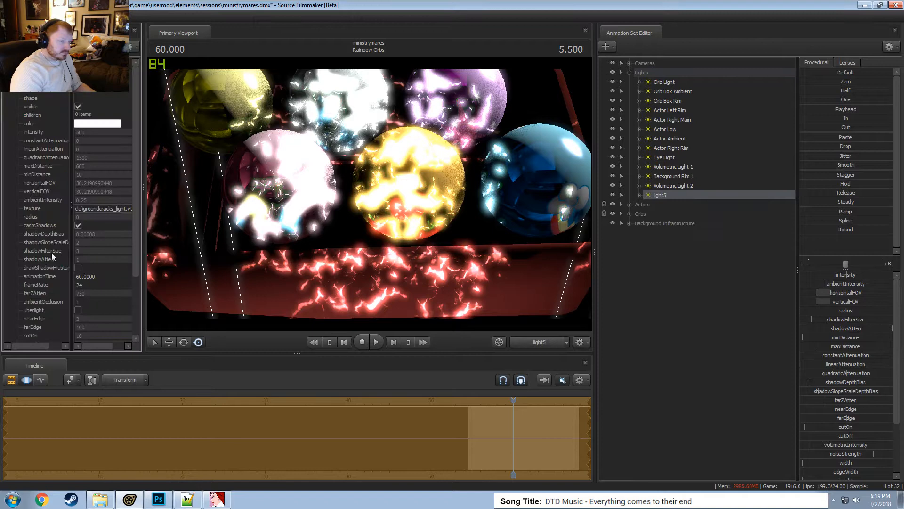
left_click(78, 309)
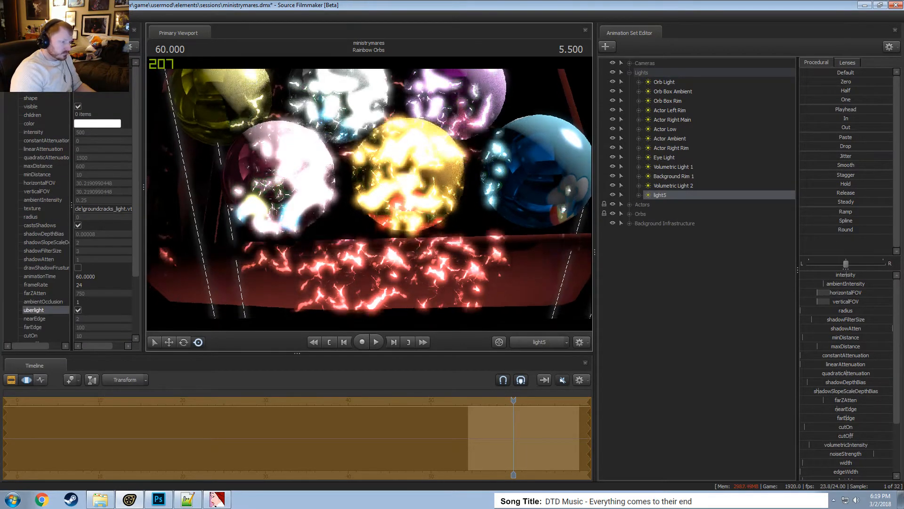
mouse_move(509, 211)
left_mouse_down()
mouse_move(509, 199)
mouse_move(495, 283)
mouse_move(499, 200)
mouse_move(514, 202)
left_mouse_up()
key("d")
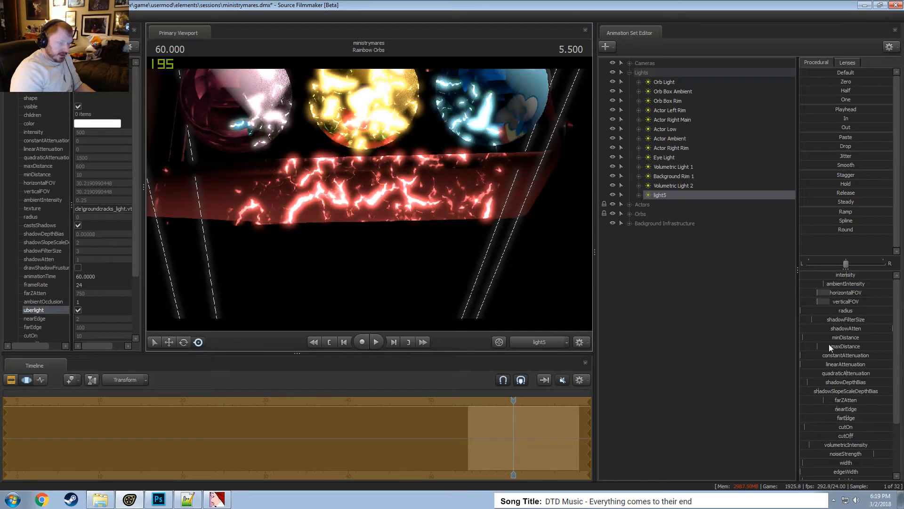
Raise light5's width to the maximum along with its edgeWidth, and reposition the light toward the red orb box.
scroll(836, 430, "down", 3)
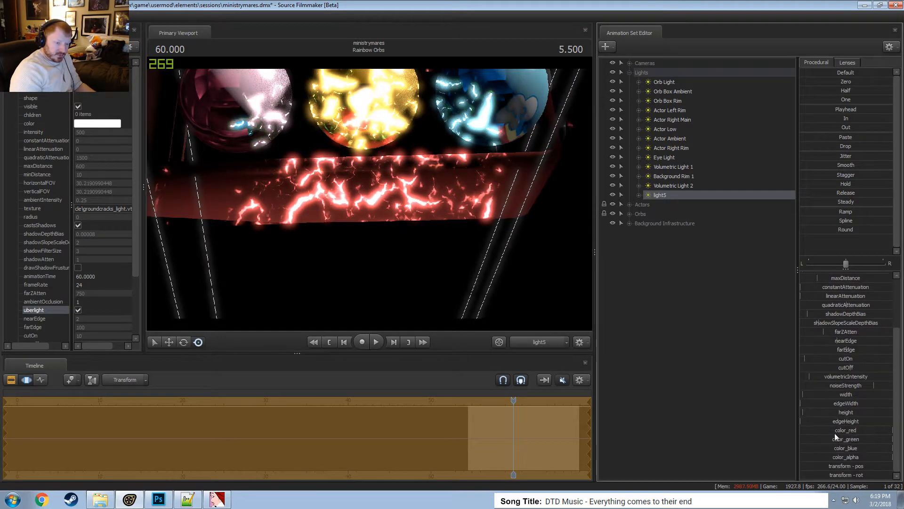
left_click_drag(829, 398, 892, 397)
mouse_move(490, 264)
left_mouse_down()
mouse_move(471, 259)
mouse_move(490, 259)
mouse_move(485, 240)
mouse_move(485, 273)
mouse_move(485, 250)
left_mouse_up()
key("s")
key("w")
key("w")
key("s")
key("w")
Switch to the work camera, frame light5's projection on the orb box, and lower the light's width to near its minimum.
left_click(541, 339, "ctrl")
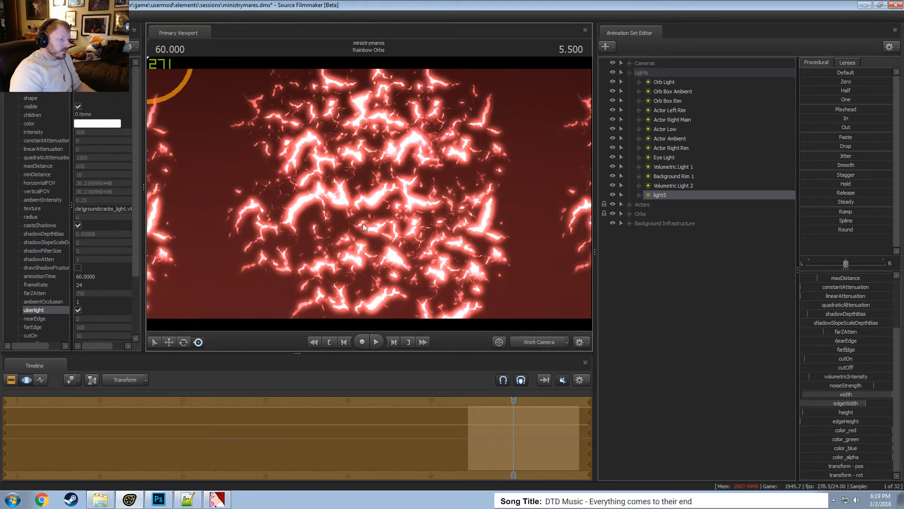
right_click_drag(533, 282, 608, 354, "alt")
left_click_drag(608, 354, 657, 373, "alt")
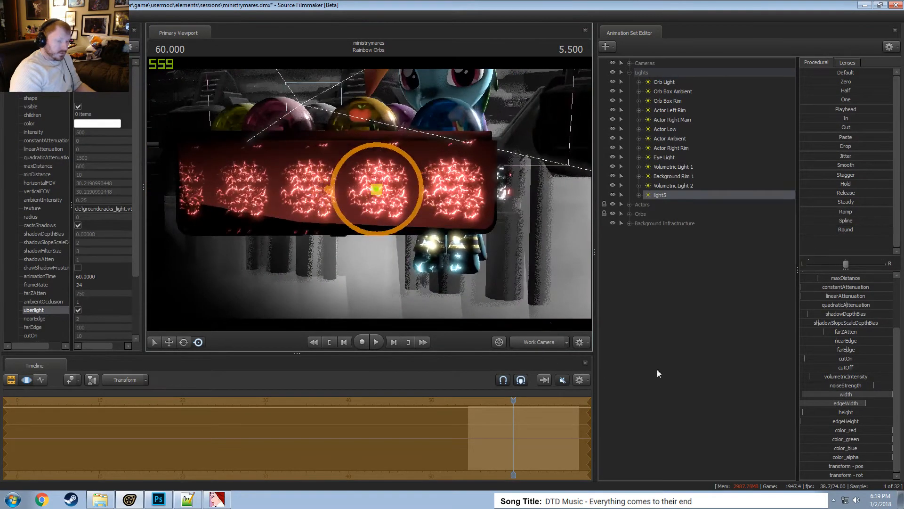
left_click(850, 416)
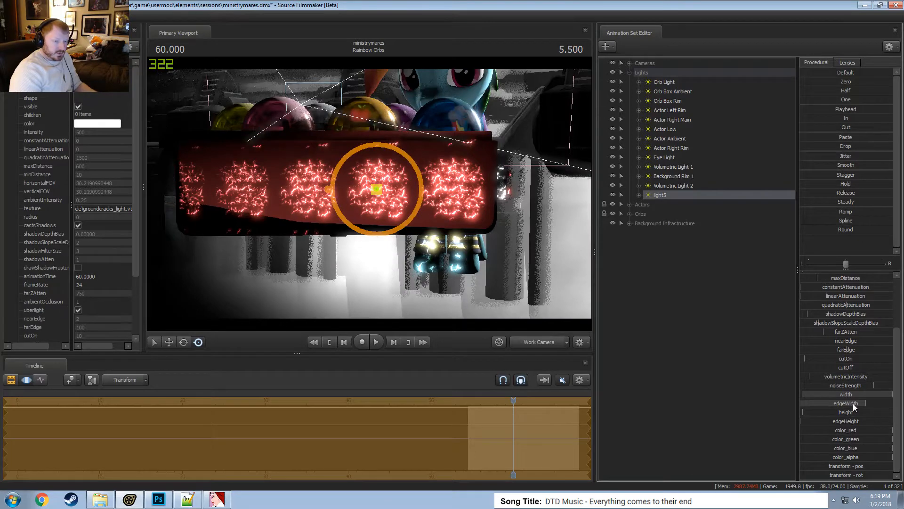
left_click_drag(853, 396, 767, 396)
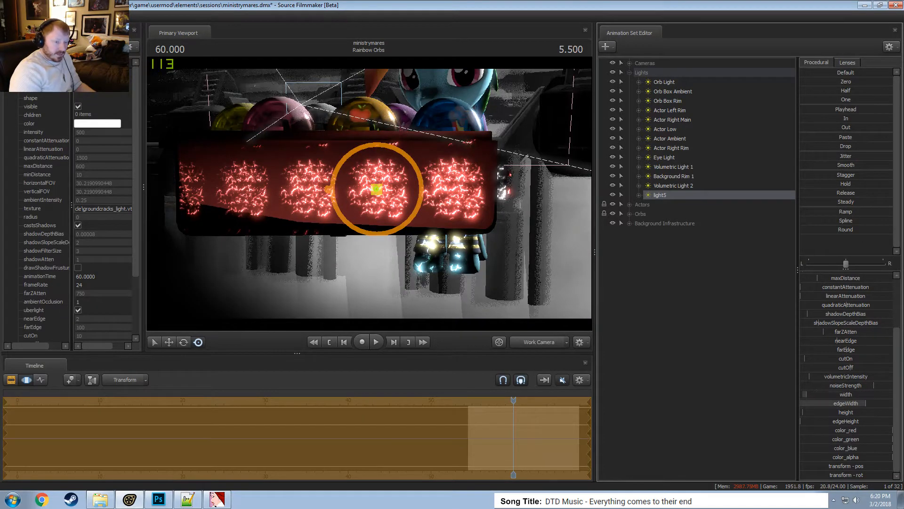
Remap the slider ranges of light5's width, edgeWidth, height and edgeHeight to a smaller maximum.
left_click(843, 409)
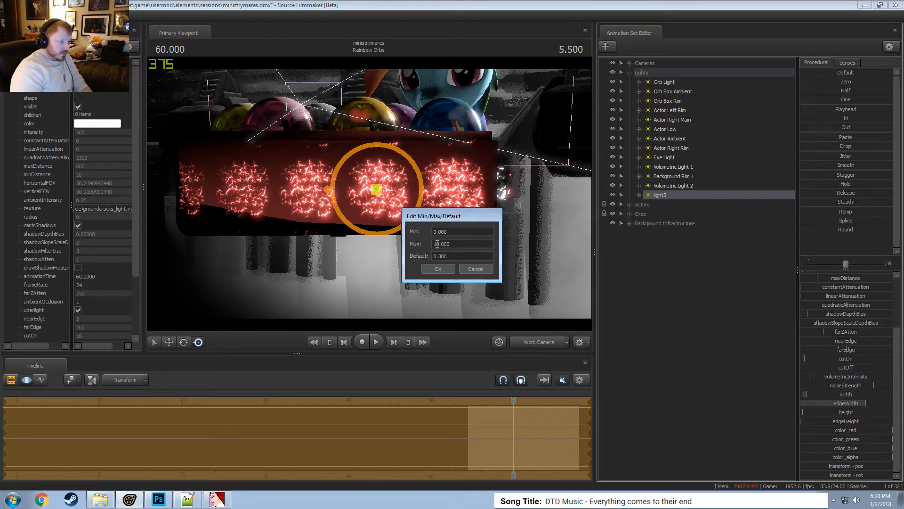
key("BackSpace")
left_click(445, 271)
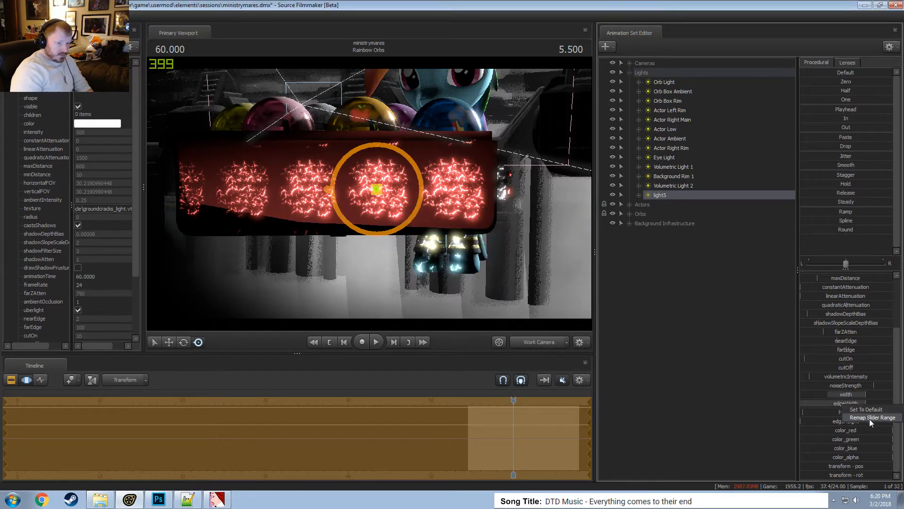
left_click(870, 418)
left_click(452, 271)
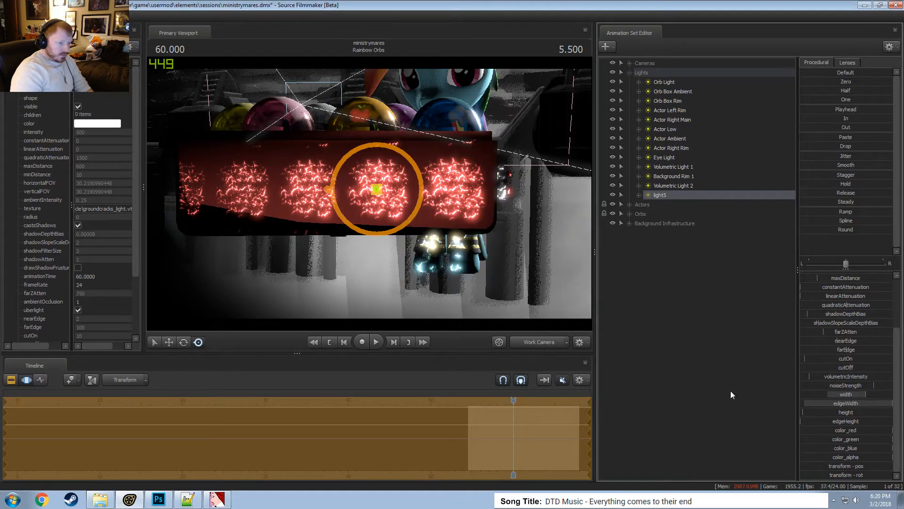
right_click(855, 411)
left_click(866, 423)
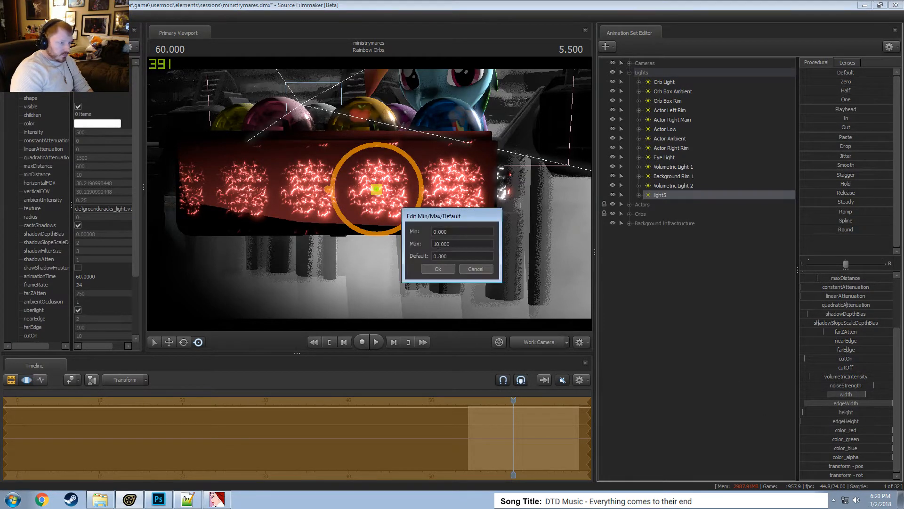
key("Return")
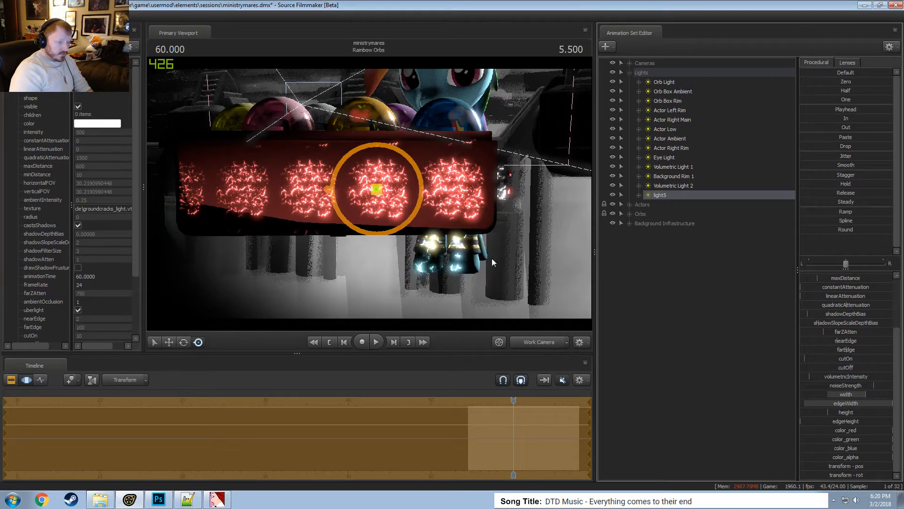
left_click(866, 432)
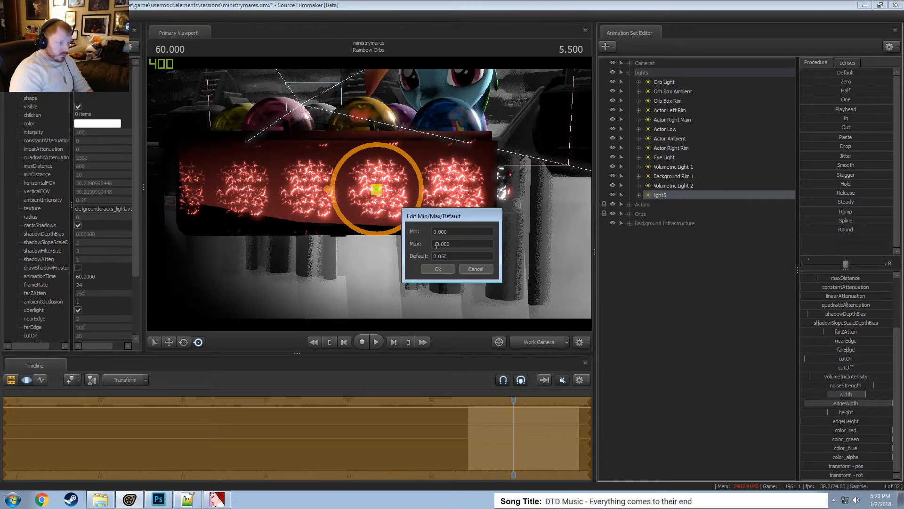
left_click(446, 269)
Reduce light5's width, edgeWidth and height until only a single tile of the crack pattern falls on the orb box.
left_click_drag(872, 398, 801, 394)
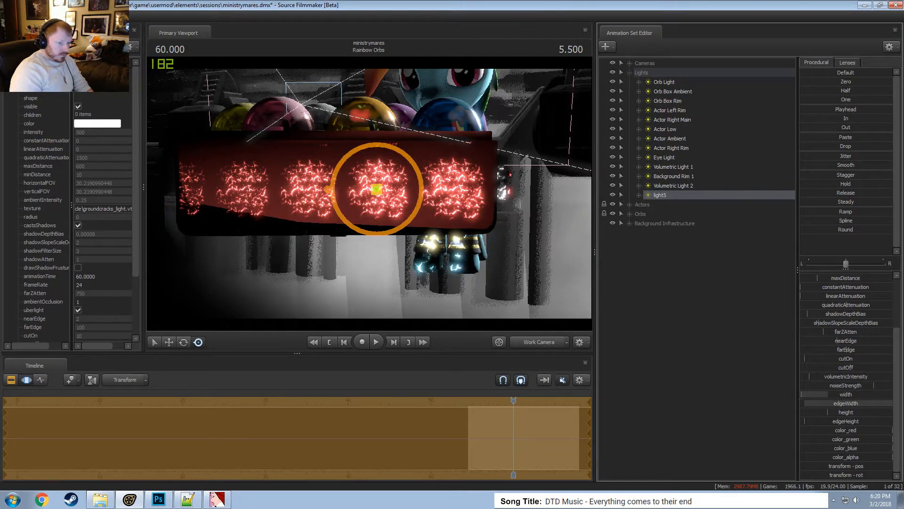
mouse_move(864, 406)
left_mouse_down()
mouse_move(799, 406)
mouse_move(814, 399)
mouse_move(827, 405)
mouse_move(819, 412)
mouse_move(850, 422)
mouse_move(851, 412)
left_mouse_up()
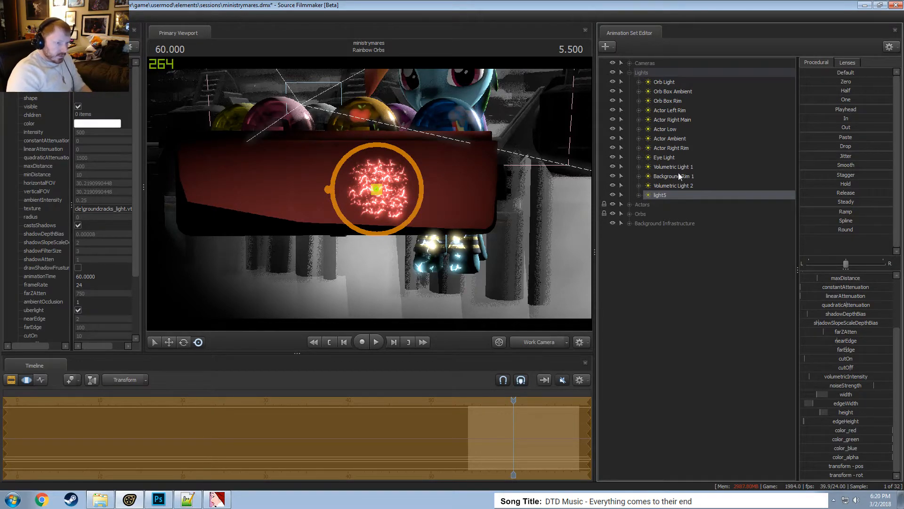
Look through light5, narrow its horizontal and vertical field of view to 10, and aim it at the yellow orb.
left_click_drag(675, 194, 370, 194)
left_click(410, 201)
scroll(400, 172, "up", 4)
scroll(369, 193, "up", 6)
key("s")
key("s")
key("w")
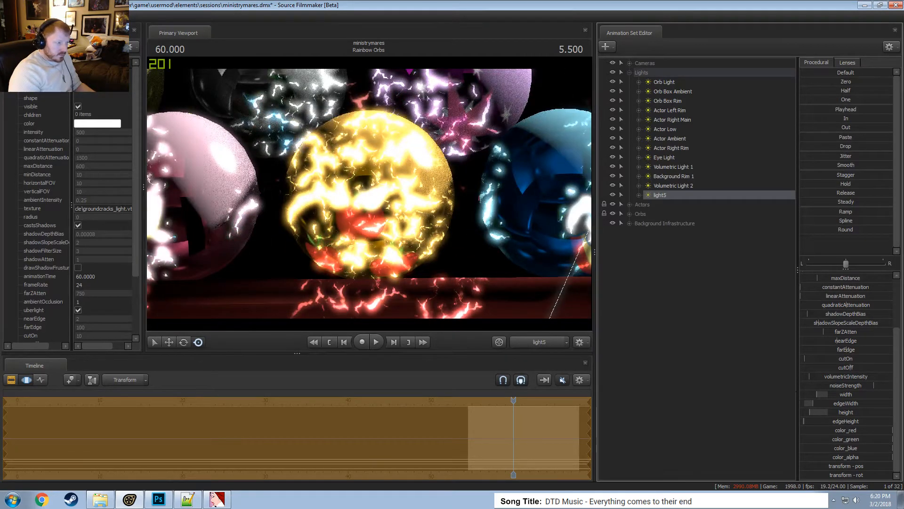
Move light5 closer to the yellow orb and fine-tune its width, edgeWidth, height and edgeHeight to confine the cracks to that orb.
mouse_move(810, 412)
left_mouse_down()
mouse_move(801, 412)
mouse_move(819, 416)
mouse_move(826, 397)
mouse_move(814, 404)
left_mouse_up()
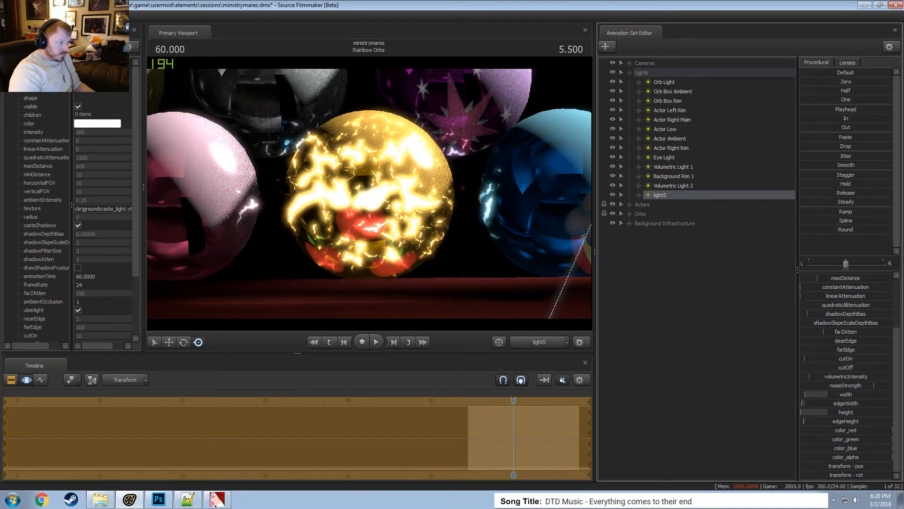
key("w")
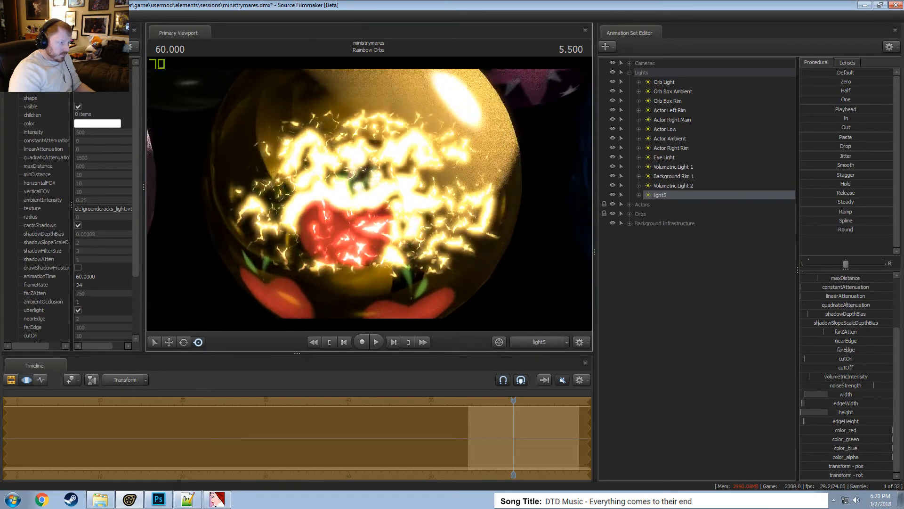
key("s")
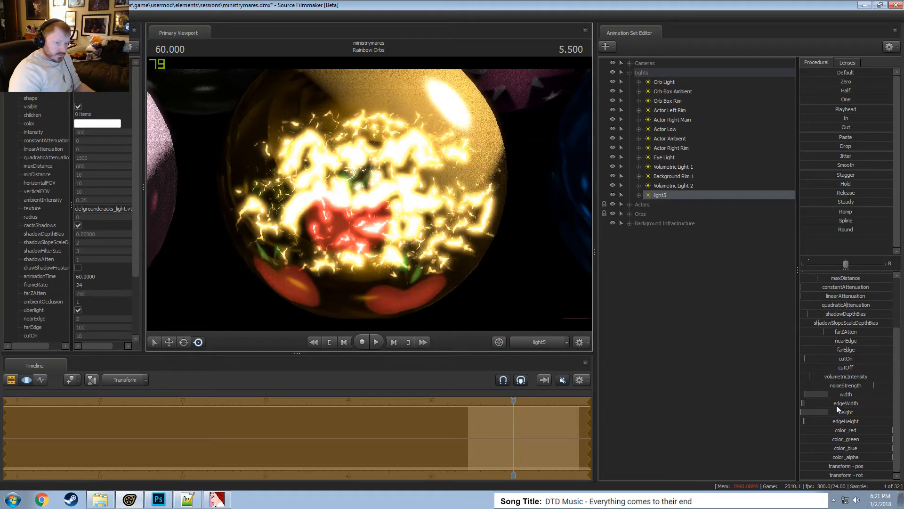
left_click_drag(832, 418, 835, 417)
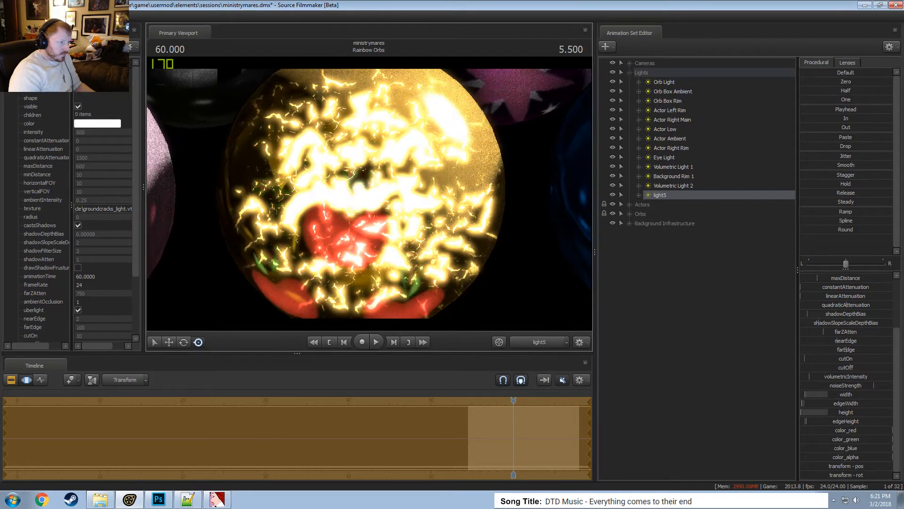
Lower light5's position and re-aim it so the crack pattern covers the front of the yellow orb above the box edge.
mouse_move(363, 170)
left_mouse_down()
mouse_move(369, 294)
mouse_move(367, 165)
mouse_move(368, 255)
mouse_move(368, 176)
mouse_move(366, 185)
left_mouse_up()
key("s")
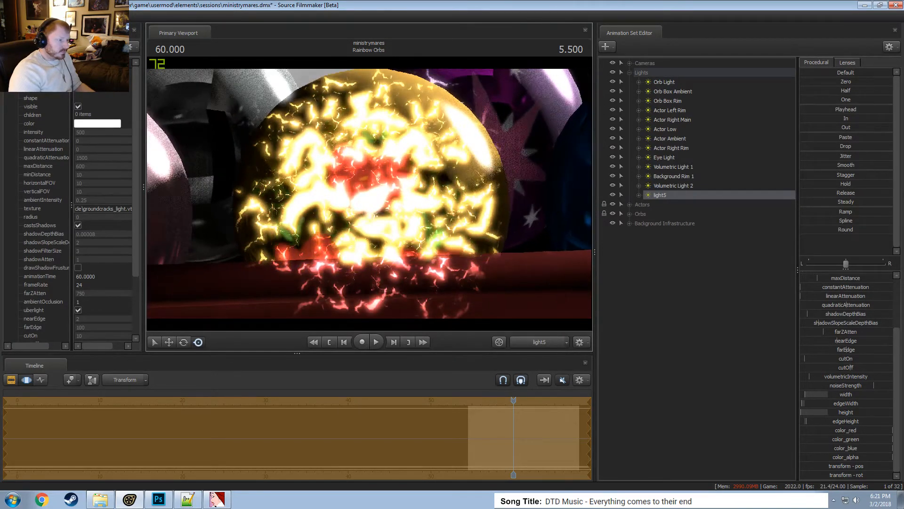
key("s")
left_click_drag(492, 263, 492, 259)
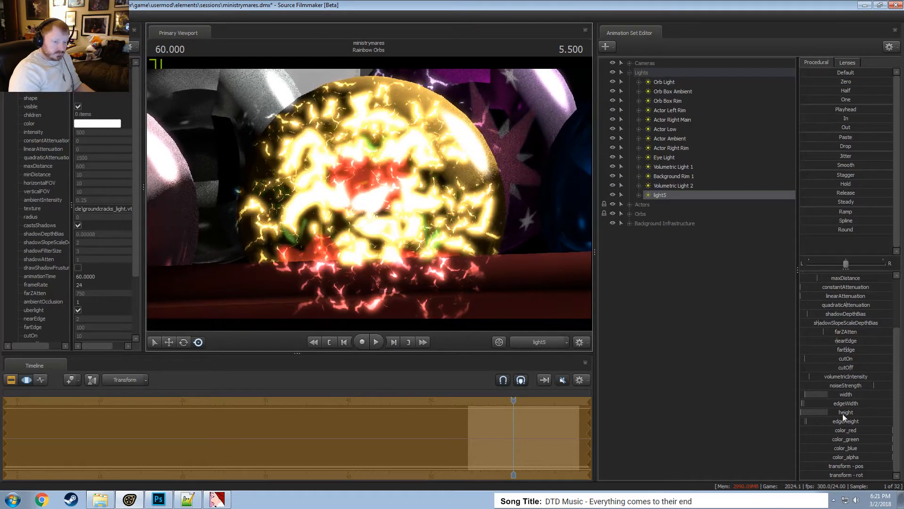
Set light5's nearEdge to about 0.78 and cutOn to about 37.4, and reduce its farEdge and cutOff.
mouse_move(846, 358)
left_mouse_down()
mouse_move(885, 358)
mouse_move(851, 360)
mouse_move(839, 341)
mouse_move(824, 352)
mouse_move(850, 359)
mouse_move(840, 359)
left_mouse_up()
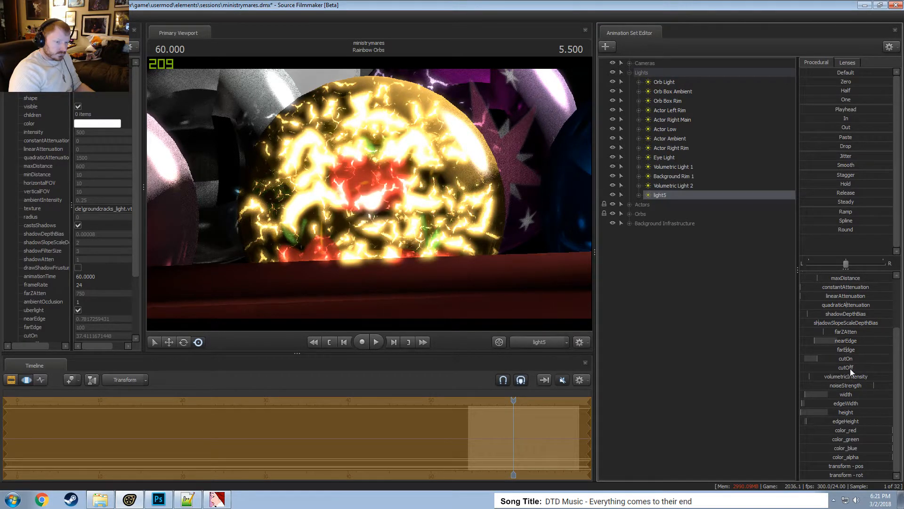
left_click_drag(850, 369, 825, 358)
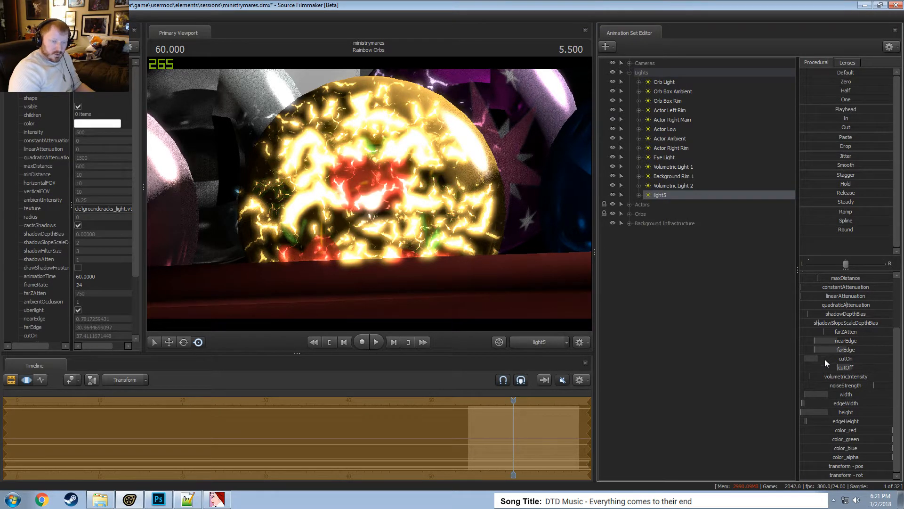
mouse_move(828, 367)
left_mouse_down()
mouse_move(805, 367)
mouse_move(838, 352)
mouse_move(839, 368)
left_mouse_up()
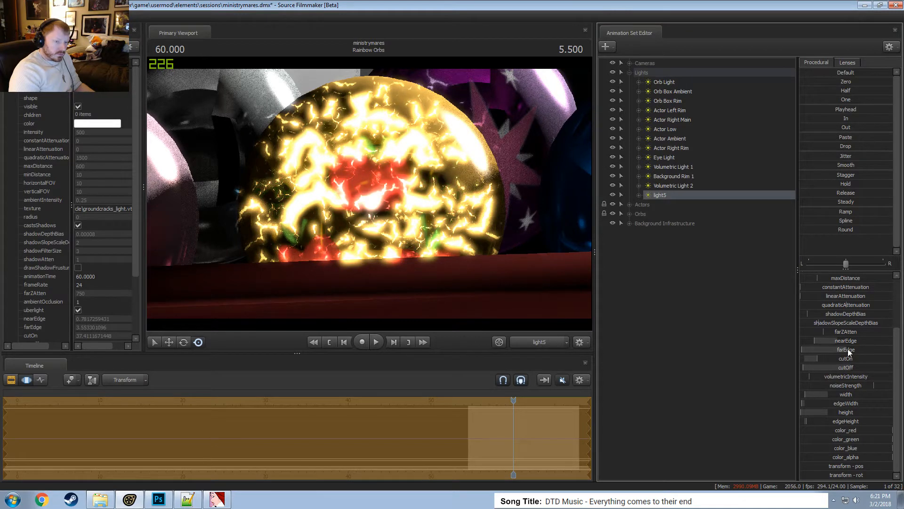
Remap light5's farEdge slider range to a maximum of 20 and set farEdge to about 1.94.
right_click(851, 350)
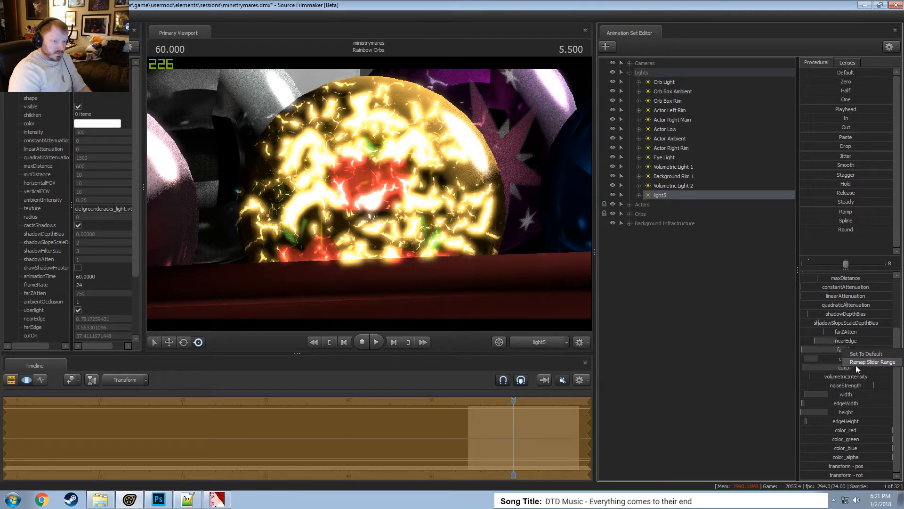
left_click(855, 359)
left_click(443, 245)
key("BackSpace")
left_click(444, 256)
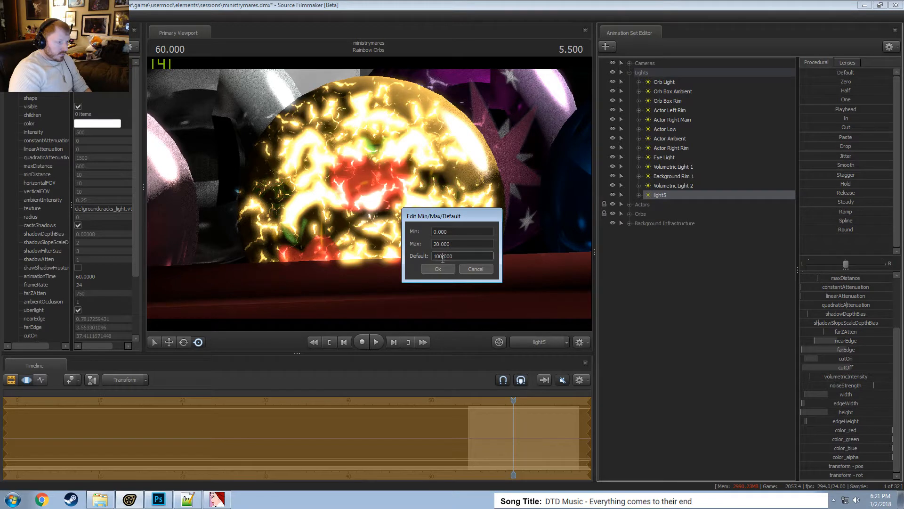
left_click(440, 269)
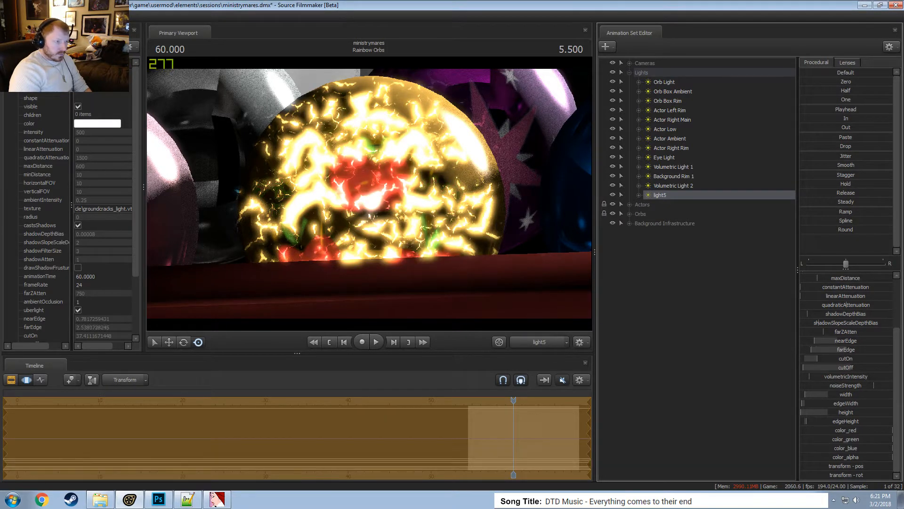
left_click_drag(841, 350, 840, 367)
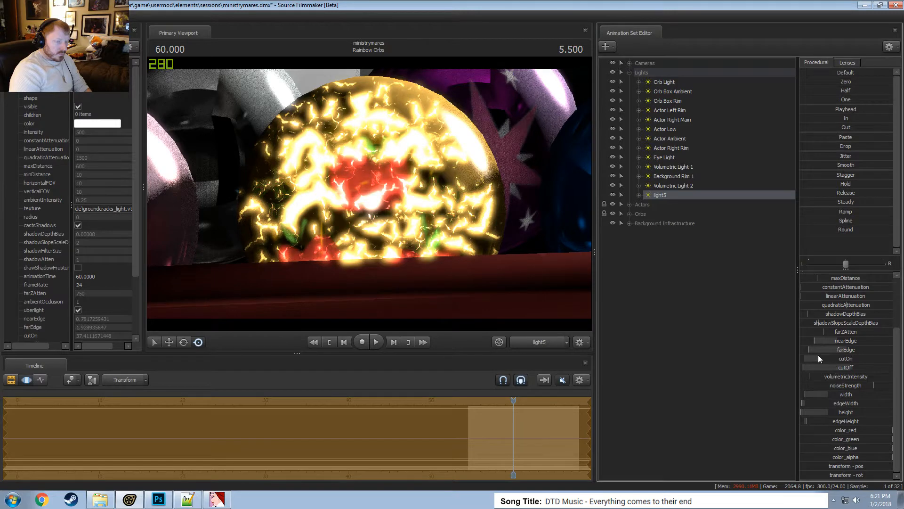
Return to the camera1 view and lower light5's intensity to about 2.54.
left_click(525, 340)
left_click(527, 341)
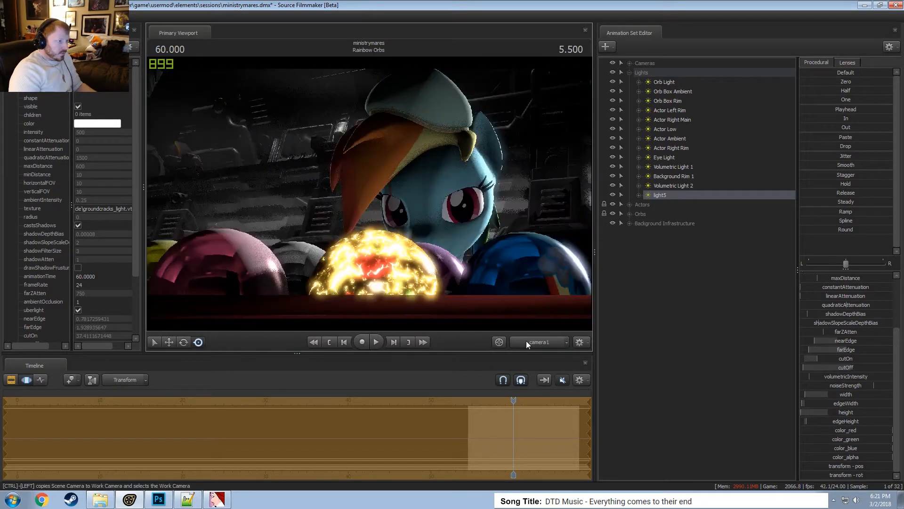
scroll(858, 286, "up", 3)
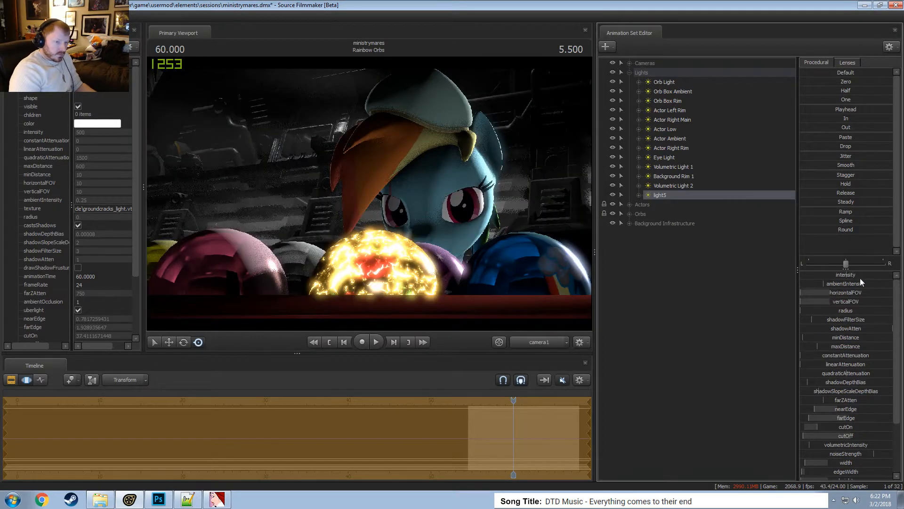
left_click_drag(860, 279, 818, 278)
Play the Rainbow Orbs shot from near its start in the Clip Editor to check the glow on the yellow orb.
key("F2")
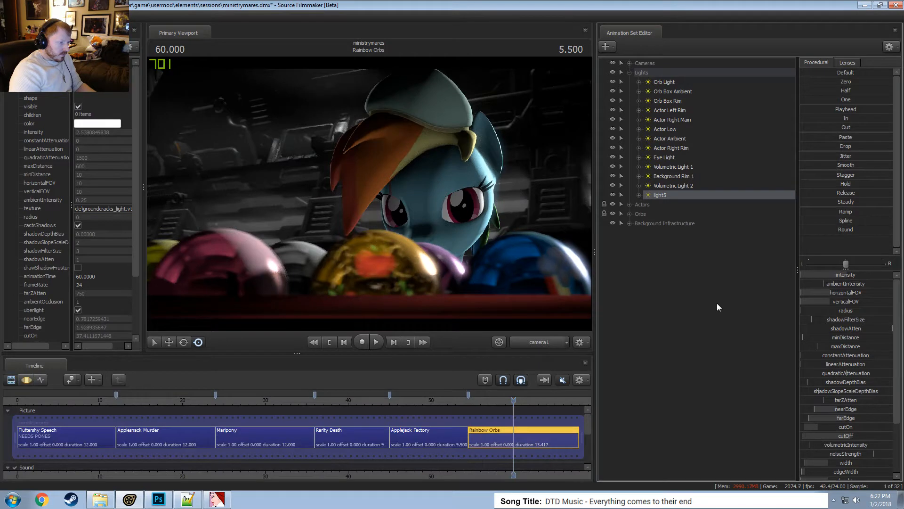
left_click(479, 399)
key("space")
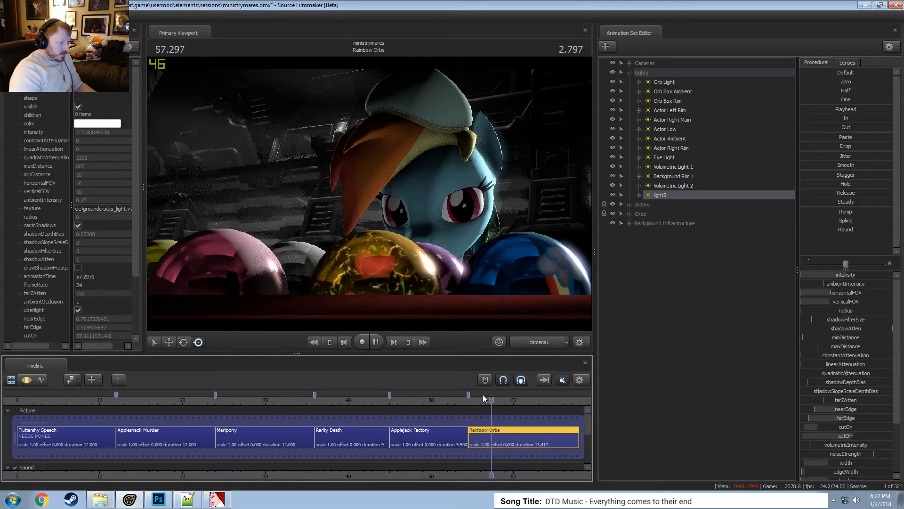
key("space")
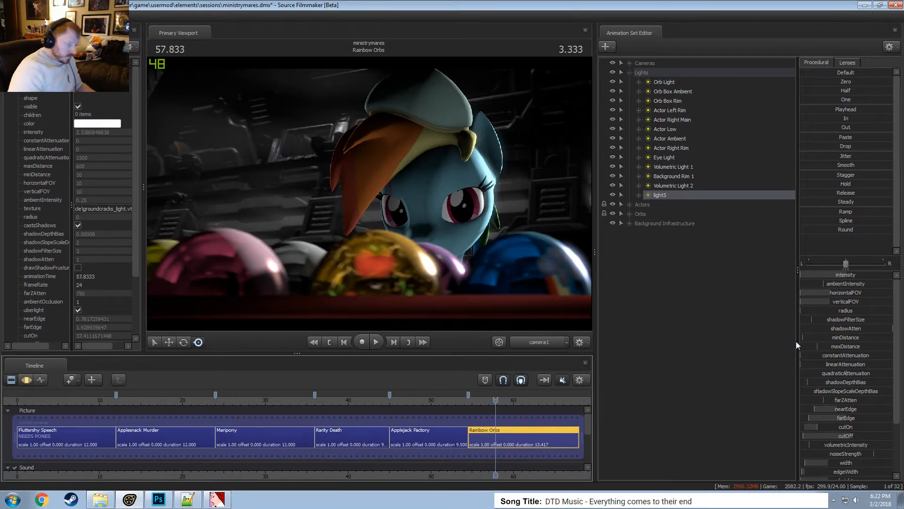
Rename the light5 animation set as "Honesty Orb Light 1".
key("F3")
right_click(683, 195)
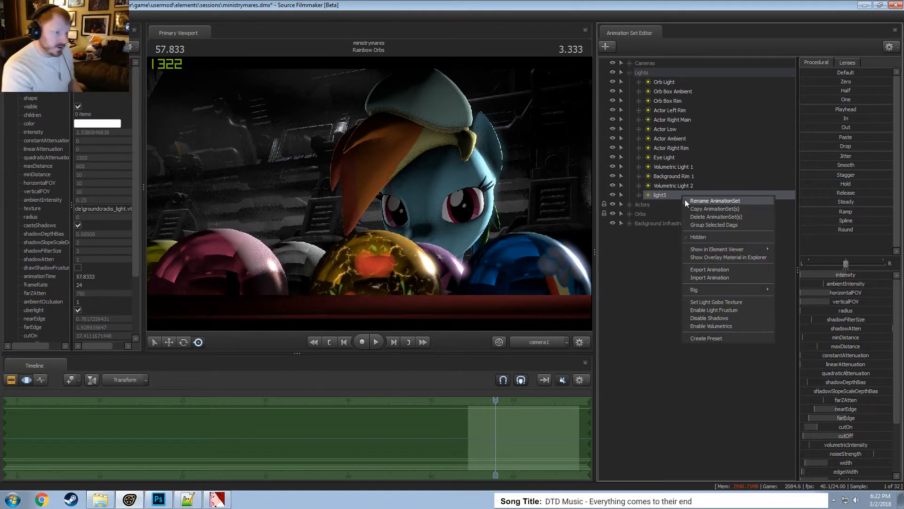
left_click(689, 201)
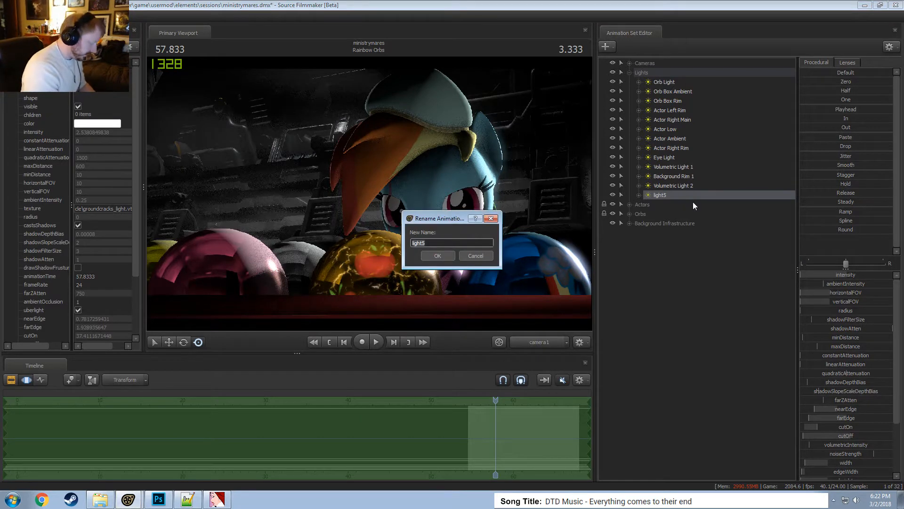
type("Honesty ")
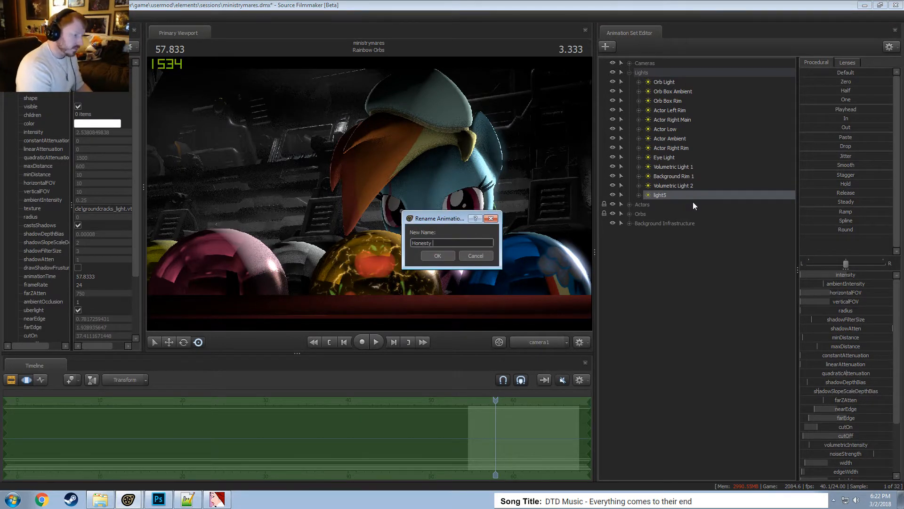
type("Orn ")
type("b L")
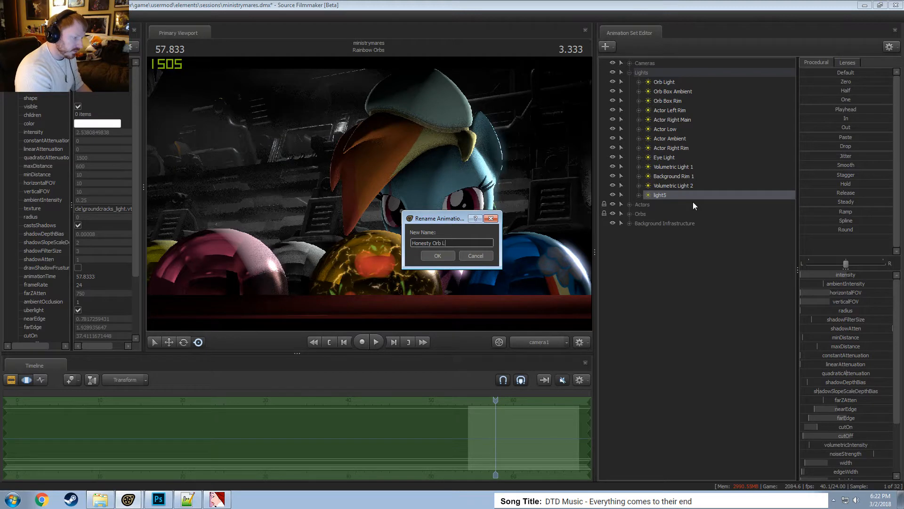
type("ight 1")
key("Return")
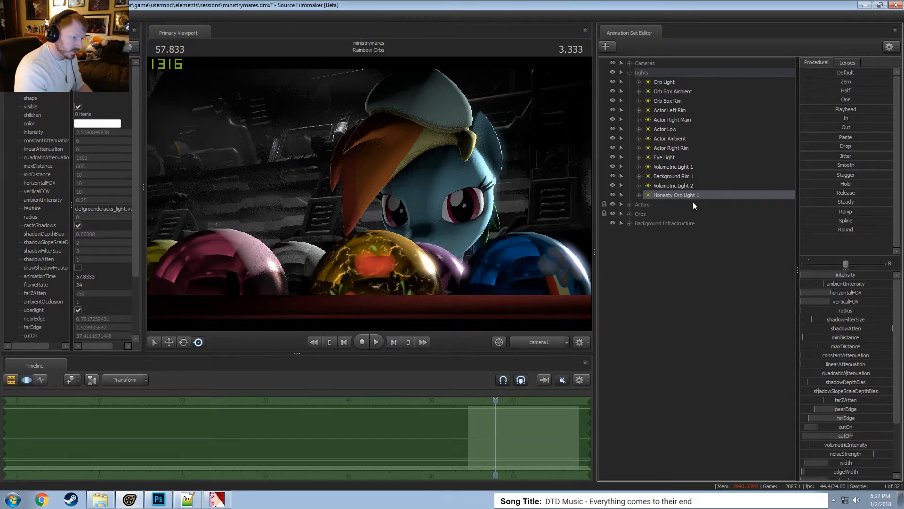
Duplicate the Honesty Orb Light 1 animation set.
right_click(679, 190)
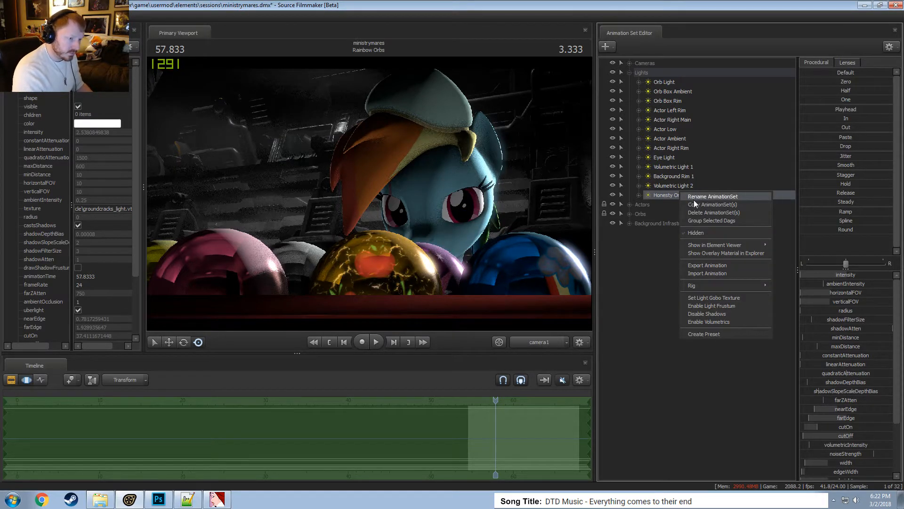
left_click(693, 200)
left_click(472, 255)
right_click(669, 195)
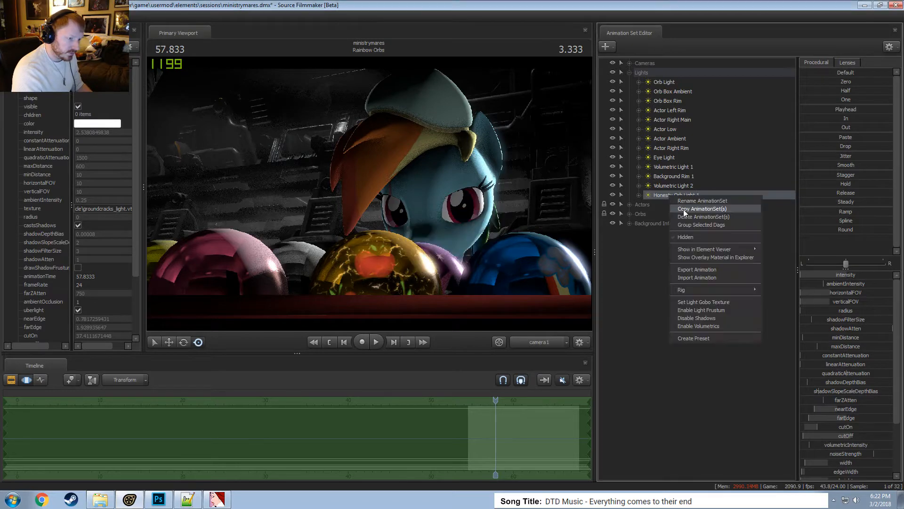
left_click(674, 257)
right_click(674, 259)
left_click(700, 317)
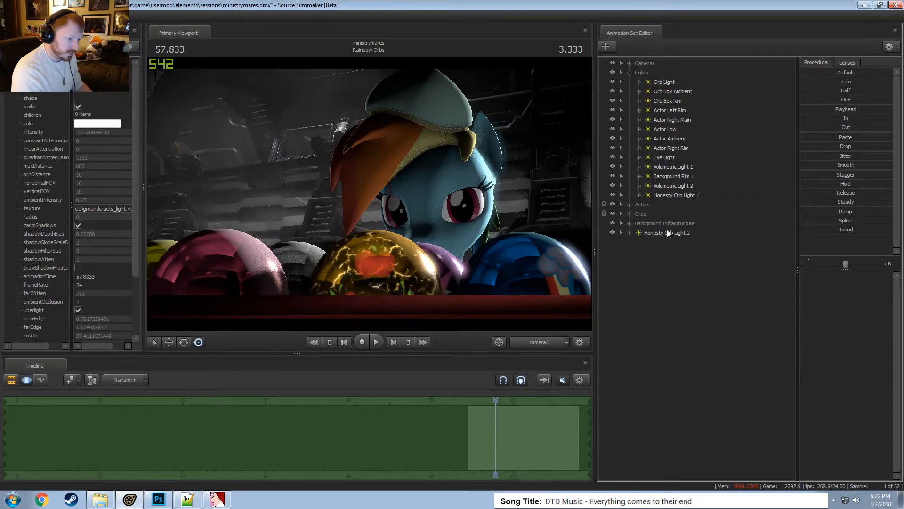
Rotate Honesty Orb Light 2 beneath the yellow orb using the work camera, and check the crack pattern through camera1.
left_click(667, 232)
key("F2")
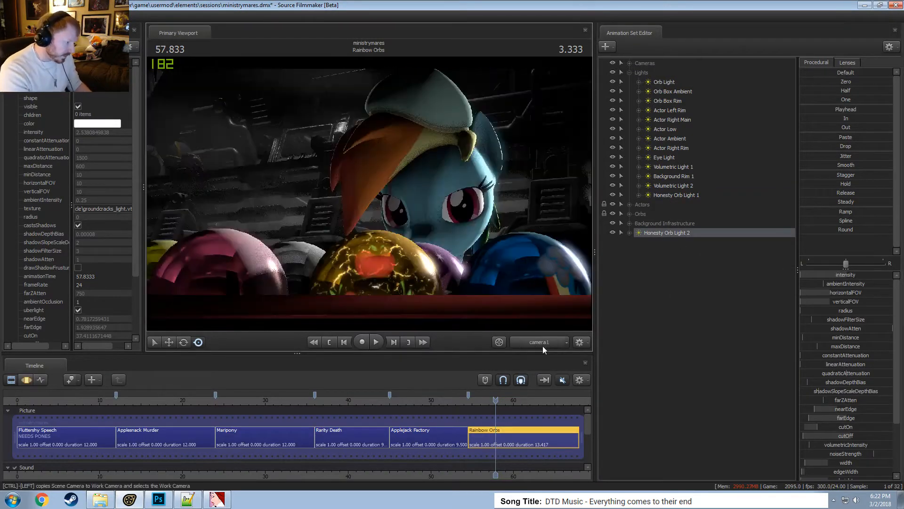
left_click(538, 345)
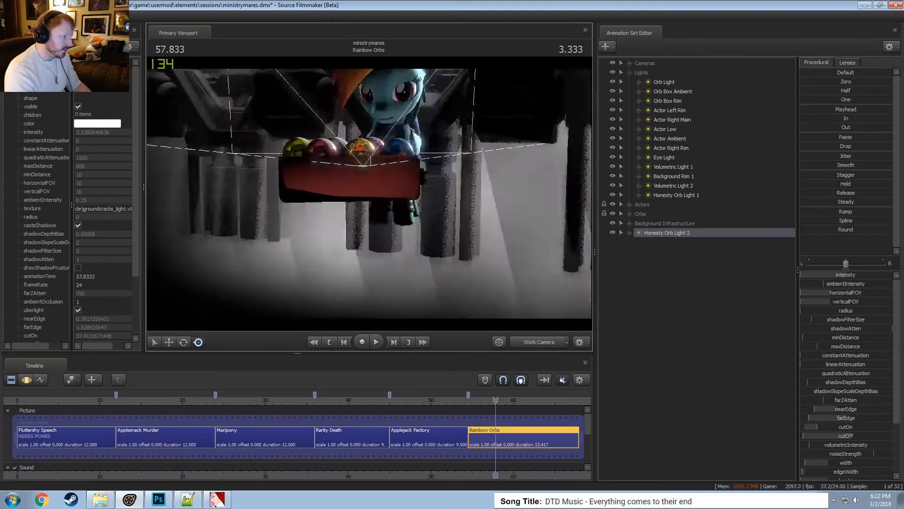
key("F3")
left_click_drag(369, 193, 448, 250)
key("e")
key("w")
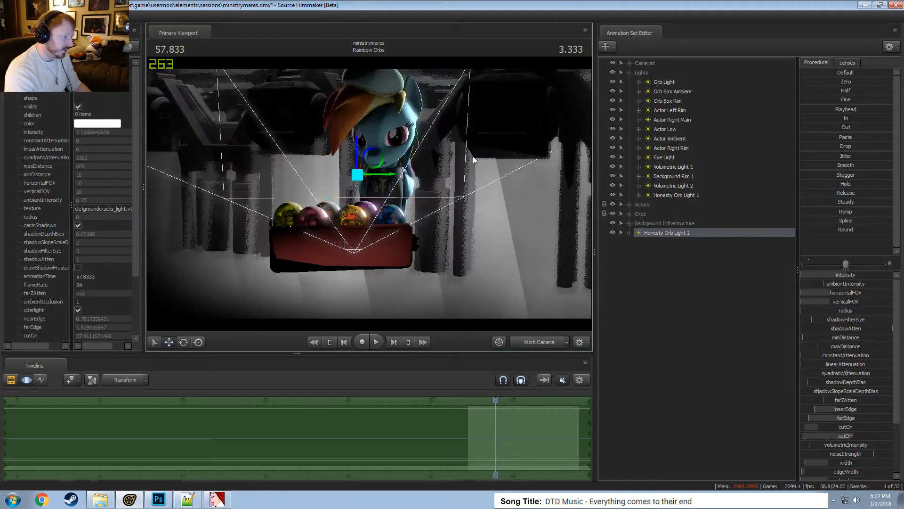
left_click_drag(473, 157, 442, 207, "alt")
key("e")
left_click_drag(374, 146, 392, 178)
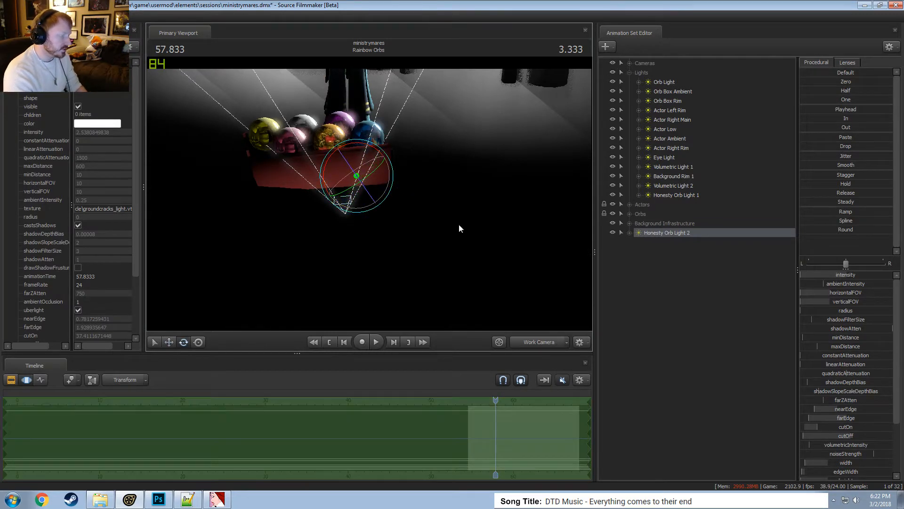
left_click(539, 342)
key("F2")
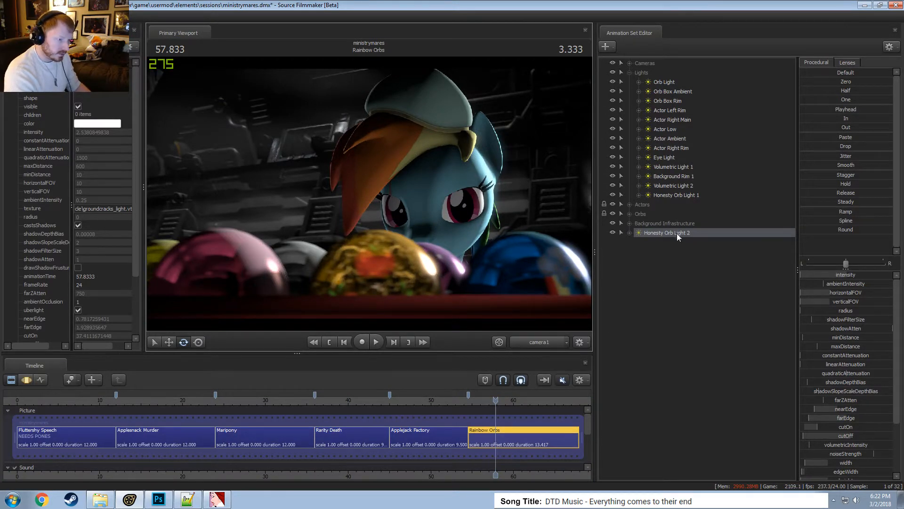
Place Honesty Orb Light 2 with the other lights and ramp the Motion Editor time selection from about 53 to 67 seconds.
left_click_drag(666, 232, 668, 203)
key("F3")
scroll(504, 446, "up", 3)
key("shift")
left_click(527, 428, "shift")
key("[")
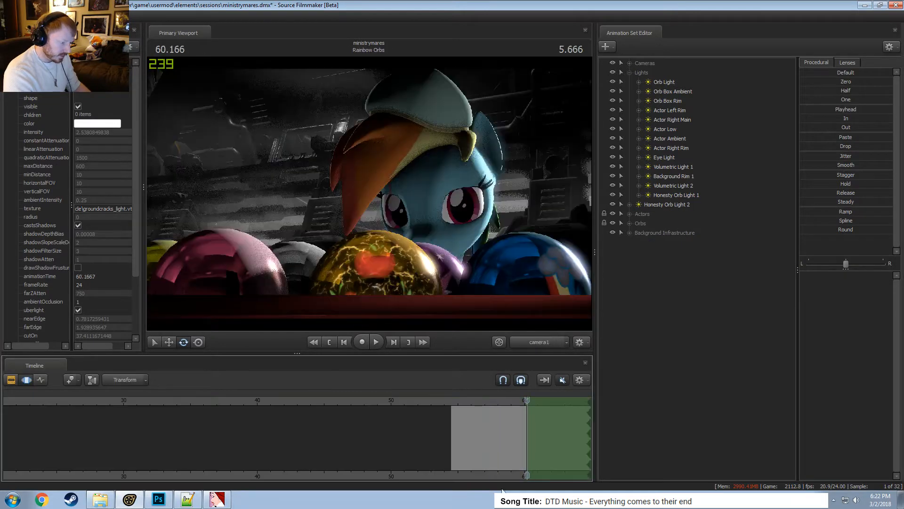
middle_click_drag(485, 450, 274, 459)
scroll(308, 433, "up", 2)
left_click_drag(318, 419, 181, 440)
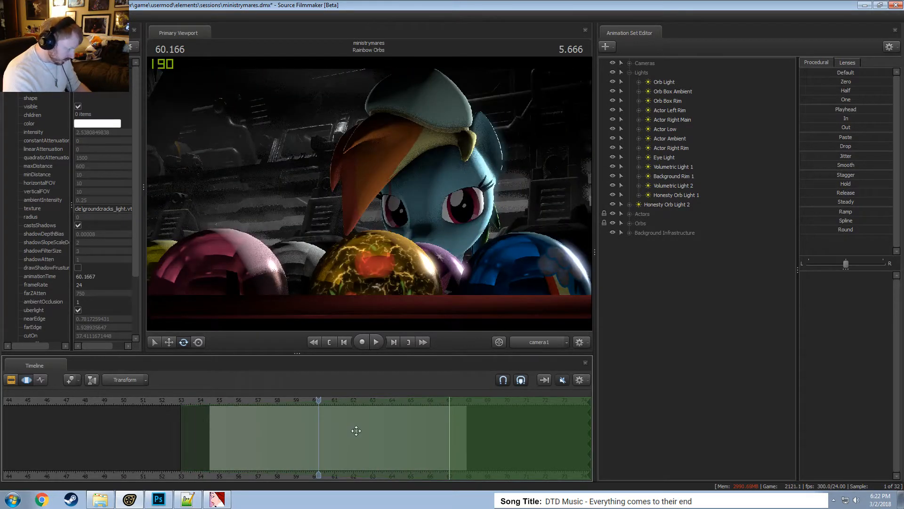
left_click_drag(321, 401, 450, 419)
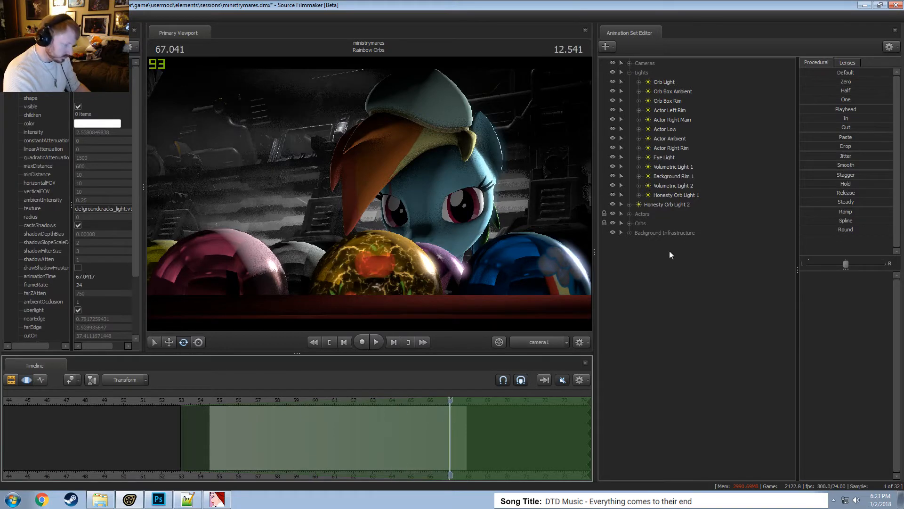
Rotate Honesty Orb Light 1 with the playhead at 67.041 so its crack pattern turns gradually across the shot.
left_click_drag(669, 195, 536, 204)
key("r")
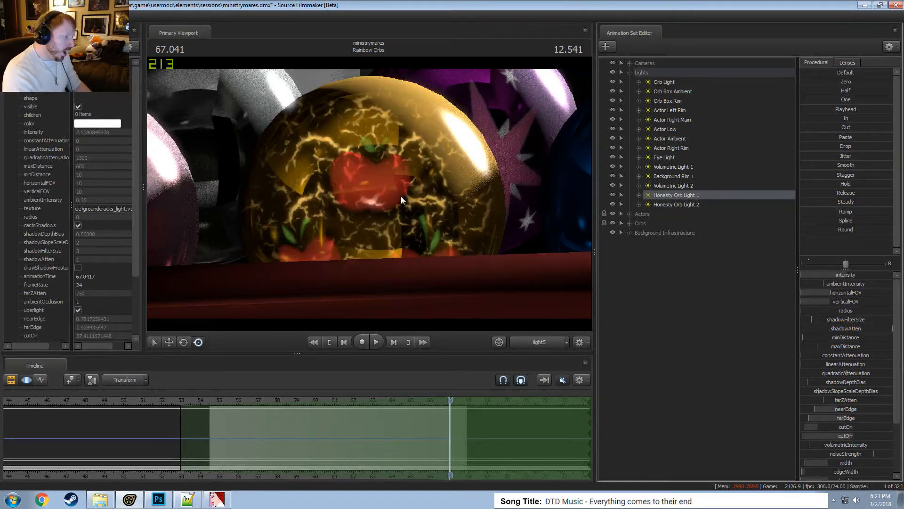
left_click(401, 197)
left_click(552, 338)
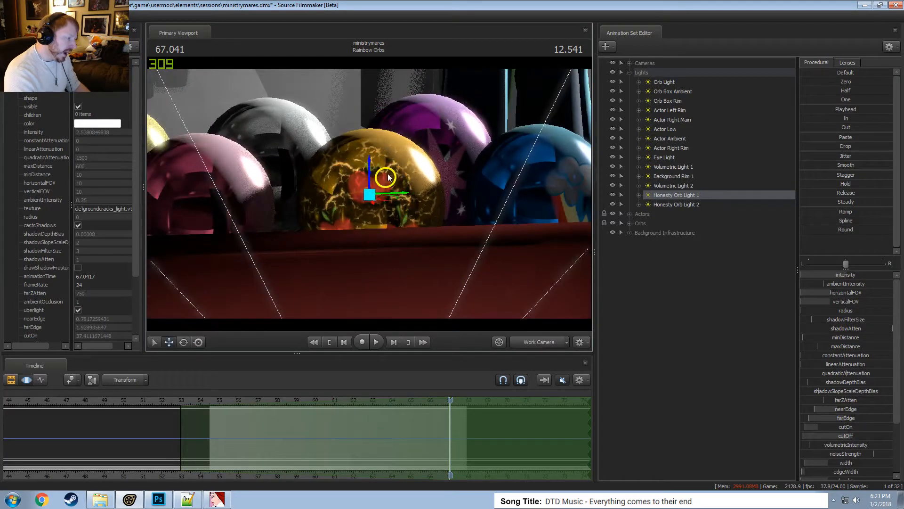
left_click_drag(397, 176, 374, 162)
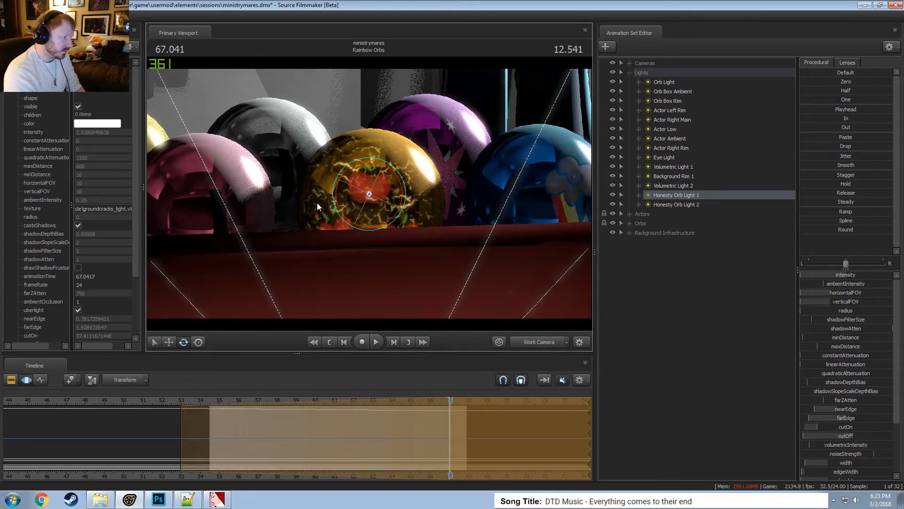
Play the Rainbow Orbs shot through the work camera to check Honesty Orb Light 1's rotation on the yellow orb.
left_click(450, 402)
left_click_drag(450, 403, 317, 409)
key("space")
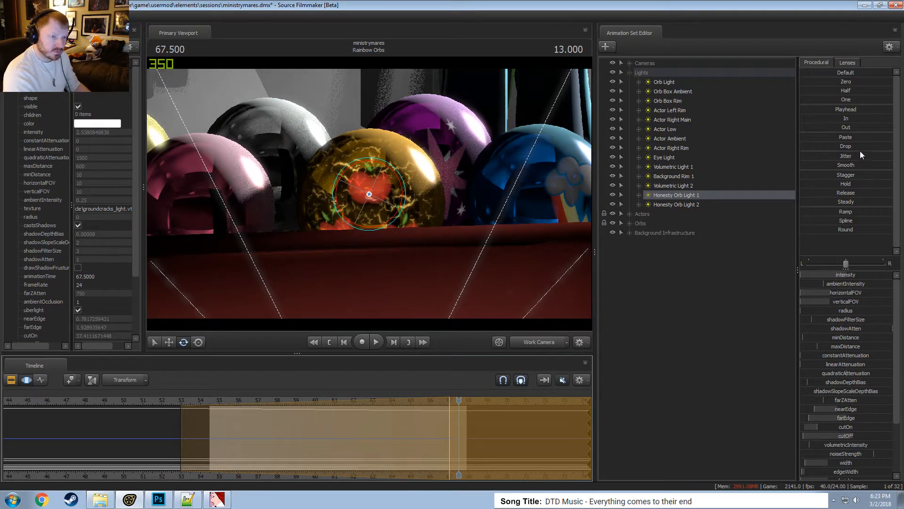
left_click_drag(841, 145, 895, 152)
left_click(460, 401)
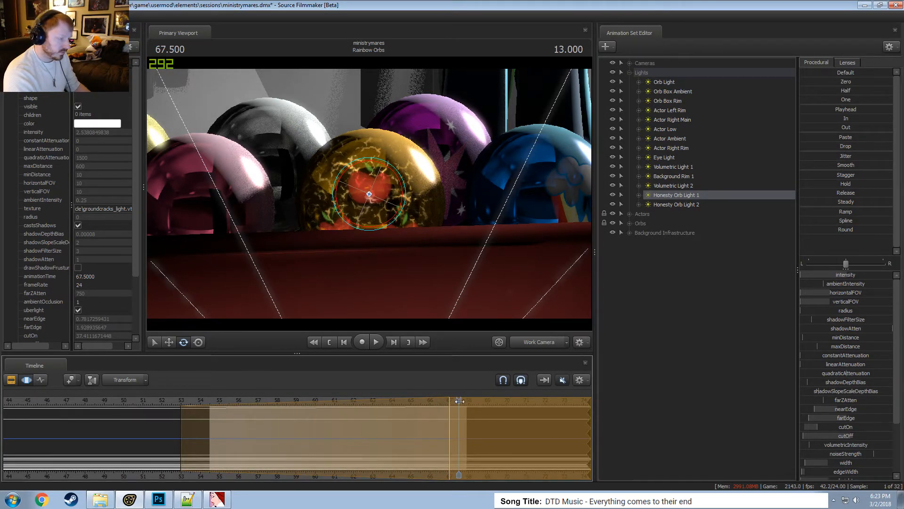
left_click_drag(459, 401, 258, 418)
key("space")
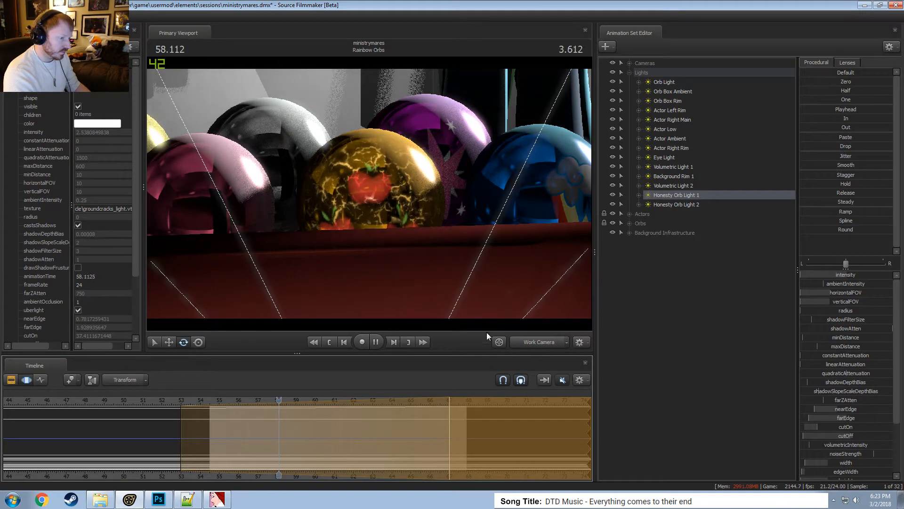
key("space")
Rotate Honesty Orb Light 2 over the same ramped time selection and play the shot through camera1 to check both crack patterns.
left_click(674, 205)
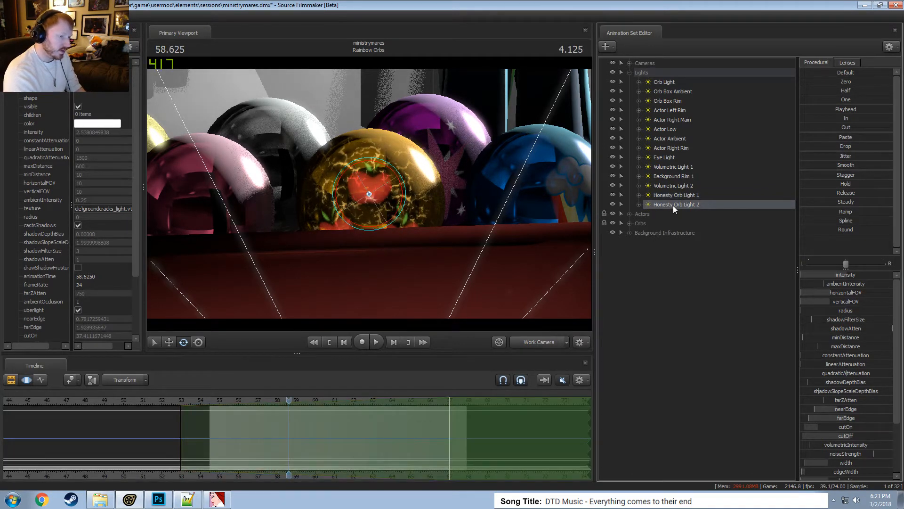
left_click_drag(389, 165, 397, 176)
key("space")
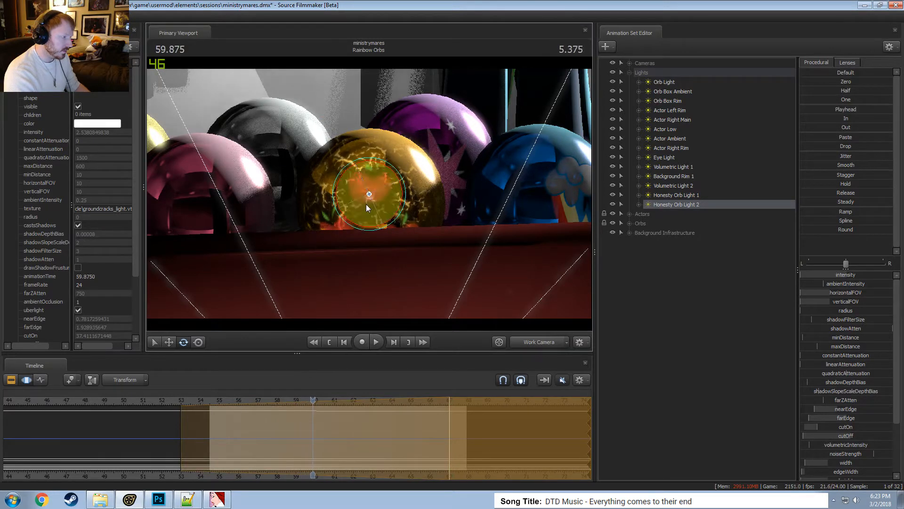
key("space")
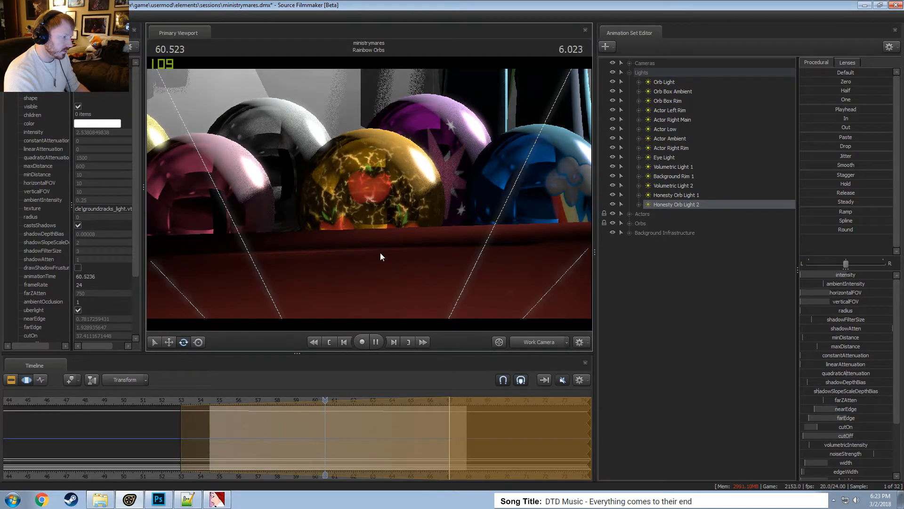
key("space")
left_click_drag(378, 163, 389, 167)
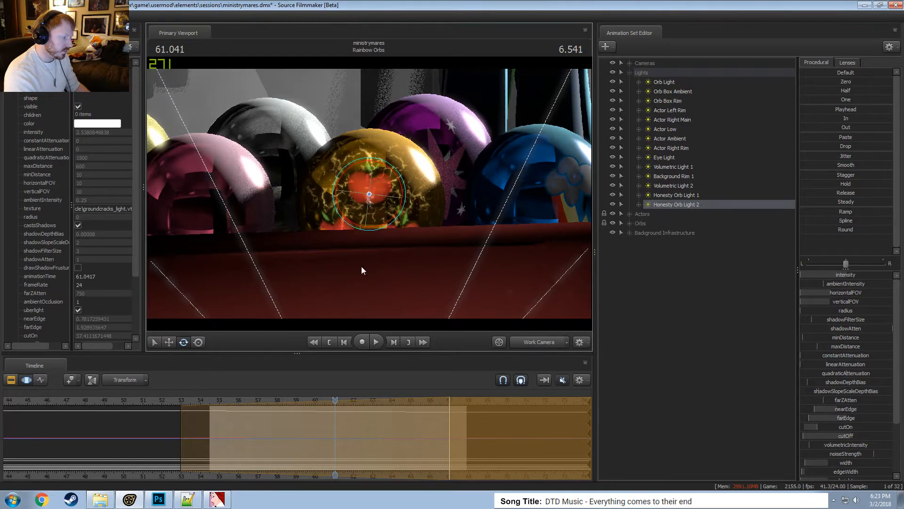
key("space")
left_click(530, 343)
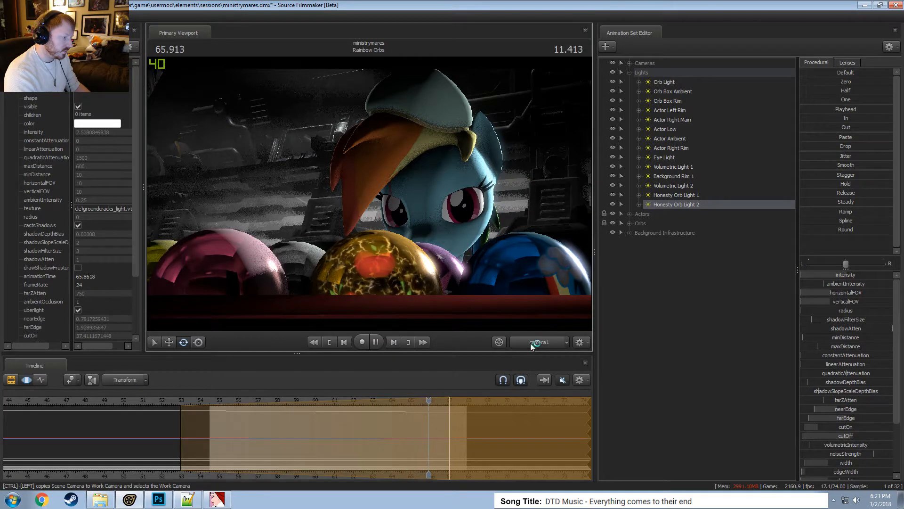
Stop playback and add the axis_helper_thick model as a new animation set, filtering all mods for "helper".
key("space")
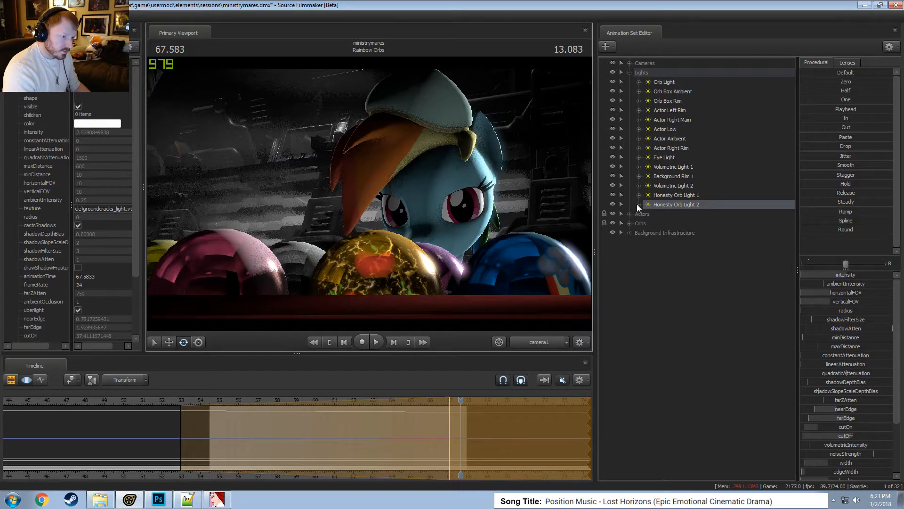
right_click(668, 257)
left_click(653, 261)
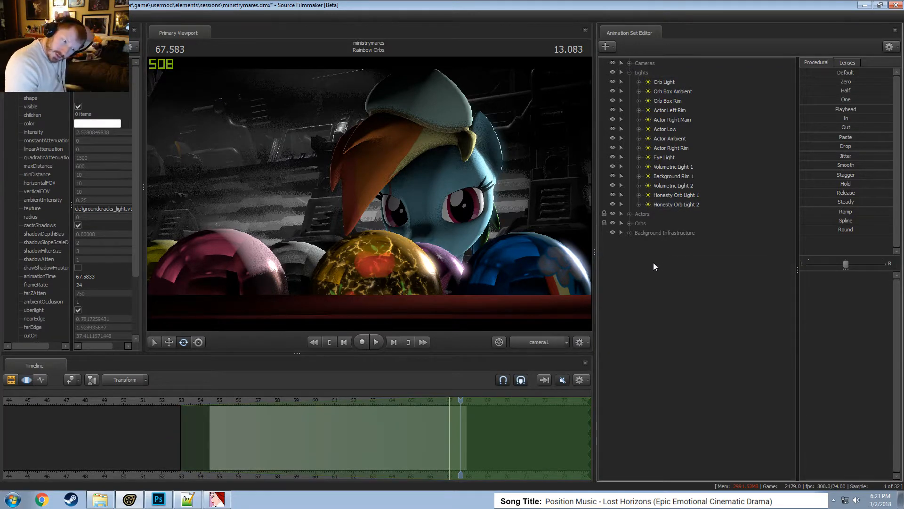
right_click(654, 261)
left_click(718, 281)
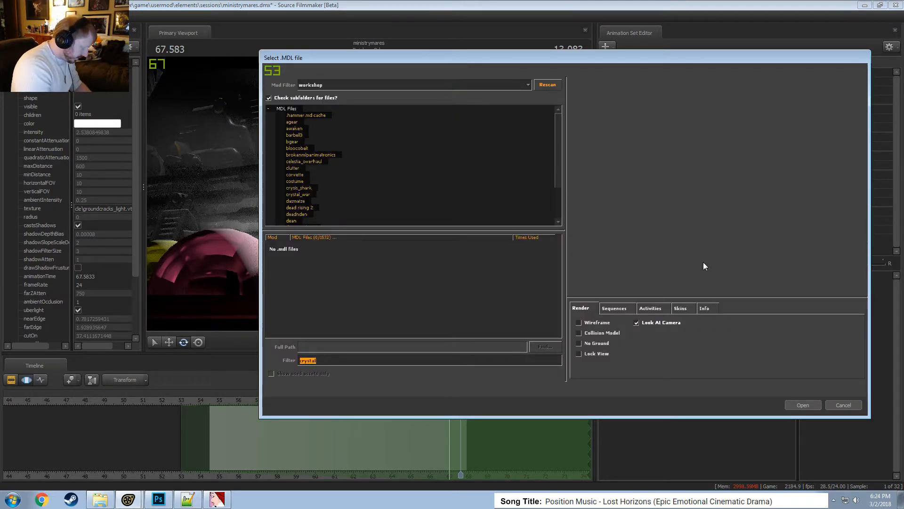
type("helper")
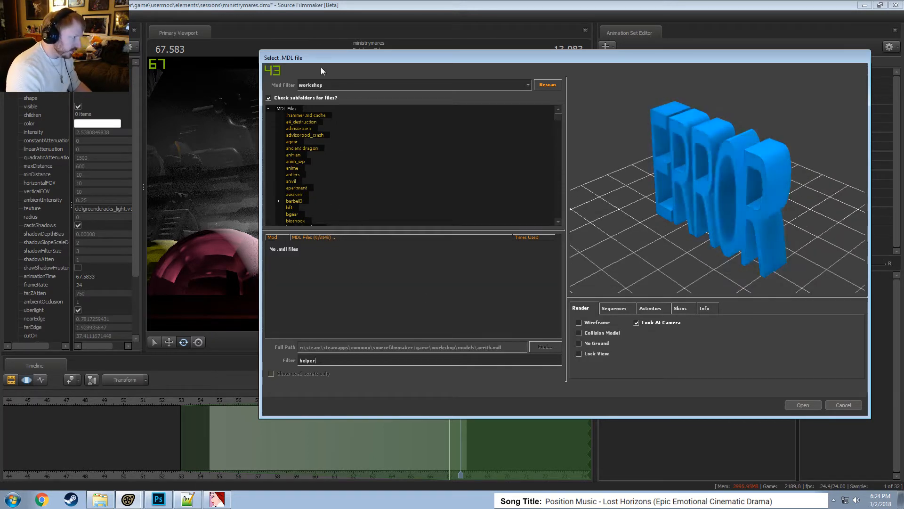
left_click(321, 85)
scroll(322, 97, "up", 3)
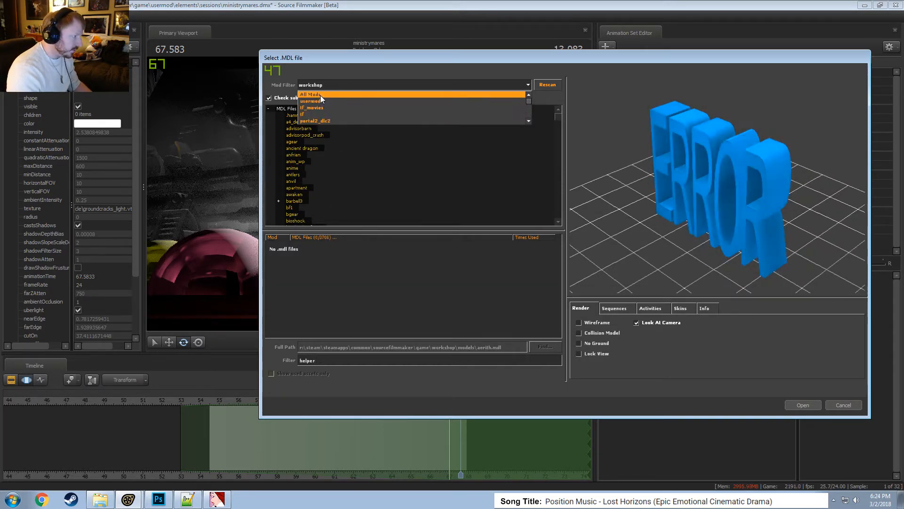
left_click(321, 95)
double_click(332, 260)
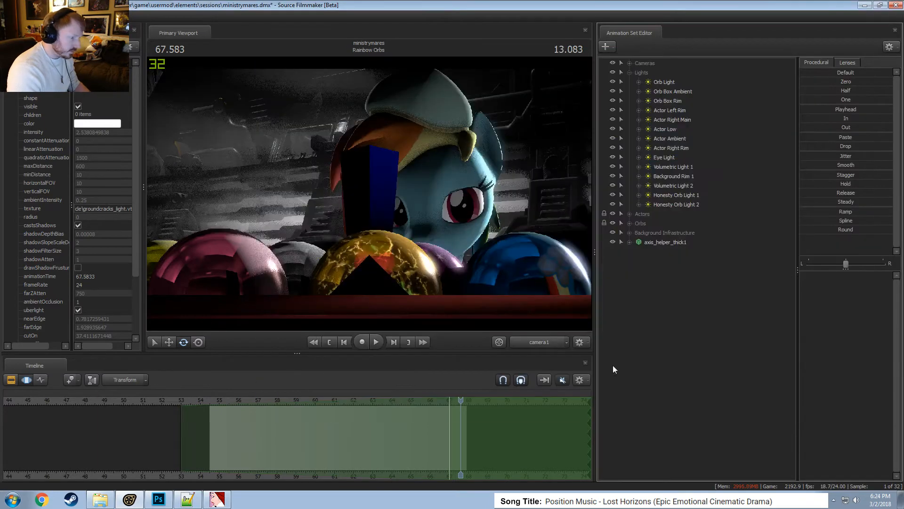
Lock the axis helper's rootTransform to the static_prop bone of Orb - Apple.
left_click(667, 244)
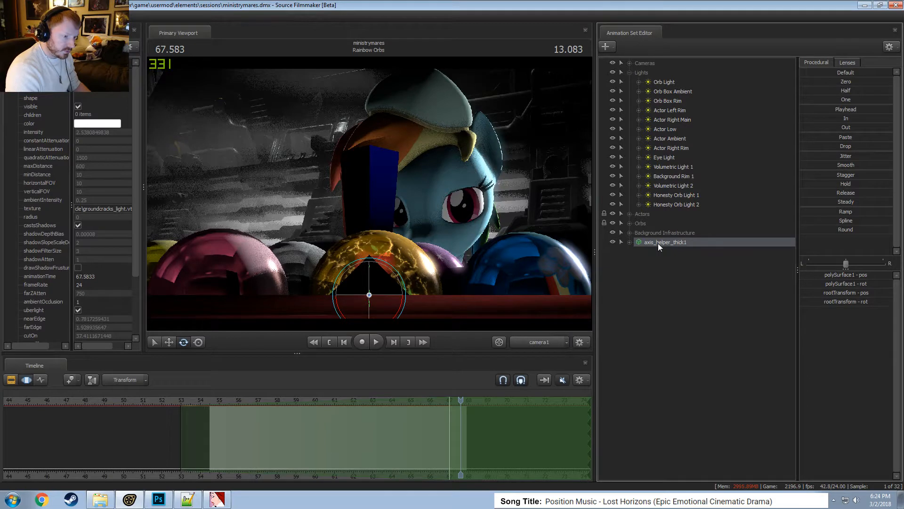
left_click(629, 223)
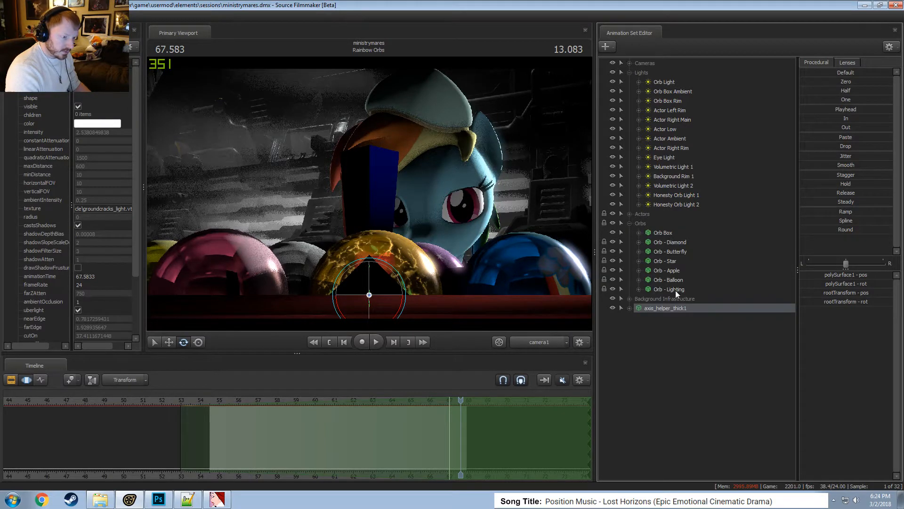
left_click(652, 270)
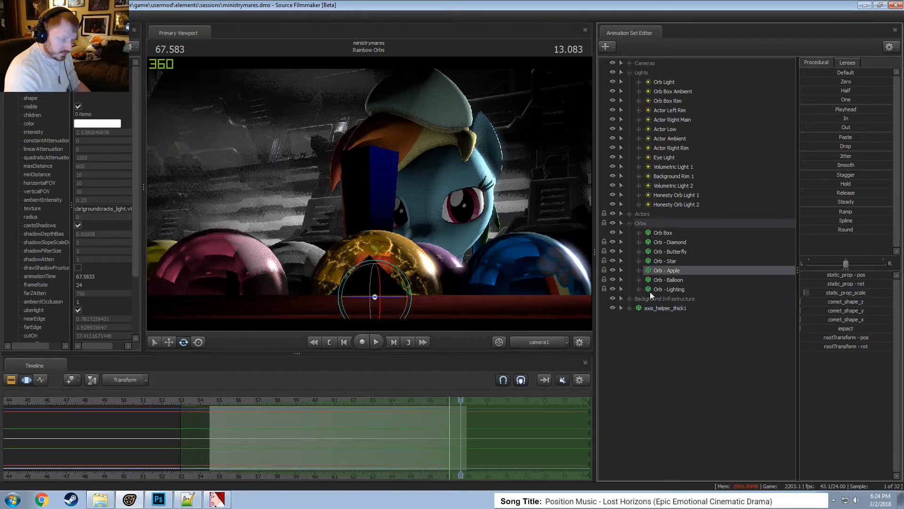
left_click(630, 308)
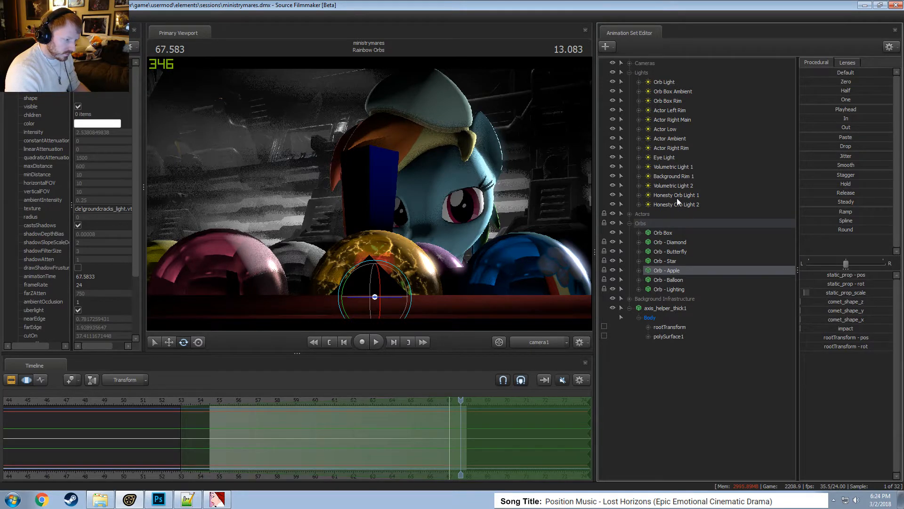
left_click(638, 270)
left_click(648, 289)
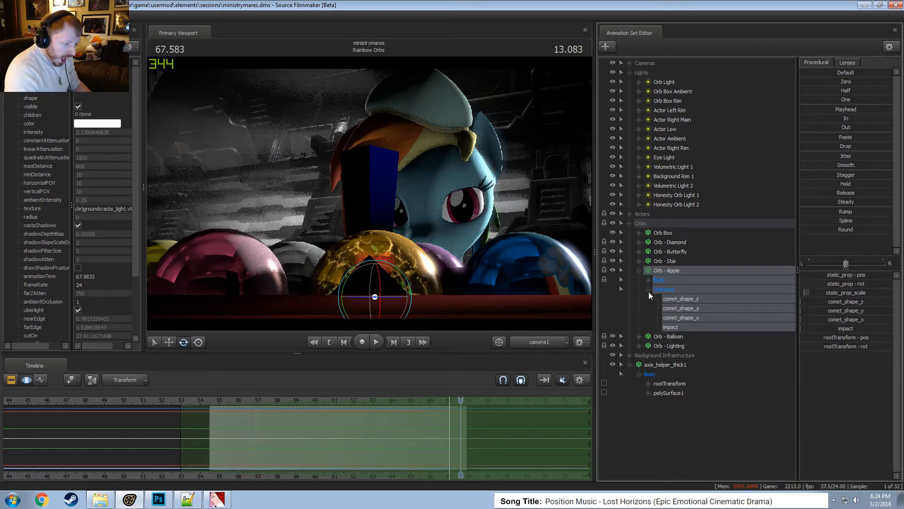
left_click(648, 289)
left_click(649, 279)
left_click(669, 300)
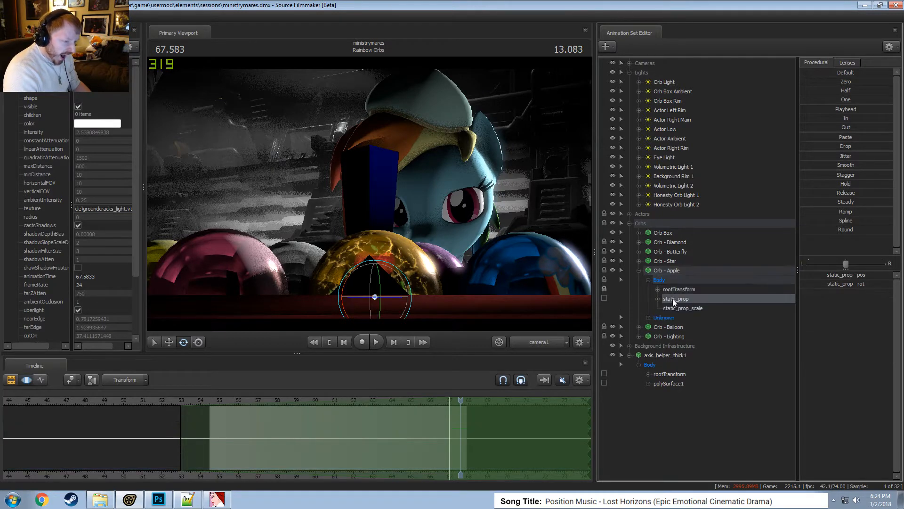
left_click(673, 375)
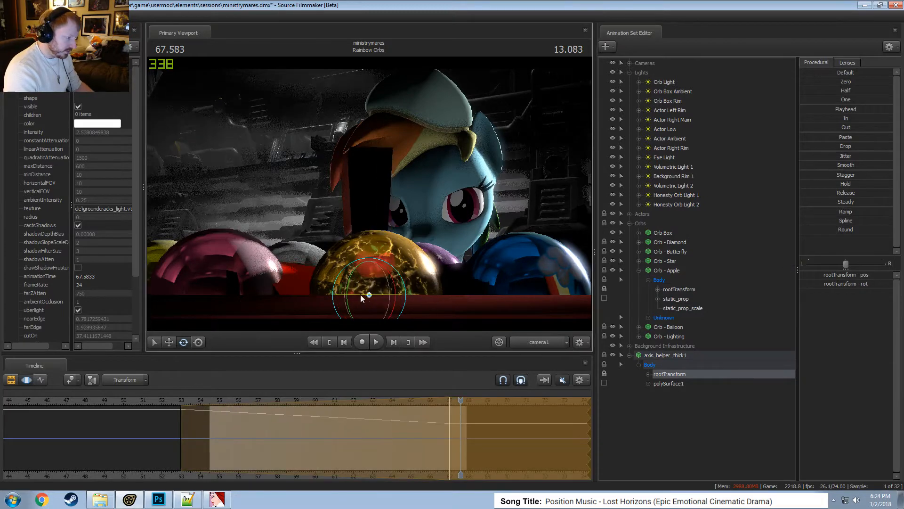
Rename the axis helper's animation set as Honesty Orb Helper.
left_click(630, 355)
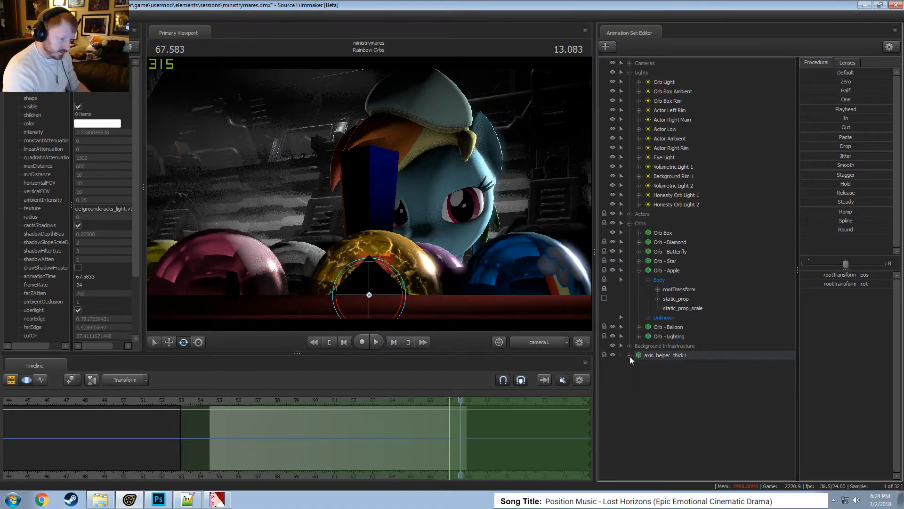
left_click(663, 355)
right_click(681, 356)
left_click(684, 362)
type("H")
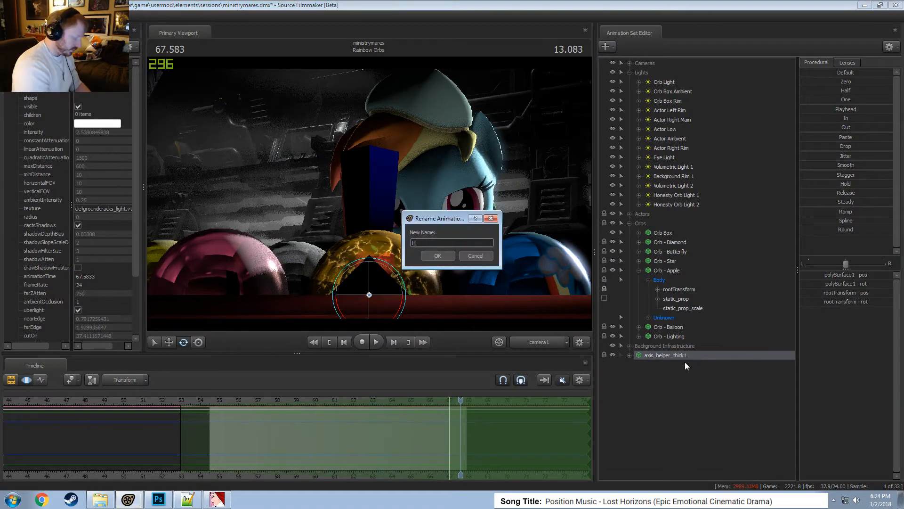
type("onesty ")
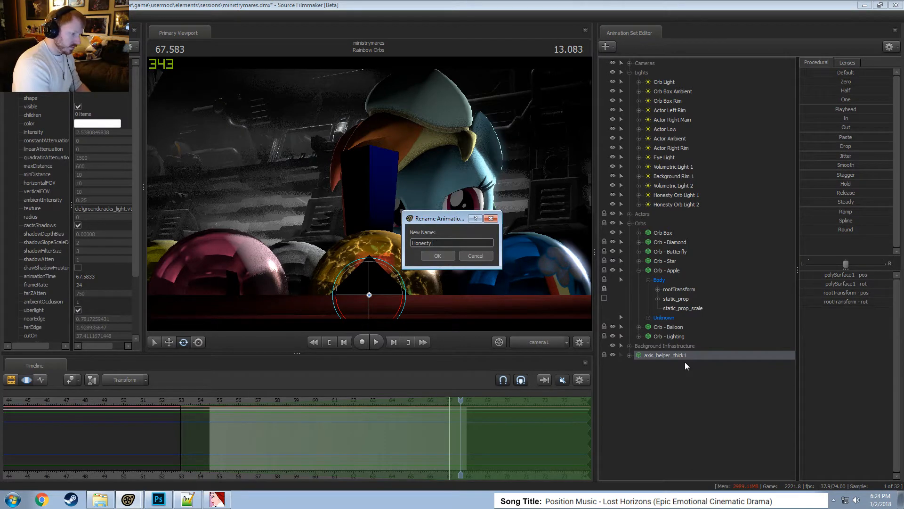
type("Hrb Helper")
key("Return")
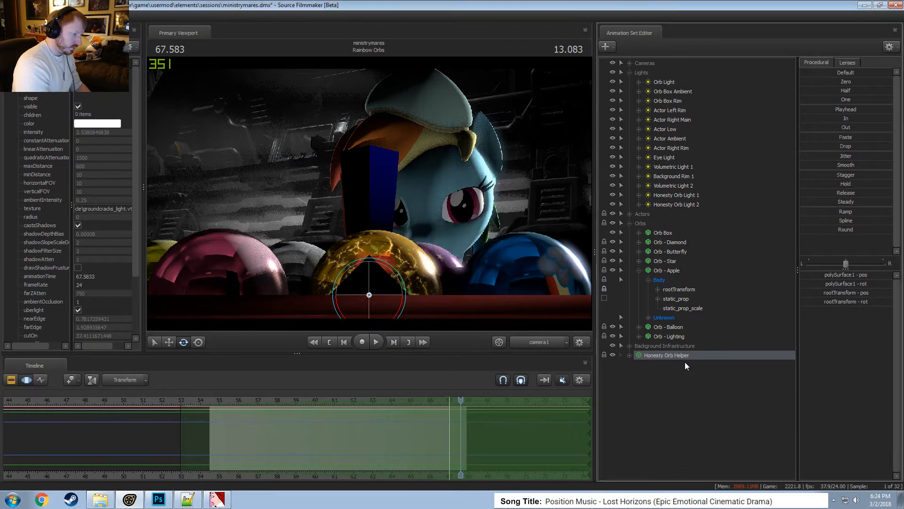
Rename the first Honesty Orb light as Apple Orb Light 1.
right_click(688, 195)
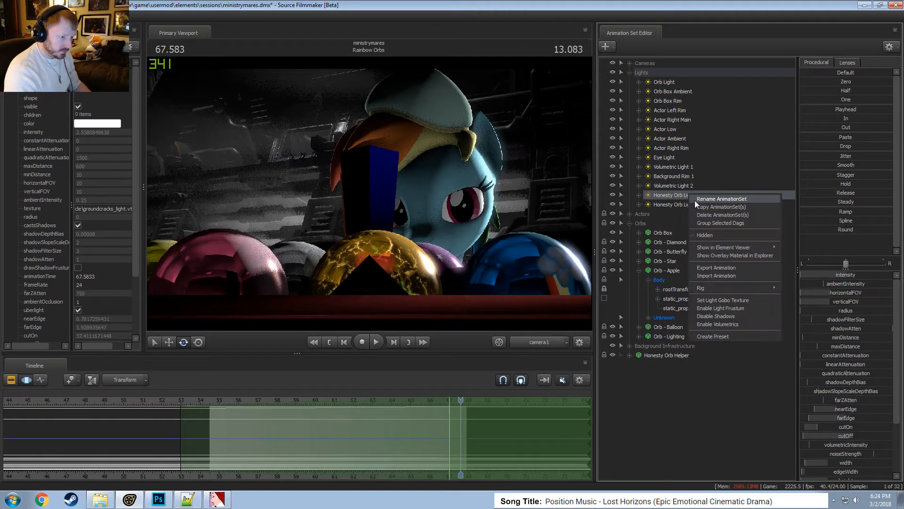
left_click(696, 202)
double_click(424, 244)
type("Apple Orb Light 1")
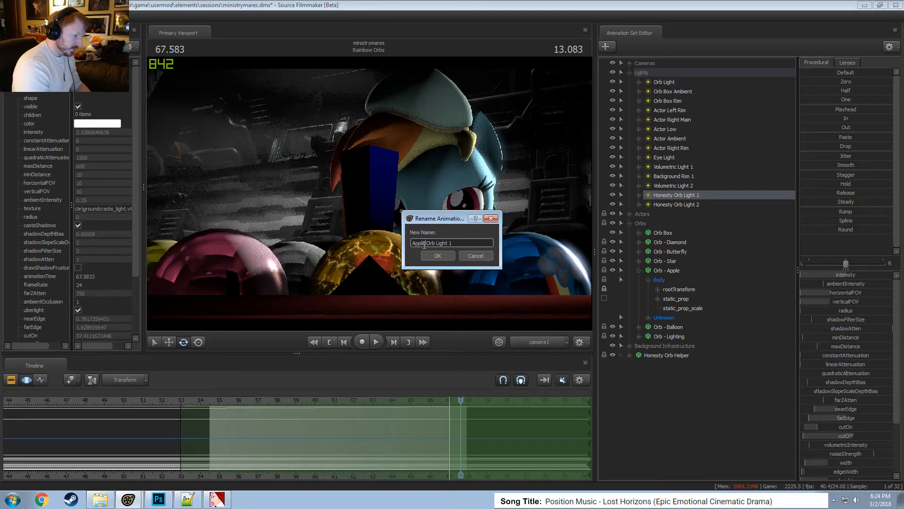
key("Return")
Rename the second Honesty Orb light as Apple Orb Light 2.
right_click(666, 204)
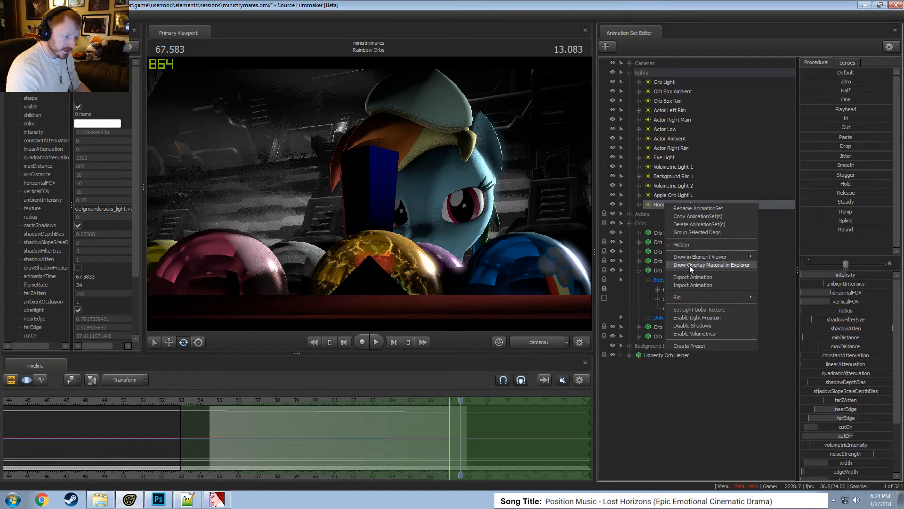
left_click(692, 208)
type("A")
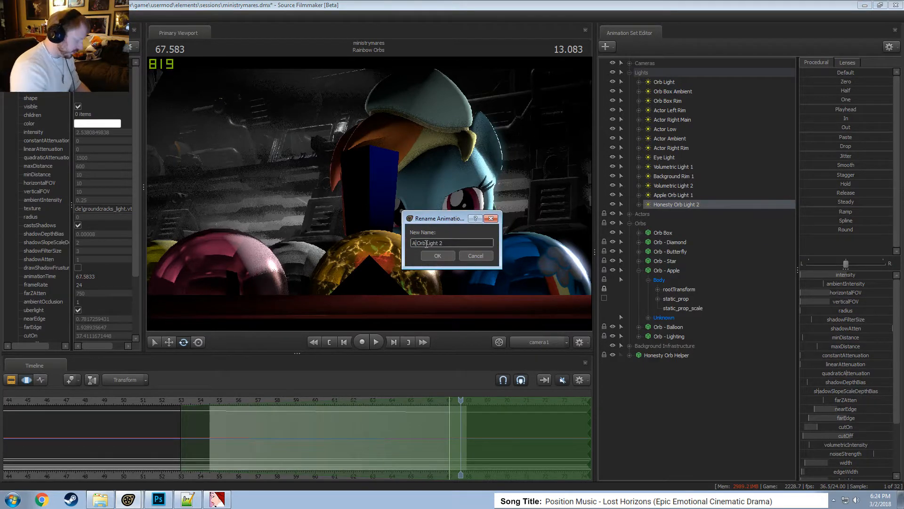
type("pple")
key("Return")
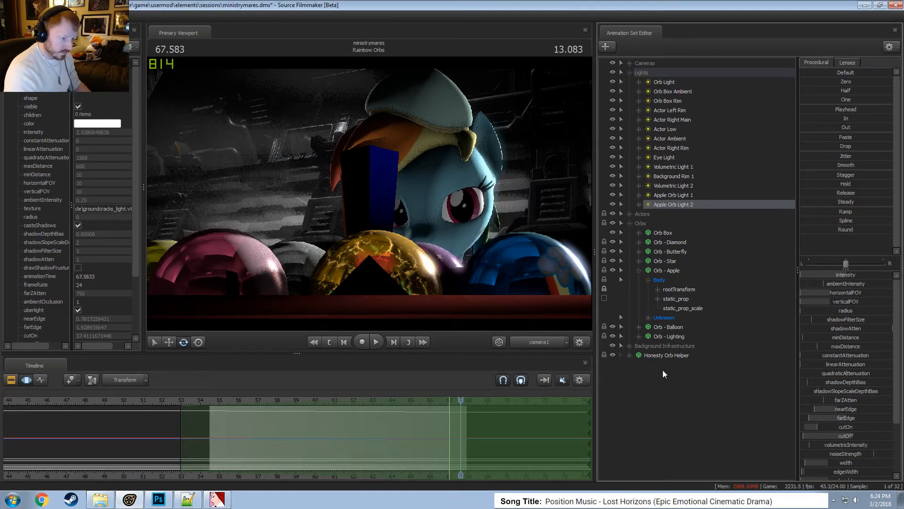
Rename the Honesty Orb Helper animation set as Apple Orb Helper.
right_click(663, 357)
left_click(679, 377)
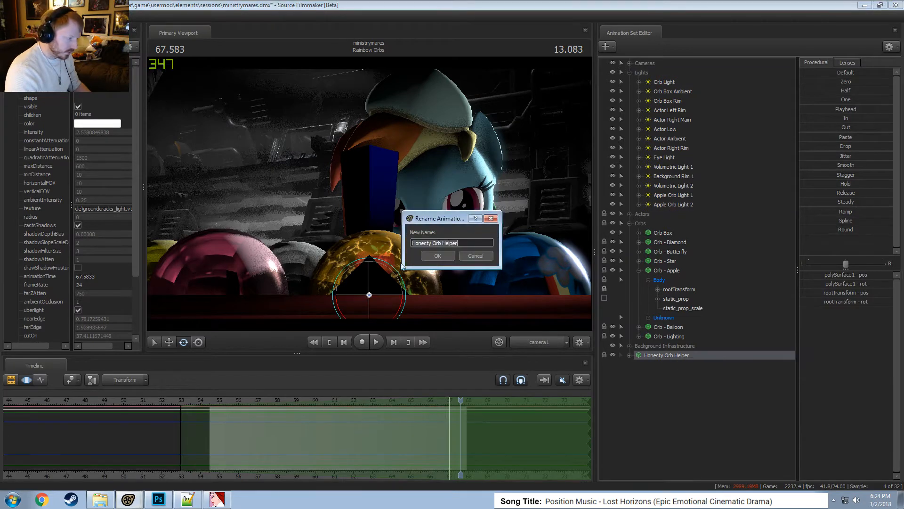
double_click(426, 244)
type("Apple")
key("Return")
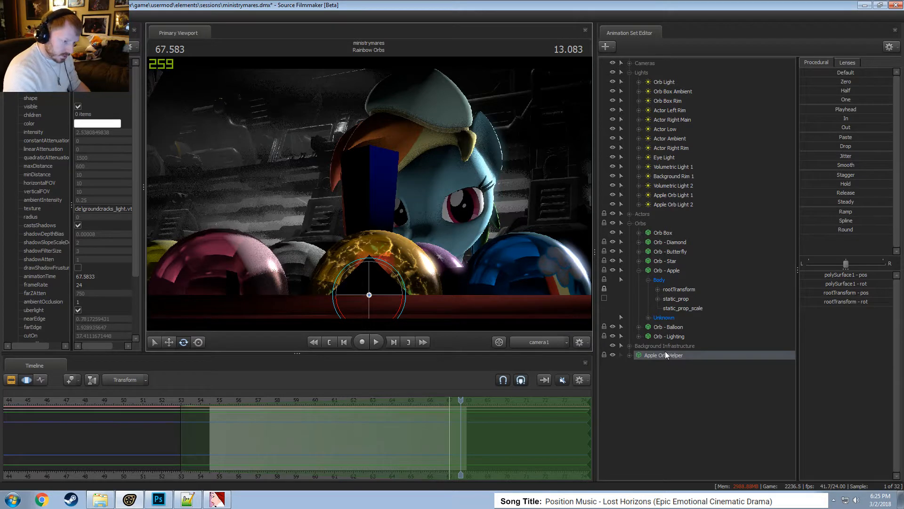
Lock the transforms of Apple Orb Light 2 and Apple Orb Light 1 to the Apple Orb Helper's polySurface1.
left_click(629, 355)
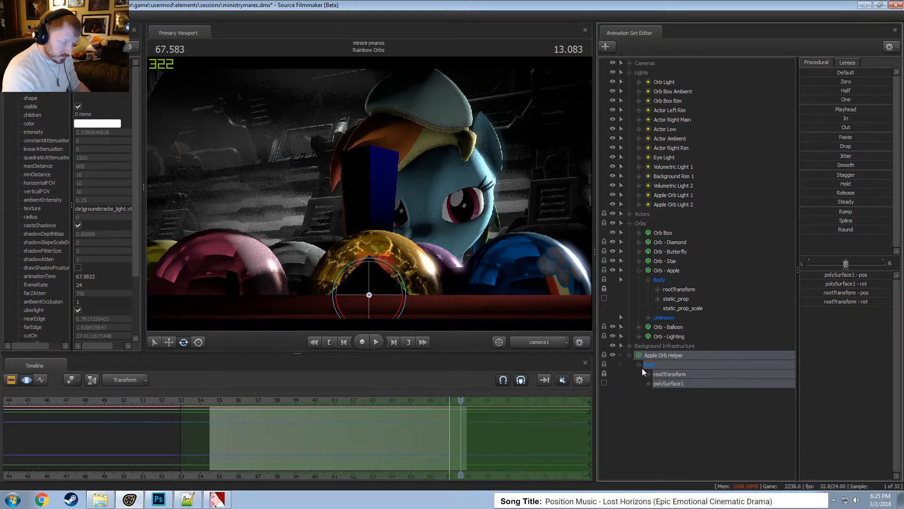
left_click(639, 271)
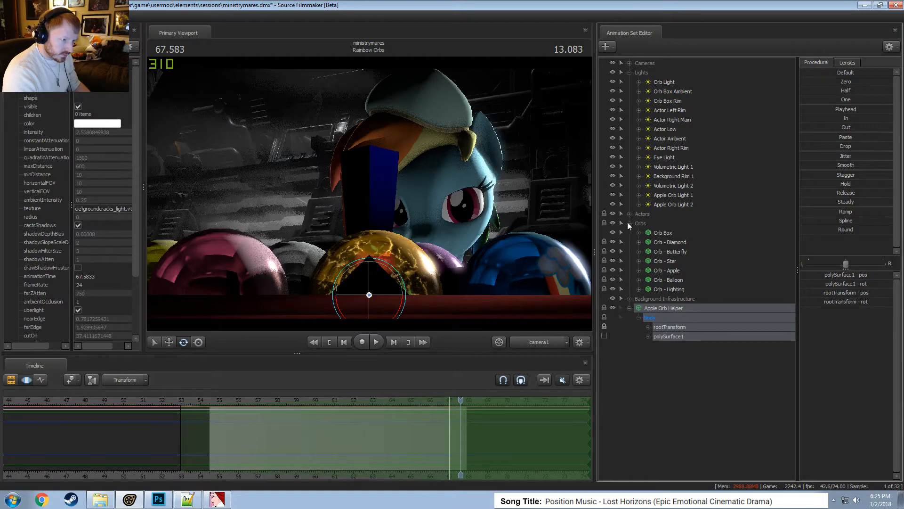
left_click(655, 197)
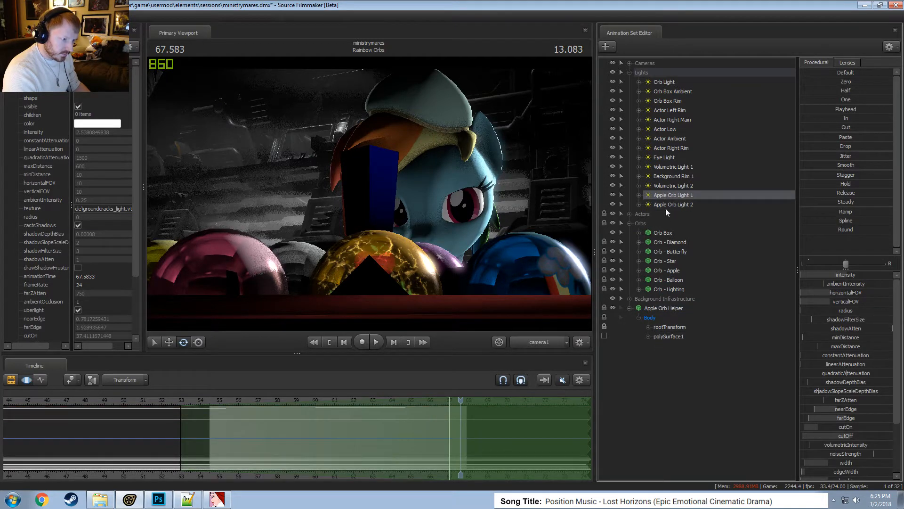
left_click(638, 195)
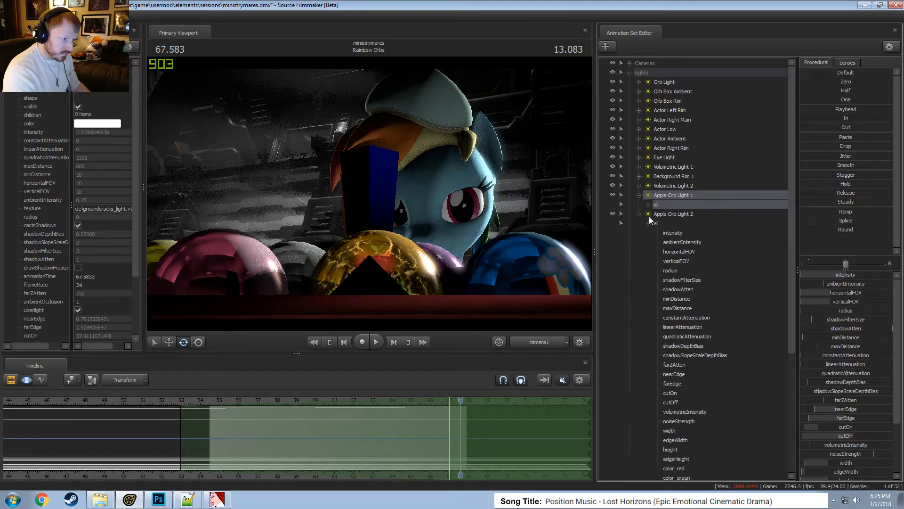
scroll(668, 330, "down", 5)
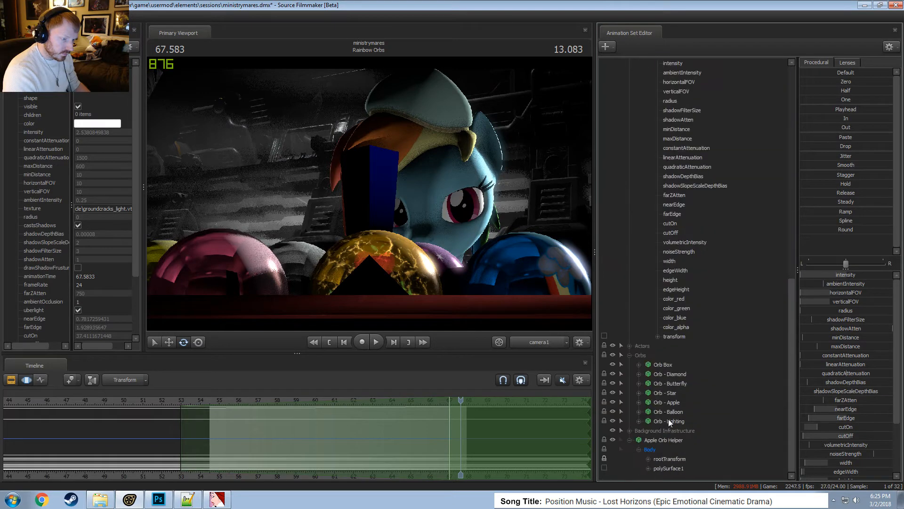
left_click(667, 468)
scroll(668, 468, "up", 3)
scroll(667, 467, "up", 2)
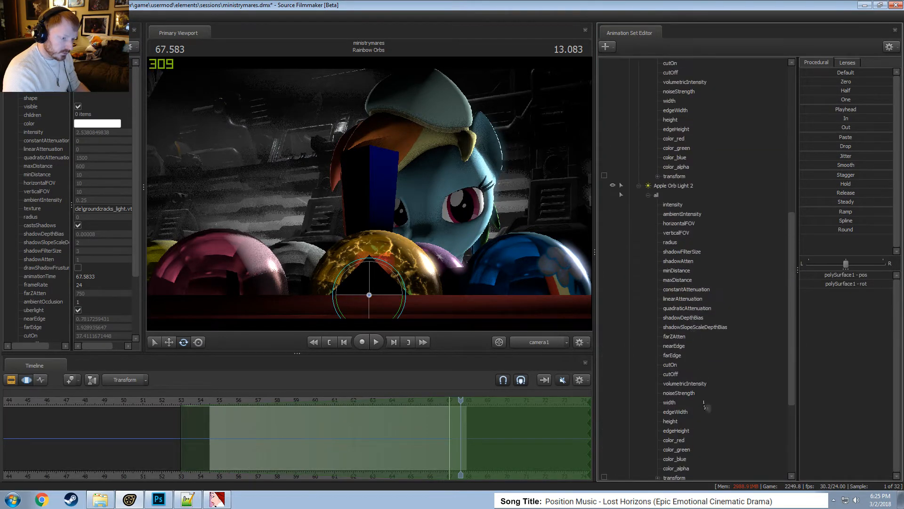
scroll(704, 404, "down", 5)
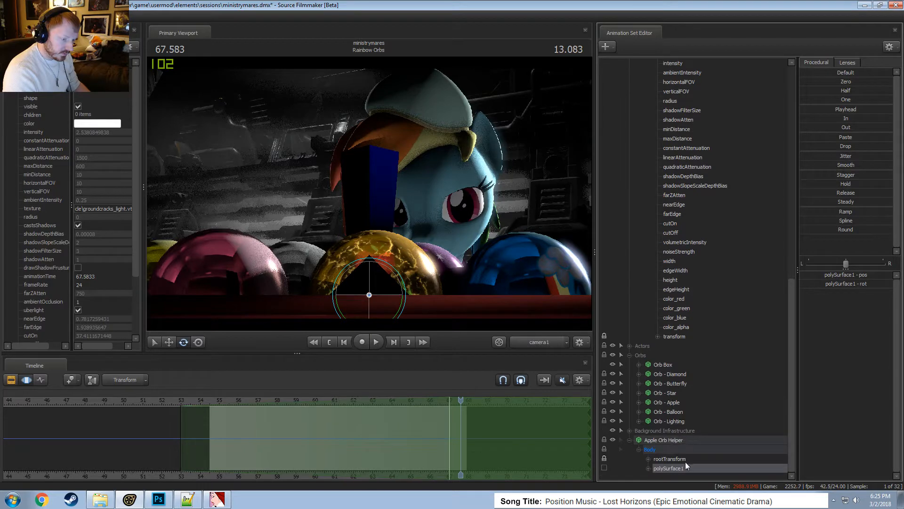
scroll(690, 464, "up", 2)
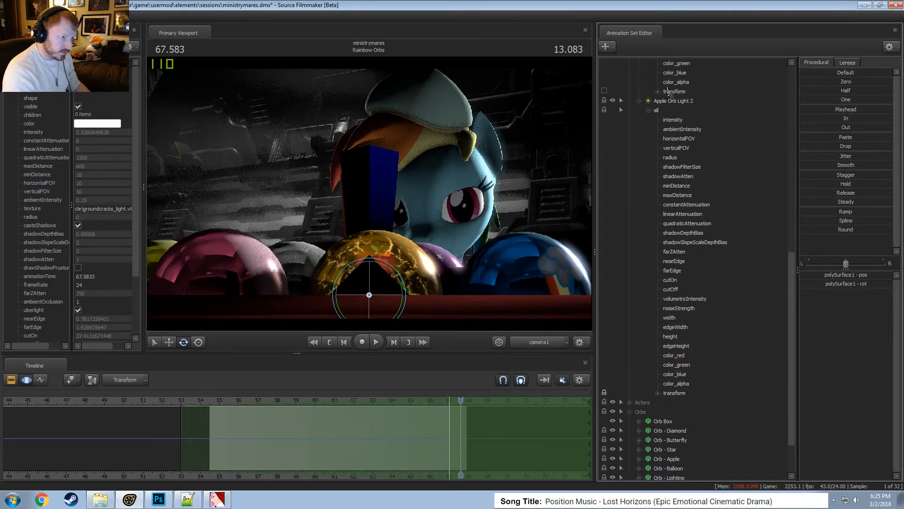
scroll(632, 241, "up", 4)
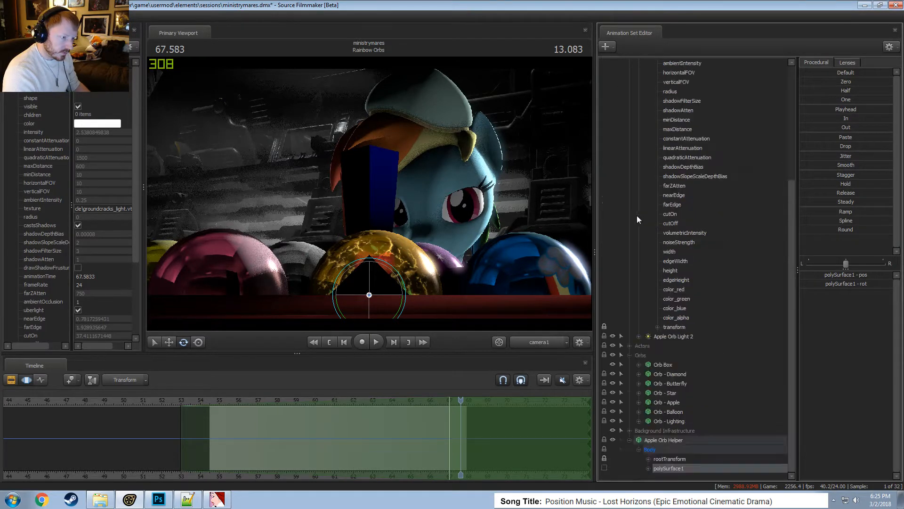
left_click(639, 224)
Set the transforms of Apple Orb Light 1 and Apple Orb Light 2 to their playhead values across the whole timeline.
left_click_drag(652, 198, 670, 204)
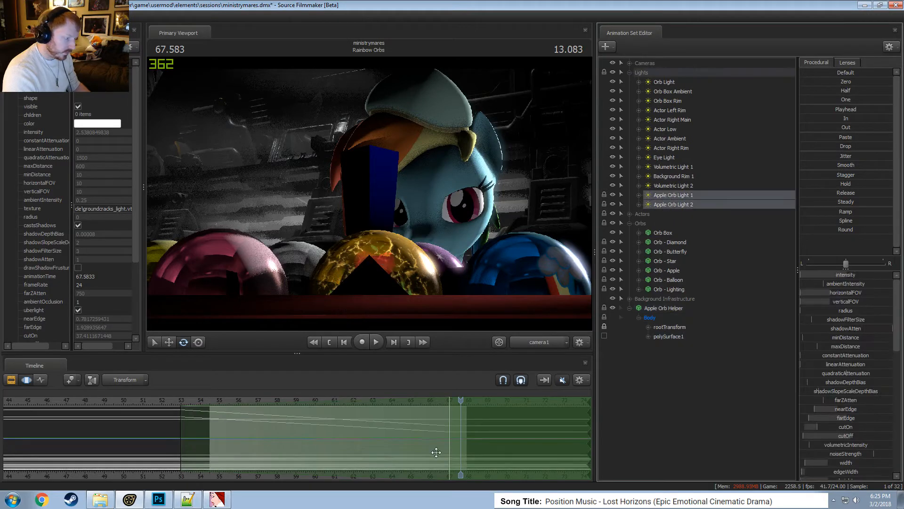
left_click(638, 195)
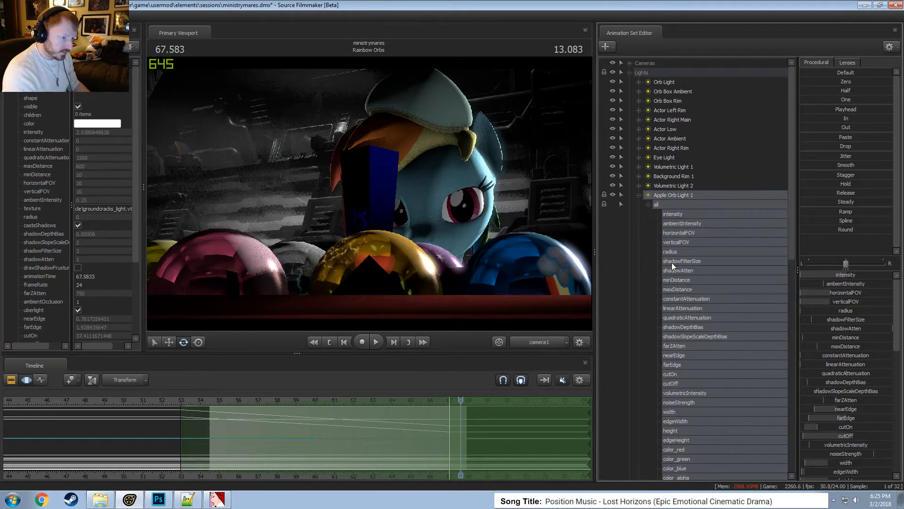
scroll(673, 261, "down", 10)
left_click(684, 203)
scroll(686, 205, "down", 5)
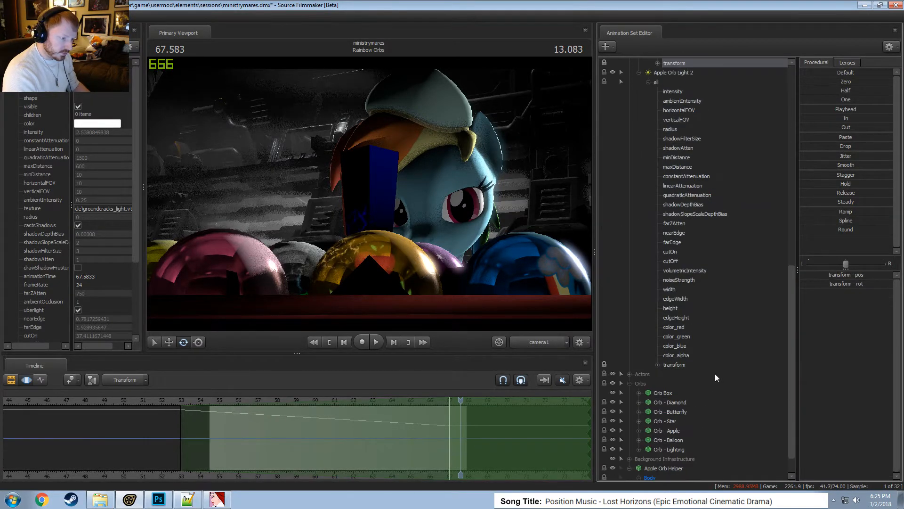
left_click(681, 364, "ctrl")
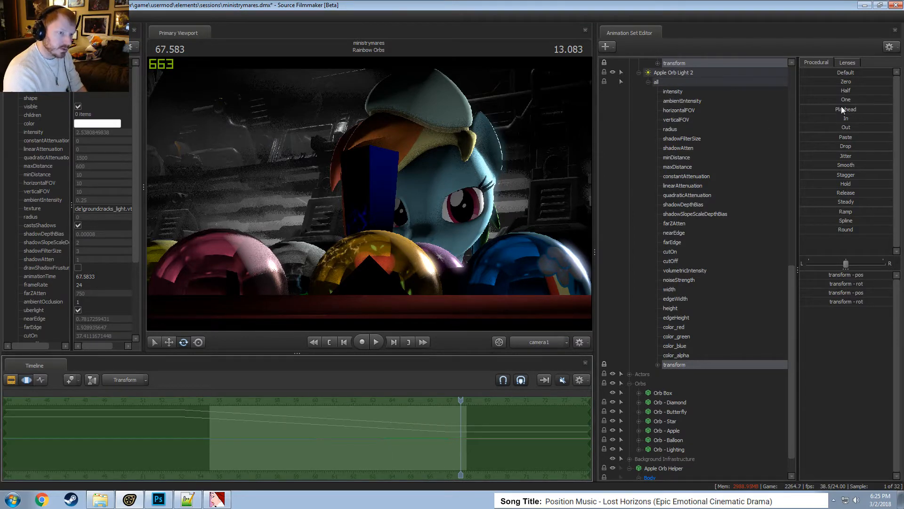
left_click_drag(839, 109, 894, 108)
Scrub back in the Rainbow Orbs shot and play it with Apple Orb Light 1 selected to check the orb lighting.
left_click_drag(461, 410, 416, 426)
scroll(665, 248, "up", 15)
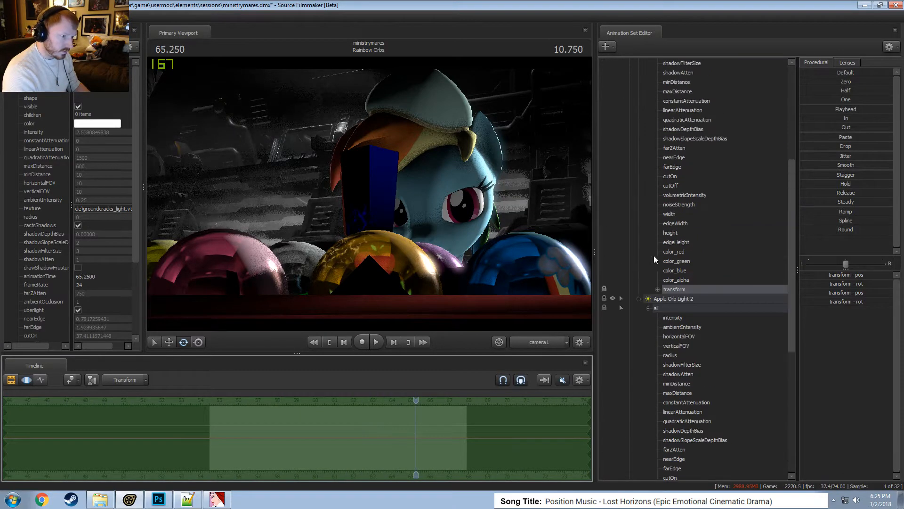
left_click(639, 194)
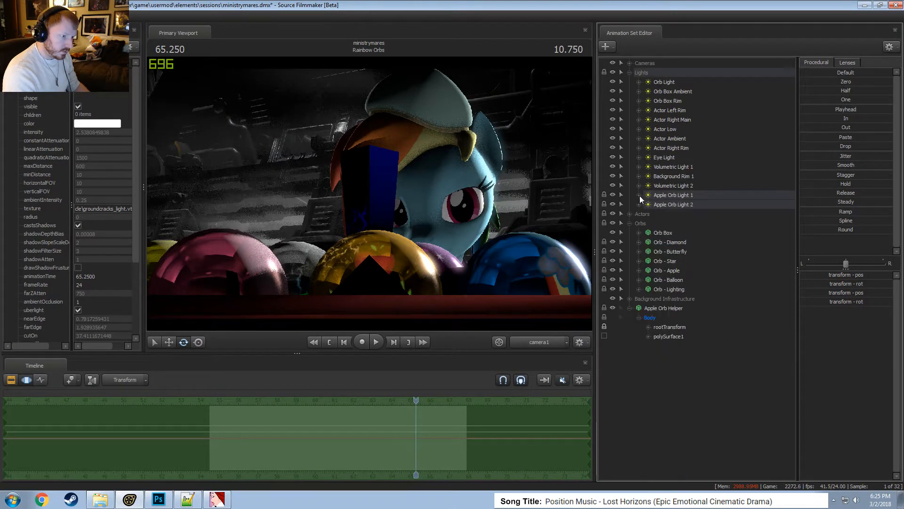
left_click(660, 196)
key("space")
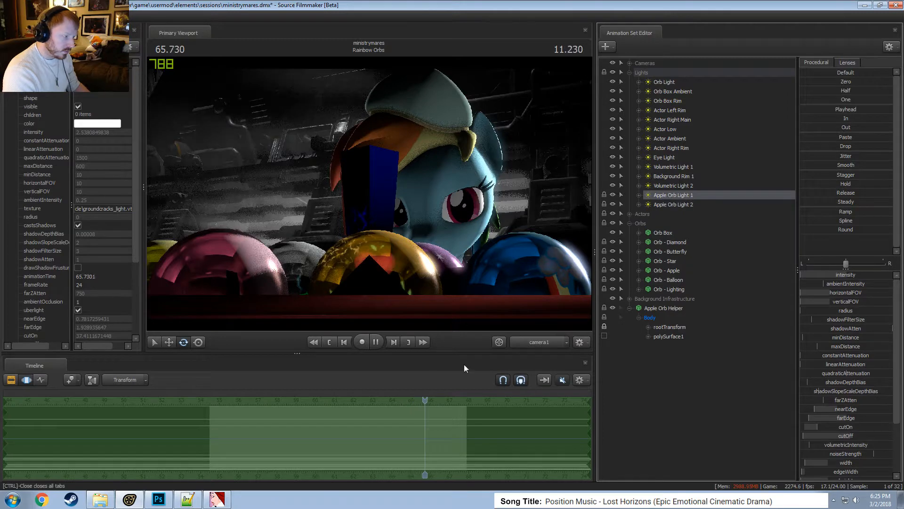
mouse_move(431, 400)
left_mouse_down()
mouse_move(229, 413)
mouse_move(460, 408)
mouse_move(426, 403)
left_mouse_up()
Undo the playhead transform change and the locks of both Apple Orb lights to the helper.
key("ctrl+z")
key("ctrl+z")
key("ctrl+z")
key("ctrl+z")
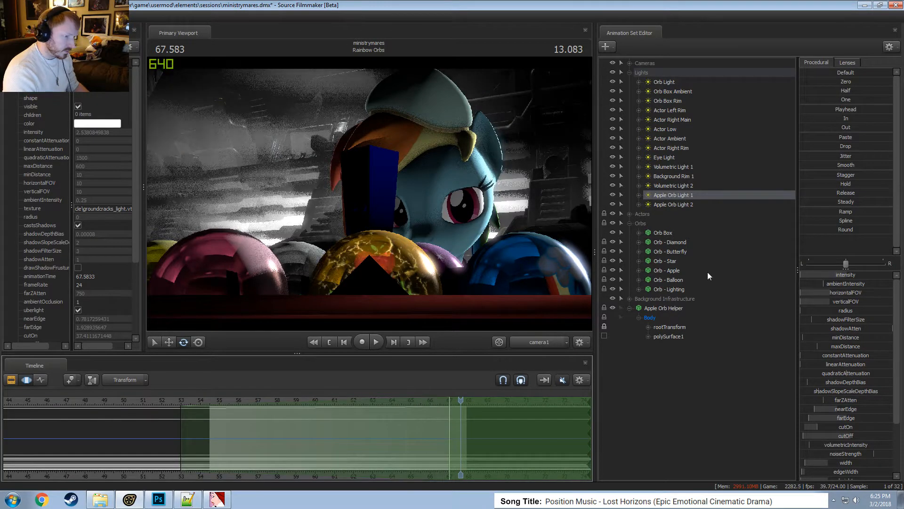
Lock the transform of Apple Orb Light 2 to the Apple Orb Helper's polySurface1.
left_click(638, 195)
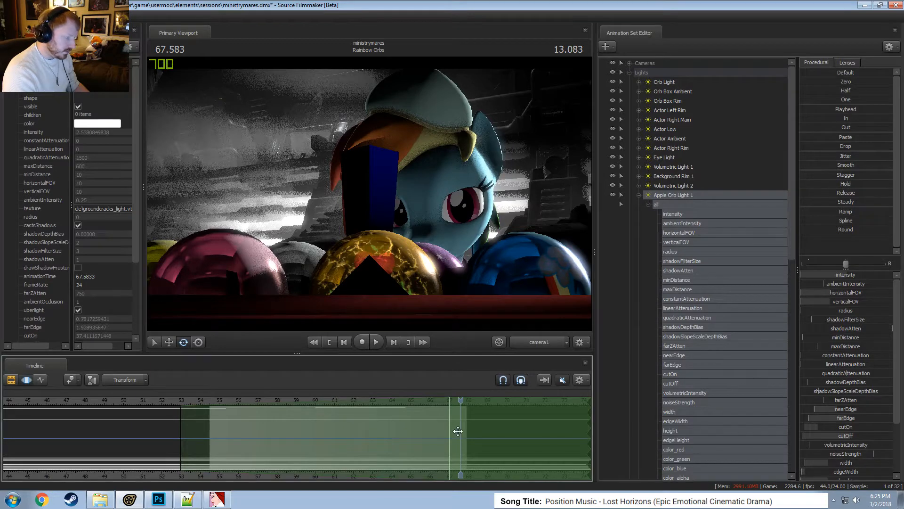
scroll(705, 415, "down", 10)
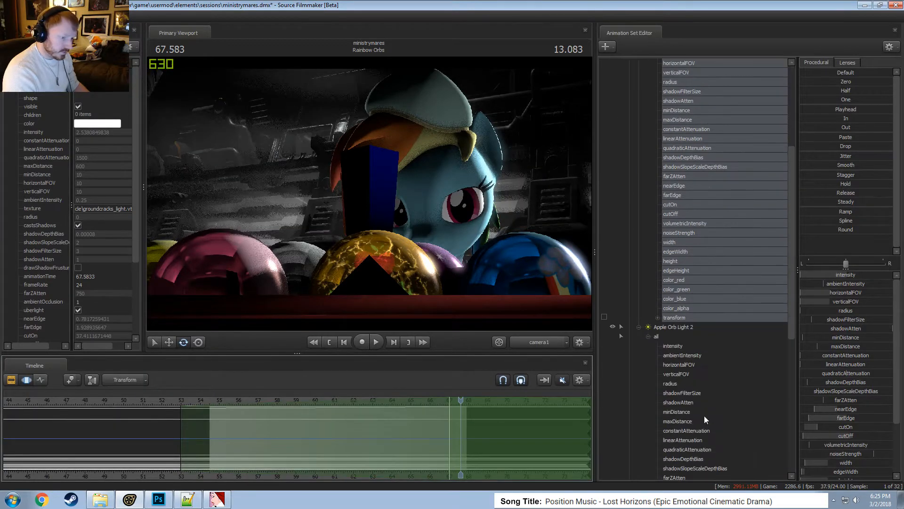
scroll(704, 413, "down", 5)
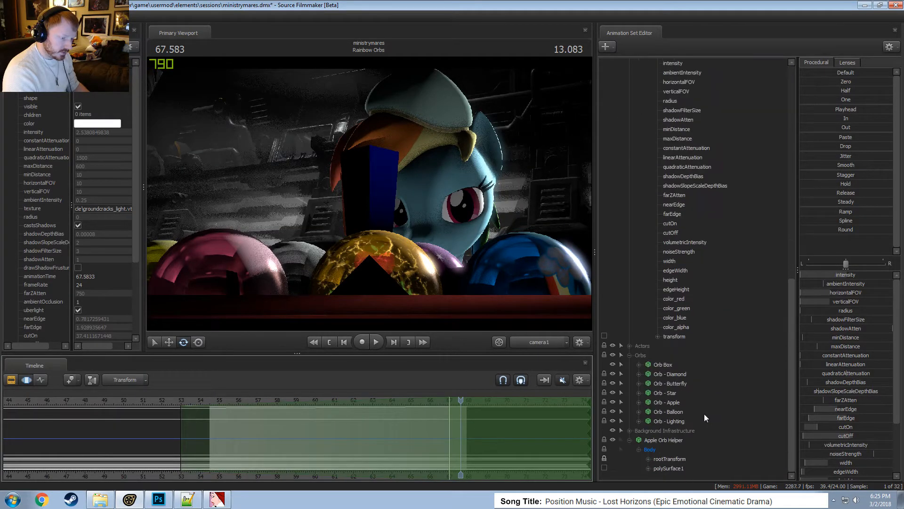
left_click(669, 468)
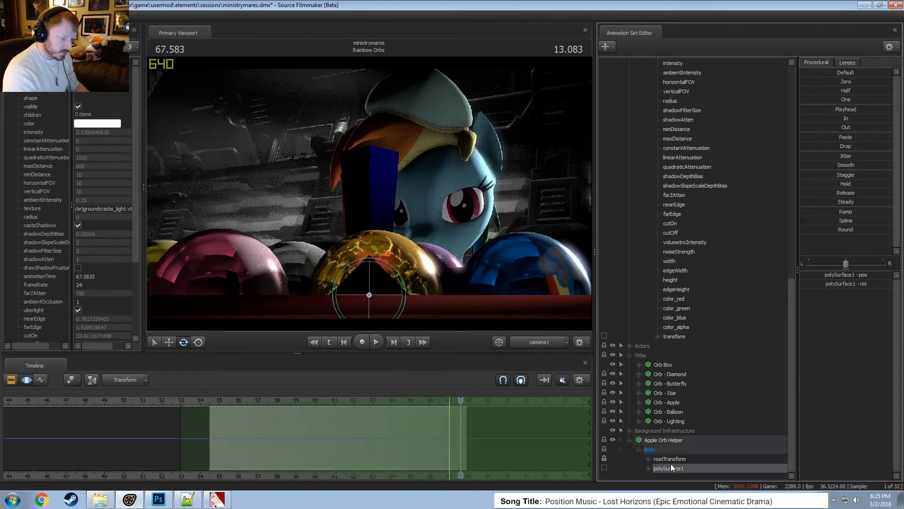
left_click(675, 338)
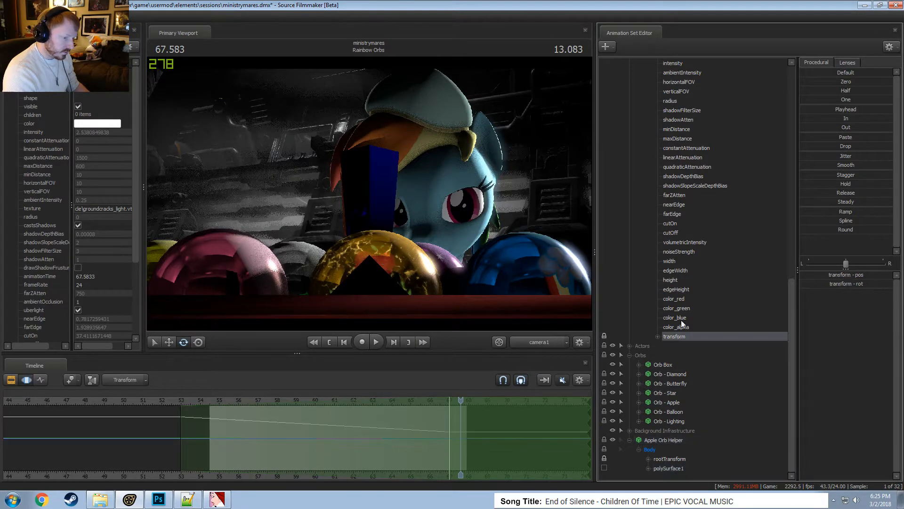
View the scene through Apple Orb Light 2 and lock Apple Orb Light 1's transform to the helper's polySurface1.
scroll(694, 224, "up", 8)
left_click(672, 271)
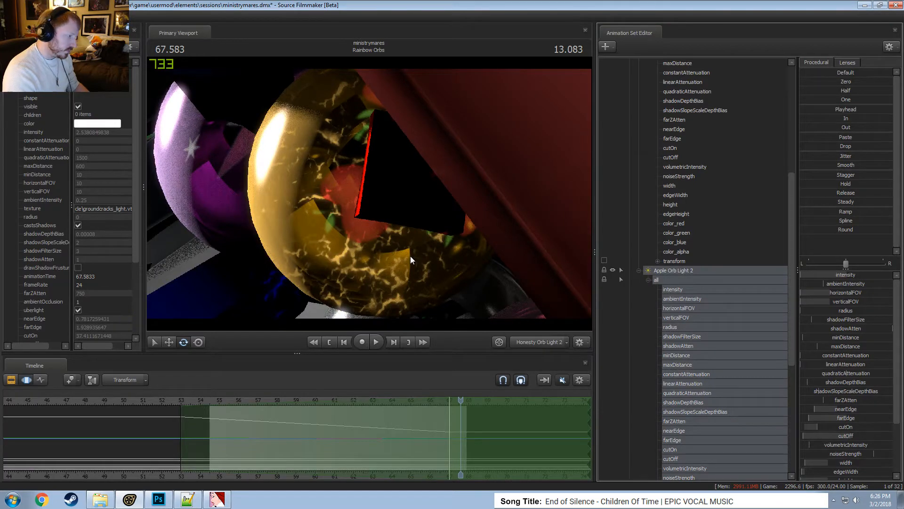
scroll(701, 255, "up", 6)
scroll(700, 255, "up", 2)
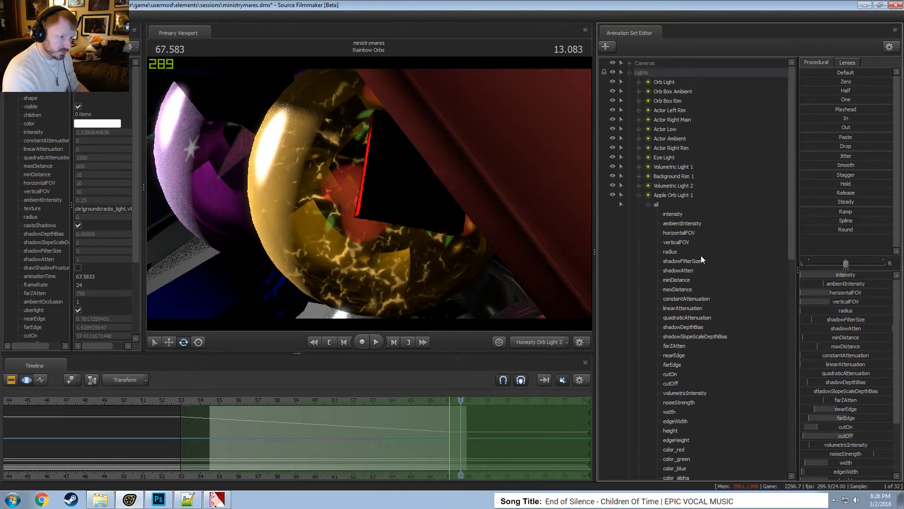
scroll(665, 191, "down", 9)
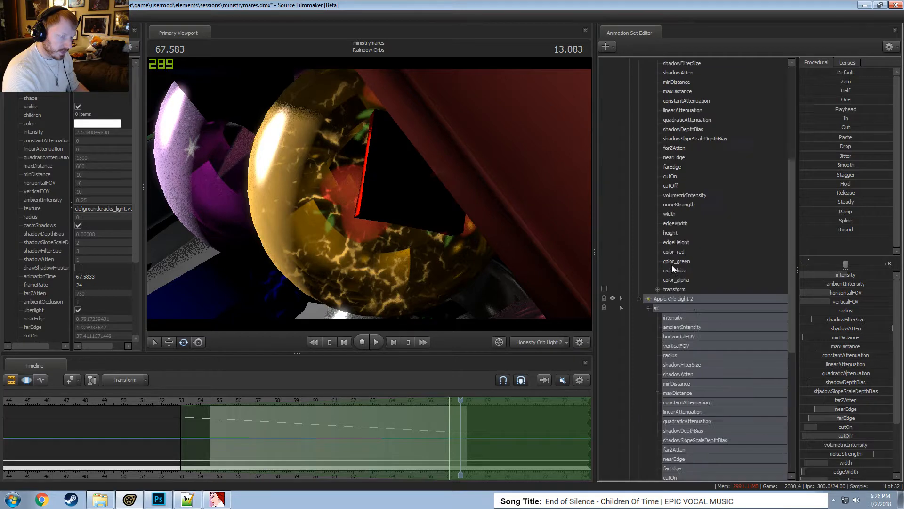
left_click(639, 242)
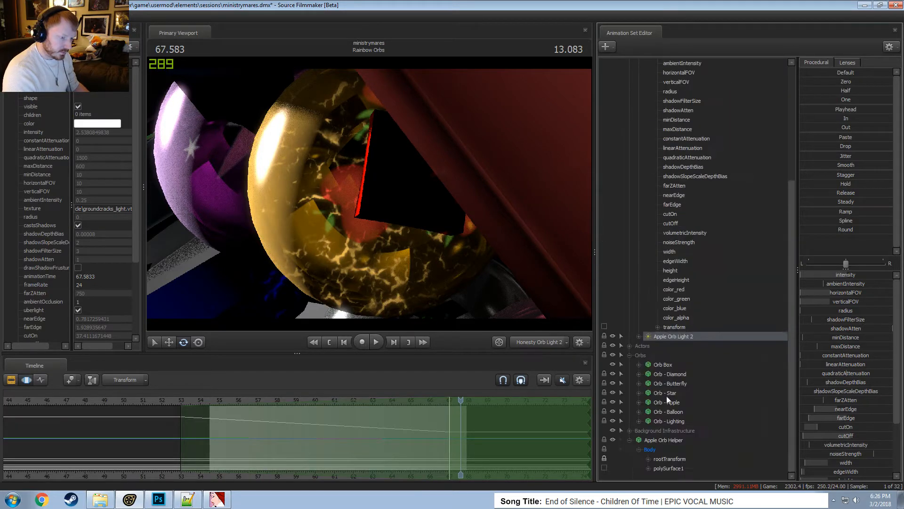
left_click(680, 326)
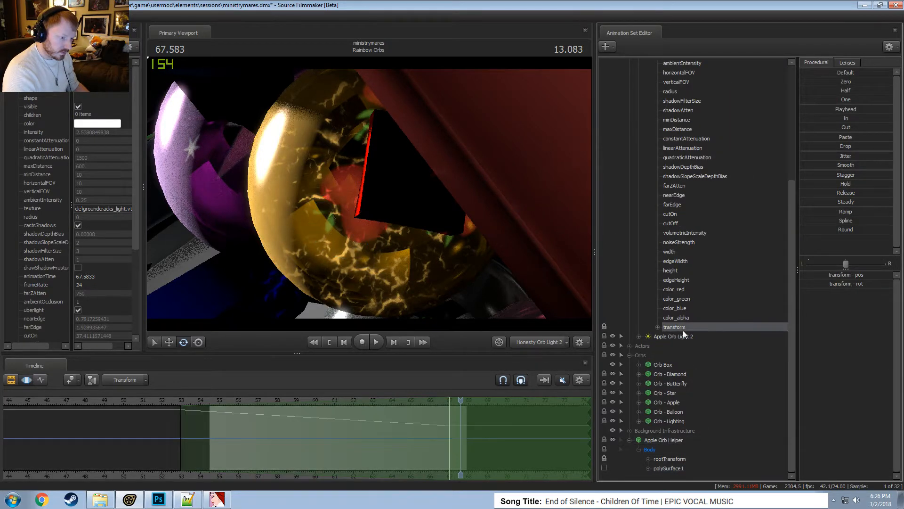
View the apple orb through Apple Orb Light 1 to examine where its texture falls.
left_click(639, 195)
left_click(642, 196)
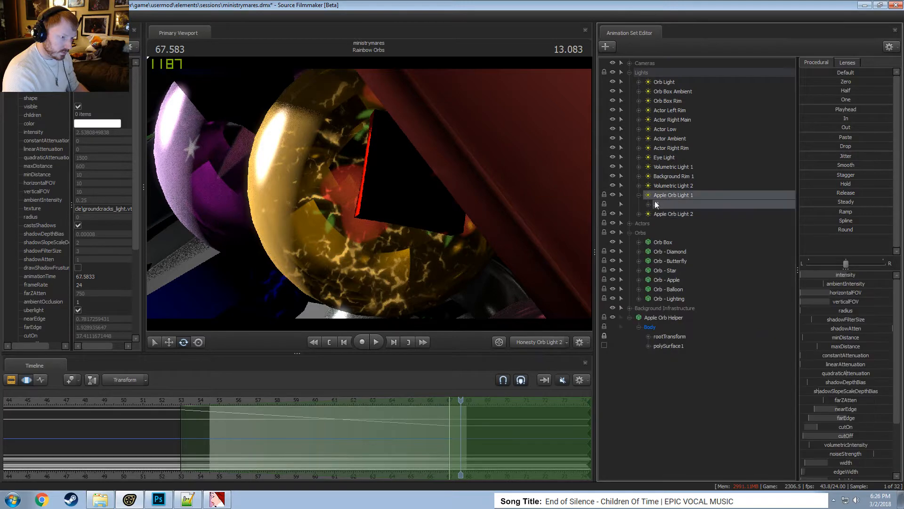
left_click_drag(667, 194, 278, 164)
key("F2")
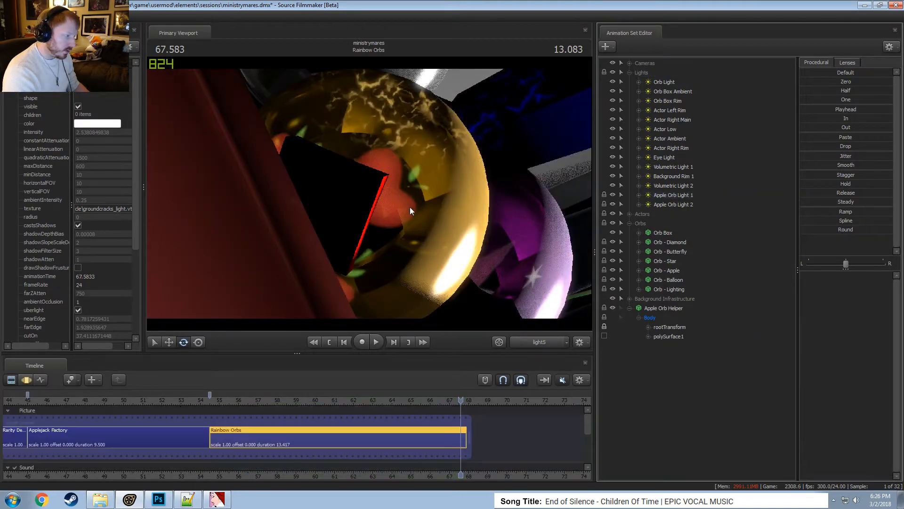
left_click(413, 214)
left_click(452, 262)
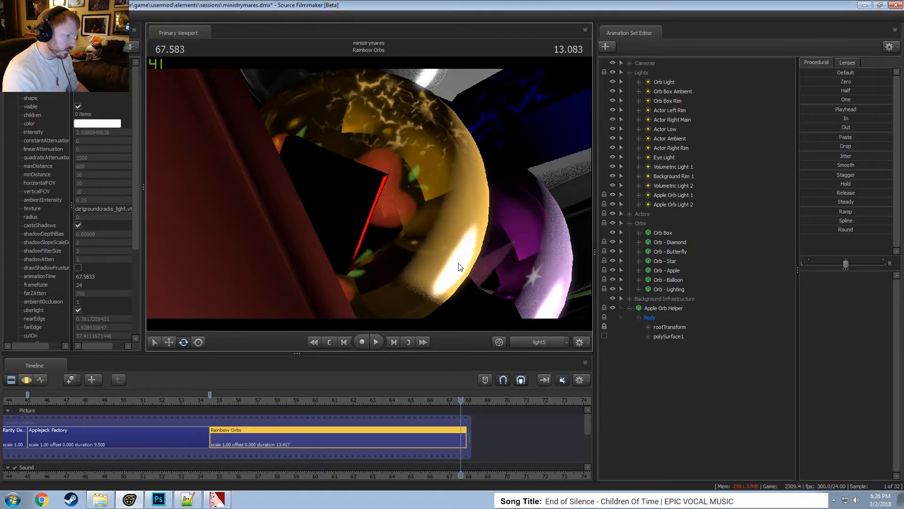
Try to reposition Apple Orb Light 1 from its own view over the whole timeline.
left_click(668, 197)
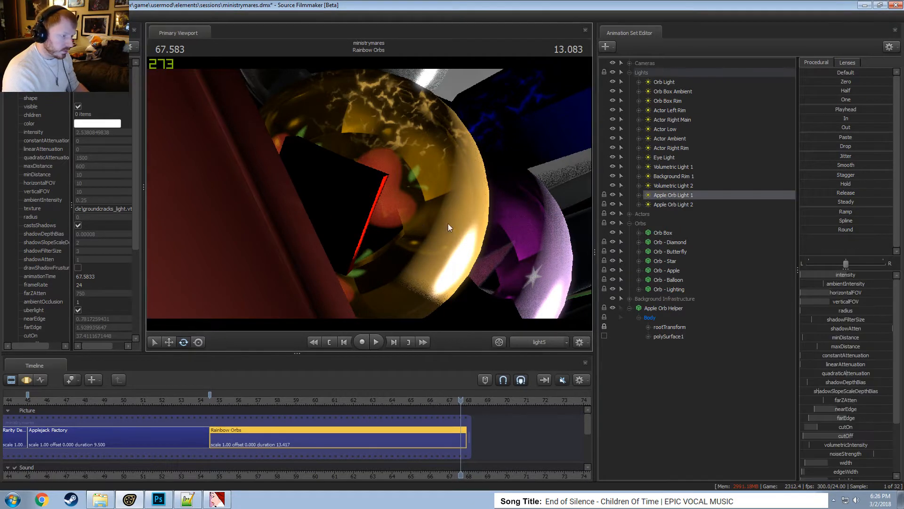
left_click(448, 224)
left_click(453, 262)
key("F3")
left_click_drag(451, 262, 301, 207)
key("r")
left_click_drag(369, 194, 618, 170)
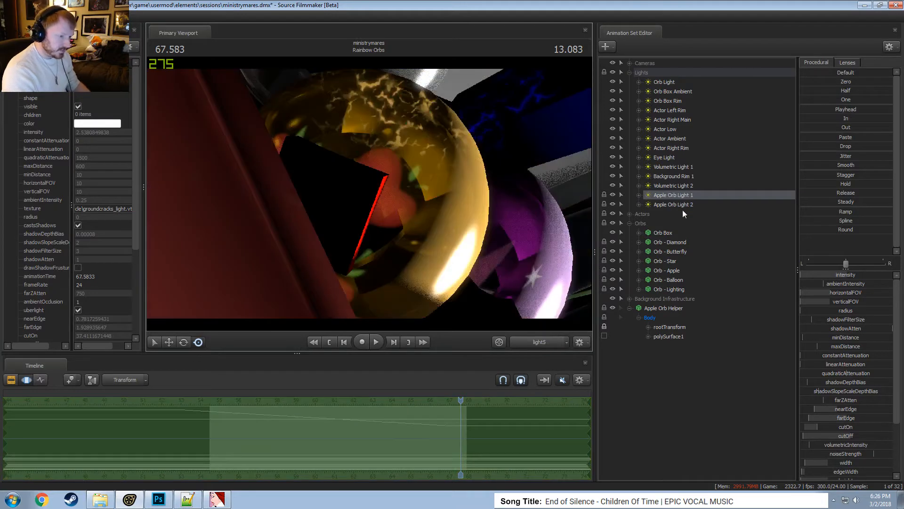
Undo the Apple Orb Light 1 adjustment and the transform locks on both Apple Orb lights.
key("ctrl+z")
key("ctrl+z")
key("ctrl+z")
key("ctrl+z")
key("F2")
key("F3")
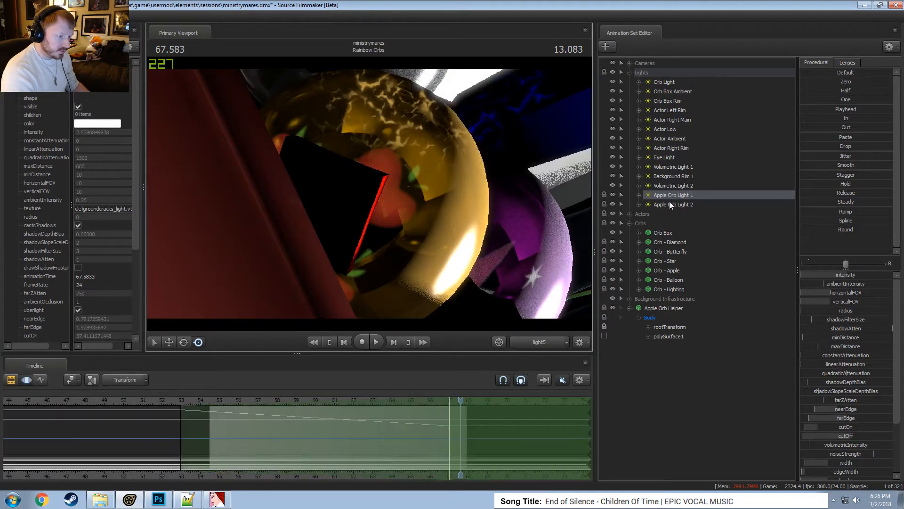
key("F2")
key("F3")
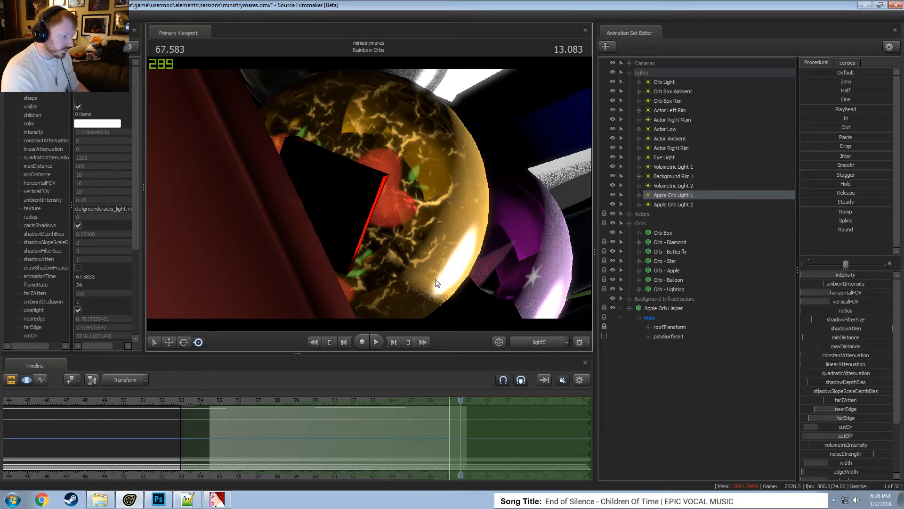
left_click(469, 425)
key("Escape")
left_click(727, 203, "ctrl")
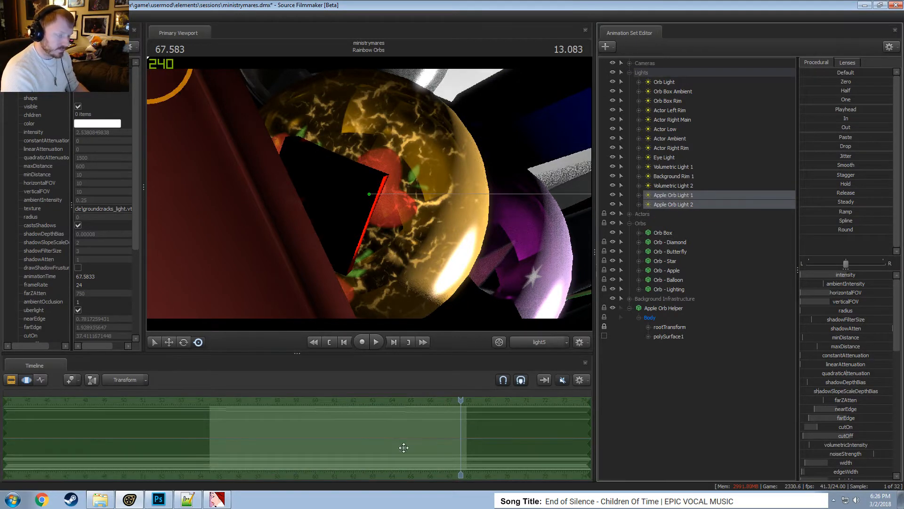
key("ctrl+z")
key("F2")
key("F3")
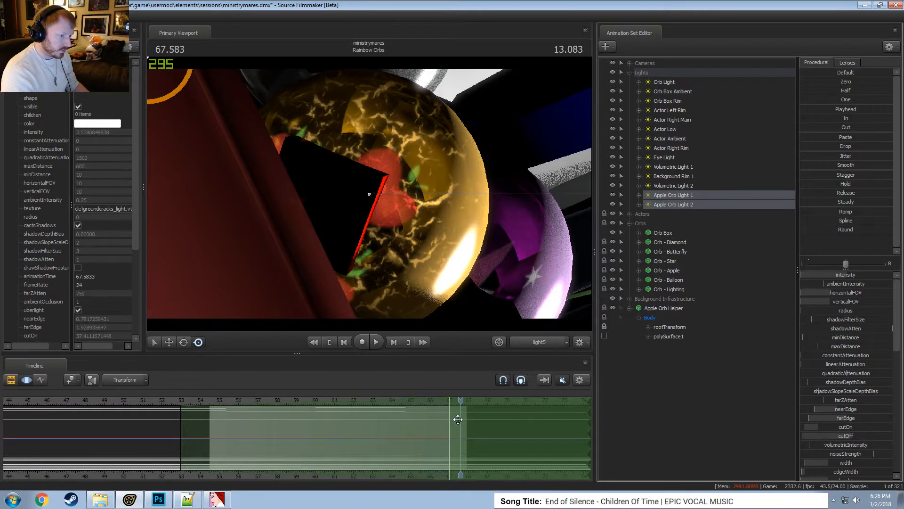
key("F2")
key("F3")
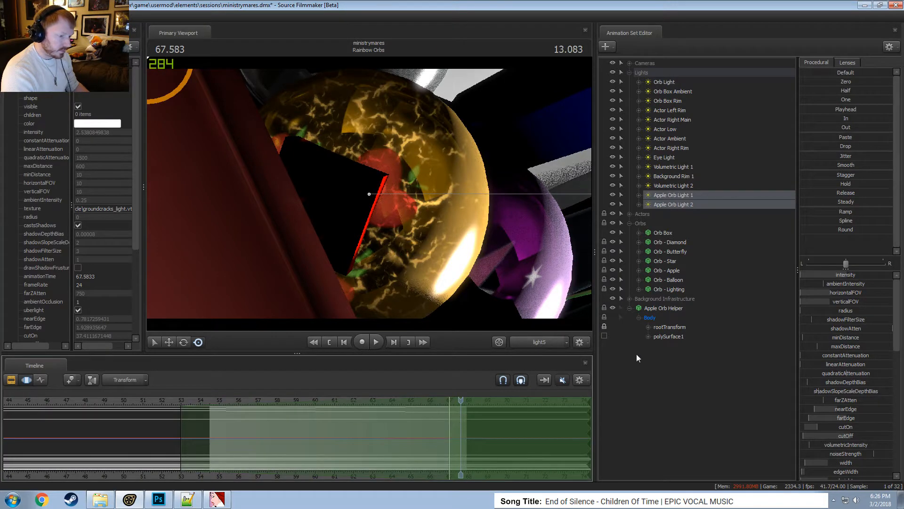
Hide the Apple Orb Helper and set both Apple Orb lights to their playhead values across the whole timeline.
left_click(616, 307)
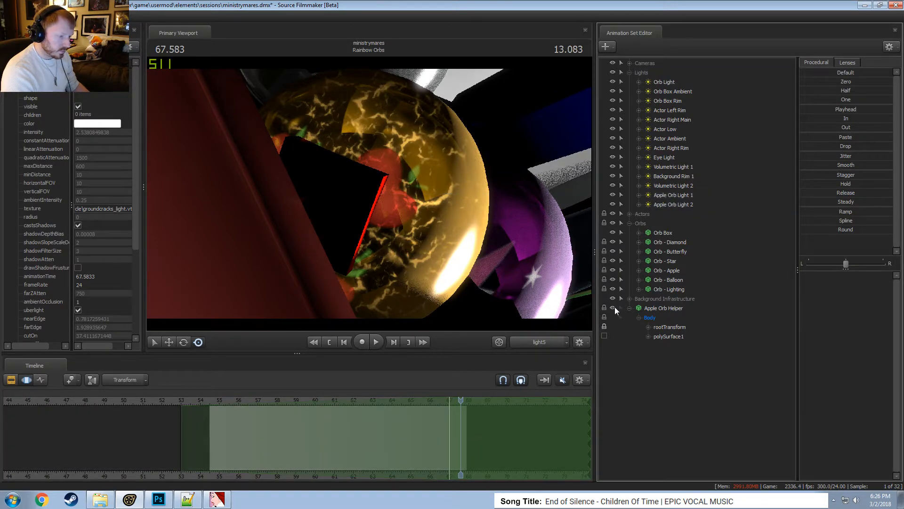
left_click_drag(667, 205, 674, 194)
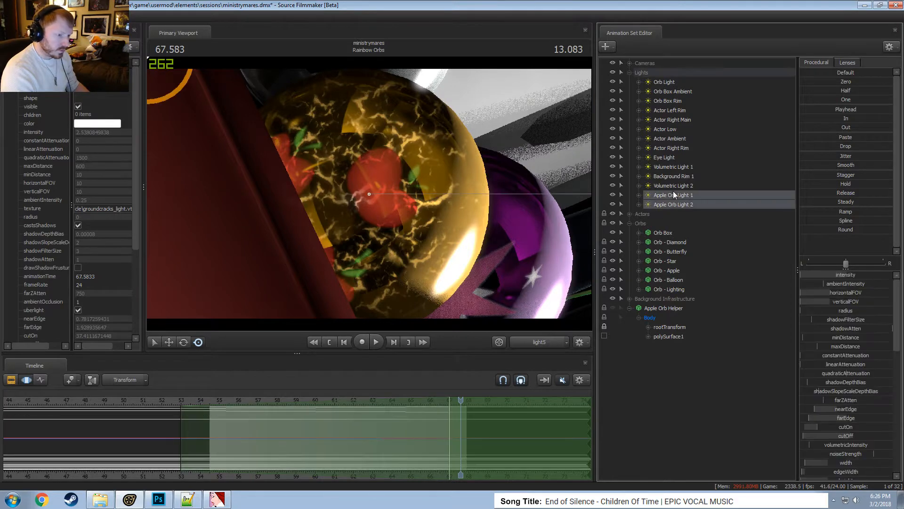
left_click_drag(829, 109, 896, 109)
left_click(513, 422)
key("ctrl+a")
key("Return")
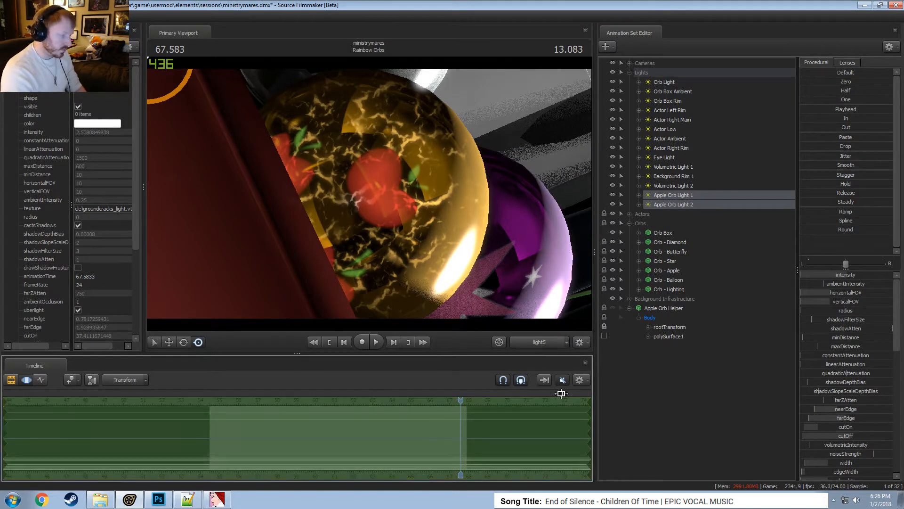
Delete the Apple Orb Light 2 animation set.
left_click(682, 195)
right_click(682, 205)
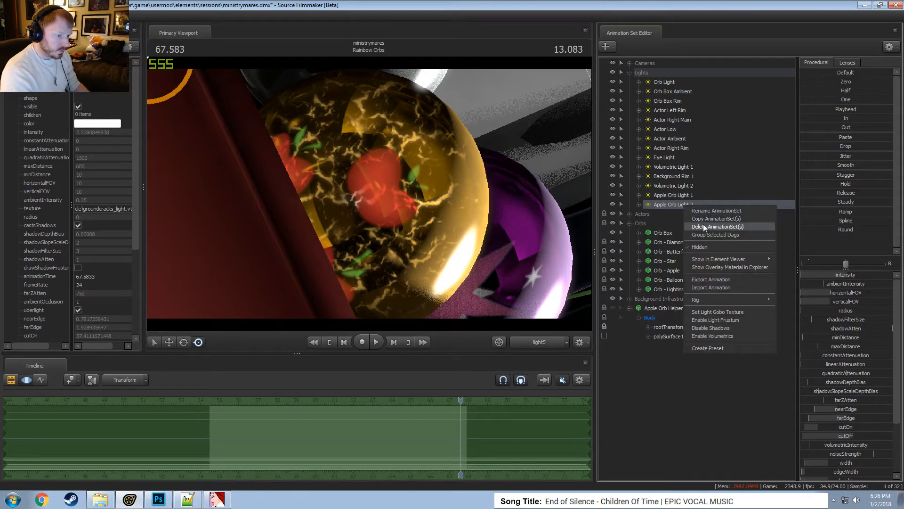
left_click(703, 227)
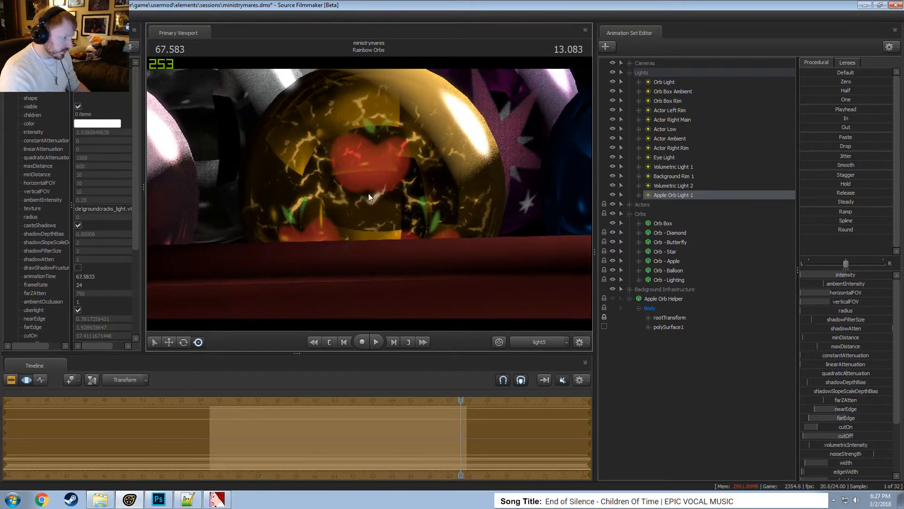
Lock the transform of Apple Orb Light 1 to the Apple Orb Helper's polySurface1 bone.
left_click(672, 328)
key("e")
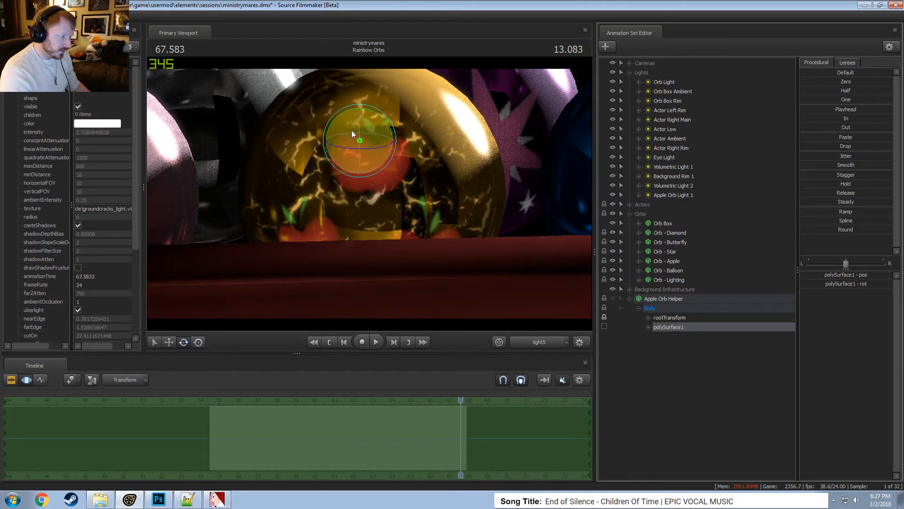
left_click(639, 194)
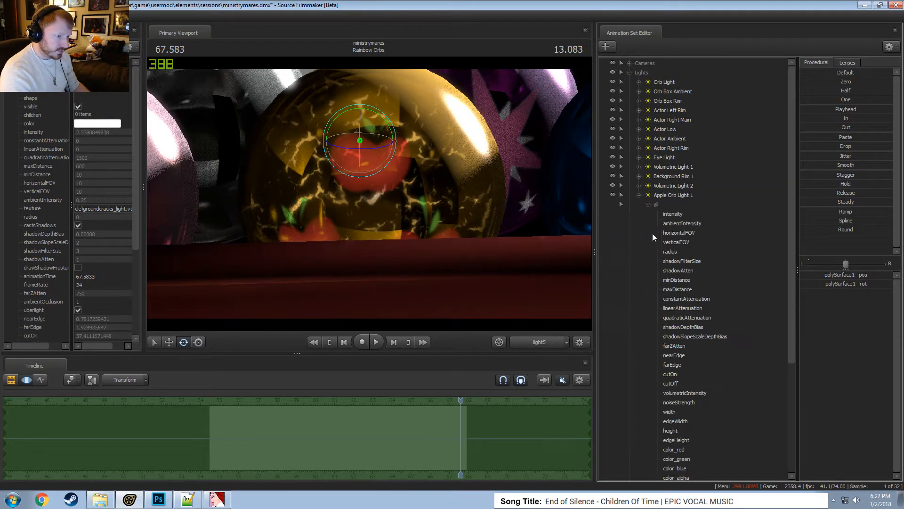
scroll(687, 338, "down", 5)
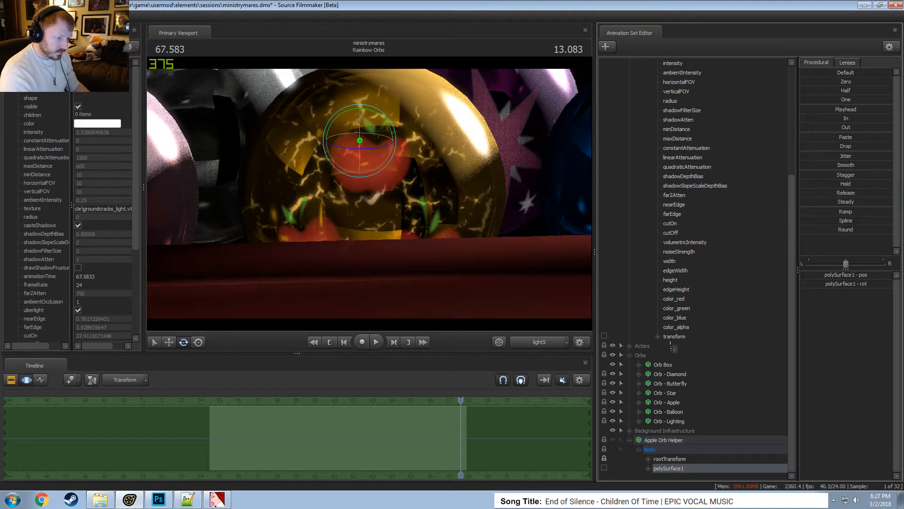
left_click(689, 336)
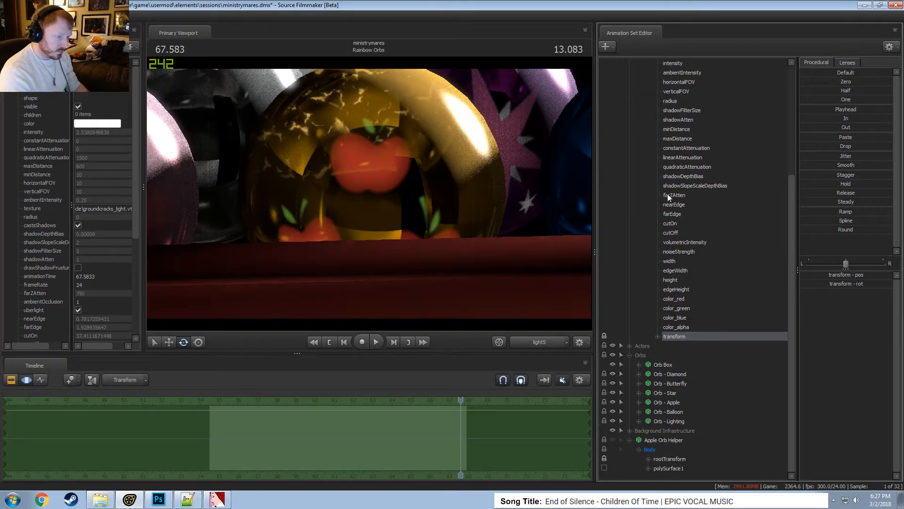
scroll(693, 236, "up", 5)
scroll(693, 236, "up", 1)
With Apple Orb Light 1 selected, set a time selection easing in from about 53.6 s and holding from 67.583 s to the end.
left_click(668, 195)
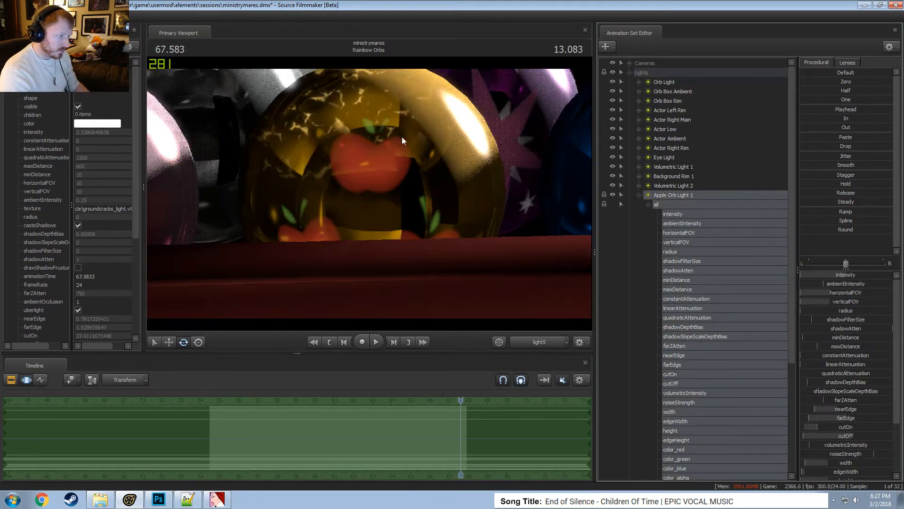
mouse_move(369, 193)
left_mouse_down()
mouse_move(405, 219)
mouse_move(396, 169)
mouse_move(330, 127)
mouse_move(249, 200)
mouse_move(348, 273)
mouse_move(443, 278)
mouse_move(369, 193)
left_mouse_up()
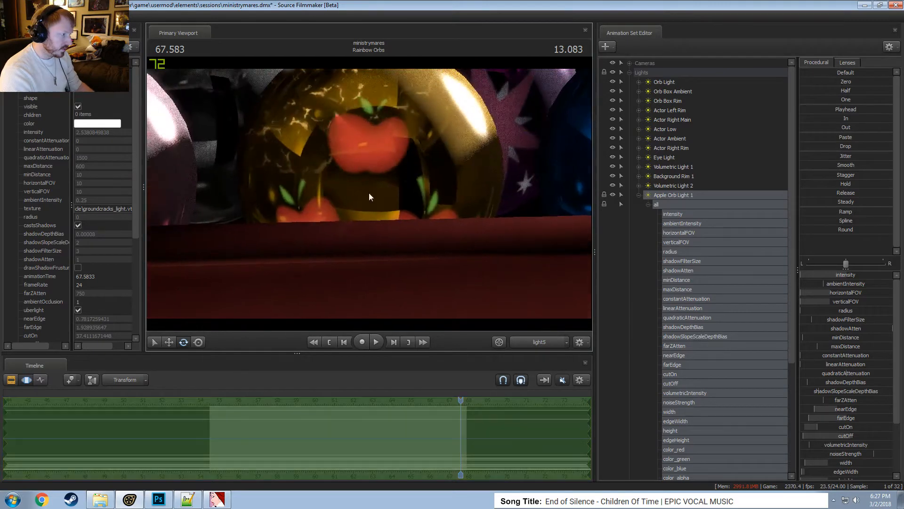
left_click(500, 342)
left_click_drag(505, 270, 409, 299)
left_click(534, 342)
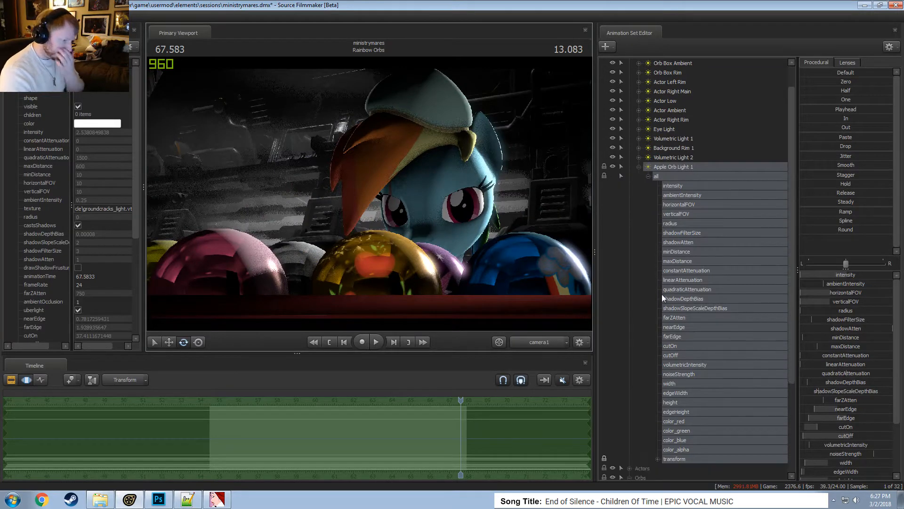
left_click(539, 341)
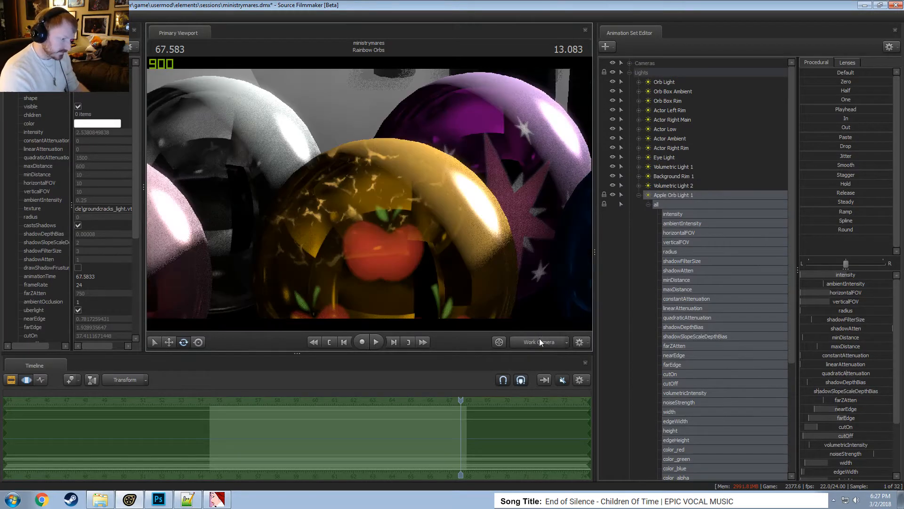
left_click(515, 342)
left_click(339, 422)
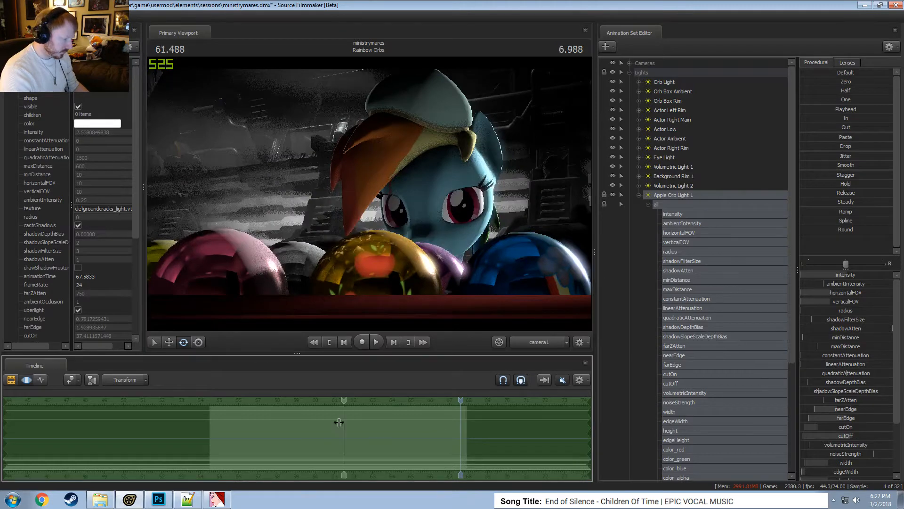
left_click_drag(460, 426, 591, 438, "shift")
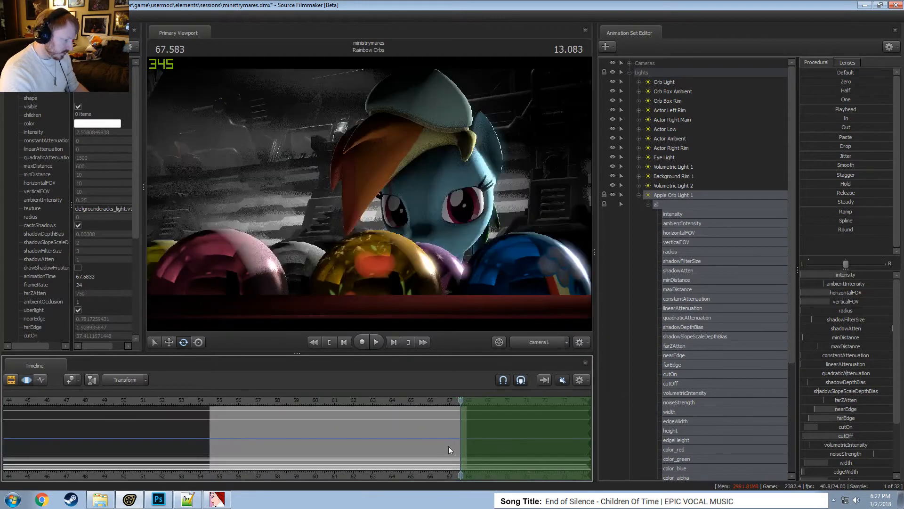
left_click_drag(454, 445, 192, 430)
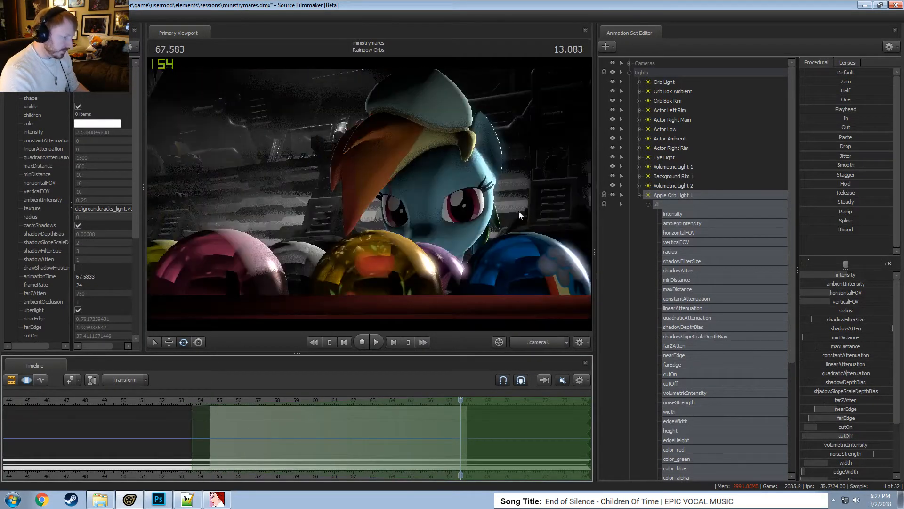
Zero the Apple Orb Helper's rootTransform over the selected time range.
left_click(538, 341)
left_click(638, 195)
left_click(668, 327)
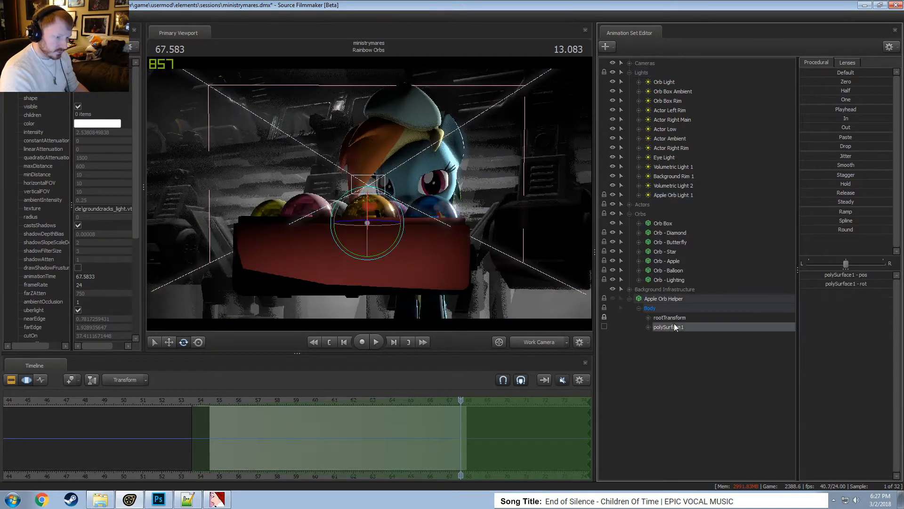
left_click_drag(417, 234, 410, 268, "alt")
left_click_drag(416, 207, 416, 233, "alt")
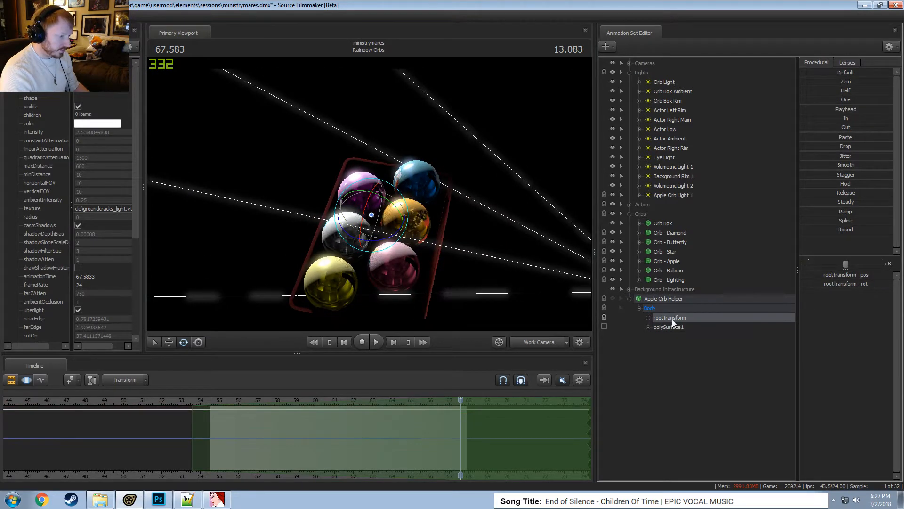
left_click(659, 299)
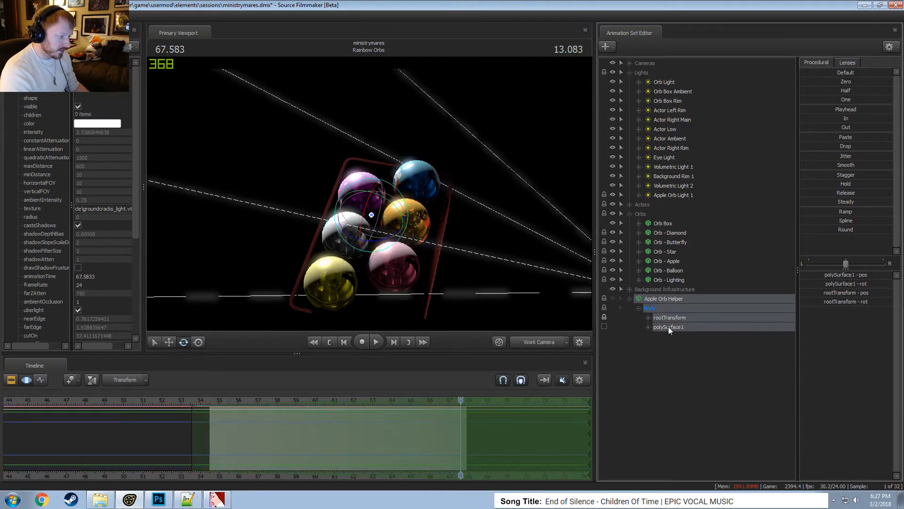
left_click(670, 320)
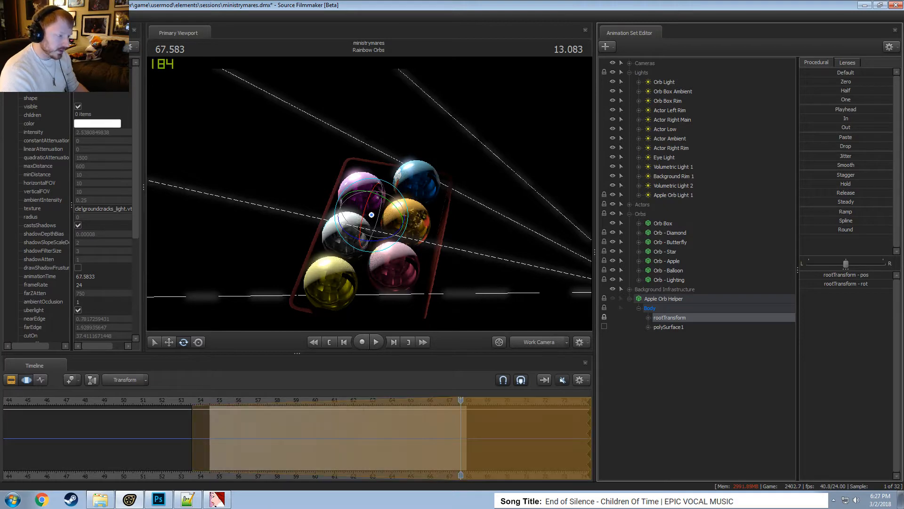
left_click_drag(816, 81, 894, 82)
Try to reposition Apple Orb Light 1 from its own view within the selected time range.
double_click(676, 195)
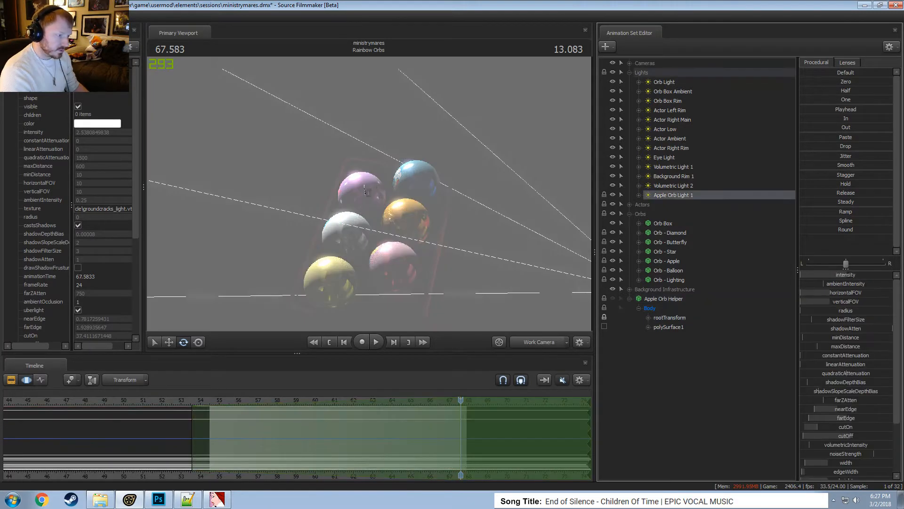
key("s")
mouse_move(400, 191)
left_mouse_down()
mouse_move(339, 188)
mouse_move(386, 174)
mouse_move(424, 182)
mouse_move(377, 188)
mouse_move(433, 186)
mouse_move(403, 191)
mouse_move(414, 192)
left_mouse_up()
key("w")
key("s")
key("s")
key("w")
key("s")
key("s")
key("w")
key("s")
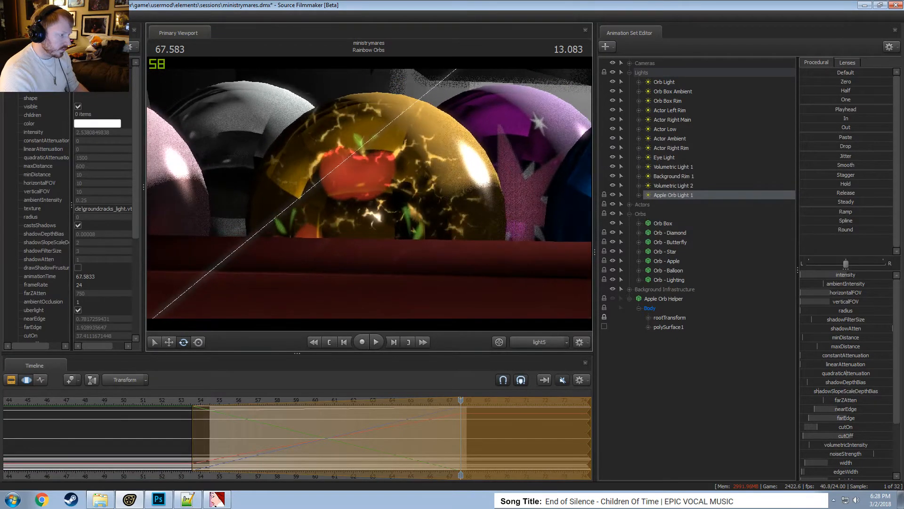
key("s")
left_click_drag(414, 192, 403, 187)
key("a")
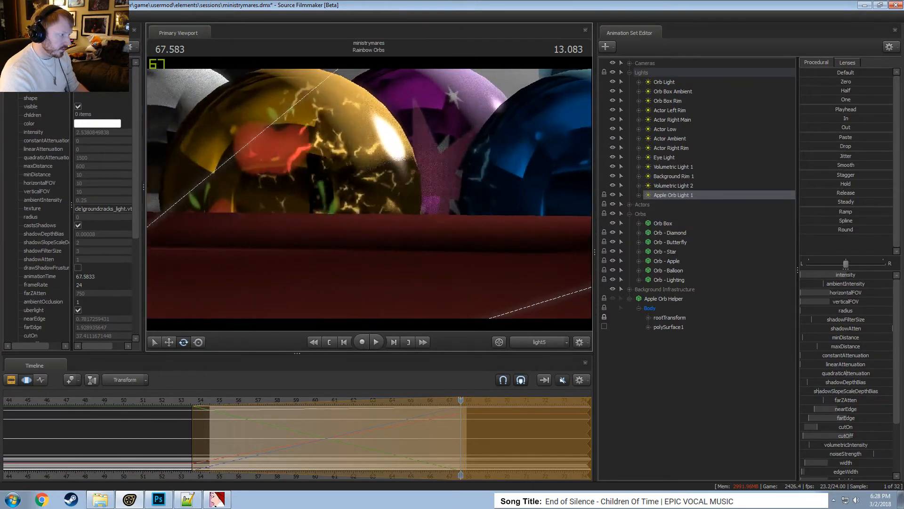
left_click_drag(369, 193, 394, 197)
Clear the time selection and reposition Apple Orb Light 1 from its own view over the whole timeline, spreading the crack texture across the apple orb.
left_click(469, 441)
key("Escape")
key("w")
key("s")
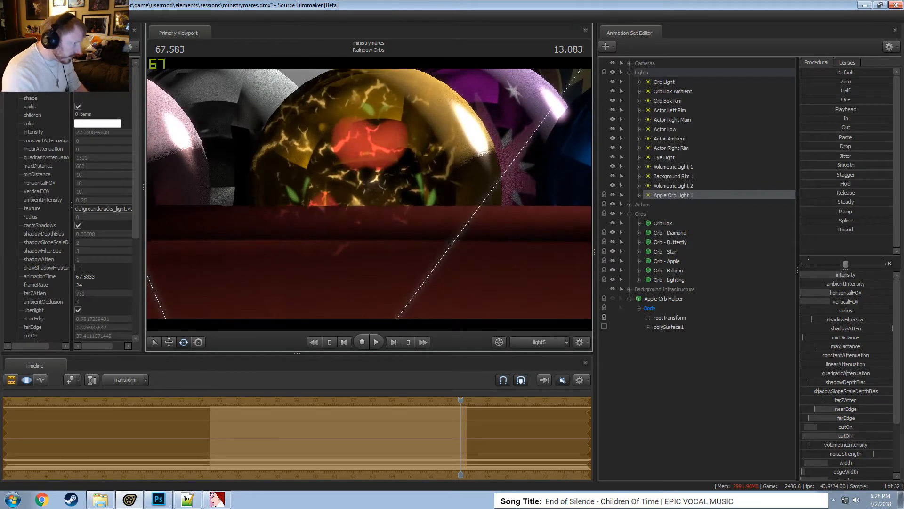
key("Escape")
left_click(554, 342)
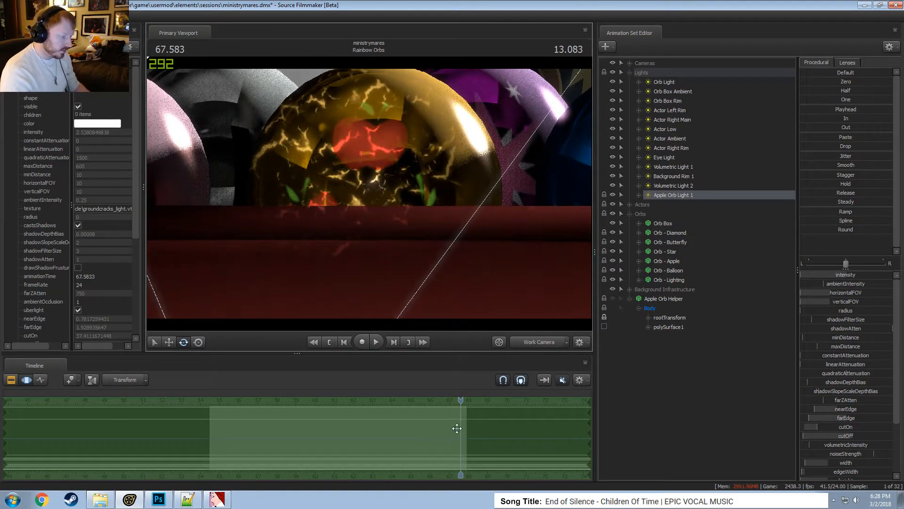
Move the helper's polySurface1 to the apple orb's centre, easing in from about 53.4 s to 67.6 s, and review the motion.
left_click(460, 425)
key("[")
left_click_drag(452, 439, 188, 440)
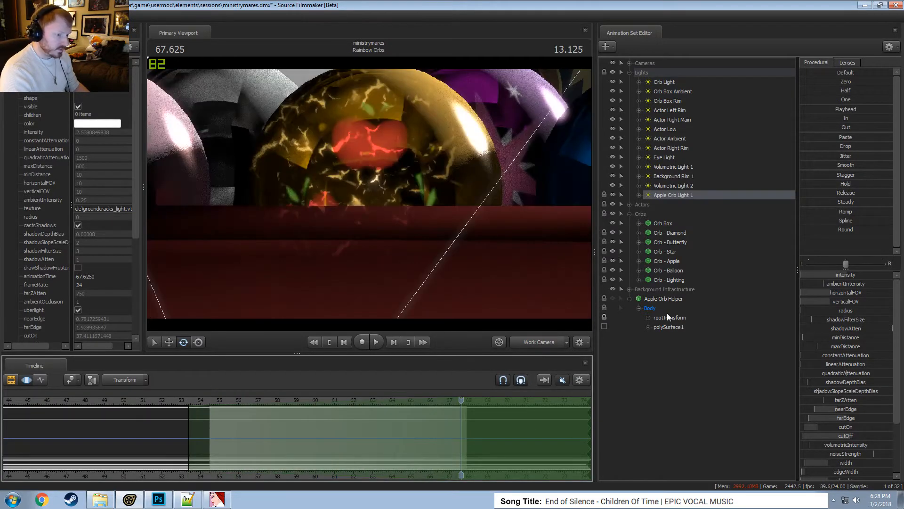
left_click(671, 325)
key("f")
left_click_drag(370, 194, 353, 179, "alt")
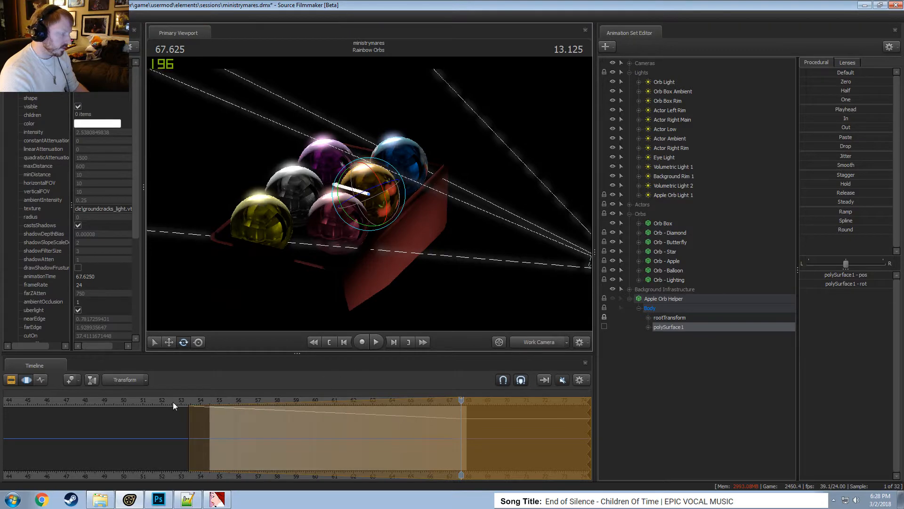
left_click(226, 404)
key("space")
key("space")
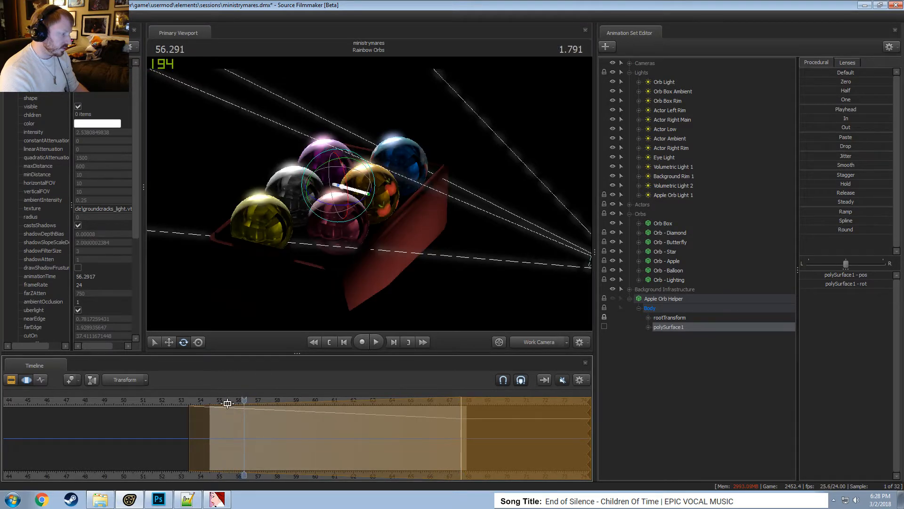
left_click_drag(187, 406, 265, 430)
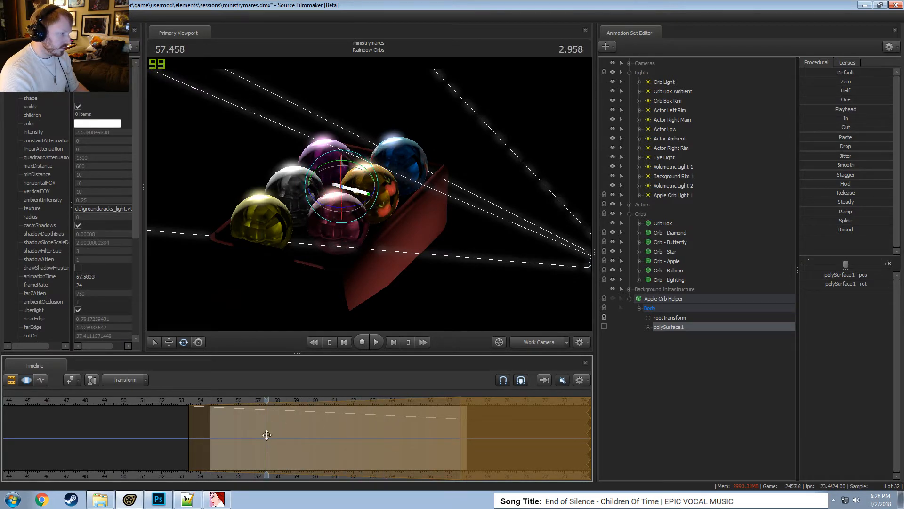
Set the whole Apple Orb Helper to its values at 67.708 s across the entire timeline.
left_click(662, 299)
left_click(461, 408)
key("Escape")
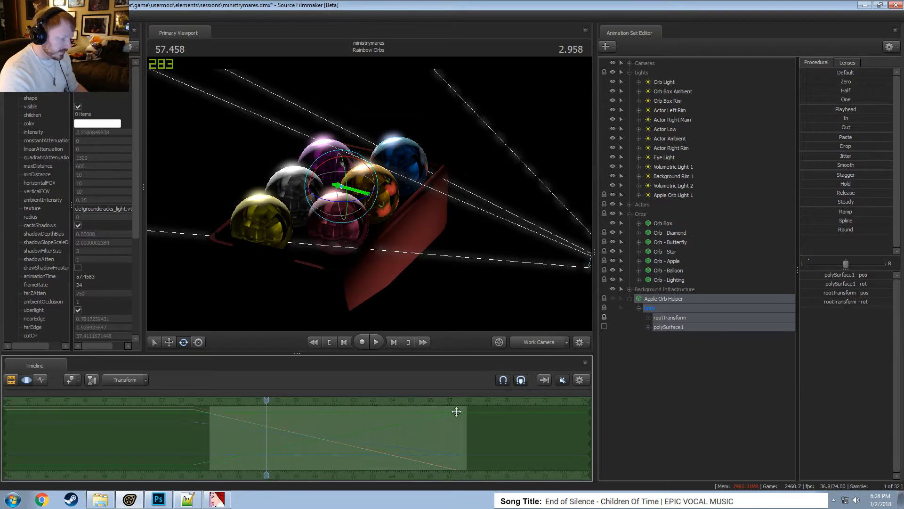
left_click_drag(265, 400, 463, 425)
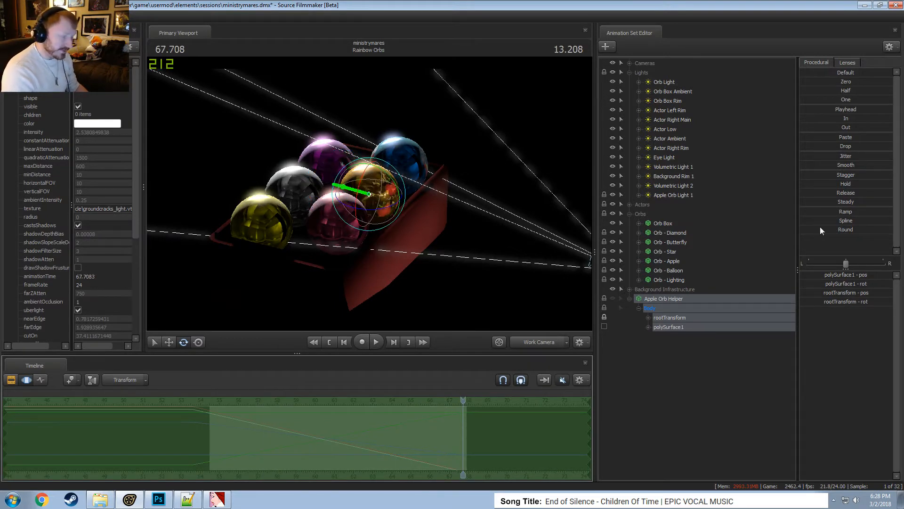
left_click(830, 110)
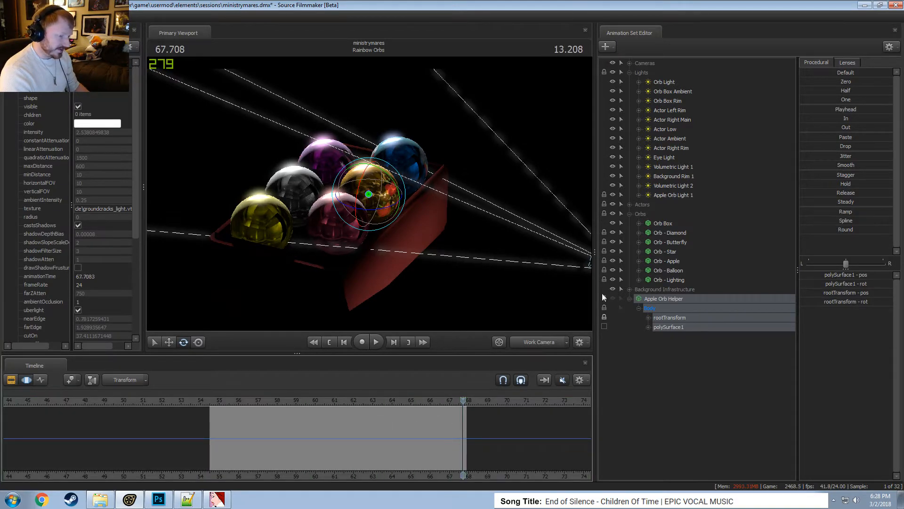
From Apple Orb Light 1's view, set the time selection to ease in from about 53.7 s and hold from 67.75 s onward.
double_click(669, 195)
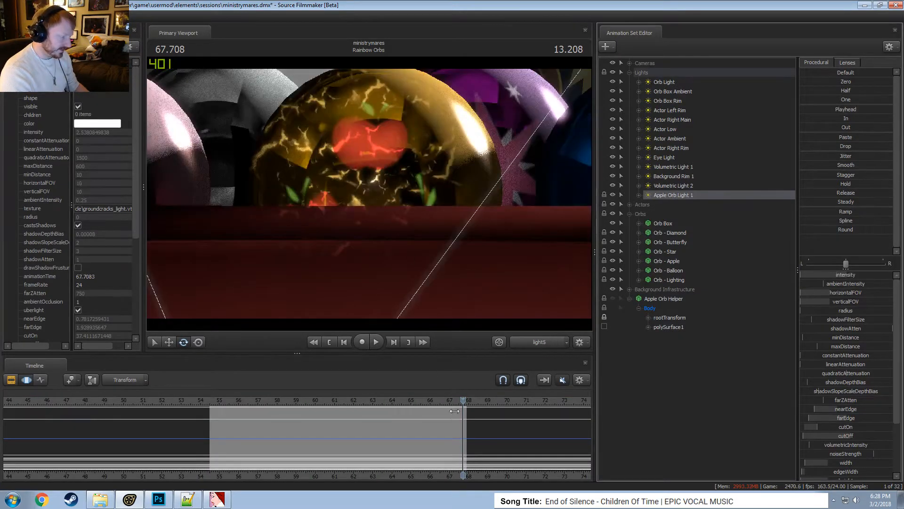
left_click_drag(464, 419, 600, 445, "shift")
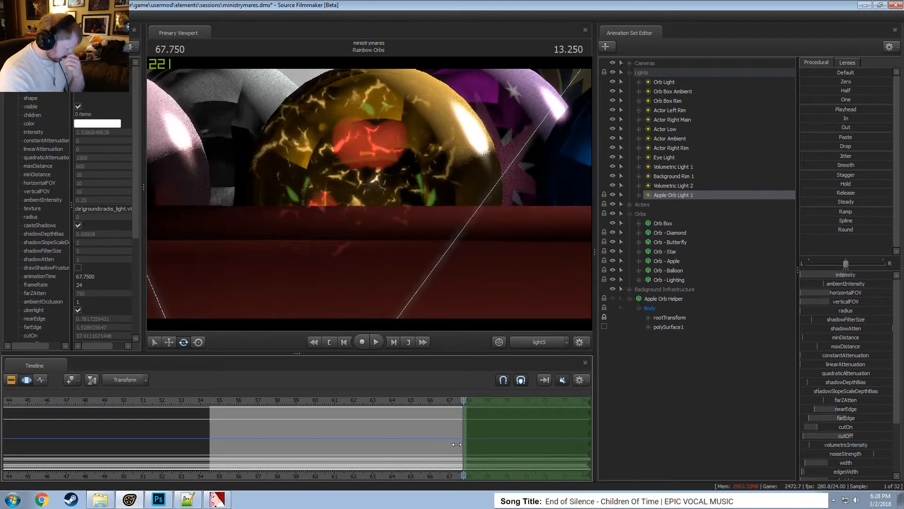
left_click_drag(457, 444, 195, 443)
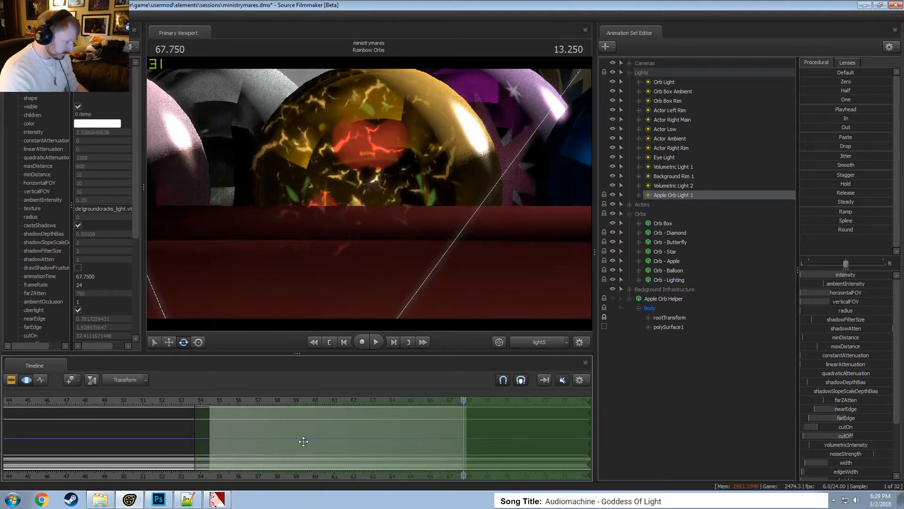
Rotate the Apple Orb Helper about the apple orb's centre within the time selection, checking the motion across the range.
double_click(655, 295)
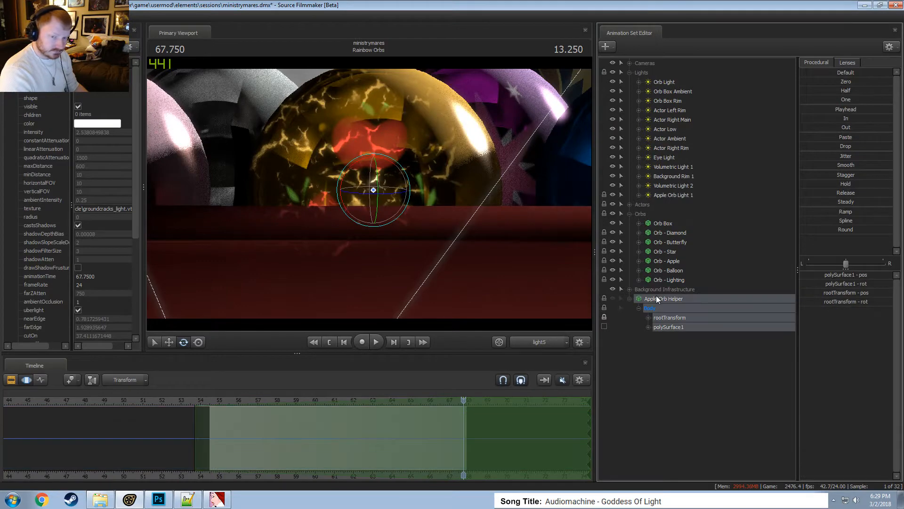
left_click(539, 341)
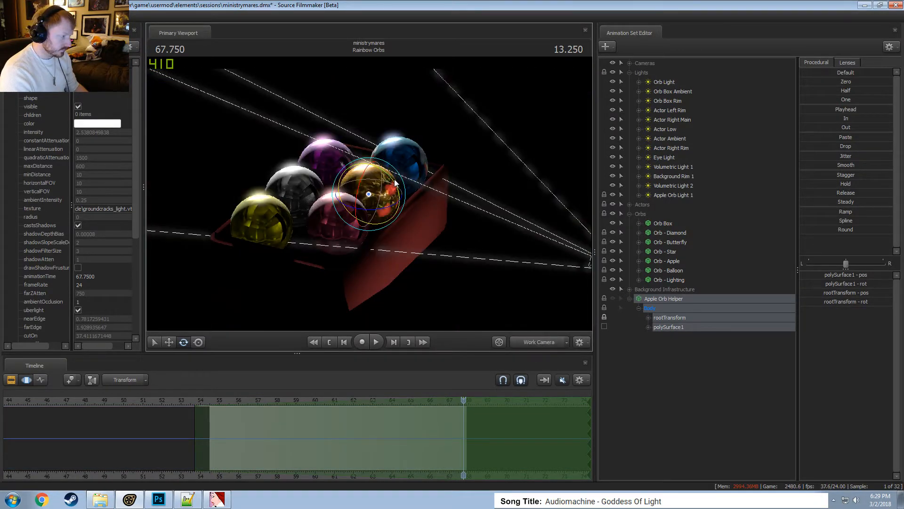
left_click_drag(396, 180, 377, 178)
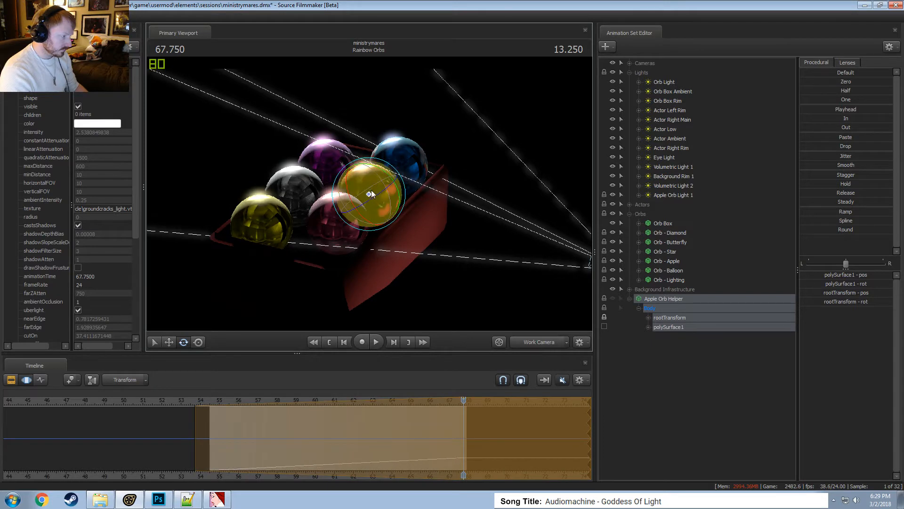
left_click_drag(219, 427, 463, 424)
mouse_move(375, 222)
left_mouse_down()
mouse_move(358, 227)
mouse_move(372, 227)
left_mouse_up()
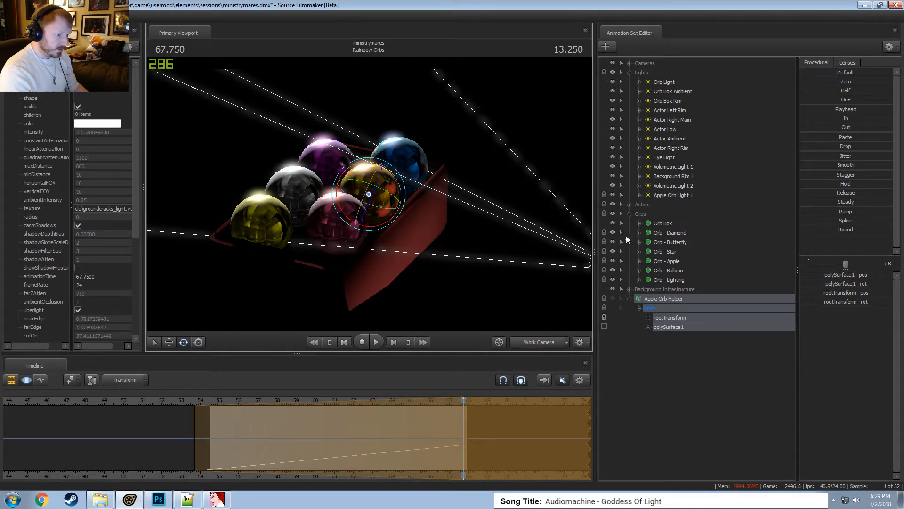
Unlock Apple Orb Light 1's transforms from the helper and play the shot back through camera1.
left_click(677, 188)
right_click(677, 193)
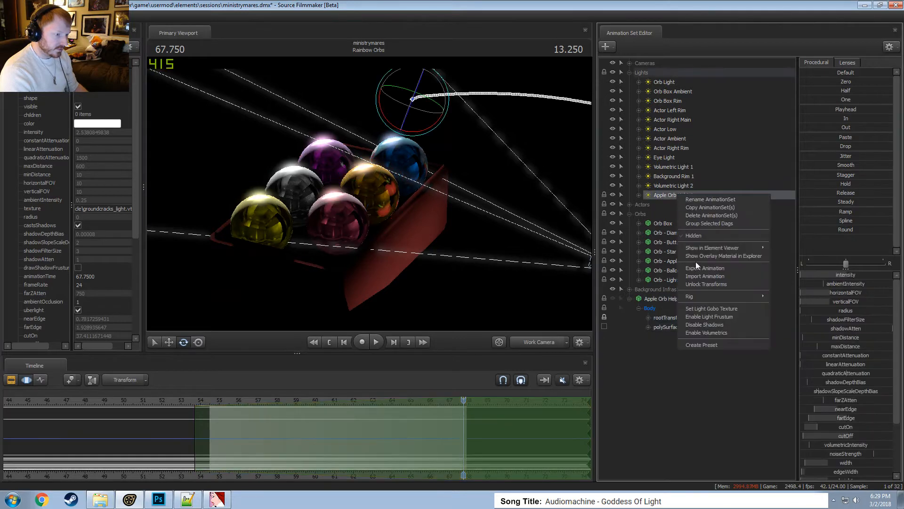
left_click(702, 283)
mouse_move(213, 420)
left_mouse_down("shift")
mouse_move(265, 424)
mouse_move(405, 404)
mouse_move(218, 405)
mouse_move(227, 410)
left_mouse_up("shift")
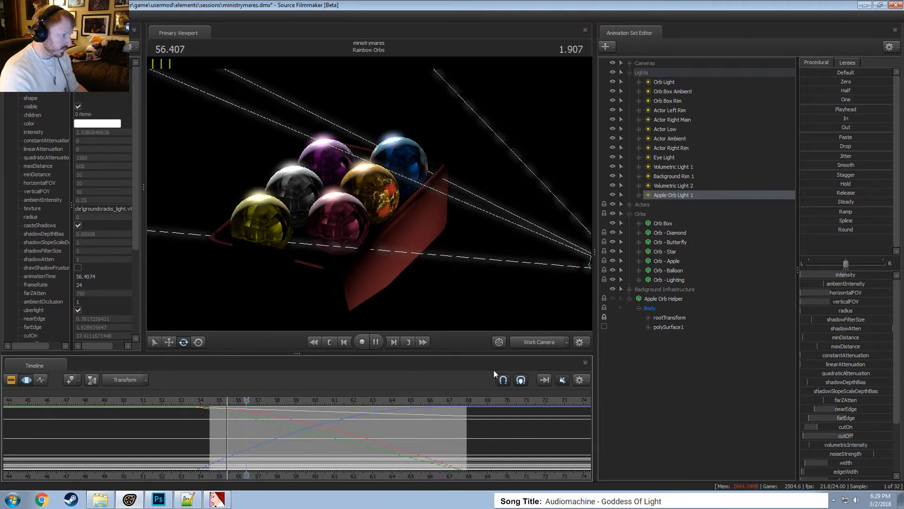
left_click(530, 342)
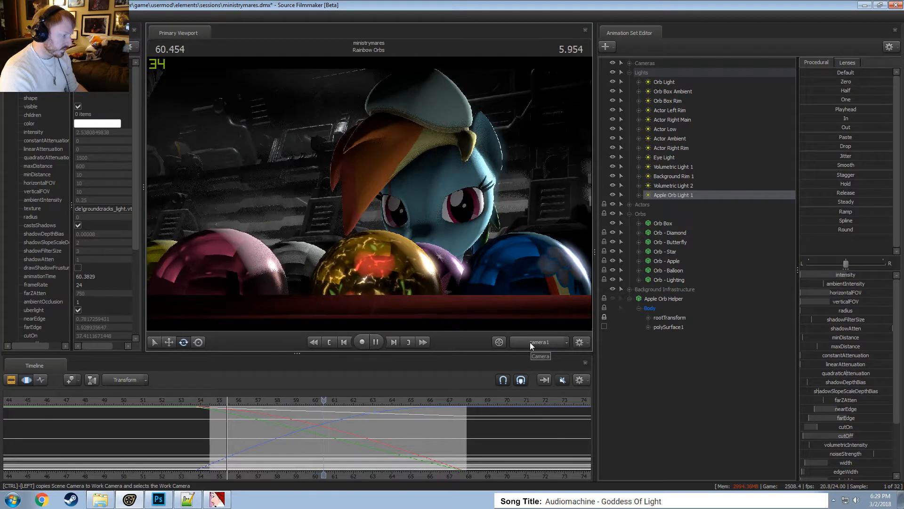
key("space")
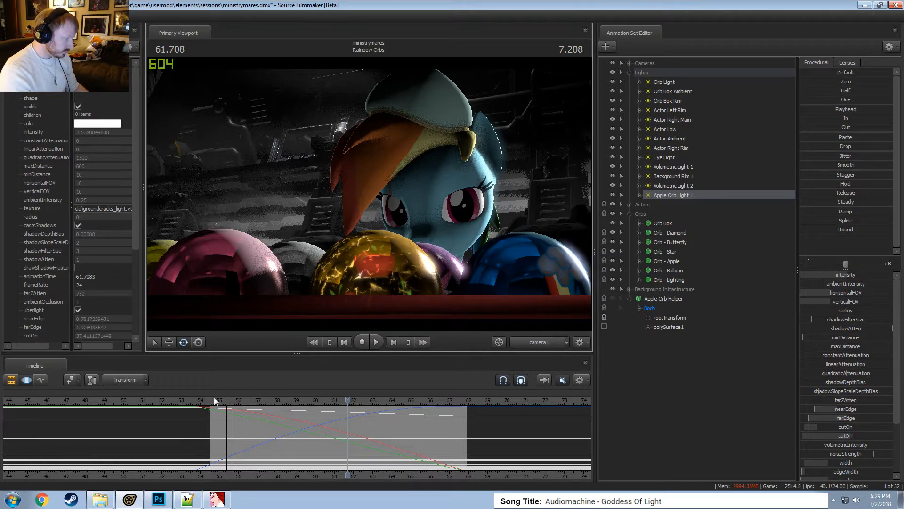
Apply partial smoothing to Apple Orb Light 1 from about 54.2 s to 68.4 s and check the playback.
left_click_drag(214, 397, 477, 454)
key("ctrl+a")
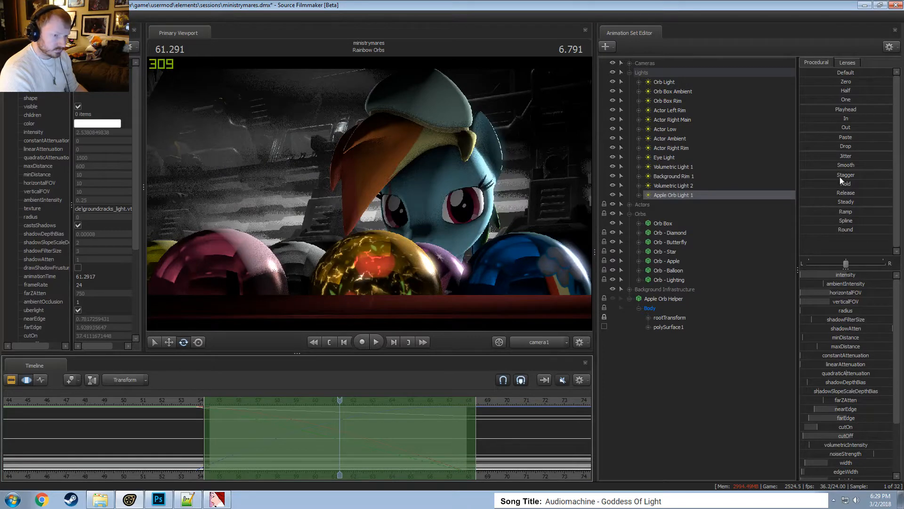
left_click_drag(838, 165, 864, 165)
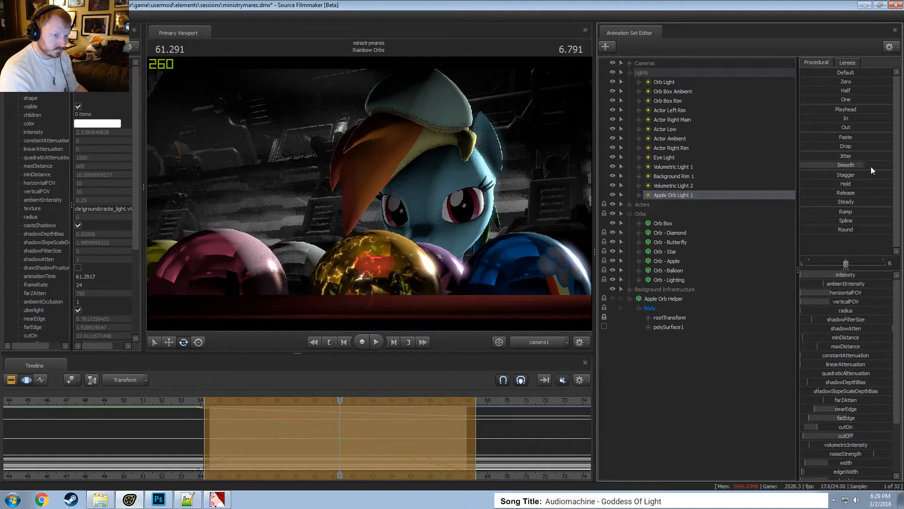
left_click(221, 433)
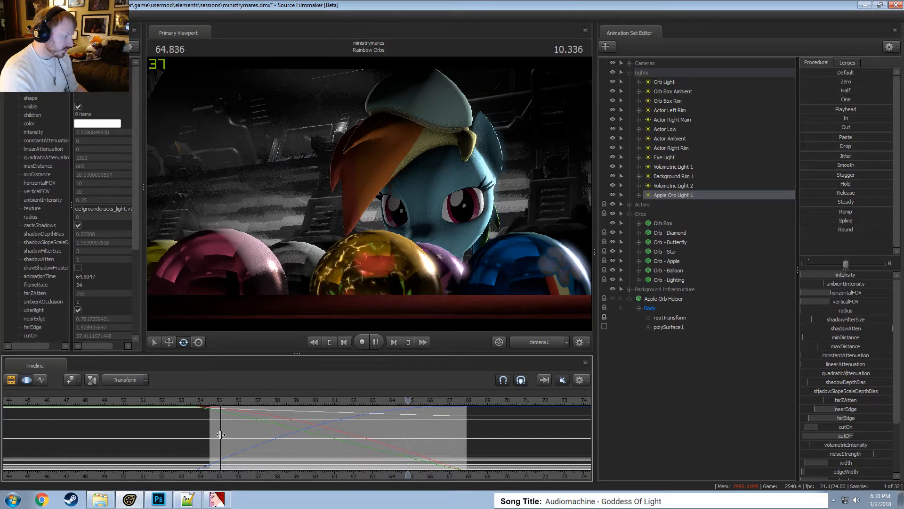
key("space")
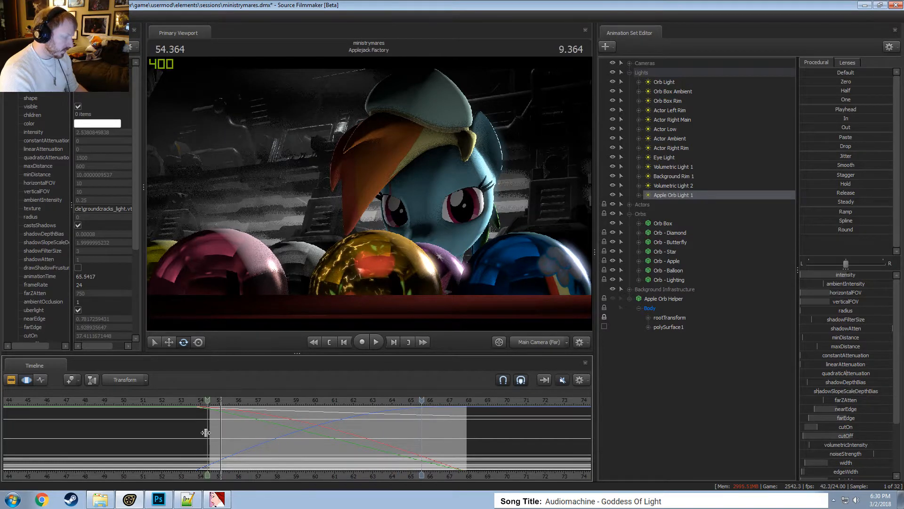
Select from about 54.3 s to 67.6 s, smooth Apple Orb Light 1's motion fully, and review it through camera1.
left_click_drag(206, 432, 465, 447, "shift")
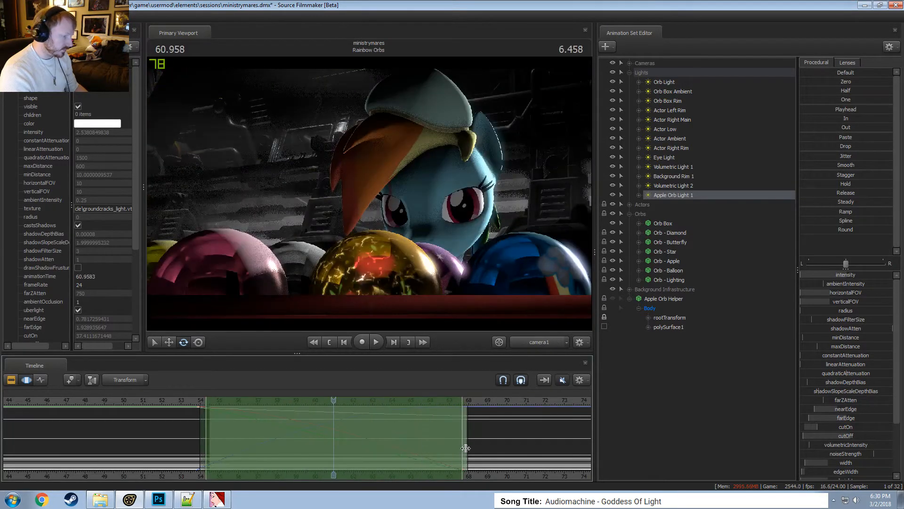
left_click(825, 164)
left_click_drag(809, 165, 892, 165)
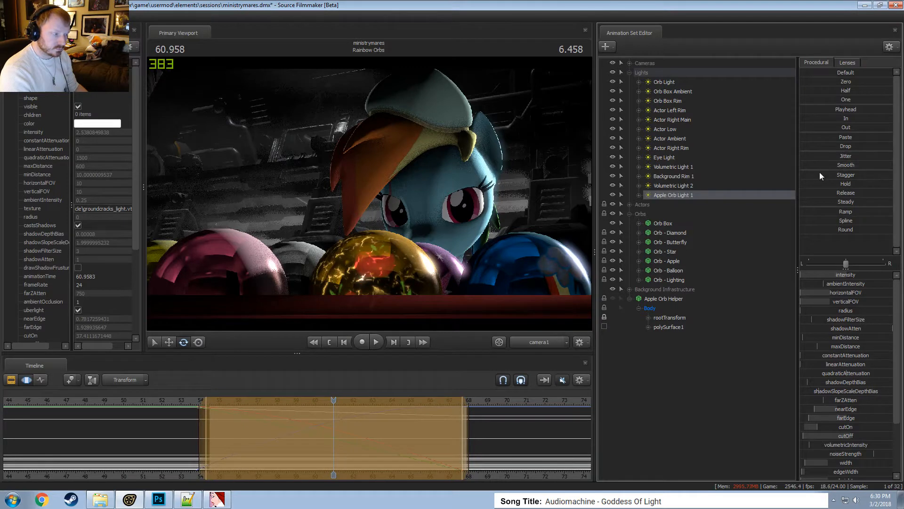
left_click_drag(812, 167, 819, 167)
key("space")
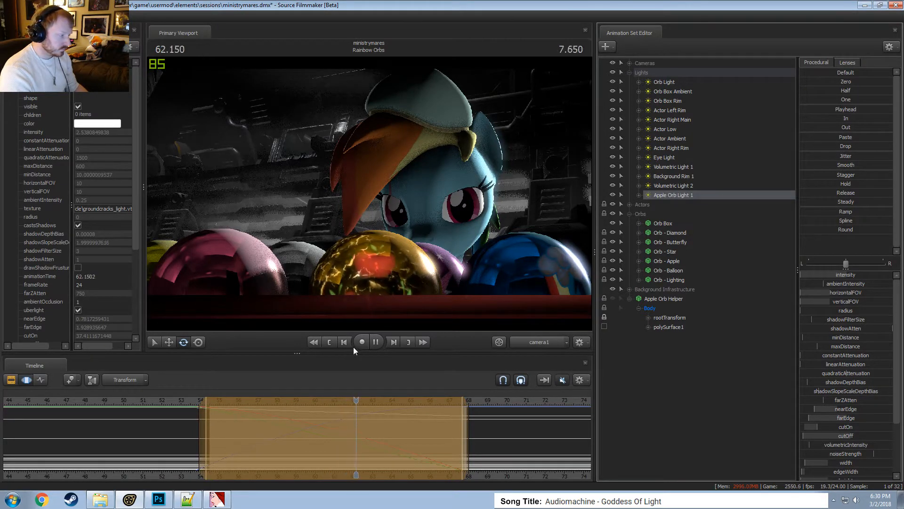
key("space")
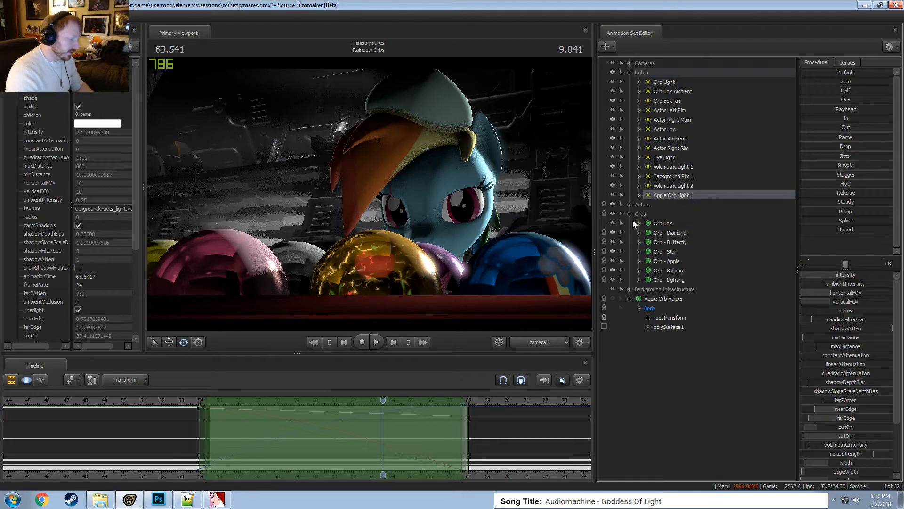
Delete the Apple Orb Helper animation set and switch the viewport to the work camera.
left_click(669, 300)
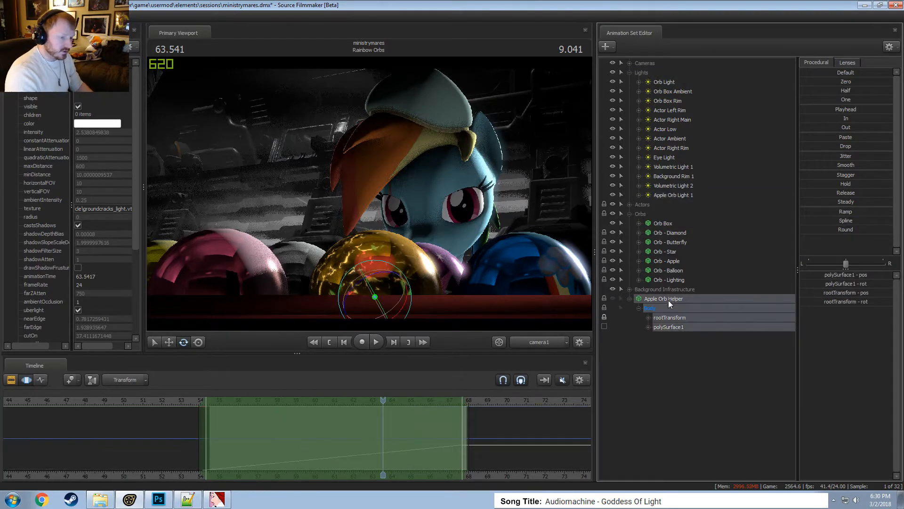
right_click(668, 301)
left_click(687, 323)
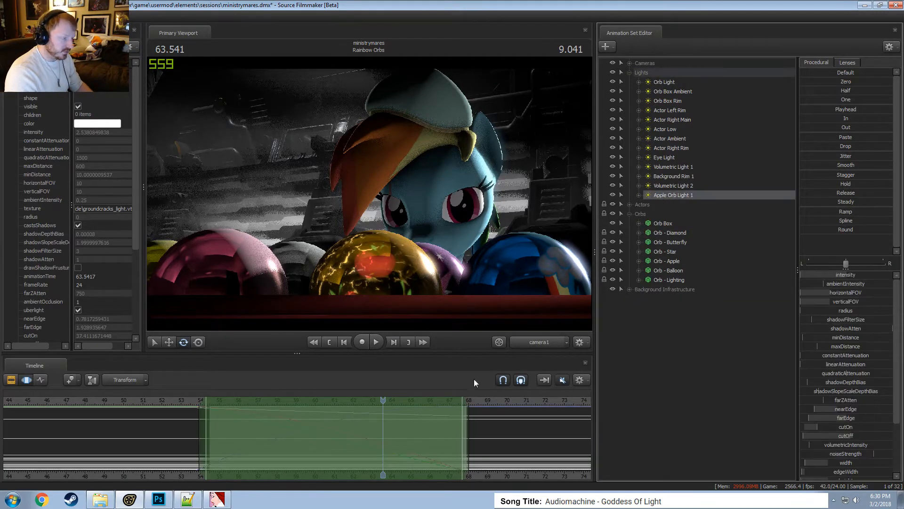
left_click_drag(661, 195, 305, 193)
left_click_drag(367, 233, 375, 249)
left_click(539, 342)
Undo the edits back to before the Apple Orb Helper was added and the two Honesty Orb lights were renamed.
key("ctrl+z")
key("ctrl+z")
key("ctrl+z")
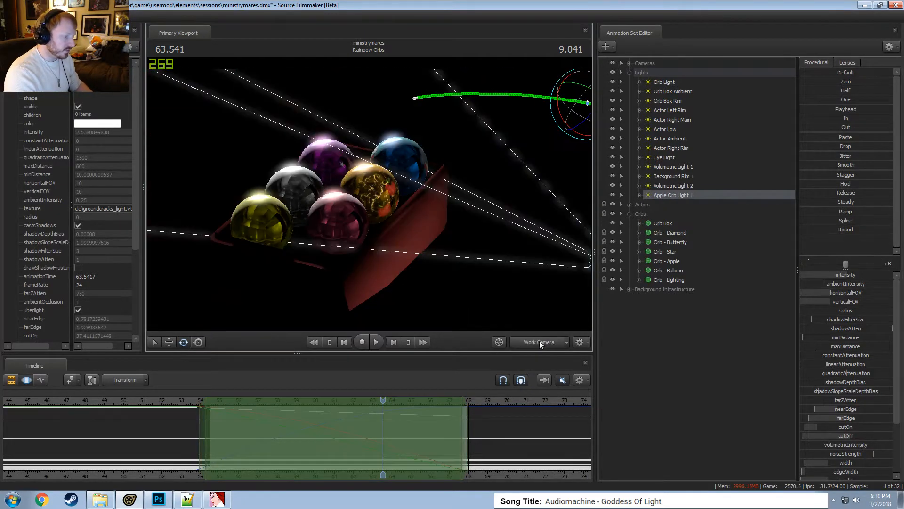
key("space")
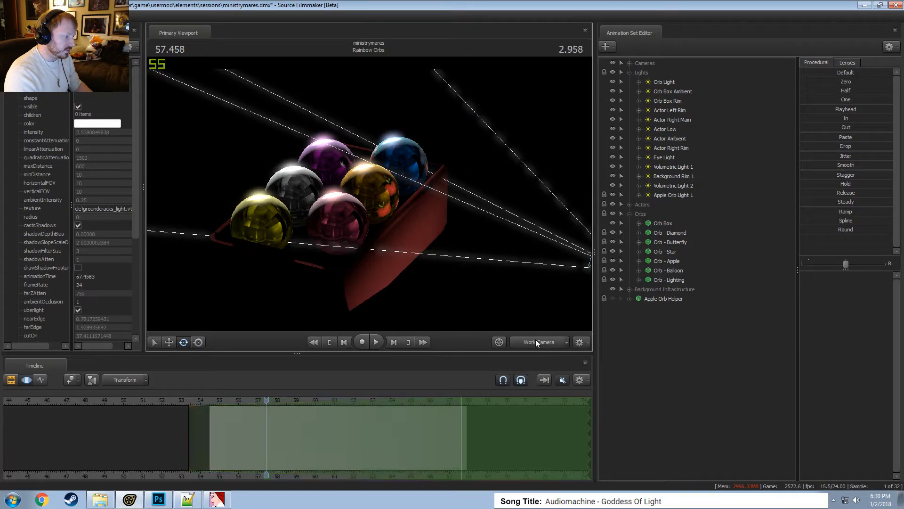
key("ctrl+z")
key("ctrl+z")
key("ctrl+z")
key("ctrl+z")
key("ctrl+z")
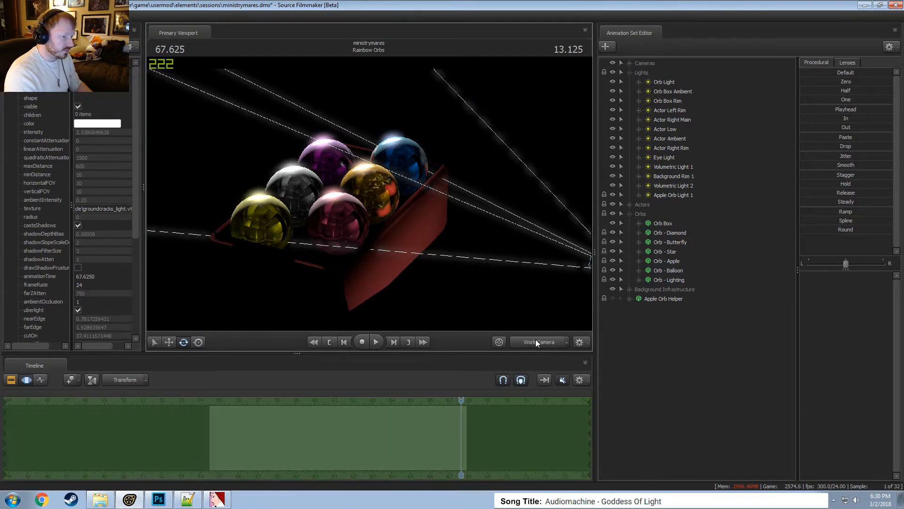
key("ctrl+z")
key("ctrl+z")
key("ctrl+z")
key("ctrl+z")
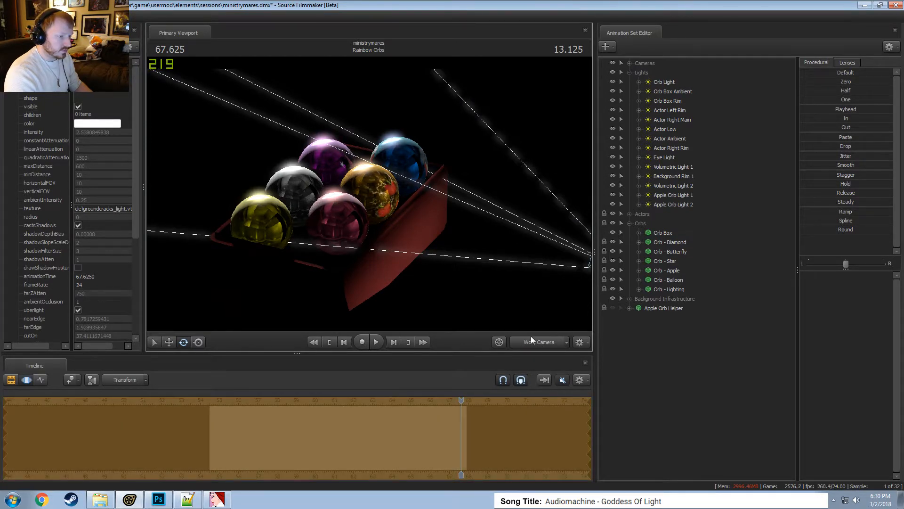
key("ctrl+z")
key("ctrl+z")
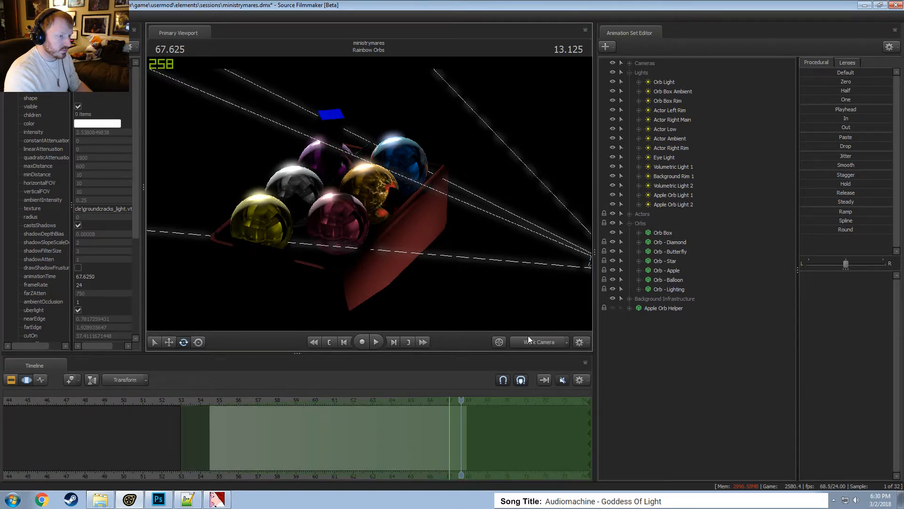
key("ctrl+z")
key("ctrl+z")
key("ctrl+z")
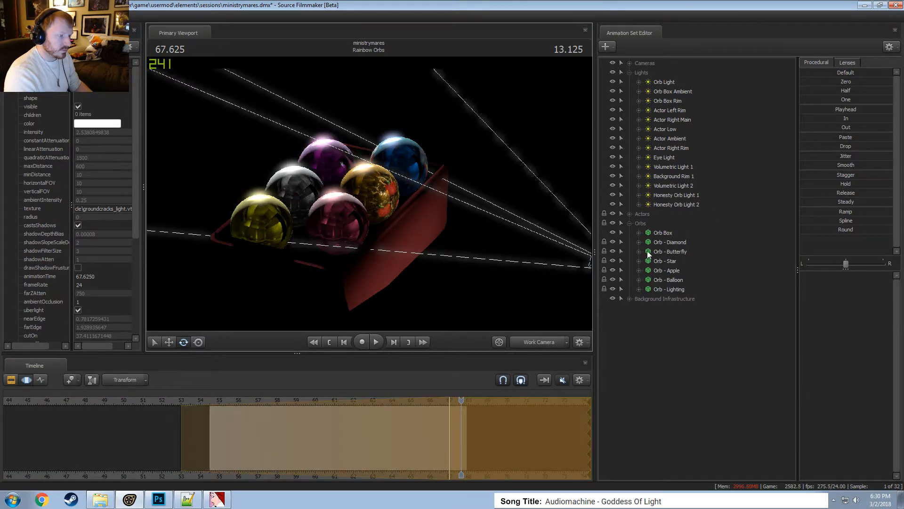
key("ctrl+z")
key("ctrl+z")
Rename Honesty Orb Light 1 and Honesty Orb Light 2 as Apple Orb Light 1 and Apple Orb Light 2.
left_click_drag(468, 399, 392, 419)
right_click(690, 199)
left_click(711, 210)
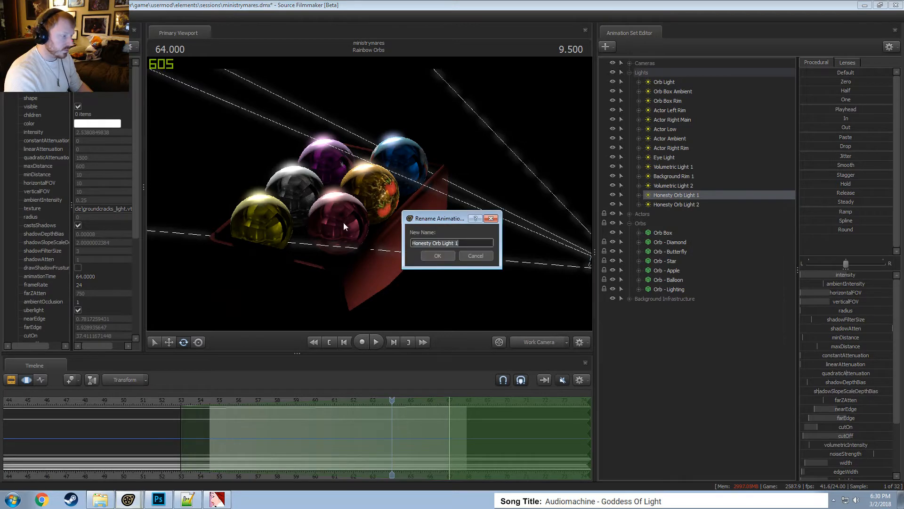
type("Appl")
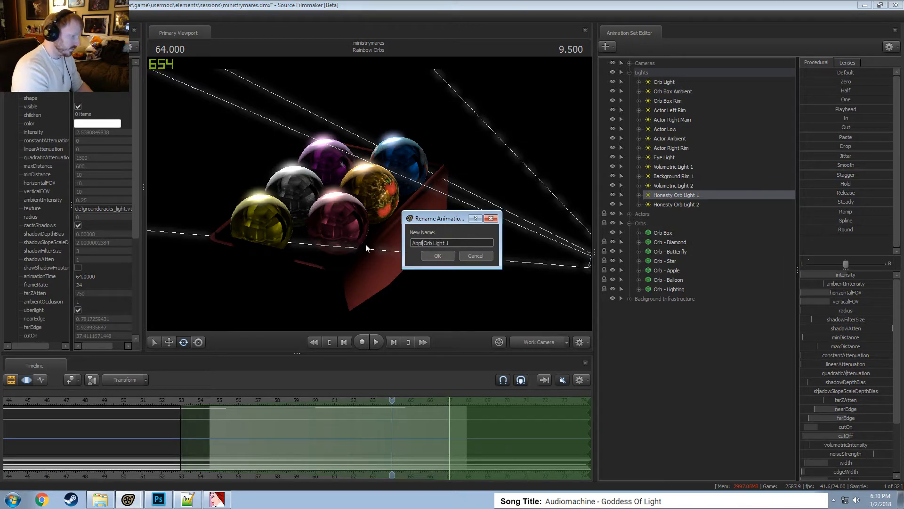
type("e")
key("Return")
right_click(669, 206)
left_click(684, 213)
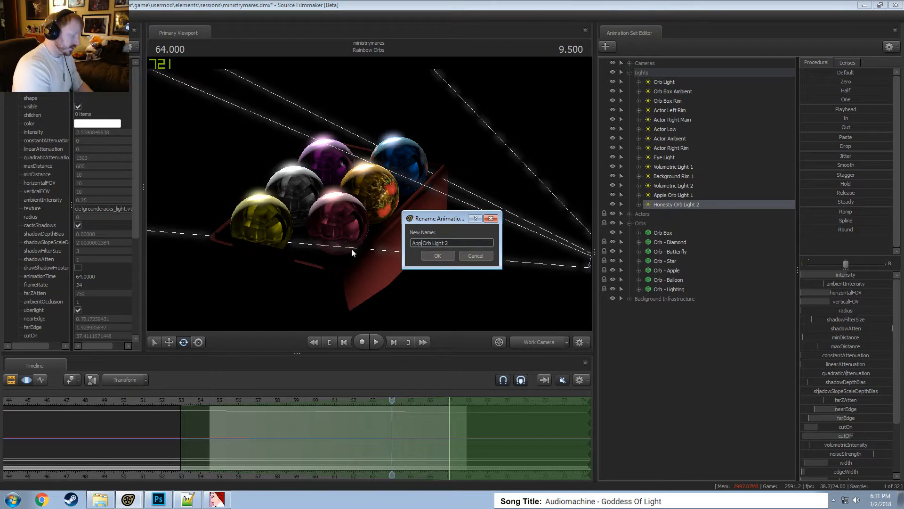
type("Apple")
key("Return")
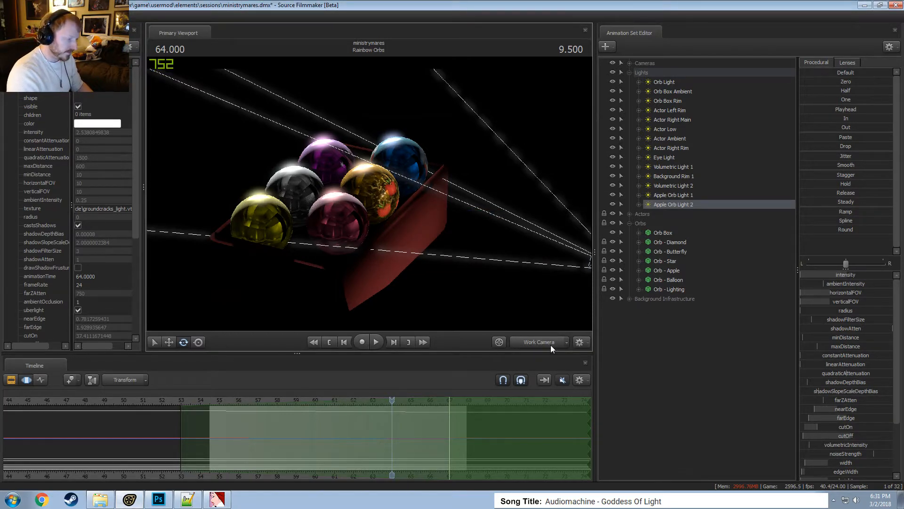
From Apple Orb Light 1's view, set the time selection to ease in from about 54.2 s and hold from 67.125 s onward.
key("space")
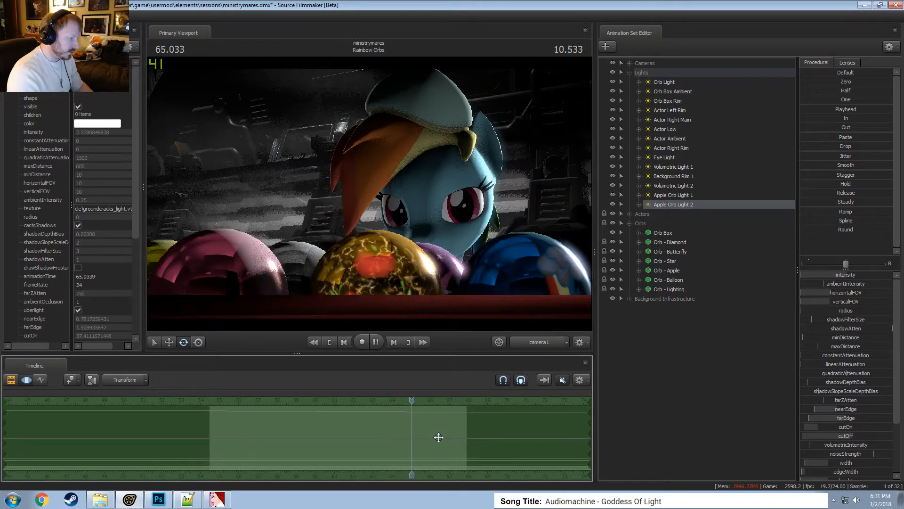
key("space")
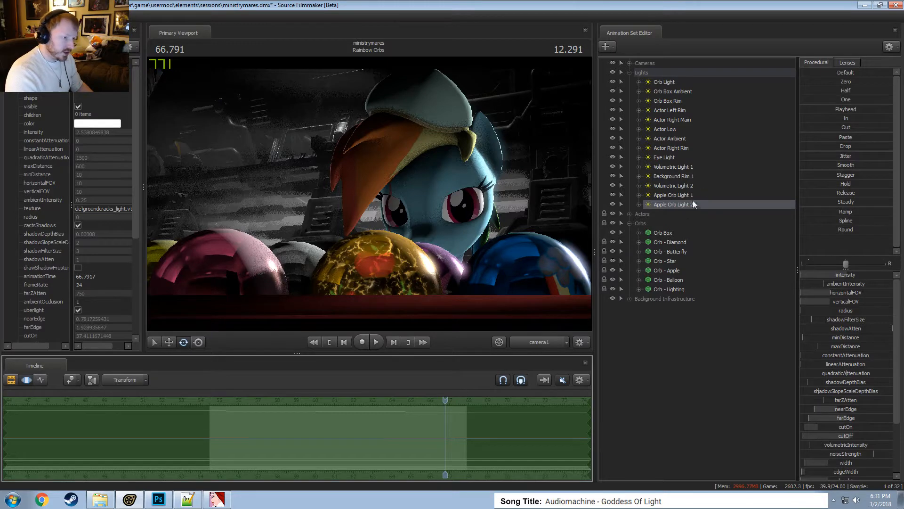
double_click(677, 195)
left_click(451, 420)
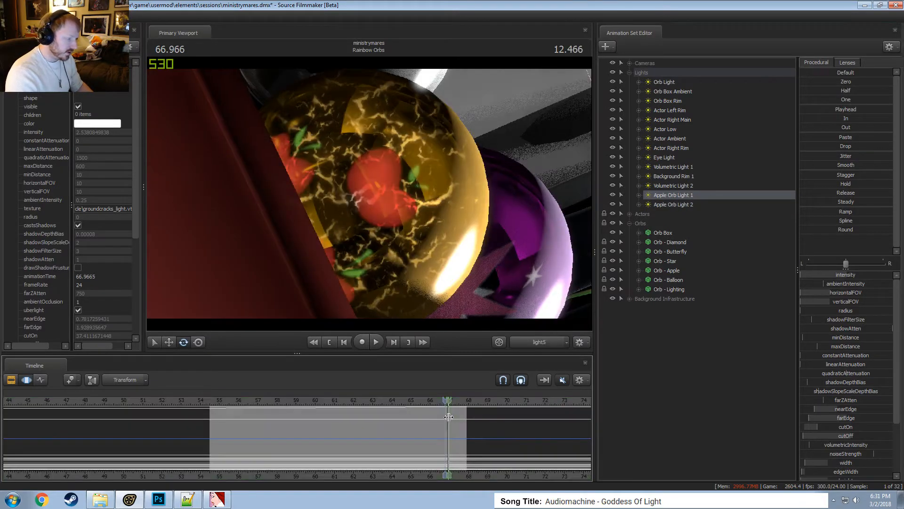
left_click_drag(460, 425, 198, 424)
key("bracketright")
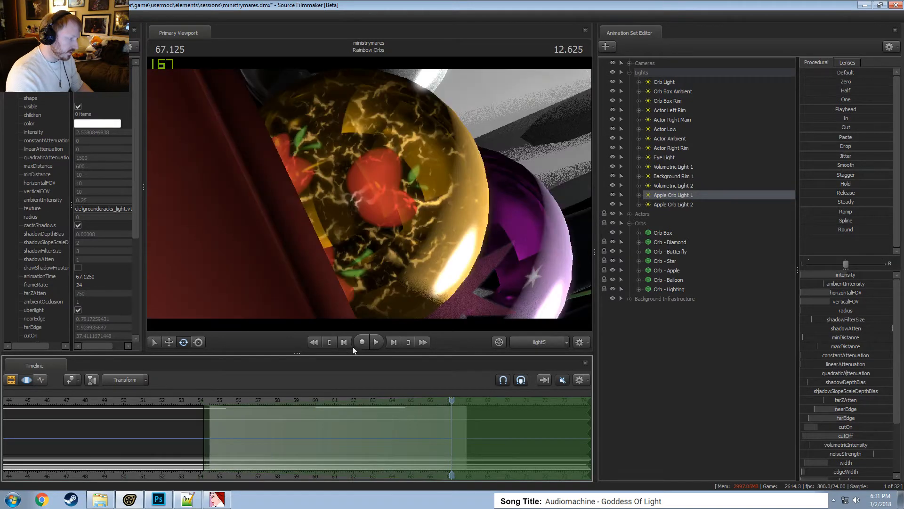
Try to re-aim Apple Orb Light 1 within the time selection, checking the motion from the work camera and camera1.
left_click_drag(370, 226, 369, 193)
left_click_drag(229, 426, 416, 411, "shift")
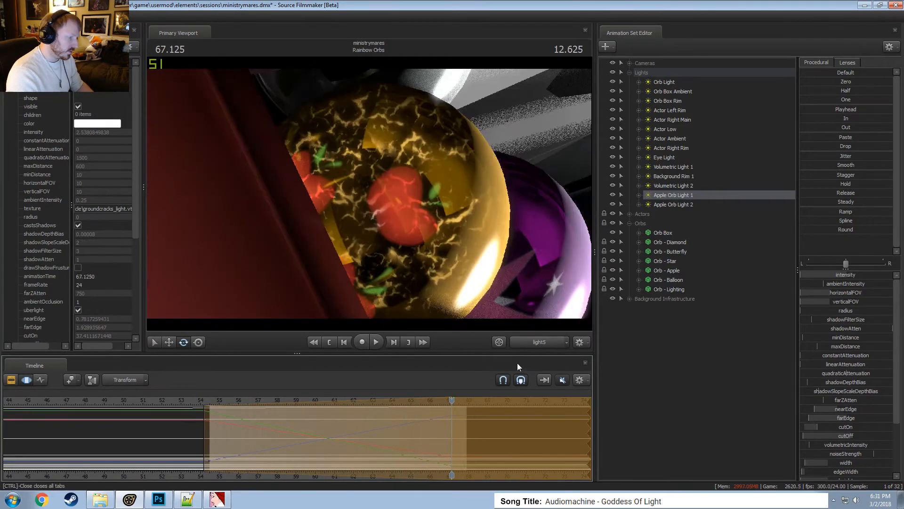
left_click(536, 343)
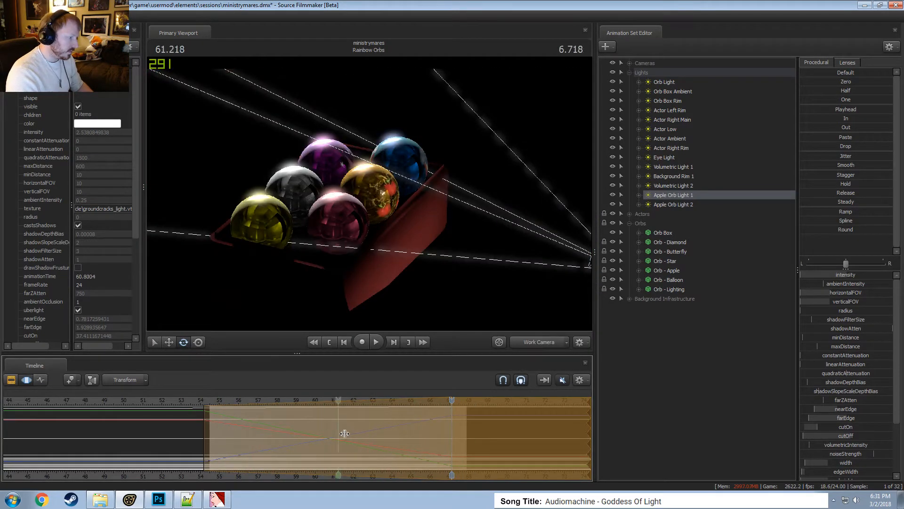
left_click(541, 347)
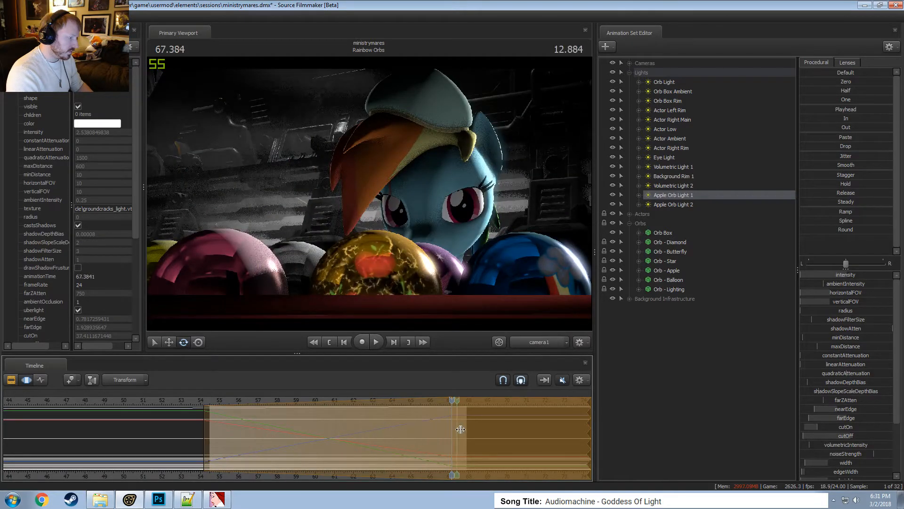
key("ctrl+z")
Review the apple orb's lighting in the Rainbow Orbs shot up to about 57 s in the Clip Editor, then return to the Motion Editor.
key("space")
key("F3")
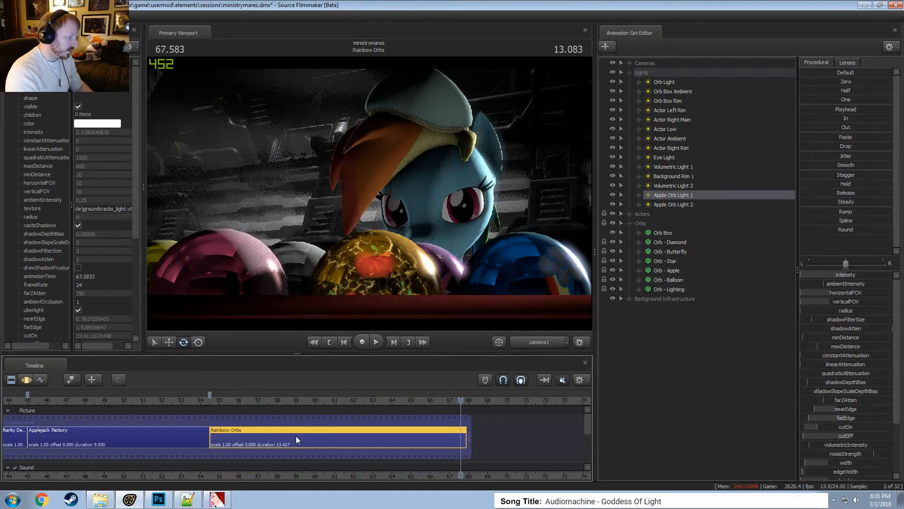
left_click(236, 398)
key("space")
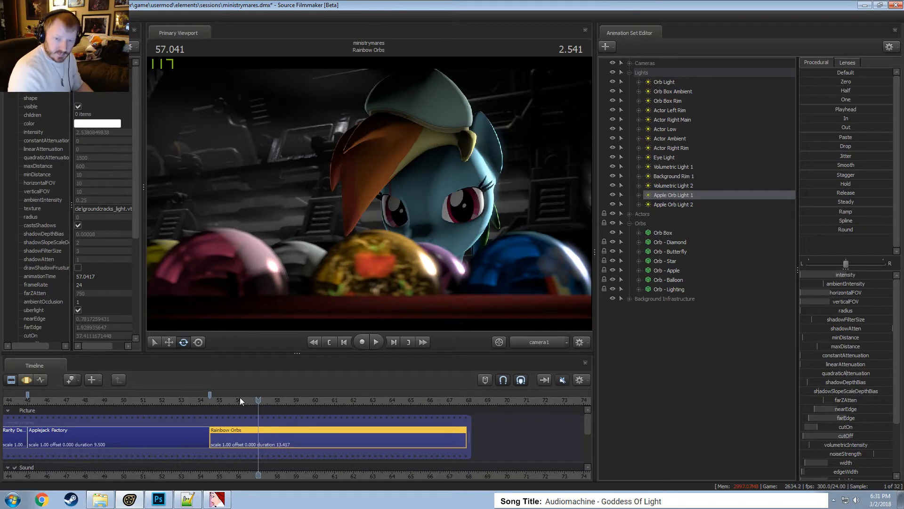
key("F3")
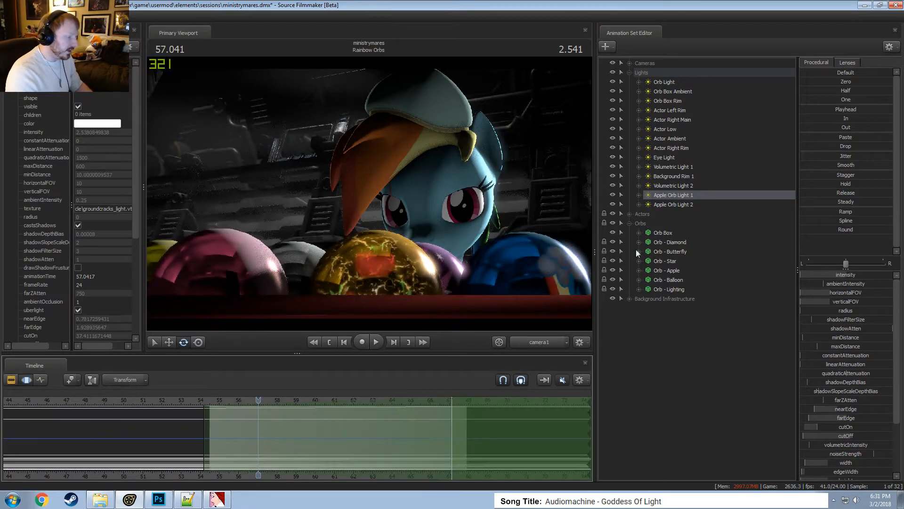
Disable shadows for Apple Orb Light 1 and Apple Orb Light 2.
right_click(674, 196)
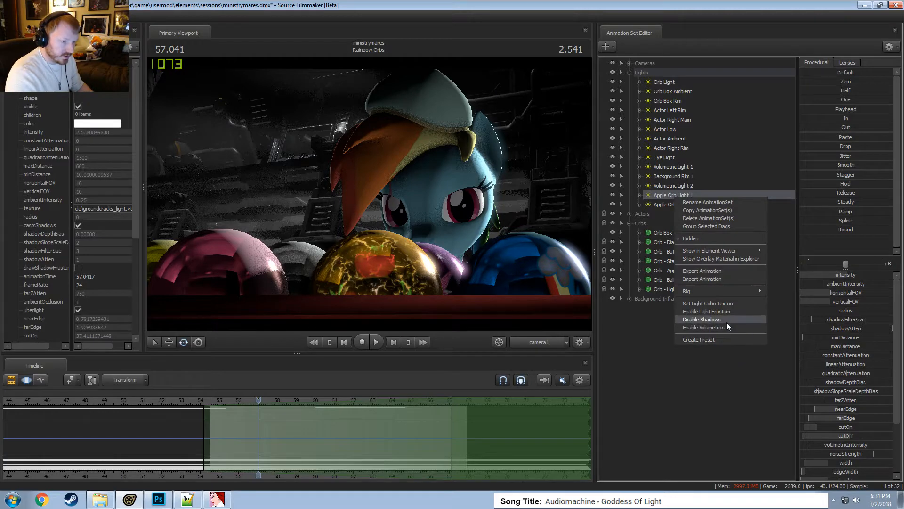
left_click(727, 323)
right_click(673, 206)
left_click(716, 330)
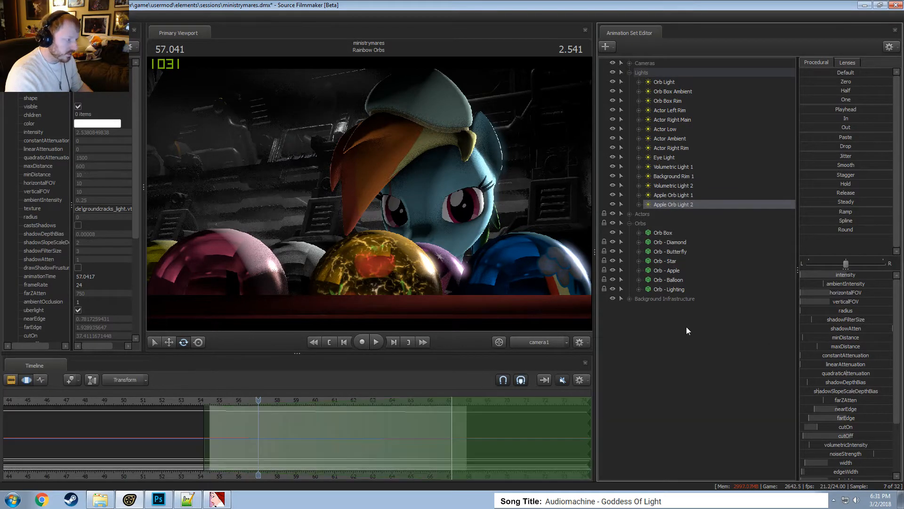
Copy the Apple Orb Light 1 and Apple Orb Light 2 animation sets and paste them as duplicates.
left_click(542, 340)
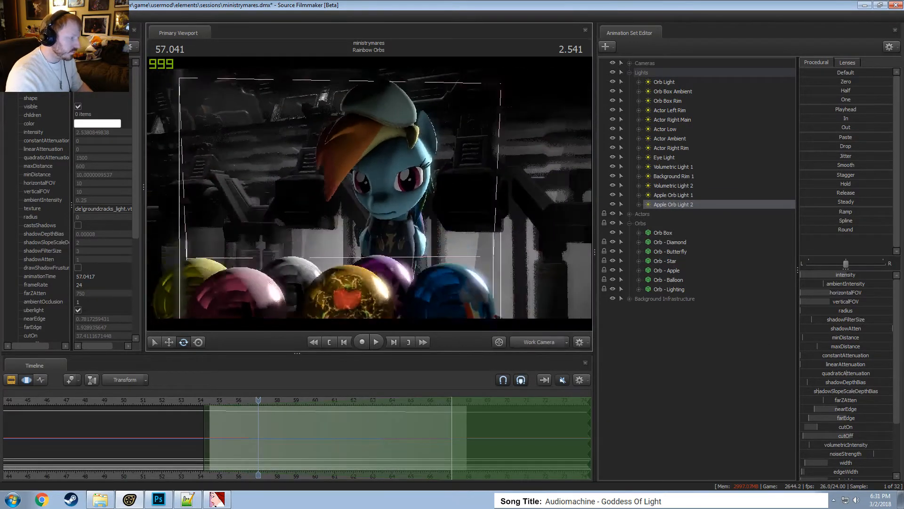
left_click_drag(370, 193, 372, 221)
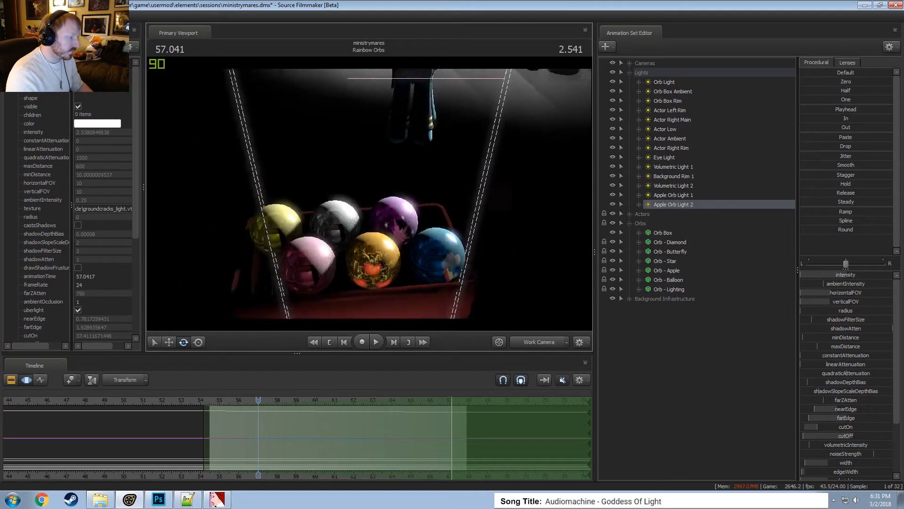
key("s")
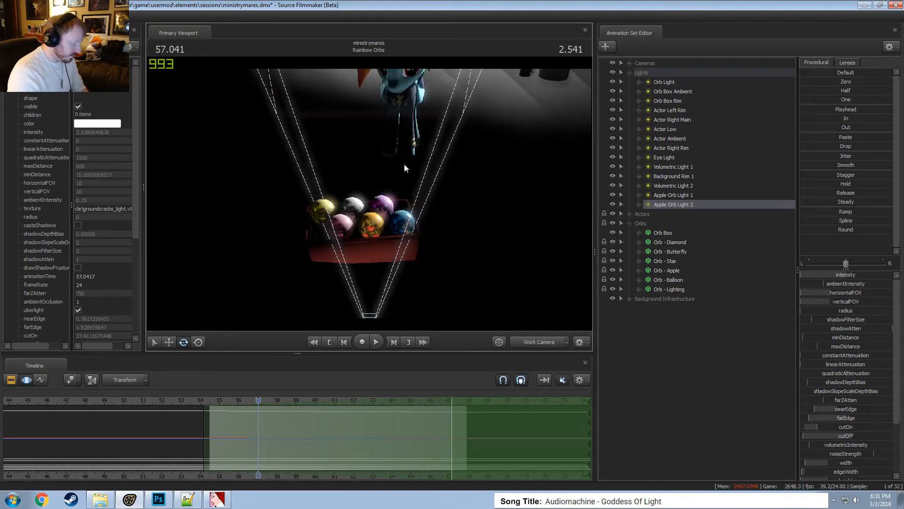
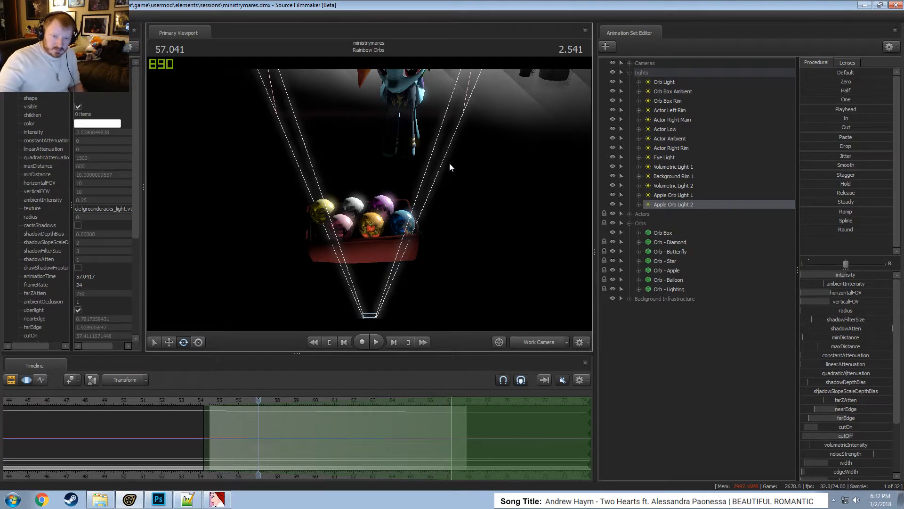
left_click(546, 342)
left_click(545, 341)
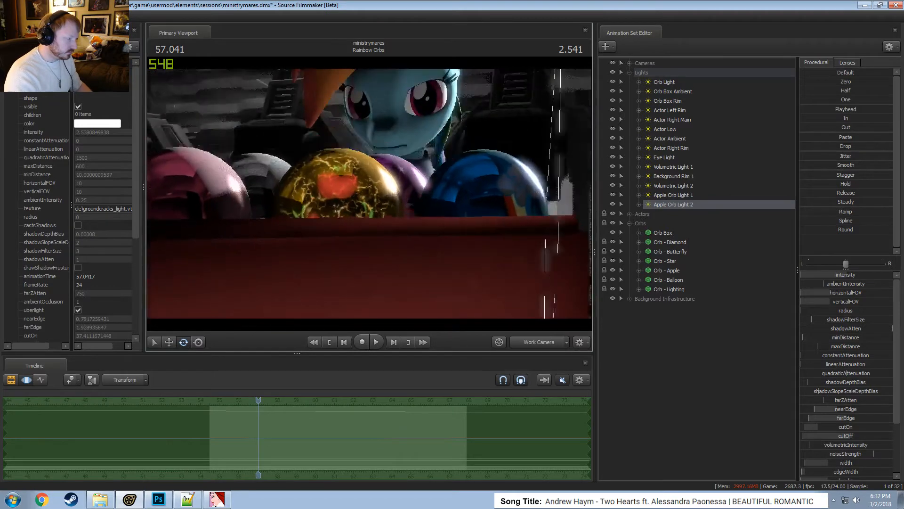
left_click(677, 196)
left_click(680, 203, "ctrl")
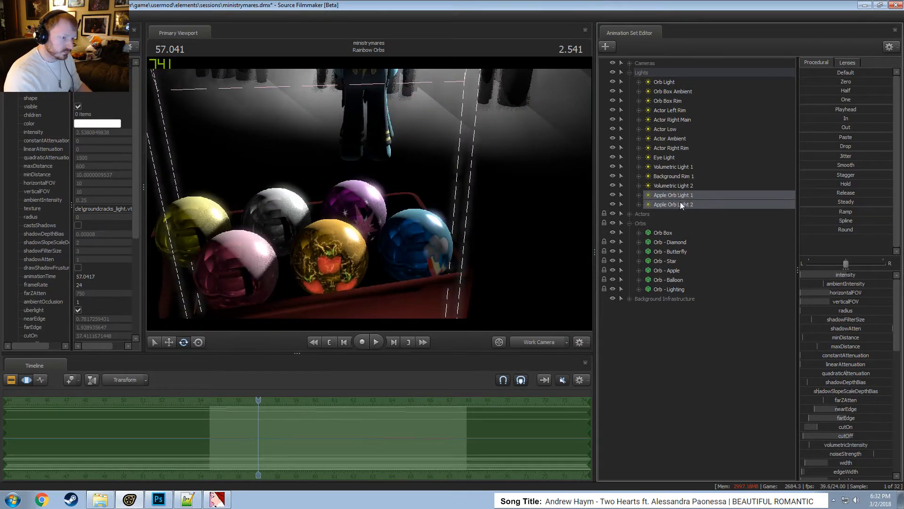
right_click(681, 202)
left_click(699, 215)
right_click(664, 369)
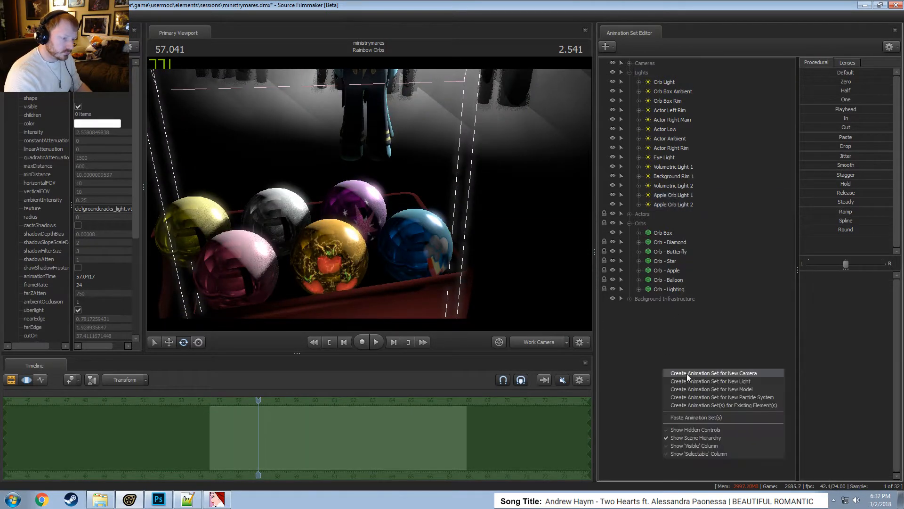
left_click(710, 418)
Rename the pasted Apple Orb Light 3 as Loyalty Orb Light.
left_click(670, 308)
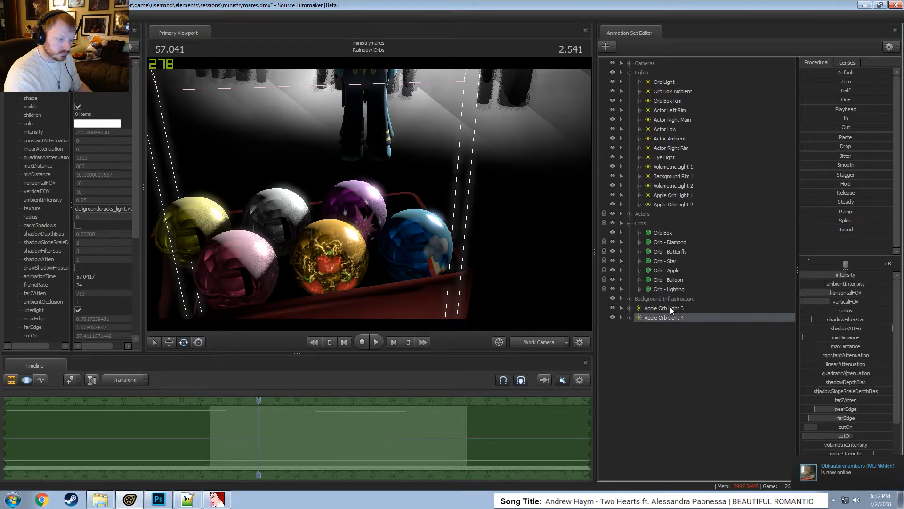
left_click(646, 317, "ctrl")
key("F2")
key("F3")
left_click(665, 307)
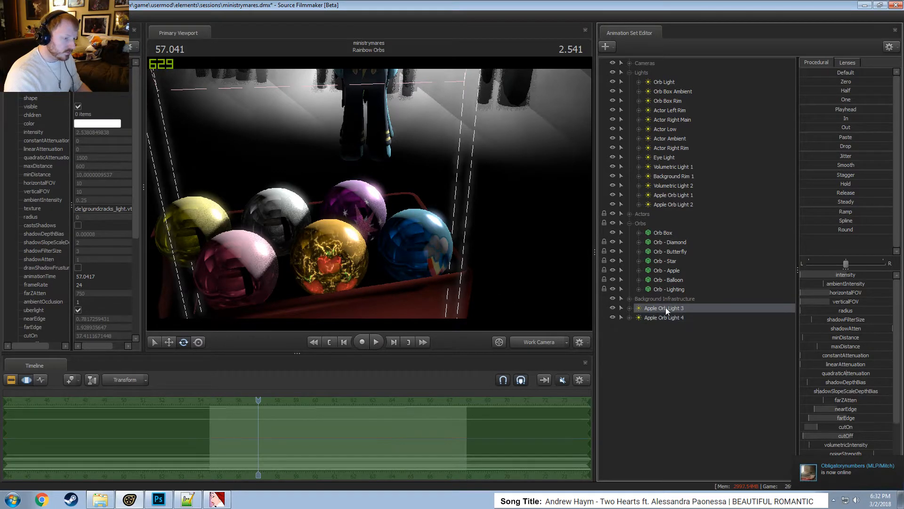
right_click(674, 309)
left_click(688, 315)
left_click(422, 243)
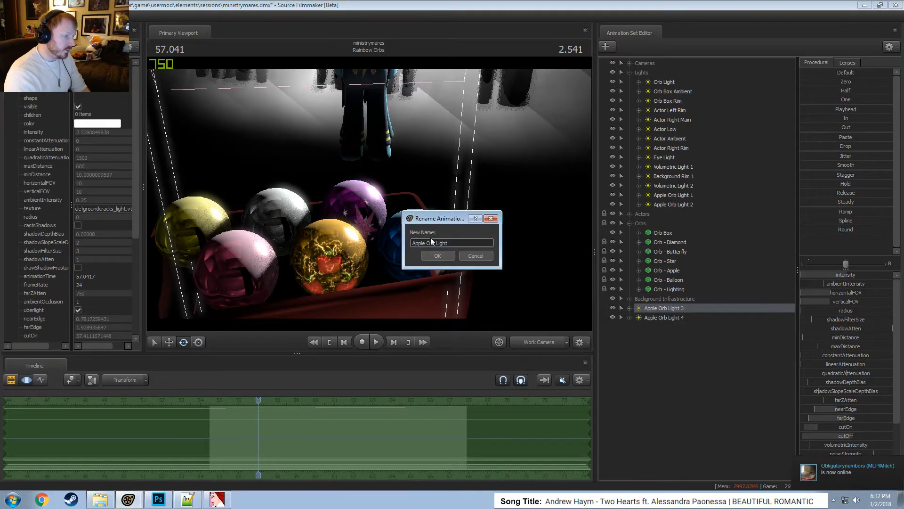
type("Lo")
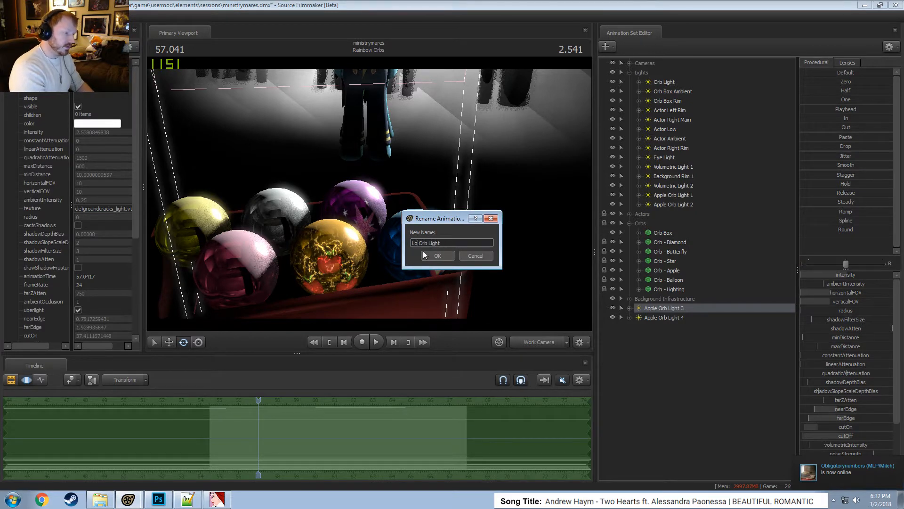
type("yla")
key("BackSpace")
key("BackSpace")
type("alty")
key("Return")
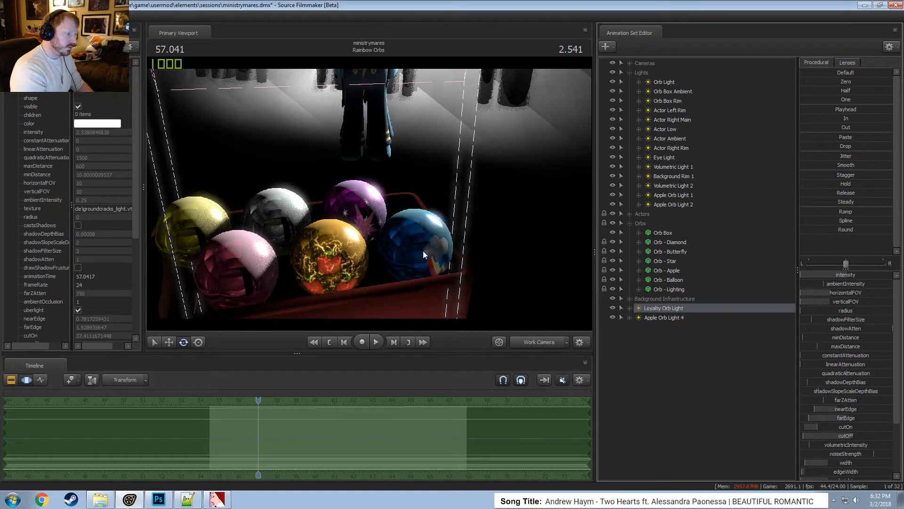
Rename the pasted Apple Orb Light 4 as Loyalty Orb Light 2.
right_click(654, 318)
left_click(682, 321)
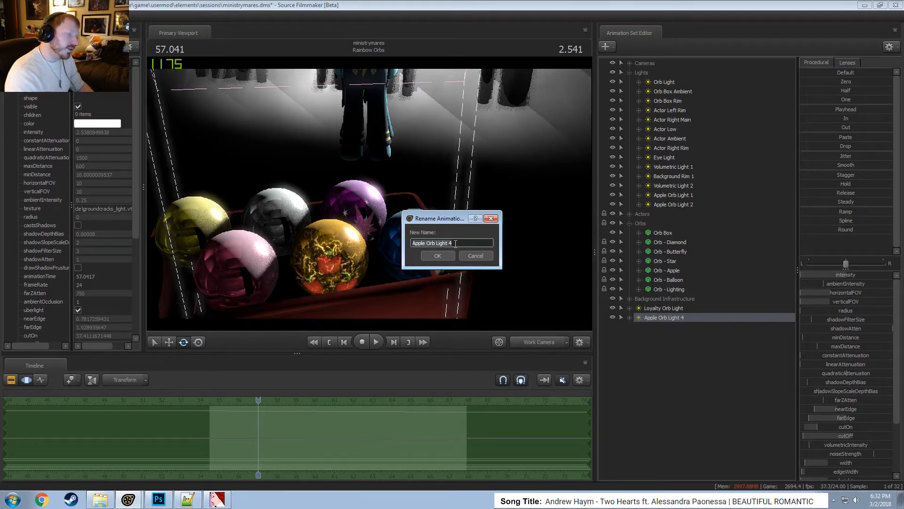
left_click(466, 243)
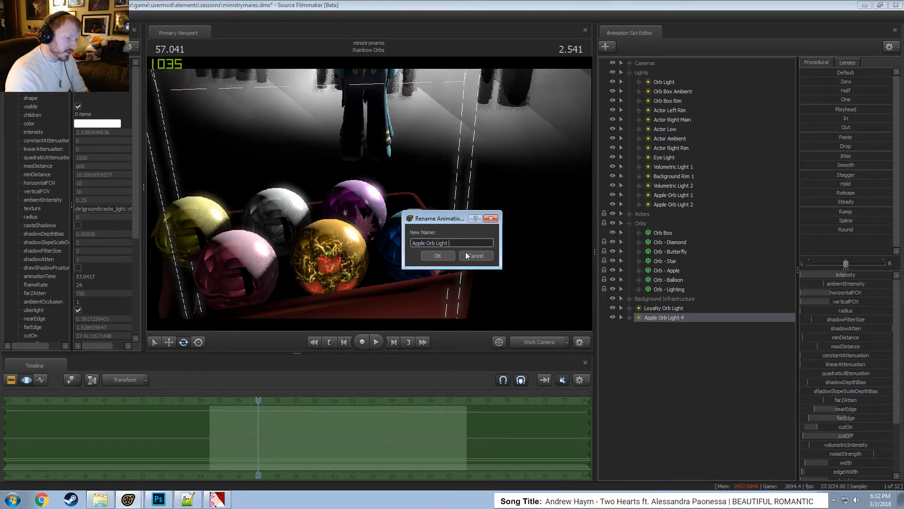
type("2")
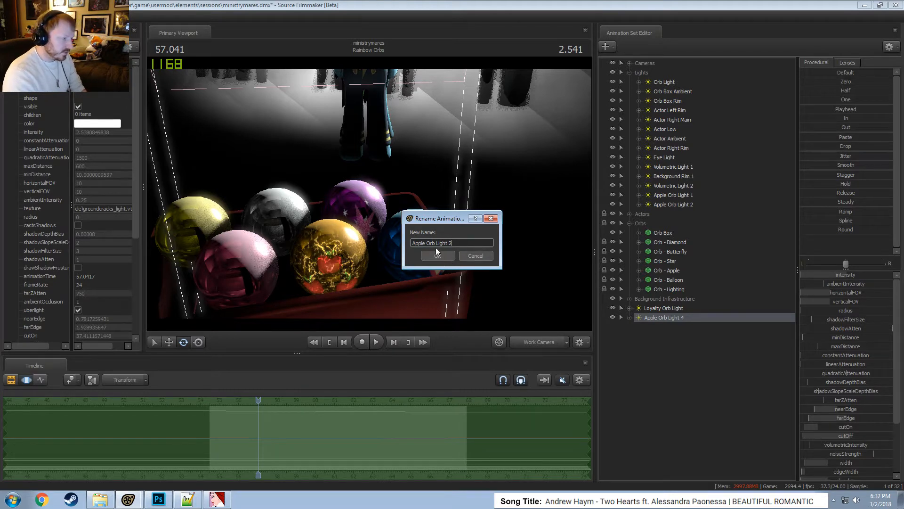
double_click(414, 243)
type("Loy")
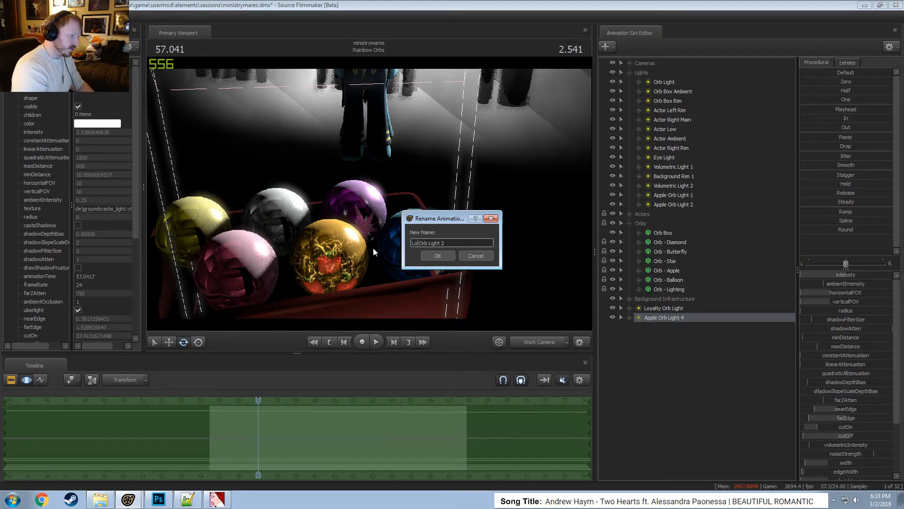
type("alty")
key("Return")
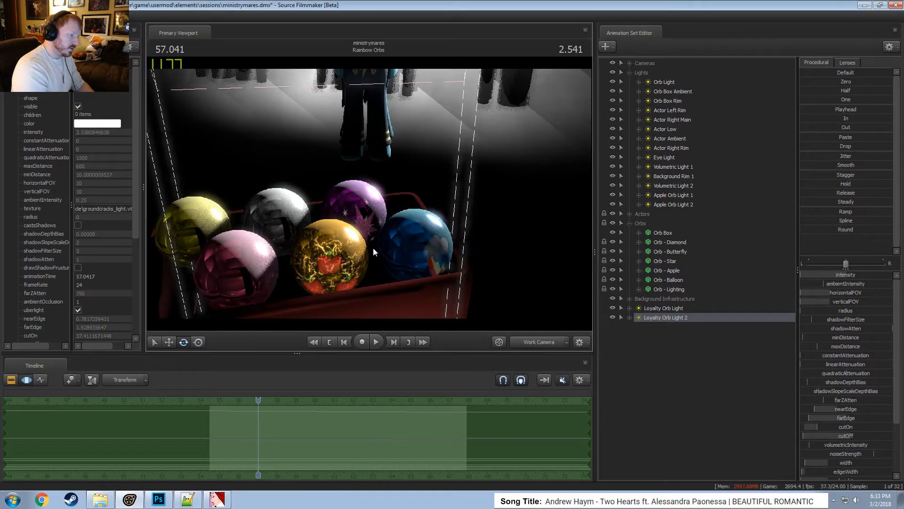
Rename Loyalty Orb Light as Loyalty Orb Light 1, and collapse the Orbs and Lights groups.
right_click(673, 309)
left_click(687, 314)
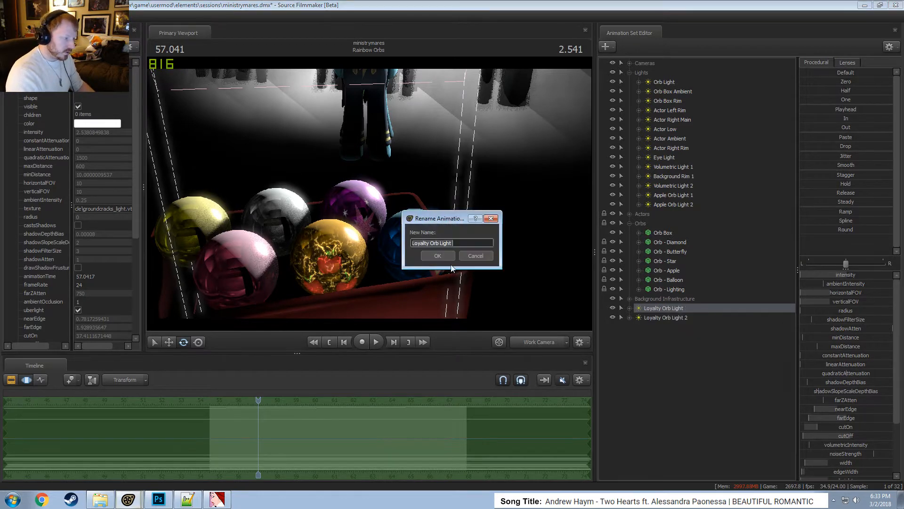
type("1")
left_click(446, 256)
left_click(693, 349)
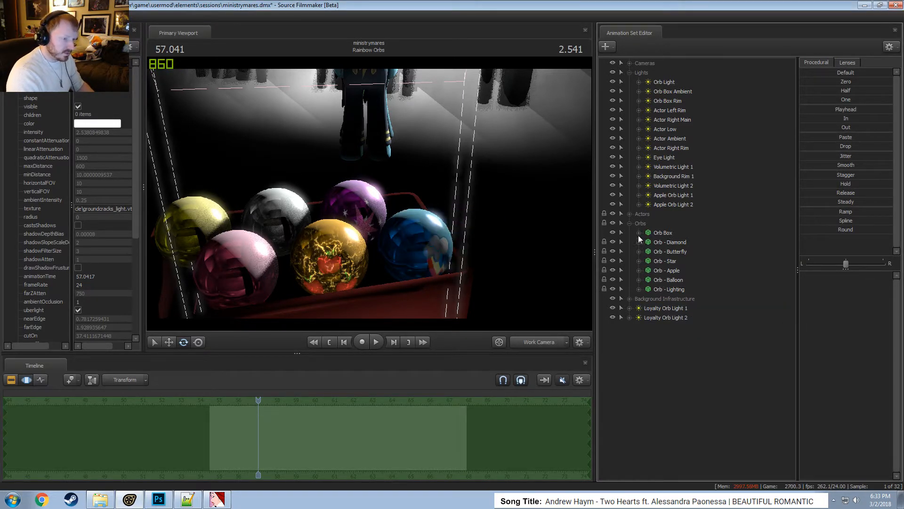
left_click(629, 223)
left_click(630, 73)
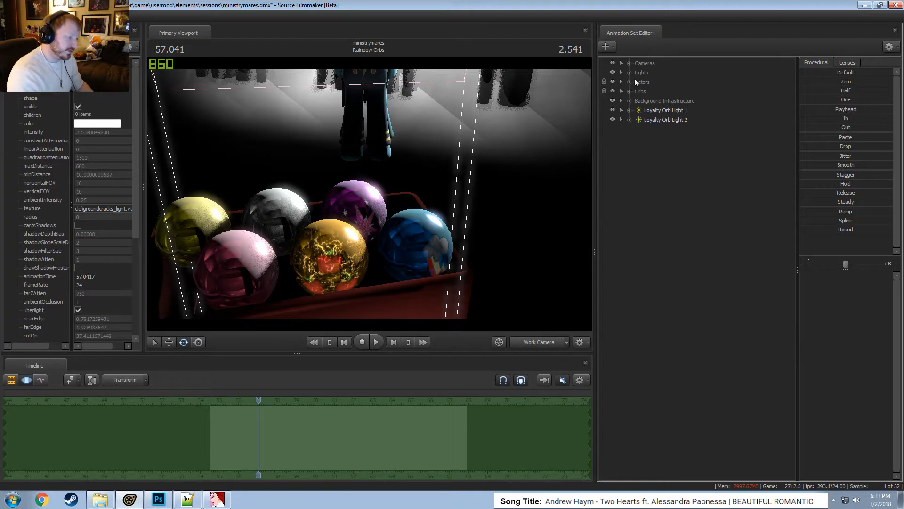
Examine the lightning bolt emblem and gold trim on Rainbow Dash's outfit up close with the work camera.
left_click(533, 341)
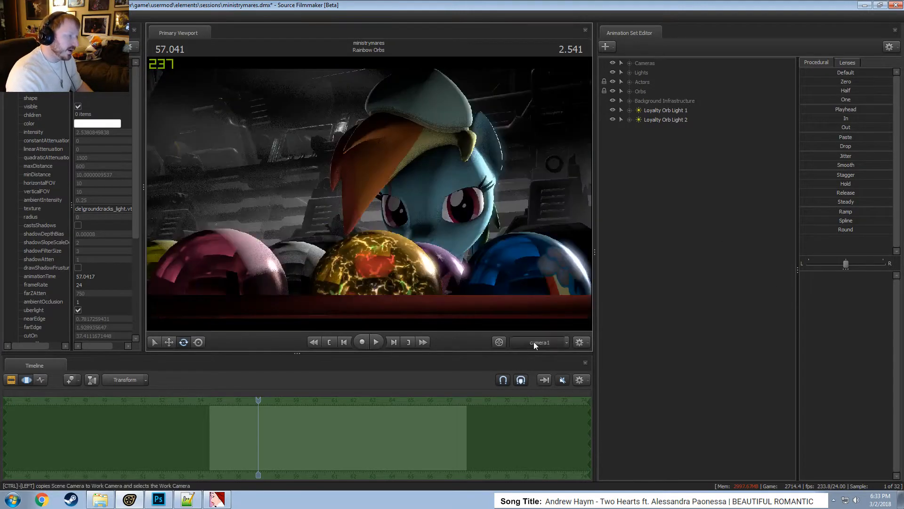
key("s")
left_click_drag(394, 180, 413, 210)
right_click(394, 179)
left_click(412, 204)
key("w")
left_click_drag(354, 191, 376, 223)
right_click(354, 190)
left_click(371, 216)
key("w")
key("s")
right_click(390, 205)
left_click(409, 230)
key("w")
key("d")
key("s")
mouse_move(460, 91)
left_mouse_down()
mouse_move(431, 88)
mouse_move(456, 91)
left_mouse_up()
key("a")
key("w")
left_click_drag(362, 186, 368, 193)
key("a")
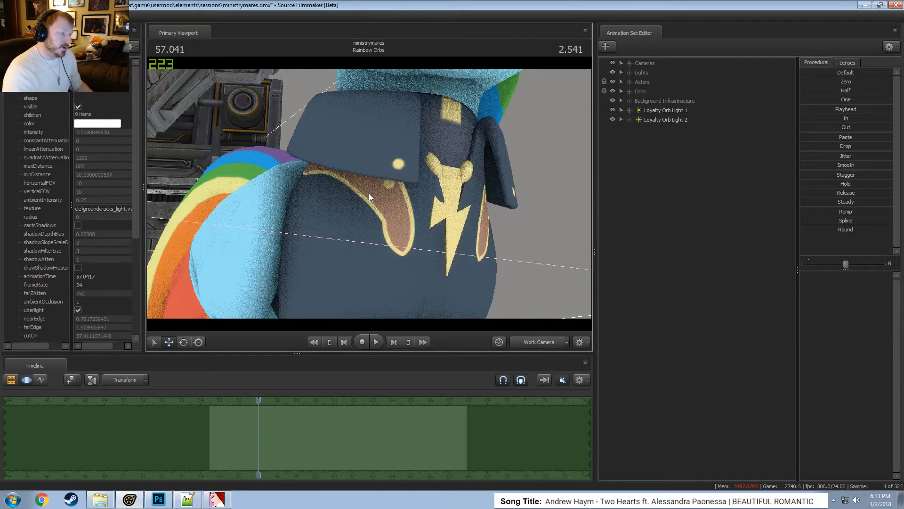
key("a")
left_click_drag(382, 274, 377, 150)
key("w")
key("s")
key("w")
key("d")
key("a")
key("s")
key("w")
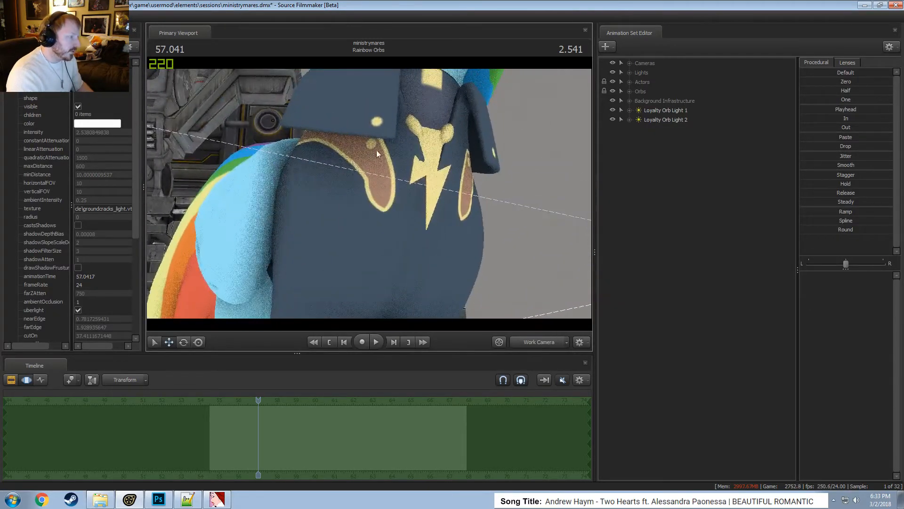
Add override materials to the Rainbow Dash actor and show its game model in the Element Viewer.
left_click(630, 82)
left_click(639, 91)
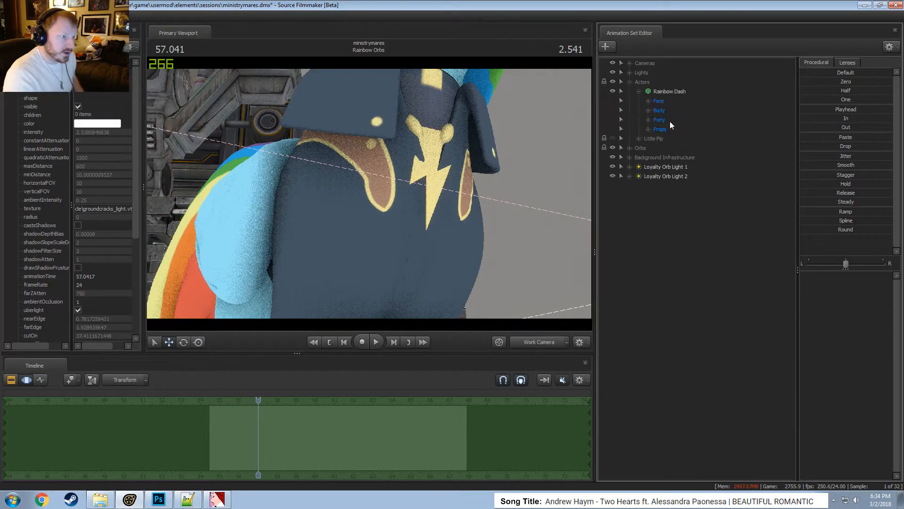
right_click(661, 93)
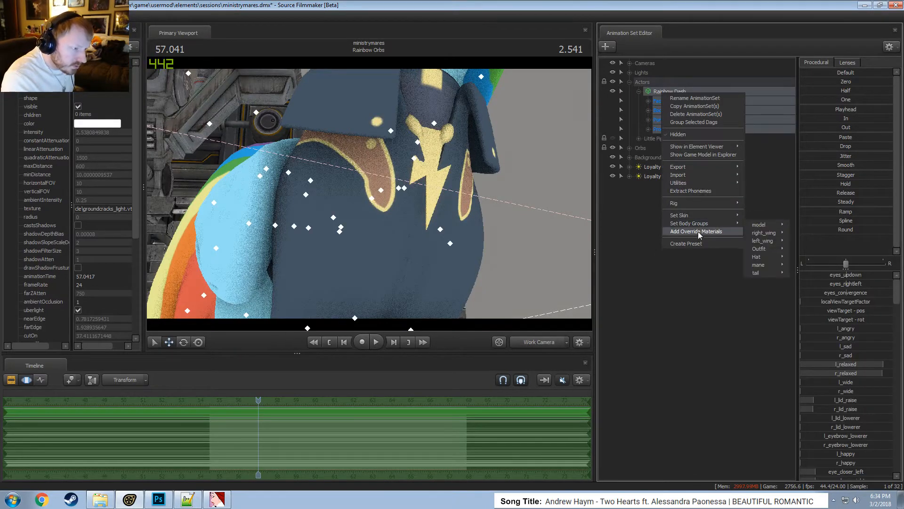
left_click(698, 231)
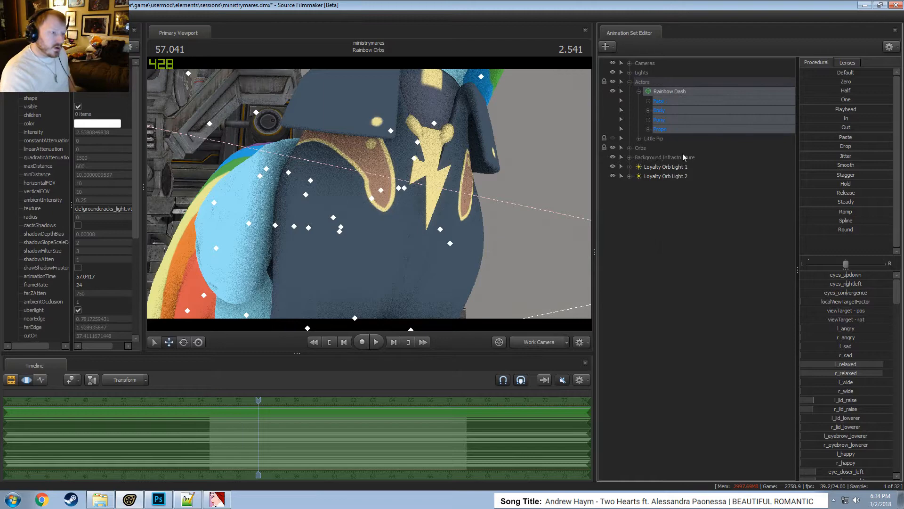
right_click(670, 95)
mouse_move(703, 149)
left_click(772, 148)
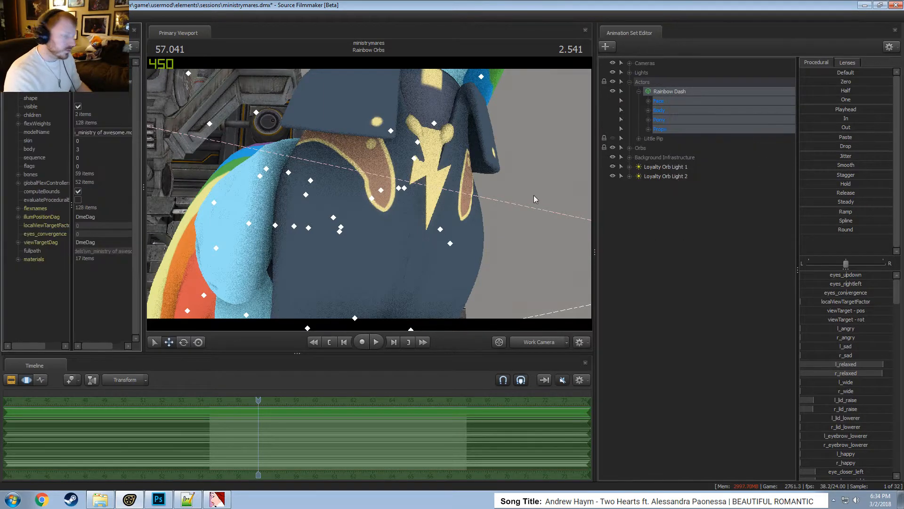
Check the mtlName path of Rainbow Dash's body material in the Element Viewer.
left_click(17, 259)
left_click(27, 268)
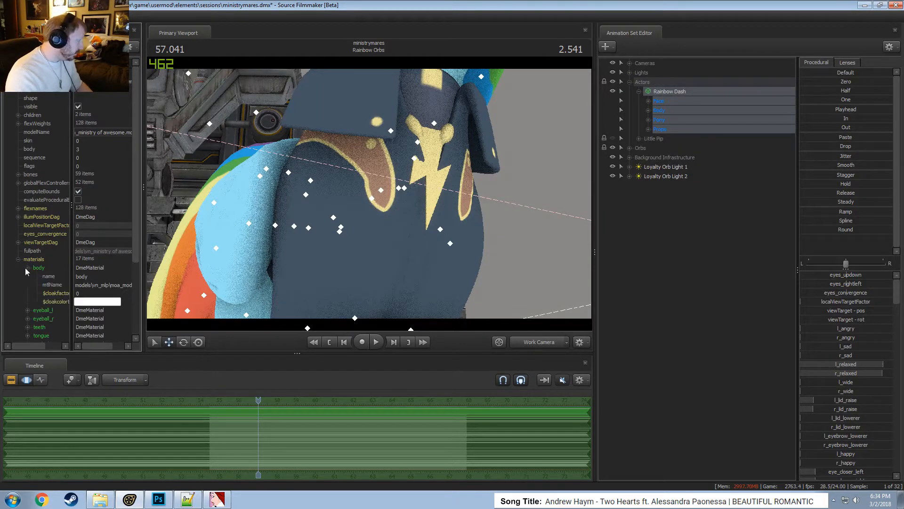
left_click(86, 285)
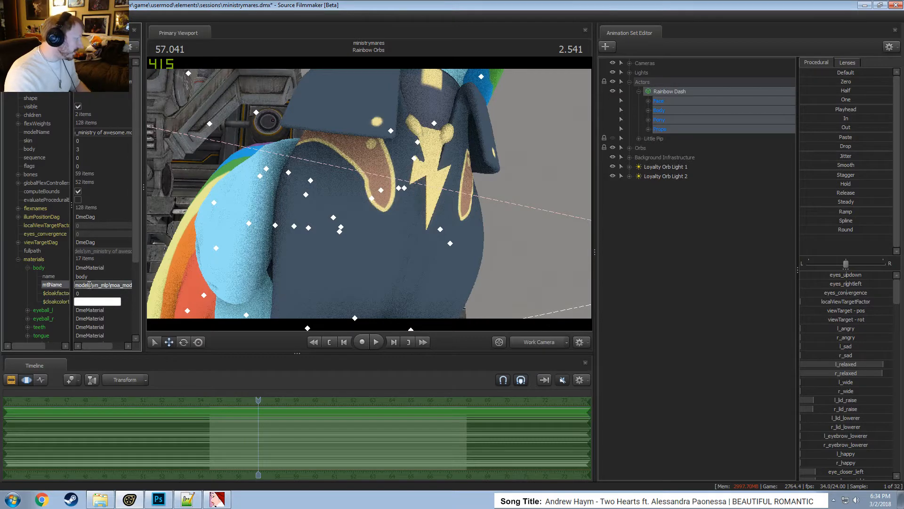
left_click(28, 268)
Show Rainbow Dash's game model in Explorer and remove the actor's override materials.
right_click(677, 92)
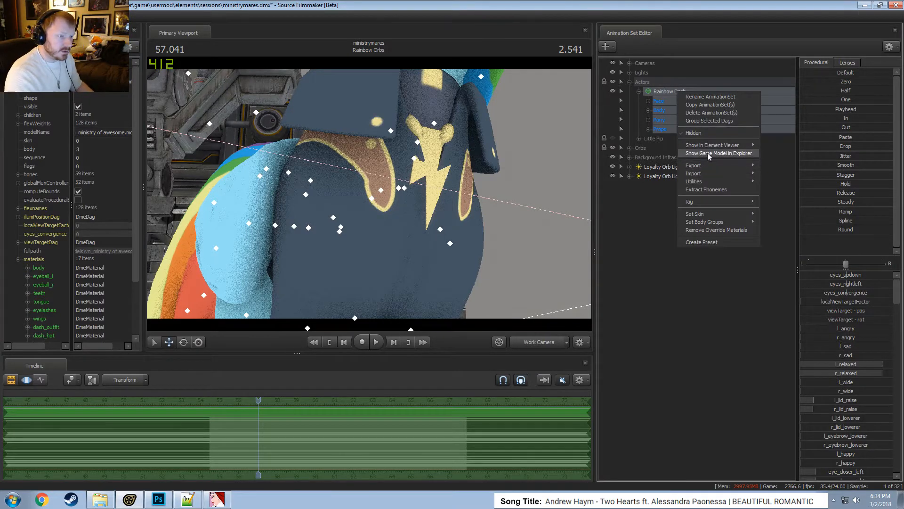
left_click(705, 153)
right_click(668, 92)
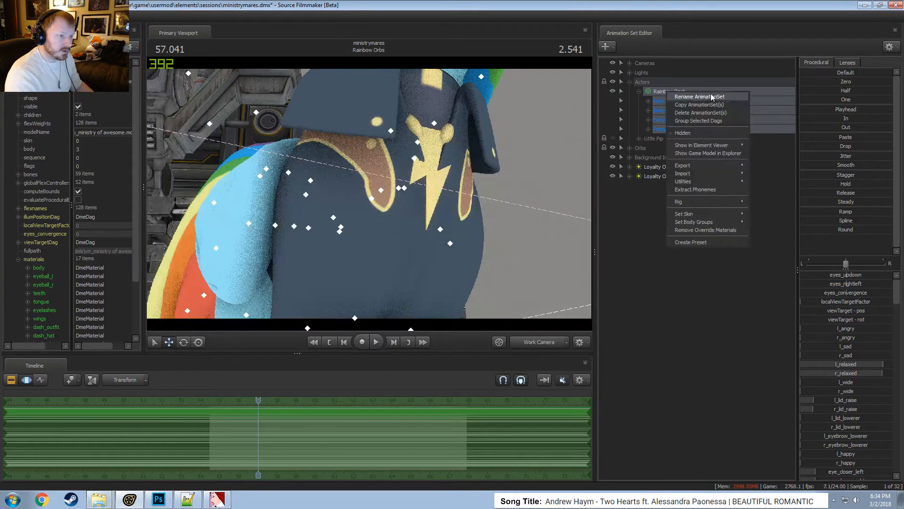
left_click(691, 230)
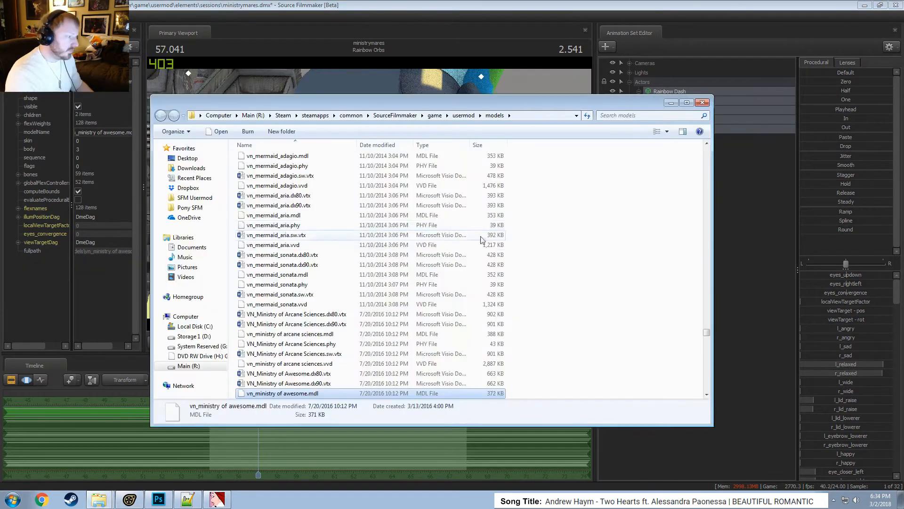
Navigate Explorer to the usermod materials subfolder models\VN_mlp\MOA_model.
left_click(459, 116)
double_click(259, 218)
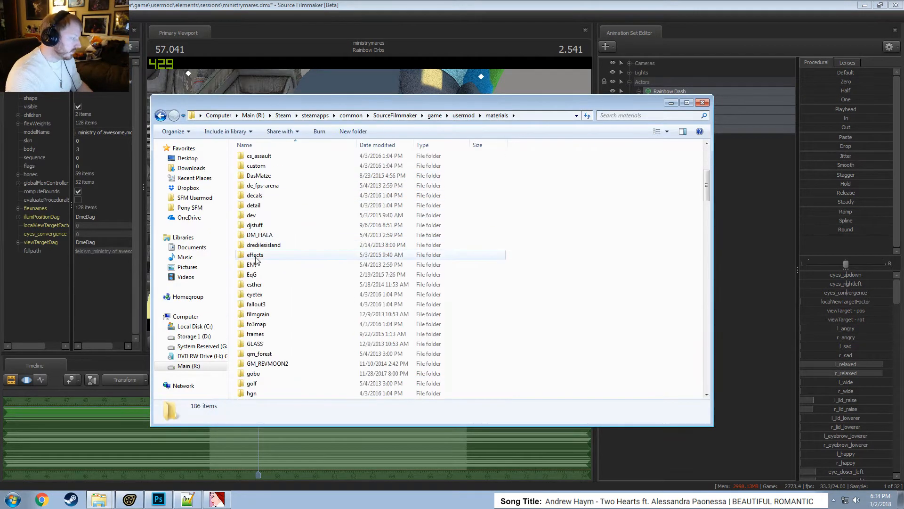
scroll(306, 264, "down", 5)
left_click(534, 116)
left_click(519, 116)
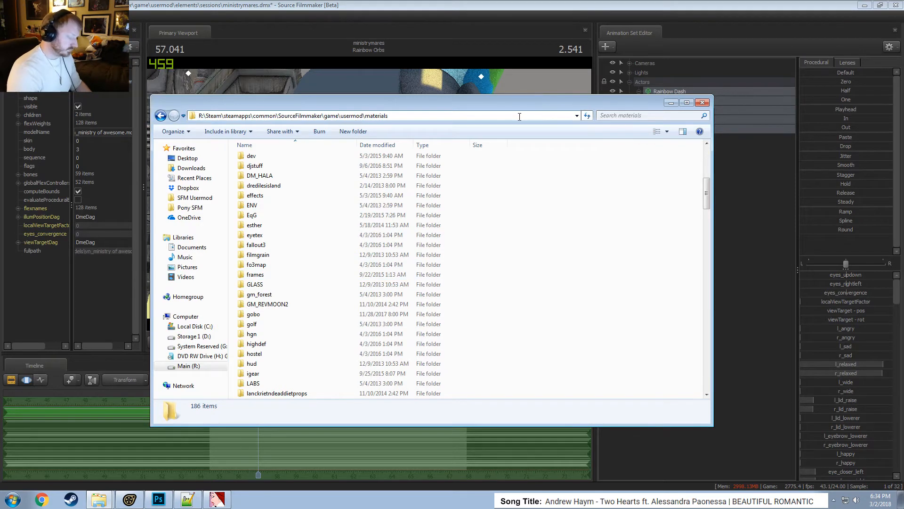
type("\\models\\vn_mlp\\moa_model\\body")
key("BackSpace")
key("BackSpace")
key("BackSpace")
key("Return")
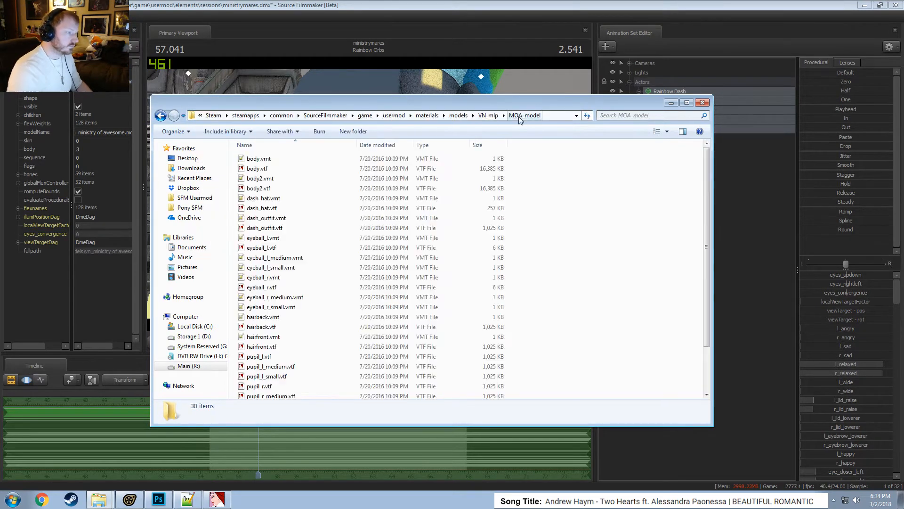
Check the outfit on the model against the MOA_model texture files and open dash_outfit.vtf in the VTF editor.
scroll(422, 231, "down", 2)
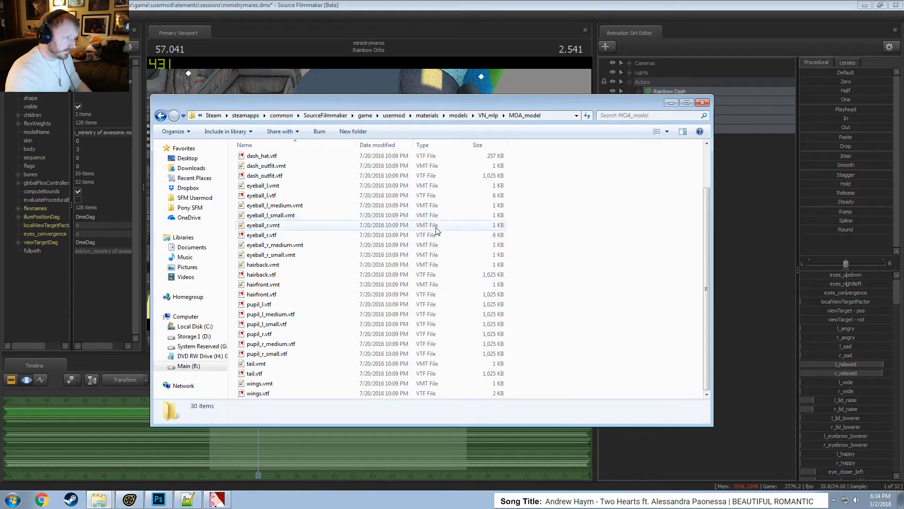
scroll(404, 259, "up", 2)
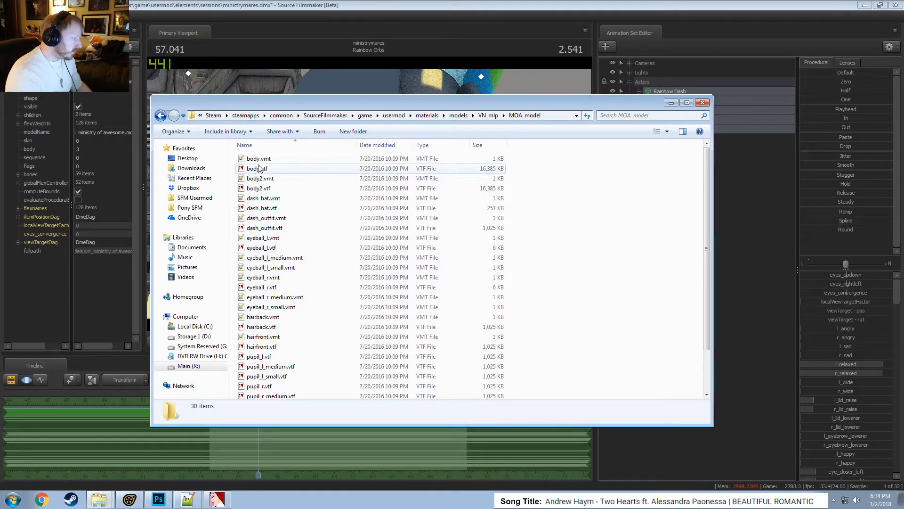
left_click(451, 5)
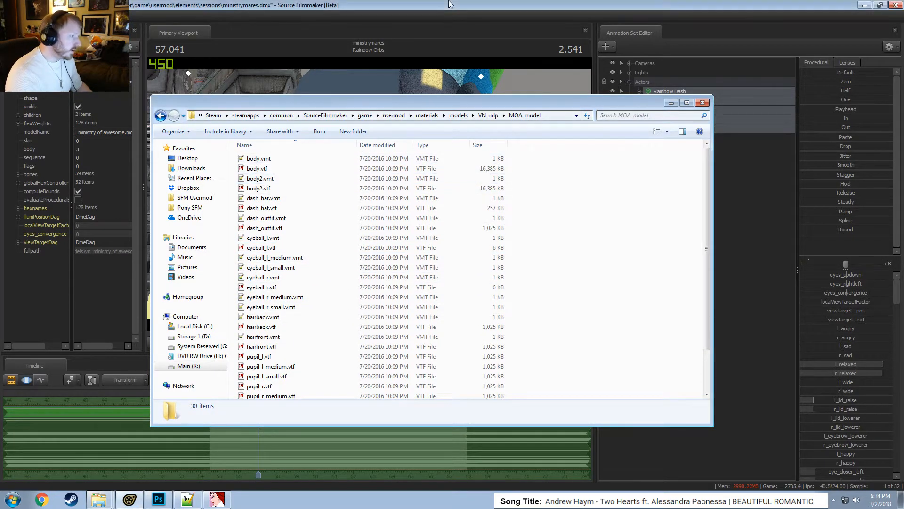
left_click_drag(329, 215, 372, 192)
key("alt+Tab")
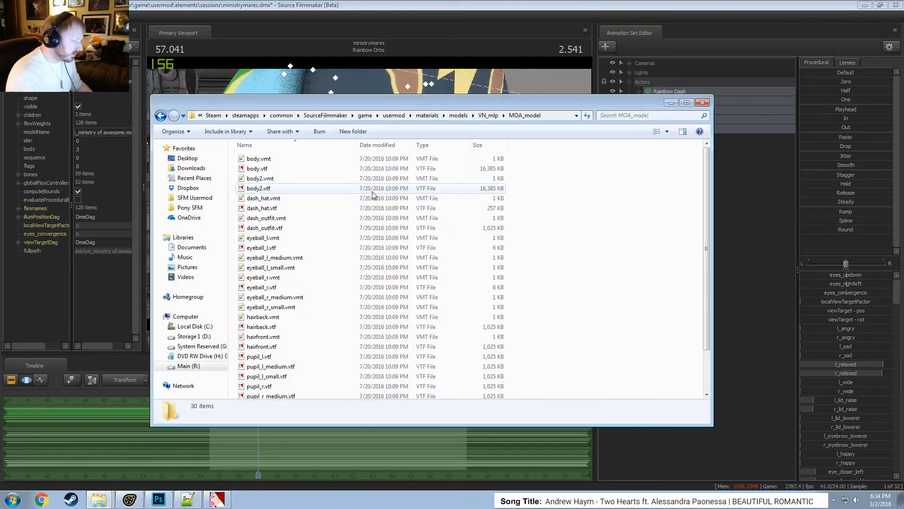
scroll(372, 193, "down", 2)
scroll(348, 294, "up", 2)
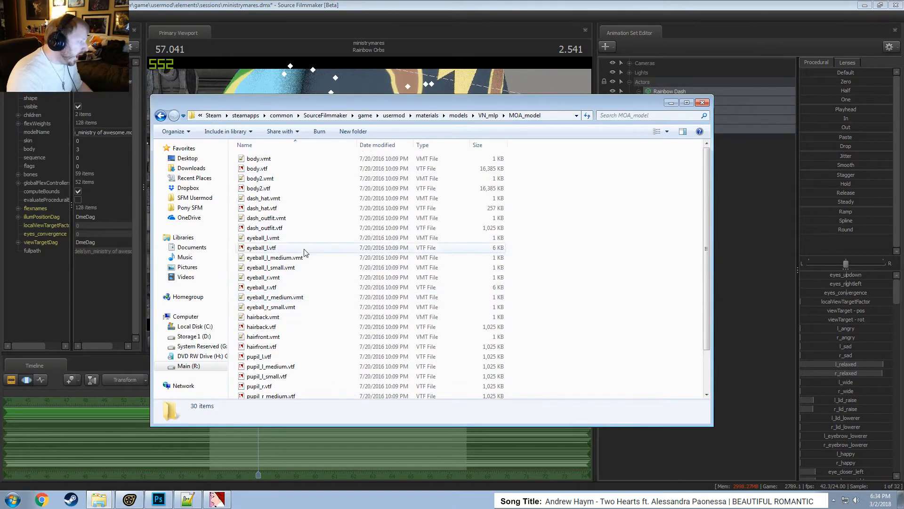
double_click(263, 229)
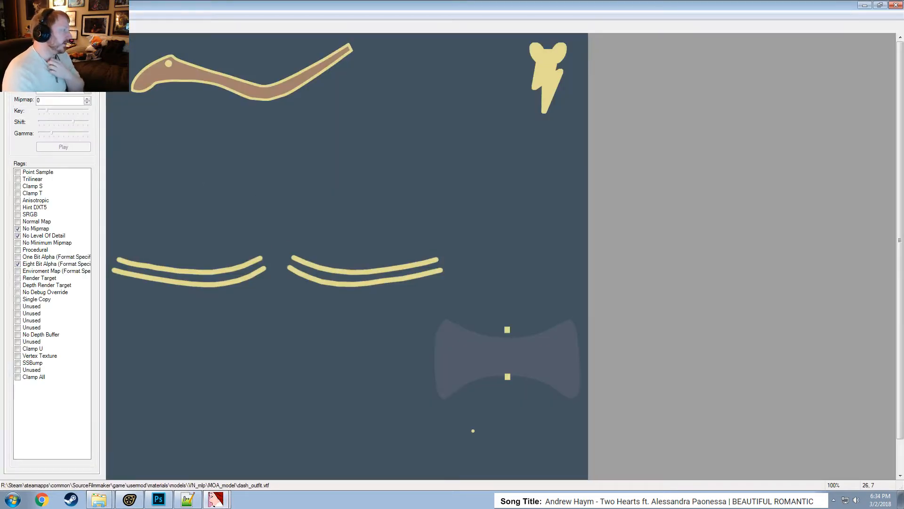
Start saving the outfit texture and copy the MOA_model folder path from Explorer.
left_click(7, 15)
left_click(22, 61)
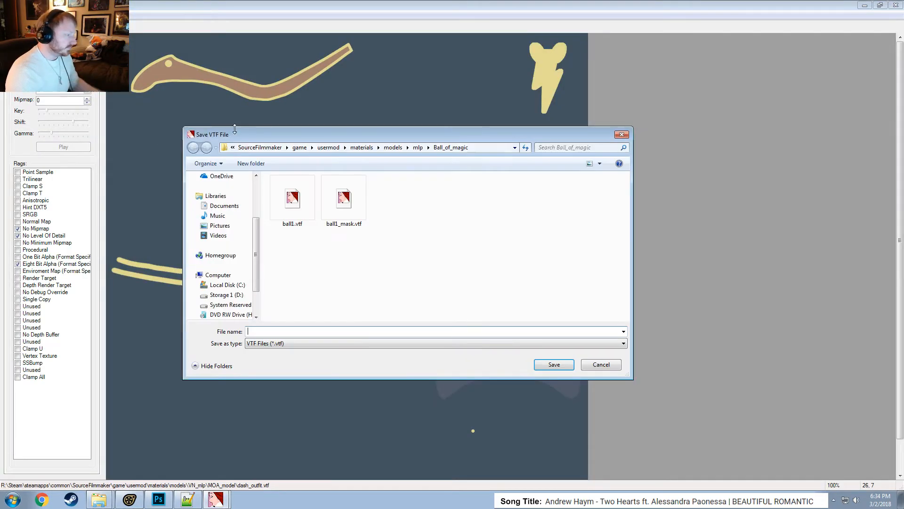
key("alt+Tab")
left_click(538, 119)
key("ctrl+c")
key("alt+Tab")
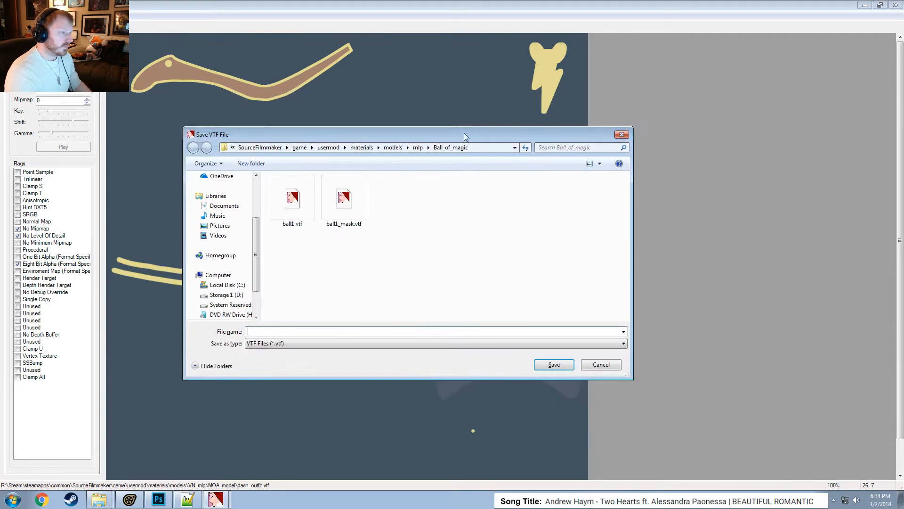
left_click(490, 147)
key("ctrl+v")
key("Return")
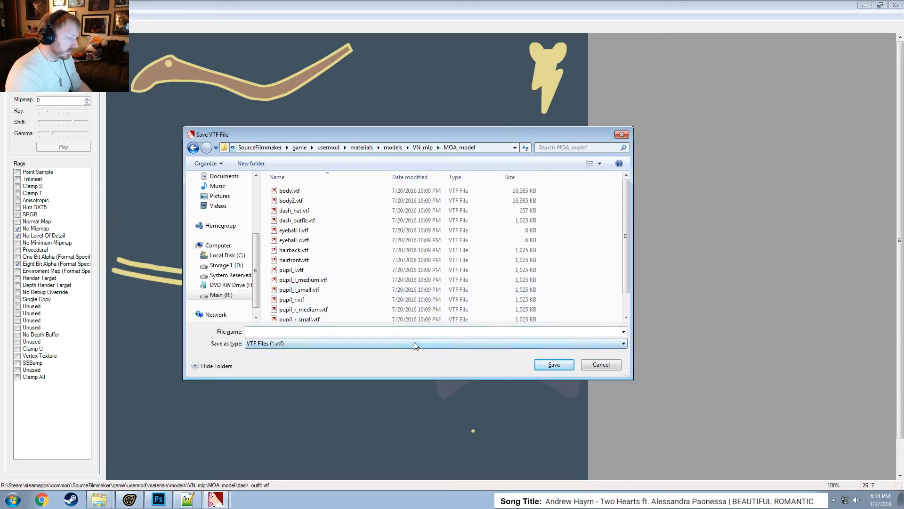
left_click(297, 220)
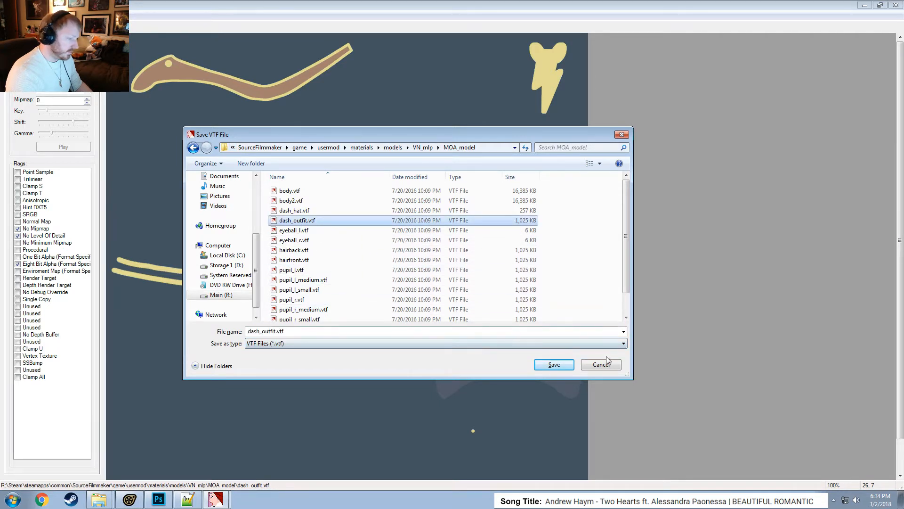
key("Escape")
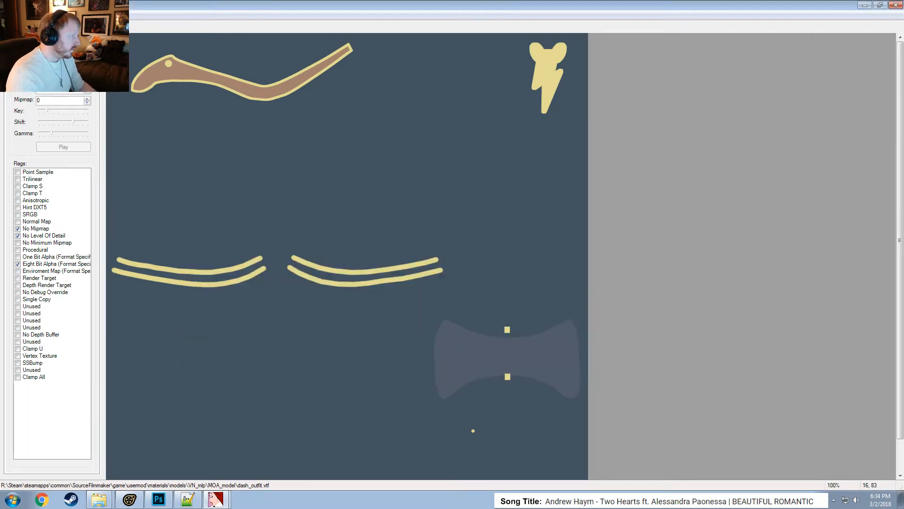
Export the outfit texture as dash_outfit.tga into the MOA_model folder.
left_click(8, 15)
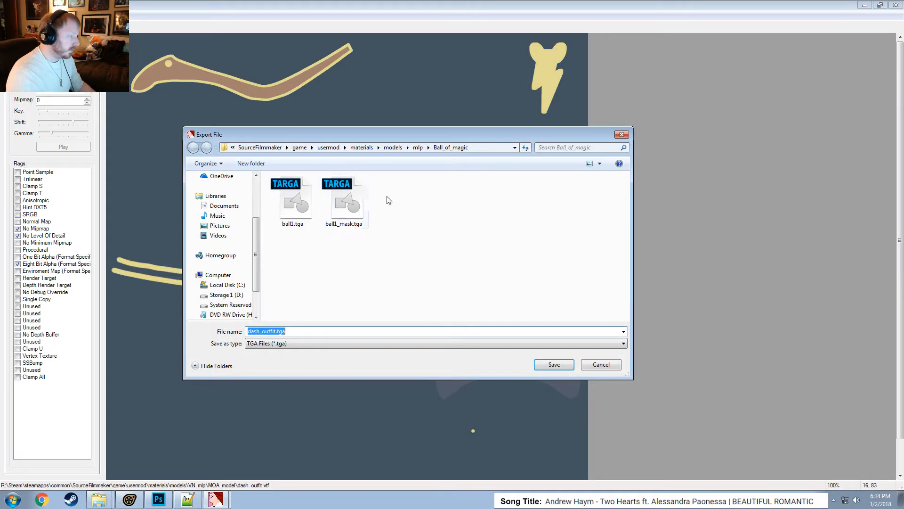
left_click(489, 147)
key("ctrl+v")
key("Return")
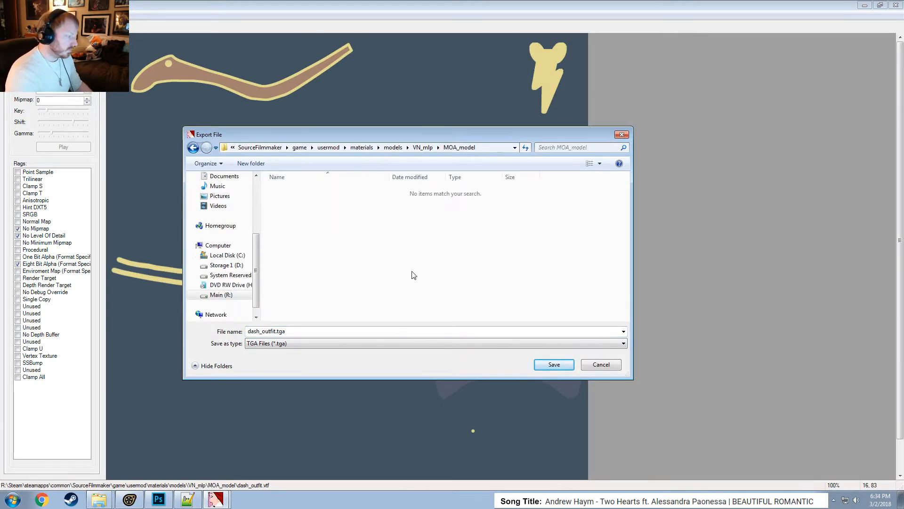
left_click(546, 364)
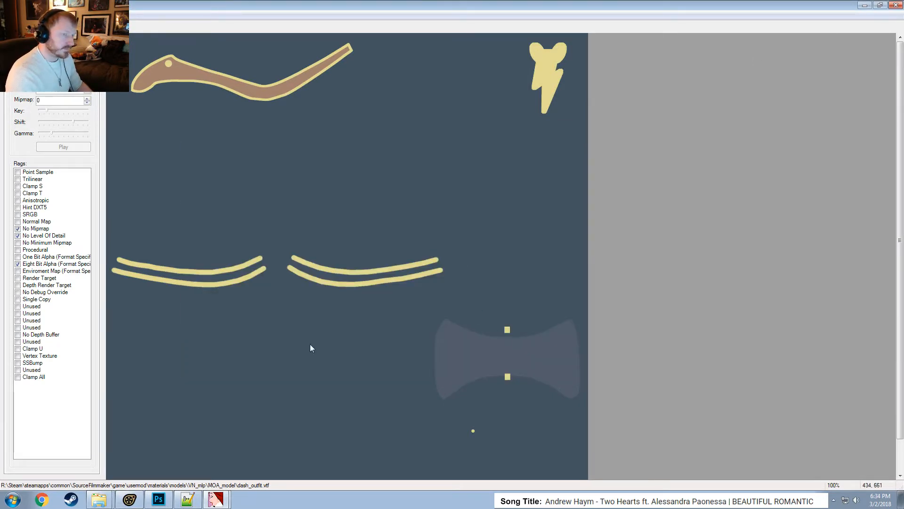
Open dash_outfit.tga from the MOA_model folder in Photoshop.
left_click(99, 499)
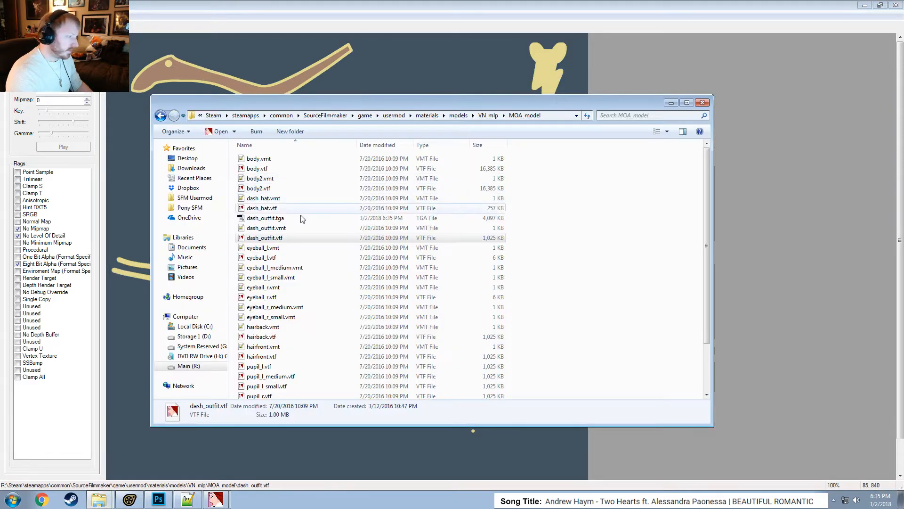
double_click(262, 218)
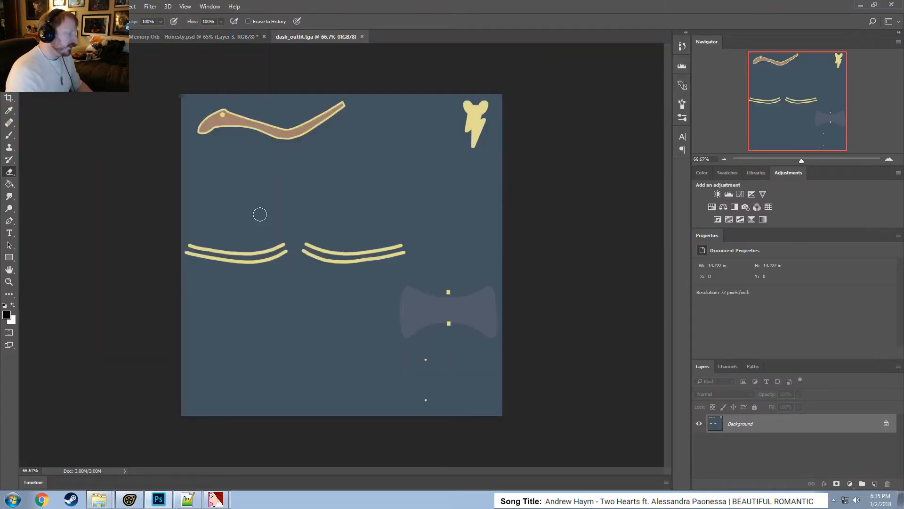
scroll(259, 210, "up", 3, "alt")
scroll(272, 204, "down", 4, "alt")
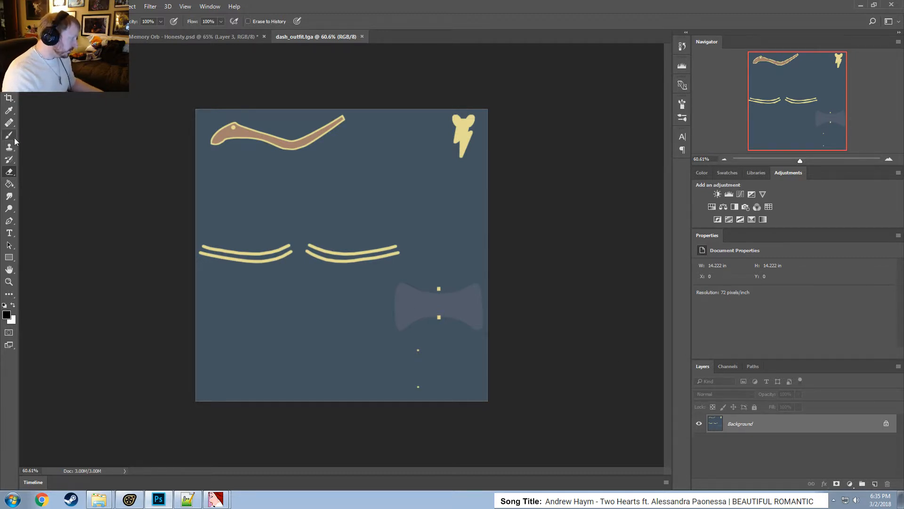
Convert the outfit texture to greyscale with the Black and White adjustment at its Default preset.
left_click(63, 6)
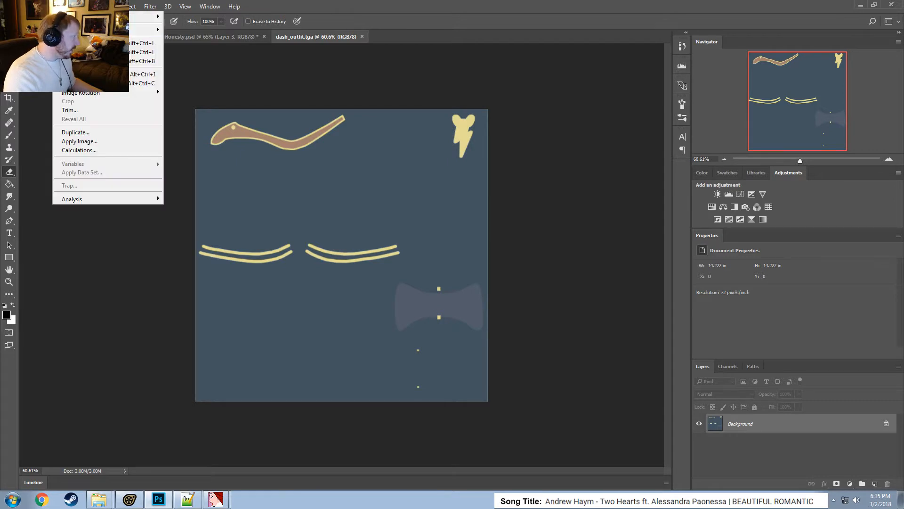
mouse_move(146, 29)
left_click(222, 96)
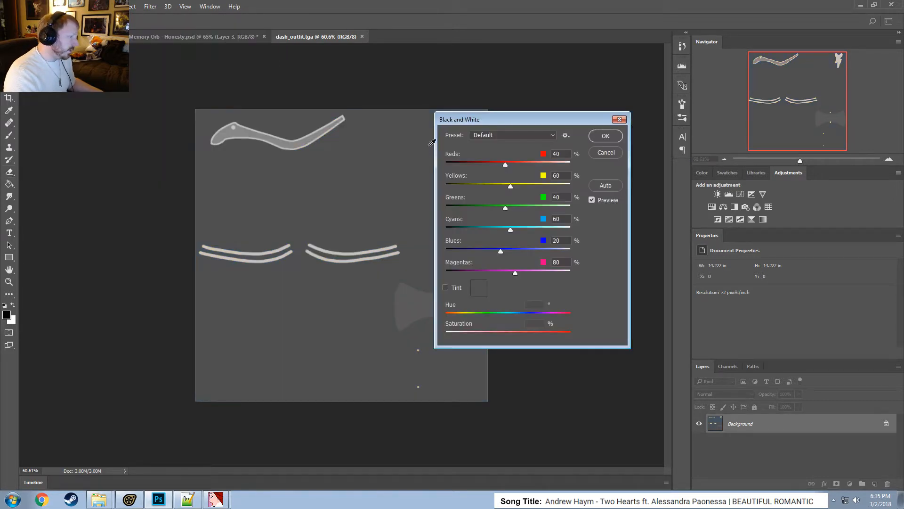
left_click(605, 136)
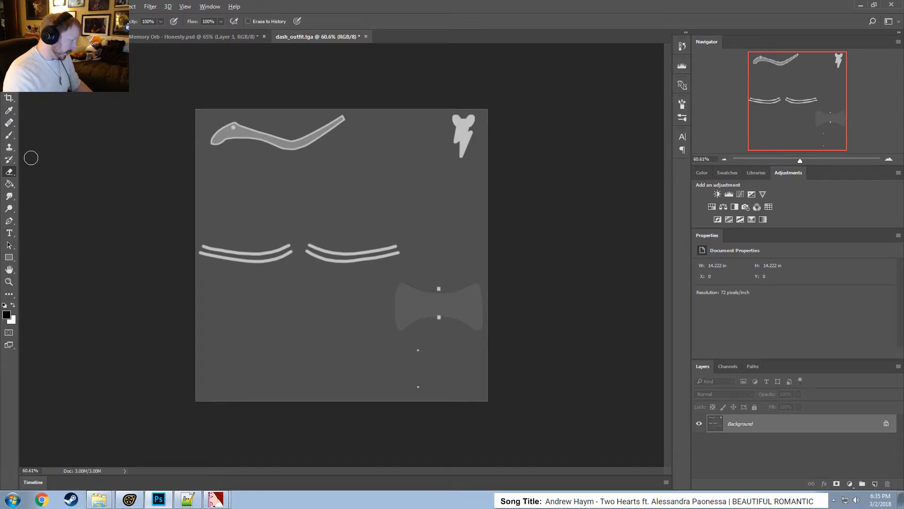
Paint over the double stripes, bow shape, dots and lightning bolt with the Brush using the sampled background grey.
left_click(9, 135)
left_click(265, 257, "alt")
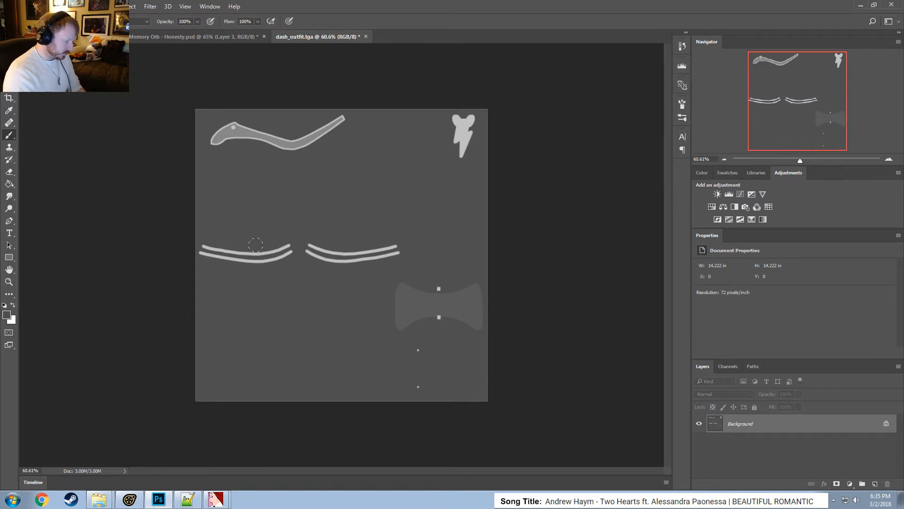
mouse_move(222, 254)
left_mouse_down()
mouse_move(295, 254)
mouse_move(407, 294)
left_mouse_up()
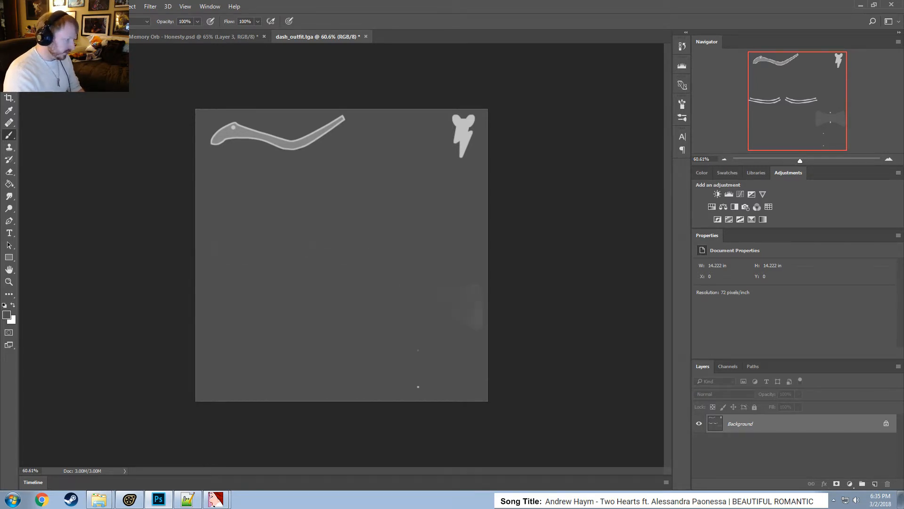
mouse_move(466, 153)
left_mouse_down()
mouse_move(456, 127)
mouse_move(425, 100)
left_mouse_up()
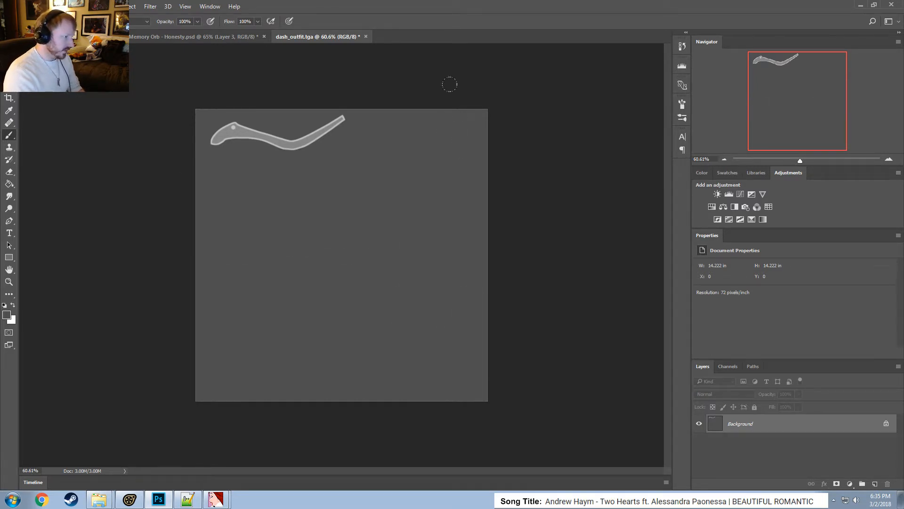
Compare the curved trim shape in the texture with the trim on Rainbow Dash's outfit in Source Filmmaker.
scroll(226, 99, "up", 14, "alt")
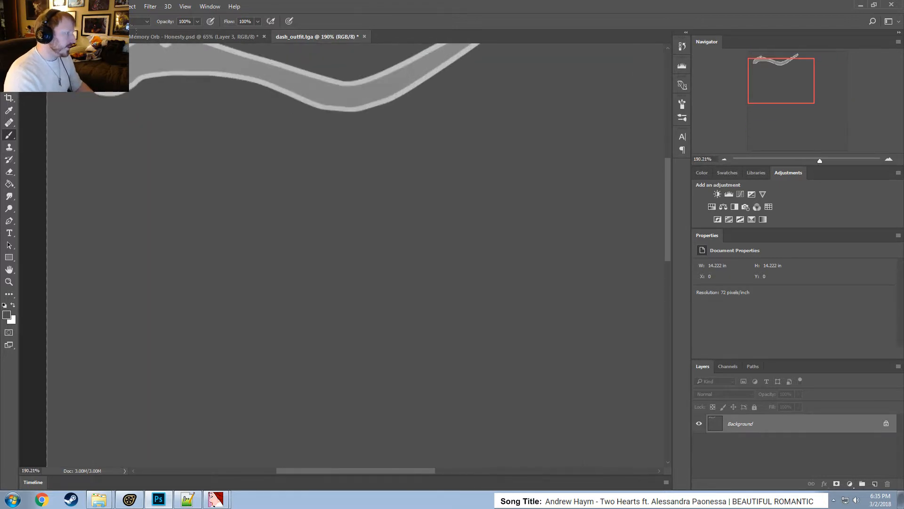
left_click_drag(801, 86, 773, 73)
key("alt+Tab")
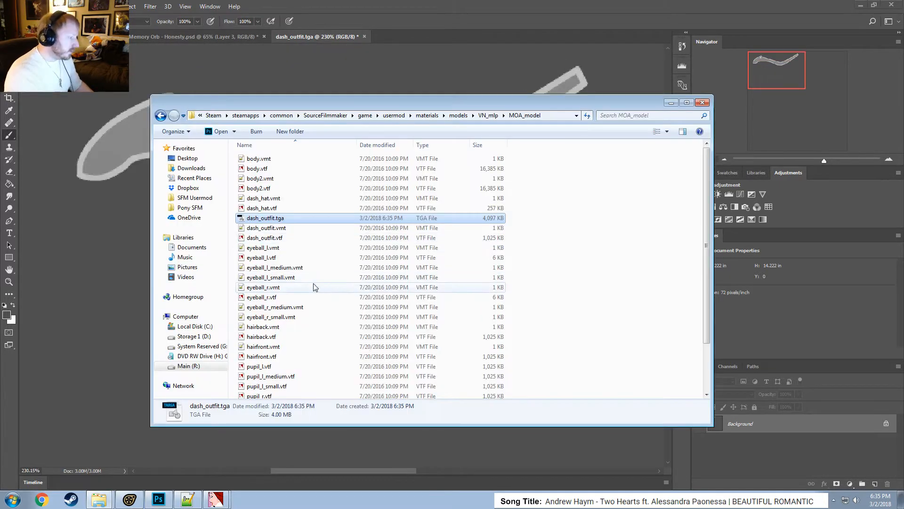
key("alt+Tab")
key("Tab")
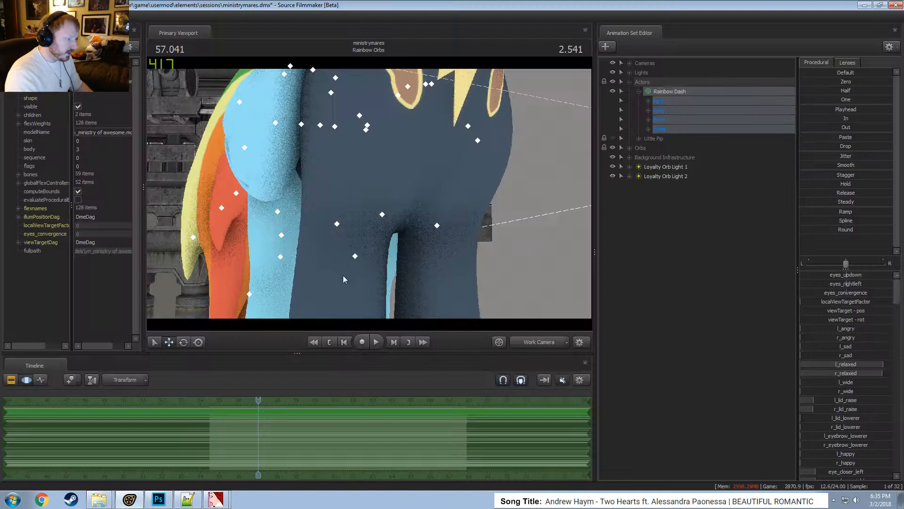
left_click_drag(343, 276, 370, 193)
key("w")
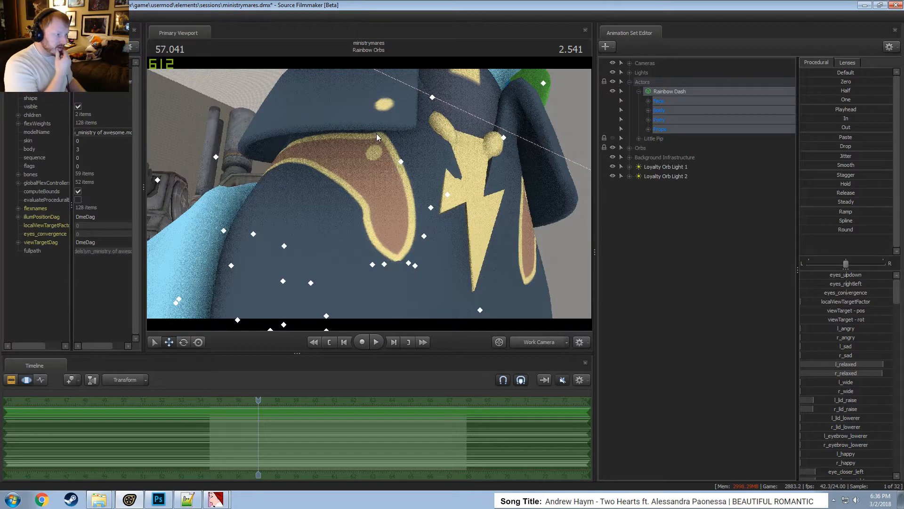
key("alt+Tab")
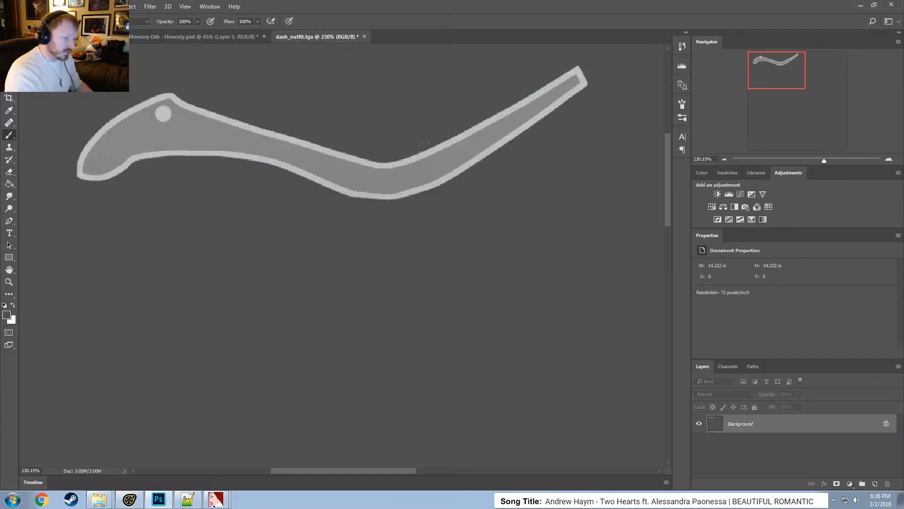
Select the grey background around the curved trim shape with the Magic Wand and add a new layer.
scroll(243, 104, "down", 5, "alt")
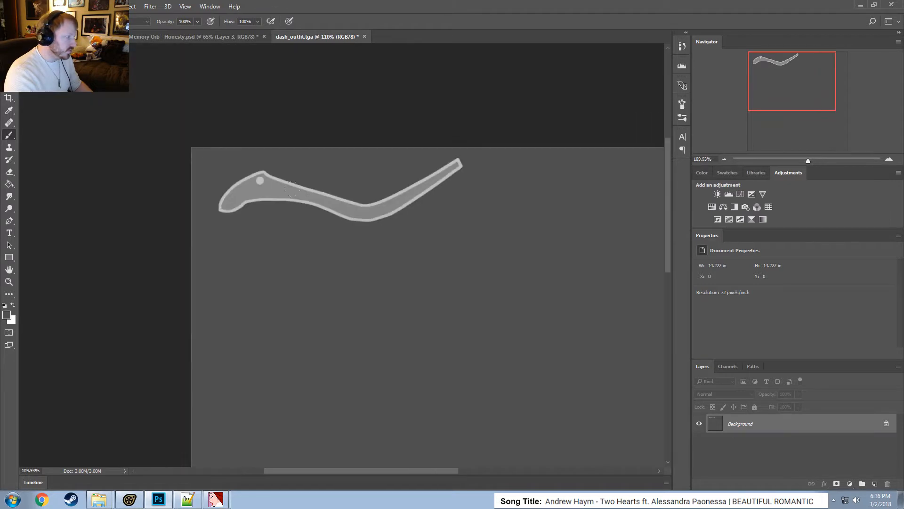
scroll(262, 243, "up", 4, "alt")
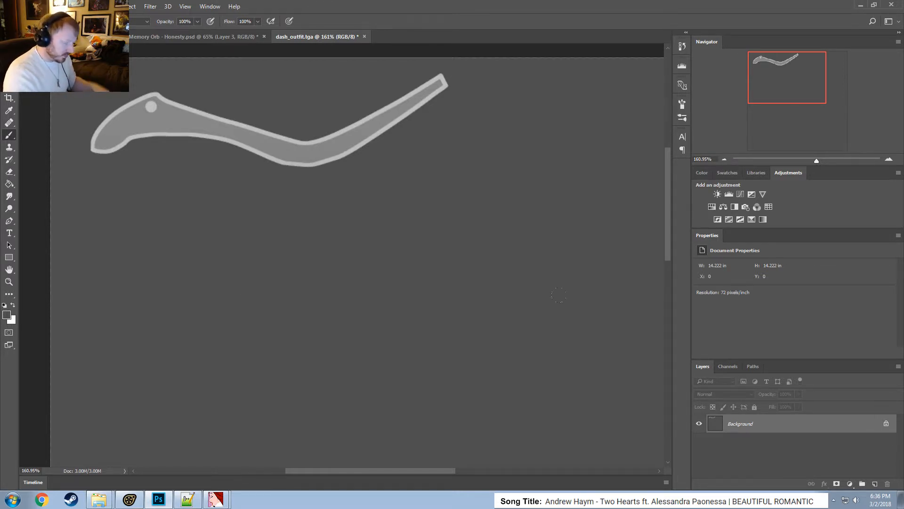
key("w")
left_click(297, 274)
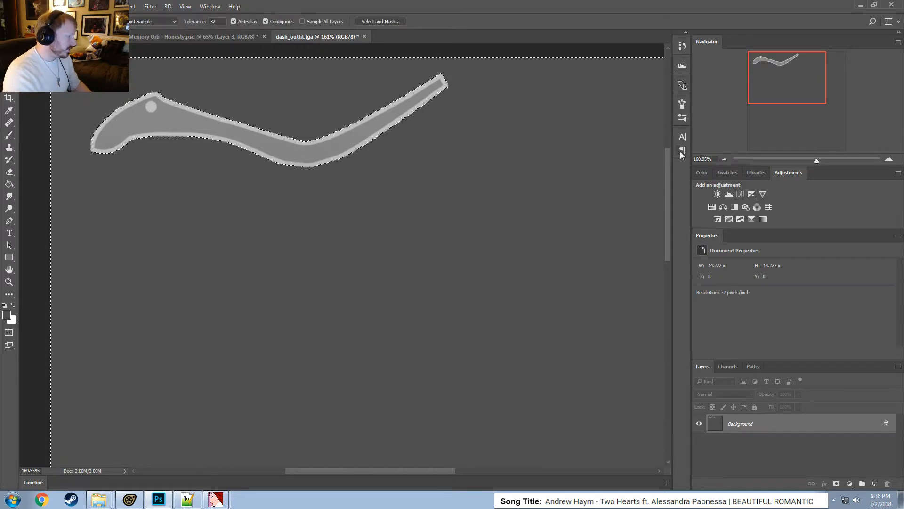
key("ctrl+shift+n")
key("Return")
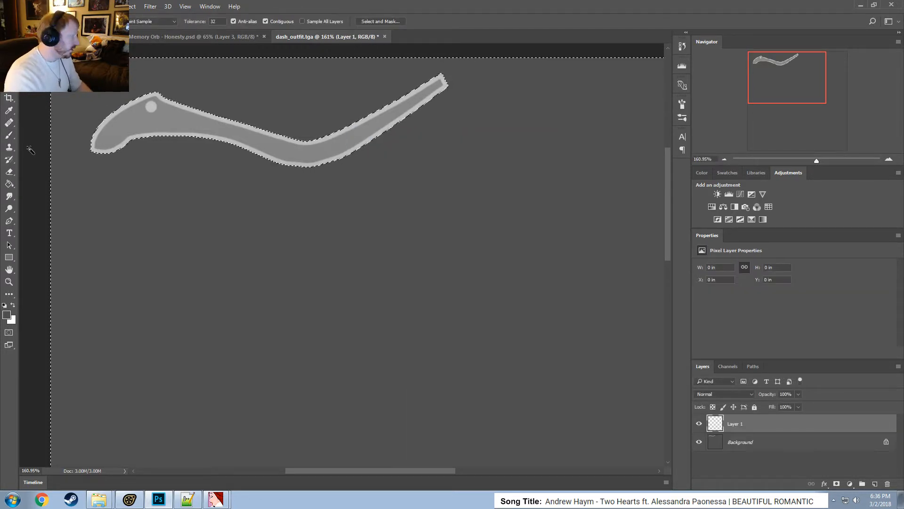
Fill the selected background around the curved trim shape with white on Layer 1 using the Paint Bucket.
left_click(13, 305)
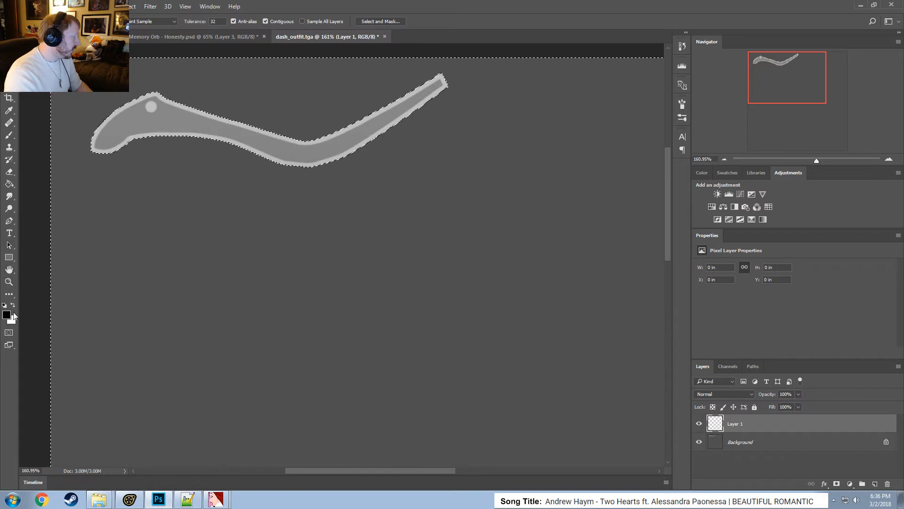
left_click(9, 183)
left_click(184, 226)
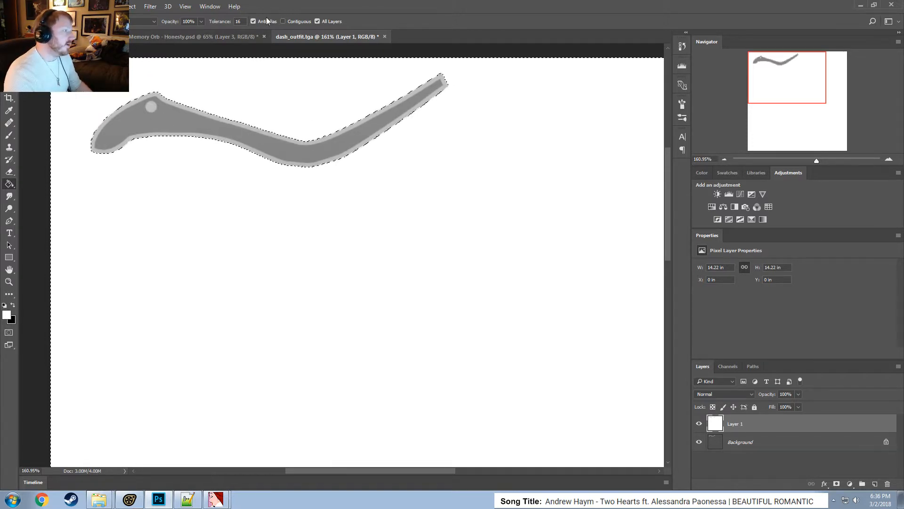
Examine the border and inner area of the trim on Rainbow Dash's outfit in Source Filmmaker, and return to Photoshop.
scroll(193, 137, "up", 6, "alt")
key("alt+Tab")
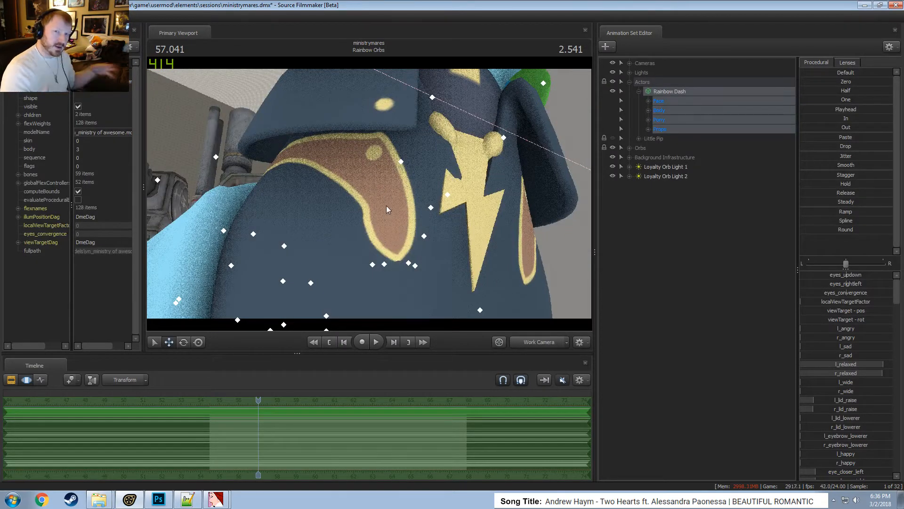
key("alt+Tab")
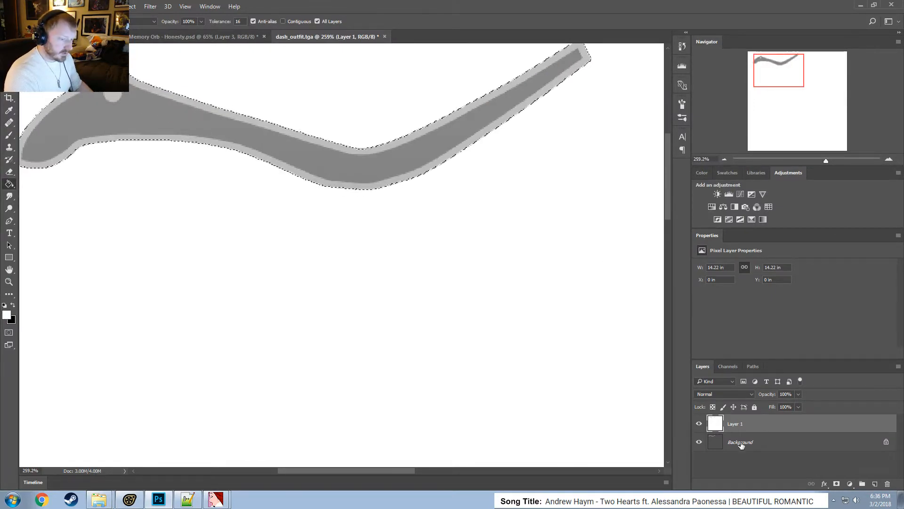
Add a new layer directly below the white Layer 1 and clear the selection around the trim.
key("ctrl+shift+n")
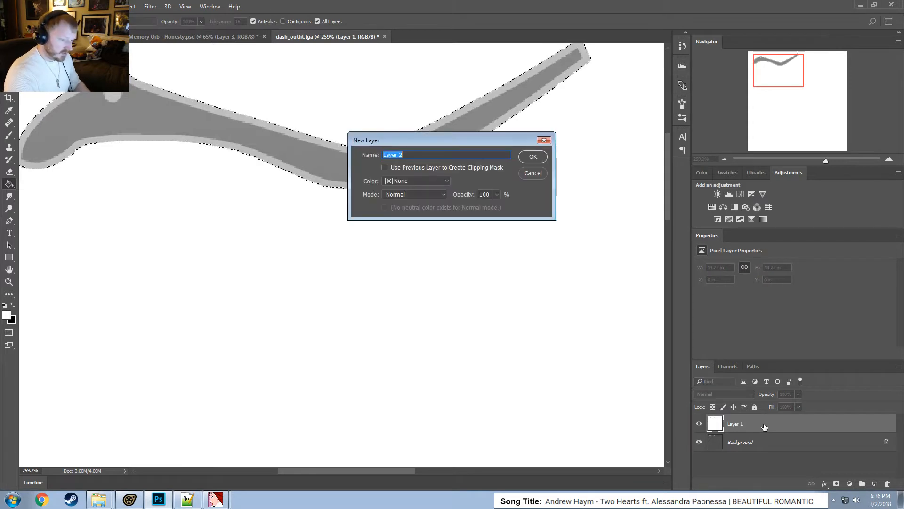
key("Return")
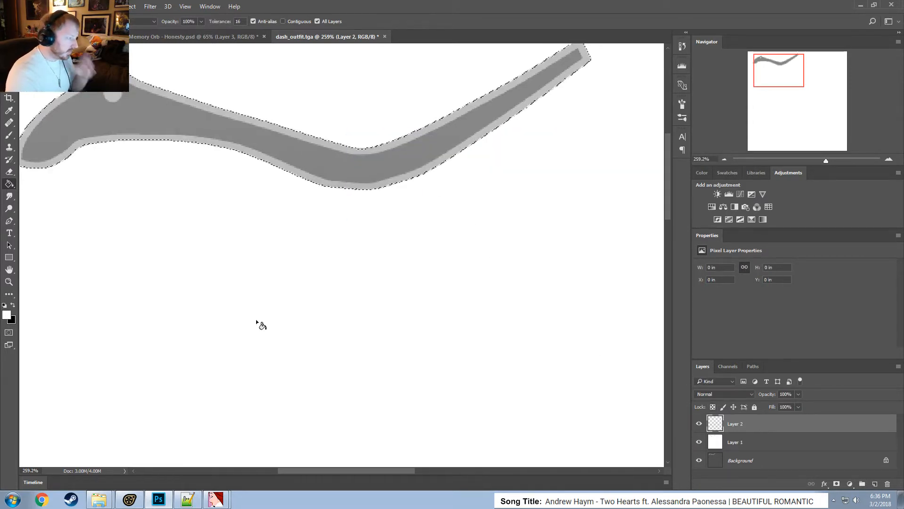
left_click_drag(758, 427, 757, 448)
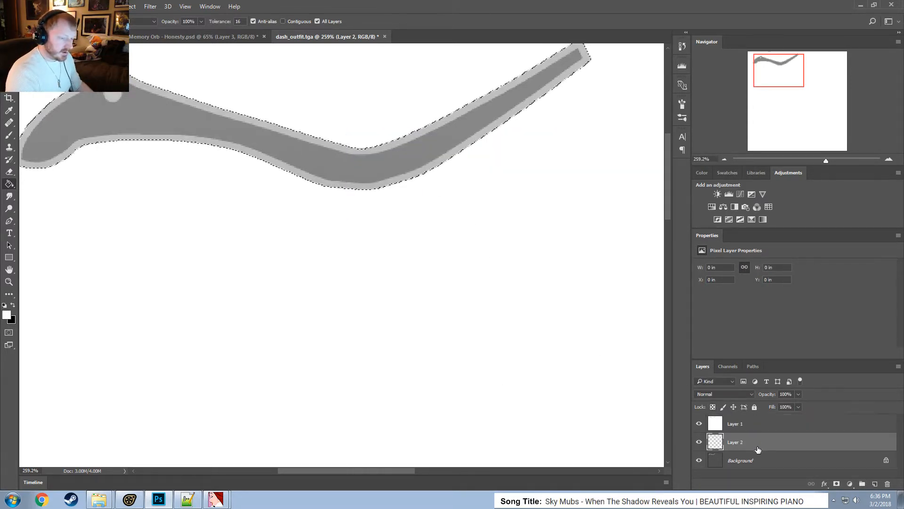
scroll(111, 126, "up", 2, "alt")
scroll(118, 108, "down", 3, "alt")
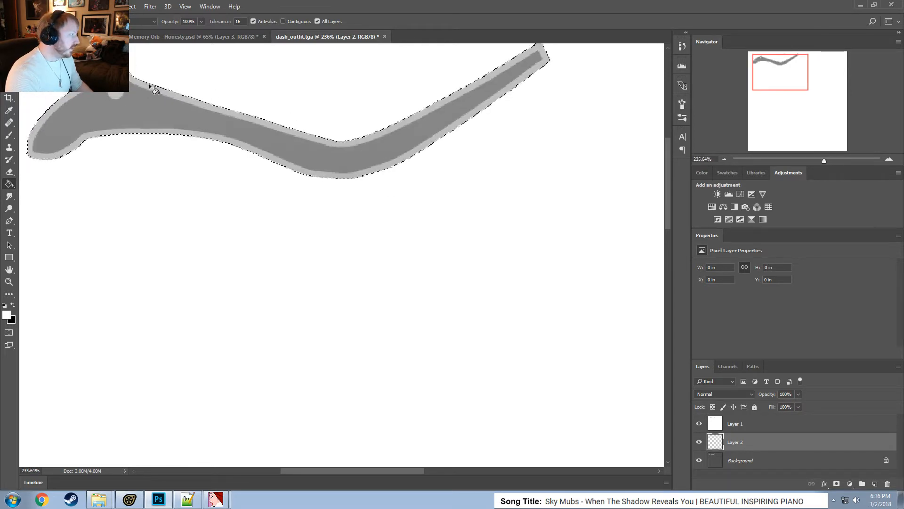
key("m")
right_click(109, 88)
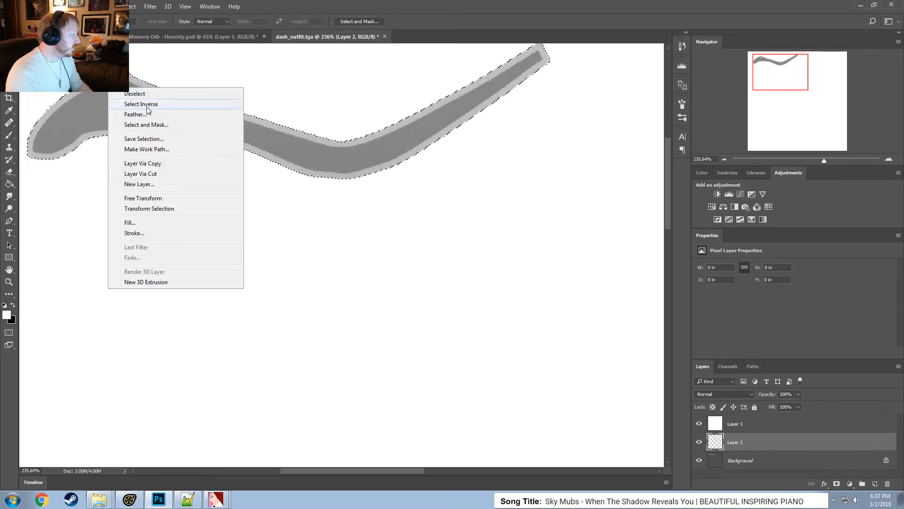
left_click(134, 94)
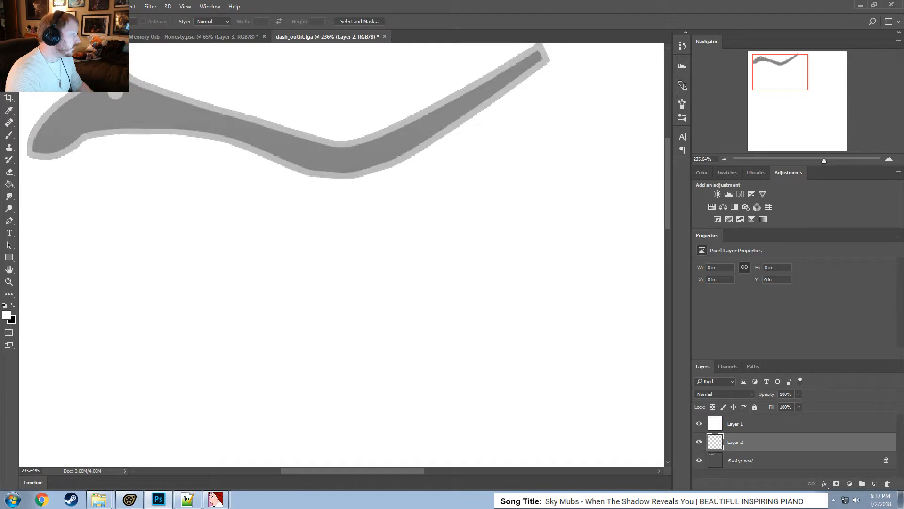
Fill the trim's light border and dot with dark grey 515151 on Layer 2.
left_click(11, 188)
left_click(12, 305)
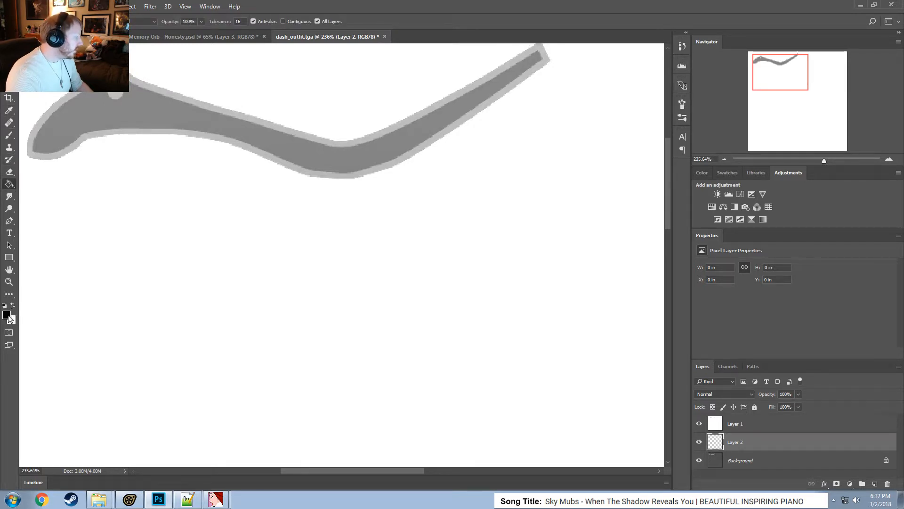
left_click(9, 319)
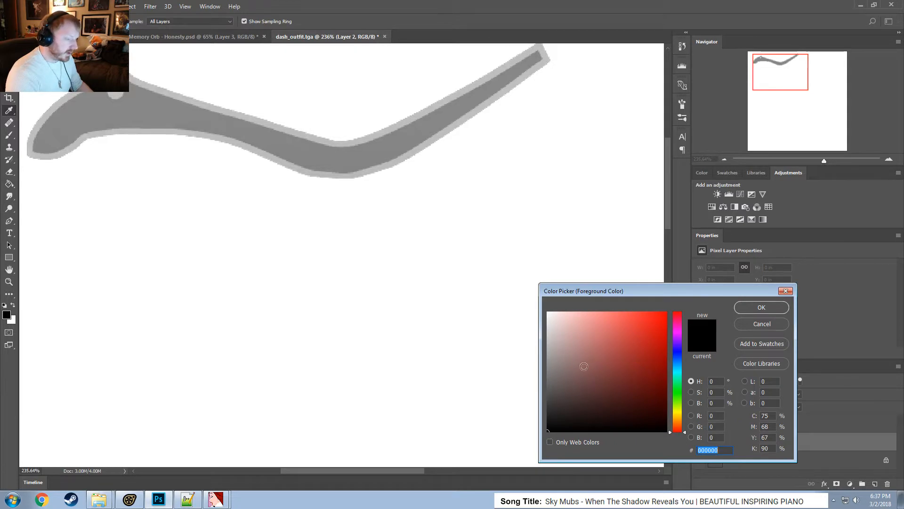
mouse_move(597, 359)
left_mouse_down()
mouse_move(544, 392)
mouse_move(514, 393)
left_mouse_up()
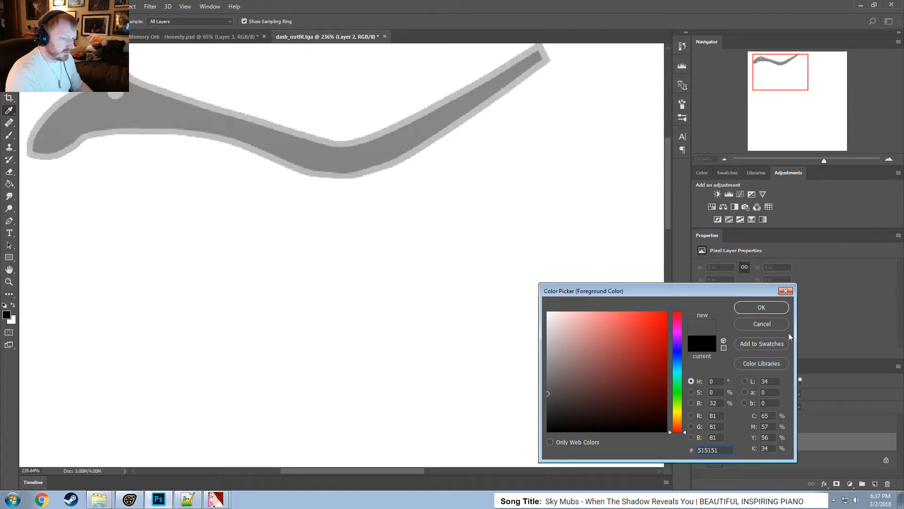
left_click(762, 308)
left_click(315, 138)
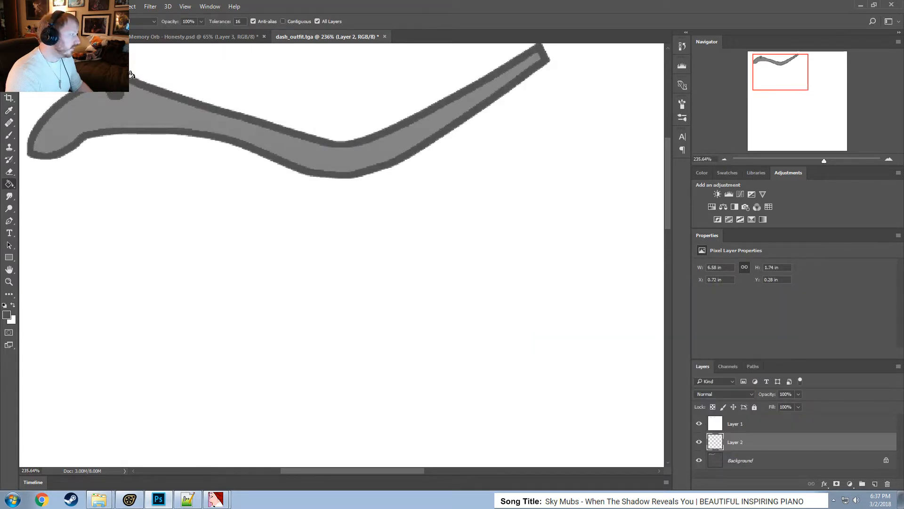
Check the trim's border fill on Layer 2 by hiding and showing Layer 1 and the Background.
left_click(699, 423)
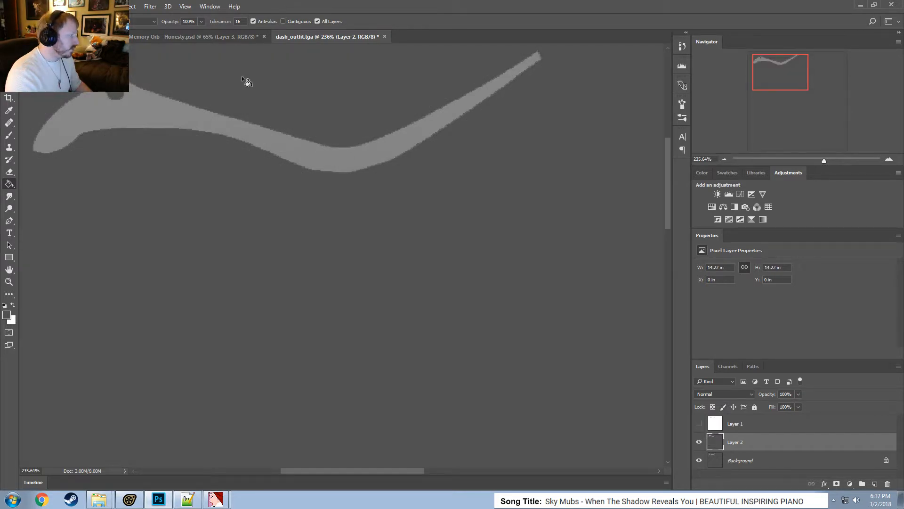
left_click(435, 139)
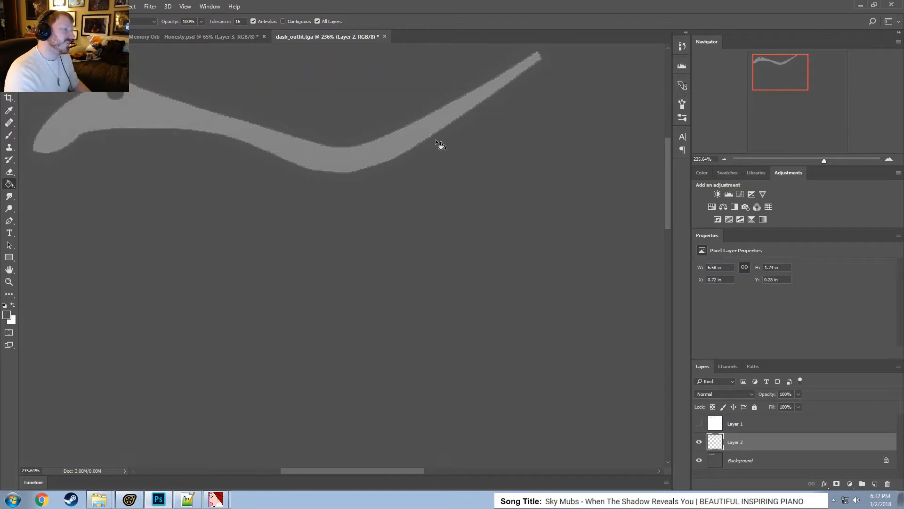
left_click(704, 426)
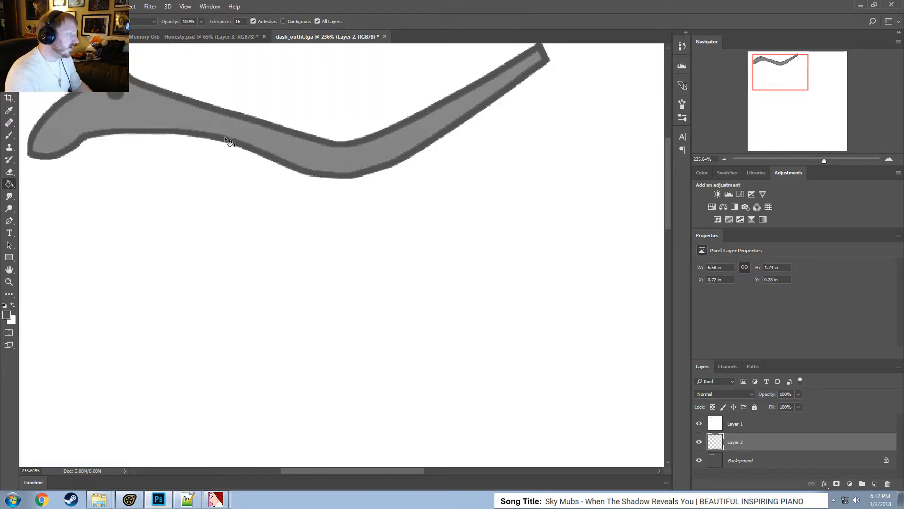
left_click(699, 460)
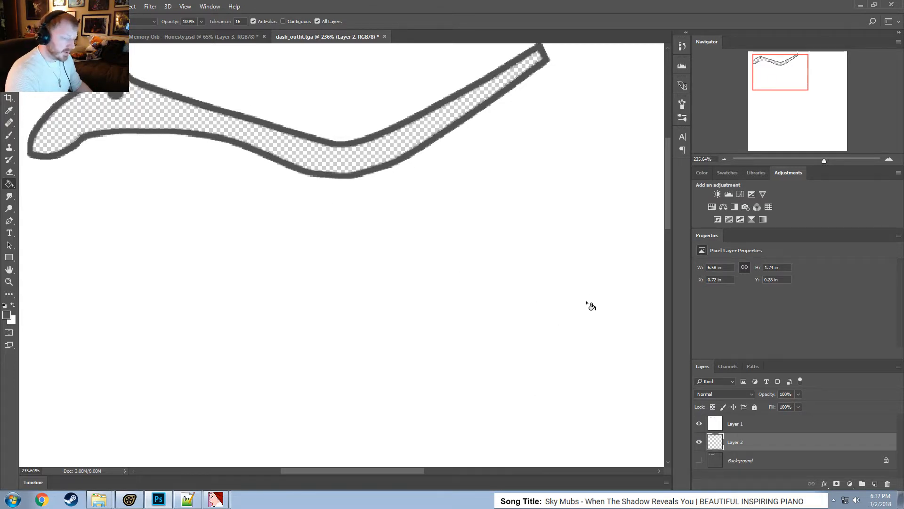
left_click(699, 460)
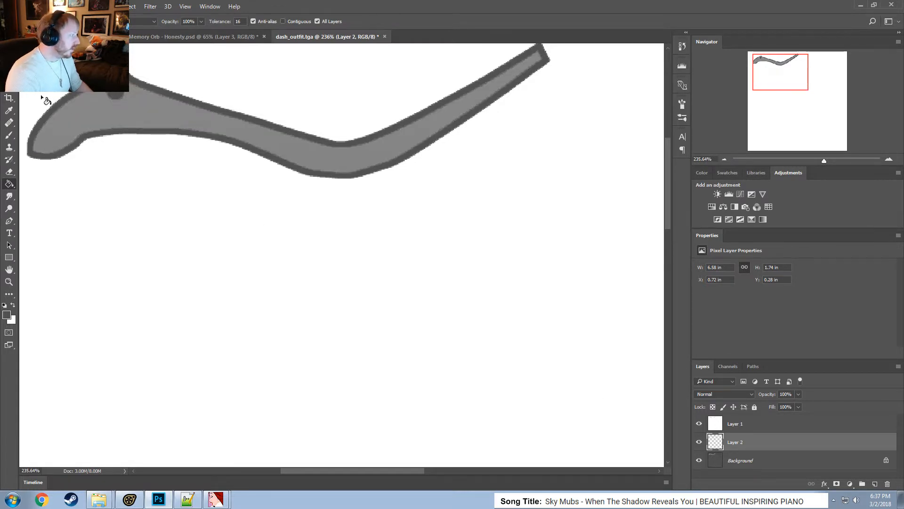
Add a new layer above Layer 2, and try filling the trim's inner area with dark grey on Layer 2.
key("ctrl+shift+n")
key("Return")
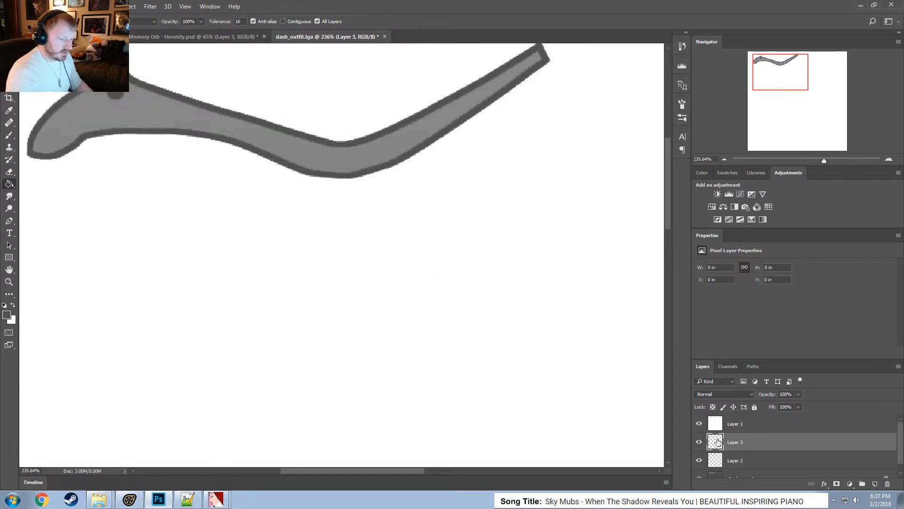
left_click(762, 467)
left_click(205, 119)
key("ctrl+z")
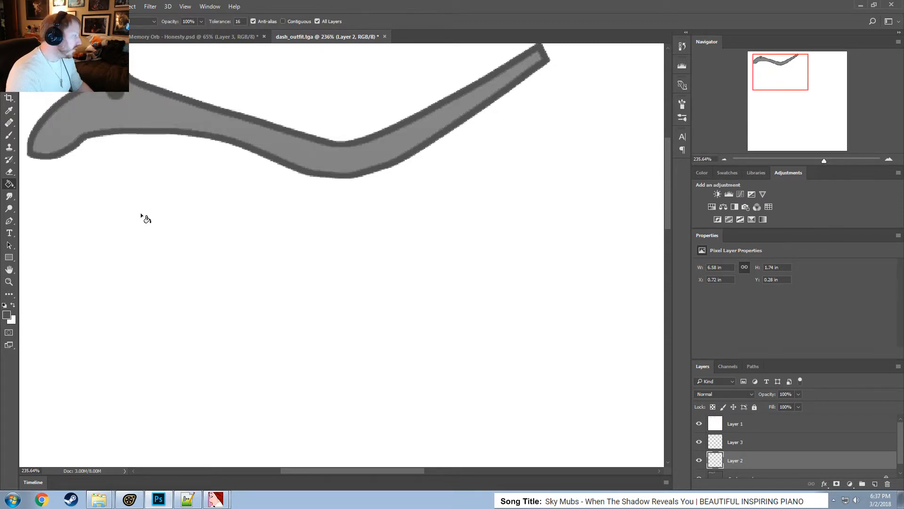
Set the foreground colour to d1d1d1, try it as a fill inside the trim on Layer 2, and undo the fill.
left_click(12, 305)
left_click(7, 315)
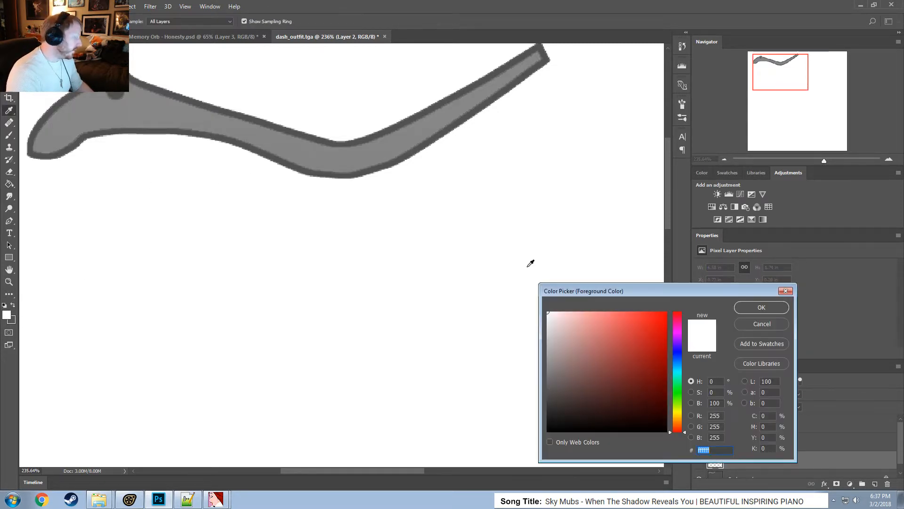
type("d1d1d1")
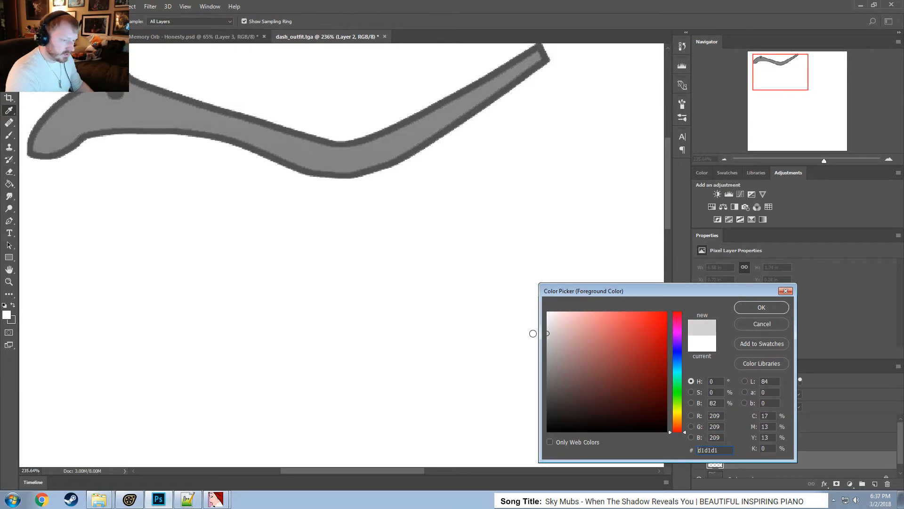
left_click(762, 307)
left_click(234, 128)
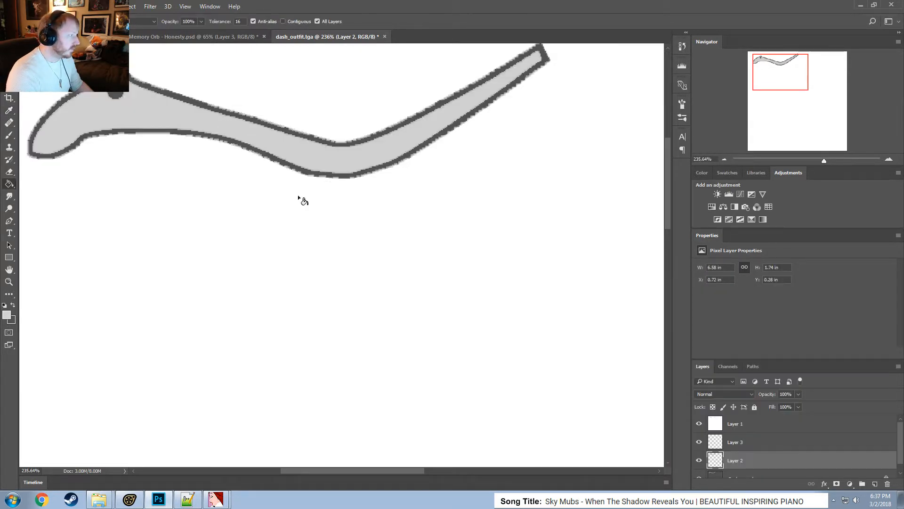
key("ctrl+z")
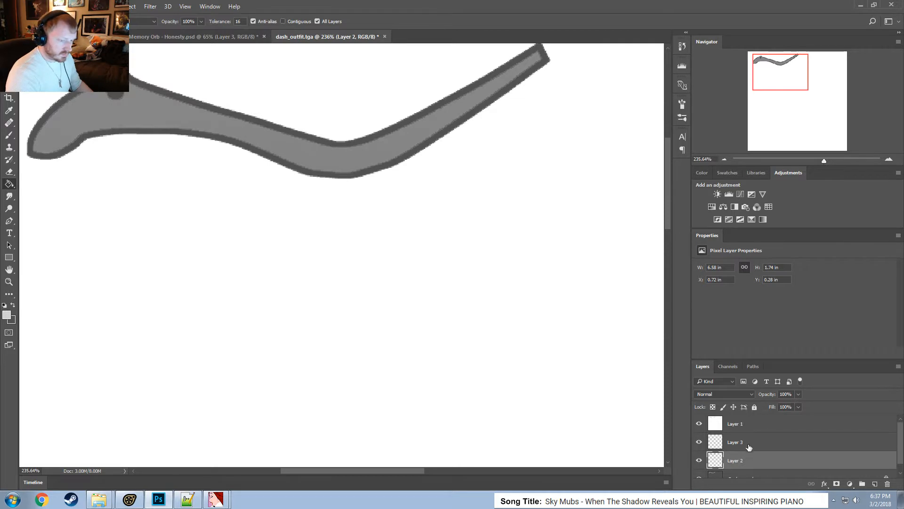
Try the light grey fill inside the trim again, inspect it by toggling layer visibility, and undo it.
left_click(324, 159)
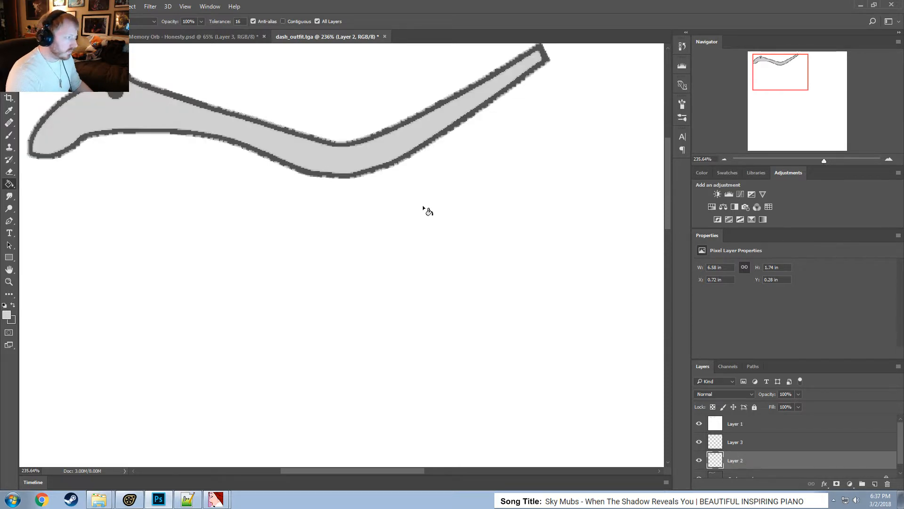
left_click(699, 441)
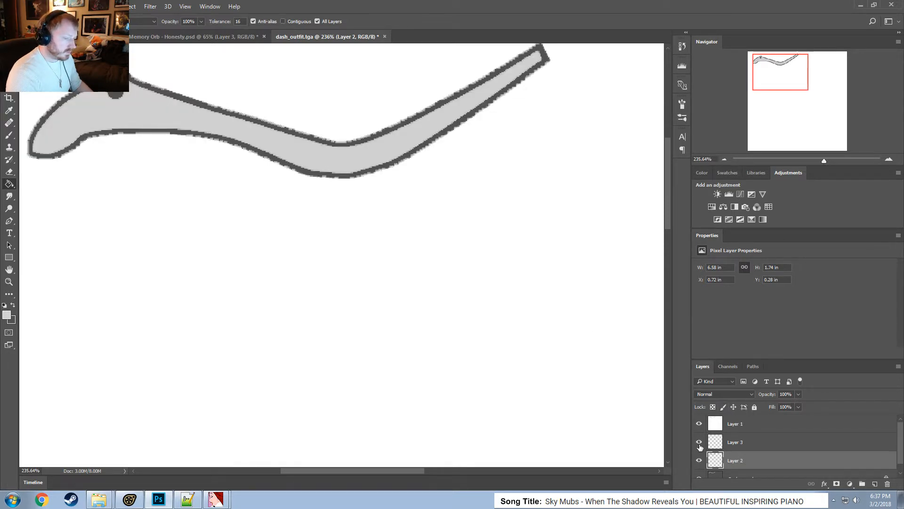
left_click(699, 423)
left_click(699, 424)
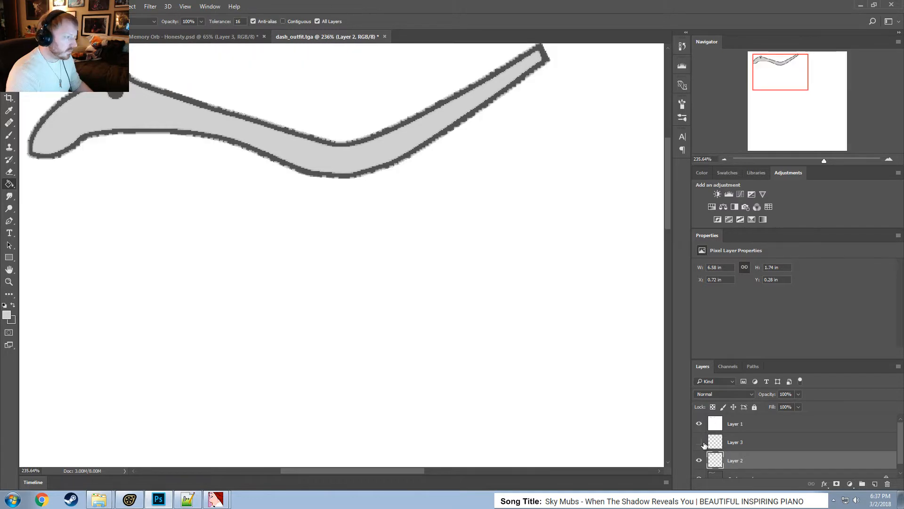
key("ctrl+z")
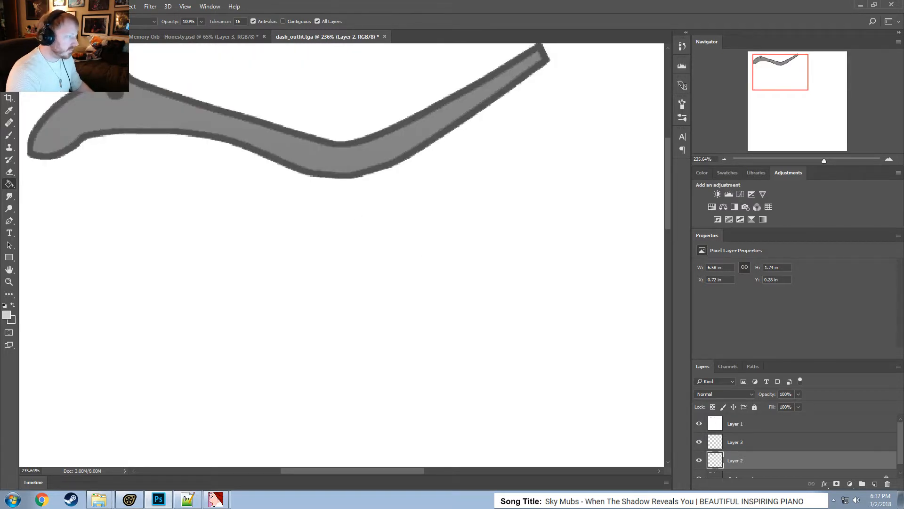
Lower the Paint Bucket tolerance to 8 and fill the trim's inner area with light grey d1d1d1 on Layer 2.
left_click(238, 22)
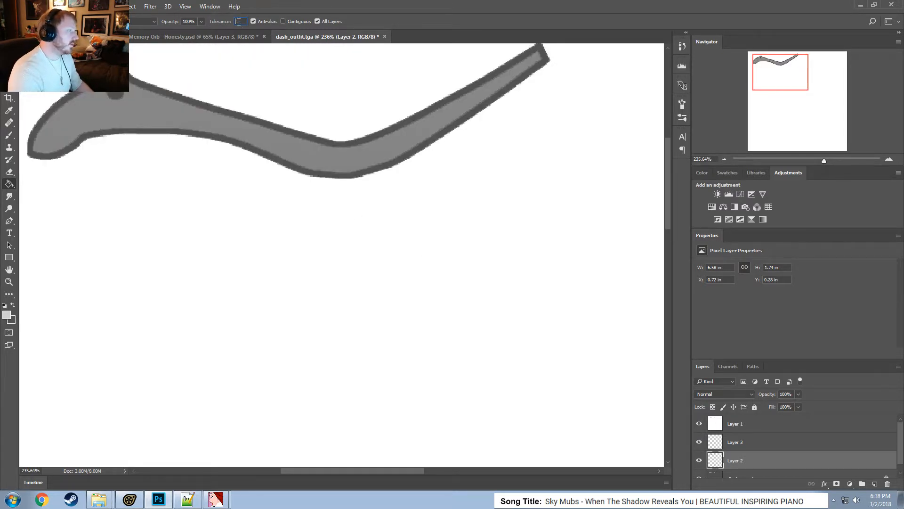
left_click(178, 114)
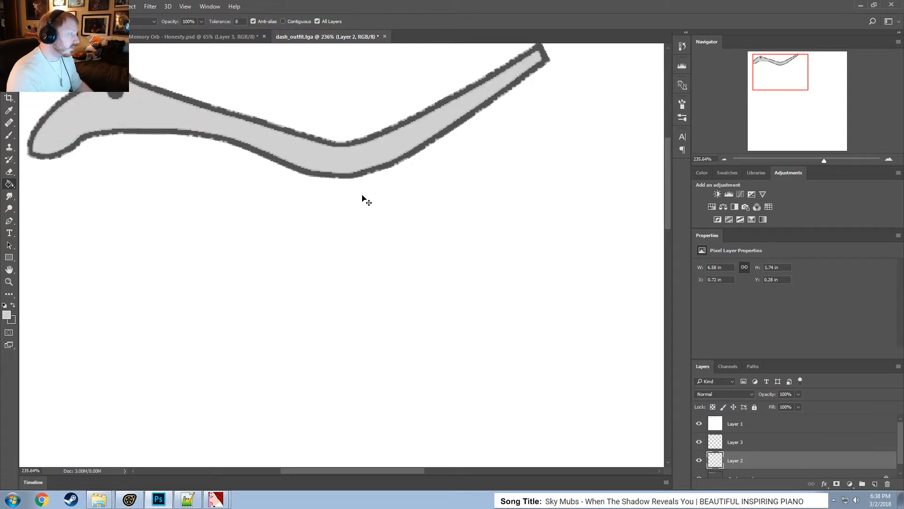
key("ctrl+z")
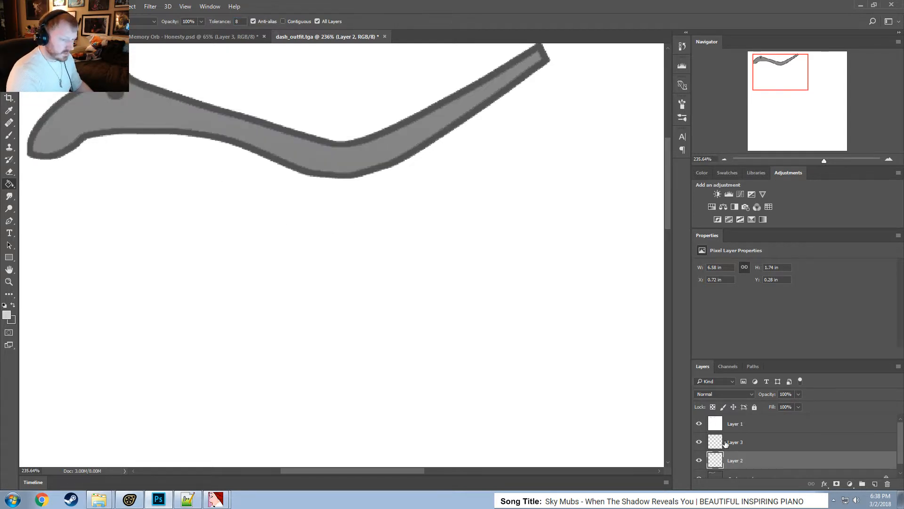
scroll(727, 466, "down", 1)
left_click(699, 470)
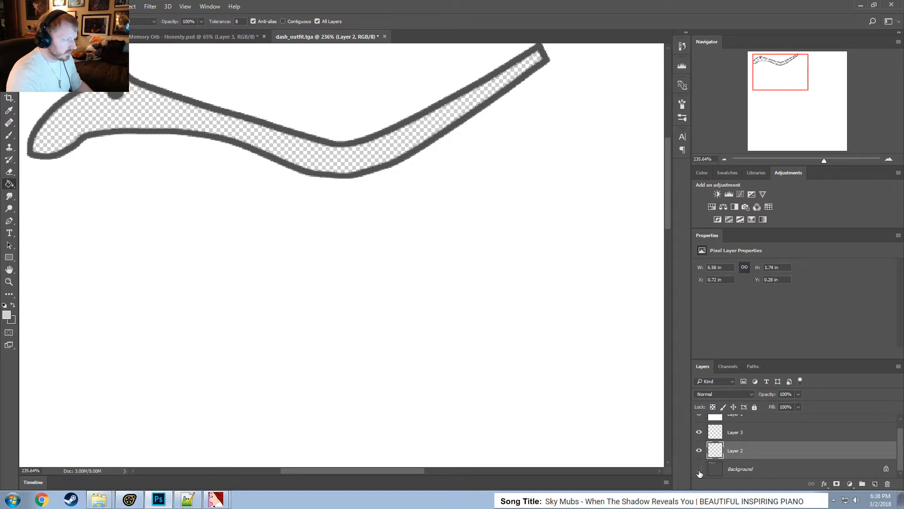
left_click(700, 469)
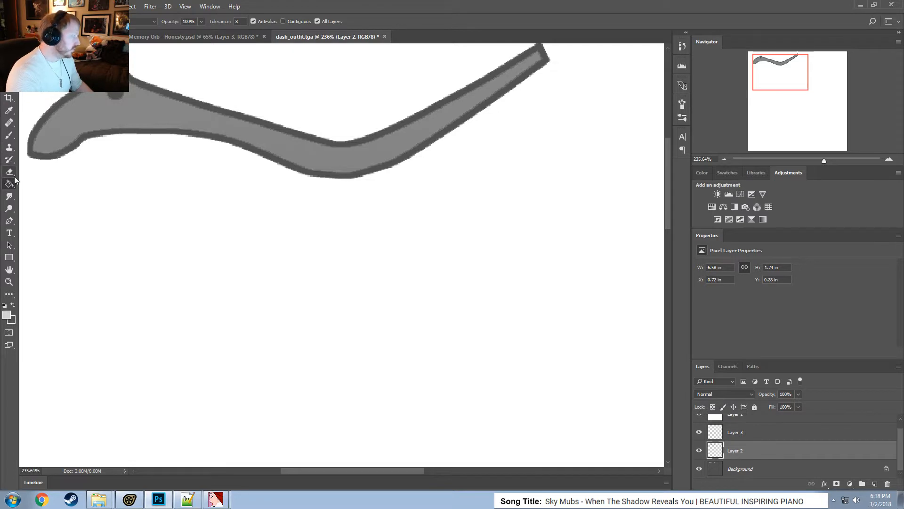
left_click(163, 115)
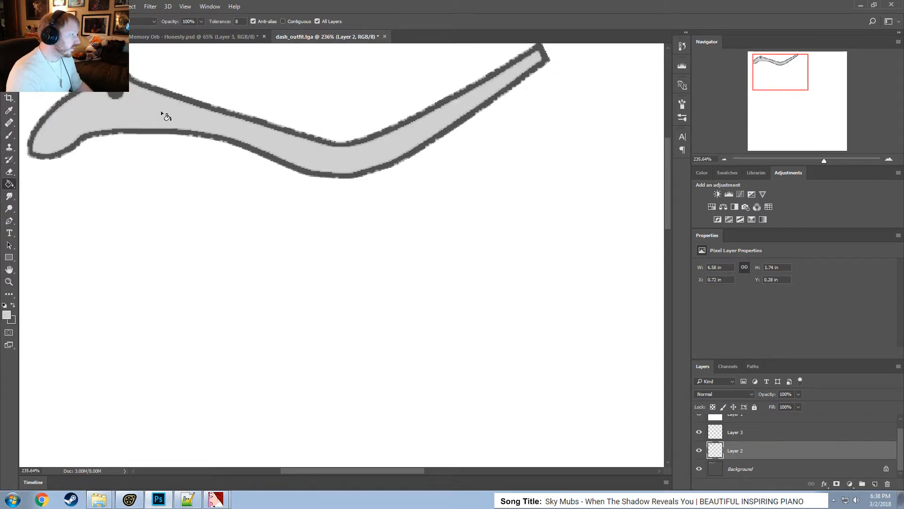
Inspect the light grey fill on Layer 2 by toggling the visibility of the background and the layers above it.
left_click(703, 421)
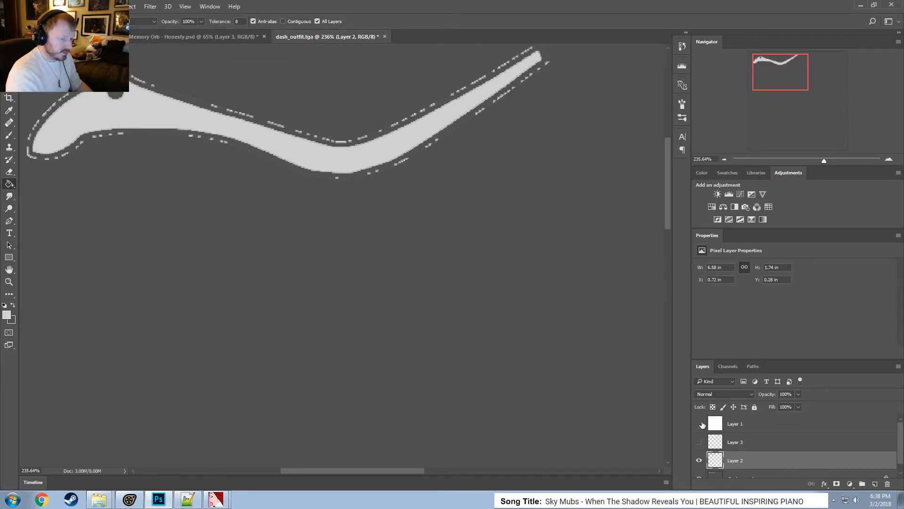
left_click(700, 469)
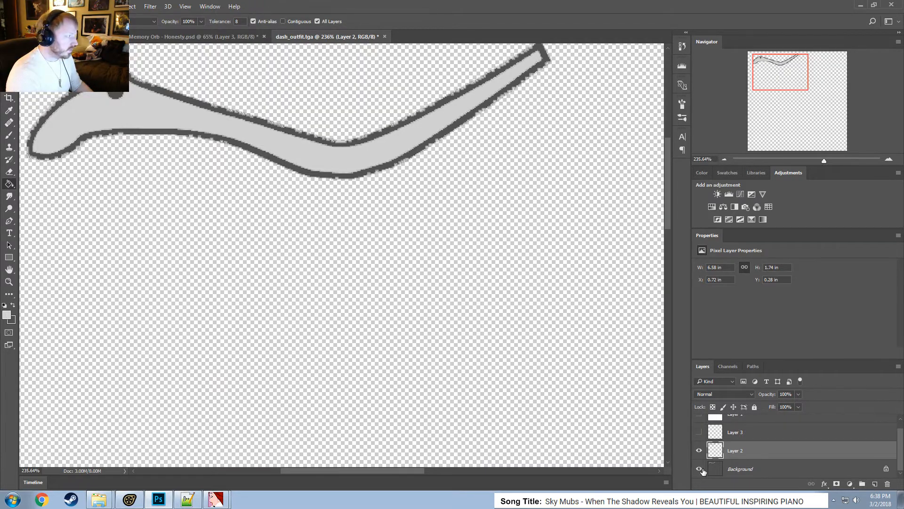
left_click(699, 469)
left_click(700, 469)
left_click(700, 469)
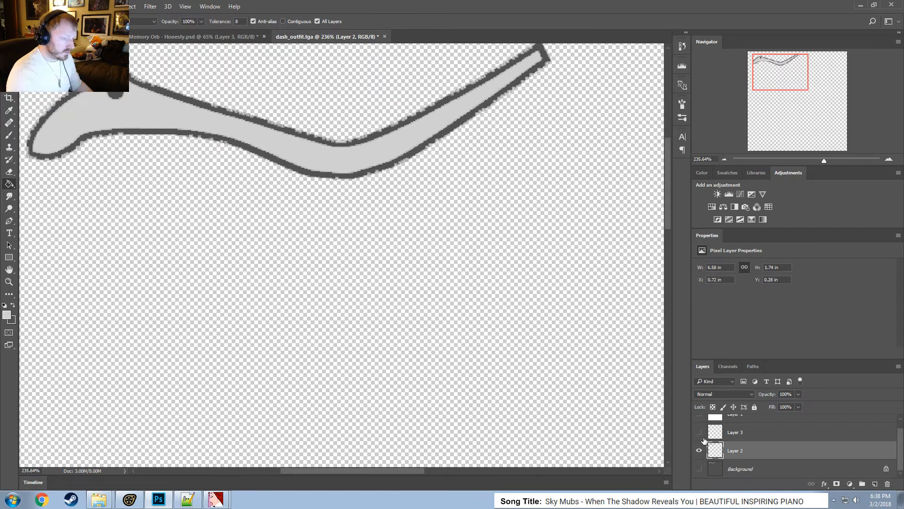
left_click(700, 450)
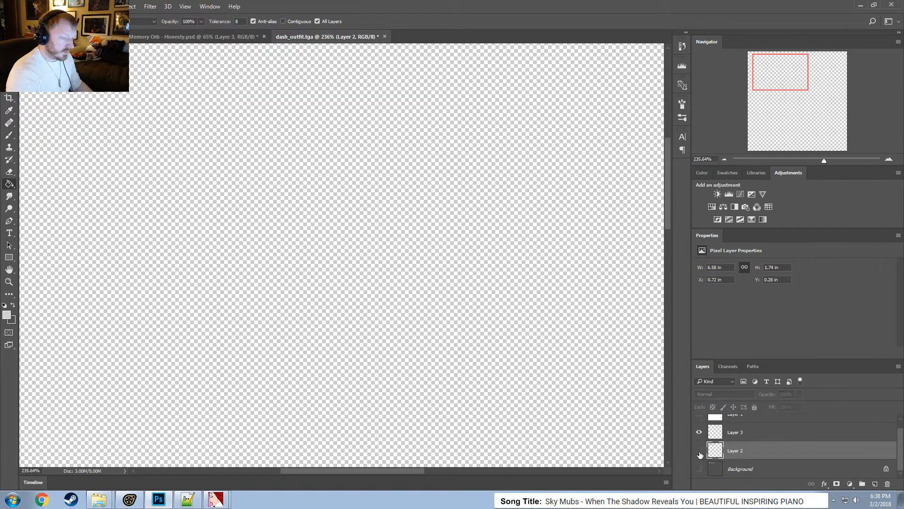
left_click(699, 450)
left_click(706, 439)
left_click(699, 450)
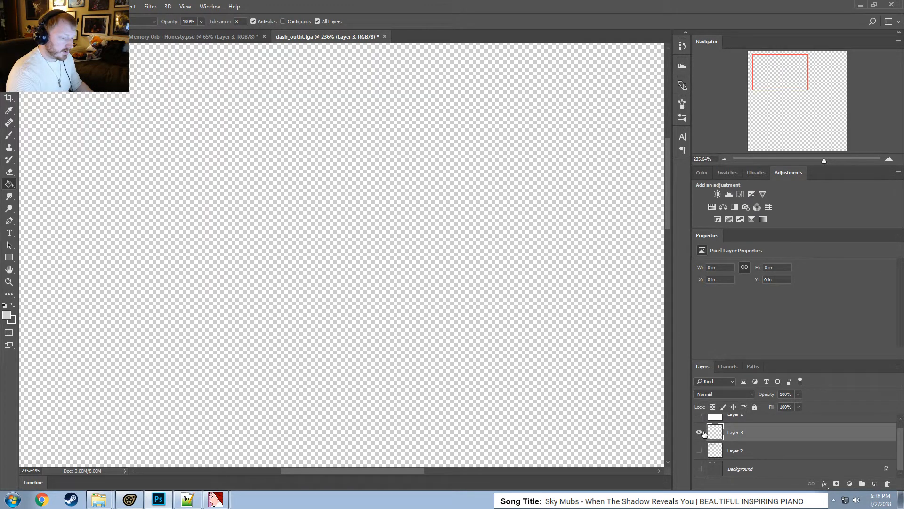
left_click(700, 431)
Undo the light grey fill on Layer 2, keeping the dark trim outline and the empty Layer 3.
key("ctrl+alt+z")
key("ctrl+alt+z")
key("ctrl+alt+z")
key("ctrl+alt+z")
key("ctrl+alt+z")
key("ctrl+alt+z")
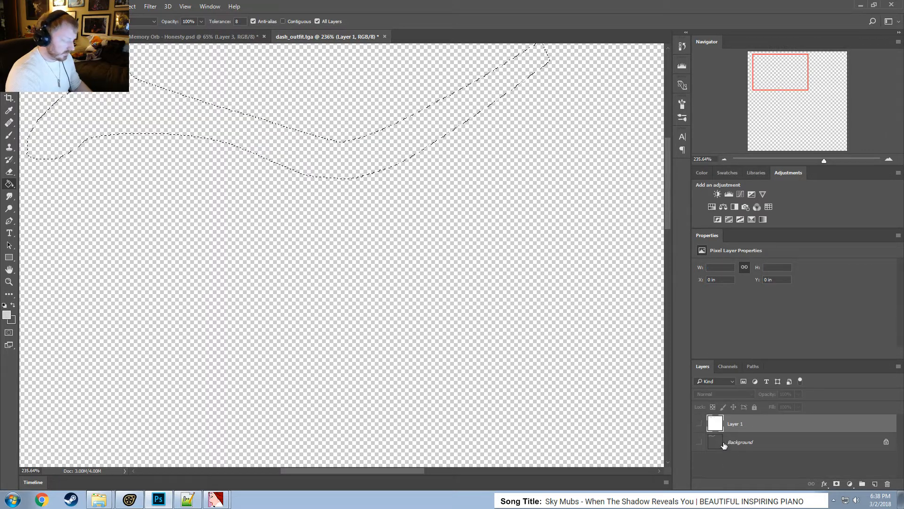
key("ctrl+shift+z")
key("ctrl+shift+z")
key("ctrl+shift+z")
key("ctrl+shift+z")
key("ctrl+shift+z")
key("ctrl+shift+z")
key("ctrl+alt+z")
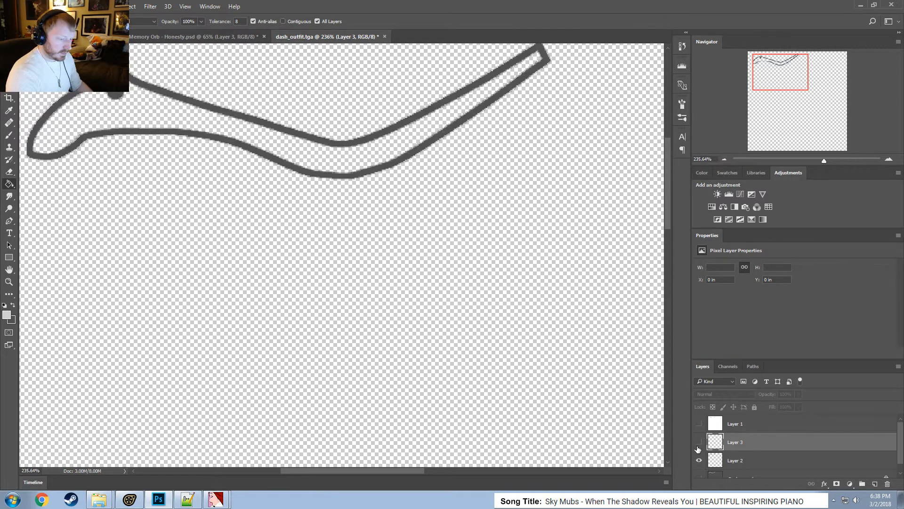
Move Layer 3 below Layer 2 and fill the trim's inner area on Layer 3 with light grey d1d1d1.
left_click(699, 442)
left_click_drag(732, 445, 752, 468)
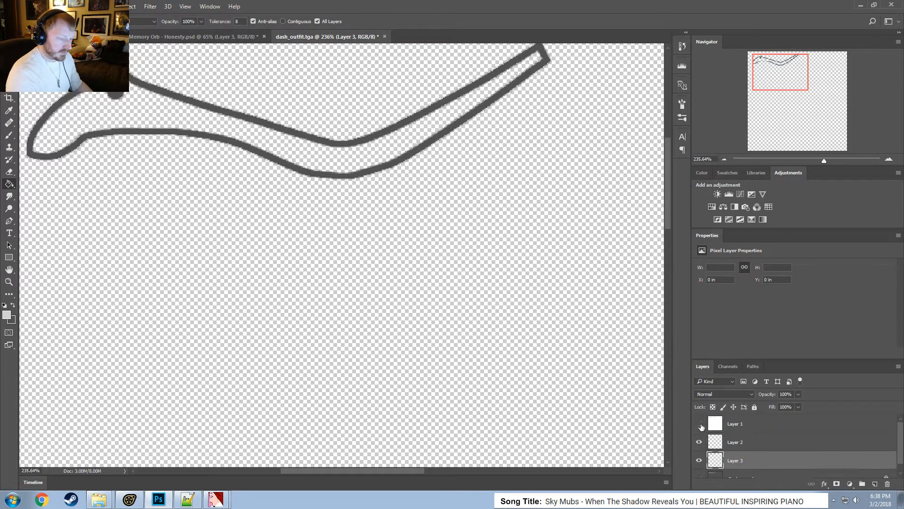
left_click(700, 423)
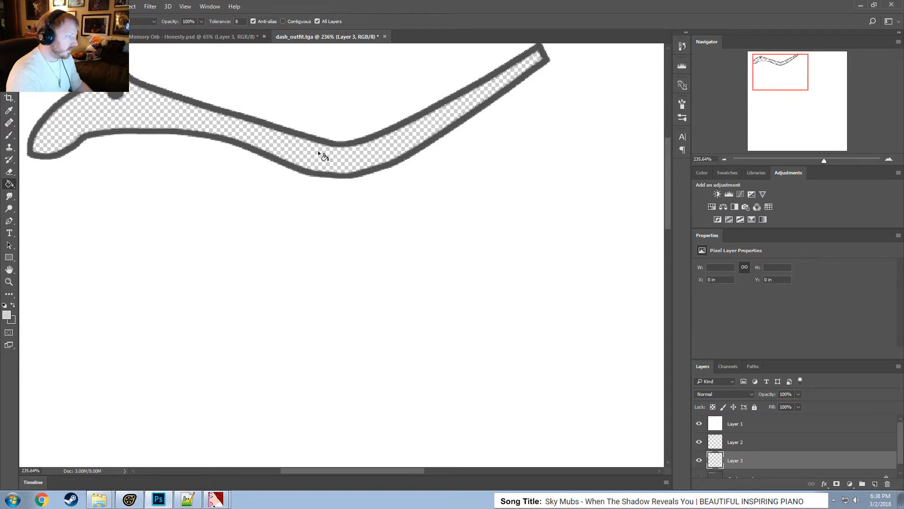
left_click(323, 156)
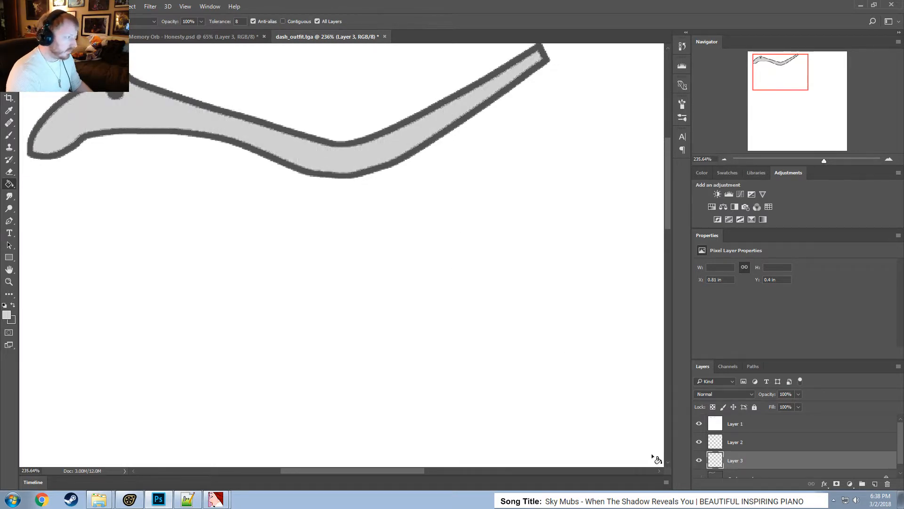
left_click(697, 423)
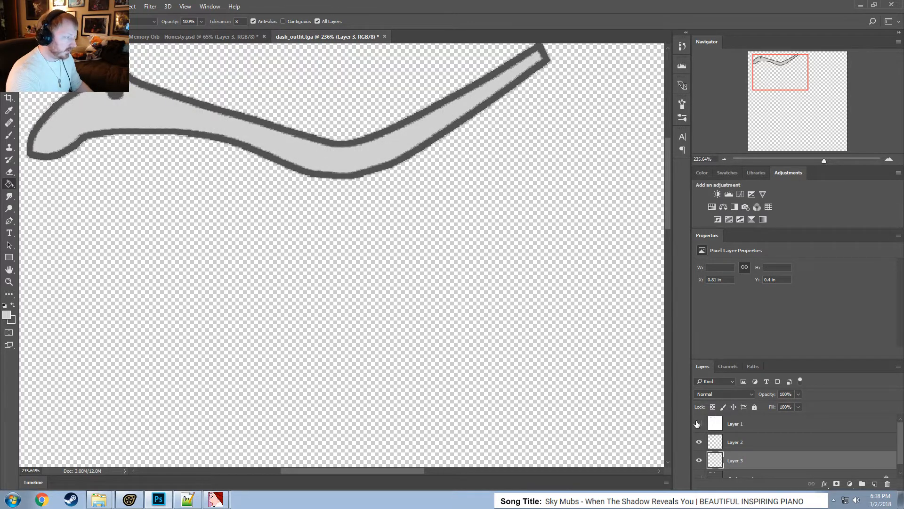
left_click(698, 423)
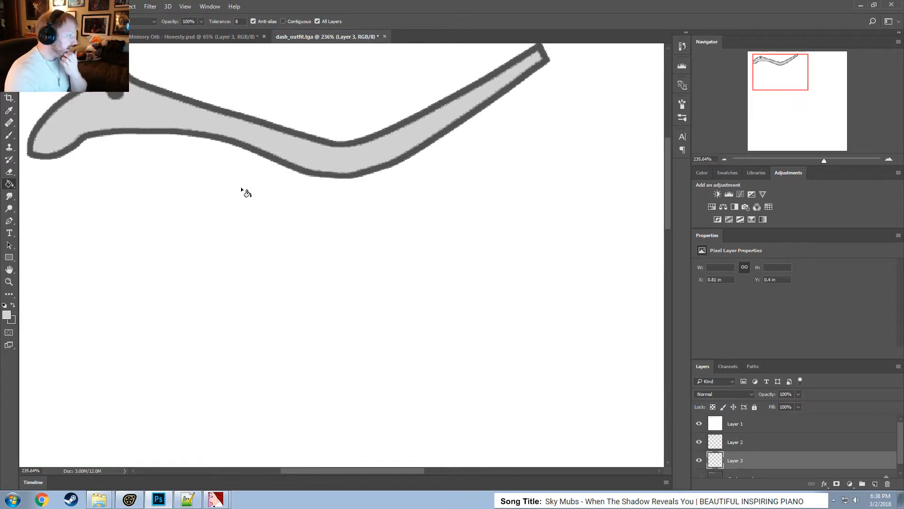
Examine the trim at 100% and close up, toggling Layer 2 and Layer 3 to compare the outline with the fill.
scroll(241, 189, "down", 5, "alt")
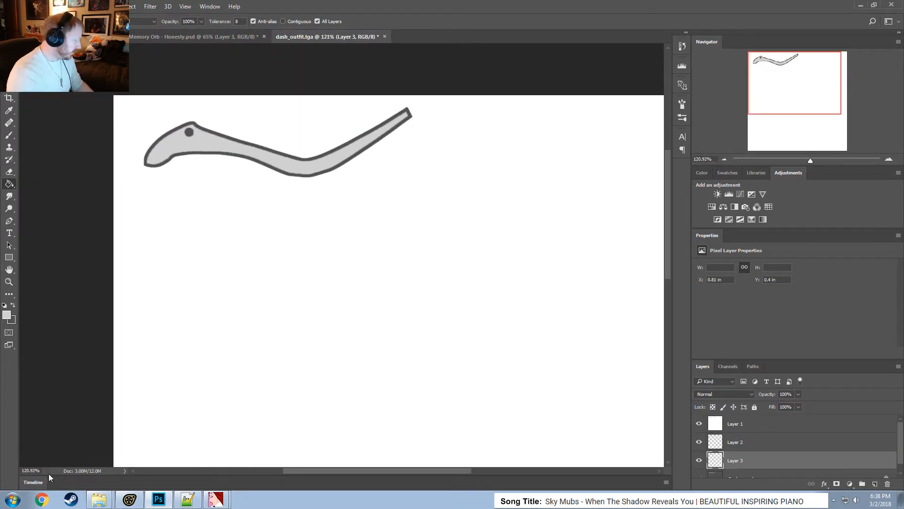
left_click(30, 470)
type("100")
key("Return")
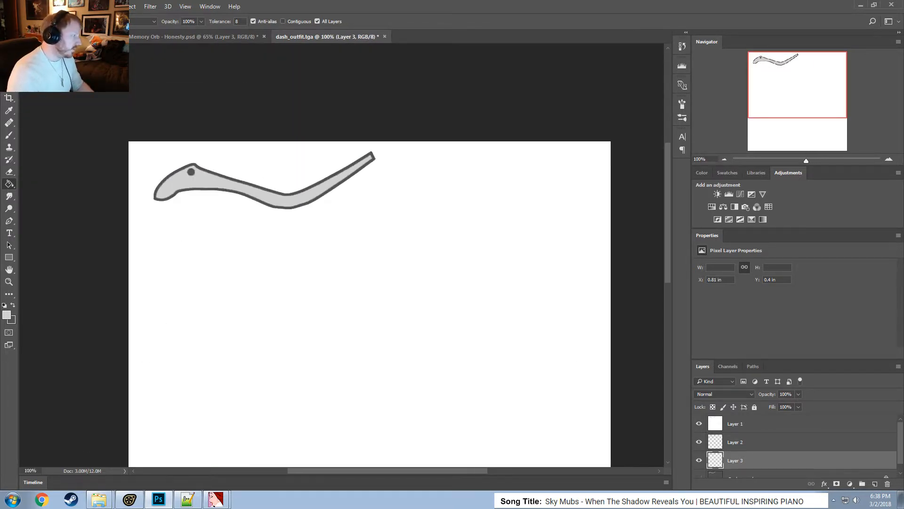
scroll(155, 177, "up", 3, "alt")
scroll(344, 162, "up", 2, "alt")
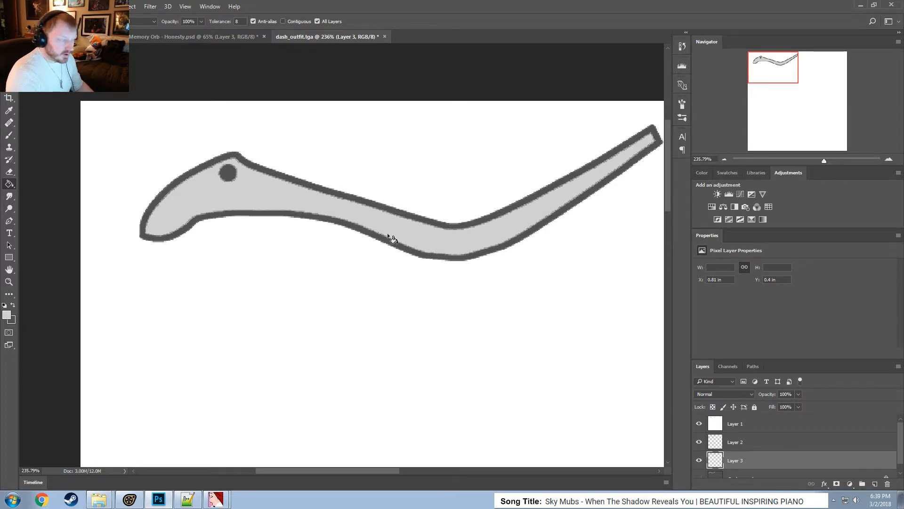
left_click(699, 460)
left_click(699, 460)
left_click(699, 460)
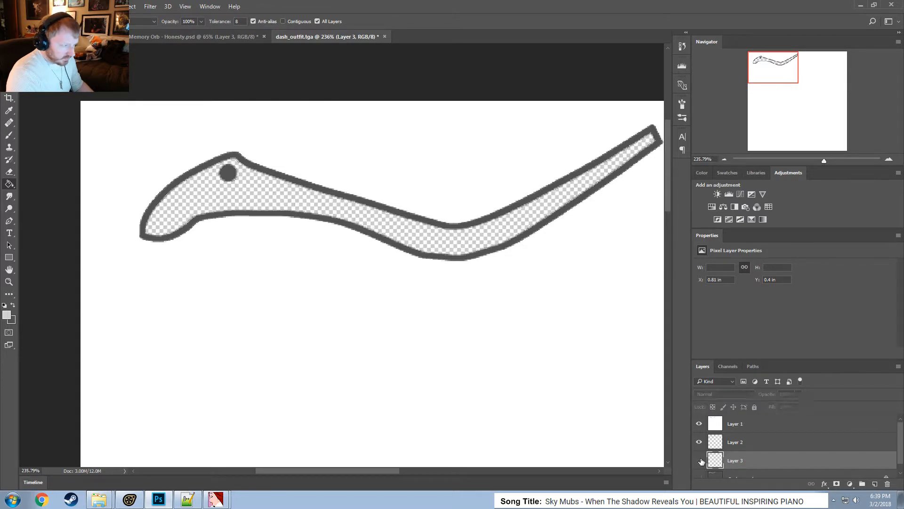
left_click(699, 460)
left_click(699, 442)
left_click(699, 441)
left_click(699, 442)
left_click(699, 450)
left_click(699, 449)
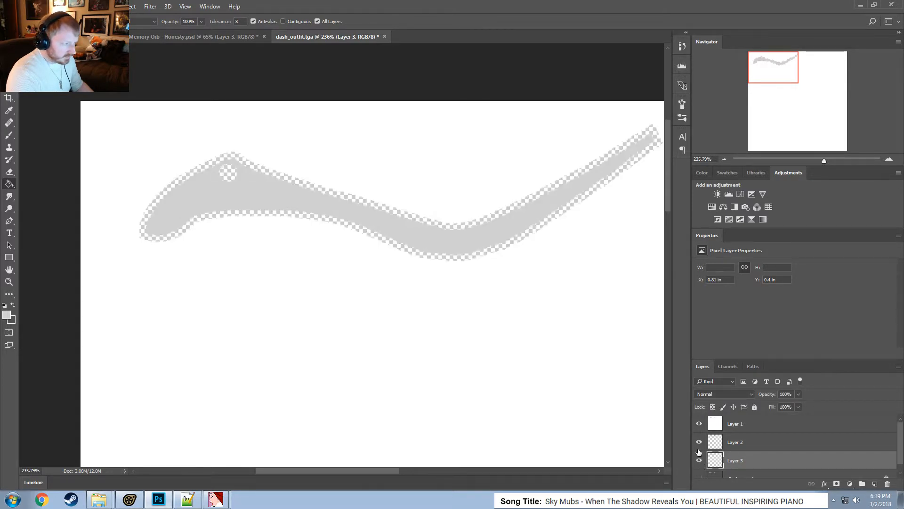
left_click(698, 450)
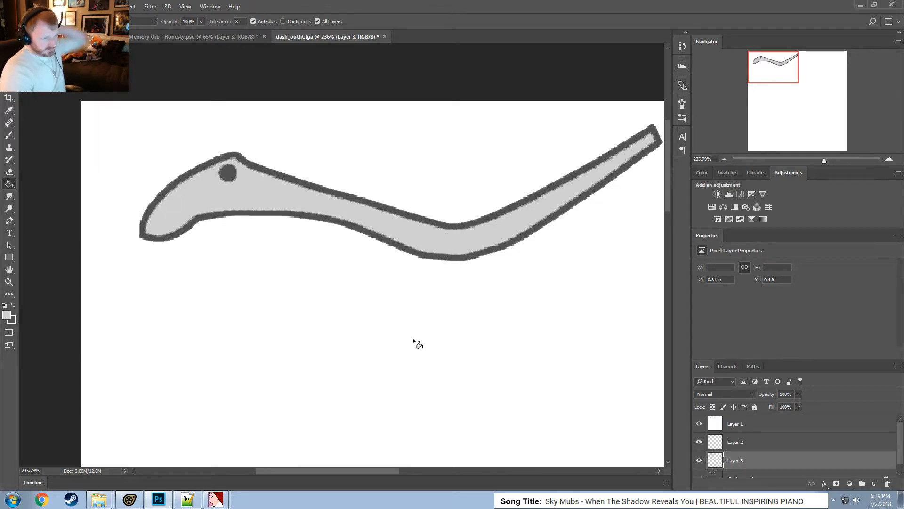
Save a Targa copy of the image as dash_outfit_n.tga at 32 bits/pixel in the MOA_model folder.
scroll(418, 334, "down", 5, "alt")
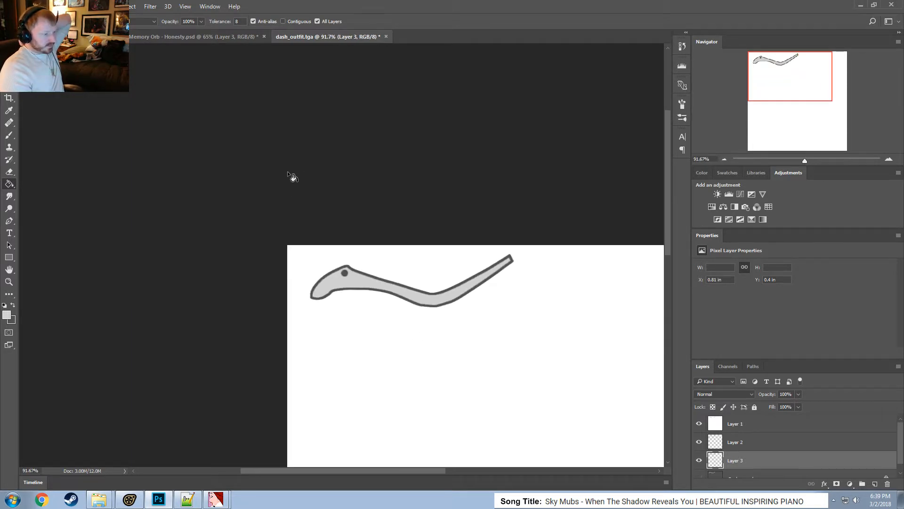
left_click(25, 6)
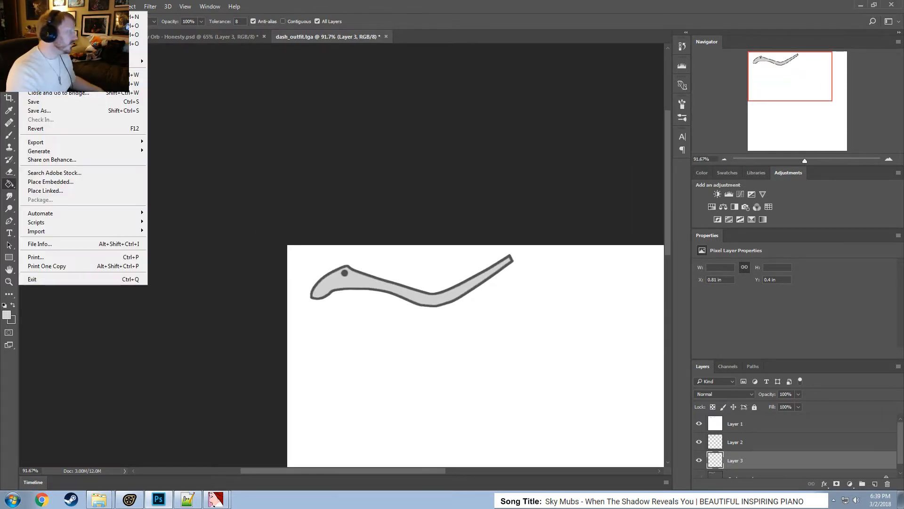
left_click(49, 111)
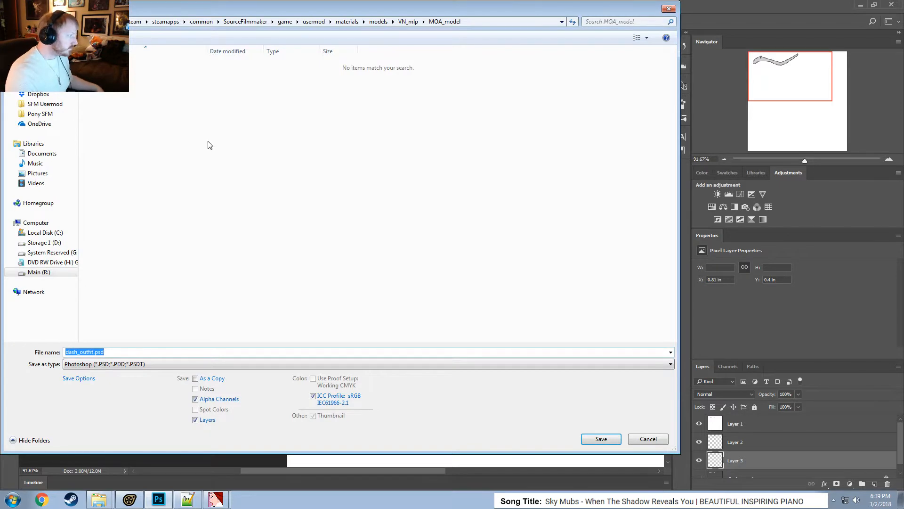
left_click(131, 364)
left_click(95, 325)
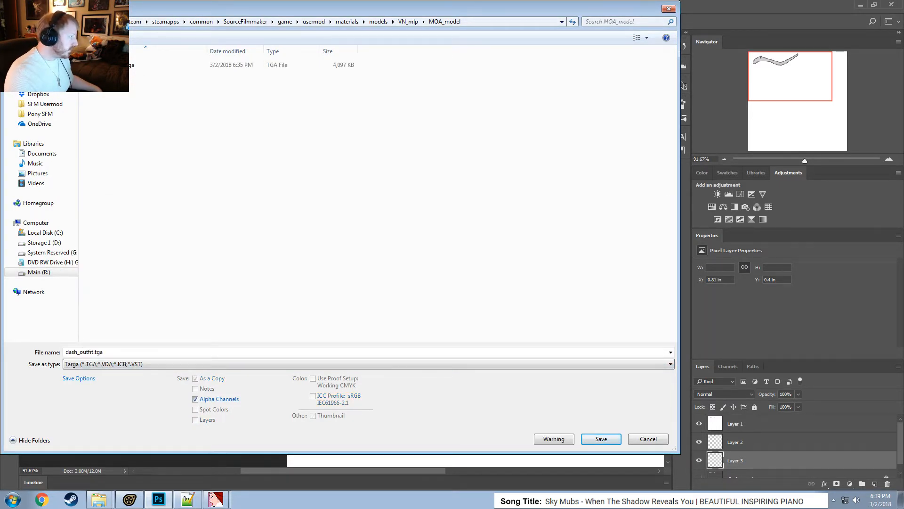
left_click(94, 352)
left_click(94, 351)
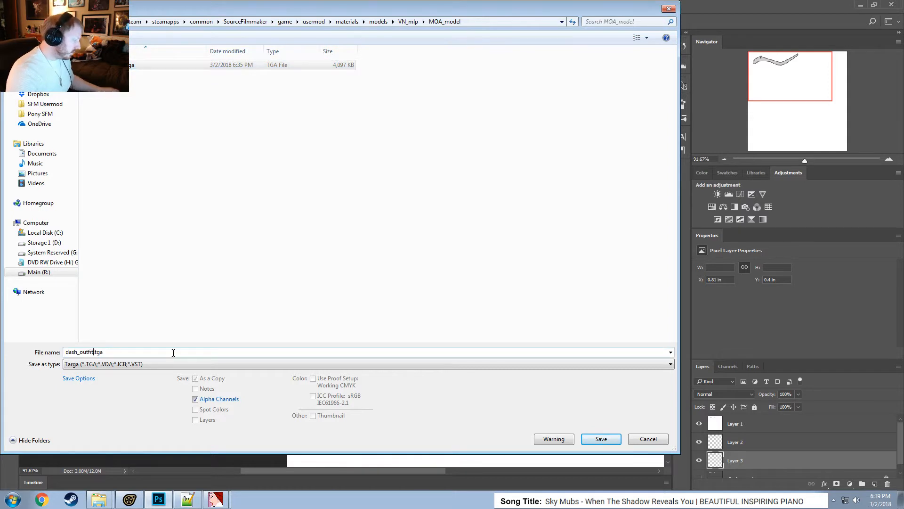
type("_n")
key("Return")
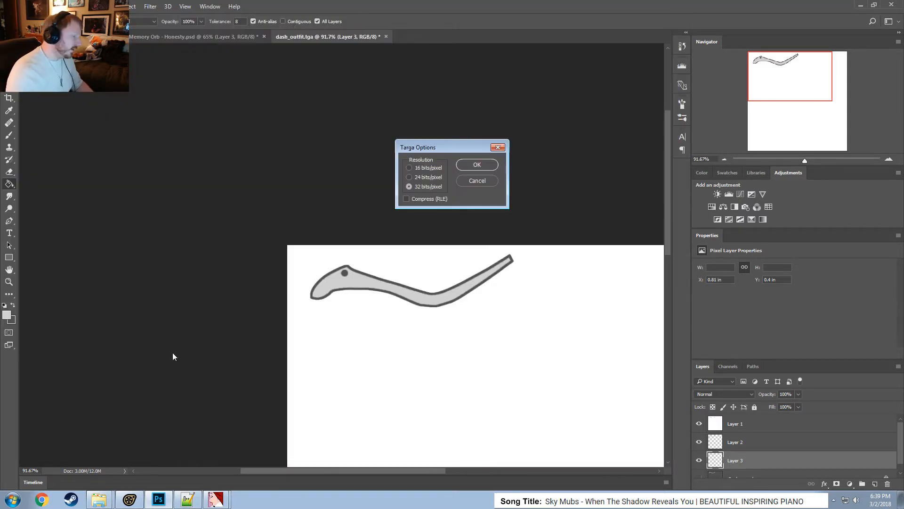
left_click(493, 165)
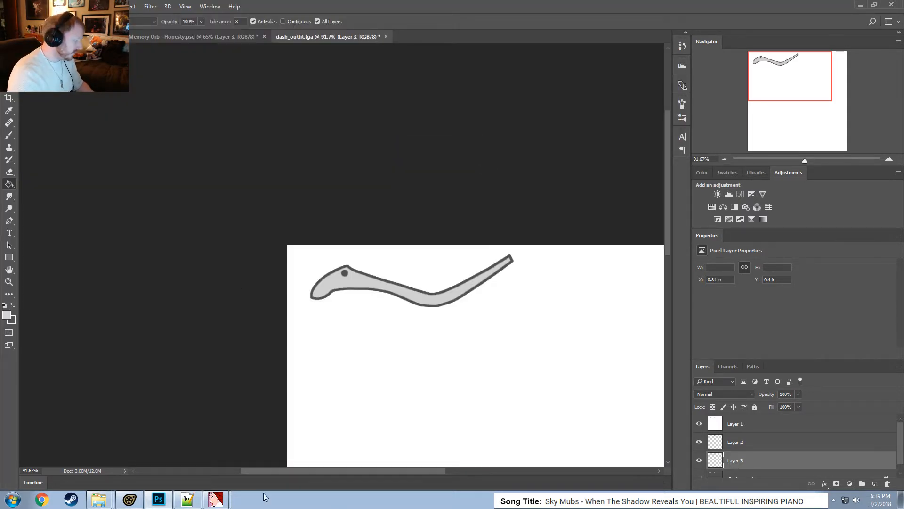
Switch to VTFEdit and import dash_outfit_n.tga with normal map generation enabled at a scale of 4.
left_click(215, 500)
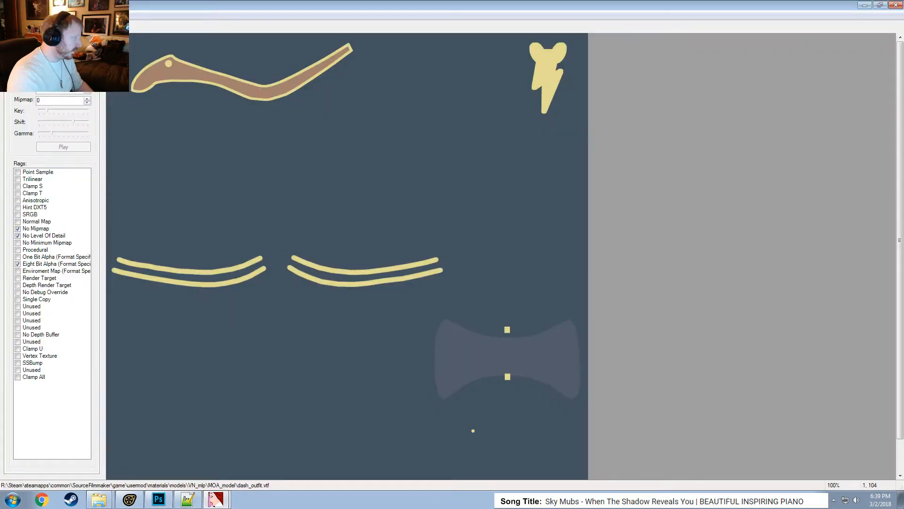
left_click(7, 15)
left_click(26, 75)
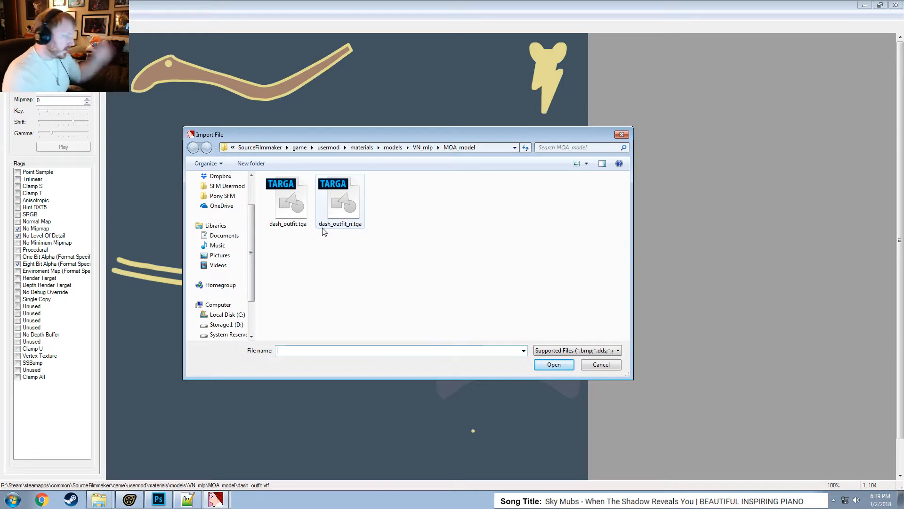
double_click(354, 198)
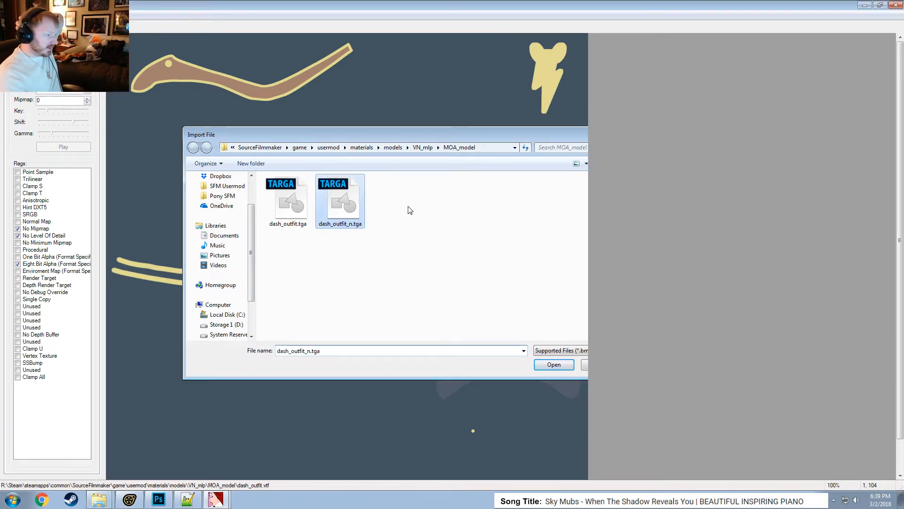
left_click(488, 240)
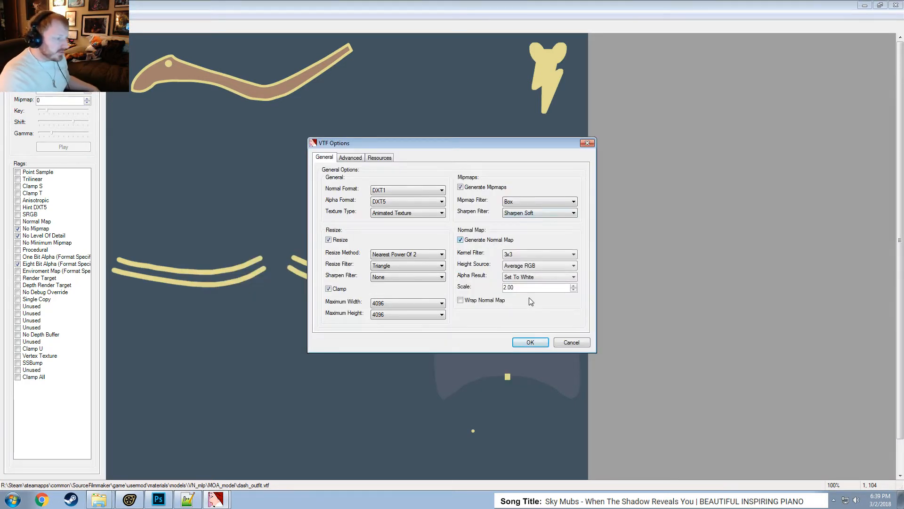
left_click_drag(523, 288, 374, 285)
type("4")
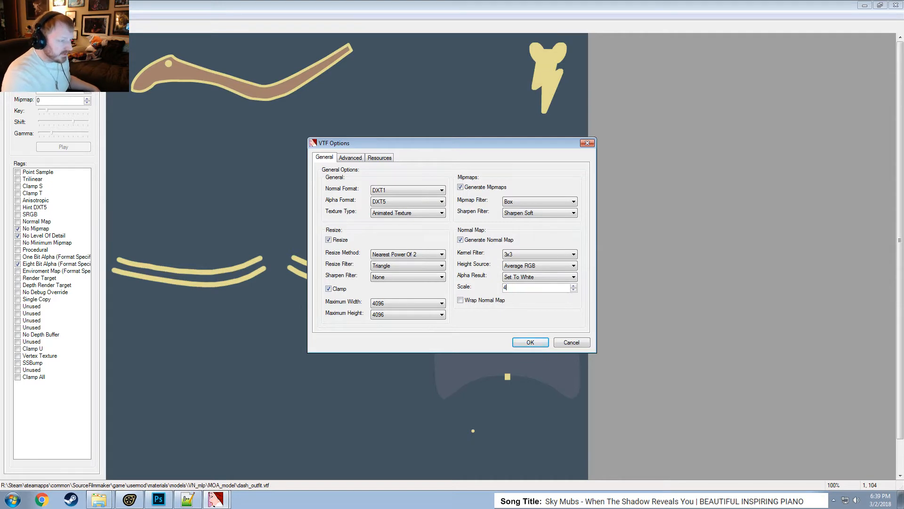
left_click(540, 343)
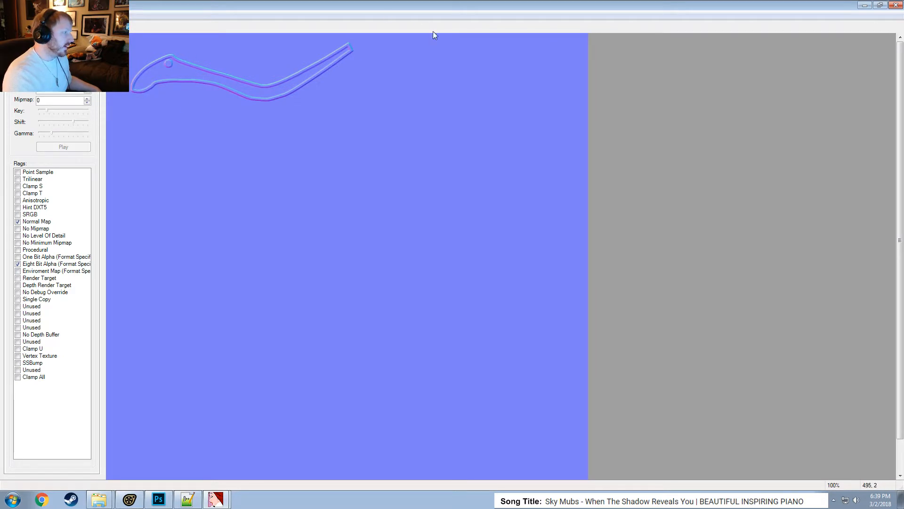
Re-import dash_outfit_n.tga as a generated normal map with a lower scale for a weaker relief.
left_click(7, 15)
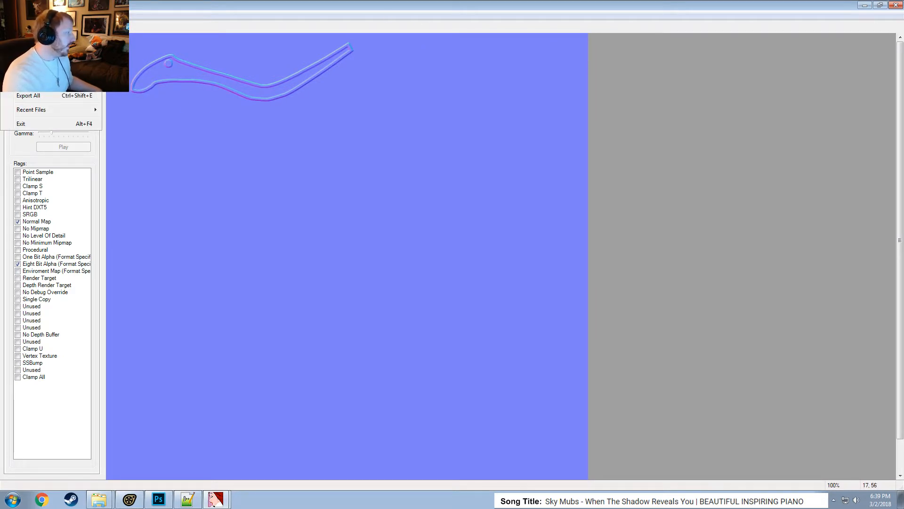
left_click(28, 75)
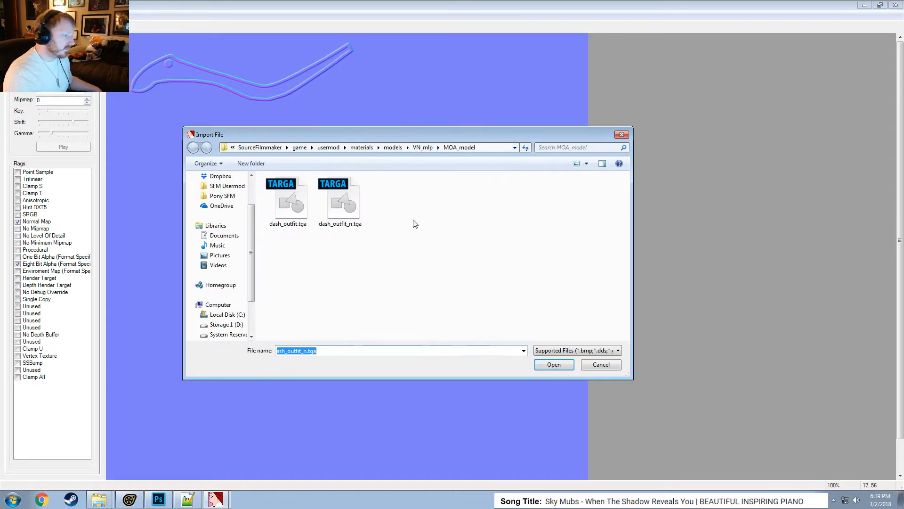
double_click(337, 209)
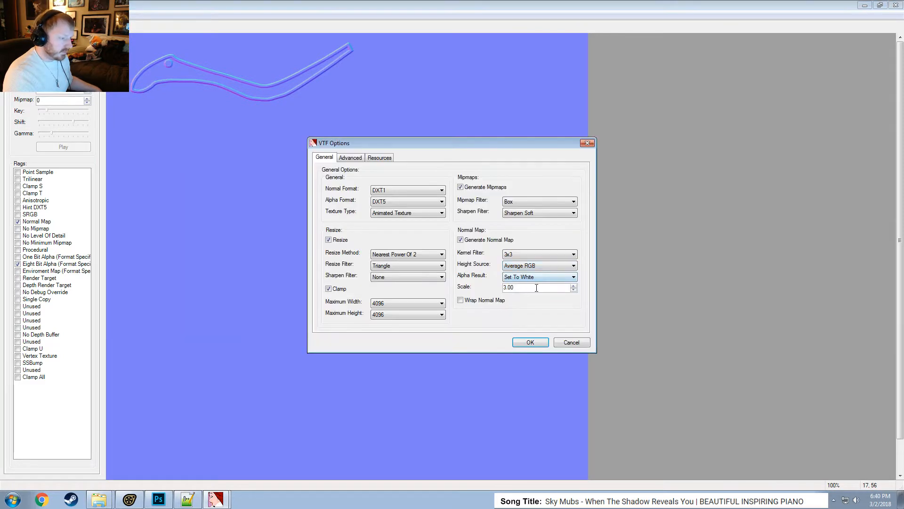
double_click(536, 287)
key("Return")
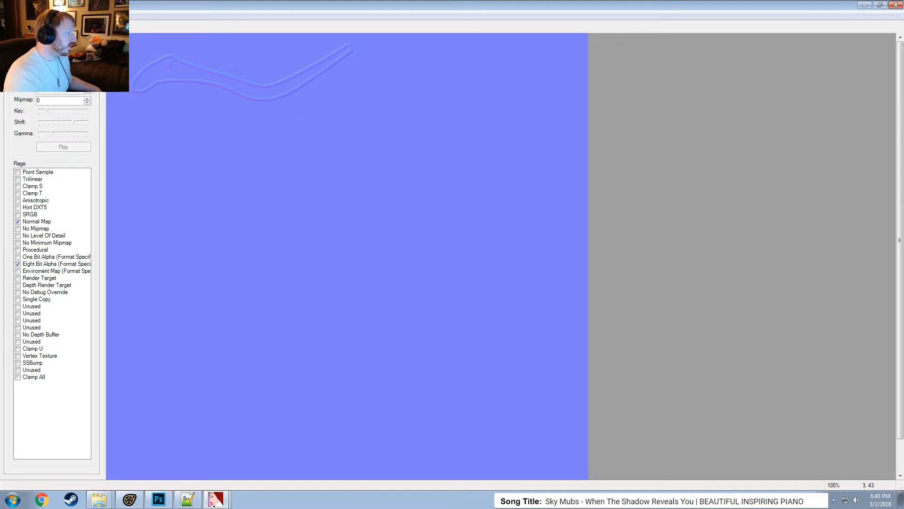
left_click(7, 16)
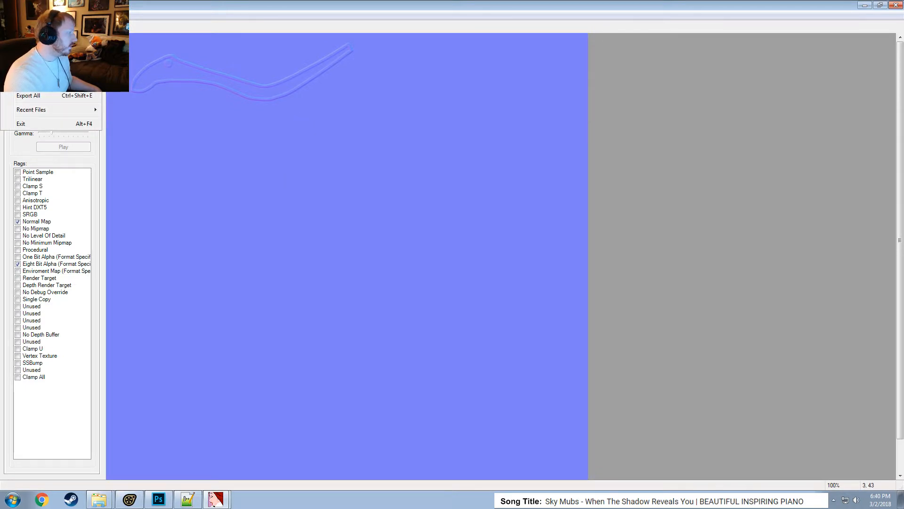
left_click(27, 85)
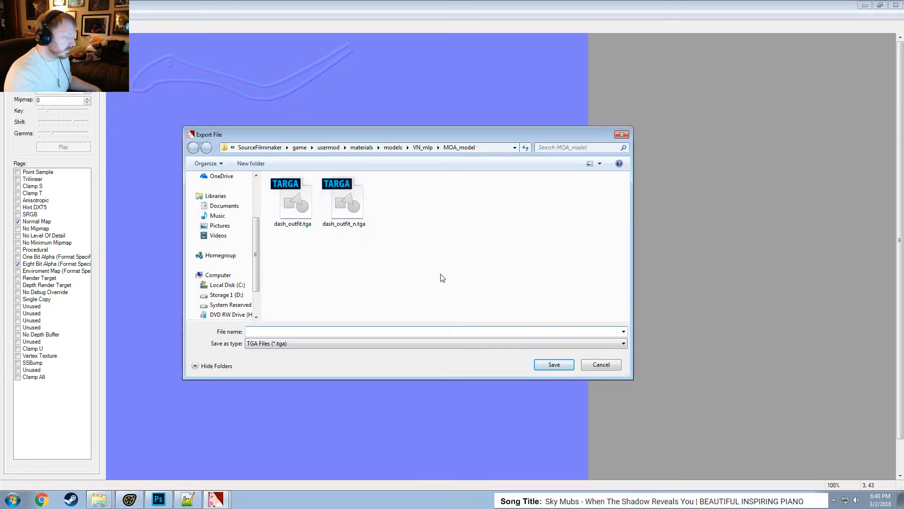
left_click(601, 365)
Save the generated normal map as dash_outfit_n.vtf in the MOA_model folder.
left_click(7, 16)
left_click(27, 61)
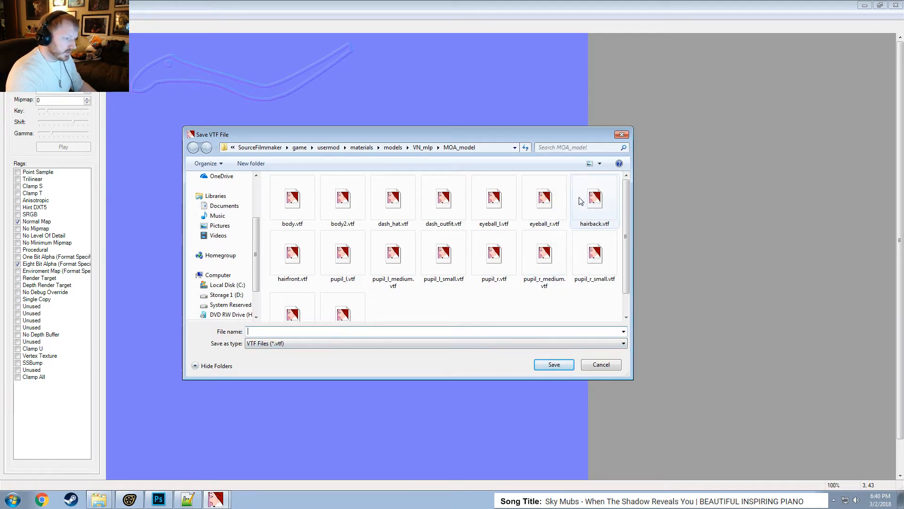
left_click(439, 210)
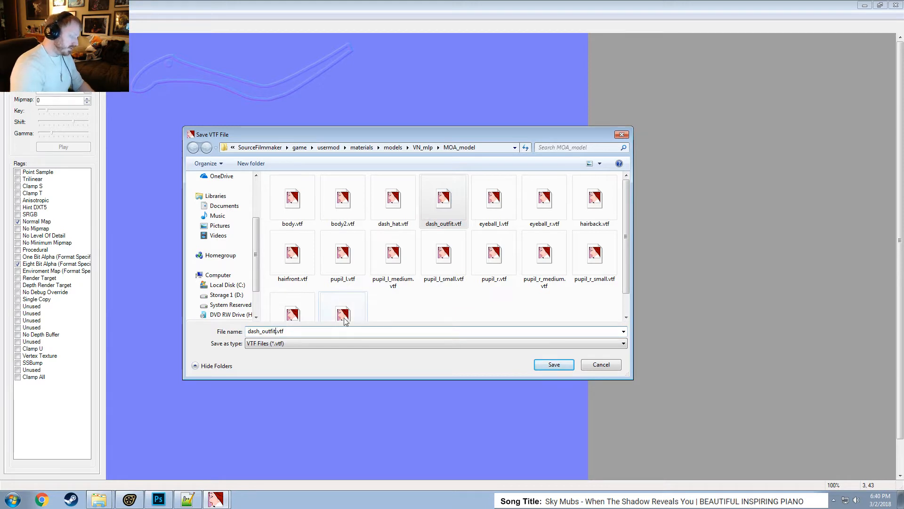
type("_n")
left_click(569, 369)
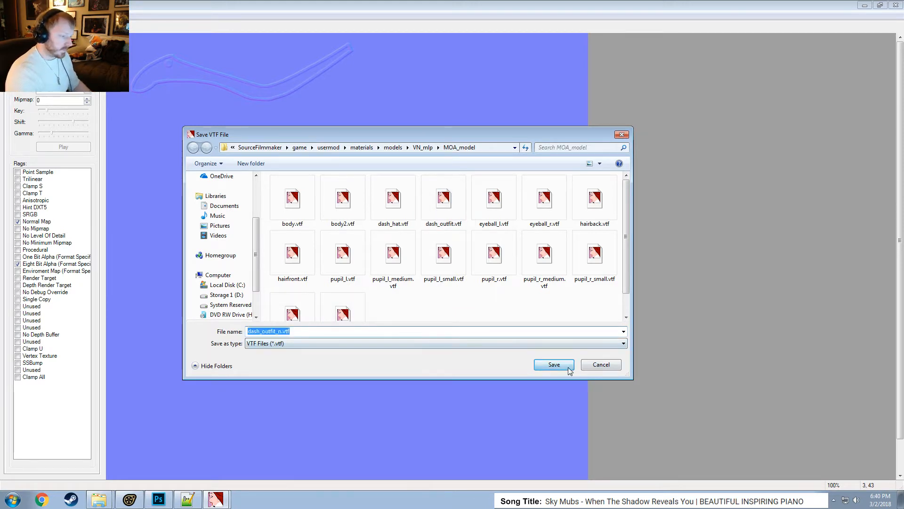
Open dash_outfit.vmt from the MOA_model folder in Notepad++.
left_click(185, 500)
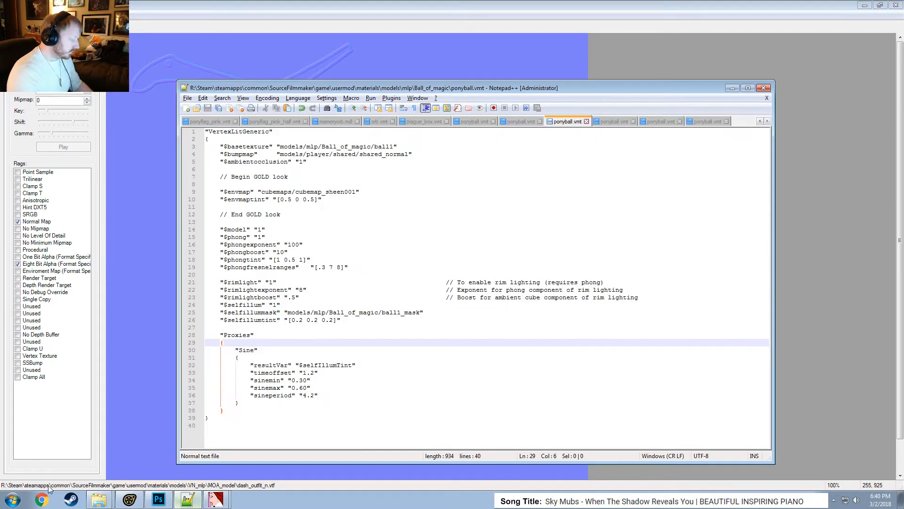
left_click(99, 499)
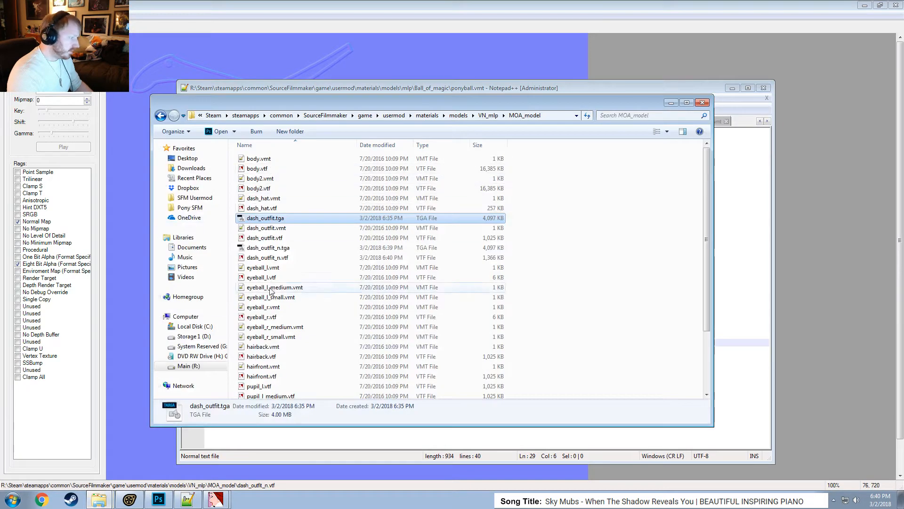
double_click(281, 228)
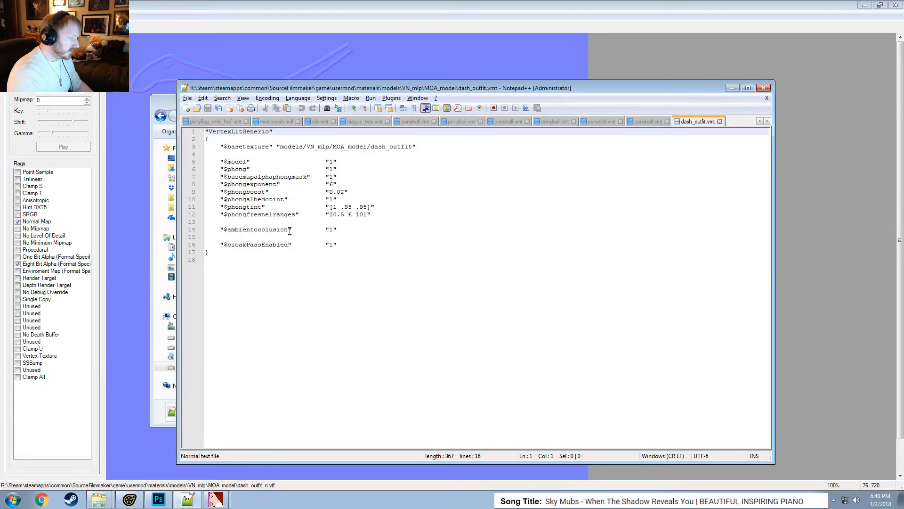
left_click(290, 235)
Duplicate the $basetexture line as a $bumpmap entry pointing to models/VN_mlp/MOA_model/dash_outfit_n and save the file.
left_click(259, 147)
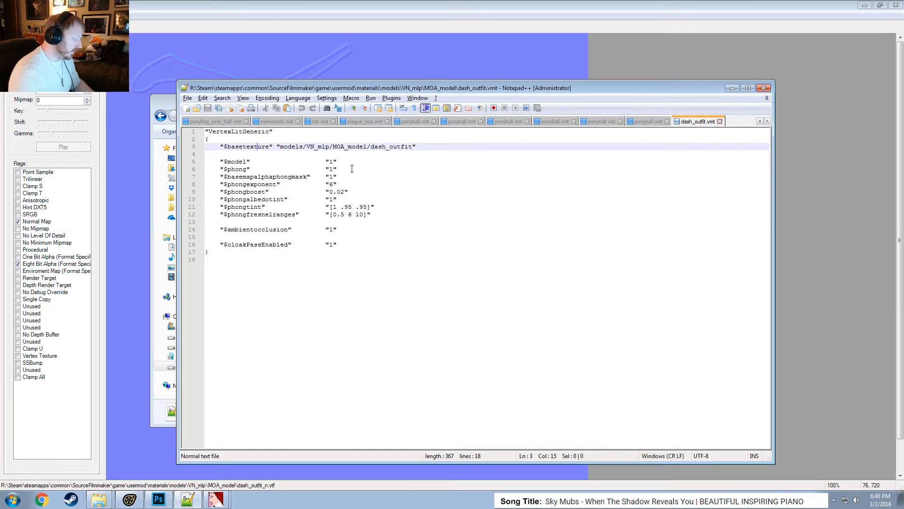
key("ctrl+d")
left_click_drag(271, 154, 228, 154)
type("bumpmap")
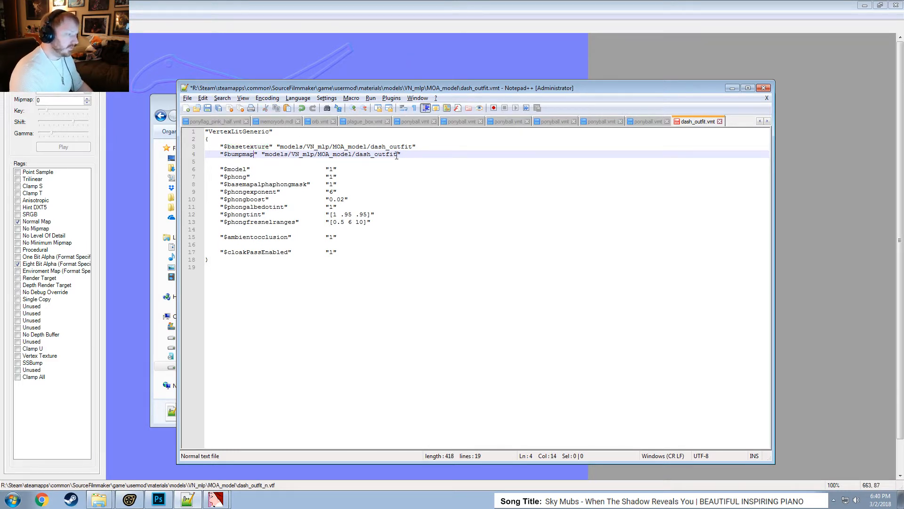
left_click(447, 175)
key("ctrl+s")
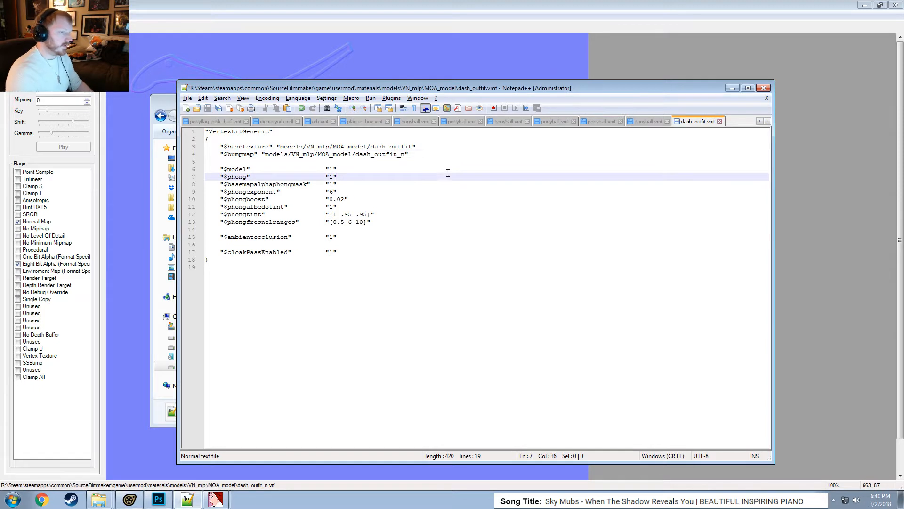
Switch to Source Filmmaker and run mat_reloadmaterial dash_outfit in the console.
left_click(236, 4)
left_click(129, 499)
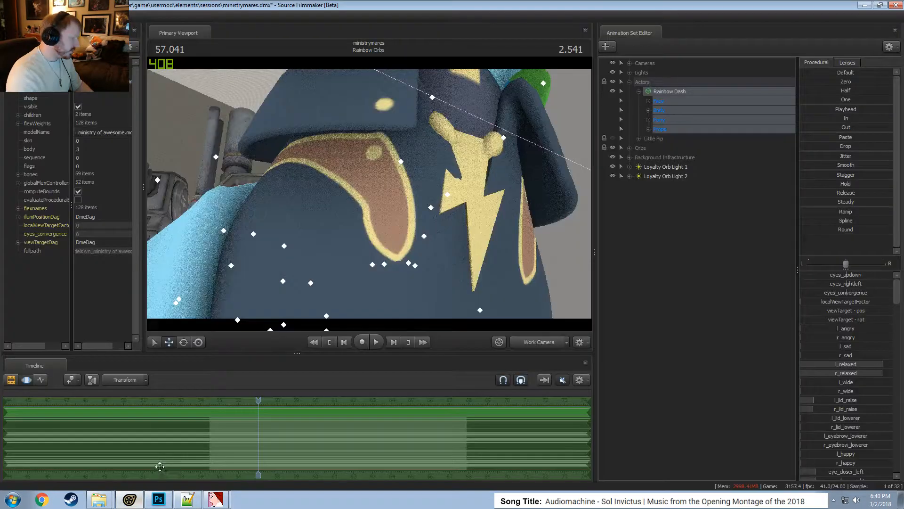
key("grave")
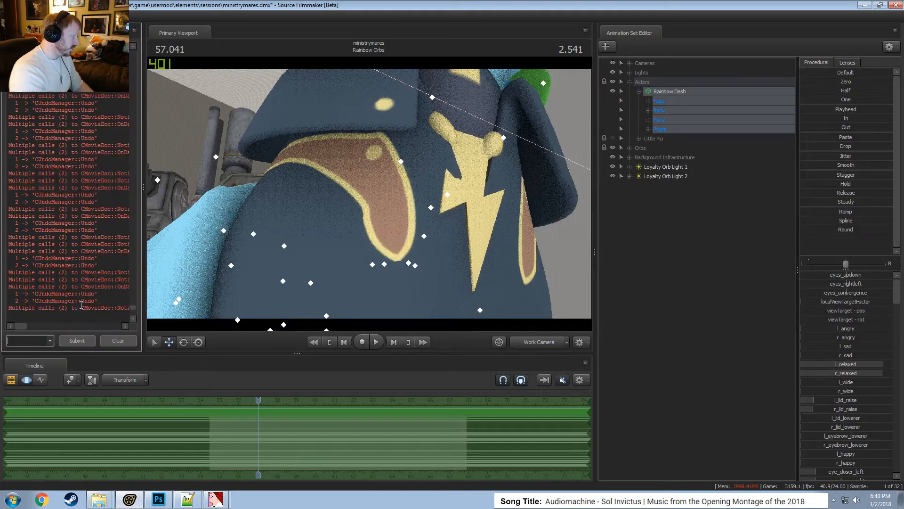
type("mat_re")
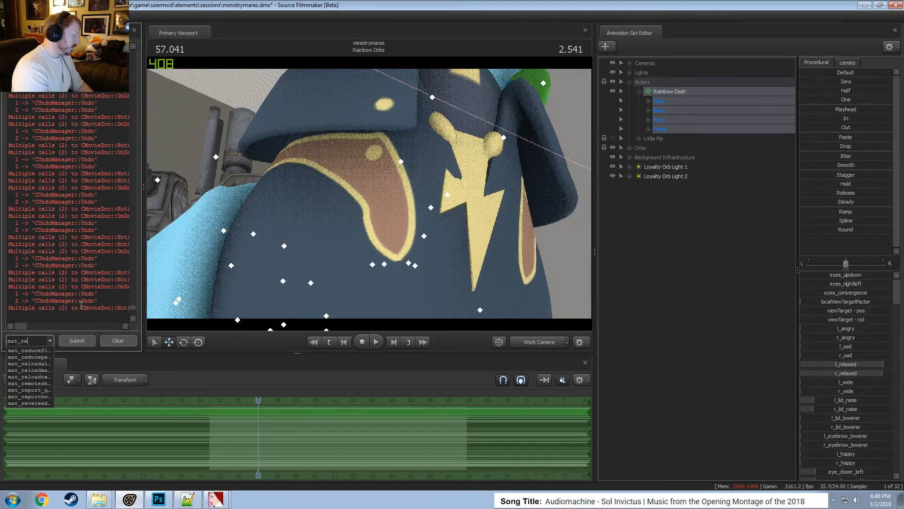
type("loadmaterial dash")
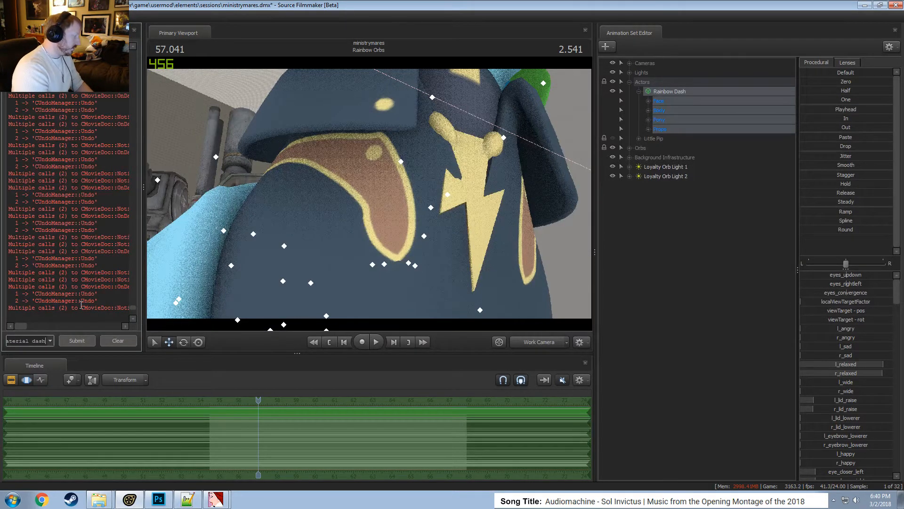
type("_outfgi")
key("Return")
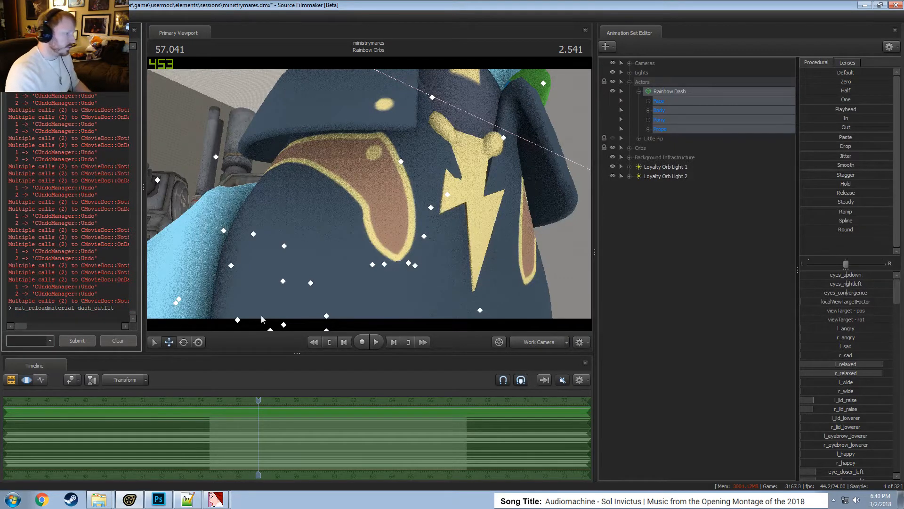
View Rainbow Dash's outfit trim close up and switch the viewport to the shot's own lighting.
left_click_drag(364, 203, 369, 193)
key("w")
right_click(364, 203)
left_click(380, 229)
Switch to VTFEdit and re-import dash_outfit_n.tga as a generated normal map with a higher scale for a stronger relief.
key("alt+Tab")
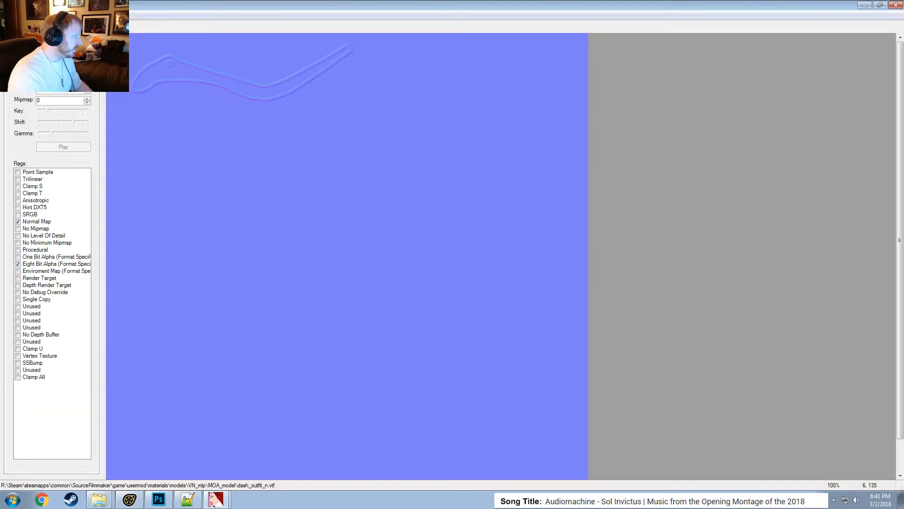
left_click(6, 15)
left_click(24, 74)
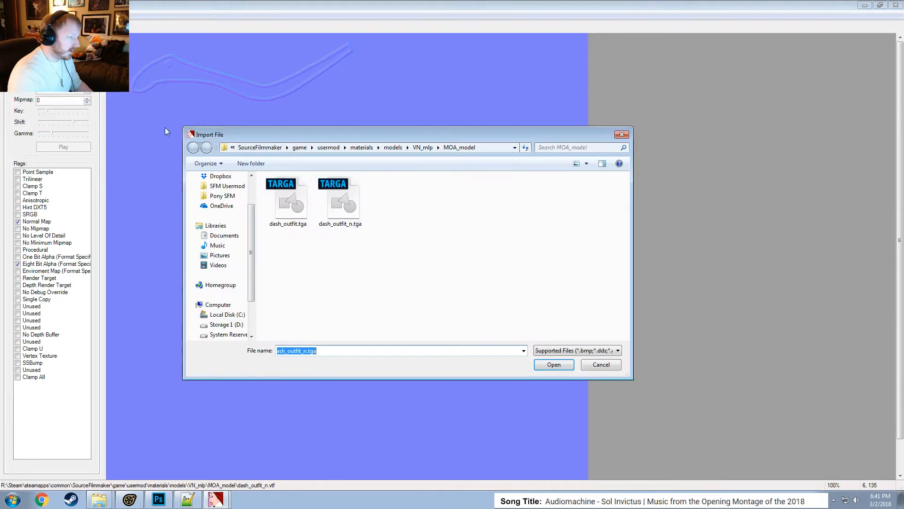
left_click(340, 217)
left_click_drag(528, 287, 477, 293)
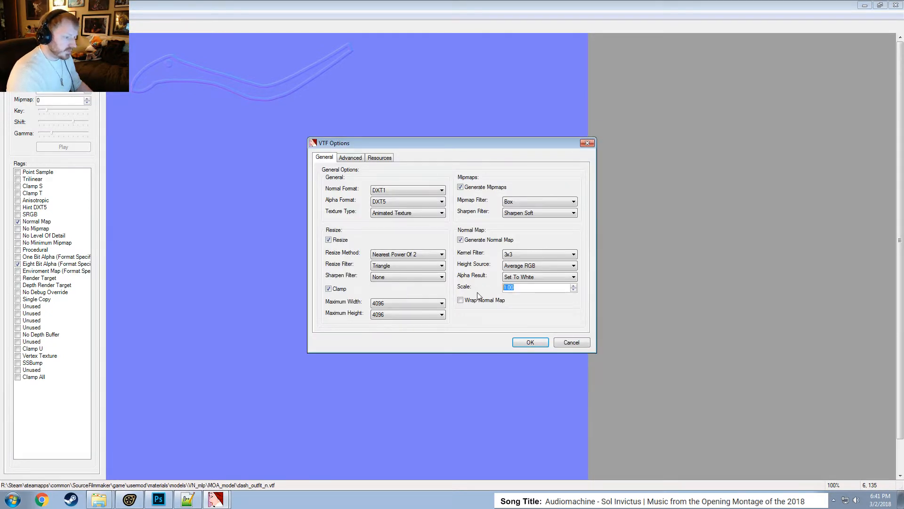
type("1")
key("Return")
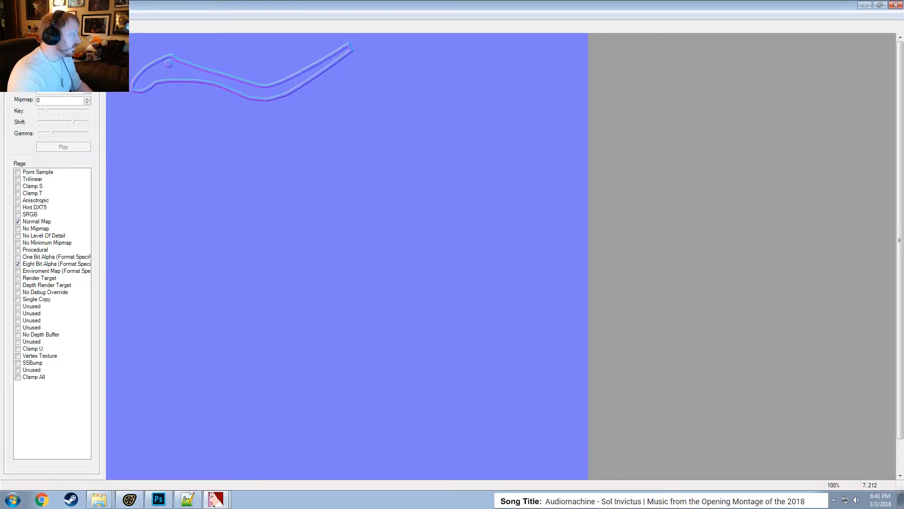
Save the stronger normal map over the existing dash_outfit_n.vtf.
left_click(7, 15)
left_click(24, 61)
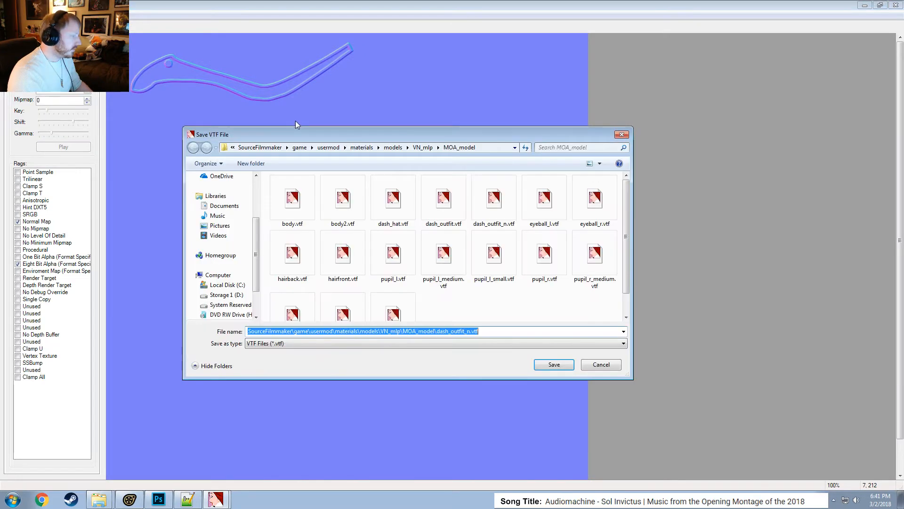
left_click(552, 365)
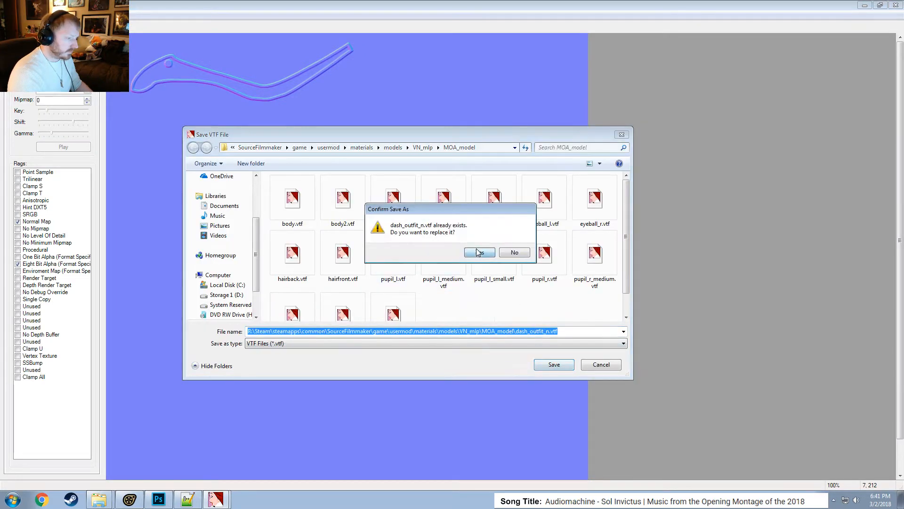
left_click(480, 252)
Switch to Source Filmmaker, rerun mat_reloadmaterial dash_outfit and inspect the outfit trim's relief close up.
left_click(136, 499)
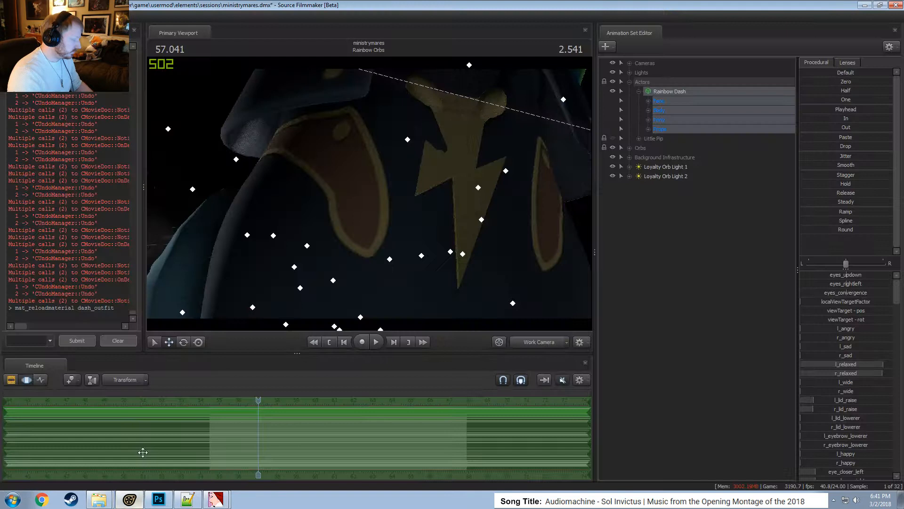
left_click(32, 342)
key("Up")
key("Return")
key("w")
left_click_drag(305, 246, 306, 245)
key("w")
key("s")
left_click_drag(366, 194, 366, 194)
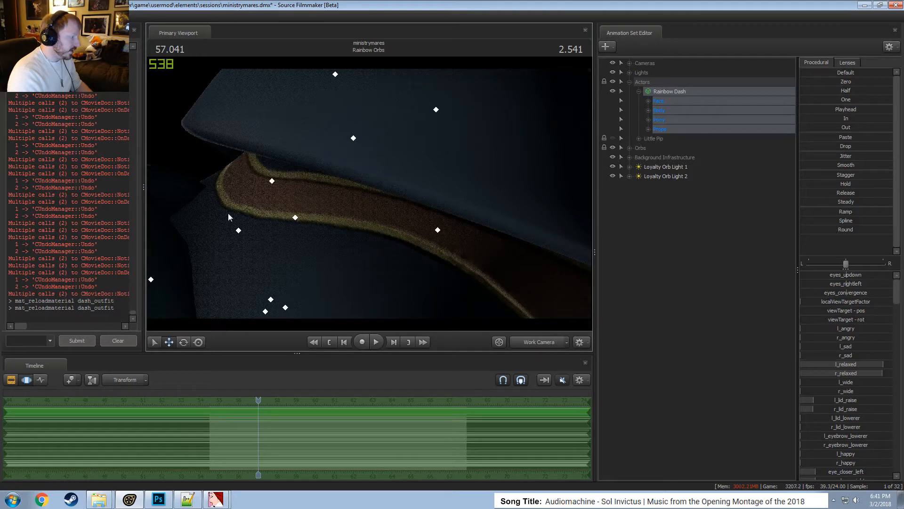
Switch to Photoshop, duplicate Layers 1 to 3 of dash_outfit.tga and merge the copies into one layer.
key("alt+Tab")
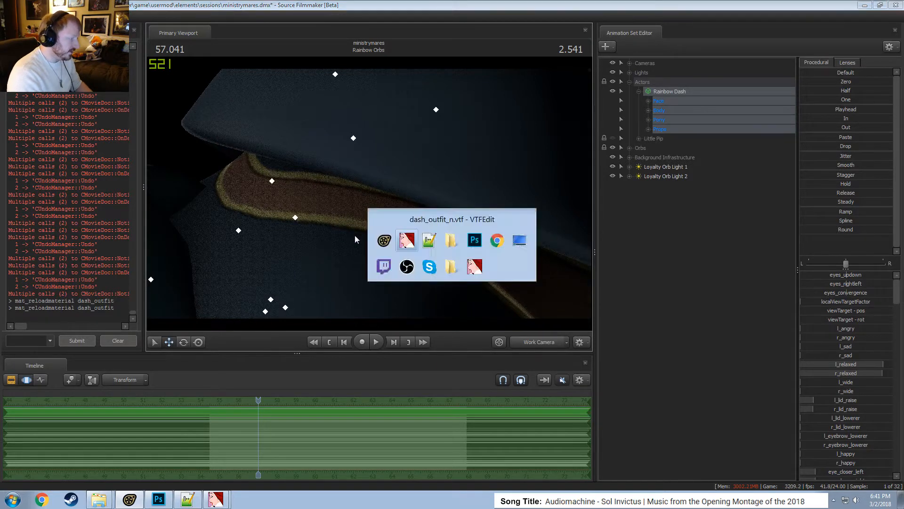
left_click(158, 499)
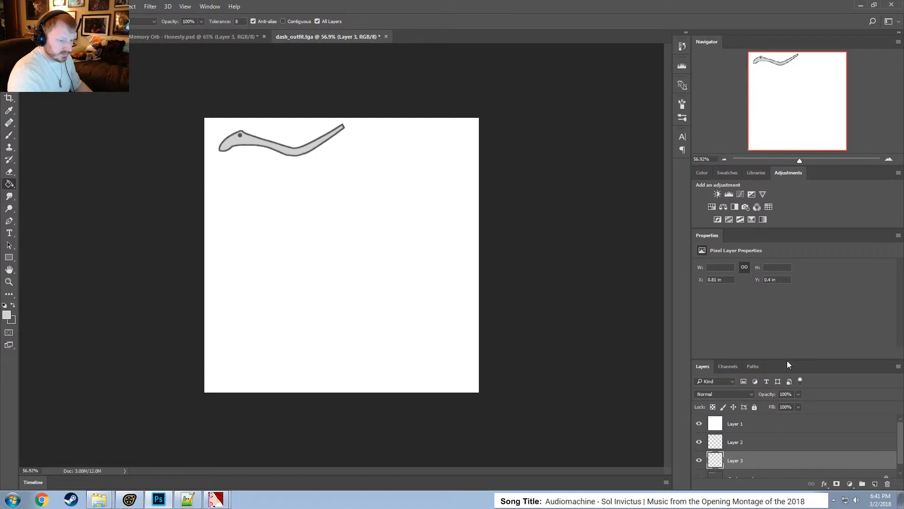
left_click_drag(790, 359, 789, 287)
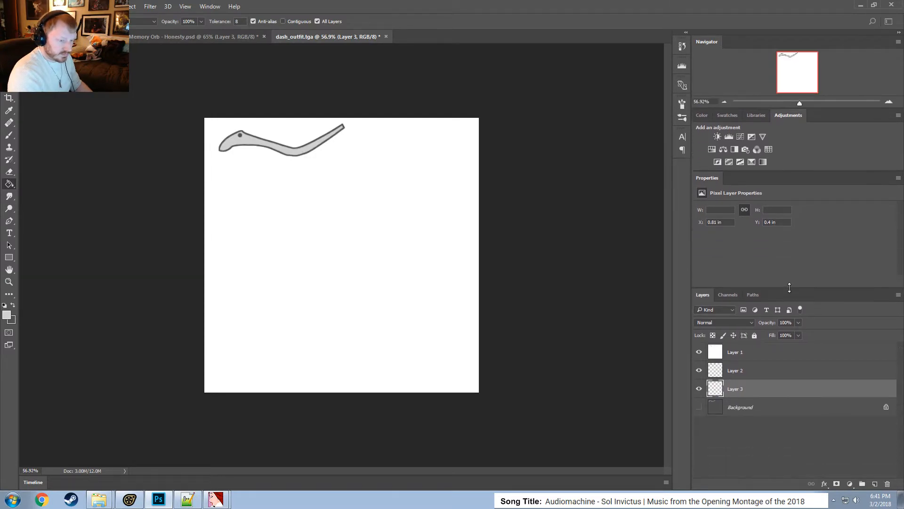
left_click(736, 358)
left_click(739, 389, "shift")
right_click(740, 389)
left_click(769, 96)
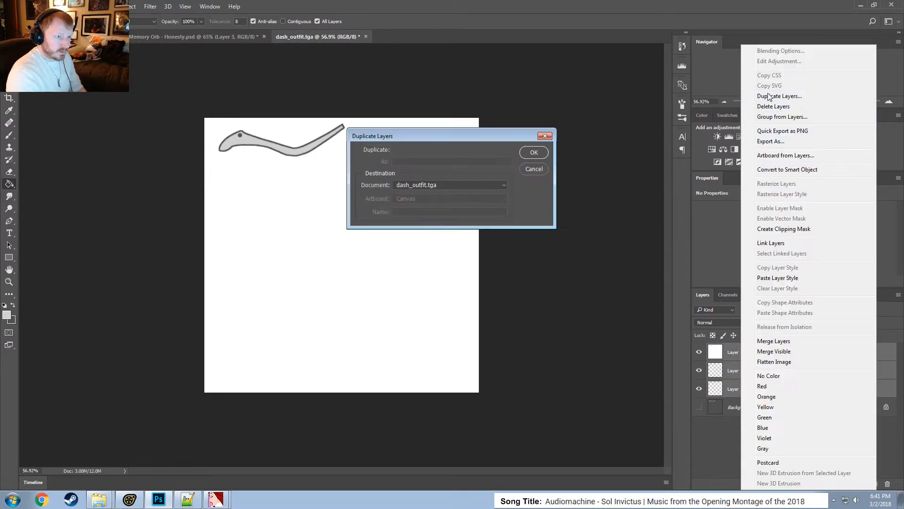
key("Return")
right_click(749, 360)
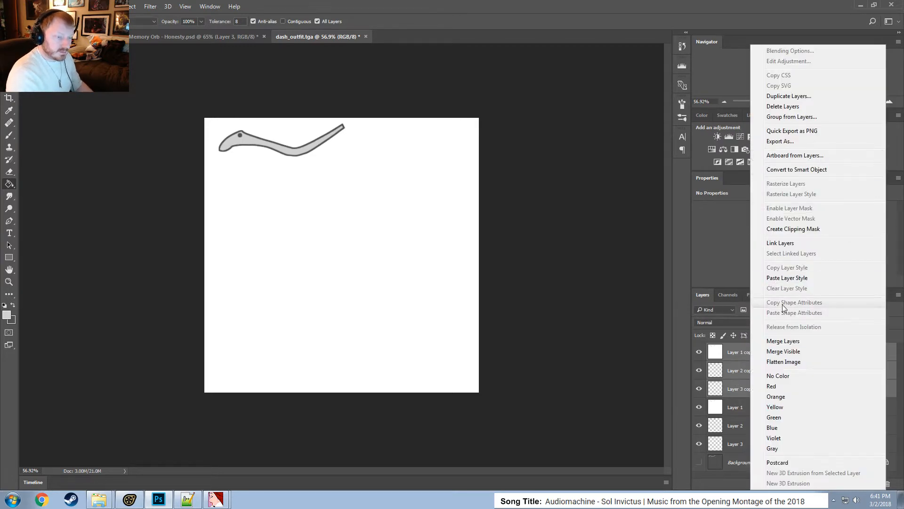
left_click(781, 340)
Invert the colours of the merged Layer 1 copy.
left_click(41, 7)
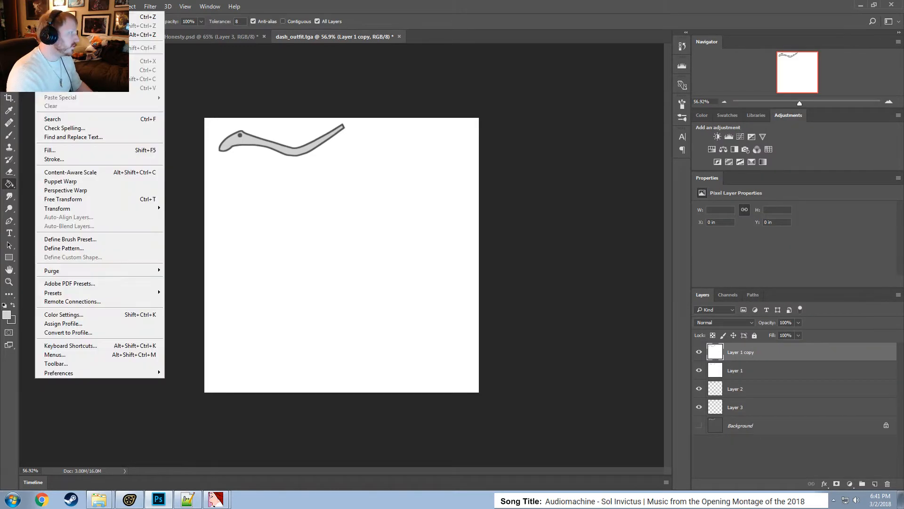
mouse_move(60, 6)
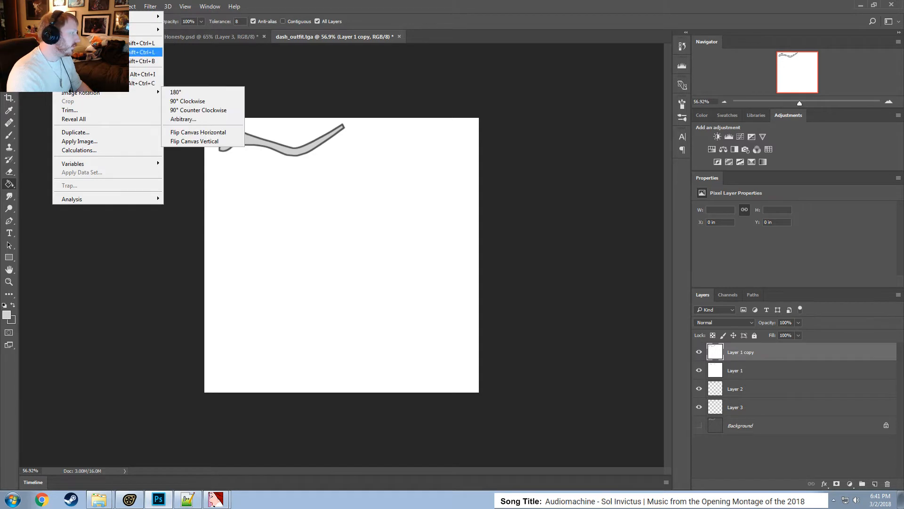
mouse_move(142, 29)
left_click(213, 137)
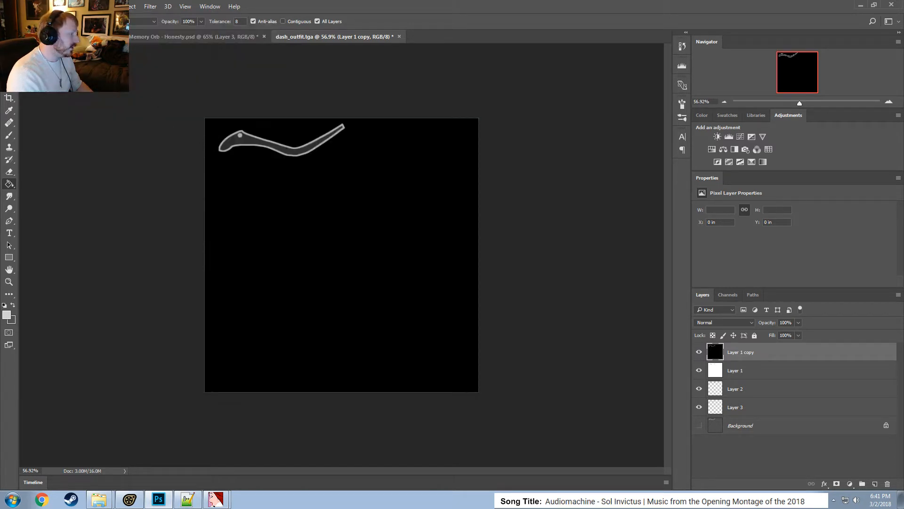
Save the inverted texture as a 32 bits/pixel Targa over the existing dash_outfit_n.tga in the MOA_model folder.
left_click(27, 6)
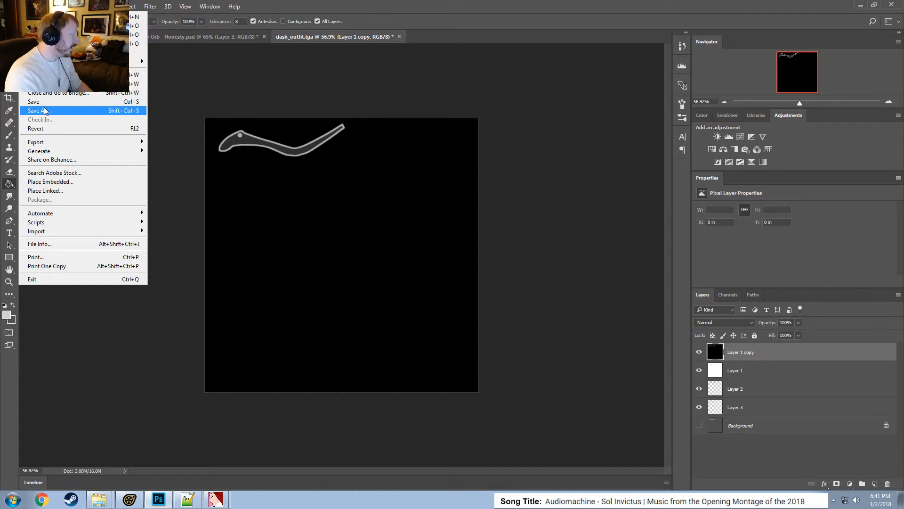
left_click(45, 110)
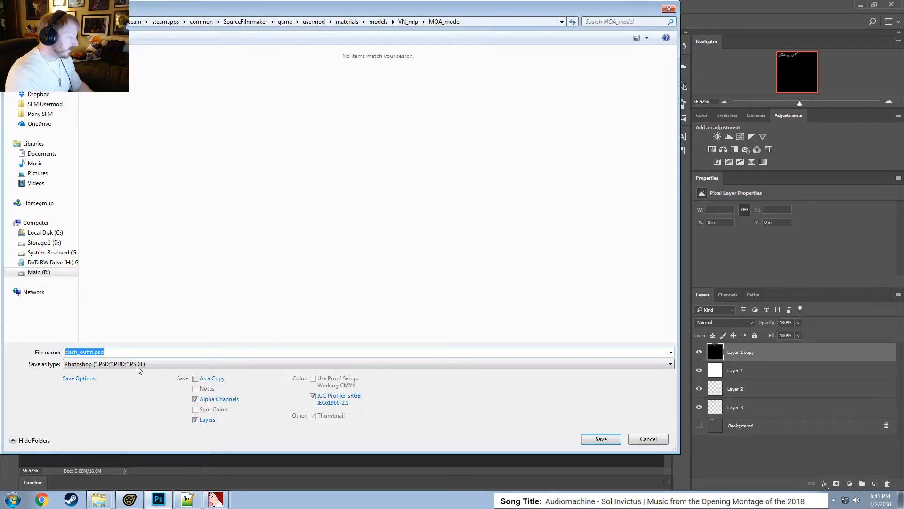
left_click(100, 364)
left_click(89, 348)
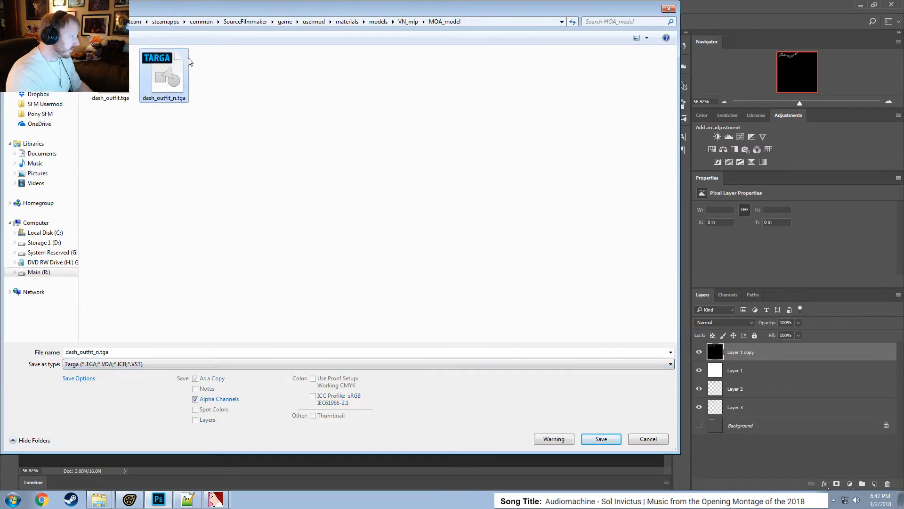
key("Return")
left_click(475, 249)
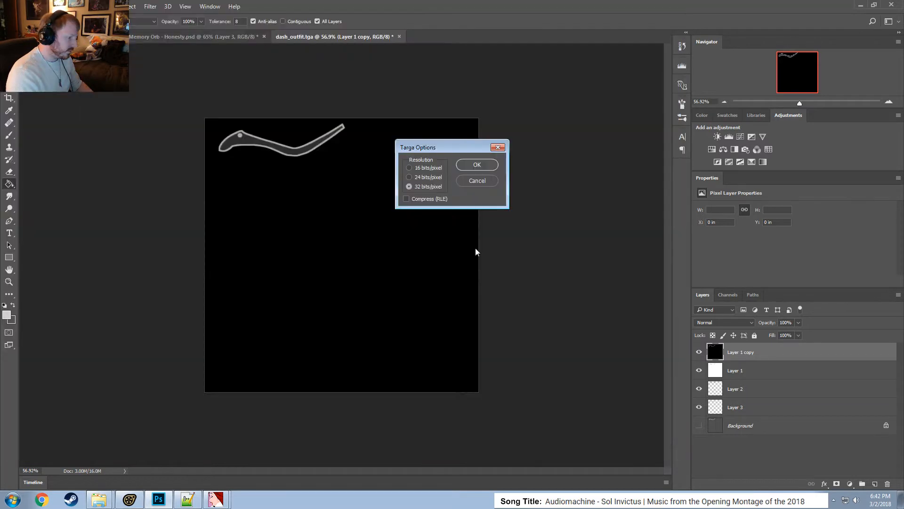
left_click(467, 168)
Switch to VTFEdit, close the window showing ball1_mask.vtf and import dash_outfit_n.tga as a normal map.
left_click(217, 500)
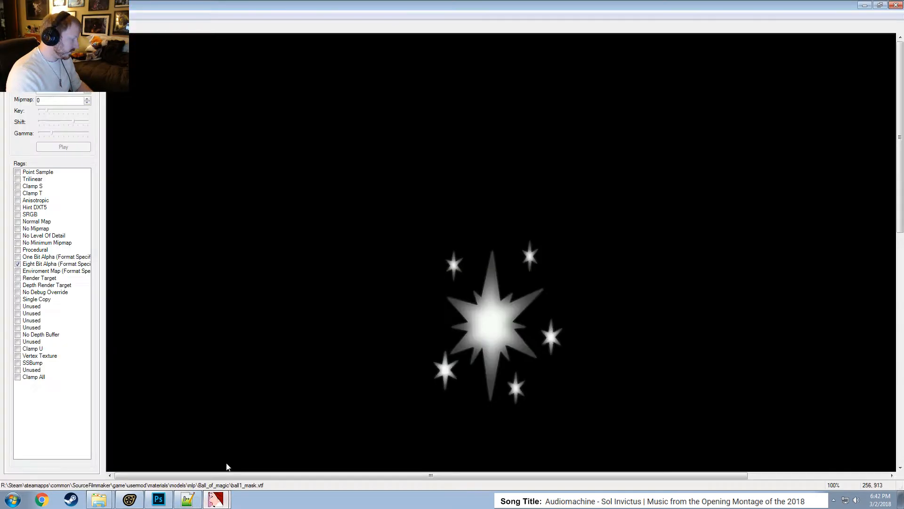
left_click(894, 5)
left_click(43, 6)
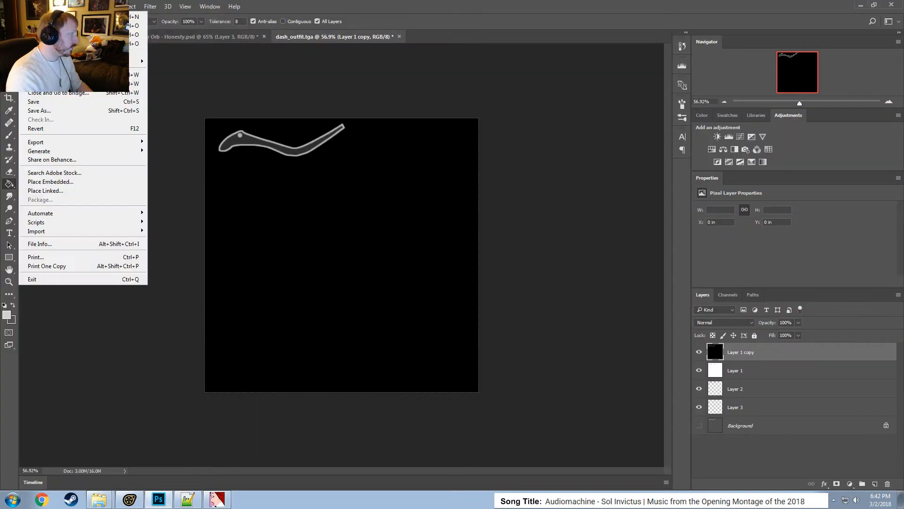
left_click(188, 500)
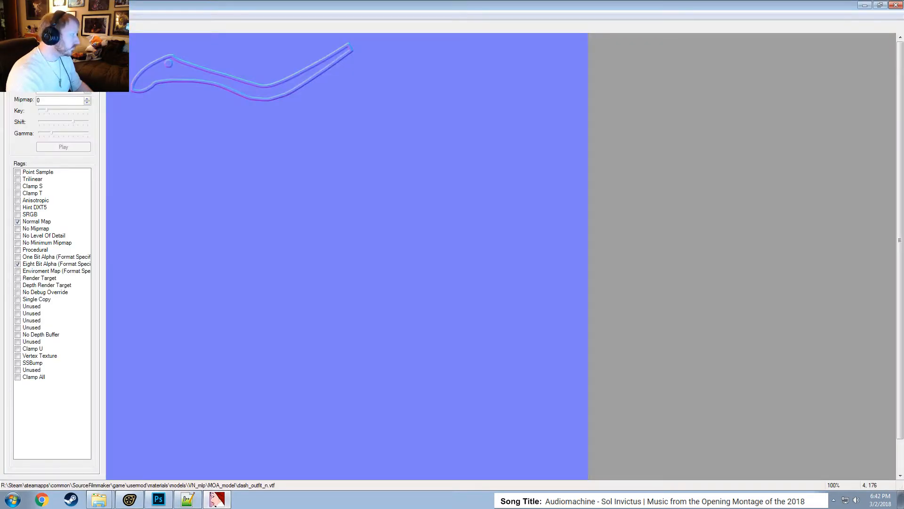
left_click(7, 15)
left_click(24, 75)
left_click(348, 213)
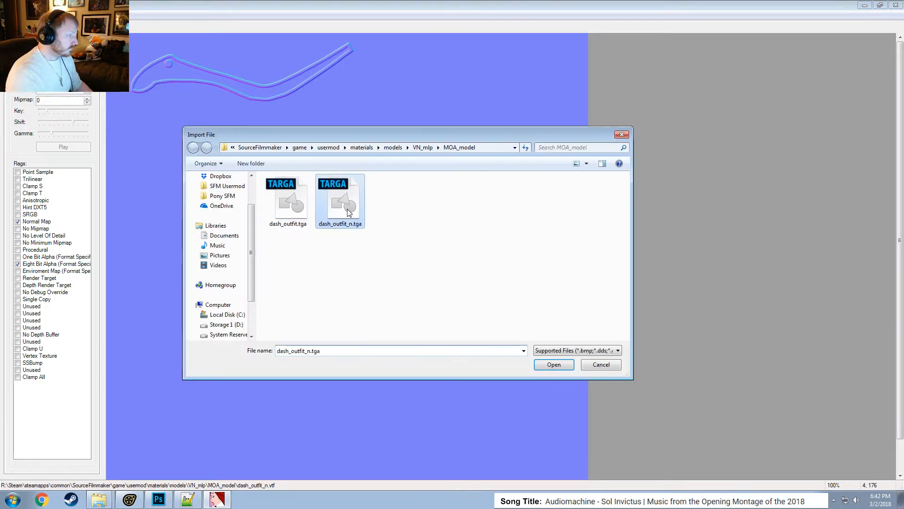
double_click(347, 209)
left_click(528, 343)
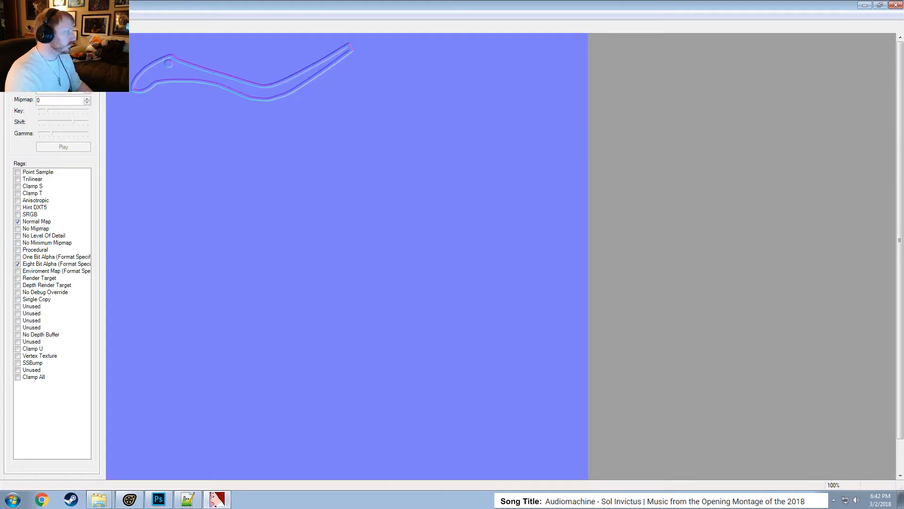
Save the imported normal map over the existing dash_outfit_n.vtf in the MOA_model folder.
left_click(8, 15)
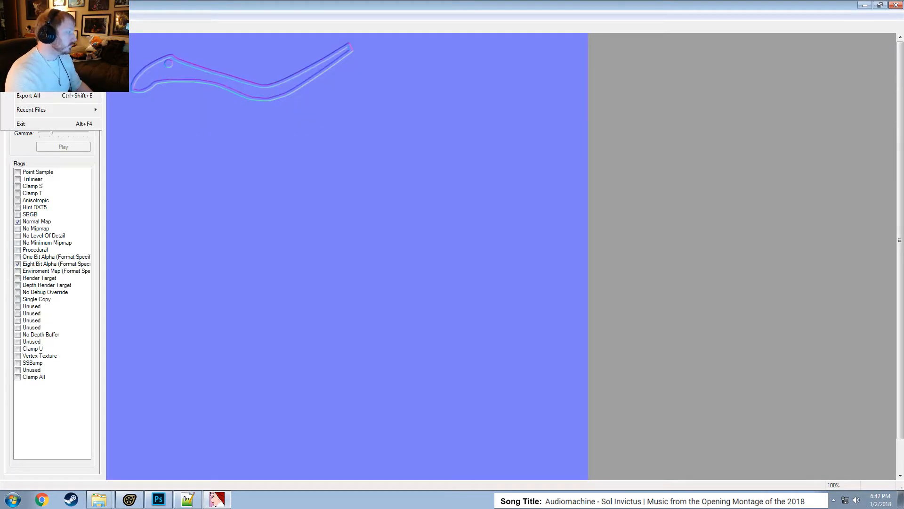
left_click(24, 61)
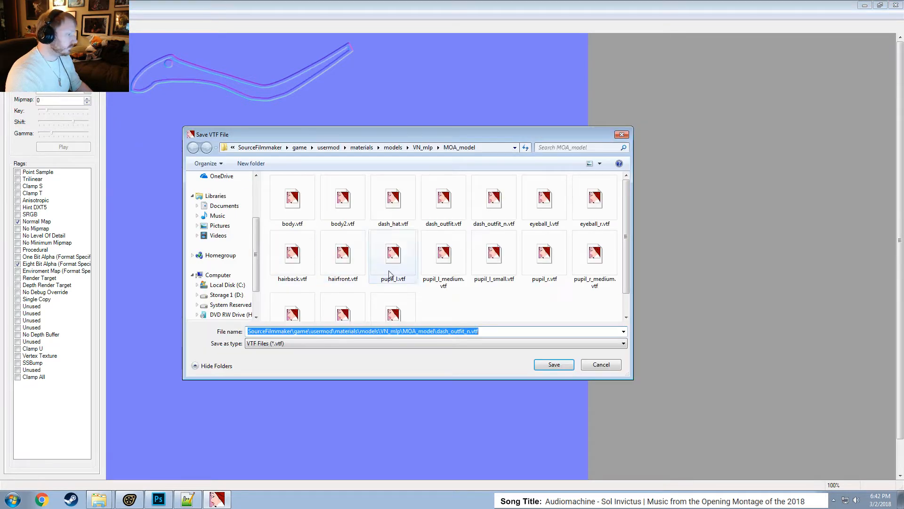
left_click(553, 365)
left_click(460, 251)
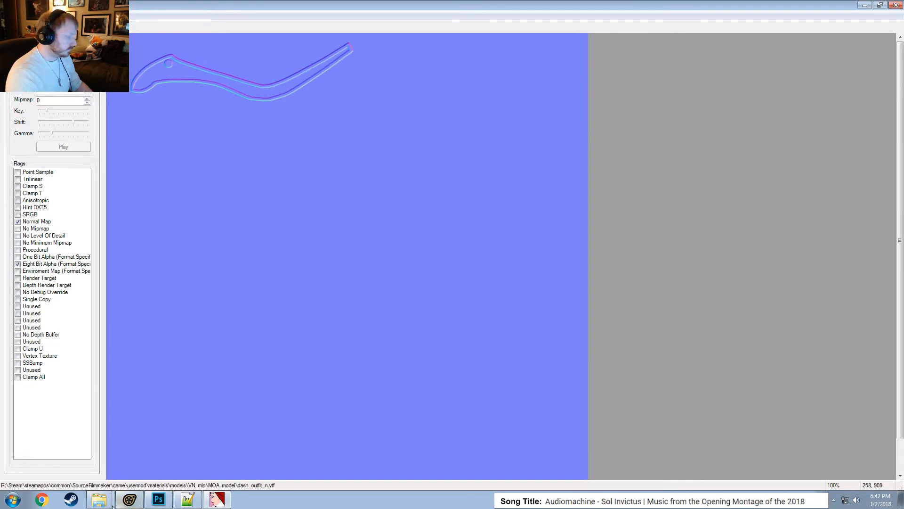
Switch to Source Filmmaker, rerun mat_reloadmaterial dash_outfit and inspect the trim on the front of Rainbow Dash's outfit.
key("alt+Tab")
left_click(28, 340)
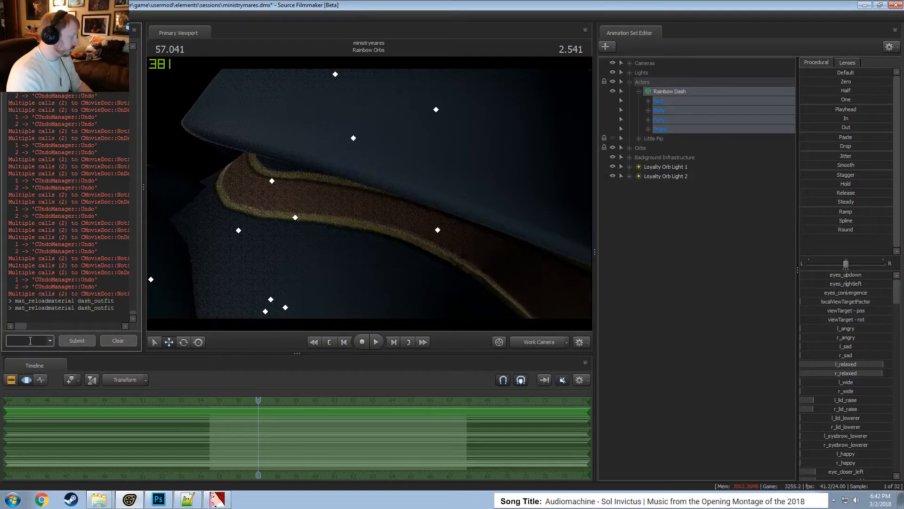
key("Up")
key("Return")
left_click_drag(314, 191, 354, 216)
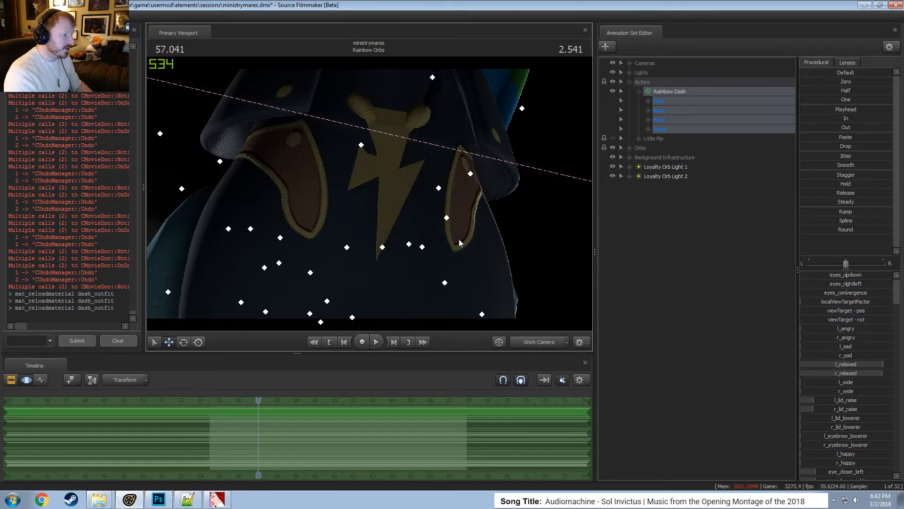
Switch to Photoshop and delete the inverted Layer 1 copy from dash_outfit.tga.
key("alt+Tab")
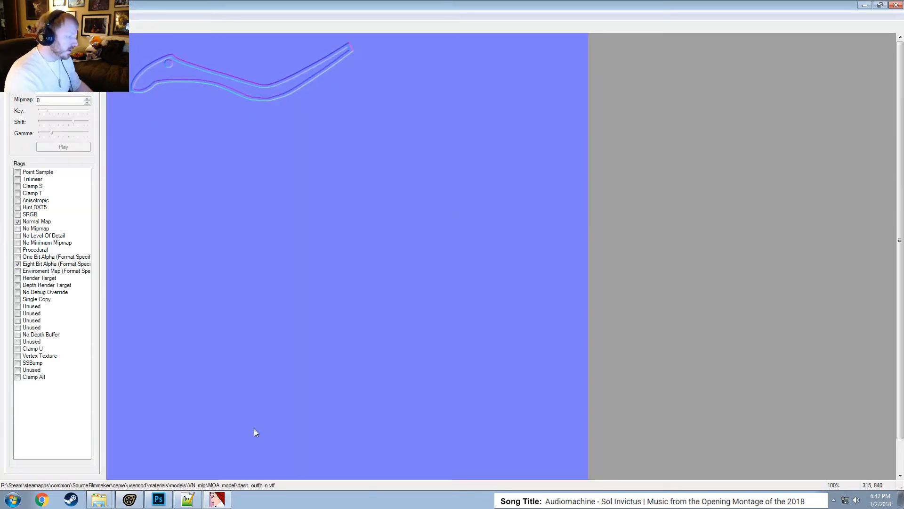
left_click(169, 502)
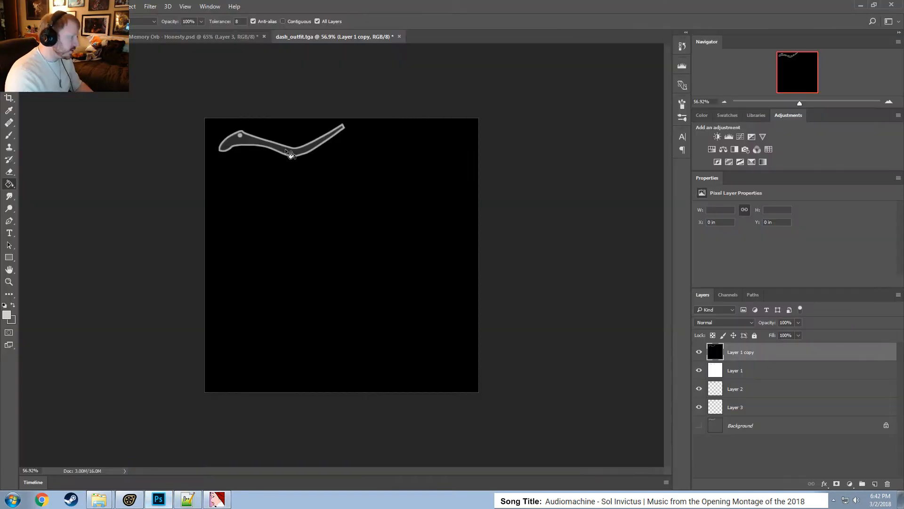
scroll(209, 82, "up", 7, "alt")
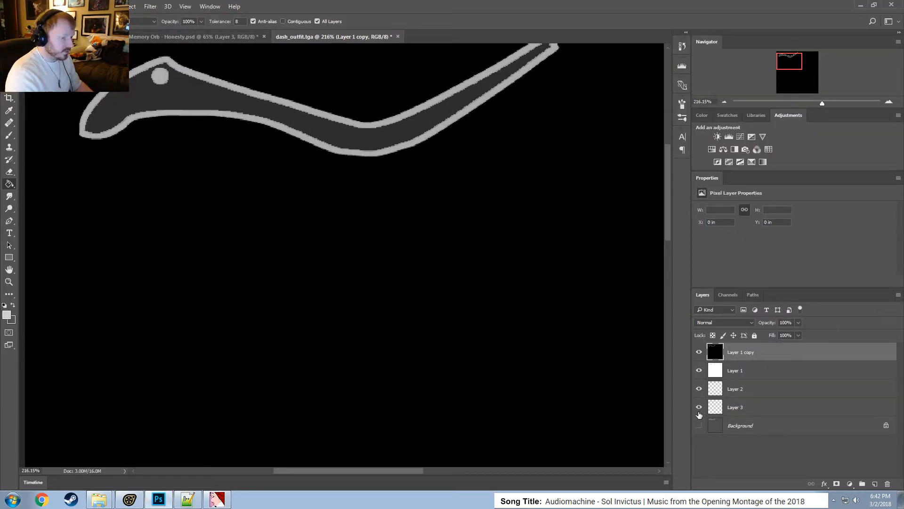
right_click(743, 352)
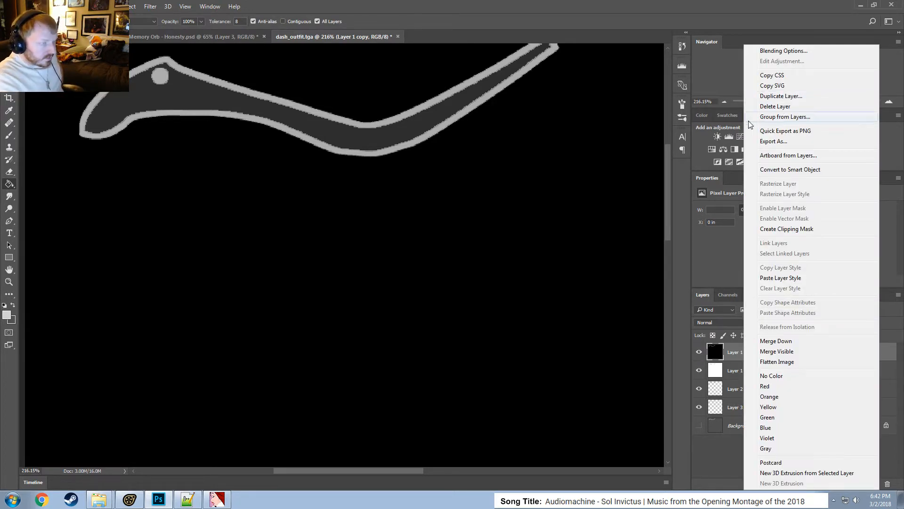
left_click(779, 107)
left_click(434, 184)
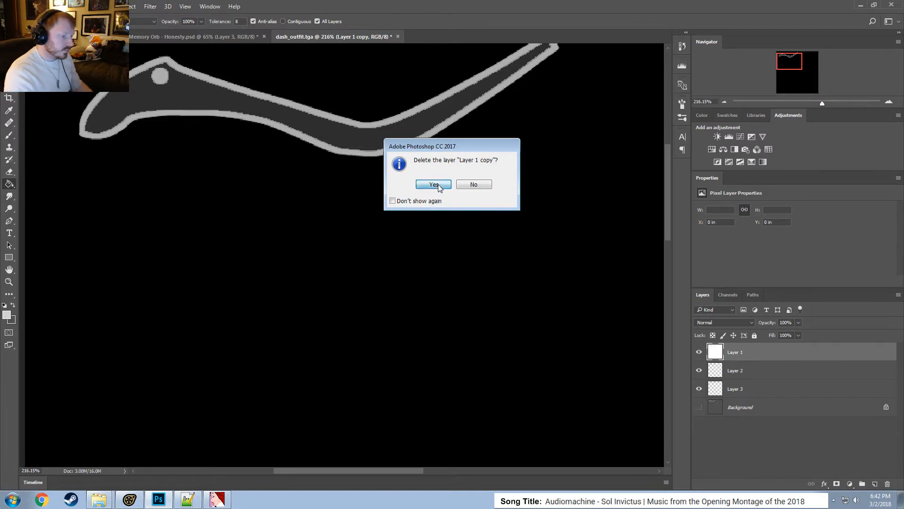
Set the foreground colour to 787878 and try filling the trim's light grey interior with Layer 1 active.
left_click(699, 371)
left_click(699, 371)
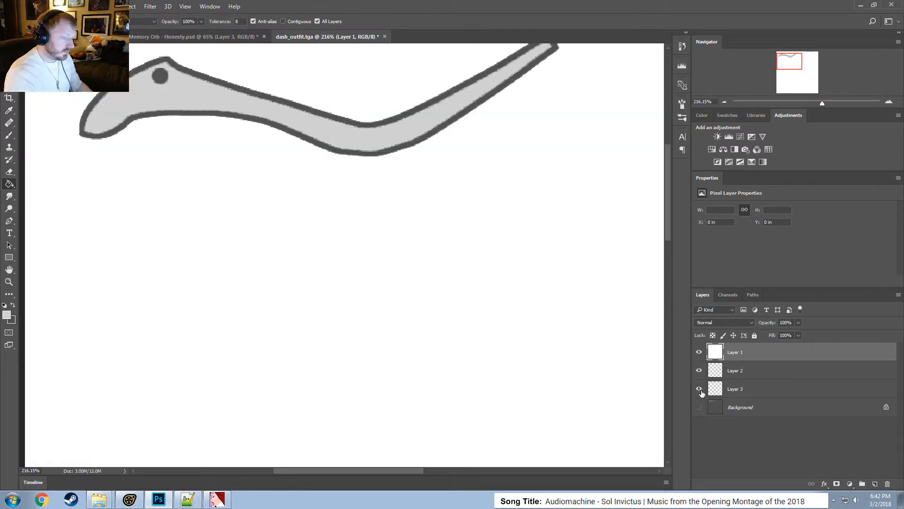
left_click(699, 389)
left_click(699, 389)
scroll(70, 258, "down", 1, "alt")
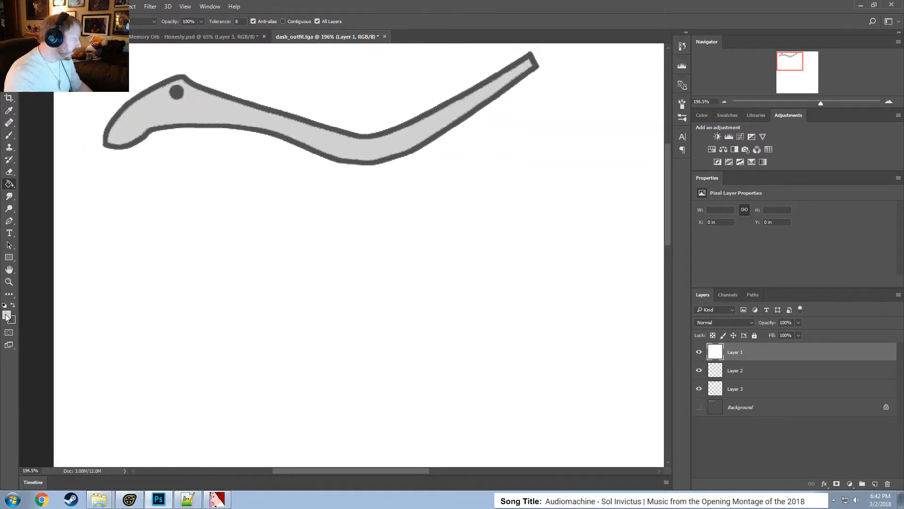
left_click(6, 316)
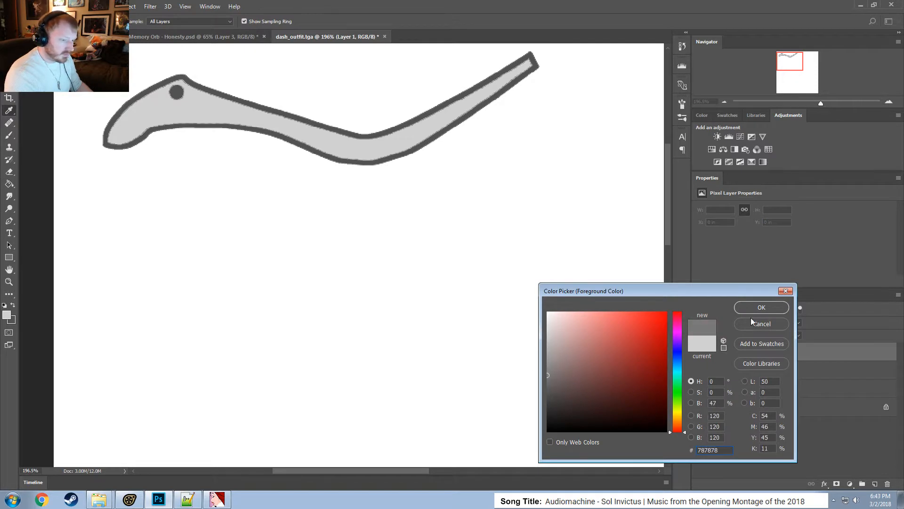
left_click(761, 307)
key("g")
left_click(302, 131)
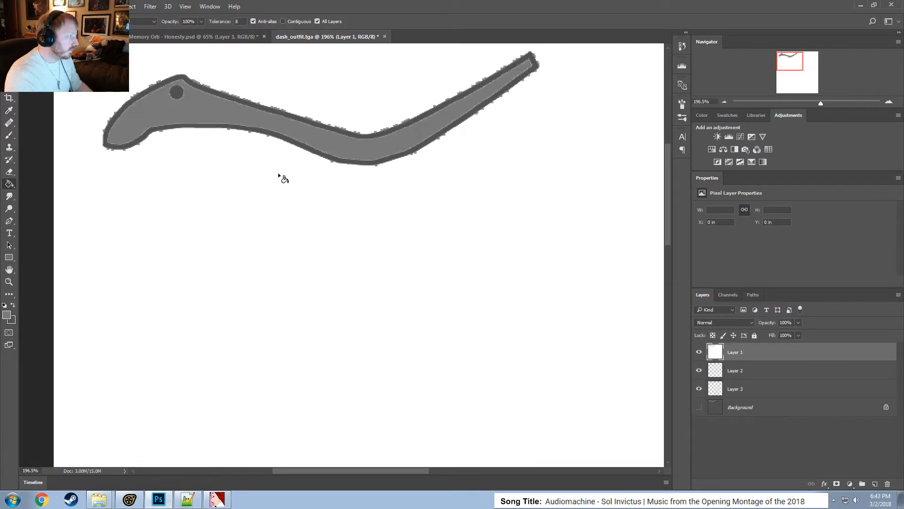
scroll(143, 101, "up", 5, "alt")
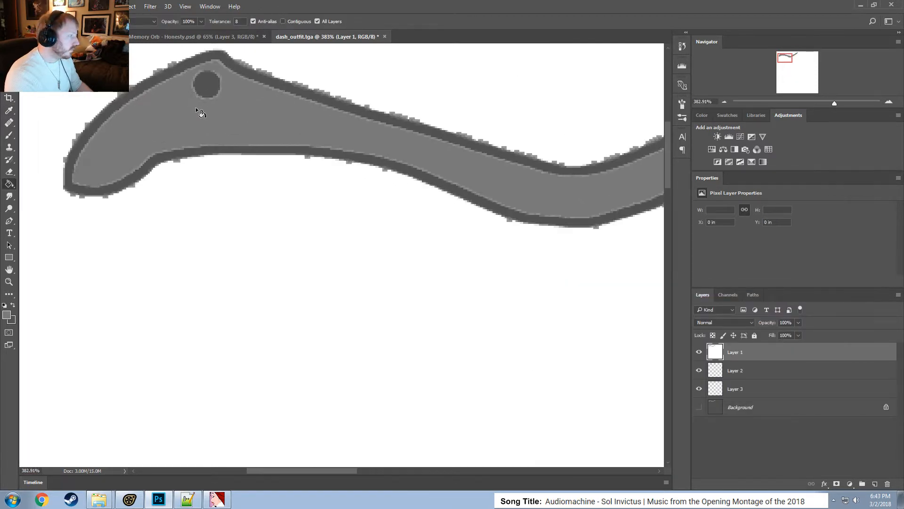
key("ctrl+z")
scroll(604, 259, "down", 3, "alt")
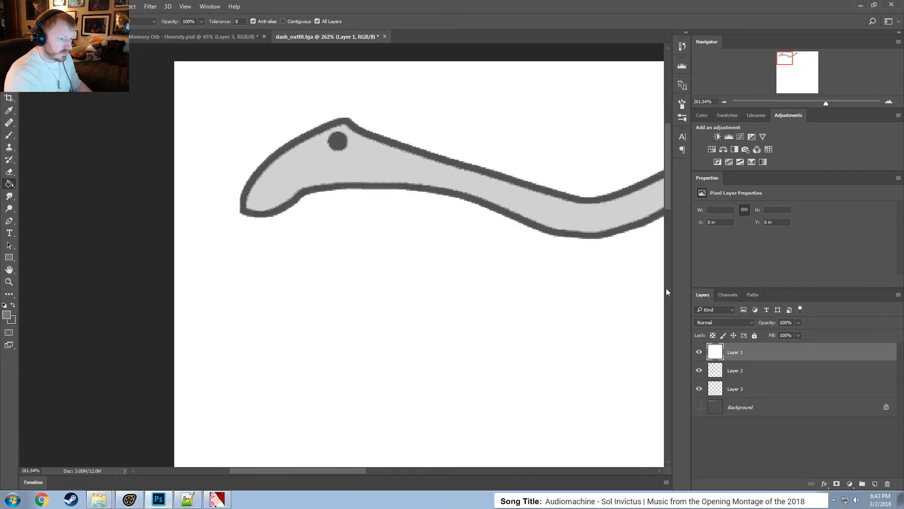
Check what Layers 2 and 3 contain, then try filling the trim's interior on Layer 3 with the 787878 grey.
left_click(699, 374)
left_click(700, 374)
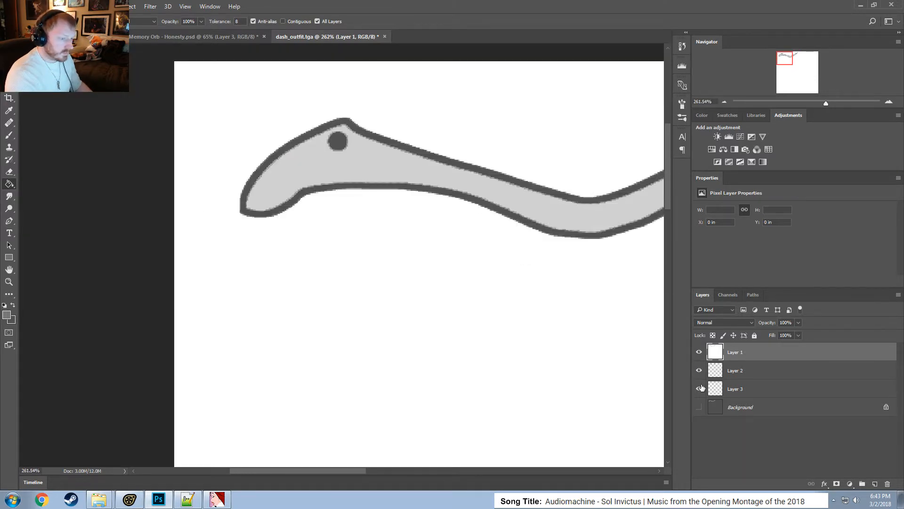
left_click(700, 388)
left_click(699, 388)
left_click(735, 388)
left_click(559, 206)
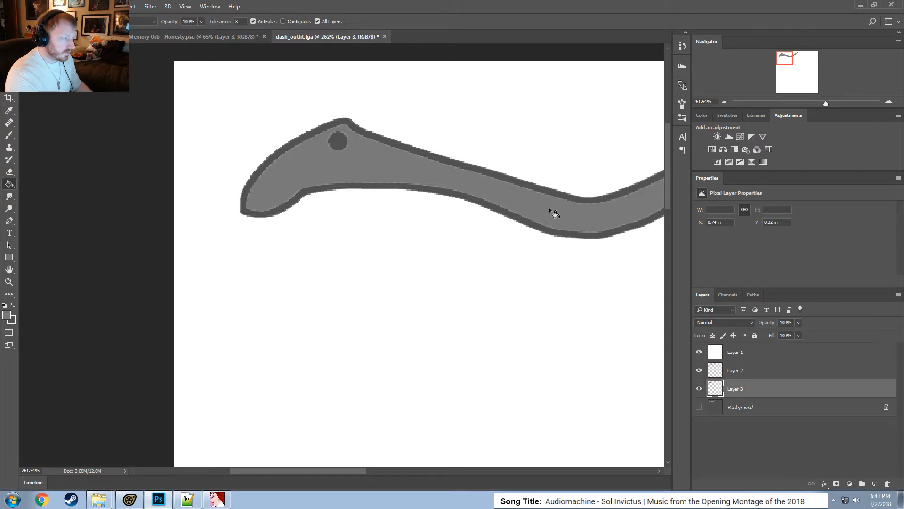
left_click(330, 181)
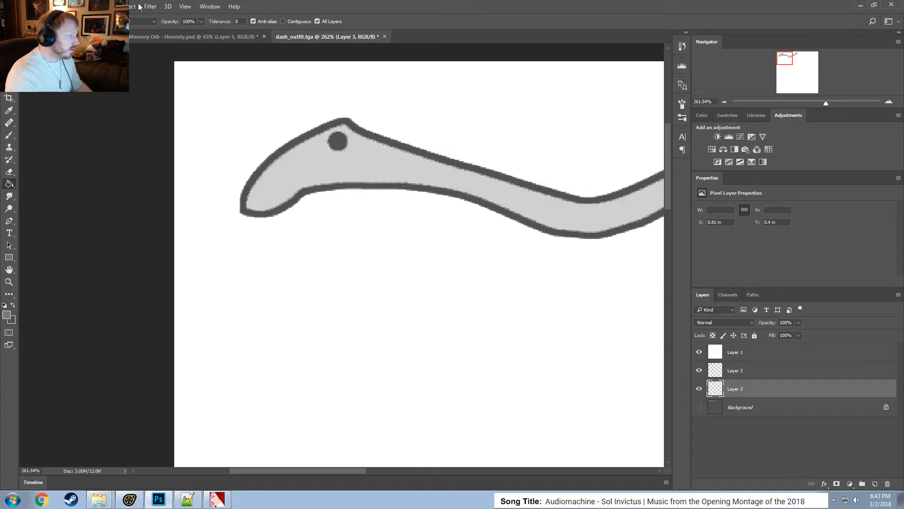
Darken the trim's interior on Layer 3 with Brightness/Contrast, setting brightness to -80 and contrast to -10.
left_click(63, 6)
mouse_move(141, 30)
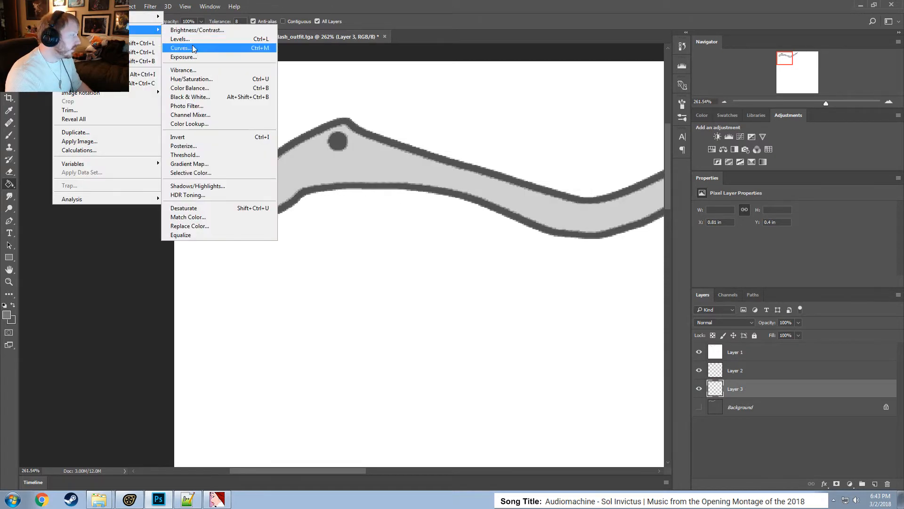
left_click(197, 30)
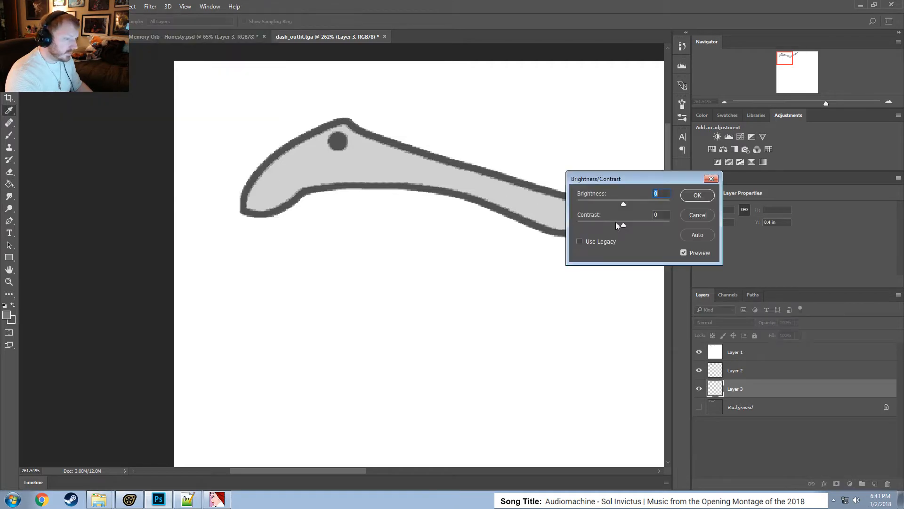
left_click_drag(624, 201, 597, 203)
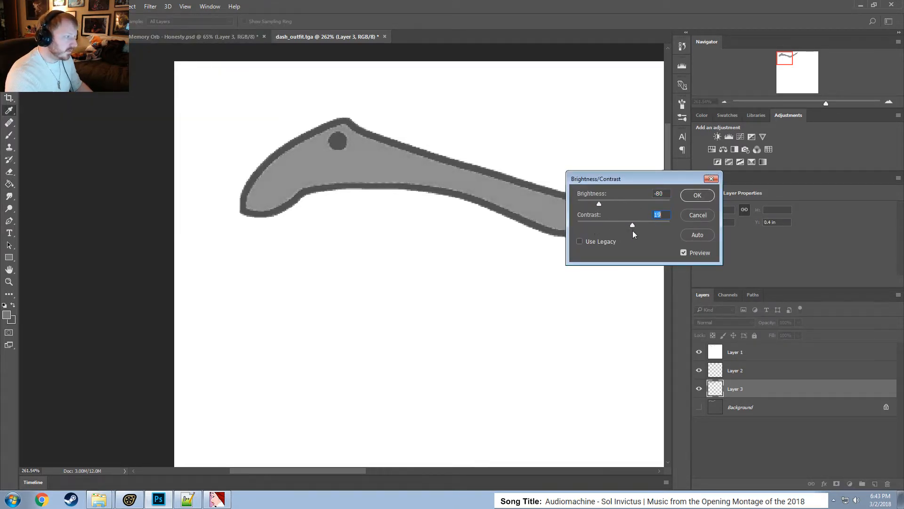
left_click_drag(632, 230, 614, 233)
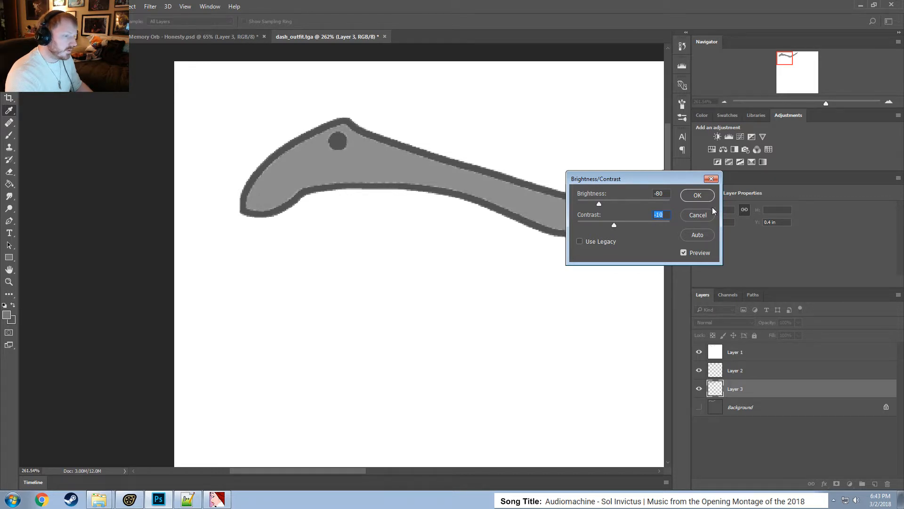
left_click(697, 195)
key("g")
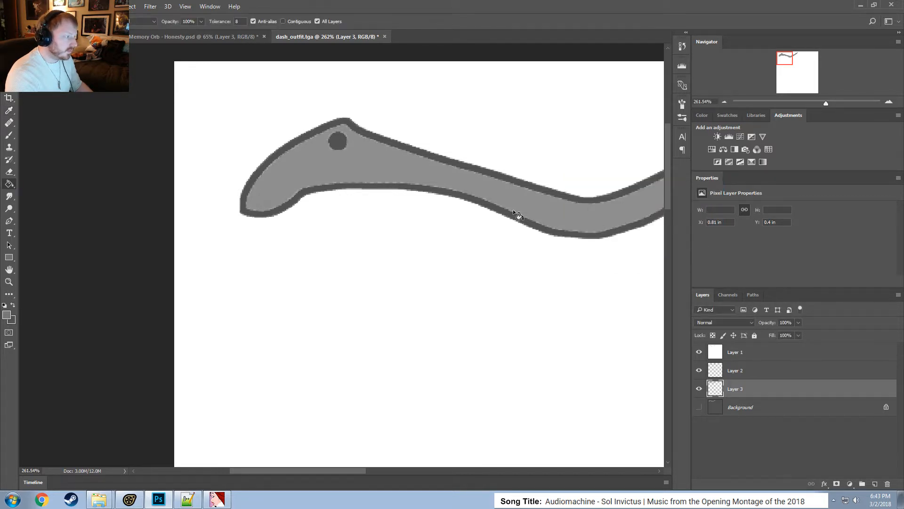
scroll(521, 211, "down", 2, "alt")
scroll(521, 209, "down", 1, "alt")
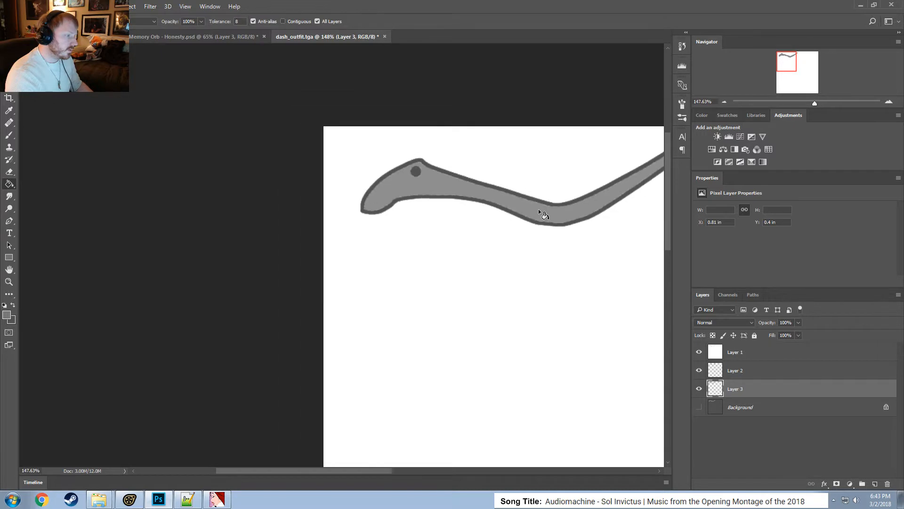
scroll(627, 263, "up", 2, "alt")
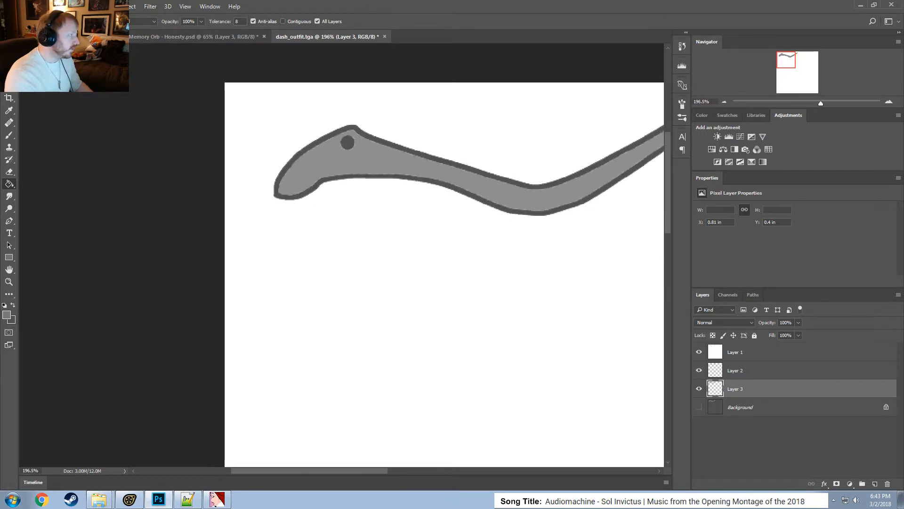
Darken the trim's interior on Layer 3 with Brightness/Contrast, setting brightness to -32.
left_click(66, 6)
mouse_move(146, 29)
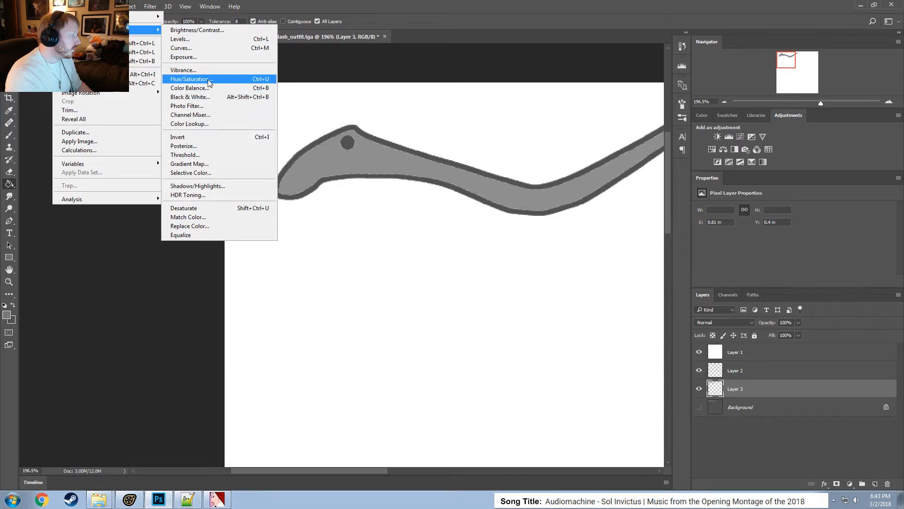
left_click(202, 30)
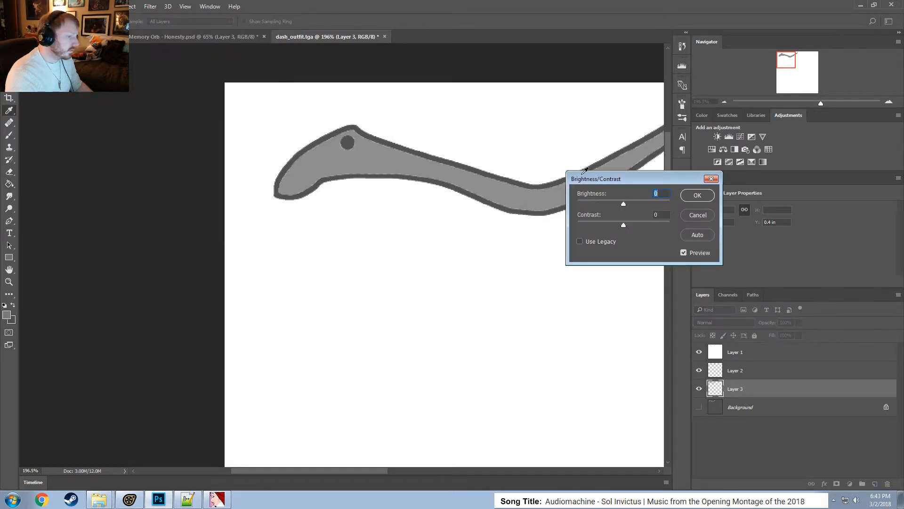
left_click_drag(622, 203, 614, 203)
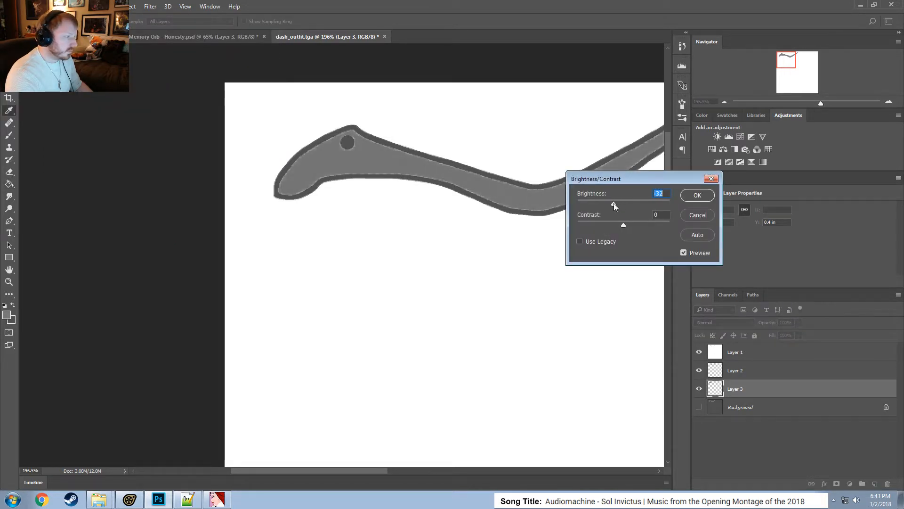
left_click(693, 204)
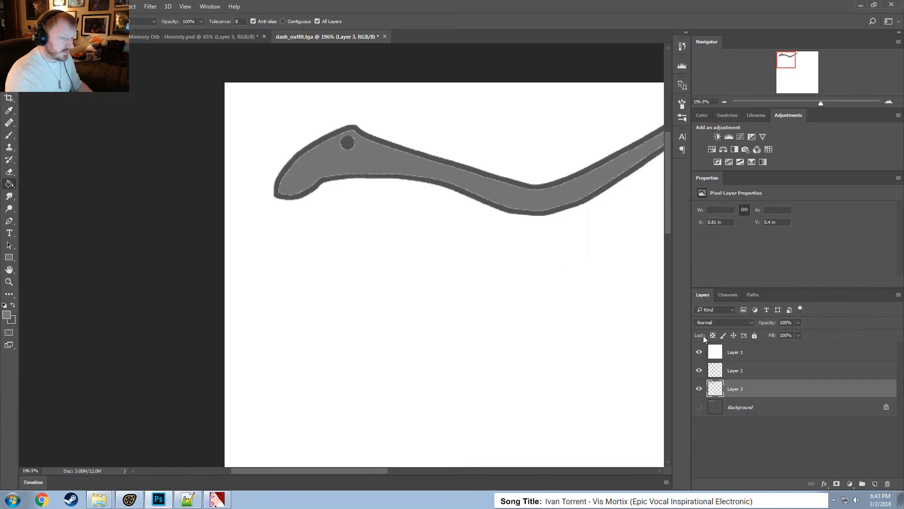
Check Layer 2 by toggling its visibility, and brush grey on Layer 3 to cover the light seam between the trim's interior and outline.
left_click(699, 369)
left_click(699, 369)
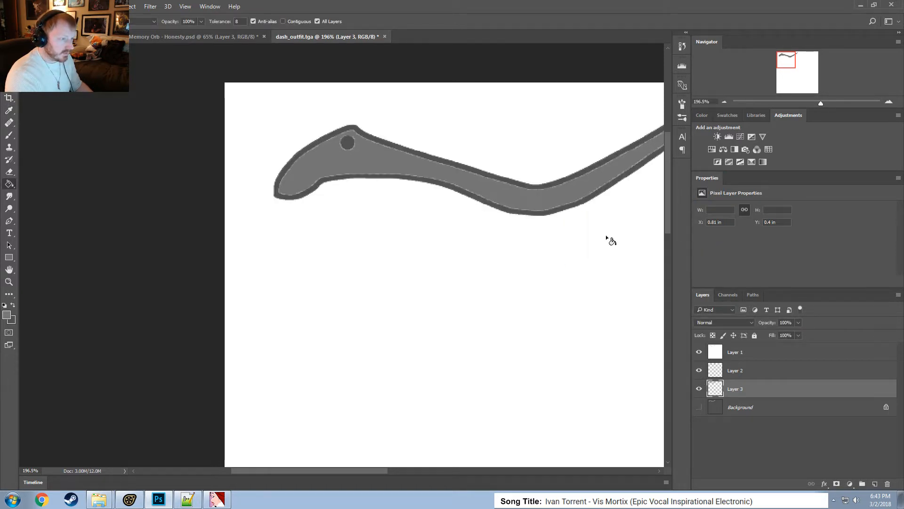
scroll(498, 153, "up", 4, "alt")
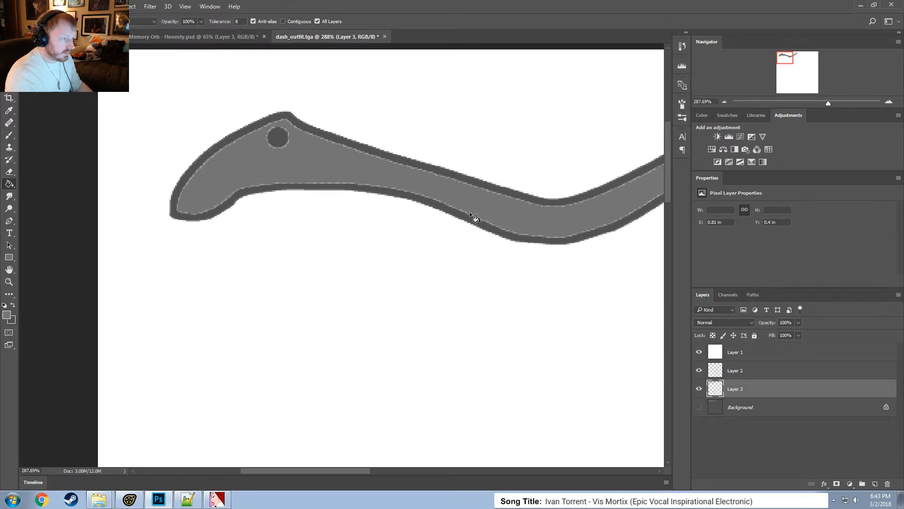
left_click(10, 135)
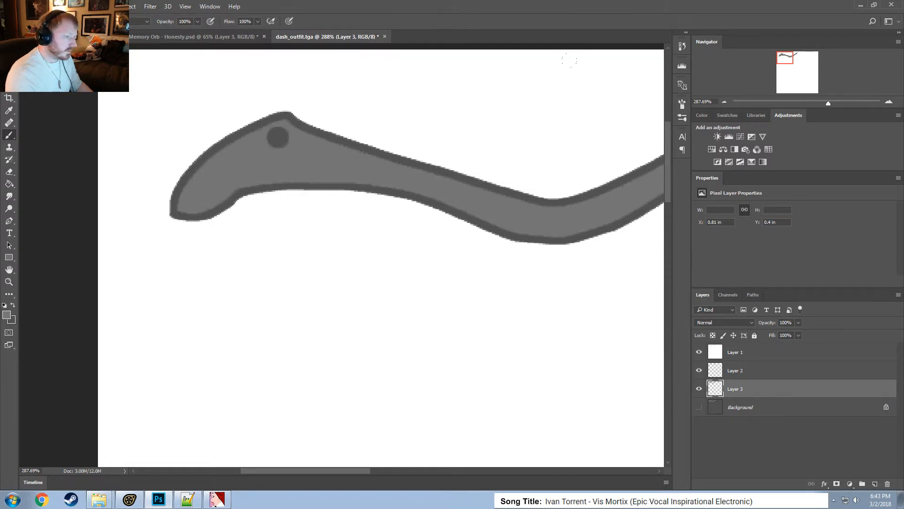
scroll(460, 188, "down", 5, "alt")
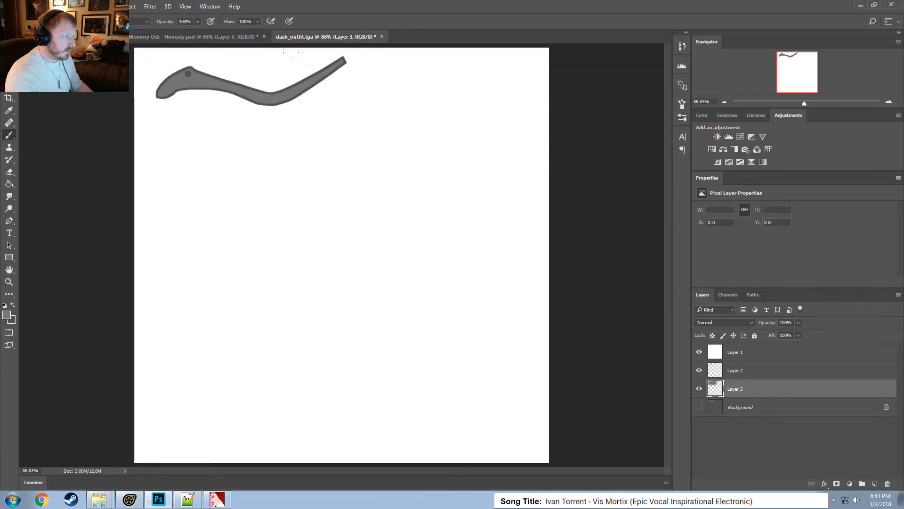
scroll(231, 81, "up", 5, "alt")
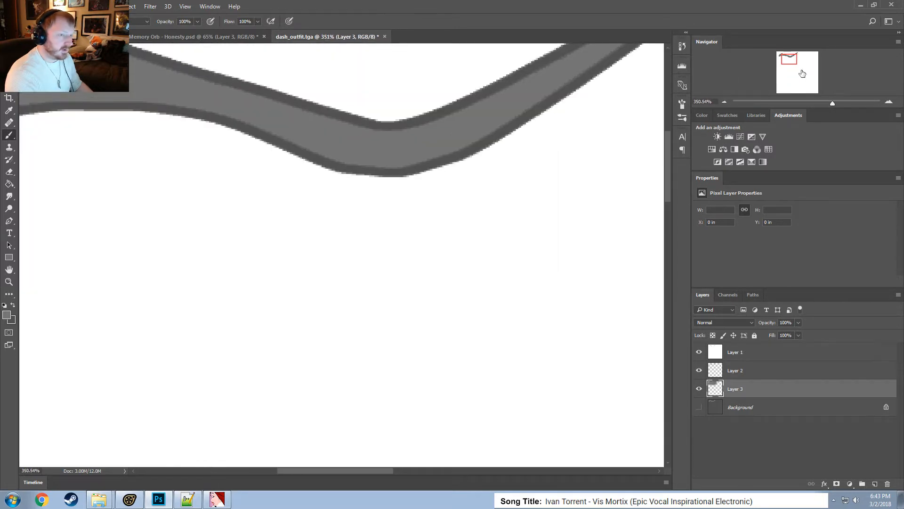
left_click_drag(789, 60, 785, 61)
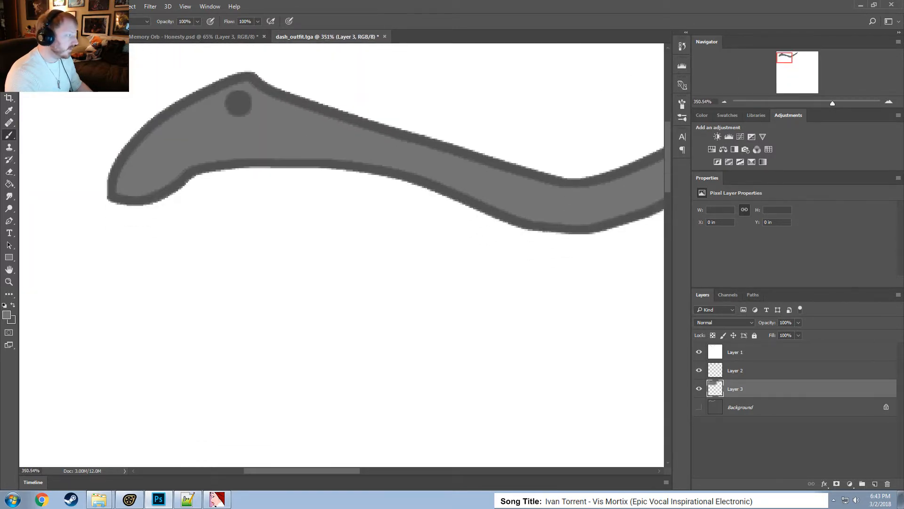
scroll(172, 126, "down", 3, "alt")
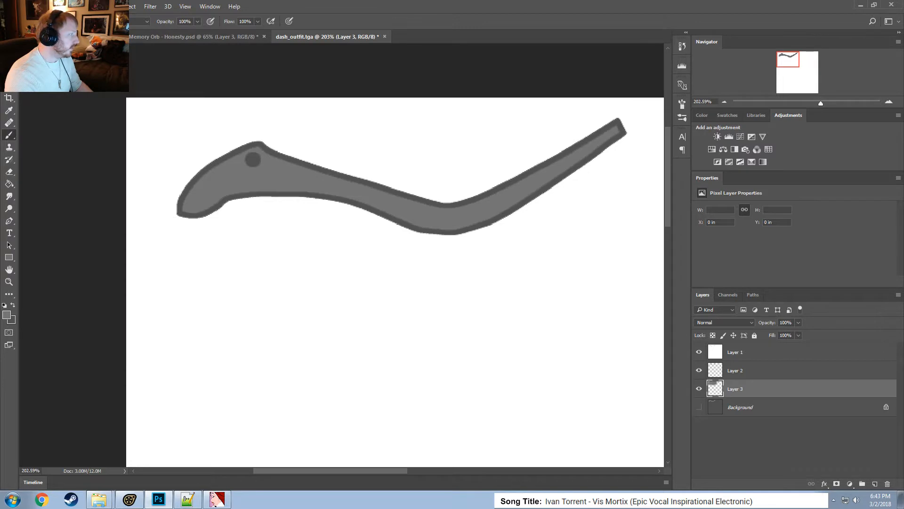
Save the texture in Targa format over dash_outfit_n.tga in the MOA_model folder.
left_click(22, 7)
left_click(41, 111)
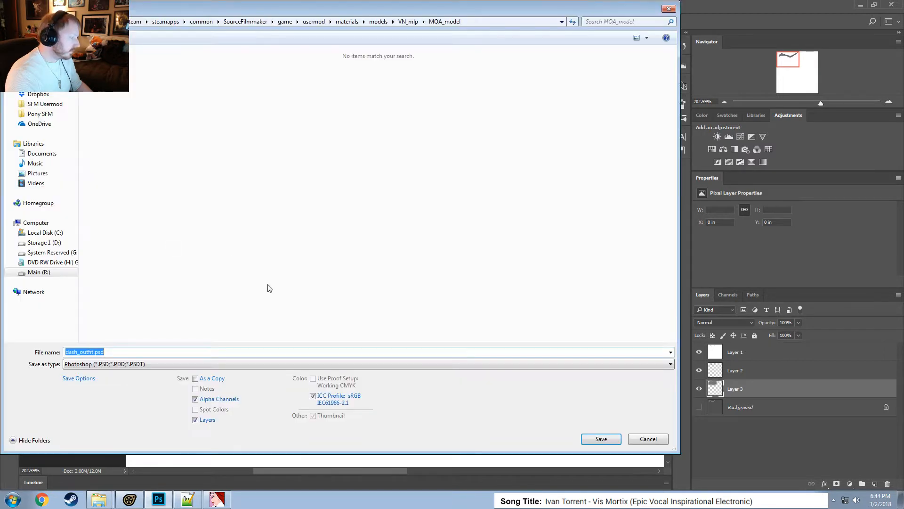
left_click(134, 364)
left_click(84, 341)
left_click(169, 92)
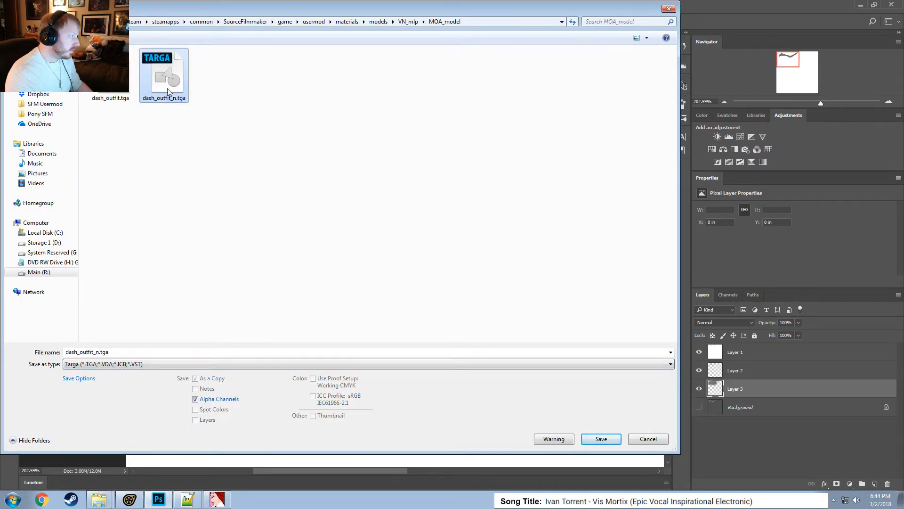
double_click(168, 92)
left_click(480, 251)
left_click(476, 165)
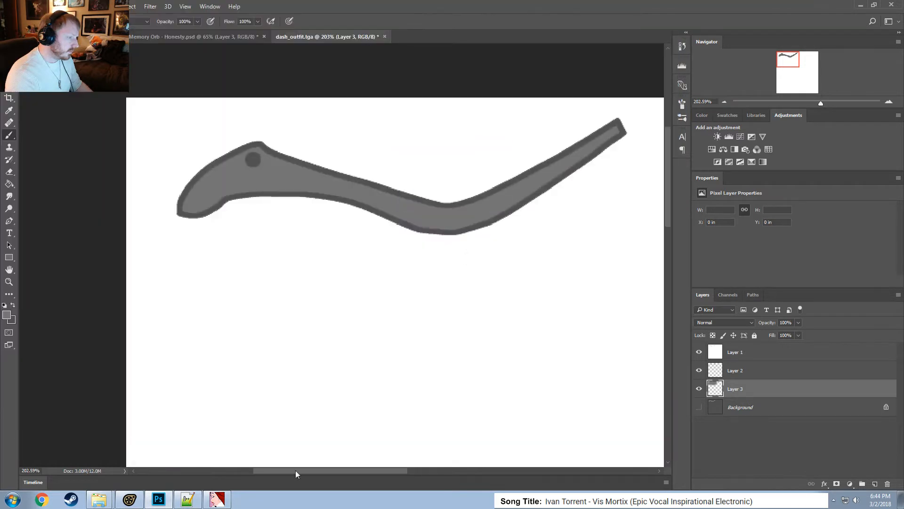
Switch to VTFEdit and import dash_outfit_n.tga as a normal map.
left_click(216, 499)
left_click(7, 16)
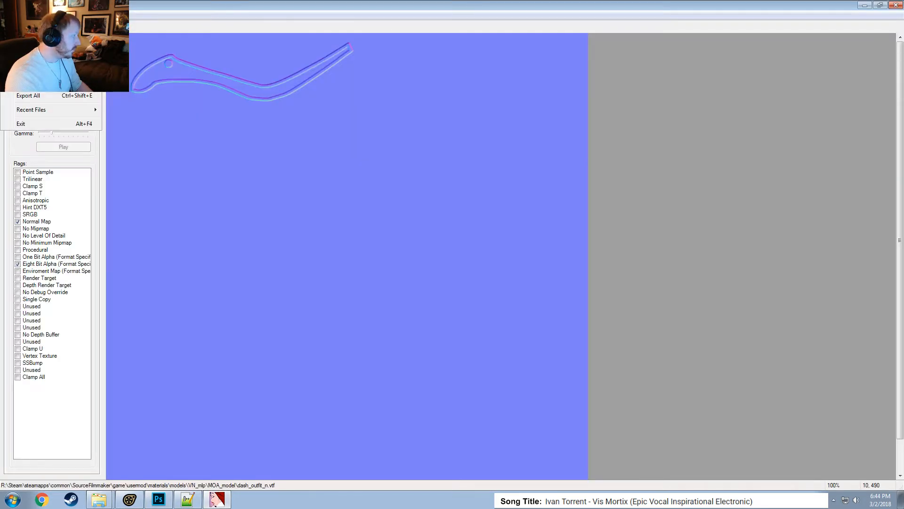
left_click(24, 74)
double_click(349, 210)
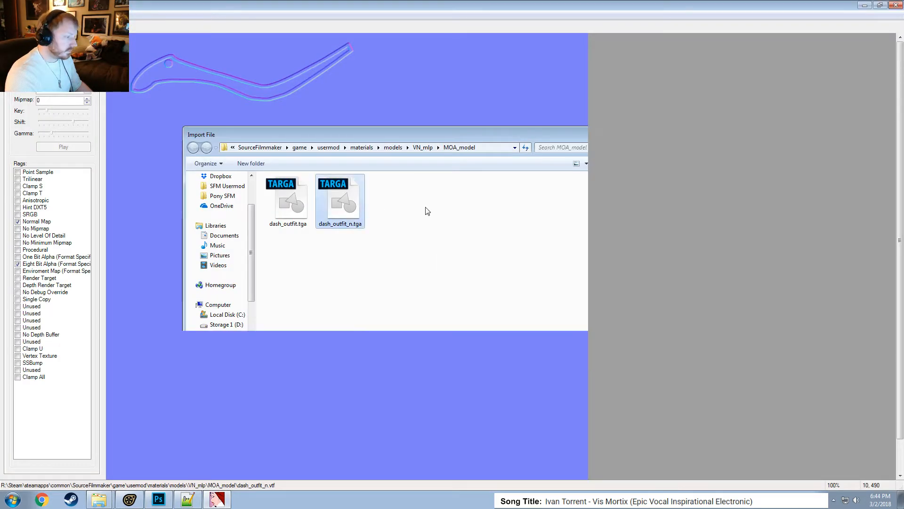
left_click(530, 343)
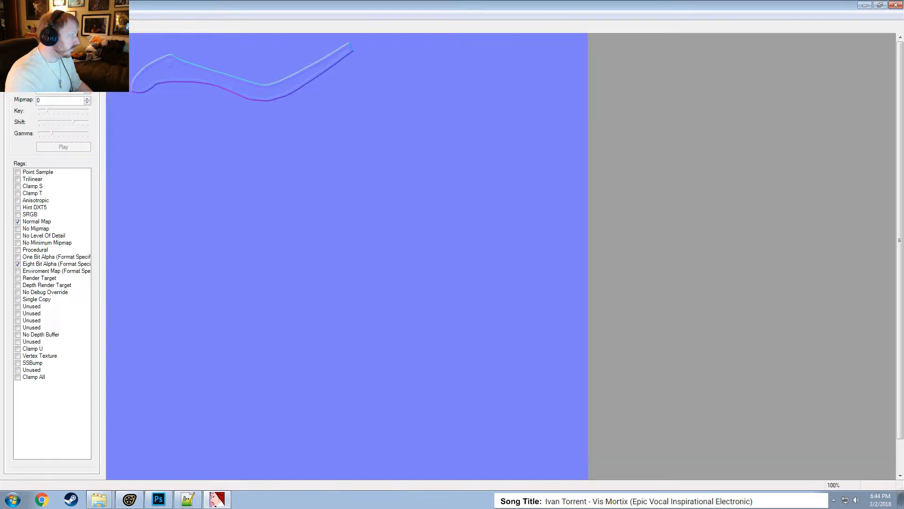
Save the imported normal map over dash_outfit_n.vtf in the MOA_model folder.
left_click(7, 15)
left_click(24, 85)
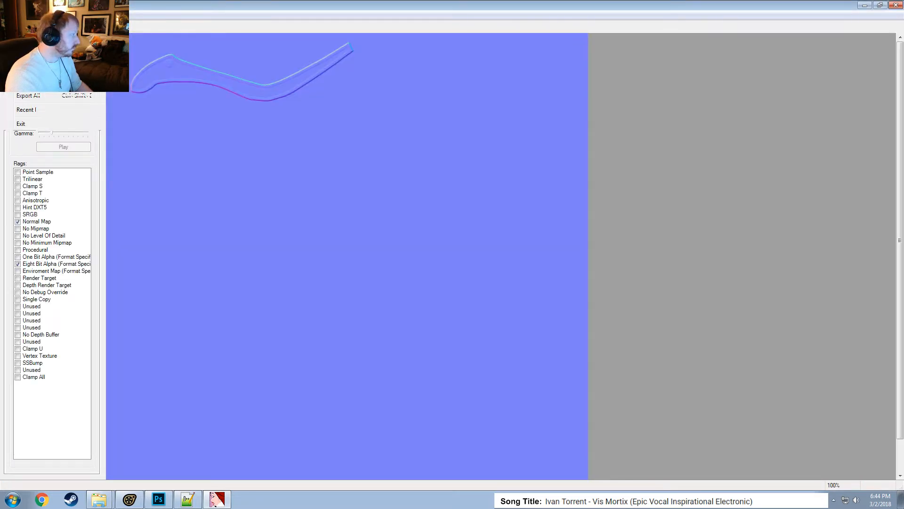
key("Escape")
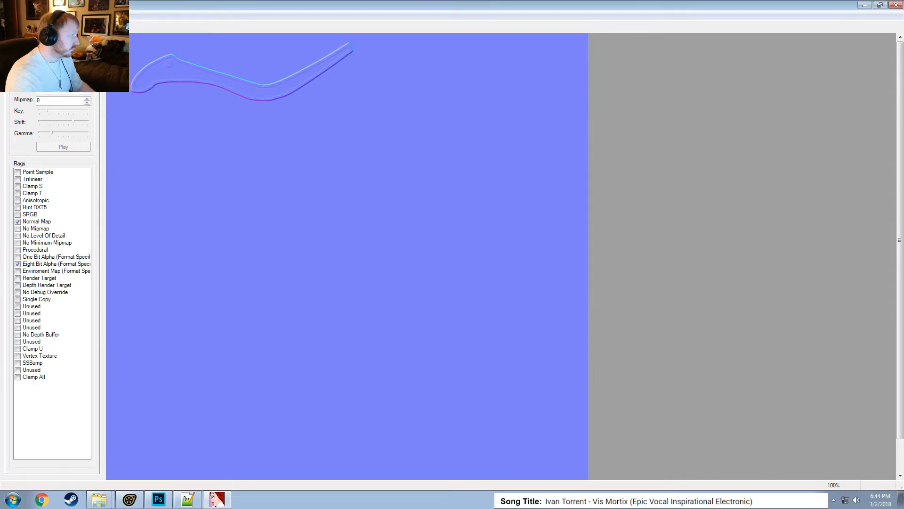
left_click(7, 16)
left_click(24, 61)
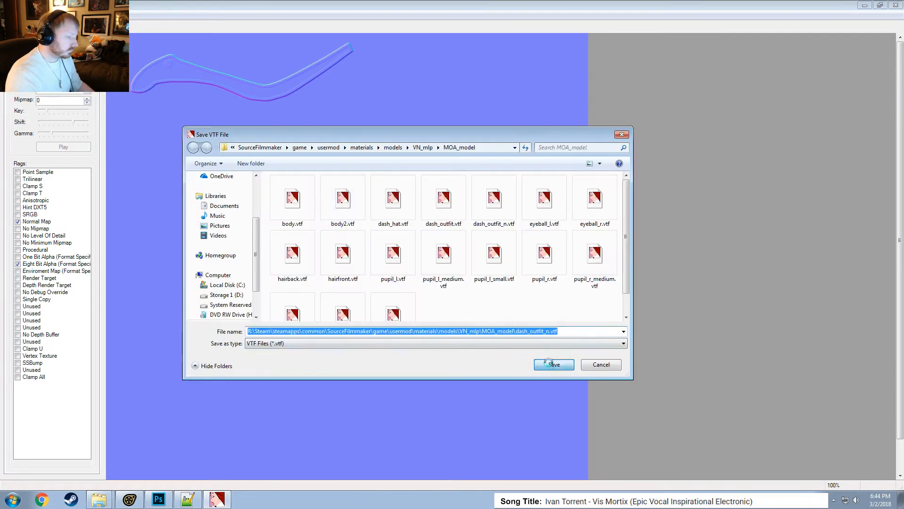
left_click(552, 364)
left_click(490, 253)
Switch to Source Filmmaker, rerun mat_reloadmaterial dash_outfit in the console, and inspect Rainbow Dash's outfit trim.
left_click(127, 499)
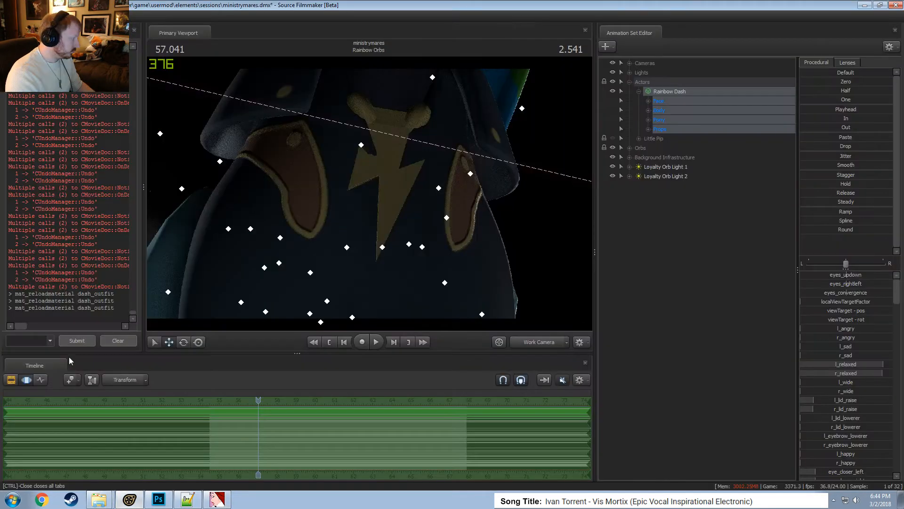
left_click(41, 337)
key("Up")
key("Return")
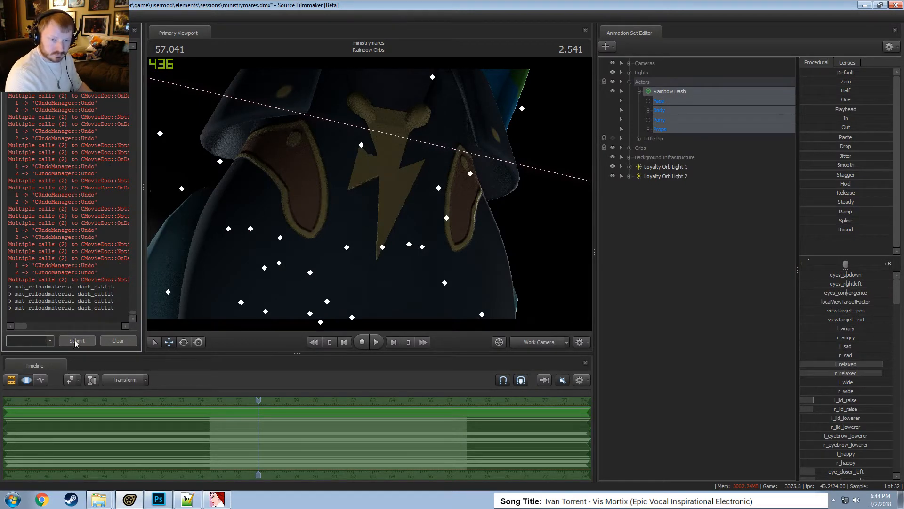
left_click_drag(212, 278, 204, 277)
key("w")
Switch to Photoshop and duplicate Layers 1, 2 and 3 of dash_outfit.tga.
key("alt+Tab")
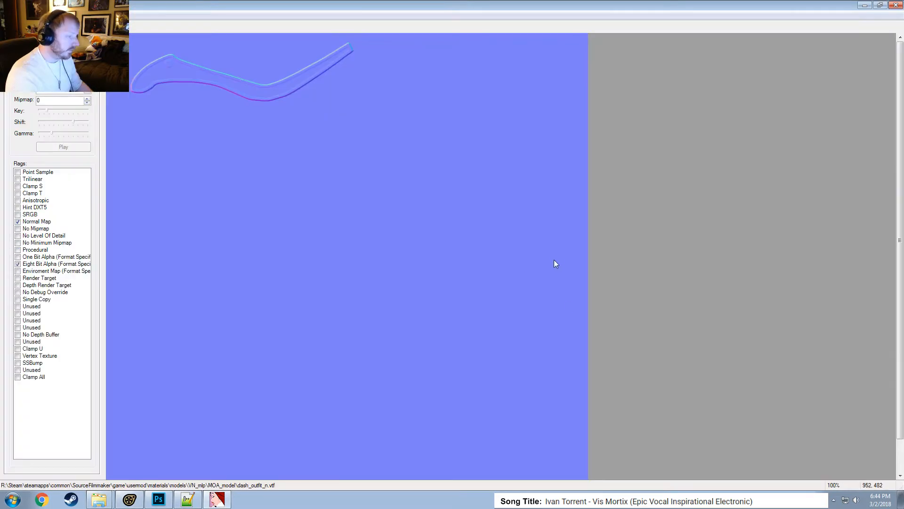
left_click(158, 499)
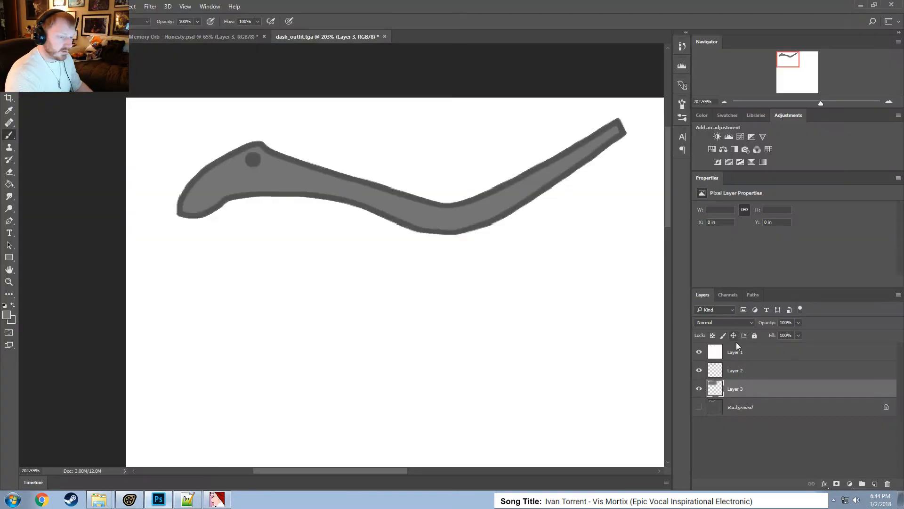
left_click(759, 352, "shift")
right_click(759, 353)
left_click(796, 96)
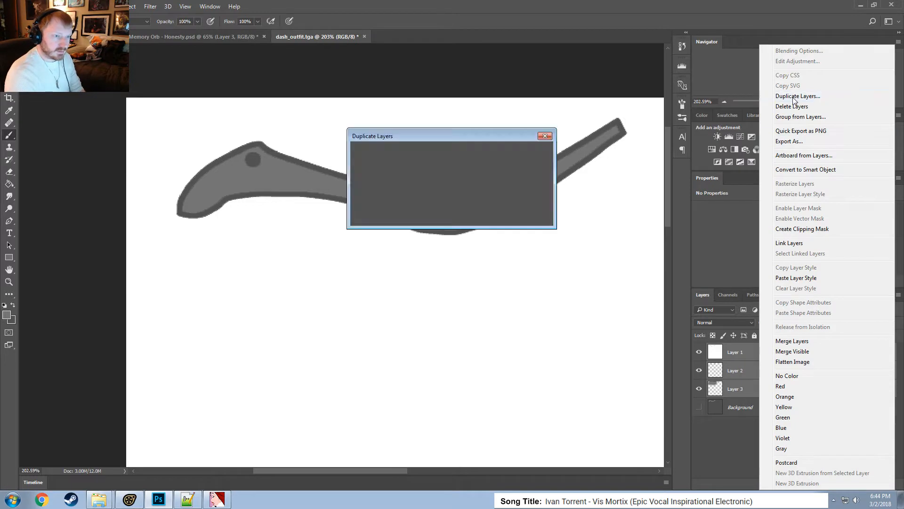
key("Return")
Merge the copies of Layers 1, 2 and 3 into a single layer and invert its colours.
left_click(744, 352)
right_click(744, 352)
left_click(734, 399)
left_click(737, 390)
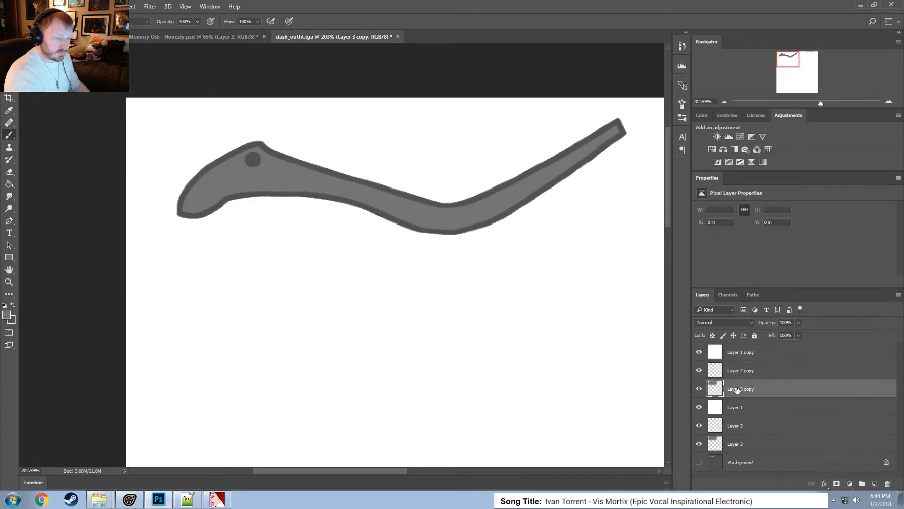
left_click(759, 352, "shift")
right_click(759, 352)
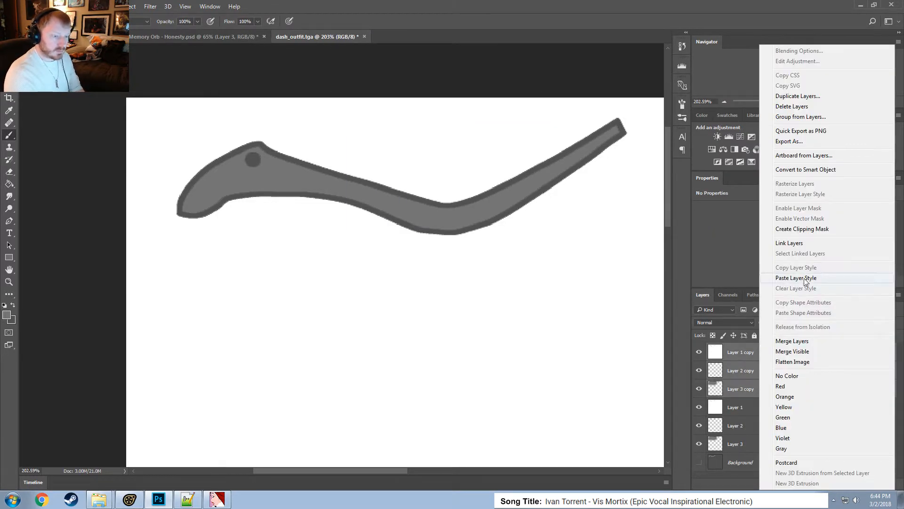
left_click(793, 341)
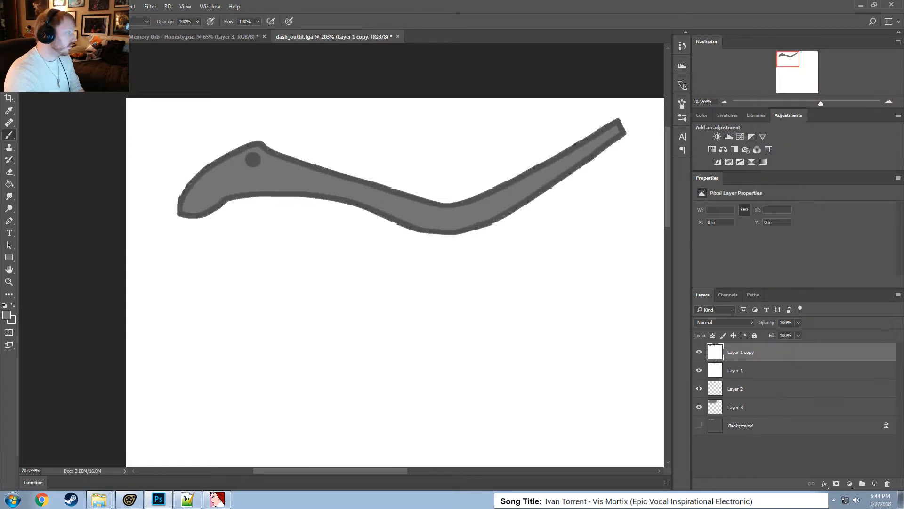
left_click(66, 6)
mouse_move(118, 29)
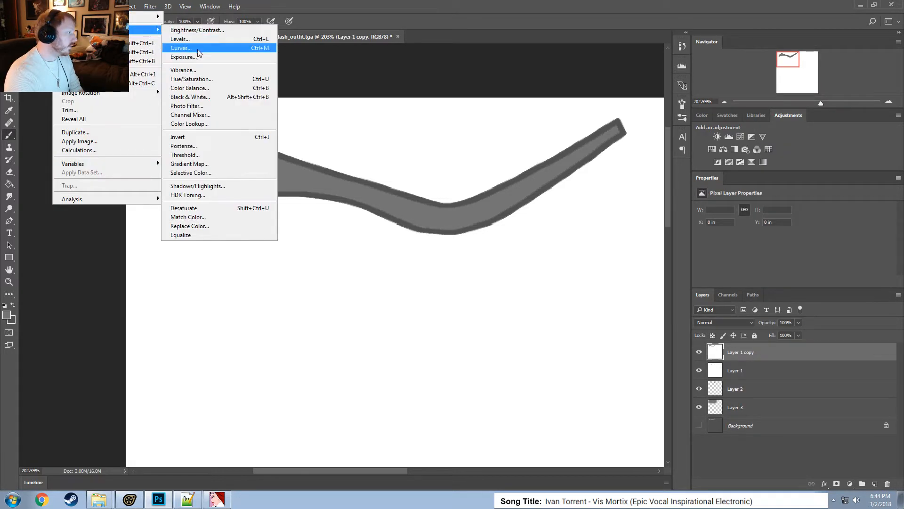
left_click(181, 137)
Save the inverted texture in Targa format, replacing dash_outfit_n.tga.
left_click(10, 6)
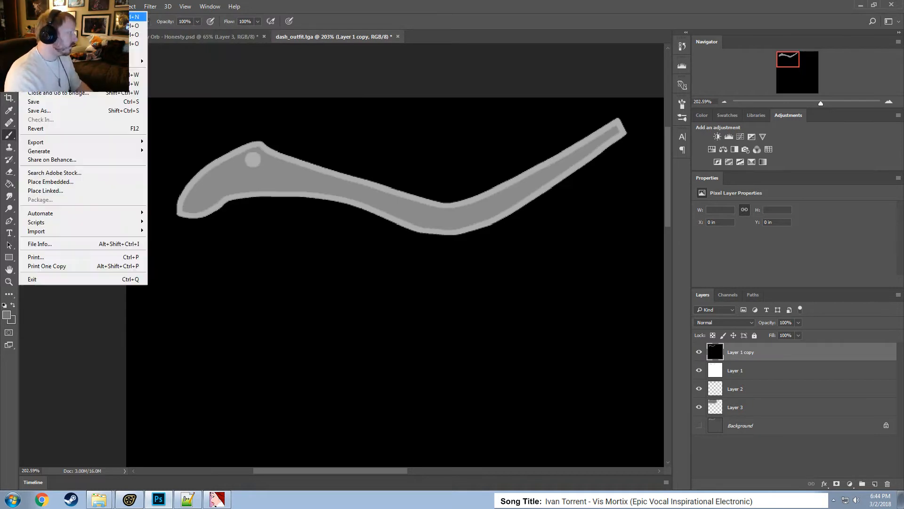
left_click(50, 114)
left_click(77, 367)
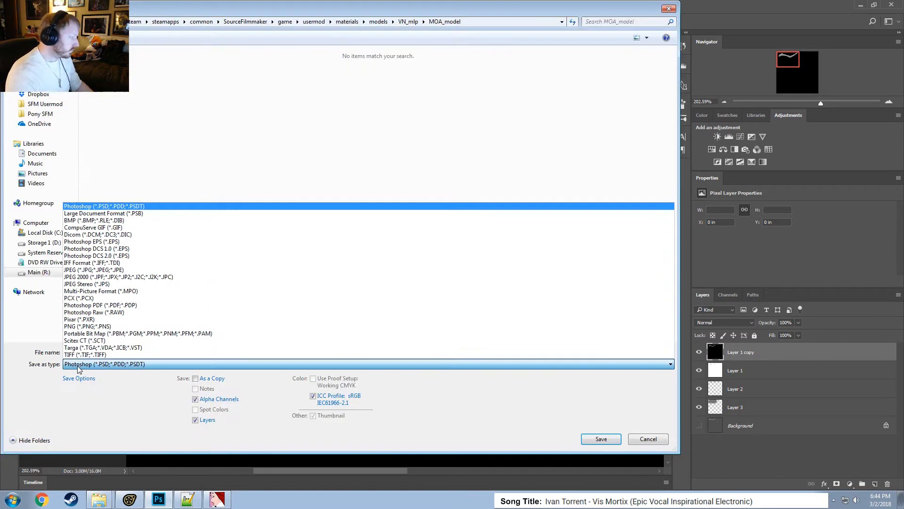
left_click(85, 349)
key("Return")
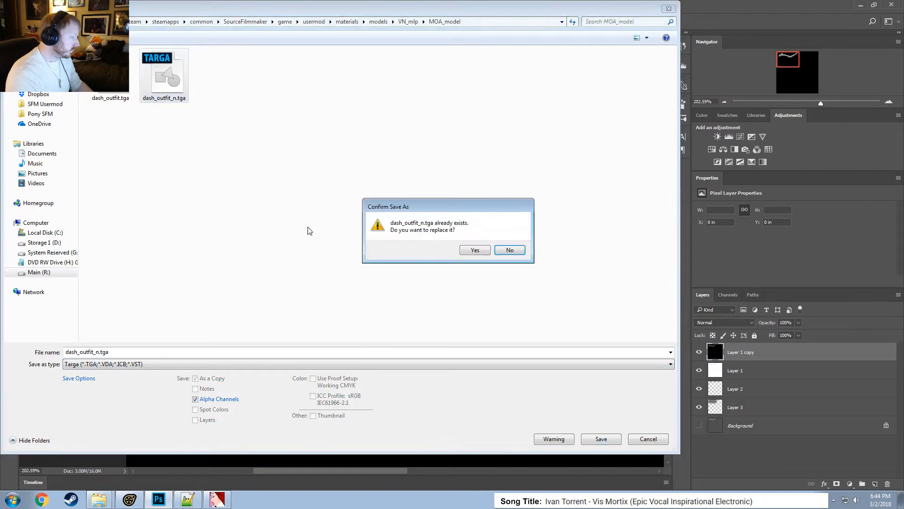
left_click(474, 249)
key("Return")
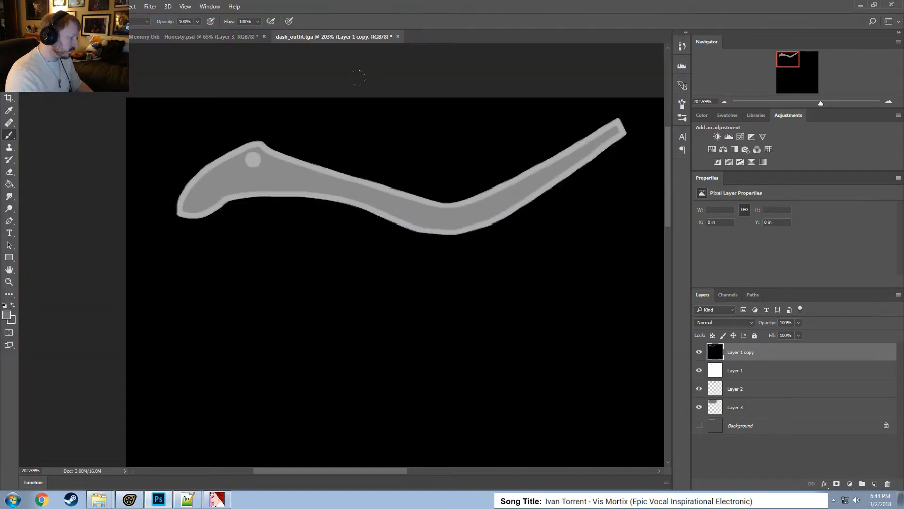
Switch to VTFEdit and reimport the inverted dash_outfit_n.tga.
left_click(217, 499)
left_click(8, 15)
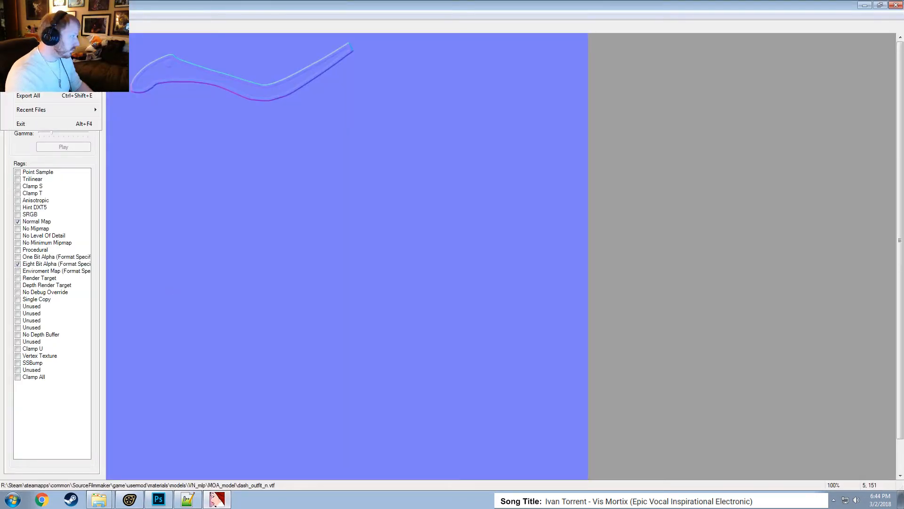
Import dash_outfit_n.tga from the MOA_model folder as the new outfit normal map.
left_click(28, 75)
double_click(343, 212)
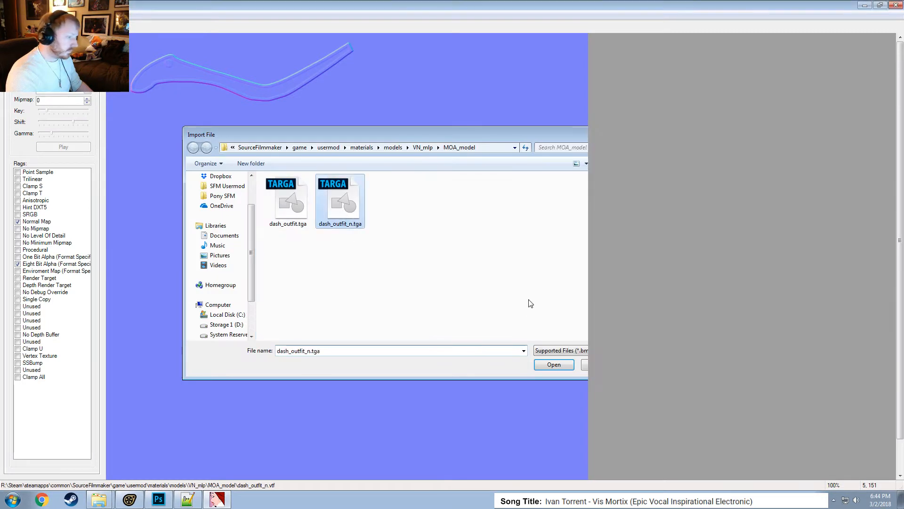
left_click(539, 343)
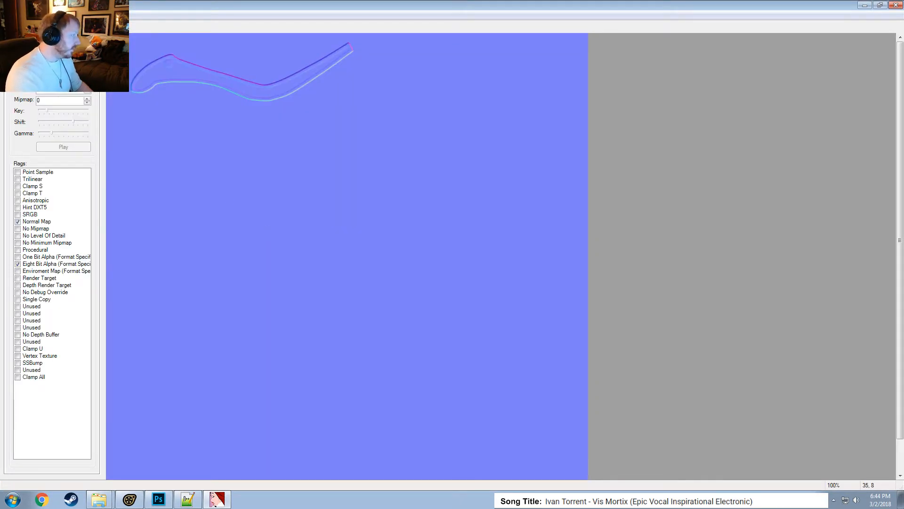
Save the imported normal map over the existing dash_outfit_n.vtf in the MOA_model folder.
left_click(8, 15)
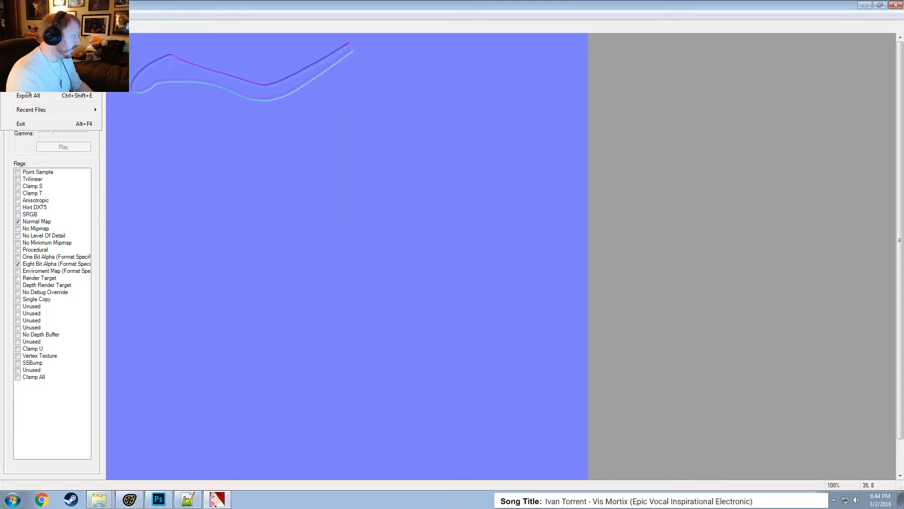
left_click(29, 61)
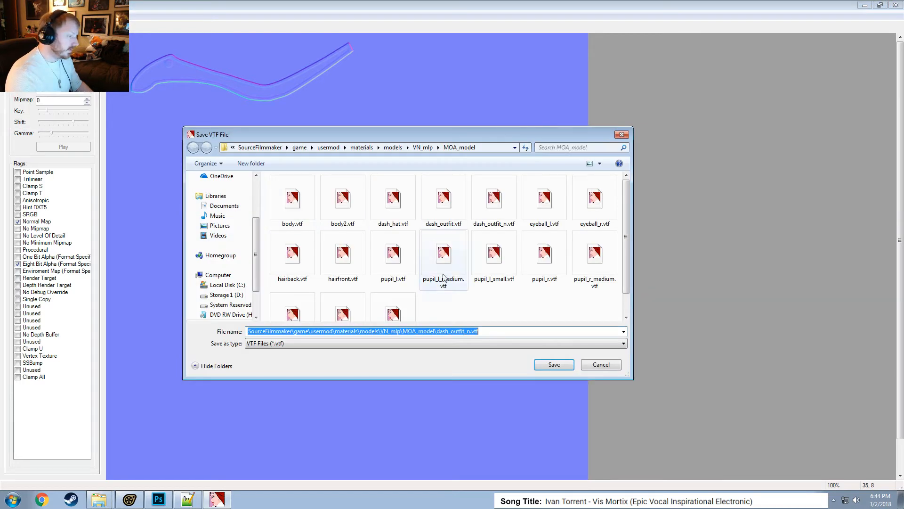
left_click(560, 365)
left_click(480, 253)
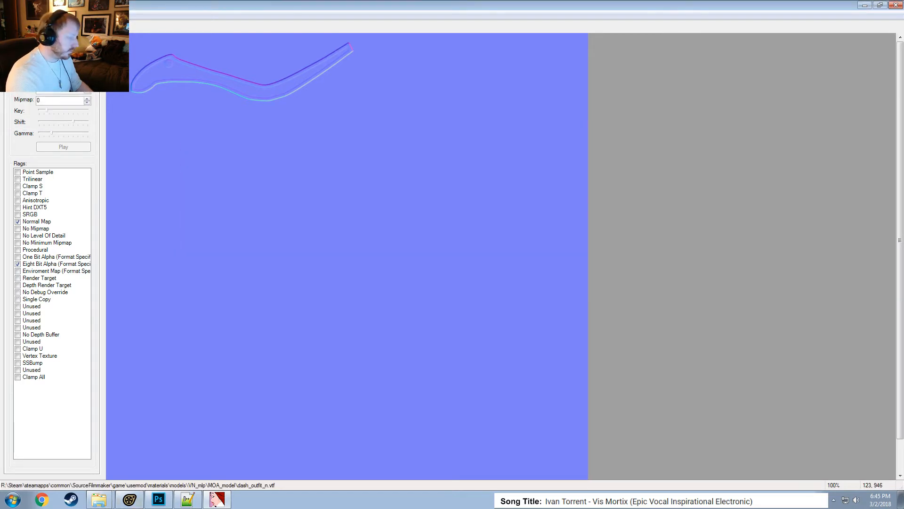
Switch to Source Filmmaker, rerun mat_reloadmaterial dash_outfit in the console and look over the outfit from the front.
left_click(130, 499)
left_click(25, 335)
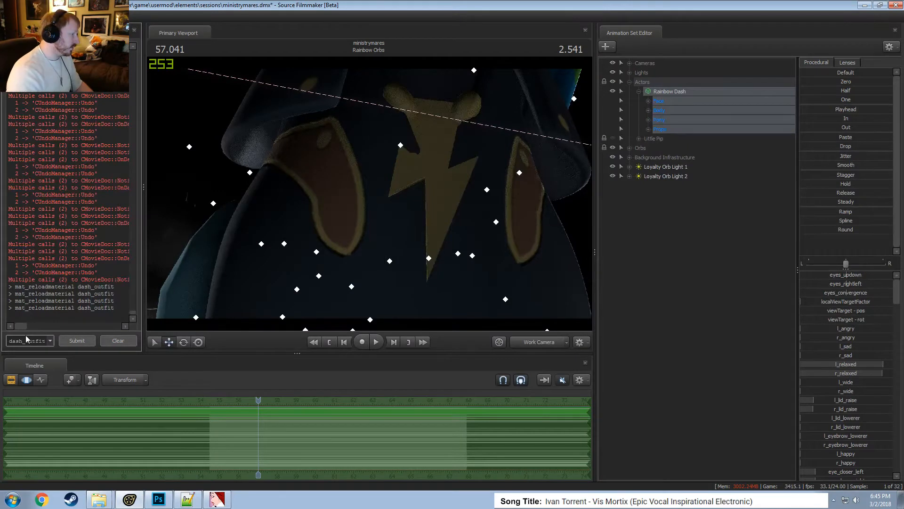
key("Up")
key("Return")
mouse_move(331, 174)
left_mouse_down()
mouse_move(352, 182)
mouse_move(333, 179)
mouse_move(330, 166)
left_mouse_up()
key("s")
Create an animation set for a new light and select it in the expanded Lights group.
right_click(770, 251)
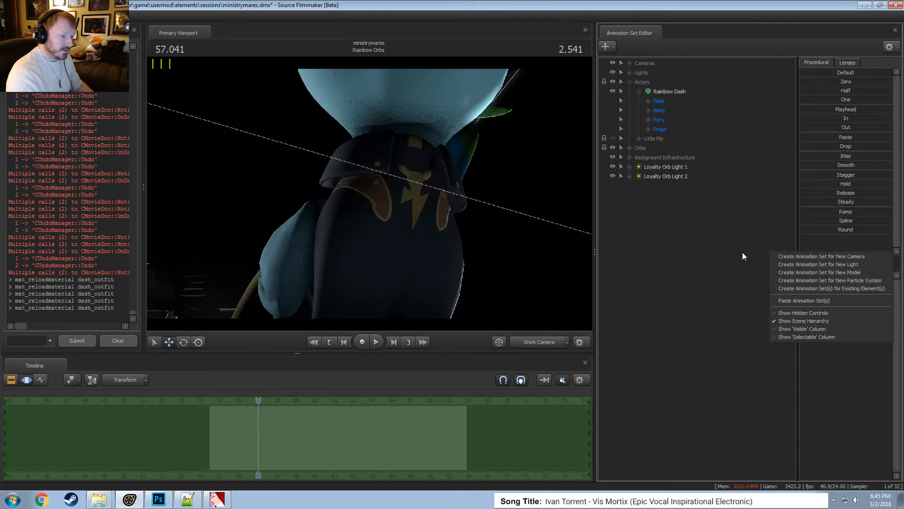
left_click(793, 263)
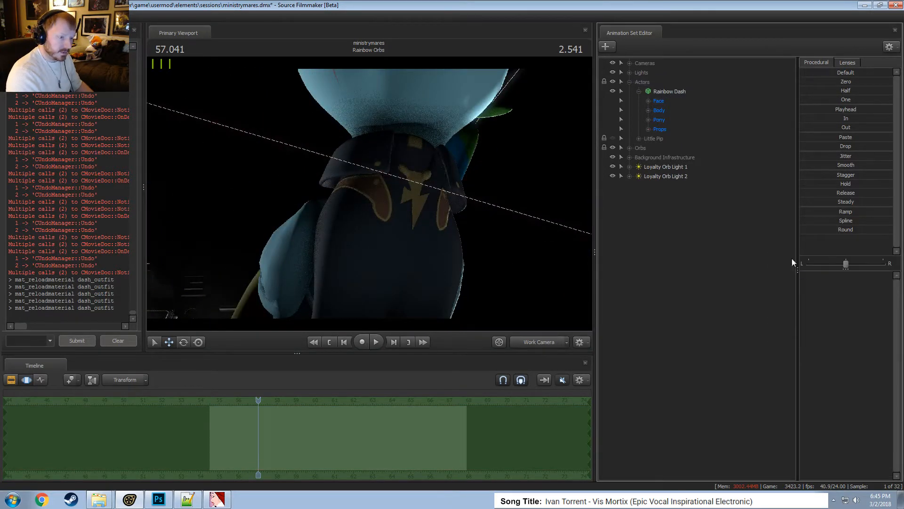
left_click(630, 73)
left_click(657, 214)
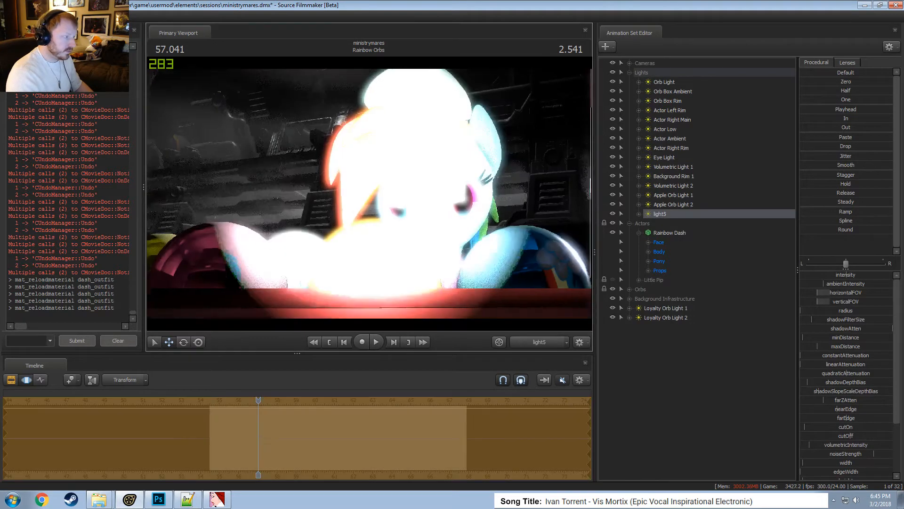
Look through light5 and aim it at Rainbow Dash's chest from the side.
mouse_move(369, 194)
left_mouse_down()
mouse_move(365, 214)
mouse_move(391, 212)
mouse_move(382, 215)
mouse_move(370, 177)
left_mouse_up()
key("w")
key("s")
key("Escape")
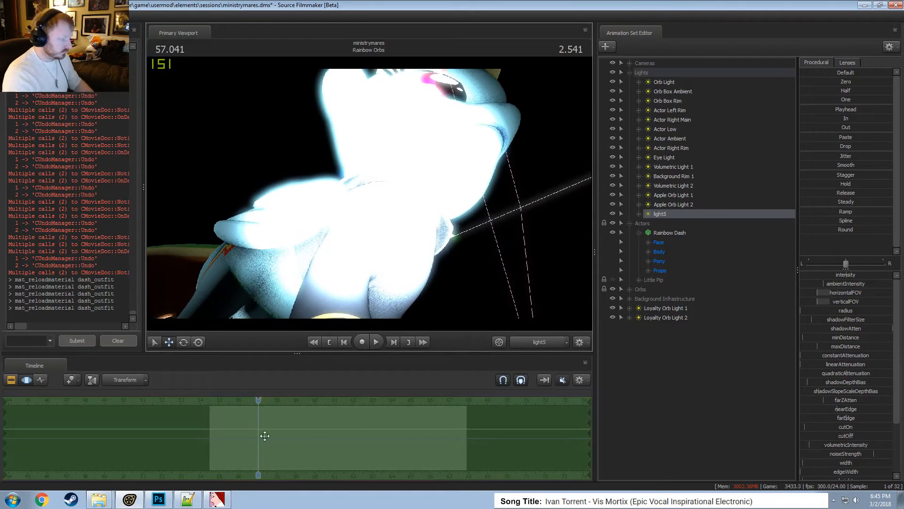
Select the time from 58.833 s onward with a ramp starting shortly before 57 s, and reposition light5 there to light the outfit.
left_click_drag(292, 426, 561, 452, "shift")
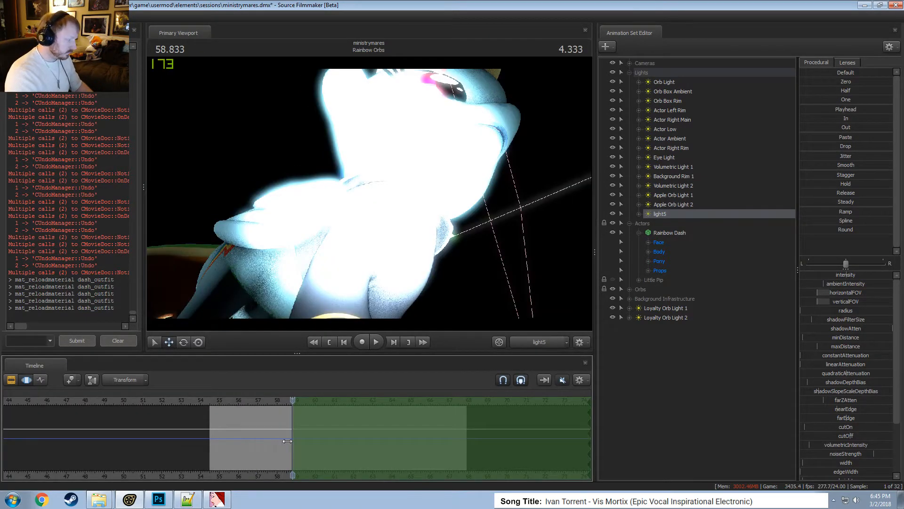
left_click_drag(289, 441, 249, 441)
mouse_move(369, 194)
left_mouse_down()
mouse_move(389, 200)
mouse_move(369, 193)
left_mouse_up()
left_click_drag(427, 269, 376, 206)
left_click(528, 346)
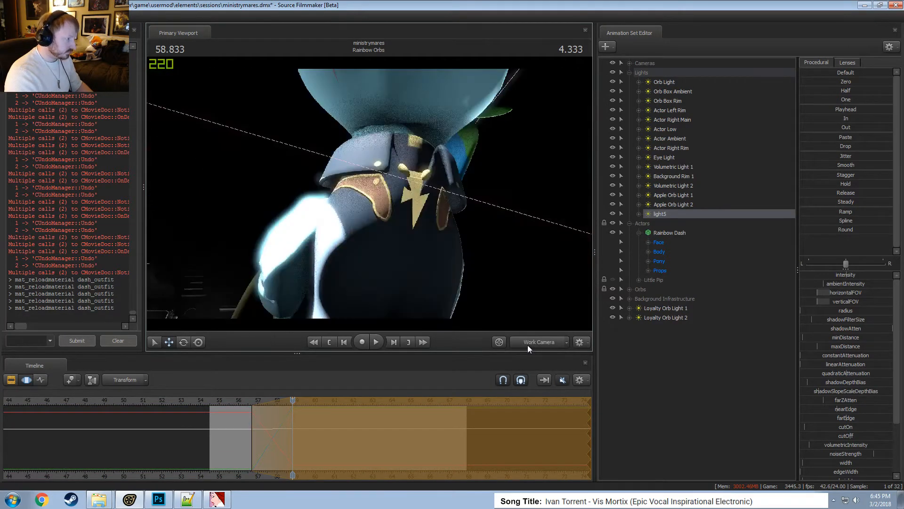
Examine how light5 illuminates the outfit at 56.541 s through the work camera.
left_click(528, 345)
left_click_drag(235, 397, 249, 399)
left_click(537, 342)
key("w")
left_click_drag(521, 250, 523, 280)
mouse_move(372, 193)
left_mouse_down()
mouse_move(371, 207)
mouse_move(371, 186)
left_mouse_up()
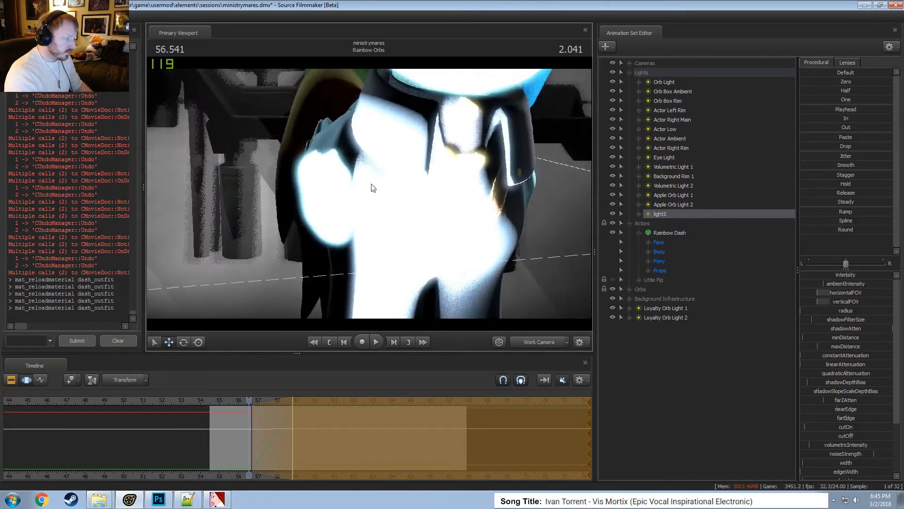
Lower light5's intensity across the whole timeline while viewing the chest trim close up.
left_click(339, 434)
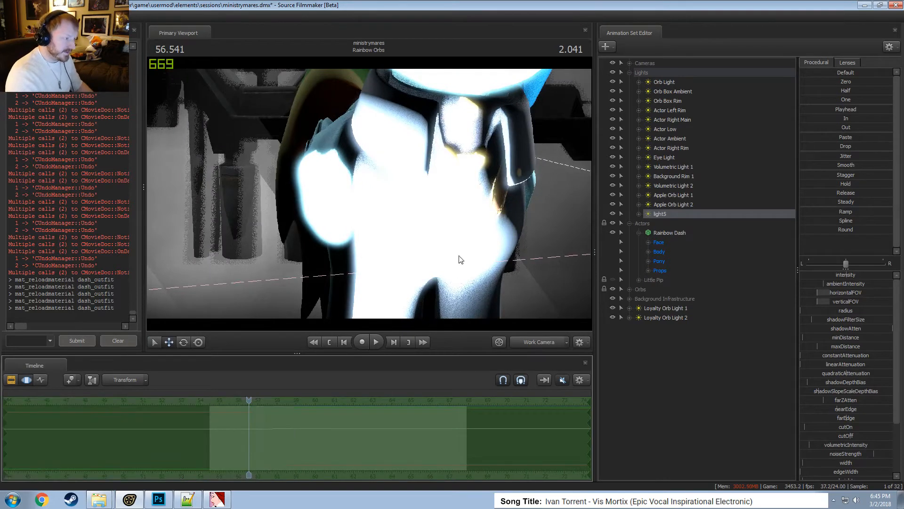
key("w")
left_click_drag(461, 260, 470, 242)
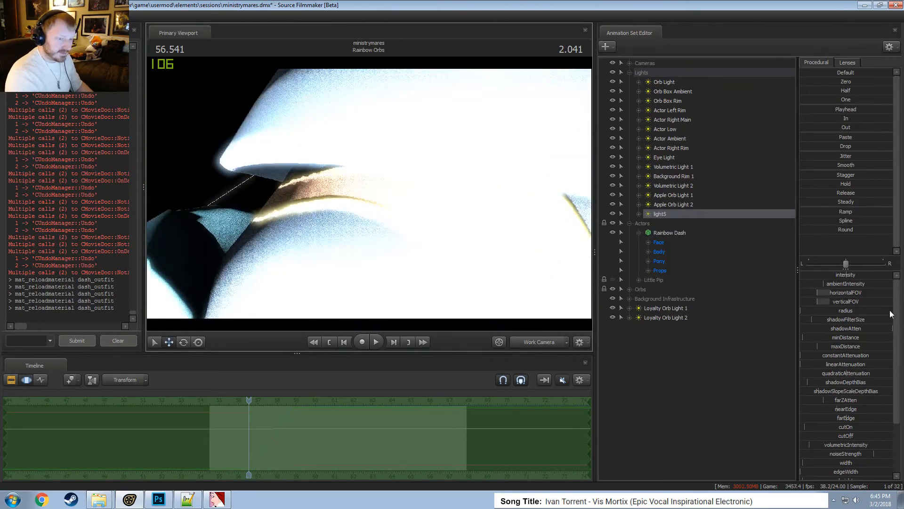
left_click_drag(862, 276, 838, 276)
key("s")
left_click_drag(394, 256, 393, 252)
key("w")
Try to reposition light5 close to the outfit's collar within a time selection around 57.750 s, and undo the move.
mouse_move(248, 421)
left_mouse_down()
mouse_move(294, 436)
mouse_move(272, 435)
left_mouse_up()
scroll(272, 435, "up", 8)
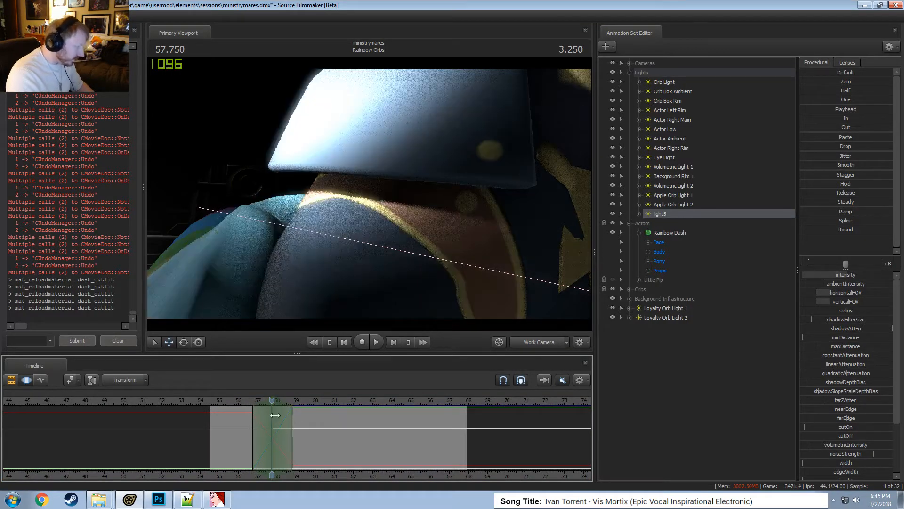
left_click_drag(657, 215, 366, 214)
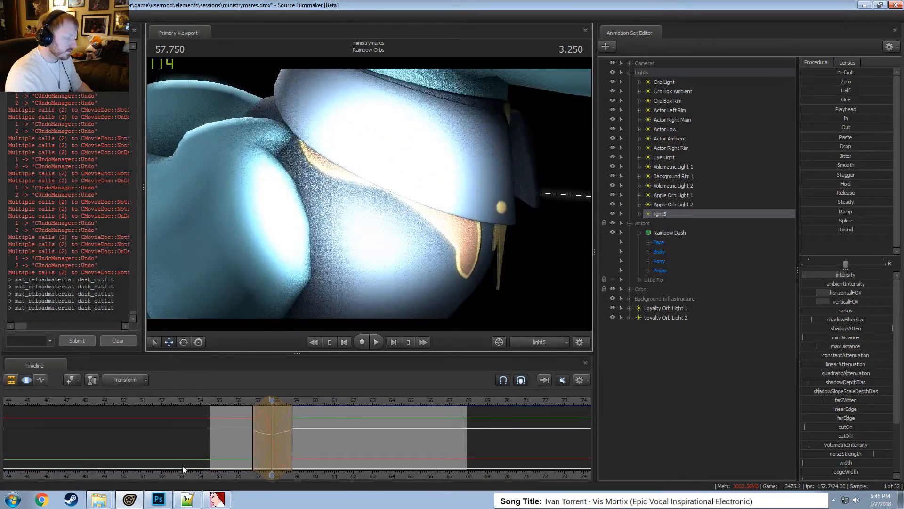
left_click_drag(272, 420, 250, 419)
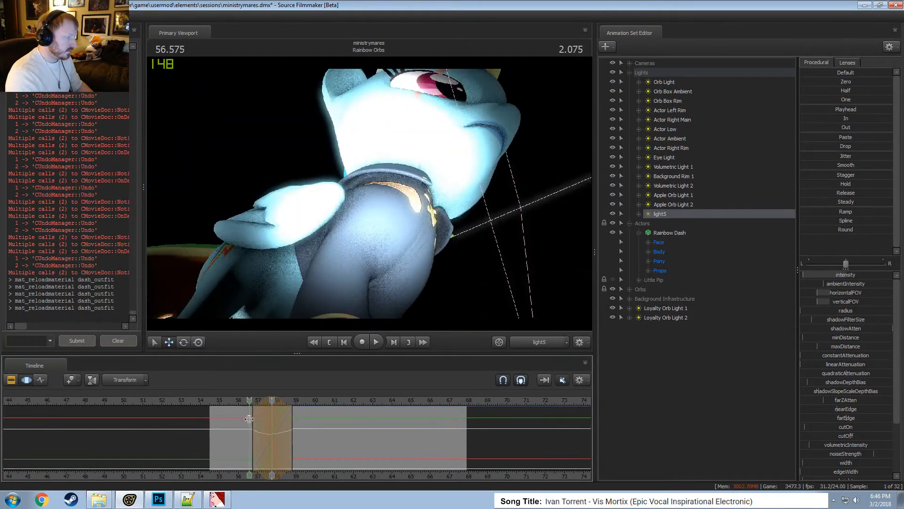
key("shift")
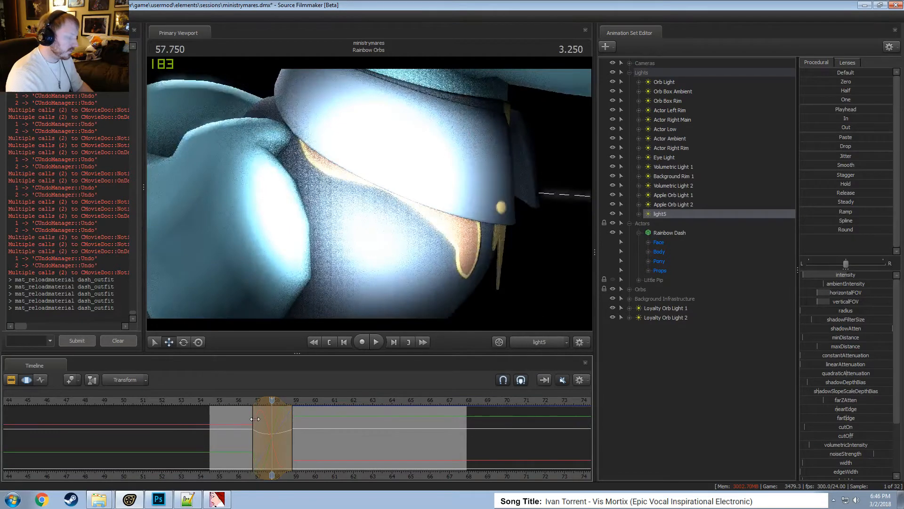
key("shift")
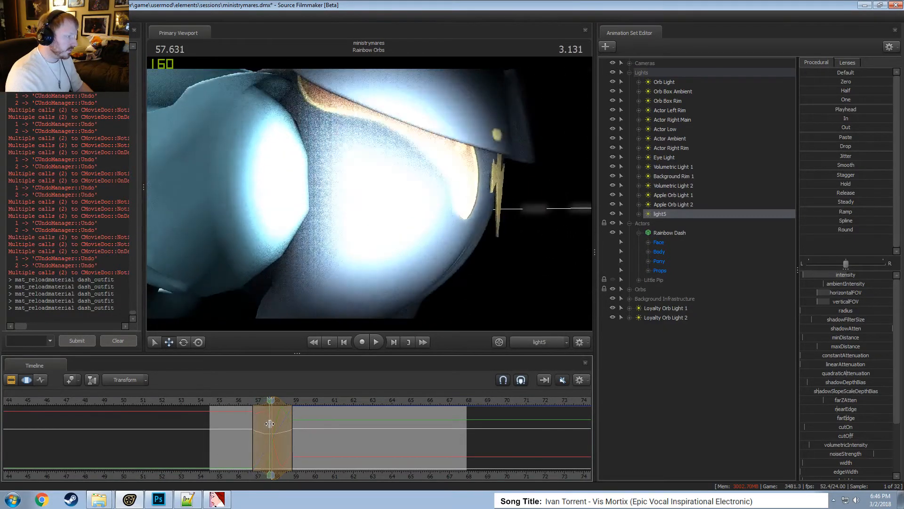
key("ctrl+z")
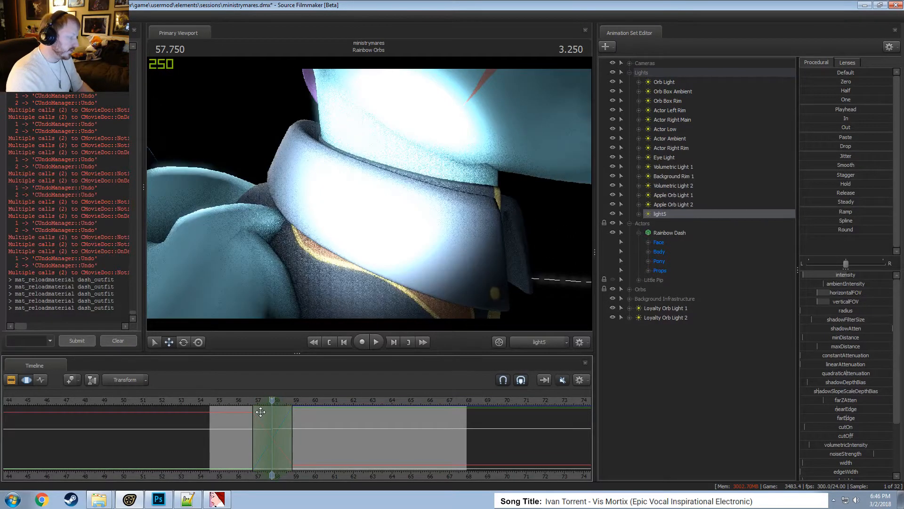
Pull light5 back from Rainbow Dash within the time selection around 57.750 s and check the outfit through the work camera.
key("ctrl+y")
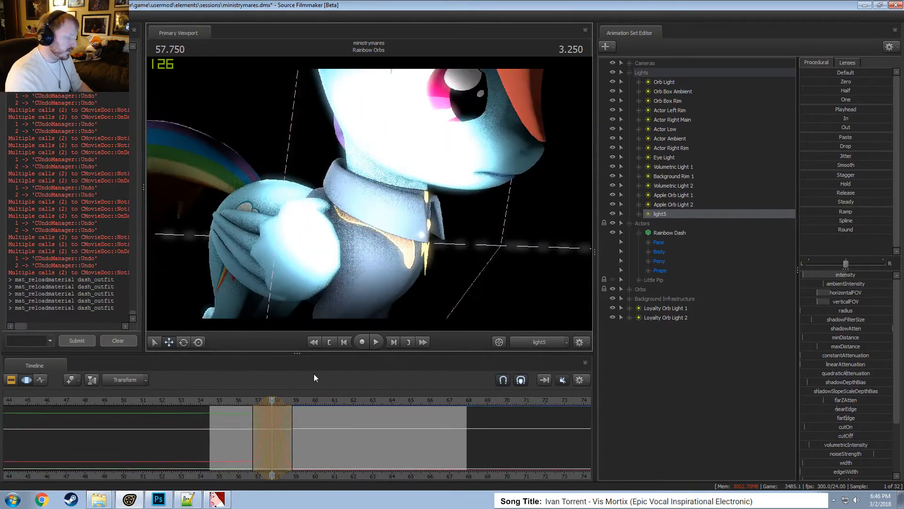
key("shift")
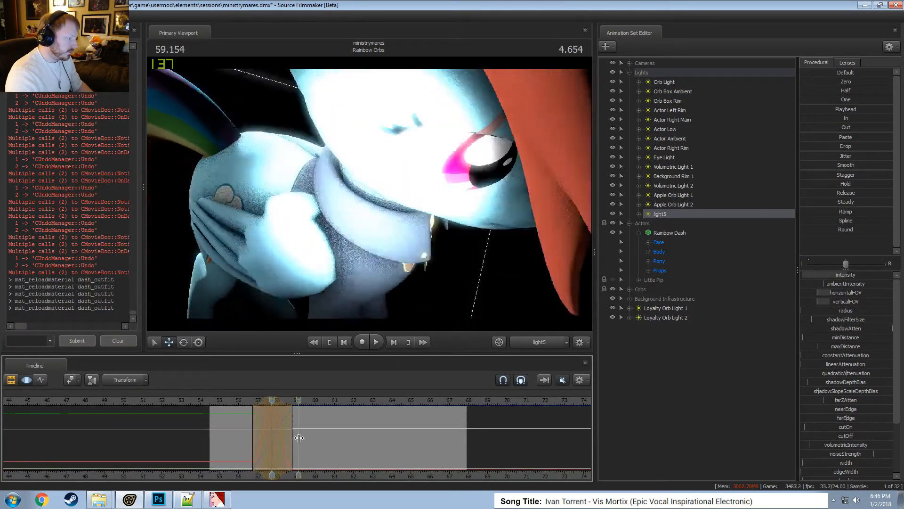
left_click(539, 342)
scroll(258, 426, "up", 3)
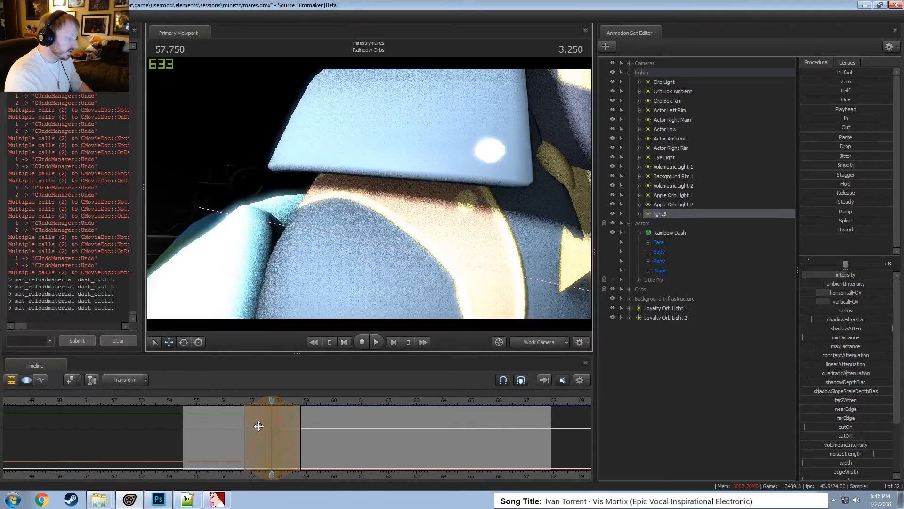
scroll(258, 426, "up", 2)
key("shift")
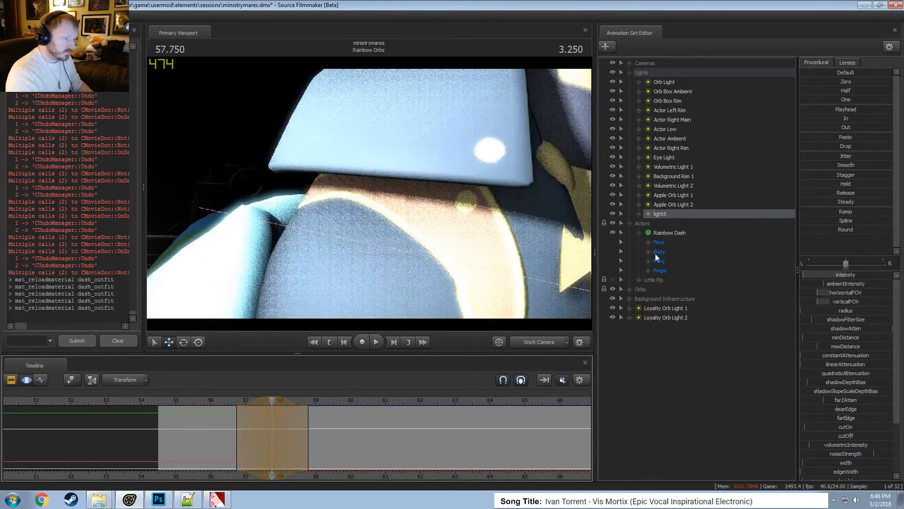
Extend the time selection to the whole timeline and reduce light5's intensity further.
right_click(660, 215)
left_click(678, 287)
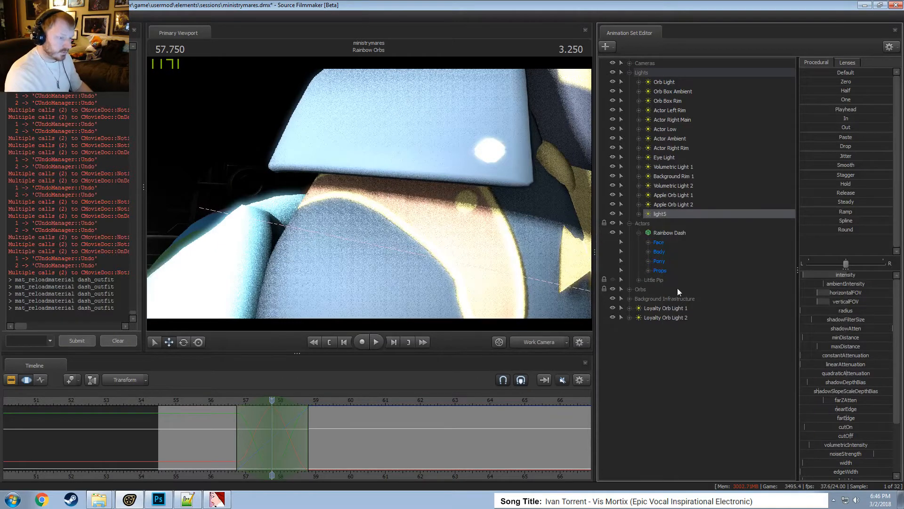
left_click(581, 366)
key("ctrl+a")
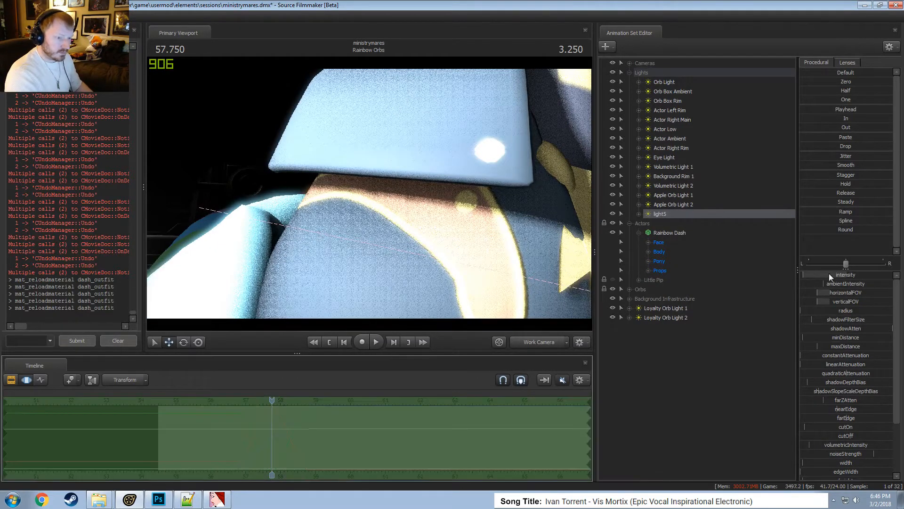
mouse_move(829, 275)
left_mouse_down()
mouse_move(866, 275)
mouse_move(807, 276)
mouse_move(821, 275)
left_mouse_up()
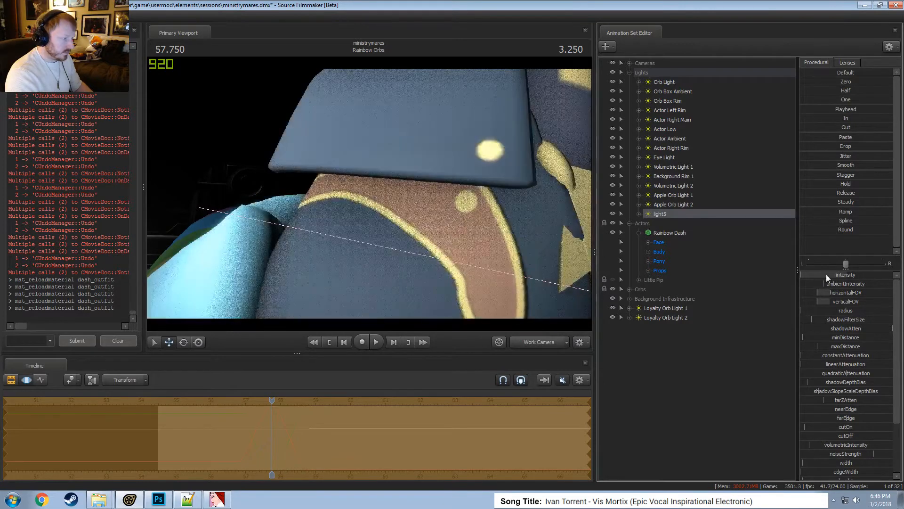
Move light5 out of the Lights group and put Loyalty Orb Light 1 and Loyalty Orb Light 2 into it.
left_click_drag(652, 257, 651, 354)
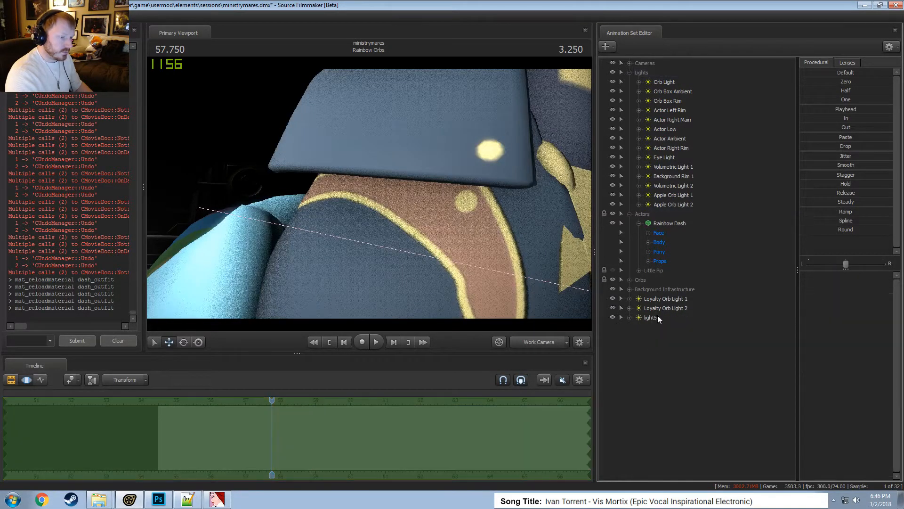
left_click(663, 308)
left_click(669, 299, "ctrl")
left_click_drag(669, 299, 659, 212)
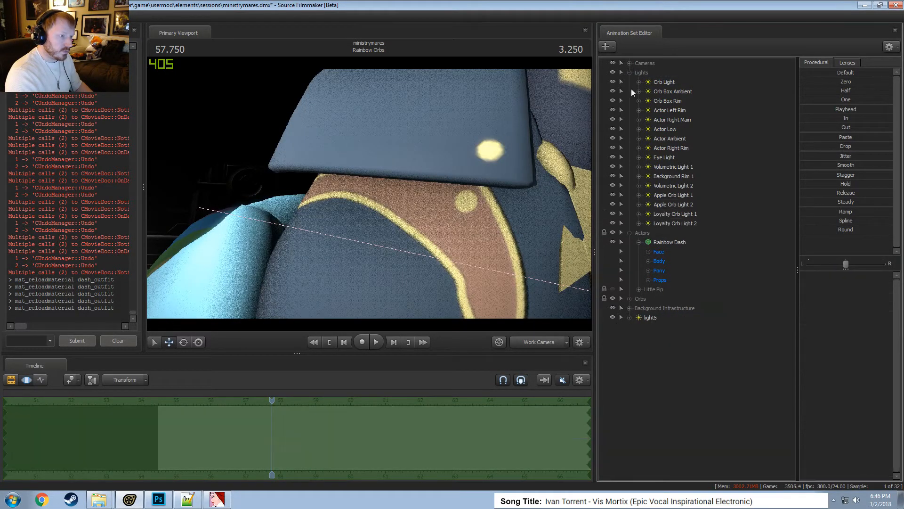
Hide the Lights group and examine the outfit's trim and lightning emblem at 59.107 s under light5 alone.
left_click(619, 72)
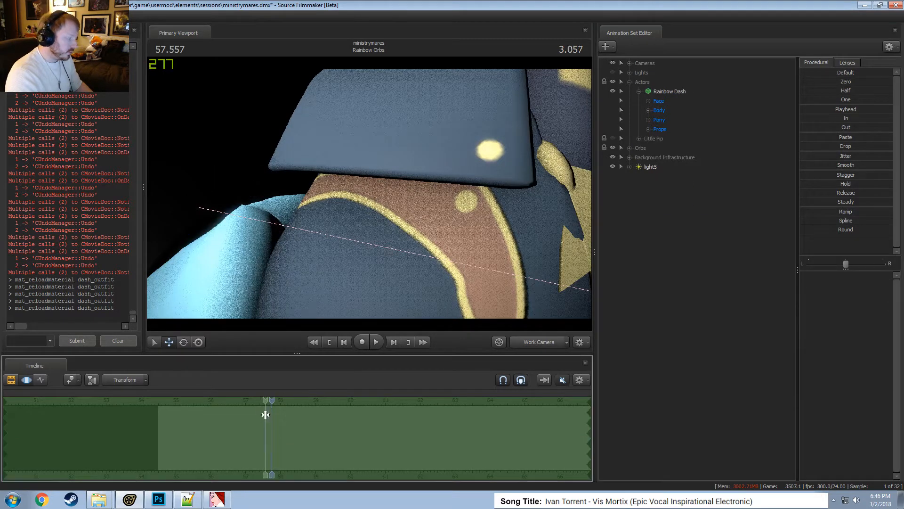
left_click_drag(272, 428, 319, 438)
mouse_move(370, 194)
left_mouse_down()
mouse_move(396, 207)
mouse_move(358, 207)
mouse_move(377, 194)
mouse_move(362, 193)
mouse_move(381, 190)
mouse_move(368, 197)
left_mouse_up()
key("w")
key("s")
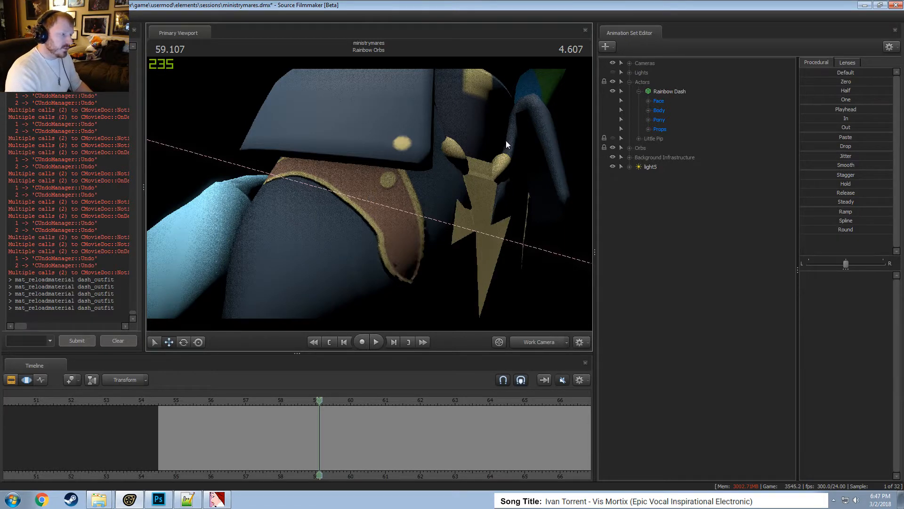
Delete the light5 animation set, then make the Lights group visible again and expand it.
left_click(651, 164)
right_click(651, 165)
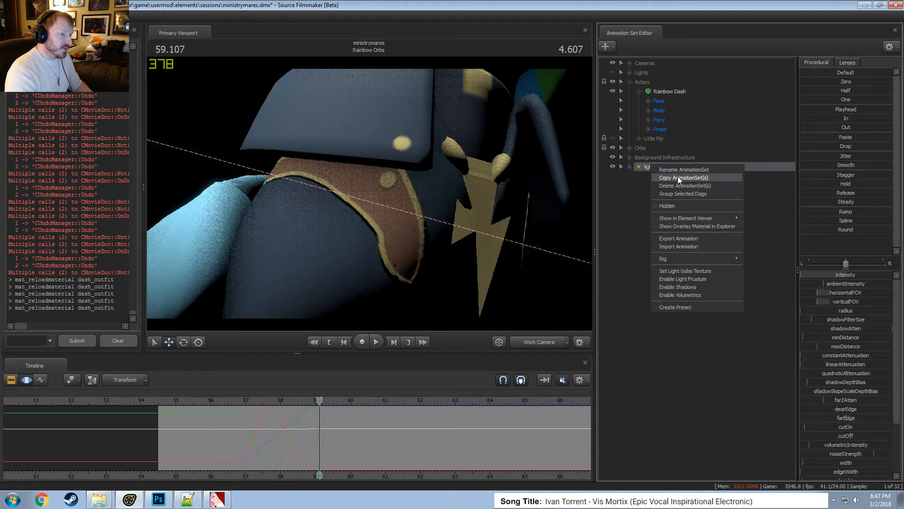
left_click(679, 187)
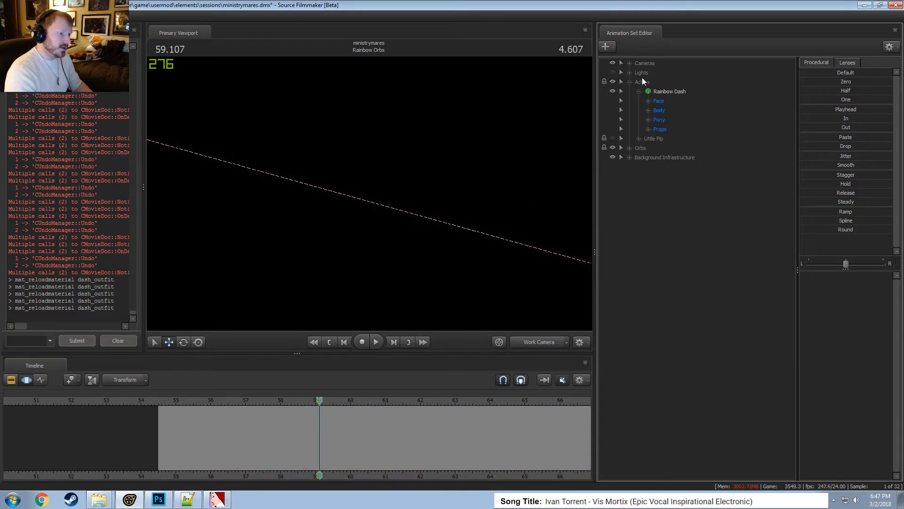
left_click(611, 74)
left_click(629, 72)
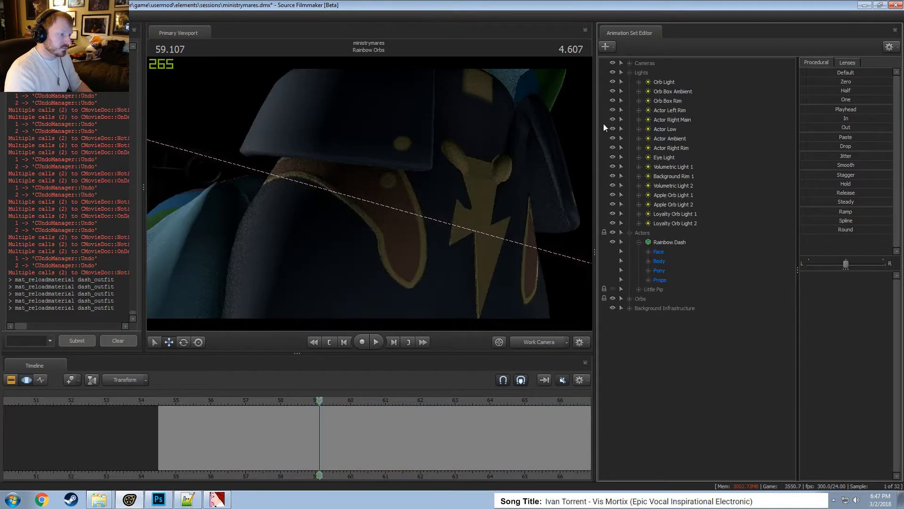
Examine Rainbow Dash through the scene camera, then take the work camera in close to her scarred eye.
left_click(530, 341)
left_click(536, 340, "ctrl")
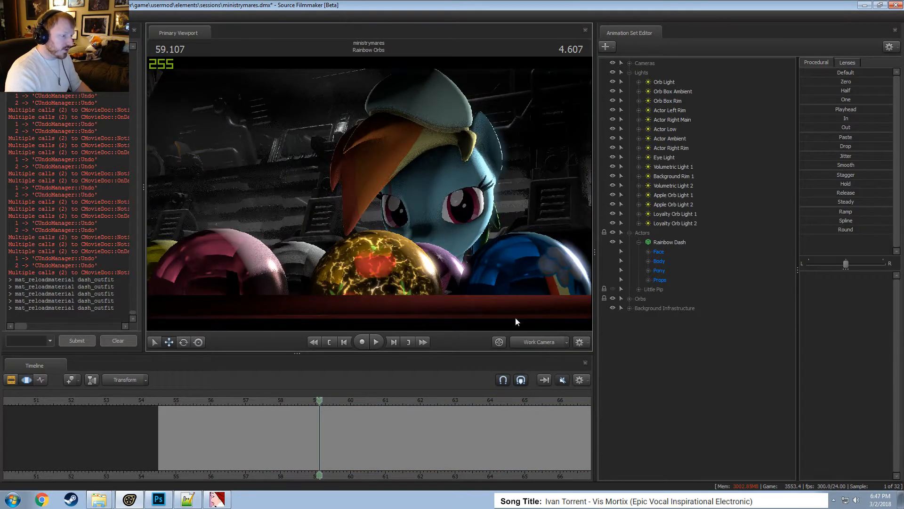
key("w")
left_click_drag(515, 317, 494, 292)
key("w")
key("s")
key("s")
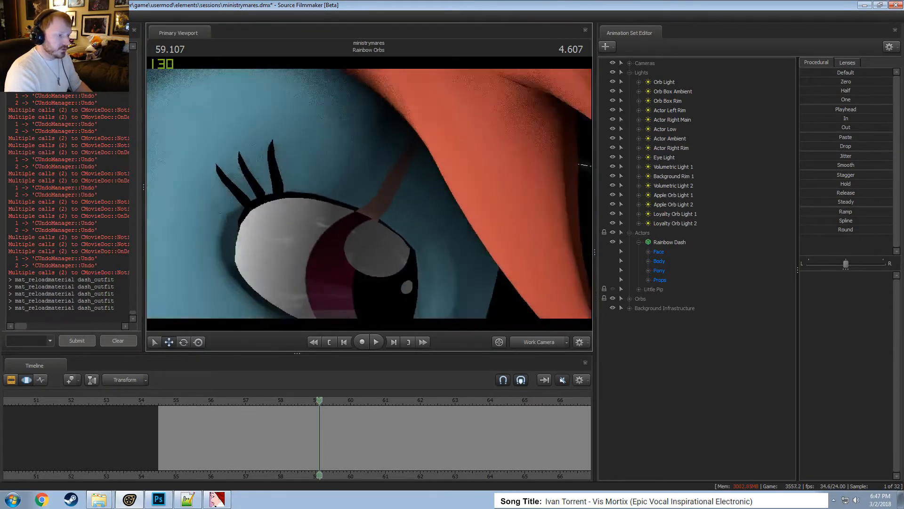
key("s")
mouse_move(369, 193)
left_mouse_down()
mouse_move(364, 205)
mouse_move(369, 193)
left_mouse_up()
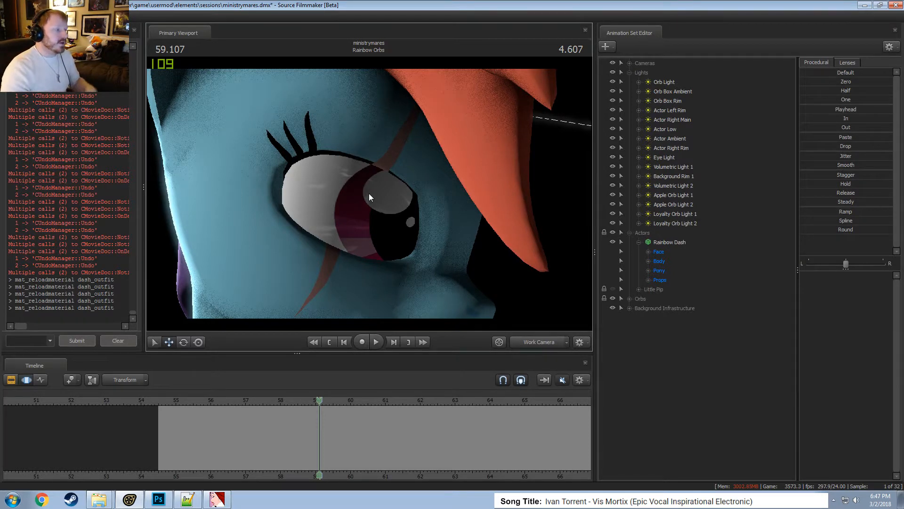
Examine the scar and the side of Rainbow Dash's face, then return the viewport to camera1.
mouse_move(358, 191)
left_mouse_down()
mouse_move(336, 192)
mouse_move(372, 197)
left_mouse_up()
key("w")
key("d")
key("a")
key("s")
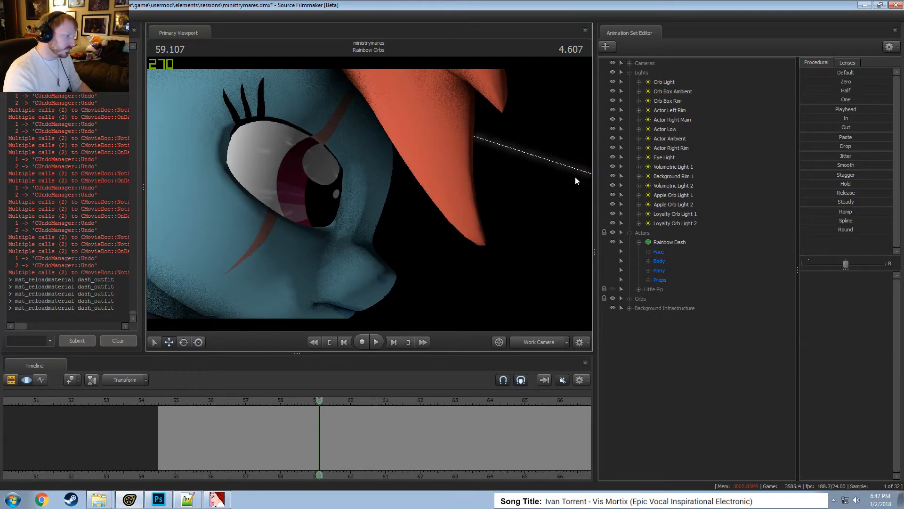
left_click(535, 342)
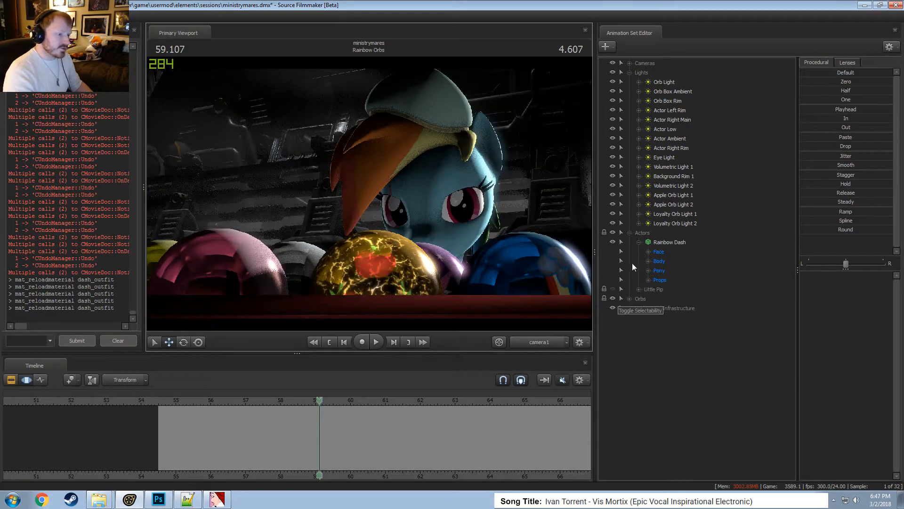
Hide Loyalty Orb Light 1 and 2, and toggle Apple Orb Light 1 and 2 off and back on.
left_click(613, 223)
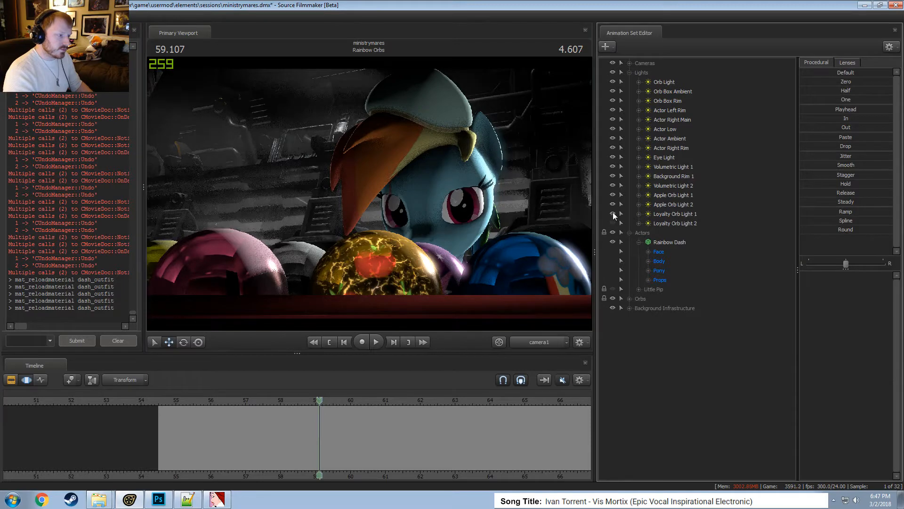
left_click(612, 214)
left_click(612, 204)
left_click(613, 194)
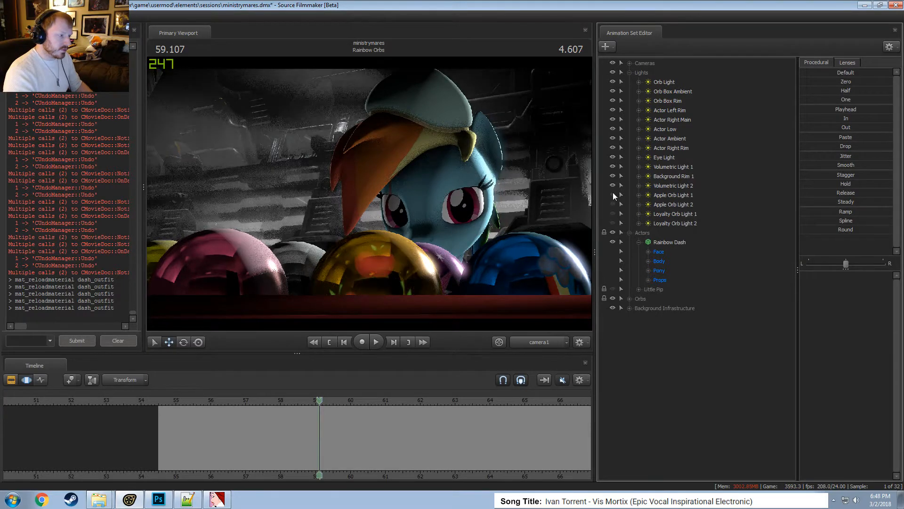
left_click(613, 195)
left_click(614, 203)
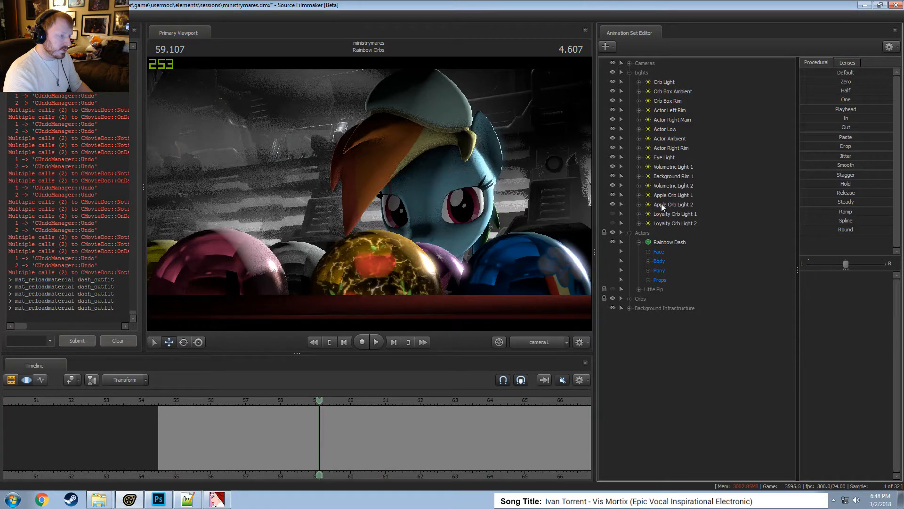
Look at the apple orb through Apple Orb Light 2 and Apple Orb Light 1, then return to camera1.
left_click(683, 205)
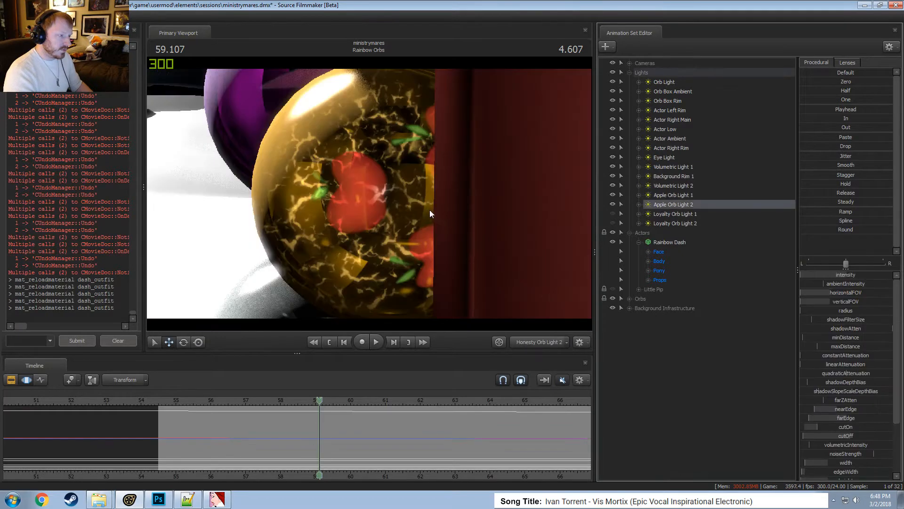
left_click(673, 194)
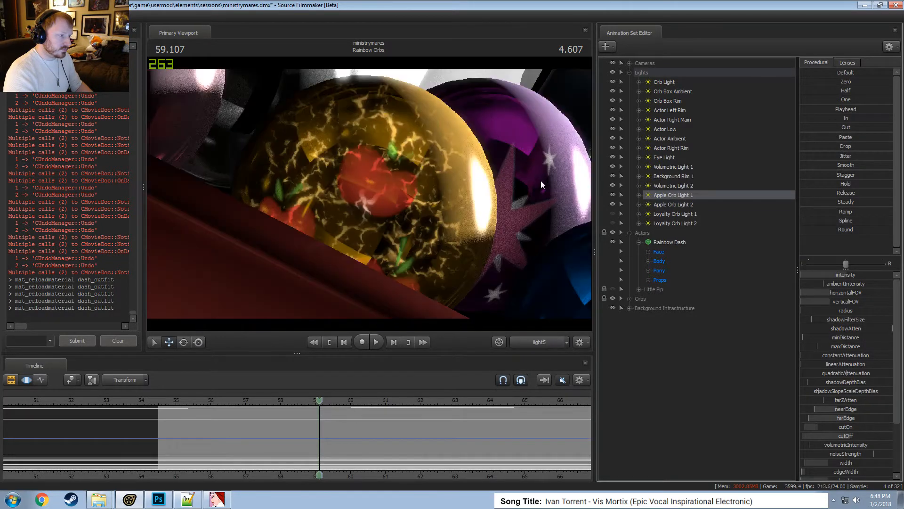
left_click(541, 343)
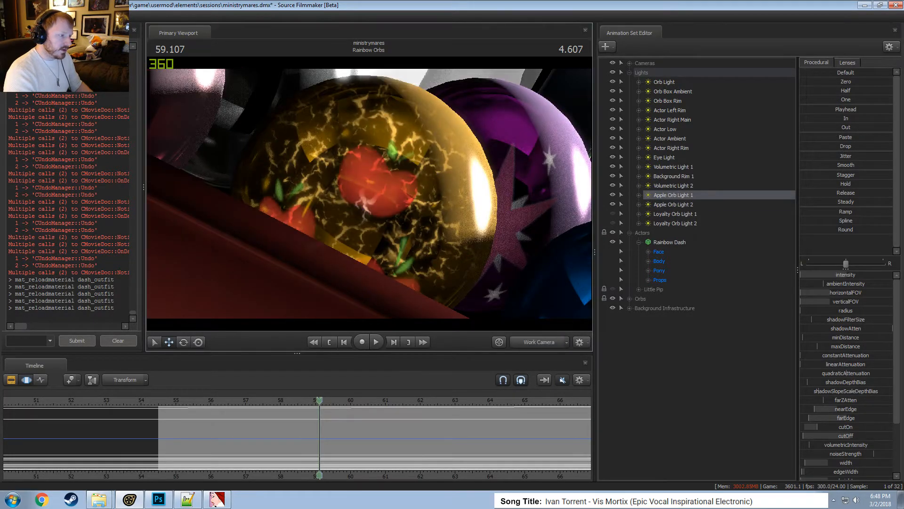
left_click_drag(509, 226, 589, 198)
left_click_drag(481, 319, 511, 290)
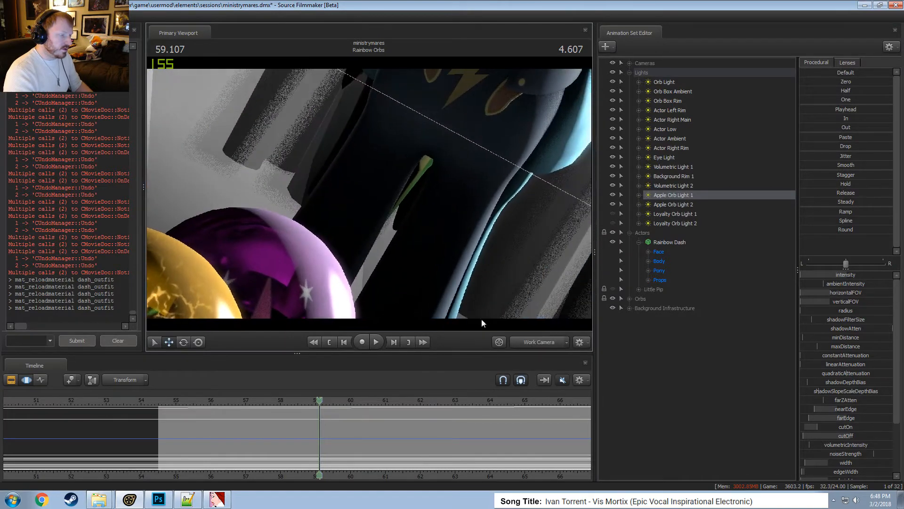
left_click(535, 342)
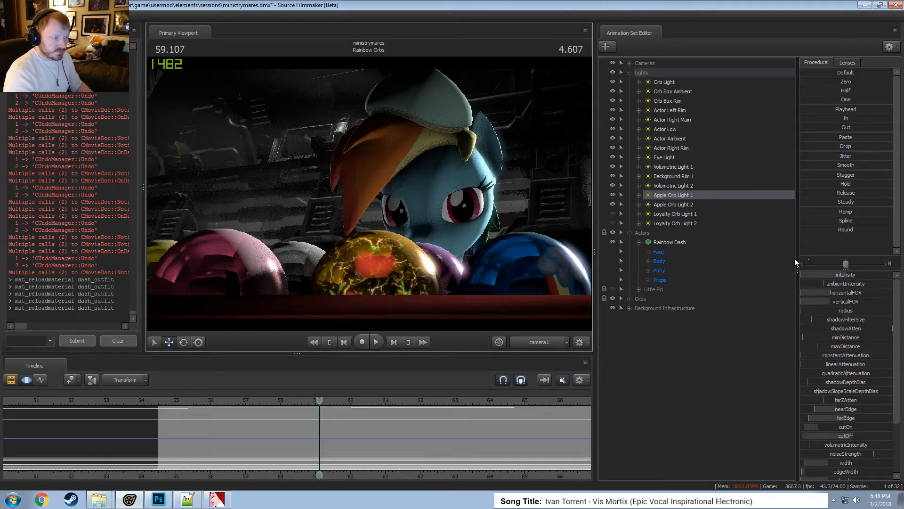
Show Apple Orb Light 1's light element in the Element Viewer and select groundcracks_light in its texture path.
right_click(672, 194)
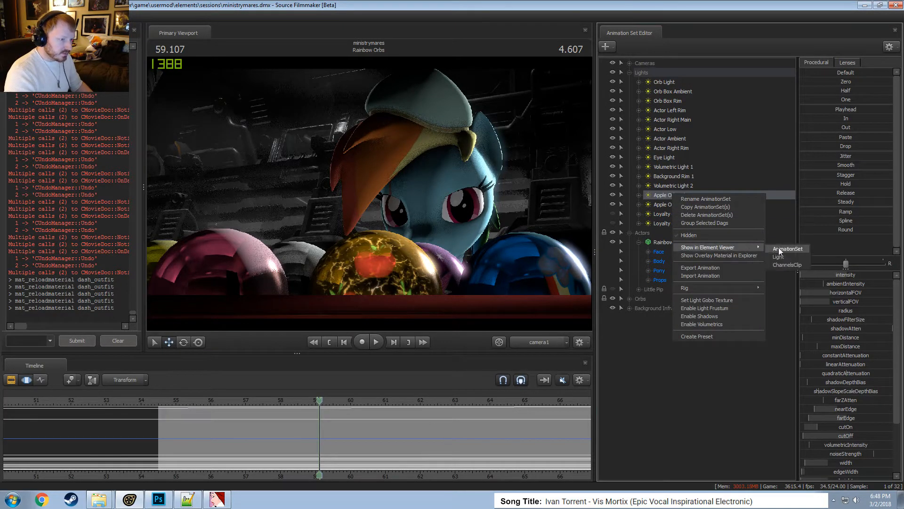
left_click(778, 247)
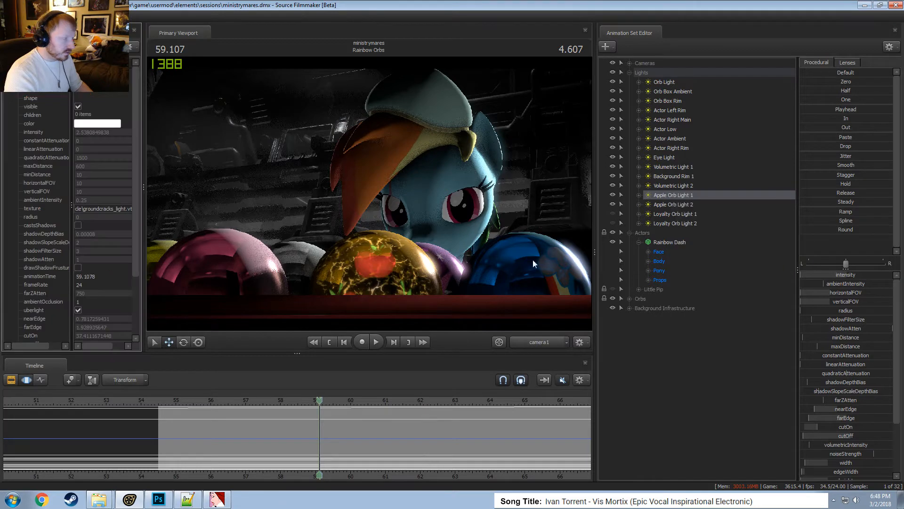
left_click(127, 208)
left_click_drag(127, 208, 83, 208)
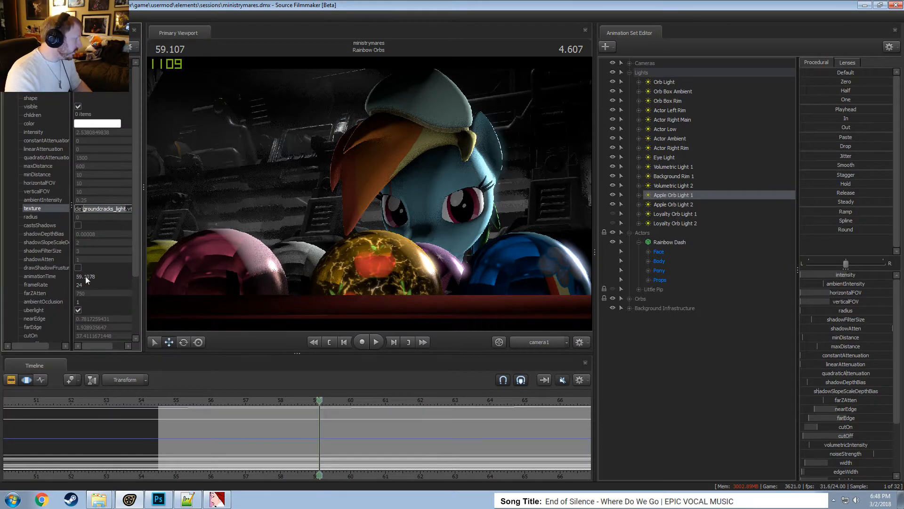
Switch to Windows Explorer and browse to the dota folder inside SourceFilmmaker's game folder.
left_click(99, 499)
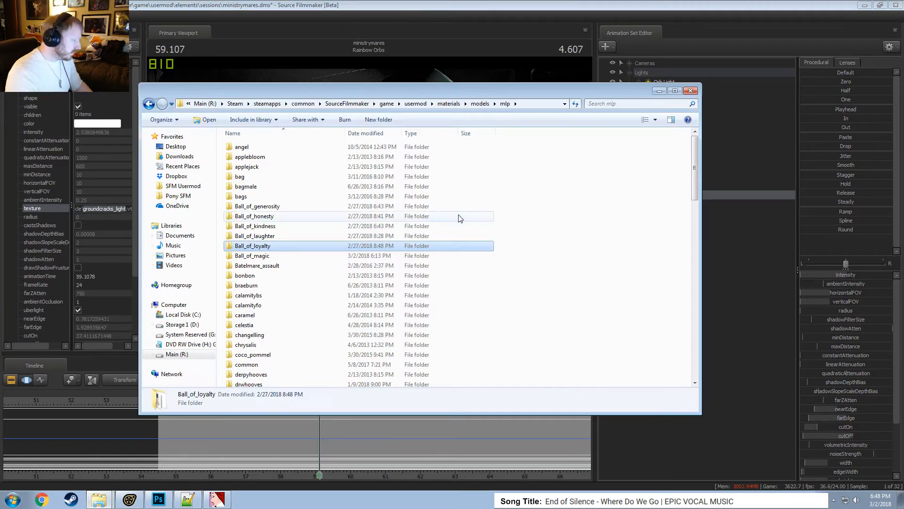
left_click(524, 103)
left_click(535, 188)
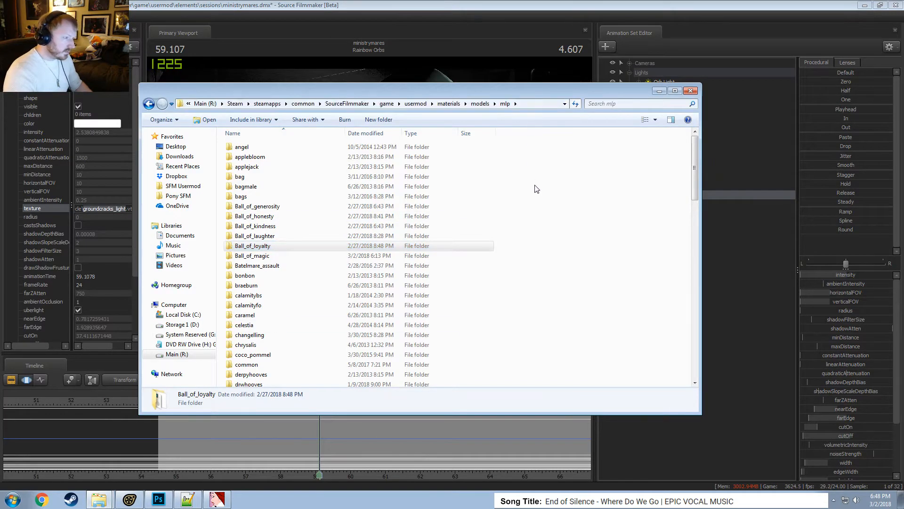
left_click(415, 104)
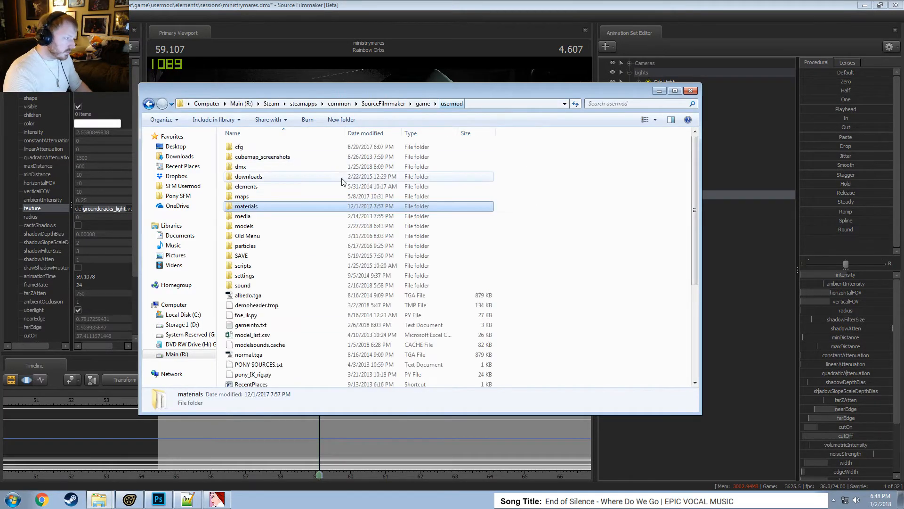
left_click(422, 104)
scroll(254, 160, "up", 1)
double_click(242, 183)
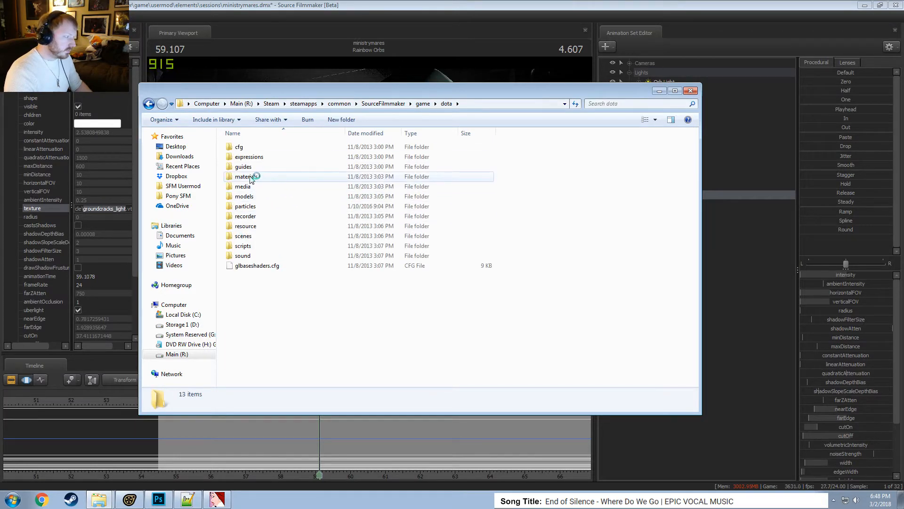
Search the dota folder for artillery_wall01, then replace the search term with groundcracks_light.
left_click(612, 104)
left_click(616, 114)
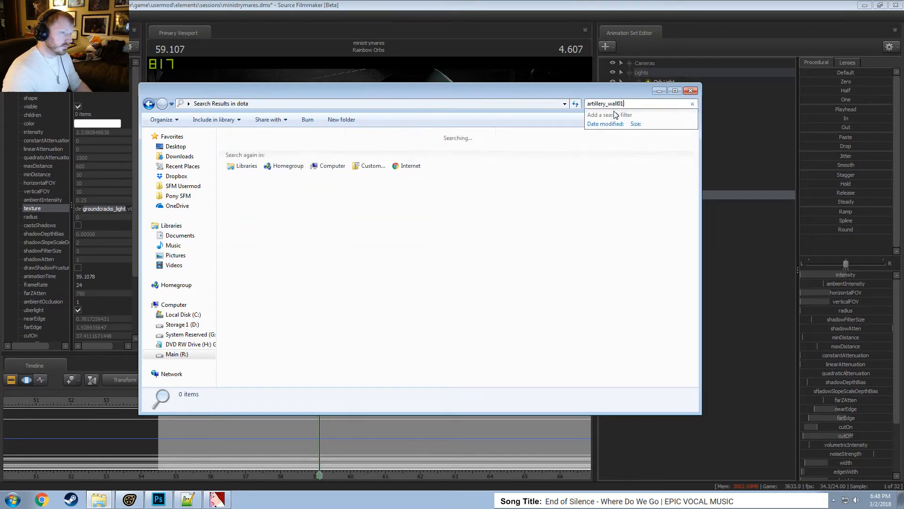
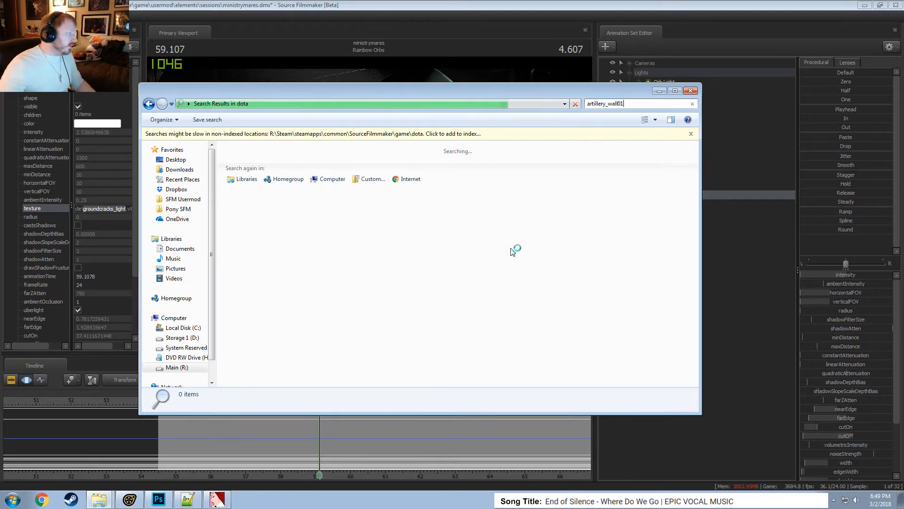
left_click(621, 104)
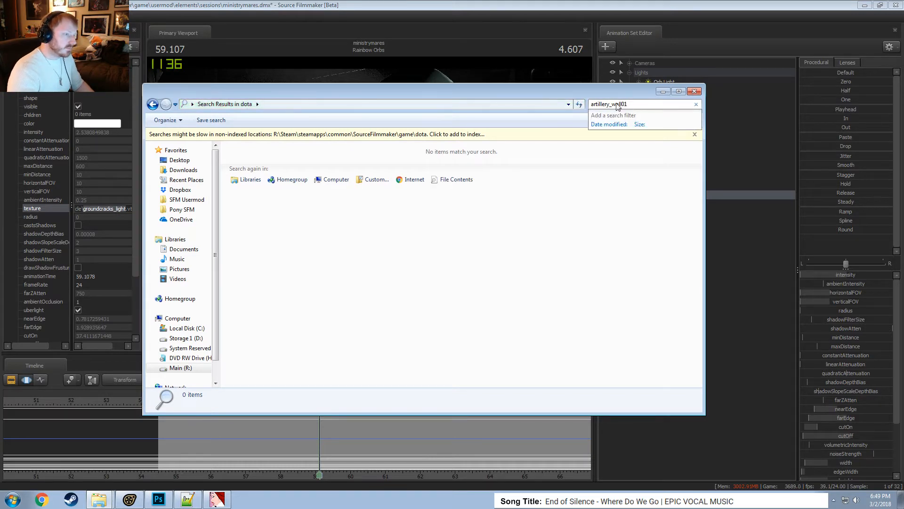
double_click(633, 103)
type("gro")
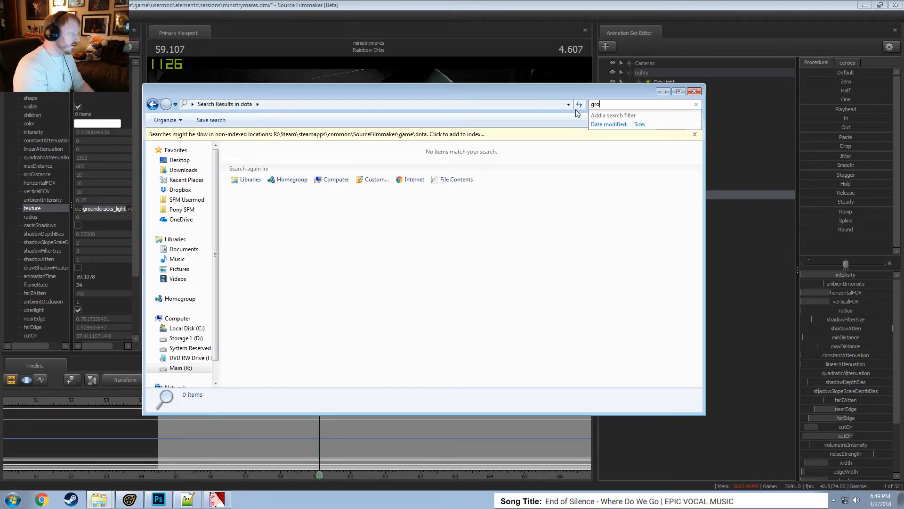
type("undcracks_light")
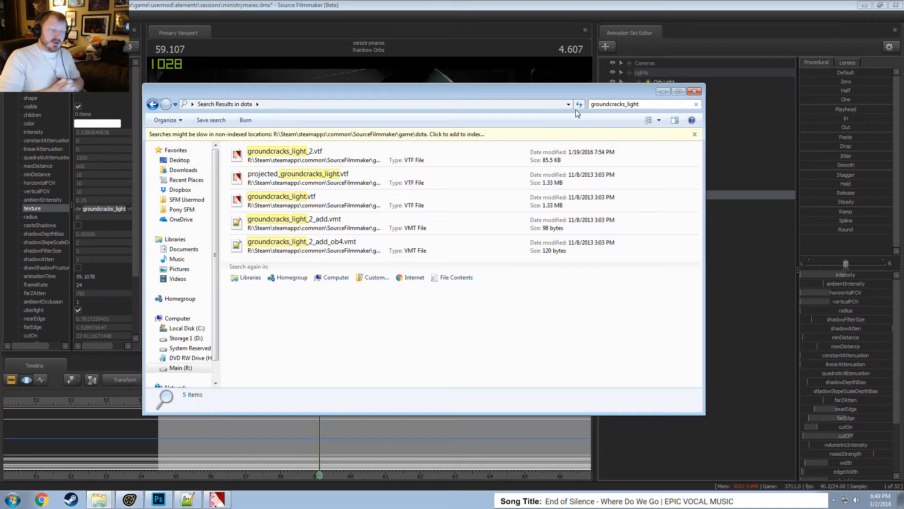
Return to Source Filmmaker and move the work camera in close to the collar and trim of Rainbow Dash's outfit.
left_click(530, 4)
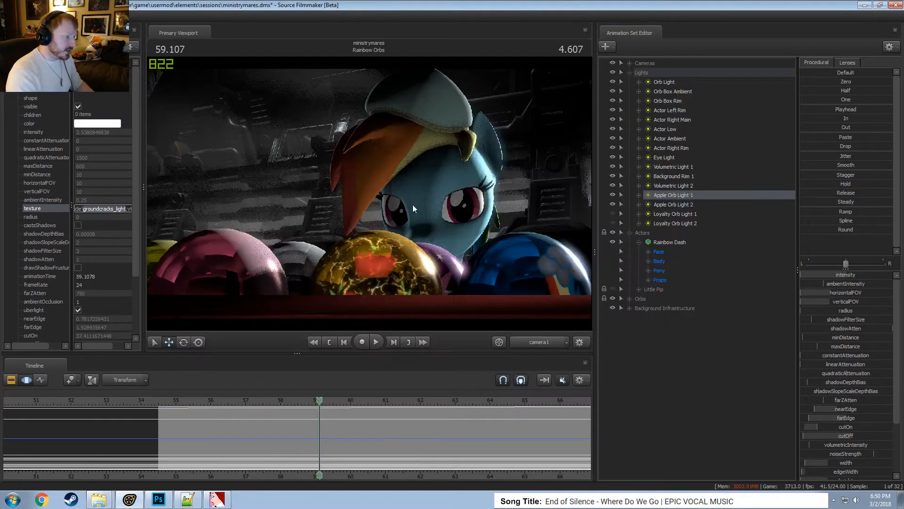
left_click(557, 345)
left_click_drag(454, 197, 423, 211)
key("w")
key("w")
key("w")
key("w")
left_click_drag(362, 118, 361, 134)
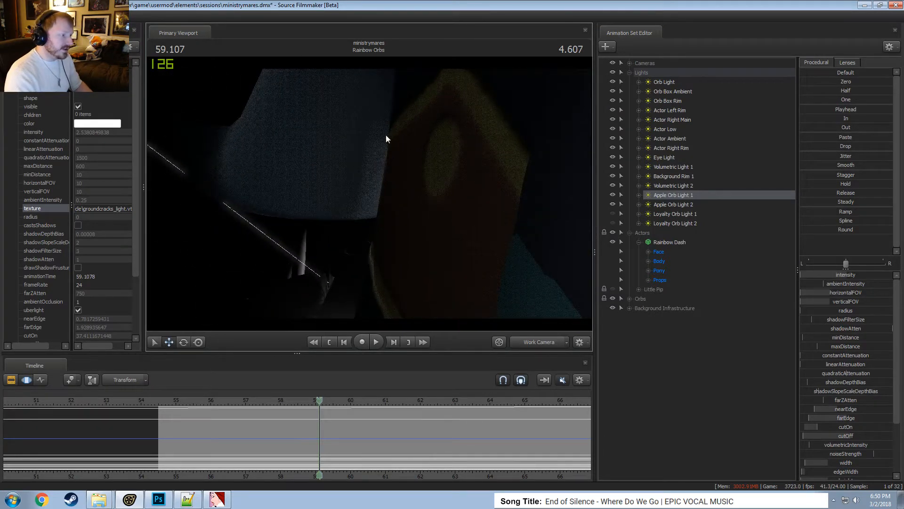
Disable the viewport lighting to examine the outfit's fabric and trim unlit, then enable it again.
right_click(370, 193)
left_click(395, 218)
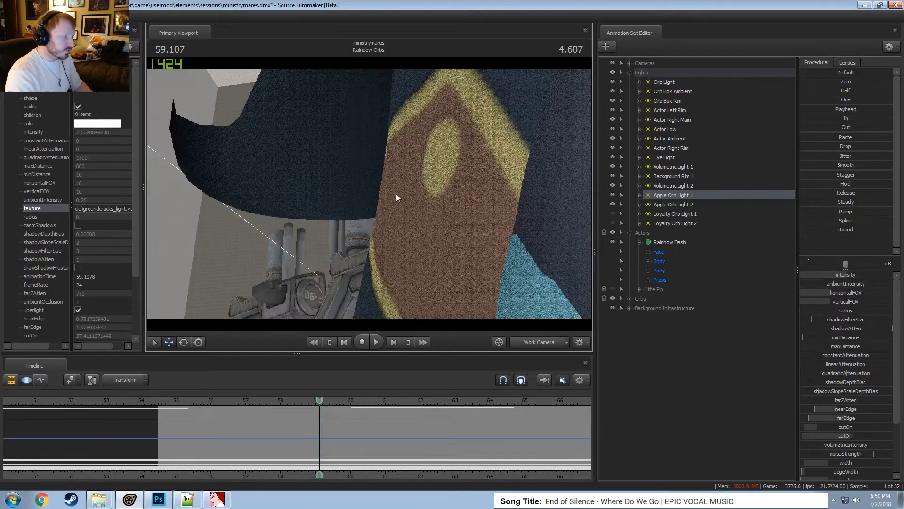
left_click_drag(397, 193, 396, 210)
right_click(389, 221)
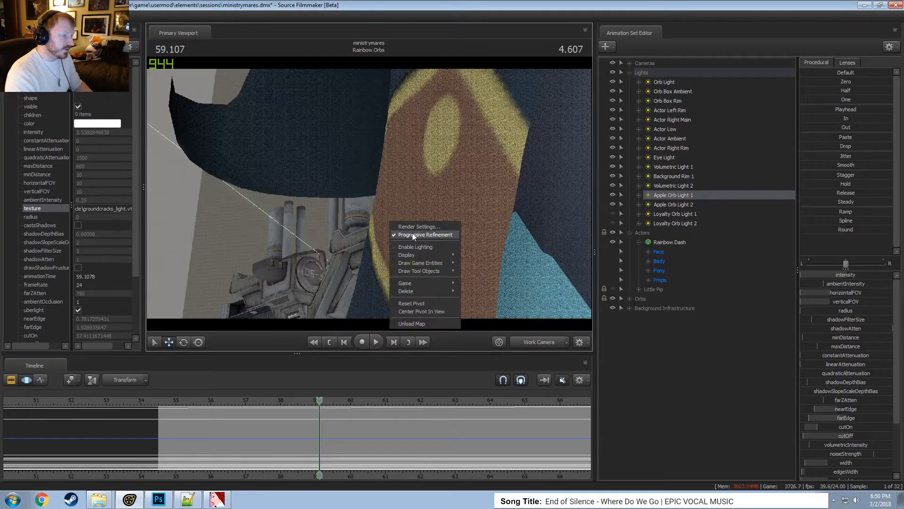
left_click(412, 246)
Examine the outfit's collar, trim and lightning emblem from farther back, then return the viewport to camera1.
left_click_drag(439, 185, 466, 207)
key("s")
left_click_drag(369, 193, 395, 191)
key("w")
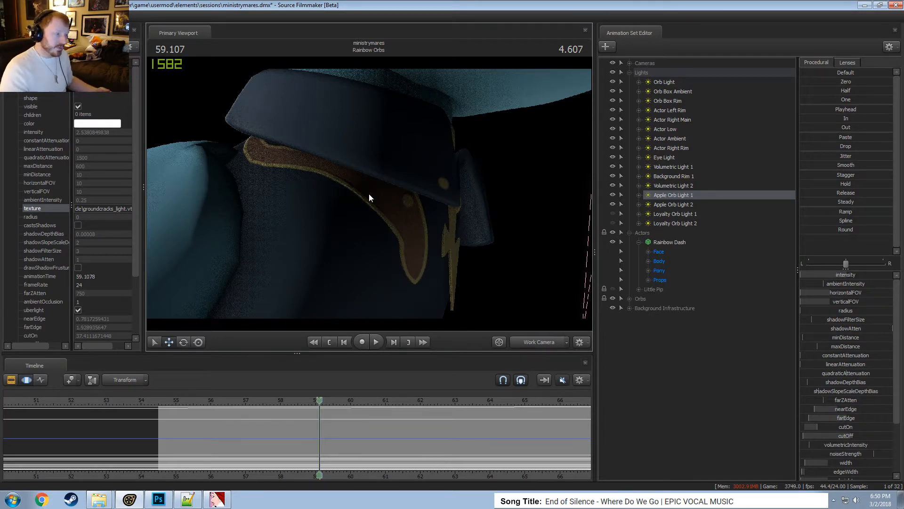
left_click(523, 343)
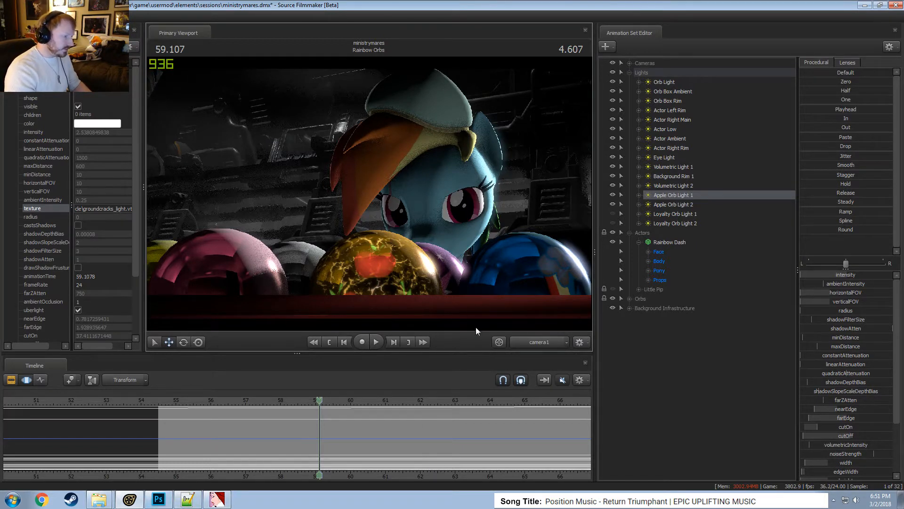
Try to open groundcracks_light.vtf from the Explorer search results in VTFEdit.
key("alt+Tab")
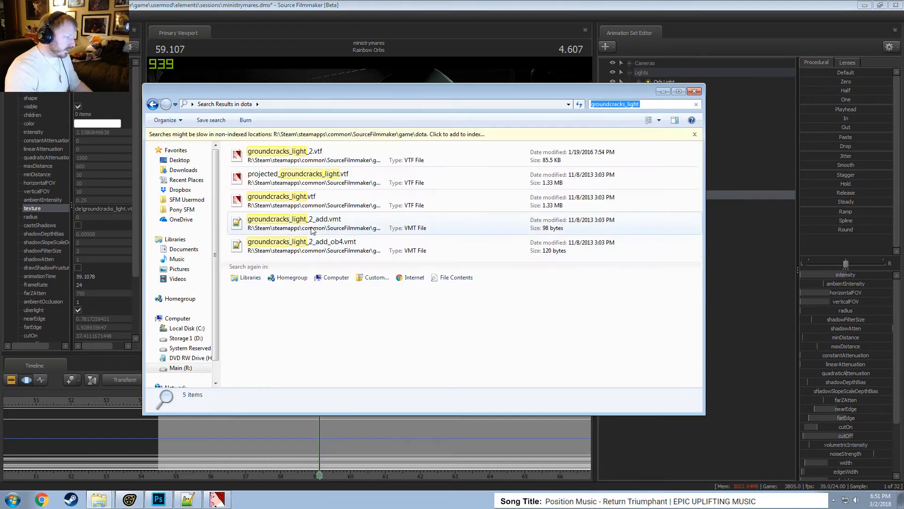
double_click(313, 207)
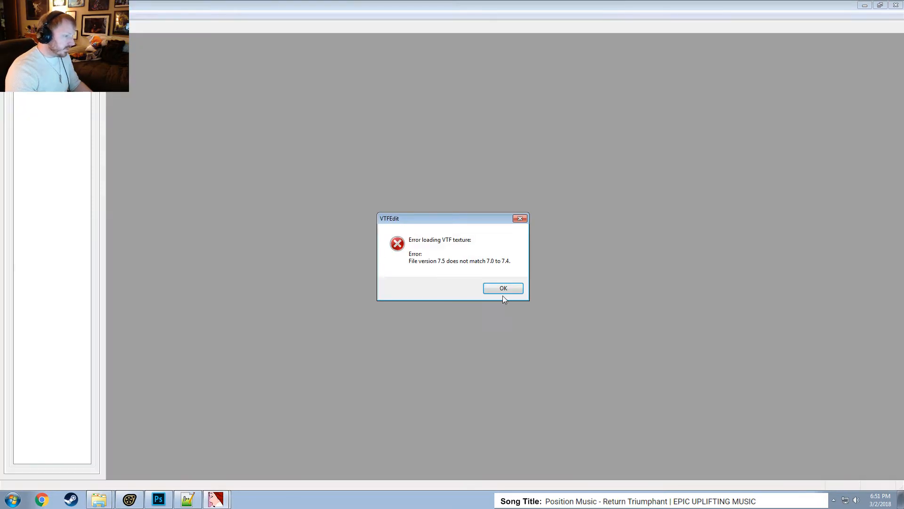
left_click(504, 291)
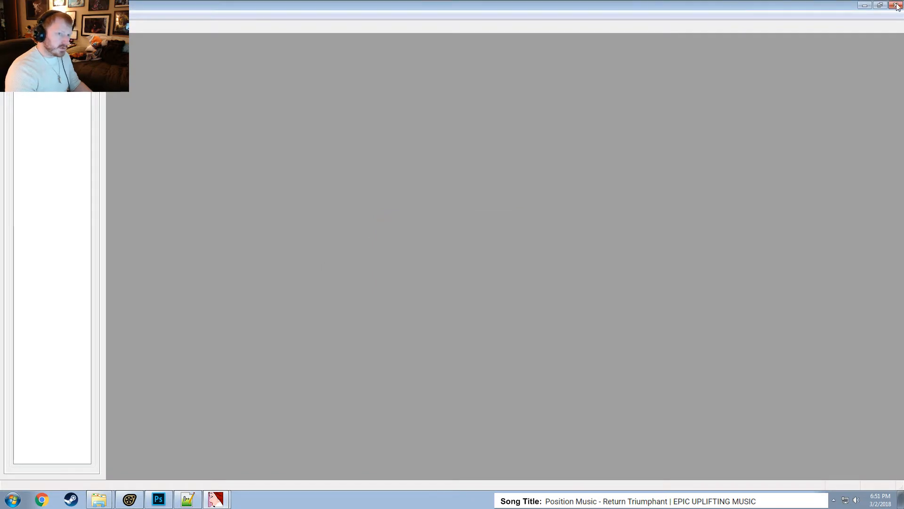
left_click(216, 500)
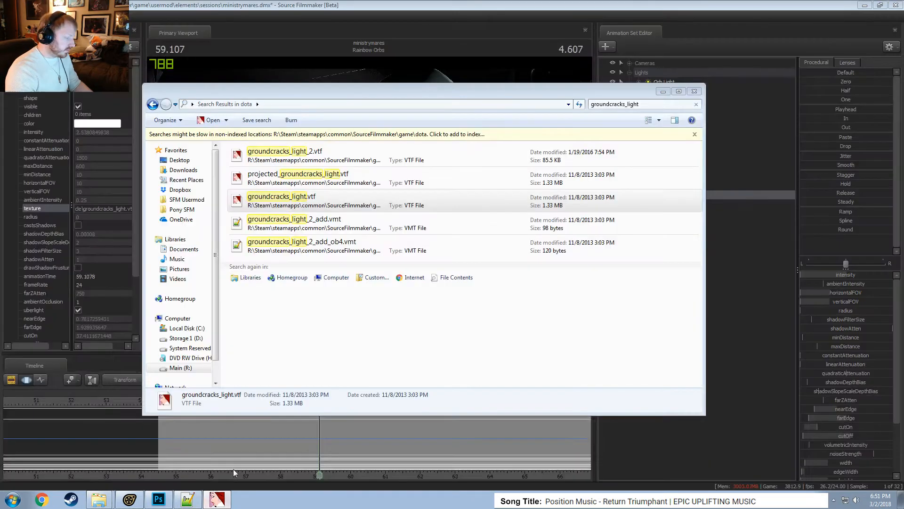
Open groundcracks_light.vtf from the Explorer search results in the HxD hex editor.
right_click(310, 202)
left_click(333, 330)
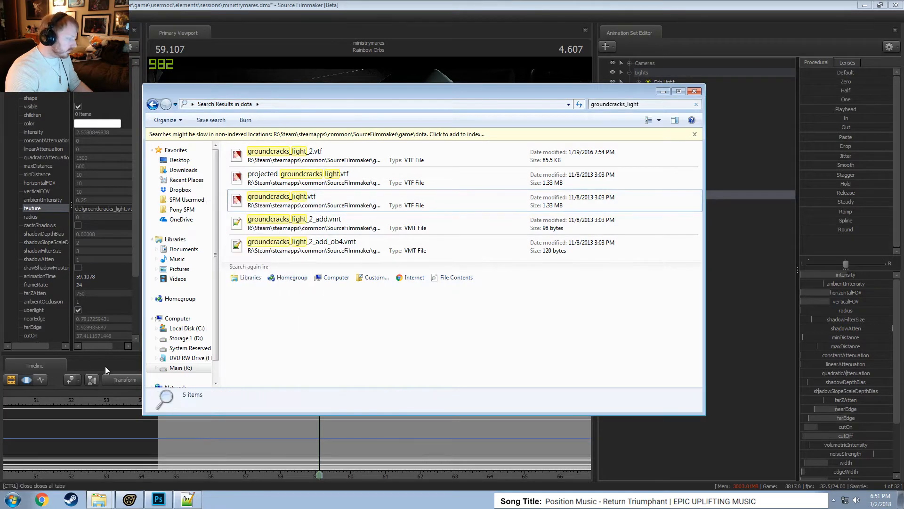
left_click(12, 499)
left_click(49, 440)
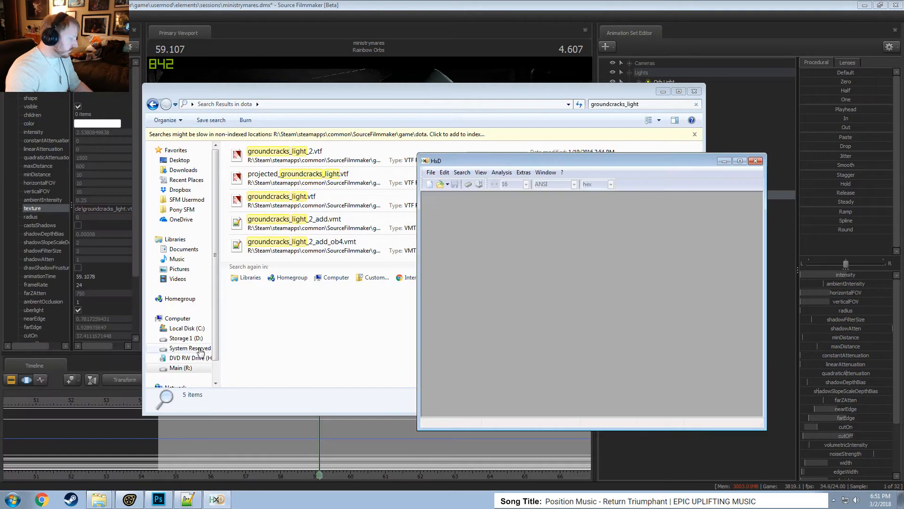
left_click_drag(330, 200, 563, 260)
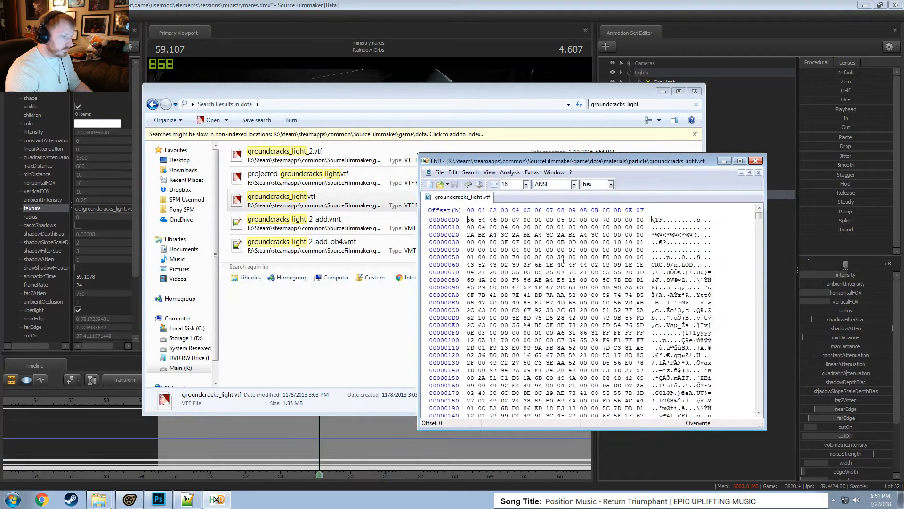
Set the byte at offset 8 of groundcracks_light.vtf to 04, save the file and close HxD.
left_click(569, 221)
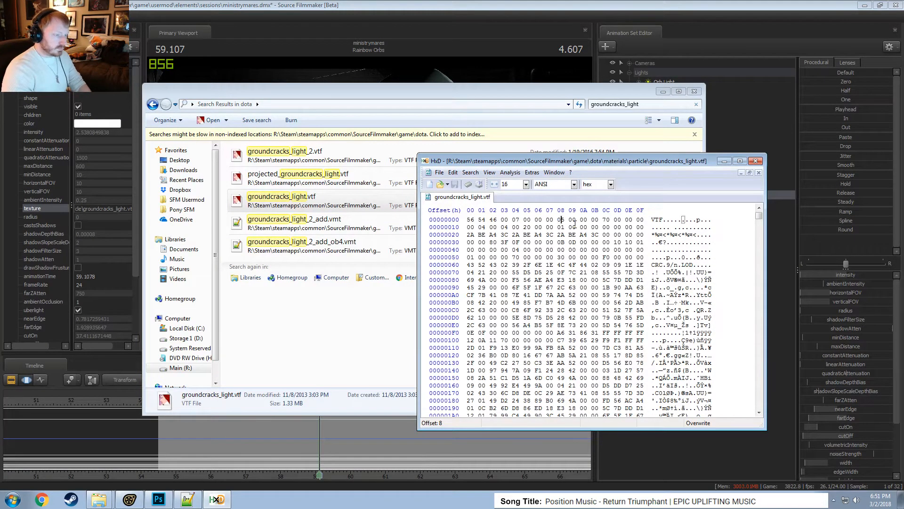
type("04")
key("ctrl+s")
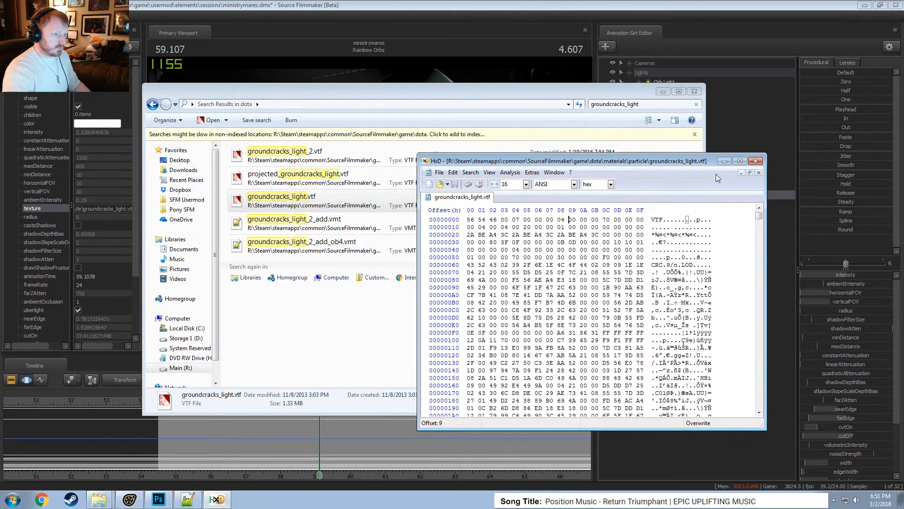
left_click(754, 162)
Open groundcracks_light.vtf in VTFEdit, enable its Clamp S, Clamp T, Clamp U and Clamp All flags, and save it.
double_click(310, 206)
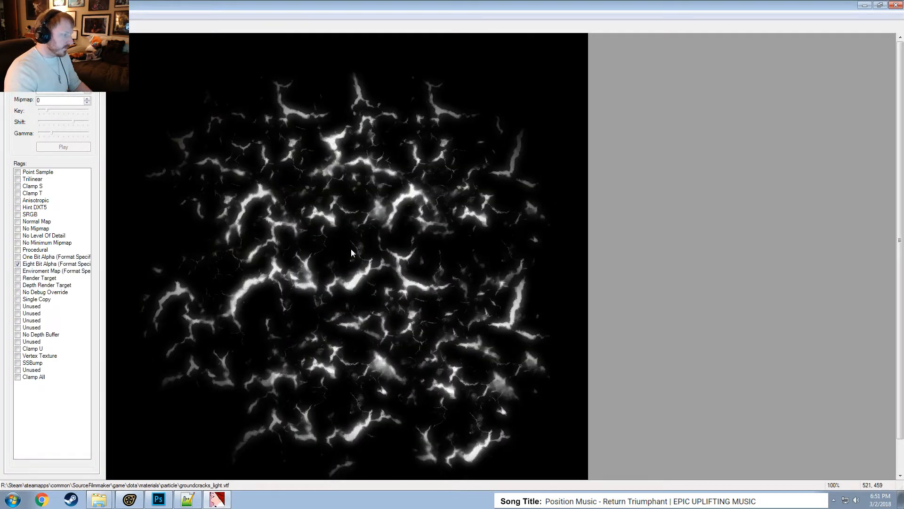
left_click(18, 186)
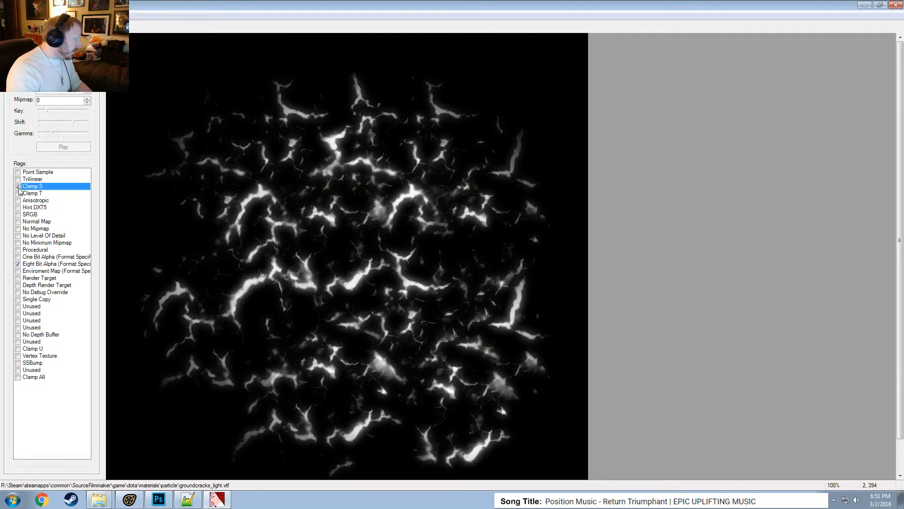
left_click(18, 193)
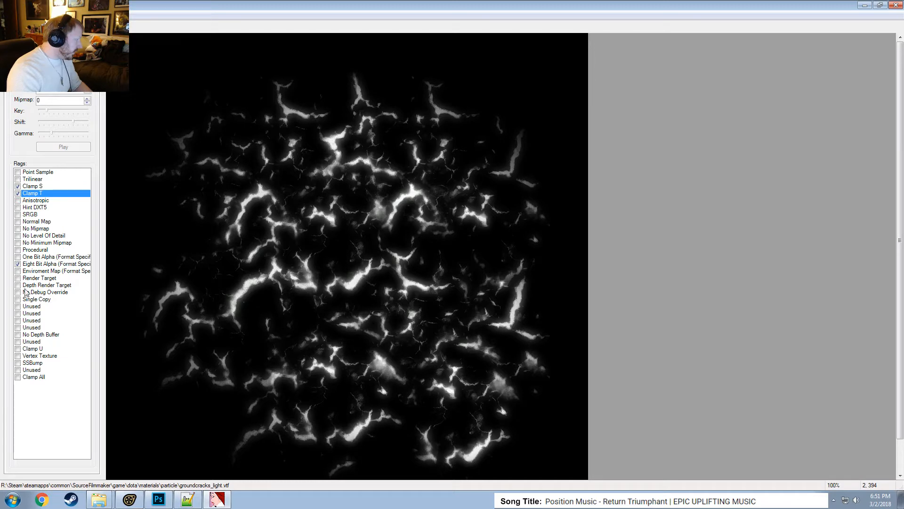
left_click(18, 349)
left_click(18, 376)
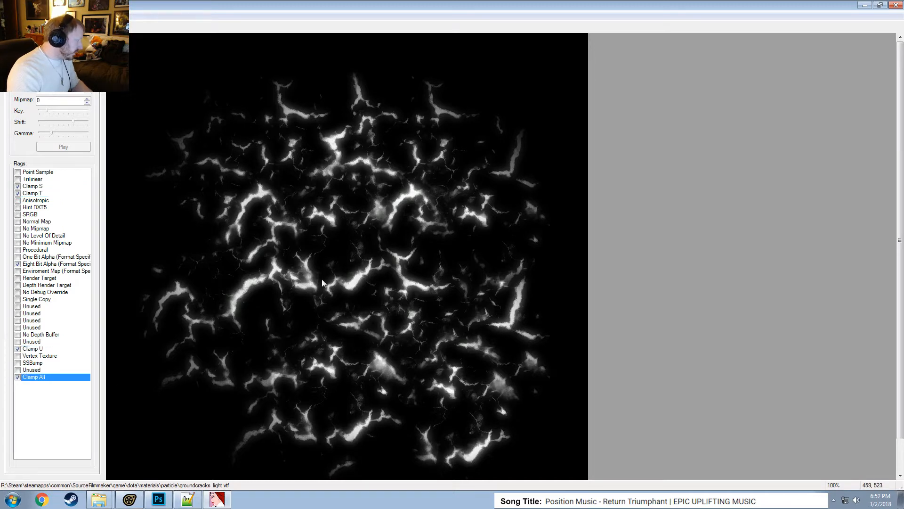
left_click(895, 4)
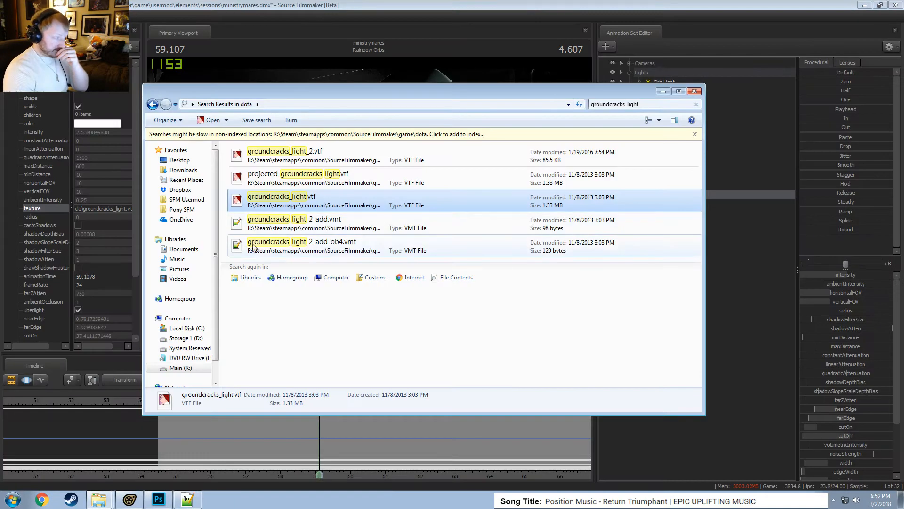
Return to Source Filmmaker, save the ministrymares session and reload the materials.
left_click(211, 408)
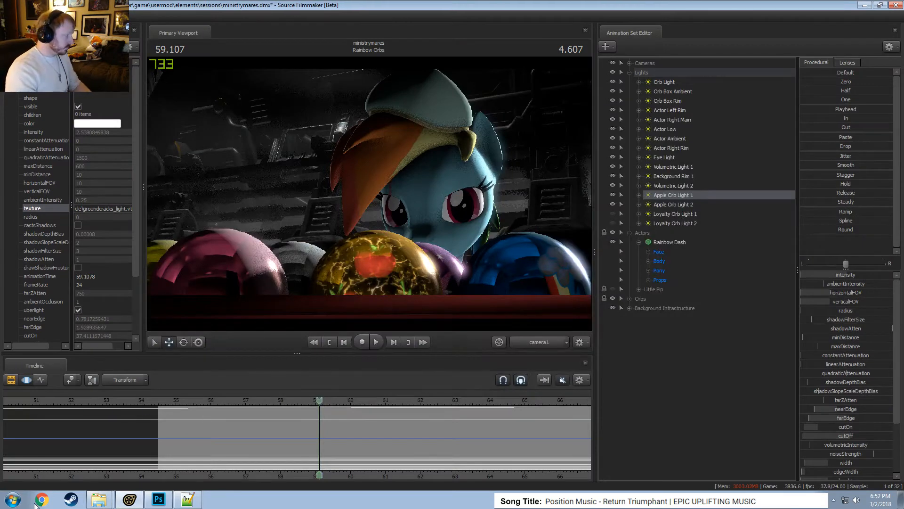
key("ctrl+s")
left_click(89, 33)
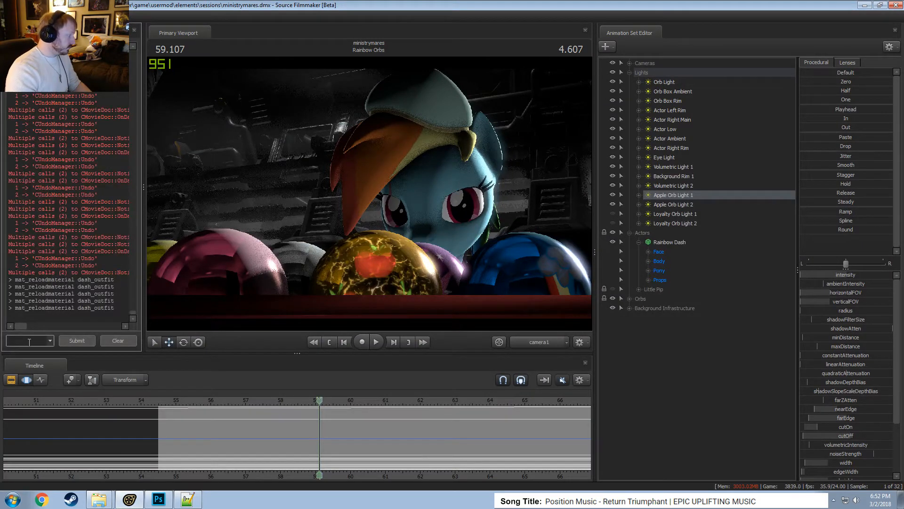
key("Up")
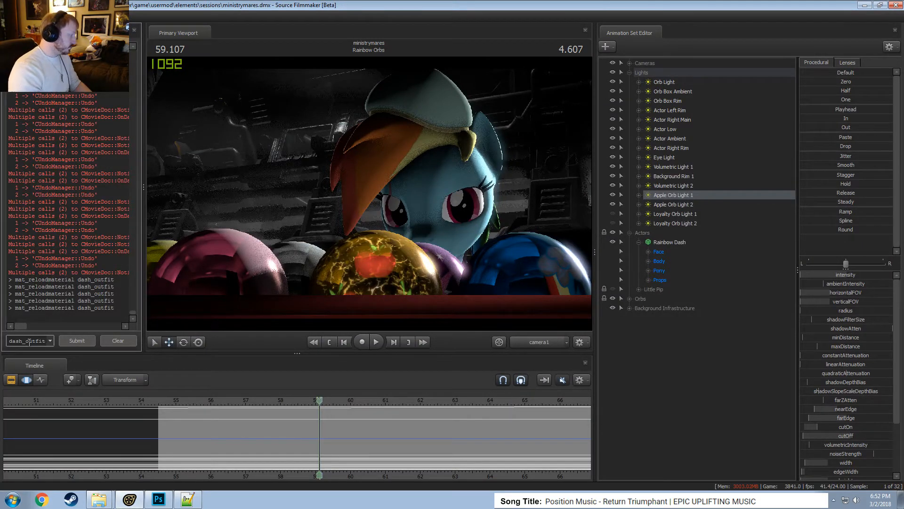
left_click(71, 16)
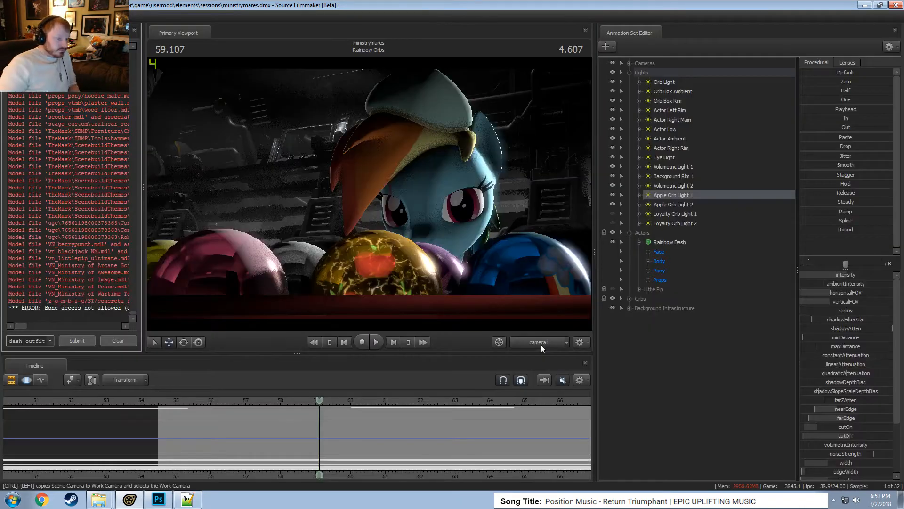
Pull the work camera back to view the orb box and the whole projection cone of Apple Orb Light 1.
left_click_drag(490, 264, 521, 274)
key("w")
key("a")
left_click_drag(346, 197, 382, 214)
key("s")
key("w")
Try larger width, edgeWidth, height and edgeHeight values on Apple Orb Light 1 across the whole timeline in the motion editor.
key("F2")
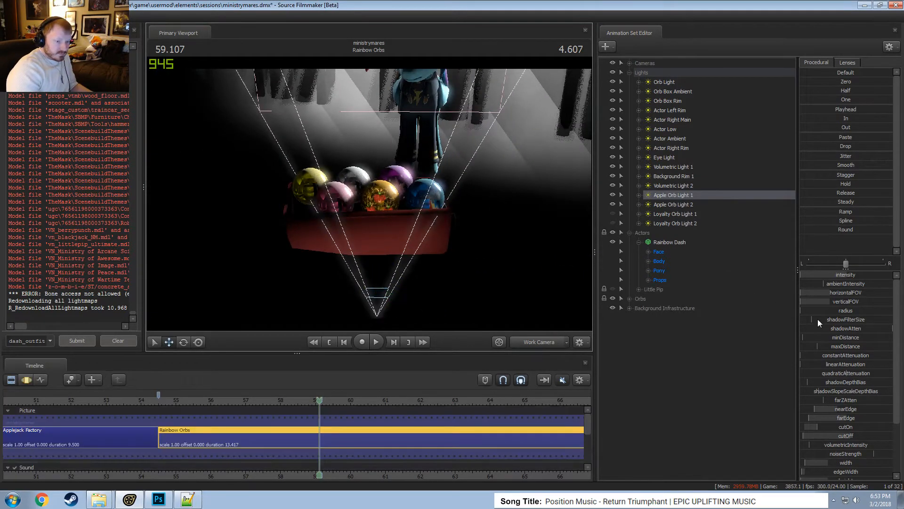
key("F3")
key("ctrl+a")
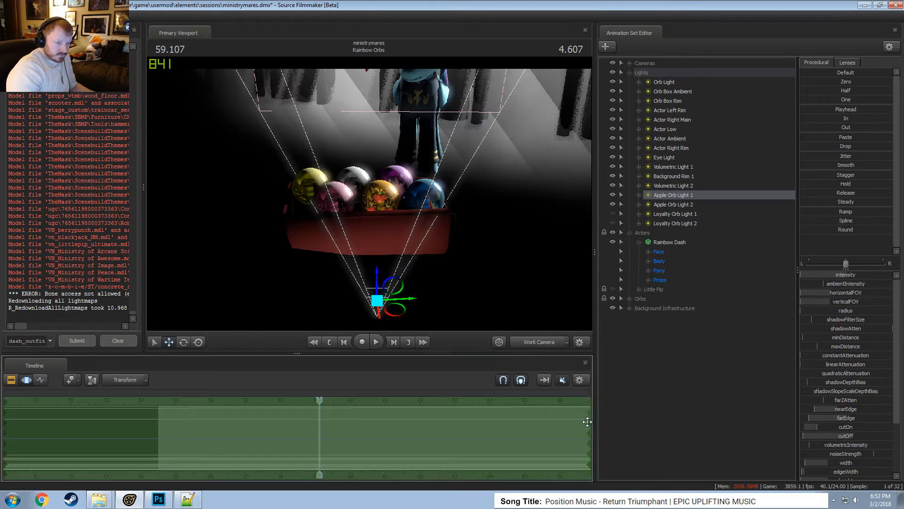
scroll(843, 385, "down", 3)
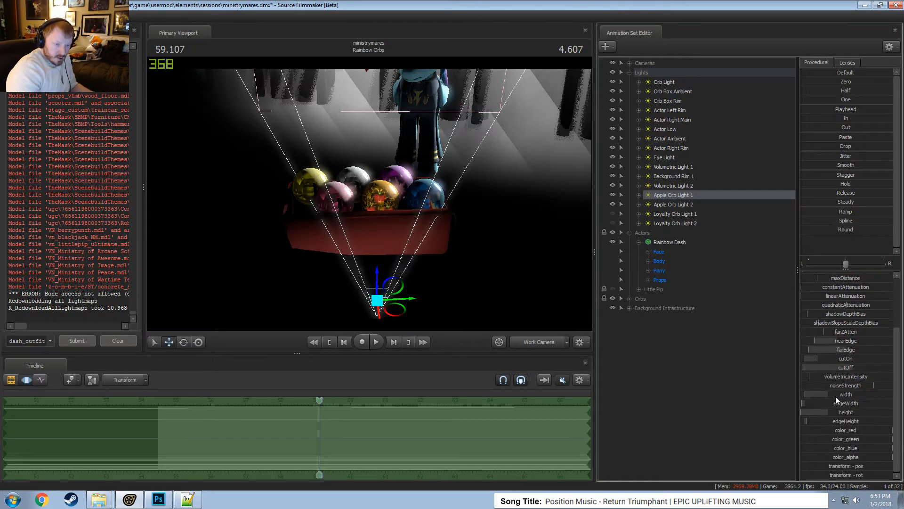
left_click_drag(836, 395, 882, 395)
key("Right")
left_click_drag(817, 404, 886, 413)
left_click_drag(831, 420, 878, 420)
key("Escape")
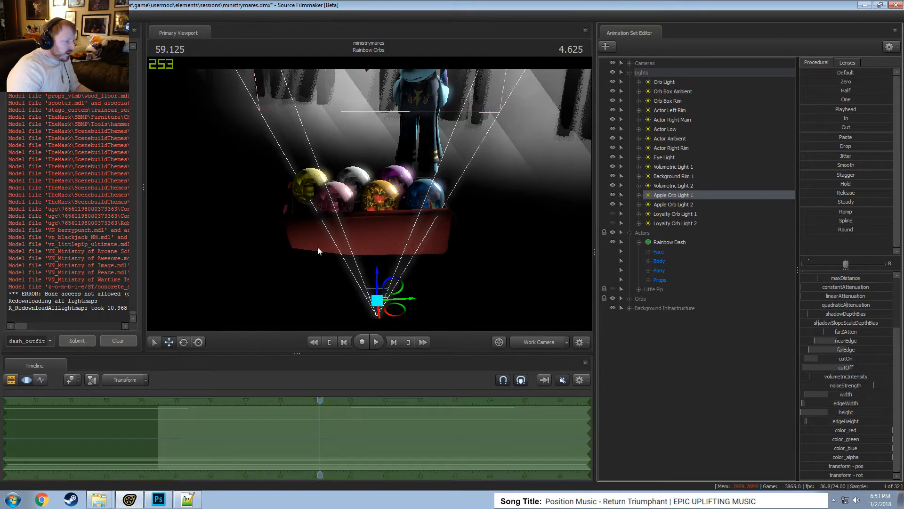
Reopen groundcracks_light.vtf in VTFEdit to check its clamp flags, and close it again.
left_click_drag(555, 188, 390, 146)
key("alt+Tab")
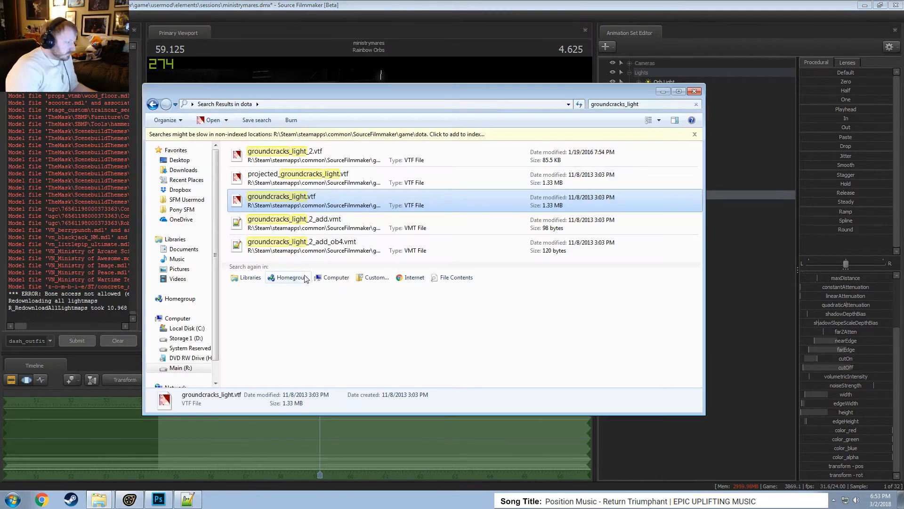
double_click(334, 200)
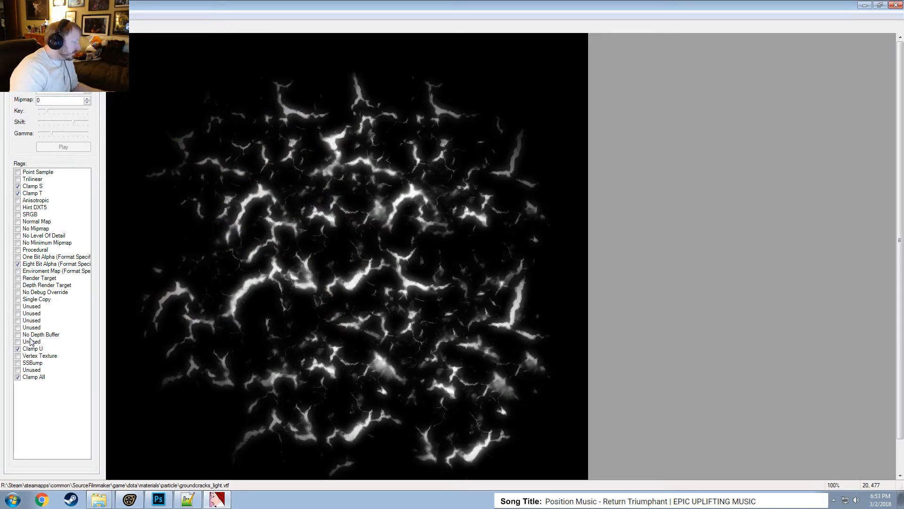
left_click(899, 5)
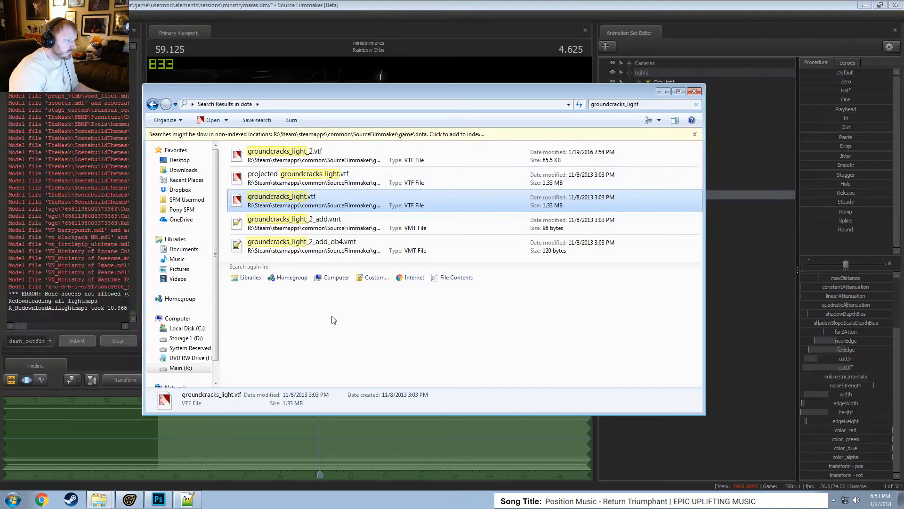
Restart Source Filmmaker and reopen the recent session ministrymares.dmx.
left_click(442, 3)
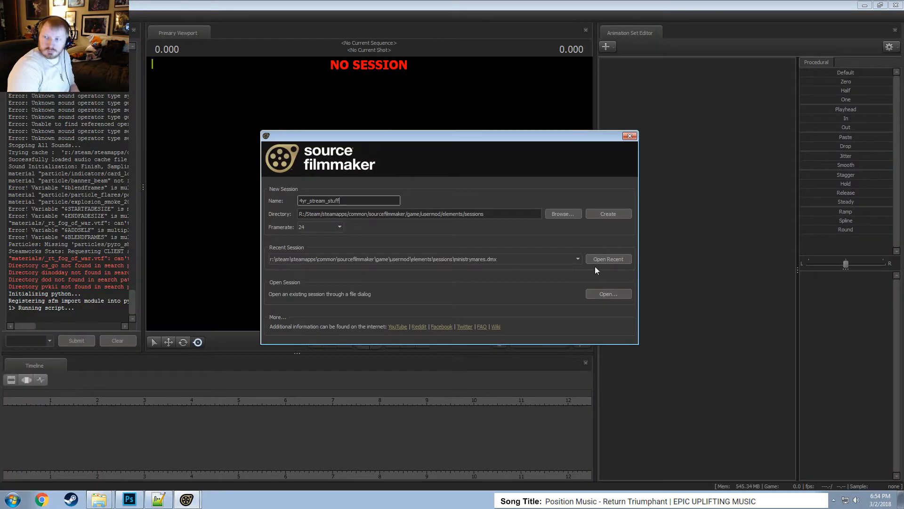
left_click(534, 262)
left_click(548, 258)
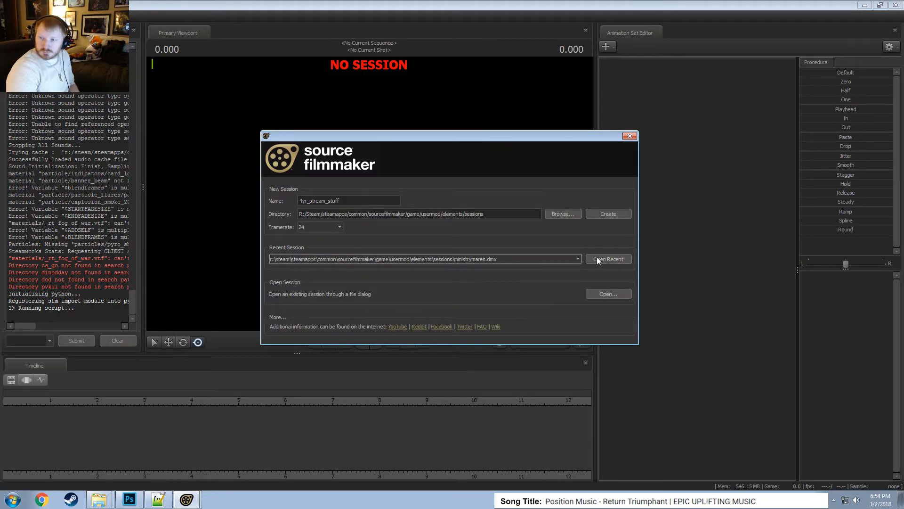
left_click(597, 258)
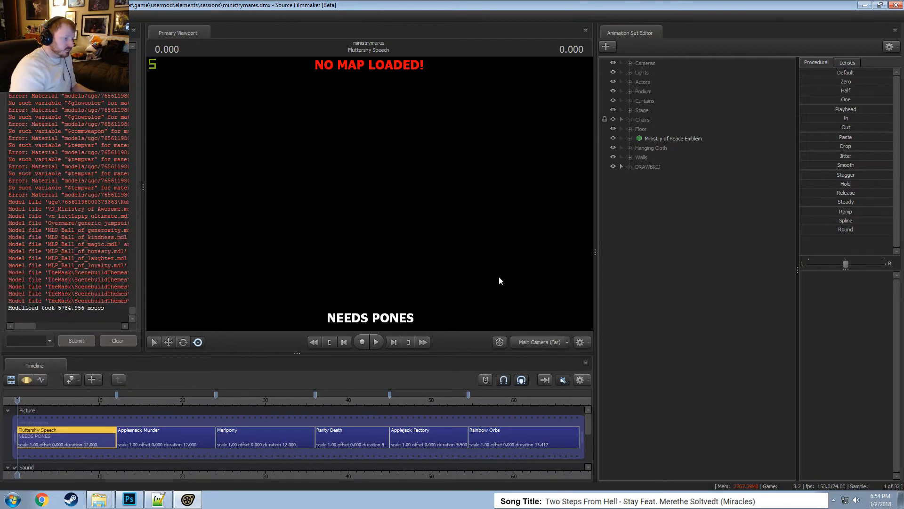
Go to 61.083 in the Rainbow Orbs shot and position the work camera close to the box of orbs.
left_click(491, 400)
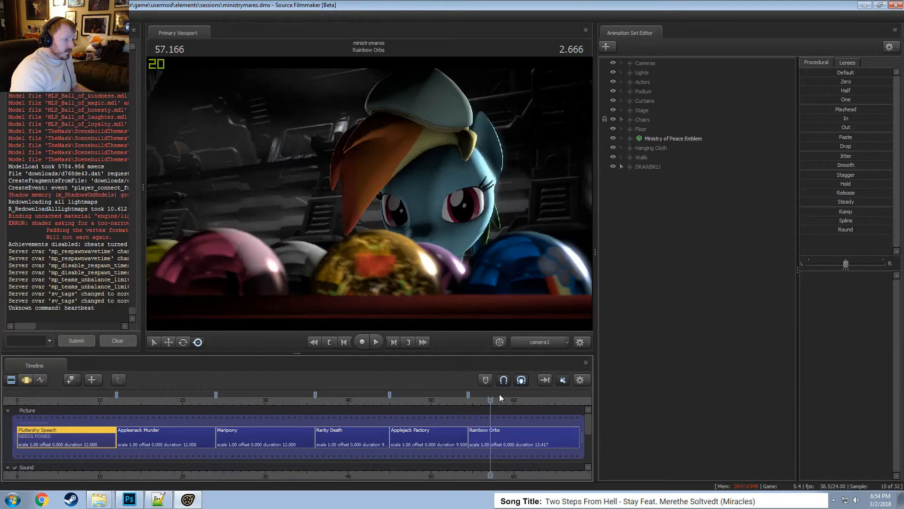
left_click(532, 342)
left_click_drag(531, 306, 577, 311)
key("w")
key("a")
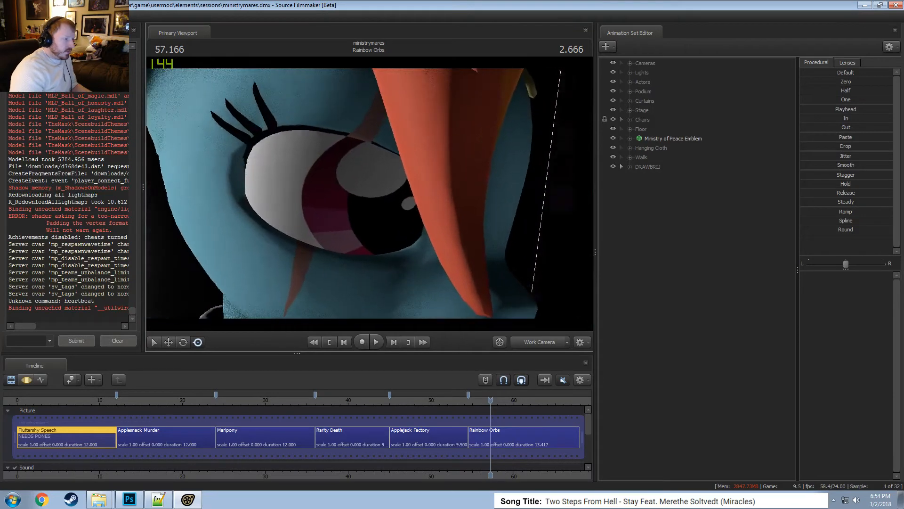
left_click_drag(489, 400, 523, 400)
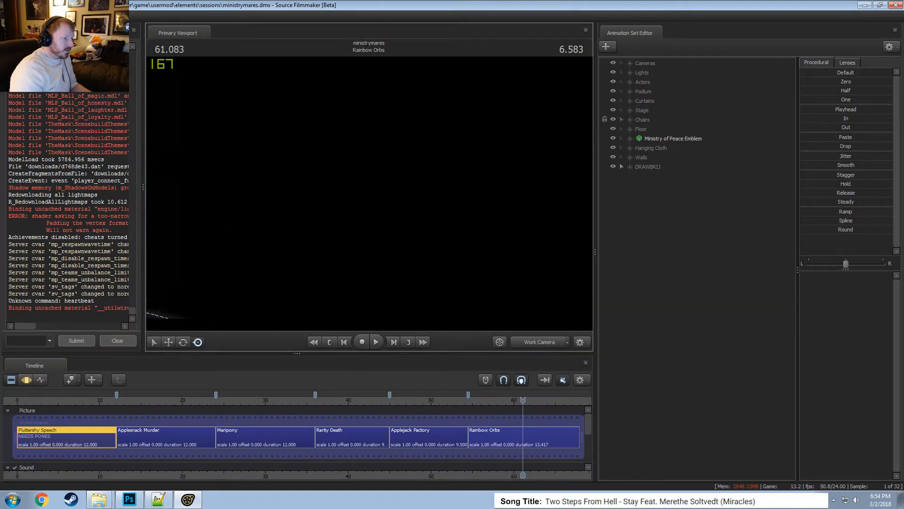
key("w")
left_click_drag(369, 194, 370, 193)
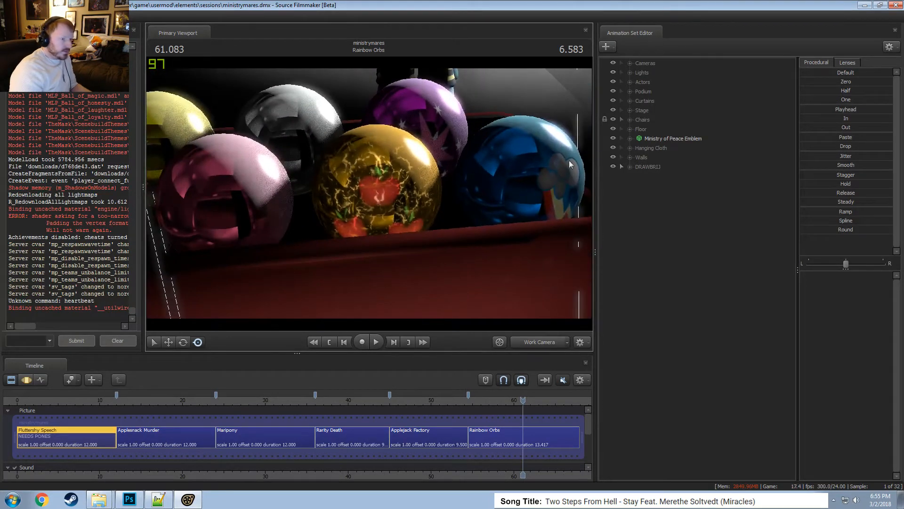
Select the Rainbow Orbs shot in the clip editor, then its Apple Orb Light 1 in the motion editor.
key("F3")
key("F2")
left_click(522, 440)
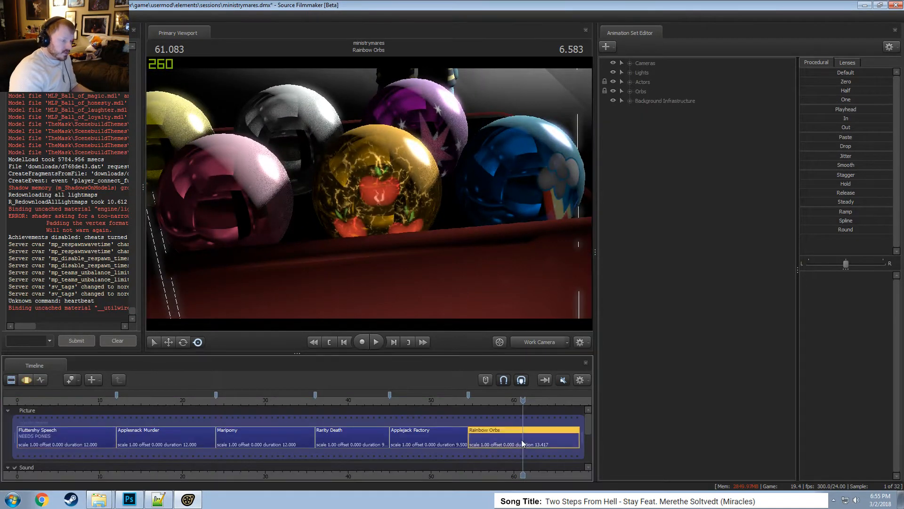
key("F3")
left_click(631, 73)
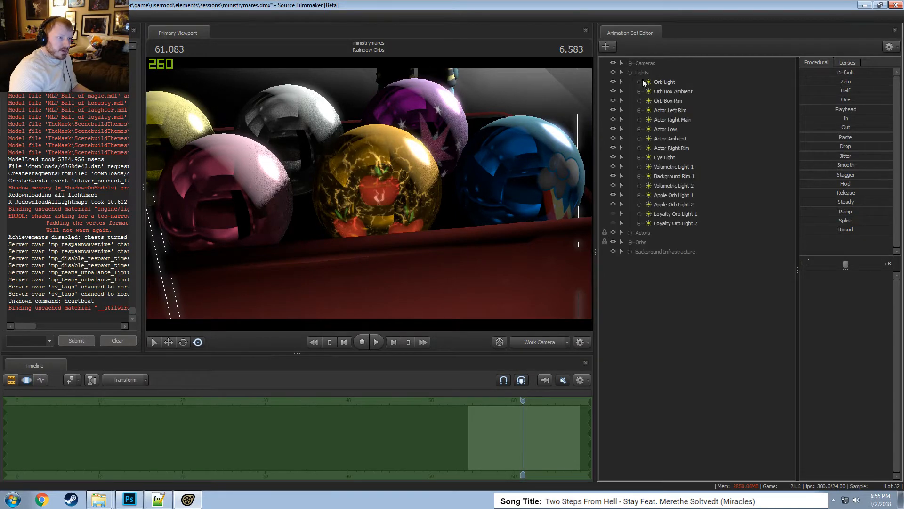
left_click(674, 194)
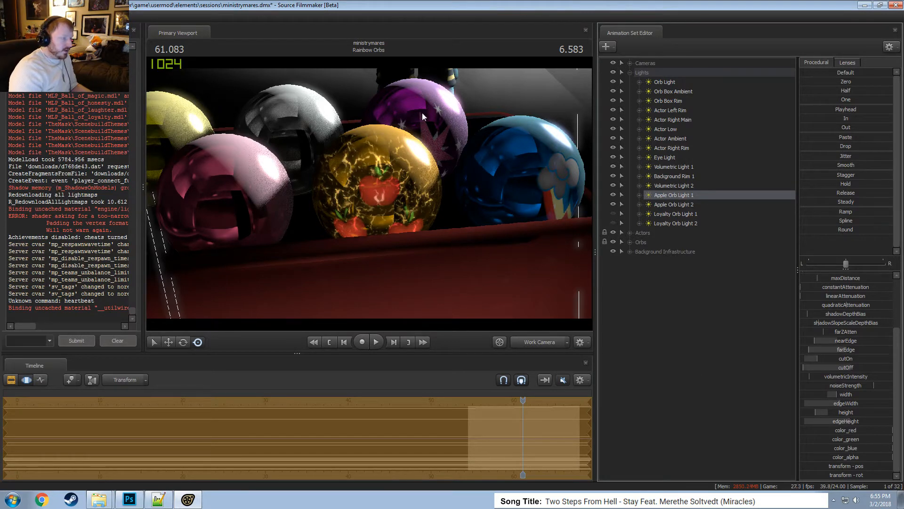
Play the shot through the work camera to check the crack light on the apple orb, then return the viewport to camera1.
key("space")
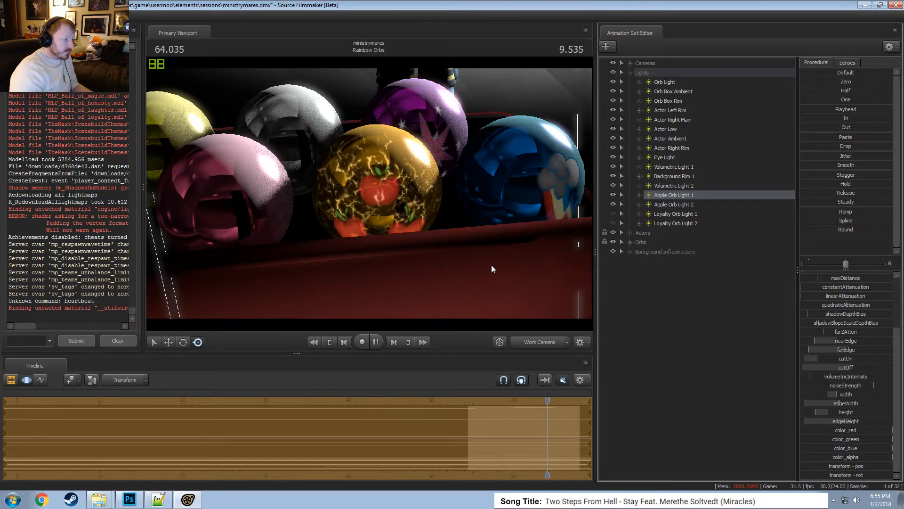
key("space")
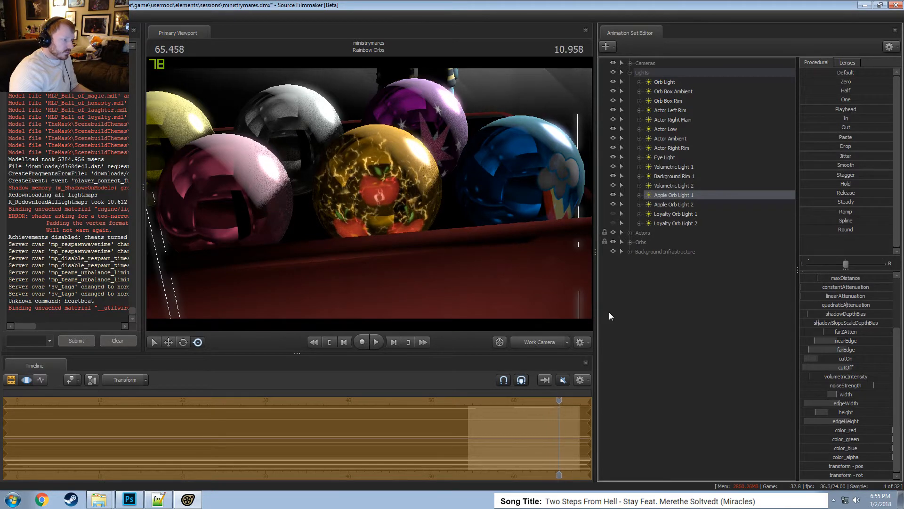
left_click(541, 342)
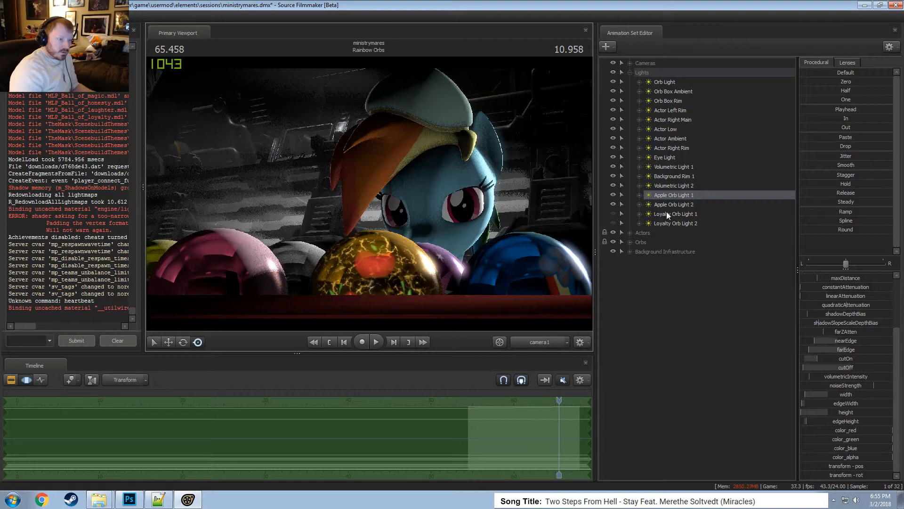
Unhide Loyalty Orb Light 1 and Loyalty Orb Light 2 and select both of them.
left_click(666, 213)
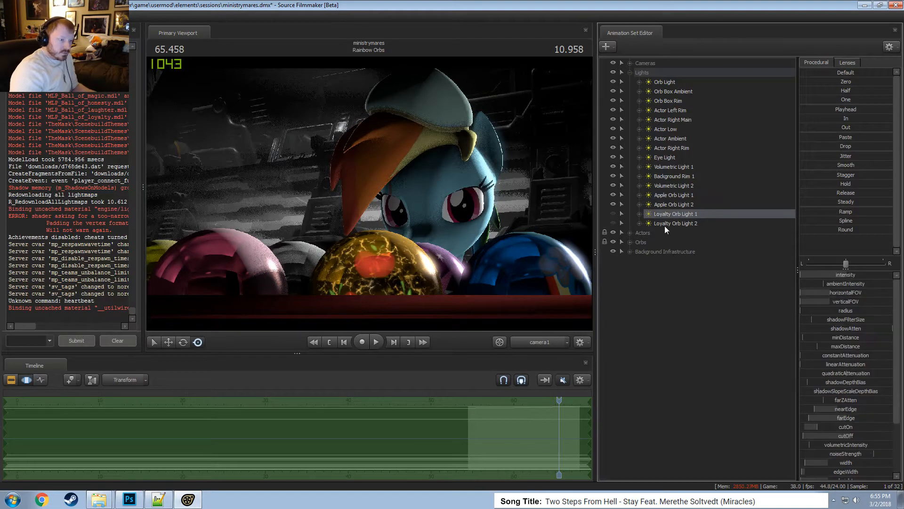
left_click(613, 213)
left_click(613, 222)
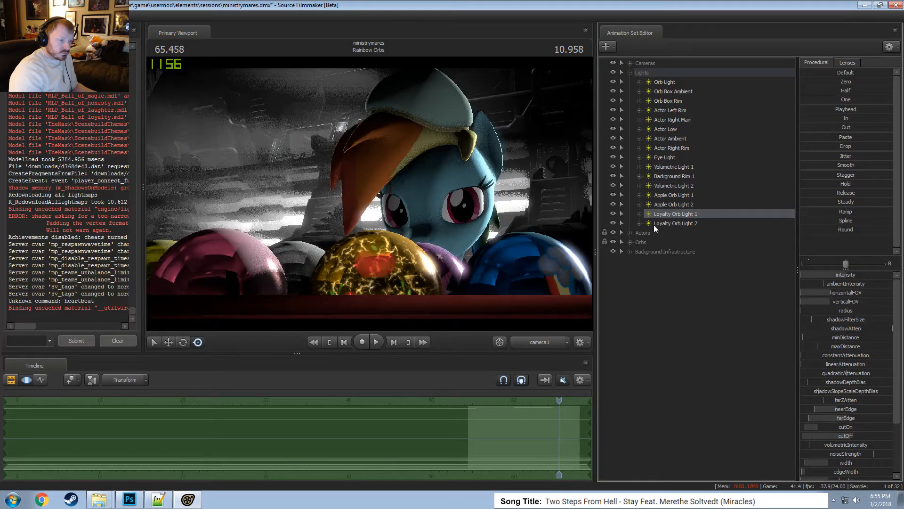
left_click(668, 222, "ctrl")
Move both Loyalty Orb Lights onto the blue orb using the work camera and check their crack pattern through camera1.
left_click(550, 340)
key("w")
left_click_drag(477, 177, 497, 236)
key("s")
key("w")
key("F2")
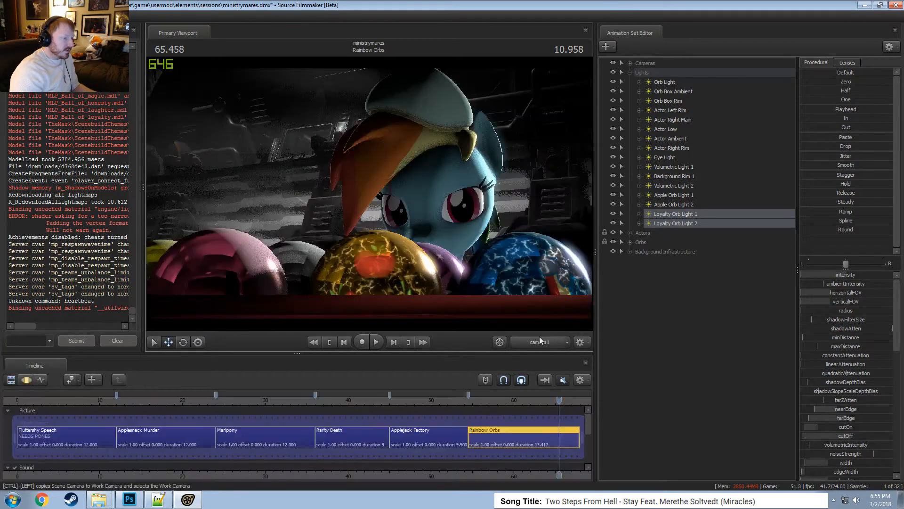
key("F3")
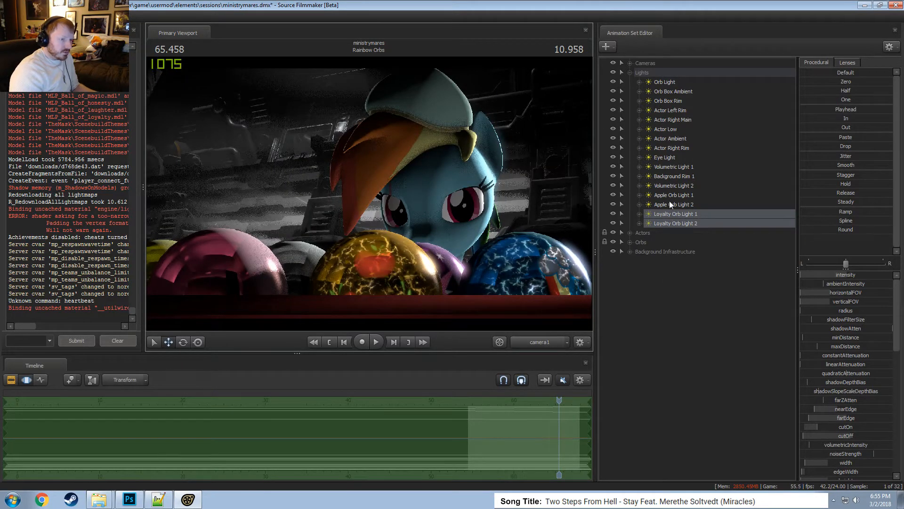
Reselect only the two Loyalty Orb Lights, enable global axes for the manipulator and rotate the lights to aim them at the blue orb.
left_click(670, 197)
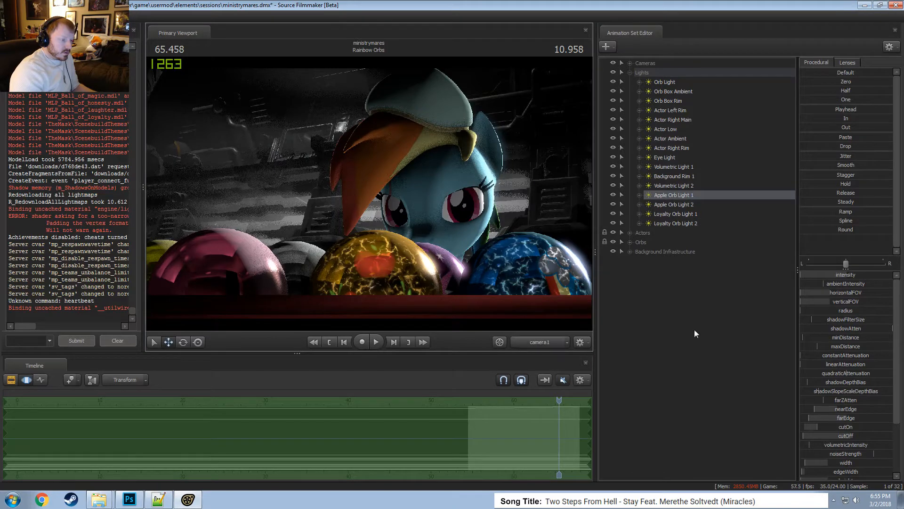
left_click(677, 215, "ctrl")
left_click(675, 223, "ctrl")
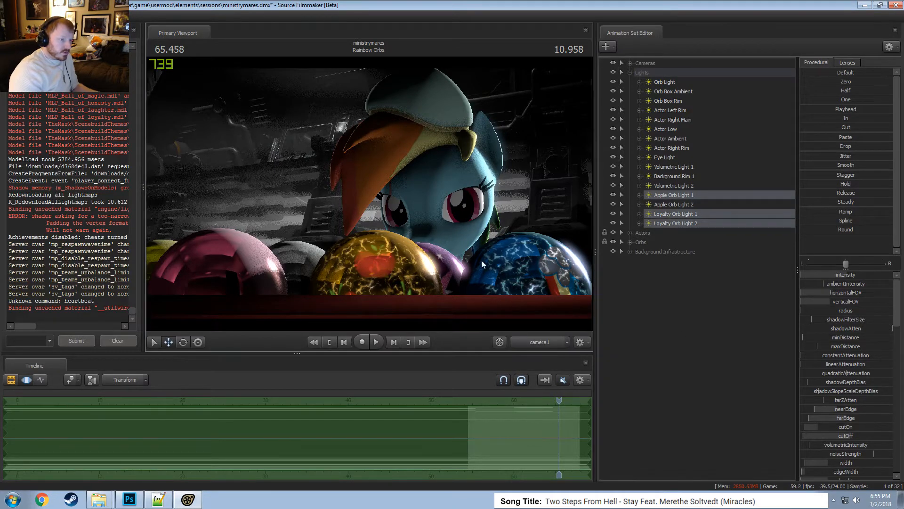
left_click(674, 192, "ctrl")
left_click(540, 342)
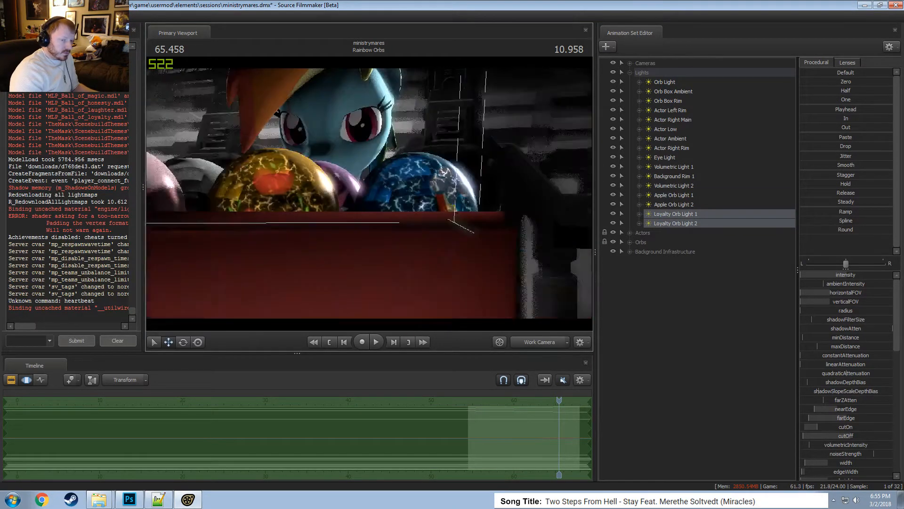
key("s")
left_click_drag(499, 263, 375, 307)
key("w")
key("e")
right_click(372, 308)
right_click(381, 305)
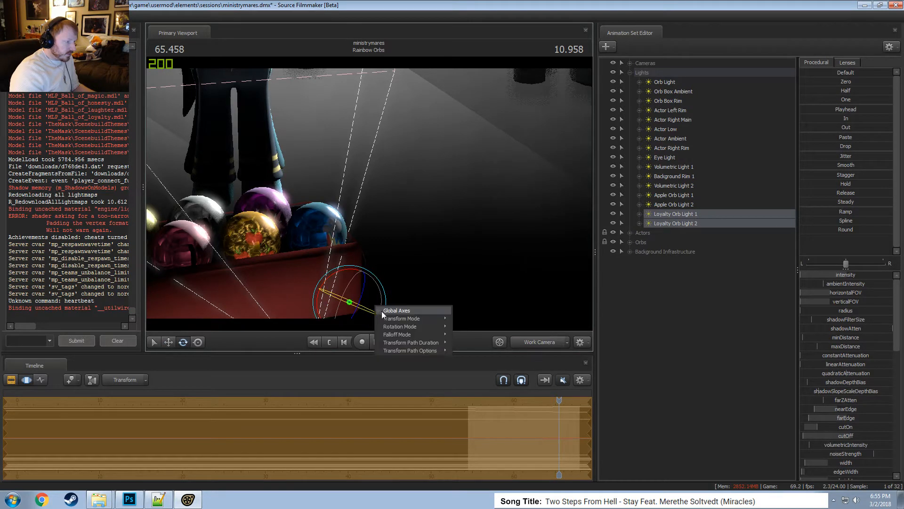
left_click(383, 310)
left_click_drag(367, 313, 361, 312)
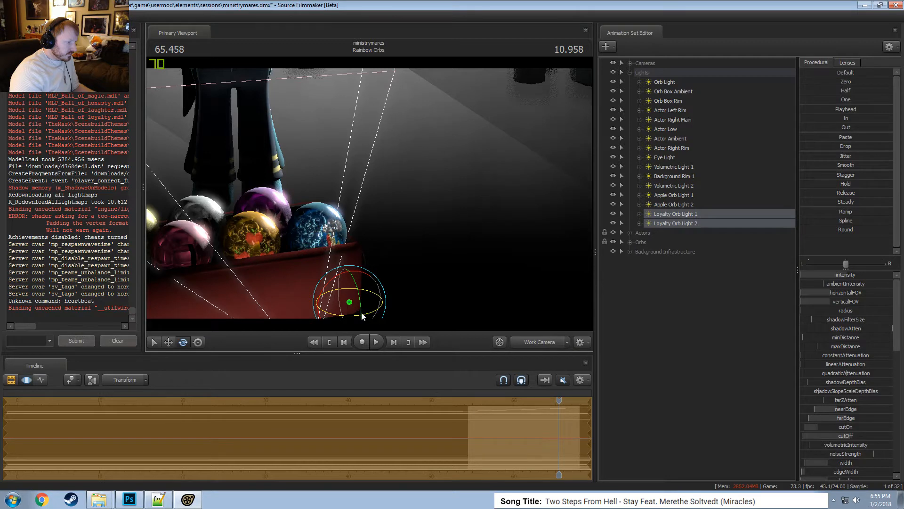
Nudge the two Loyalty Orb Lights in the work camera and check the blue orb through camera1.
key("w")
mouse_move(376, 304)
left_mouse_down()
mouse_move(363, 315)
mouse_move(382, 297)
left_mouse_up()
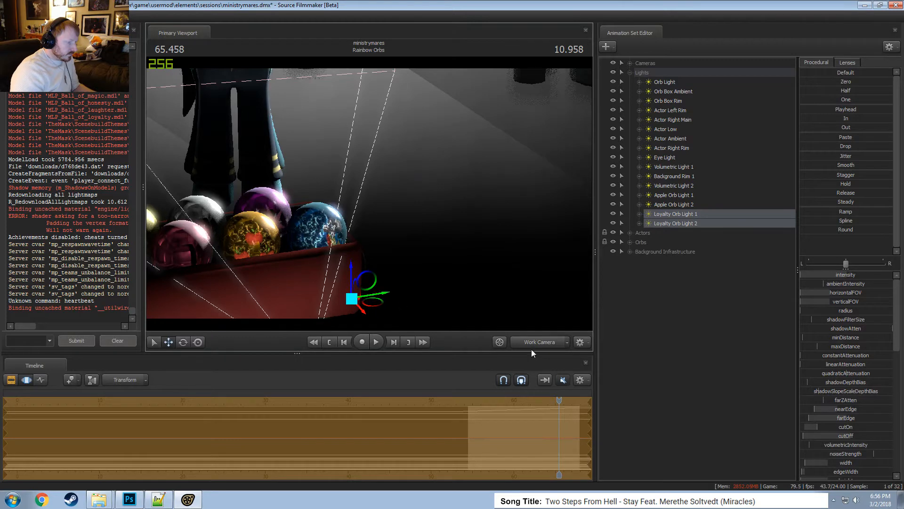
key("F2")
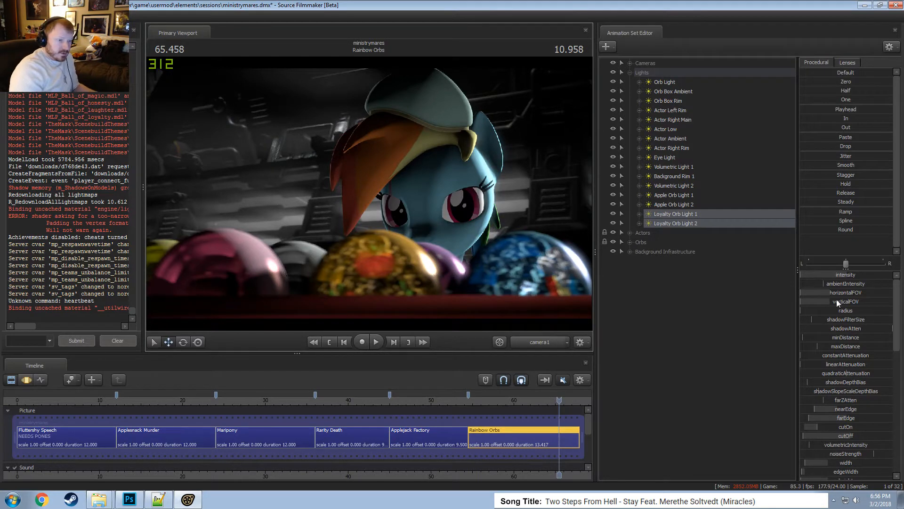
Remap the intensity slider range of Apple Orb Light 1 to a maximum of 10.
left_click(657, 224)
left_click(661, 207)
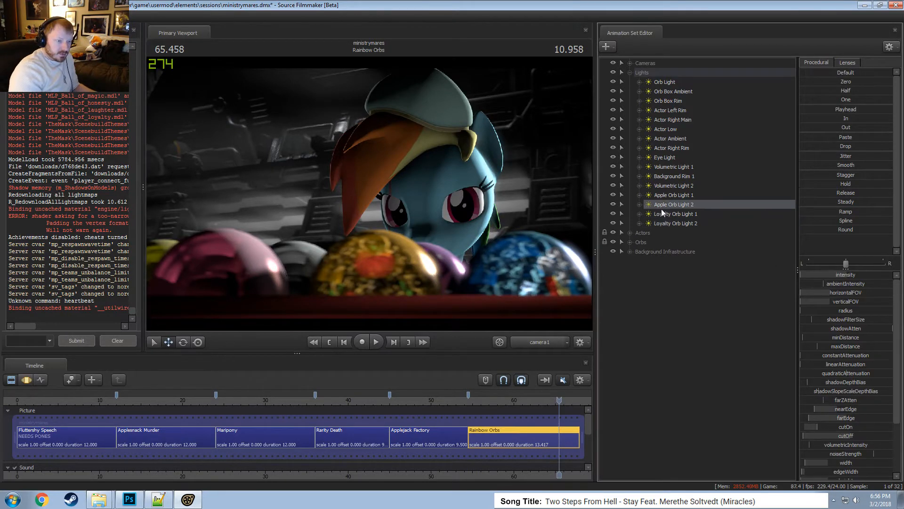
left_click(659, 215)
left_click(672, 194)
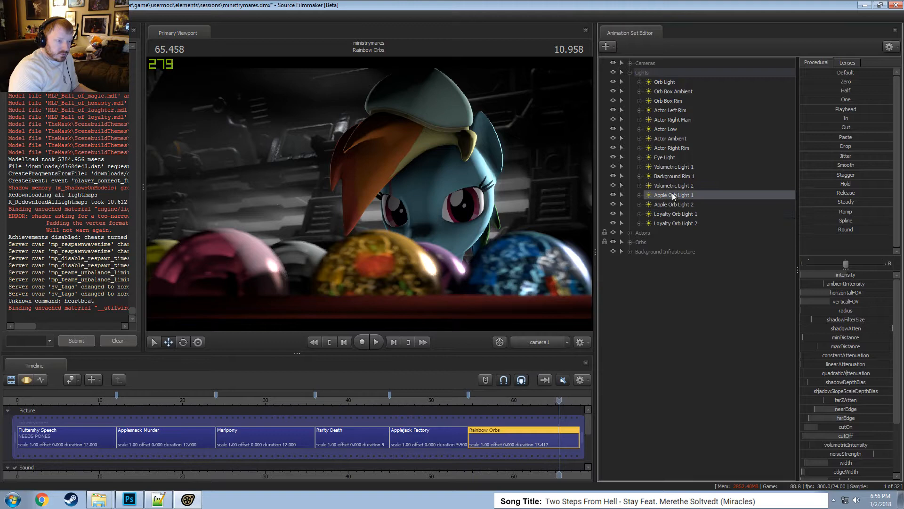
right_click(832, 274)
left_click(844, 289)
left_click(446, 243)
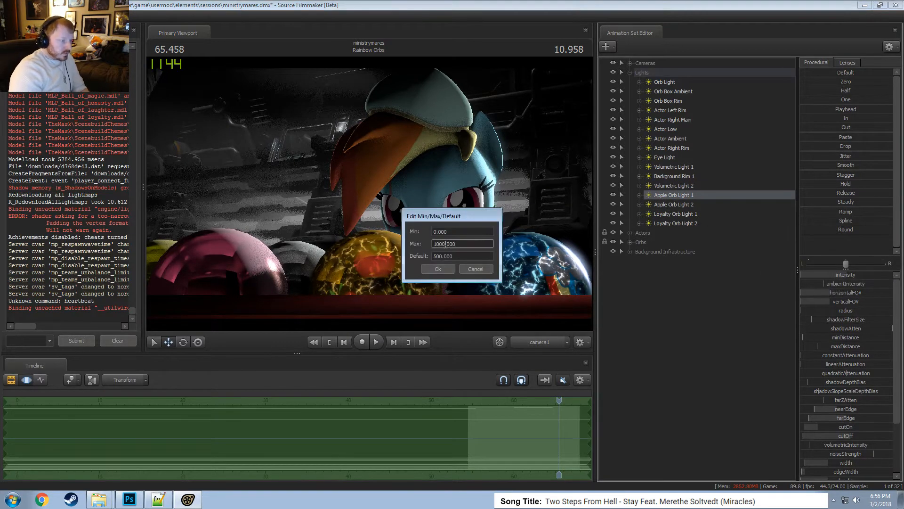
left_click(443, 269)
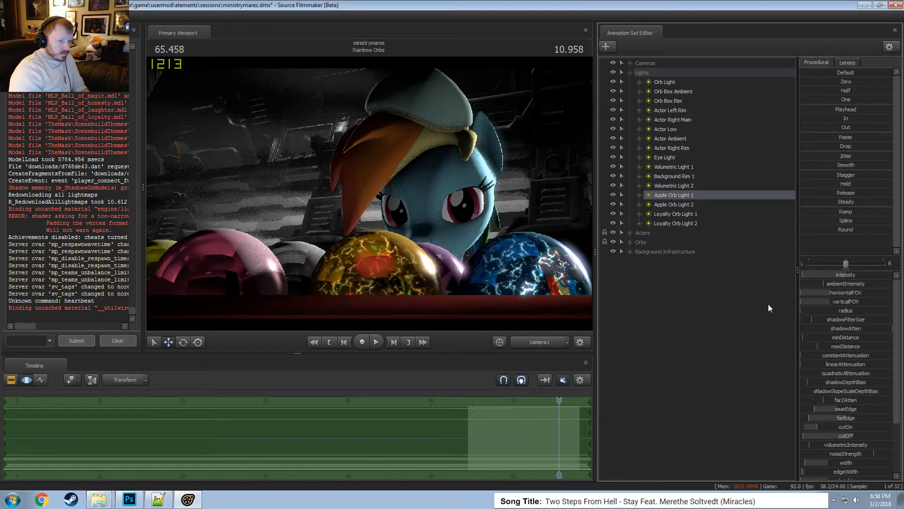
right_click(822, 272)
left_click(836, 288)
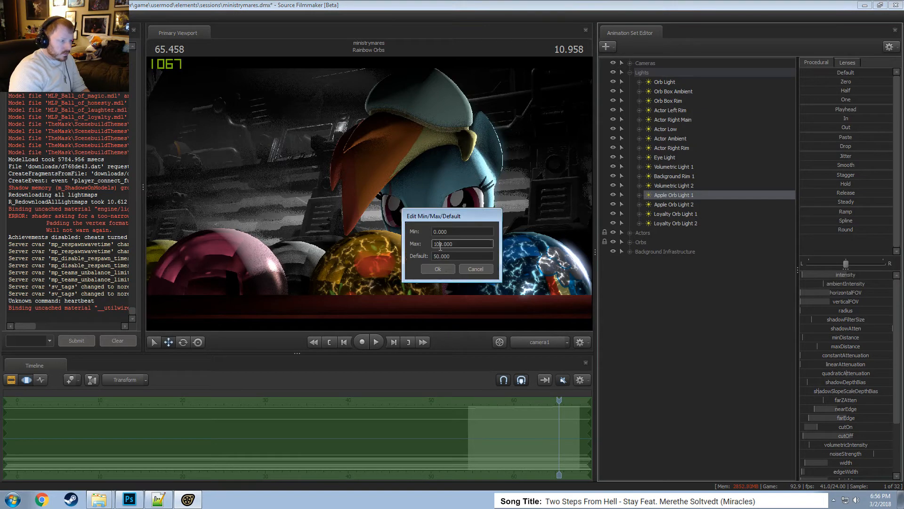
left_click(445, 269)
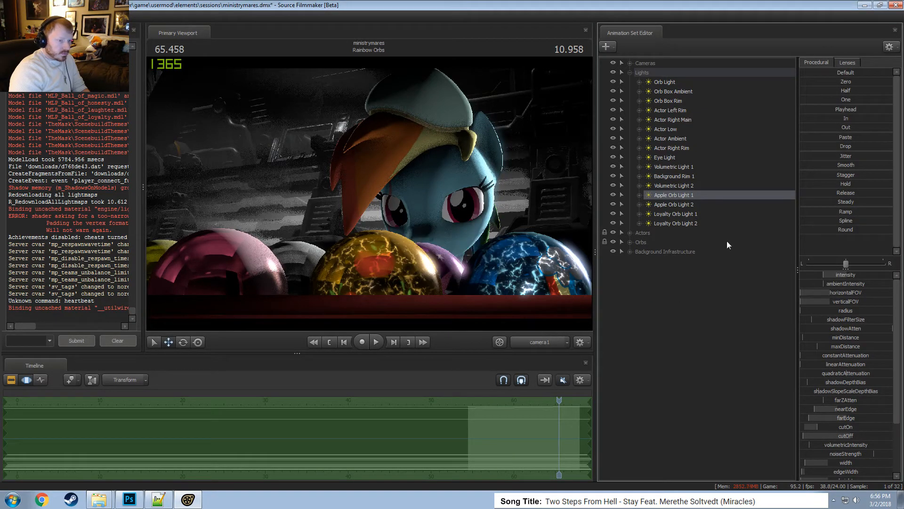
Remap the intensity slider range of Apple Orb Light 2 to a maximum of 10 and reduce its default value.
left_click(673, 204)
right_click(692, 204)
right_click(823, 273)
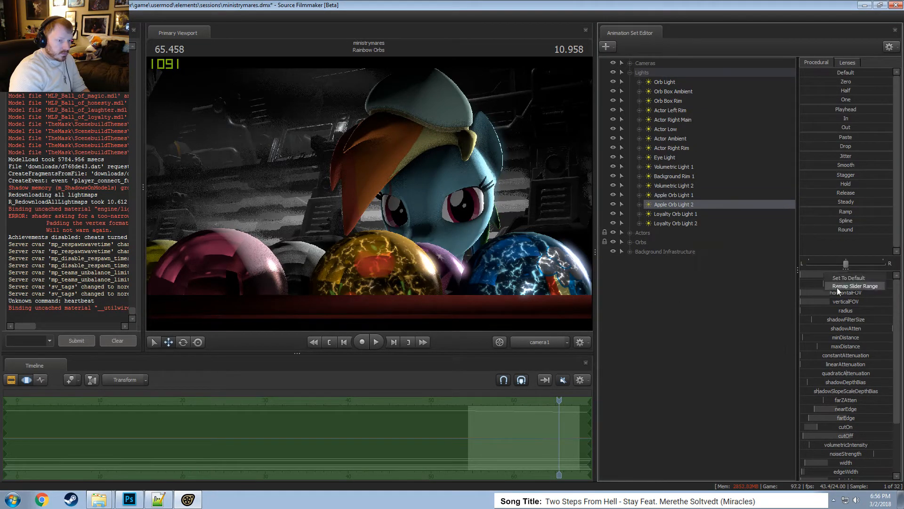
left_click(837, 287)
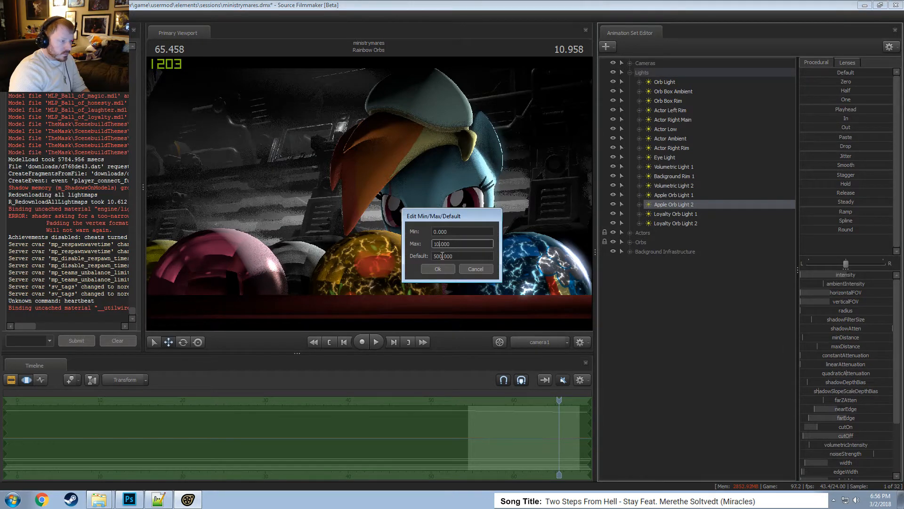
key("BackSpace")
left_click(442, 256)
left_click(435, 243)
key("Return")
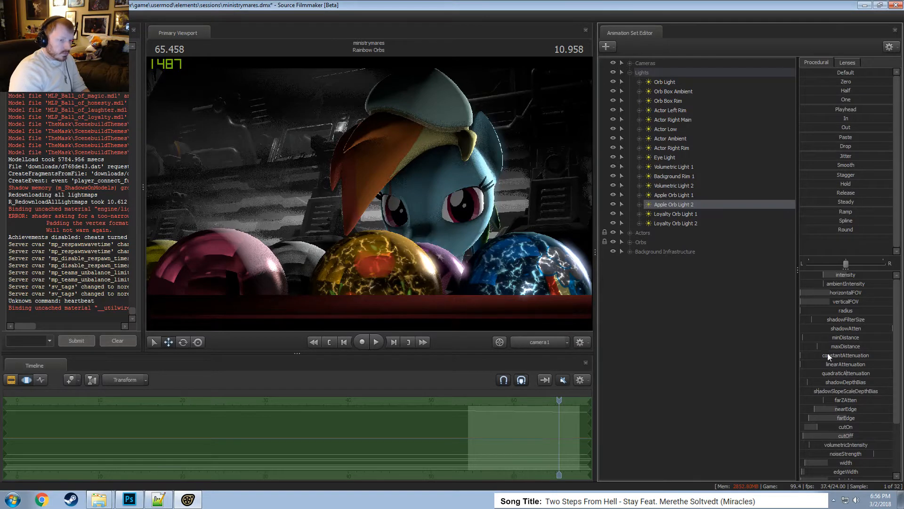
Remap the intensity slider of Loyalty Orb Light 1 to the same reduced range as the apple orb lights.
left_click(656, 214)
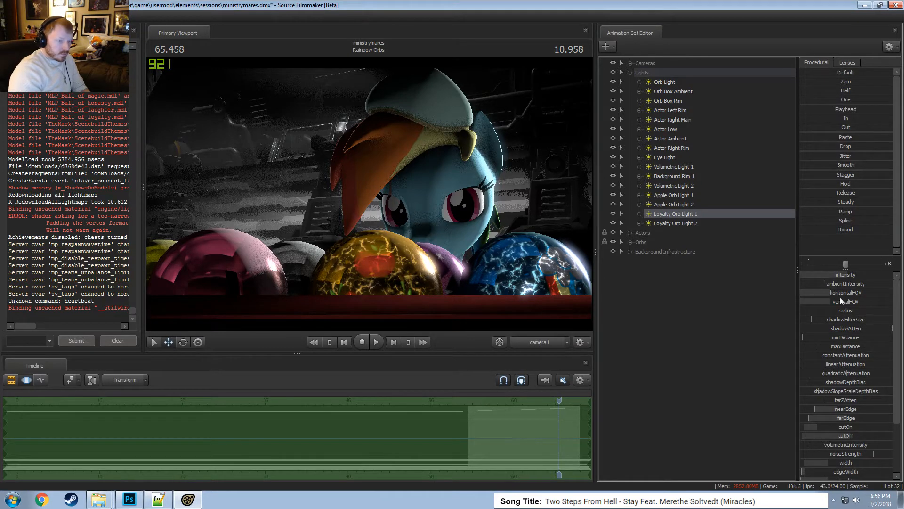
left_click_drag(877, 276, 873, 276)
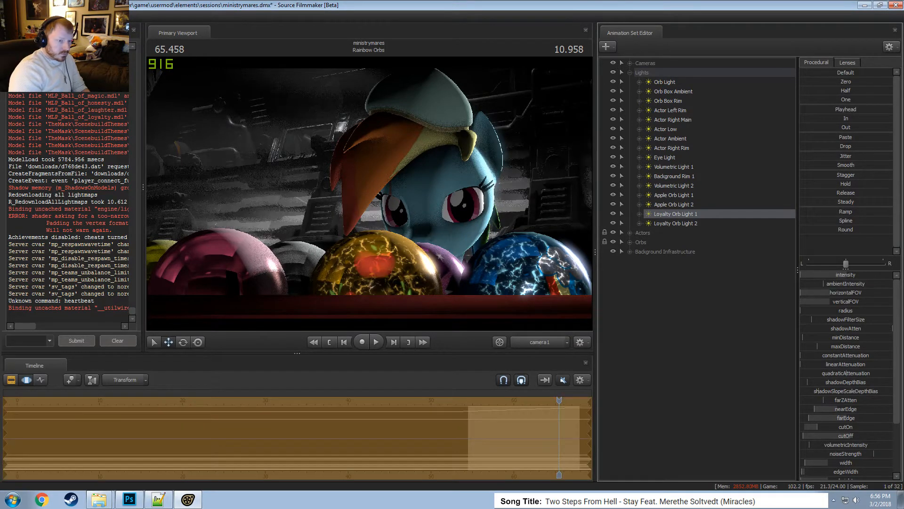
right_click(837, 275)
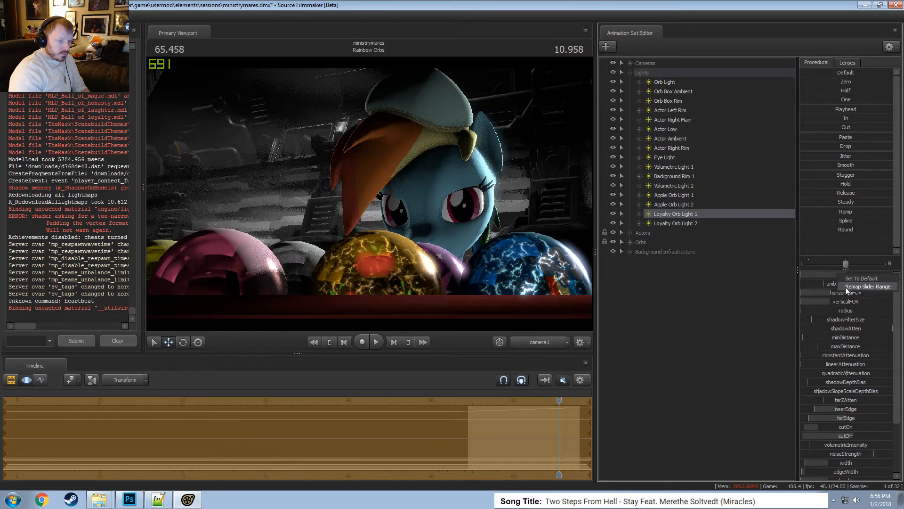
left_click(845, 286)
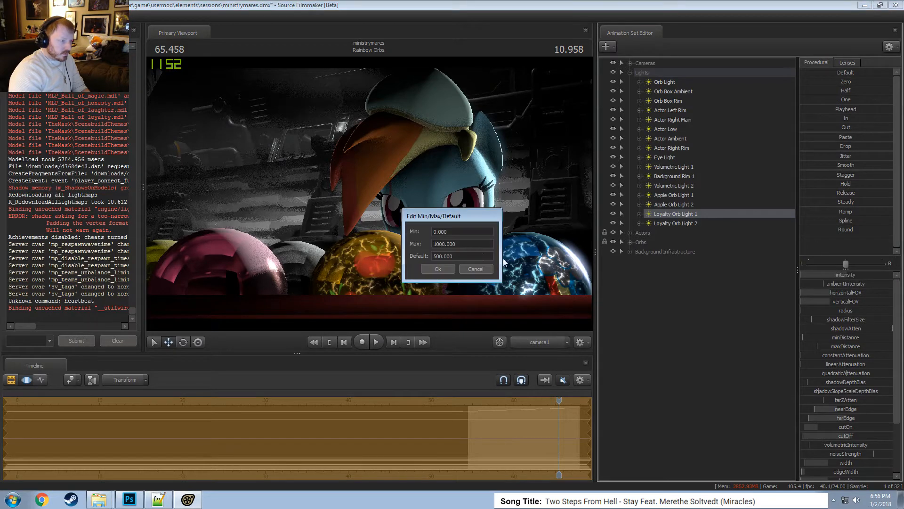
left_click(442, 255)
key("BackSpace")
key("BackSpace")
left_click(440, 266)
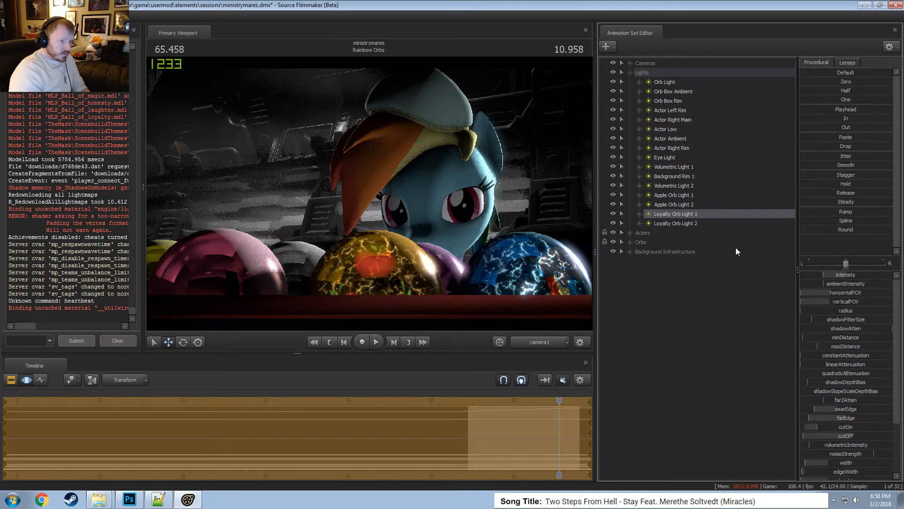
Remap the intensity slider of Loyalty Orb Light 2 to the same reduced range as Loyalty Orb Light 1.
left_click(698, 223)
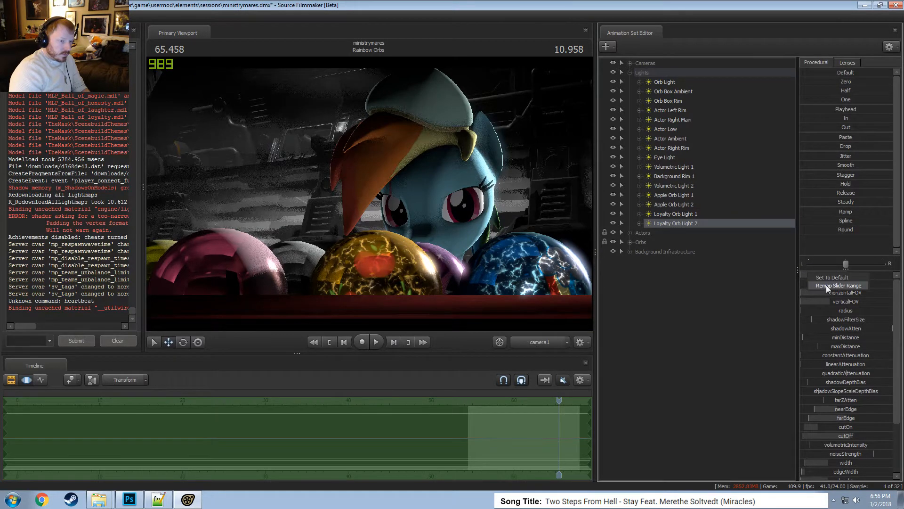
left_click(827, 285)
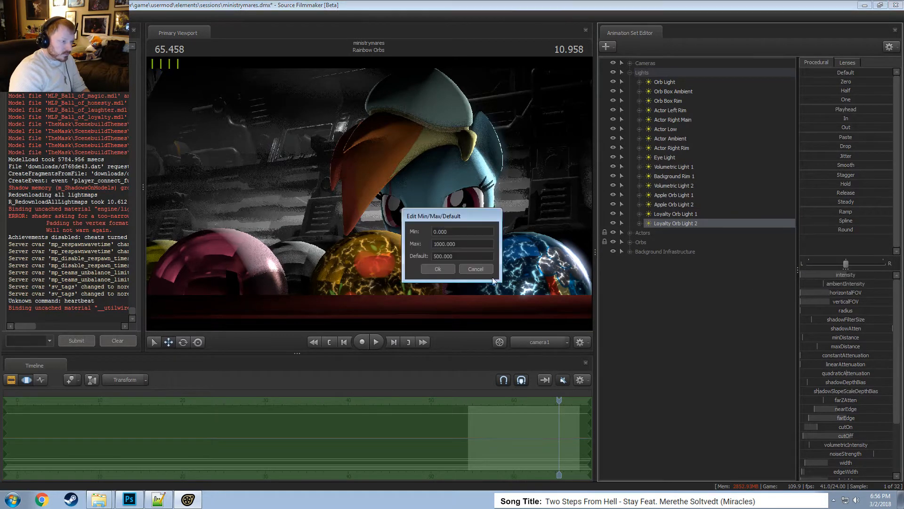
left_click(442, 266)
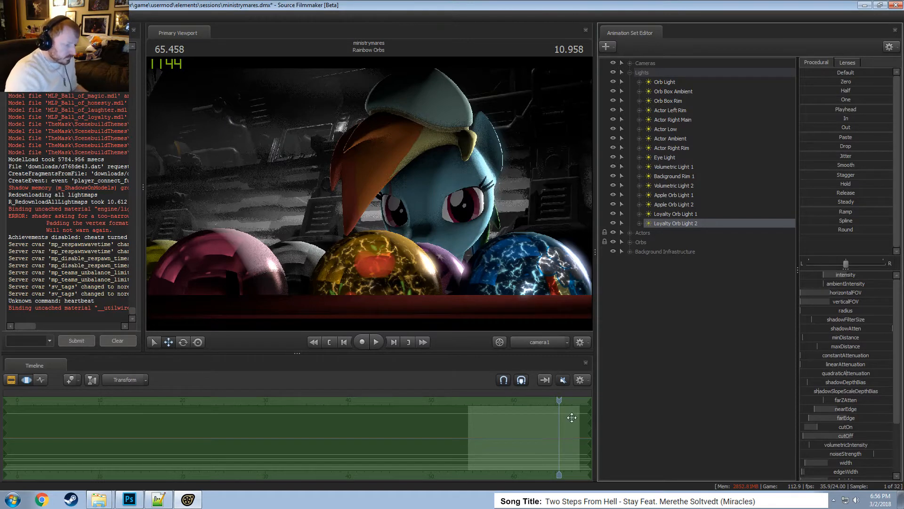
Play the Rainbow Orbs shot briefly from 59.750 to check the moving cracks on the yellow and blue orbs.
left_click_drag(559, 401, 512, 420)
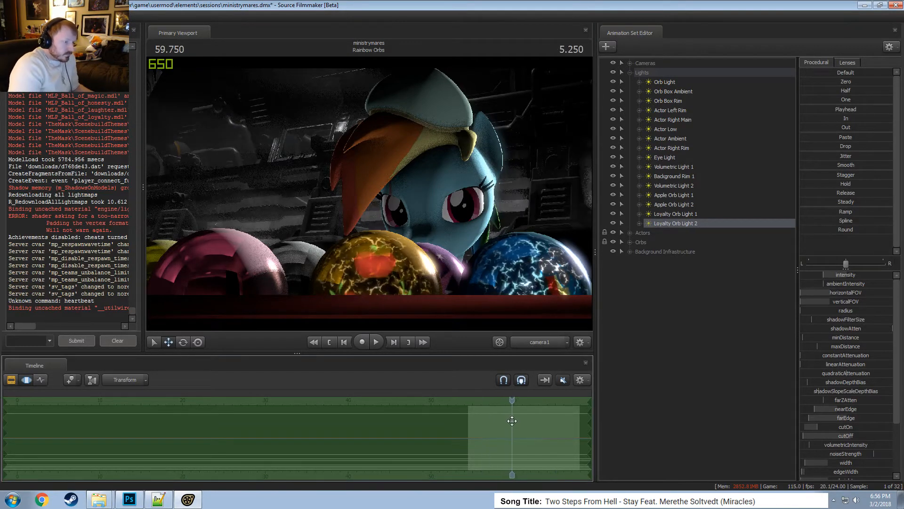
key("space")
key("space")
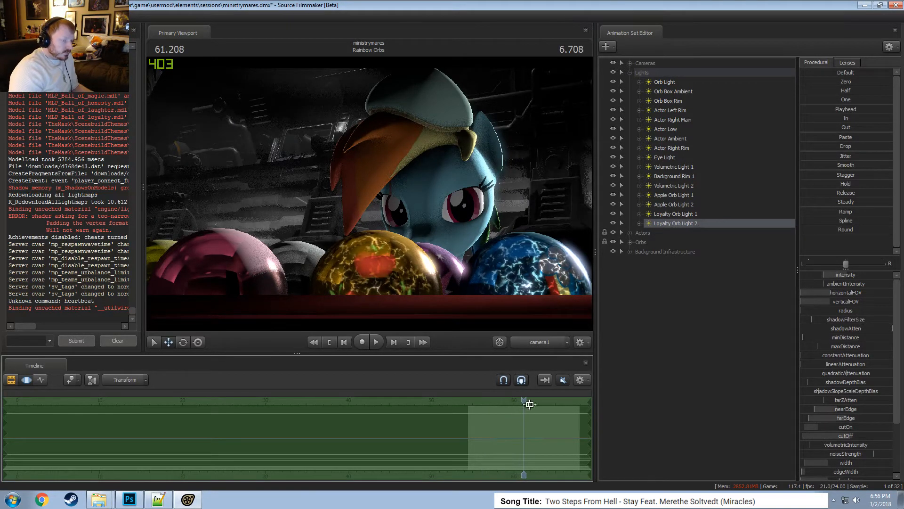
View the blue orb closely through the work camera, select only the intensity of both Loyalty Orb Lights and blend it most of the way towards zero.
key("s")
left_click_drag(480, 277, 513, 320)
key("w")
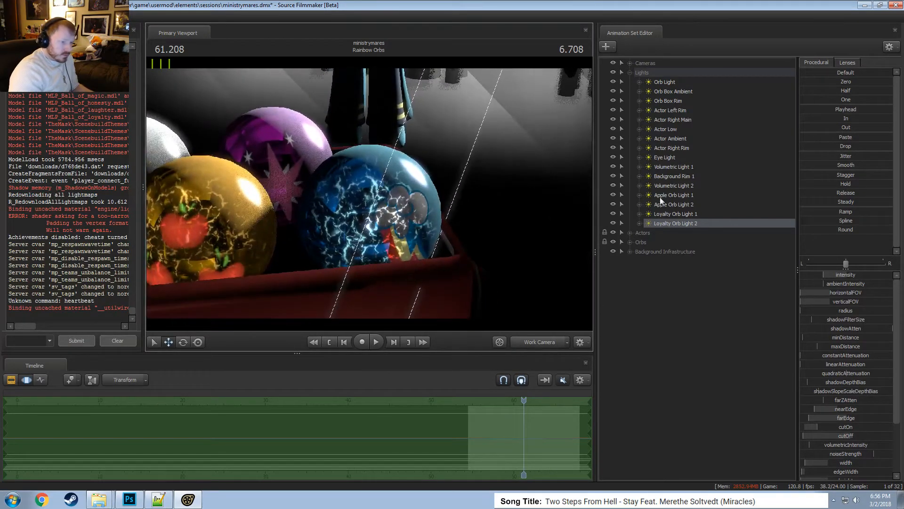
left_click(638, 224)
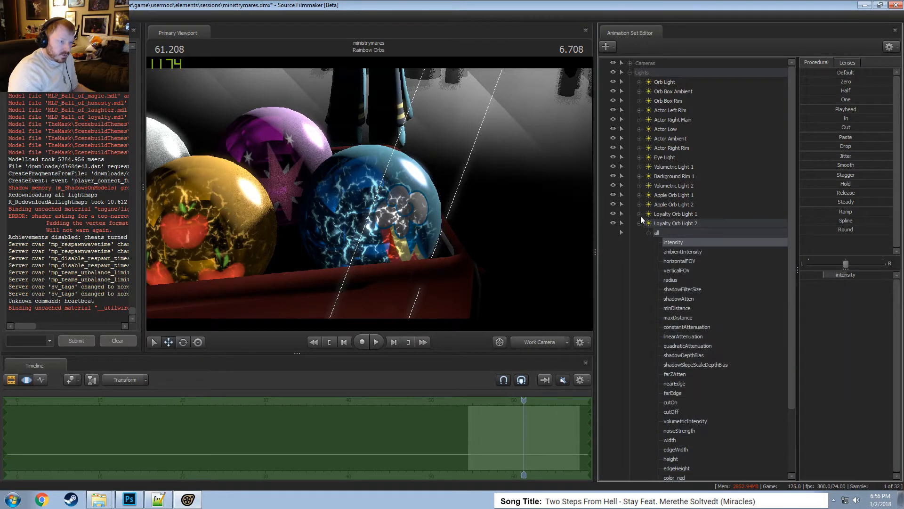
left_click(640, 214)
left_click(669, 231)
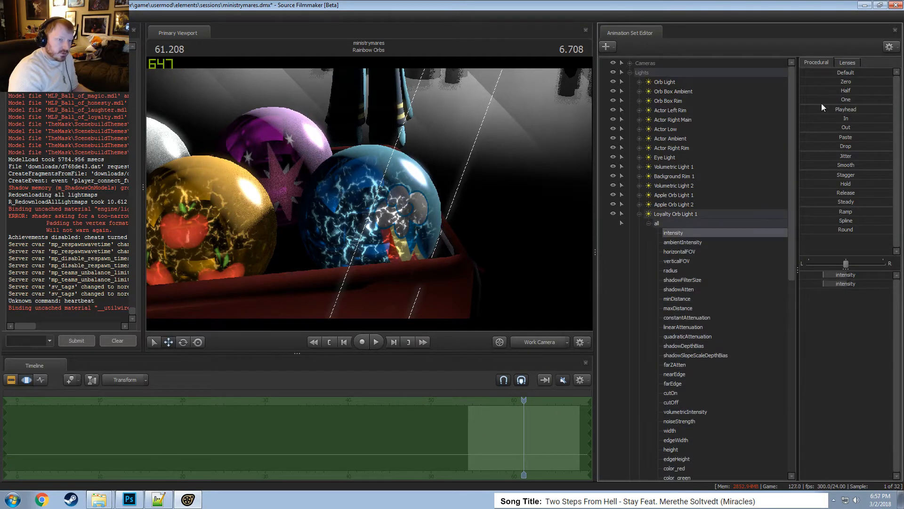
left_click(845, 82)
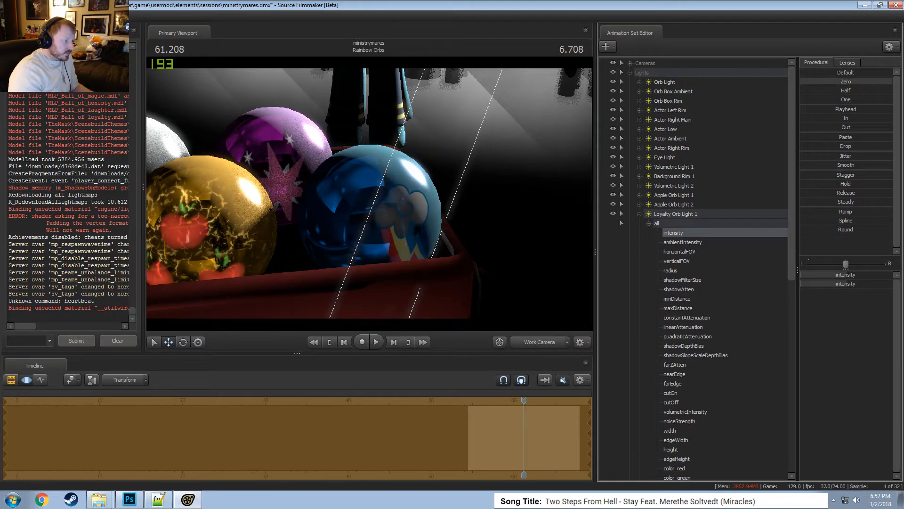
left_click_drag(893, 81, 874, 81)
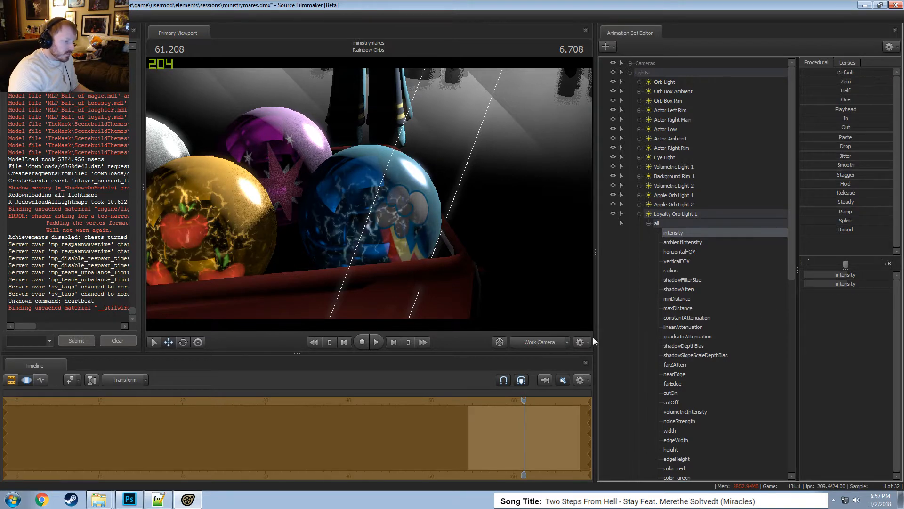
Play the Rainbow Orbs shot through camera1 up to 65.625 and inspect the orb cracks with and without depth of field.
left_click(555, 339)
key("space")
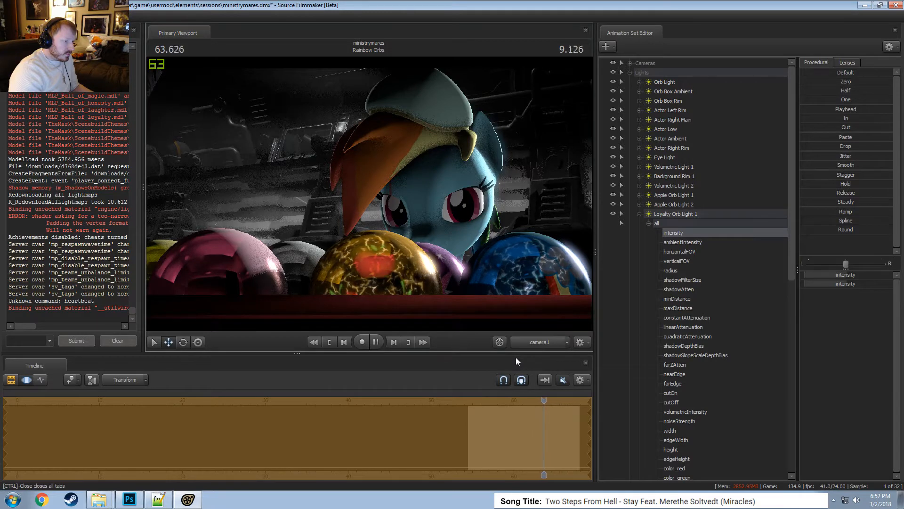
key("space")
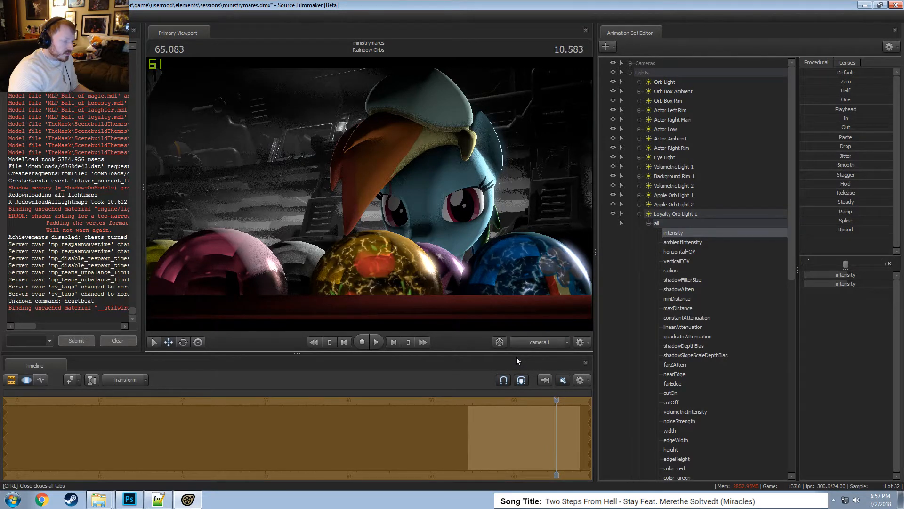
key("space")
key("space")
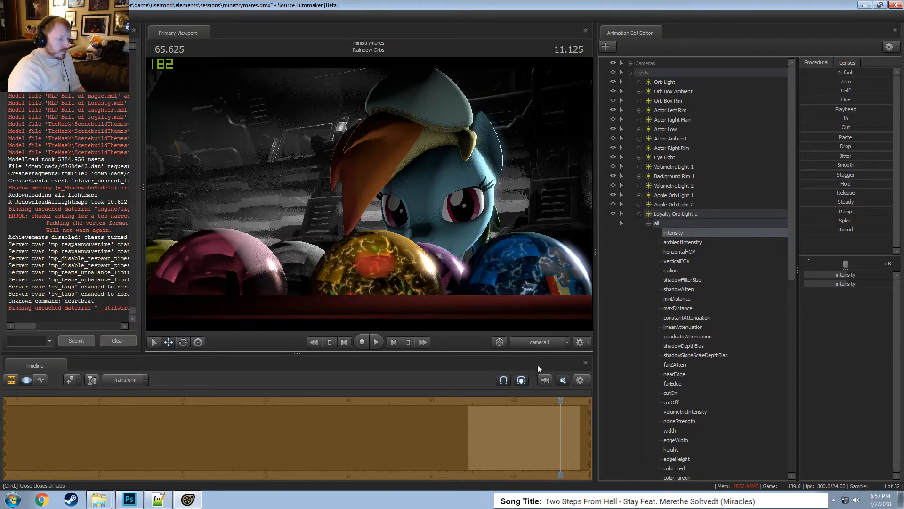
key("F2")
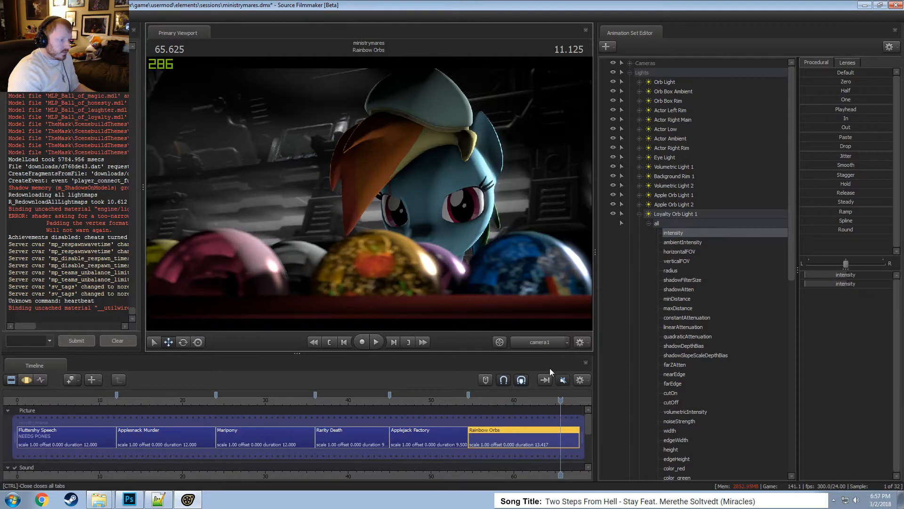
key("F2")
Select both Loyalty Orb Lights with all their controls and reposition them together in front of the orb box.
left_click(683, 222)
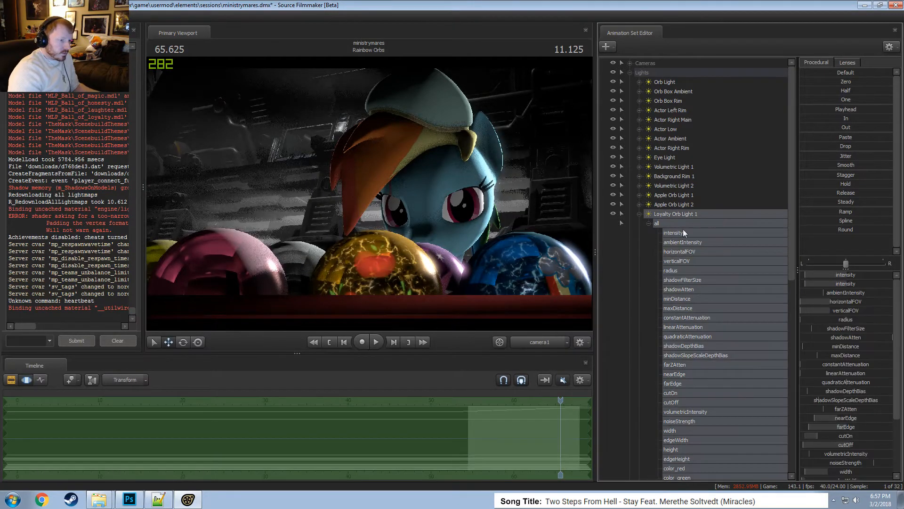
left_click(639, 214)
left_click(658, 234, "ctrl")
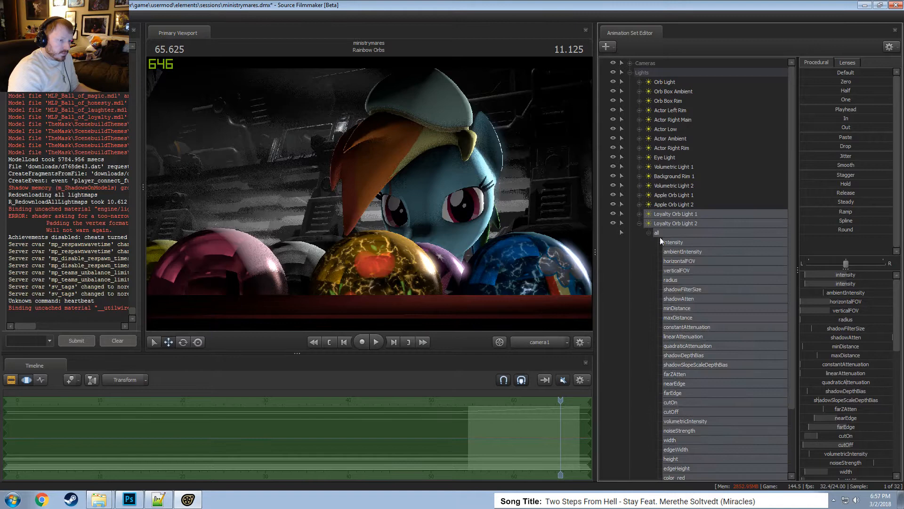
left_click(551, 342)
left_click_drag(532, 288, 549, 304)
key("s")
mouse_move(369, 193)
left_mouse_down()
mouse_move(369, 207)
mouse_move(372, 189)
mouse_move(358, 201)
mouse_move(358, 181)
left_mouse_up()
left_click_drag(389, 255, 334, 262)
key("e")
right_click(330, 275)
left_click(322, 284)
key("w")
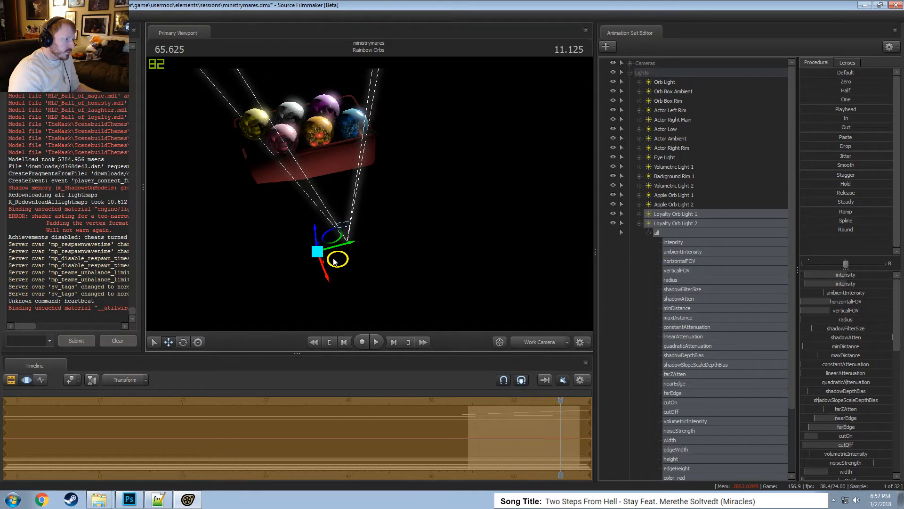
Compare the orbs through camera1 with and without depth of field, and inspect the blue orb's cracks closely through the work camera.
left_click(543, 344)
key("F2")
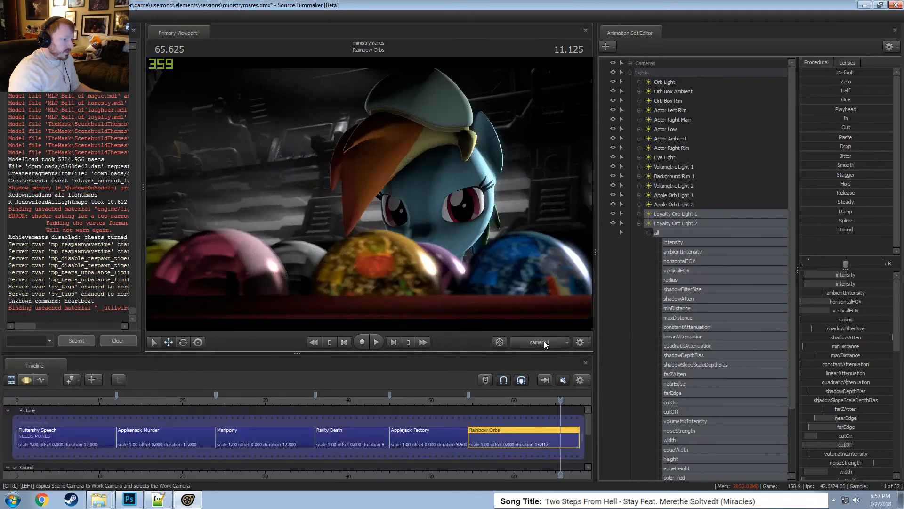
key("F3")
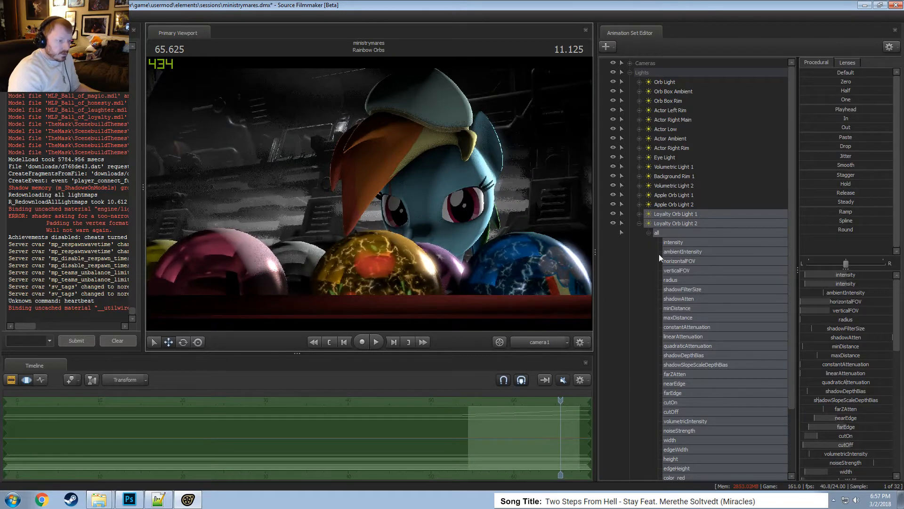
key("F2")
key("F3")
key("F2")
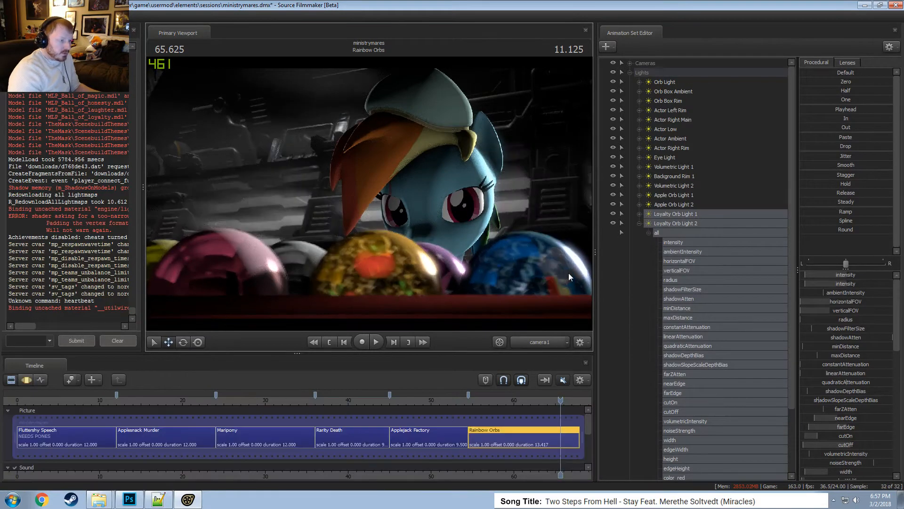
left_click(525, 344)
left_click_drag(473, 282, 476, 313)
key("w")
key("s")
key("w")
left_click_drag(369, 193, 370, 191)
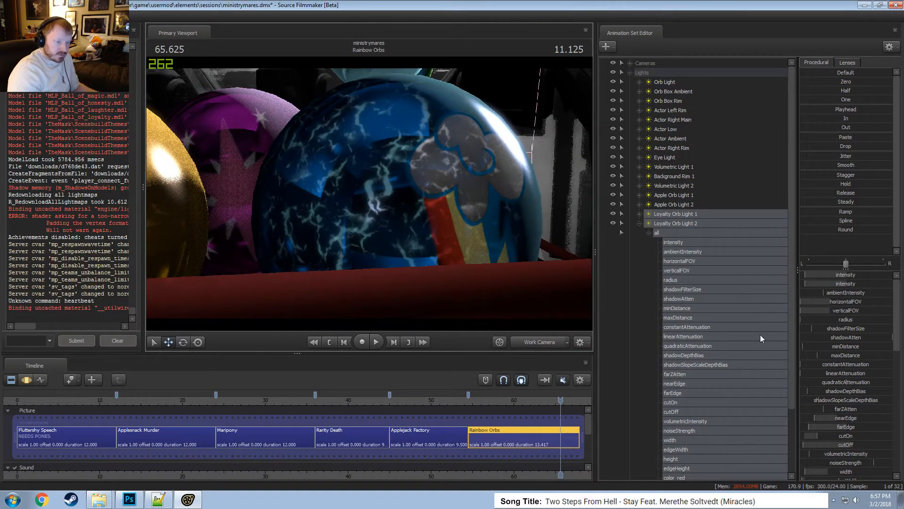
Select only color_green of both Loyalty Orb Lights and blend it about a third of the way towards zero.
left_click(639, 223)
left_click(639, 214)
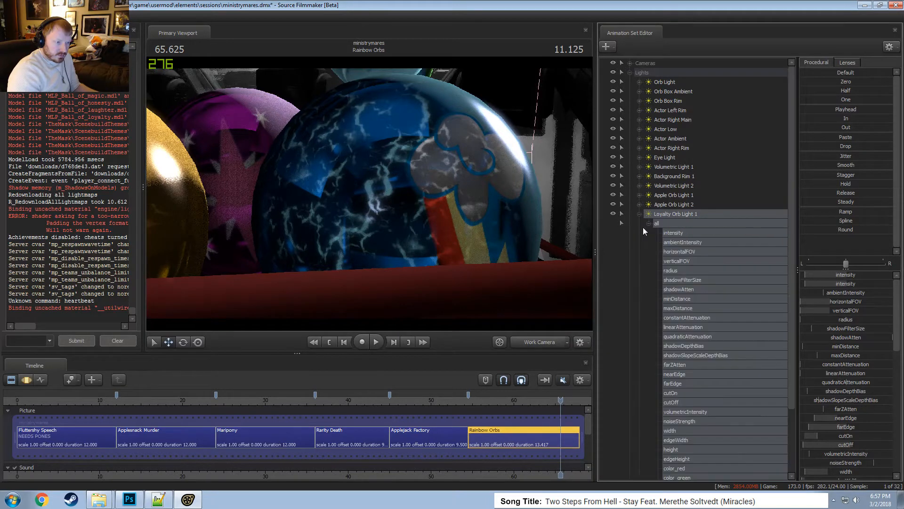
scroll(677, 276, "down", 3)
left_click(666, 420)
left_click(678, 403)
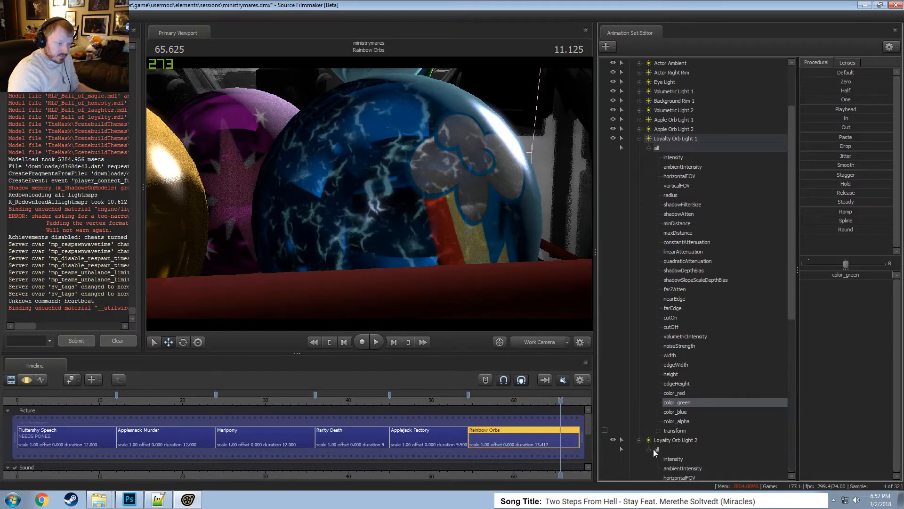
left_click(645, 440)
scroll(690, 424, "down", 10)
left_click(680, 411)
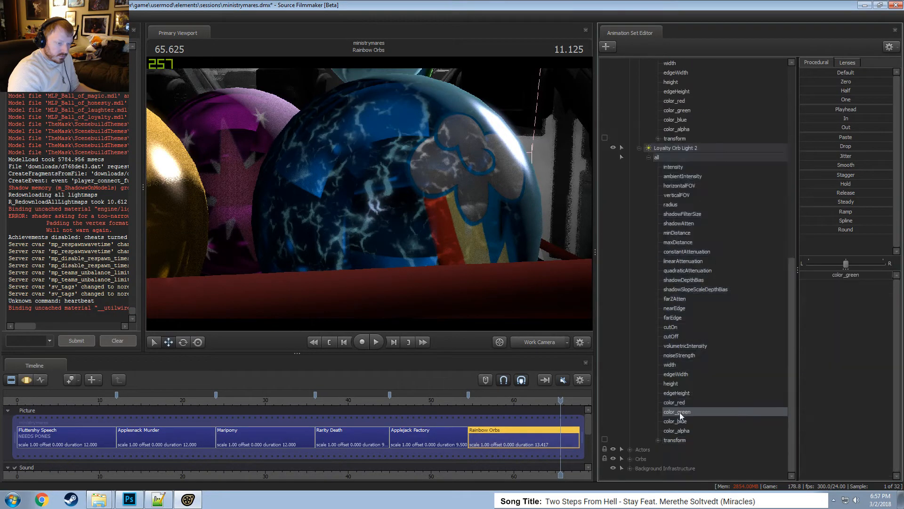
scroll(690, 348, "up", 6)
left_click(685, 279, "ctrl")
key("F3")
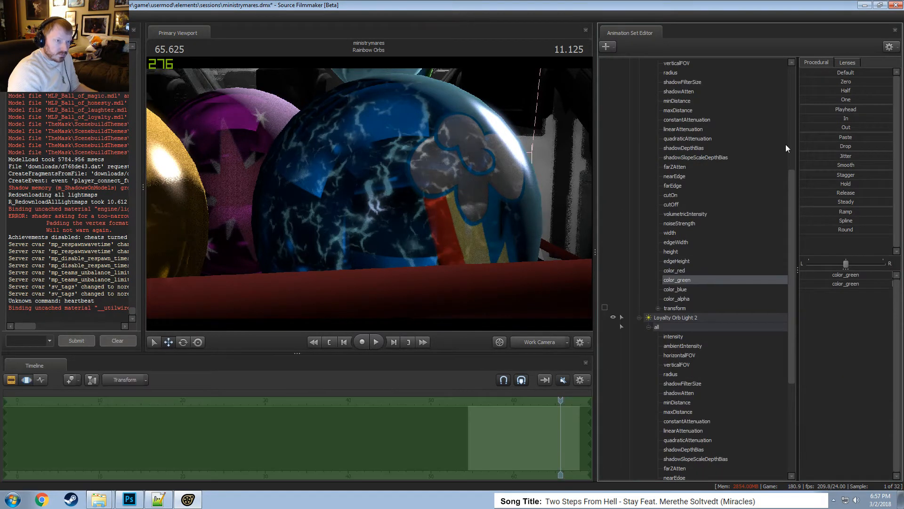
left_click_drag(844, 83, 875, 82)
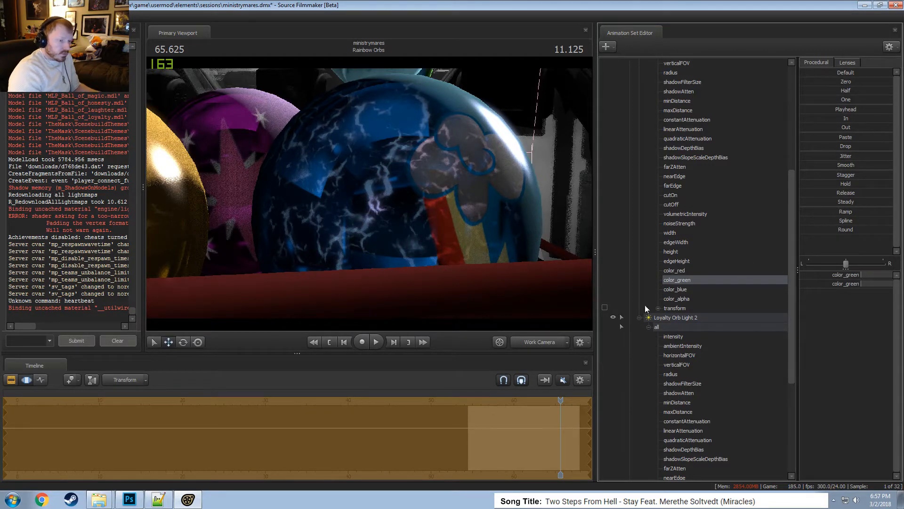
Select only the intensity of both Loyalty Orb Lights and blend it slightly towards one.
left_click(675, 337)
scroll(694, 160, "up", 5)
left_click(678, 176)
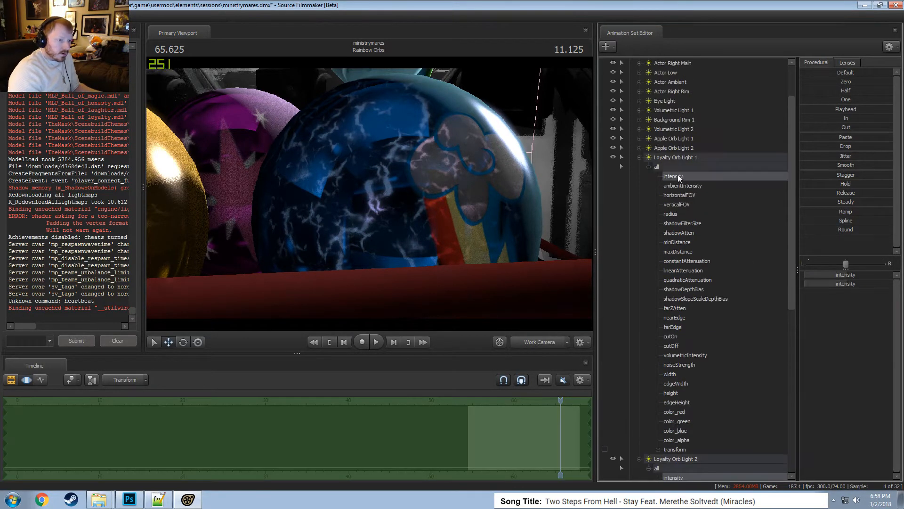
left_click_drag(838, 99, 841, 104)
Check the recoloured cracks on the blue orb through camera1 and up close through the work camera.
left_click(541, 342)
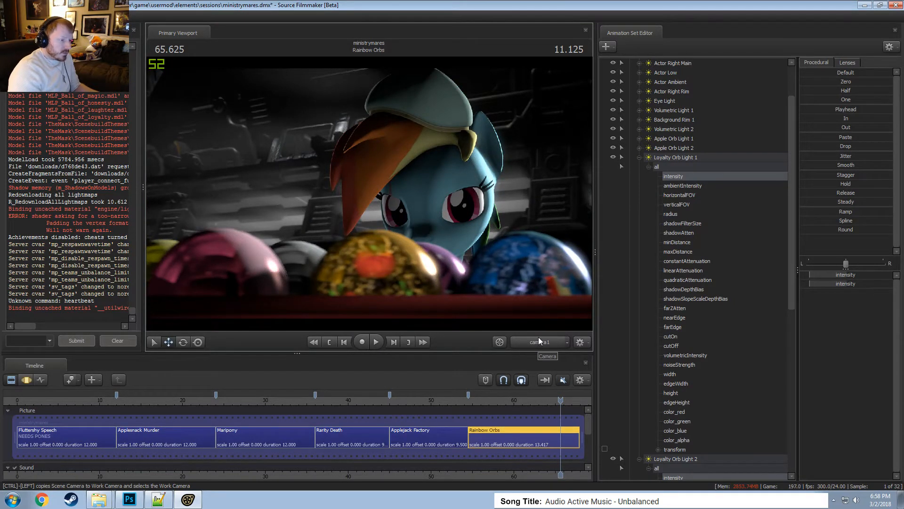
left_click(539, 337)
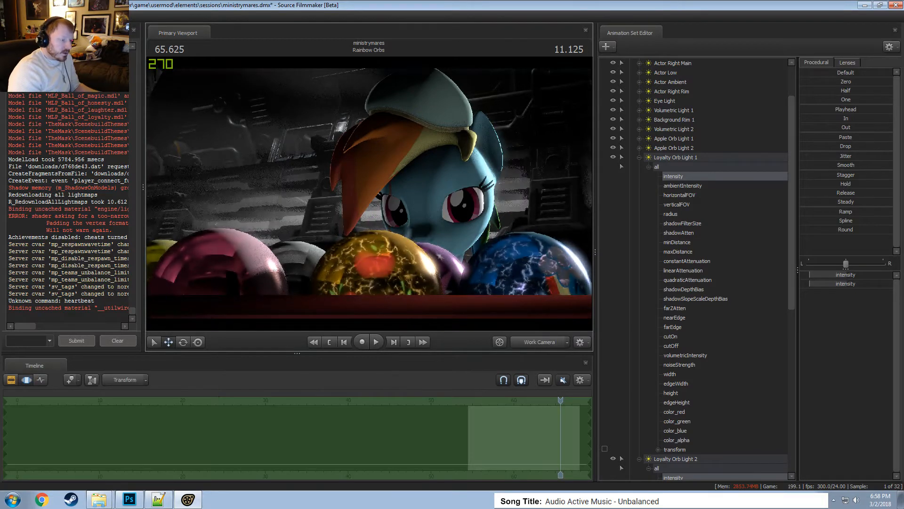
left_click_drag(369, 194, 379, 240)
key("s")
key("w")
left_click_drag(375, 187, 375, 187)
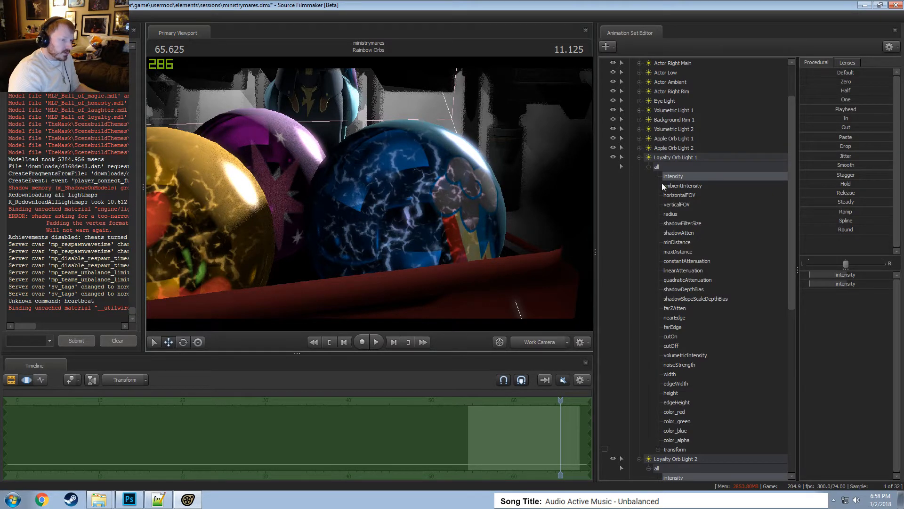
Collapse the control lists of both Loyalty Orb Lights and select all controls of Loyalty Orb Light 1.
left_click(649, 166)
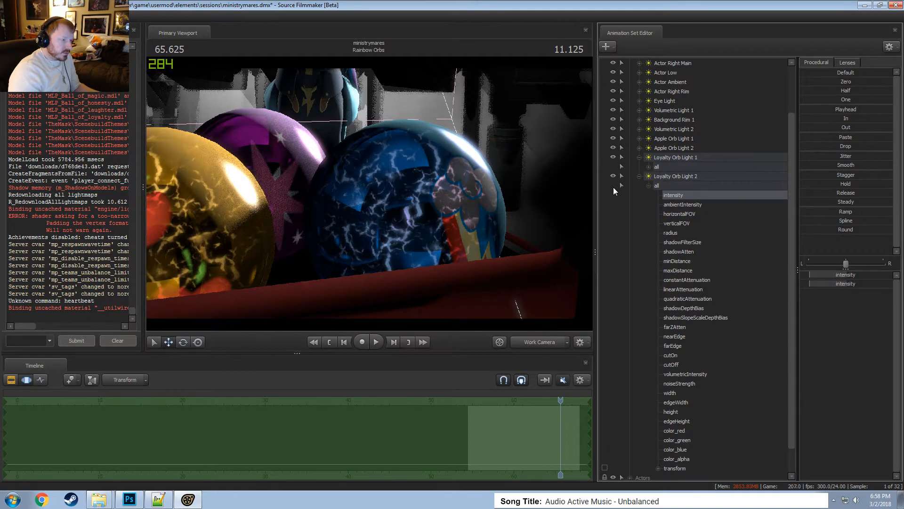
left_click(639, 176)
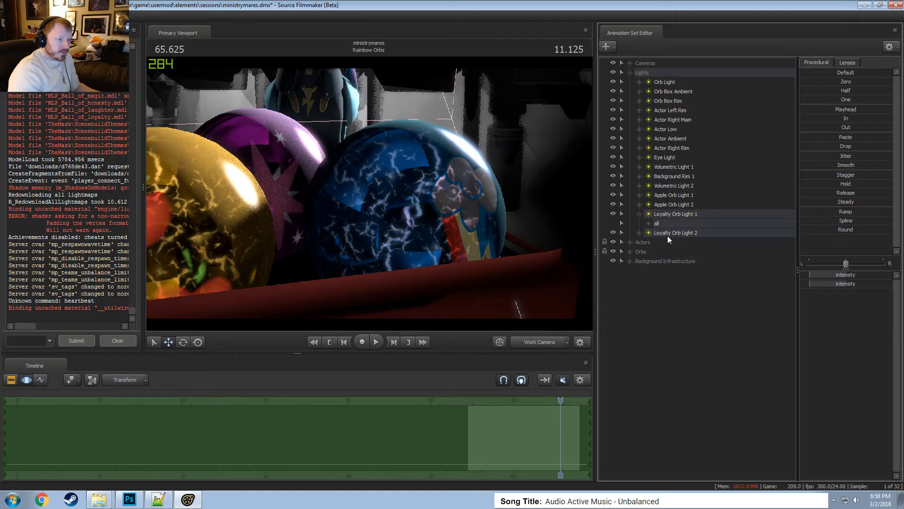
left_click(649, 223)
left_click(649, 223)
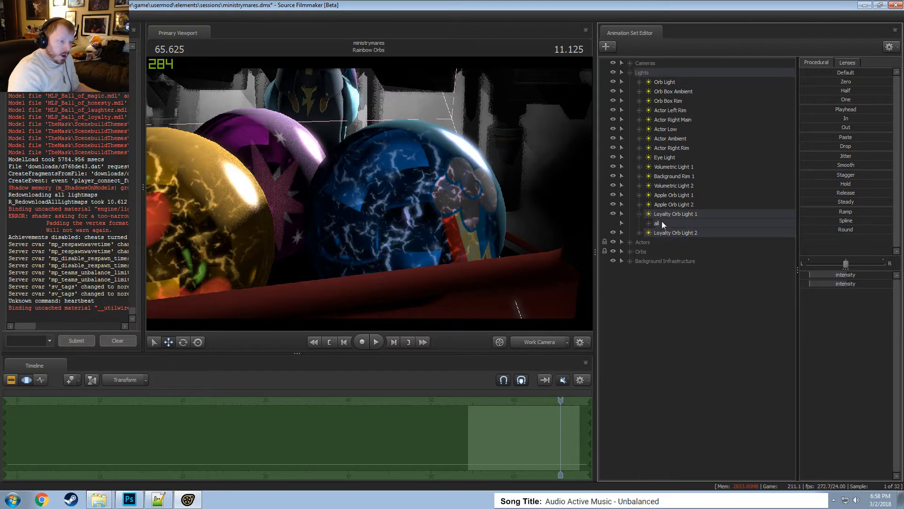
left_click(657, 223)
Try to rotate Loyalty Orb Light 1 while viewing the orb box and the light through the work camera.
key("F2")
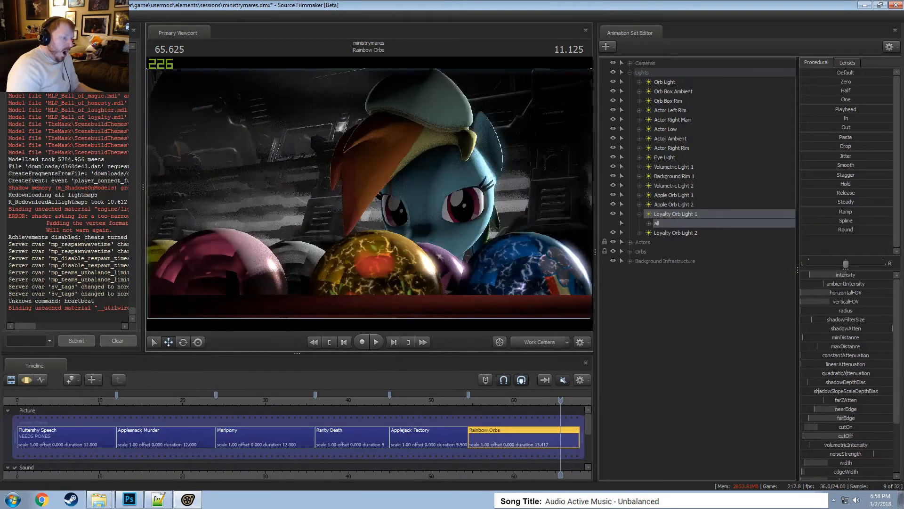
key("s")
left_click_drag(423, 170, 382, 164)
key("F3")
key("s")
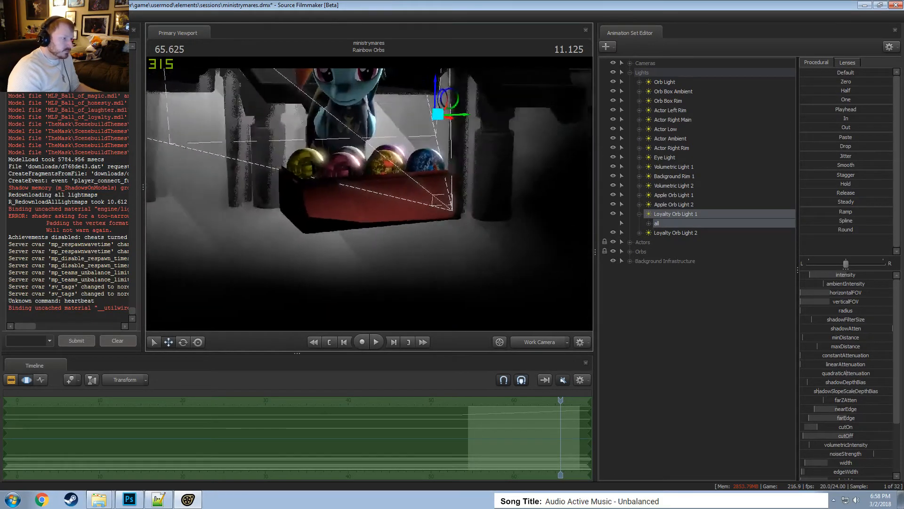
key("w")
mouse_move(375, 196)
left_mouse_down()
mouse_move(390, 198)
mouse_move(383, 211)
mouse_move(375, 196)
left_mouse_up()
key("e")
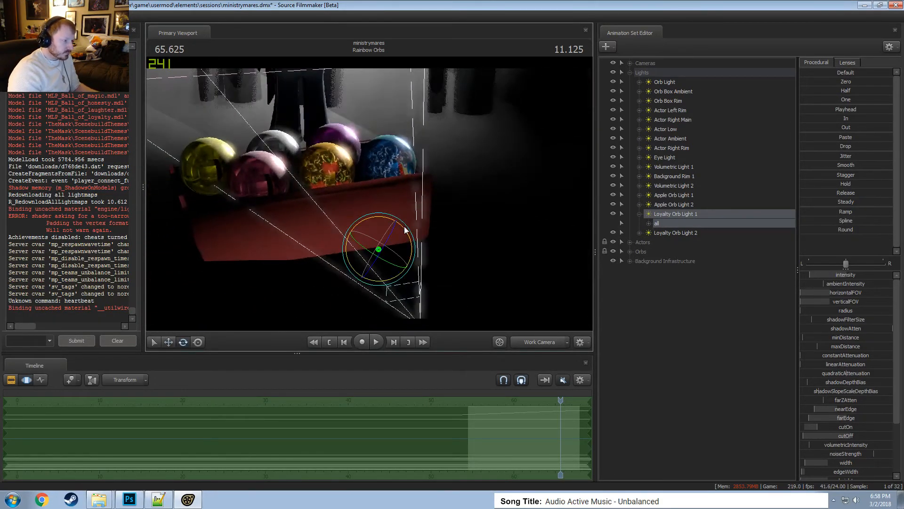
left_click_drag(404, 229, 380, 219)
key("ctrl+z")
Select Loyalty Orb Light 2 and play the shot from near its start, through the work camera and camera1, to check the crack movement.
left_click(676, 232)
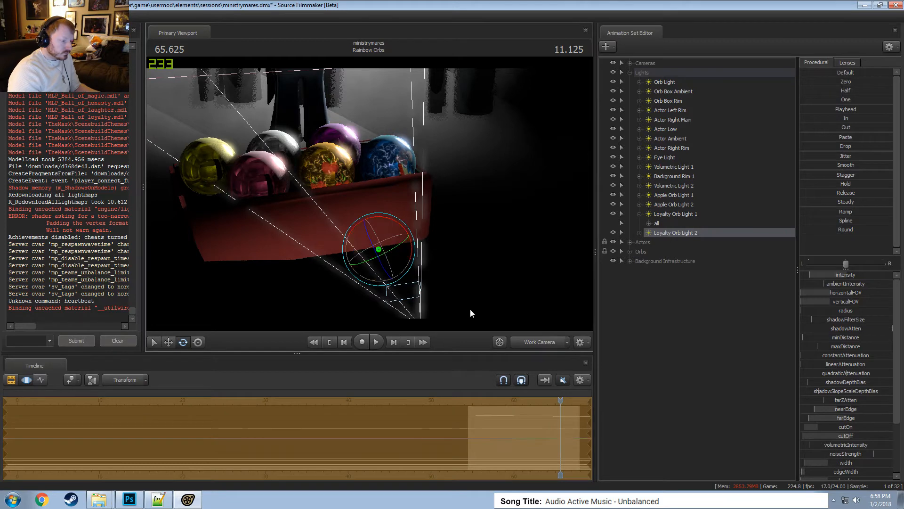
left_click_drag(563, 400, 470, 402)
key("space")
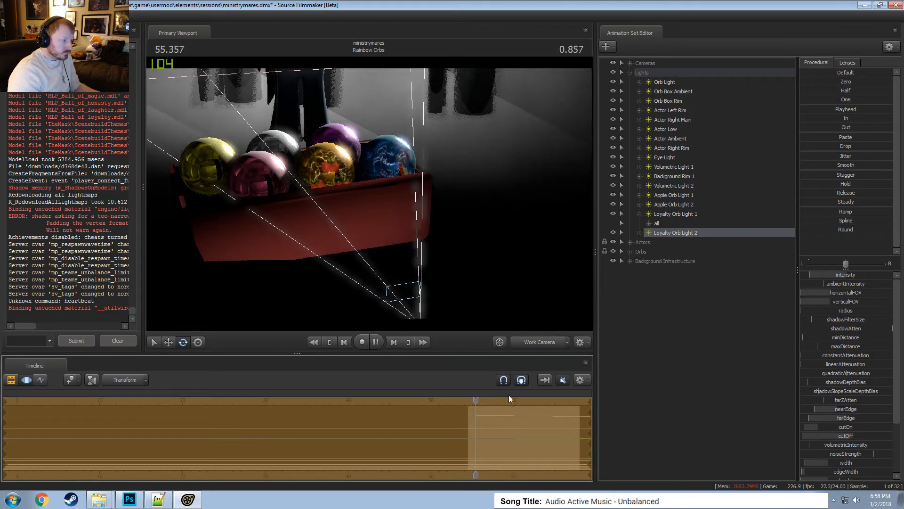
key("space")
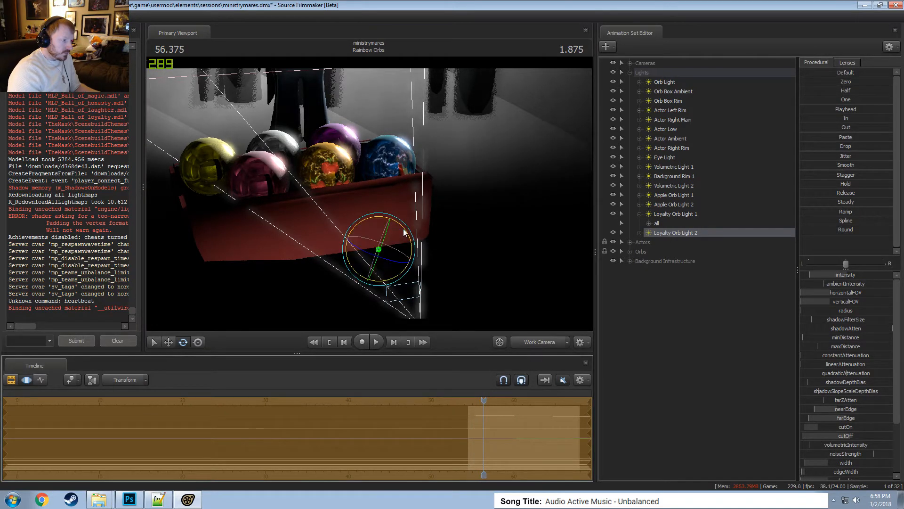
key("space")
key("space")
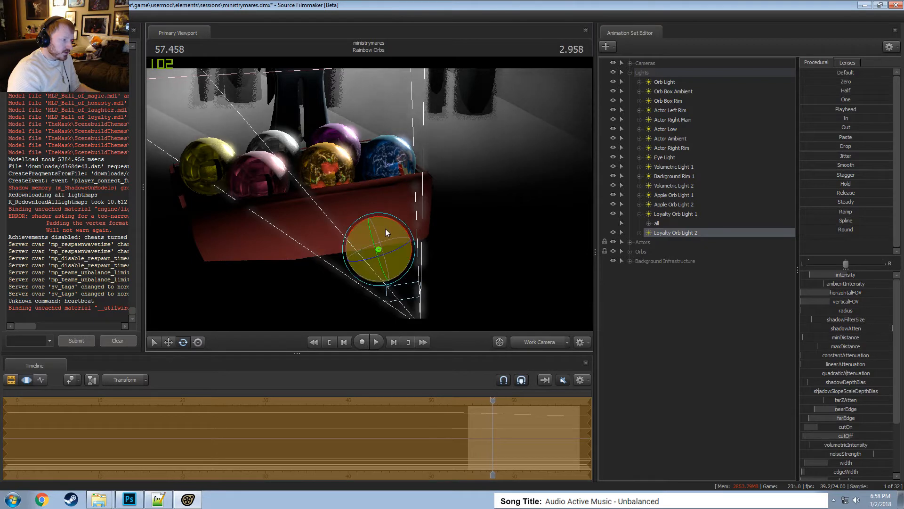
key("space")
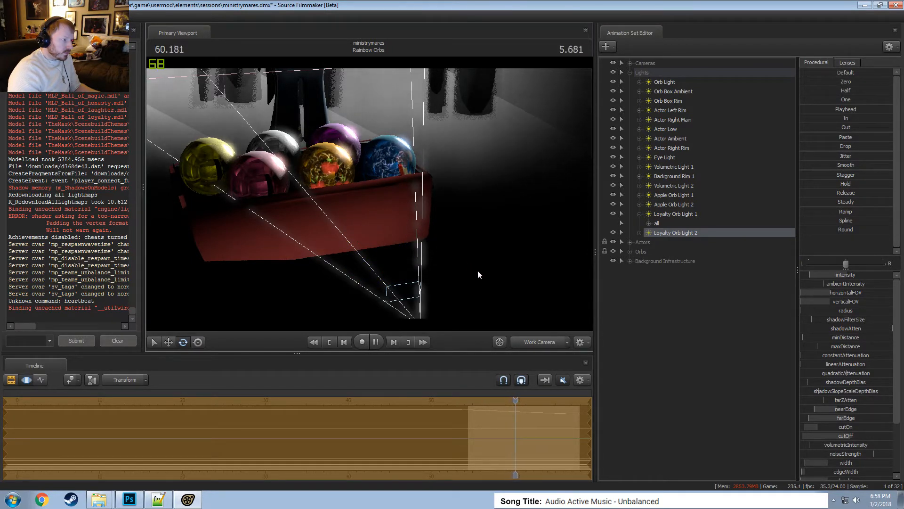
left_click(540, 343)
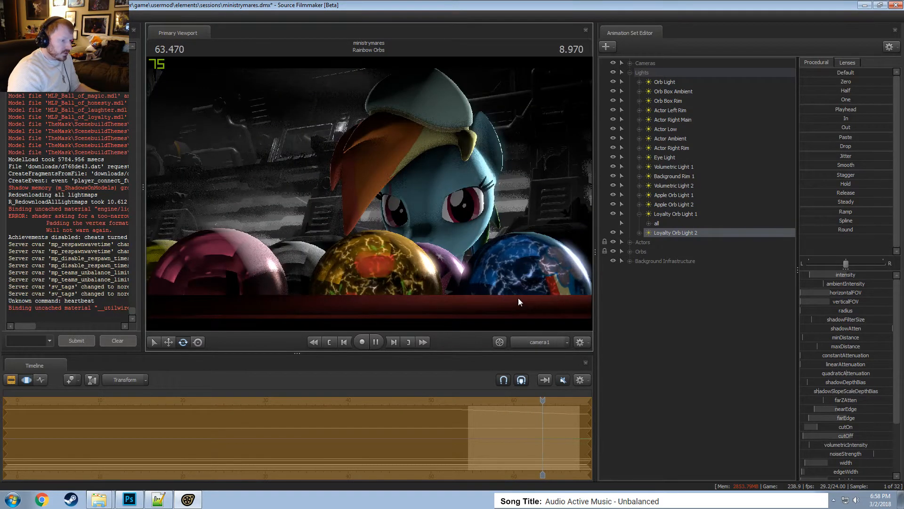
key("space")
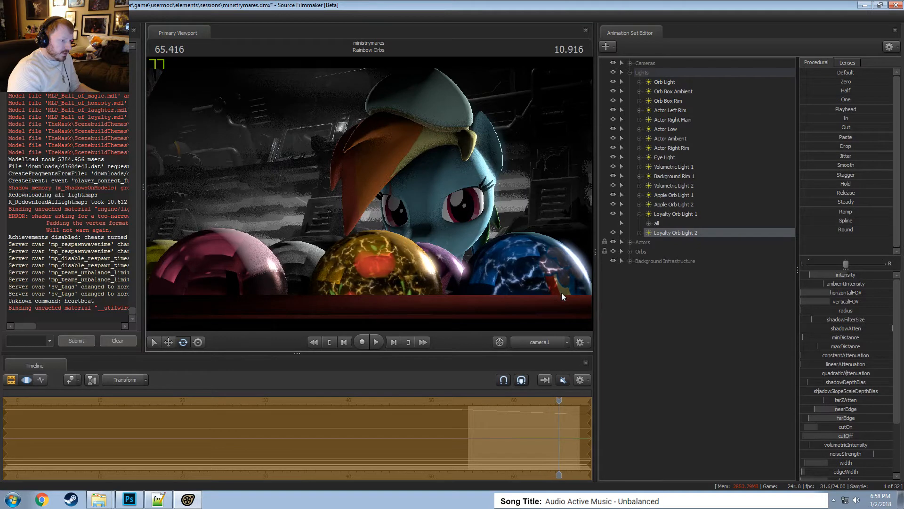
Scrub the shot back to 62.125, switch to the work camera and undo the last change.
left_click_drag(560, 400, 532, 438)
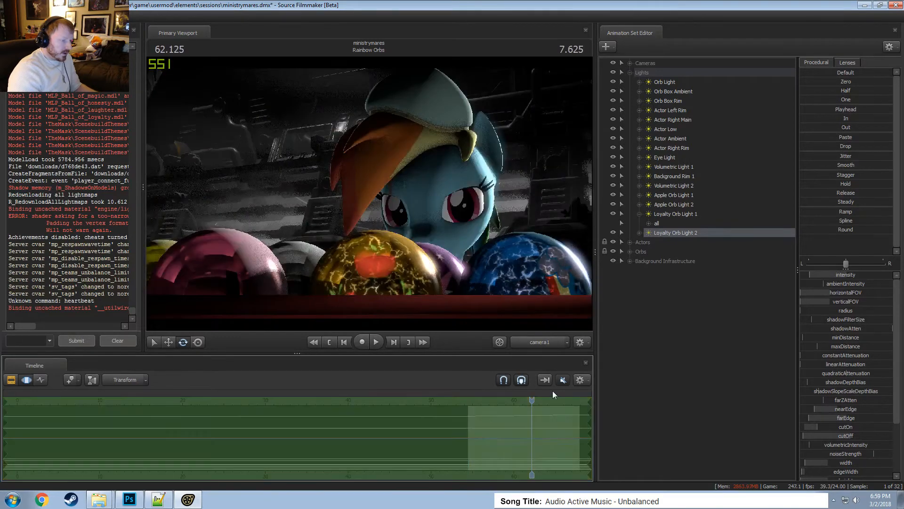
left_click(538, 343)
key("ctrl+z")
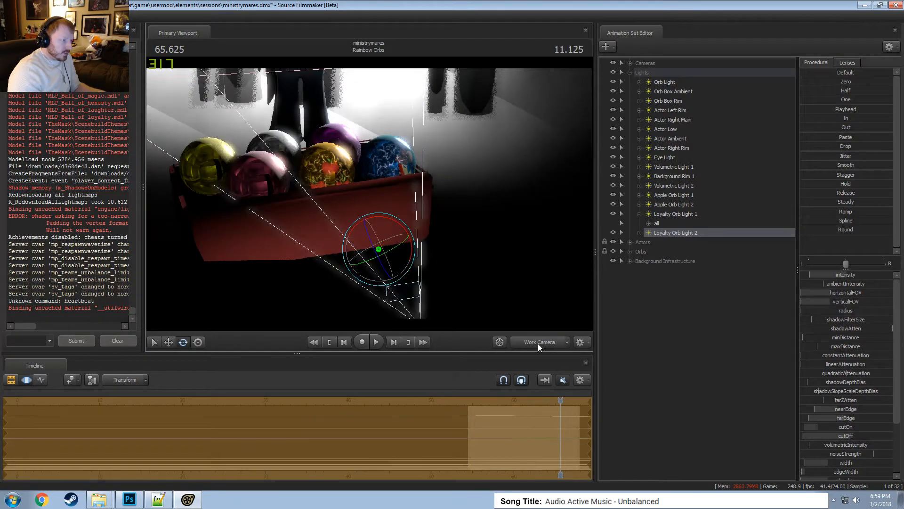
Undo the last several changes made to the Loyalty Orb Lights.
key("ctrl+z")
key("ctrl+z")
key("ctrl+z")
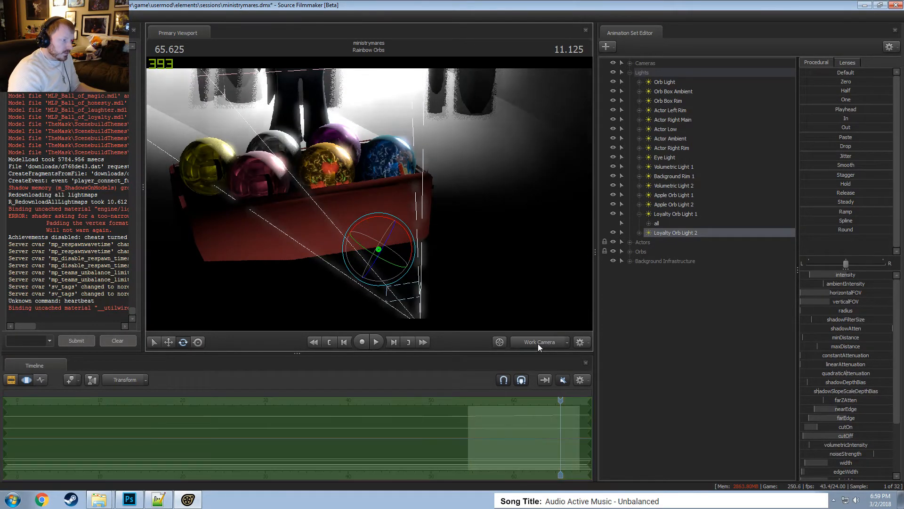
key("ctrl+z")
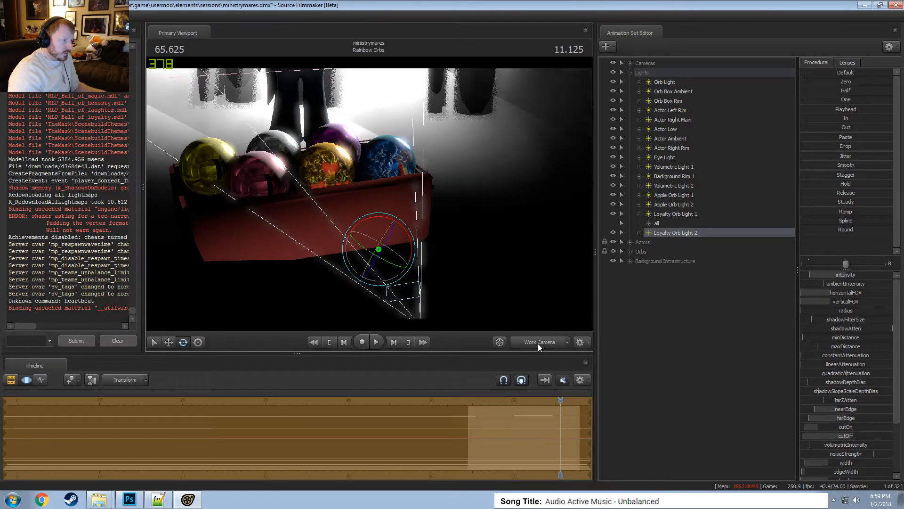
key("ctrl+z")
key("F2")
key("F3")
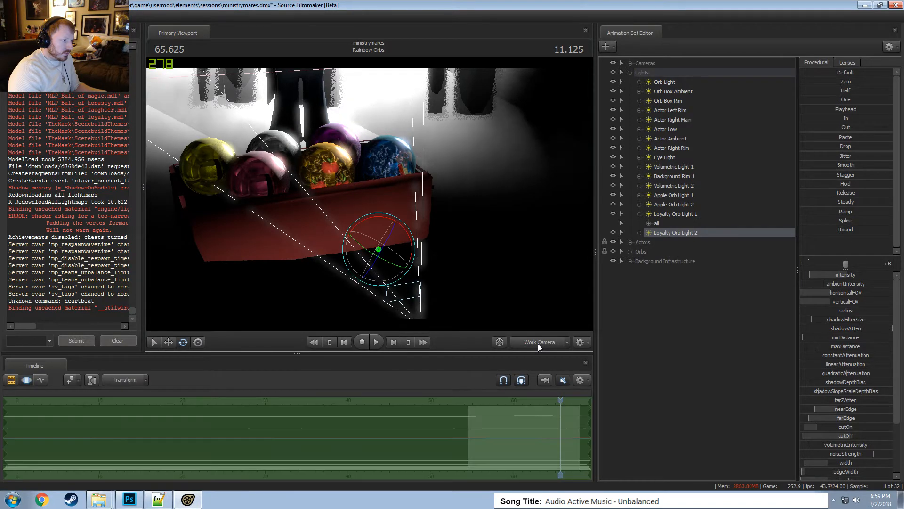
Collapse Loyalty Orb Light 1's control list and rotate both Loyalty Orb Lights together through the work camera.
left_click(672, 215)
left_click(668, 232, "ctrl")
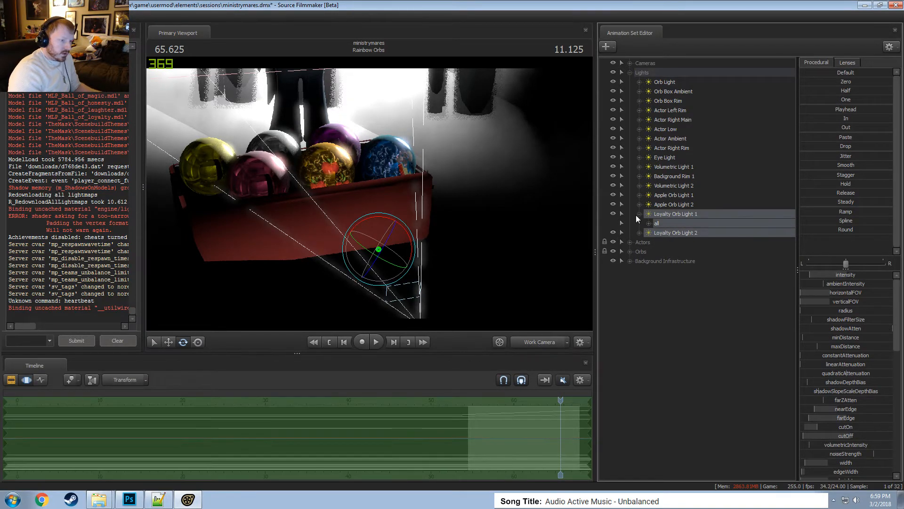
left_click(639, 214)
left_click_drag(408, 242, 394, 287)
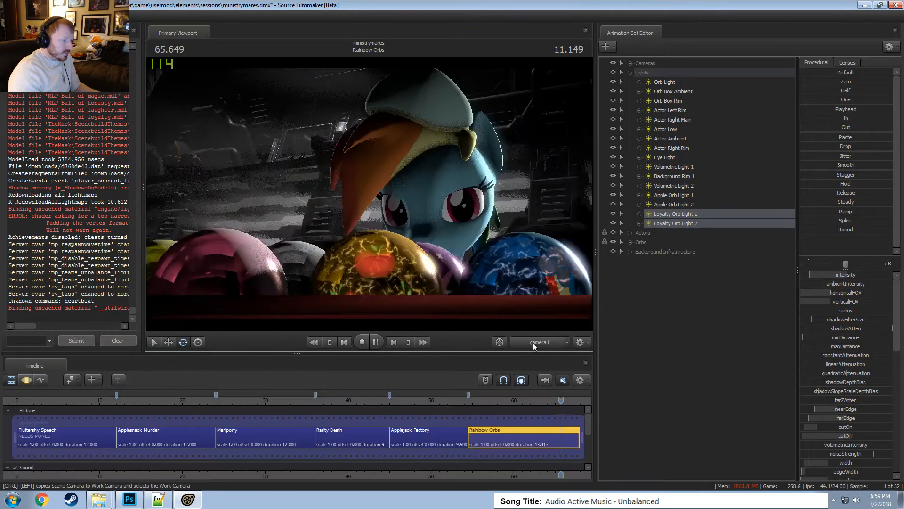
Play the Rainbow Orbs shot from its start through camera1 to check the crack movement on the loyalty orb.
key("F2")
key("space")
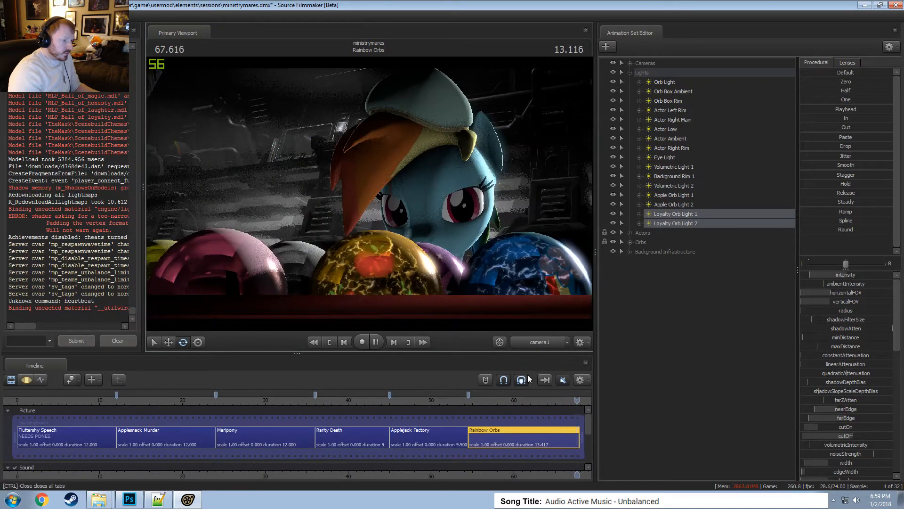
left_click(469, 404)
key("space")
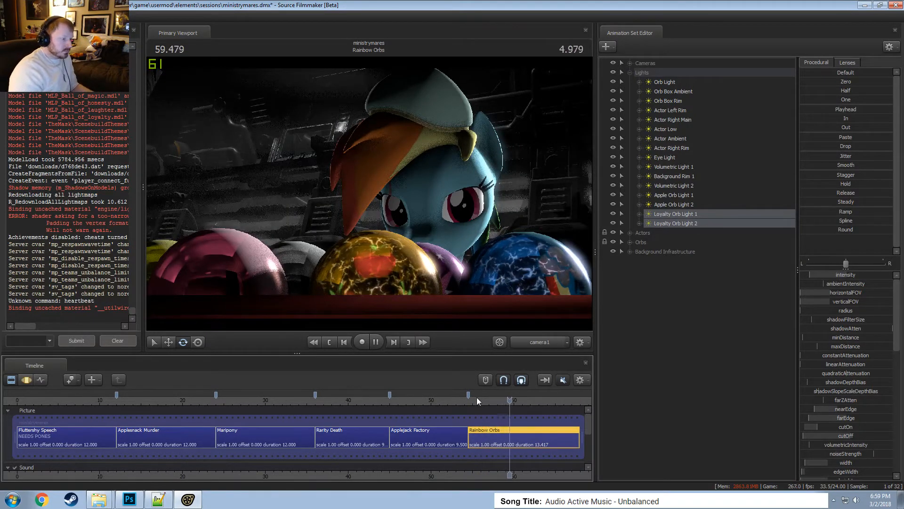
key("space")
left_click(478, 400)
key("space")
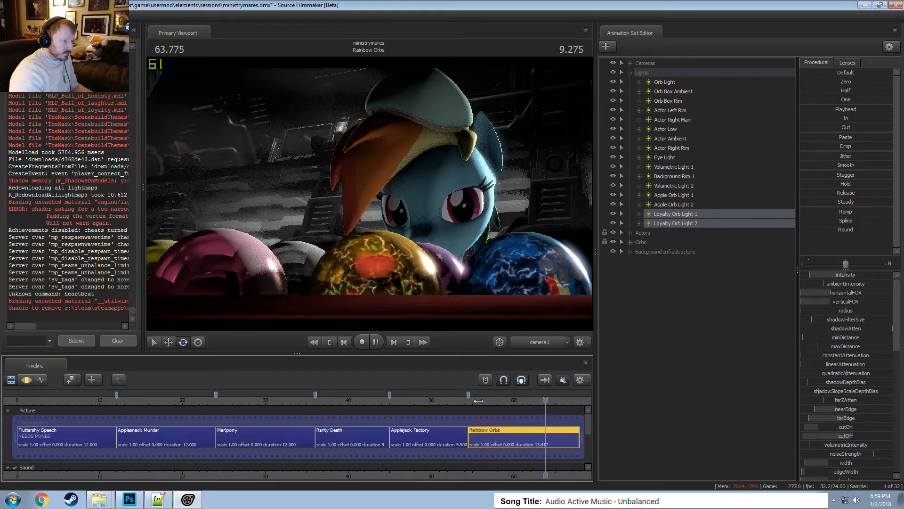
key("space")
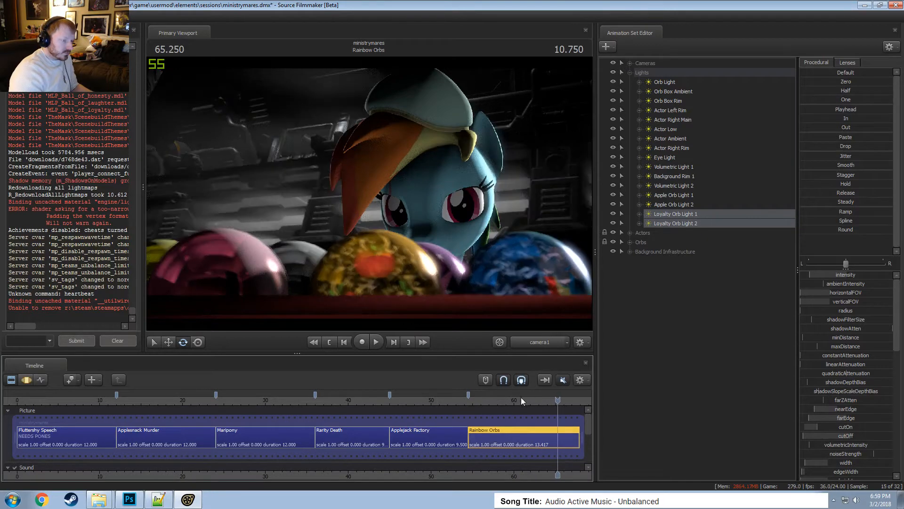
Duplicate Loyalty Orb Light 1 and Loyalty Orb Light 2 by copying and pasting their animation sets.
left_click(538, 343, "ctrl")
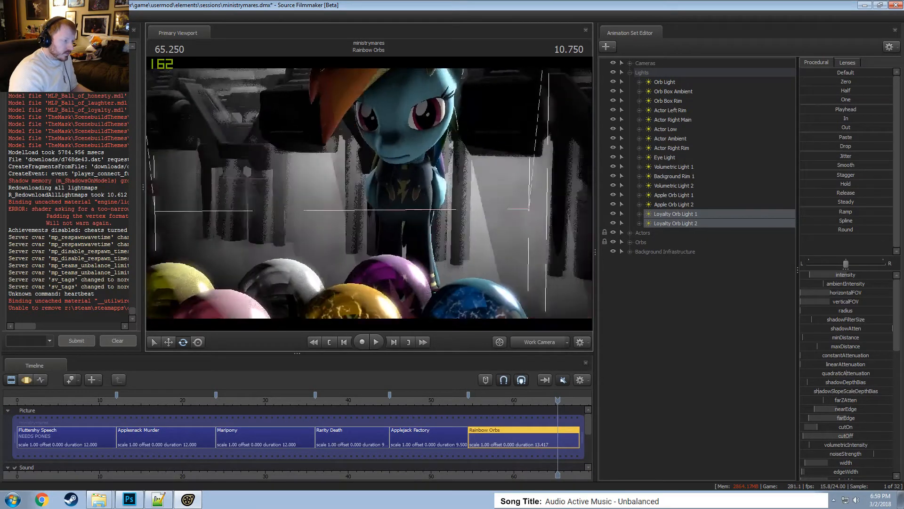
left_click_drag(384, 243, 384, 243)
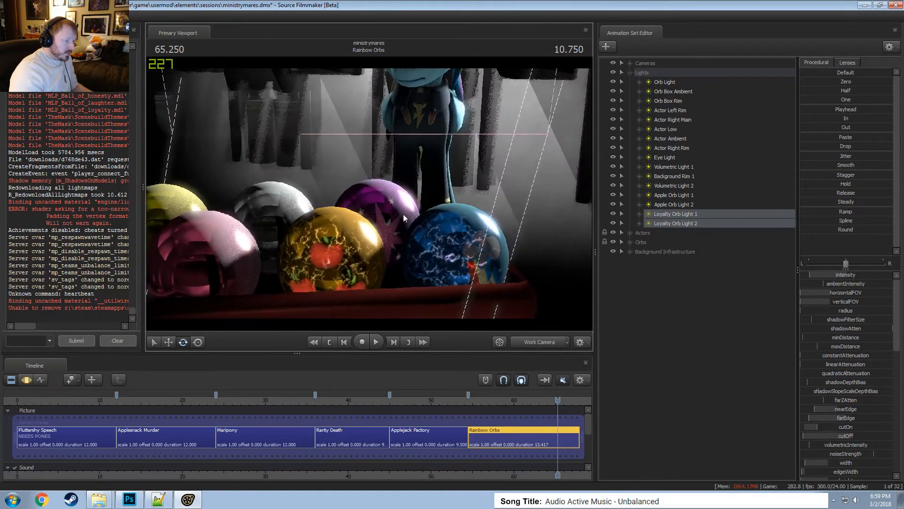
right_click(659, 213)
left_click(670, 225)
right_click(643, 302)
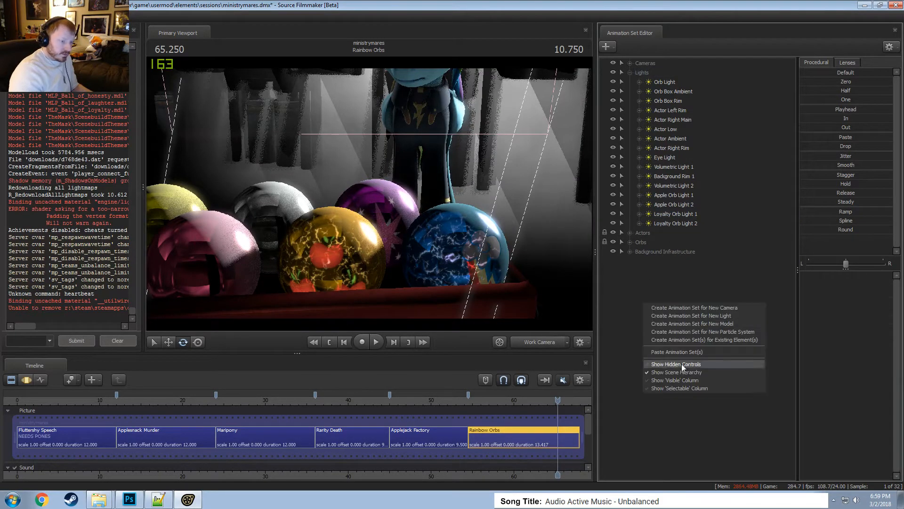
left_click(680, 352)
Rename the pasted Loyalty Orb Light 3 as Magic Orb Light 1.
right_click(662, 264)
left_click(683, 269)
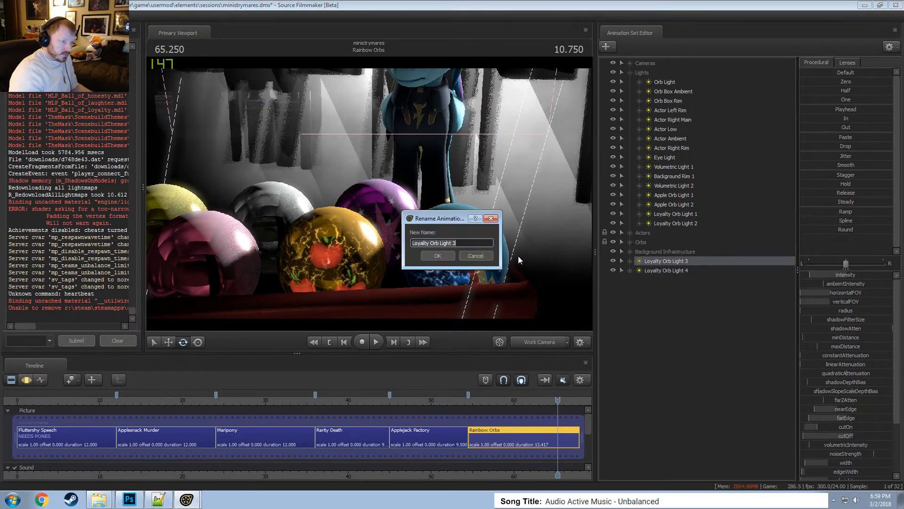
left_click(465, 244)
key("BackSpace")
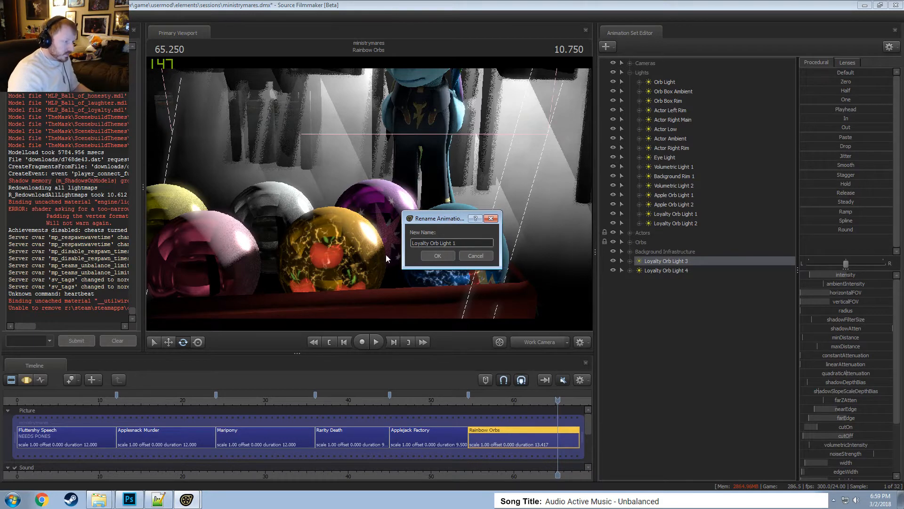
type("1")
double_click(426, 242)
type("Magic")
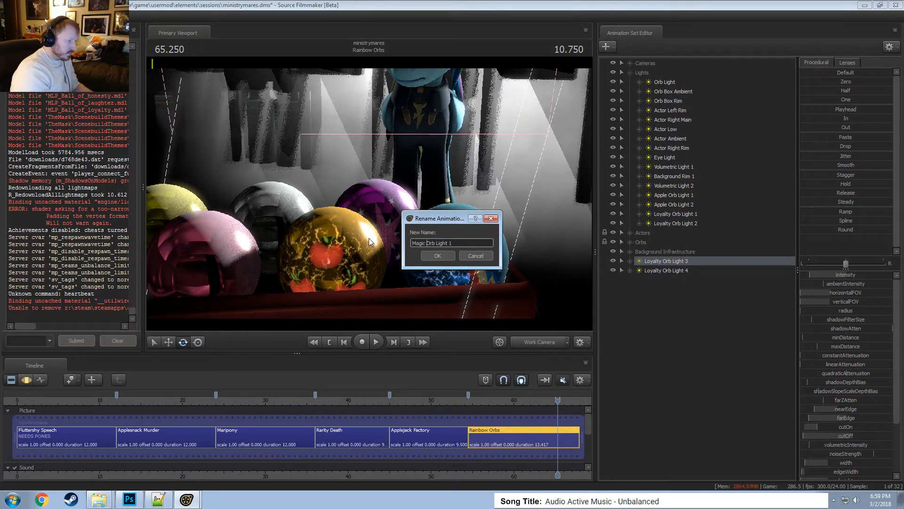
key("Return")
Rename the pasted Loyalty Orb Light 4 as Magic Orb Light 2.
right_click(684, 272)
left_click(693, 275)
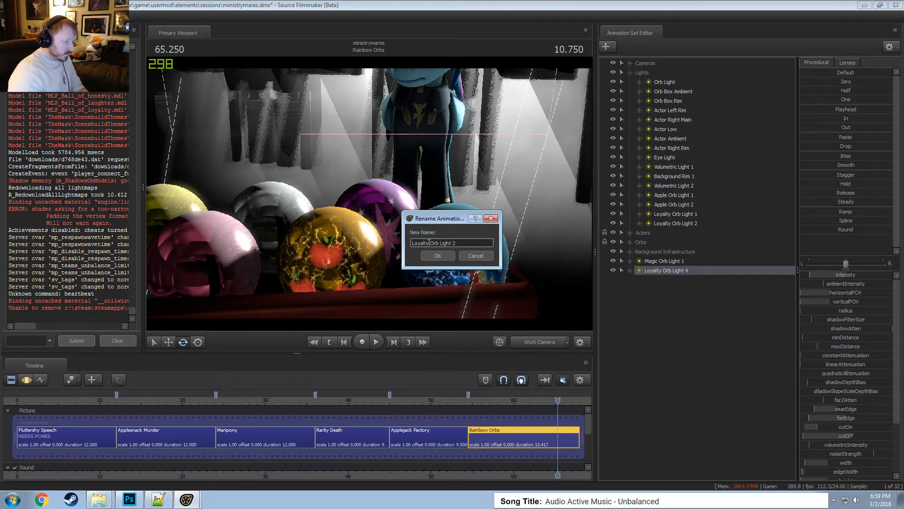
double_click(422, 242)
type("Magic")
key("Return")
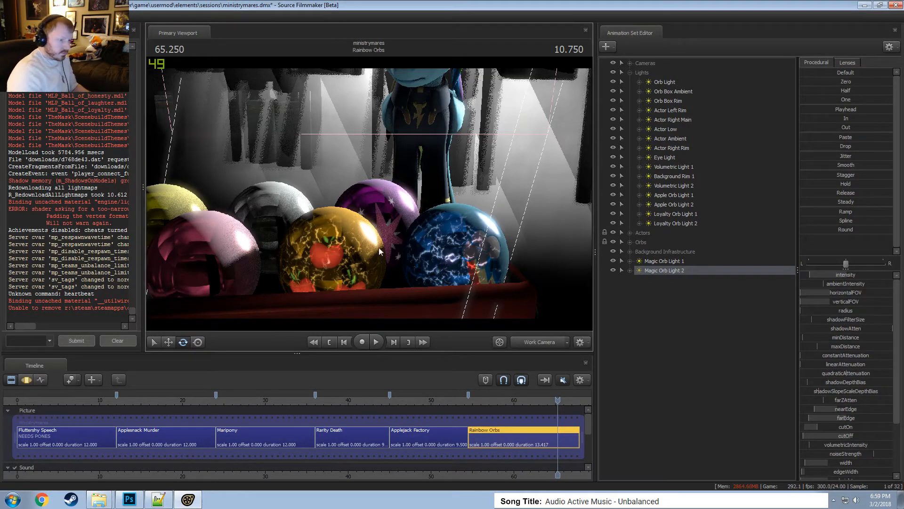
left_click(668, 262, "ctrl")
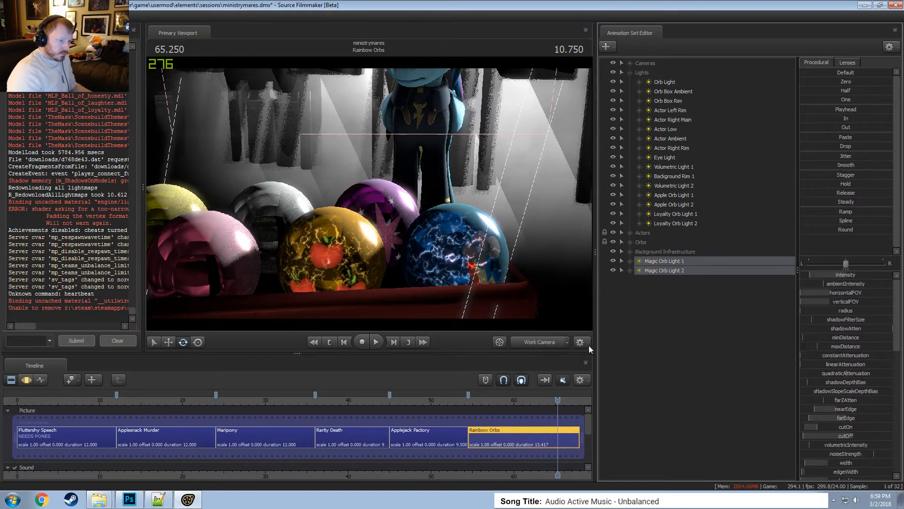
left_click(541, 343)
left_click(485, 319)
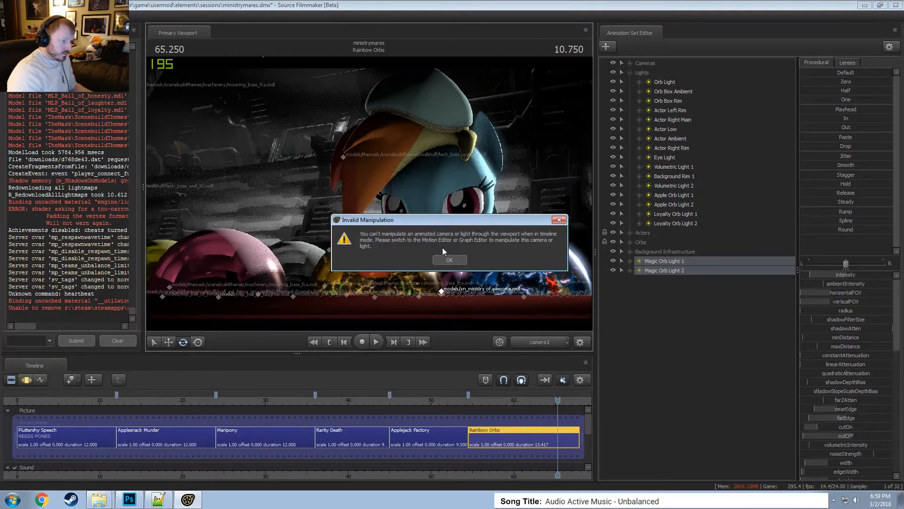
left_click(445, 259)
left_click(528, 341)
left_click(433, 222)
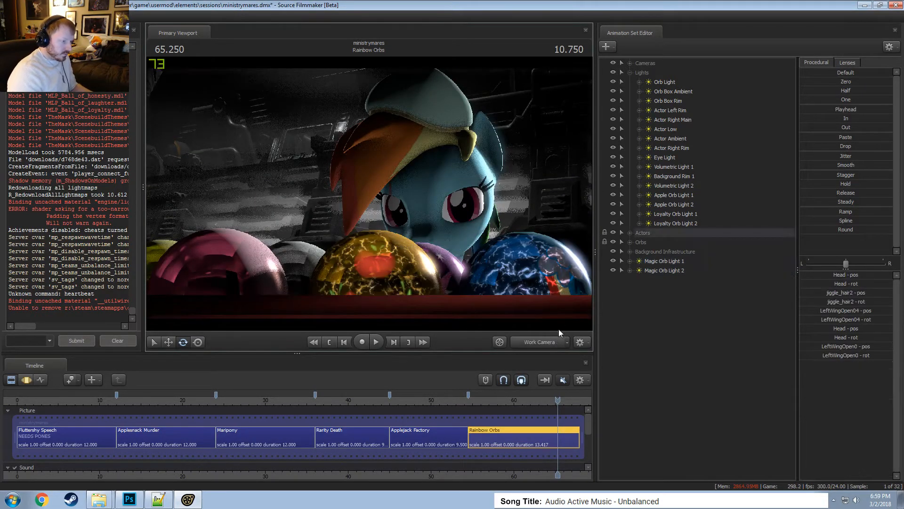
Select both Magic Orb Lights and move them in the Motion Editor so their cracks fall on the purple magic orb.
key("s")
left_click_drag(452, 221, 450, 259)
key("s")
left_click(692, 261)
left_click(690, 270, "ctrl")
key("F3")
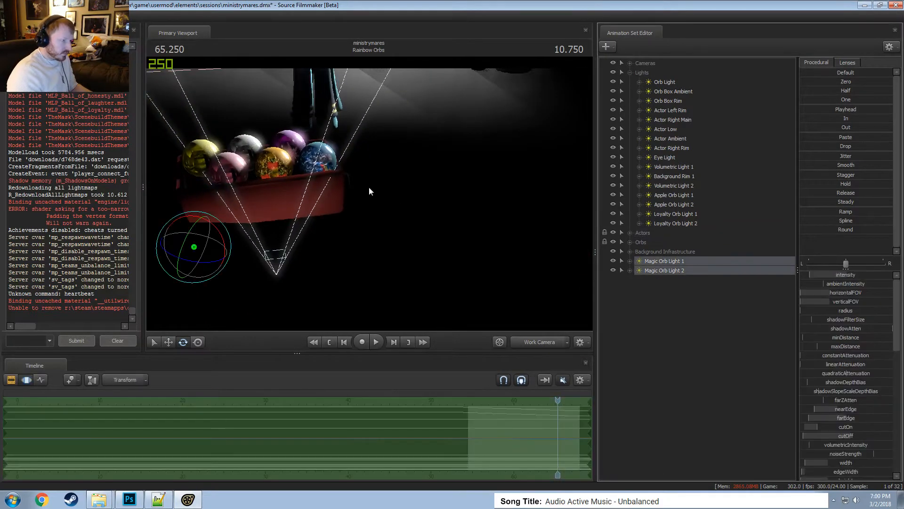
key("w")
left_click_drag(207, 259, 176, 222)
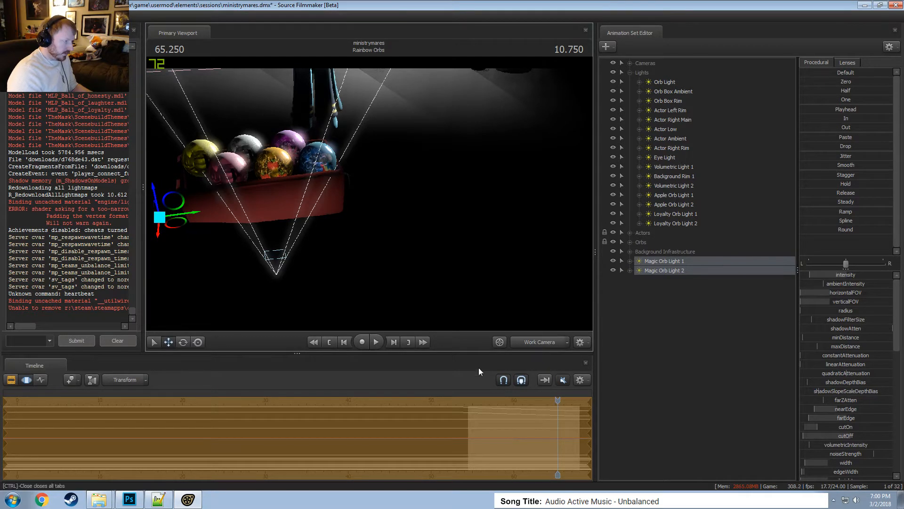
Play the shot through camera1 to check the cracks on the magic orb.
left_click(536, 344)
key("F2")
key("space")
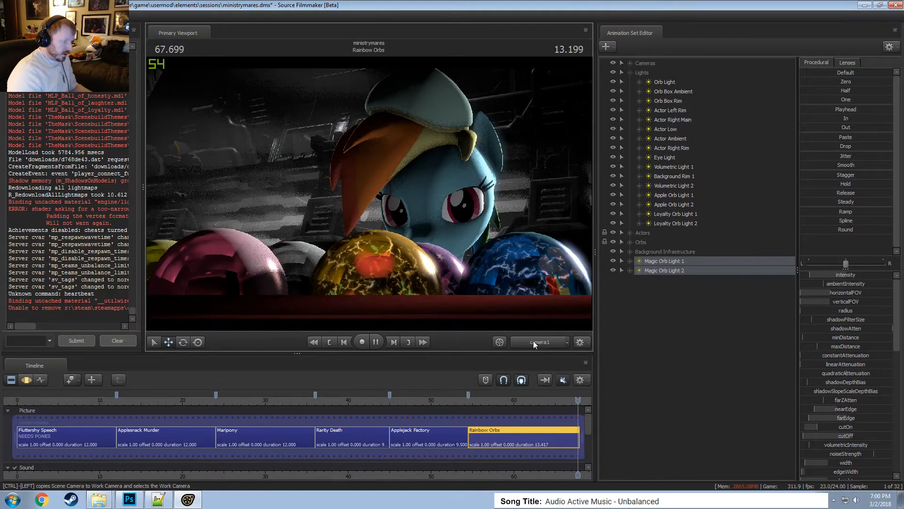
key("space")
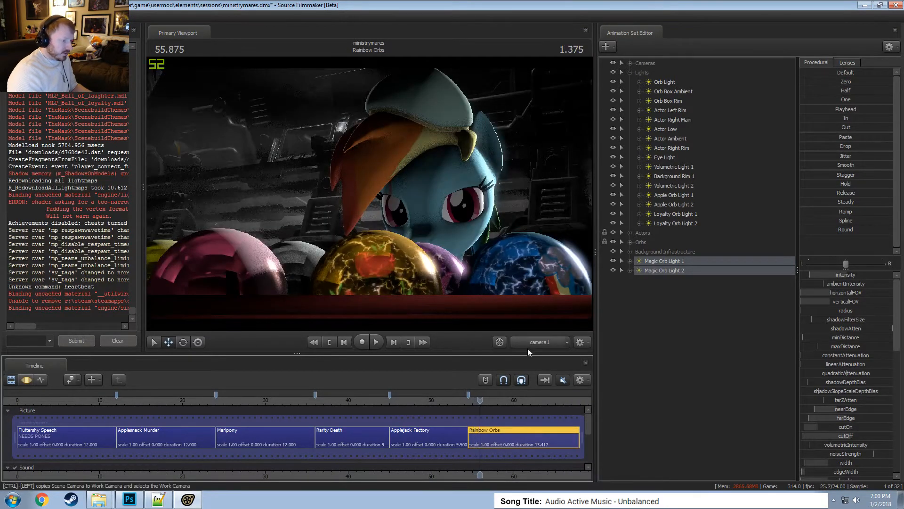
Examine the crack pattern on the purple magic orb close up through the work camera and play the shot.
left_click(527, 346, "ctrl")
key("w")
mouse_move(523, 301)
left_mouse_down()
mouse_move(532, 309)
mouse_move(524, 306)
left_mouse_up()
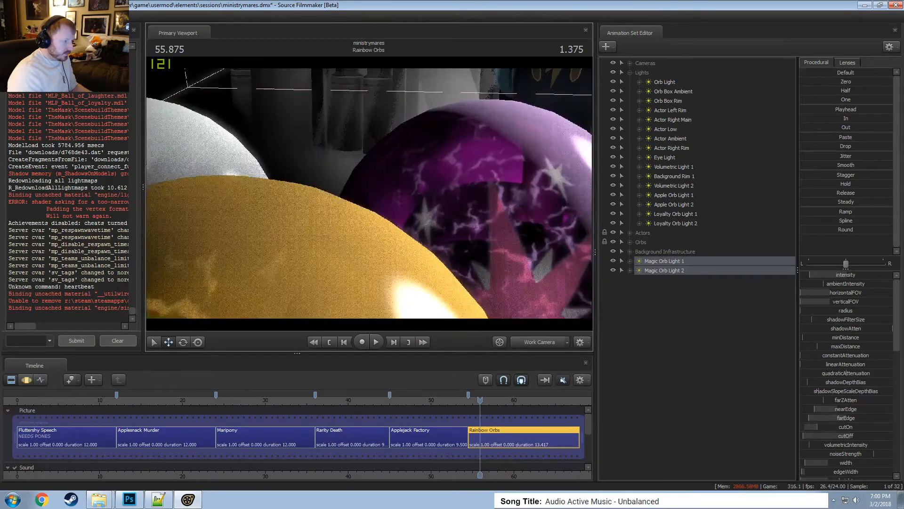
mouse_move(396, 150)
left_mouse_down()
mouse_move(410, 150)
mouse_move(395, 149)
left_mouse_up()
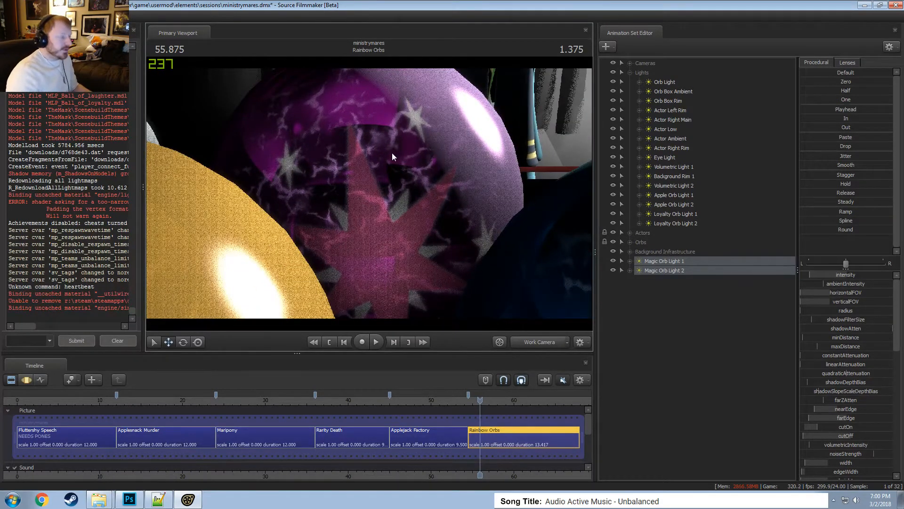
key("s")
mouse_move(362, 162)
left_mouse_down()
mouse_move(358, 205)
mouse_move(358, 177)
left_mouse_up()
key("space")
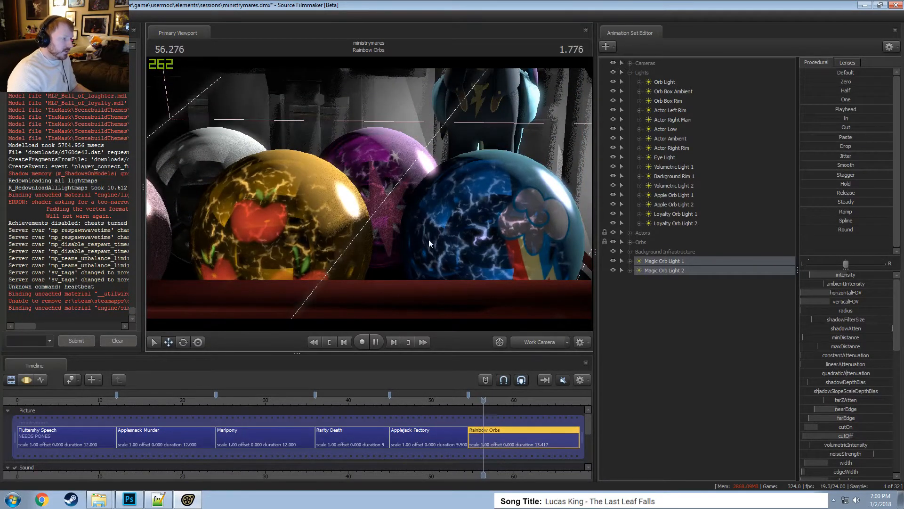
Continue playing the shot through camera1, pausing to compare the cracks on the apple, magic and loyalty orbs.
left_click(536, 343)
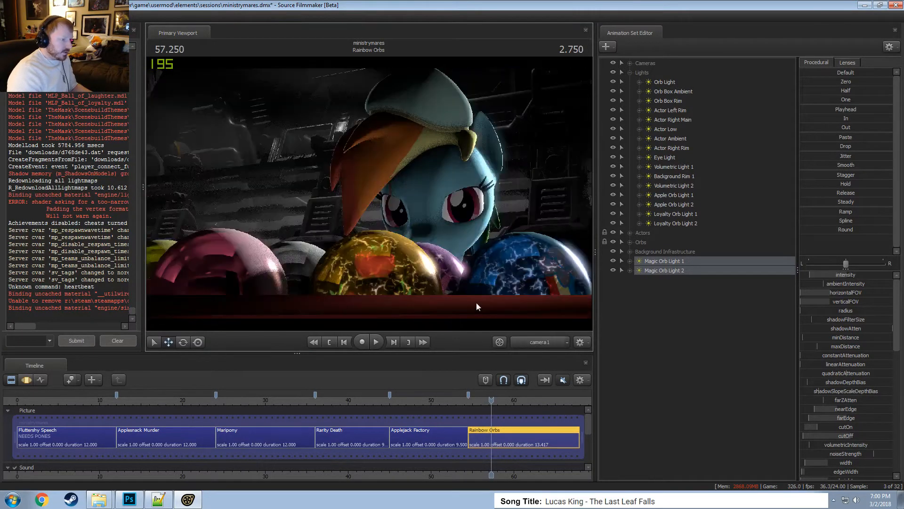
key("space")
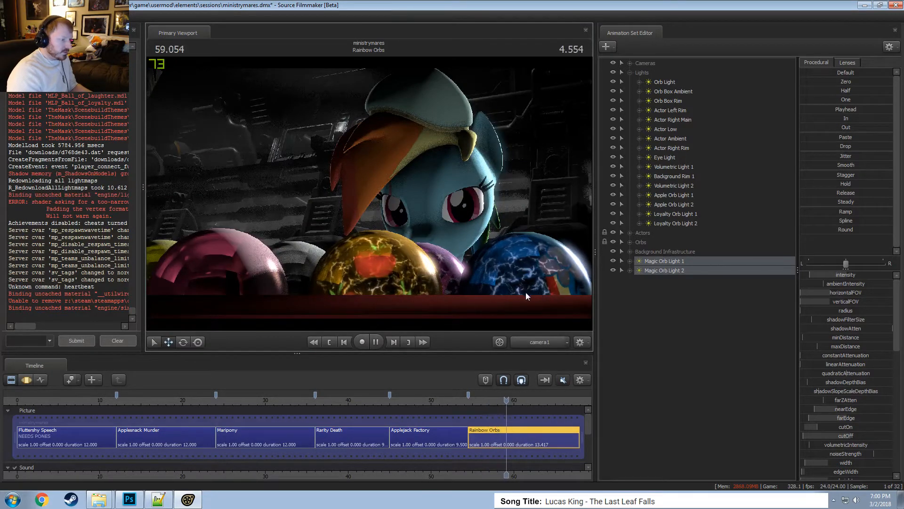
key("space")
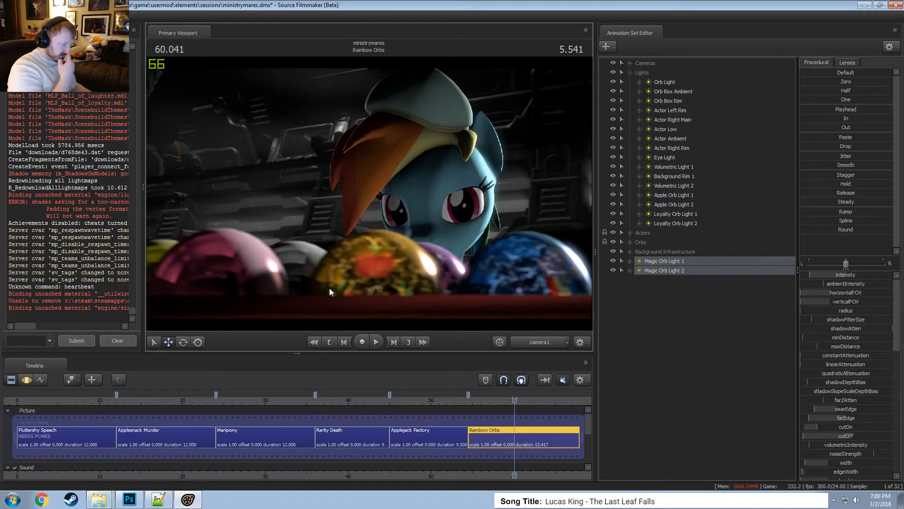
key("space")
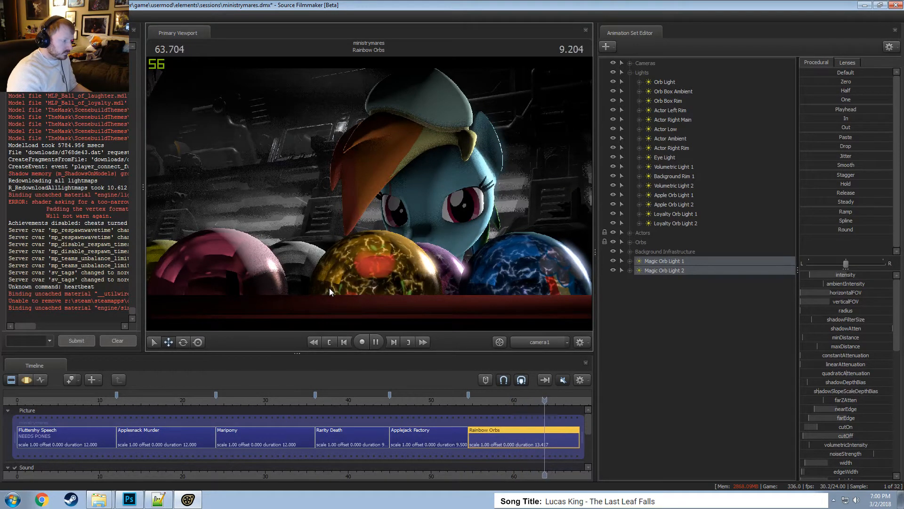
key("space")
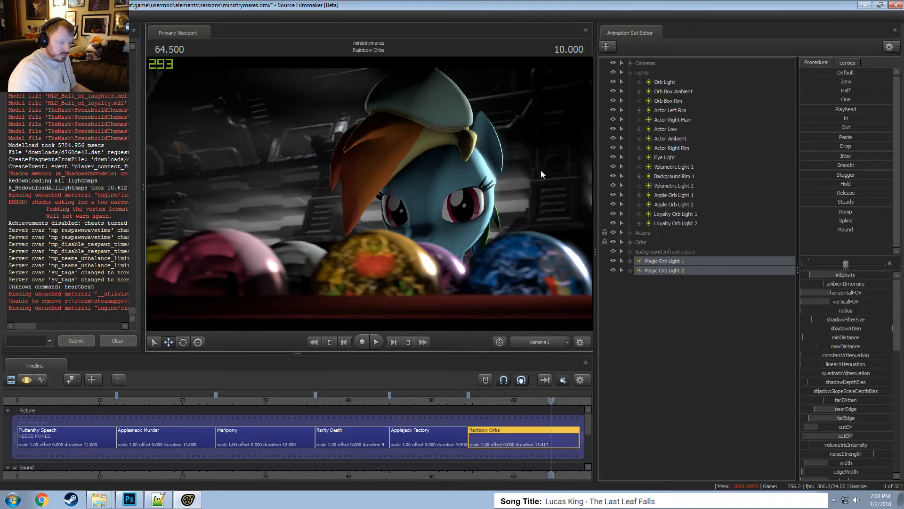
View the orb box through the work camera and move both Magic Orb Lights into the Lights group below Loyalty Orb Light 2.
left_click(543, 341)
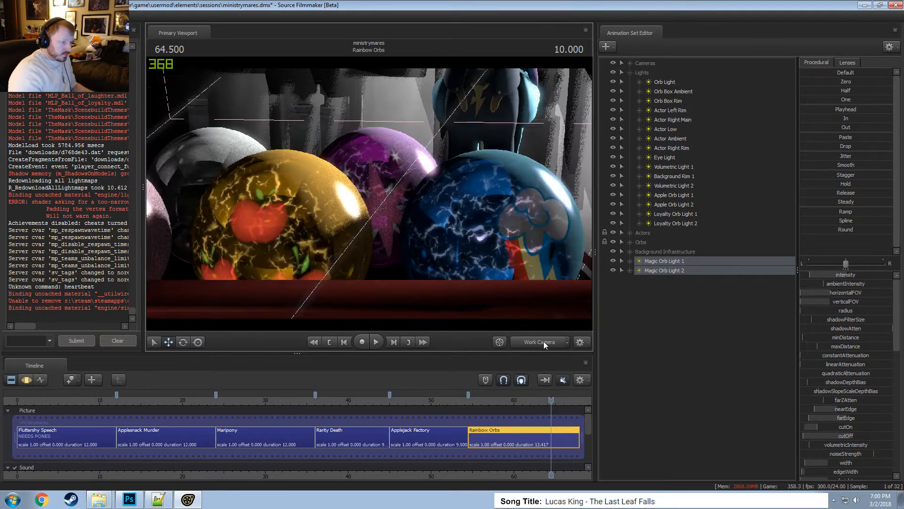
left_click_drag(408, 214, 401, 220)
key("s")
left_click_drag(331, 264, 328, 253)
key("x")
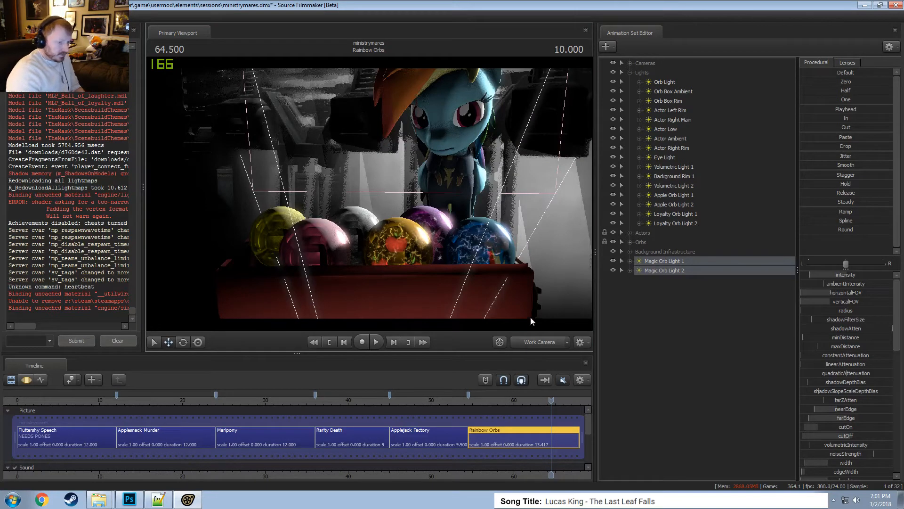
left_click_drag(676, 264, 665, 228)
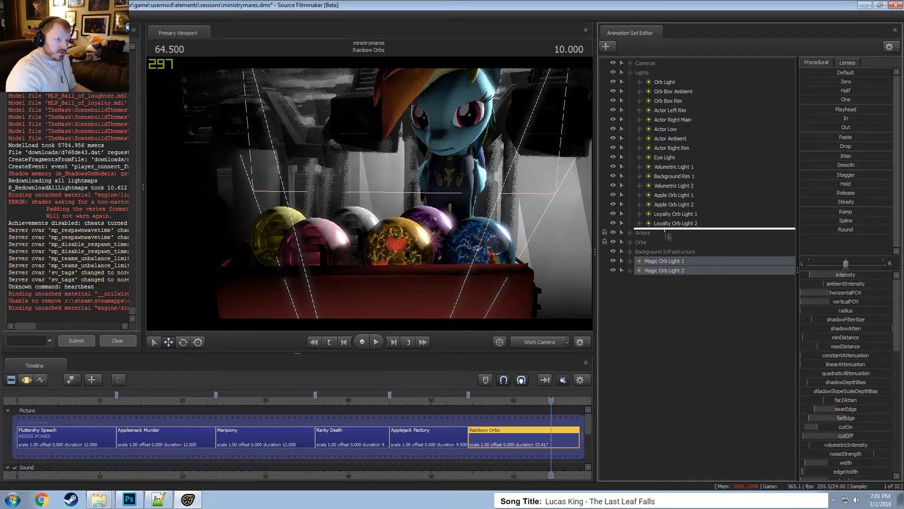
View the shot through camera1 with the Lights group collapsed, and expand the group again.
left_click(630, 73)
left_click(528, 339)
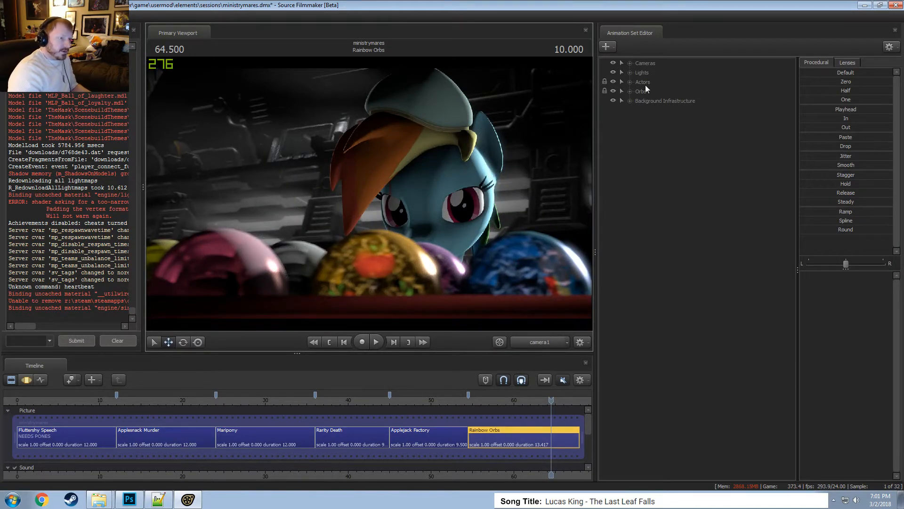
left_click(630, 73)
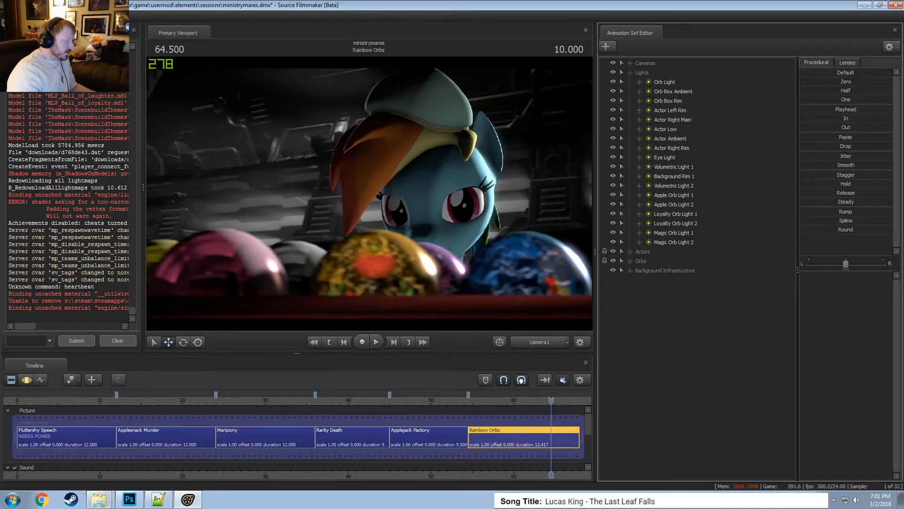
Switch to Notepad++, set $envmaptint in the Ball_of_honesty ponyball.vmt to [0.25 0.125 0], and save the file.
left_click(160, 498)
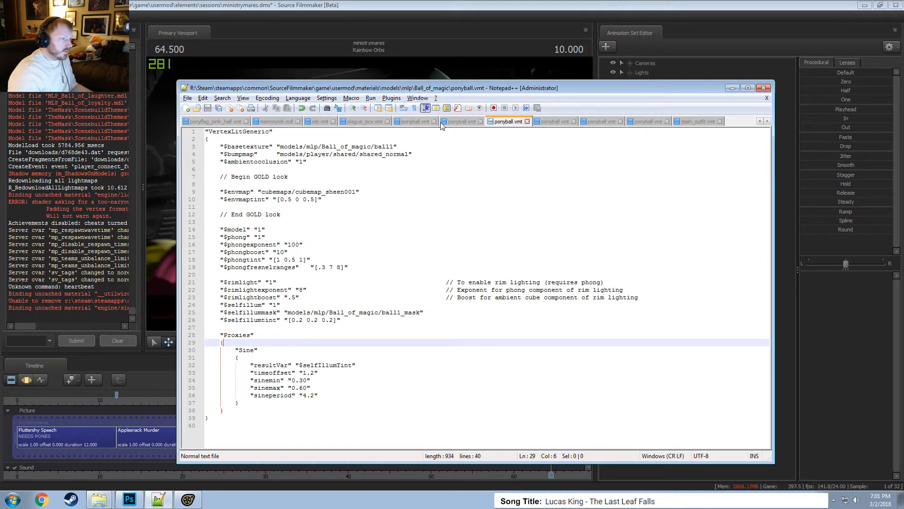
left_click(421, 120)
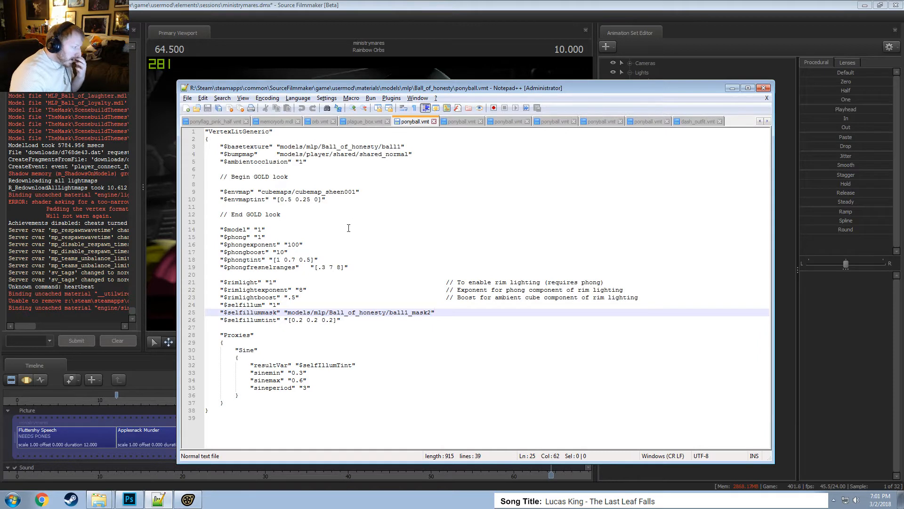
left_click(299, 200)
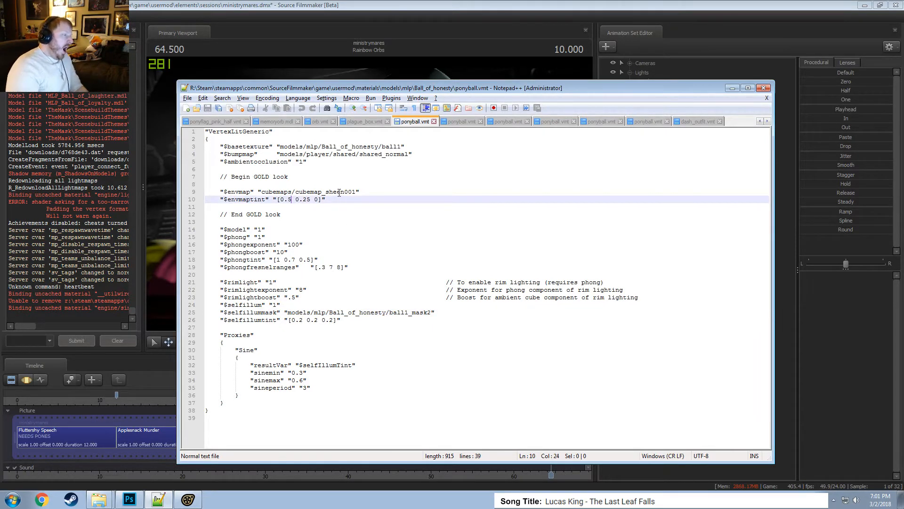
key("BackSpace")
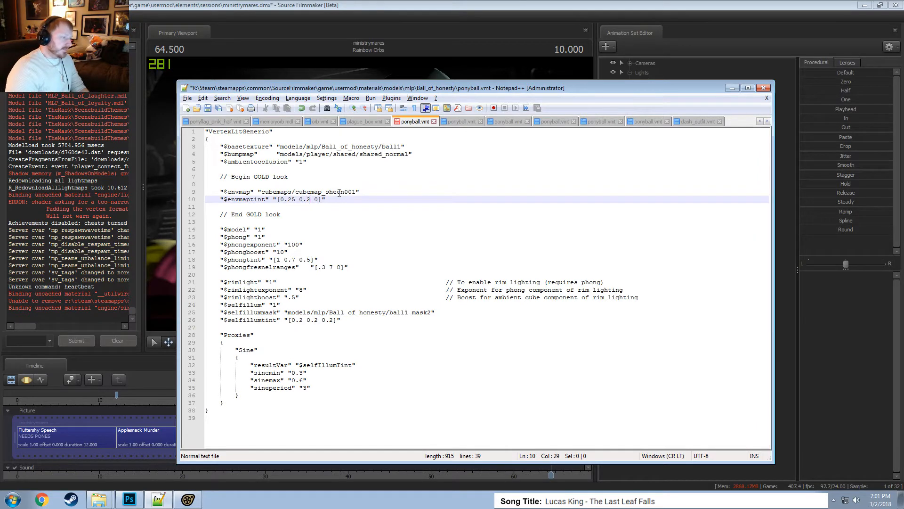
key("ctrl+s")
Switch to Source Filmmaker and run mat_reloadmaterial ponyball in the console.
left_click(23, 342)
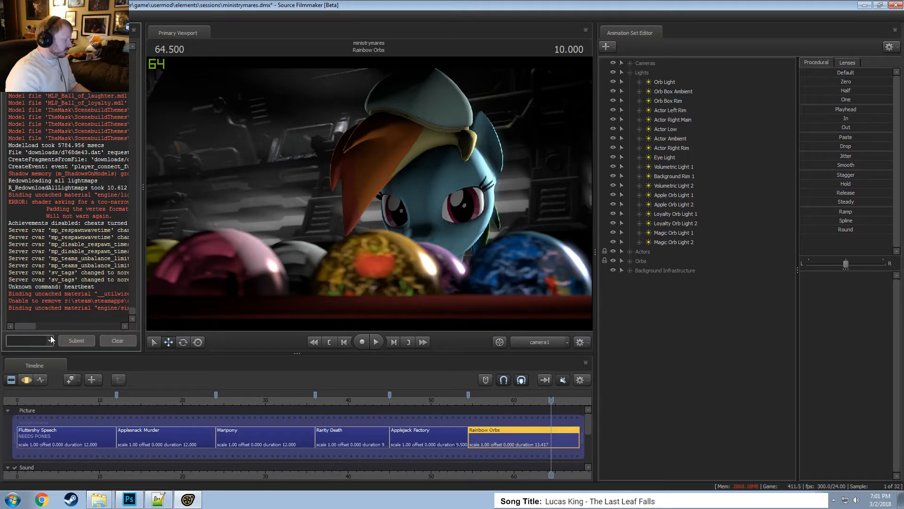
type("mat_reloa")
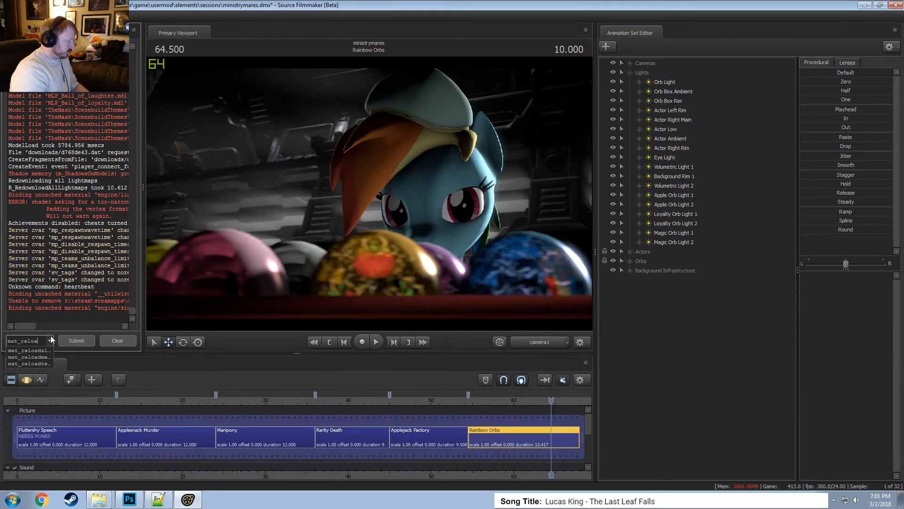
type("dmaterial ")
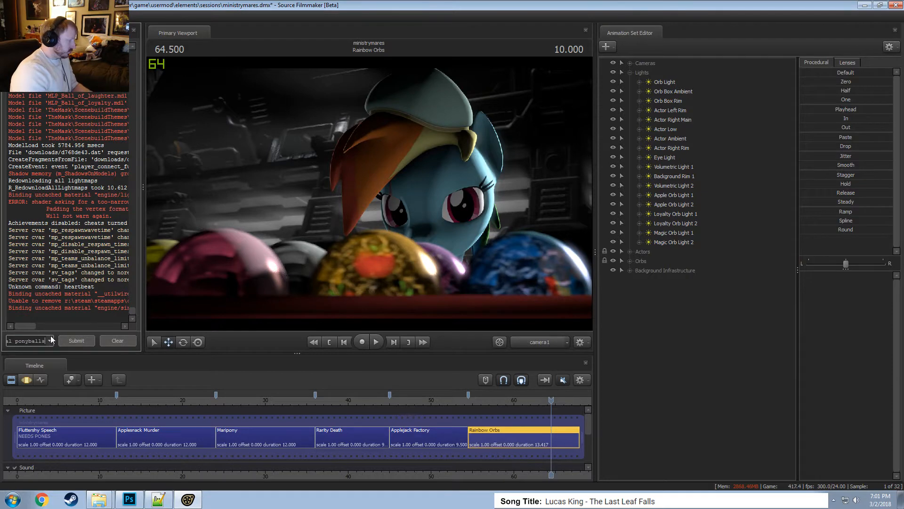
type("ponyballs")
key("alt+Tab")
key("alt+Tab")
key("BackSpace")
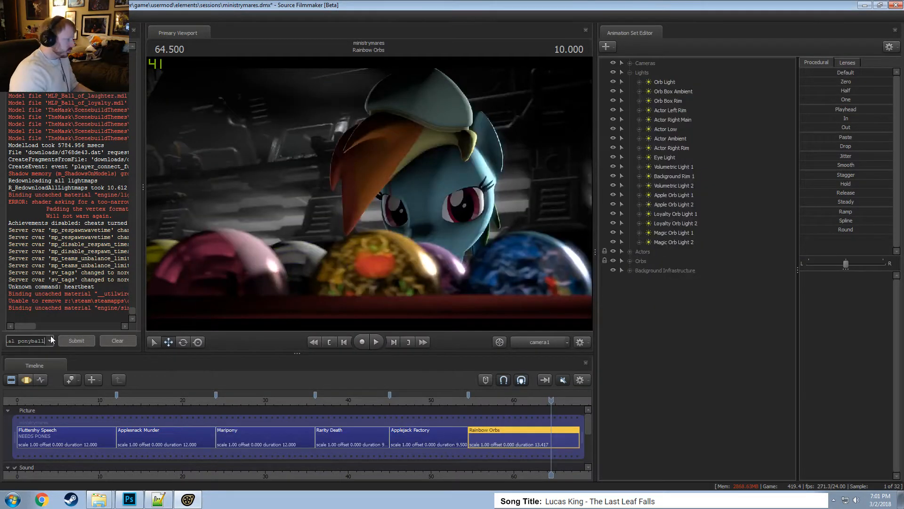
key("Return")
Examine the reflections on the apple orb close up through the work camera.
left_click(538, 342)
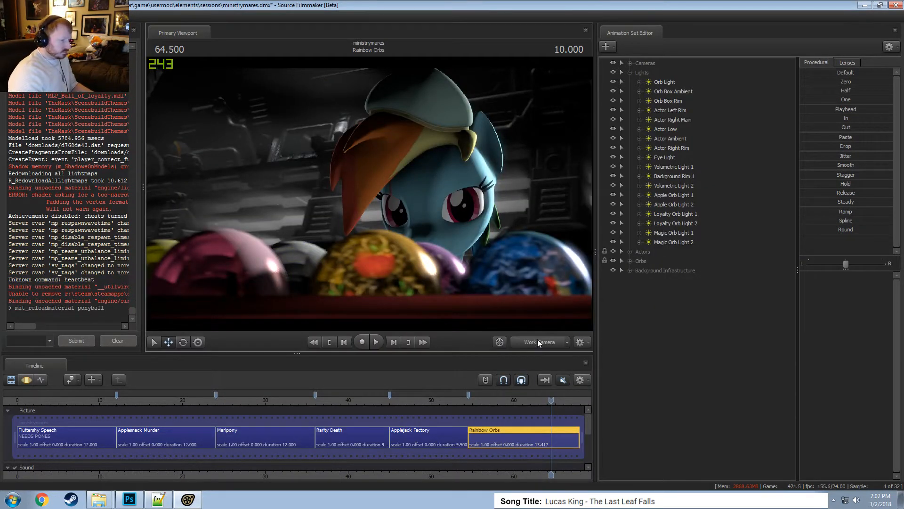
mouse_move(422, 268)
left_mouse_down()
mouse_move(427, 301)
mouse_move(426, 271)
left_mouse_up()
key("w")
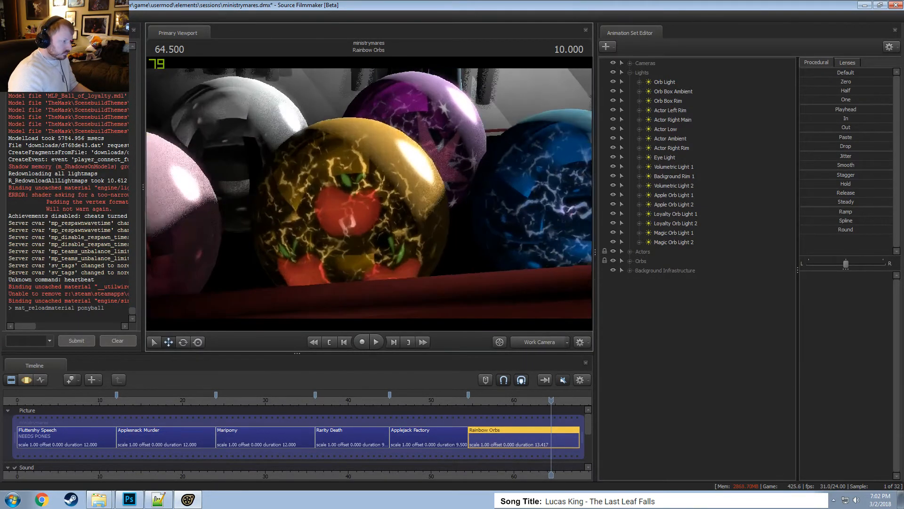
Switch to Notepad++, set the honesty ball's $envmaptint to [0.5 0.25 0], and save the file.
key("alt+Tab")
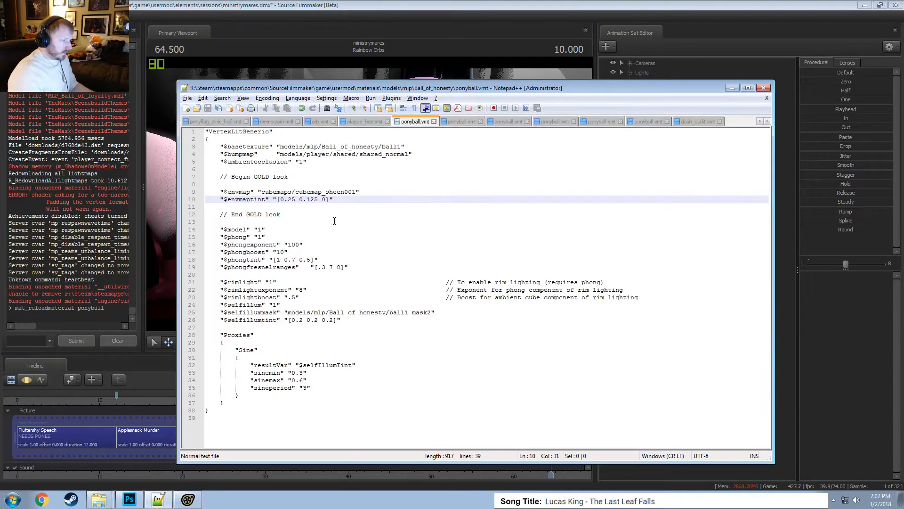
key("BackSpace")
key("BackSpace")
key("BackSpace")
type("25")
key("ctrl+s")
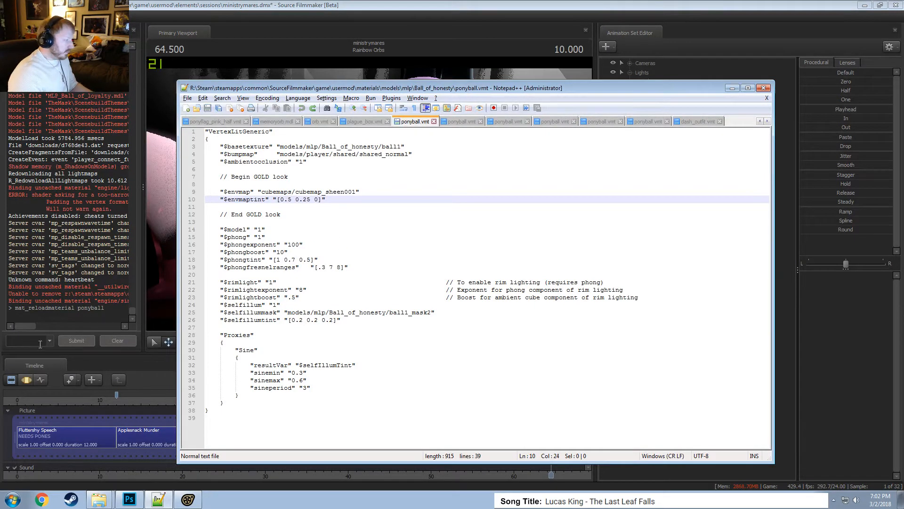
Switch to Source Filmmaker, reload the ponyball material, and view the orbs through camera1.
left_click(40, 344)
key("Up")
key("Return")
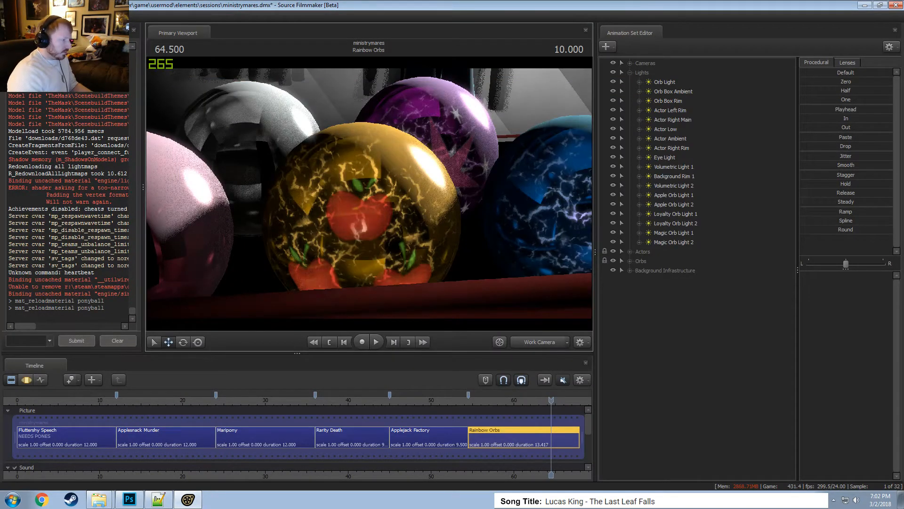
left_click(521, 343)
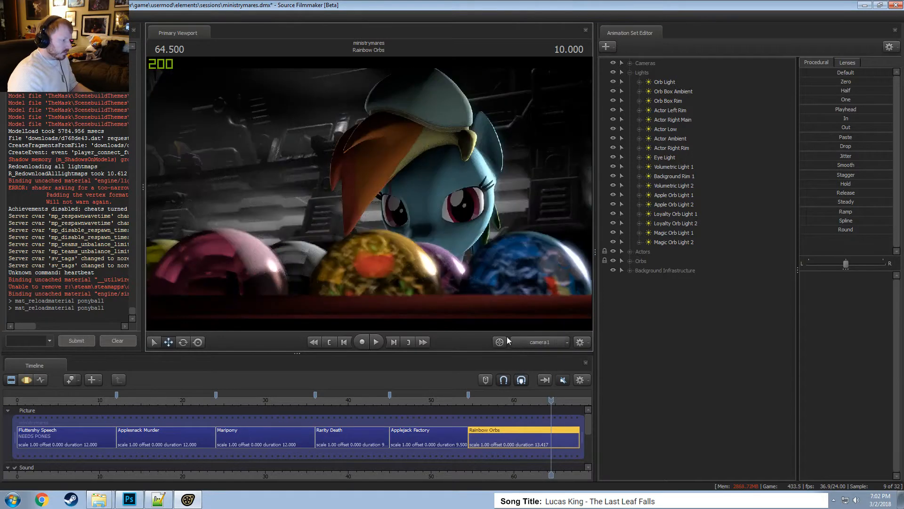
Switch to Notepad++, reapply [0.25 0.125 0] as the honesty ball's $envmaptint, and save the file.
key("alt+Tab")
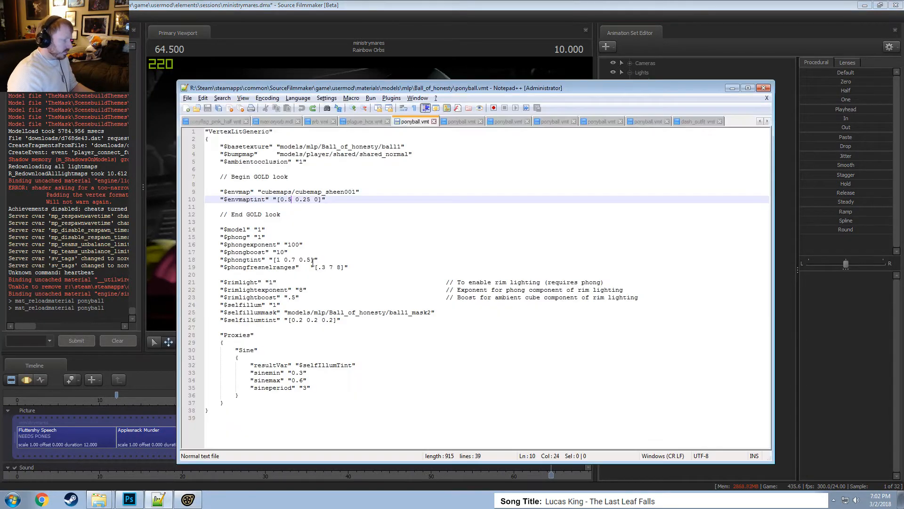
left_click(436, 247)
key("ctrl+y")
key("ctrl+y")
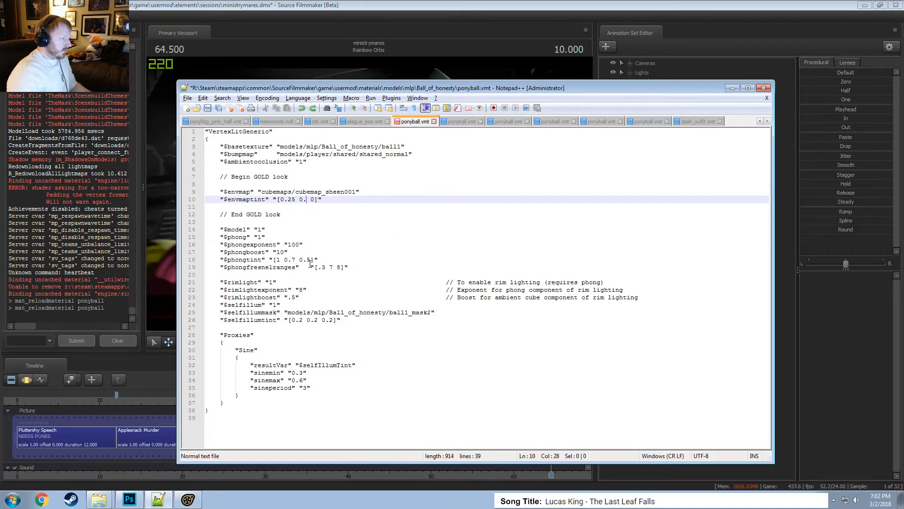
type("125")
key("ctrl+s")
Reload the ponyball material in Source Filmmaker and play a short stretch of the shot through camera1.
left_click(28, 343)
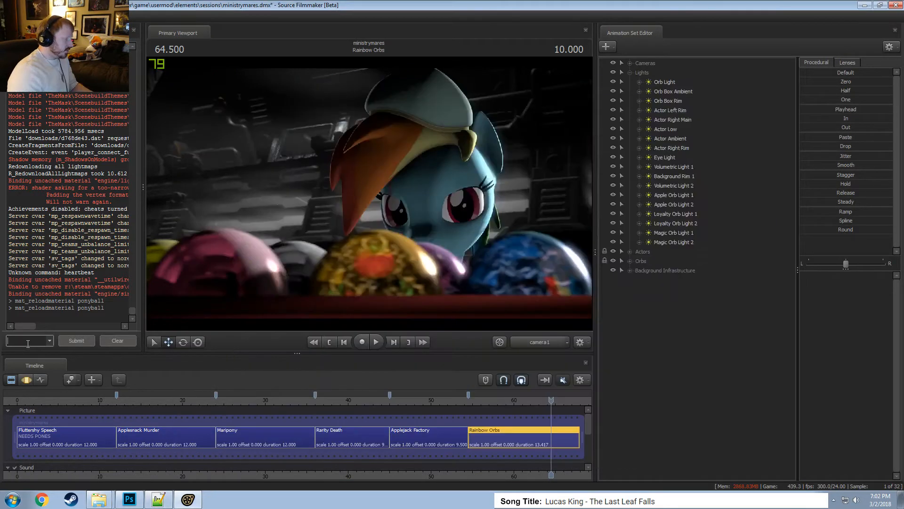
key("Up")
key("Return")
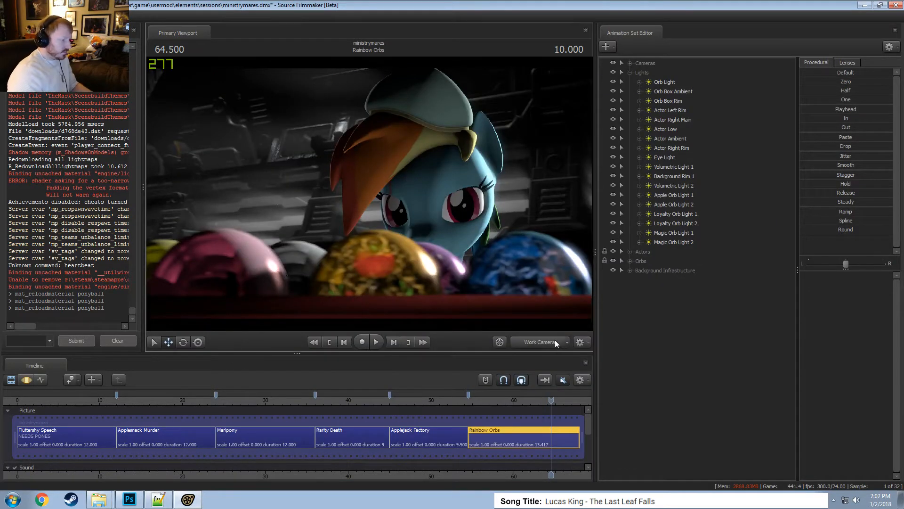
left_click(553, 340)
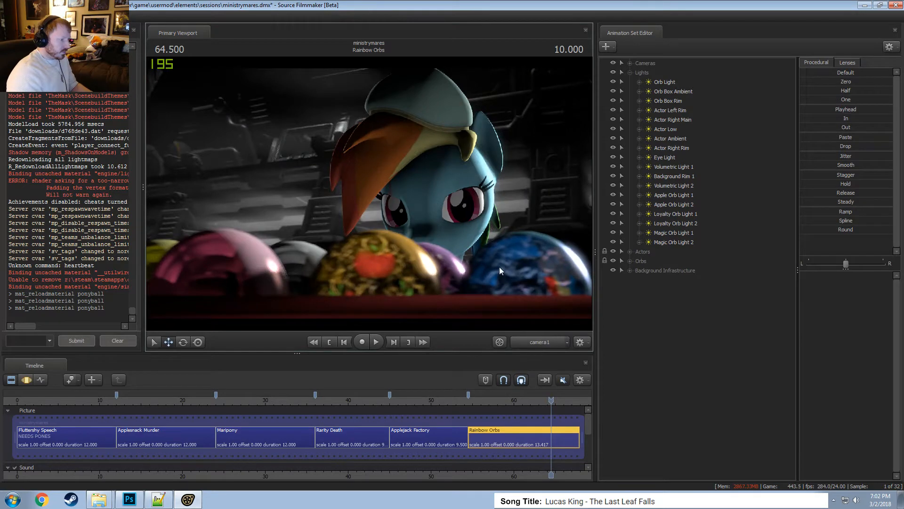
key("space")
key("space")
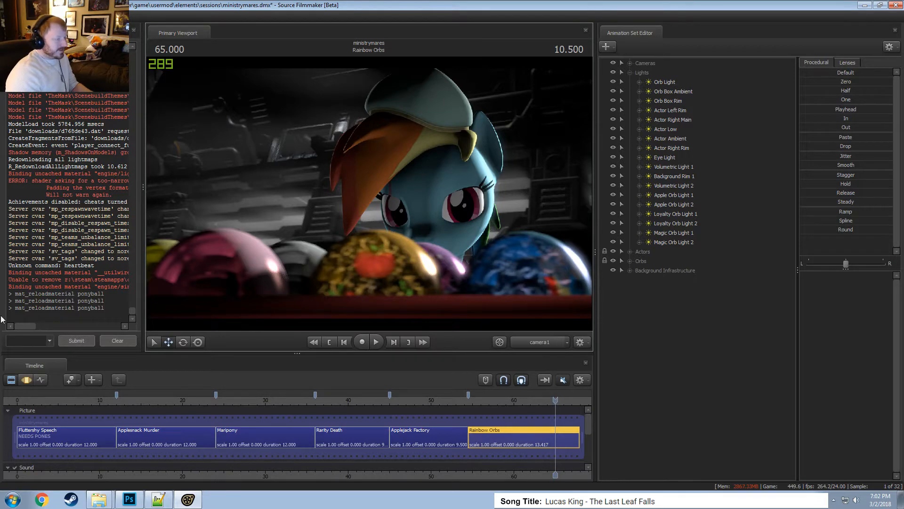
Revert the honesty ball's $envmaptint to [0.5 0.25 0] in Notepad++, save the file, and reload the ponyball material in Source Filmmaker.
key("alt+Tab")
key("BackSpace")
key("BackSpace")
key("BackSpace")
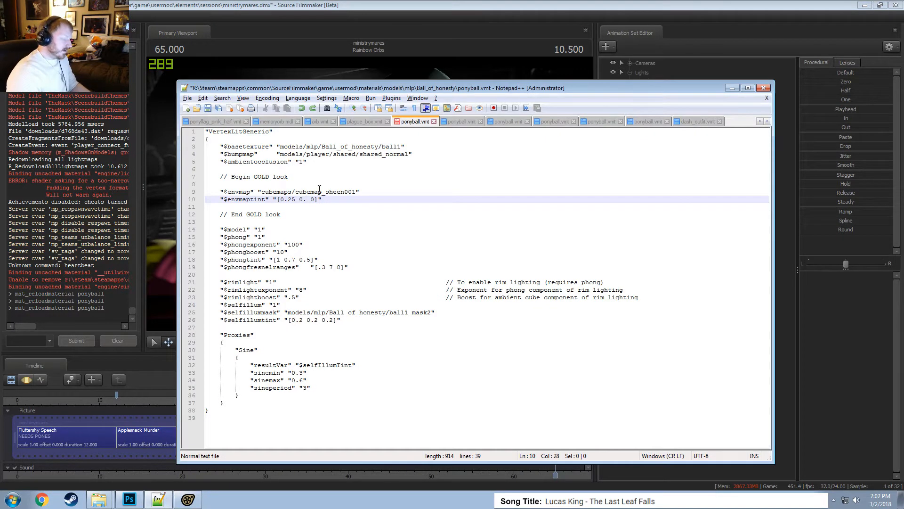
key("ctrl+z")
key("ctrl+z")
key("ctrl+z")
key("ctrl+z")
key("ctrl+s")
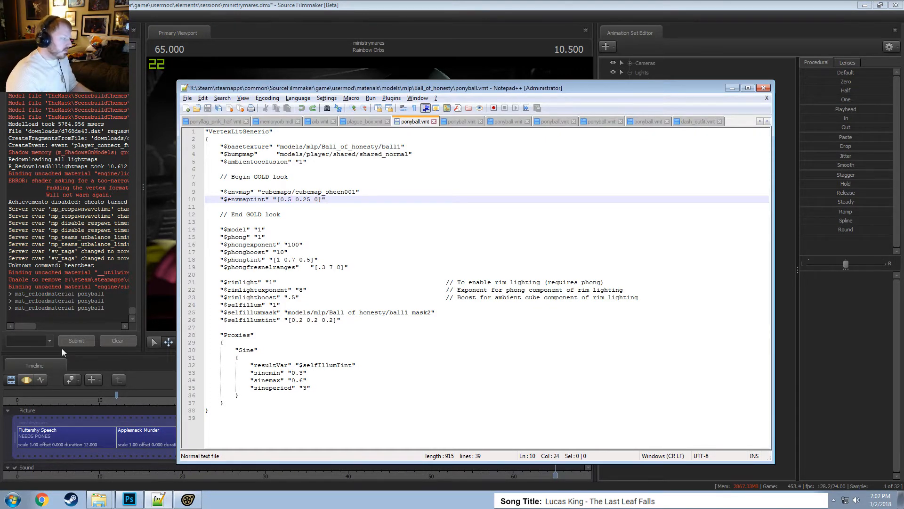
left_click(35, 340)
key("Return")
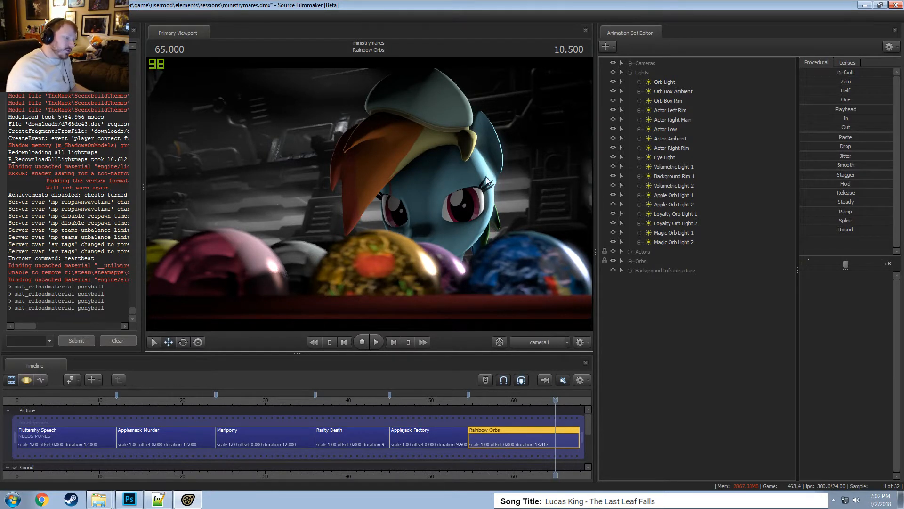
View the orb box from above through the work camera and save the session.
left_click(535, 342)
left_click_drag(503, 264, 522, 310)
key("s")
key("s")
left_click_drag(369, 165, 377, 204)
left_click(708, 353)
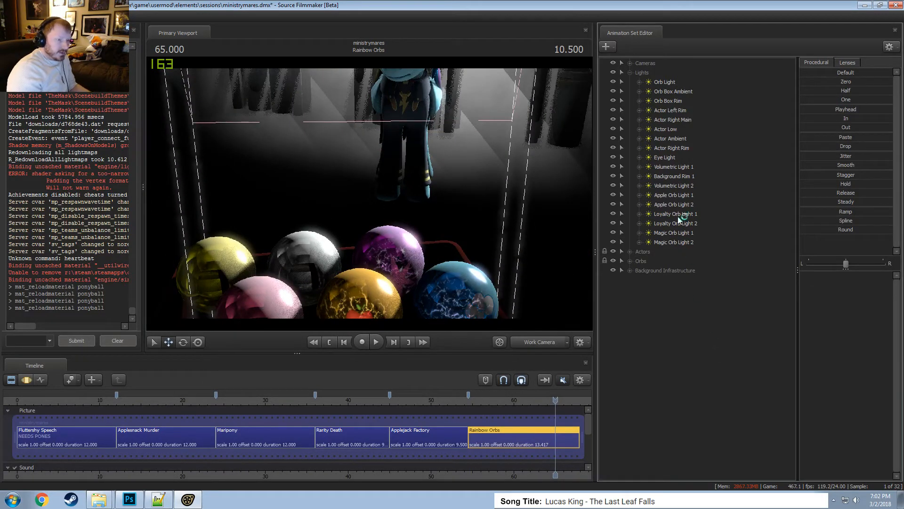
key("ctrl+s")
right_click(676, 193)
left_click(692, 205)
left_click(657, 351)
right_click(658, 354)
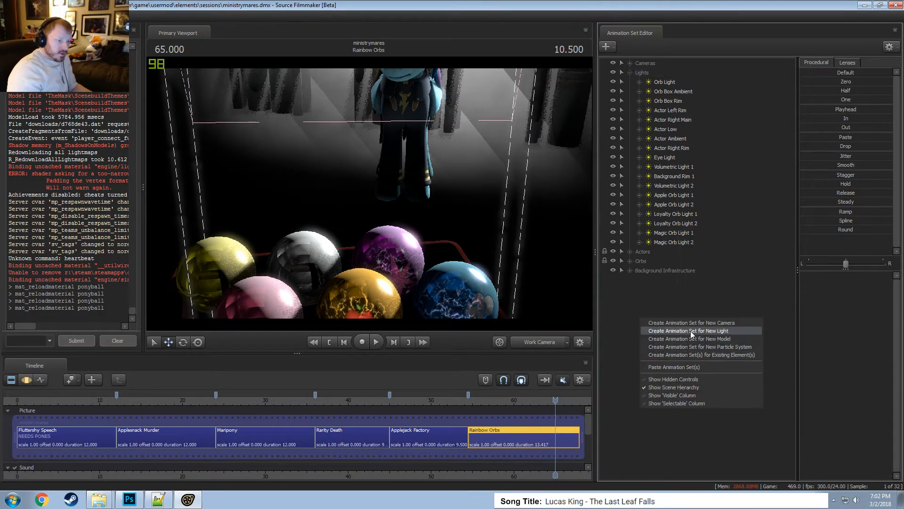
left_click(678, 331)
left_click(662, 251)
right_click(663, 252)
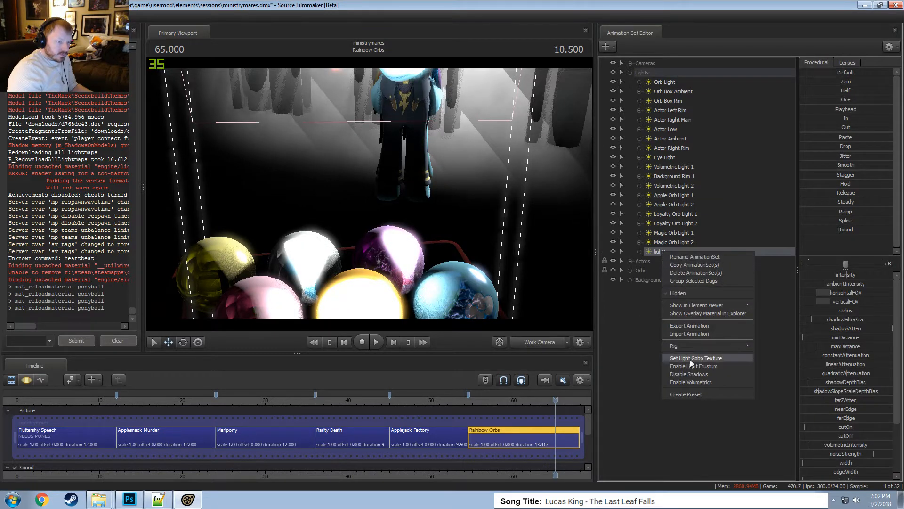
left_click(690, 374)
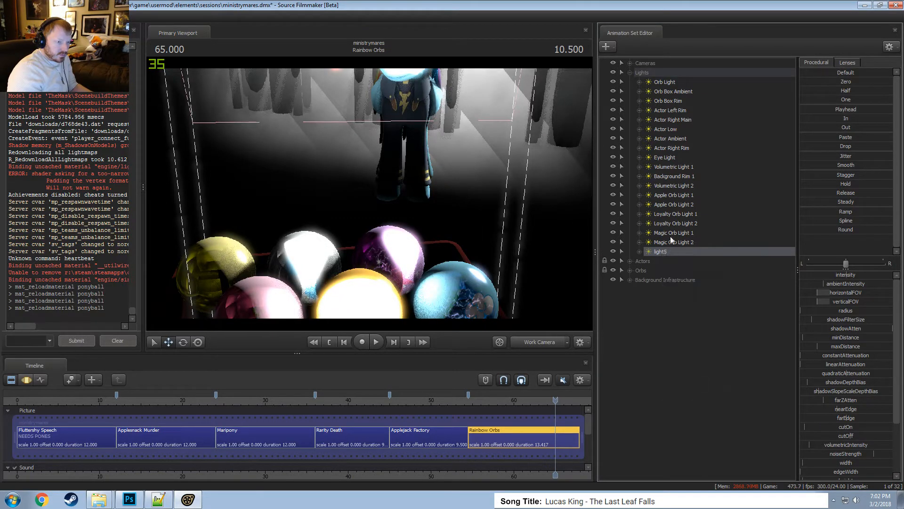
right_click(670, 251)
left_click(688, 274)
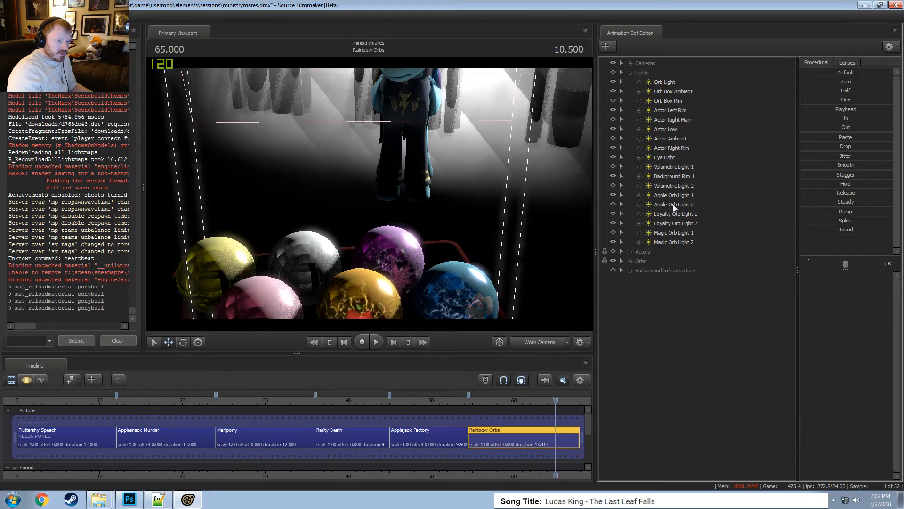
Copy Apple Orb Light 1, paste it as a new animation set, and look through the pasted light.
right_click(671, 195)
left_click(703, 208)
right_click(665, 334)
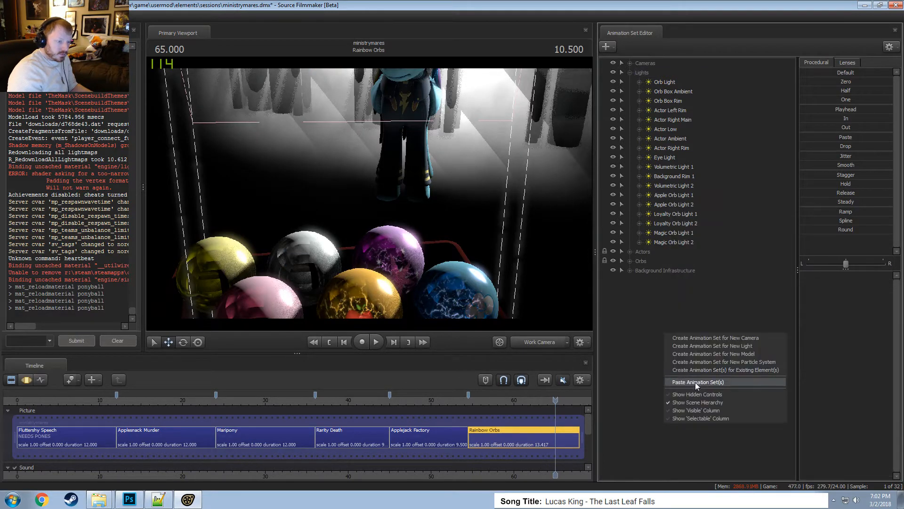
left_click(696, 382)
double_click(671, 279)
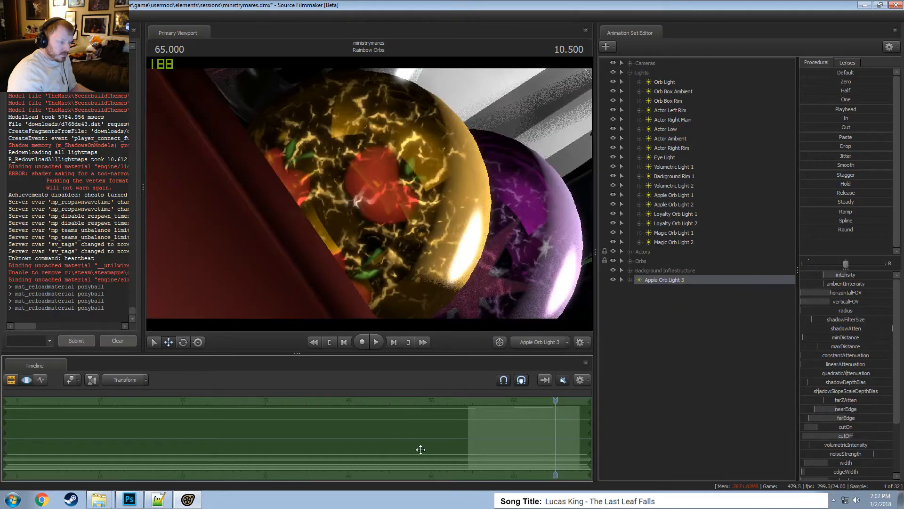
Move and rotate the pasted Apple Orb Light 3 through its own view so it faces the golden orb and its neighbours.
double_click(846, 111)
left_click_drag(418, 247, 358, 231, "alt")
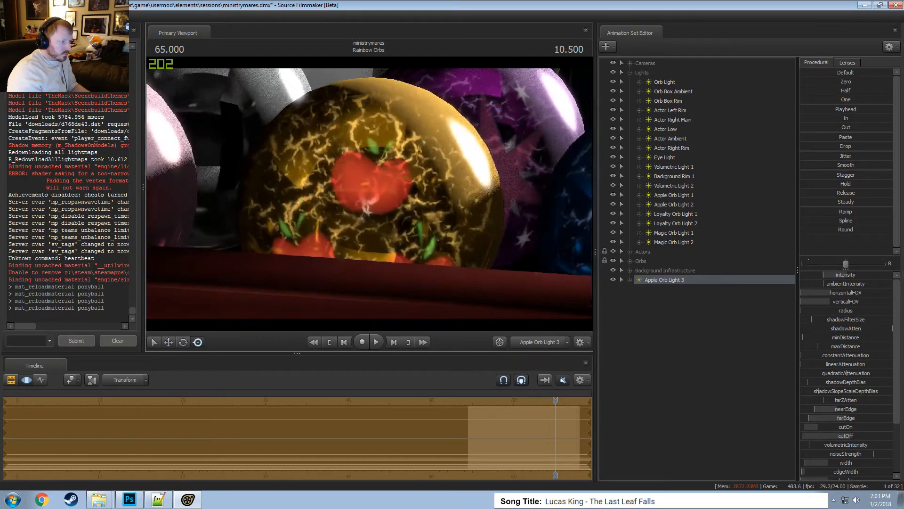
left_click_drag(368, 193, 461, 135)
key("w")
key("w")
key("s")
key("w")
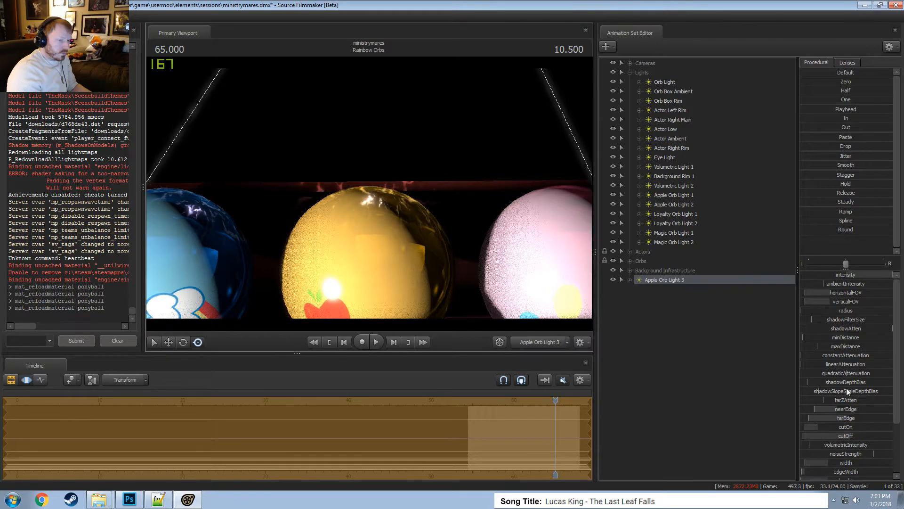
Lower the pasted light's color_green and color_blue for an orange tint, and pull the light back from the orbs.
scroll(848, 429, "down", 3)
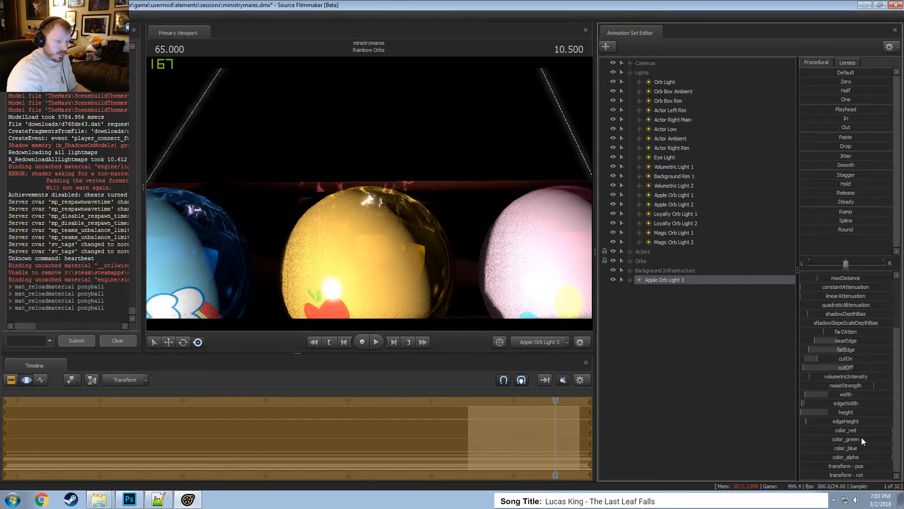
mouse_move(872, 438)
left_mouse_down()
mouse_move(784, 448)
mouse_move(800, 448)
left_mouse_up()
mouse_move(865, 439)
left_mouse_down()
mouse_move(820, 440)
mouse_move(863, 439)
left_mouse_up()
left_click_drag(423, 264, 417, 262)
key("s")
left_click(533, 341)
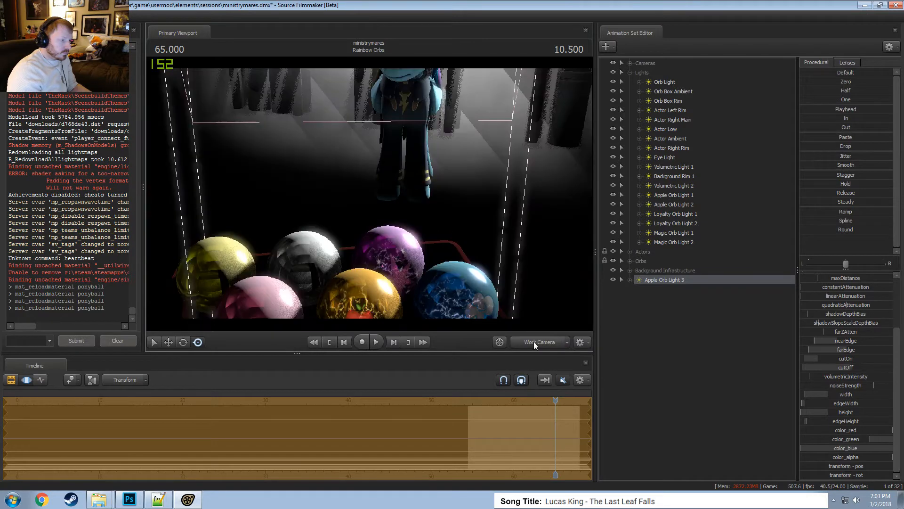
left_click(533, 341)
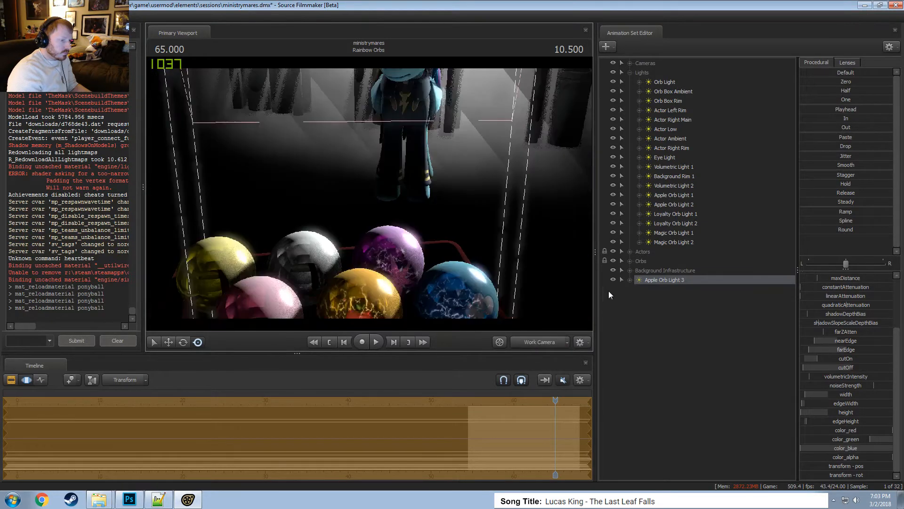
double_click(660, 280)
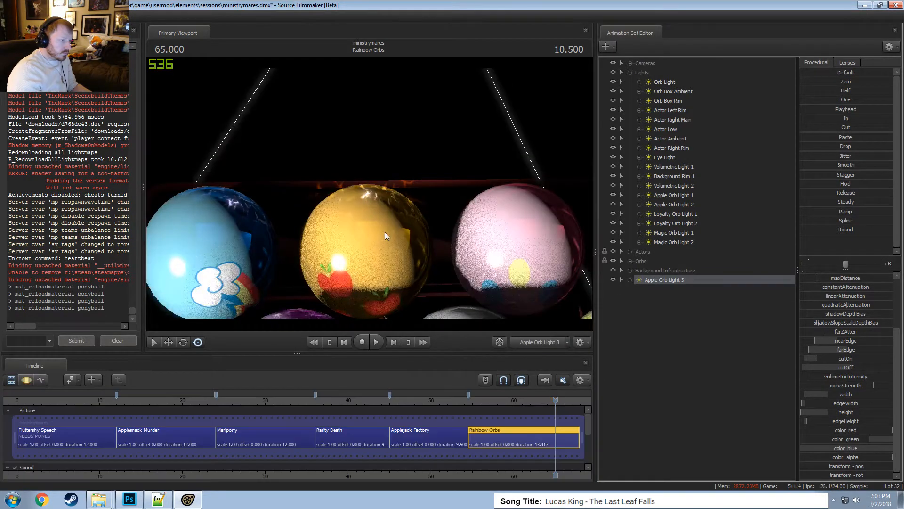
Aim the pasted light at the orb box's front rim, reduce its edgeHeight, and check the cracks through camera1.
mouse_move(392, 208)
left_mouse_down()
mouse_move(382, 190)
mouse_move(396, 222)
mouse_move(393, 193)
mouse_move(393, 226)
mouse_move(393, 216)
left_mouse_up()
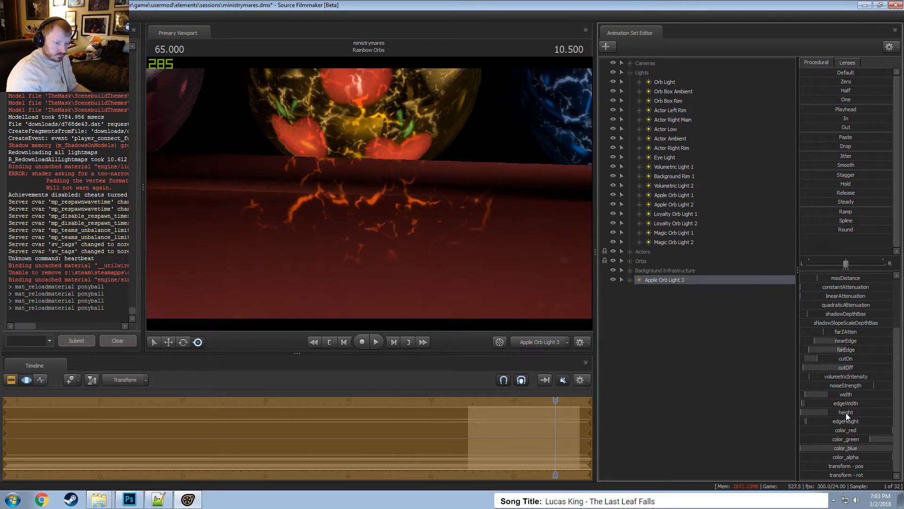
left_click_drag(849, 420, 847, 419)
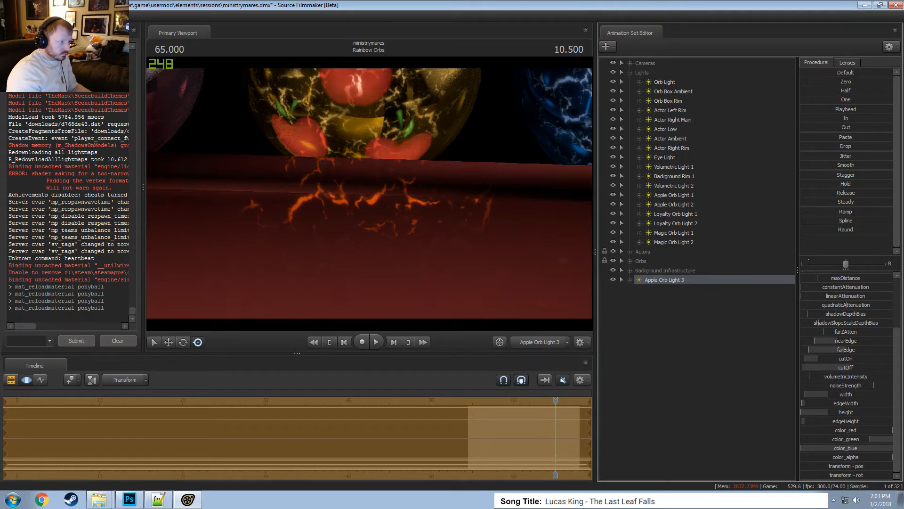
left_click_drag(509, 273, 477, 256)
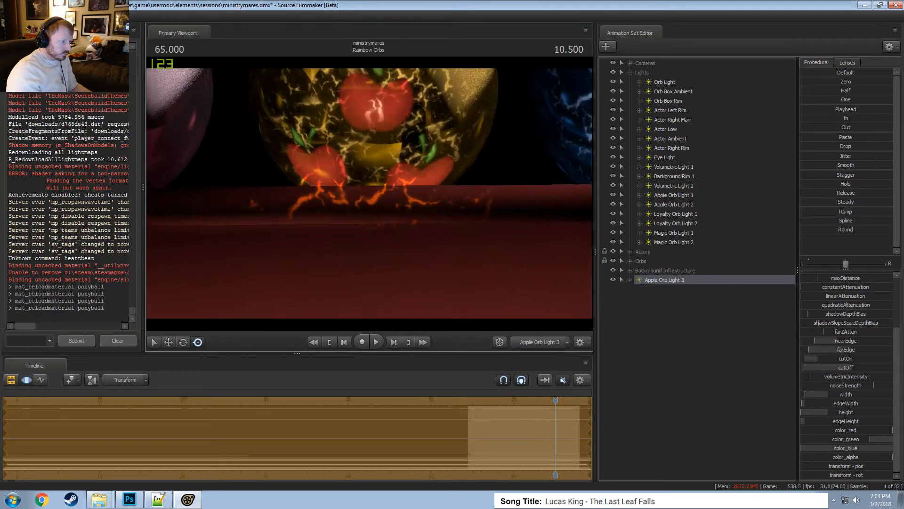
left_click(535, 347)
left_click(535, 347)
key("F2")
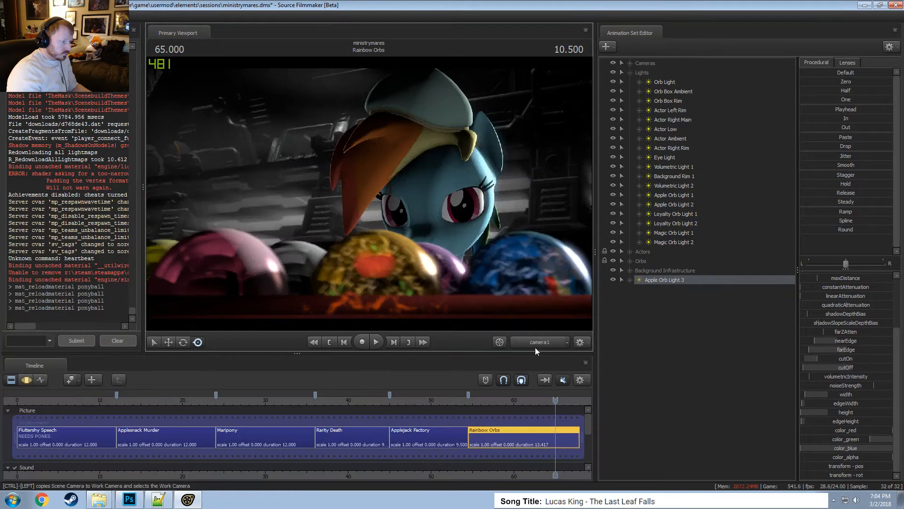
Look through the pasted Apple Orb Light 3 again in the Motion Editor and nudge its aim on the box's rim.
left_click_drag(669, 280, 424, 221)
left_click(374, 236)
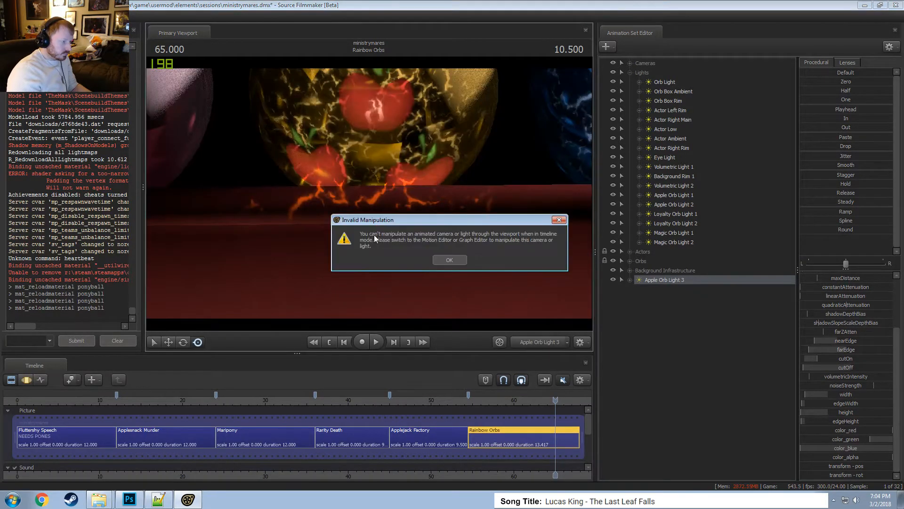
left_click(449, 259)
key("F3")
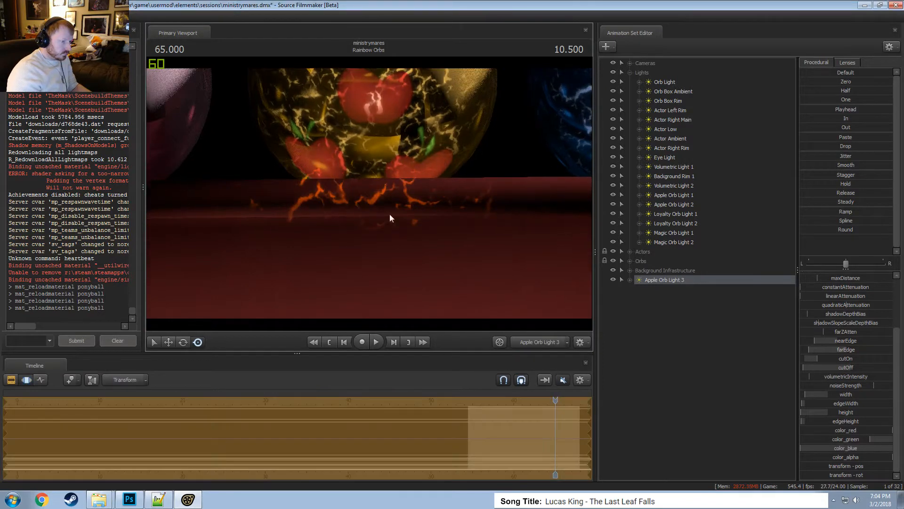
left_click_drag(389, 214, 378, 196)
Inspect the crack pattern on the box's rim through camera1 and up close with the work camera.
left_click(538, 347)
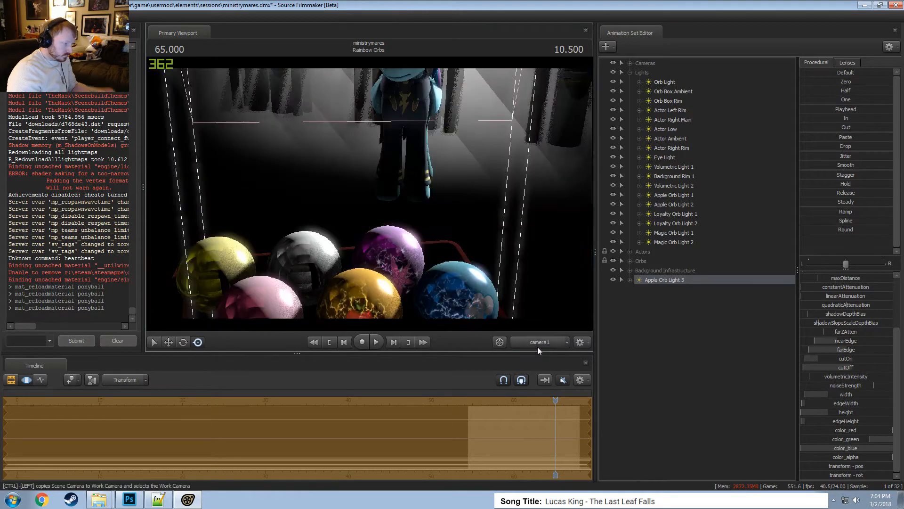
left_click(537, 345)
left_click(537, 344)
left_click(537, 343)
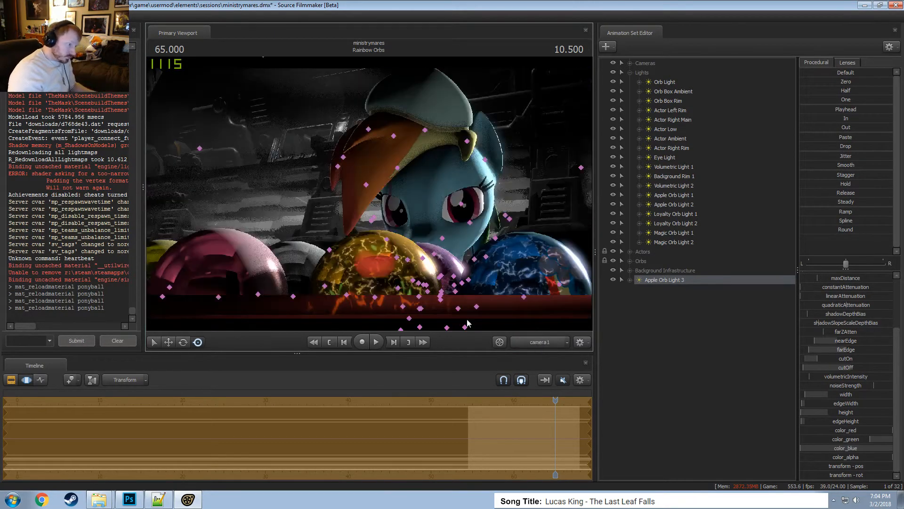
left_click_drag(370, 193, 325, 201)
Delete the pasted Apple Orb Light 3 and create a new light named Apple Orb Light 3 in its place.
right_click(656, 282)
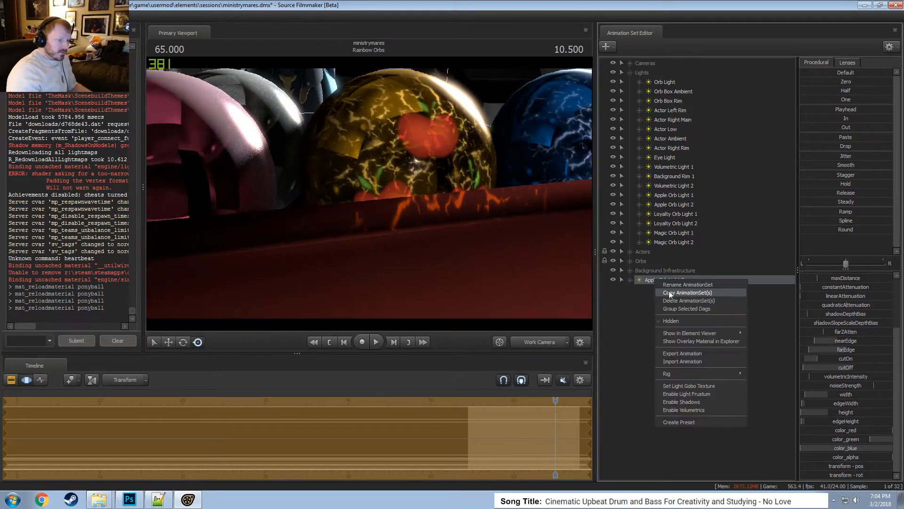
left_click(673, 300)
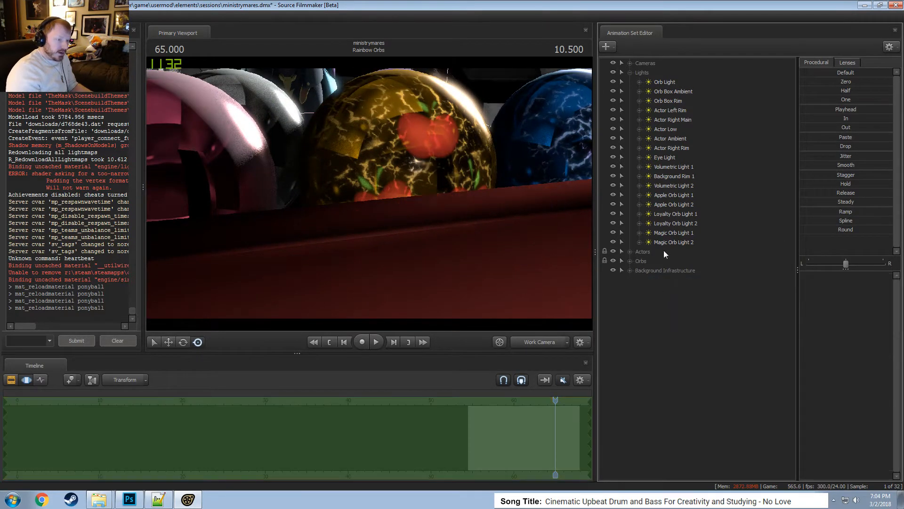
right_click(655, 333)
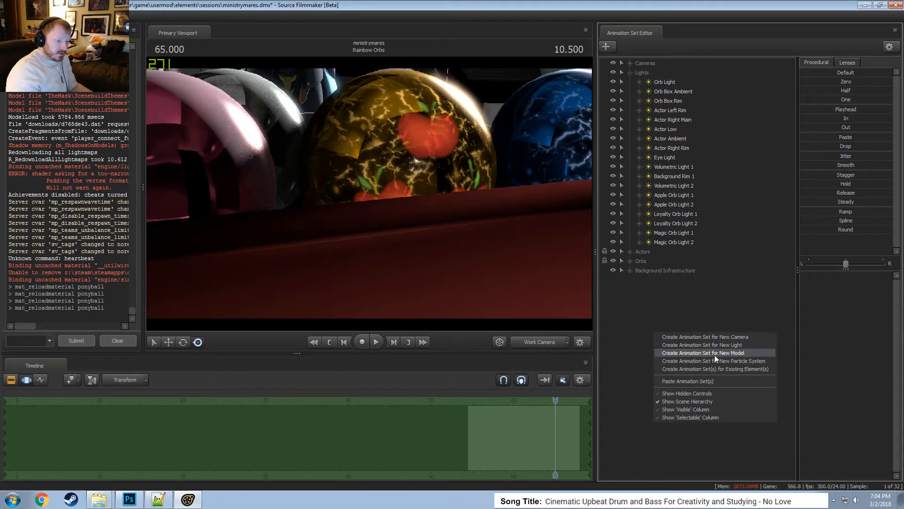
left_click(707, 346)
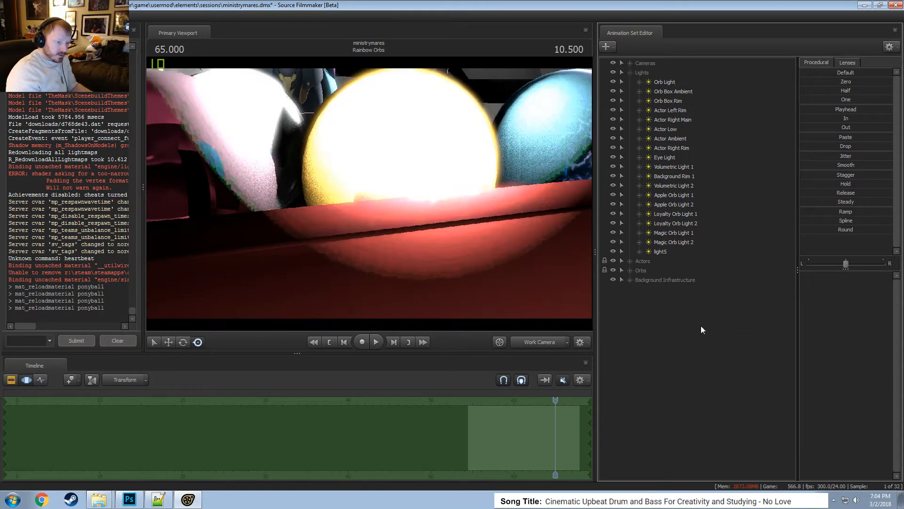
right_click(668, 253)
left_click(680, 259)
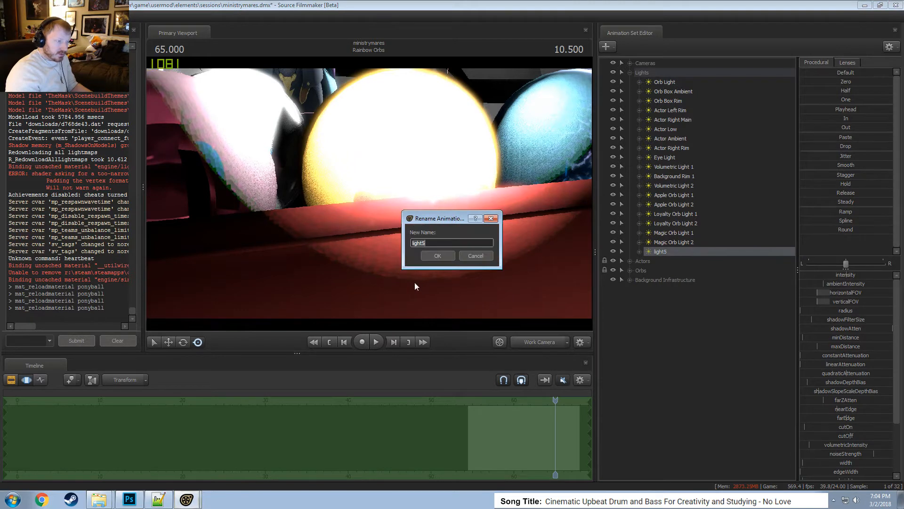
type("Apple Orb ")
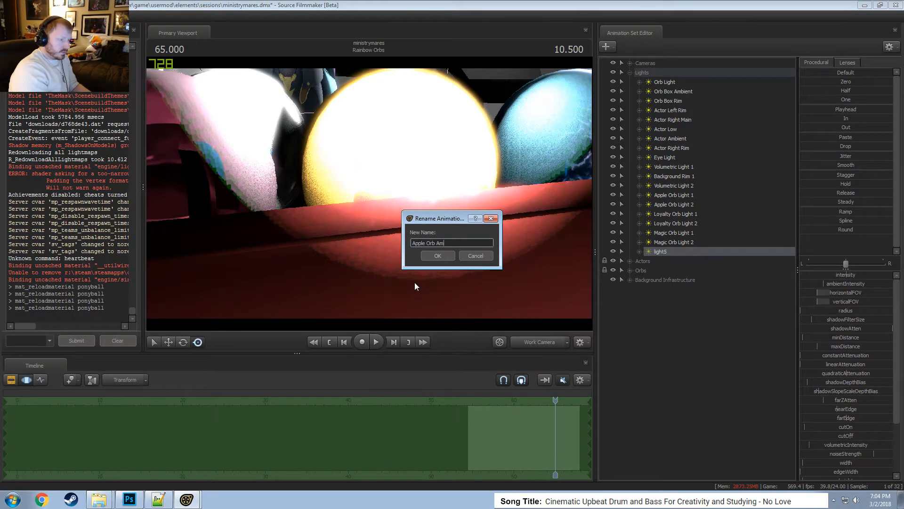
type("Light 3")
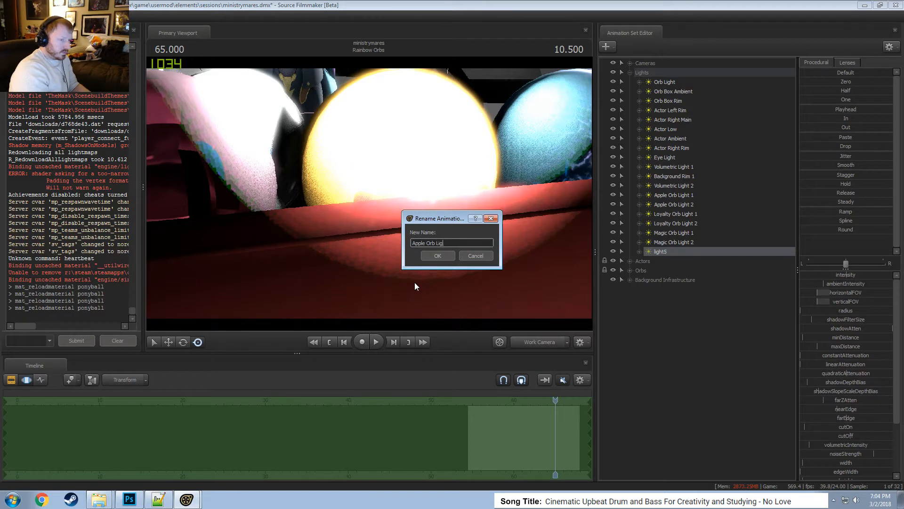
key("Return")
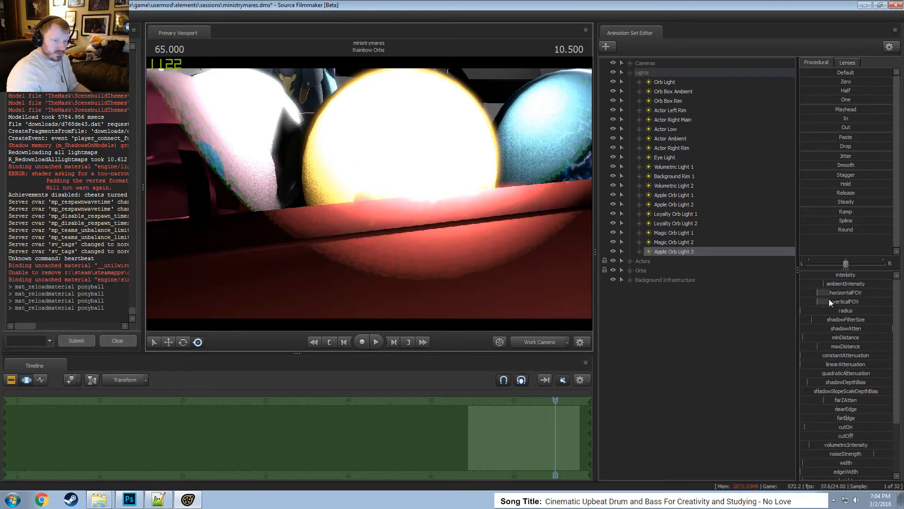
Lower the new Apple Orb Light 3's color_blue and color_green to give it a warm yellow tint.
scroll(828, 320, "down", 3)
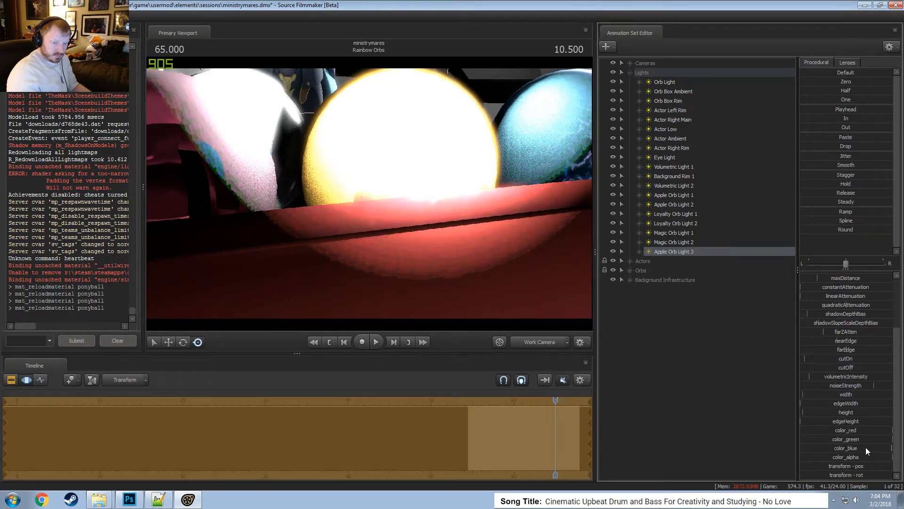
left_click_drag(866, 447, 813, 457)
left_click_drag(862, 439, 848, 439)
Show Apple Orb Light 3's light element in the Element Viewer and enable its uberlight property.
mouse_move(369, 193)
left_mouse_down()
mouse_move(363, 165)
mouse_move(377, 194)
mouse_move(452, 197)
mouse_move(476, 184)
mouse_move(330, 188)
mouse_move(301, 160)
mouse_move(306, 179)
mouse_move(301, 151)
mouse_move(456, 252)
left_mouse_up()
key("s")
key("s")
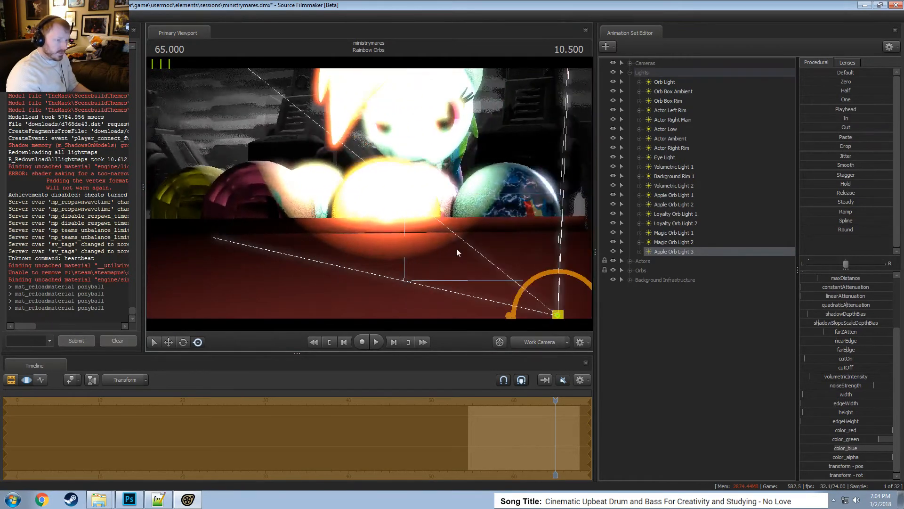
right_click(668, 252)
mouse_move(711, 305)
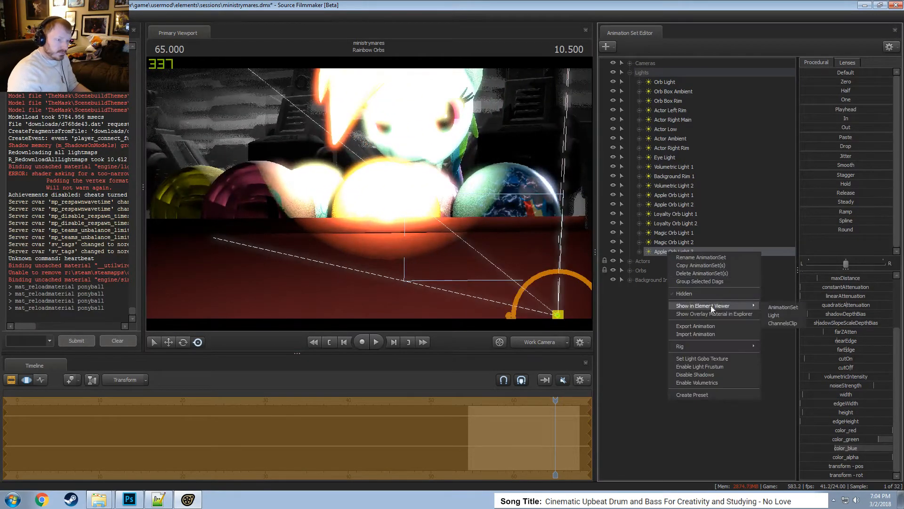
left_click(772, 315)
left_click(78, 310)
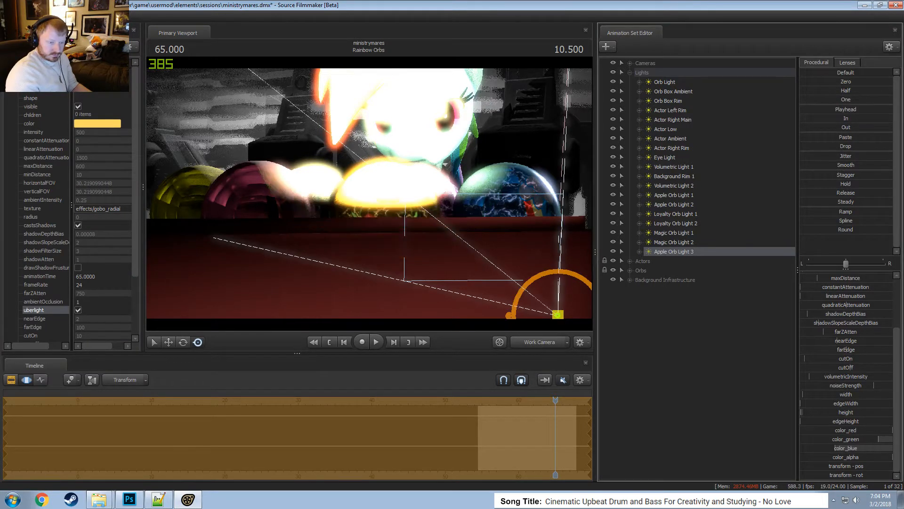
Remap the slider ranges of Apple Orb Light 3's uberlight edge-size controls.
right_click(833, 429)
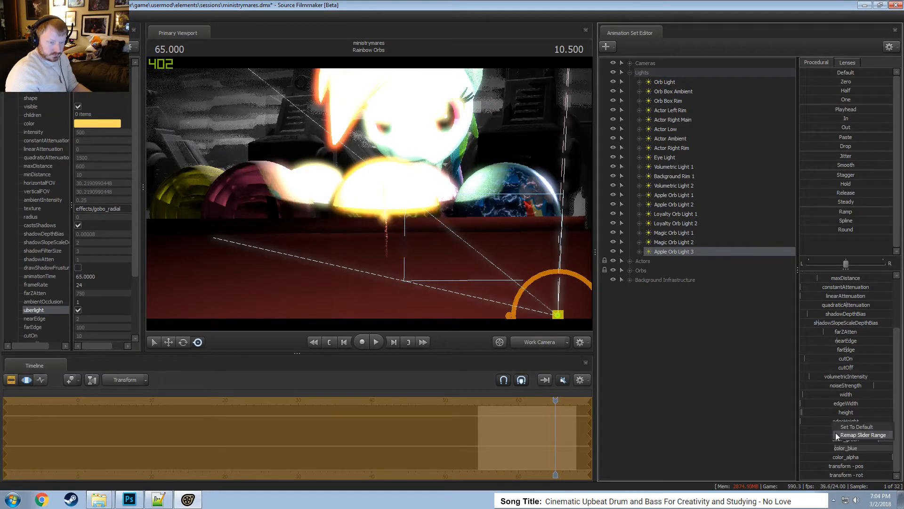
left_click(836, 432)
left_click(438, 269)
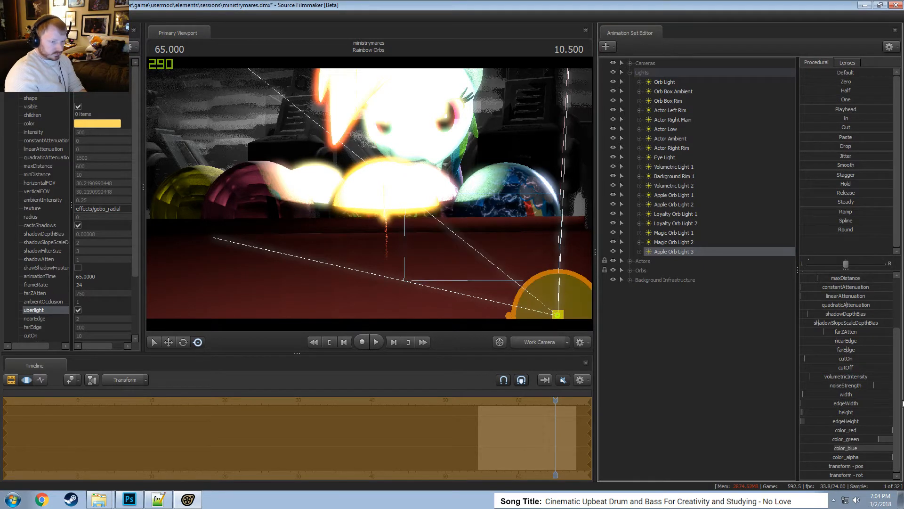
right_click(861, 424)
left_click(862, 425)
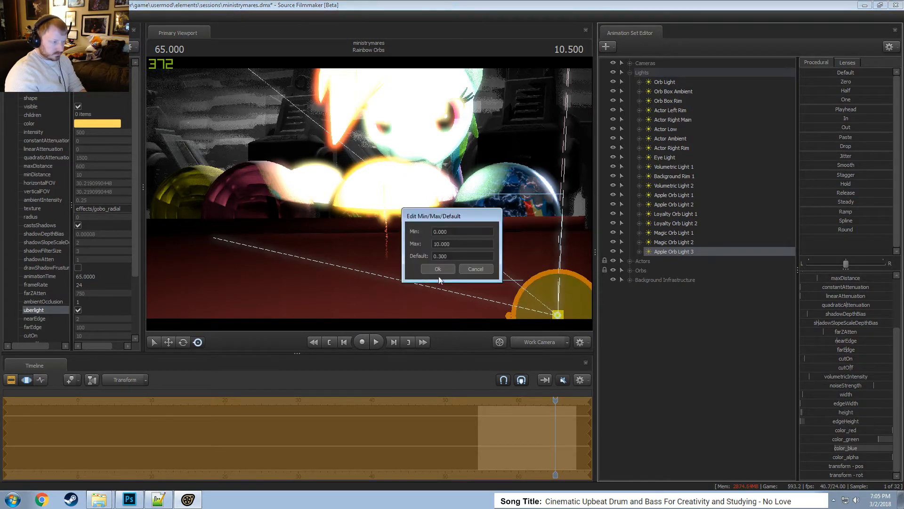
left_click(437, 244)
key("BackSpace")
left_click(438, 269)
Increase Apple Orb Light 3's uberlight height and view the whole orb box with the light's frustum.
mouse_move(845, 395)
left_mouse_down()
mouse_move(848, 405)
mouse_move(826, 421)
left_mouse_up()
left_click_drag(447, 226, 447, 229)
left_click_drag(369, 186, 369, 188)
key("s")
key("w")
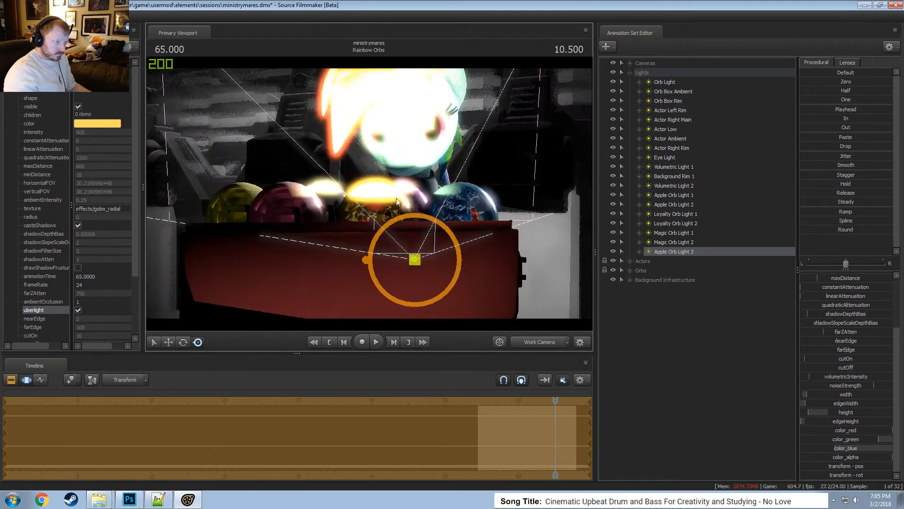
Look through Apple Orb Light 3, narrow its field of view to about 18.2, and adjust its uberlight height.
left_click_drag(673, 251, 369, 194)
scroll(369, 194, "up", 6)
key("s")
left_click_drag(826, 412, 813, 413)
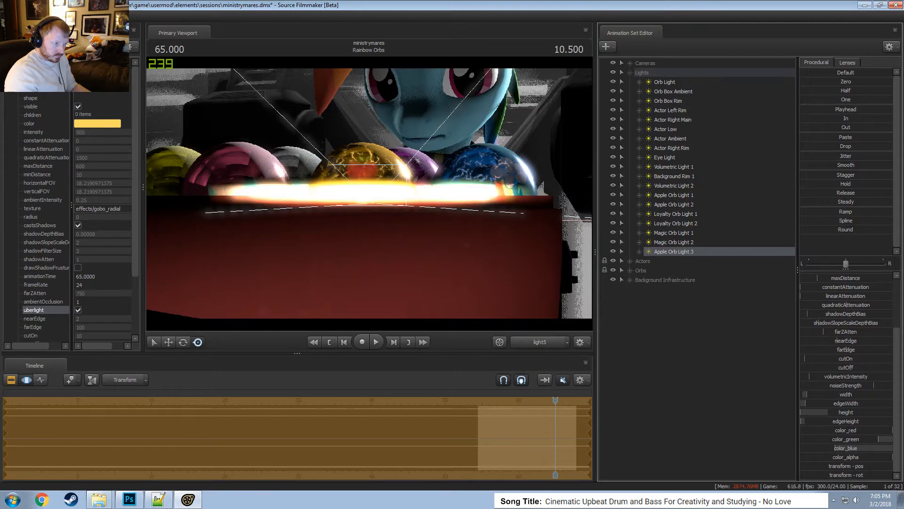
Narrow Apple Orb Light 3's field of view to 10 and aim it at the box's rim below the golden orb.
key("w")
left_click_drag(405, 237, 405, 237)
scroll(405, 238, "up", 5)
key("w")
key("s")
key("s")
key("z")
left_click_drag(382, 145, 382, 145)
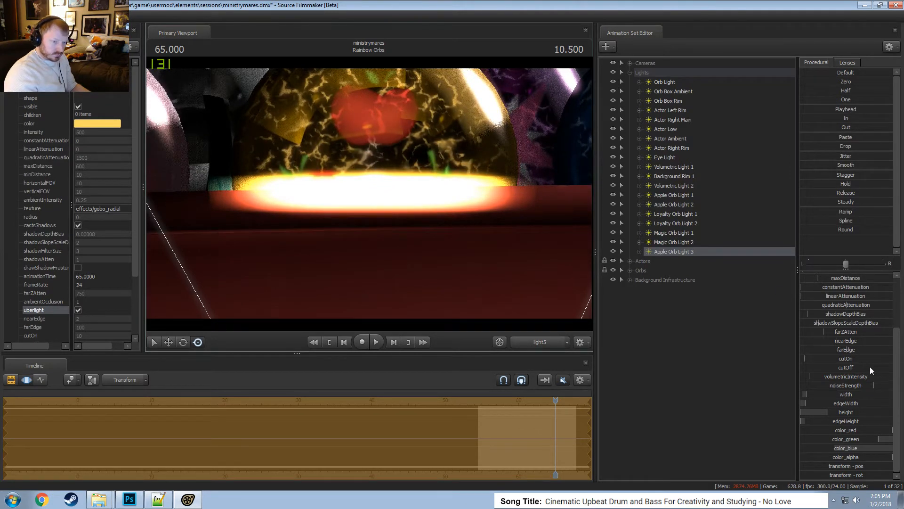
Lower Apple Orb Light 3's cutOff distance and remap the cutOff slider's range.
left_click_drag(860, 369, 823, 369)
right_click(824, 368)
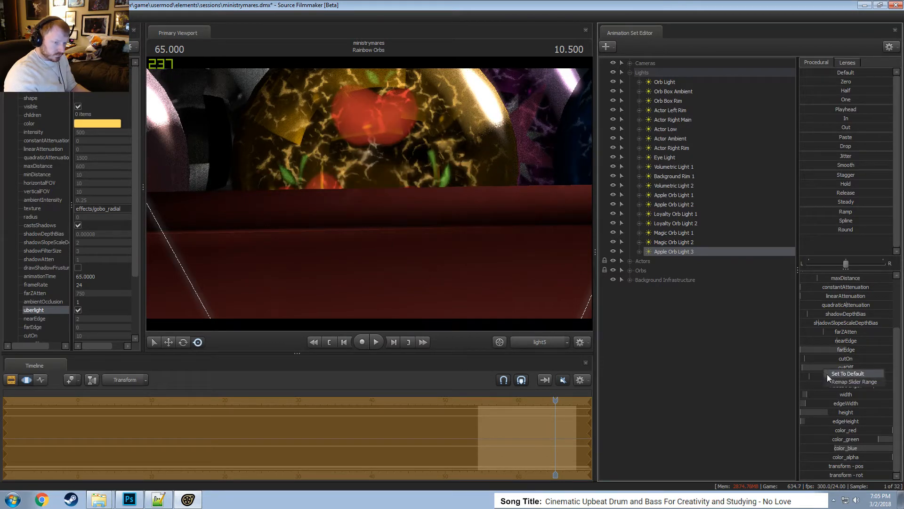
left_click(829, 375)
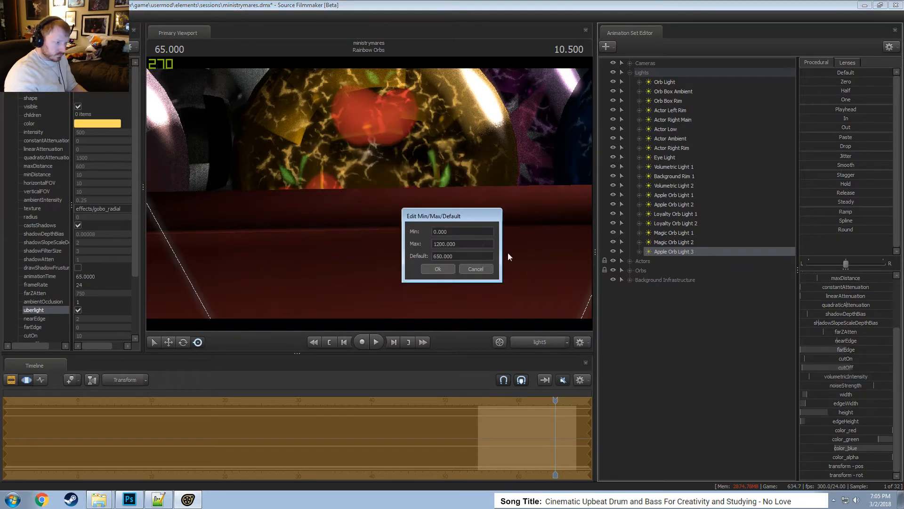
left_click(438, 269)
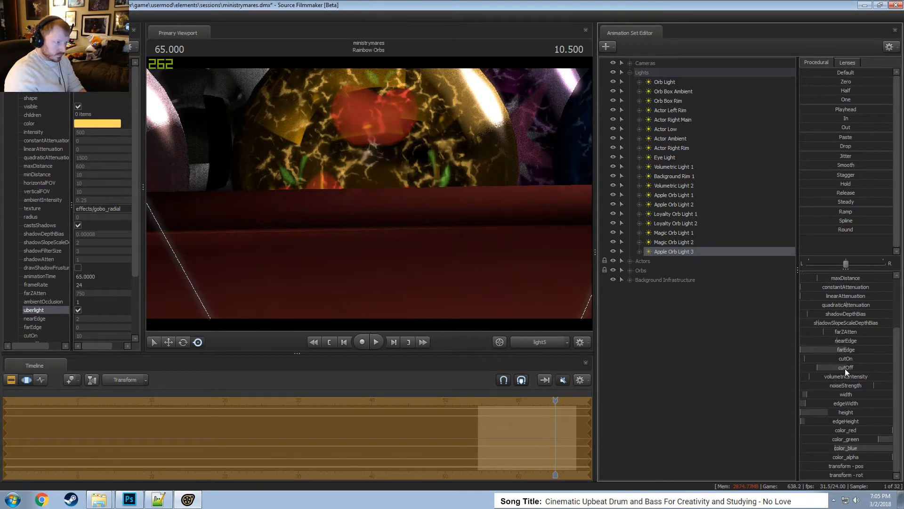
Raise Apple Orb Light 3's cutOff distance slightly to light the box's rim, and lower its intensity to about 3.6.
left_click_drag(845, 369, 855, 368)
mouse_move(471, 236)
left_mouse_down()
mouse_move(455, 236)
mouse_move(467, 237)
left_mouse_up()
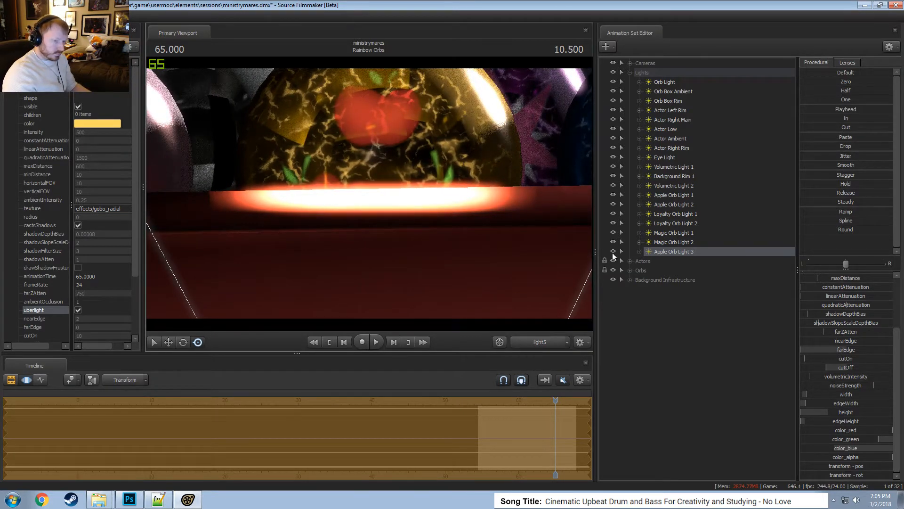
scroll(850, 289, "up", 3)
left_click_drag(851, 278, 802, 276)
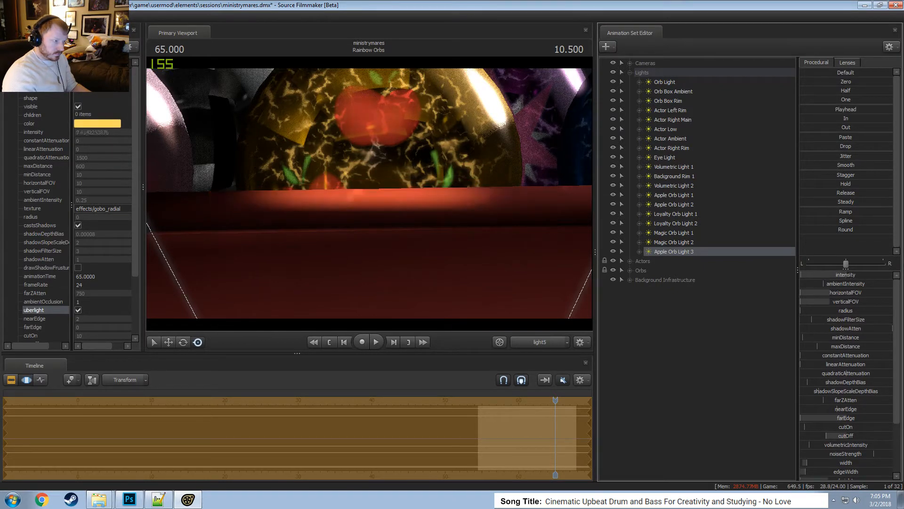
Remap Apple Orb Light 3's intensity slider to a maximum of 10 and default of 5, and set the intensity to about 1.27.
right_click(809, 276)
left_click(828, 288)
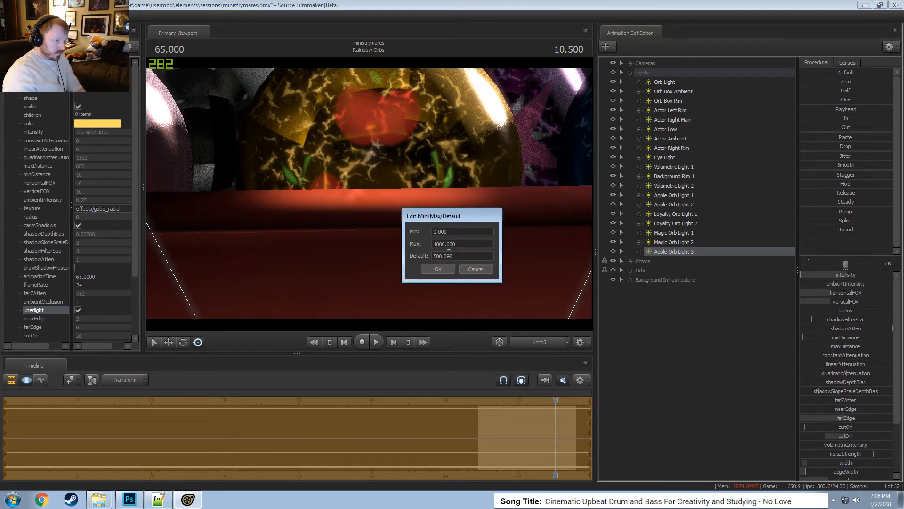
left_click(439, 268)
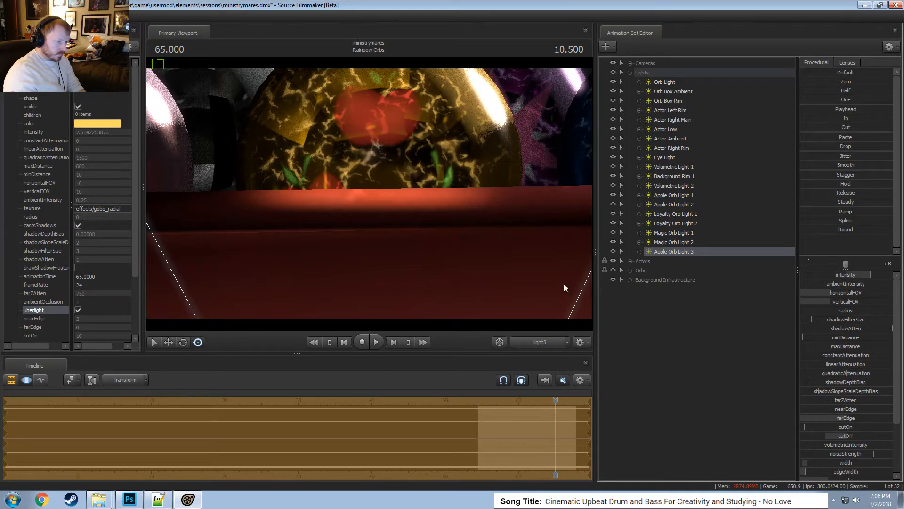
left_click_drag(863, 276, 811, 275)
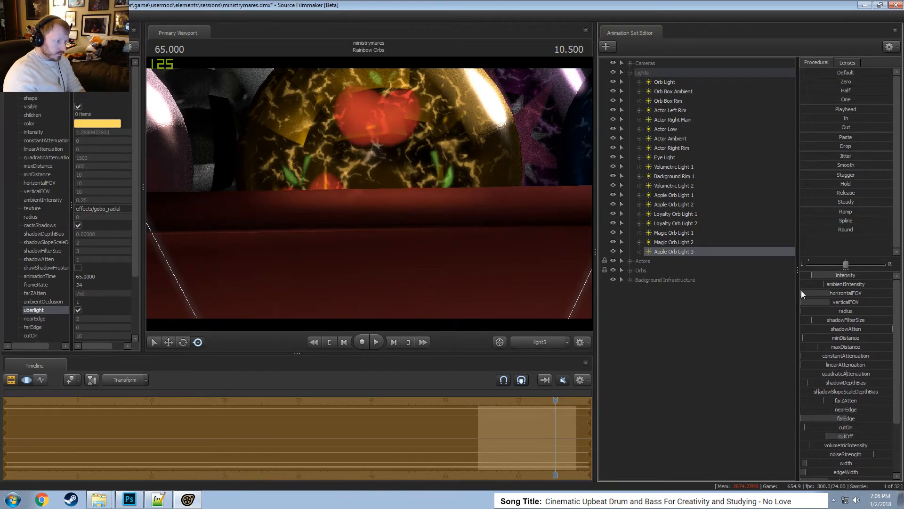
Tilt Apple Orb Light 3 slightly upward against the box's rim and check the lighting through camera1.
scroll(832, 372, "down", 3)
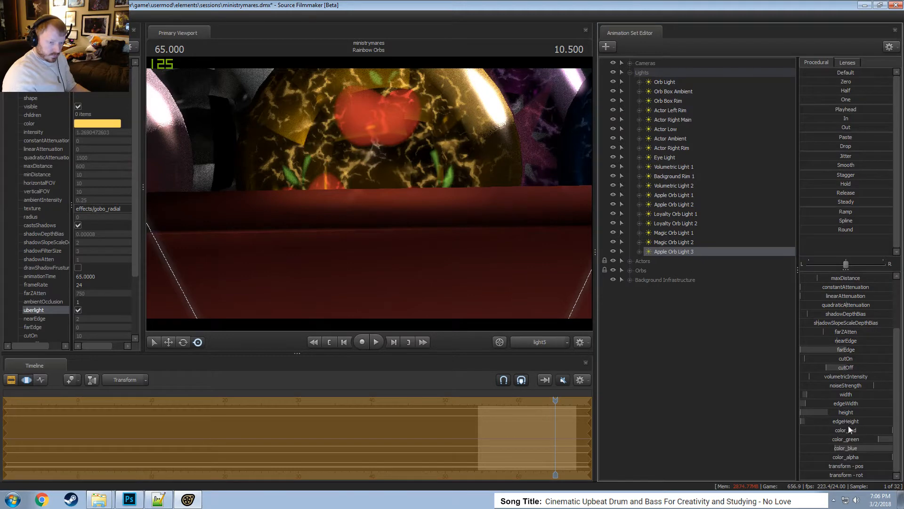
left_click_drag(419, 252, 423, 240)
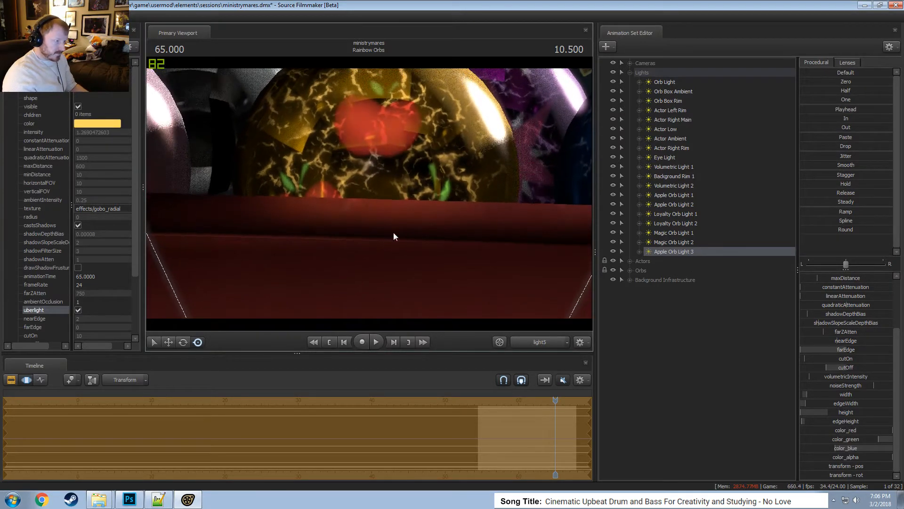
left_click(540, 340)
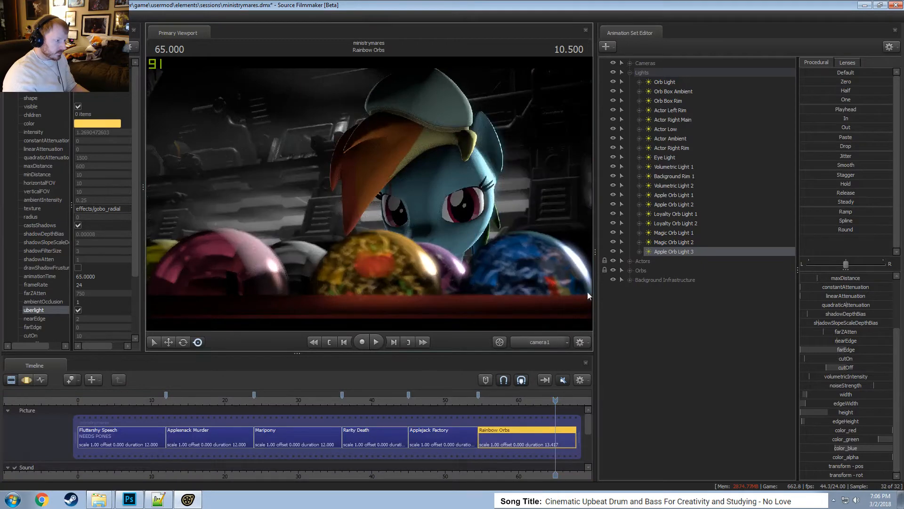
key("F3")
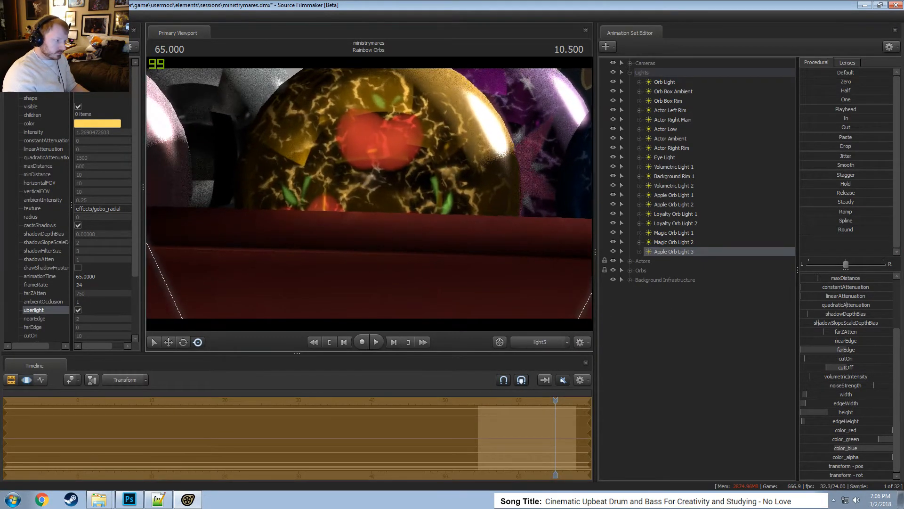
Raise Apple Orb Light 3's intensity to about 6.14 and fine-tune its aim and edgeHeight on the box's rim.
scroll(839, 281, "up", 3)
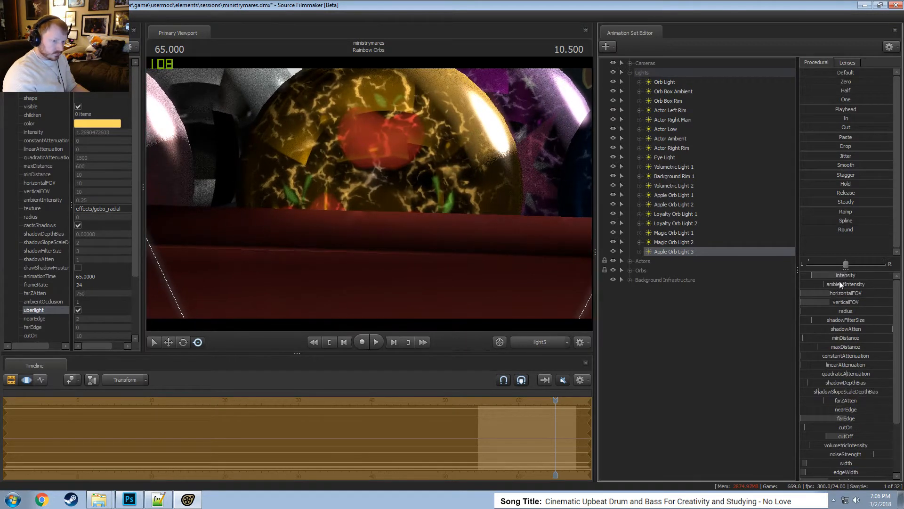
left_click_drag(817, 278, 861, 278)
left_click_drag(410, 239, 423, 285)
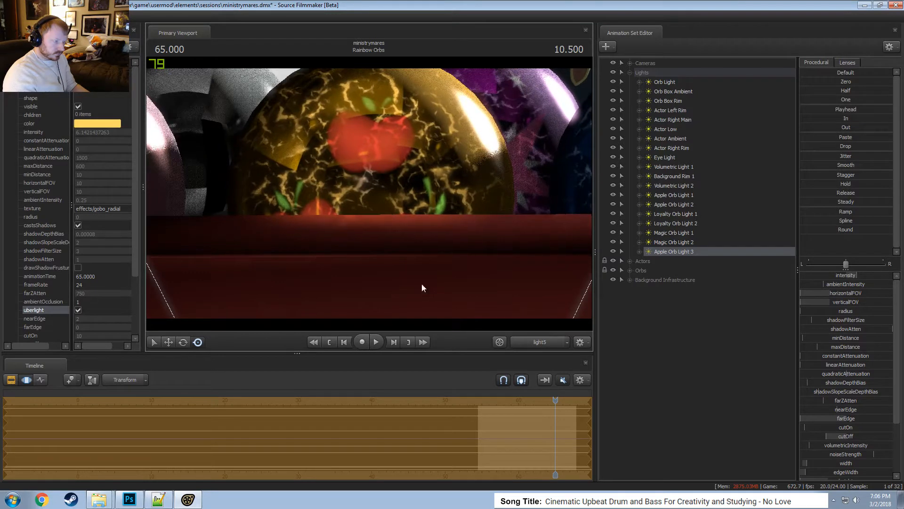
scroll(850, 420, "down", 3)
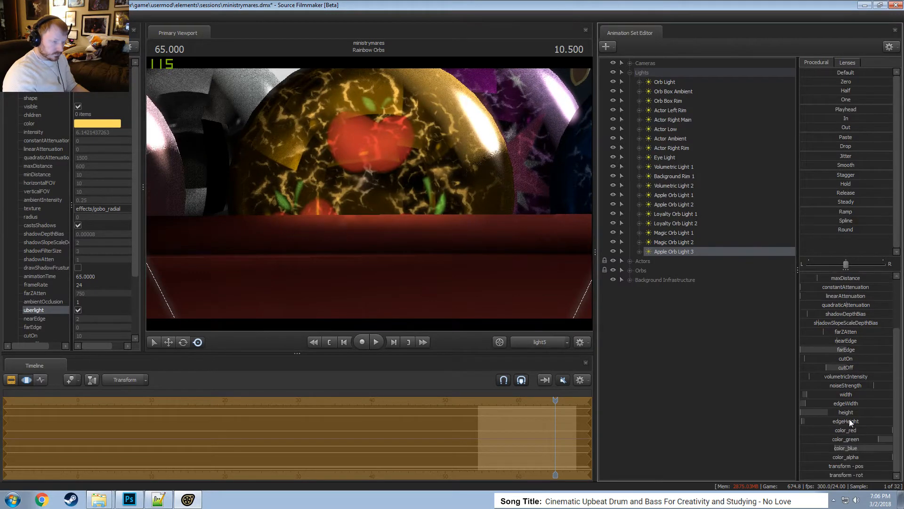
left_click_drag(849, 420, 849, 420)
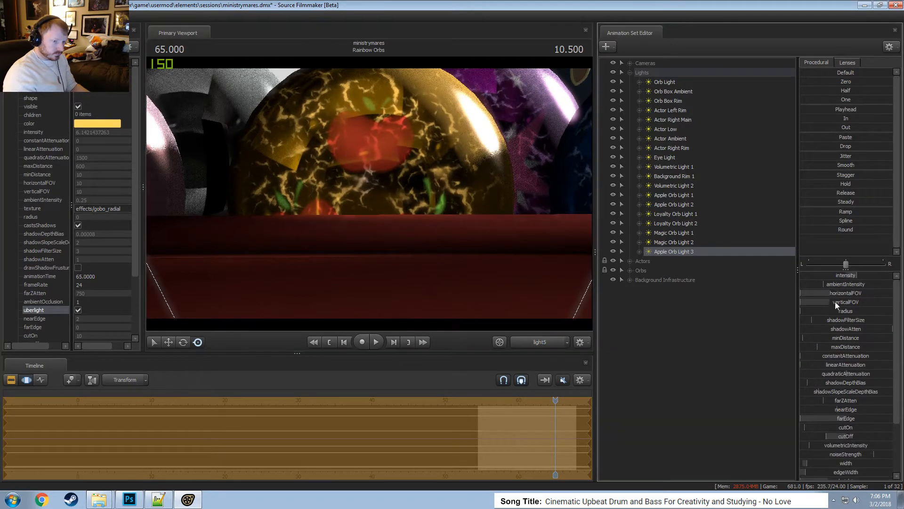
Remap Apple Orb Light 3's intensity slider to a maximum of 100 and raise the intensity to about 50.8.
scroll(846, 283, "up", 3)
right_click(847, 276)
left_click(866, 286)
double_click(432, 244)
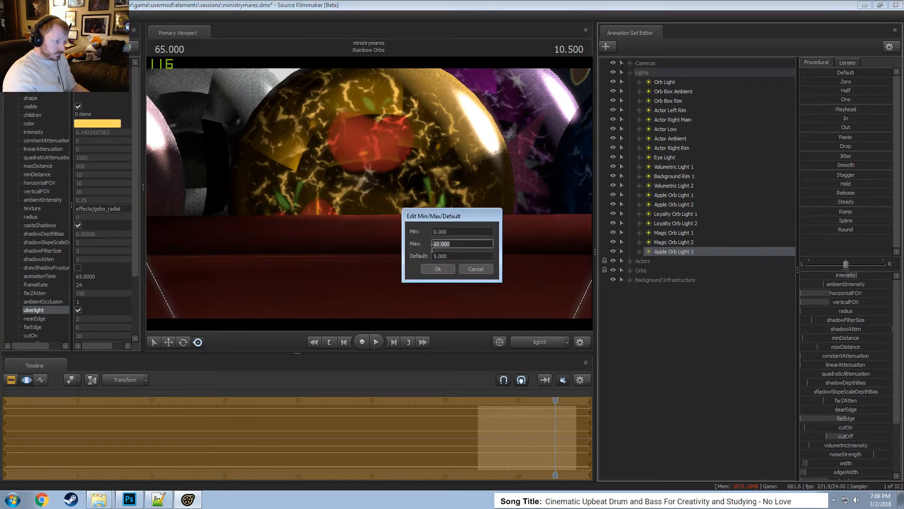
type("100")
key("Return")
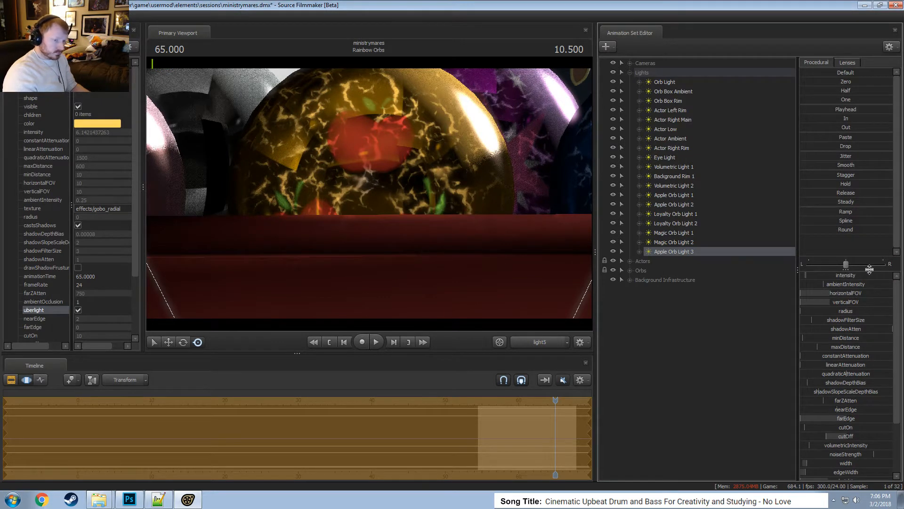
left_click_drag(871, 276, 877, 278)
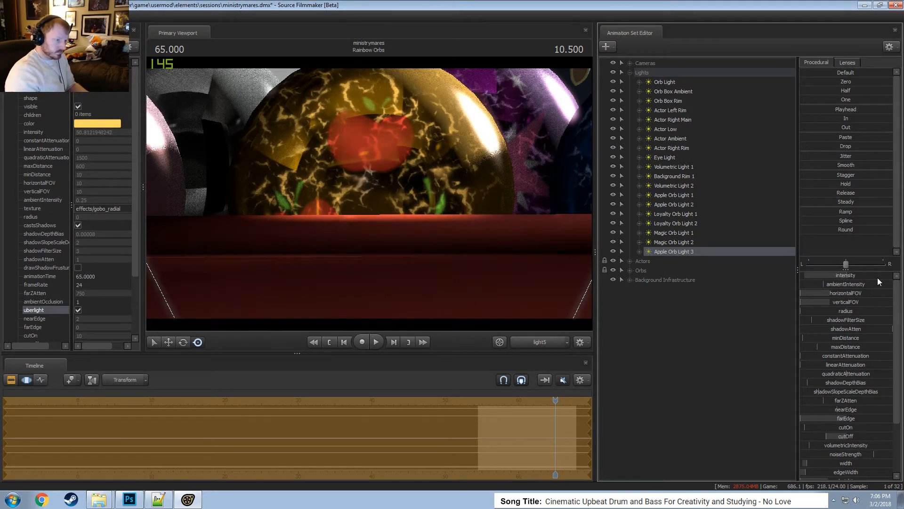
Copy the Apple Orb Light 3 animation set and paste a duplicate into the Rainbow Orbs shot.
right_click(679, 250)
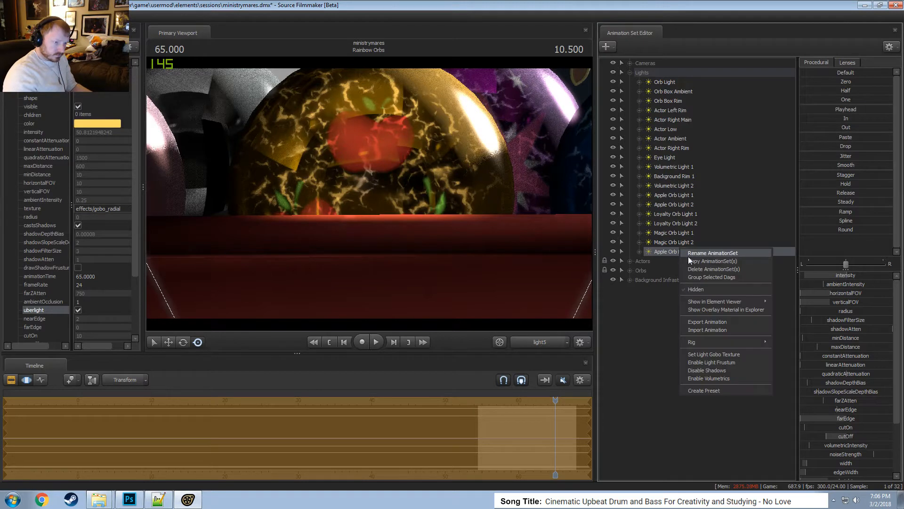
left_click(628, 348)
right_click(628, 349)
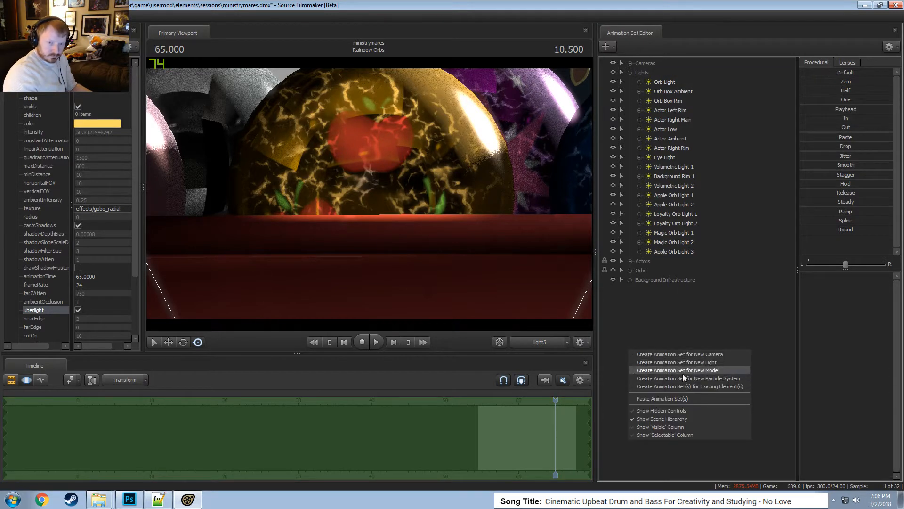
left_click(673, 398)
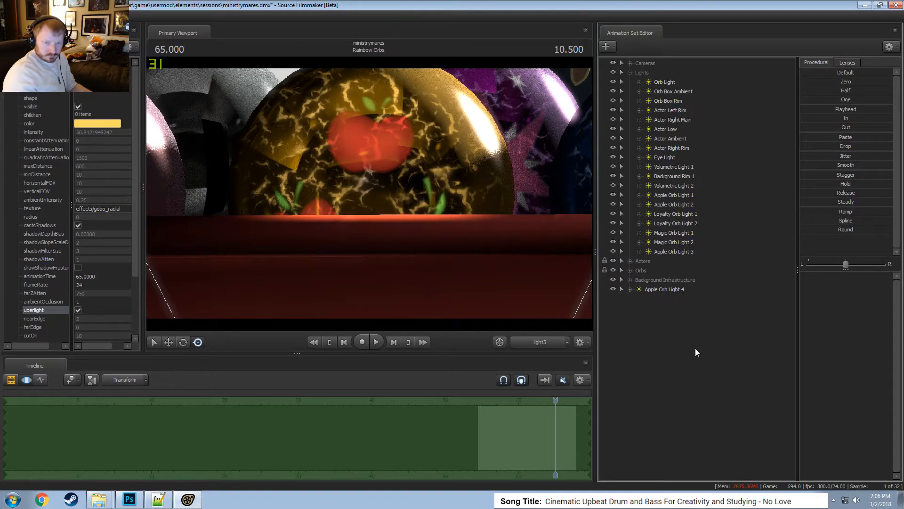
Look through Apple Orb Light 4 and adjust its uberlight height and edgeHeight to spread the glow over the rim.
left_click(662, 289)
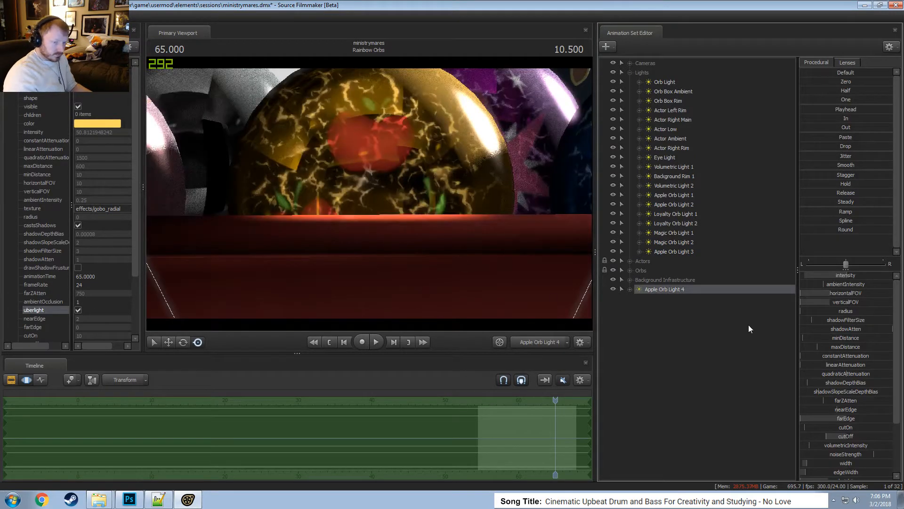
scroll(849, 404, "down", 2)
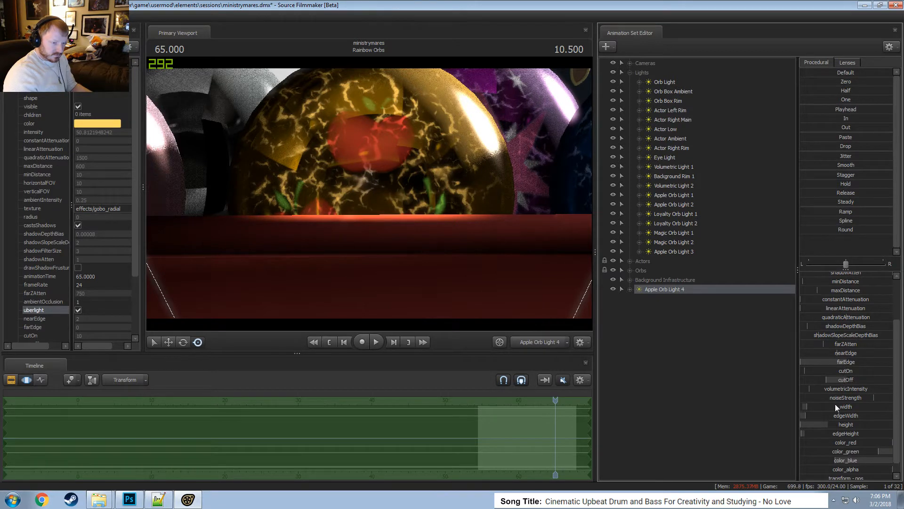
left_click_drag(839, 425, 843, 433)
left_click(443, 193)
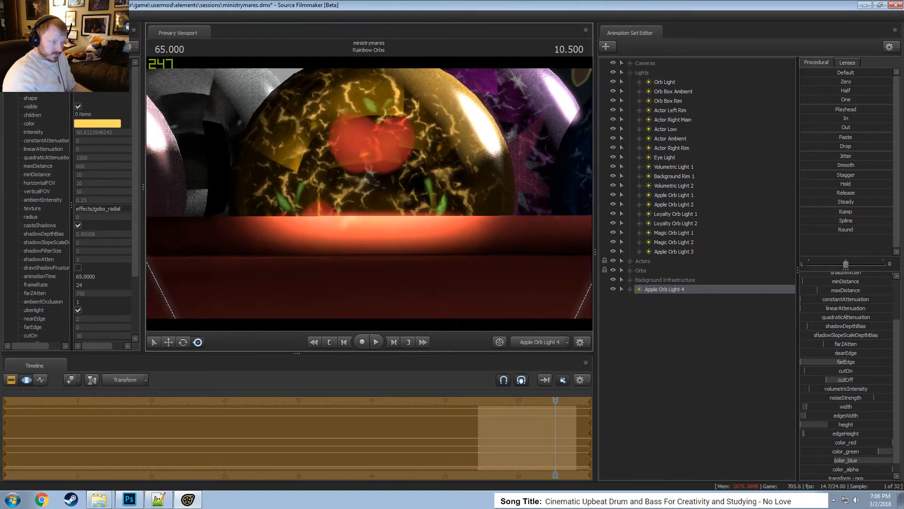
Widen Apple Orb Light 4's field of view, lower its intensity, and check the shot through camera1.
key("s")
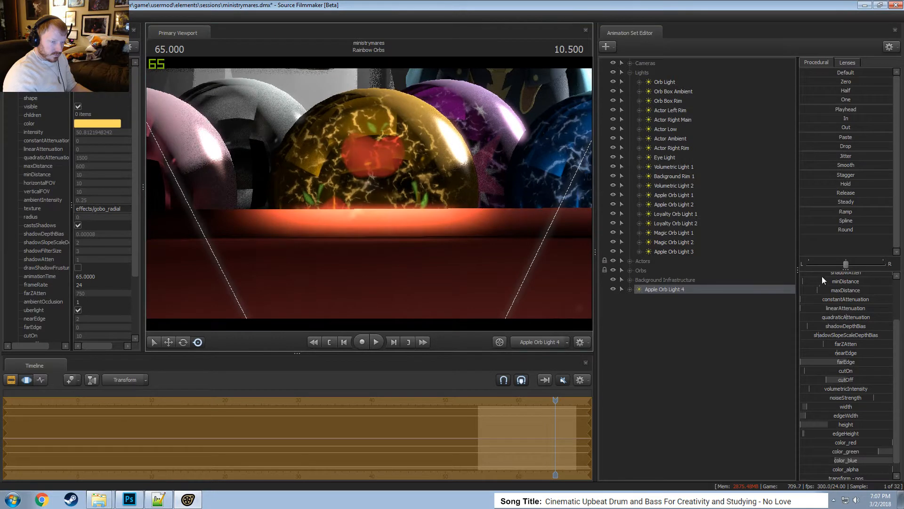
scroll(843, 280, "up", 3)
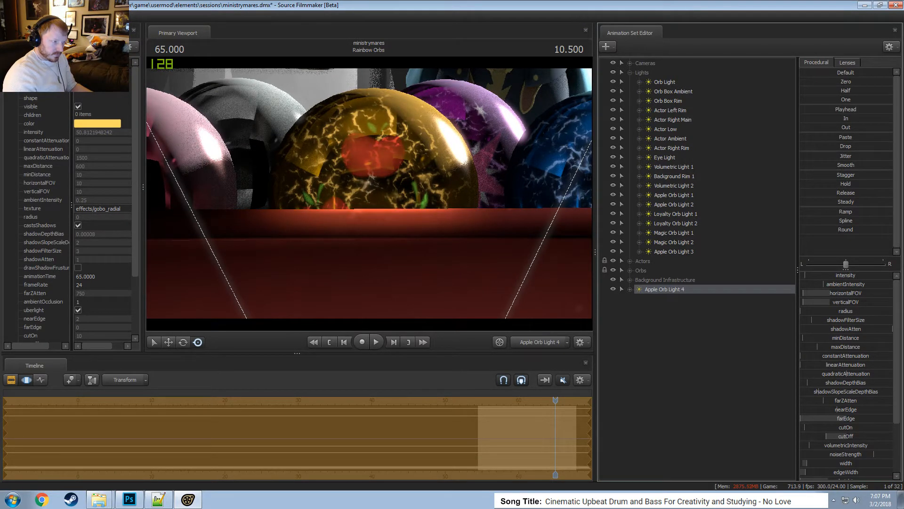
left_click(538, 339)
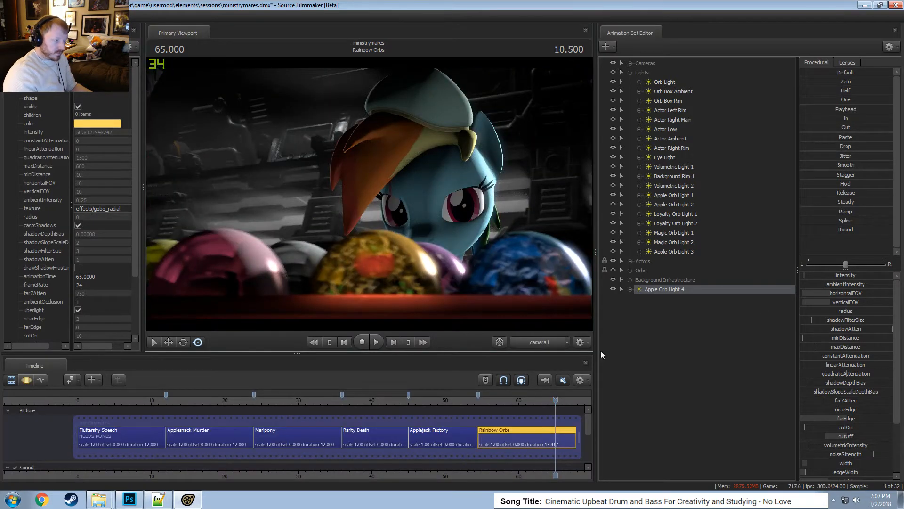
key("F3")
Return to looking through Apple Orb Light 4 and tilt it slightly upward against the box's rim.
left_click(560, 341)
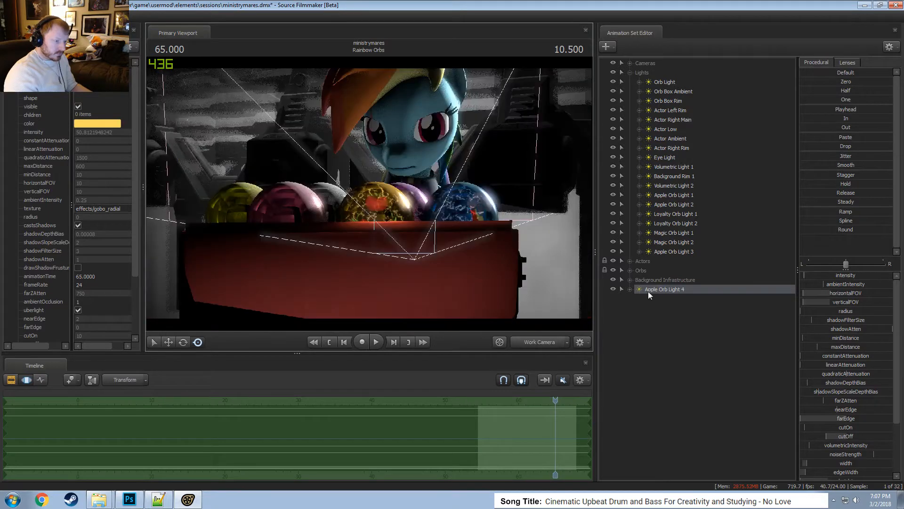
left_click_drag(649, 290, 446, 252)
key("F2")
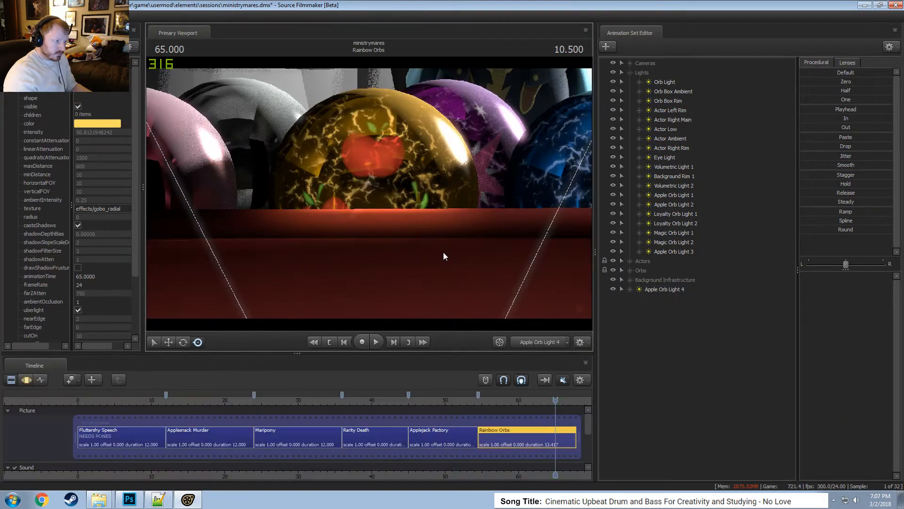
left_click(664, 289)
key("F3")
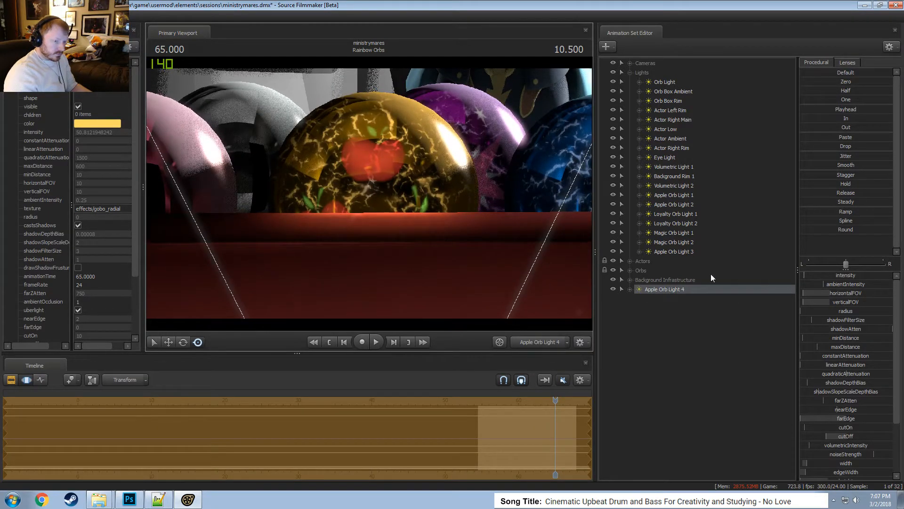
Raise Apple Orb Light 3's intensity to 100 and check the rim glow through camera1.
left_click(670, 251)
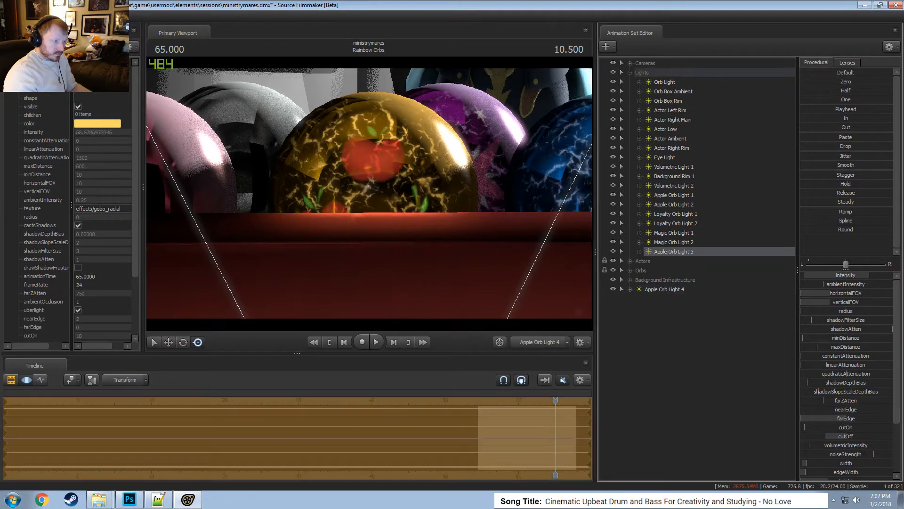
left_click(545, 342)
left_click(545, 342)
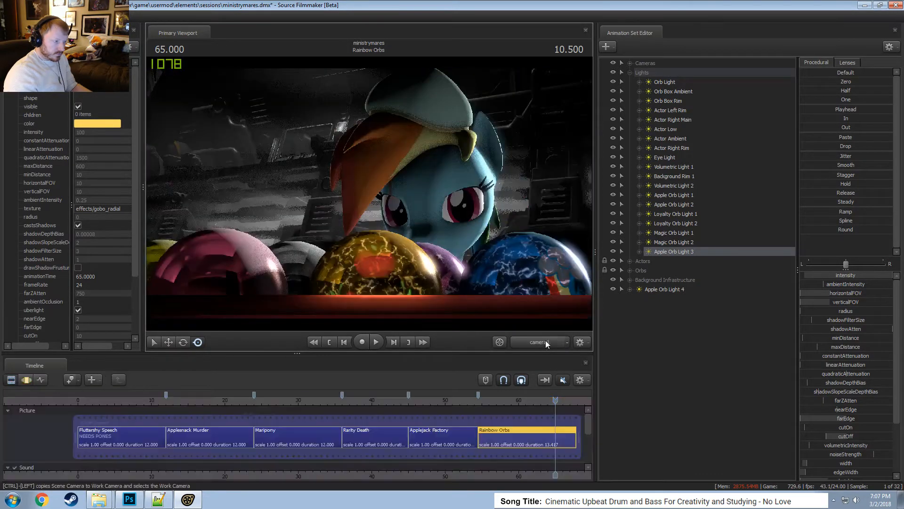
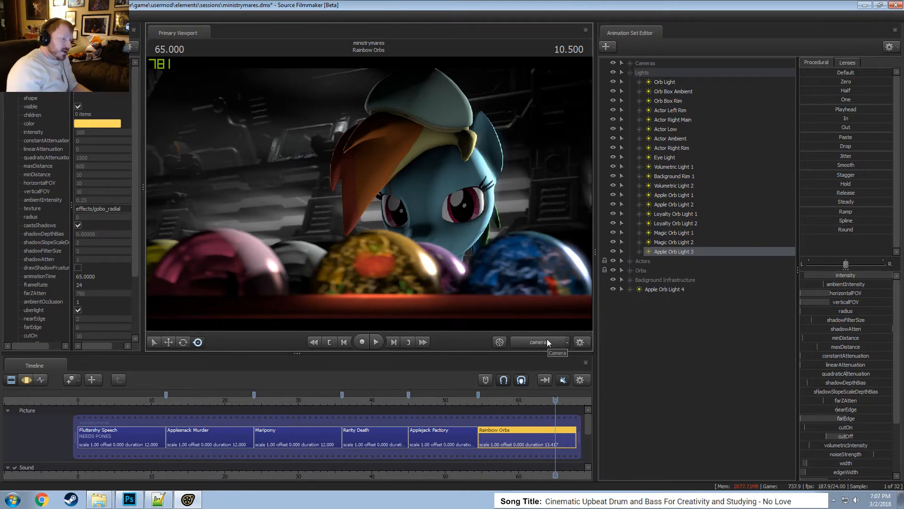
key("F3")
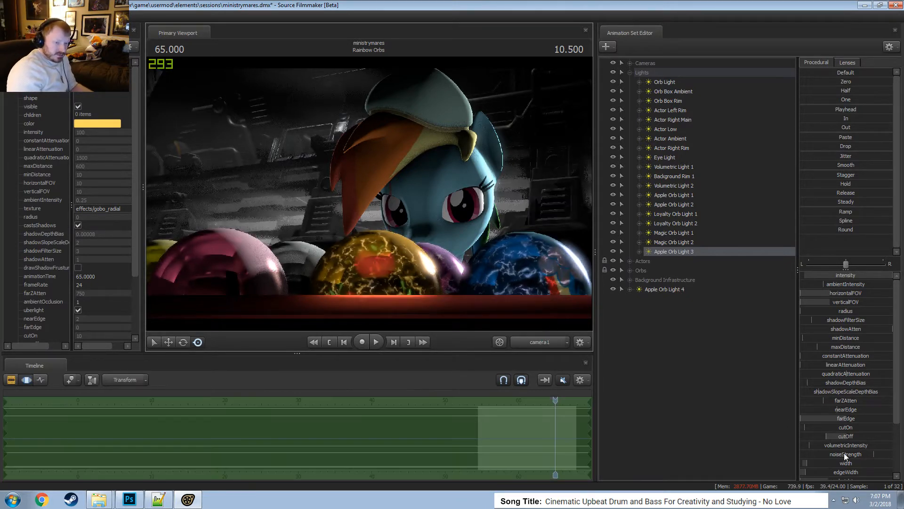
Lower Apple Orb Light 3's color_blue and color_green values for a deeper golden-orange light.
scroll(844, 450, "down", 3)
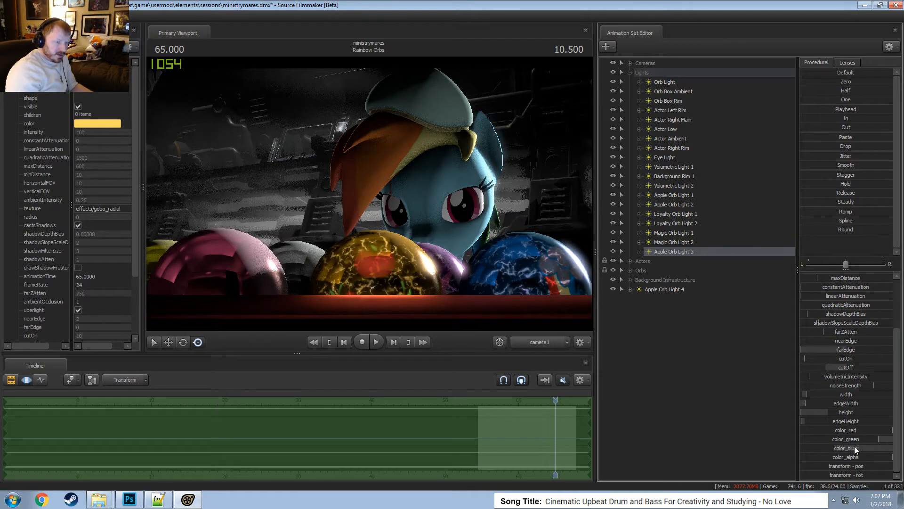
left_click(855, 445)
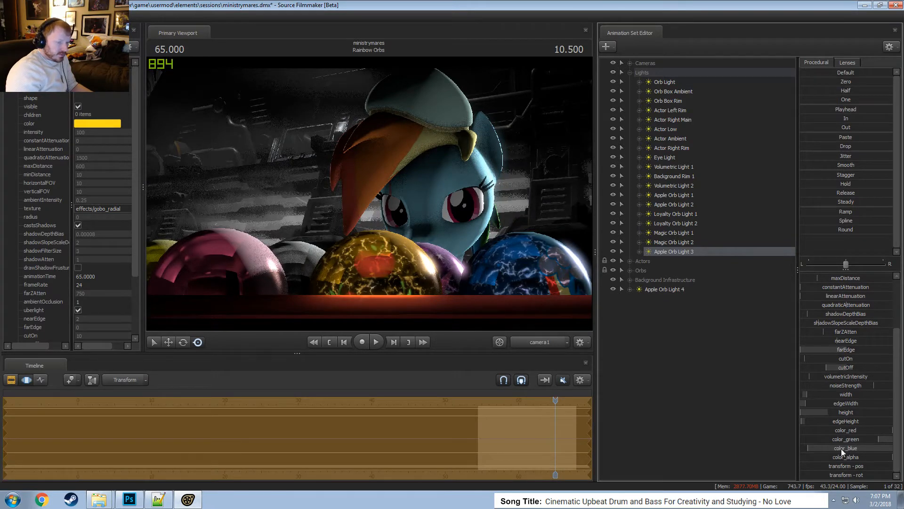
mouse_move(852, 441)
left_mouse_down()
mouse_move(825, 441)
mouse_move(857, 442)
mouse_move(848, 441)
left_mouse_up()
left_click(684, 280)
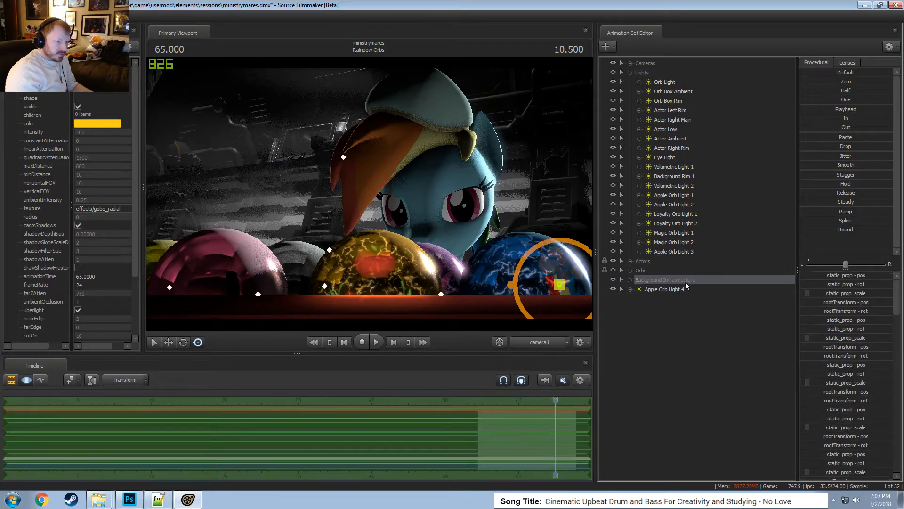
Copy Apple Orb Light 3's color_red, color_green and color_blue values onto Apple Orb Light 4 and check the rim glow.
left_click(652, 254)
left_click(641, 252)
left_click(647, 259)
scroll(678, 368, "down", 4)
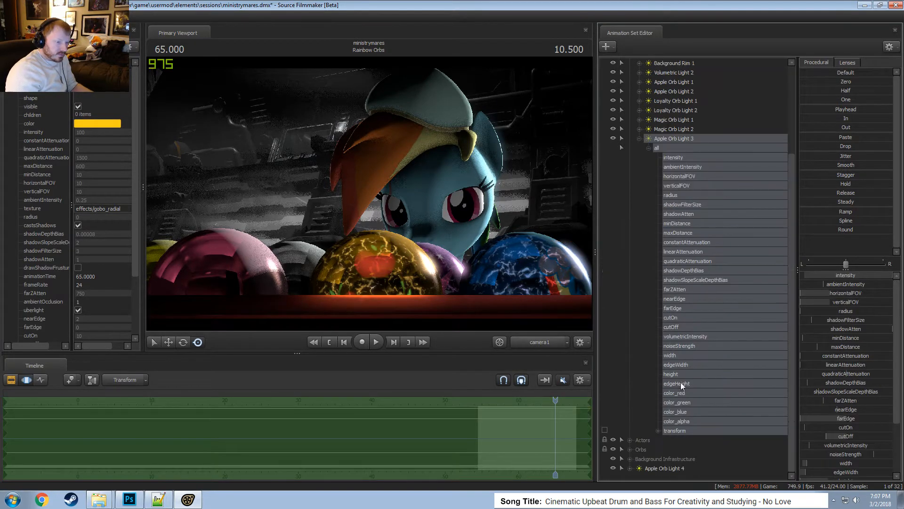
left_click(677, 401)
left_click(702, 393)
left_click(735, 411, "shift")
left_click(493, 437)
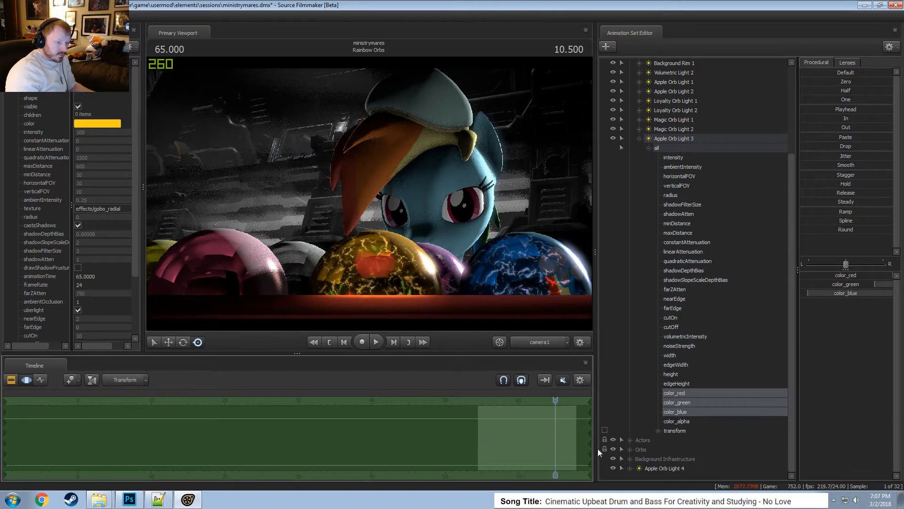
left_click(641, 470)
scroll(645, 357, "up", 4)
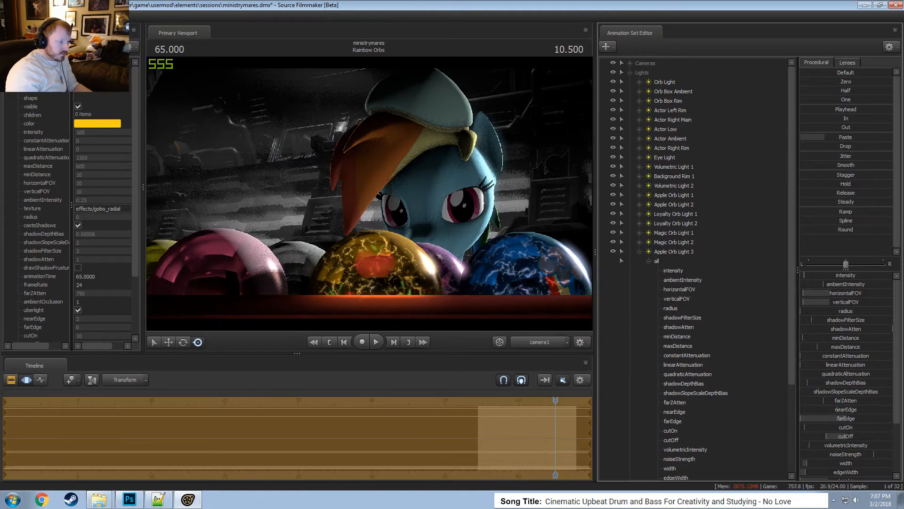
key("F2")
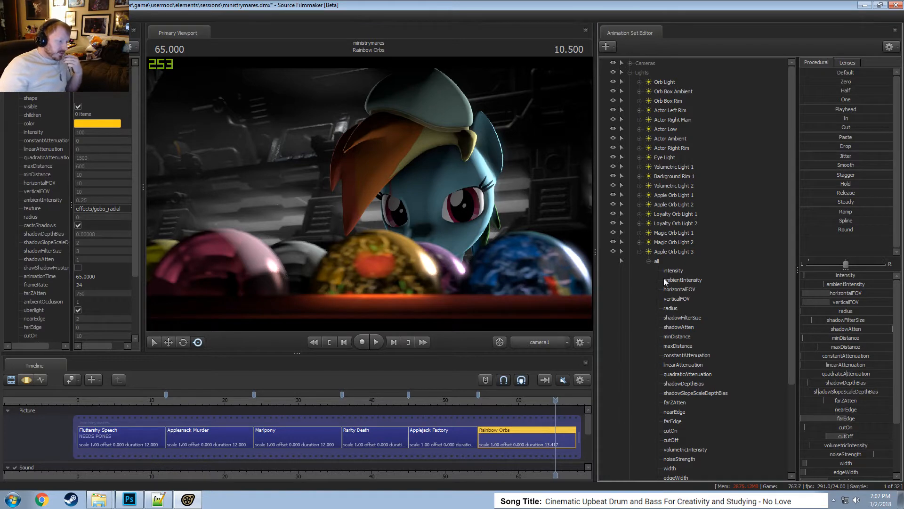
Delete Apple Orb Light 3 and Apple Orb Light 4 from the Rainbow Orbs shot.
left_click(639, 251)
left_click(680, 251, "ctrl")
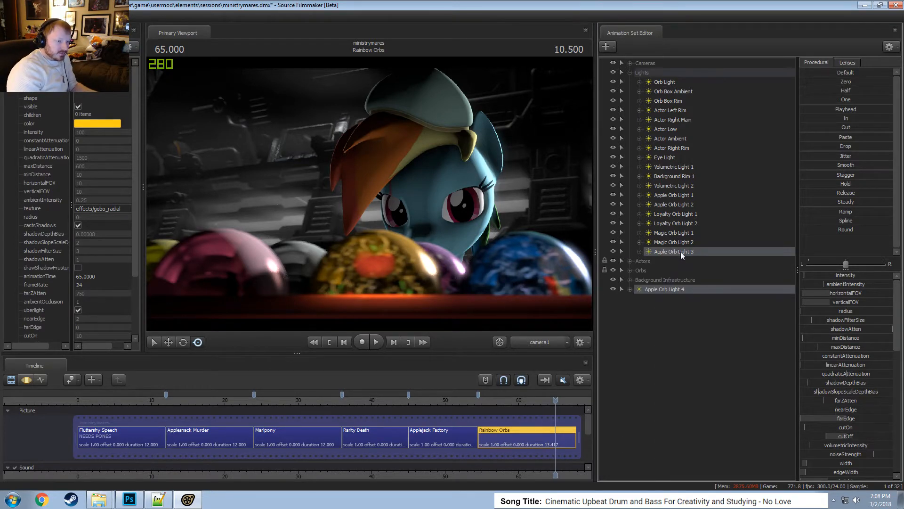
right_click(680, 251)
left_click(693, 270)
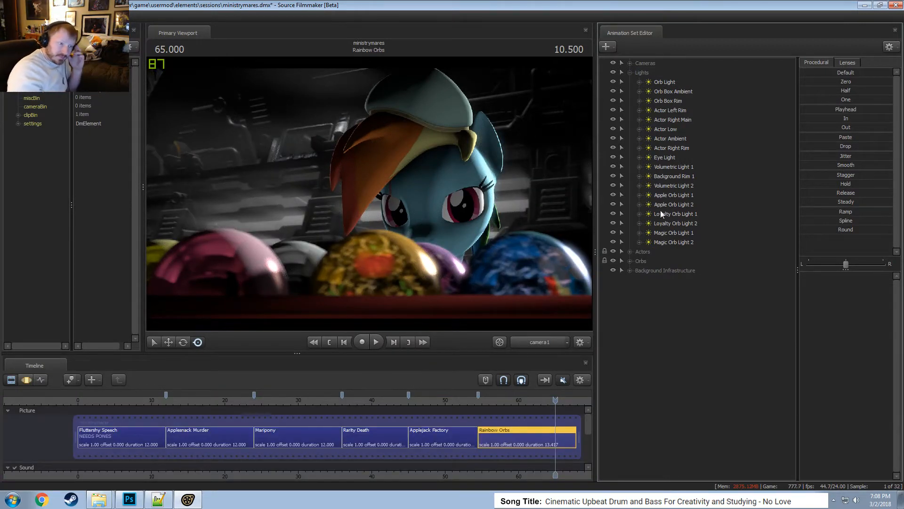
Switch Volumetric Light 1 and Background Rim 1 off and on to compare their effect on the background.
left_click(656, 176)
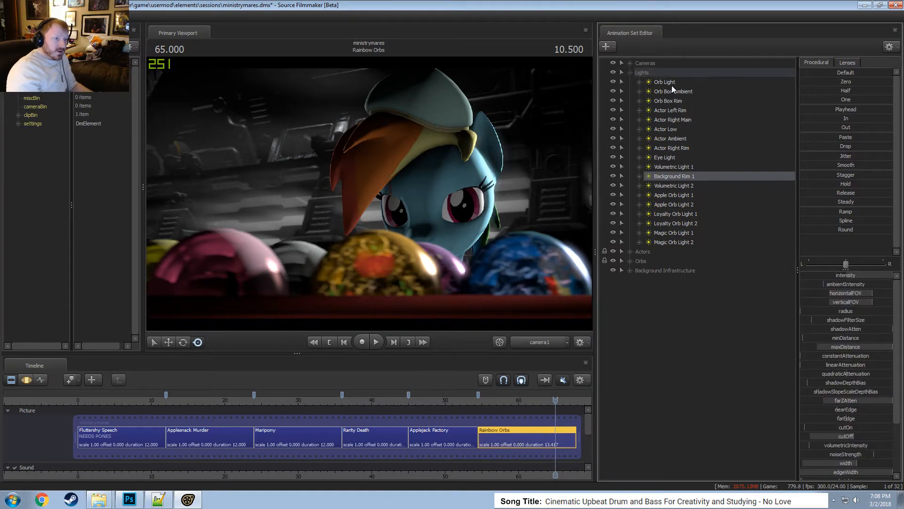
left_click(660, 168)
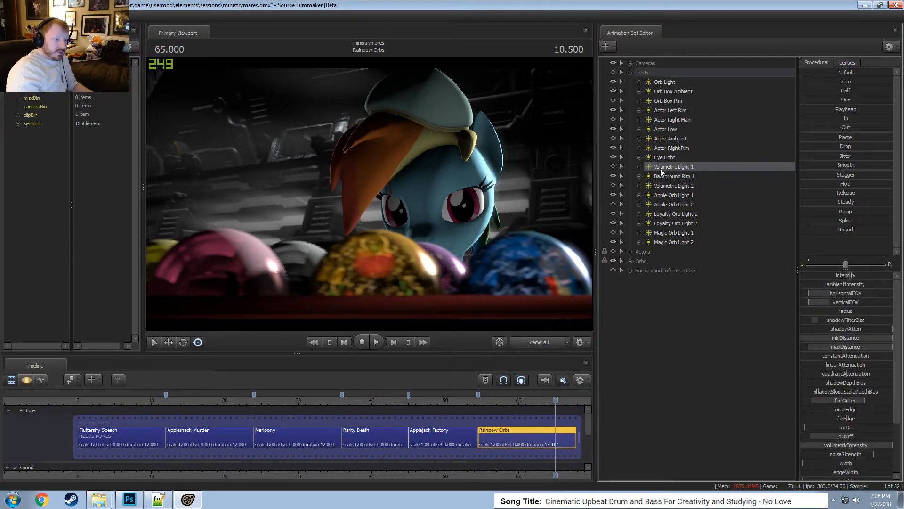
left_click(613, 166)
left_click(612, 166)
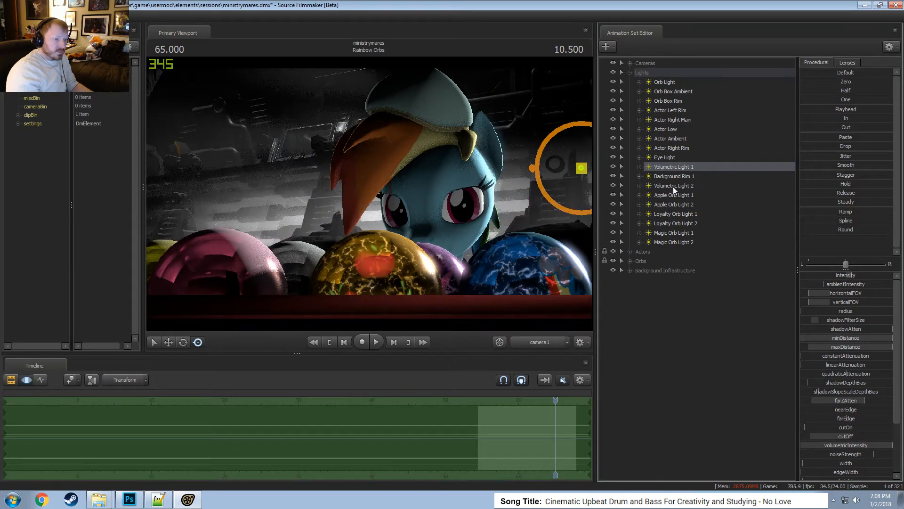
left_click(650, 176)
left_click(613, 176)
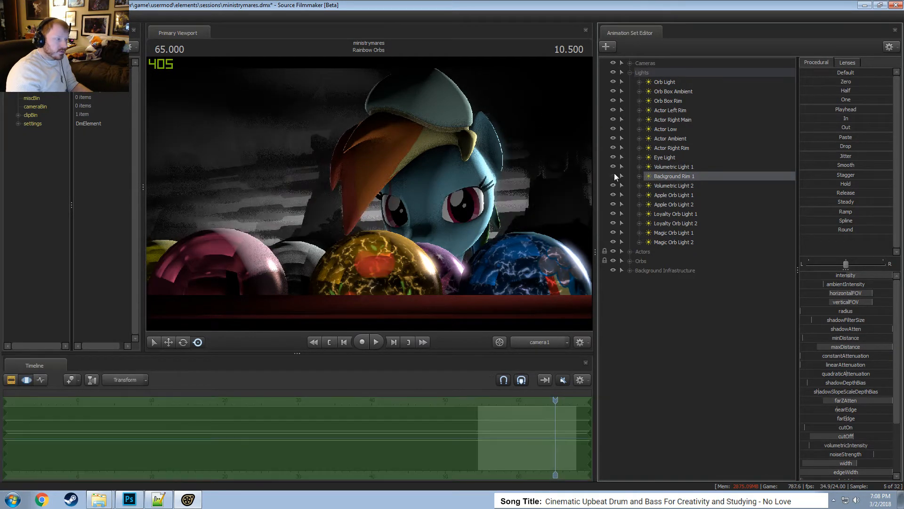
left_click(613, 175)
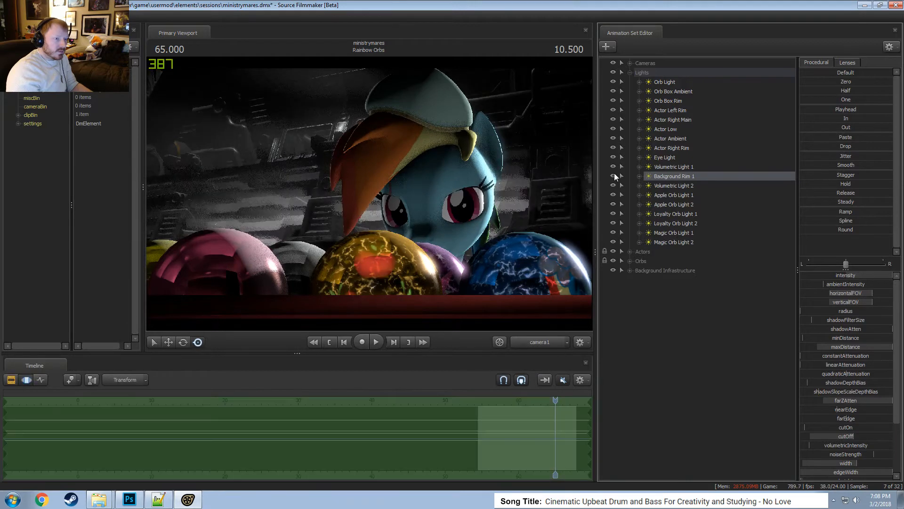
Move Volumetric Light 2 directly below Volumetric Light 1 in the lights list and lower its intensity.
key("F3")
left_click_drag(659, 185, 670, 172)
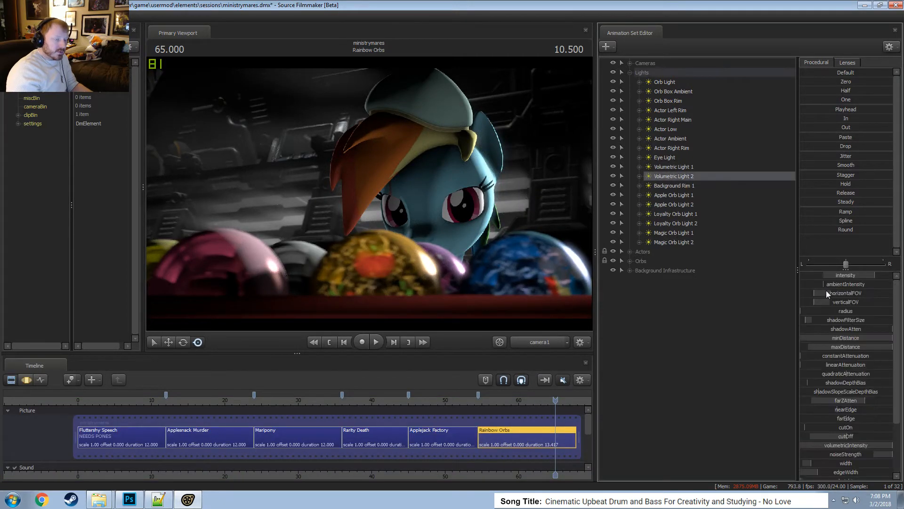
key("F4")
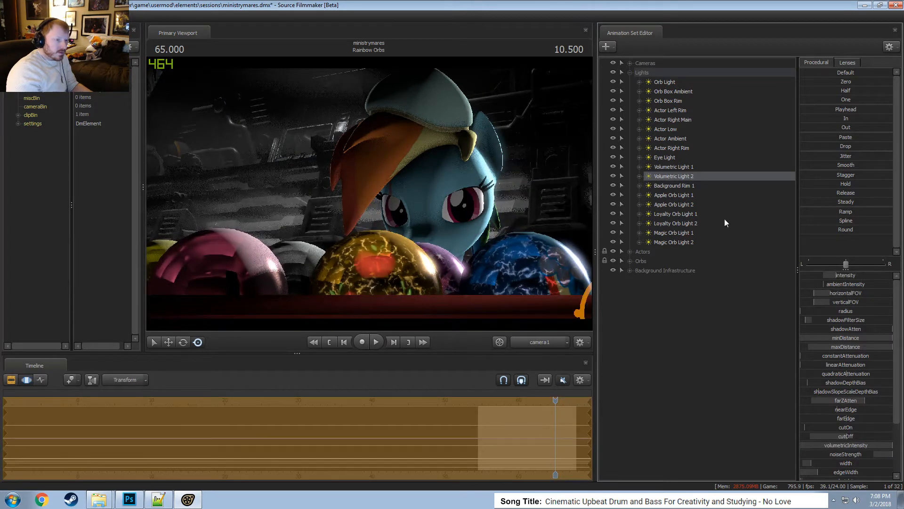
Darken the background by lowering the intensity of Volumetric Light 1, Volumetric Light 2 and Background Rim 1.
left_click(693, 169)
left_click_drag(871, 275, 806, 275)
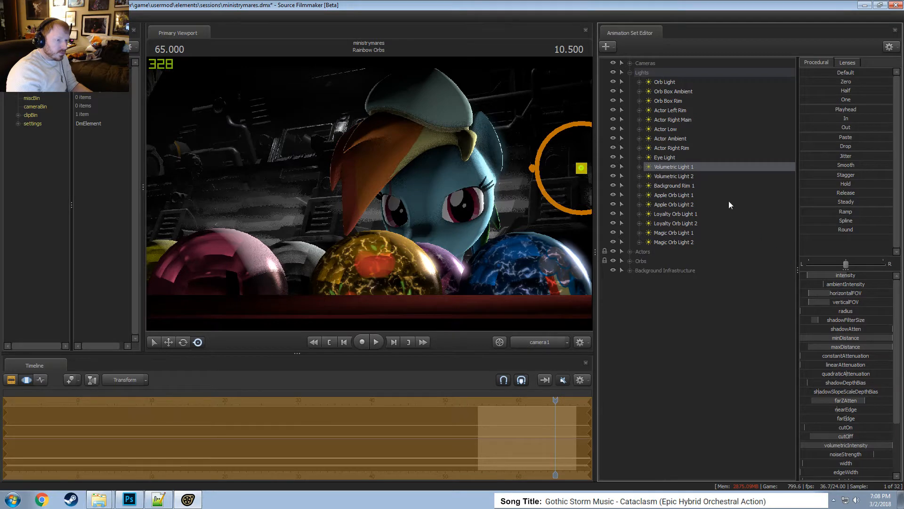
left_click(723, 177)
left_click_drag(841, 275, 825, 285)
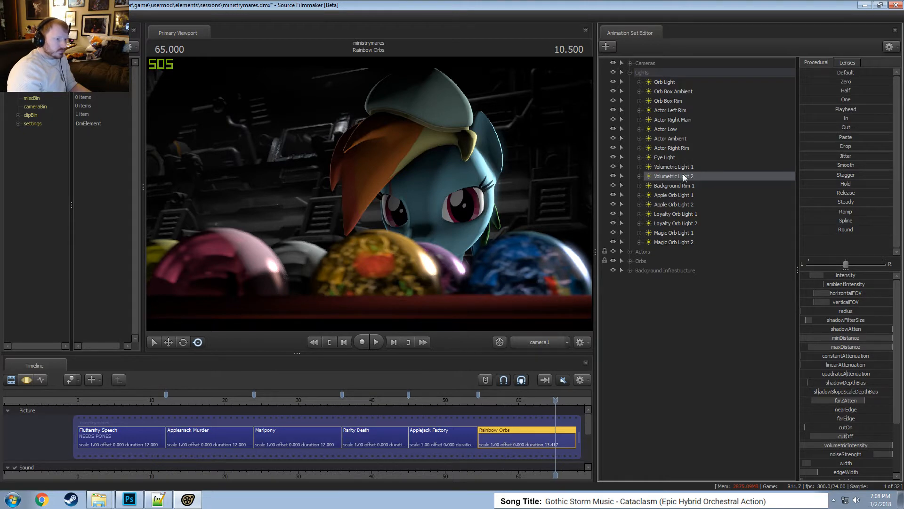
left_click(674, 183)
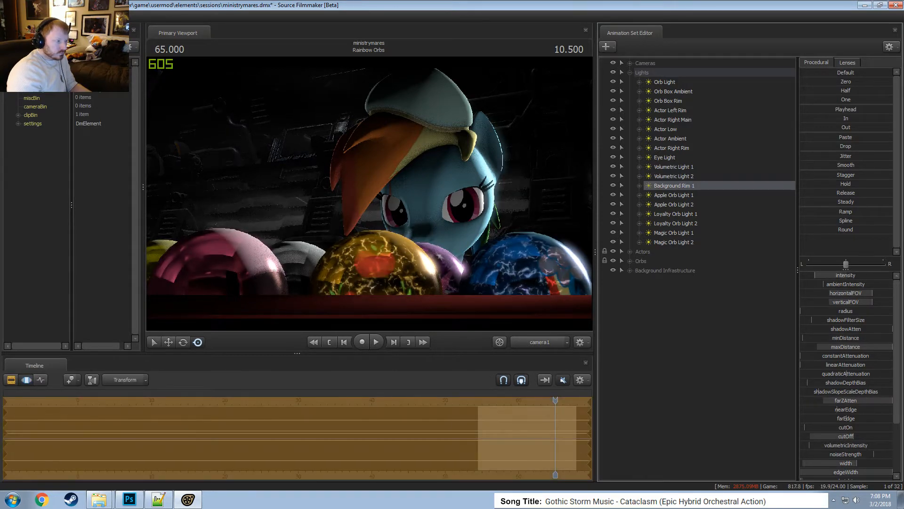
key("F2")
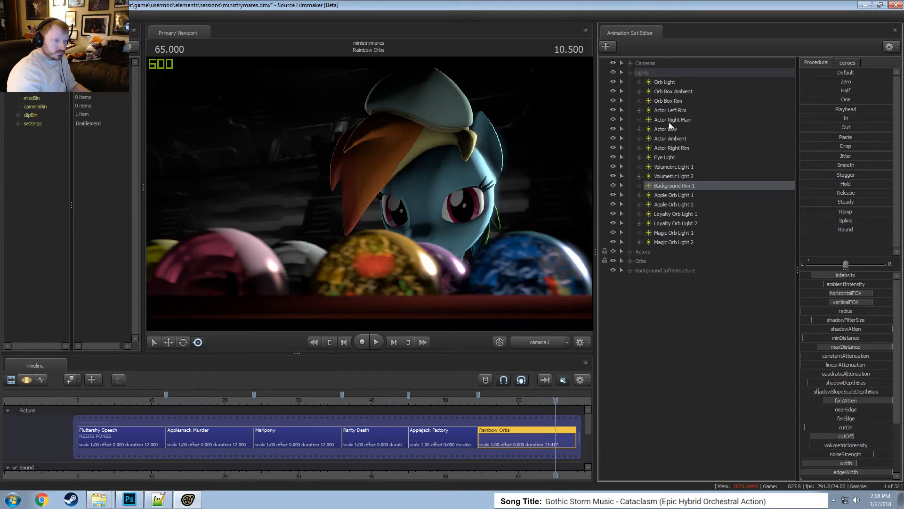
Toggle the visibility of Actor Right Rim and Actor Left Rim to compare their effect on the character.
left_click(676, 139)
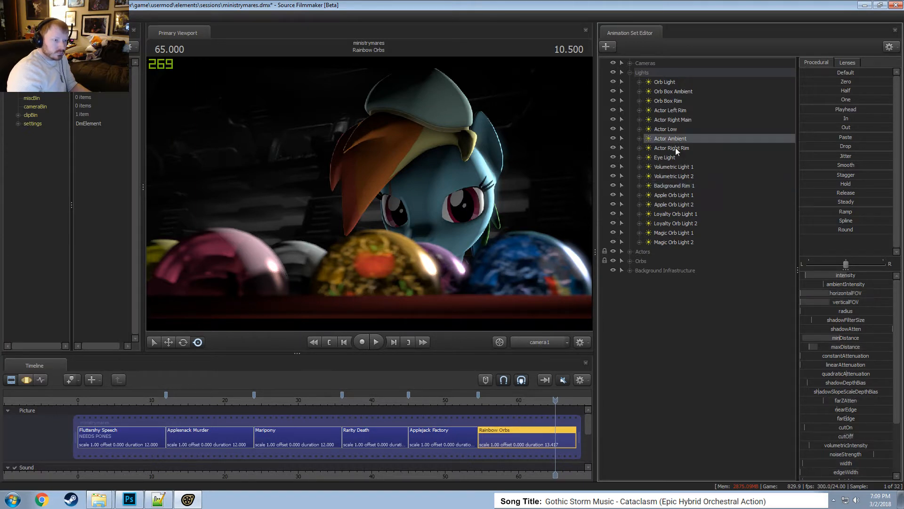
left_click(676, 148)
left_click(612, 148)
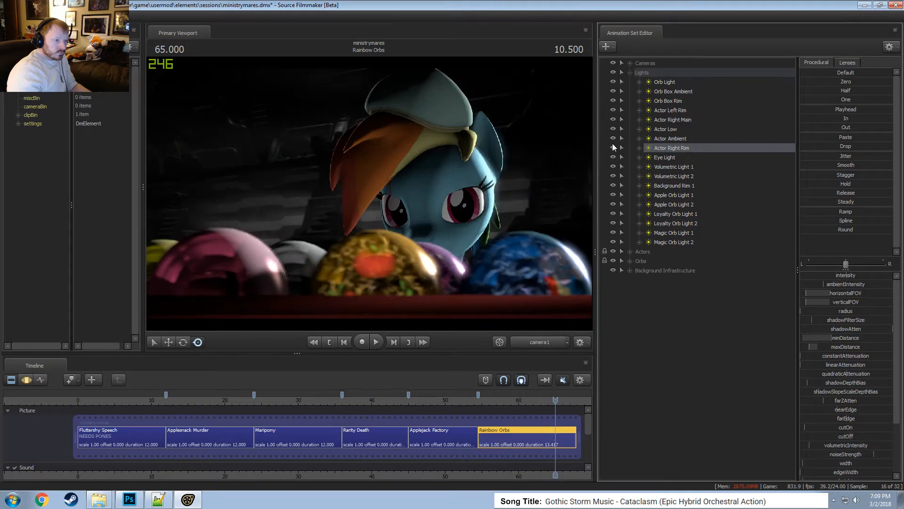
left_click(613, 109)
Lower Actor Left Rim's color_green and color_red for a bluer rim light and briefly play back the shot.
left_click(673, 111)
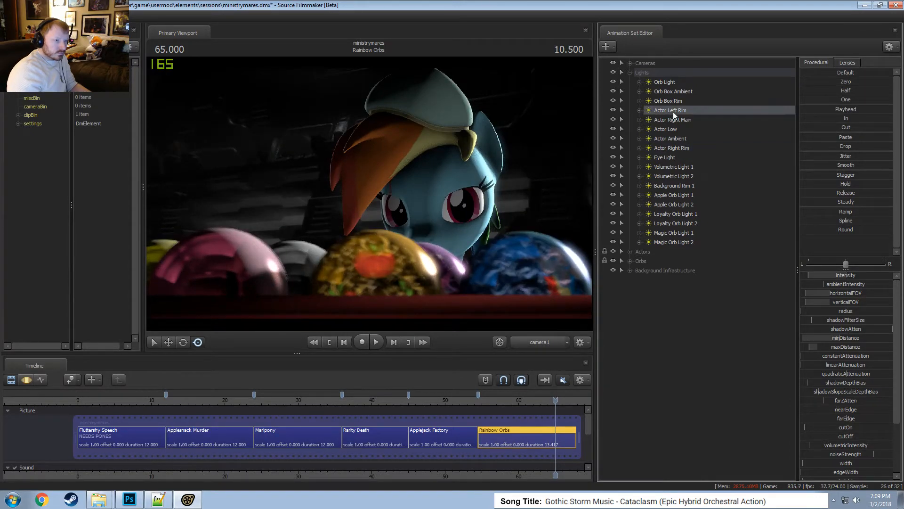
scroll(852, 383, "down", 3)
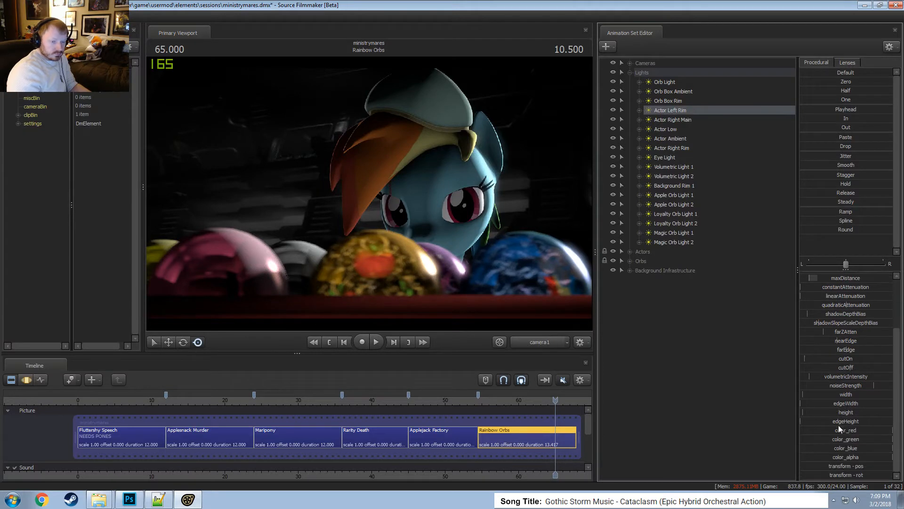
left_click(853, 442)
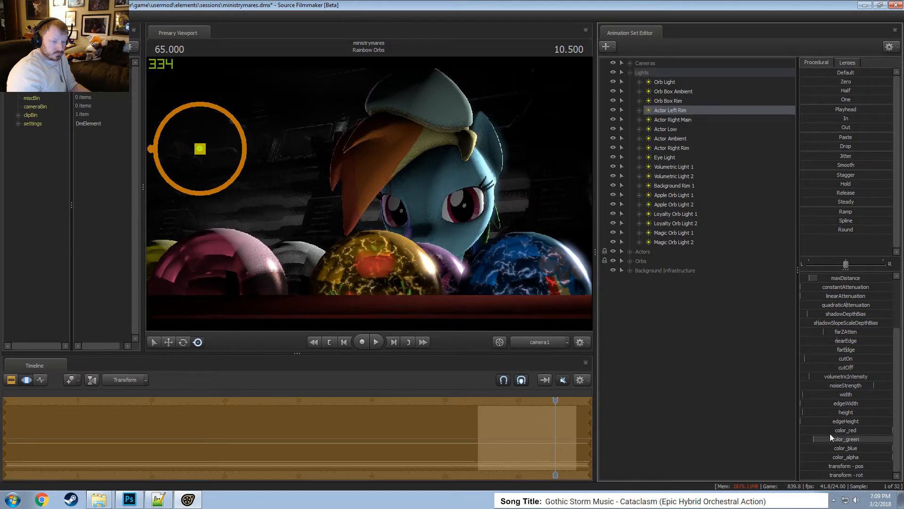
key("F2")
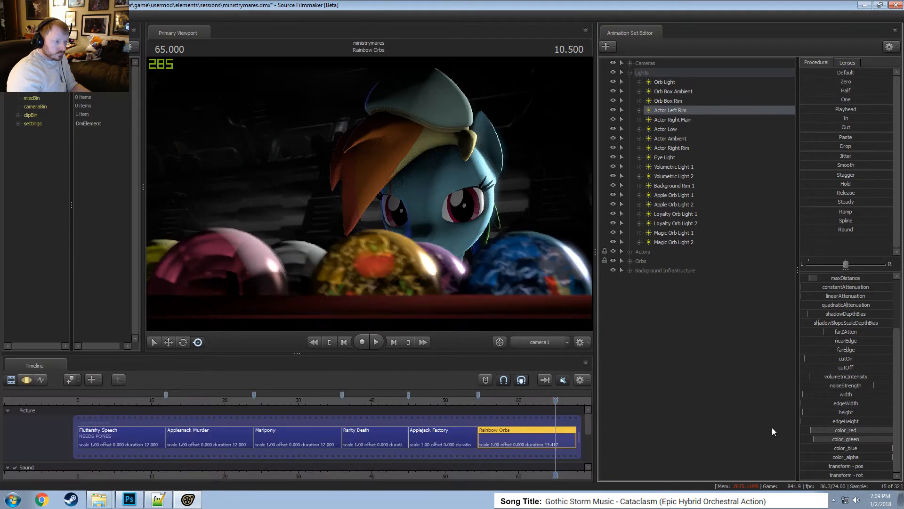
key("space")
key("space")
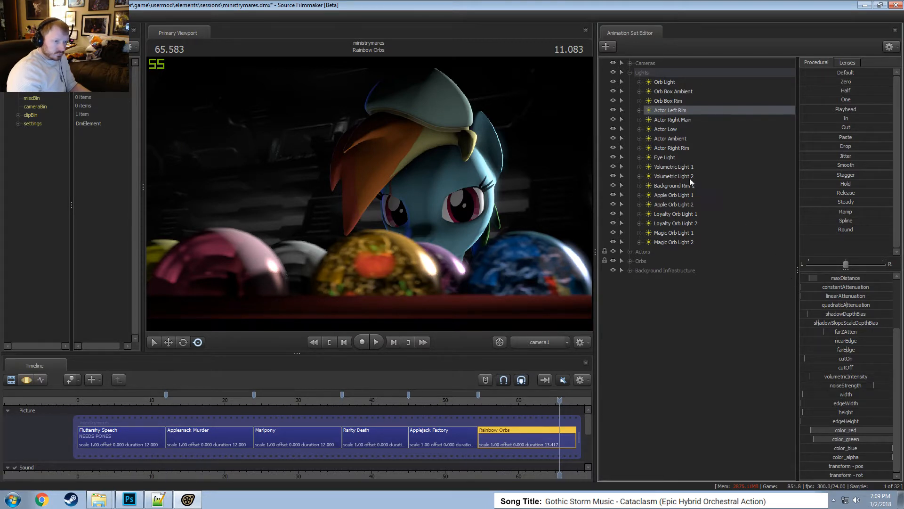
Lower Actor Ambient's color_green and color_red for a bluer ambient light and check the shot at a slightly later frame.
left_click(673, 121)
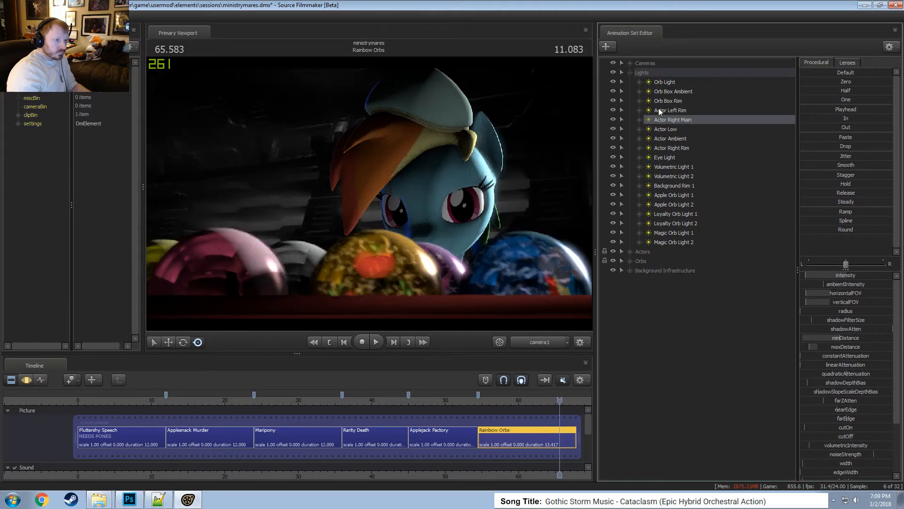
left_click(675, 147)
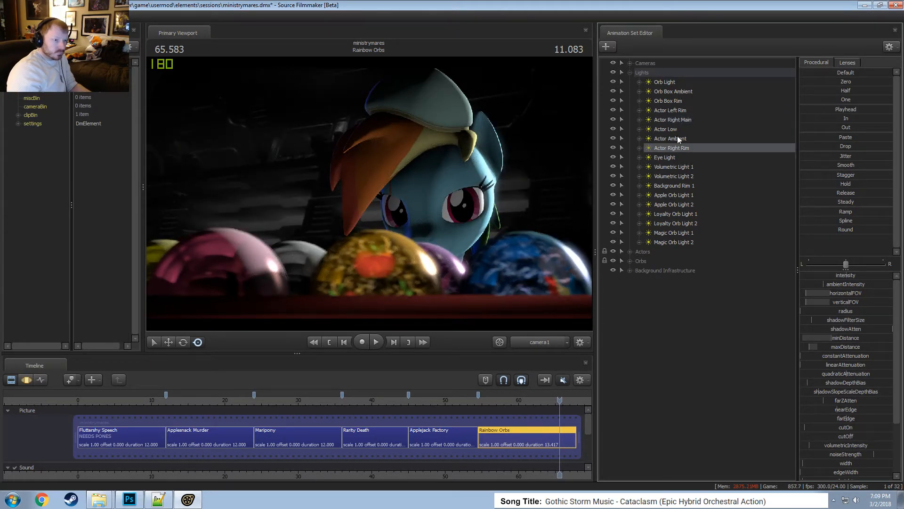
left_click(677, 137)
scroll(845, 386, "down", 3)
key("F3")
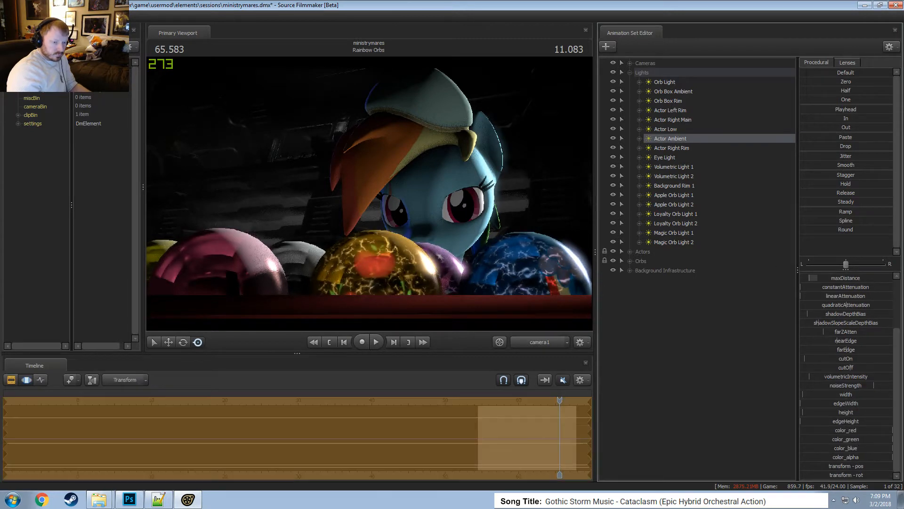
left_click(865, 439)
left_click_drag(863, 429, 829, 439)
key("F2")
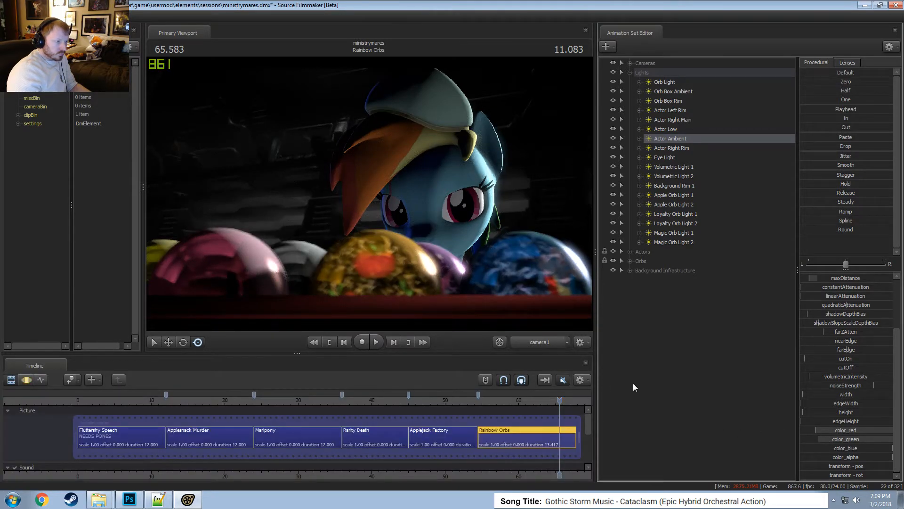
left_click(562, 399)
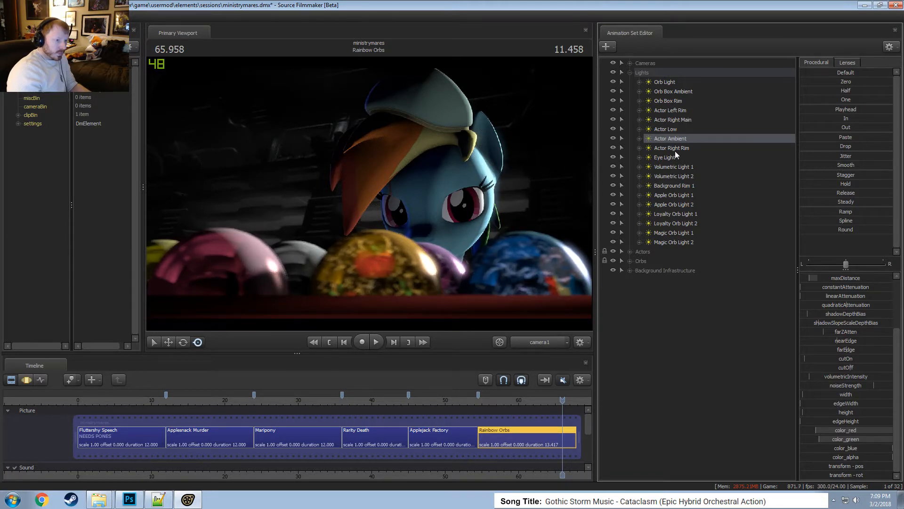
Toggle the visibility of Actor Low repeatedly to examine its effect on the character's face.
left_click(675, 129)
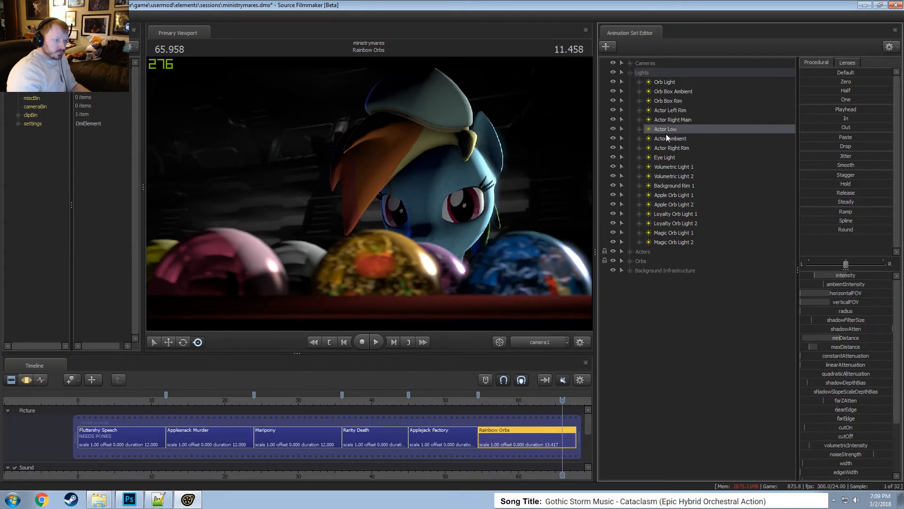
left_click(611, 127)
left_click(611, 128)
left_click(611, 127)
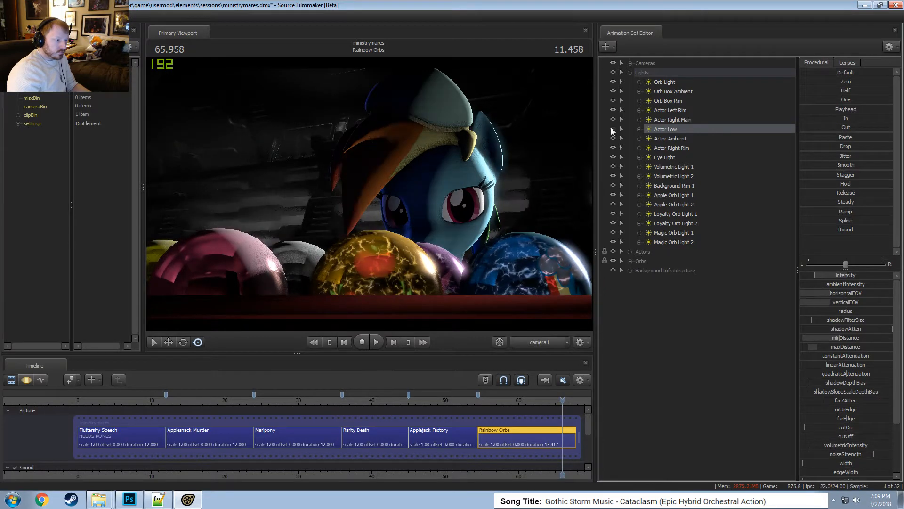
left_click(611, 128)
left_click(612, 127)
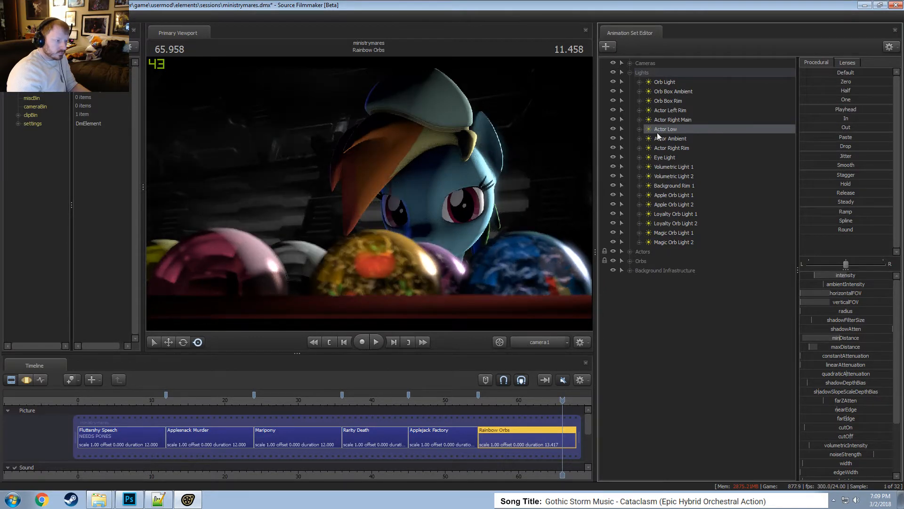
left_click(683, 121)
left_click(686, 113)
left_click(691, 117)
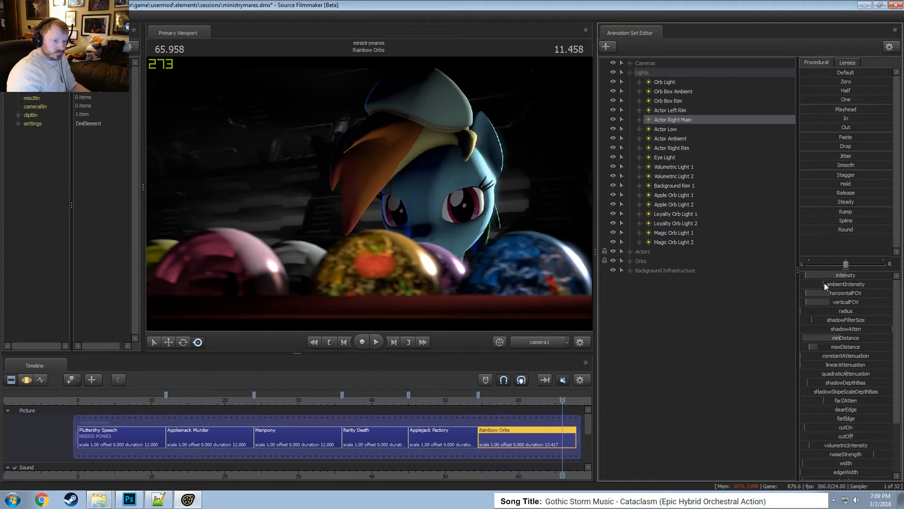
left_click(834, 276)
right_click(834, 275)
left_click(842, 286)
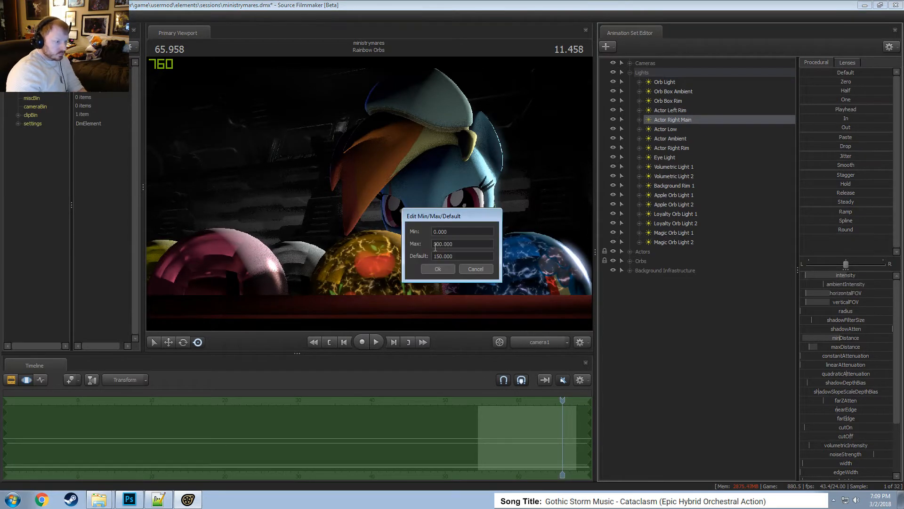
left_click(474, 269)
Toggle the visibility of Actor Right Main repeatedly to examine its effect on the character.
left_click(614, 117)
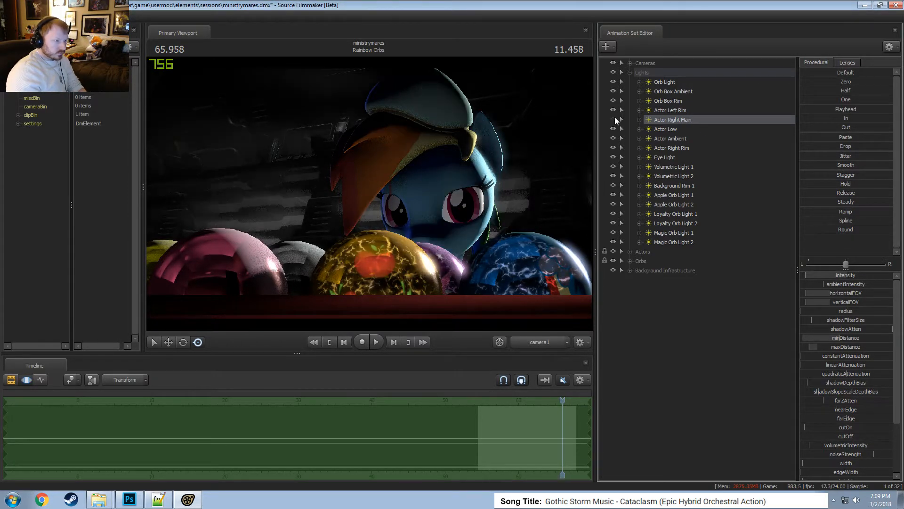
left_click(615, 117)
left_click(614, 117)
left_click(615, 117)
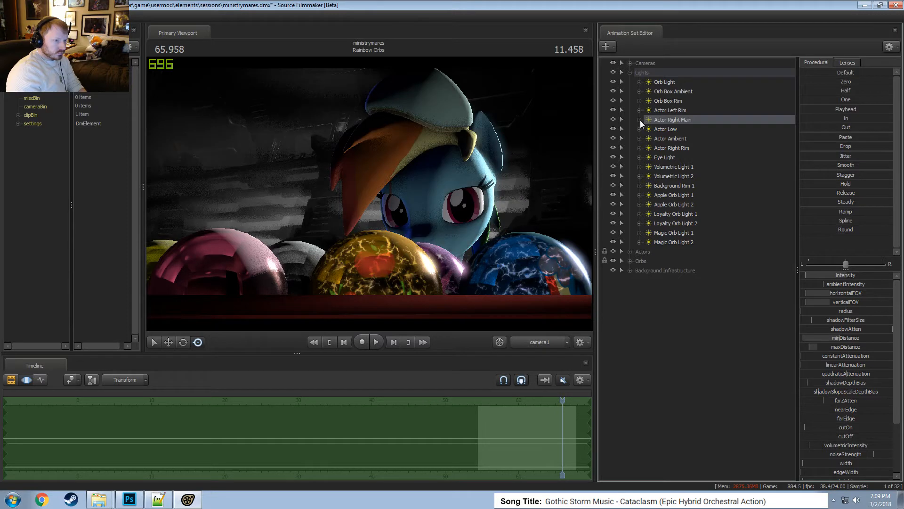
Move Actor Right Rim directly below Actor Left Rim in the lights list and lower its intensity.
left_click(676, 111)
left_click_drag(674, 147, 679, 120)
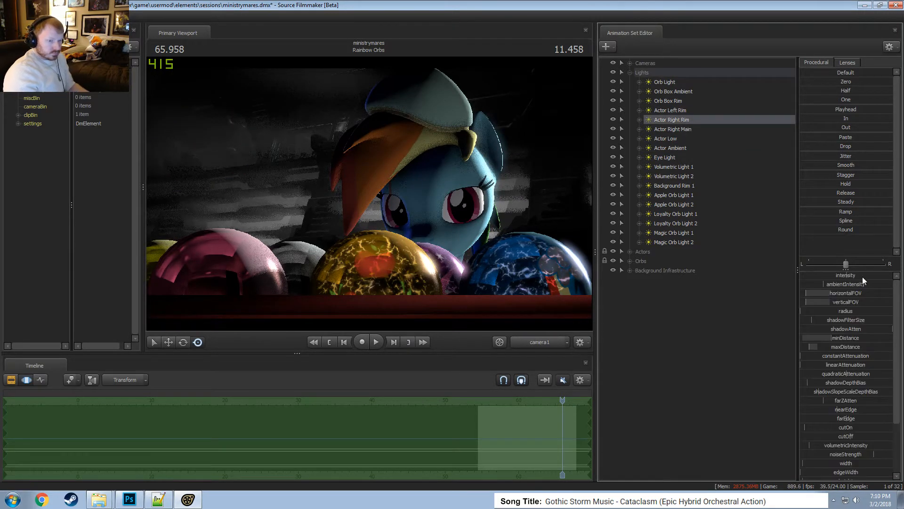
left_click_drag(862, 276, 820, 287)
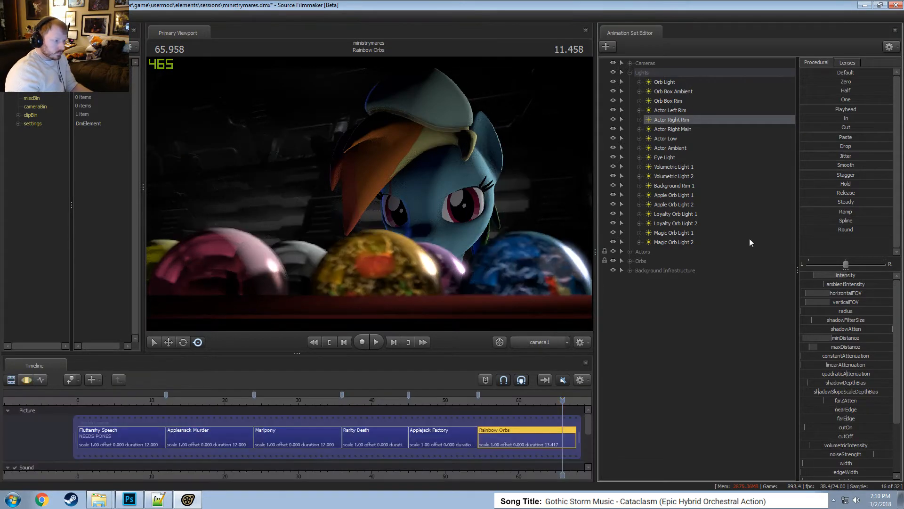
Remap Actor Right Main's intensity range to a maximum of 100 and default of 50, then lower its intensity.
left_click(679, 130)
right_click(829, 275)
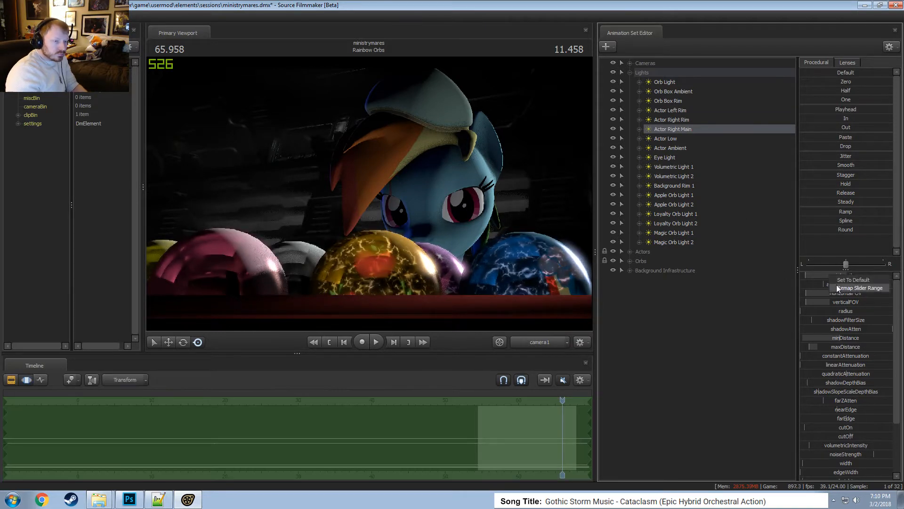
left_click(836, 285)
left_click(437, 243)
type("100")
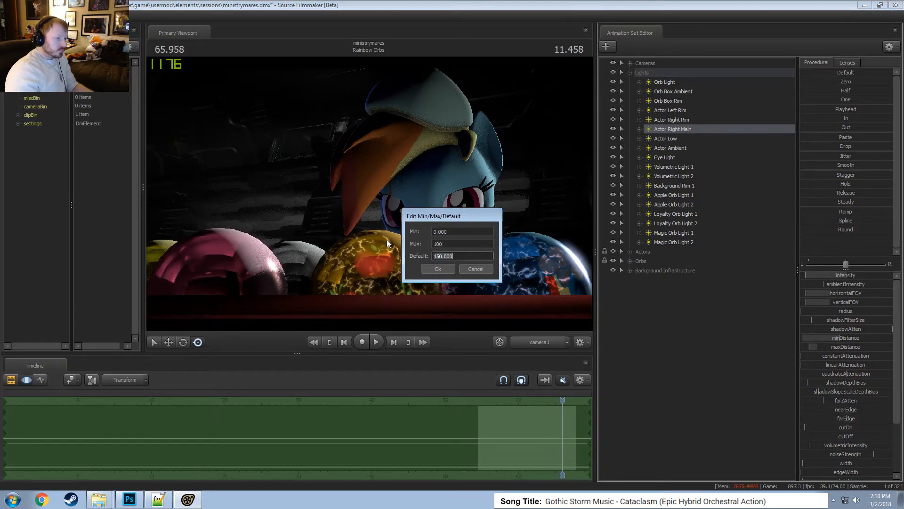
key("Tab")
type("50")
key("Return")
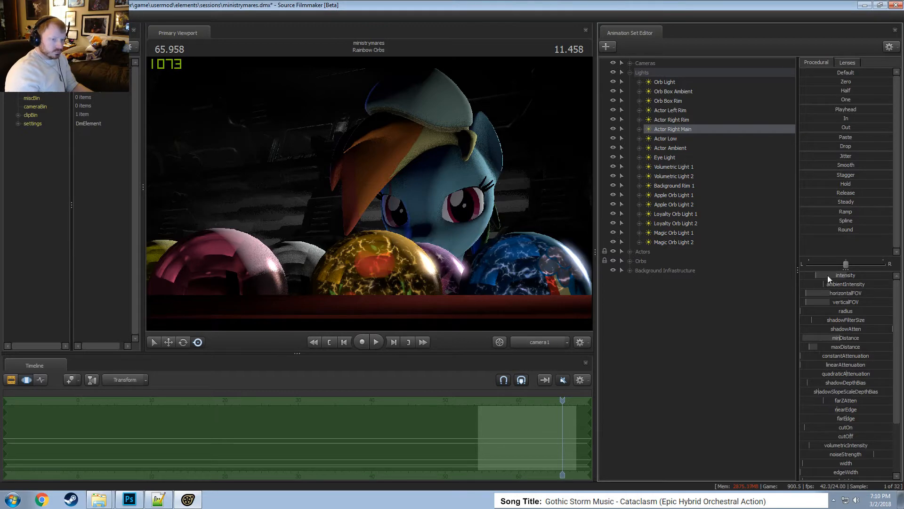
left_click_drag(827, 275, 820, 275)
key("F2")
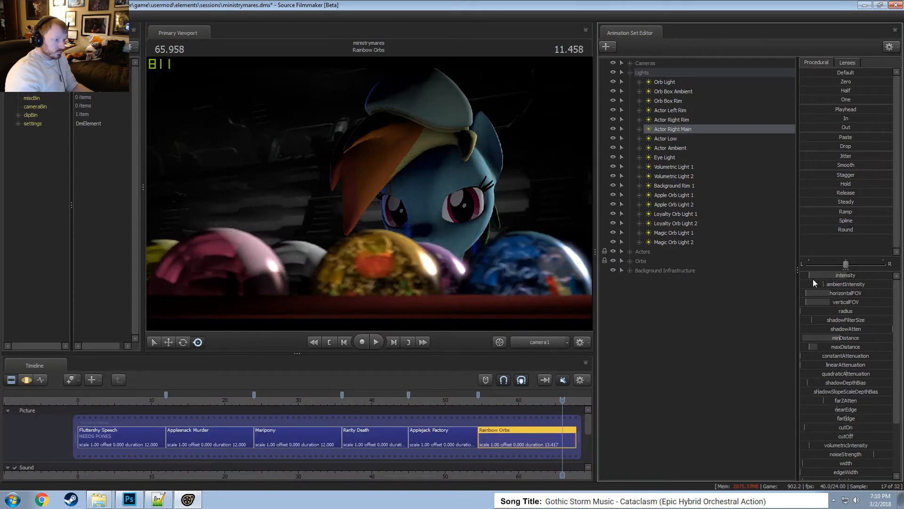
View the shot through Eye Light, raise its intensity slightly and return to camera1.
left_click_drag(667, 157, 493, 180)
key("a")
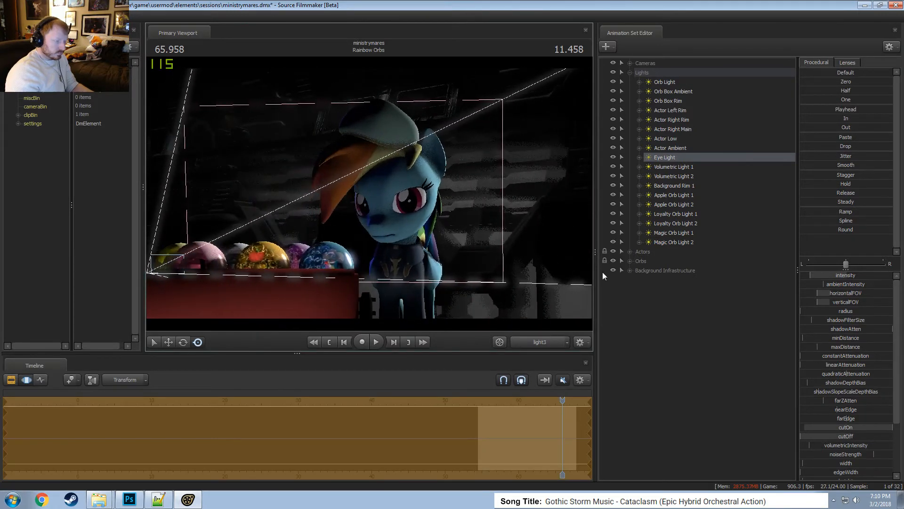
left_click_drag(846, 276, 848, 276)
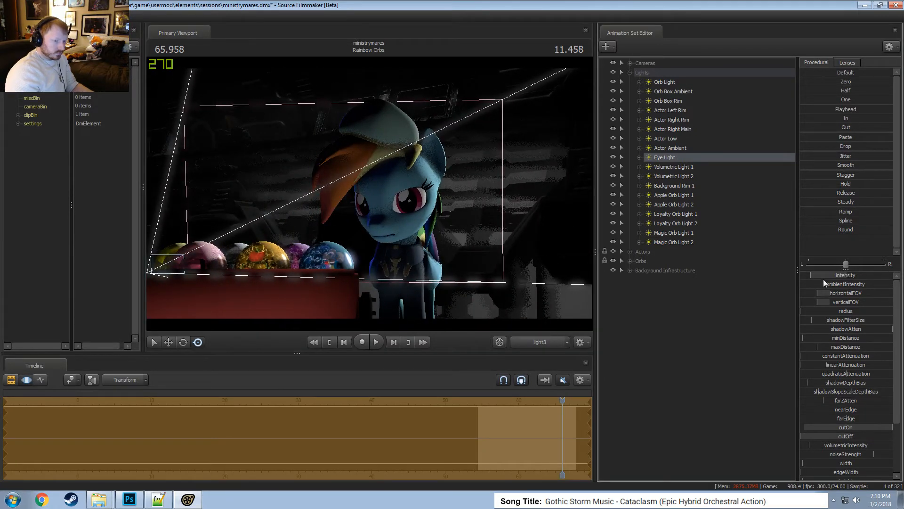
left_click(547, 342)
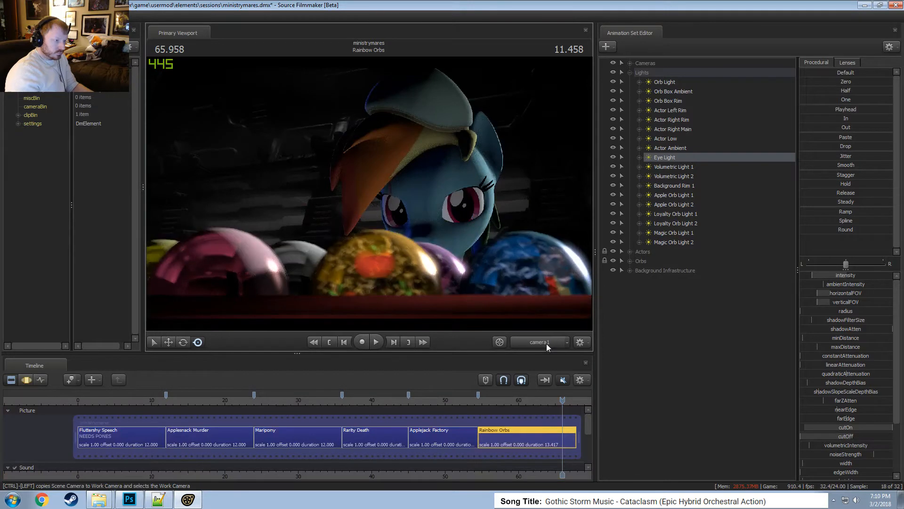
Raise Actor Low's intensity and look through that light in the viewport.
left_click(671, 138)
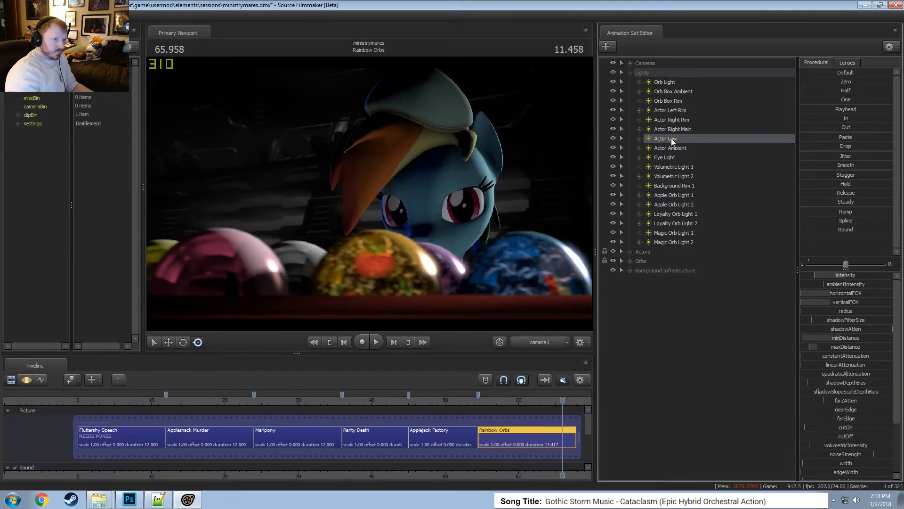
key("F3")
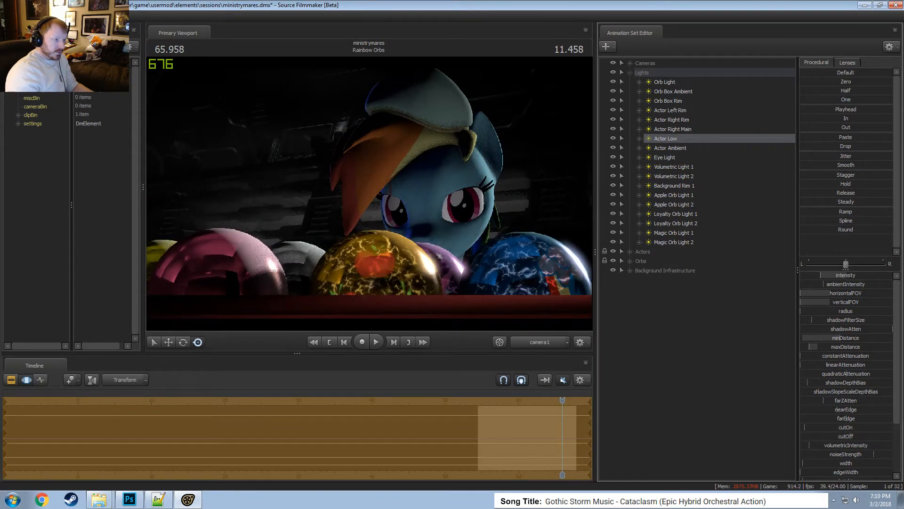
left_click_drag(669, 140, 448, 120)
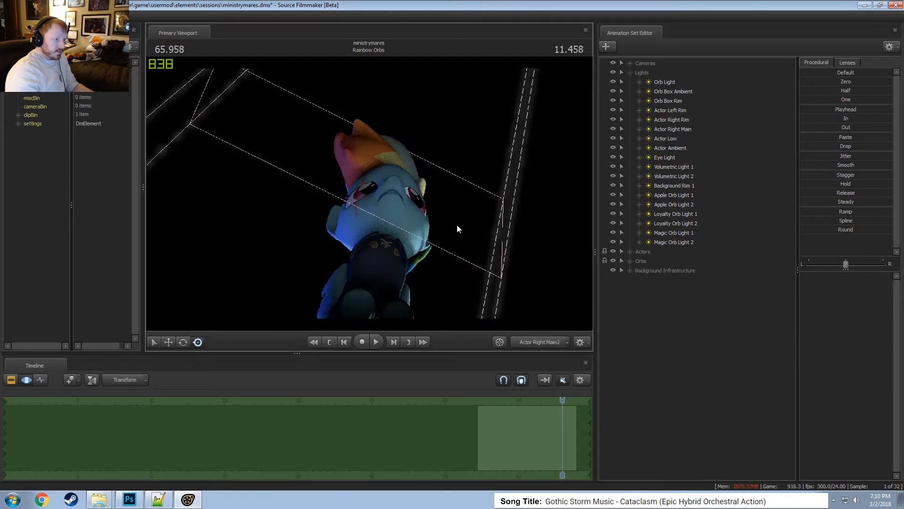
Reposition and re-aim Actor Low beneath the character, checking it from the work camera and camera1.
key("F2")
left_click(671, 138)
left_click(377, 171)
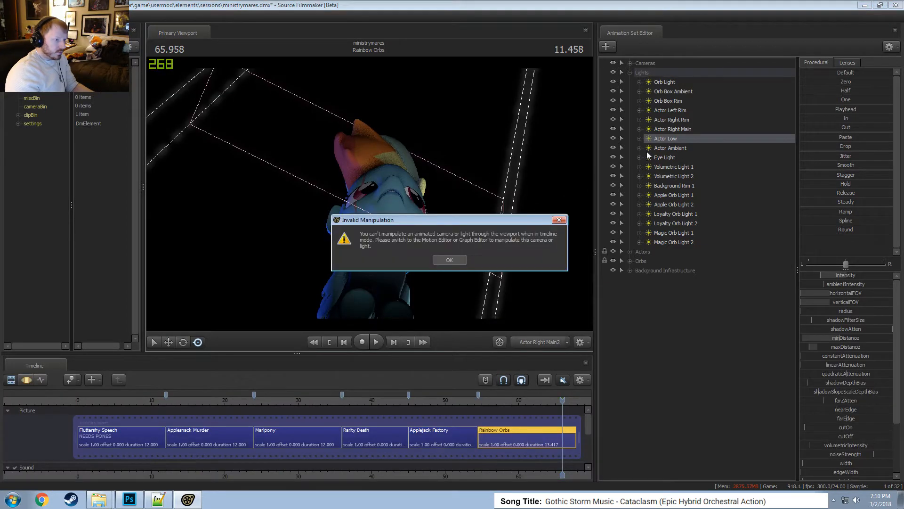
left_click(450, 260)
key("F3")
left_click_drag(494, 259, 448, 252)
key("d")
left_click_drag(381, 203, 375, 198)
left_click(552, 340)
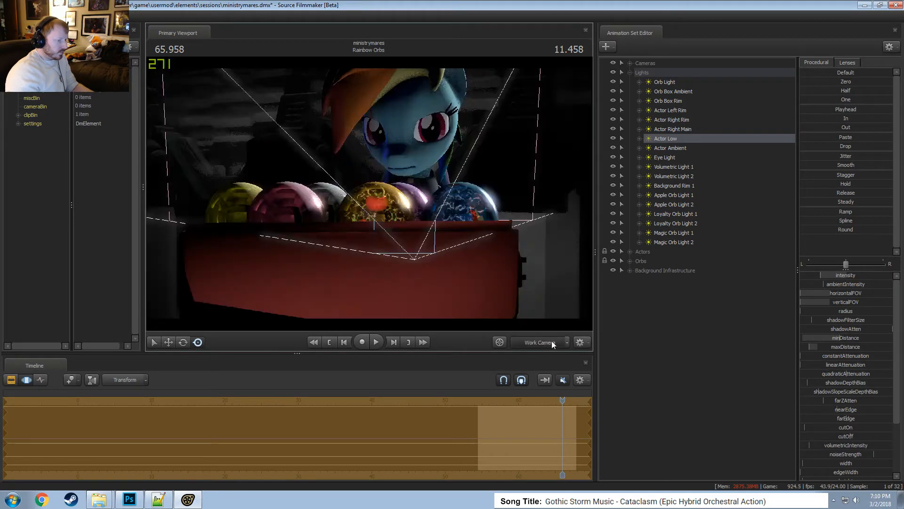
left_click(551, 340)
key("F2")
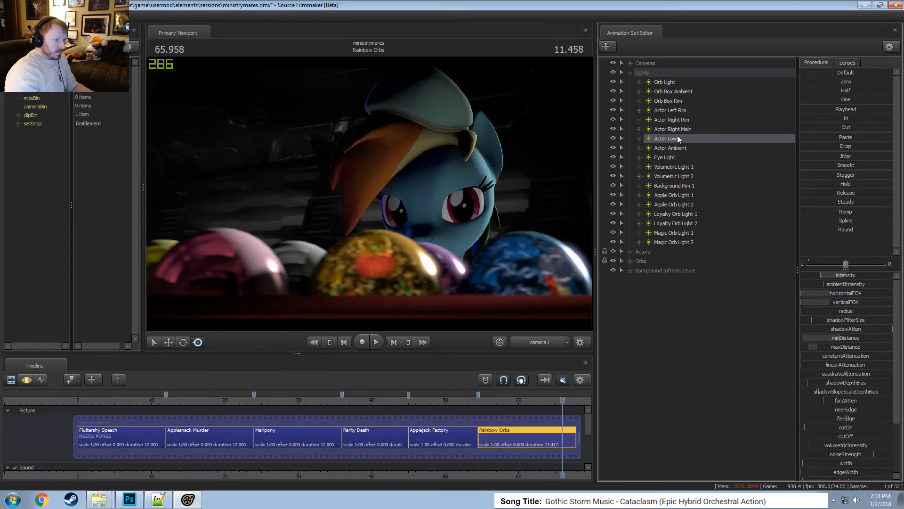
Check Actor Low's view of the character, enable its shadows and raise its minDistance.
key("F3")
left_click(665, 139)
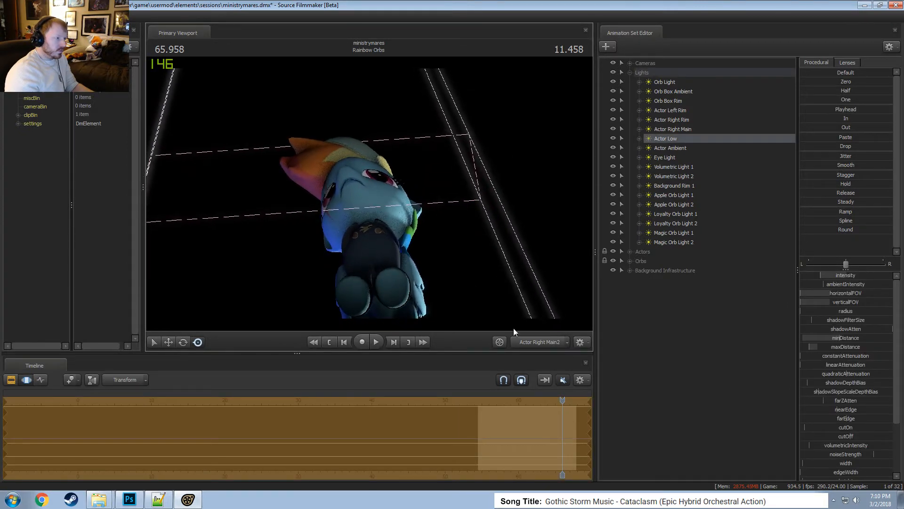
left_click(544, 344)
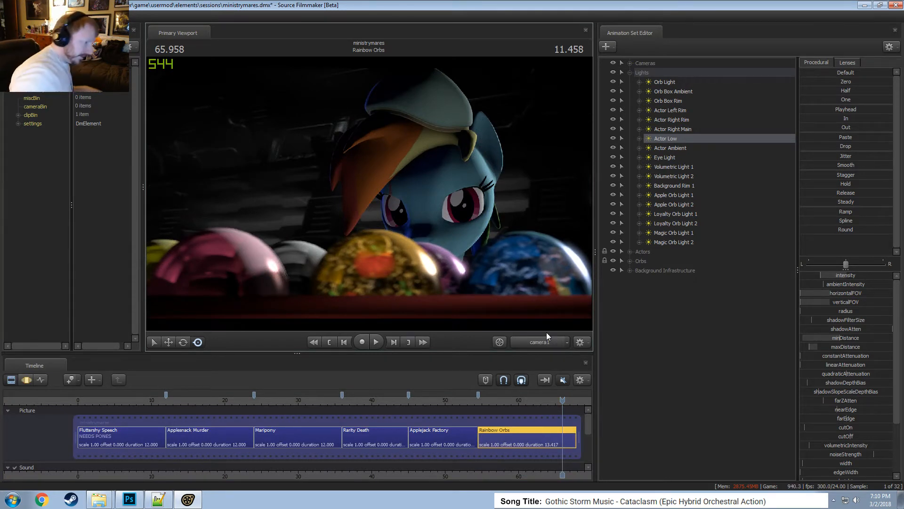
right_click(681, 135)
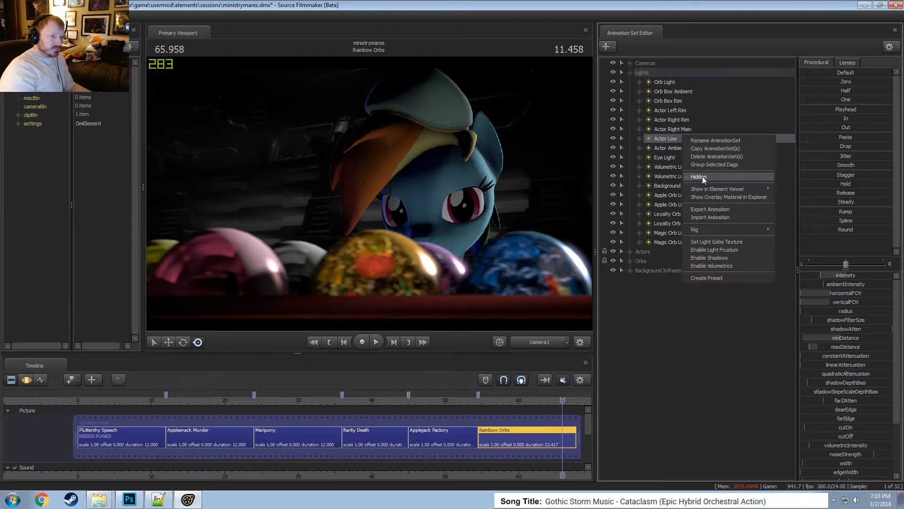
left_click(723, 255)
key("F2")
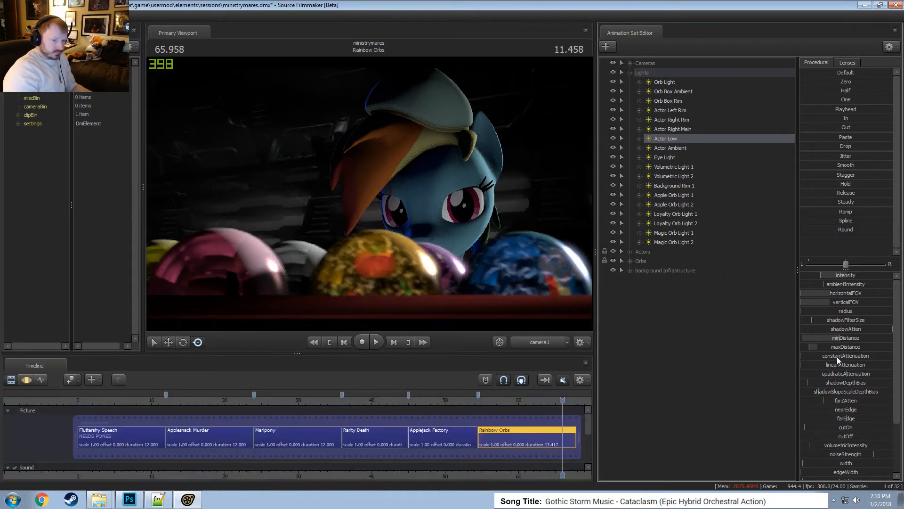
key("F3")
left_click_drag(841, 337, 892, 337)
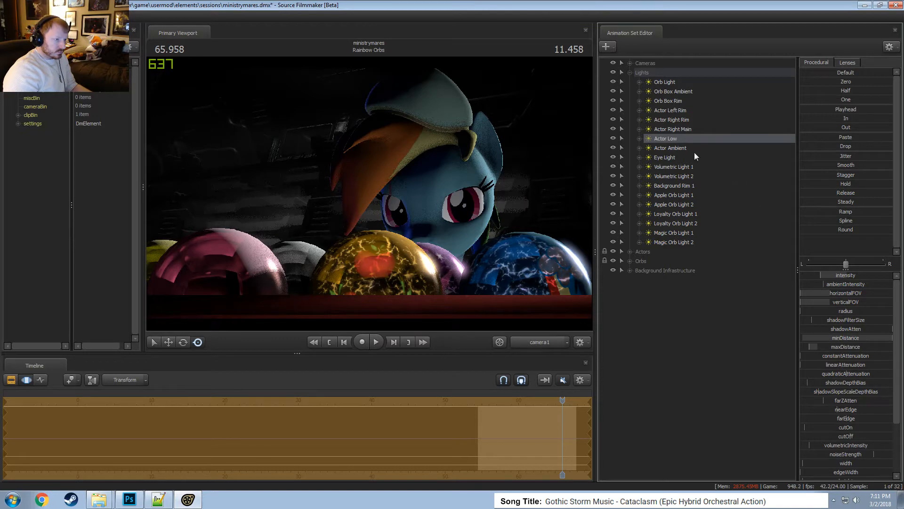
Inspect Actor Low's illumination of the character's face up close from below with the work camera.
left_click_drag(678, 138, 356, 205)
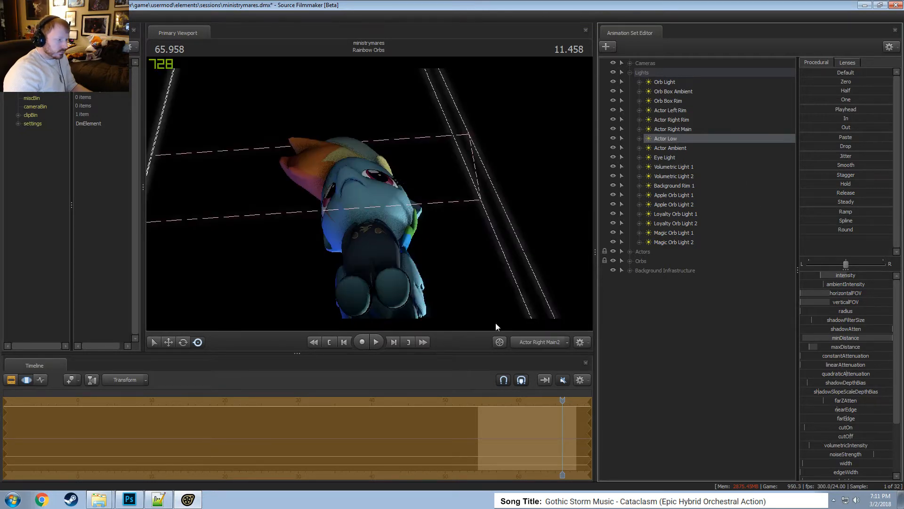
left_click(537, 342)
left_click_drag(452, 244, 440, 231)
key("s")
key("w")
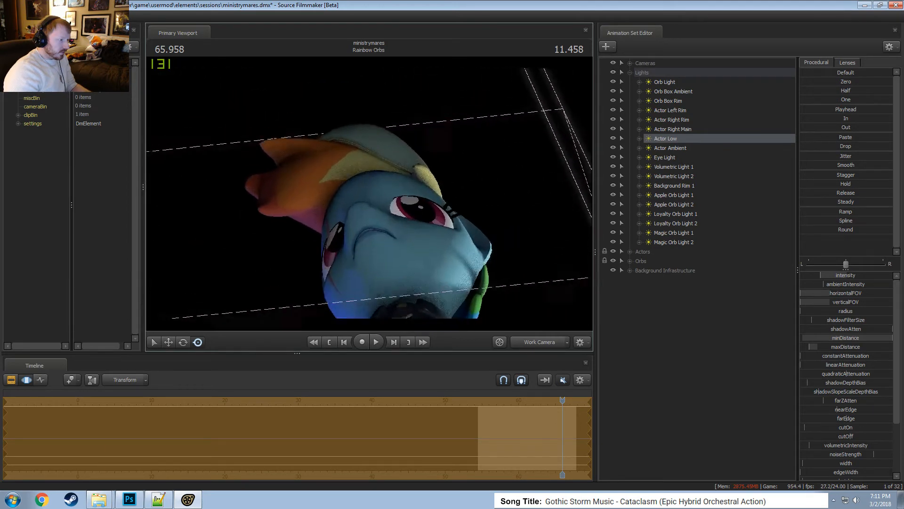
mouse_move(360, 143)
left_mouse_down()
mouse_move(363, 174)
mouse_move(361, 143)
left_mouse_up()
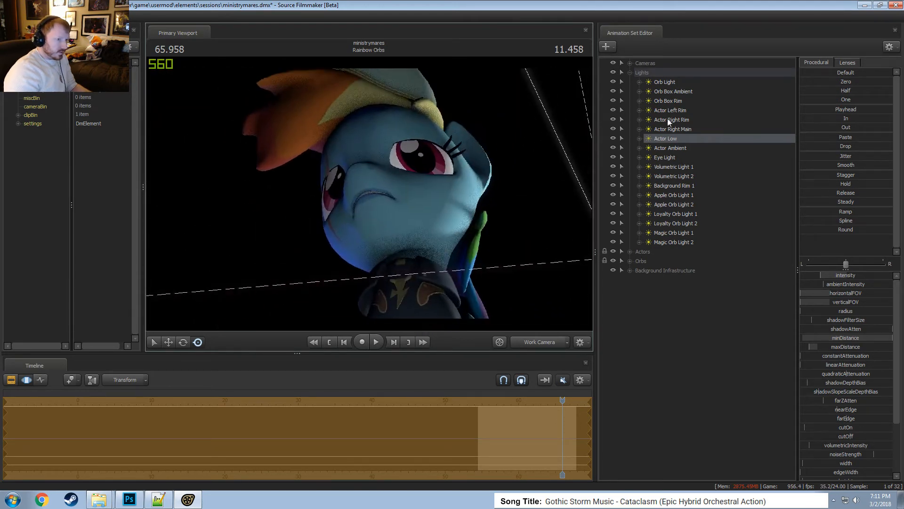
Toggle the visibility of Actor Right Main, Actor Right Rim and Actor Left Rim to compare their effect on the face from below.
left_click(613, 128)
left_click(613, 129)
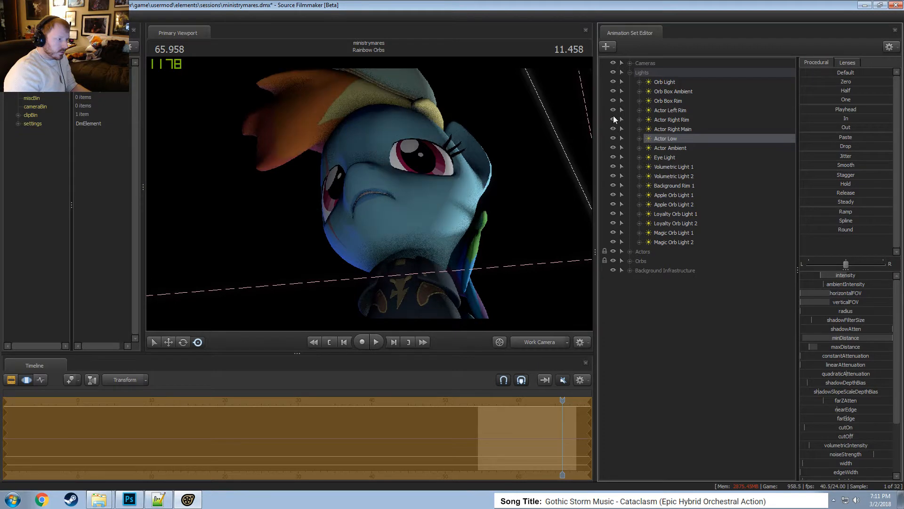
left_click(613, 119)
left_click(613, 109)
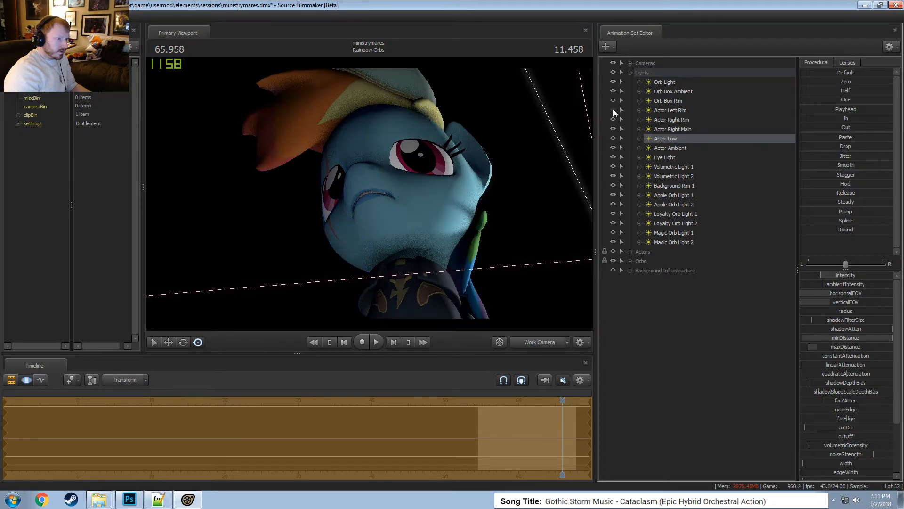
left_click(613, 109)
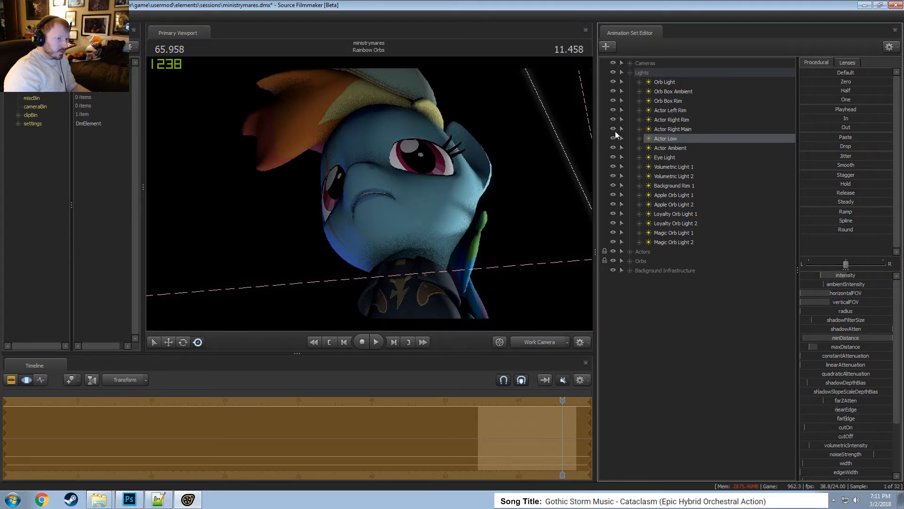
Switch the viewport back to camera1 and make the Actor Ambient light visible again.
left_click(613, 138)
left_click(613, 138)
left_click(558, 343)
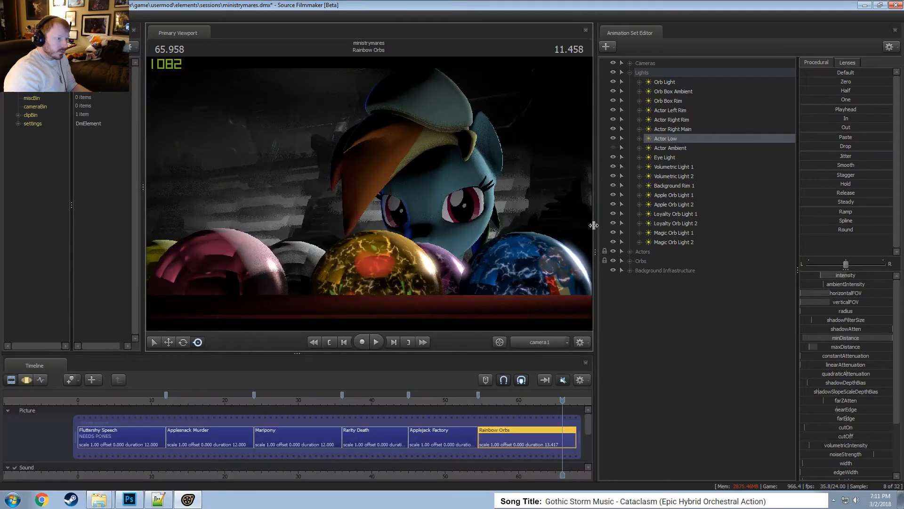
left_click(613, 147)
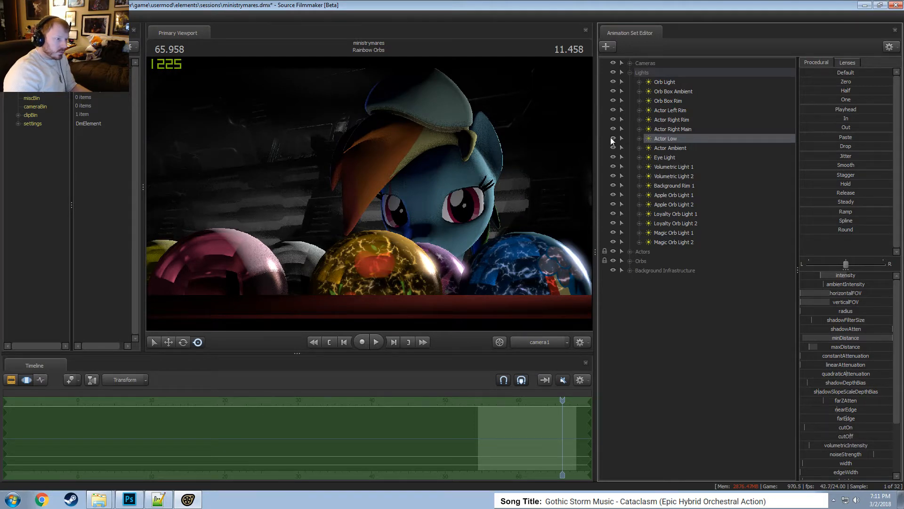
Toggle the Actor Low light's visibility off and on to compare its effect on the character.
left_click(613, 138)
left_click(612, 138)
left_click(613, 138)
left_click(612, 138)
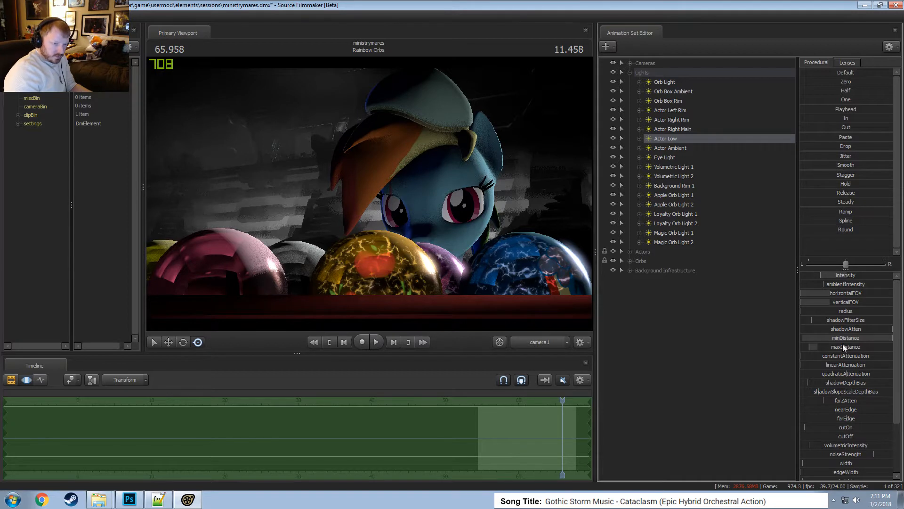
Increase the Actor Low light's maxDistance slightly and raise its shadowFilterSize moderately to soften the shadows.
left_click_drag(844, 345, 858, 348)
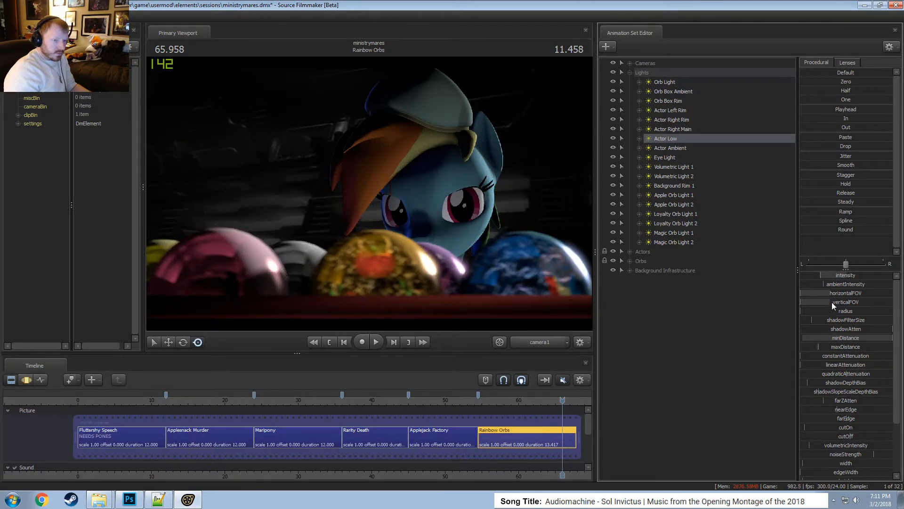
key("F3")
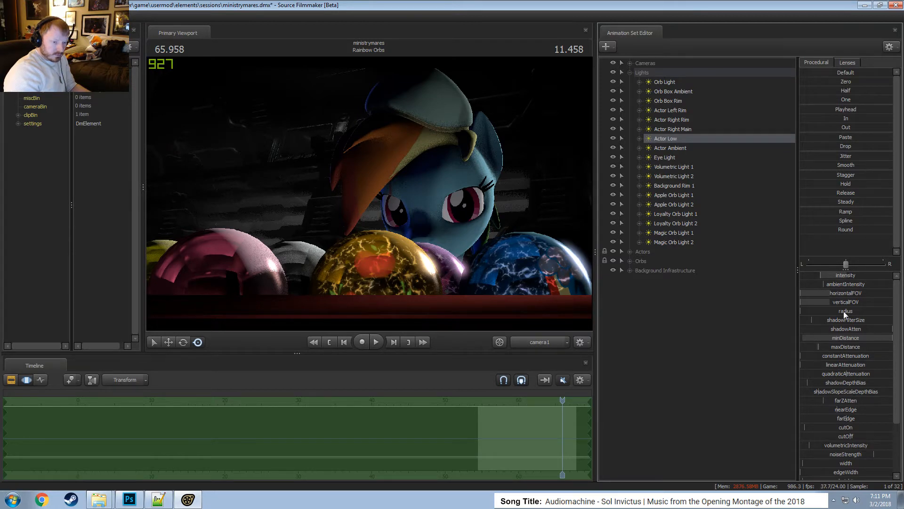
mouse_move(843, 320)
left_mouse_down()
mouse_move(868, 318)
mouse_move(858, 318)
left_mouse_up()
key("F2")
key("F3")
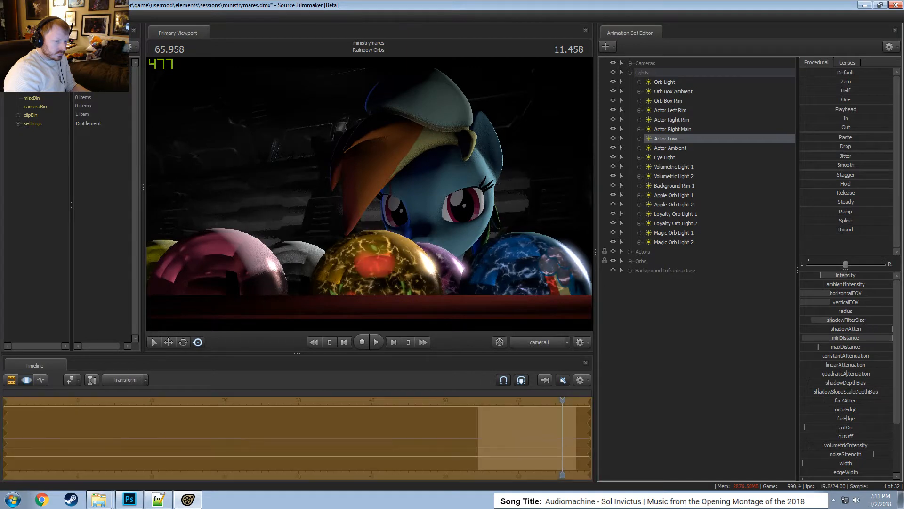
key("F2")
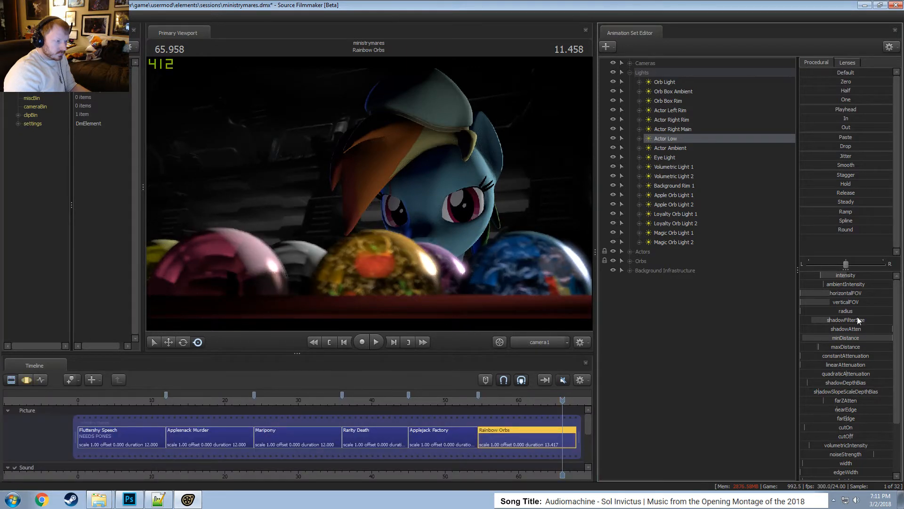
key("F3")
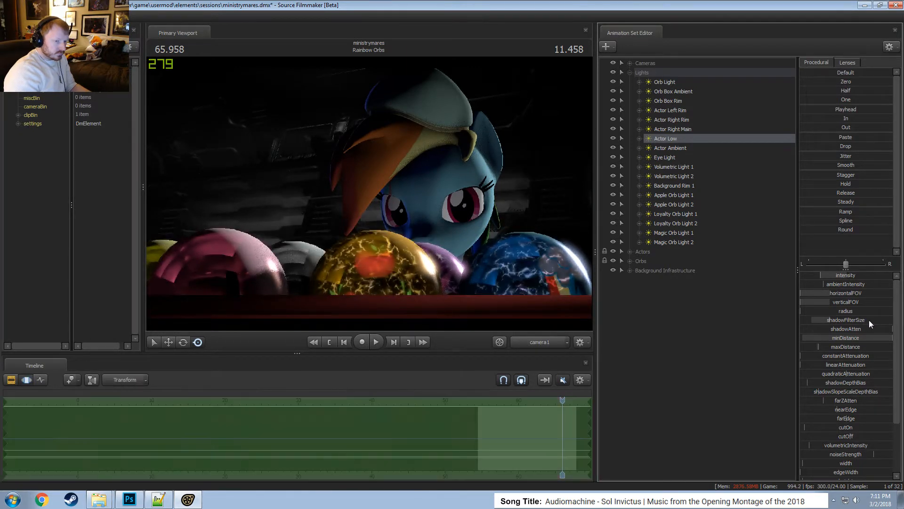
left_click_drag(869, 320, 860, 320)
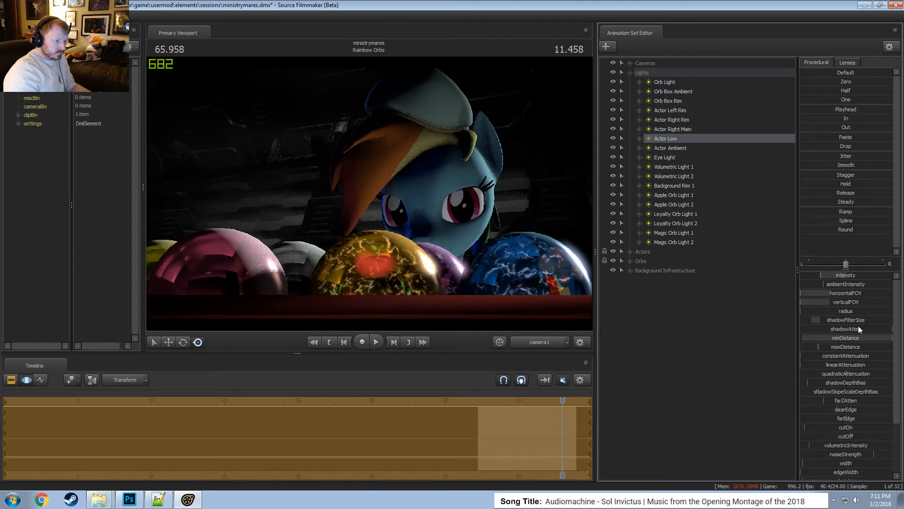
Look through the Actor Low light, adjust its aim at the character from below, and return to camera1.
left_click_drag(669, 140, 423, 151)
left_click(411, 170)
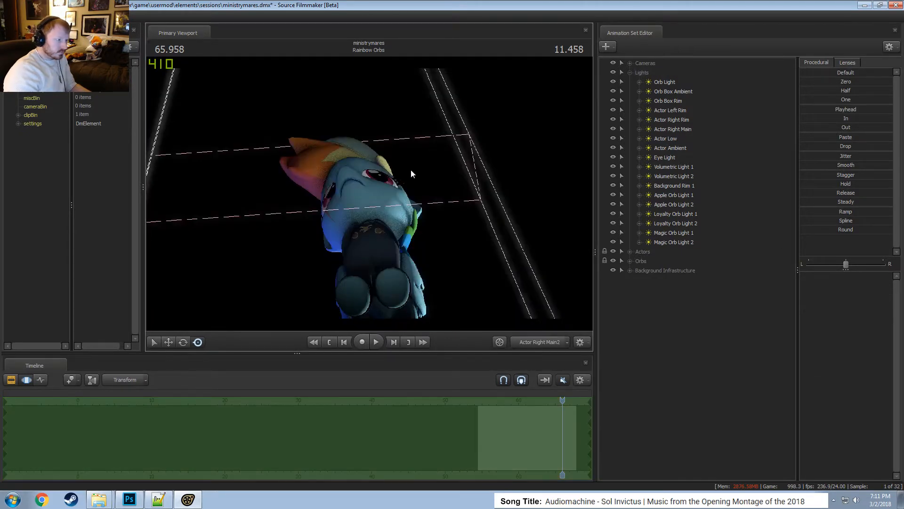
left_click(666, 138)
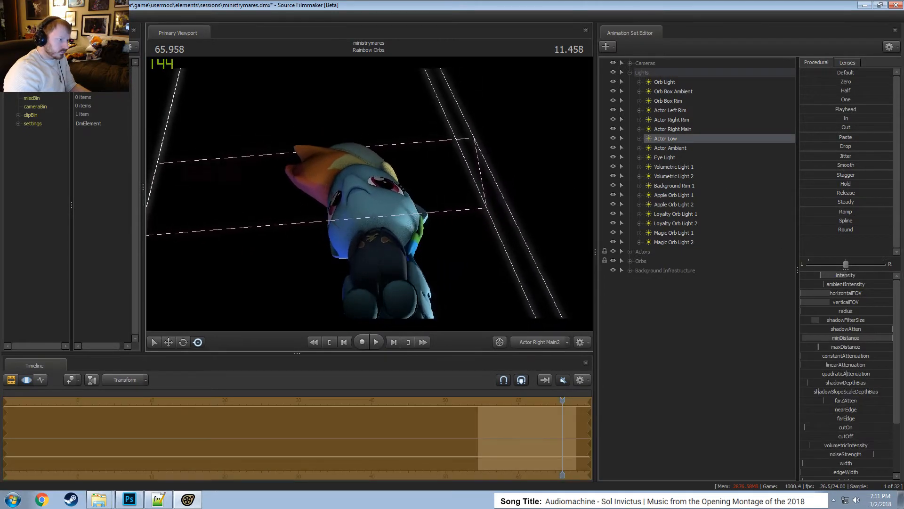
left_click_drag(456, 302, 457, 315)
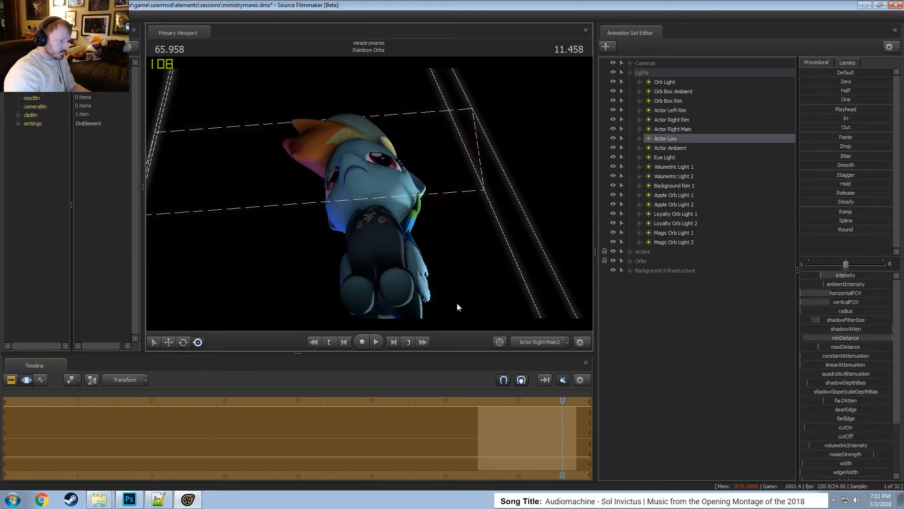
left_click(538, 342)
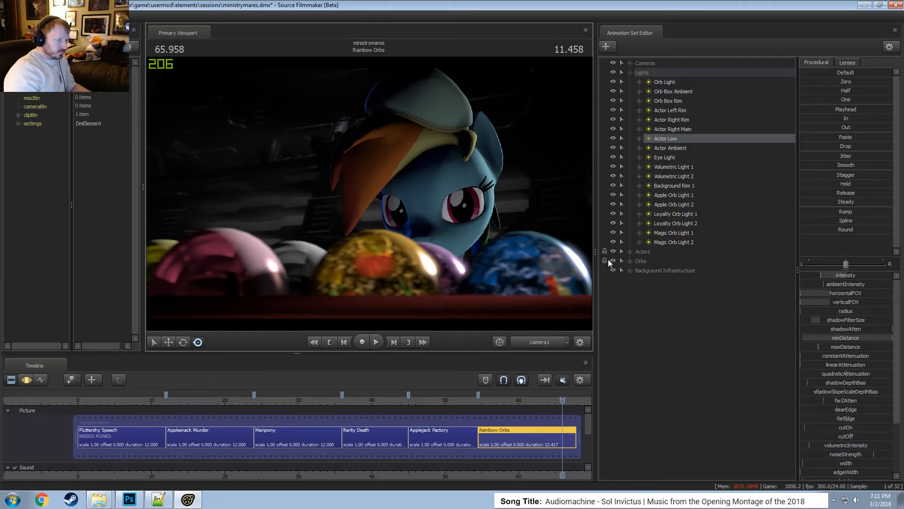
Reposition the Actor Low light further beneath the character's front hooves and check the lighting through camera1.
left_click_drag(676, 138, 440, 141)
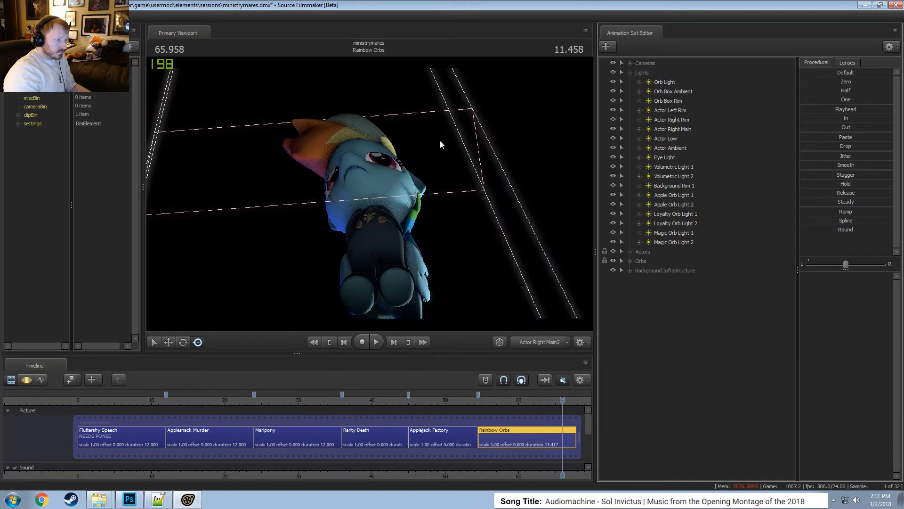
left_click(675, 138)
left_click_drag(398, 225, 368, 214)
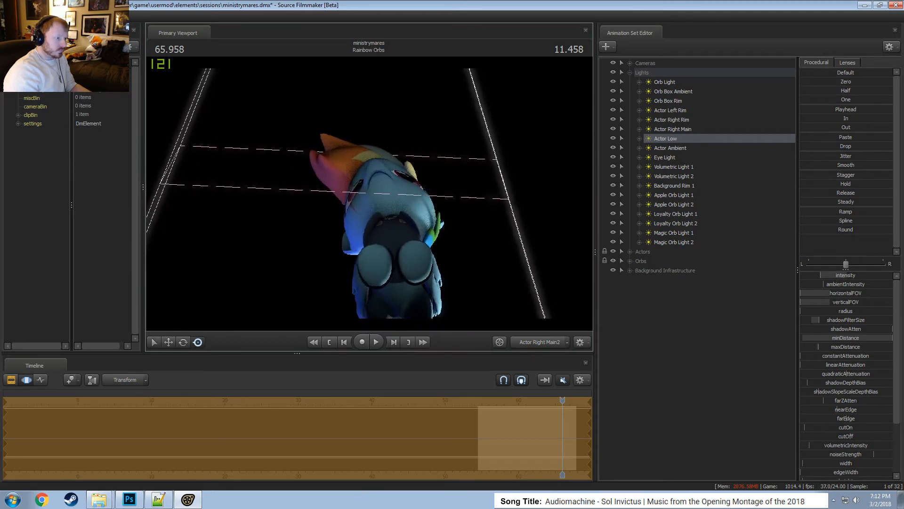
left_click(540, 345)
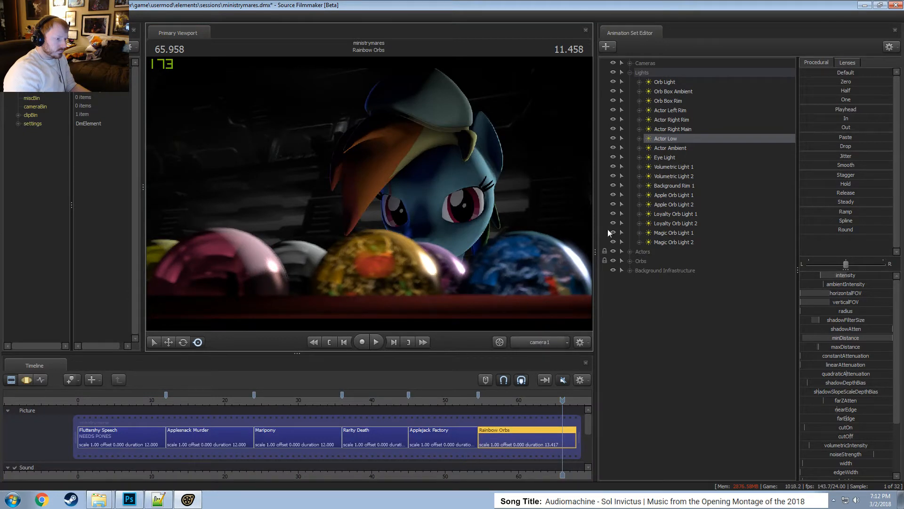
Try moving the Actor Low light directly under the character, pointing up past the hooves, and check it through camera1.
left_click_drag(660, 140, 315, 174)
key("F3")
left_click(482, 228)
left_click(666, 140)
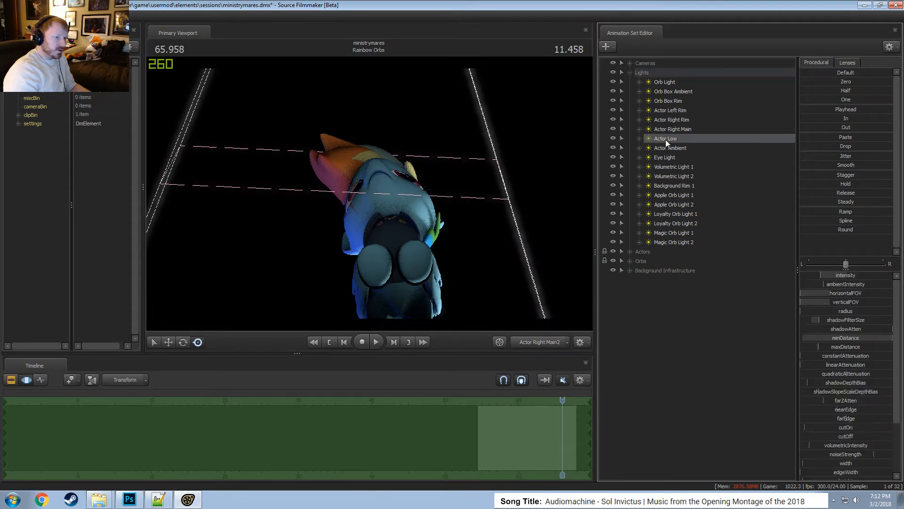
left_click(666, 158)
left_click(669, 137)
left_click_drag(496, 191, 523, 218)
key("s")
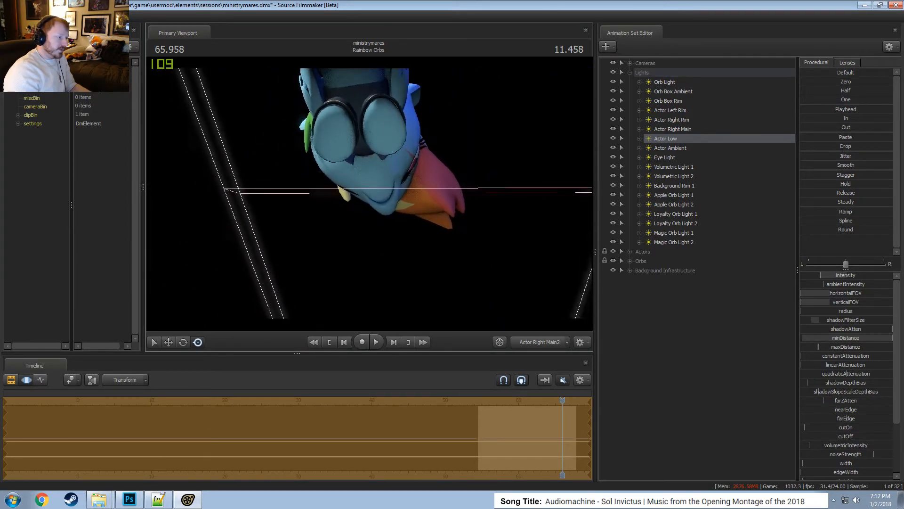
mouse_move(408, 172)
left_mouse_down()
mouse_move(398, 170)
mouse_move(408, 172)
left_mouse_up()
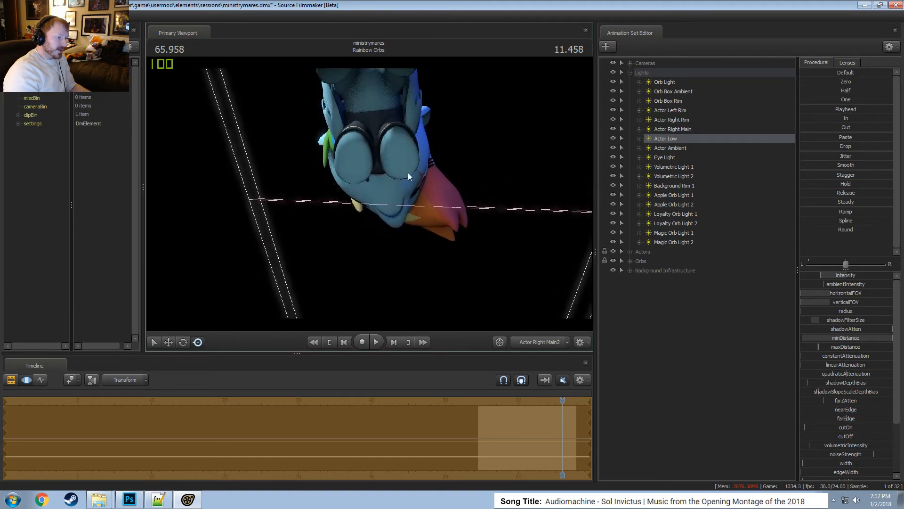
left_click(547, 344)
key("F2")
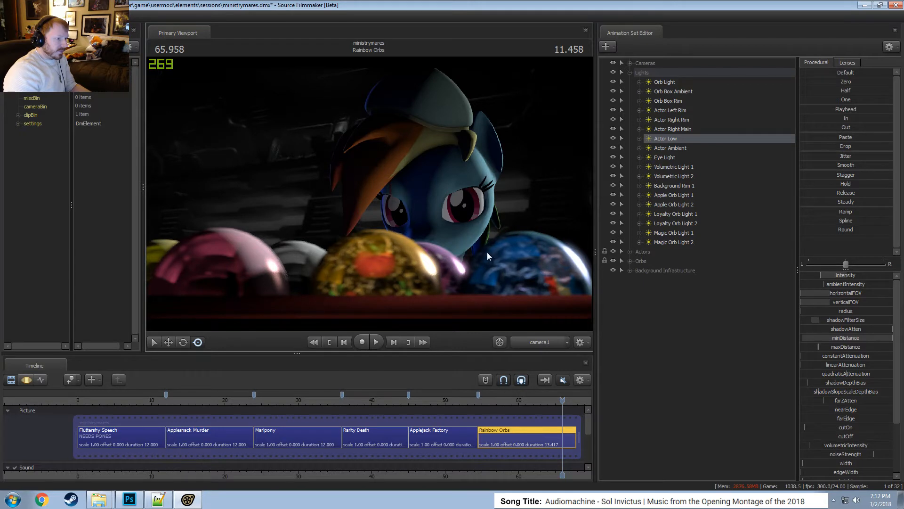
Try placing the Actor Low light at a diagonal angle beneath the character's body and check it through camera1.
left_click_drag(676, 138, 347, 171)
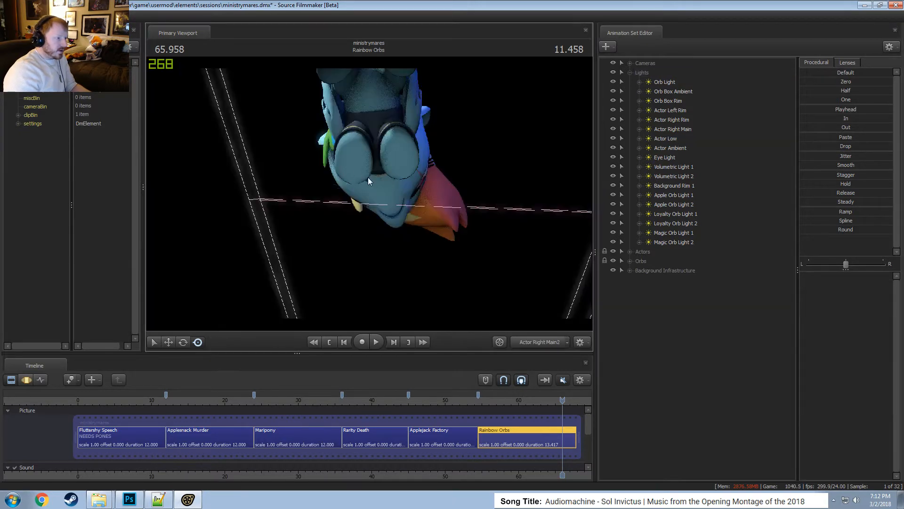
left_click(676, 131)
left_click(675, 139)
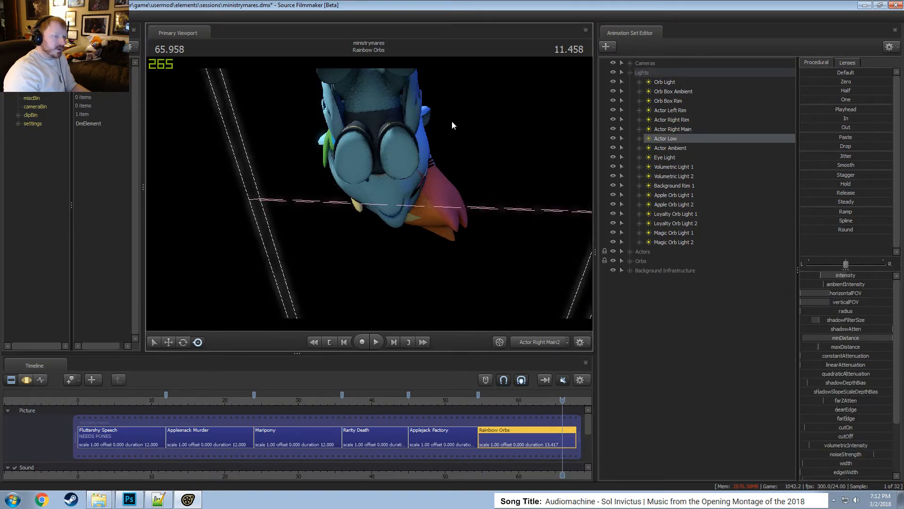
left_click(452, 126)
left_click(448, 262)
key("F3")
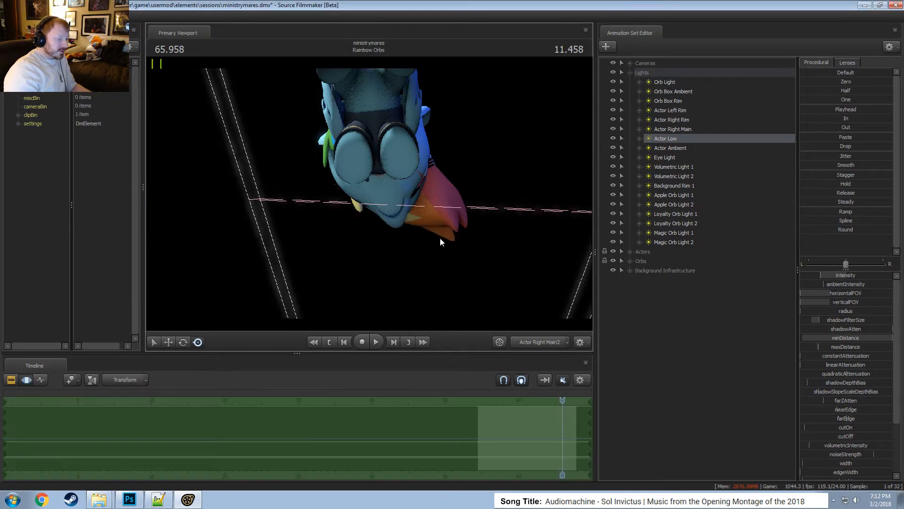
mouse_move(441, 238)
left_mouse_down()
mouse_move(391, 226)
mouse_move(367, 207)
mouse_move(419, 230)
mouse_move(445, 212)
mouse_move(400, 227)
mouse_move(426, 250)
mouse_move(443, 246)
left_mouse_up()
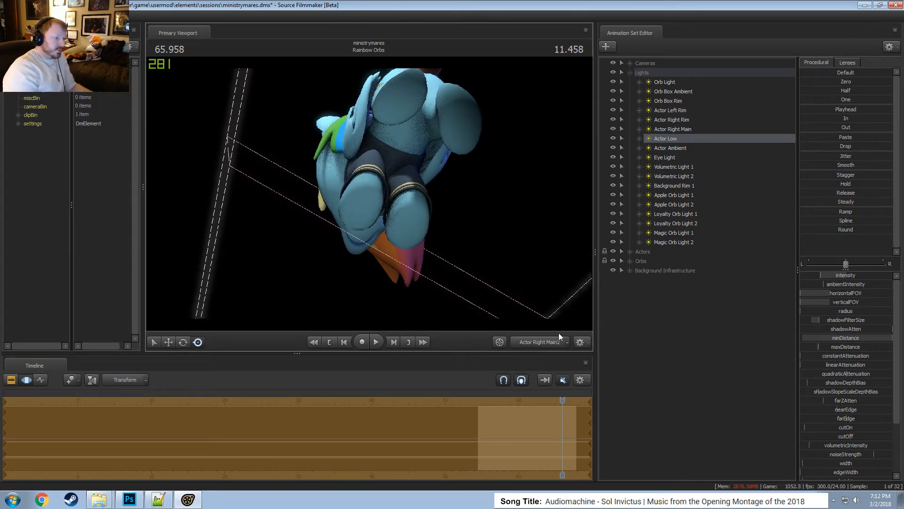
left_click(537, 341)
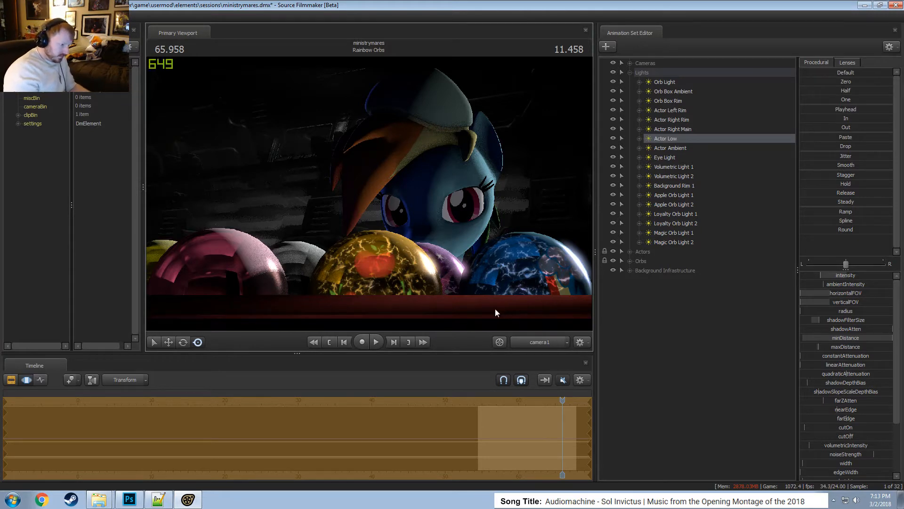
Compare the lighting in camera1 and undo the latest repositioning of the Actor Low light.
key("Return")
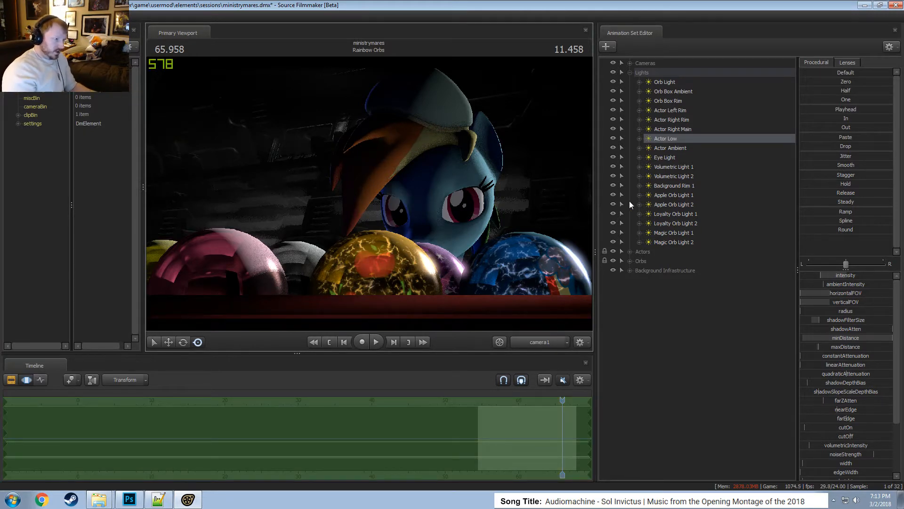
key("F2")
key("F3")
key("F2")
key("F3")
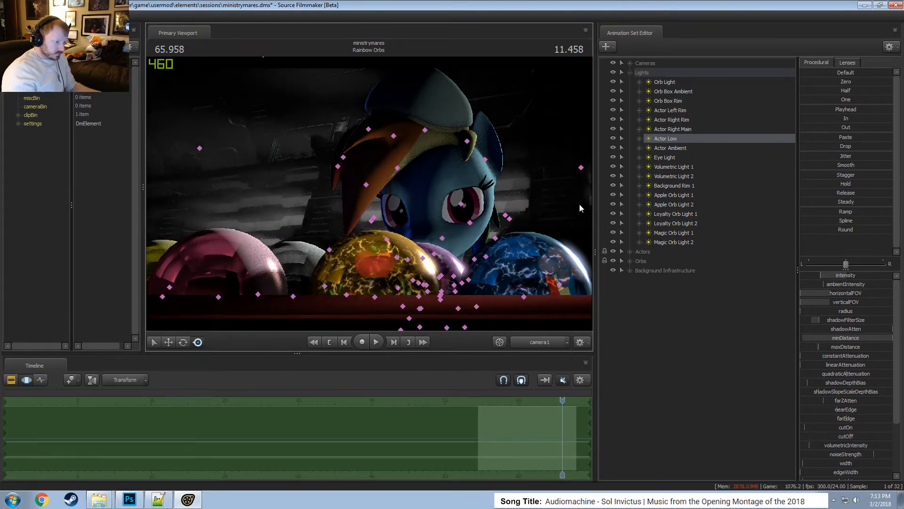
key("ctrl+z")
key("F2")
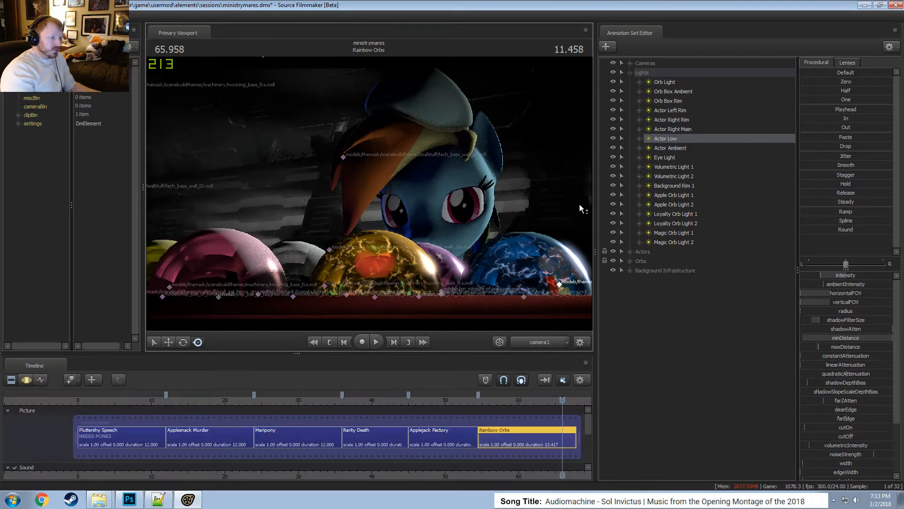
key("F3")
key("F2")
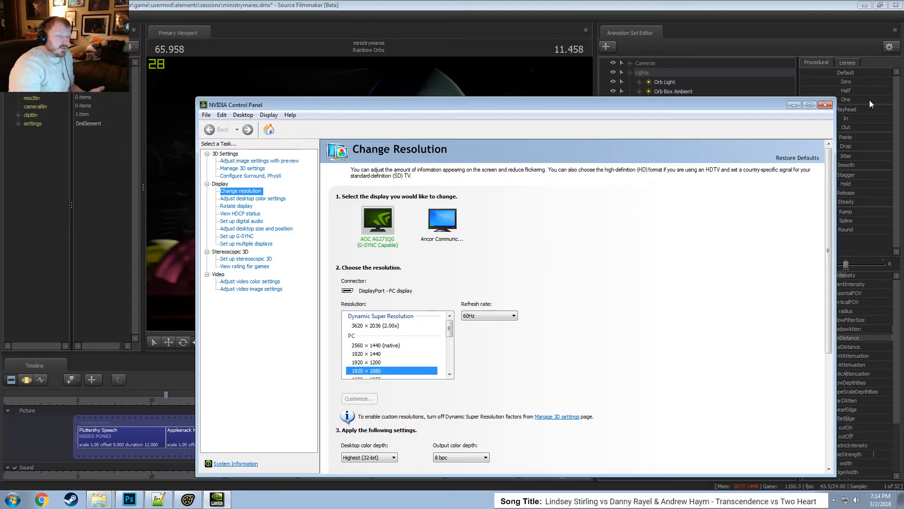
Close the NVIDIA Control Panel and bring the playhead back to 55.916 in the Rainbow Orbs shot.
left_click(822, 105)
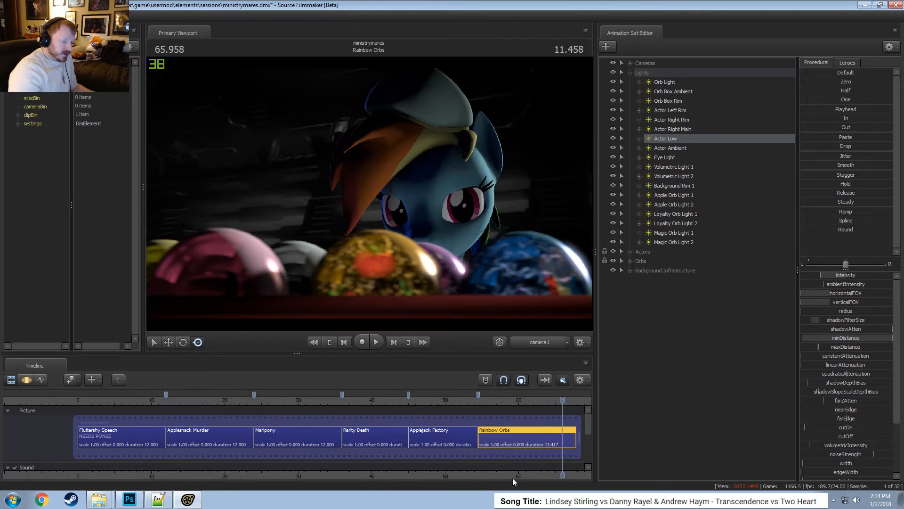
middle_click_drag(512, 477, 374, 474)
scroll(362, 474, "up", 2)
scroll(362, 472, "up", 1)
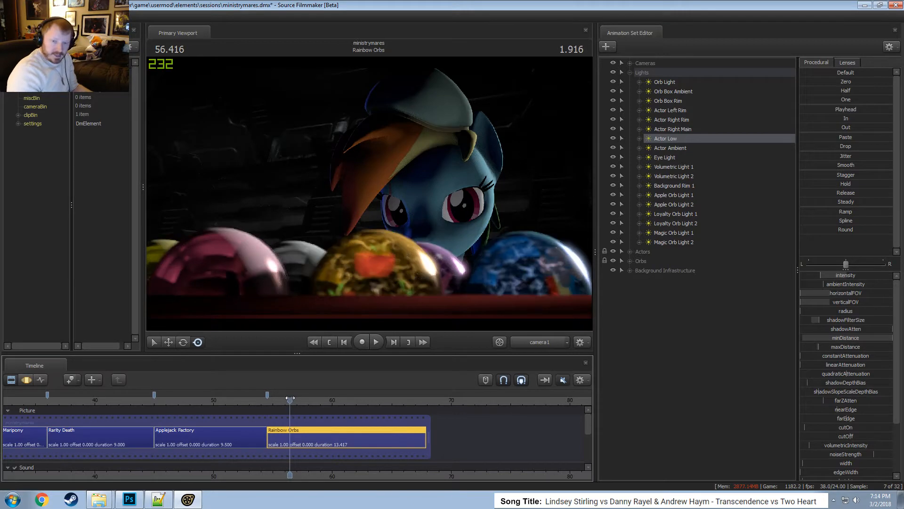
left_click_drag(290, 398, 283, 400)
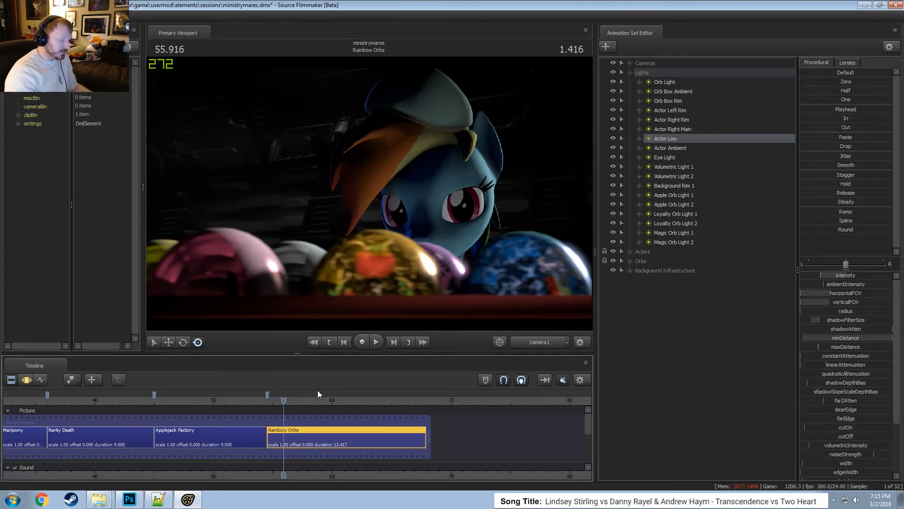
Play back the opening seconds of the Rainbow Orbs shot to review the lighting in motion.
scroll(330, 400, "up", 5)
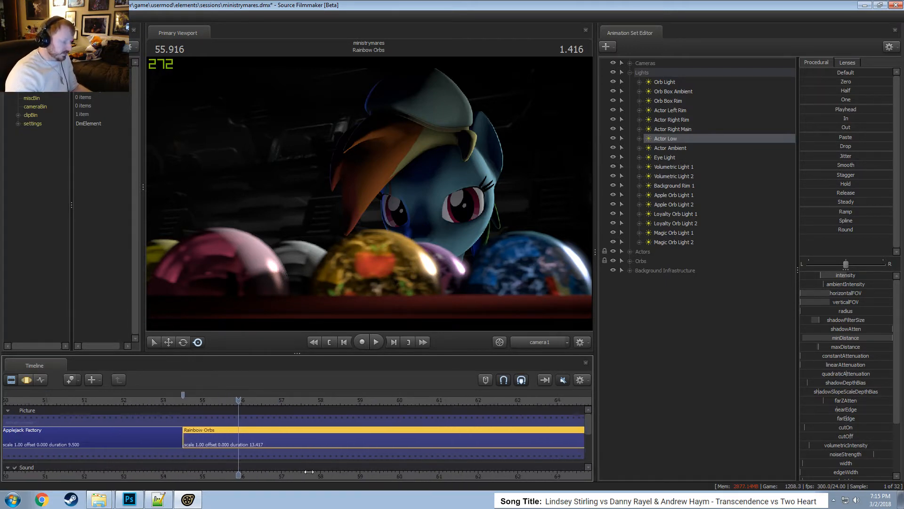
scroll(309, 471, "down", 2)
left_click(38, 400)
key("space")
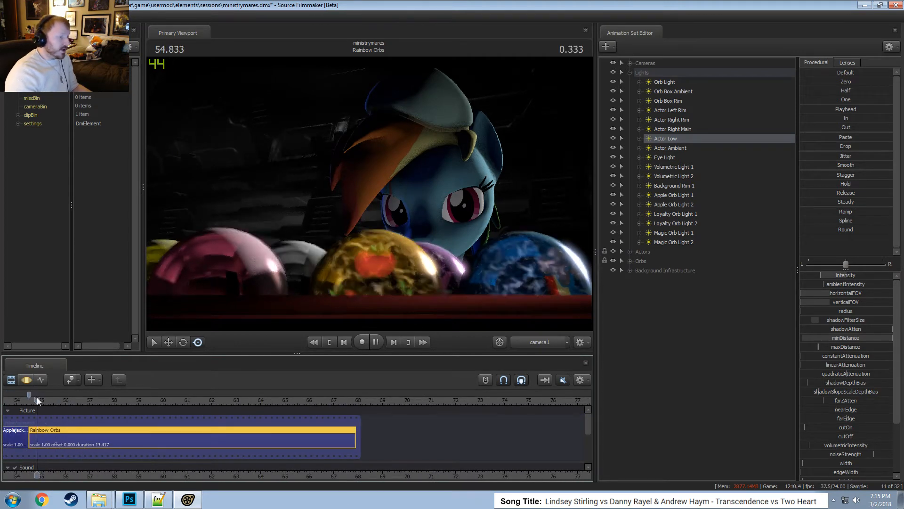
key("space")
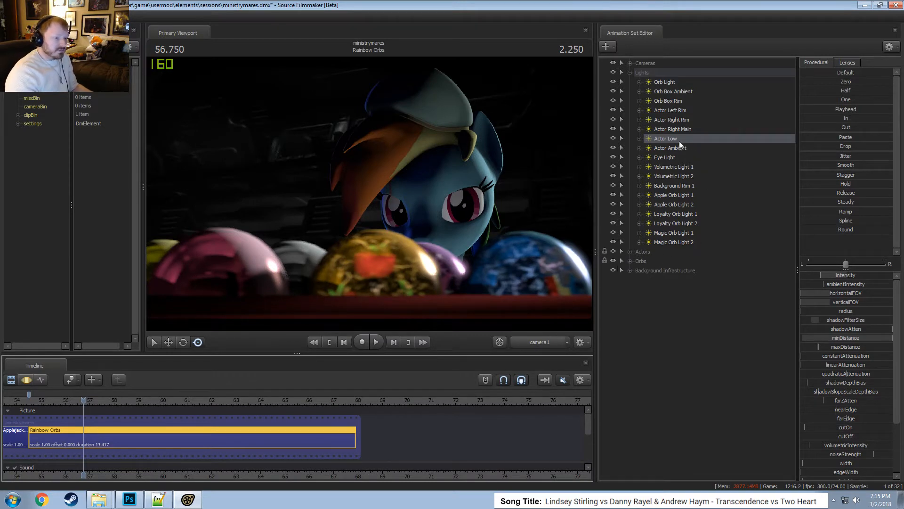
Toggle the Orb Box Rim and Orb Light lights off and on to compare their effect on the orbs and drawer.
left_click(674, 91)
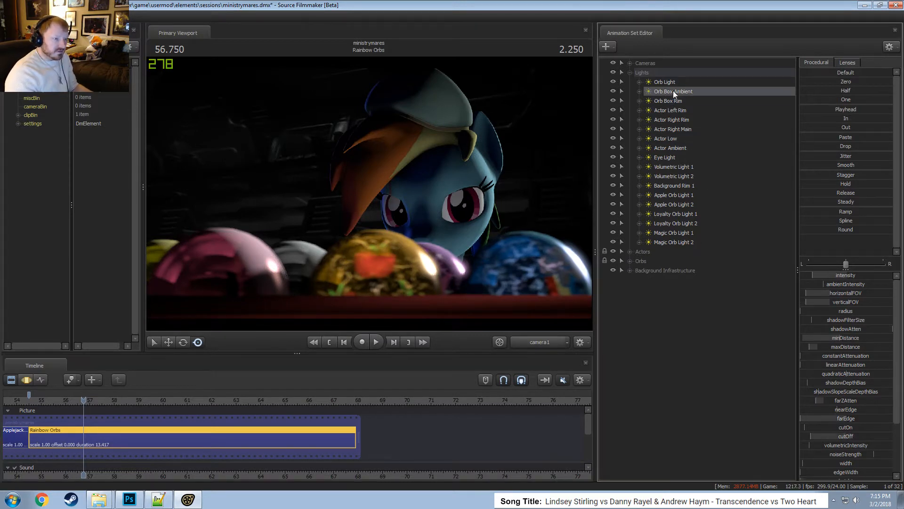
left_click(614, 100)
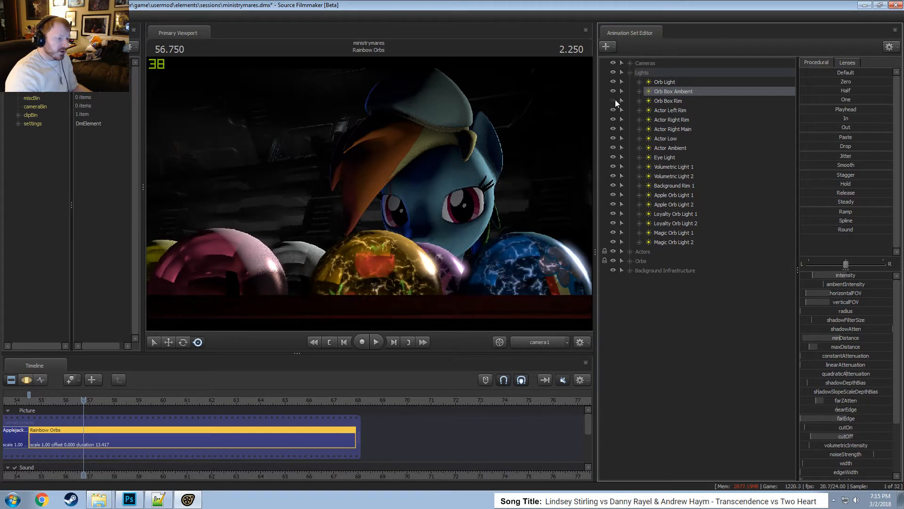
left_click(612, 100)
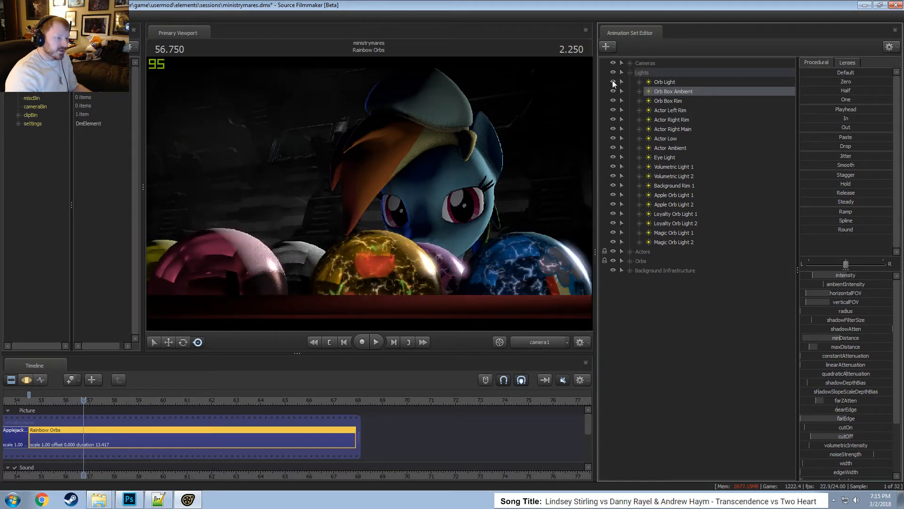
left_click(613, 81)
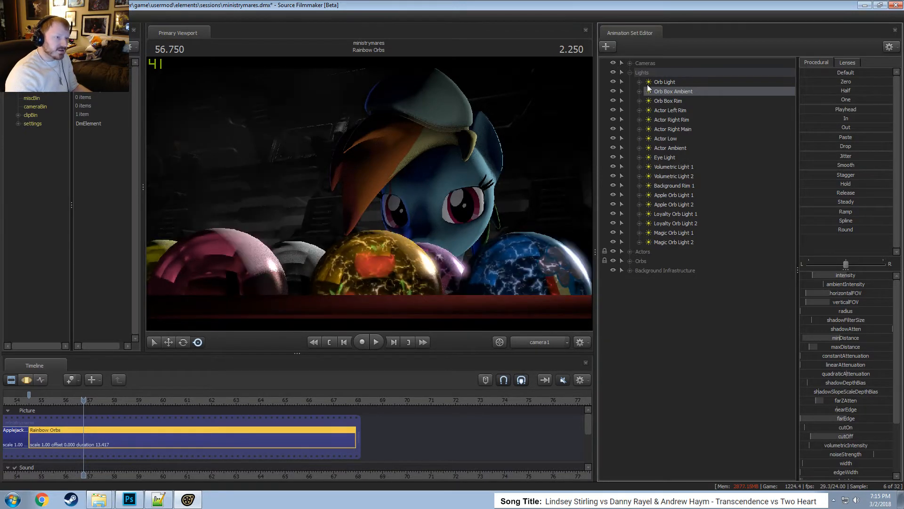
Remap the Orb Light's intensity slider range to a minimum of 0 and a maximum of 100.
left_click(661, 83)
key("F3")
right_click(818, 275)
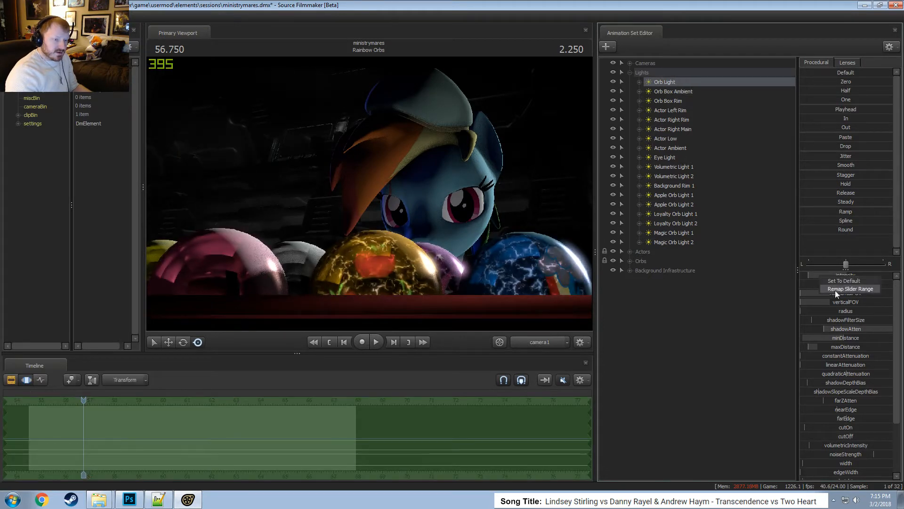
left_click(835, 290)
left_click(443, 242)
left_click(443, 257)
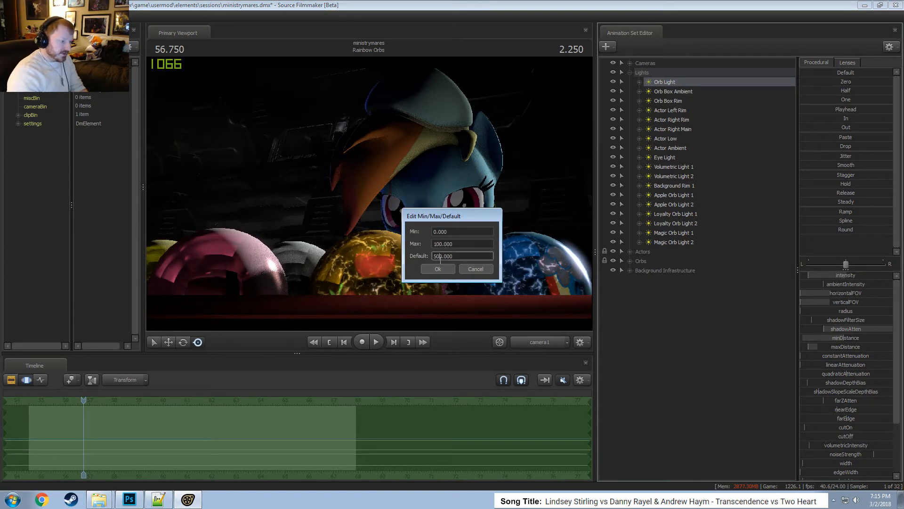
left_click(438, 269)
Lower the Orb Light's intensity to roughly a quarter of its slider range across the shot.
left_click_drag(878, 275, 847, 275)
key("F2")
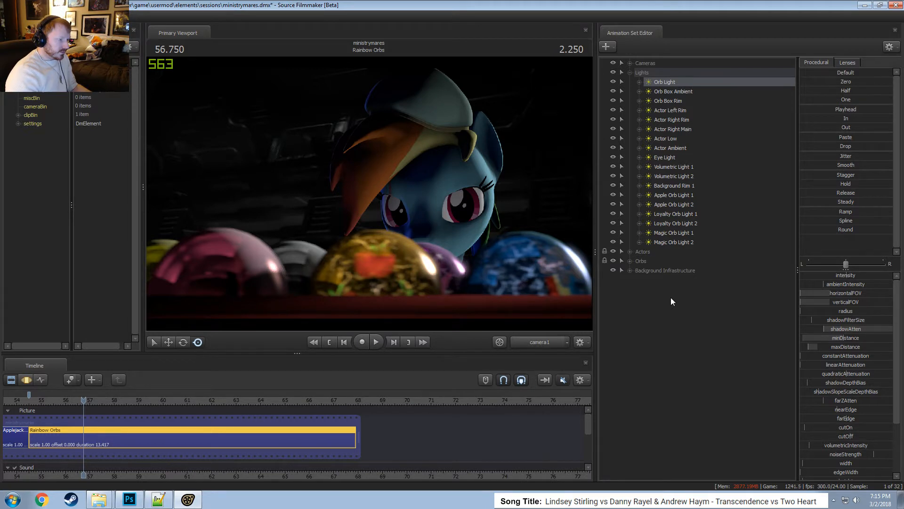
left_click(850, 275)
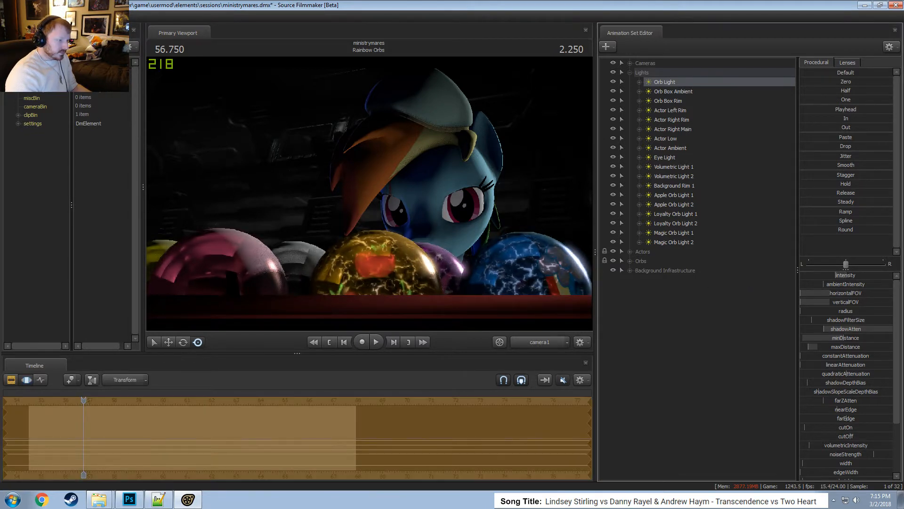
left_click_drag(808, 275, 821, 275)
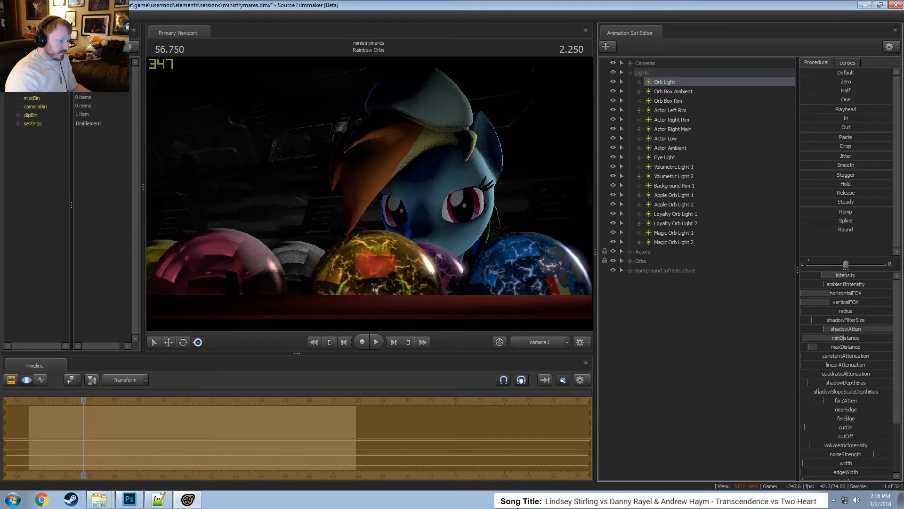
Look at the orb drawer from the Orb Light's viewpoint and return the viewport to camera1.
right_click(679, 81)
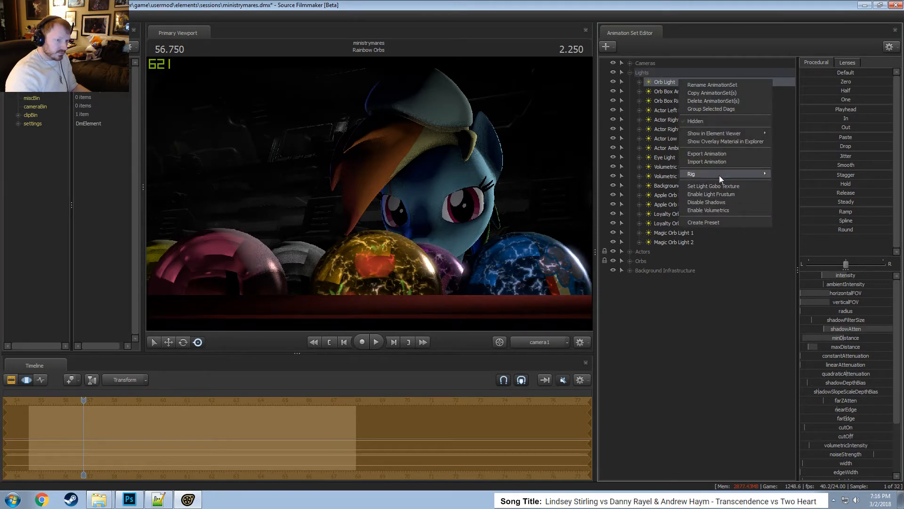
left_click_drag(663, 80, 455, 158)
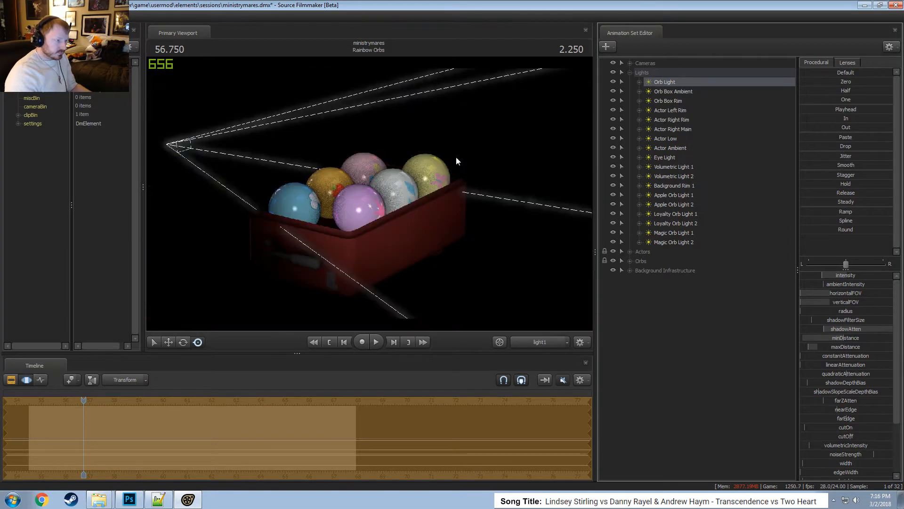
key("F2")
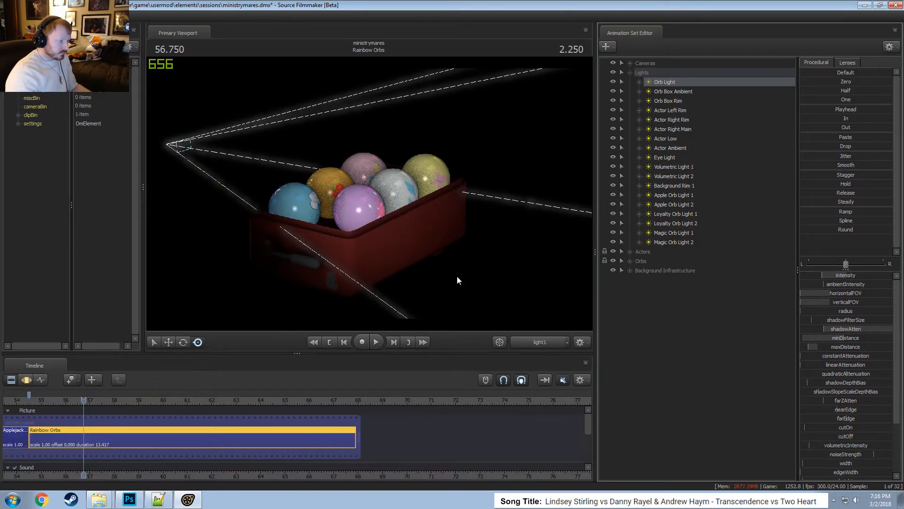
left_click(524, 341)
left_click(523, 341)
key("F3")
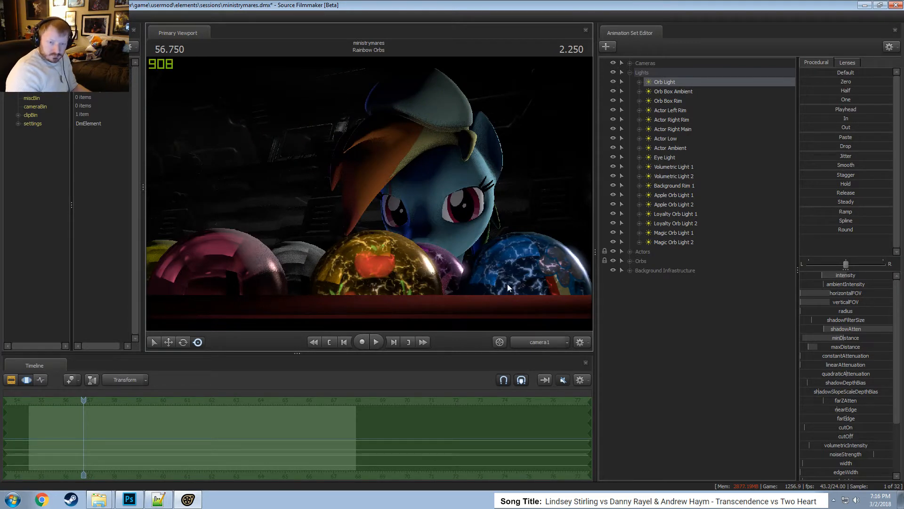
Play back the Rainbow Orbs shot from 56.750 to review the dimmed orb lighting.
key("F2")
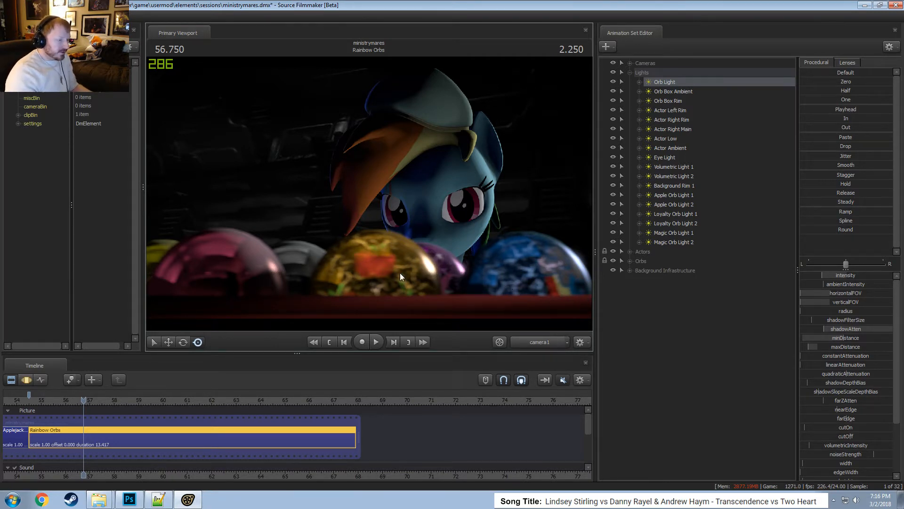
key("space")
key("space")
key("space")
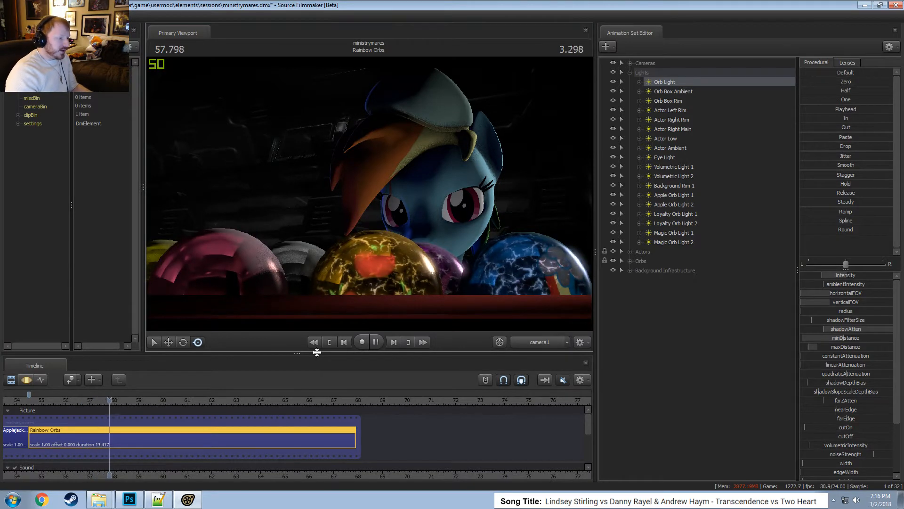
key("space")
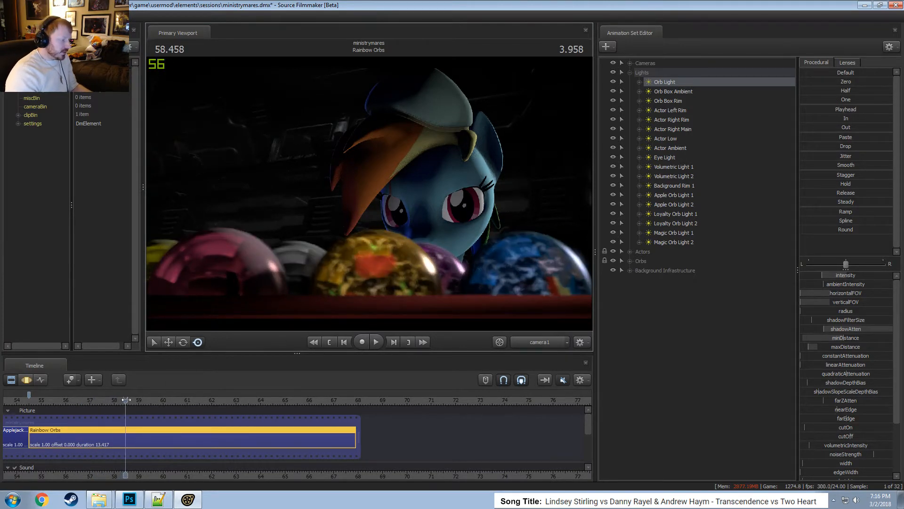
Scrub through 59.333 to 63.250 and play onward to check the orb lighting further into the shot.
left_click_drag(125, 400, 147, 400)
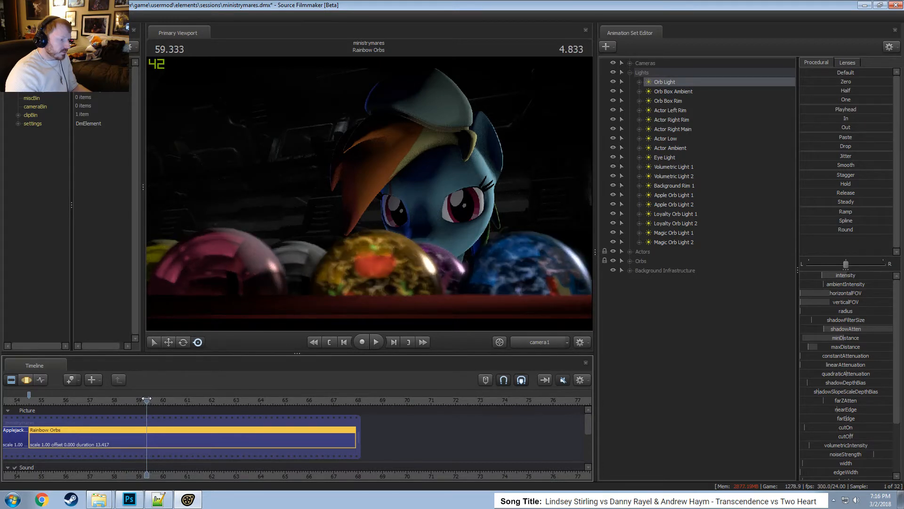
key("F4")
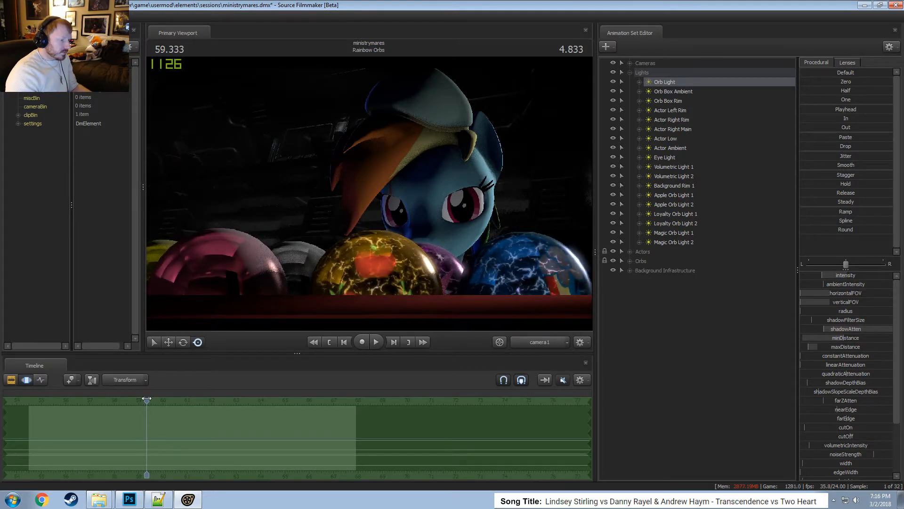
left_click_drag(146, 399, 242, 403)
key("F3")
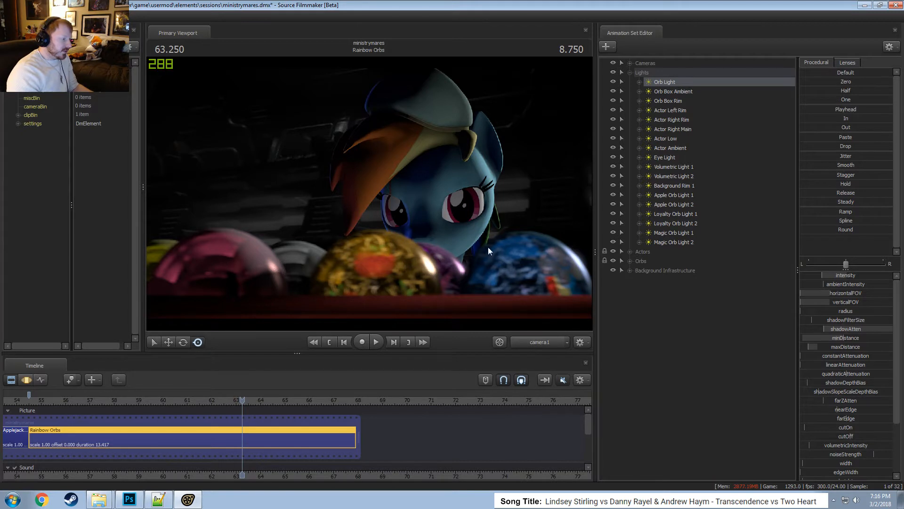
key("space")
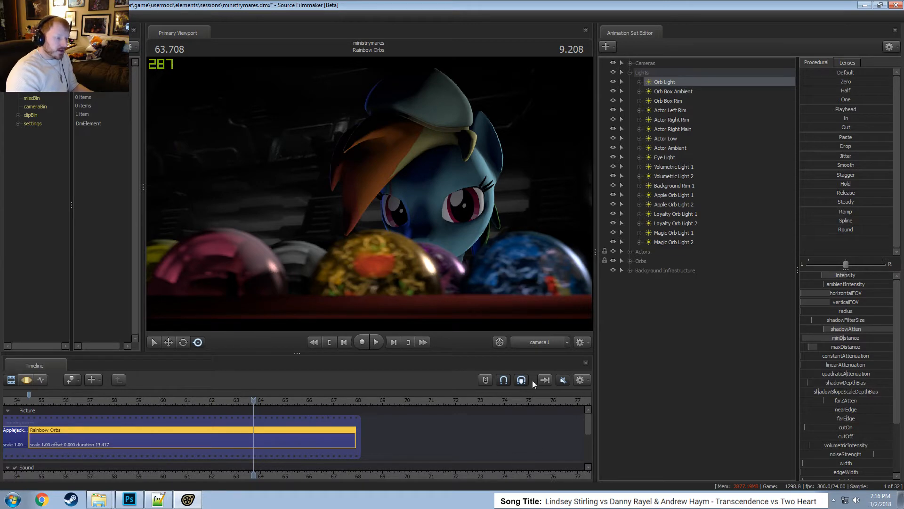
Switch the viewport to the Work Camera, frame the character's full body and save the session.
left_click(550, 338)
right_click(503, 193)
left_click(528, 219)
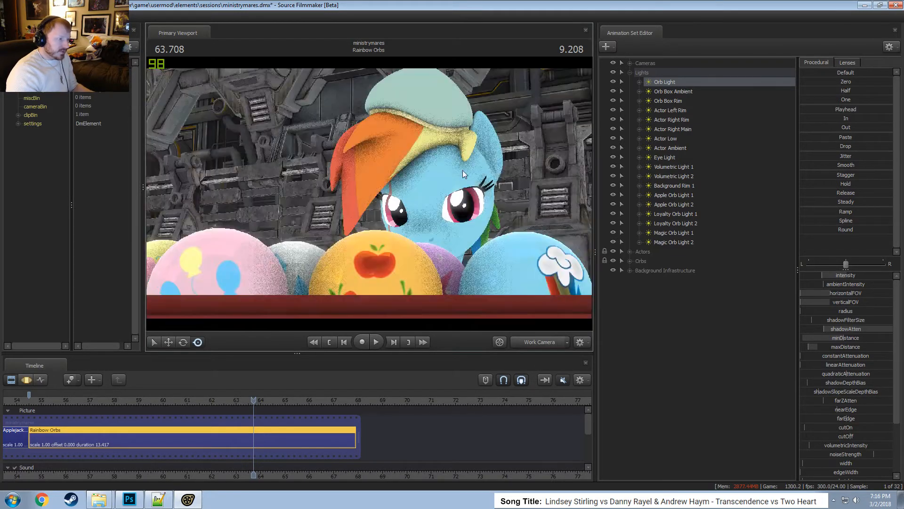
left_click_drag(463, 170, 368, 196)
key("w")
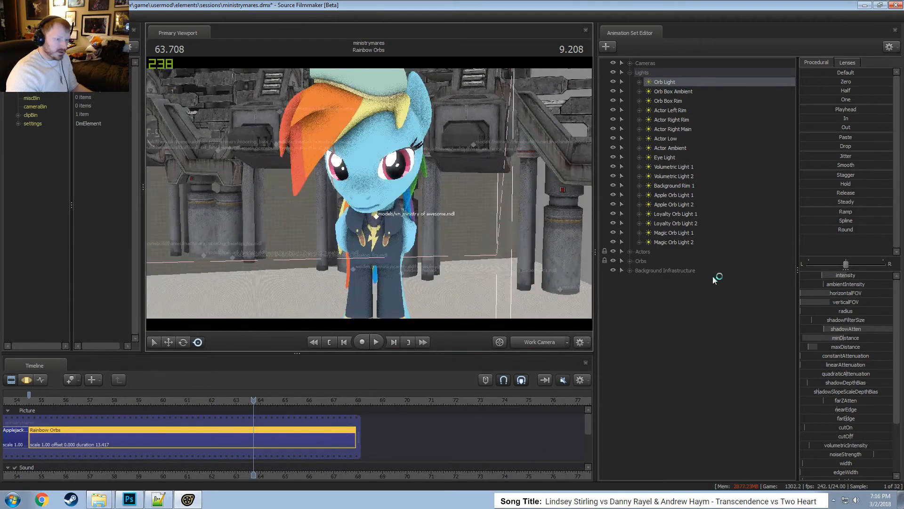
Create an animation set for a new model, filtering by "ministry" and choosing vn_ministry of awesome.mdl.
left_click(630, 73)
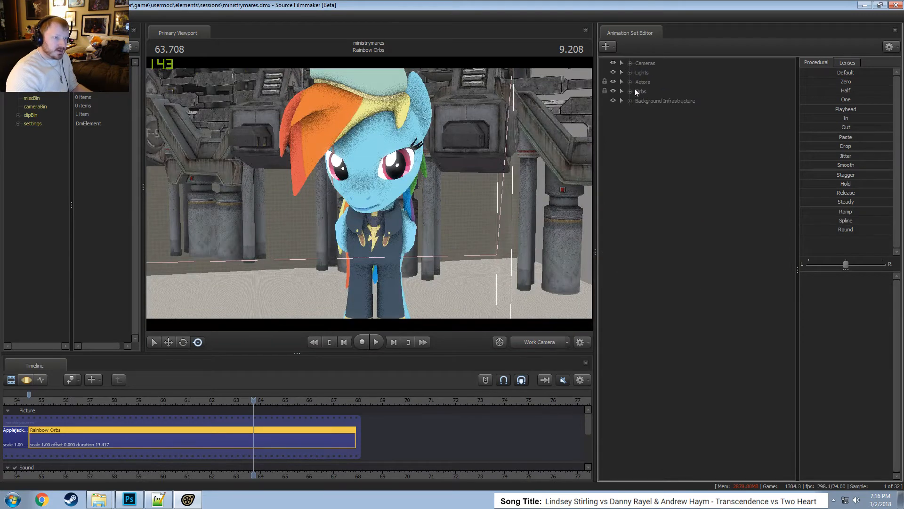
right_click(646, 191)
left_click(688, 210)
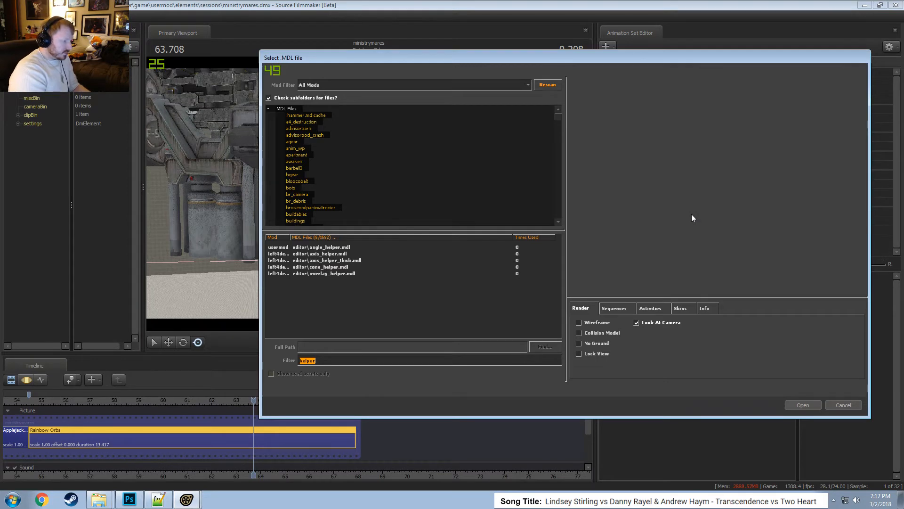
type("ministry")
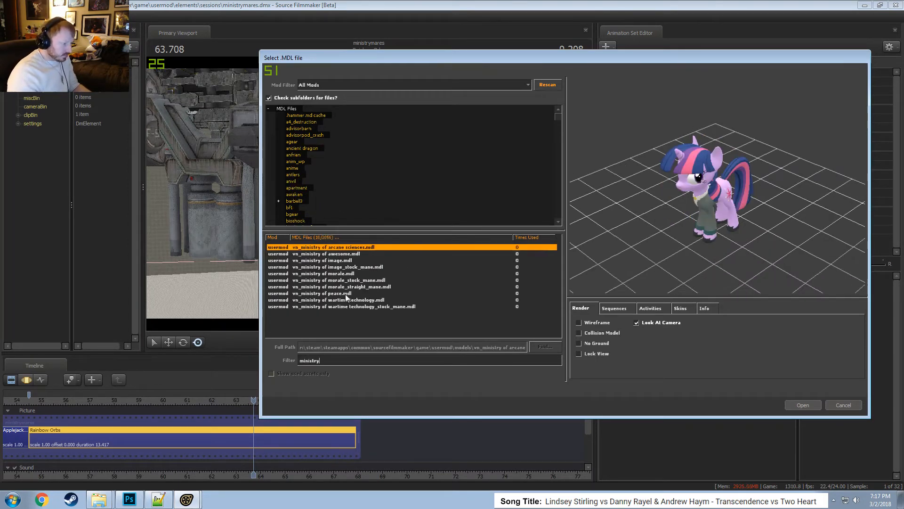
double_click(344, 254)
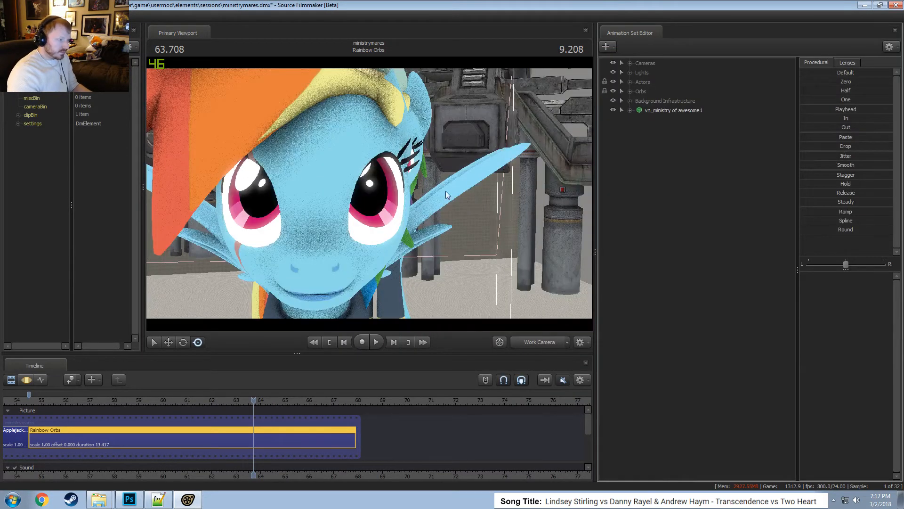
Reposition the Work Camera to view the newly added pony beside the posed Rainbow Dash and the orbs.
key("s")
mouse_move(445, 191)
left_mouse_down()
mouse_move(419, 186)
mouse_move(452, 189)
mouse_move(438, 174)
mouse_move(442, 164)
mouse_move(426, 178)
mouse_move(438, 179)
left_mouse_up()
key("w")
key("w")
key("s")
key("s")
key("w")
key("s")
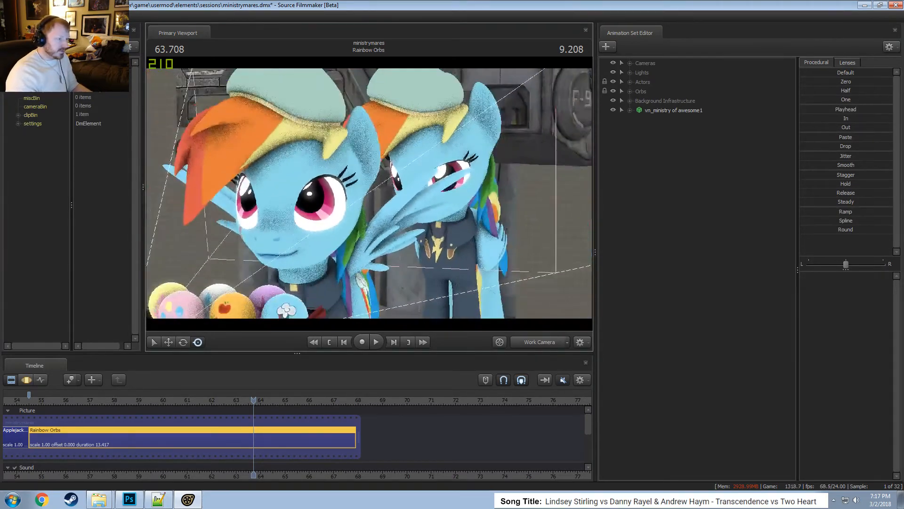
Rename the new vn_ministry of awesome1 animation set to BASE WALK.
left_click(631, 83)
left_click(666, 93)
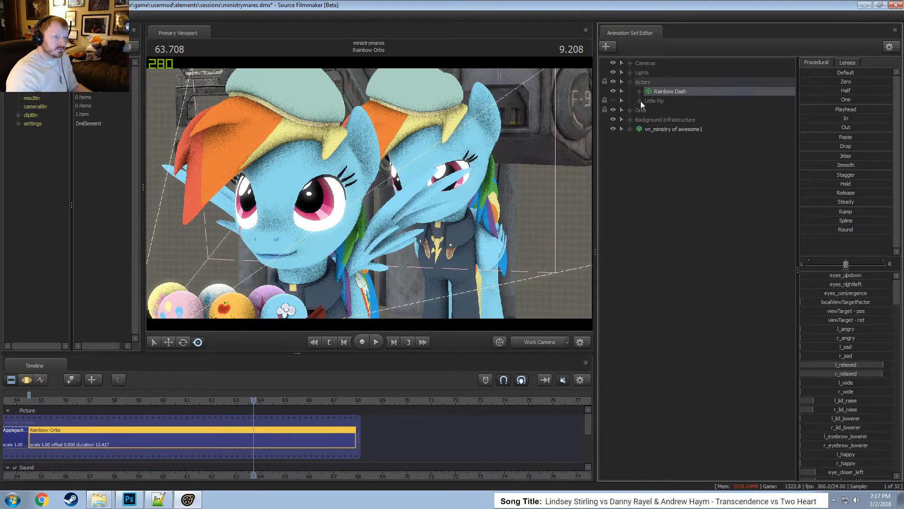
right_click(654, 132)
left_click(674, 138)
type("B")
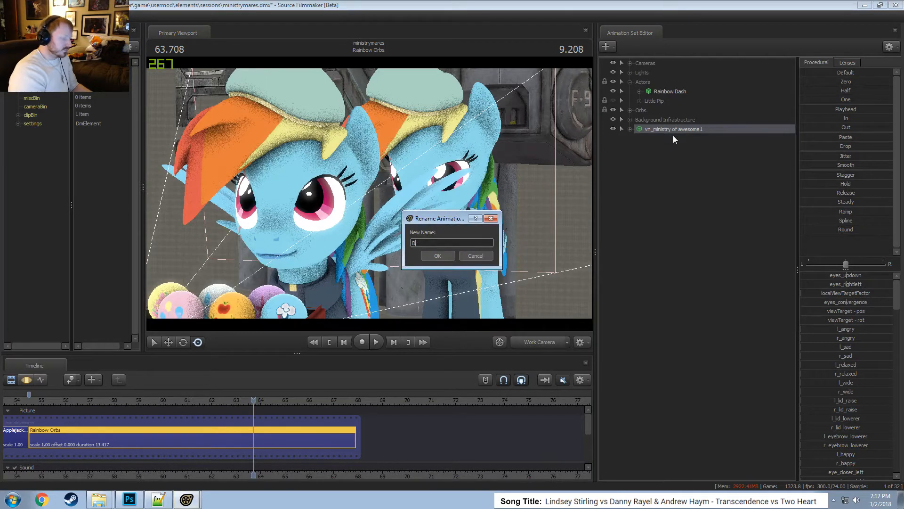
type("ASWE")
key("BackSpace")
key("BackSpace")
key("BackSpace")
type("E WALK")
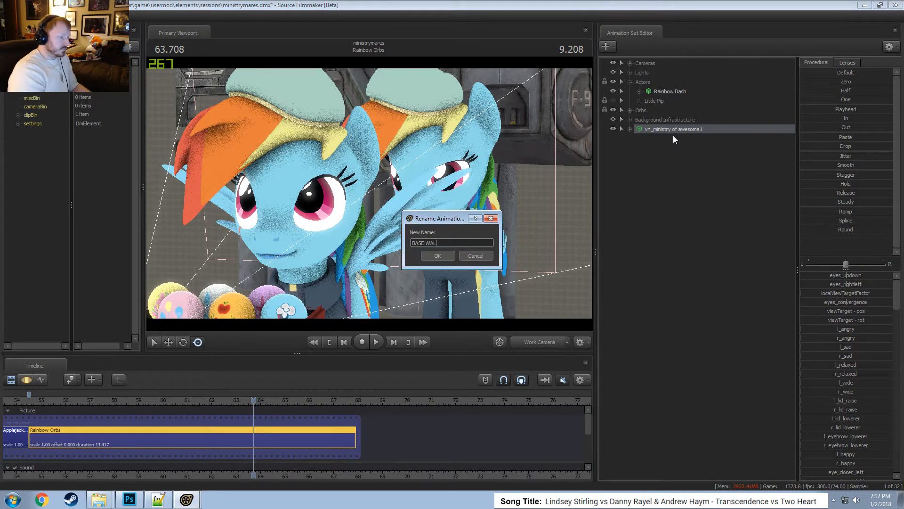
key("Return")
Import the animation file ponywalk_stationary_taceocinema.dmx onto the BASE WALK animation set through its Body group's Head control.
left_click(630, 129)
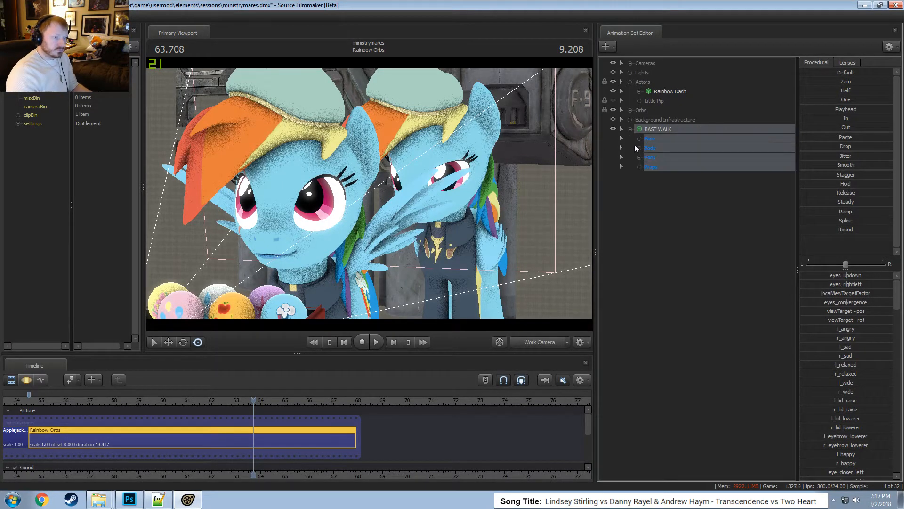
left_click(639, 148)
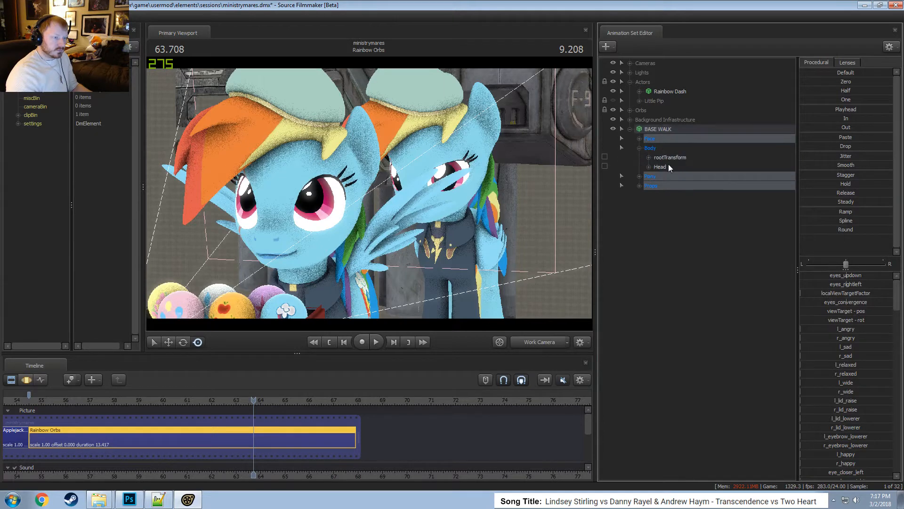
left_click(662, 167)
right_click(669, 168)
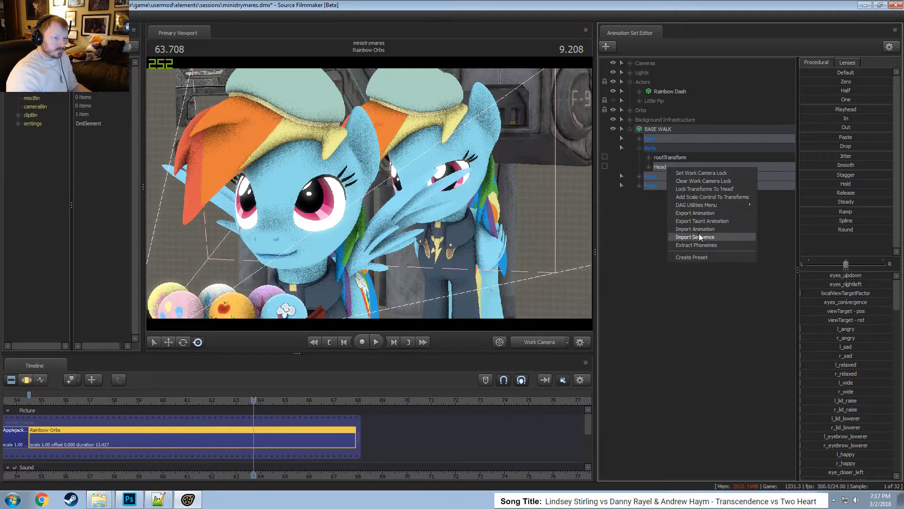
left_click(695, 230)
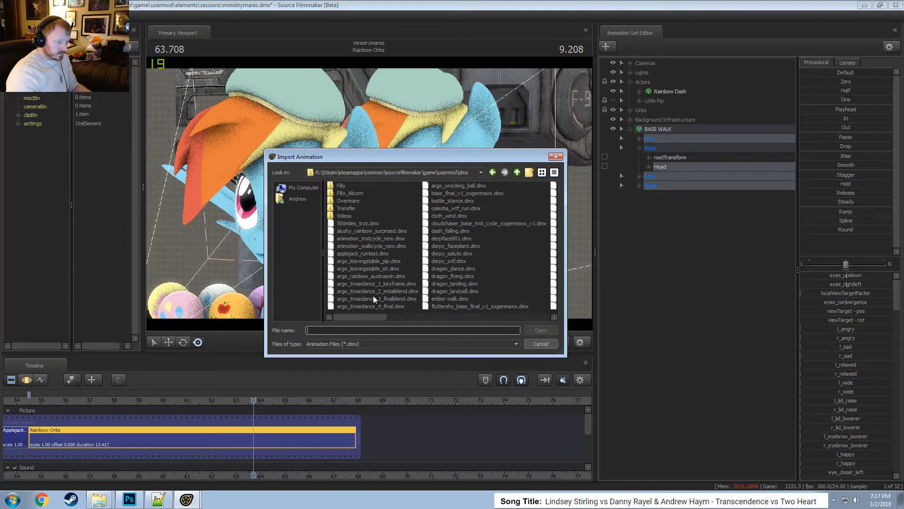
left_click_drag(367, 316, 446, 318)
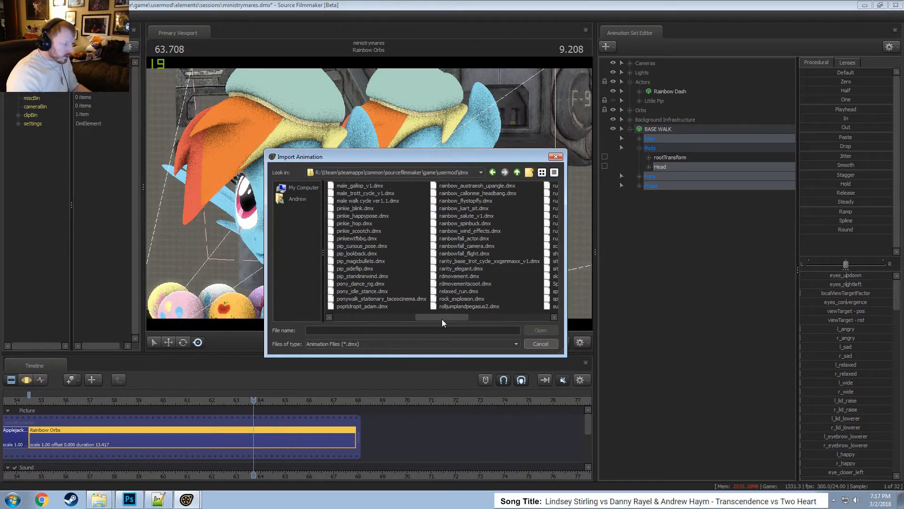
double_click(408, 298)
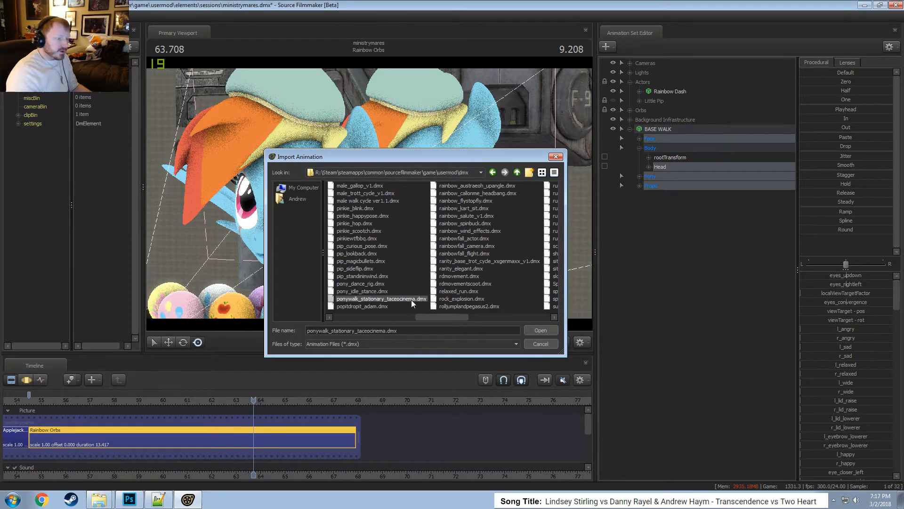
left_click(463, 293)
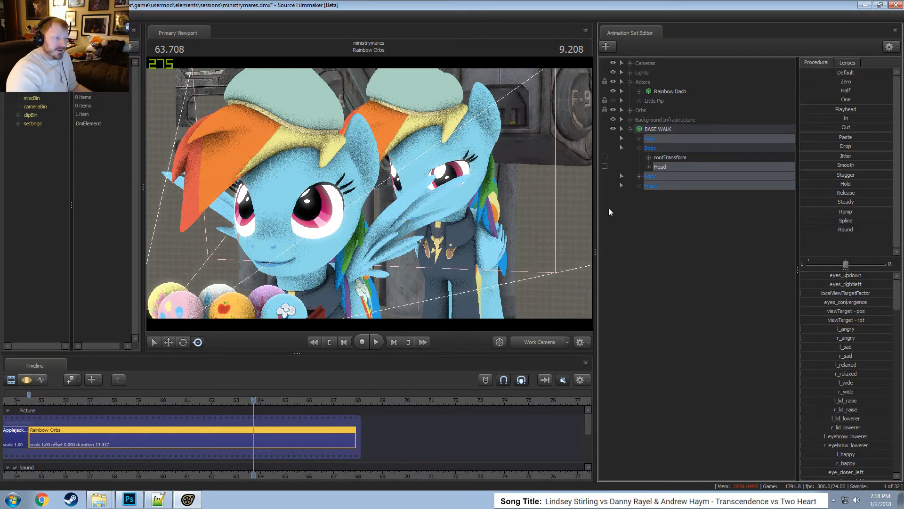
Select the BASE WALK set and play back its walk cycle from a Work Camera view of the pony's side.
left_click(659, 130)
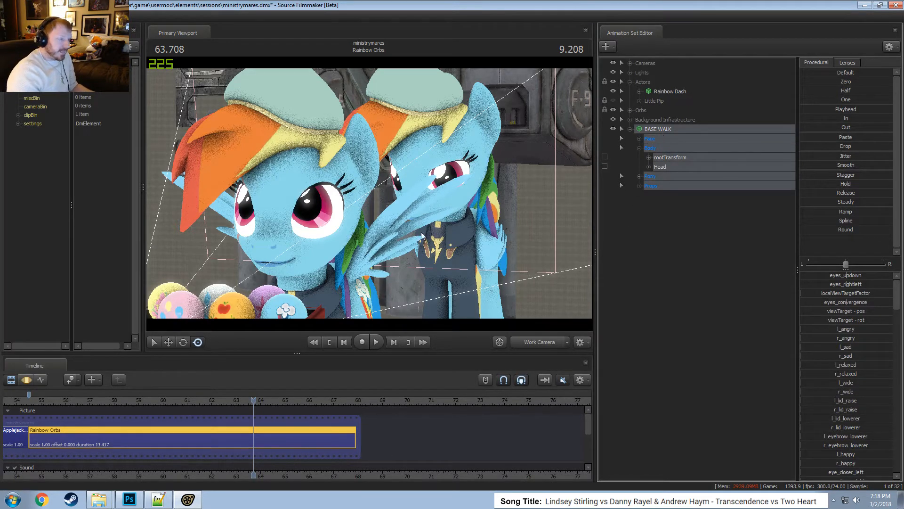
left_click(525, 341)
left_click(526, 340)
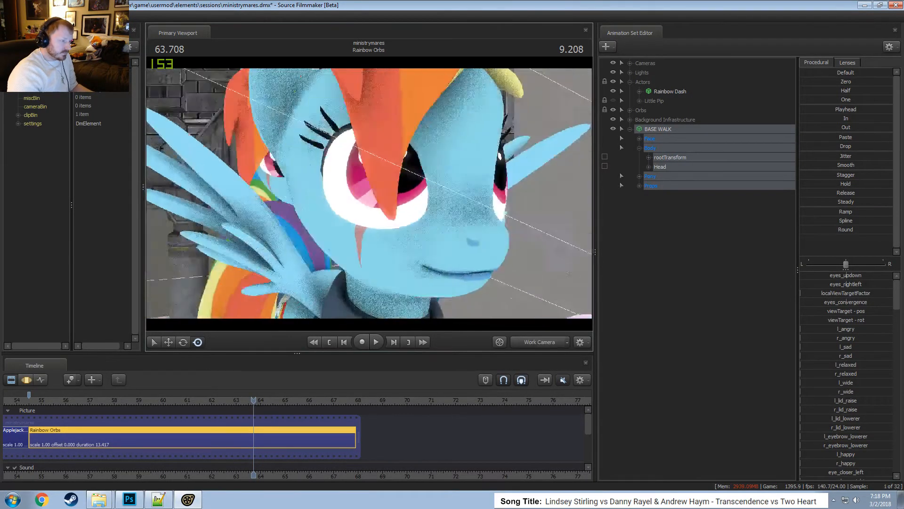
key("s")
left_click_drag(395, 212, 367, 197)
key("space")
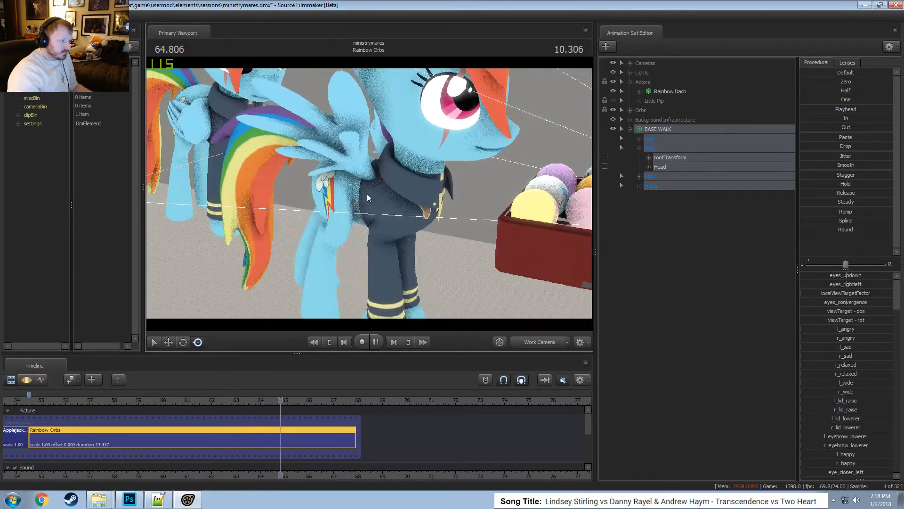
key("space")
In the Motion Editor, flatten BASE WALK's motion from about 67.5 s onward with the In preset.
scroll(191, 402, "down", 1)
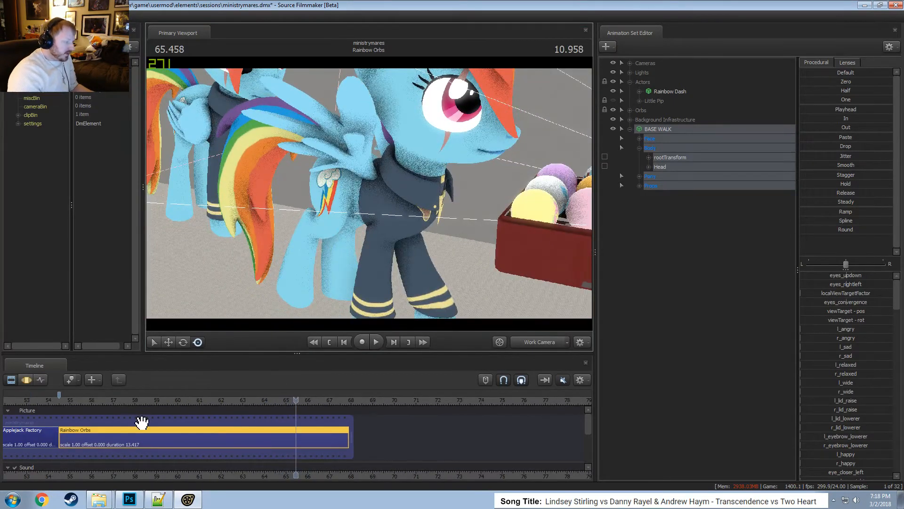
middle_click_drag(141, 422, 182, 427)
left_click(139, 444)
key("F3")
scroll(203, 447, "down", 8)
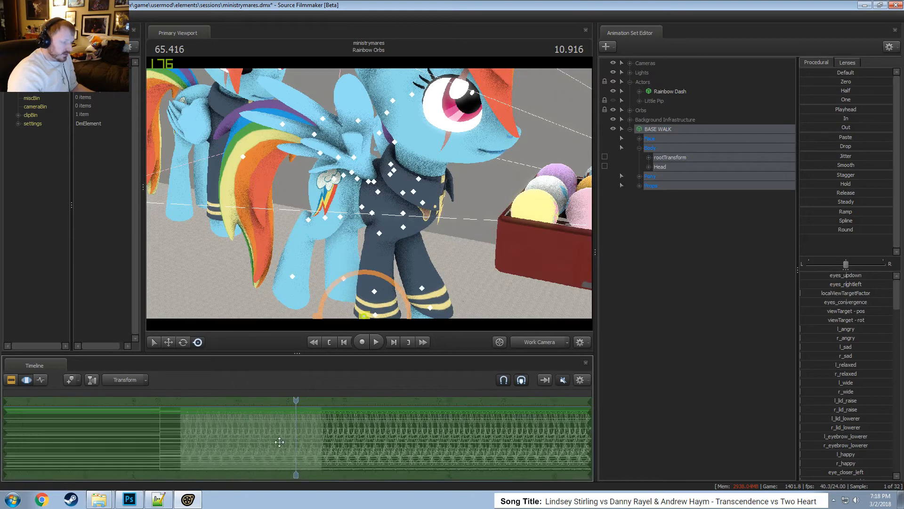
key("shift")
scroll(227, 448, "up", 5)
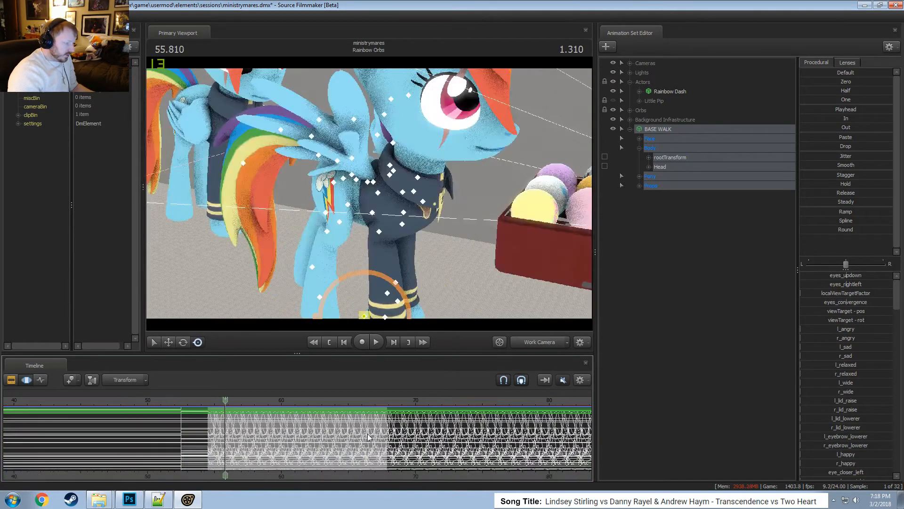
left_click(847, 119)
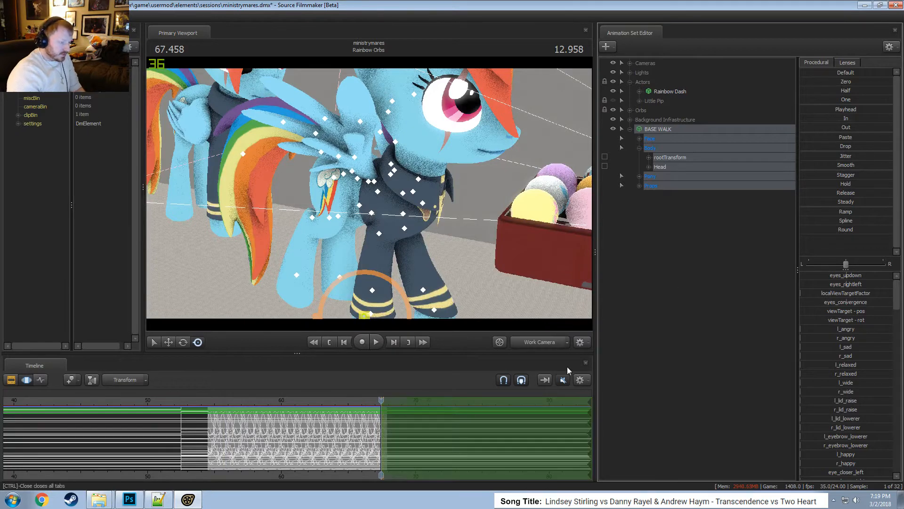
Flatten BASE WALK's motion for all the time before the Rainbow Orbs shot starts at 54.5 s.
left_click(234, 441)
key("Escape")
scroll(234, 439, "up", 5)
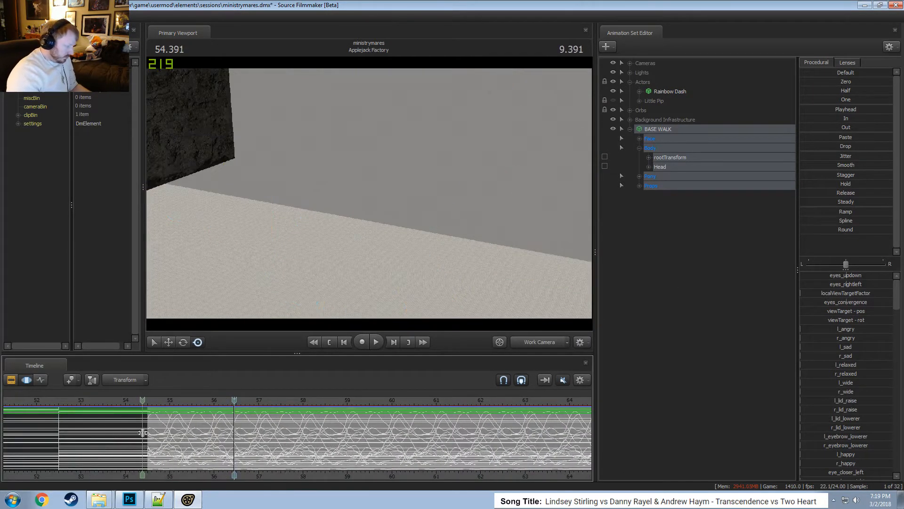
left_click_drag(146, 432, 1, 438, "shift")
scroll(168, 433, "up", 5)
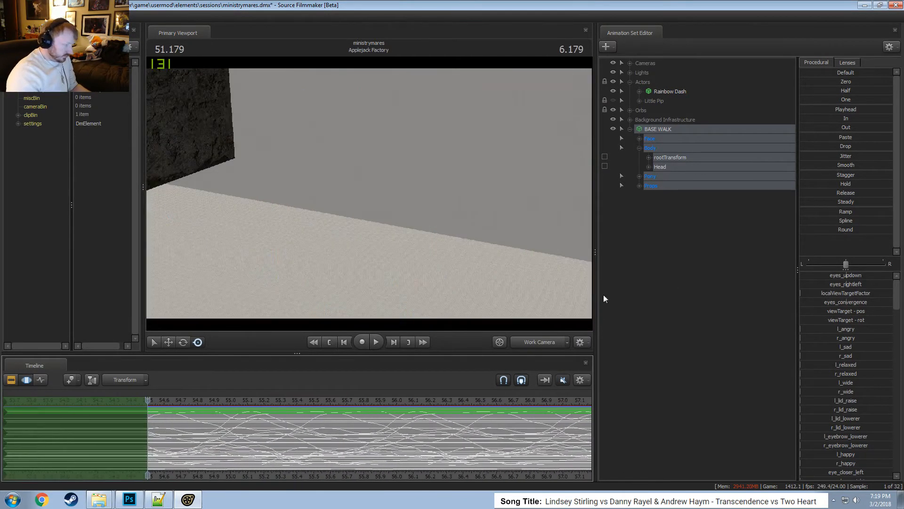
scroll(147, 433, "down", 5)
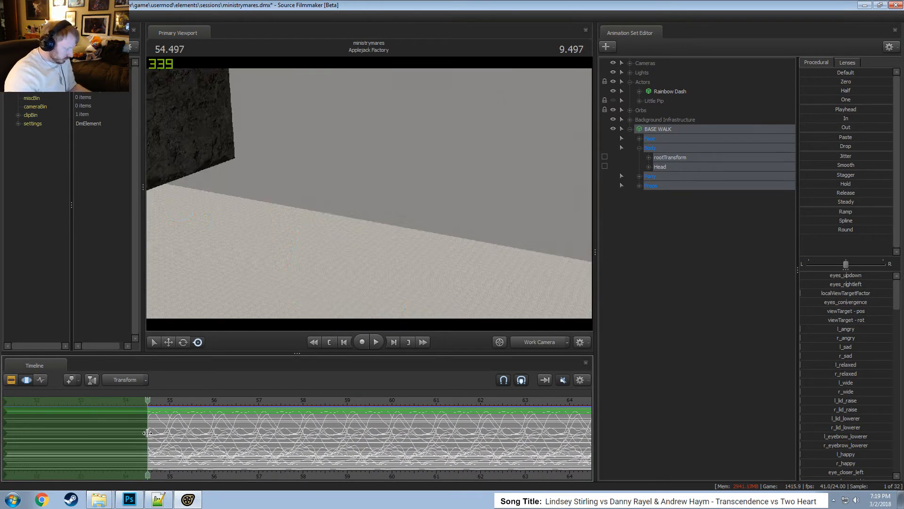
Stretch the walk motion from 54.5 s onward so it ends at about 91 s and play it back.
left_click_drag(147, 433, 652, 417, "shift")
scroll(496, 445, "down", 4)
scroll(495, 445, "down", 2)
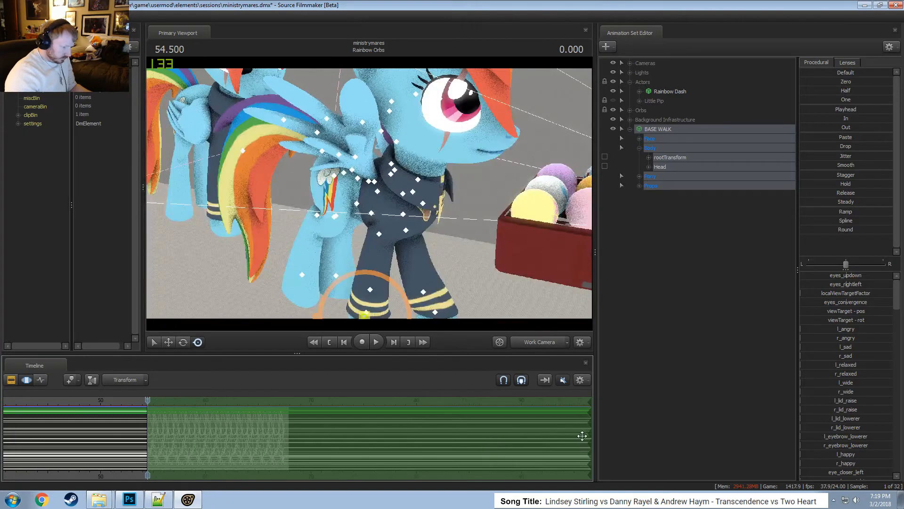
left_click_drag(588, 438, 534, 427)
key("space")
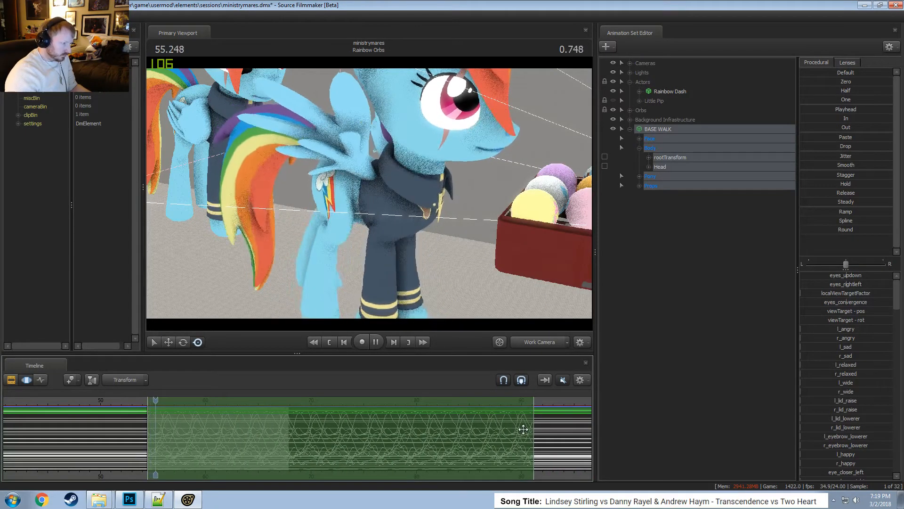
key("space")
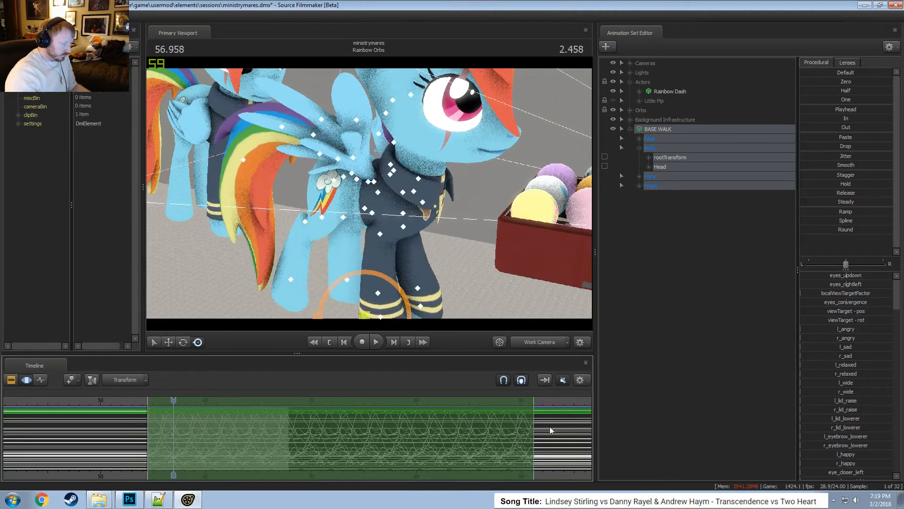
Retime the stretched walk by trying an end at about 87 s, set it to about 89.5 s and select all time.
left_click_drag(535, 436, 489, 426)
key("space")
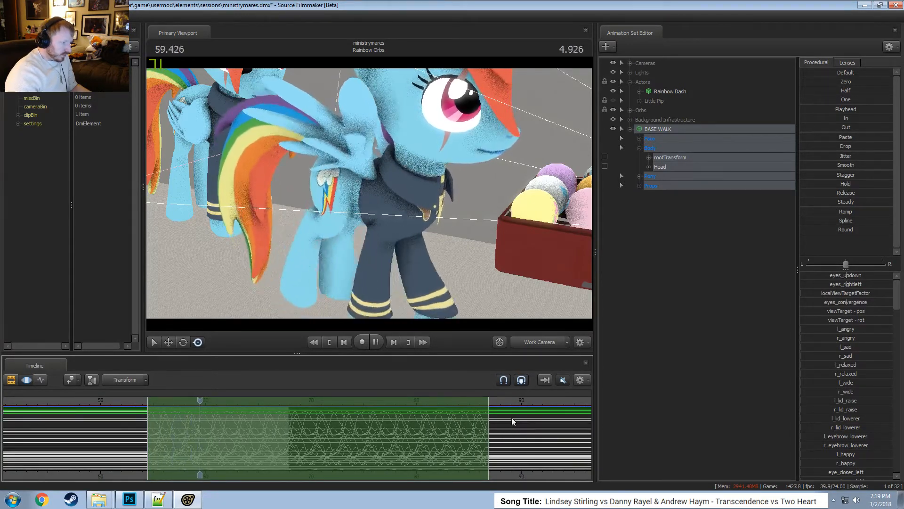
key("space")
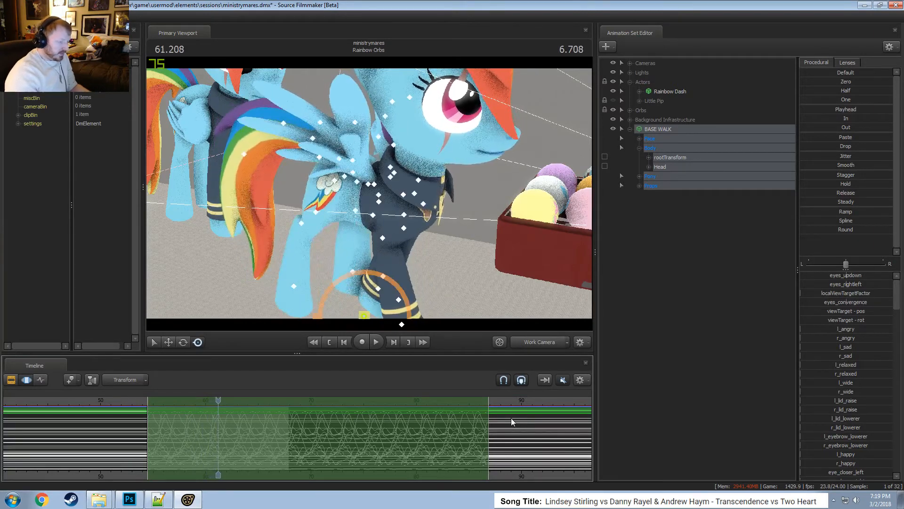
left_click_drag(490, 431, 516, 433)
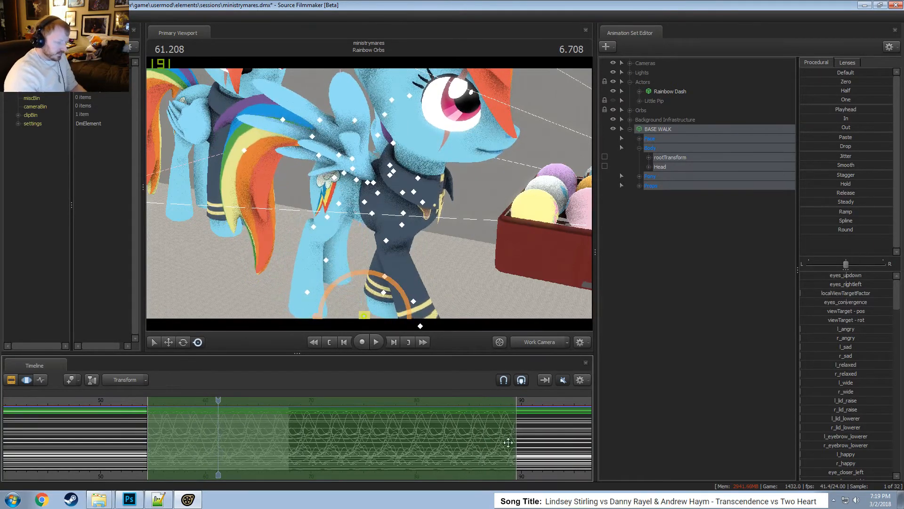
key("ctrl+a")
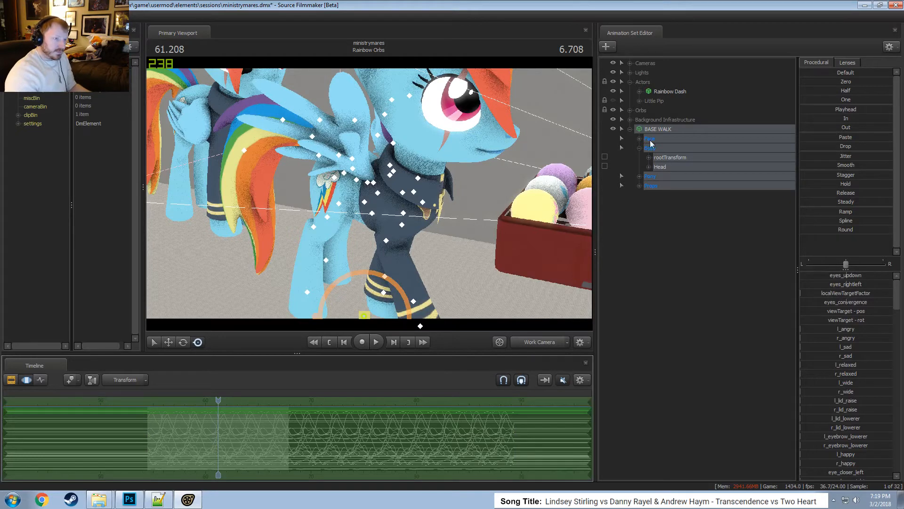
Hide the BASE WALK model and move its animation set into the Actors group below Rainbow Dash.
left_click(620, 129)
left_click(613, 129)
left_click_drag(648, 129, 654, 101)
left_click(653, 101)
left_click(640, 101)
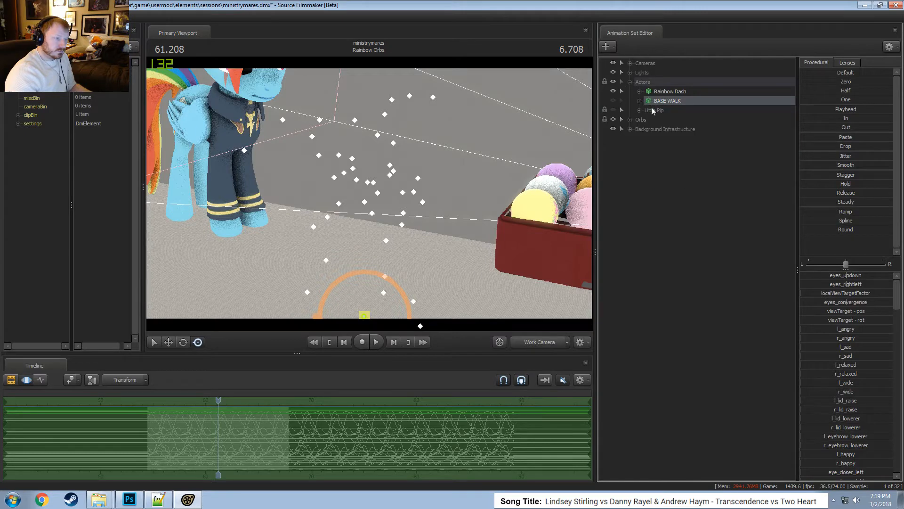
Try pasting the BASE WALK motion onto the entire Rainbow Dash animation set.
left_click(674, 93)
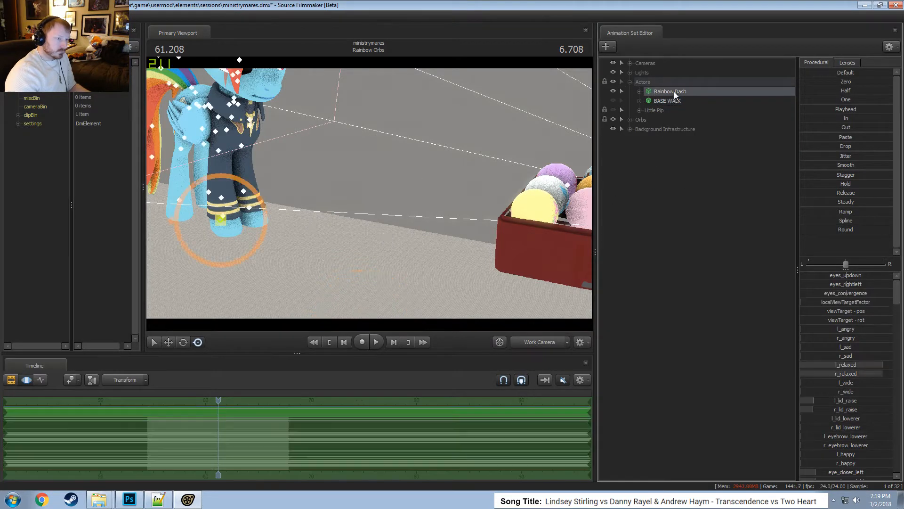
left_click(259, 454)
key("ctrl+v")
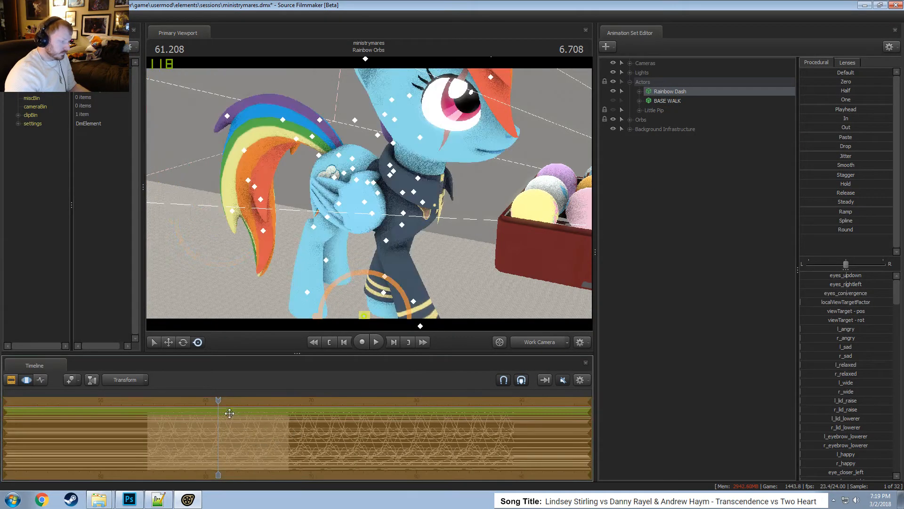
Exclude rootTransform from the Rainbow Dash selection, paste the walk motion and play it back from a wider view.
left_click(639, 91)
left_click(649, 110)
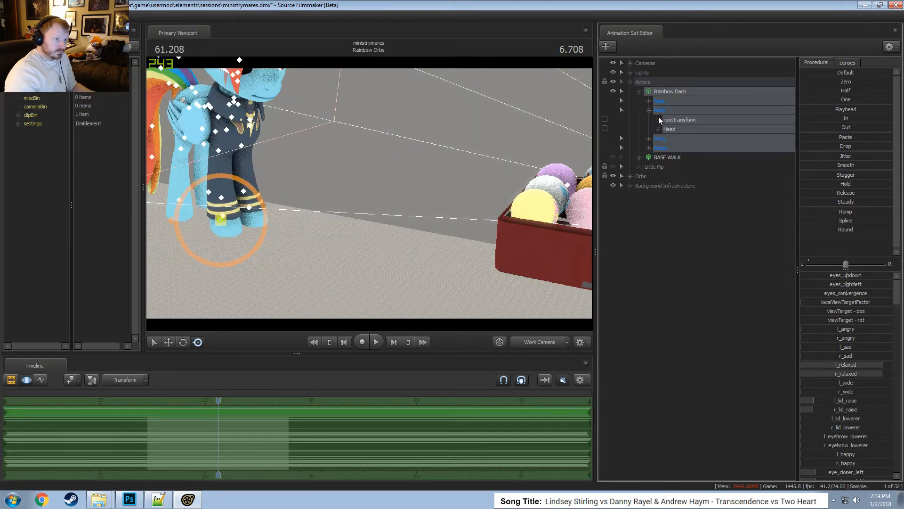
left_click(331, 421)
key("ctrl+v")
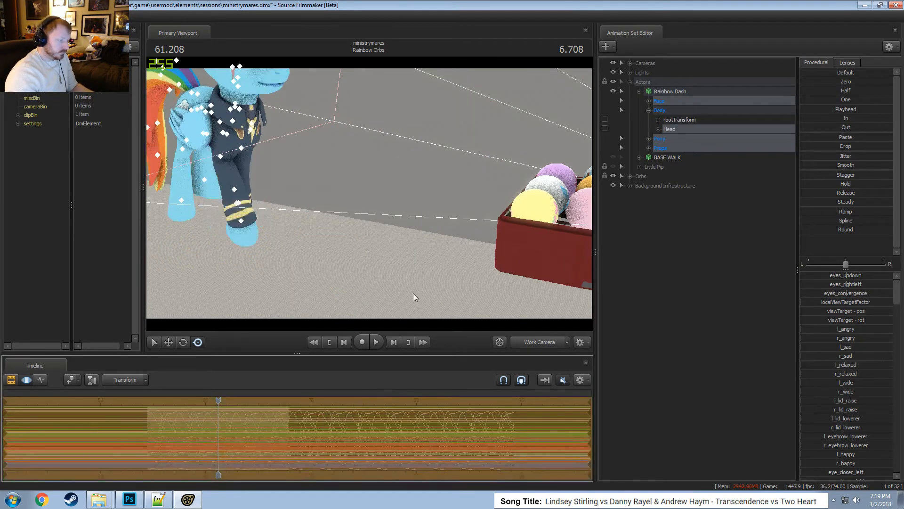
left_click(313, 438)
mouse_move(411, 259)
left_mouse_down()
mouse_move(419, 258)
mouse_move(411, 259)
left_mouse_up()
key("s")
key("space")
key("space")
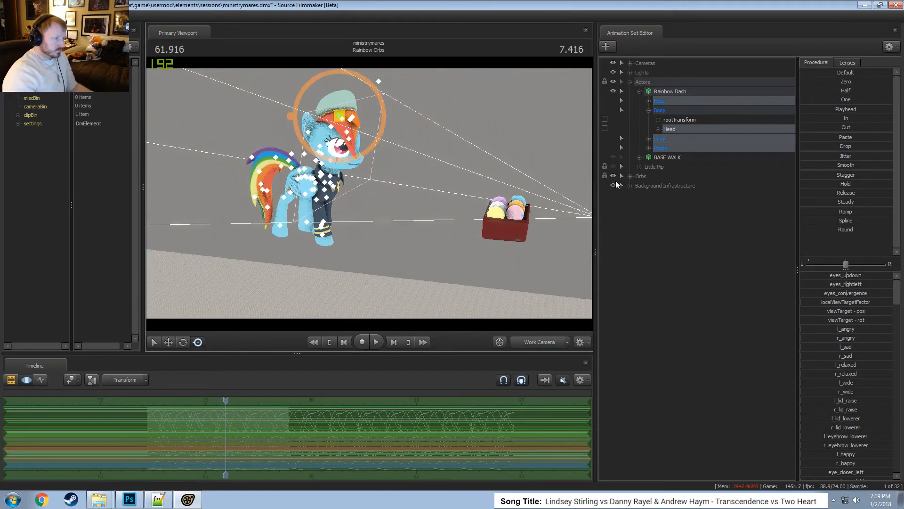
Undo the last paste, exclude Rainbow Dash's Face group from the selection and paste the walk motion again.
key("ctrl+z")
key("ctrl+z")
left_click(668, 100, "ctrl")
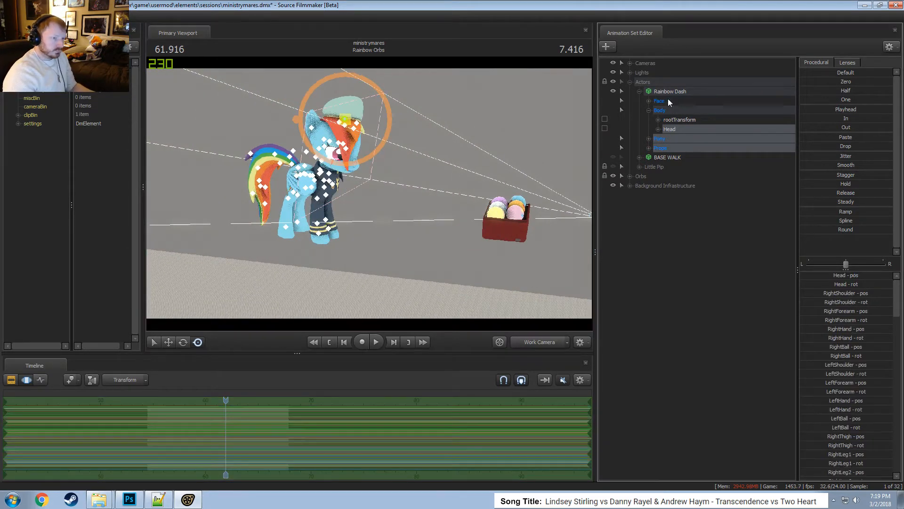
left_click(327, 421)
key("ctrl+v")
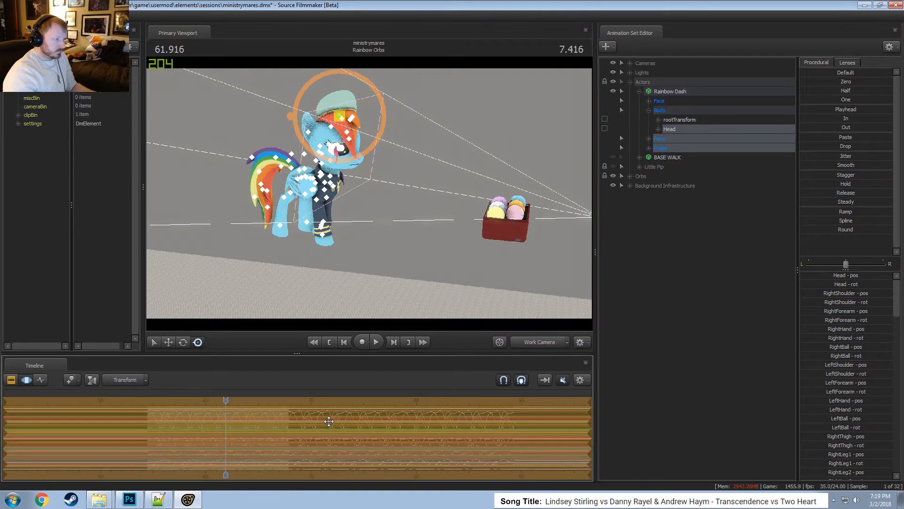
Try to rotate the pony's head in the viewport from a side view.
left_click_drag(396, 263, 367, 203, "alt")
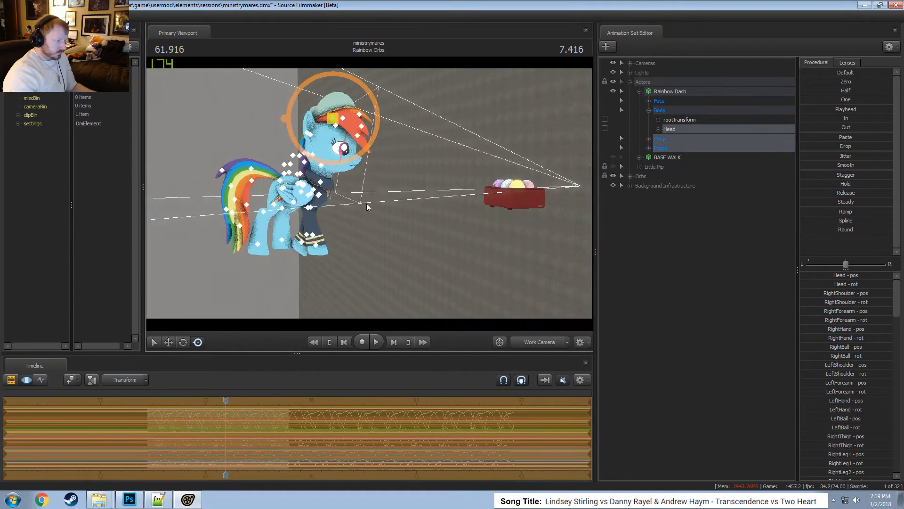
left_click(323, 165, "ctrl")
key("e")
left_click_drag(355, 172, 350, 153)
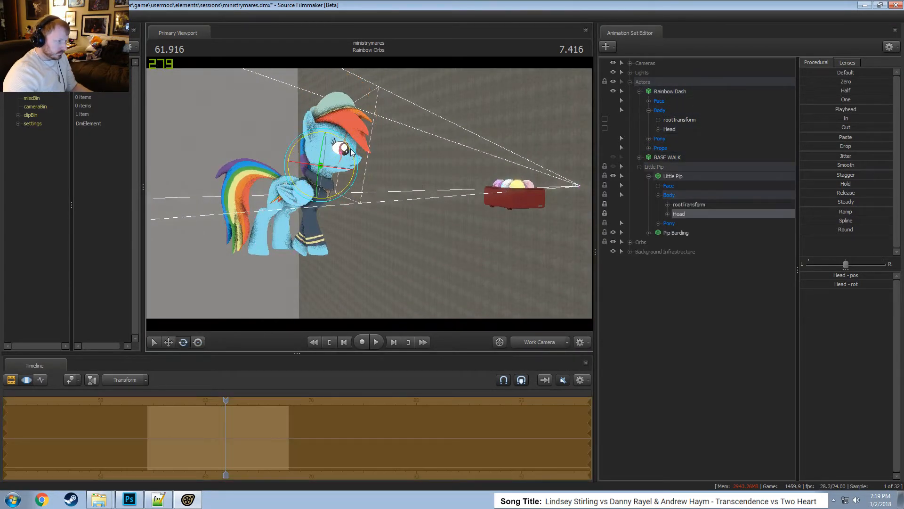
key("ctrl+z")
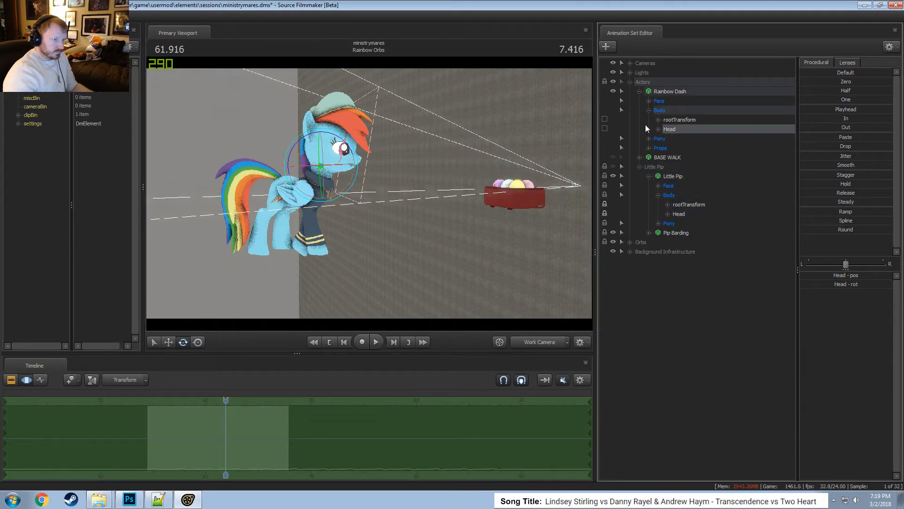
Hide the Little Pip model, select Rainbow Dash's Head control and play back the walk from the side.
left_click(625, 176)
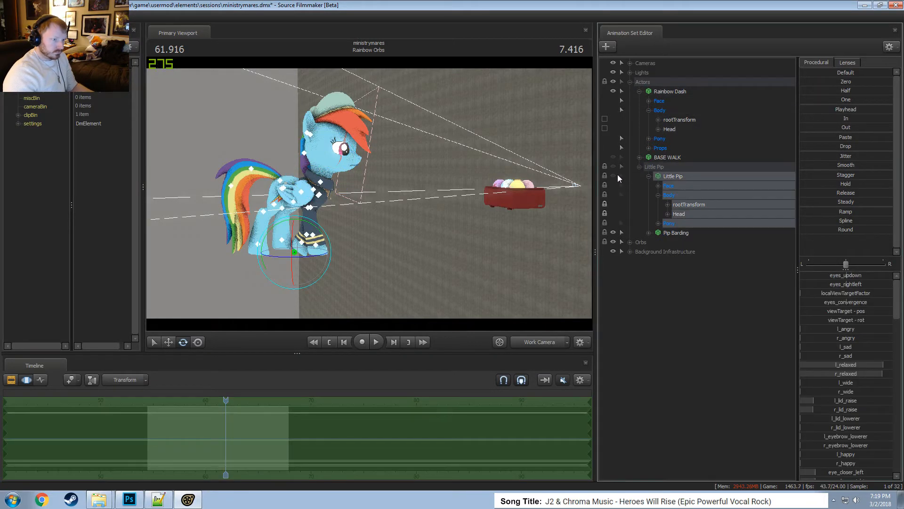
left_click(395, 262)
left_click(323, 167)
key("space")
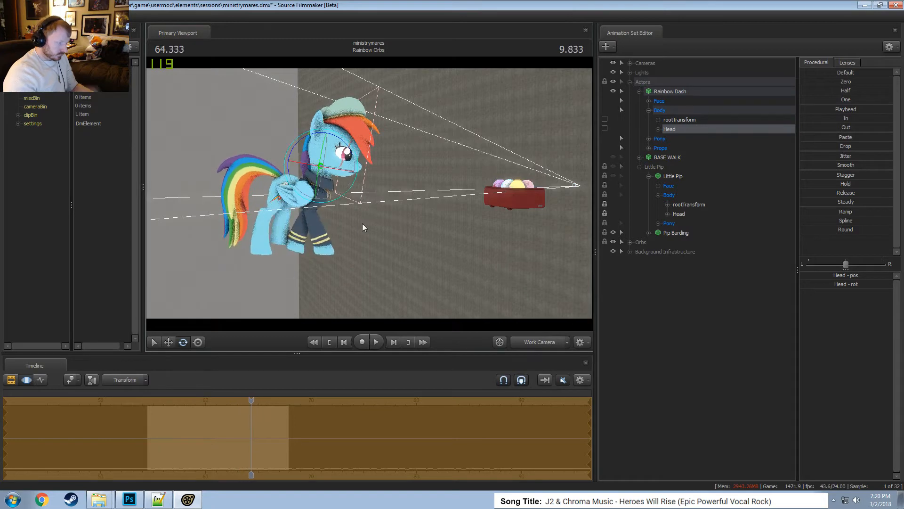
key("space")
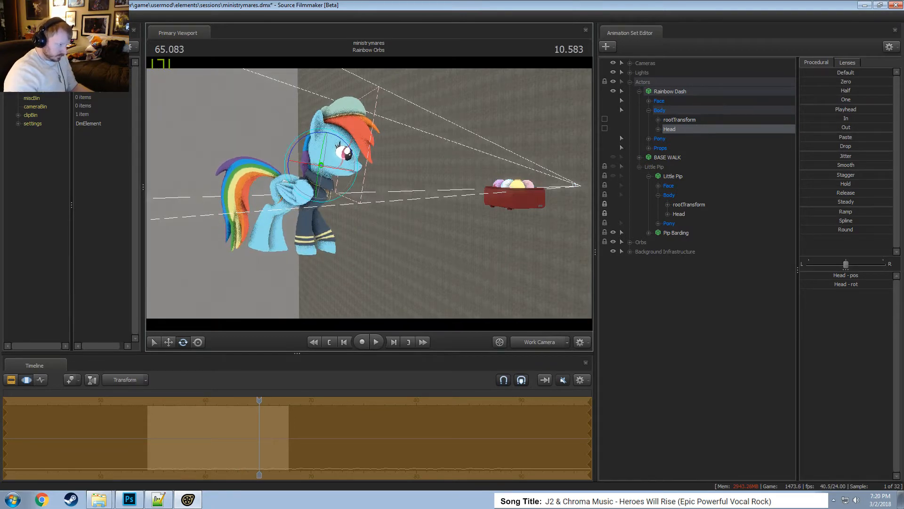
Select the Neck control of the Pip Barding model on the pony.
left_click_drag(363, 224, 400, 219, "alt")
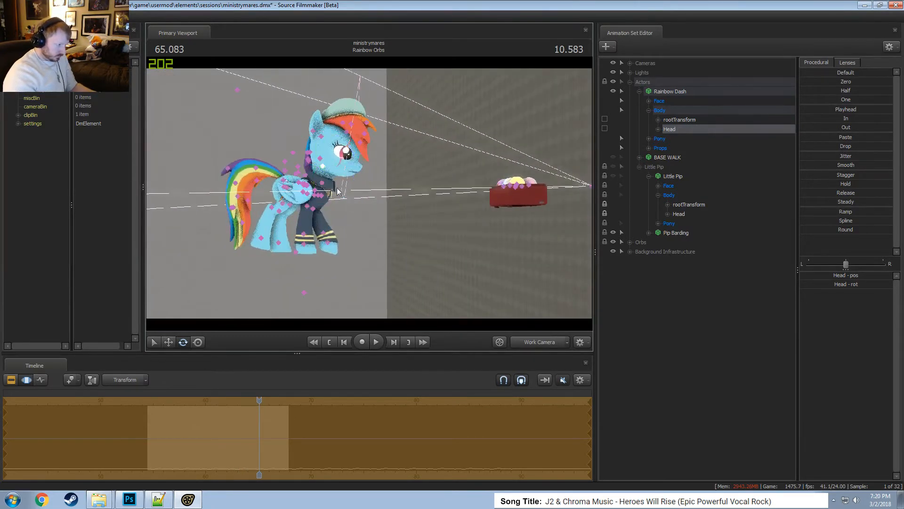
left_click(325, 181, "ctrl")
left_click_drag(325, 181, 358, 189, "alt")
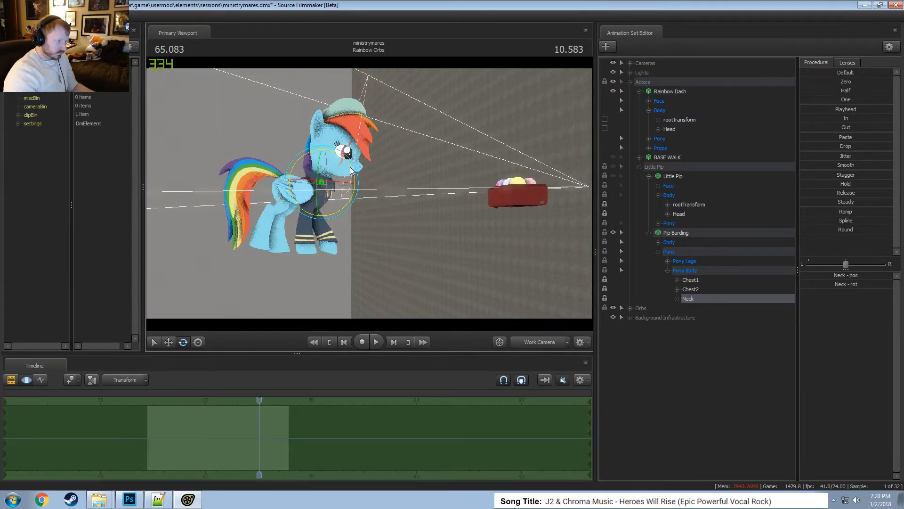
Collapse the Little Pip group and play back the walk within the Rainbow Orbs shot.
key("Home")
key("space")
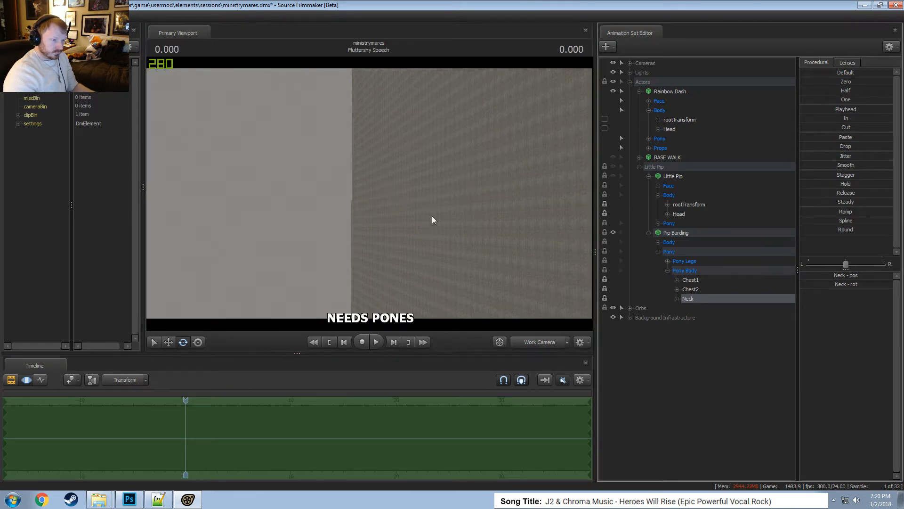
left_click(639, 167)
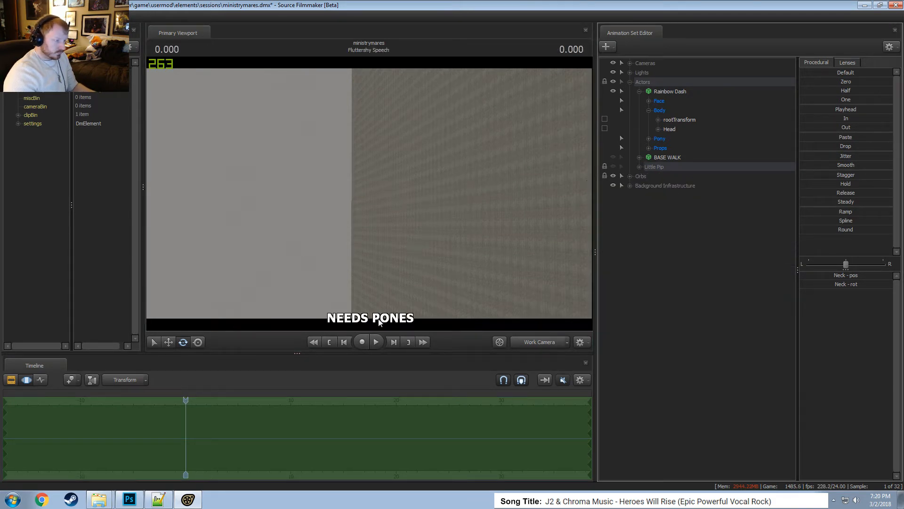
key("F2")
scroll(458, 406, "down", 5)
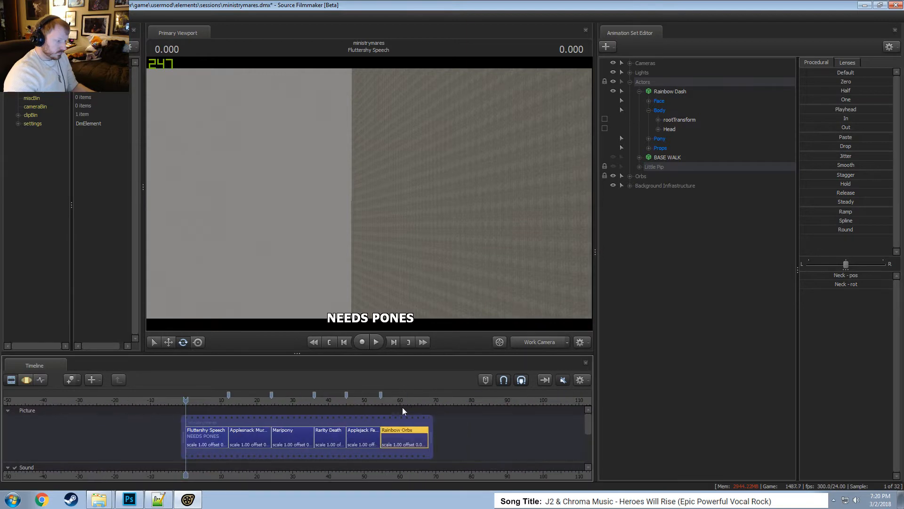
left_click(394, 401)
scroll(404, 402, "up", 5)
key("space")
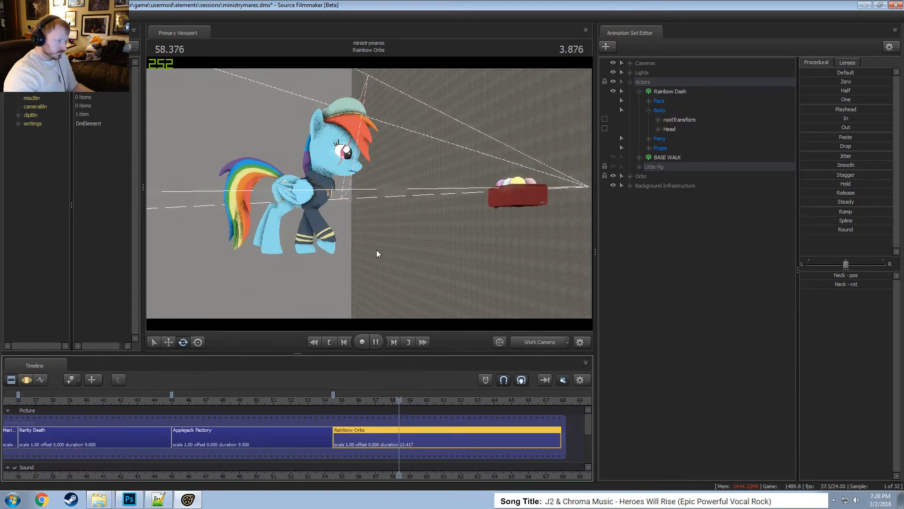
key("space")
left_click(539, 342)
left_click(536, 344)
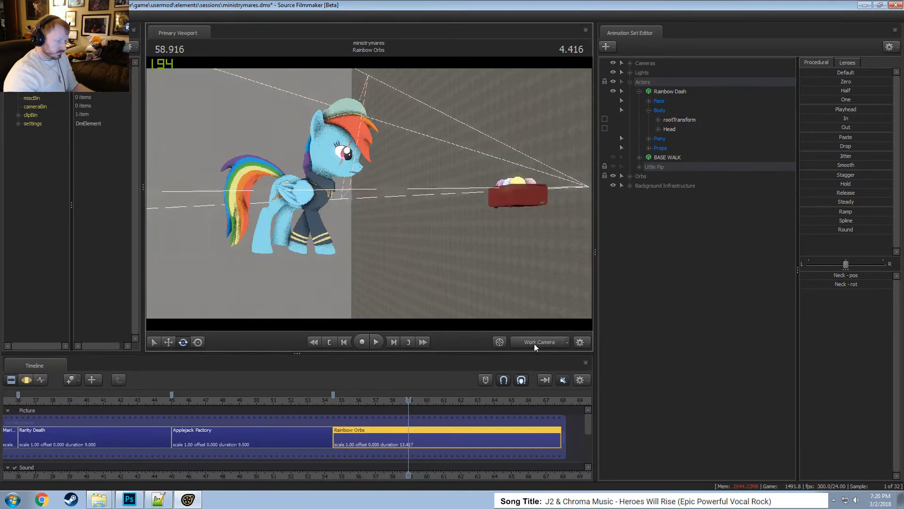
left_click_drag(436, 267, 441, 270)
Set the motion time selection to hold everything before the Rainbow Orbs shot and fall off until about 67 s.
key("F3")
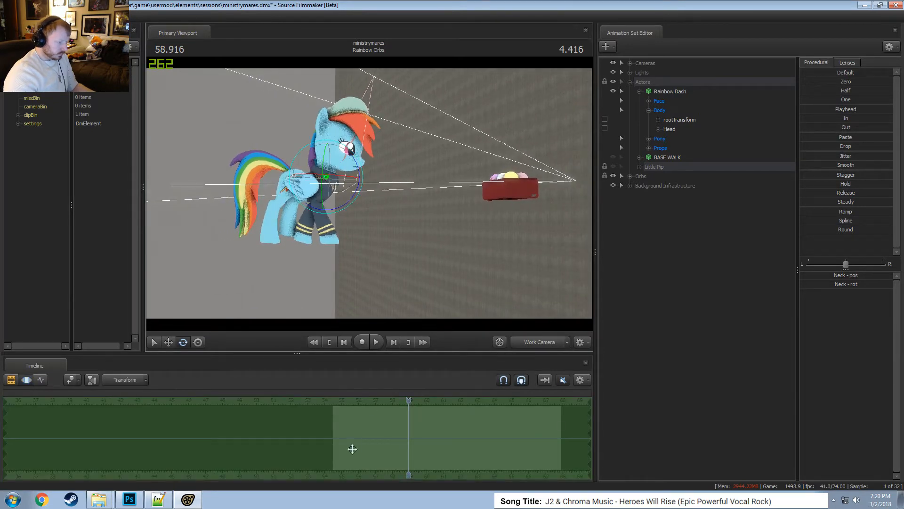
scroll(364, 438, "up", 2)
scroll(486, 430, "down", 3)
left_click_drag(503, 424, 869, 394, "shift")
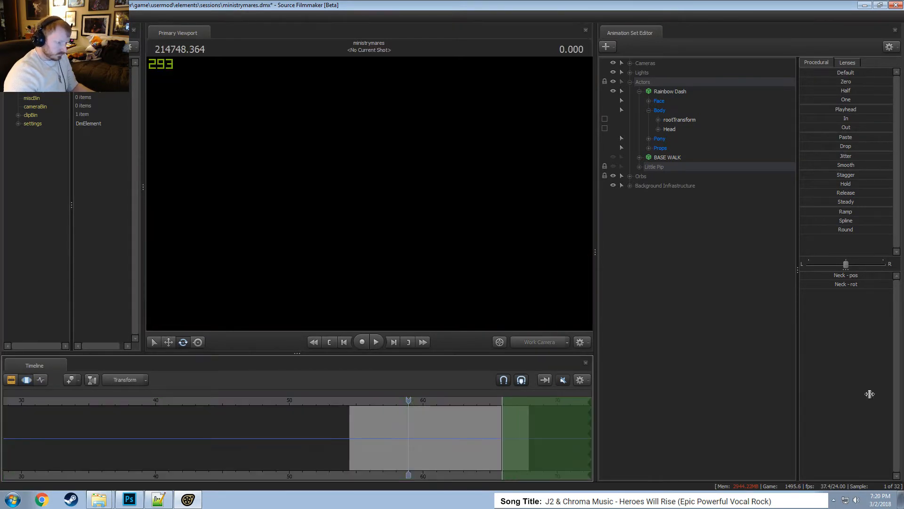
left_click_drag(495, 455, 340, 455)
scroll(373, 443, "up", 2)
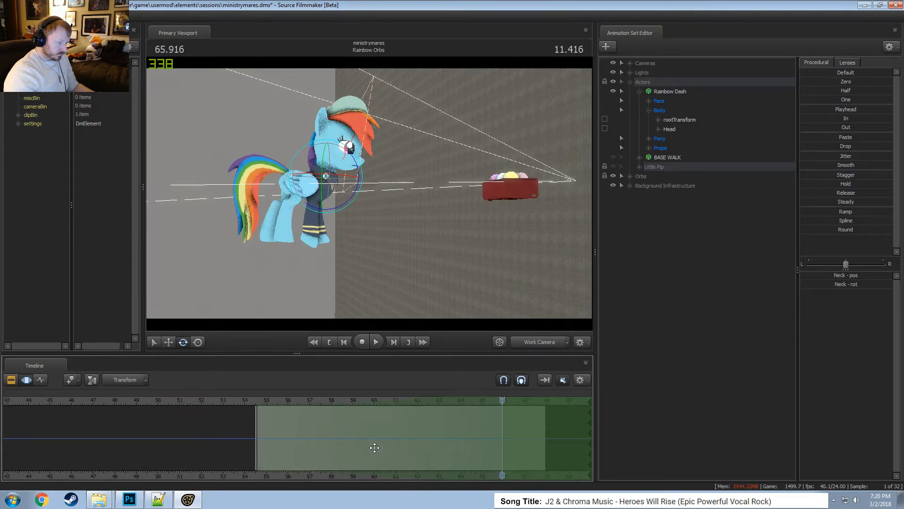
left_click_drag(285, 430, 1, 446, "shift")
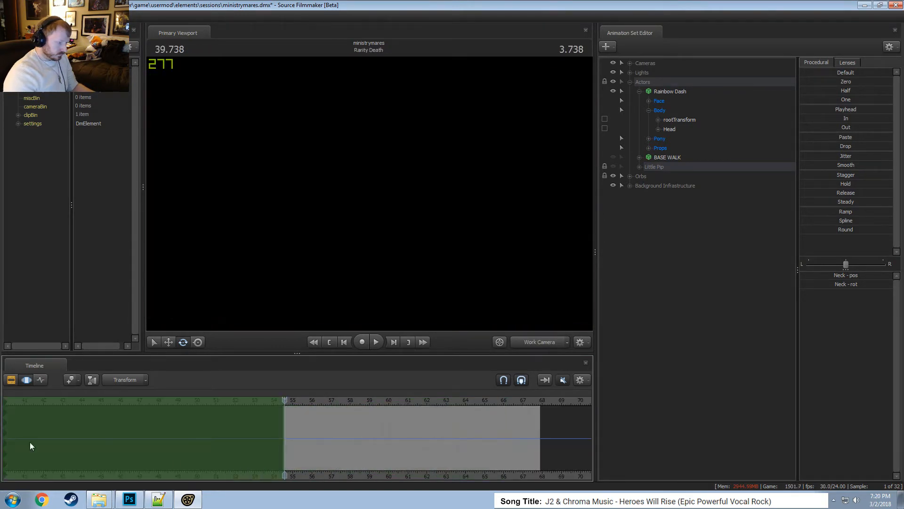
scroll(398, 444, "up", 1)
left_click_drag(288, 431, 558, 440)
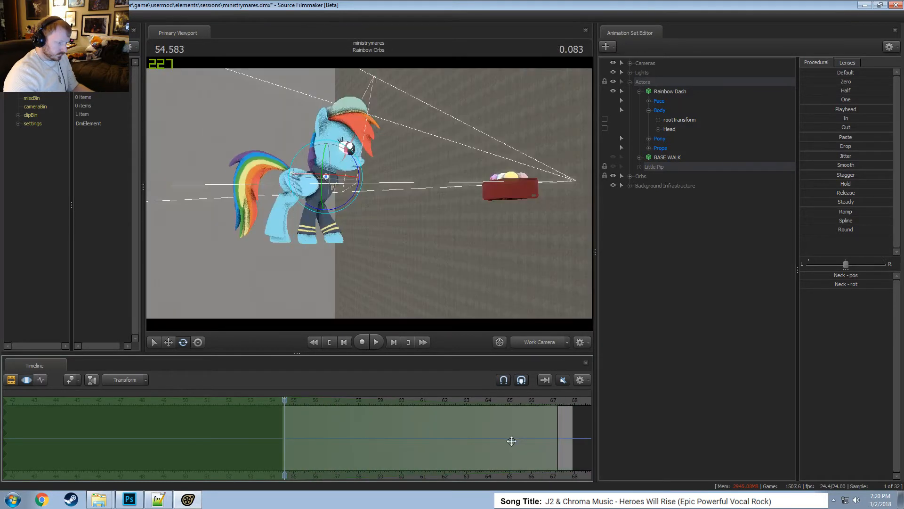
Move Rainbow Dash's rootTransform backward, away from the orb case, at the start of the shot.
key("w")
left_click_drag(376, 207, 375, 205)
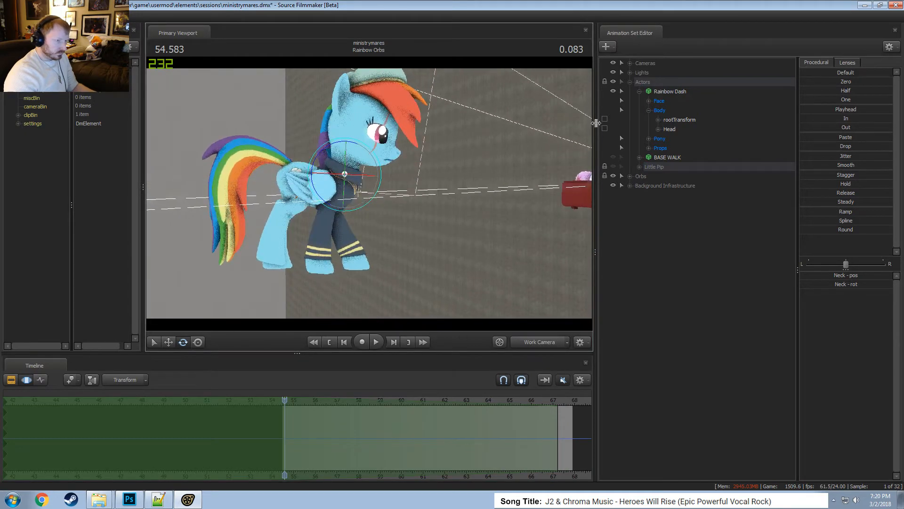
left_click(674, 121)
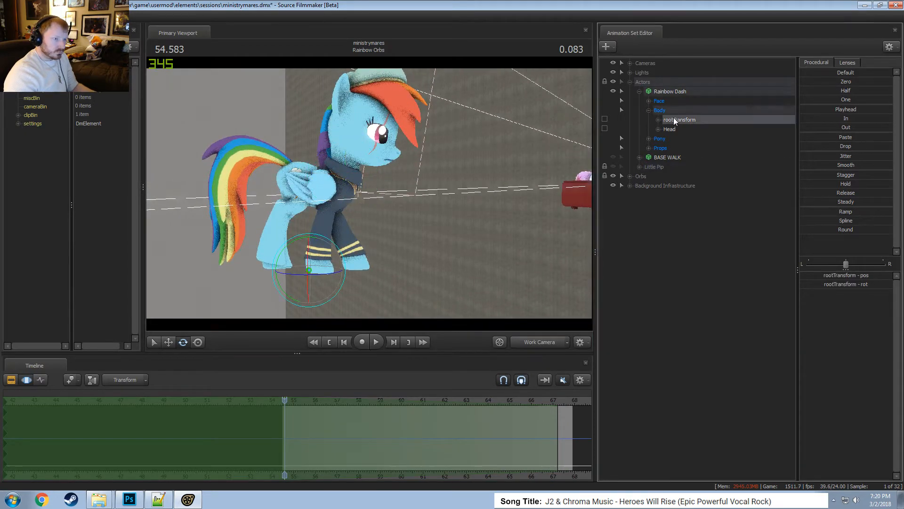
key("s")
left_click_drag(398, 186, 394, 189)
key("w")
left_click_drag(396, 222, 456, 270, "alt")
key("s")
left_click_drag(448, 205, 446, 219)
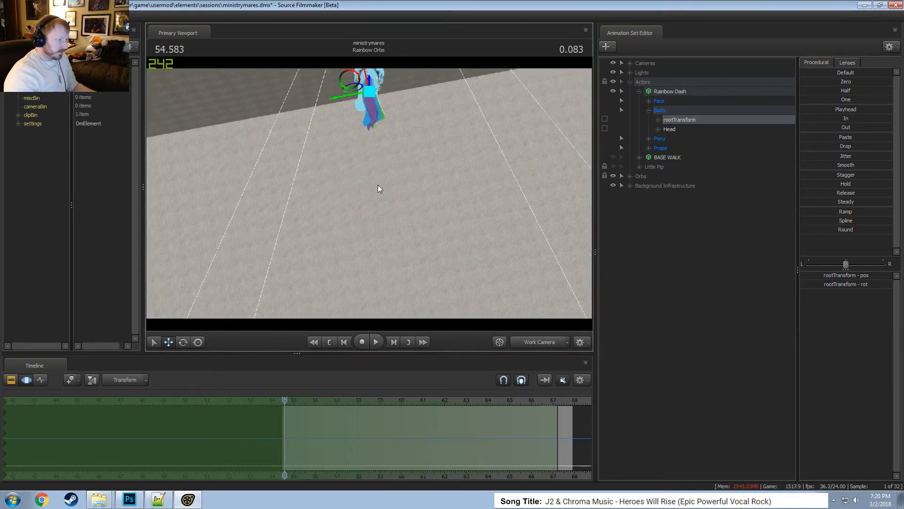
left_click_drag(378, 185, 361, 145)
left_click_drag(351, 106, 344, 221)
Play back the walk in a close-up of the front hooves to check the forward travel for foot sliding.
left_click_drag(411, 206, 368, 193, "alt")
key("w")
key("space")
key("space")
left_click_drag(484, 232, 445, 237)
key("d")
mouse_move(369, 193)
left_mouse_down()
mouse_move(360, 193)
mouse_move(368, 193)
left_mouse_up()
key("space")
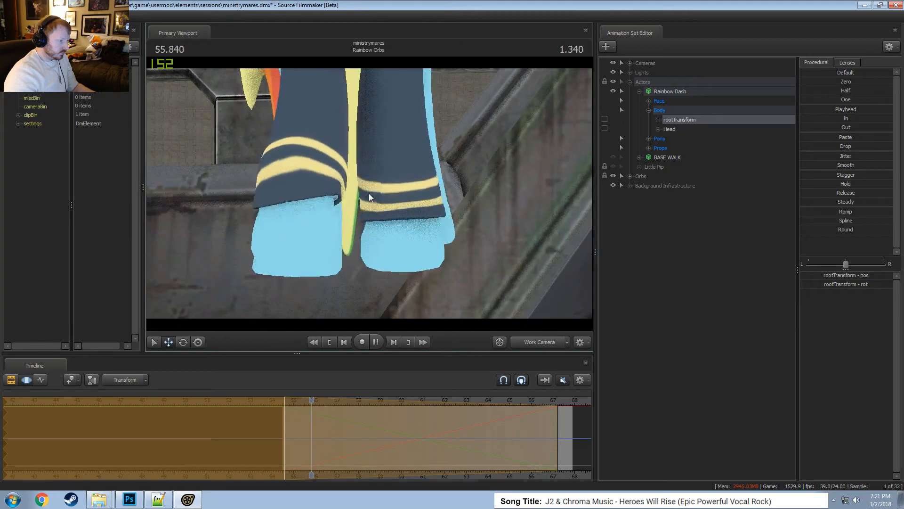
key("space")
mouse_move(385, 270)
left_mouse_down()
mouse_move(396, 271)
mouse_move(376, 272)
left_mouse_up()
left_click_drag(377, 271, 401, 271)
key("a")
mouse_move(369, 193)
left_mouse_down("alt")
mouse_move(346, 193)
mouse_move(369, 193)
left_mouse_up("alt")
left_click_drag(378, 280, 407, 276)
key("space")
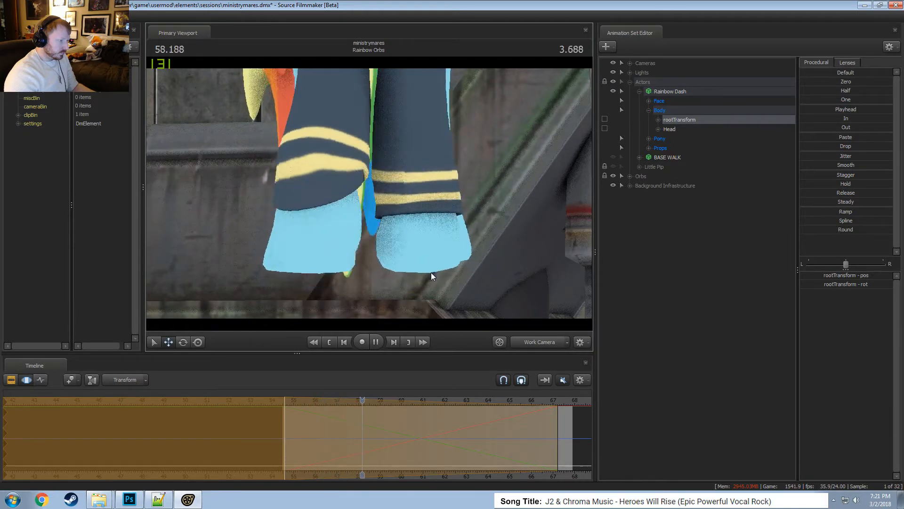
key("space")
Switch the viewport to camera1 and play back Rainbow Dash's approach toward the orbs.
left_click(544, 340)
key("space")
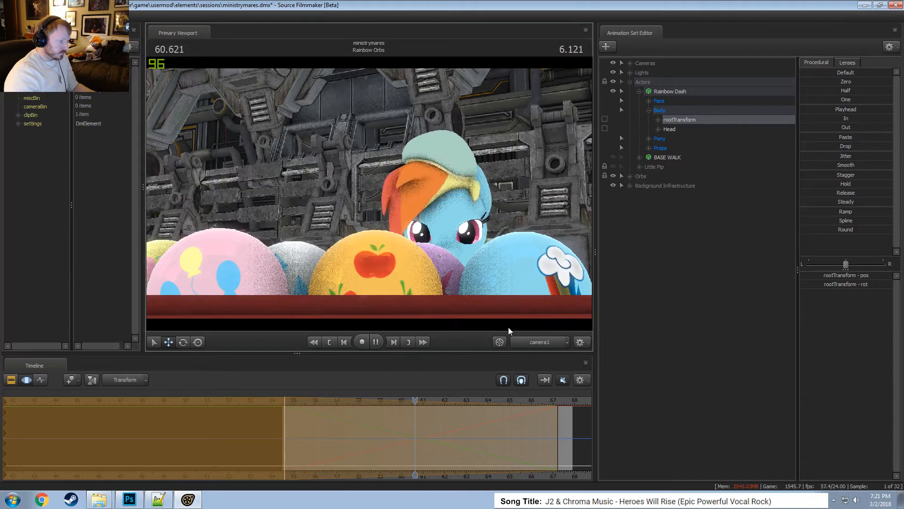
scroll(576, 411, "down", 5)
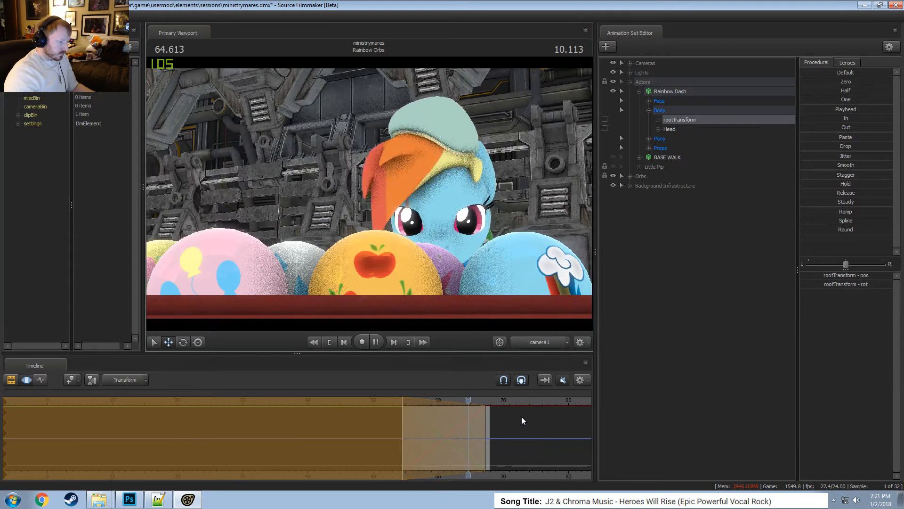
key("space")
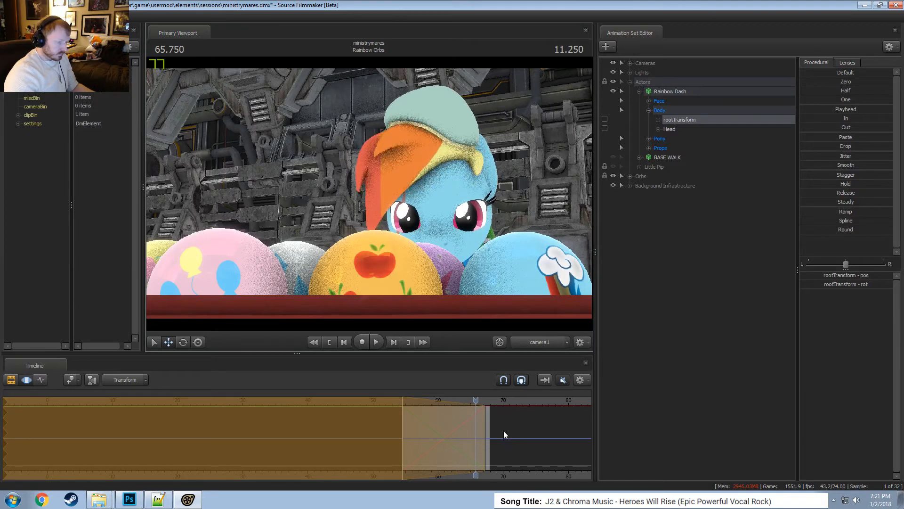
scroll(504, 430, "down", 2)
scroll(485, 420, "up", 4)
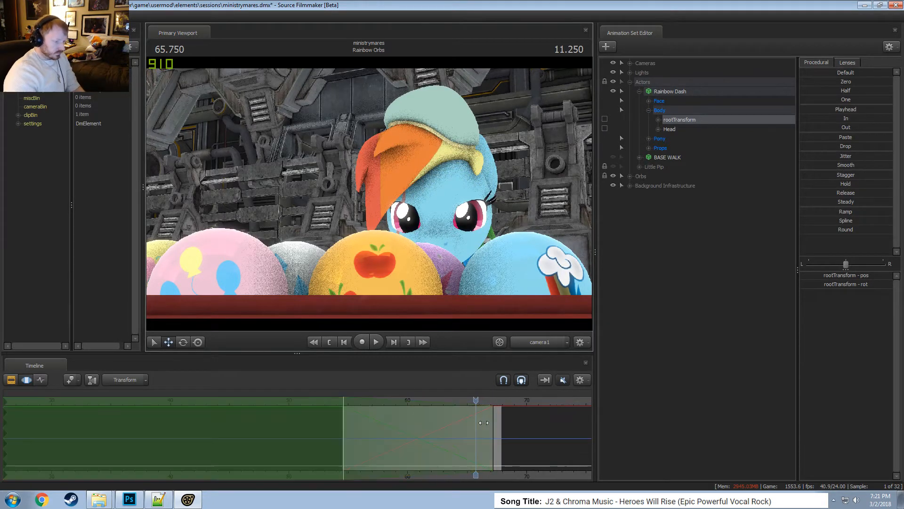
Select the whole Rainbow Dash animation set and play on toward the end of the shot.
left_click(678, 91)
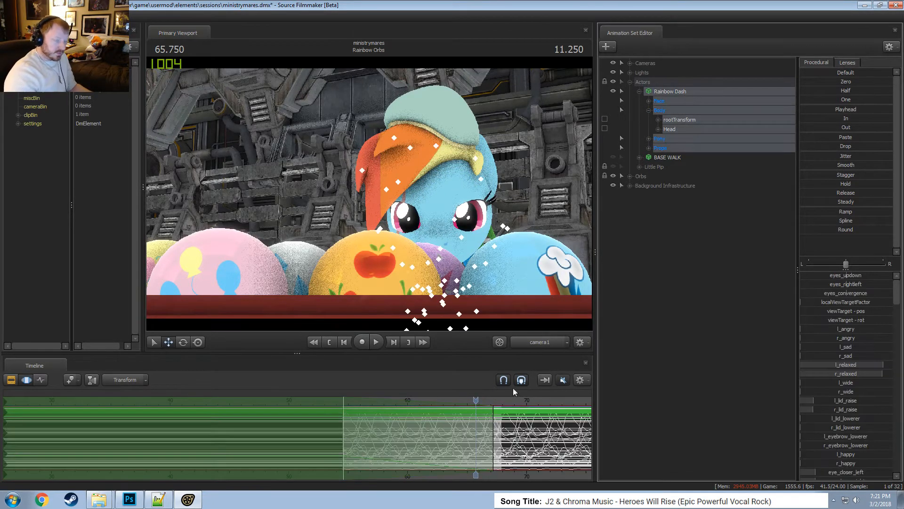
scroll(478, 457, "up", 3)
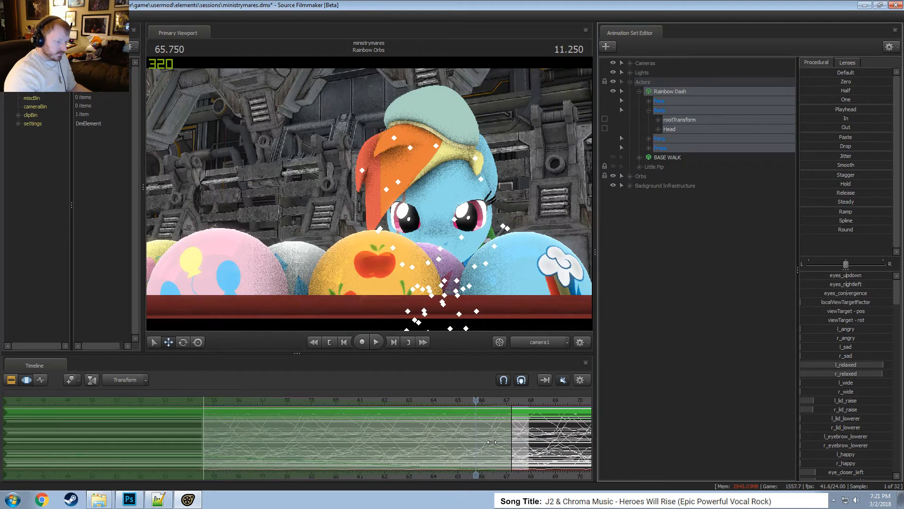
key("space")
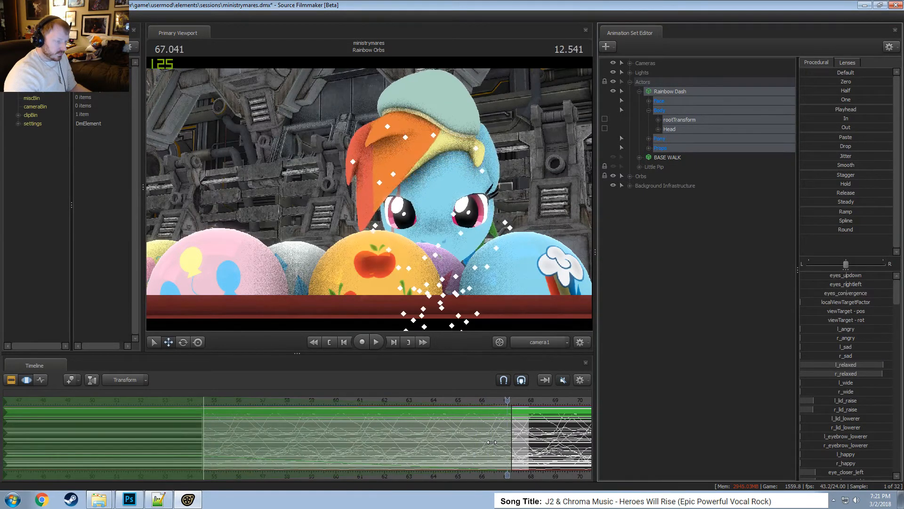
left_click(541, 343)
left_click(540, 343)
Copy the "axioma music - final way.wav" clip from the Music track and paste it onto the Effects track.
key("F2")
scroll(523, 457, "down", 5)
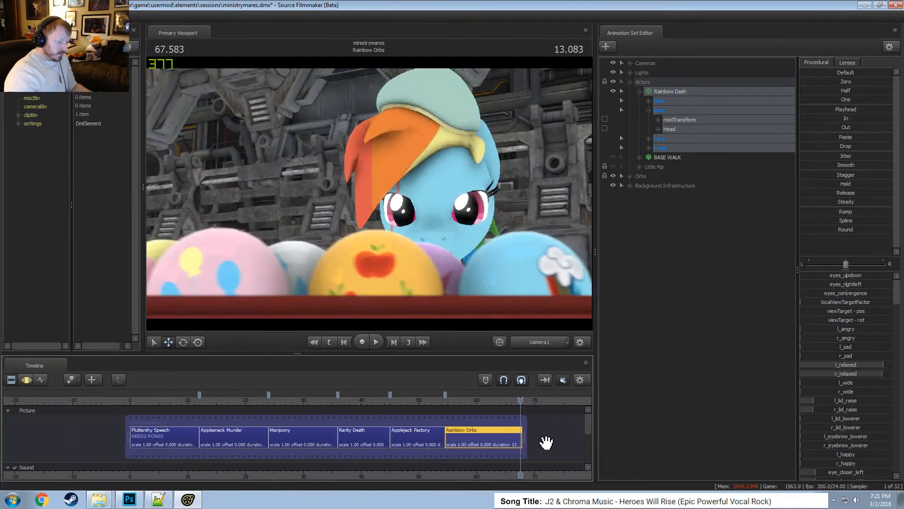
left_click_drag(587, 428, 587, 442)
left_click(489, 440)
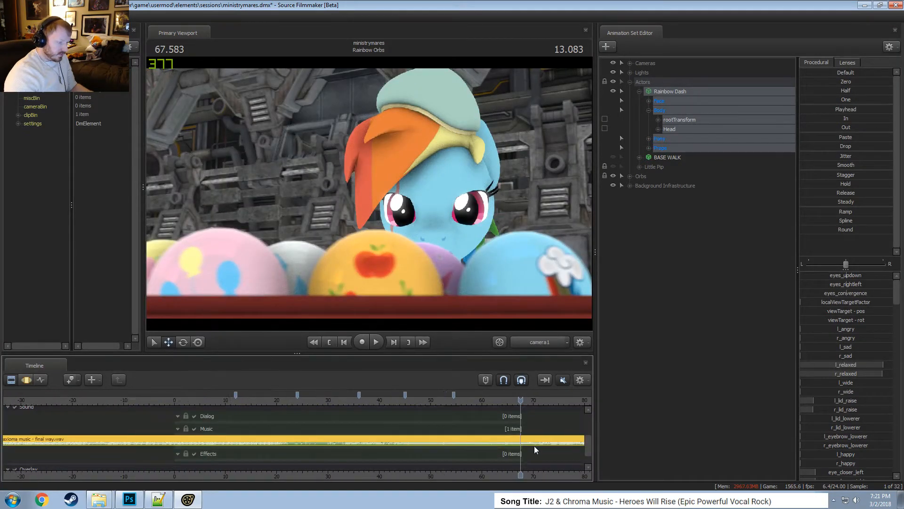
scroll(537, 447, "down", 5)
middle_click_drag(493, 474, 399, 464)
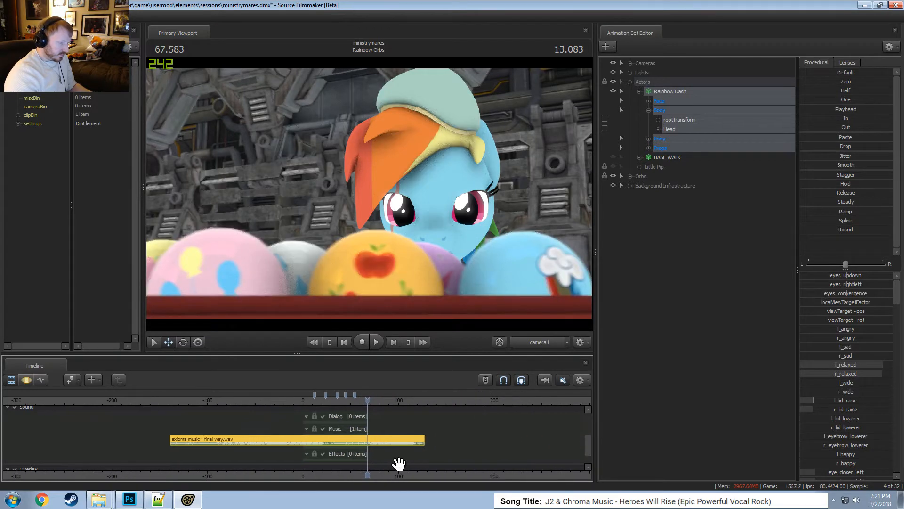
key("ctrl+v")
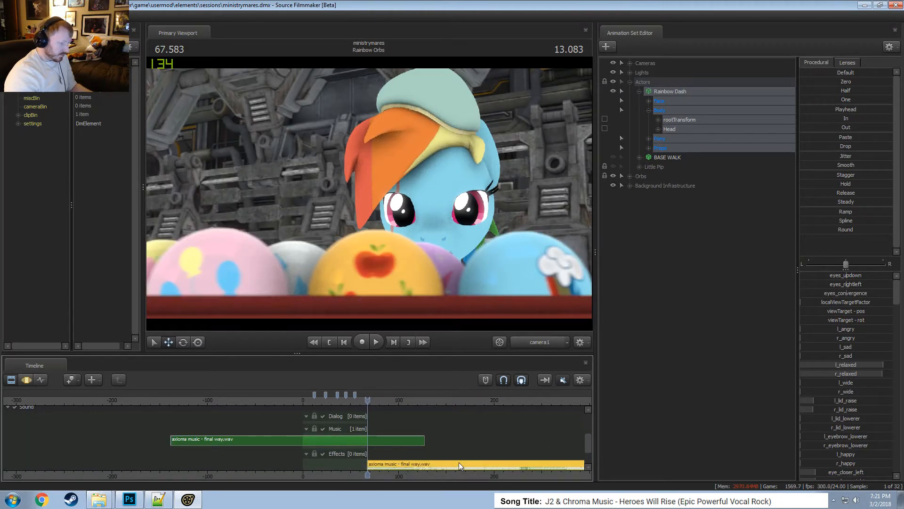
Slide the copied clip earlier to end at about 67 s, mute the Music track and play the Rainbow Orbs shot with sound.
left_click_drag(478, 465, 310, 464)
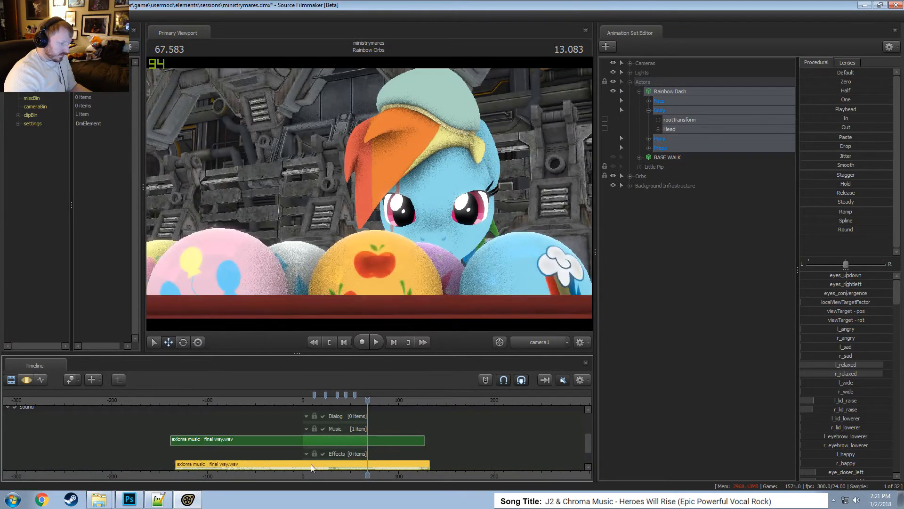
left_click_drag(427, 463, 388, 462)
scroll(388, 463, "up", 5)
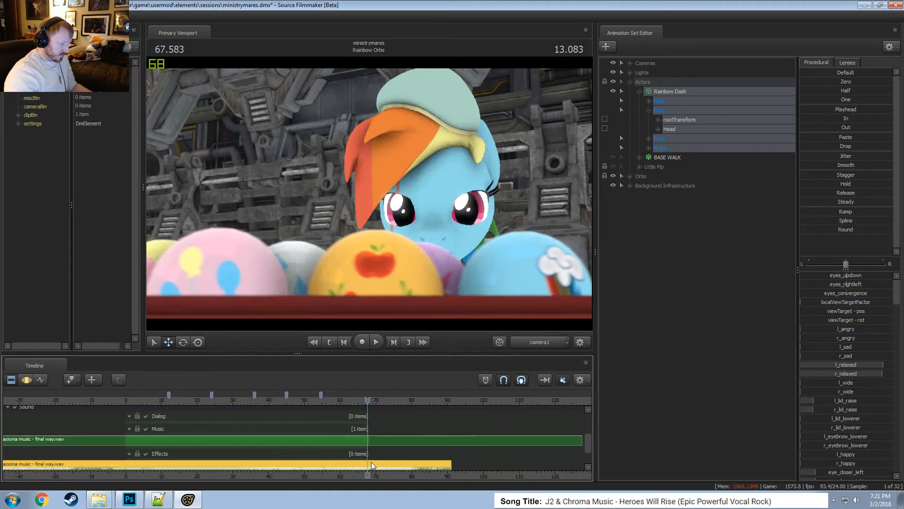
scroll(371, 465, "up", 1)
left_click_drag(329, 397, 323, 398)
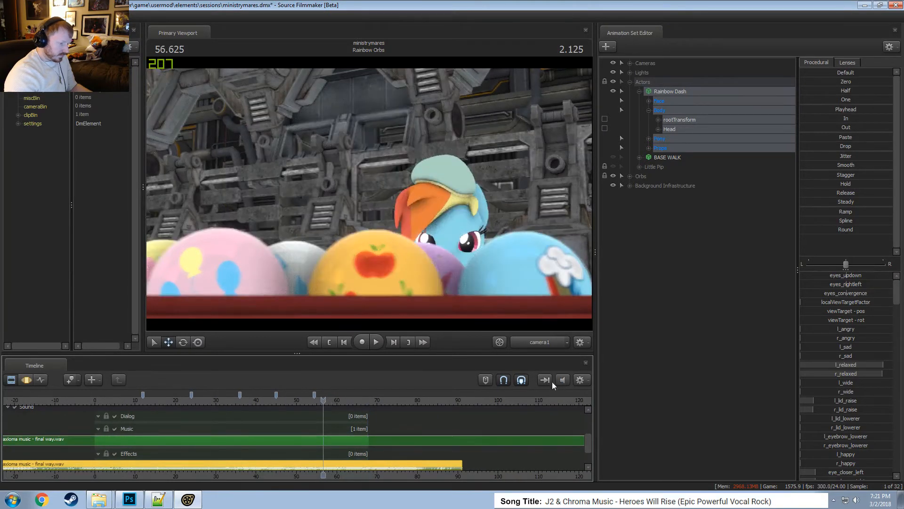
left_click(113, 428)
mouse_move(304, 463)
left_mouse_down()
mouse_move(206, 478)
mouse_move(211, 470)
left_mouse_up()
key("space")
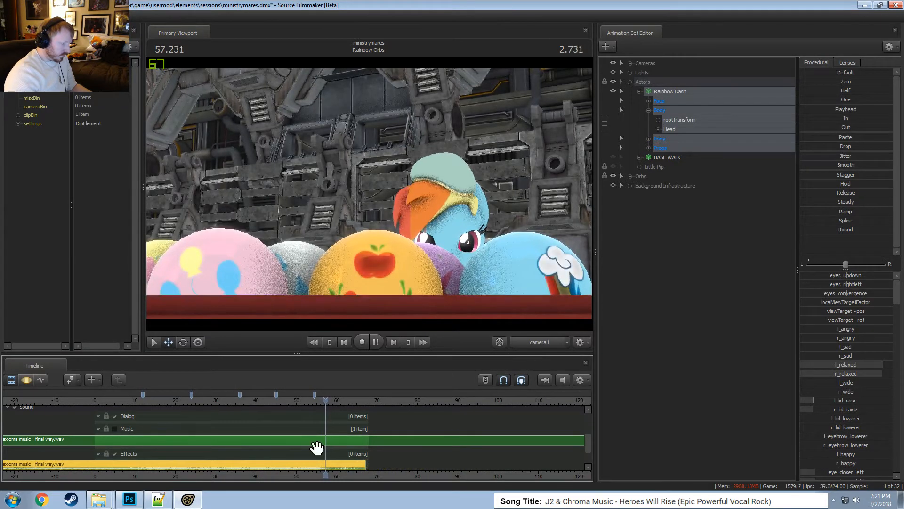
Slide the copied music clip on the Effects track slightly later to end at about 68.5 s and play the Rainbow Orbs shot from its start.
left_click_drag(349, 462, 354, 464)
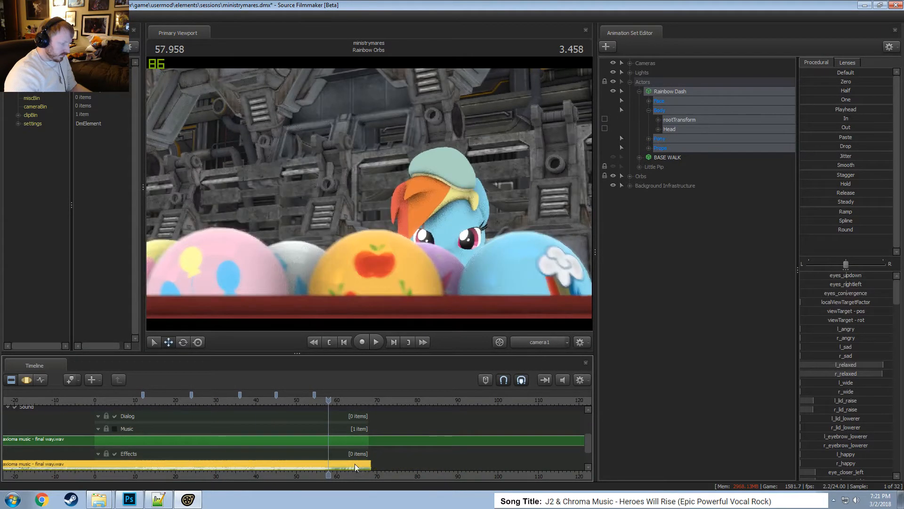
left_click_drag(318, 397, 315, 403)
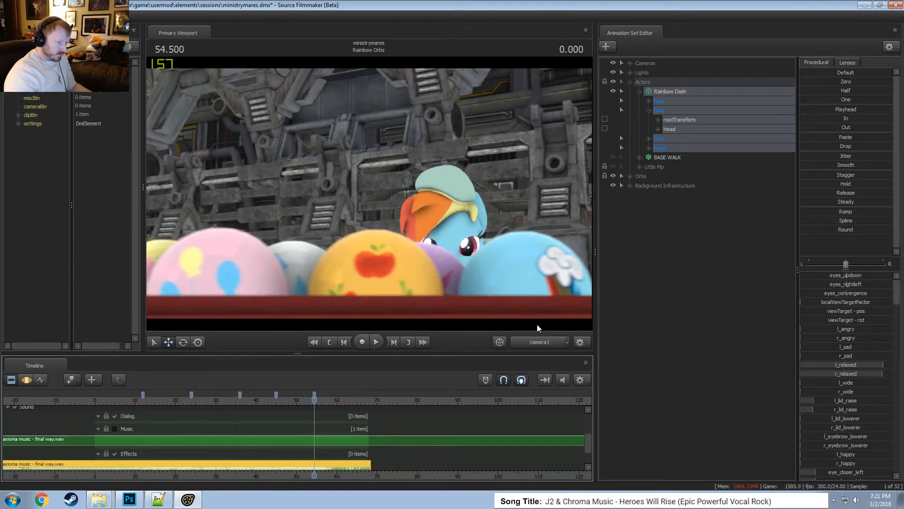
left_click(535, 341)
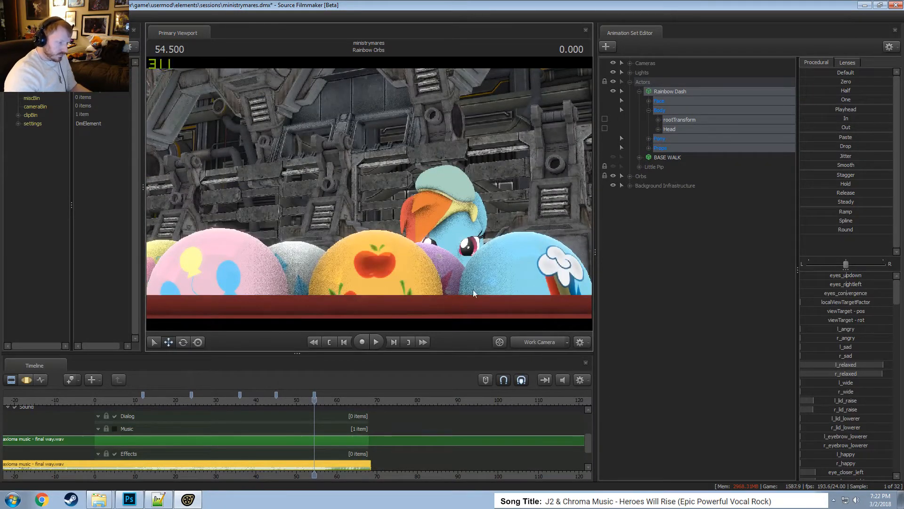
scroll(343, 464, "up", 6)
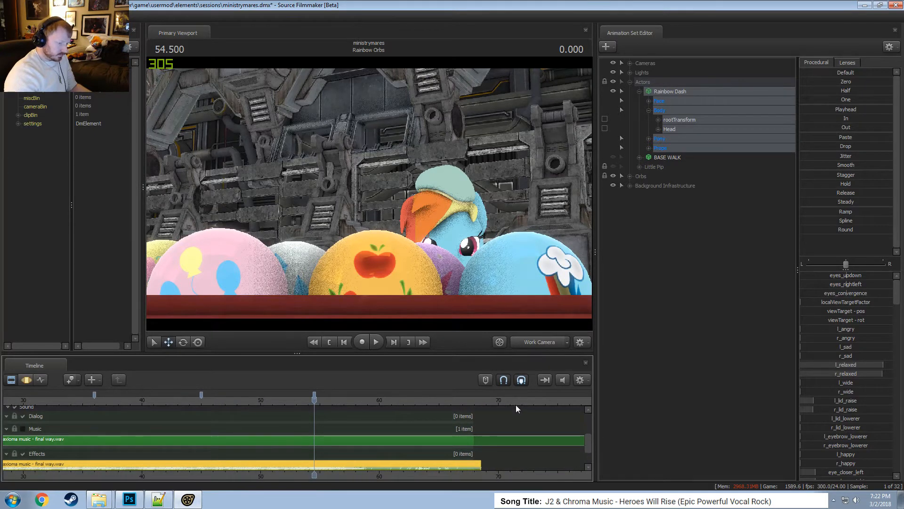
scroll(516, 405, "down", 4)
left_click_drag(494, 351, 494, 267)
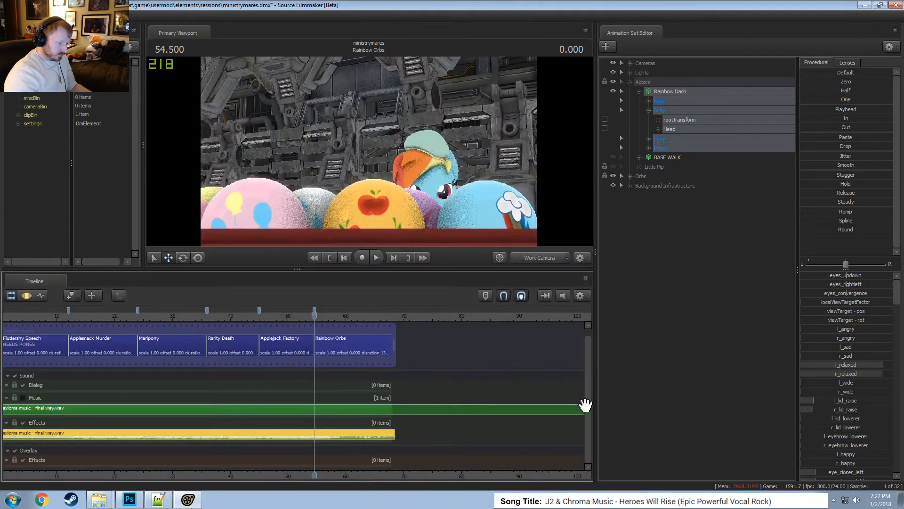
scroll(582, 410, "up", 4)
left_click_drag(465, 477, 235, 476)
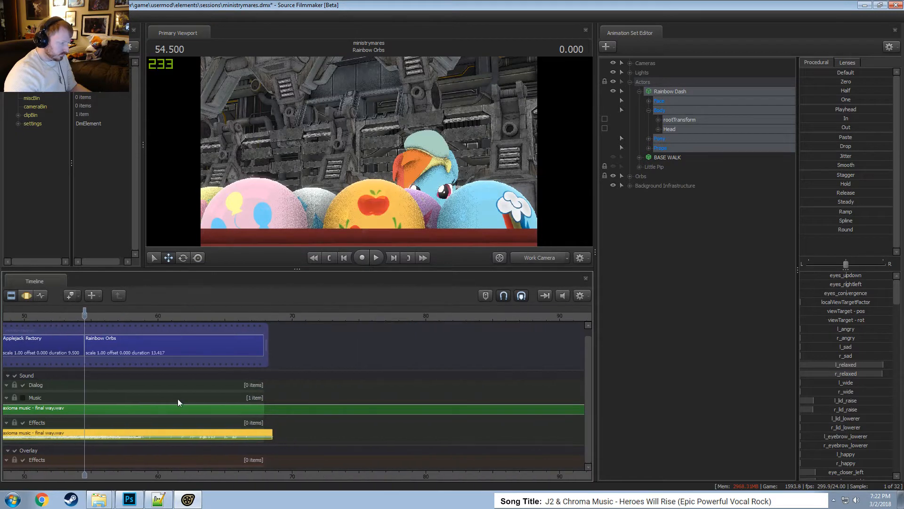
key("space")
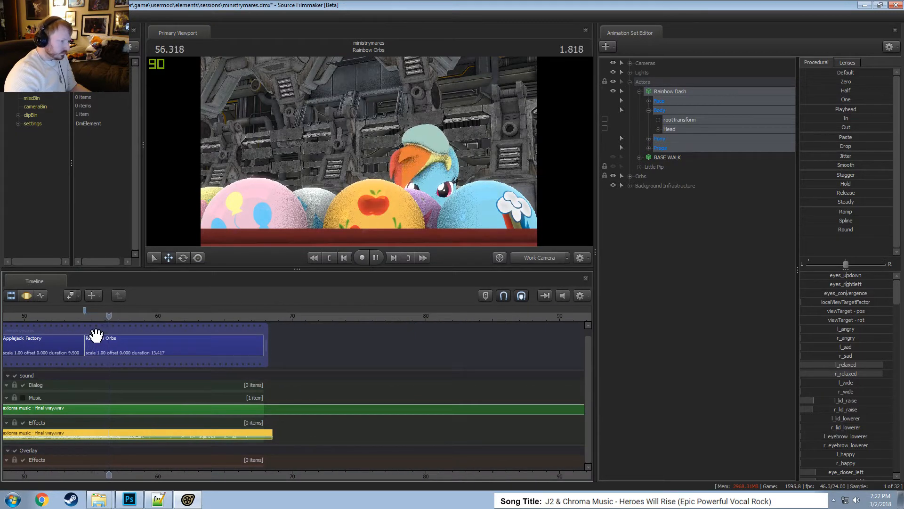
key("space")
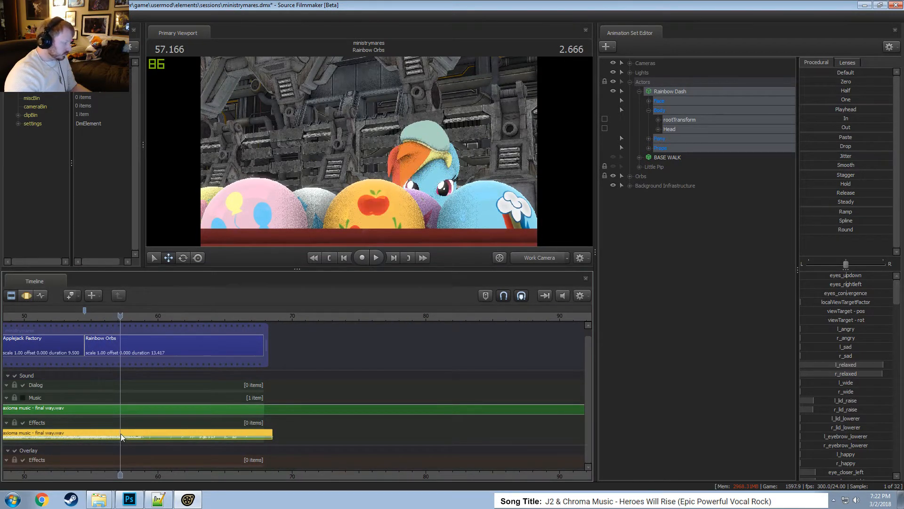
Slide the copied music clip earlier to end at about 66 s and return the playhead to the Rainbow Orbs shot's start.
left_click_drag(120, 433, 96, 438)
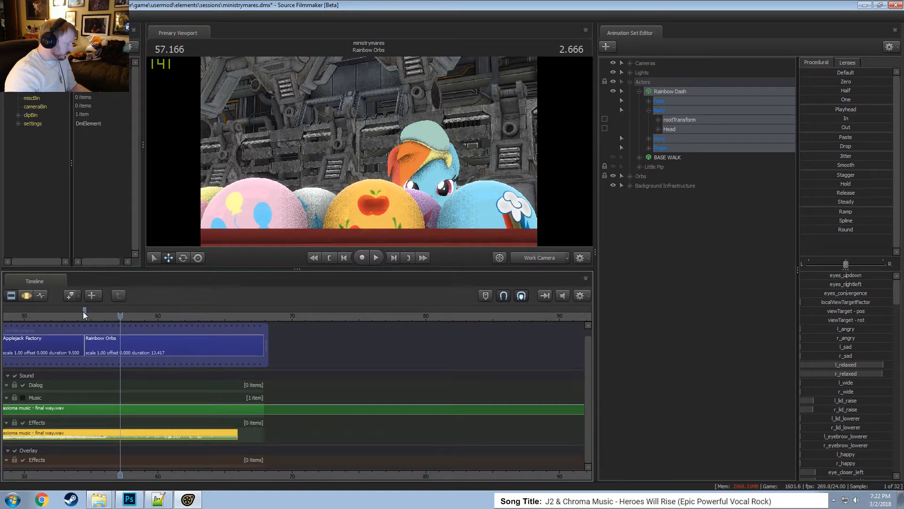
left_click(83, 312)
scroll(125, 416, "up", 3)
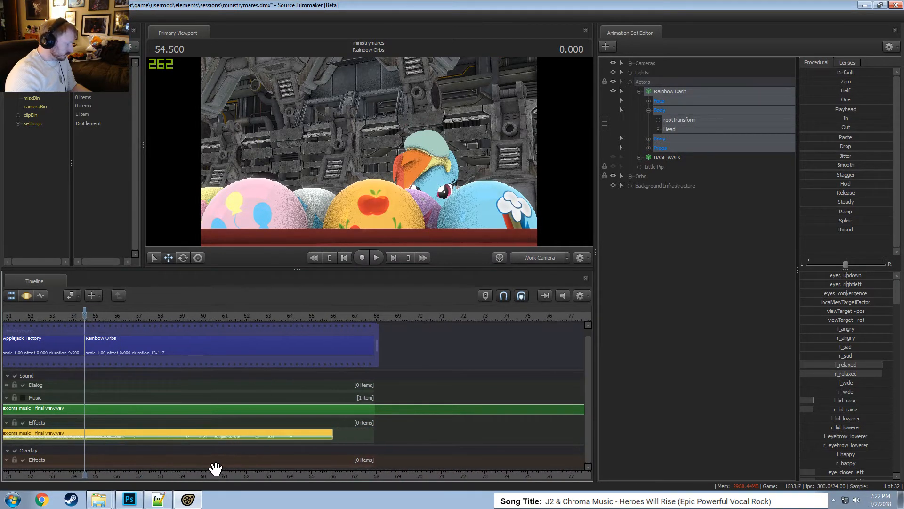
middle_click_drag(216, 469, 336, 464)
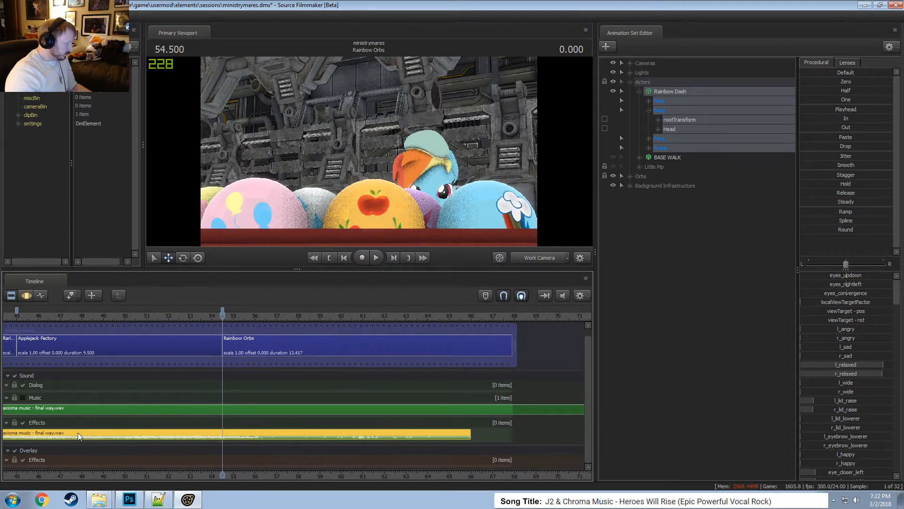
Set the copied music clip's volume to 0 and play the Rainbow Orbs shot through camera1 to about 64.3 s.
right_click(77, 433)
left_click(101, 387)
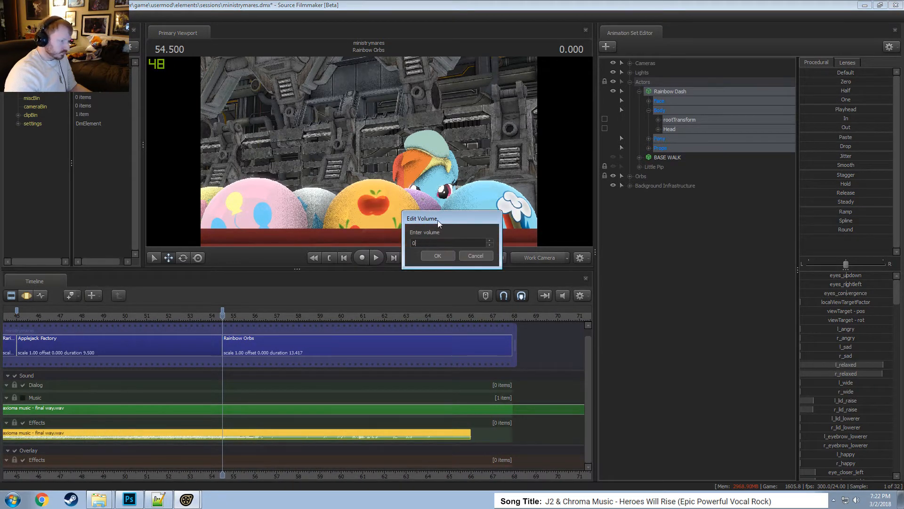
type("0")
key("Return")
key("space")
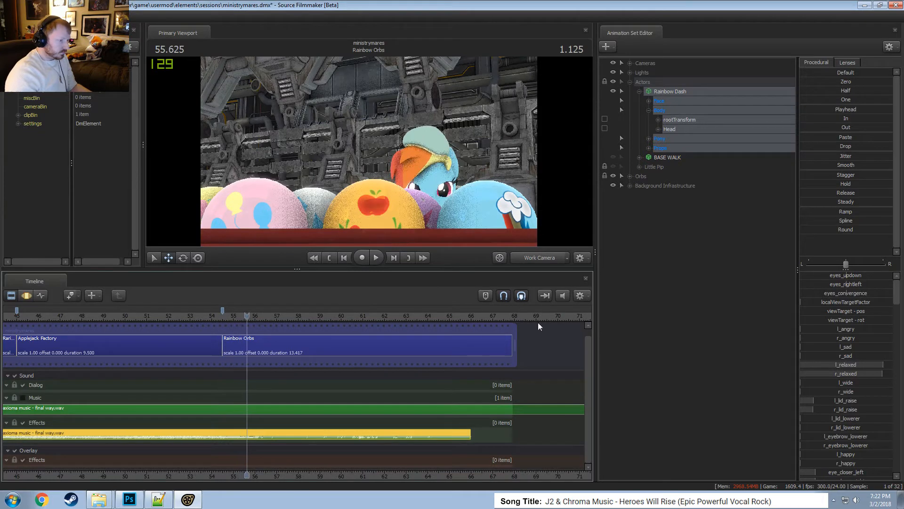
left_click(535, 256)
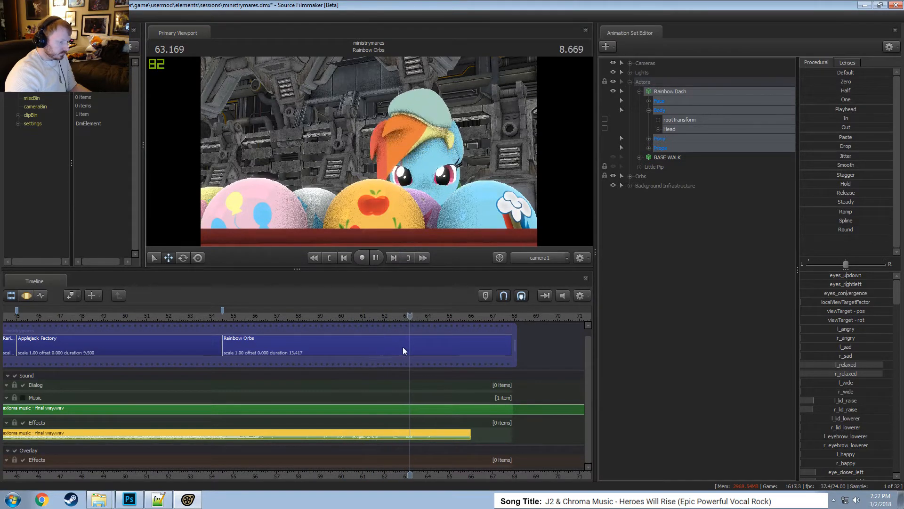
key("space")
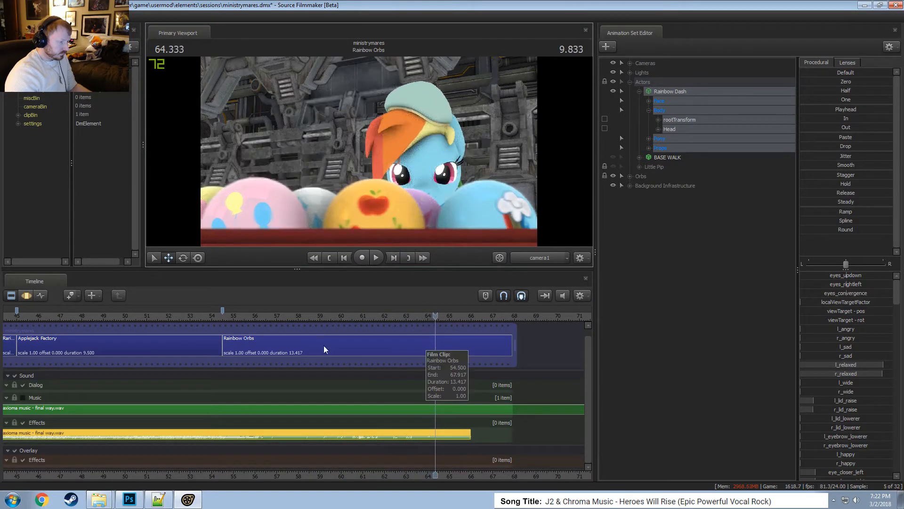
Replay the Rainbow Orbs shot's opening, scrub to about 64.3 s and delete the copied music clip from the Effects track.
left_click(221, 315)
key("space")
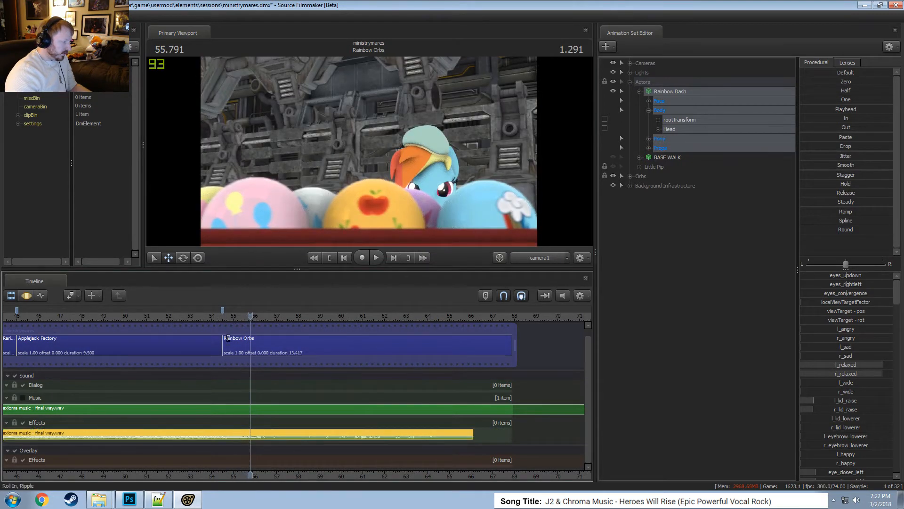
left_click_drag(250, 330, 435, 335)
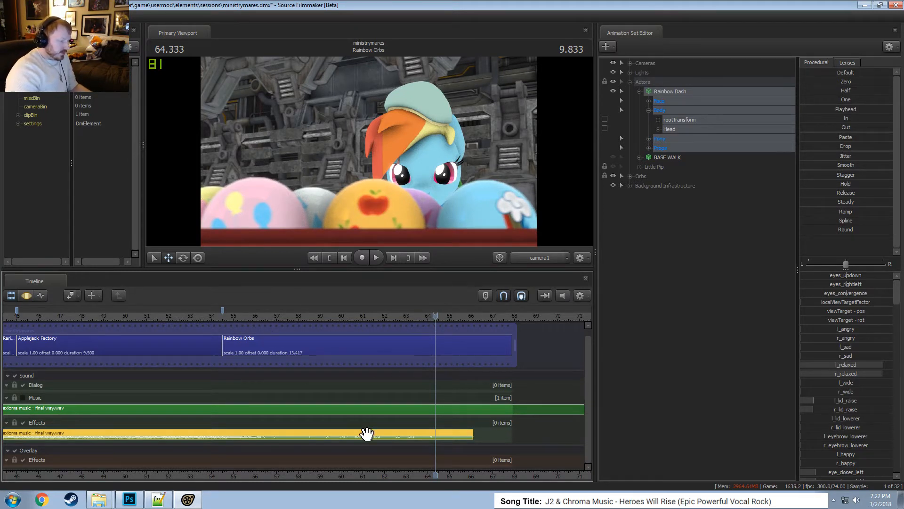
key("Delete")
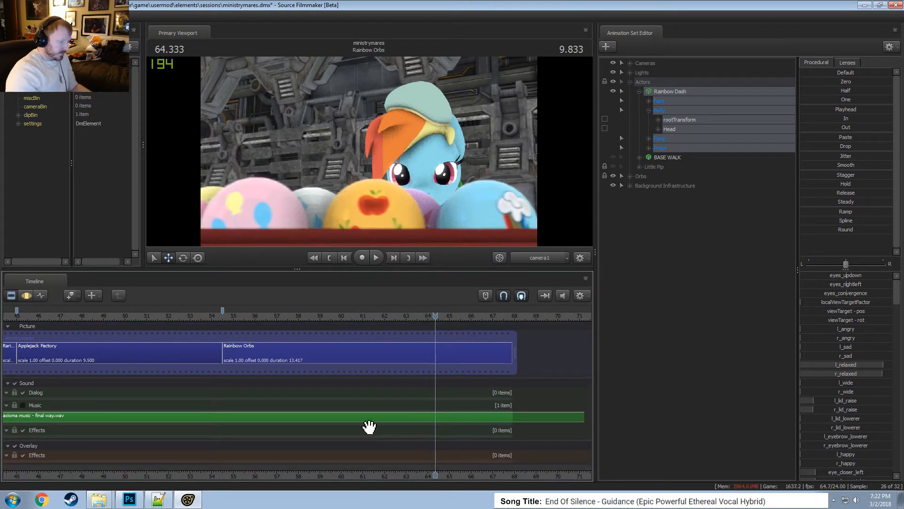
Return the playhead to near the Rainbow Orbs shot's start and enlarge the viewport in height and width.
left_click(226, 314)
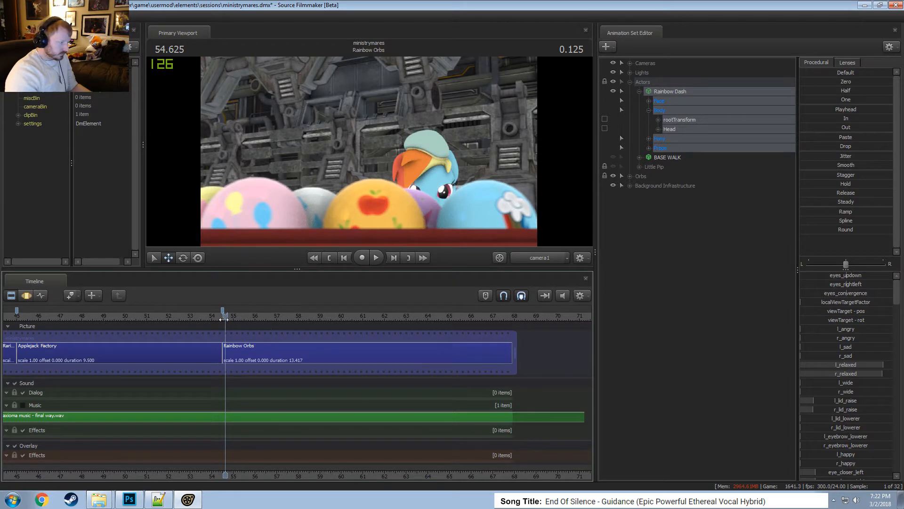
left_click_drag(437, 270, 403, 387)
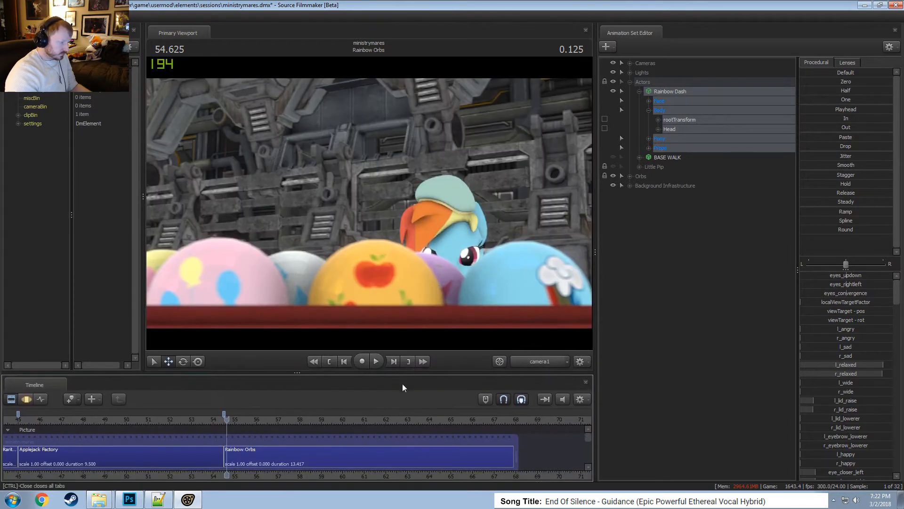
left_click_drag(142, 341, 102, 347)
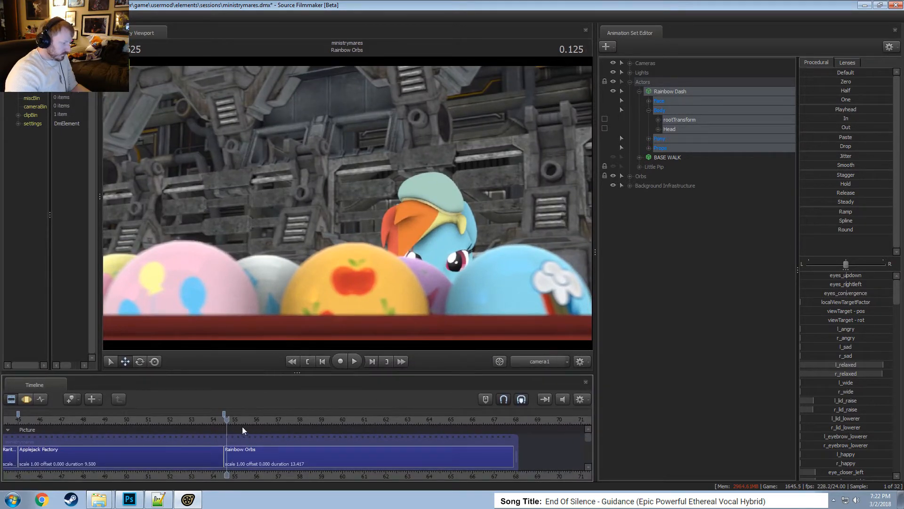
Open the Rainbow Orbs shot in the Motion Editor at 0.083 s and select camera1.
left_click_drag(242, 426, 224, 420)
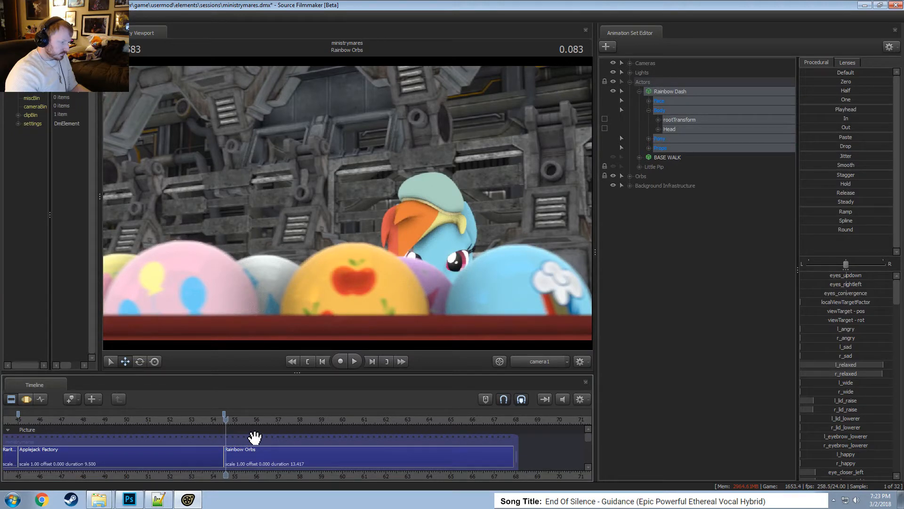
double_click(265, 453)
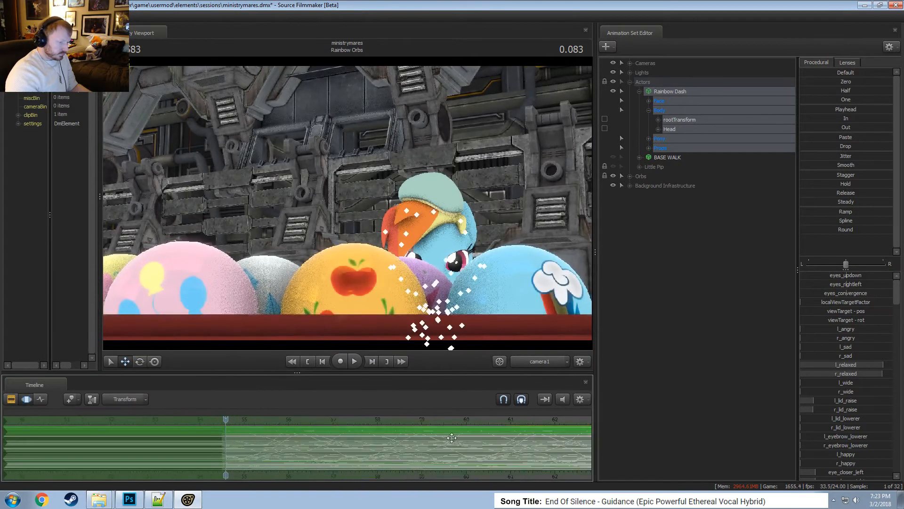
left_click(630, 63)
left_click(662, 72)
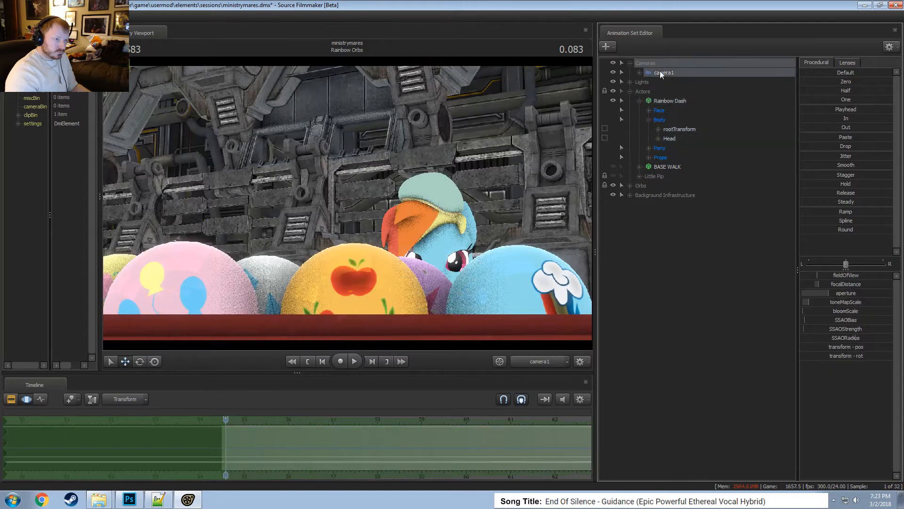
Set the time selection to fall off from the shot's start to 65.5 s, raise camera1 above the orbs and play the camera move.
left_click_drag(469, 455, 437, 456)
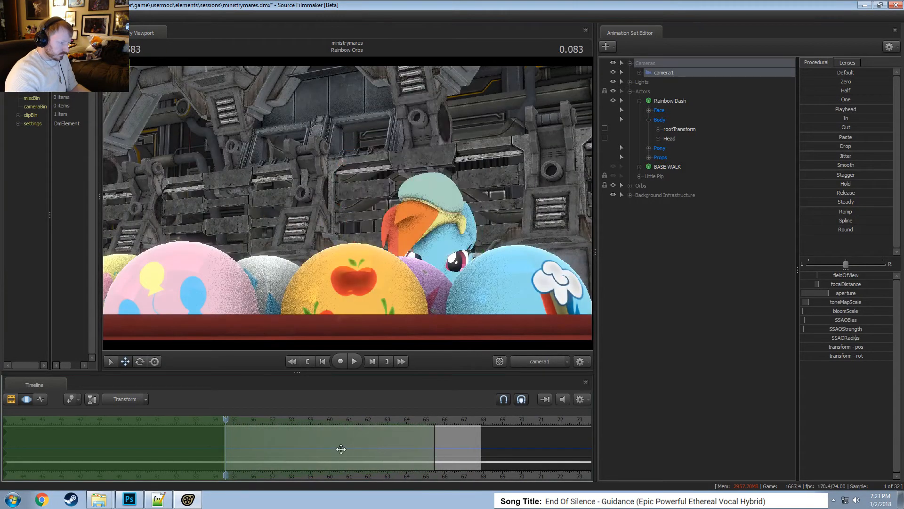
scroll(380, 452, "up", 2)
key("z")
left_click_drag(438, 255, 438, 292)
key("x")
key("space")
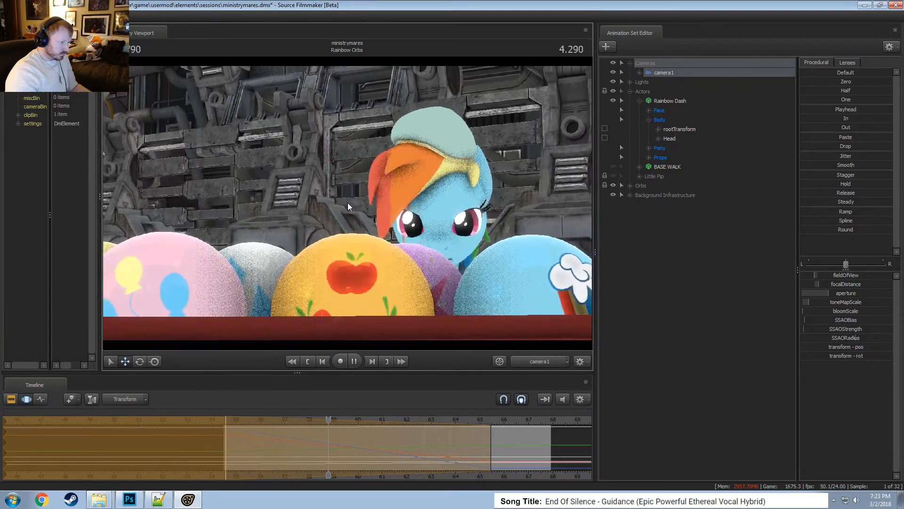
key("space")
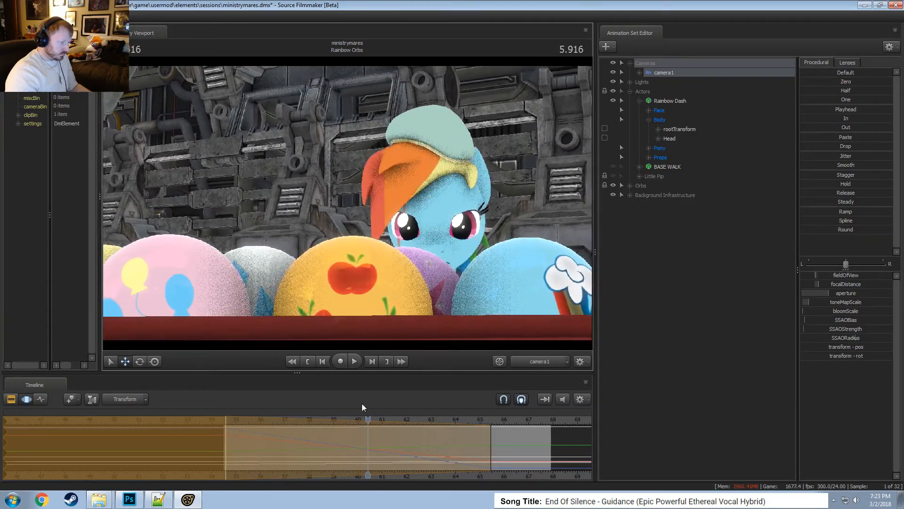
At the shot's start, push camera1 forward toward the orbs and review the camera move up to 11.000 s in the shot.
left_click_drag(369, 419, 226, 445)
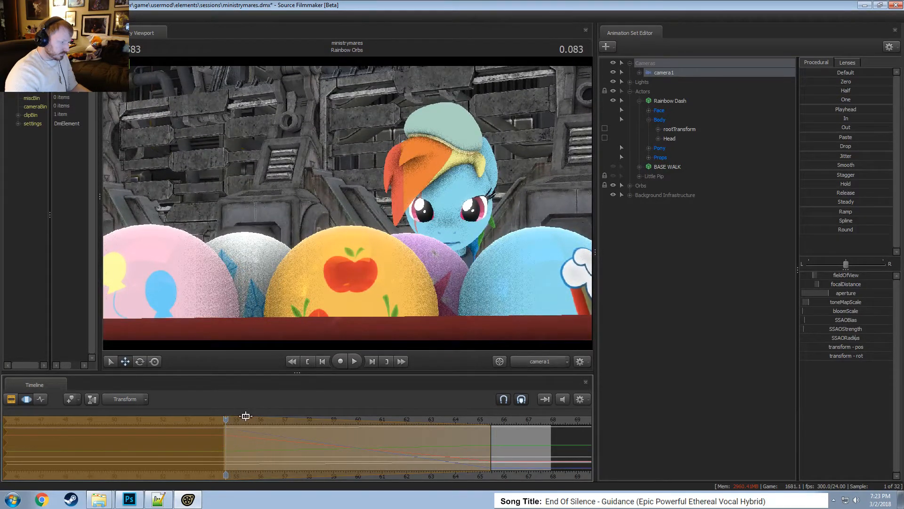
left_click(283, 282)
key("w")
key("w")
key("space")
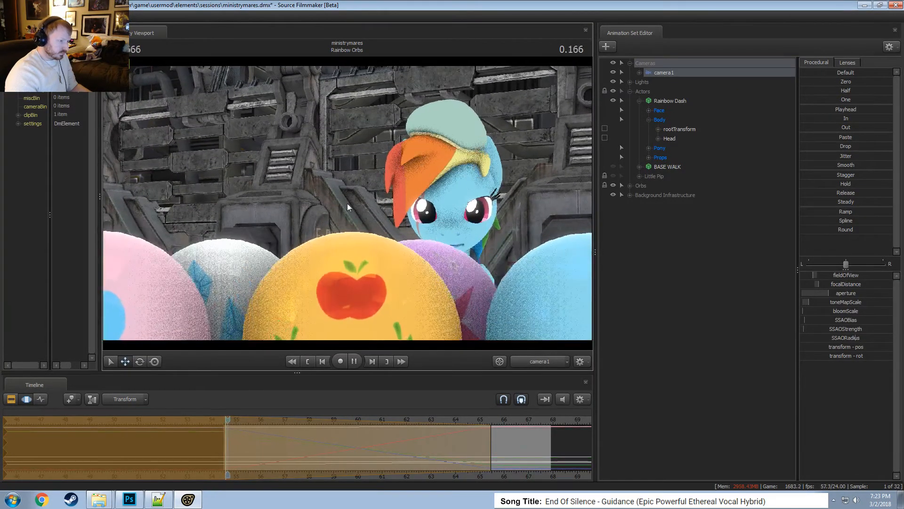
key("space")
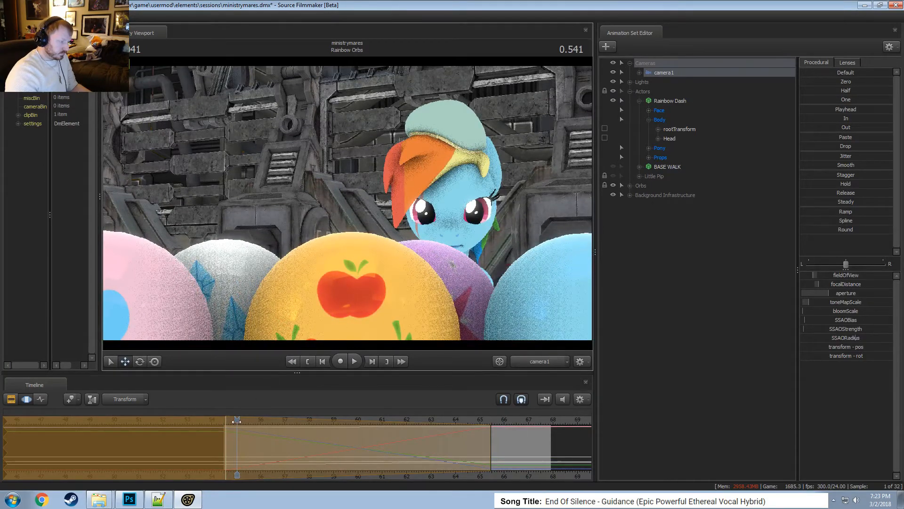
left_click_drag(236, 421, 492, 419)
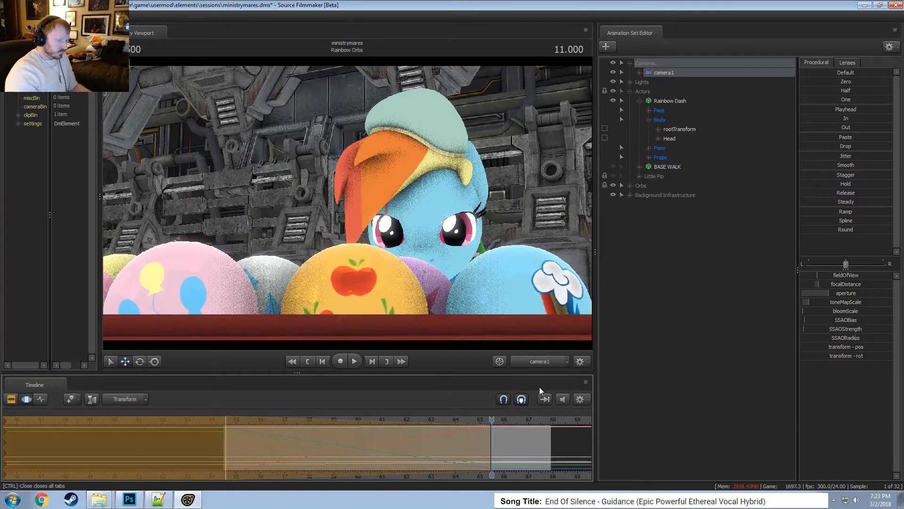
Inspect camera1's placement beside the orb box from the work camera, apply the camera edit and return to the camera1 view.
left_click(541, 359)
left_click_drag(424, 263, 514, 269, "alt")
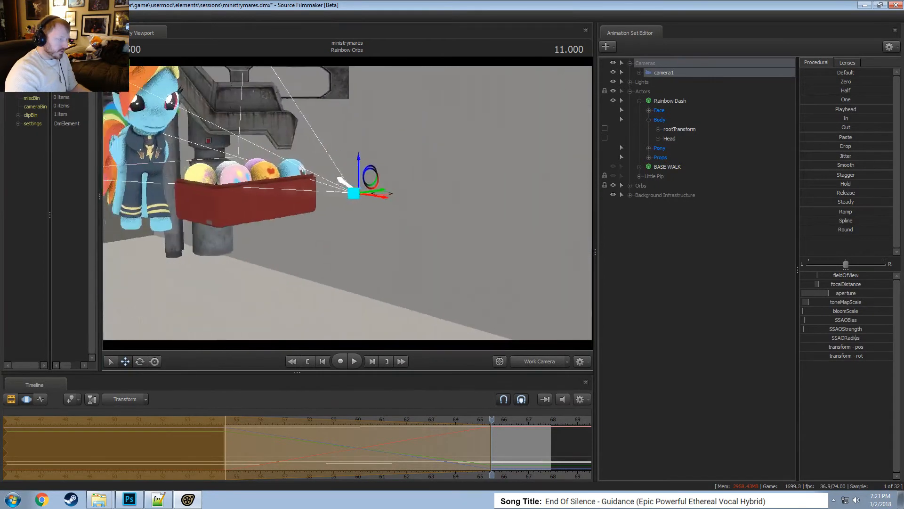
left_click_drag(270, 220, 245, 218)
key("Return")
left_click(477, 461)
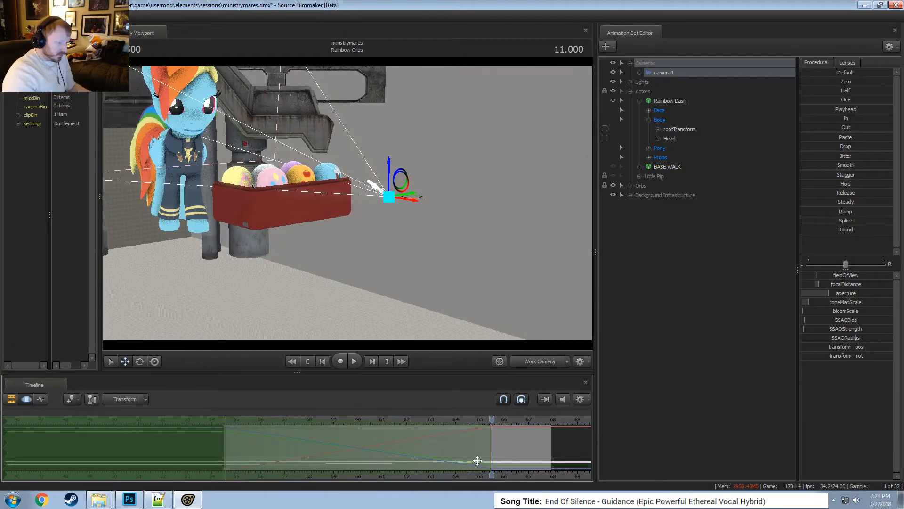
left_click(532, 360)
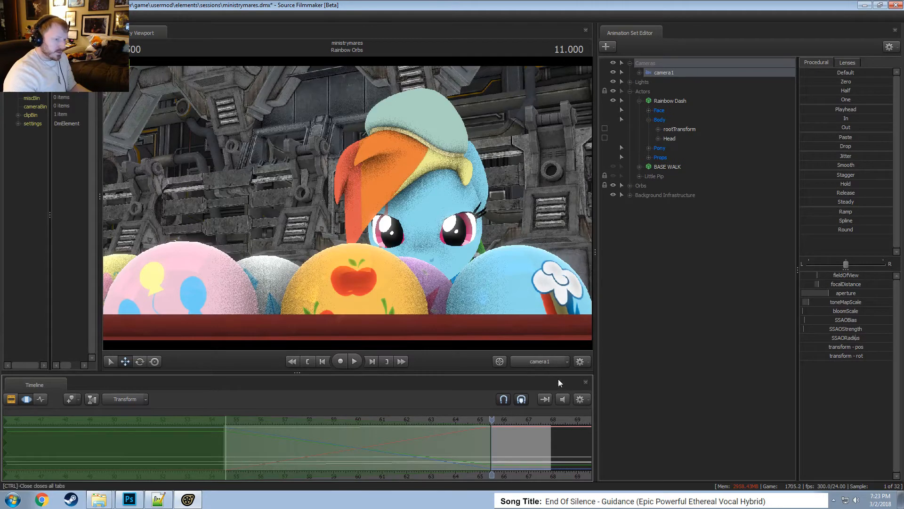
From the work camera, move Rainbow Dash forward toward the orb box at 11.000 s and return to the camera1 view.
left_click(538, 366)
left_click(664, 94)
left_click_drag(424, 188, 429, 204)
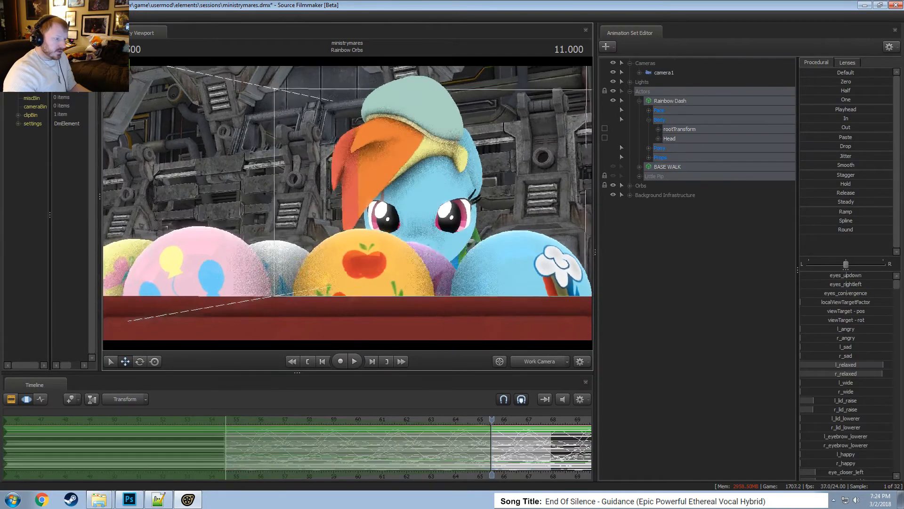
key("f")
left_click_drag(350, 201, 145, 238, "alt")
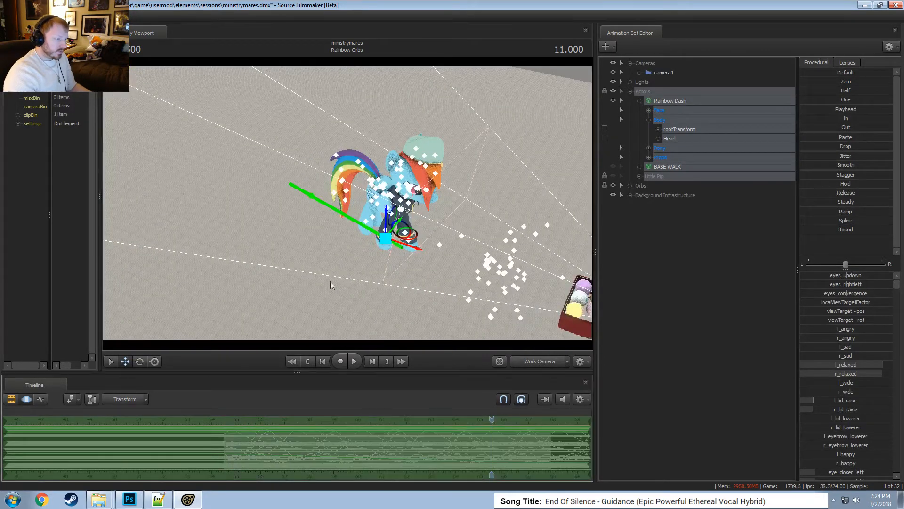
left_click_drag(417, 236, 468, 272)
left_click(548, 361)
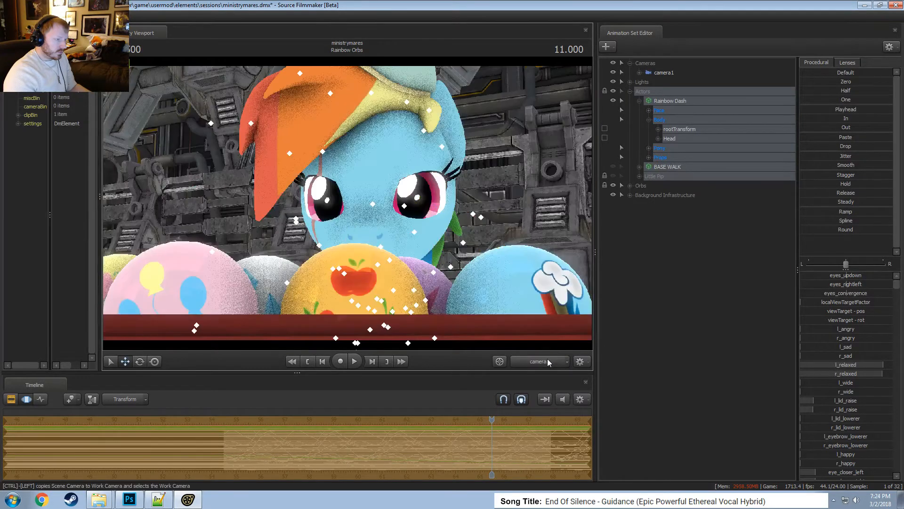
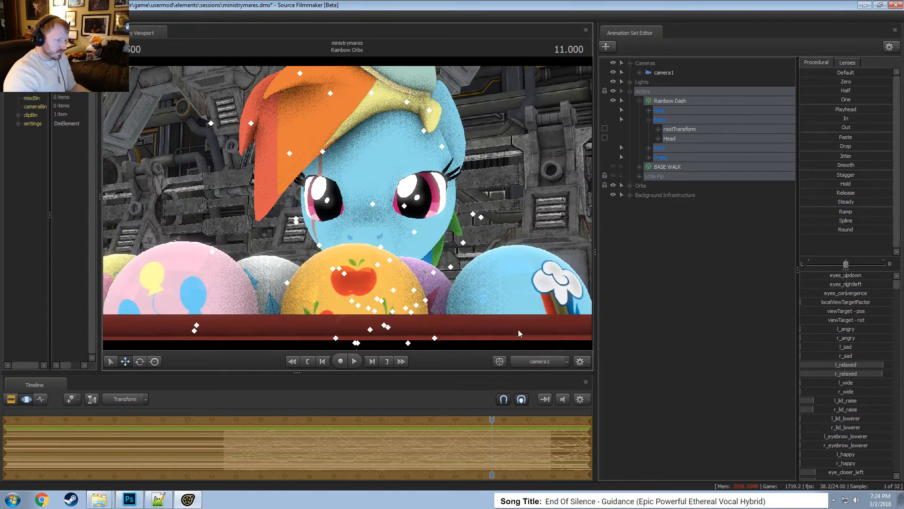
Select camera1 and set its time selection to hold from 11.000 s onward with a falloff back to the shot's start.
left_click(541, 360)
left_click(653, 72)
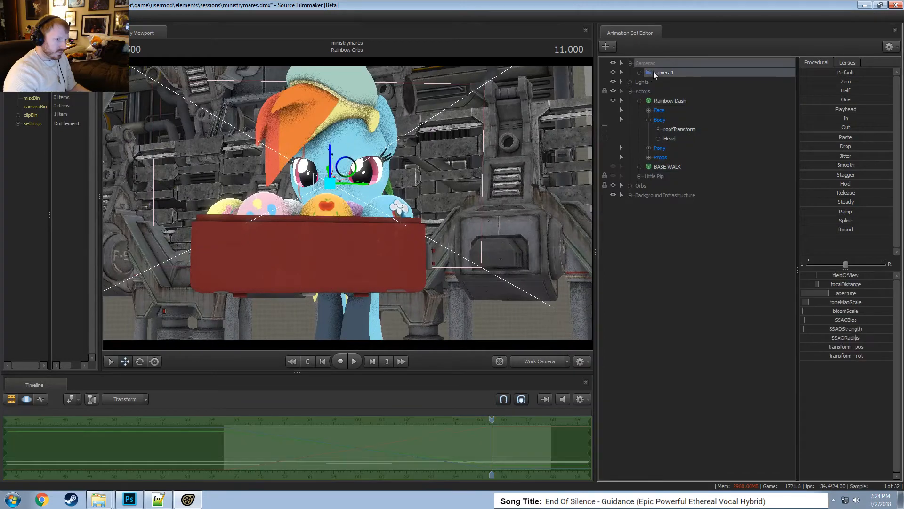
left_click(446, 438, "shift")
left_click(540, 361)
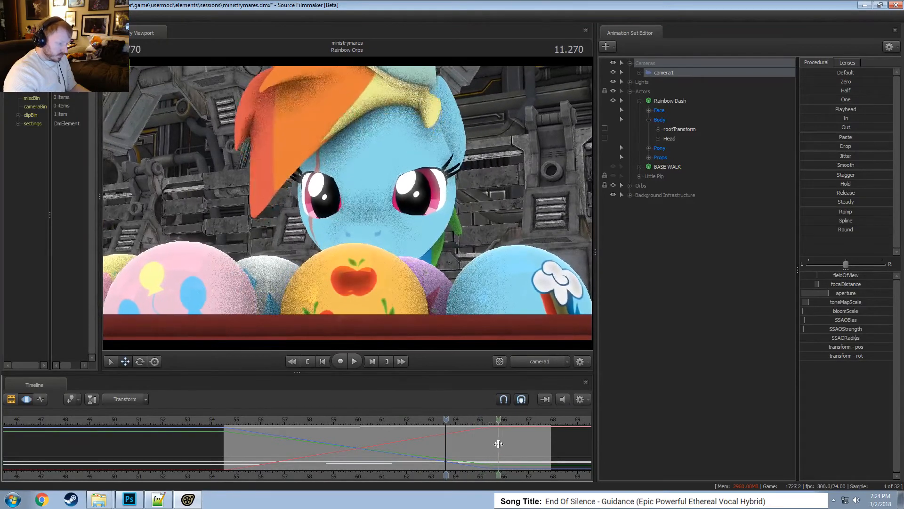
left_click_drag(491, 444, 691, 434, "shift")
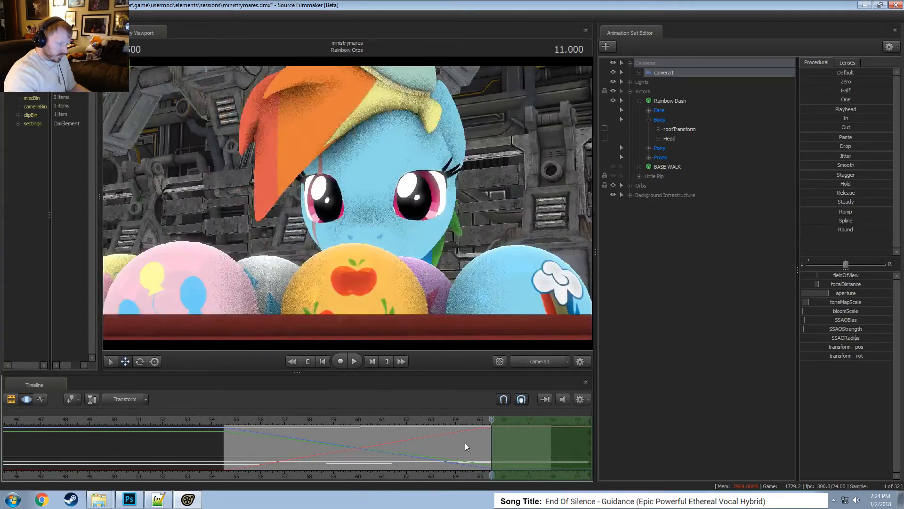
left_click_drag(484, 443, 222, 452)
Widen camera1's field of view slightly at 11.000 s, apply the edit and scrub through the Rainbow Orbs shot.
left_click_drag(346, 283, 346, 282)
scroll(347, 283, "down", 4)
key("w")
left_click_drag(229, 454, 491, 442)
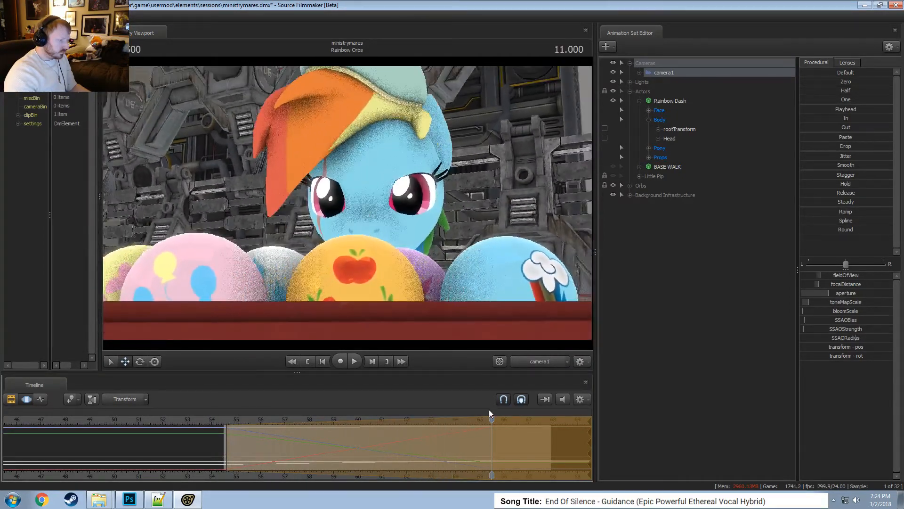
left_click_drag(430, 247, 347, 204)
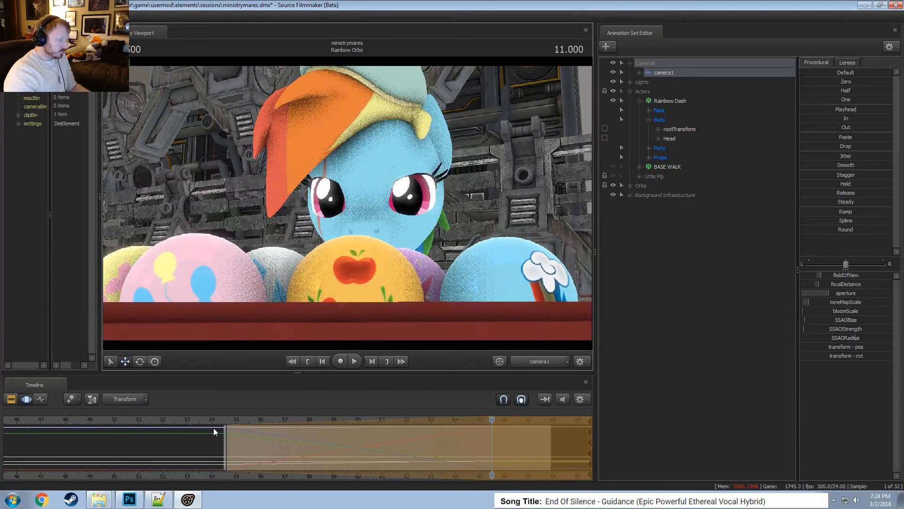
mouse_move(244, 426)
left_mouse_down()
mouse_move(247, 437)
mouse_move(280, 444)
mouse_move(492, 439)
left_mouse_up()
scroll(391, 466, "up", 2)
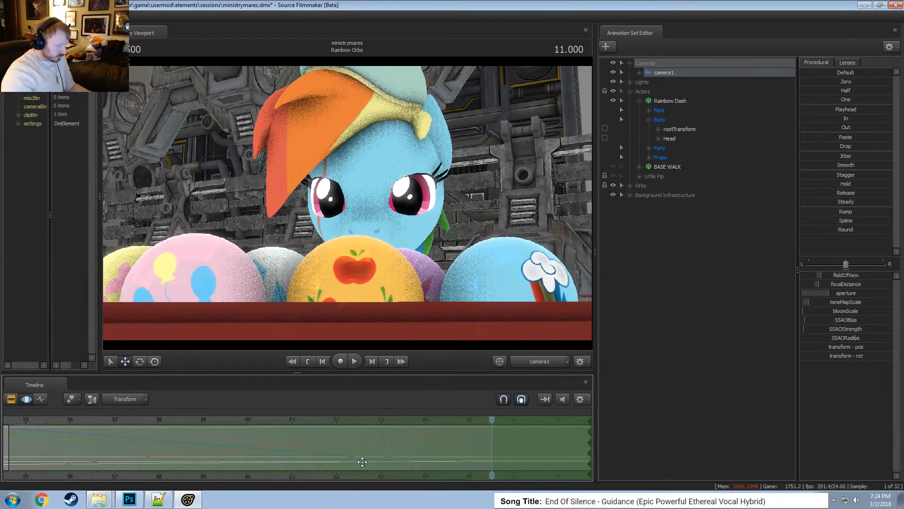
key("F2")
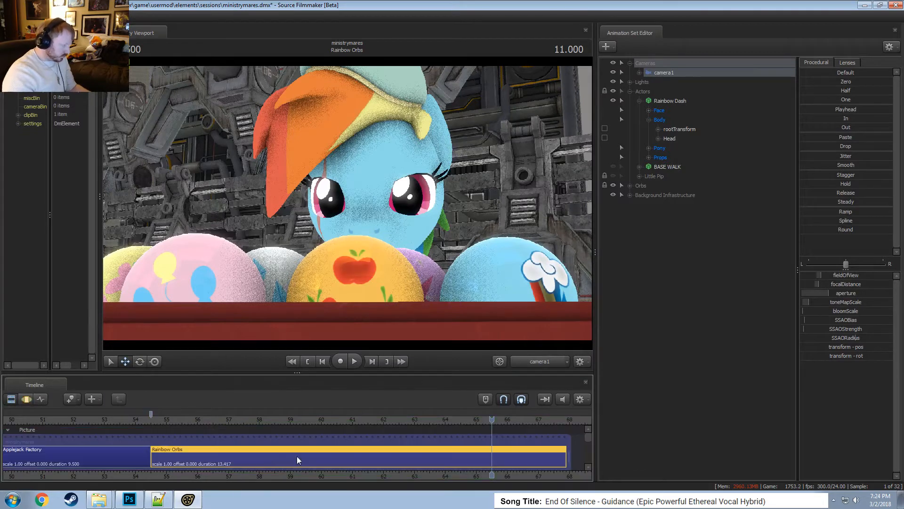
left_click_drag(161, 419, 225, 418)
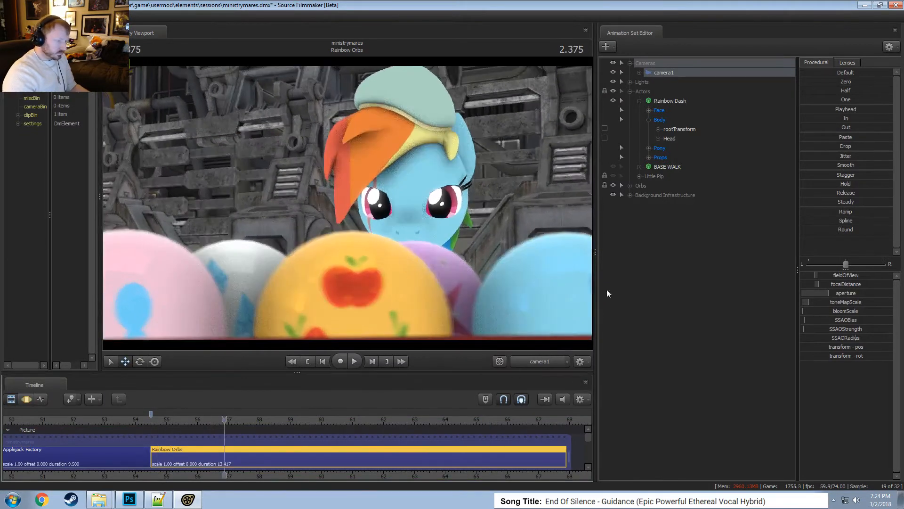
Select Rainbow Dash in the Motion Editor and raise her slightly at 10.875 s using the work camera.
left_click(675, 101)
key("F3")
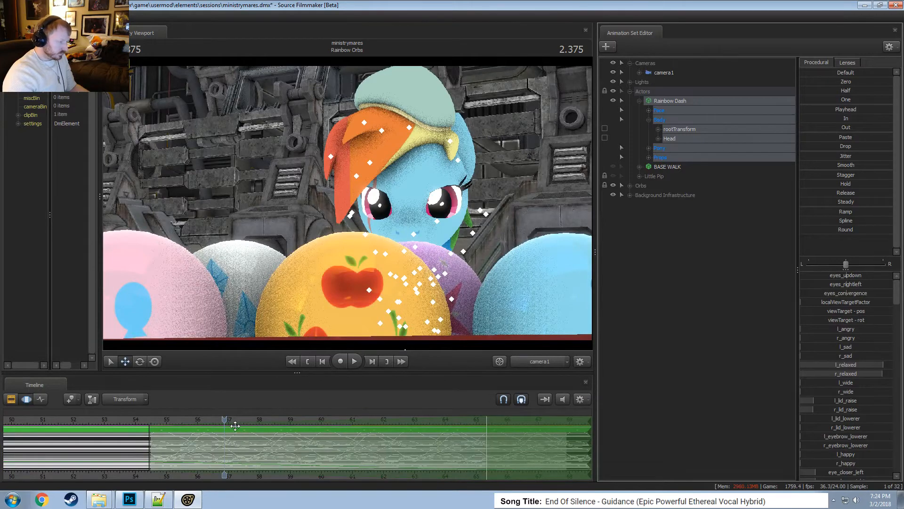
left_click_drag(235, 426, 471, 437)
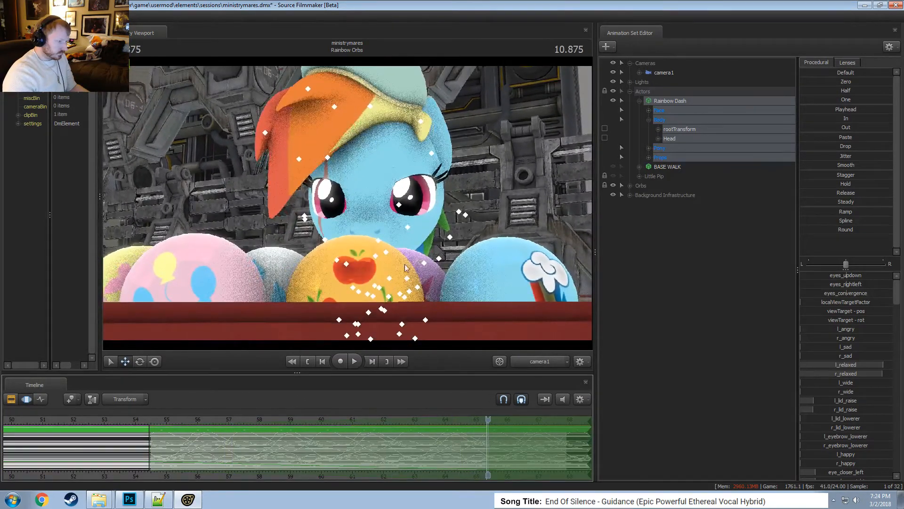
key("F4")
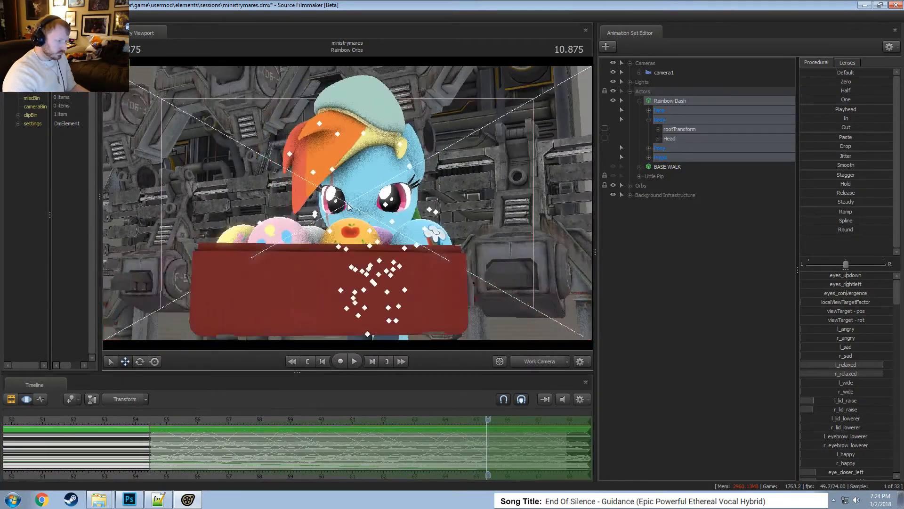
left_click(671, 103)
left_click_drag(362, 266, 392, 336)
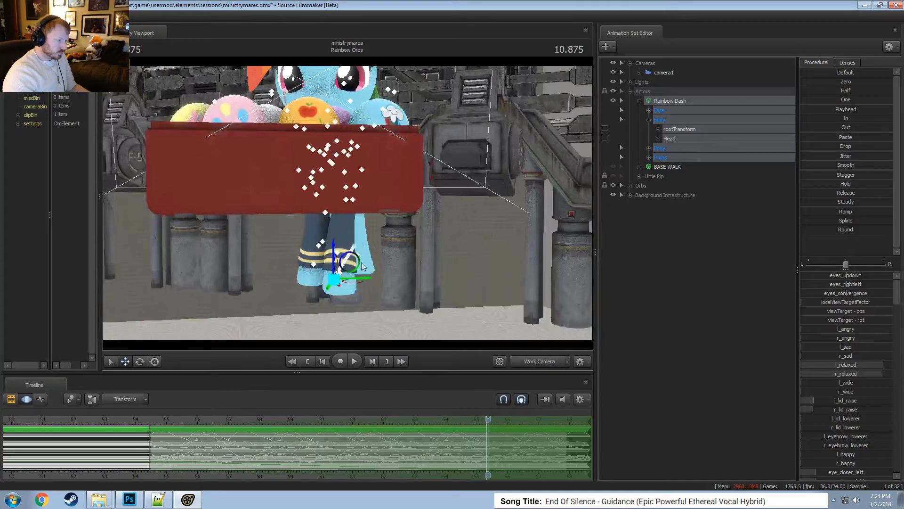
left_click_drag(333, 253, 332, 247)
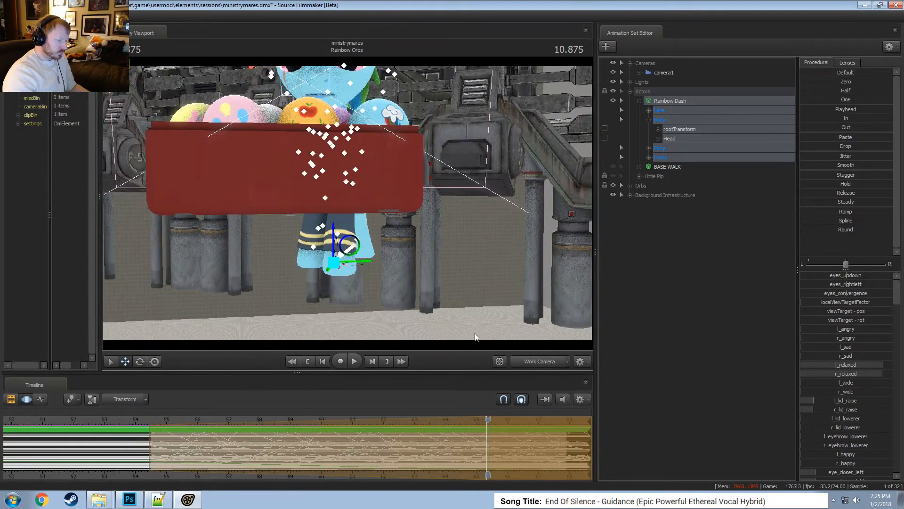
Play Rainbow Dash's approach through camera1, checking the end and the early part of the shot.
left_click(550, 366)
key("space")
key("space")
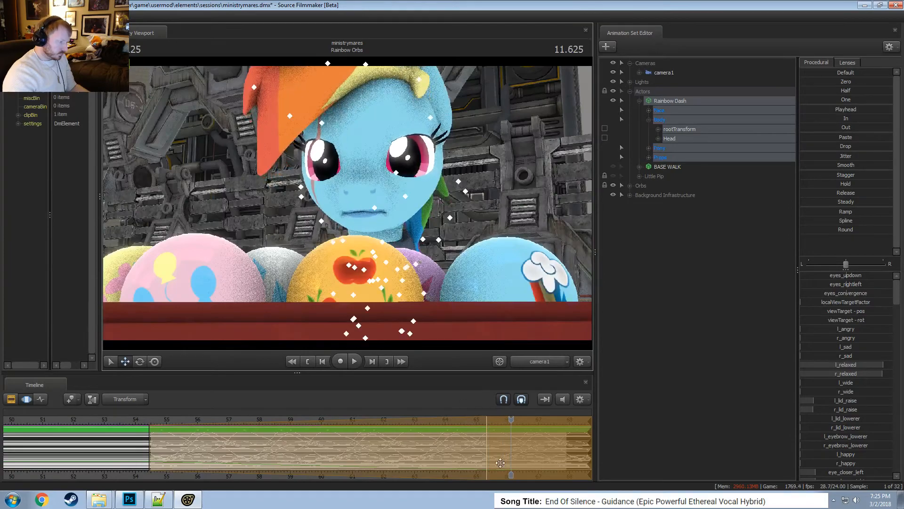
left_click_drag(512, 427, 206, 442)
key("space")
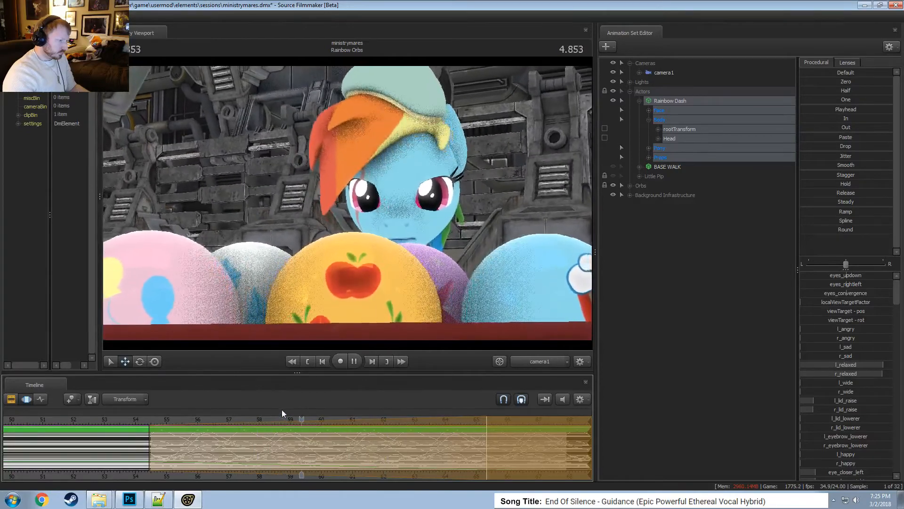
key("space")
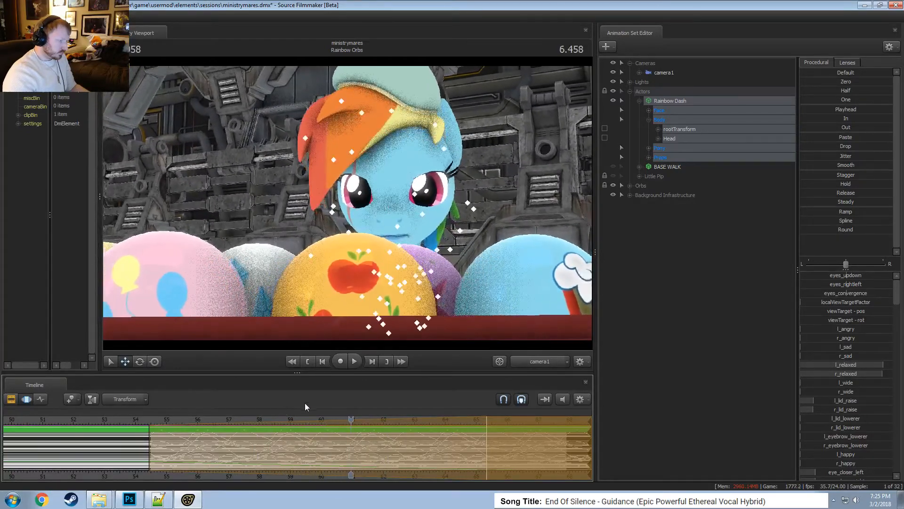
Extend the time selection over the whole timeline and play Rainbow Dash's motion from 1.875 s in the shot.
mouse_move(222, 445)
left_mouse_down()
mouse_move(312, 445)
mouse_move(209, 445)
left_mouse_up()
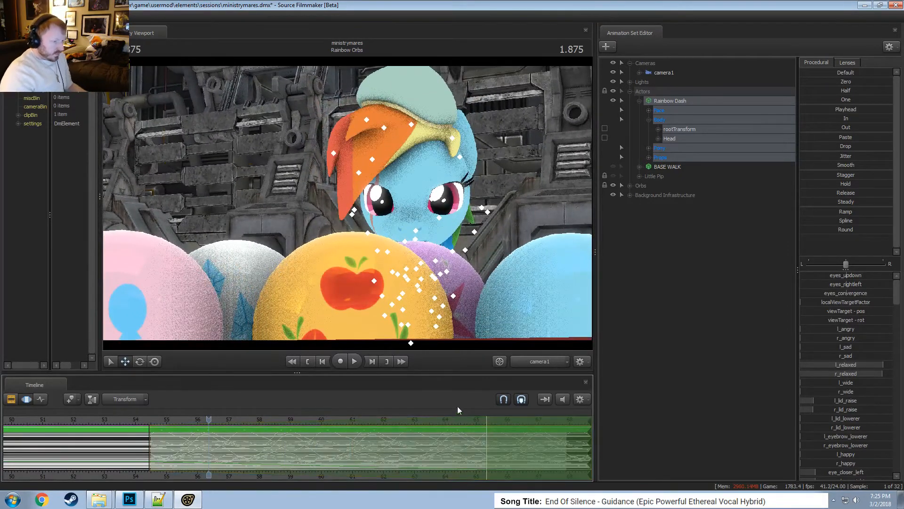
key("ctrl+a")
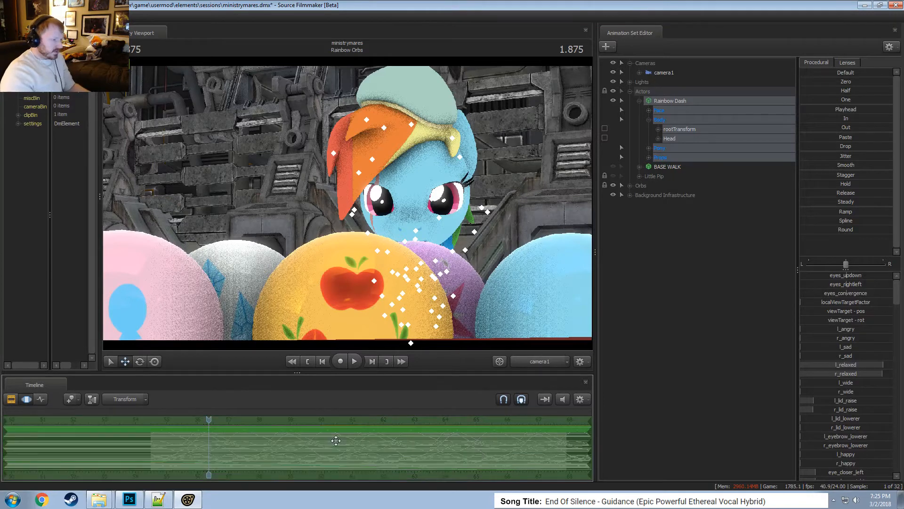
key("space")
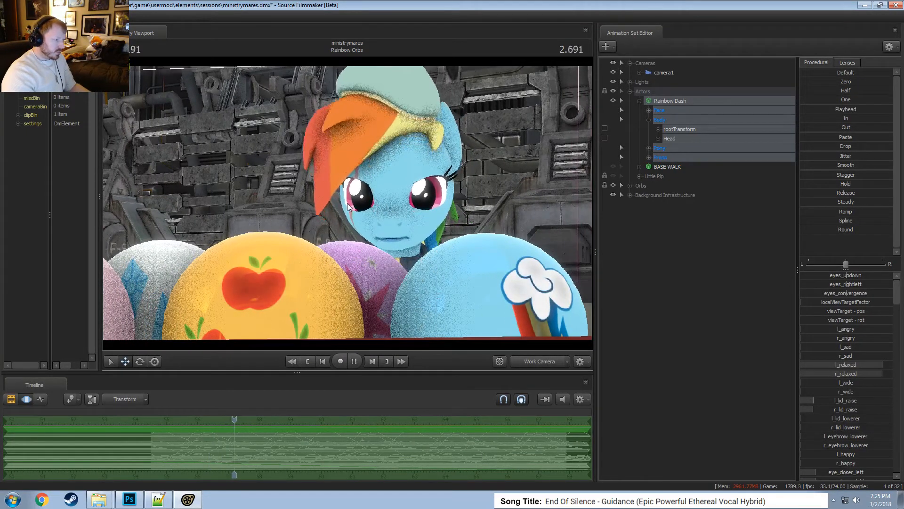
key("space")
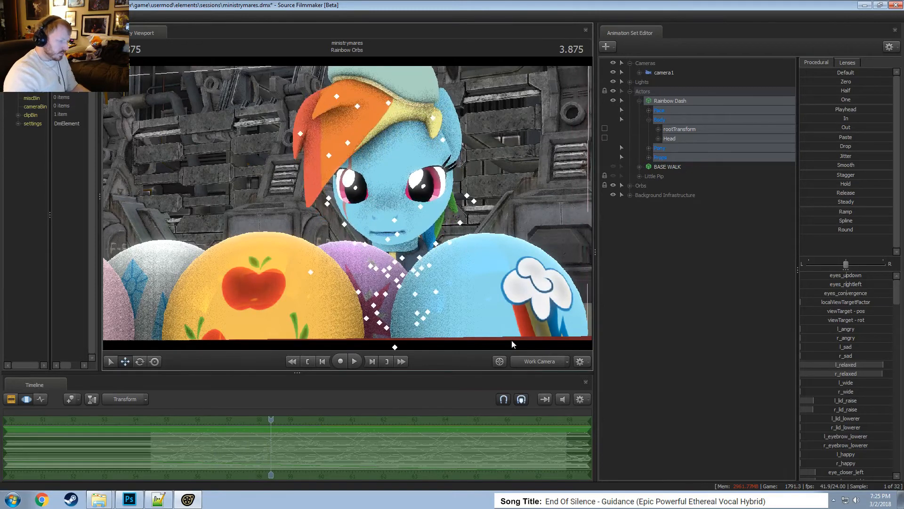
left_click(537, 363)
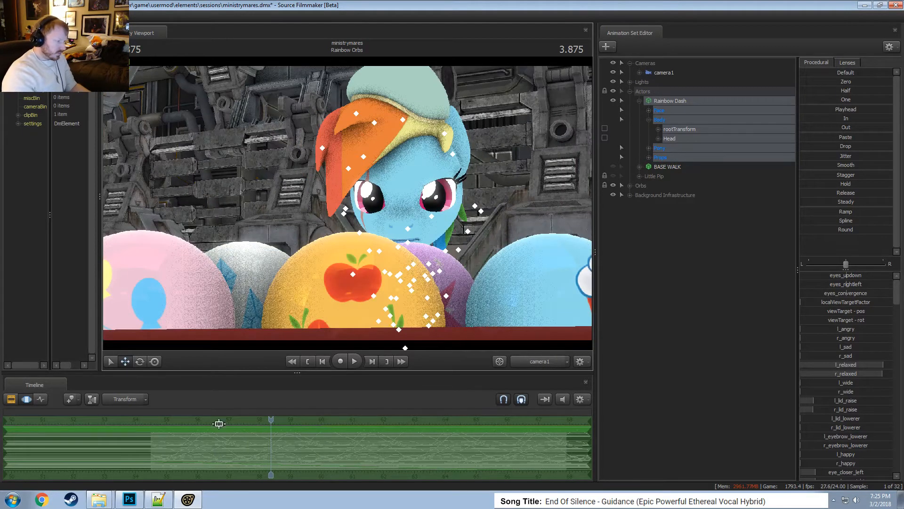
Match the work camera to camera1, pull it back, and set Rainbow Dash's time selection to fall off from the shot's start to 10.875 s.
left_click(541, 363, "ctrl")
left_click_drag(523, 271, 398, 327)
key("s")
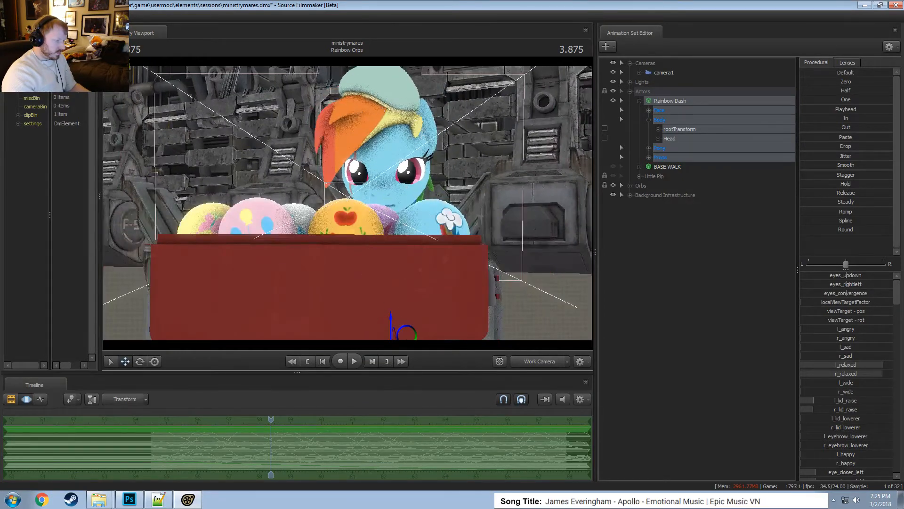
left_click_drag(330, 170, 349, 208)
left_click_drag(381, 318, 377, 321)
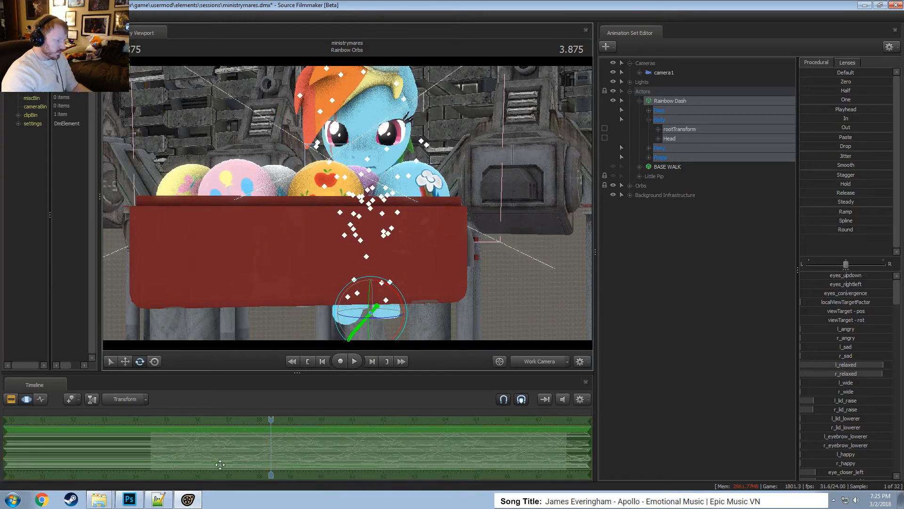
key("shift")
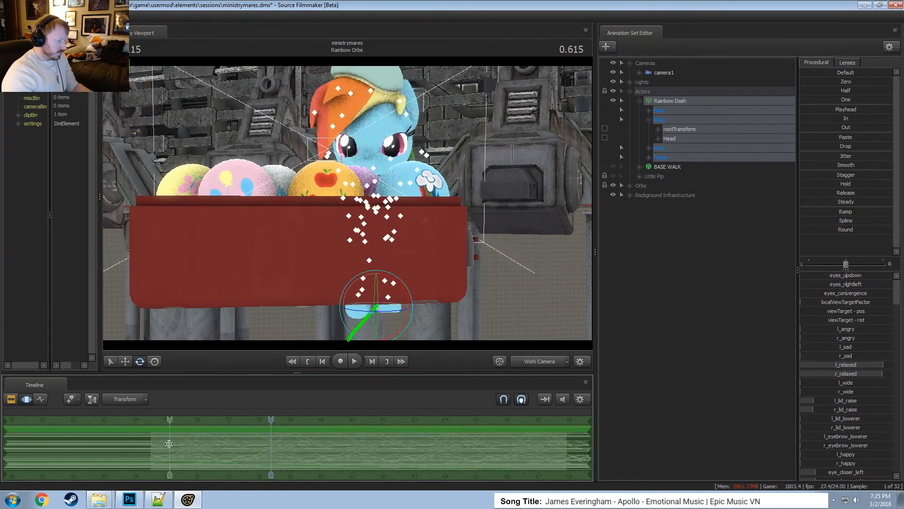
left_click_drag(157, 444, 489, 447, "shift")
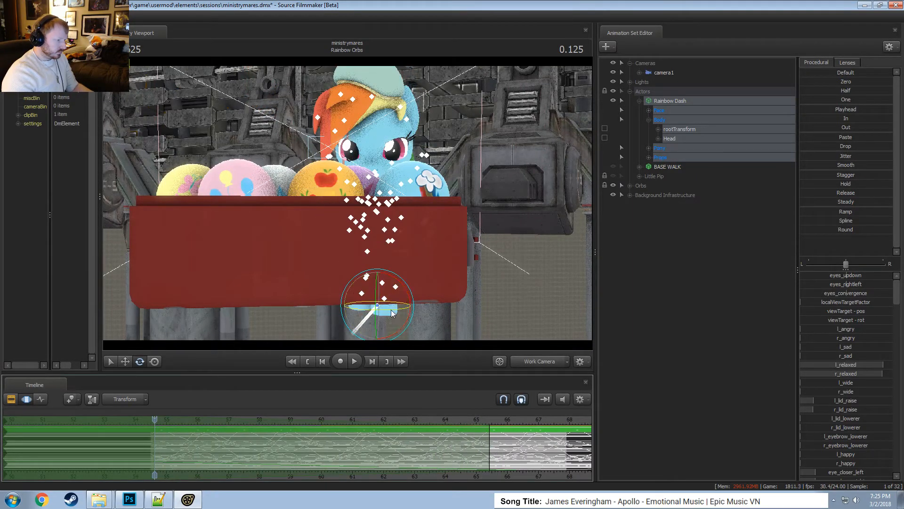
Try turning Rainbow Dash through her root rotation alone, undo it and select the complete rootTransform under Body.
left_click_drag(453, 255, 364, 206)
left_click_drag(385, 235, 384, 222)
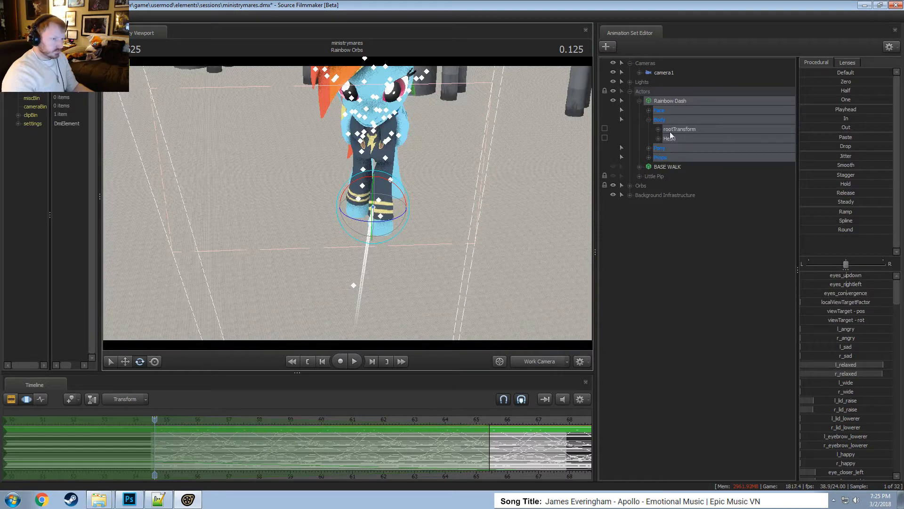
left_click(660, 120)
left_click_drag(384, 227, 347, 219)
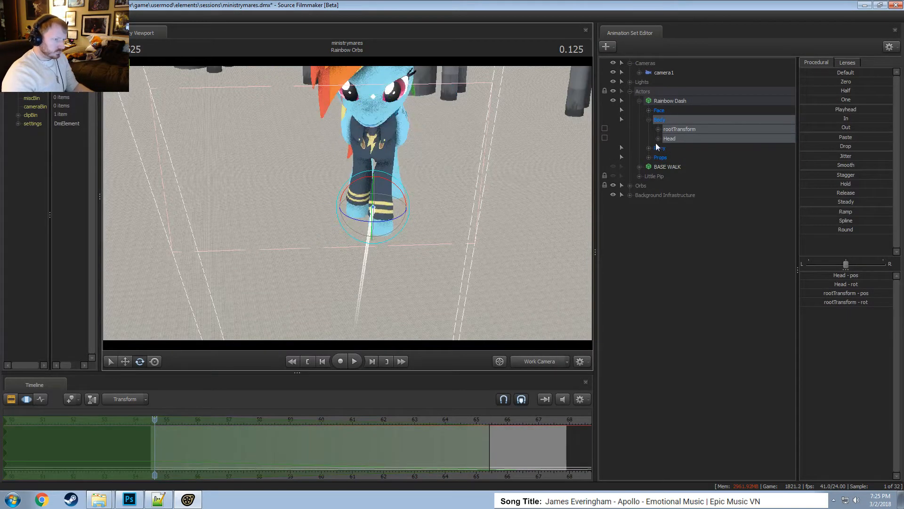
left_click(658, 130)
left_click(676, 149)
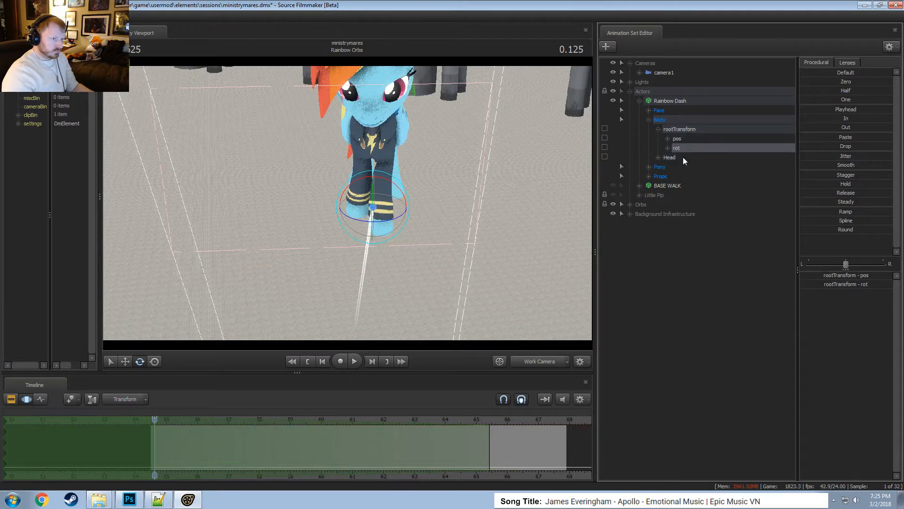
left_click_drag(382, 221, 363, 221)
key("ctrl+z")
left_click(658, 134)
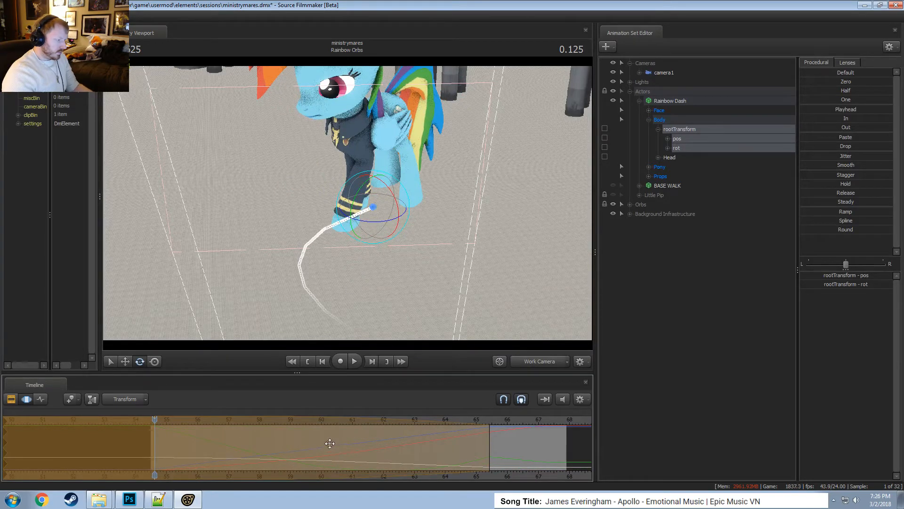
Rotate Rainbow Dash's rootTransform sideways at 0.125 s and play her walk from the work camera.
left_click_drag(374, 222, 441, 223)
left_click(379, 420)
key("1")
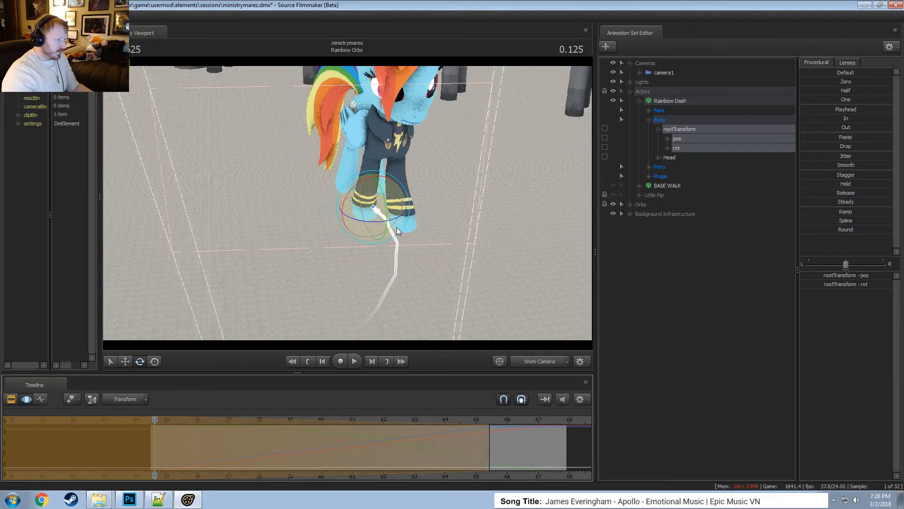
key("space")
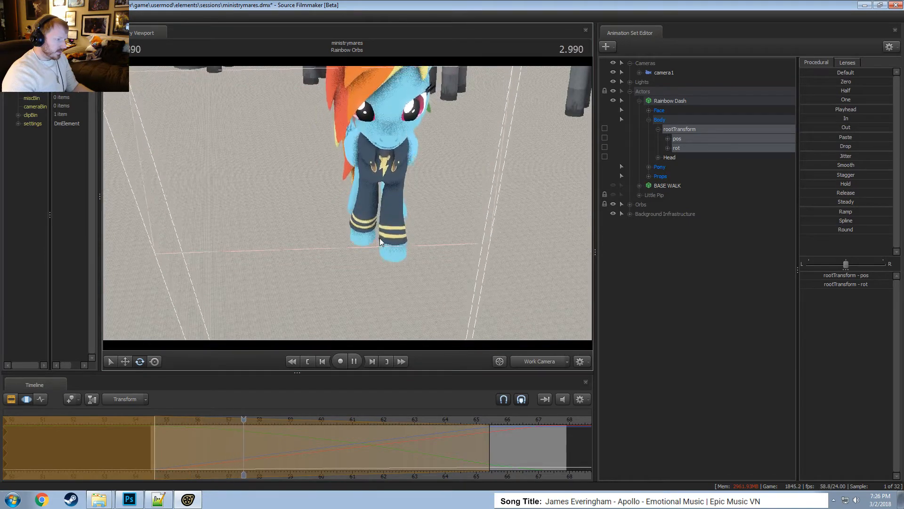
Try rotating Rainbow Dash's rootTransform at 5.333 s in the work camera view and undo the rotation.
key("space")
left_click(525, 361)
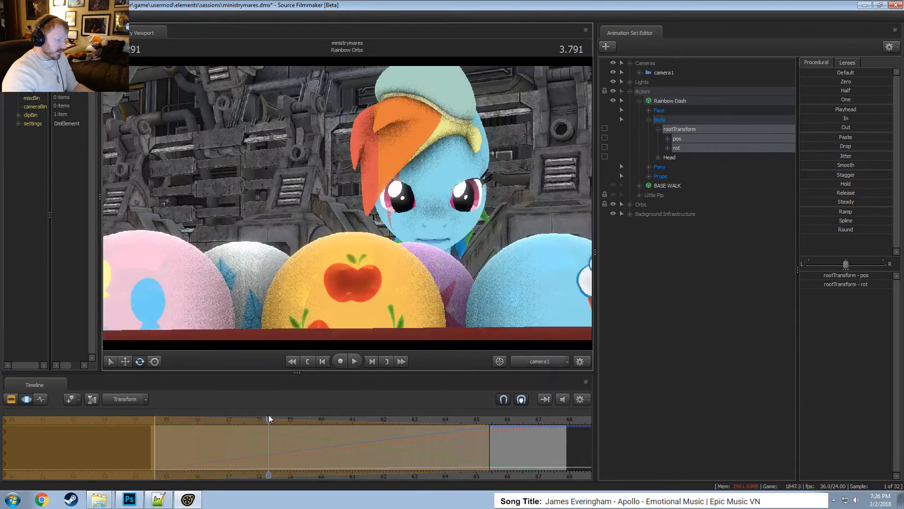
left_click_drag(268, 417, 395, 404)
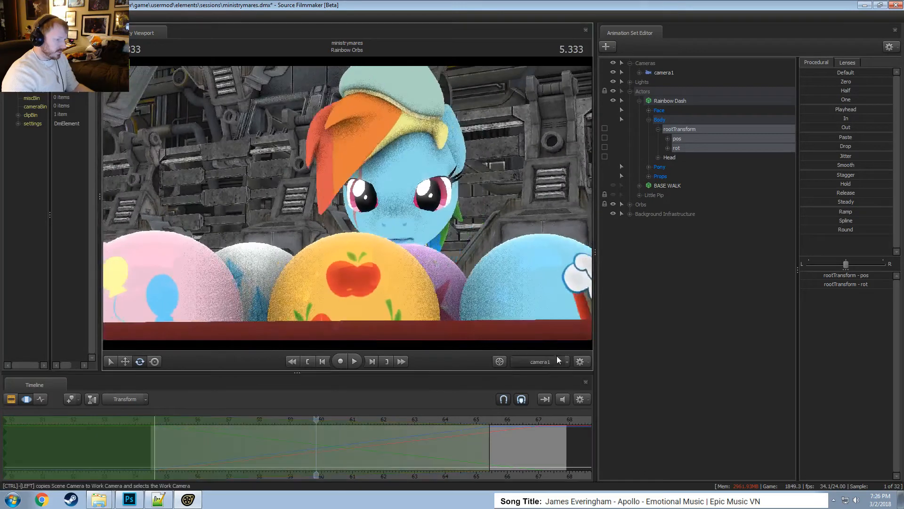
left_click(559, 360)
left_click_drag(354, 256, 335, 256)
key("ctrl+z")
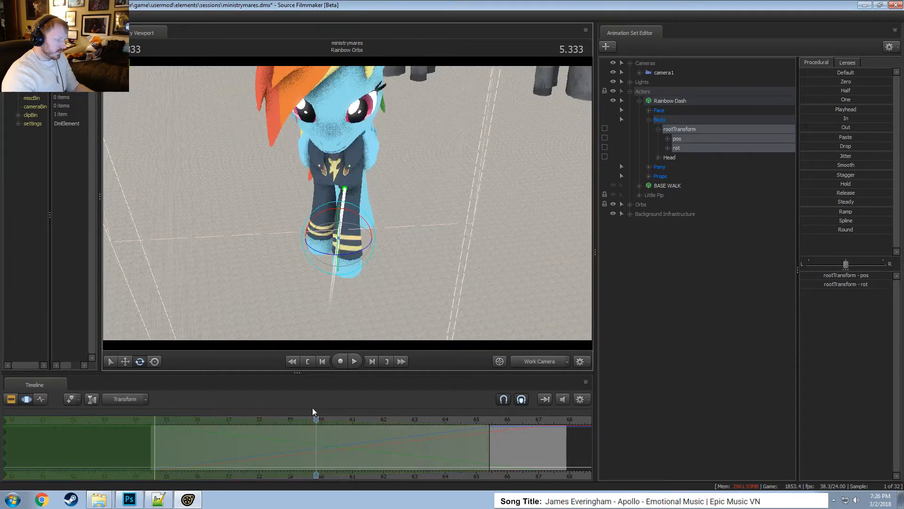
Try rotating Rainbow Dash's rootTransform at 10.958 s and undo it.
left_click_drag(323, 419, 491, 446)
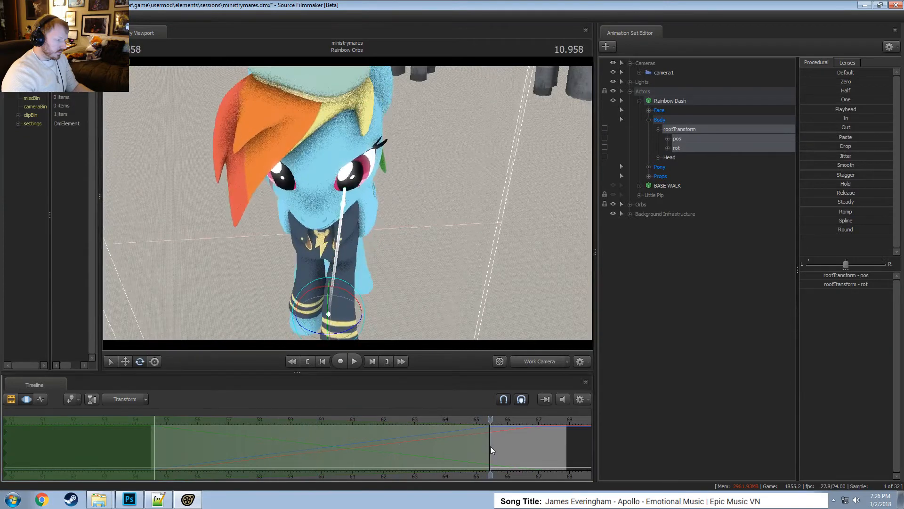
left_click_drag(346, 335, 334, 339)
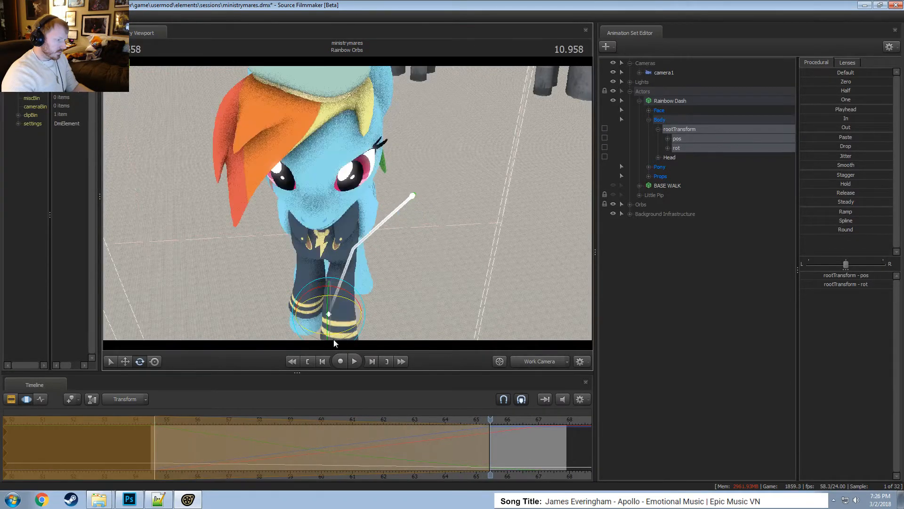
mouse_move(186, 440)
left_mouse_down()
mouse_move(178, 440)
mouse_move(375, 441)
mouse_move(187, 440)
left_mouse_up()
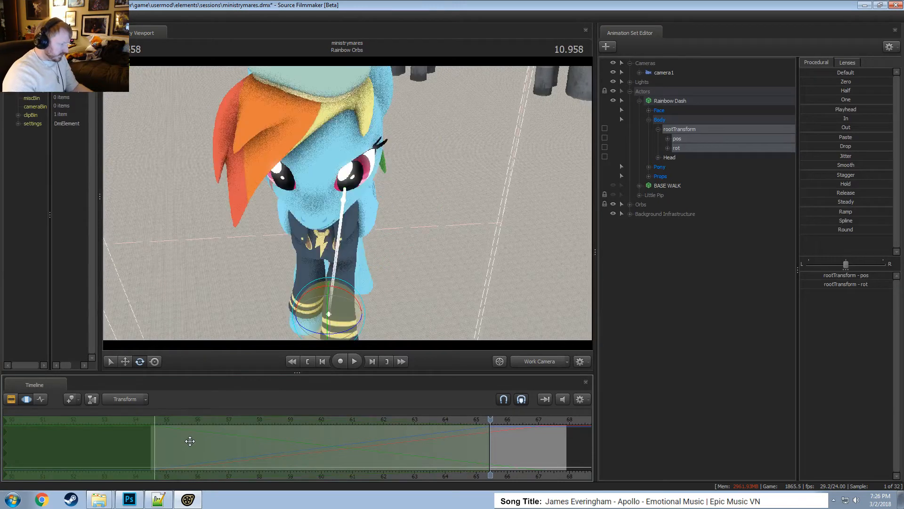
left_click_drag(293, 327, 319, 343)
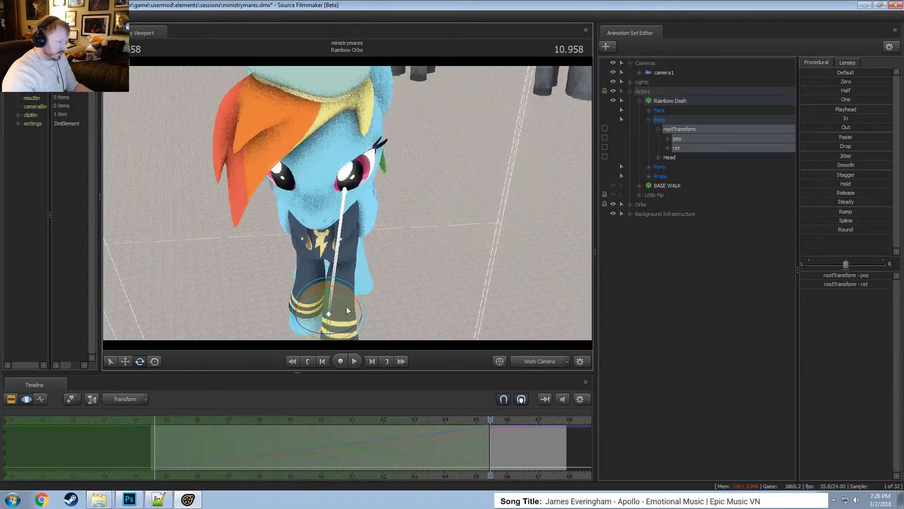
Try turning Rainbow Dash's rootTransform sideways at 0.125 s, play the walk through camera1 and undo the rotation.
left_click_drag(492, 420, 155, 427)
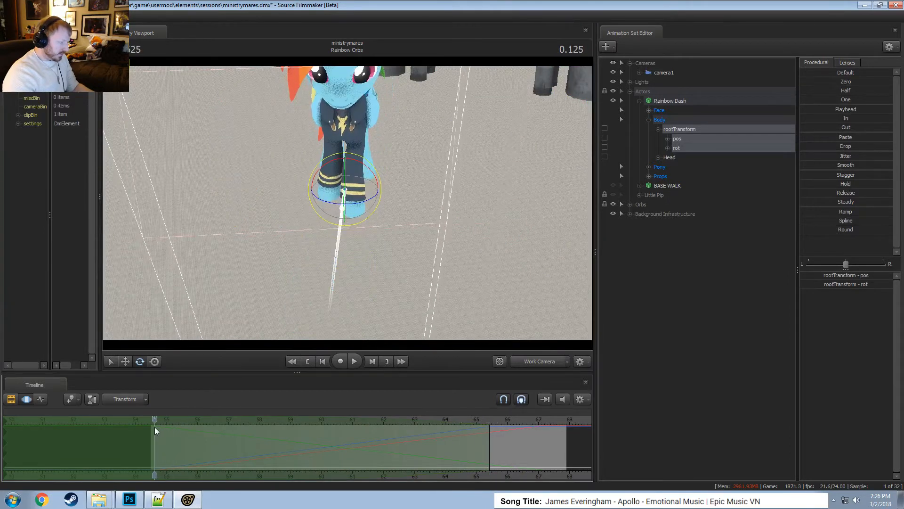
left_click_drag(358, 208, 431, 195)
key("space")
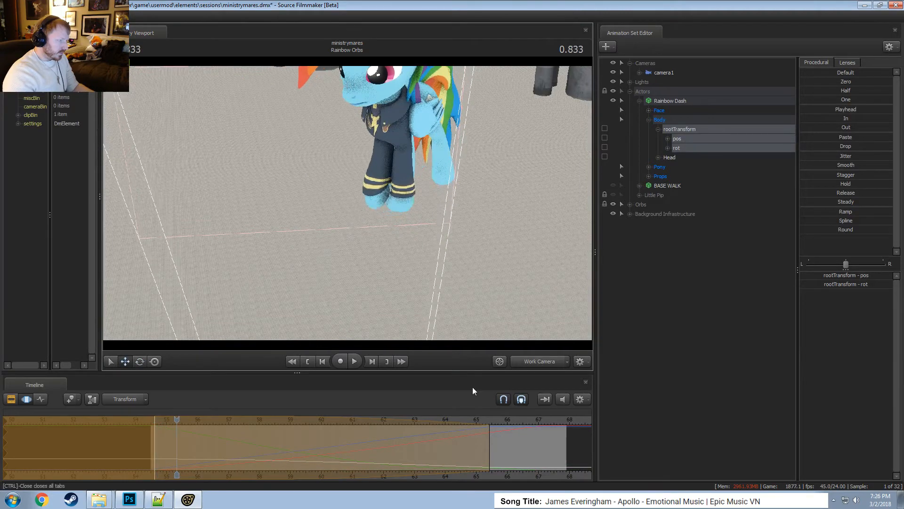
left_click(545, 360)
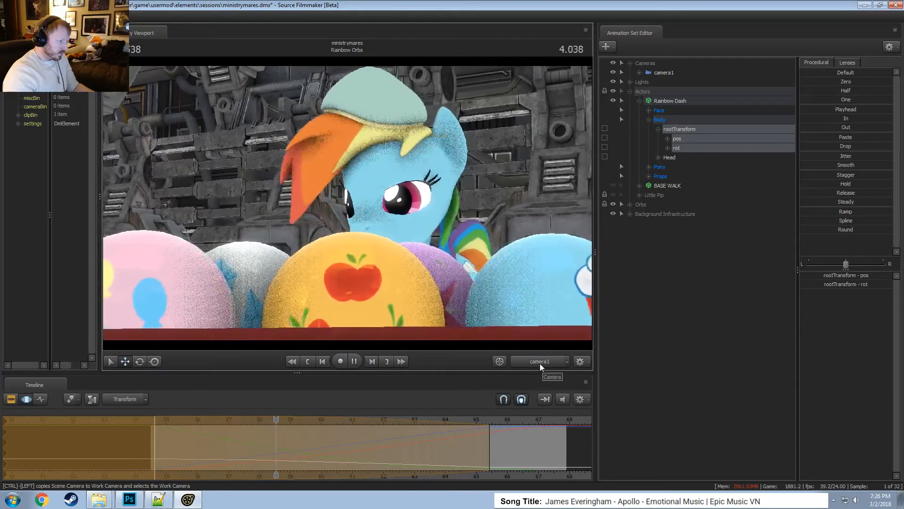
key("space")
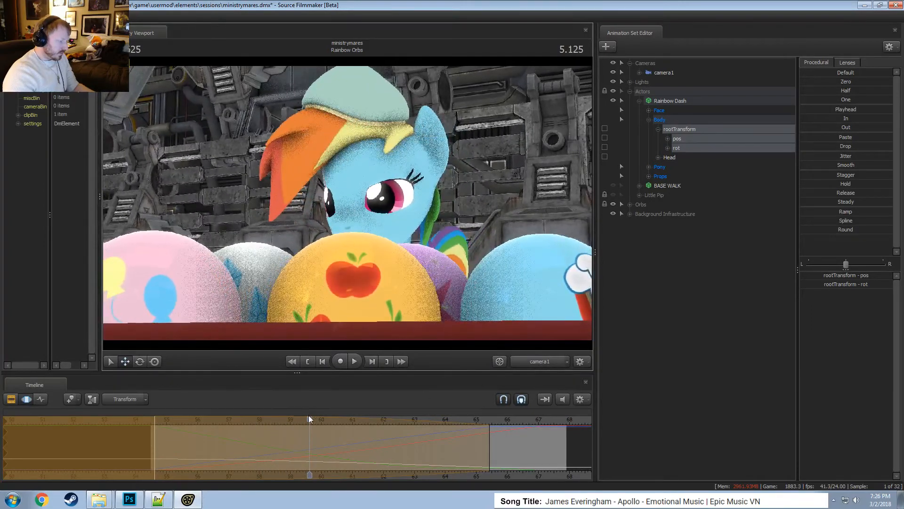
left_click_drag(309, 415, 245, 441)
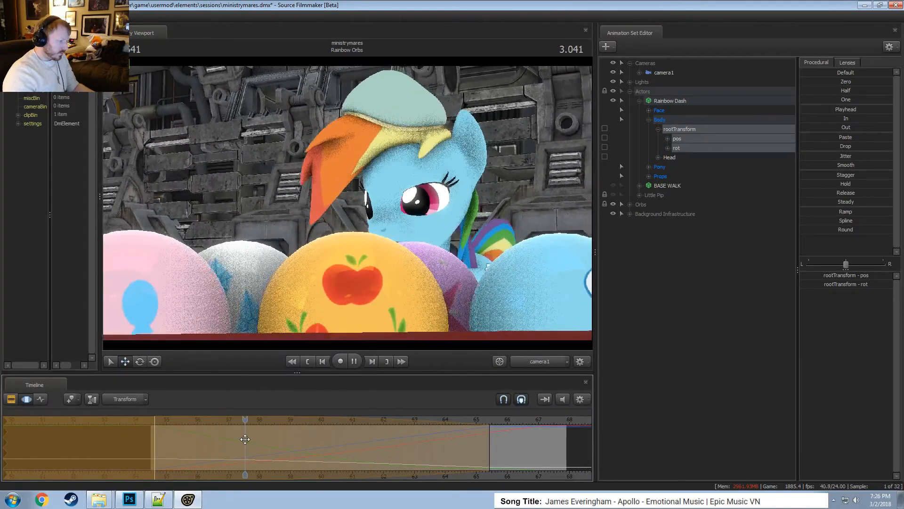
key("space")
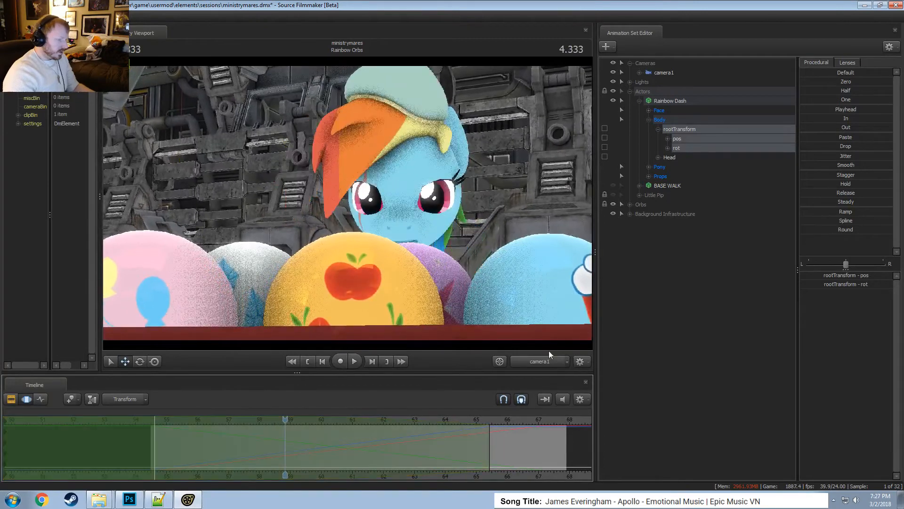
Extend the time selection over the whole timeline, and check Rainbow Dash behind the orbs from a pulled-back work camera and from camera1.
left_click(535, 363)
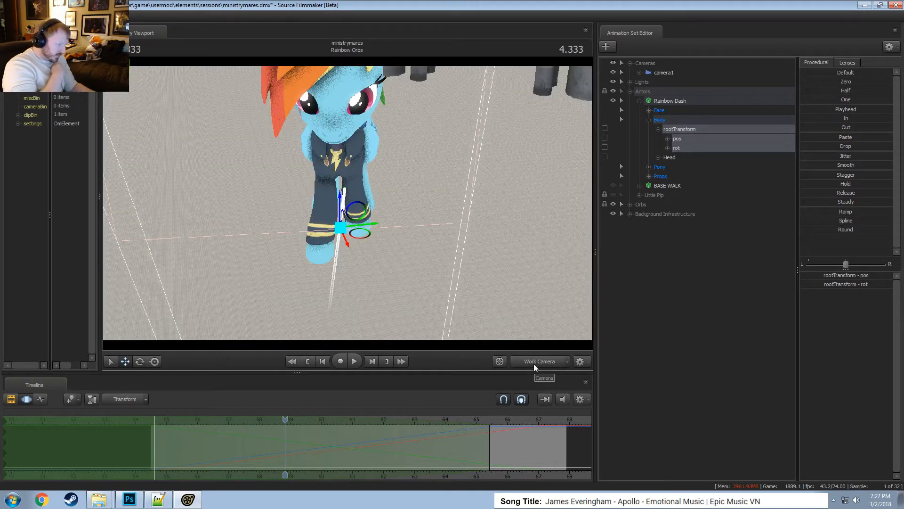
key("space")
key("space")
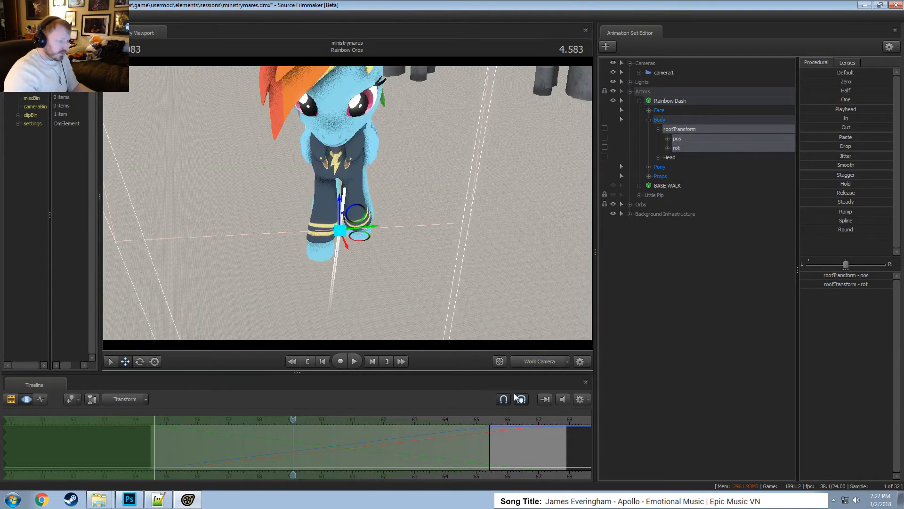
double_click(509, 421)
left_click(535, 360)
key("w")
left_click_drag(353, 280, 353, 301)
key("s")
mouse_move(354, 197)
left_mouse_down()
mouse_move(354, 207)
mouse_move(355, 197)
left_mouse_up()
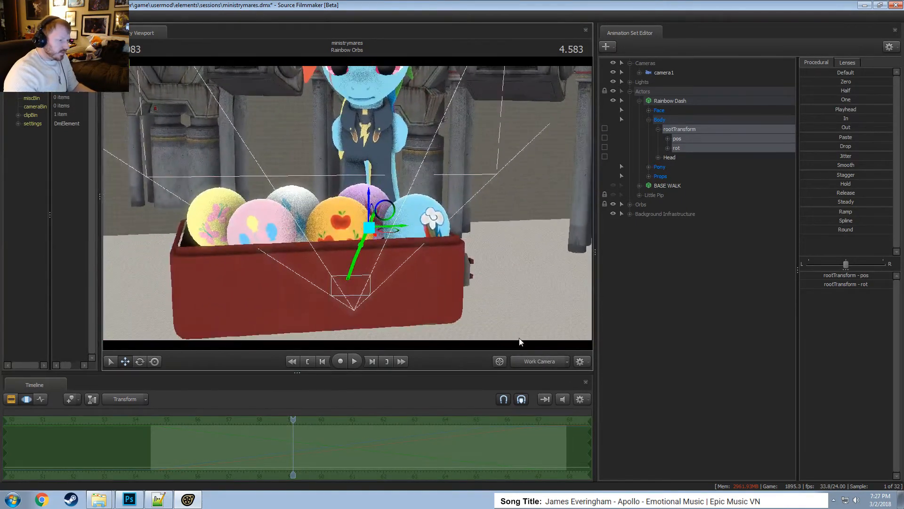
left_click(530, 361)
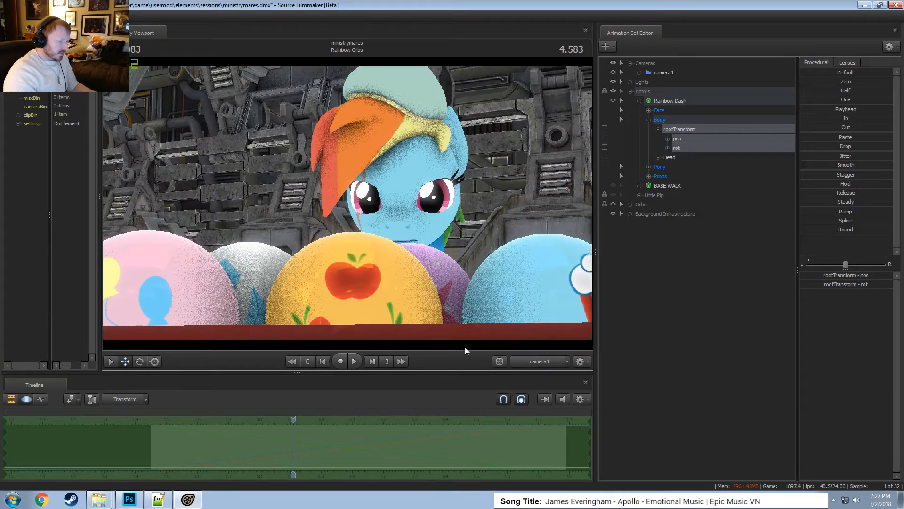
key("space")
key("space")
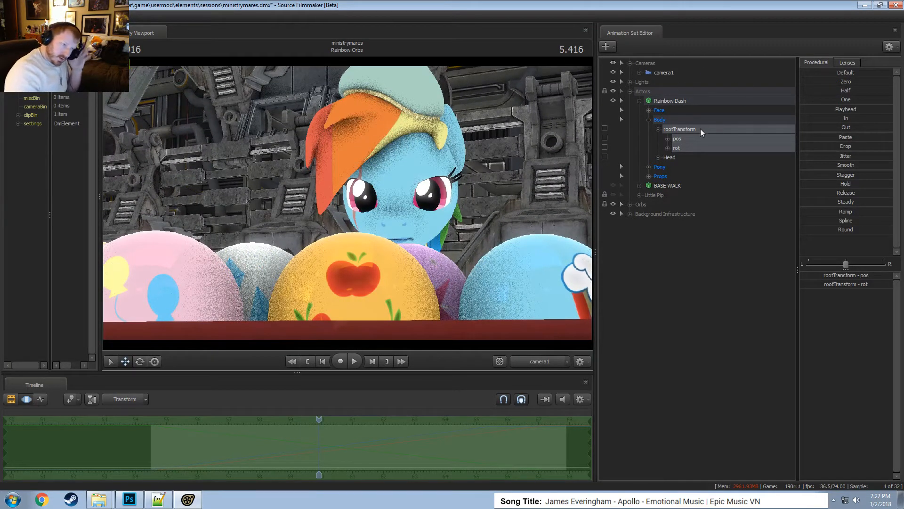
Raise Rainbow Dash over the whole shot using only the z position of her rootTransform, and play the result through camera1.
left_click(654, 126)
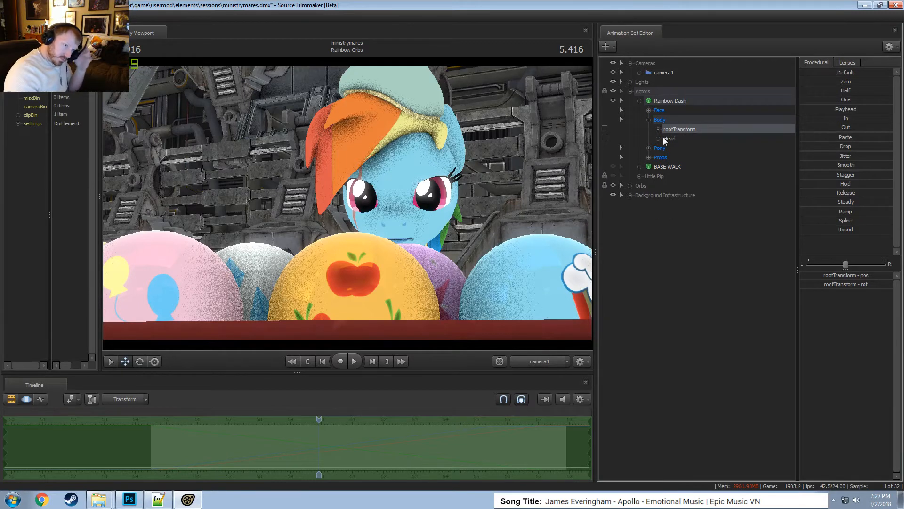
left_click(664, 137)
left_click(656, 131)
left_click(678, 138)
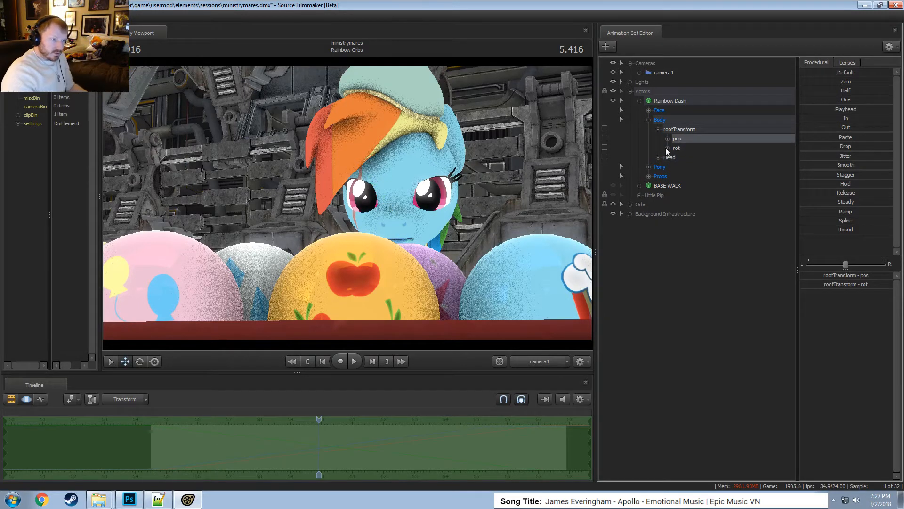
left_click(667, 139)
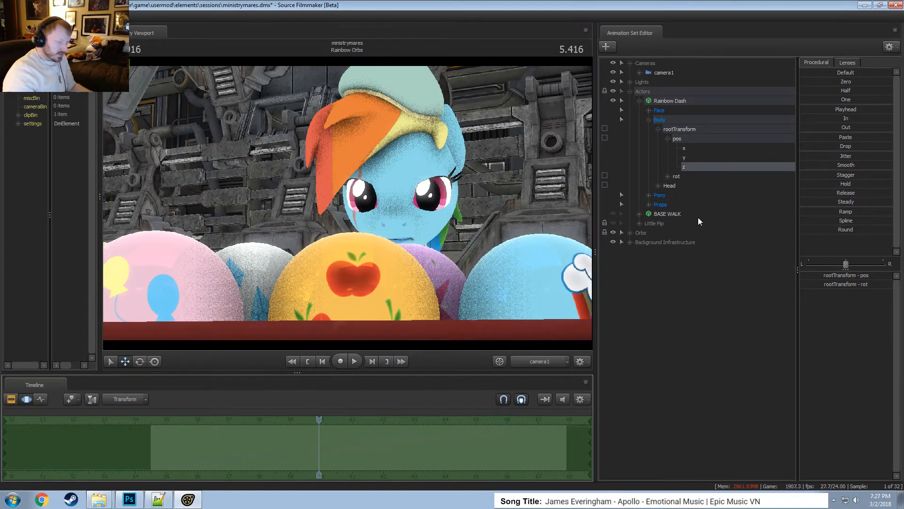
key("space")
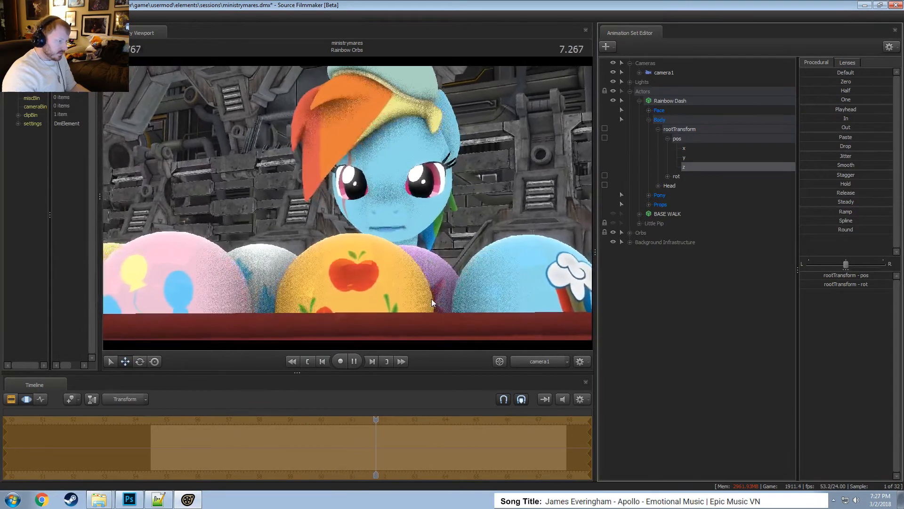
key("space")
left_click_drag(394, 424, 163, 451)
key("space")
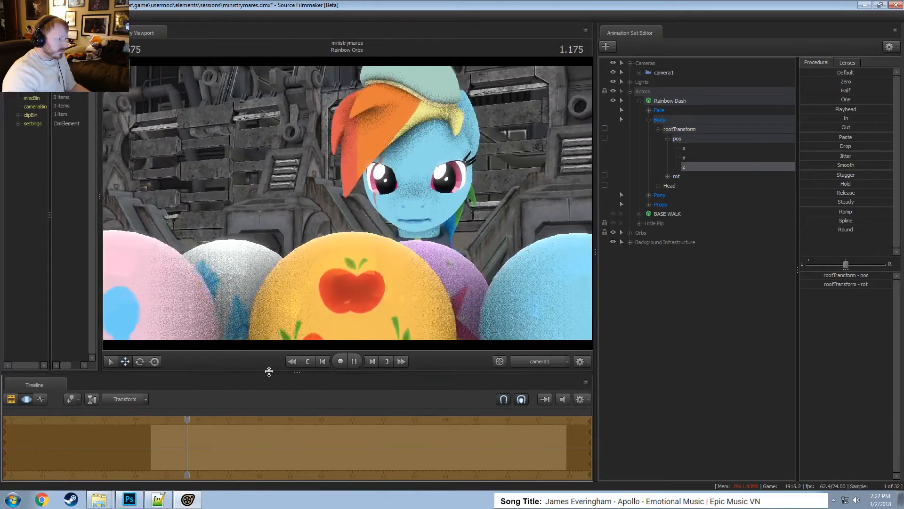
key("space")
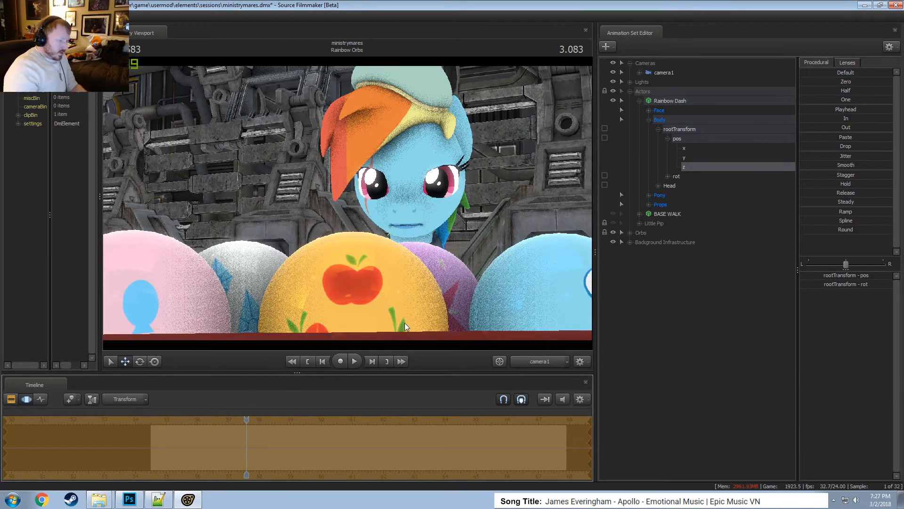
Set the time selection to fall off from the start of the Rainbow Orbs shot to about 11 s, with the playhead at 0.083 s.
key("F3")
left_click_drag(252, 432, 490, 443)
key("bracketright")
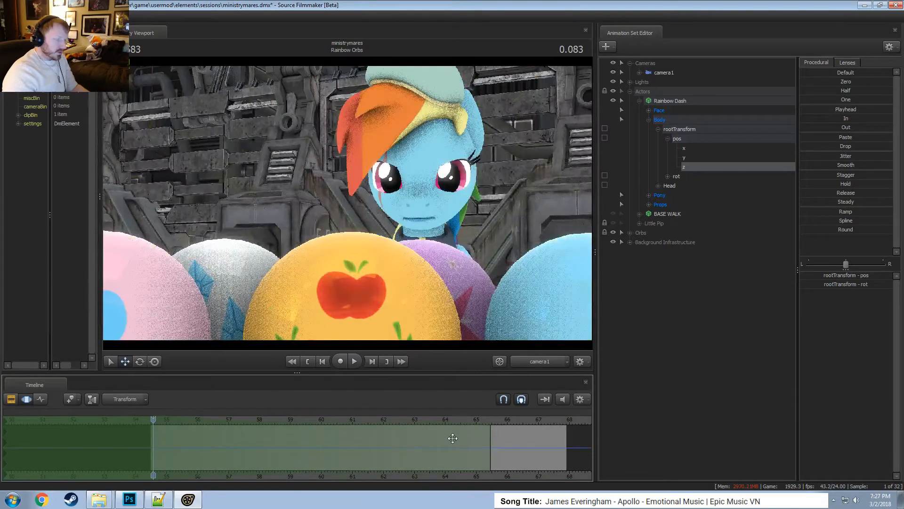
Select camera1, lower it behind the orb box at 0.083 s, and play the camera move.
left_click(678, 73)
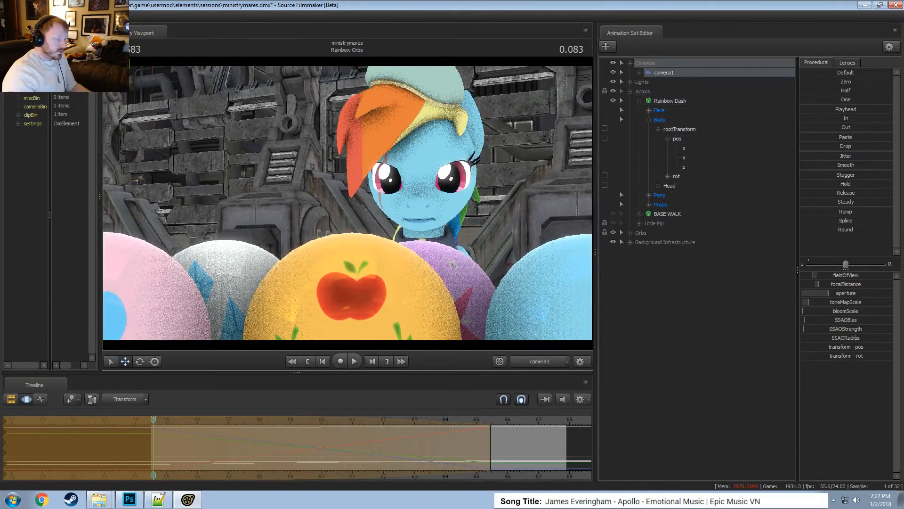
key("space")
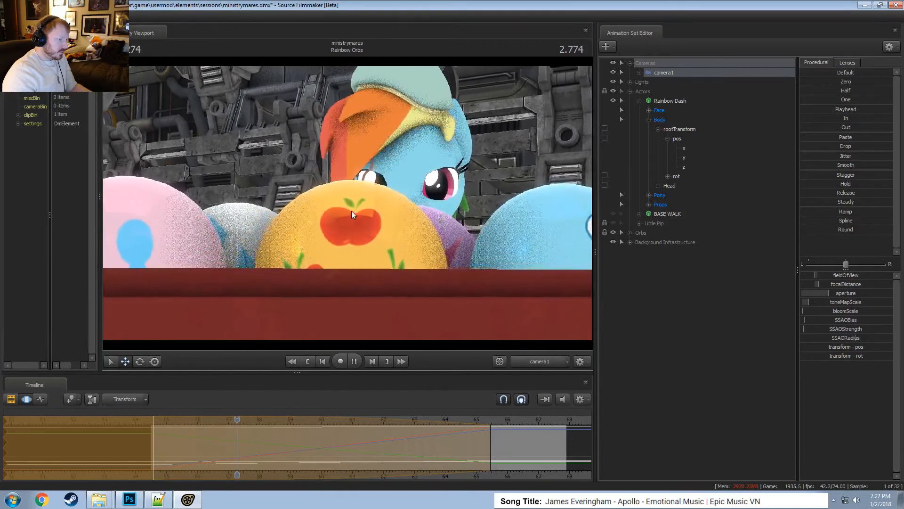
key("space")
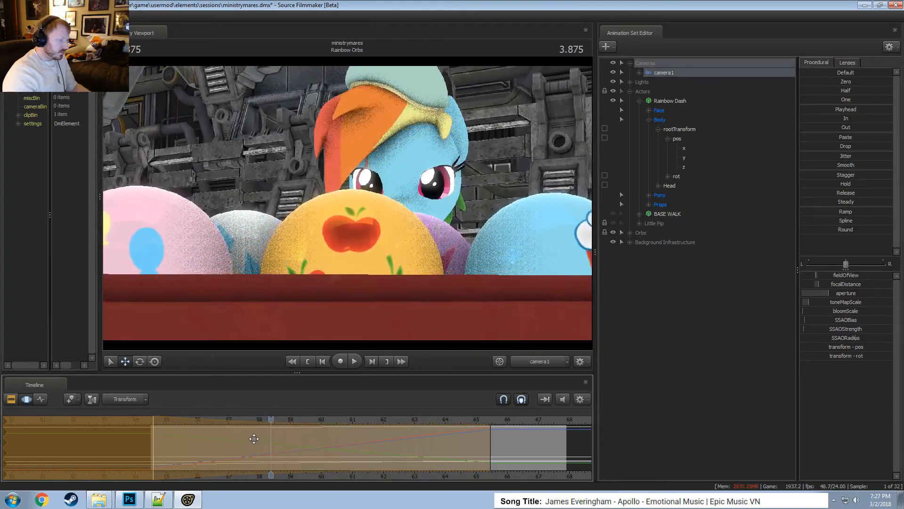
left_click_drag(268, 425, 154, 434)
key("space")
key("space")
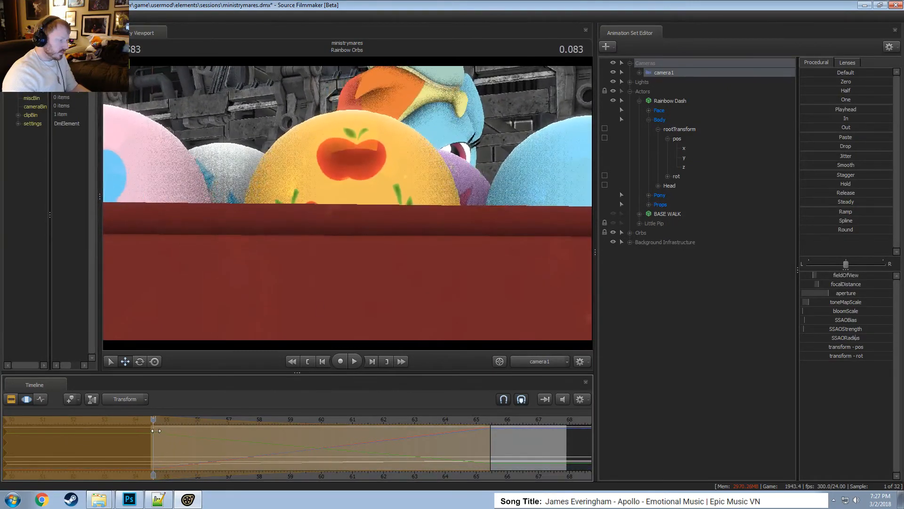
Readjust camera1's framing of the orbs and Rainbow Dash at 0.083 s, and review the move up to 9.517 s.
left_click_drag(416, 150, 416, 151)
key("x")
key("space")
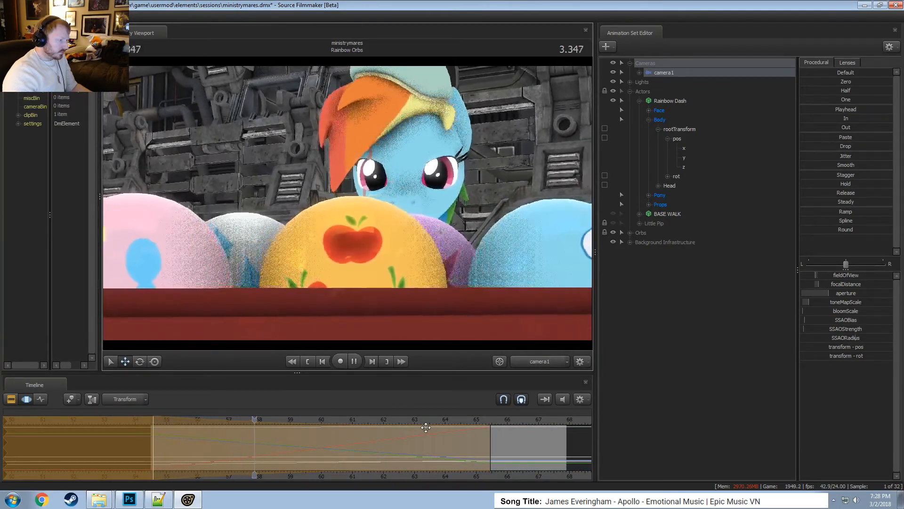
key("space")
left_click_drag(430, 441, 339, 431)
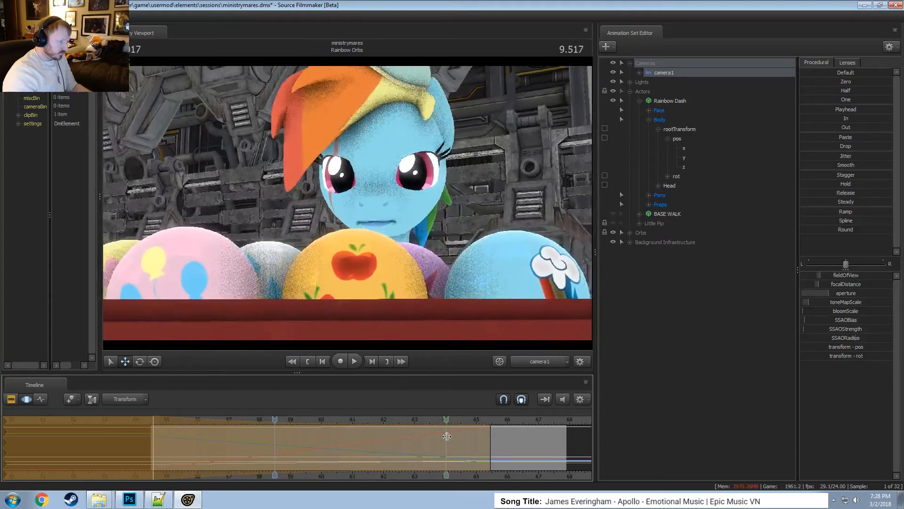
Reset the time selection to the whole timeline, reposition camera1's height and tilt at 0.750 s, and play the shot.
key("F2")
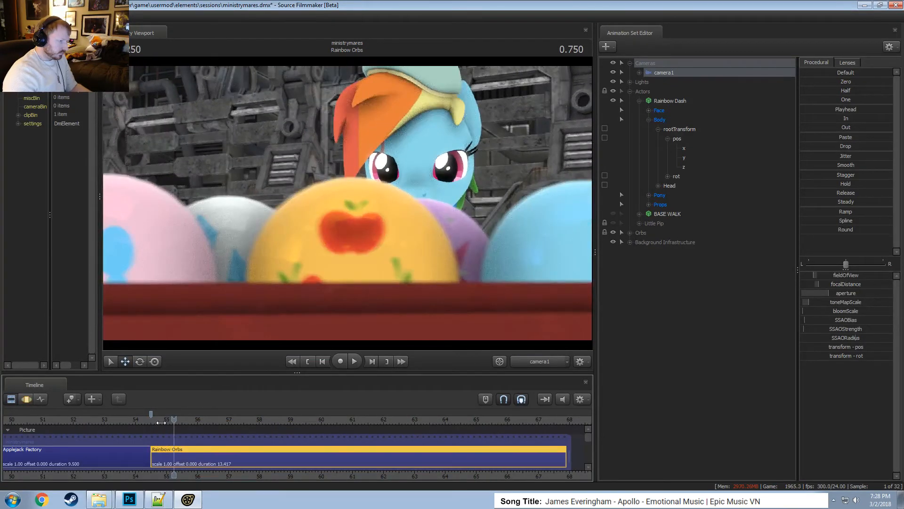
key("F3")
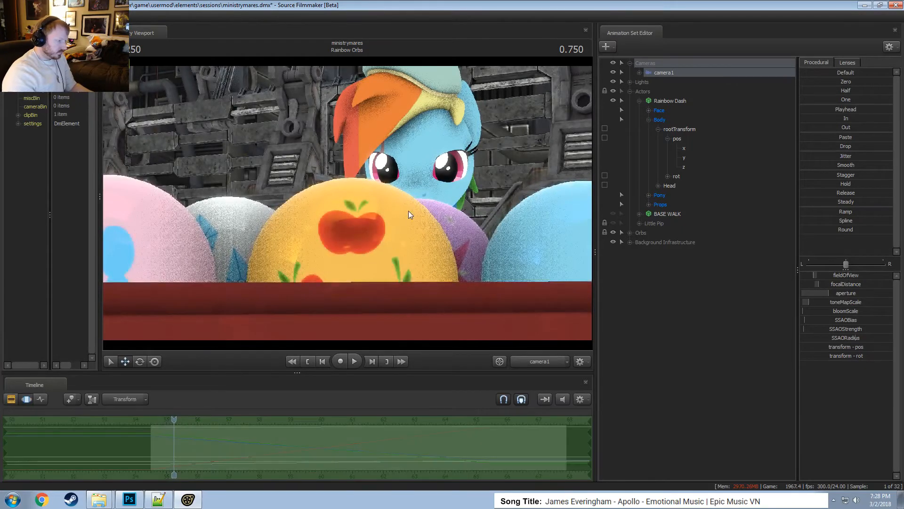
key("z")
left_click_drag(408, 211, 346, 203)
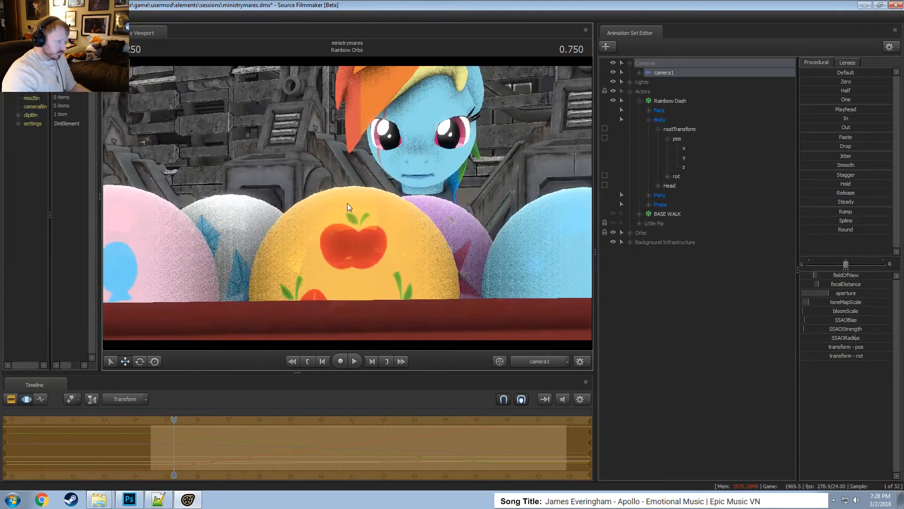
key("space")
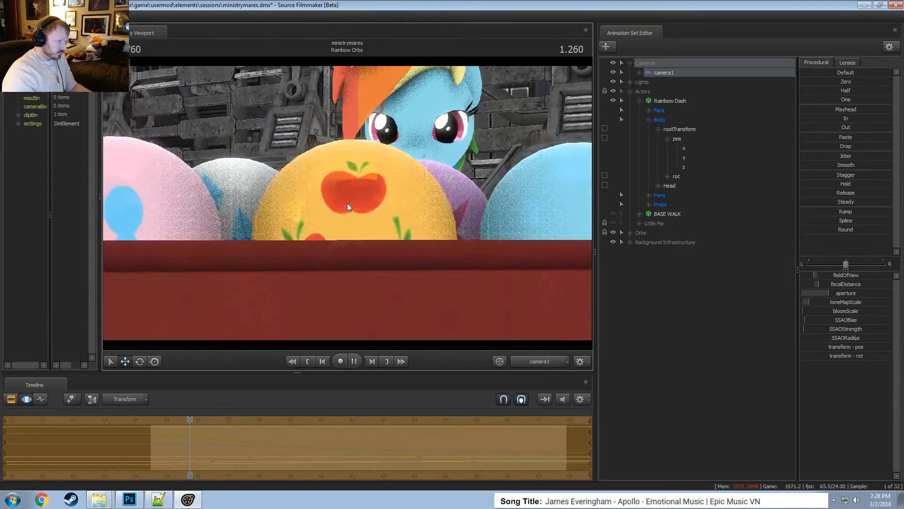
Set the time selection to ramp from the Rainbow Orbs shot's start to 10.875 s, reposition camera1 slightly there, and replay the move.
key("space")
left_click_drag(210, 440, 148, 451)
left_click_drag(364, 199, 364, 195)
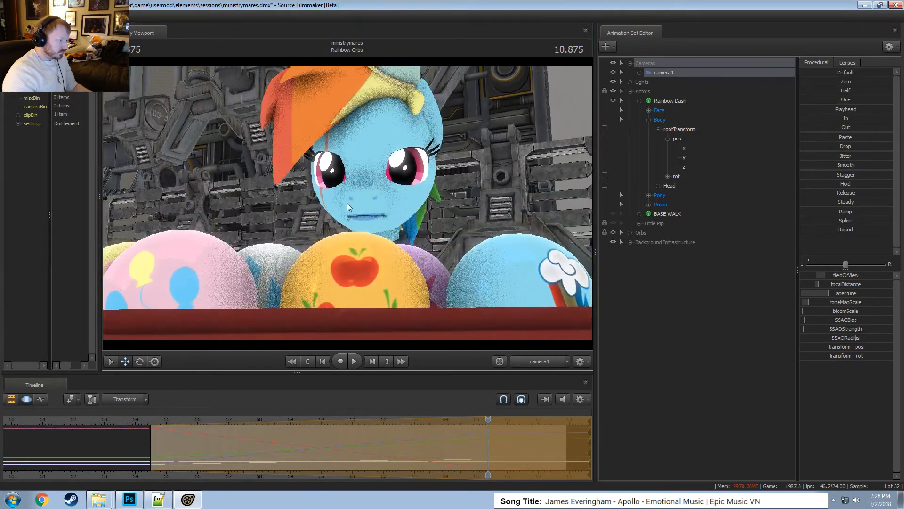
left_click(169, 418)
key("space")
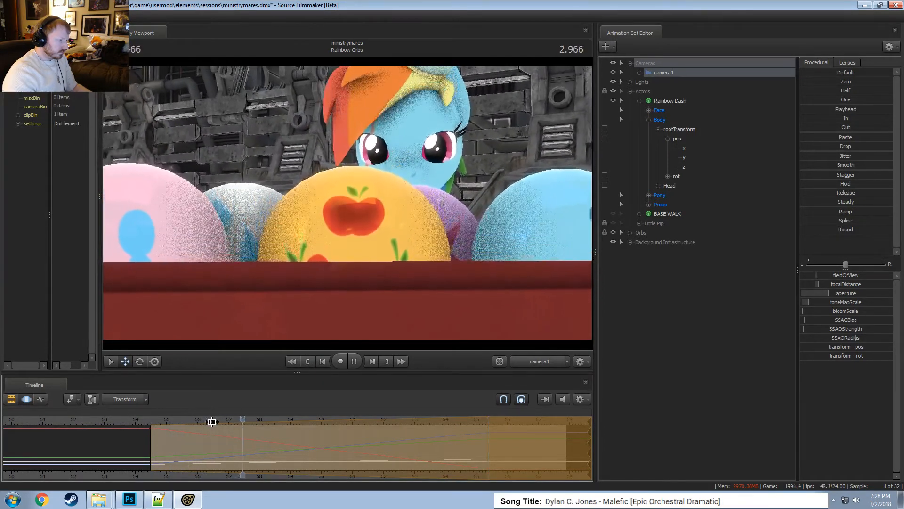
Preview the refined depth of field at 3.041 s, and resume playing the camera move up to 7.708 s.
key("space")
key("F2")
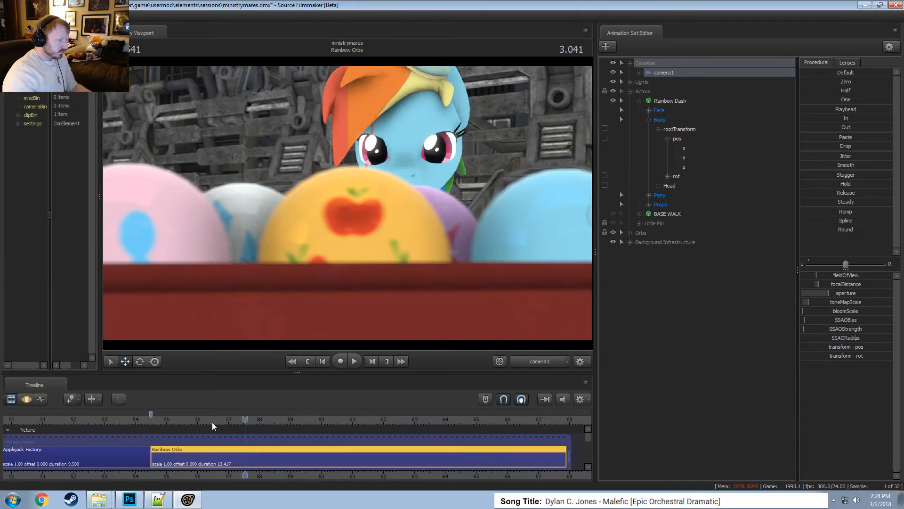
key("F3")
key("space")
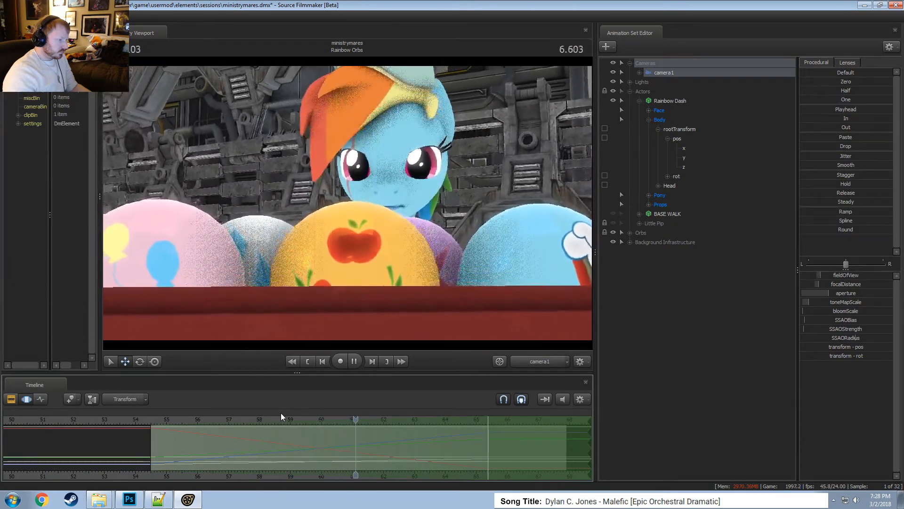
key("space")
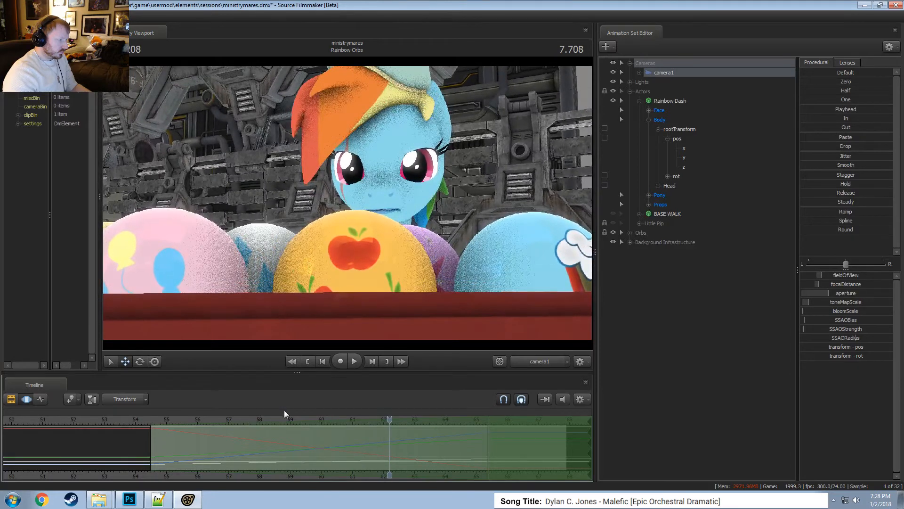
Enable lighting in the viewport and preview the lit frame with depth of field at 7.708 s.
right_click(363, 296)
left_click(389, 321)
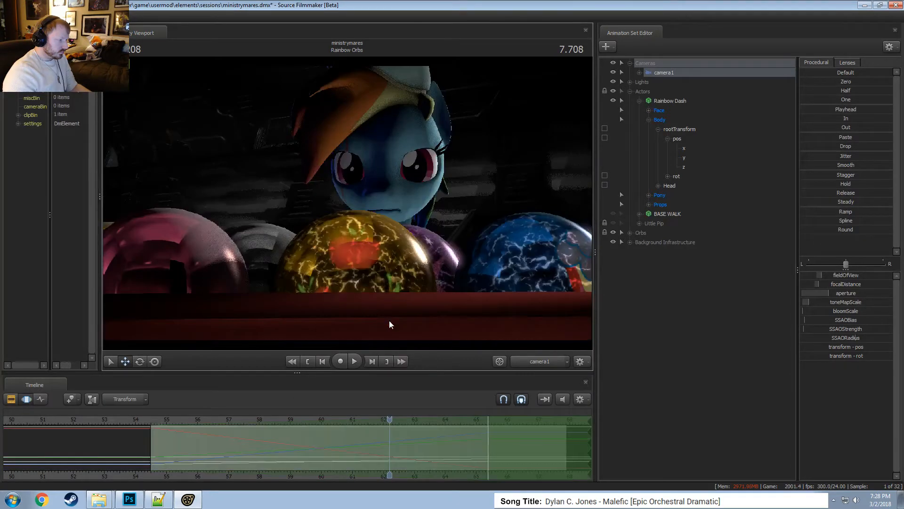
key("F2")
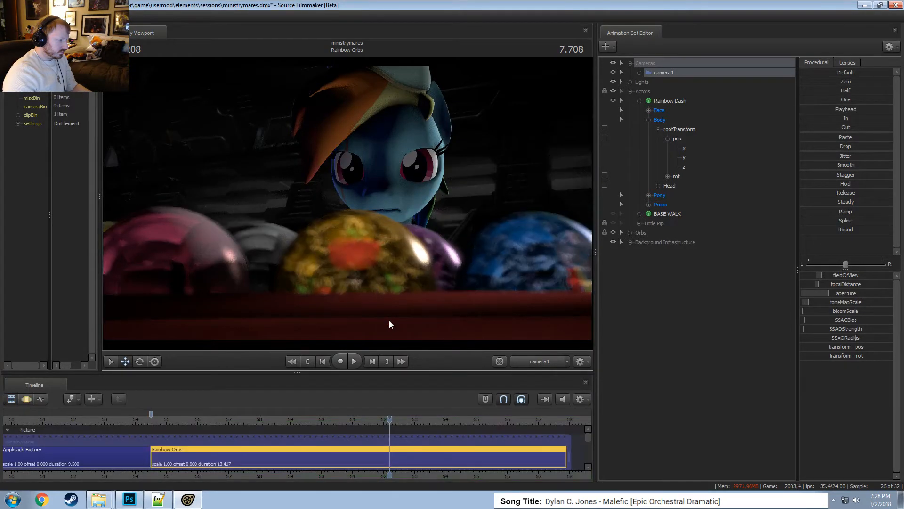
Try a different camera1 framing at 7.708 s across the whole timeline, play it, and undo the reframing.
key("F3")
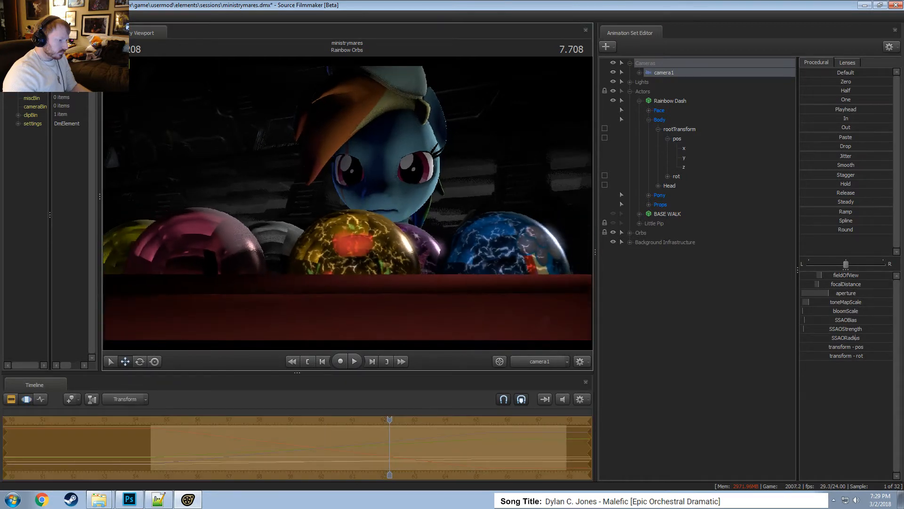
key("space")
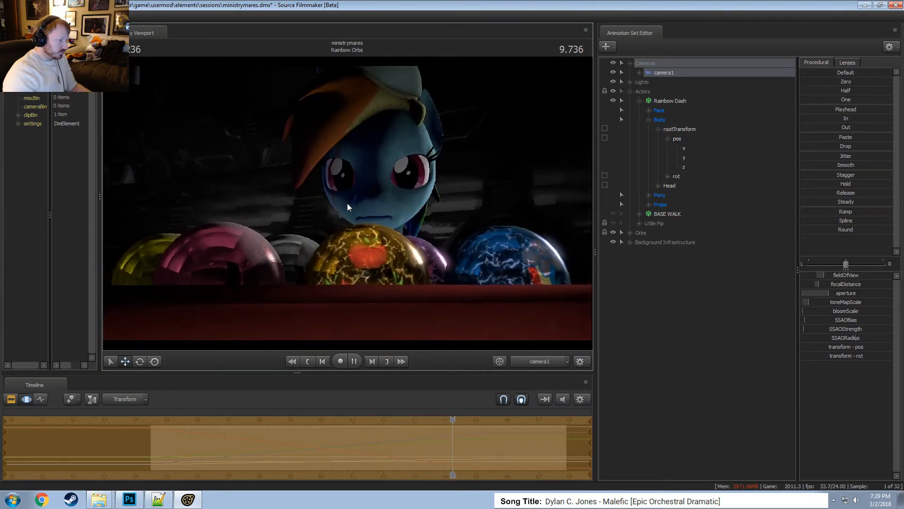
key("space")
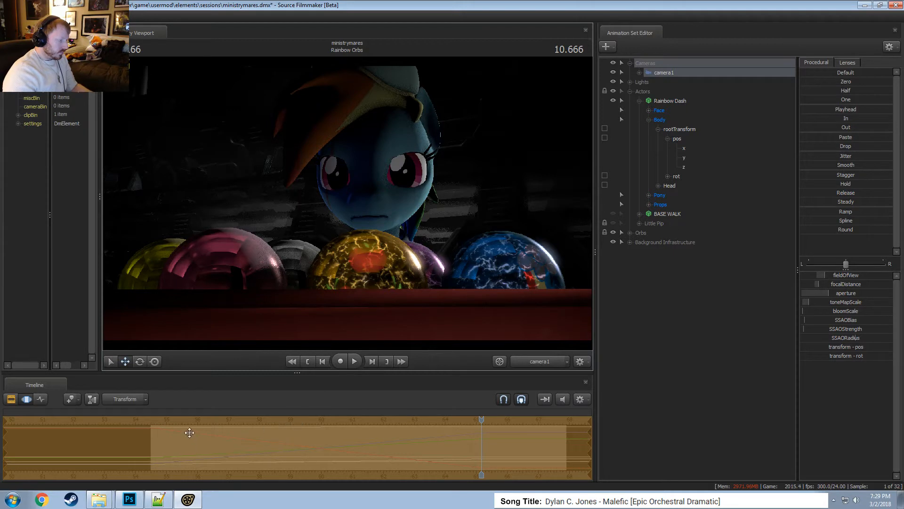
key("ctrl+z")
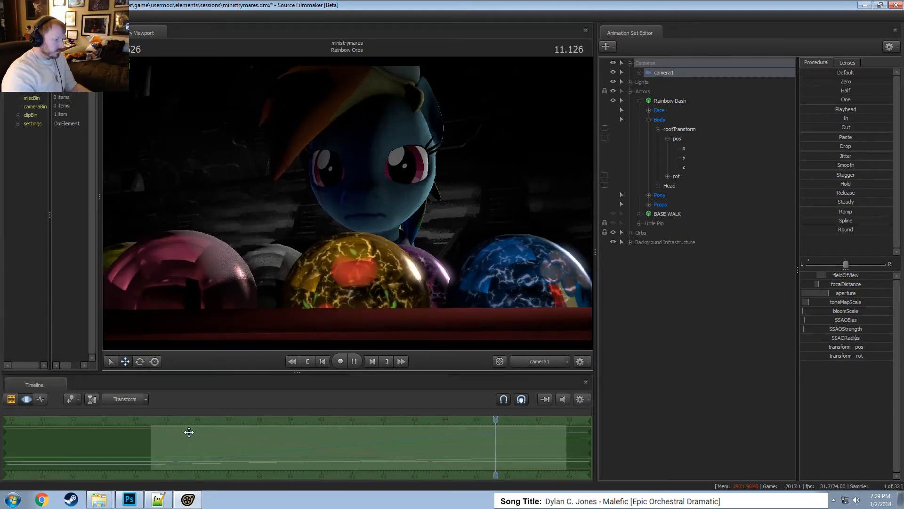
key("space")
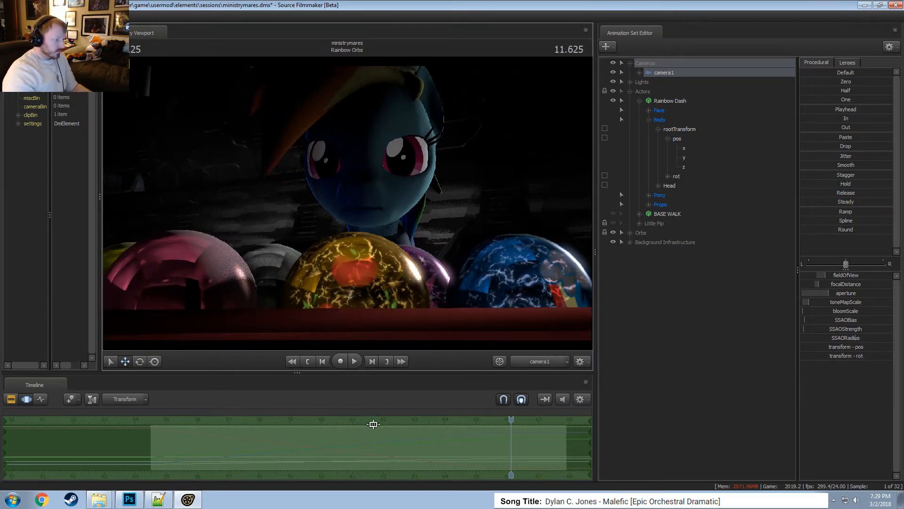
Move the playhead to 5.875 s, preview the depth of field there, and keep camera1 selected.
left_click_drag(513, 419, 333, 455)
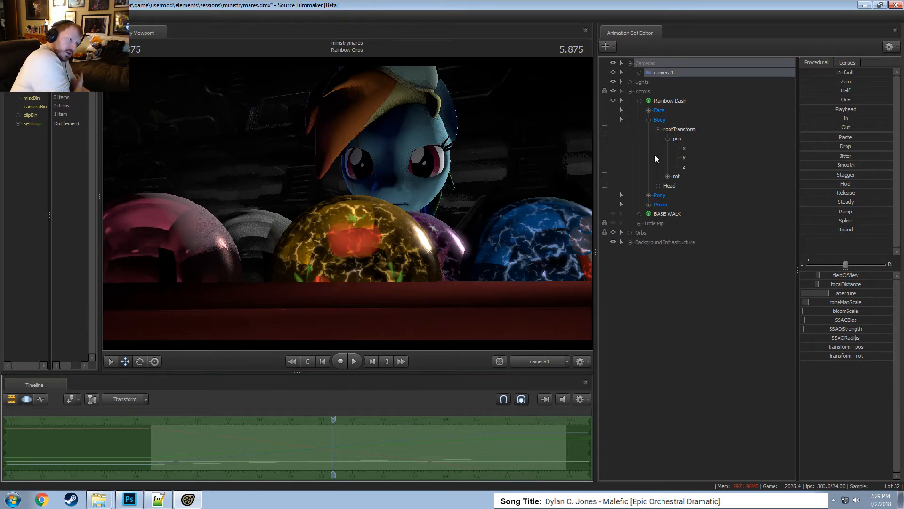
key("F2")
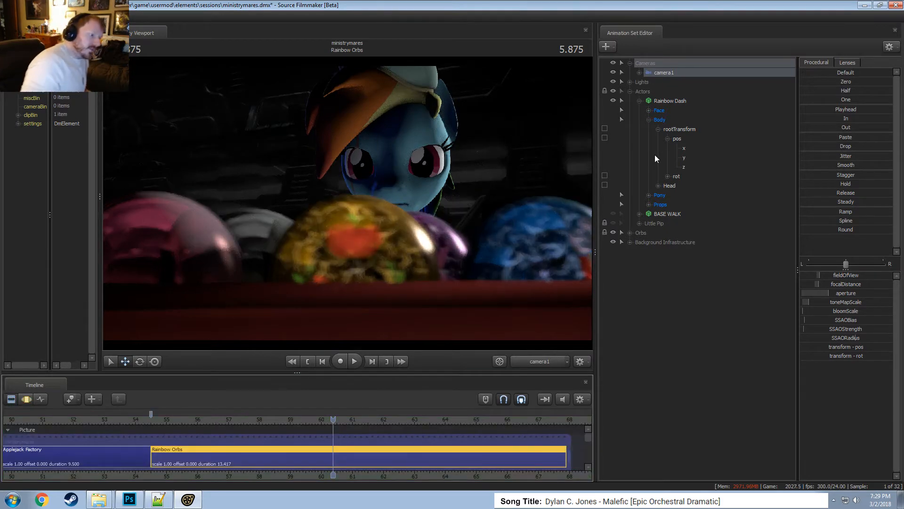
left_click(680, 73)
key("F3")
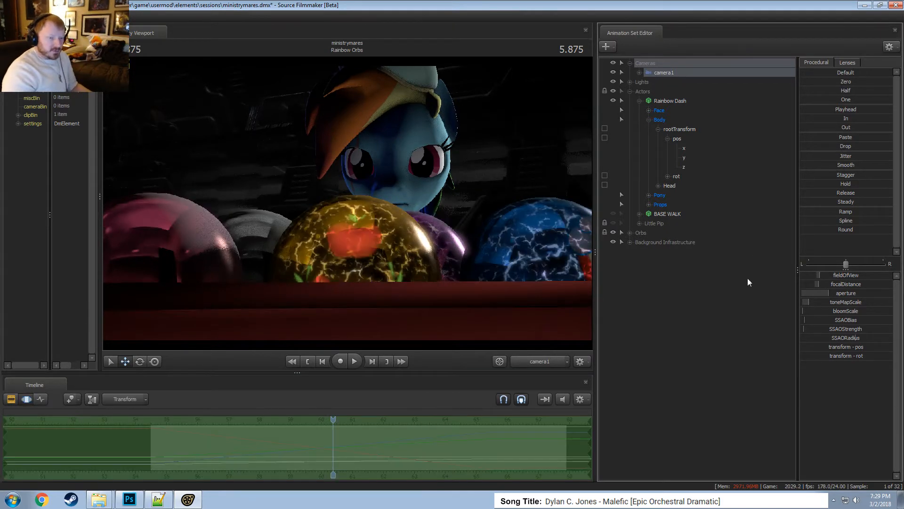
Try very different focal distances on camera1 at 5.875 s, preview the blur, and undo the last focus change.
left_click(832, 291)
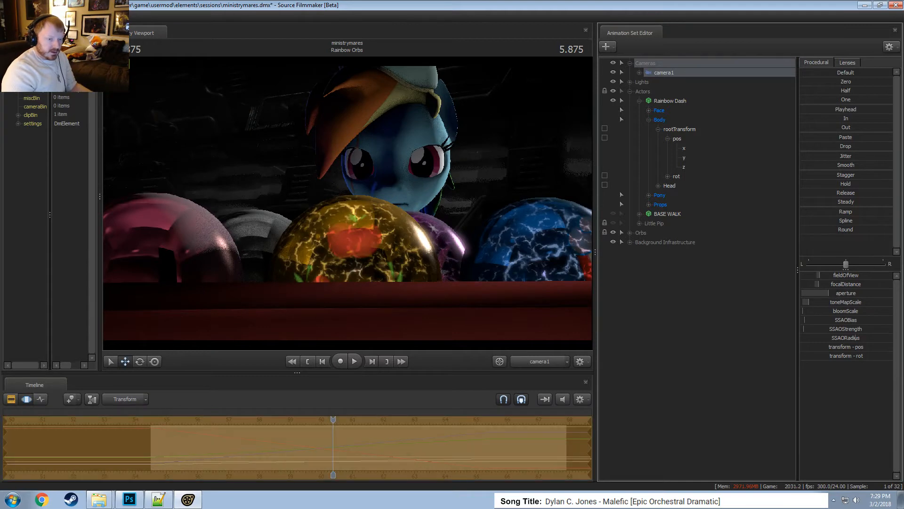
left_click_drag(829, 285, 857, 337)
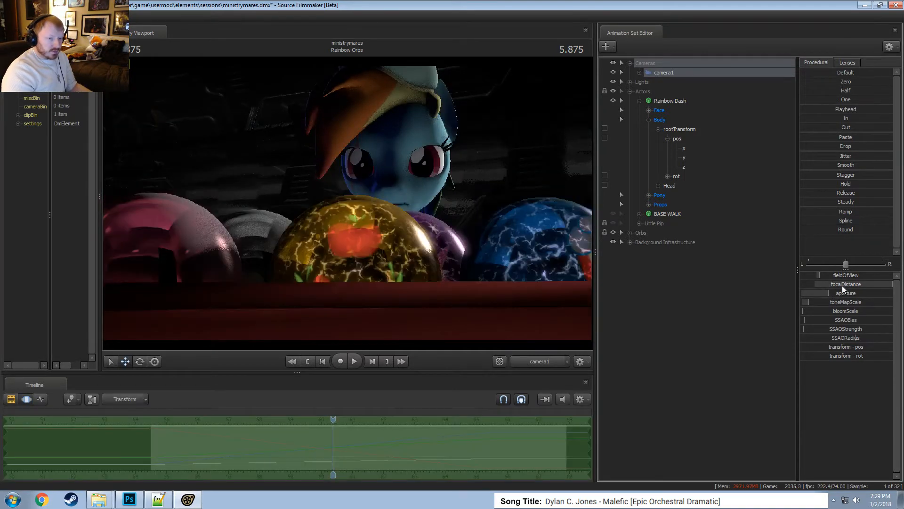
left_click_drag(842, 288, 690, 312)
mouse_move(815, 284)
left_mouse_down()
mouse_move(867, 299)
mouse_move(812, 280)
left_mouse_up()
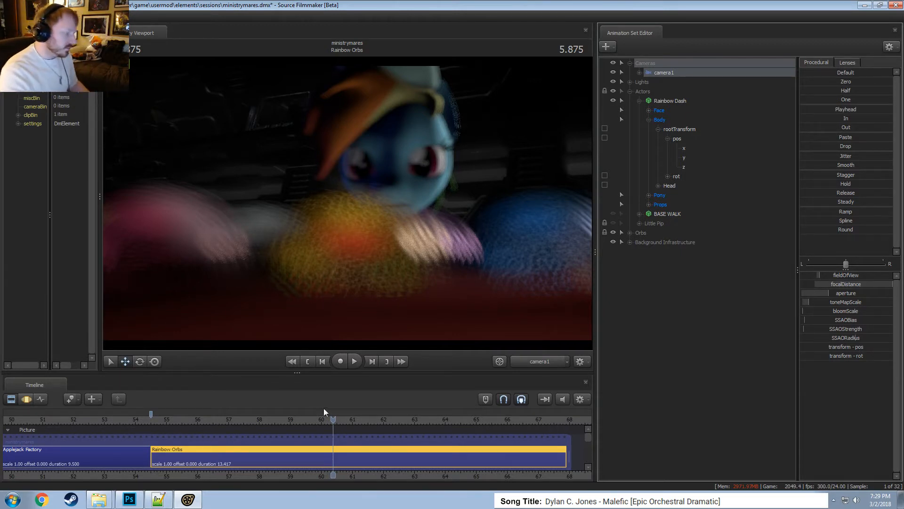
key("F3")
key("ctrl+z")
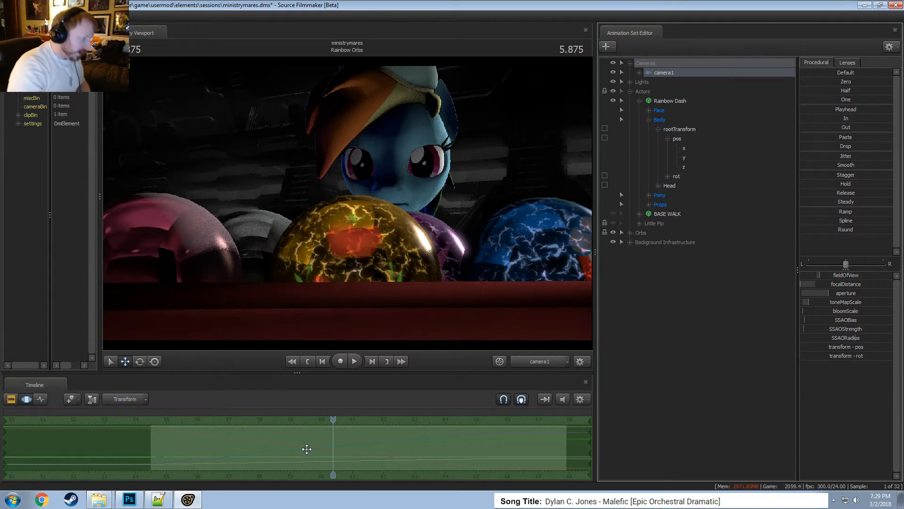
Play the shot from about 5.9 s to 9.083 s, check the refined focus, and return the playhead to 4.291 s.
mouse_move(331, 422)
left_mouse_down()
mouse_move(294, 425)
mouse_move(338, 429)
left_mouse_up()
key("space")
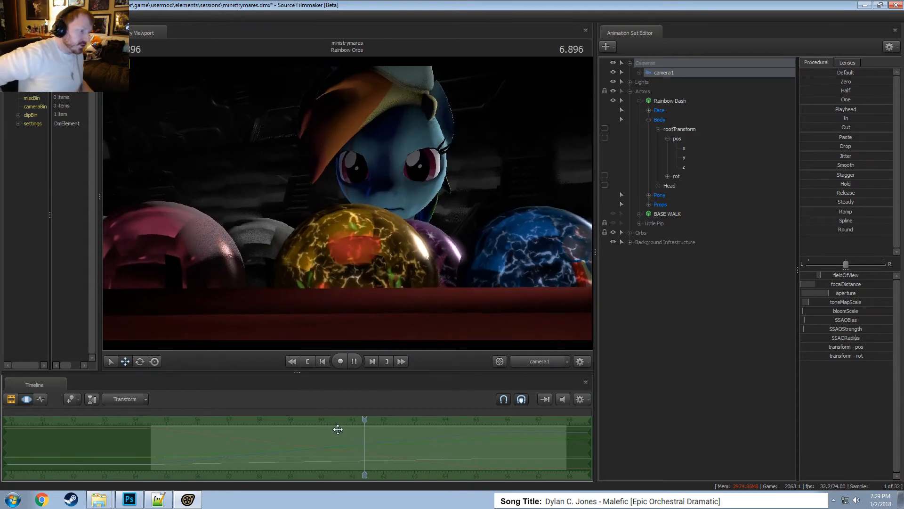
key("space")
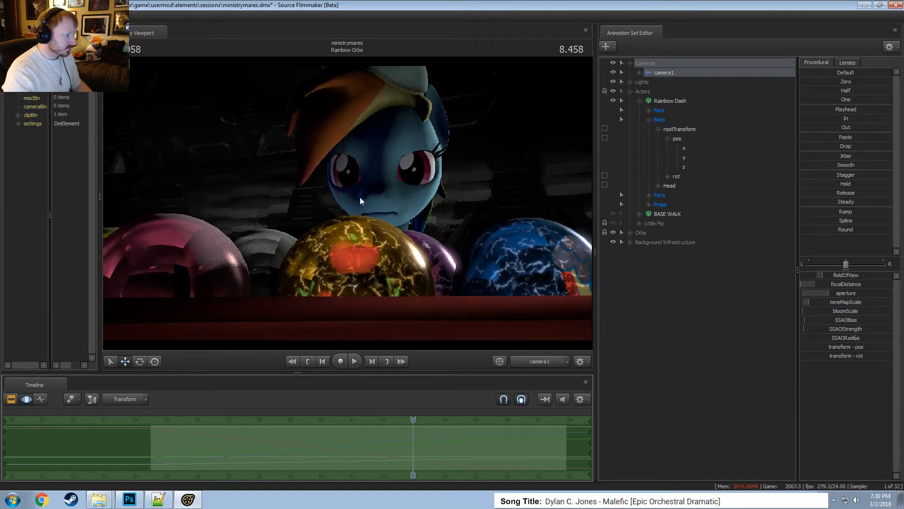
key("F2")
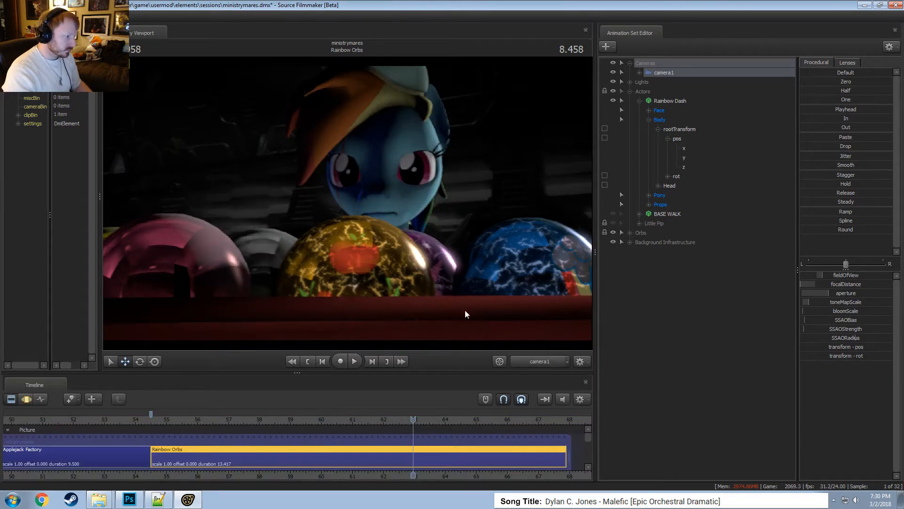
key("space")
key("space")
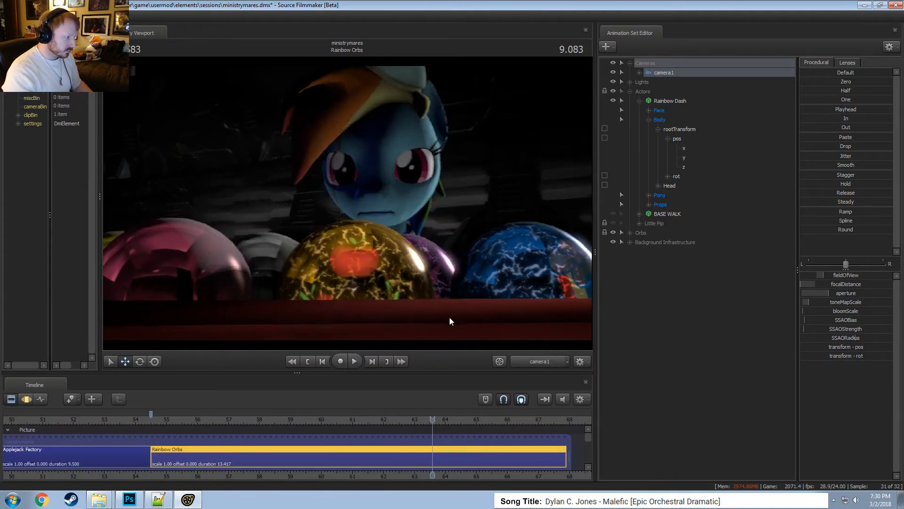
left_click(283, 419)
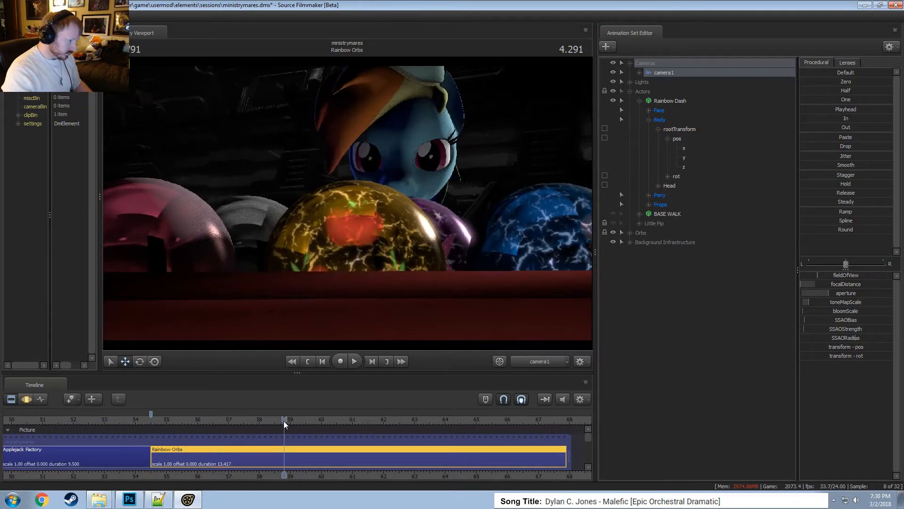
Turn on the Show Focal Plane display in the viewport and check its setting.
right_click(461, 178)
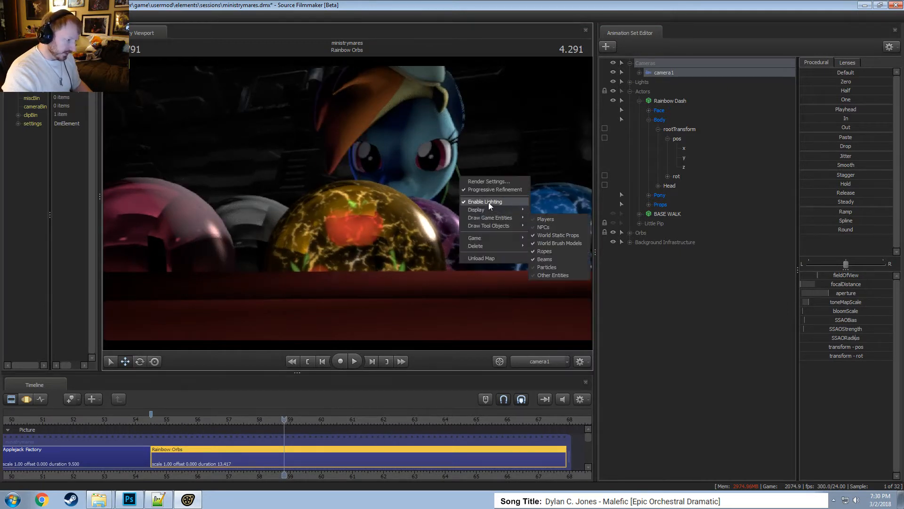
mouse_move(490, 217)
left_click(541, 211)
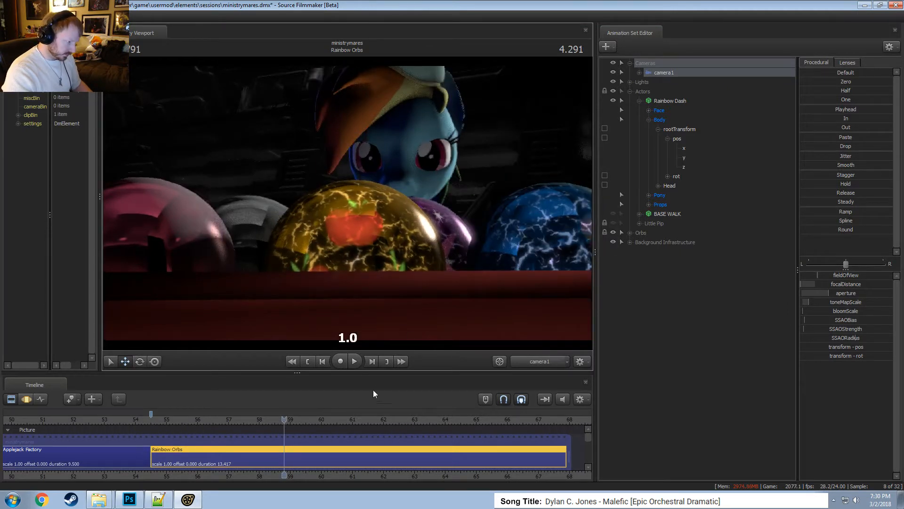
key("F3")
right_click(439, 233)
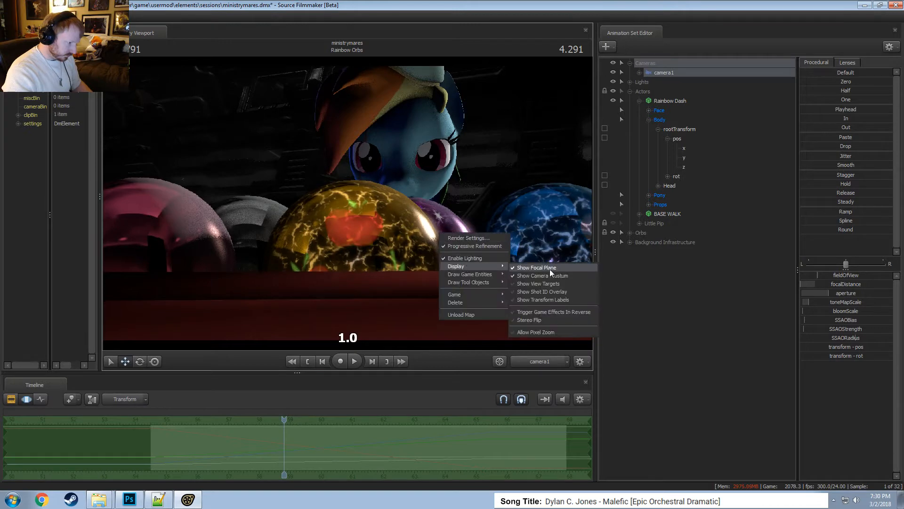
left_click(499, 196)
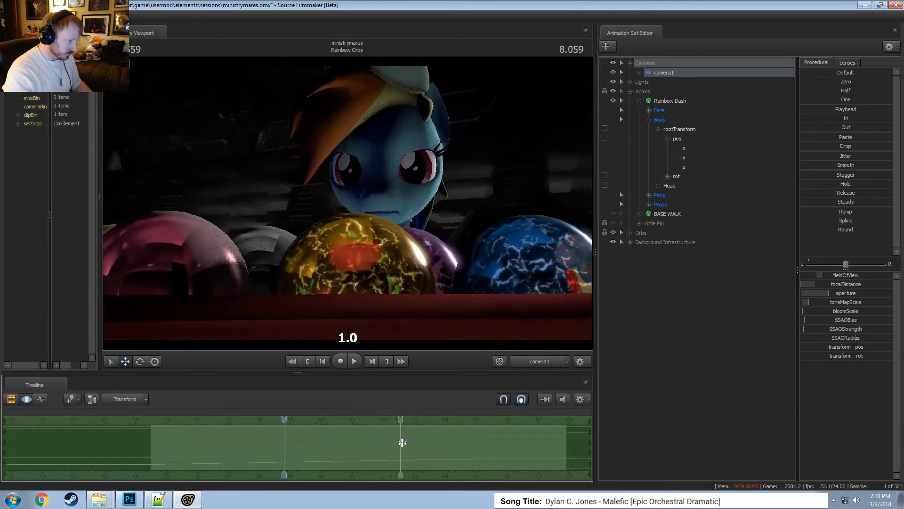
Move the playhead to 8.125 s and switch the viewport from camera1 to the Work Camera.
left_click(402, 442, "shift")
left_click(540, 363)
left_click(539, 362)
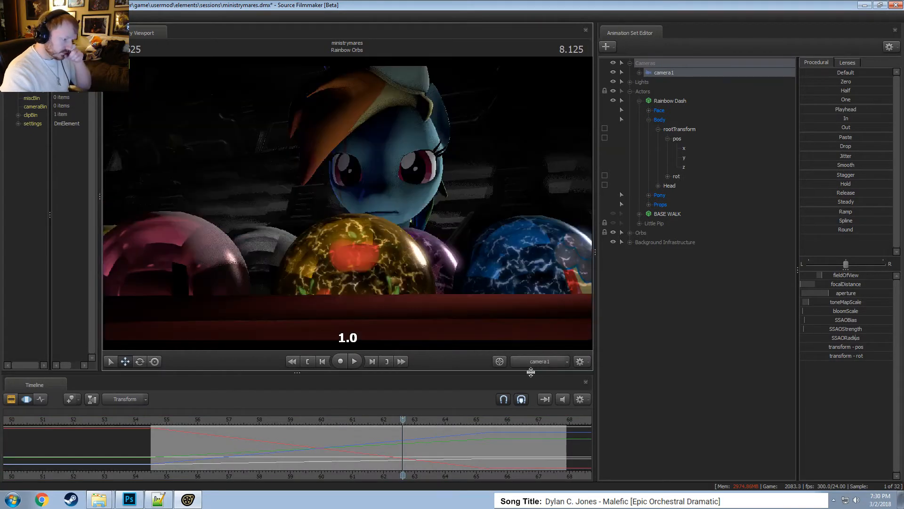
left_click(545, 361)
left_click(545, 361)
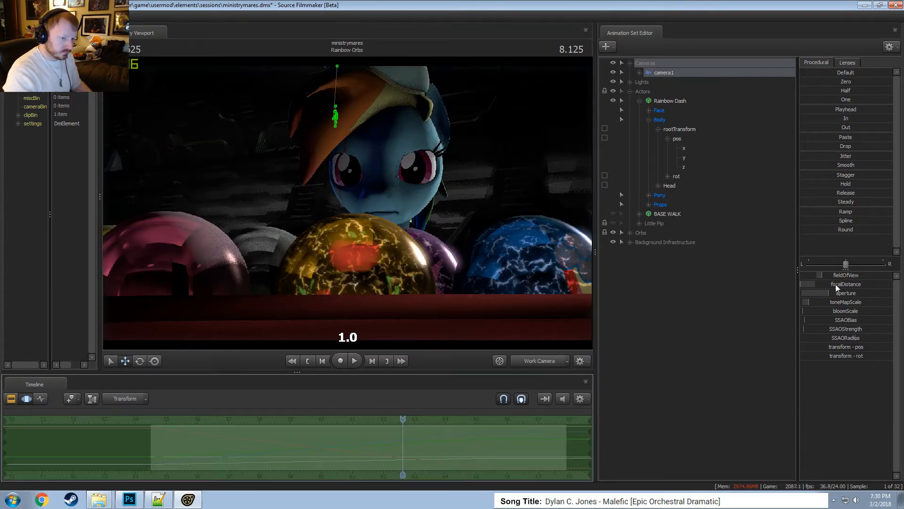
Try a much larger focal distance on camera1, and check it by playing the shot to 8.791 s.
left_click_drag(836, 287, 893, 290)
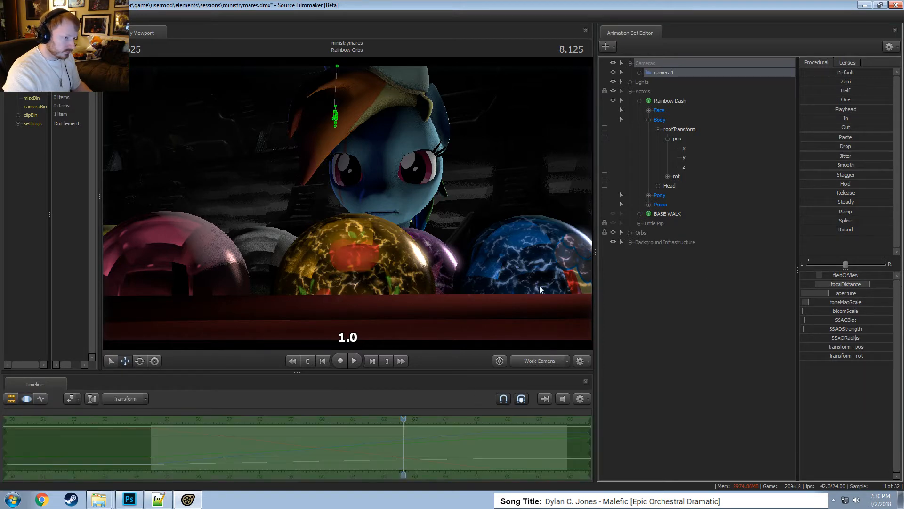
key("space")
key("space")
left_click(544, 362)
left_click(544, 364)
key("F2")
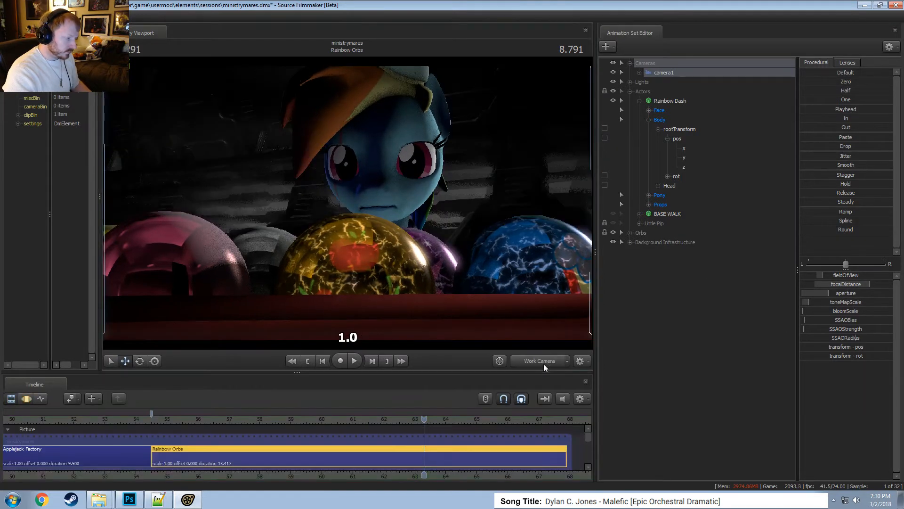
Undo the focal distance experiments and playhead moves, back to the playhead position at 11.625 s.
key("ctrl+z")
key("ctrl+z")
key("ctrl+z")
key("ctrl+z")
key("ctrl+z")
key("ctrl+z")
key("ctrl+z")
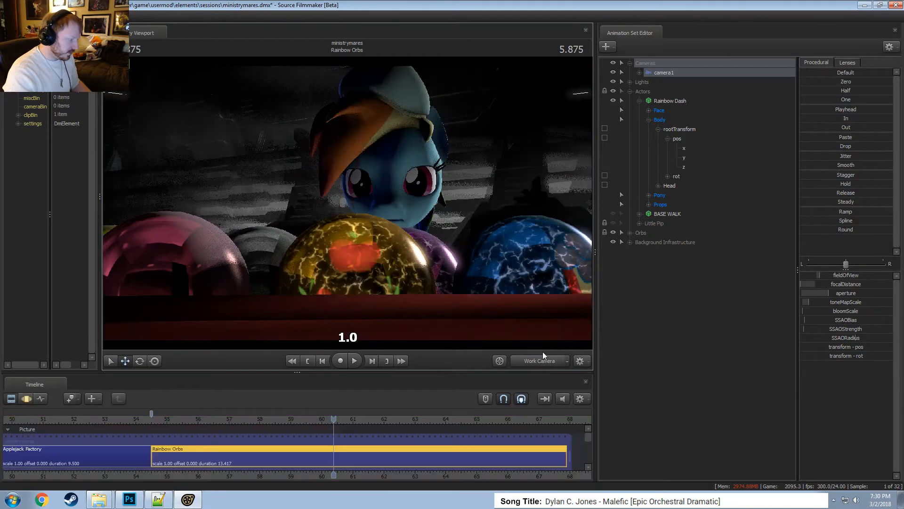
key("ctrl+z")
key("ctrl+z")
key("ctrl+z")
key("ctrl+z")
key("ctrl+z")
key("ctrl+z")
key("ctrl+z")
key("ctrl+z")
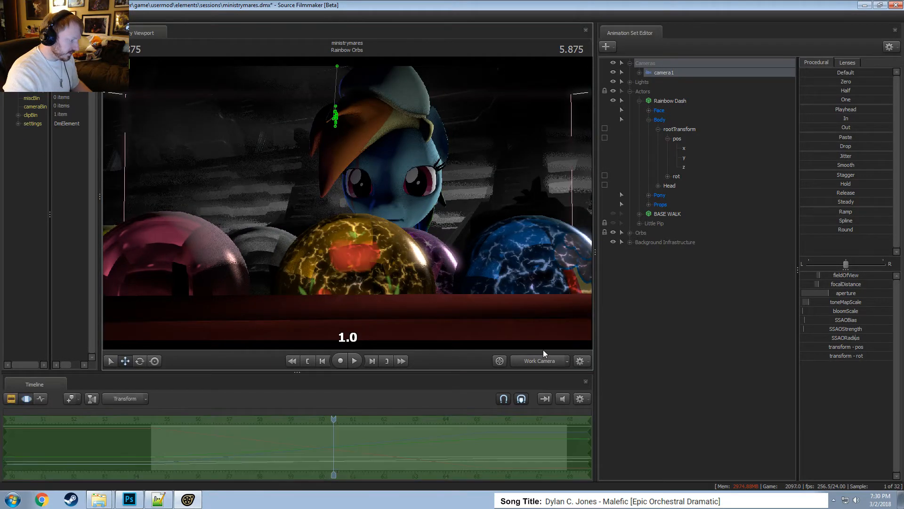
key("ctrl+z")
key("ctrl+z")
key("ctrl+z")
key("ctrl+z")
key("ctrl+z")
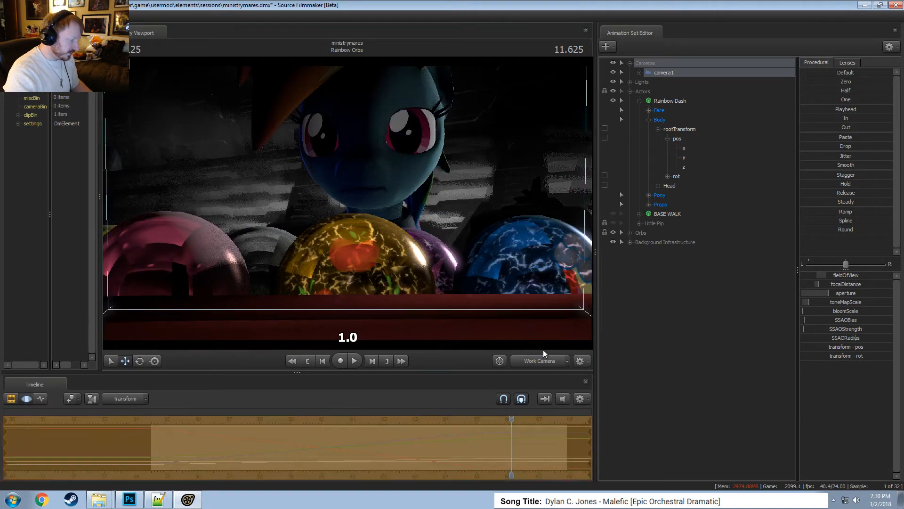
Undo further focal distance edits back to the playhead position at 5.875 s, and switch the viewport back to camera1.
key("ctrl+z")
key("ctrl+z")
key("ctrl+z")
key("ctrl+z")
key("ctrl+z")
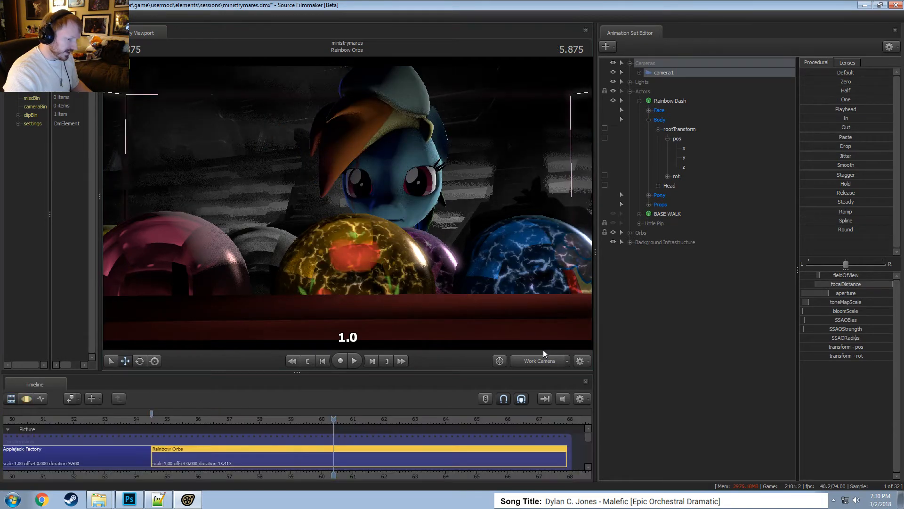
key("ctrl+z")
key("ctrl+z")
key("ctrl+z")
left_click(545, 359)
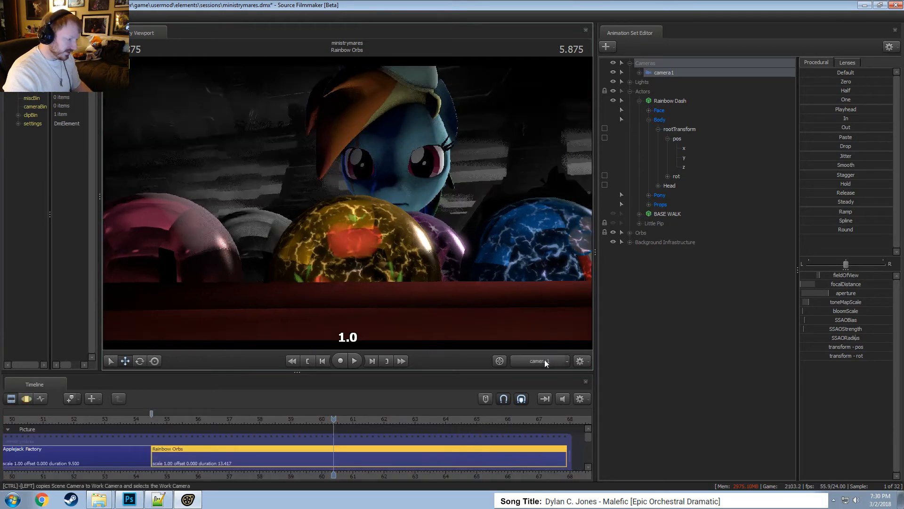
Play the shot, return the playhead to 6.000 s and try a focal distance of 92.2 on camera1.
key("space")
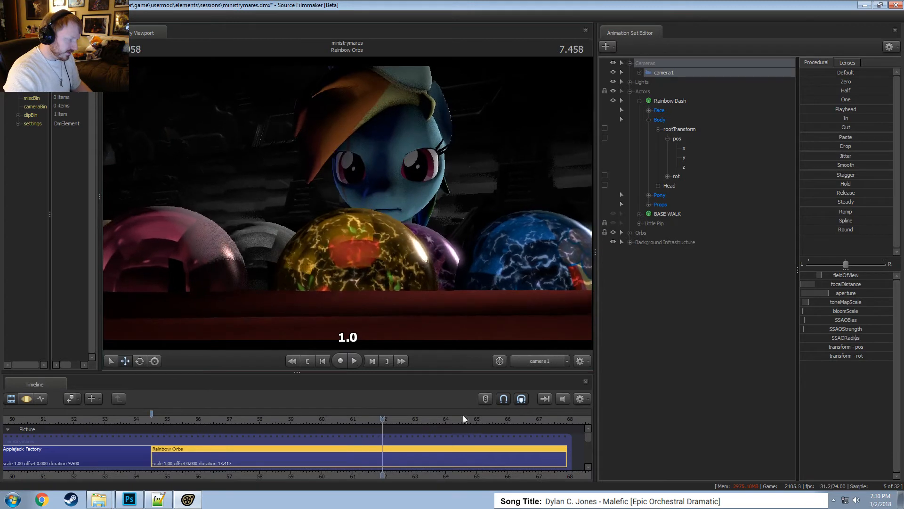
left_click_drag(384, 418, 337, 419)
key("F3")
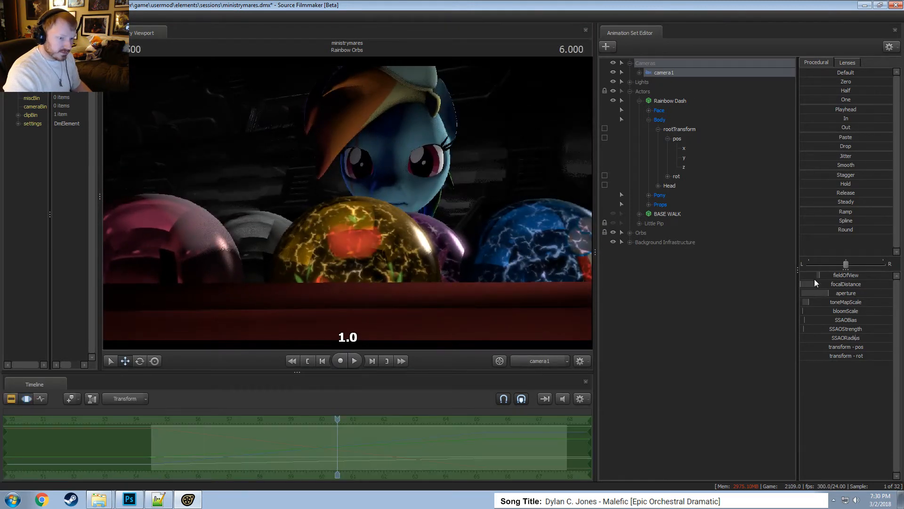
left_click_drag(816, 284, 834, 285)
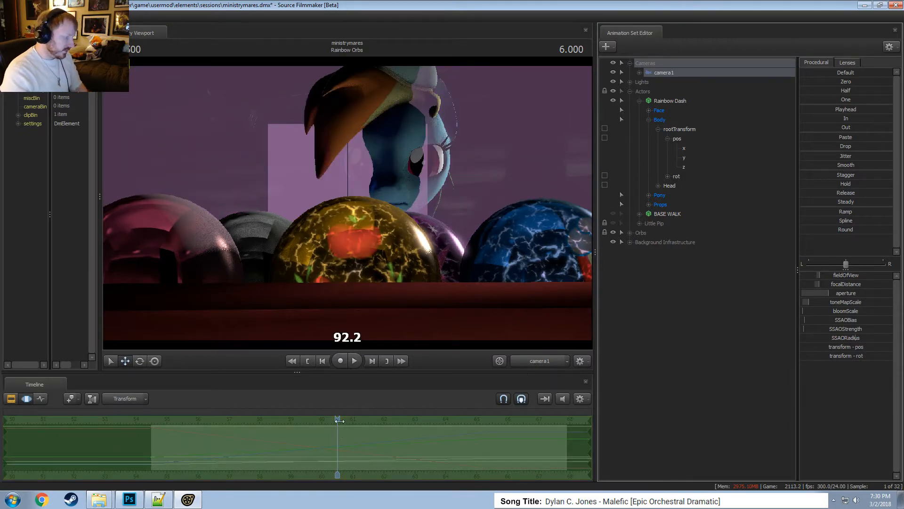
Move the playhead to the start of the Rainbow Orbs shot and set camera1's focal distance to 125.5.
left_click_drag(337, 432, 151, 431)
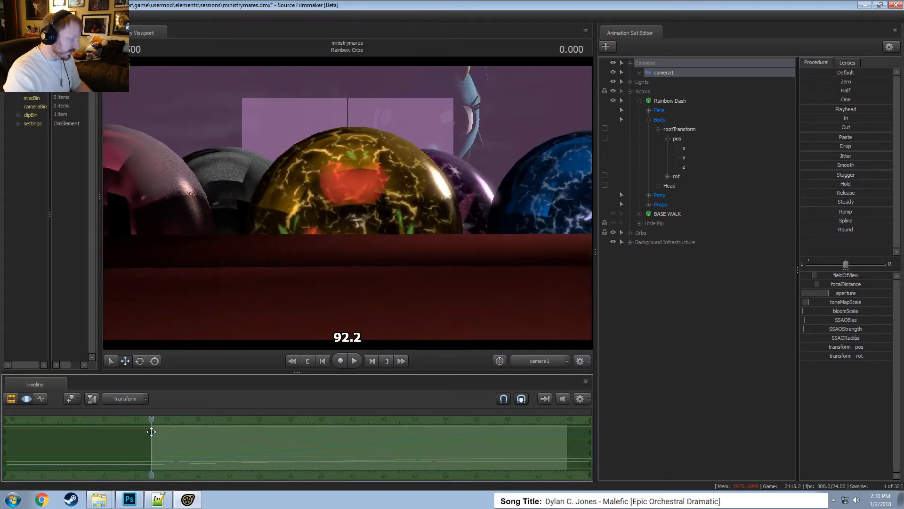
left_click(847, 118)
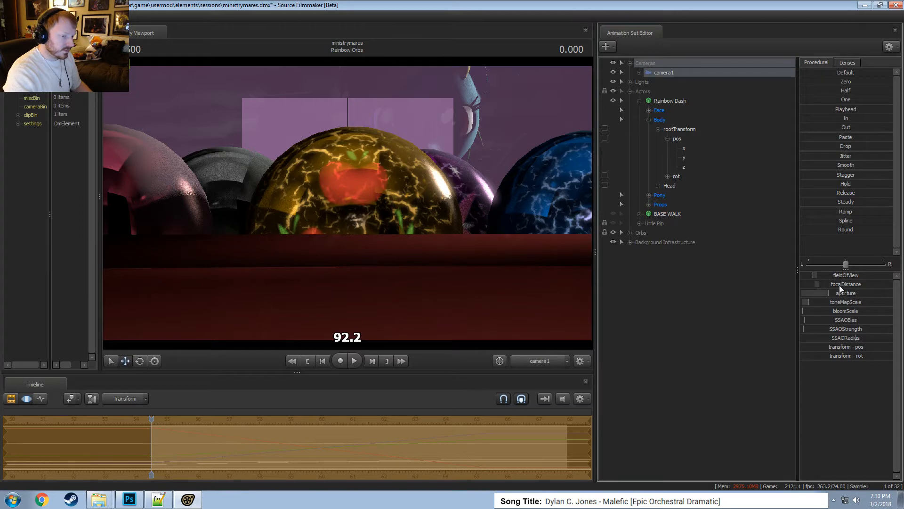
left_click_drag(839, 286, 845, 286)
left_click(760, 314)
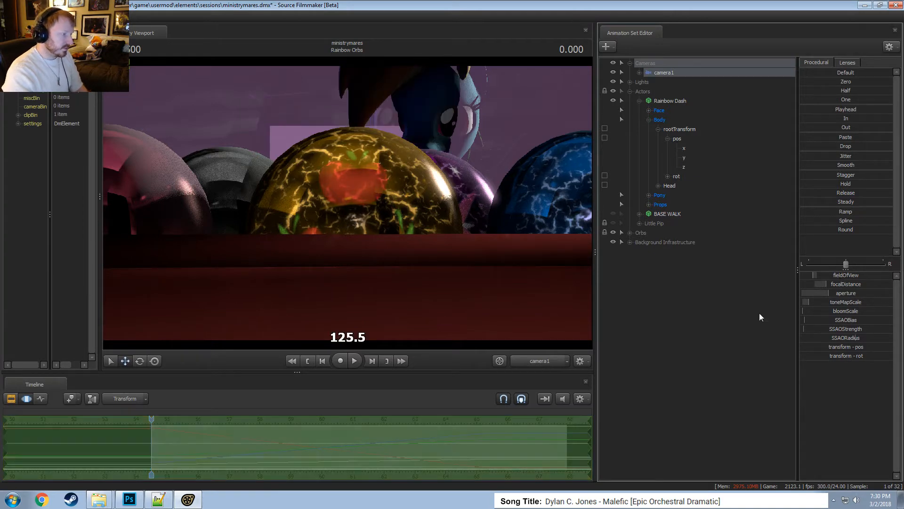
key("F2")
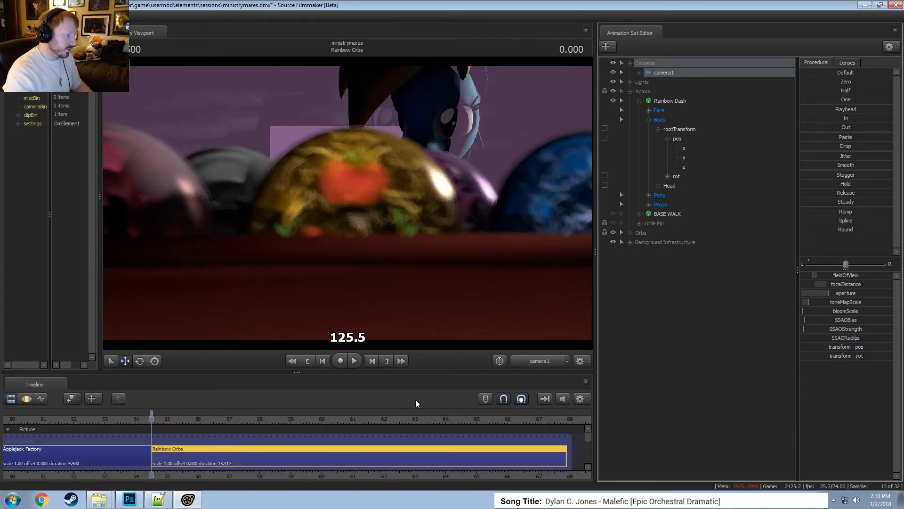
Set camera1's focal distance to 67.7 from 10.500 s onward, with the time selection's falloff starting at the shot's beginning.
key("F3")
mouse_move(151, 438)
left_mouse_down()
mouse_move(368, 449)
mouse_move(477, 441)
mouse_move(146, 445)
left_mouse_up()
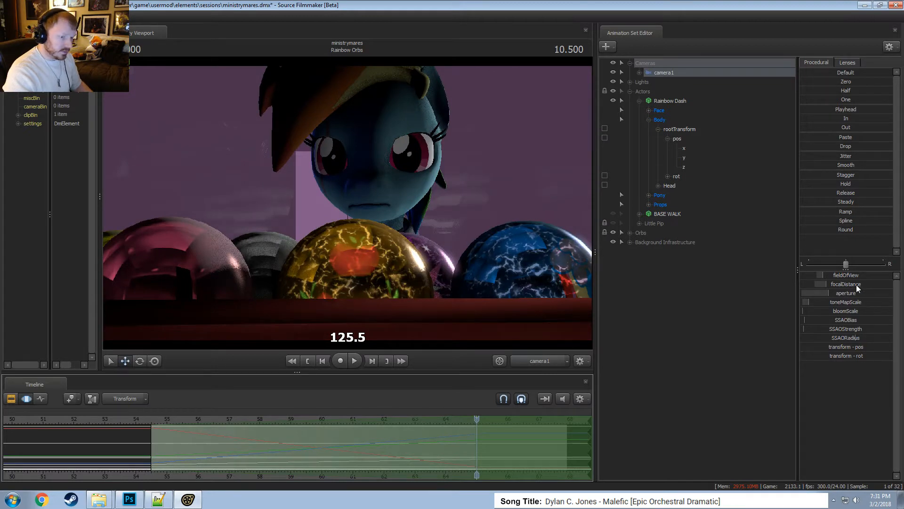
left_click_drag(857, 289, 823, 288)
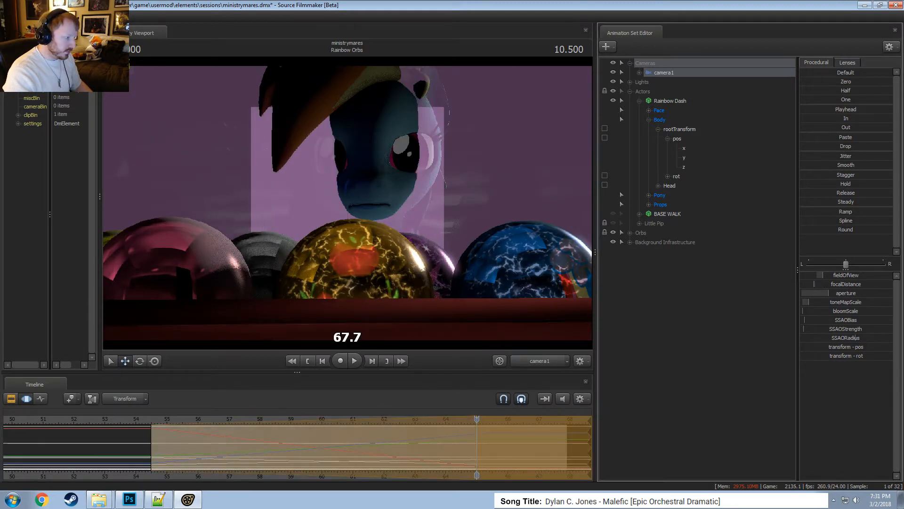
Turn off the focal plane display in the viewport and check the focus at 6.291 s.
right_click(417, 165)
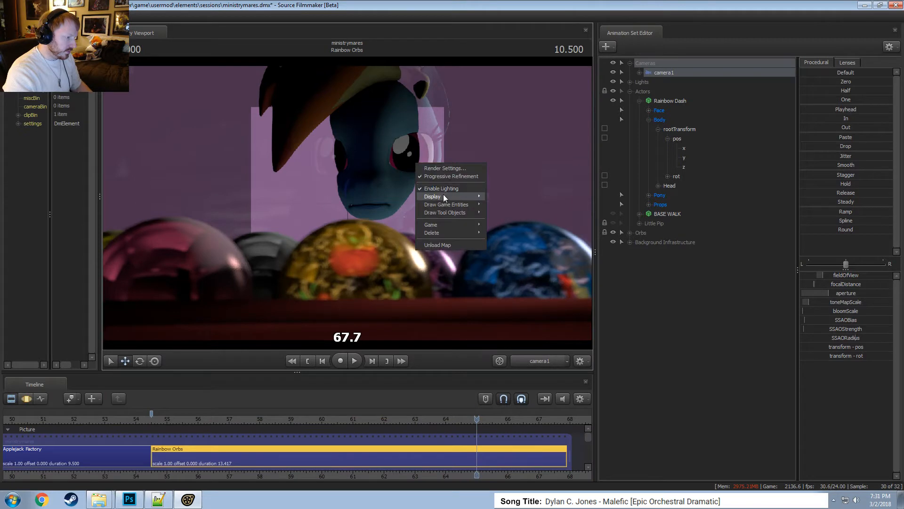
mouse_move(442, 196)
left_click(507, 201)
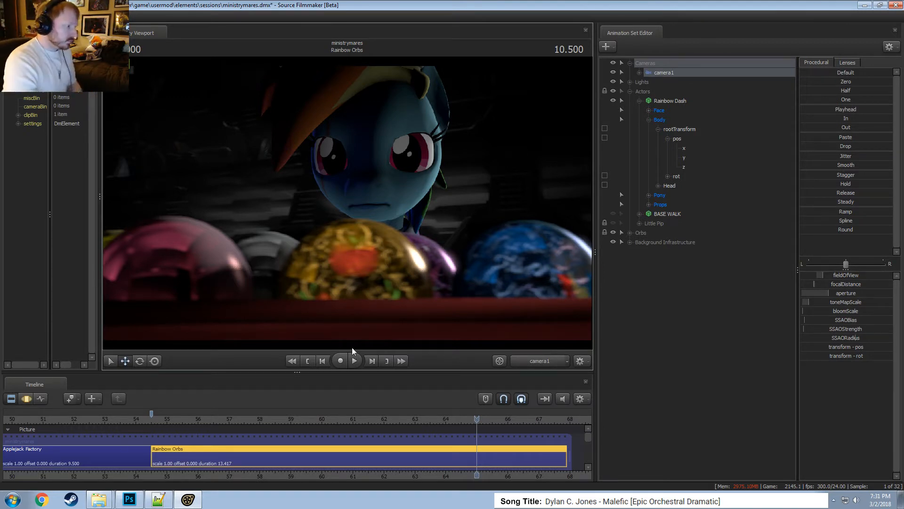
left_click_drag(449, 436, 351, 438)
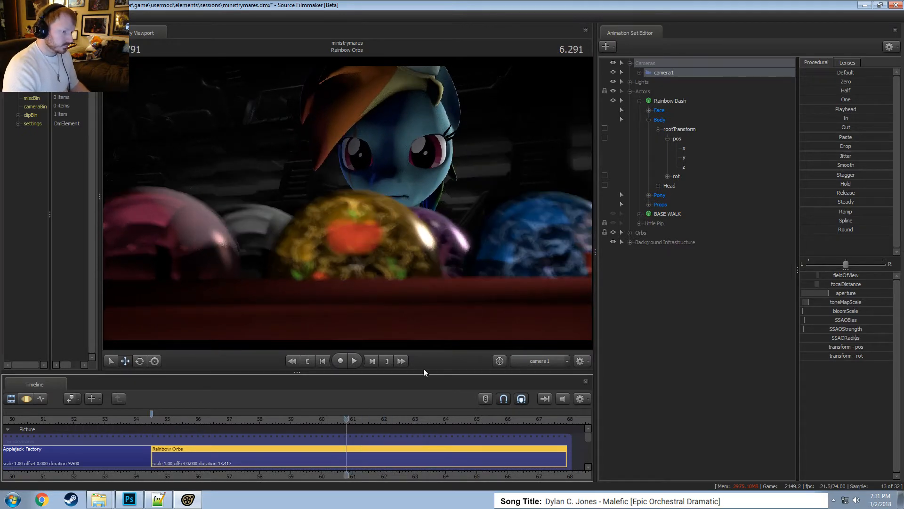
Hide Rainbow Dash and show the Little Pip group in her place behind the orbs.
left_click(630, 91)
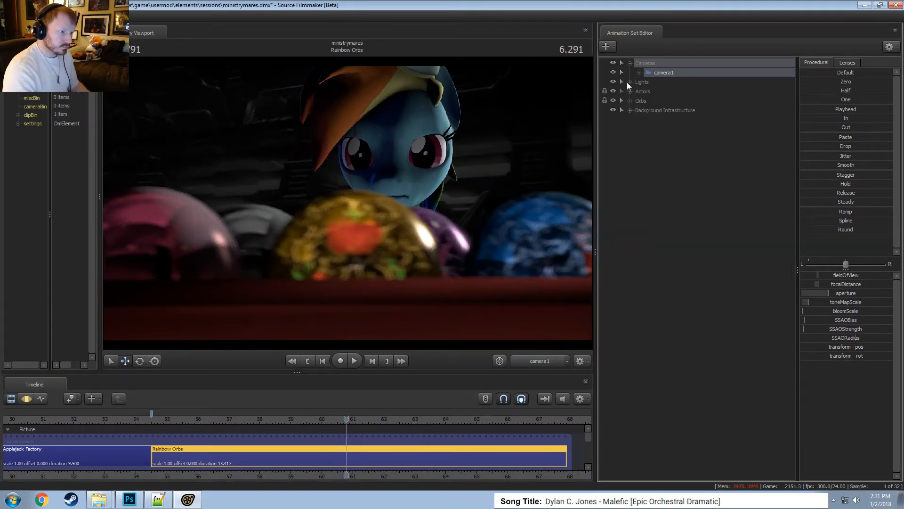
left_click(630, 82)
left_click(630, 82)
left_click(631, 91)
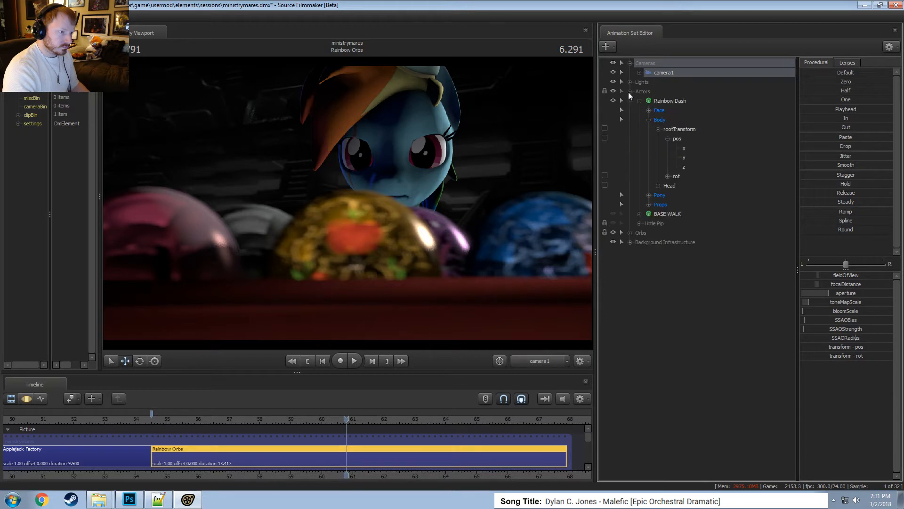
left_click(639, 101)
left_click(612, 101)
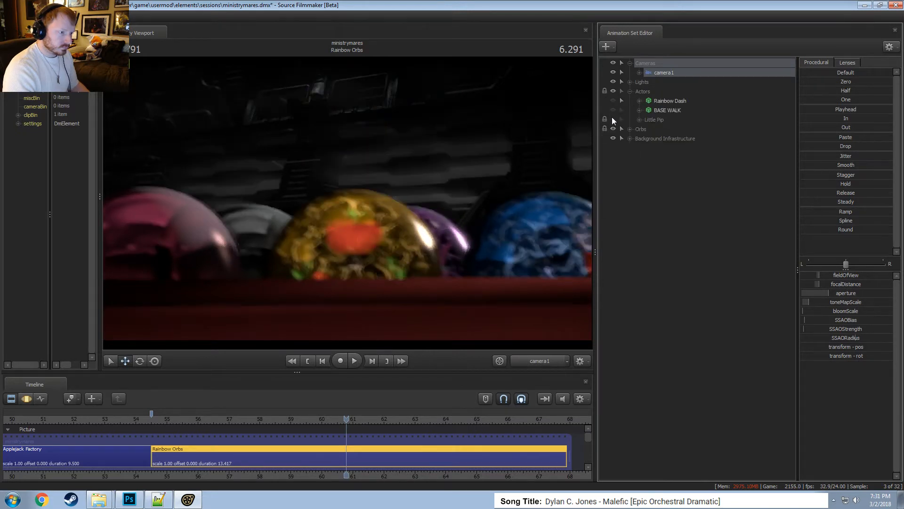
left_click(613, 120)
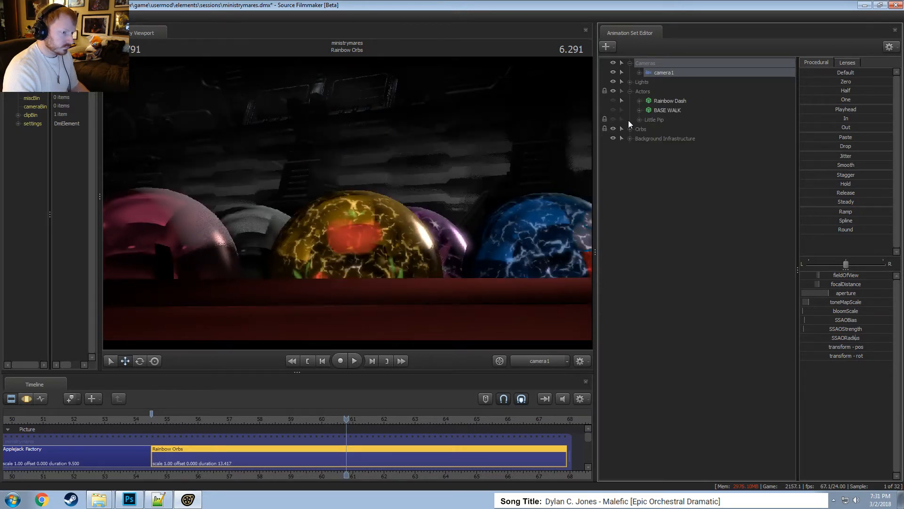
left_click(639, 119)
left_click(613, 128)
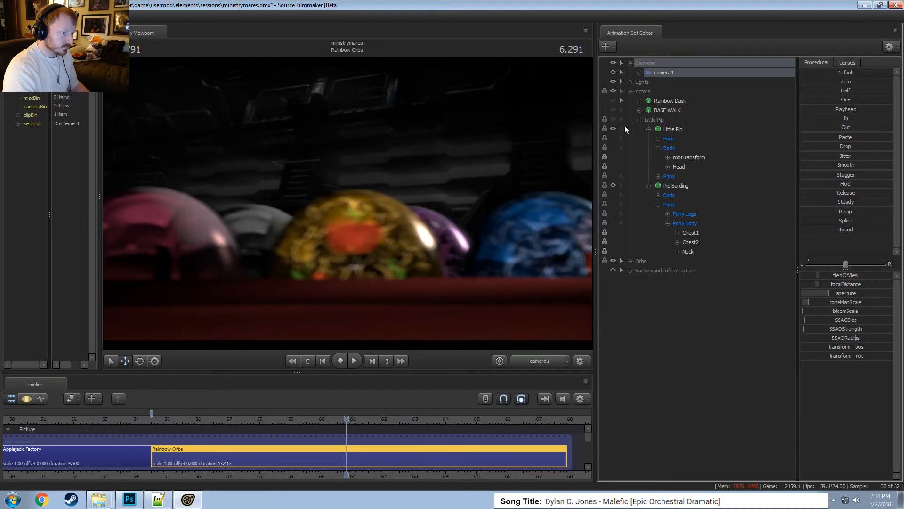
left_click(613, 120)
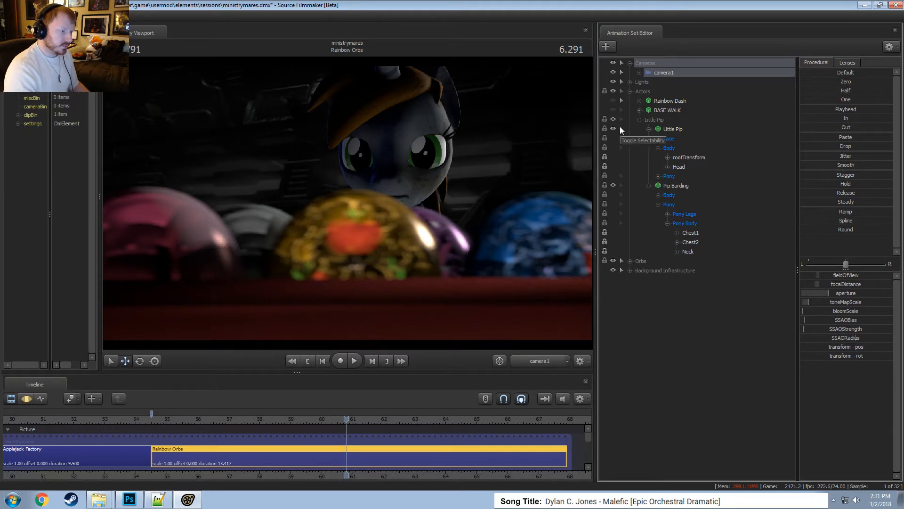
Check the shot at 9.250 s with Little Pip, and restore Rainbow Dash as the visible actor with Little Pip hidden.
left_click(442, 427)
mouse_move(444, 424)
left_mouse_down()
mouse_move(478, 423)
mouse_move(297, 436)
mouse_move(438, 436)
left_mouse_up()
left_click(639, 120)
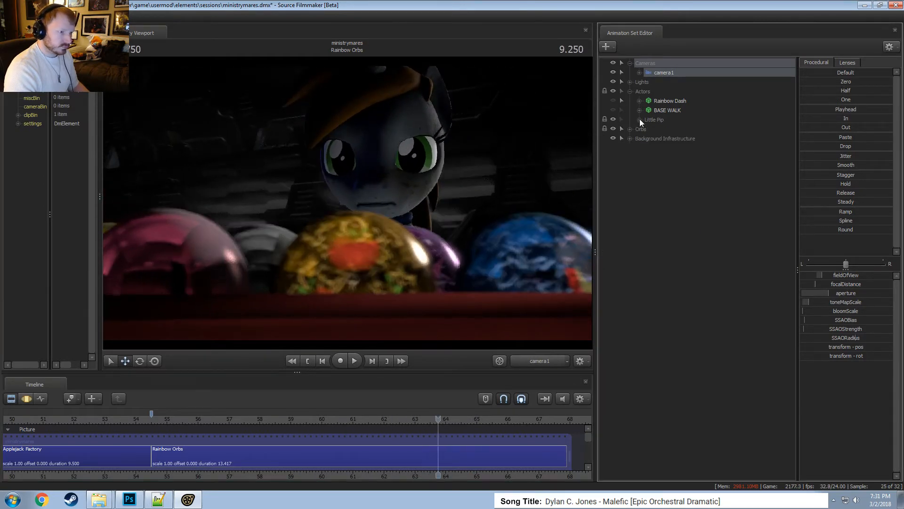
left_click(612, 118)
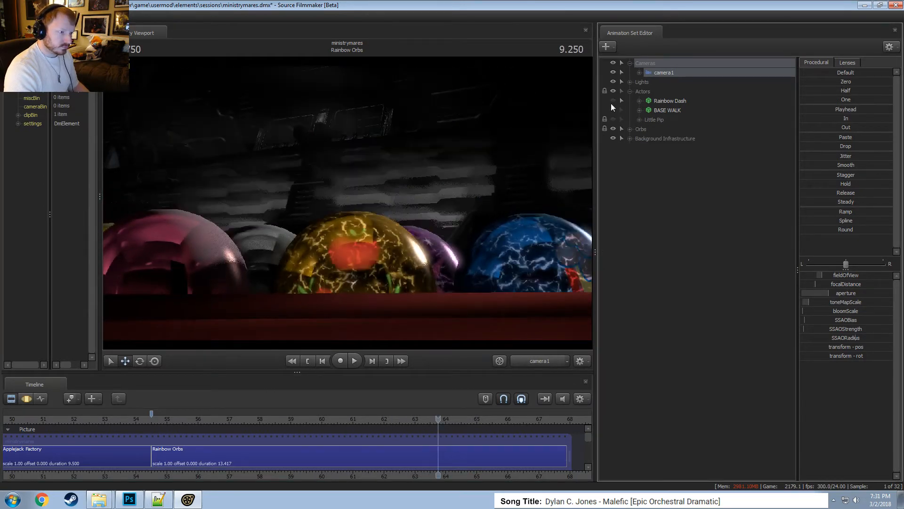
left_click(612, 101)
Select the five actor lights from Actor Left Rim through Actor Ambient in the motion editor.
key("F3")
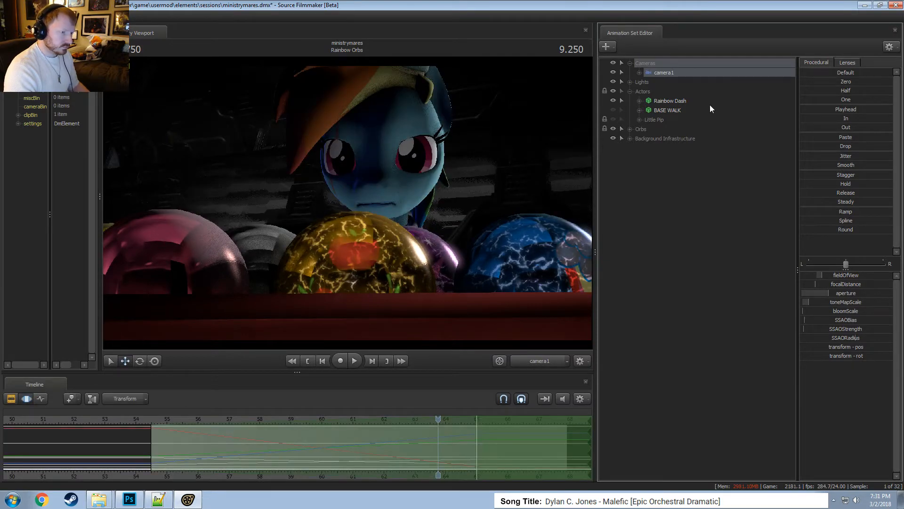
left_click(631, 82)
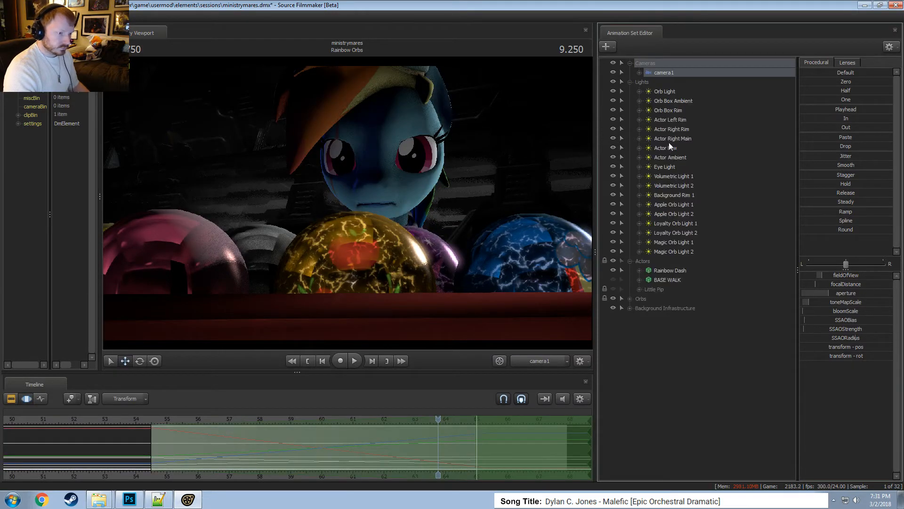
left_click_drag(671, 120, 665, 161)
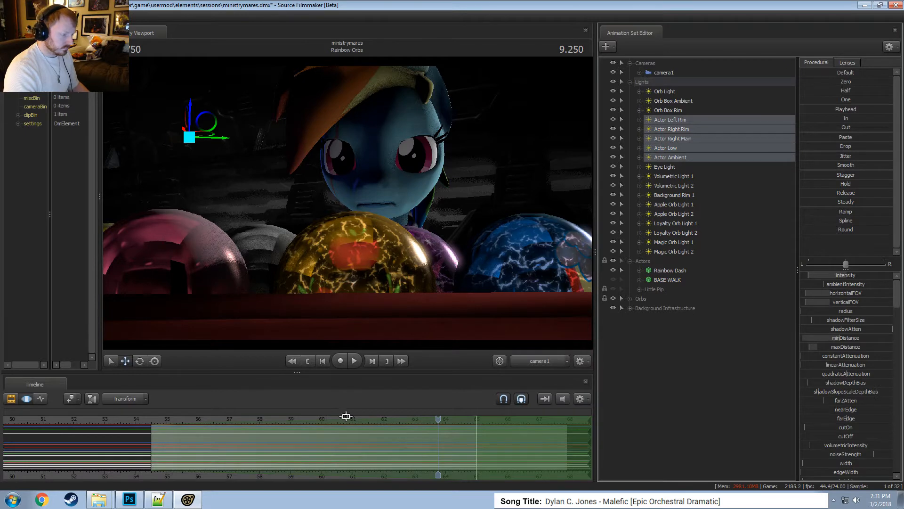
Extend the time selection over the entire timeline and place the playhead near the shot's start at 0.041 s.
left_click_drag(430, 436, 432, 434)
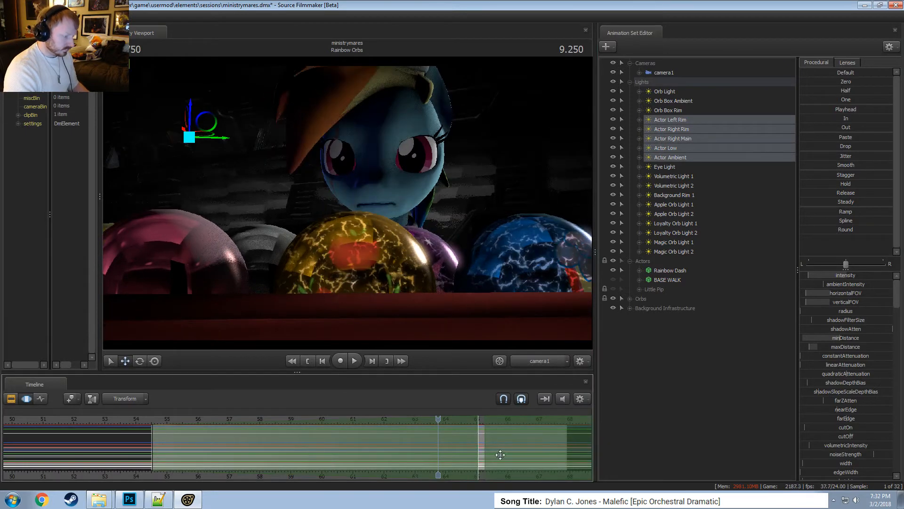
left_click(464, 448)
left_click(485, 447)
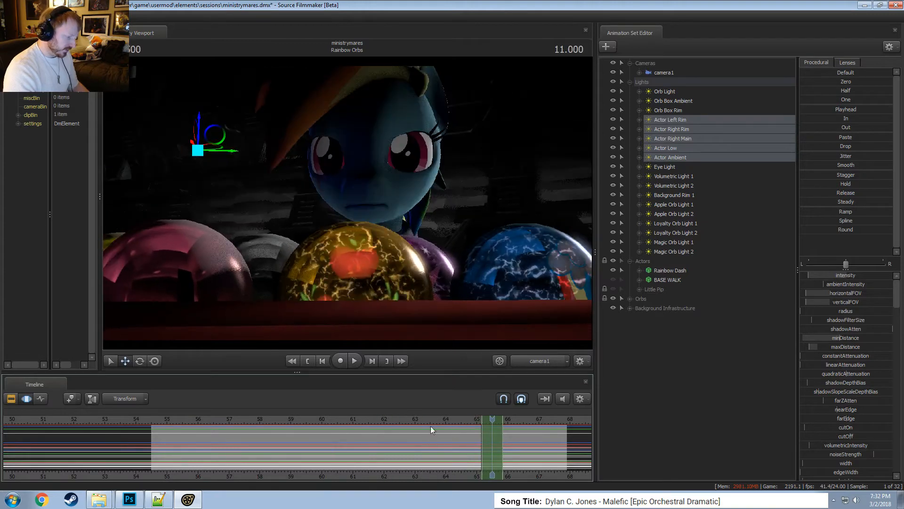
left_click(167, 419)
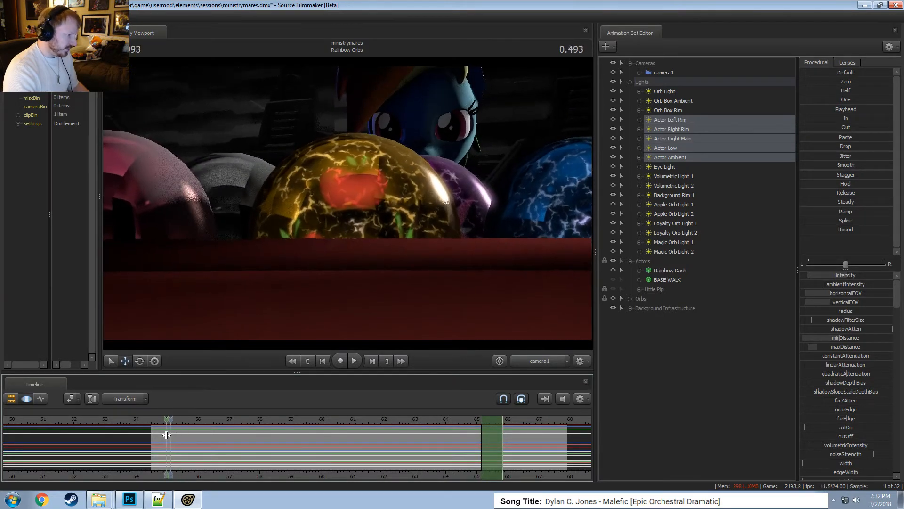
left_click(160, 437, "shift")
key("ctrl+a")
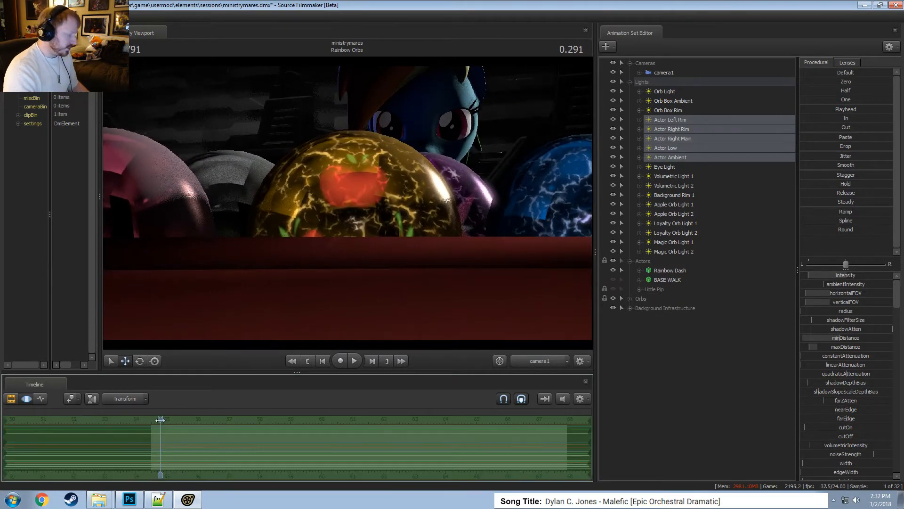
mouse_move(160, 419)
left_mouse_down()
mouse_move(345, 419)
mouse_move(335, 419)
mouse_move(358, 430)
mouse_move(149, 431)
mouse_move(517, 433)
mouse_move(153, 429)
left_mouse_up()
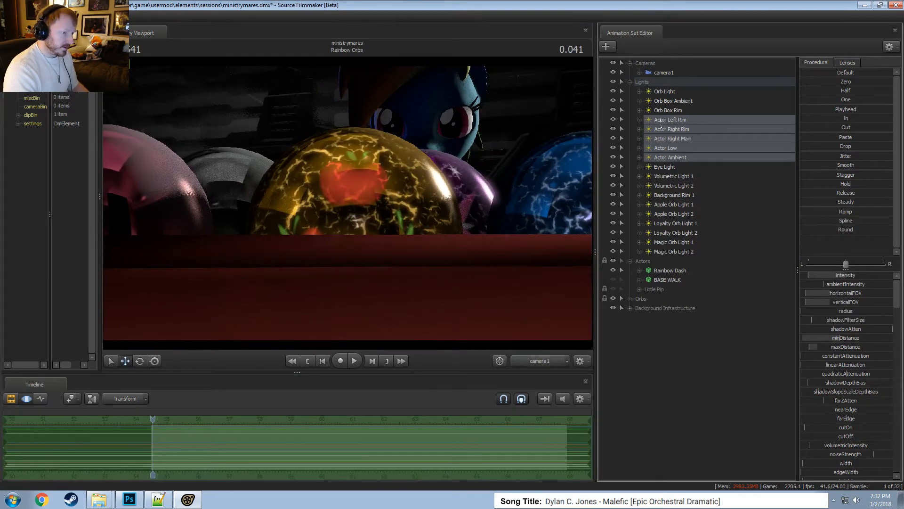
Adjust the aim of the Actor Left Rim and Actor Right Rim lights on Rainbow Dash by looking through each light.
left_click_drag(660, 121, 333, 206)
scroll(349, 203, "down", 3)
scroll(348, 204, "down", 3)
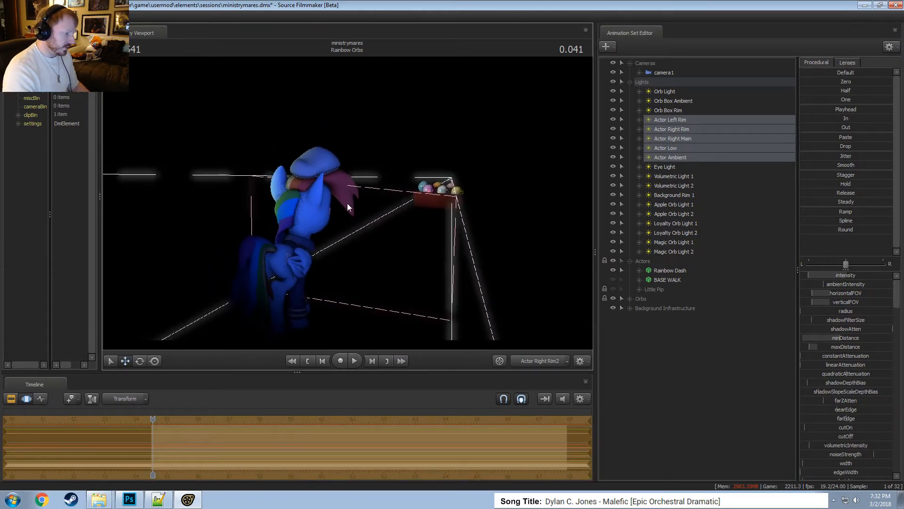
left_click_drag(681, 129, 394, 138)
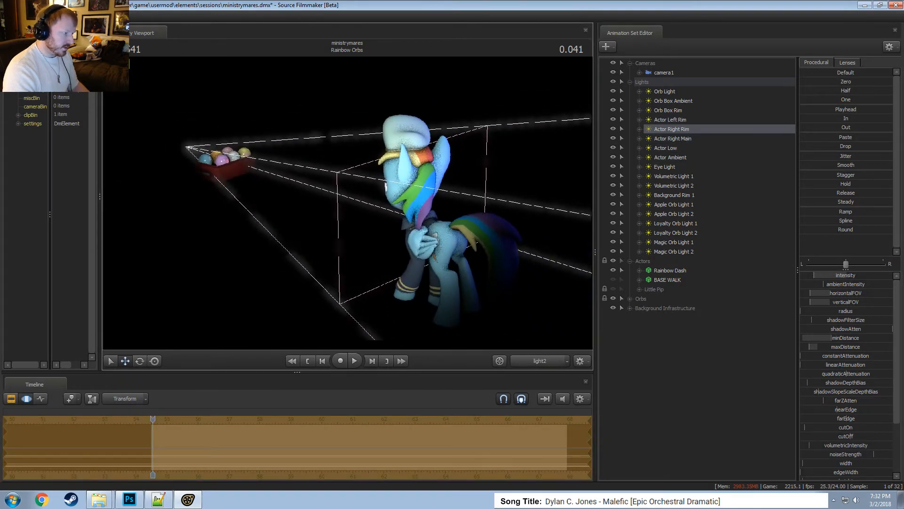
Look through the Actor Right Main light and adjust its aim on Rainbow Dash.
left_click_drag(670, 139, 348, 207)
scroll(379, 152, "down", 5)
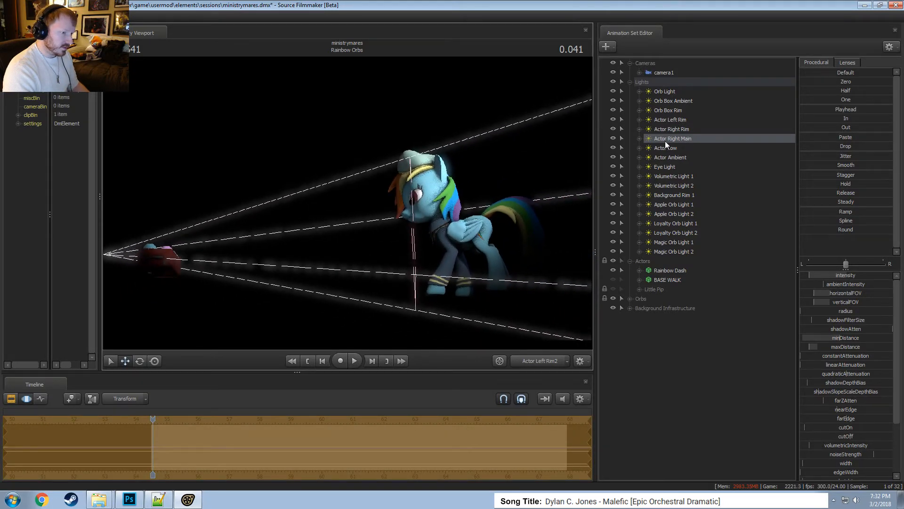
Look through the Actor Low light at 6.125 s to check how it covers Rainbow Dash, keeping the full time selection.
left_click_drag(666, 145, 384, 194)
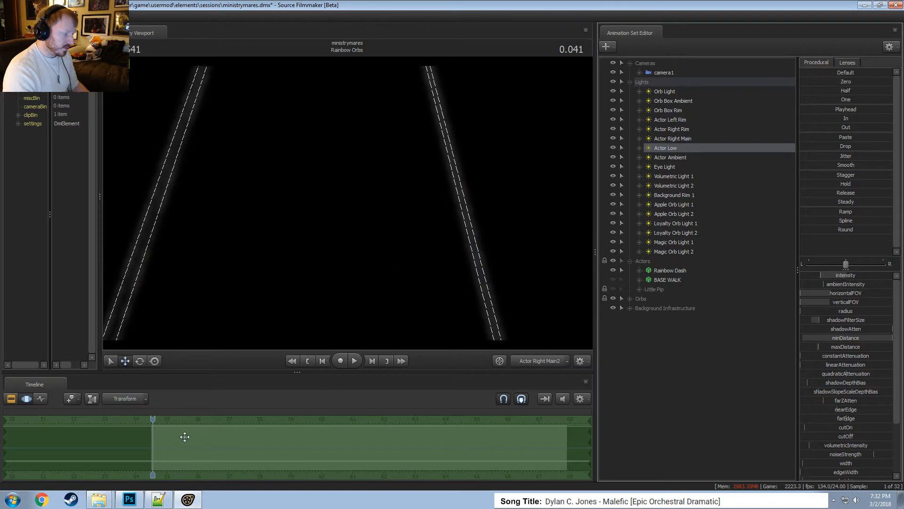
left_click_drag(184, 437, 297, 446)
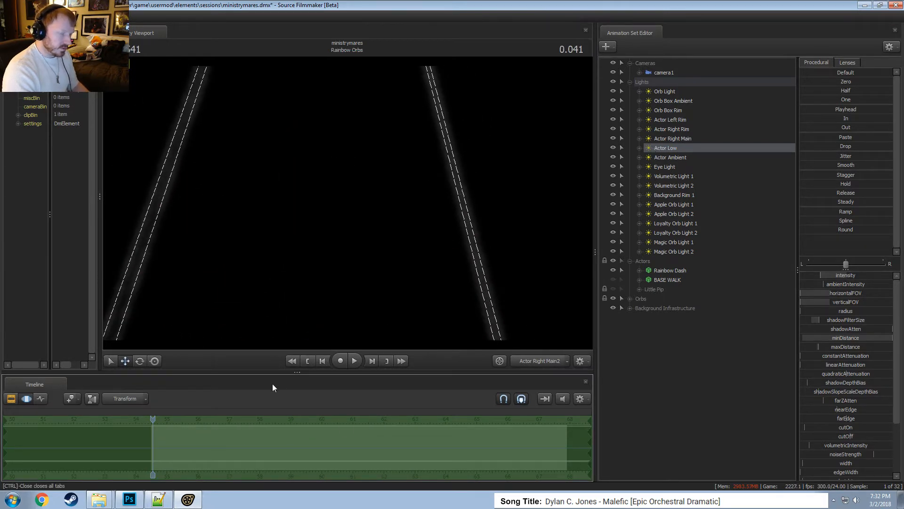
left_click_drag(152, 418, 341, 447)
left_click(543, 362)
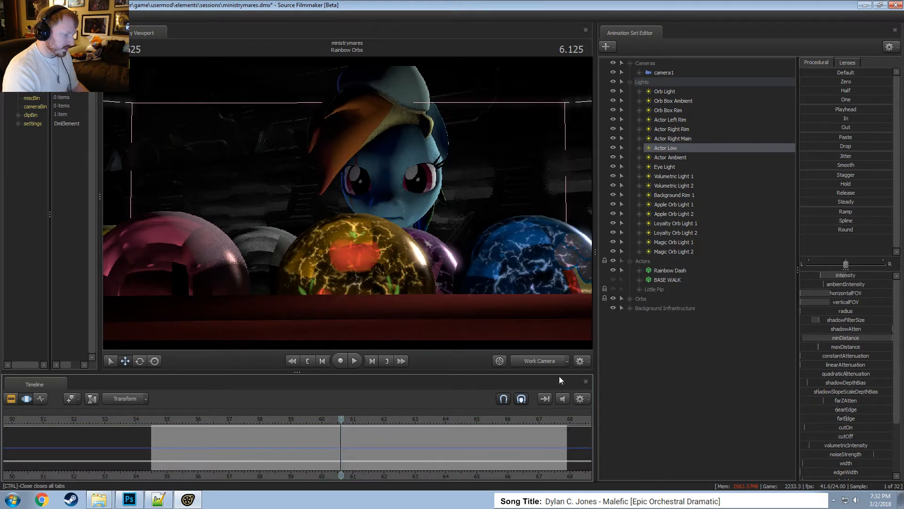
left_click_drag(660, 145, 485, 164)
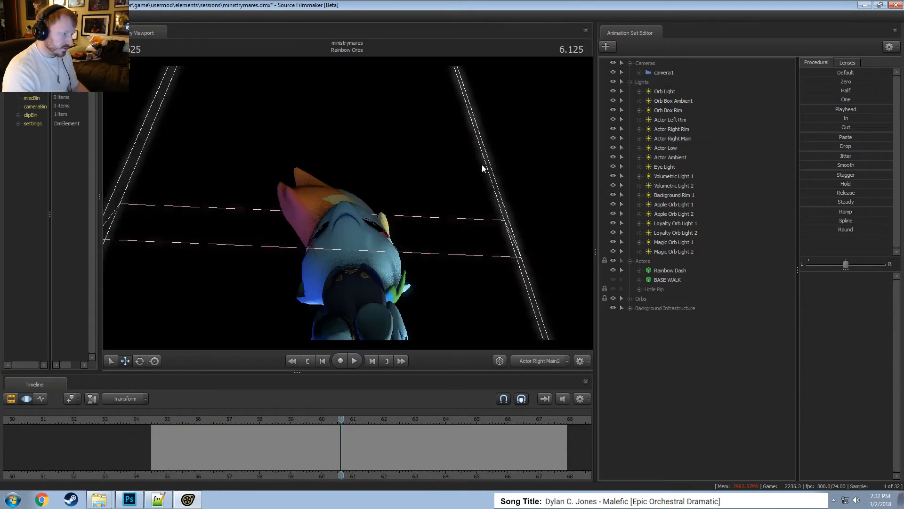
key("ctrl+a")
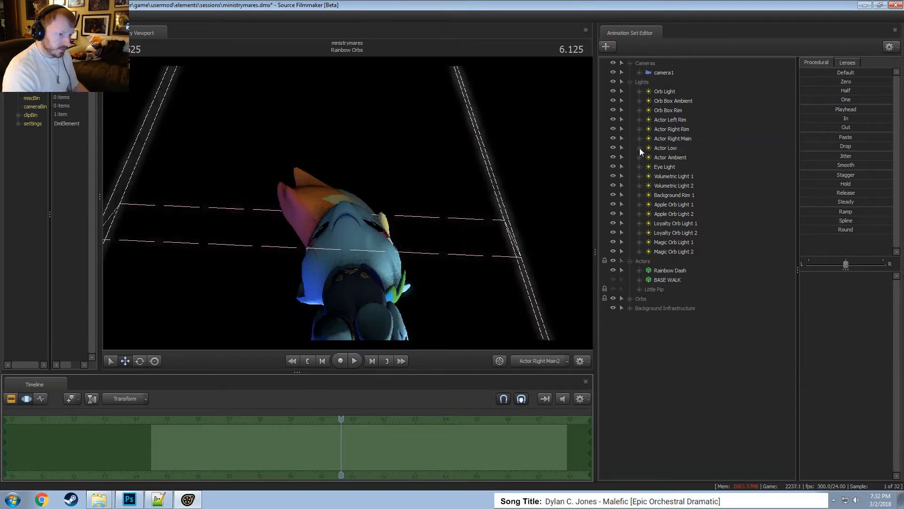
Lock Actor Low's transform to Rainbow Dash's rootTransform across the full time selection.
left_click(639, 270)
left_click(649, 289)
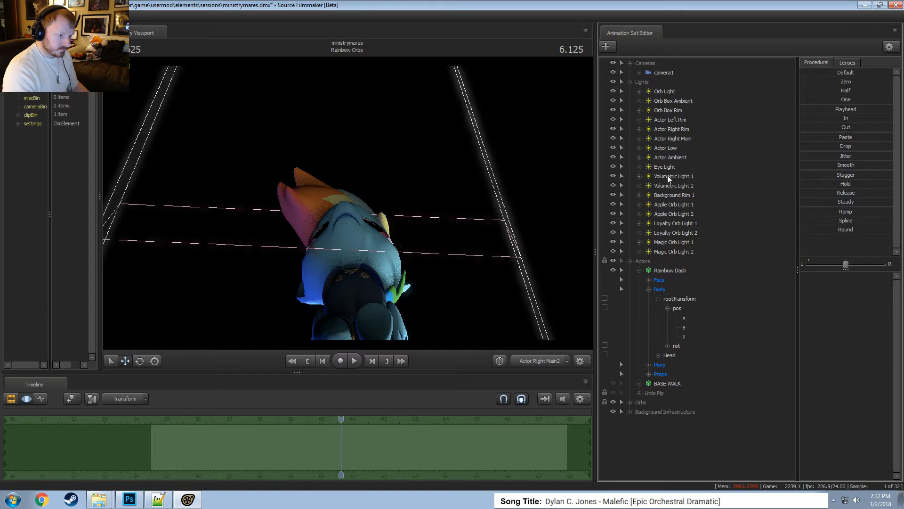
left_click(639, 148)
scroll(685, 292, "down", 10)
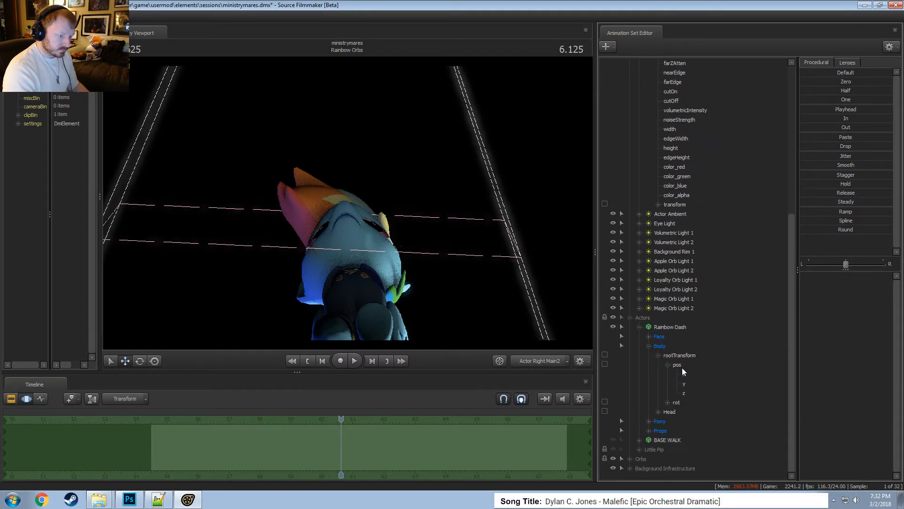
left_click(678, 356)
left_click(678, 205)
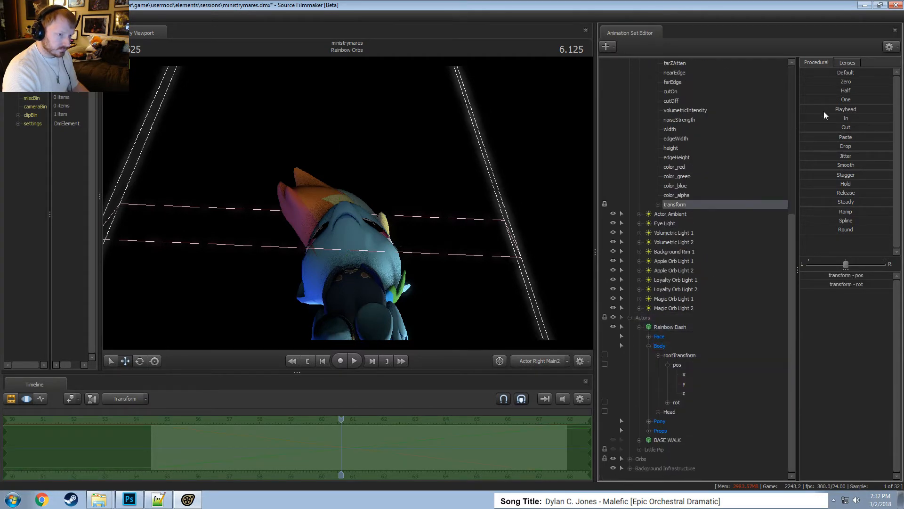
scroll(705, 222, "up", 10)
left_click(639, 147)
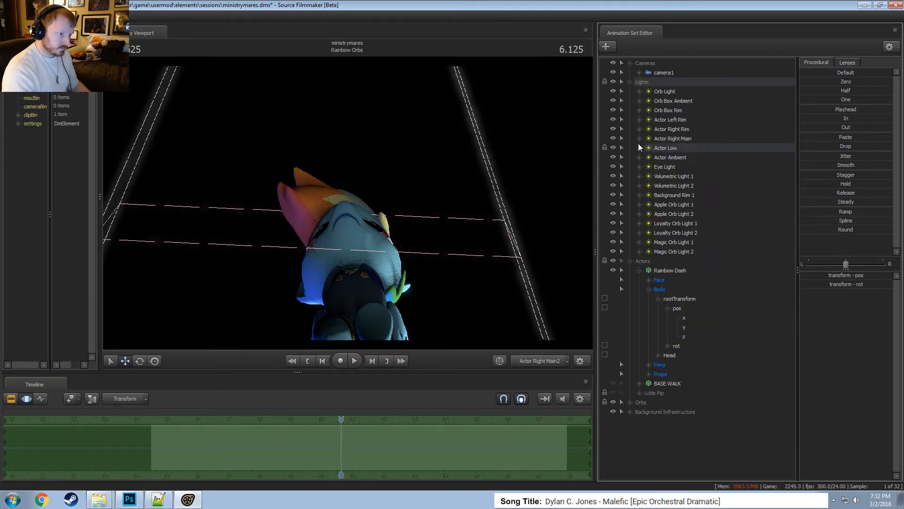
Play the shot through camera1 and scrub to 10.208 s to check the lighting on Rainbow Dash.
left_click(540, 360)
key("space")
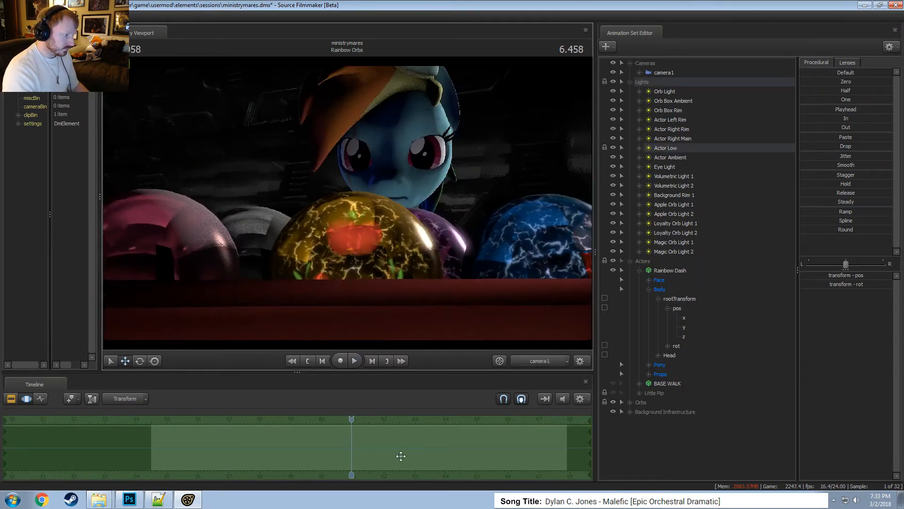
left_click_drag(400, 456, 468, 455)
Look through the Actor Ambient light at 11.750 s and adjust its aim on Rainbow Dash.
left_click(671, 157)
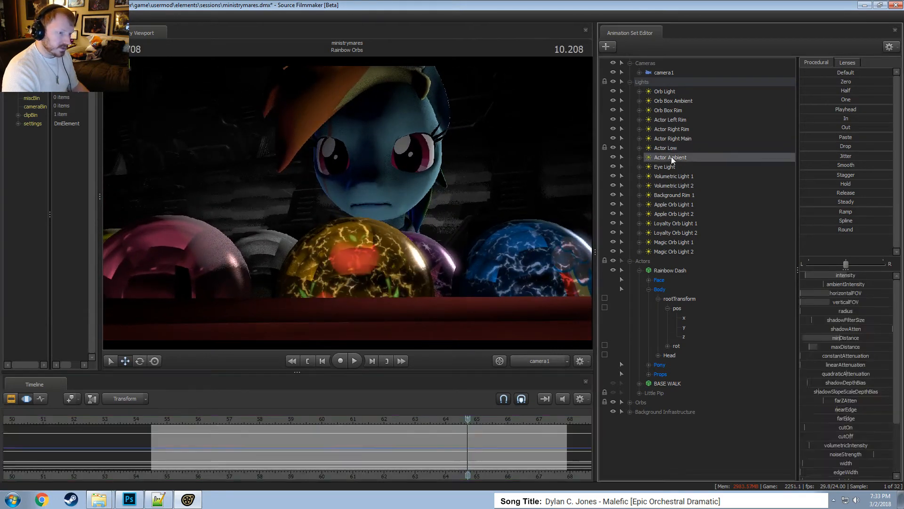
left_click_drag(671, 157, 384, 195)
key("F2")
key("F3")
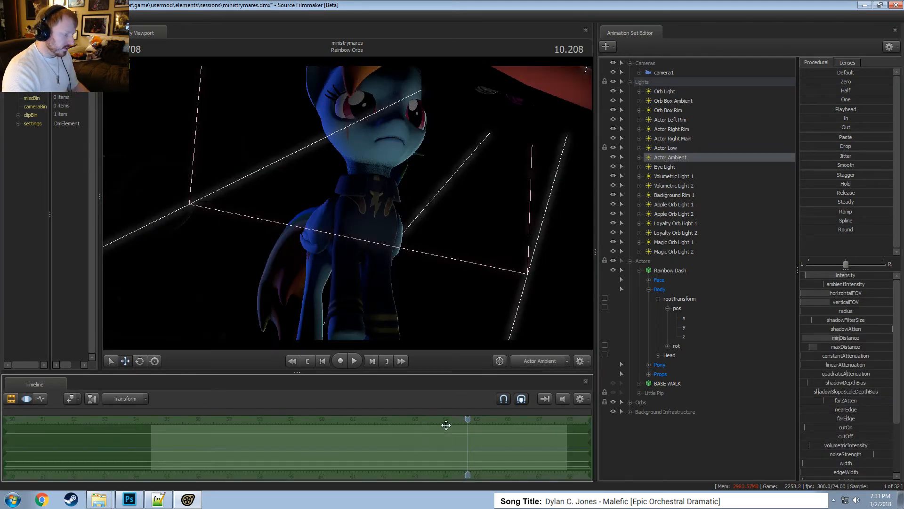
left_click_drag(455, 419, 516, 428)
left_click_drag(394, 220, 374, 213)
scroll(395, 221, "down", 3)
Compare the camera1 view with Actor Ambient hidden and shown, leaving the light visible.
left_click(540, 360)
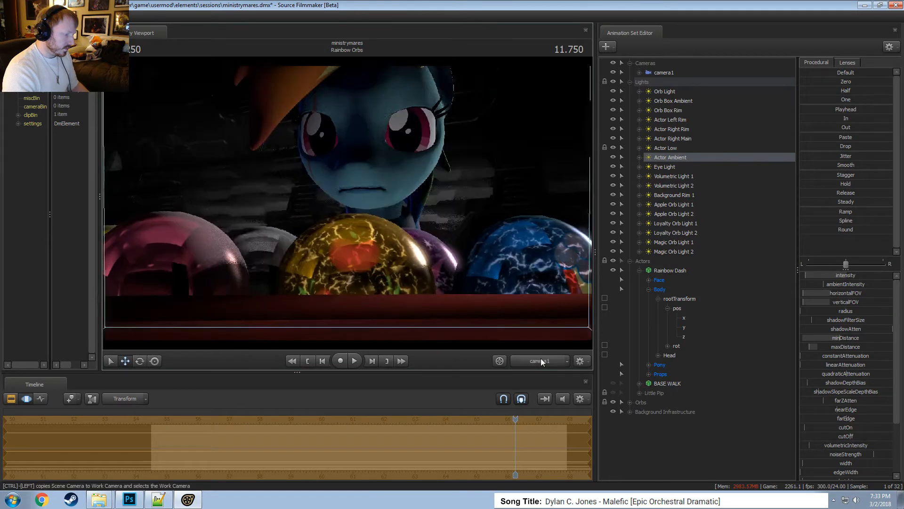
key("F2")
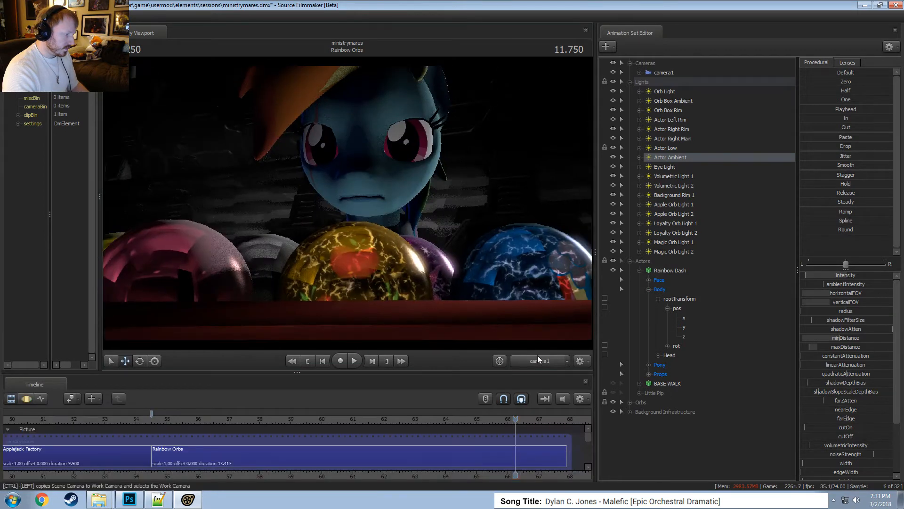
double_click(609, 155)
left_click(613, 157)
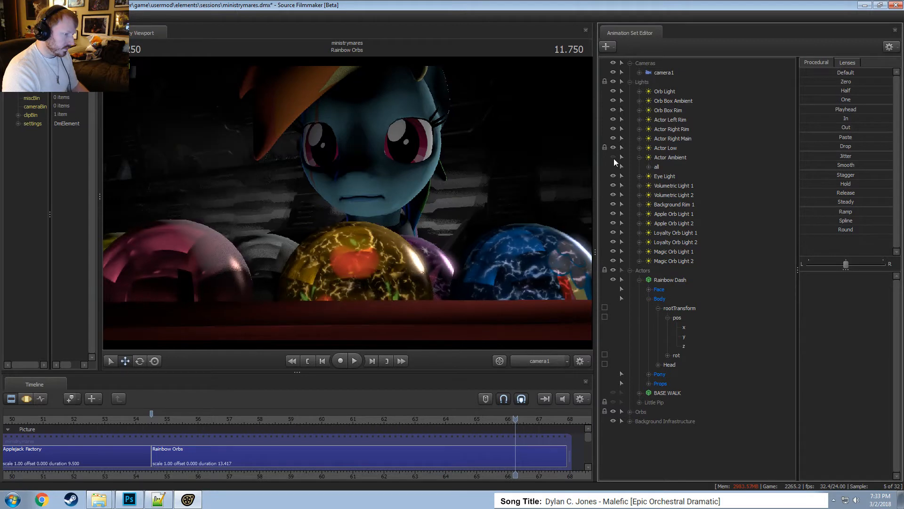
left_click(613, 158)
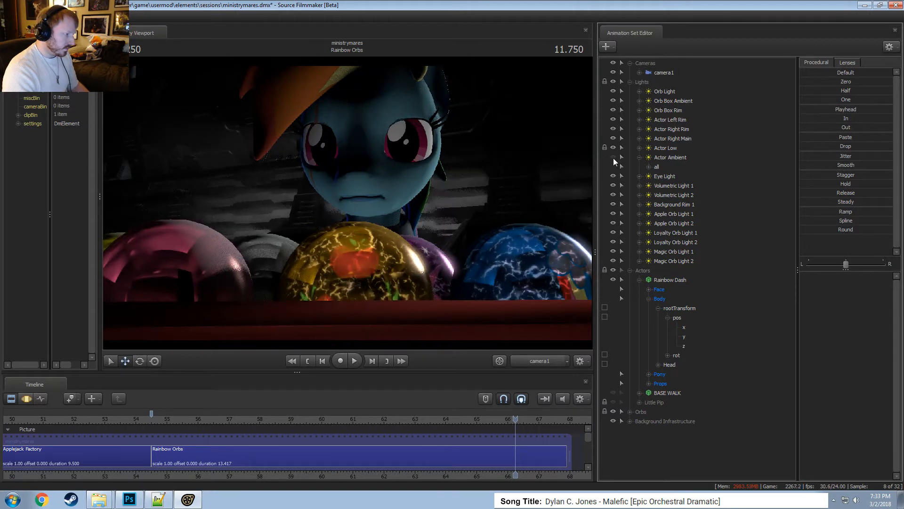
left_click(613, 158)
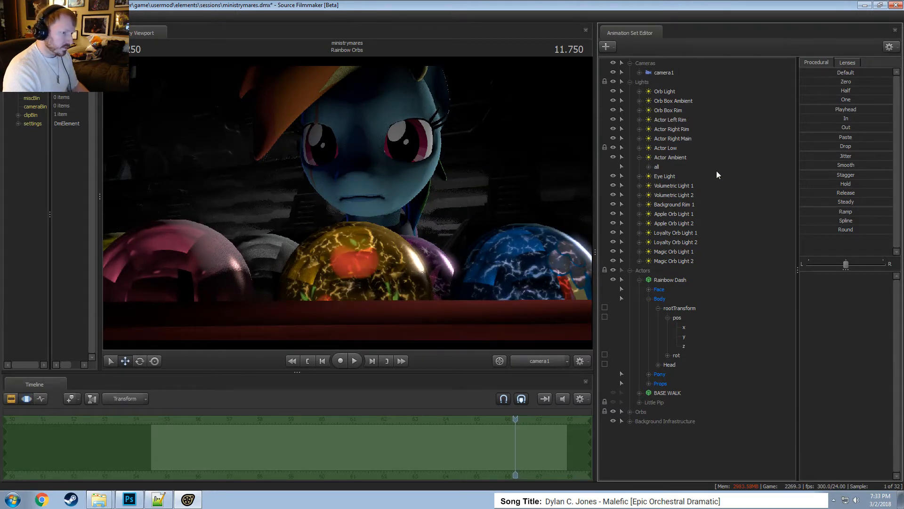
Raise the intensity of the Actor Ambient light slightly over the whole shot.
left_click(671, 157)
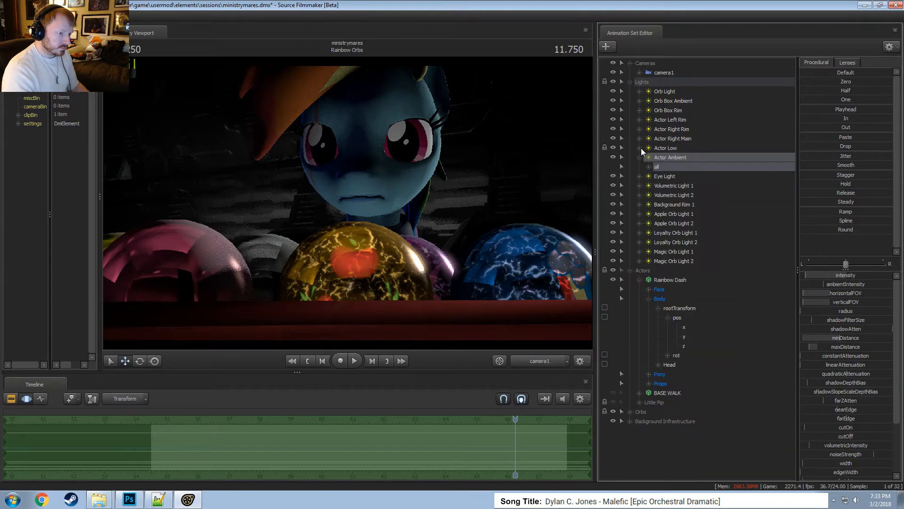
left_click(641, 148)
left_click(659, 149)
left_click(639, 149)
left_click(659, 157)
left_click(640, 157)
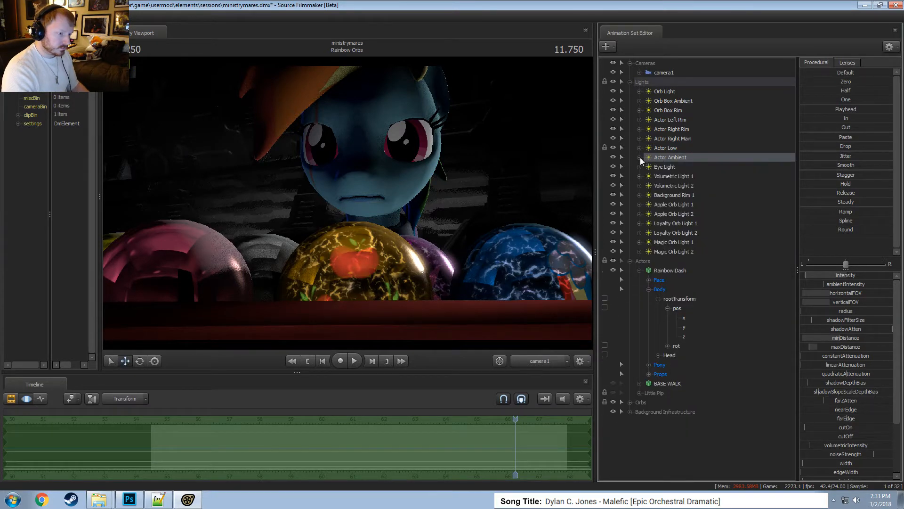
key("F2")
key("F3")
left_click_drag(829, 275, 833, 275)
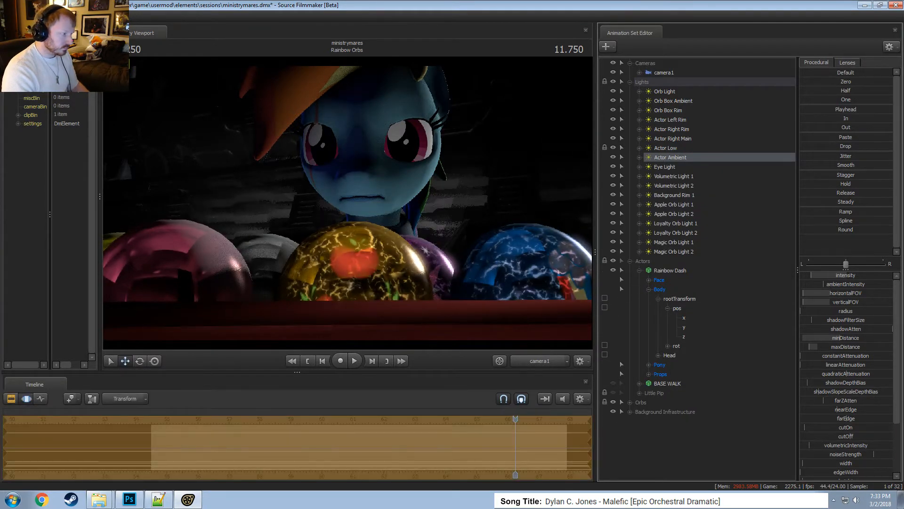
Play the shot briefly through camera1 up to 12.083 s to check the ambient lighting on Rainbow Dash.
key("F2")
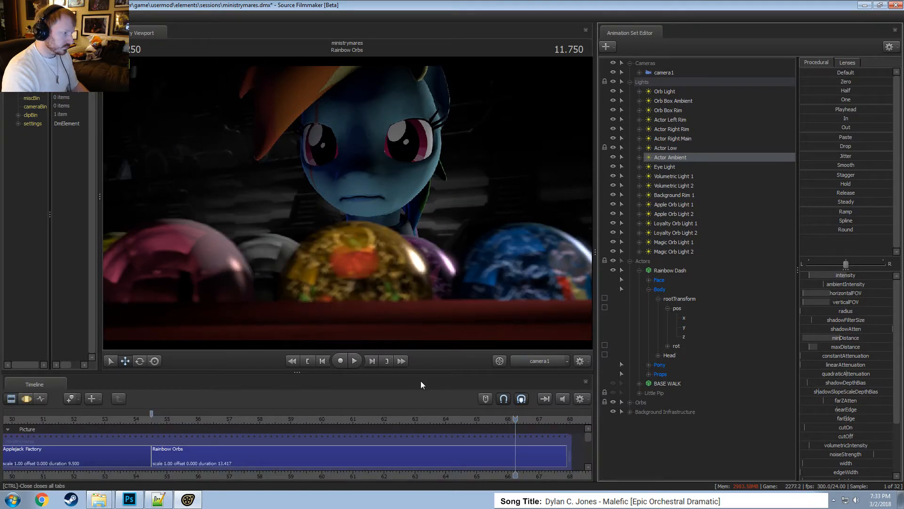
key("space")
key("space")
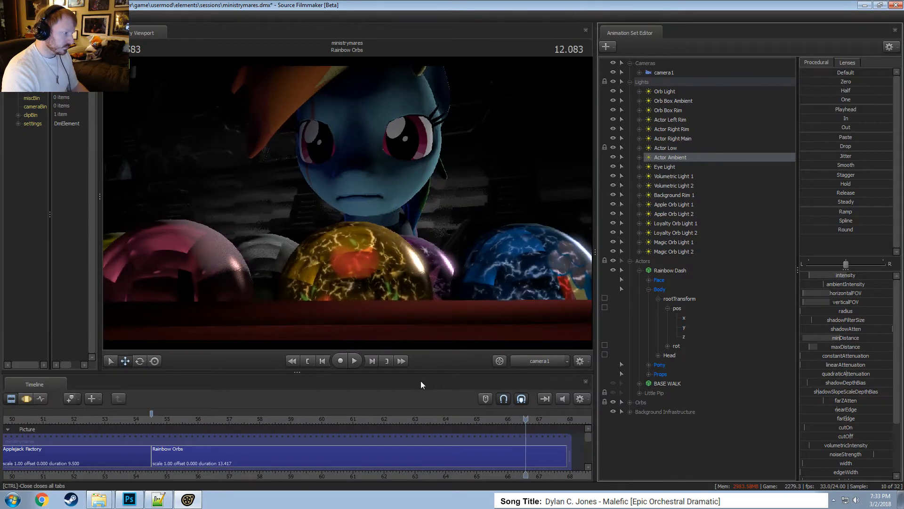
Place the playhead at 2.416 s and show Rainbow Dash and the orb box unlit through the work camera.
key("F3")
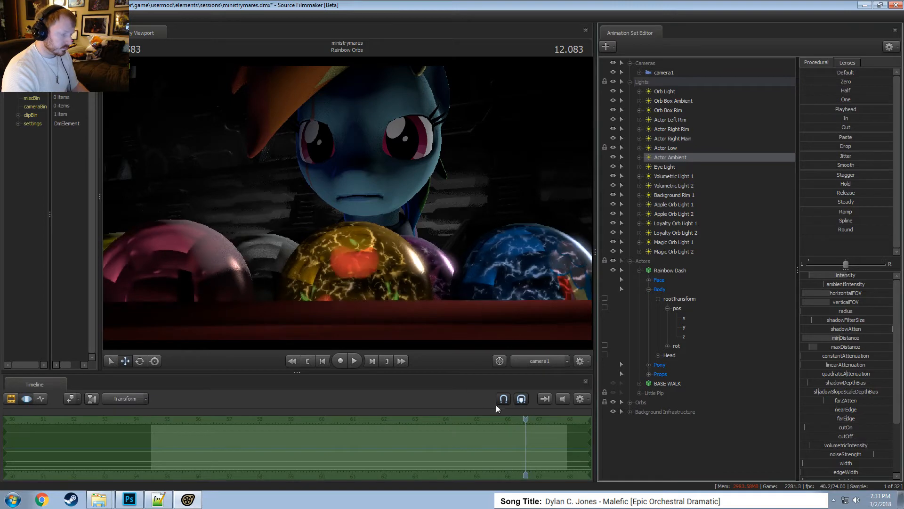
left_click_drag(526, 420, 226, 419)
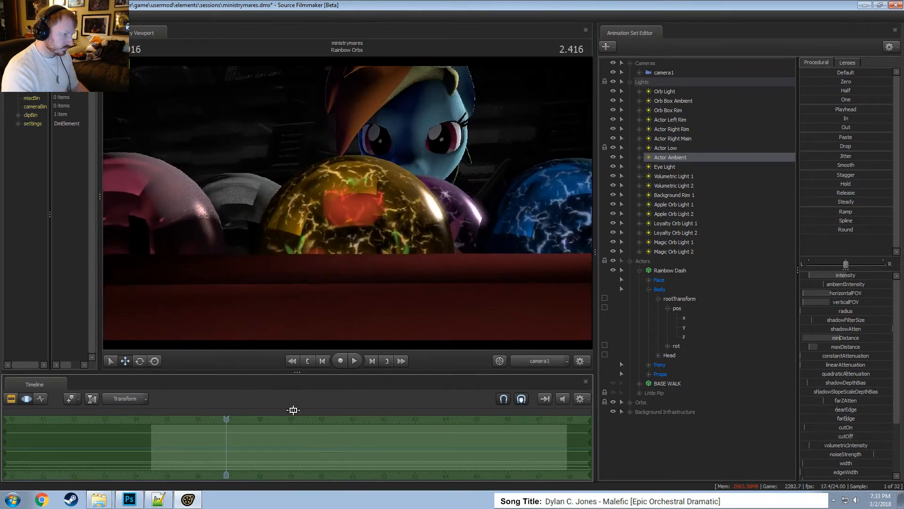
left_click(545, 365, "ctrl")
right_click(504, 208)
left_click(525, 229)
left_click_drag(526, 228, 524, 265)
Select the viewTarget among Rainbow Dash's eye controls with the orb box framed in the work camera.
left_click(630, 82)
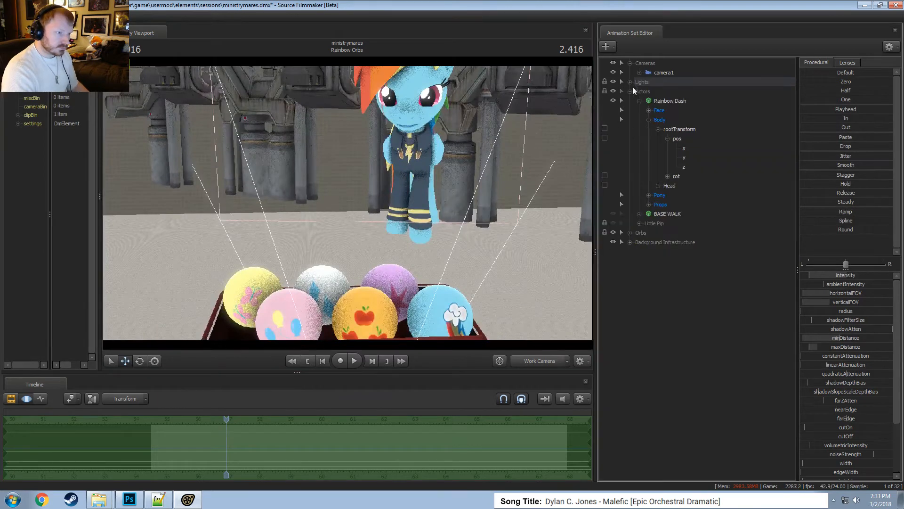
left_click(663, 104)
left_click(649, 110)
left_click(667, 119)
key("s")
left_click_drag(474, 193, 347, 204)
left_click_drag(351, 281, 335, 268)
key("Return")
left_click_drag(381, 193, 344, 192, "alt")
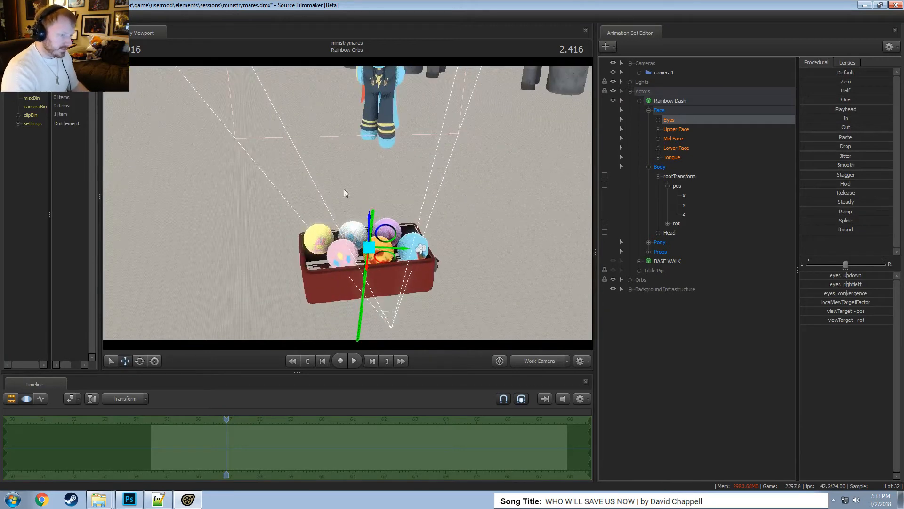
left_click(658, 120)
left_click(686, 166)
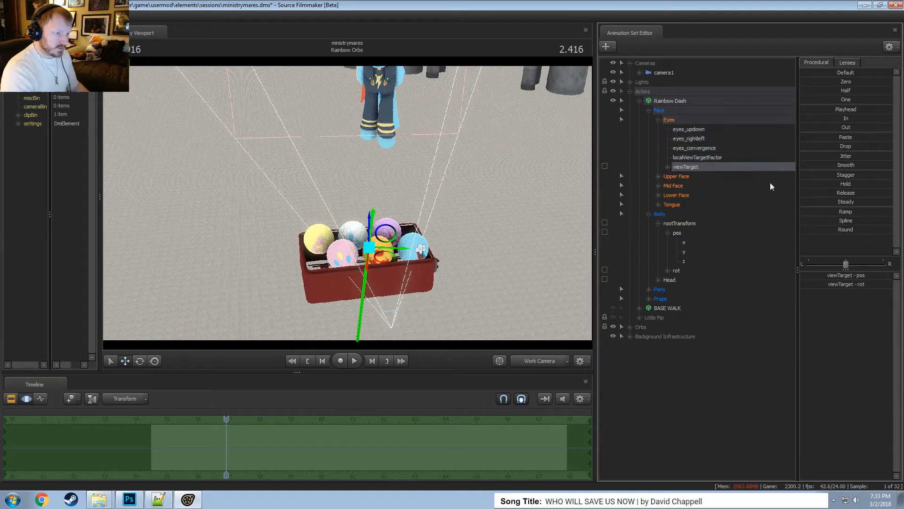
Apply the Playhead preset to Rainbow Dash's viewTarget over the full time selection and leave the control unlocked.
left_click(605, 166)
left_click(845, 110)
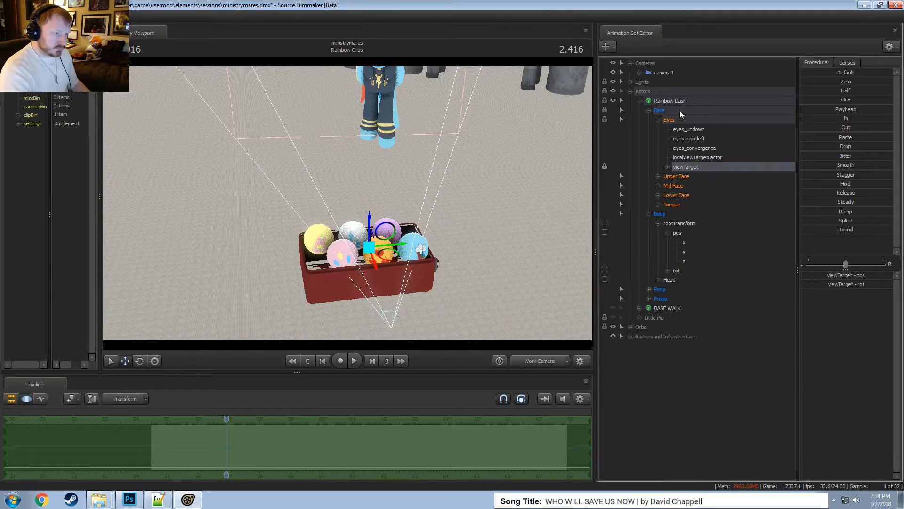
right_click(684, 169)
left_click(718, 242)
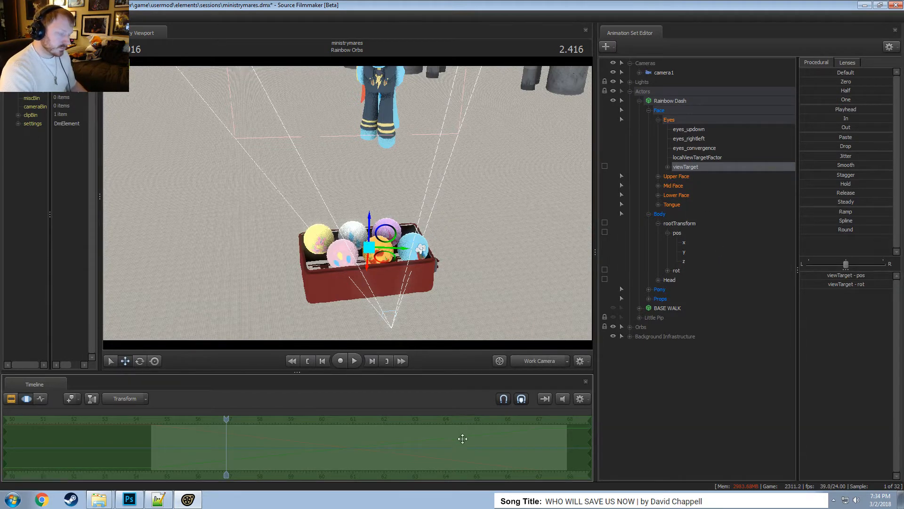
Examine the lock on Little Pip's viewTarget for comparison with Rainbow Dash's.
left_click(639, 318)
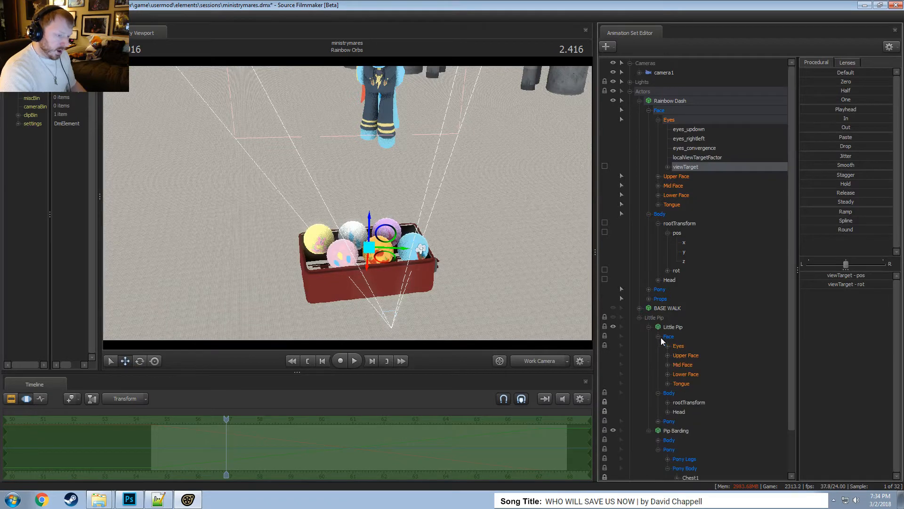
left_click(668, 347)
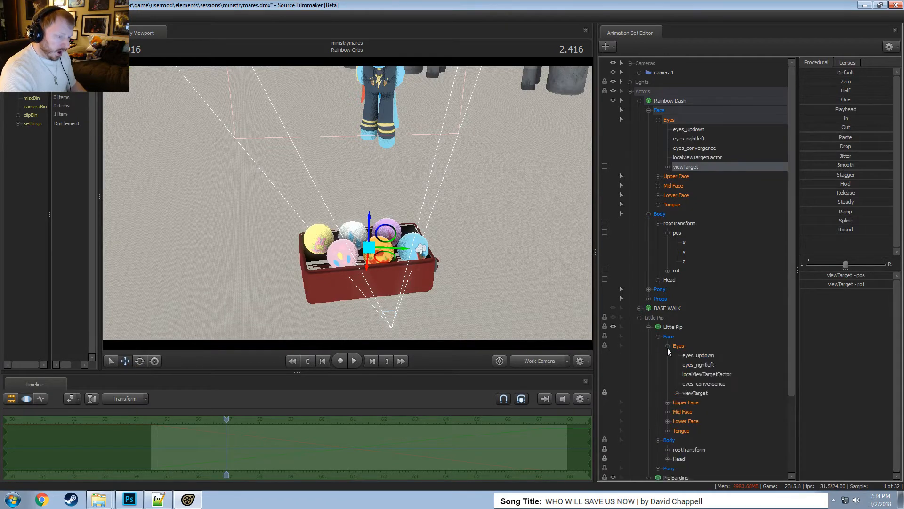
left_click(668, 346)
left_click(649, 326)
left_click(640, 318)
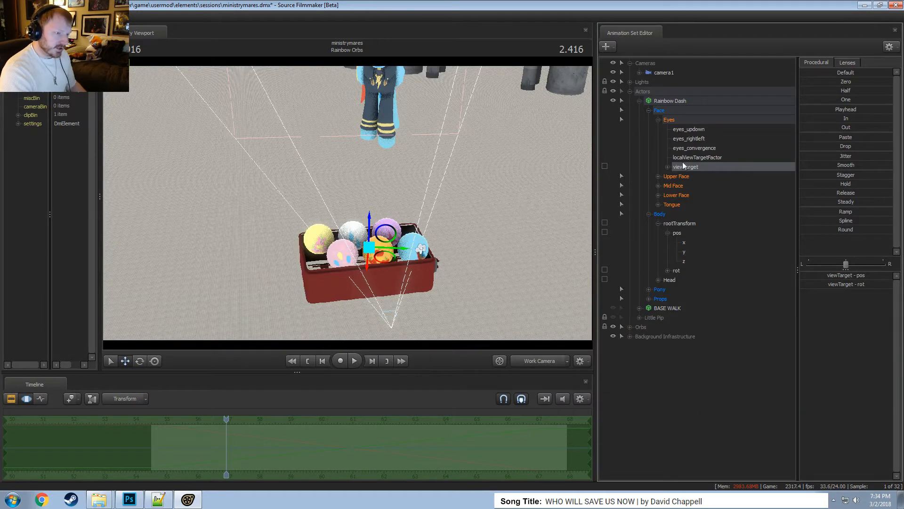
Lock Rainbow Dash's viewTarget and play the shot through camera1 to check the gaze.
left_click(605, 167)
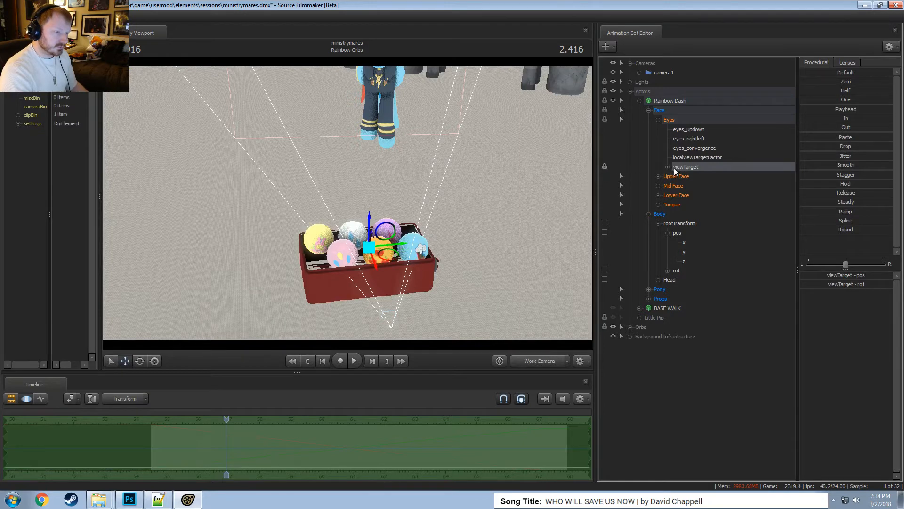
left_click(539, 360)
key("space")
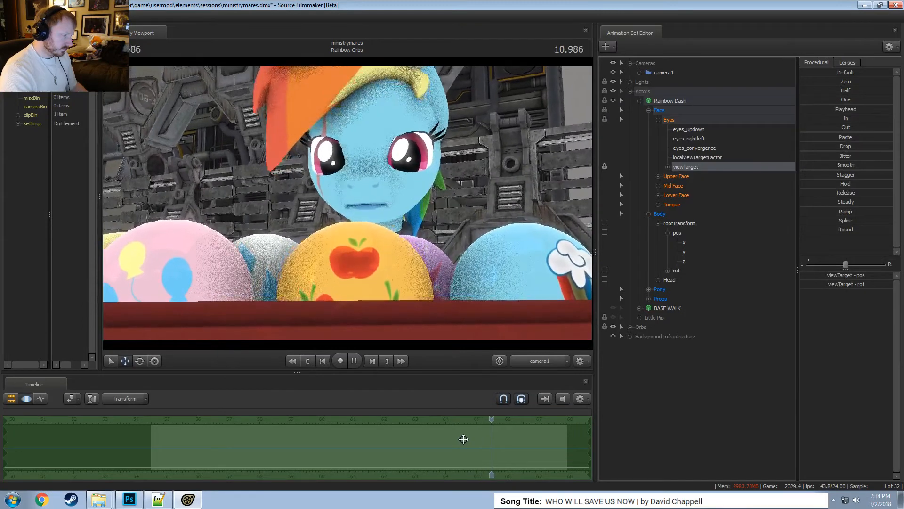
Set a time selection ramping from the shot's start to 10.375, viewing Rainbow Dash and the orb box from the side in the work camera.
key("space")
left_click(540, 362)
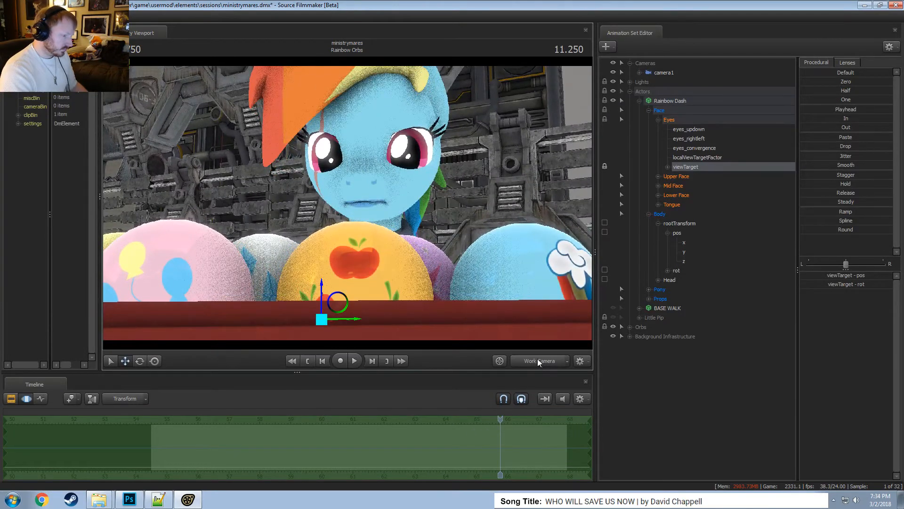
left_click_drag(356, 208, 476, 209, "alt")
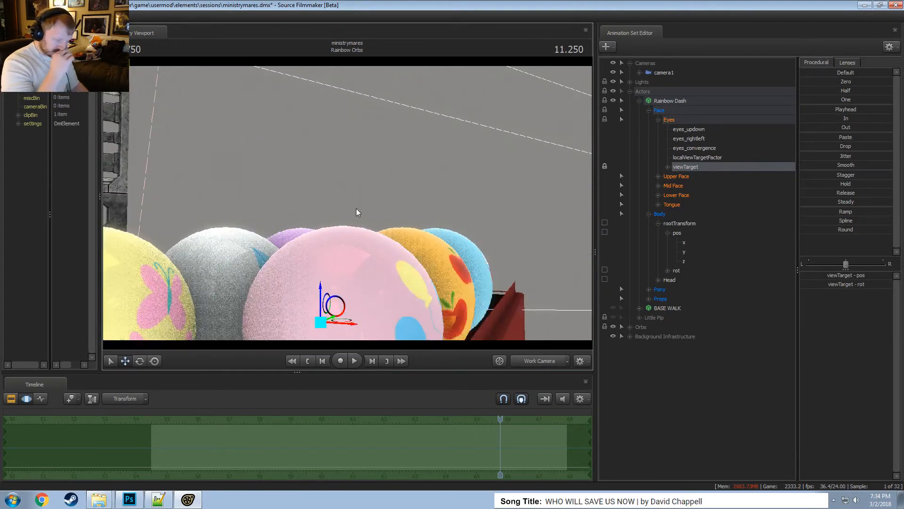
key("s")
left_click_drag(356, 208, 339, 218)
key("w")
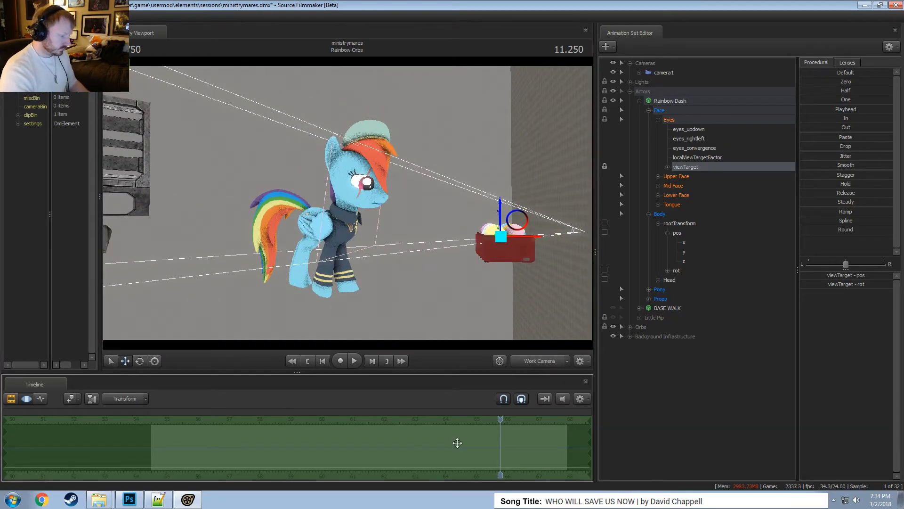
key("ctrl")
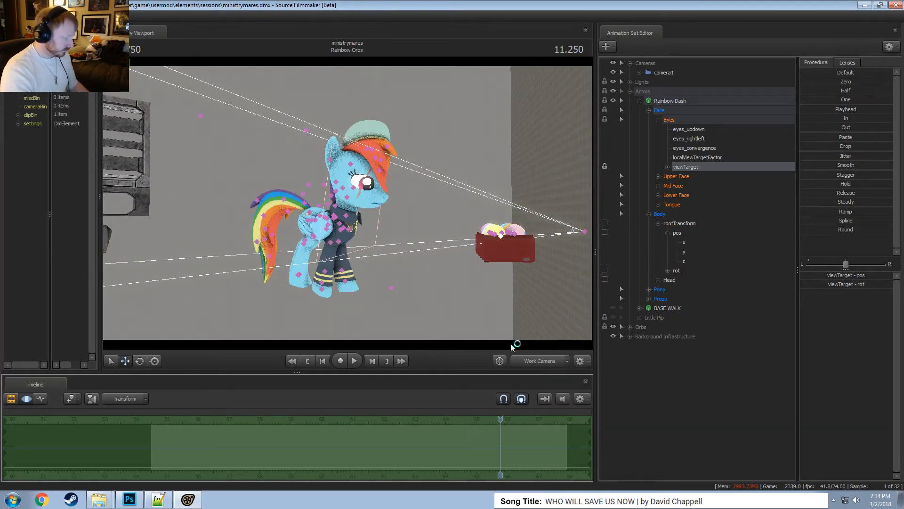
key("ctrl")
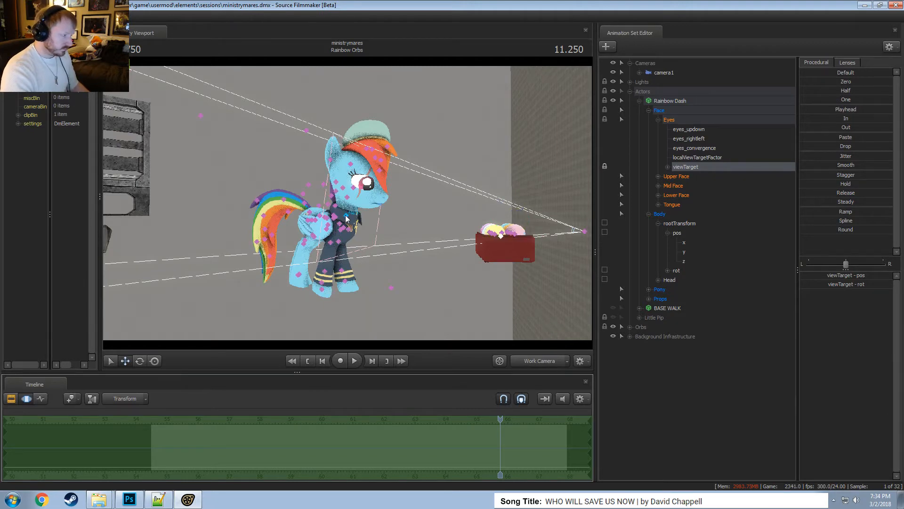
mouse_move(155, 448)
left_mouse_down()
mouse_move(502, 455)
mouse_move(433, 457)
mouse_move(472, 458)
mouse_move(267, 437)
mouse_move(151, 442)
left_mouse_up()
key("[")
Rotate Rainbow Dash's Neck and Head bones at 10.375 to ease the head pose toward the orb box.
left_click_drag(295, 224, 322, 224)
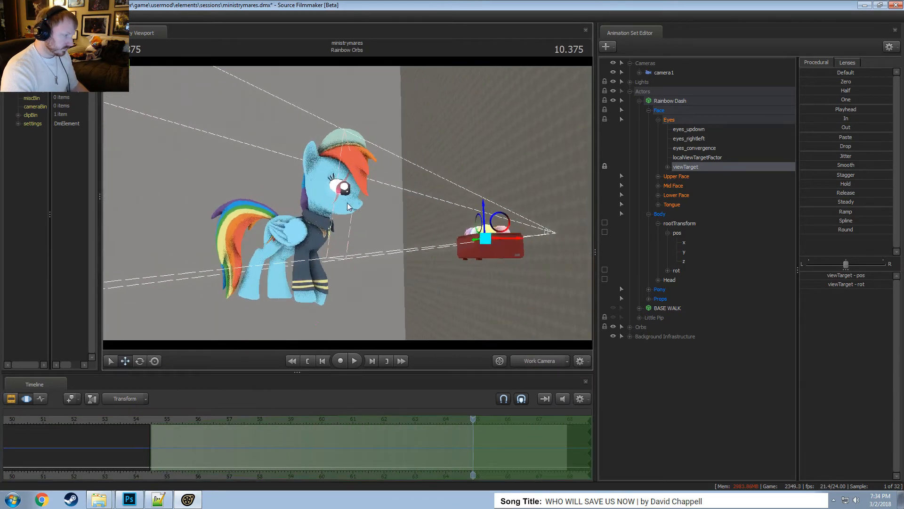
left_click(322, 222, "ctrl")
key("e")
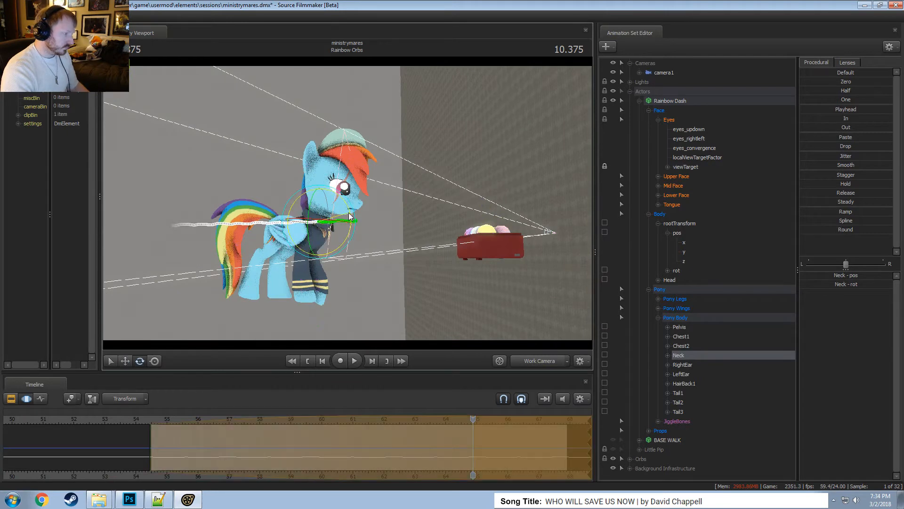
left_click(320, 205, "ctrl")
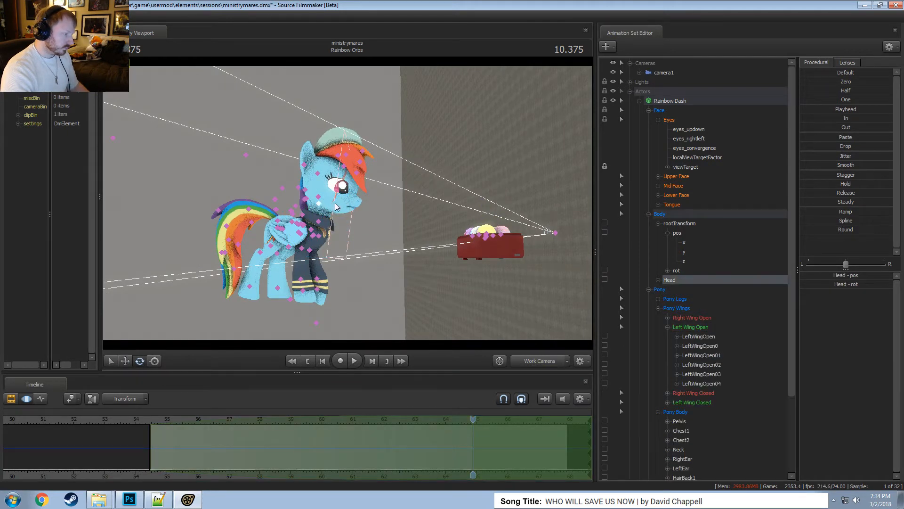
left_click_drag(336, 207, 352, 219)
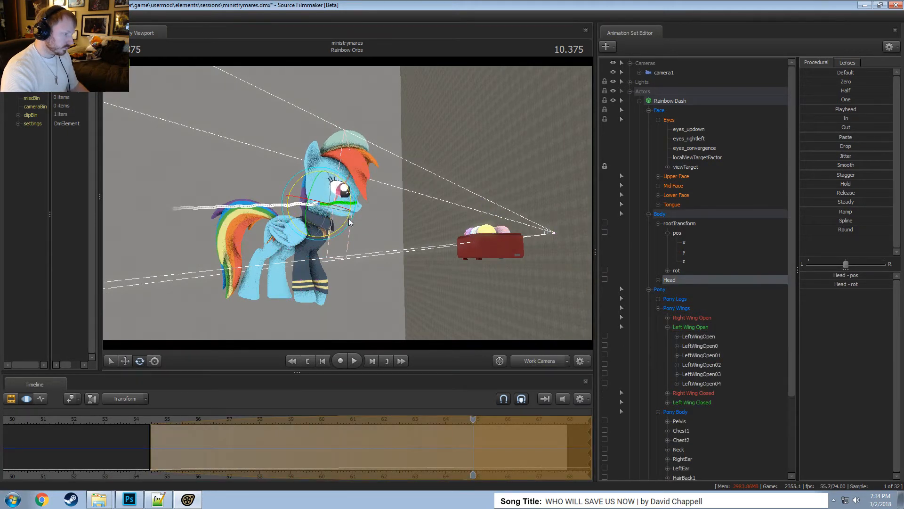
Play the shot from its start through camera1 to check the neck and head movement.
left_click(535, 361)
left_click(149, 419)
key("space")
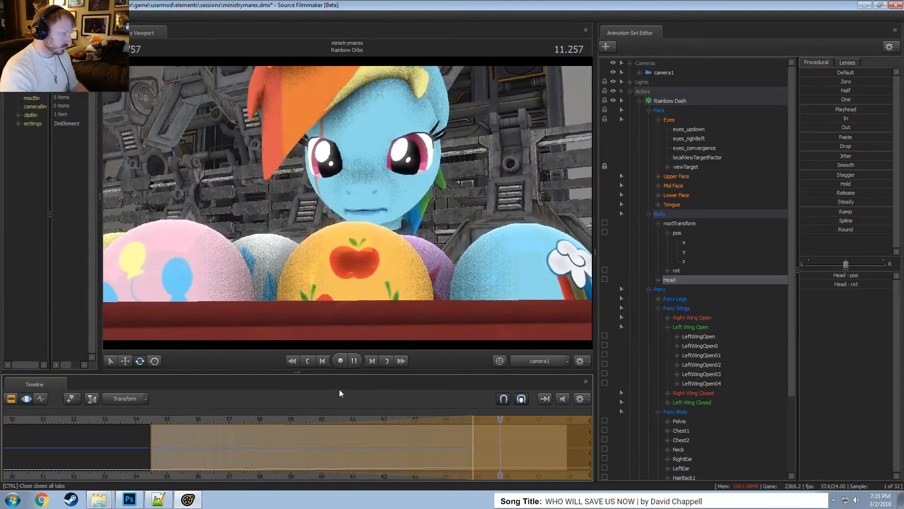
key("space")
Create a blink at 7.291 by zeroing Rainbow Dash's Upper Face and raising eye_closer_left and eye_closer_right to full, and play it back.
left_click_drag(310, 438, 378, 449)
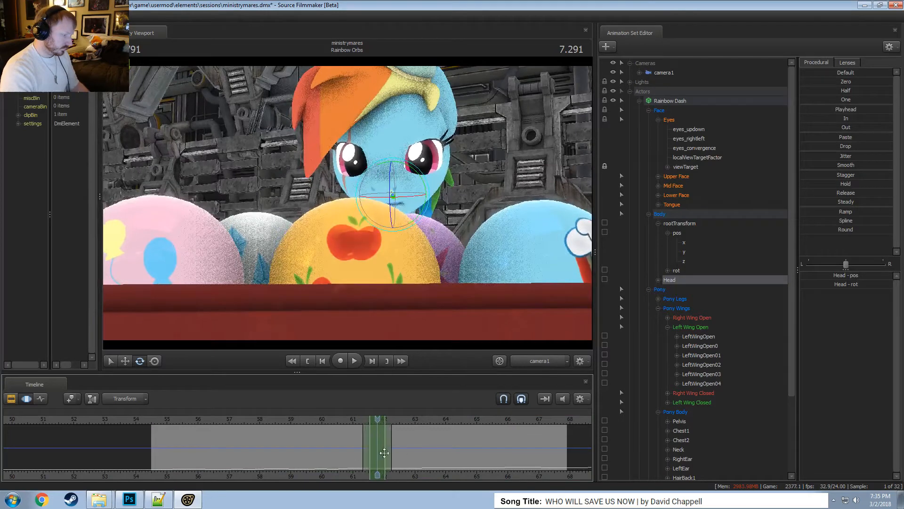
left_click(669, 119)
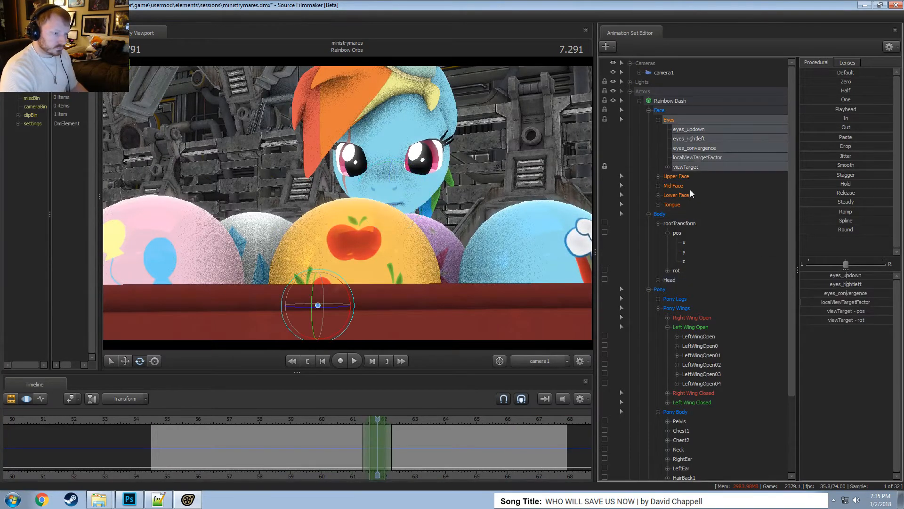
left_click(680, 177)
left_click(831, 82)
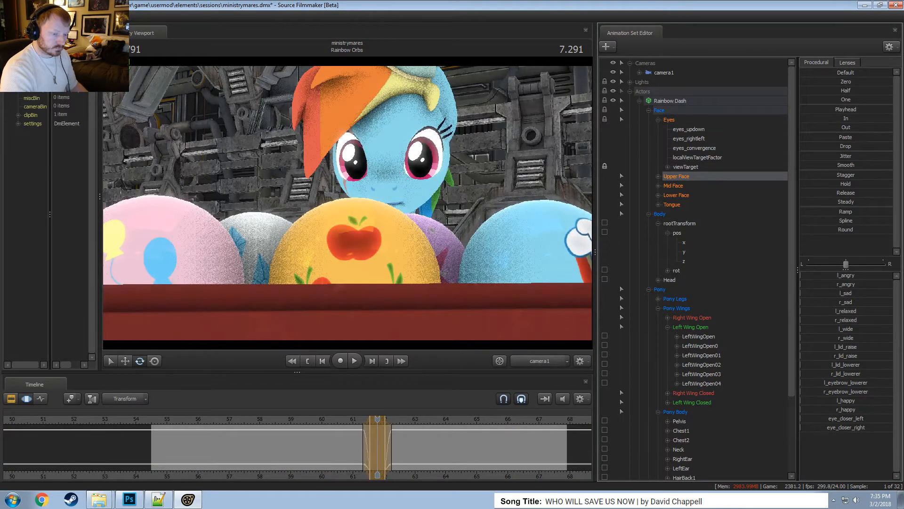
left_click_drag(836, 418, 892, 428)
left_click_drag(377, 419, 328, 420)
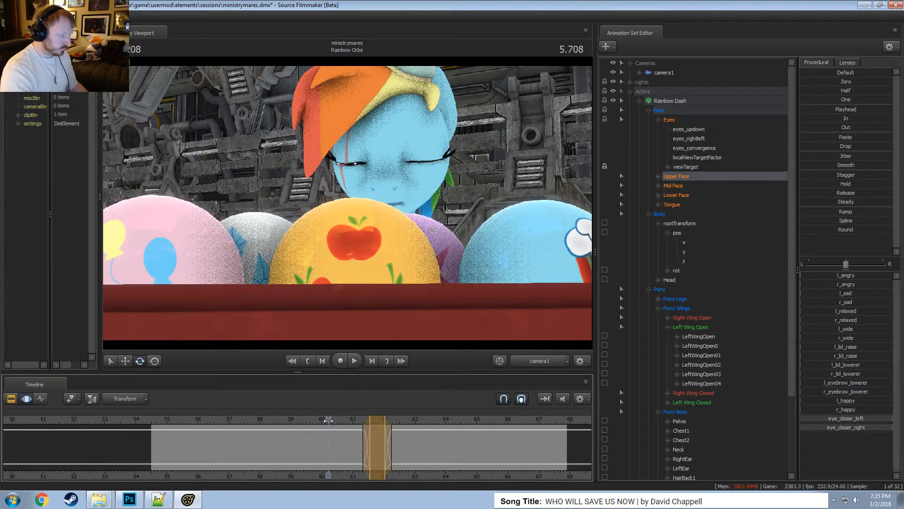
key("space")
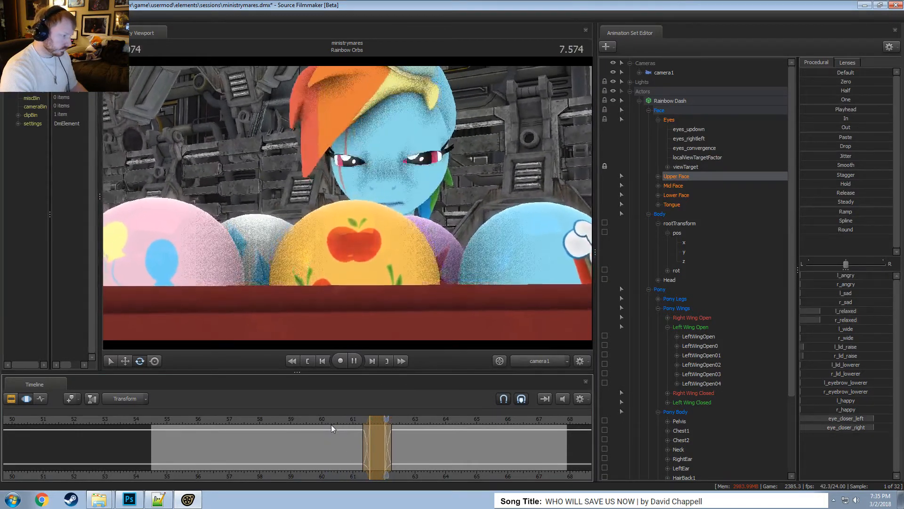
key("space")
Shorten the blink's hold and widen its falloffs on the timeline, checking the timing in playback.
scroll(313, 456, "up", 5)
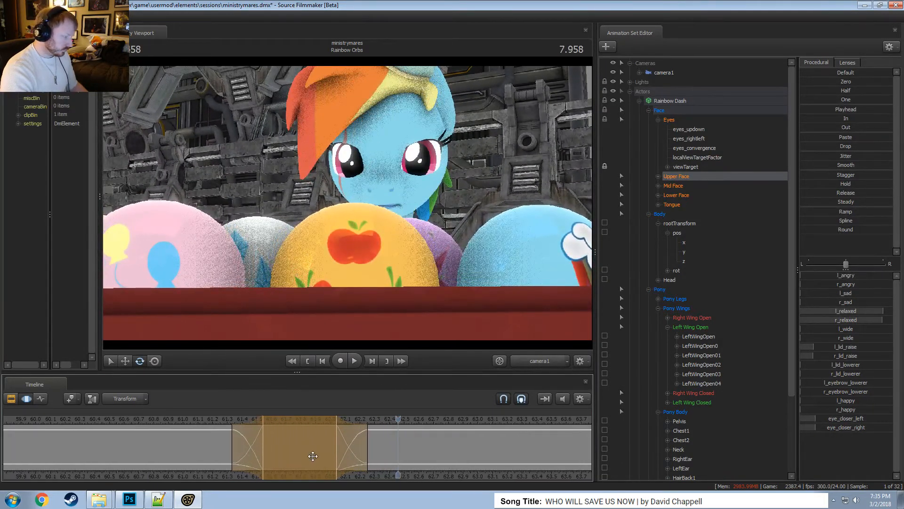
scroll(311, 454, "down", 2)
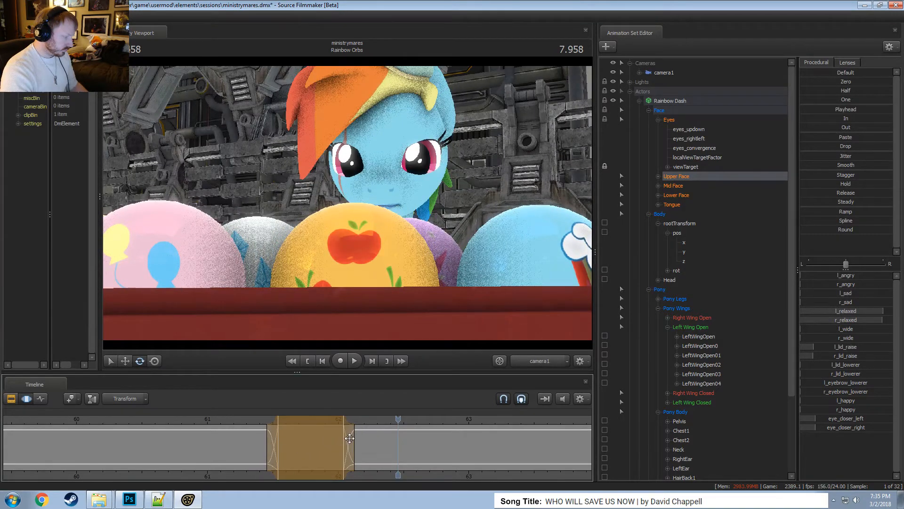
left_click_drag(350, 438, 322, 438)
key("space")
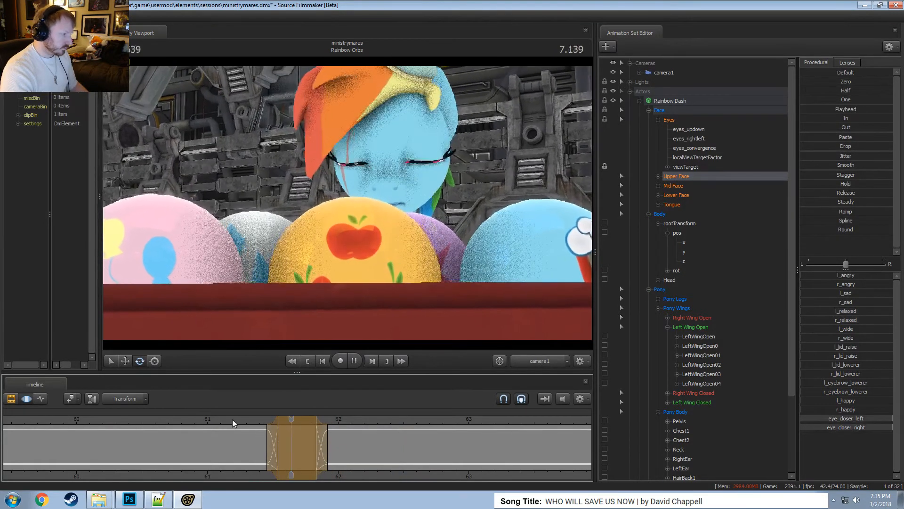
left_click_drag(269, 425, 258, 425)
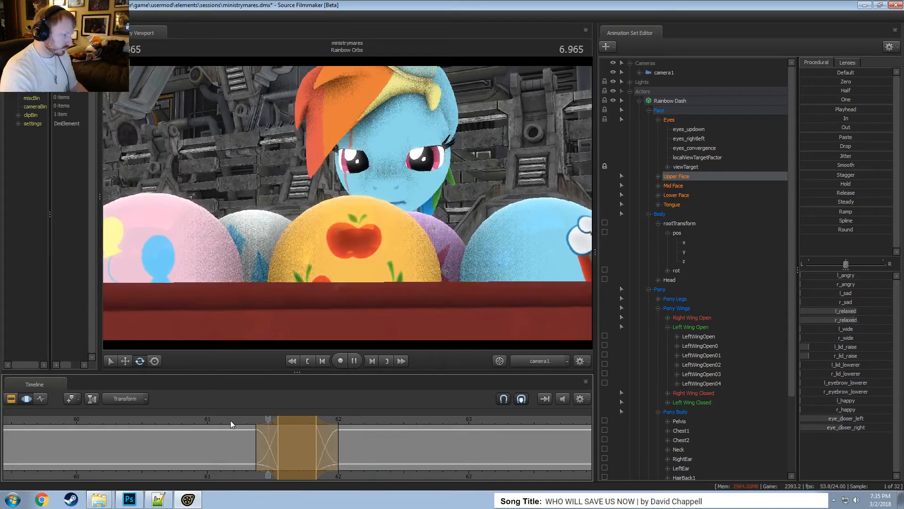
left_click(231, 421)
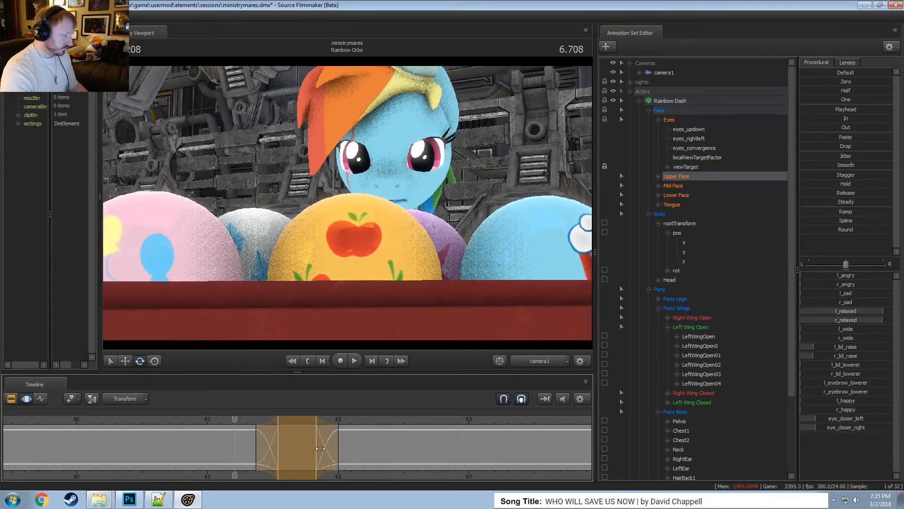
left_click_drag(320, 448, 304, 447)
key("space")
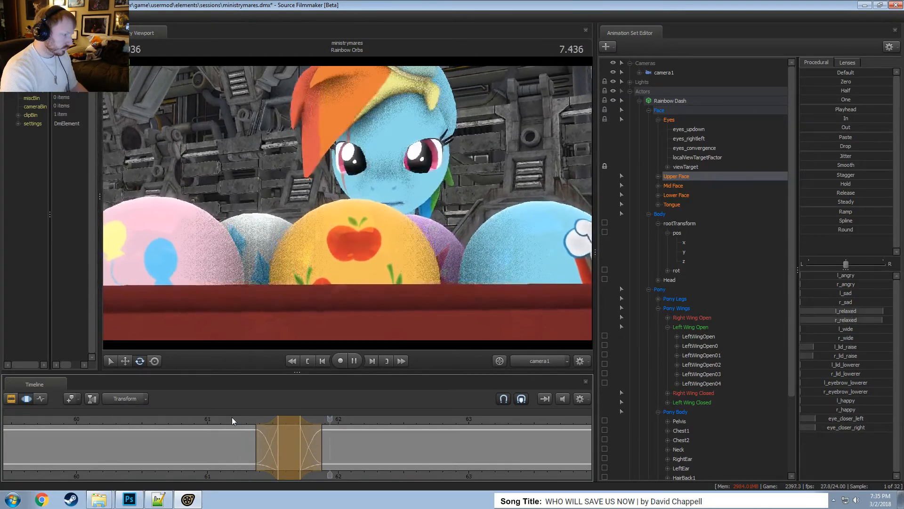
key("space")
Compress the whole blink, giving it a quicker closing and a slightly longer opening, and play it back.
left_click_drag(314, 442, 275, 435)
scroll(275, 438, "down", 1)
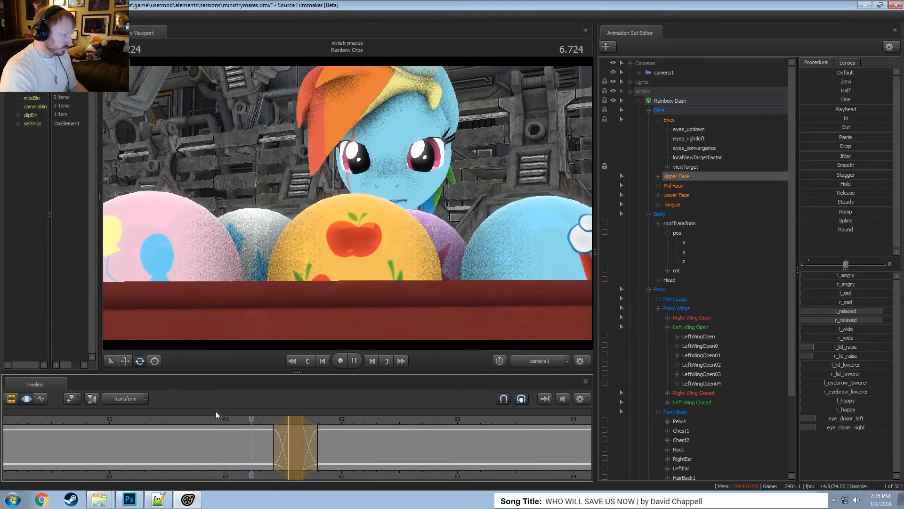
left_click(211, 424)
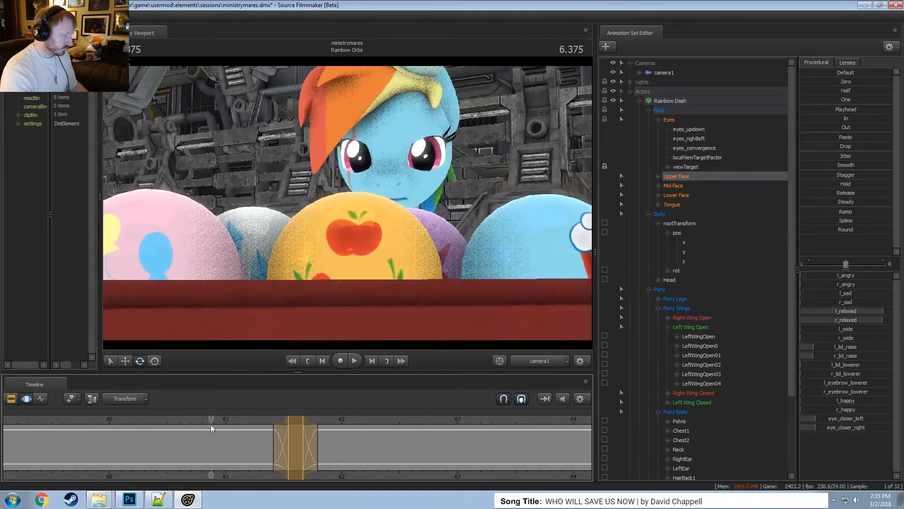
key("space")
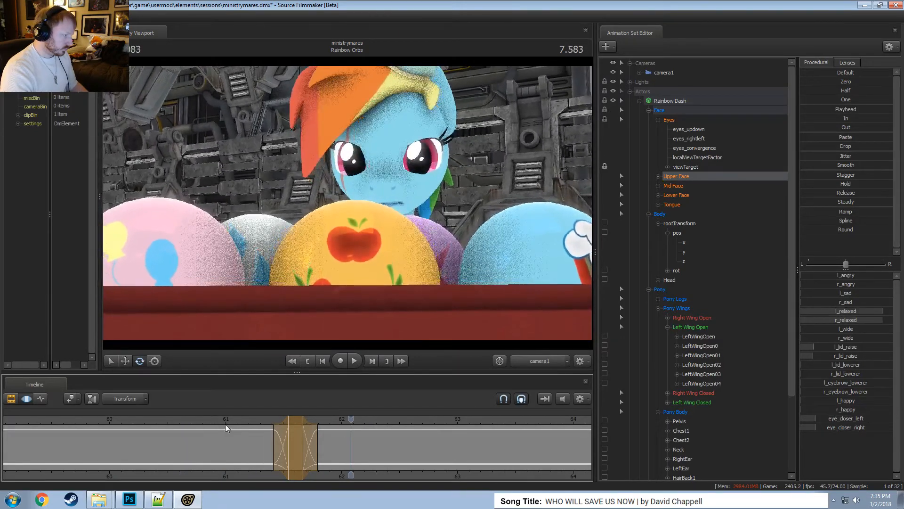
left_click_drag(309, 439, 323, 443)
key("space")
key("space")
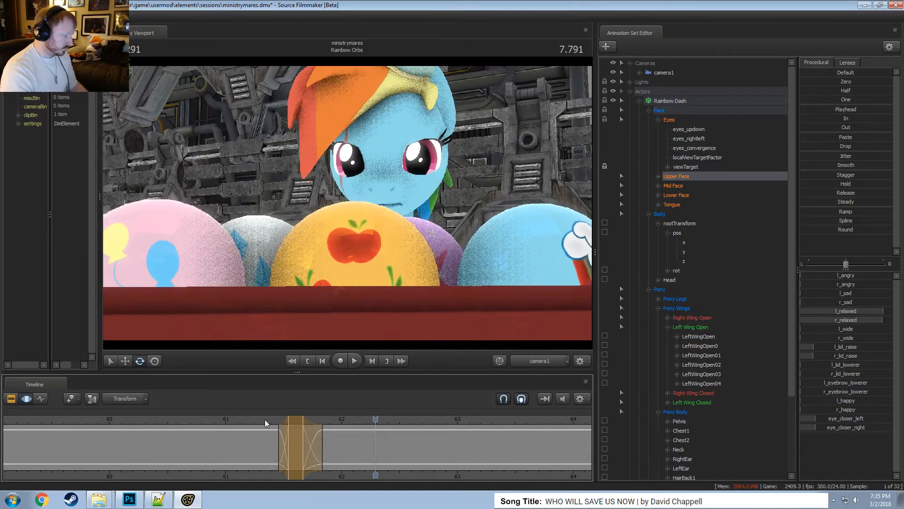
Ease the Upper Face curves out of the blink over a short time selection at 7.333 with a longer trailing falloff.
key("space")
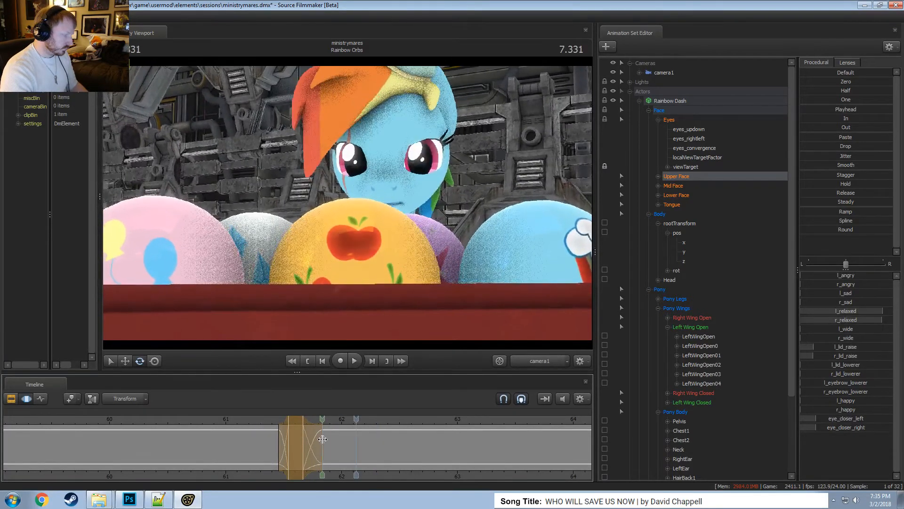
left_click_drag(327, 439, 371, 440, "shift")
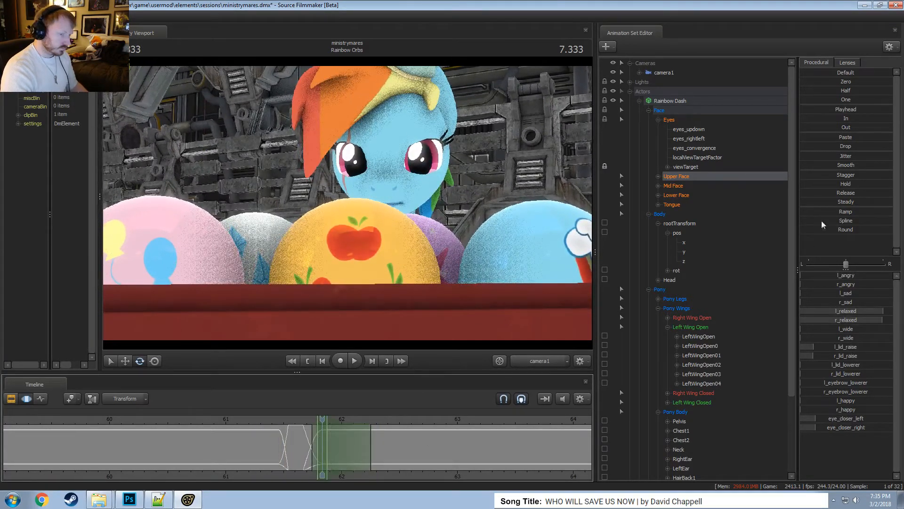
key("space")
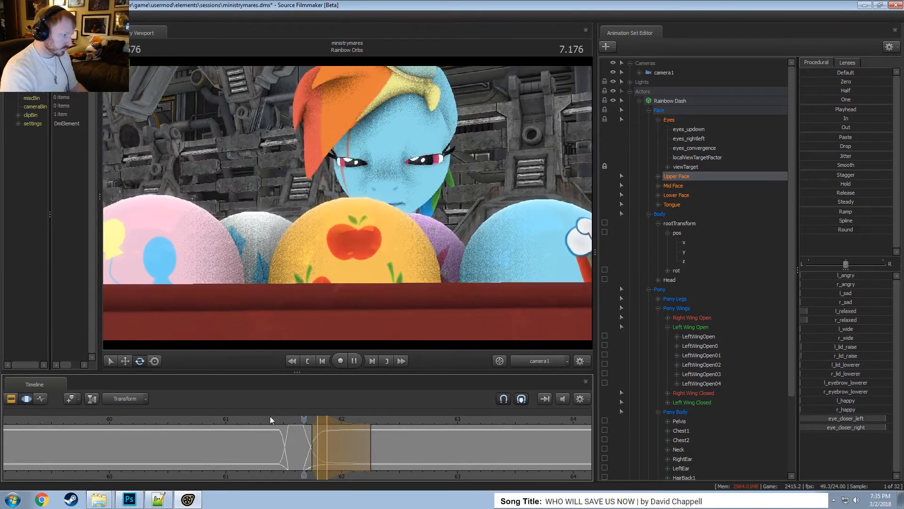
Soften the eyelids' reopening further over a wider time selection centred on 7.583, and review the blink in playback.
left_click(349, 453)
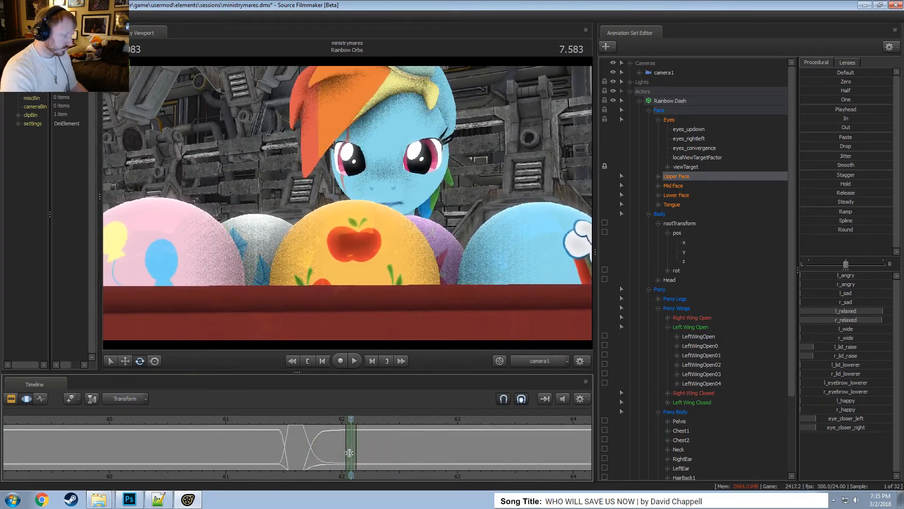
left_click_drag(349, 453, 330, 450)
left_click_drag(402, 453, 487, 453)
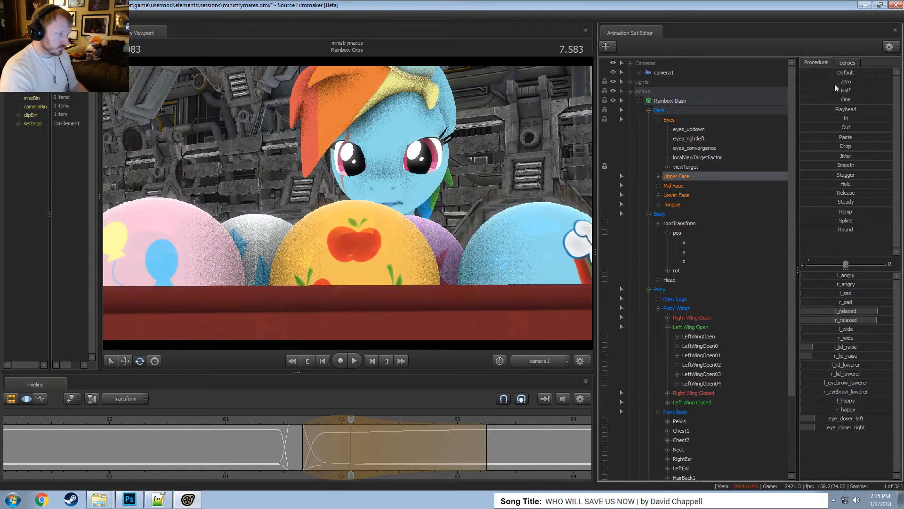
key("space")
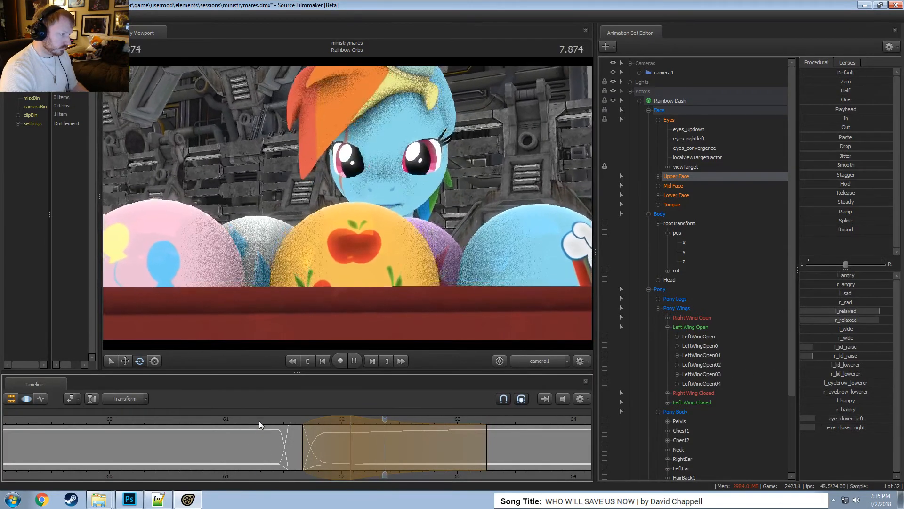
key("space")
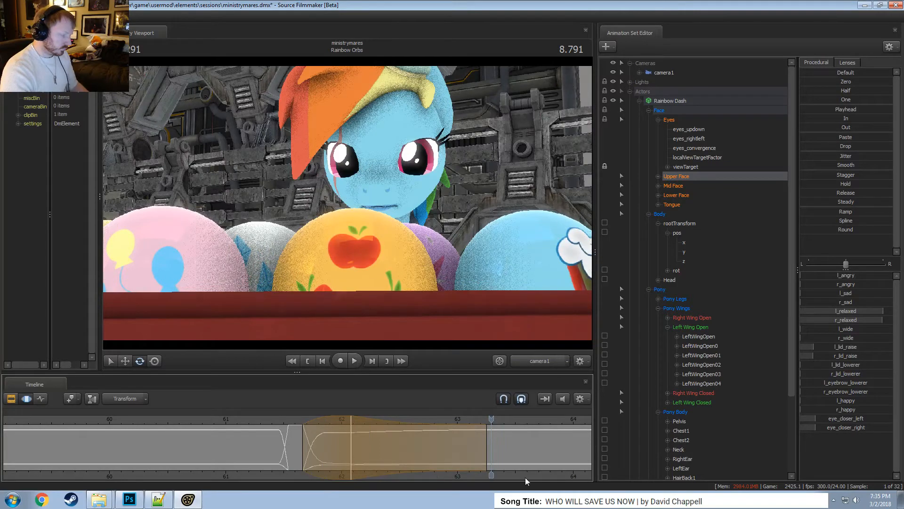
Scrub to about 10.667 near the shot's end with Rainbow Dash's Upper Face controls selected.
middle_click_drag(526, 481, 237, 479)
scroll(237, 478, "down", 3)
key("shift")
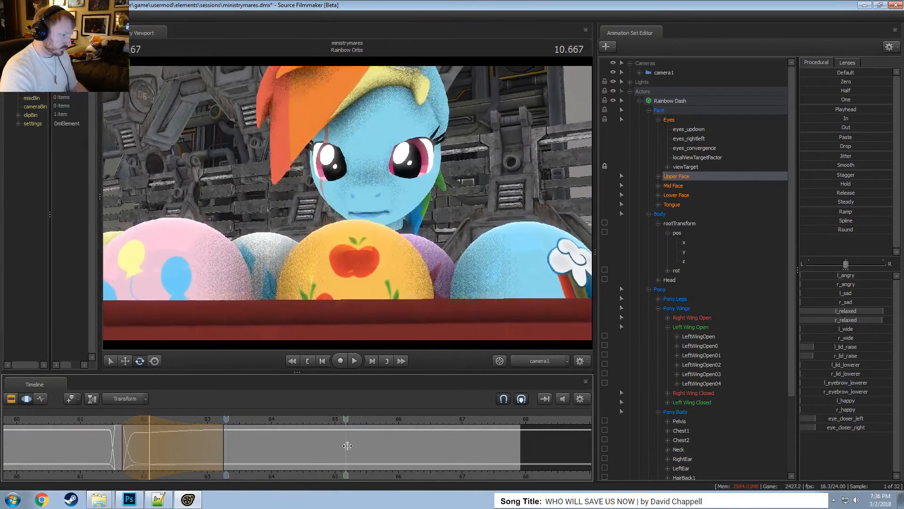
From about 62.25 s onward, slightly raise Rainbow Dash's eye_closer and angry Upper Face values on both sides, and play the result.
left_click(375, 448)
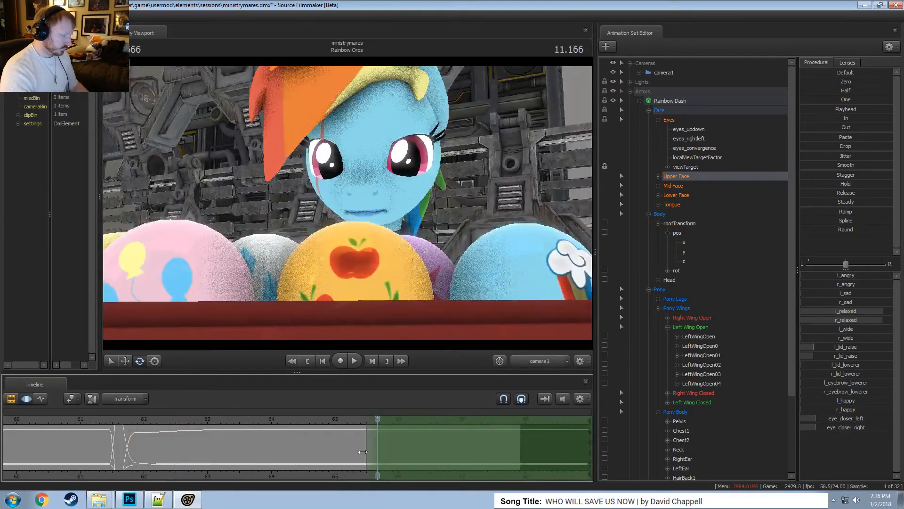
left_click_drag(362, 452, 159, 451)
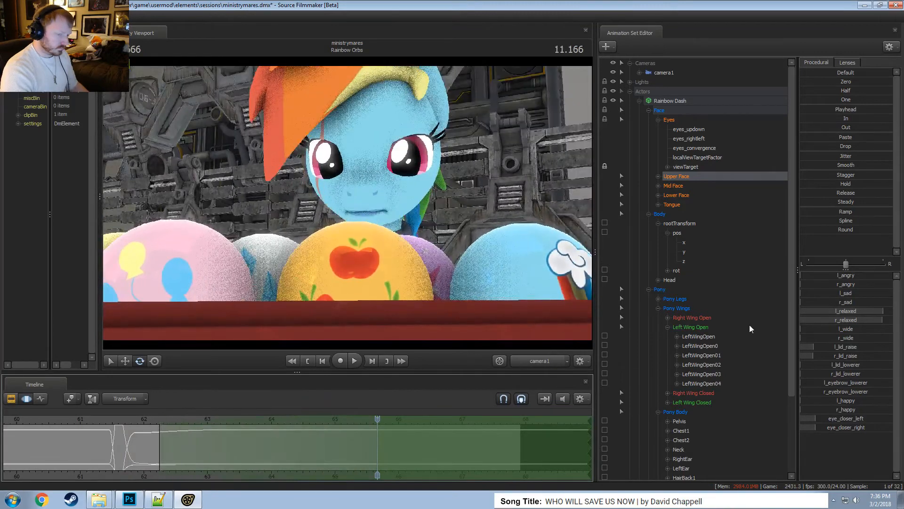
mouse_move(846, 418)
left_mouse_down()
mouse_move(856, 419)
mouse_move(853, 427)
left_mouse_up()
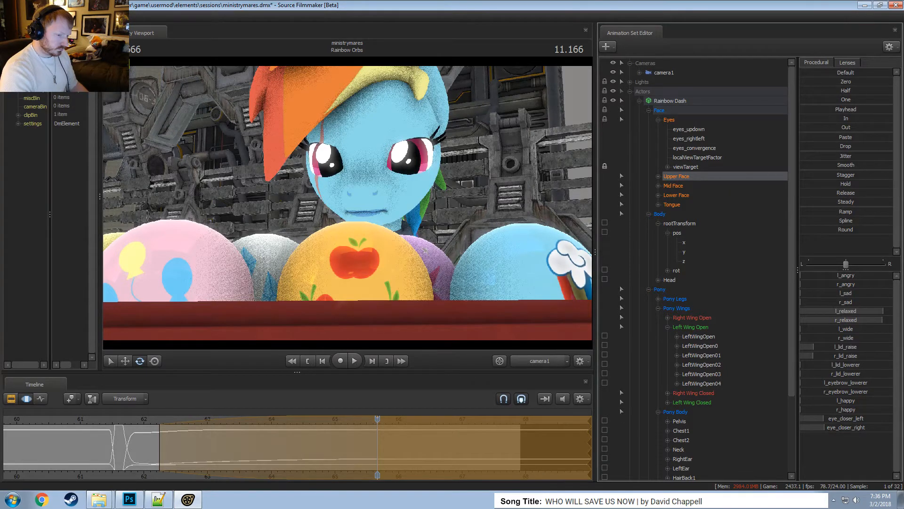
left_click_drag(843, 276, 851, 276)
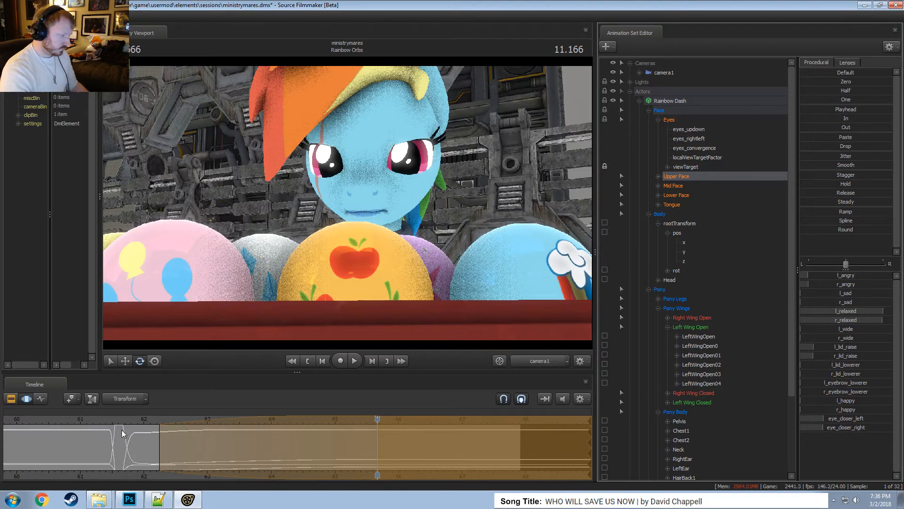
left_click(155, 417)
key("space")
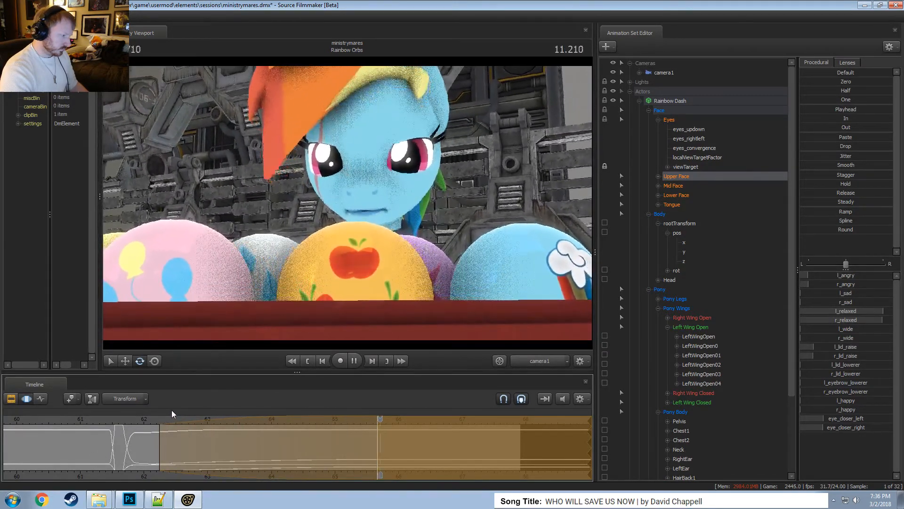
key("space")
Set a time selection around the blink from about 61.45 to 61.85 s, with falloff on both sides of the closed-eye hold.
key("ctrl+a")
middle_click_drag(176, 457, 244, 468)
scroll(194, 466, "up", 2)
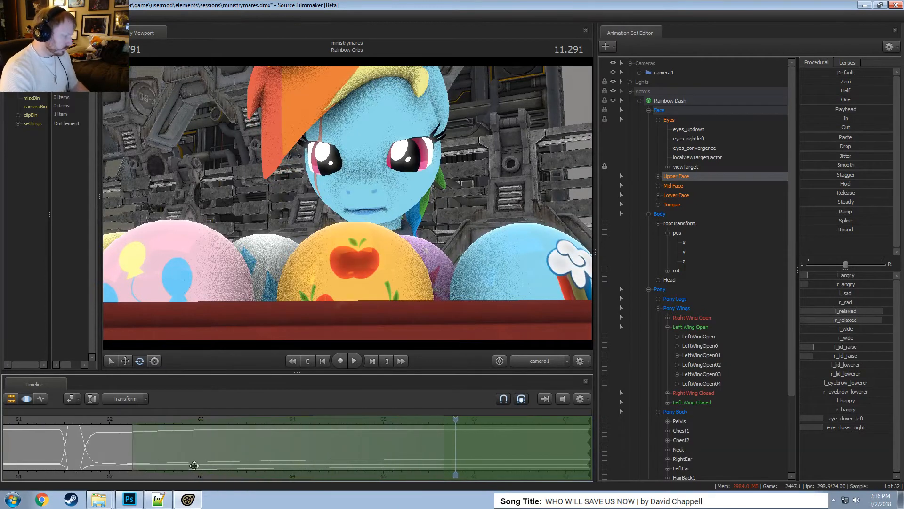
middle_click_drag(99, 476, 291, 447)
scroll(290, 447, "down", 2)
left_click_drag(277, 439, 279, 439, "shift")
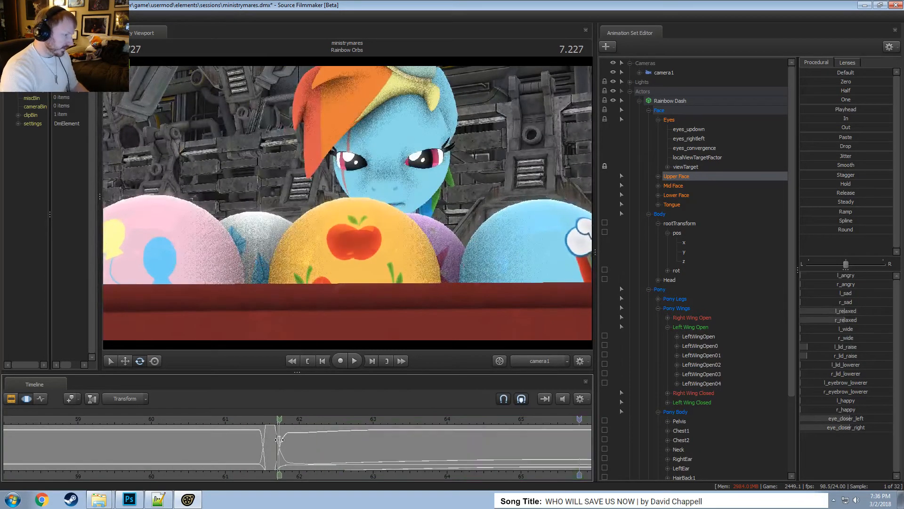
scroll(214, 429, "up", 3)
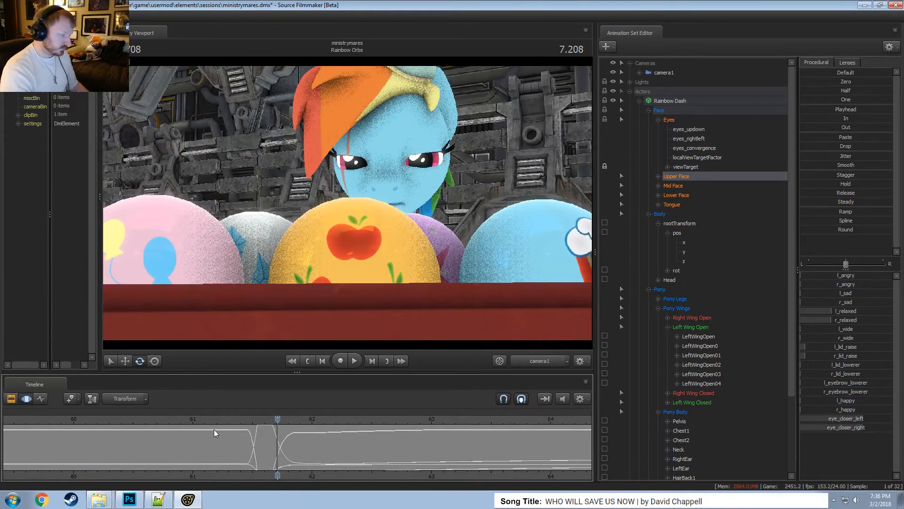
left_click_drag(256, 436, 292, 441, "shift")
scroll(271, 436, "up", 1, "shift")
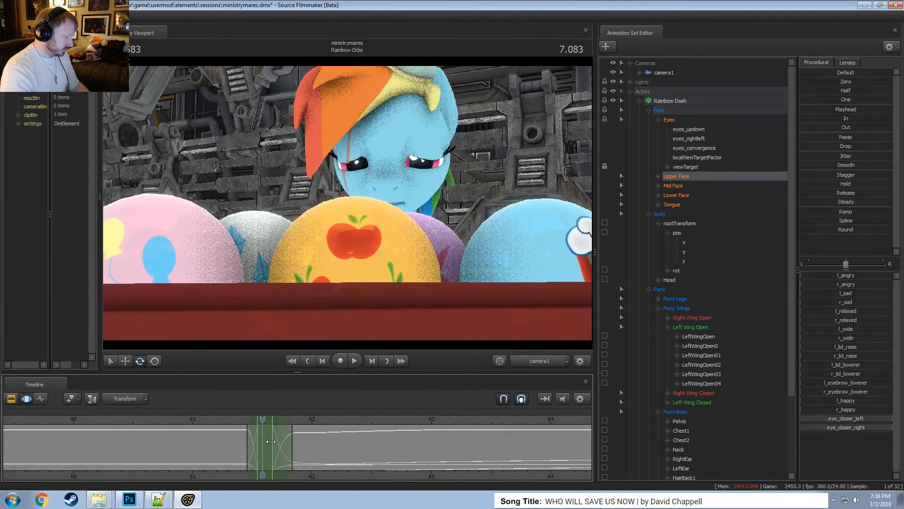
Select the Eyes controls, slightly adjust eyes_updown for the blink, and refine it after playback.
left_click(666, 119)
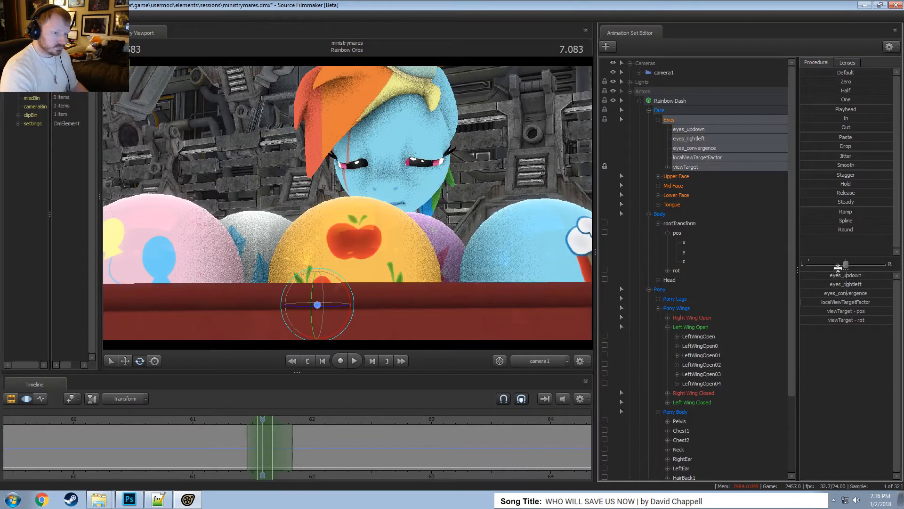
left_click_drag(838, 275, 839, 275)
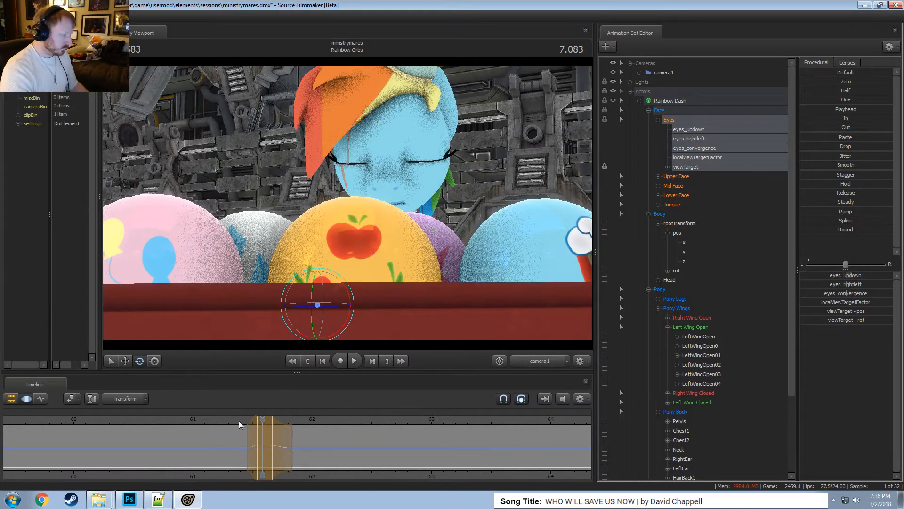
key("space")
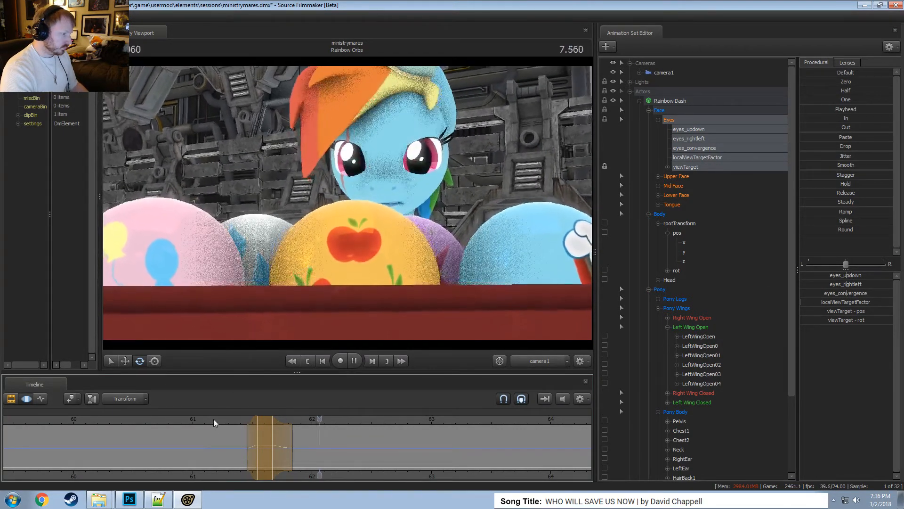
key("space")
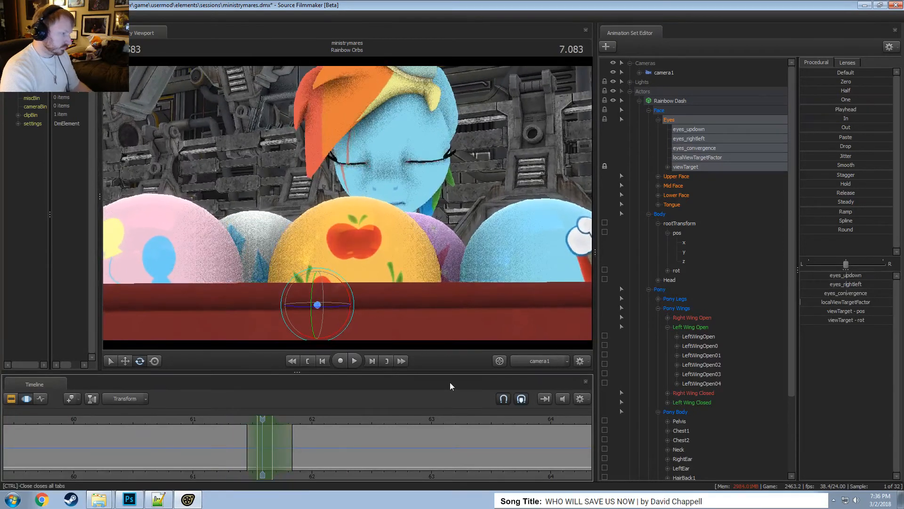
left_click_drag(839, 276, 840, 276)
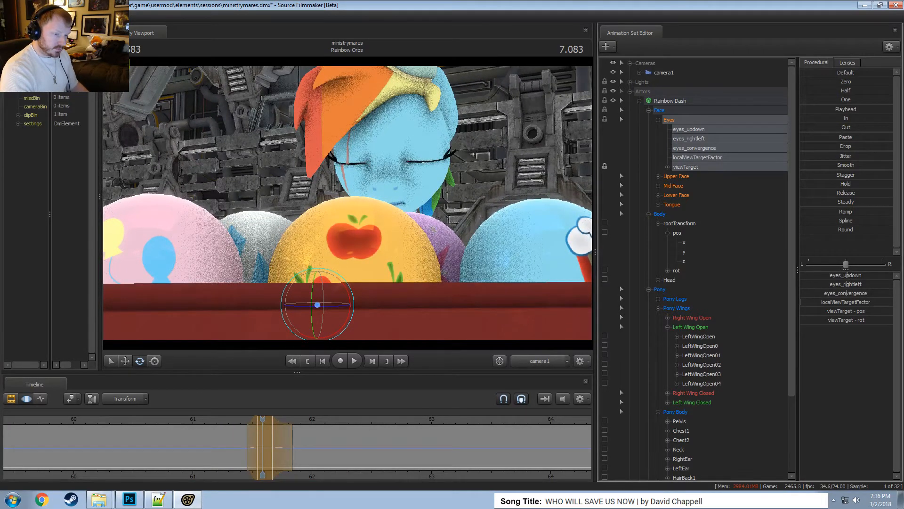
key("space")
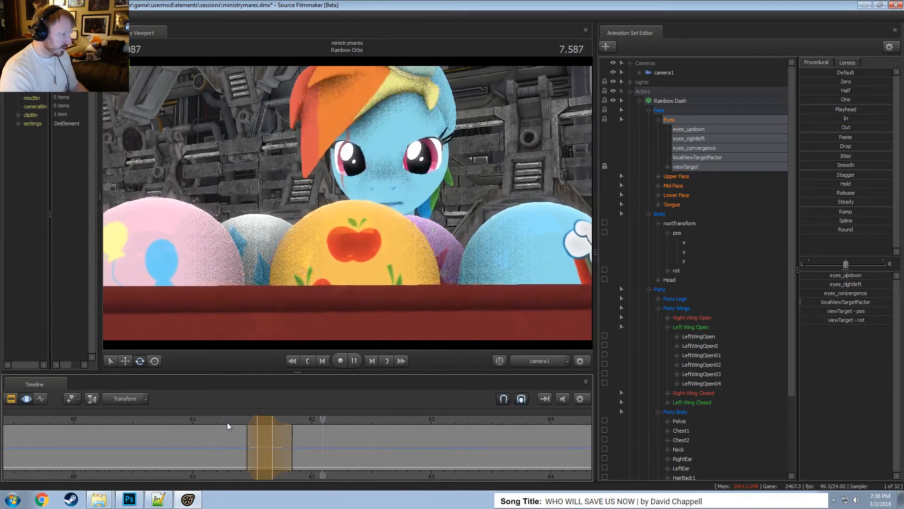
Replay the shot and lengthen the outgoing falloff of the eyes_updown adjustment to end at about 62 s.
left_click_drag(213, 422, 302, 434)
left_click(73, 414)
key("space")
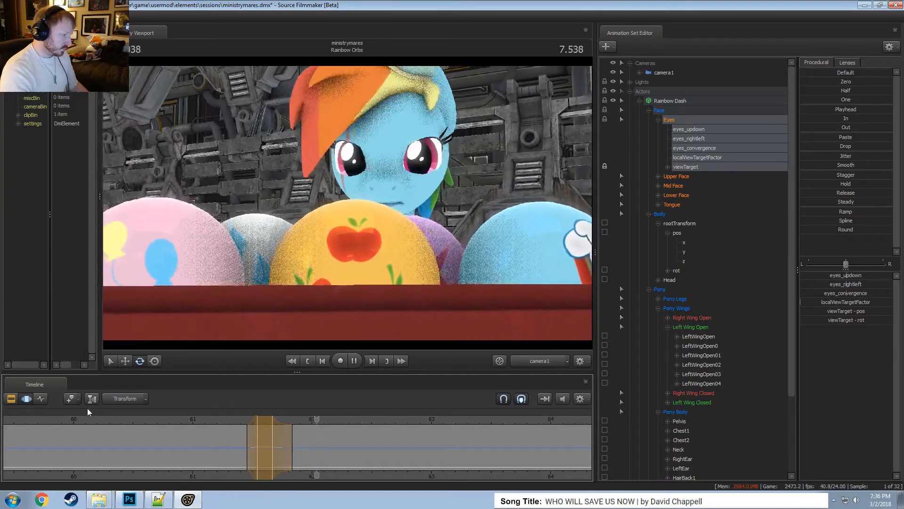
middle_click_drag(319, 471, 363, 462)
scroll(358, 454, "down", 1)
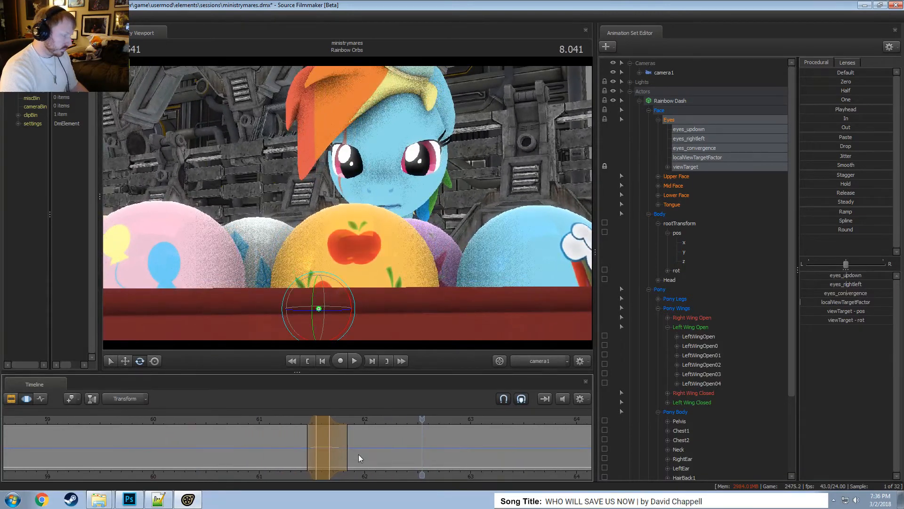
left_click_drag(348, 448, 360, 445)
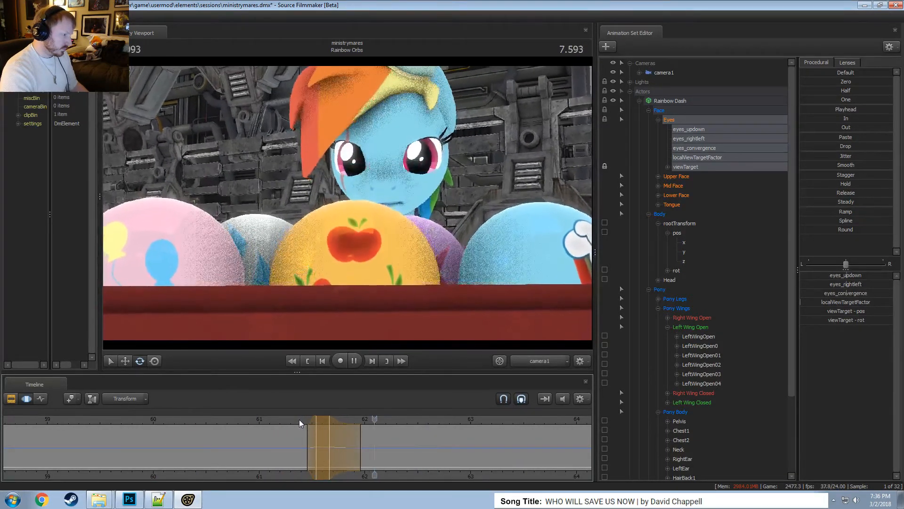
Review the blink from about 59.6 s in playback and park the playhead on the closed-eye frame at 7.083.
scroll(302, 423, "down", 1)
scroll(321, 444, "down", 1)
left_click(200, 419)
key("space")
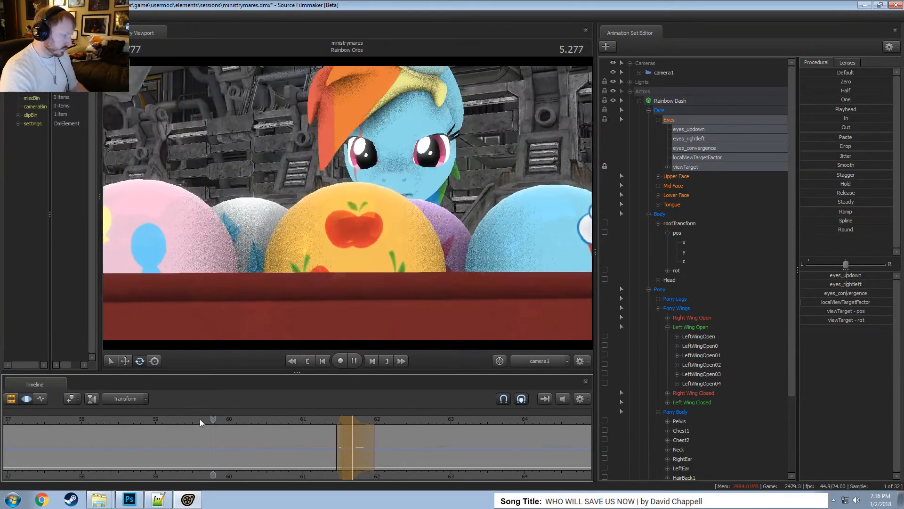
key("F2")
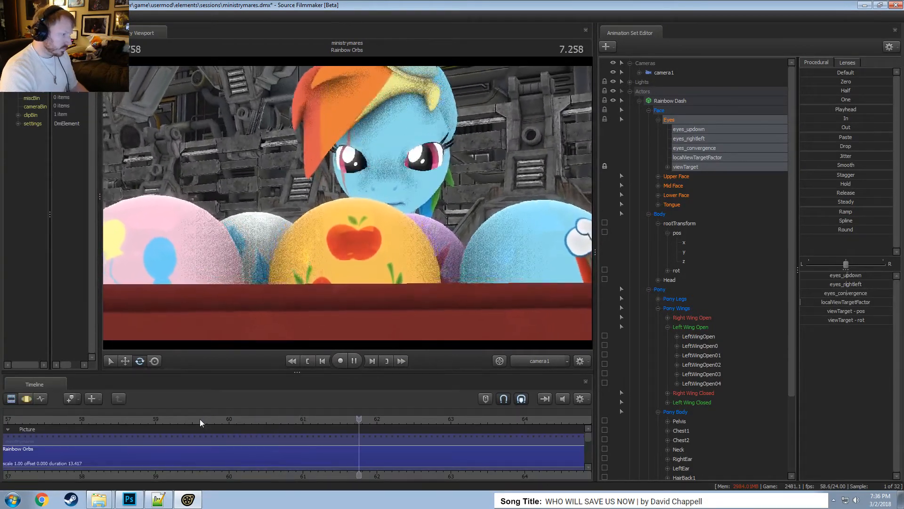
key("F3")
left_click(335, 421)
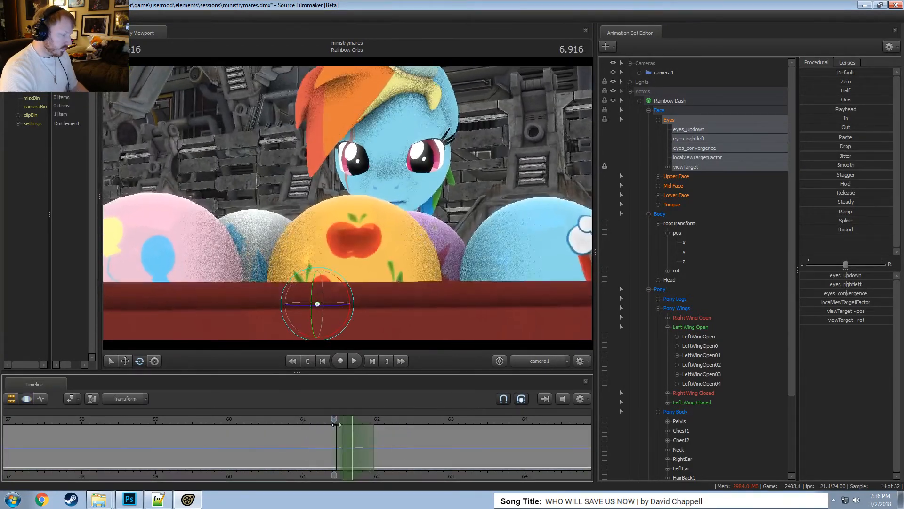
mouse_move(352, 428)
left_mouse_down()
mouse_move(335, 430)
mouse_move(357, 434)
mouse_move(346, 435)
left_mouse_up()
Switch to the work camera and examine Rainbow Dash's eyelid and scar up close from the side throughout the blink.
left_click(526, 357)
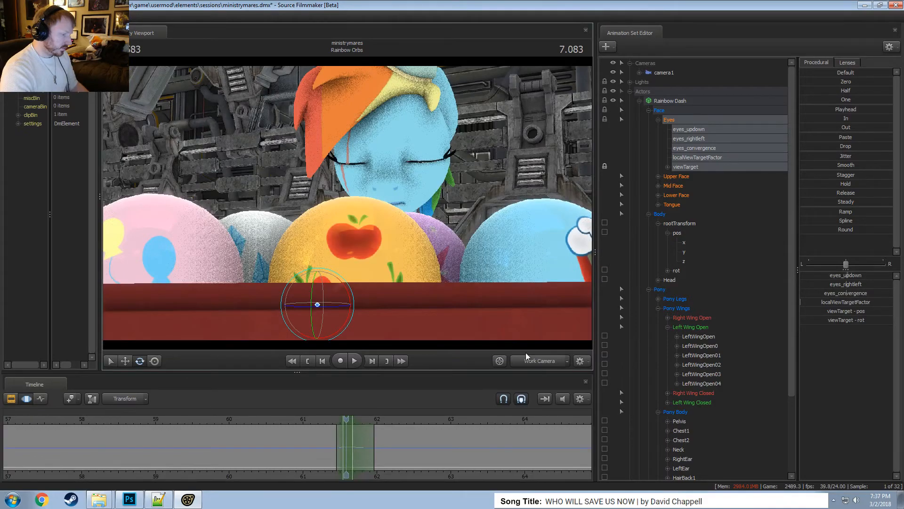
key("w")
mouse_move(471, 273)
left_mouse_down()
mouse_move(459, 278)
mouse_move(490, 277)
mouse_move(395, 272)
mouse_move(478, 274)
left_mouse_up()
key("w")
key("a")
key("s")
key("w")
key("d")
key("a")
key("s")
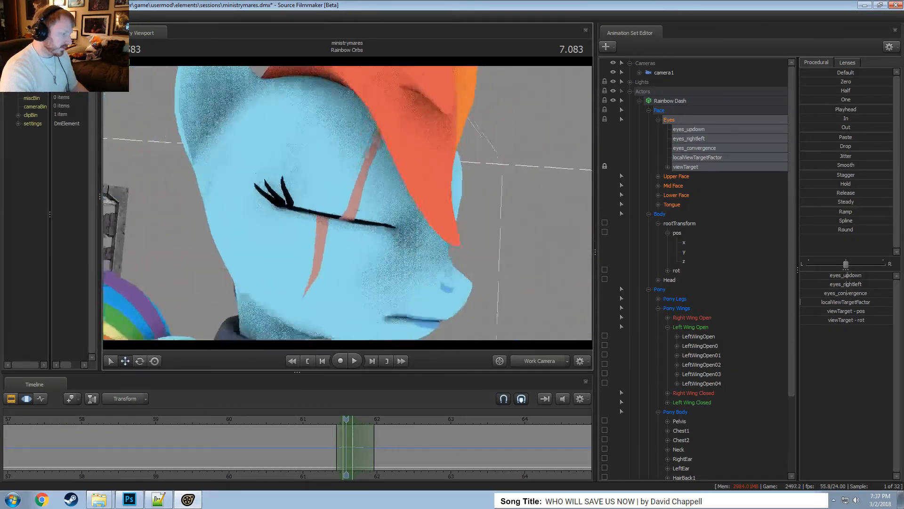
key("space")
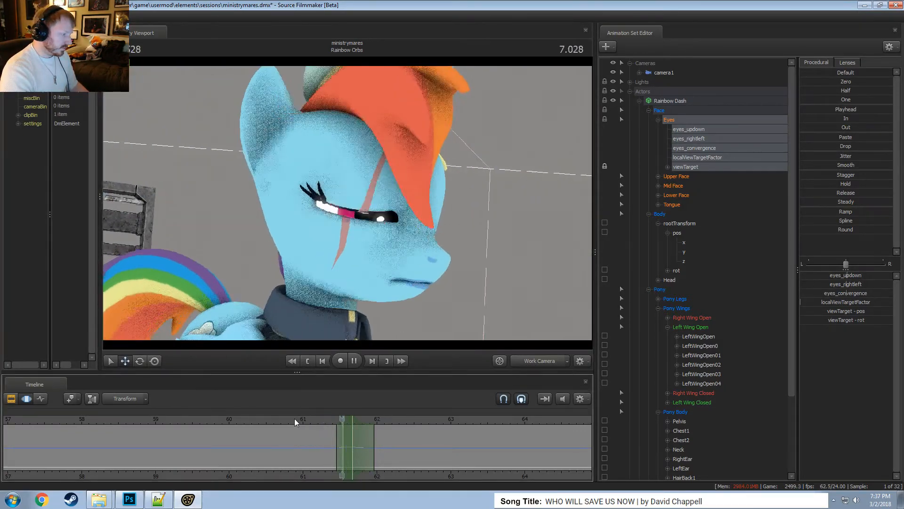
left_click(355, 425)
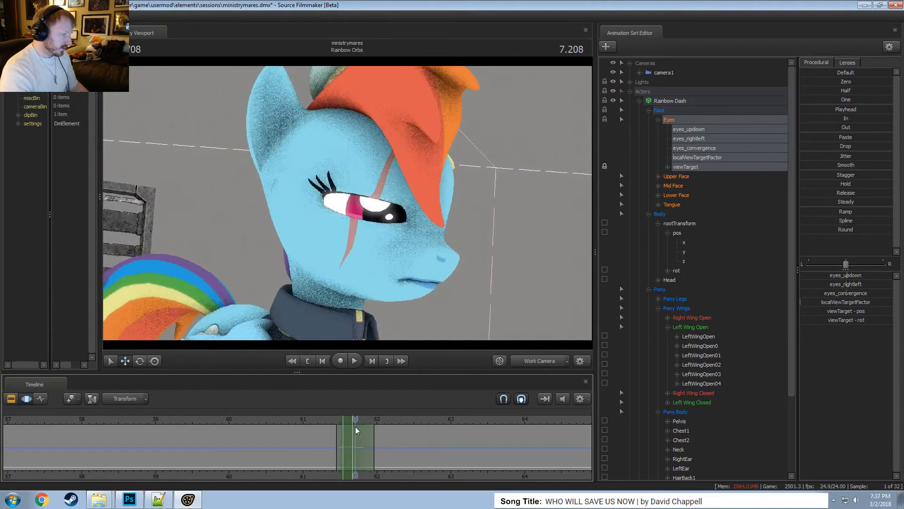
left_click_drag(355, 425, 348, 427)
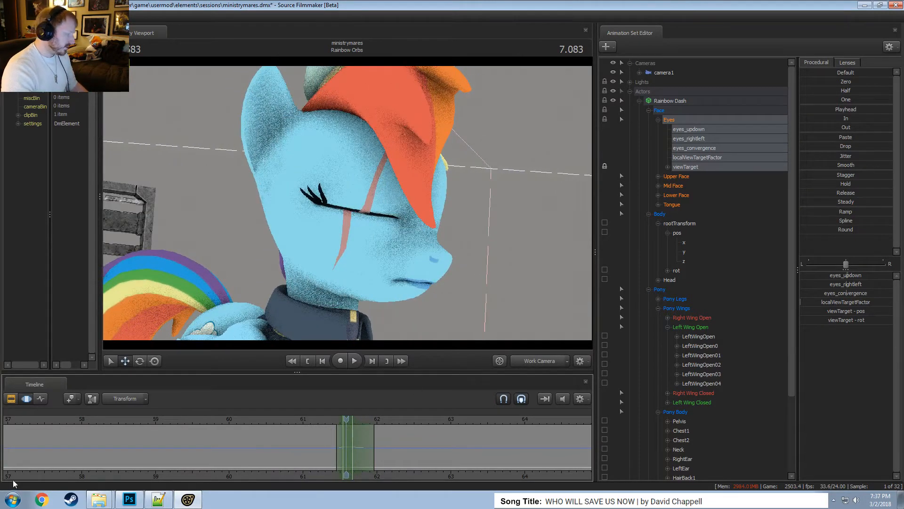
Switch to File Explorer, open body.vtf from the MOA_model folder, and examine the eyelids, scar and mouth on the face texture.
left_click(99, 500)
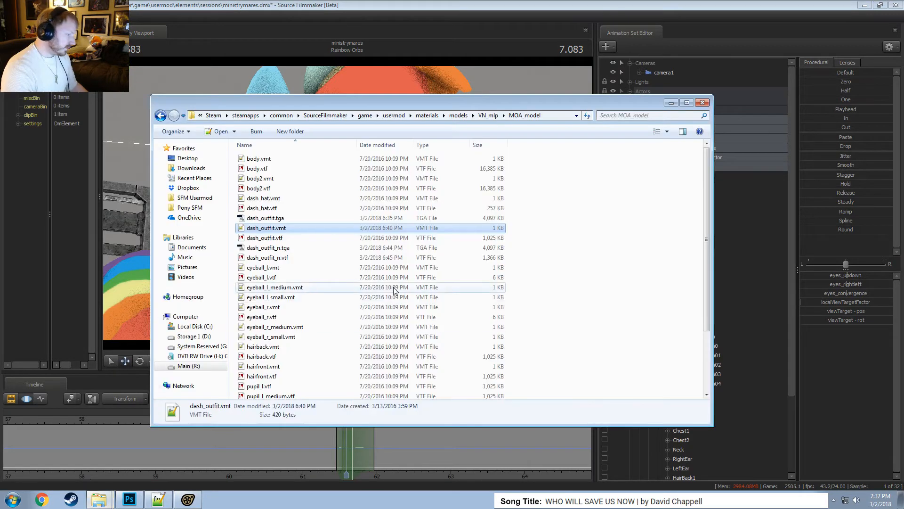
left_click(260, 169)
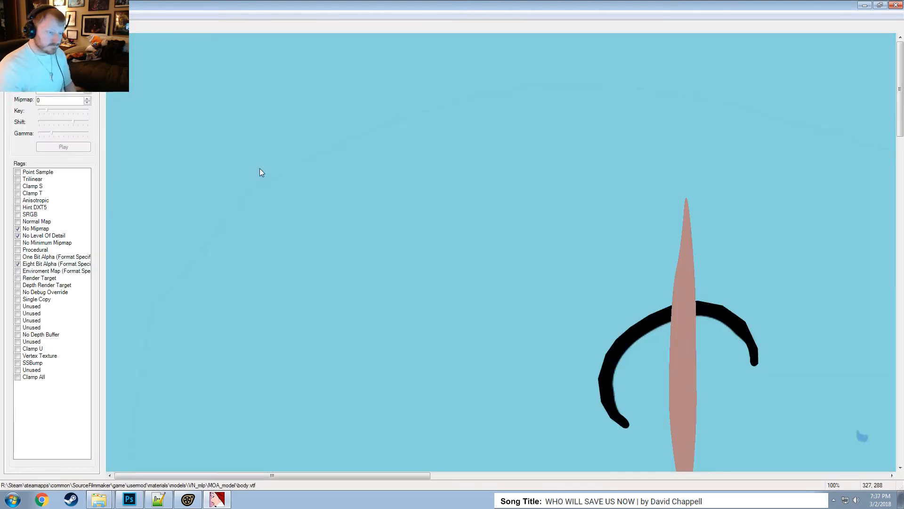
scroll(618, 205, "down", 4)
scroll(709, 207, "up", 3)
scroll(699, 214, "down", 3)
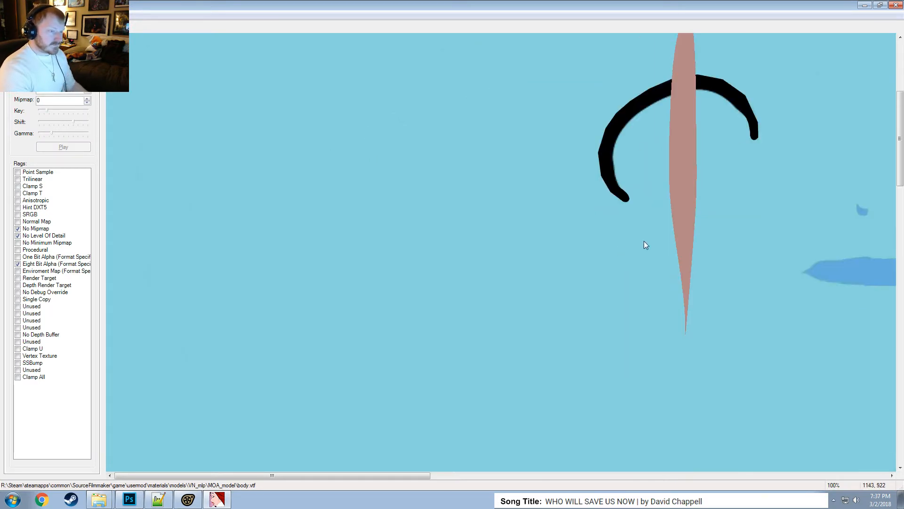
scroll(646, 244, "up", 4)
scroll(623, 226, "down", 5)
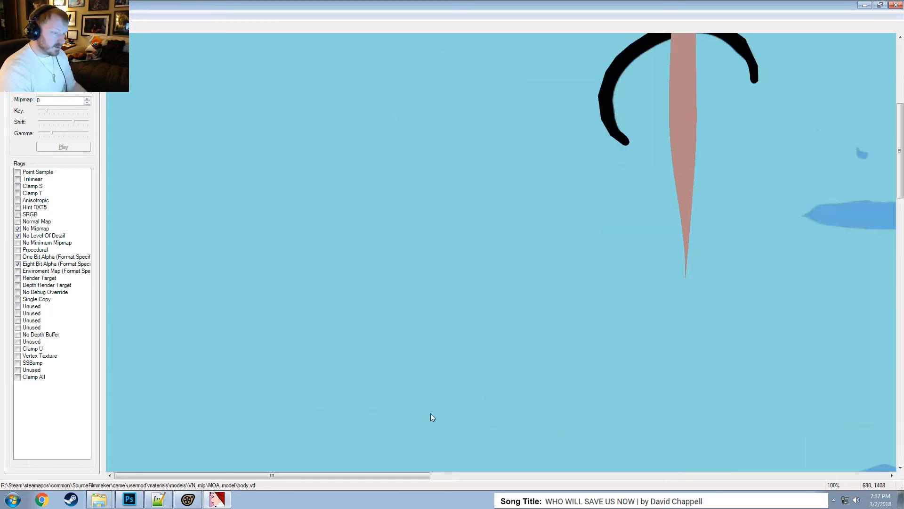
left_click_drag(369, 477, 510, 435)
scroll(549, 346, "up", 3)
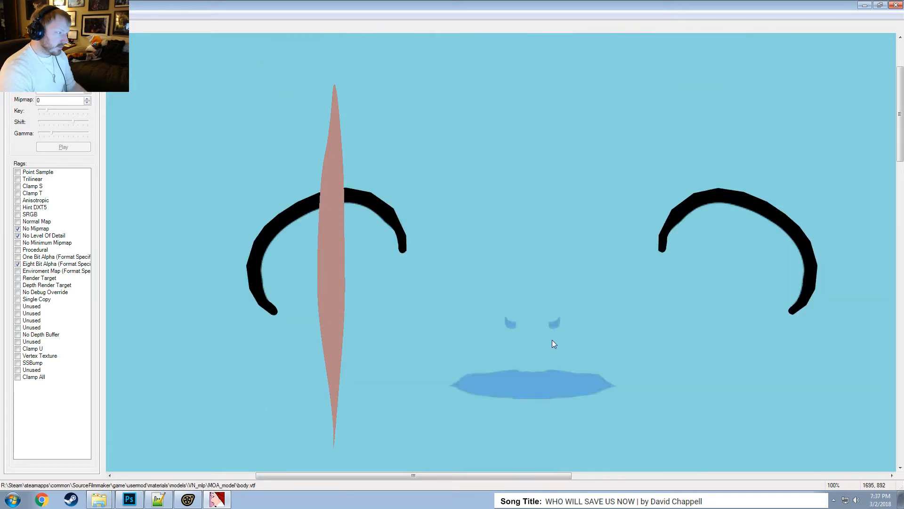
Switch back to Source Filmmaker to compare the closed eyelid and scar with the body texture, and return to the texture viewer.
key("alt+Tab")
key("alt+Tab")
key("alt+Tab")
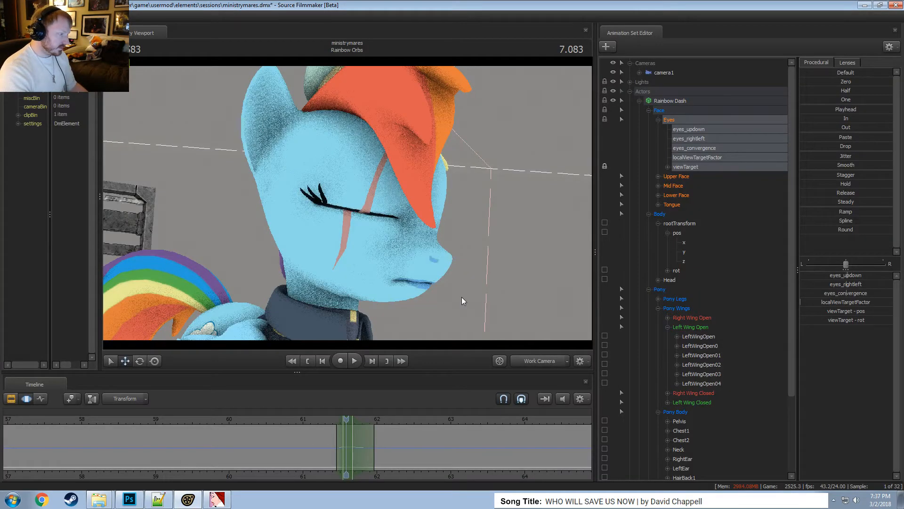
key("alt+Tab")
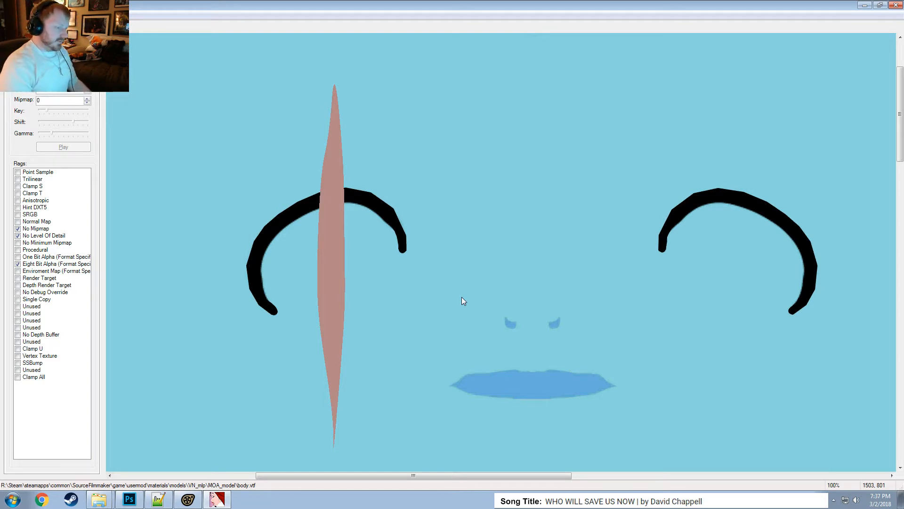
Examine the lower part of the body.vtf texture, including the mouth interior and cutie mark areas.
scroll(461, 301, "down", 15)
scroll(446, 351, "up", 4)
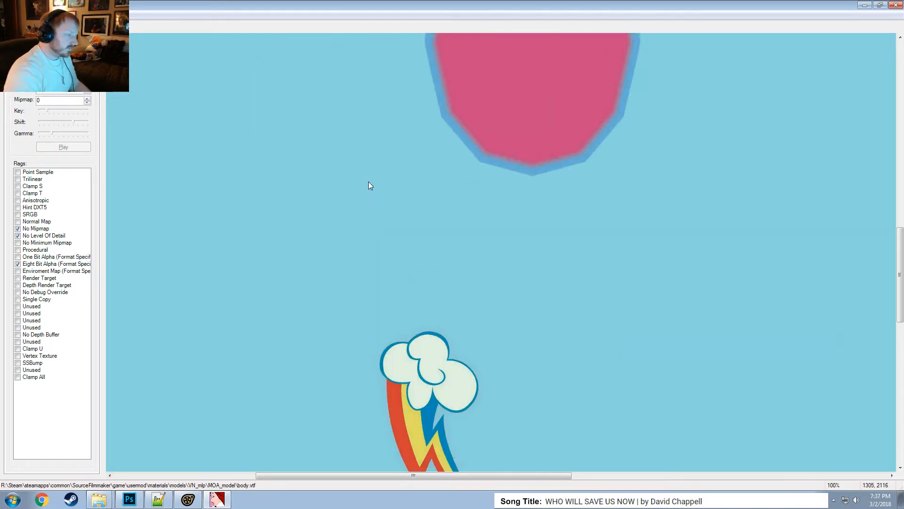
scroll(370, 185, "down", 2)
scroll(347, 170, "up", 7)
scroll(345, 179, "down", 8)
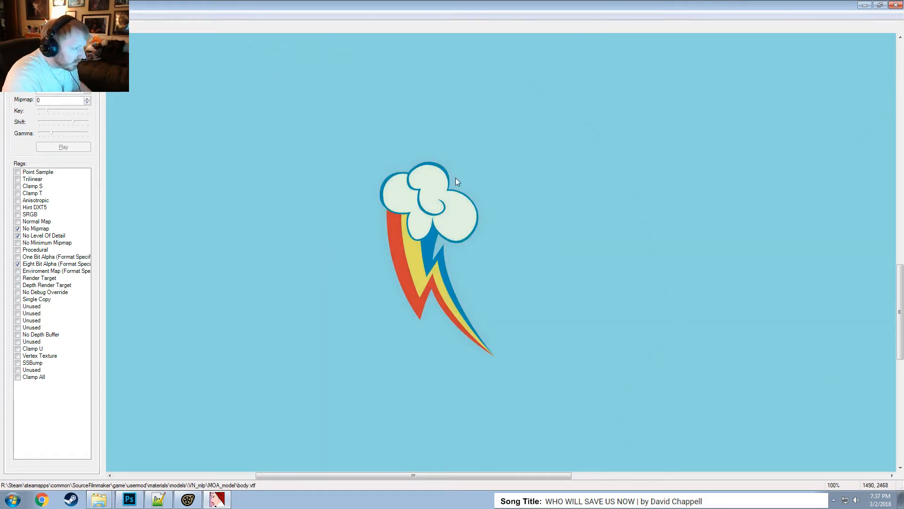
Switch back to Source Filmmaker and compare Rainbow Dash's cutie mark with the body texture from the side in the work camera.
scroll(456, 183, "up", 1)
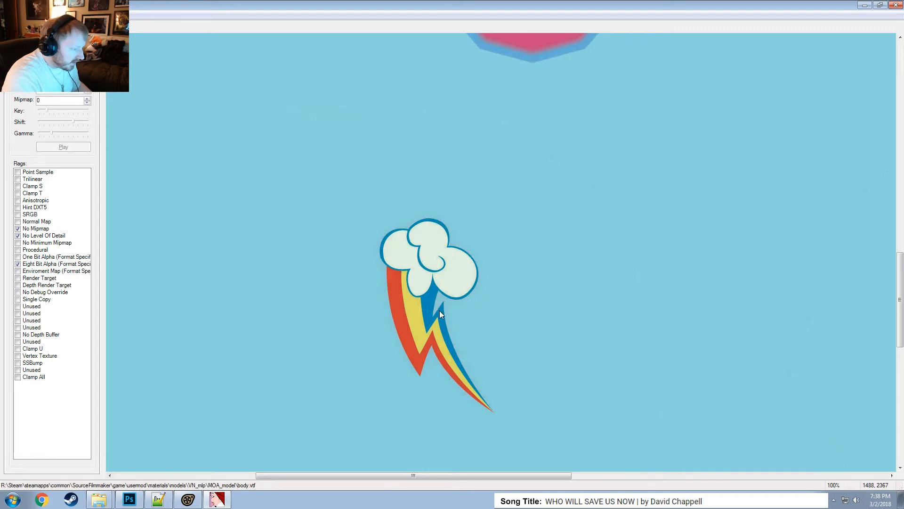
key("alt+Tab")
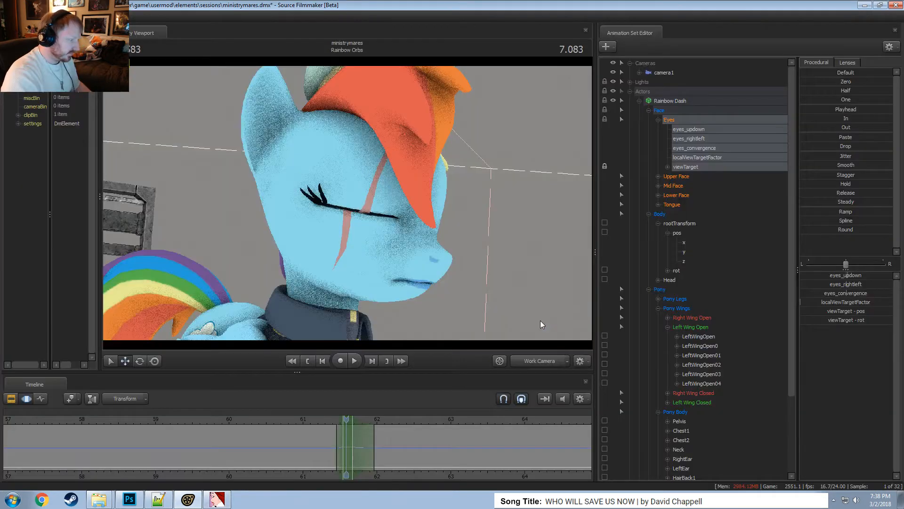
left_click(555, 362)
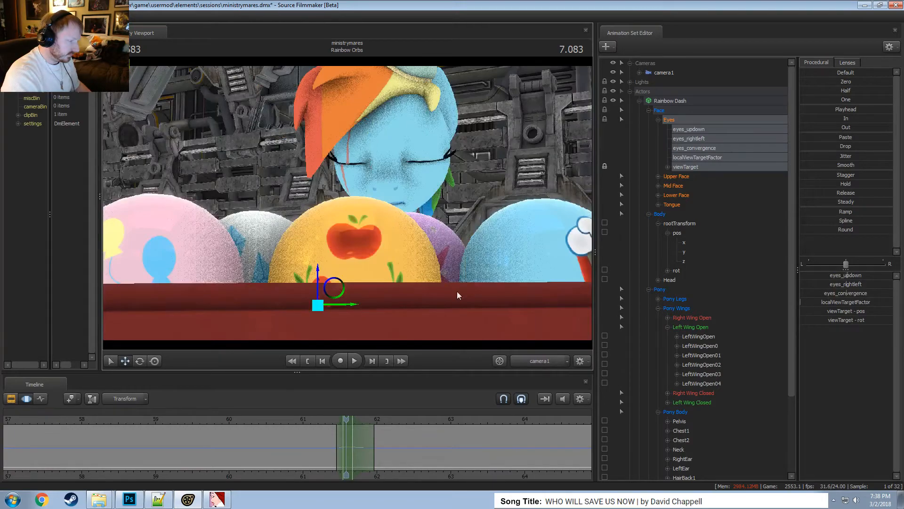
left_click(541, 364, "ctrl")
left_click_drag(440, 225, 414, 237)
key("w")
key("s")
key("w")
key("s")
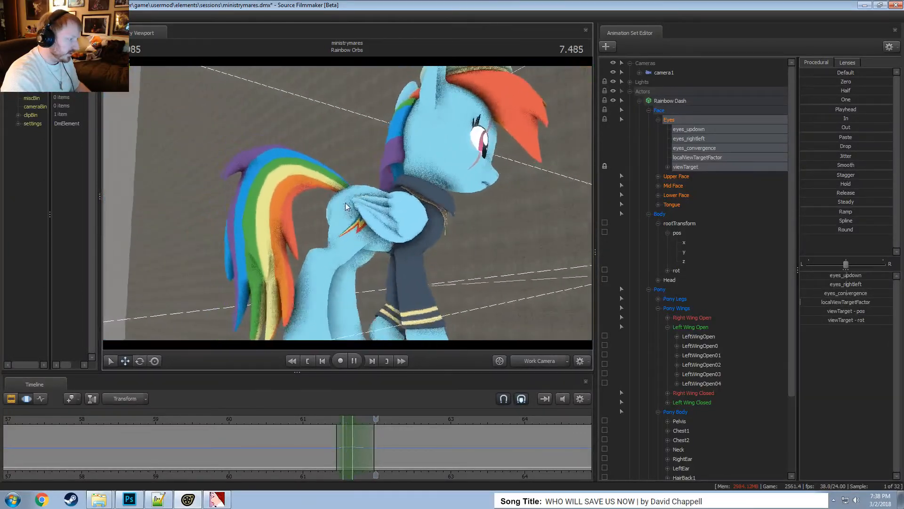
Review the later part of the Rainbow Orbs shot through camera1 with Rainbow Dash in view.
left_click(534, 364)
scroll(482, 452, "down", 3)
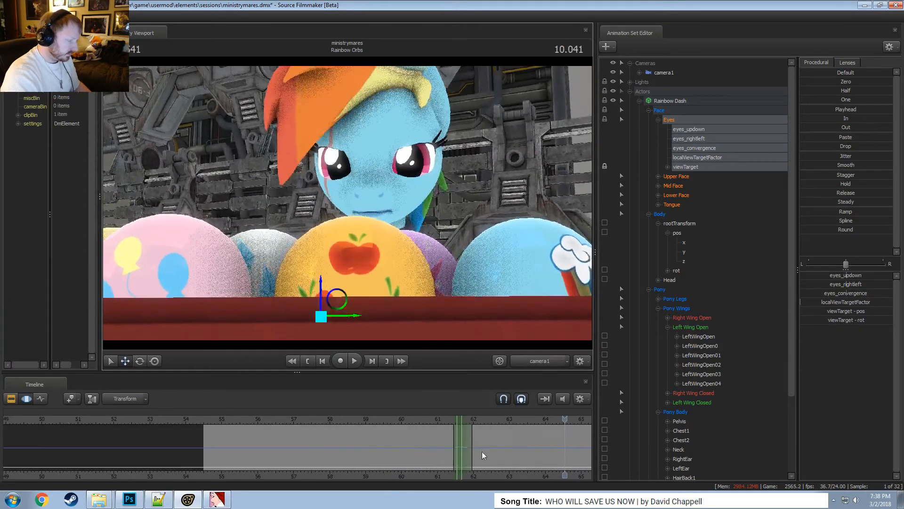
middle_click_drag(482, 451, 207, 478)
key("space")
key("space")
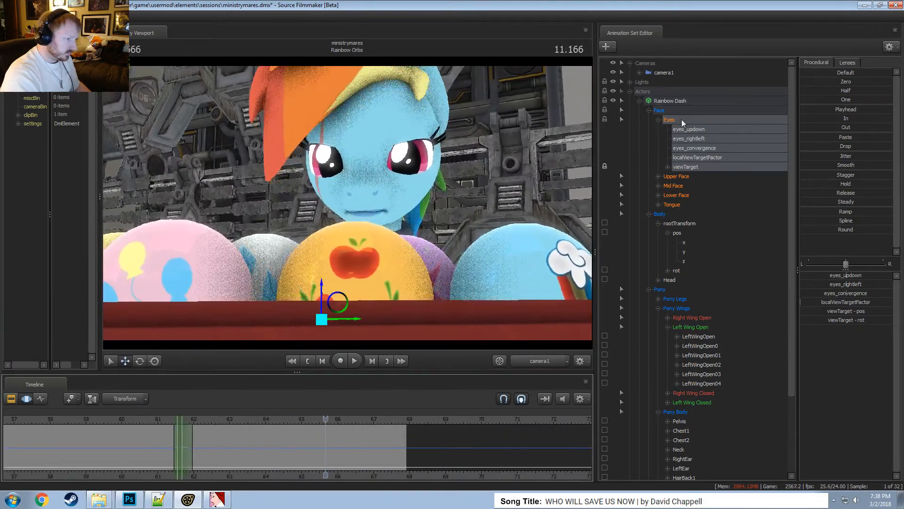
Hide Rainbow Dash, show the Little Pip group in her place, and play a short stretch of the shot.
left_click(639, 101)
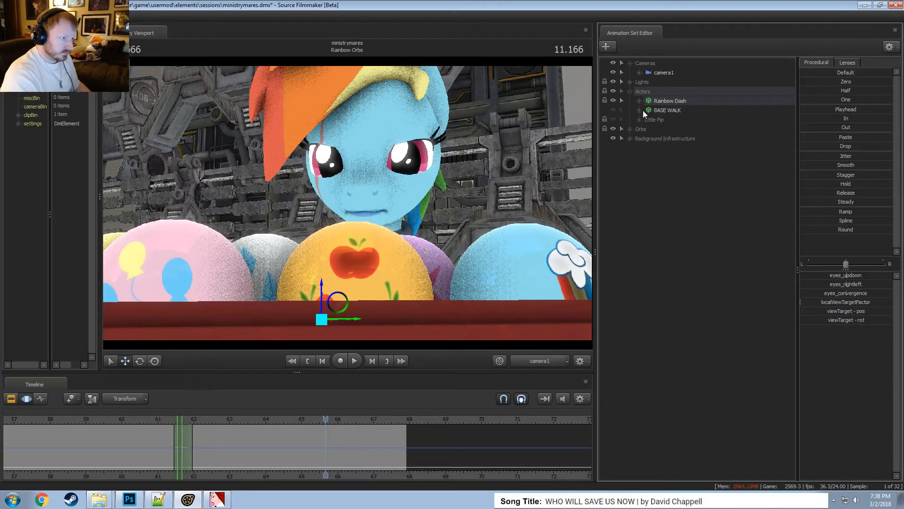
left_click(612, 120)
left_click(611, 100)
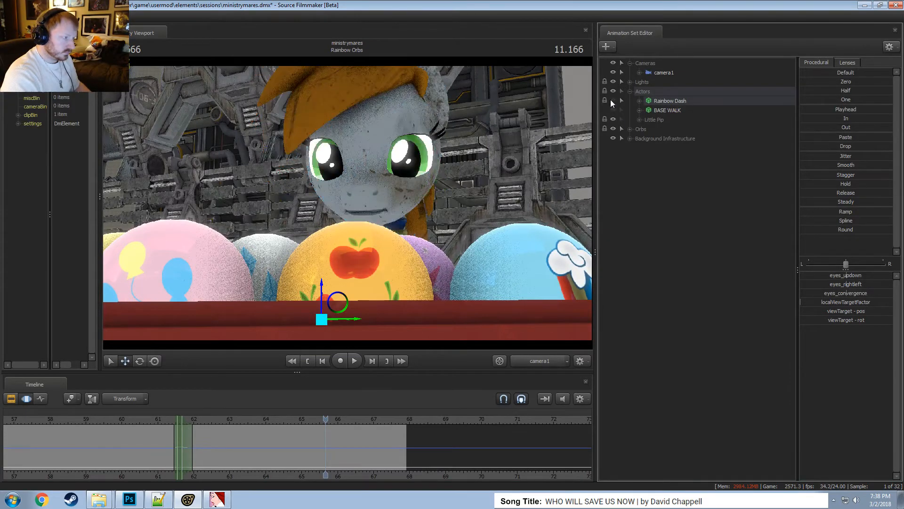
key("space")
key("space")
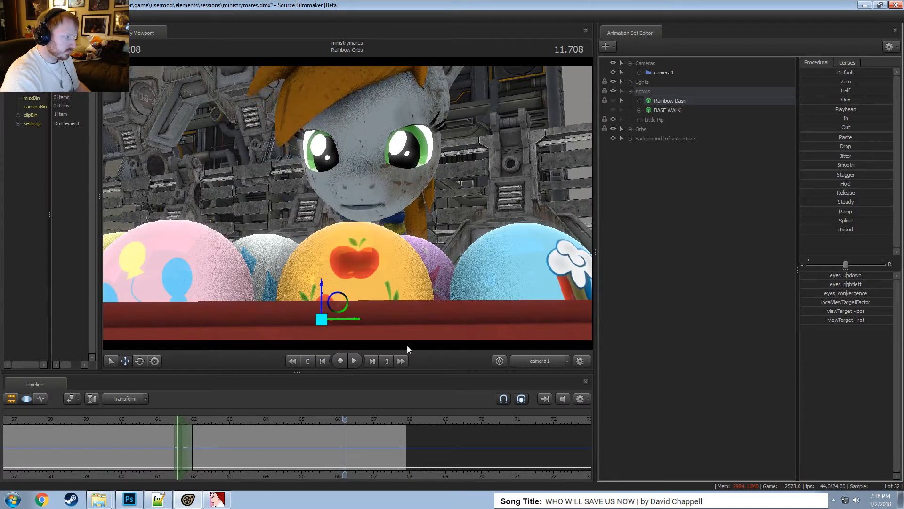
Across the whole shot, lower Little Pip's relaxed and lid_raise upper-face sliders on both sides and raise l_sad and r_sad slightly.
left_click(639, 120)
left_click(659, 127)
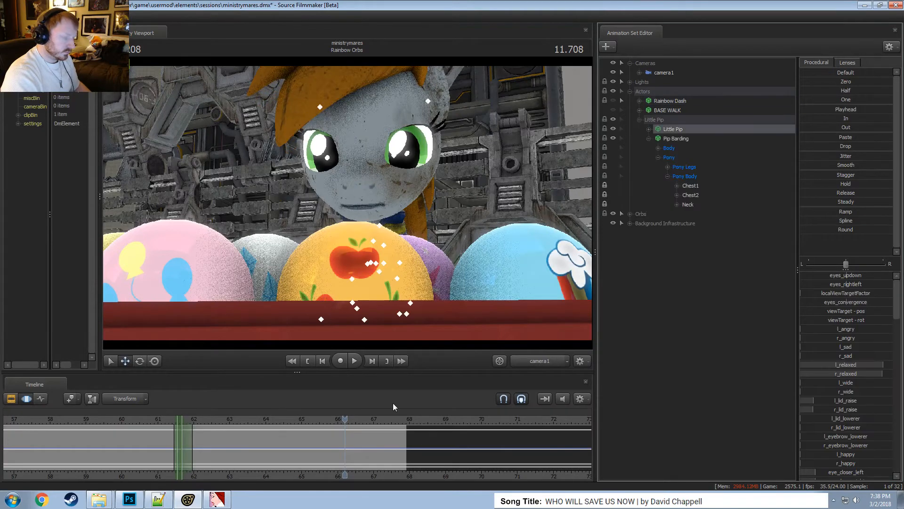
key("ctrl+a")
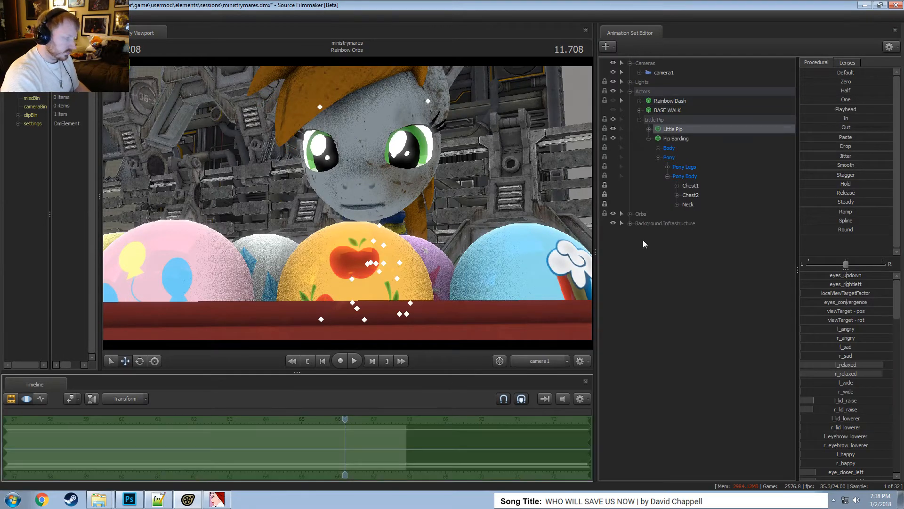
left_click(649, 130)
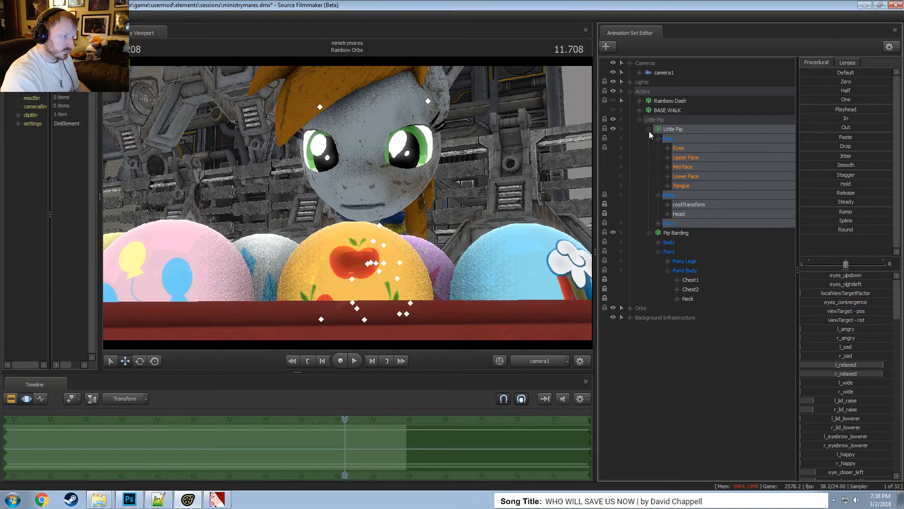
left_click(677, 157)
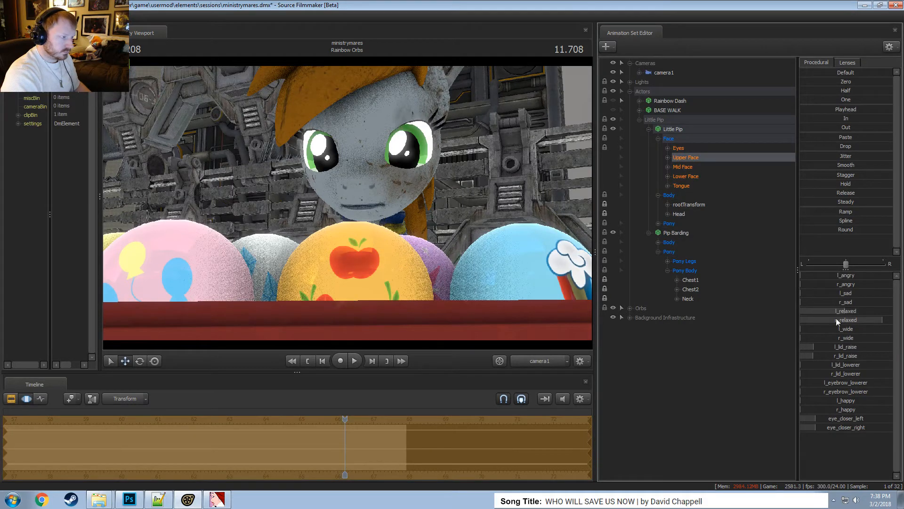
left_click_drag(873, 321, 809, 357)
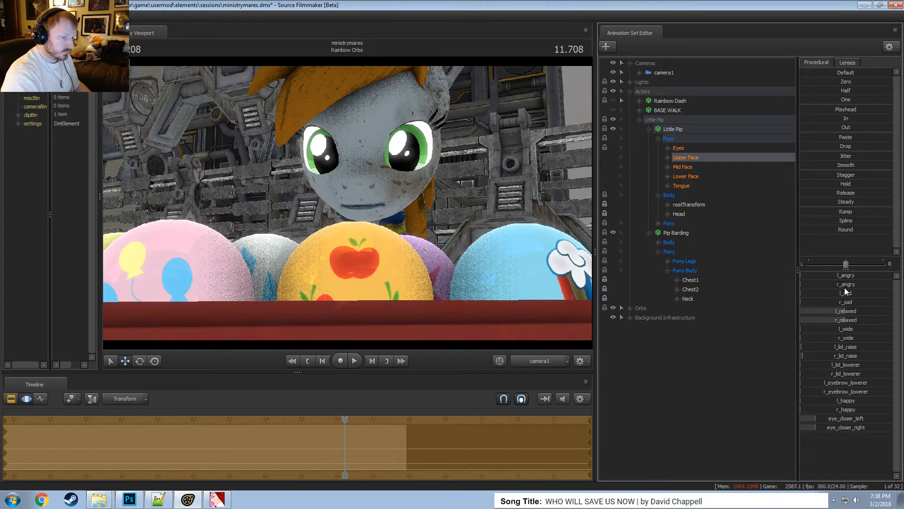
left_click_drag(841, 293, 850, 317)
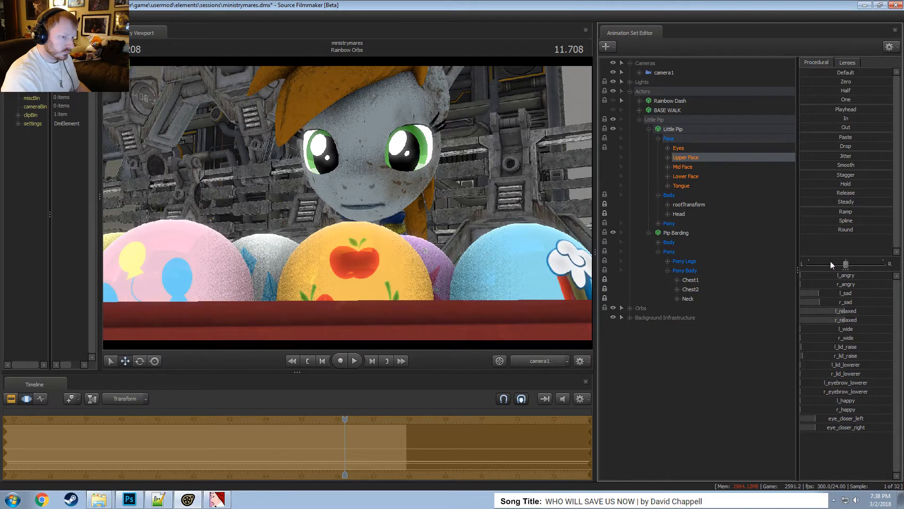
Reduce Little Pip's mouth_neutral slider on the lower face and add a slight amount of mouth_O.
left_click(688, 176)
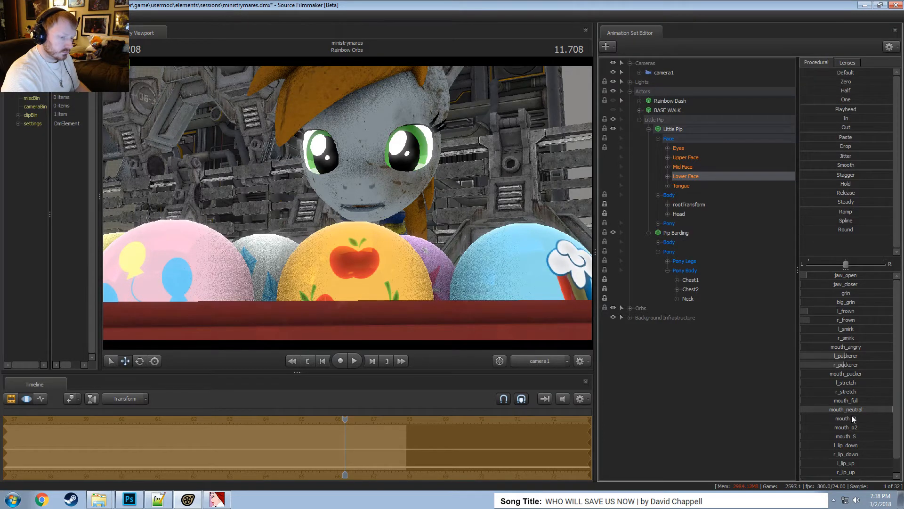
left_click_drag(851, 412, 872, 411)
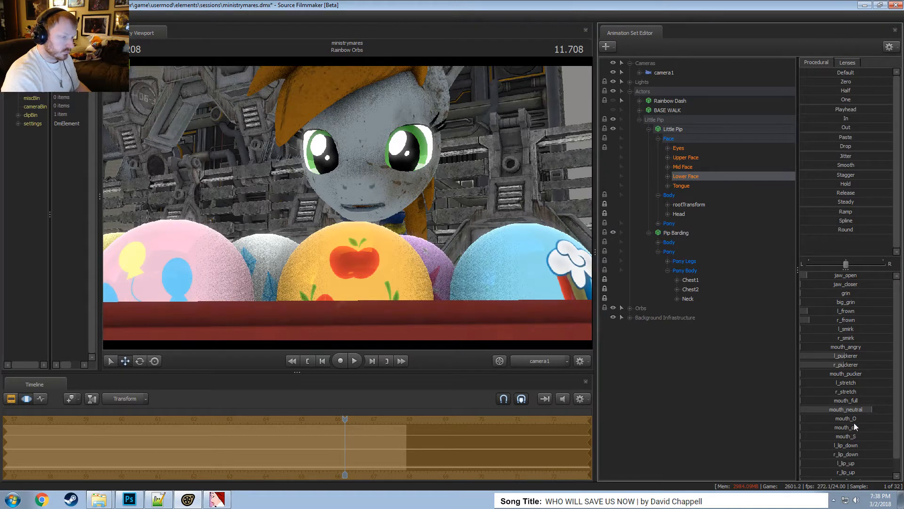
left_click_drag(854, 419, 859, 419)
Play back the late part of the Rainbow Orbs shot to review Little Pip's adjusted expression.
key("F3")
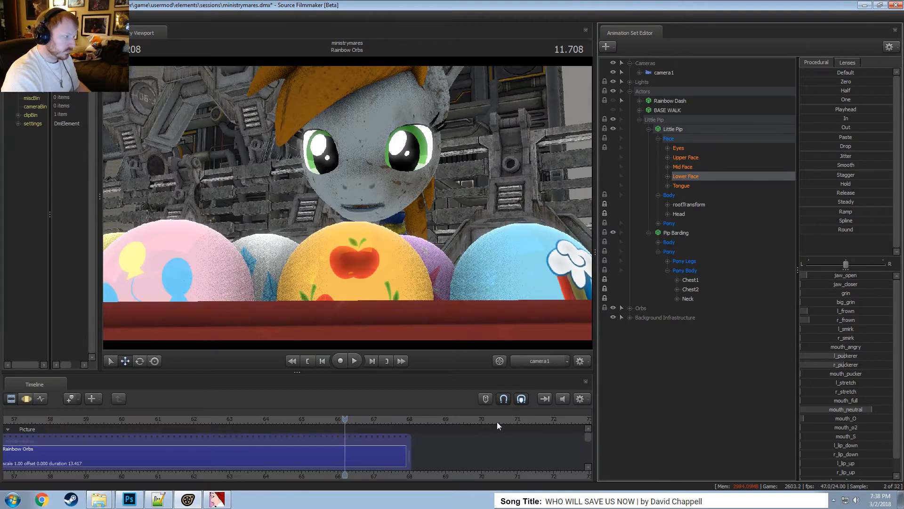
key("space")
left_click(290, 418)
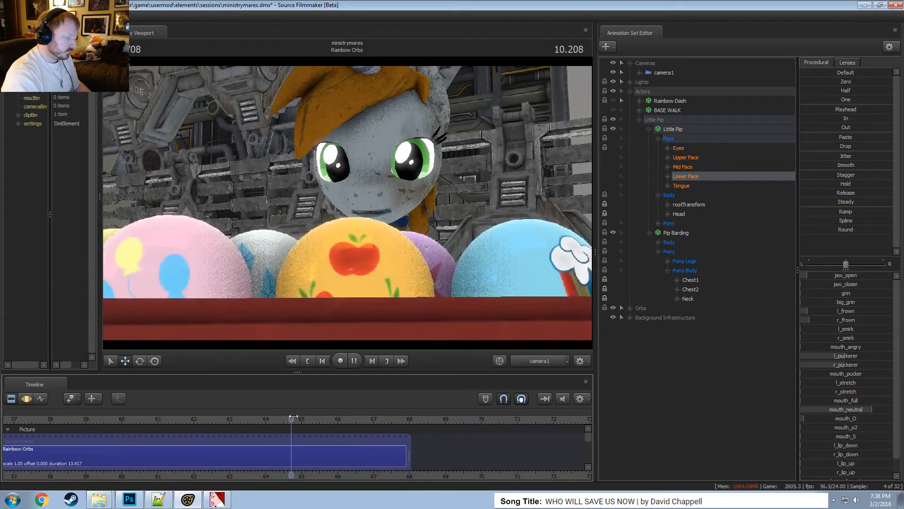
key("space")
key("space")
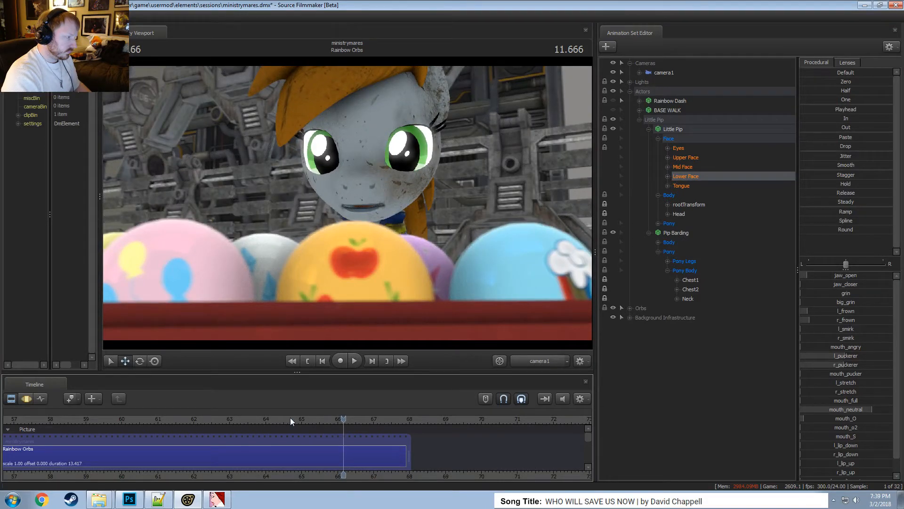
Enable lighting in the viewport to render the Rainbow Orbs shot with its scene lights.
right_click(552, 206)
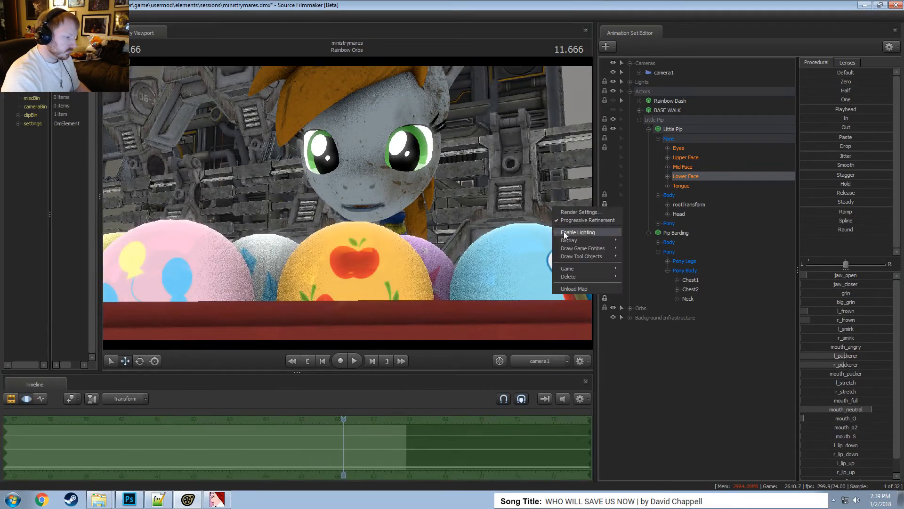
left_click(555, 237)
key("F3")
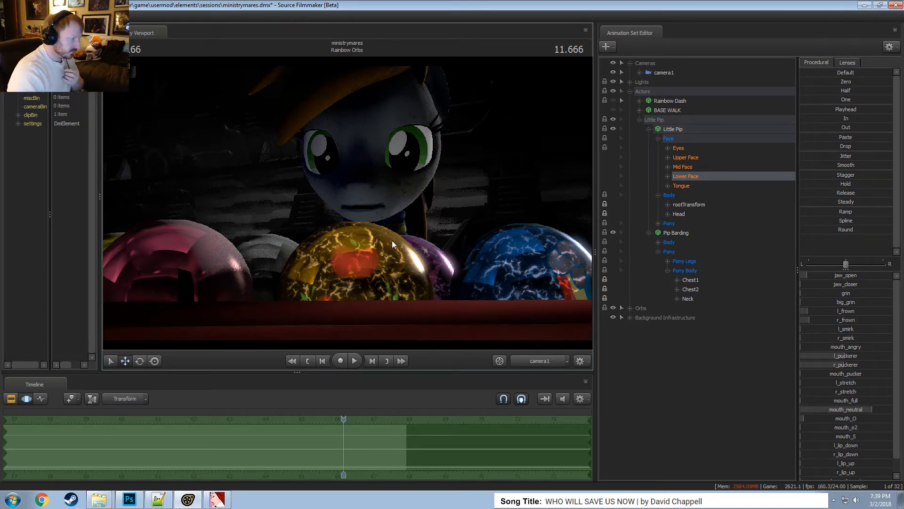
Compare Little Pip and Rainbow Dash under the shot lighting in the work camera and camera1, ending with only Little Pip shown.
left_click(542, 361)
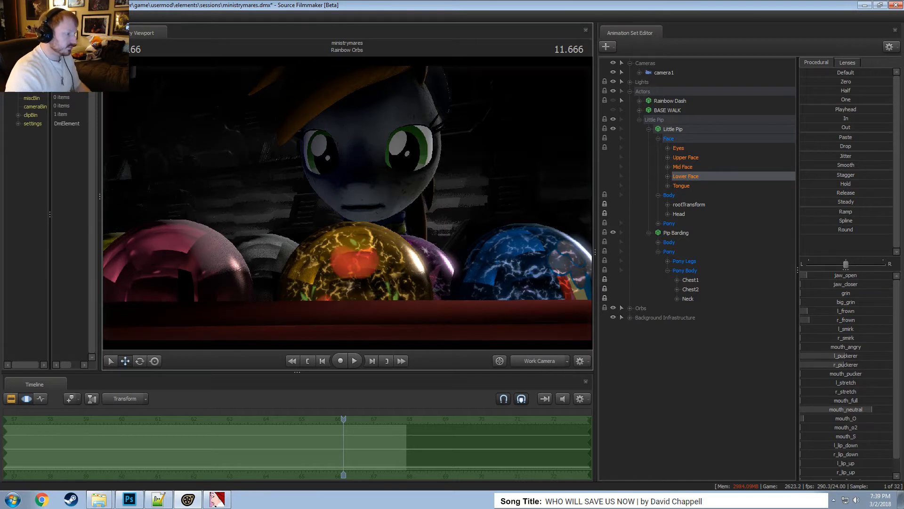
left_click_drag(353, 217, 353, 218)
key("z")
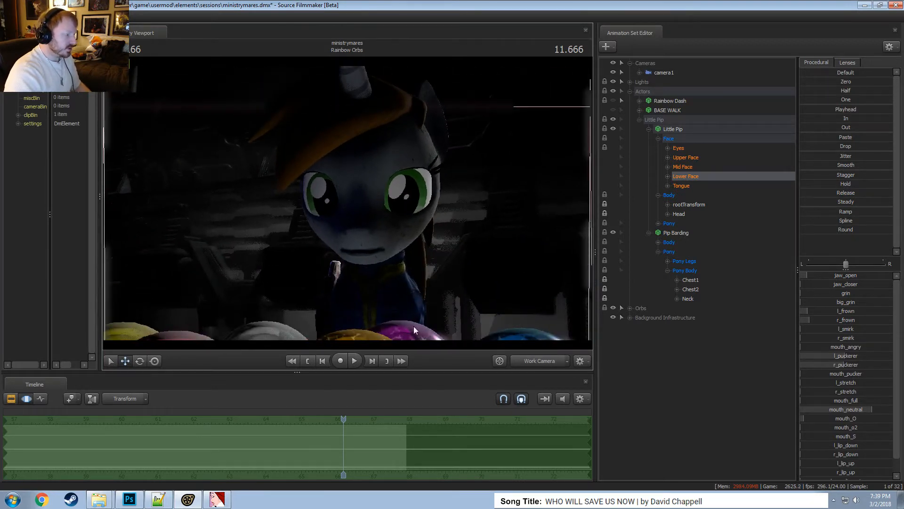
left_click(649, 129)
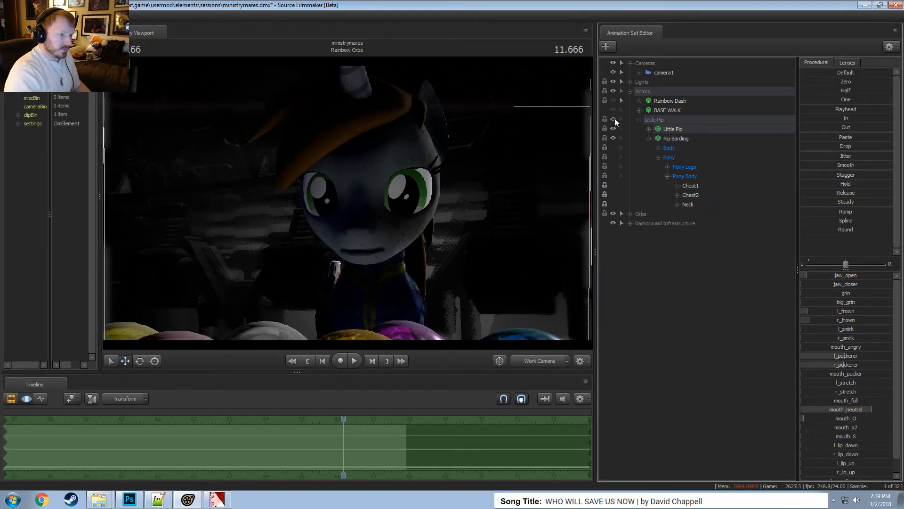
left_click(613, 119)
left_click(613, 100)
key("F2")
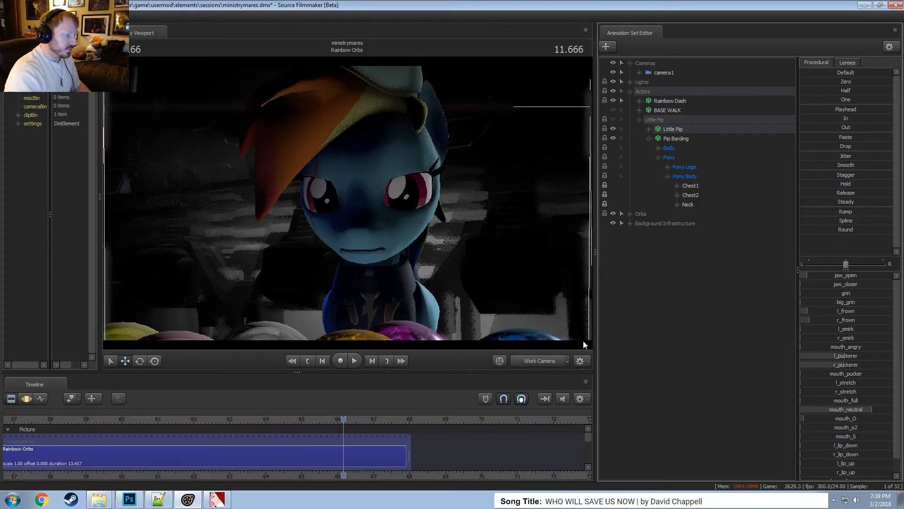
left_click(541, 361)
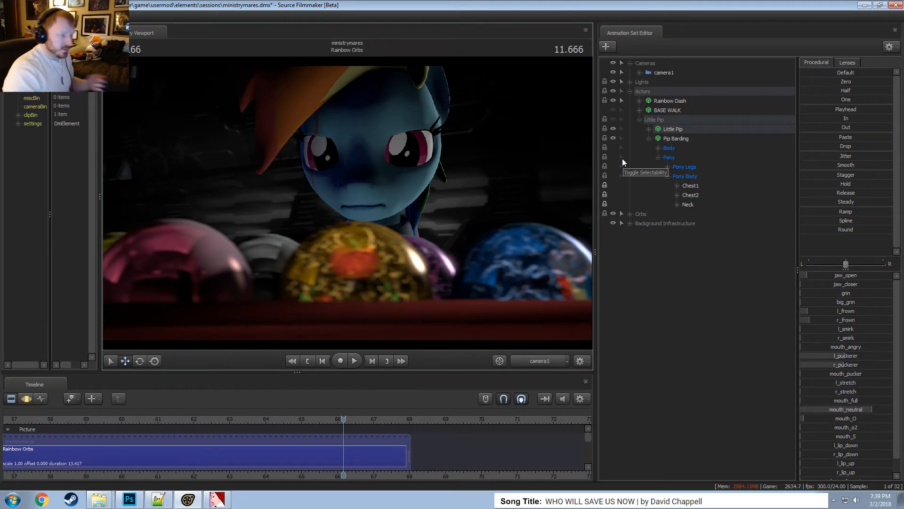
left_click(612, 100)
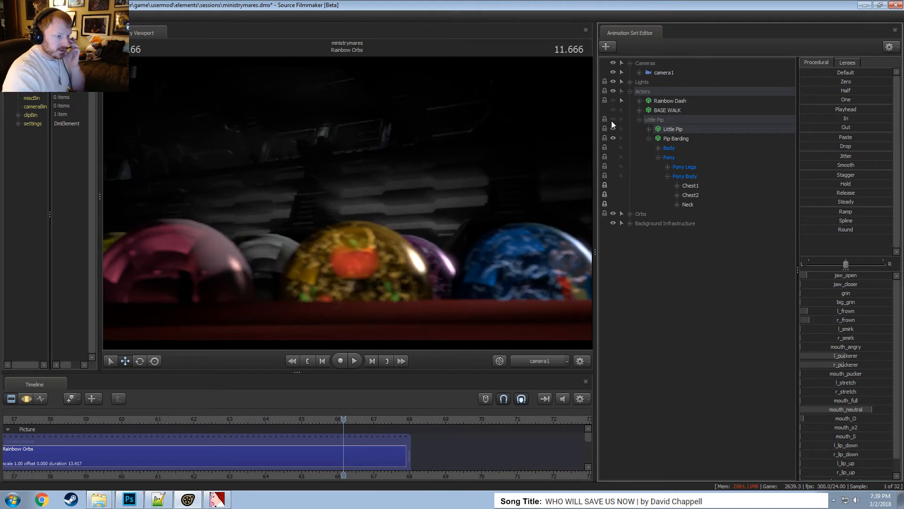
left_click(612, 120)
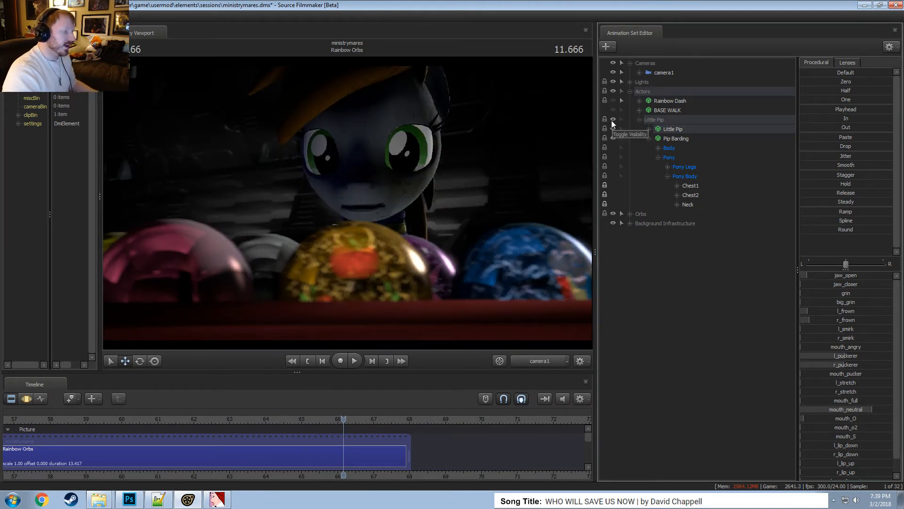
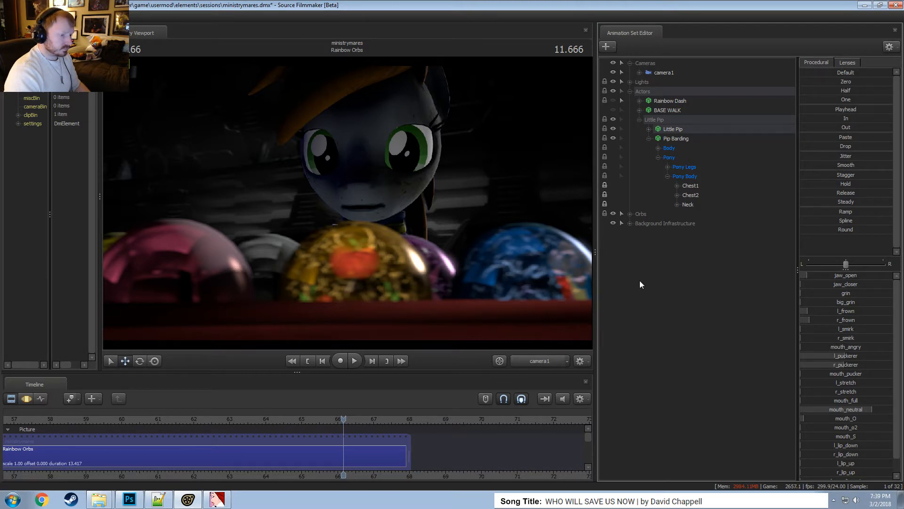
Copy Magic Orb Light 1 and Magic Orb Light 2 from the Lights group and paste the copies into the animation set list.
left_click(630, 92)
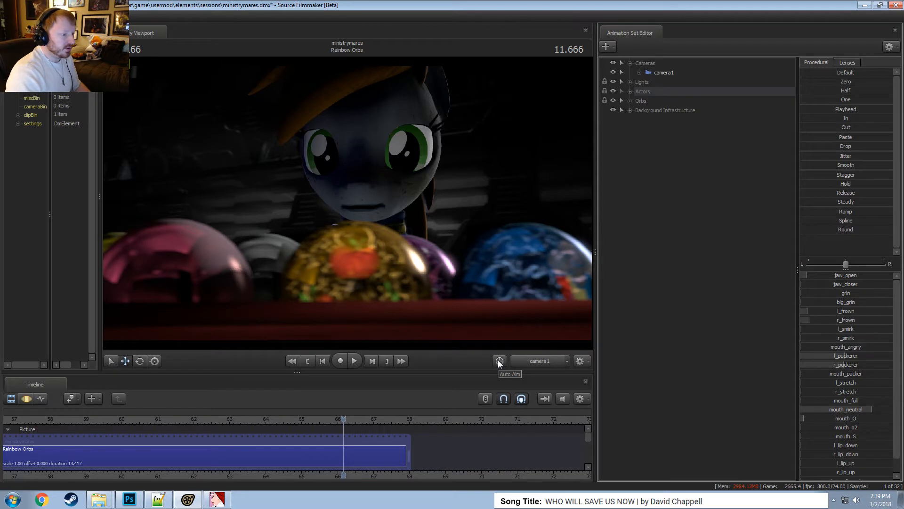
left_click(630, 81)
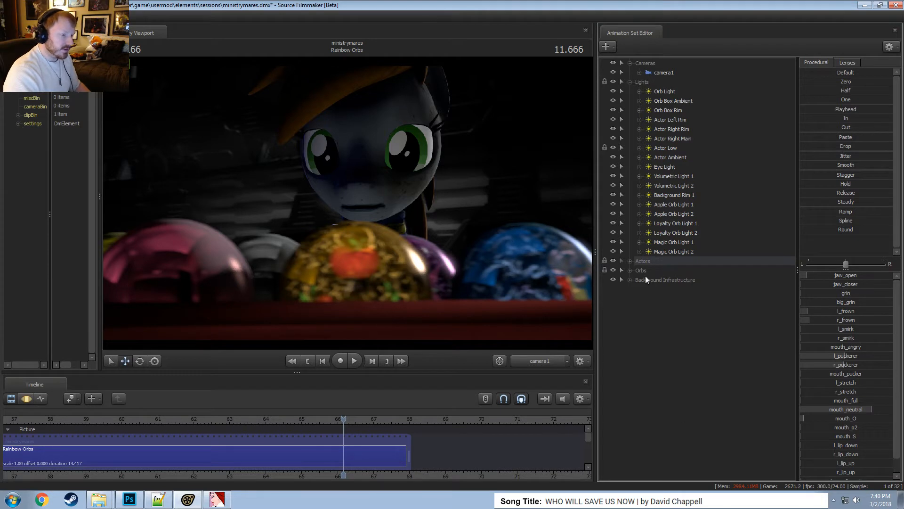
left_click(685, 390)
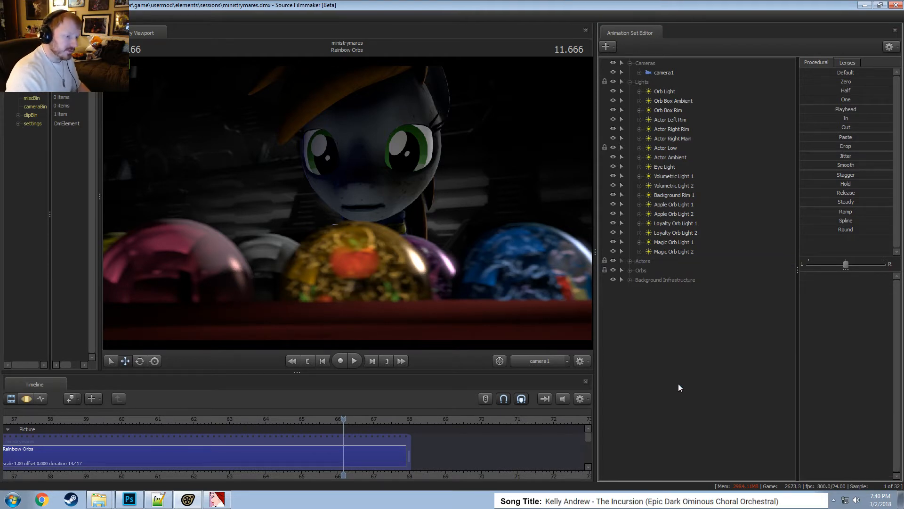
left_click(679, 247)
left_click(676, 243)
left_click(675, 250, "ctrl")
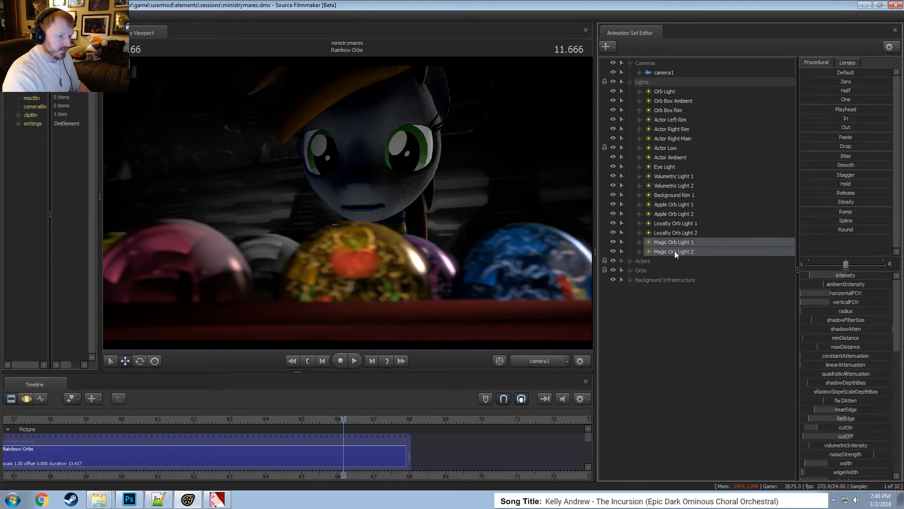
right_click(675, 250)
left_click(699, 263)
left_click(683, 340)
right_click(683, 340)
left_click(699, 364)
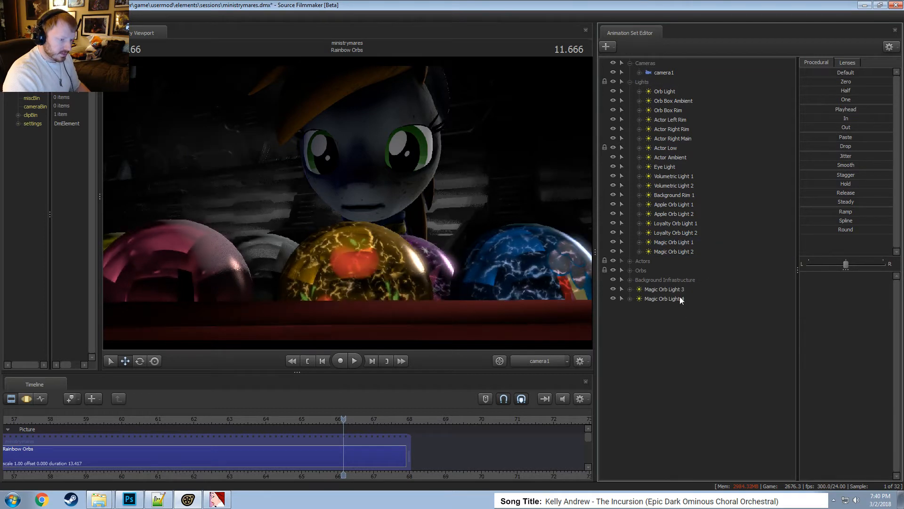
Rename the pasted Magic Orb Light 3 as Balloon Orb Light 1.
right_click(671, 290)
left_click(666, 290)
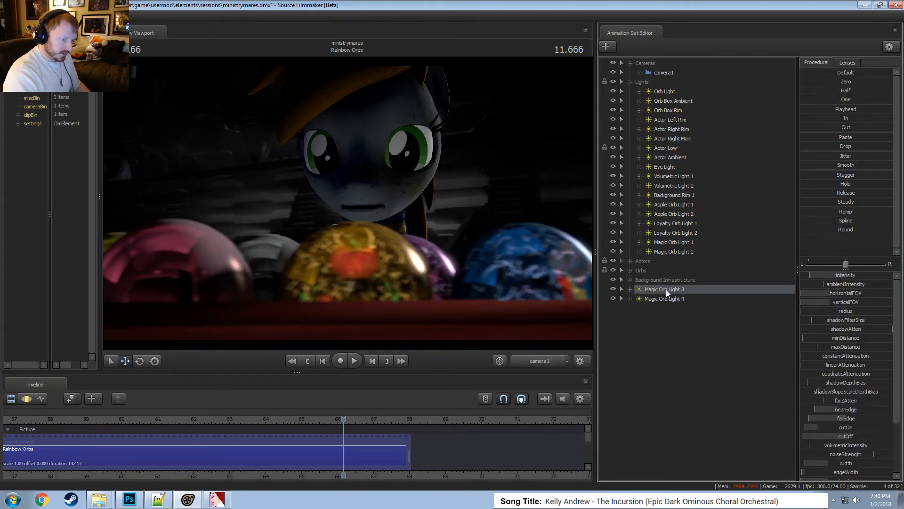
right_click(666, 289)
left_click(686, 300)
left_click(463, 245)
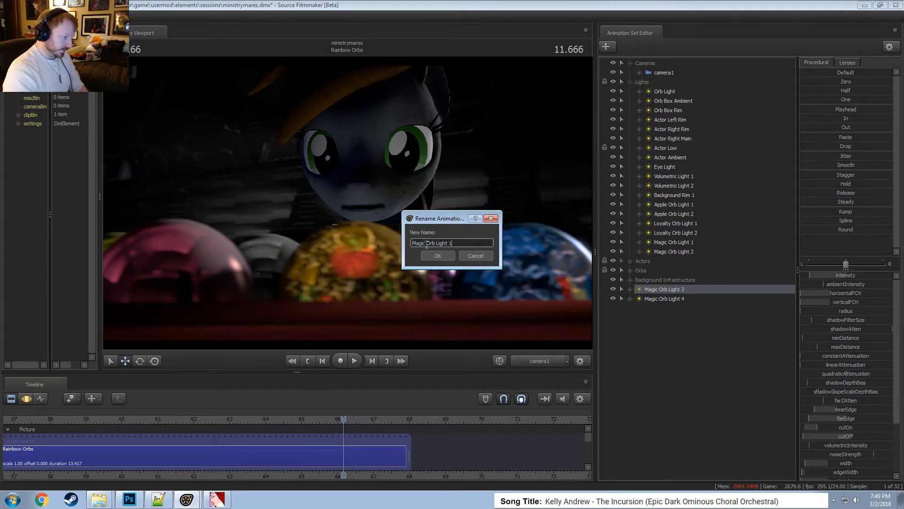
left_click_drag(426, 243, 378, 245)
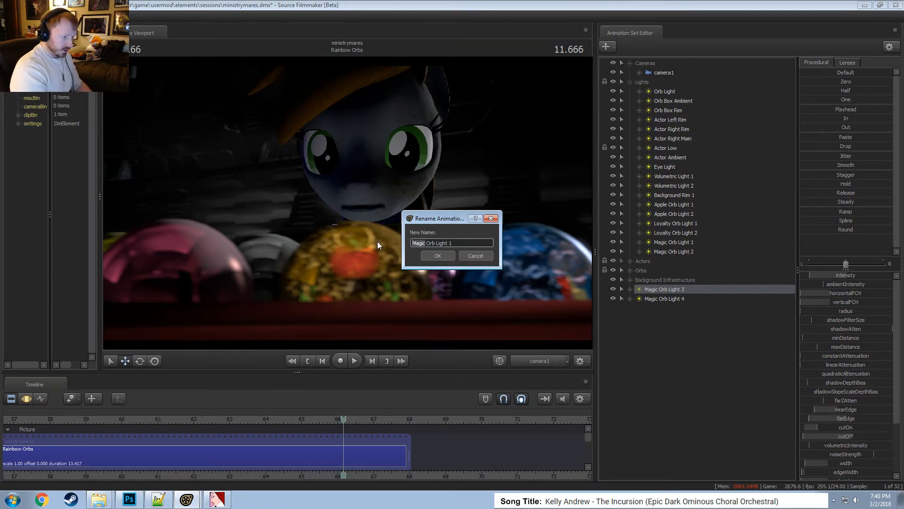
type("Laught3er")
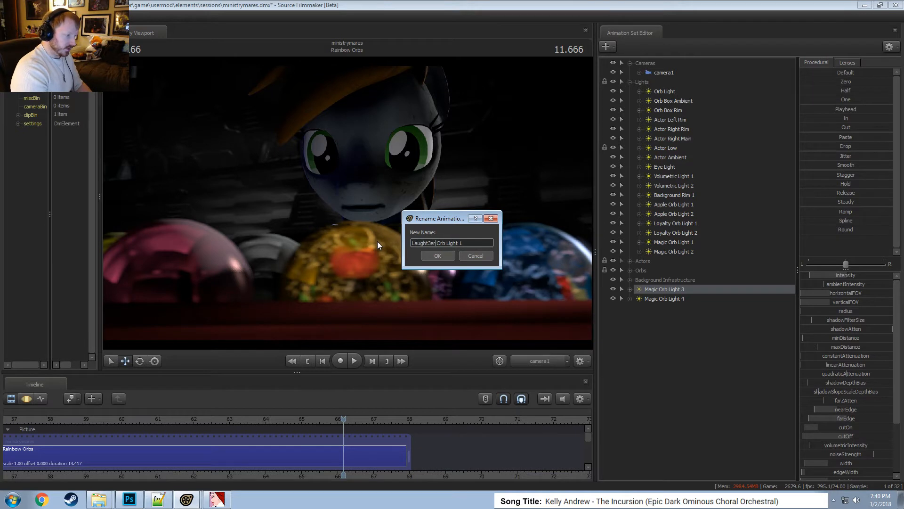
key("BackSpace")
key("BackSpace")
key("BackSpace")
key("BackSpace")
key("BackSpace")
key("BackSpace")
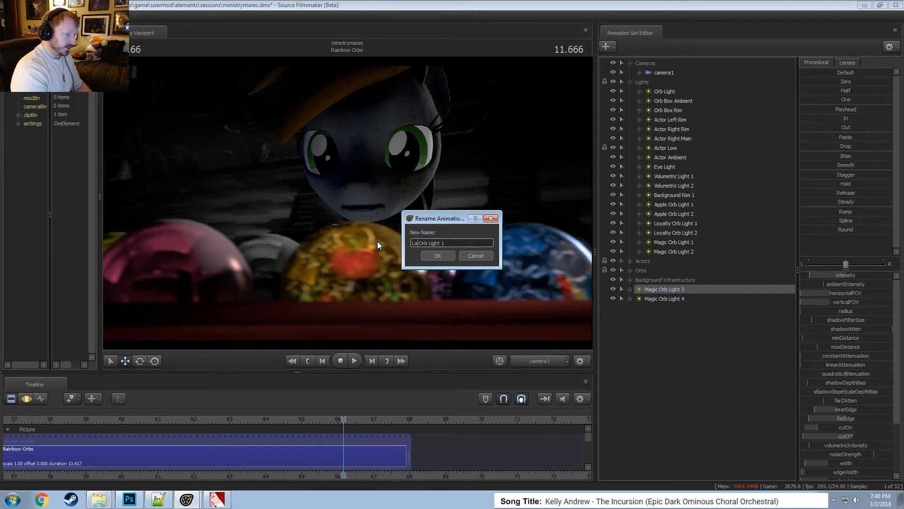
type("Balloon")
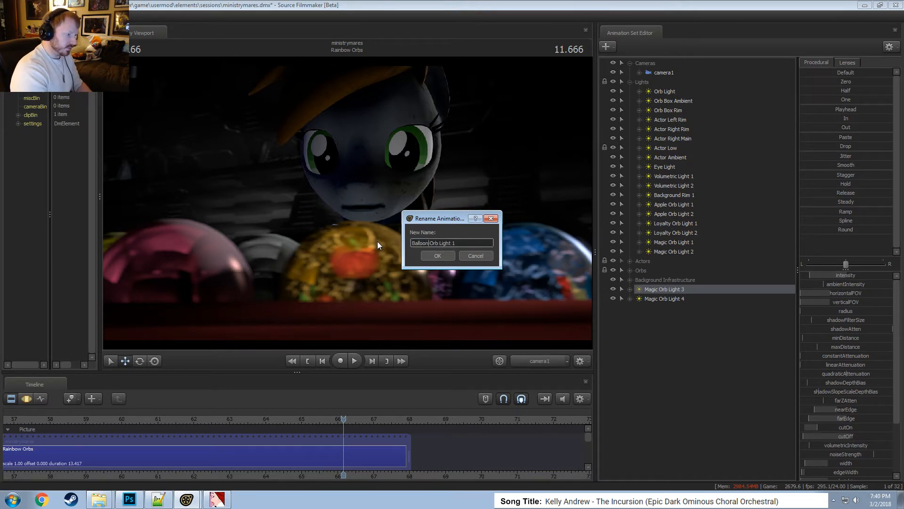
key("Return")
Rename the pasted Magic Orb Light 4 as Balloon Orb Light 4.
left_click(652, 298)
right_click(653, 301)
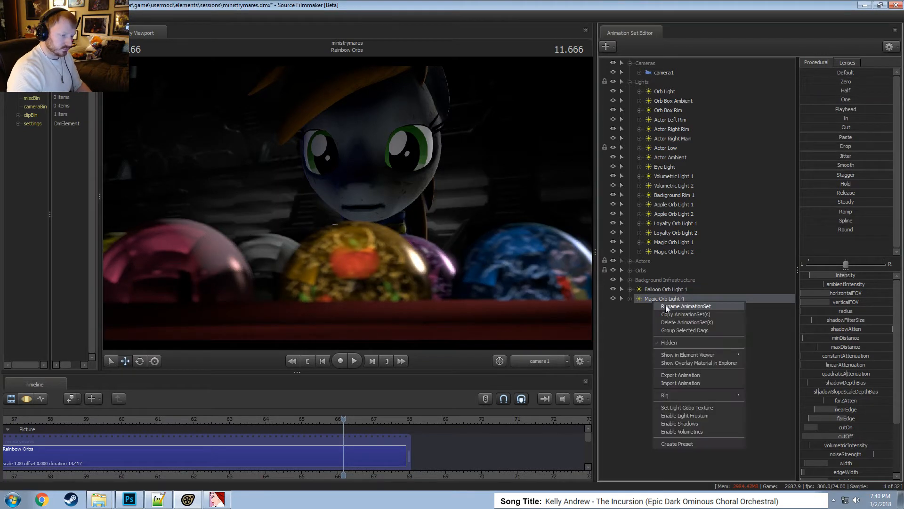
left_click(669, 306)
left_click(429, 243)
key("BackSpace")
key("BackSpace")
key("BackSpace")
key("BackSpace")
key("BackSpace")
type("Balloo")
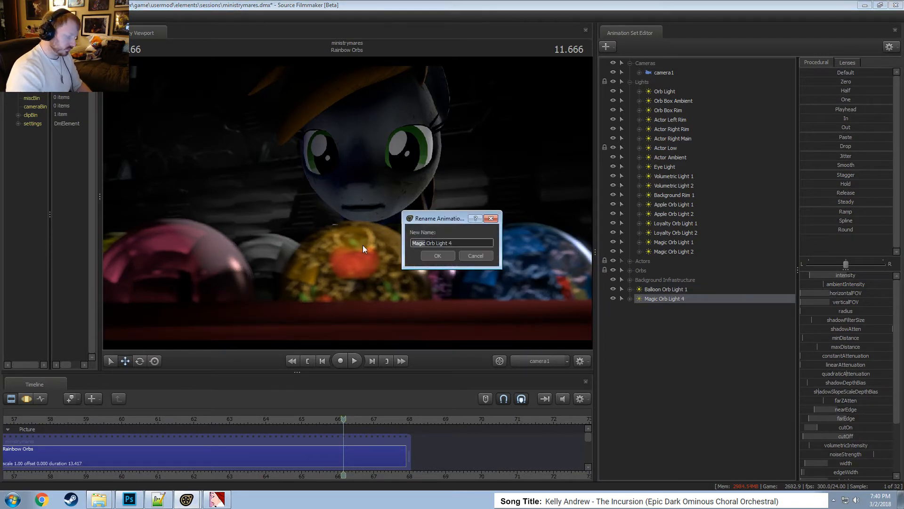
type("n")
key("Return")
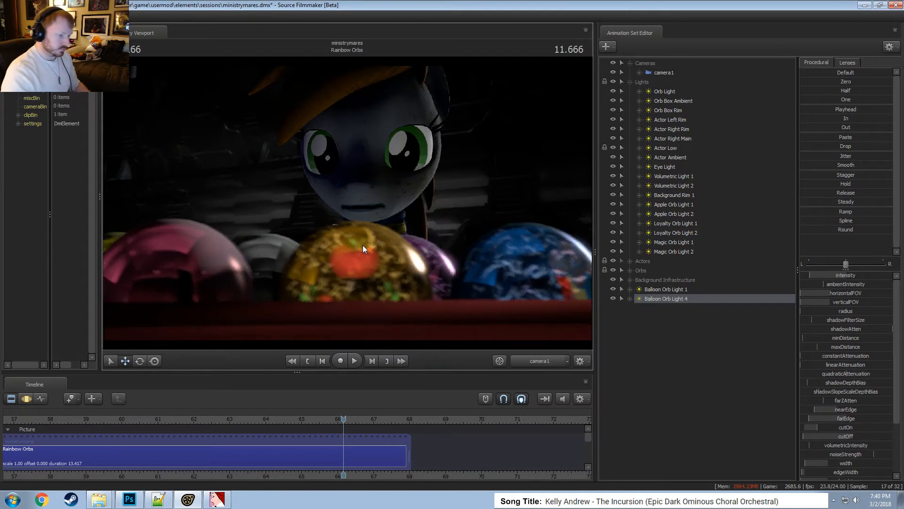
Correct the number of the second Balloon Orb Light so its name reads Balloon Orb Light 2.
right_click(651, 300)
left_click(680, 307)
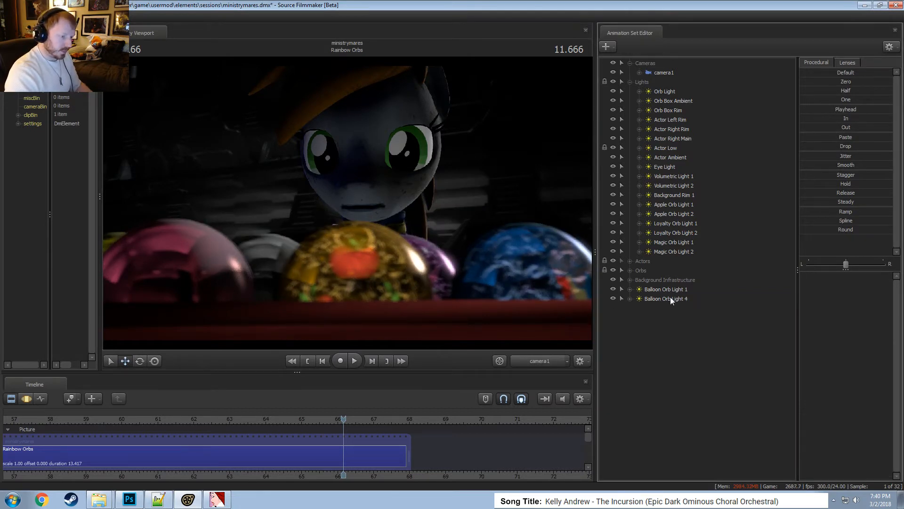
left_click(473, 244)
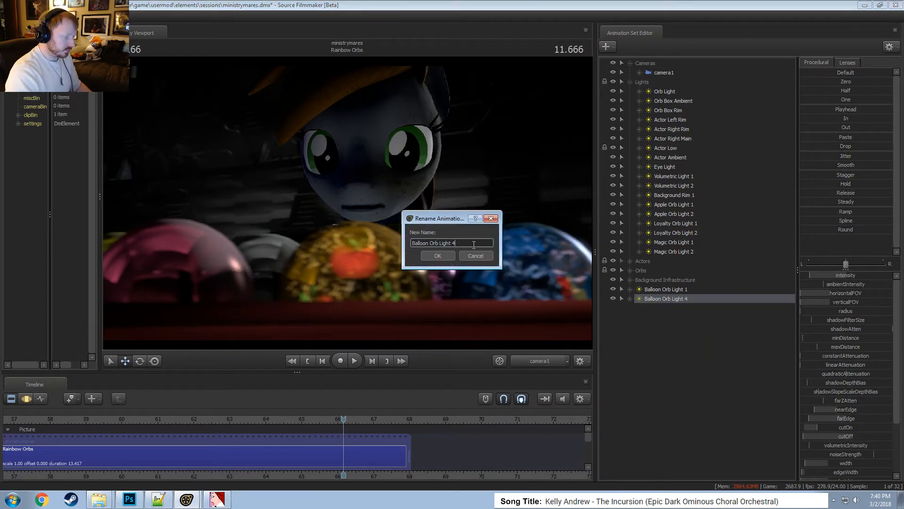
key("Return")
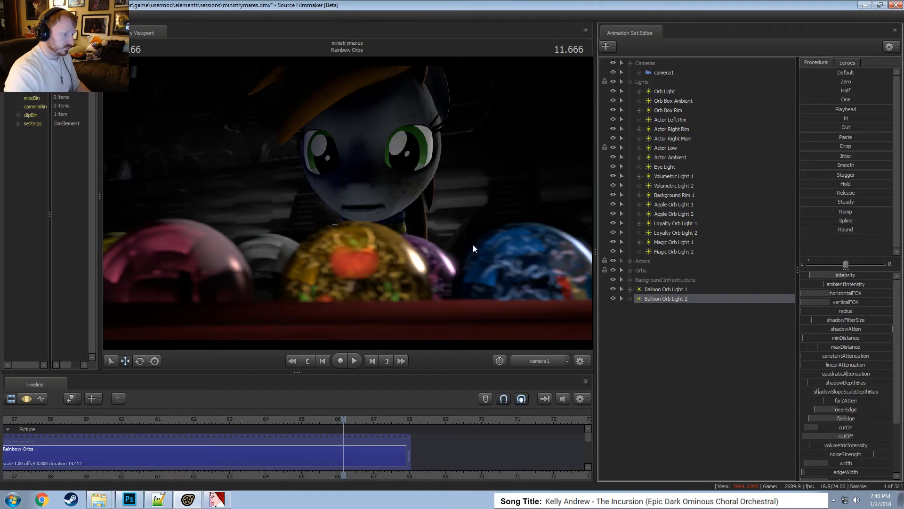
Rotate and move both Balloon Orb lights together in the work camera to aim them at the pink orb, and check in camera1.
left_click(679, 291)
left_click(564, 361)
left_click(527, 340)
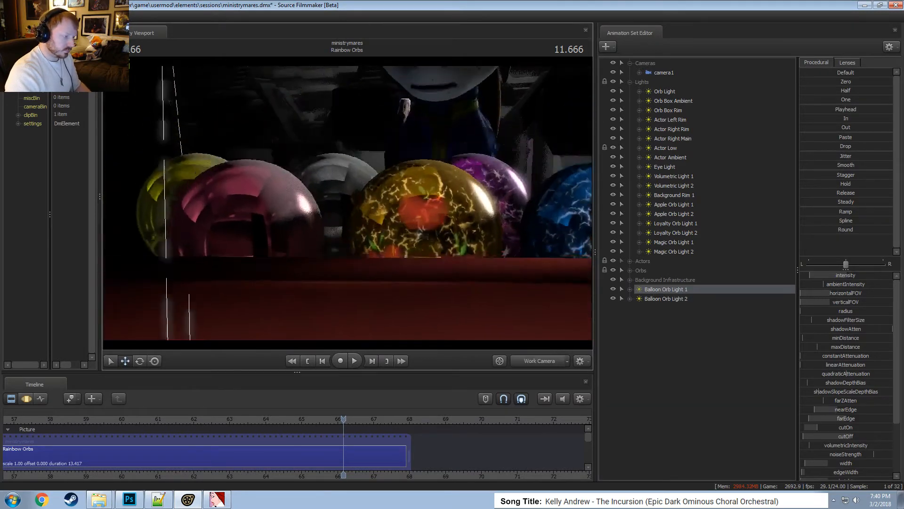
left_click(679, 298, "ctrl")
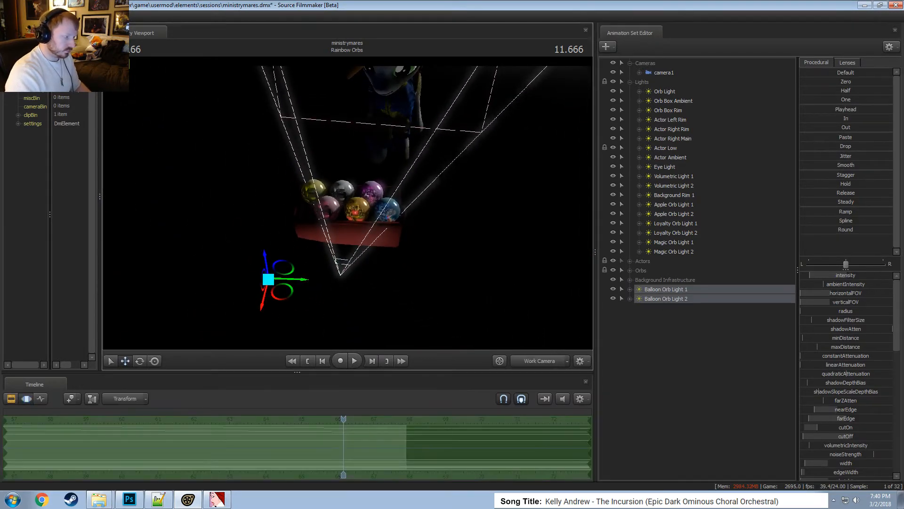
left_click_drag(330, 182, 341, 194)
key("e")
right_click(305, 259)
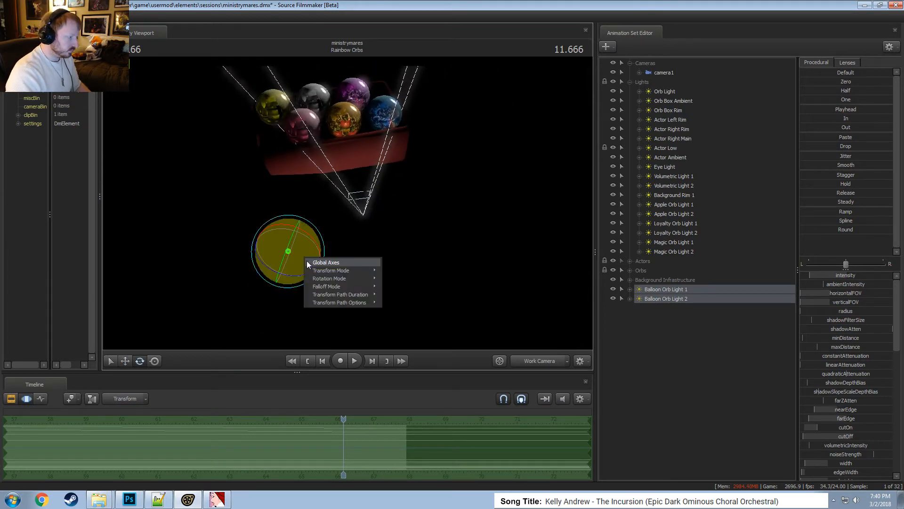
left_click(307, 262)
left_click_drag(301, 276, 351, 346)
key("w")
left_click_drag(377, 299, 339, 262)
left_click(542, 366)
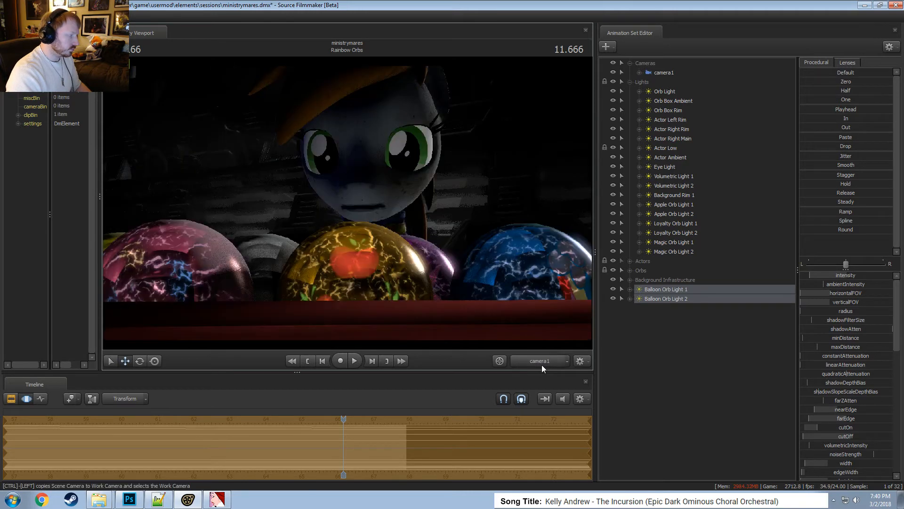
Change the transform mode and readjust the rotation and position of both Balloon Orb lights, comparing the result in camera1.
left_click(542, 364)
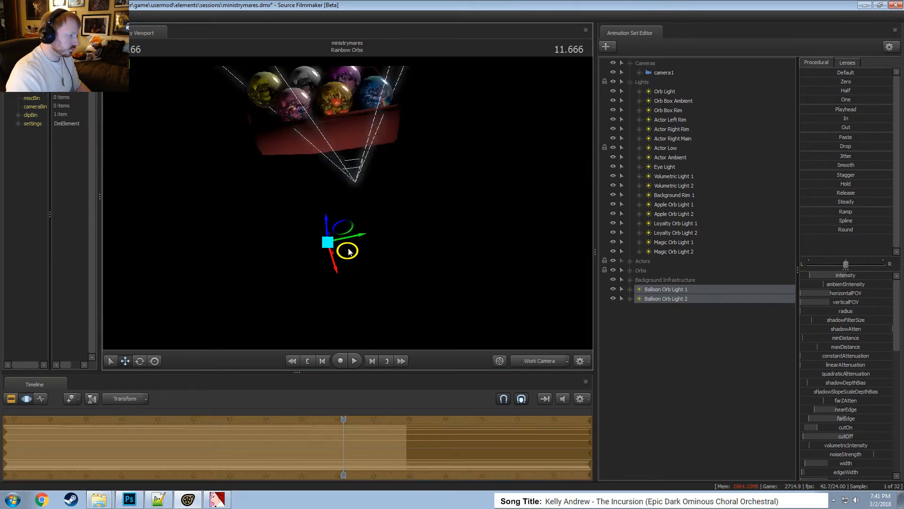
key("e")
right_click(354, 242)
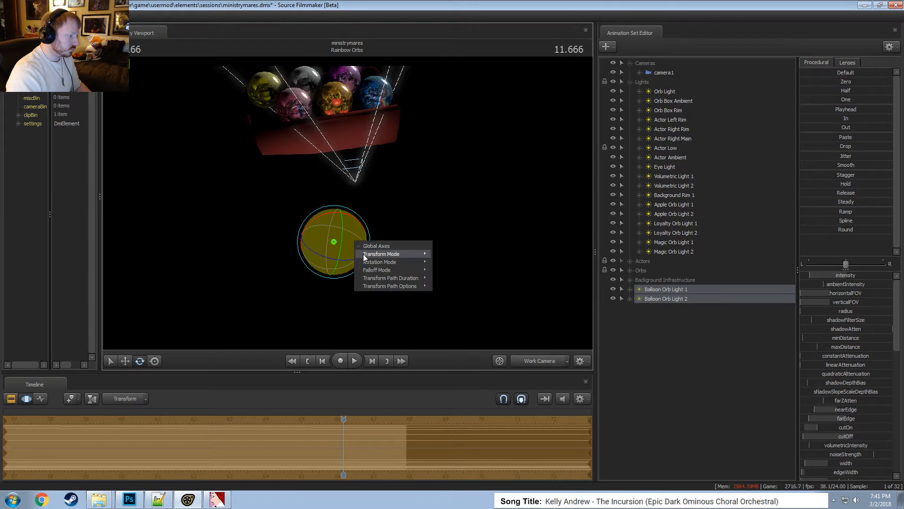
mouse_move(363, 253)
left_click(443, 255)
left_click_drag(355, 263, 416, 249)
key("w")
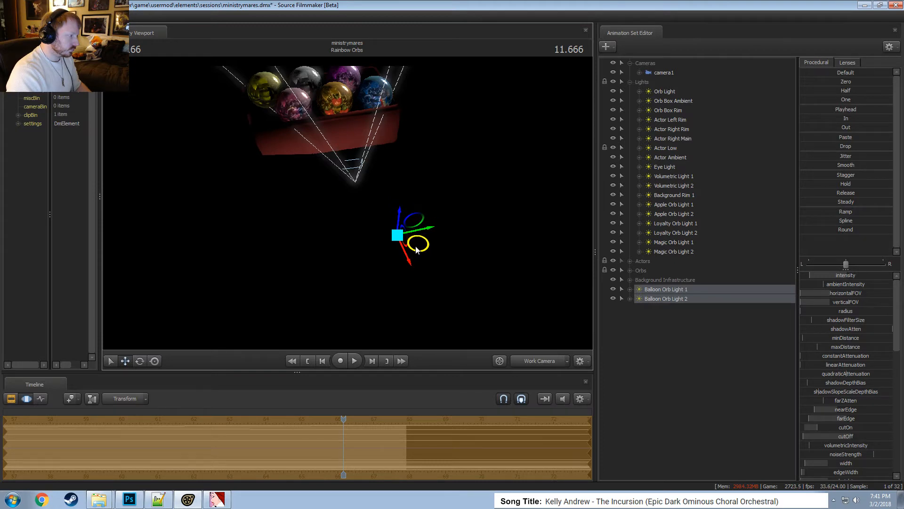
left_click(535, 359)
left_click(535, 359)
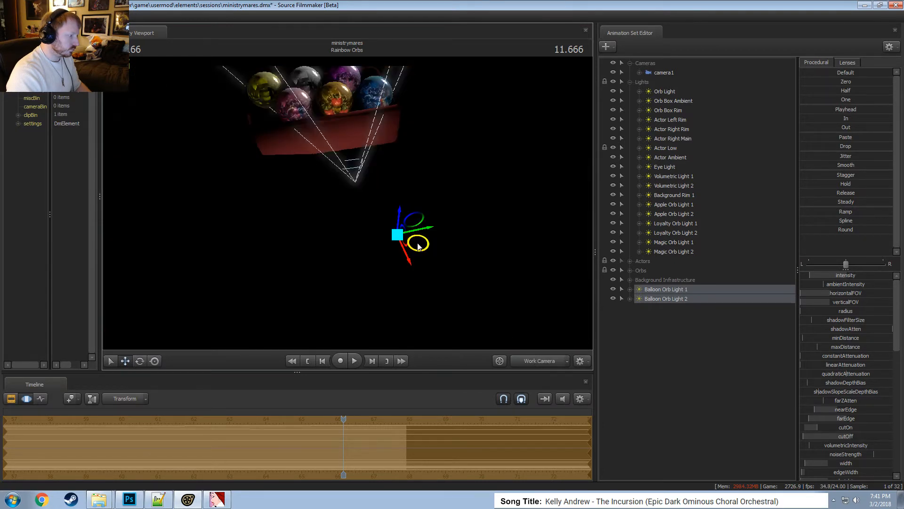
left_click(538, 360)
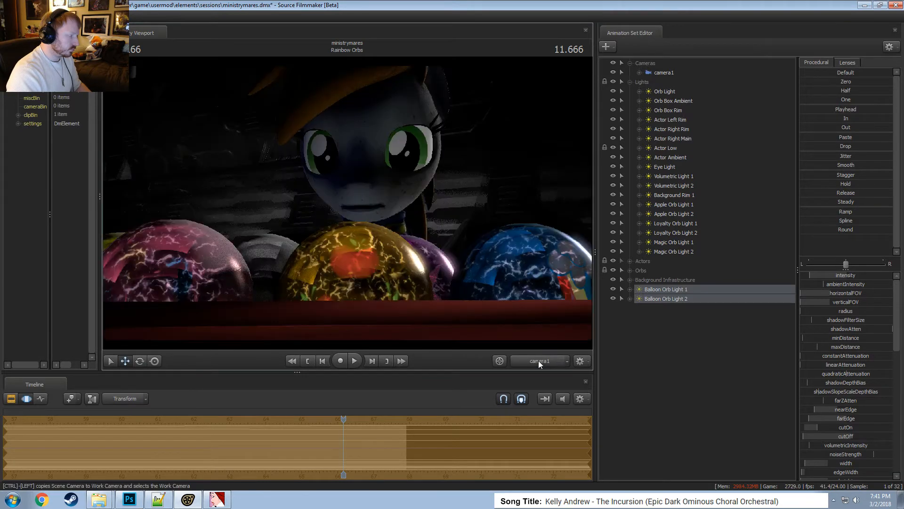
Reposition both Balloon Orb lights near the front of the orb box and review the pink orb through camera1.
left_click(538, 360)
left_click_drag(357, 212, 342, 202)
key("F3")
left_click_drag(390, 238, 406, 243)
key("e")
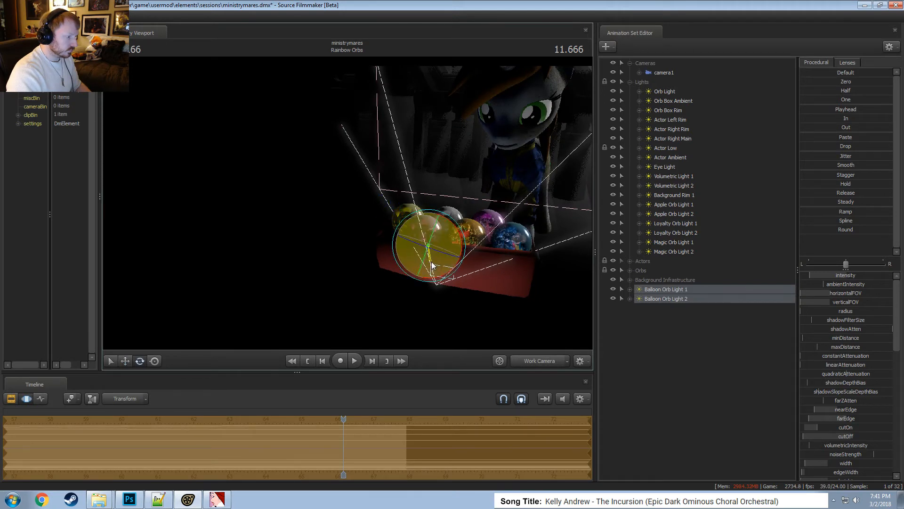
key("w")
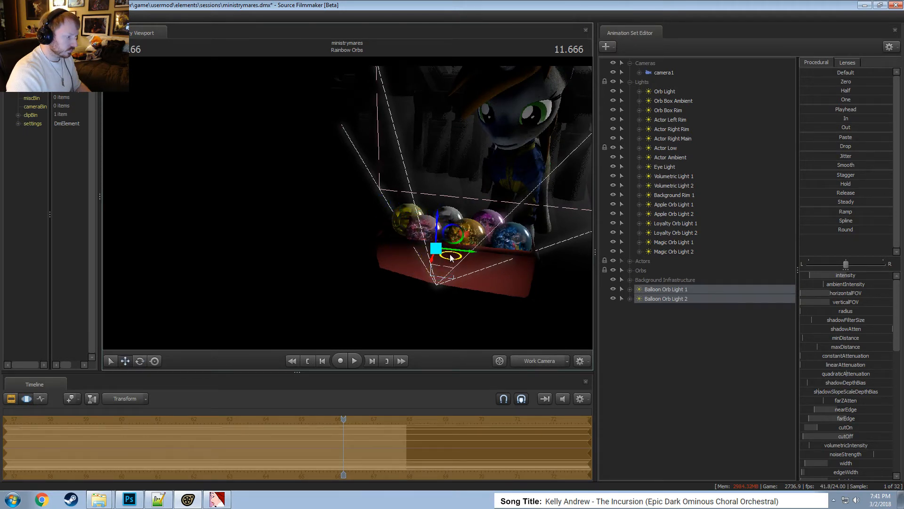
left_click_drag(461, 241, 457, 263)
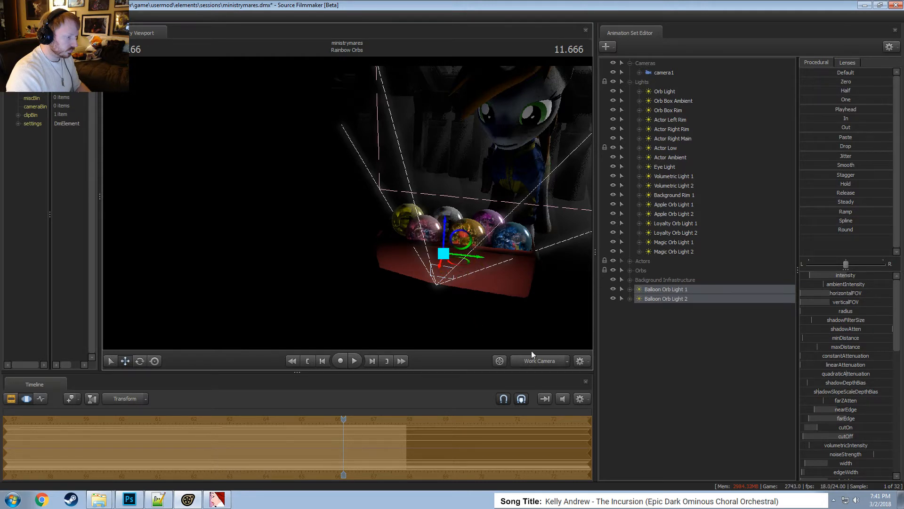
left_click(544, 361)
key("F2")
Fine-tune the placement of both Balloon Orb lights from a higher work camera view, and review the shot in camera1.
left_click(541, 361)
left_click_drag(460, 275, 341, 178)
key("F3")
key("s")
mouse_move(390, 282)
left_mouse_down()
mouse_move(384, 259)
mouse_move(385, 266)
left_mouse_up()
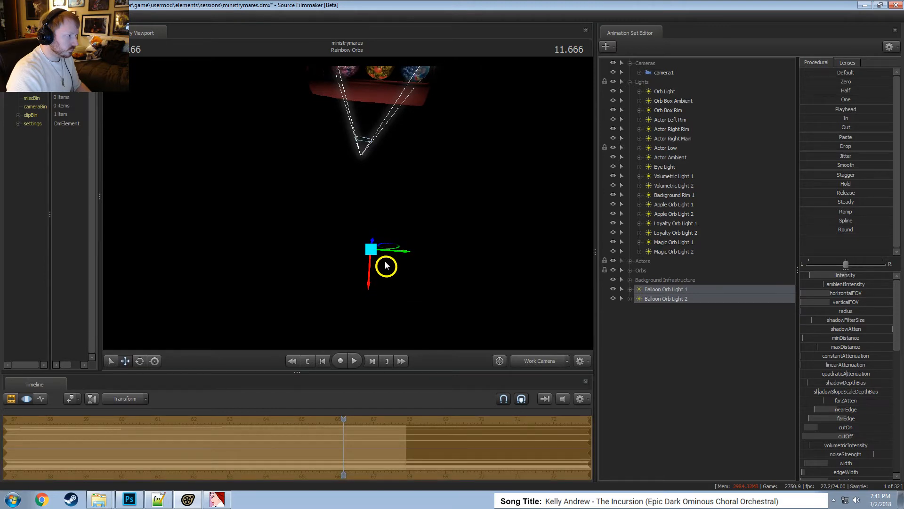
left_click(540, 360)
key("F2")
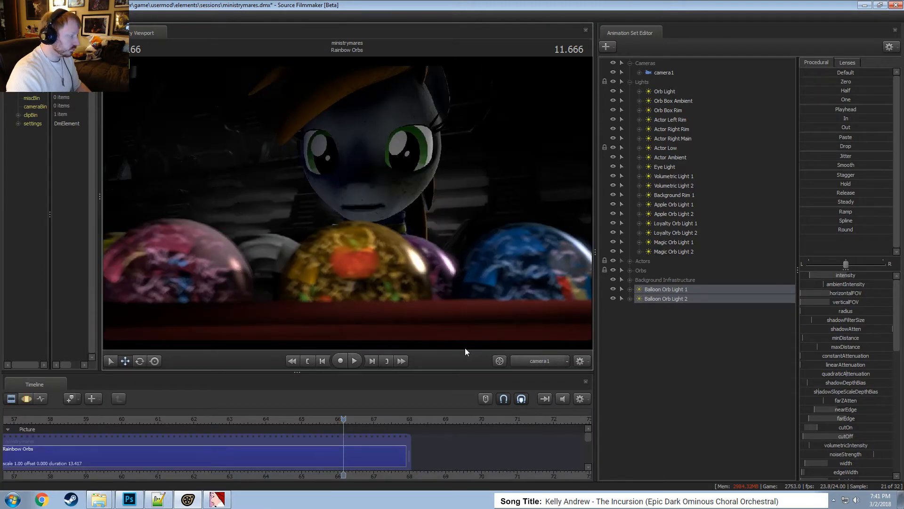
Expand the controls of Balloon Orb Light 1 and 2 and select color_blue on both lights.
key("F3")
left_click(515, 359)
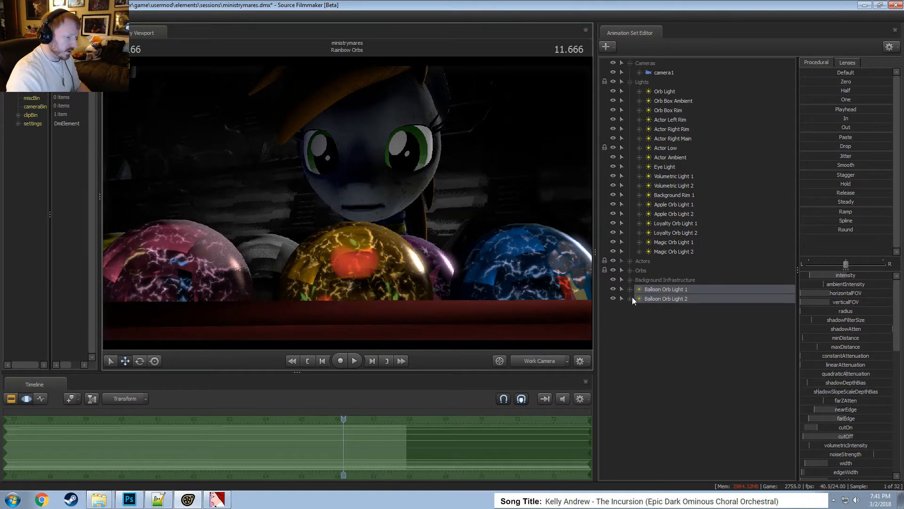
scroll(823, 400, "down", 7)
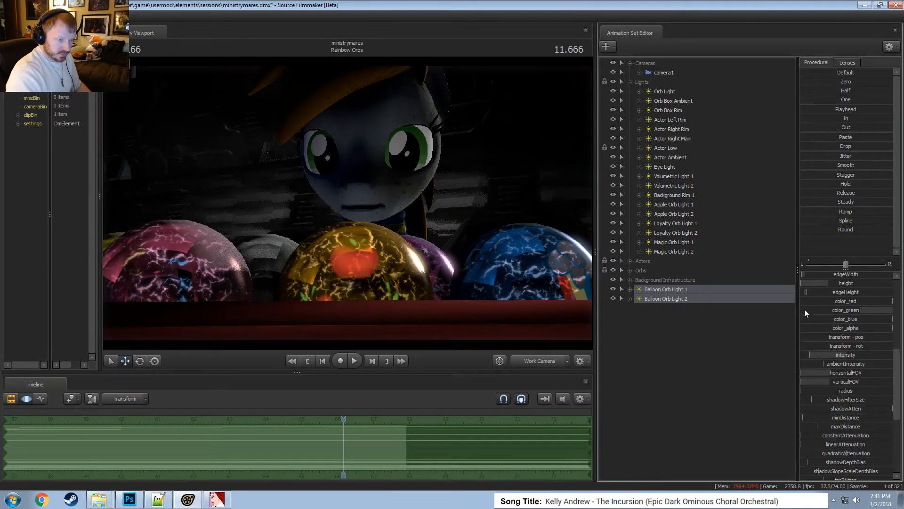
left_click(630, 298)
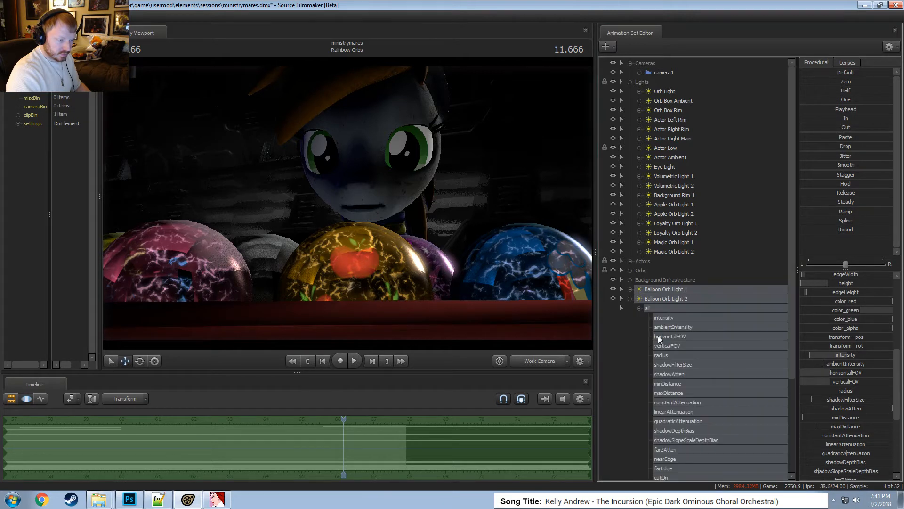
scroll(679, 386, "down", 4)
left_click(676, 449)
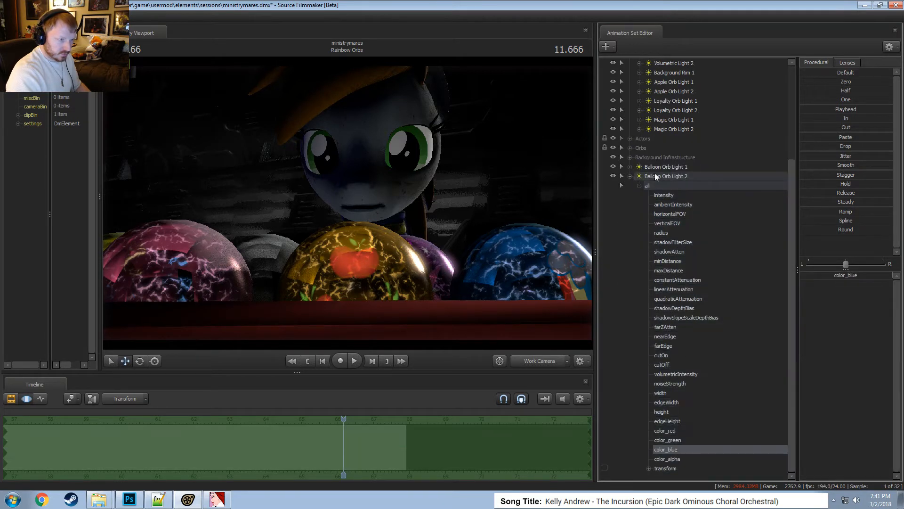
left_click(629, 166)
left_click(639, 175)
scroll(691, 388, "down", 5)
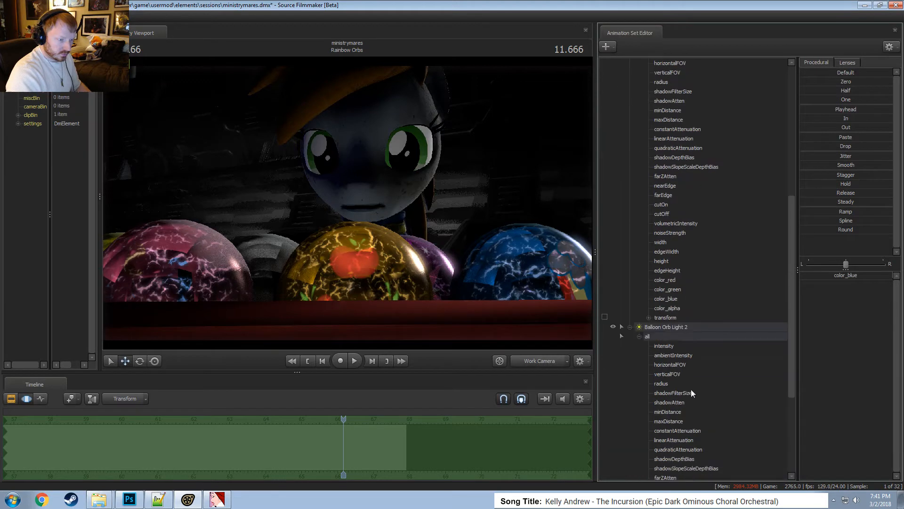
left_click(674, 300, "ctrl")
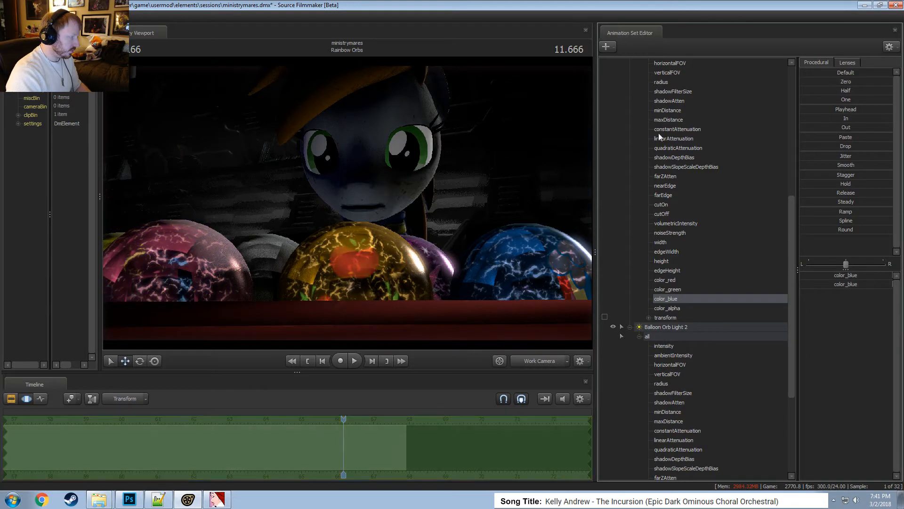
Select color_green on both Balloon Orb lights and blend it slightly toward zero for a pinker light.
left_click(674, 289)
scroll(691, 329, "down", 4)
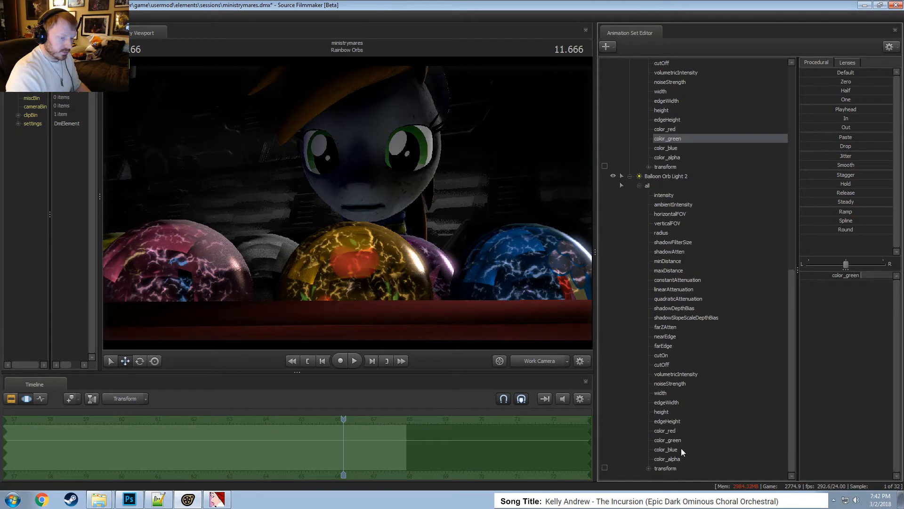
left_click(671, 440, "ctrl")
left_click(845, 72)
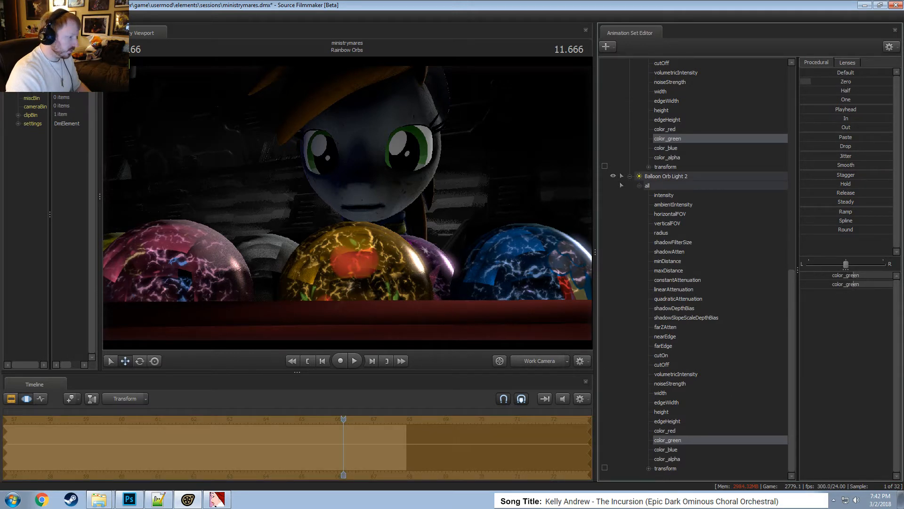
left_click_drag(811, 81, 806, 81)
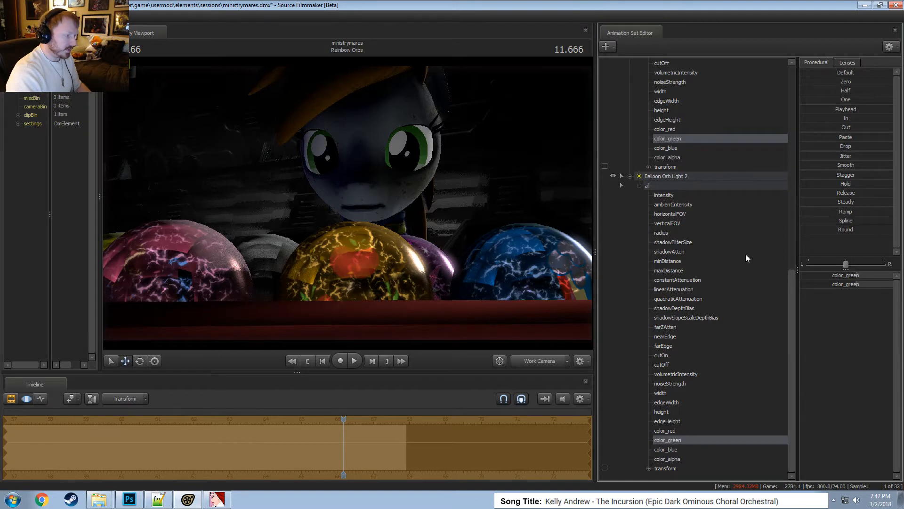
Select intensity on both Balloon Orb lights and blend it slightly toward zero.
scroll(691, 253, "up", 4)
left_click(668, 309)
scroll(668, 309, "up", 6)
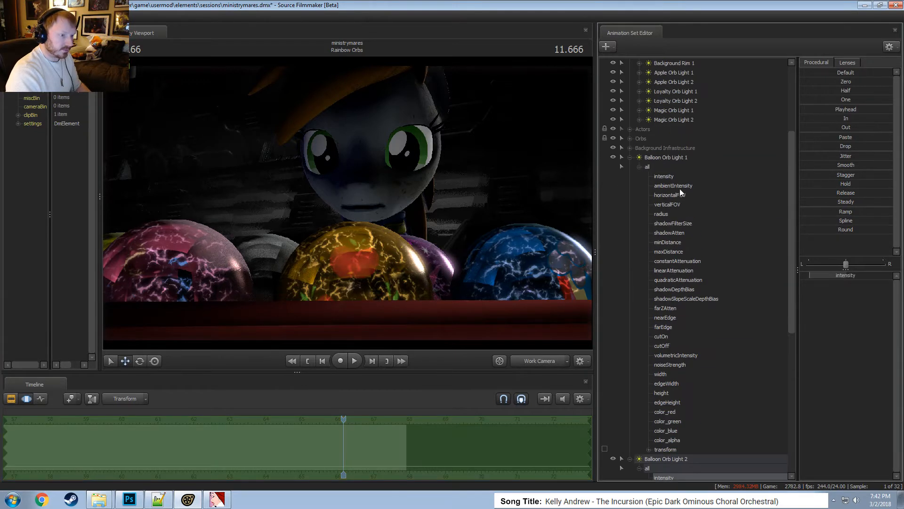
left_click(669, 177, "ctrl")
left_click_drag(820, 82, 804, 83)
key("F2")
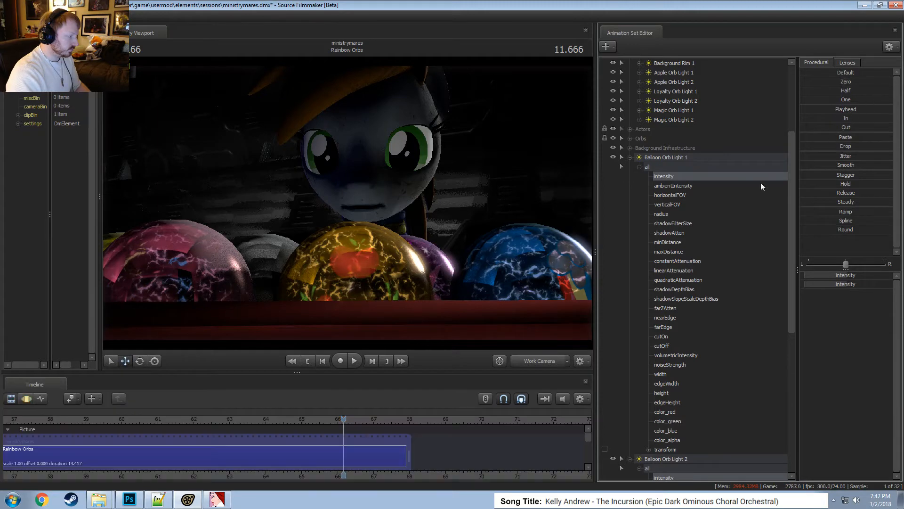
key("F3")
Select Balloon Orb Light 1 and 2 as whole lights and collapse their control lists.
left_click(681, 167)
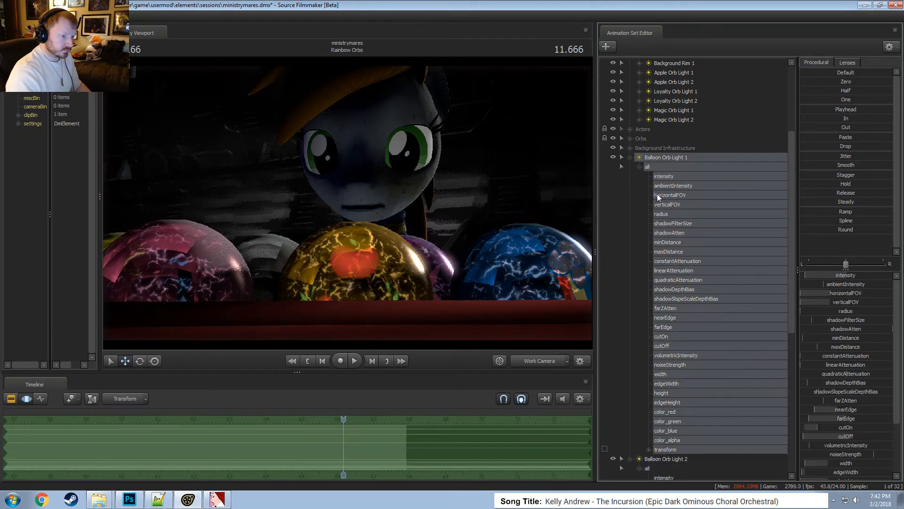
left_click(630, 156)
left_click(658, 176, "ctrl")
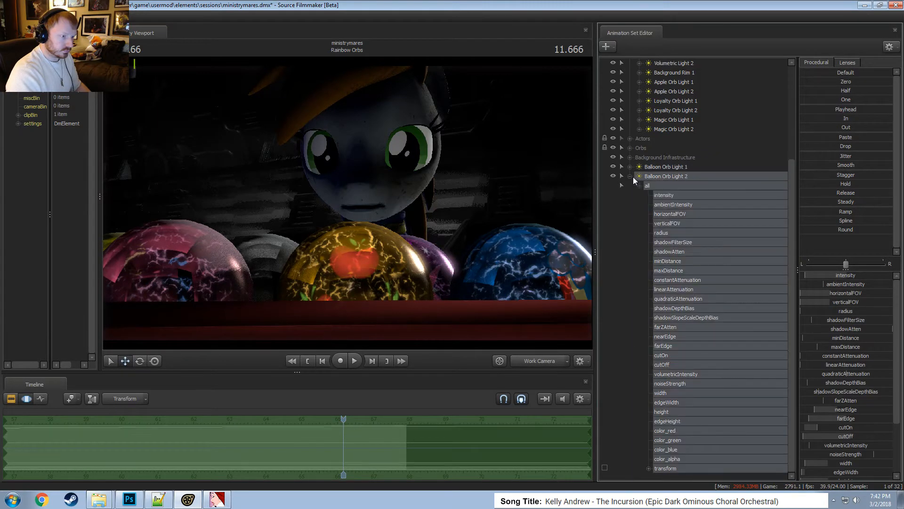
left_click(630, 176)
Rotate both Balloon Orb lights slightly from a raised work camera view of the orb box, and return to camera1.
left_click(535, 360)
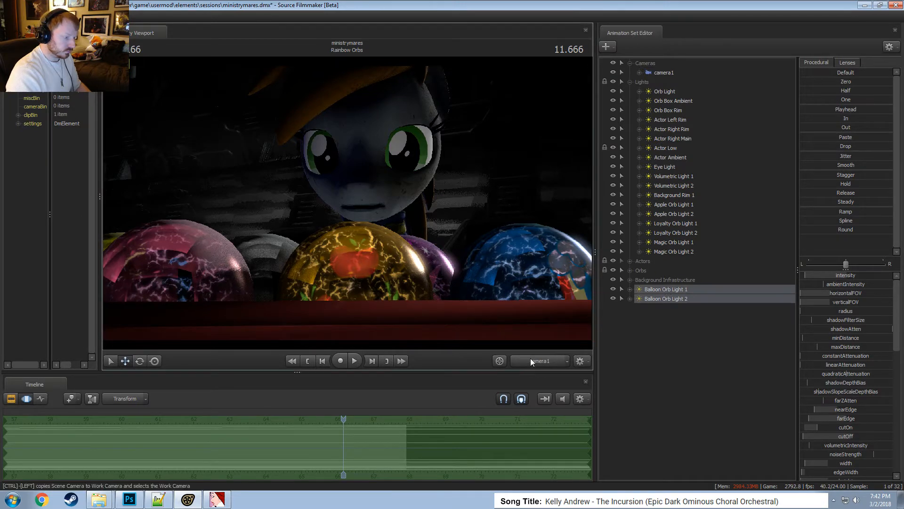
left_click(532, 358)
left_click_drag(357, 203, 357, 203)
key("F2")
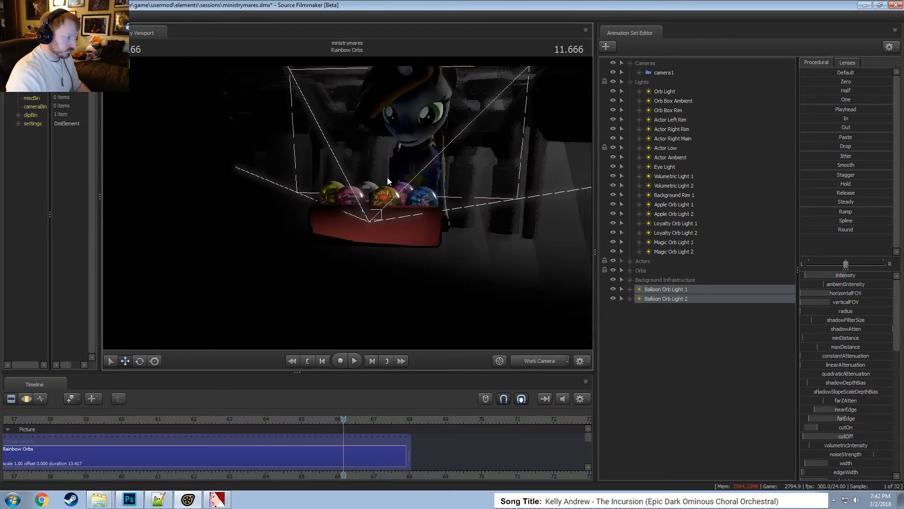
key("F3")
left_click_drag(387, 177, 387, 177)
key("e")
left_click_drag(419, 139, 452, 128)
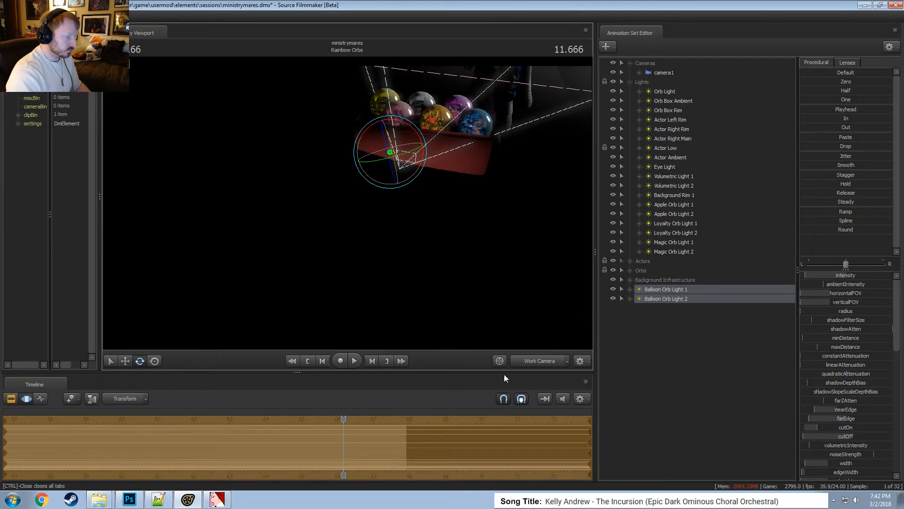
left_click(530, 360)
Play back the Rainbow Orbs shot through camera1 to check the pink orb lighting.
key("F2")
key("space")
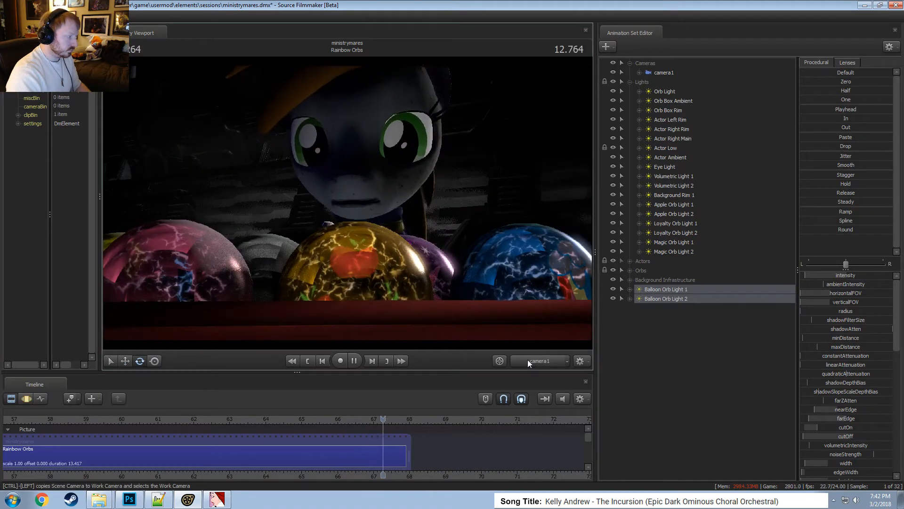
key("space")
key("F3")
scroll(271, 409, "down", 3)
left_click_drag(190, 435, 225, 458)
key("space")
key("F2")
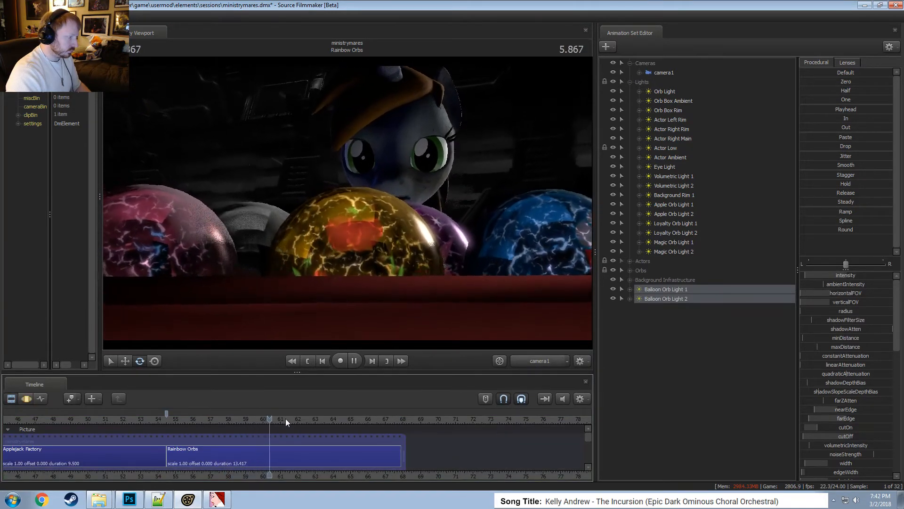
key("space")
Set the time selection for both Balloon Orb lights to span the whole Rainbow Orbs shot, and play the shot through.
key("F3")
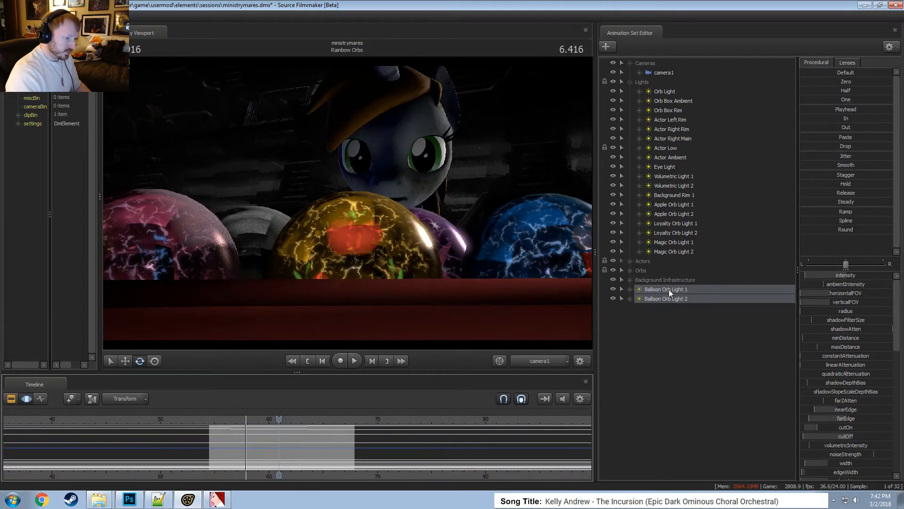
left_click(663, 299, "ctrl")
left_click(660, 289, "ctrl")
left_click(657, 298, "ctrl")
left_click(655, 290, "ctrl")
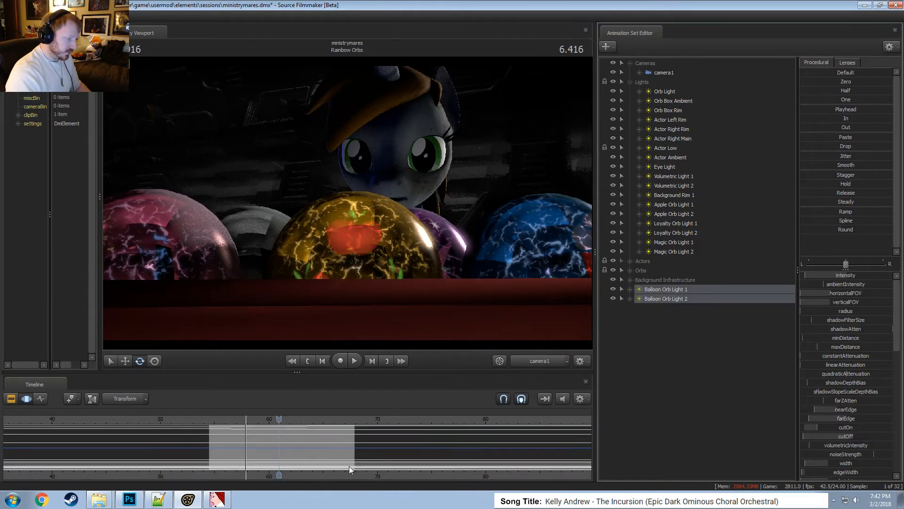
scroll(347, 465, "up", 2)
left_click_drag(192, 447, 376, 447, "shift")
key("space")
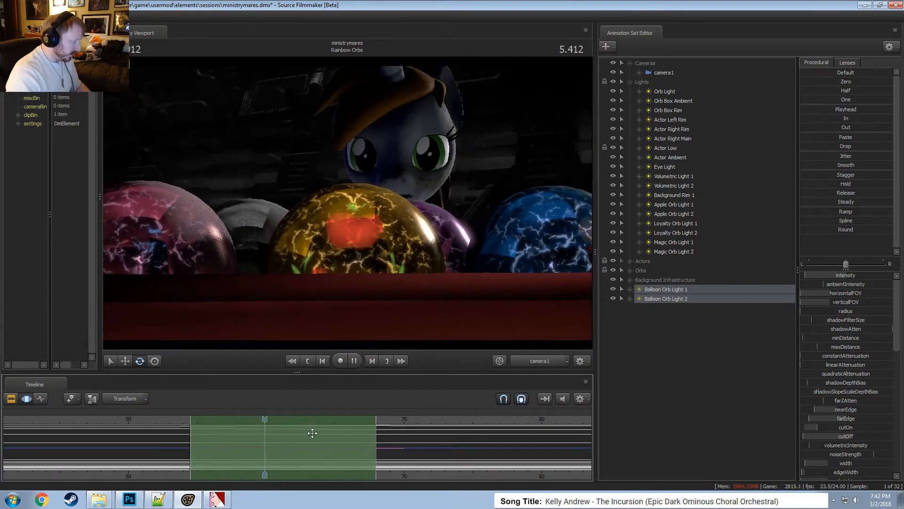
key("F2")
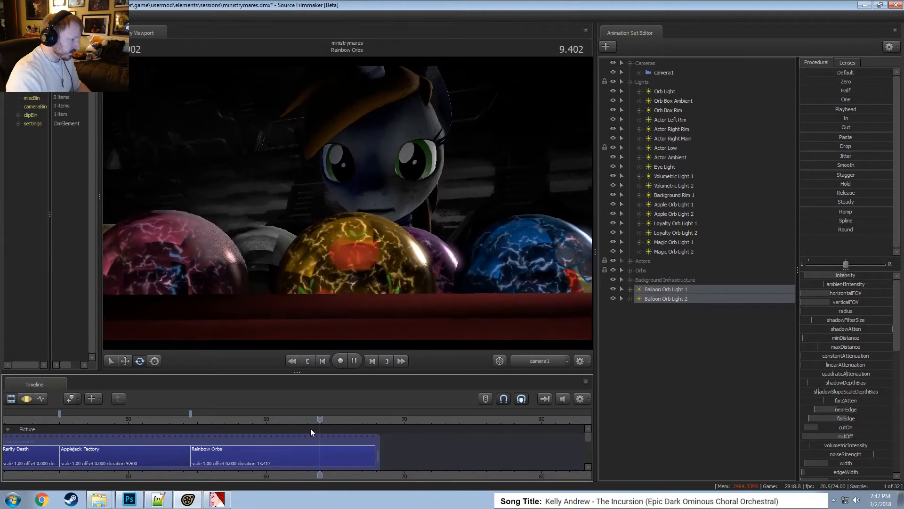
key("space")
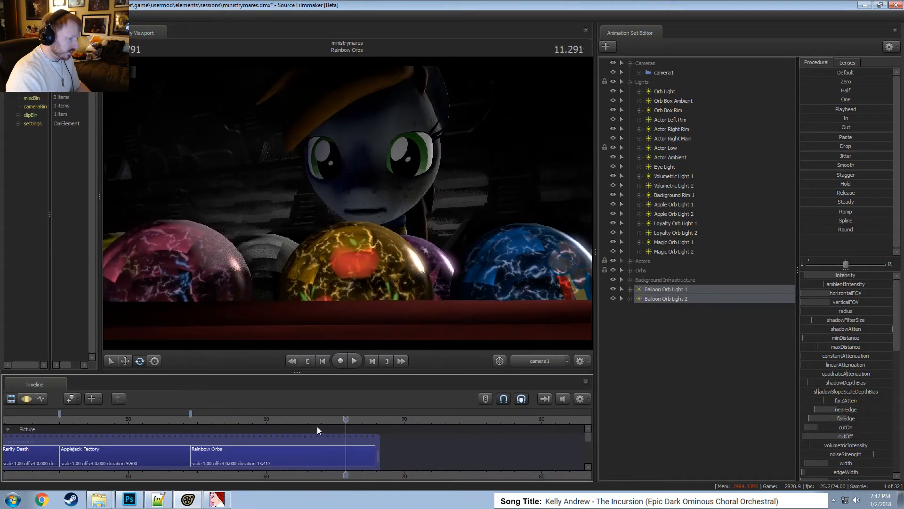
Select both Apple Orb lights, extend the time selection past the end of Rainbow Orbs, and play the shot from its start.
left_click(674, 203)
left_click(674, 214, "ctrl")
key("F3")
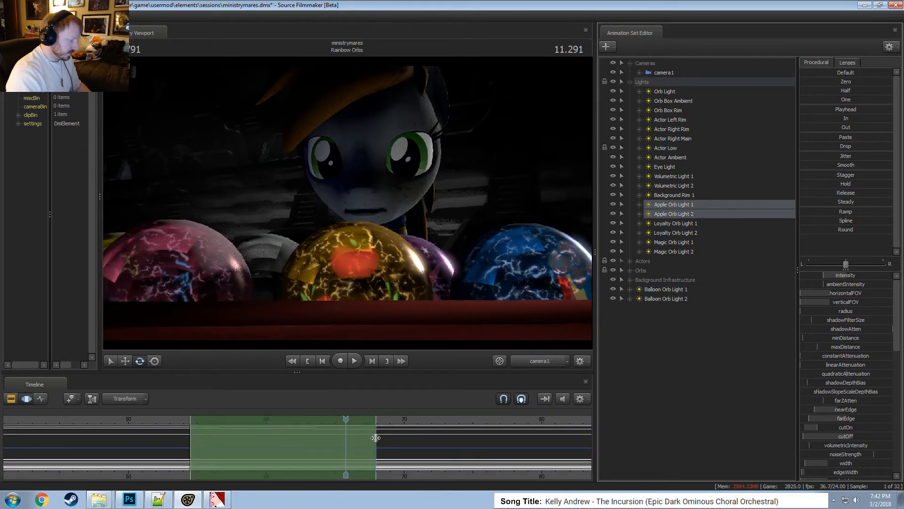
left_click_drag(375, 438, 394, 448)
left_click_drag(348, 428, 192, 432)
key("space")
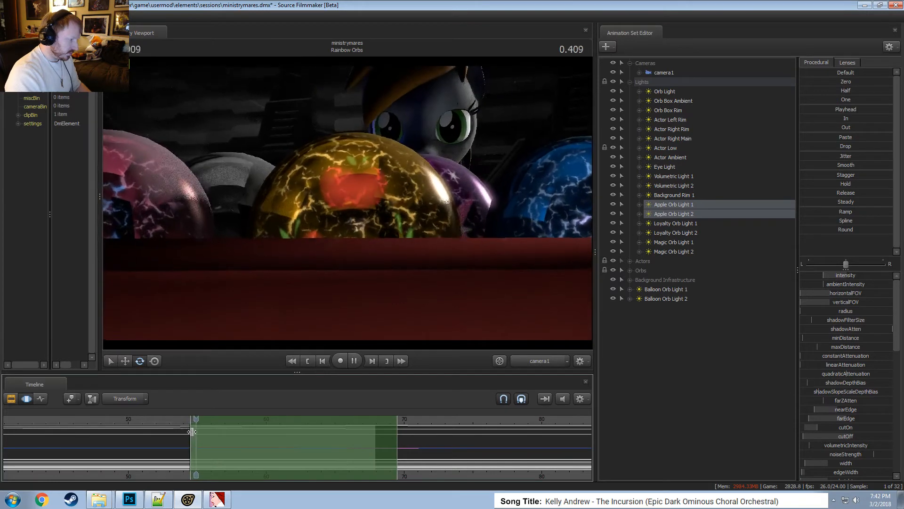
key("F2")
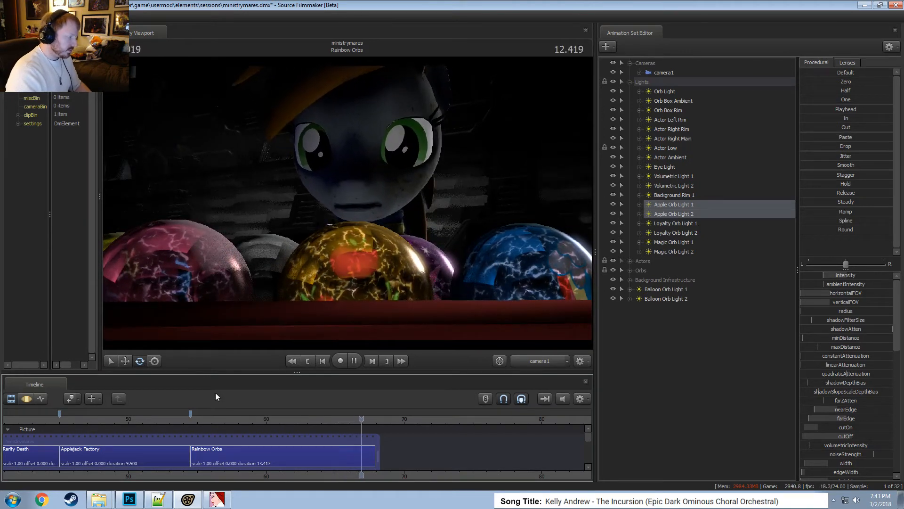
key("space")
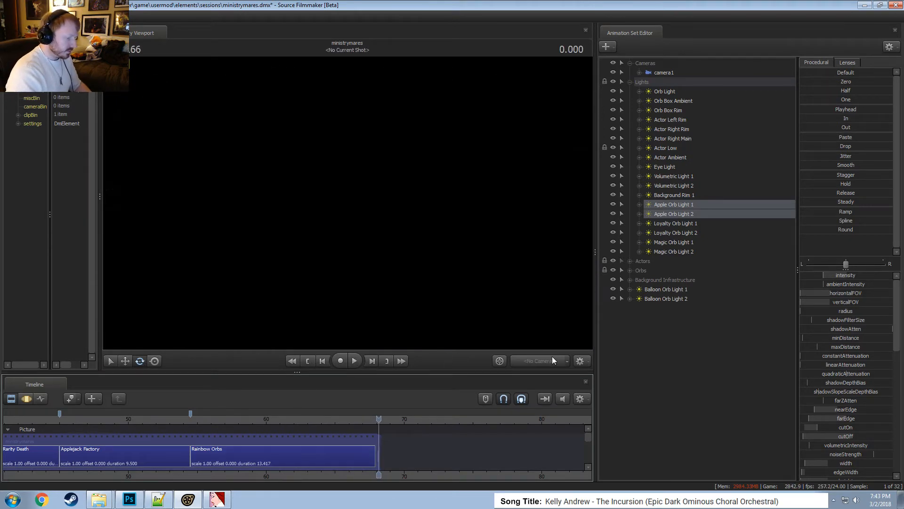
Move the playhead to 6.083 in Rainbow Orbs and compare the orb box with Orb Box Ambient hidden and shown.
left_click(274, 419)
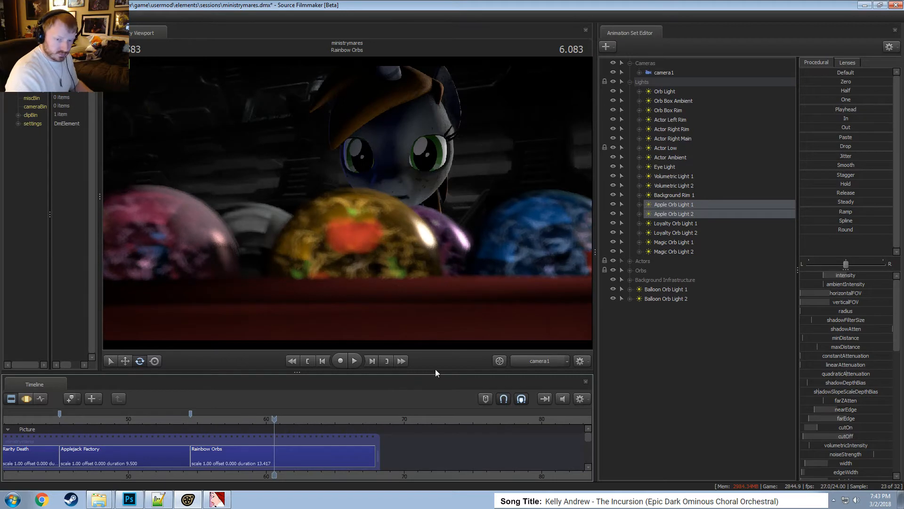
left_click(535, 360, "ctrl")
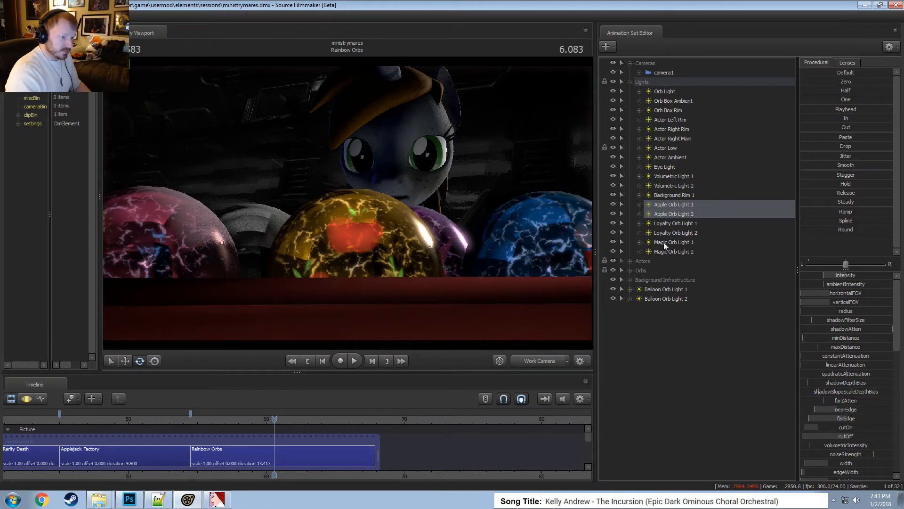
left_click(613, 100)
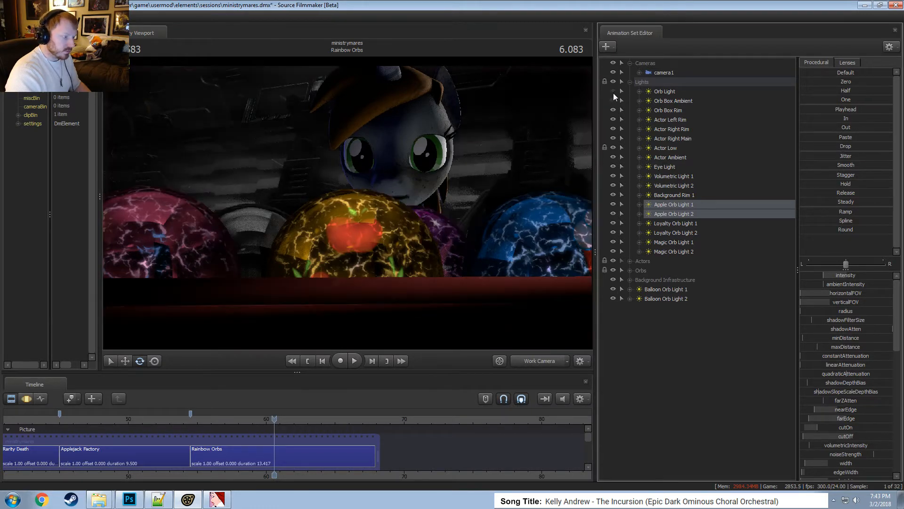
left_click(541, 361, "ctrl")
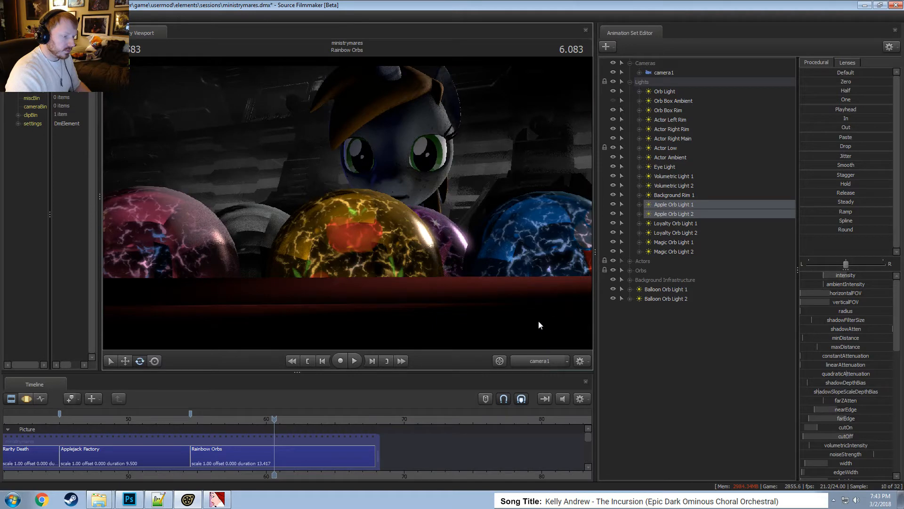
left_click(612, 100)
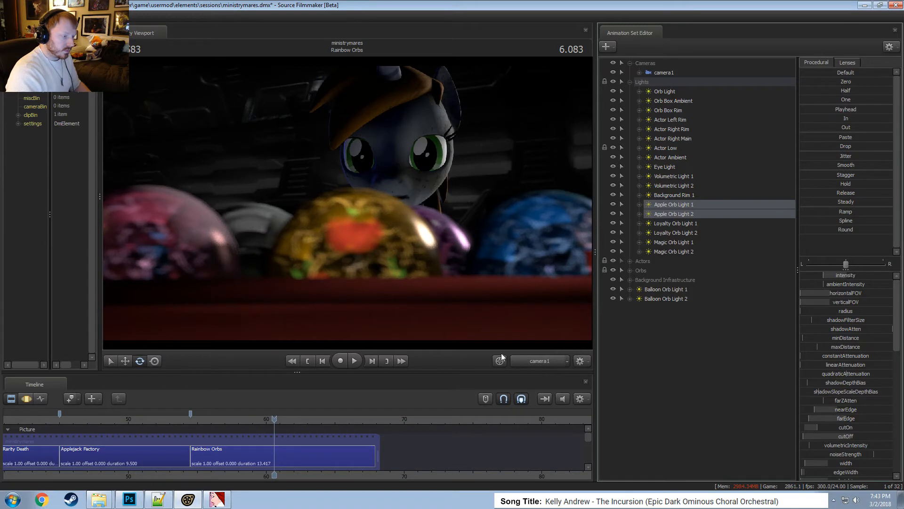
Move Balloon Orb Light 1 and 2 into the Lights group.
left_click(659, 291)
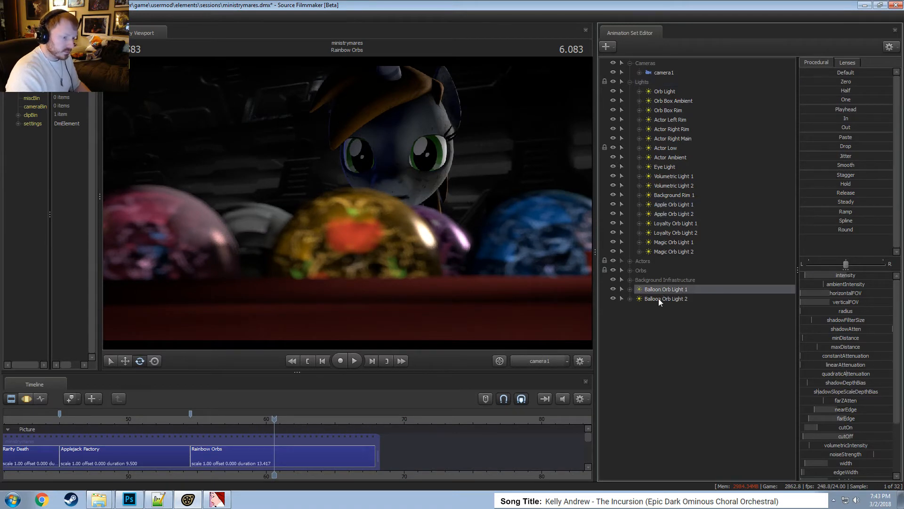
left_click(658, 298, "shift")
left_click_drag(659, 298, 668, 259)
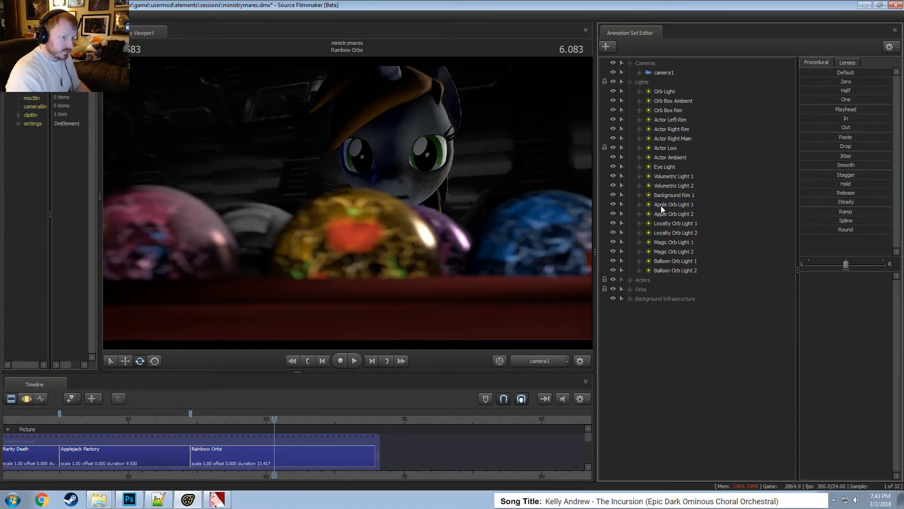
Toggle the visibility of individual actor and orb box lights off and on to examine what each contributes.
left_click(615, 185)
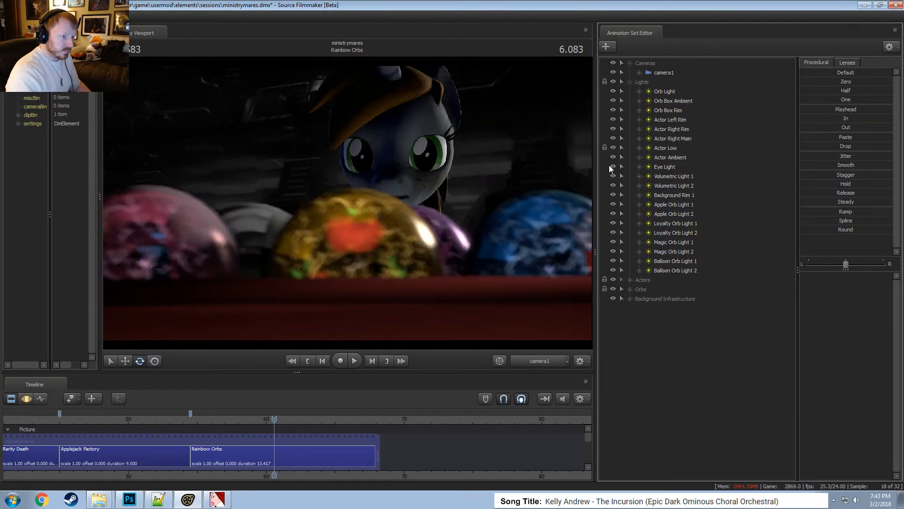
left_click(614, 164)
left_click(615, 163)
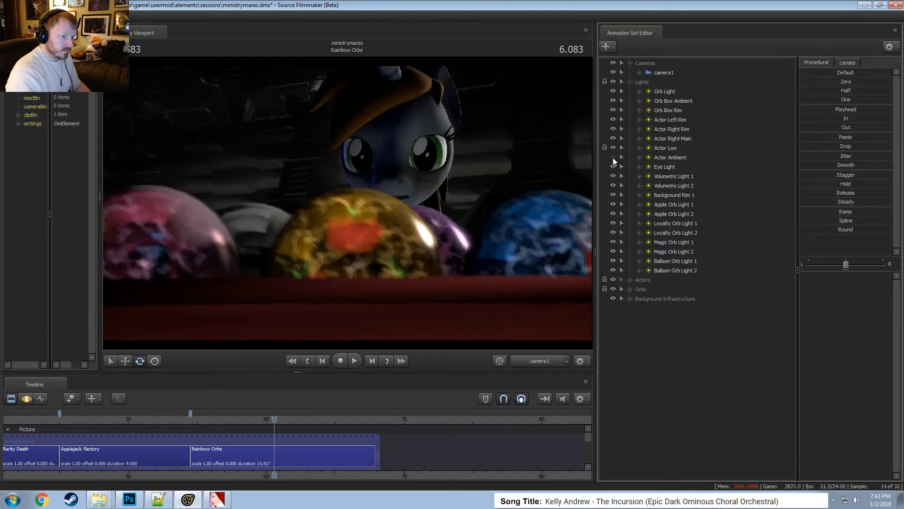
left_click(612, 156)
left_click(612, 157)
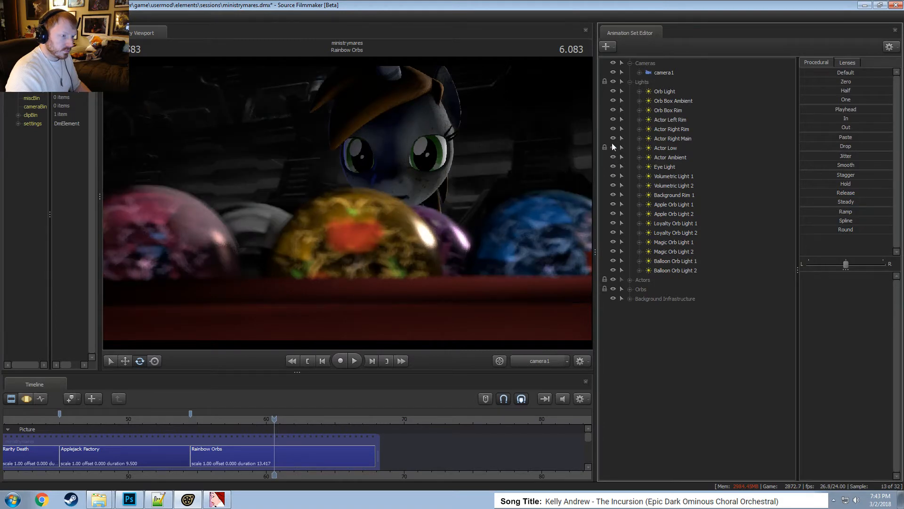
left_click(612, 138)
left_click(612, 138)
left_click(612, 127)
left_click(612, 126)
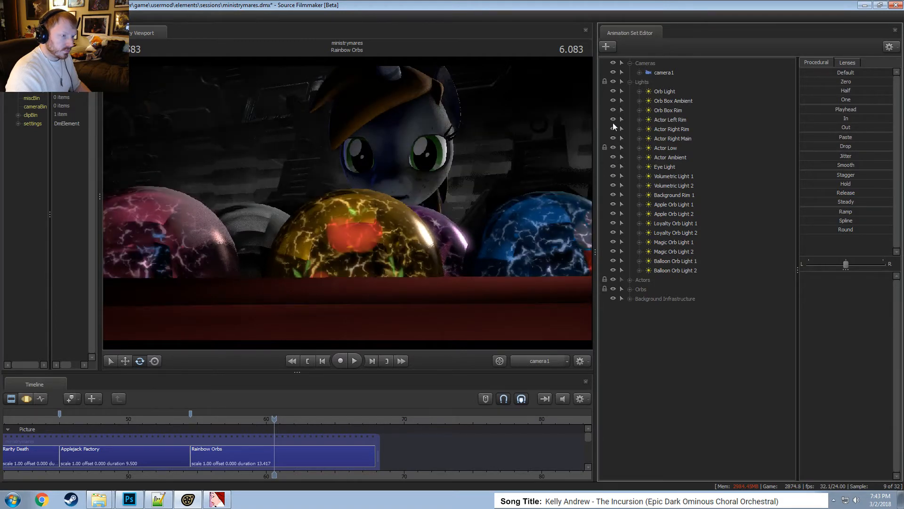
left_click(613, 113)
left_click(613, 114)
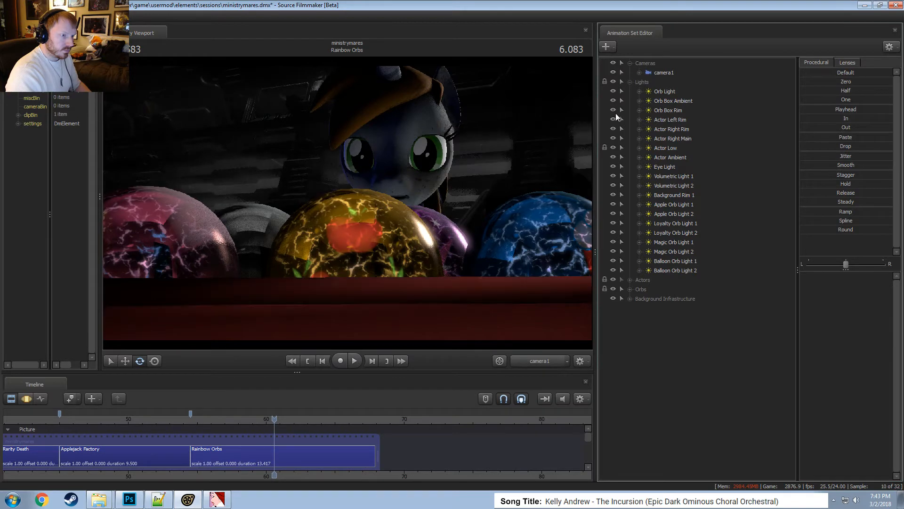
Lower the intensity of Orb Box Ambient to darken the front of the orb box, and play back the shot.
left_click(669, 111)
left_click(667, 92)
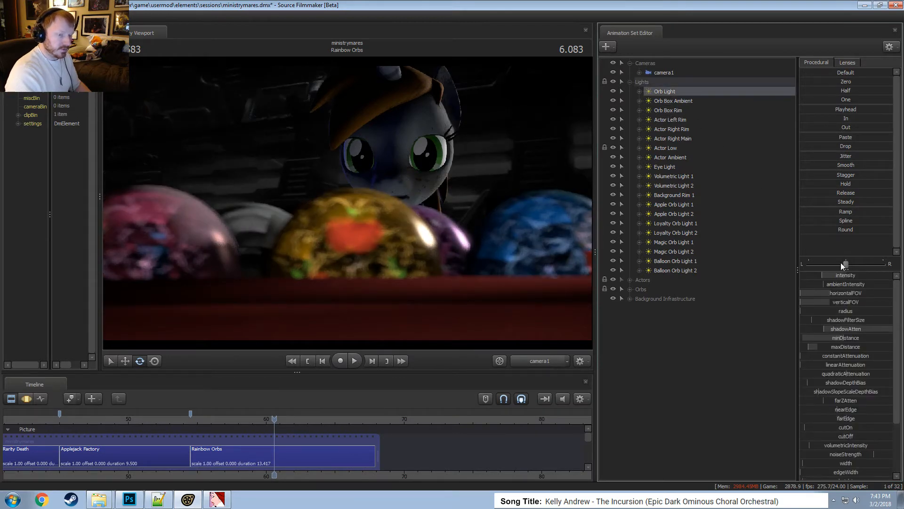
key("F3")
left_click(673, 101)
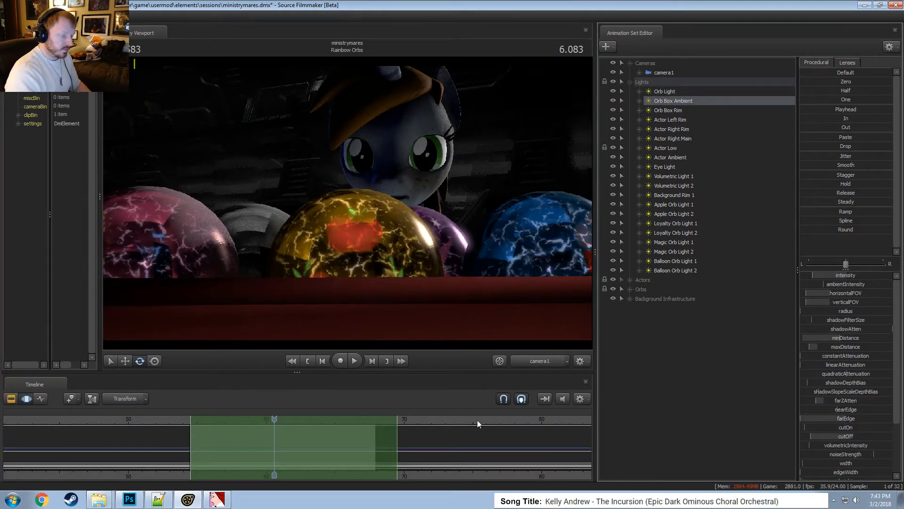
left_click_drag(813, 275, 828, 277)
left_click(678, 110)
left_click(682, 119)
left_click(688, 101)
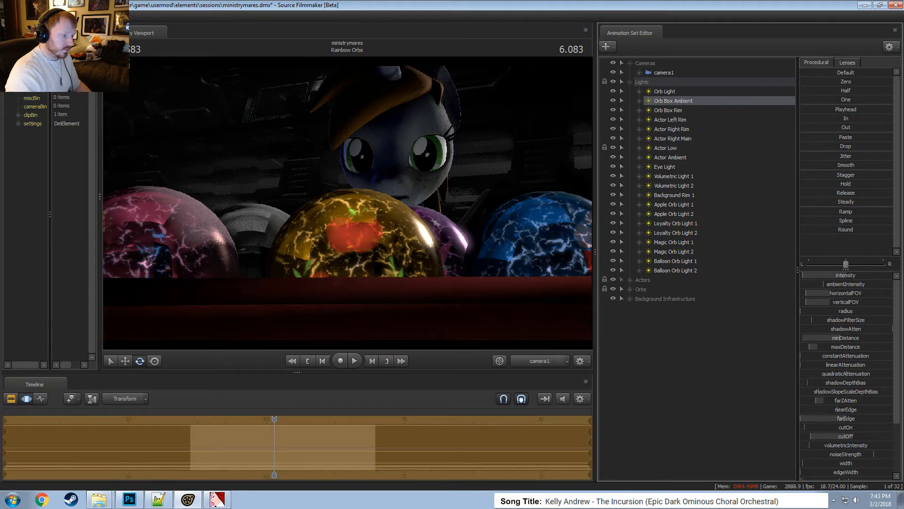
key("F2")
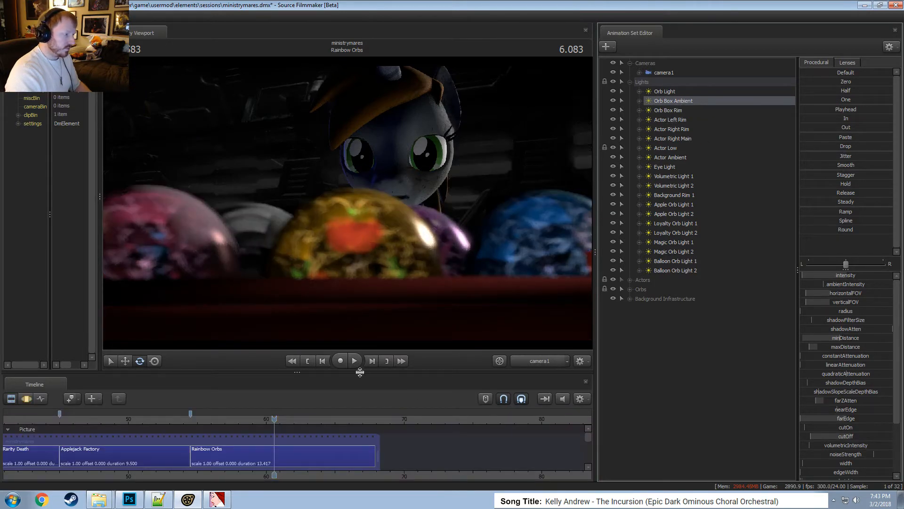
key("space")
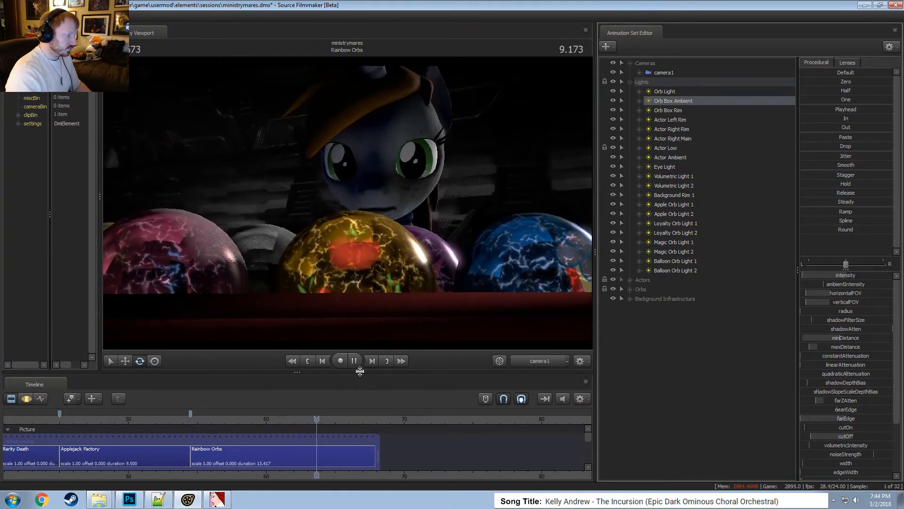
Show the Rainbow Dash actor in place of Little Pip and play Rainbow Orbs on to 11.291.
key("space")
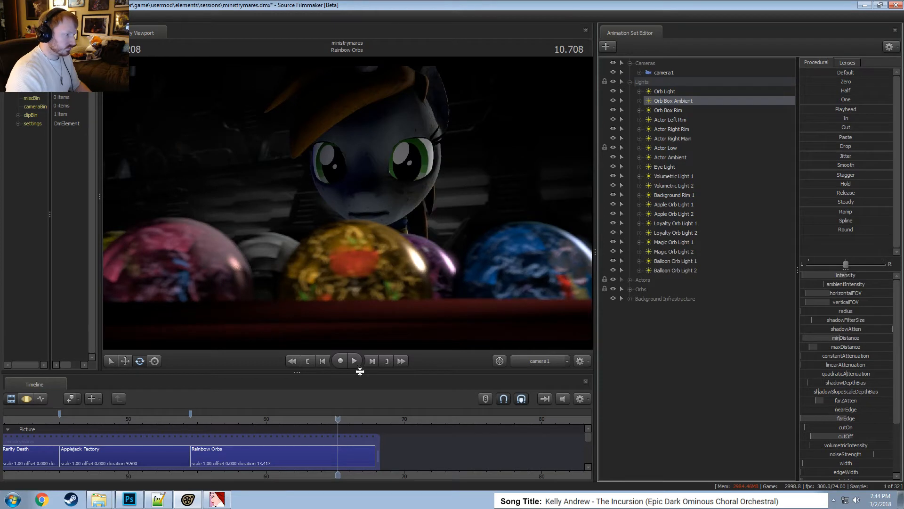
left_click(630, 280)
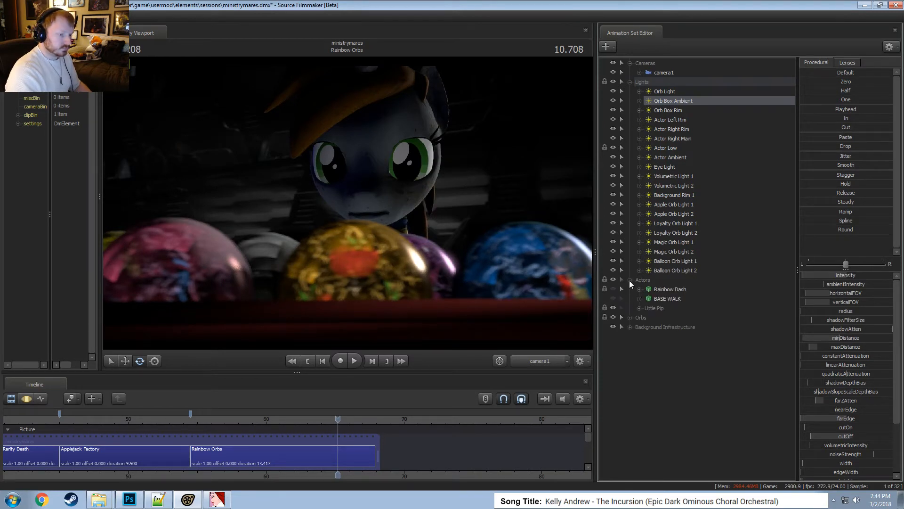
left_click(614, 289)
left_click(614, 298)
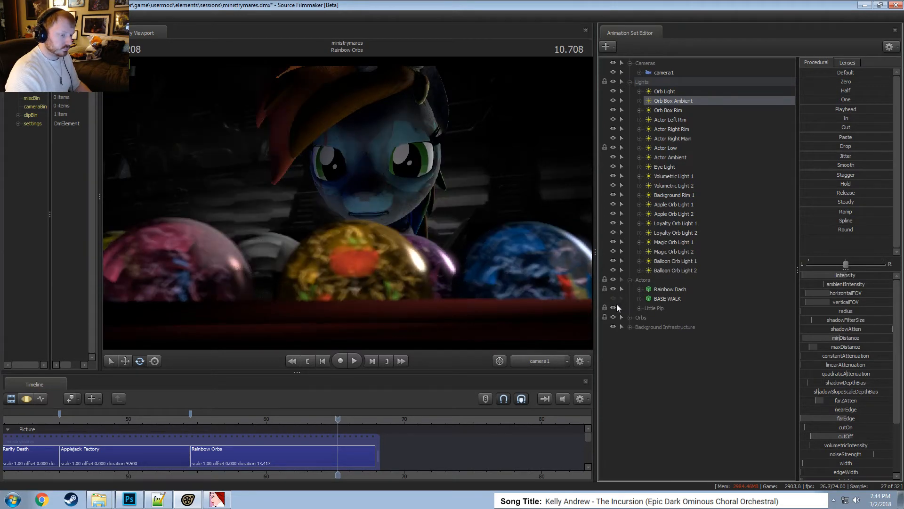
left_click(613, 307)
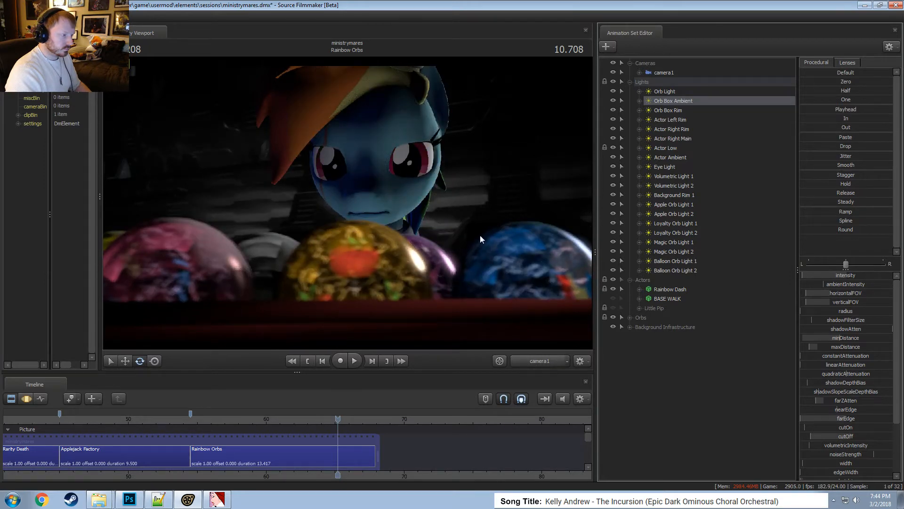
key("space")
key("space")
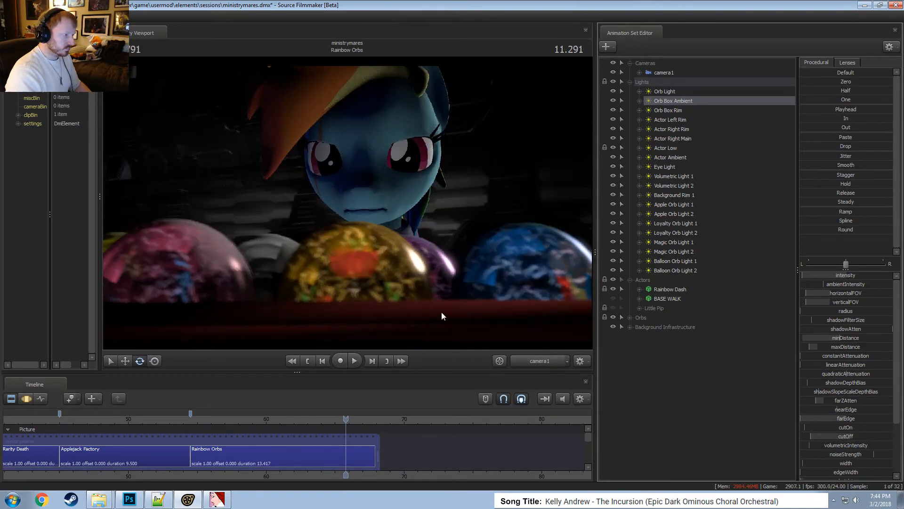
Lower l_angry and r_angry to zero on Rainbow Dash's face across the shot.
left_click(640, 289)
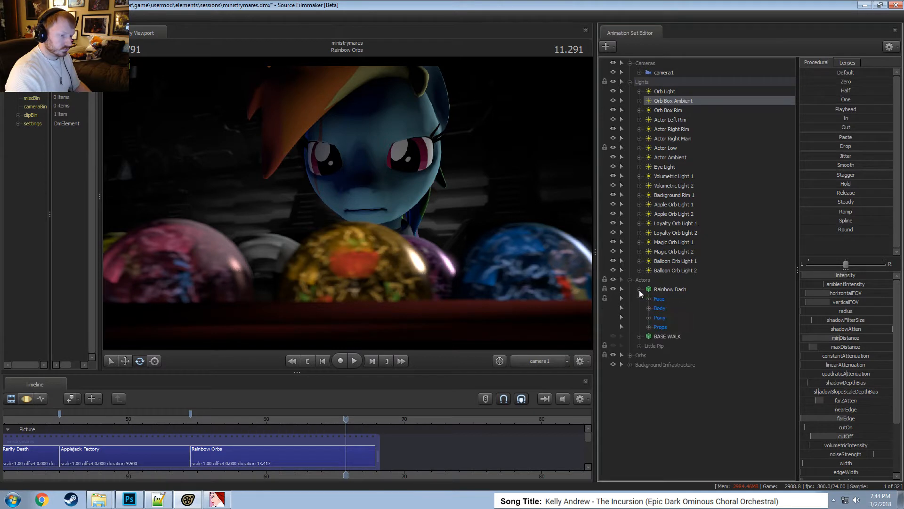
left_click(668, 300)
key("F3")
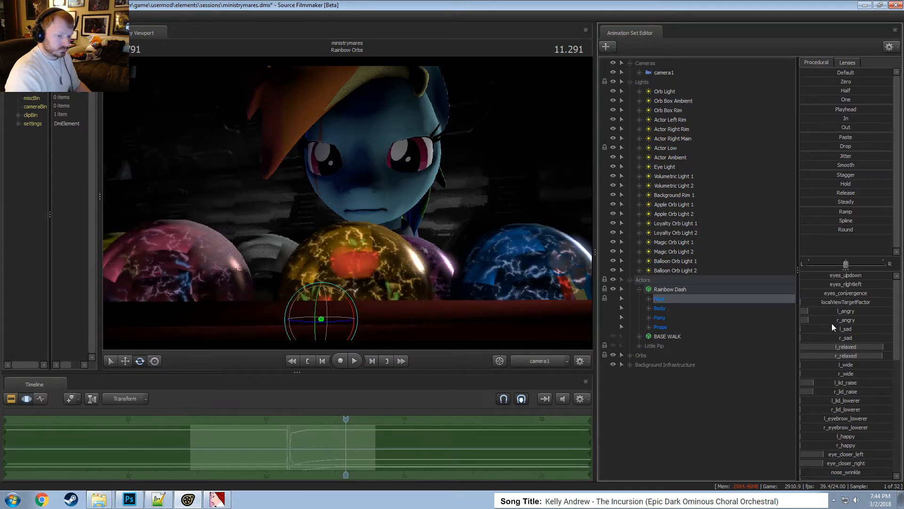
left_click_drag(824, 311, 816, 311)
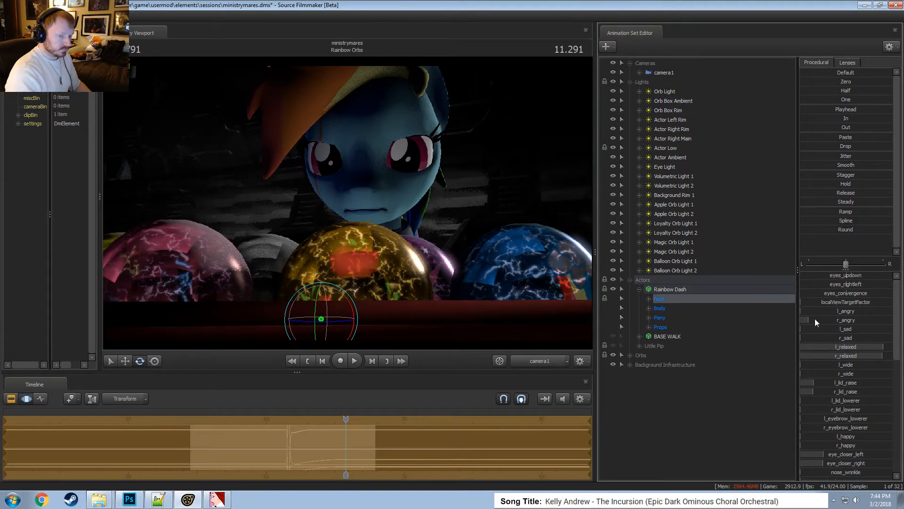
key("F2")
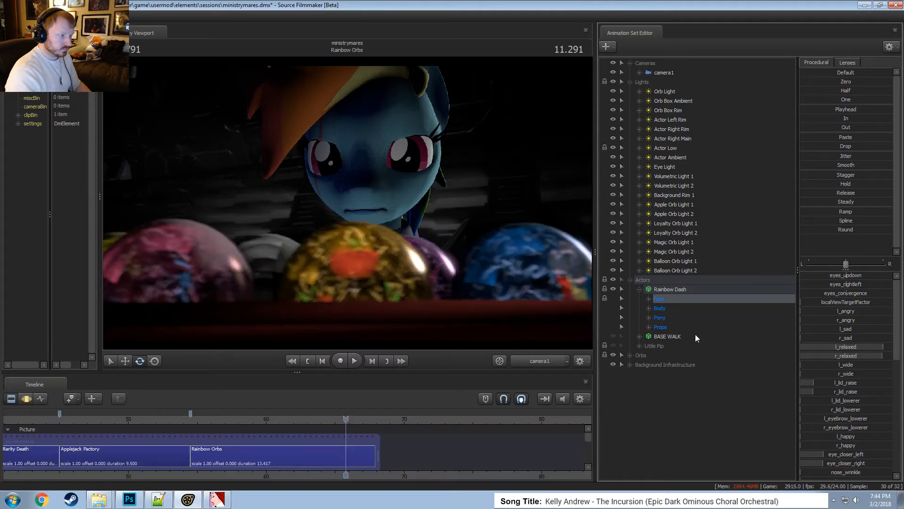
Adjust Rainbow Dash's Upper Face by raising l_sad and r_sad slightly and reducing l_relaxed and r_relaxed.
left_click(649, 299)
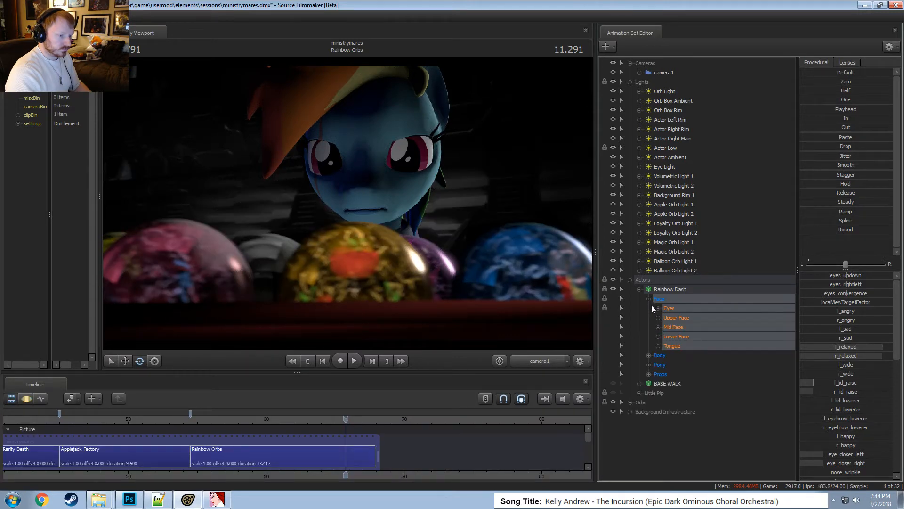
left_click(677, 317)
key("F3")
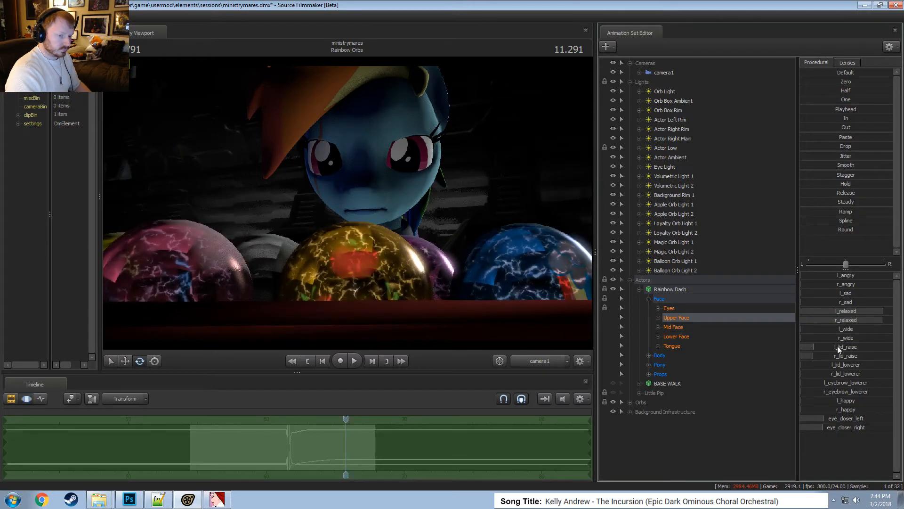
left_click_drag(826, 293, 821, 320)
key("F2")
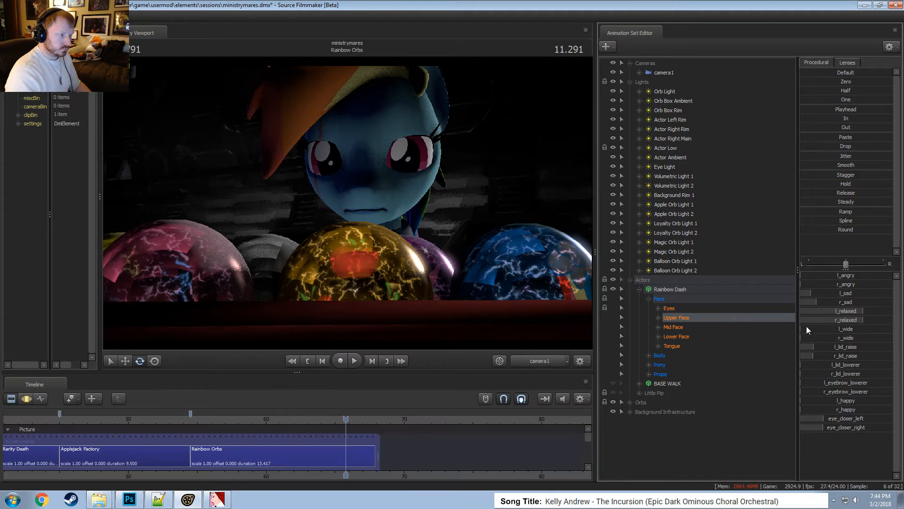
key("F3")
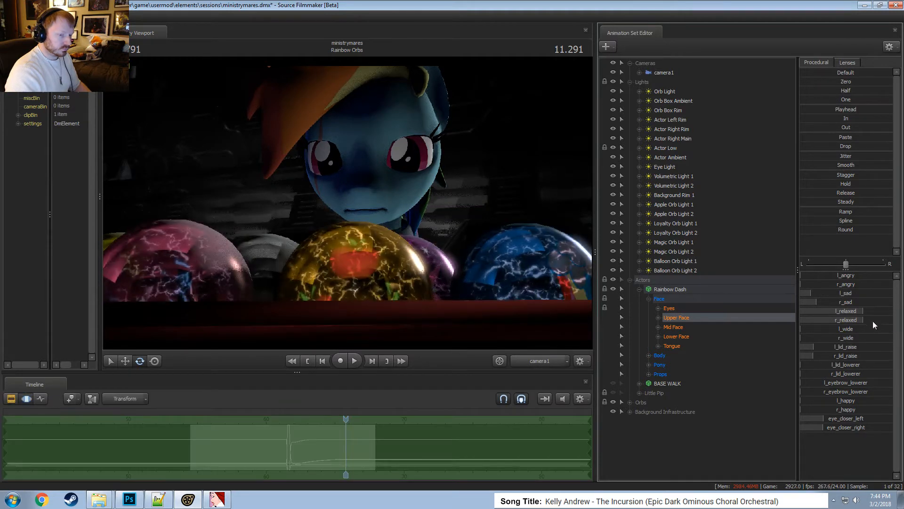
left_click_drag(824, 294, 829, 294)
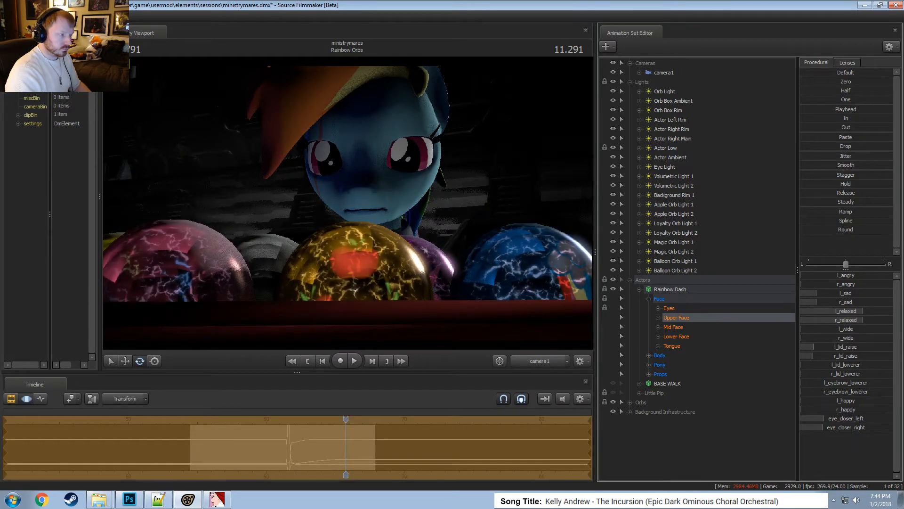
key("F2")
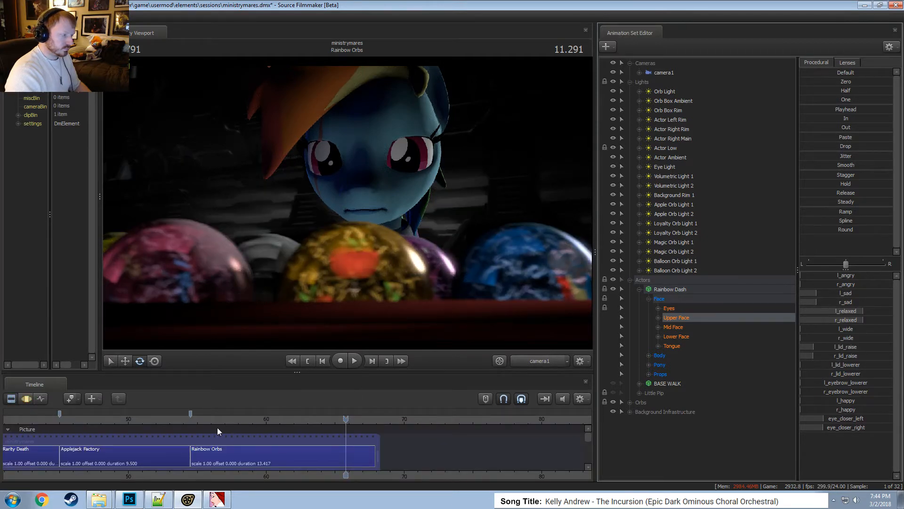
Move the playhead to 12.166 in Rainbow Orbs and examine the orb box up close through the Work Camera.
key("F3")
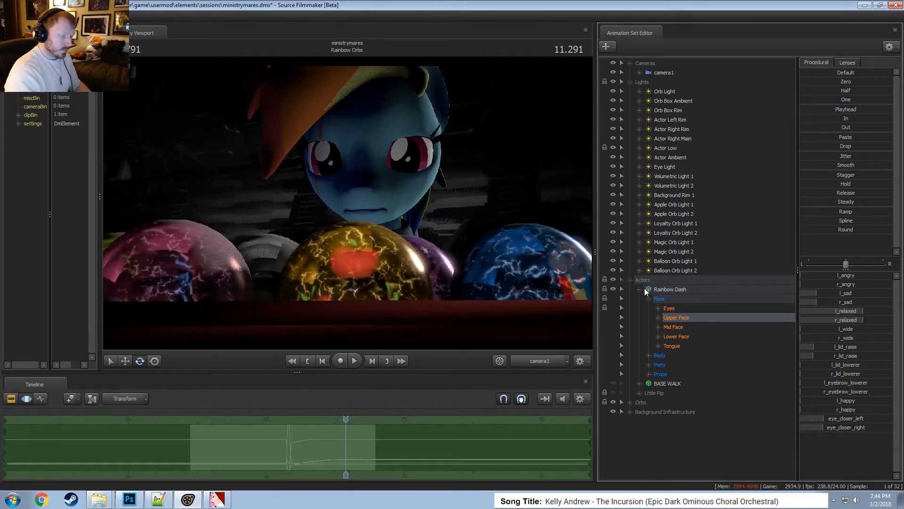
left_click(527, 366)
left_click_drag(386, 246, 320, 277)
left_click_drag(414, 158, 422, 198)
left_click(542, 362)
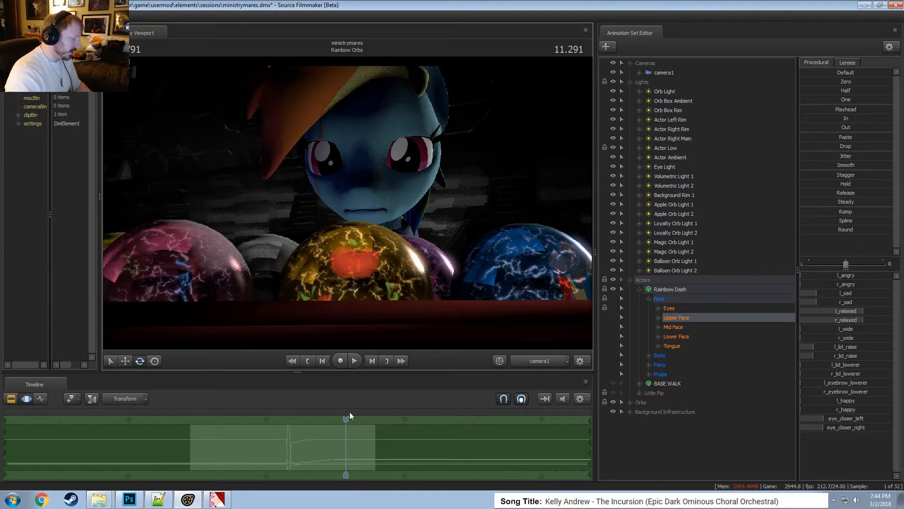
left_click(359, 443, "shift")
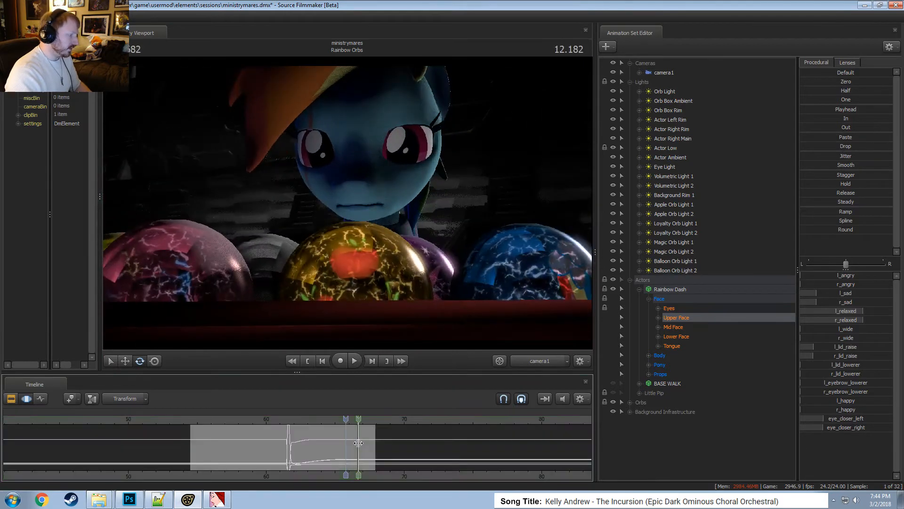
left_click(358, 443)
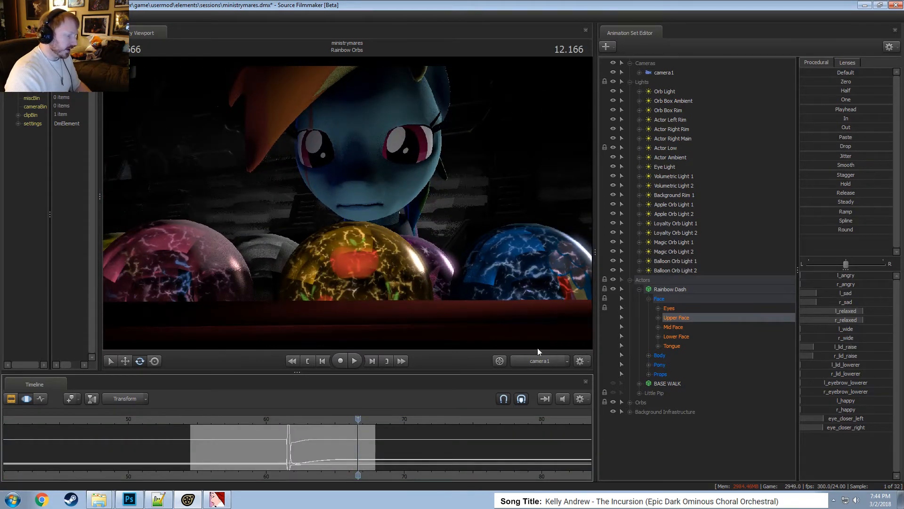
left_click(523, 364)
left_click_drag(476, 282, 424, 292)
key("w")
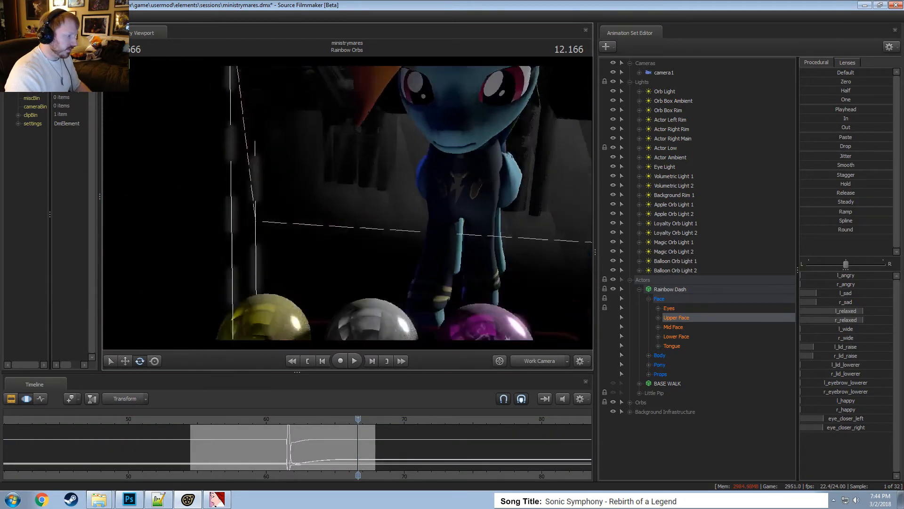
left_click_drag(356, 136, 348, 202)
right_click_drag(306, 440, 316, 414, "alt")
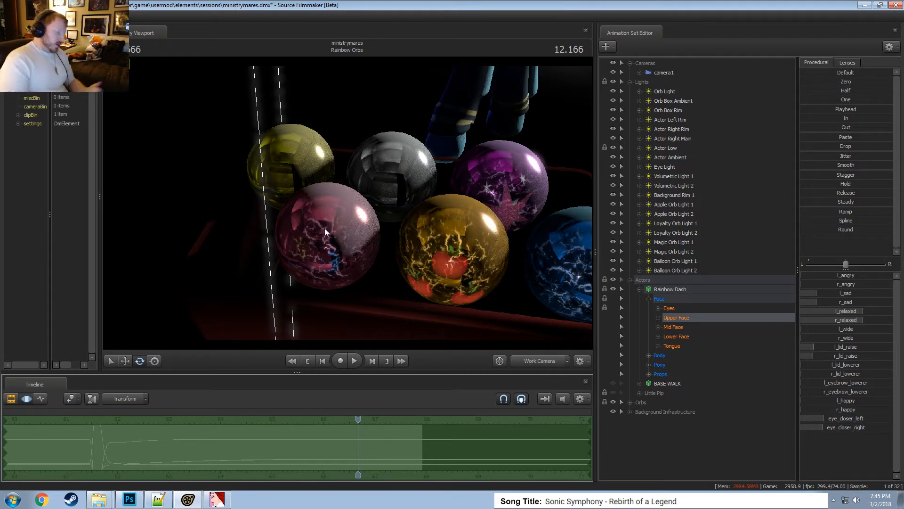
left_click(109, 507)
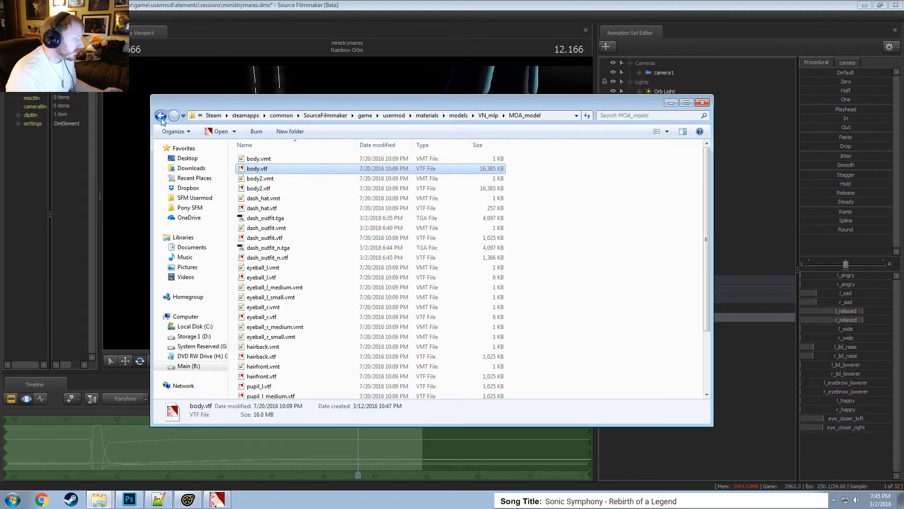
left_click(161, 116)
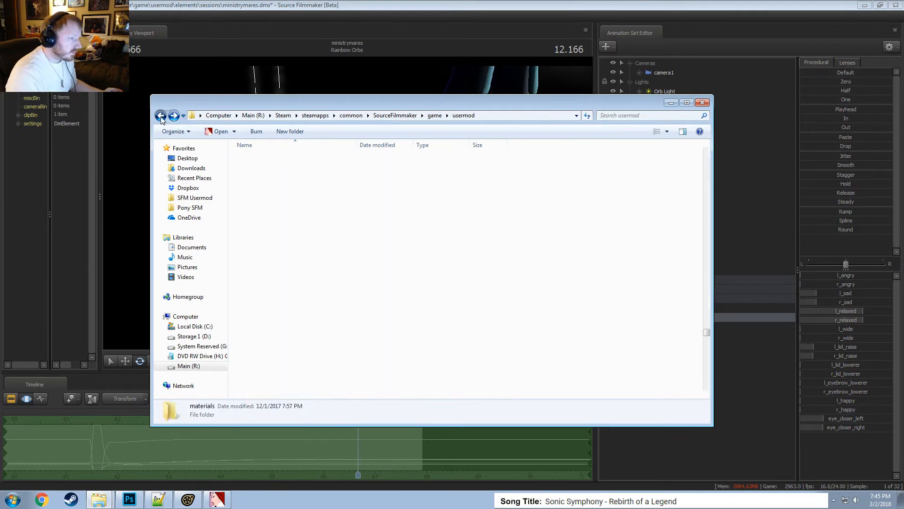
left_click(703, 102)
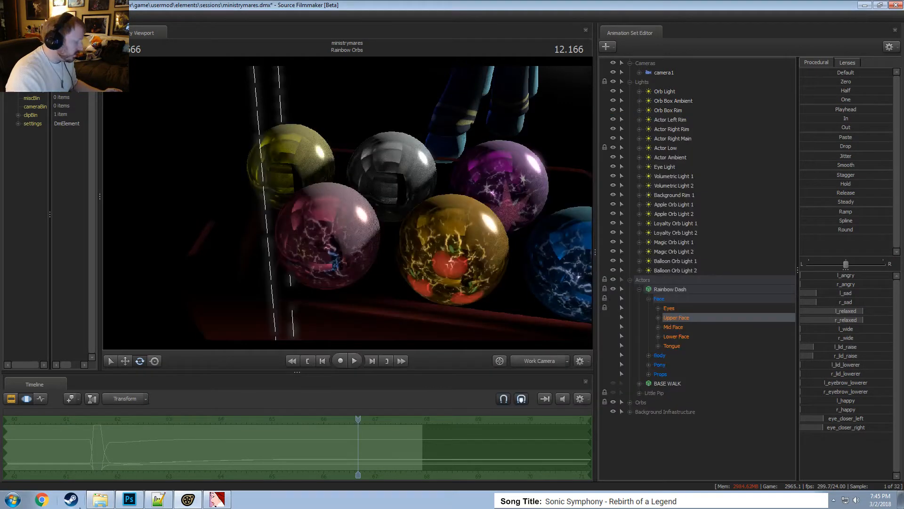
Browse the file explorer history to the Ball_of_magic material folder and examine its texture files.
left_click(100, 500)
left_click(153, 105)
left_click(153, 105)
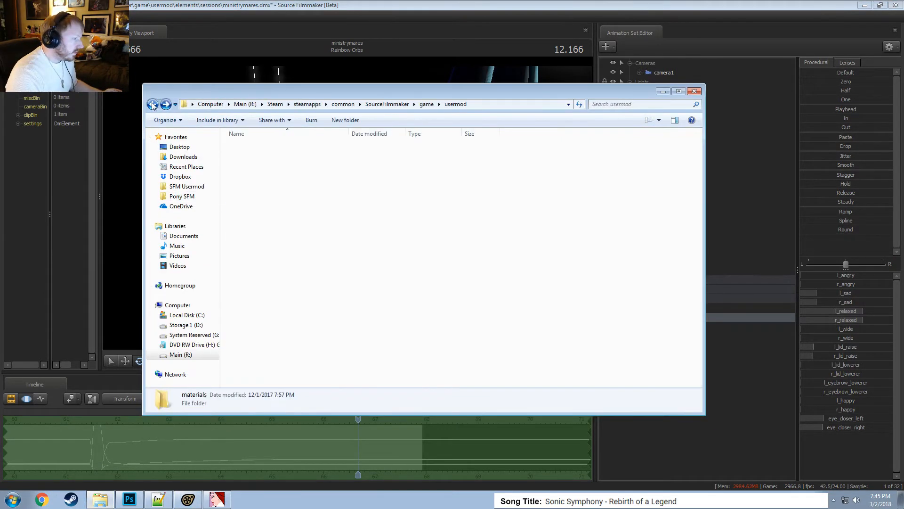
left_click(152, 104)
left_click(152, 104)
left_click(165, 104)
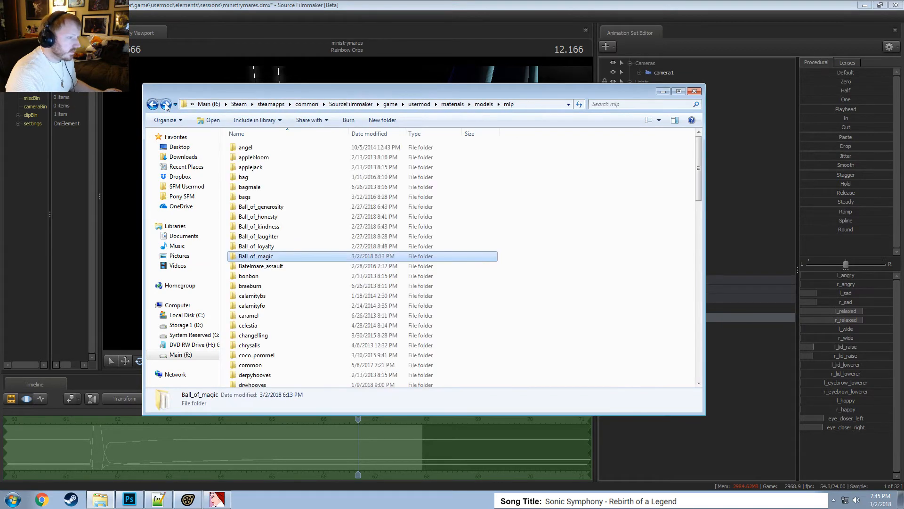
left_click(165, 107)
left_click(166, 106)
left_click(166, 106)
left_click(153, 105)
left_click(154, 105)
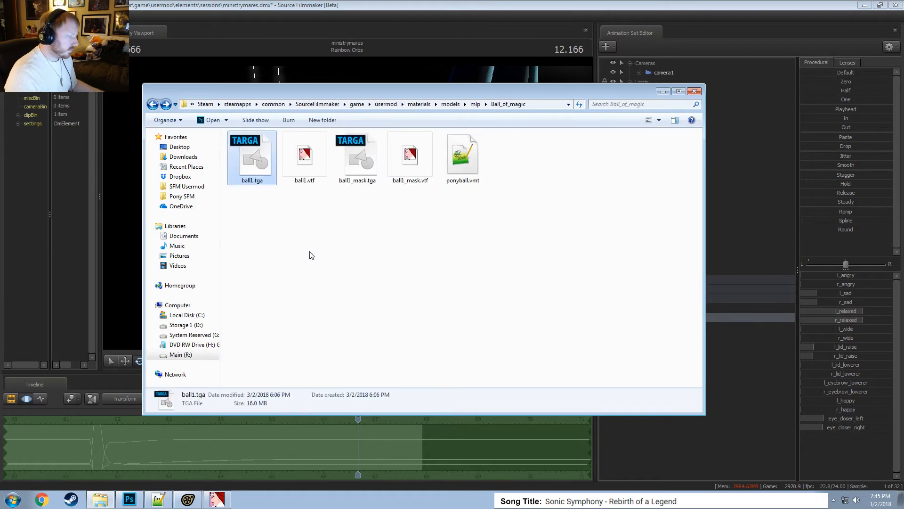
left_click(393, 271)
Open ball1.vtf from the Ball_of_laughter folder in materials\models\mlp in the VTF editor.
left_click(475, 104)
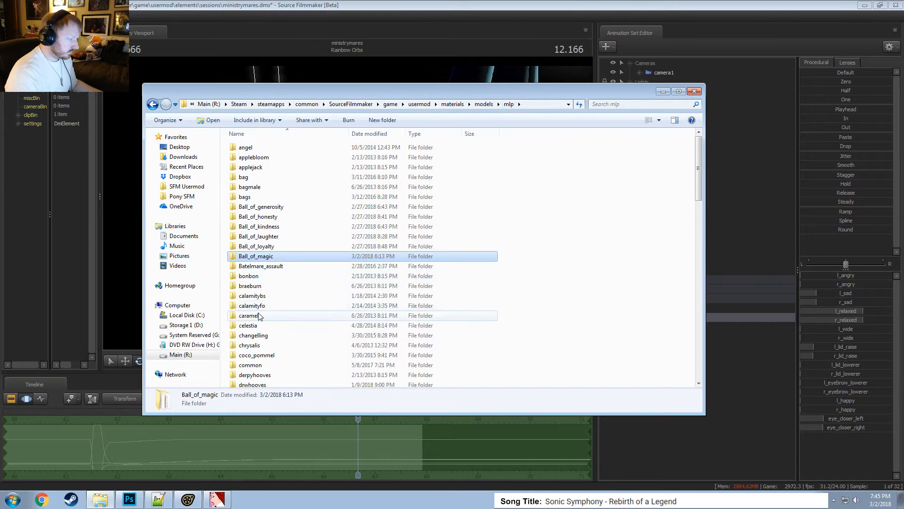
double_click(262, 237)
double_click(249, 147)
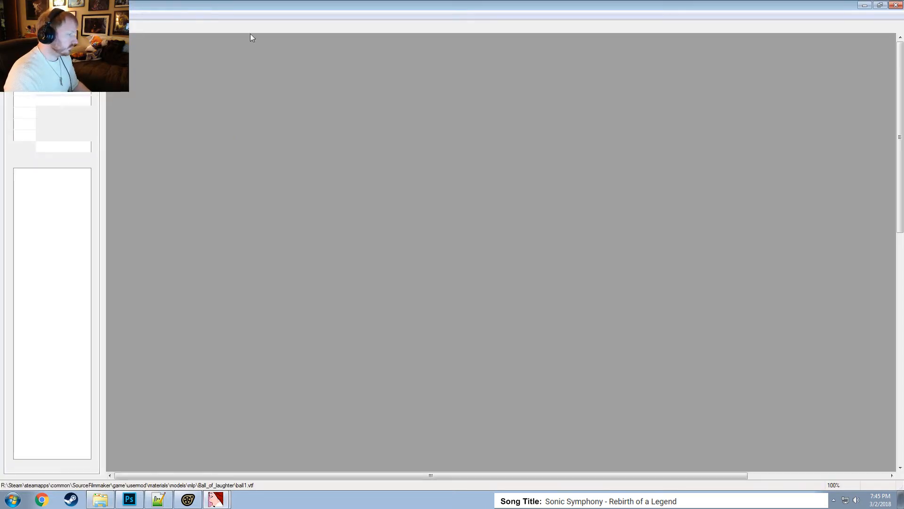
Copy the Ball_of_laughter folder path and export the balloon texture there as ball1.tga.
key("alt+Tab")
left_click(540, 106)
left_click(221, 2)
key("ctrl+c")
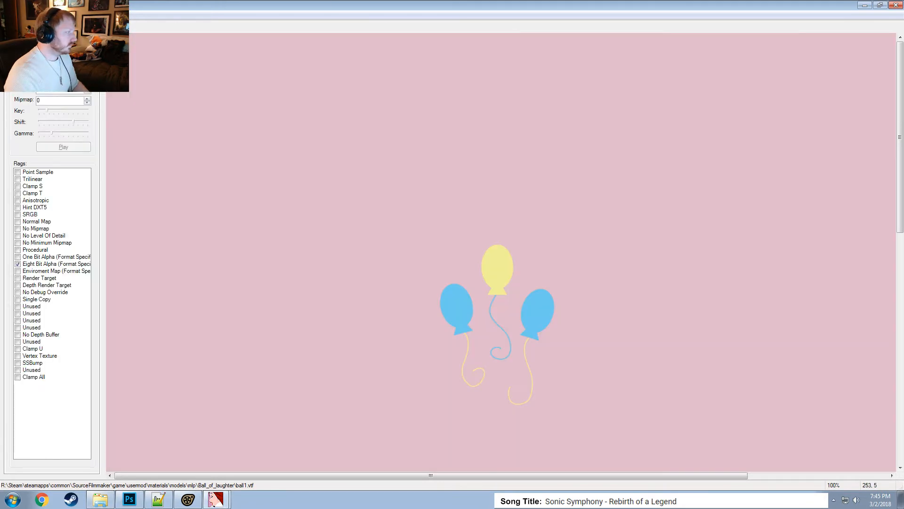
left_click(8, 16)
left_click(37, 86)
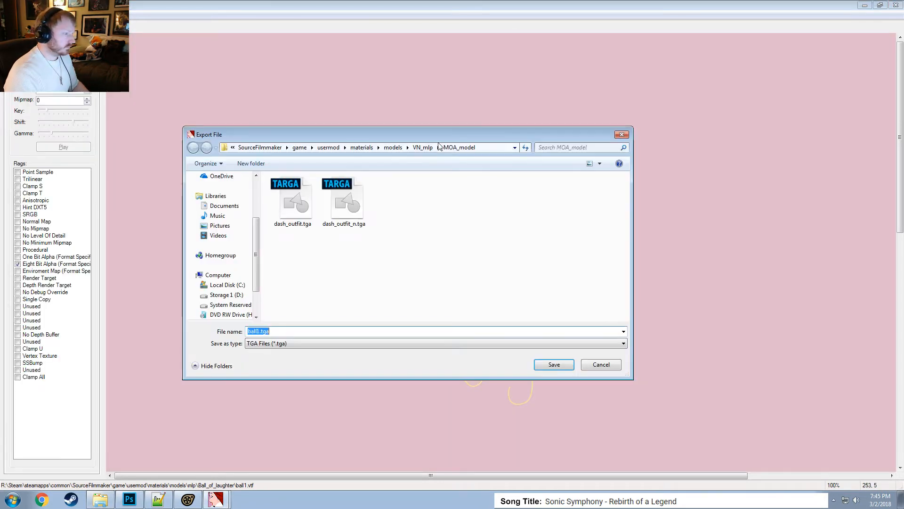
left_click(495, 148)
key("ctrl+v")
key("Return")
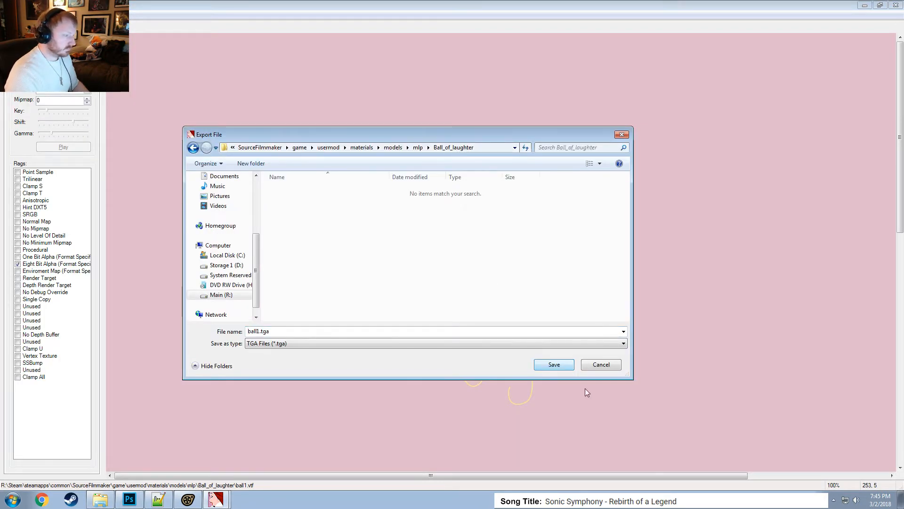
left_click(561, 365)
Open the exported ball1.tga in Photoshop and add a new empty layer above the background.
left_click(100, 499)
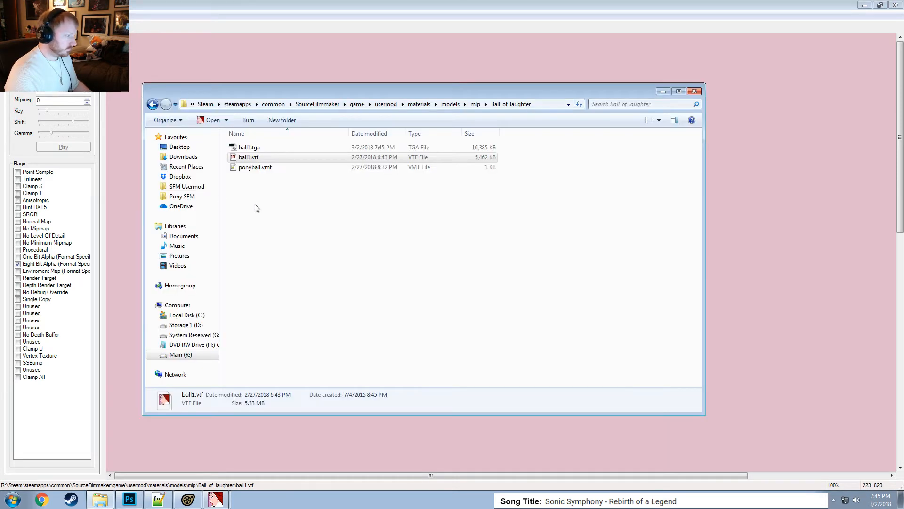
double_click(240, 147)
scroll(381, 218, "up", 3)
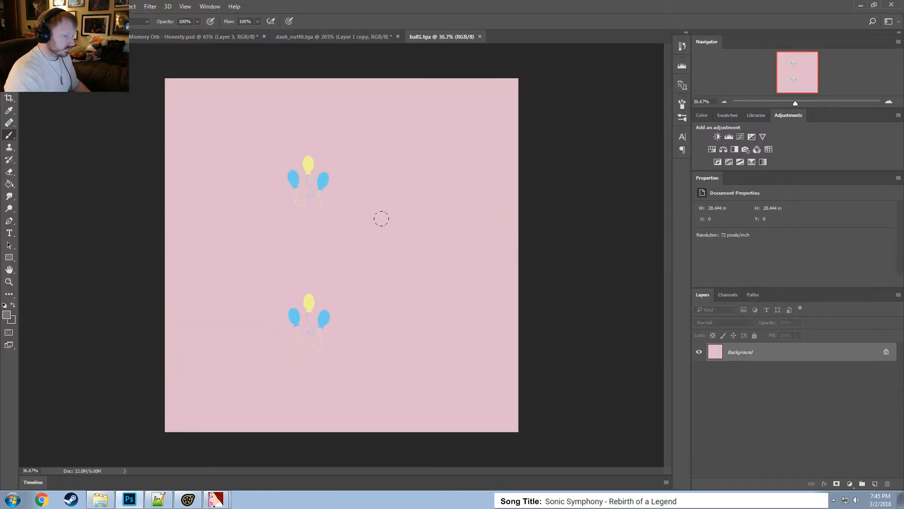
key("ctrl+shift+n")
key("Return")
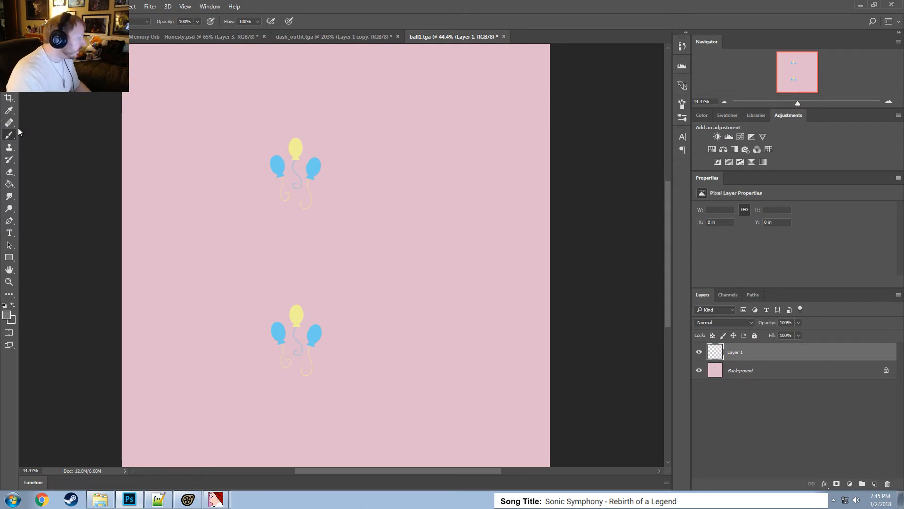
Try to select the pink background around the balloons with the Magic Wand.
key("w")
left_click(184, 94)
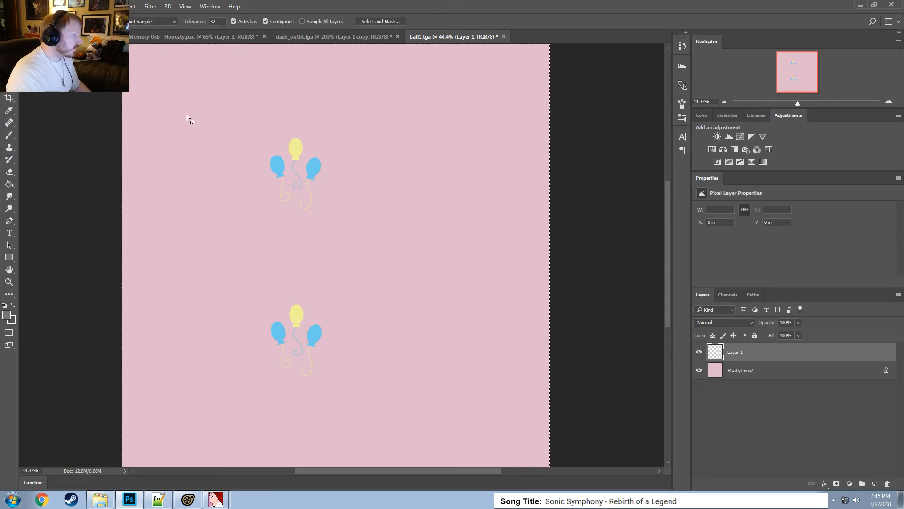
right_click(199, 109)
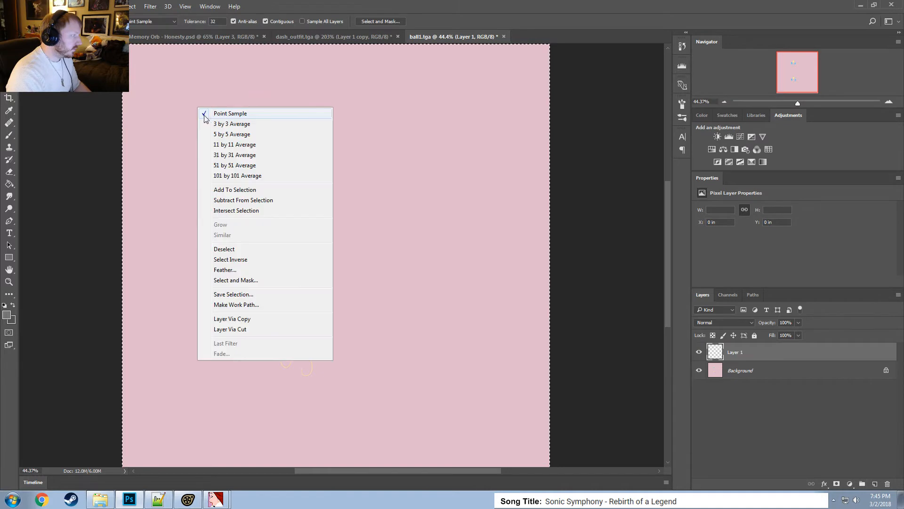
left_click(736, 344)
left_click(737, 372)
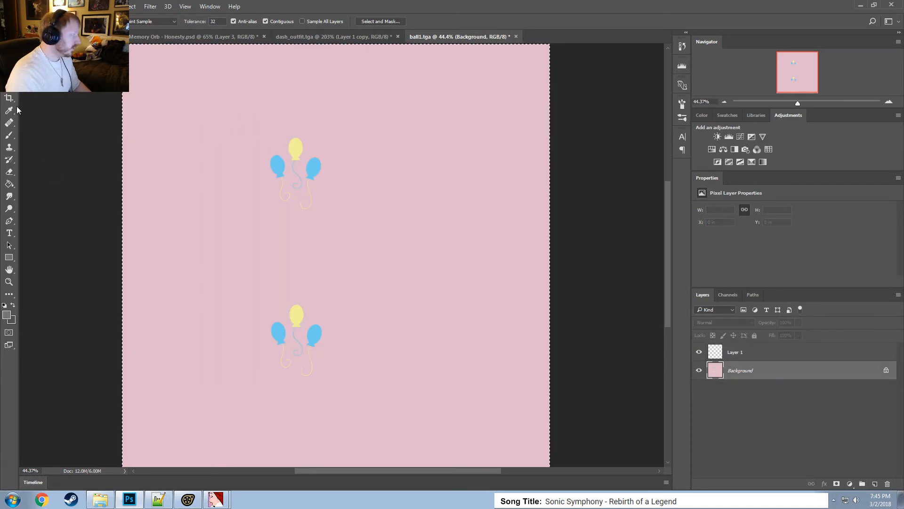
left_click(723, 359)
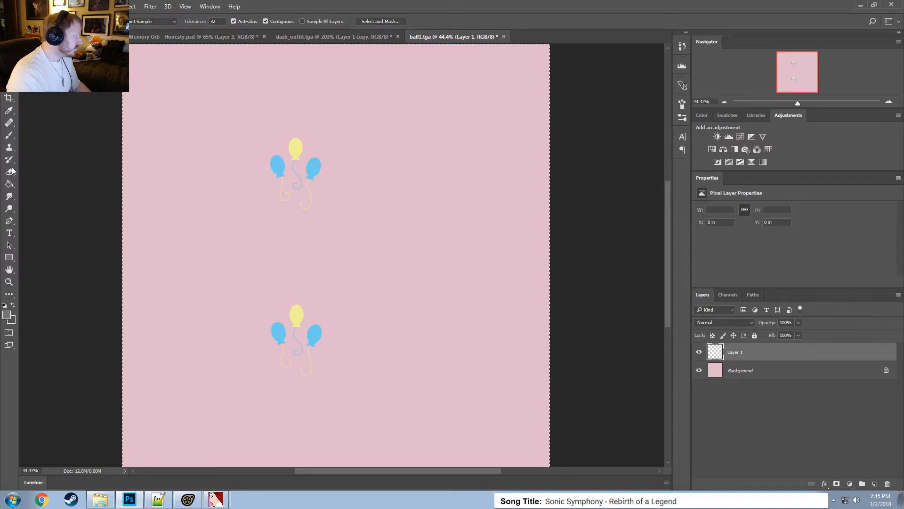
Fill the pink area around both balloon groups with black on Layer 1, then inspect the balloon and string edges.
left_click(10, 184)
left_click(13, 305)
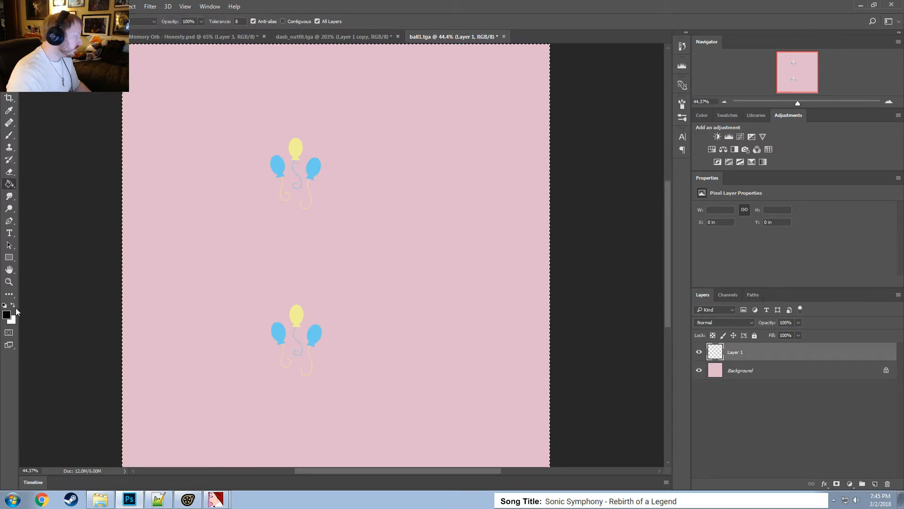
left_click(166, 93)
scroll(262, 126, "up", 4, "alt")
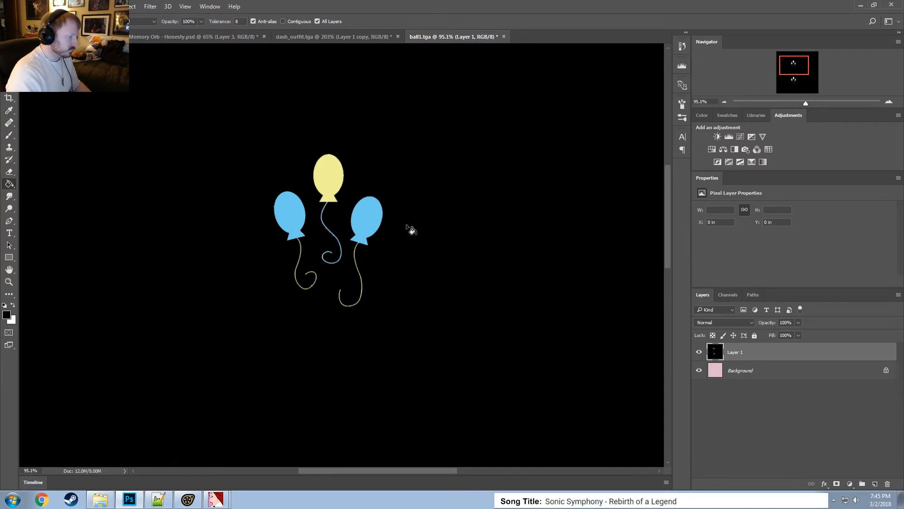
scroll(406, 255, "up", 8, "alt")
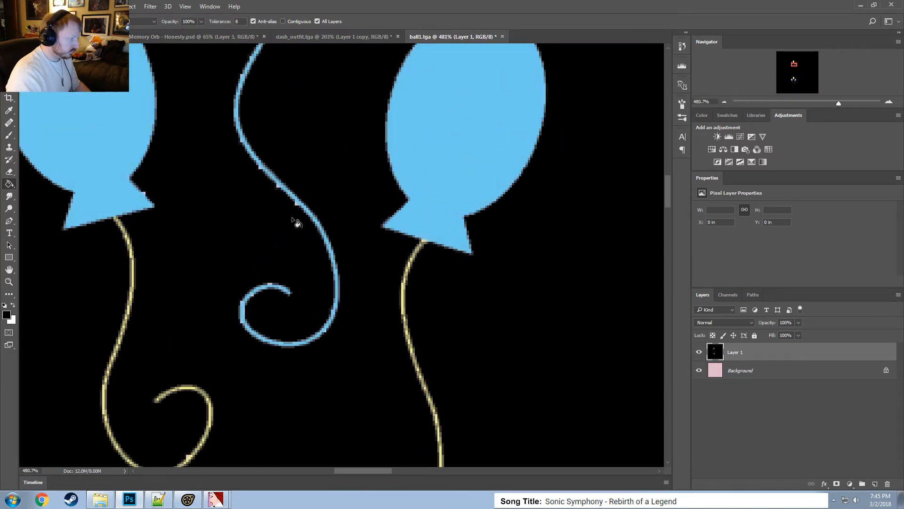
scroll(532, 320, "down", 3, "alt")
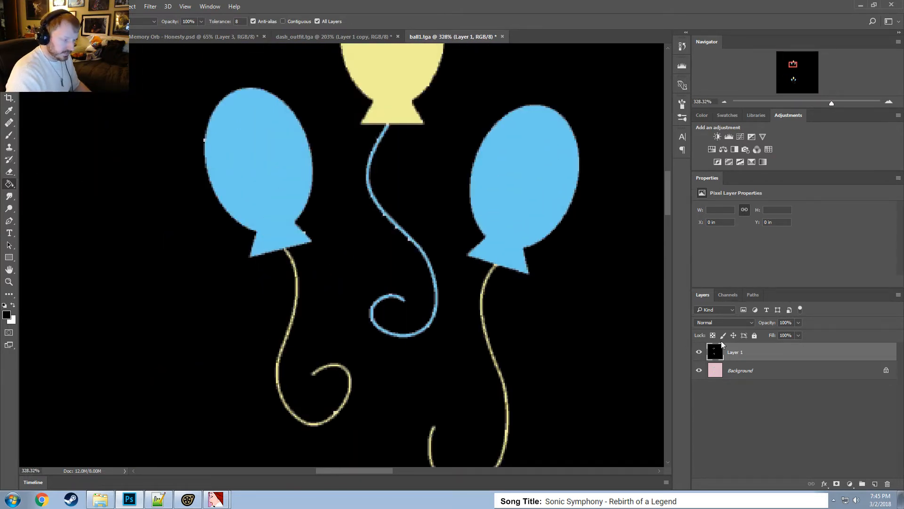
scroll(721, 340, "down", 4, "alt")
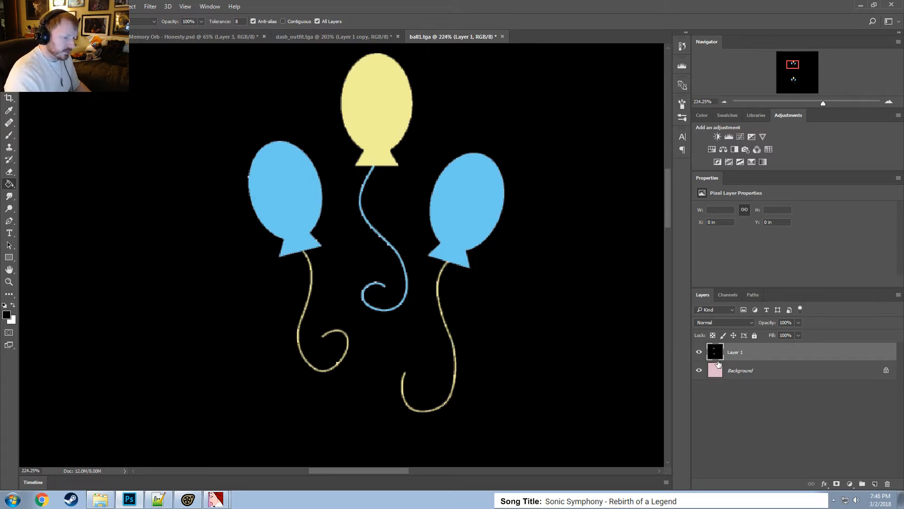
Add a new empty layer with default settings between the Background and the black Layer 1.
left_click(748, 373)
left_click(61, 6)
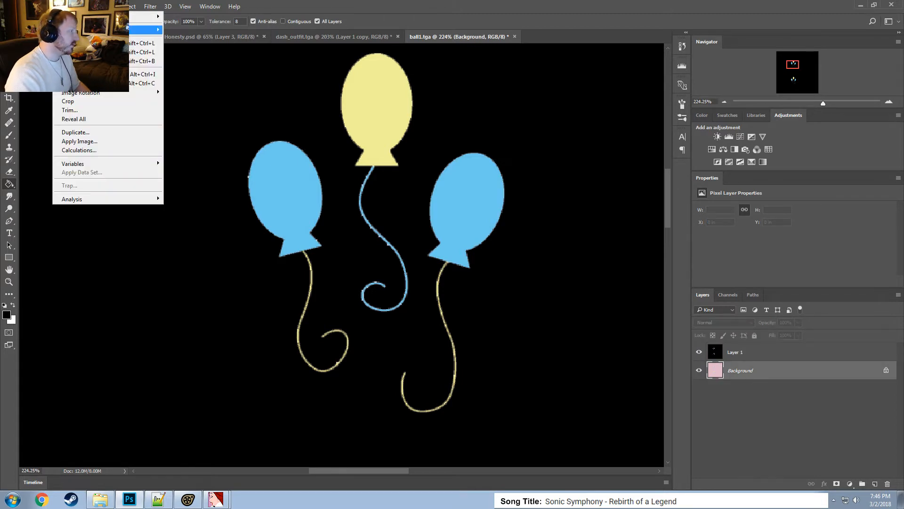
mouse_move(146, 30)
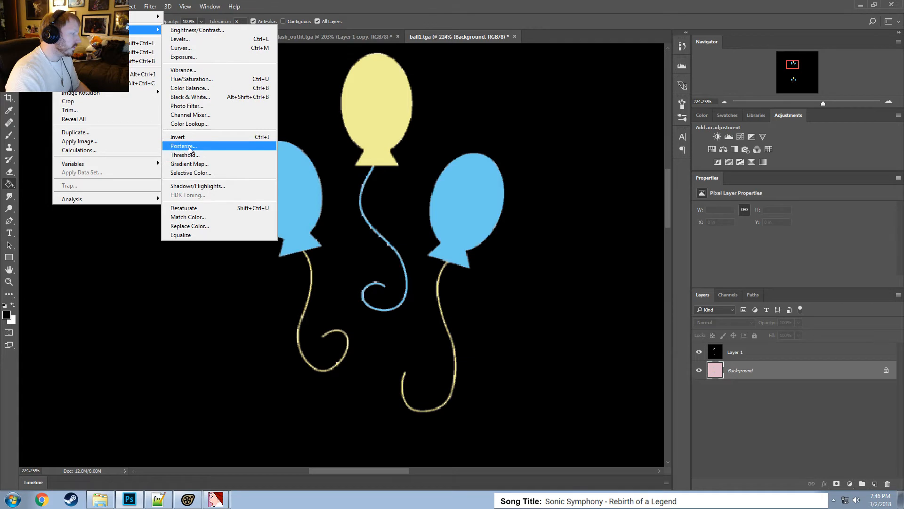
left_click(374, 2)
scroll(501, 225, "down", 3)
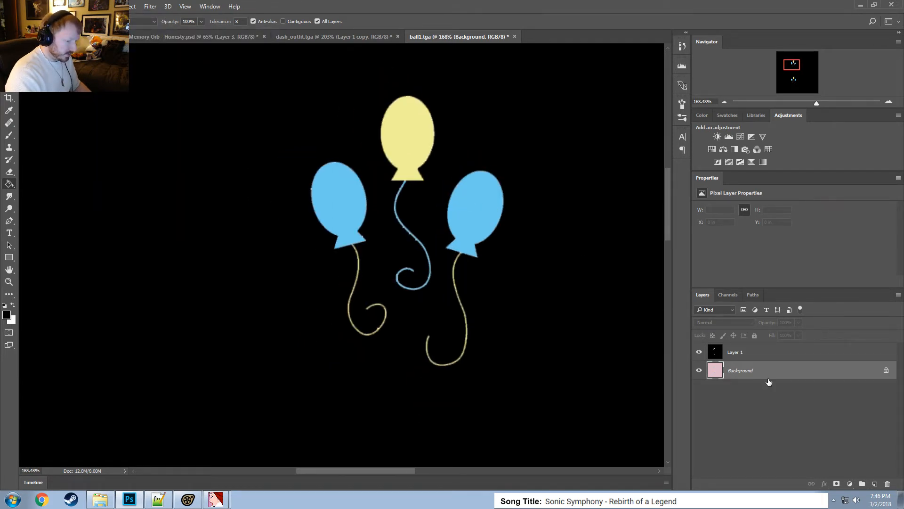
key("ctrl+shift+n")
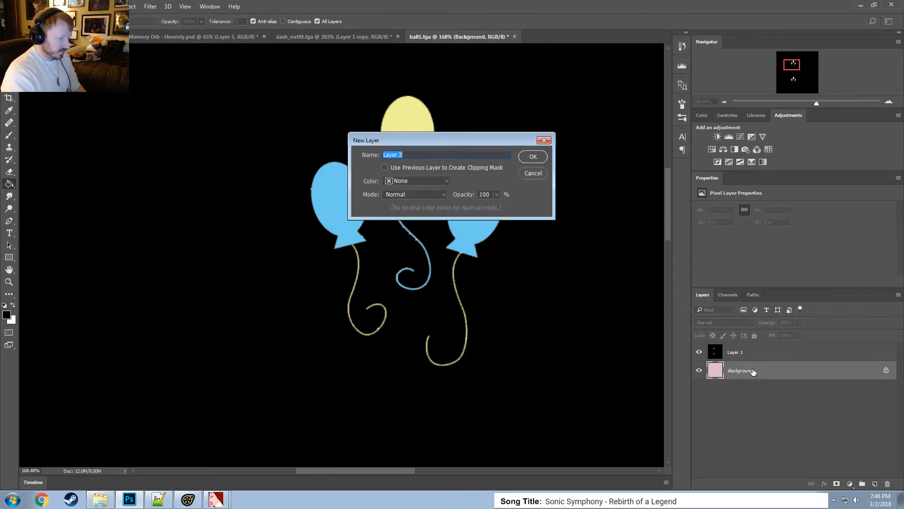
key("Return")
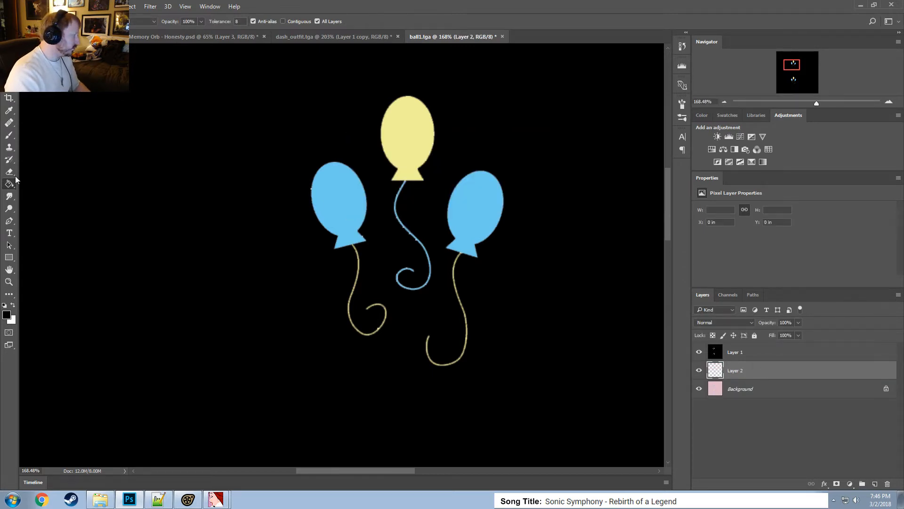
Brush white on Layer 2 beneath the black mask to cover the balloons and strings of both groups.
left_click(10, 135)
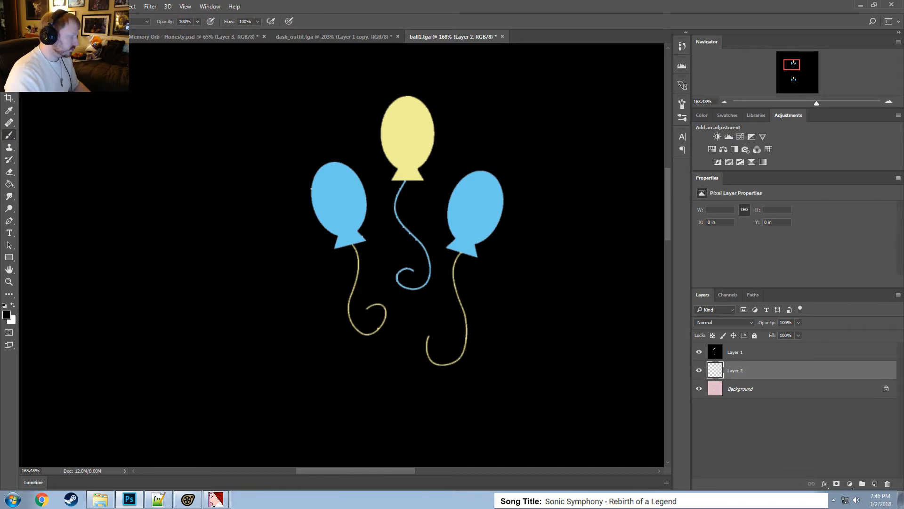
left_click(14, 306)
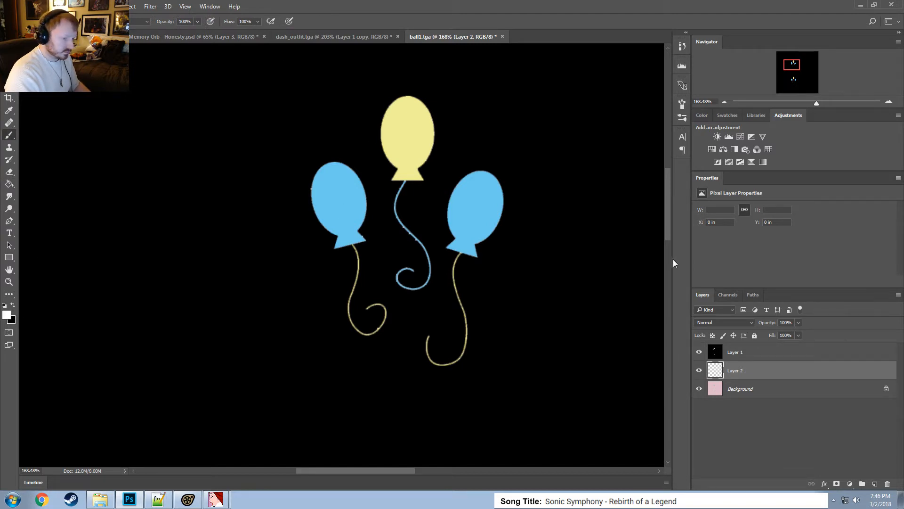
key("shift+alt+BackSpace")
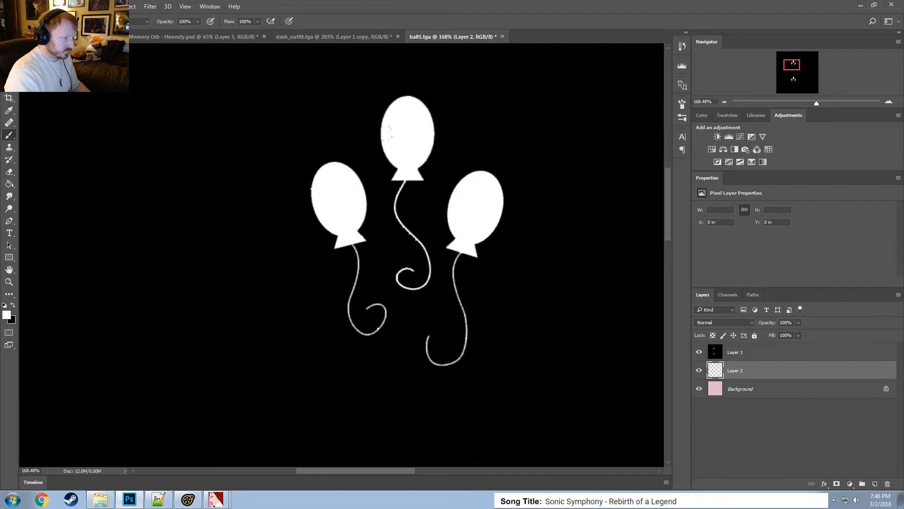
left_click_drag(791, 66, 793, 84)
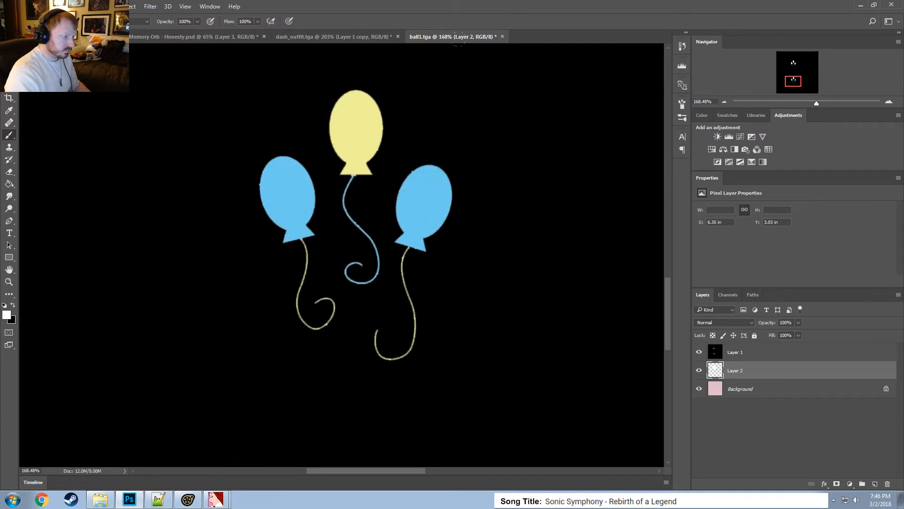
mouse_move(436, 198)
left_mouse_down()
mouse_move(252, 119)
mouse_move(202, 205)
left_mouse_up()
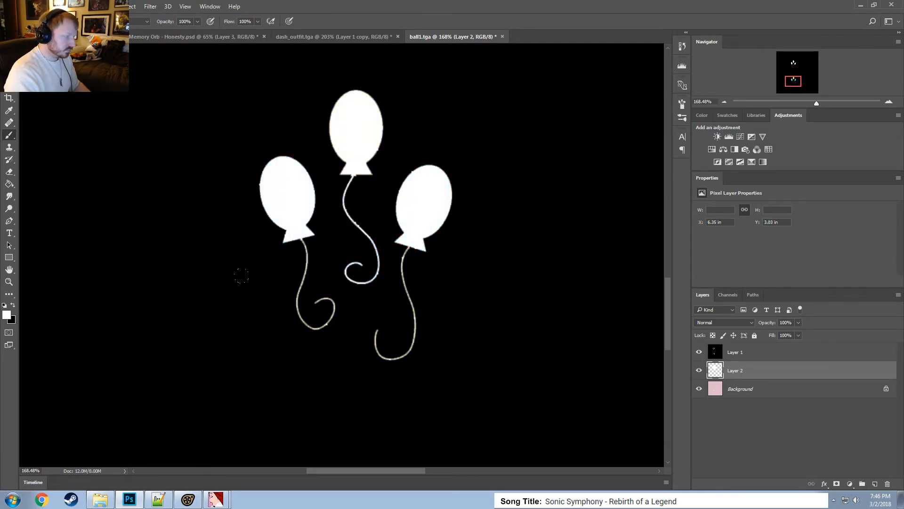
scroll(217, 192, "up", 3, "alt")
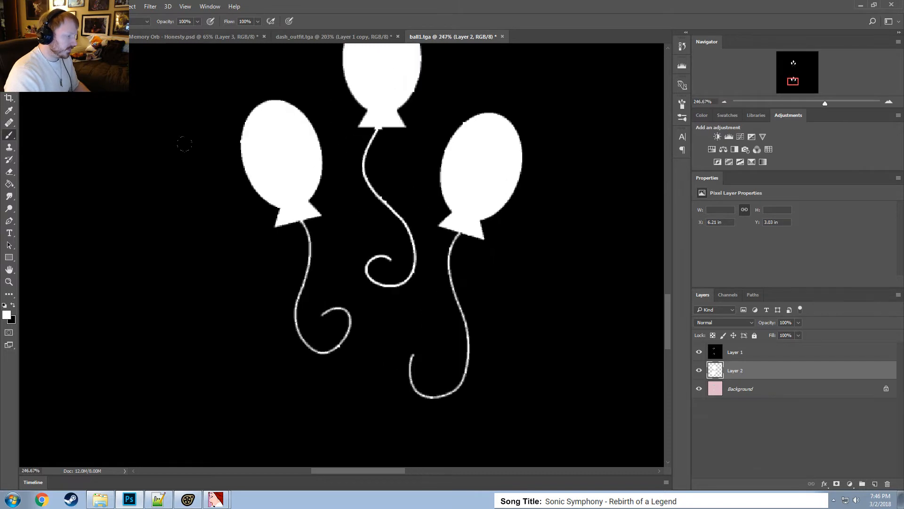
scroll(384, 118, "down", 1, "alt")
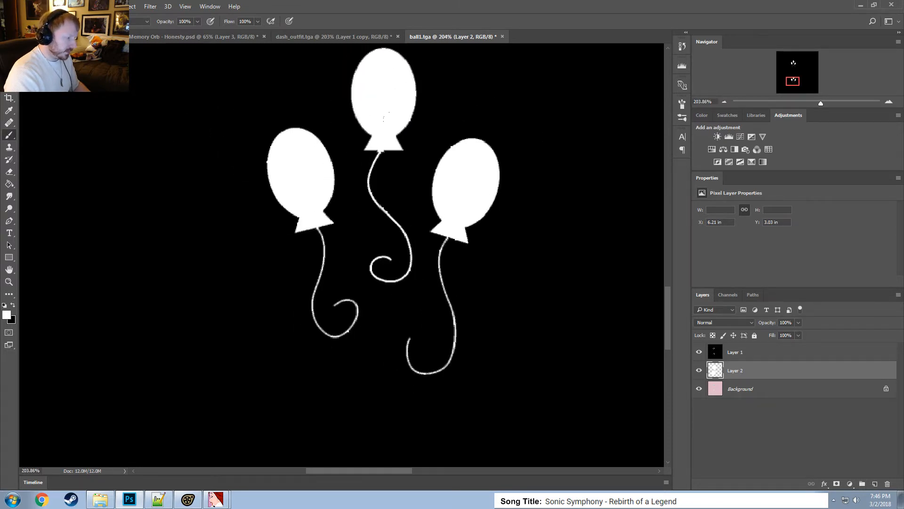
Select the three balloons of the lower group with the Magic Wand on Layer 1, leaving out the strings.
key("m")
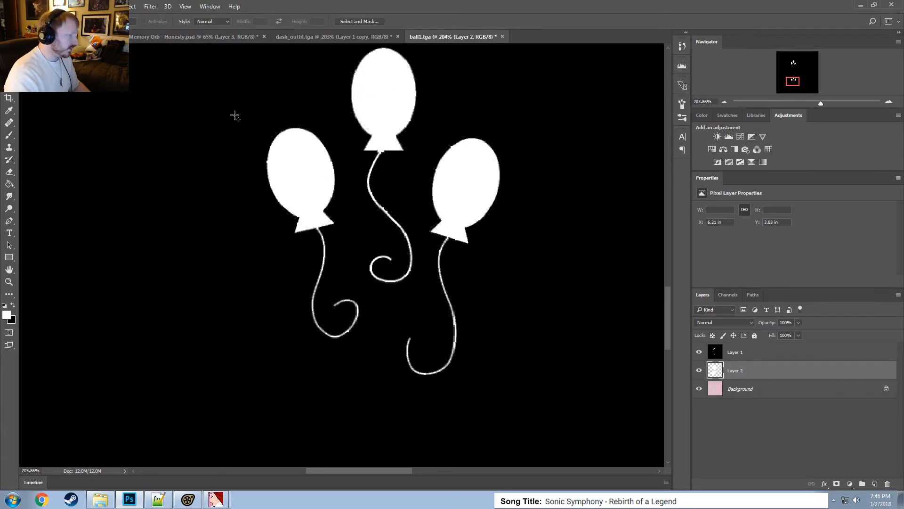
key("w")
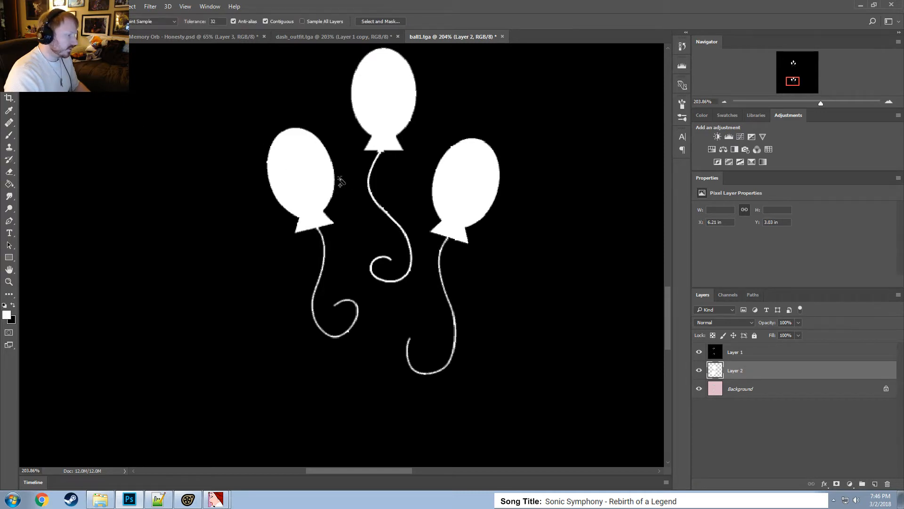
left_click(735, 358)
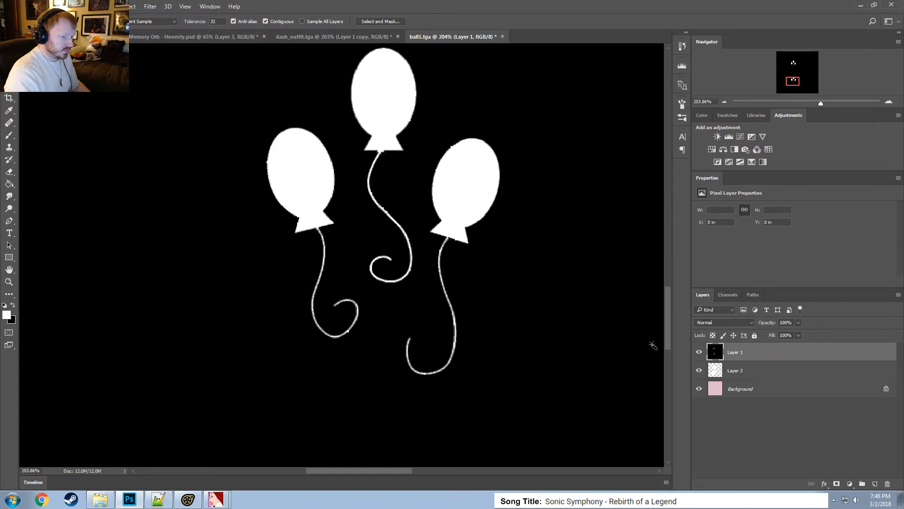
left_click(699, 351)
left_click(699, 351)
left_click(384, 114)
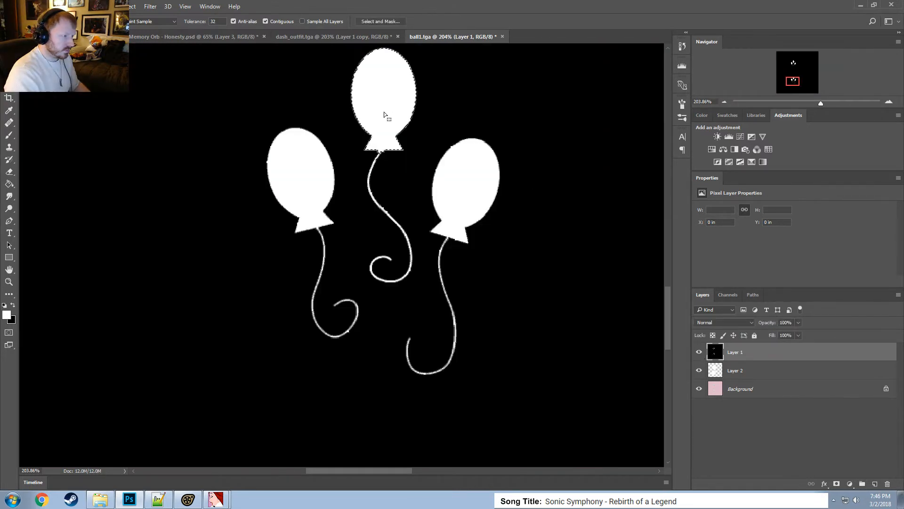
left_click(319, 178, "shift")
left_click(468, 206, "shift")
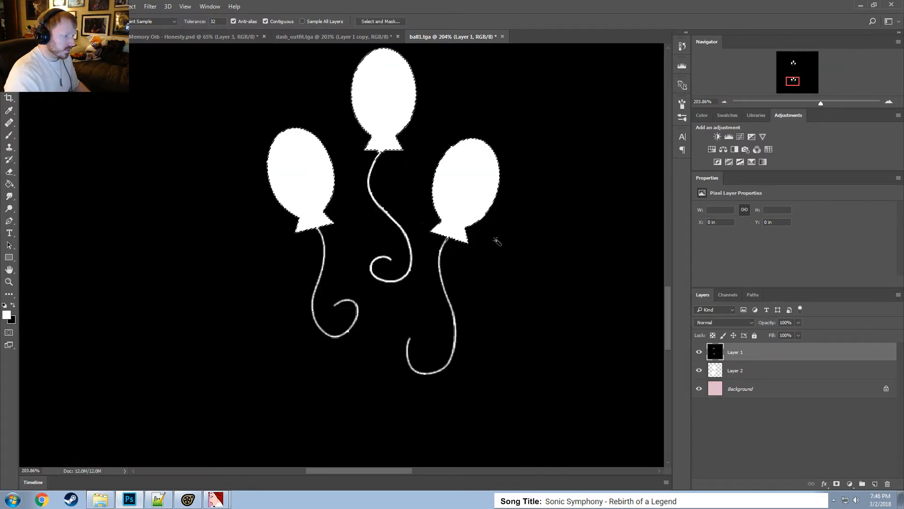
Add the three balloons of the upper group to the Magic Wand selection.
left_click_drag(793, 81, 793, 63)
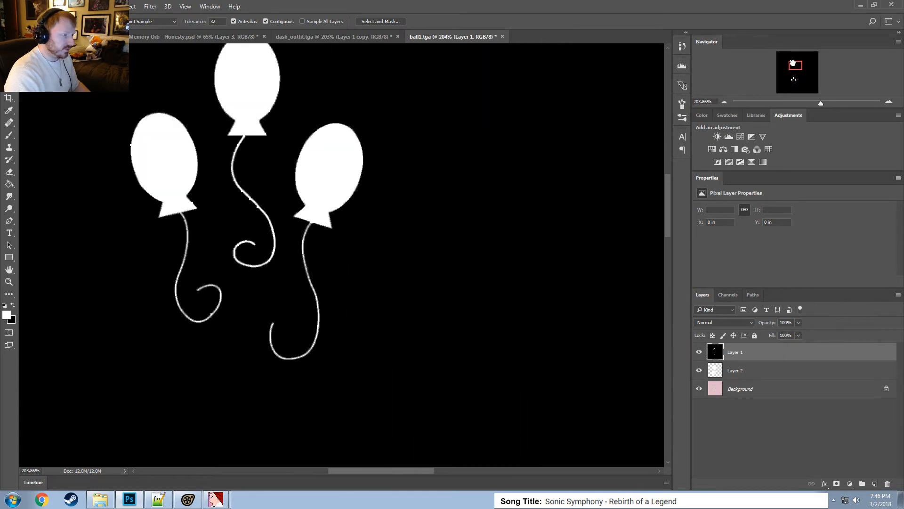
left_click(345, 166, "shift")
left_click(250, 105, "shift")
left_click(182, 173, "shift")
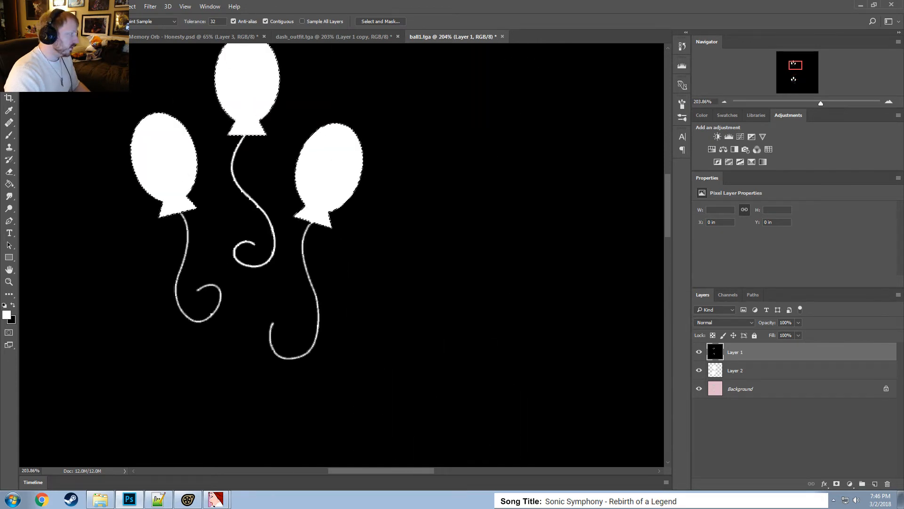
key("m")
scroll(108, 230, "up", 6, "alt")
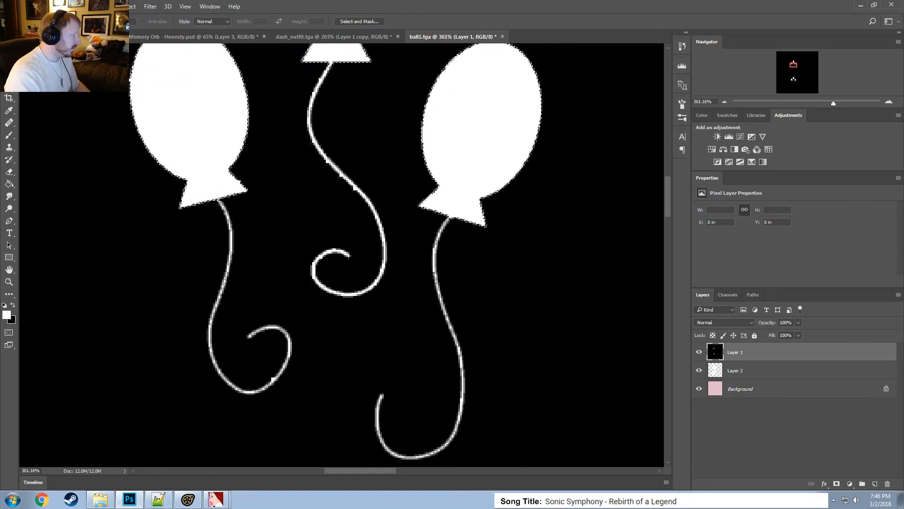
key("l")
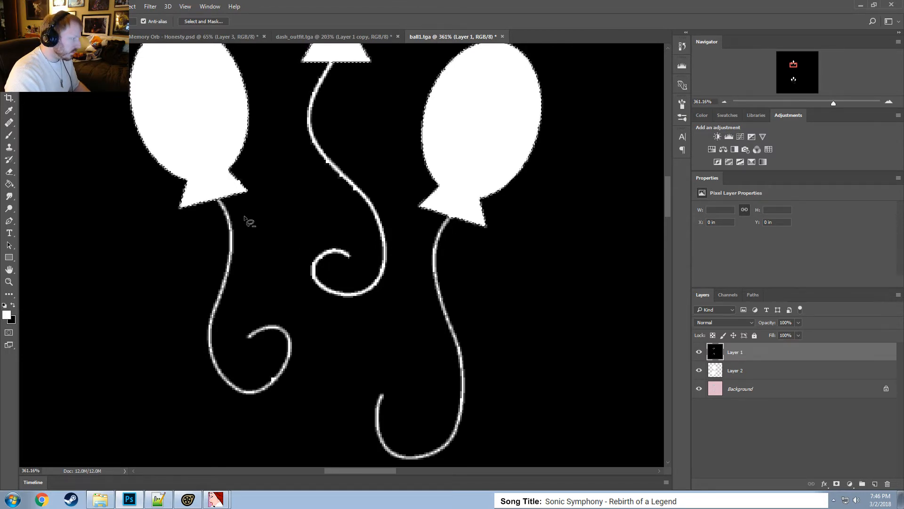
Fill the selected balloon shapes with white on a new layer and move that layer directly below Layer 1.
left_click_drag(798, 65, 795, 80)
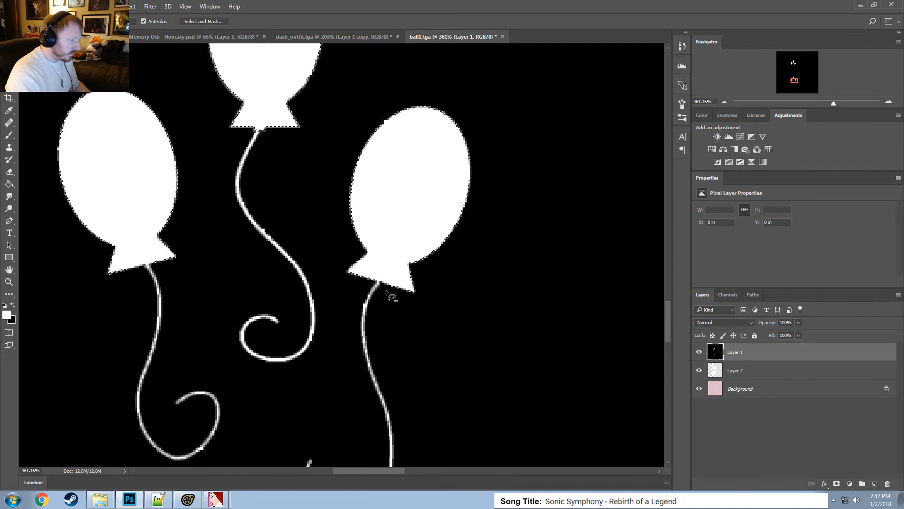
scroll(379, 287, "down", 5, "alt")
scroll(304, 161, "up", 2, "alt")
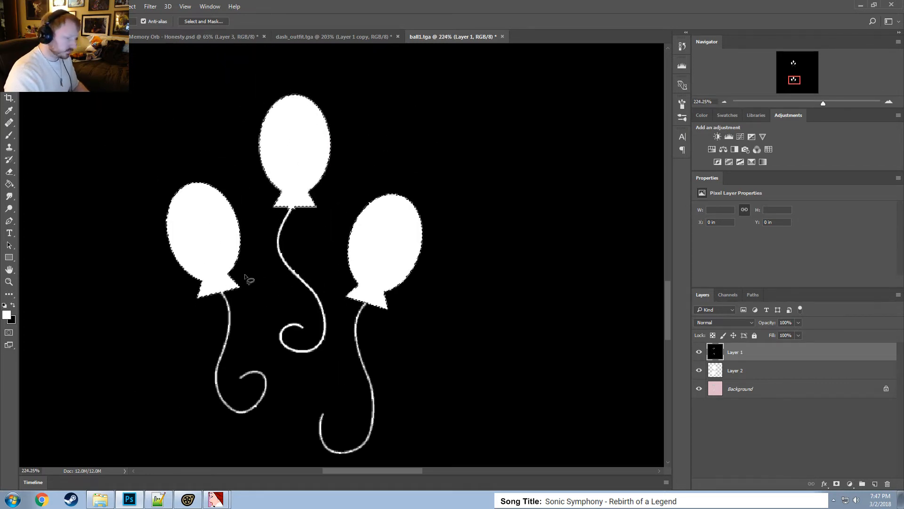
key("ctrl+shift+n")
key("Return")
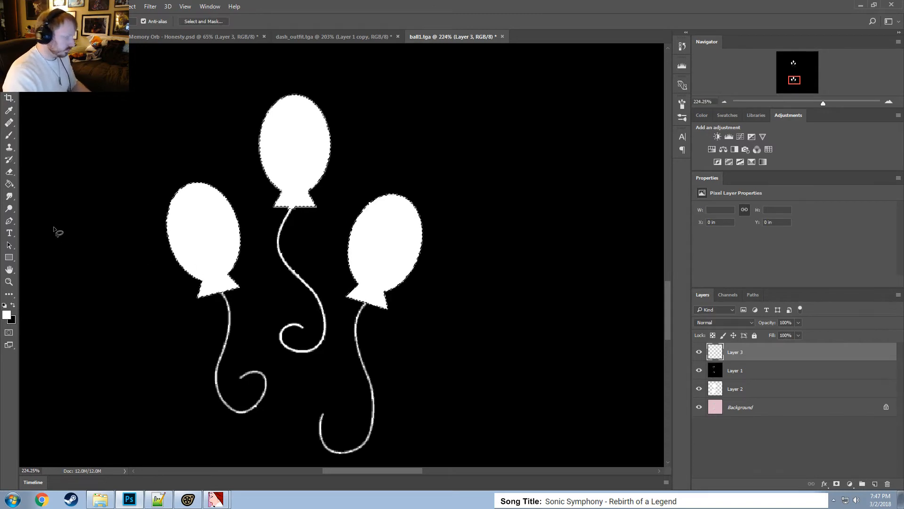
left_click(9, 184)
left_click(282, 139)
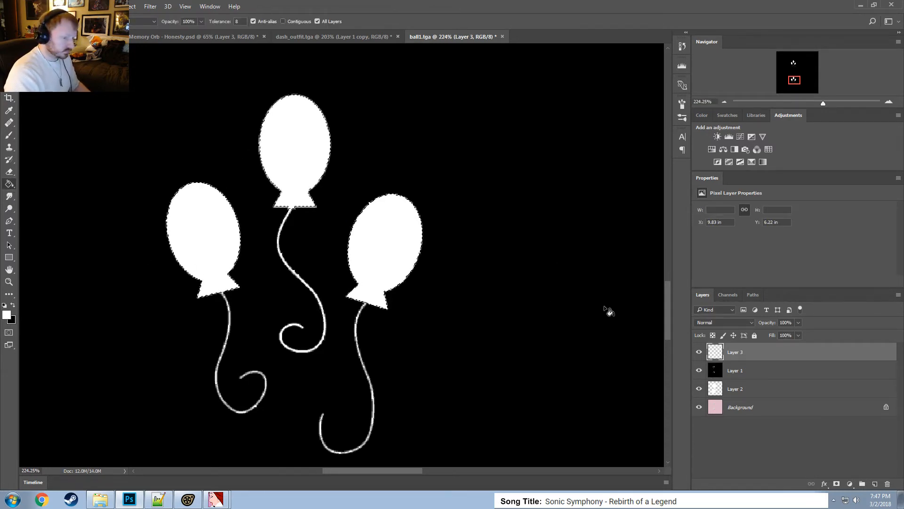
left_click_drag(748, 358, 747, 373)
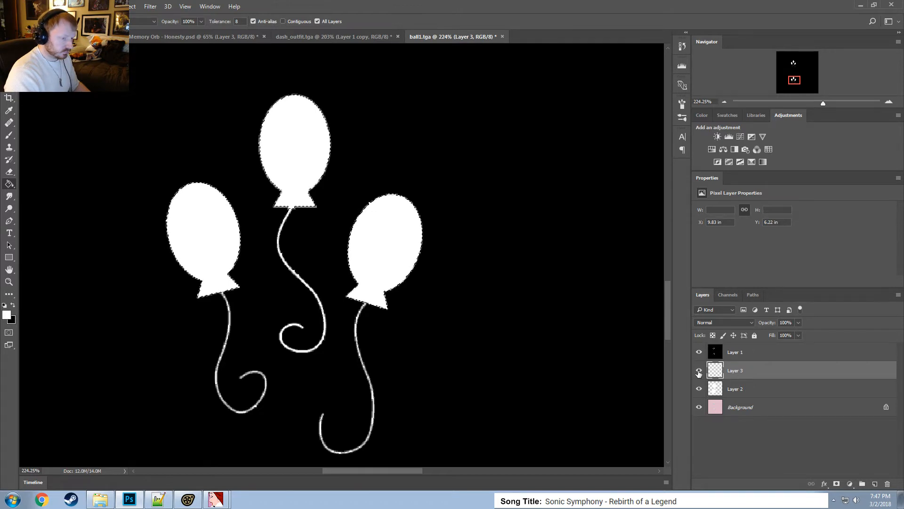
Check the filled balloon shapes by hiding Layer 1 and Layer 2, and show both layers again.
left_click(699, 352)
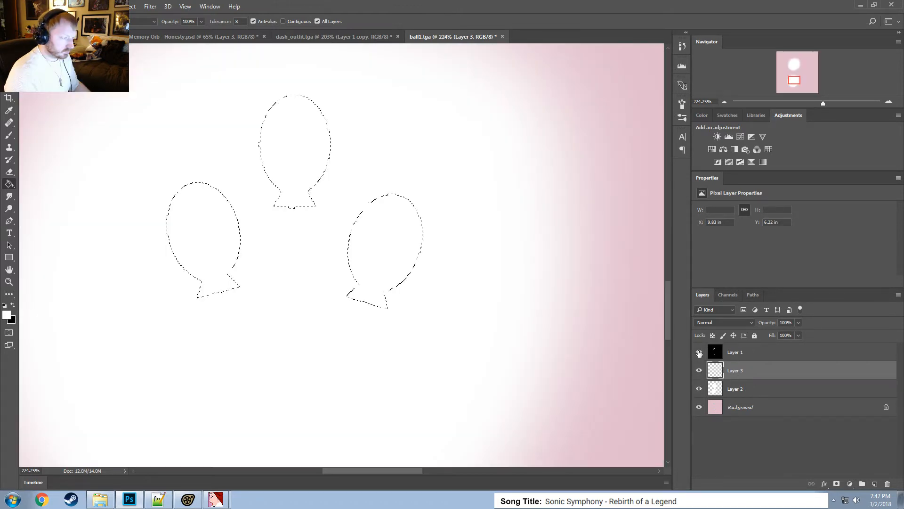
left_click(699, 352)
left_click(698, 352)
left_click(699, 389)
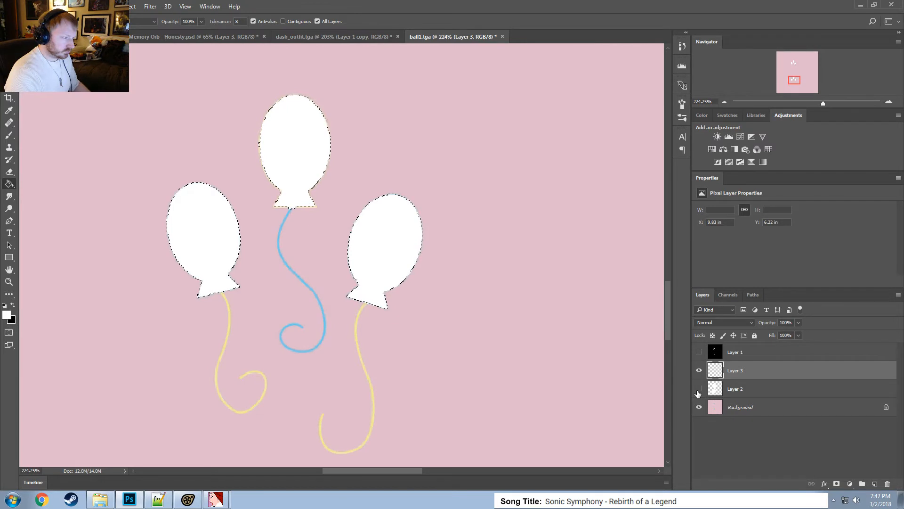
left_click(699, 389)
left_click(699, 352)
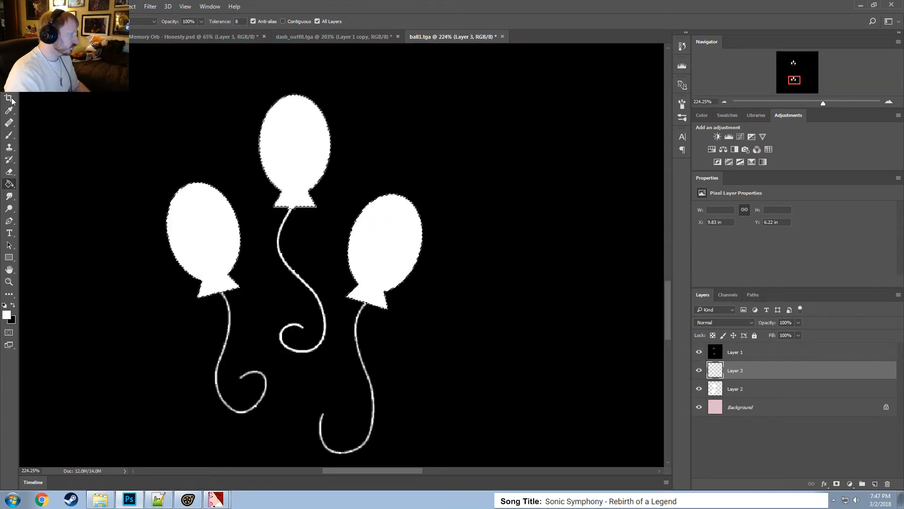
Deselect the balloon shapes.
key("m")
right_click(156, 102)
left_click(172, 112)
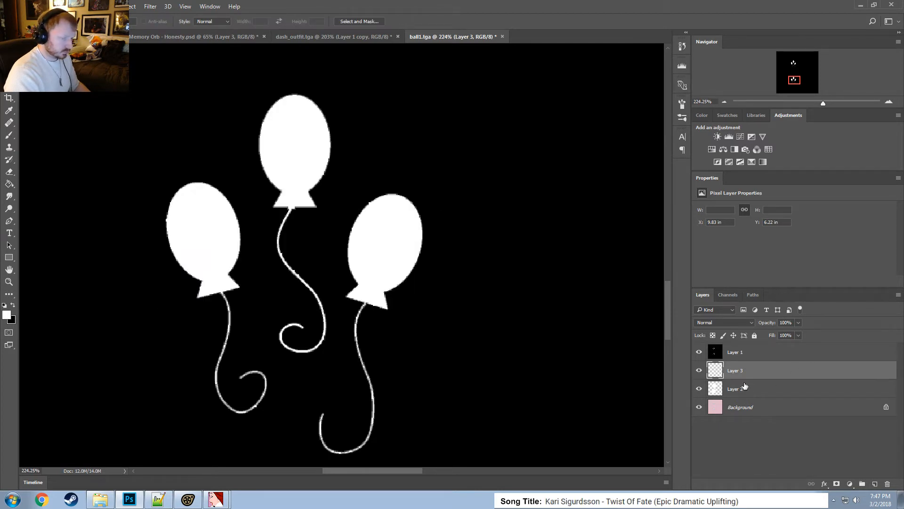
Add an Inner Glow effect to Layer 3 and set its glow colour to black (000000).
double_click(760, 370)
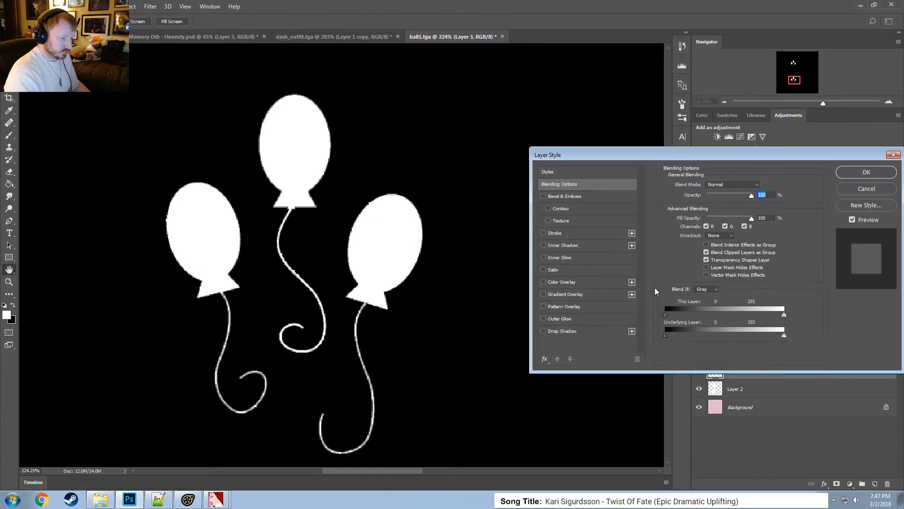
left_click(552, 258)
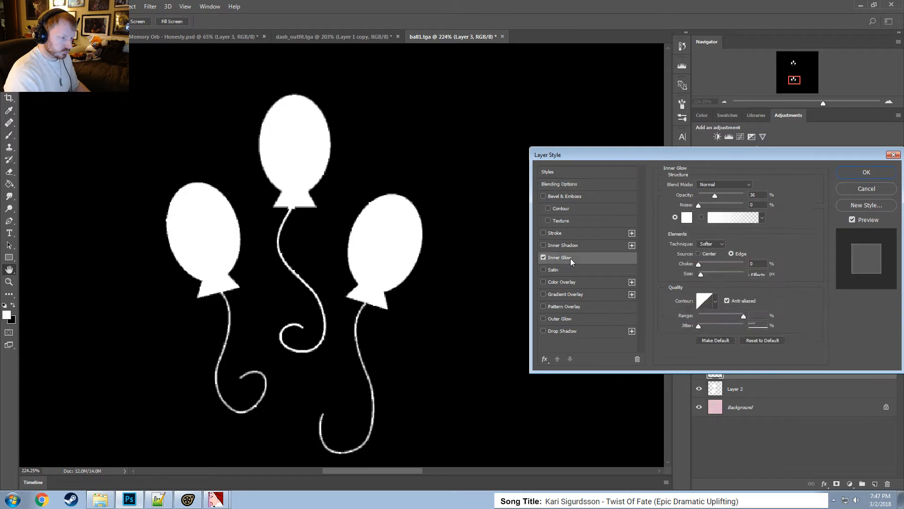
left_click(686, 217)
left_click(552, 429)
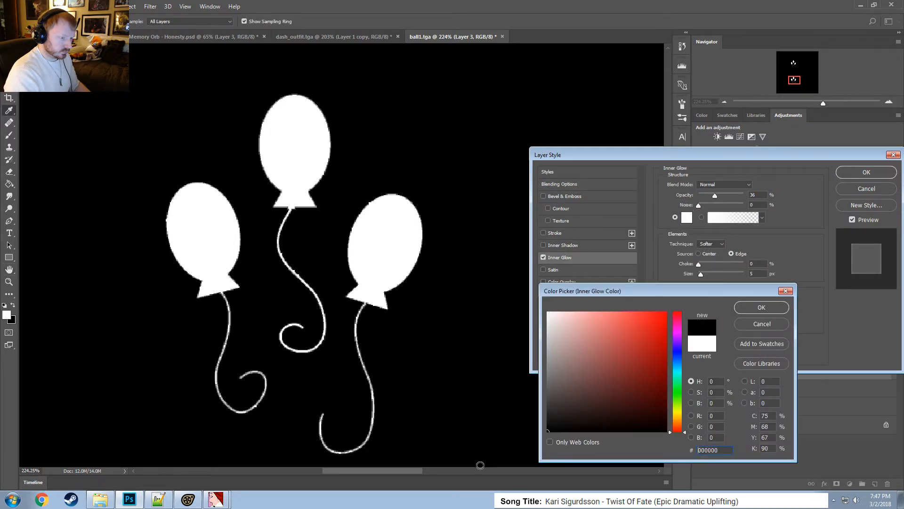
left_click(753, 309)
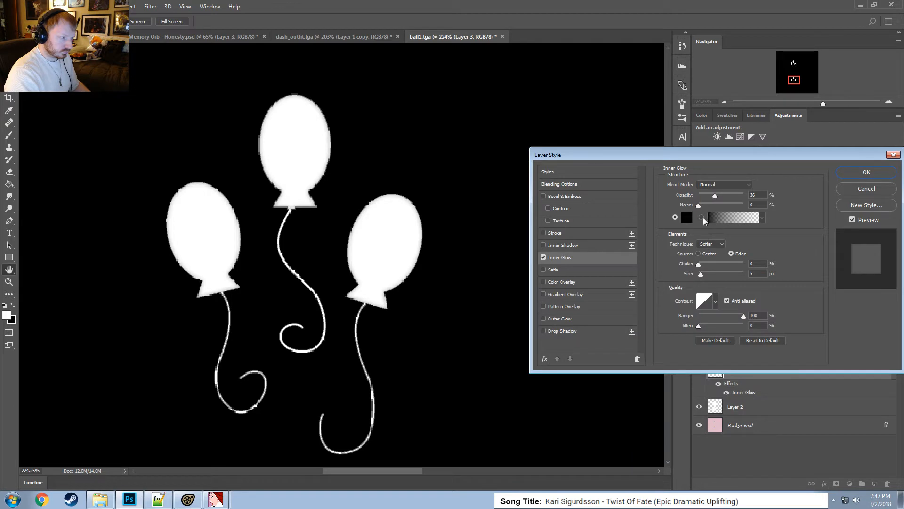
Set the inner glow's size to 52 px, its choke to 40% and its opacity to 100%.
left_click(758, 263)
scroll(761, 273, "up", 20)
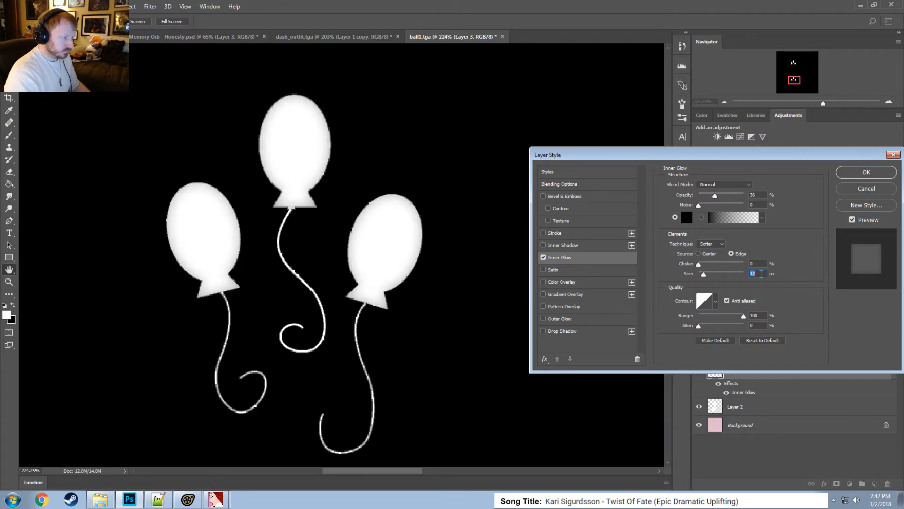
scroll(760, 275, "up", 5)
left_click(756, 265)
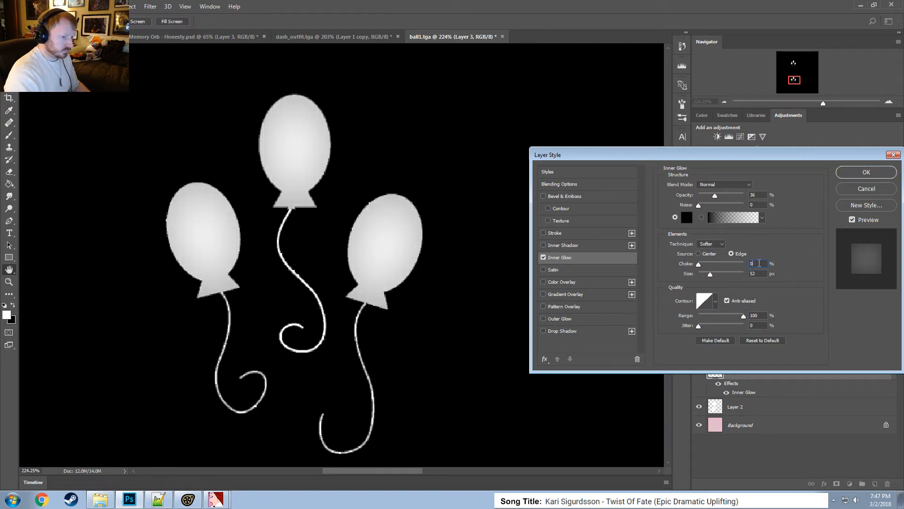
scroll(755, 266, "up", 20)
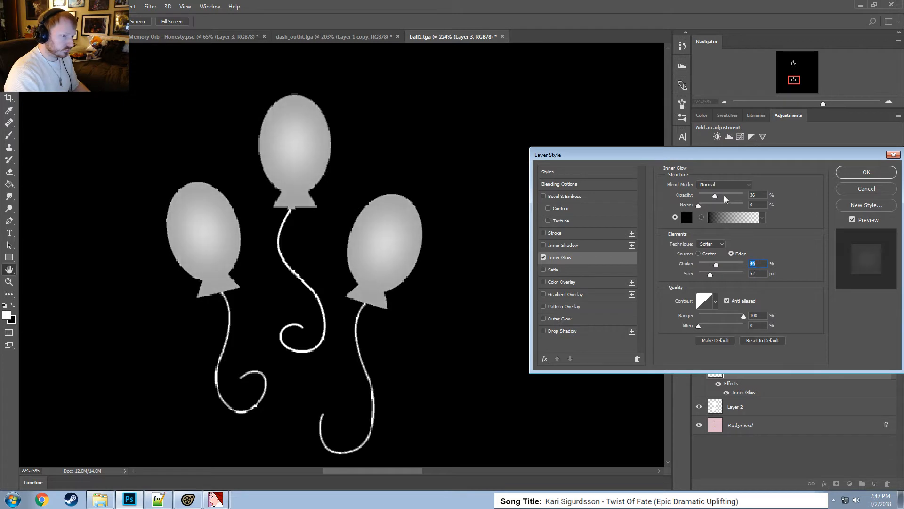
left_click_drag(724, 197, 753, 187)
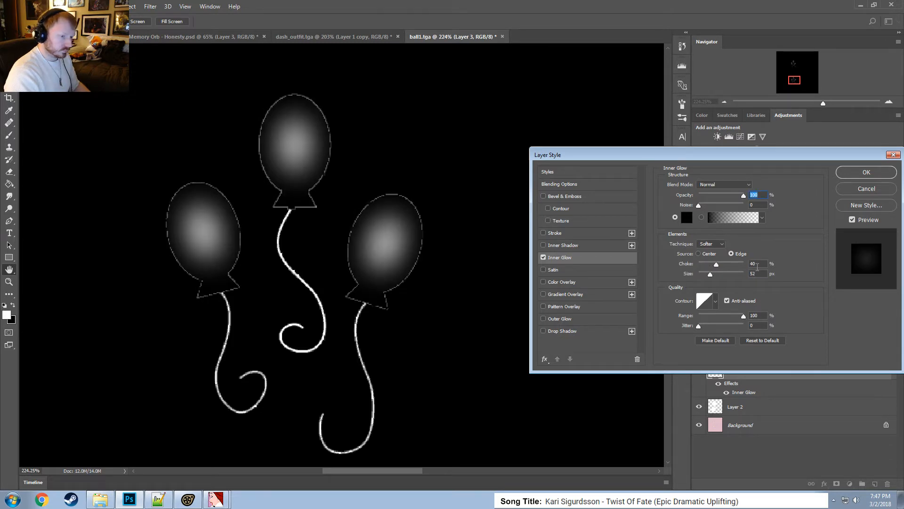
Reduce the inner glow's choke to 22% and its size to 31 px.
left_click(756, 265)
scroll(757, 266, "down", 18)
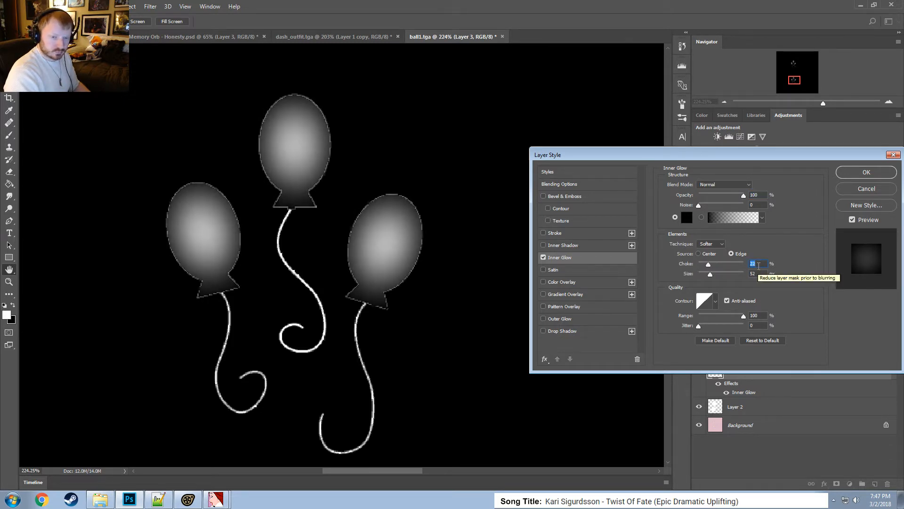
left_click(760, 274)
scroll(760, 275, "down", 20)
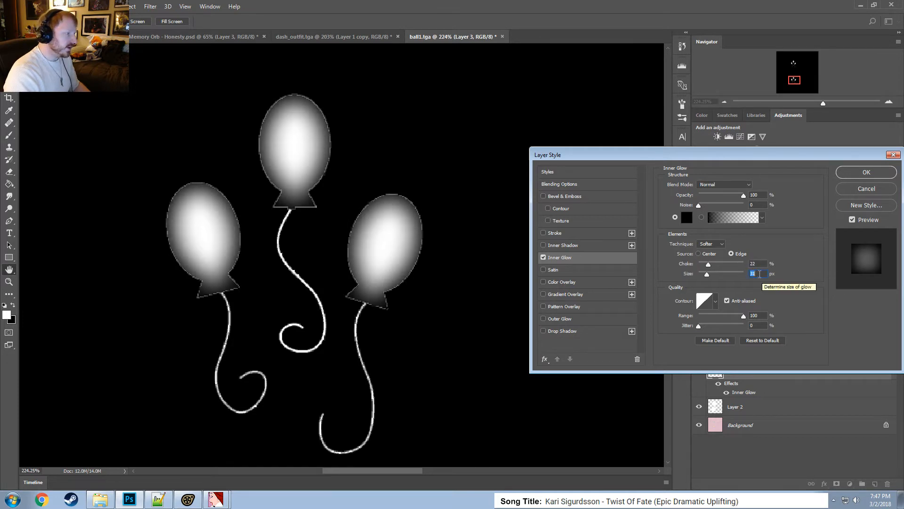
scroll(759, 274, "down", 2)
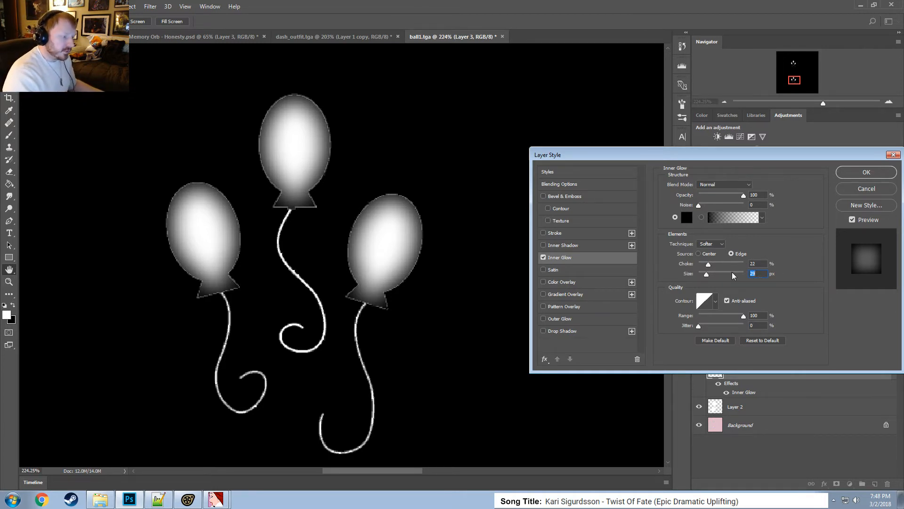
key("Up")
key("Up")
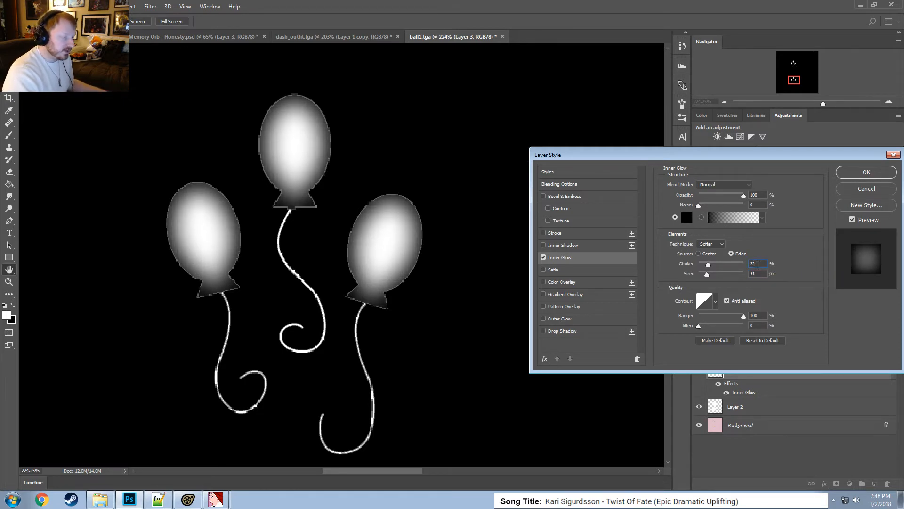
Raise the inner glow's choke to 31% and its size to 35 px.
left_click(756, 264)
key("Up")
key("Up")
key("Up")
key("Up")
key("Up")
key("Up")
key("Up")
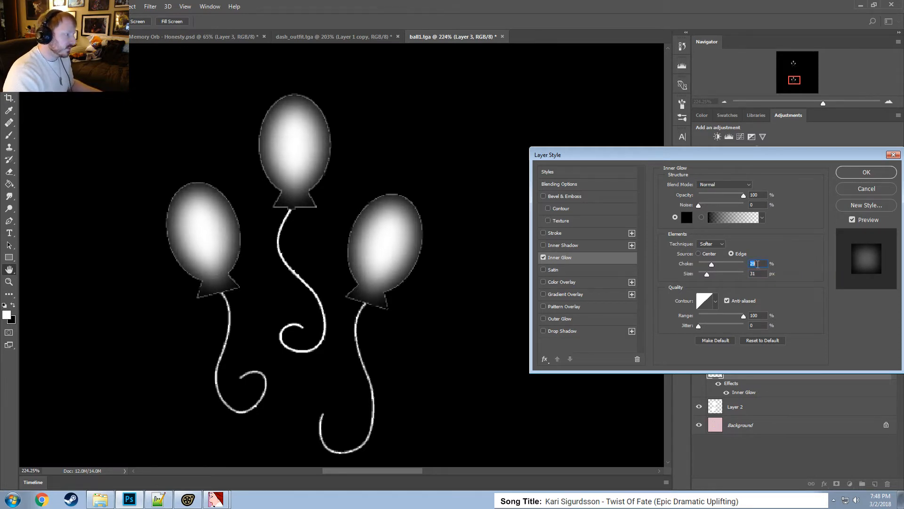
key("Up")
key("Up")
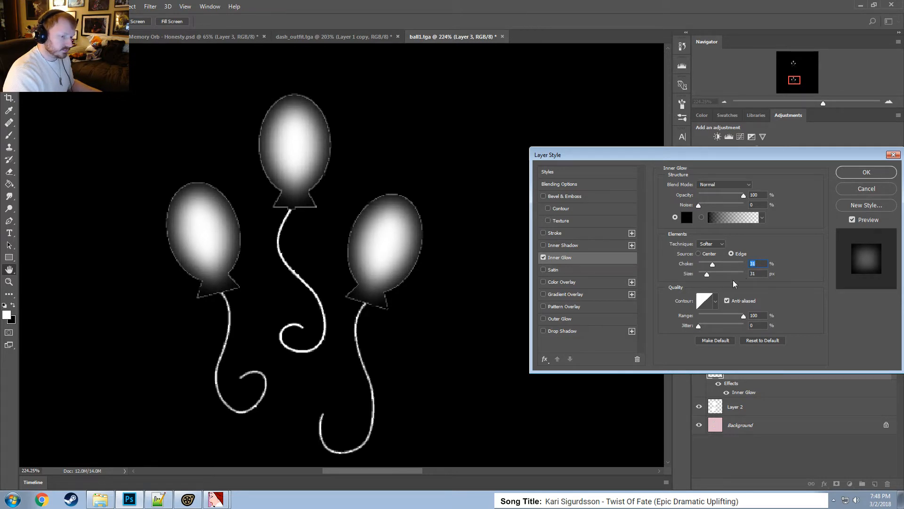
key("Up")
key("Up")
key("Up")
key("Up")
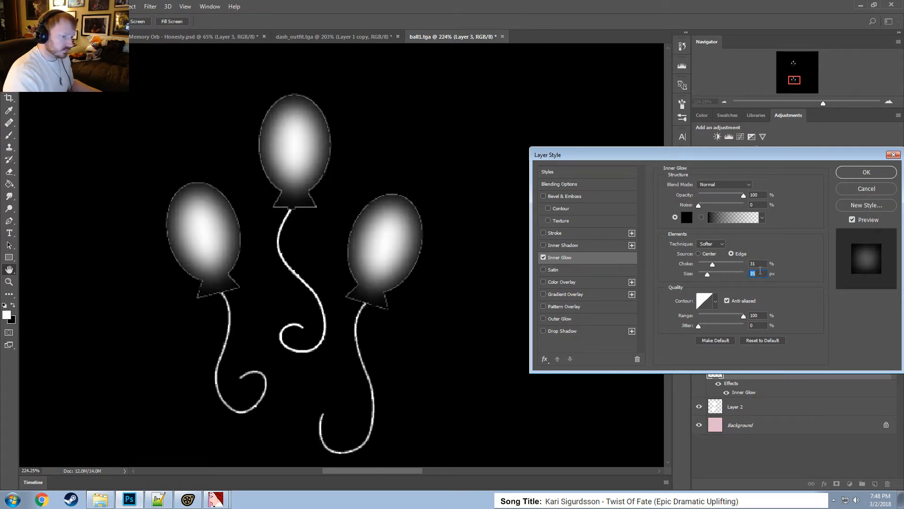
Lower the inner glow's choke to 16% and apply the layer style to Layer 3.
key("Down")
key("Down")
key("Down")
key("Down")
key("Down")
key("Down")
key("Down")
key("Down")
key("Down")
key("Down")
key("Down")
key("Up")
key("Up")
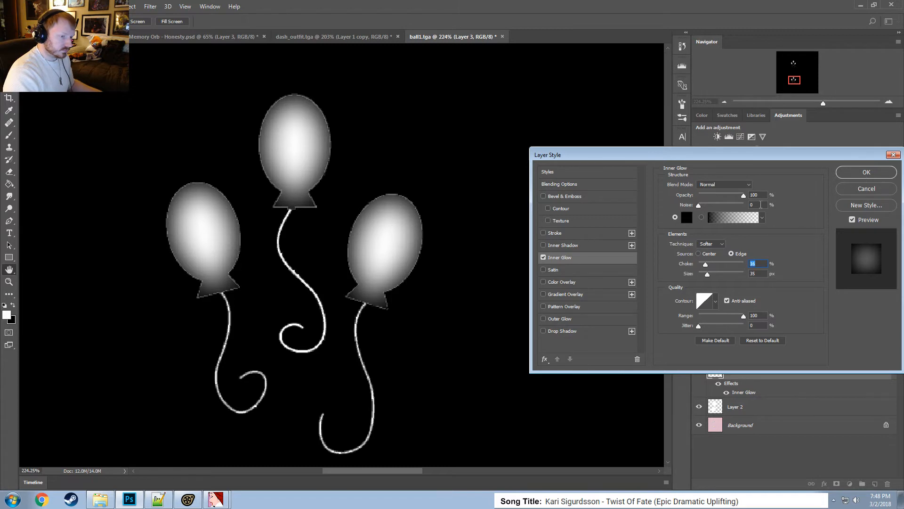
left_click(866, 173)
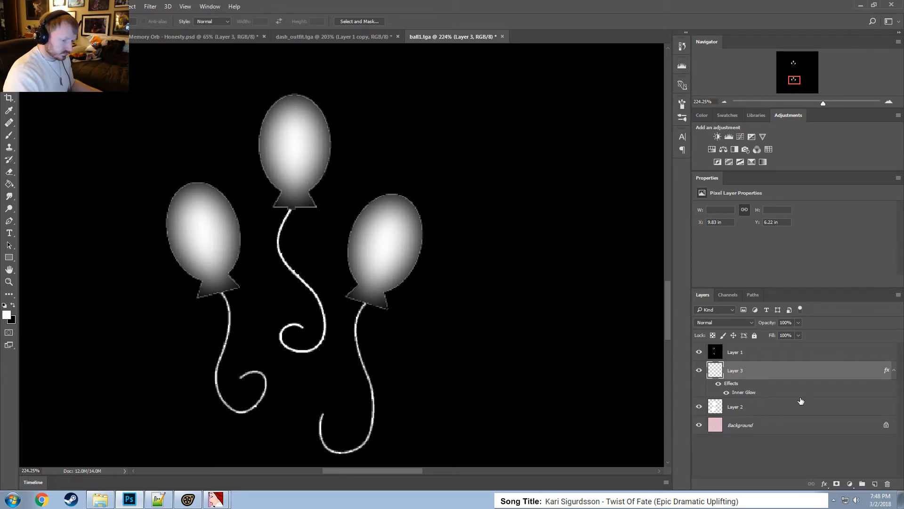
Brush white on Layer 3 around the lower group's right balloon and its knot to remove the thin light outline.
left_click(721, 411)
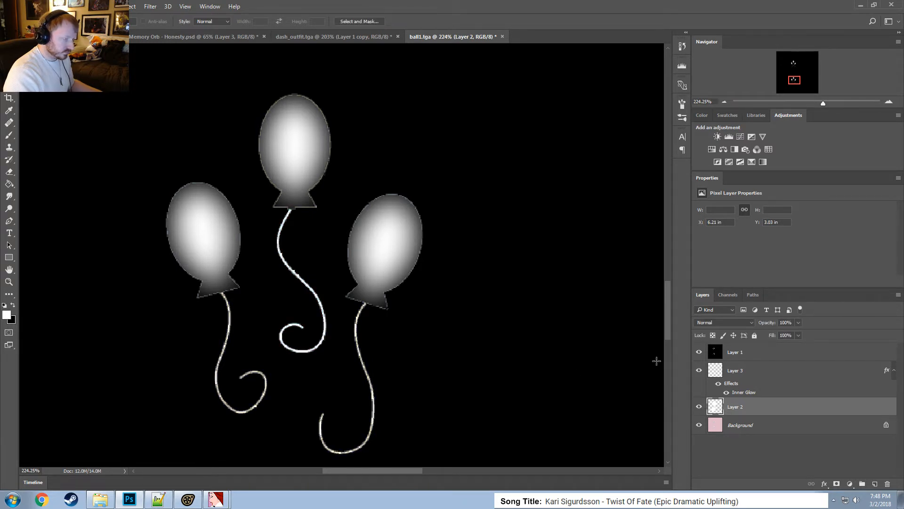
left_click(740, 373)
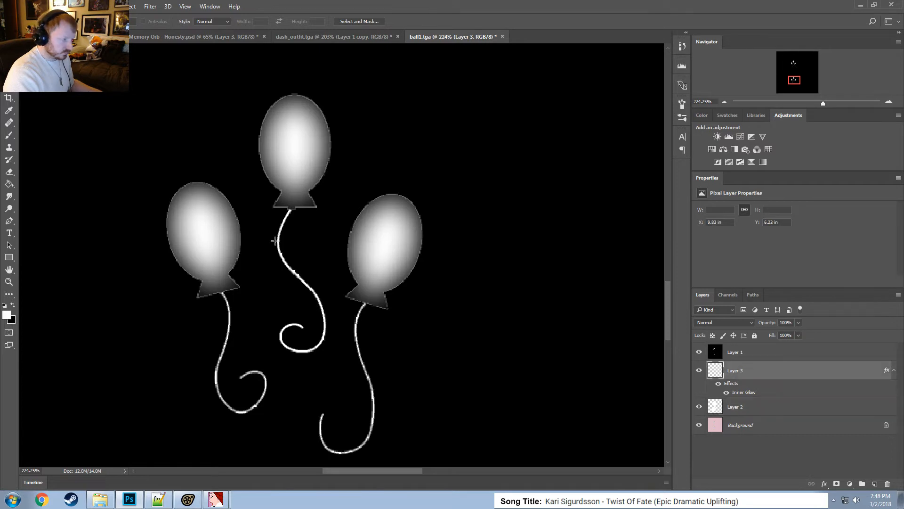
left_click(9, 134)
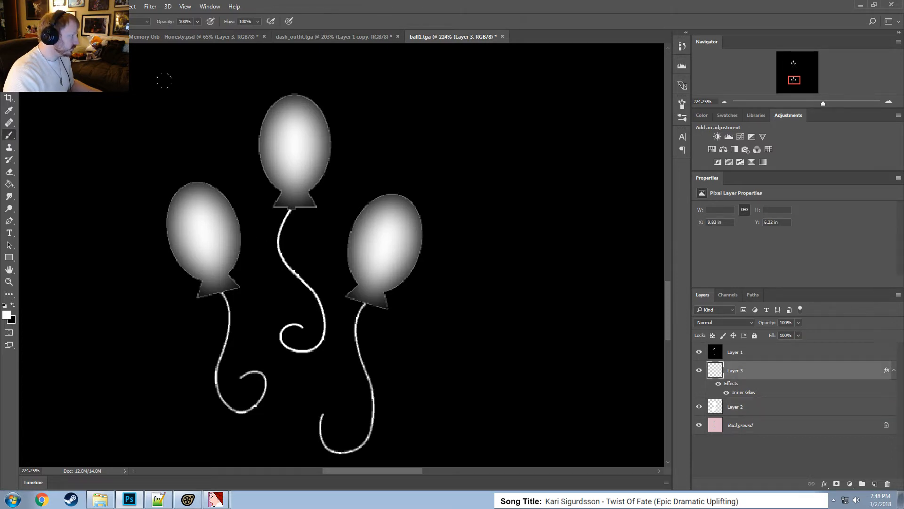
scroll(385, 207, "up", 5, "alt")
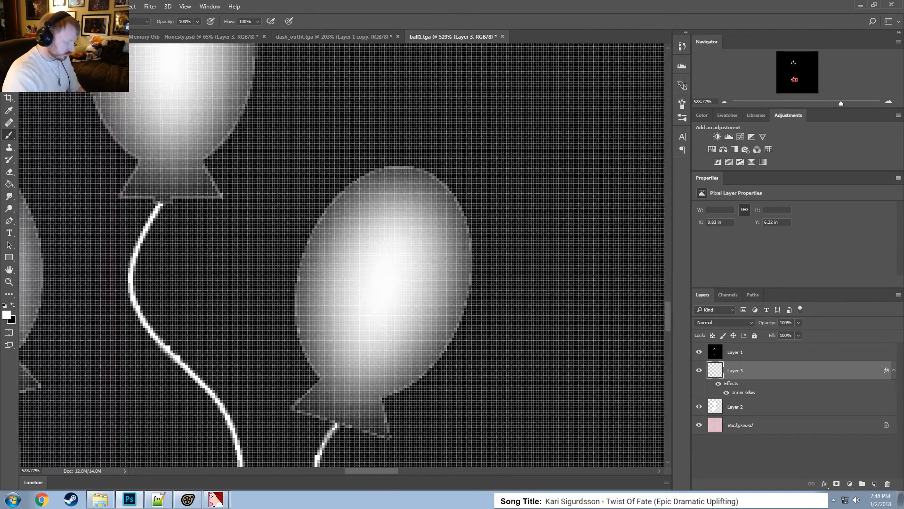
scroll(362, 226, "down", 2, "alt")
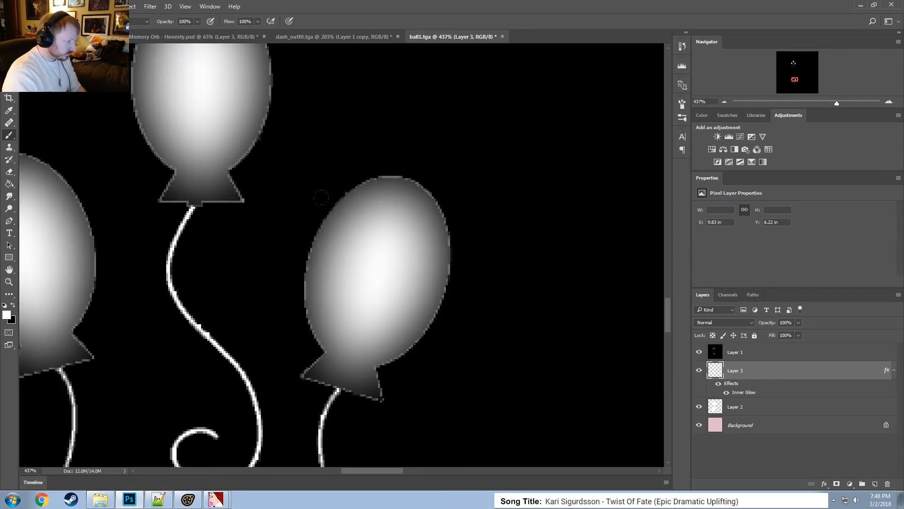
mouse_move(326, 231)
left_mouse_down()
mouse_move(363, 181)
mouse_move(448, 245)
mouse_move(320, 335)
mouse_move(306, 278)
mouse_move(257, 317)
mouse_move(231, 358)
left_mouse_up()
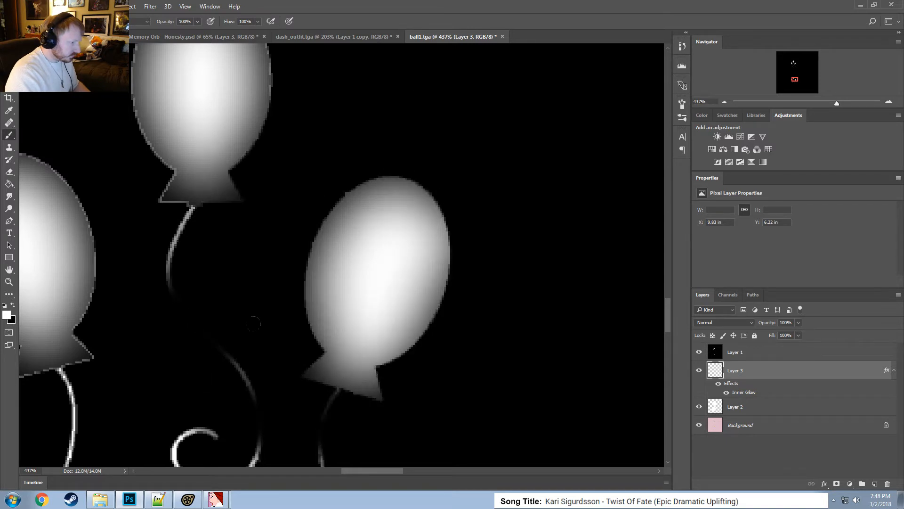
key("ctrl+z")
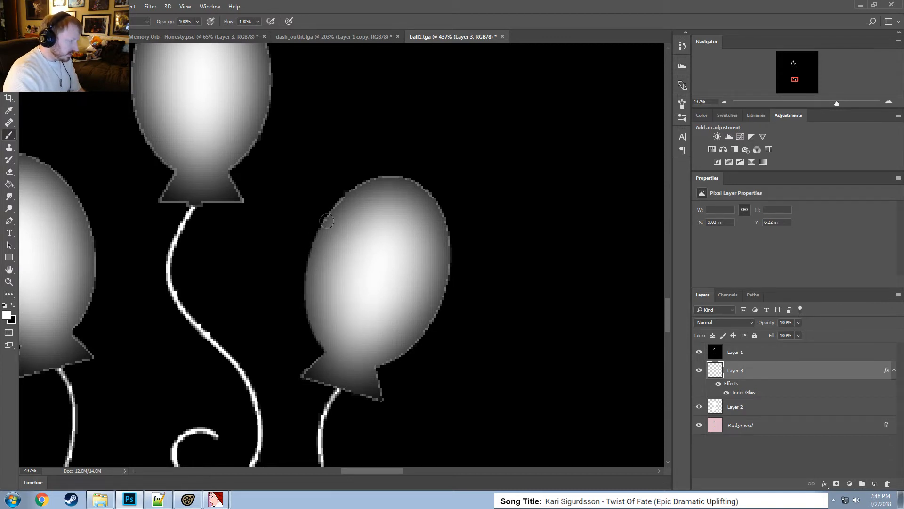
mouse_move(326, 221)
left_mouse_down()
mouse_move(360, 189)
mouse_move(413, 184)
left_mouse_up()
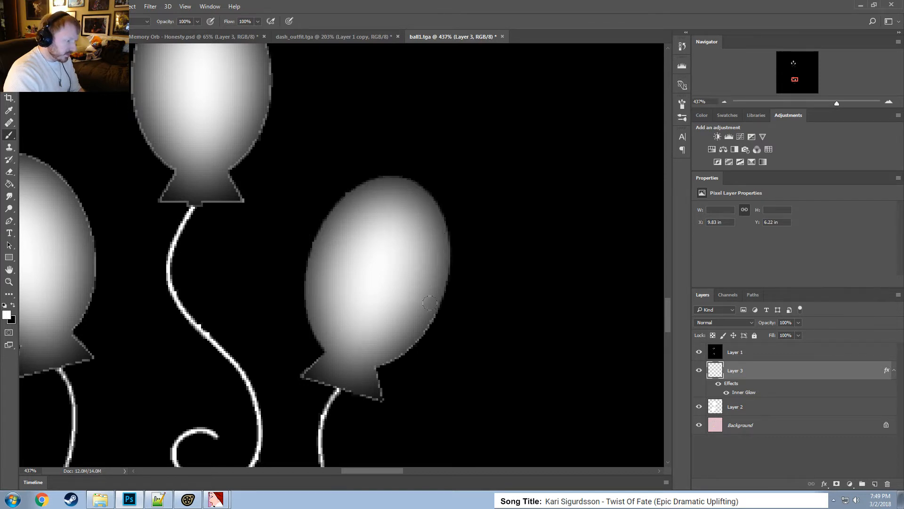
mouse_move(393, 349)
left_mouse_down()
mouse_move(379, 391)
mouse_move(357, 395)
mouse_move(316, 372)
mouse_move(335, 360)
left_mouse_up()
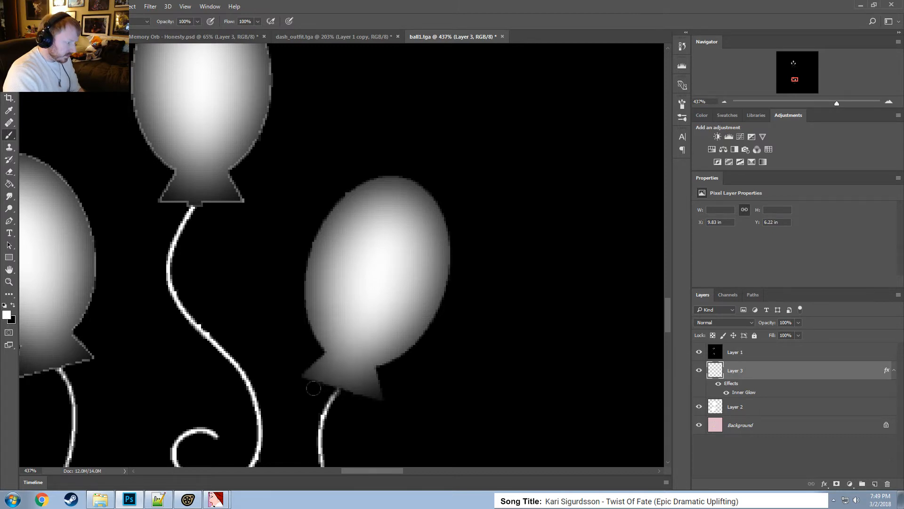
mouse_move(296, 394)
left_mouse_down()
mouse_move(406, 428)
mouse_move(388, 382)
mouse_move(382, 417)
mouse_move(359, 408)
left_mouse_up()
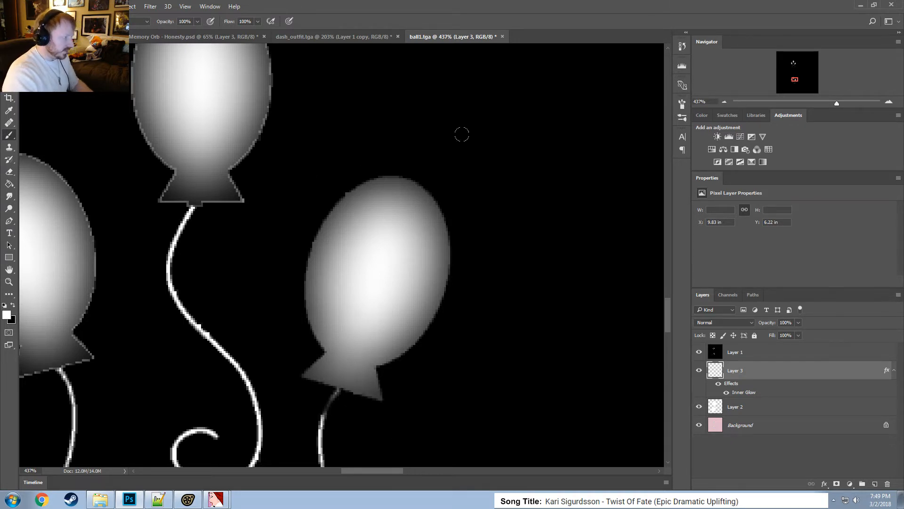
Brush white on Layer 3 around the lower group's middle balloon and its knot, undoing strokes that darken the string.
mouse_move(795, 80)
left_mouse_down()
mouse_move(784, 86)
mouse_move(793, 106)
mouse_move(793, 81)
left_mouse_up()
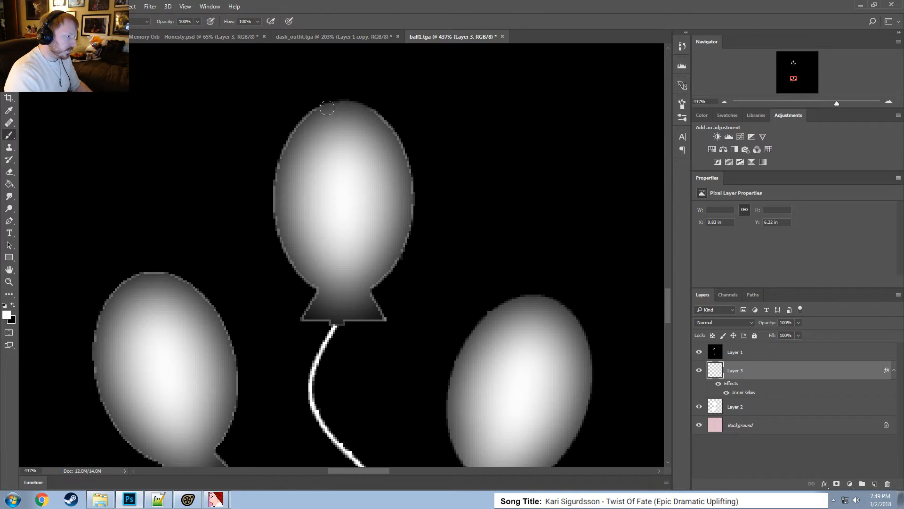
mouse_move(302, 125)
left_mouse_down()
mouse_move(285, 146)
mouse_move(279, 206)
mouse_move(315, 291)
mouse_move(303, 313)
mouse_move(331, 308)
mouse_move(370, 321)
mouse_move(382, 312)
mouse_move(367, 289)
mouse_move(392, 270)
mouse_move(413, 202)
mouse_move(386, 129)
mouse_move(364, 112)
left_mouse_up()
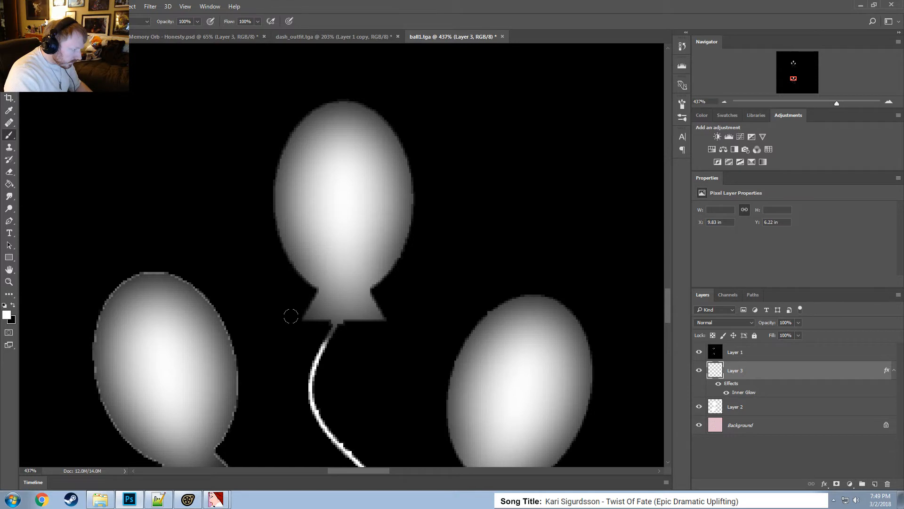
mouse_move(332, 331)
left_mouse_down()
mouse_move(312, 411)
mouse_move(356, 461)
left_mouse_up()
key("ctrl+z")
key("ctrl+z")
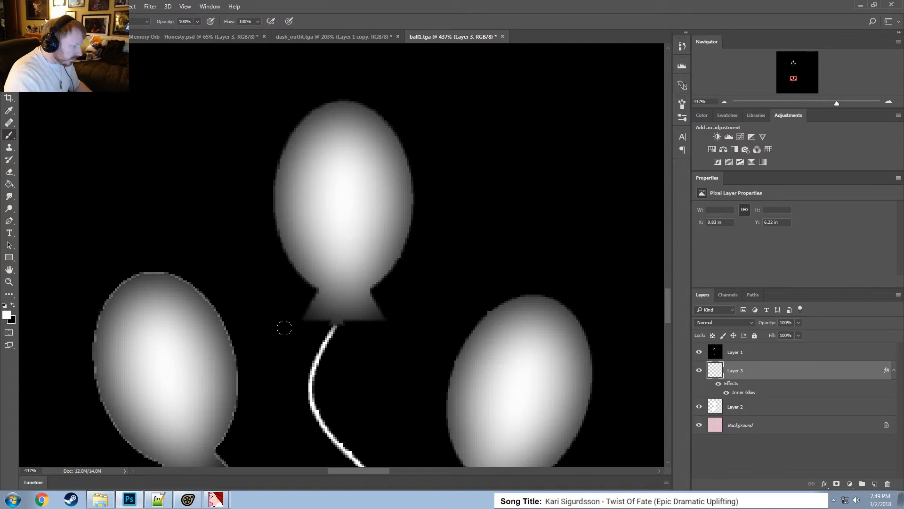
left_click_drag(377, 325, 389, 322)
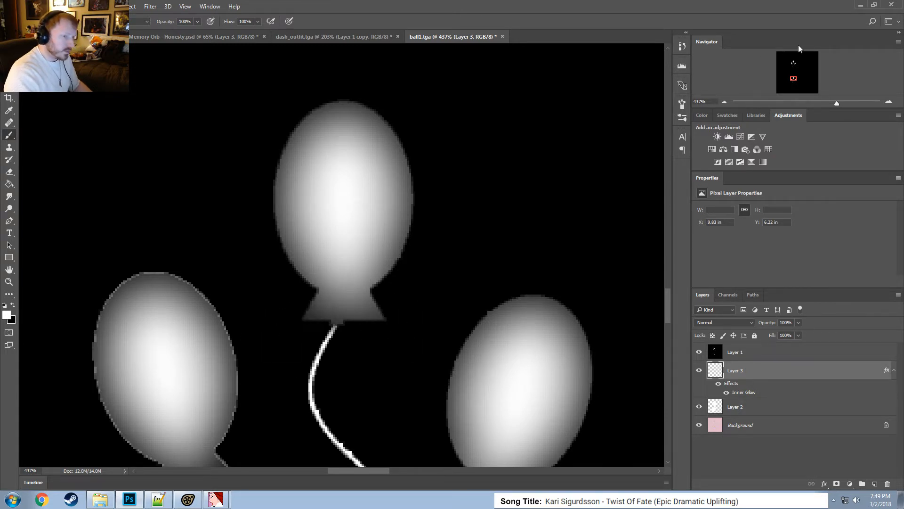
Brush white on Layer 3 around the lower group's left balloon and its knot to remove the thin light outline.
left_click_drag(790, 77, 788, 80)
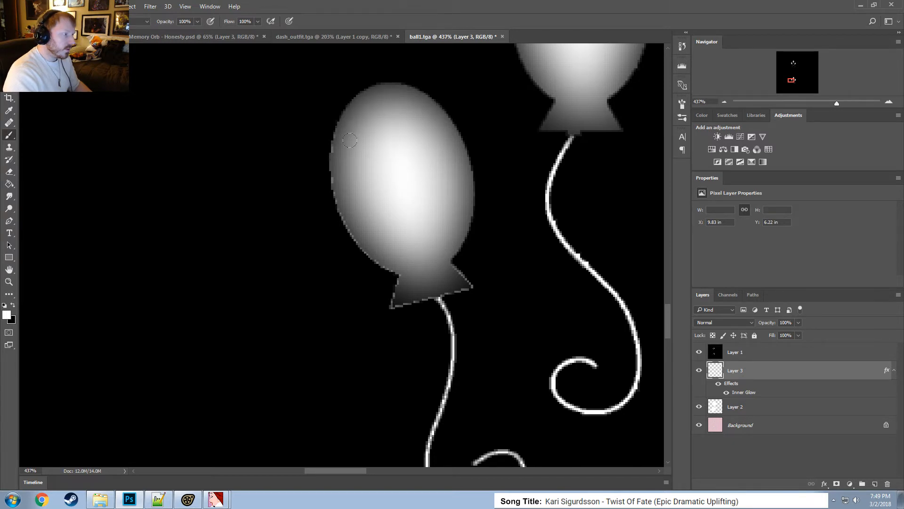
left_click_drag(349, 141, 348, 198)
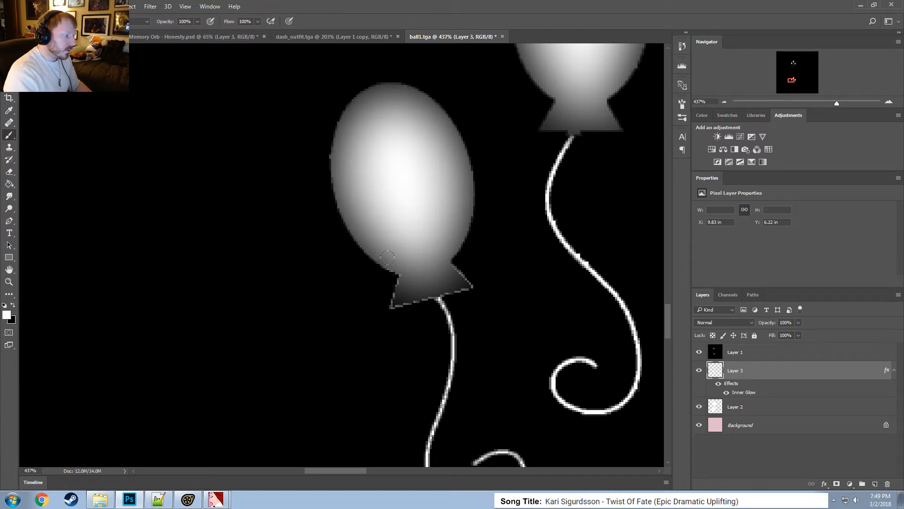
mouse_move(387, 257)
left_mouse_down()
mouse_move(396, 283)
mouse_move(417, 300)
mouse_move(447, 270)
mouse_move(493, 297)
left_mouse_up()
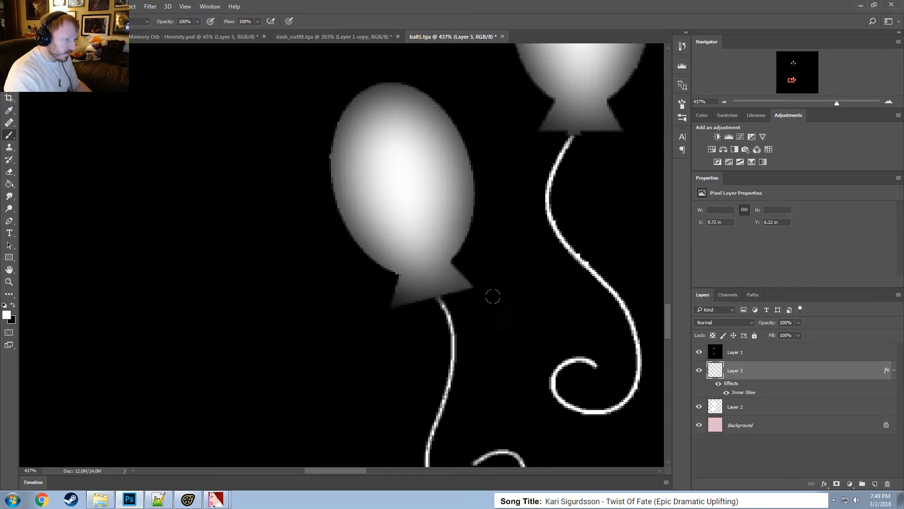
mouse_move(417, 304)
left_mouse_down()
mouse_move(384, 307)
mouse_move(394, 287)
left_mouse_up()
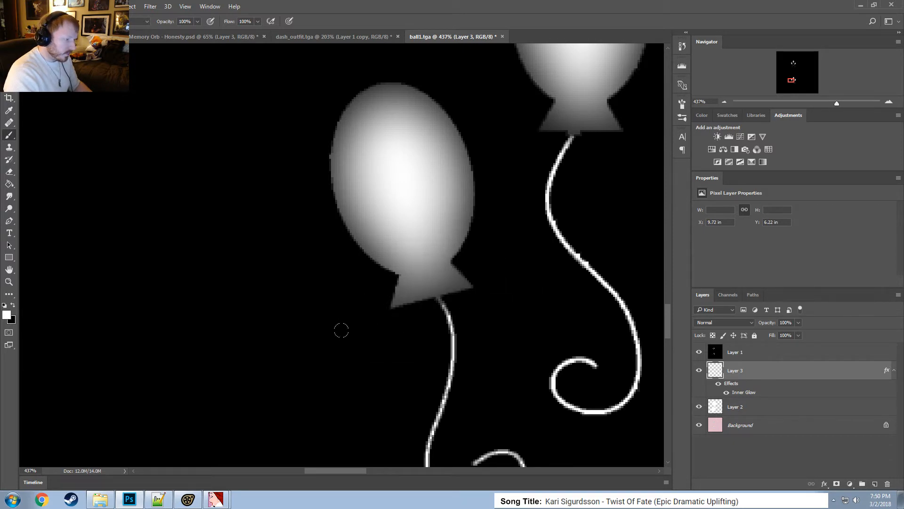
Brush white on Layer 3 around the upper group's left balloon and its knot, undoing the stroke that runs over the string.
left_click_drag(792, 79, 793, 62)
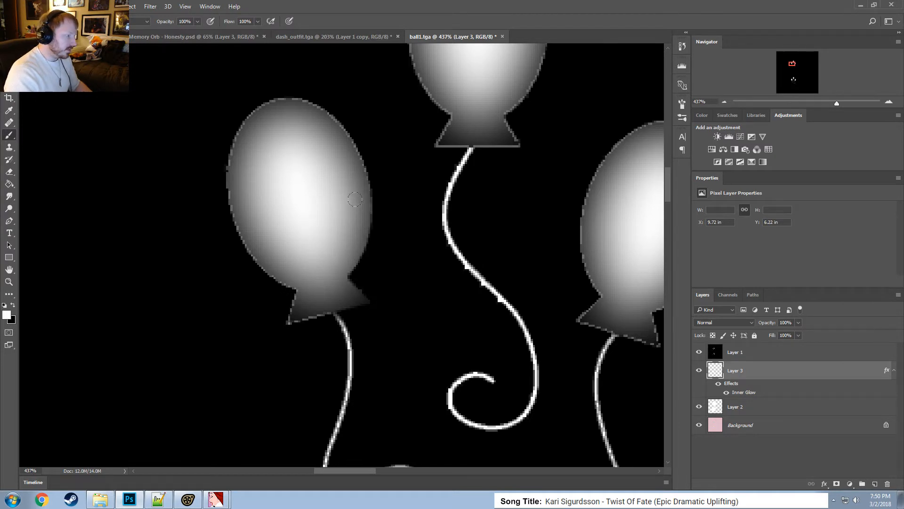
mouse_move(308, 109)
left_mouse_down()
mouse_move(271, 98)
mouse_move(238, 127)
mouse_move(220, 205)
mouse_move(258, 265)
mouse_move(286, 281)
mouse_move(288, 320)
mouse_move(313, 311)
mouse_move(282, 318)
left_mouse_up()
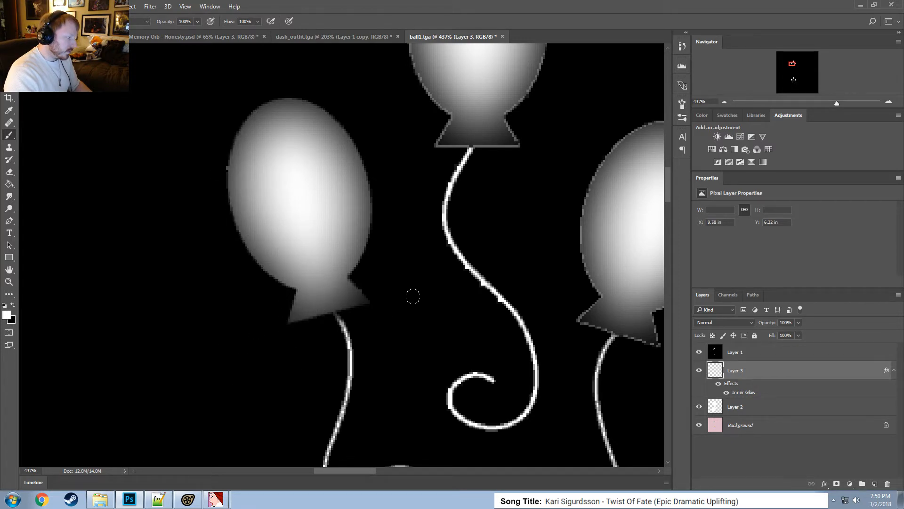
left_click_drag(340, 323, 347, 338)
key("ctrl+z")
left_click_drag(371, 287, 382, 306)
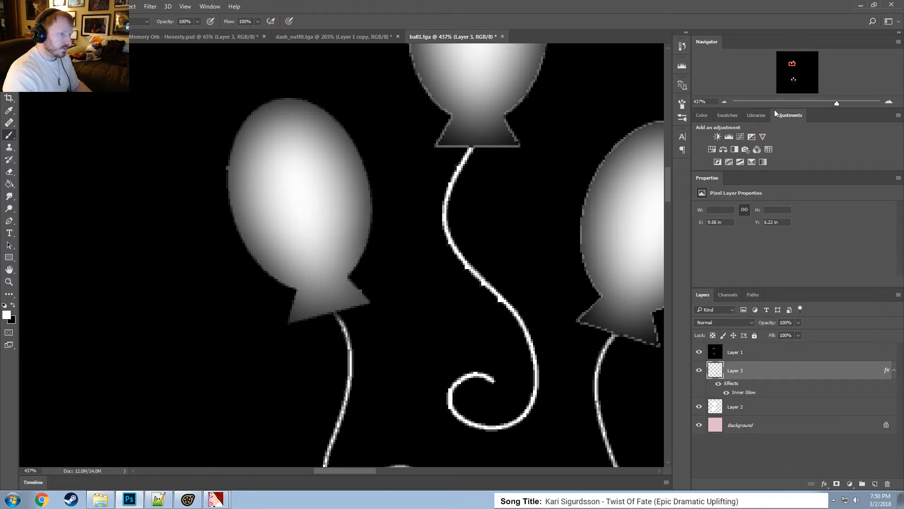
Brush white on Layer 3 around the upper group's middle and right balloons and their knots to remove the light outlines.
left_click_drag(784, 69, 793, 62)
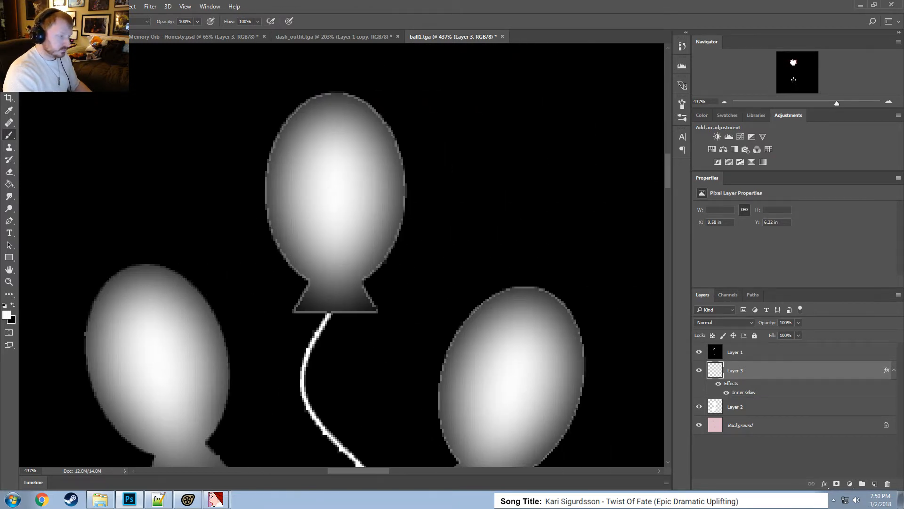
mouse_move(372, 309)
left_mouse_down()
mouse_move(361, 282)
mouse_move(384, 250)
mouse_move(399, 141)
mouse_move(366, 100)
mouse_move(302, 106)
mouse_move(271, 167)
mouse_move(271, 231)
mouse_move(307, 293)
mouse_move(335, 296)
mouse_move(393, 326)
left_mouse_up()
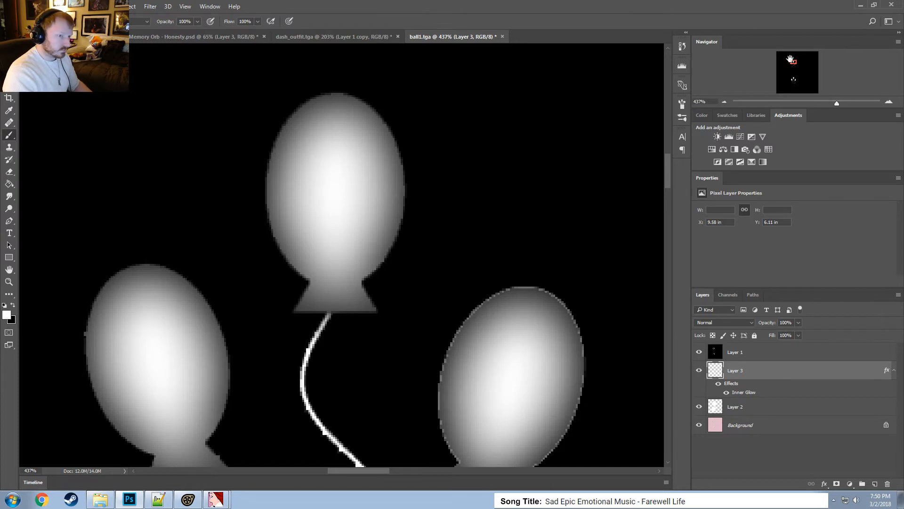
scroll(656, 277, "down", 5)
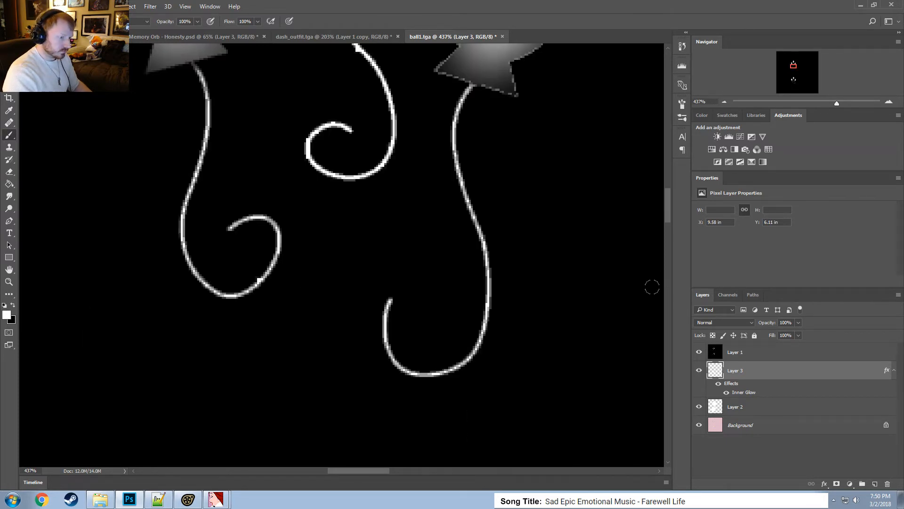
left_click_drag(665, 193, 664, 170)
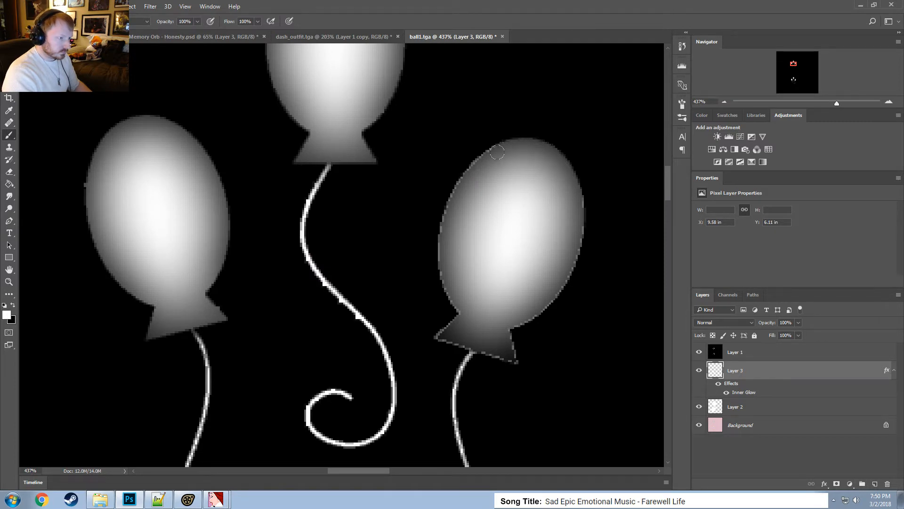
mouse_move(494, 148)
left_mouse_down()
mouse_move(455, 186)
mouse_move(445, 211)
mouse_move(439, 261)
mouse_move(459, 294)
left_mouse_up()
mouse_move(448, 328)
left_mouse_down()
mouse_move(440, 323)
mouse_move(470, 327)
mouse_move(514, 358)
mouse_move(503, 326)
mouse_move(548, 279)
mouse_move(571, 233)
left_mouse_up()
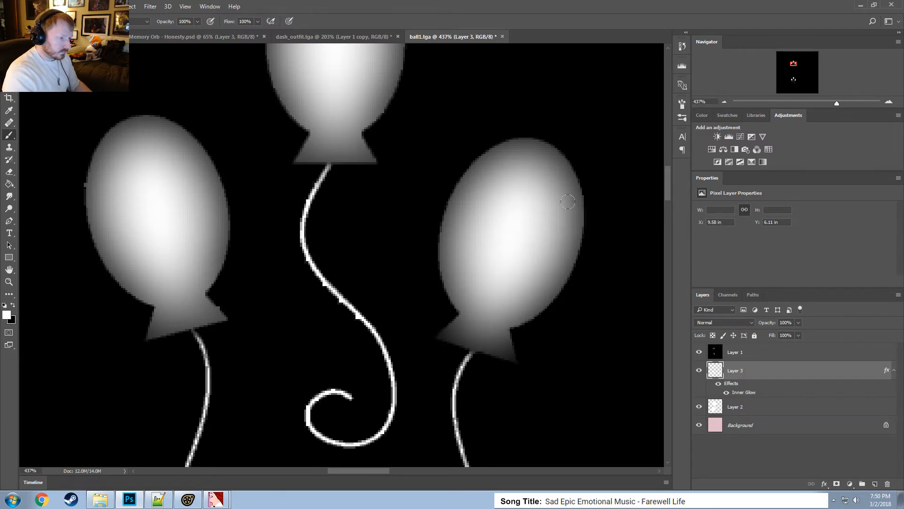
mouse_move(514, 360)
left_mouse_down()
mouse_move(512, 385)
mouse_move(503, 365)
left_mouse_up()
left_click_drag(464, 343, 434, 328)
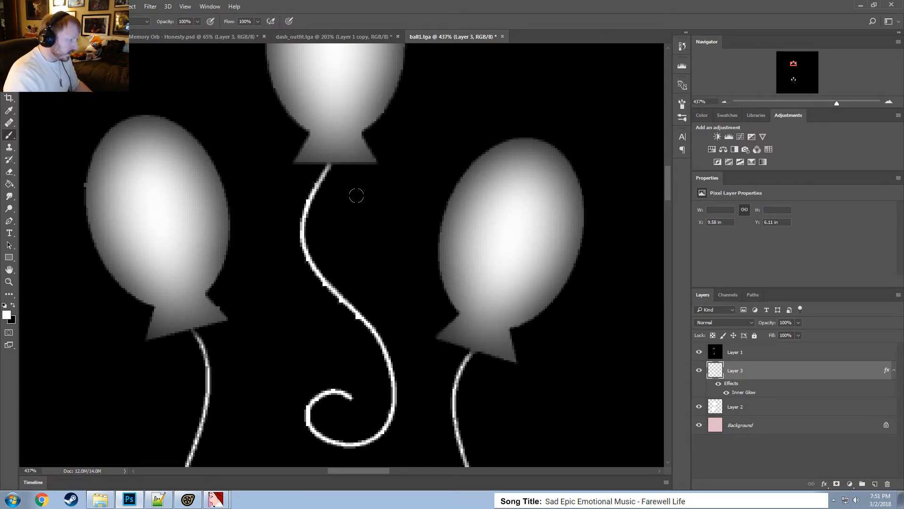
Paint black on Layer 1 over the stray light pixels at the outer edge of the upper group's left balloon.
scroll(254, 262, "down", 3, "alt")
scroll(207, 272, "up", 2, "alt")
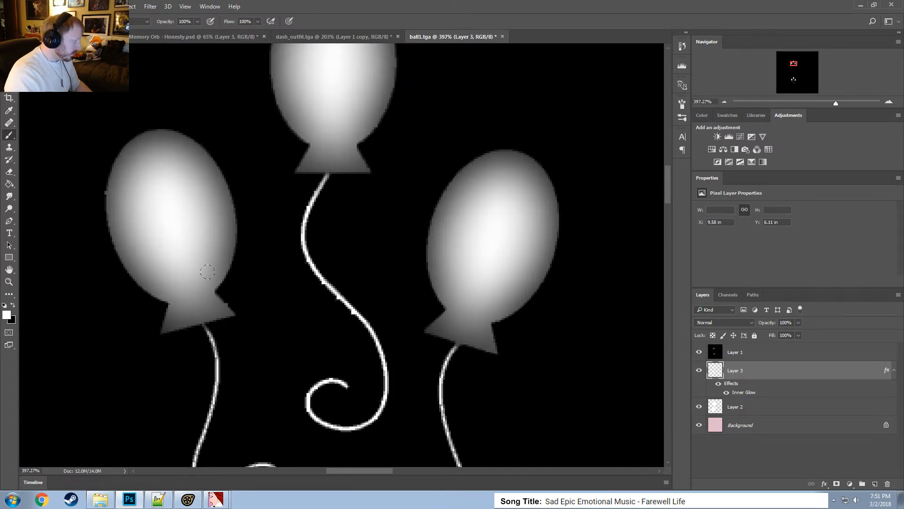
left_click(737, 352)
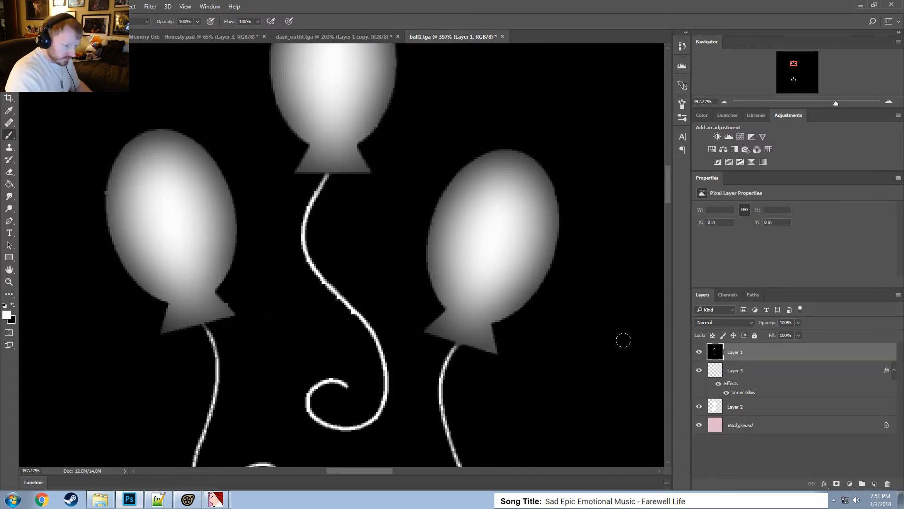
left_click(13, 305)
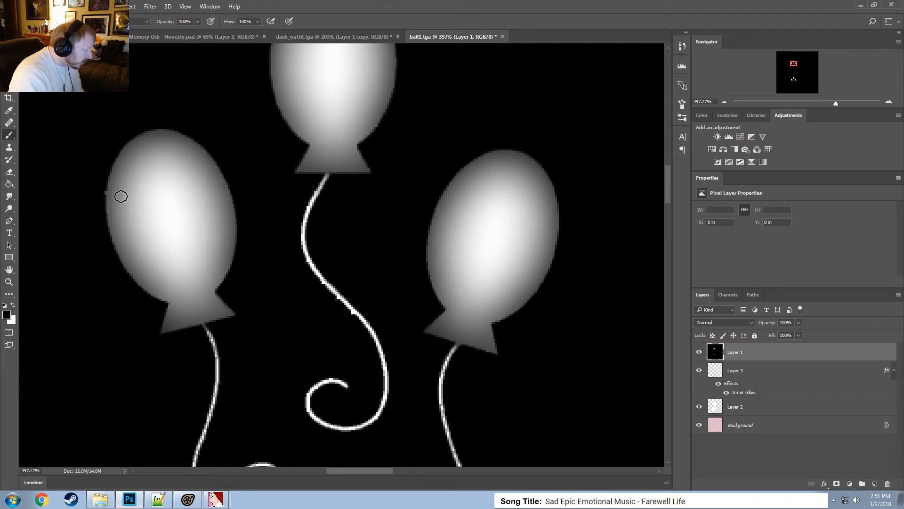
left_click(105, 193)
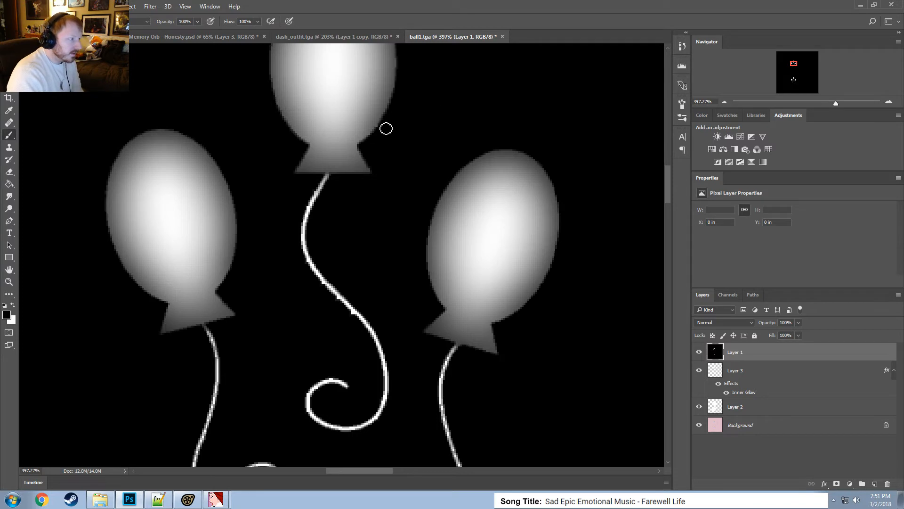
Examine the balloon edges and strings of both groups up close and from a distance for stray pixels.
left_click_drag(792, 64, 794, 79)
scroll(577, 172, "up", 1, "alt")
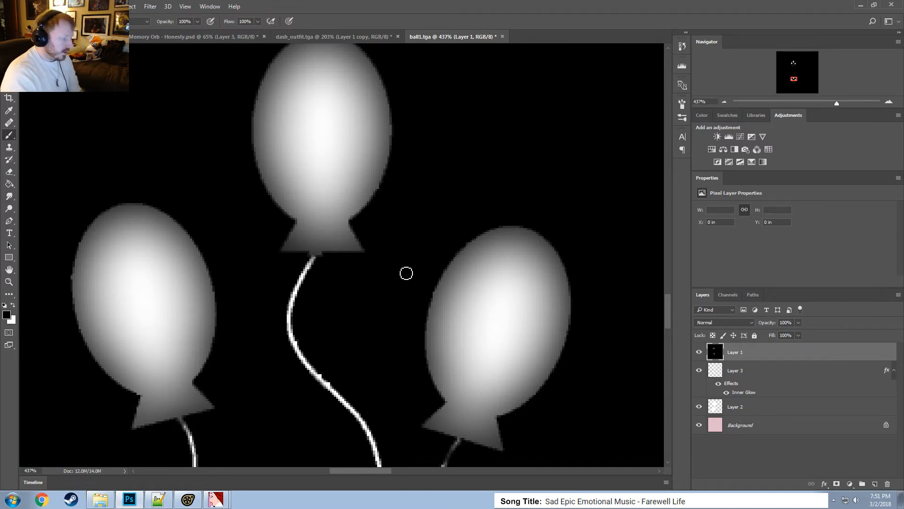
scroll(407, 292, "down", 3, "alt")
scroll(407, 318, "up", 4, "alt")
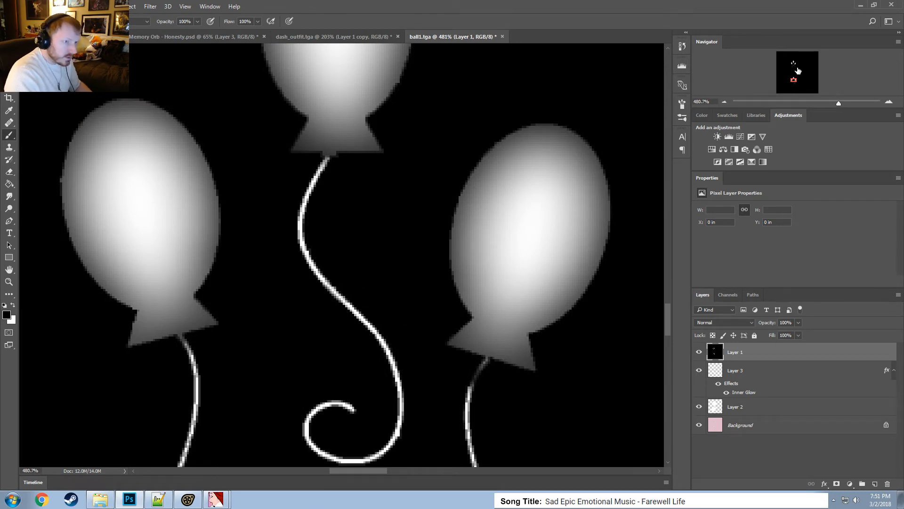
left_click_drag(797, 71, 793, 81)
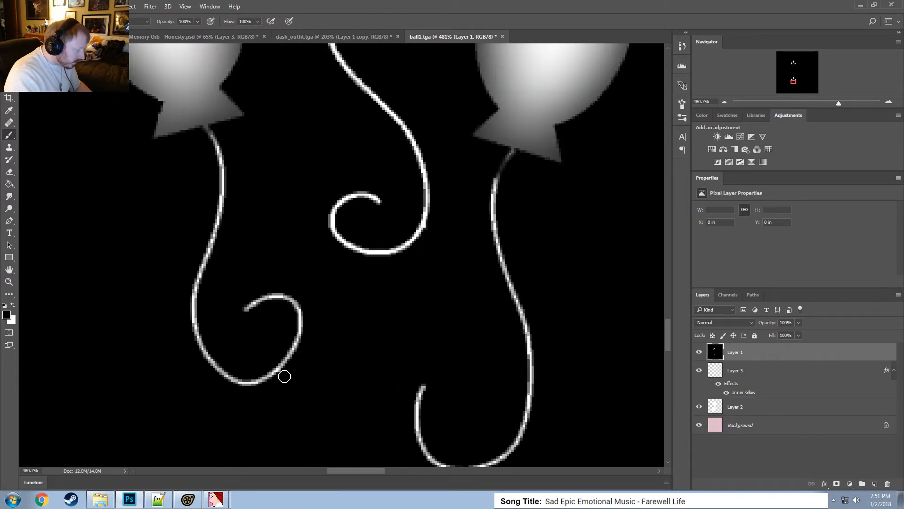
scroll(501, 368, "down", 3, "alt")
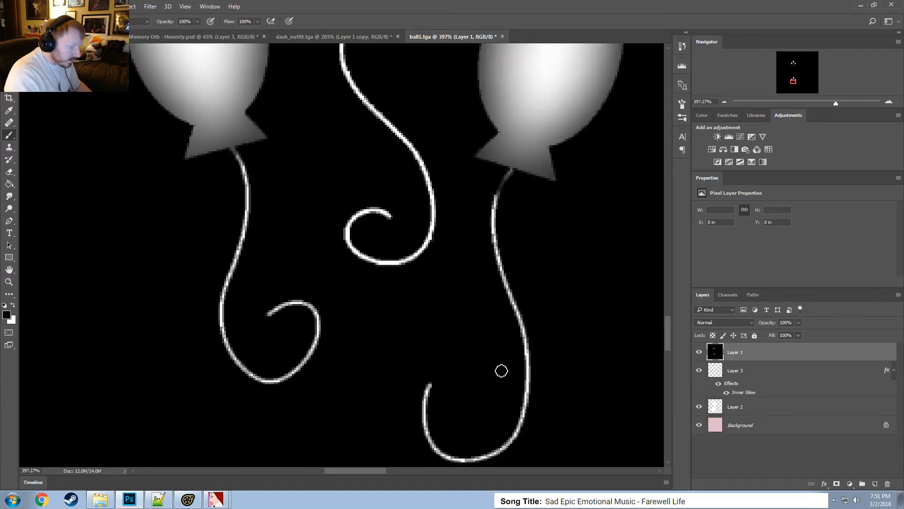
scroll(504, 368, "down", 2, "alt")
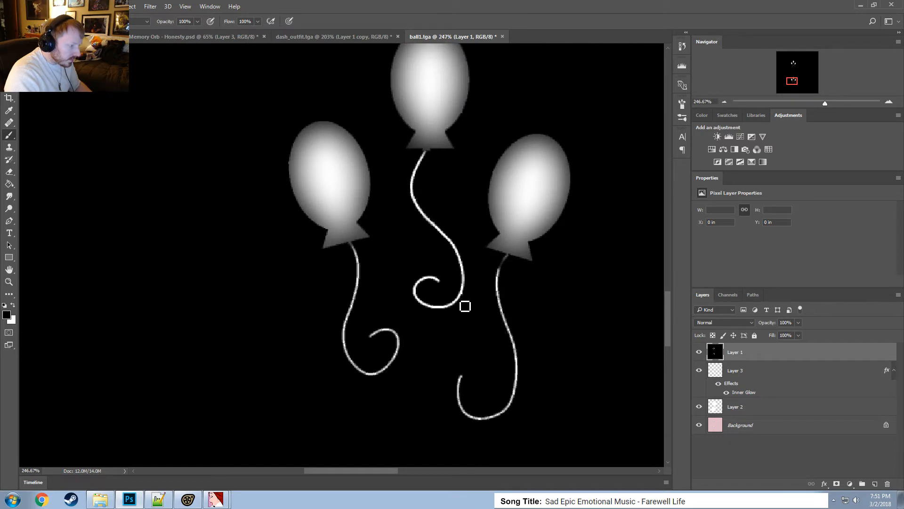
left_click(795, 63)
scroll(356, 306, "up", 3, "alt")
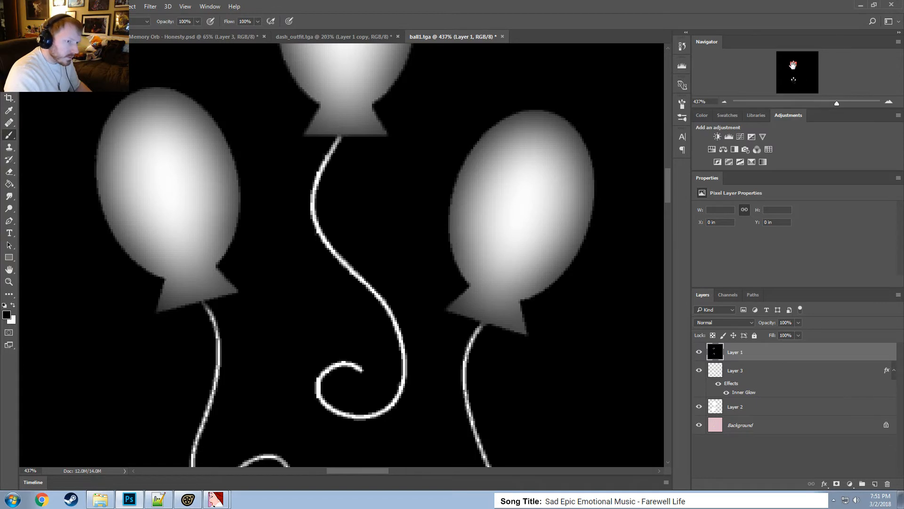
left_click_drag(793, 64, 794, 66)
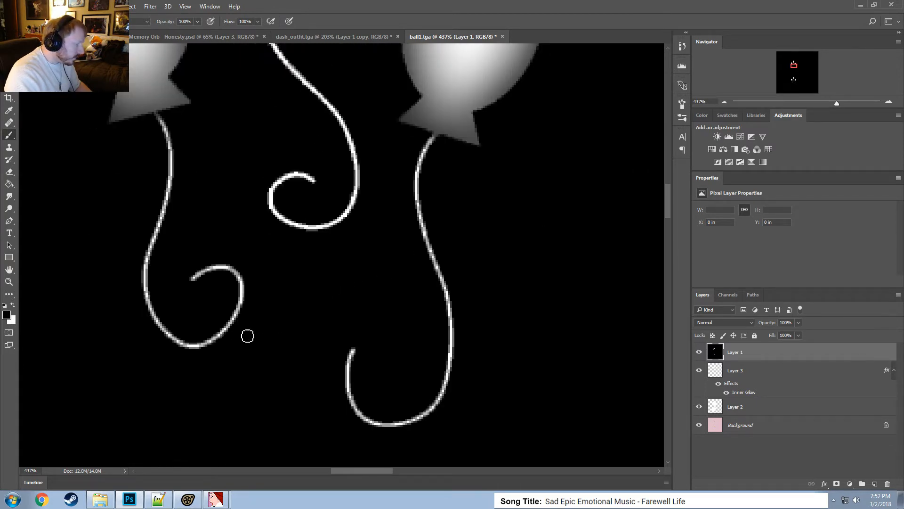
scroll(326, 372, "down", 1, "alt")
scroll(326, 372, "down", 5, "alt")
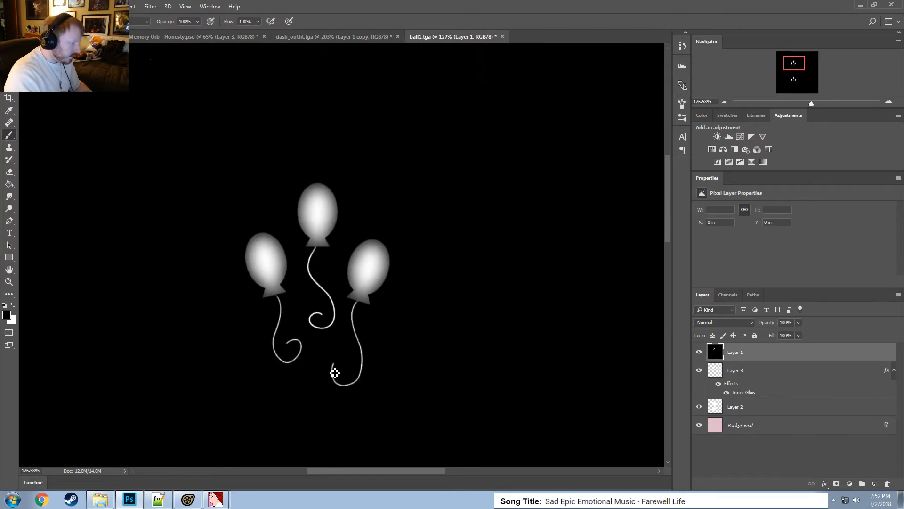
scroll(335, 368, "down", 1, "alt")
scroll(333, 364, "up", 3, "alt")
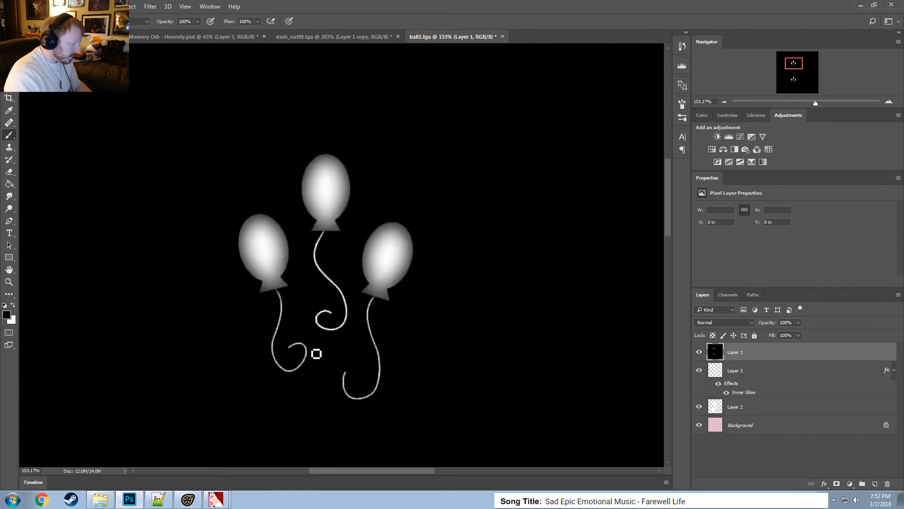
Set the foreground color to grey a2a2a2 and brush it on Layer 2 over the upper group's three balloon strings.
left_click(719, 413)
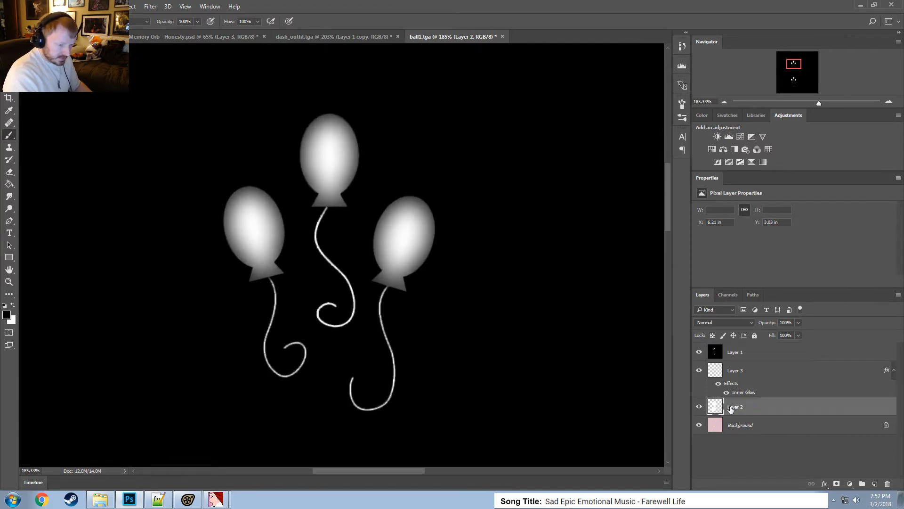
left_click(11, 305)
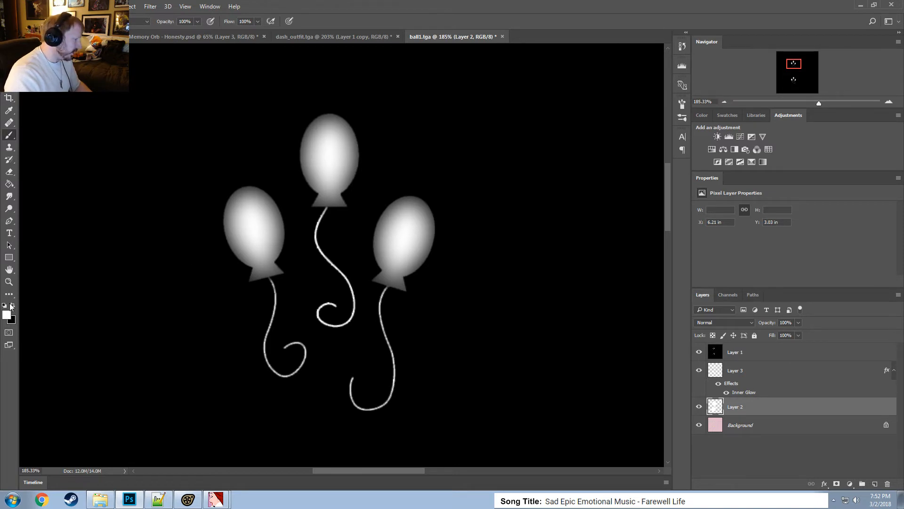
left_click(5, 314)
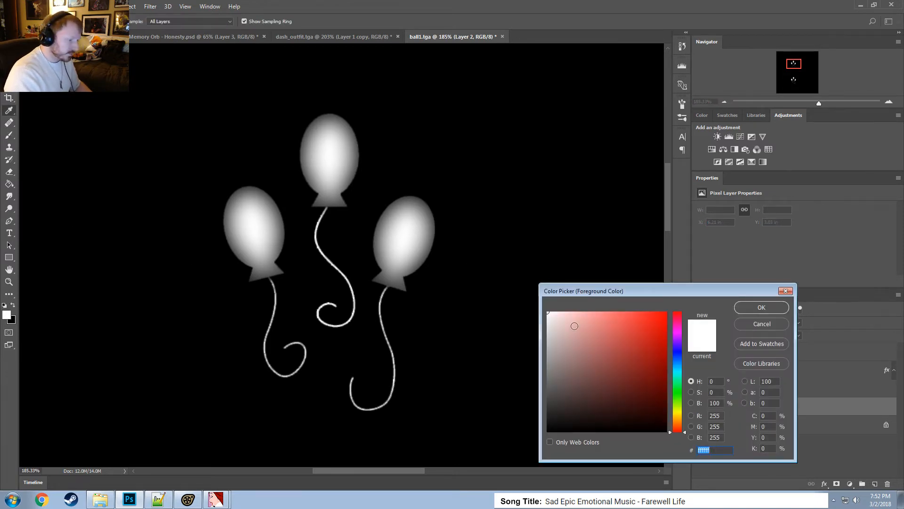
mouse_move(574, 326)
left_mouse_down()
mouse_move(521, 352)
mouse_move(496, 383)
mouse_move(492, 355)
left_mouse_up()
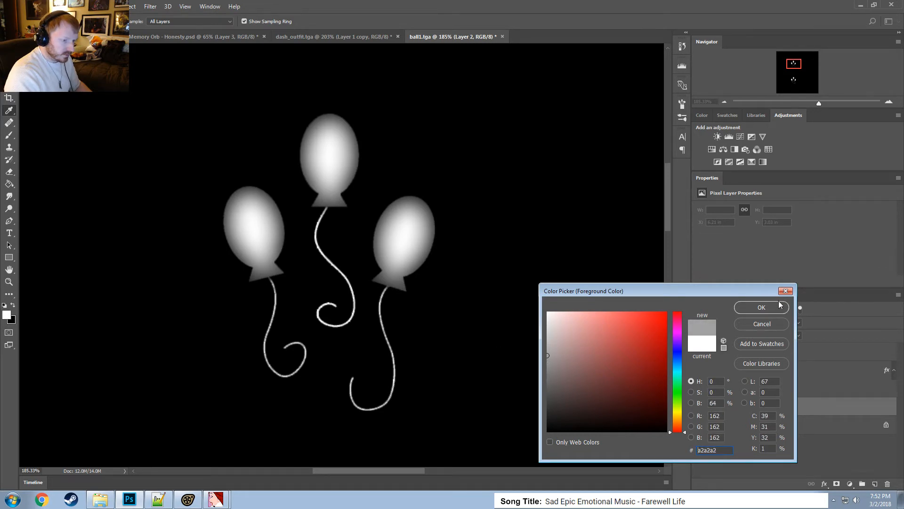
left_click(748, 307)
left_click(8, 135)
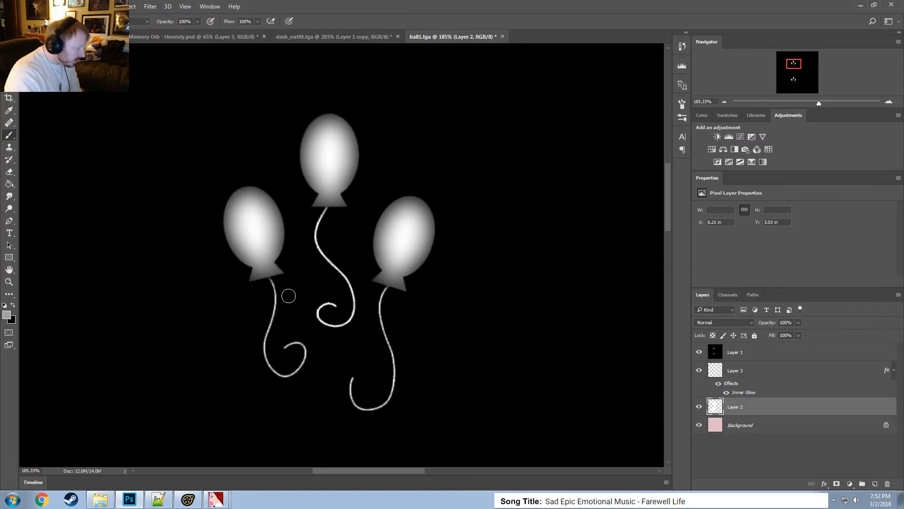
mouse_move(271, 286)
left_mouse_down()
mouse_move(269, 325)
mouse_move(285, 376)
mouse_move(280, 341)
left_mouse_up()
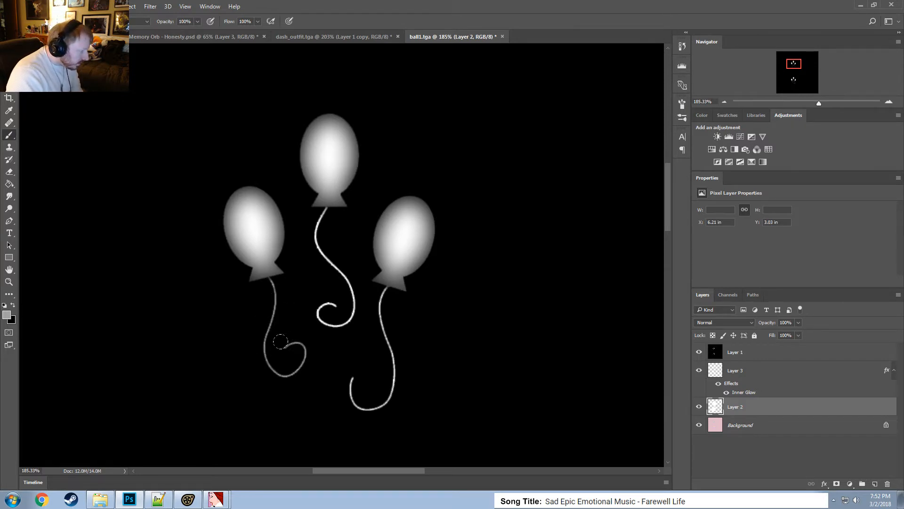
mouse_move(314, 219)
left_mouse_down()
mouse_move(316, 240)
mouse_move(351, 288)
mouse_move(315, 283)
left_mouse_up()
mouse_move(373, 293)
left_mouse_down()
mouse_move(383, 359)
mouse_move(344, 373)
left_mouse_up()
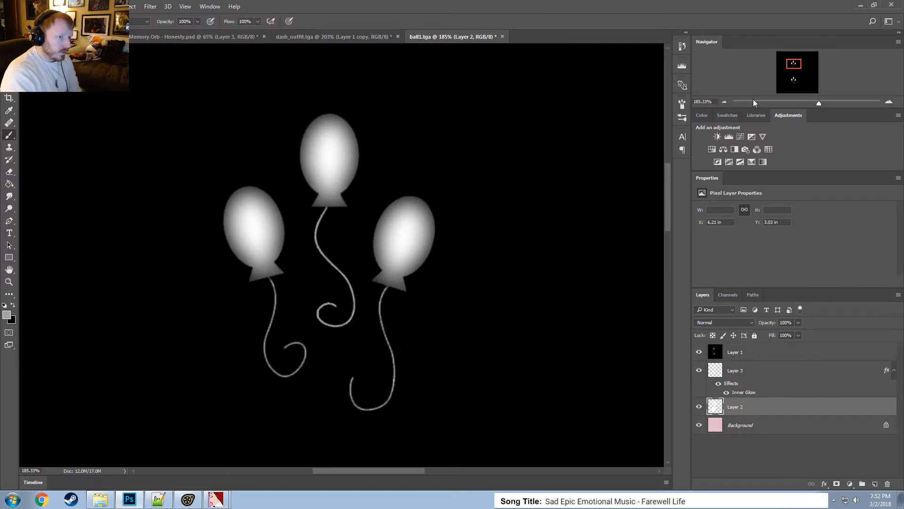
Brush the grey foreground color on Layer 2 over the lower group's three balloon strings.
left_click_drag(793, 63, 789, 77)
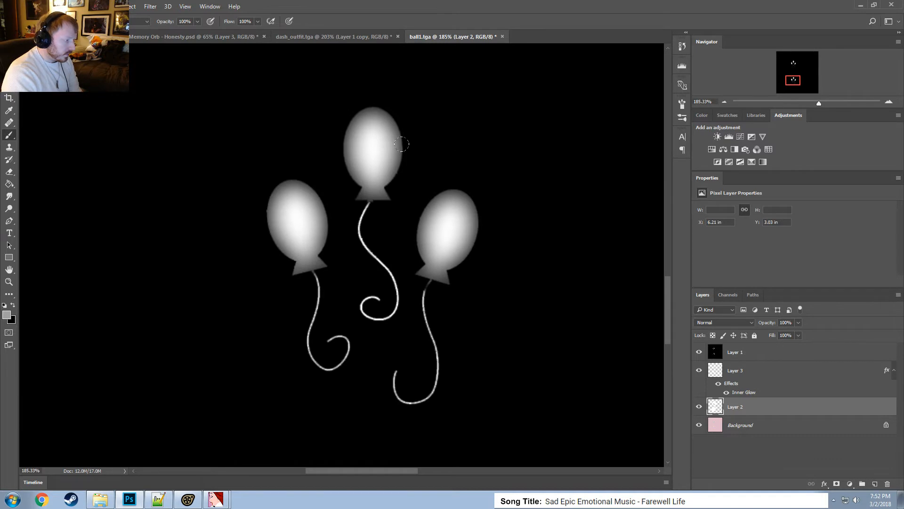
mouse_move(358, 207)
left_mouse_down()
mouse_move(362, 242)
mouse_move(395, 283)
mouse_move(348, 301)
left_mouse_up()
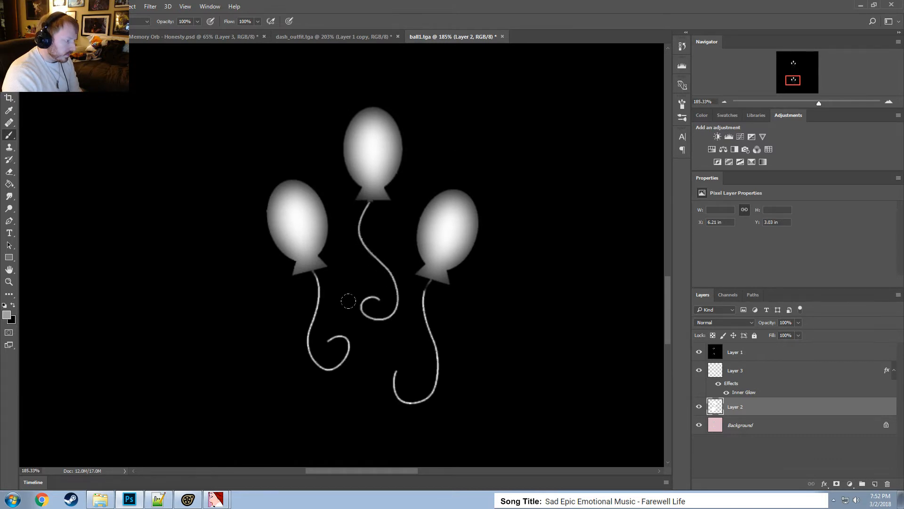
mouse_move(310, 279)
left_mouse_down()
mouse_move(312, 357)
mouse_move(325, 336)
left_mouse_up()
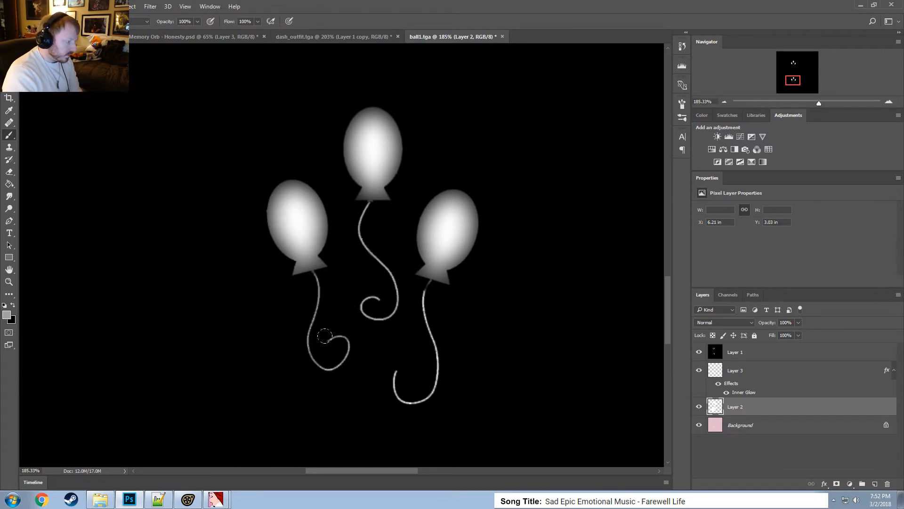
mouse_move(427, 284)
left_mouse_down()
mouse_move(435, 391)
mouse_move(396, 373)
left_mouse_up()
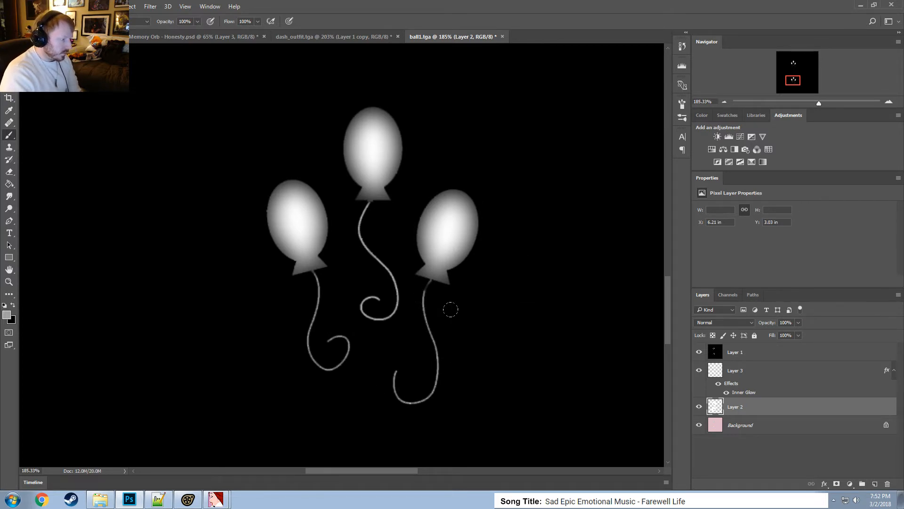
scroll(525, 306, "down", 3, "alt")
scroll(495, 305, "up", 6, "alt")
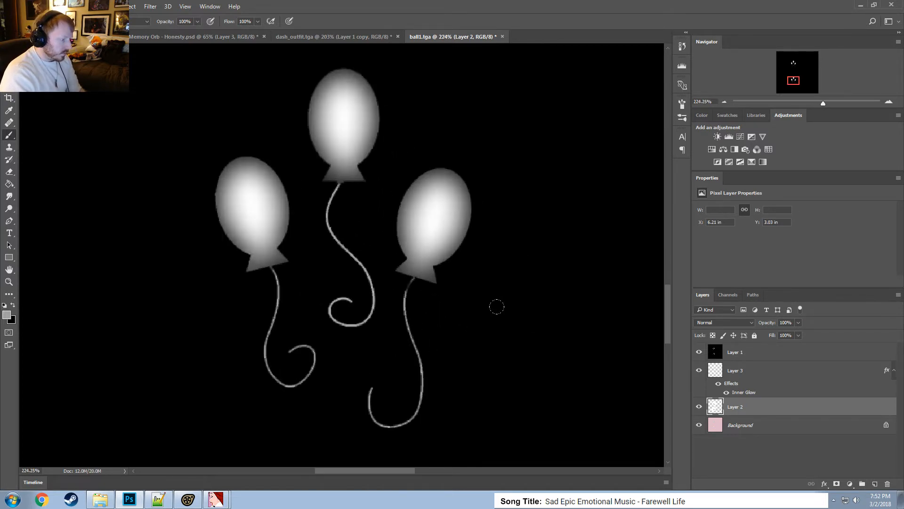
left_click(743, 383)
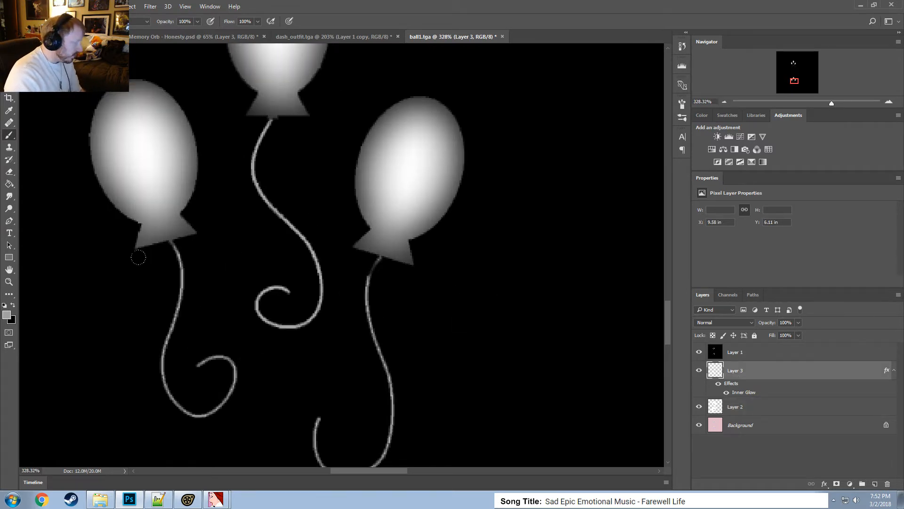
left_click(6, 306)
left_click(13, 305)
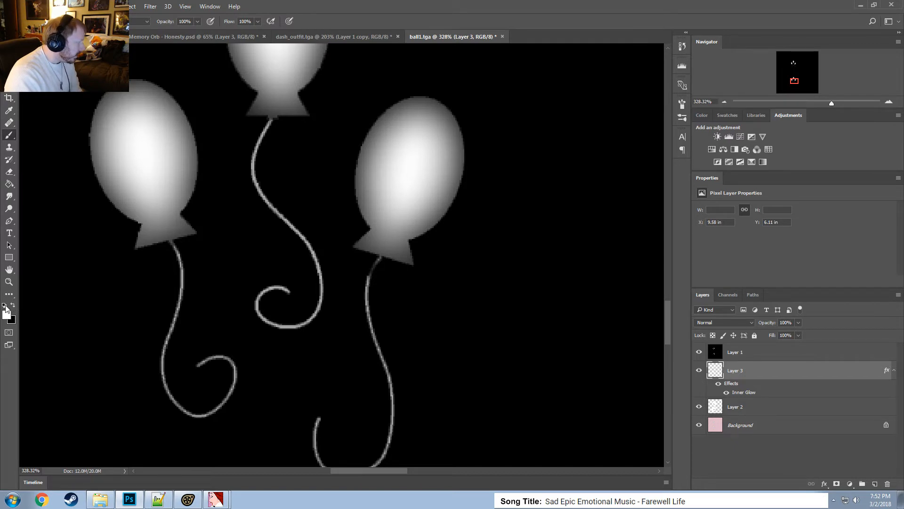
left_click(5, 306)
left_click(12, 306)
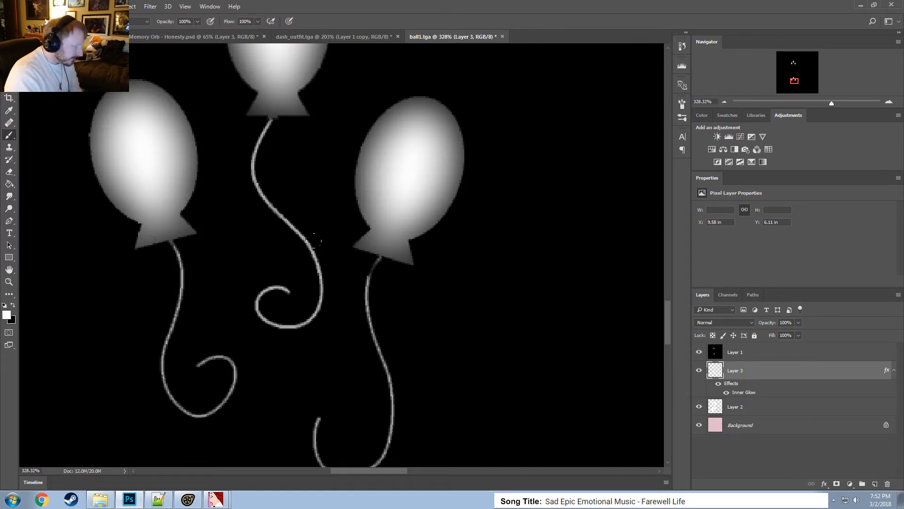
left_click_drag(375, 267, 372, 312)
key("ctrl+z")
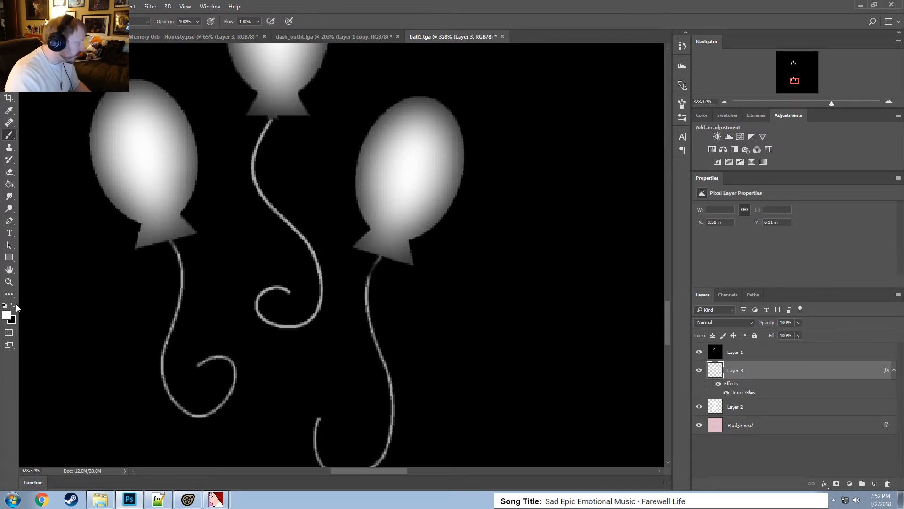
left_click(13, 305)
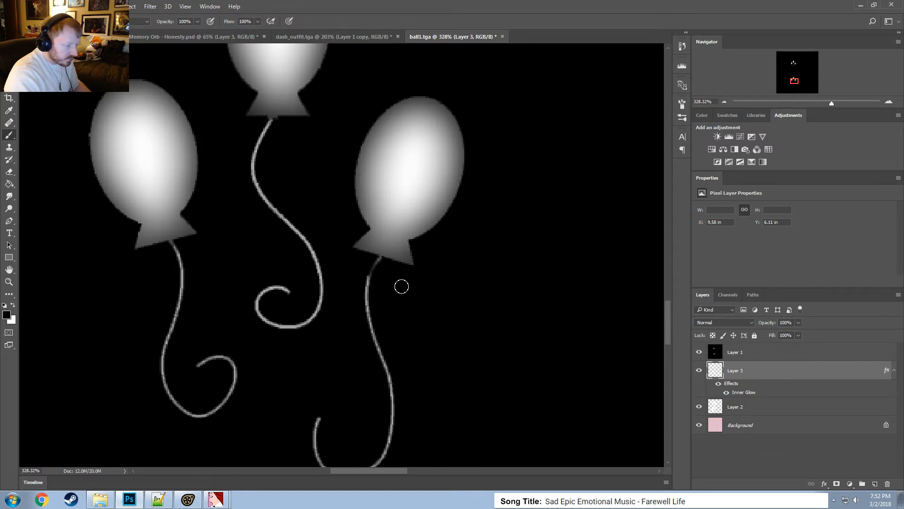
Erase the Layer 3 paint covering the top of the lower group's right balloon string.
left_click(10, 173)
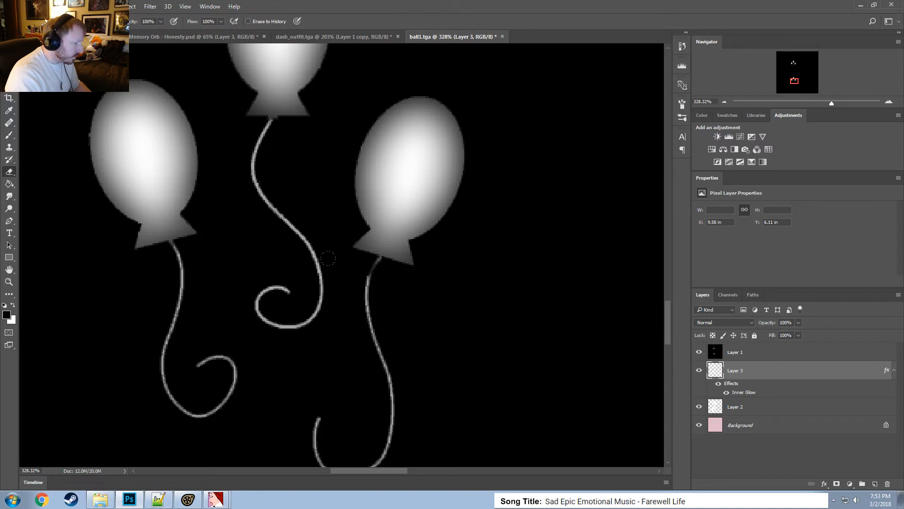
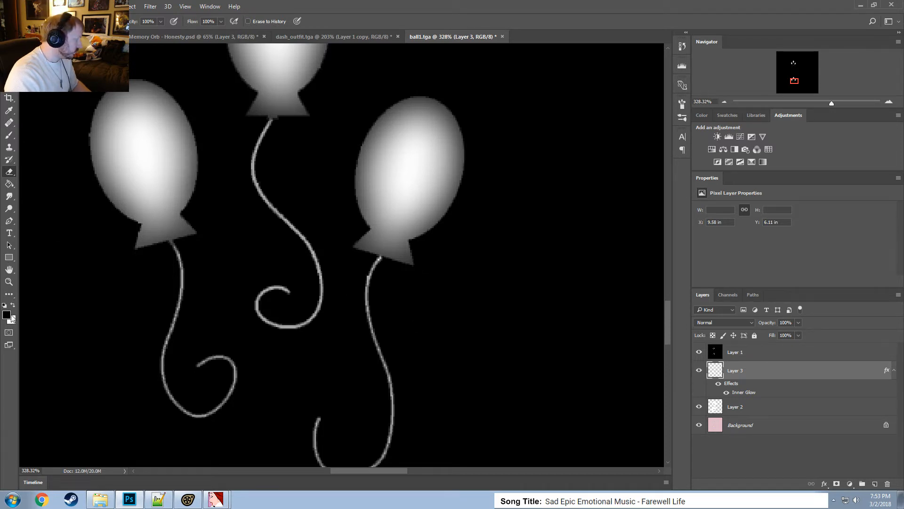
Set the foreground color to grey 6b6b6b and brush it on Layer 2 over the string tops below the knots in both balloon groups.
key("b")
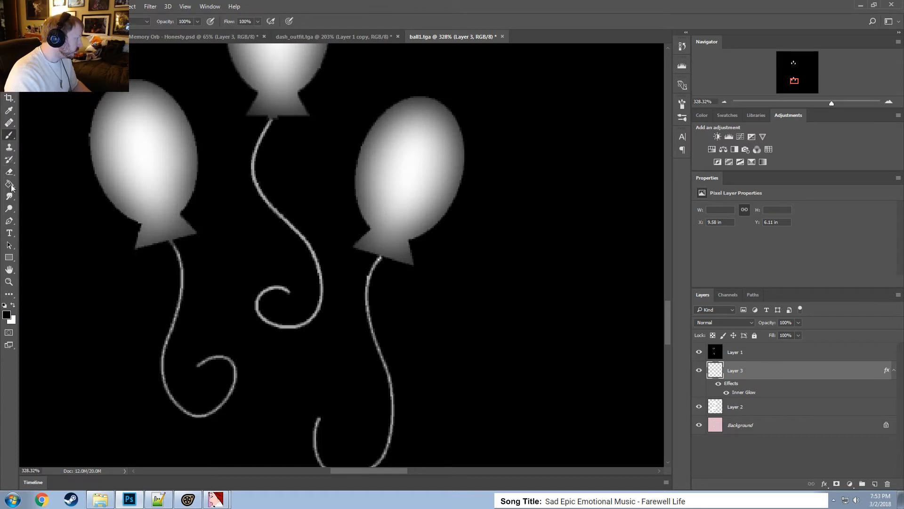
left_click(7, 314)
left_click_drag(547, 365, 532, 381)
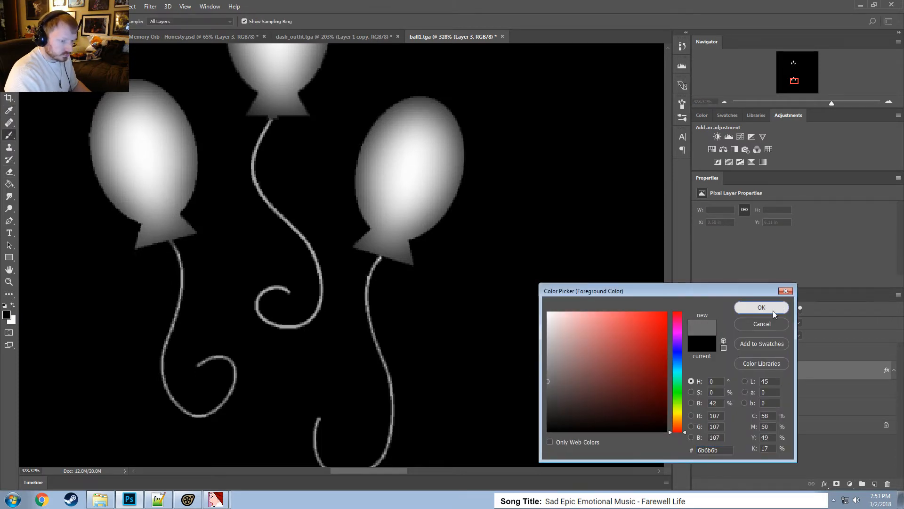
left_click(759, 308)
left_click(723, 406)
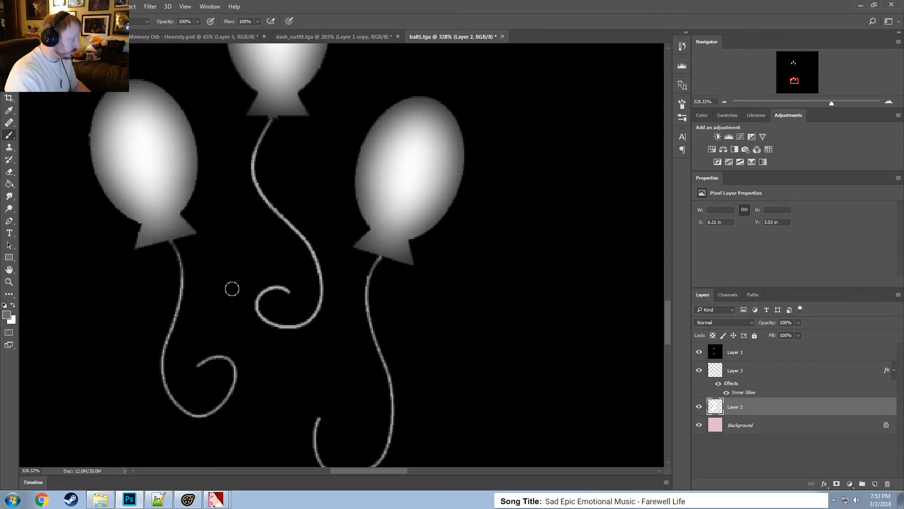
left_click_drag(807, 80, 792, 65)
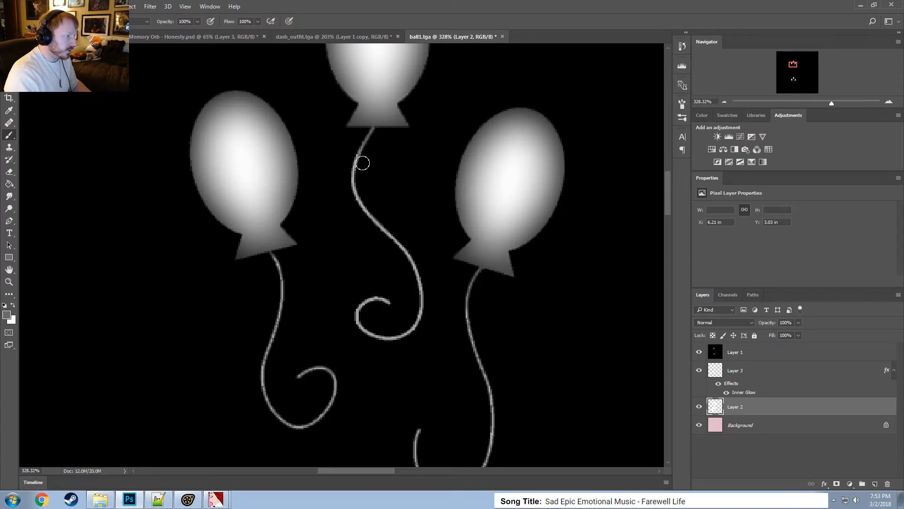
scroll(398, 265, "down", 3, "alt")
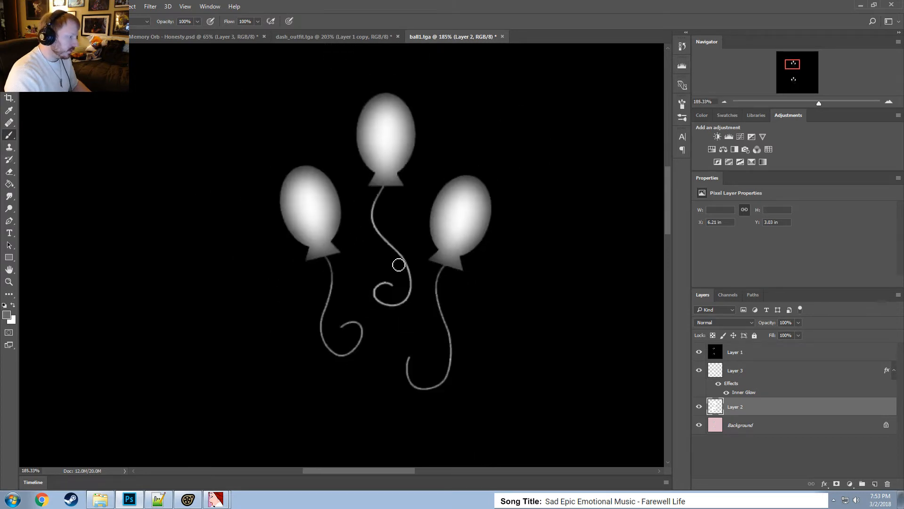
scroll(398, 265, "down", 3, "alt")
scroll(464, 277, "down", 5, "alt")
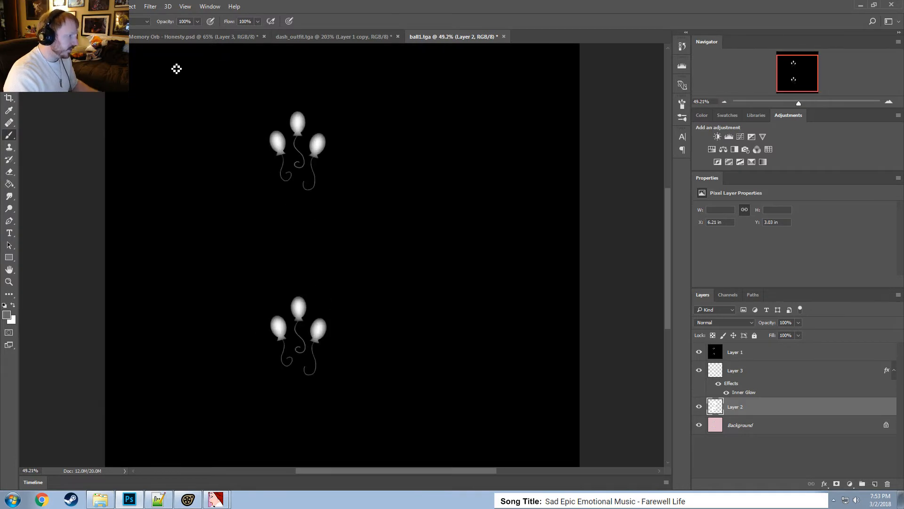
Save a Targa copy of the texture as ball1_mask.tga in the Ball_of_laughter folder at 32 bits/pixel.
left_click(23, 6)
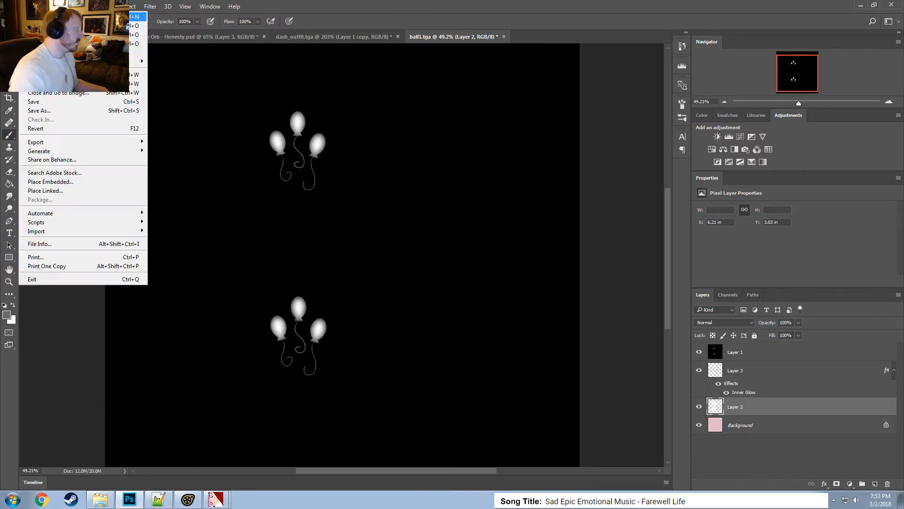
left_click(52, 111)
left_click(89, 364)
left_click(90, 349)
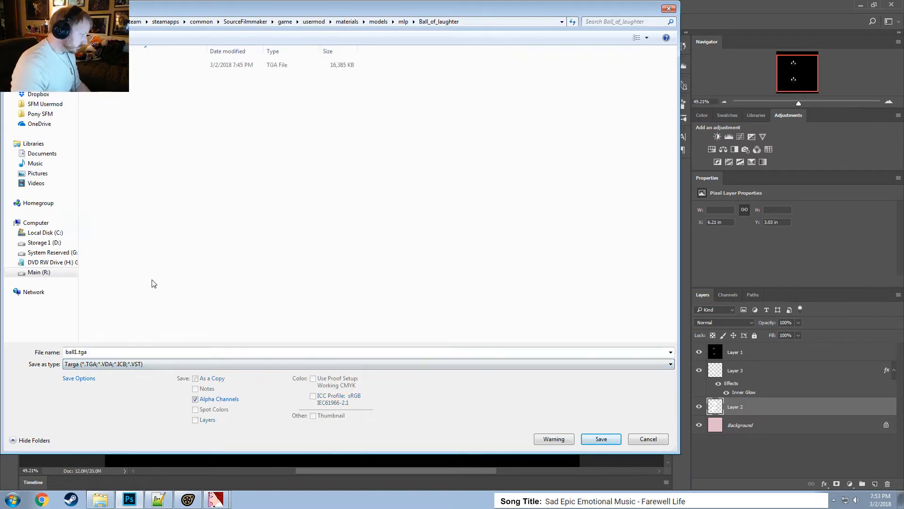
left_click(204, 352)
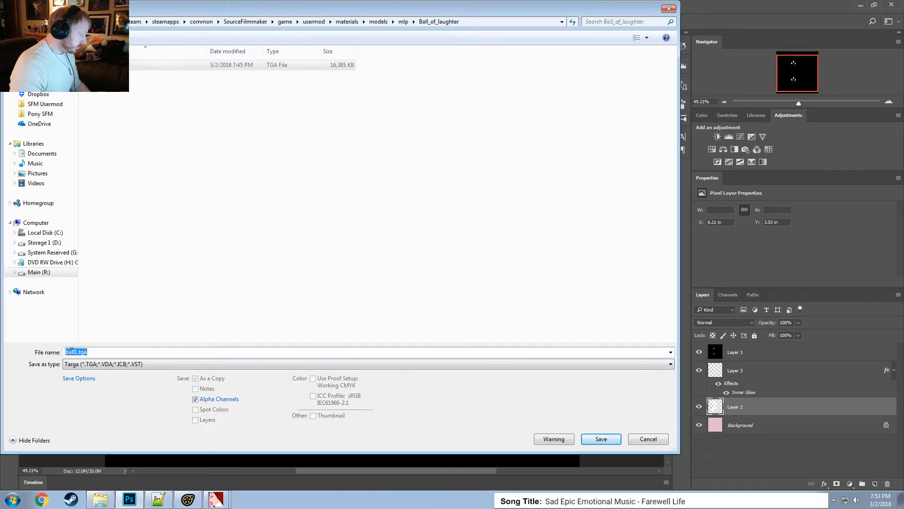
left_click(203, 352)
key("Left")
key("Left")
key("Left")
key("Left")
type("_")
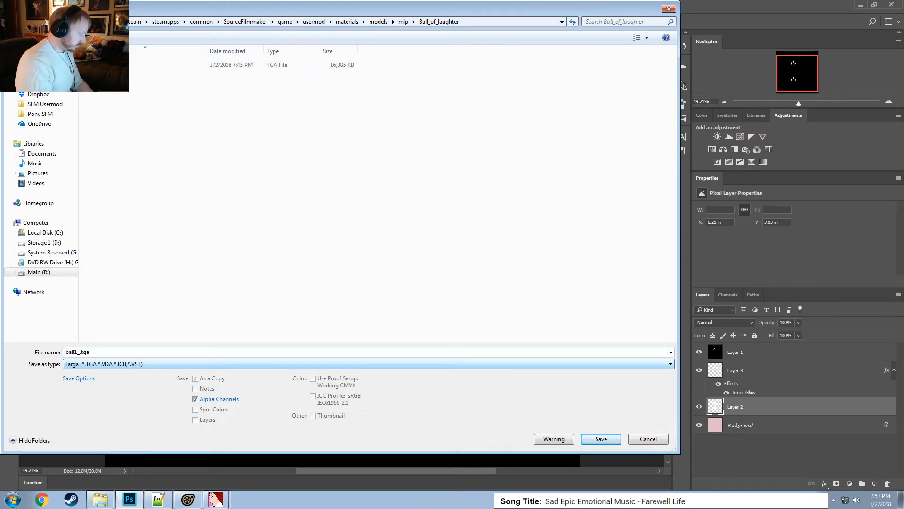
type("masks")
key("BackSpace")
key("BackSpace")
key("BackSpace")
type("sk")
key("Return")
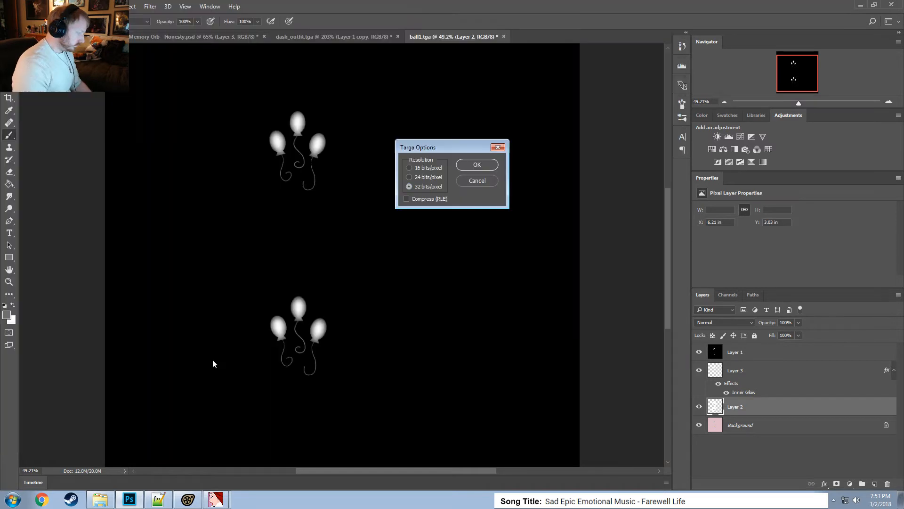
left_click(468, 165)
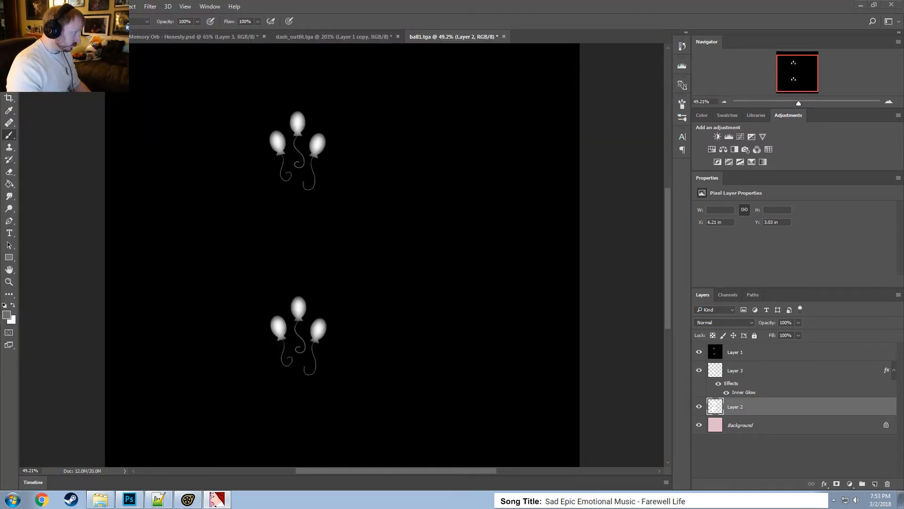
Switch to VTFEdit and import ball1_mask.tga with normal map generation turned off.
left_click(216, 500)
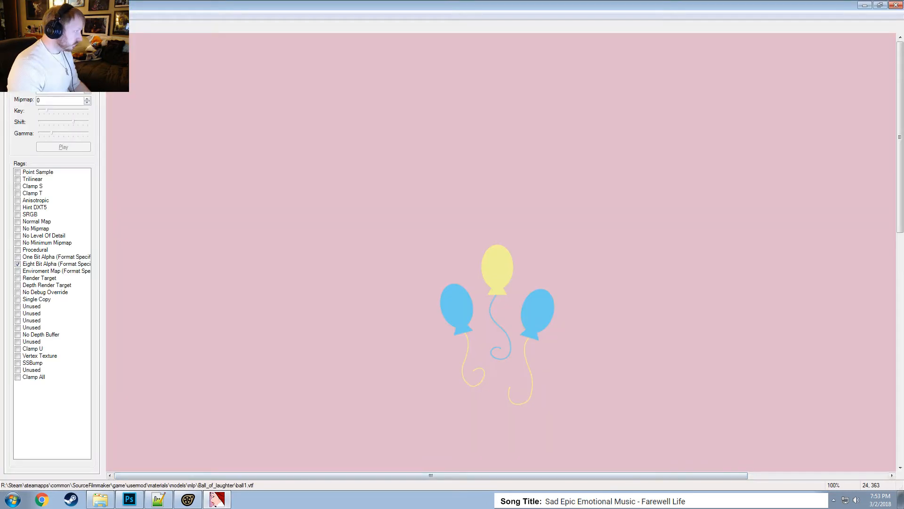
left_click(8, 6)
left_click(25, 75)
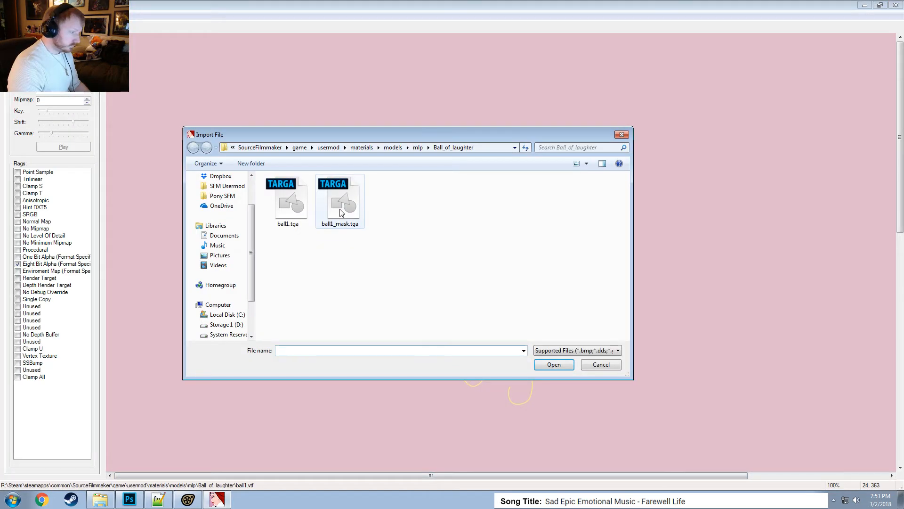
double_click(347, 211)
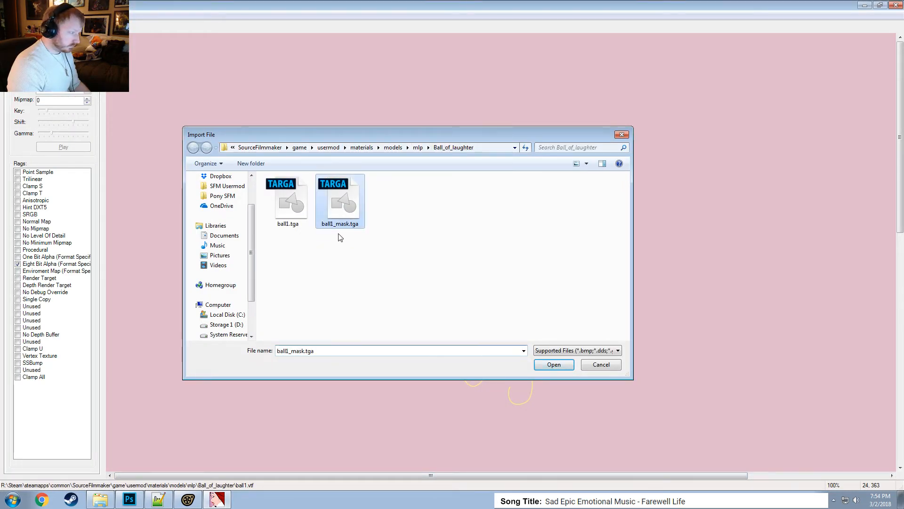
left_click(461, 240)
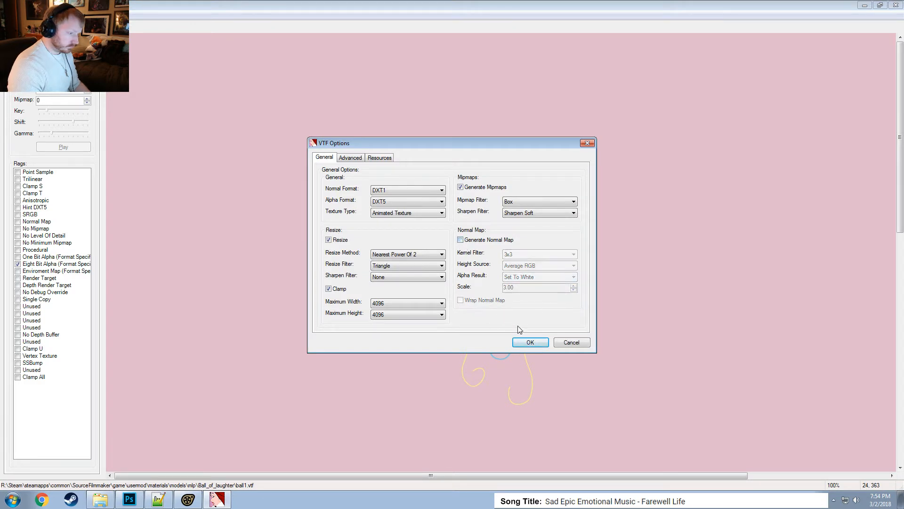
left_click(531, 343)
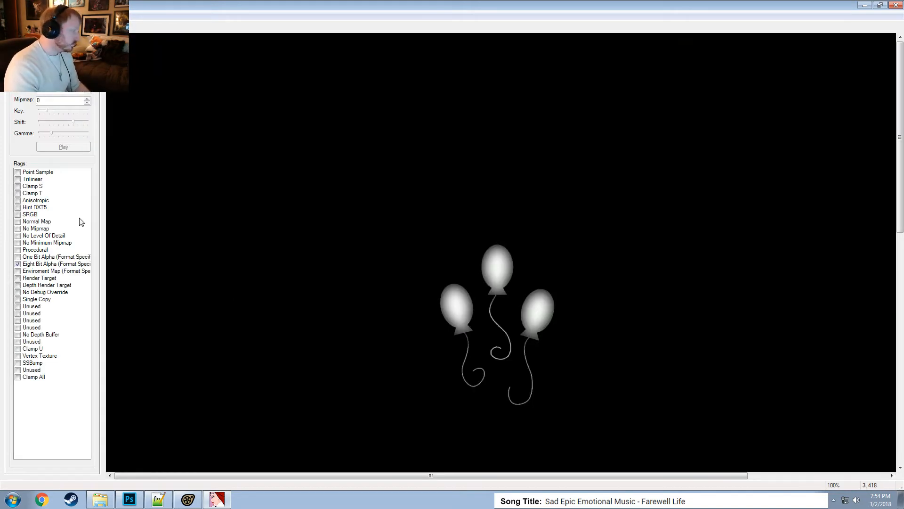
Save the imported mask texture as ball1_mask.vtf in the Ball_of_laughter folder.
key("ctrl+s")
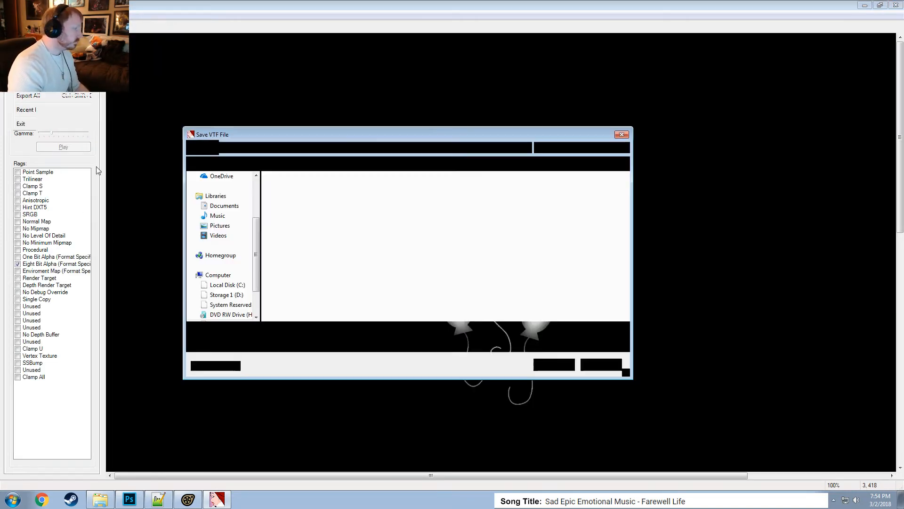
left_click(306, 215)
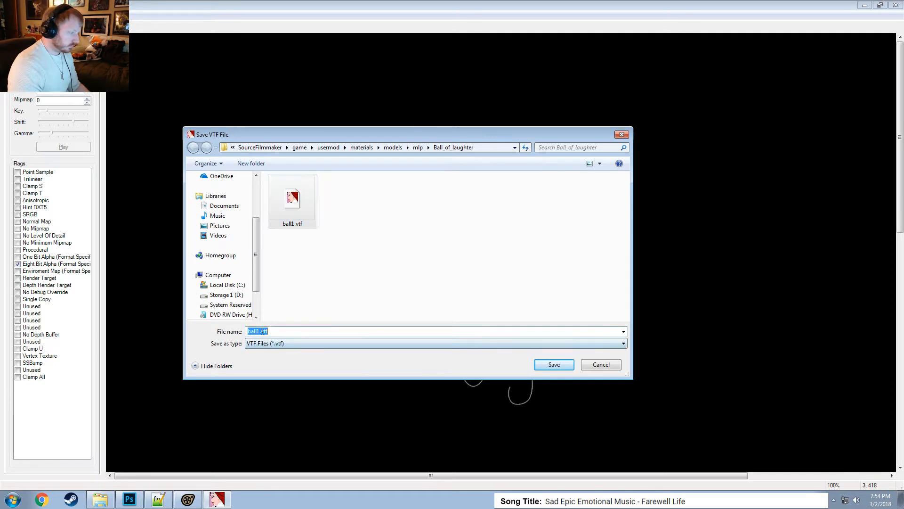
type("_")
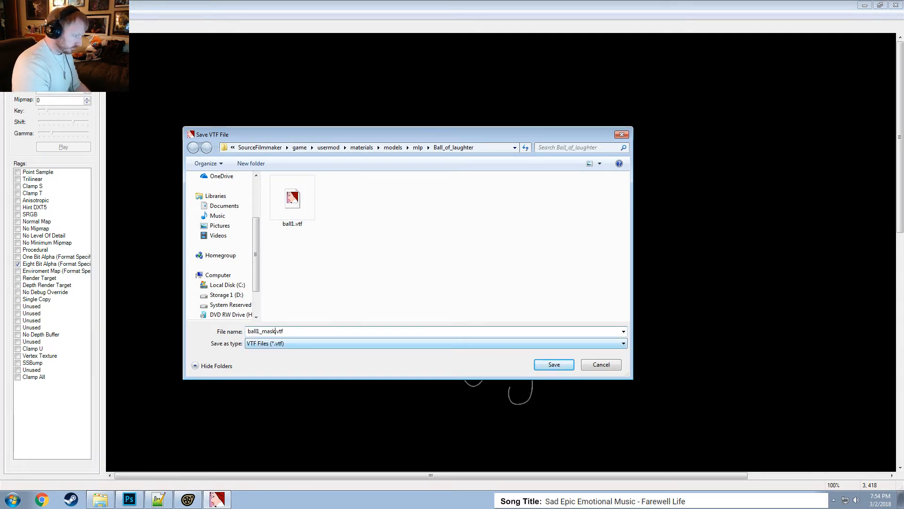
type("mask")
key("Return")
Switch to Notepad++, check the Ball_of_magic ponyball.vmt and bring up the Ball_of_laughter ponyball.vmt.
left_click(158, 499)
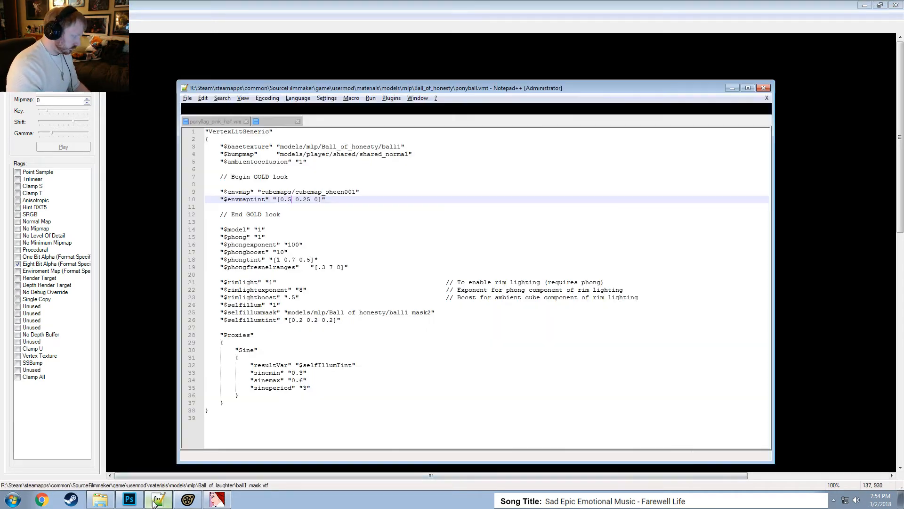
left_click(474, 124)
left_click(507, 122)
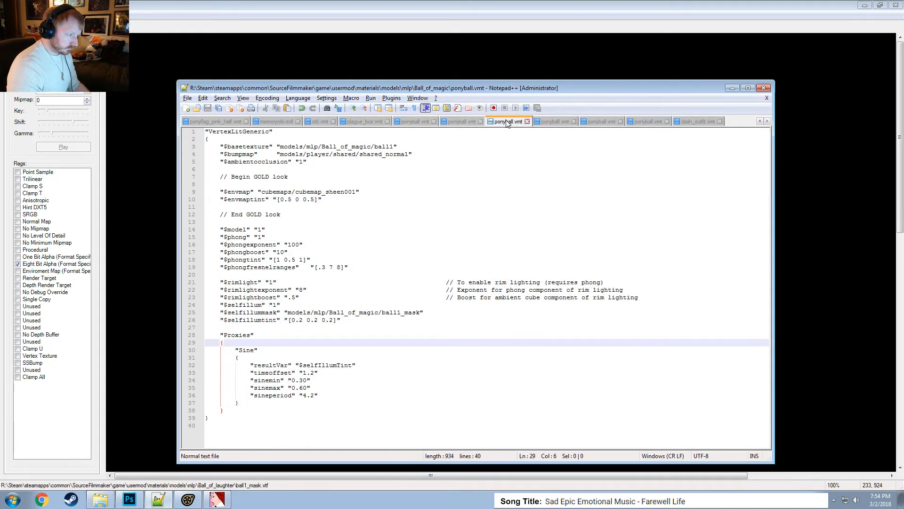
left_click(557, 122)
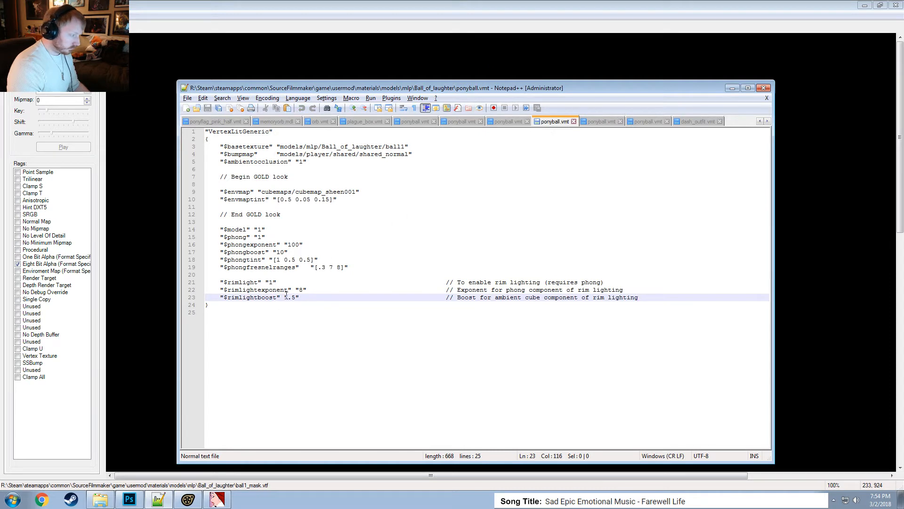
Copy the self-illumination lines and Sine proxy block from the Ball_of_magic ponyball.vmt over the closing brace of the Ball_of_laughter ponyball.vmt.
left_click(518, 121)
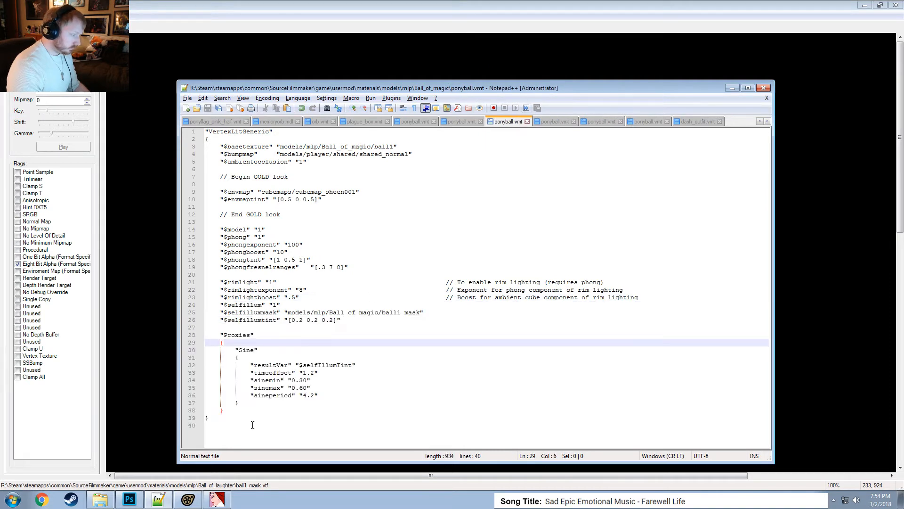
left_click_drag(252, 424, 192, 308)
key("ctrl+c")
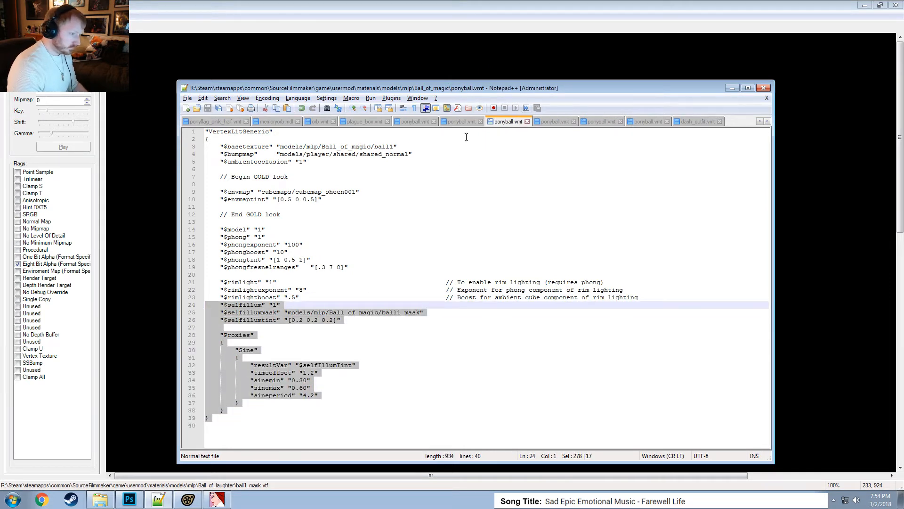
left_click(563, 122)
left_click(230, 359)
key("BackSpace")
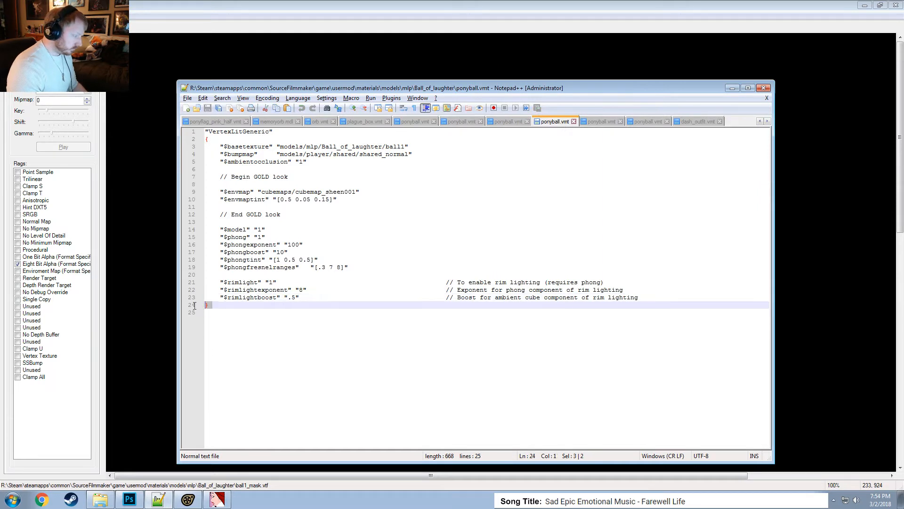
key("ctrl+v")
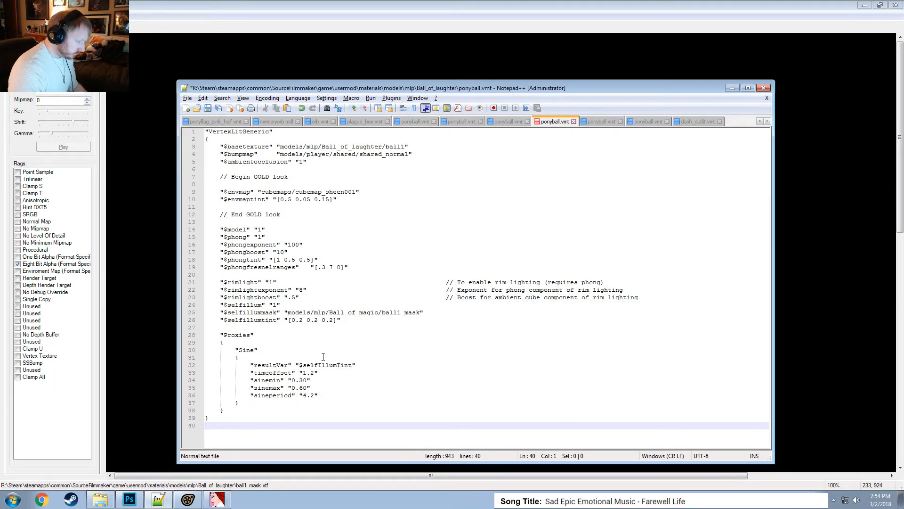
Point the pasted $selfillummask path to models/mlp/Ball_of_laughter/ball1_mask.
left_click_drag(380, 312, 364, 313)
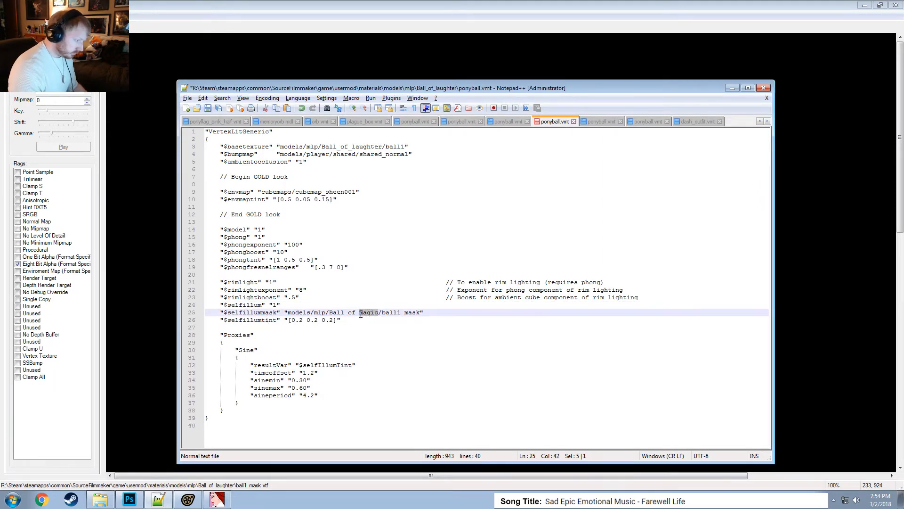
type("lau")
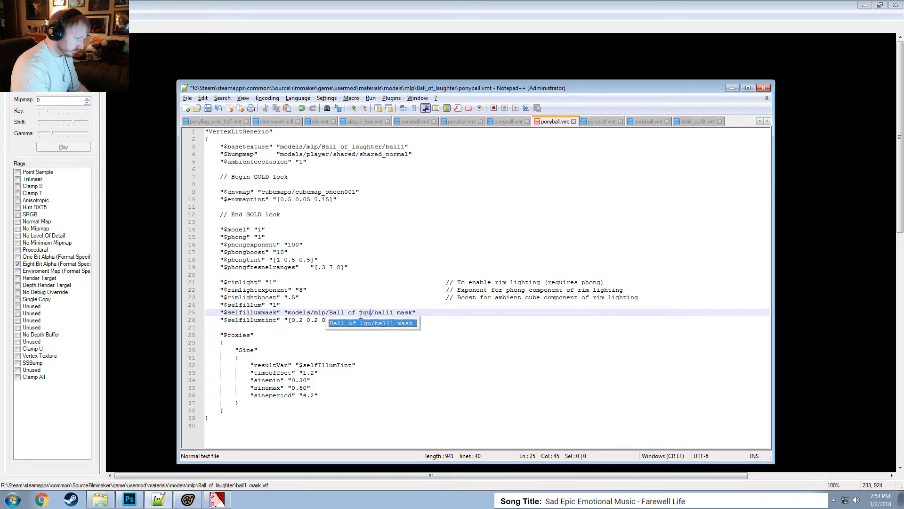
type("ghter")
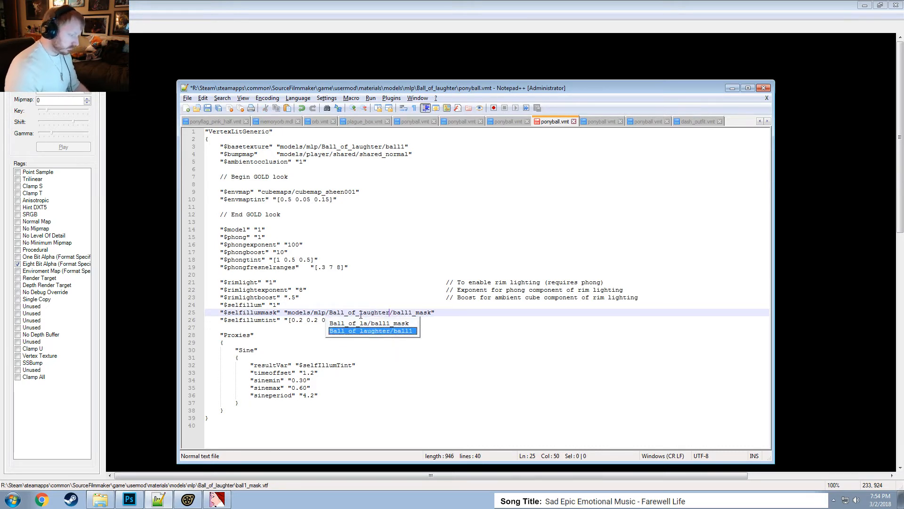
key("Escape")
left_click(296, 343)
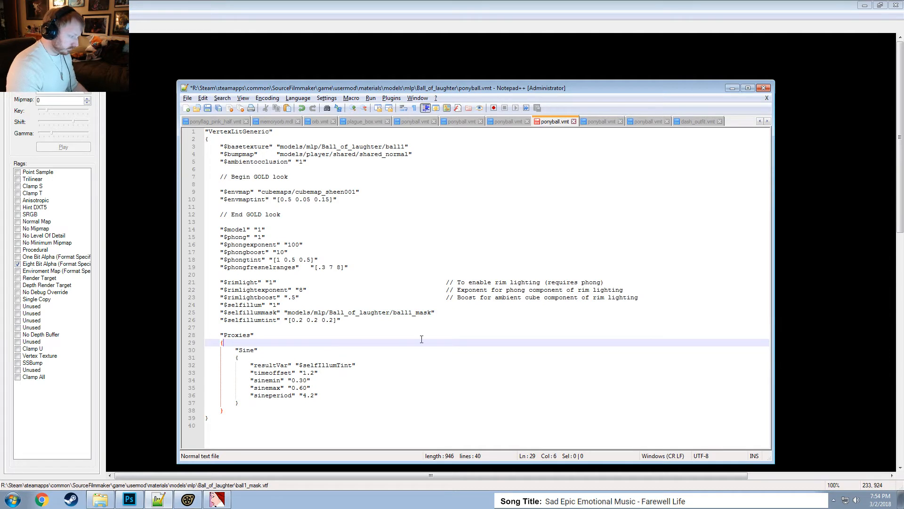
Set the Sine proxy's timeoffset to 1.8 and sineperiod to 3.1, and save the material file.
left_click(308, 379)
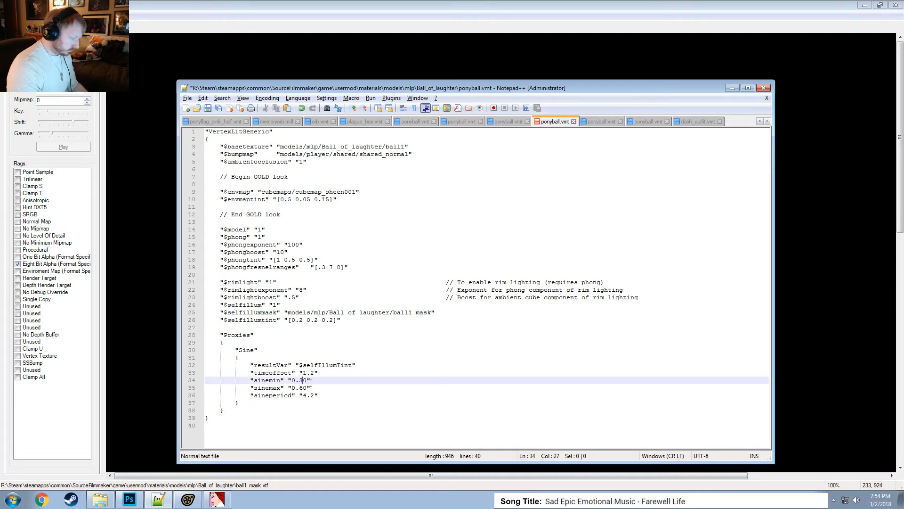
left_click(315, 373)
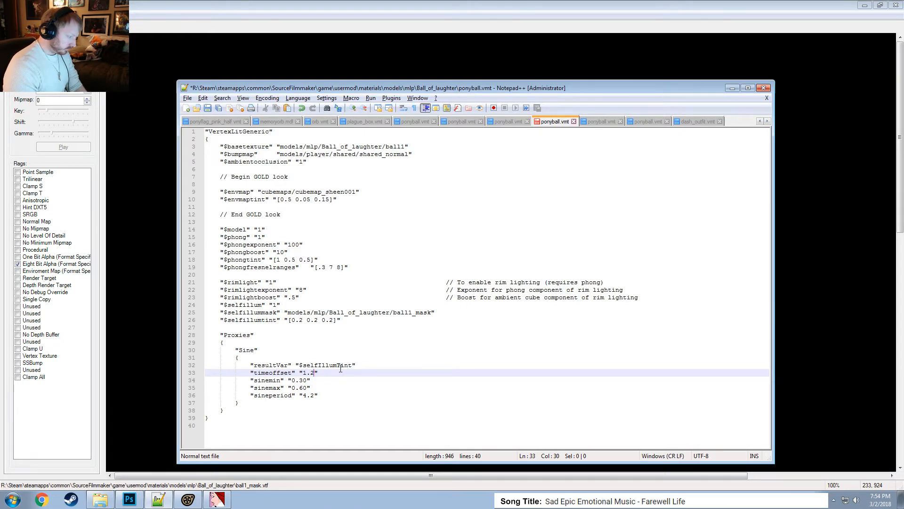
left_click(315, 397)
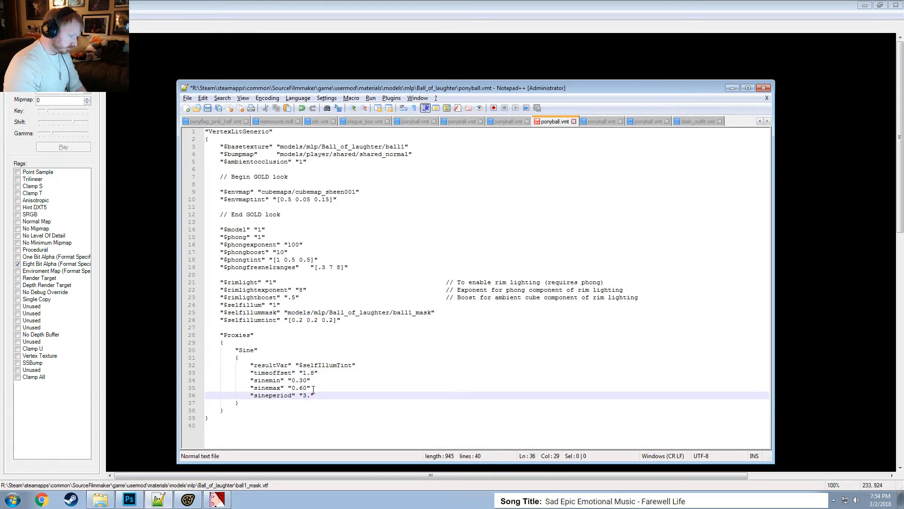
key("ctrl+s")
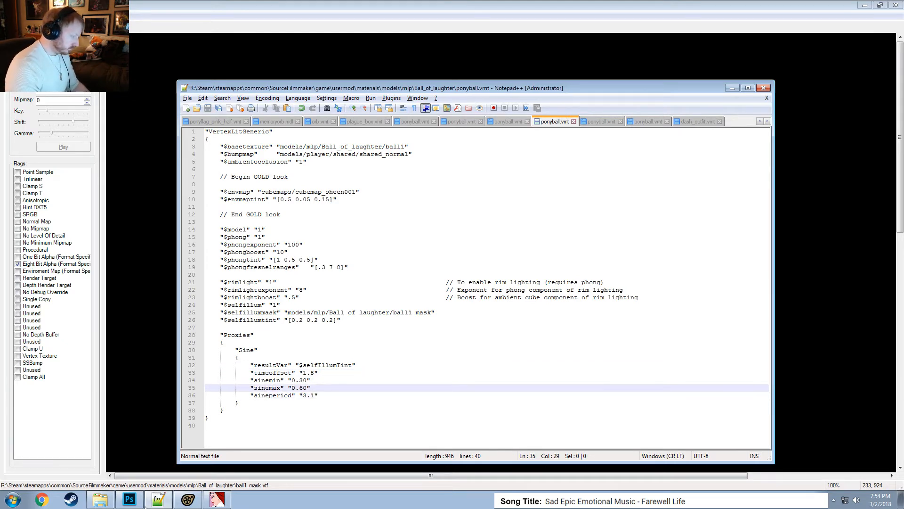
Switch to Source Filmmaker, run mat_reloadmaterial ponyball in a widened console, and inspect the balloon orb up close with the work camera.
key("alt+Tab")
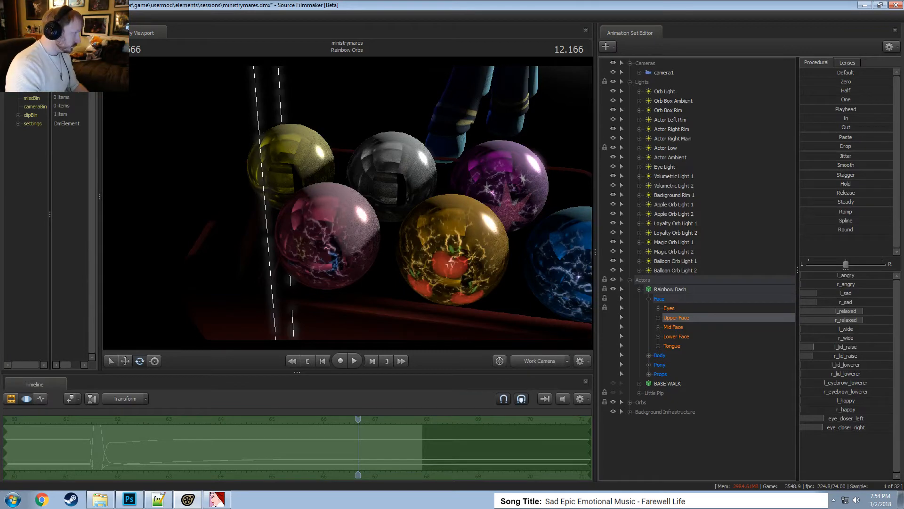
left_click(61, 32)
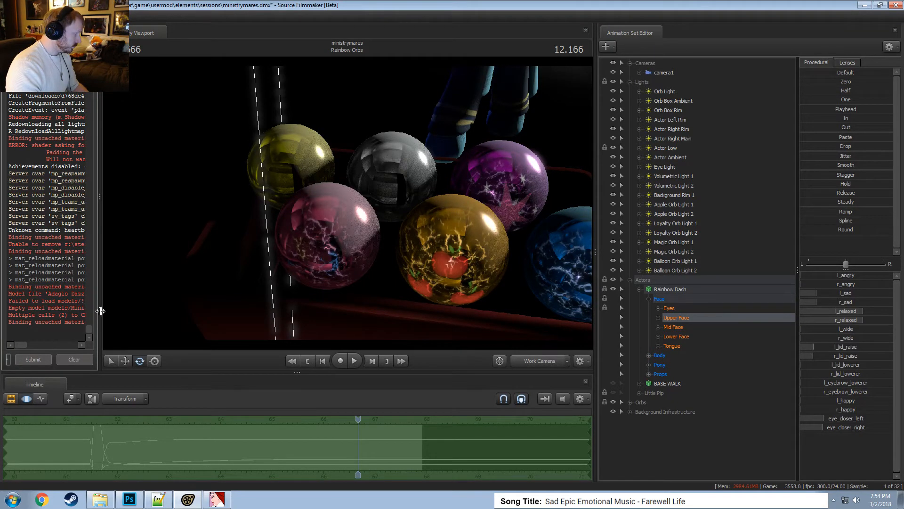
left_click_drag(100, 309, 143, 310)
key("Up")
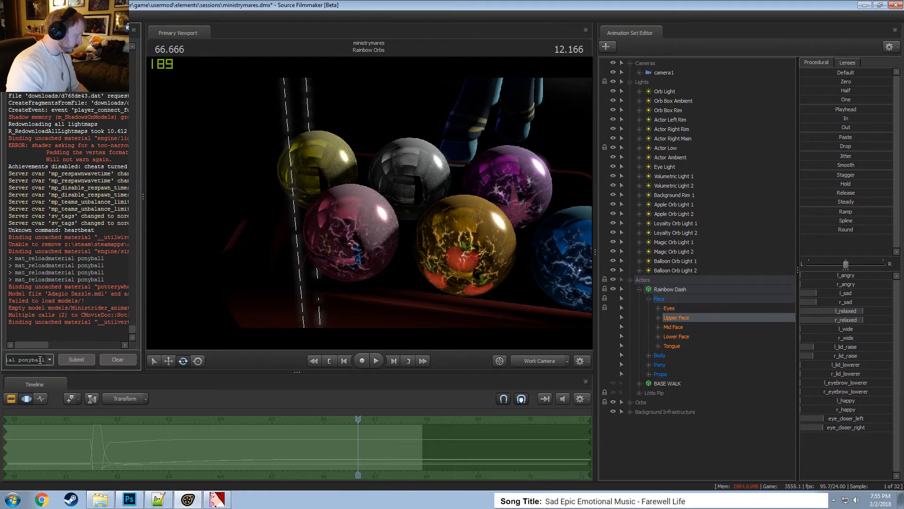
key("Return")
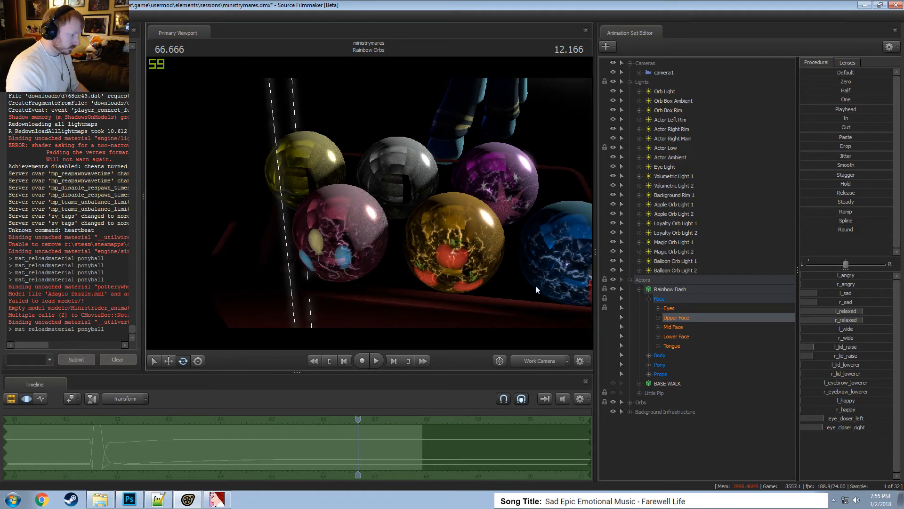
left_click(547, 361)
left_click(547, 361)
left_click_drag(452, 264, 369, 203)
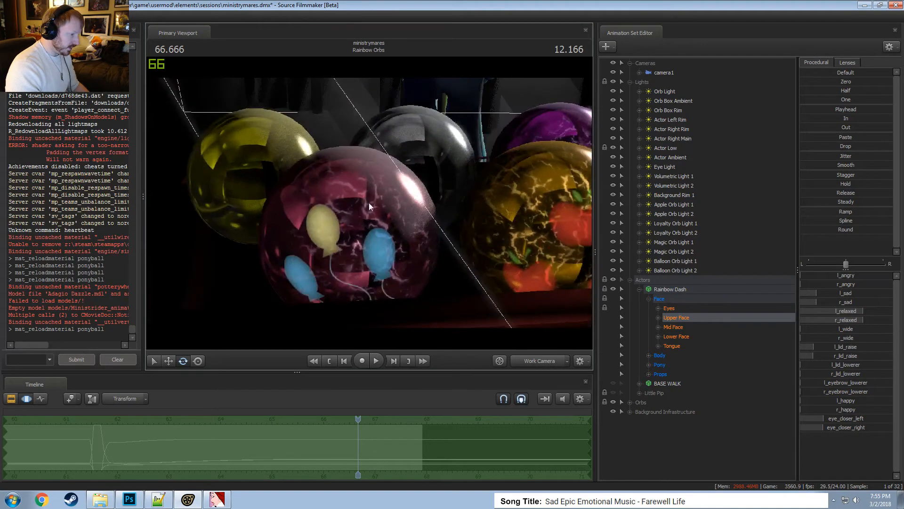
Switch to Notepad++, lower the Sine proxy's sinemin to 0.1 and sinemax to 0.20, and save the file.
key("alt+Tab")
key("Up")
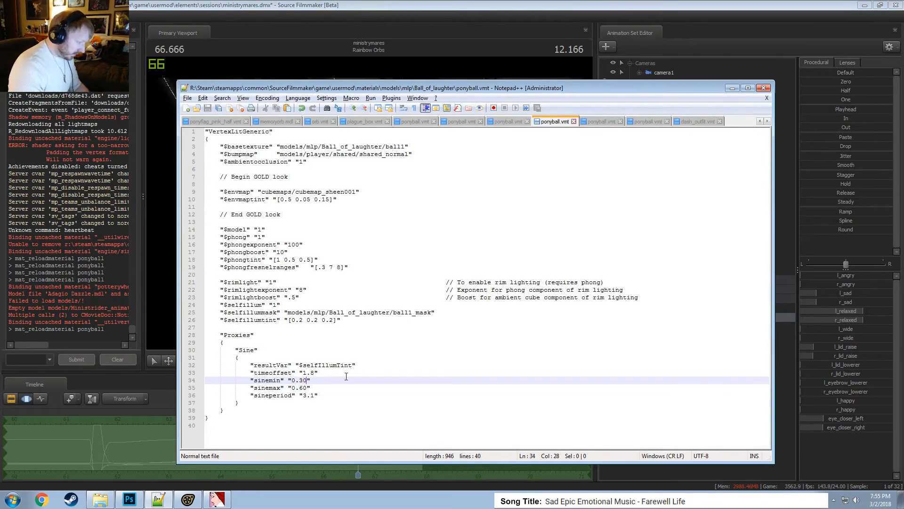
key("Left")
key("BackSpace")
key("BackSpace")
type("1")
key("Down")
key("BackSpace")
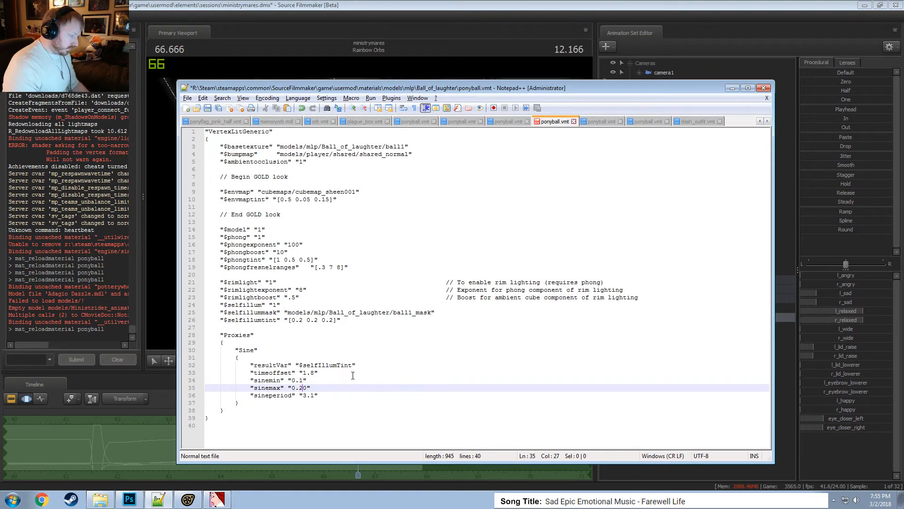
key("ctrl+s")
Reload the ponyball material in Source Filmmaker and check the orb's glow up close and through camera1 in the clip editor.
left_click(30, 354)
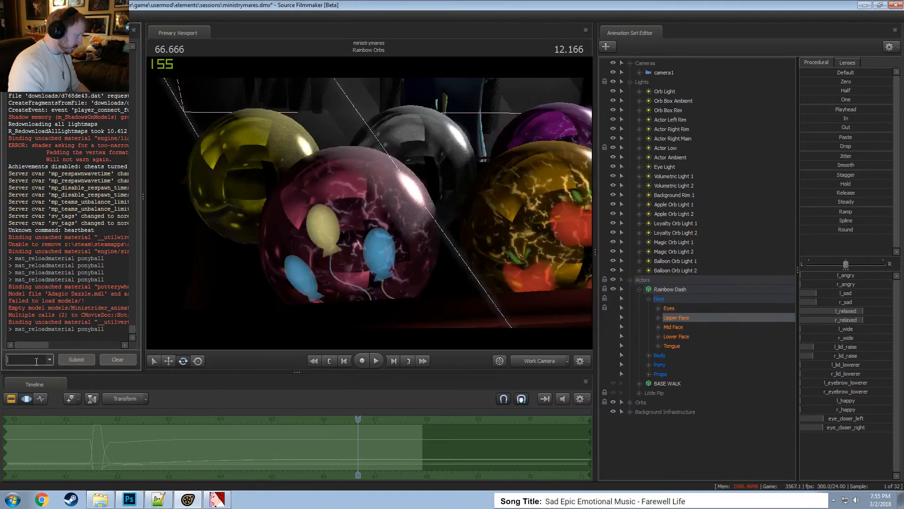
key("Up")
key("Return")
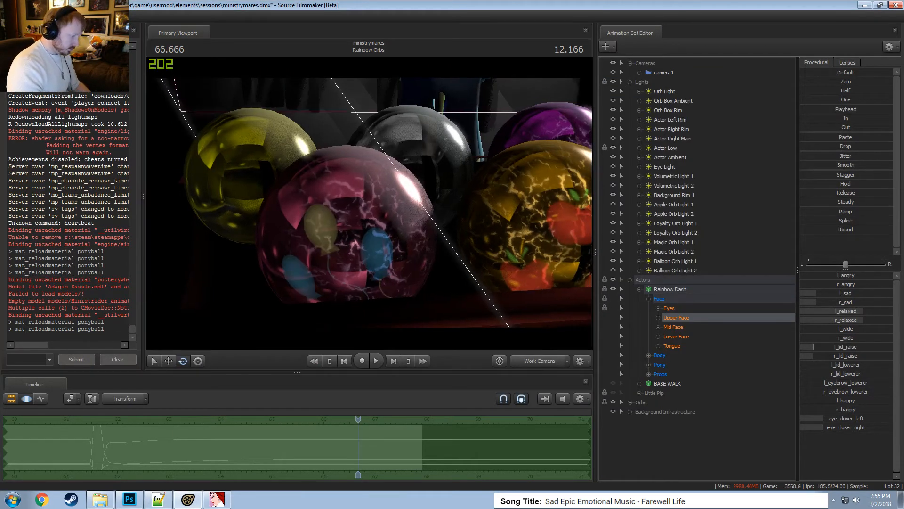
left_click_drag(369, 202, 372, 216)
left_click(548, 363)
key("F2")
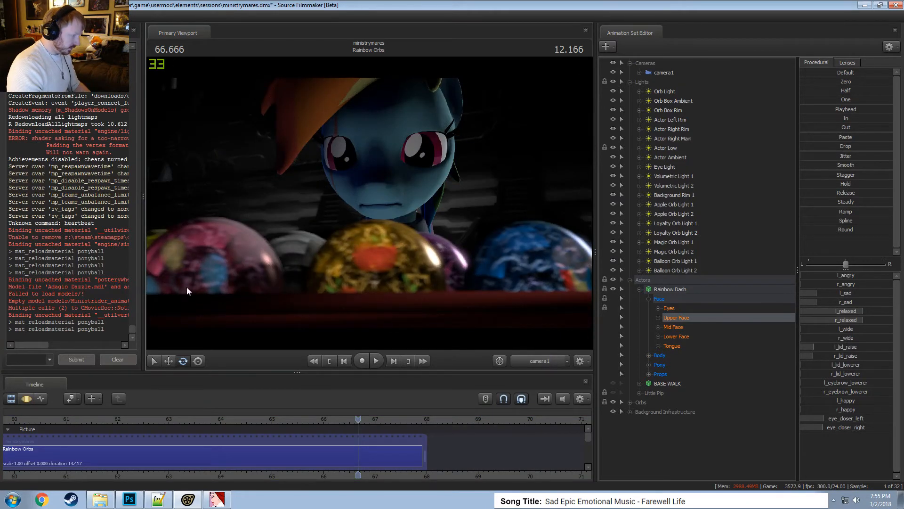
In the Ball_of_laughter ponyball.vmt in Notepad++, set sinemin to 0.08 and sinemax to 0.16, and save.
key("alt+Tab")
left_click(306, 380)
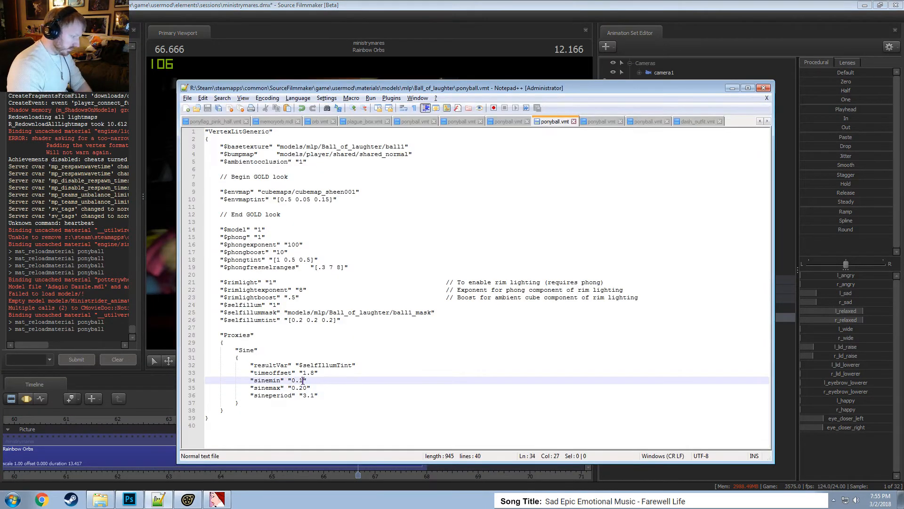
key("BackSpace")
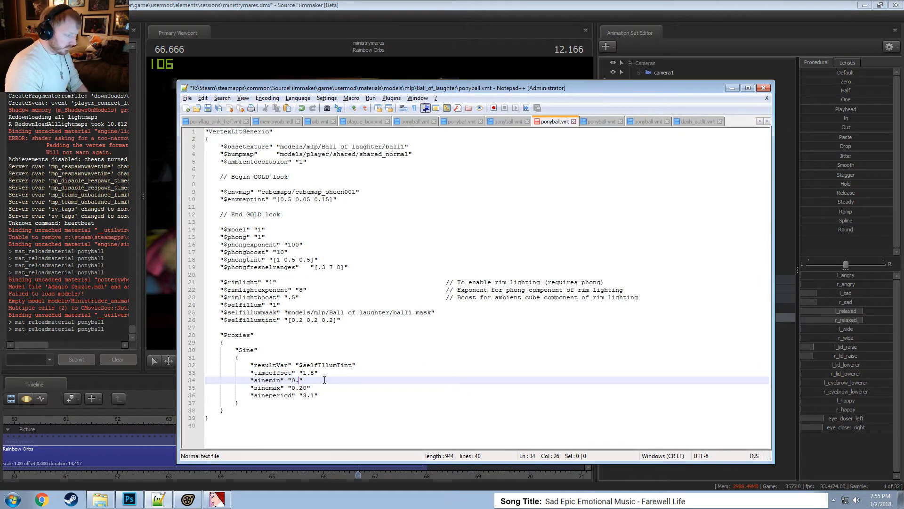
key("Down")
key("BackSpace")
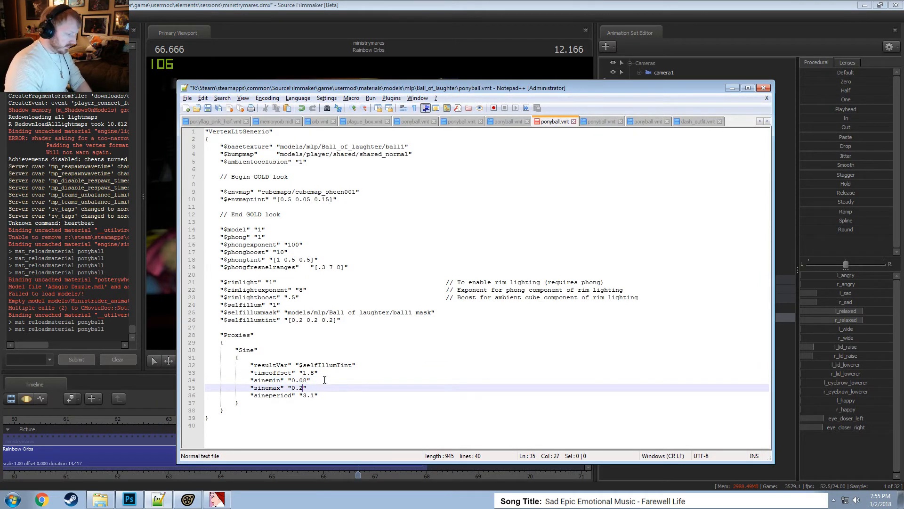
key("ctrl+s")
Run mat_reloadmaterial ponyball again in Source Filmmaker and check the orb through camera1 with the playhead moved to 66.500.
left_click(26, 359)
key("Up")
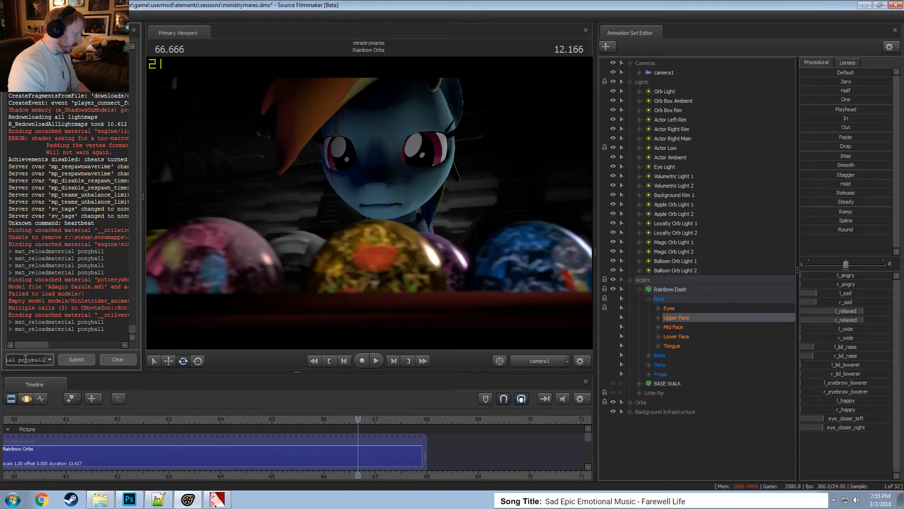
key("Return")
left_click(534, 365)
left_click(535, 365)
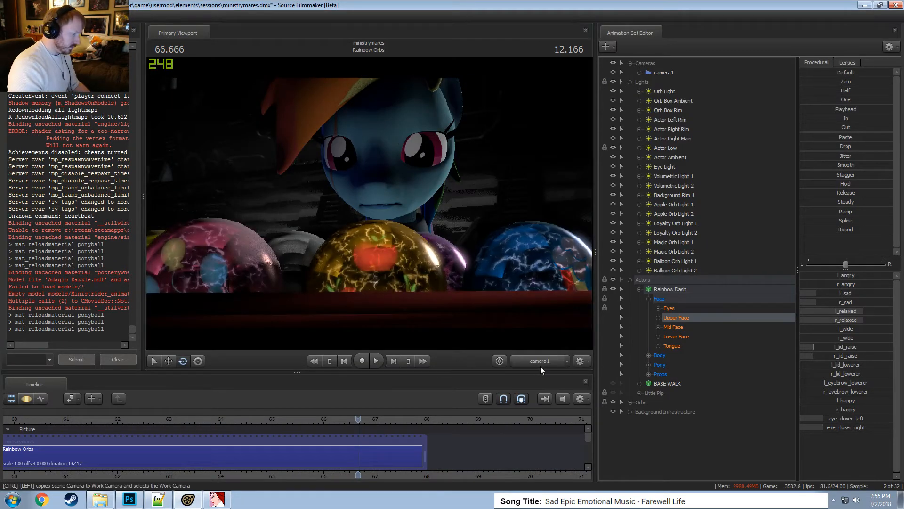
key("F3")
key("F2")
mouse_move(360, 453)
left_mouse_down()
mouse_move(84, 452)
mouse_move(351, 449)
left_mouse_up()
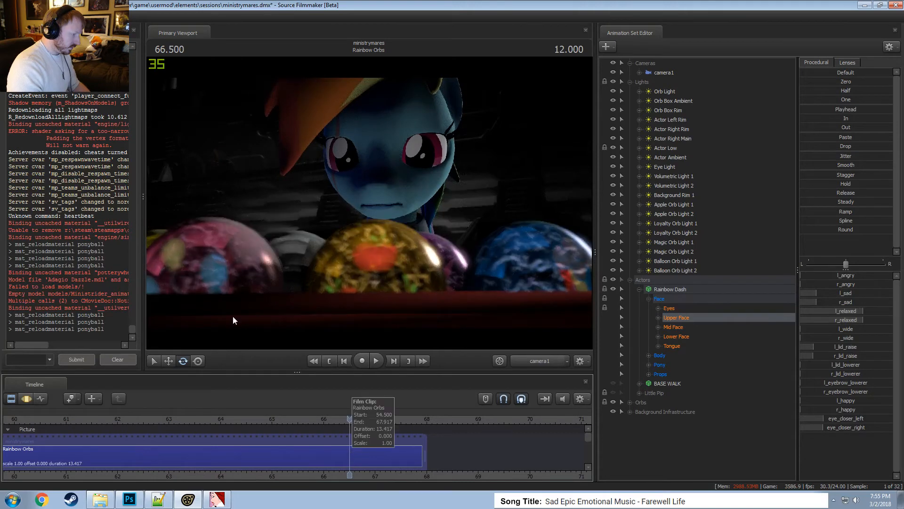
Switch to Notepad++, set the Sine proxy's sinemin to 0.05 and sinemax to 0.10, and save the material file.
key("alt+Tab")
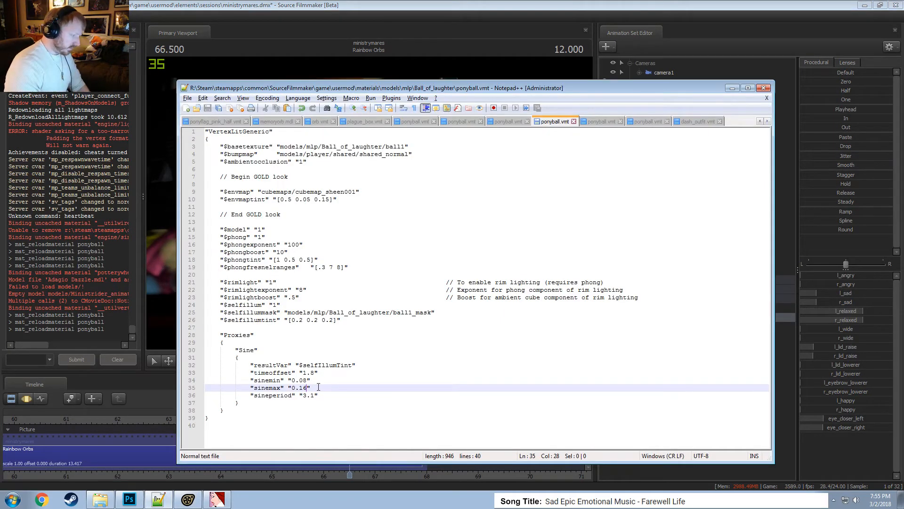
key("Up")
key("BackSpace")
key("Down")
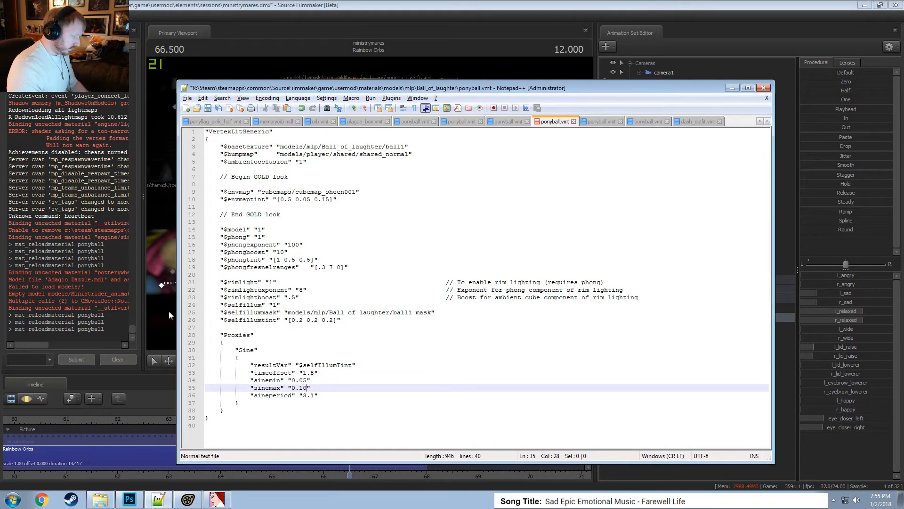
key("ctrl+s")
Reload the ponyball material in Source Filmmaker, scrub the shot to 66.666, and inspect the balloon orb with the work camera.
left_click(35, 361)
key("Up")
key("Return")
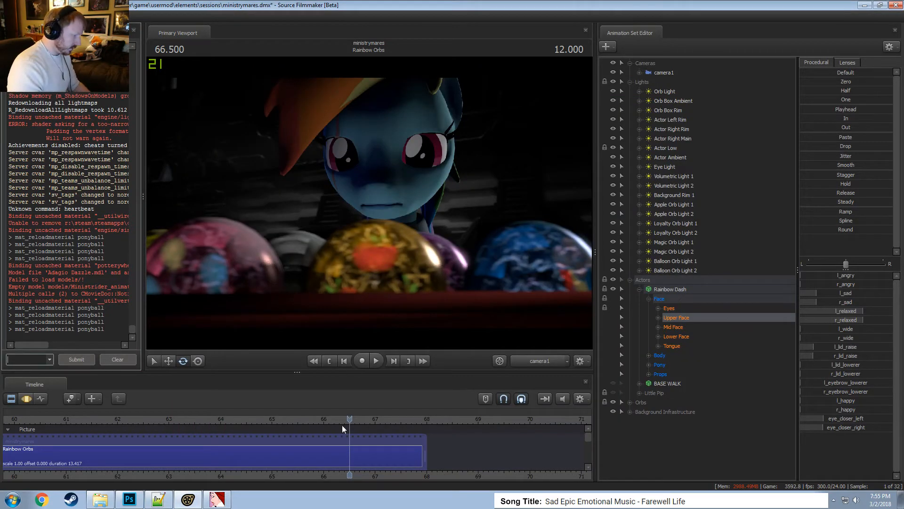
left_click(343, 419)
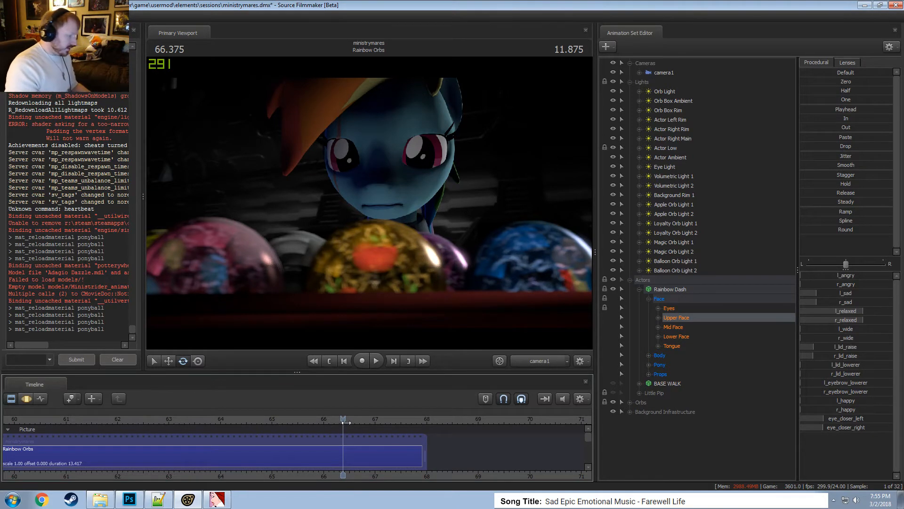
mouse_move(345, 422)
left_mouse_down()
mouse_move(253, 421)
mouse_move(359, 419)
left_mouse_up()
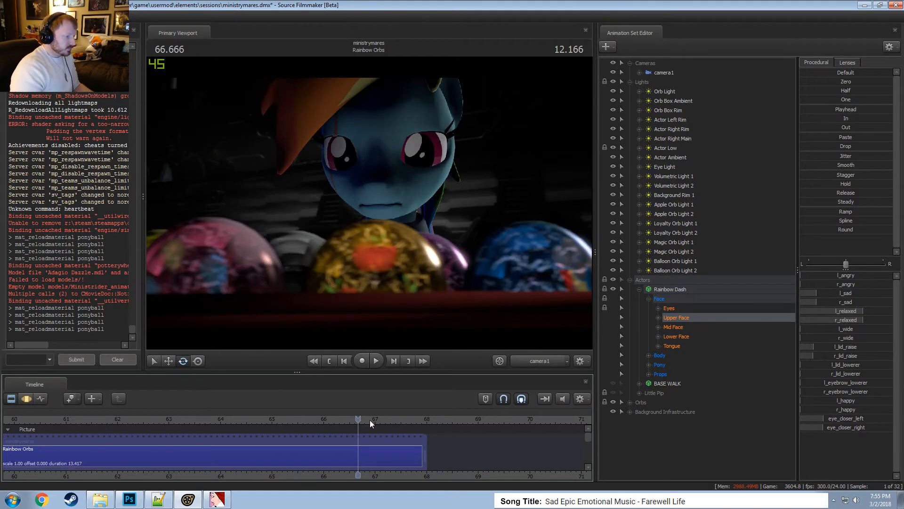
left_click(541, 360)
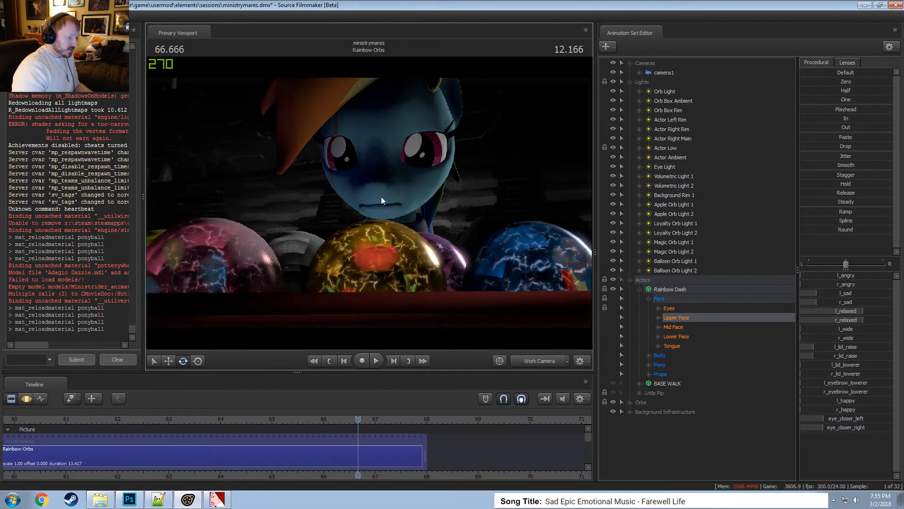
left_click_drag(382, 200, 348, 193)
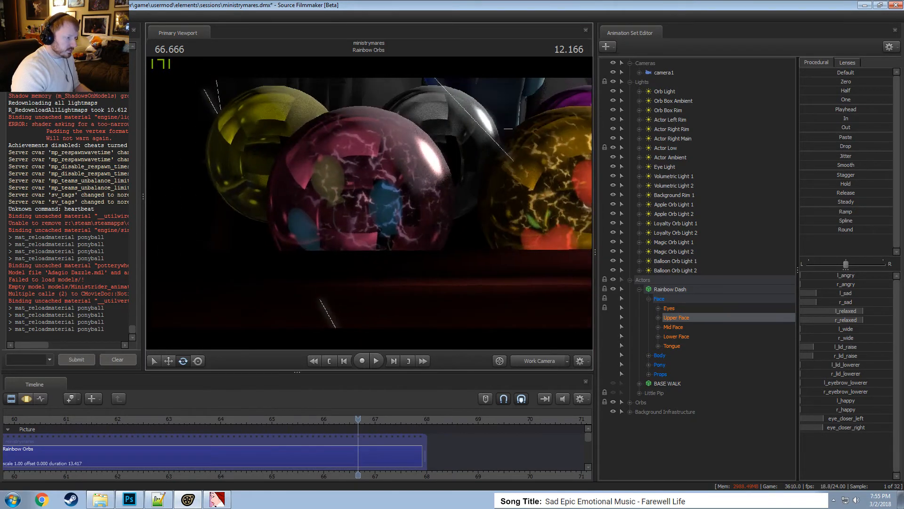
Collapse the Actors group, select Orb - Balloon in the Orbs group, and rotate the orb in the work camera view.
left_click(630, 279)
left_click(630, 289)
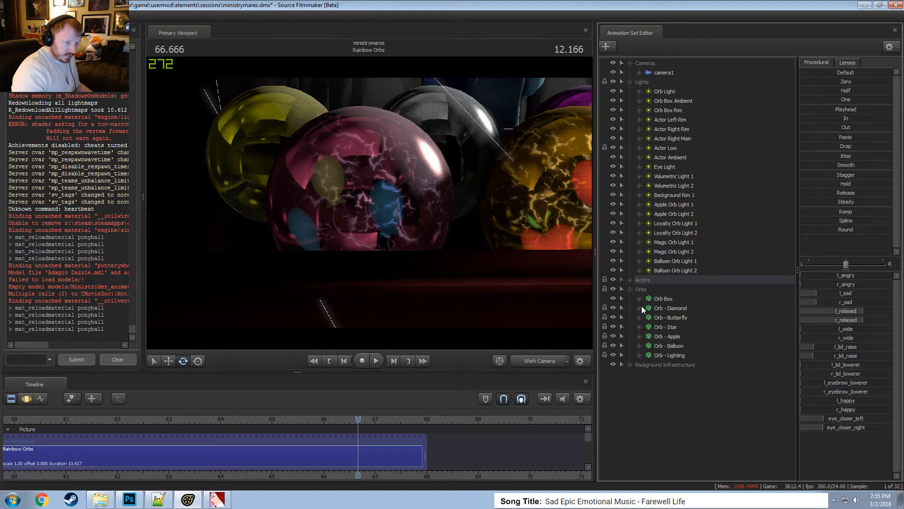
left_click(664, 345)
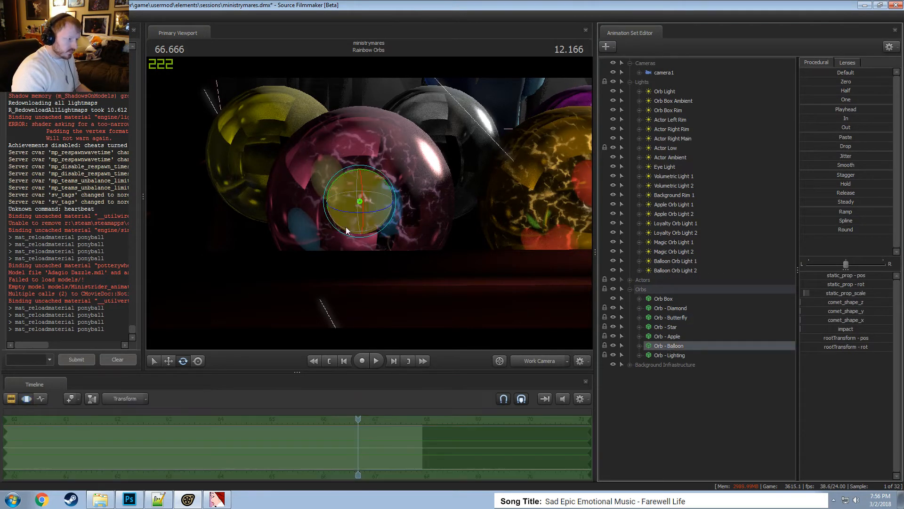
left_click_drag(347, 231, 376, 206)
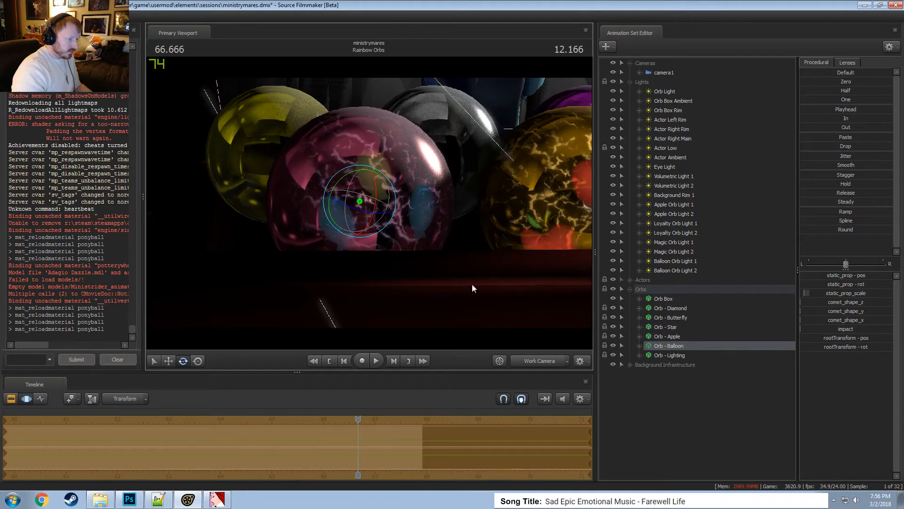
Look through camera1 and rotate the balloon orb further so its balloons turn toward the camera, checking the rendered frame between adjustments.
left_click(546, 359)
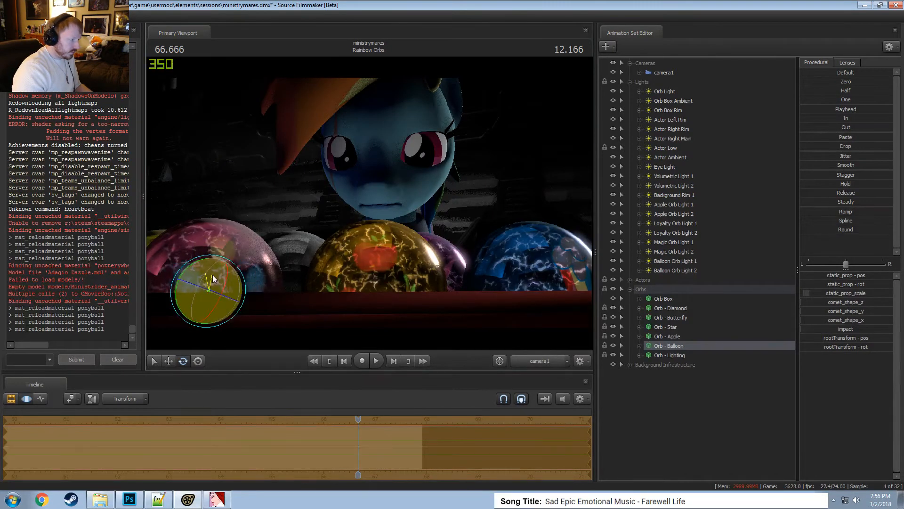
left_click_drag(213, 278, 205, 318)
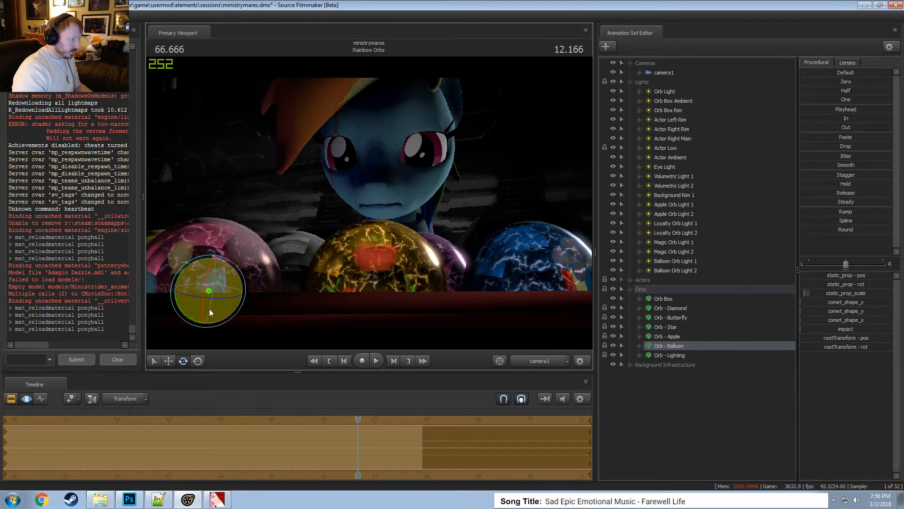
key("F2")
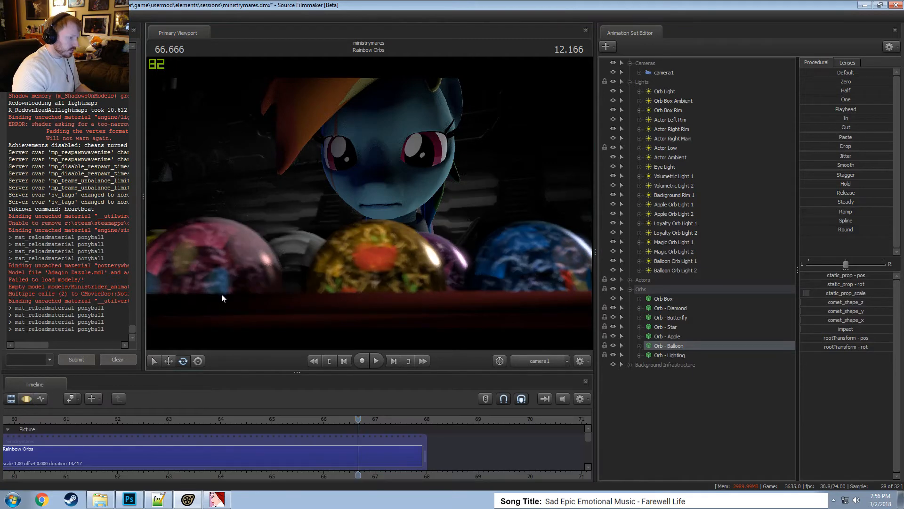
key("F3")
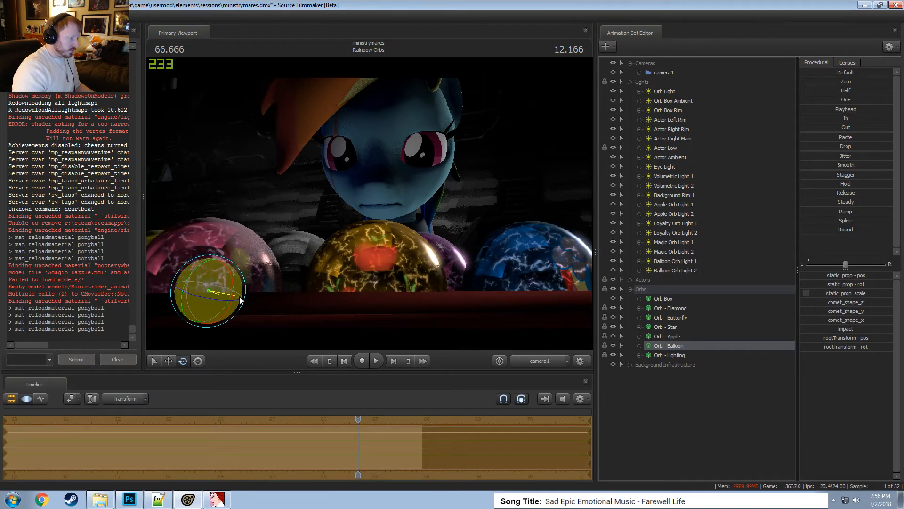
key("F2")
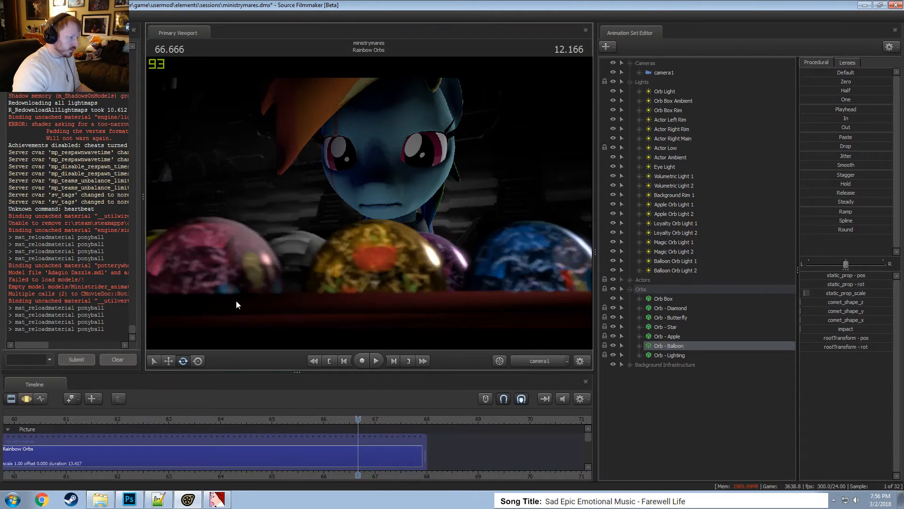
key("F3")
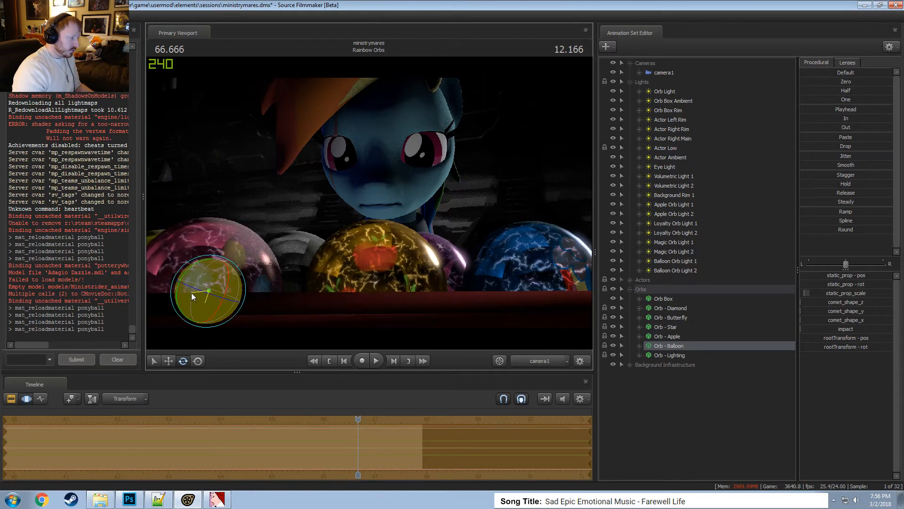
Fine-tune the balloon orb's rotation until the yellow and both blue balloons face camera1, comparing against the rendered frame.
key("F2")
key("F4")
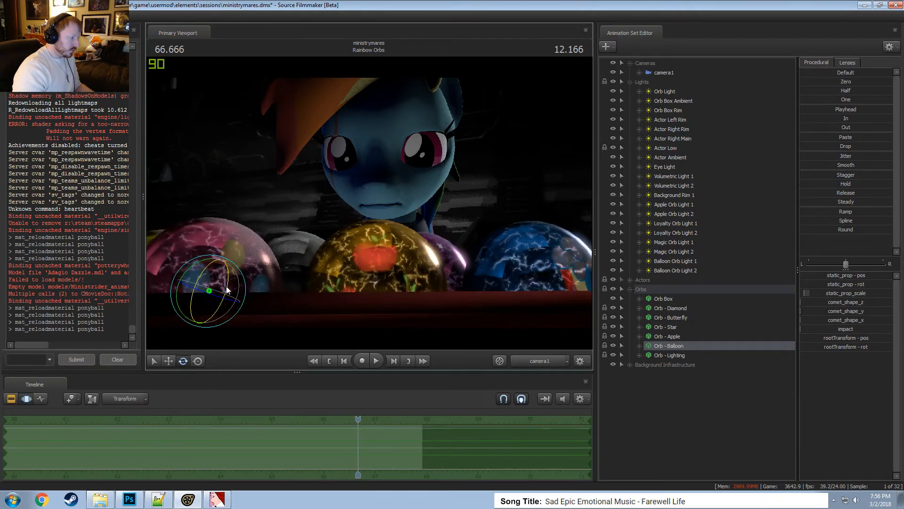
key("F3")
key("F2")
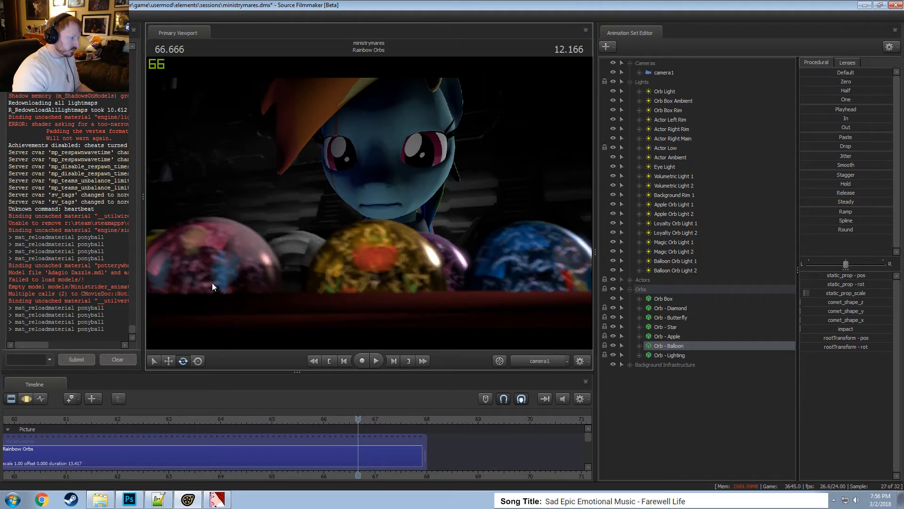
left_click(271, 262)
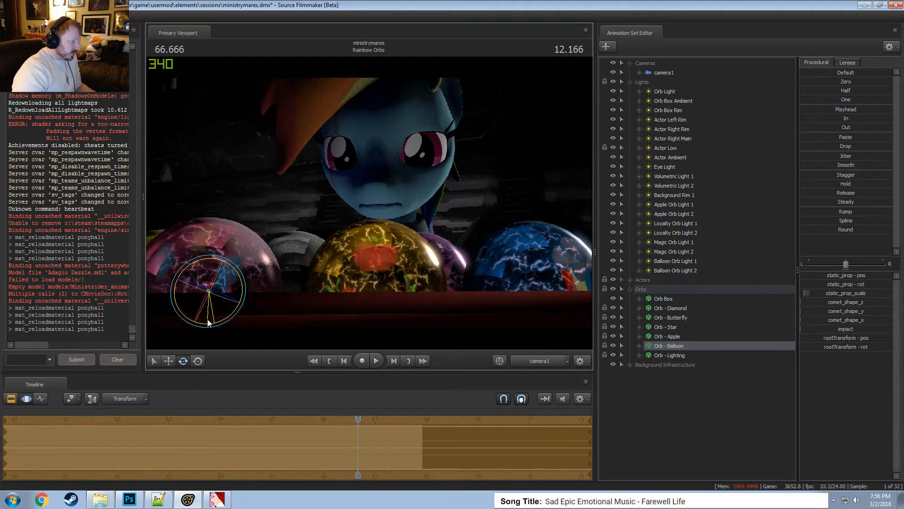
key("F2")
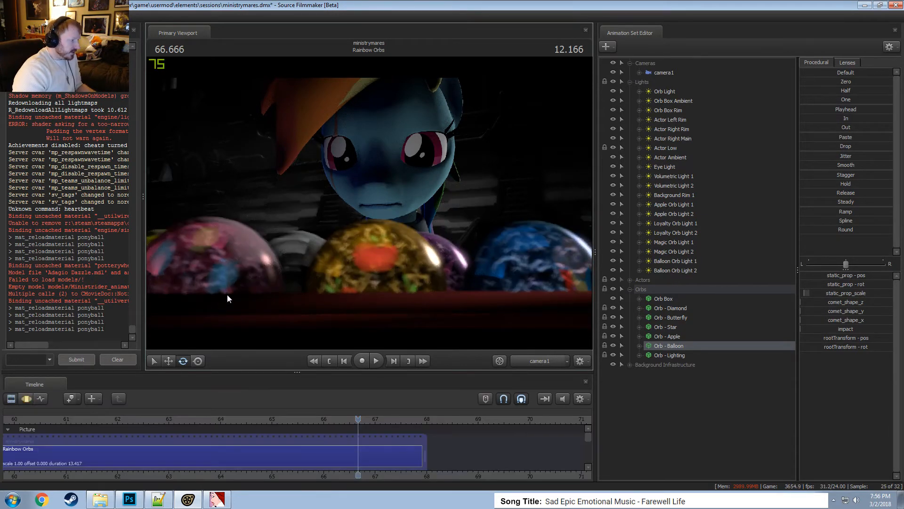
left_click(216, 303)
key("F2")
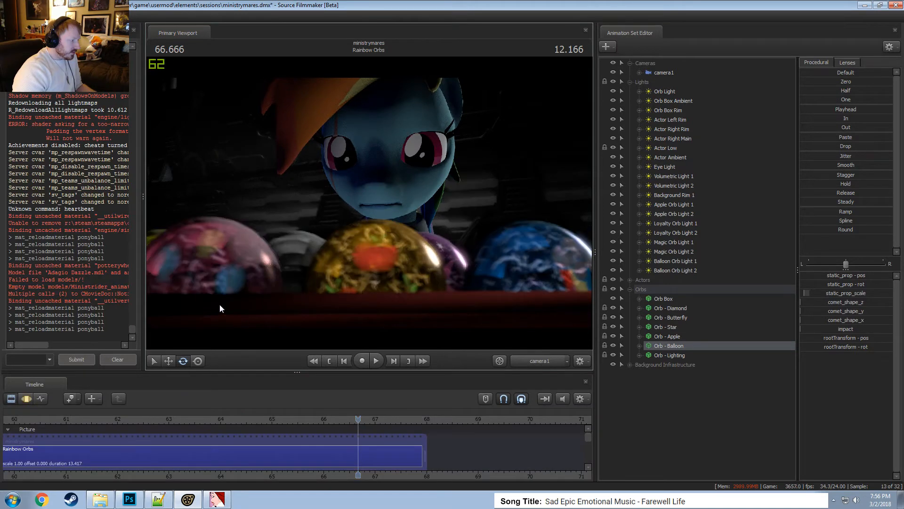
Play the end of the Rainbow Orbs shot, stop at 67.083, and check the rotated balloon orb in the rendered frame.
key("space")
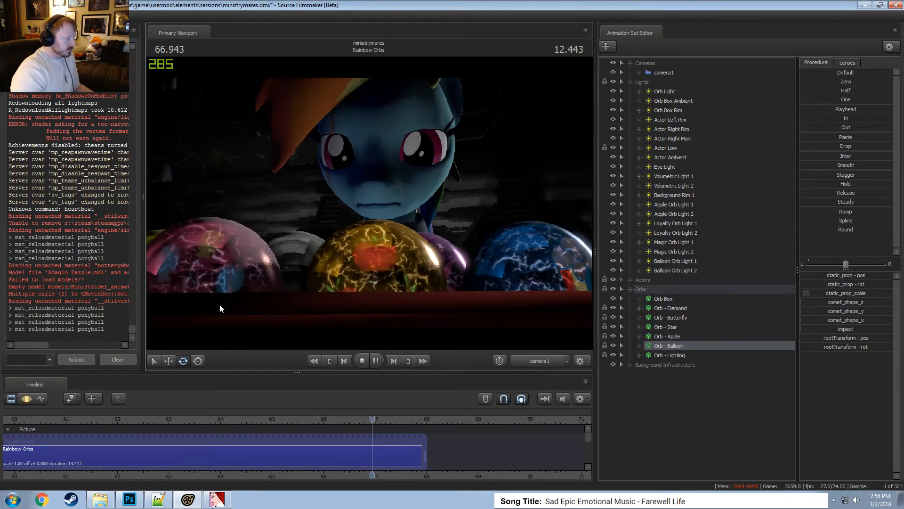
key("space")
left_click(141, 419)
key("space")
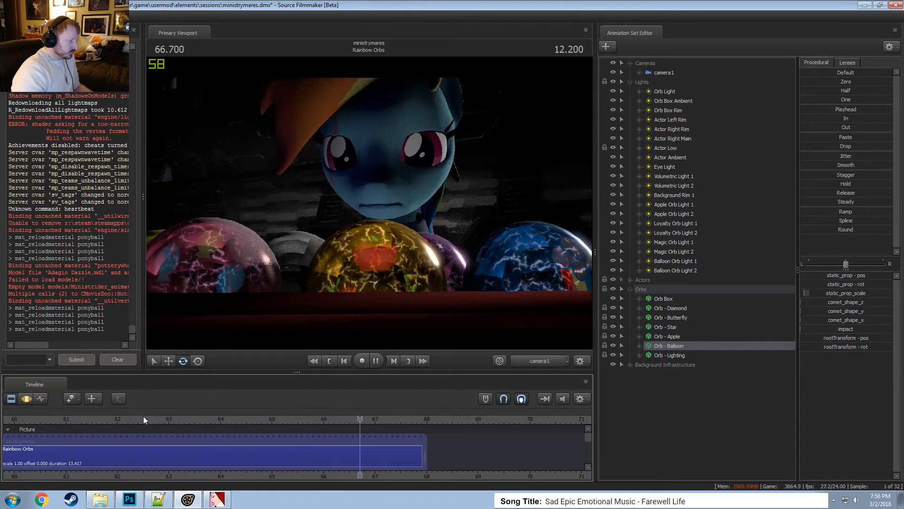
key("space")
key("F3")
key("F2")
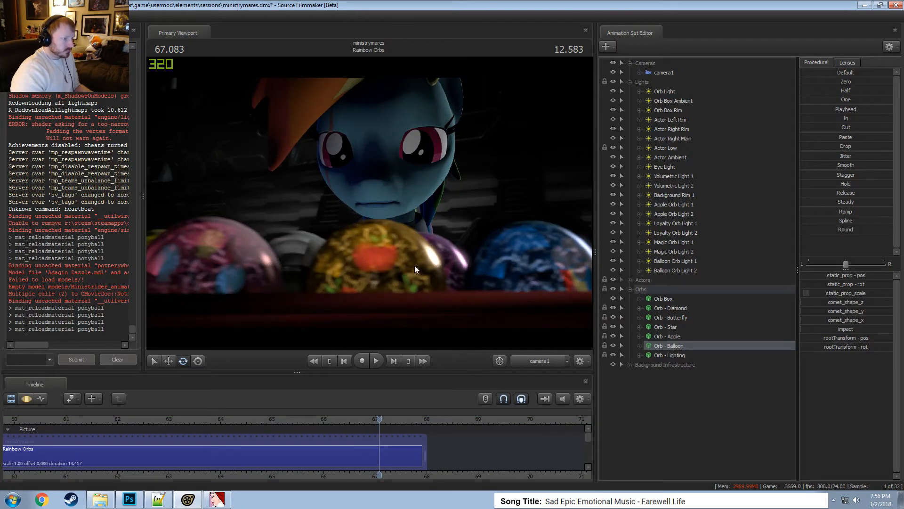
key("F3")
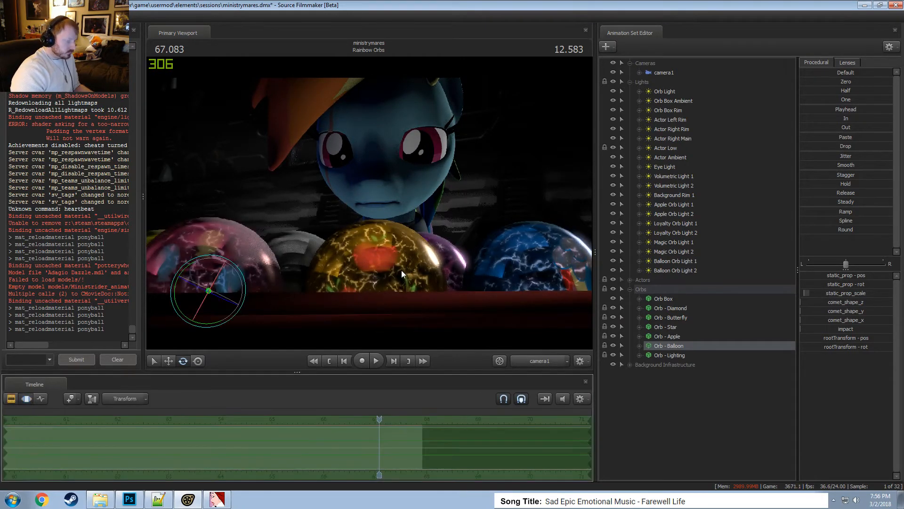
key("F2")
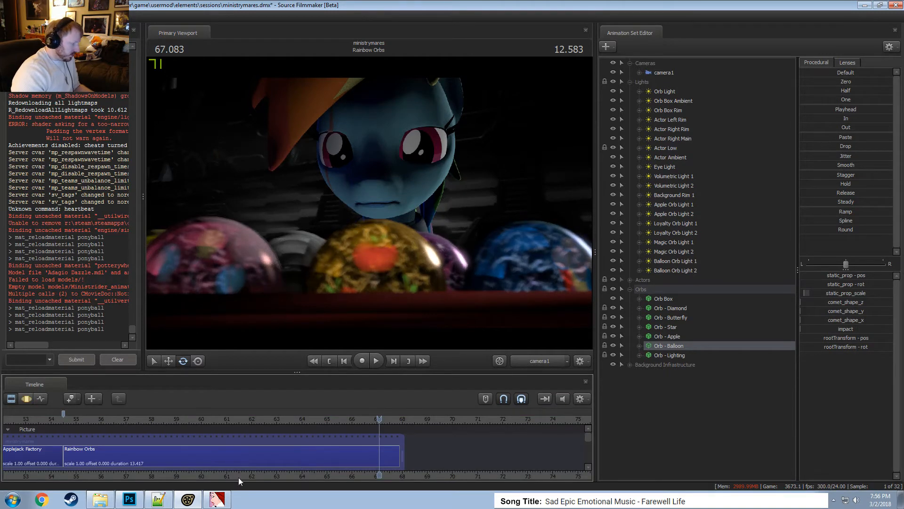
Collapse the Cameras, Lights, Actors and Orbs groups and select the Rainbow Orbs shot on the timeline.
scroll(397, 453, "down", 3)
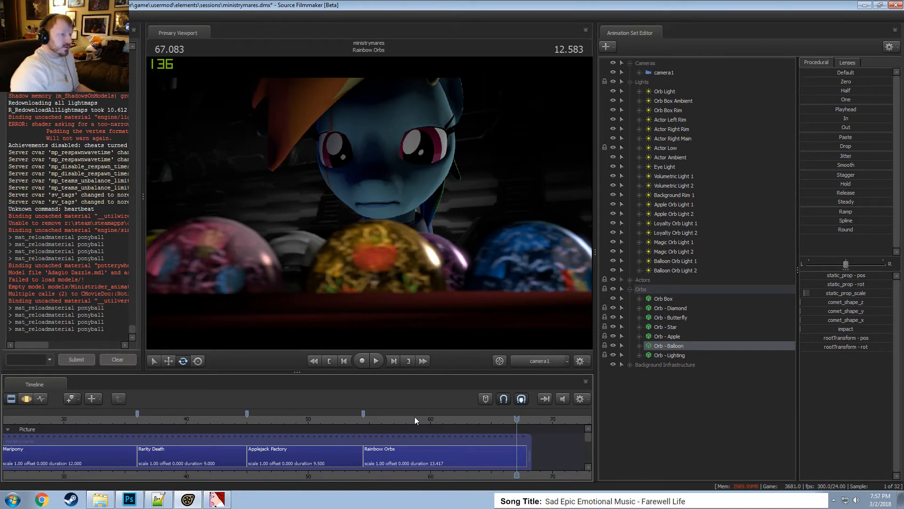
left_click(630, 82)
left_click(628, 63)
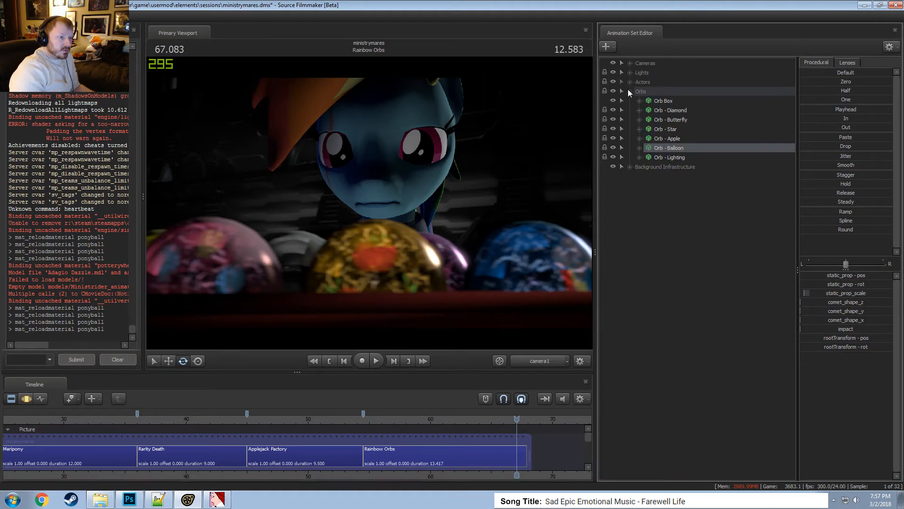
left_click(629, 91)
key("F3")
key("F2")
left_click(410, 453)
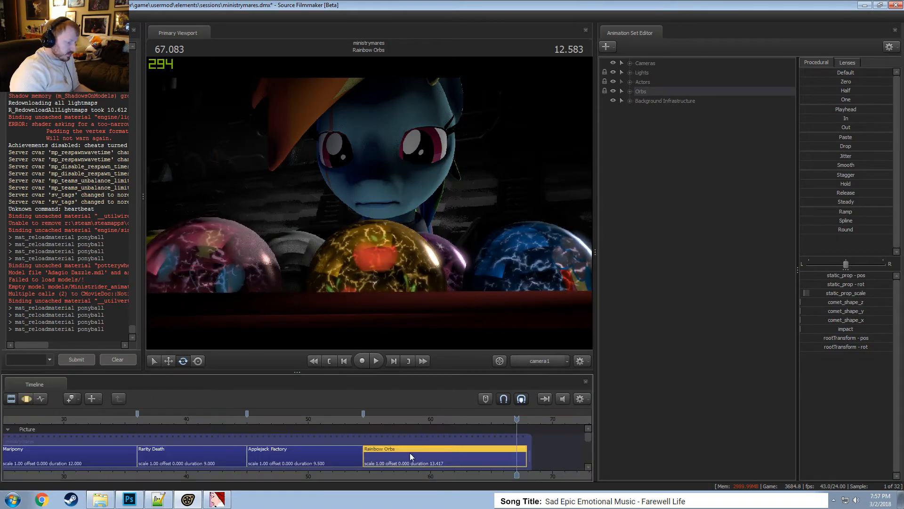
key("F3")
key("F2")
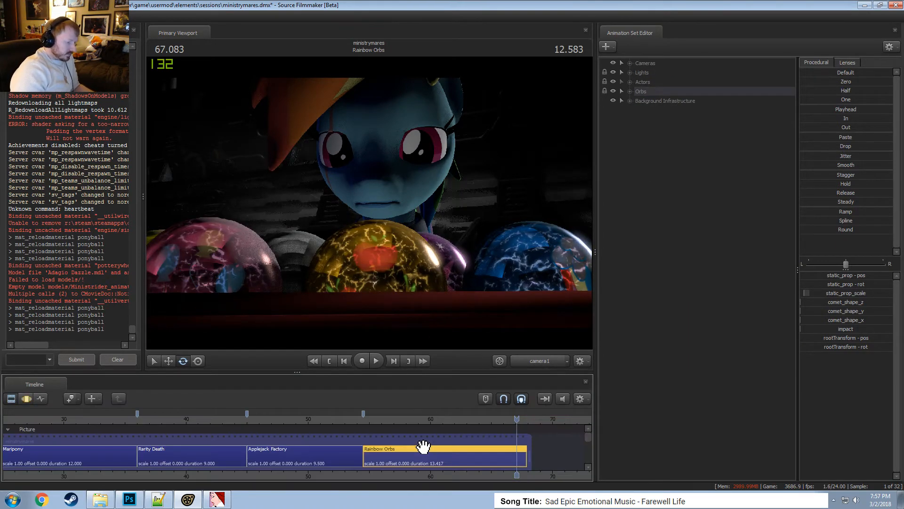
Bring the whole shot sequence into view, move the playhead back to about 59.8, and play the Rainbow Orbs shot.
middle_click_drag(535, 471, 421, 477)
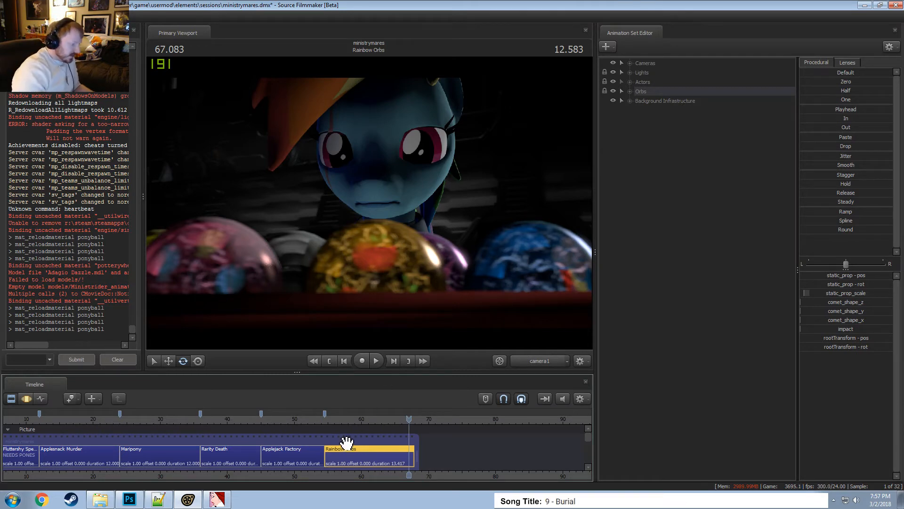
scroll(343, 435, "down", 2)
left_click_drag(409, 419, 369, 422)
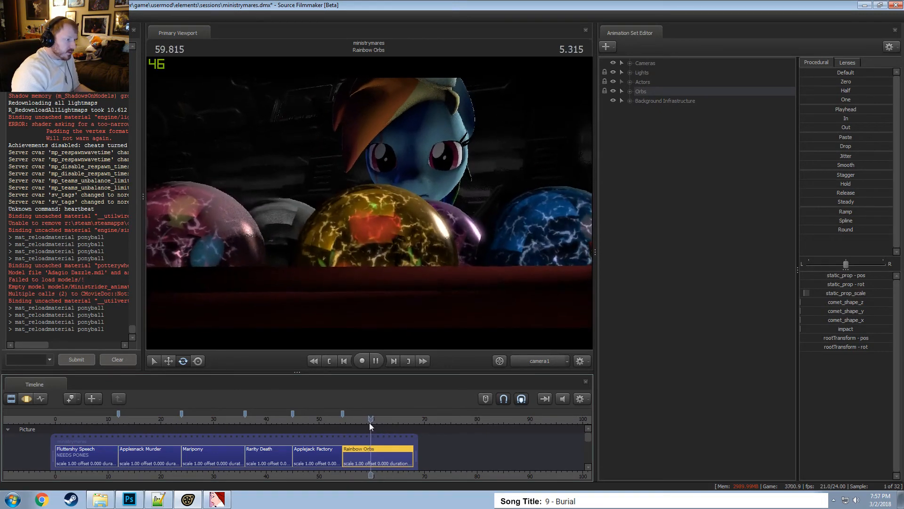
key("space")
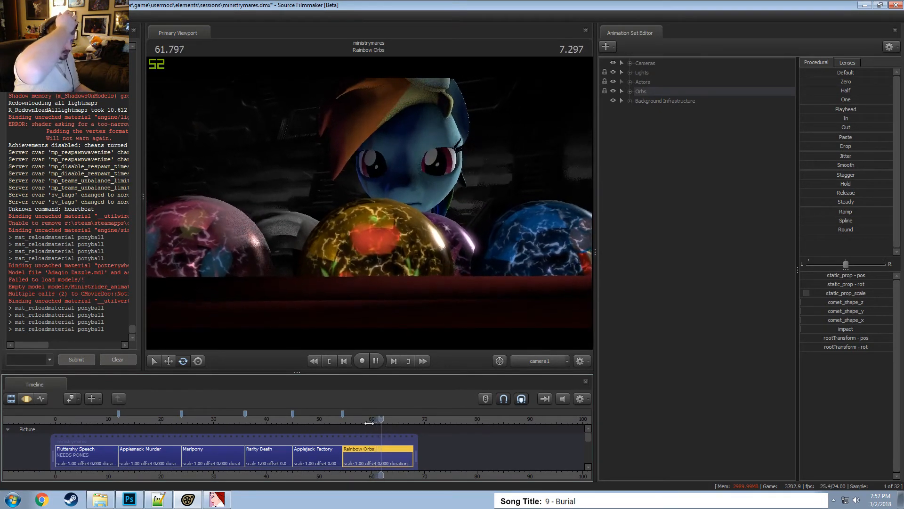
key("space")
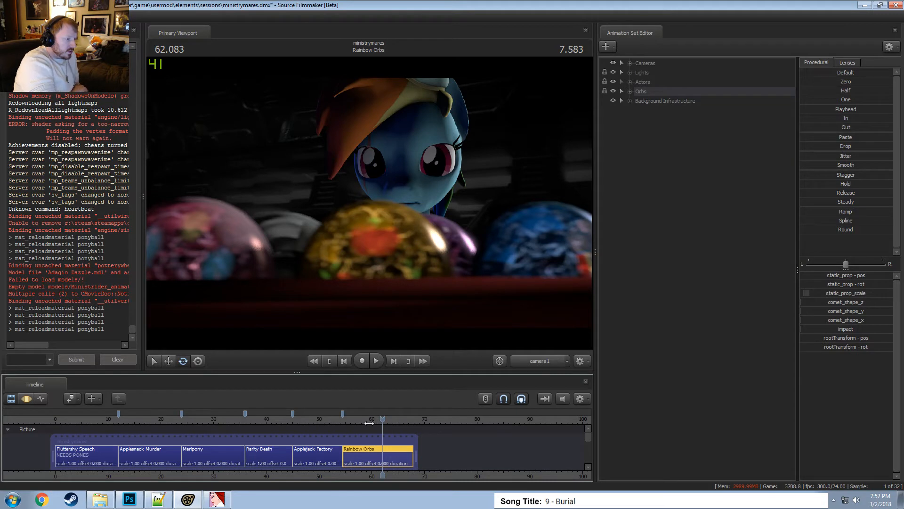
scroll(363, 434, "down", 3)
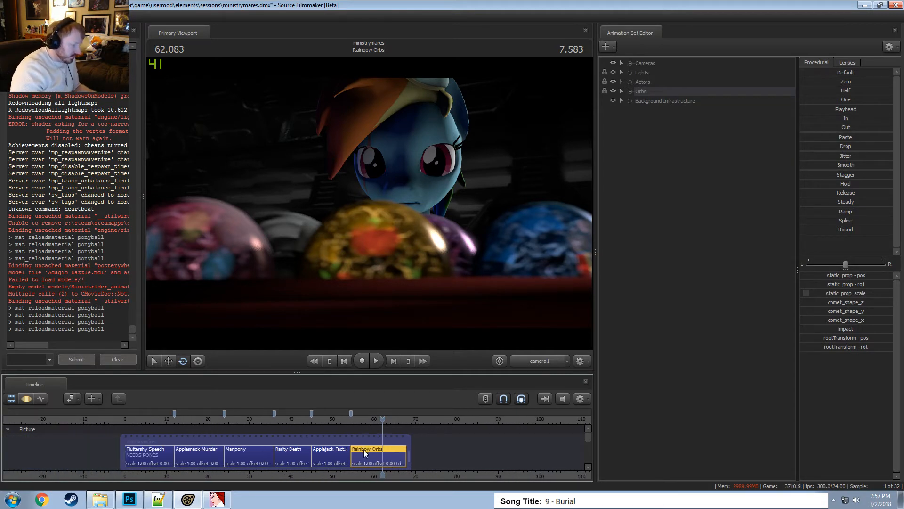
left_click(156, 458)
right_click(156, 457)
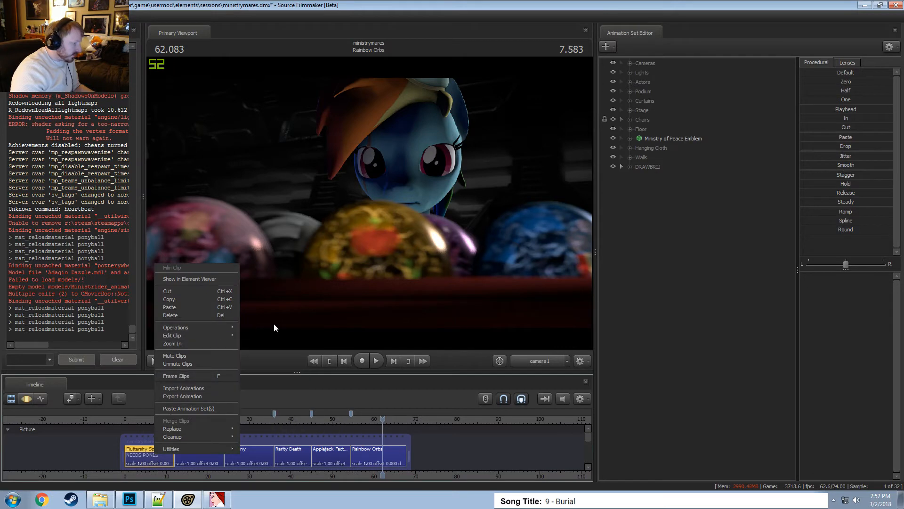
mouse_move(200, 335)
left_click(275, 343)
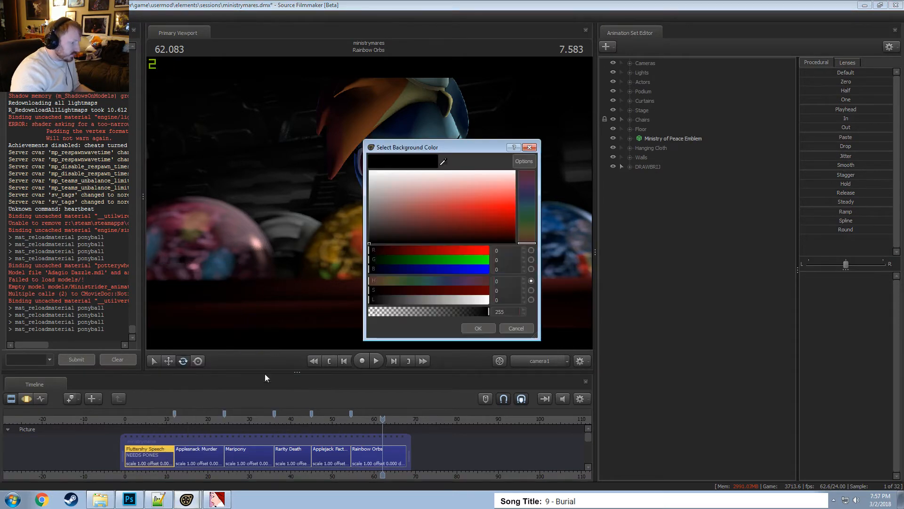
left_click(524, 327)
Select all six clips from Fluttershy Speech through Rainbow Orbs and set their clip color to red 150.
left_click(364, 461)
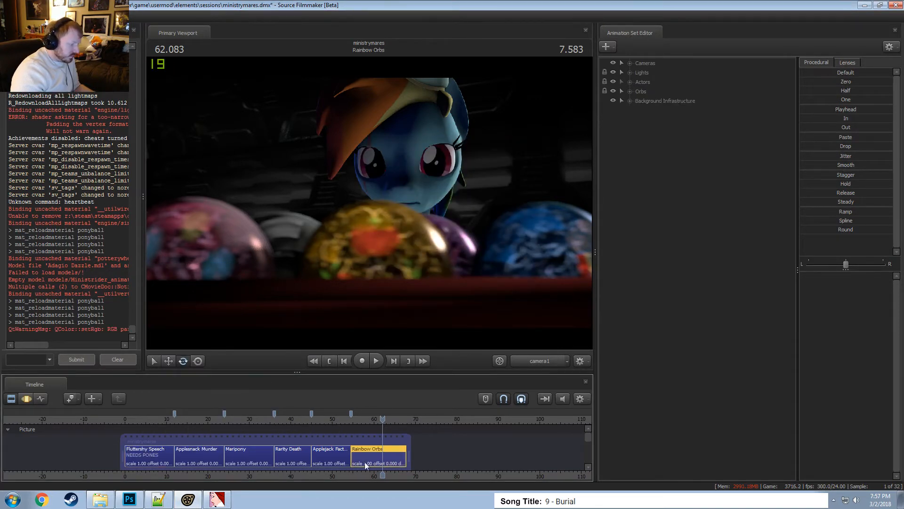
left_click(161, 461, "shift")
right_click(161, 461)
mouse_move(226, 337)
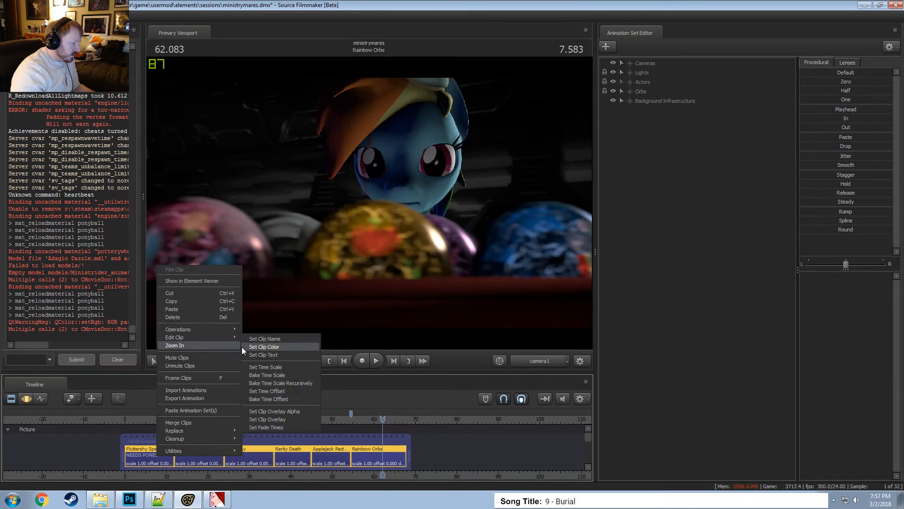
left_click(264, 346)
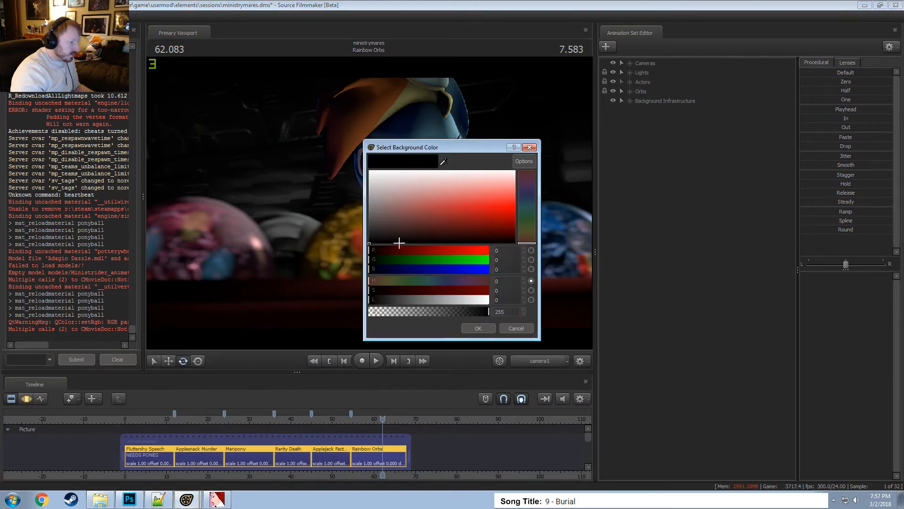
left_click(509, 250)
type("150")
key("Tab")
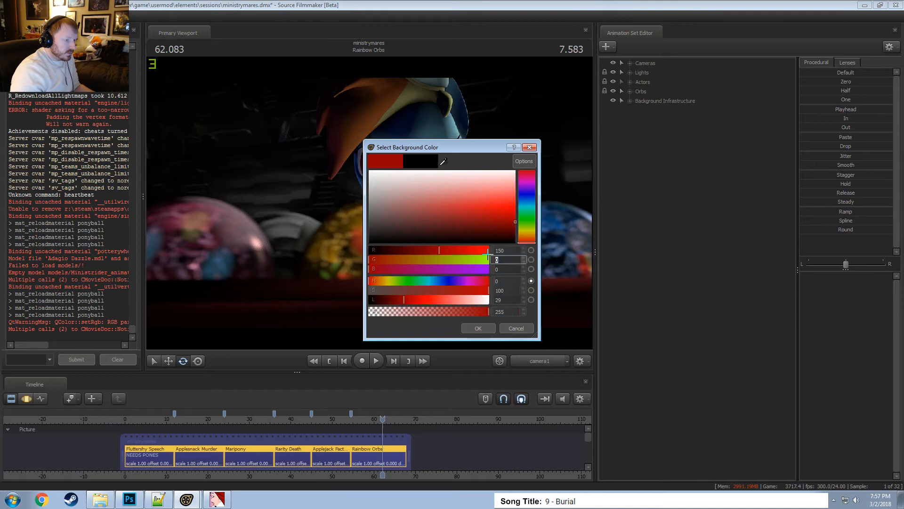
left_click(482, 330)
Select only the Rainbow Orbs clip and scrub the playhead within the Rarity Death clip to about 43.9 seconds.
left_click_drag(417, 475, 309, 478)
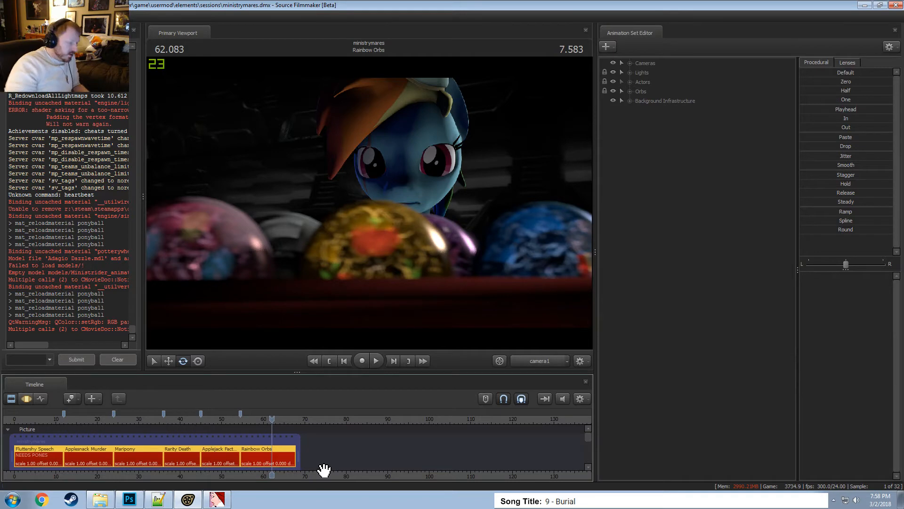
left_click(252, 455)
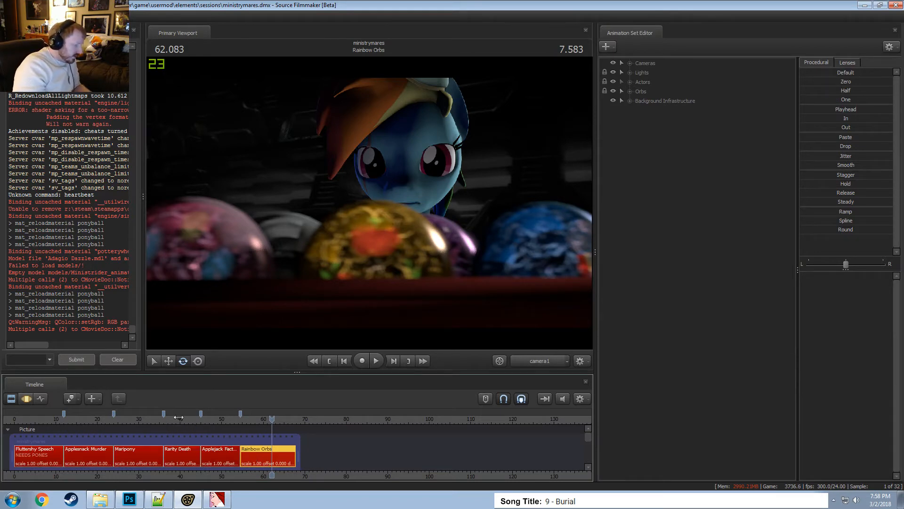
left_click_drag(179, 417, 194, 421)
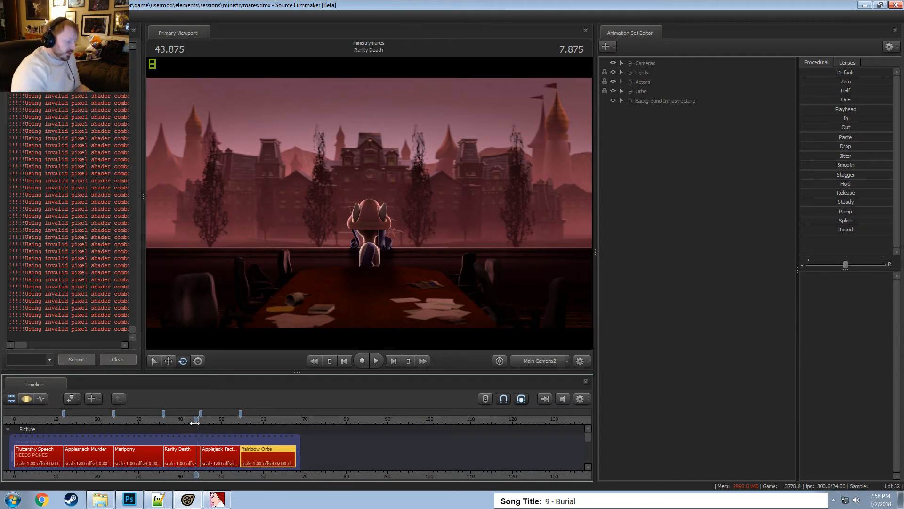
Extend the parent sequence to about 80 seconds and replace the resulting gap after Rainbow Orbs with a new clip.
left_click_drag(298, 451, 341, 455)
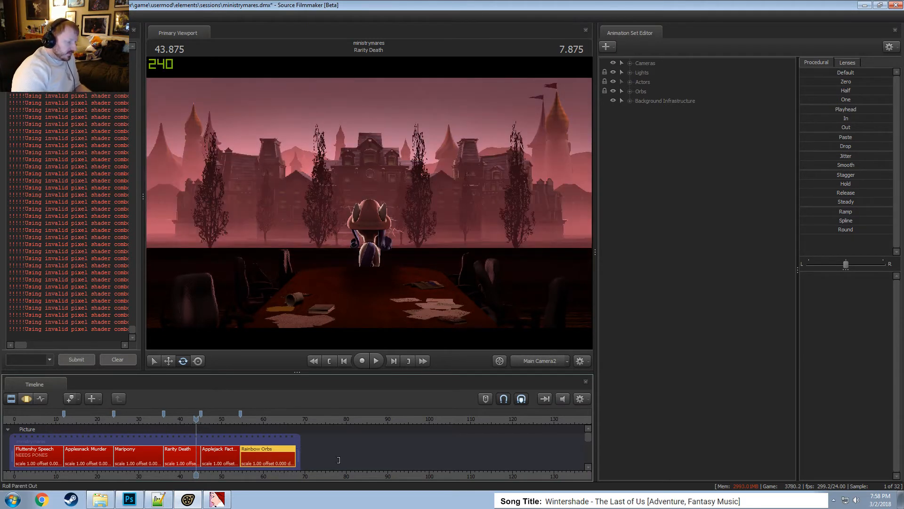
right_click(322, 457)
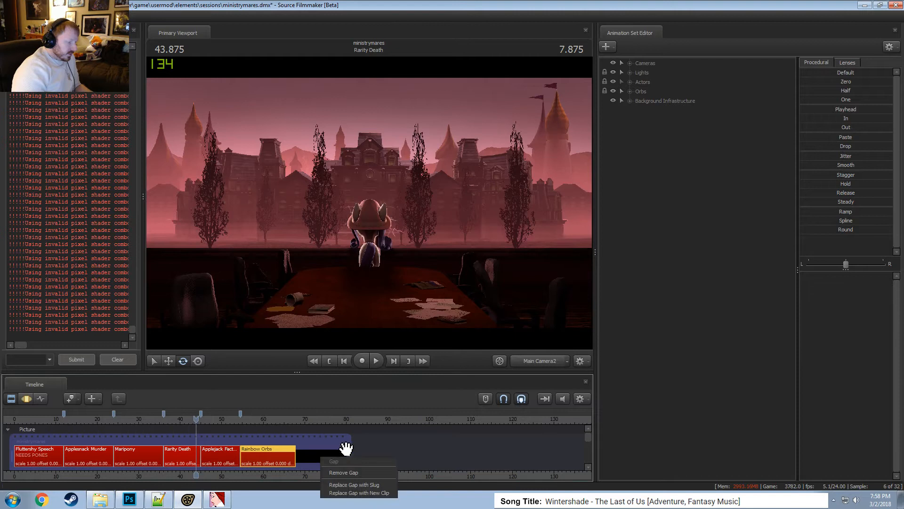
left_click(347, 492)
Rename the new clip after Rainbow Orbs as Fluttershy on Hill.
left_click(316, 438)
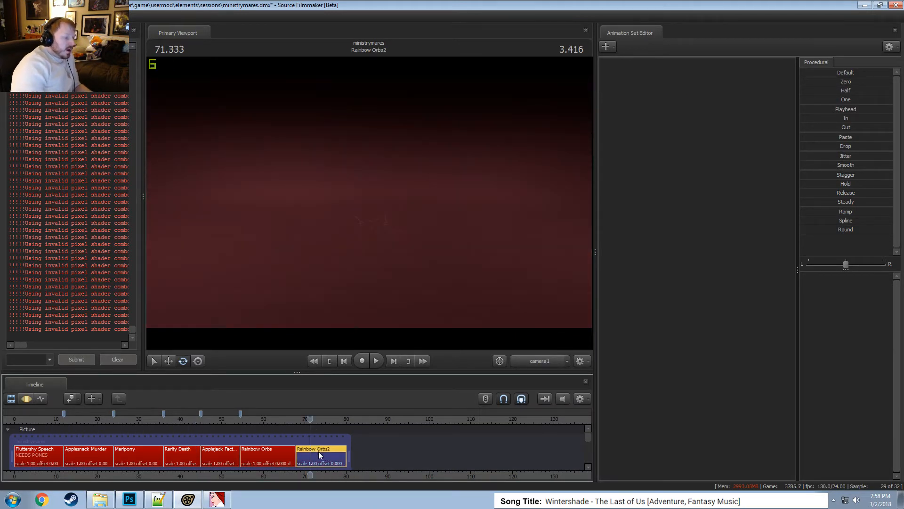
right_click(318, 451)
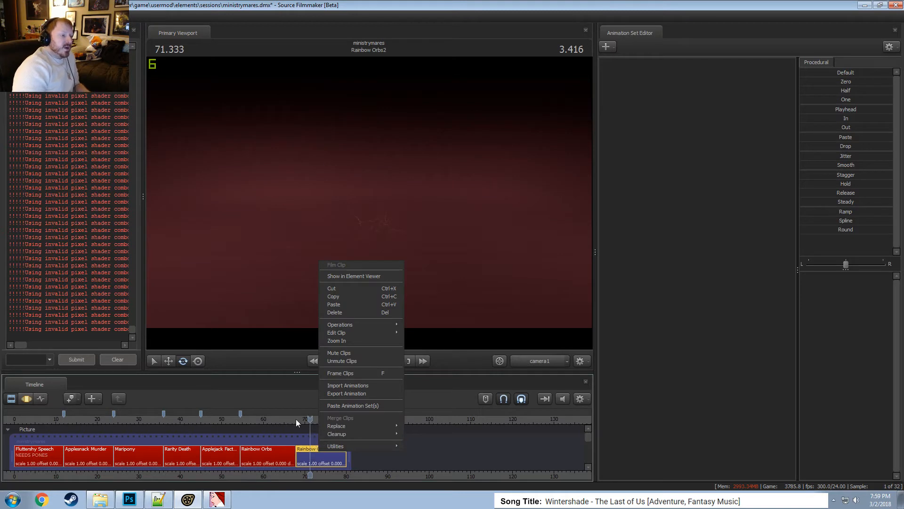
mouse_move(357, 324)
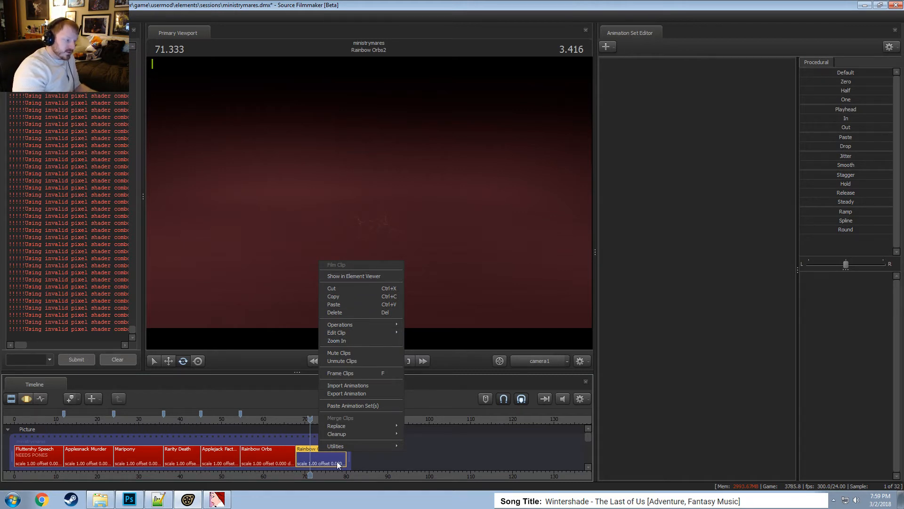
left_click(316, 457)
right_click(314, 458)
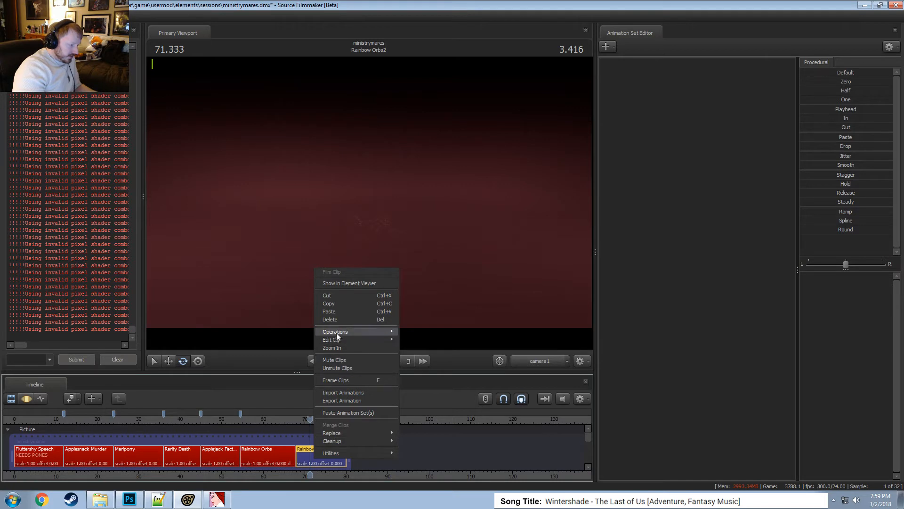
mouse_move(337, 341)
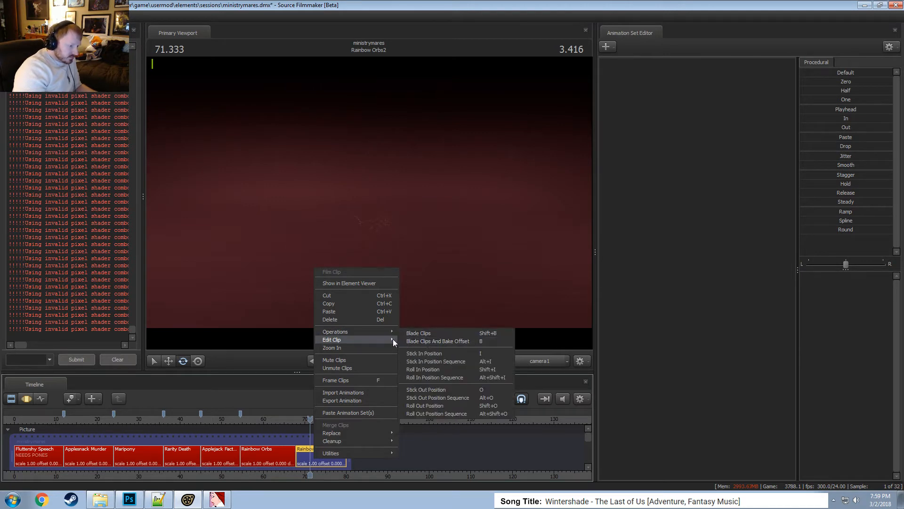
left_click(422, 341)
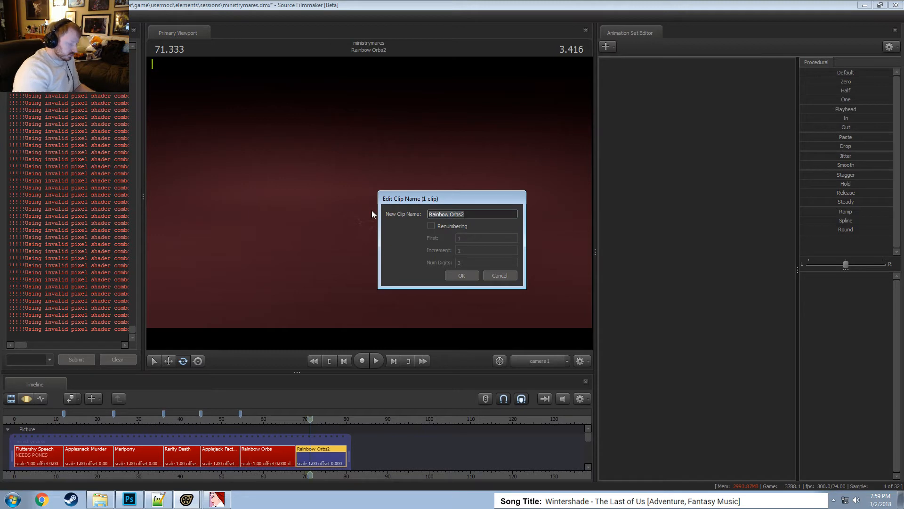
type("Fluttershy")
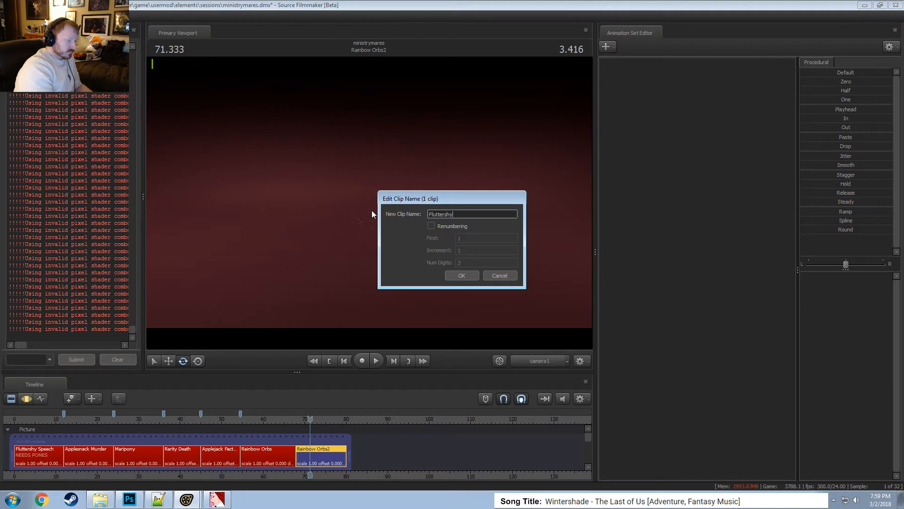
type(" on Hill")
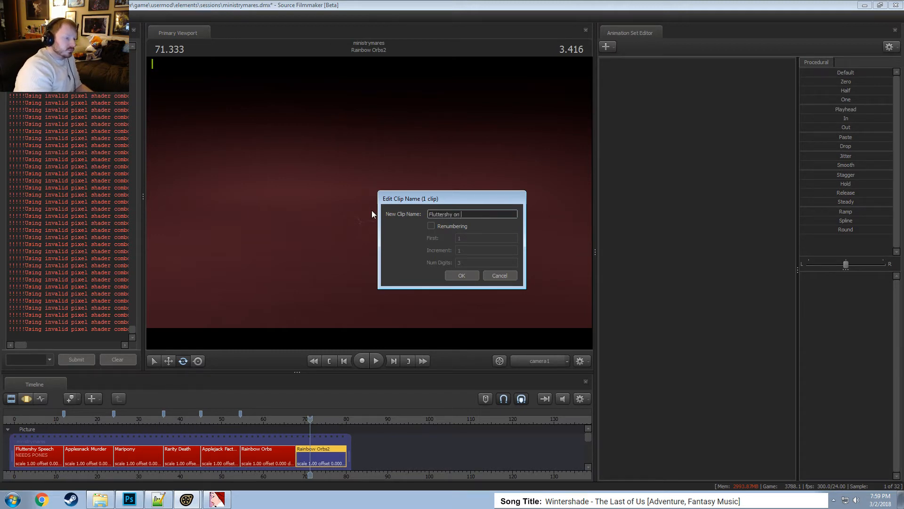
key("Return")
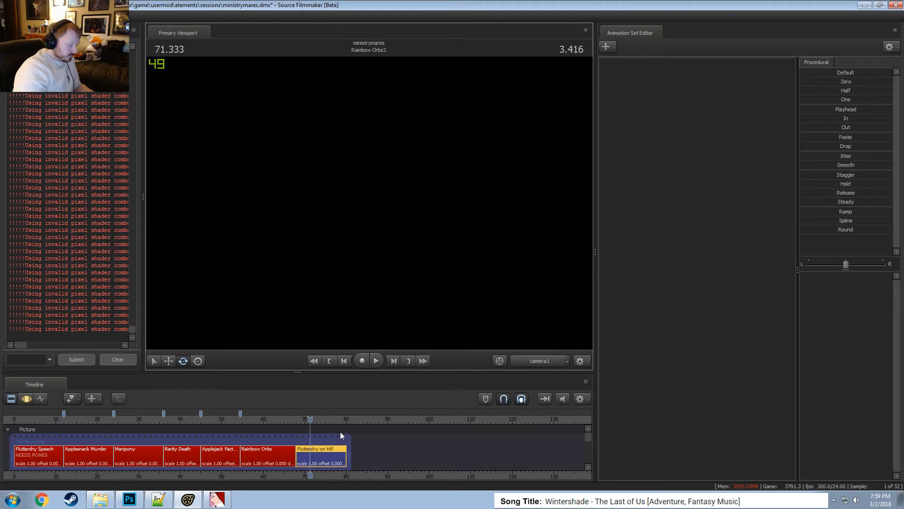
Place the playhead at 73.375 seconds in the Fluttershy on Hill clip and turn off lighting in the viewport.
left_click(319, 418)
right_click(473, 244)
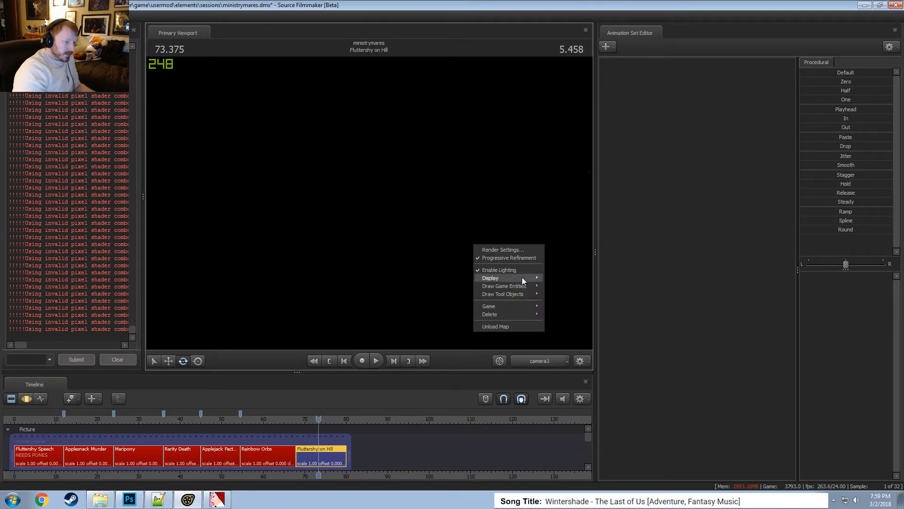
left_click(472, 273)
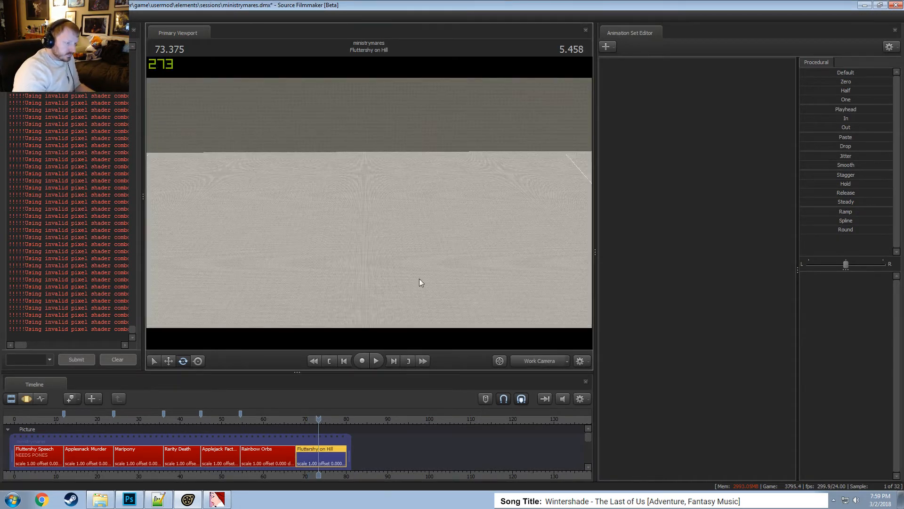
Show the shot through camera1, switch to the Motion Editor, and aim the camera at a corner of the empty room.
left_click(538, 359)
key("F3")
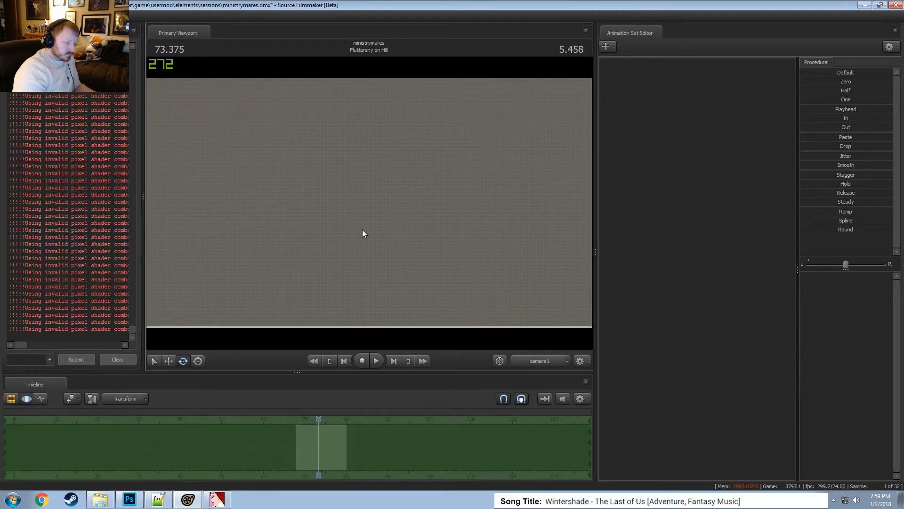
left_click_drag(369, 193, 379, 158)
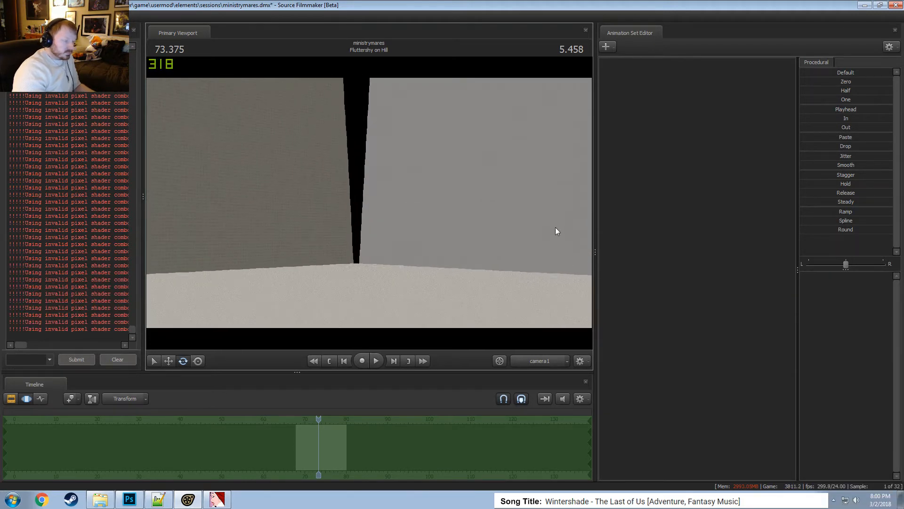
Start adding a model animation set to the shot and filter the model list by "flutter".
right_click(504, 200)
right_click(676, 127)
left_click(700, 152)
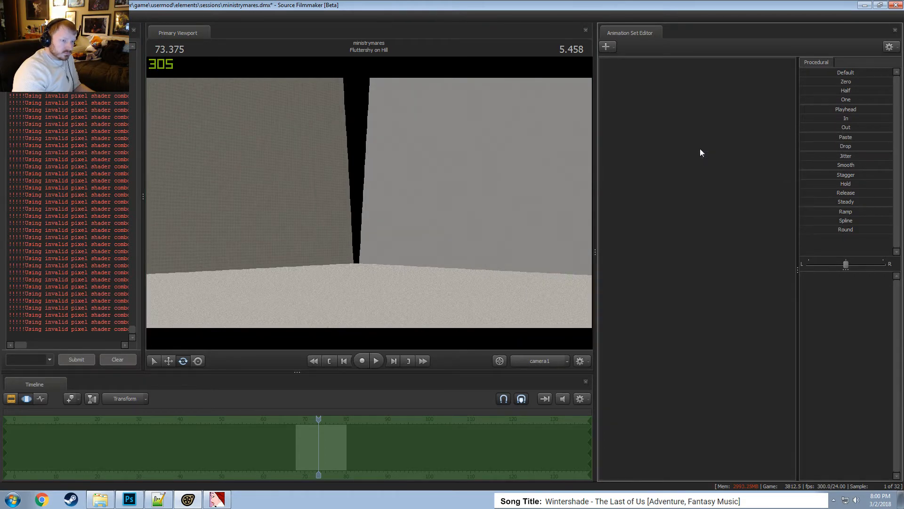
type("f")
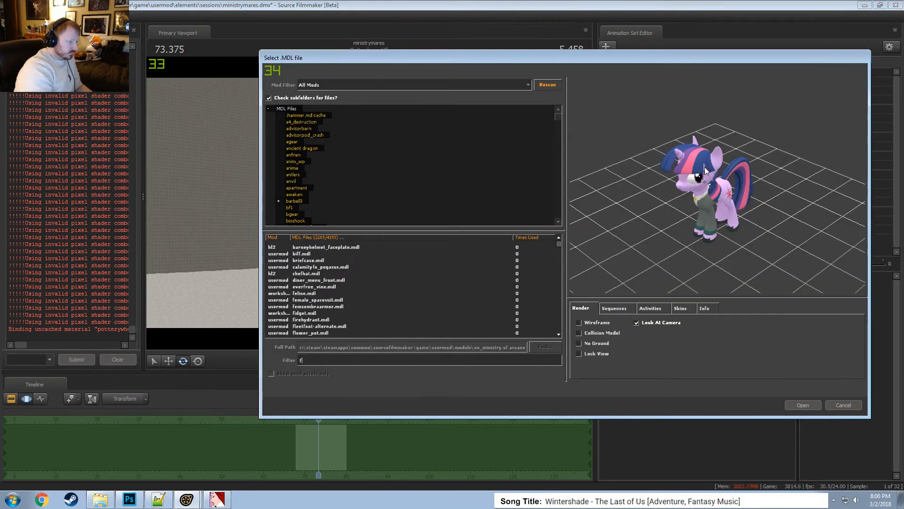
type("lutter")
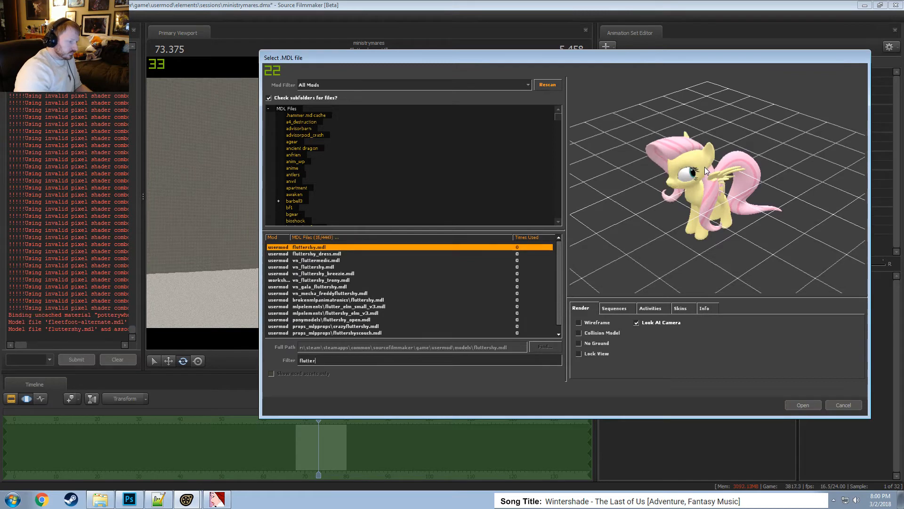
Filter the models by "ministry" instead, load vn_ministry of peace.mdl into the shot, and view it through the Work Camera.
key("BackSpace")
key("BackSpace")
key("BackSpace")
key("BackSpace")
key("BackSpace")
key("BackSpace")
key("BackSpace")
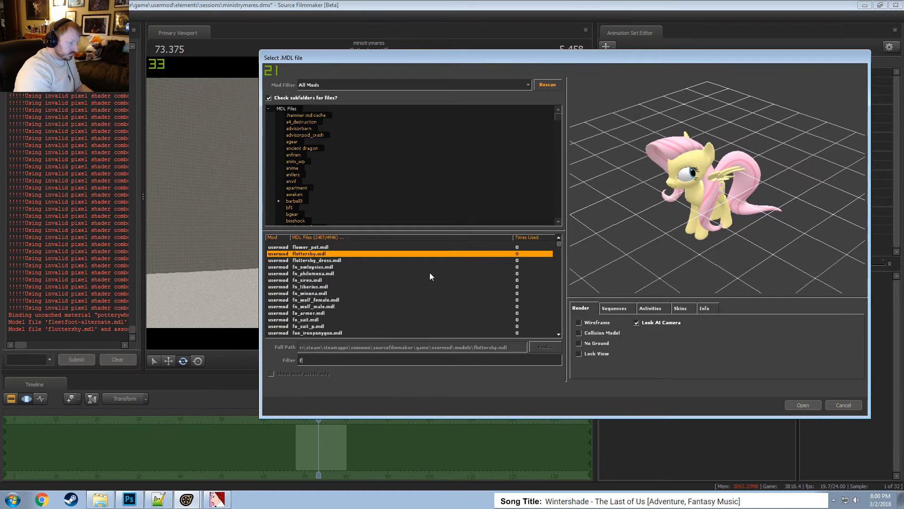
type("ministry")
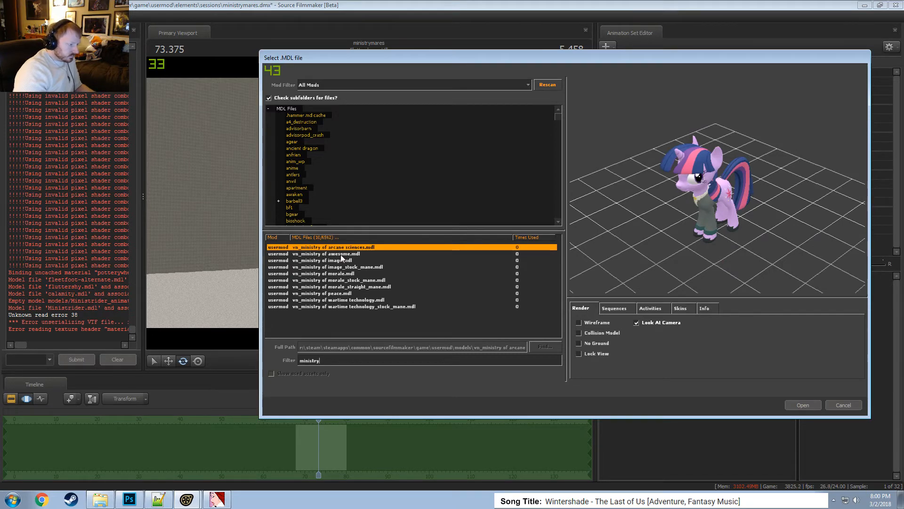
left_click(340, 294)
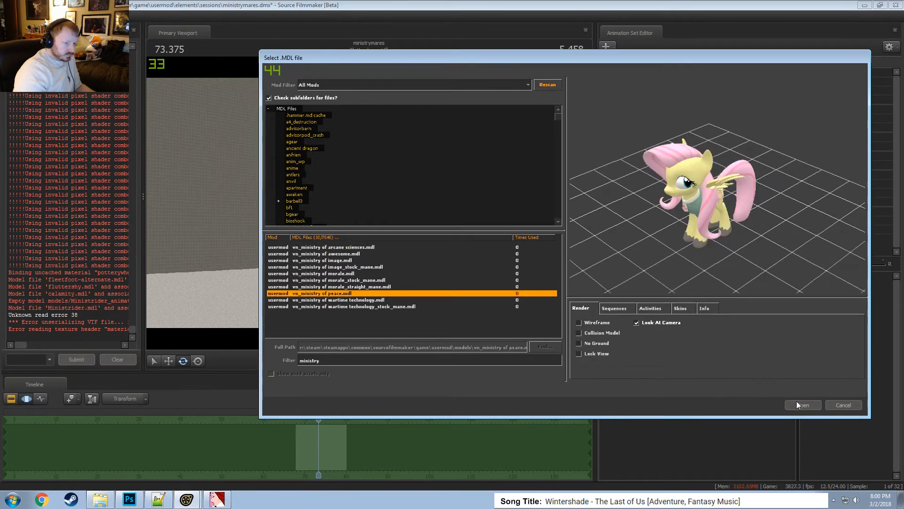
left_click(795, 403)
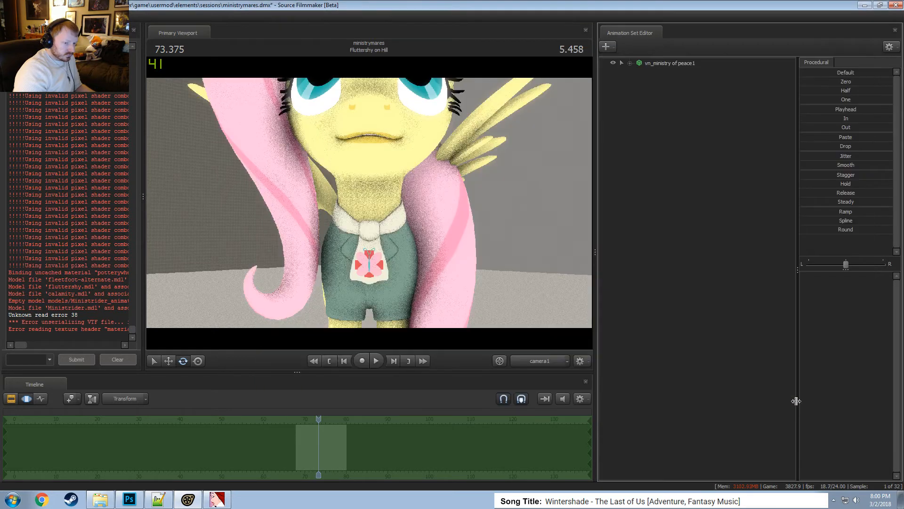
left_click(543, 361)
left_click_drag(492, 304, 488, 341)
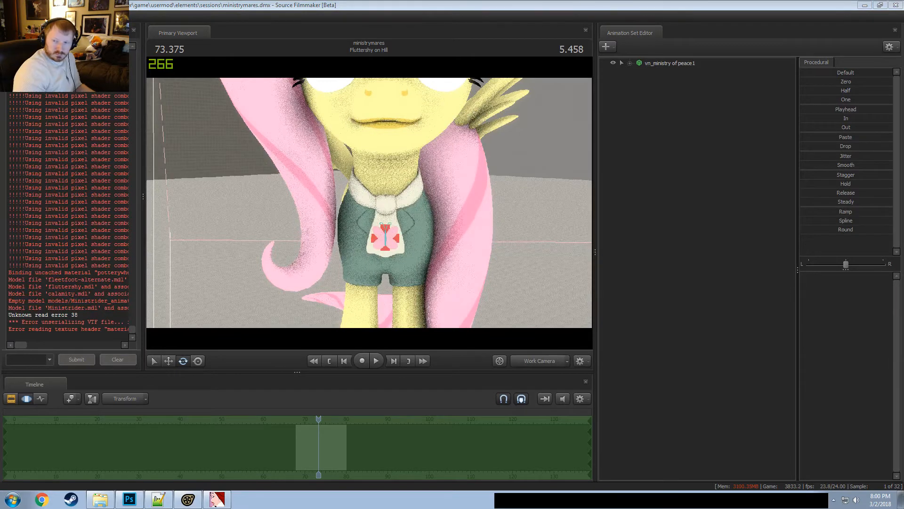
Look over the preview images, description and download links on the Revelations particle pack page at SFMLab, and close the page.
left_click_drag(903, 377, 88, 86)
scroll(270, 267, "down", 3)
scroll(284, 267, "down", 2)
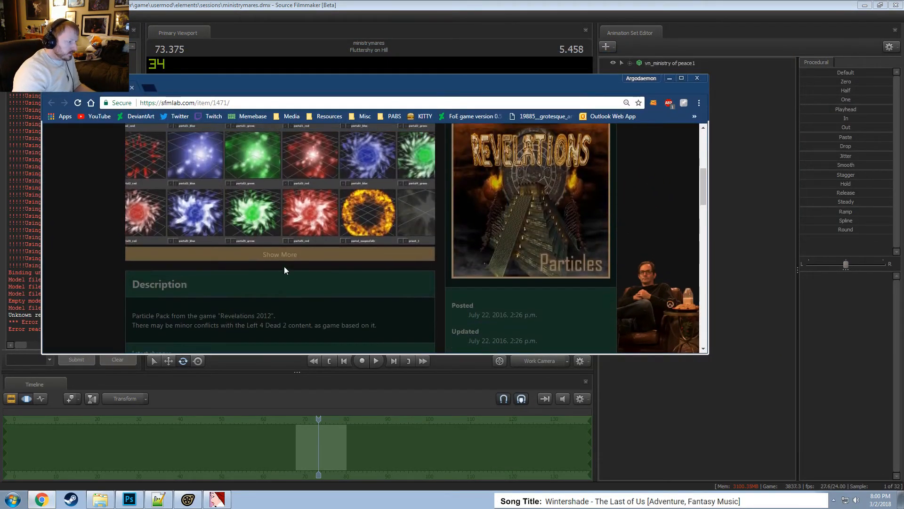
scroll(284, 267, "up", 1)
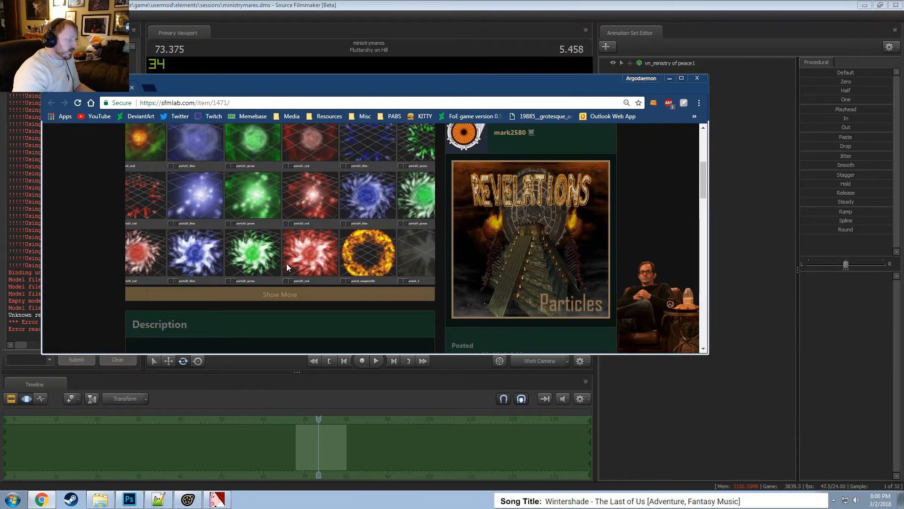
scroll(286, 264, "up", 2)
scroll(291, 263, "down", 2)
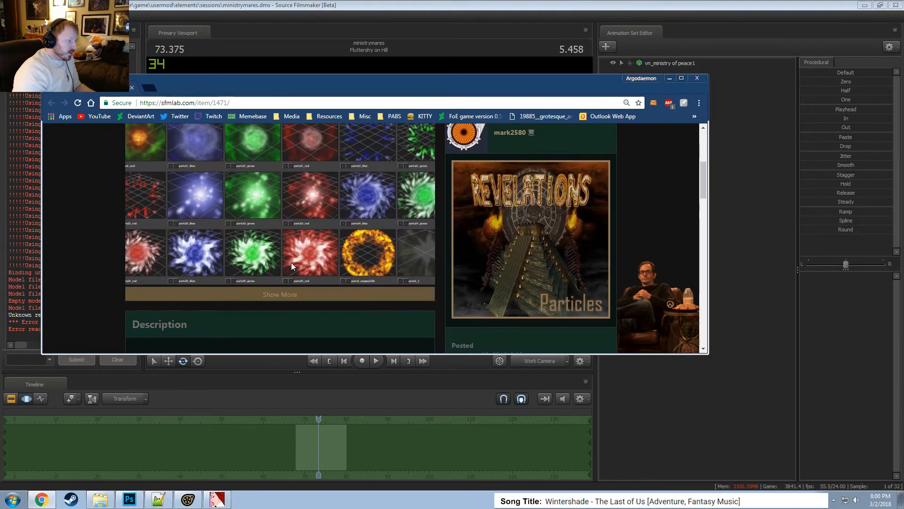
scroll(292, 263, "down", 3)
scroll(292, 265, "down", 1)
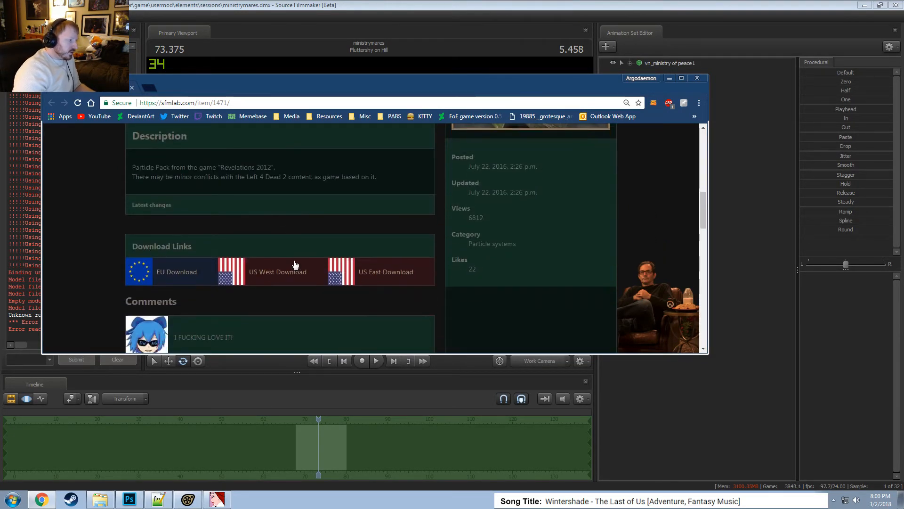
scroll(294, 264, "up", 2)
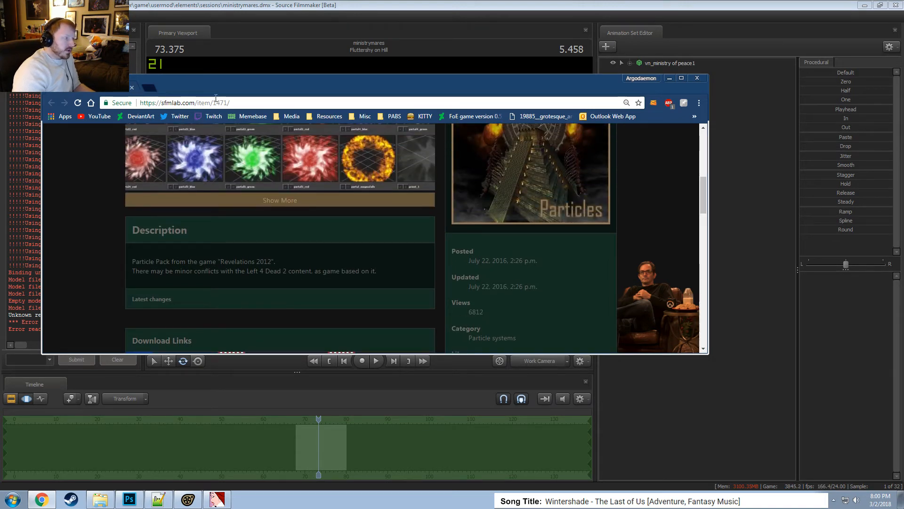
left_click(132, 90)
Frame the model from the front through the Work Camera, select vn_ministry of peace1, and expand its Face and Eyes controls.
left_click(540, 361)
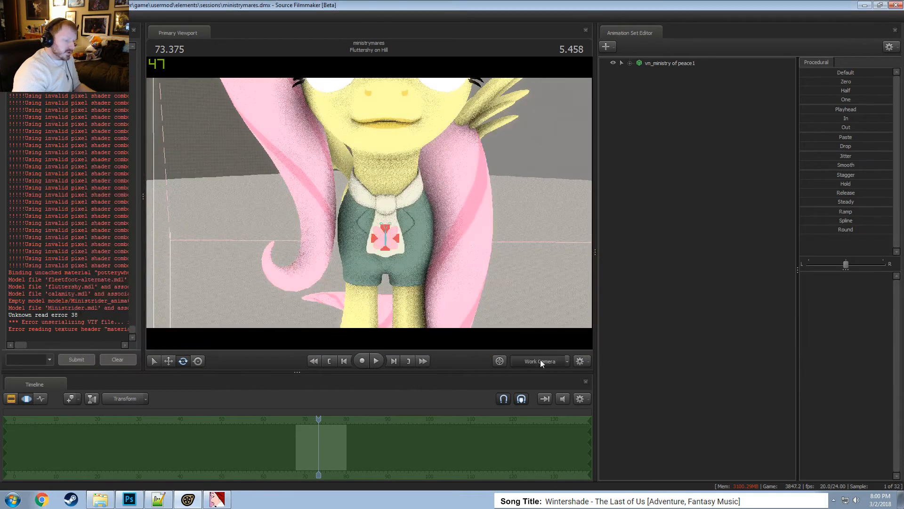
left_click(556, 365)
key("s")
mouse_move(366, 204)
left_mouse_down()
mouse_move(366, 235)
mouse_move(367, 204)
mouse_move(377, 193)
mouse_move(362, 207)
mouse_move(367, 200)
left_mouse_up()
key("a")
key("F2")
key("F3")
left_click(664, 64)
key("w")
left_click(630, 64)
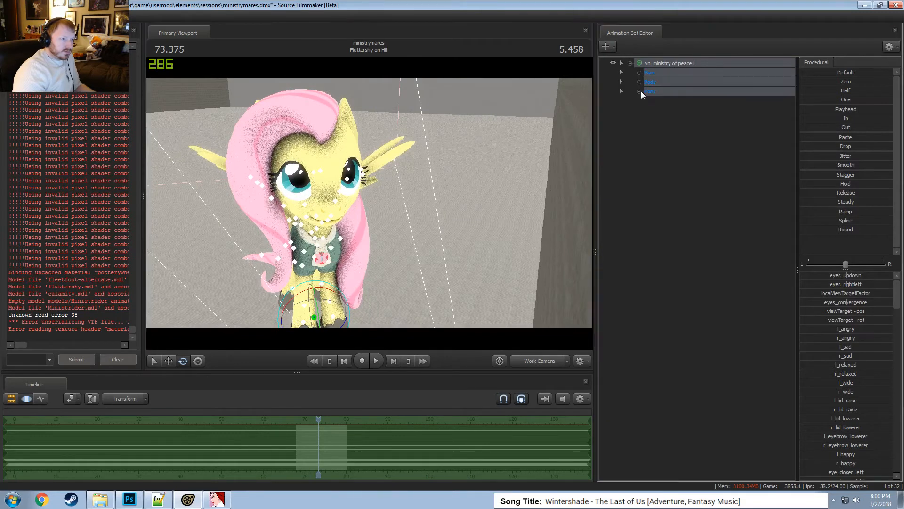
left_click(639, 73)
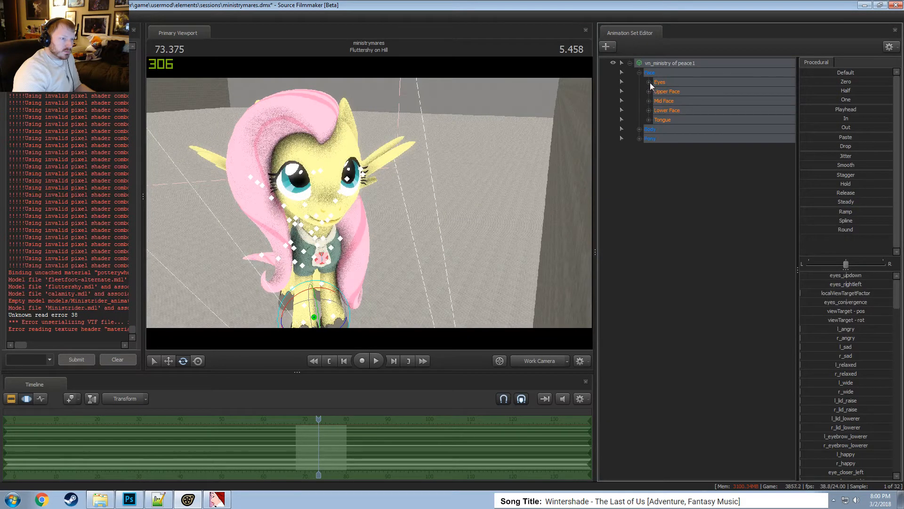
left_click(649, 82)
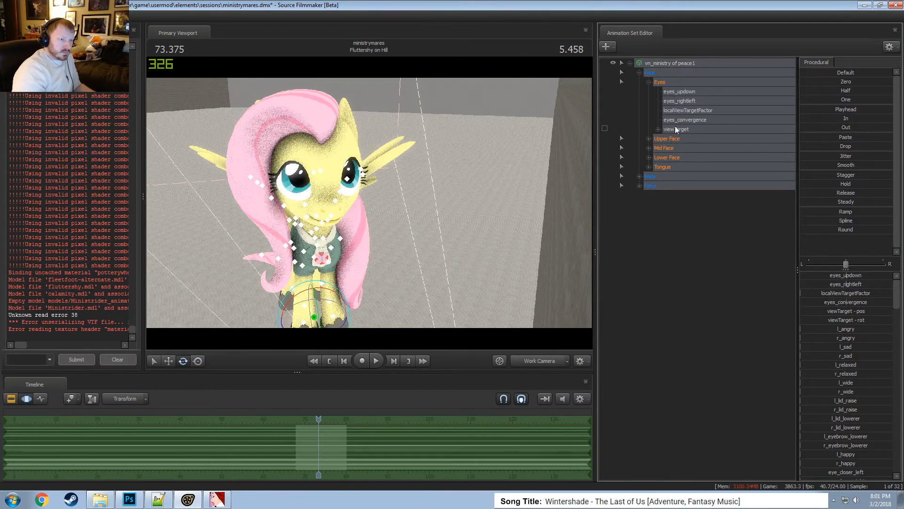
Set the skin of vn_ministry of peace1 to 1.
right_click(659, 69)
mouse_move(678, 189)
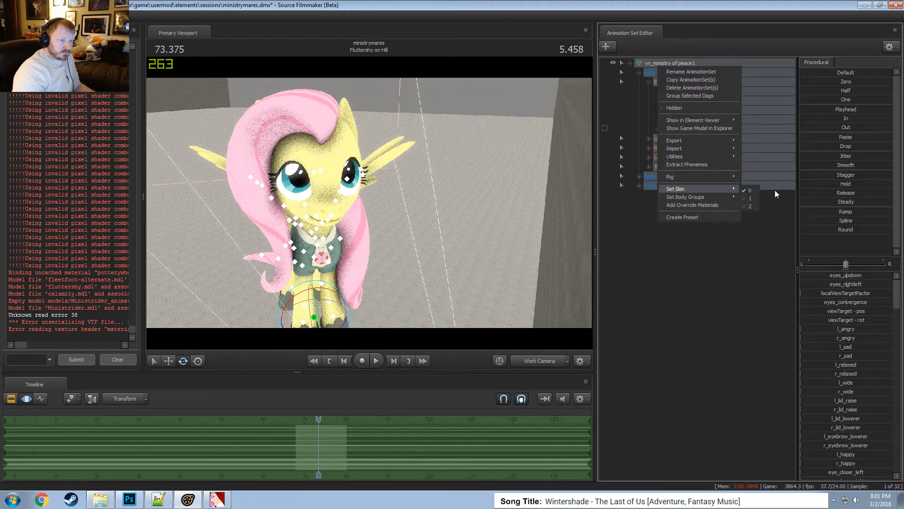
left_click(749, 199)
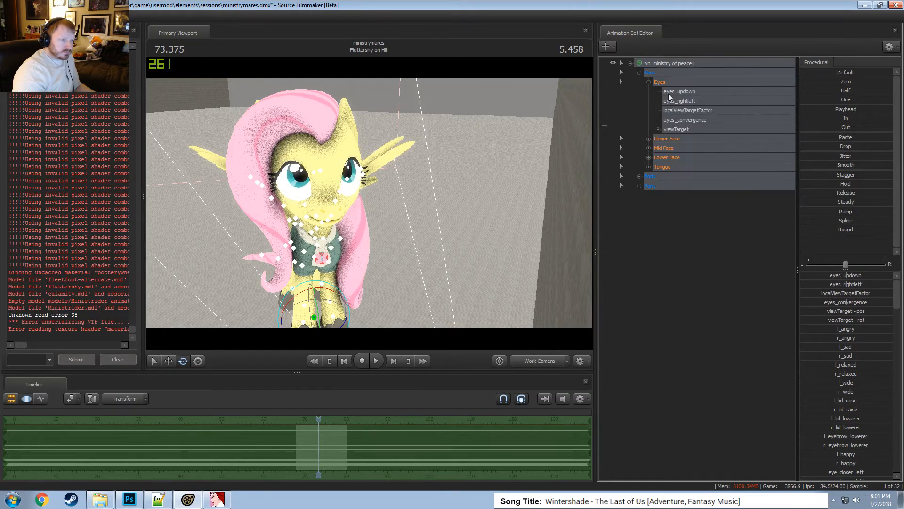
Expand the Upper Face controls, and move the Eyes view target lower in front of the model so it looks straight ahead.
left_click(648, 139)
left_click(674, 140)
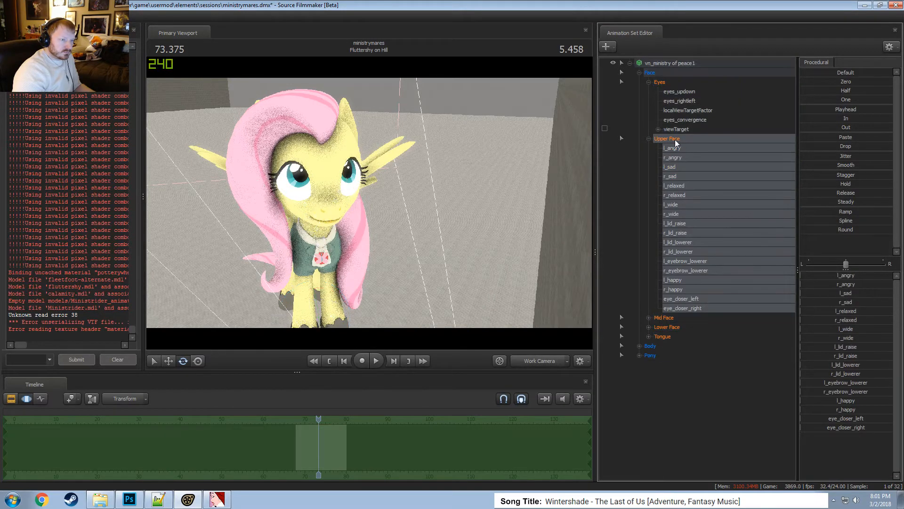
left_click(661, 83)
left_click_drag(403, 232, 470, 232)
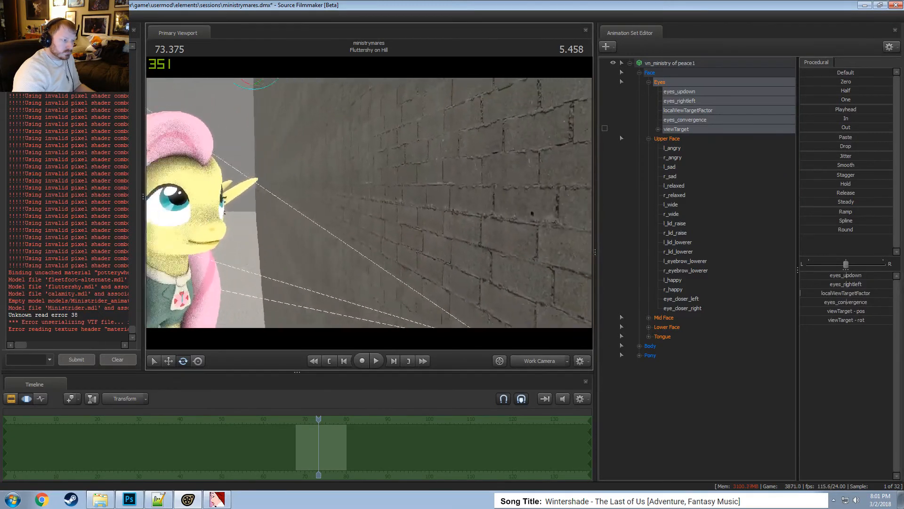
left_click_drag(361, 207, 361, 190)
key("s")
key("w")
left_click_drag(344, 127, 435, 205)
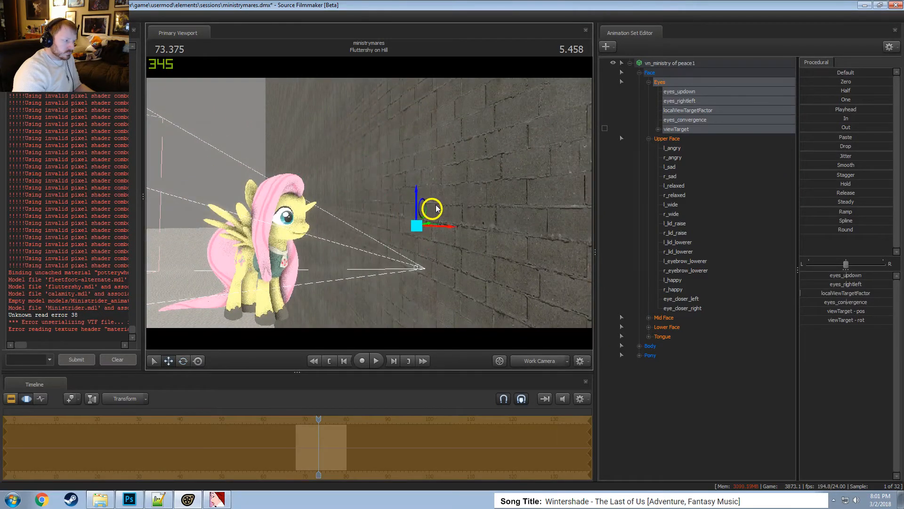
key("d")
left_click_drag(490, 197, 407, 199)
key("w")
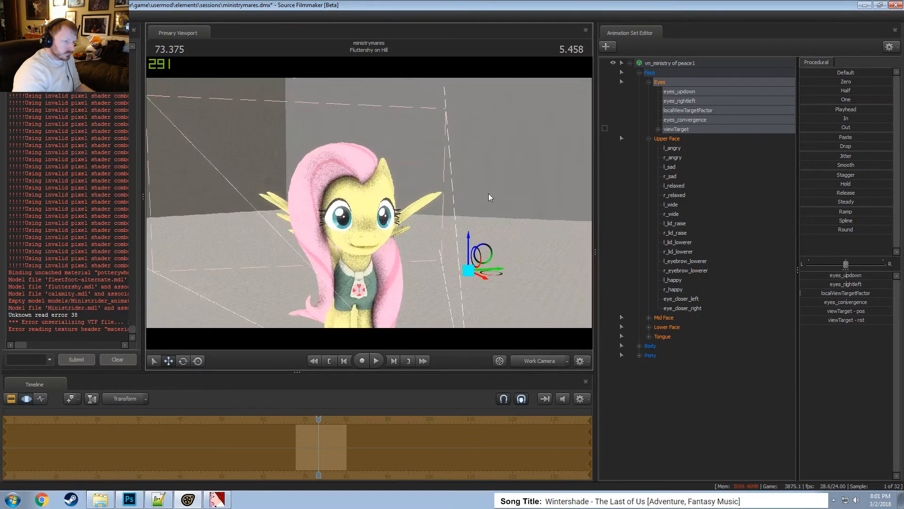
In the Upper Face controls, raise l_sad and r_sad partway and set l_wide and r_wide to full.
left_click(680, 139)
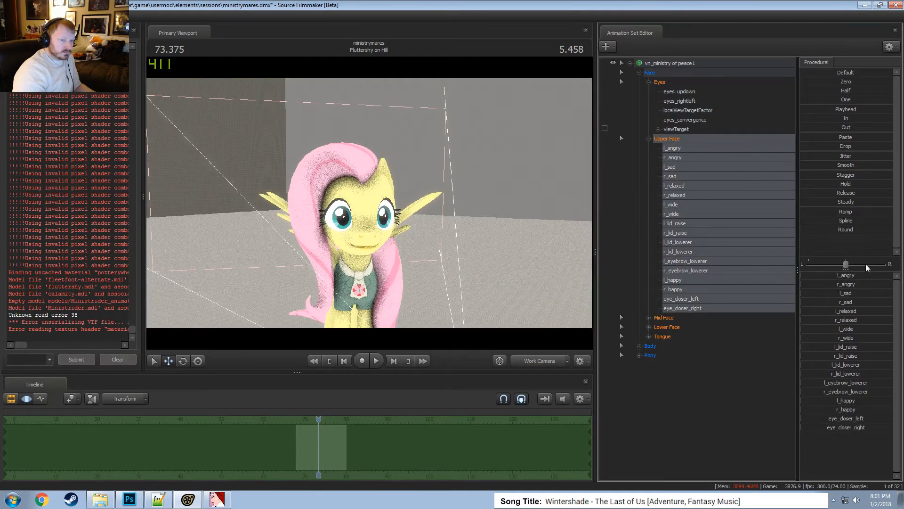
left_click_drag(845, 292, 864, 303)
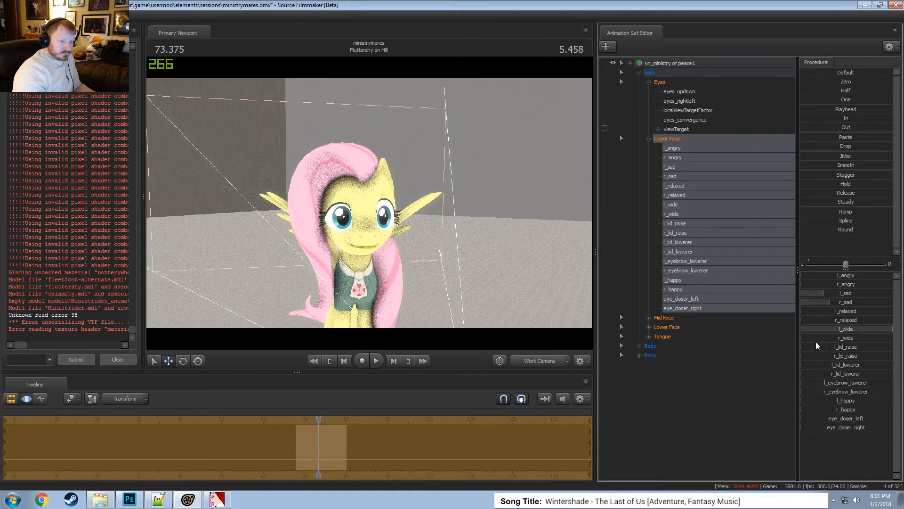
left_click_drag(817, 338, 893, 338)
mouse_move(852, 295)
left_mouse_down()
mouse_move(867, 296)
mouse_move(842, 302)
left_mouse_up()
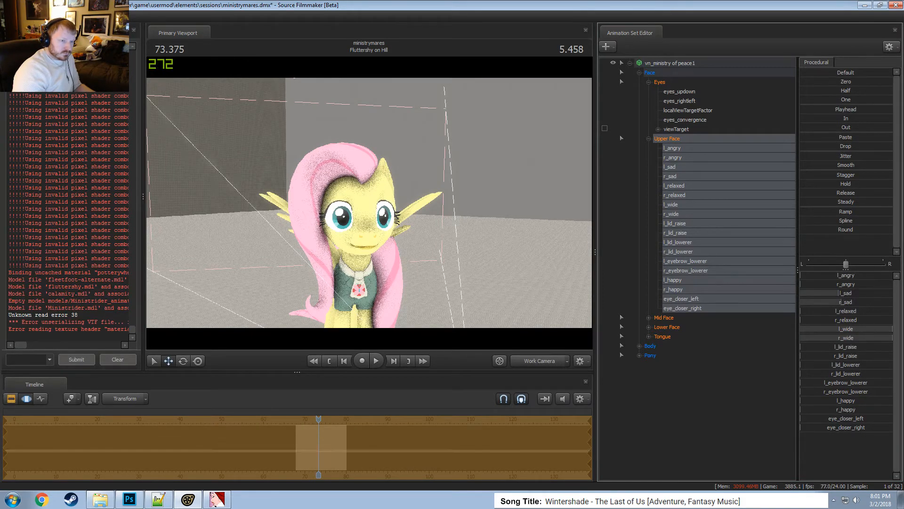
In the Lower Face controls, set mouth_neutral to full.
left_click(666, 327)
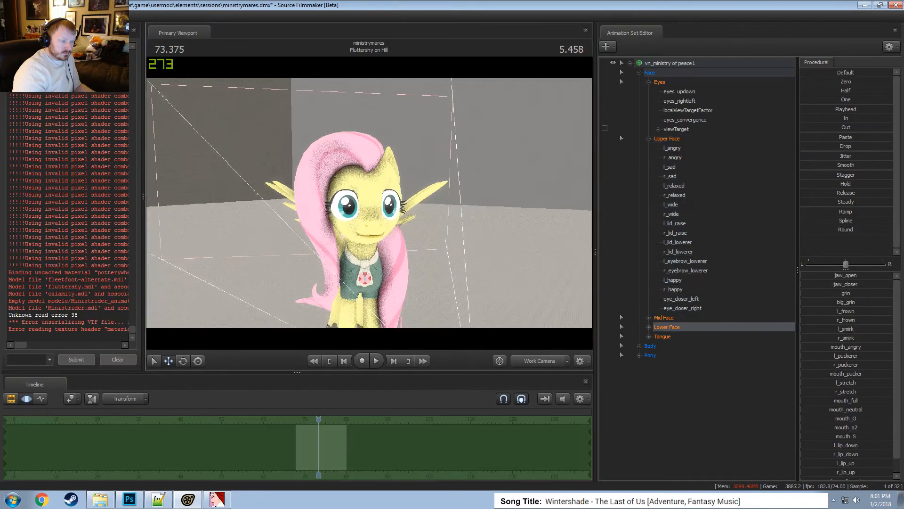
left_click_drag(370, 203, 386, 225)
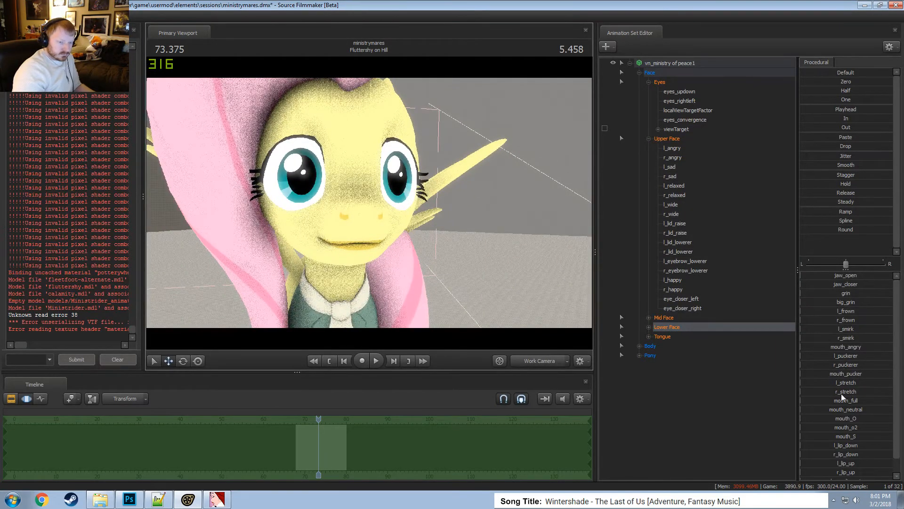
left_click(846, 408)
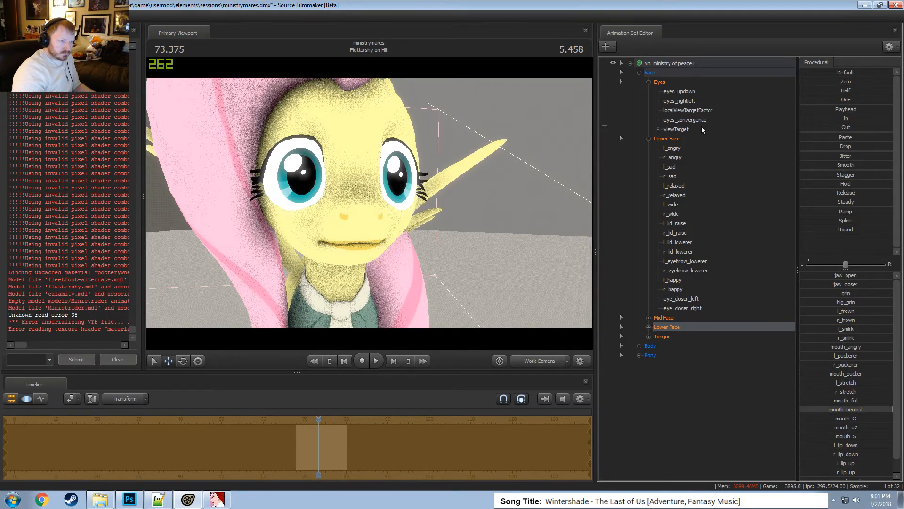
Set the skin of vn_ministry of peace1 to 2 and check the face from farther back.
right_click(668, 63)
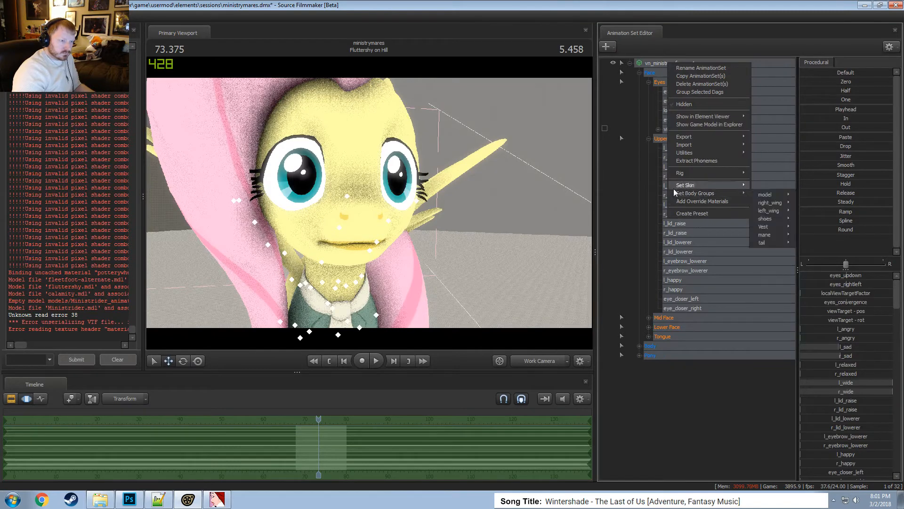
mouse_move(698, 188)
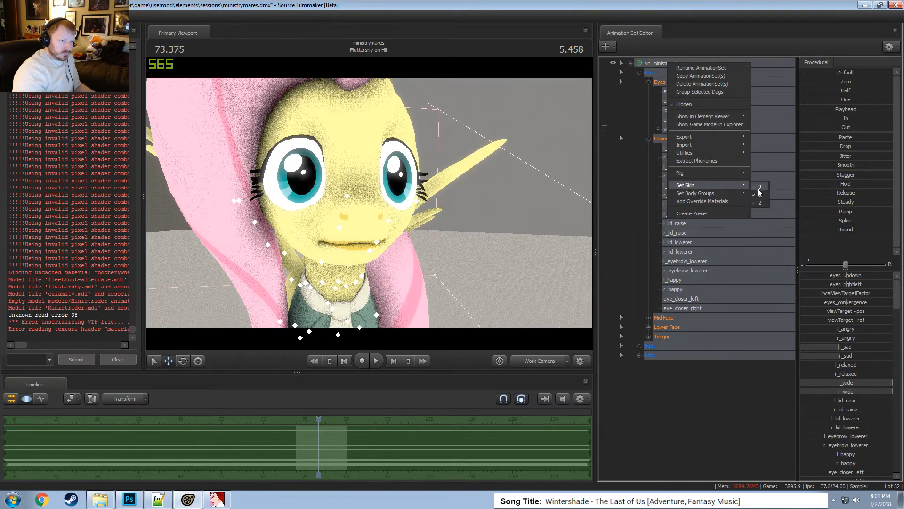
left_click(759, 202)
left_click(379, 204)
key("s")
left_click_drag(379, 204, 356, 204, "alt")
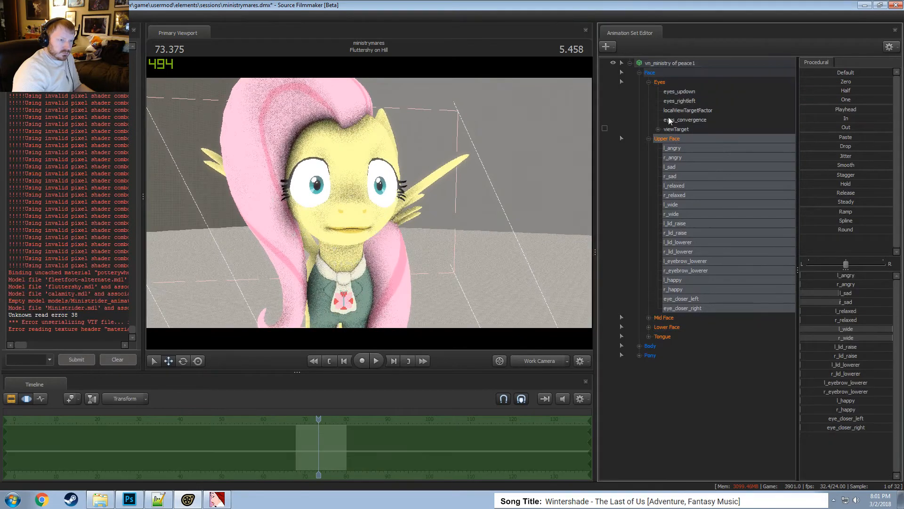
Adjust eyes_convergence slightly in the Eyes controls.
left_click(673, 82)
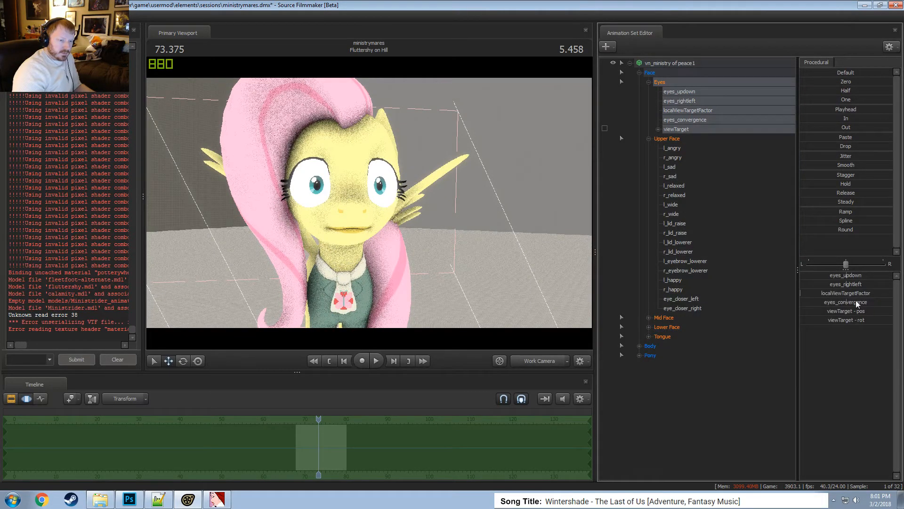
left_click_drag(856, 301, 857, 302)
left_click_drag(499, 163, 496, 163)
In the Lower Face controls, raise l_frown and r_frown partway and add a little jaw_open and grin.
left_click(666, 327)
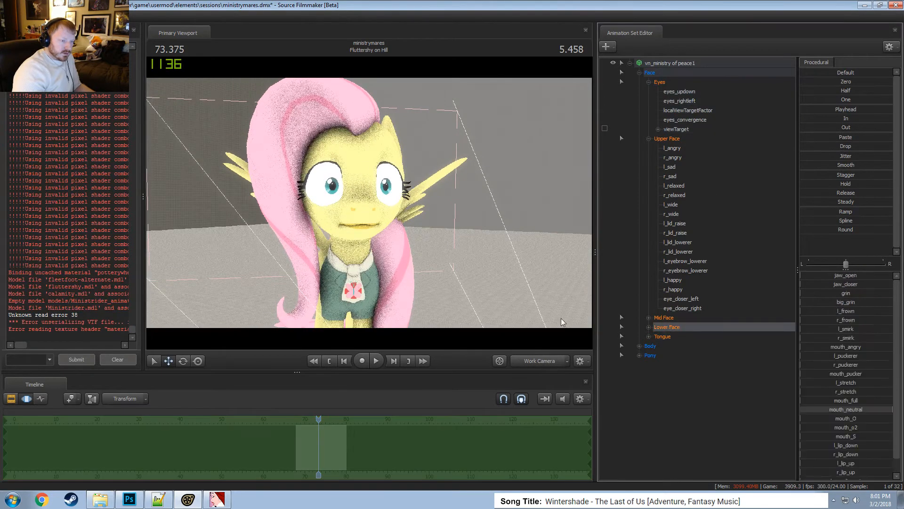
left_click_drag(513, 176, 522, 178)
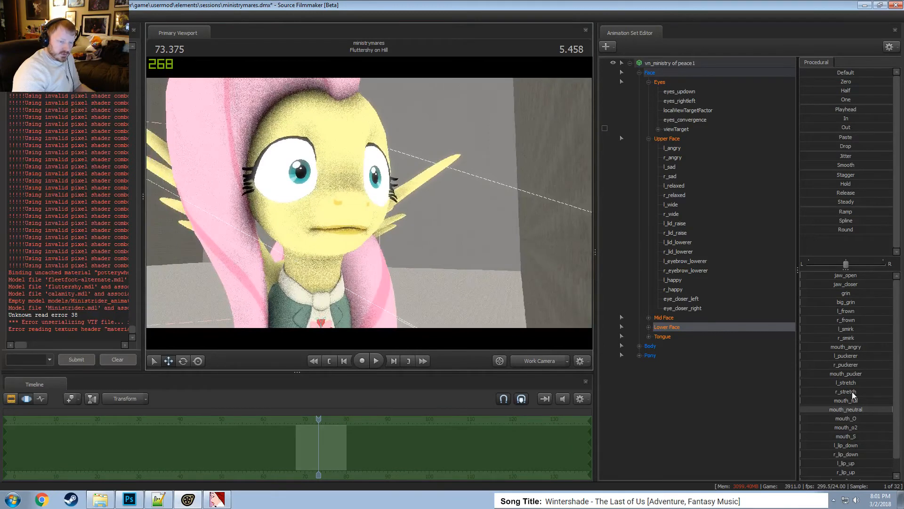
left_click(846, 322)
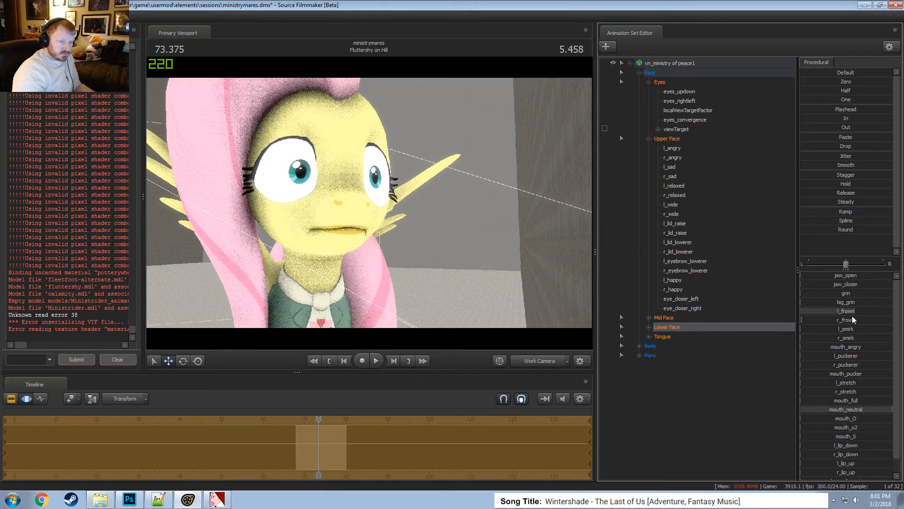
mouse_move(853, 314)
left_mouse_down()
mouse_move(835, 316)
mouse_move(867, 307)
mouse_move(860, 277)
mouse_move(856, 301)
left_mouse_up()
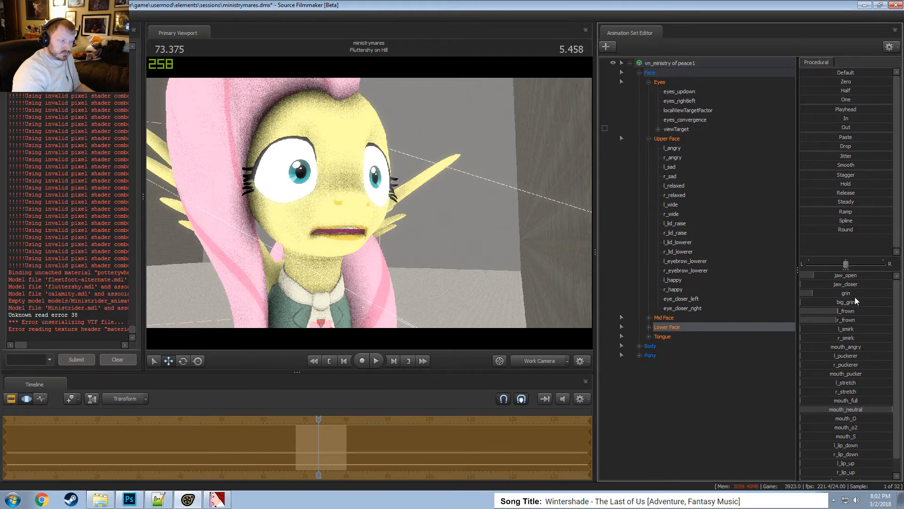
key("s")
left_click_drag(511, 307, 369, 204)
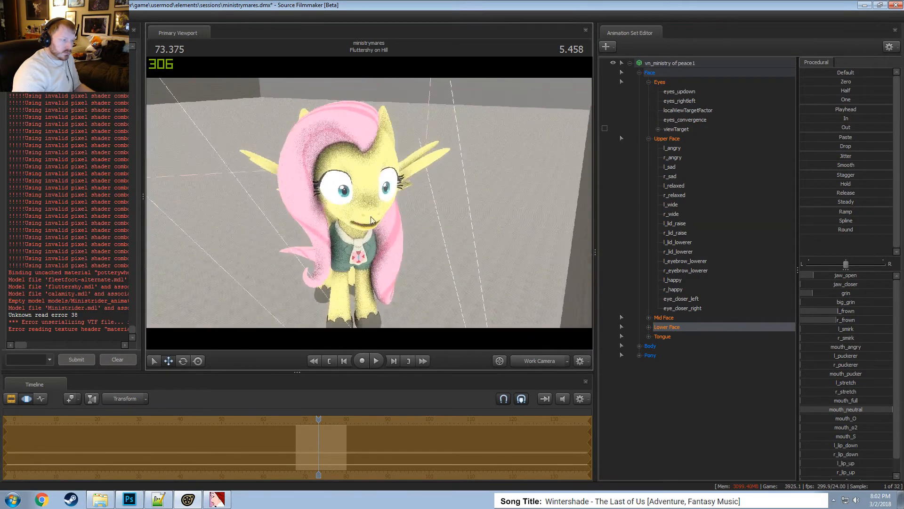
Rotate the whole model to face away from camera1 and move it near the room corner, checking it in the Clip Editor.
left_click(667, 63)
key("e")
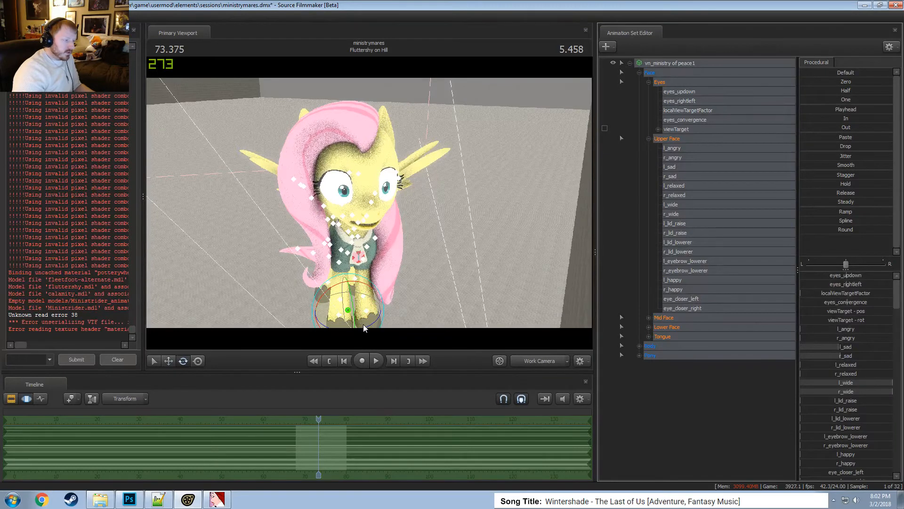
left_click_drag(368, 330, 298, 270)
key("w")
left_click_drag(369, 317, 325, 152)
key("F2")
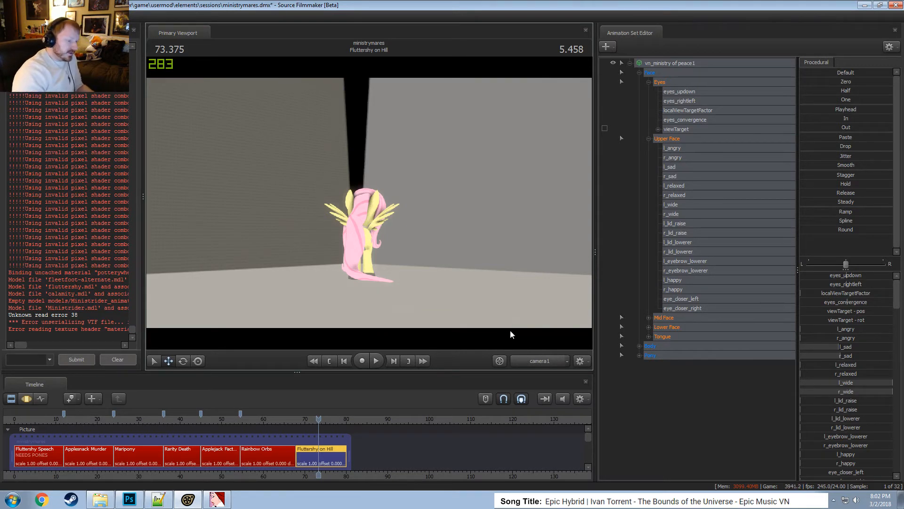
Inspect the repositioned model from behind through the Work Camera and return to the Motion Editor.
left_click(539, 361)
left_click(537, 361)
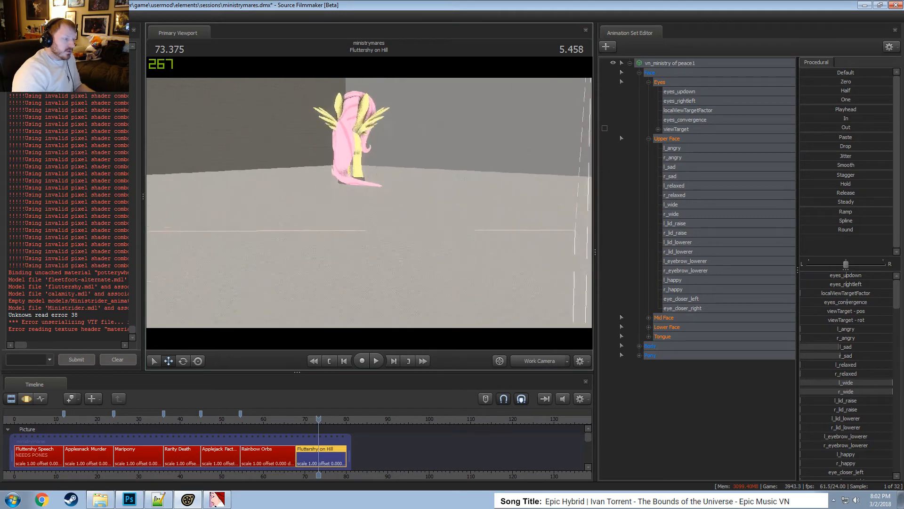
mouse_move(369, 202)
left_mouse_down()
mouse_move(363, 184)
mouse_move(363, 212)
mouse_move(384, 205)
mouse_move(375, 193)
mouse_move(362, 208)
left_mouse_up()
key("w")
key("a")
key("s")
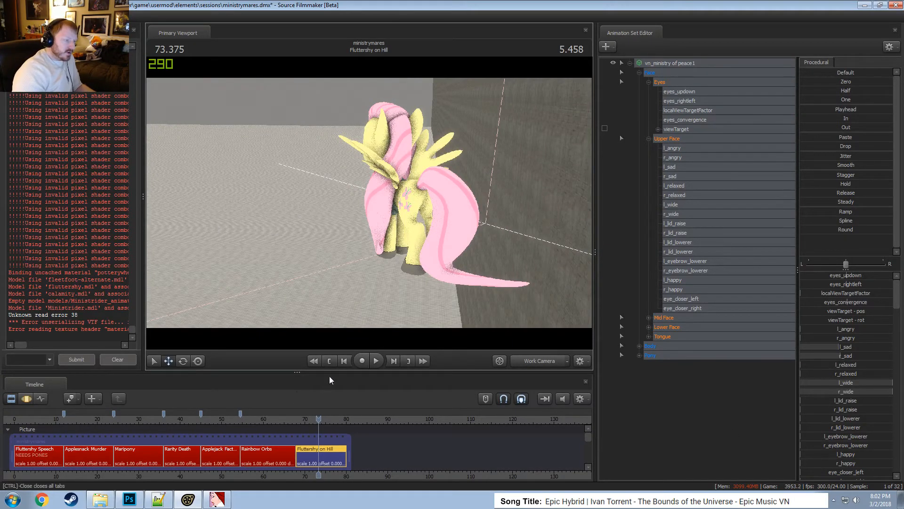
key("d")
left_click_drag(365, 245, 369, 203)
key("F3")
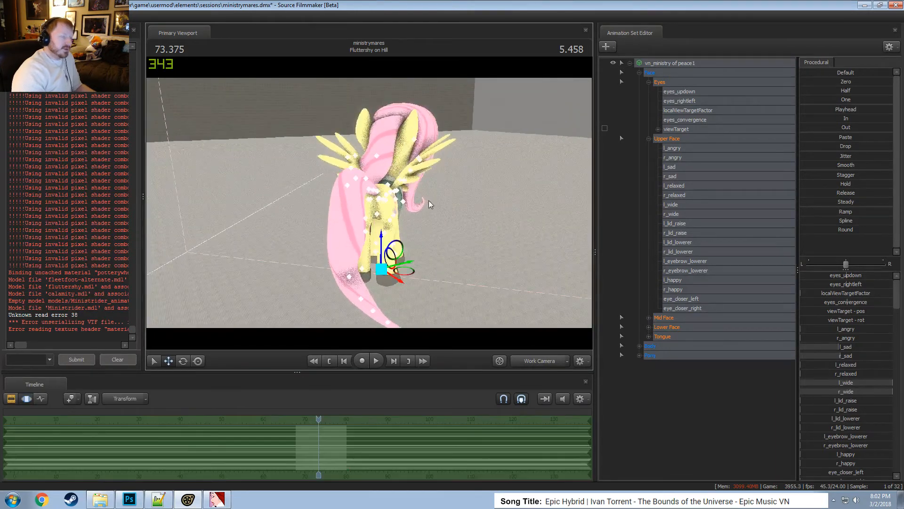
Collapse the pony's Eyes, Upper Face and Face control groups, clear the selection and save the session.
left_click_drag(458, 181, 490, 186)
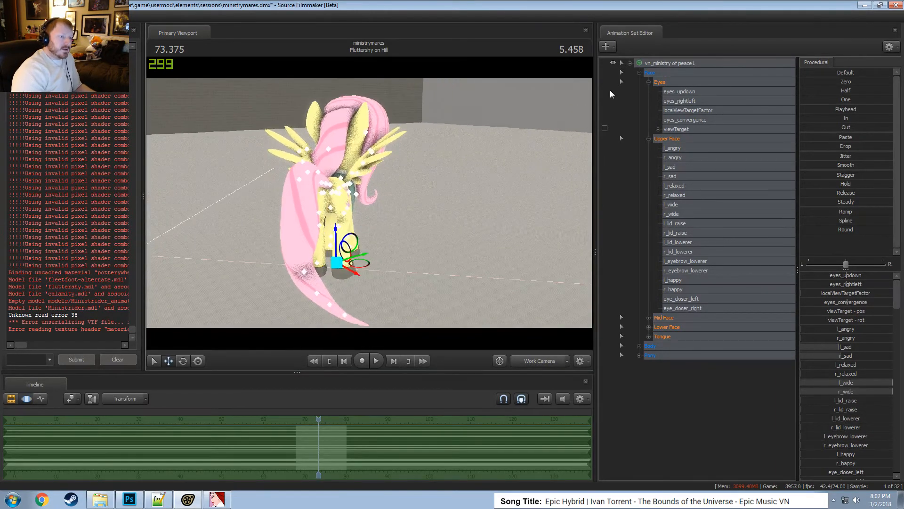
left_click(649, 83)
left_click(648, 91)
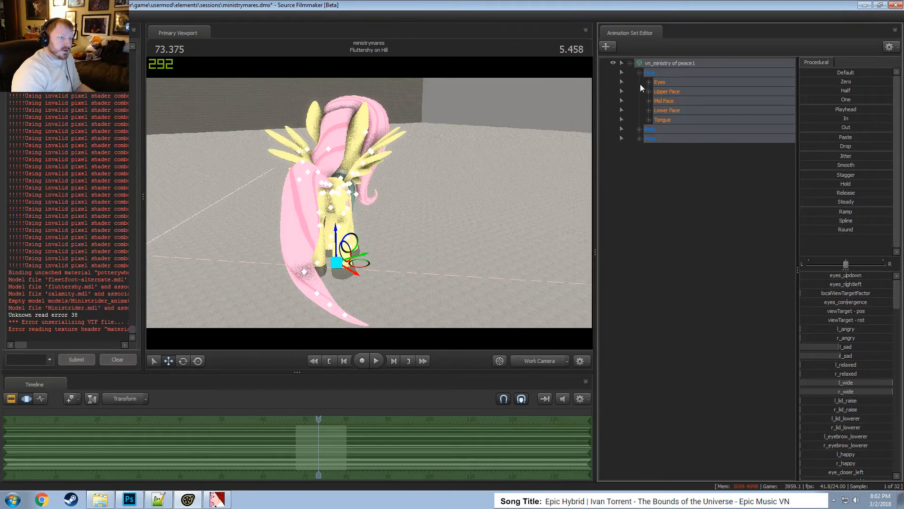
left_click(639, 73)
left_click_drag(388, 196, 431, 160)
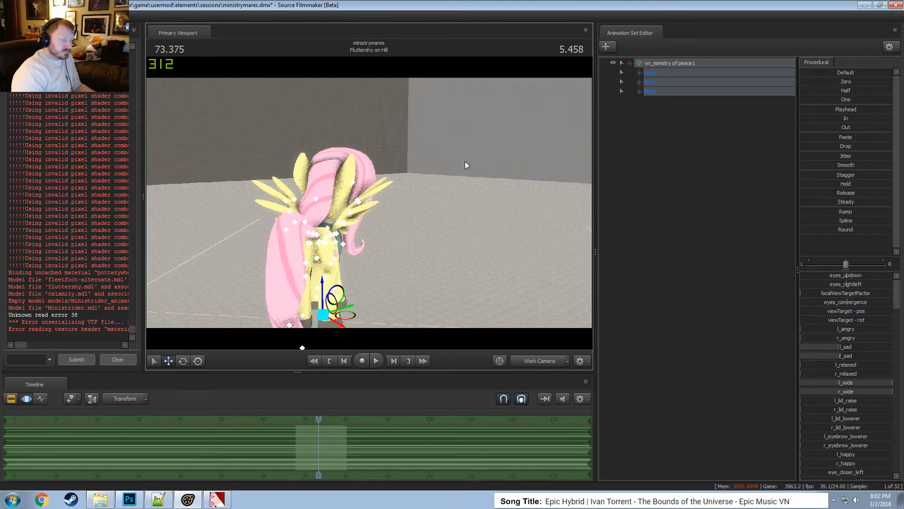
left_click(673, 134)
right_click(674, 134)
left_click(624, 143)
key("ctrl+s")
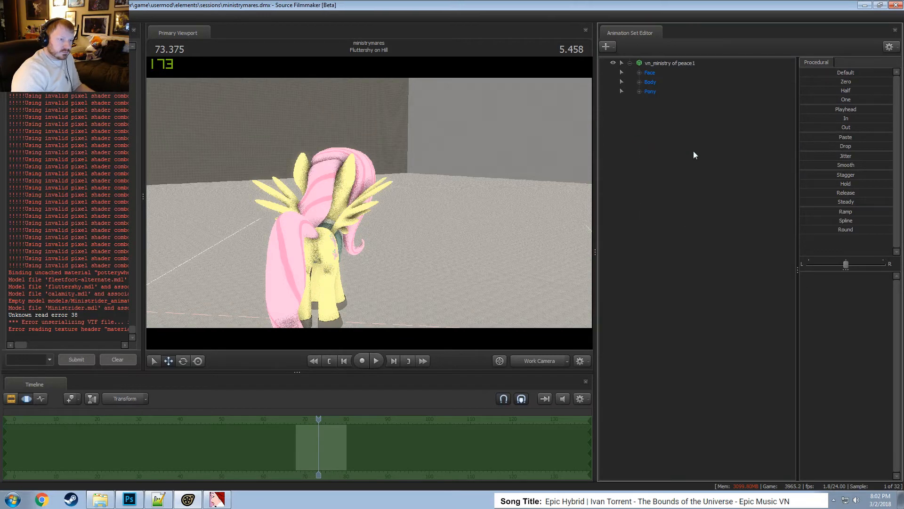
Start an animation set for a new model, filter the model library by "hill", preview antlionhill.mdl and cancel.
right_click(694, 151)
left_click(707, 154)
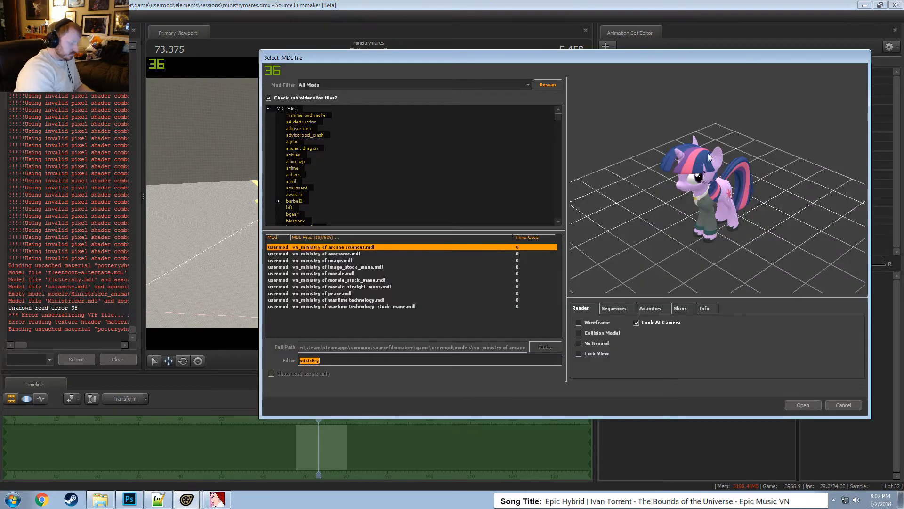
type("hill")
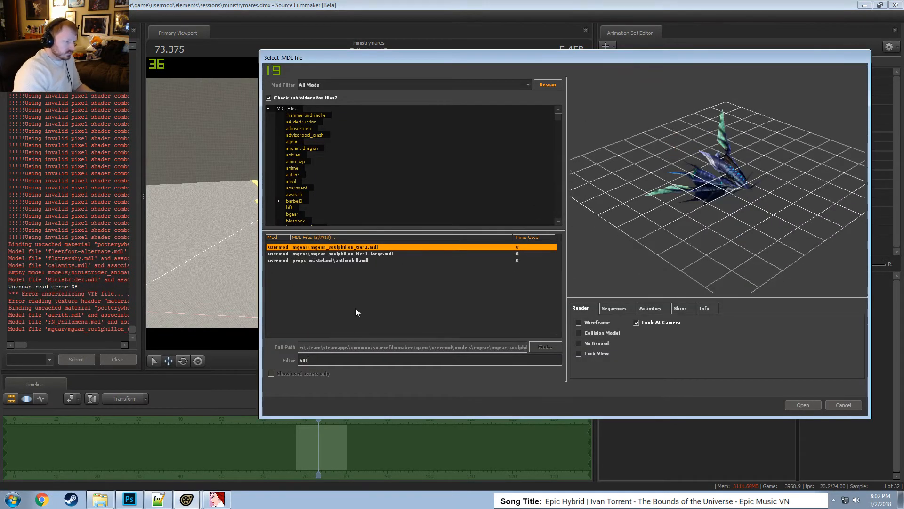
left_click(335, 260)
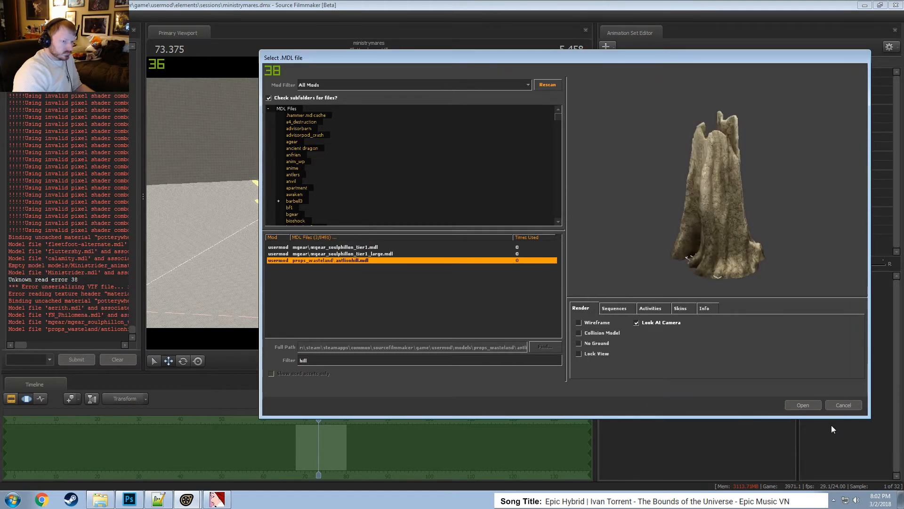
left_click(845, 406)
Reopen the model browser for a new animation set and examine the city-center hill model from several angles.
right_click(653, 126)
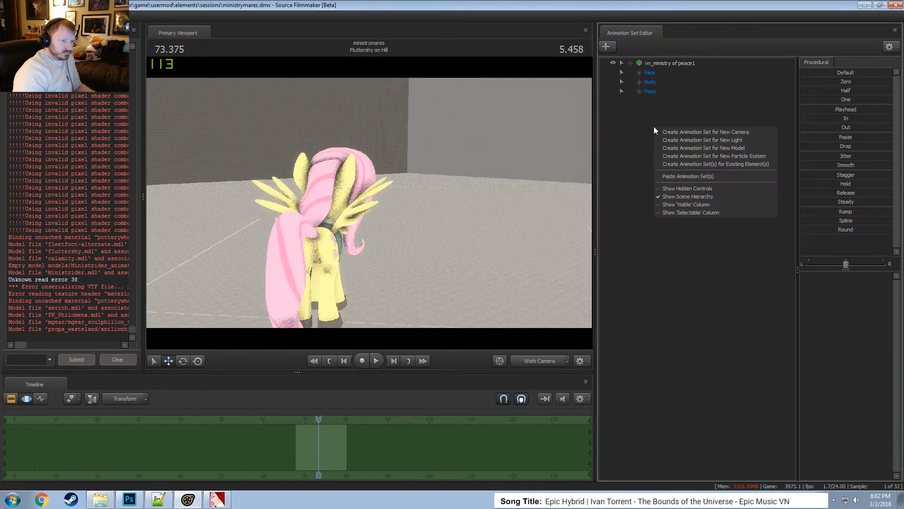
left_click(705, 149)
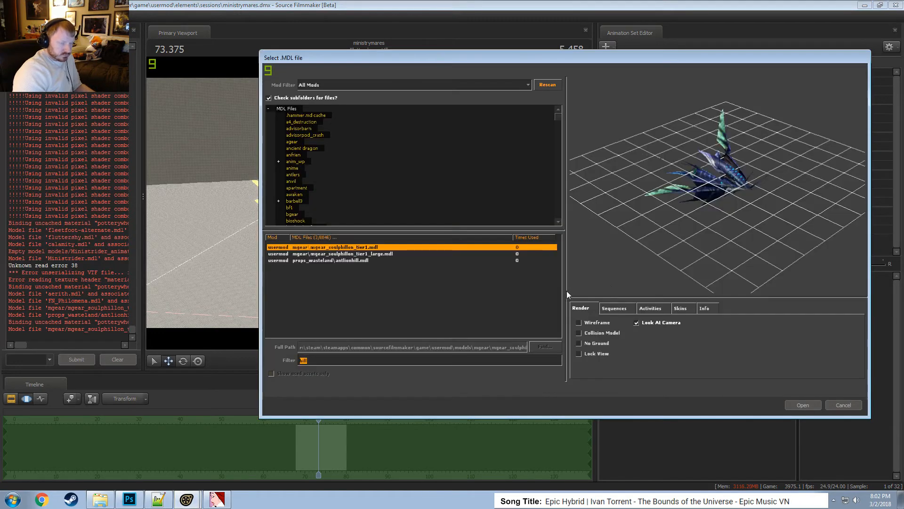
left_click(351, 267)
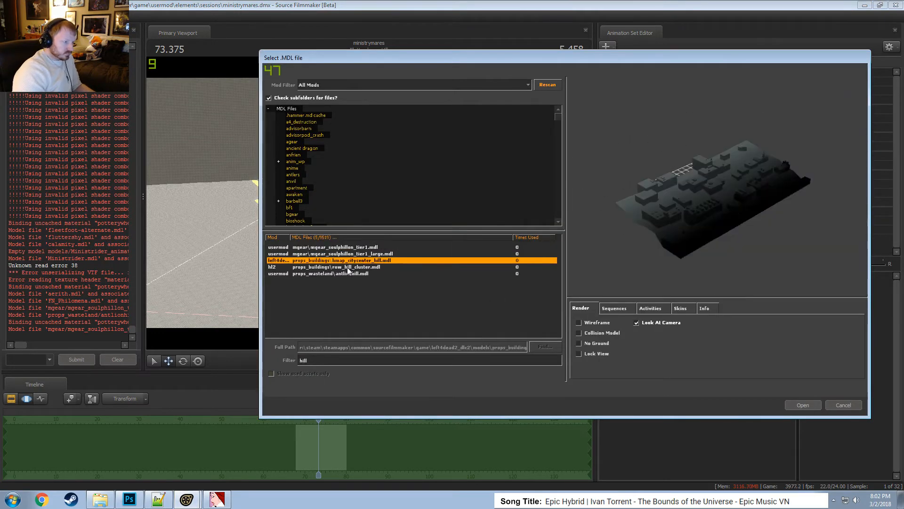
left_click(347, 273)
left_click(351, 267)
left_click(351, 260)
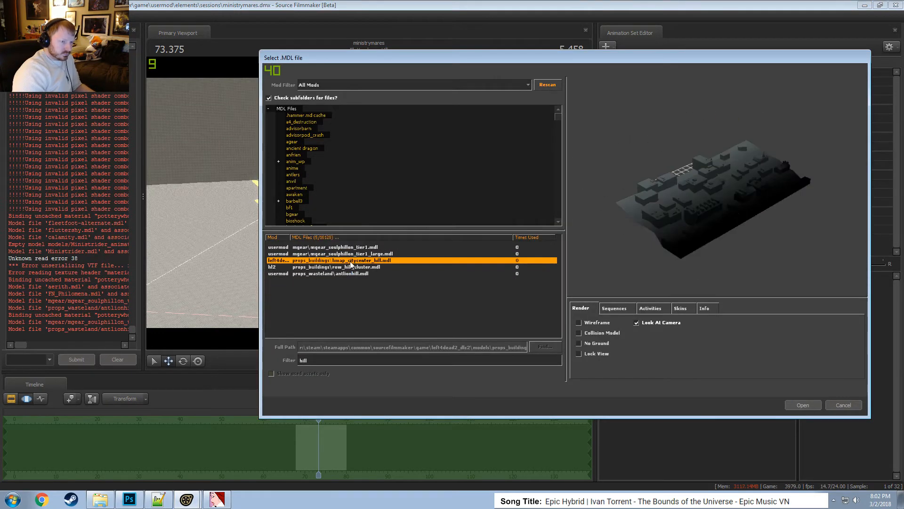
left_click_drag(680, 244, 680, 214)
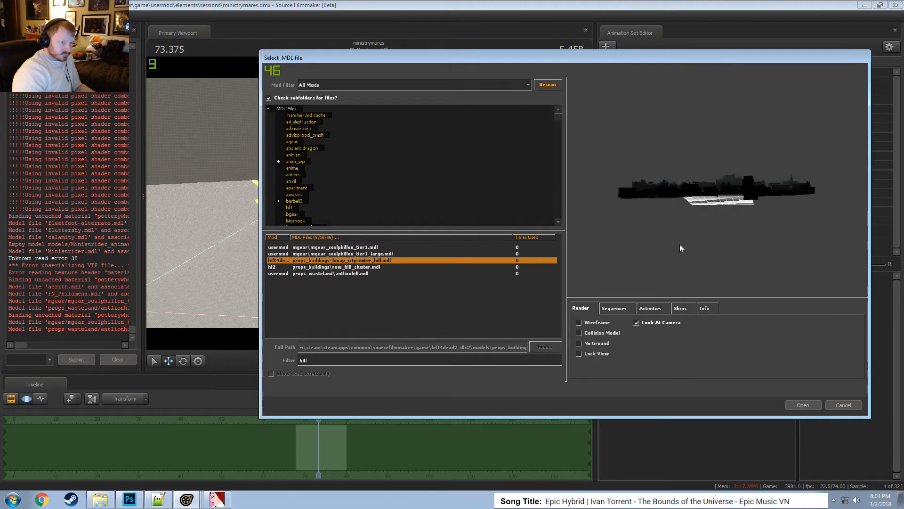
right_click_drag(653, 236, 653, 207)
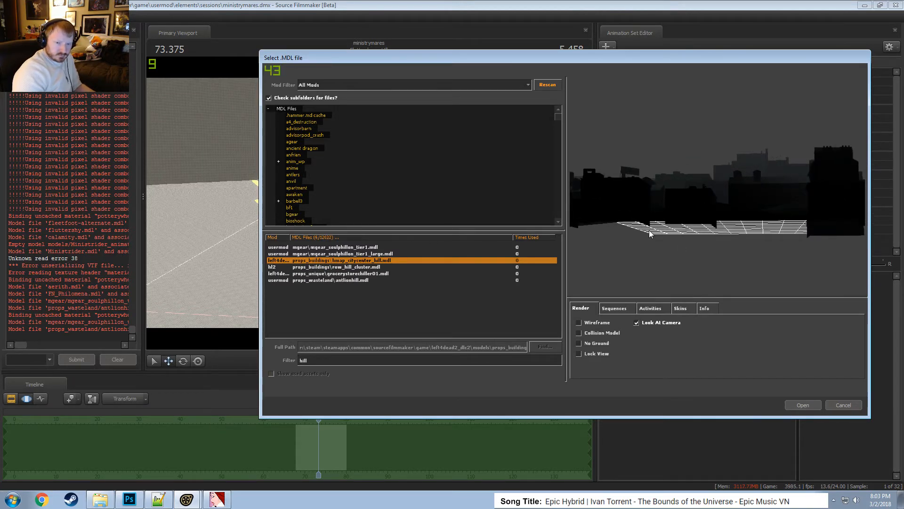
left_click_drag(698, 192, 699, 187)
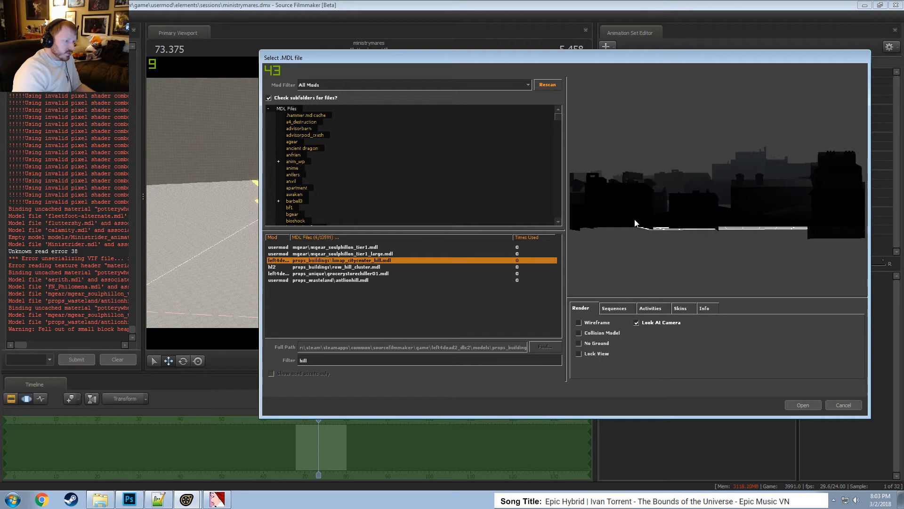
Preview the other models matching "hill", including antlionhill.mdl, row_hill_cluster.mdl and pv_hill_tall_5.mdl.
left_click(361, 280)
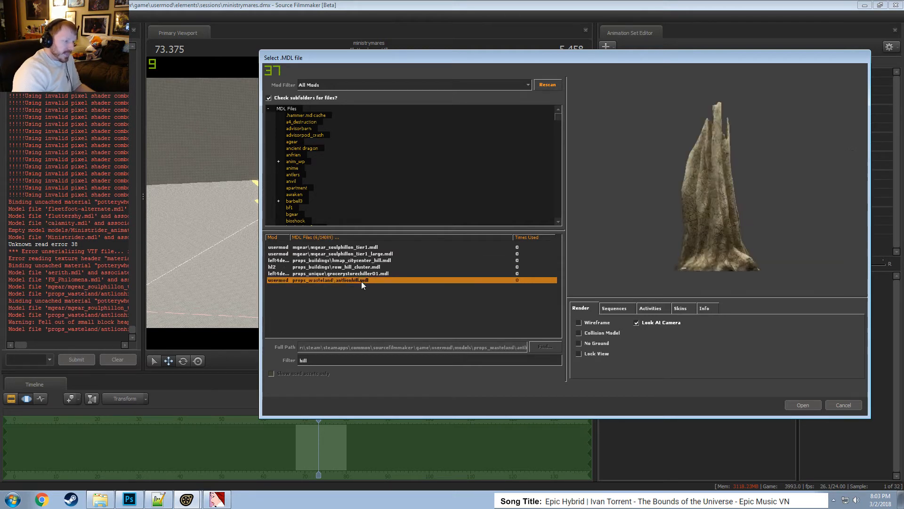
left_click(372, 273)
key("Up")
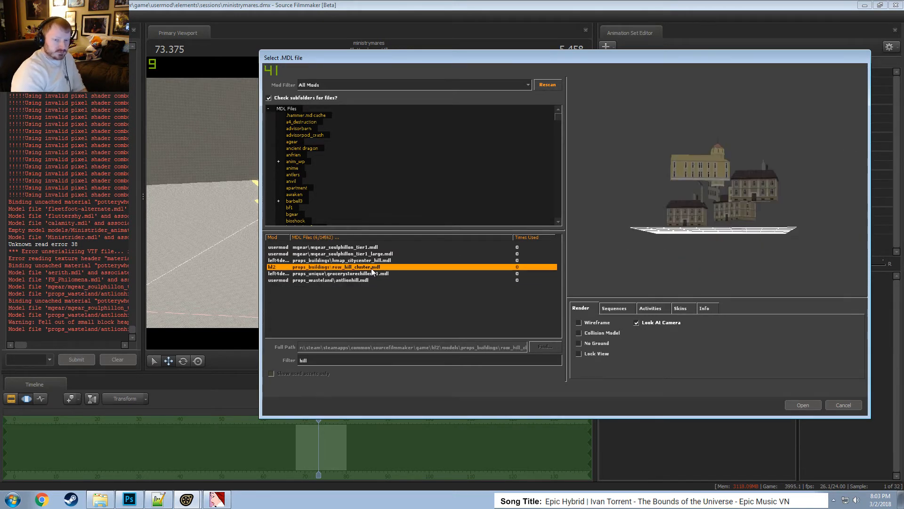
key("Up")
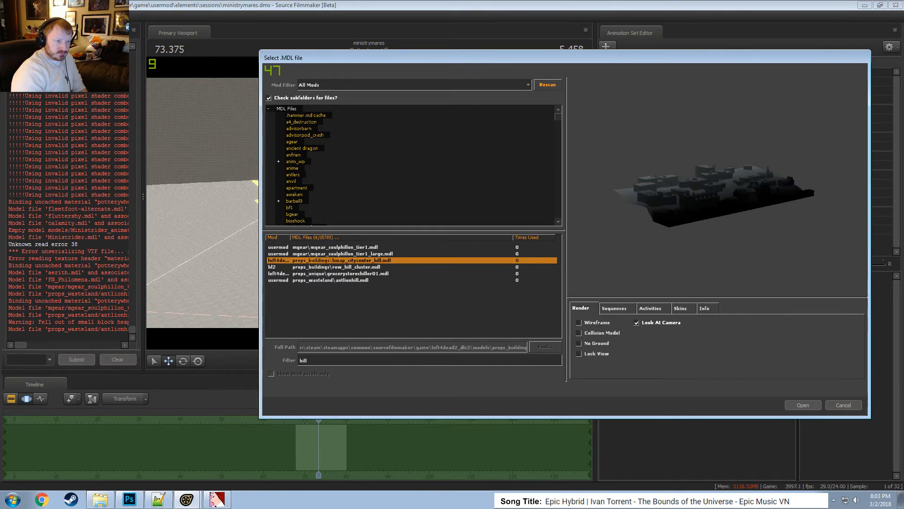
key("Up")
key("Up")
key("Down")
key("Down")
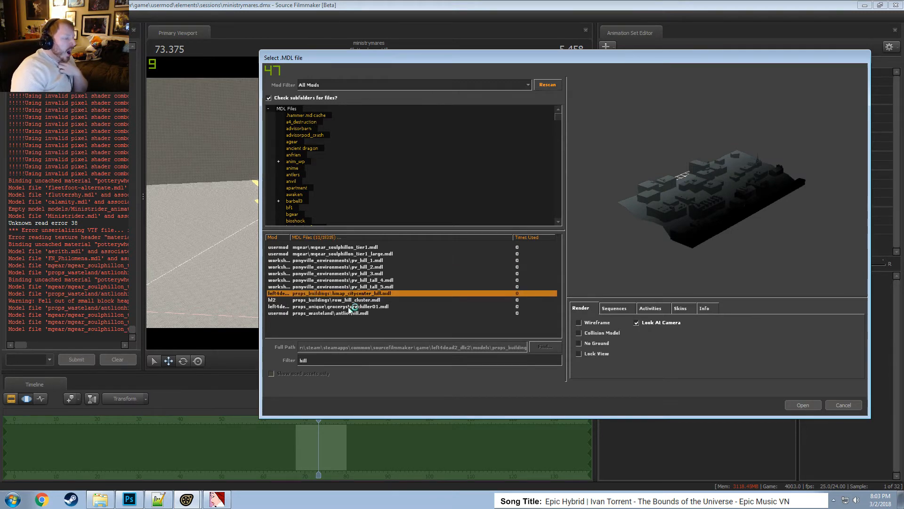
left_click(349, 306)
left_click(357, 300)
left_click(369, 293)
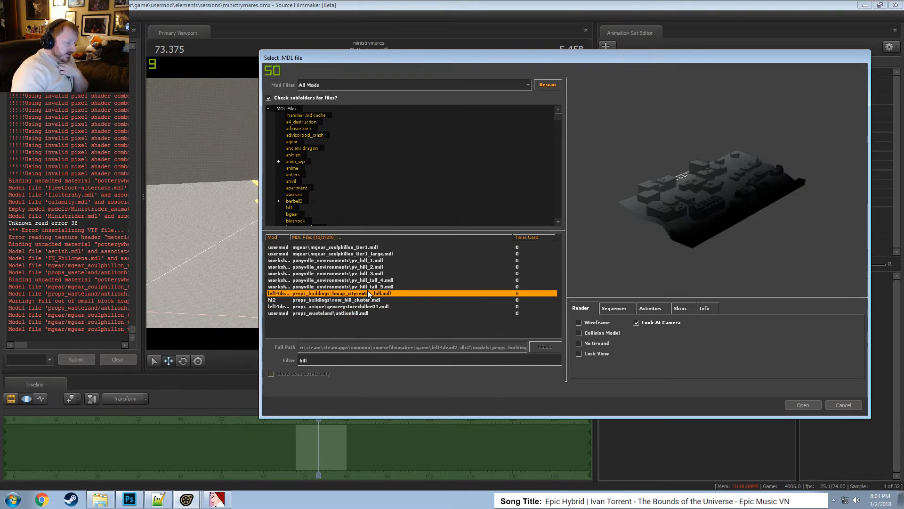
left_click(367, 288)
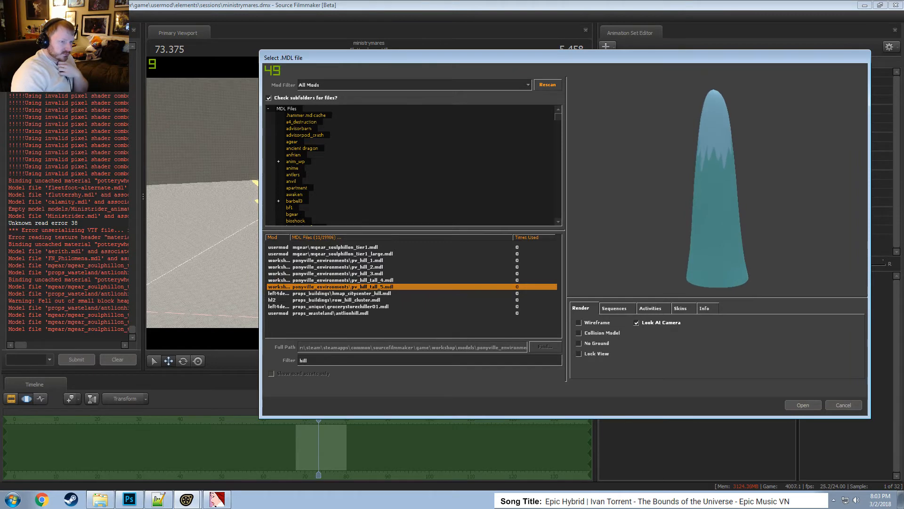
List the matches from all MDL Files and compare the hill shapes in props\hills and props\big_hills.
left_click(535, 215)
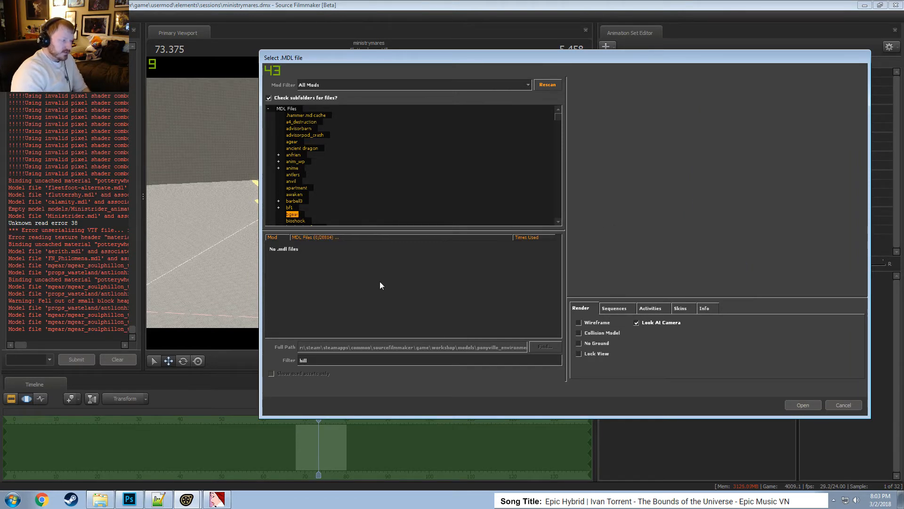
left_click(290, 111)
scroll(330, 311, "down", 4)
left_click(336, 300)
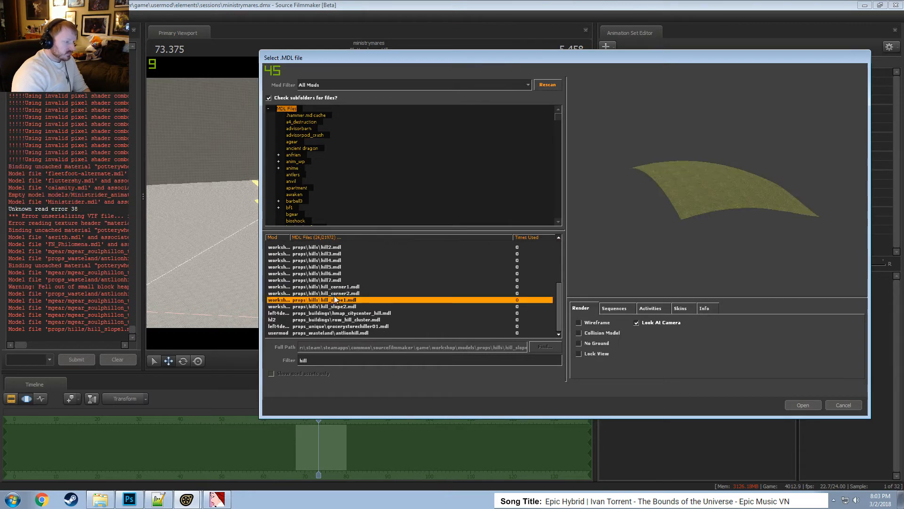
key("Up")
key("Up")
key("Up")
key("Down")
key("Up")
key("Up")
key("Up")
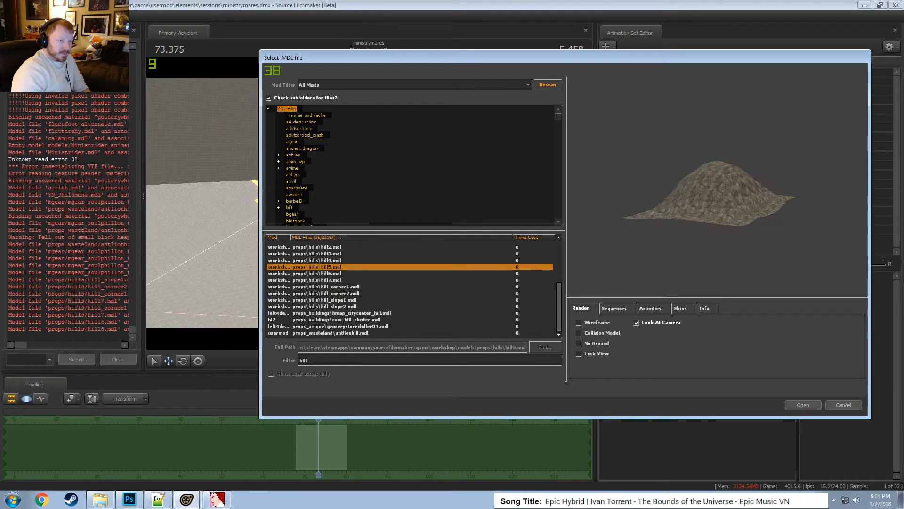
key("Up")
key("Down")
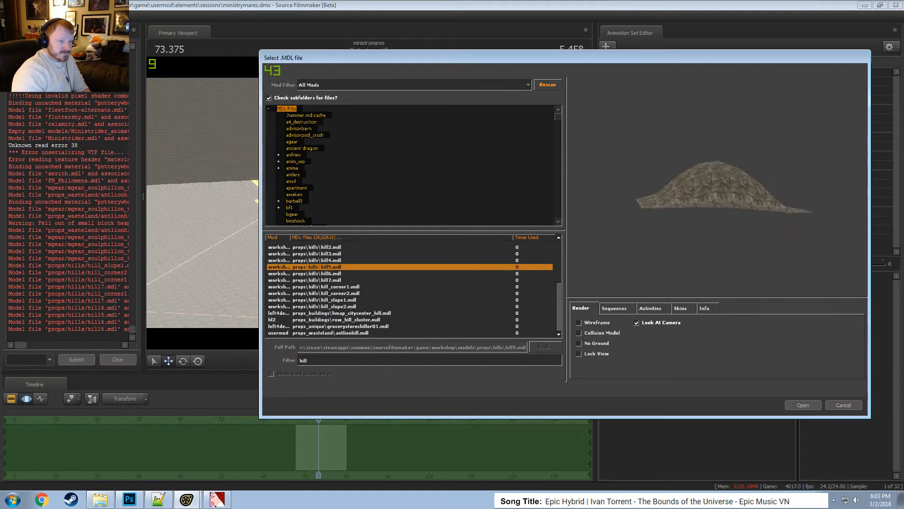
key("Down")
key("Up")
key("Up")
key("Up")
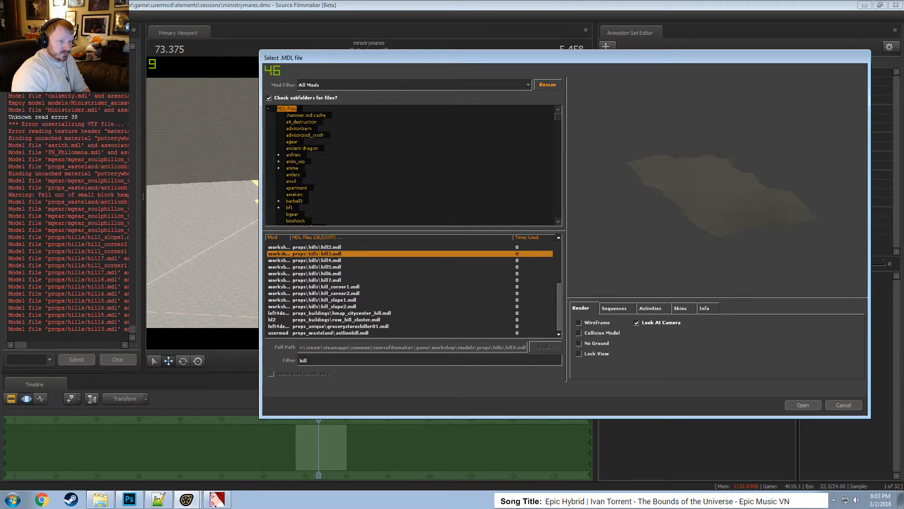
key("Up")
key("Up")
key("Up")
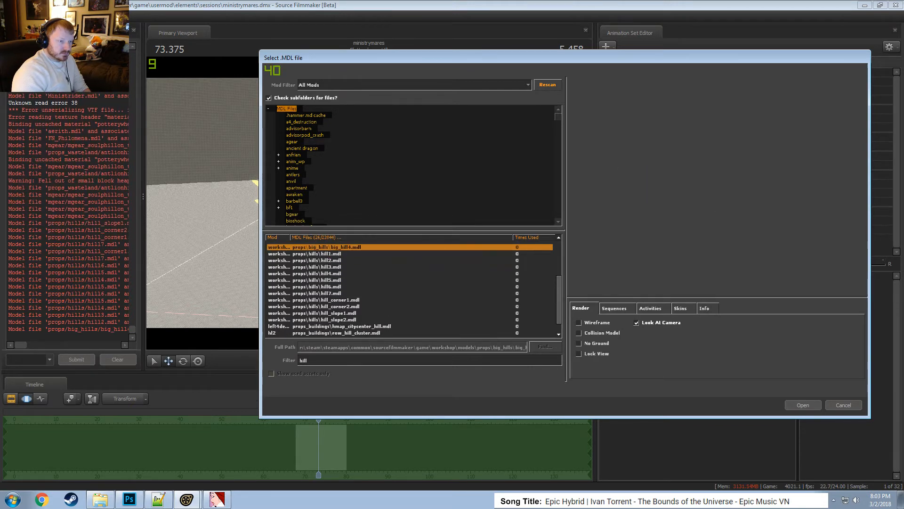
key("Down")
key("Down")
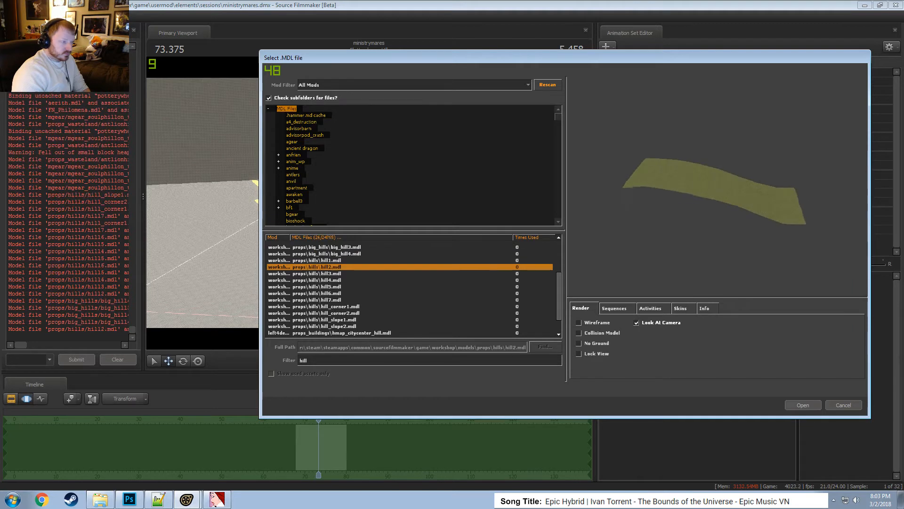
key("Up")
key("Down")
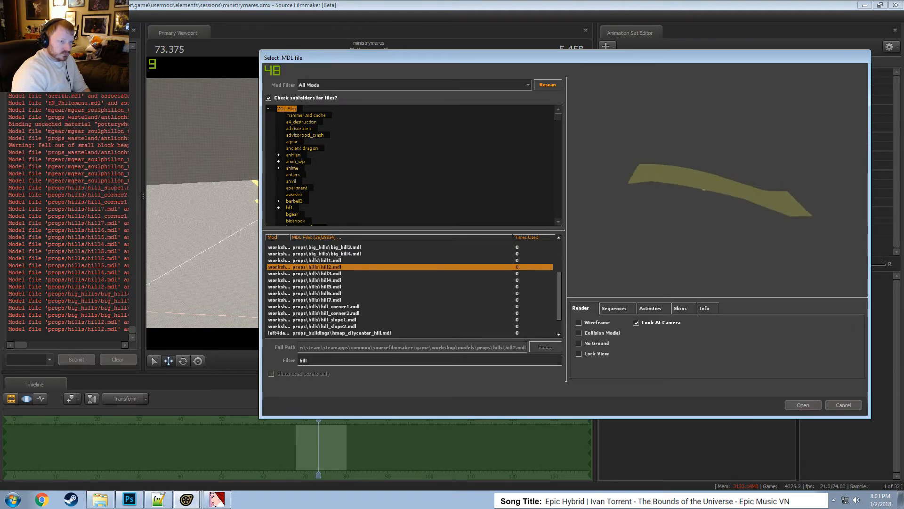
Add hill_slope1.mdl from props\hills to the shot as a new model.
key("Down")
key("Down")
key("Down")
key("Down")
key("Down")
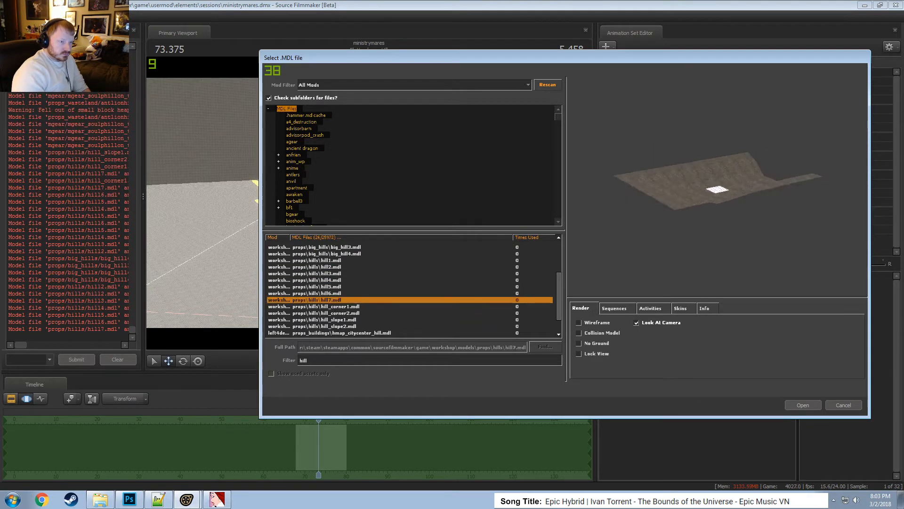
key("Down")
key("Down")
key("Down")
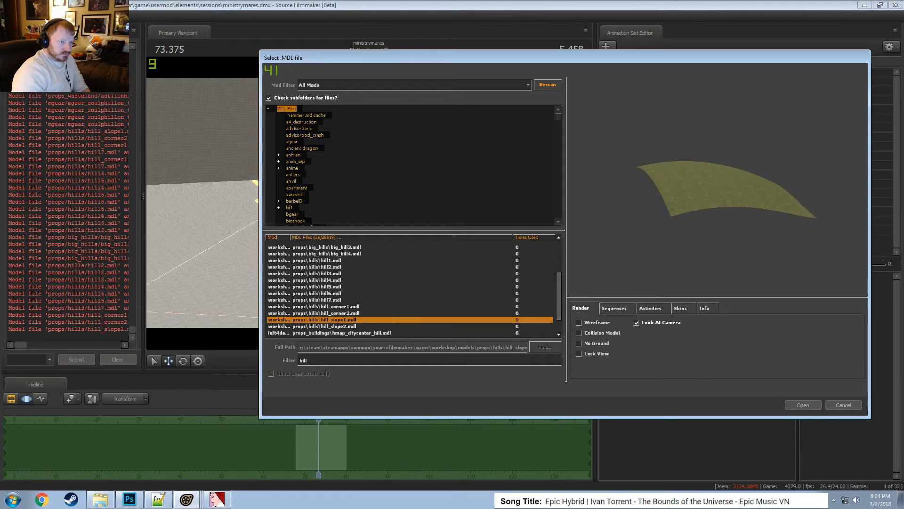
left_click(813, 405)
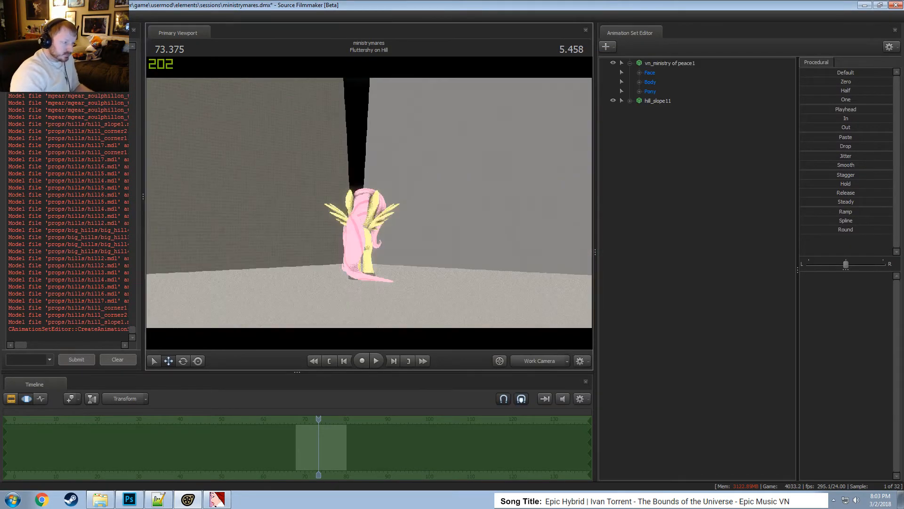
Reposition the hill slope as grassy ground beneath the pony, check it through camera1 and return to the Work Camera.
key("s")
left_click_drag(369, 203, 369, 292)
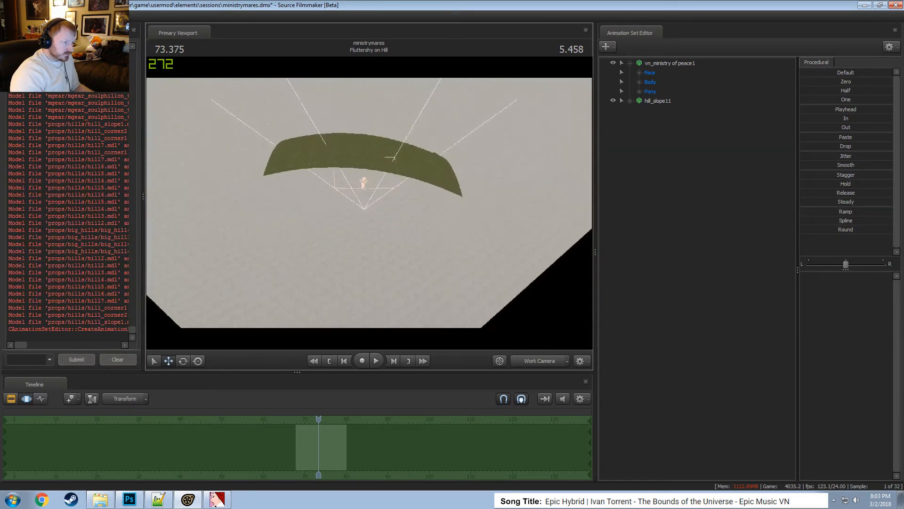
left_click(657, 101)
left_click_drag(452, 179, 556, 175, "alt")
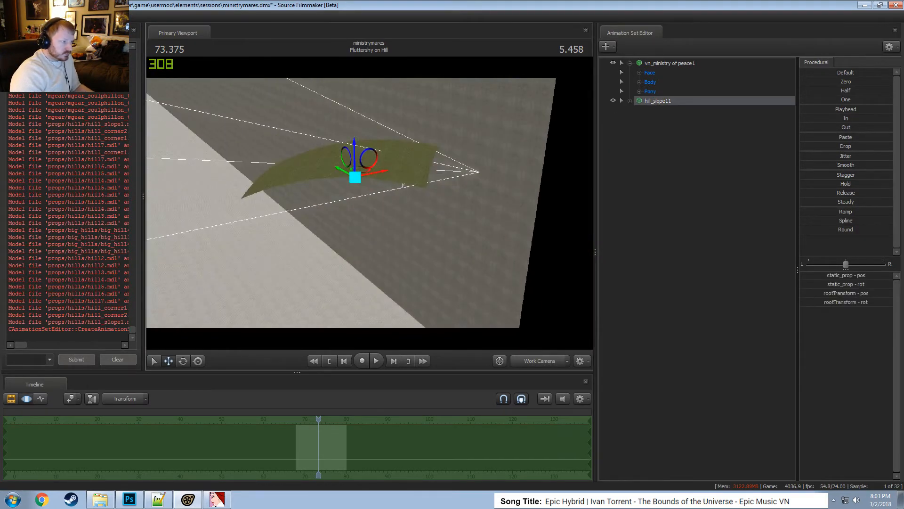
left_click_drag(369, 202, 374, 196, "alt")
key("e")
left_click_drag(378, 153, 391, 197)
key("w")
left_click(551, 361)
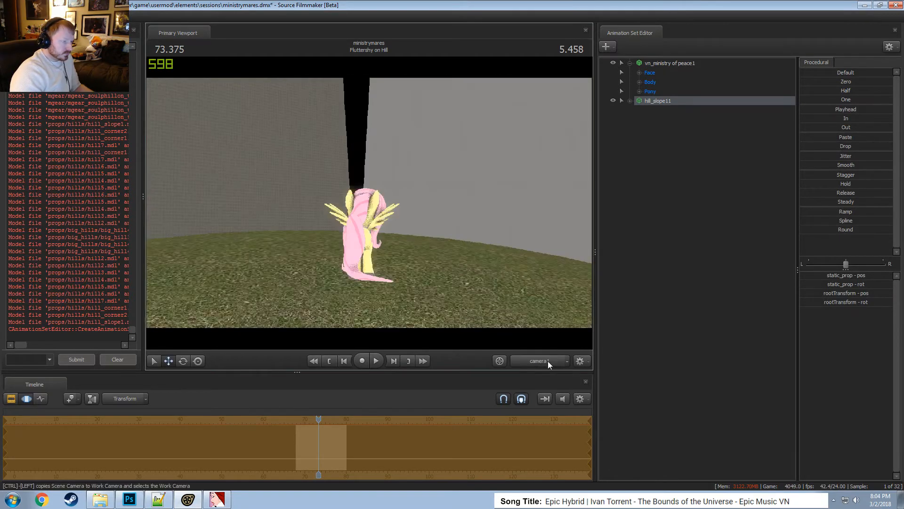
left_click(542, 360)
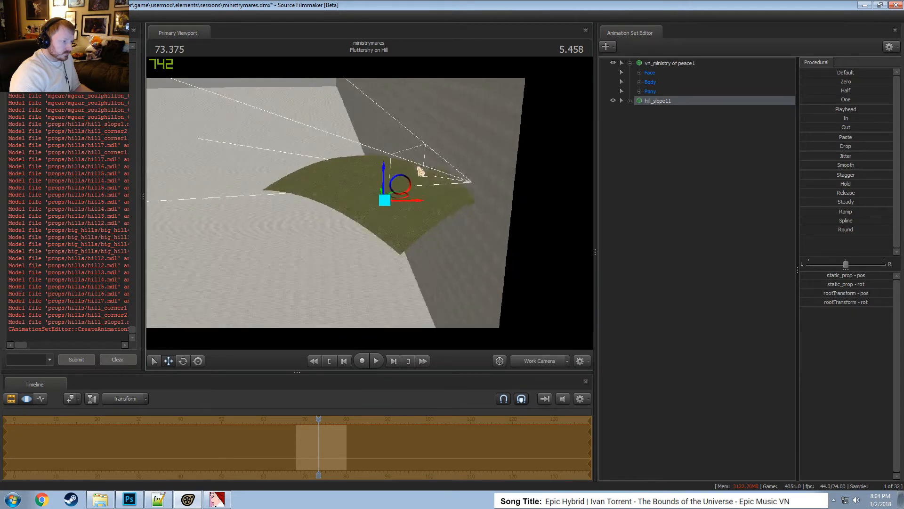
Create an animation set for the shot's existing camera1 and select the pony in the scene.
left_click_drag(410, 193, 380, 189)
left_click_drag(395, 197, 406, 232)
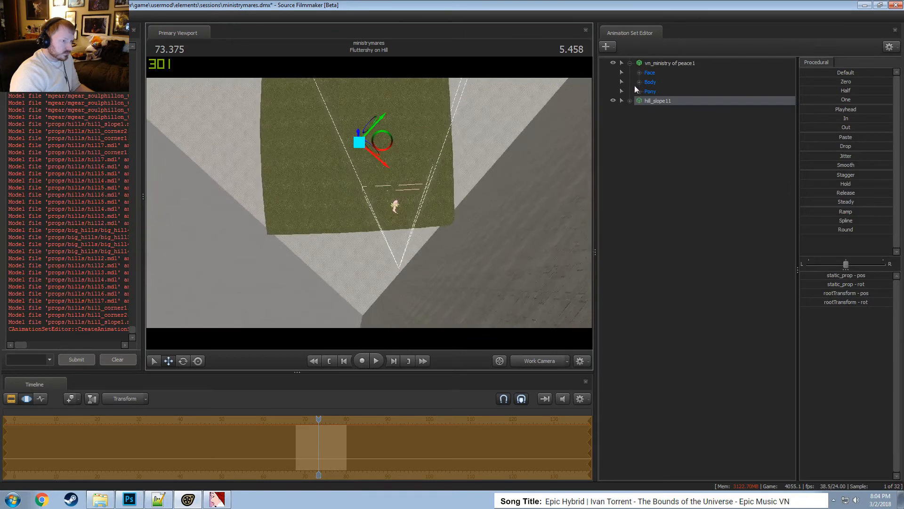
left_click(671, 65)
left_click(661, 100)
right_click(666, 155)
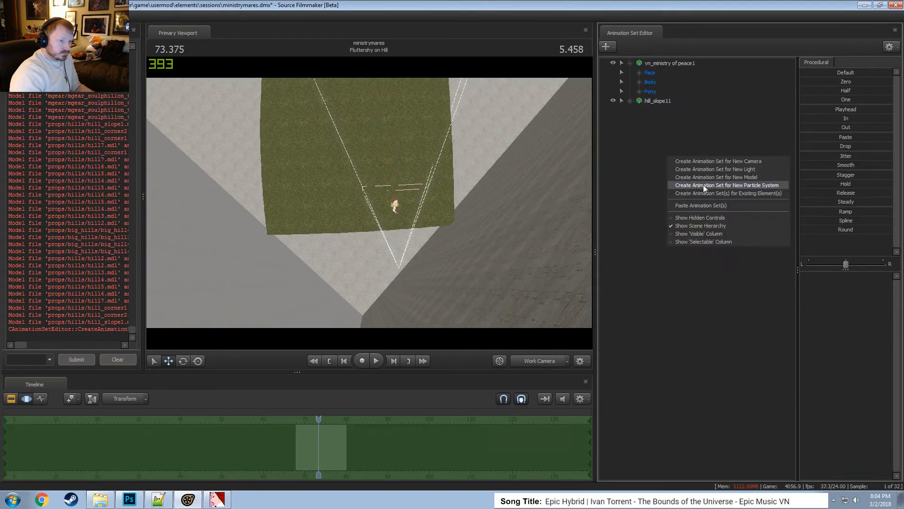
left_click(684, 194)
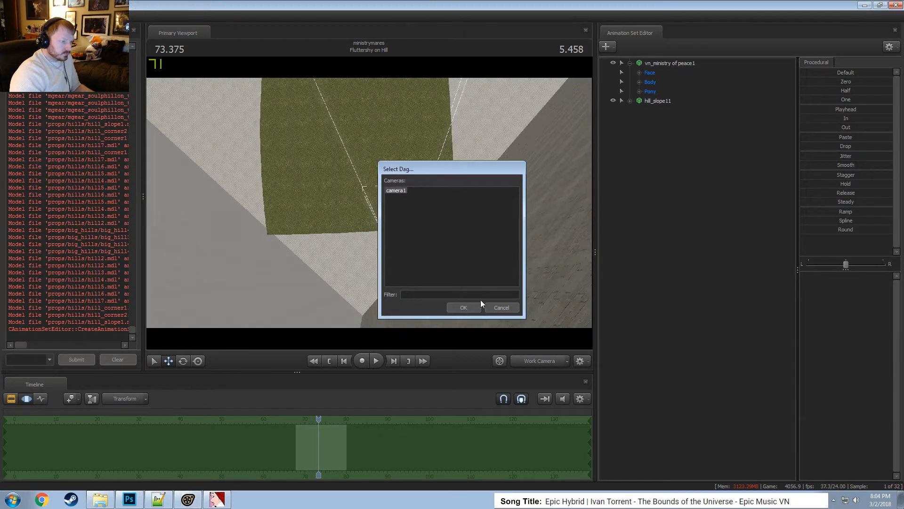
left_click(463, 307)
left_click(665, 73)
left_click_drag(435, 194, 438, 209)
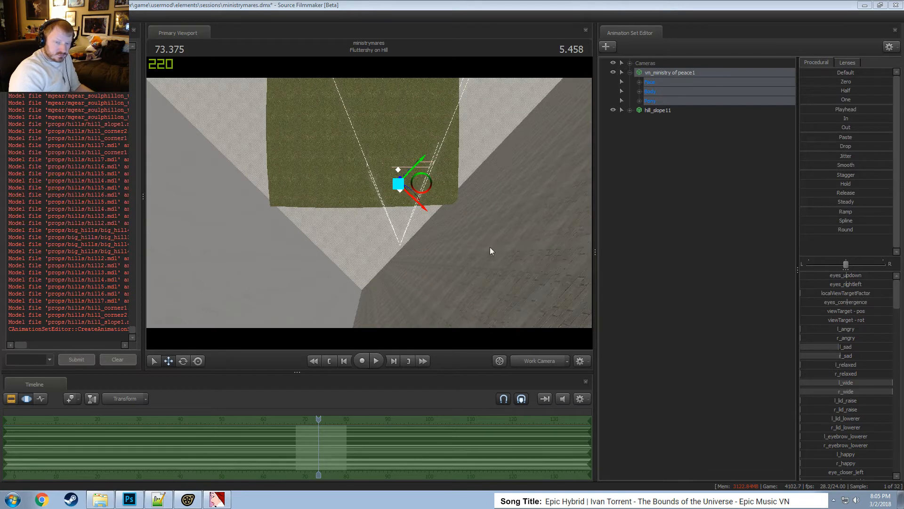
Switch to File Explorer and look through the model archives in Pony SFM\Models\Backup Download Zips.
left_click(327, 5)
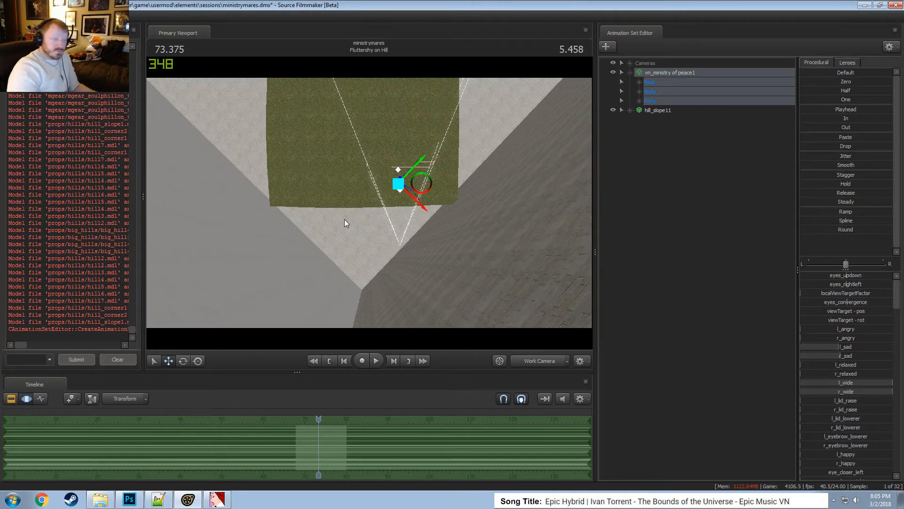
left_click(97, 500)
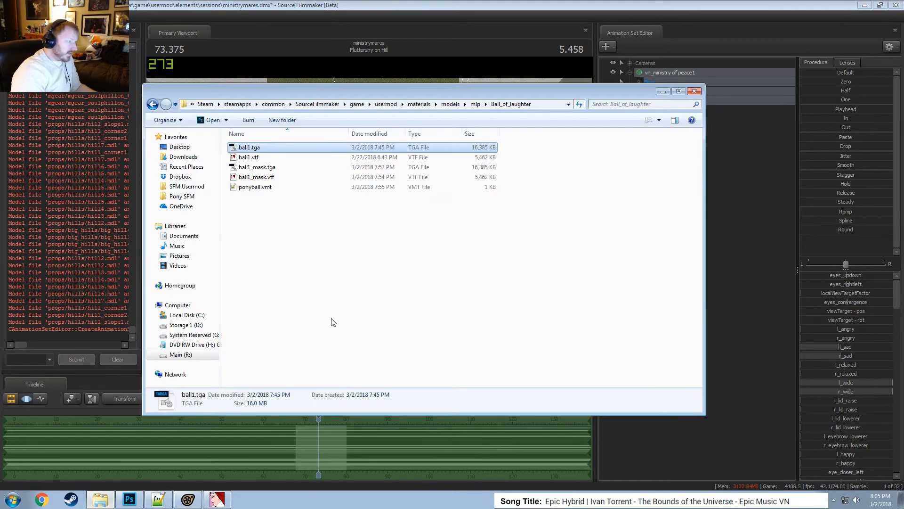
left_click(187, 187)
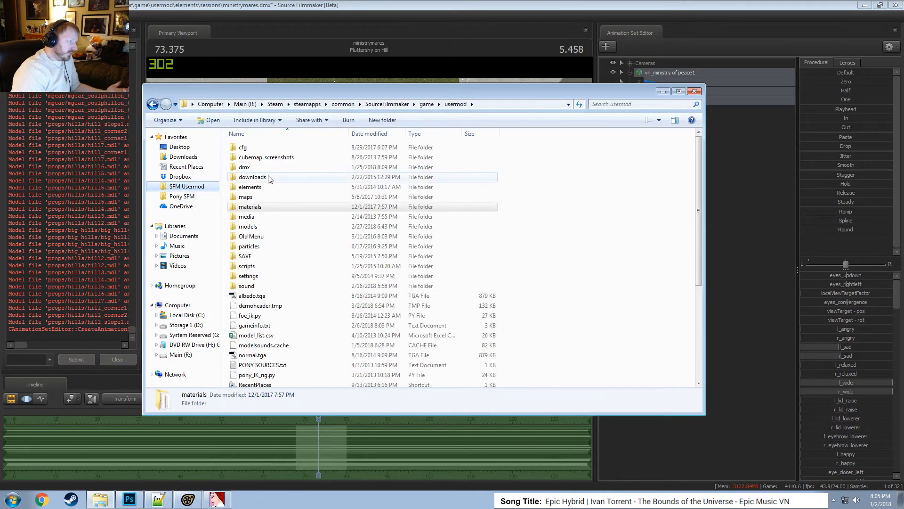
left_click(182, 196)
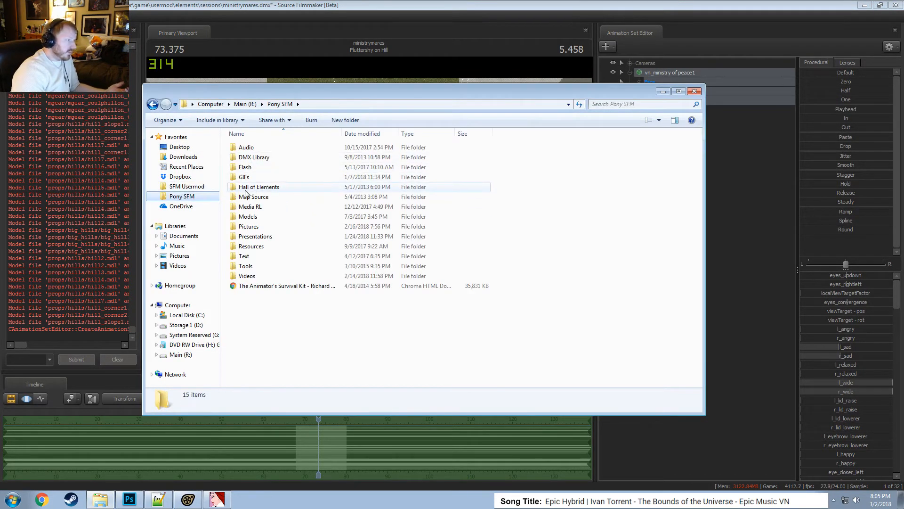
double_click(257, 218)
double_click(247, 153)
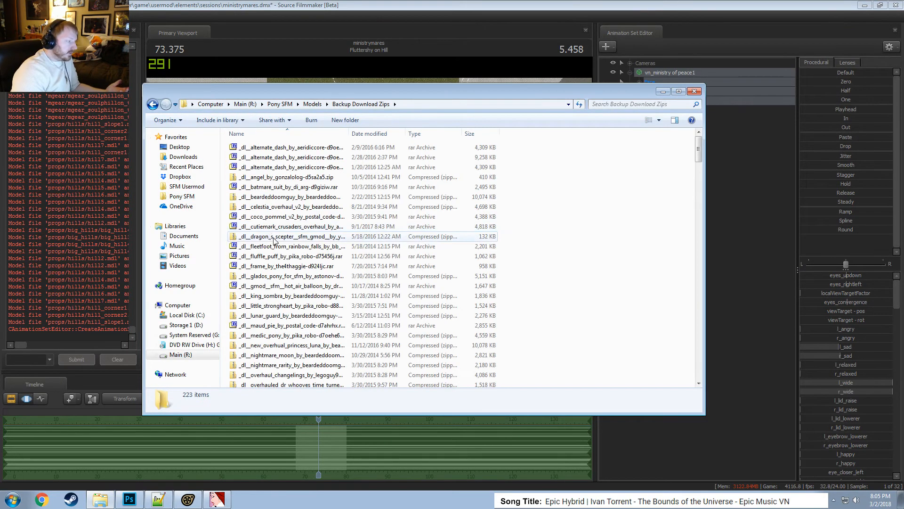
scroll(363, 245, "down", 3)
scroll(364, 249, "up", 2)
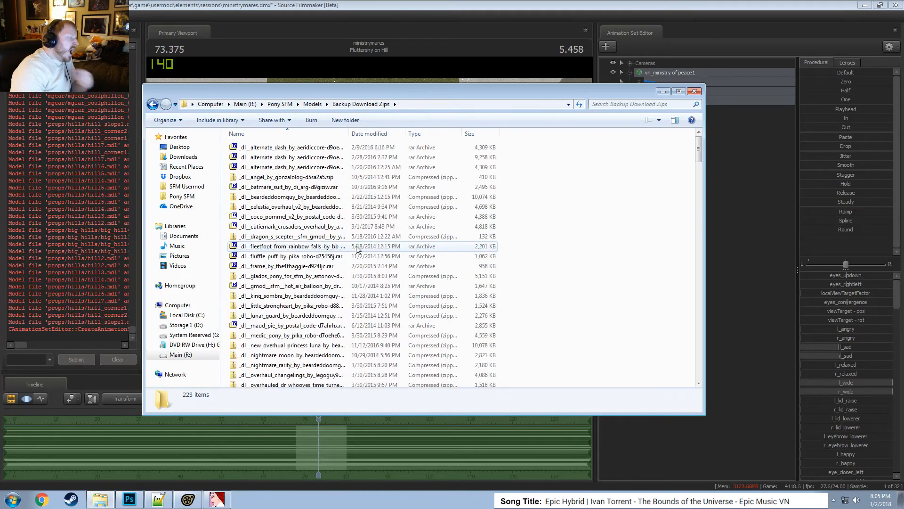
scroll(357, 250, "down", 2)
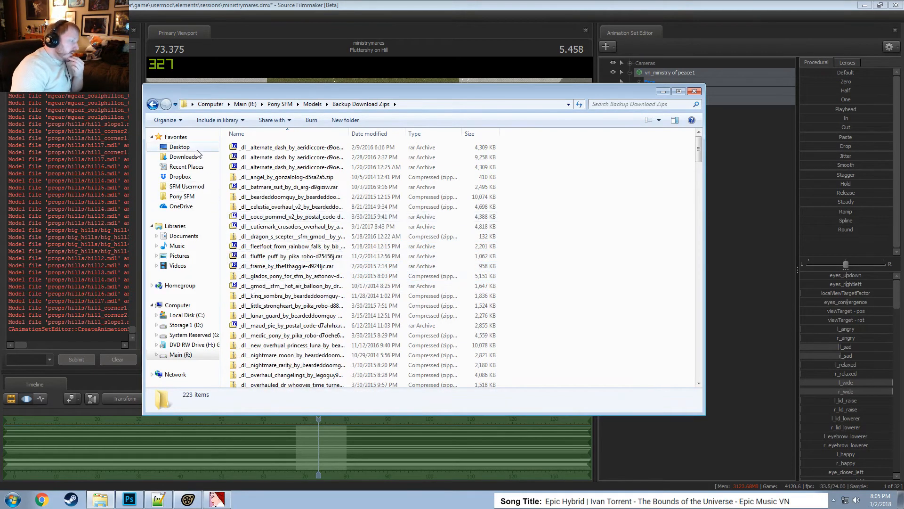
Check the Downloads folder for model packs and return to the Backup Download Zips folder.
left_click(183, 157)
scroll(307, 209, "down", 10)
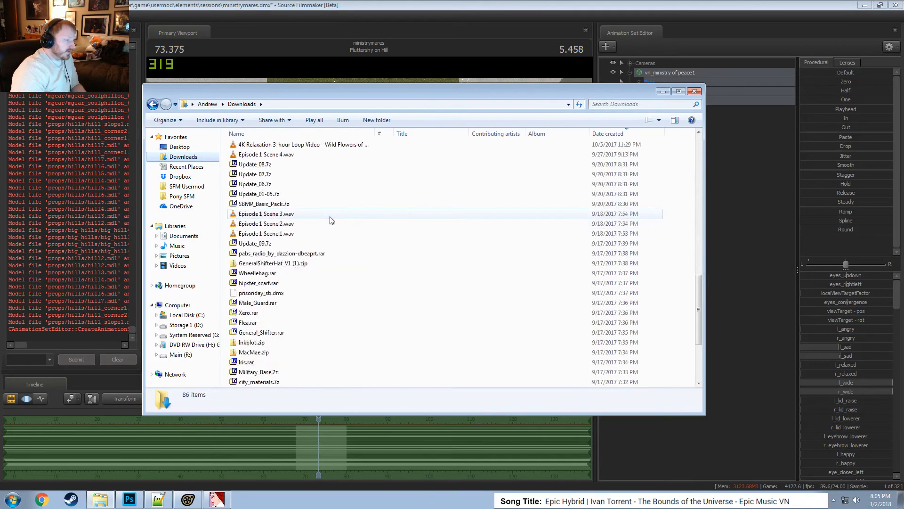
scroll(304, 213, "up", 5)
key("alt+Left")
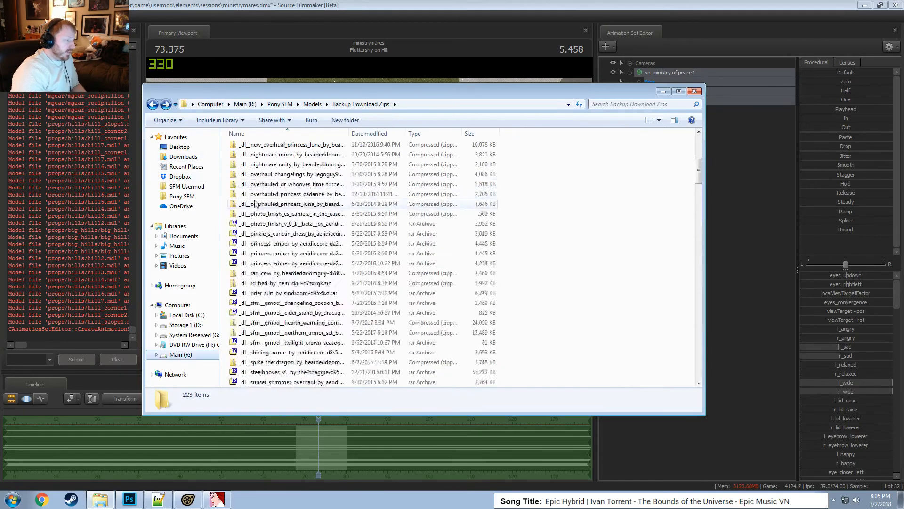
scroll(292, 205, "up", 20)
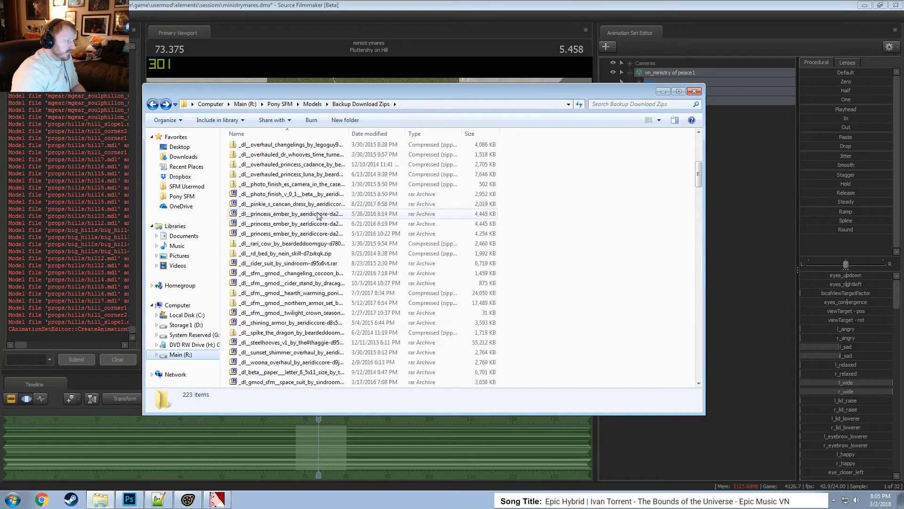
Search Backup Download Zips for "garry", scan the full archive list, and return to the maximized Source Filmmaker window.
left_click(637, 105)
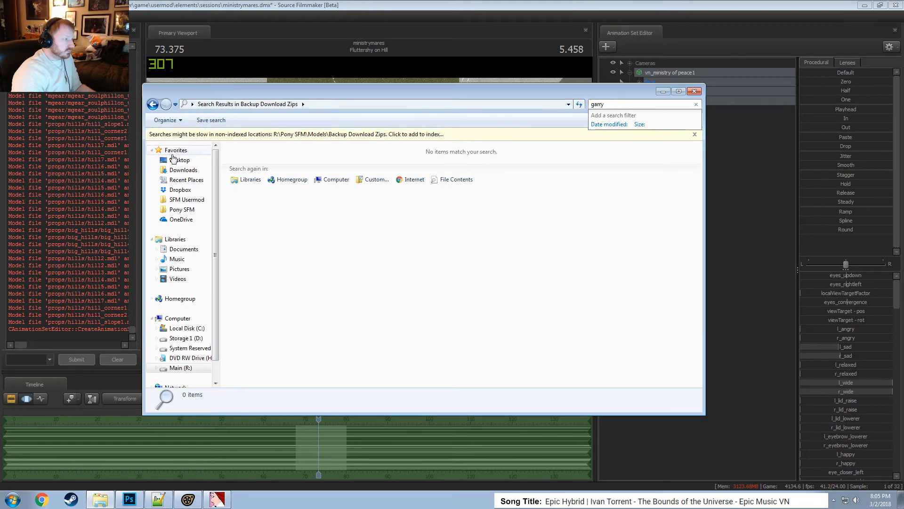
left_click(153, 104)
scroll(304, 230, "down", 20)
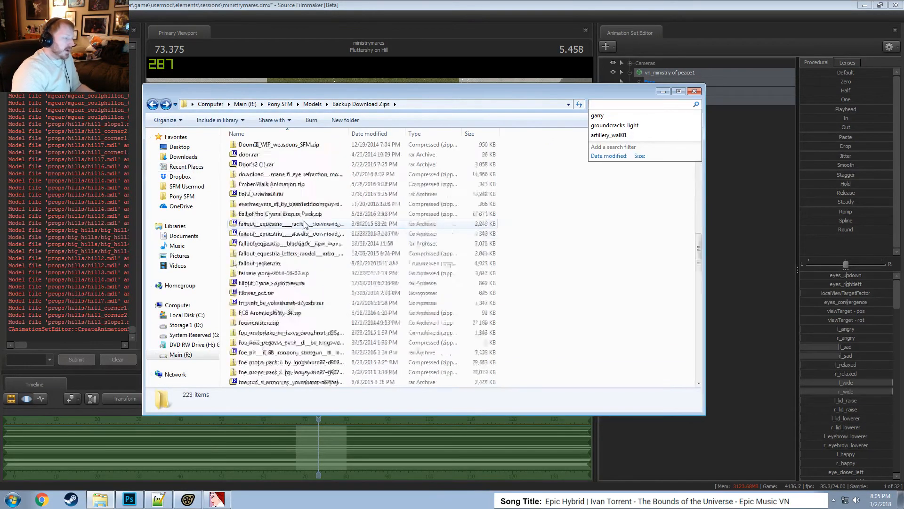
scroll(304, 224, "down", 20)
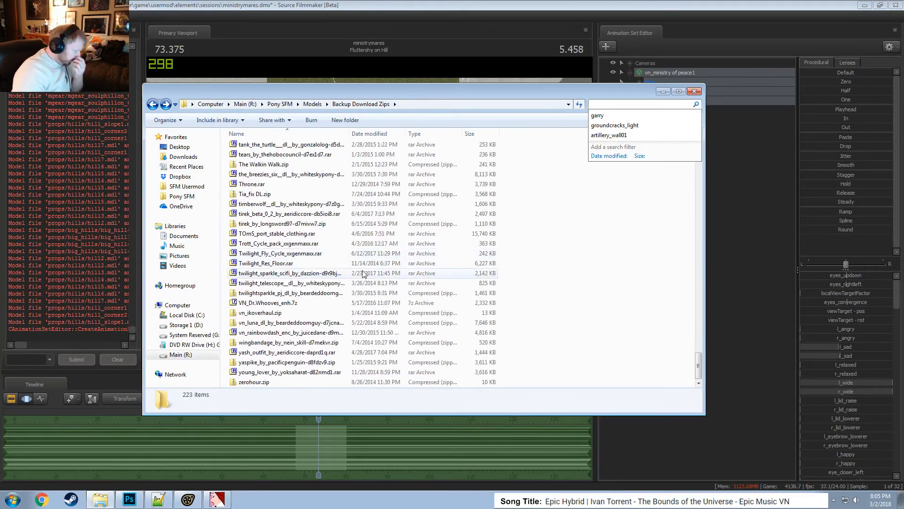
left_click(694, 91)
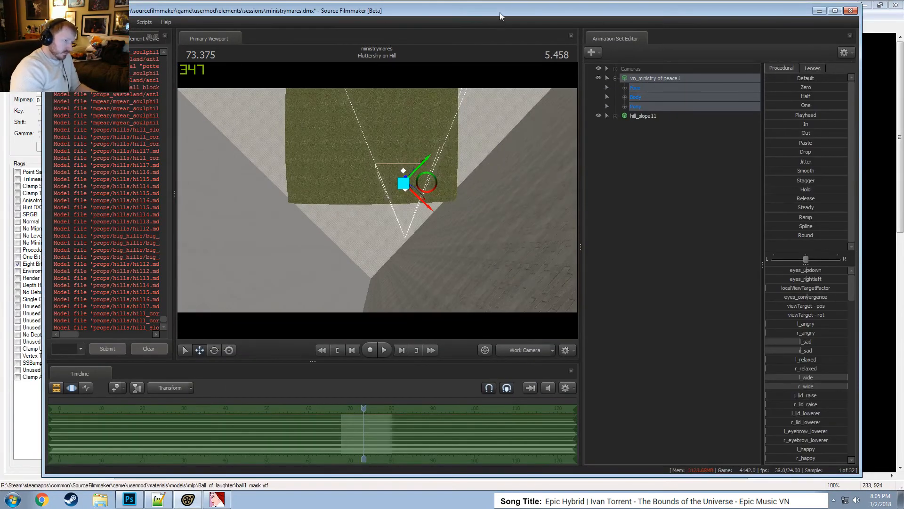
double_click(499, 12)
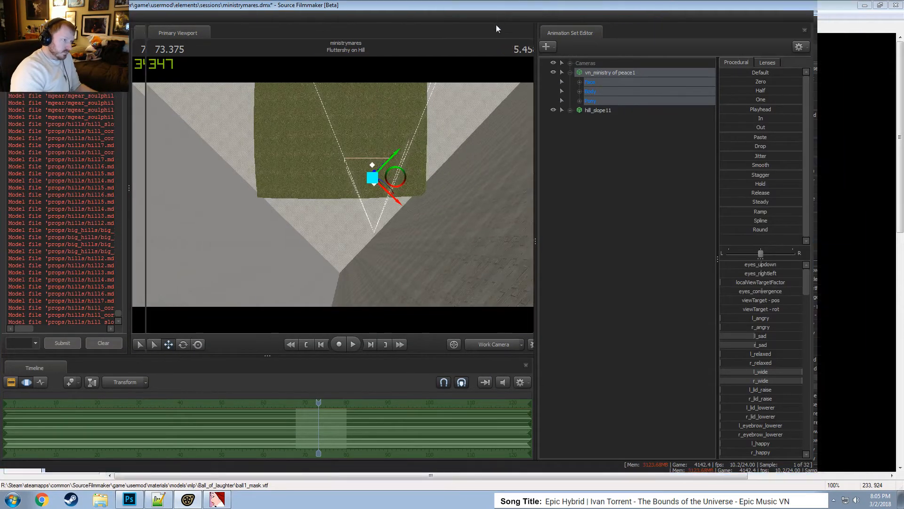
Show the shot through camera1 in the primary viewport and apply the 85 mm lens to it.
left_click_drag(405, 198, 518, 122, "alt")
left_click_drag(452, 288, 401, 289, "alt")
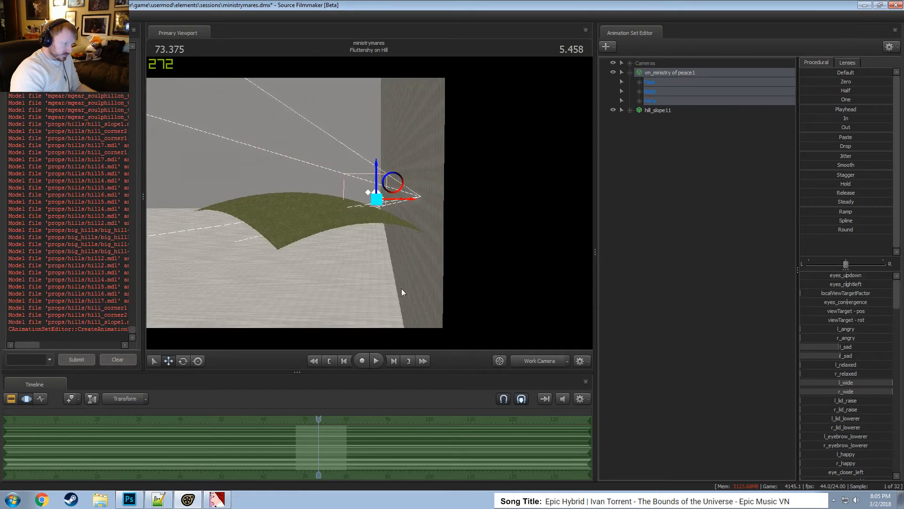
left_click(631, 63)
left_click_drag(659, 71, 334, 211)
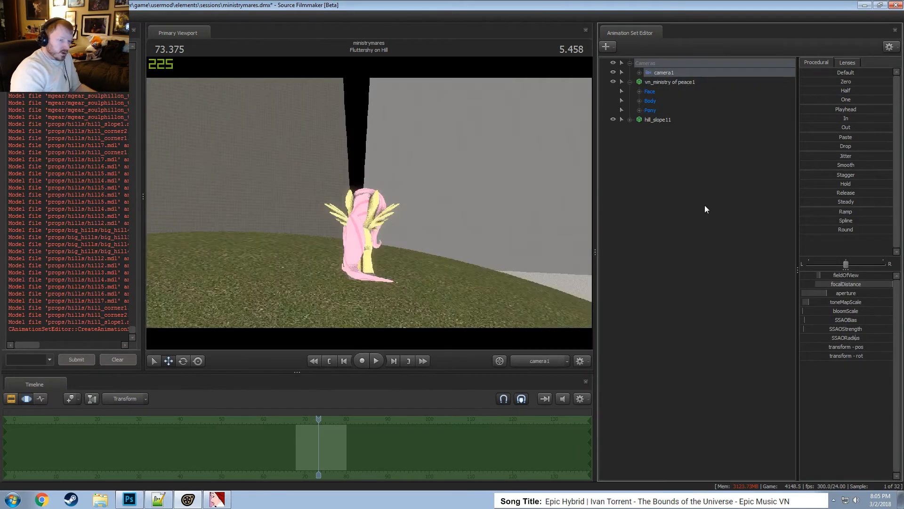
left_click(850, 62)
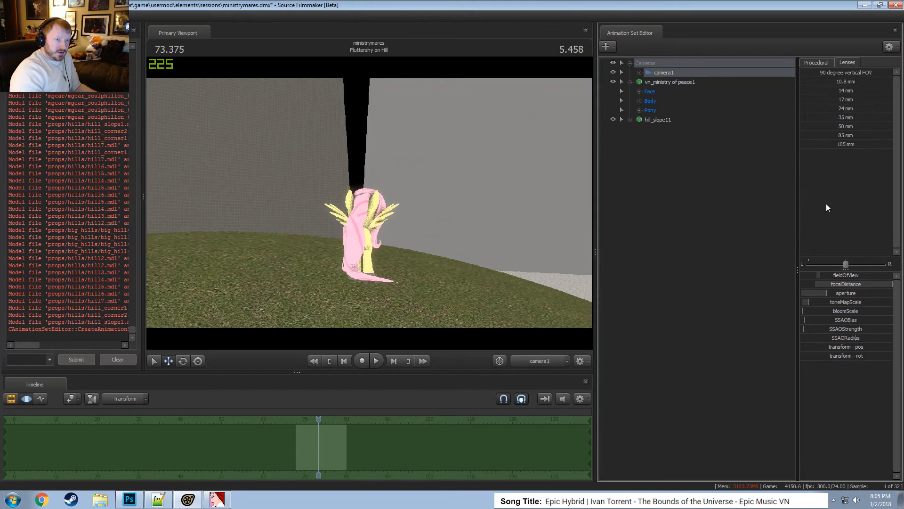
left_click(843, 136)
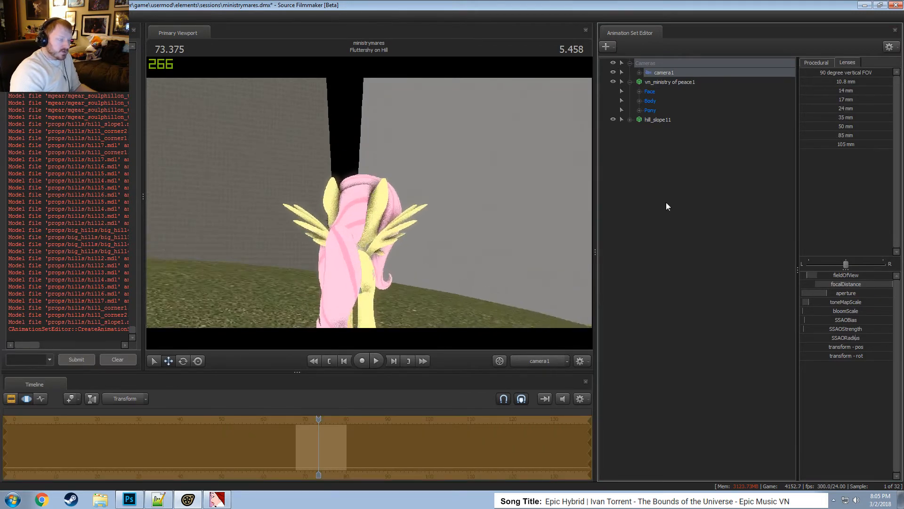
Fly camera1 farther back behind the pony to reframe her on the grassy hill.
key("s")
left_click_drag(382, 243, 447, 286)
key("a")
key("d")
key("w")
key("a")
key("w")
key("a")
key("w")
key("w")
From a high Work Camera view, rotate camera1 about its vertical axis to aim across the middle of the hill.
left_click(537, 360)
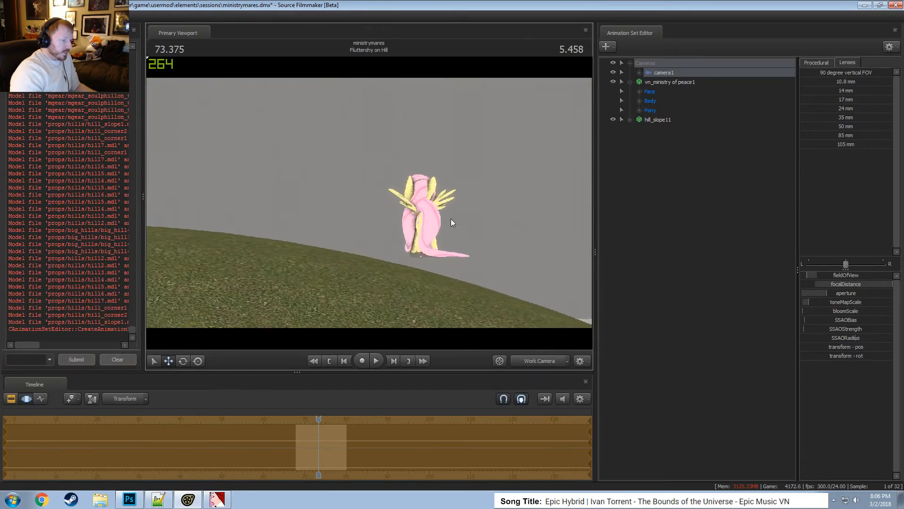
key("s")
left_click_drag(451, 218, 448, 300)
key("w")
key("s")
key("e")
right_click(385, 222)
left_click(387, 217)
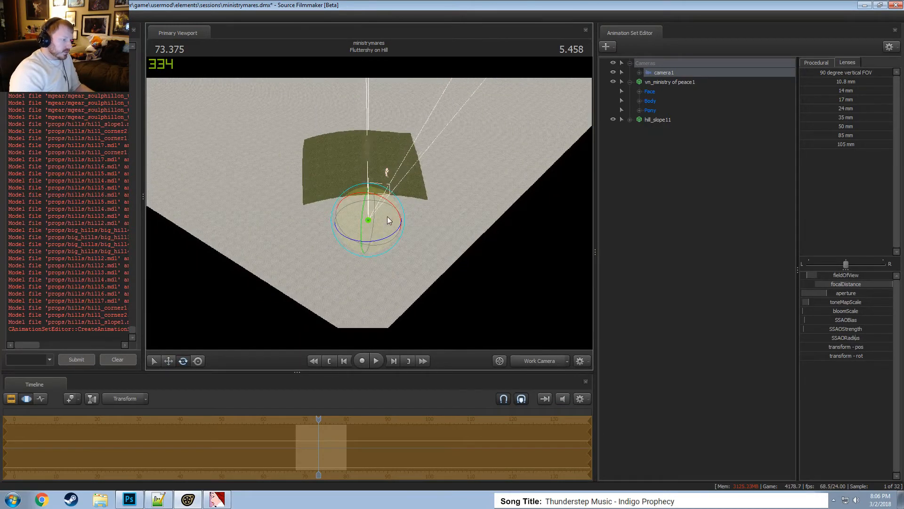
left_click_drag(386, 238, 393, 237)
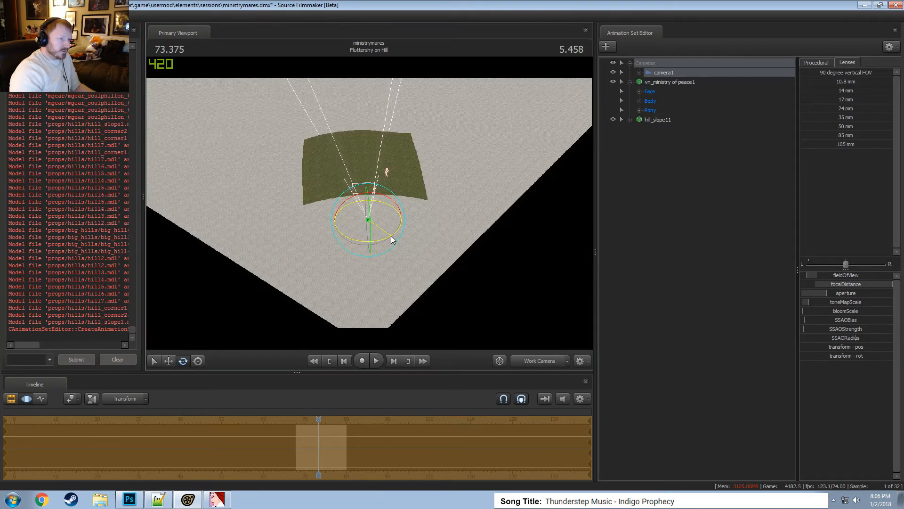
Shift the hill_slope11 model slightly closer to camera1 along its red axis.
left_click(660, 120)
key("w")
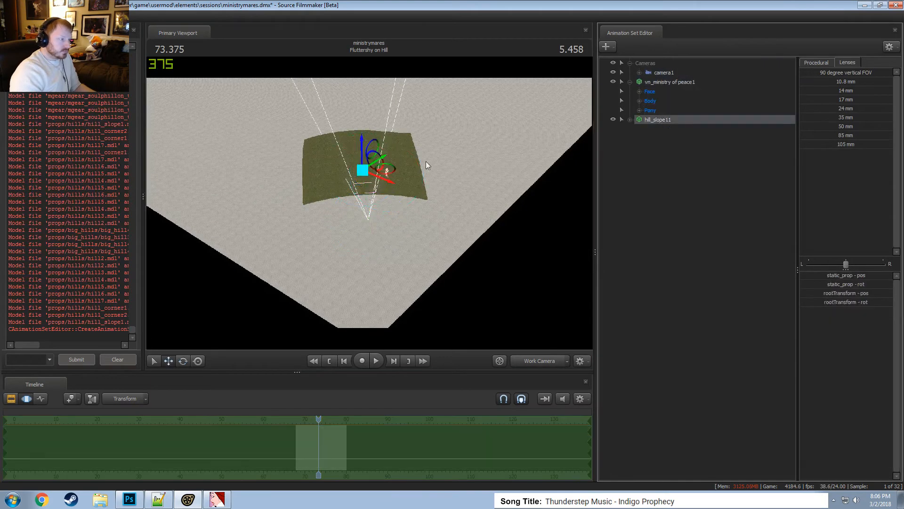
left_click_drag(393, 170, 397, 174)
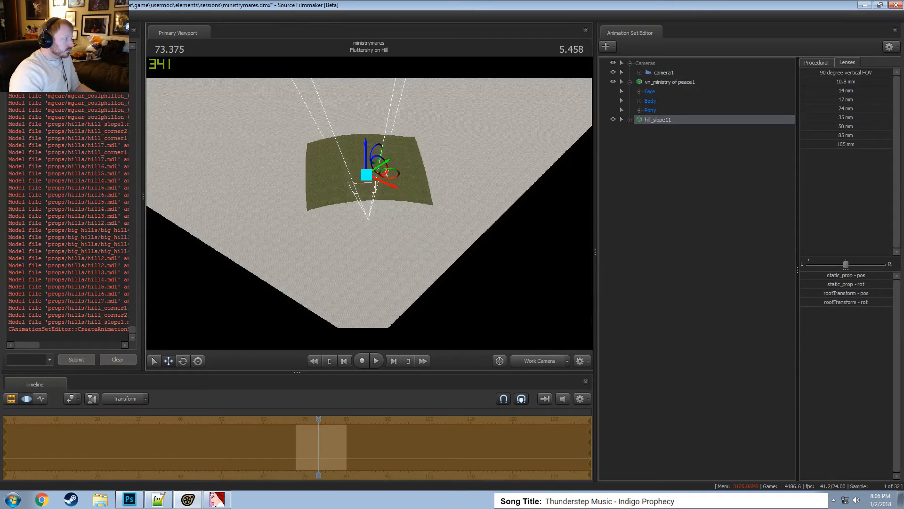
Open a secondary viewport, dock it above the Animation Set Editor and set it to show camera1.
left_click(51, 17)
left_click(52, 87)
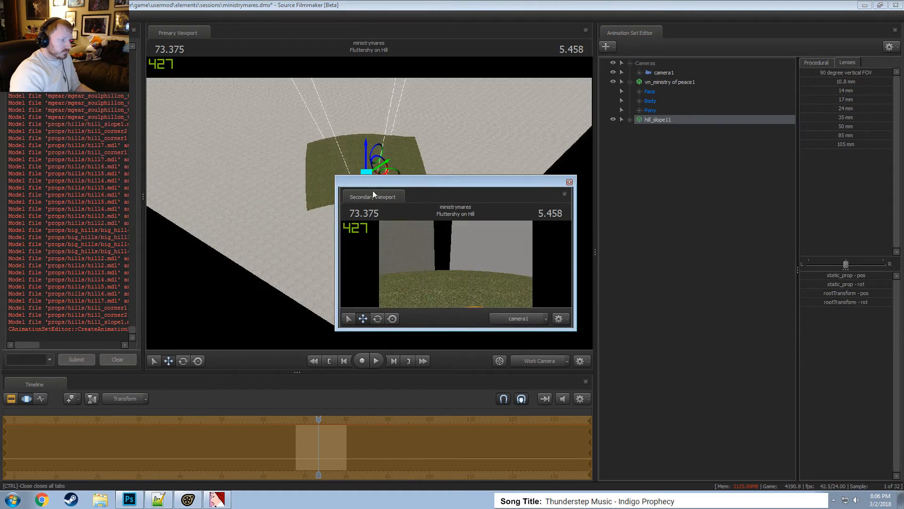
left_click_drag(372, 191, 777, 139)
left_click_drag(751, 234, 749, 280)
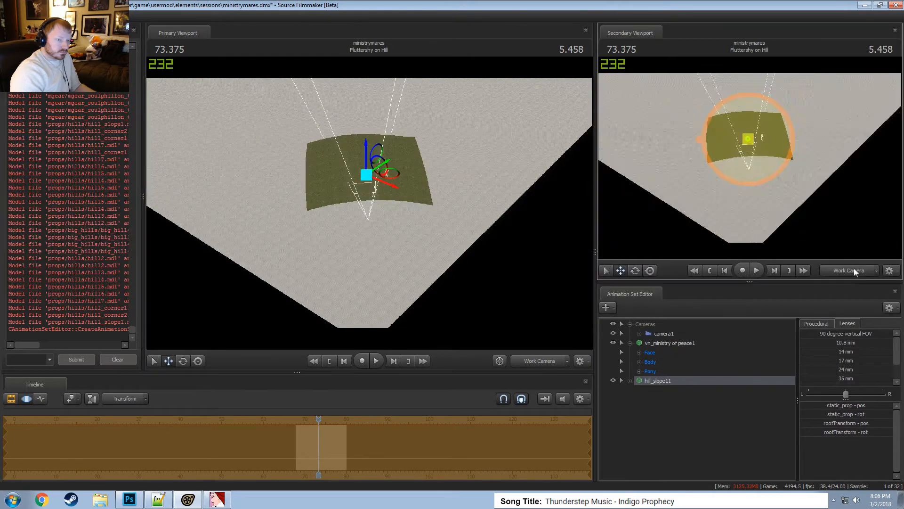
Reposition hill_slope11 farther out in front of camera1, judging its placement through the secondary viewport.
left_click_drag(389, 178, 358, 228)
key("e")
key("w")
key("e")
key("w")
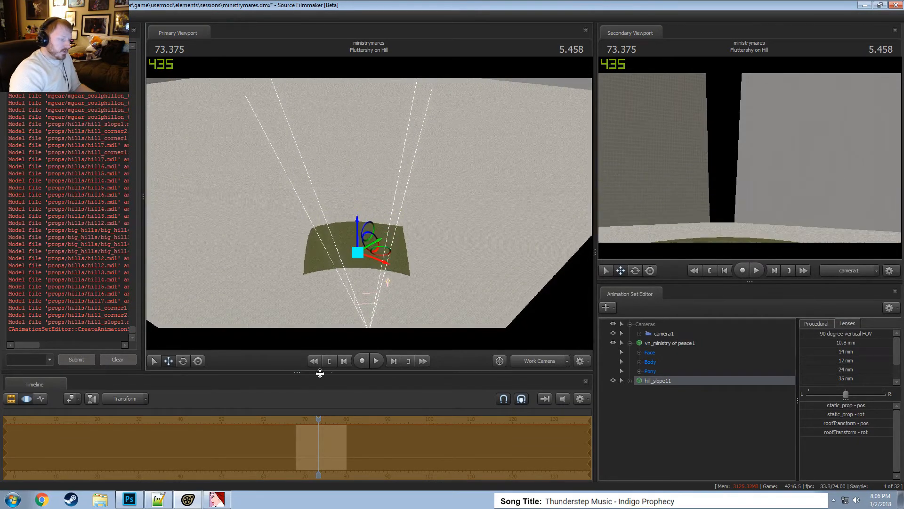
Review the Rarity Death shot in the Clip Editor for comparison and return the playhead to Fluttershy on Hill.
key("F2")
left_click_drag(179, 416, 199, 421)
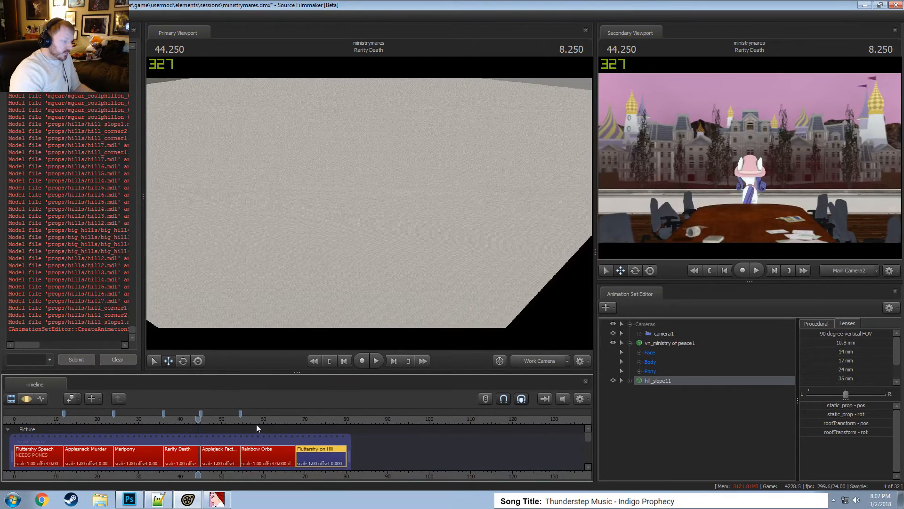
left_click_drag(257, 424, 314, 424)
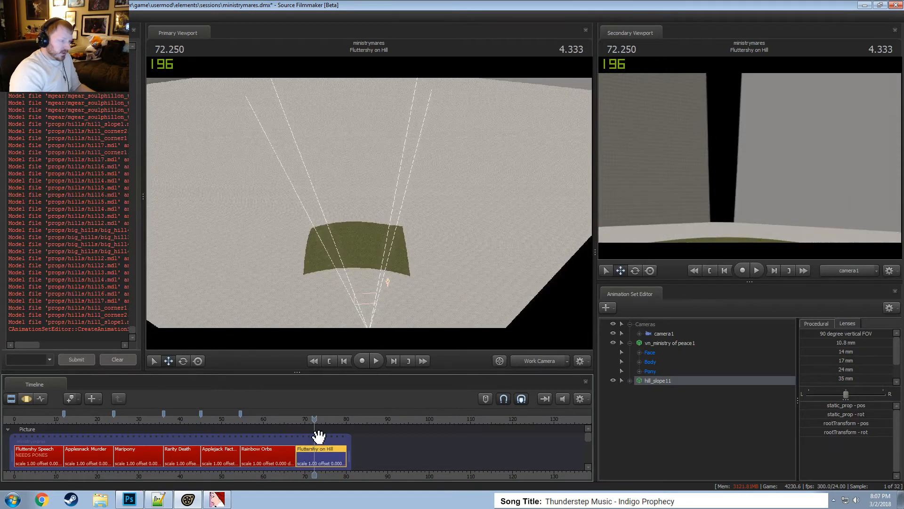
Raise hill_slope11 along its vertical axis so the grassy mound fills the lower part of camera1's frame.
left_click(521, 360)
left_click(527, 358)
left_click(531, 359)
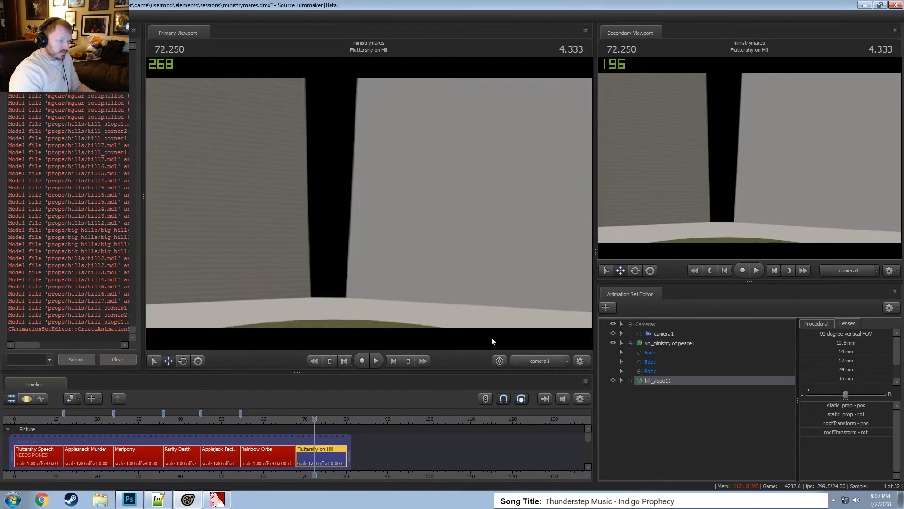
left_click(500, 360)
key("s")
left_click_drag(472, 258, 480, 261)
left_click(658, 380)
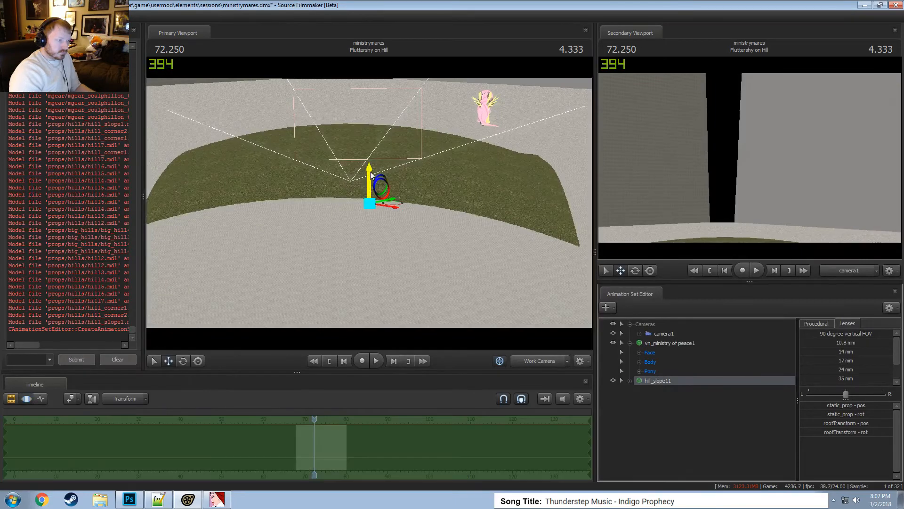
mouse_move(370, 171)
left_mouse_down()
mouse_move(369, 151)
mouse_move(377, 168)
left_mouse_up()
key("ctrl+z")
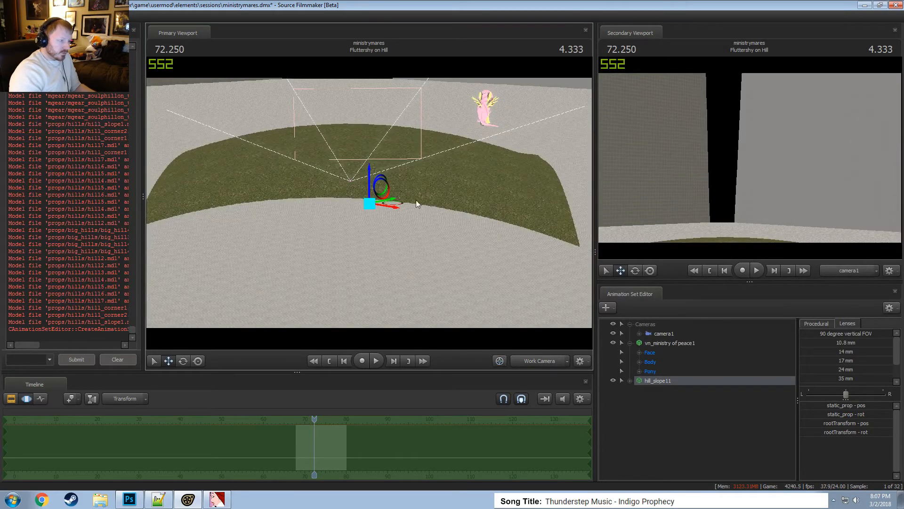
left_click_drag(373, 173, 396, 139)
Toggle Global Axes for the rotation manipulator, try rotating hill_slope11, and expand its controls in the Animation Set Editor.
key("e")
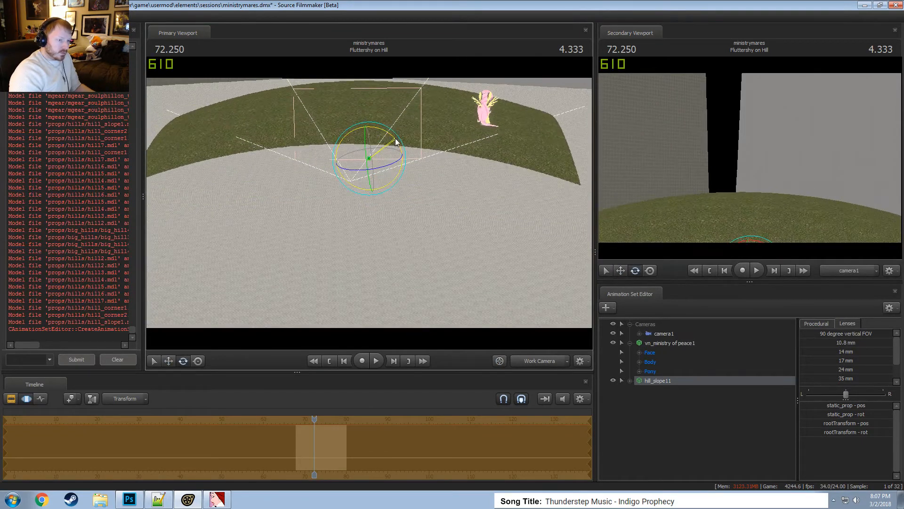
key("F2")
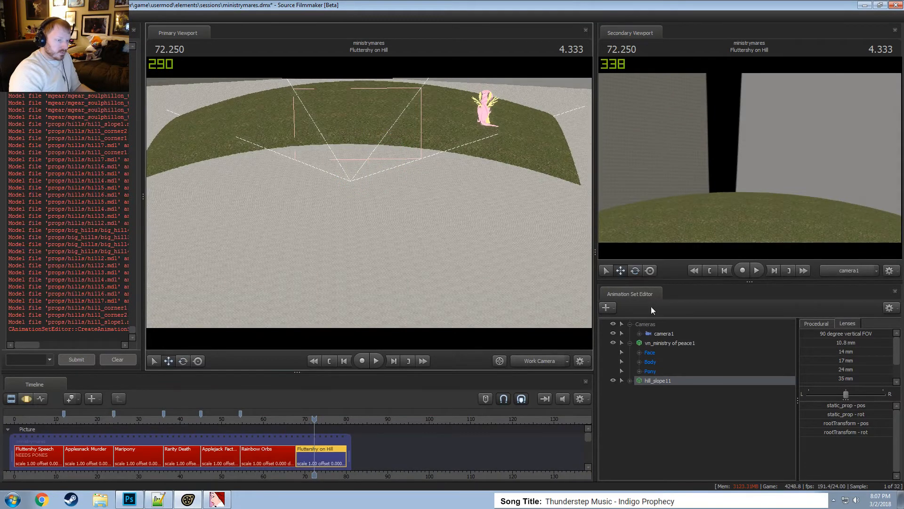
key("F3")
right_click(370, 151)
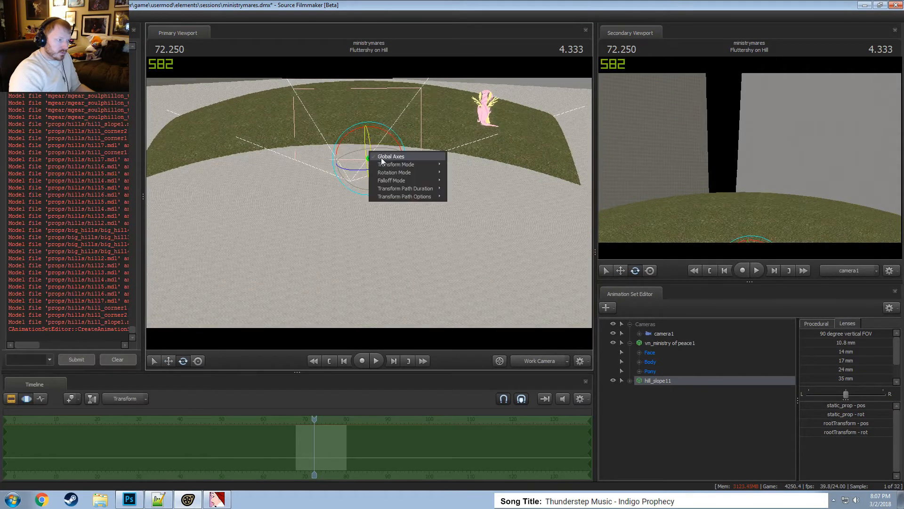
left_click(380, 157)
left_click_drag(371, 152, 397, 145)
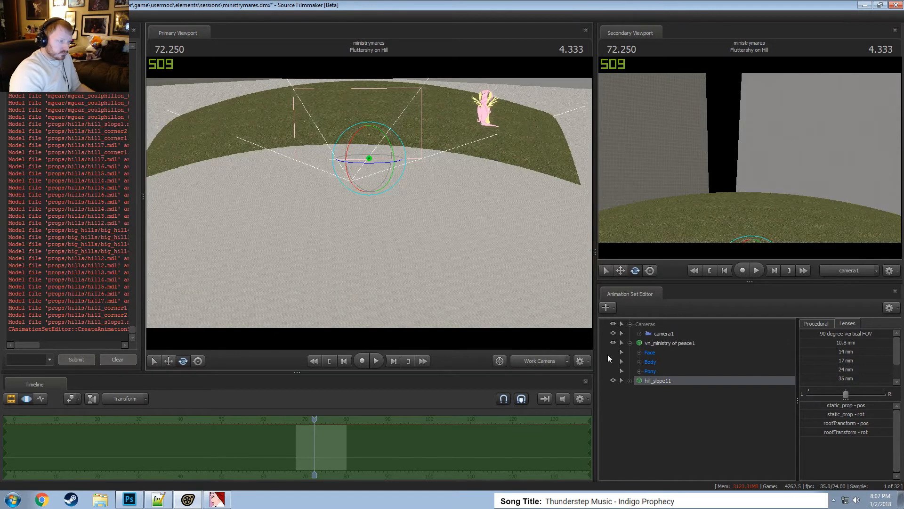
left_click(630, 380)
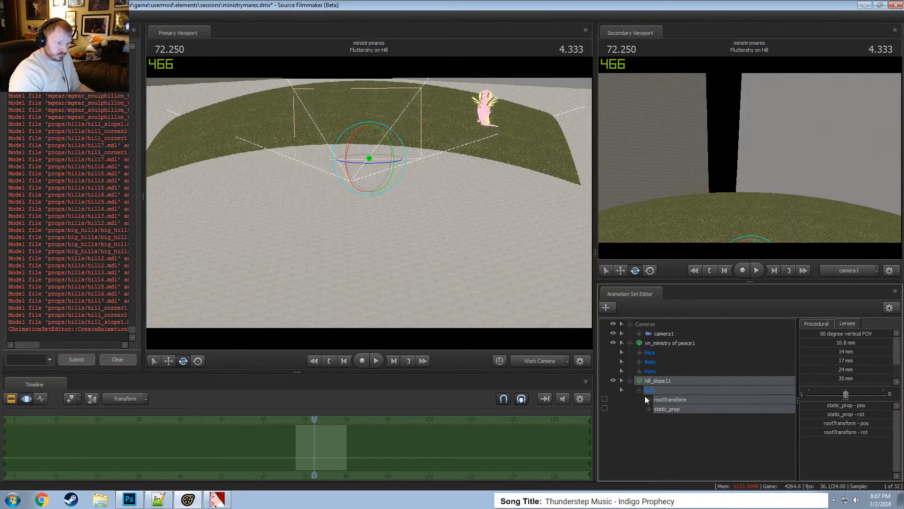
Move vn_ministry of peace1 across to the middle of the hill's far crest using the screen-space manipulator.
left_click(665, 342)
key("r")
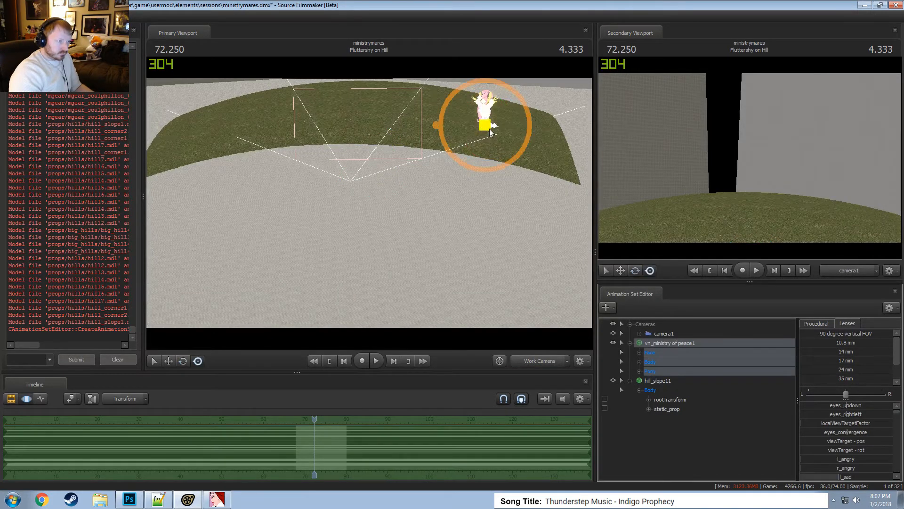
left_click_drag(487, 125, 370, 84)
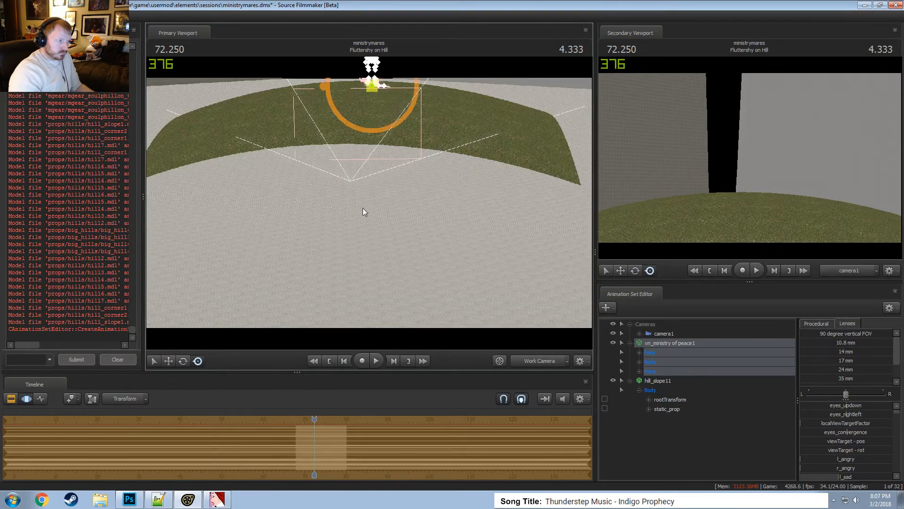
Reposition vn_ministry of peace1 on the hill's crest so she appears in camera1's view.
left_click_drag(364, 210, 477, 139)
key("s")
key("w")
key("w")
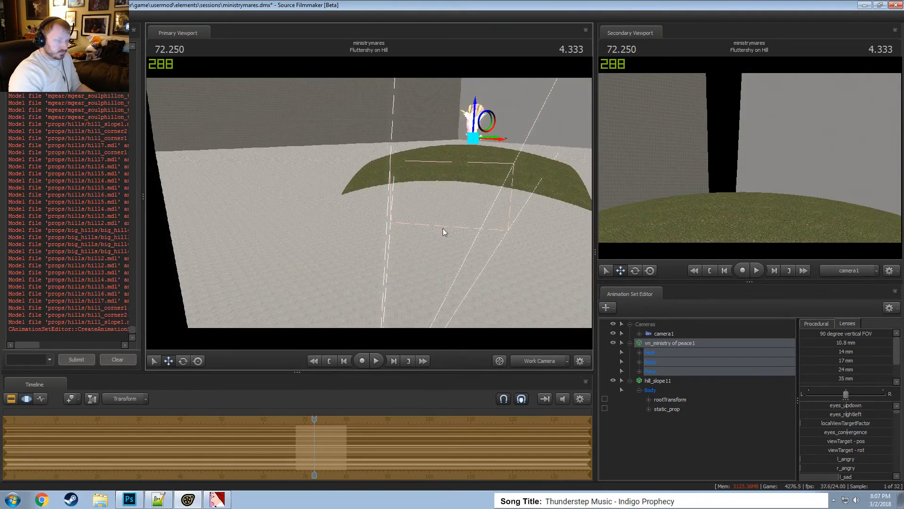
left_click_drag(443, 229, 463, 220)
left_click(535, 363)
left_click(535, 363)
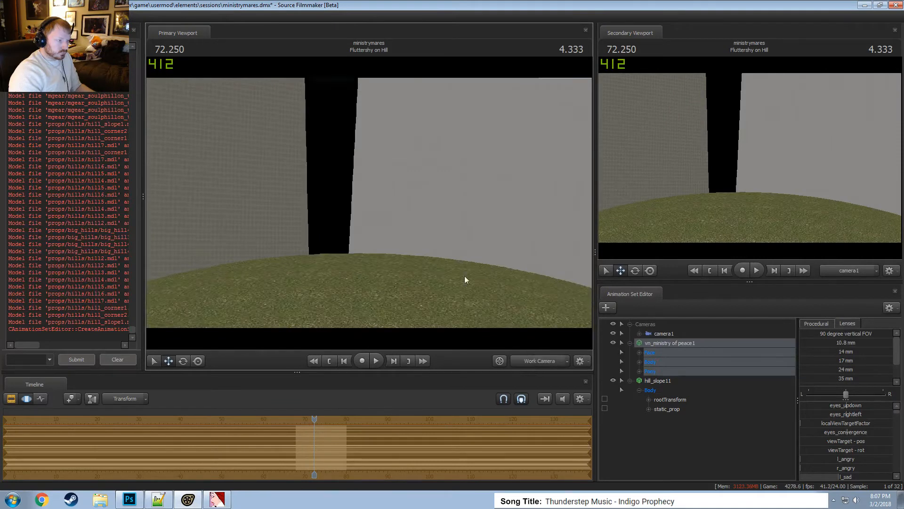
key("s")
left_click_drag(465, 280, 467, 299)
left_click_drag(385, 205, 360, 161)
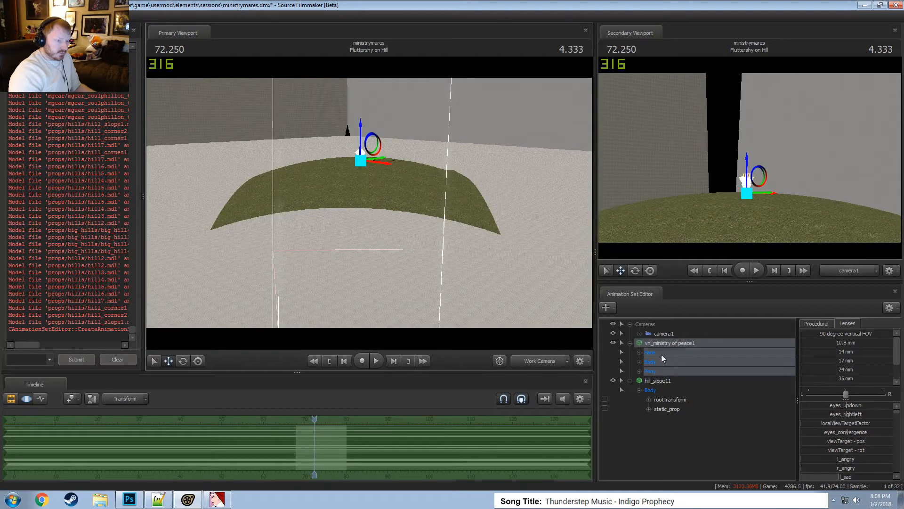
Select vn_ministry of peace1 together with hill_slope11 and move both closer to camera1.
left_click_drag(660, 346, 591, 305)
left_click(671, 346)
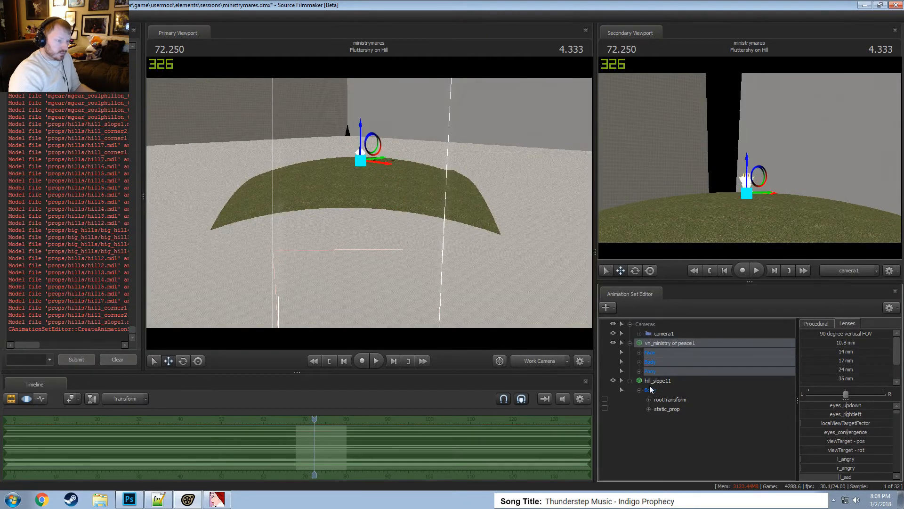
left_click(657, 380, "ctrl")
left_click_drag(385, 208, 388, 292)
key("F2")
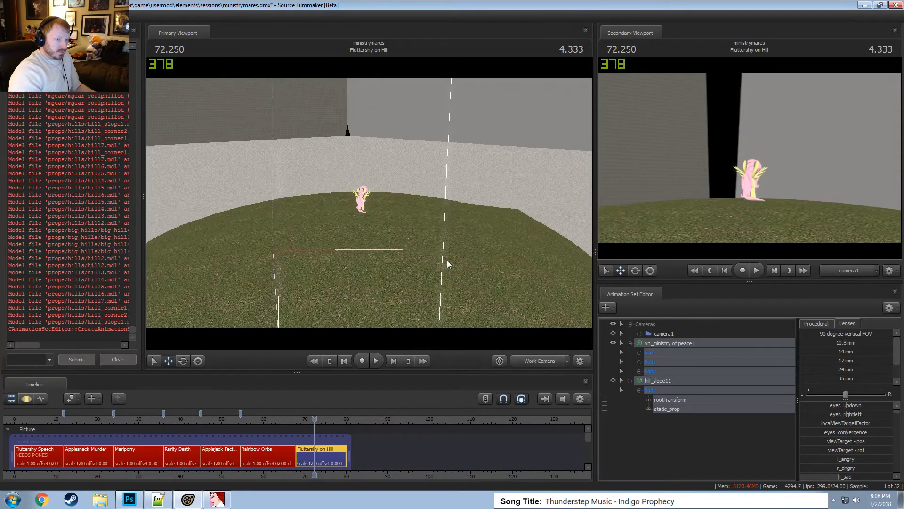
key("F3")
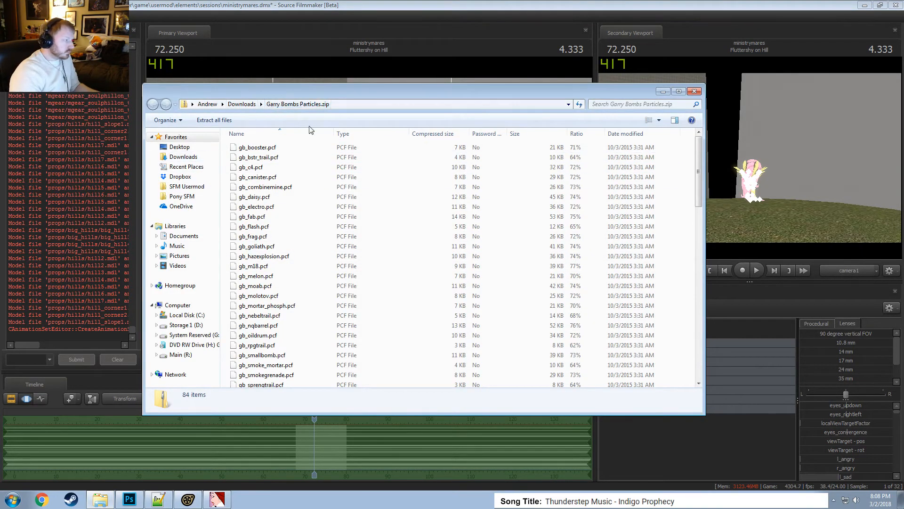
Select all the PCF particle files in Garry Bombs Particles.zip for copying.
left_click(267, 147)
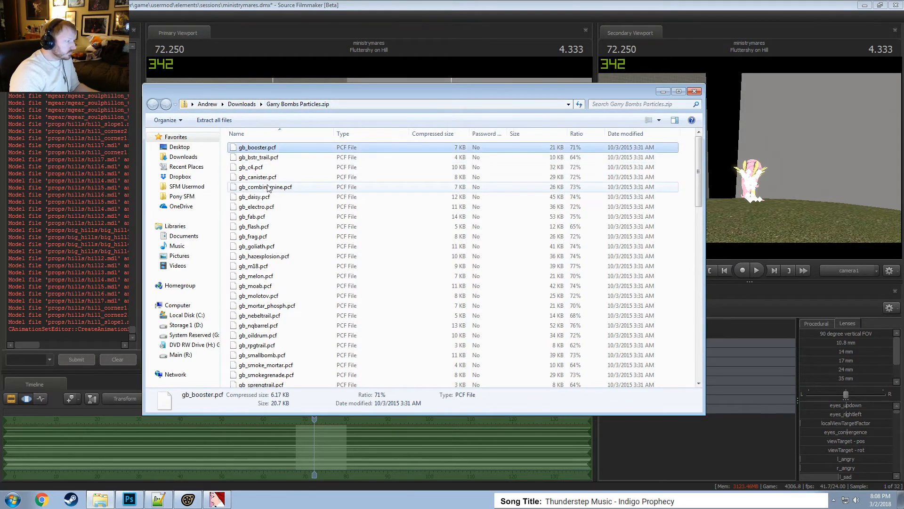
scroll(278, 283, "down", 20)
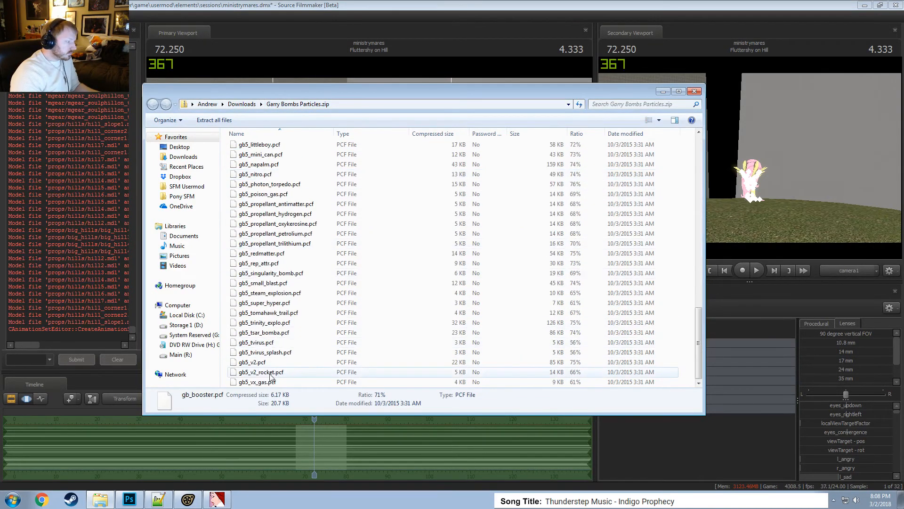
key("ctrl+a")
scroll(285, 339, "up", 20)
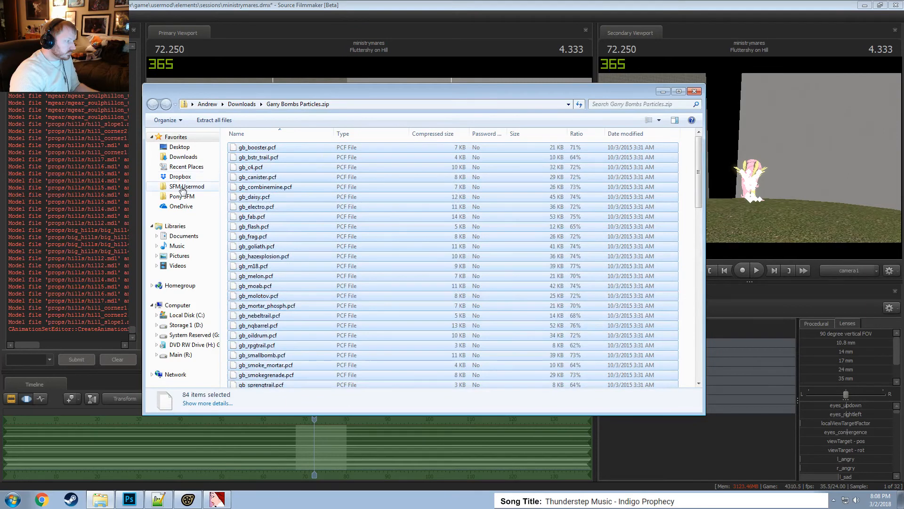
Open the SFM Usermod particles folder in a new window and place it beside the zip archive window.
right_click(185, 190)
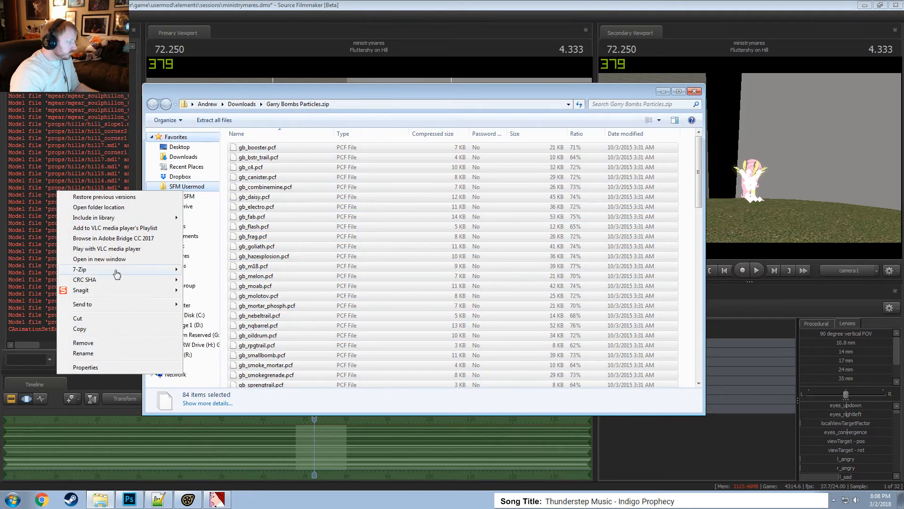
left_click(104, 258)
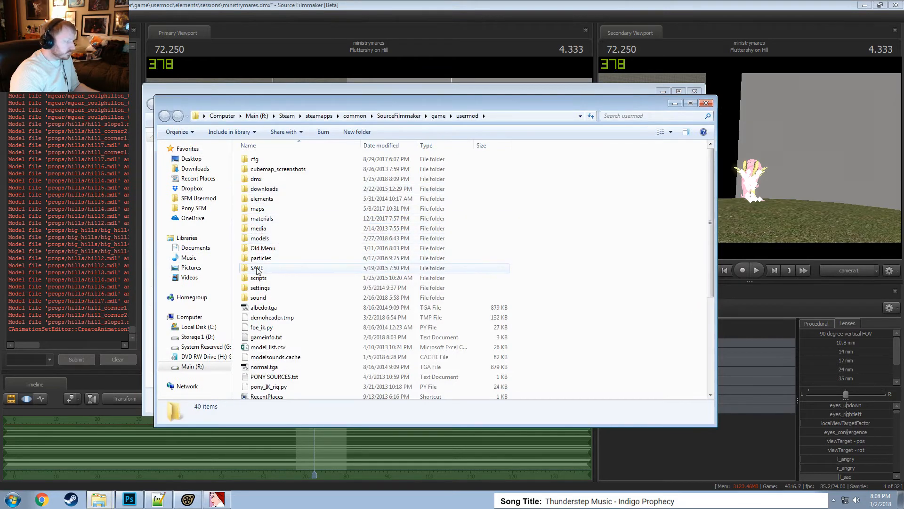
double_click(259, 258)
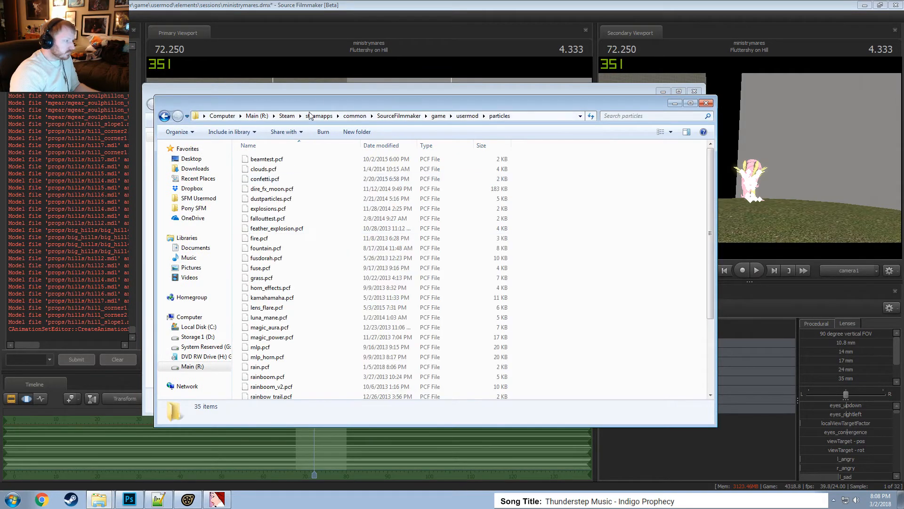
left_click_drag(317, 106, 484, 116)
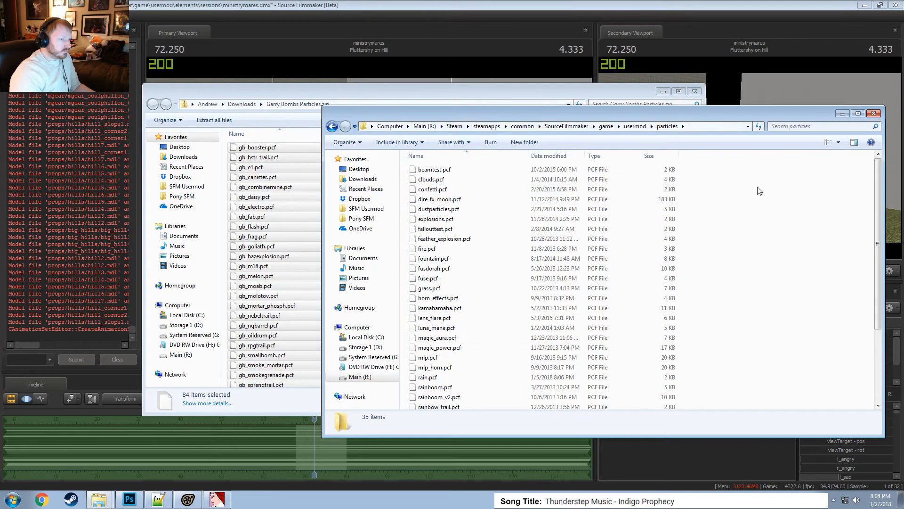
Create a folder named gbombs inside the particles folder and paste the copied PCF files into it.
right_click(804, 243)
mouse_move(772, 343)
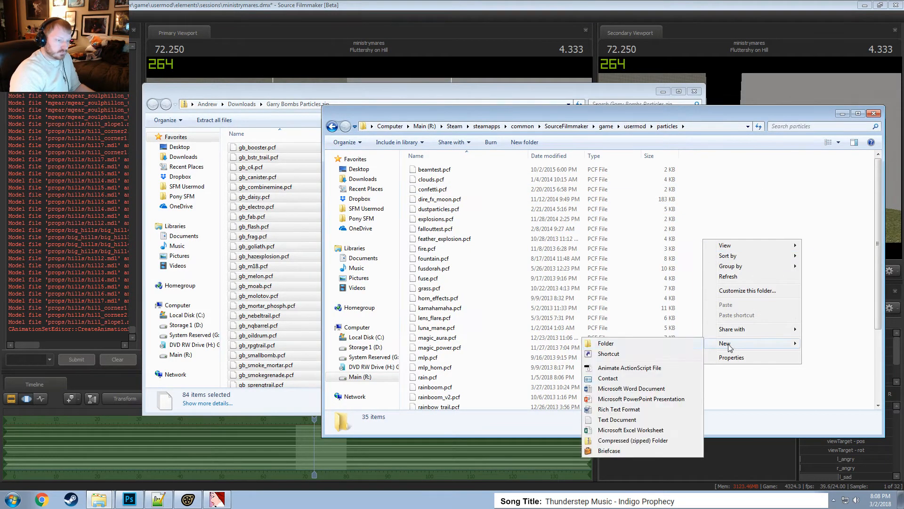
left_click(658, 345)
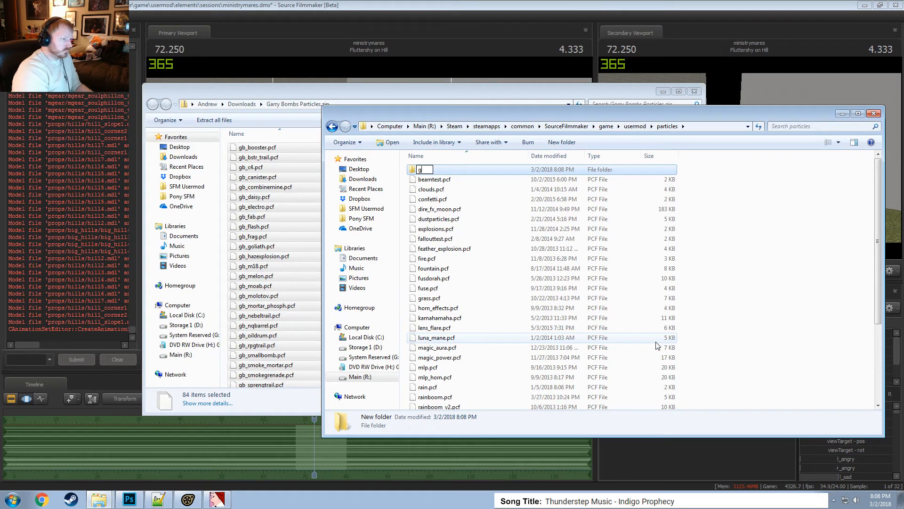
type("gbombs")
key("Return")
key("Return")
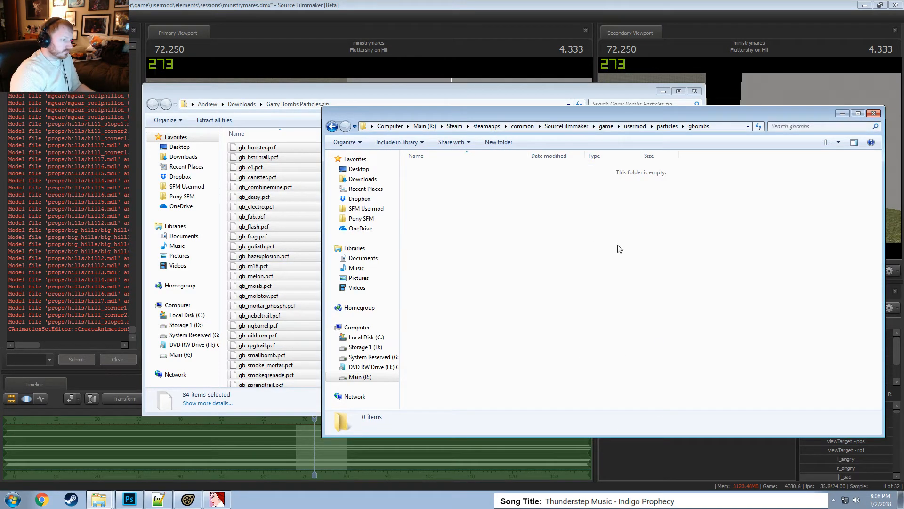
key("ctrl+v")
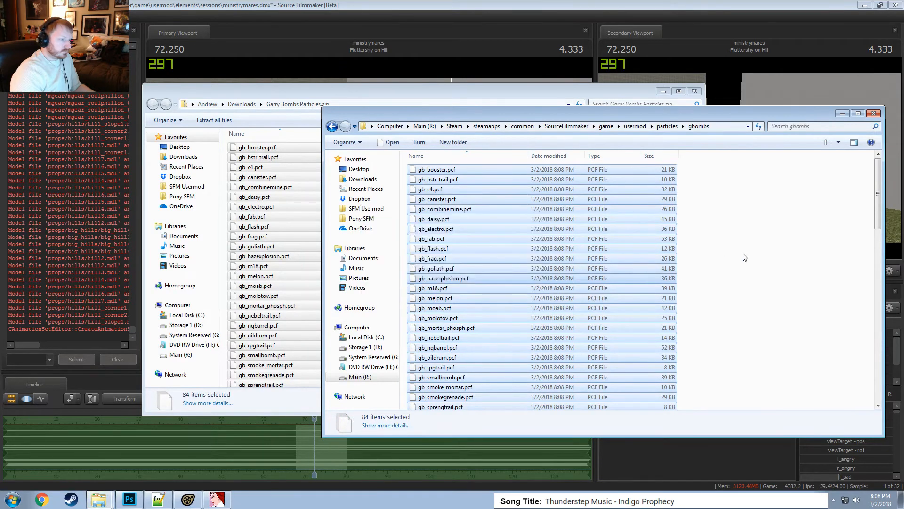
left_click(743, 256)
Switch back to Source Filmmaker and show the Fluttershy on Hill shot through camera1 in the primary viewport.
left_click(556, 4)
mouse_move(362, 264)
left_mouse_down()
mouse_move(361, 298)
mouse_move(358, 266)
left_mouse_up()
key("w")
key("w")
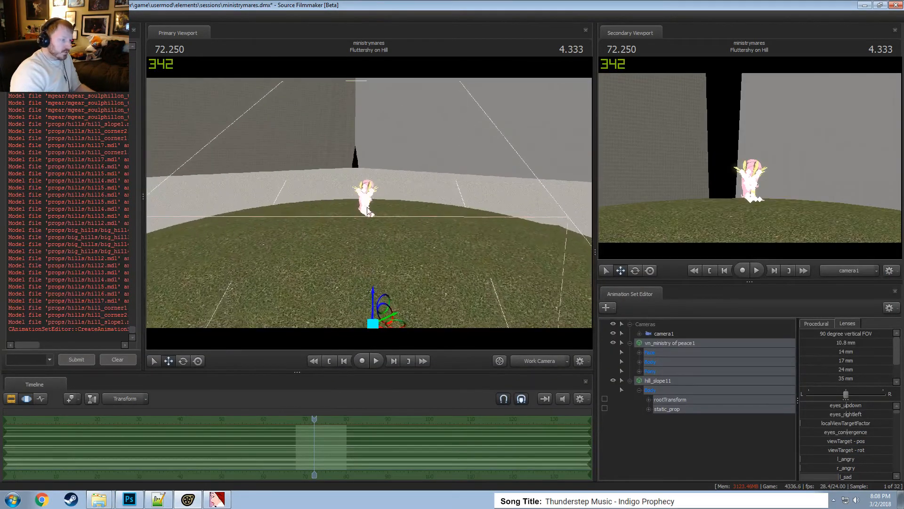
left_click_drag(370, 203, 364, 233)
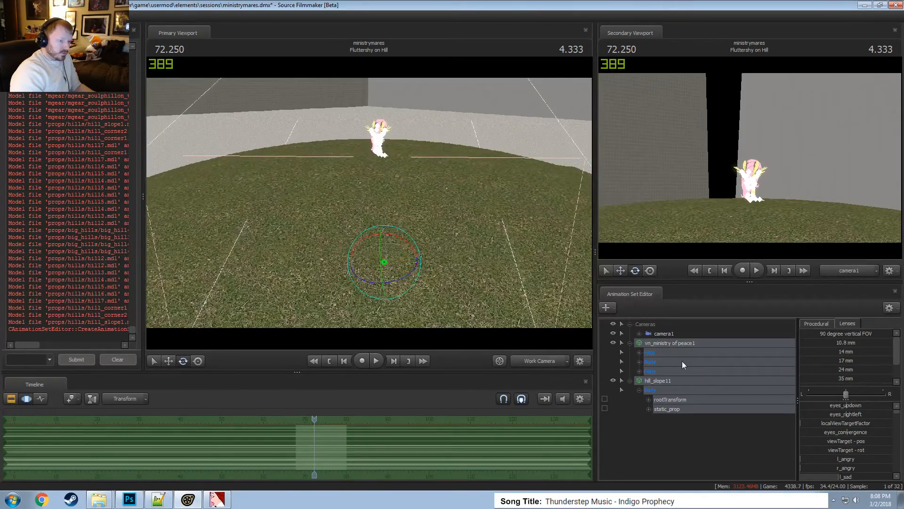
left_click(664, 332)
key("F2")
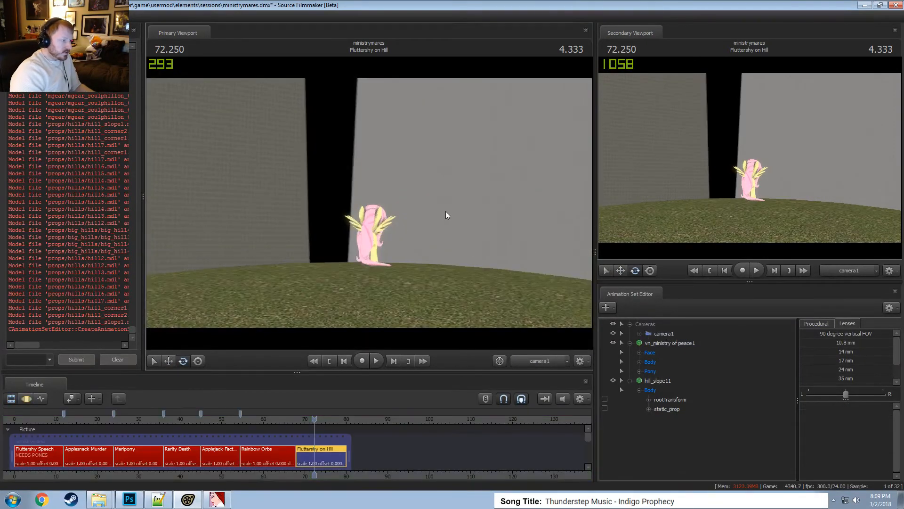
Select camera1 and reframe the shot from slightly lower, with the pony farther right of centre.
key("F3")
key("F2")
left_click(681, 334)
key("F3")
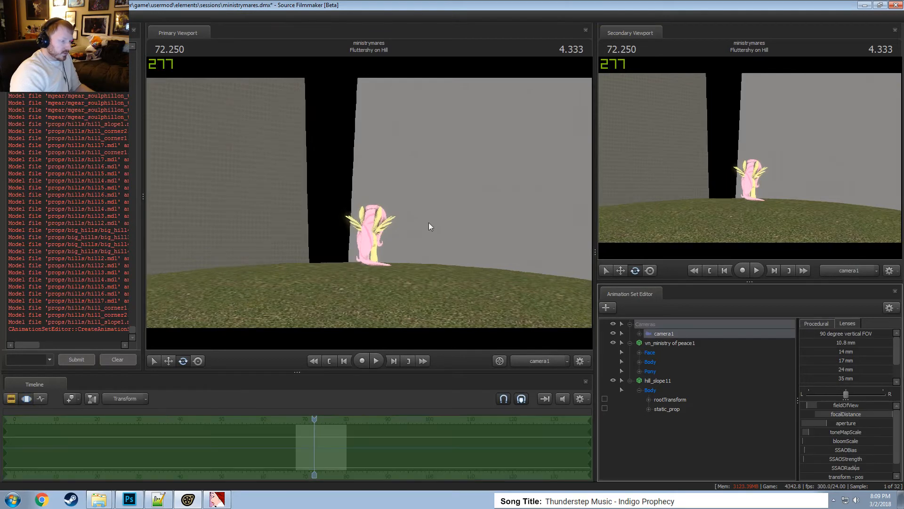
left_click_drag(453, 211, 382, 214)
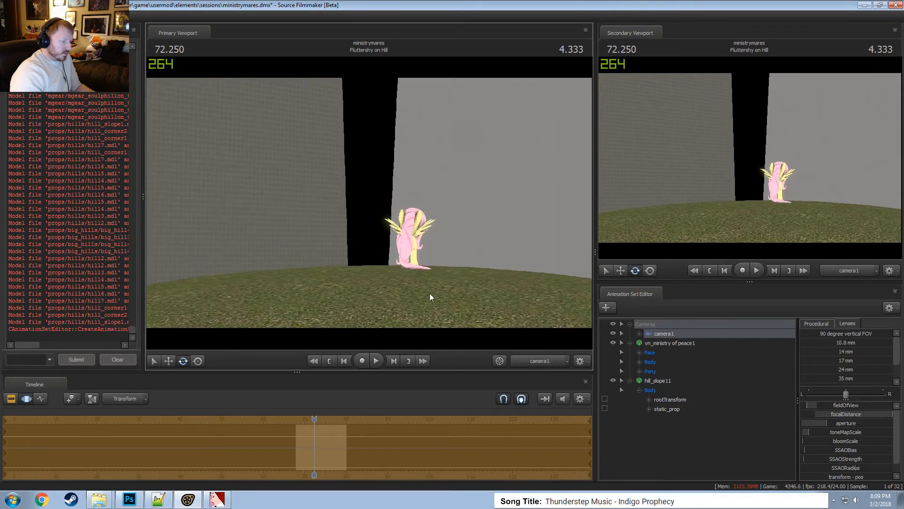
left_click_drag(429, 293, 430, 281)
key("x")
Through the work camera, move the pony and hill_slope11 together sideways so the pony stands before the dark gap between the walls in camera1's view.
left_click(536, 362)
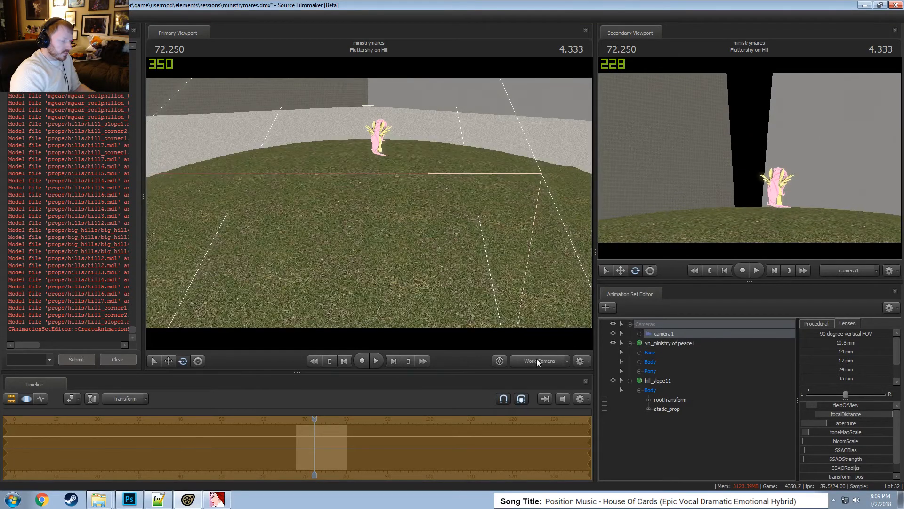
key("s")
left_click_drag(489, 314, 493, 307)
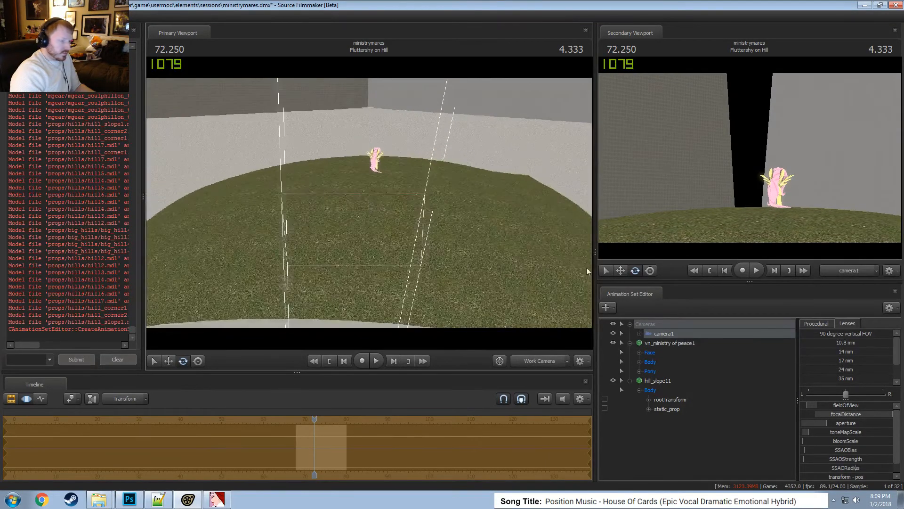
left_click(671, 343)
left_click(662, 382, "ctrl")
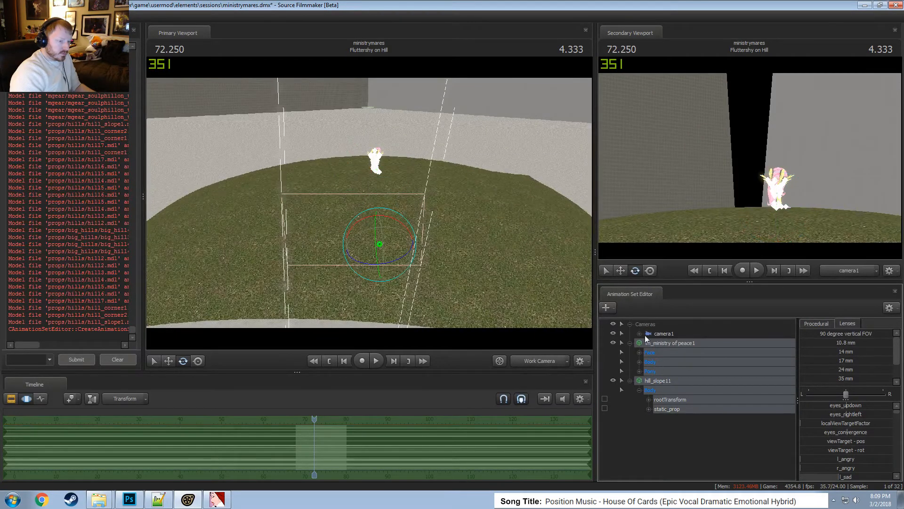
left_click_drag(404, 250, 391, 250)
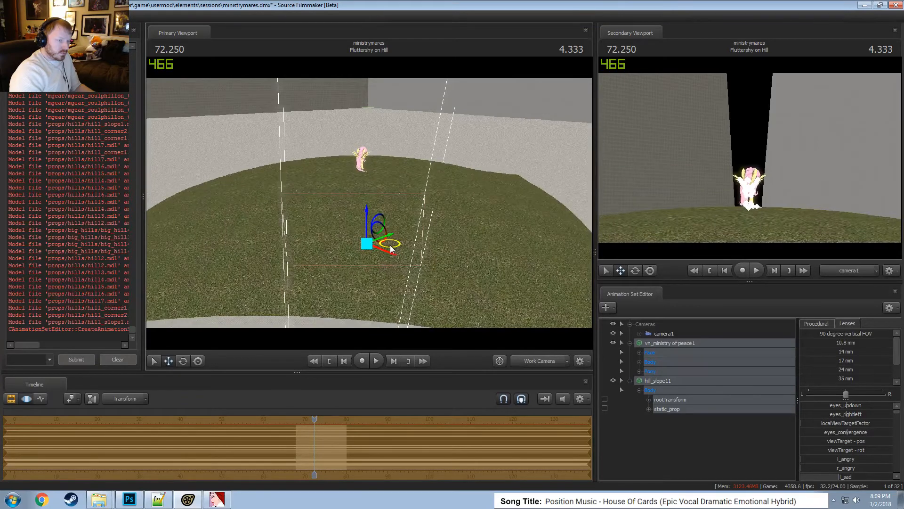
key("e")
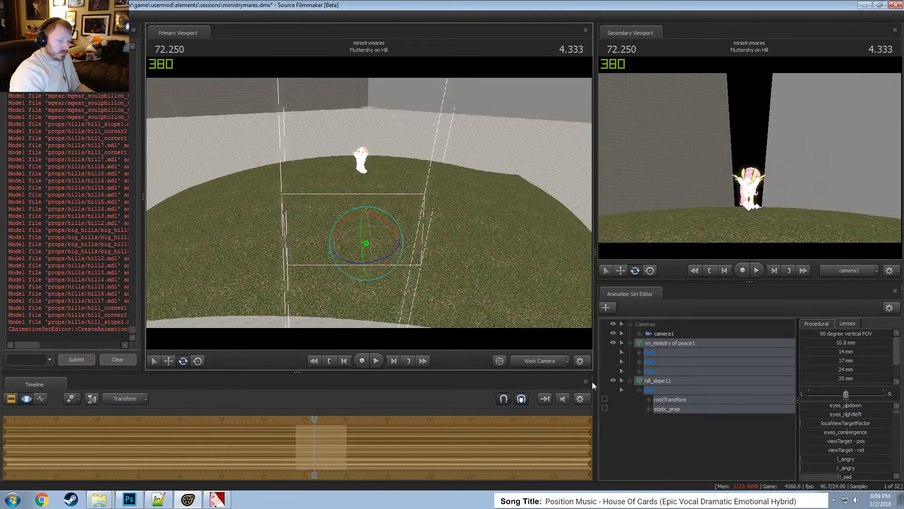
Rename the vn_ministry of peace1 animation set as Fluttershy.
left_click(670, 343)
right_click(672, 340)
left_click(688, 342)
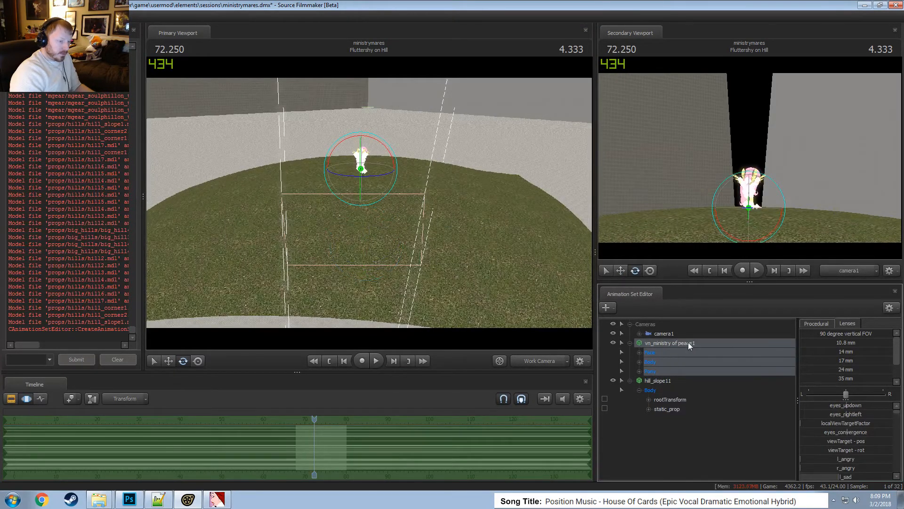
type("Fluttershy")
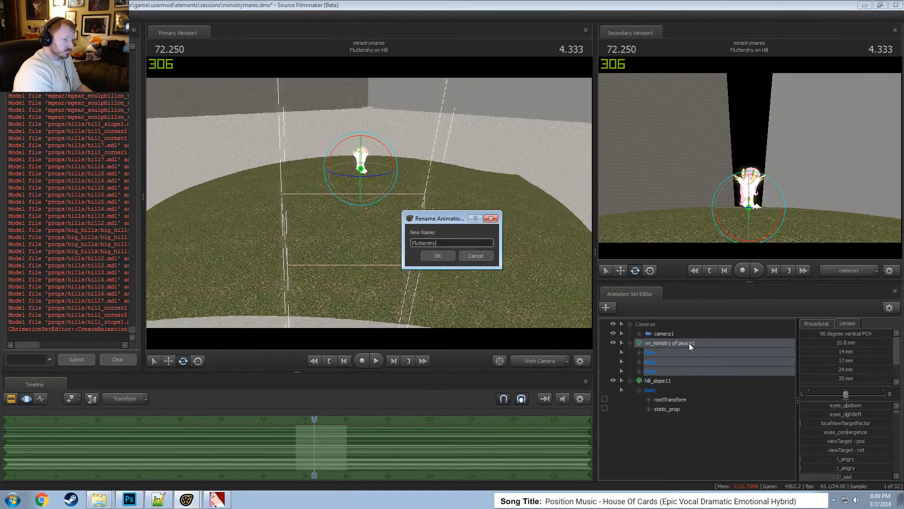
key("Return")
Turn Fluttershy slightly on the hill, check her through camera1, and bring the work camera in close behind her.
left_click_drag(376, 177, 388, 179)
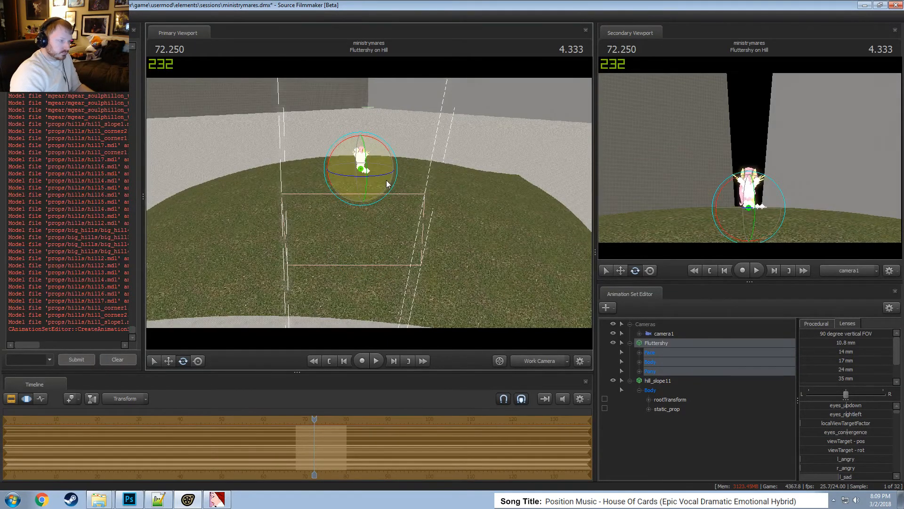
left_click(533, 360)
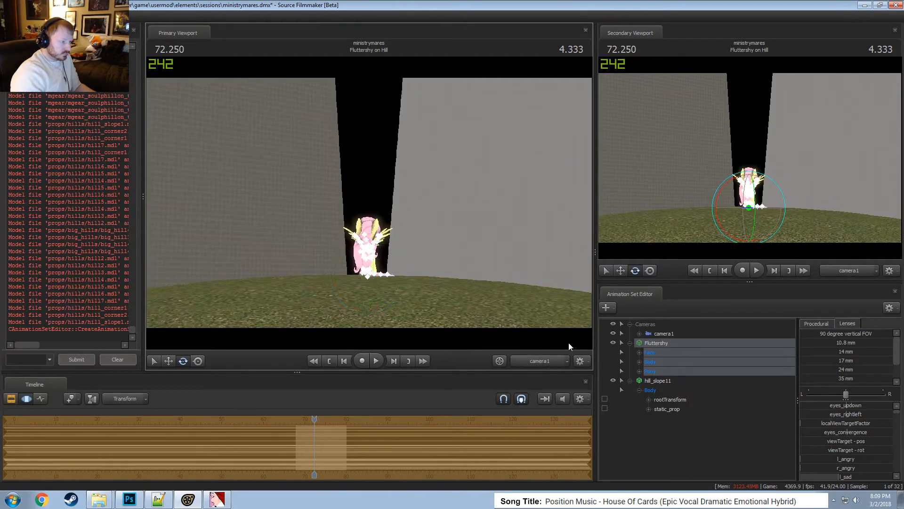
left_click(544, 363, "ctrl")
key("w")
mouse_move(470, 292)
left_mouse_down()
mouse_move(461, 303)
mouse_move(462, 292)
left_mouse_up()
left_click_drag(513, 276, 513, 279)
left_click_drag(380, 228, 374, 203, "alt")
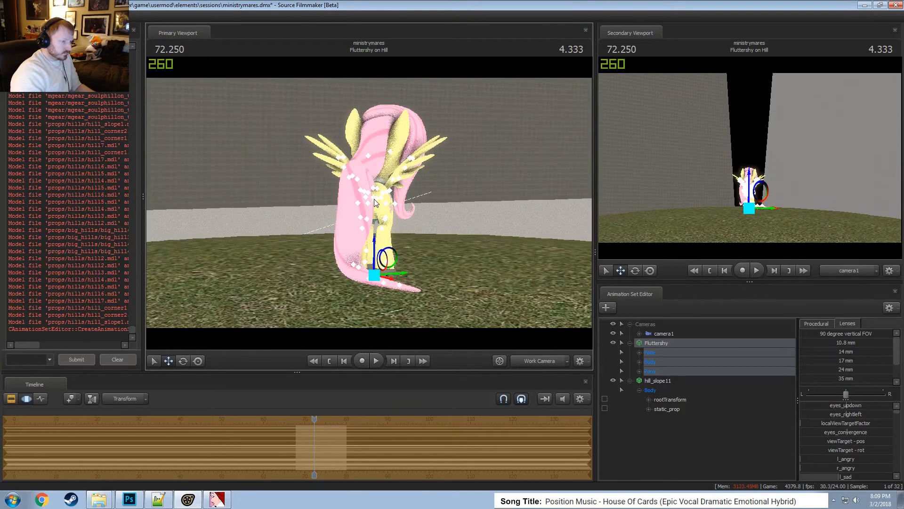
Rename camera1 as Main Camera and show its camera properties in the Element Viewer.
left_click(655, 334)
right_click(655, 334)
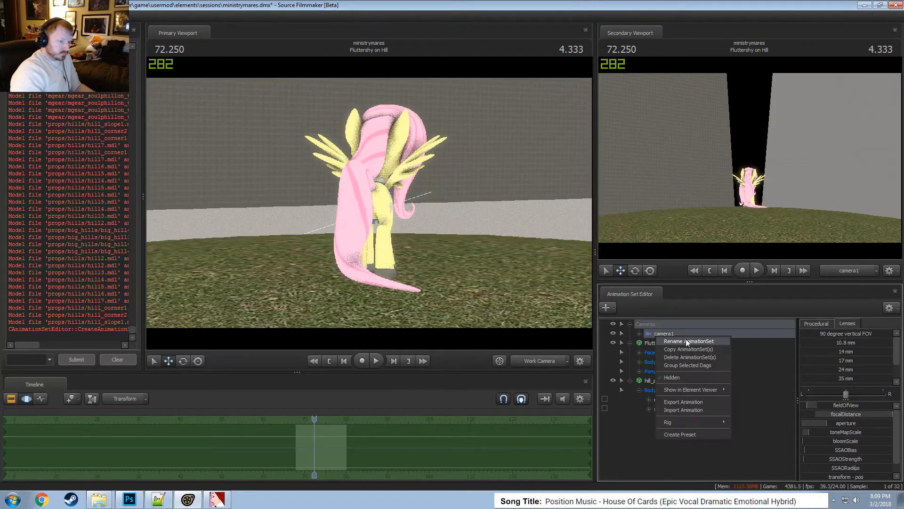
left_click(686, 342)
type("Main Camera")
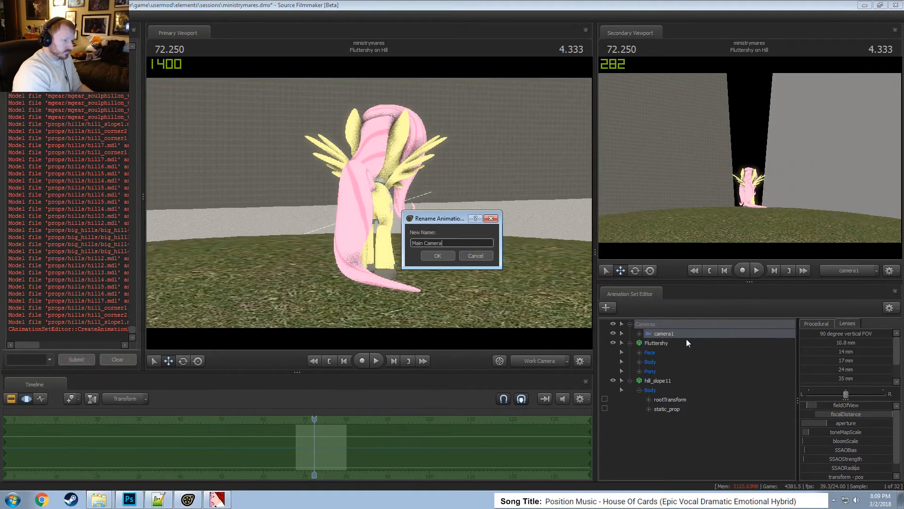
key("Return")
right_click(687, 334)
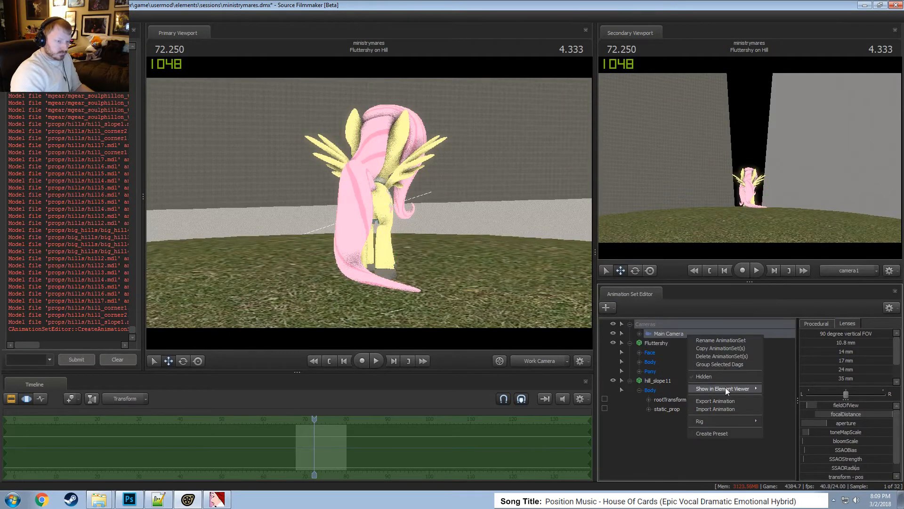
left_click(783, 398)
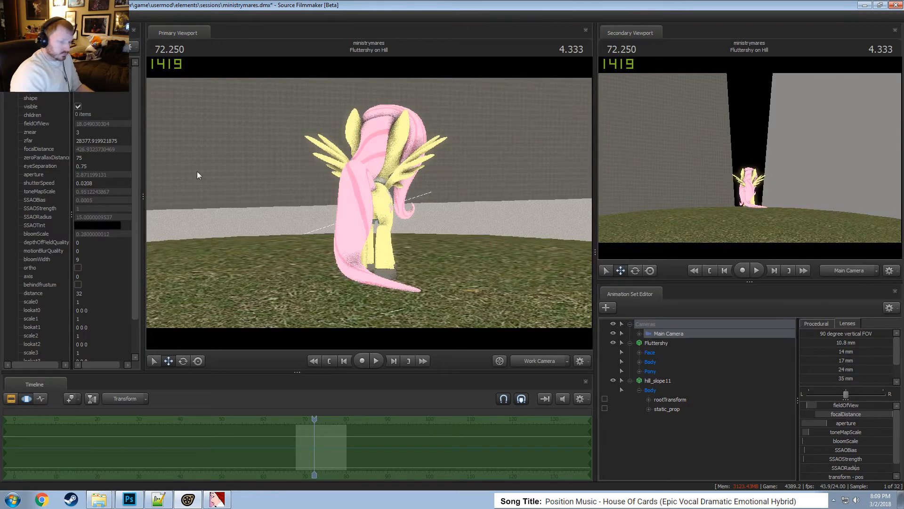
Rename the hill_slope11 animation set as Hill, collapse the expanded animation sets and camera group, and clear the selection.
left_click(669, 379)
right_click(669, 380)
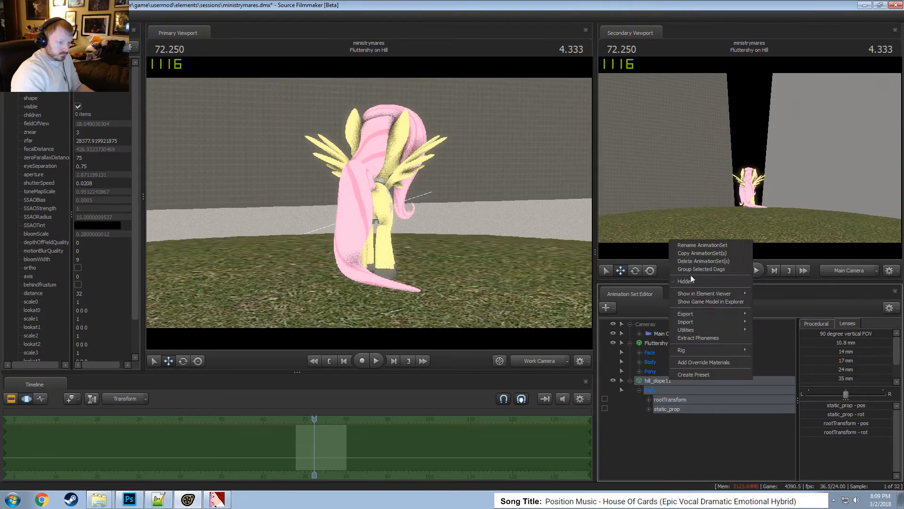
left_click(688, 245)
key("Return")
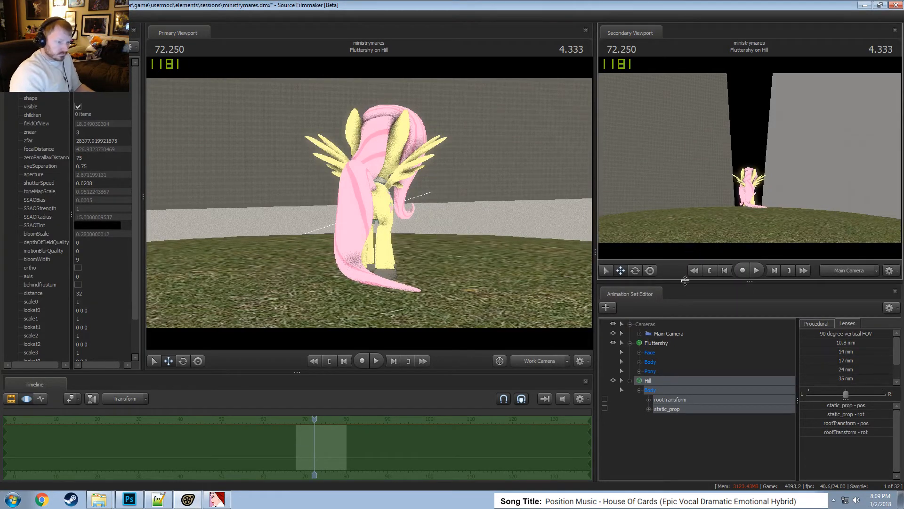
left_click(630, 343)
left_click(629, 324)
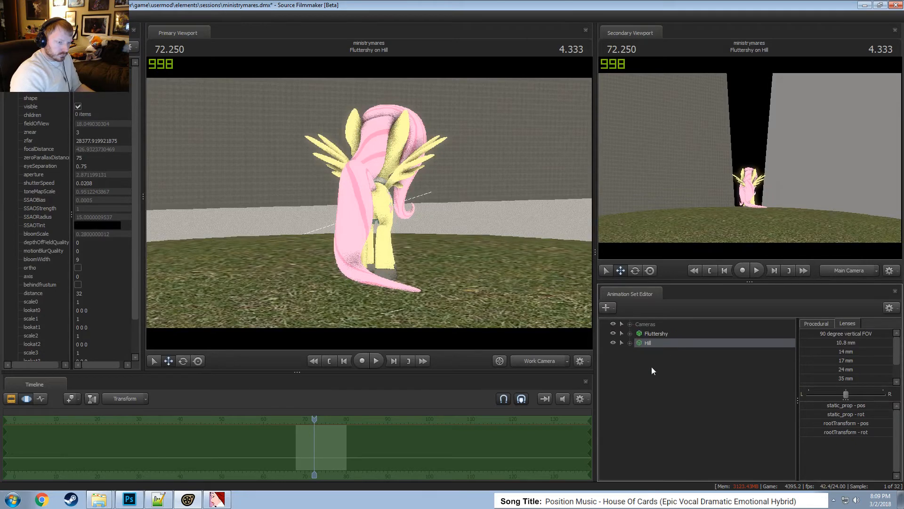
left_click(658, 394)
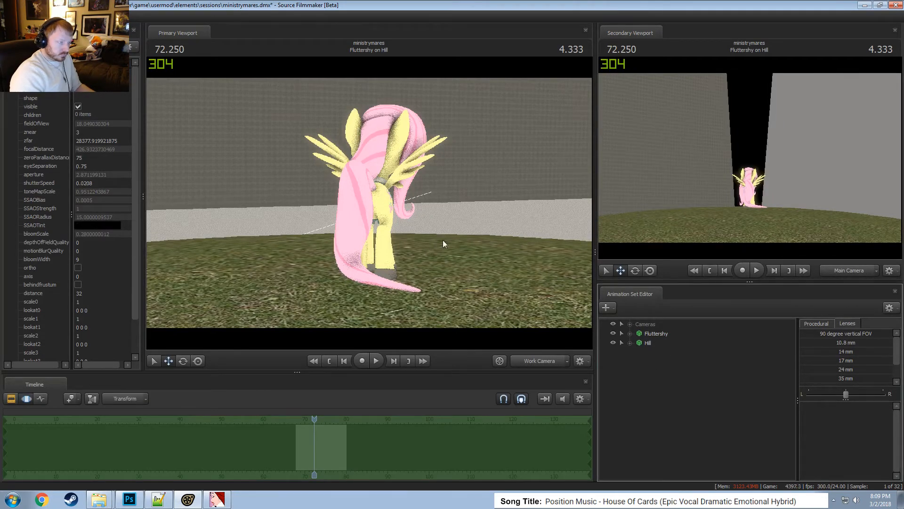
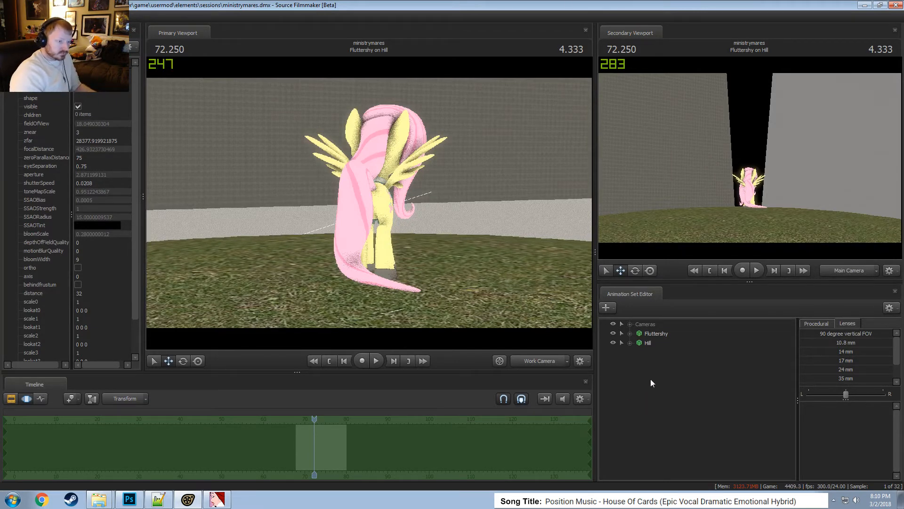
Start creating an animation set for a new model and filter the model list by "tree".
right_click(639, 365)
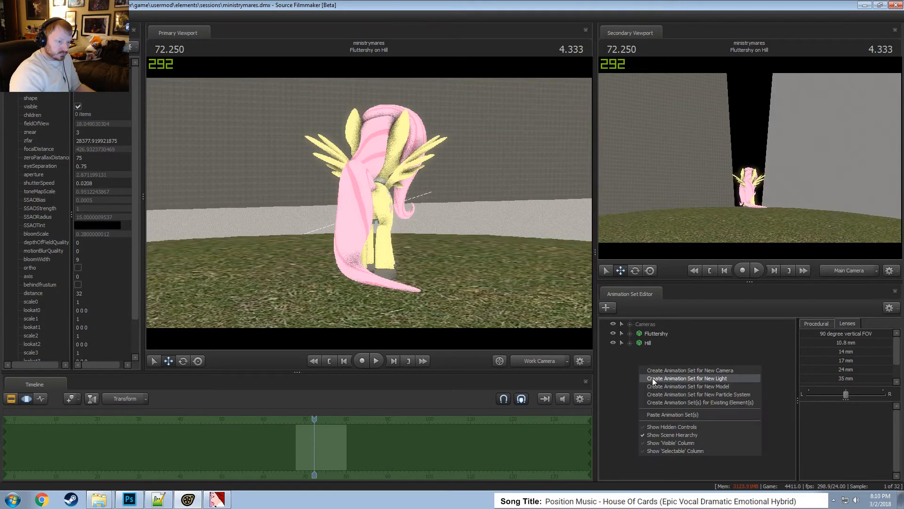
left_click(665, 386)
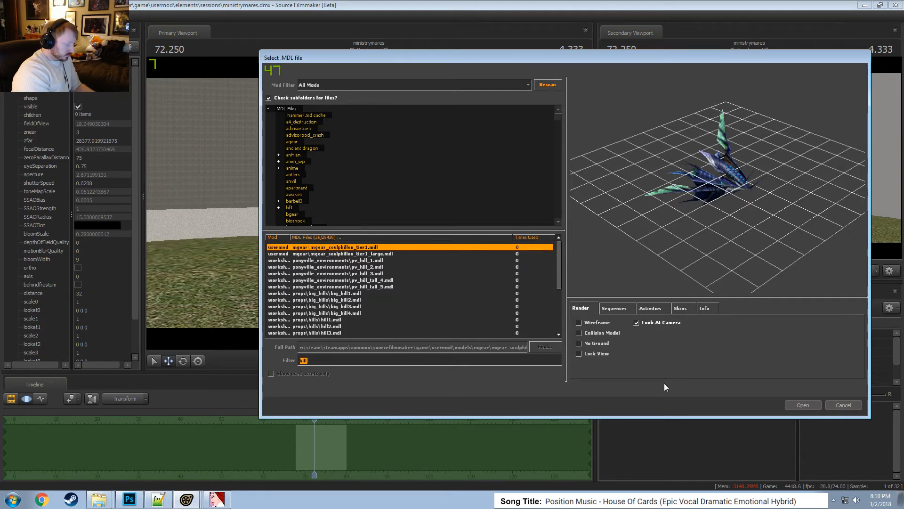
type("tree")
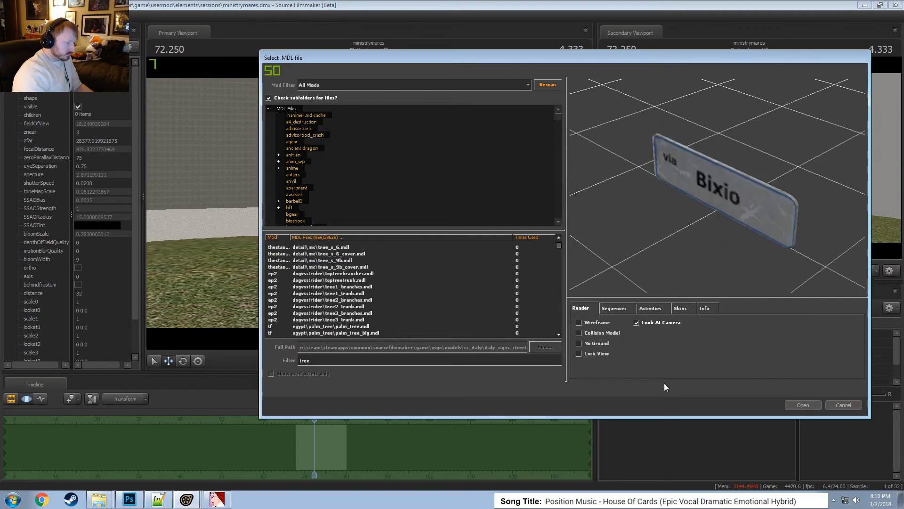
Preview the first tree models in the filtered list, from the detail models on to the fo3models trees.
key("Down")
key("Down")
key("Down")
key("Down")
key("Down")
key("Down")
key("Down")
key("Down")
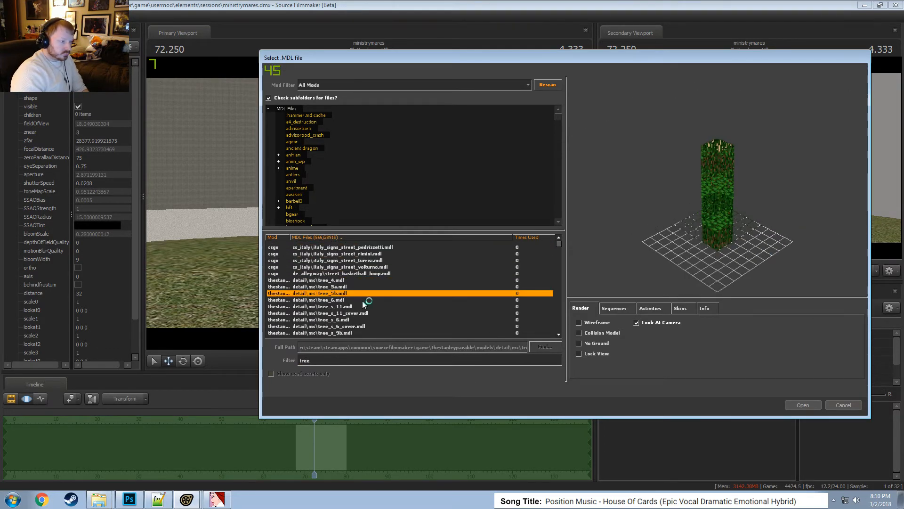
scroll(346, 312, "down", 4)
scroll(343, 315, "down", 3)
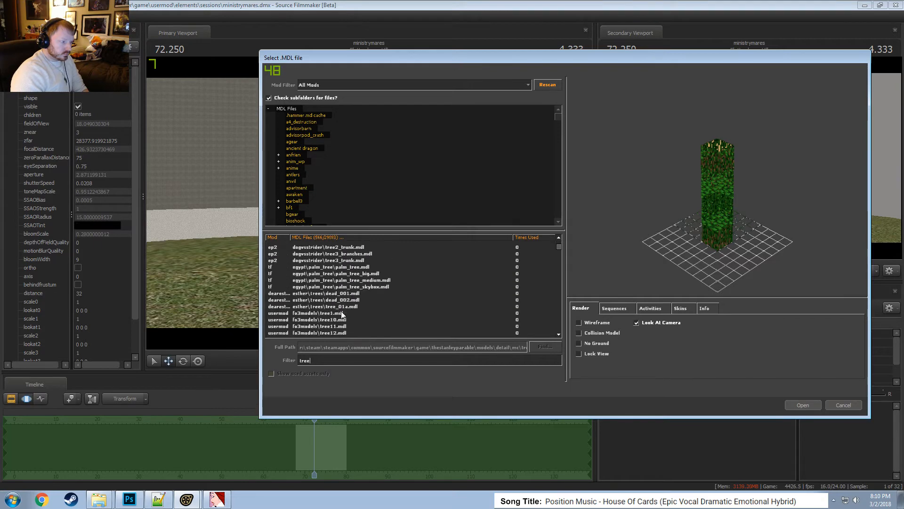
left_click(342, 314)
key("Down")
key("Down")
key("Down")
key("Up")
key("Down")
key("Down")
key("Down")
key("Down")
key("Down")
key("Down")
key("Down")
Switch the model preview to wireframe and examine the remaining fo3models trees and the gm_forest trees down to tree_orientalspruce1.
left_click(597, 322)
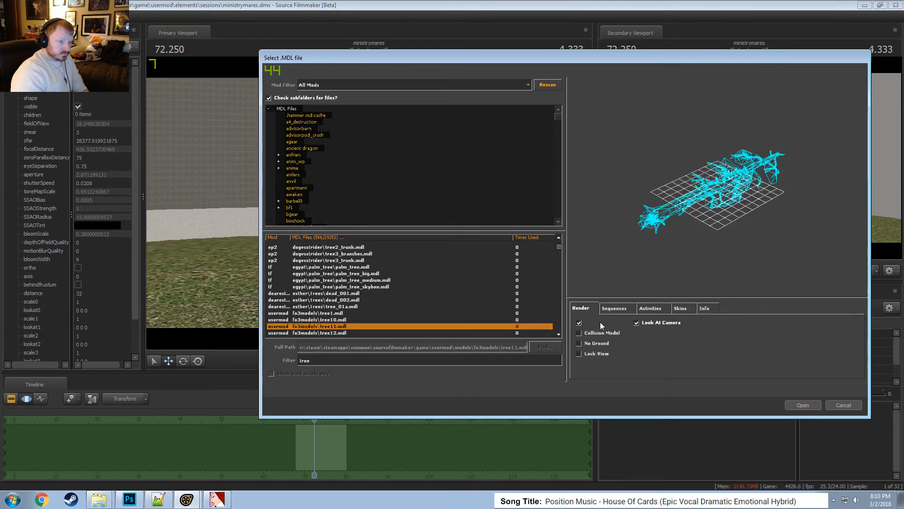
key("Down")
key("Down")
key("Down")
key("Down")
key("Down")
key("Down")
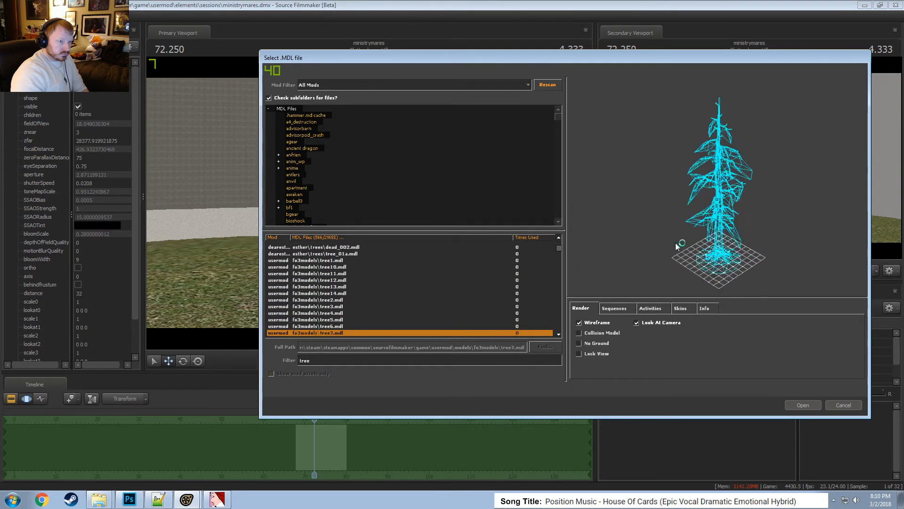
key("Down")
key("Down")
key("Down")
key("Down")
key("Down")
key("Down")
key("Down")
key("Down")
key("Down")
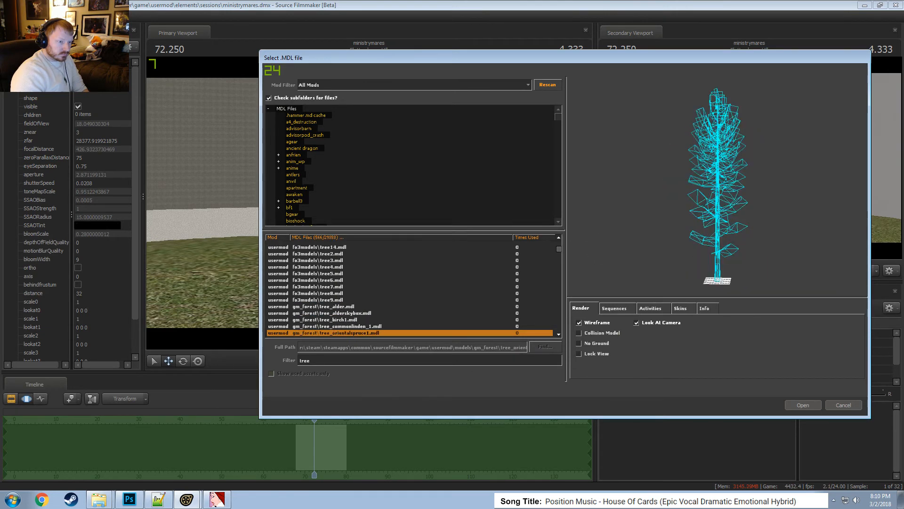
Preview the harvest, jungle and msc tree models, continuing to the m_heide branchtree models.
key("Down")
key("Down")
key("Down")
key("Down")
key("Down")
key("Down")
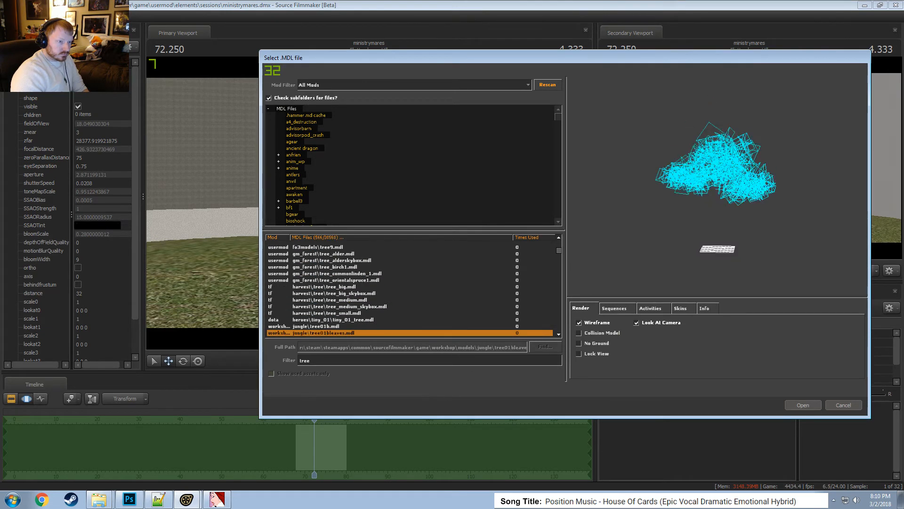
key("Down")
key("Down")
key("Down")
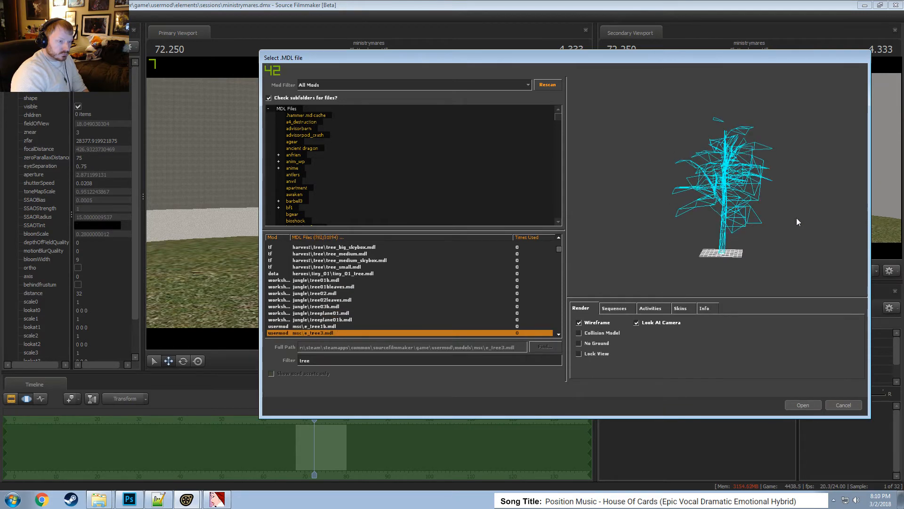
key("Down")
key("Down")
key("Down")
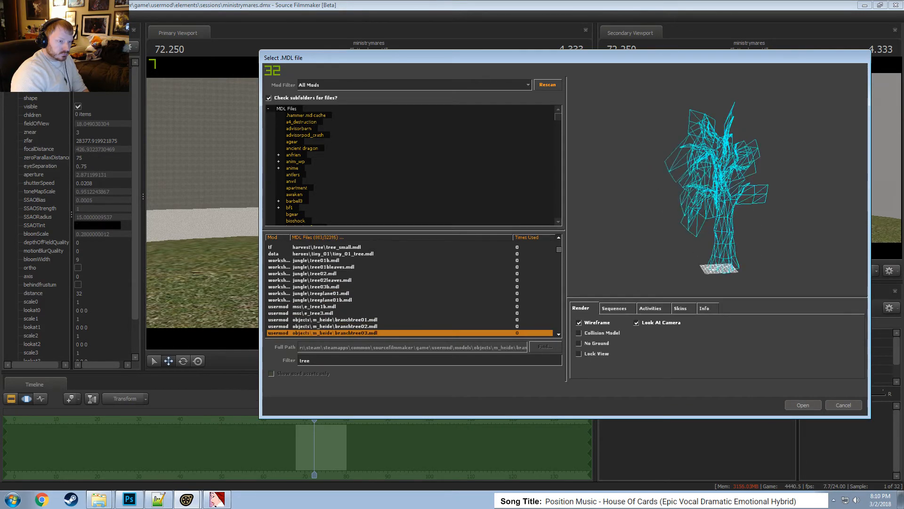
Preview the filtered models from the last m_heide branch tree through the optinvfallout streetlamps to the oh_xmas_tree items.
key("Down")
key("Down")
key("Down")
key("Down")
key("Down")
key("Down")
key("Down")
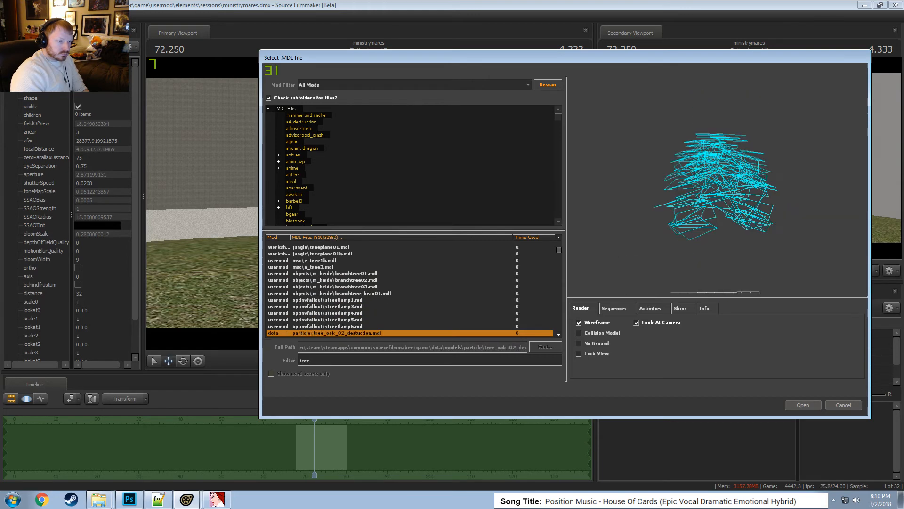
key("Down")
key("Down")
key("Down")
key("Down")
key("Down")
key("Down")
key("Down")
key("Down")
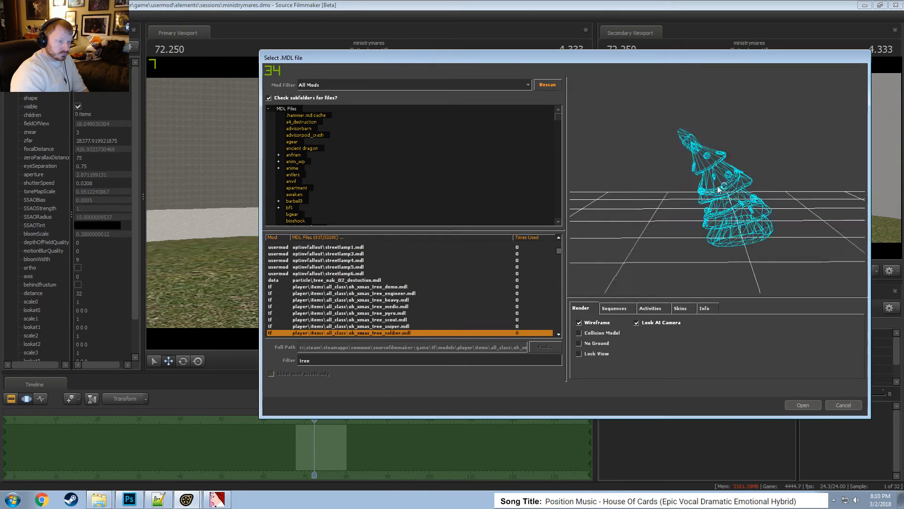
Preview the prop\tree models and street props, and examine the cs_militia trees, going back to tree_large_militia.
key("Down")
key("Down")
key("Down")
key("Down")
key("Down")
key("Down")
key("Down")
key("Down")
key("Down")
key("Down")
key("Down")
key("Down")
key("Down")
key("Down")
key("Down")
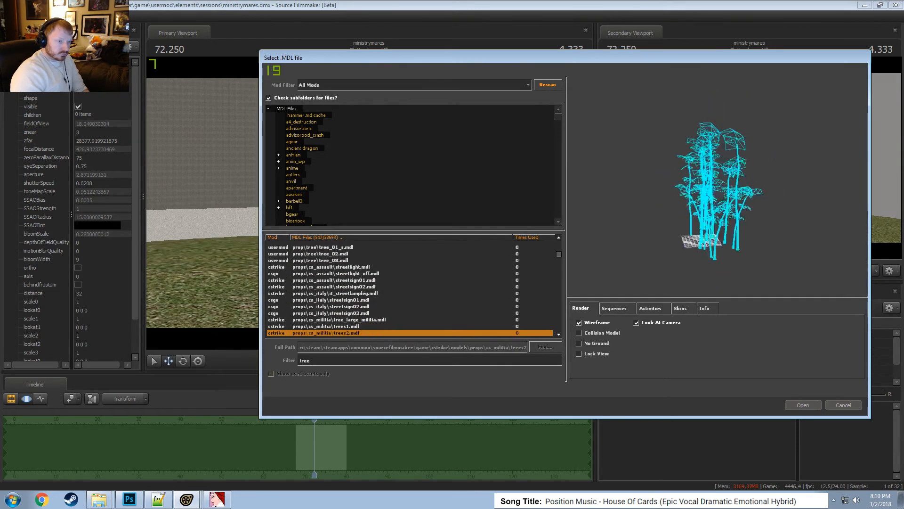
key("Down")
key("Up")
key("Up")
key("Up")
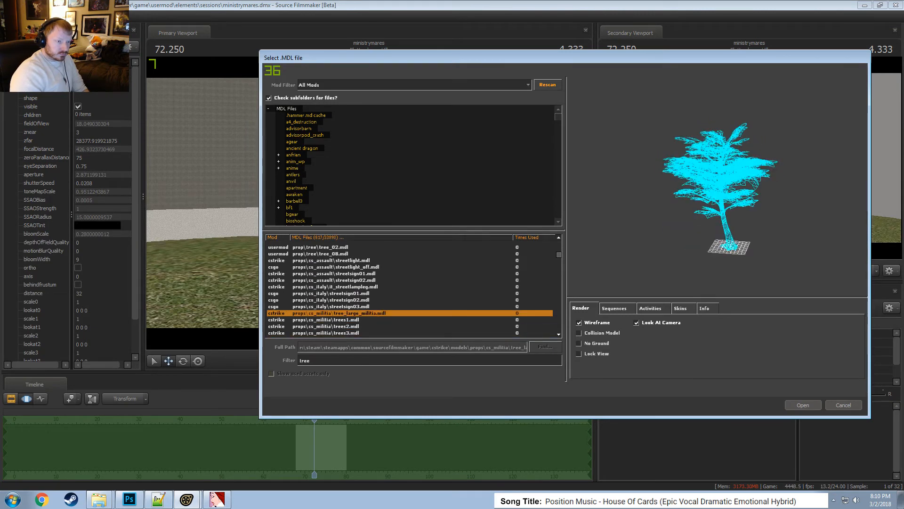
Preview the de_aztec, de_dust and de_inferno tree models in the filtered list.
key("Down")
key("Down")
key("Down")
key("Down")
key("Down")
key("Down")
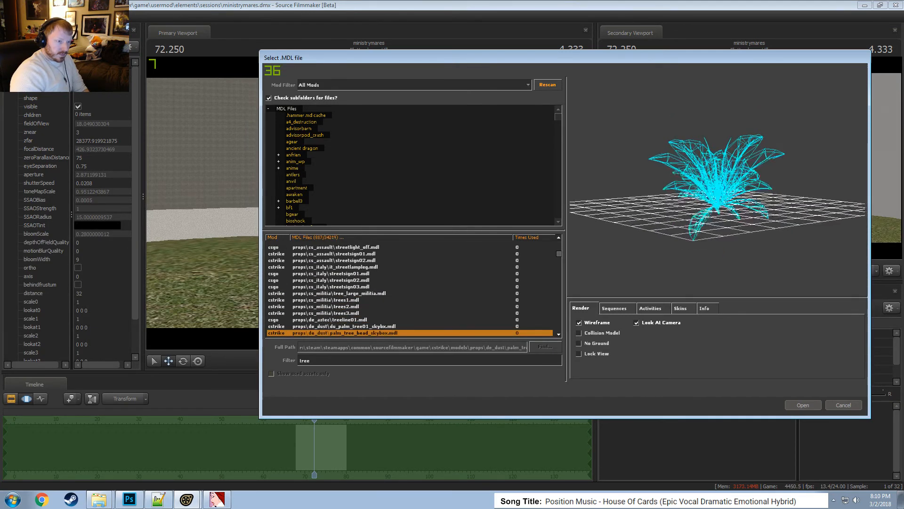
key("Down")
key("Down")
key("Down")
key("Down")
key("Down")
key("Down")
key("Down")
key("Down")
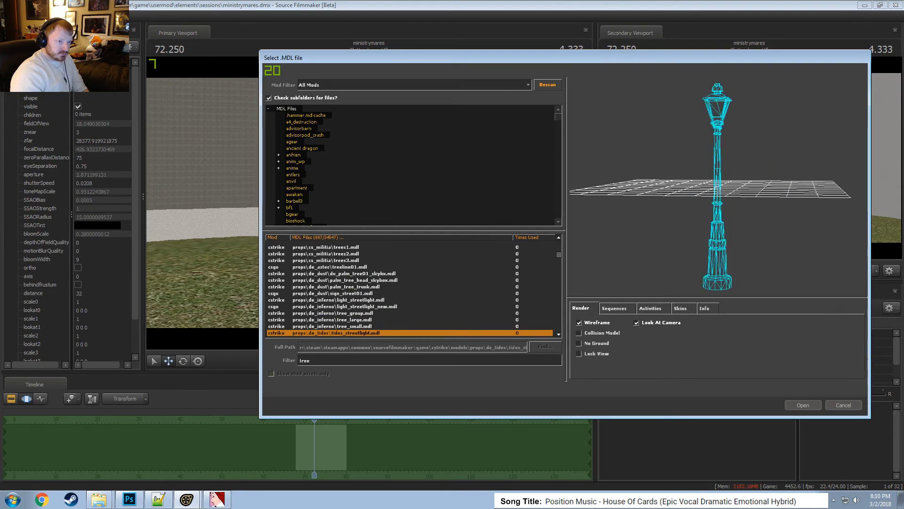
Preview the oldtree, flattree and whitetree models, continuing past the snow trees to the props_c17 street signs.
key("Down")
key("Down")
key("Down")
key("Down")
key("Down")
key("Down")
key("Down")
key("Down")
key("Down")
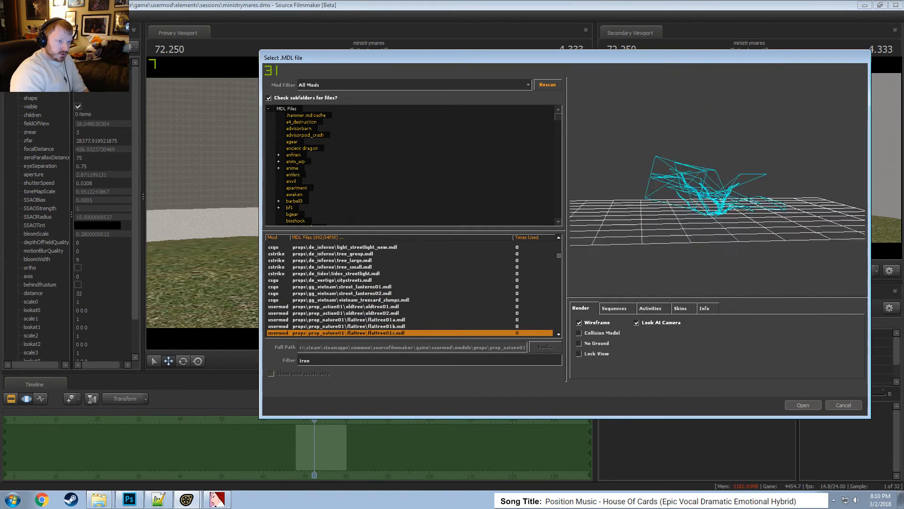
key("Down")
key("Down")
key("Down")
key("Down")
key("Down")
key("Down")
key("Down")
key("Down")
key("Down")
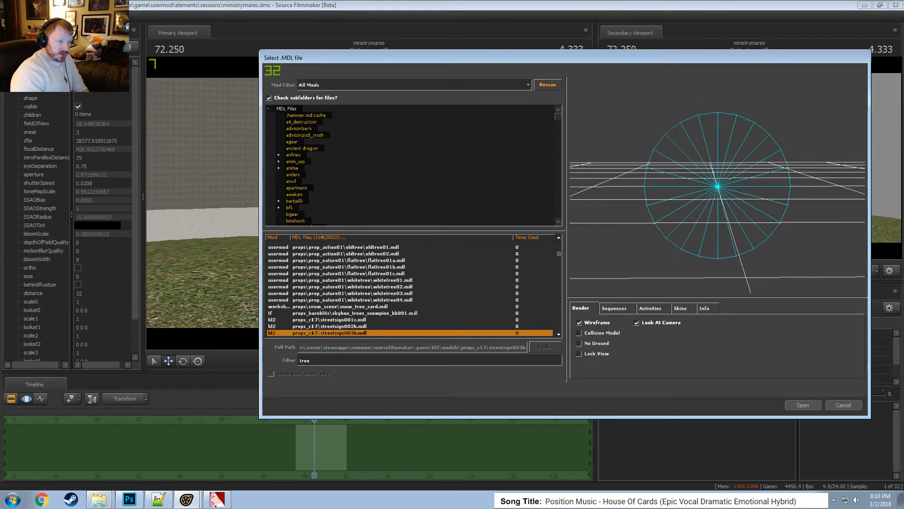
Browse past the street signs to the props_destruction models and examine dyn_tree_oak04 with wireframe off.
key("Down")
key("Down")
key("Down")
key("Down")
key("Down")
key("Down")
key("Down")
key("Down")
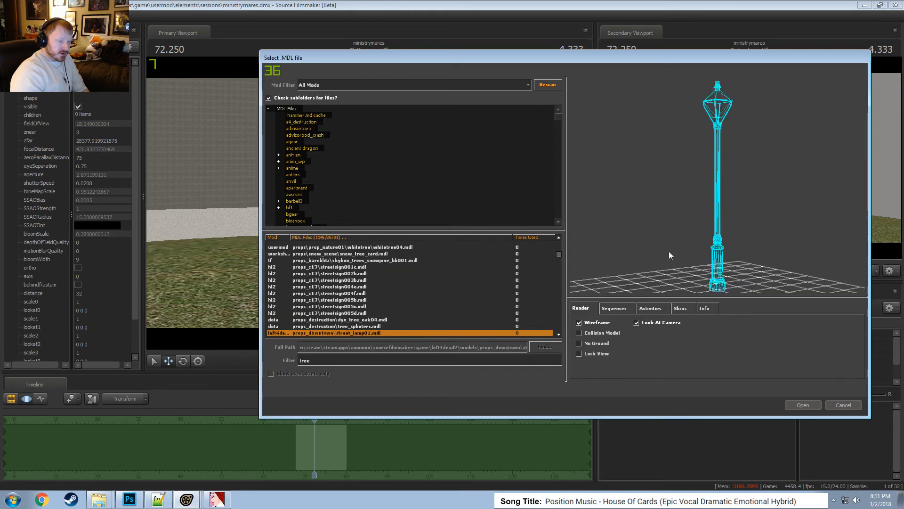
key("Up")
key("Up")
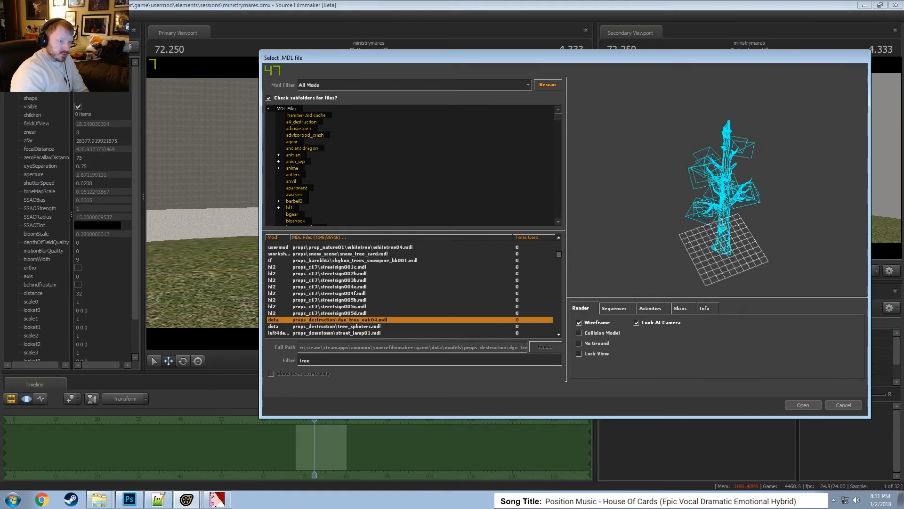
left_click(600, 322)
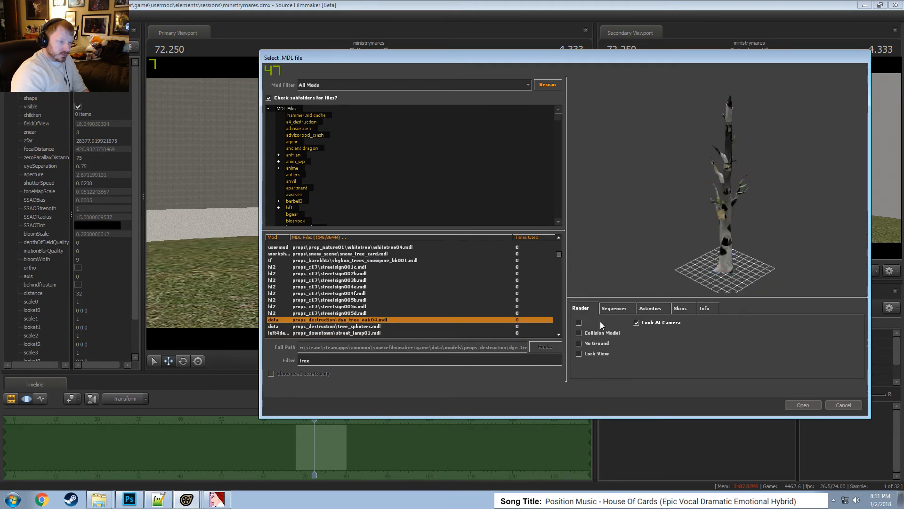
left_click_drag(697, 226, 735, 208)
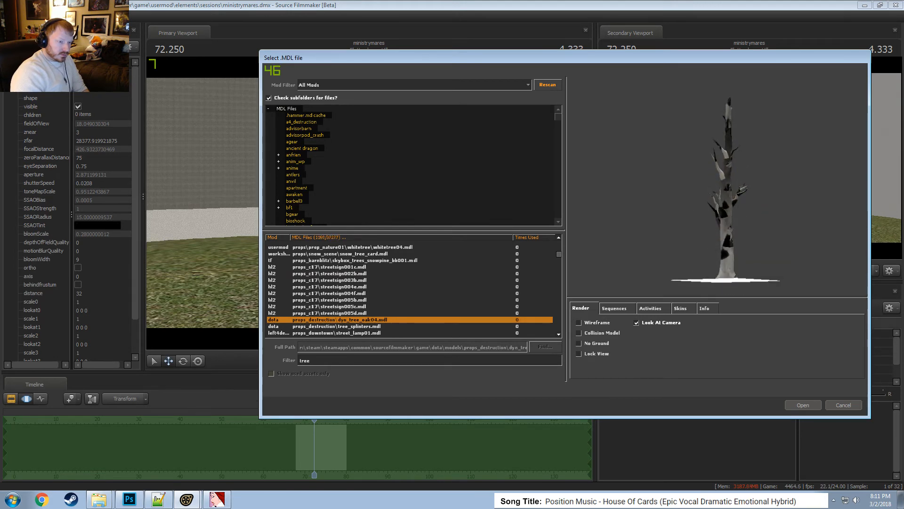
Return the preview to wireframe and compare the appletree_bite and appletree_branch models.
key("Down")
key("Down")
left_click(607, 322)
key("Down")
key("Down")
key("Down")
key("Down")
key("Down")
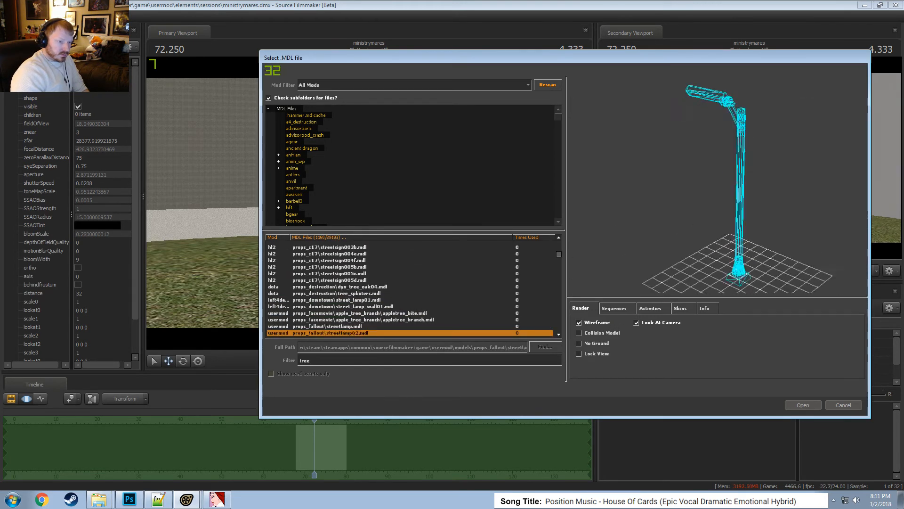
key("Down")
key("Down")
key("Up")
key("Up")
key("Up")
key("Up")
key("Up")
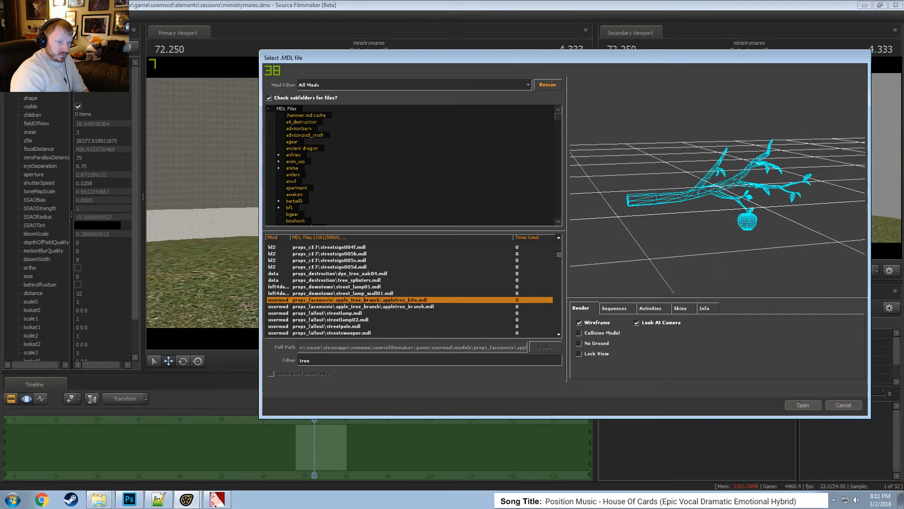
key("Down")
left_click_drag(725, 207, 702, 196)
key("Up")
key("Down")
key("Up")
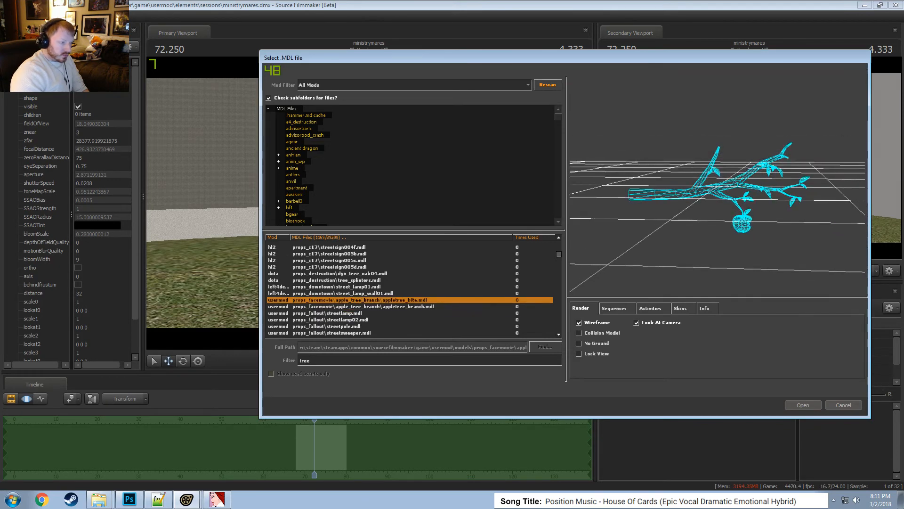
key("Down")
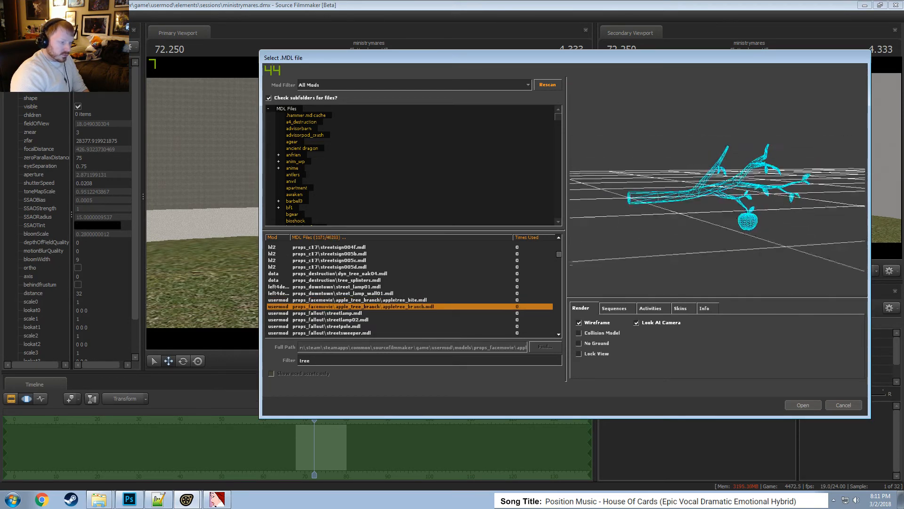
Preview the props_farm and props_foliage tree models, from the apple and ash trees on to draft_tree001_tall.
key("Down")
key("Down")
key("Down")
key("Down")
key("Down")
key("Down")
key("Down")
key("Down")
key("Down")
key("Down")
key("Down")
key("Down")
key("Down")
key("Down")
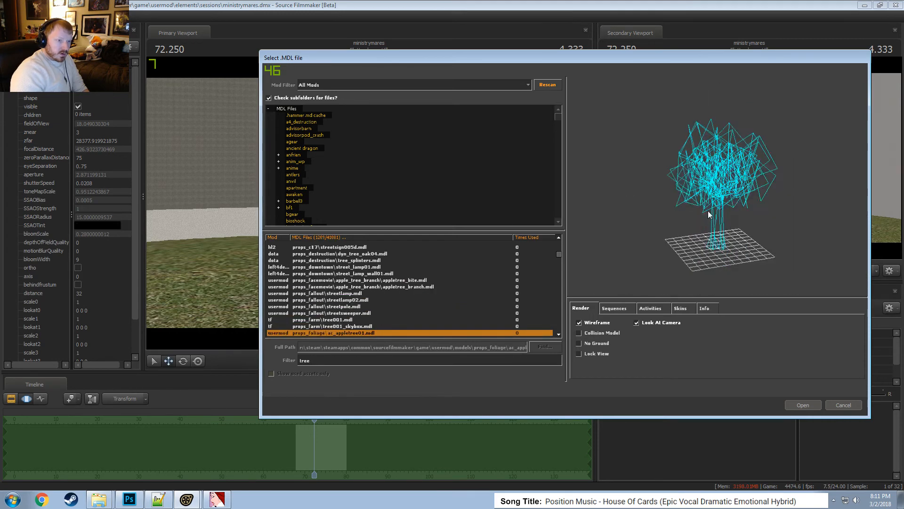
key("Down")
key("Down")
key("Down")
key("Down")
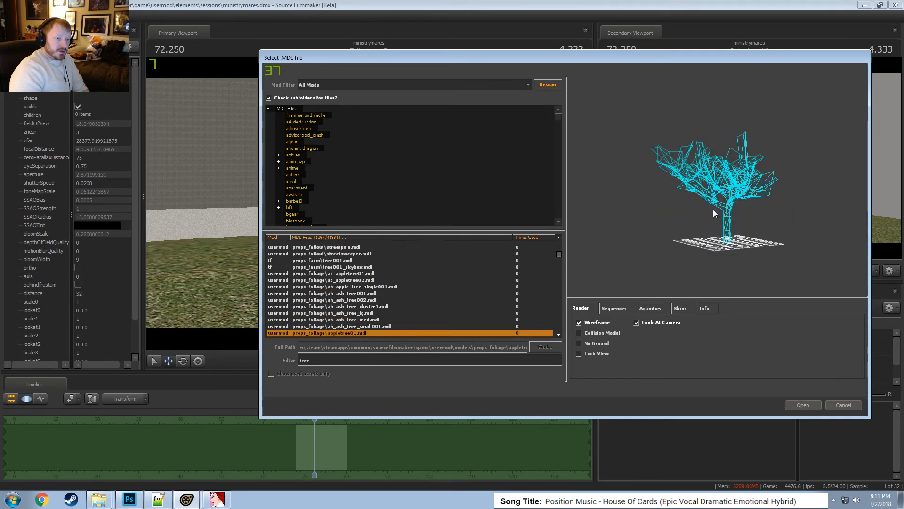
key("Down")
key("Down")
key("Down")
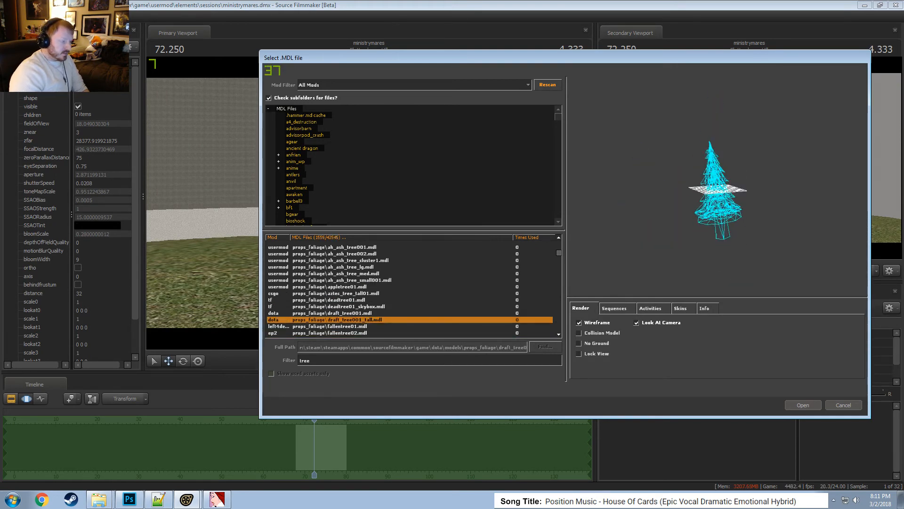
Preview the props_foliage models from fallentree01 through the Joshua trees to mall_tree_medium01.
key("Down")
key("Down")
key("Down")
key("Down")
key("Down")
key("Down")
key("Down")
key("Down")
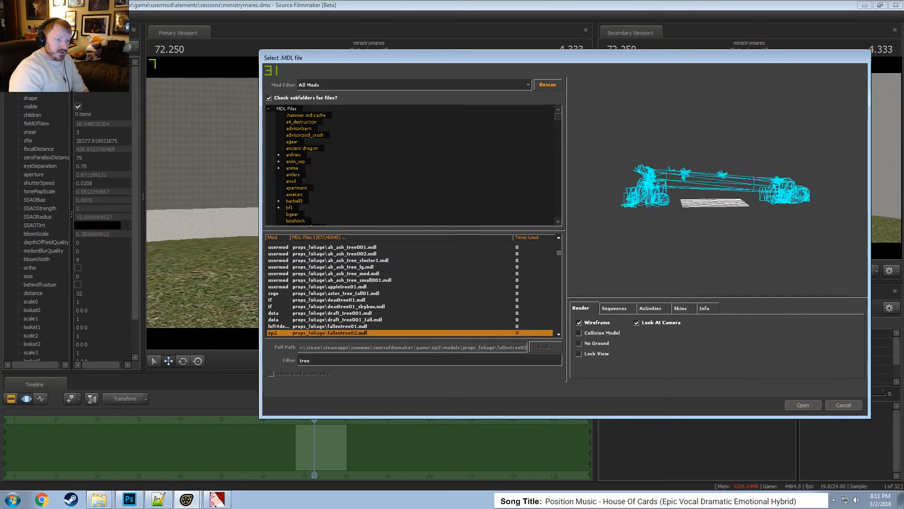
key("Down")
key("Down")
key("Down")
key("Down")
key("Down")
key("Down")
key("Down")
key("Down")
key("Down")
key("Down")
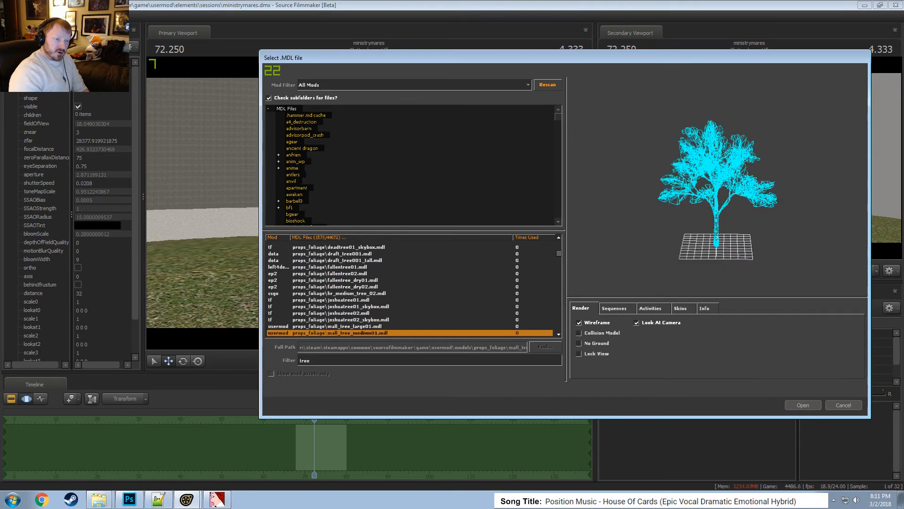
Continue previewing props_foliage through the pinetree clusters and single pines to pinetree_singletrimmed04.
key("Down")
key("Down")
key("Down")
key("Down")
key("Down")
key("Down")
key("Down")
key("Down")
key("Down")
key("Down")
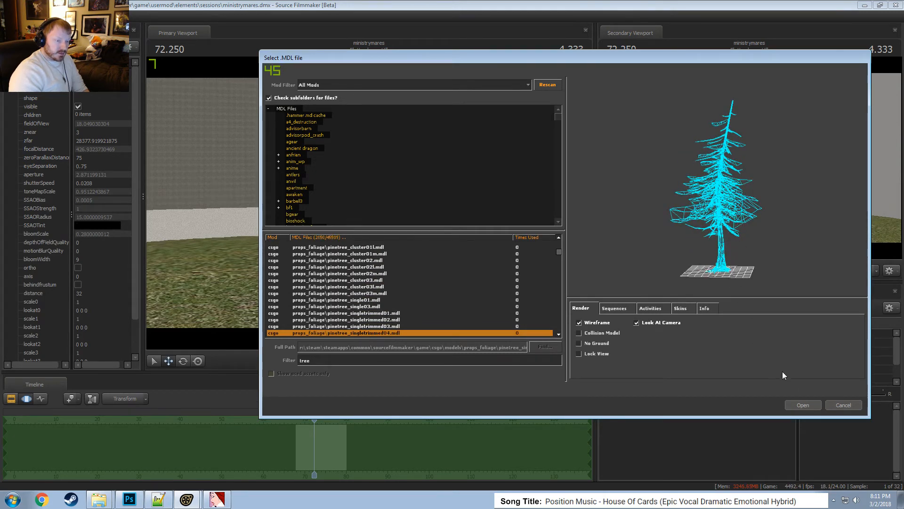
Try adding the pinetree_singletrimmed04 model to the shot and remove its animation set again.
left_click(800, 404)
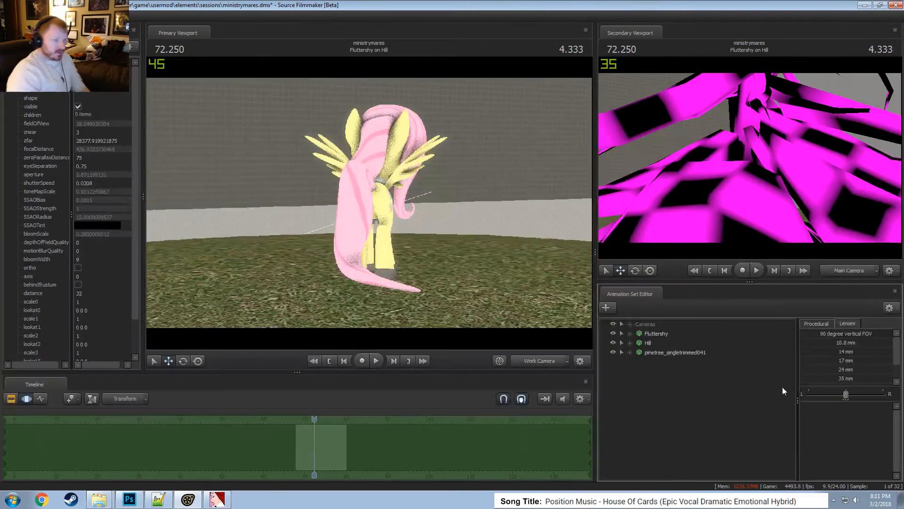
right_click(663, 349)
left_click(679, 370)
Try a search for pine when creating an animation set for a new model, and undo the resulting model addition.
right_click(651, 371)
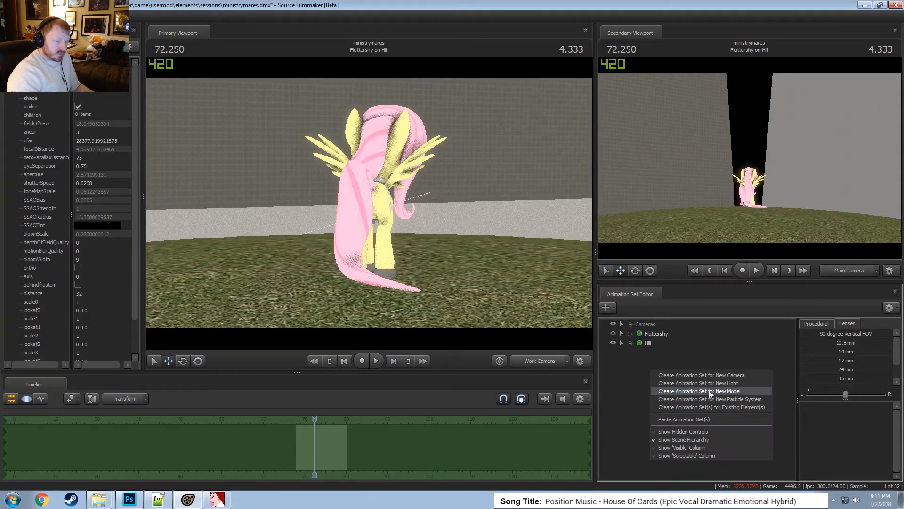
left_click(716, 392)
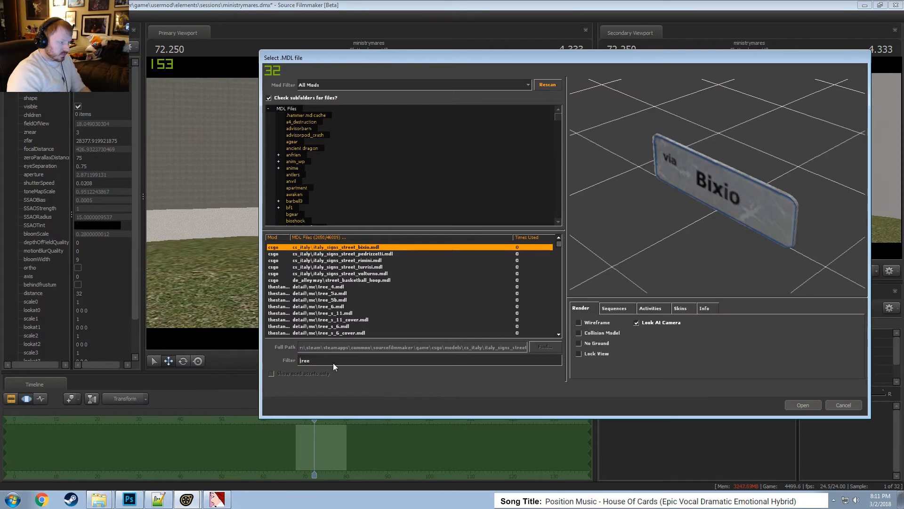
type("pine")
key("Return")
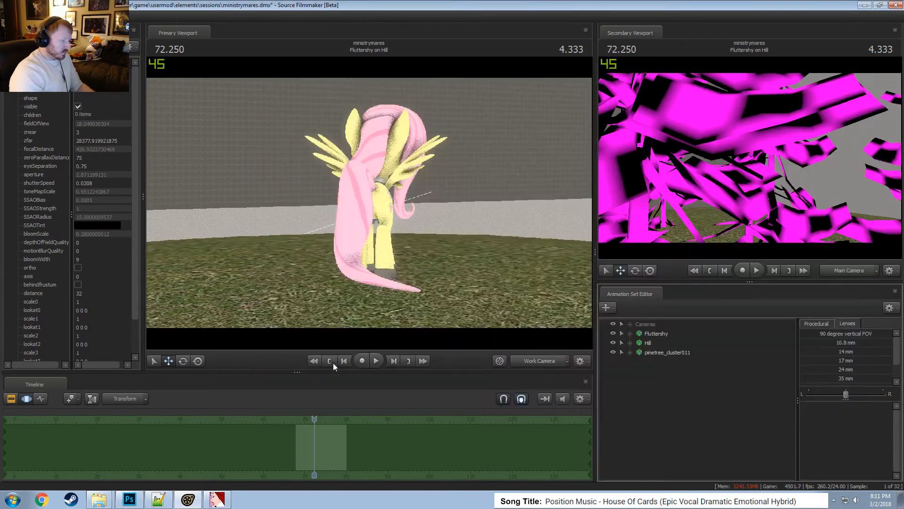
key("ctrl+z")
Begin creating an animation set for a new model and filter the model list by "pine tree".
right_click(655, 373)
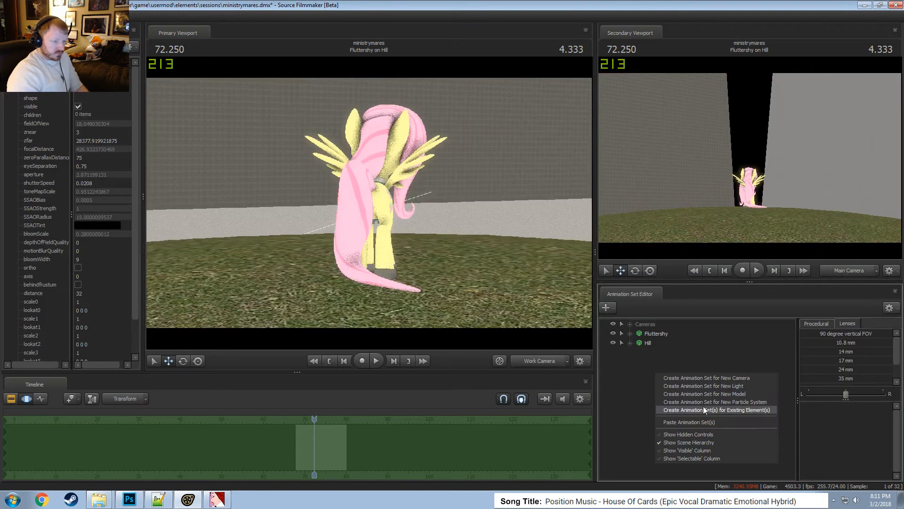
left_click(706, 395)
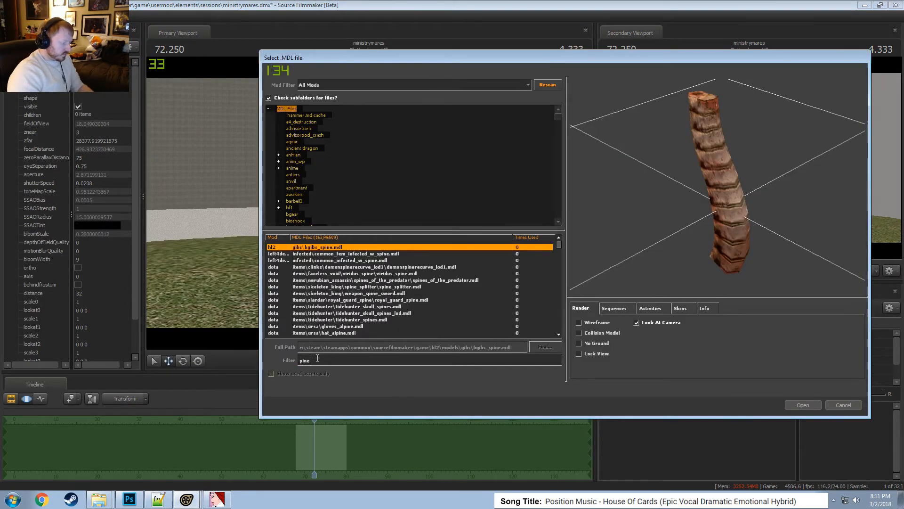
type("tre")
Preview the filtered pine models from the pinetree clusters and trimmed singles on to tree_pine_cluster_01.
key("Down")
key("Down")
key("Down")
key("Down")
key("Down")
key("Down")
key("Down")
key("Down")
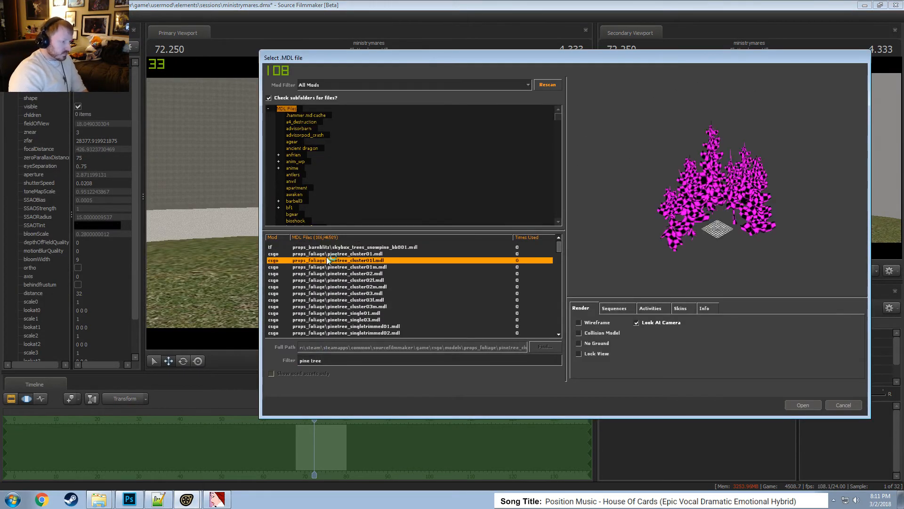
key("Down")
key("Down")
key("Down")
key("Down")
key("Down")
key("Down")
key("Down")
key("Down")
key("Down")
key("Down")
key("Down")
key("Down")
key("Down")
key("Down")
key("Down")
key("Down")
key("Down")
key("Down")
key("Down")
key("Down")
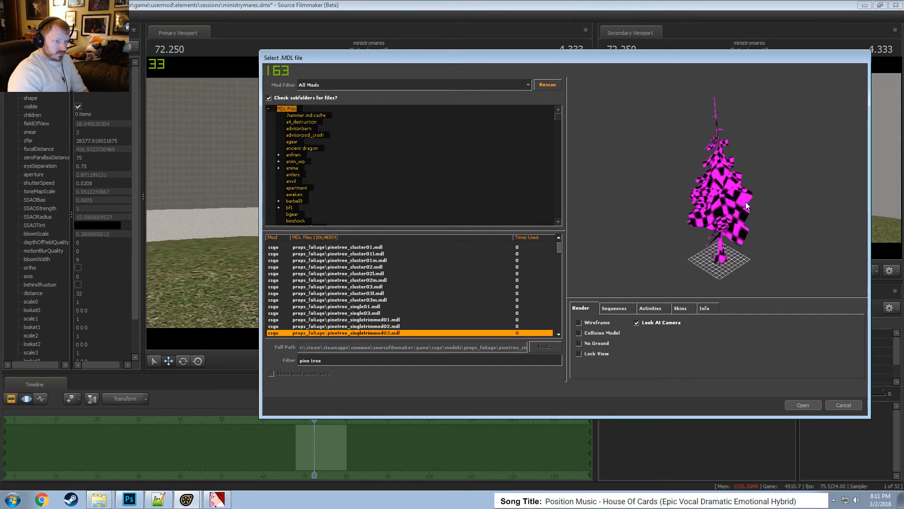
key("Up")
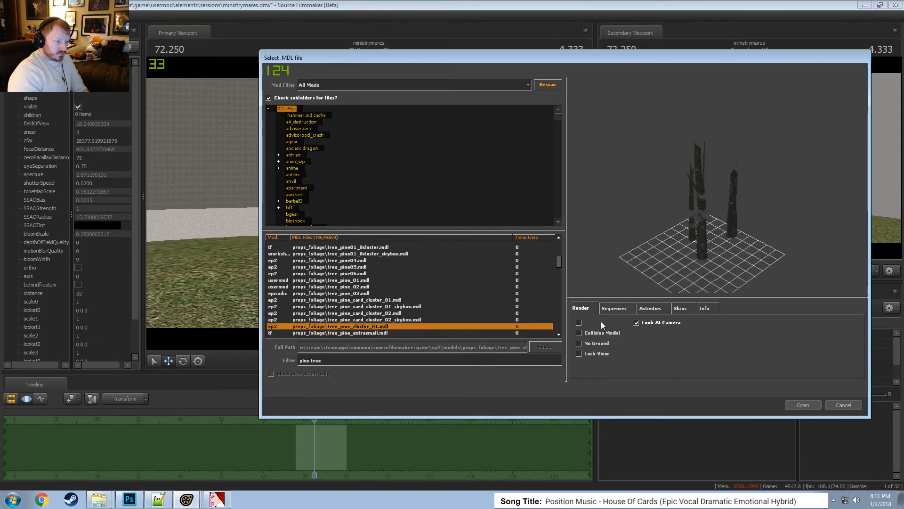
Switch the preview to wireframe, orbit the model and compare tree_pine_cluster_01 with tree_pine_extrasmall.
left_click(601, 322)
left_click_drag(697, 216, 754, 193)
key("Up")
key("Up")
key("Down")
key("Down")
key("Down")
key("Down")
key("Down")
key("Down")
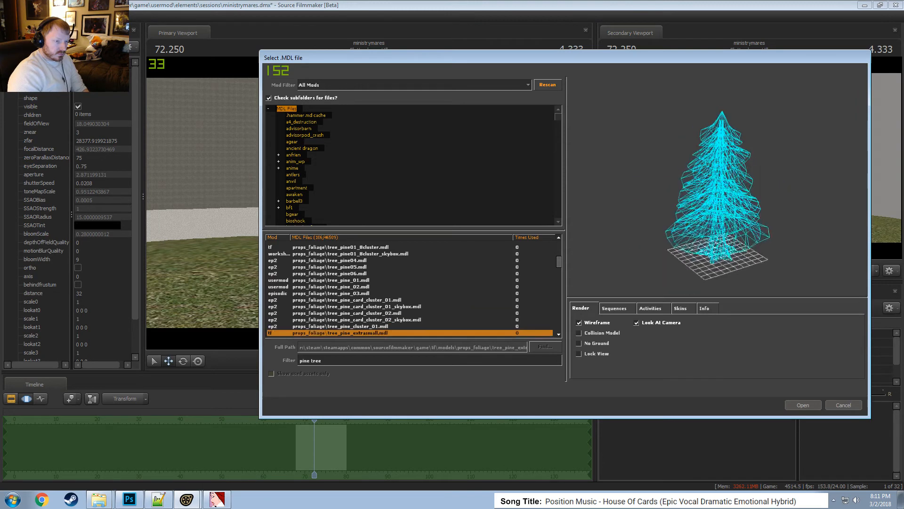
Examine tree_pine_huge_snow and tree_pine_small with wireframe off, and return the preview to wireframe.
left_click(597, 322)
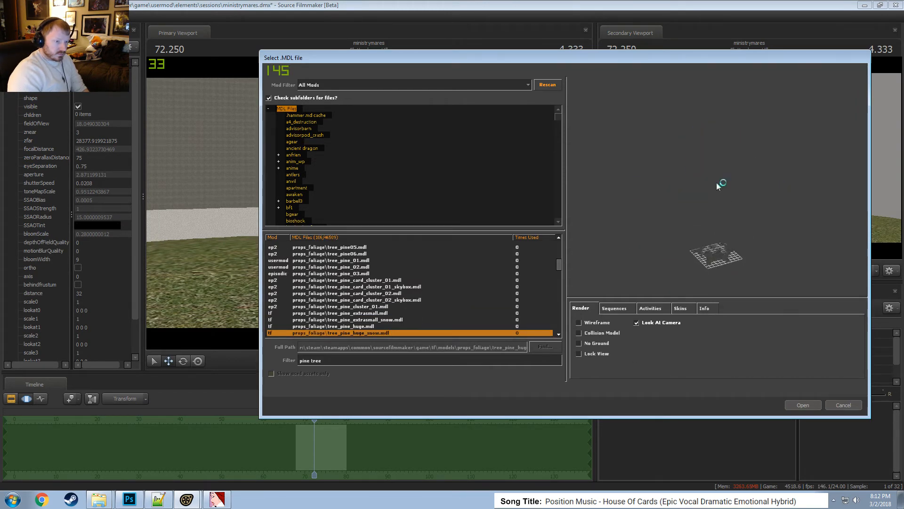
key("Up")
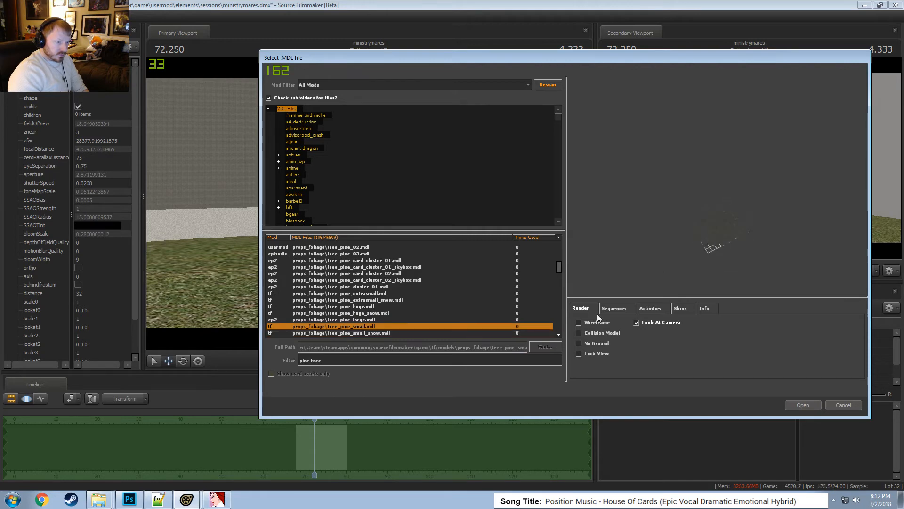
left_click(596, 322)
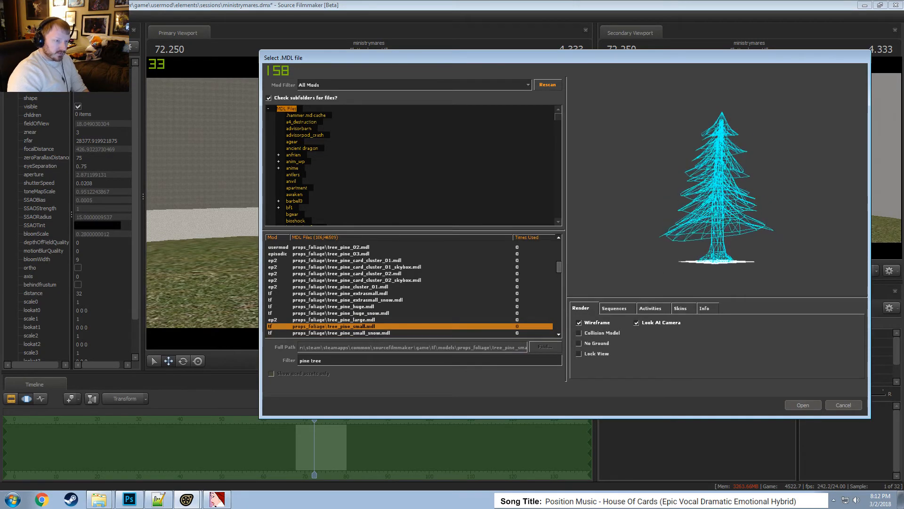
Preview the tall pines, pine logs and stumps, continuing to tree_pine_01_sfm in props_tree.
key("Down")
key("Down")
key("Down")
key("Down")
key("Down")
key("Down")
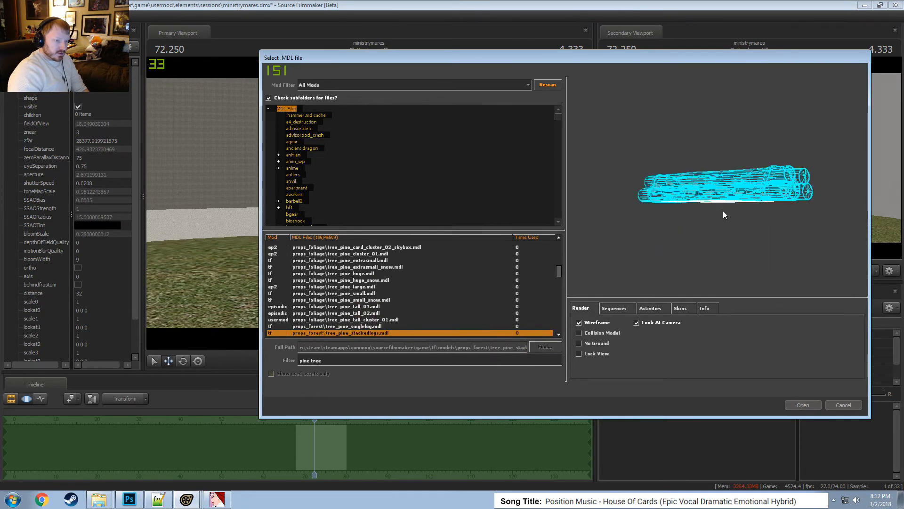
key("Down")
key("Down")
key("Down")
key("Down")
key("Down")
key("Down")
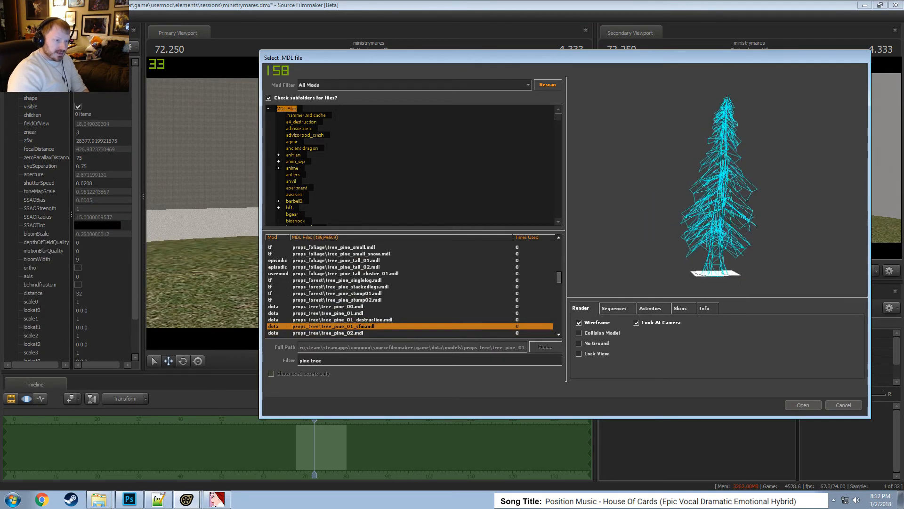
Compare the remaining props_tree pines from tree_pine_02 to tree_pinestatic_02.
key("Down")
key("Down")
key("Down")
key("Down")
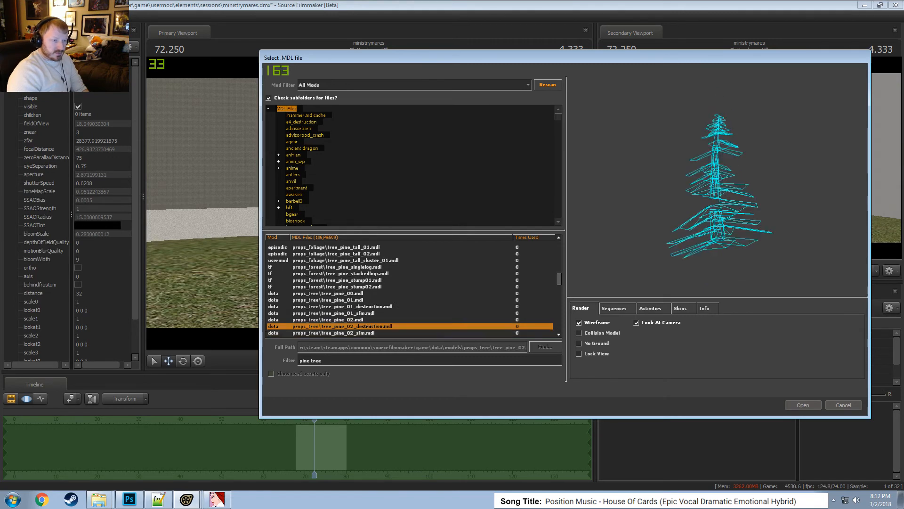
key("Down")
key("Down")
key("Down")
key("Down")
key("Down")
key("Down")
key("Down")
key("Down")
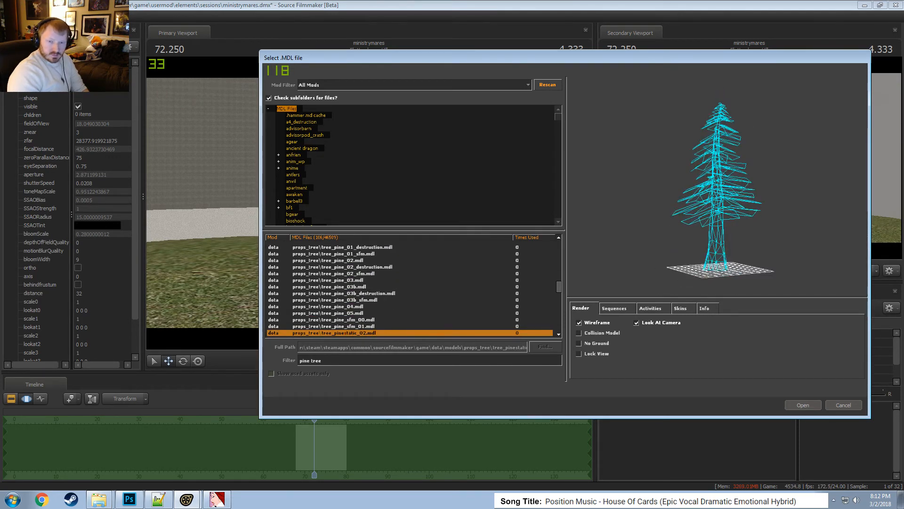
Preview the hidebush_spineleaf_tree models and the dried wood trees up to tree_driedwood02.
key("Down")
key("Down")
key("Down")
key("Down")
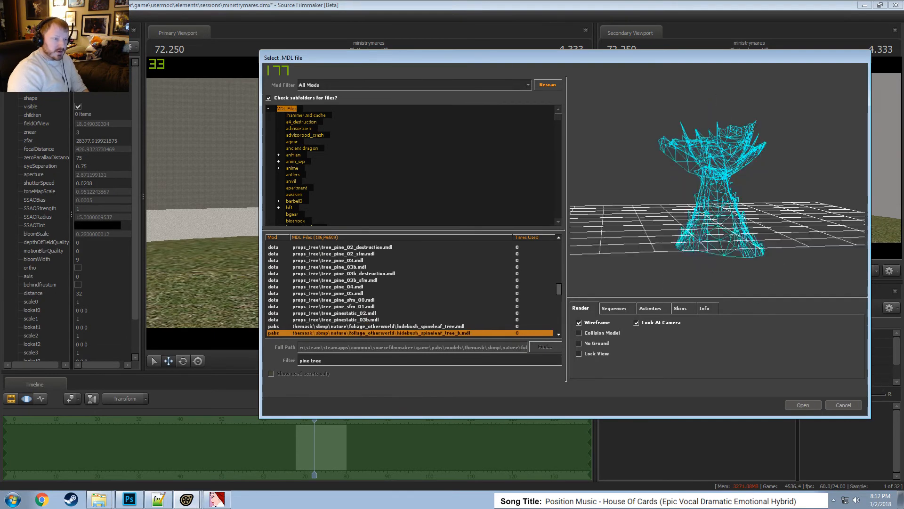
key("Down")
key("Down")
key("Down")
key("Down")
key("Down")
key("Down")
key("Down")
key("Down")
key("Down")
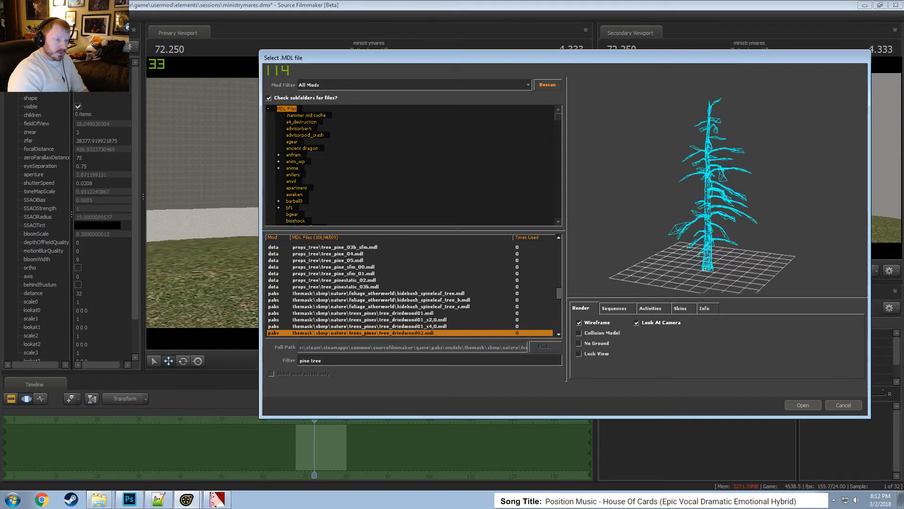
Browse the tree_pinetree and tree_stonepine variants, continuing to the burn_pine_a_smaller model.
key("Down")
key("Down")
key("Down")
key("Down")
key("Down")
key("Down")
key("Down")
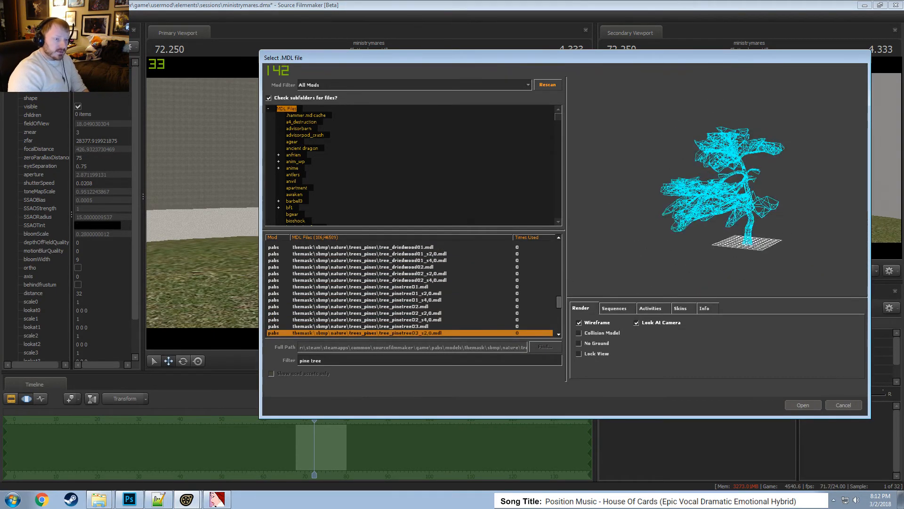
key("Down")
key("Down")
key("Down")
key("Down")
key("Down")
key("Down")
key("Down")
key("Down")
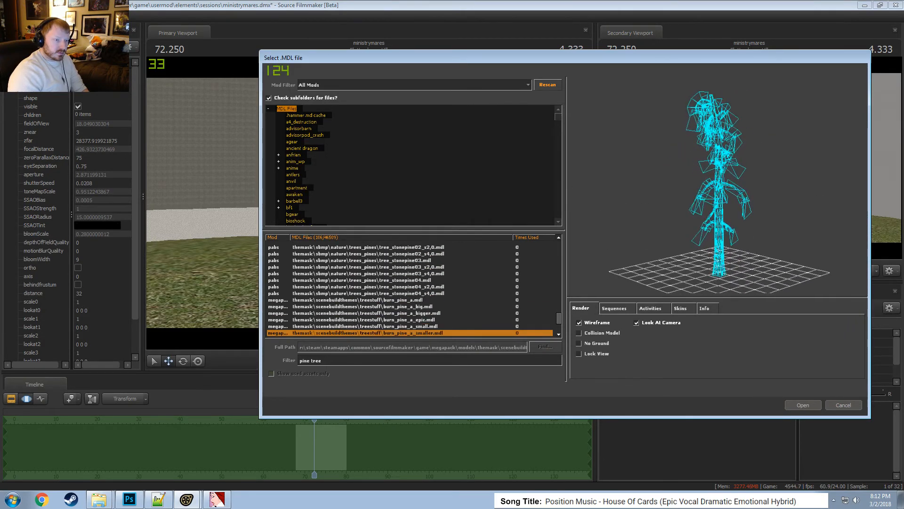
Preview the winter treepineforestsnow01 size variants through to treepineforestsnow01_sg_wtf.
key("Down")
key("Down")
key("Down")
key("Down")
key("Down")
key("Down")
key("Down")
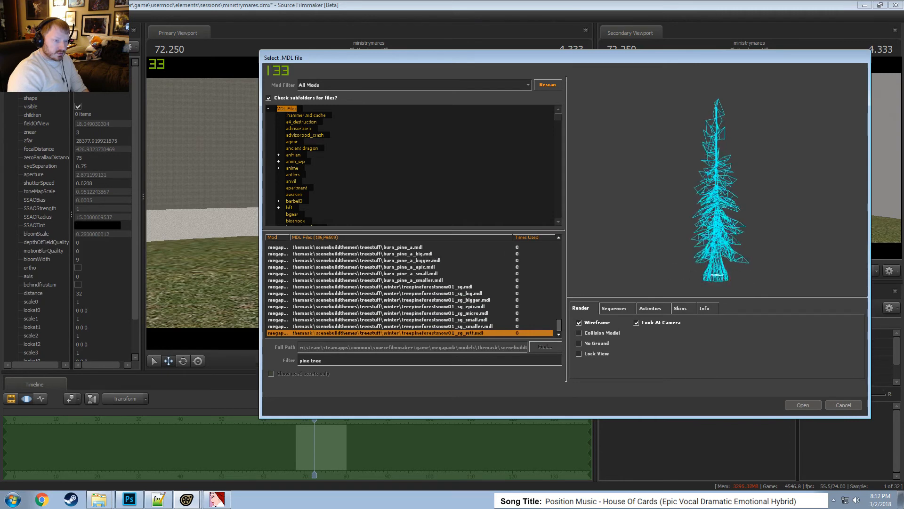
Preview the csgo pinetree_cluster models from pinetree_cluster03m back towards pinetree_cluster01.
scroll(392, 275, "up", 15)
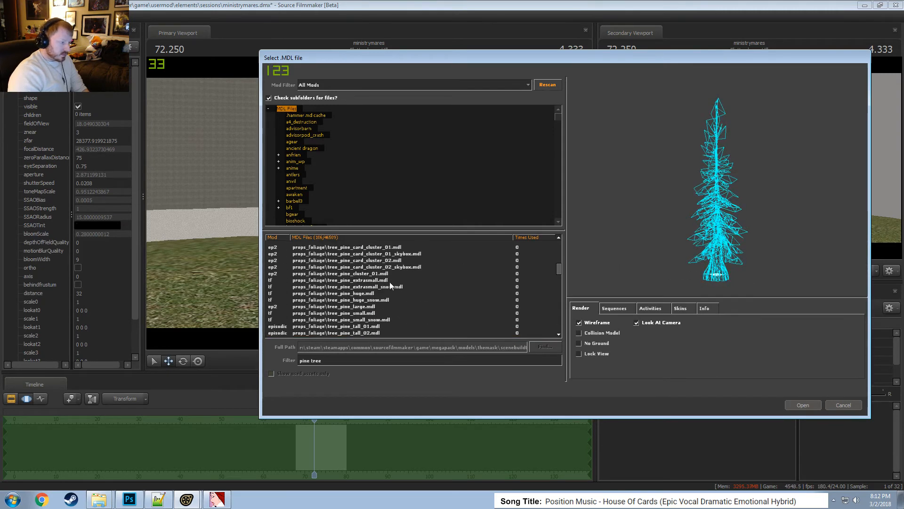
left_click(389, 280)
key("Down")
key("Down")
key("Down")
key("Down")
key("Down")
key("Down")
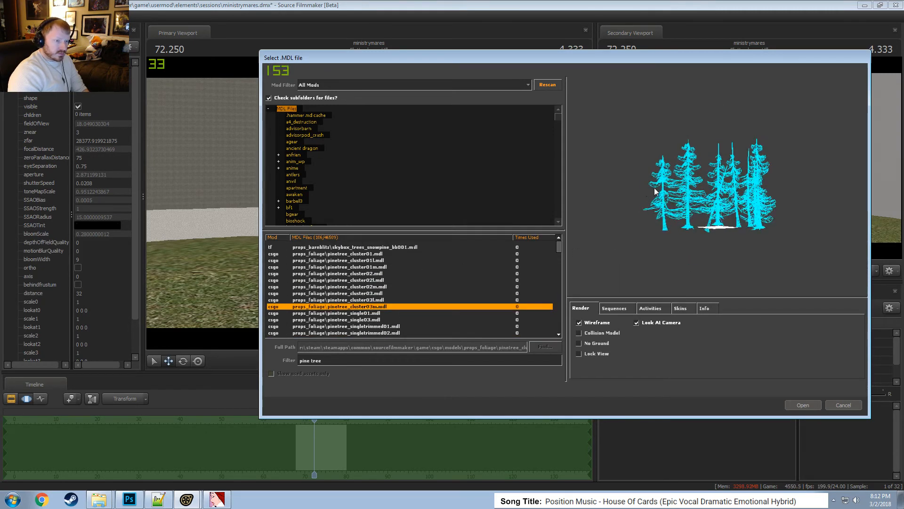
key("Up")
key("Up")
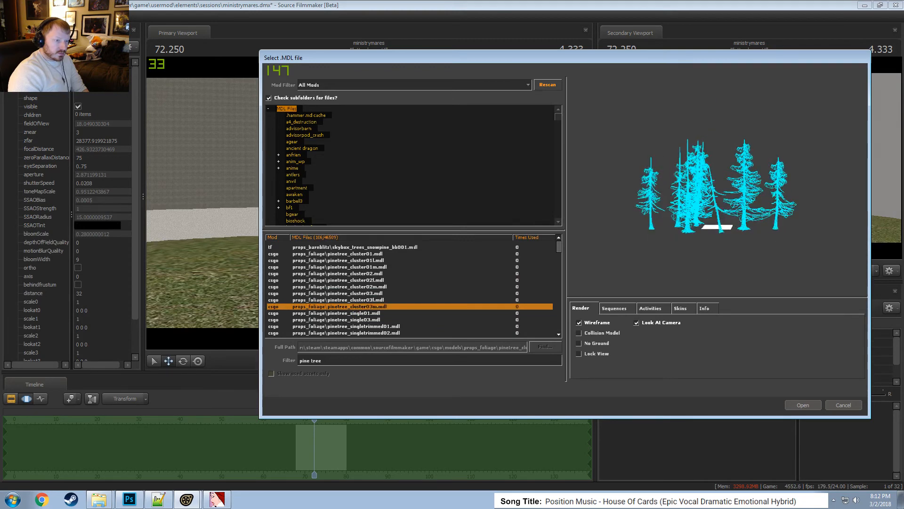
key("Up")
key("Up")
key("Up")
key("Up")
key("Up")
key("Up")
key("Up")
key("Up")
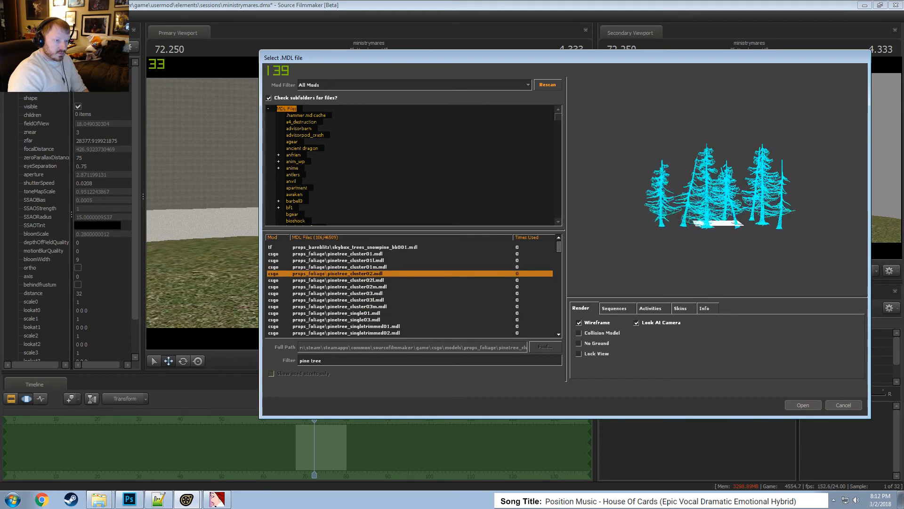
Step through the pinetree_cluster variants again and continue to pinetree_single01 and pinetree_single03.
key("Up")
key("Down")
key("Down")
key("Down")
key("Down")
key("Down")
key("Down")
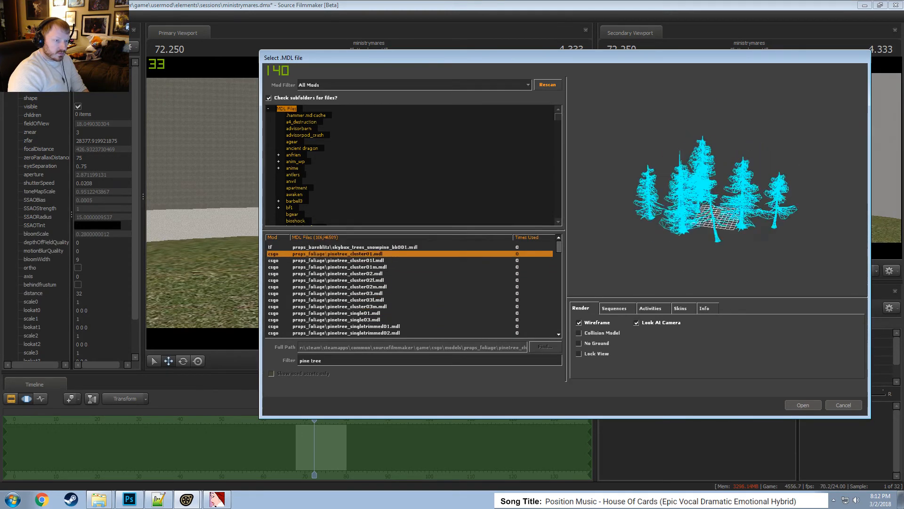
key("Down")
key("Down")
key("Down")
key("Down")
key("Down")
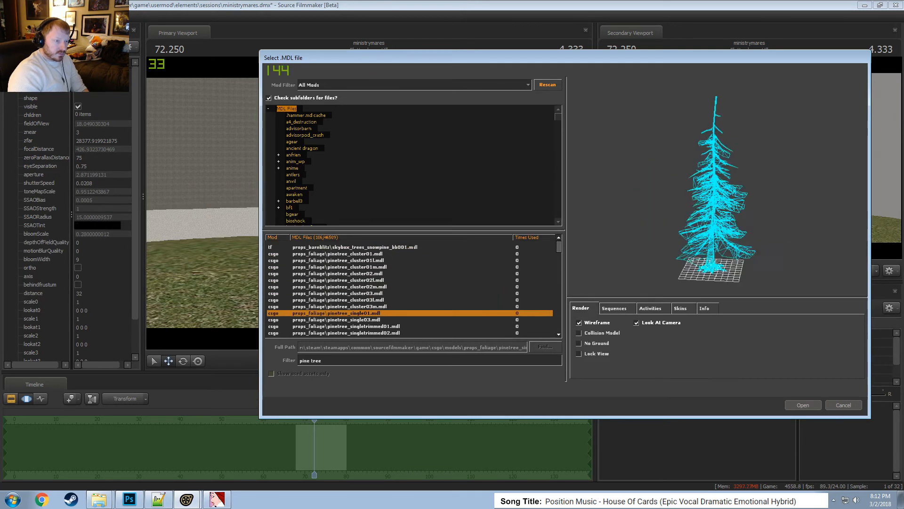
key("Up")
key("Down")
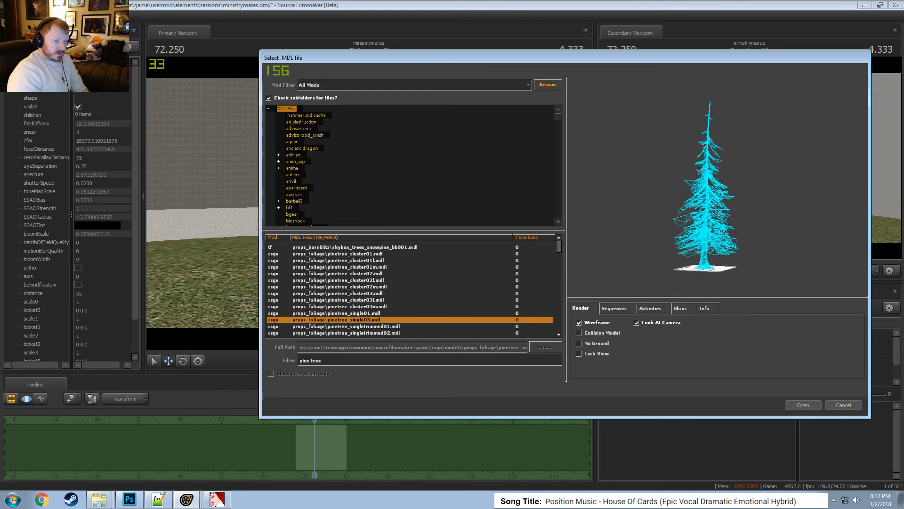
Check pinetree_single03 and the following pines up to tree_pine01_8cluster without wireframe, then inspect tree_pine01 in wireframe.
left_click(592, 323)
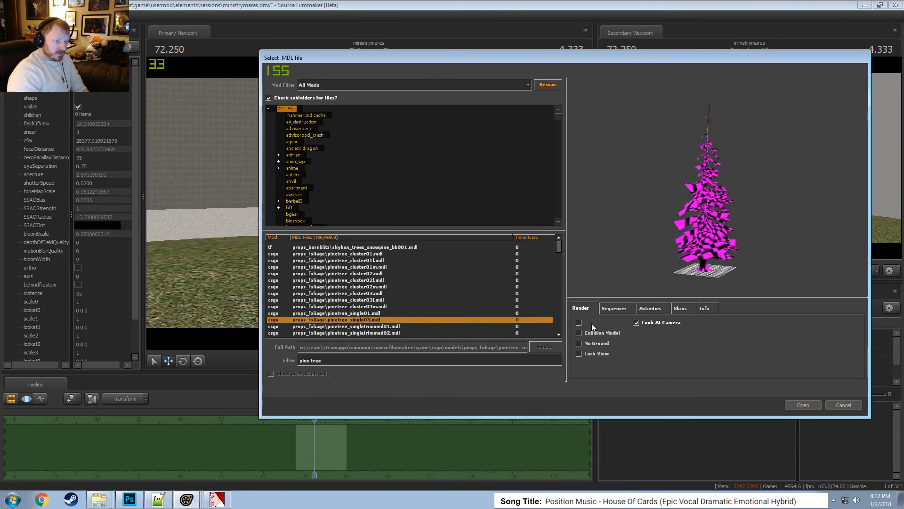
key("Down")
key("Down")
key("Down")
key("Down")
key("Down")
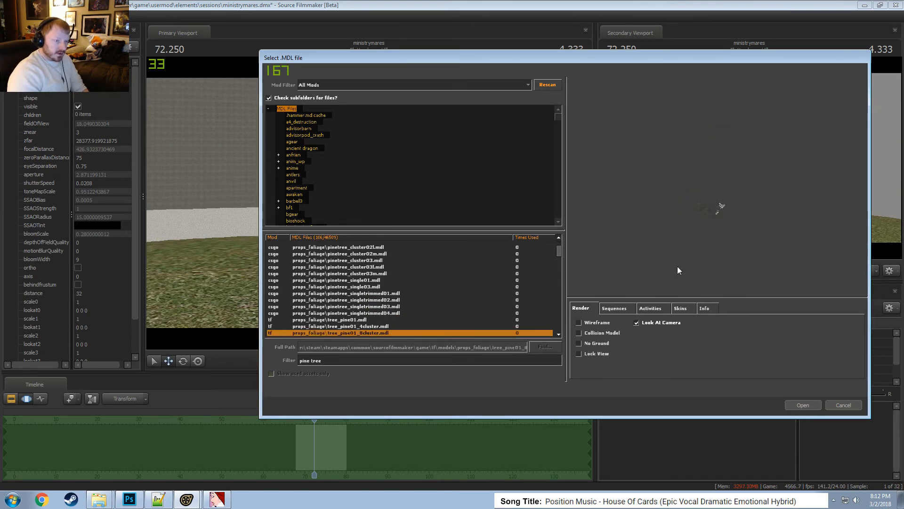
key("Up")
left_click(593, 322)
key("Up")
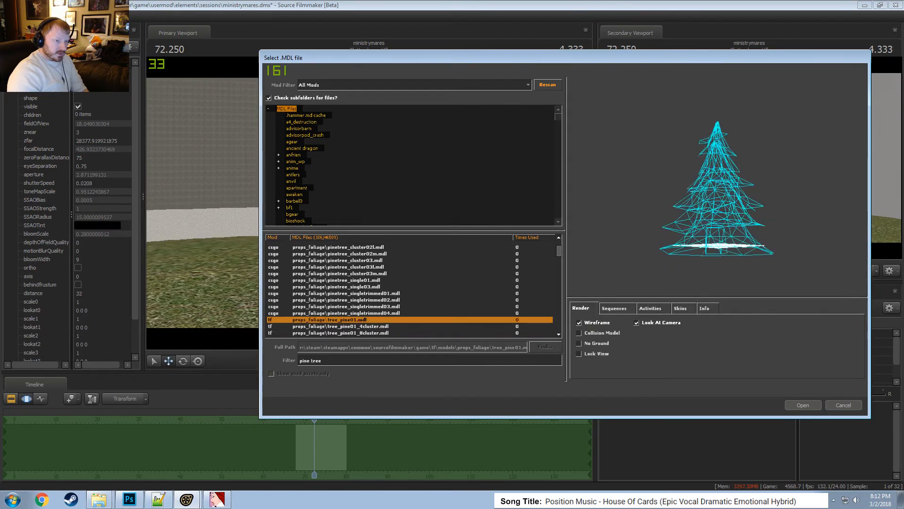
Compare the ep2 models tree_pine04 and tree_pine05, including their appearance without wireframe.
key("Down")
key("Down")
key("Down")
key("Down")
key("Down")
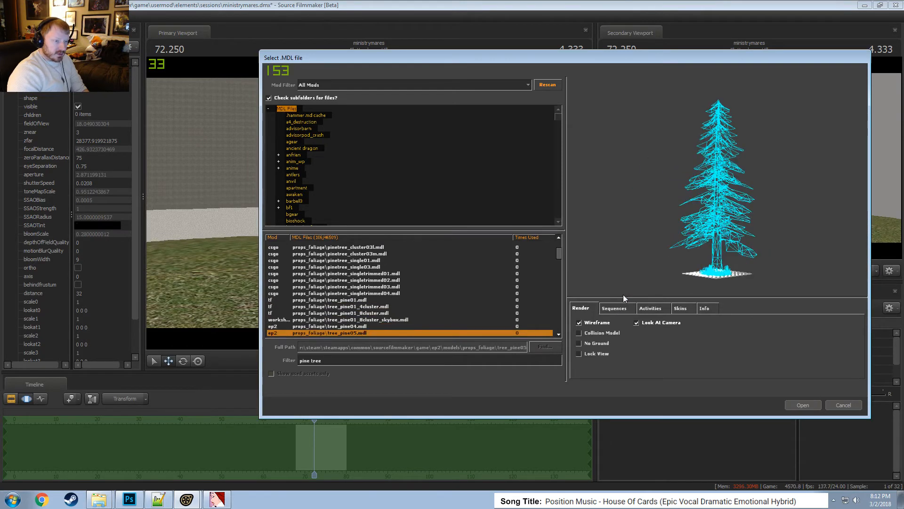
key("Up")
left_click(596, 324)
key("Down")
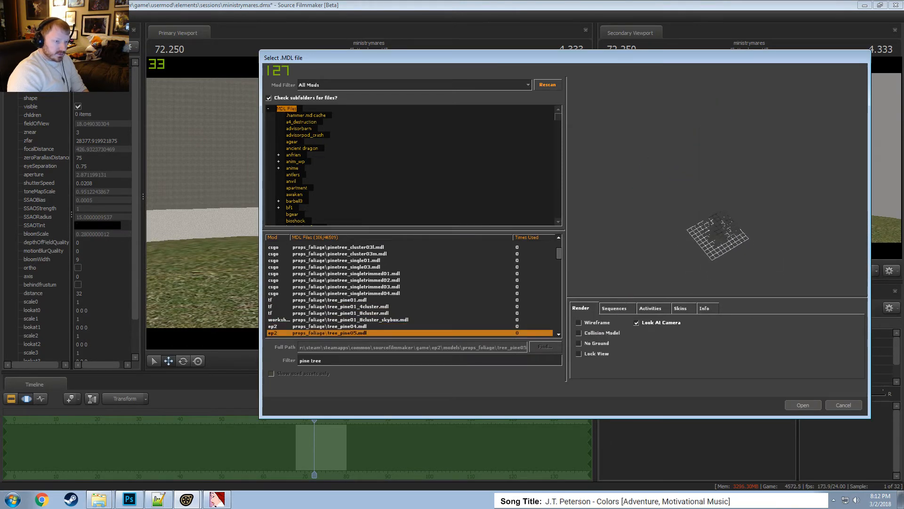
key("Up")
key("Up")
key("Down")
key("Down")
key("Up")
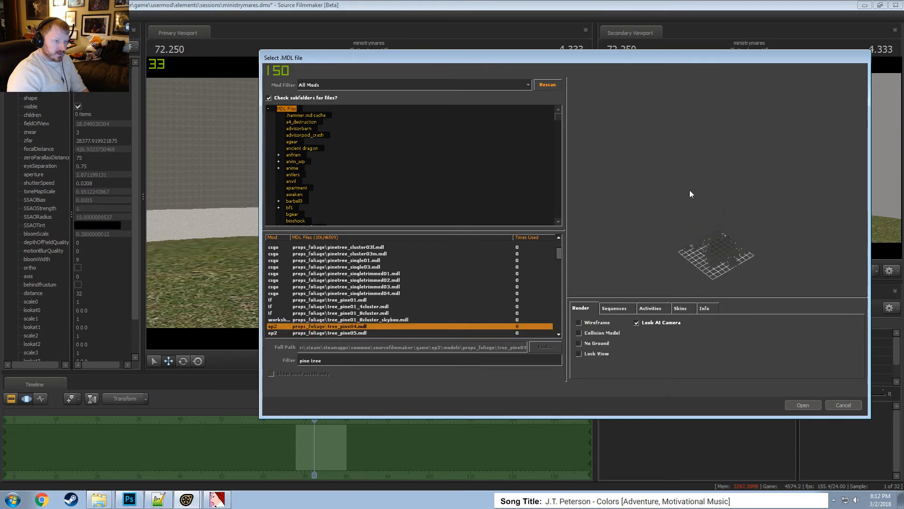
Compare tree_pine04 with tree_pine05 in wireframe and add tree_pine04.mdl to the shot.
left_click(579, 322)
key("Down")
key("Up")
key("Down")
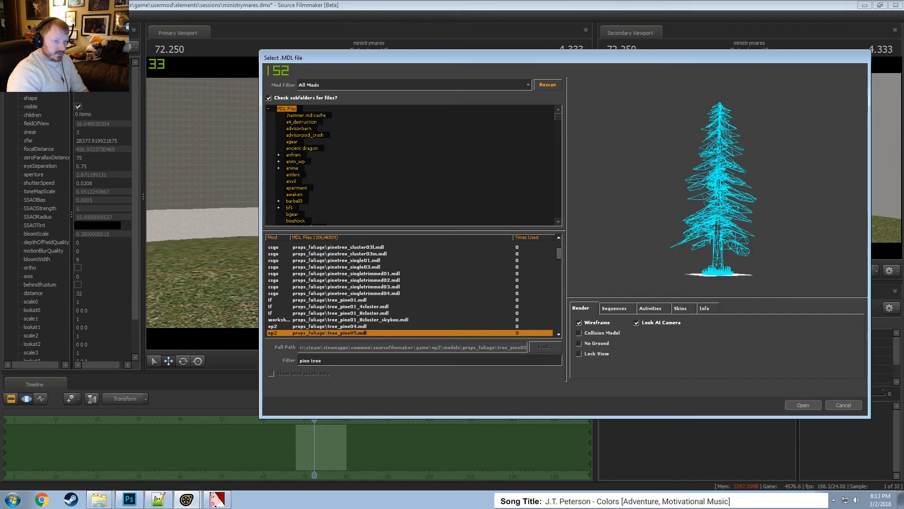
key("Up")
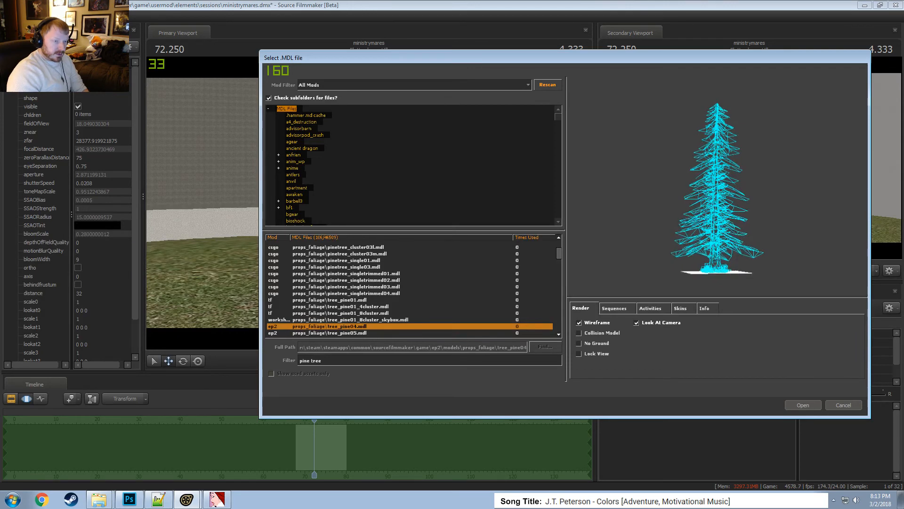
key("Down")
key("Up")
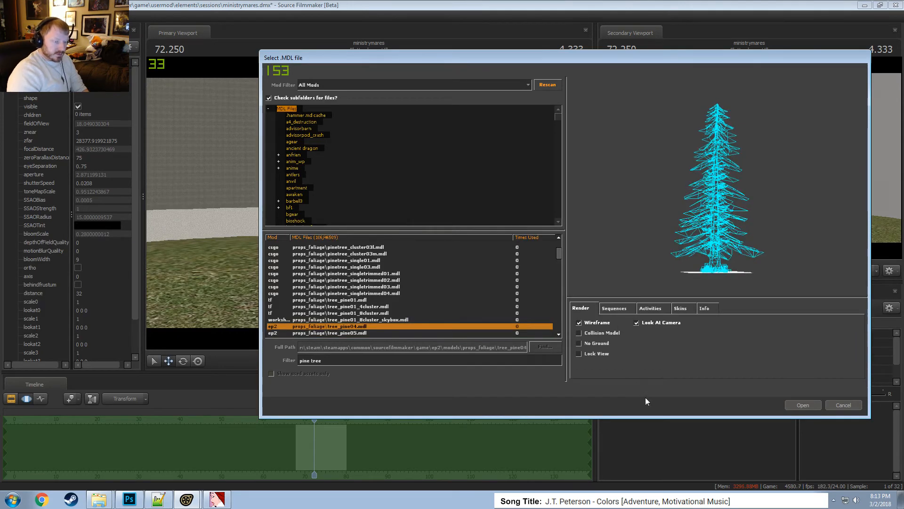
left_click(791, 406)
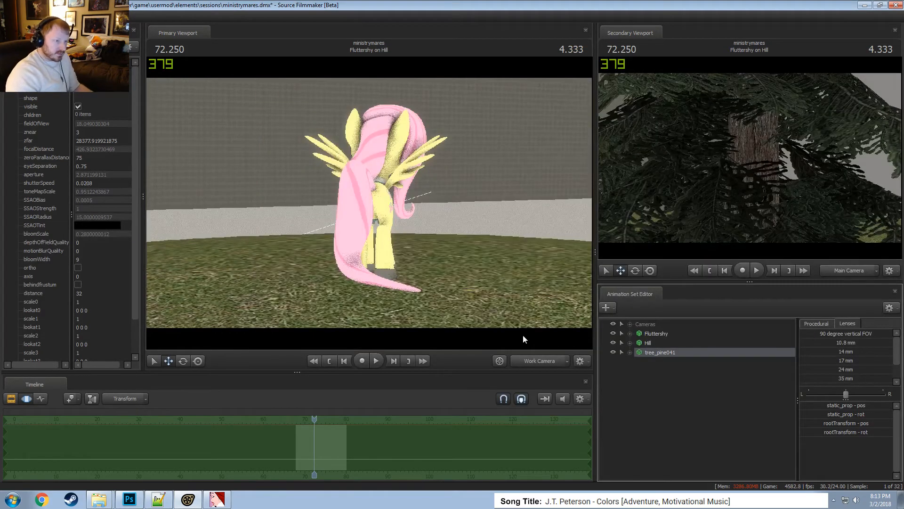
Move the new pine tree up onto the hill, to the left of Fluttershy.
left_click(540, 361)
key("s")
left_click_drag(499, 283, 499, 311)
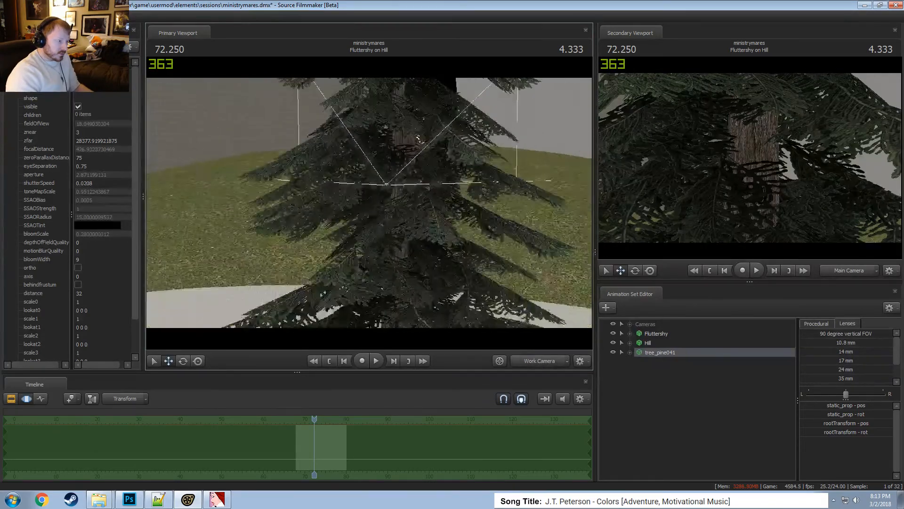
key("s")
left_click_drag(417, 118, 415, 132)
key("F2")
key("s")
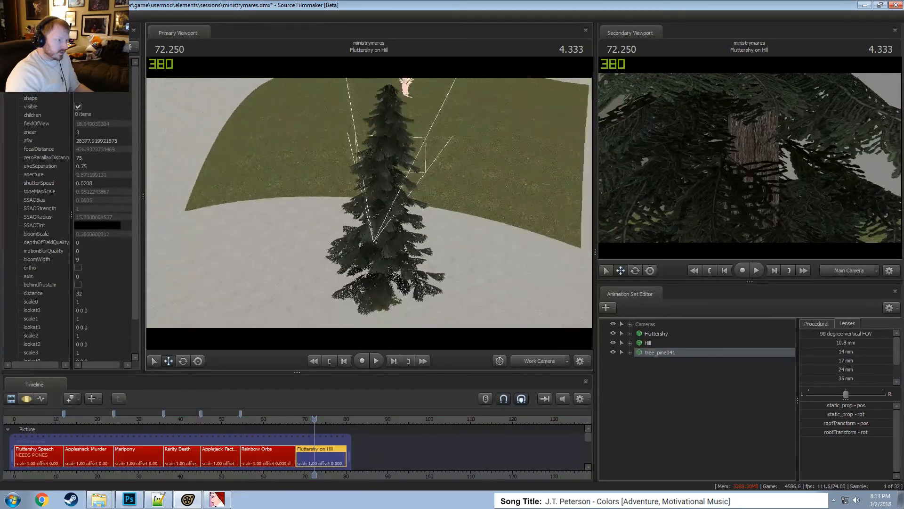
key("F3")
left_click_drag(389, 288, 309, 85)
left_click_drag(414, 248, 371, 217)
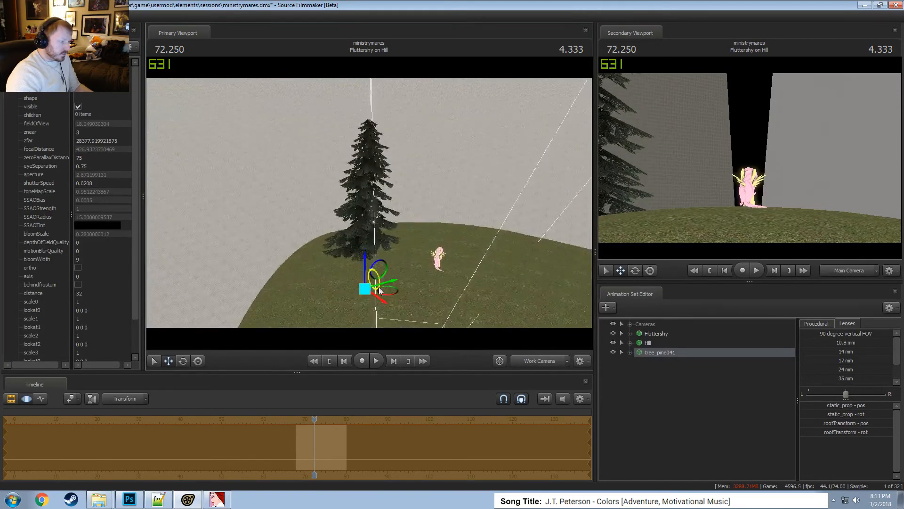
left_click_drag(380, 290, 370, 257)
Expand the pine tree's Body group and add a scale control to its static_prop bone.
left_click(630, 352)
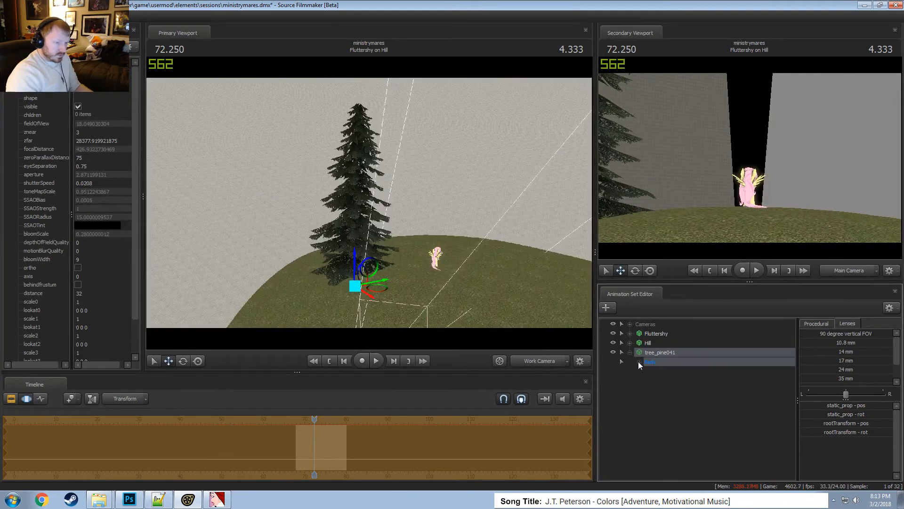
left_click(639, 362)
left_click(666, 370)
right_click(667, 379)
left_click(692, 400)
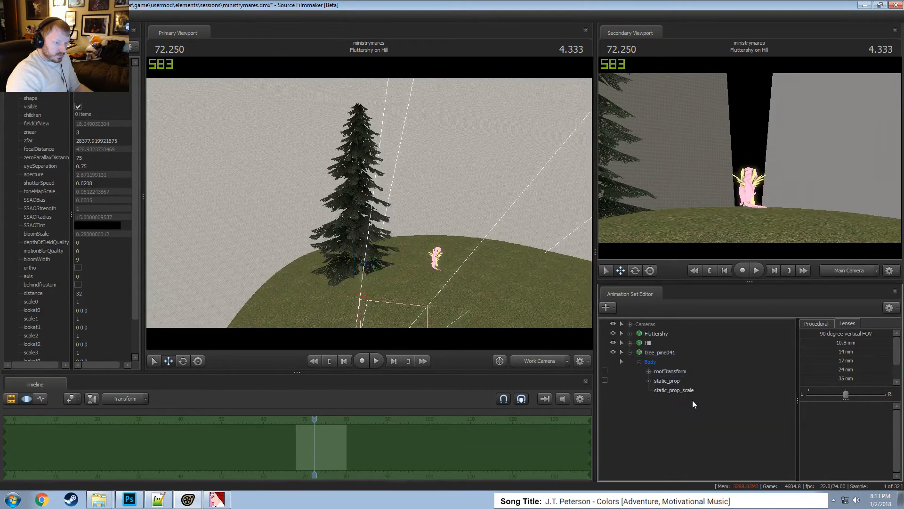
Shrink the pine tree with static_prop_scale and compare its size with Fluttershy.
left_click_drag(808, 405, 804, 405)
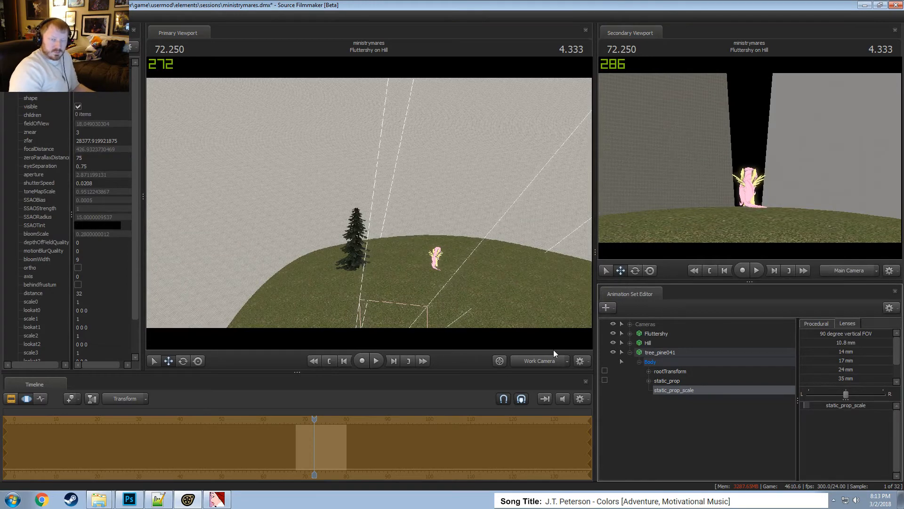
left_click_drag(410, 254, 372, 200)
key("s")
key("w")
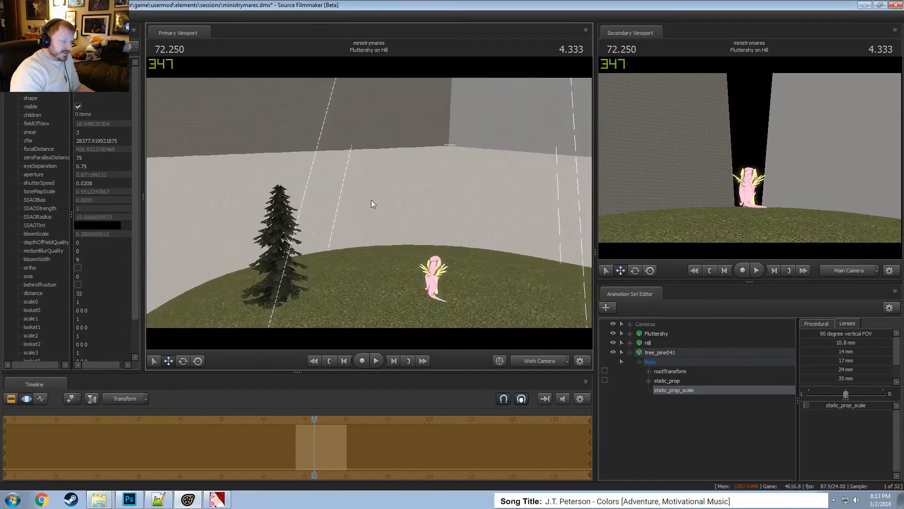
Reposition and rotate the whole pine tree on the hill so it stands left of Fluttershy in the main camera's frame.
left_click(667, 352)
left_click_drag(362, 257, 369, 203)
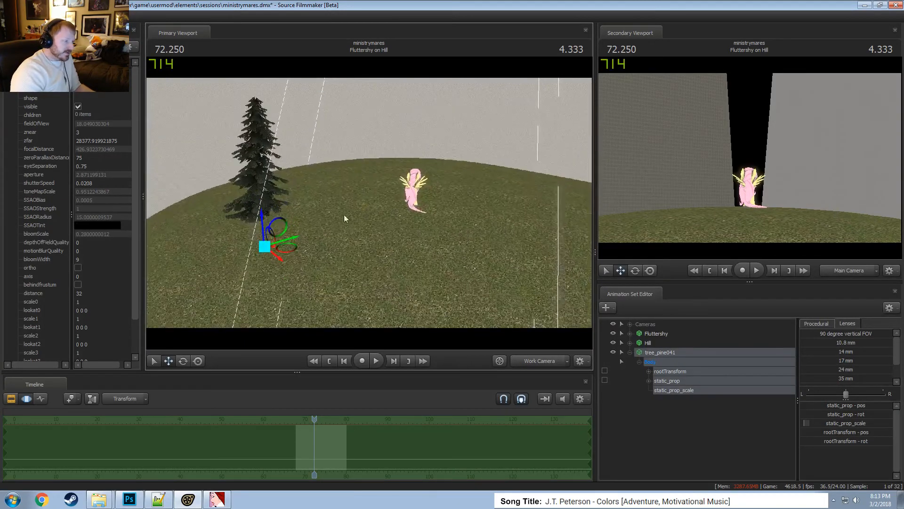
left_click_drag(289, 247, 369, 203)
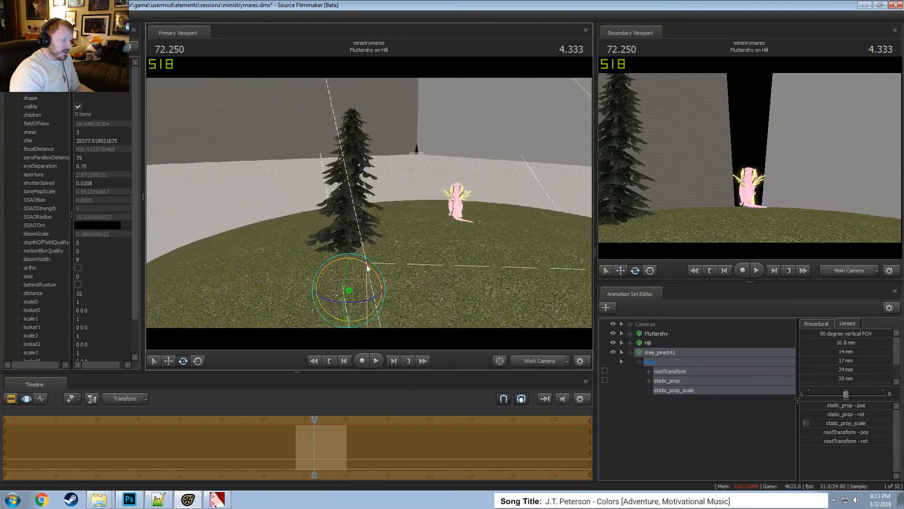
left_click_drag(368, 269, 350, 389)
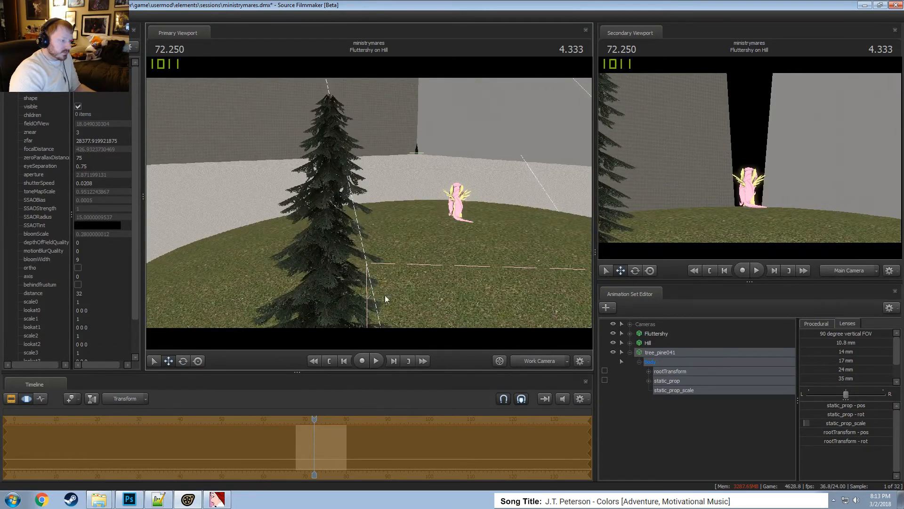
left_click_drag(385, 296, 387, 221, "alt")
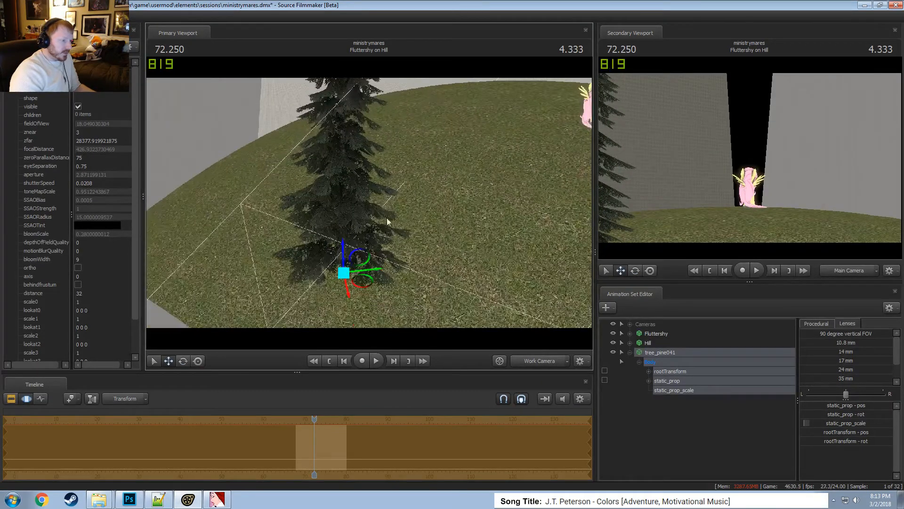
left_click_drag(356, 284, 434, 206)
left_click_drag(513, 187, 372, 197)
Fine-tune the pine tree's static_prop_scale and adjust its placement on the hill.
key("e")
key("F2")
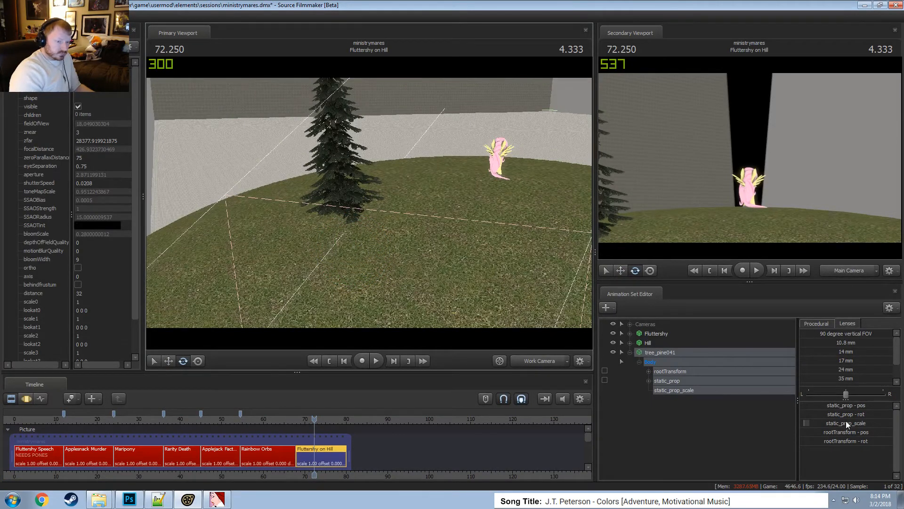
key("F3")
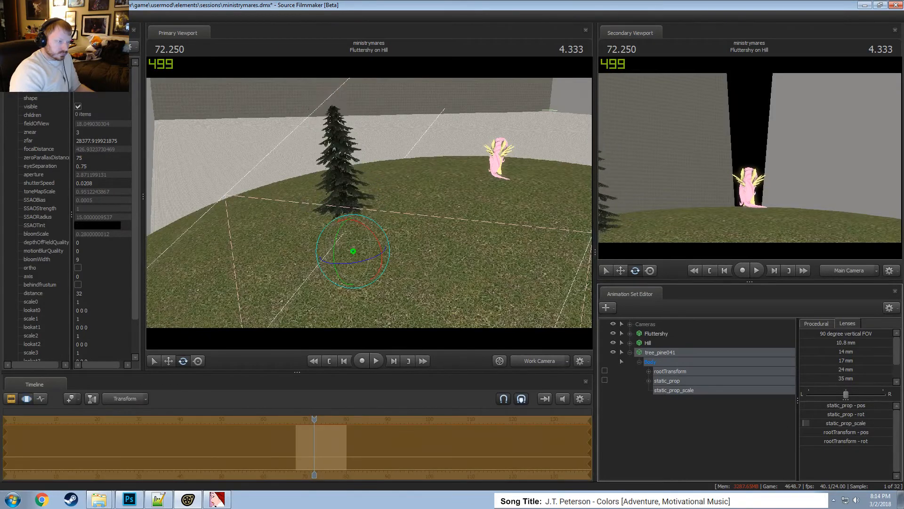
left_click_drag(806, 423, 807, 423)
left_click_drag(346, 248, 360, 224, "alt")
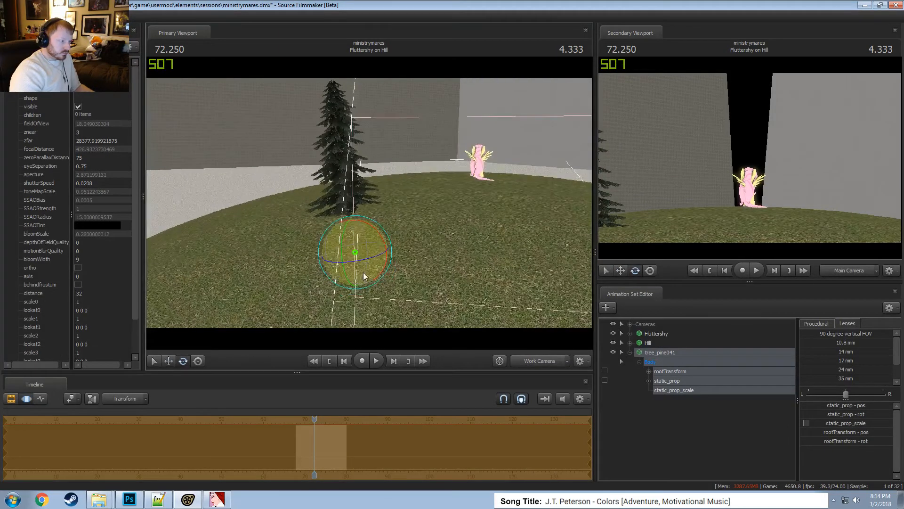
left_click_drag(387, 258, 405, 245)
Move the pine tree farther back on the hill so the whole tree fits in the main camera's view.
key("r")
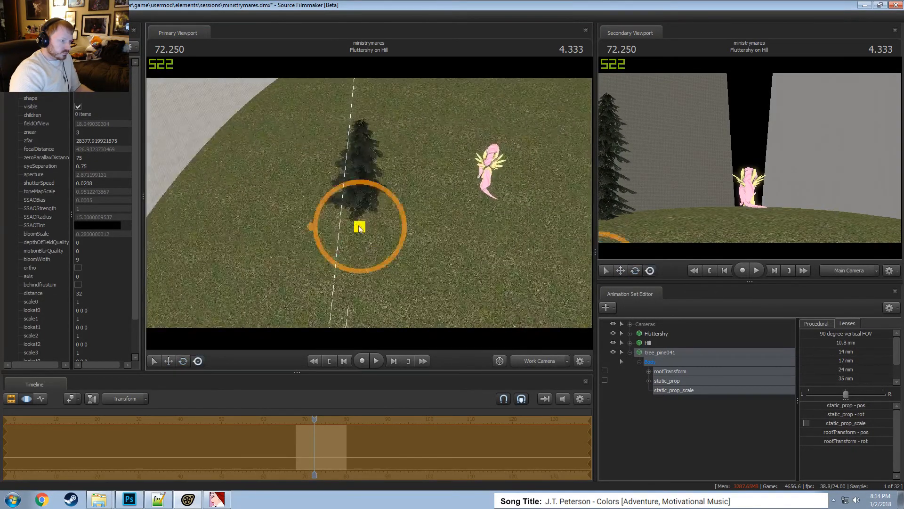
mouse_move(360, 227)
left_mouse_down()
mouse_move(367, 121)
mouse_move(385, 68)
mouse_move(363, 238)
left_mouse_up()
left_click_drag(355, 186, 372, 155)
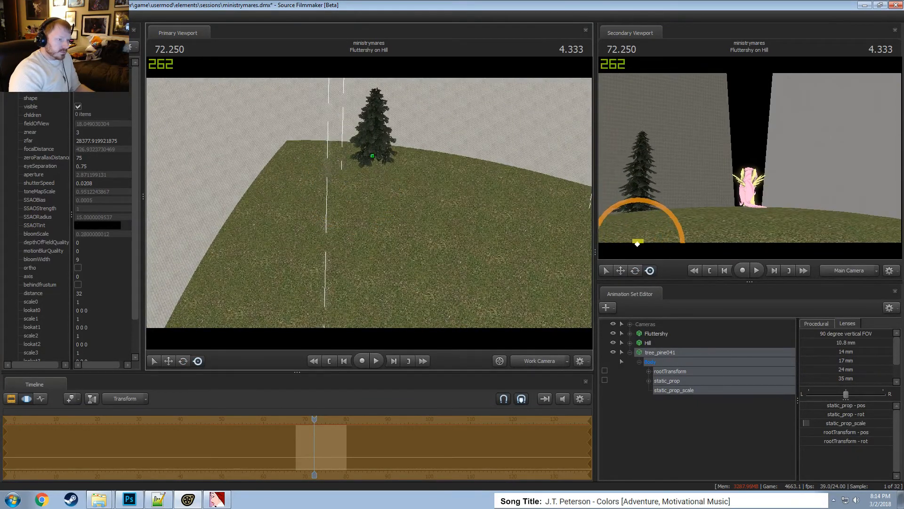
Lower the maximum of the pine tree's static_prop_scale slider range.
right_click(847, 424)
left_click(871, 434)
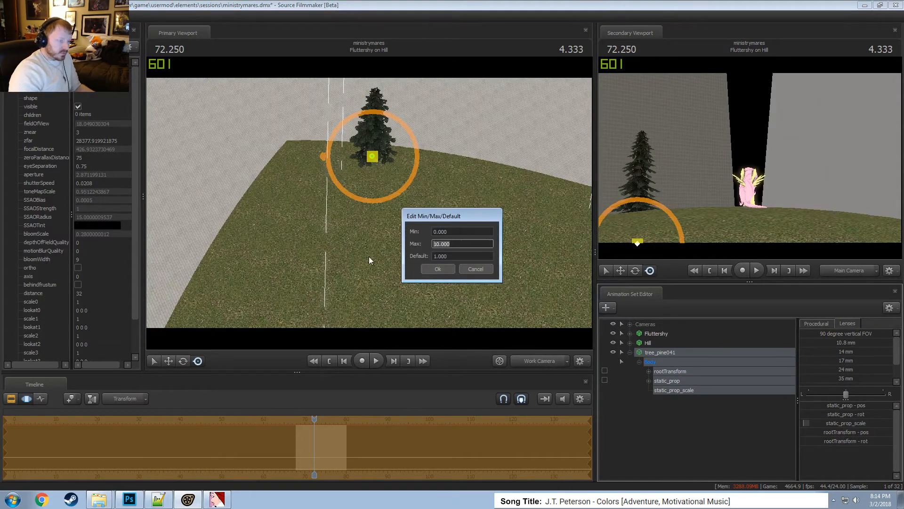
key("Return")
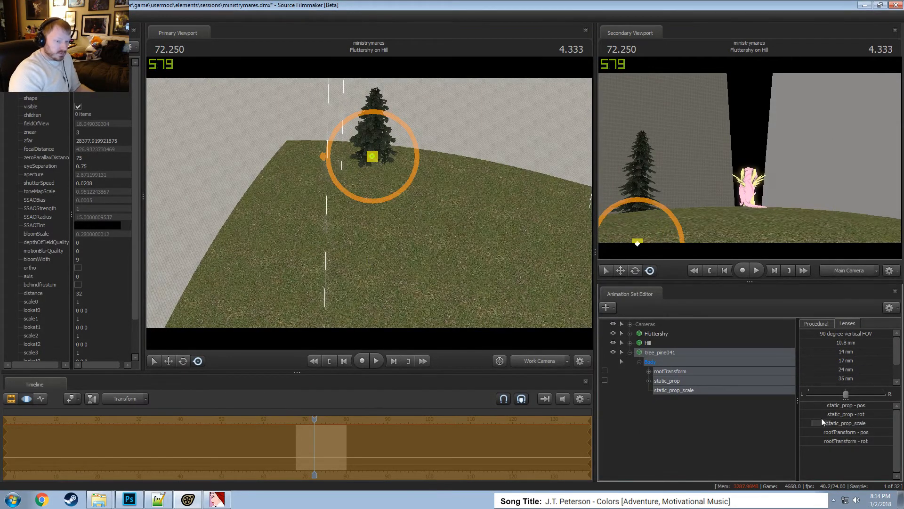
Shrink the pine tree with static_prop_scale and move it to the left edge of the main camera's frame on the hill.
left_click_drag(822, 418, 809, 423)
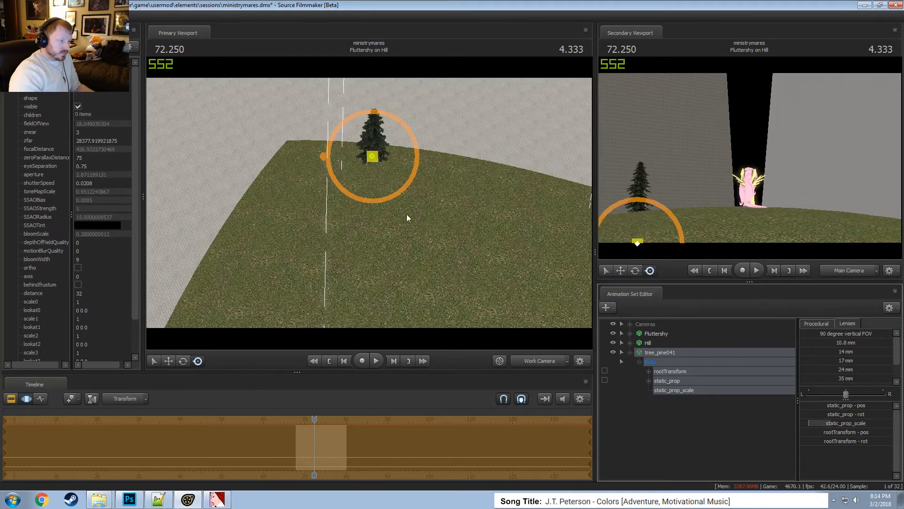
key("Return")
key("w")
left_click_drag(372, 156, 346, 146)
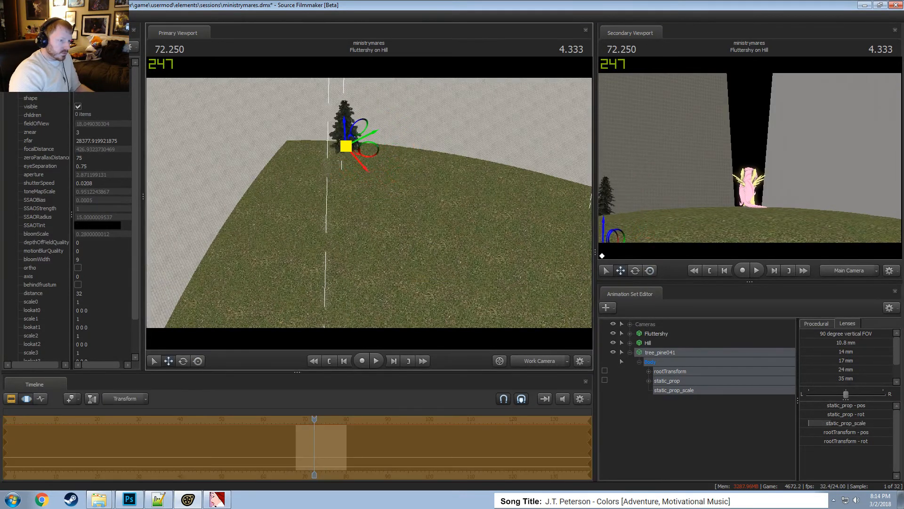
key("F2")
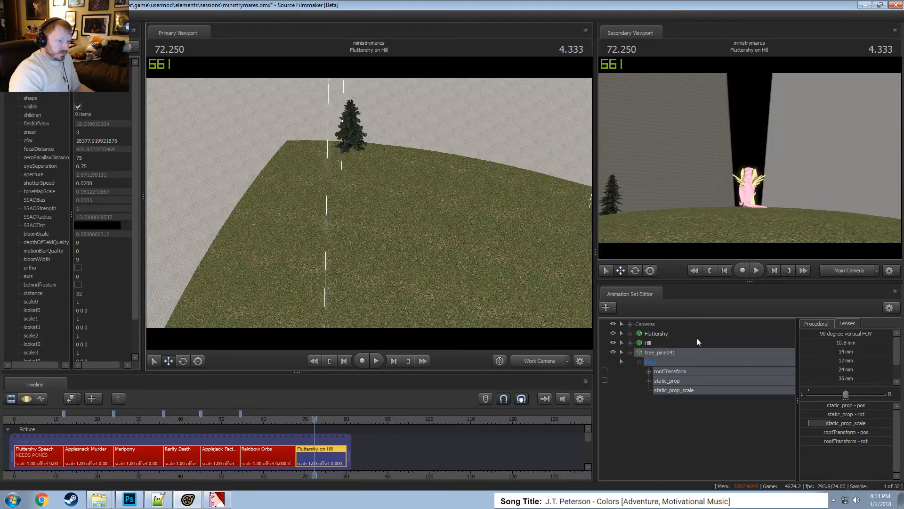
Rename the tree_pine041 animation set to Tree 1.
right_click(664, 350)
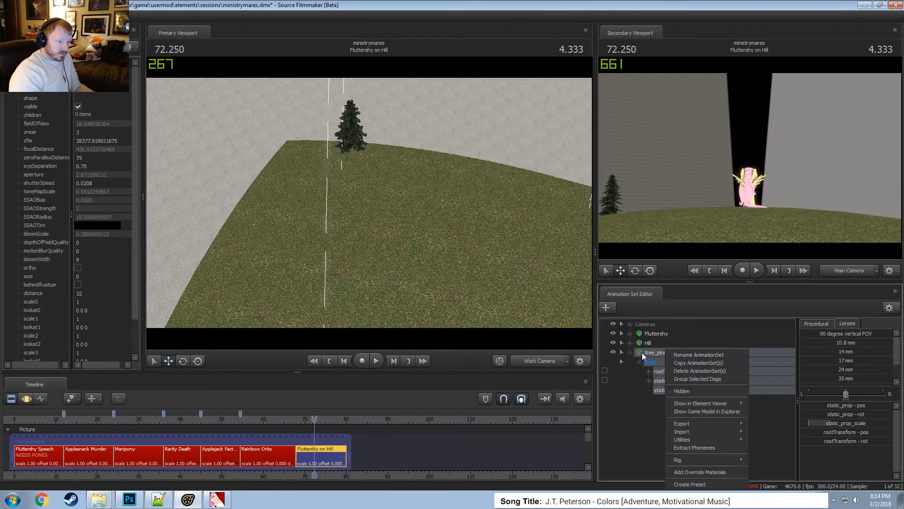
left_click(642, 353)
right_click(650, 352)
left_click(678, 363)
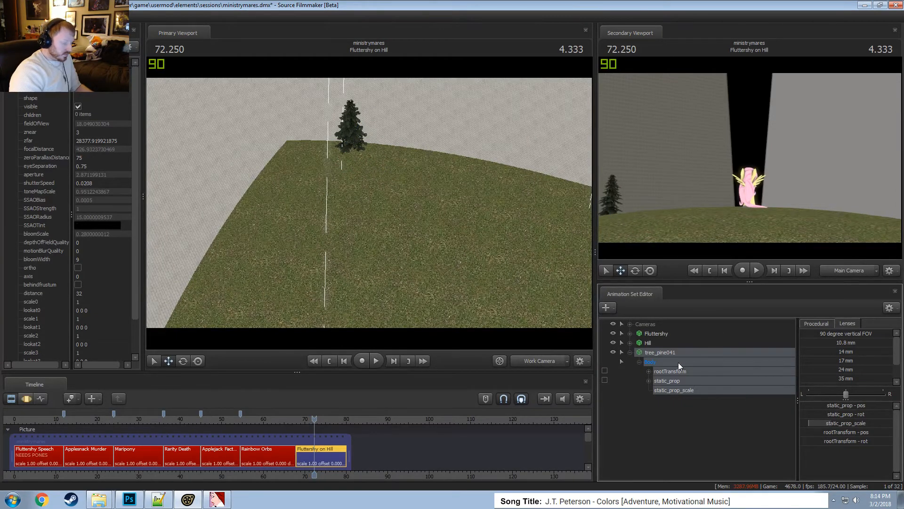
right_click(678, 362)
left_click(694, 359)
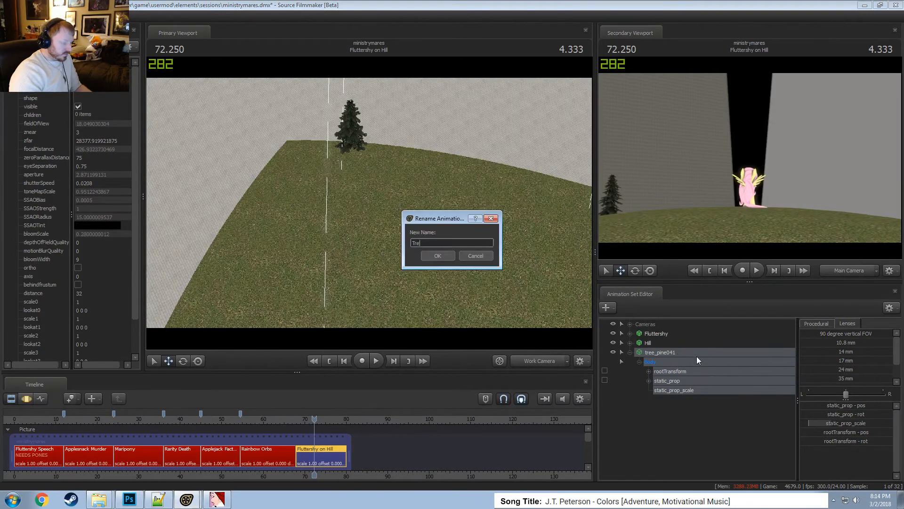
left_click(448, 259)
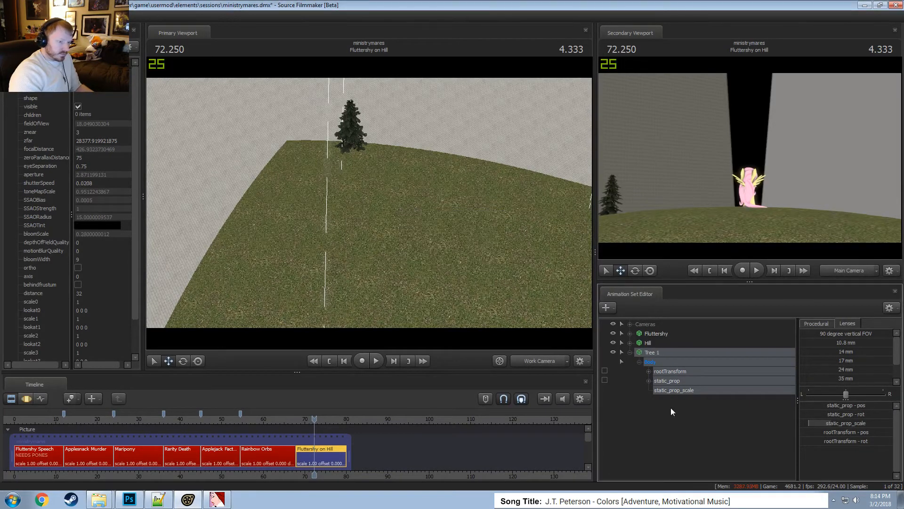
Copy and paste the Tree 1 animation set, then move the duplicate to the far side of Fluttershy in the main camera's frame.
left_click(630, 352)
right_click(655, 352)
left_click(666, 367)
right_click(649, 380)
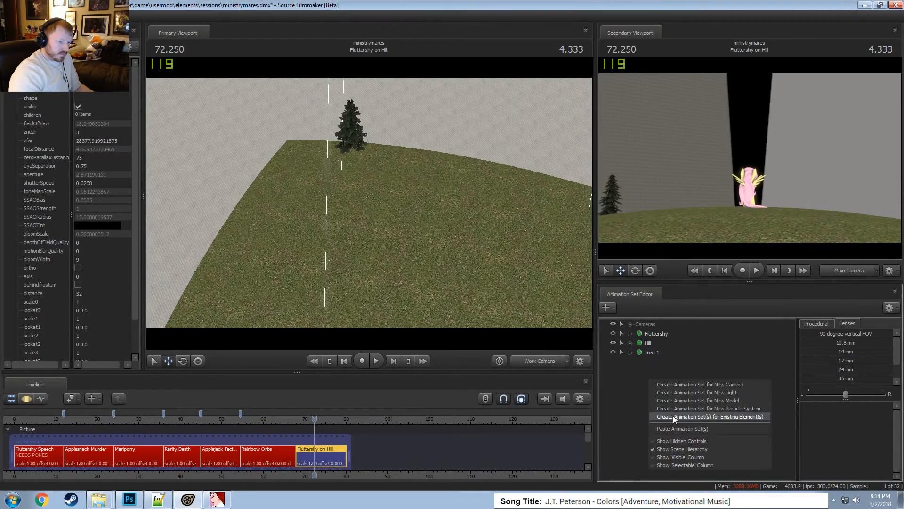
left_click(672, 428)
key("F3")
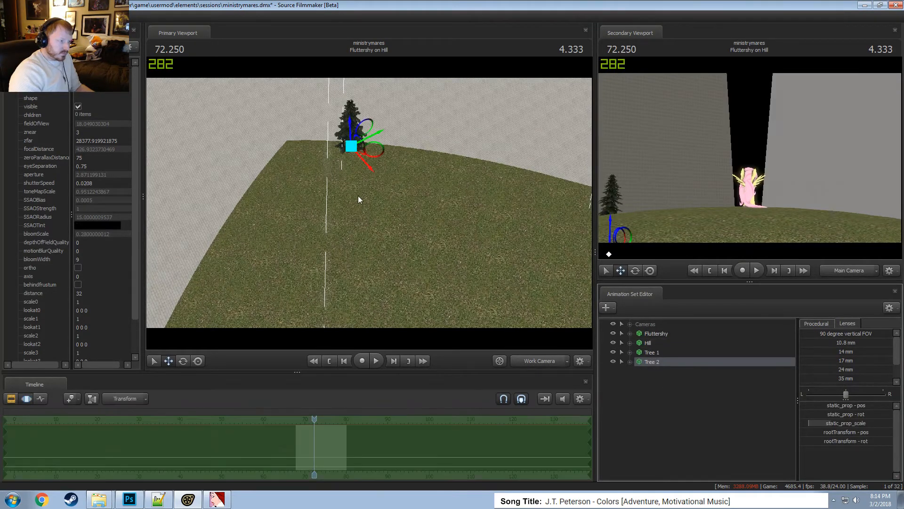
left_click_drag(372, 157, 589, 142)
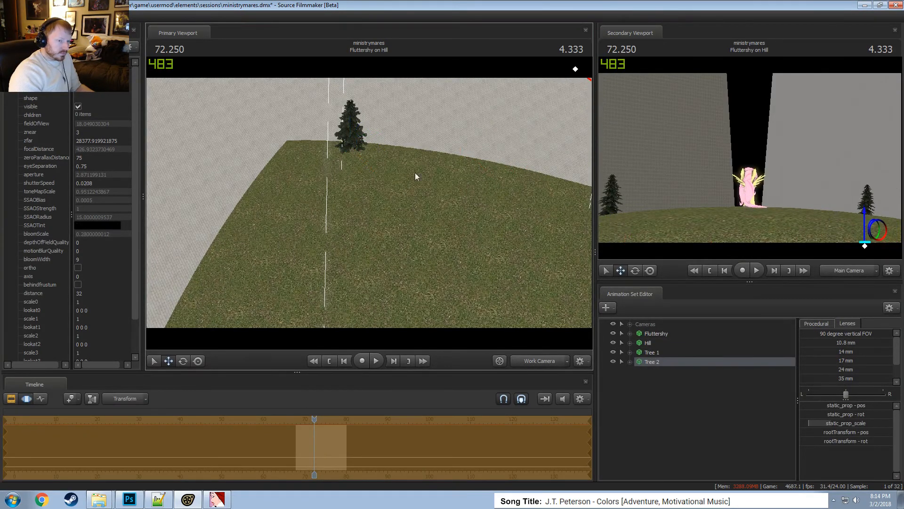
Try to reduce Tree 2's static_prop_scale and push the tree much farther back behind the hill.
left_click_drag(415, 176, 350, 237)
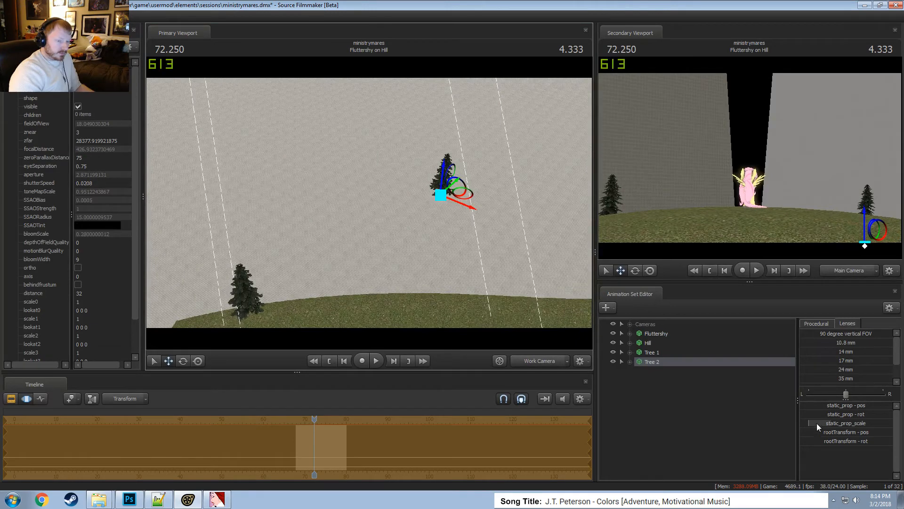
left_click_drag(818, 427, 806, 423)
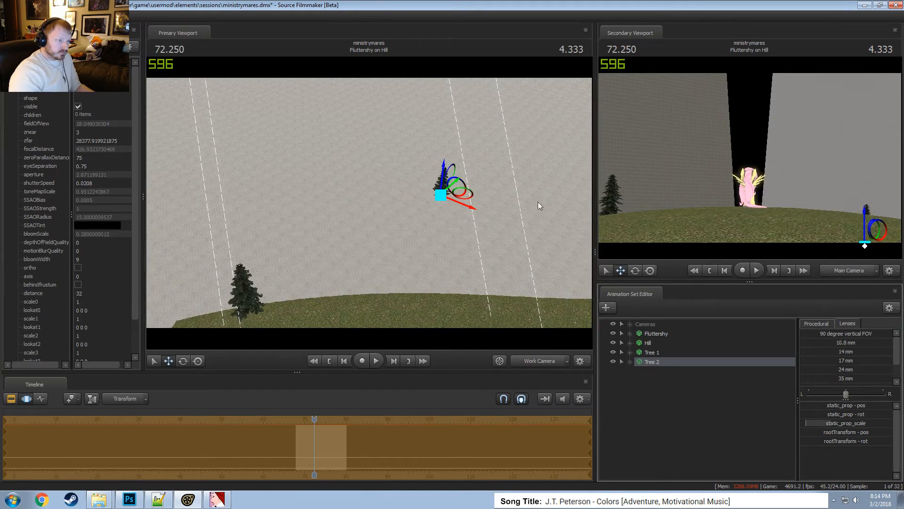
left_click_drag(468, 198, 459, 122)
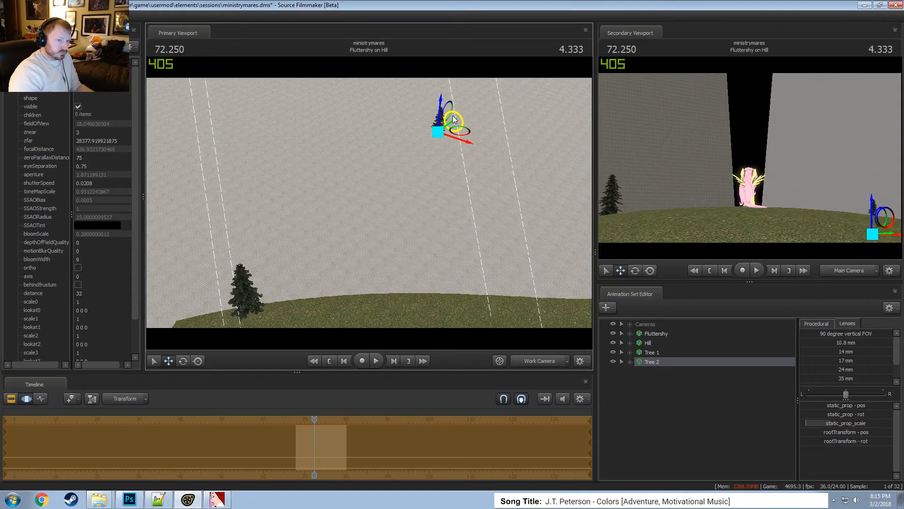
key("F3")
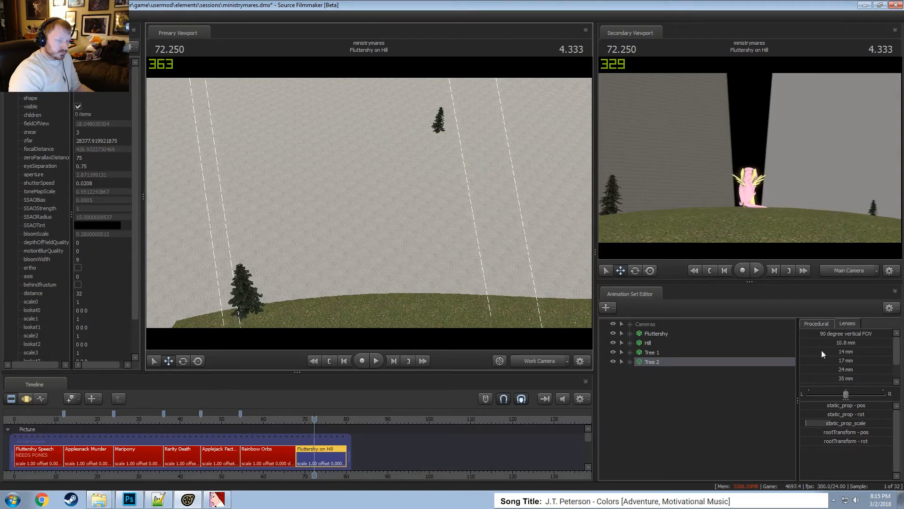
left_click_drag(432, 85, 434, 24)
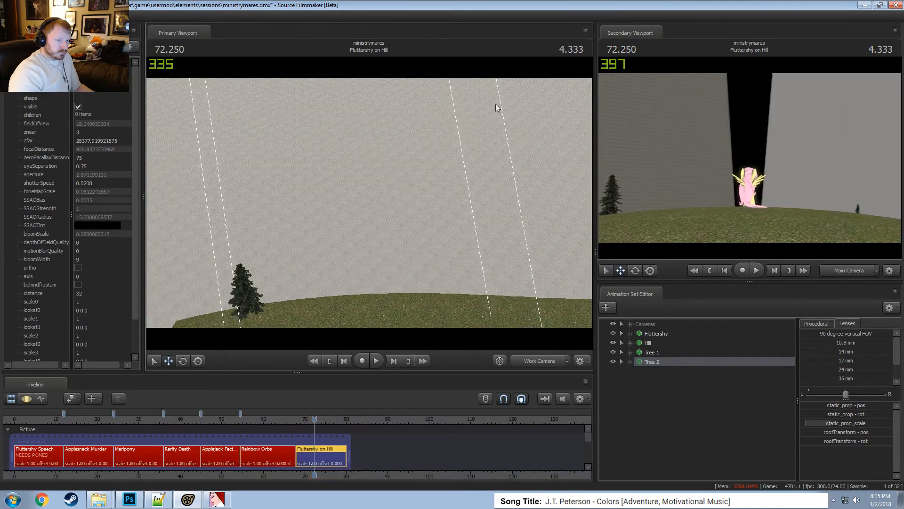
left_click_drag(543, 145, 364, 213)
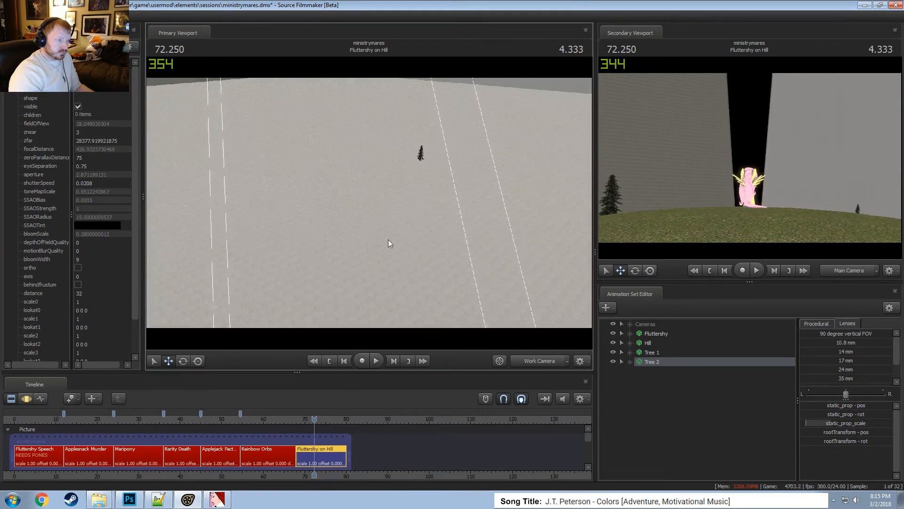
key("F3")
key("F2")
key("F3")
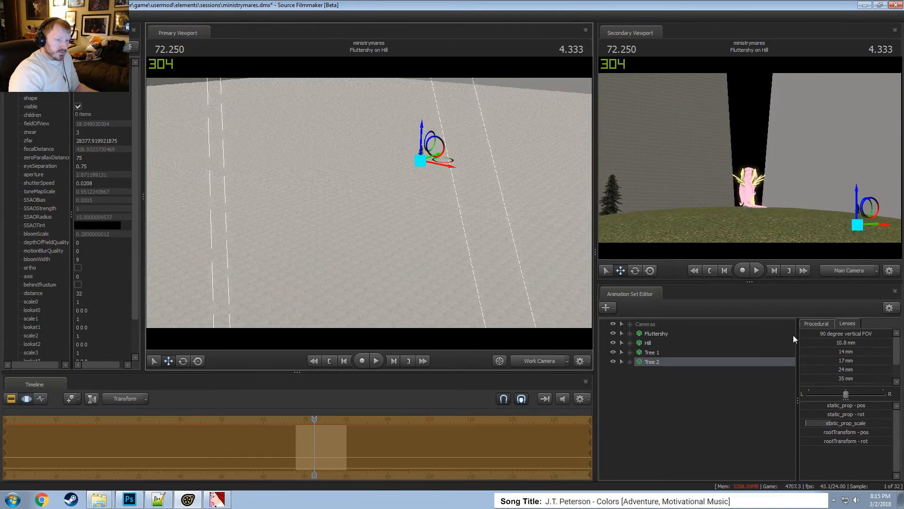
Undo Tree 2's scaling and its moves away from the hill.
key("ctrl+z")
key("ctrl+z")
key("ctrl+z")
key("ctrl+z")
key("ctrl+z")
key("ctrl+z")
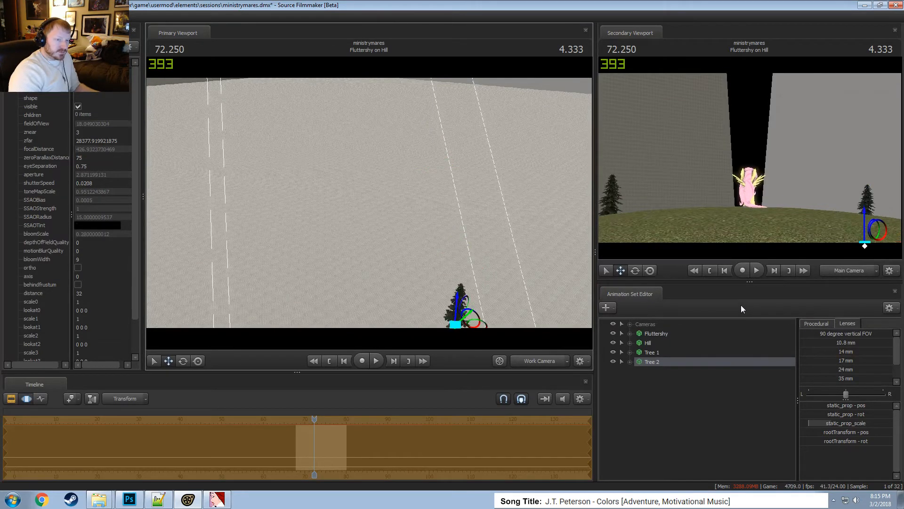
key("ctrl+z")
Lower Tree 2 behind the hill's edge so only its upper part shows in the main camera's frame.
key("F2")
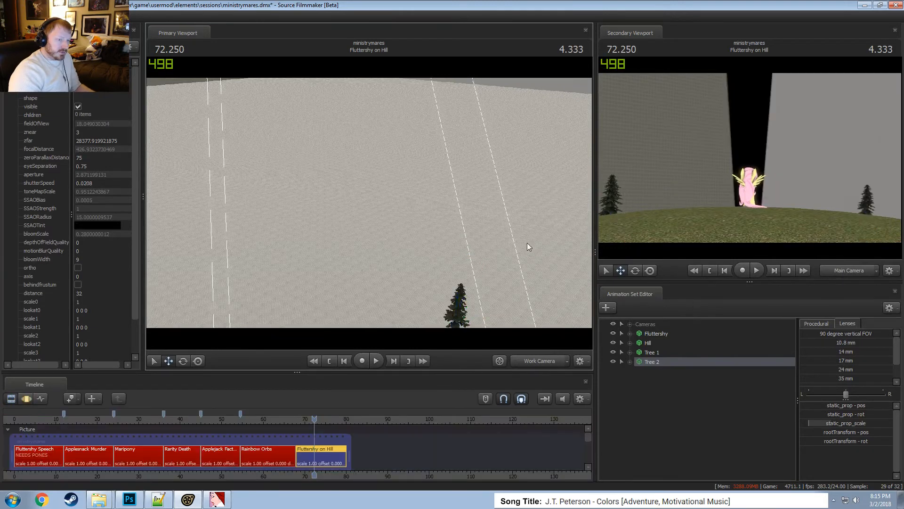
key("F3")
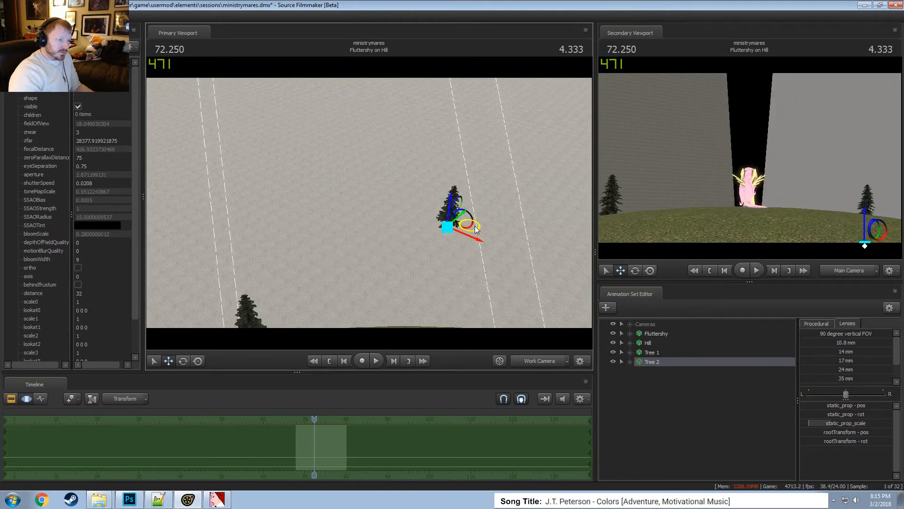
left_click_drag(475, 229, 461, 278)
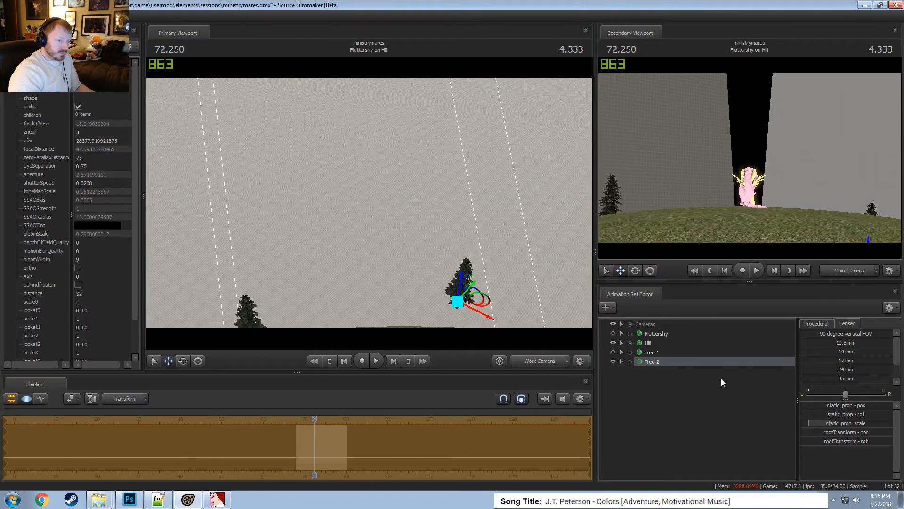
Paste another copy of the tree and place it at the right edge of the main camera's frame, beside Tree 2.
right_click(728, 413)
left_click(764, 462)
left_click(640, 371)
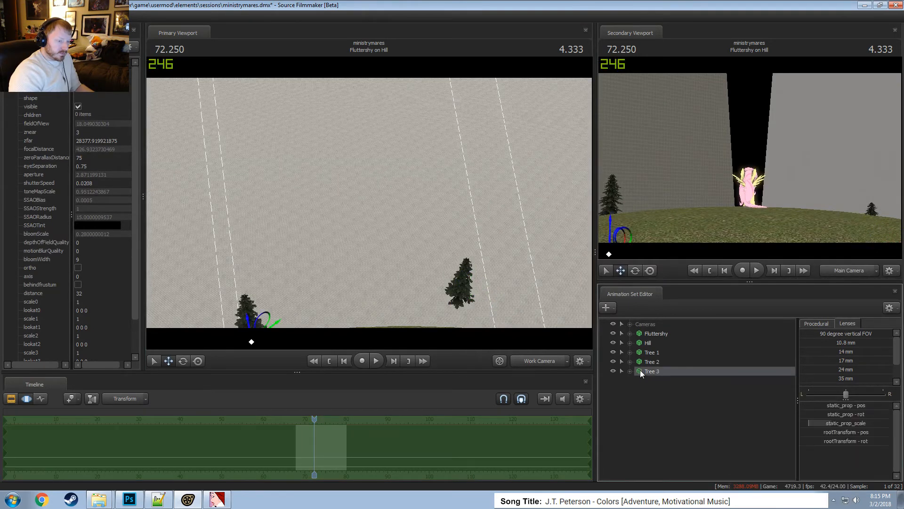
left_click_drag(348, 221, 342, 278)
left_click_drag(288, 223, 516, 242)
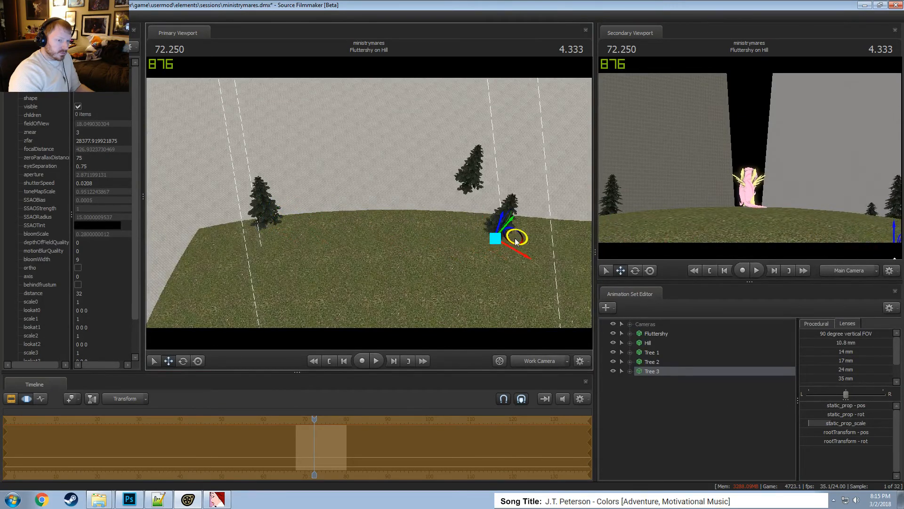
Paste a fourth tree and place it close to the main camera as a large foreground tree left of Fluttershy.
right_click(668, 404)
left_click(699, 453)
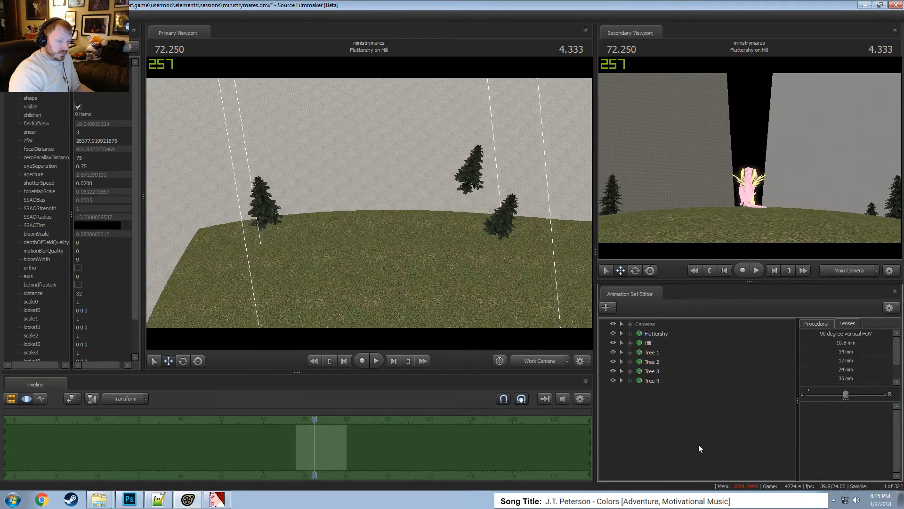
left_click(643, 374)
left_click(644, 381)
left_click_drag(293, 226, 283, 373)
left_click_drag(357, 155, 395, 292)
key("s")
key("F2")
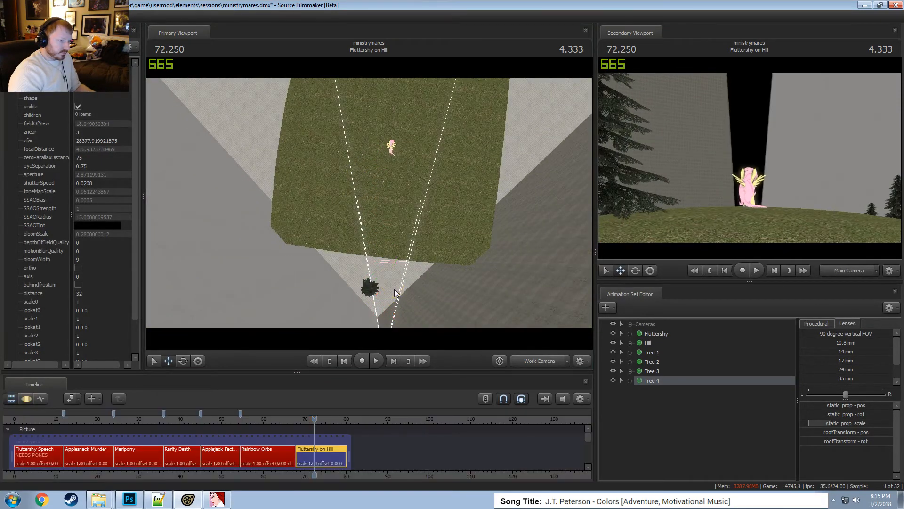
Set the maximum of the main camera's focalDistance slider range to 1500.
key("F3")
left_click(644, 325)
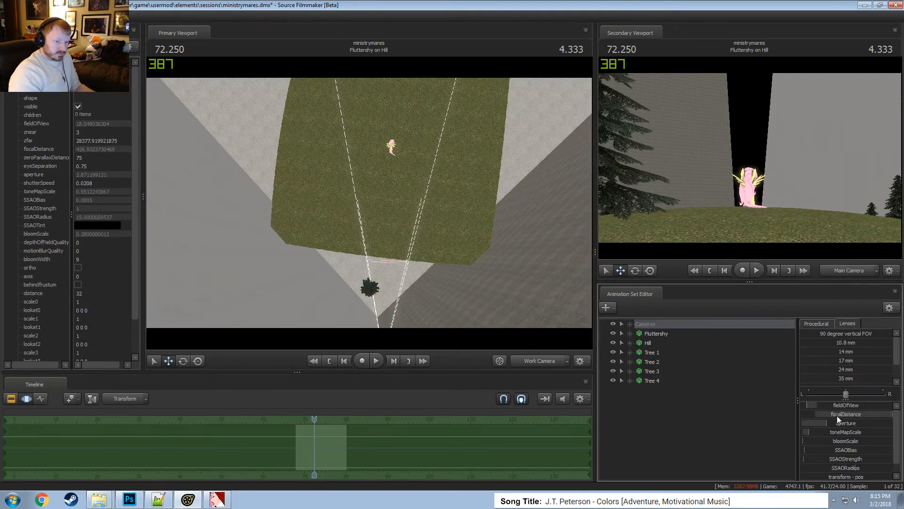
left_click_drag(837, 419, 826, 418)
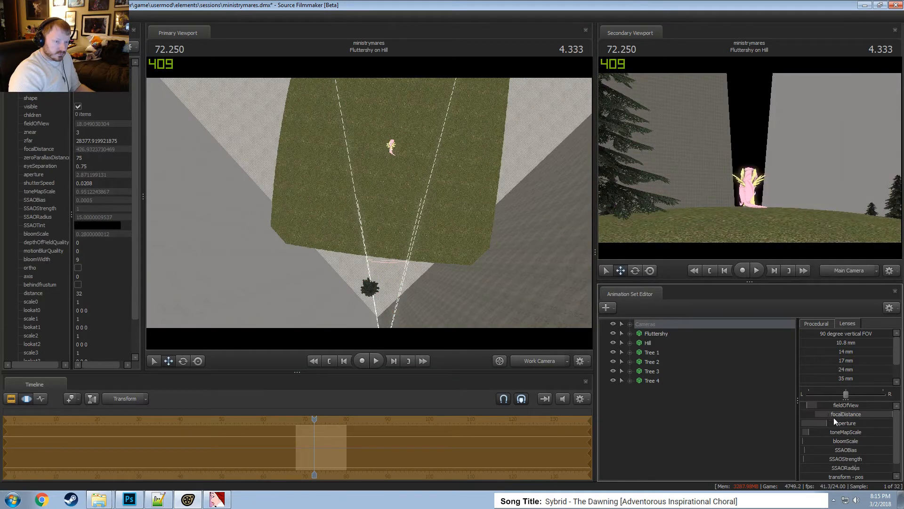
right_click(835, 419)
left_click(843, 427)
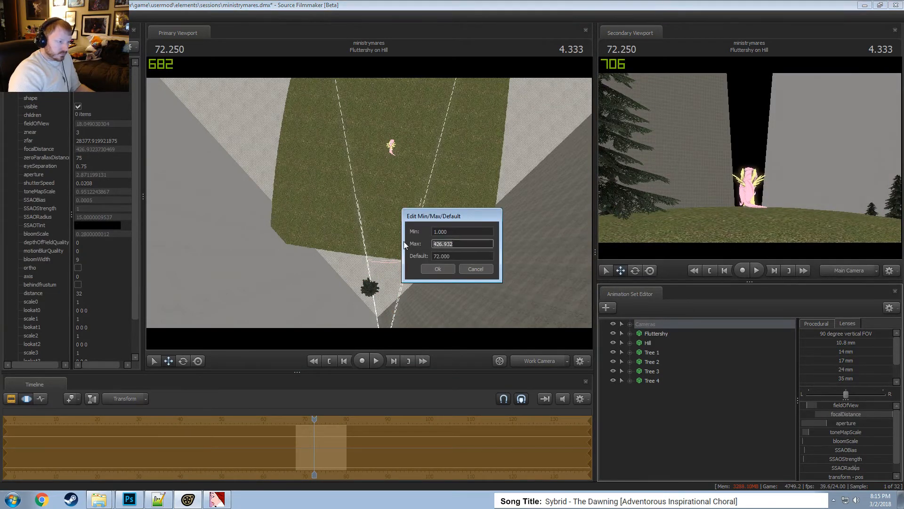
type("1500")
key("Return")
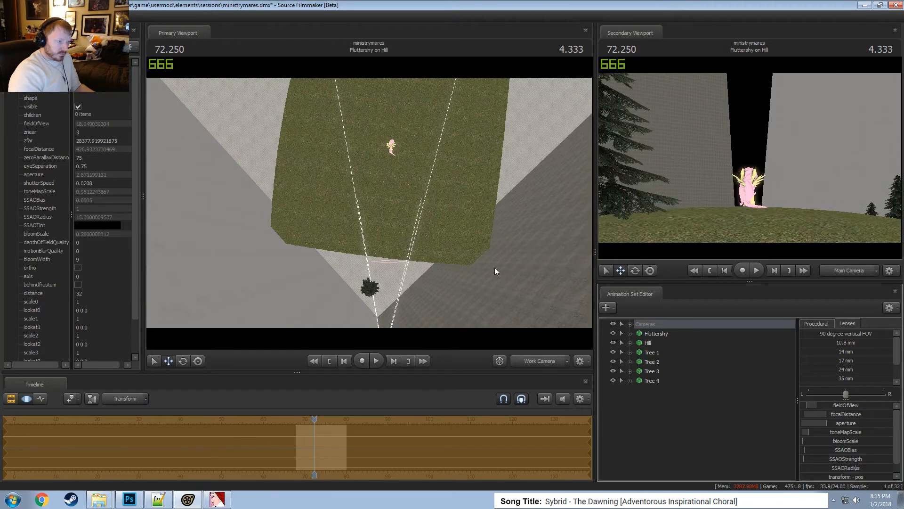
Increase the main camera's focalDistance until the focus plane lines up with Fluttershy.
left_click_drag(836, 421, 869, 421)
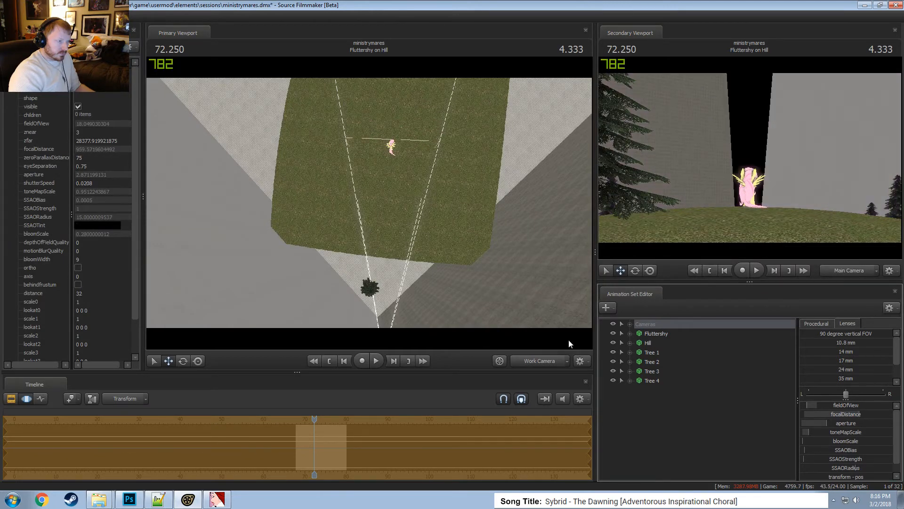
left_click_drag(433, 245, 560, 198, "alt")
left_click_drag(372, 257, 375, 234, "alt")
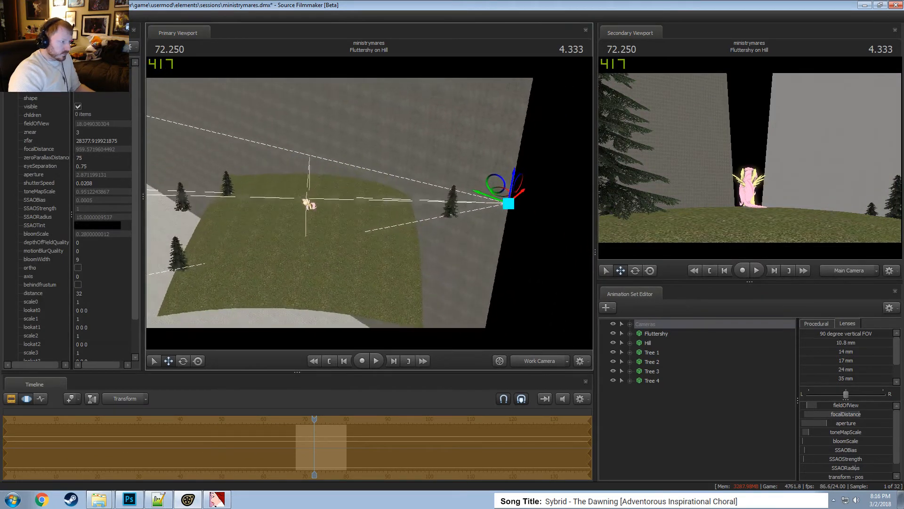
key("F2")
Raise the main camera's aperture to about 4.9 to blur the foreground tree.
key("F3")
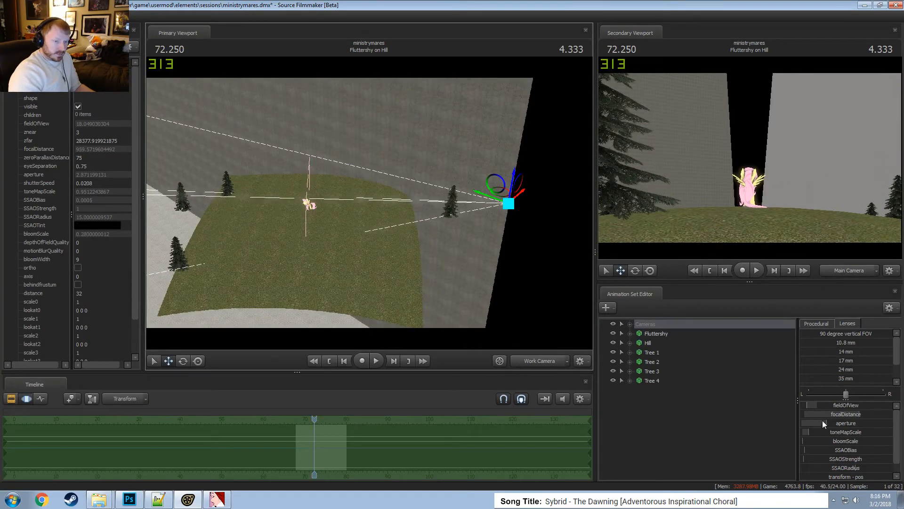
left_click_drag(823, 424, 842, 428)
key("F2")
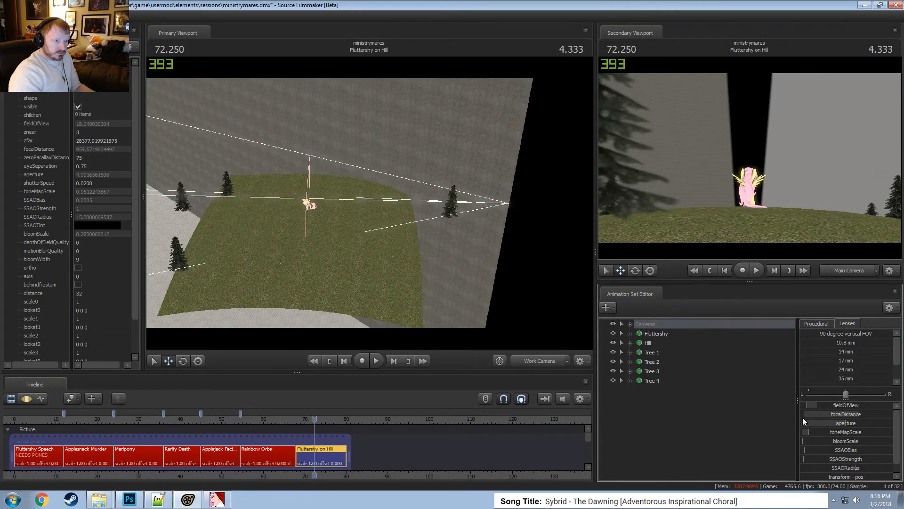
Lower the main camera's aperture to about 2.26 over the whole shot.
left_click(651, 333)
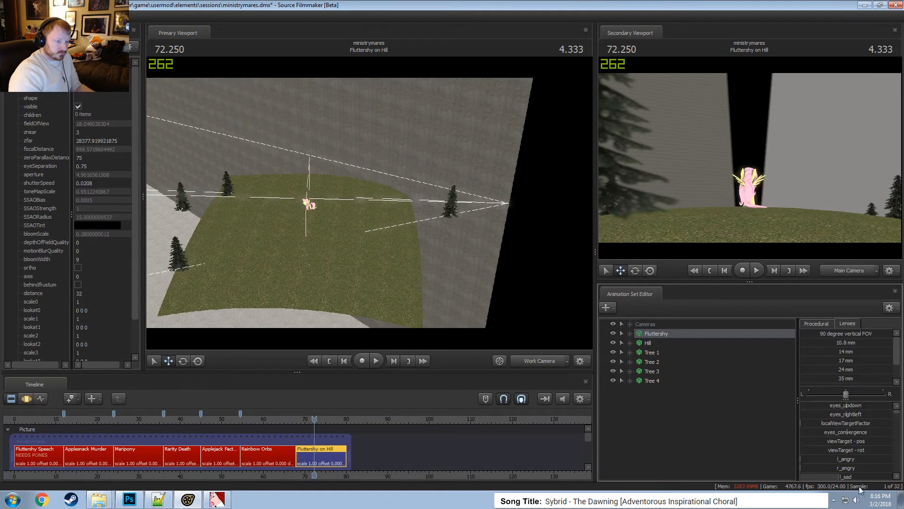
key("F3")
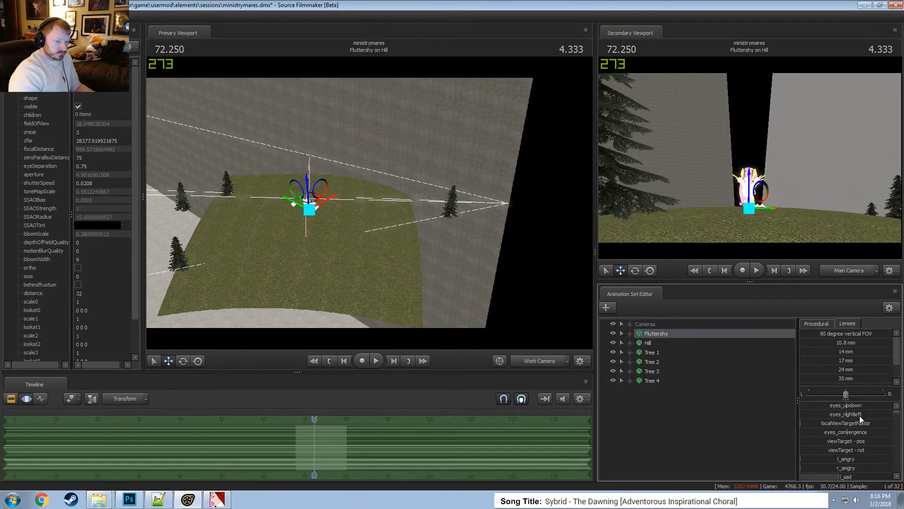
left_click(656, 324)
key("F2")
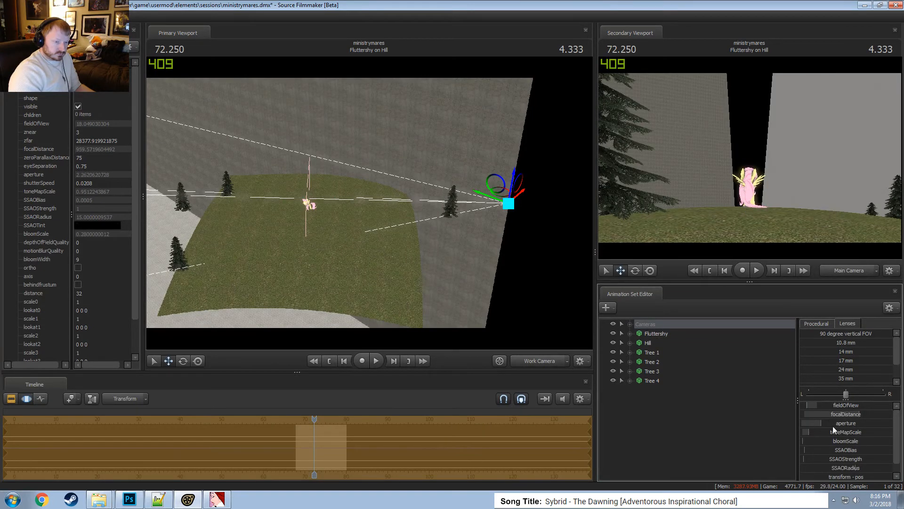
key("alt+Tab")
left_click(503, 15)
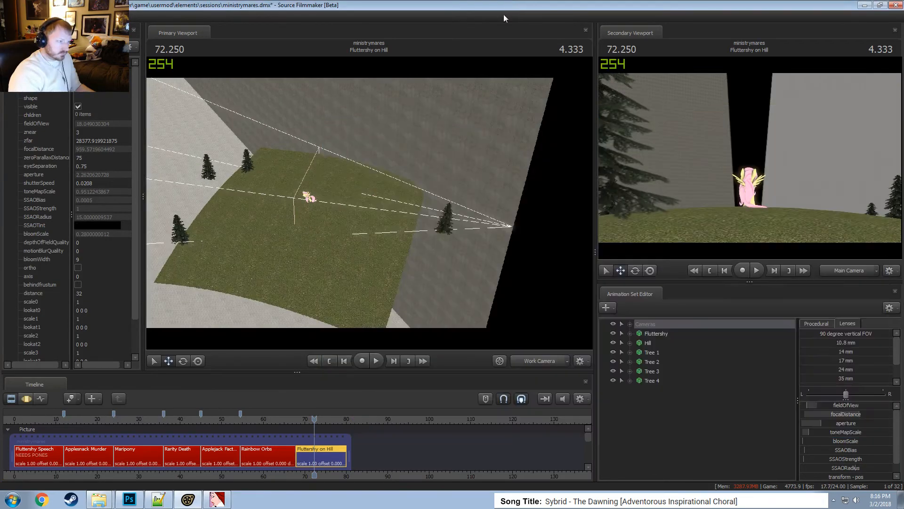
Move Tree 4 sideways and slightly up the slope so it only partly enters the main camera's frame.
left_click_drag(405, 189, 306, 207, "alt")
key("F3")
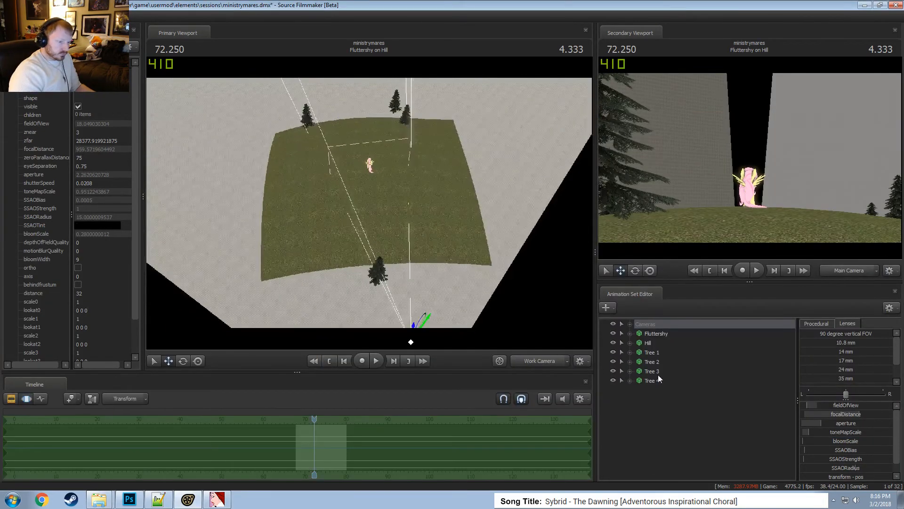
left_click(659, 334)
left_click(650, 342)
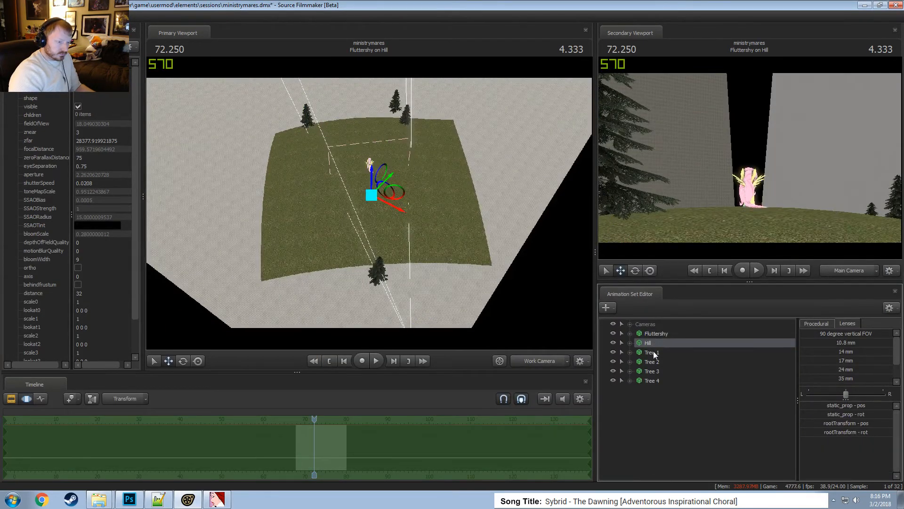
left_click(652, 381)
left_click_drag(339, 245, 372, 244, "alt")
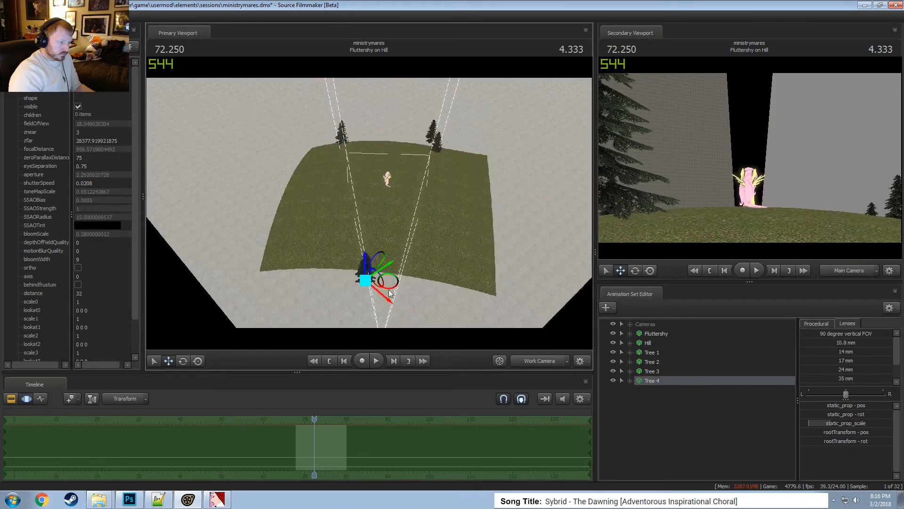
left_click_drag(389, 286, 370, 266)
key("e")
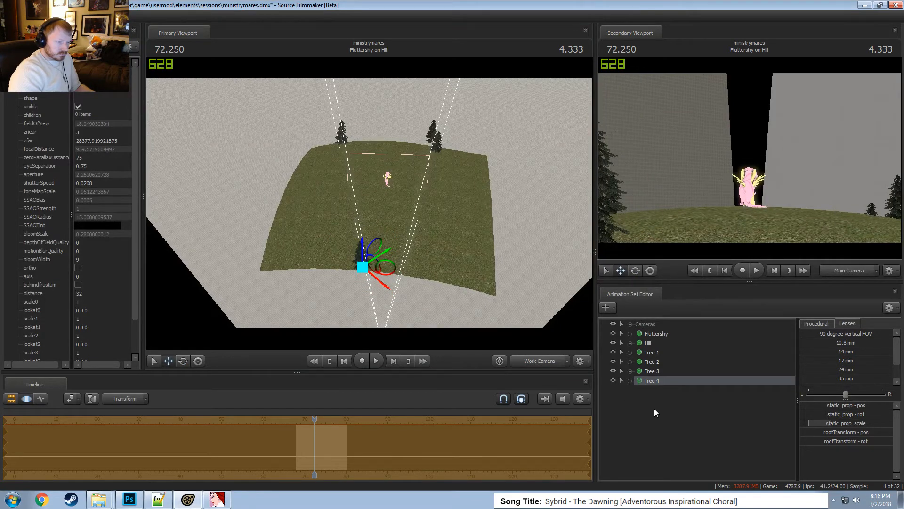
key("F2")
key("F3")
key("F2")
key("F3")
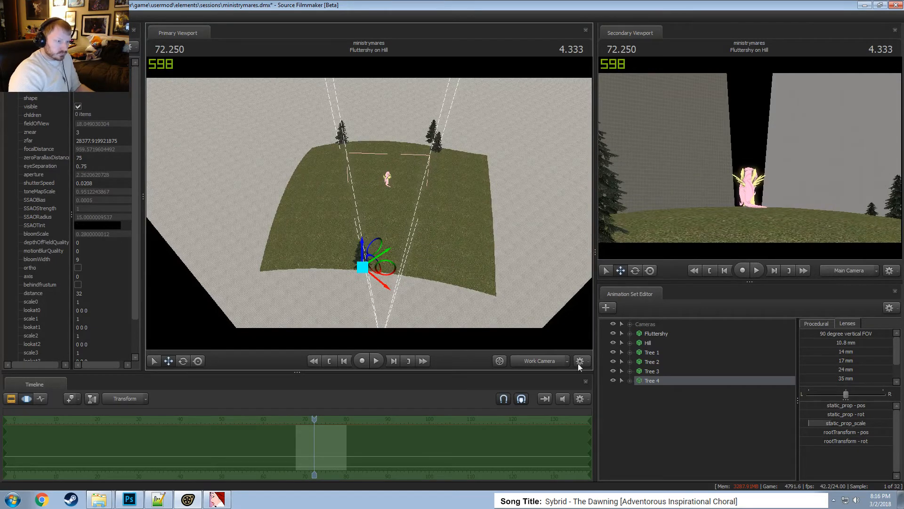
Paste a fifth tree into the shot and move it across the hill, opposite Tree 4.
right_click(666, 387)
left_click(691, 255)
right_click(648, 433)
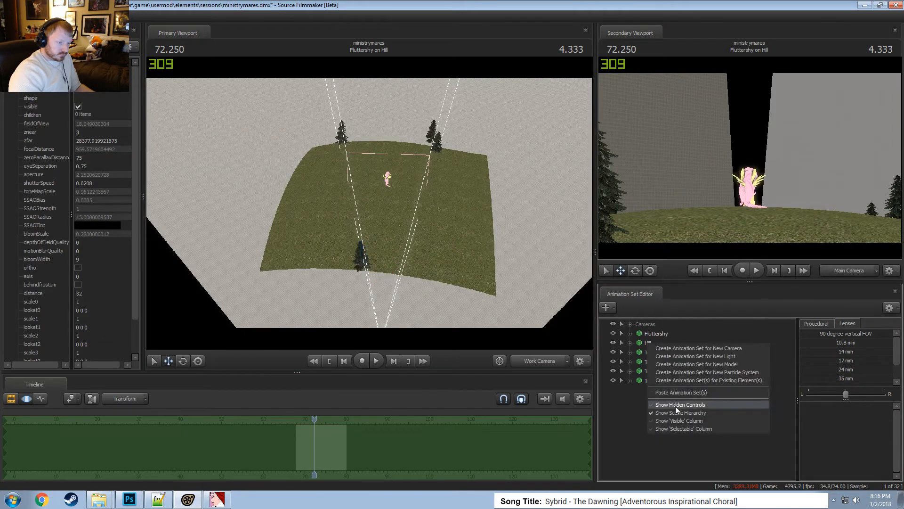
left_click(676, 392)
left_click(645, 392)
left_click_drag(387, 269, 463, 256)
key("e")
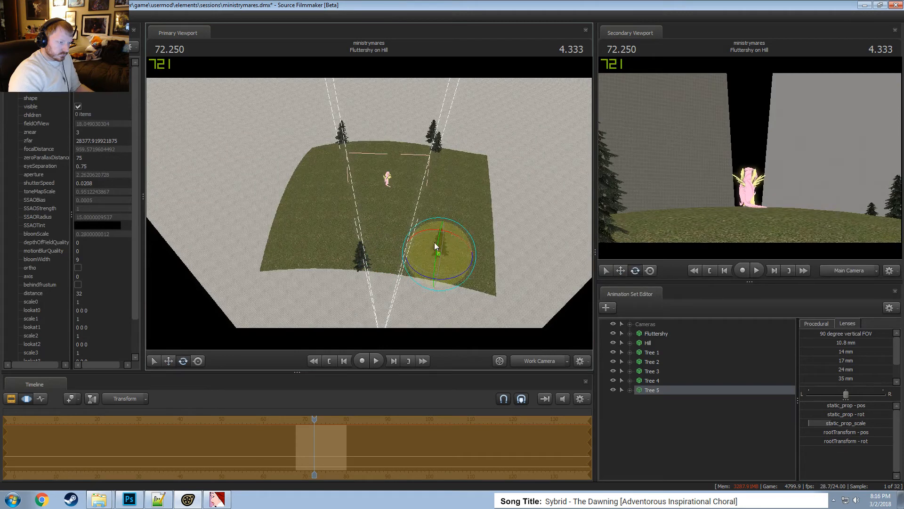
Place Tree 5 on the slope between the camera and Fluttershy, near the right edge of the main camera's frame.
key("w")
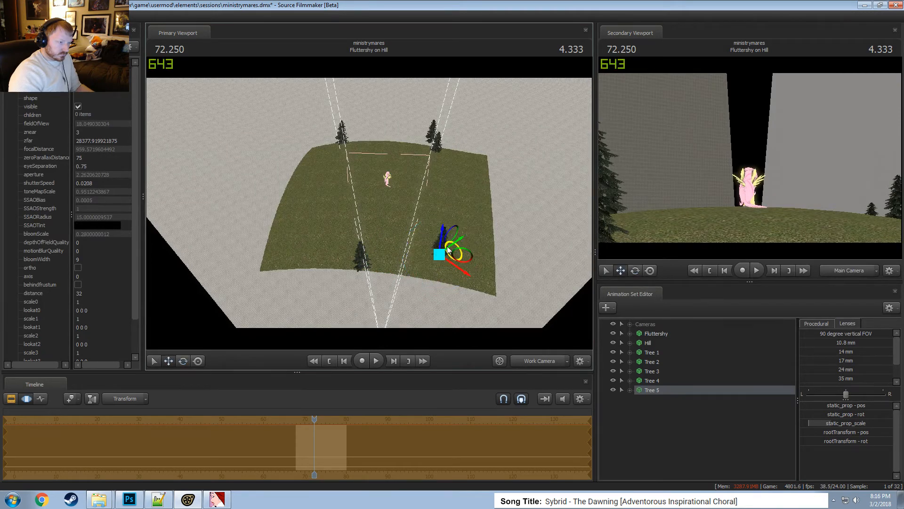
left_click_drag(450, 243, 441, 224)
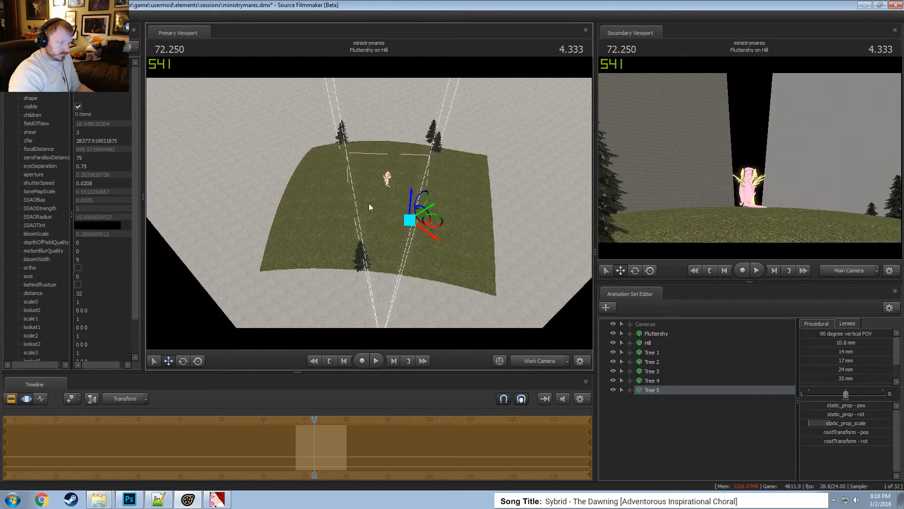
key("ctrl+z")
key("w")
mouse_move(369, 202)
left_mouse_down()
mouse_move(349, 206)
mouse_move(368, 188)
left_mouse_up()
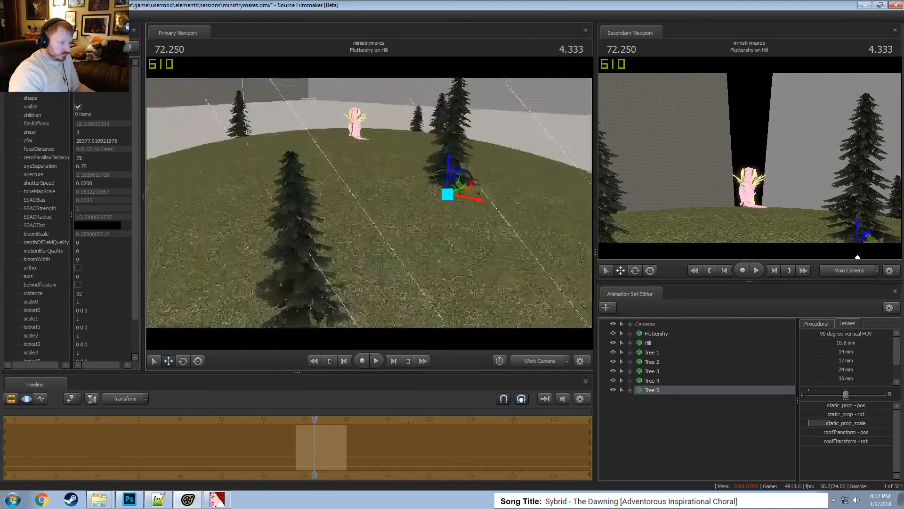
left_click_drag(433, 217, 462, 172, "alt")
key("F2")
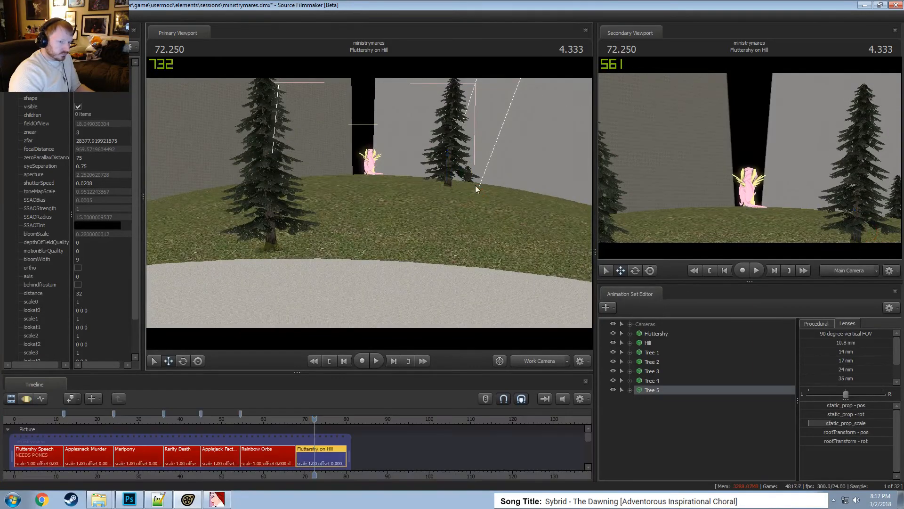
Try scaling Tree 5 down and shifting its position slightly on the slope.
left_click_drag(479, 223, 389, 208, "alt")
key("F3")
key("F2")
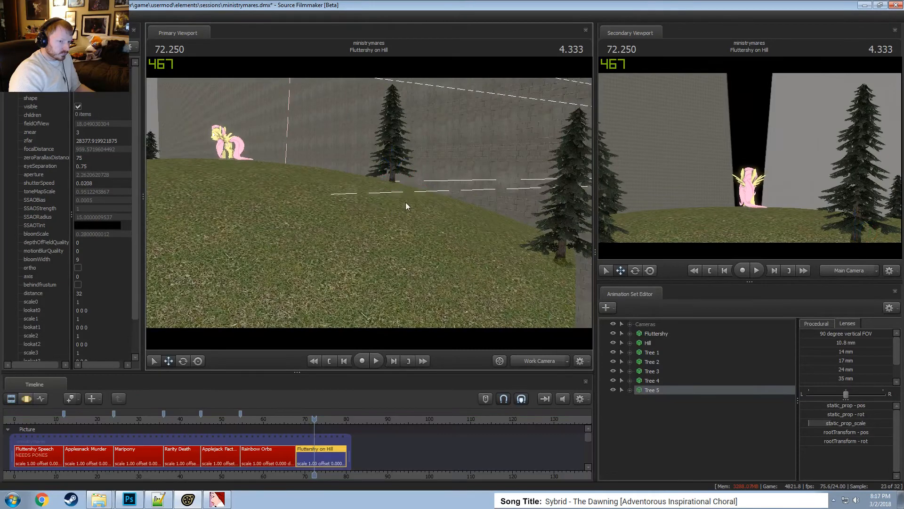
key("F3")
left_click_drag(493, 231, 372, 205, "alt")
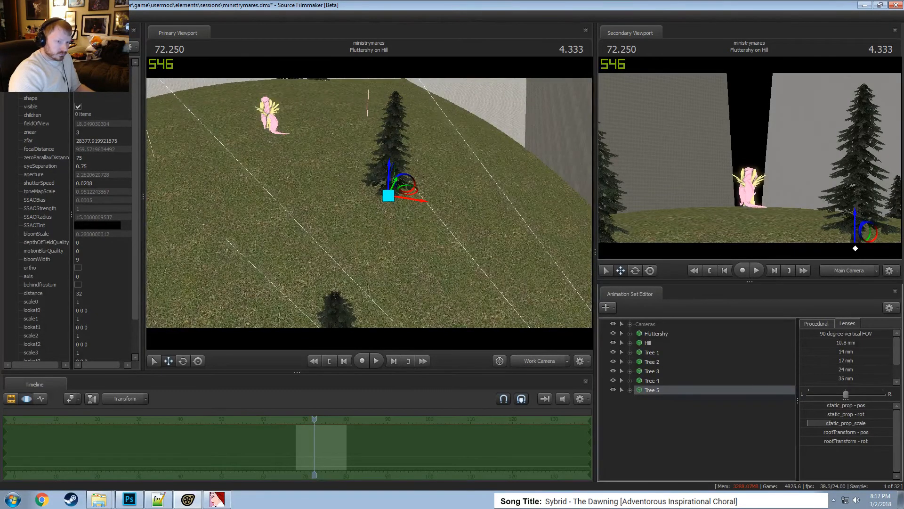
left_click_drag(856, 427, 855, 427)
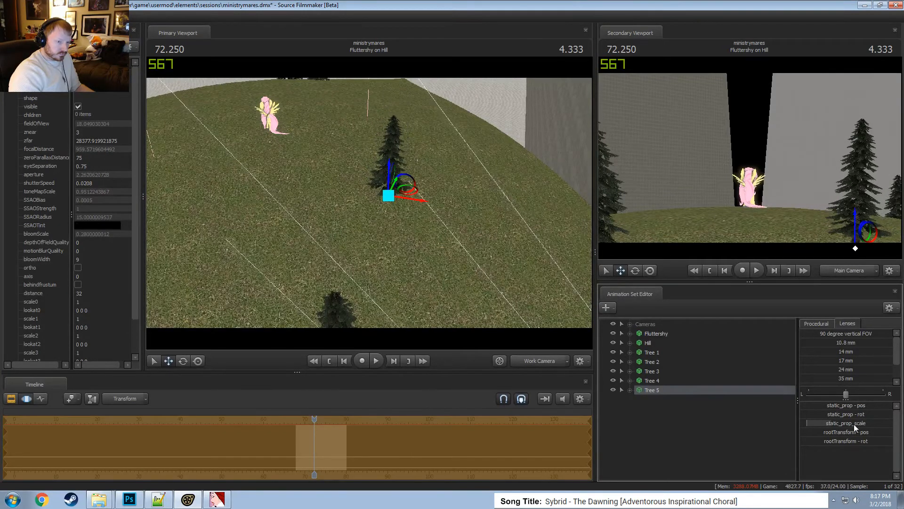
left_click_drag(390, 194, 369, 211)
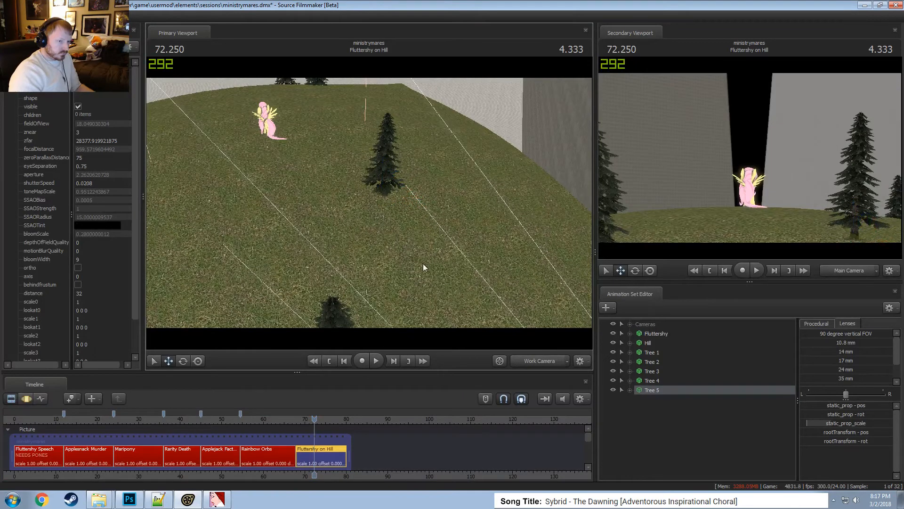
Paste a sixth tree and move it up the hill behind Fluttershy, near the existing background tree pair.
key("F3")
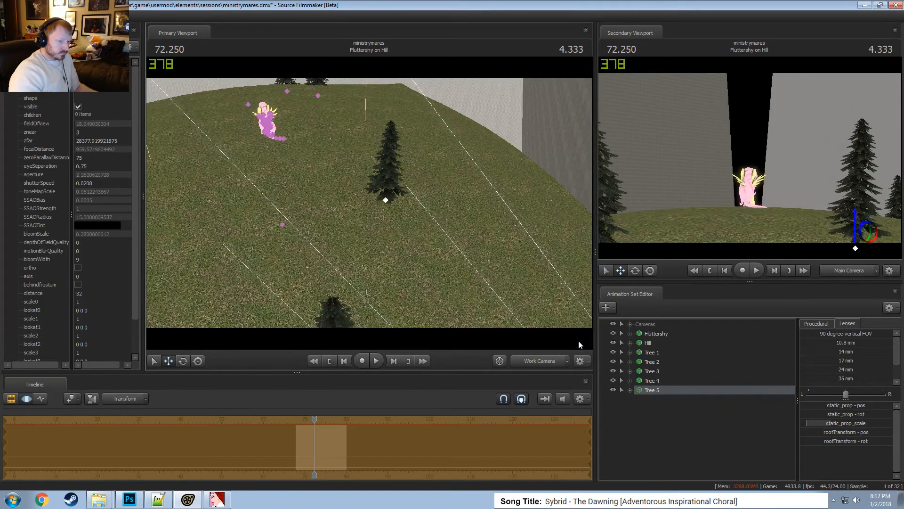
right_click(707, 442)
left_click(738, 399)
mouse_move(383, 236)
left_mouse_down()
mouse_move(358, 244)
mouse_move(384, 236)
left_mouse_up()
key("F2")
key("F3")
left_click_drag(386, 183, 386, 208)
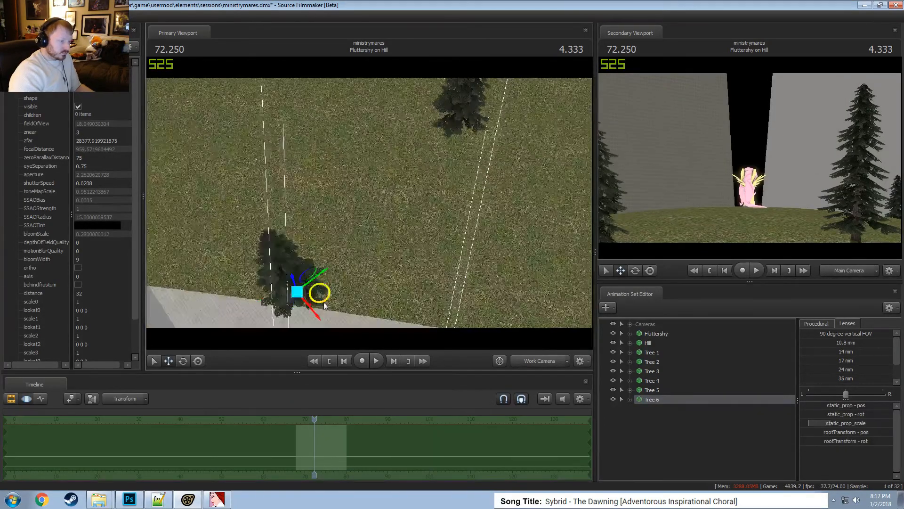
left_click_drag(324, 303, 420, 115)
left_click_drag(346, 211, 352, 195)
left_click_drag(318, 240, 392, 93)
Rotate Tree 6 and shift it slightly so it sits behind Tree 5 in the main camera's view.
key("e")
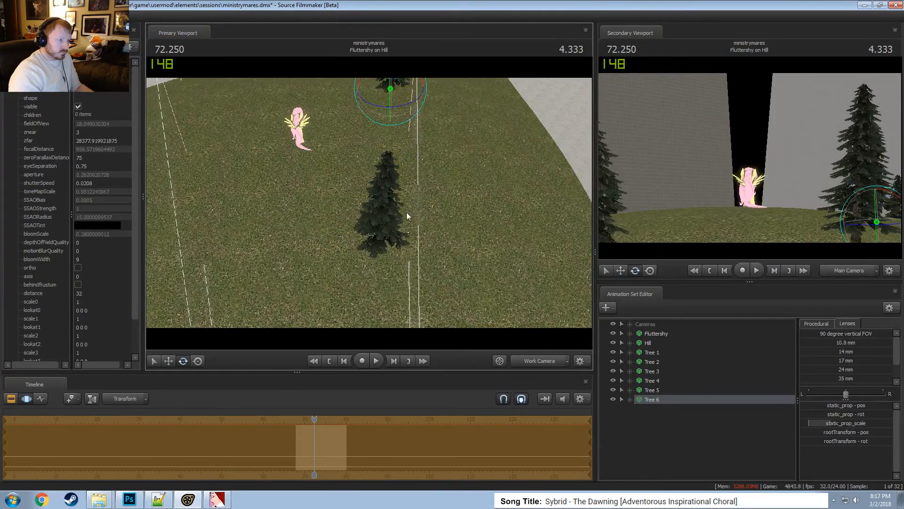
left_click_drag(406, 212, 388, 177)
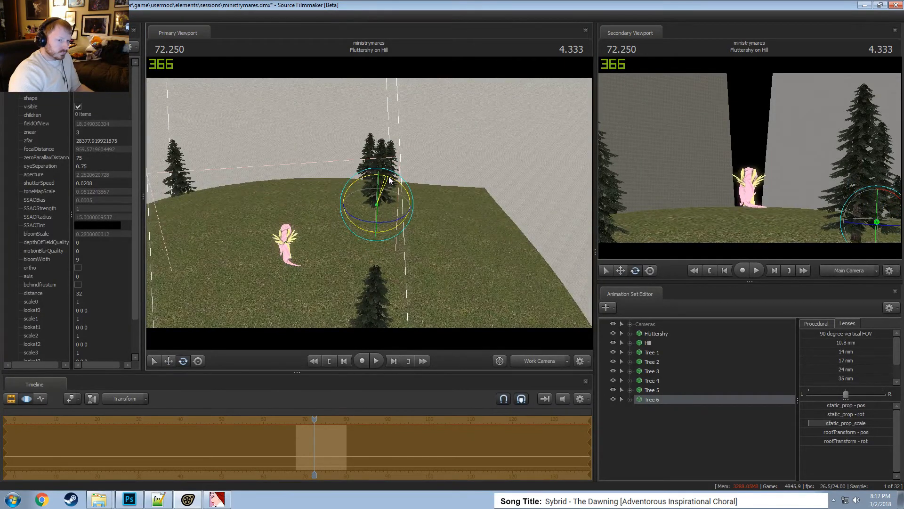
key("w")
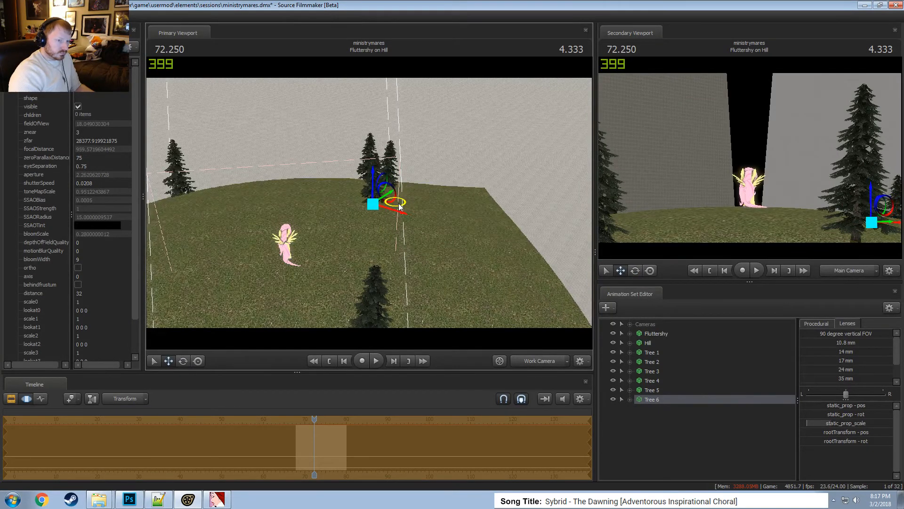
key("F2")
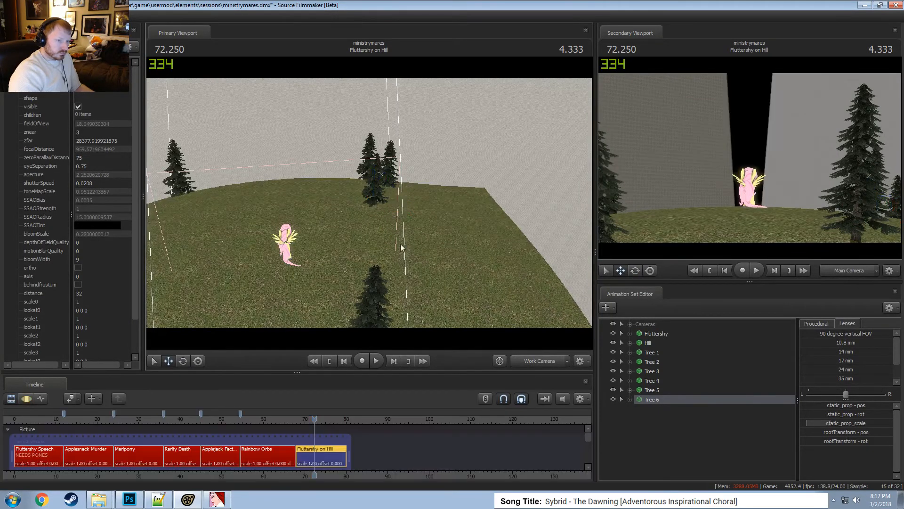
Paste a seventh tree and place it on the far side of the hill, between Fluttershy and the right-hand trees.
right_click(672, 424)
left_click(687, 381)
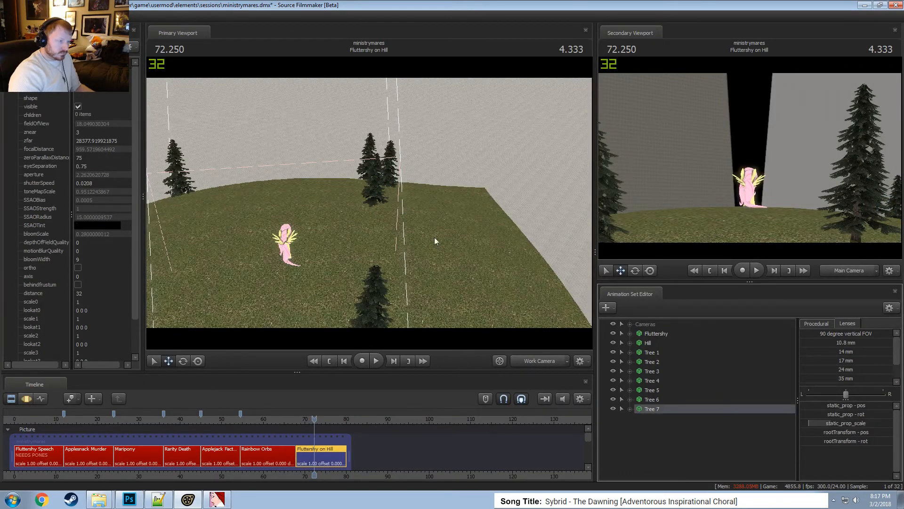
left_click_drag(435, 236, 368, 203)
key("F3")
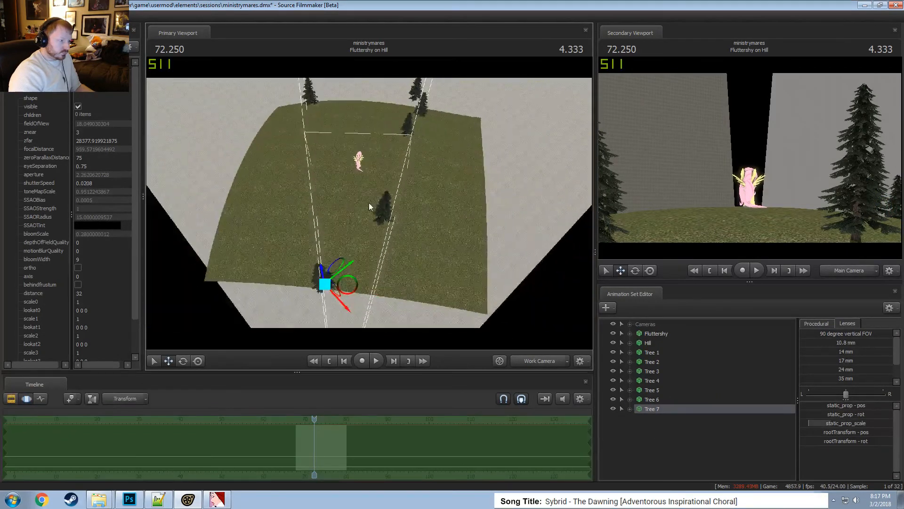
left_click_drag(350, 289, 410, 112)
mouse_move(395, 178)
left_mouse_down()
mouse_move(396, 153)
mouse_move(396, 178)
left_mouse_up()
key("w")
key("e")
left_click_drag(403, 131, 405, 151)
key("w")
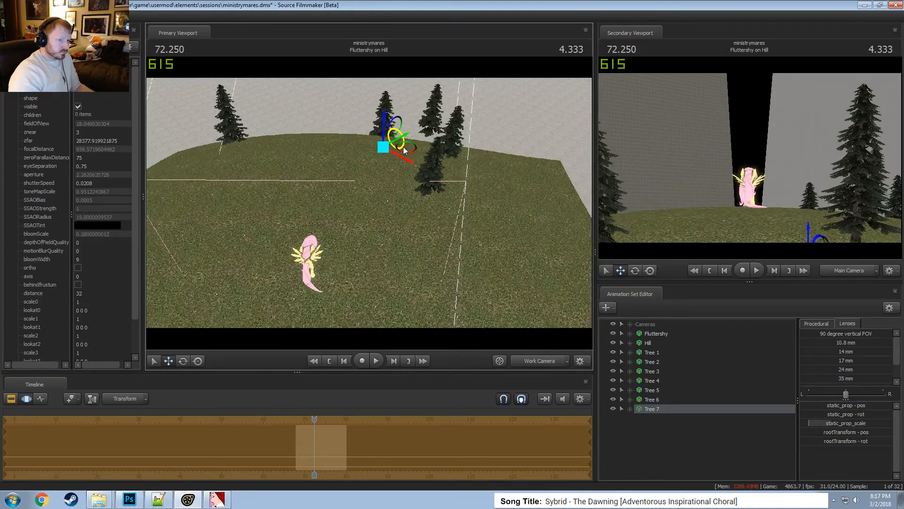
Paste an eighth tree and place it on the hill to the left of Fluttershy.
right_click(653, 444)
left_click(688, 403)
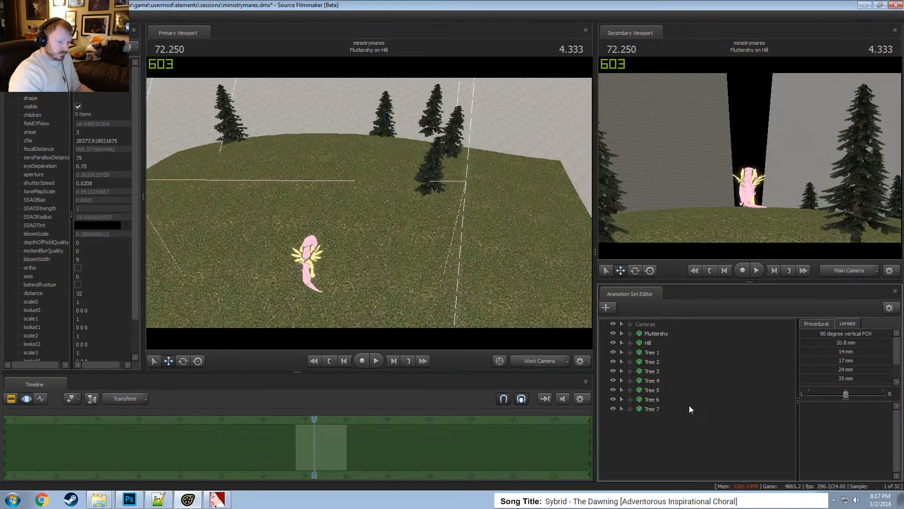
left_click(655, 420)
left_click_drag(424, 263, 372, 296)
left_click_drag(302, 323, 332, 182)
key("e")
key("w")
Slightly reduce Tree 8's scale and move it farther back from the main camera, left of Fluttershy.
key("r")
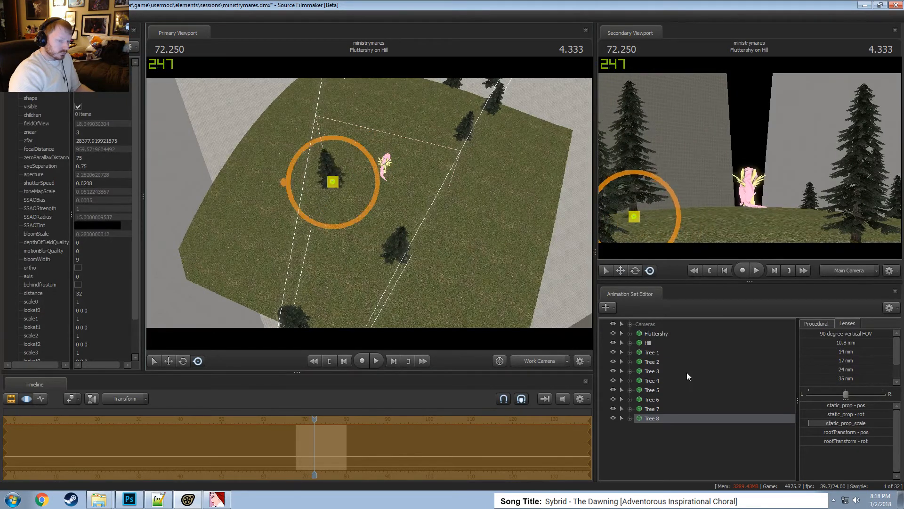
left_click_drag(837, 424, 836, 424)
key("e")
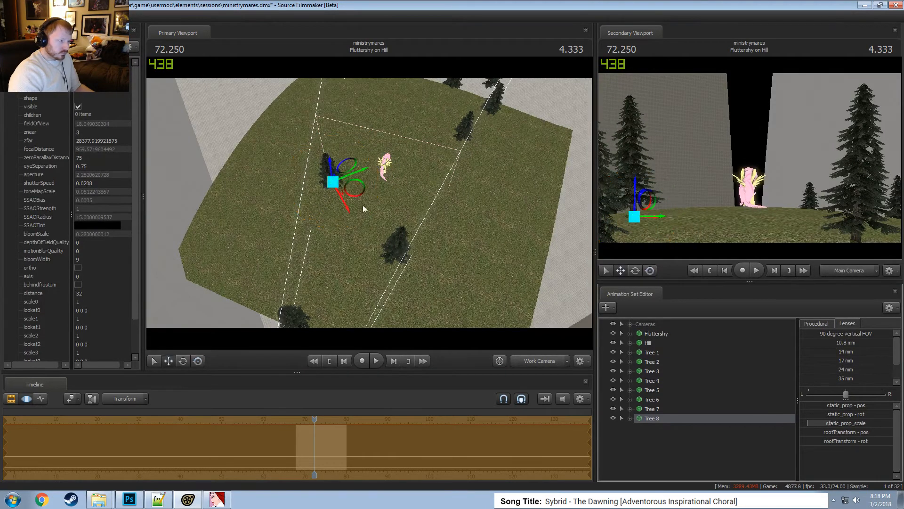
key("F3")
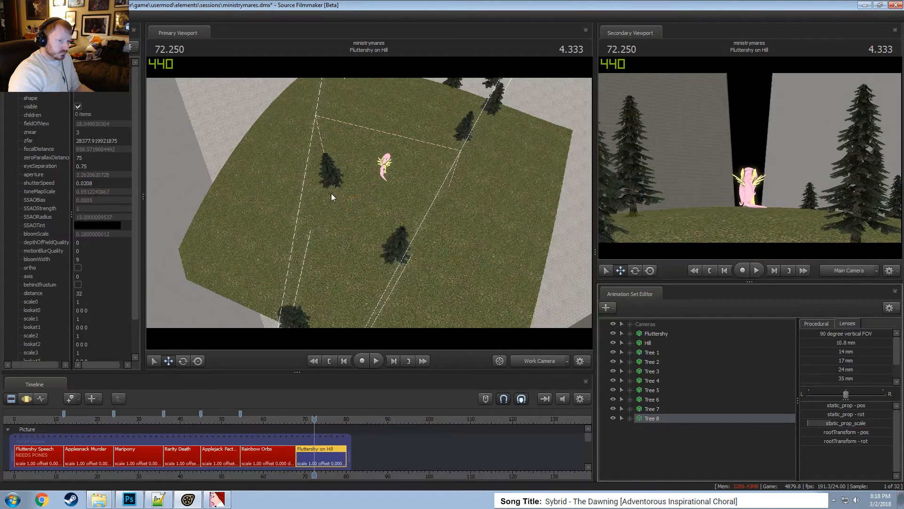
key("F3")
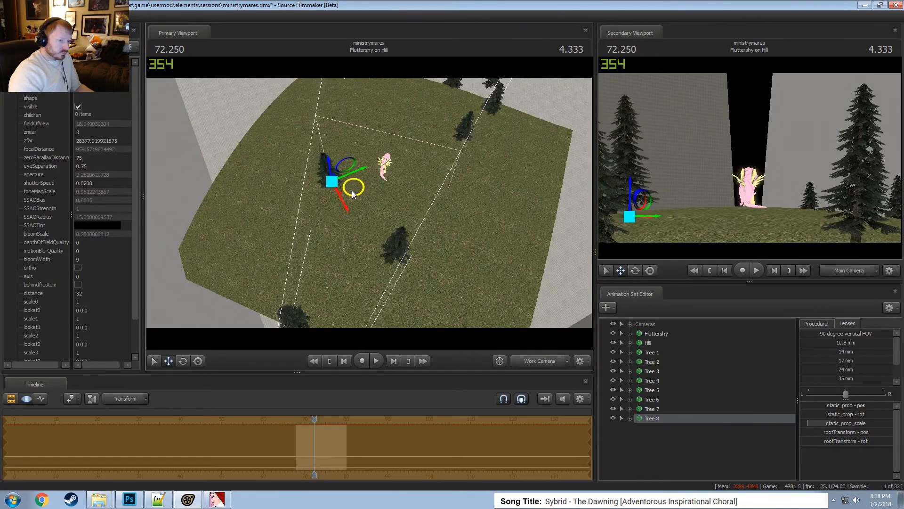
left_click_drag(355, 196, 359, 166)
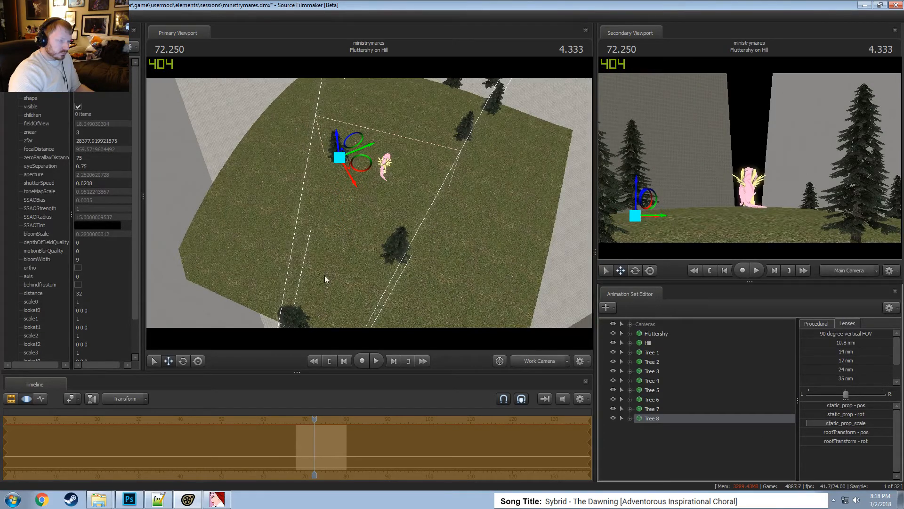
key("F2")
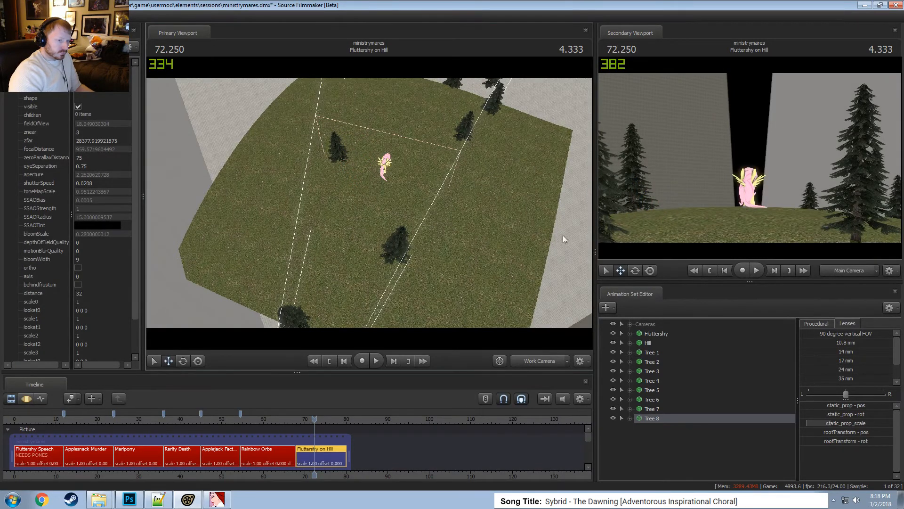
Shift Tree 5 slightly toward the outer edge of the main camera's view and move the playhead to 69.75 s.
key("F3")
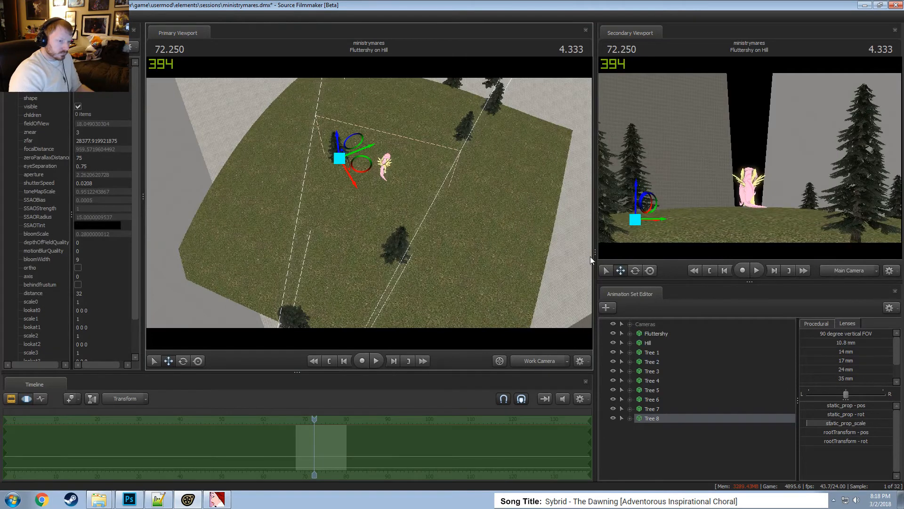
left_click(649, 400)
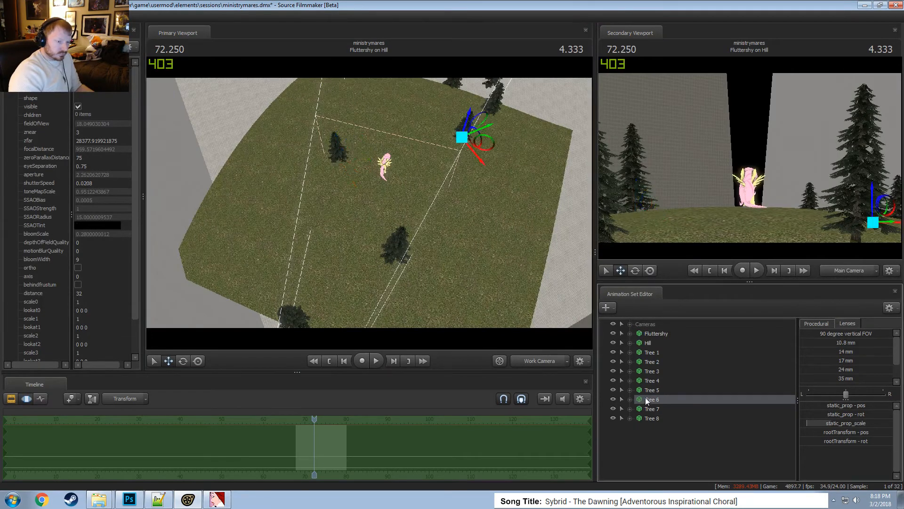
left_click(652, 390)
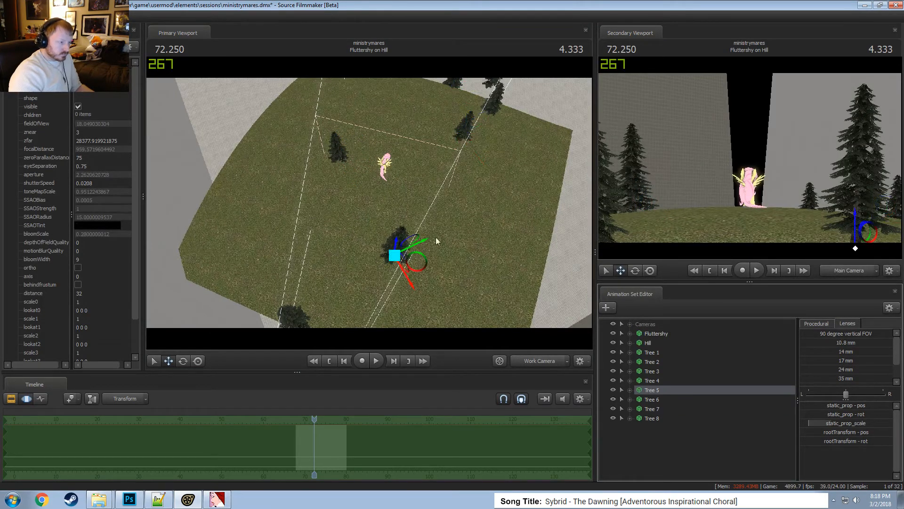
left_click_drag(414, 263, 424, 266)
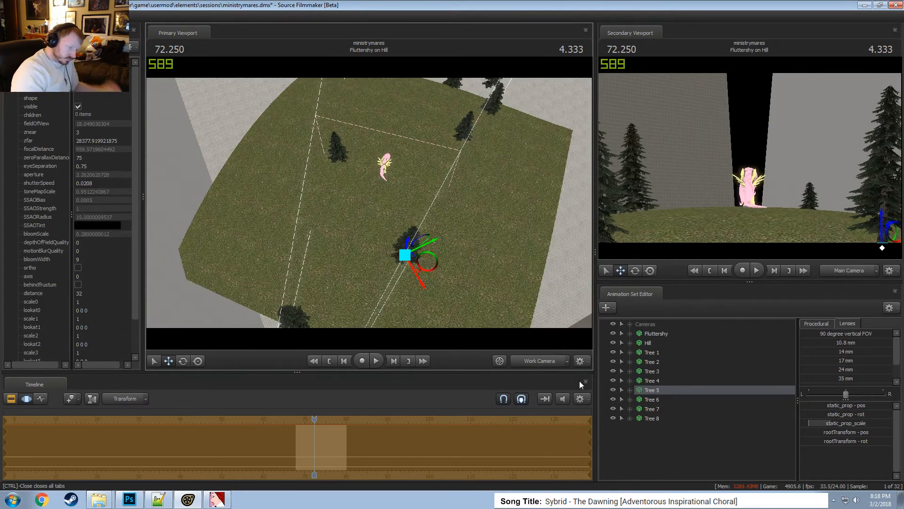
key("F2")
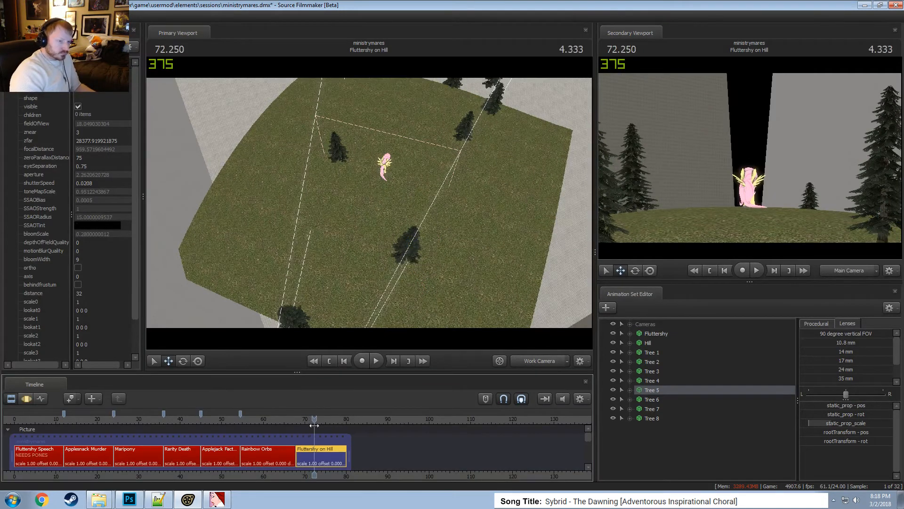
key("space")
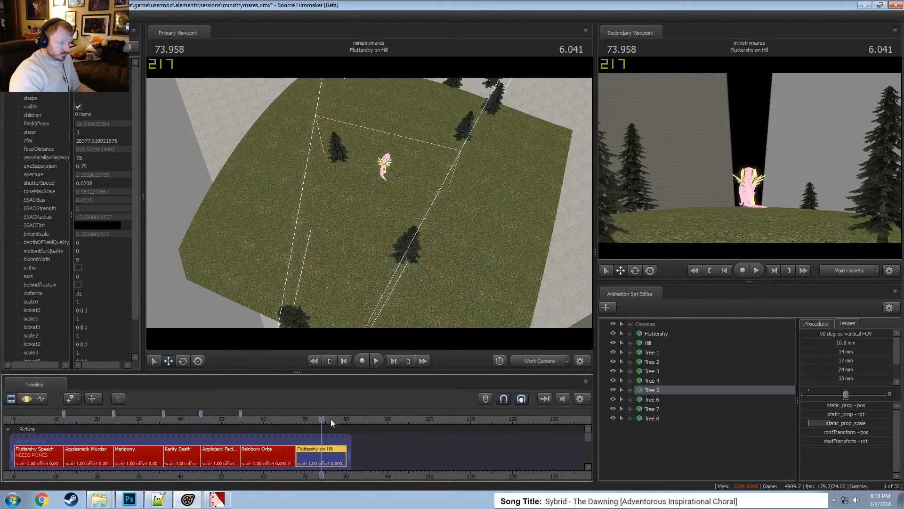
left_click_drag(330, 419, 304, 432)
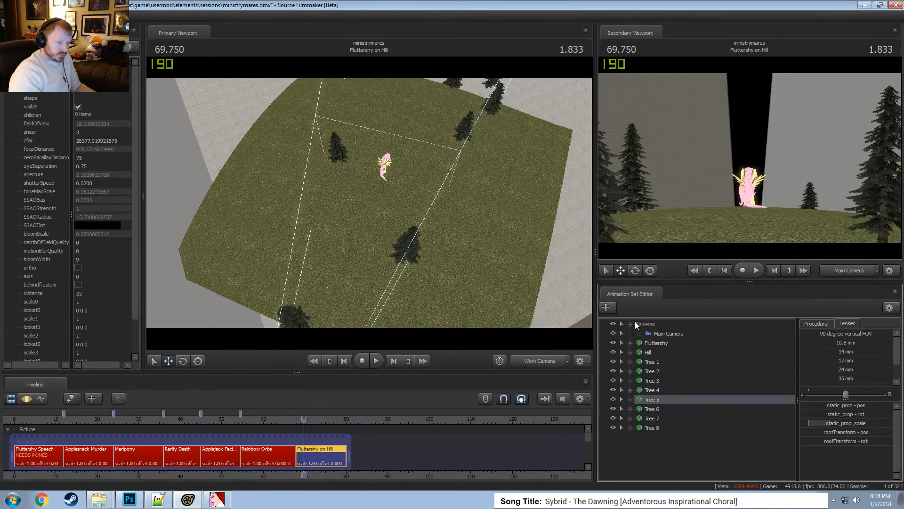
Group Tree 1 through Tree 8 in the animation set list and name the group Trees.
left_click(653, 353)
left_click(659, 419, "shift")
right_click(660, 420)
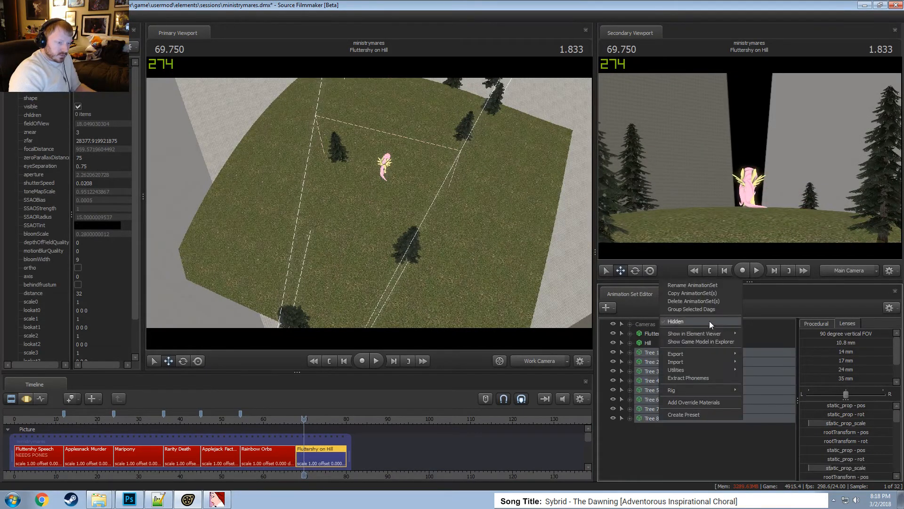
left_click(696, 303)
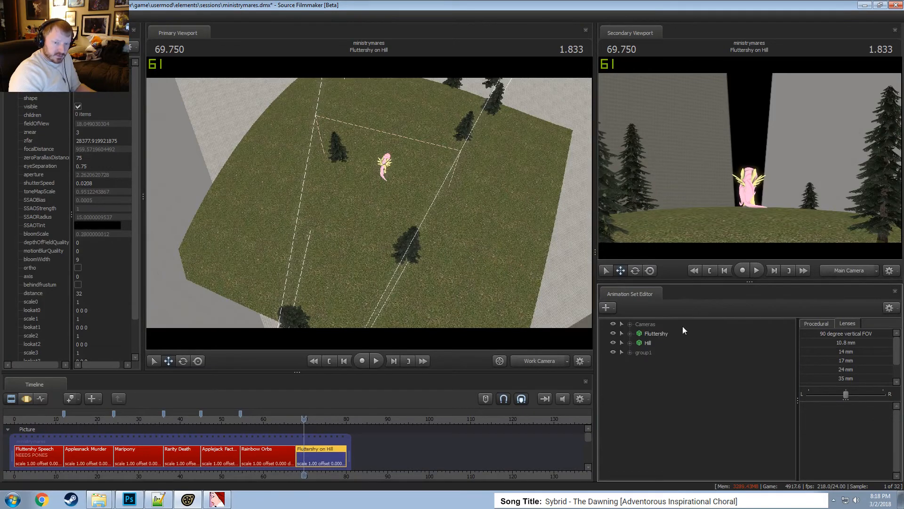
right_click(643, 350)
left_click(670, 353)
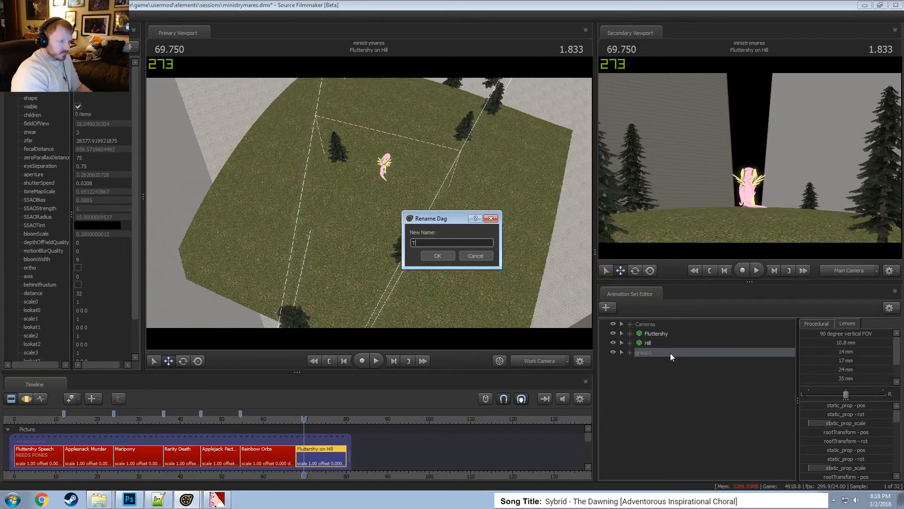
type("Trees")
key("Return")
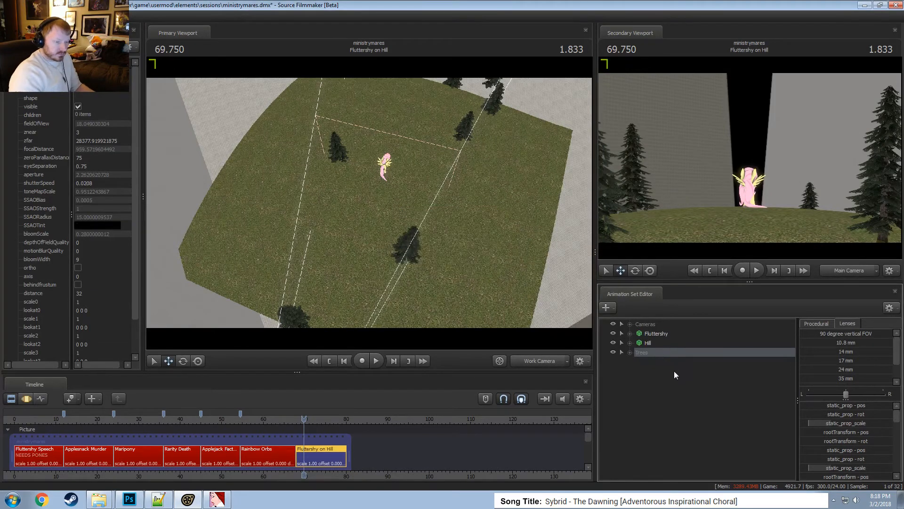
Put the Fluttershy animation set into its own group and name the group Actors.
left_click(674, 372)
right_click(654, 333)
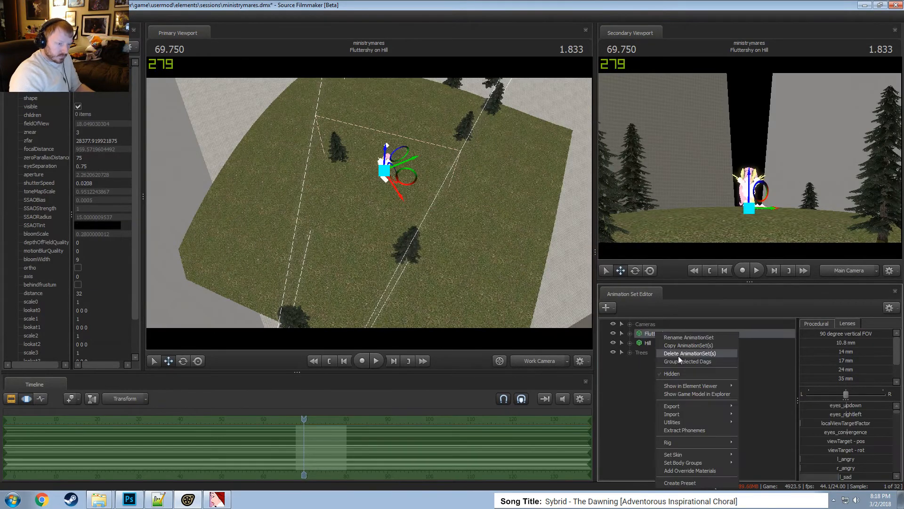
left_click(679, 355)
right_click(647, 334)
left_click(660, 340)
type("Acto")
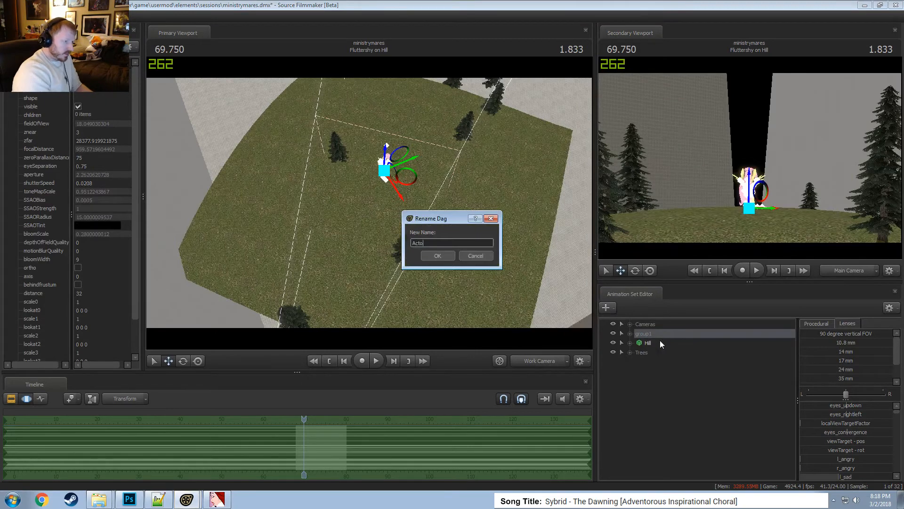
type("rs")
key("Return")
right_click(713, 395)
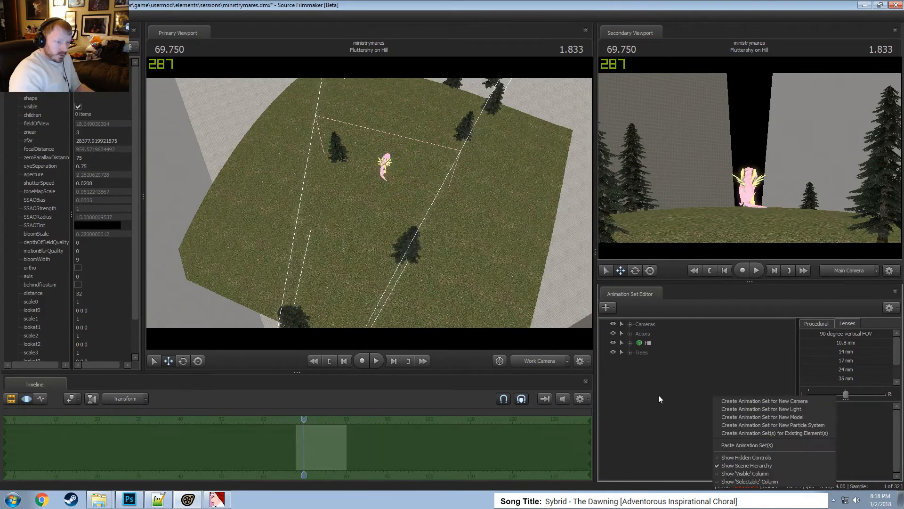
left_click(659, 398)
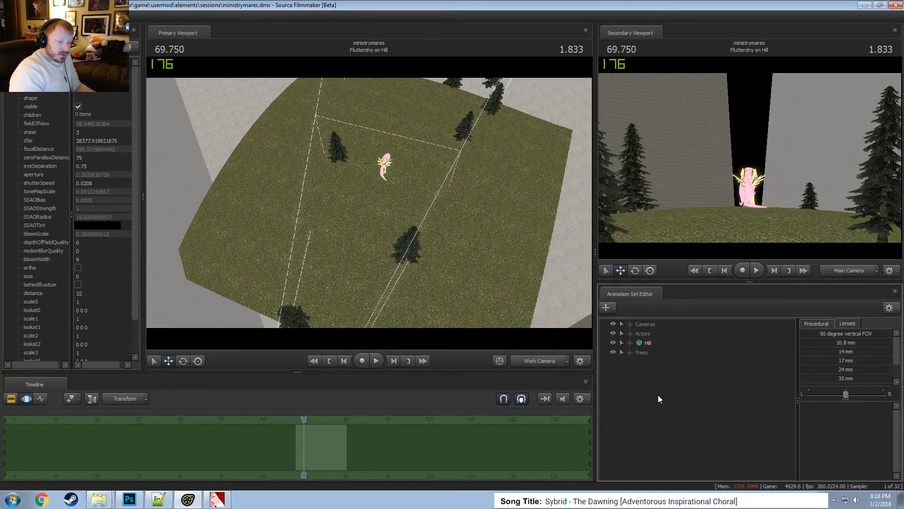
right_click(657, 395)
left_click(651, 374)
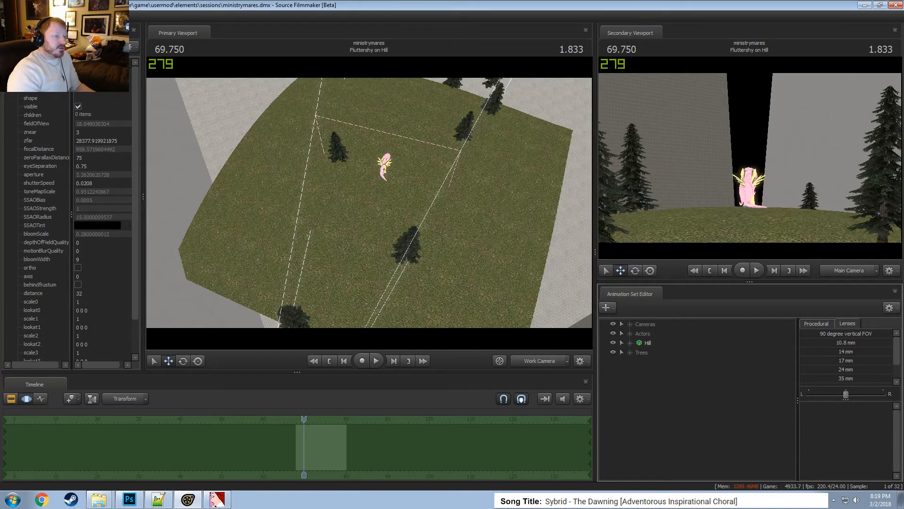
right_click(644, 399)
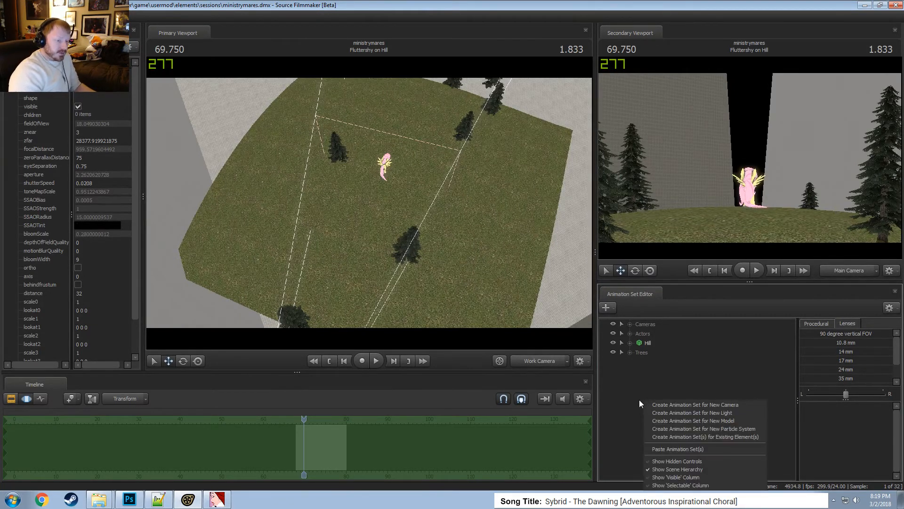
left_click(668, 383)
right_click(668, 384)
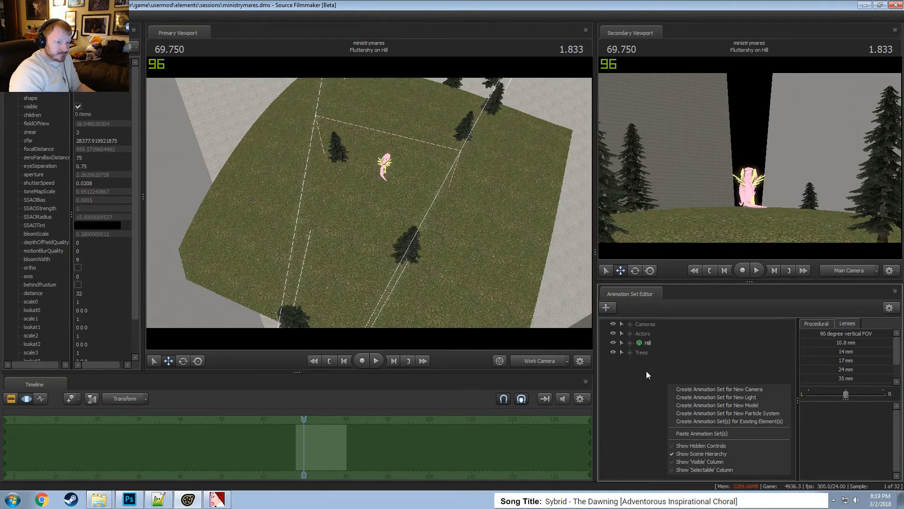
left_click(646, 371)
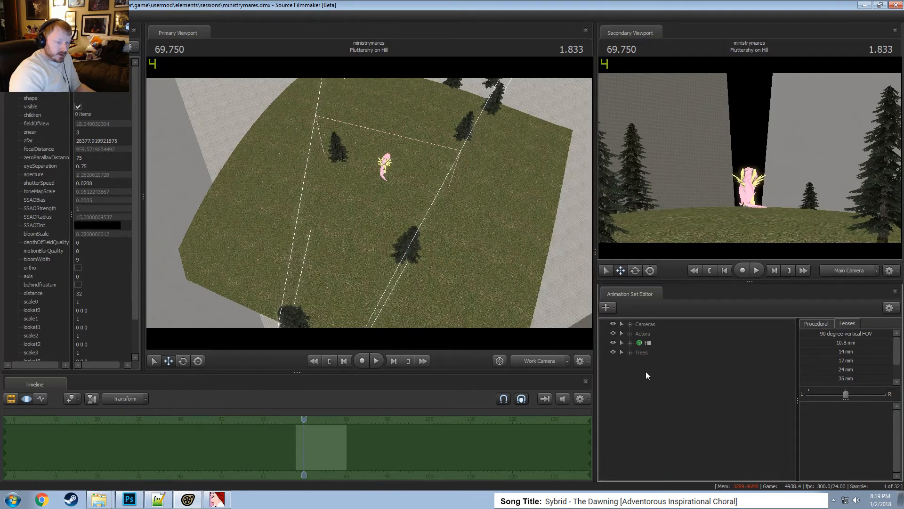
right_click(646, 371)
left_click(658, 394)
right_click(676, 384)
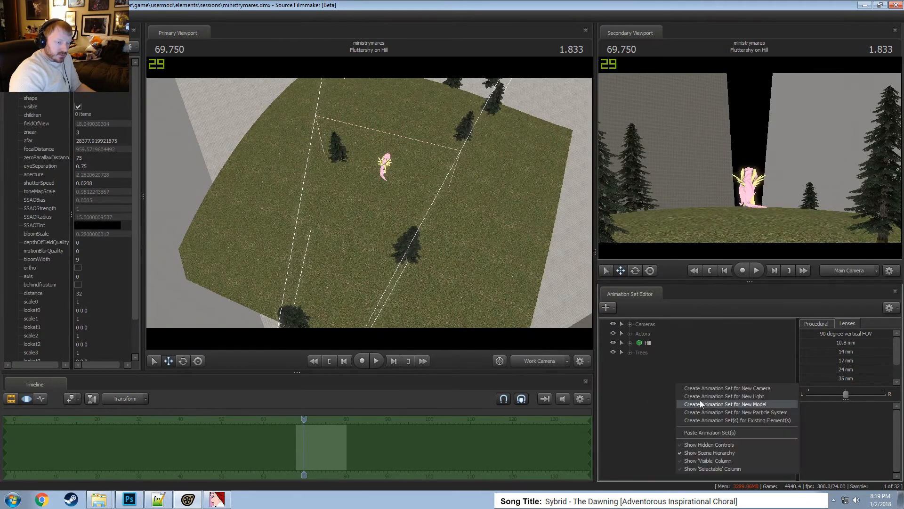
left_click(708, 411)
left_click(547, 215)
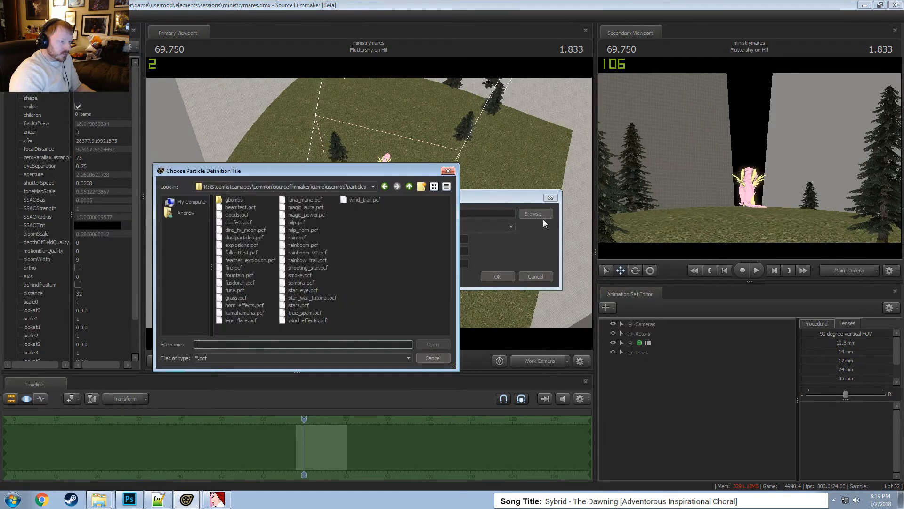
double_click(245, 200)
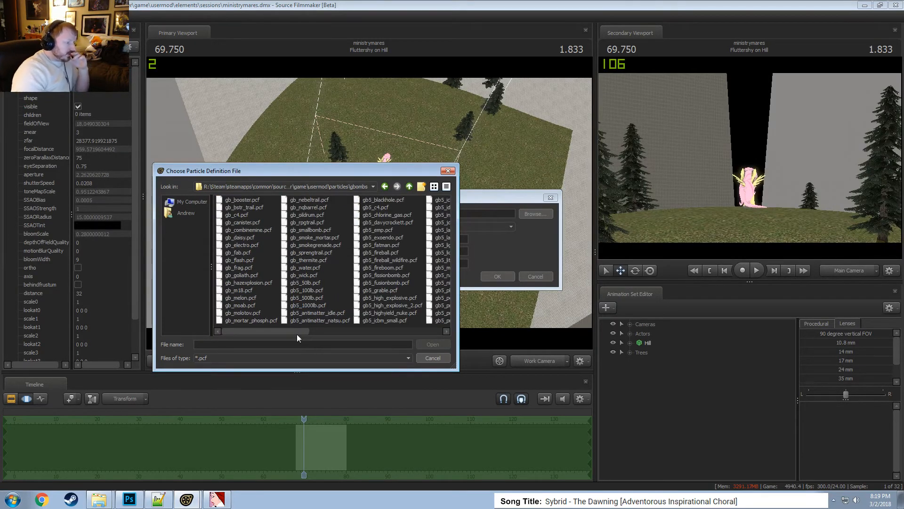
left_click_drag(303, 333, 383, 331)
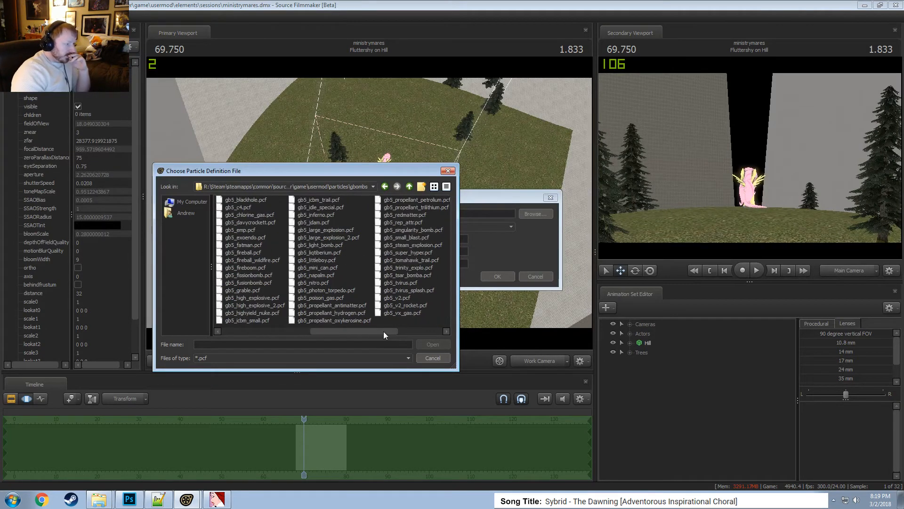
double_click(326, 260)
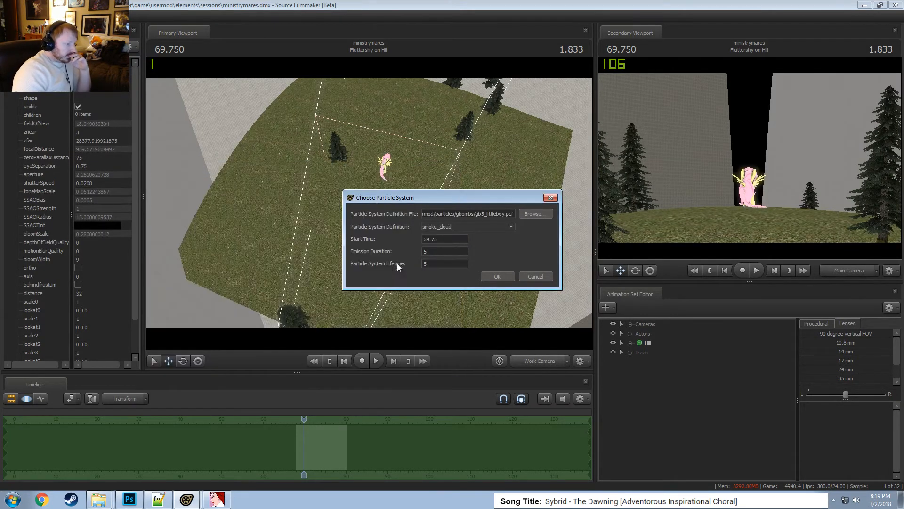
left_click(450, 227)
left_click(454, 227)
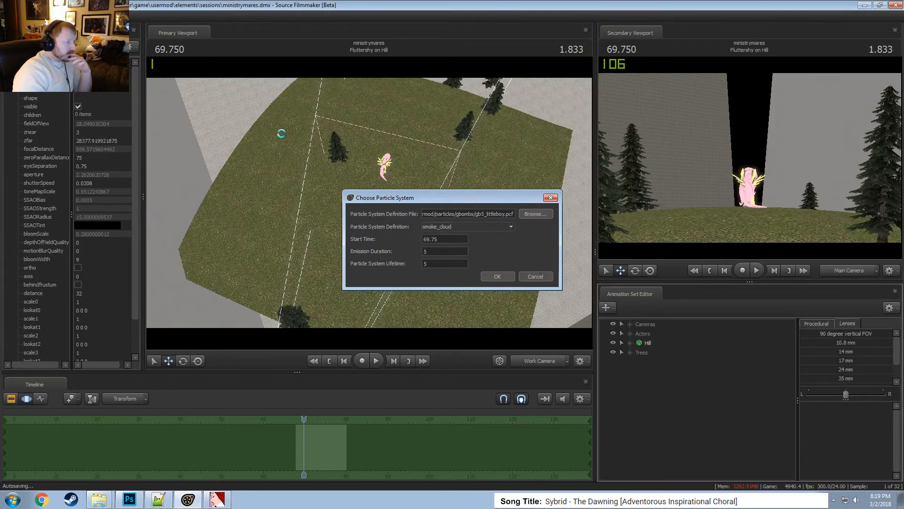
left_click(534, 276)
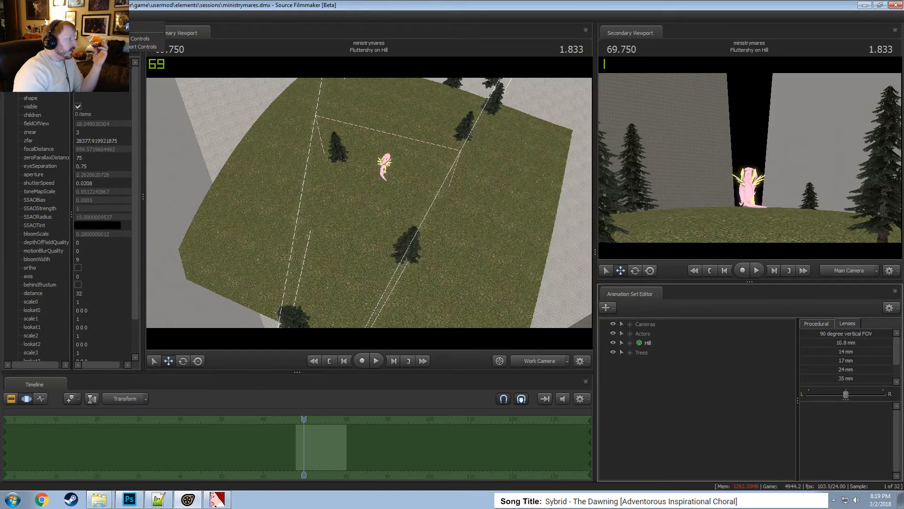
Open the Particle Editor Tool.
left_click(51, 16)
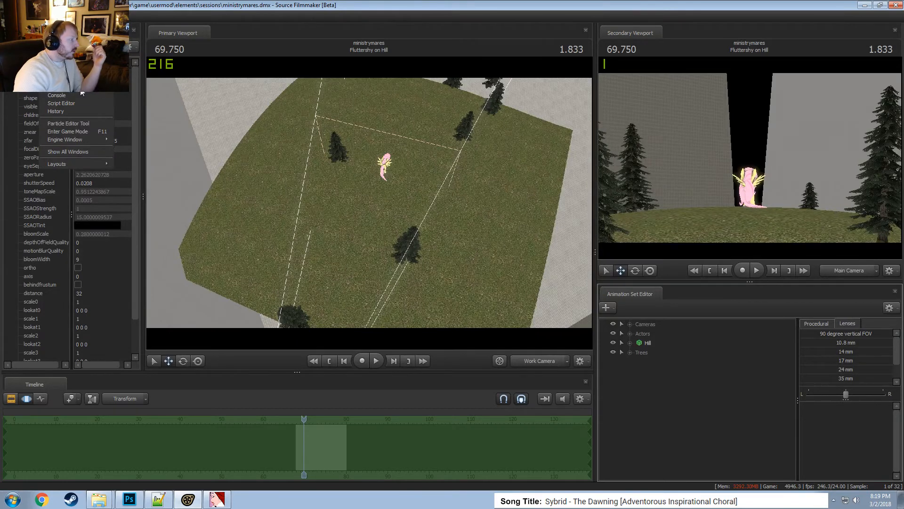
Launch the Particle Editor Tool and load gb5_littleboy.pcf from the usermod particles gbombs folder.
left_click(68, 123)
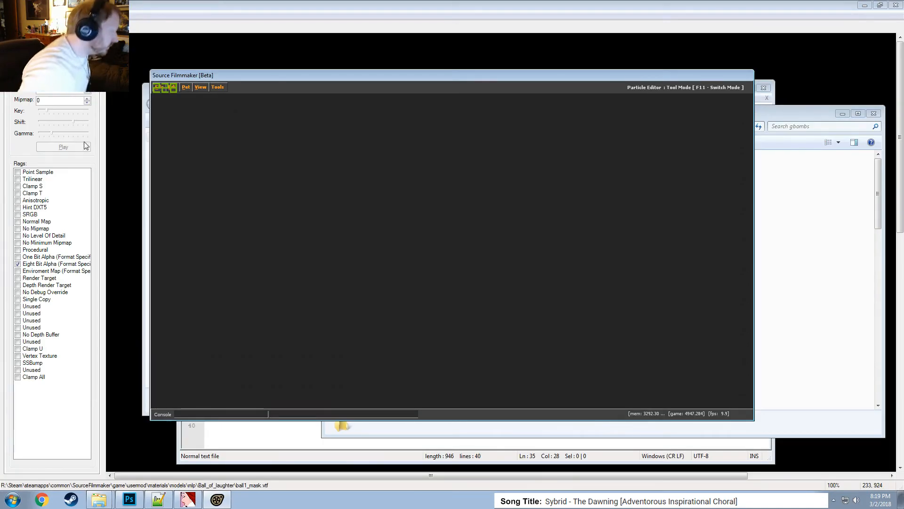
left_click(158, 87)
left_click(165, 108)
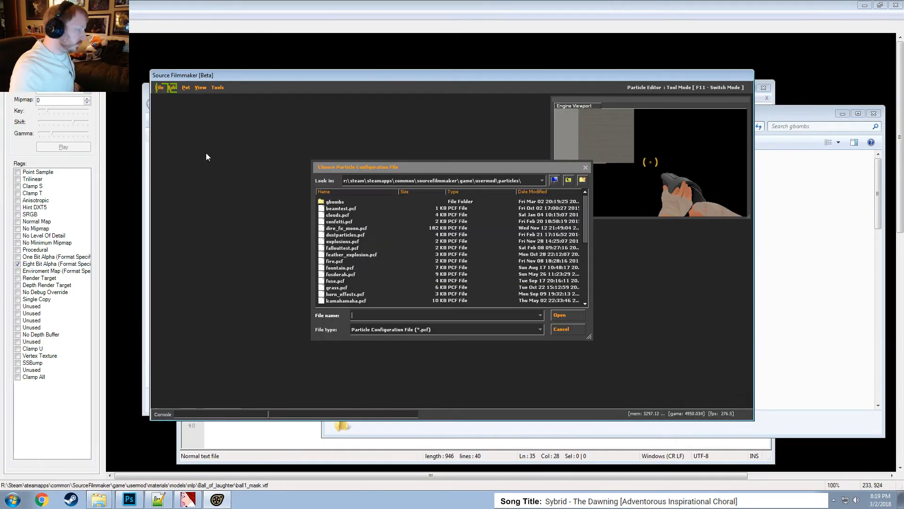
left_click(333, 201)
double_click(333, 201)
scroll(361, 278, "down", 5)
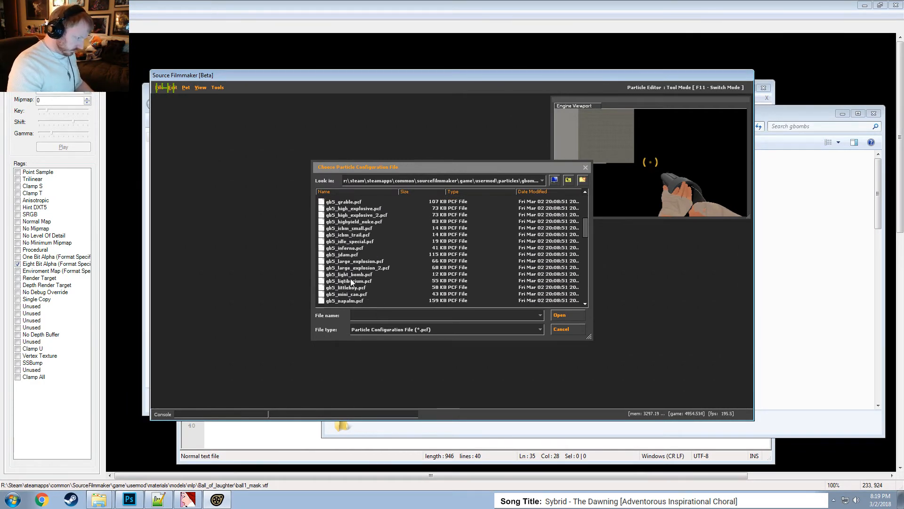
double_click(349, 287)
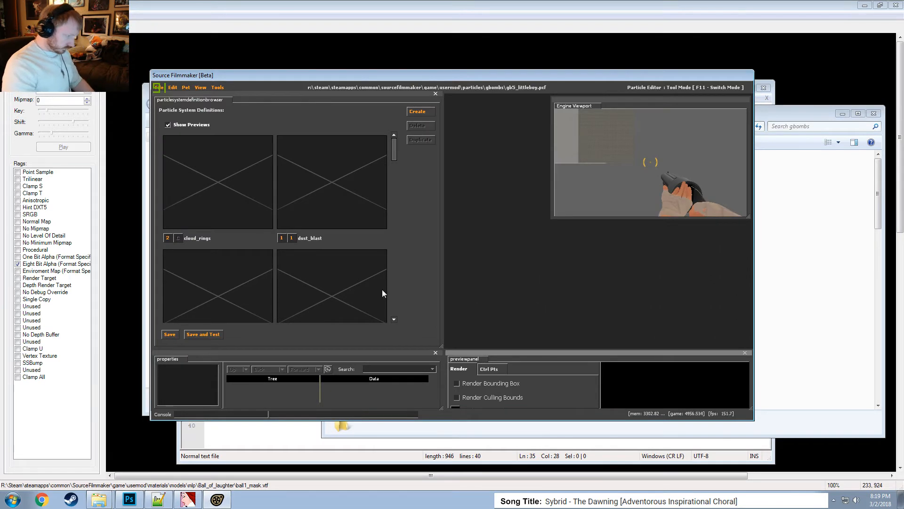
Look through the particle system previews and select littleboy_air_main to inspect it.
scroll(377, 266, "down", 5)
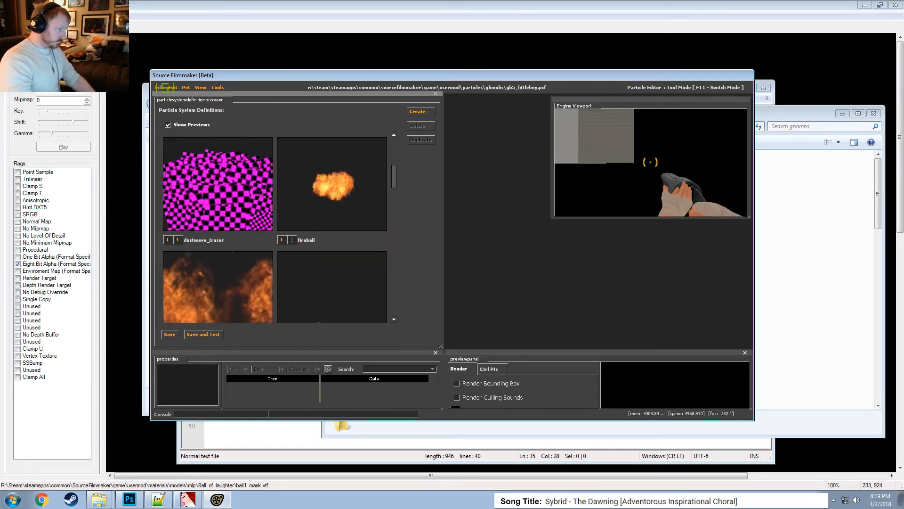
scroll(212, 219, "down", 3)
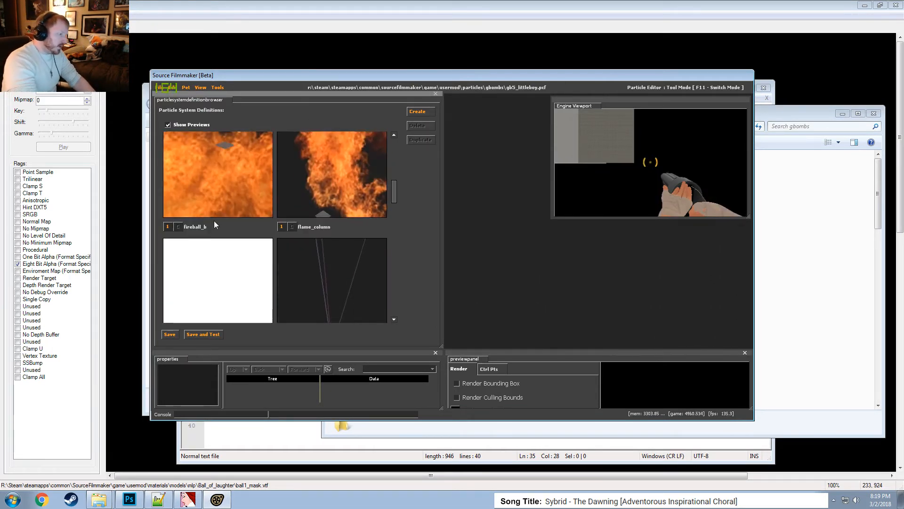
scroll(214, 220, "down", 3)
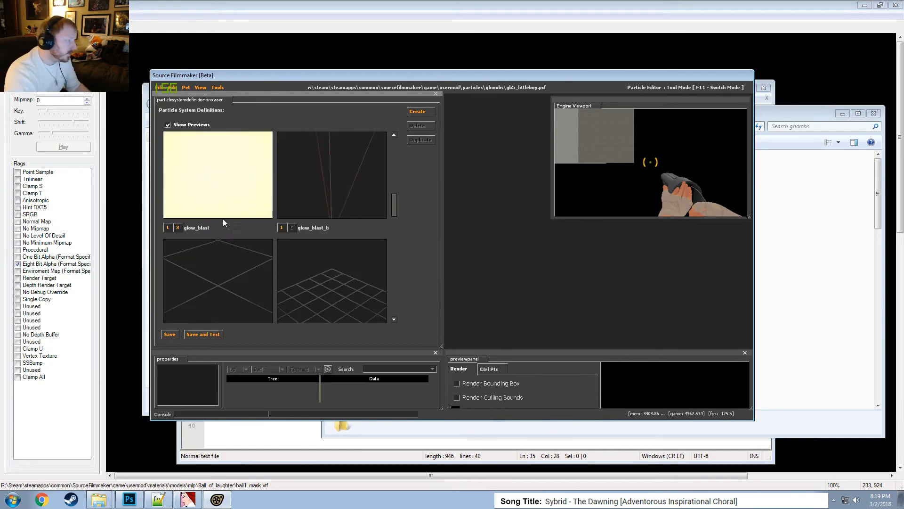
scroll(230, 234, "down", 3)
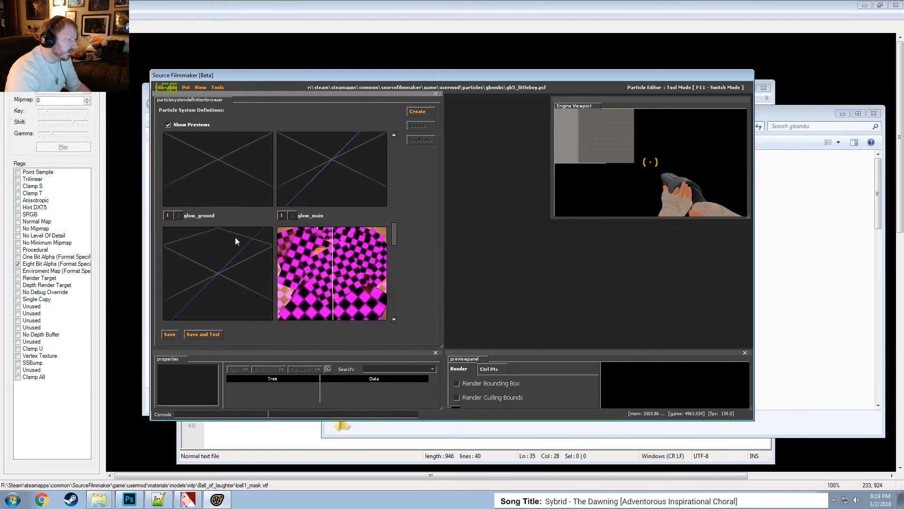
scroll(346, 256, "down", 2)
scroll(346, 255, "up", 2)
left_click(346, 244)
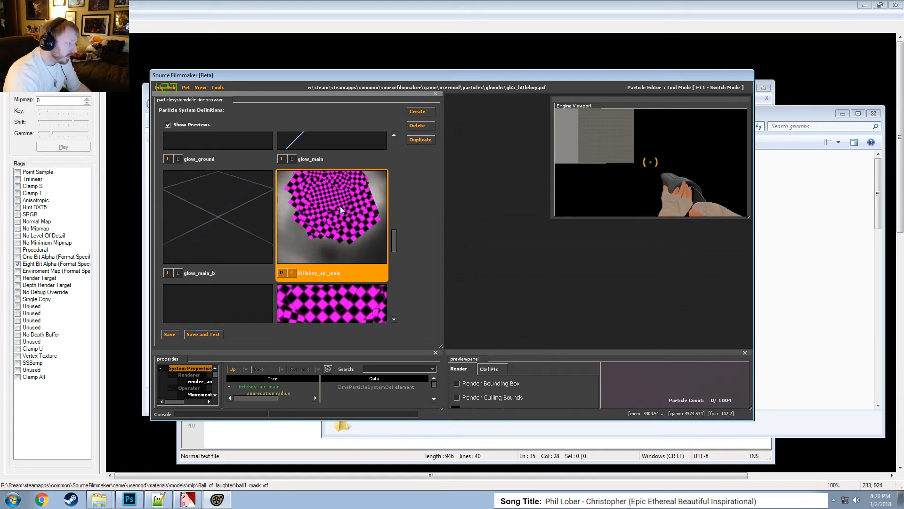
Select the nuke particle system and widen its property columns to read which material it uses.
left_click(313, 298)
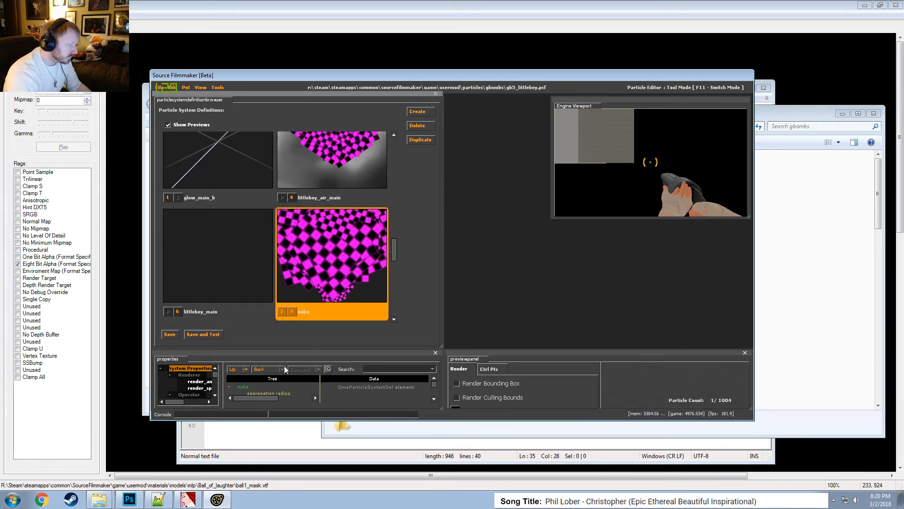
left_click_drag(290, 351, 300, 269)
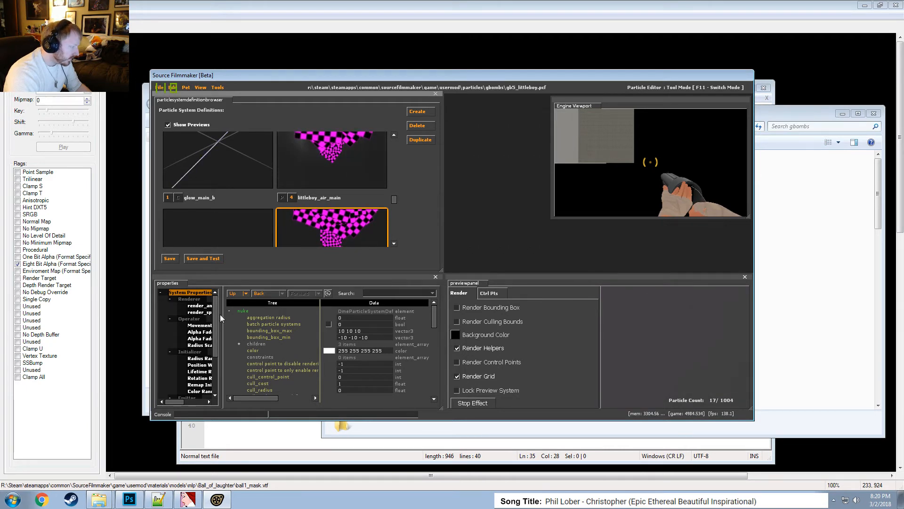
left_click_drag(221, 315, 257, 315)
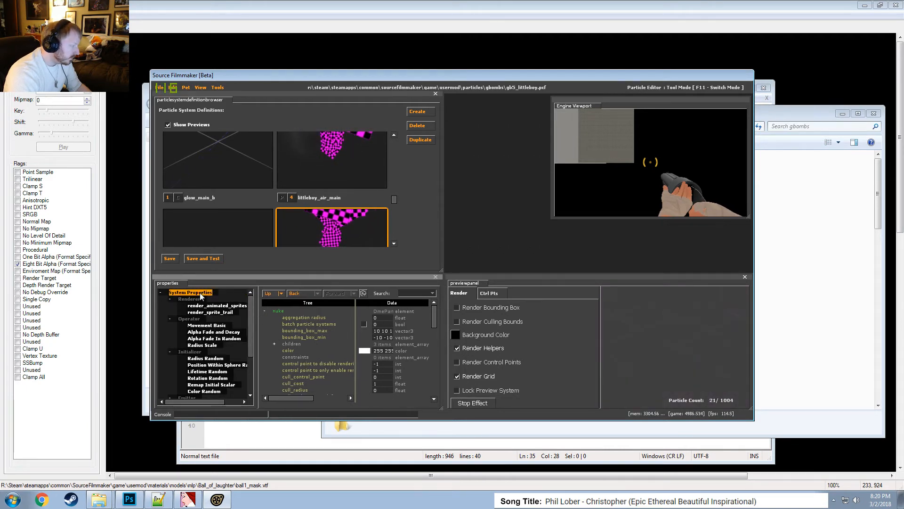
scroll(363, 358, "down", 5)
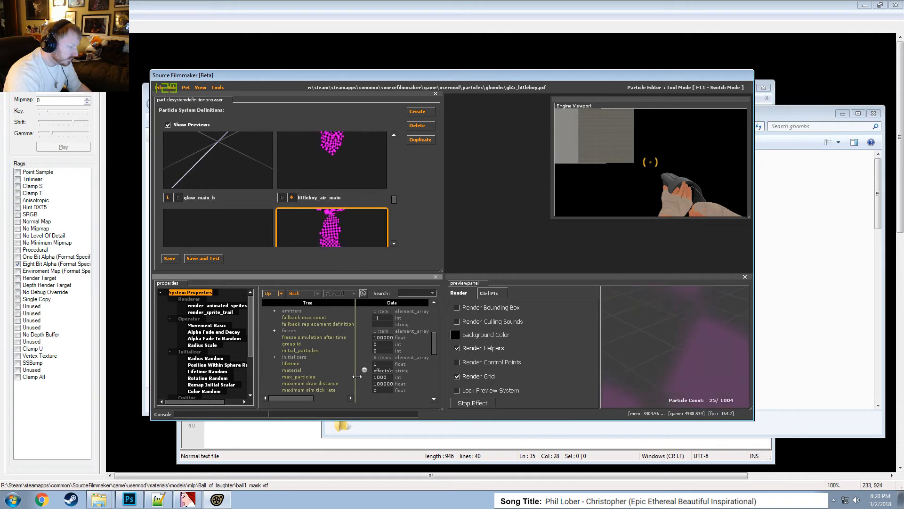
left_click_drag(355, 390, 301, 391)
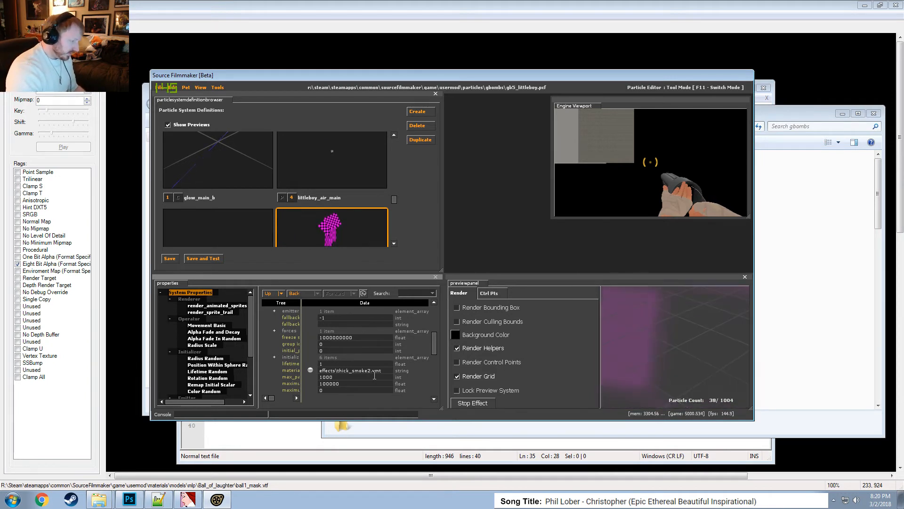
left_click_drag(300, 368, 330, 357)
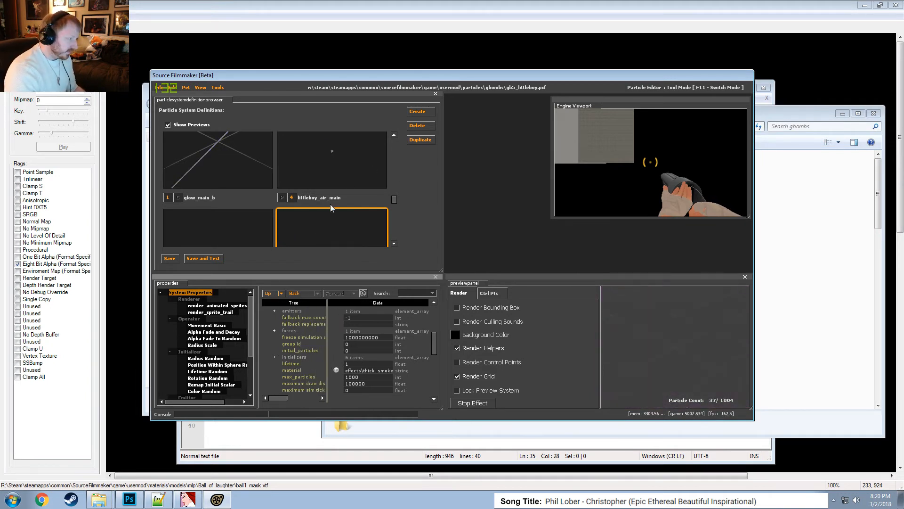
Enlarge the preview browser and examine the glow_main_b, littleboy_air_main, nuke and smoke_cloud particle systems.
left_click_drag(315, 273, 333, 337)
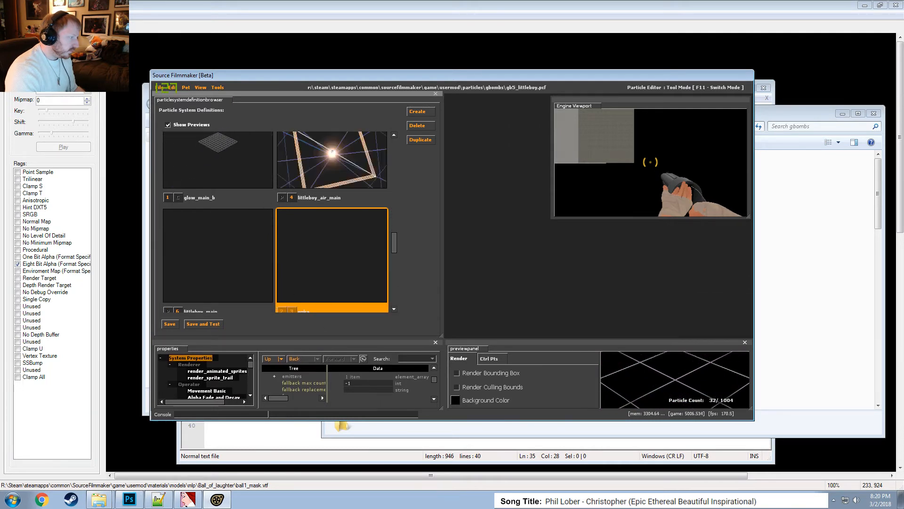
left_click(244, 168)
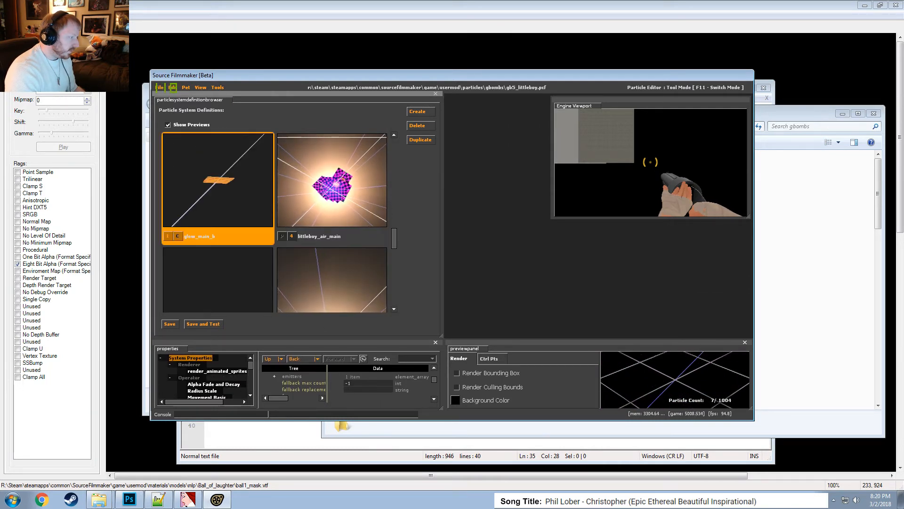
left_click(333, 183)
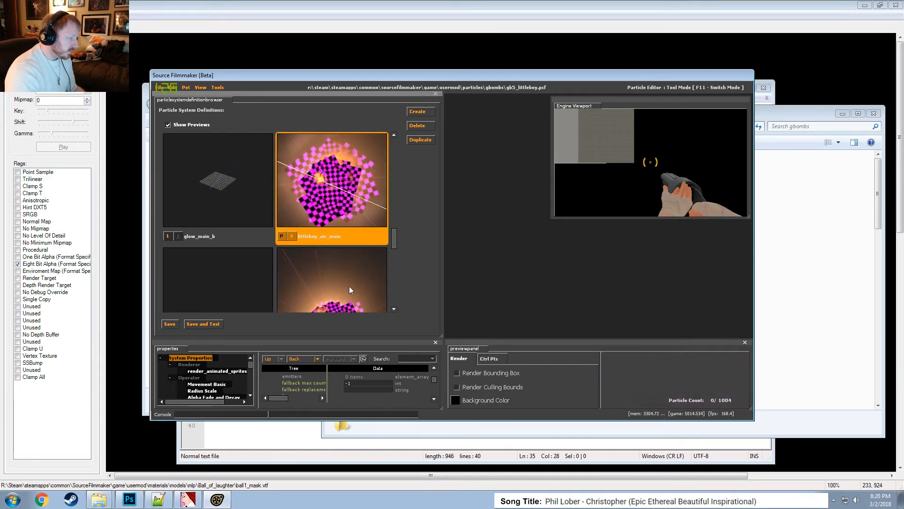
scroll(319, 272, "down", 2)
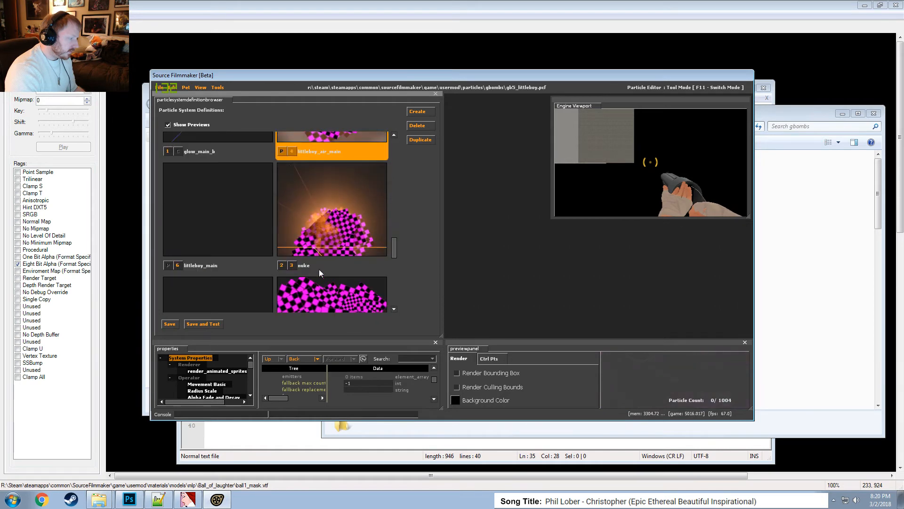
left_click(341, 250)
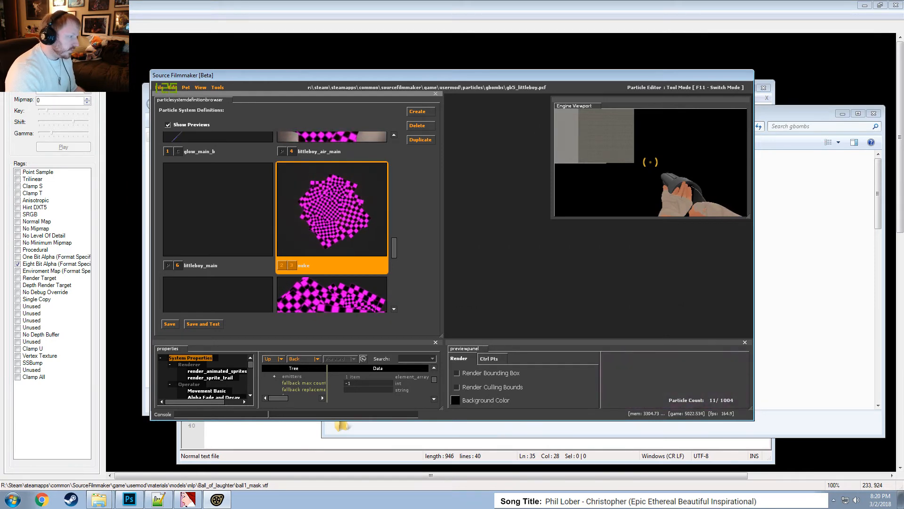
scroll(299, 278, "down", 3)
scroll(299, 281, "down", 1)
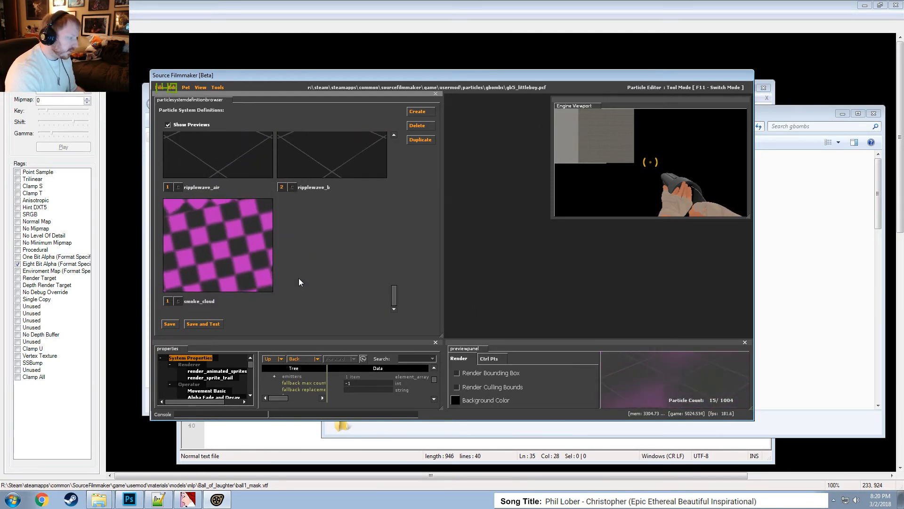
scroll(299, 281, "up", 1)
scroll(221, 282, "down", 1)
left_click(232, 269)
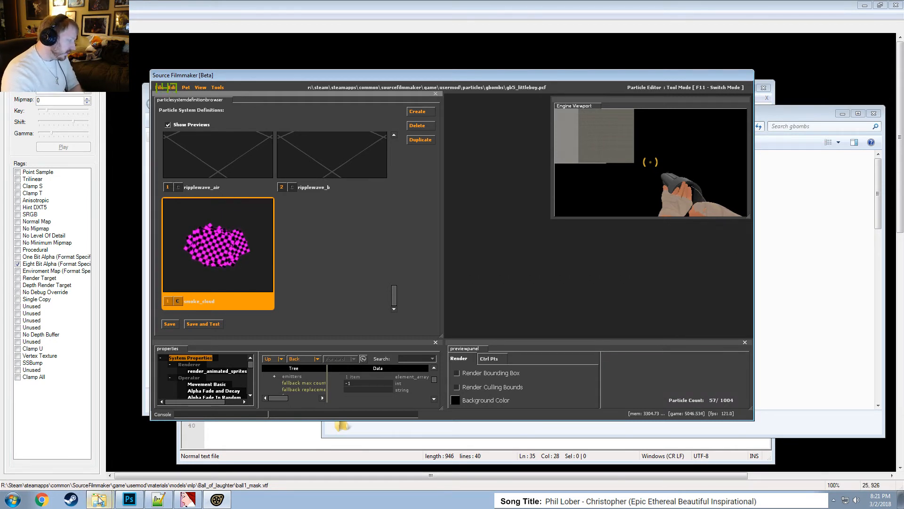
Move the Garry Bombs Particles.zip window aside, minimize the balloon texture viewer and switch back to the Source Filmmaker Particle Editor.
left_click(92, 465)
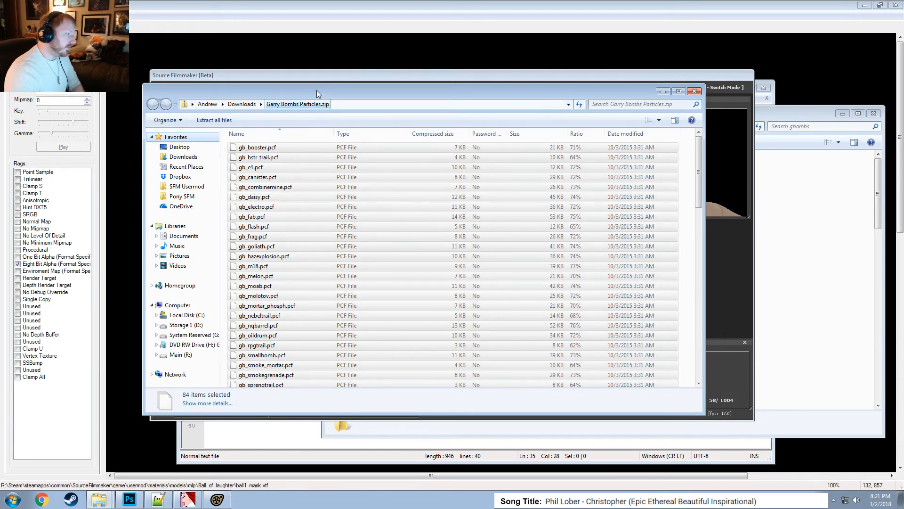
left_click_drag(316, 89, 338, 126)
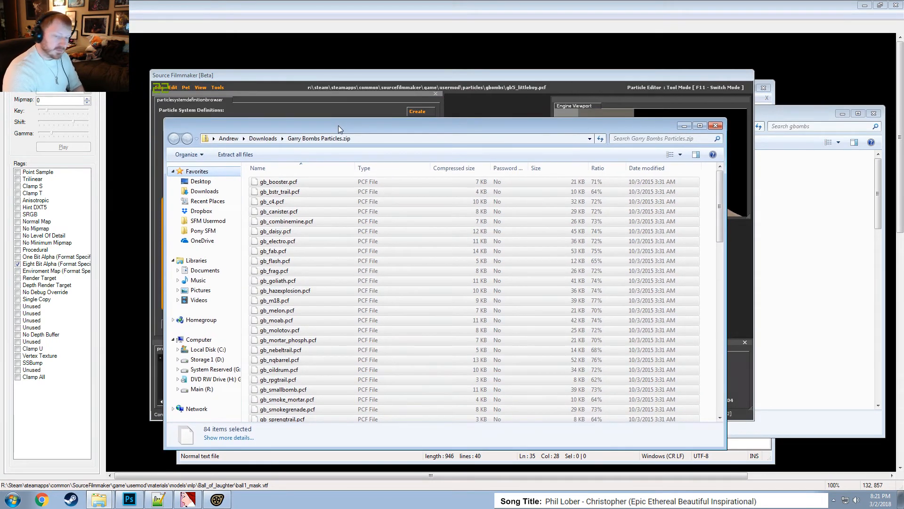
left_click(434, 3)
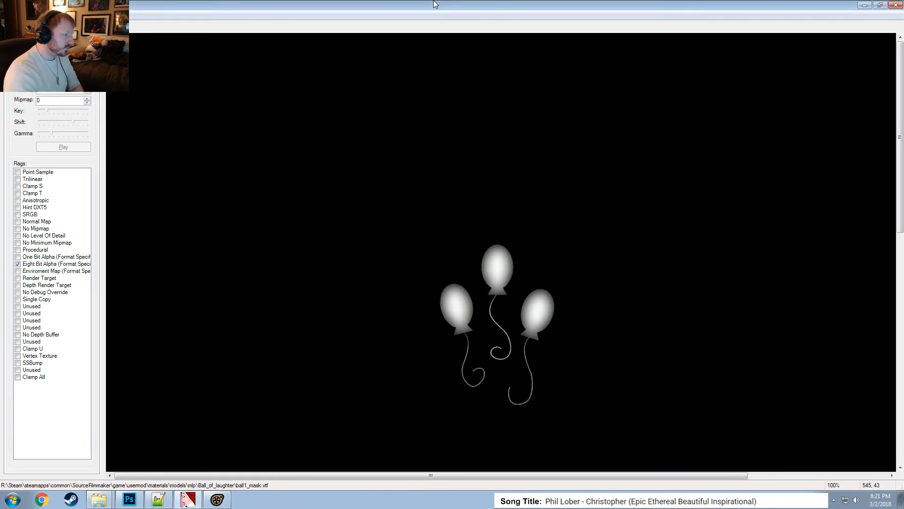
left_click(863, 5)
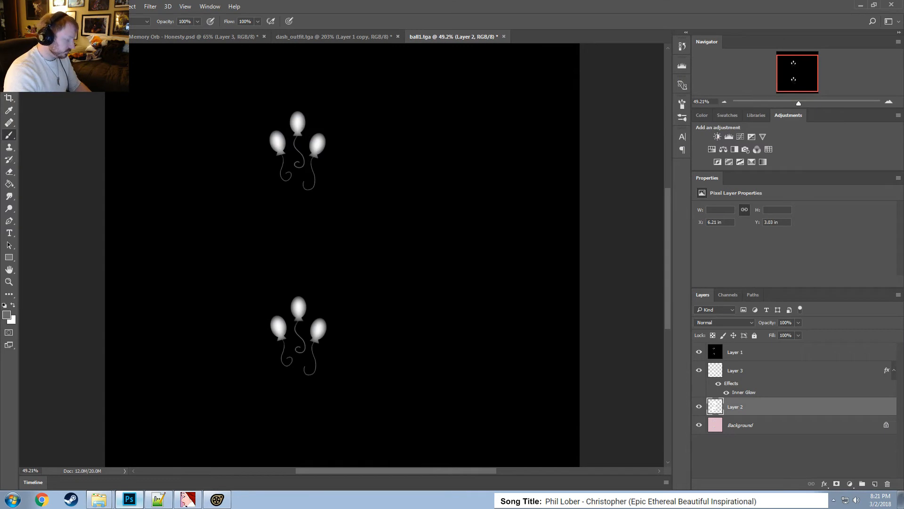
left_click(217, 499)
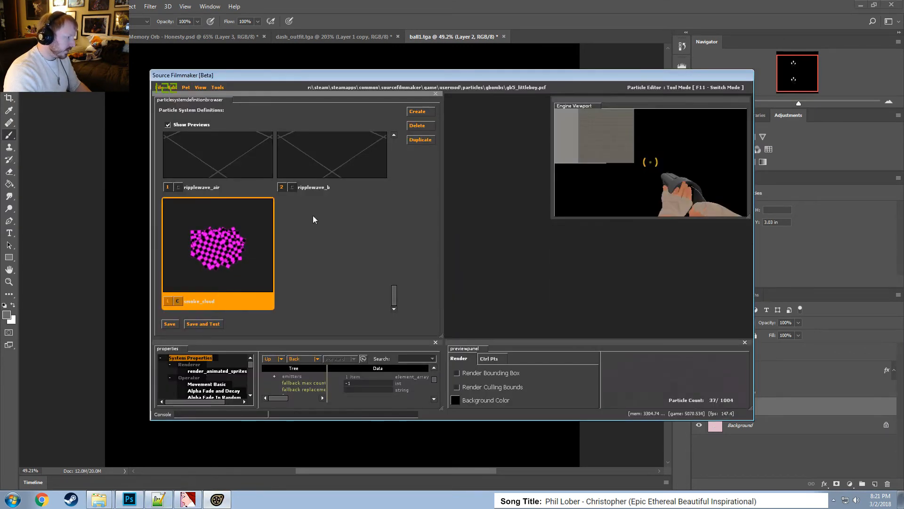
Deselect the smoke_cloud particle system and look back through the earlier particle system previews.
left_click(321, 293)
scroll(330, 244, "up", 5)
scroll(329, 257, "up", 5)
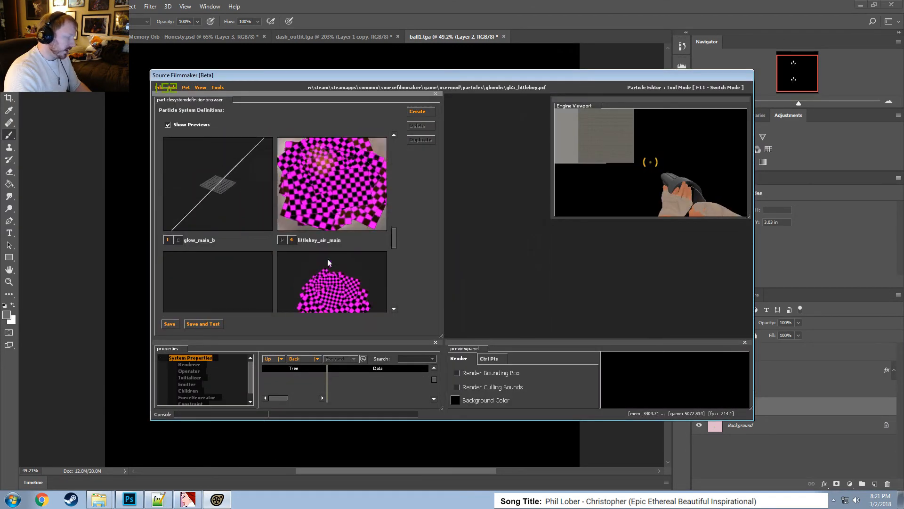
Start opening another particle configuration file and browse to the game\workshop\particles folder.
left_click(160, 88)
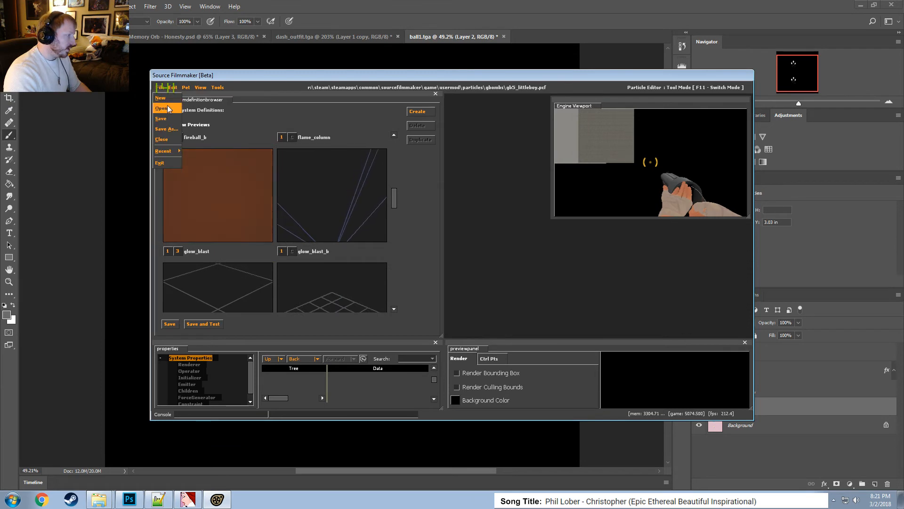
left_click(163, 108)
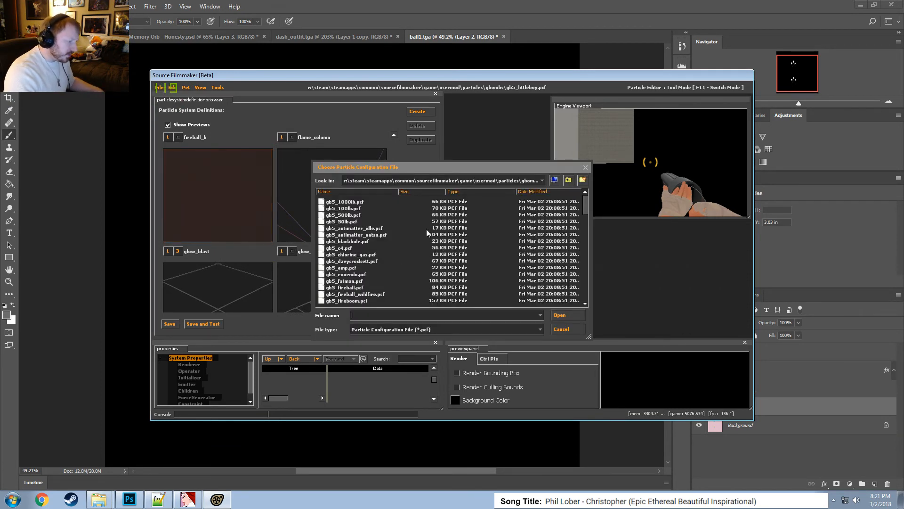
left_click(566, 180)
left_click(567, 180)
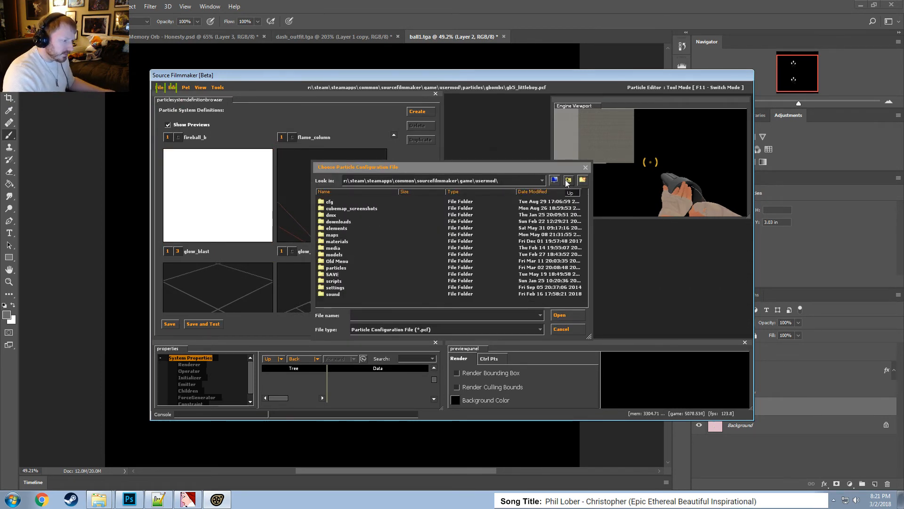
left_click(567, 181)
scroll(344, 304, "down", 5)
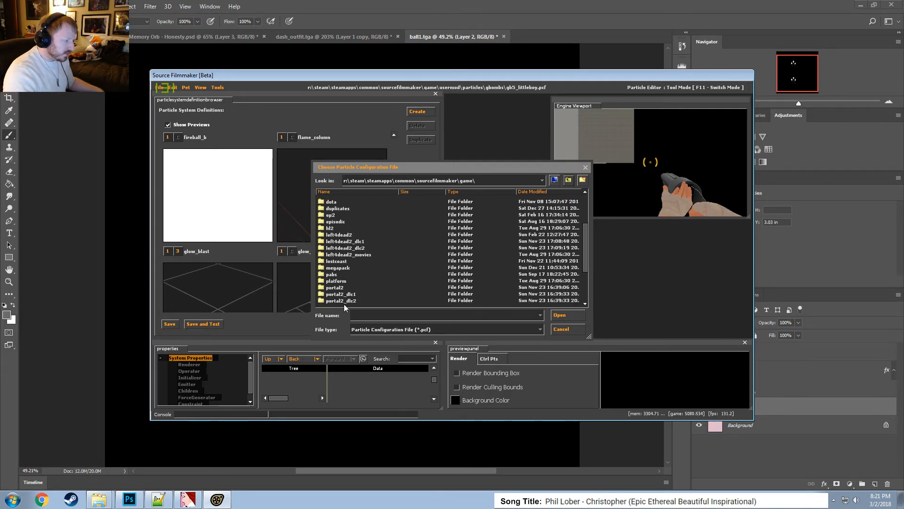
left_click(340, 294)
double_click(338, 300)
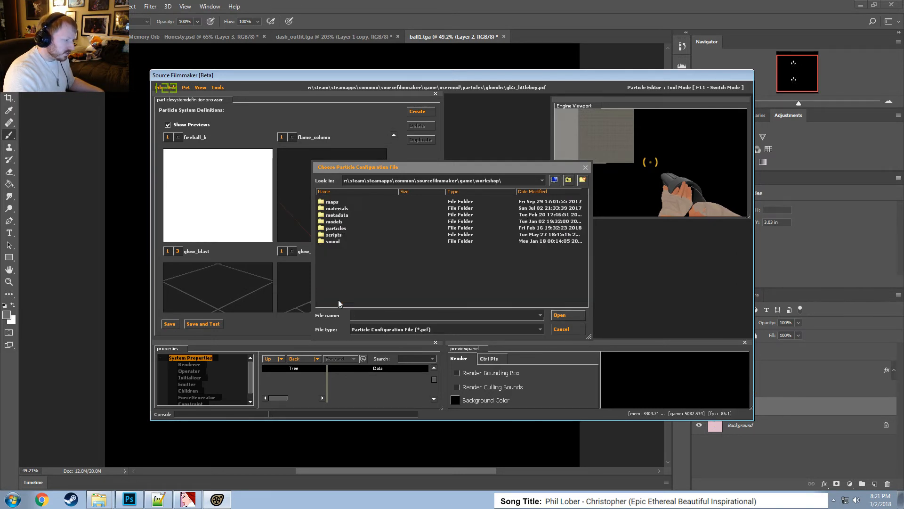
left_click(341, 228)
double_click(340, 228)
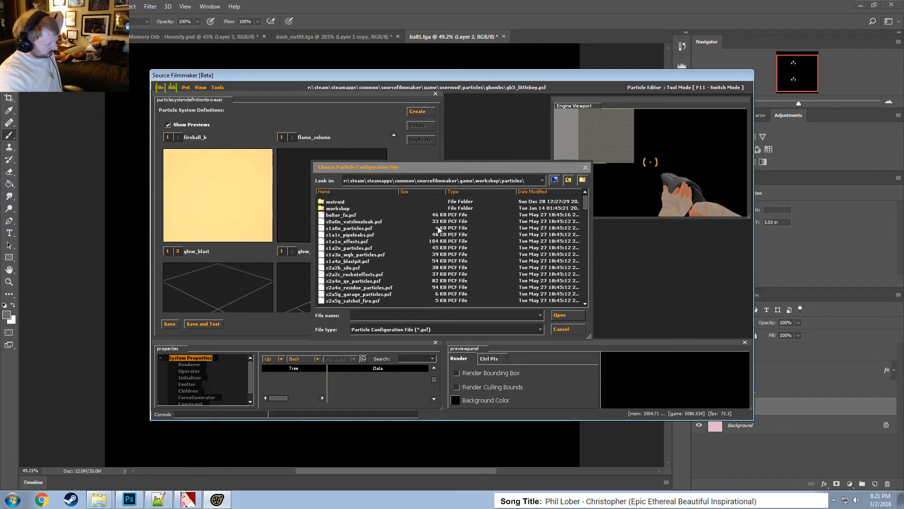
Look through the particle files in workshop\particles, including its metroid and workshop subfolders.
scroll(412, 266, "down", 15)
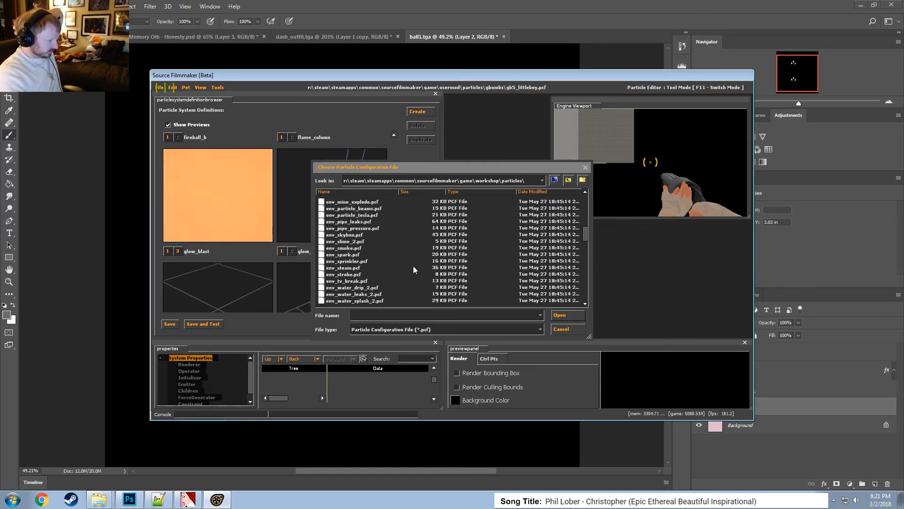
scroll(411, 267, "down", 8)
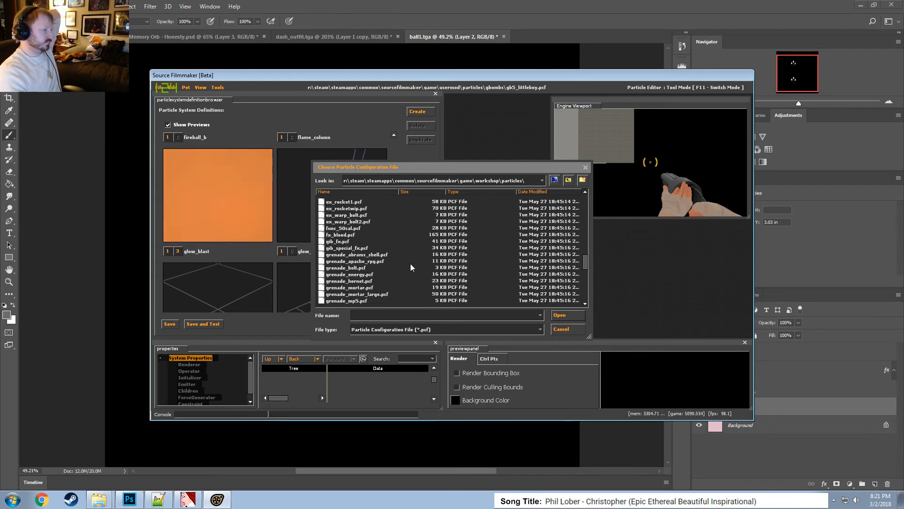
scroll(399, 264, "up", 10)
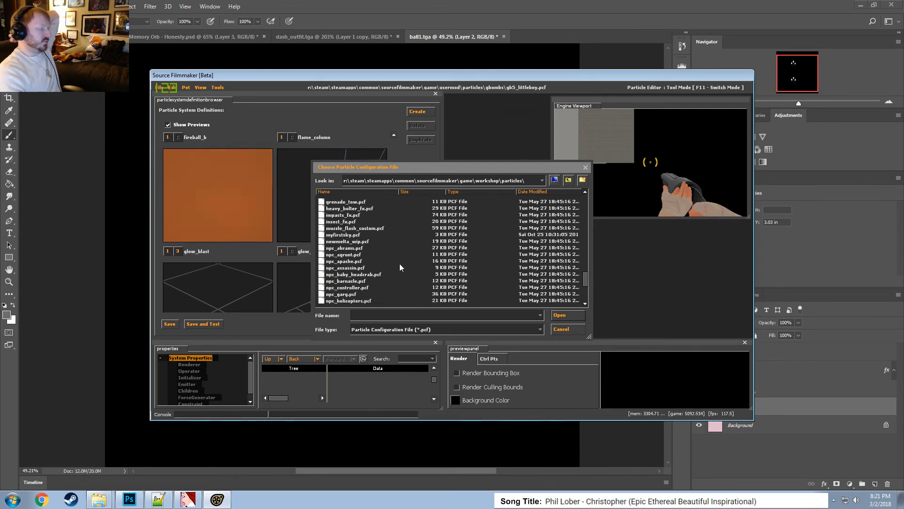
scroll(349, 257, "up", 10)
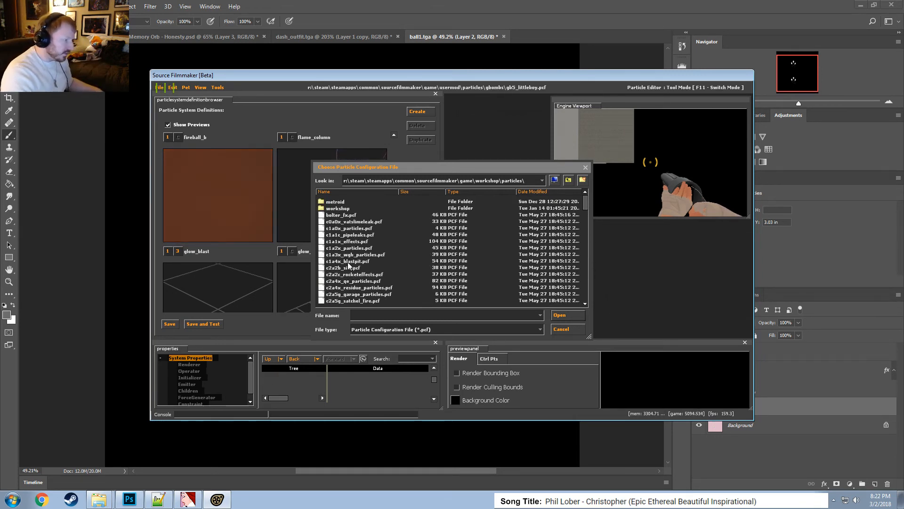
double_click(348, 202)
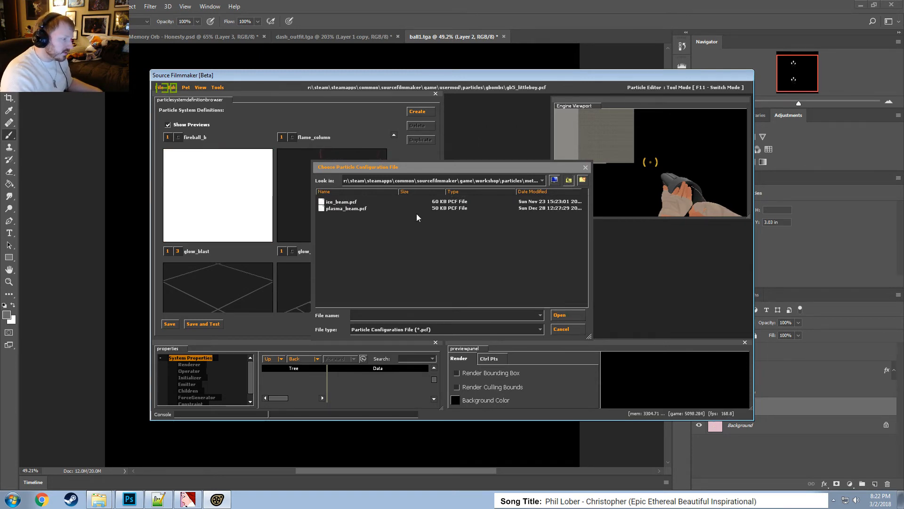
double_click(345, 209)
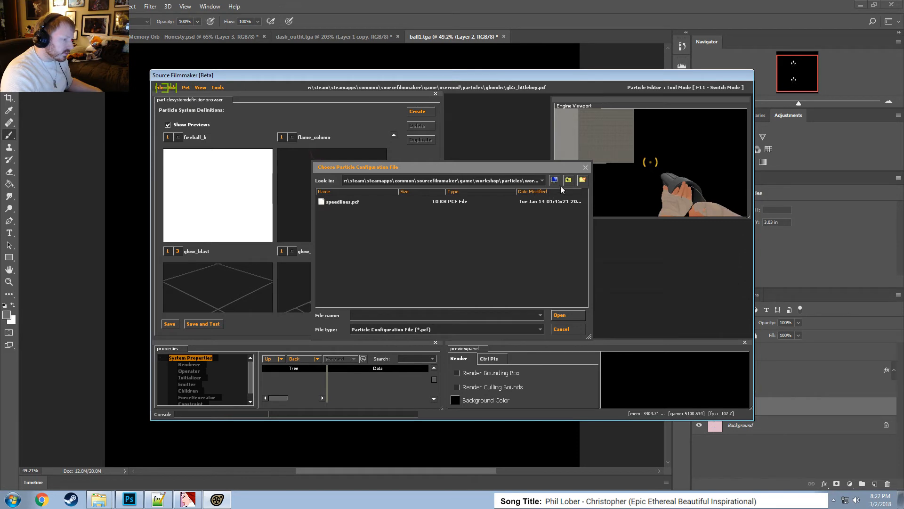
left_click(568, 180)
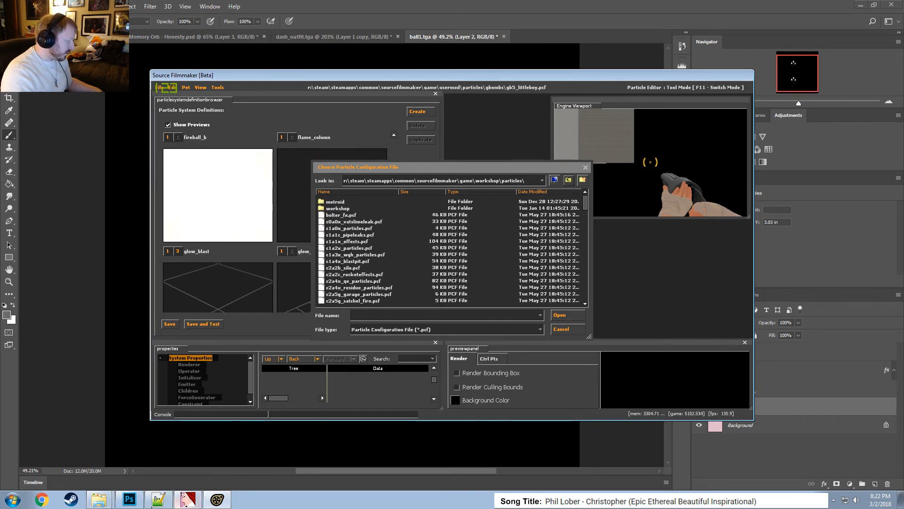
Switch to Steam and open the Source Filmmaker page from the second page of the Workshop listing.
left_click(74, 500)
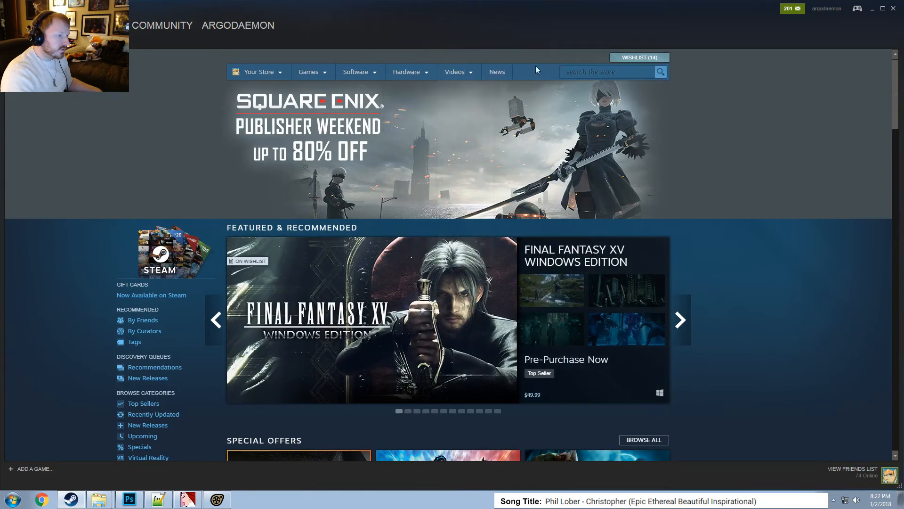
mouse_move(164, 27)
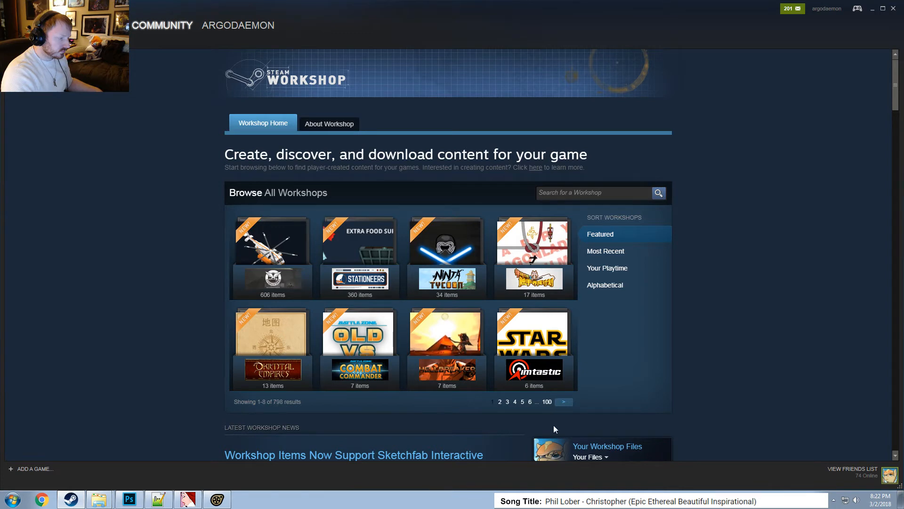
left_click(563, 402)
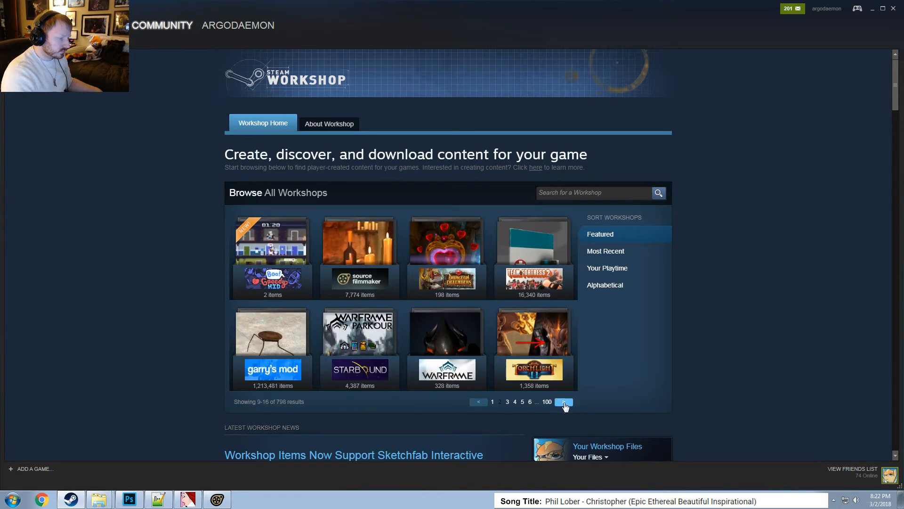
left_click(358, 236)
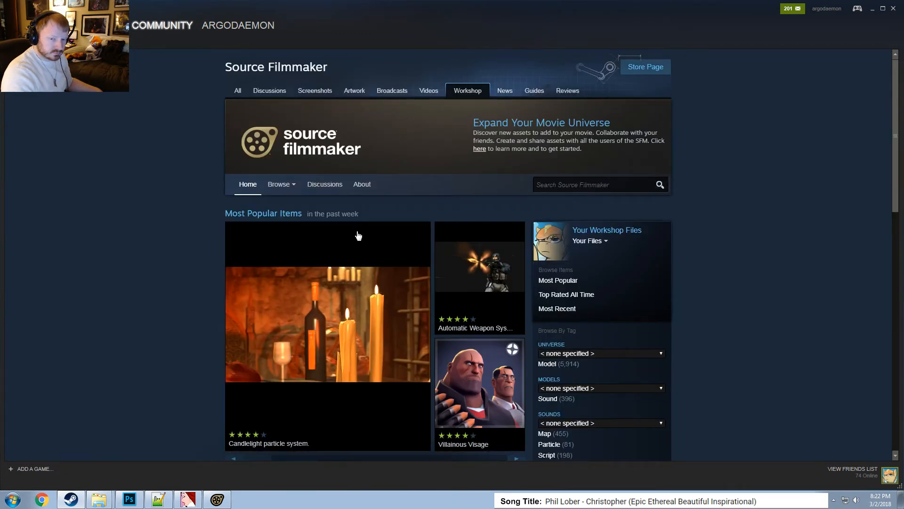
Search the Source Filmmaker Workshop for "g4" and look through the results.
left_click(573, 185)
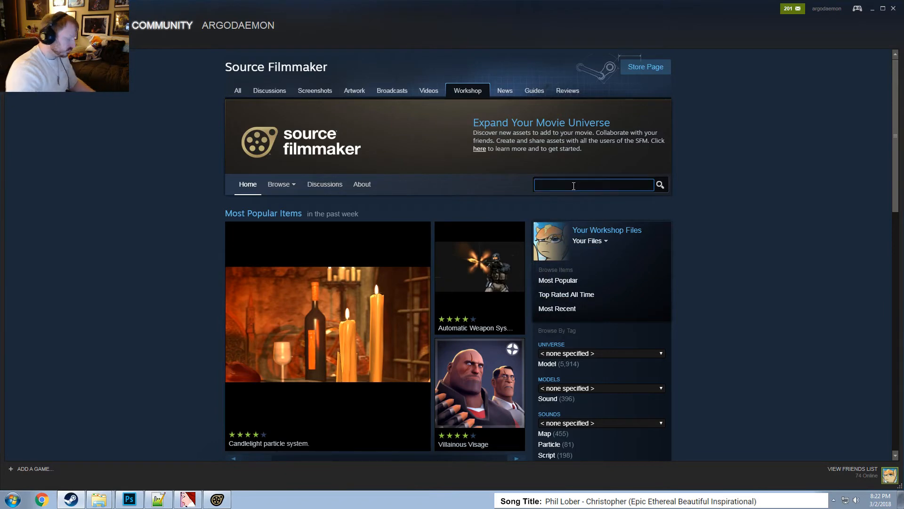
type("g4")
key("Return")
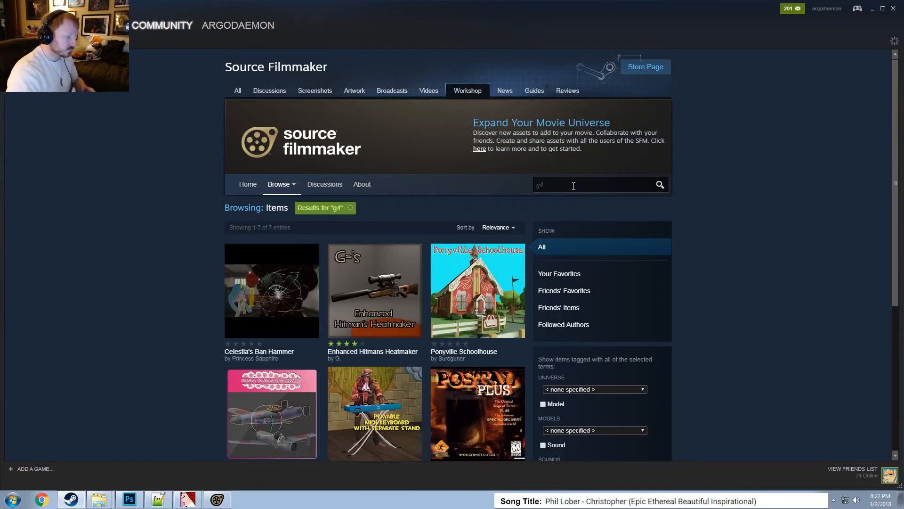
scroll(558, 224, "down", 5)
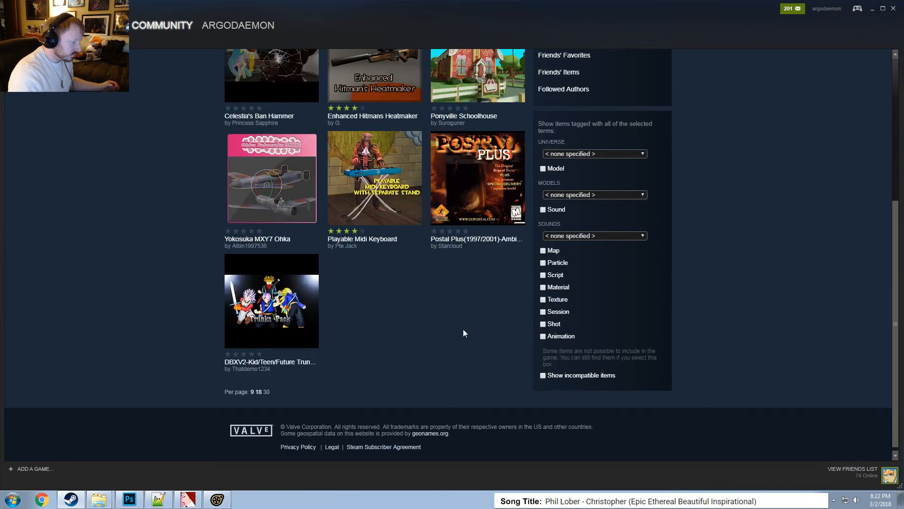
scroll(462, 329, "up", 5)
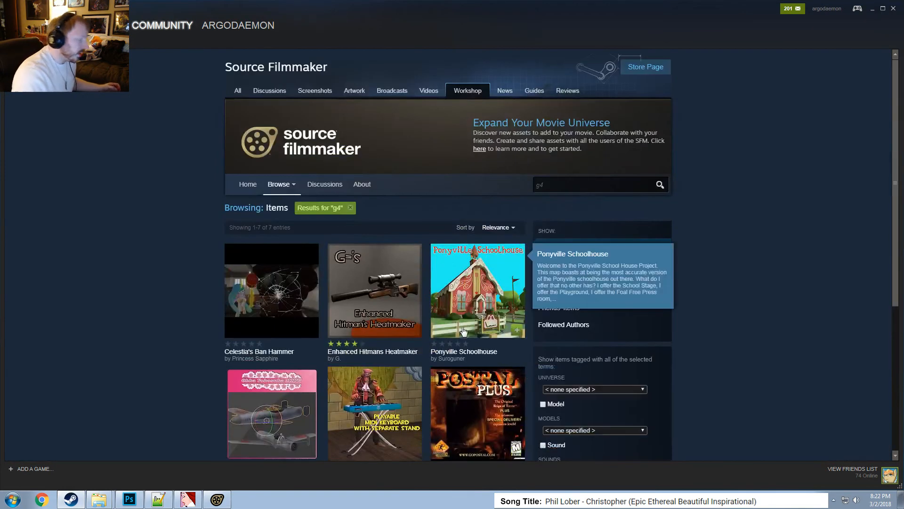
scroll(708, 289, "down", 1)
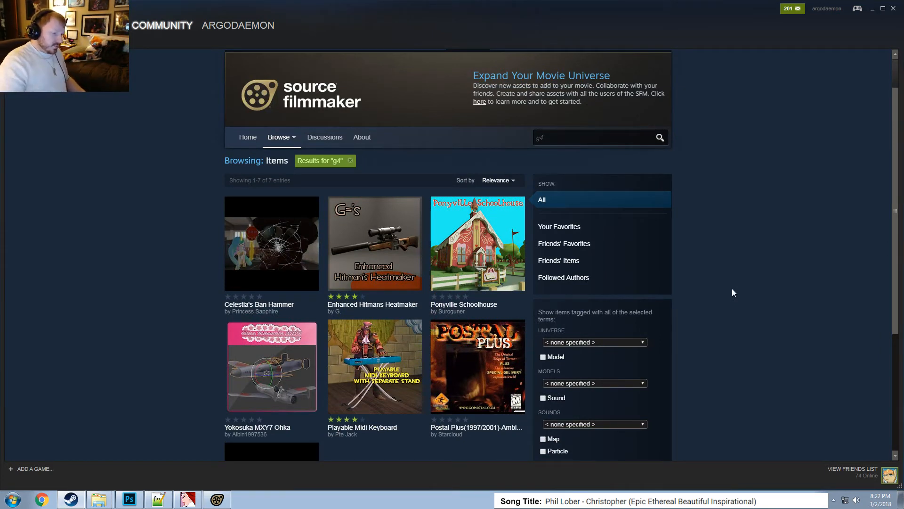
scroll(732, 289, "down", 4)
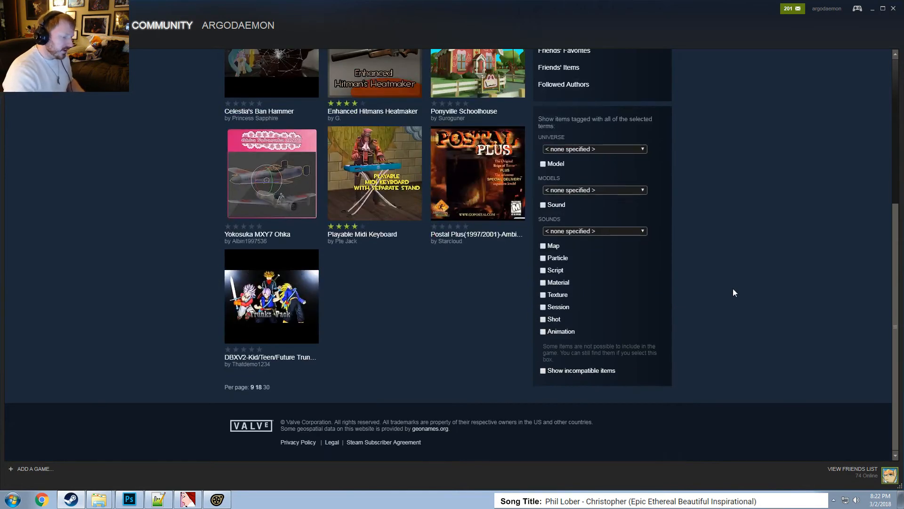
scroll(734, 288, "up", 5)
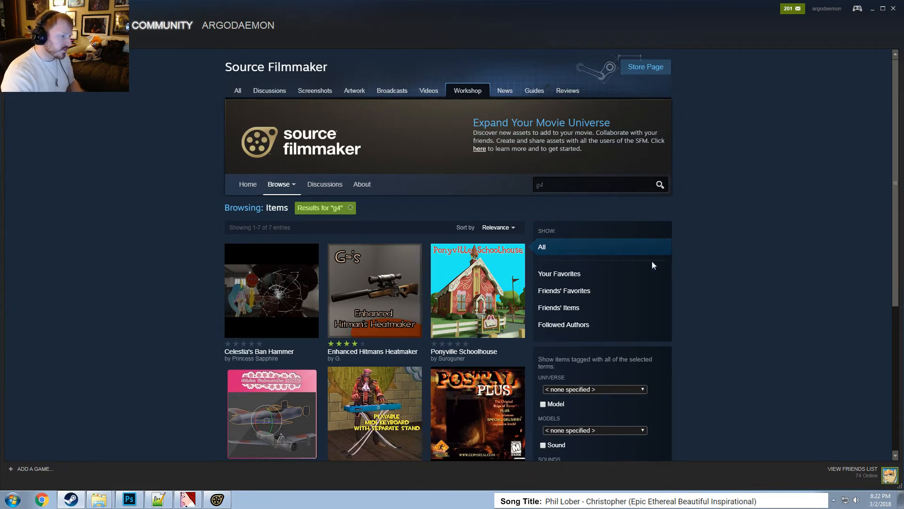
Search the Source Filmmaker Workshop for "bombs".
left_click(573, 184)
type("bombs")
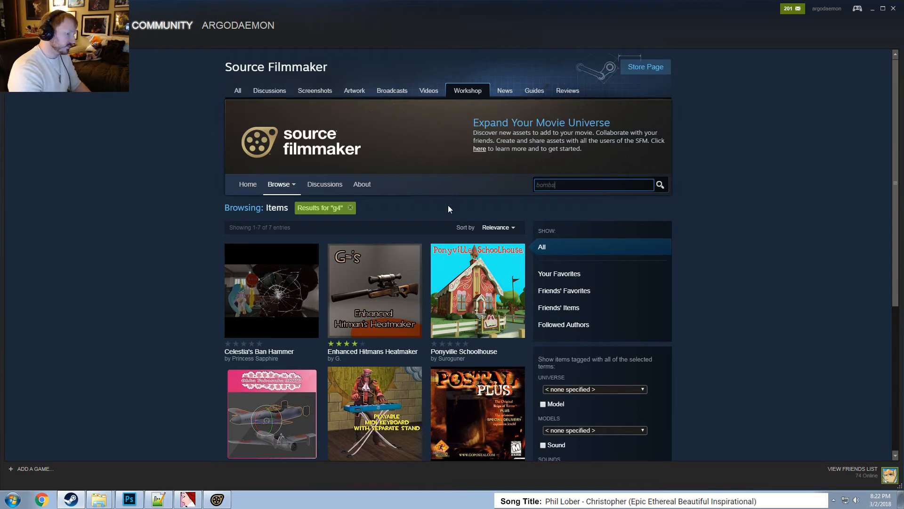
key("Return")
Change the Workshop search to "bomb" and look through the first page of results.
left_click(572, 188)
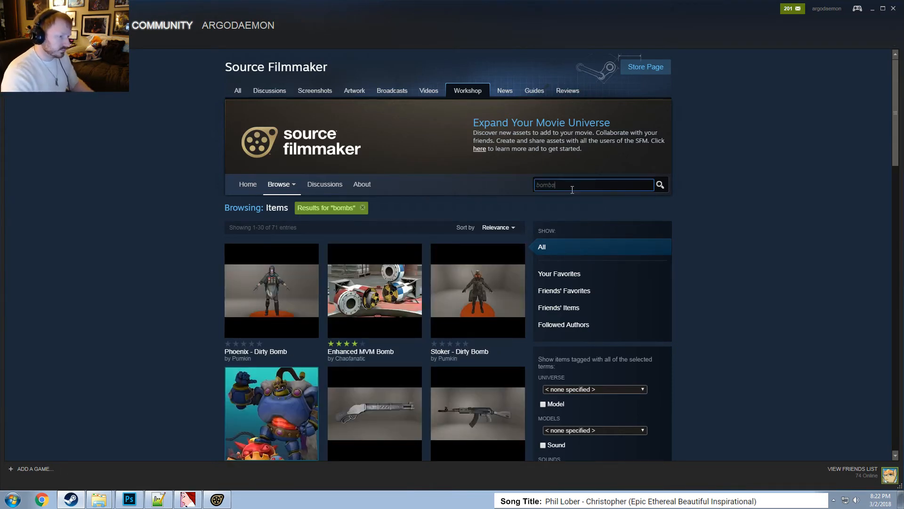
scroll(567, 284, "down", 5)
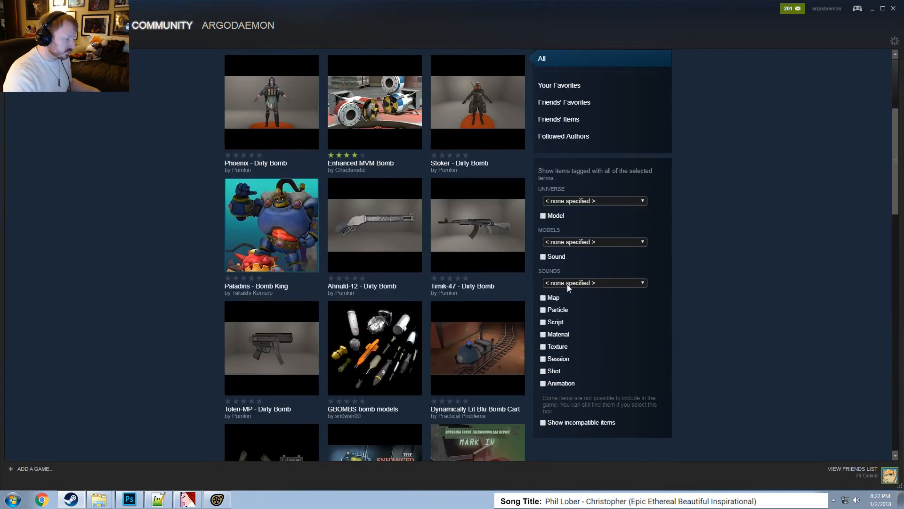
scroll(711, 267, "down", 15)
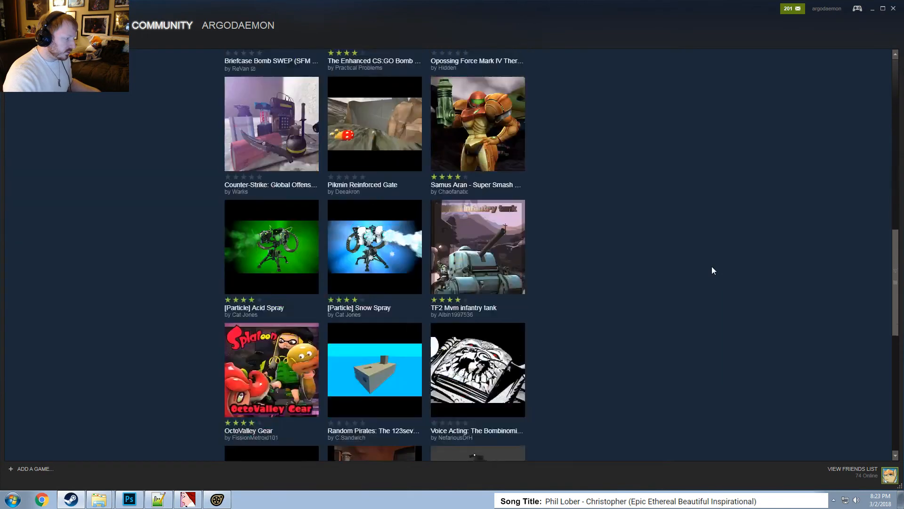
scroll(711, 267, "up", 6)
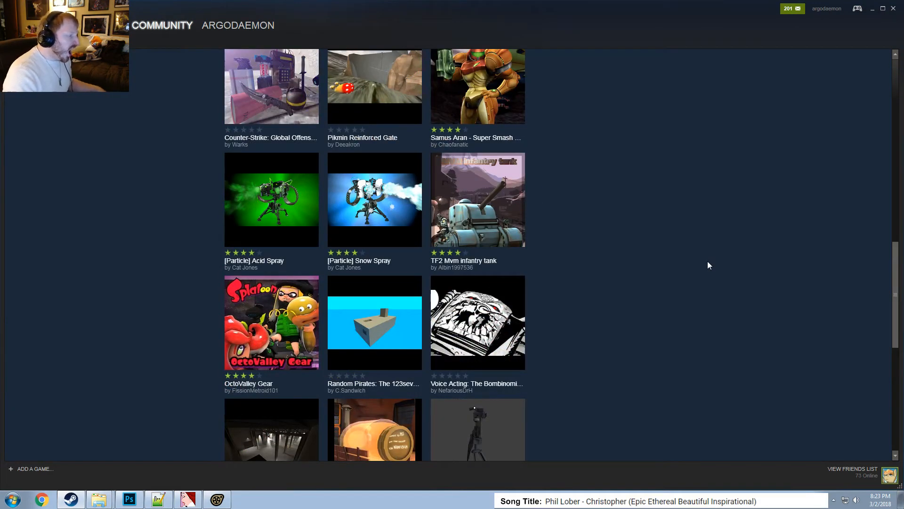
scroll(706, 264, "down", 8)
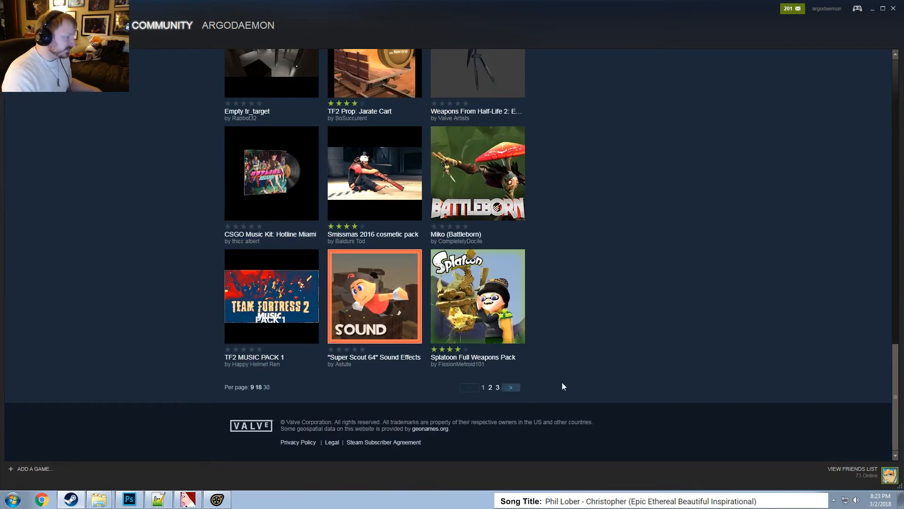
Go to the second page of the "bomb" results and look through it for a bomb particle pack.
scroll(581, 376, "up", 18)
scroll(572, 376, "down", 15)
scroll(572, 377, "down", 3)
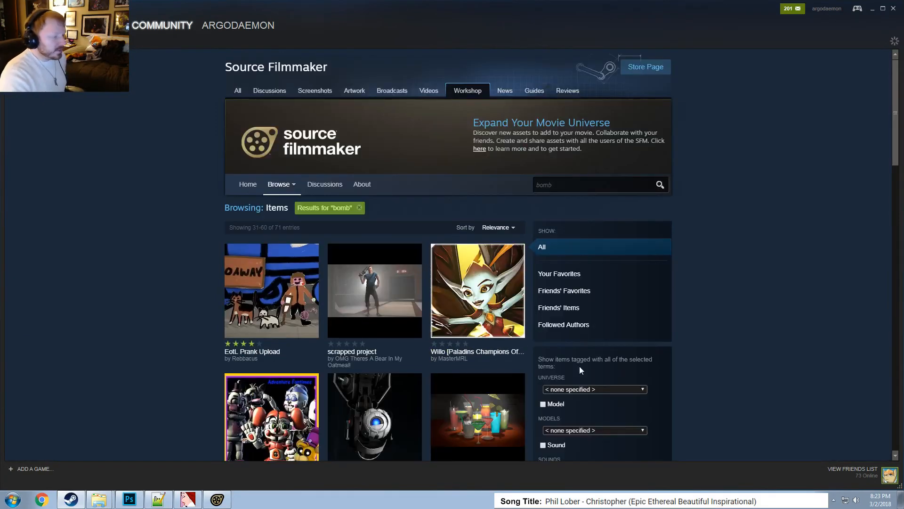
scroll(582, 372, "down", 12)
scroll(586, 375, "down", 10)
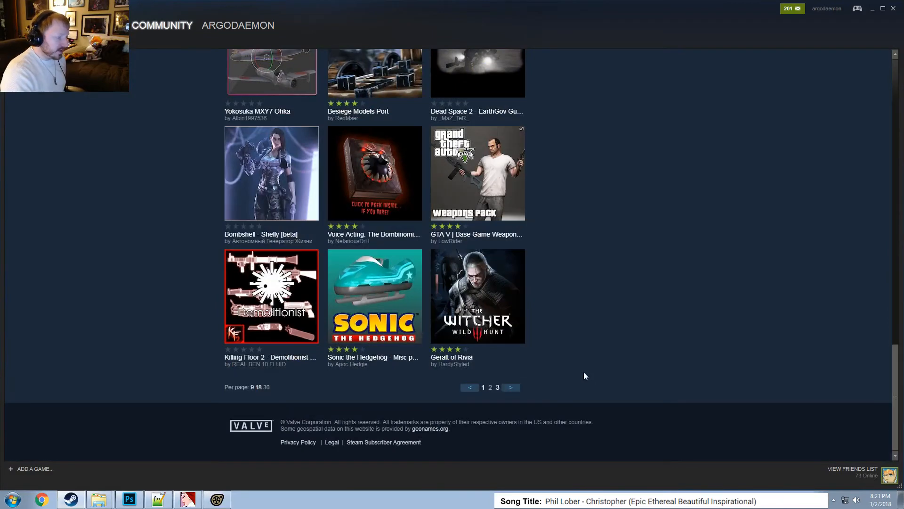
scroll(584, 376, "up", 5)
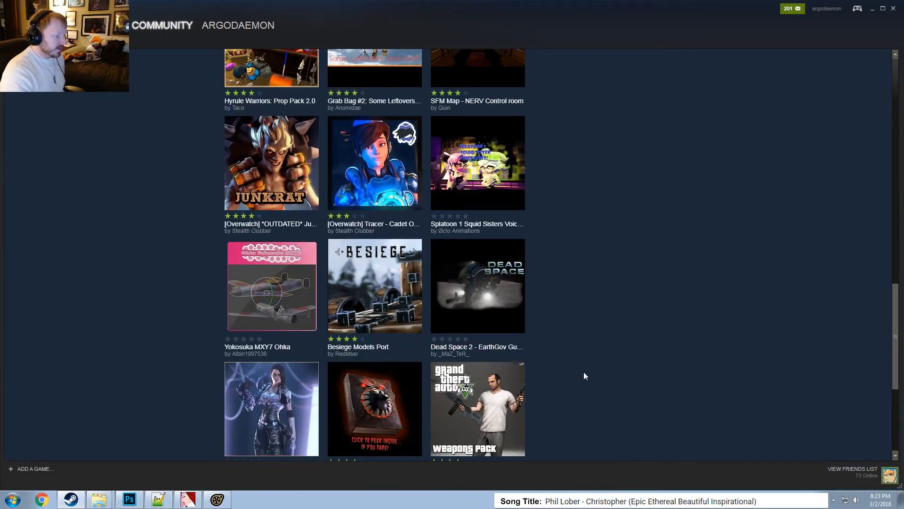
scroll(584, 376, "up", 6)
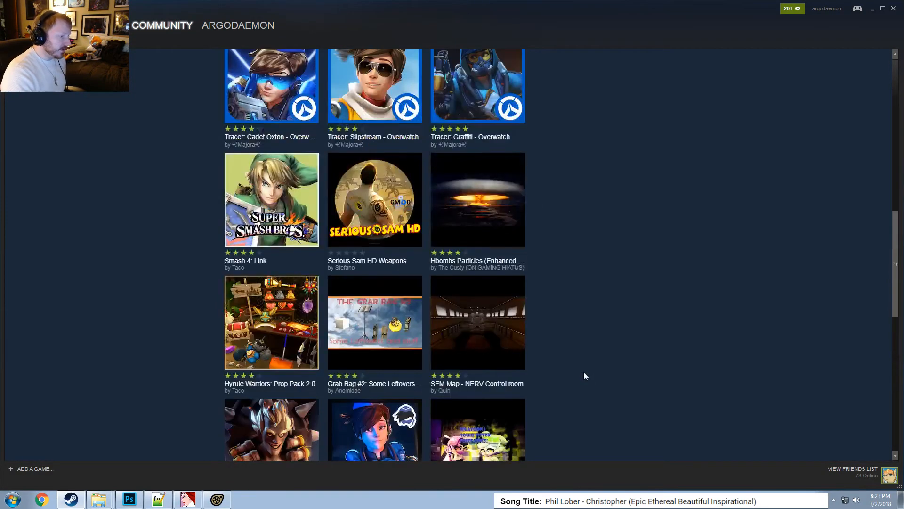
Open the Hbombs Particles (Enhanced Nuclear Explosion Particles) Workshop page and read its description and list of included particle files.
mouse_move(450, 178)
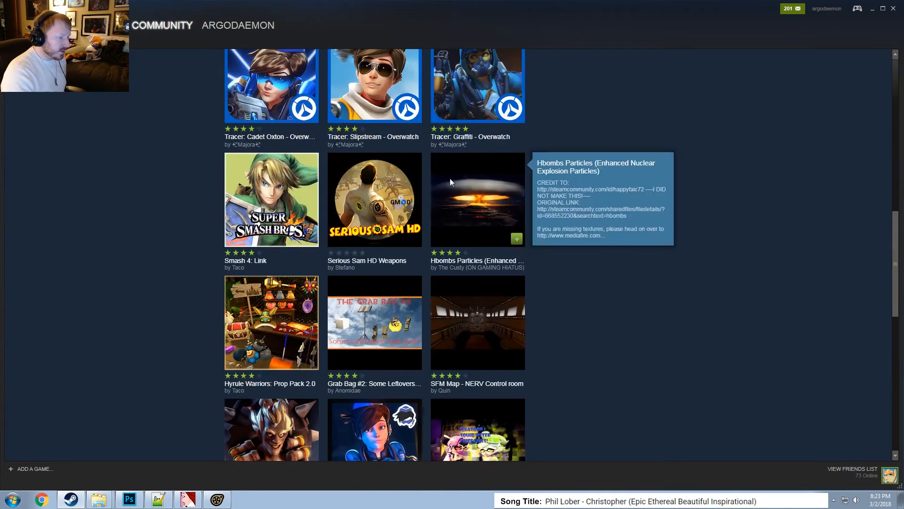
left_click(498, 226)
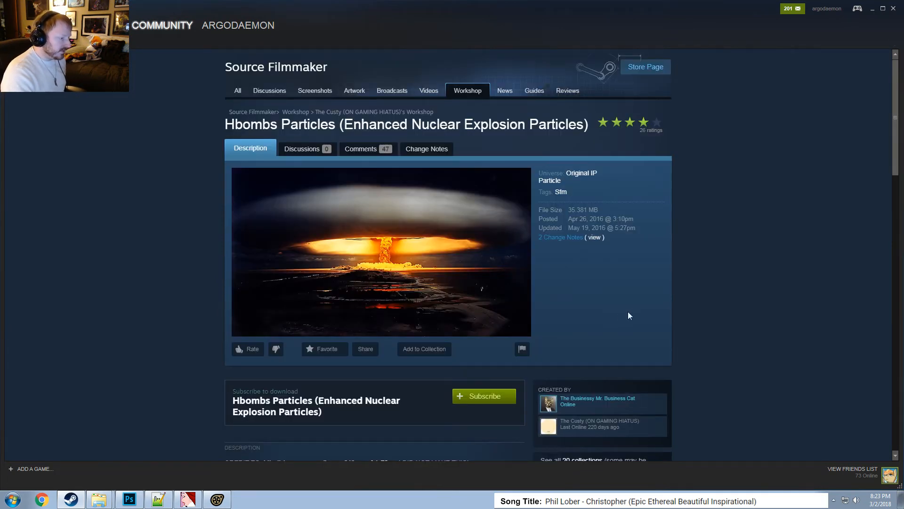
scroll(763, 287, "down", 6)
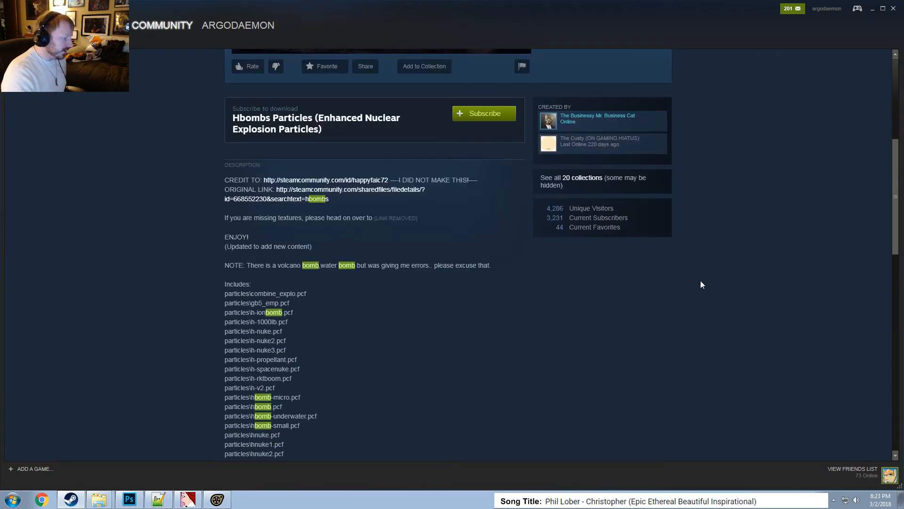
scroll(700, 287, "down", 1)
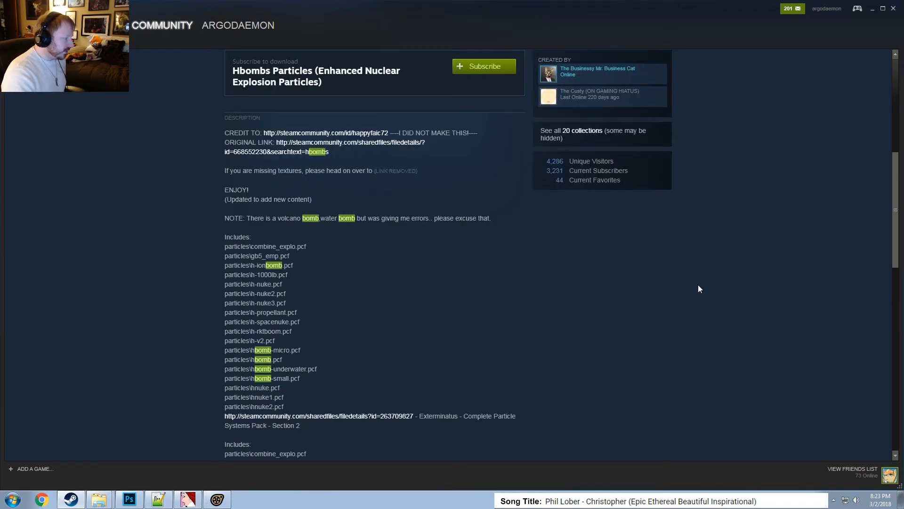
scroll(460, 271, "up", 4)
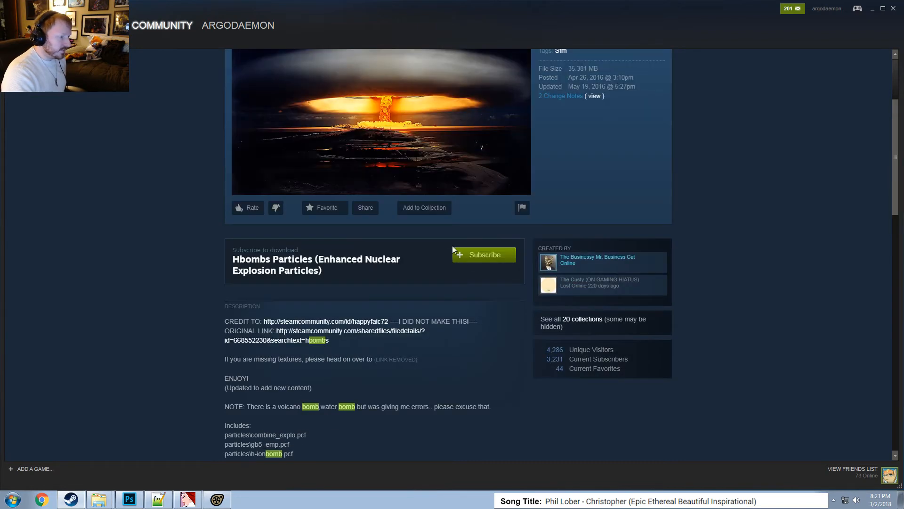
Subscribe to Hbombs Particles (Enhanced Nuclear Explosion Particles) and accept its download in the SFM Workshop Download Queue.
left_click(502, 255)
scroll(795, 227, "up", 3)
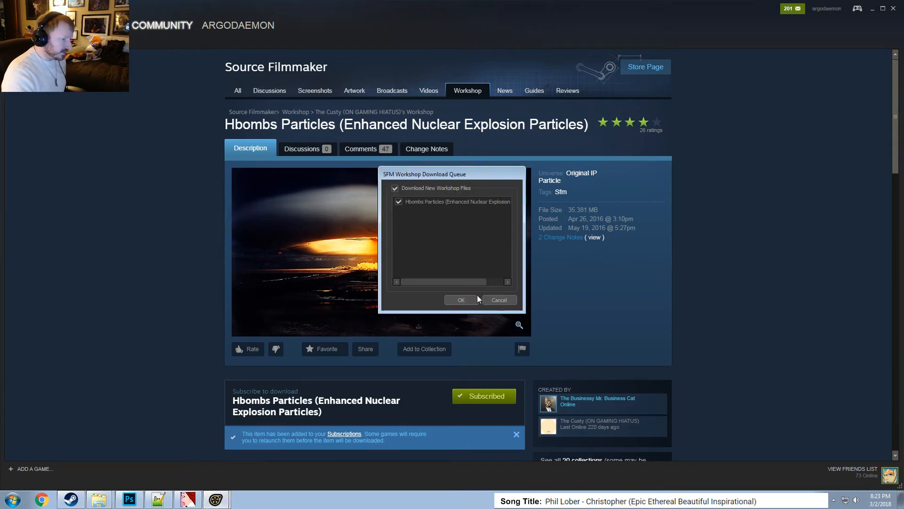
left_click(477, 298)
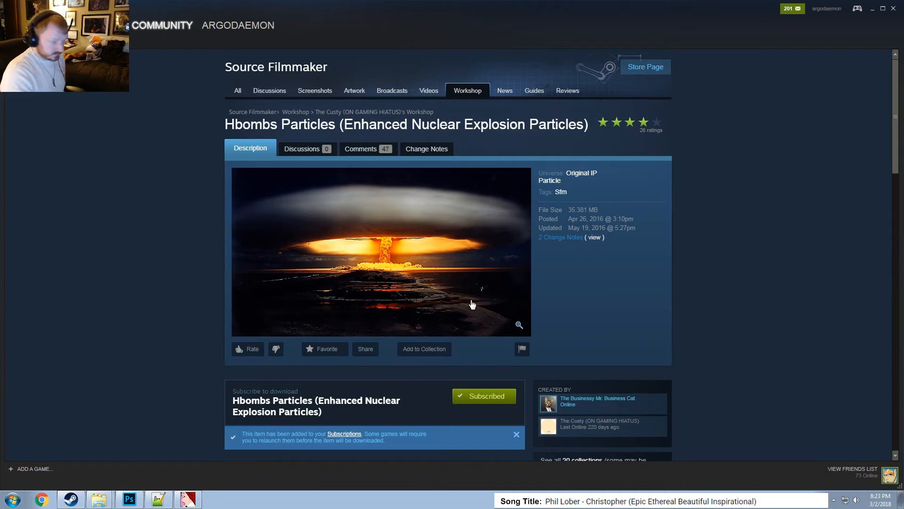
Close the unresponsive Steam client and relaunch Source Filmmaker from the Steam library.
left_click(130, 502)
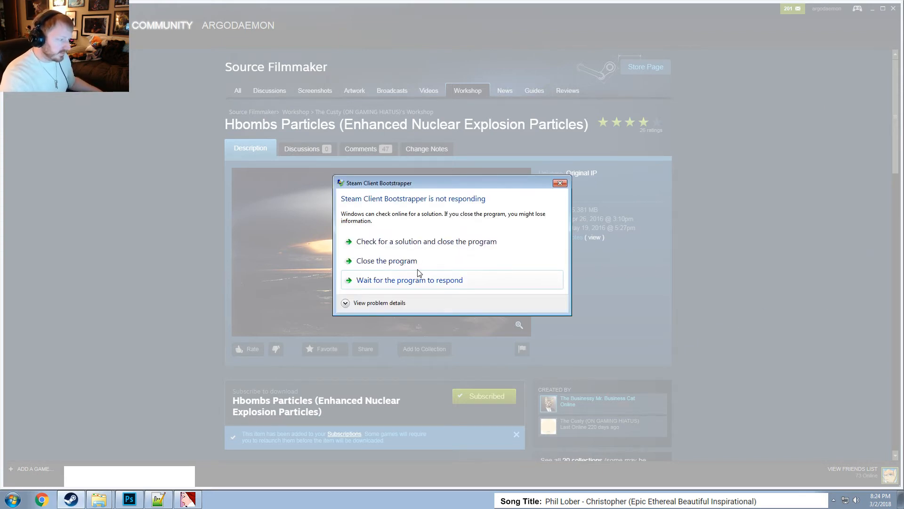
left_click(400, 266)
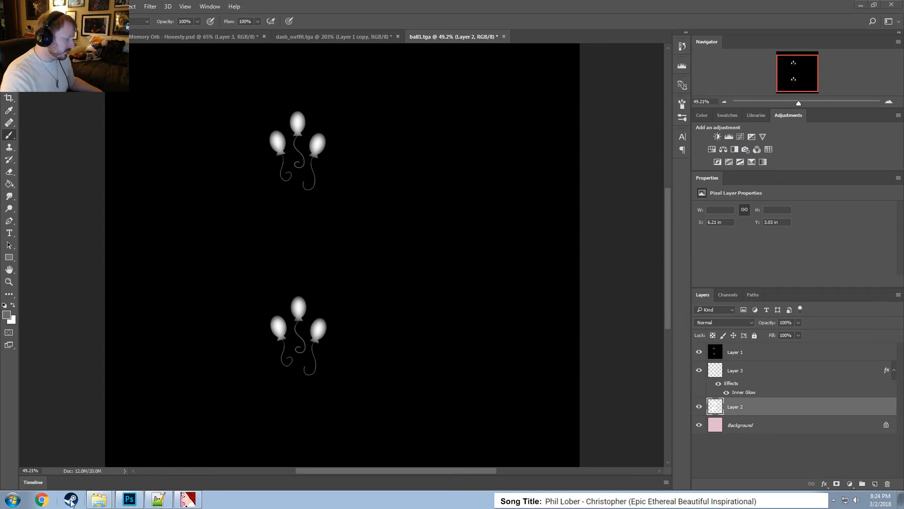
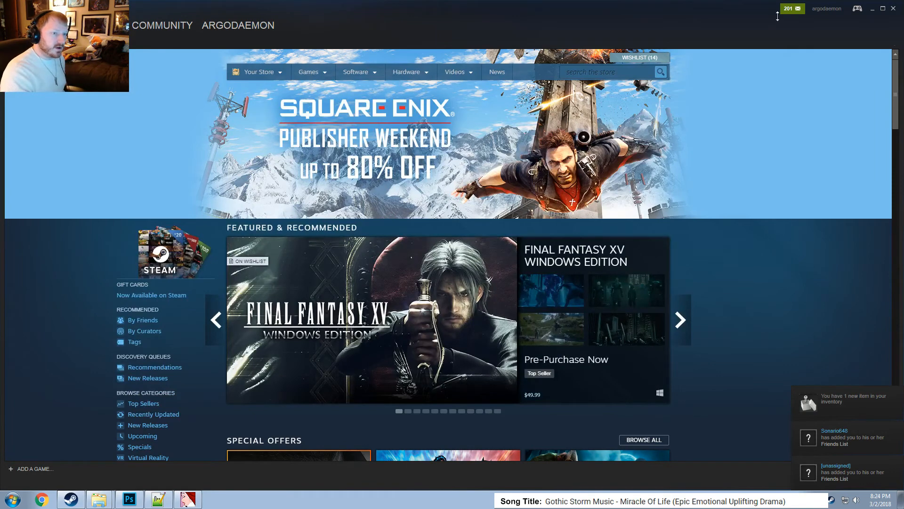
mouse_move(53, 25)
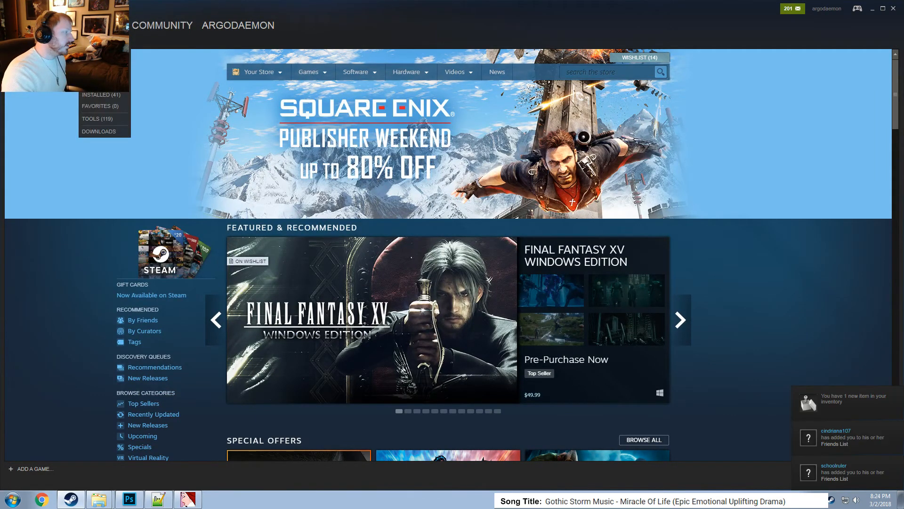
left_click(101, 25)
left_click(61, 78)
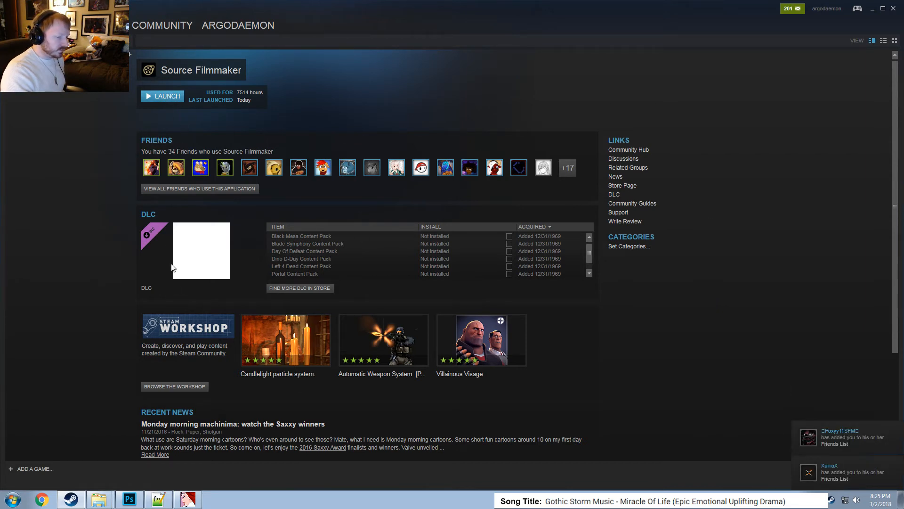
left_click(157, 99)
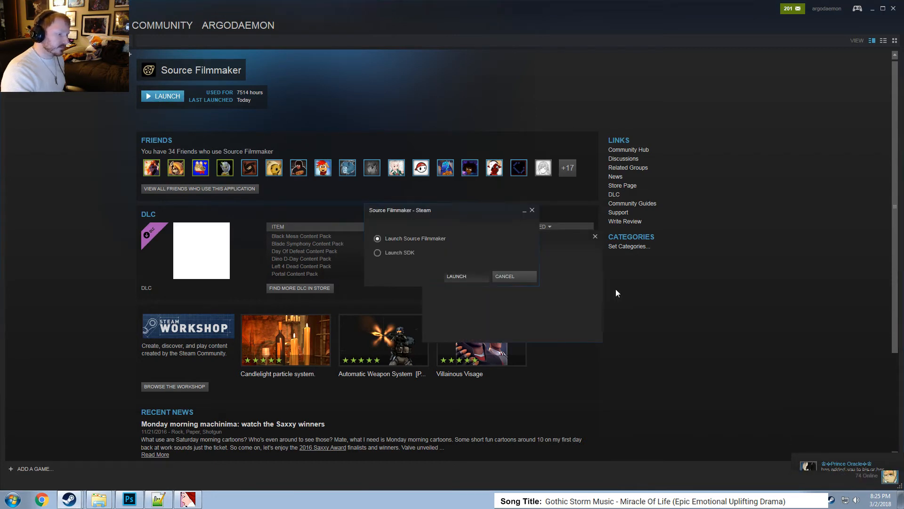
left_click(893, 8)
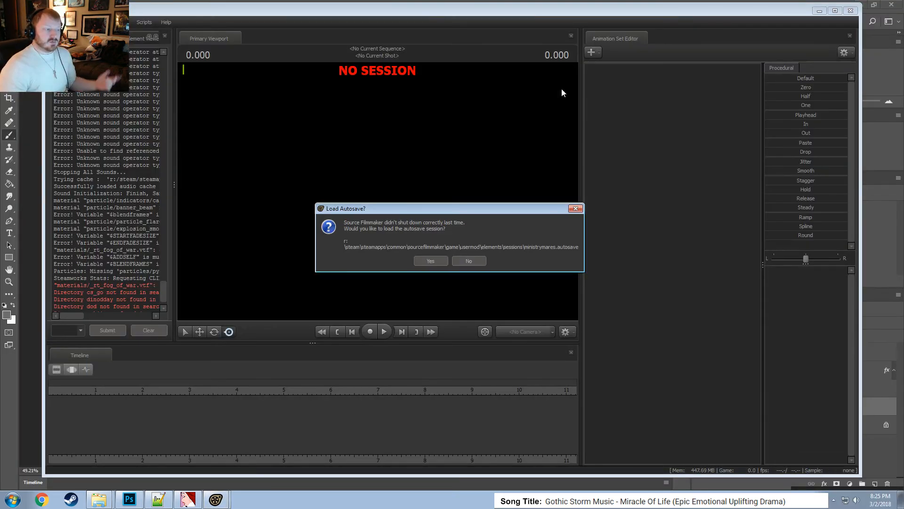
Minimize Photoshop and load the autosaved ministrymares session in Source Filmmaker.
left_click(130, 499)
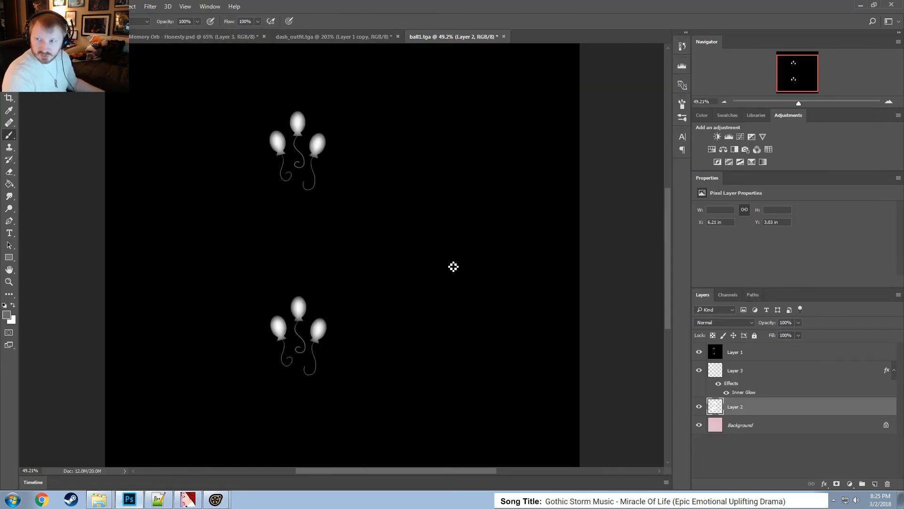
left_click(132, 502)
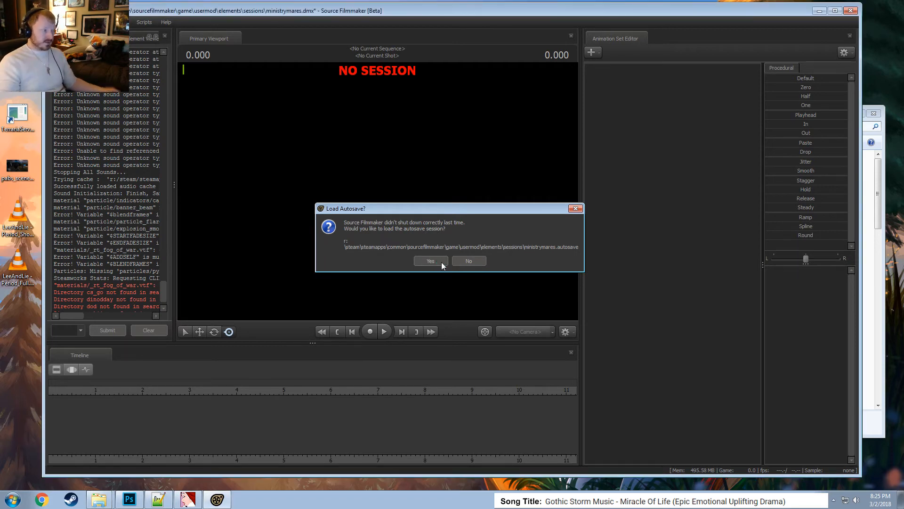
left_click(442, 262)
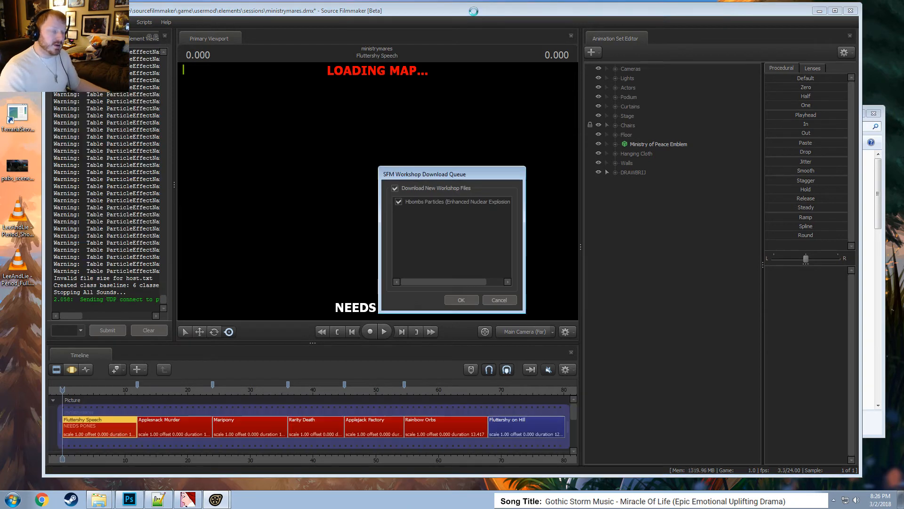
Download the queued Hbombs Particles item and overwrite all conflicting Workshop files with its versions.
left_click(461, 299)
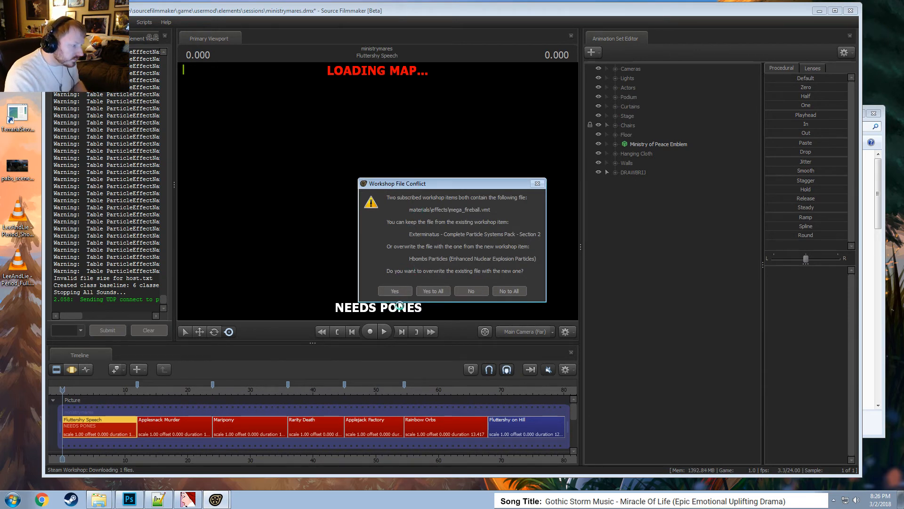
left_click(433, 291)
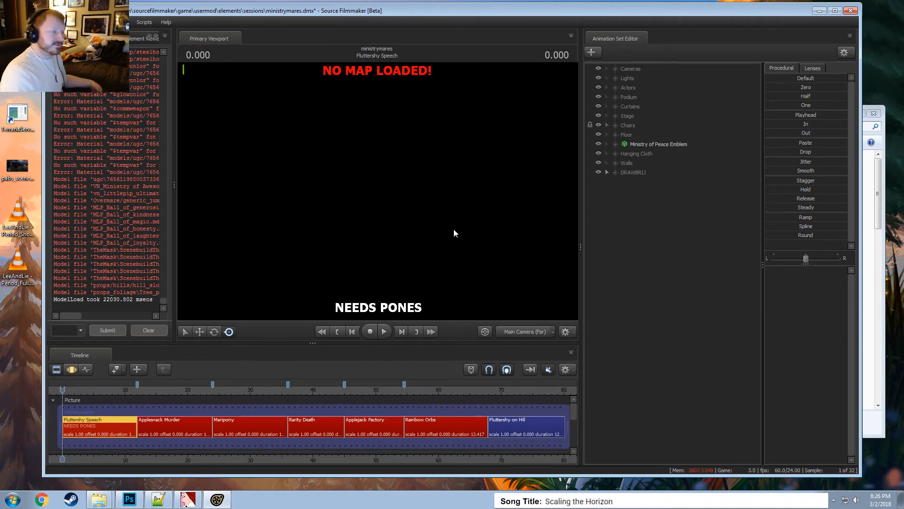
Maximize the Source Filmmaker window, load the map and place the playhead at 70.125 in the Fluttershy on Hill shot.
mouse_move(473, 14)
left_mouse_down()
mouse_move(468, 36)
mouse_move(471, 1)
left_mouse_up()
left_click(471, 402)
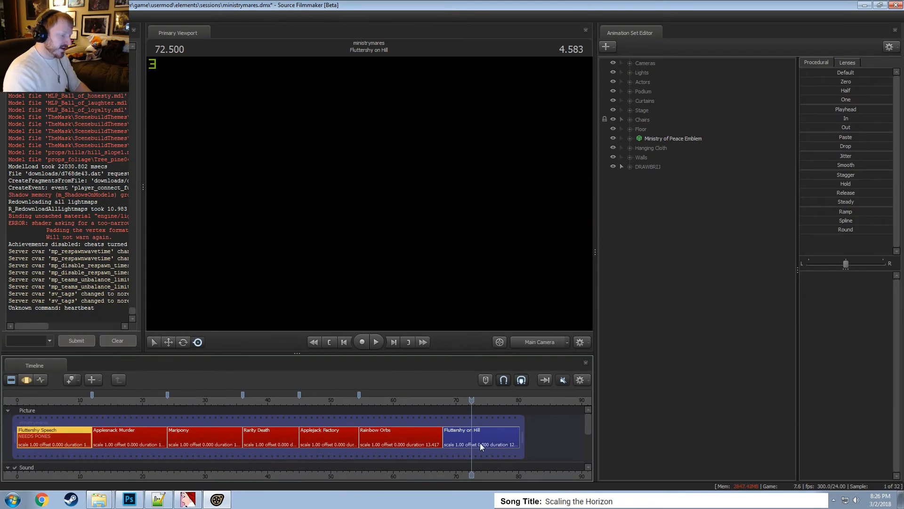
left_click(472, 430)
left_click(457, 401)
right_click(483, 230)
left_click(500, 256)
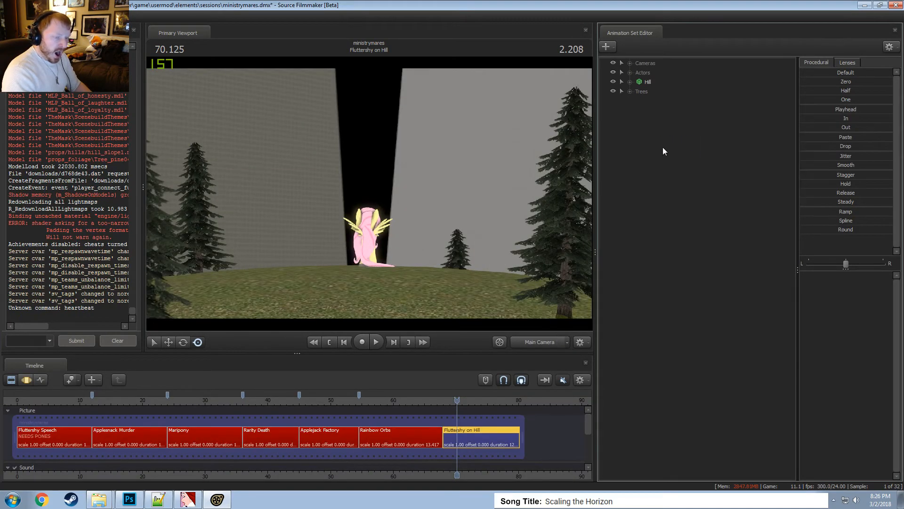
Open the Particle Editor Tool from Source Filmmaker.
left_click(75, 17)
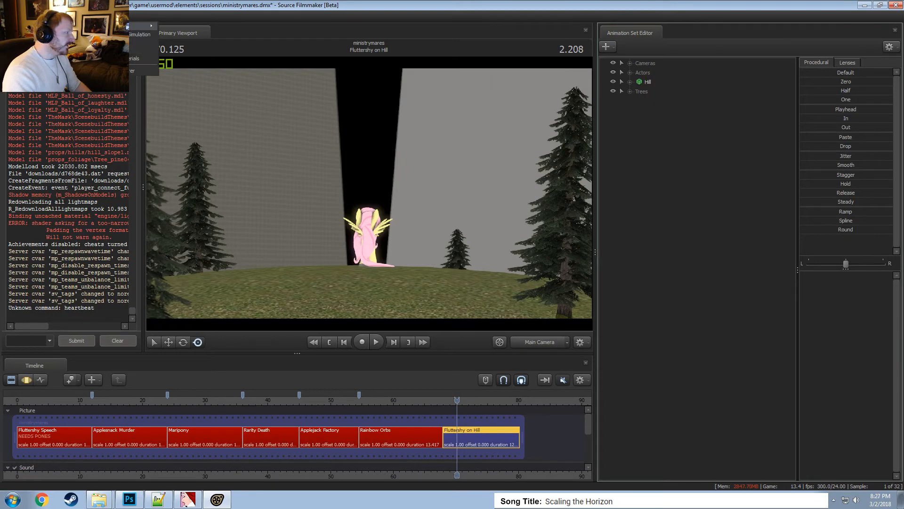
mouse_move(52, 16)
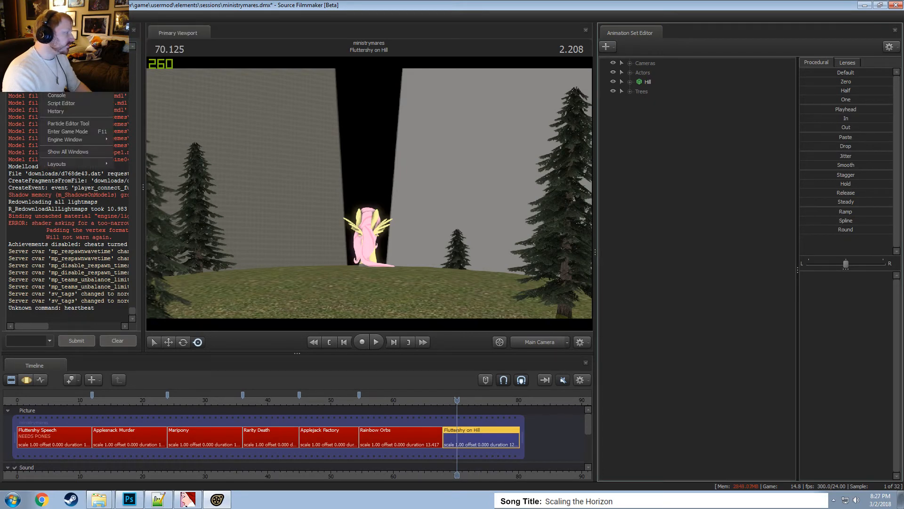
left_click(61, 123)
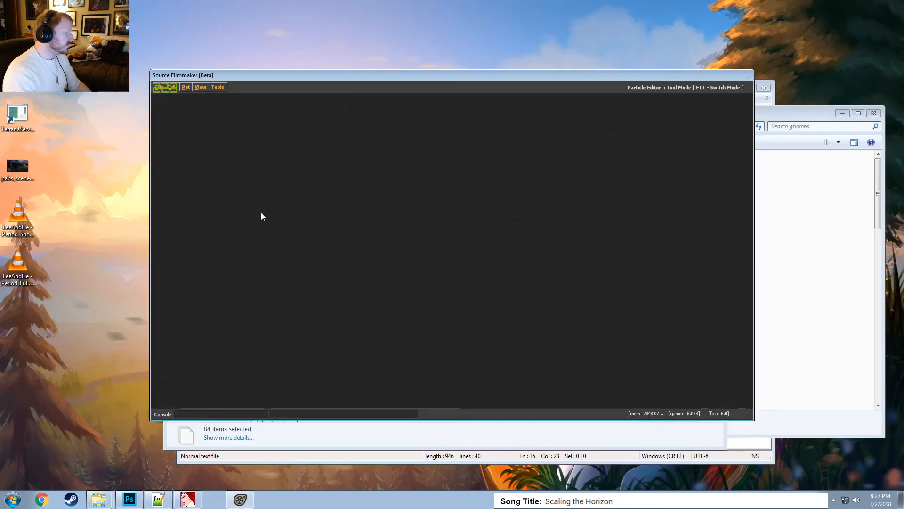
Start opening a particle configuration file and browse to the game\workshop\particles\particles folder.
left_click(163, 86)
left_click(165, 109)
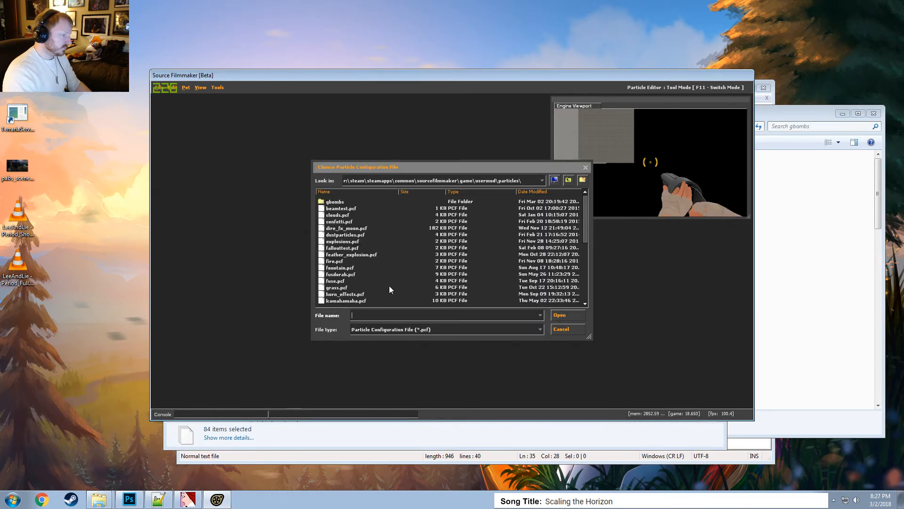
left_click(554, 183)
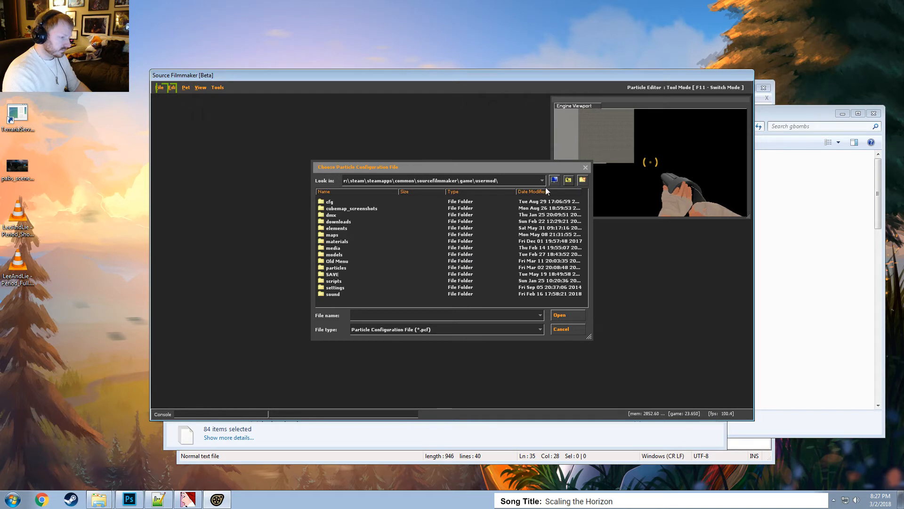
left_click(569, 180)
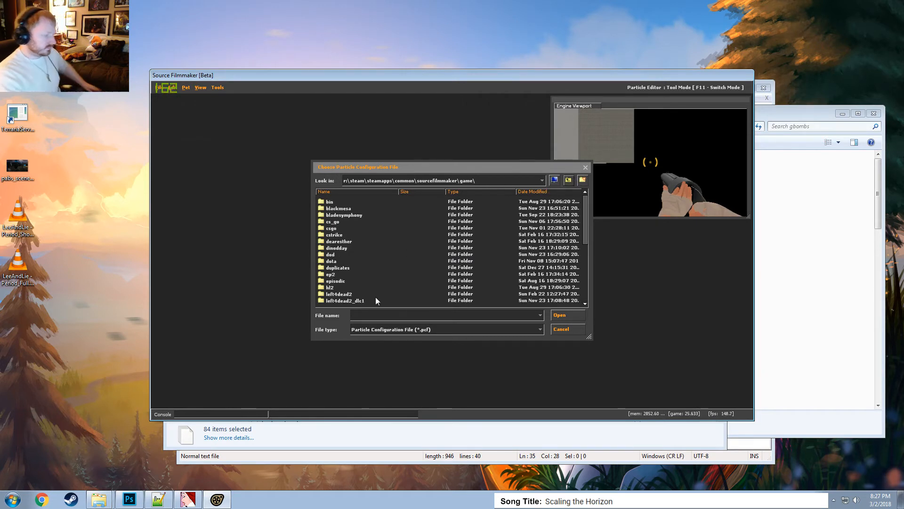
scroll(352, 290, "down", 6)
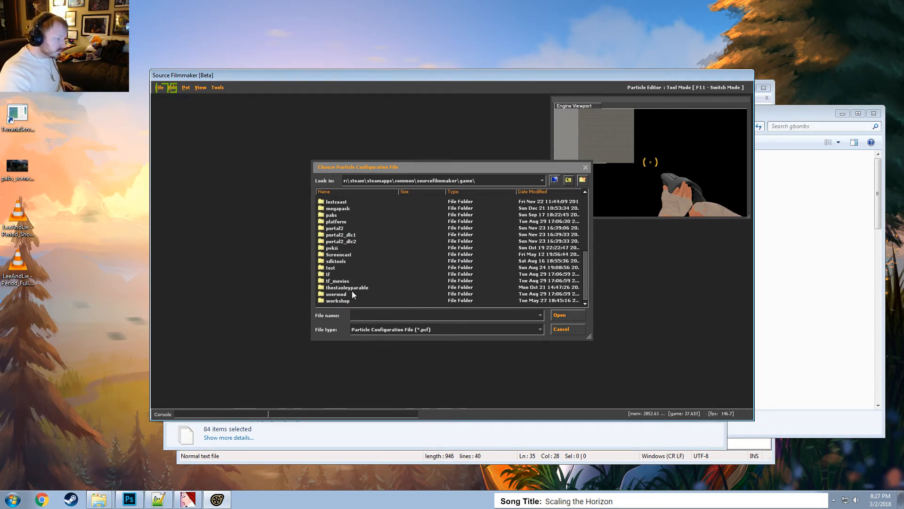
double_click(337, 300)
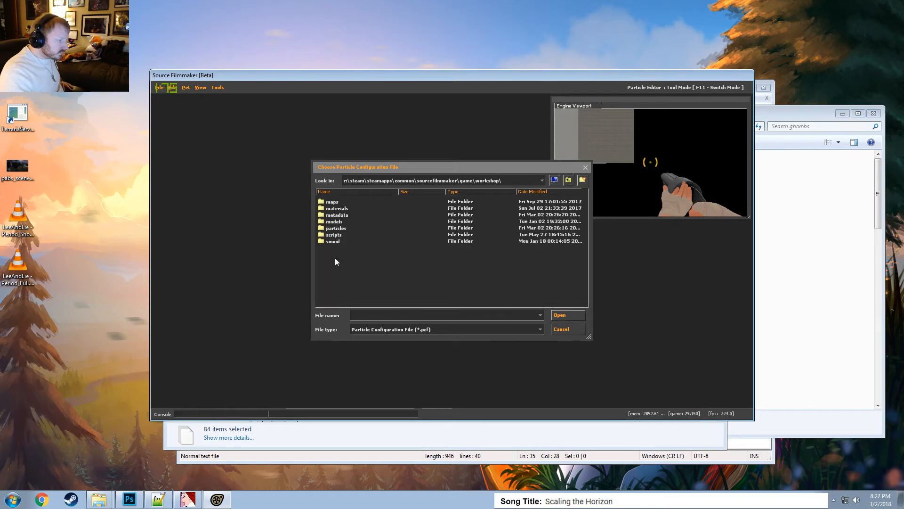
double_click(342, 227)
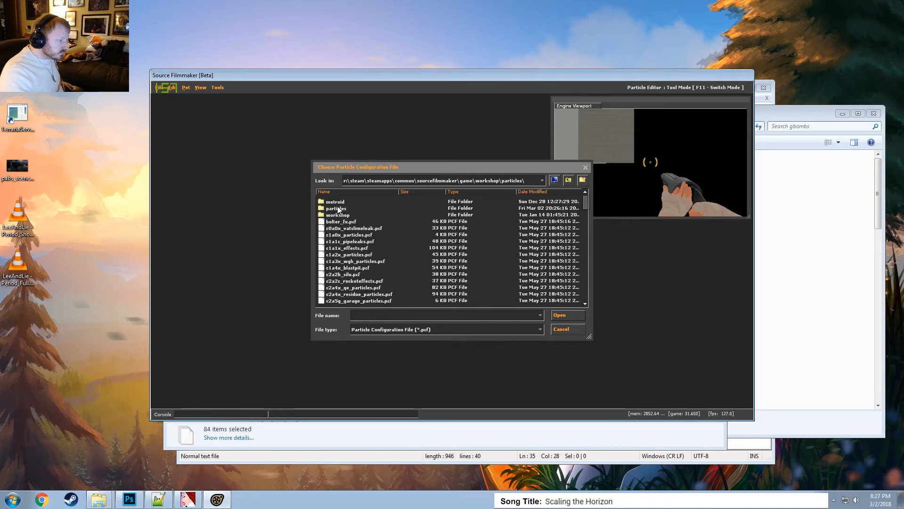
double_click(337, 208)
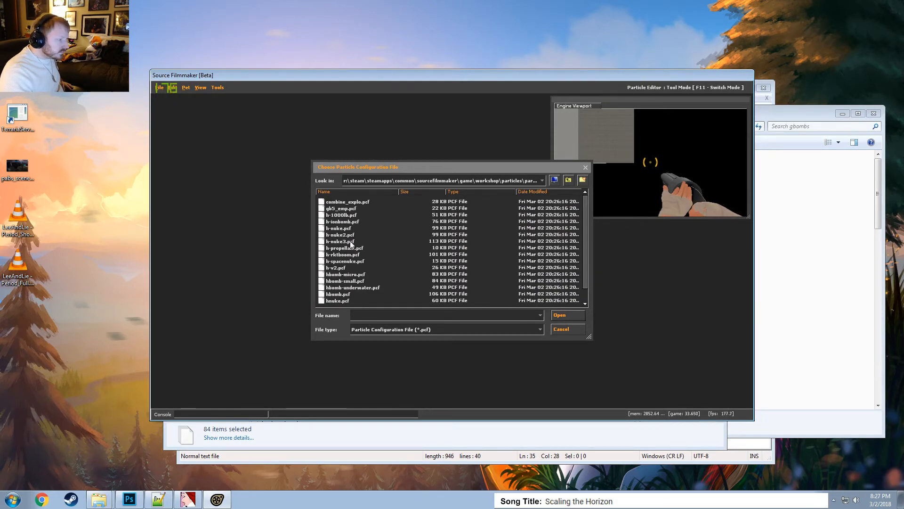
Look over the Hbombs particle files and open h-nuke.pcf in the Particle Editor.
left_click(340, 209)
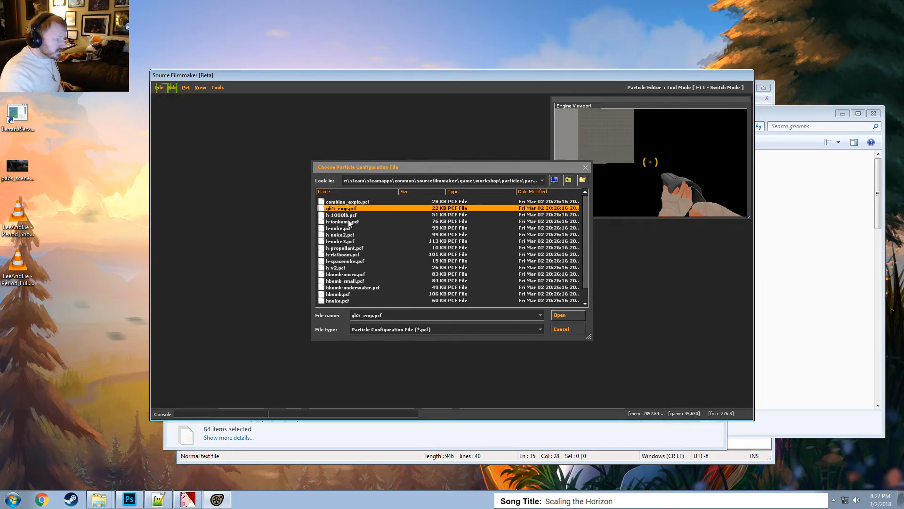
scroll(348, 222, "down", 1)
scroll(362, 268, "up", 1)
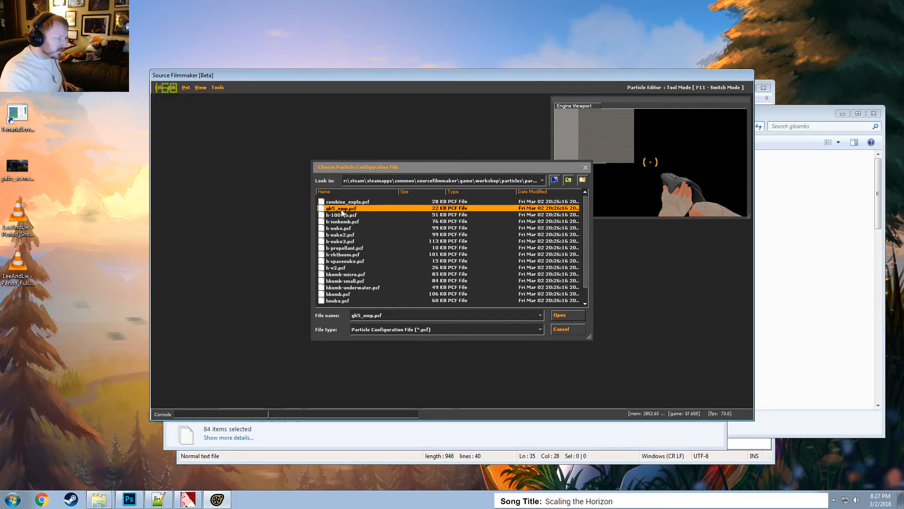
left_click(346, 208)
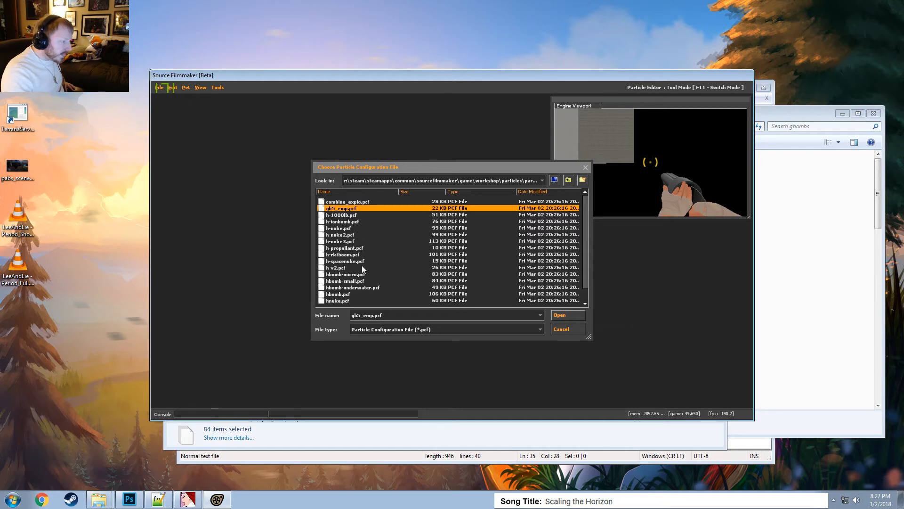
double_click(340, 228)
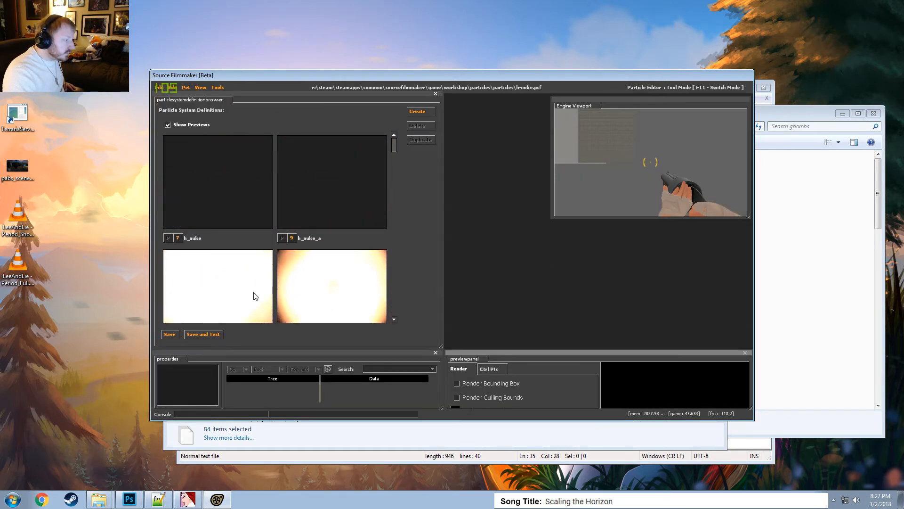
Preview the h_nuke_airburst_a and h_nuke_a particle systems and look through the other h_nuke definitions.
left_click(332, 286)
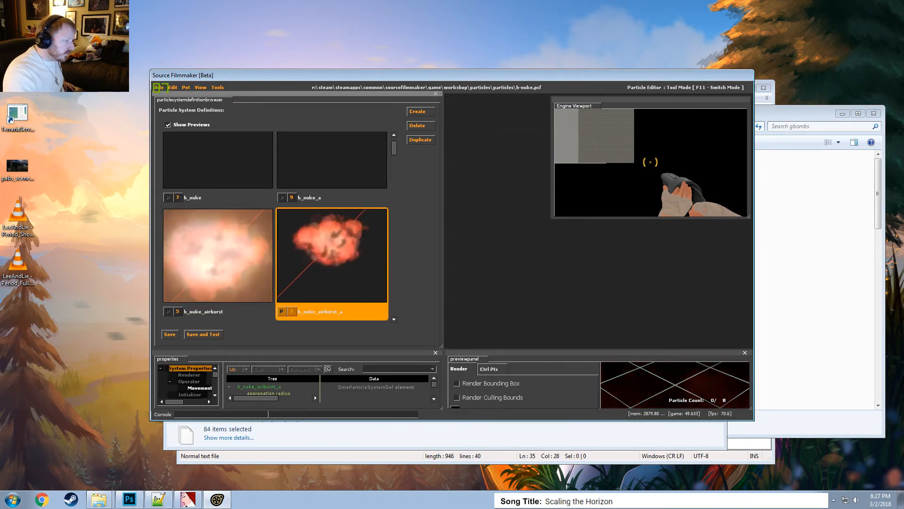
scroll(328, 251, "down", 1)
scroll(316, 253, "up", 2)
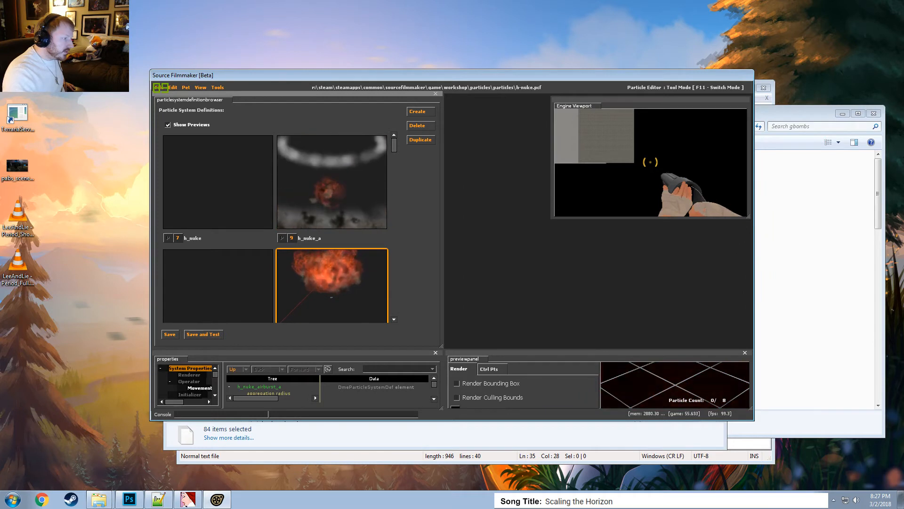
left_click(330, 192)
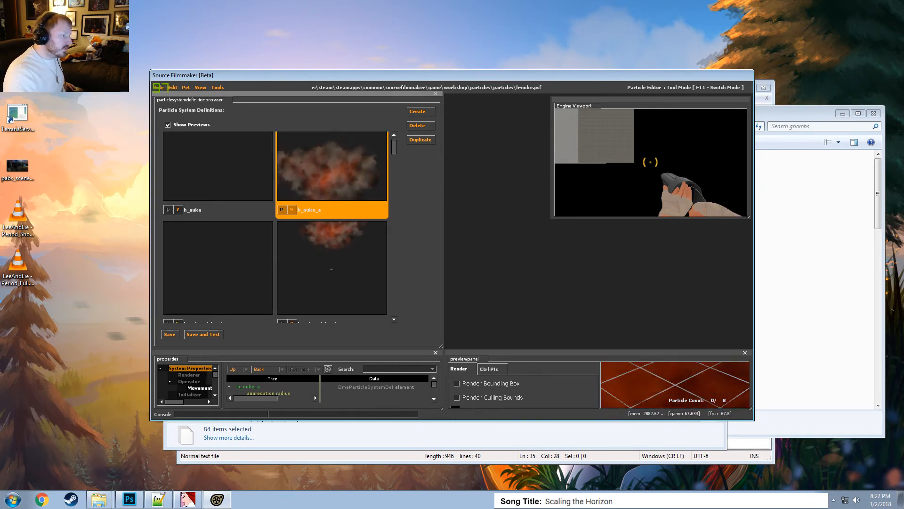
scroll(264, 288, "down", 3)
scroll(256, 145, "down", 1)
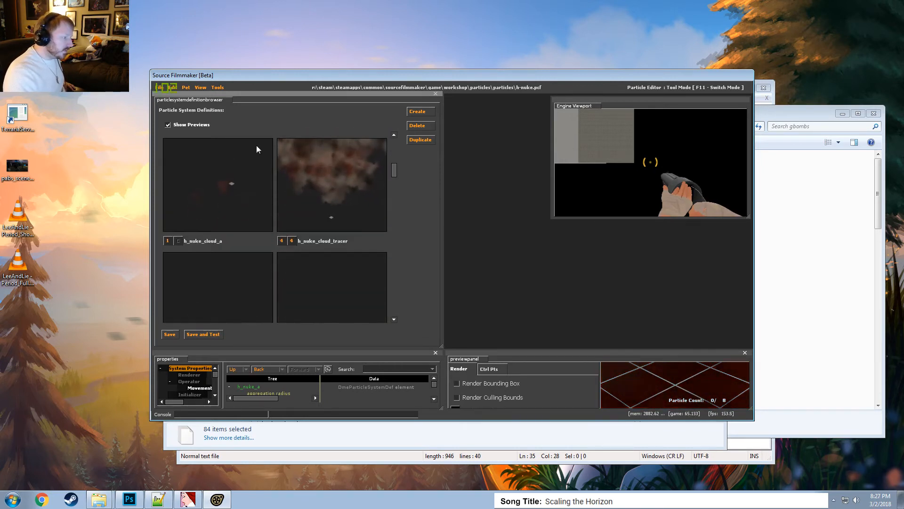
Switch from the Particle Editor back to Source Filmmaker and start an animation set for a new particle system, browsing for its definition file.
left_click(160, 87)
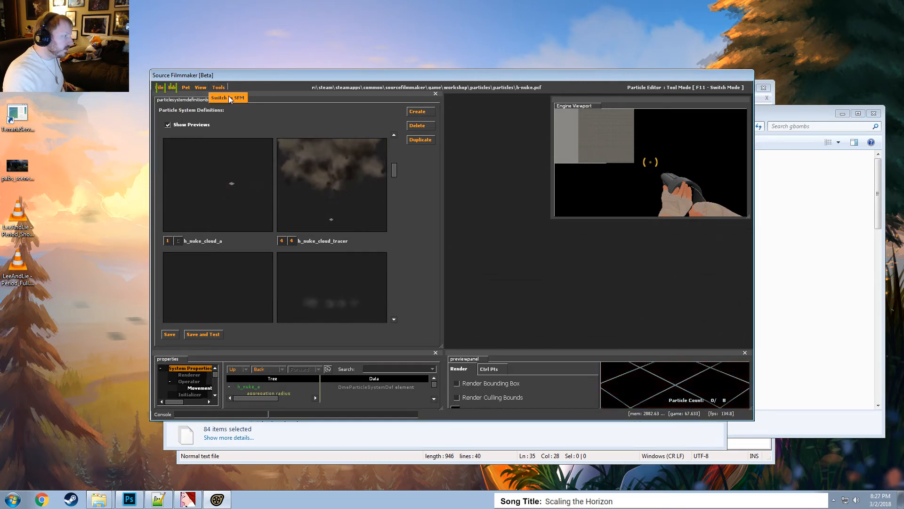
left_click(228, 95)
right_click(712, 164)
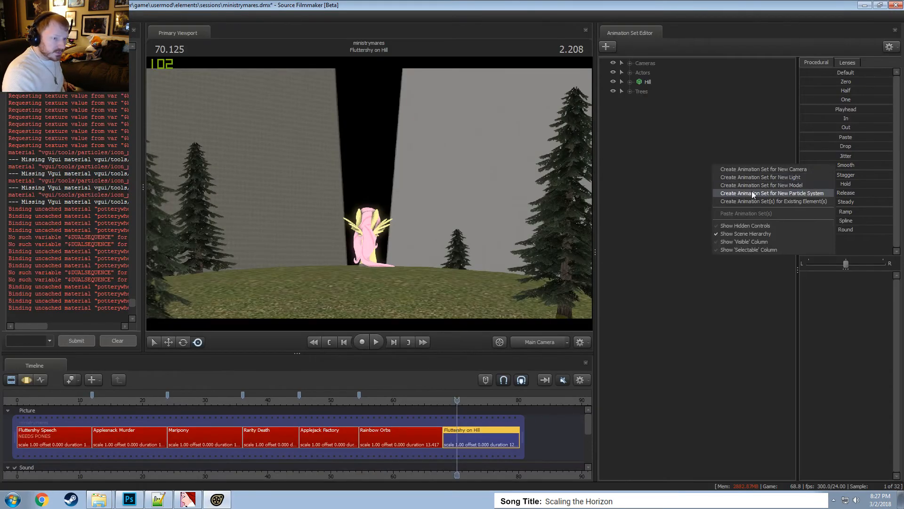
left_click(751, 192)
left_click(532, 213)
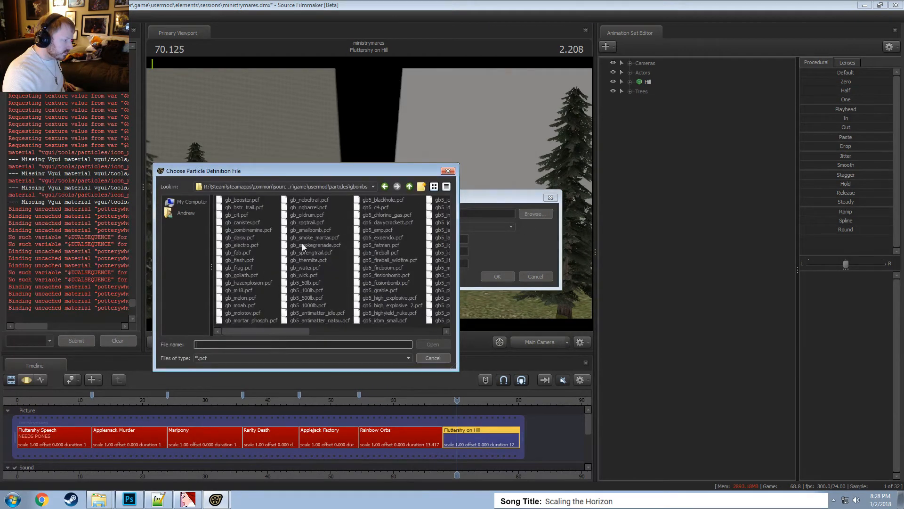
Choose h-nuke.pcf from the game\workshop\particles\particles folder as the particle definition file.
left_click(411, 187)
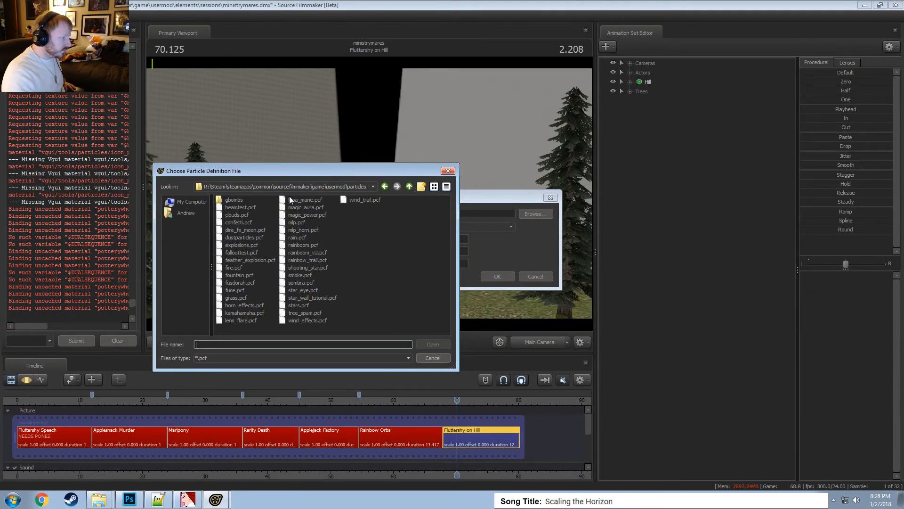
left_click(409, 187)
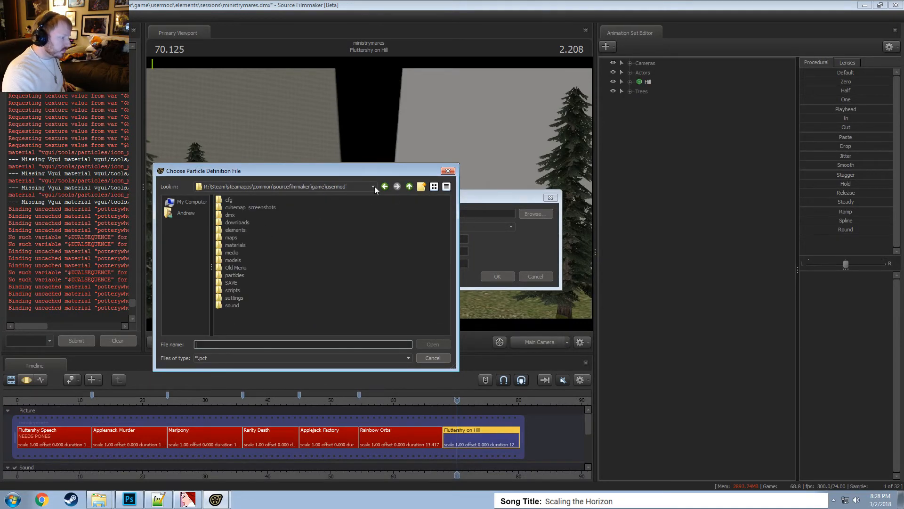
left_click(409, 187)
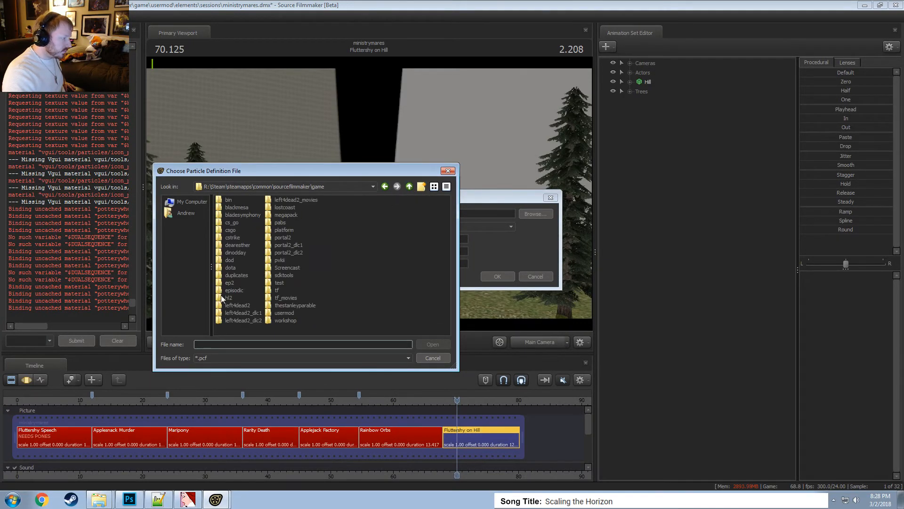
double_click(285, 320)
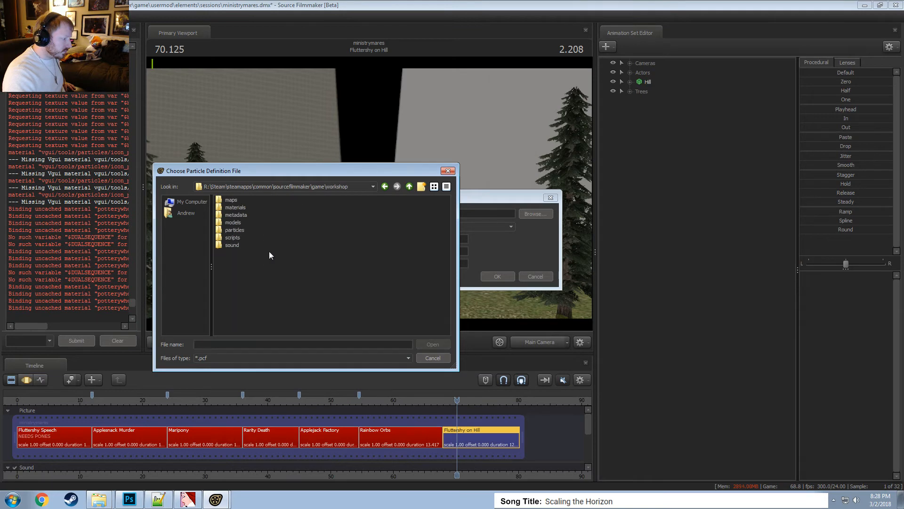
double_click(233, 229)
double_click(237, 206)
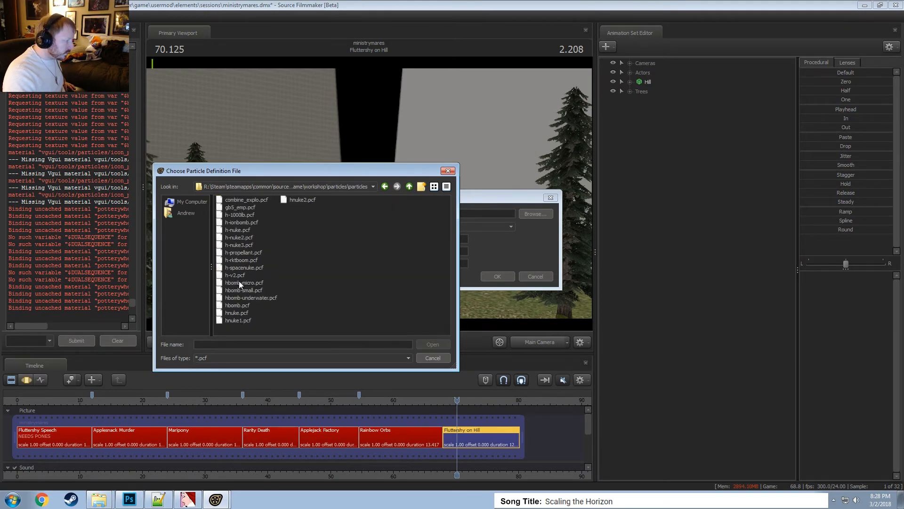
double_click(245, 230)
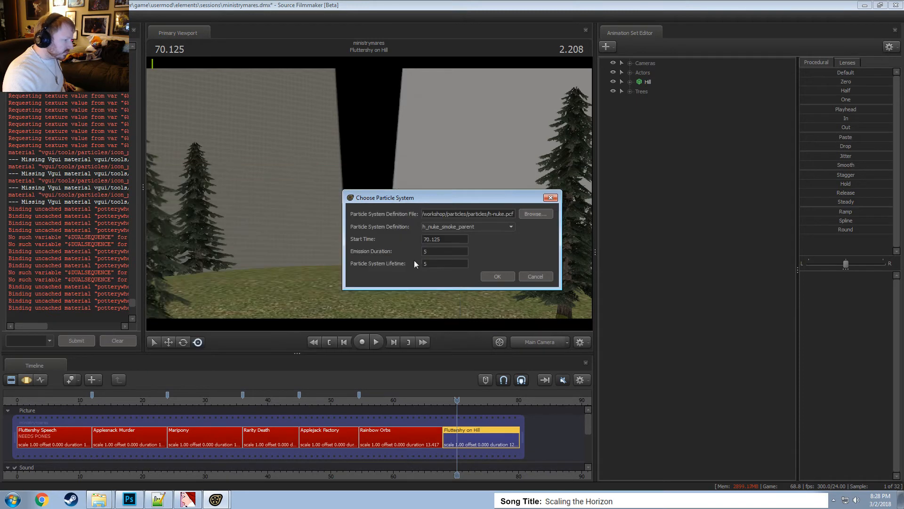
Create the h_nuke particle system with start time 70, emission duration 30 and lifetime 30.
left_click(469, 226)
scroll(470, 261, "down", 3)
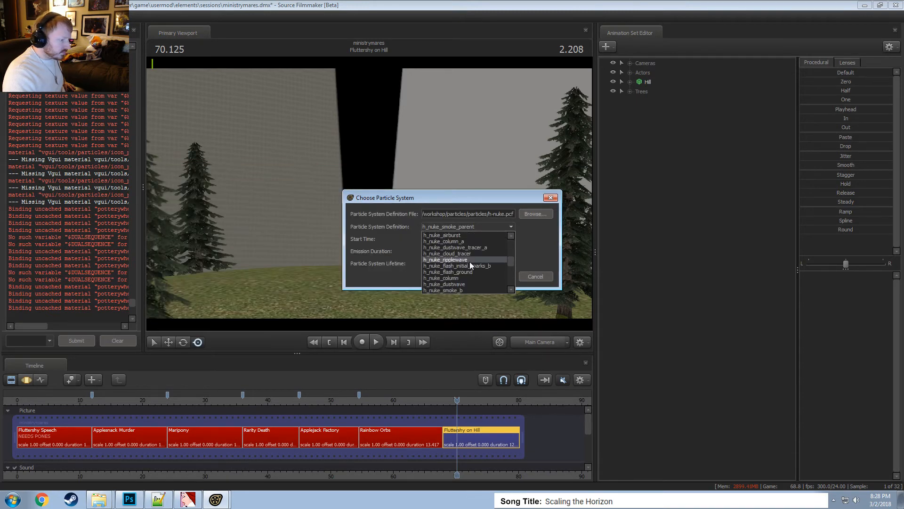
left_click(437, 260)
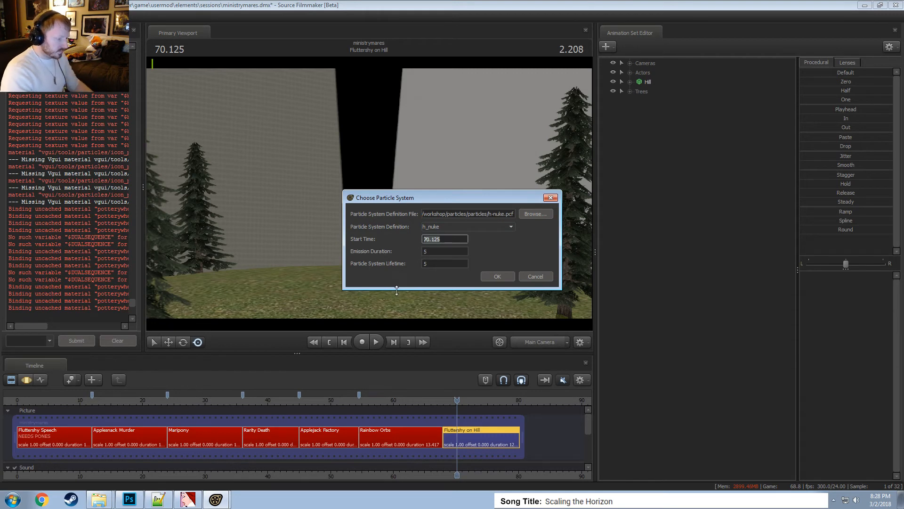
key("Tab")
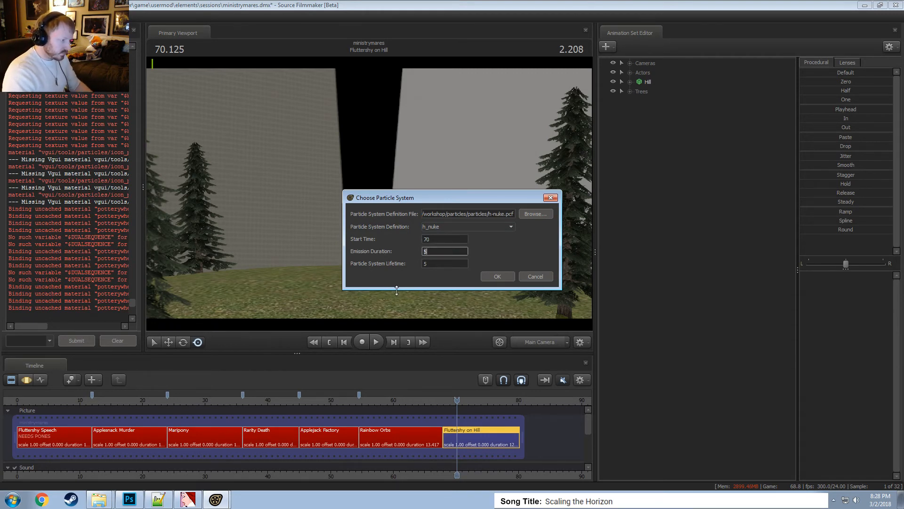
key("Tab")
key("Return")
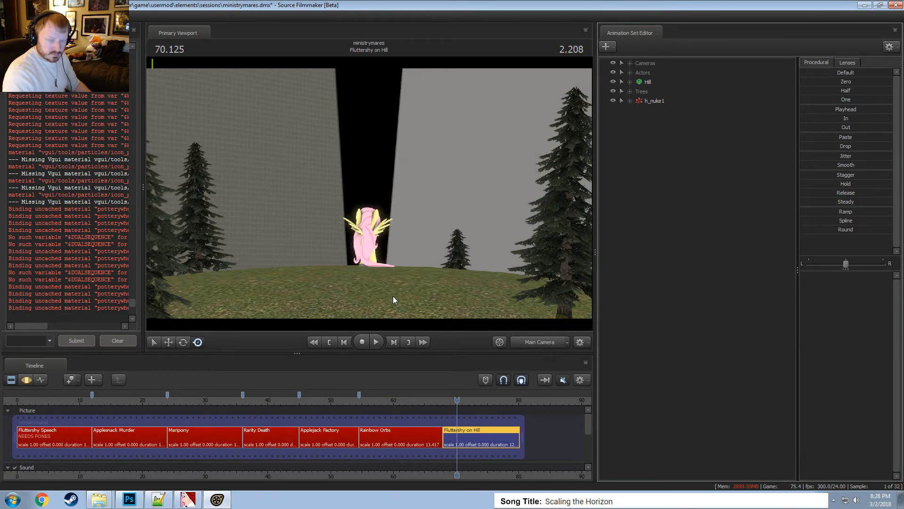
Switch to the work camera for an overview of the hill and select the h_nuke1 animation set.
left_click(518, 341)
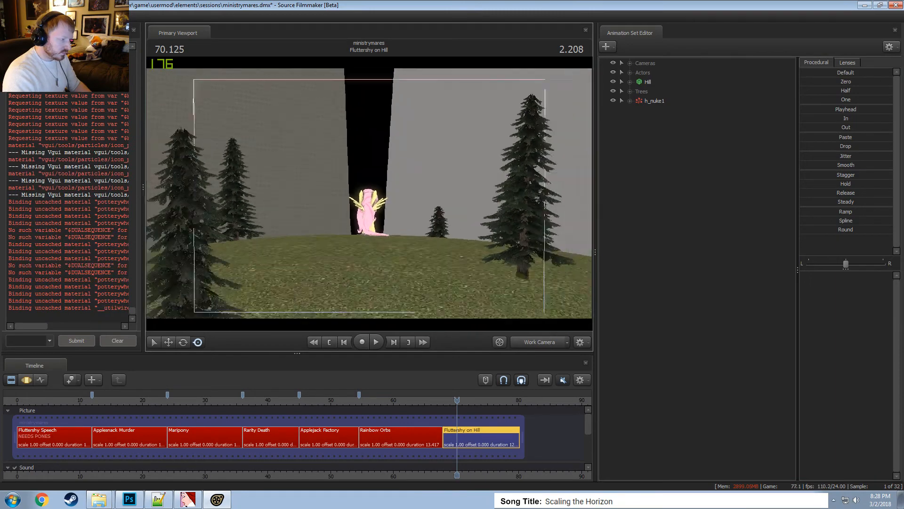
key("s")
left_click_drag(433, 328, 433, 328)
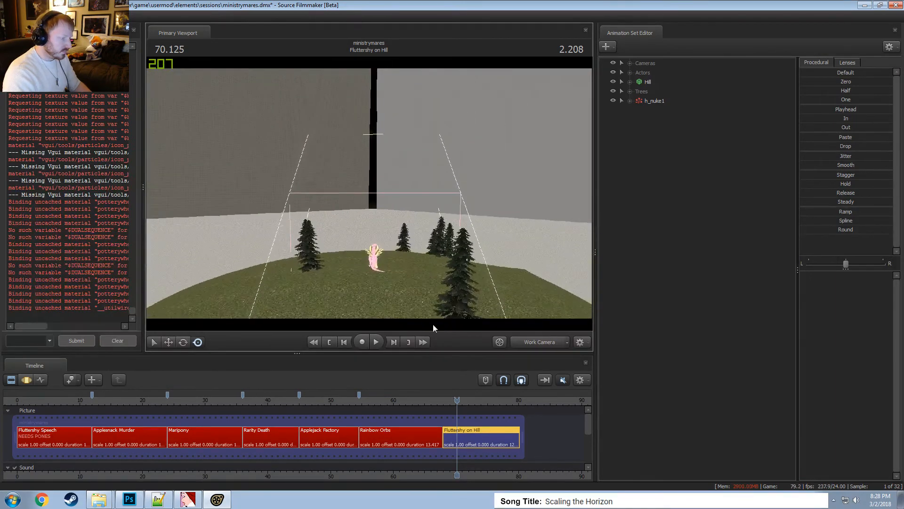
left_click_drag(455, 400, 456, 400)
left_click_drag(403, 144, 403, 144)
key("s")
key("F3")
key("F2")
left_click(662, 93)
left_click(661, 100)
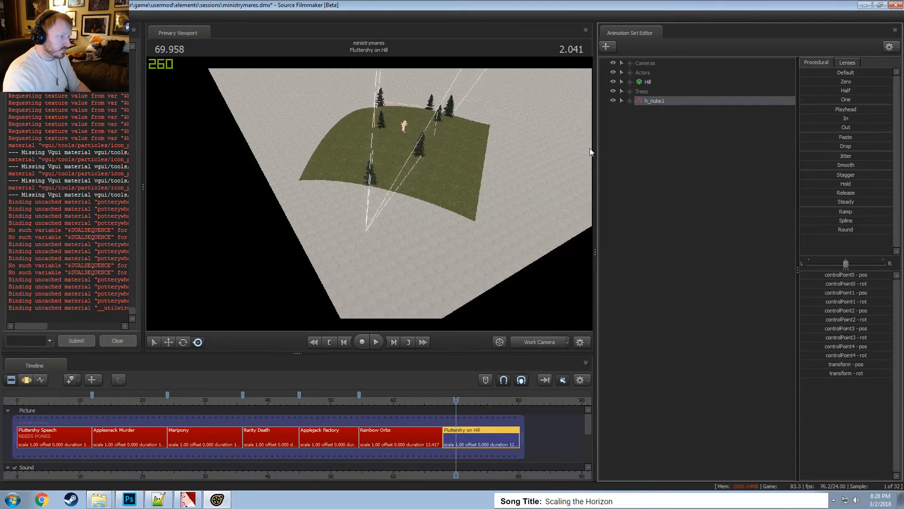
Move the h_nuke1 particle system in the Motion Editor to the map floor near the far wall corner.
left_click_drag(358, 202, 358, 202)
key("F3")
key("w")
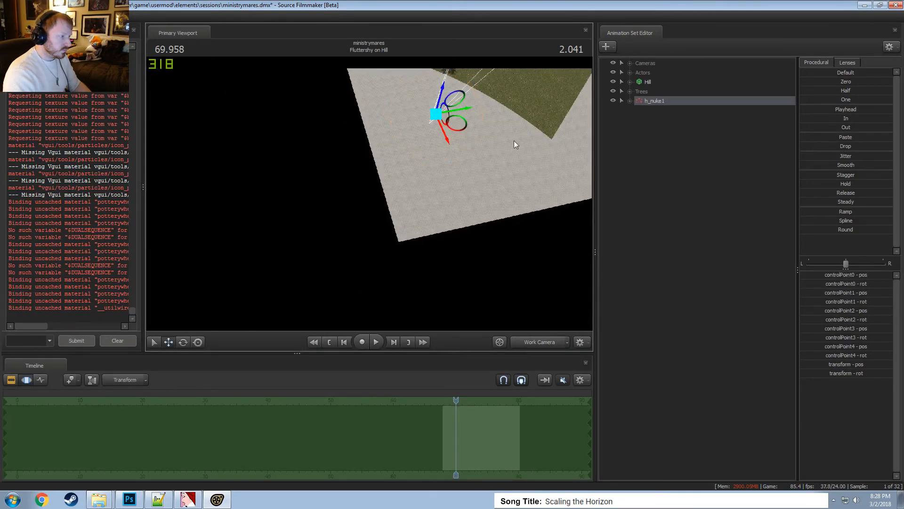
left_click_drag(513, 140, 513, 141)
left_click_drag(356, 278, 406, 71)
left_click_drag(392, 121, 392, 121)
key("w")
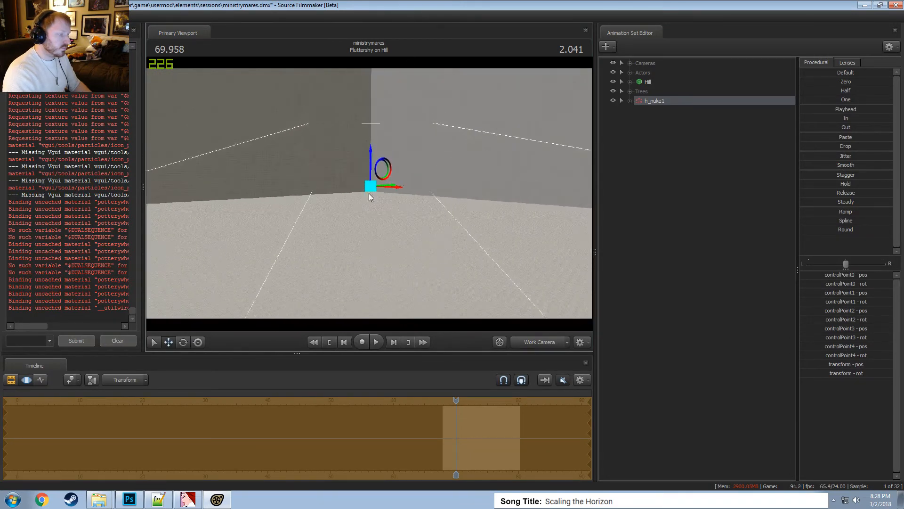
Play the Fluttershy on Hill shot from 68.458 and inspect the explosion at 72.791.
left_click_drag(456, 398, 446, 404)
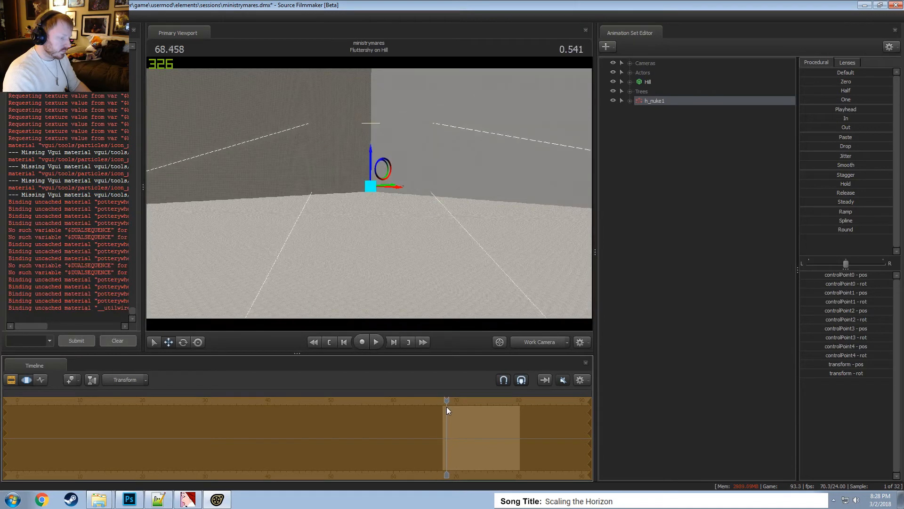
key("space")
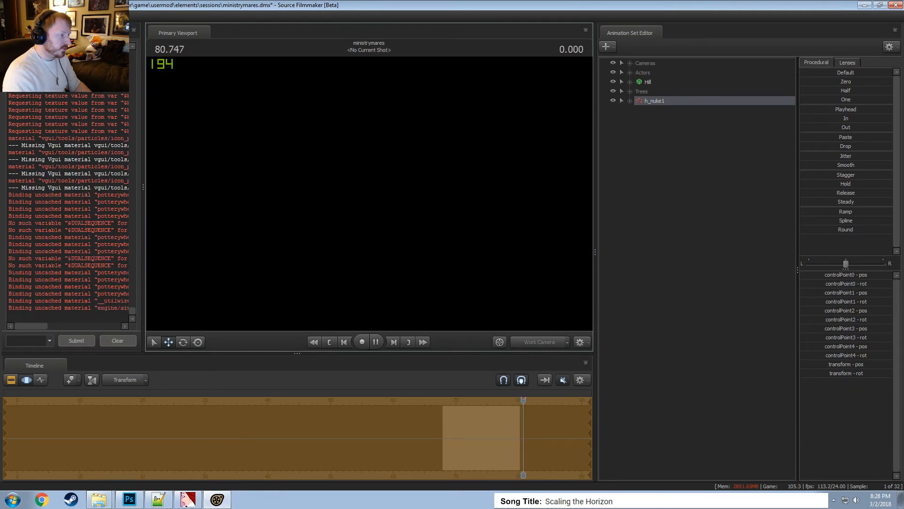
key("space")
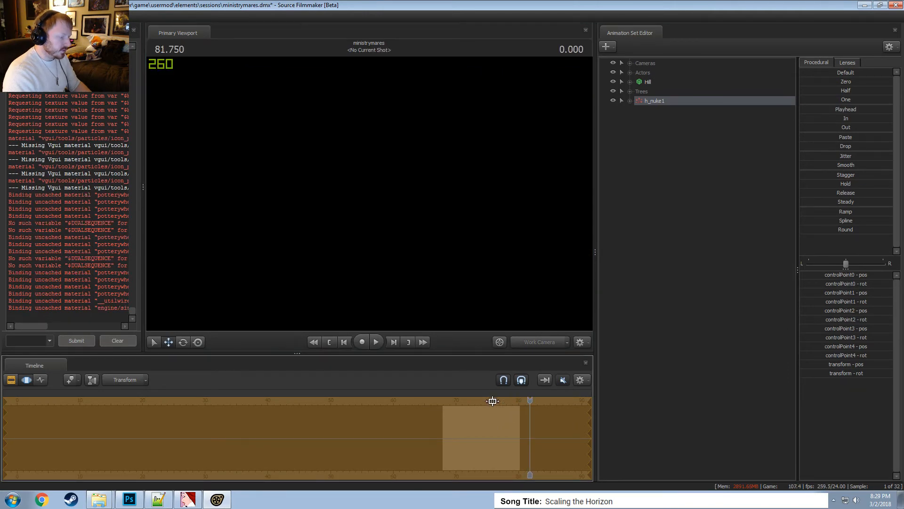
left_click_drag(515, 400, 474, 401)
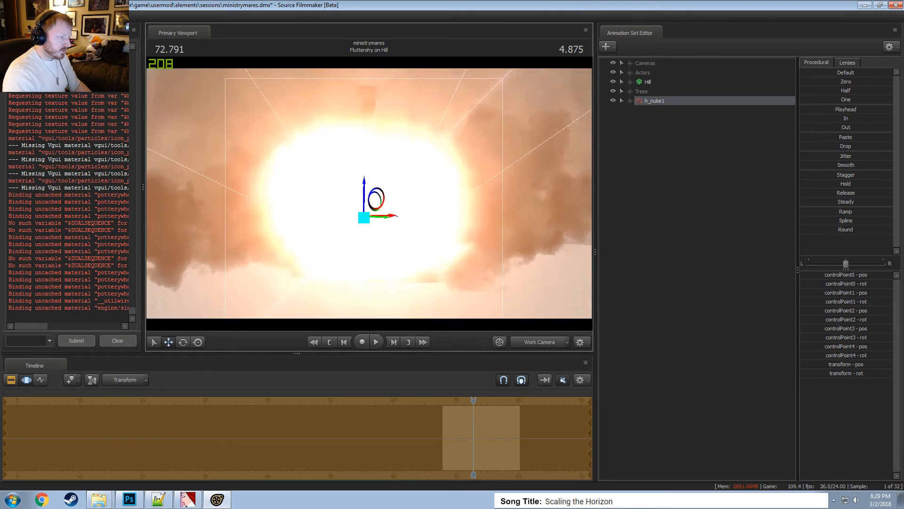
mouse_move(369, 193)
left_mouse_down()
mouse_move(377, 200)
mouse_move(369, 207)
left_mouse_up()
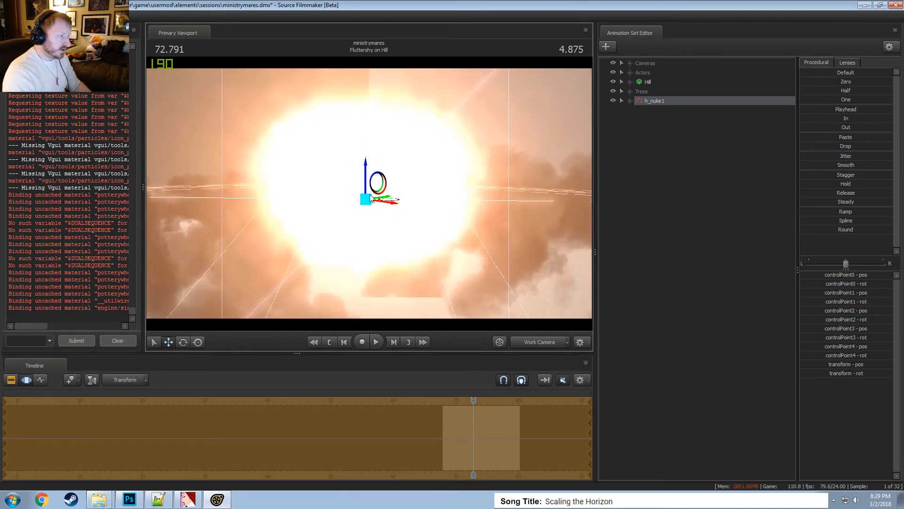
Edit the h_nuke1 particle system times and set its start time to 50.
left_click(660, 113)
right_click(657, 102)
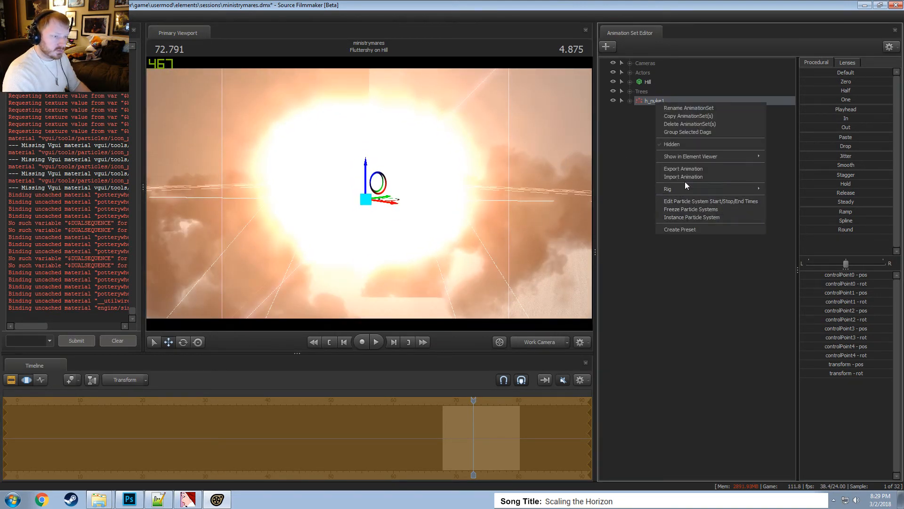
left_click(682, 201)
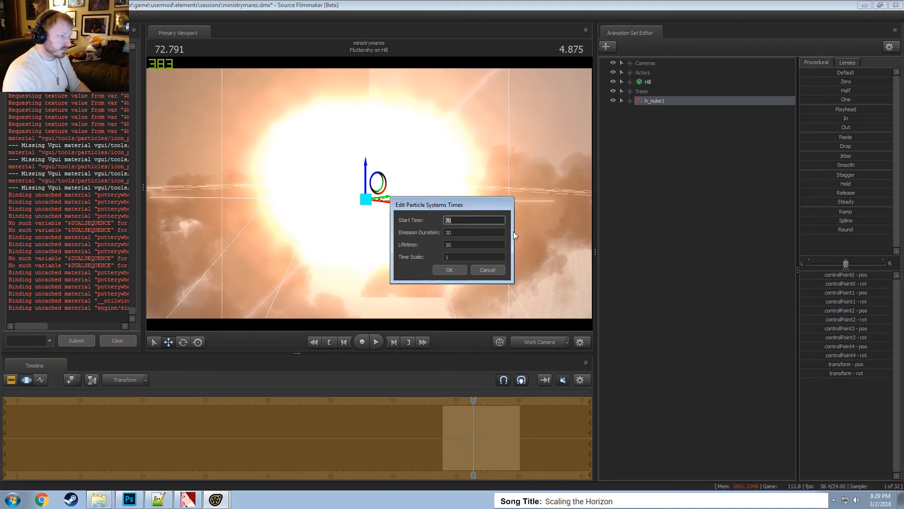
type("85")
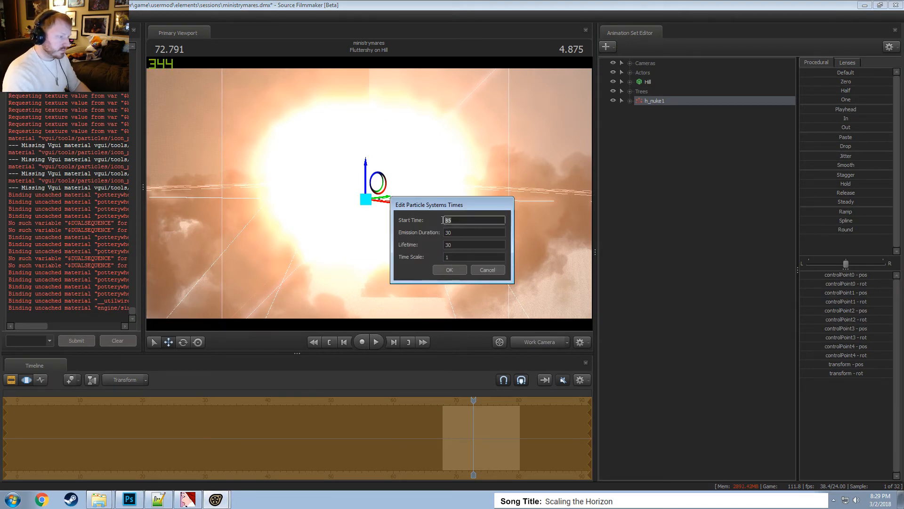
type("50")
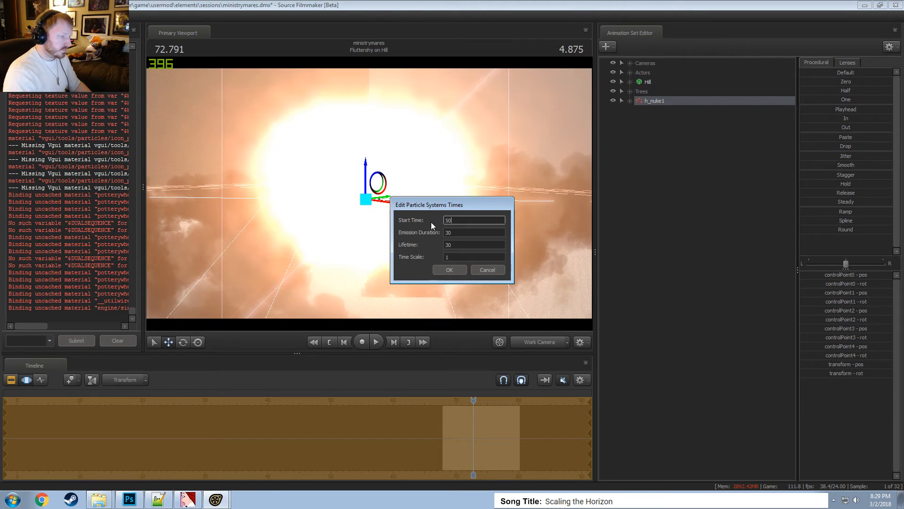
key("Tab")
key("Tab")
key("Return")
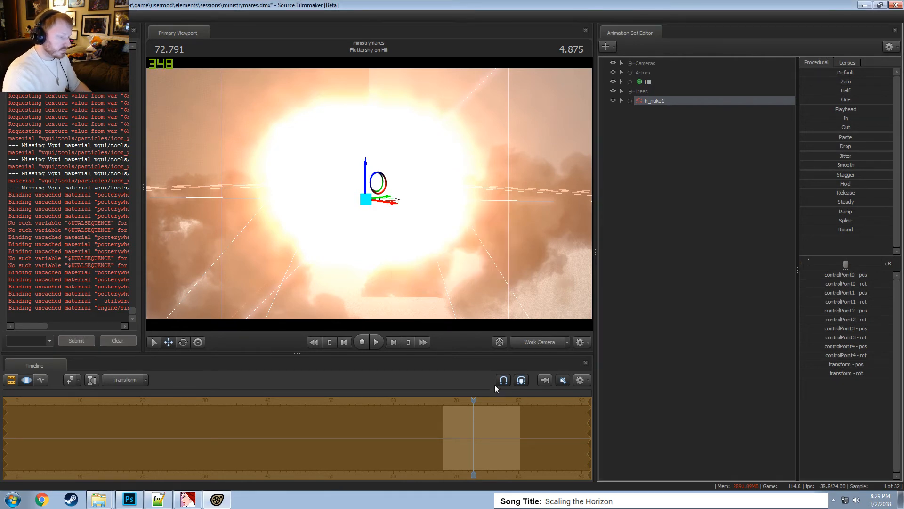
Play back the end of the shot from 77.375 and check the explosion through the work and main cameras.
left_click_drag(467, 402, 502, 403)
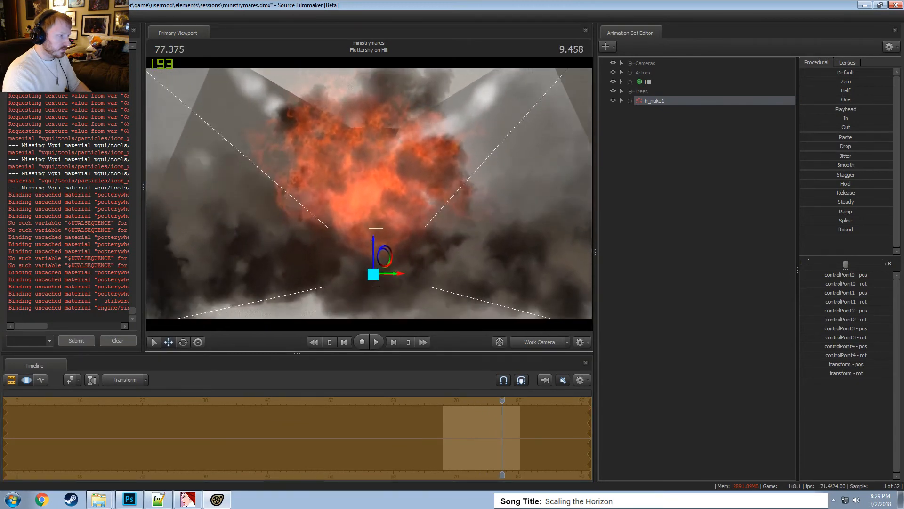
key("space")
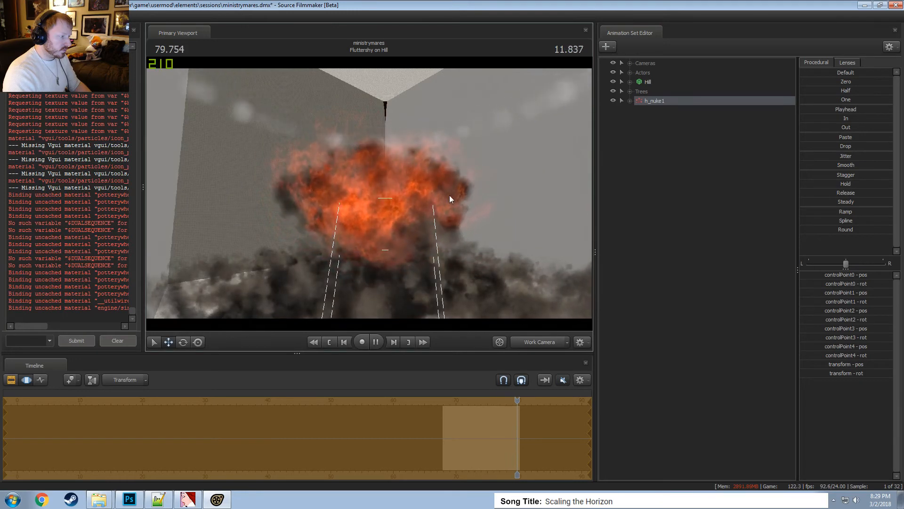
key("space")
left_click_drag(521, 398, 516, 398)
key("space")
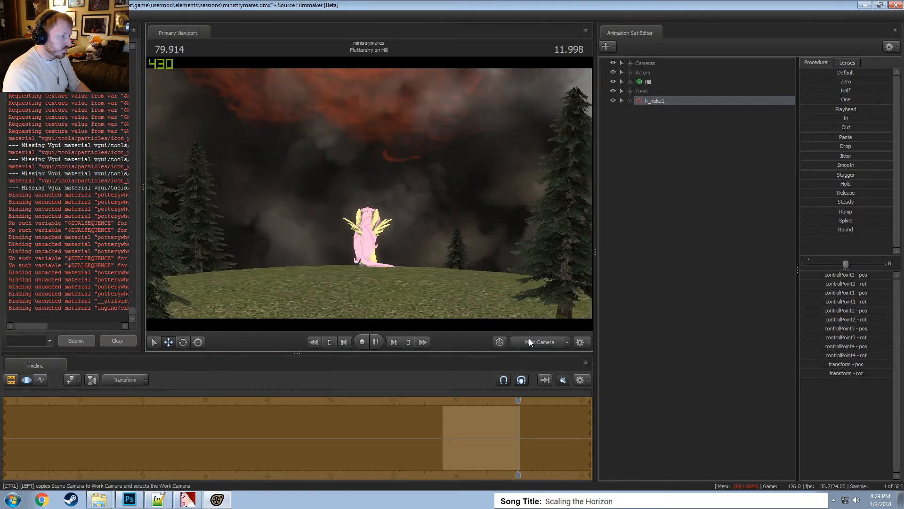
Delete the h_nuke1 particle system from the Fluttershy on Hill shot.
left_click_drag(518, 401, 494, 400)
right_click(659, 103)
left_click(671, 127)
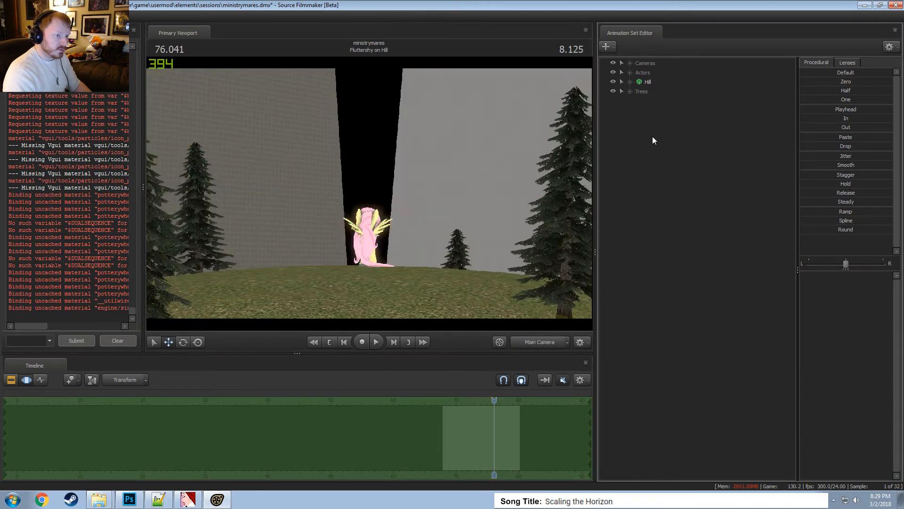
Add the hbomb_micro_flash_c particle system from hbomb-micro.pcf with start time 60, emission duration 30 and lifetime 30.
right_click(653, 137)
left_click(711, 165)
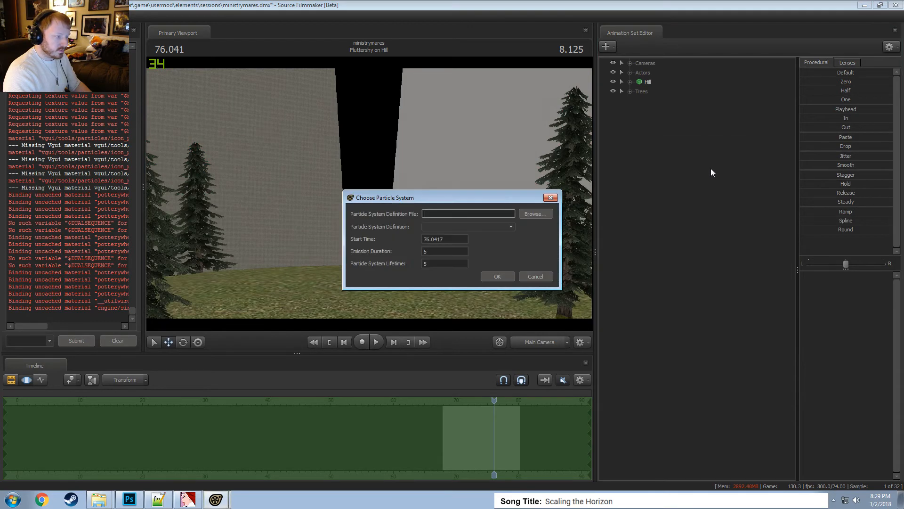
left_click(522, 214)
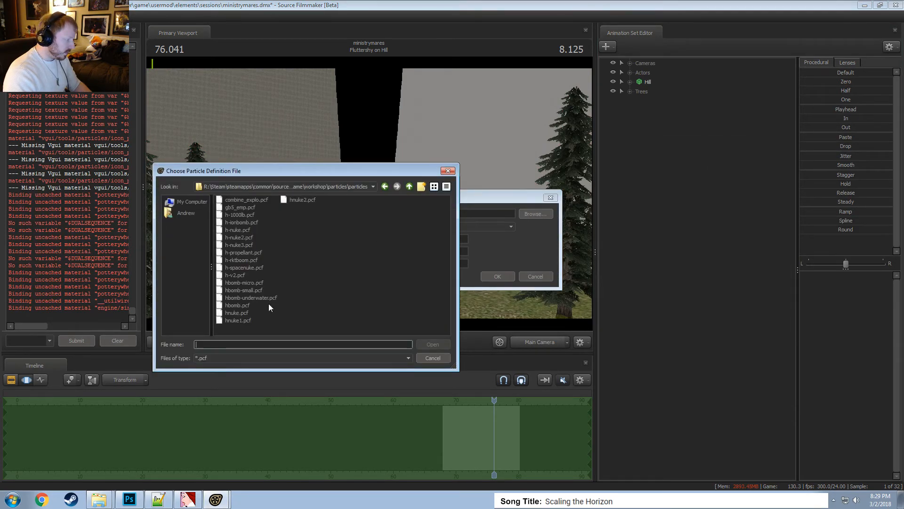
double_click(250, 282)
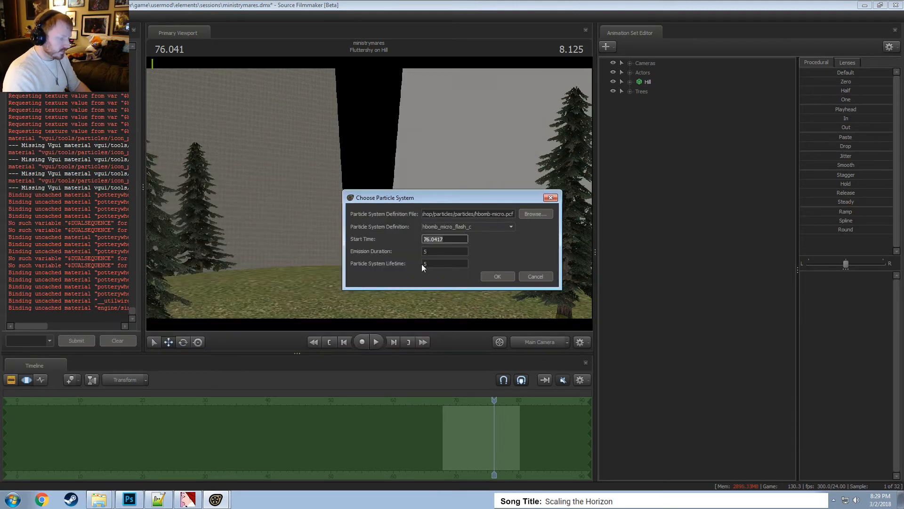
type("60")
key("Tab")
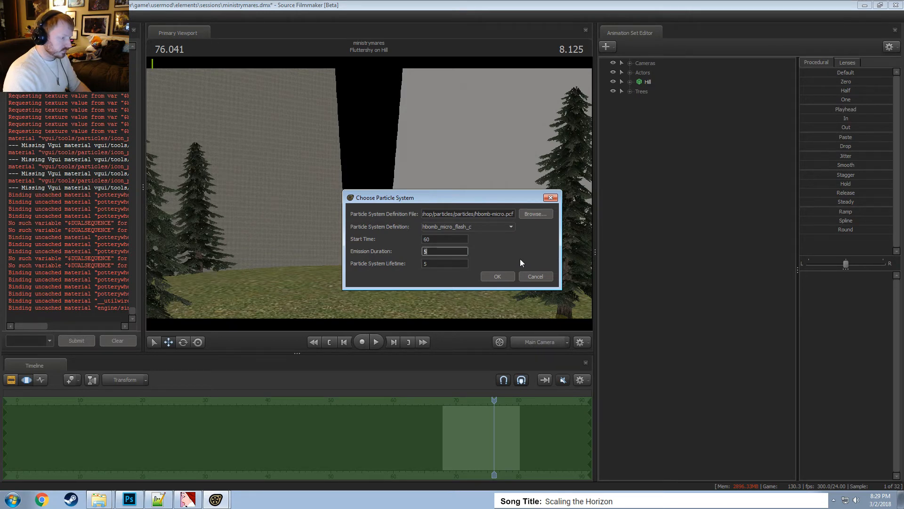
type("30")
key("Tab")
type("30")
key("Return")
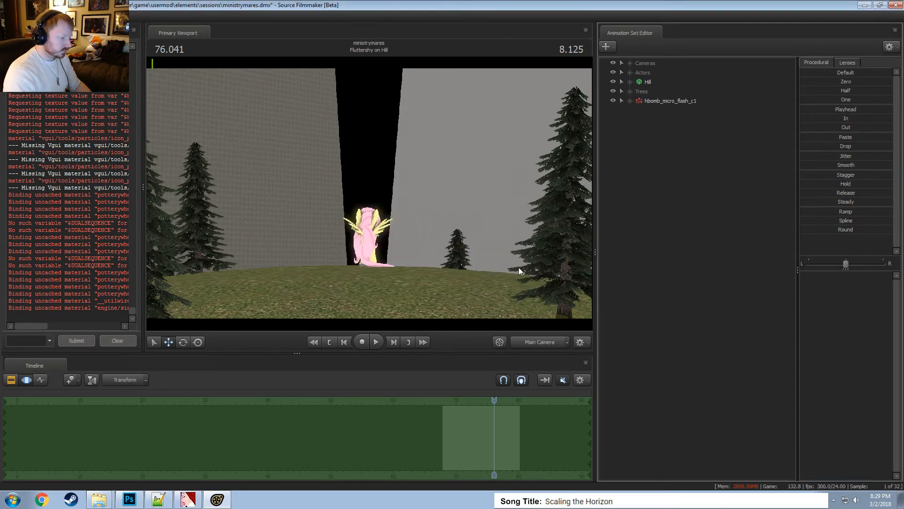
Move the hbomb_micro_flash_c1 particle system in the Motion Editor across the map floor toward the far wall corner.
left_click(545, 342)
key("s")
mouse_move(369, 193)
left_mouse_down()
mouse_move(370, 226)
mouse_move(374, 202)
left_mouse_up()
key("F2")
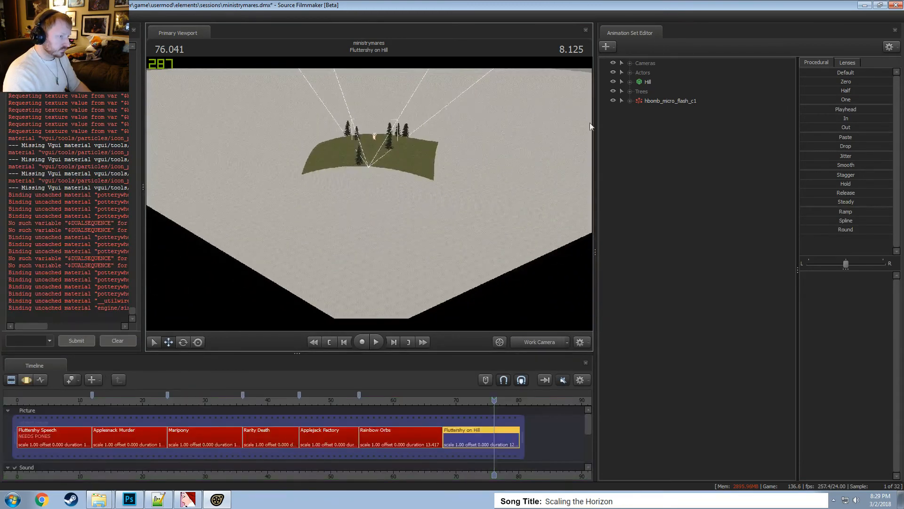
left_click(660, 102)
key("F3")
left_click_drag(391, 168, 396, 52)
left_click_drag(353, 167, 362, 124)
key("w")
key("w")
mouse_move(445, 193)
left_mouse_down()
mouse_move(435, 182)
mouse_move(437, 198)
left_mouse_up()
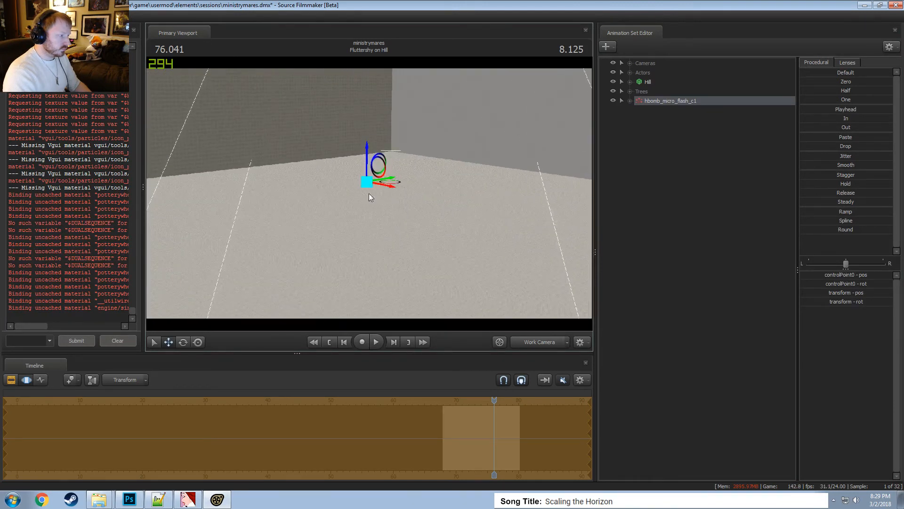
Play the shot from 68.166 through the work camera and inspect the spot where hbomb_micro_flash_c1 is placed.
key("space")
key("space")
left_click_drag(498, 401, 445, 411)
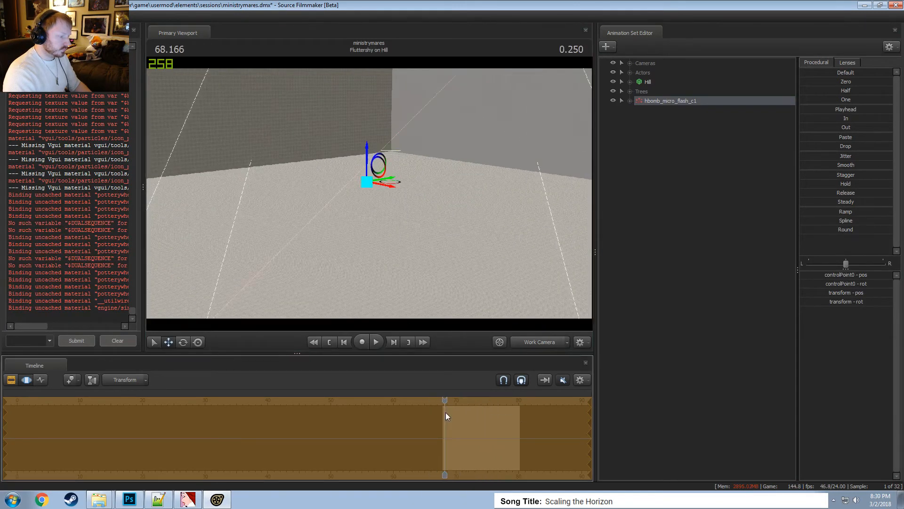
key("space")
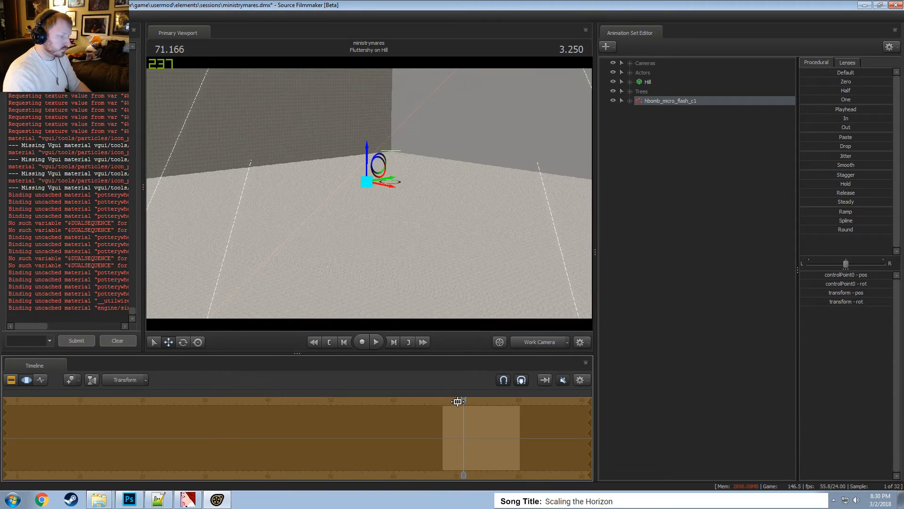
key("space")
key("w")
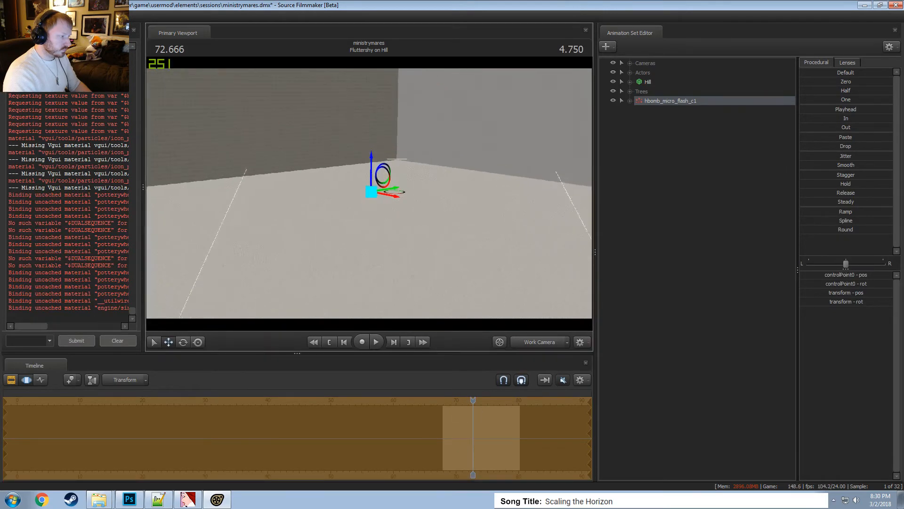
key("w")
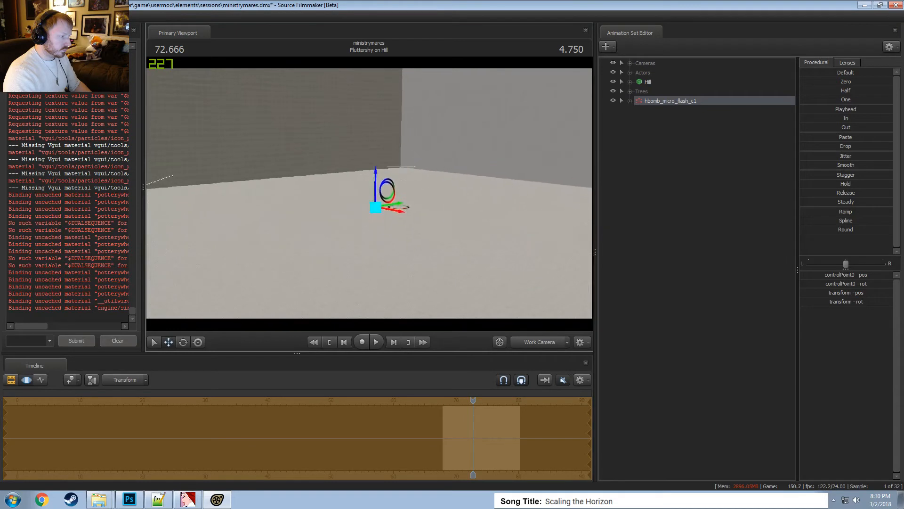
left_click_drag(377, 186, 364, 193)
key("space")
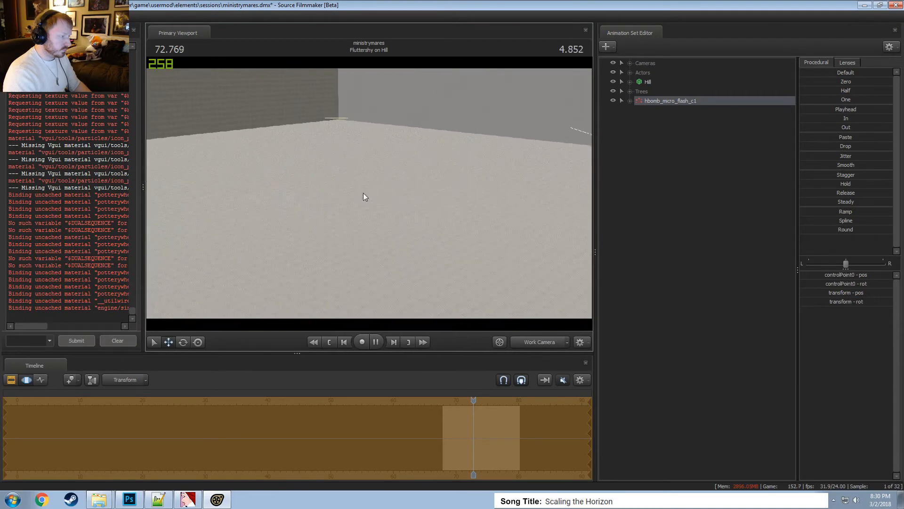
key("space")
left_click(648, 100)
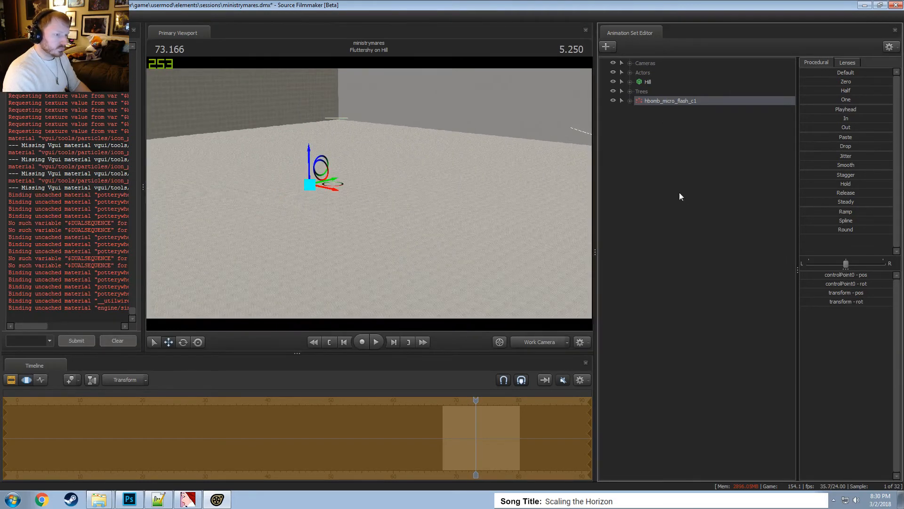
Check the start, emission and lifetime settings of hbomb_micro_flash_c1 and scrub the shot around 73 seconds to look for the effect.
right_click(678, 103)
left_click(714, 202)
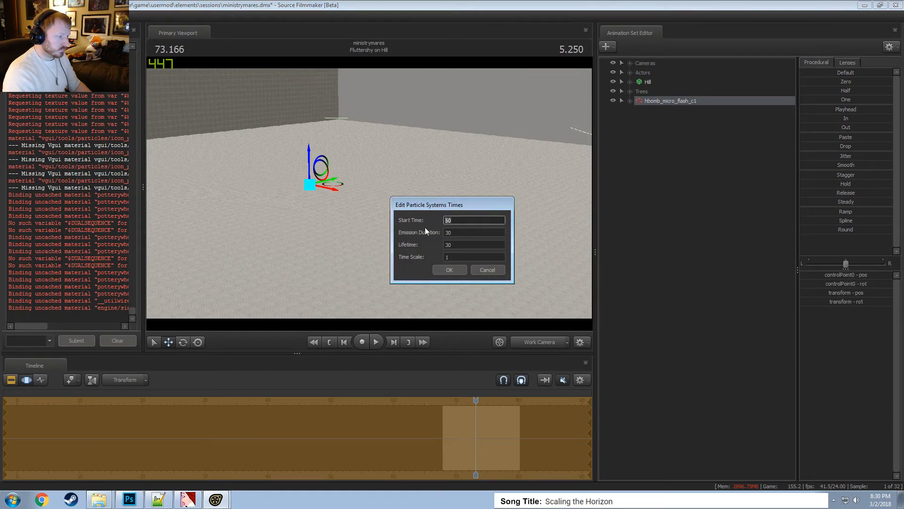
key("Return")
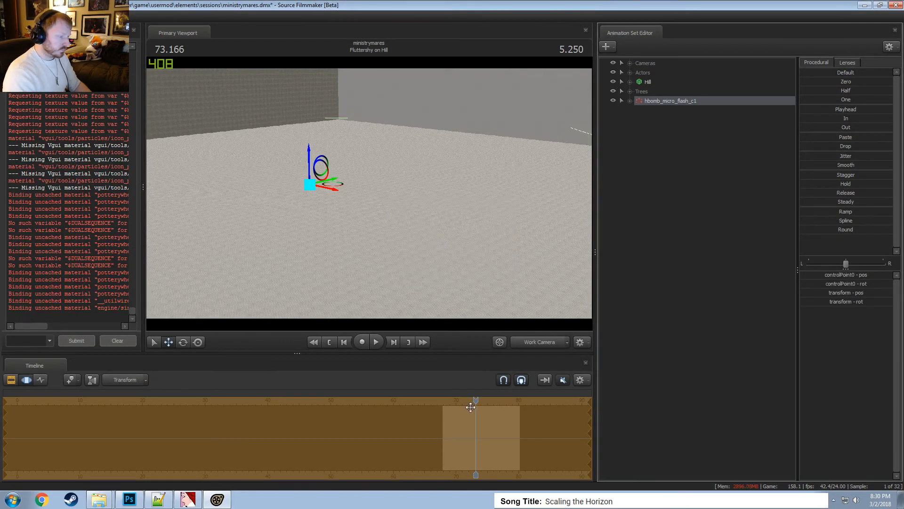
mouse_move(471, 407)
left_mouse_down()
mouse_move(440, 408)
mouse_move(477, 411)
left_mouse_up()
left_click_drag(447, 263, 419, 294)
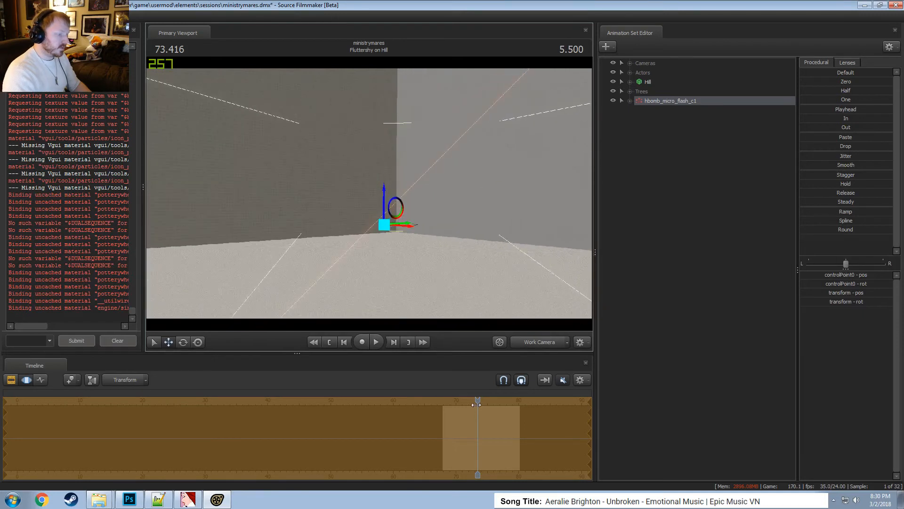
mouse_move(476, 404)
left_mouse_down()
mouse_move(447, 410)
mouse_move(473, 413)
left_mouse_up()
Delete the hbomb_micro_flash_c1 particle system from the shot.
right_click(675, 100)
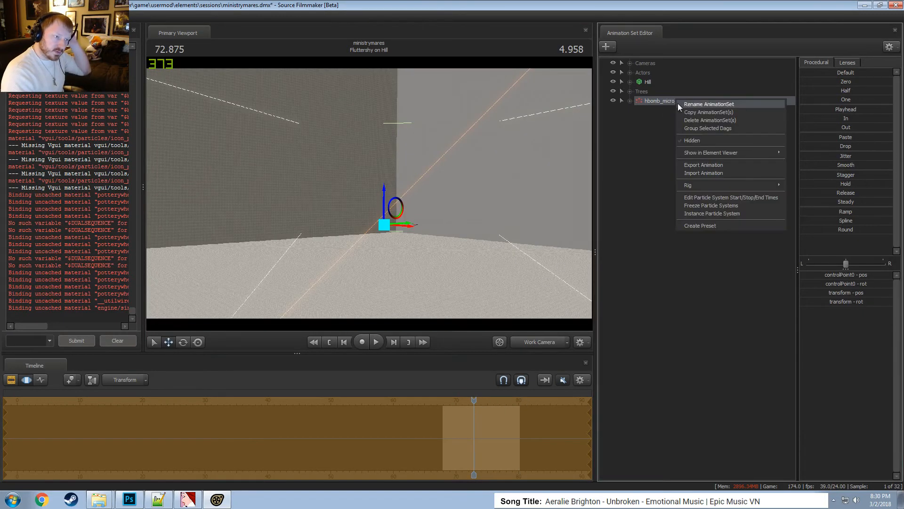
left_click(659, 97)
right_click(660, 97)
left_click(679, 118)
Add the hbomb_micro particle system from hbomb-micro.pcf with start time 70, emission duration 10 and lifetime 10.
right_click(636, 108)
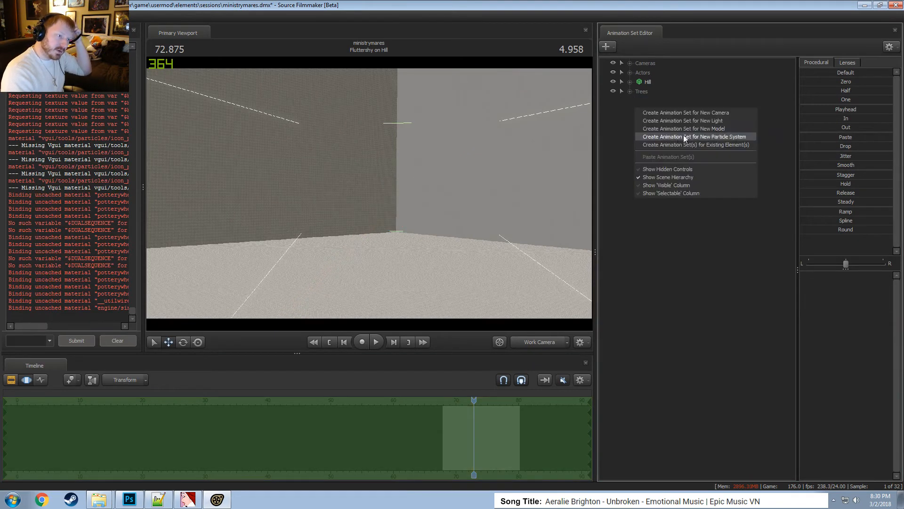
left_click(711, 136)
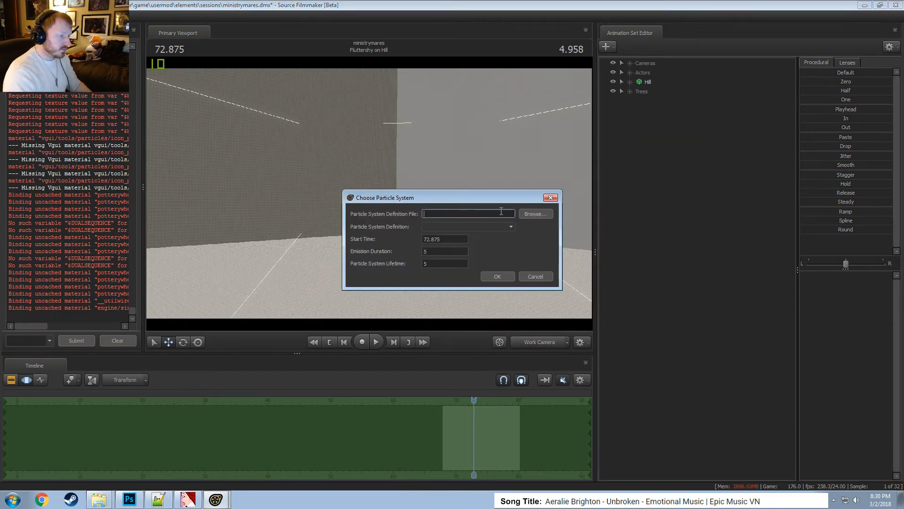
left_click(528, 214)
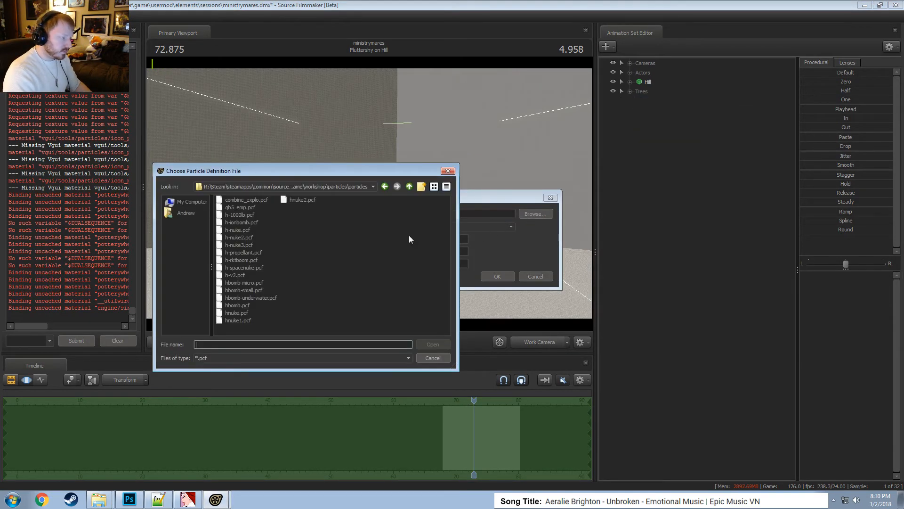
double_click(242, 282)
left_click(466, 227)
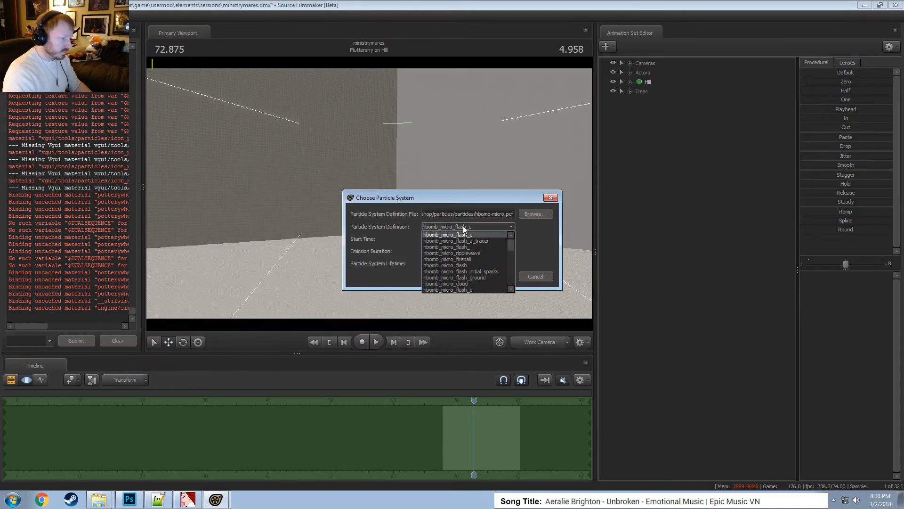
scroll(462, 254, "down", 6)
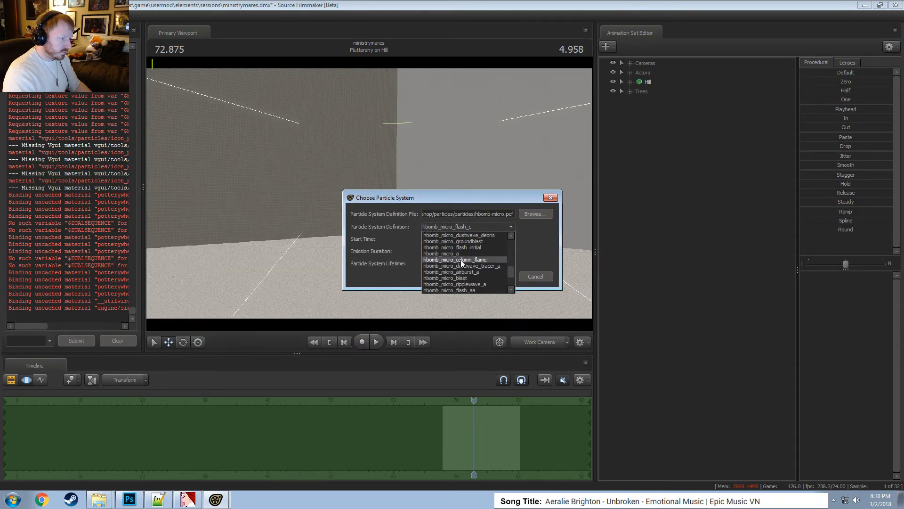
left_click(464, 283)
left_click(424, 241)
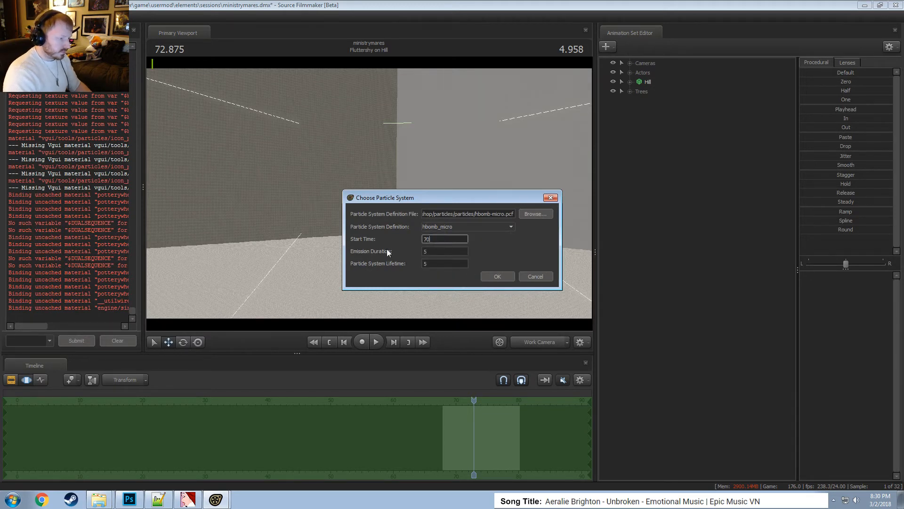
key("Tab")
type("10")
key("Tab")
type("10")
key("Return")
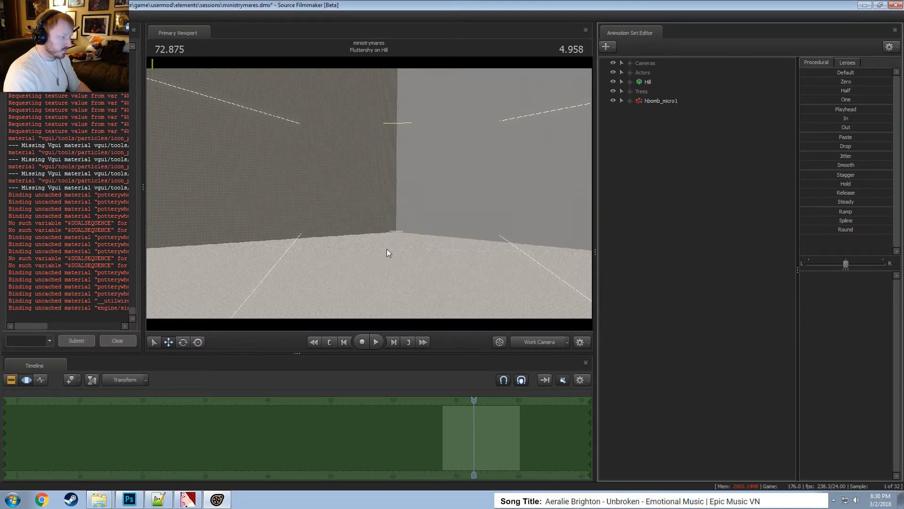
Move the hbomb_micro1 explosion in the Motion Editor across the map floor, away from the hill toward the far wall corner.
left_click(541, 340, "ctrl")
key("s")
left_click_drag(480, 245, 475, 285)
key("s")
scroll(475, 285, "down", 4)
scroll(475, 285, "up", 4)
left_click(656, 102)
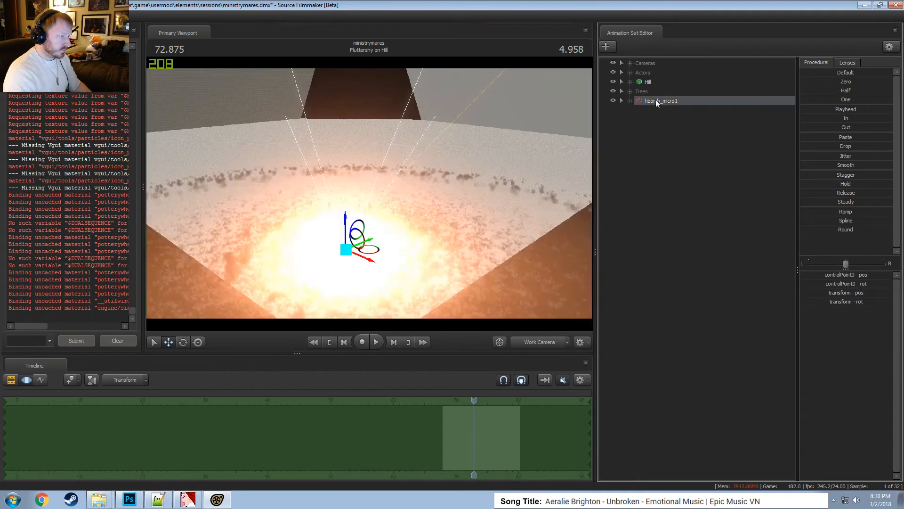
left_click_drag(370, 251, 378, 132)
key("a")
left_click_drag(389, 217, 423, 228)
scroll(422, 228, "up", 20)
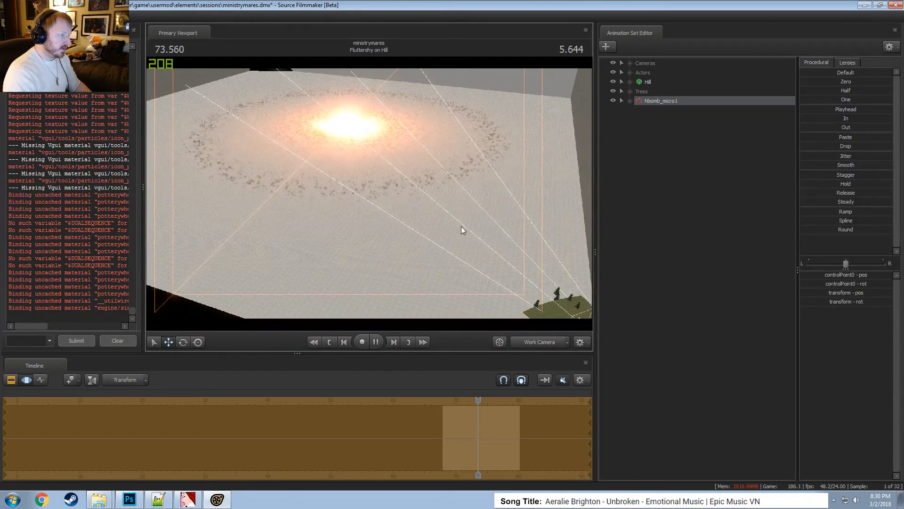
Play the shot from its beginning to about 77 seconds and watch the hbomb_micro1 explosion through the work camera.
left_click_drag(483, 401, 446, 407)
key("space")
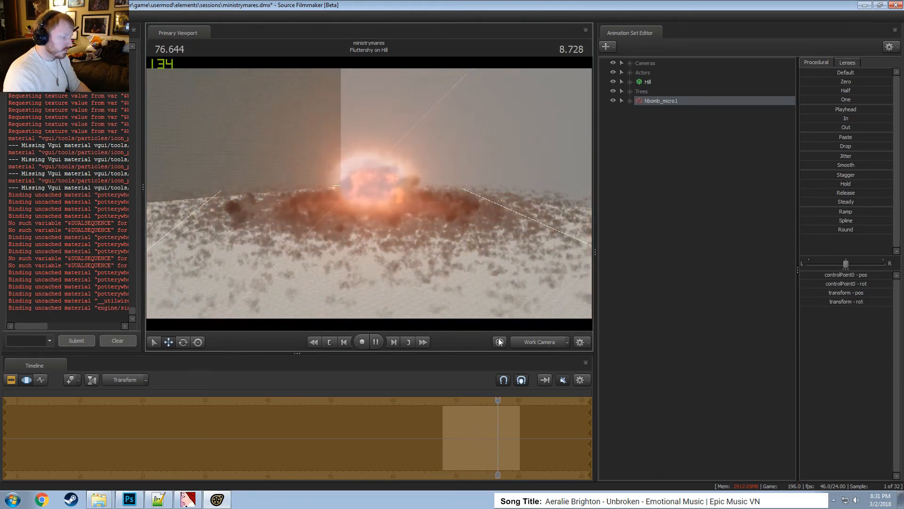
key("space")
Edit the hbomb_micro1 particle system times so the explosion starts earlier.
right_click(672, 99)
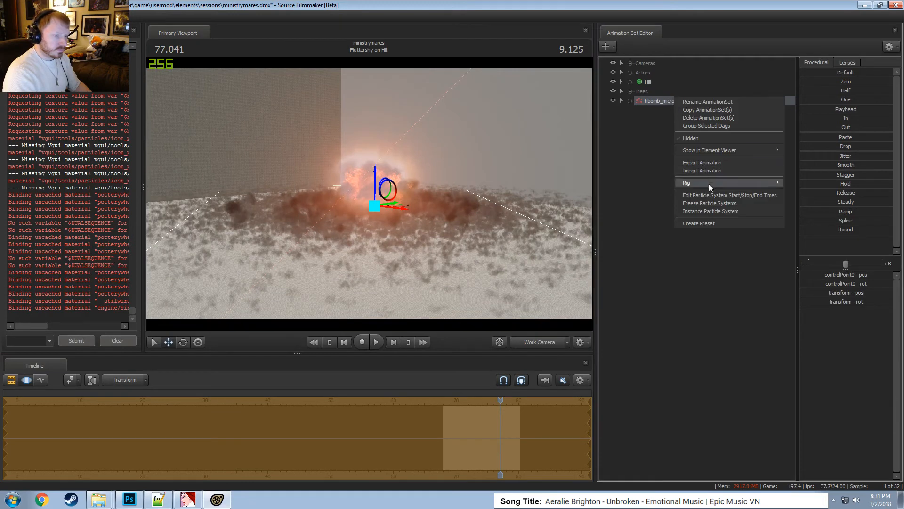
left_click(708, 184)
key("Return")
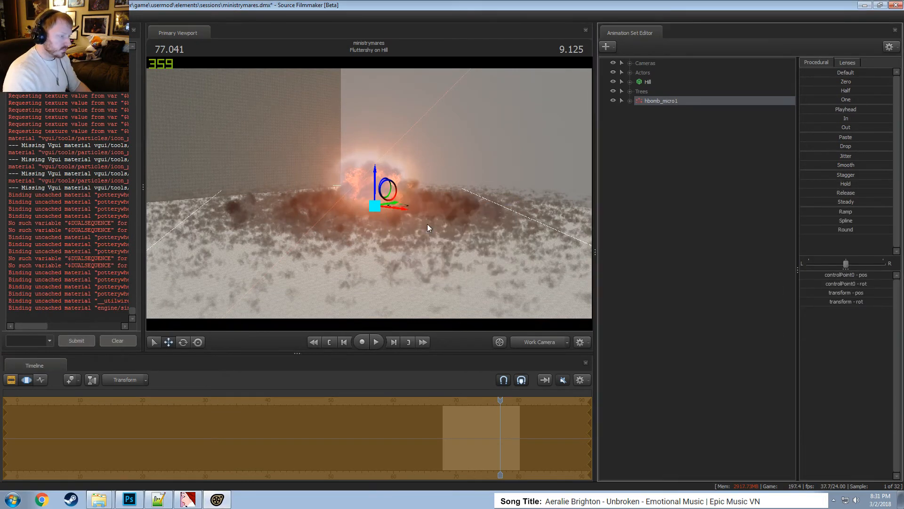
Play the retimed explosion from 68.541 and inspect the mushroom cloud near the end of the shot at 79.791.
left_click_drag(505, 401, 447, 401)
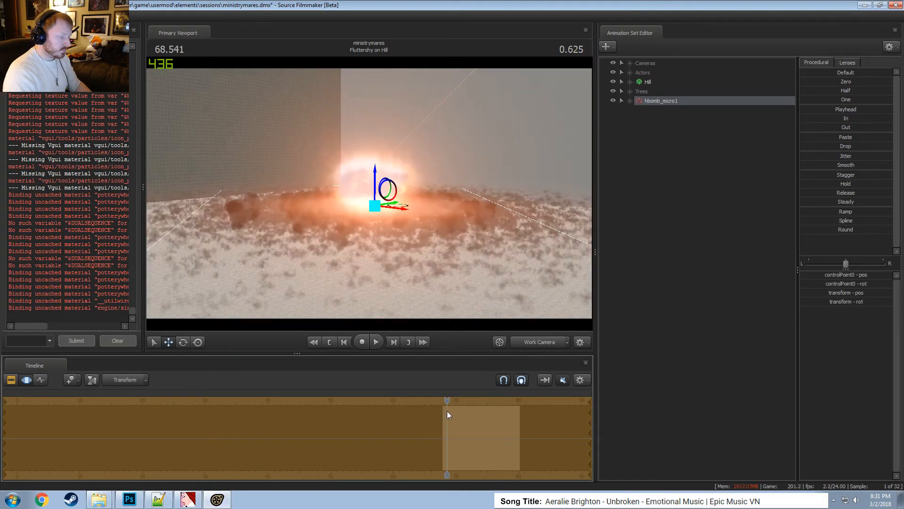
key("space")
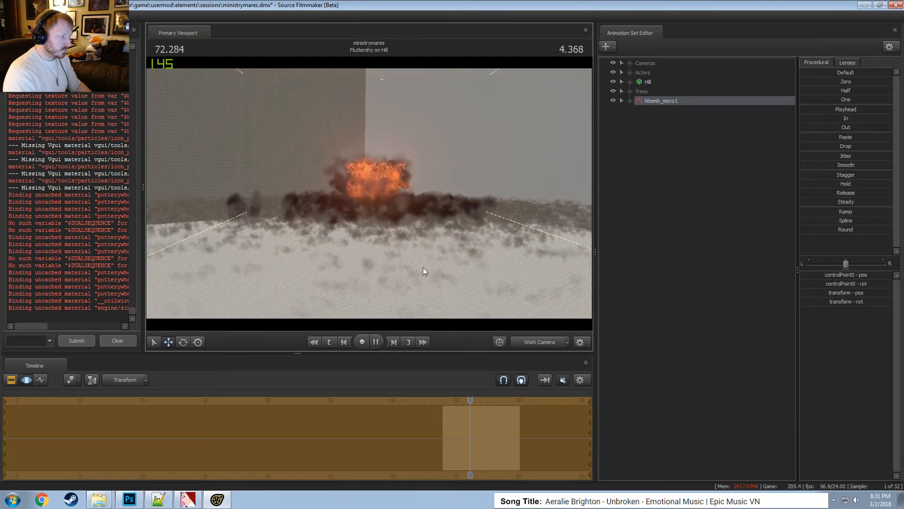
key("space")
left_click_drag(475, 401, 518, 401)
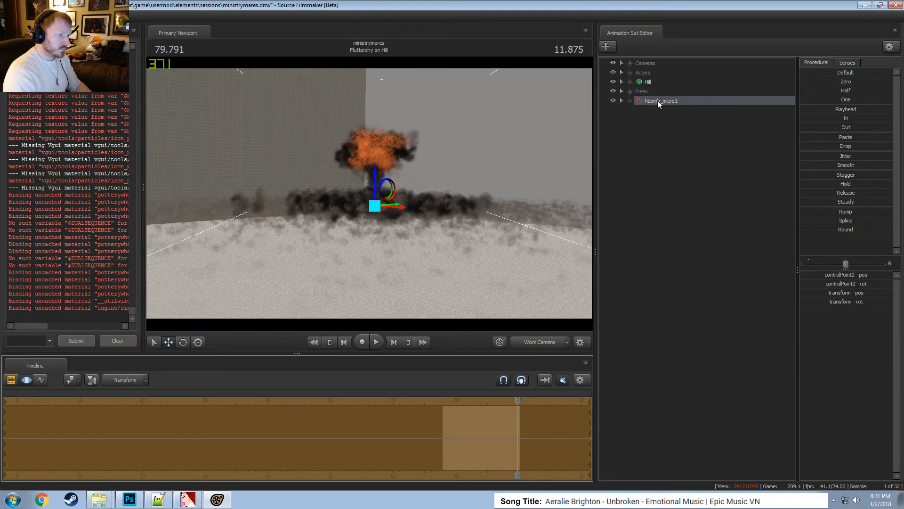
Hide the map geometry around the hbomb_micro1 explosion in the viewport and play the end of the shot.
left_click_drag(438, 219, 411, 183, "alt")
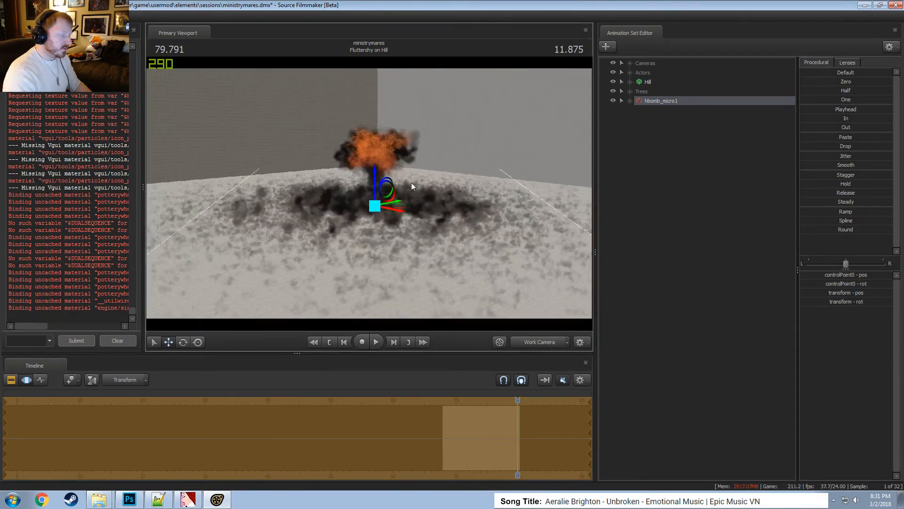
right_click(440, 155)
left_click(464, 181)
left_click_drag(457, 143, 436, 236)
key("space")
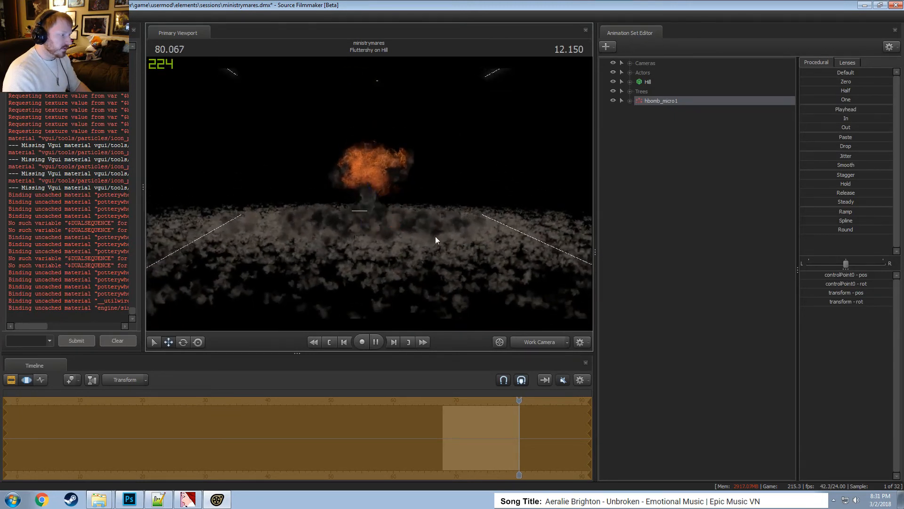
Scrub back to 79.875 and orbit the work camera to a level side view of the hbomb_micro1 explosion.
key("space")
left_click(527, 402)
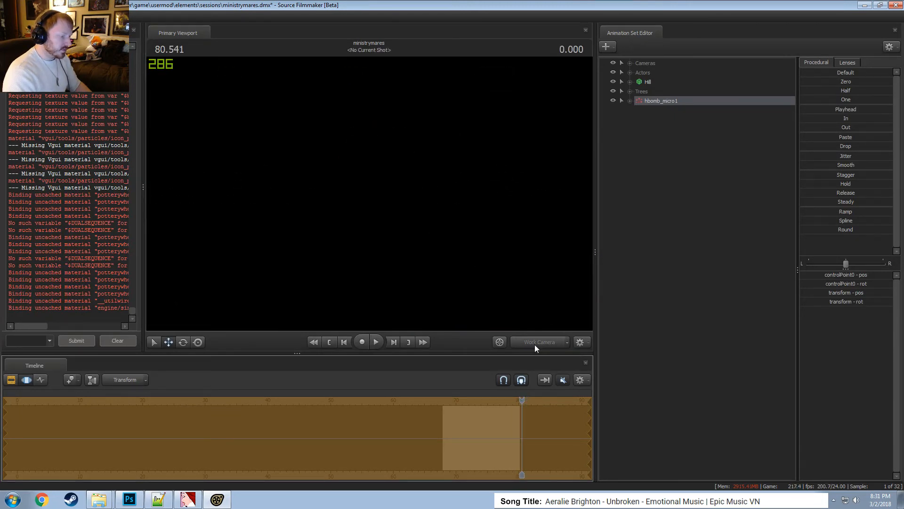
left_click_drag(524, 401, 518, 402)
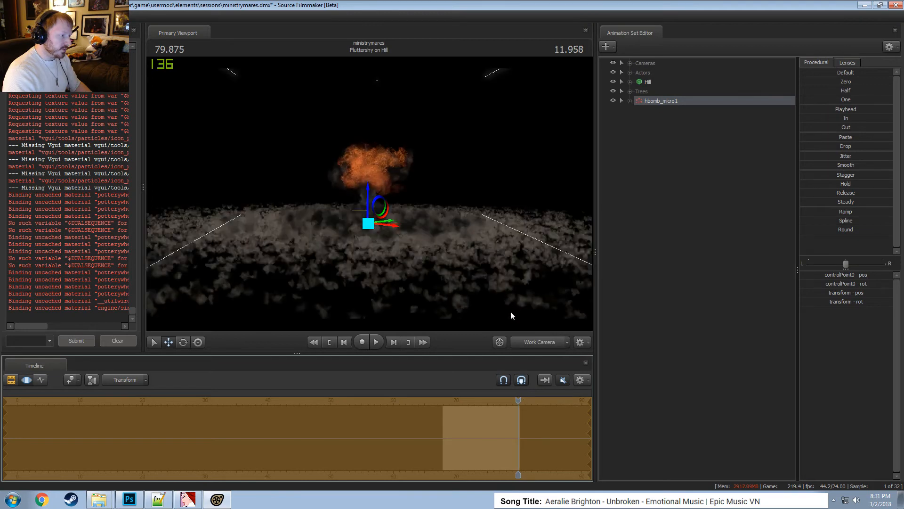
left_click_drag(518, 292, 513, 259, "alt")
left_click_drag(369, 193, 369, 182, "alt")
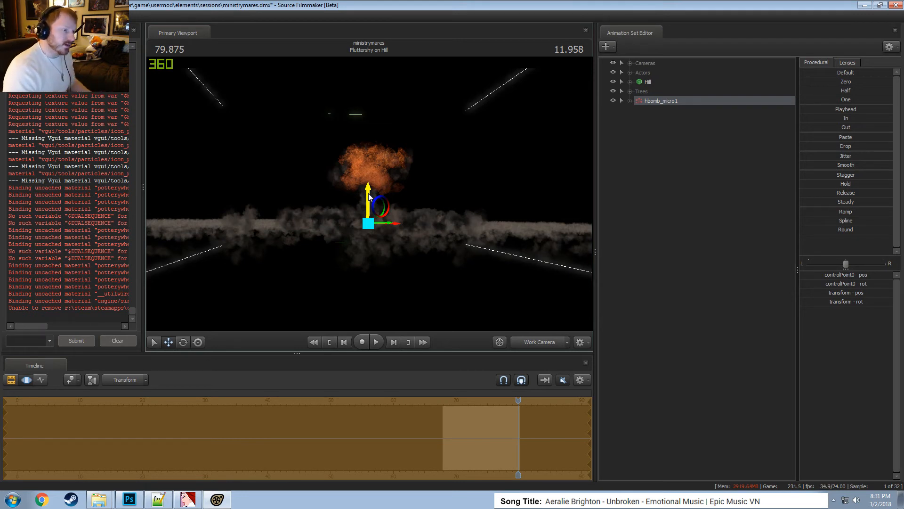
Edit the hbomb_micro1 particle system times to start time 30, emission duration 60 and lifetime 60.
right_click(649, 97)
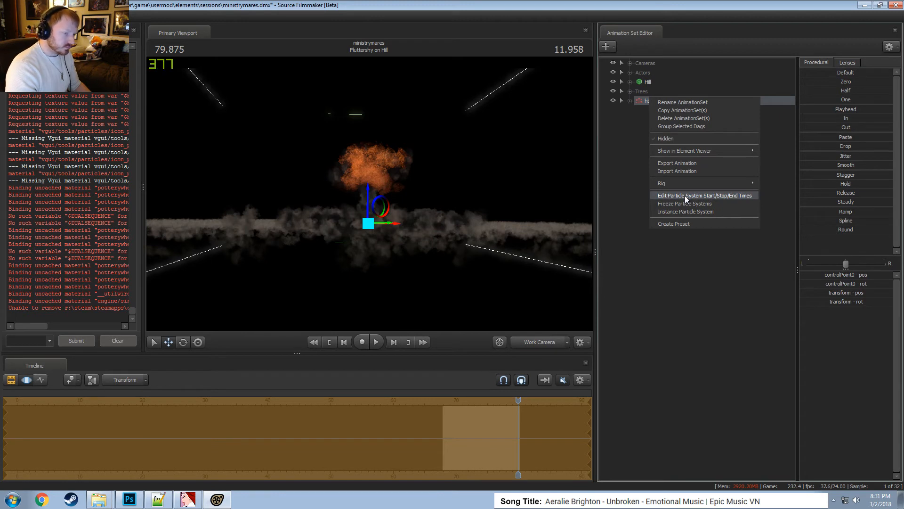
left_click(684, 196)
left_click(452, 221)
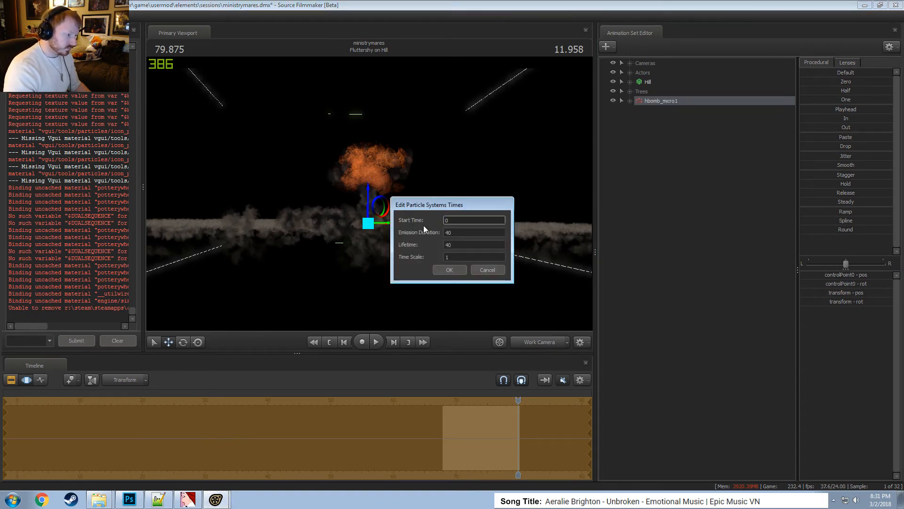
type("3")
left_click(462, 234)
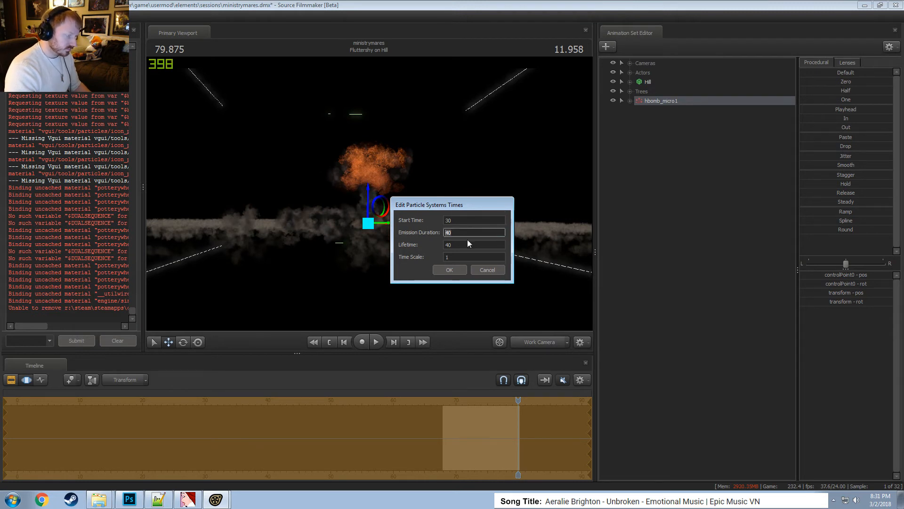
left_click(470, 243)
key("Return")
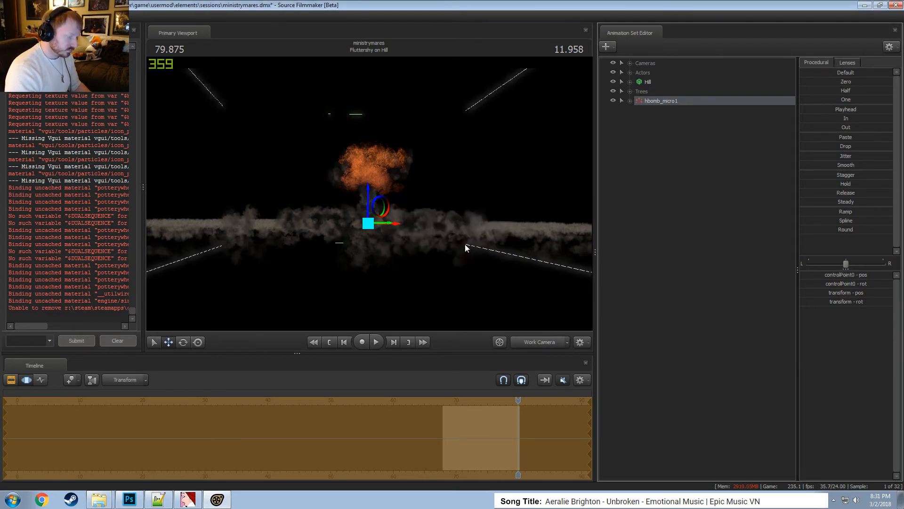
Play and scrub the Fluttershy on Hill shot up to 78.5 to check how the explosion develops.
left_click_drag(459, 414, 503, 422)
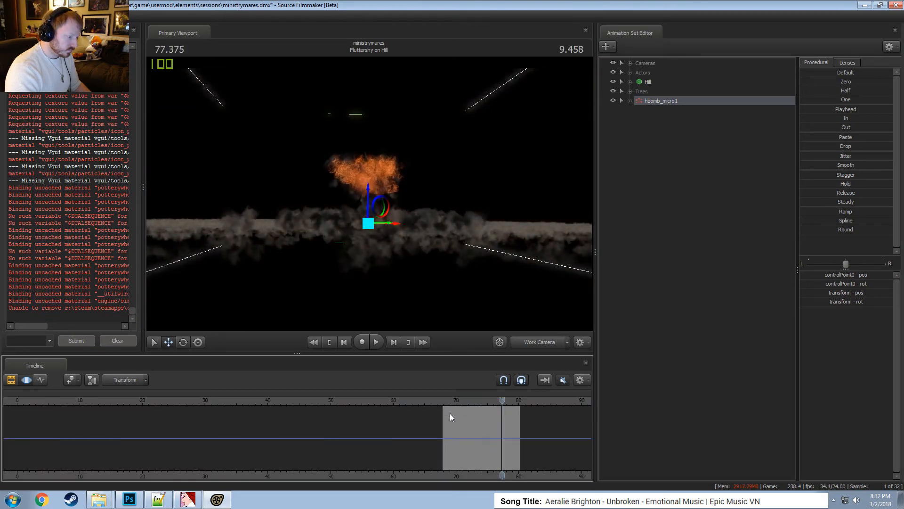
left_click(450, 414)
key("space")
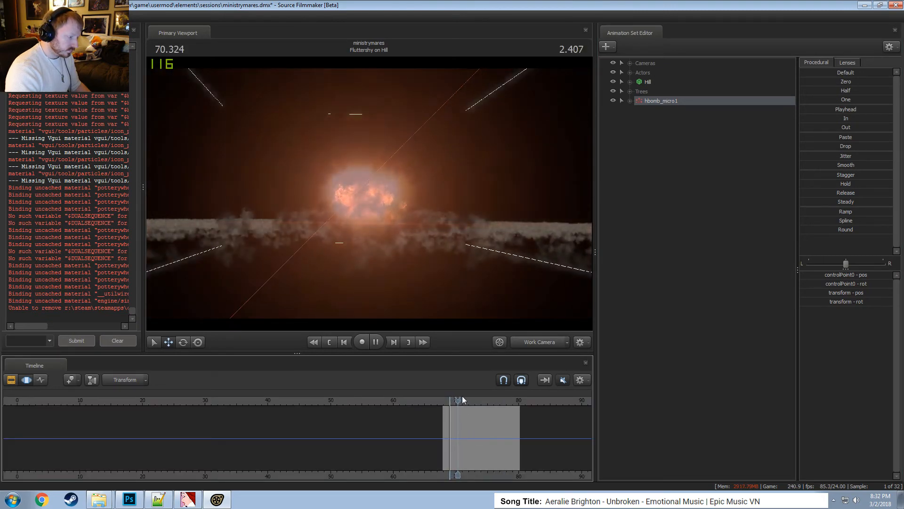
left_click_drag(462, 398, 509, 411)
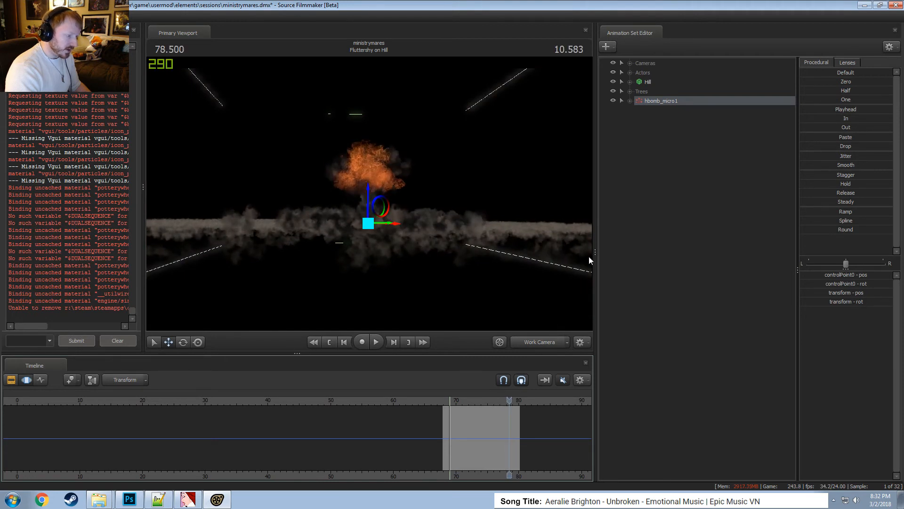
Set the hbomb_micro1 start time to 20 and scrub through the shot to 73.916.
right_click(658, 101)
left_click(691, 197)
type("20")
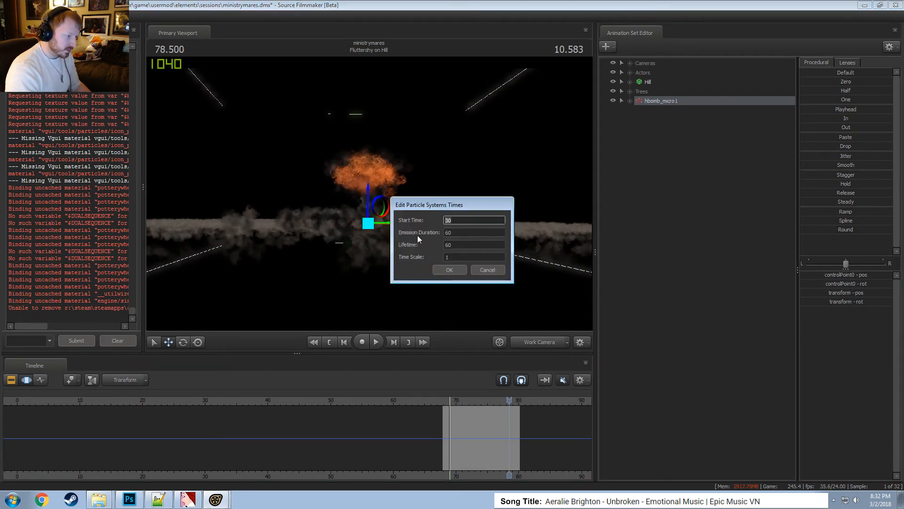
left_click(453, 270)
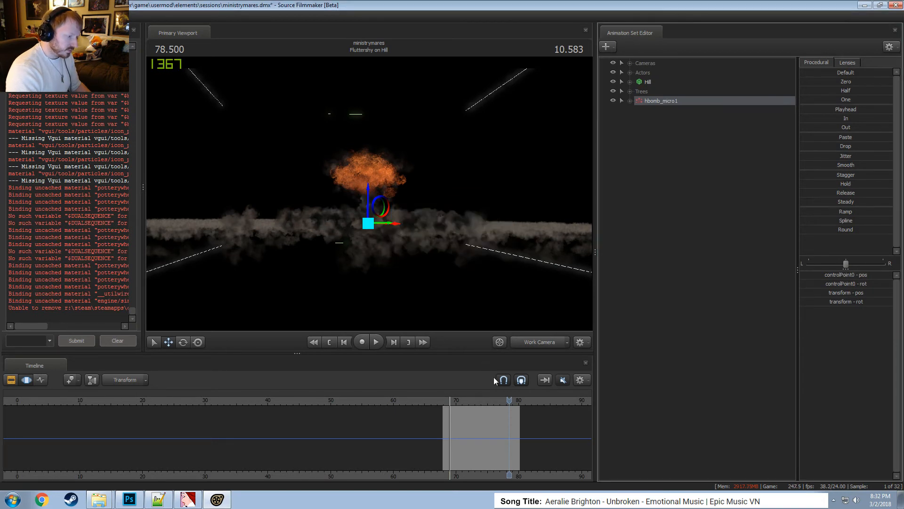
left_click_drag(509, 400, 513, 421)
left_click_drag(446, 400, 480, 407)
Set the hbomb_micro1 start time to 0 and both its emission duration and lifetime to 90.
right_click(659, 101)
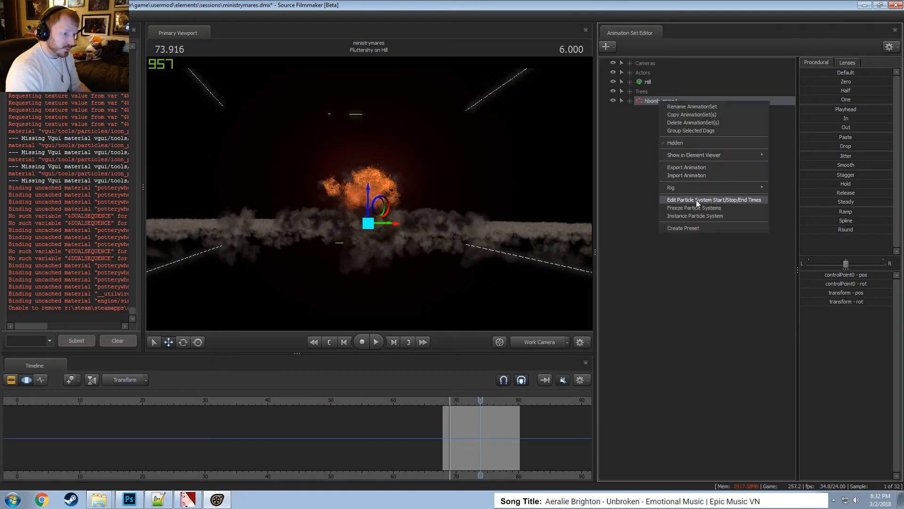
left_click(696, 200)
type("0")
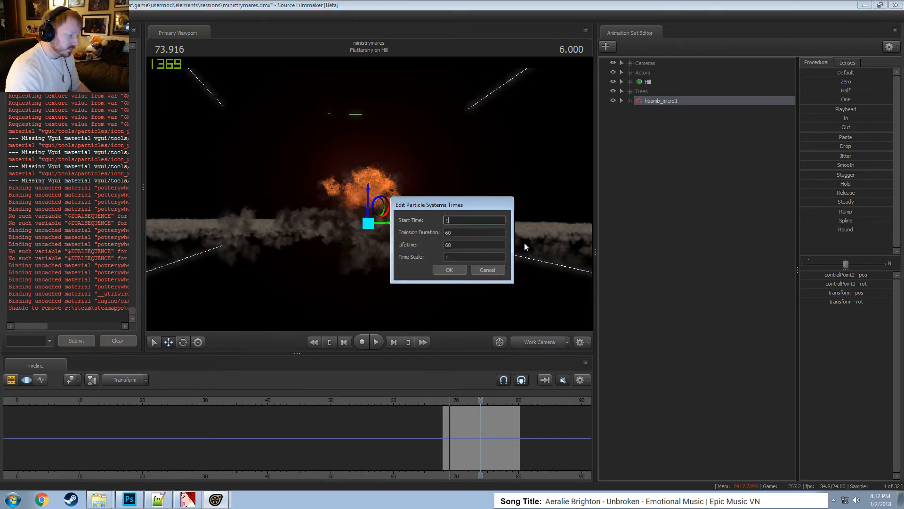
key("Tab")
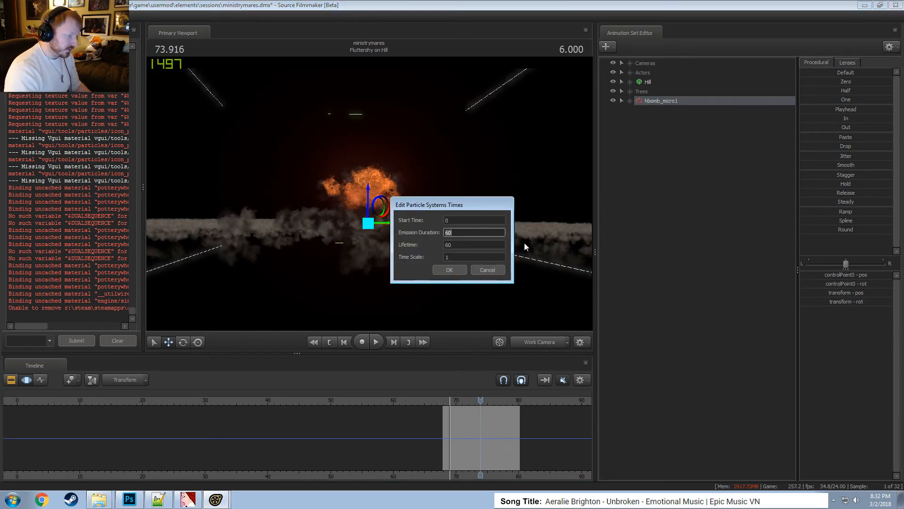
type("90")
key("Tab")
type("90")
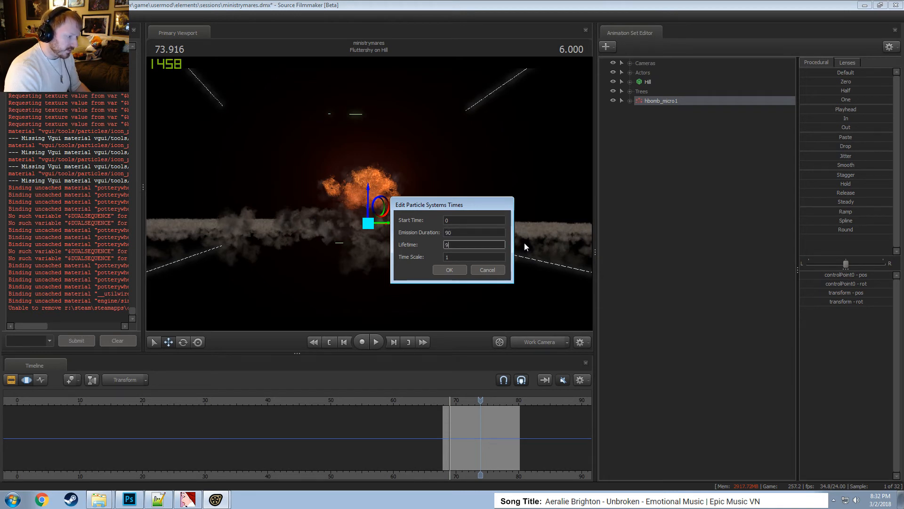
left_click(449, 271)
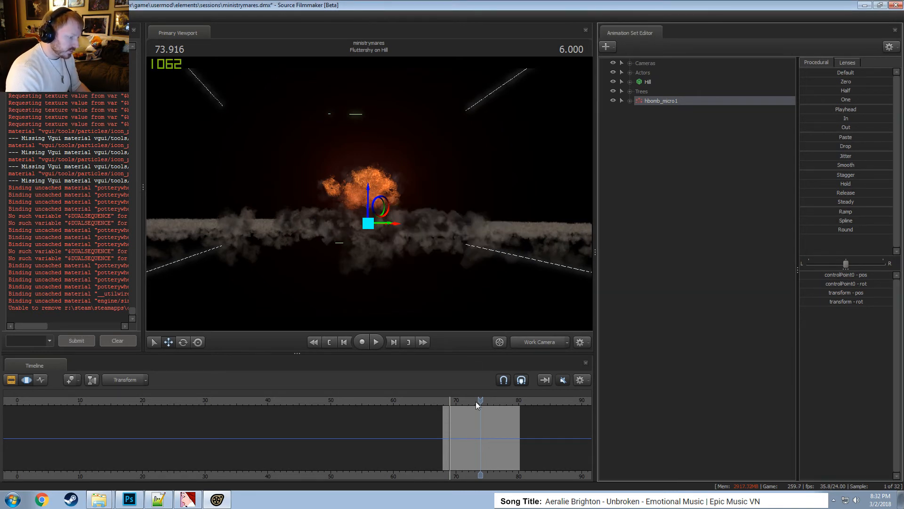
Play the shot from 76.208 to 77.5 through the main camera and inspect the explosion from above in the work camera.
mouse_move(480, 402)
left_mouse_down()
mouse_move(436, 412)
mouse_move(495, 410)
left_mouse_up()
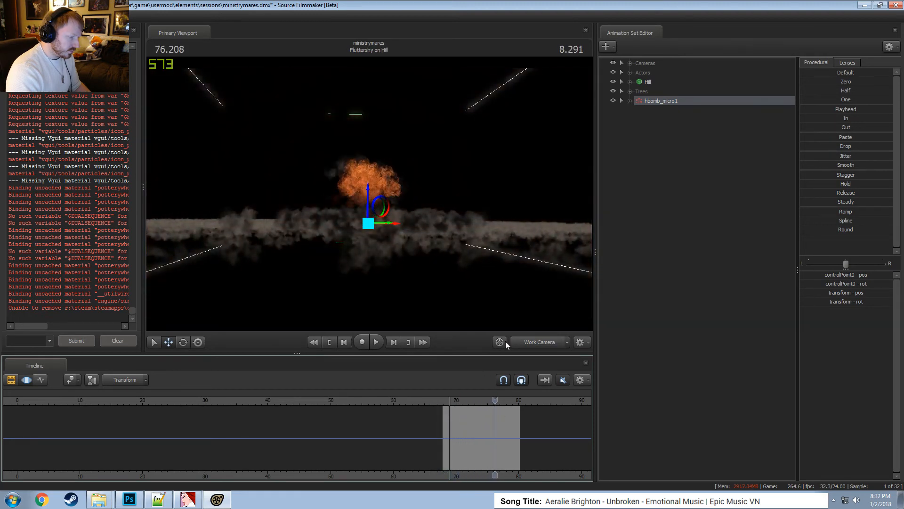
key("space")
left_click(540, 342)
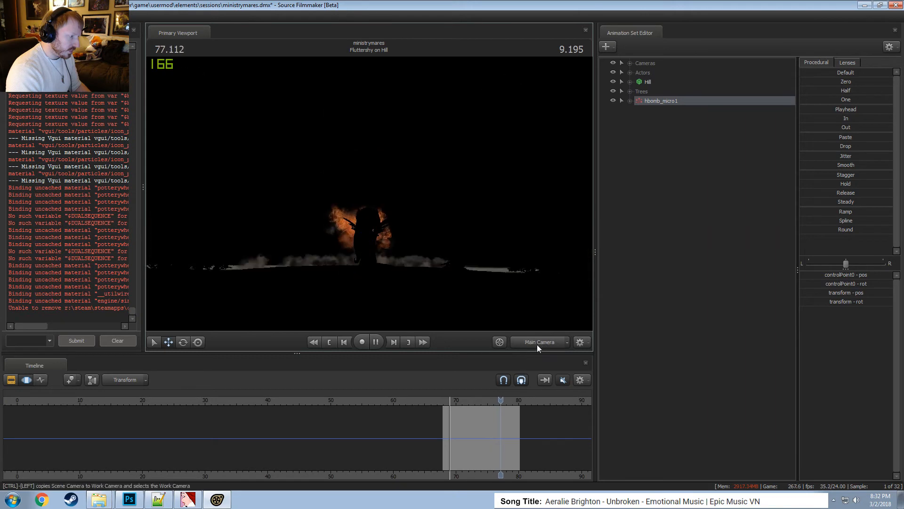
key("space")
left_click(534, 346)
left_click_drag(372, 186, 377, 206, "alt")
Delete the hbomb_micro1 animation set.
right_click(418, 234)
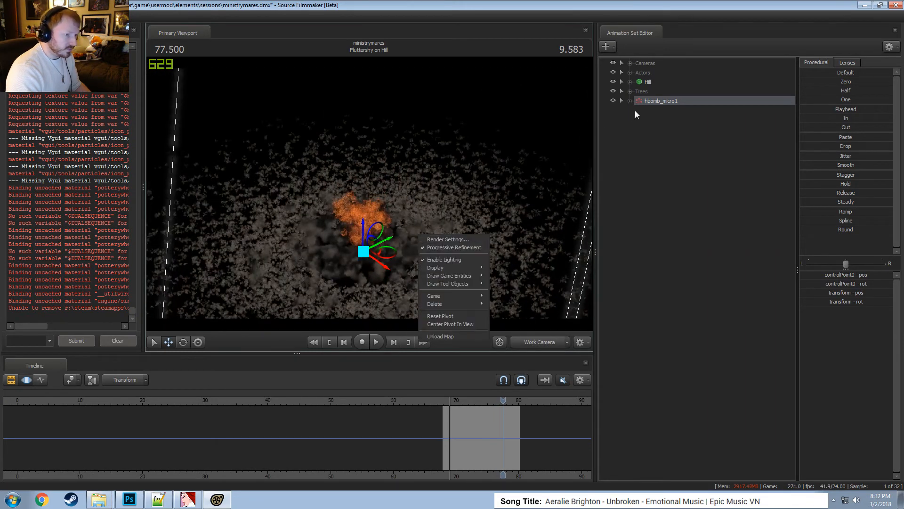
right_click(654, 102)
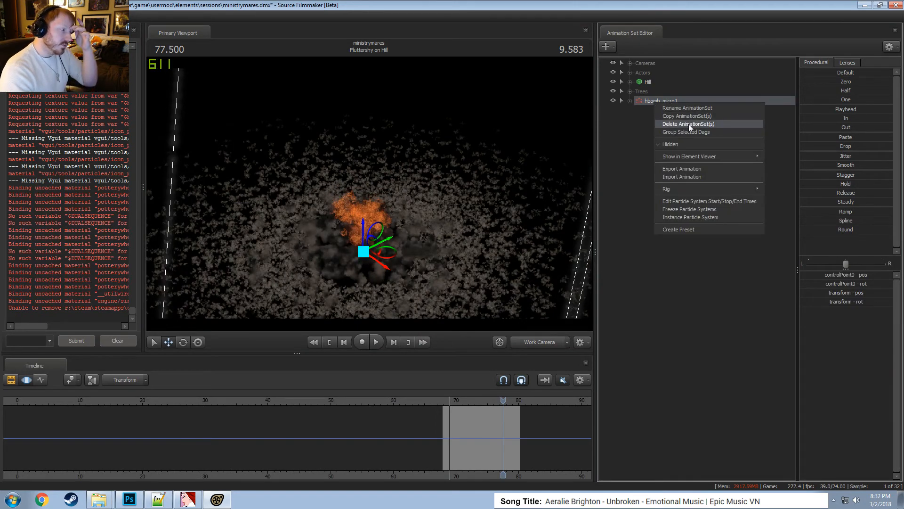
left_click(689, 123)
Start an animation set for a new particle system and load the hbomb-small.pcf definition file.
right_click(678, 127)
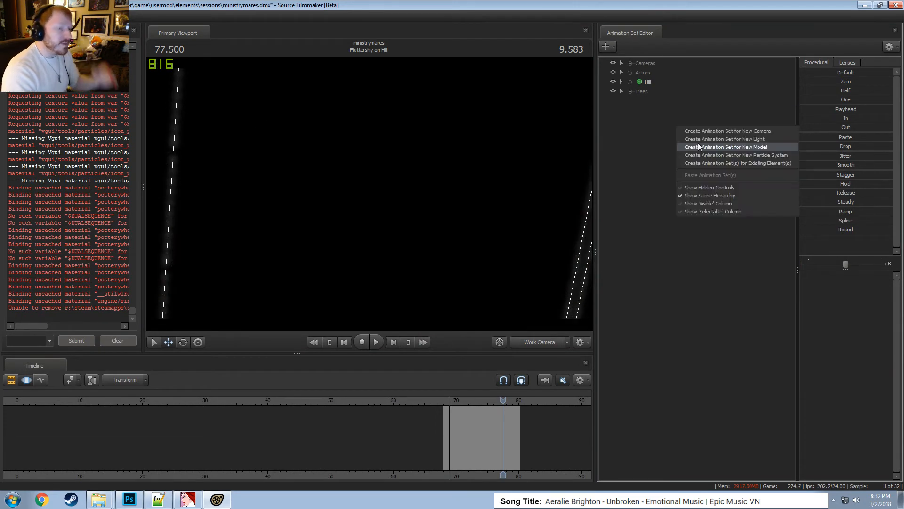
left_click(724, 154)
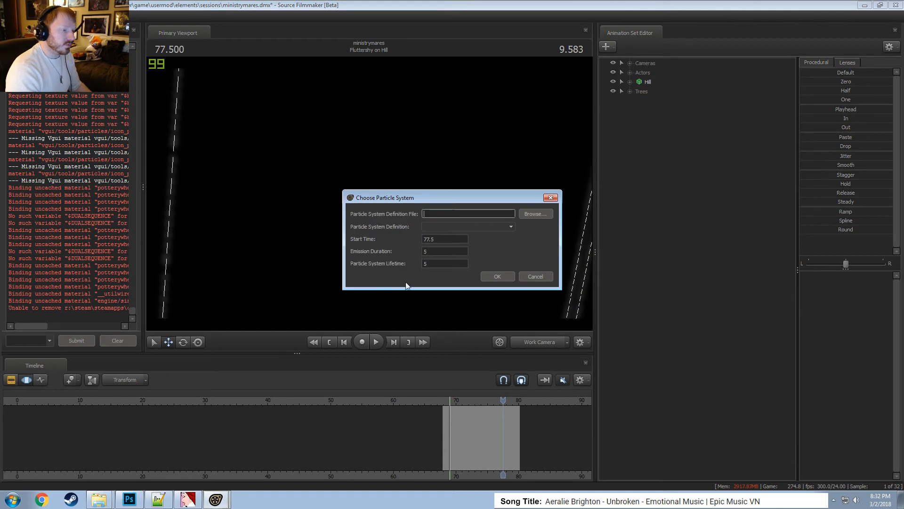
left_click(537, 214)
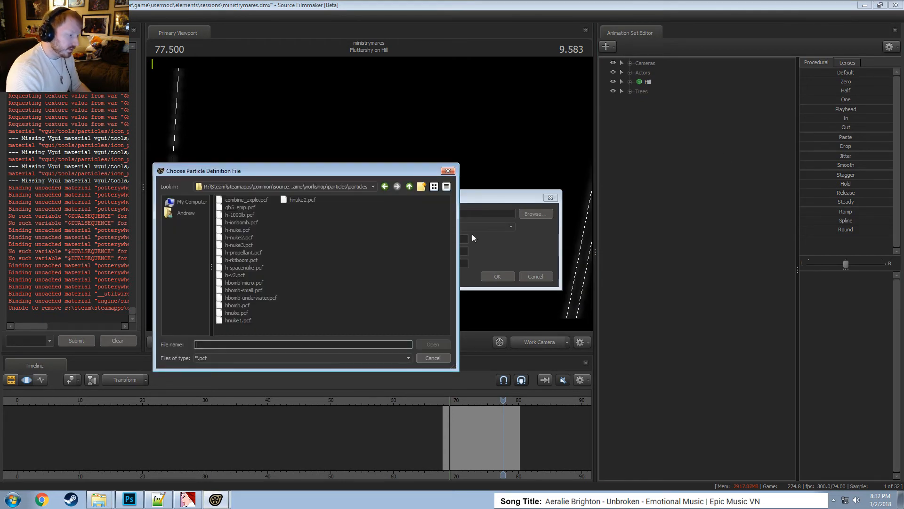
double_click(260, 290)
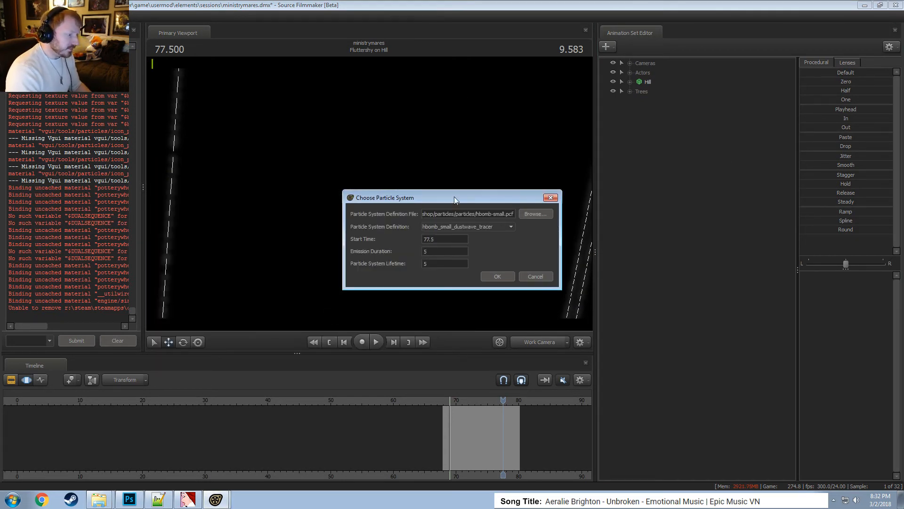
Create the hbomb_small particle system with start time 50, emission duration 40 and lifetime 40.
left_click(473, 227)
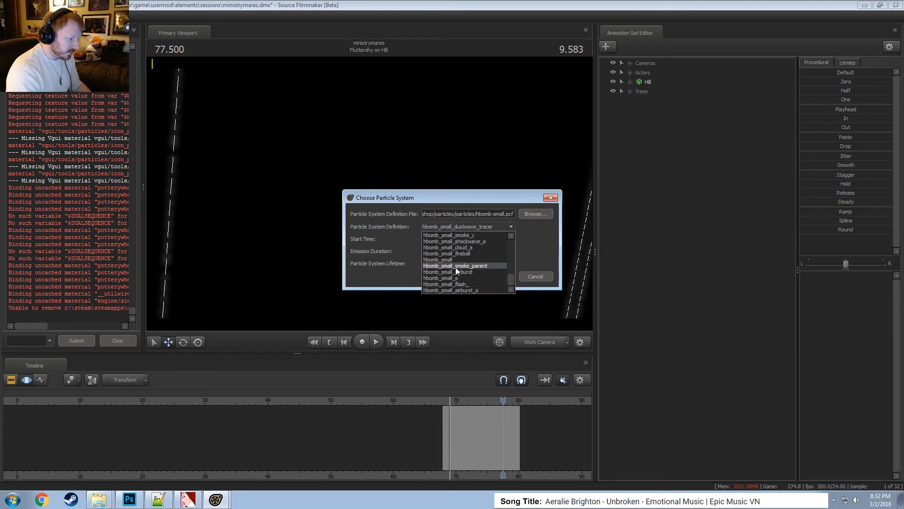
left_click(471, 267)
key("Tab")
type("50")
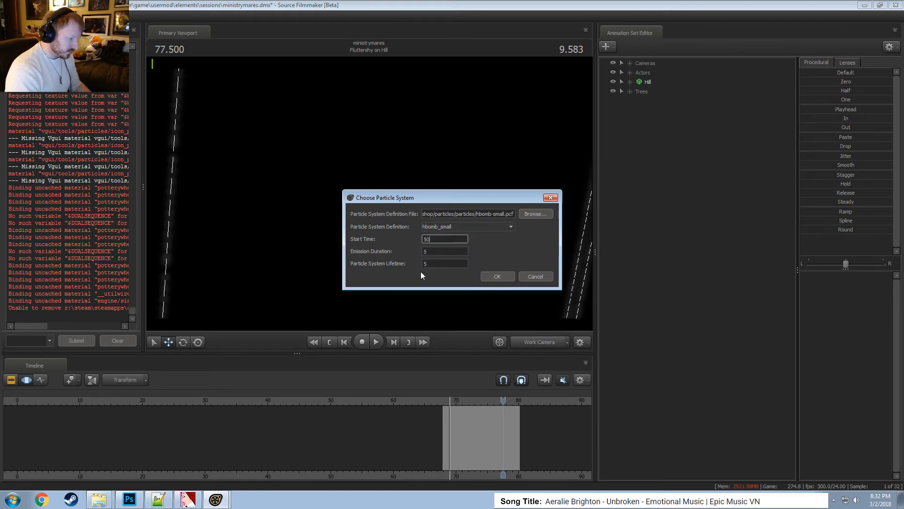
key("Tab")
key("Tab")
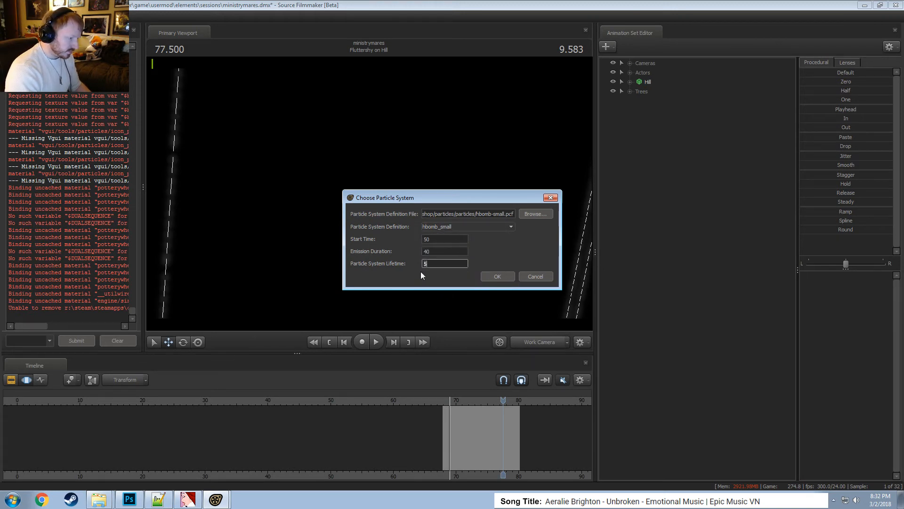
key("Return")
Show the map geometry again and frame the hbomb_small1 explosion in the work camera.
left_click(538, 343)
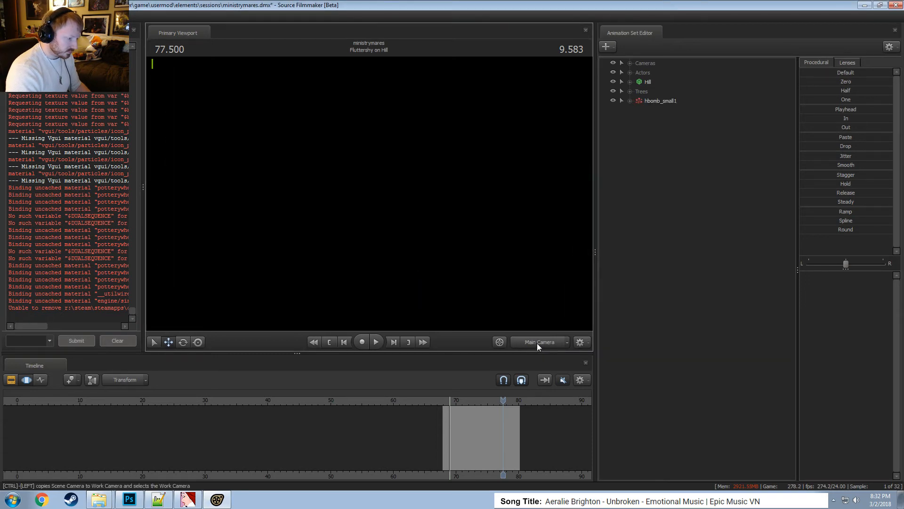
left_click(537, 343)
left_click(494, 274)
key("s")
mouse_move(370, 193)
left_mouse_down()
mouse_move(369, 212)
mouse_move(369, 179)
mouse_move(371, 193)
left_mouse_up()
Select the whole timeline in the motion editor and move hbomb_small1 into the distance, away from the scene camera.
key("F2")
key("F3")
left_click(477, 429)
key("ctrl+a")
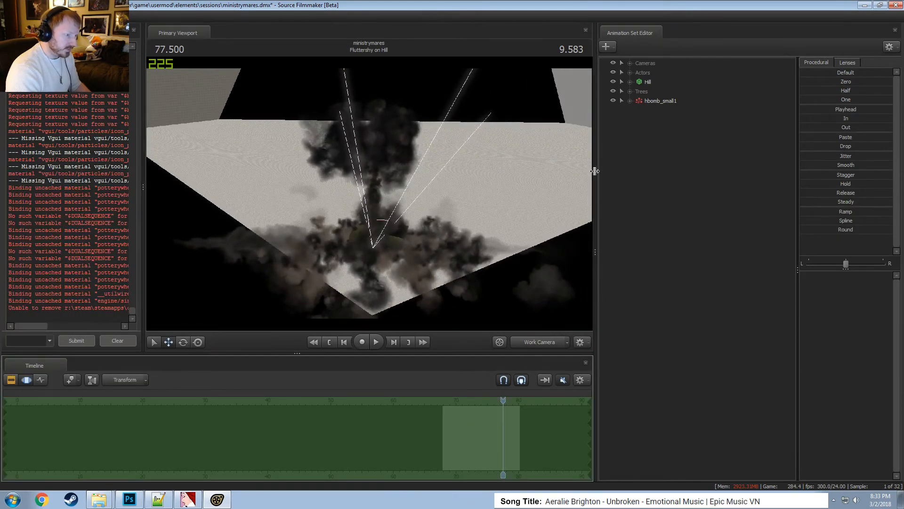
left_click(651, 101)
left_click_drag(400, 247, 438, 108)
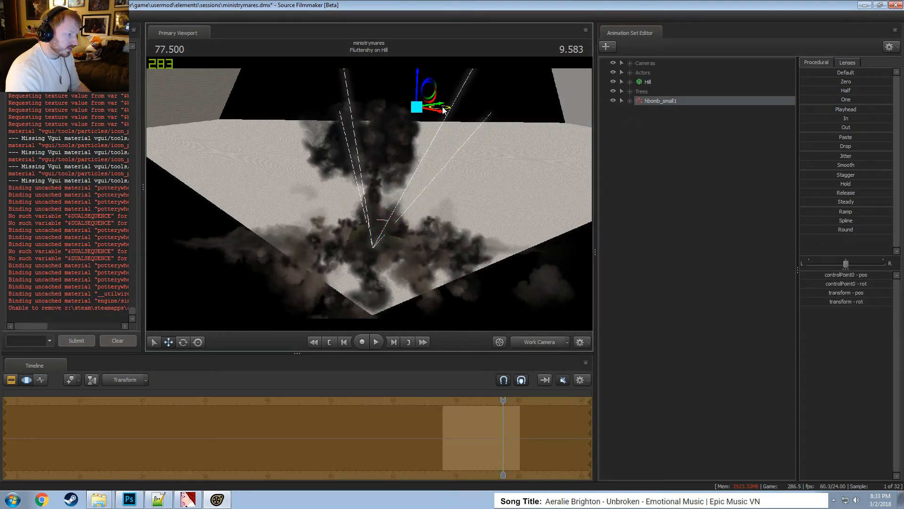
Fly the work camera to the relocated hbomb_small1, play its mushroom cloud to 79.375 and scrub back to 78.583.
key("w")
left_click_drag(369, 193, 378, 196)
key("space")
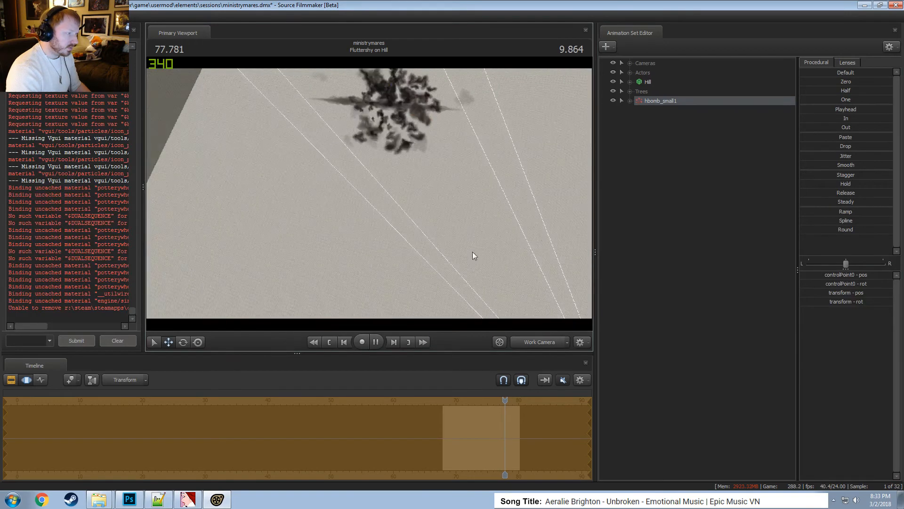
key("space")
key("s")
left_click_drag(392, 227, 369, 195)
key("space")
key("space")
left_click_drag(404, 257, 368, 190)
key("w")
key("space")
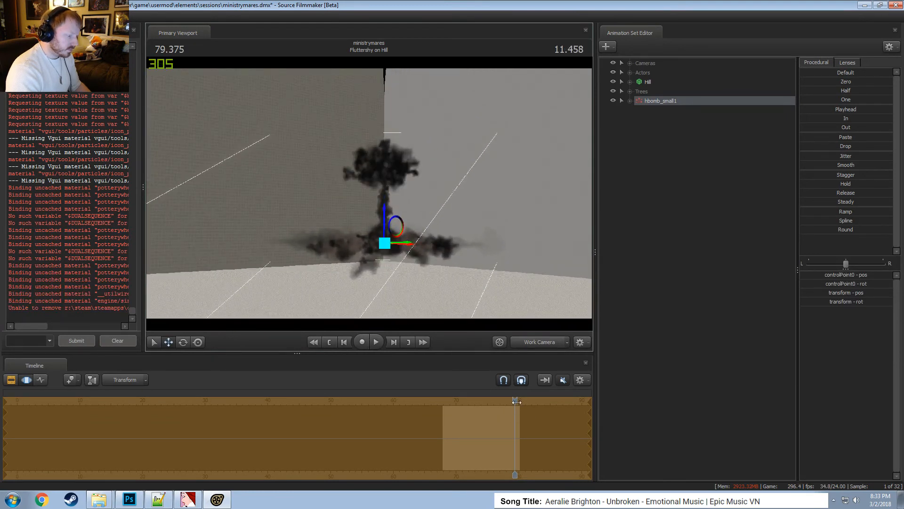
mouse_move(517, 401)
left_mouse_down()
mouse_move(444, 411)
mouse_move(511, 419)
left_mouse_up()
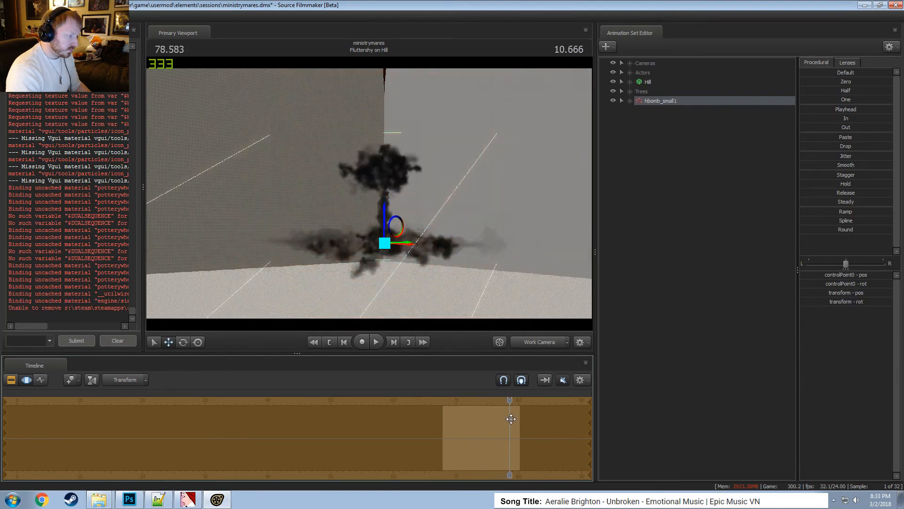
Set hbomb_small1's start time to 40 and scrub back slightly to 78.208 to check the cloud.
right_click(667, 103)
left_click(708, 194)
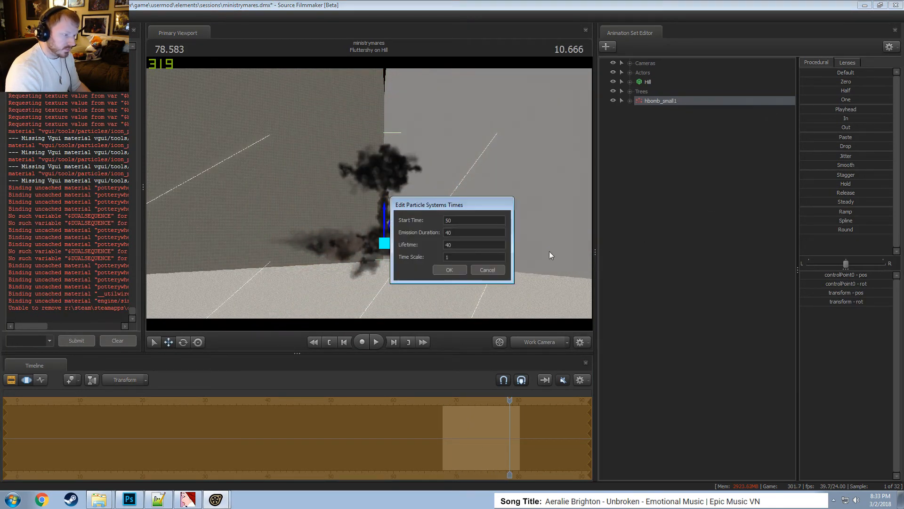
left_click_drag(464, 220, 445, 227)
type("60")
key("Return")
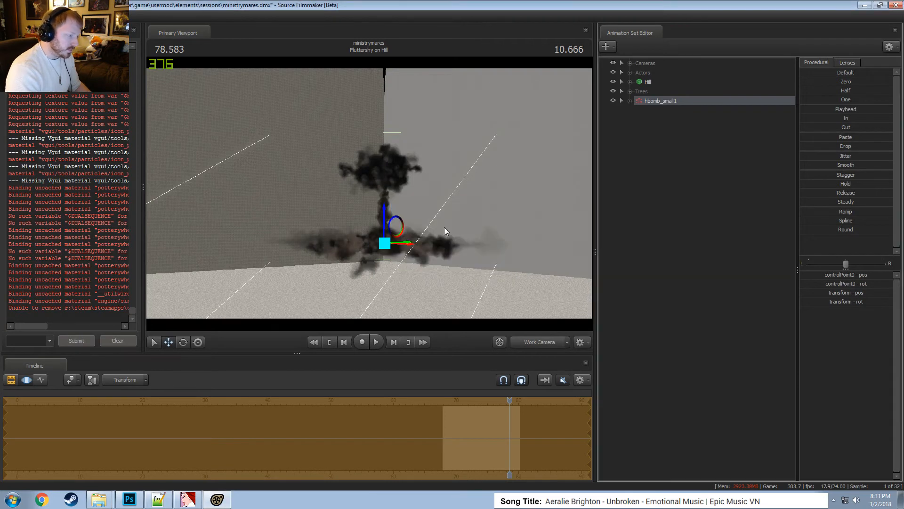
left_click_drag(510, 401, 508, 401)
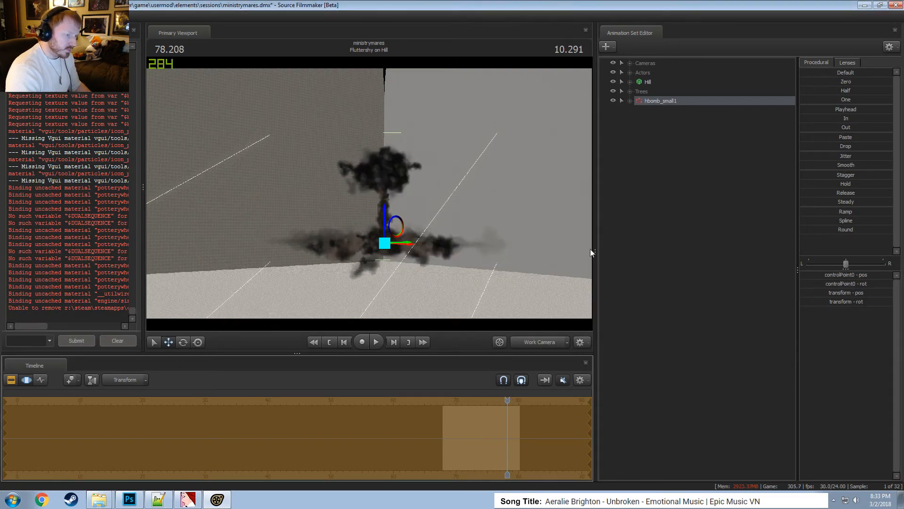
Instance the hbomb_small1 particle system and set its time scale to 2.
right_click(667, 100)
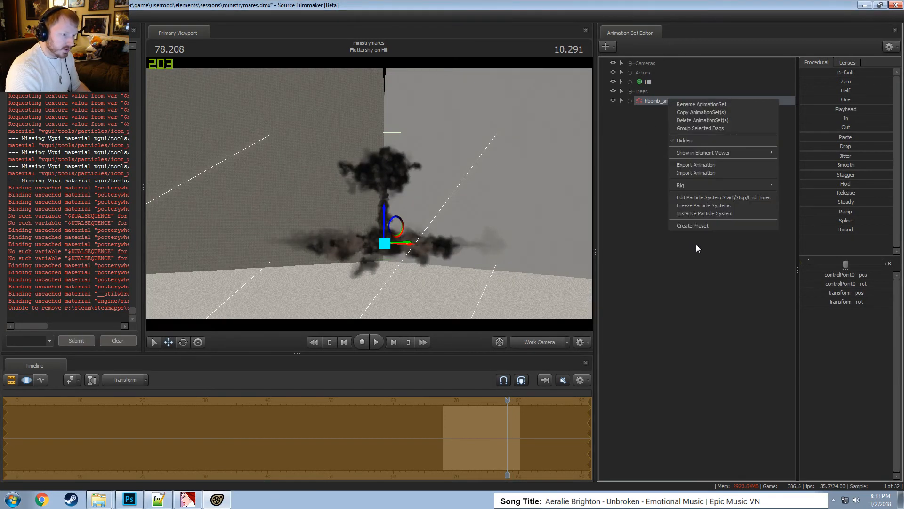
left_click(699, 213)
right_click(657, 103)
mouse_move(699, 215)
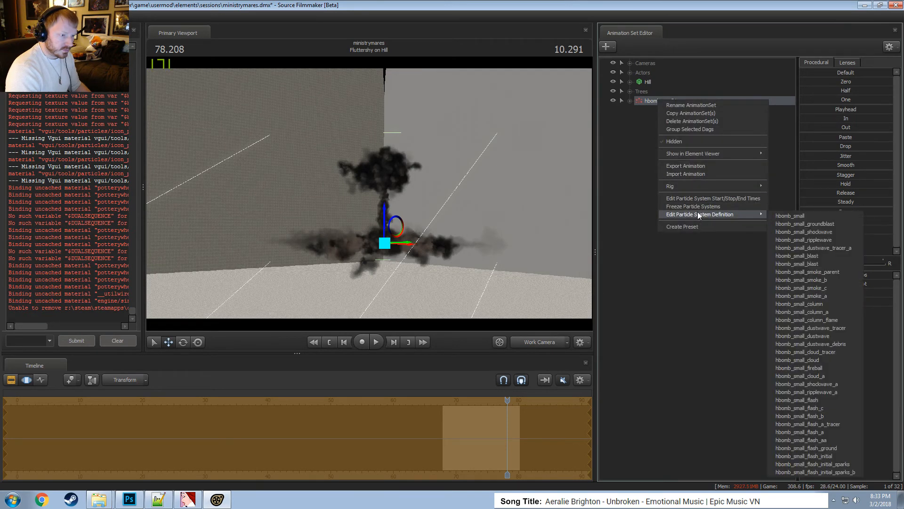
left_click(702, 199)
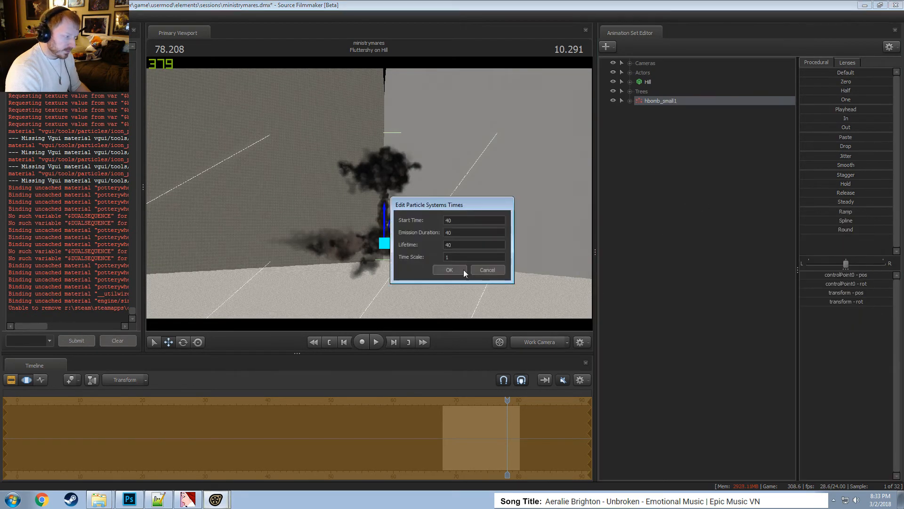
key("Return")
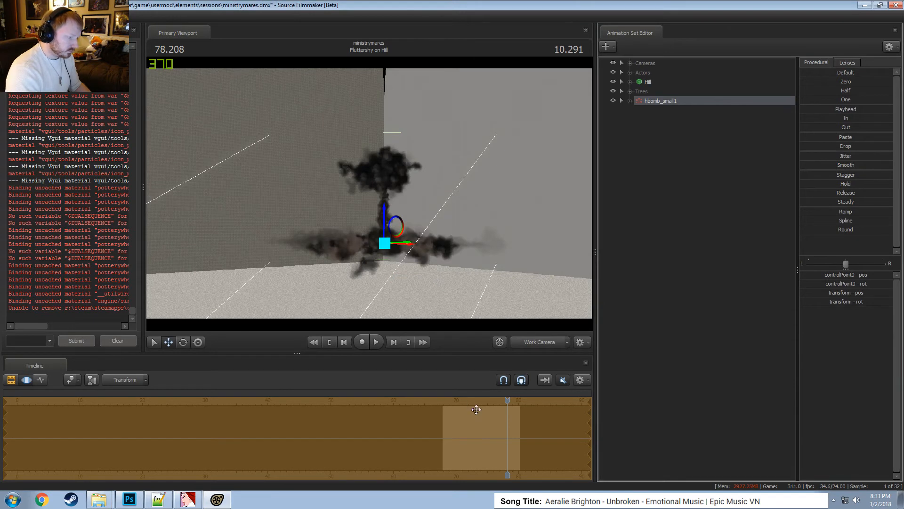
Scrub to 72.791 and shift hbomb_small1 sideways so the explosion lines up behind Fluttershy in the main camera.
left_click_drag(507, 401, 474, 414)
left_click(552, 340)
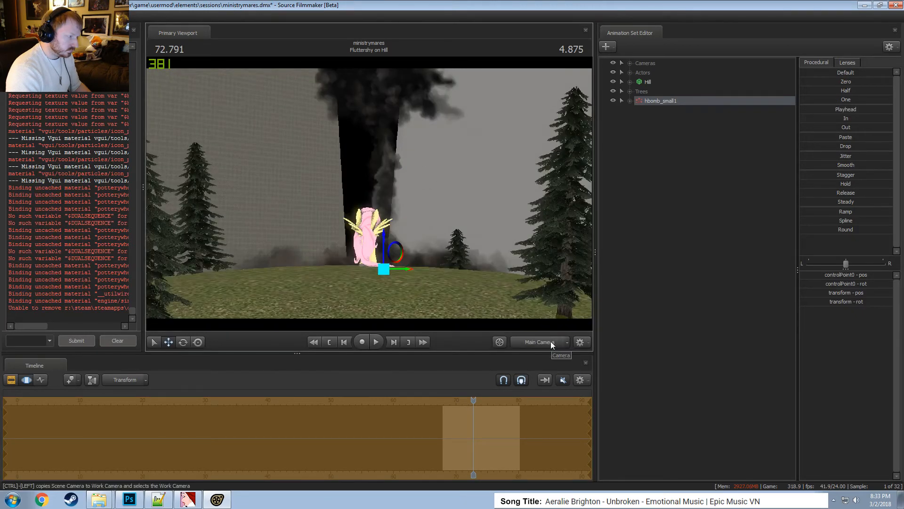
left_click(551, 342)
left_click_drag(472, 264, 392, 121, "alt")
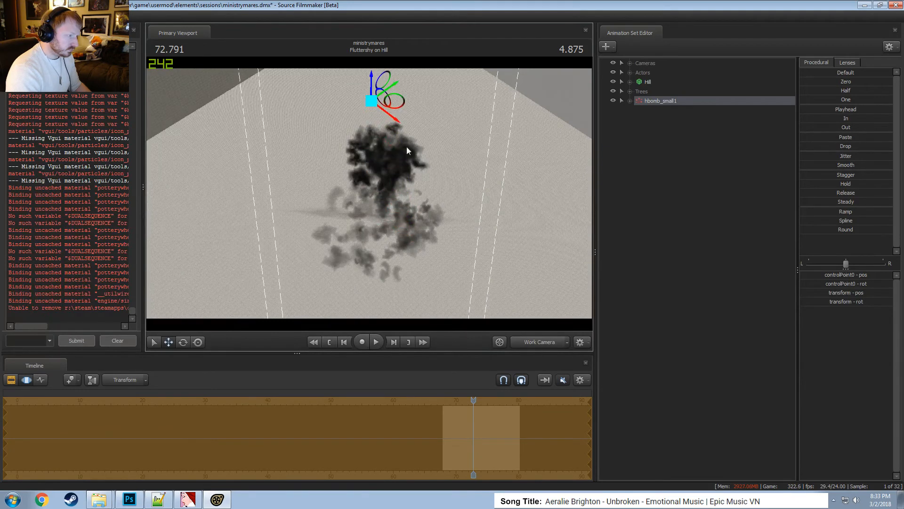
left_click(551, 340)
left_click_drag(373, 270, 394, 260)
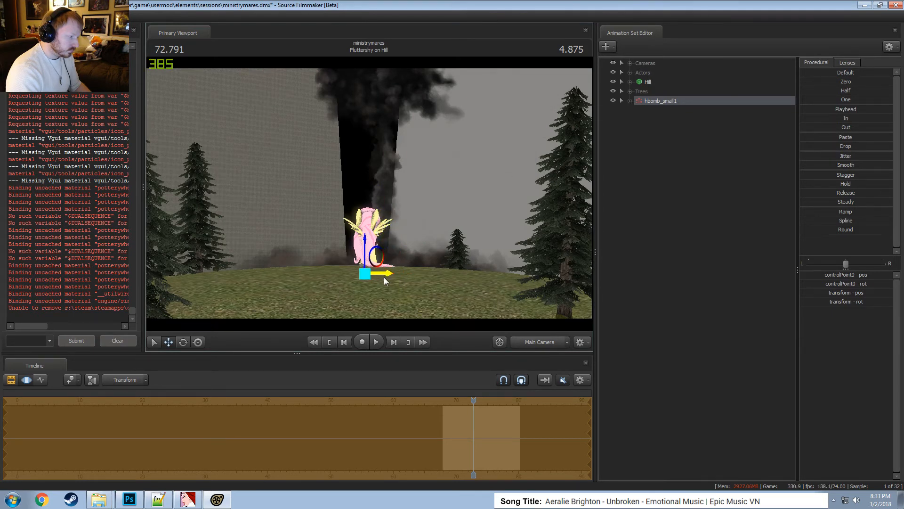
Play the shot through the main camera from 68.166 to about 72.75 to review the explosion behind the hill.
key("space")
key("space")
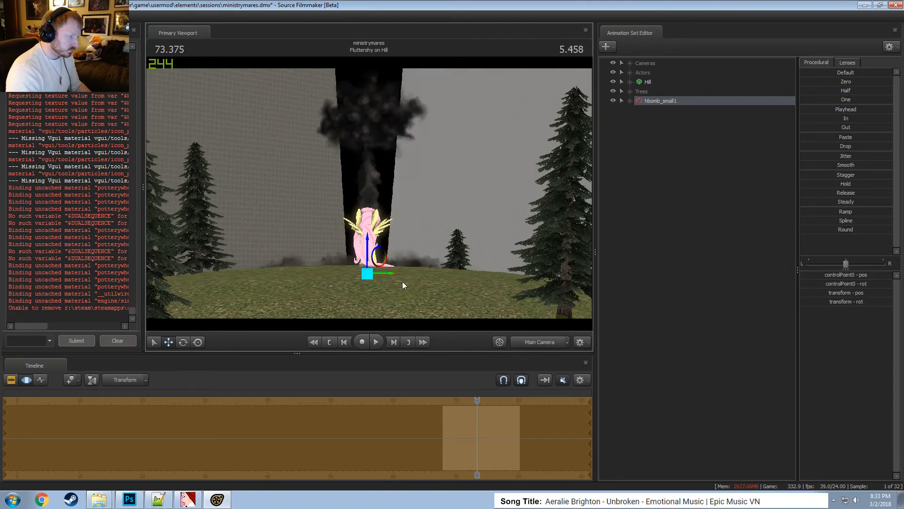
left_click_drag(475, 399, 445, 419)
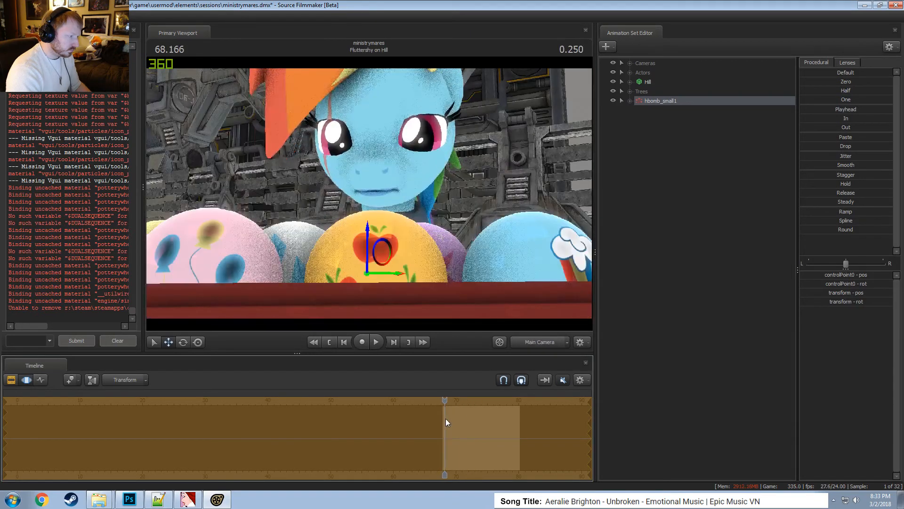
key("space")
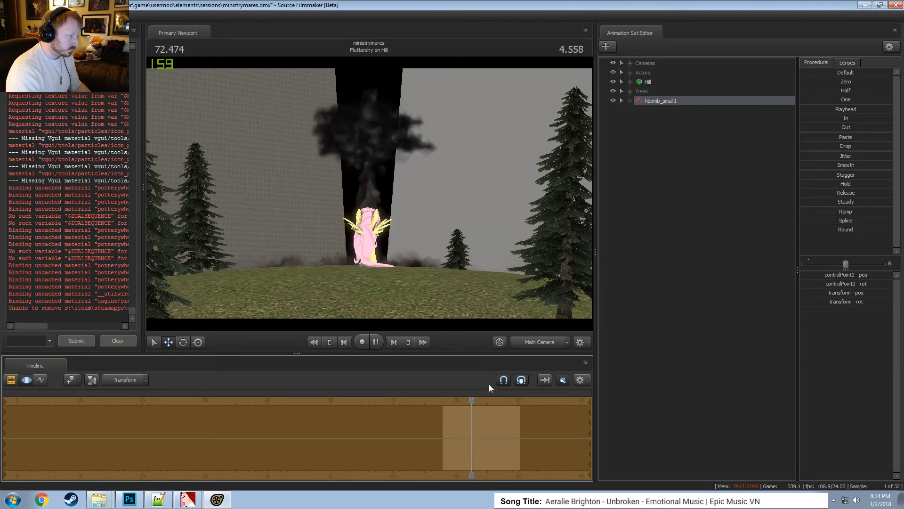
key("space")
Inspect hbomb_small1 at 72.750 from the work camera, compare it with the main camera view and switch to the clip editor.
right_click(694, 99)
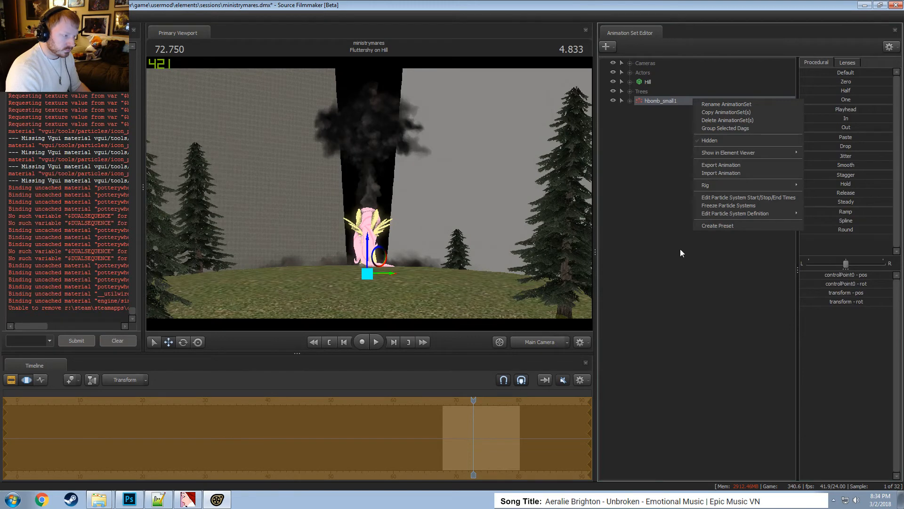
left_click(539, 340)
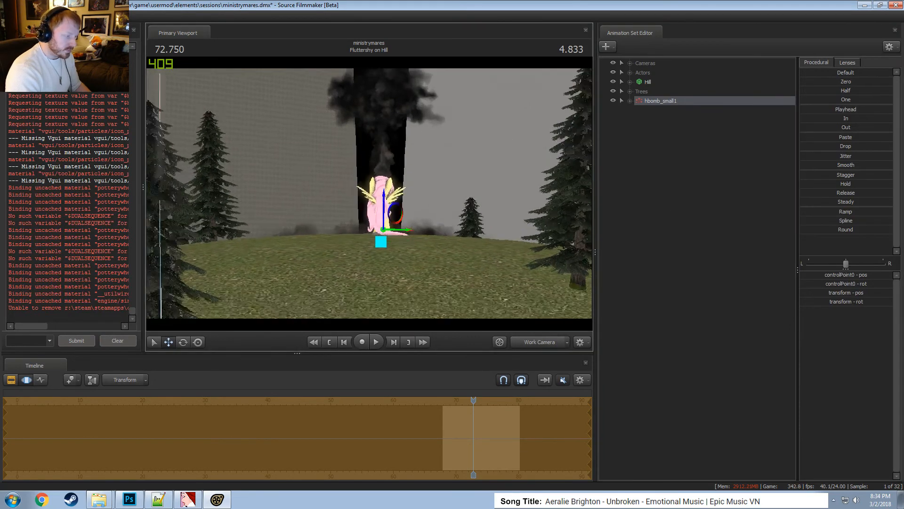
key("s")
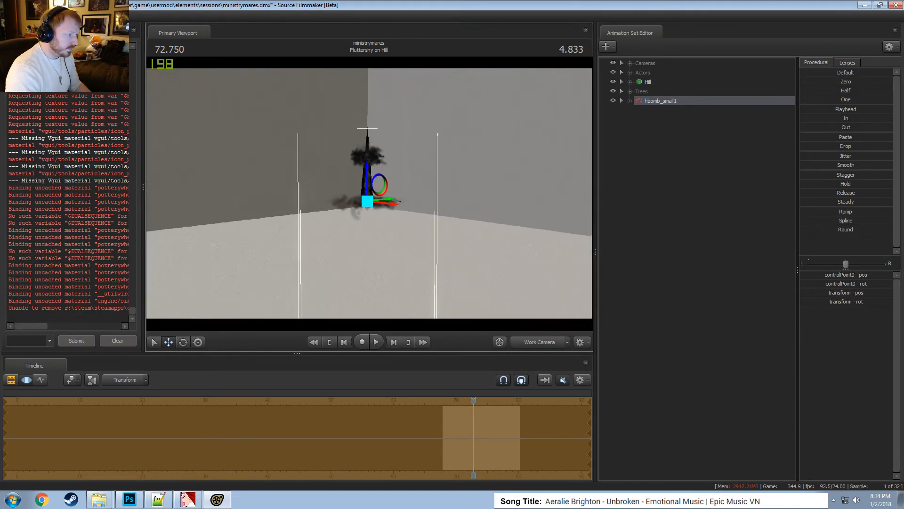
left_click_drag(383, 196, 382, 189)
left_click(539, 341)
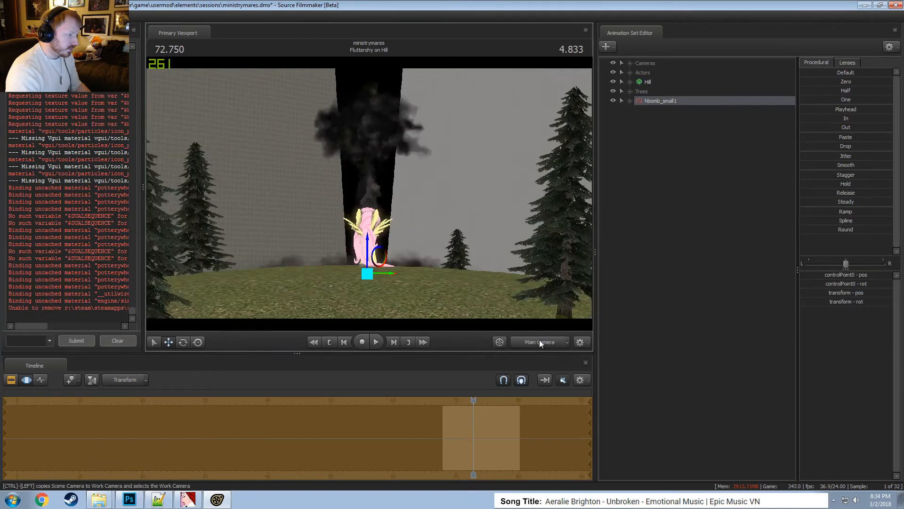
key("F2")
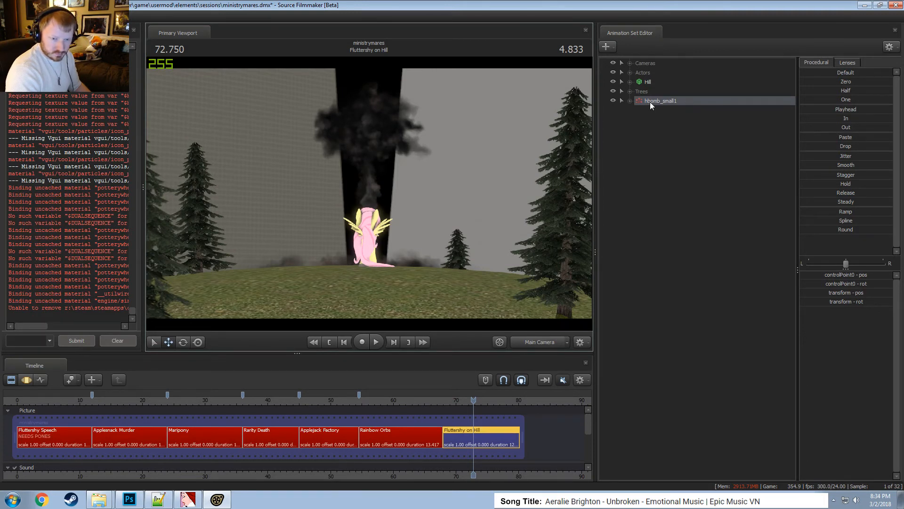
left_click(540, 342)
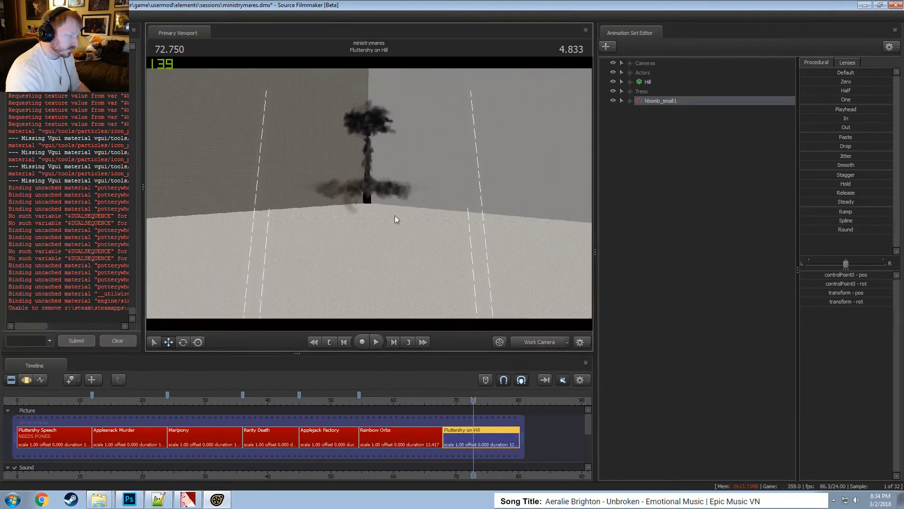
Delay hbomb_small1's start time in two adjustments, scrubbing the first second of the shot, so the blast flash falls at 68.166.
mouse_move(451, 401)
left_mouse_down()
mouse_move(438, 401)
mouse_move(446, 402)
left_mouse_up()
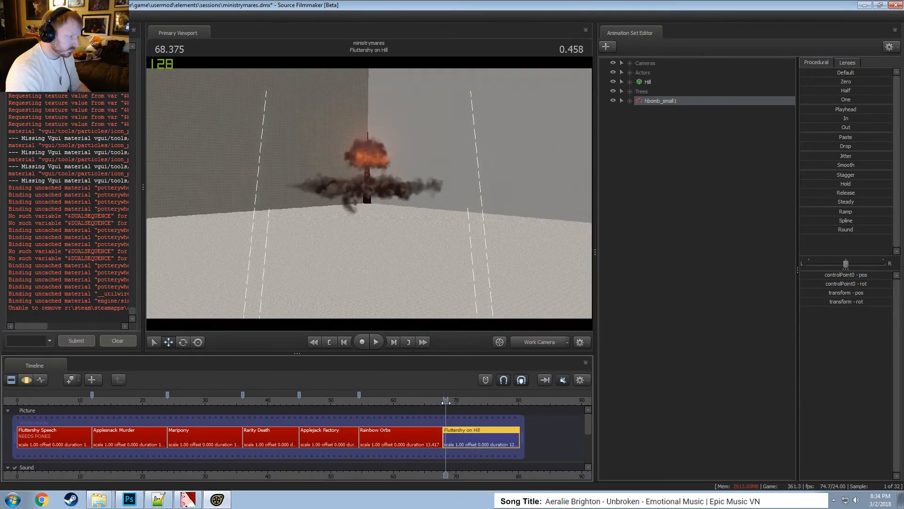
right_click(656, 100)
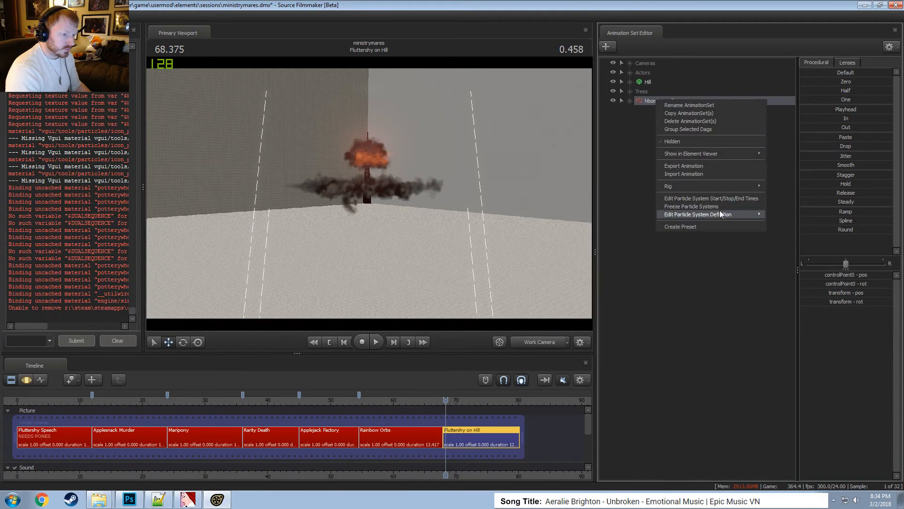
left_click(671, 199)
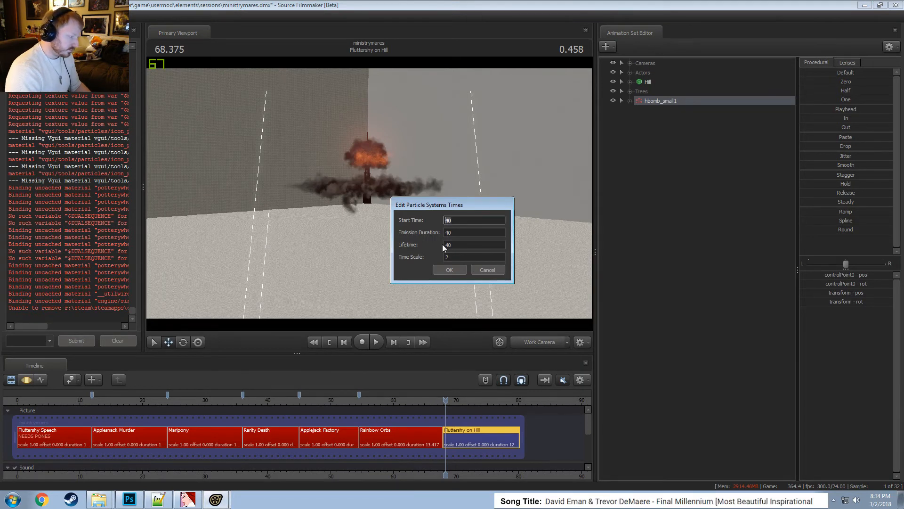
key("Return")
left_click_drag(448, 404, 454, 404)
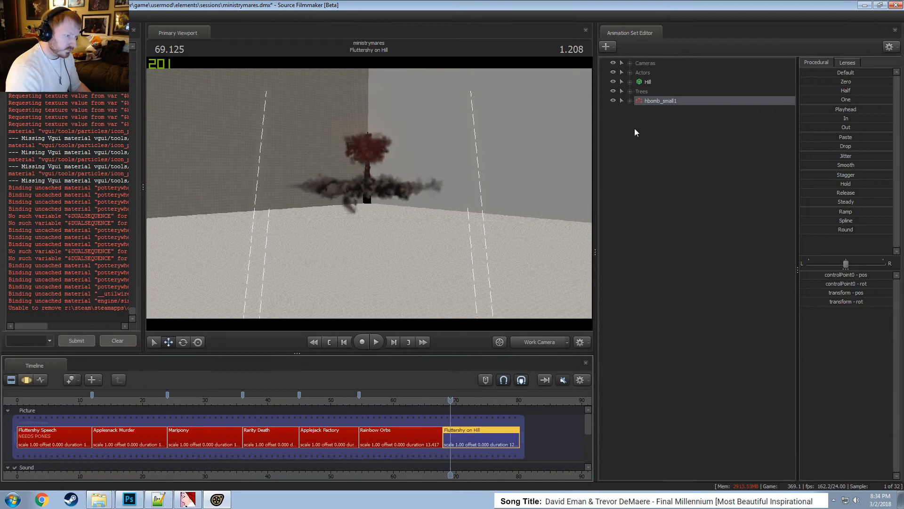
right_click(652, 101)
left_click(693, 199)
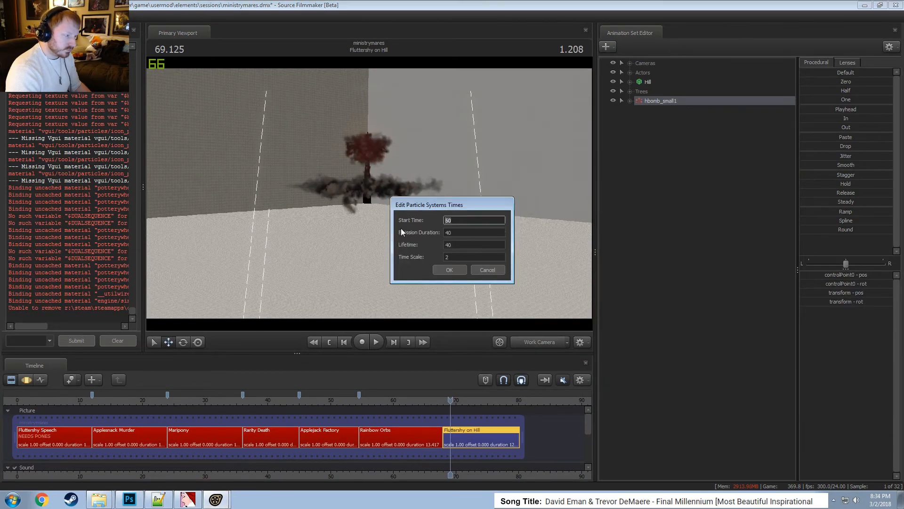
key("Return")
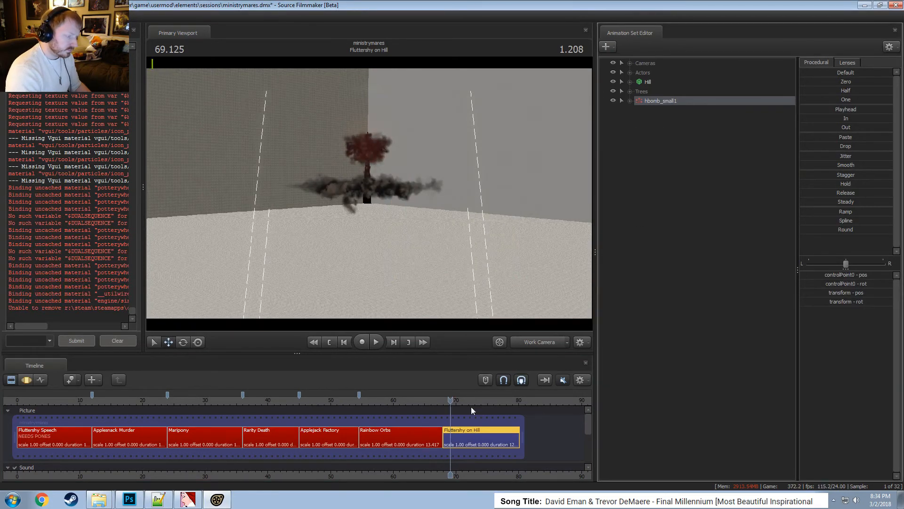
mouse_move(450, 400)
left_mouse_down()
mouse_move(462, 400)
mouse_move(445, 402)
left_mouse_up()
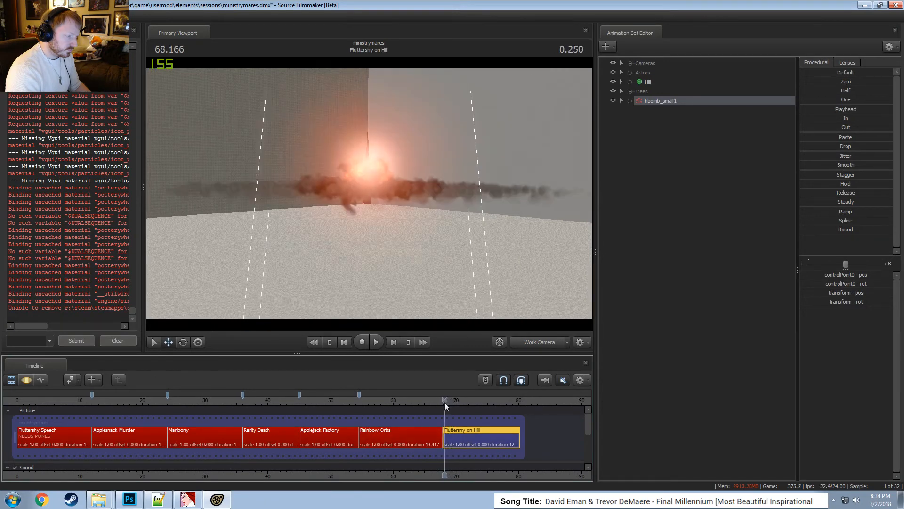
Review the retimed blast through the main camera by playing and scrubbing between 68.166 and 69.000, ending at 68.750.
left_click(523, 340)
key("space")
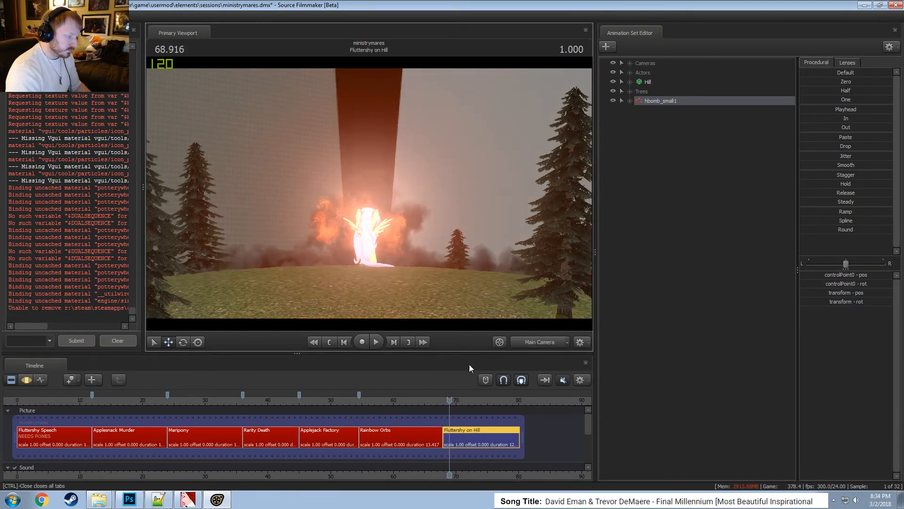
left_click_drag(450, 400, 450, 399)
key("F3")
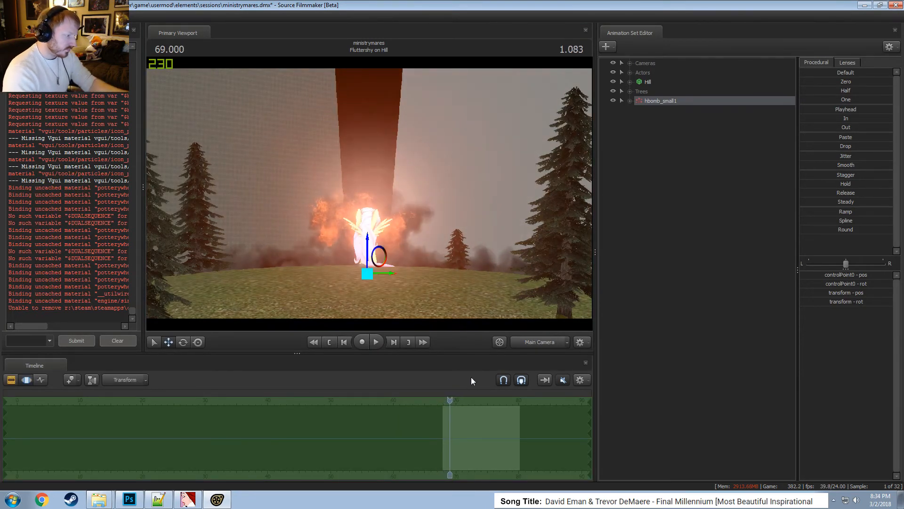
key("F2")
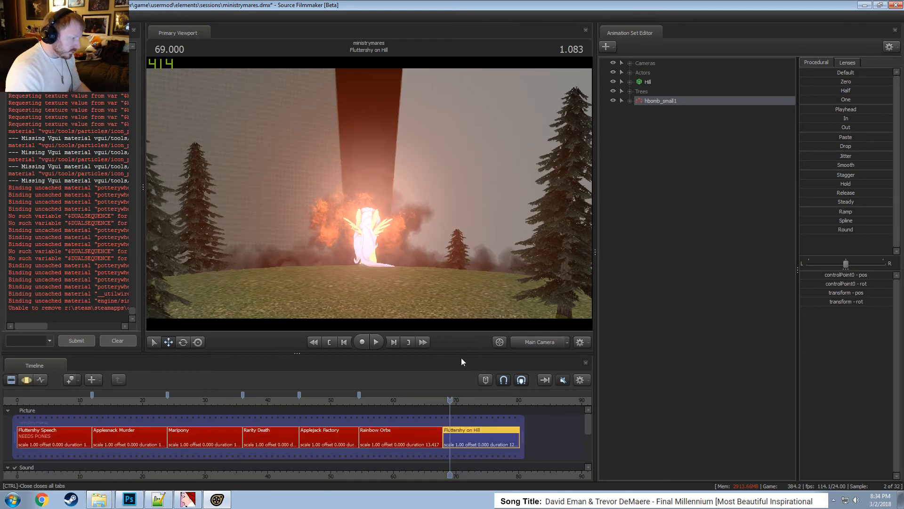
mouse_move(455, 398)
left_mouse_down()
mouse_move(485, 402)
mouse_move(444, 405)
mouse_move(451, 415)
left_mouse_up()
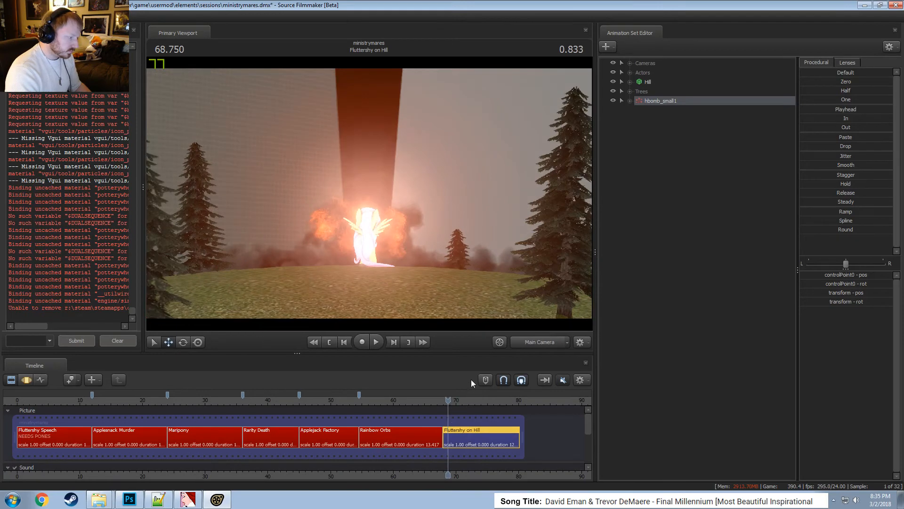
Enable lighting in the viewport, scrub to 75.208 to preview the mushroom cloud and switch to the motion editor.
right_click(521, 295)
left_click(542, 320)
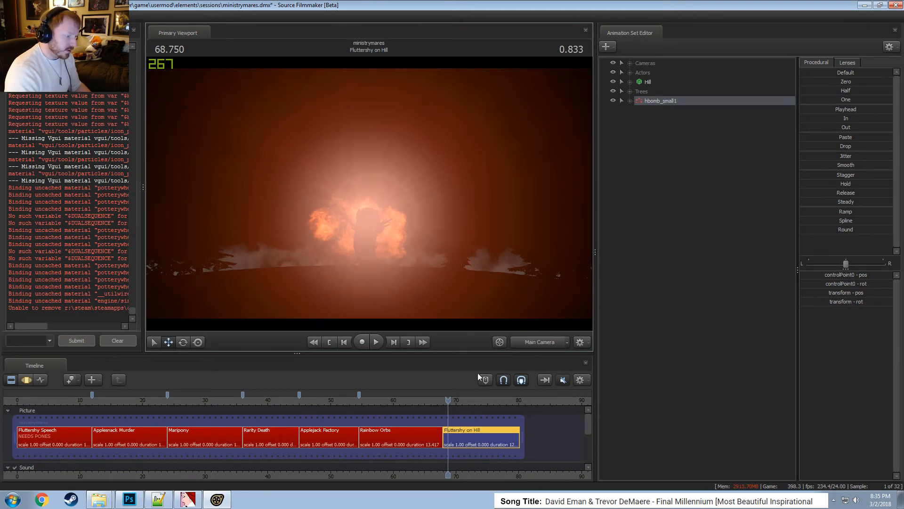
left_click_drag(448, 400, 488, 406)
key("F3")
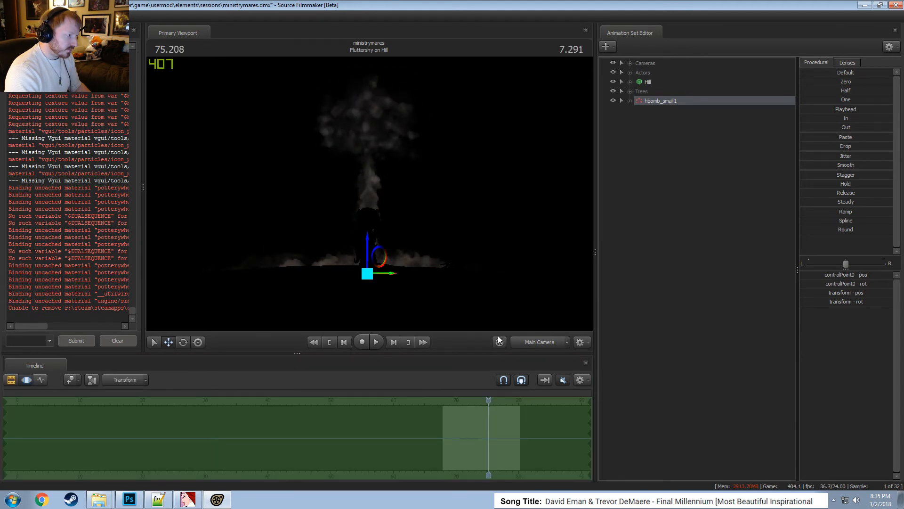
Disable lighting in the viewport, preview the explosion from the work camera at 74.612 and start playback.
right_click(528, 290)
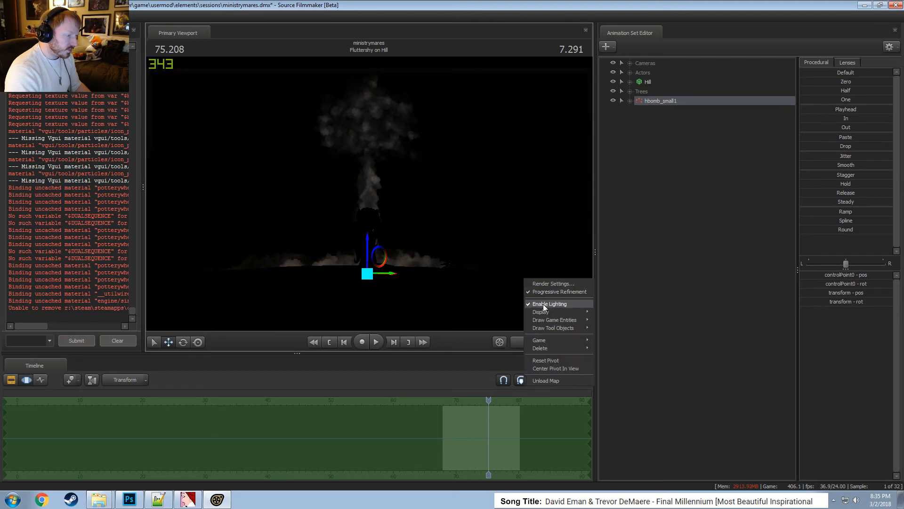
left_click(536, 304)
key("w")
left_click_drag(369, 193, 385, 209)
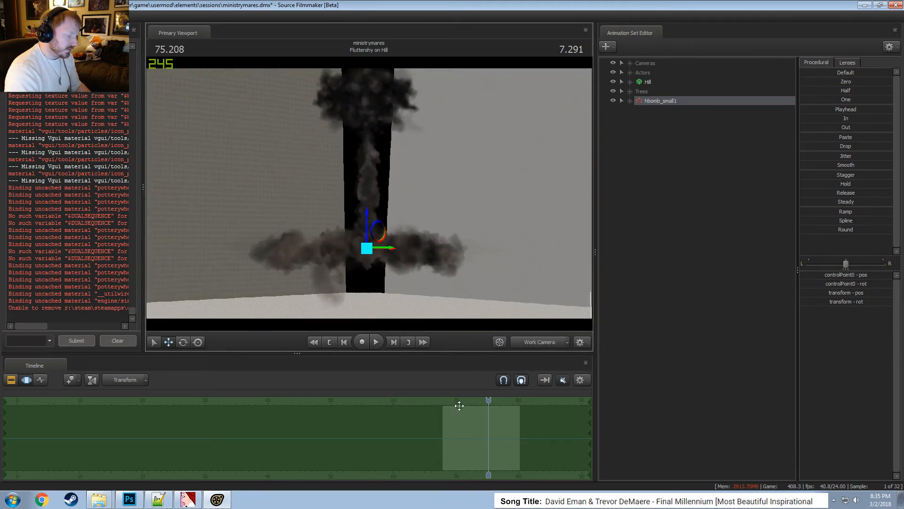
left_click_drag(487, 424, 485, 428)
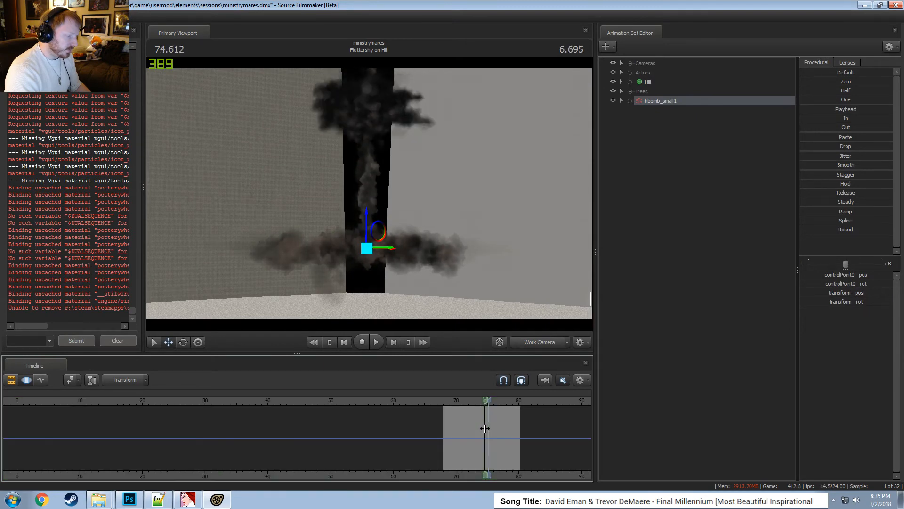
scroll(486, 429, "up", 2)
key("space")
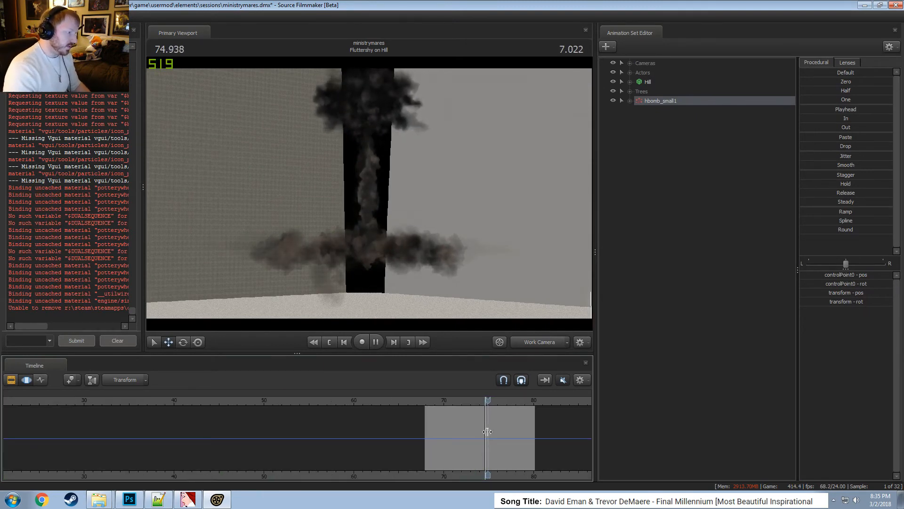
Review the mushroom cloud through the main camera, stop playback at 75.875 and scrub back to 69.541.
left_click(542, 342)
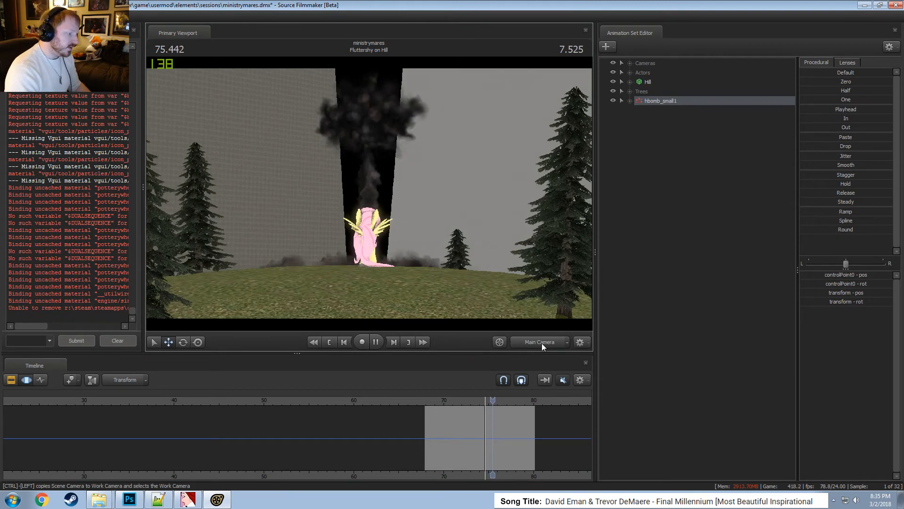
scroll(510, 433, "up", 3)
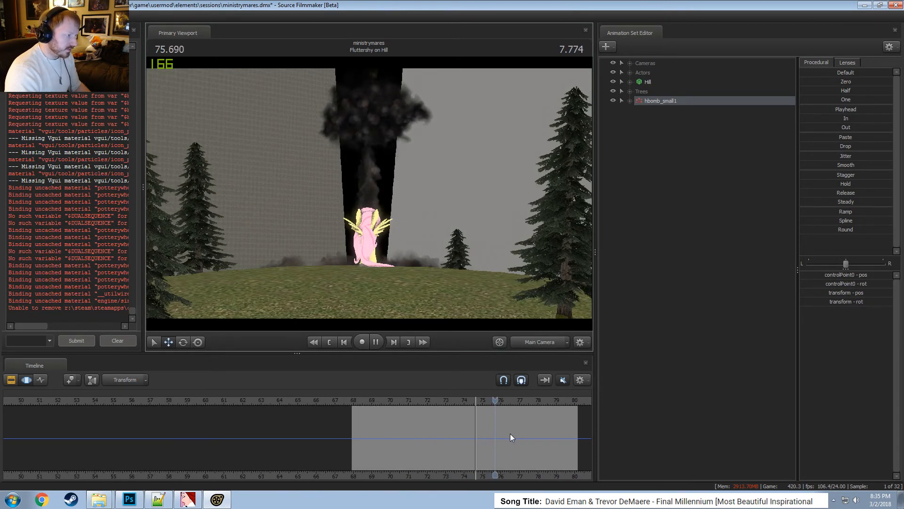
key("space")
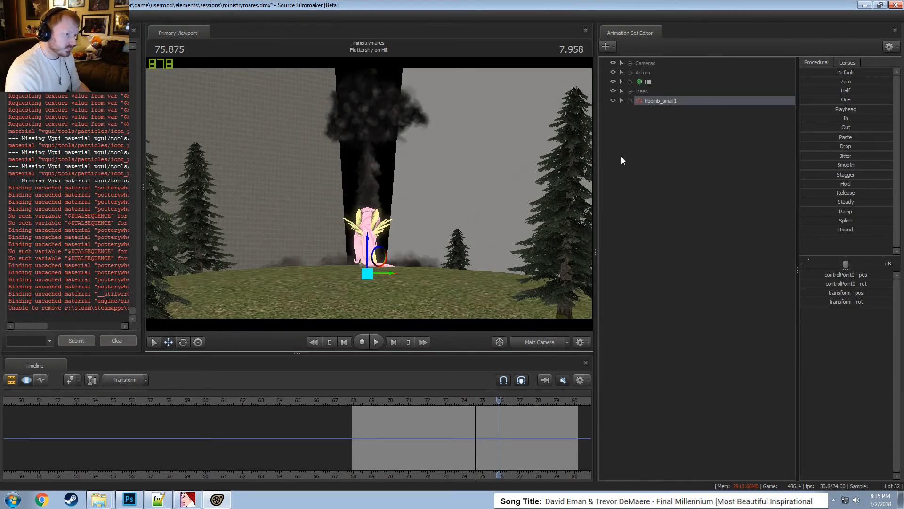
left_click(415, 401)
left_click_drag(409, 412, 381, 427)
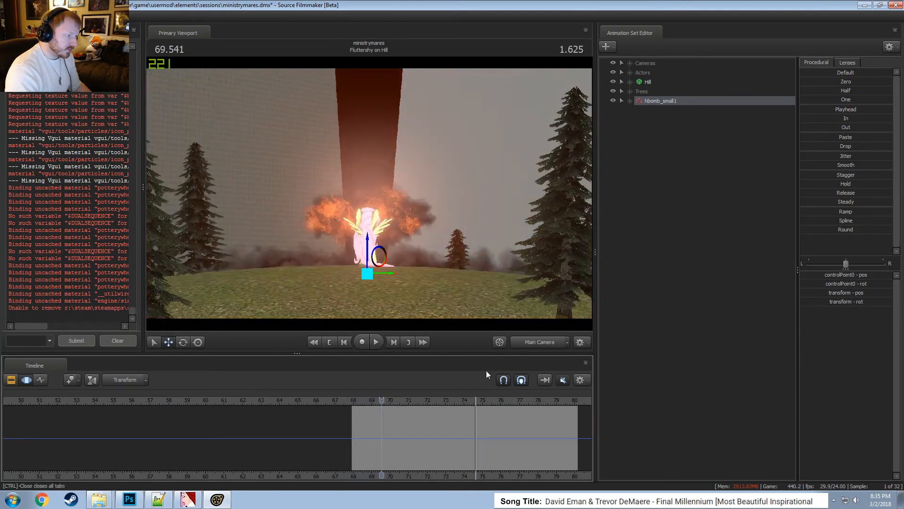
right_click(694, 190)
left_click(722, 210)
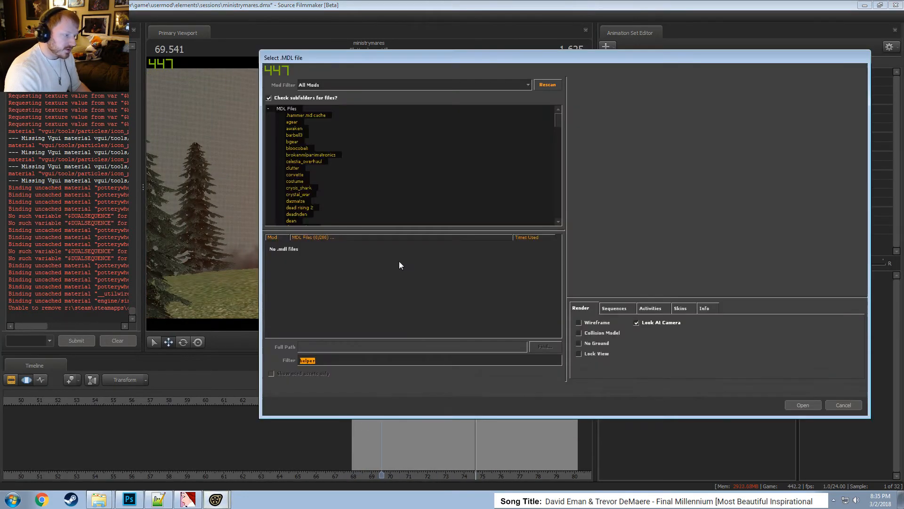
key("Escape")
Start an animation set for a new particle system and load the particle definition file h-v2.pcf.
right_click(650, 145)
left_click(690, 172)
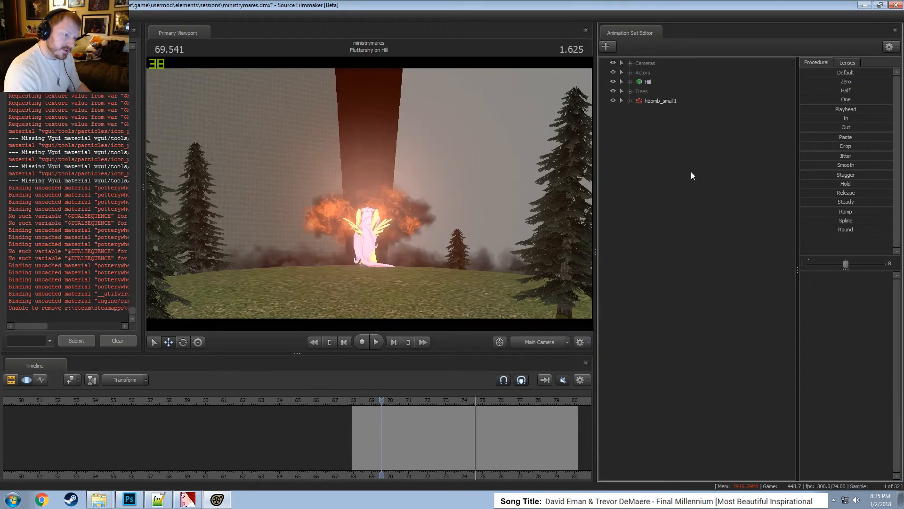
left_click(533, 215)
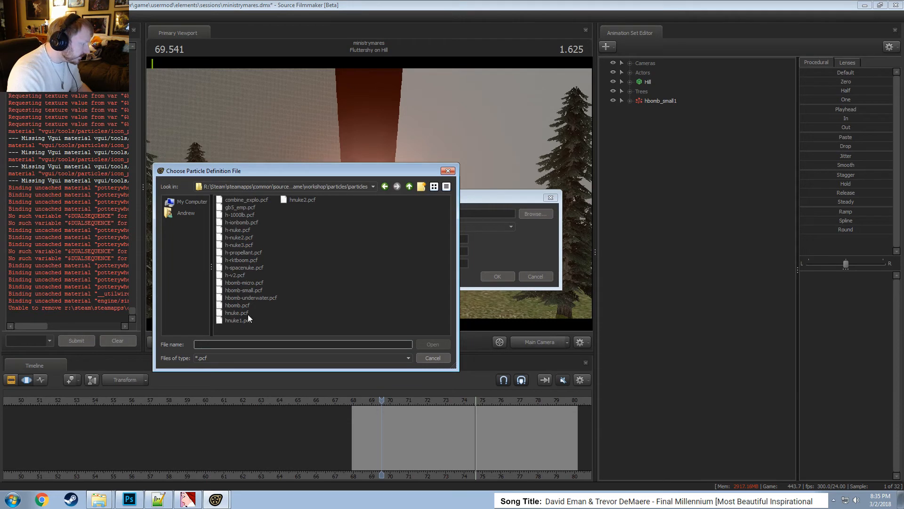
left_click(296, 202)
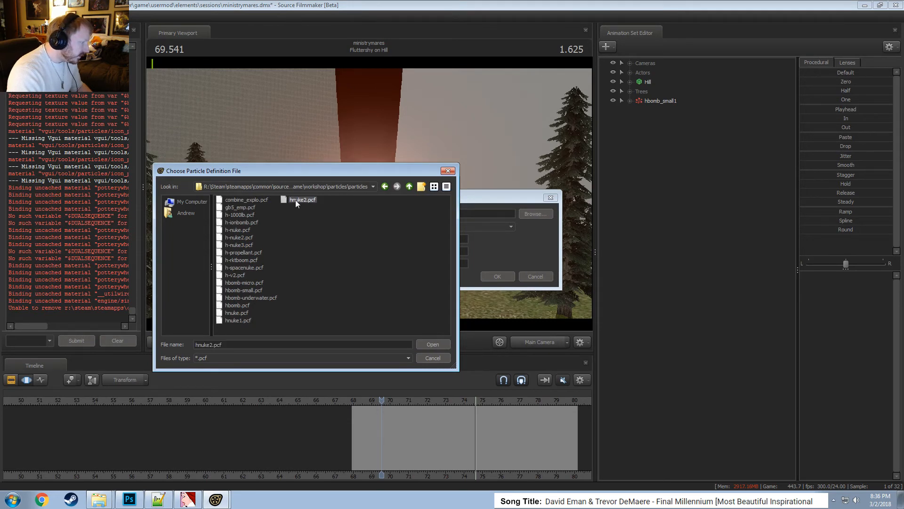
left_click(242, 237)
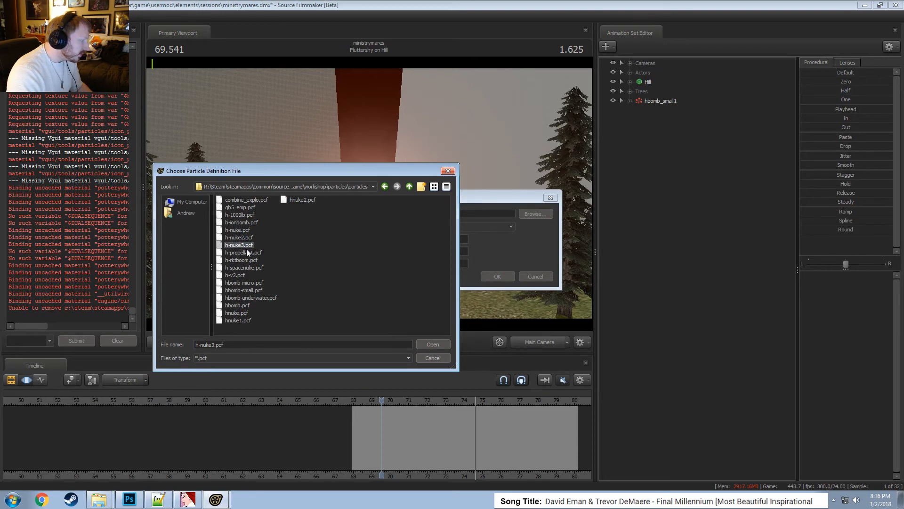
left_click(239, 289)
double_click(238, 276)
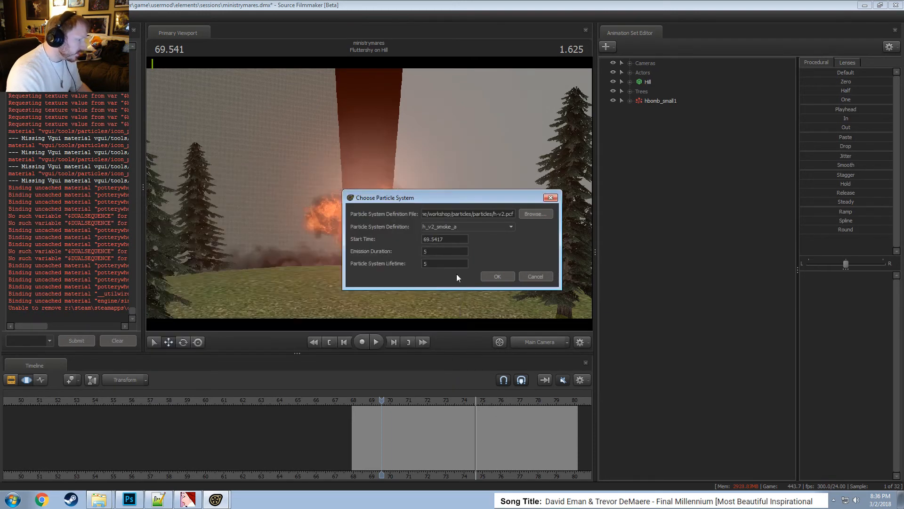
Choose the h_v2 particle system definition and create the effect with its default times.
left_click(458, 228)
left_click(457, 228)
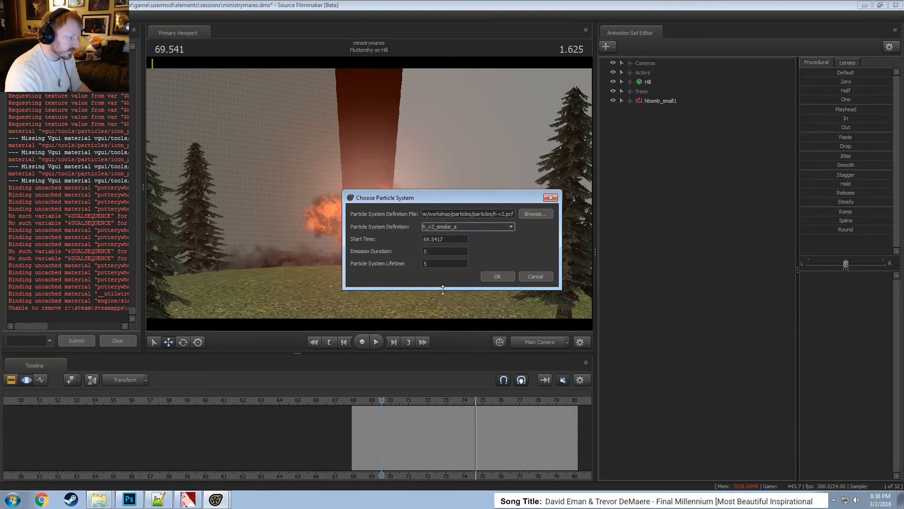
left_click(457, 221)
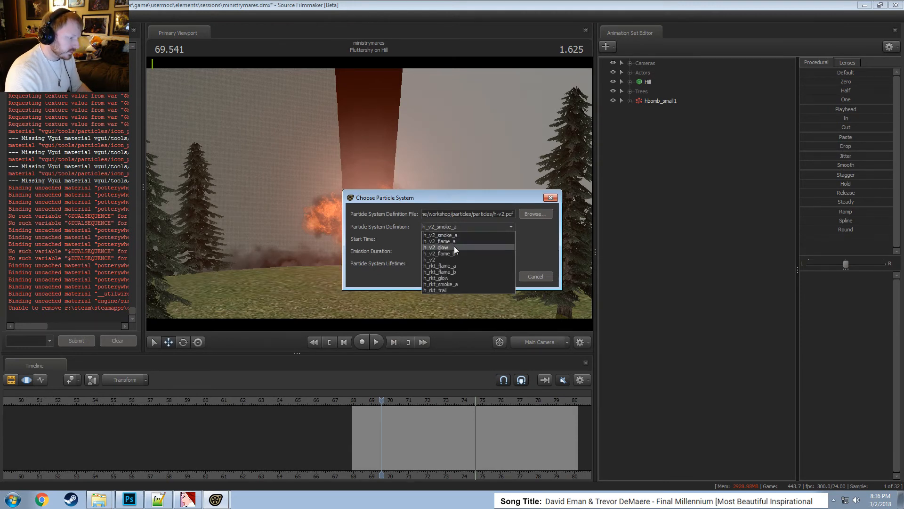
left_click(445, 257)
left_click(497, 276)
Hide hbomb_small1, pull the work camera back and raise the h_v21 effect above the hill.
left_click(546, 339)
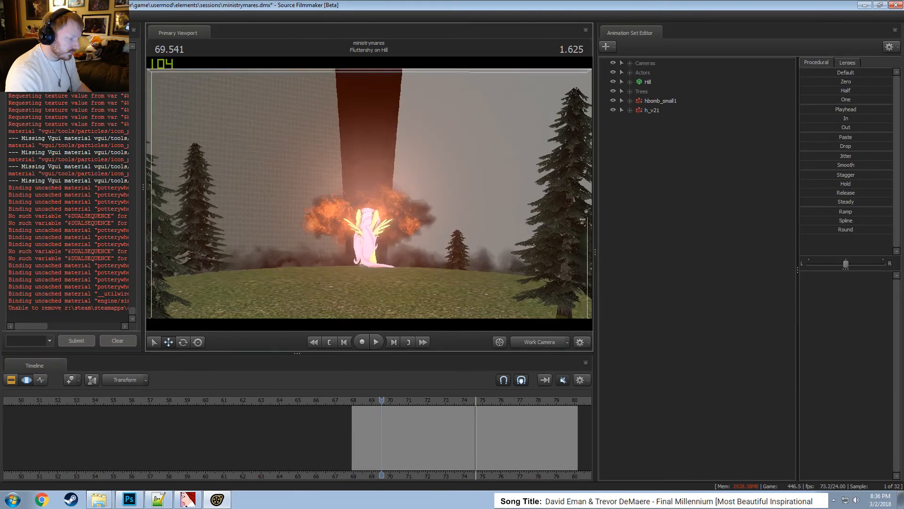
key("s")
mouse_move(369, 193)
left_mouse_down()
mouse_move(369, 203)
mouse_move(369, 189)
left_mouse_up()
left_click(612, 100)
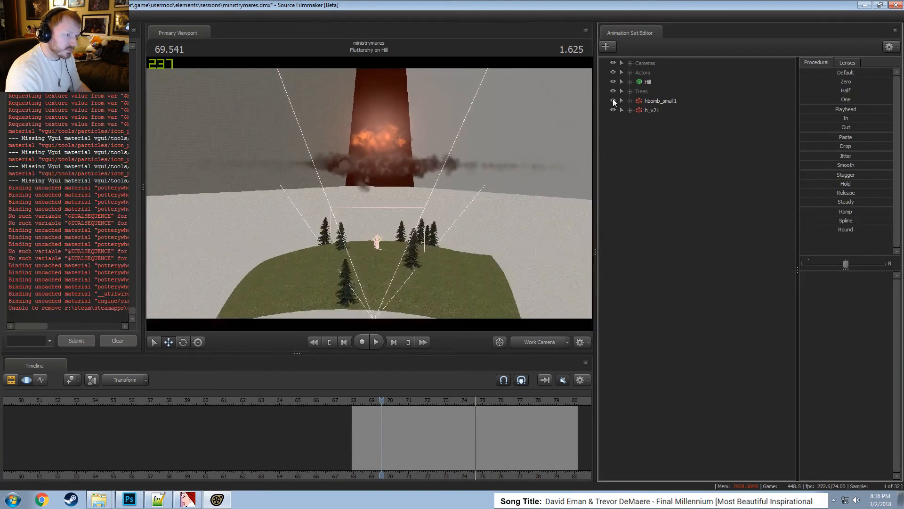
left_click(647, 102)
left_click(653, 111)
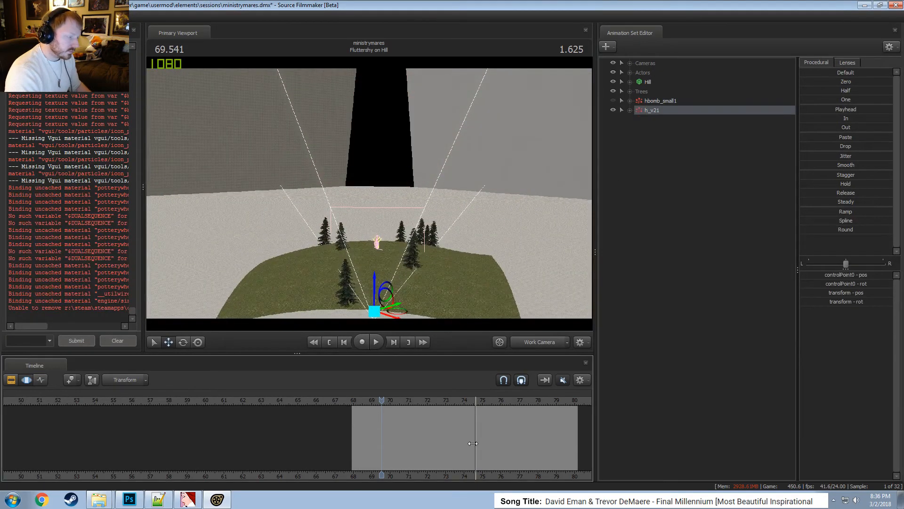
left_click_drag(404, 317, 404, 194)
Set h_v21's start time to 70, emission duration to 30 and lifetime to 30.
right_click(667, 115)
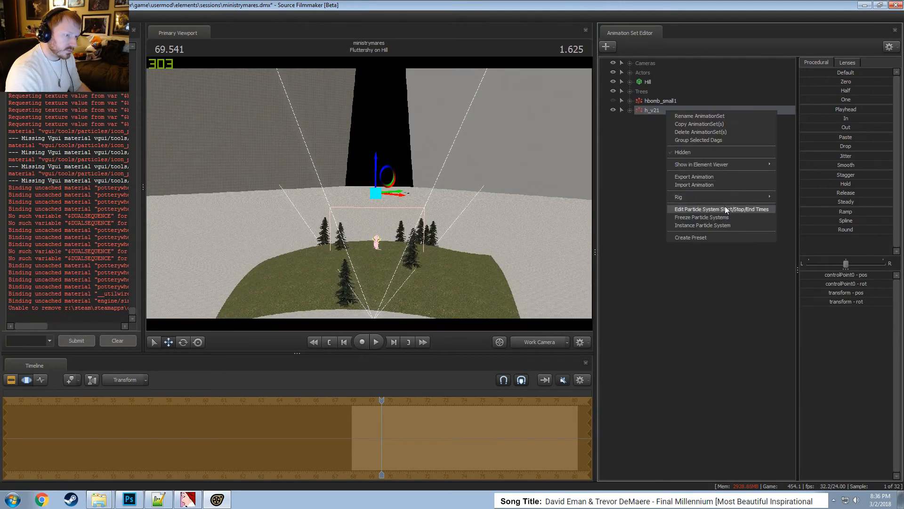
left_click(725, 205)
type("70")
key("Tab")
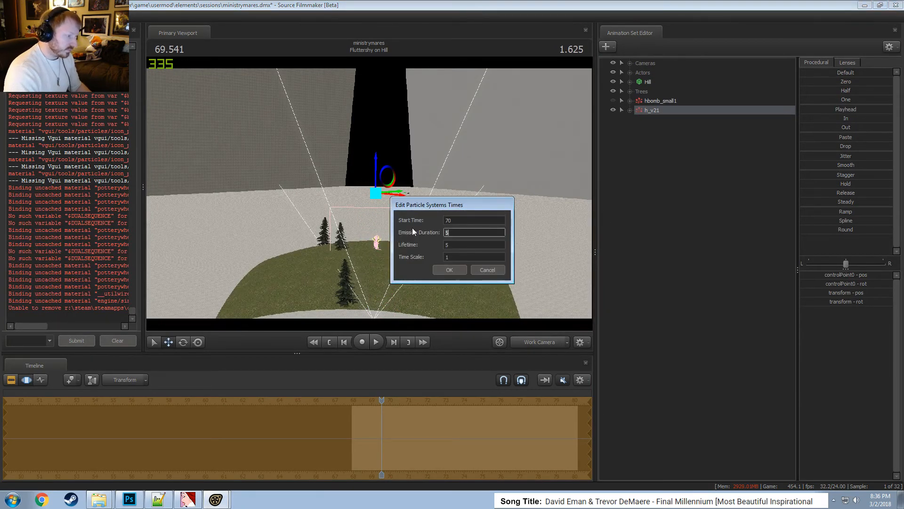
type("30")
key("Tab")
type("30")
key("Return")
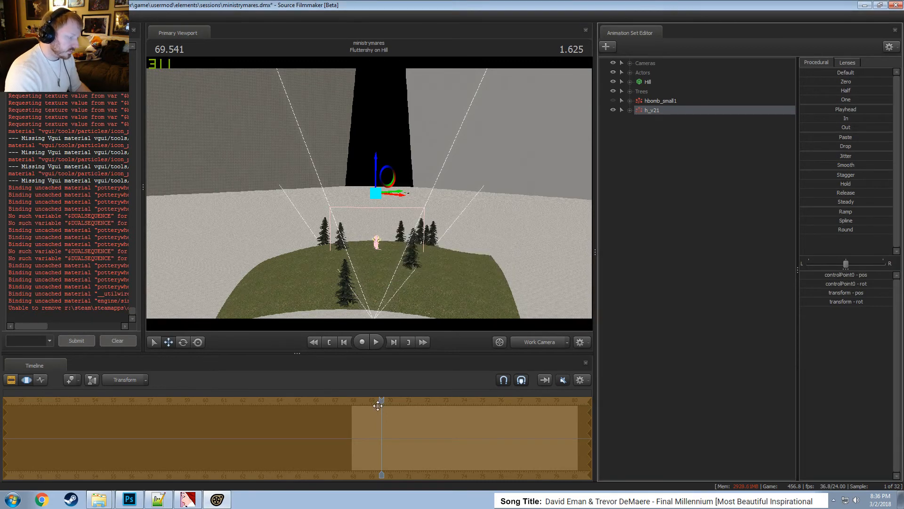
Preview the h_v21 effect by scrubbing and playing to 74.166 while orbiting the work camera around it.
mouse_move(380, 403)
left_mouse_down()
mouse_move(352, 404)
mouse_move(372, 404)
left_mouse_up()
key("space")
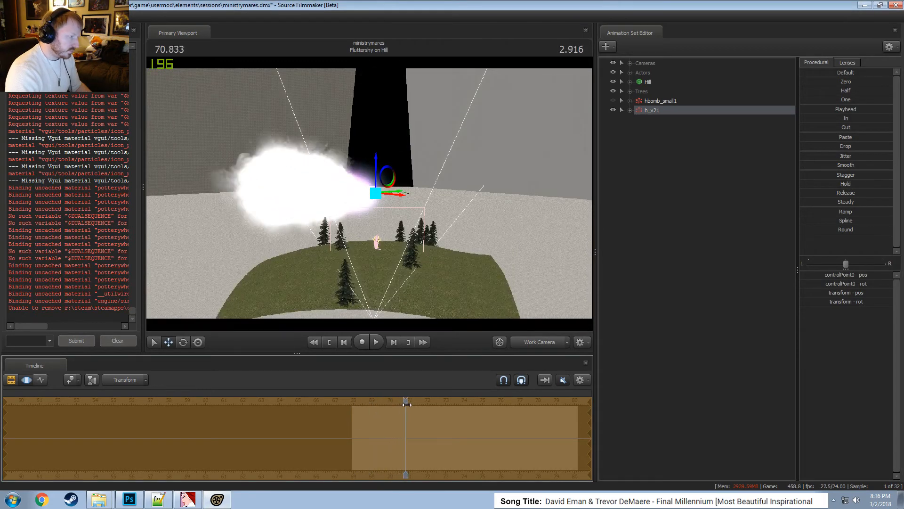
left_click_drag(469, 256, 369, 194, "alt")
key("space")
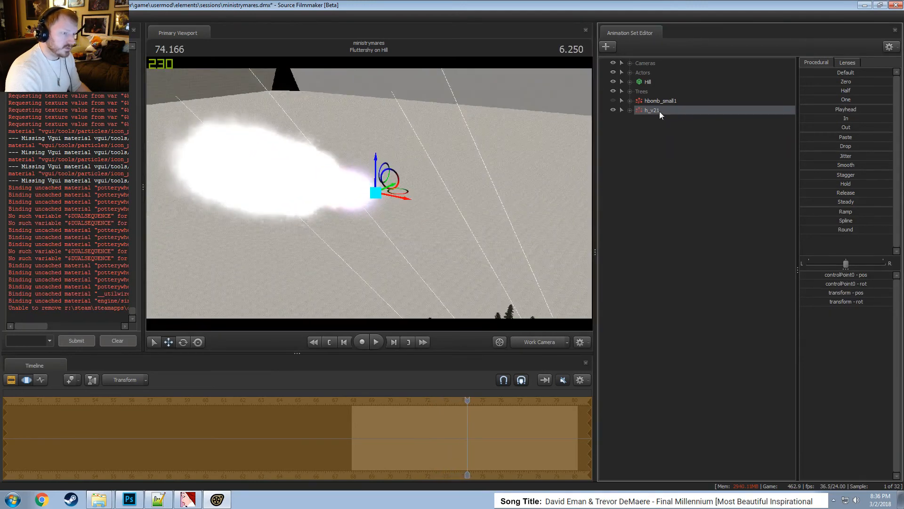
Delete the h_v21 animation set from the shot.
right_click(657, 110)
left_click(681, 132)
right_click(667, 132)
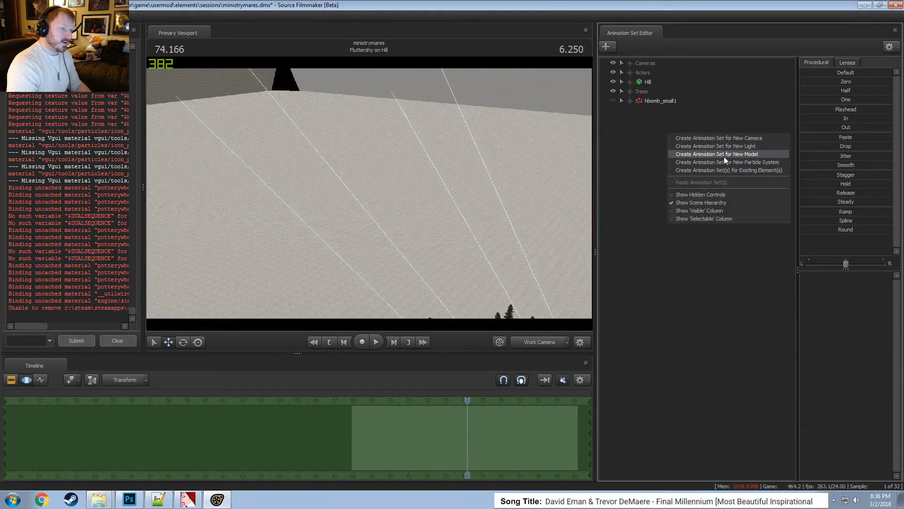
left_click(633, 104)
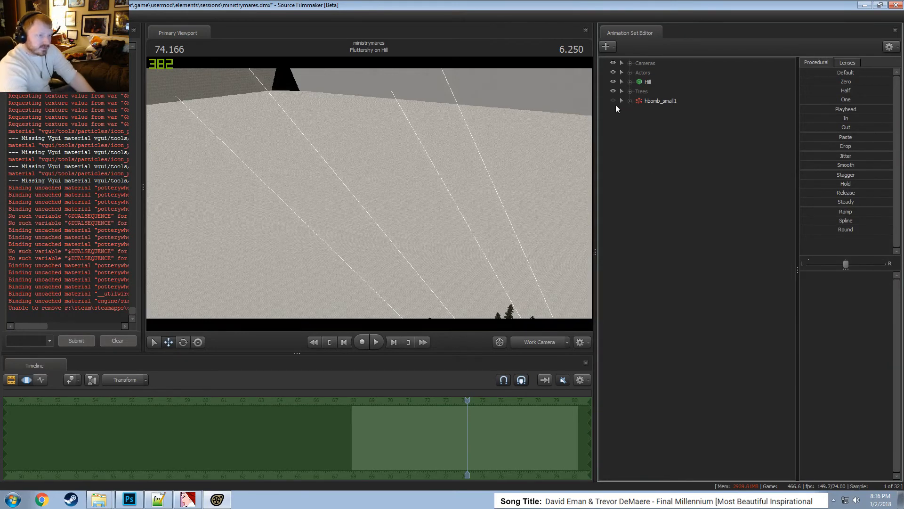
Unhide hbomb_small1, view and select it from the work camera, and return to the main camera.
left_click(614, 100)
left_click_drag(392, 279, 369, 194)
key("s")
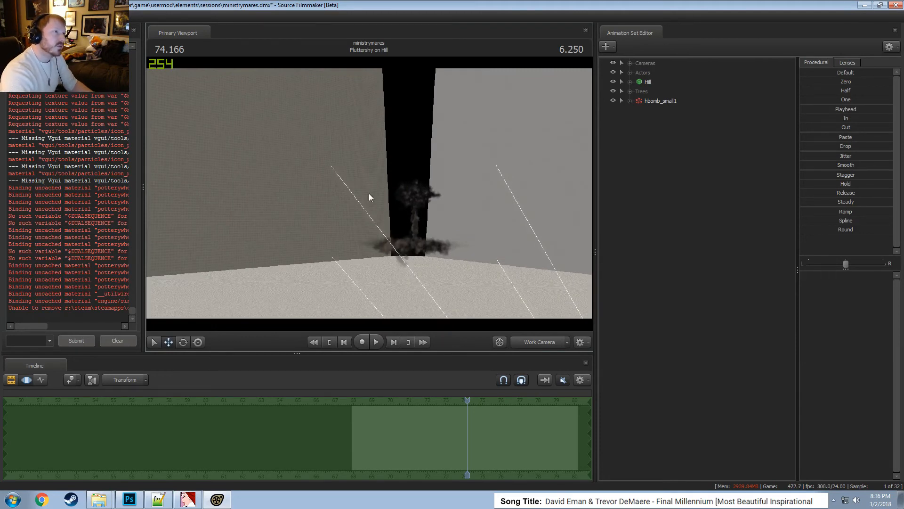
left_click(667, 100)
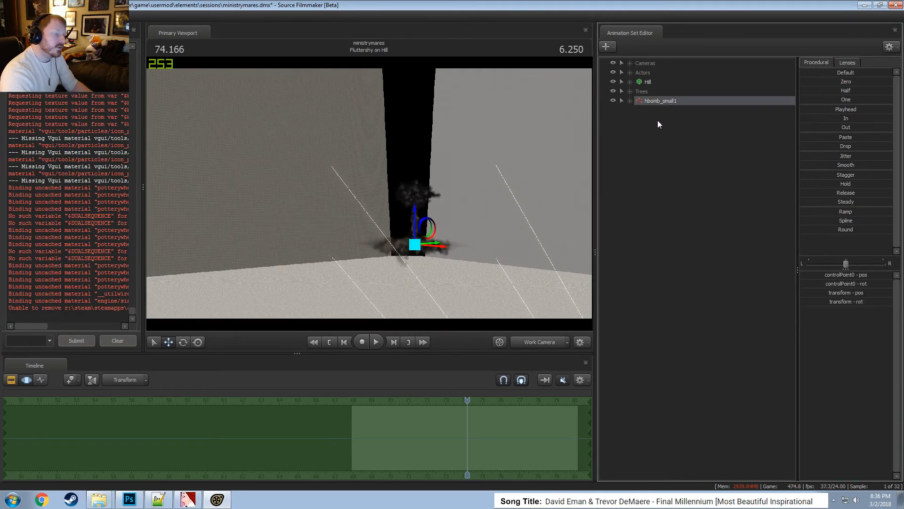
left_click(547, 342)
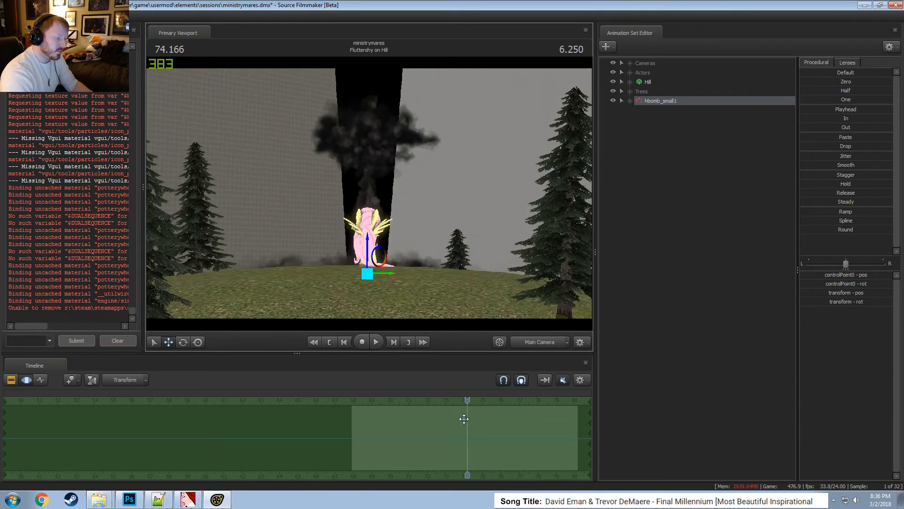
Scrub to 75.041 and set hbomb_small1's time scale to 1, keeping its start time at 65.
left_click_drag(464, 419, 484, 421)
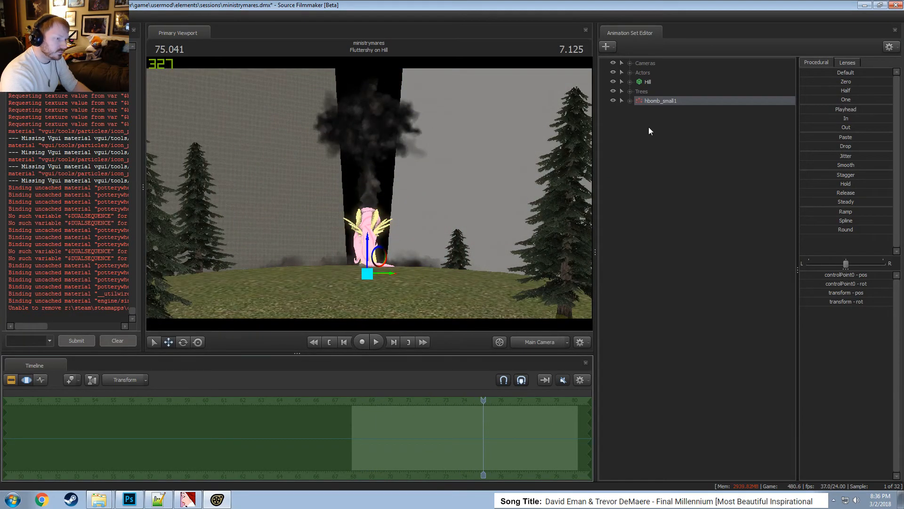
right_click(668, 98)
left_click(691, 199)
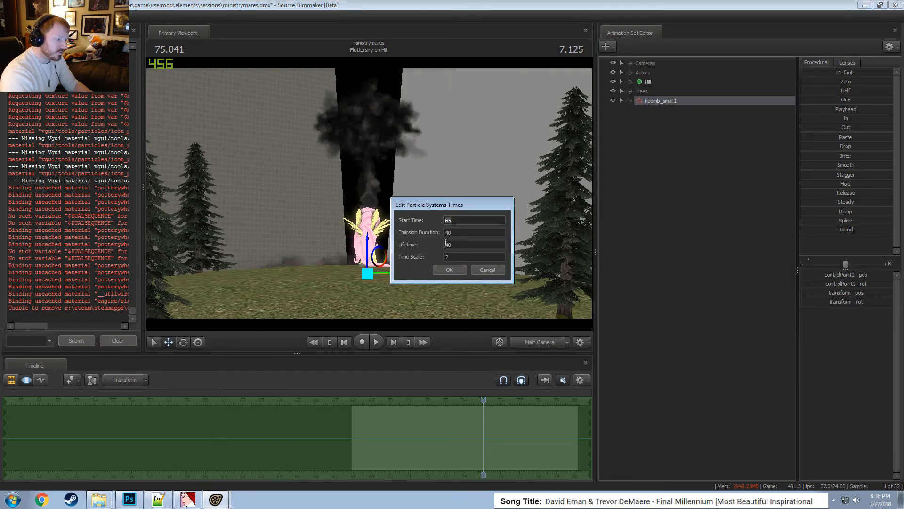
left_click(466, 258)
key("BackSpace")
type("1")
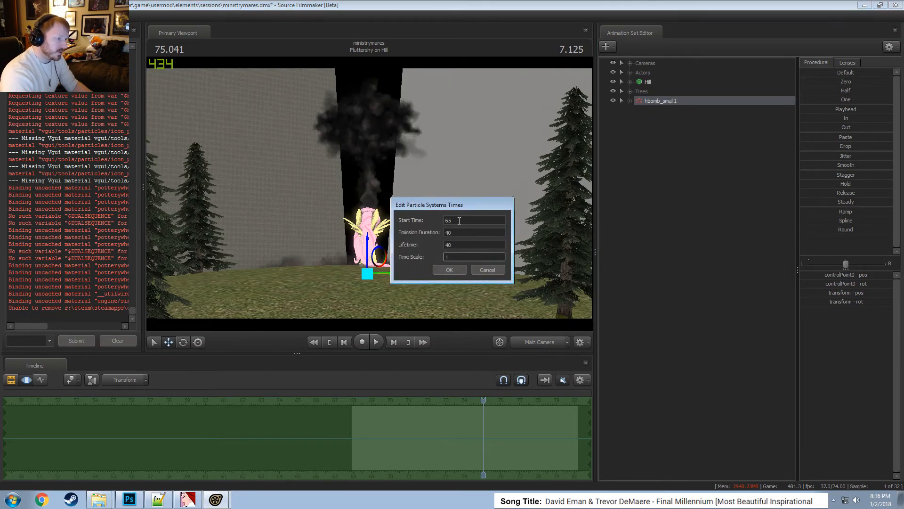
left_click_drag(459, 220, 420, 234)
key("Return")
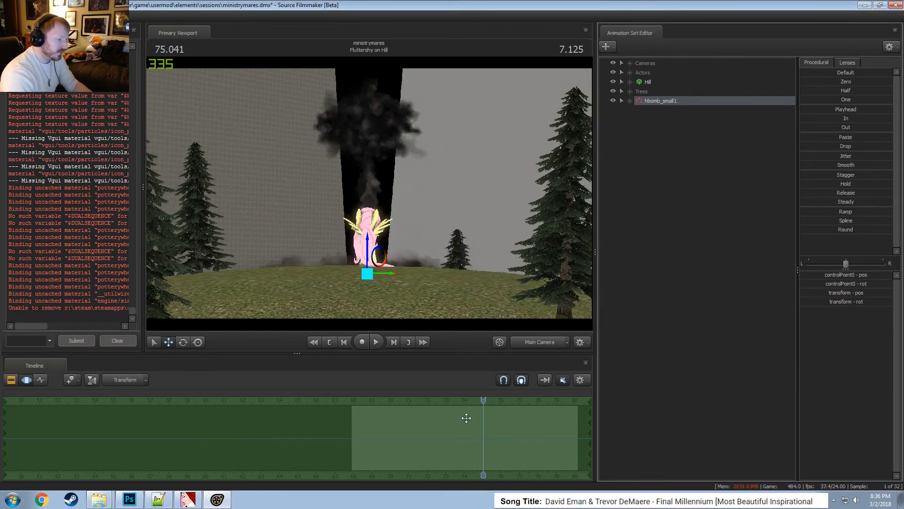
Scrub the shot to 74.375 and set hbomb_small1's particle start time to 70.
mouse_move(466, 417)
left_mouse_down()
mouse_move(387, 413)
mouse_move(441, 419)
mouse_move(397, 426)
mouse_move(471, 419)
left_mouse_up()
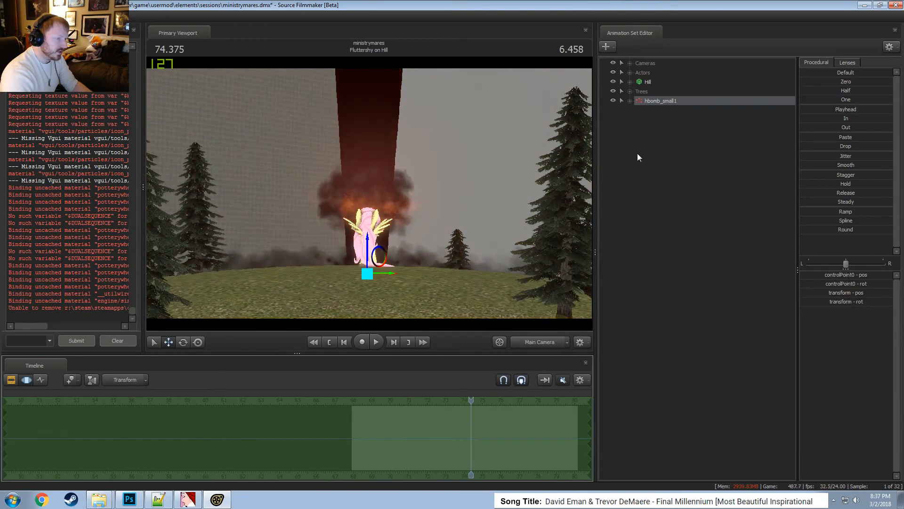
right_click(657, 102)
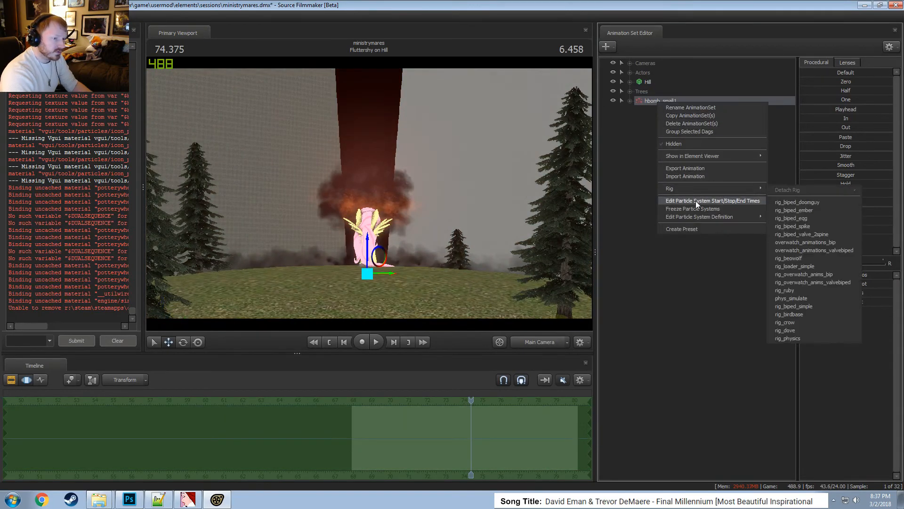
left_click(678, 201)
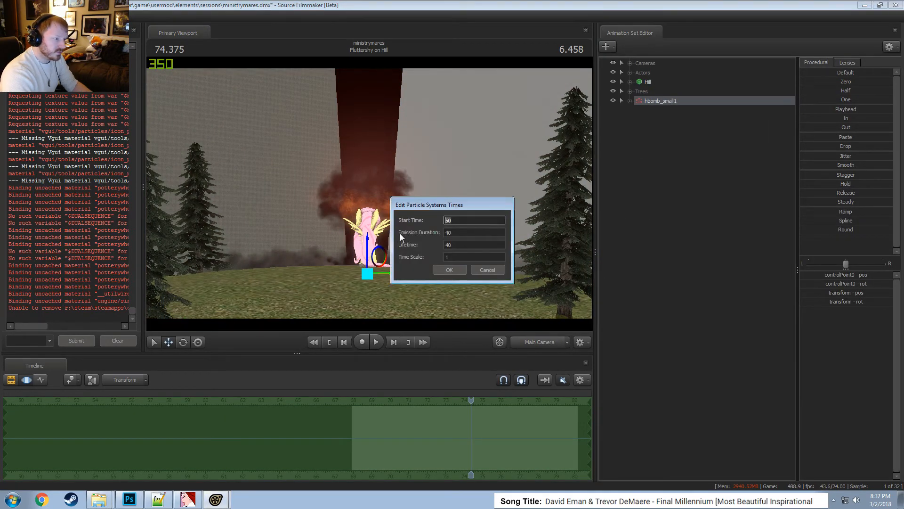
key("Return")
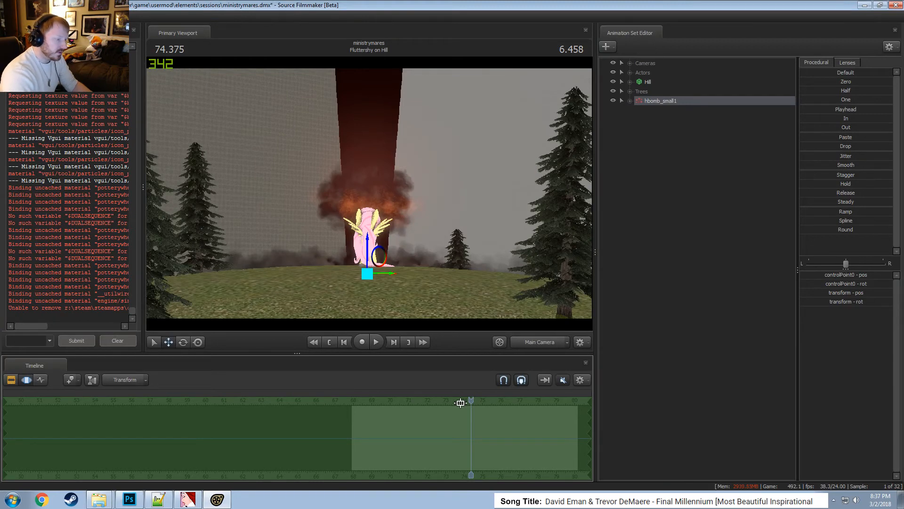
Replay the blast up to 73.541 and set hbomb_small1's particle start time to 40.
left_click_drag(470, 401, 391, 421)
key("space")
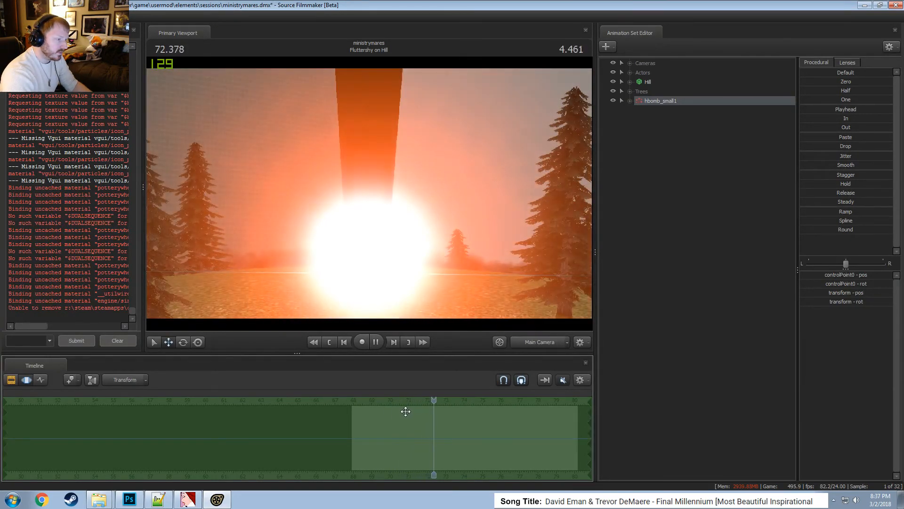
key("space")
right_click(684, 101)
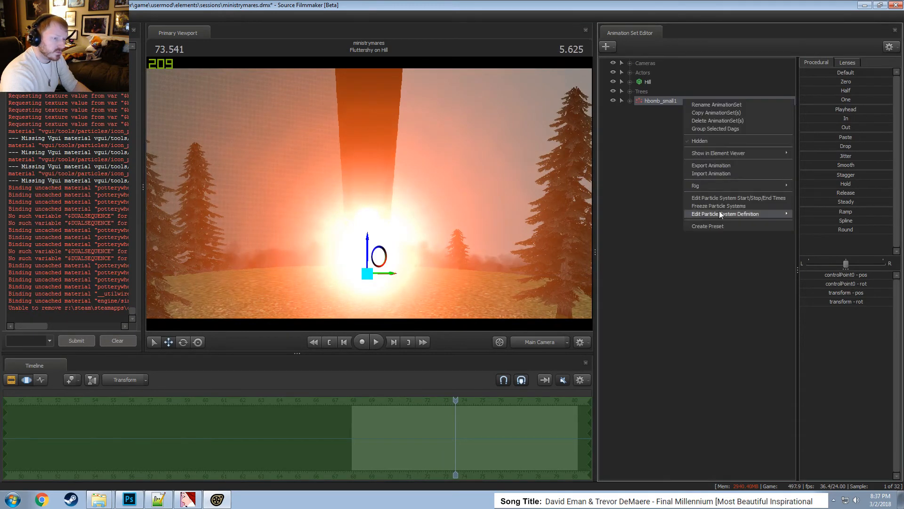
left_click(707, 198)
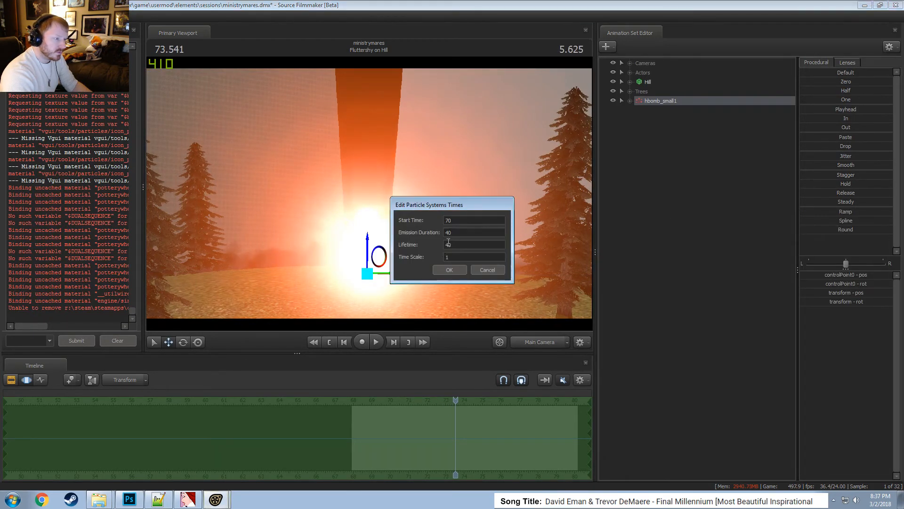
key("Return")
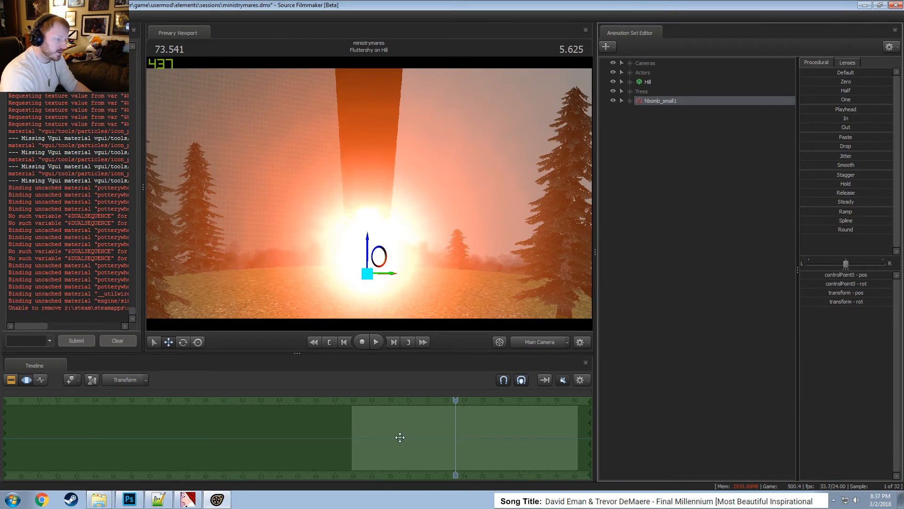
Replay the opening of the shot to 69.333 and set hbomb_small1's particle start time to 65.
left_click_drag(451, 404, 358, 419)
key("space")
key("space")
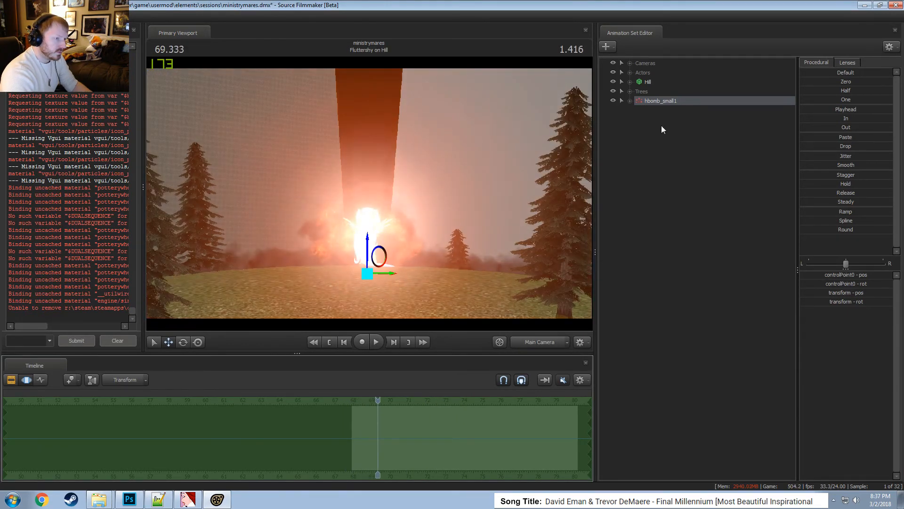
right_click(673, 101)
left_click(706, 197)
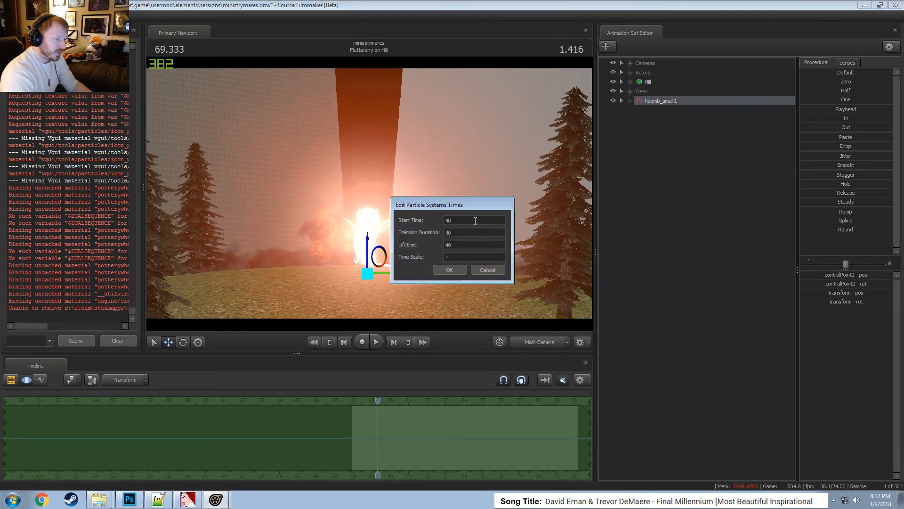
left_click_drag(475, 220, 382, 236)
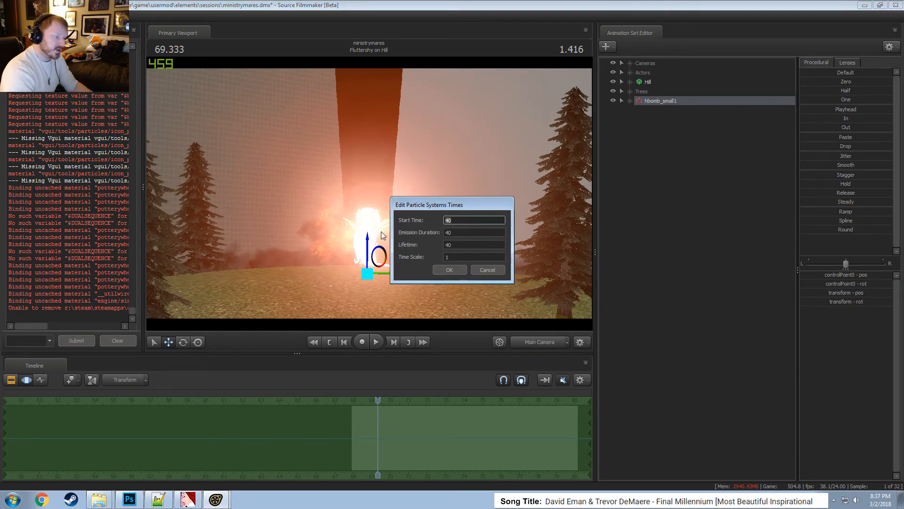
key("Return")
Scrub to 74.041 to check the mushroom cloud and set hbomb_small1's particle start time to 60.
left_click_drag(378, 400, 465, 400)
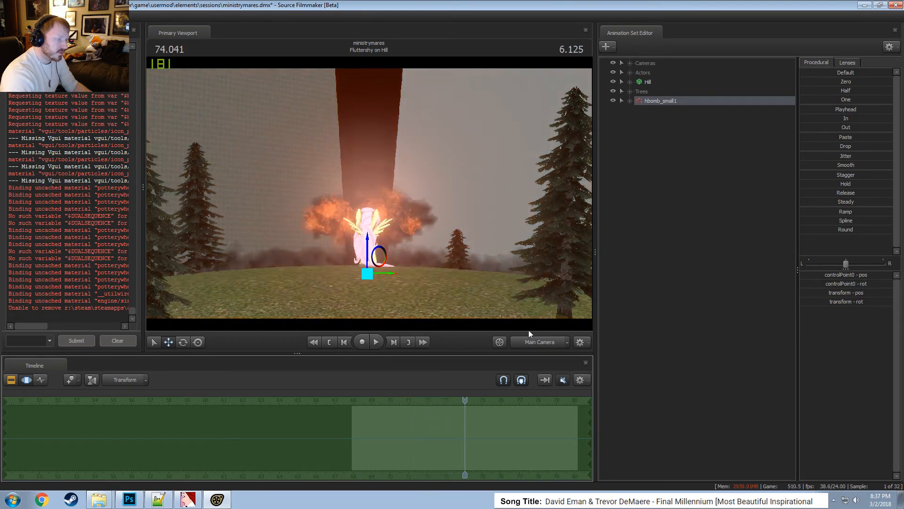
right_click(682, 102)
left_click(697, 201)
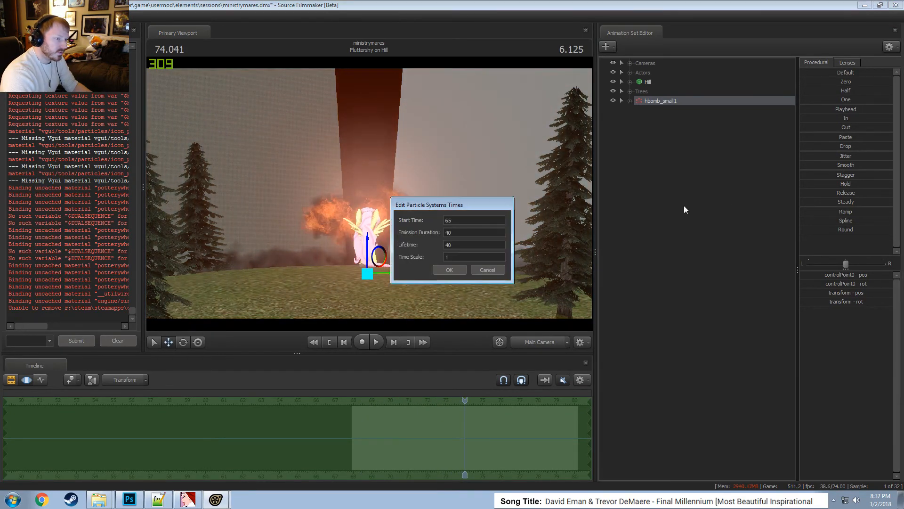
double_click(452, 222)
type("60")
key("Return")
Scrub to 73.791, set hbomb_small1's particle start time to 67, and preview the shot through to 79.375.
left_click(468, 401)
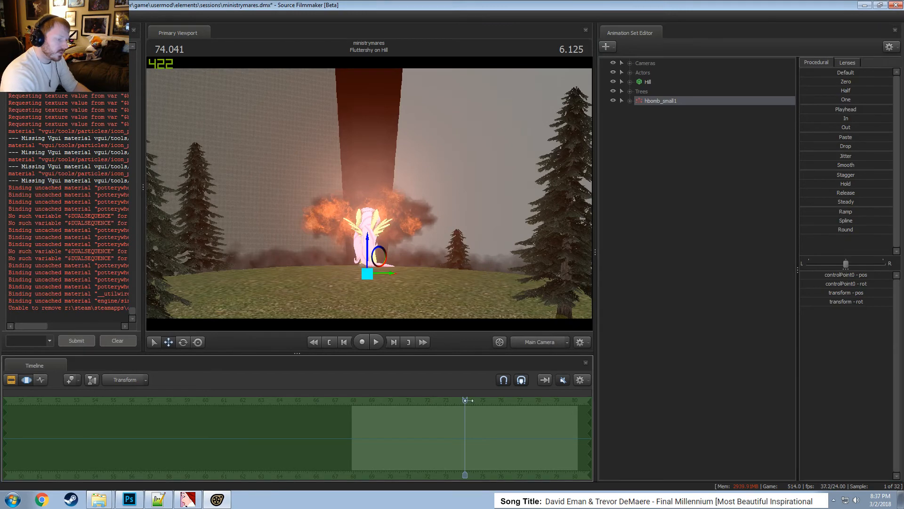
mouse_move(468, 400)
left_mouse_down()
mouse_move(338, 409)
mouse_move(380, 415)
mouse_move(462, 398)
left_mouse_up()
right_click(668, 96)
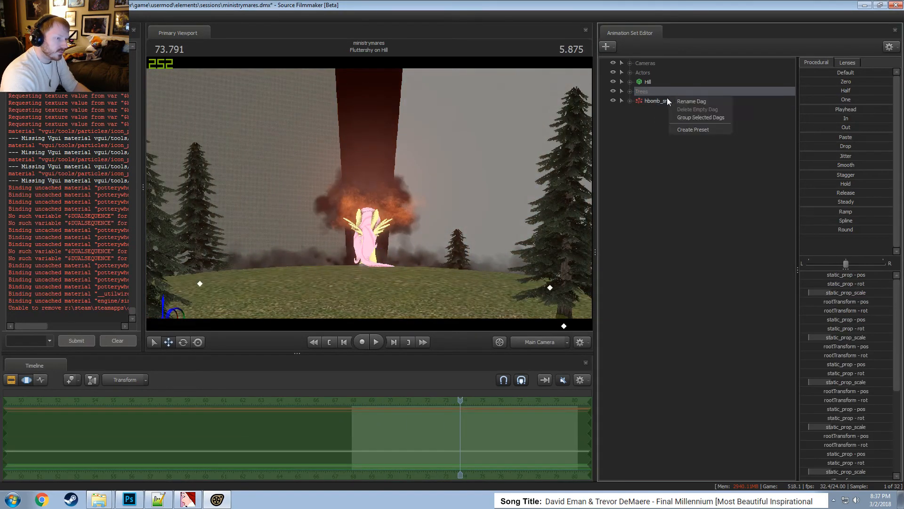
right_click(666, 98)
left_click(717, 192)
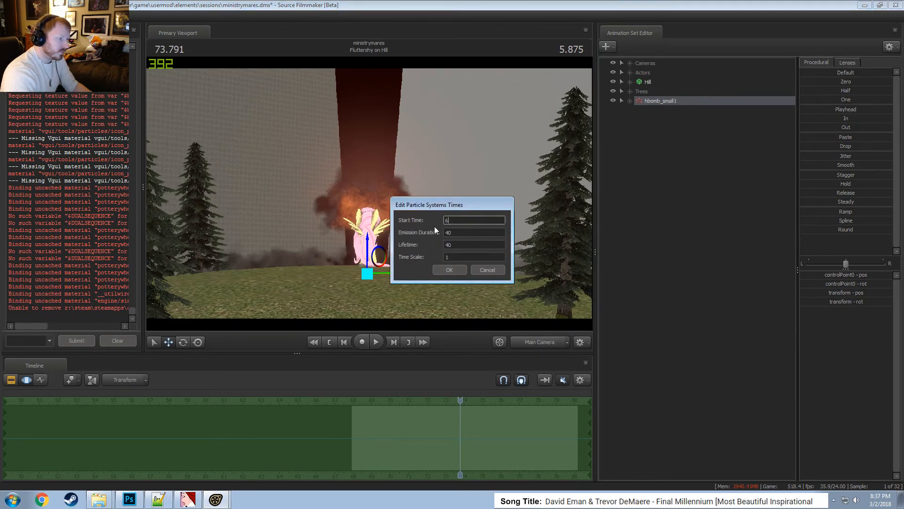
key("Return")
left_click(364, 436)
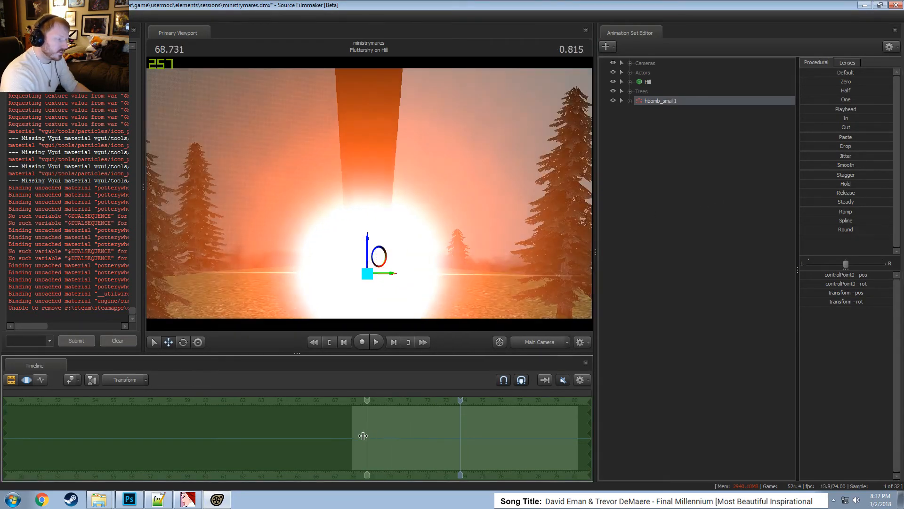
left_click_drag(363, 436, 403, 428)
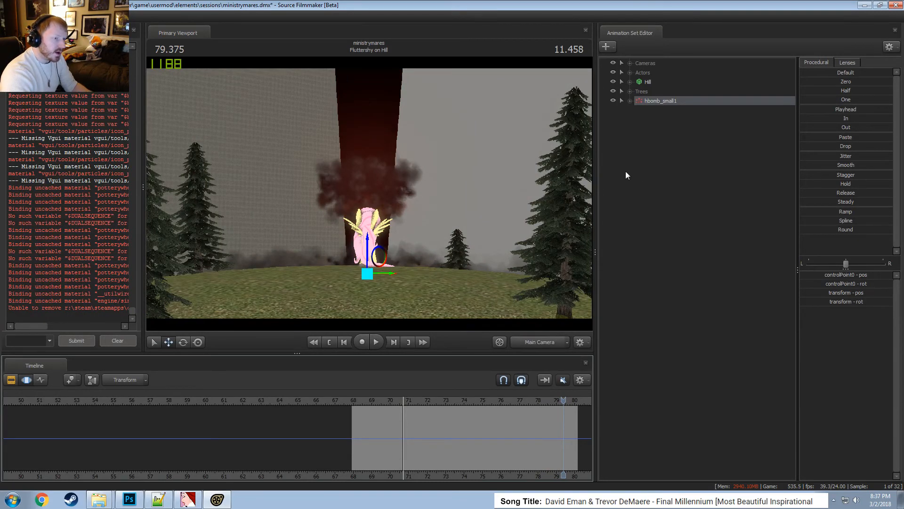
Show hbomb_small1 in the Element Viewer and inspect its particle system definition and control points.
right_click(663, 99)
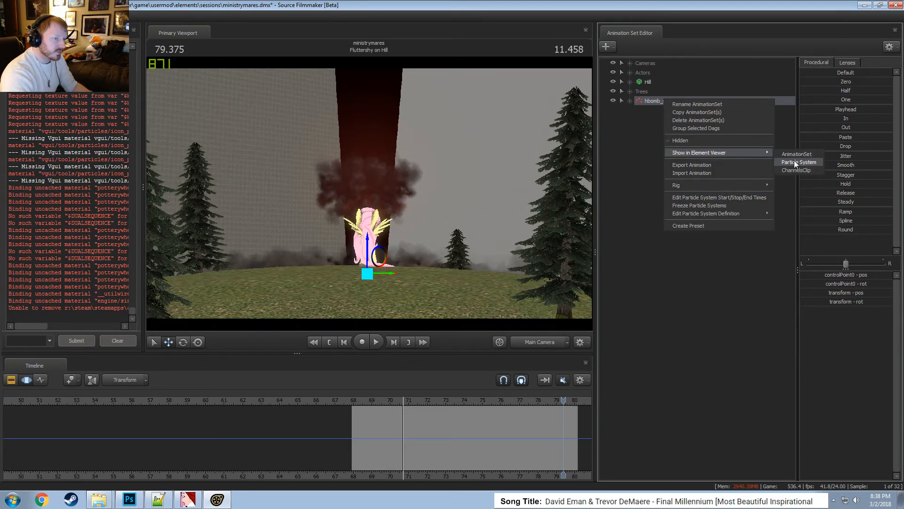
left_click(795, 155)
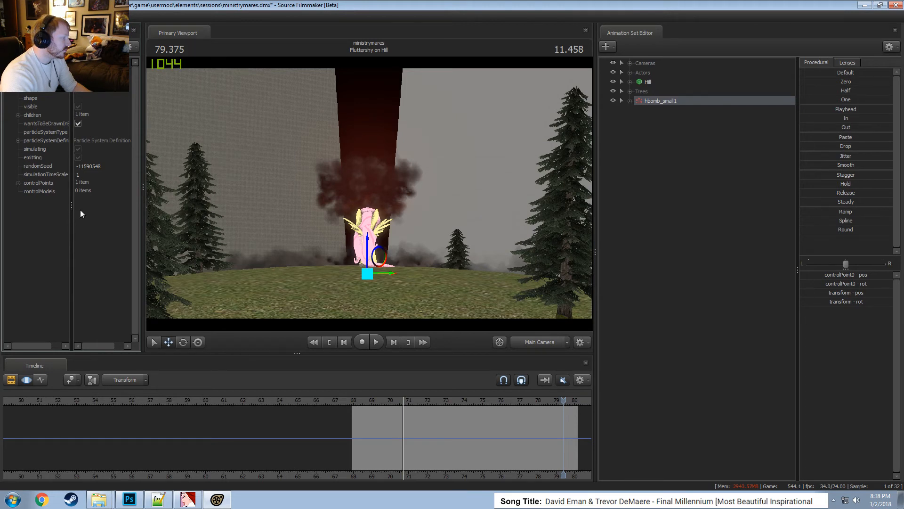
left_click(18, 141)
left_click(18, 141)
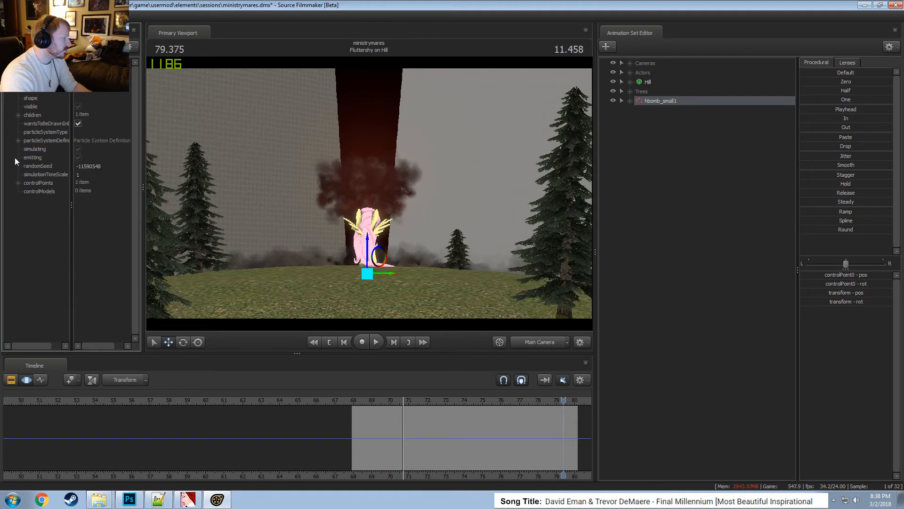
left_click(17, 182)
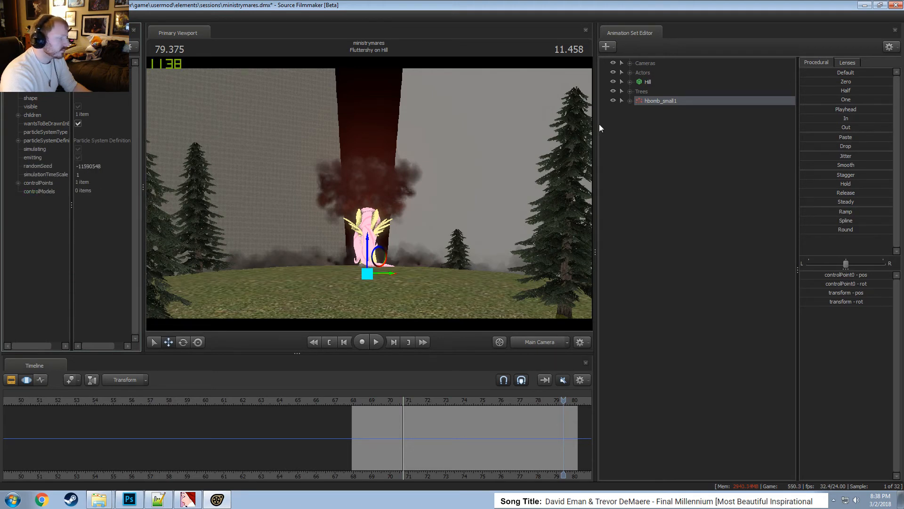
Review hbomb_small1's start time, emission duration, lifetime and time scale, and accept the settings.
right_click(684, 101)
left_click(708, 194)
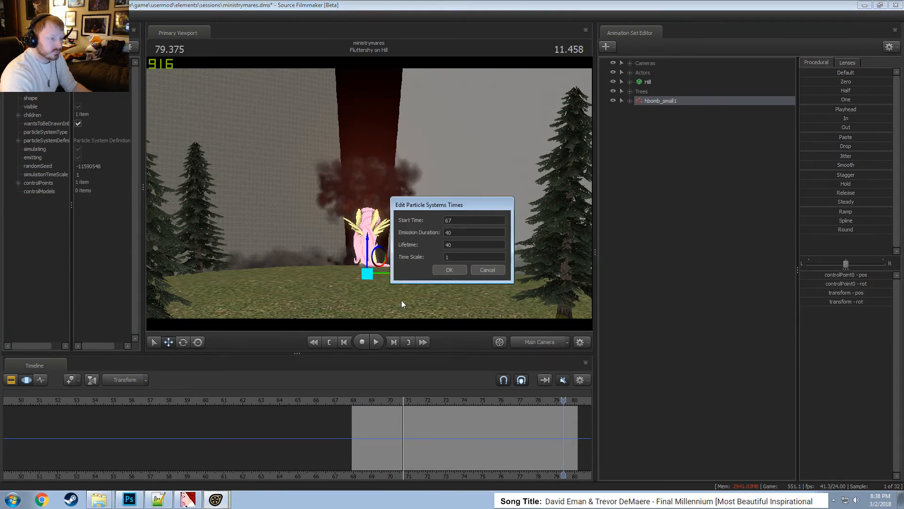
key("Return")
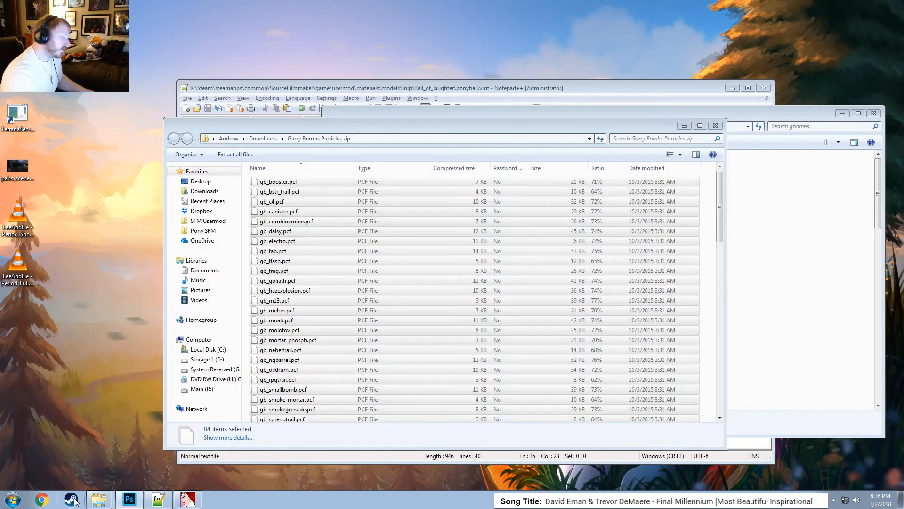
Relaunch Source Filmmaker through Steam and reopen the recent session ministrymares.dmx.
left_click(75, 502)
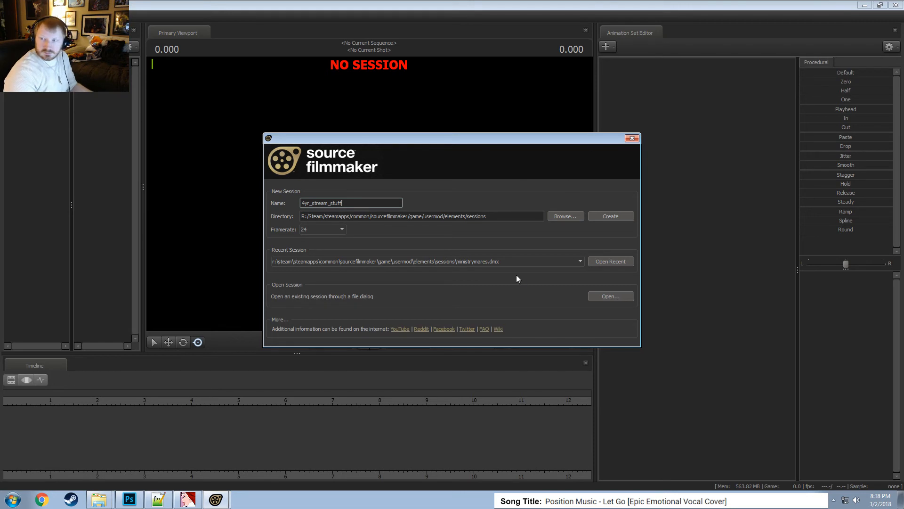
left_click(607, 263)
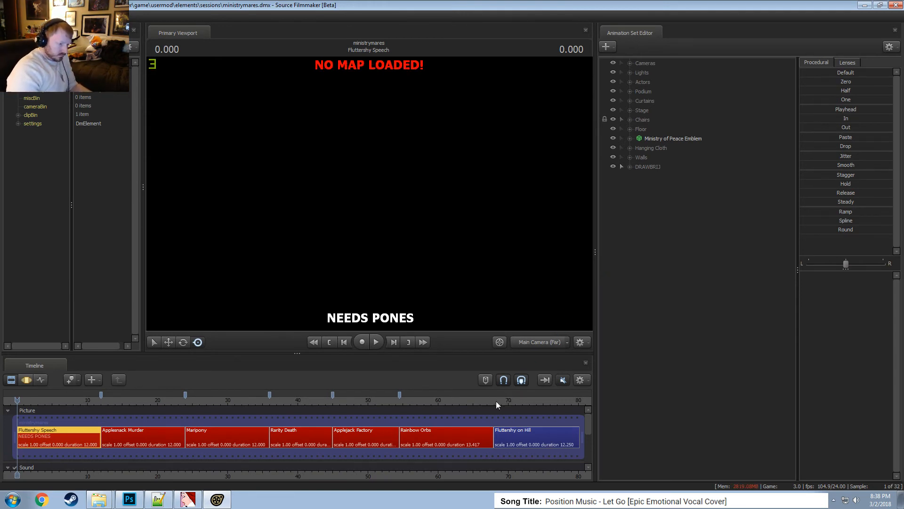
Play the Fluttershy on Hill shot from its start and preview the explosion with viewport lighting turned off.
left_click(495, 400)
key("space")
key("space")
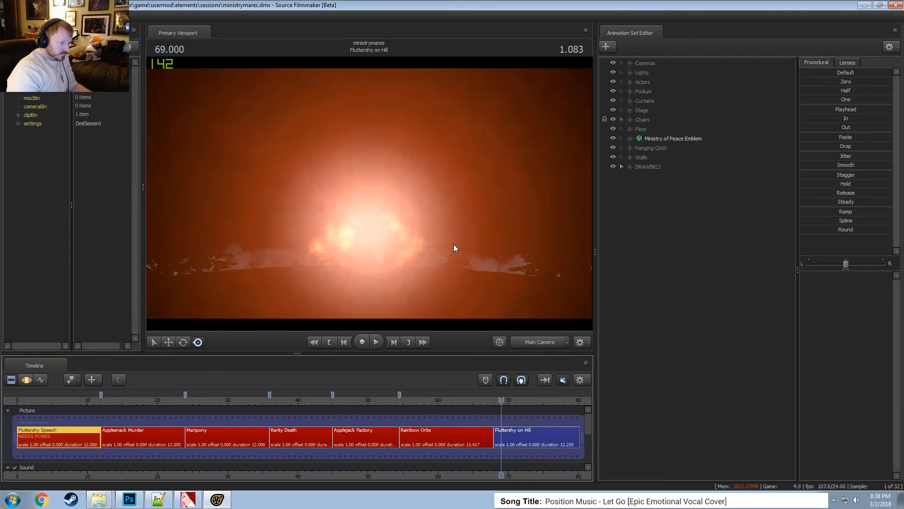
right_click(454, 239)
left_click(479, 260)
key("space")
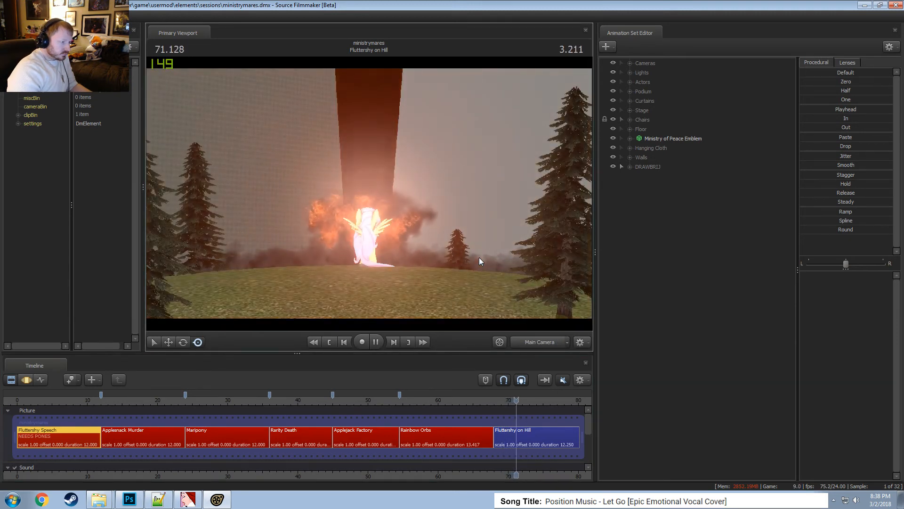
key("space")
Turn viewport lighting back on and continue playing the Fluttershy on Hill shot to 74.212.
right_click(465, 247)
left_click(485, 272)
key("space")
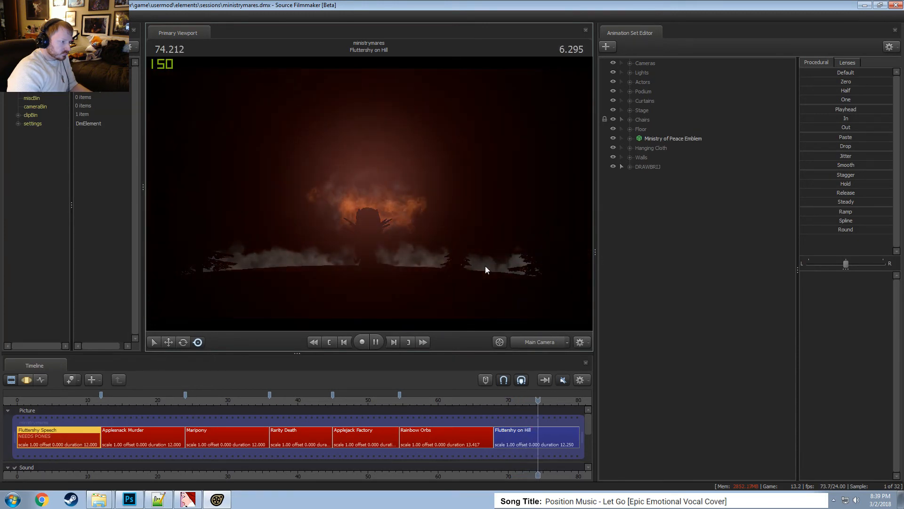
key("space")
Move the playhead to 68.291, enlarge the timeline area, and extend the end of the ministrymares sequence to about 134 seconds.
middle_click_drag(520, 470, 425, 488)
scroll(405, 445, "up", 5)
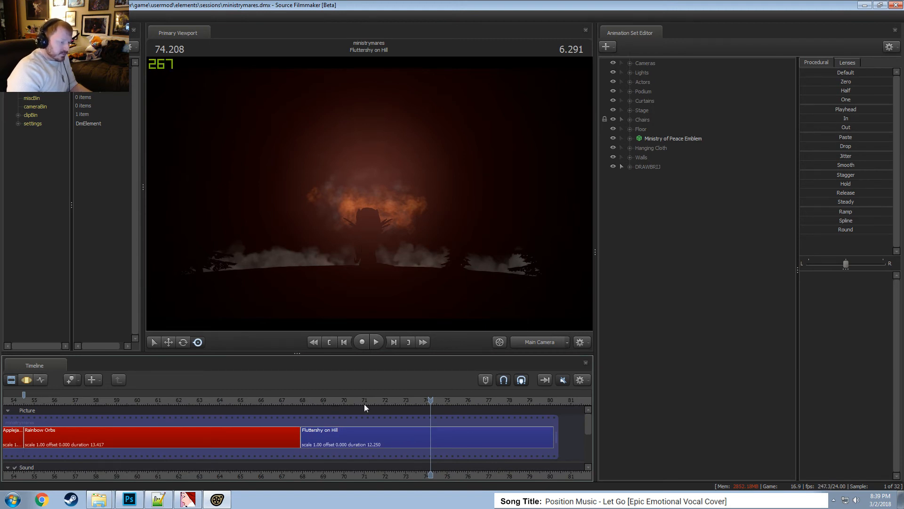
left_click(308, 401)
scroll(391, 408, "down", 6)
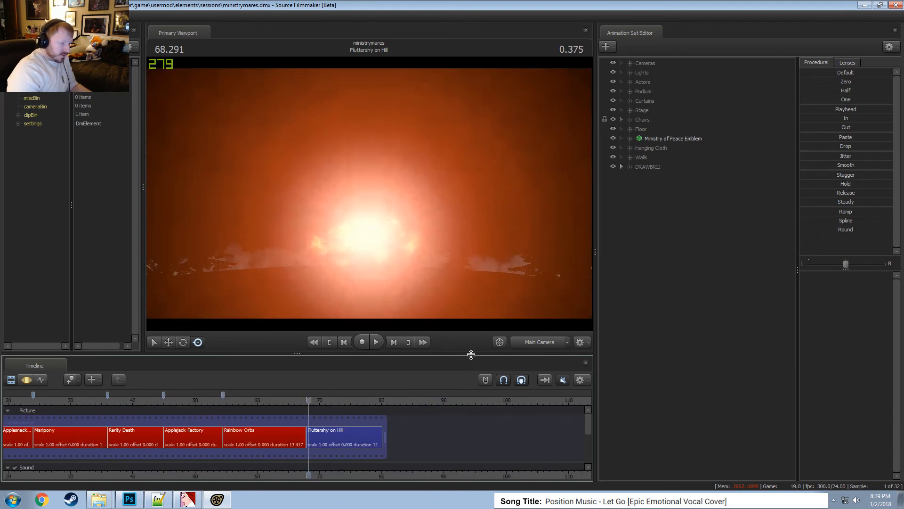
left_click_drag(471, 354, 525, 149)
scroll(417, 349, "down", 8)
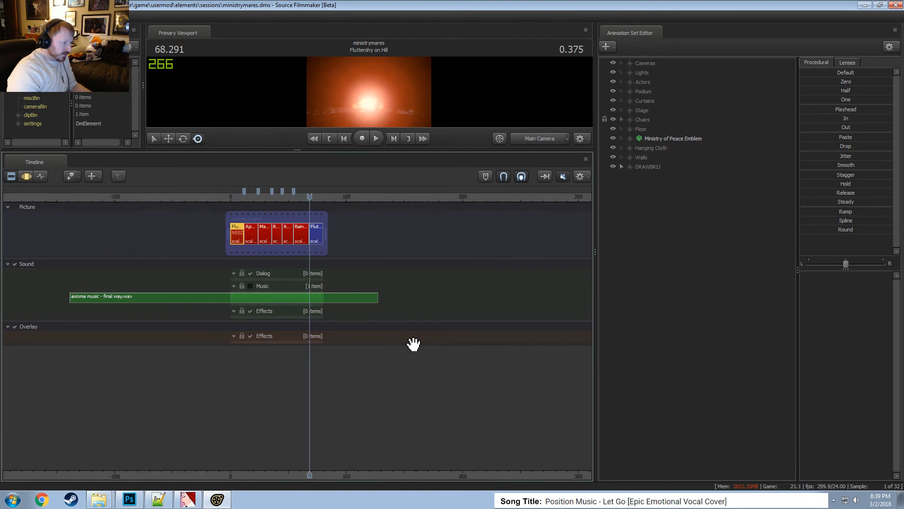
scroll(413, 344, "up", 1)
left_click_drag(326, 240, 398, 240)
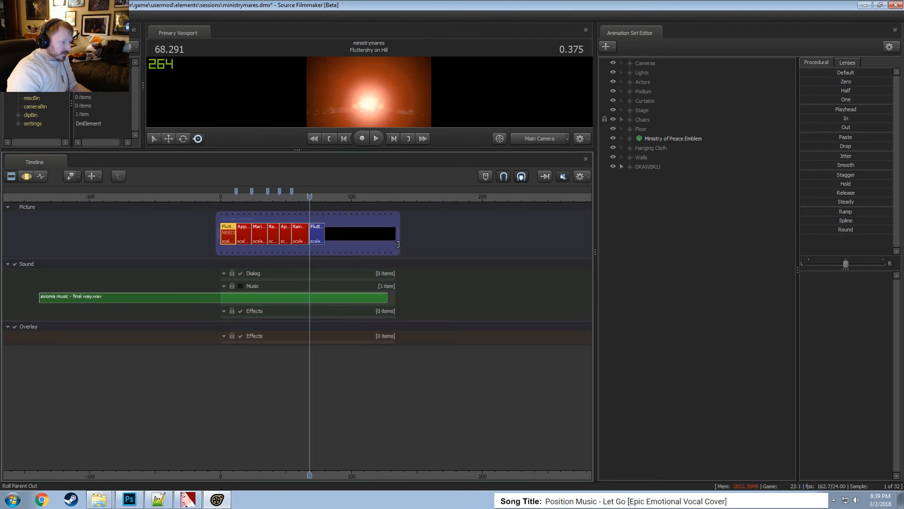
Listen to the music beyond the Fluttershy on Hill shot with the Music track and sound enabled, covering about 83 to 97 seconds.
left_click(327, 197)
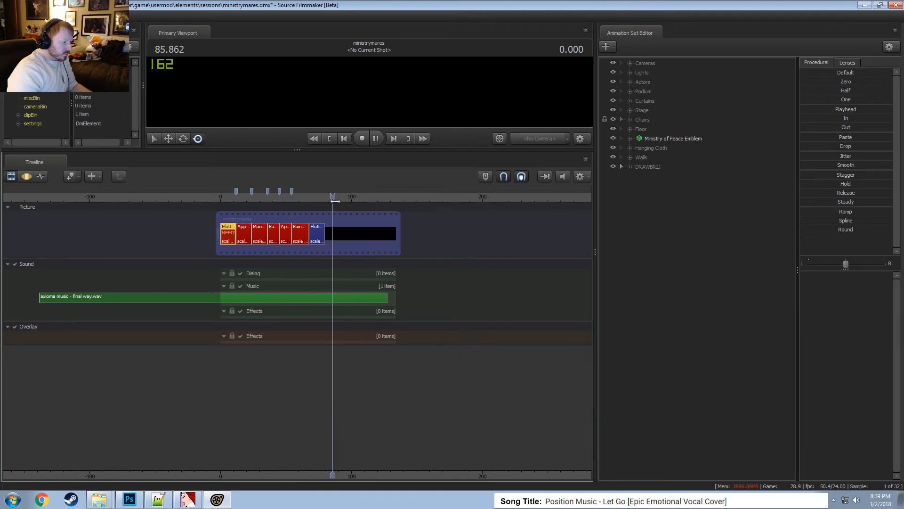
scroll(319, 237, "up", 4)
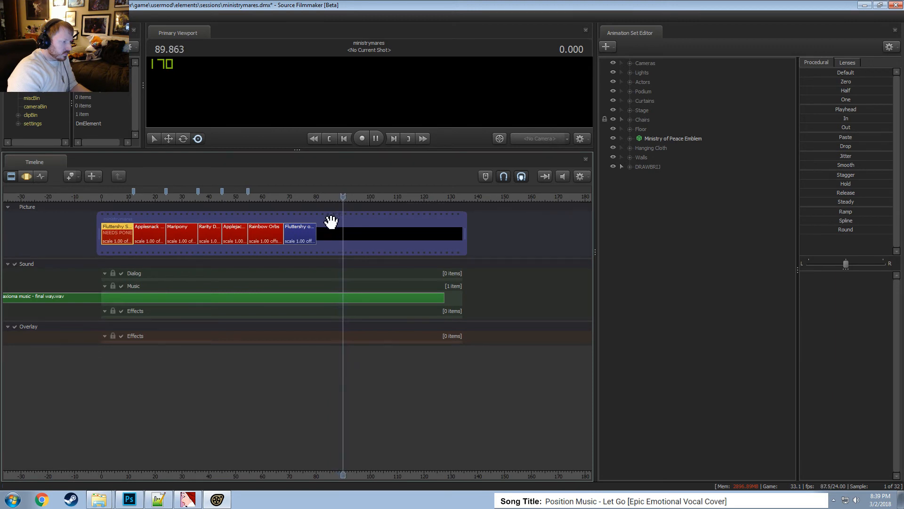
scroll(331, 222, "down", 4)
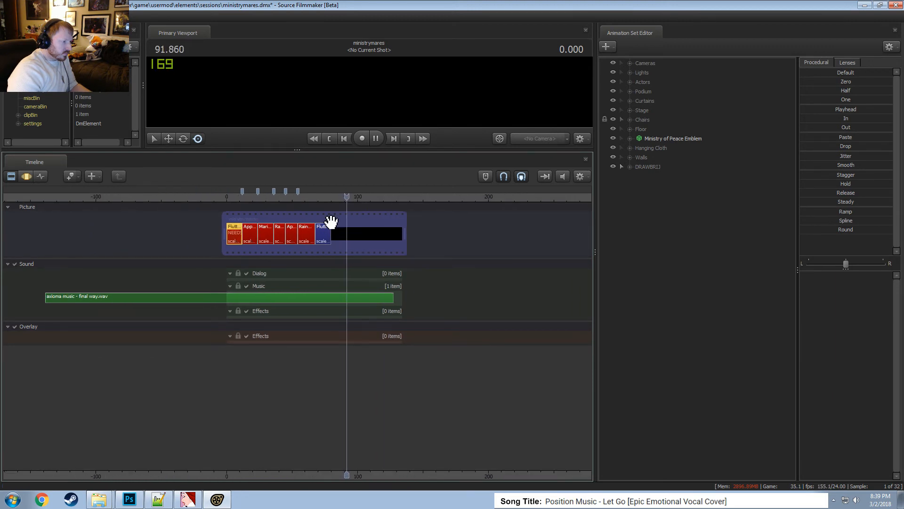
scroll(331, 222, "up", 5)
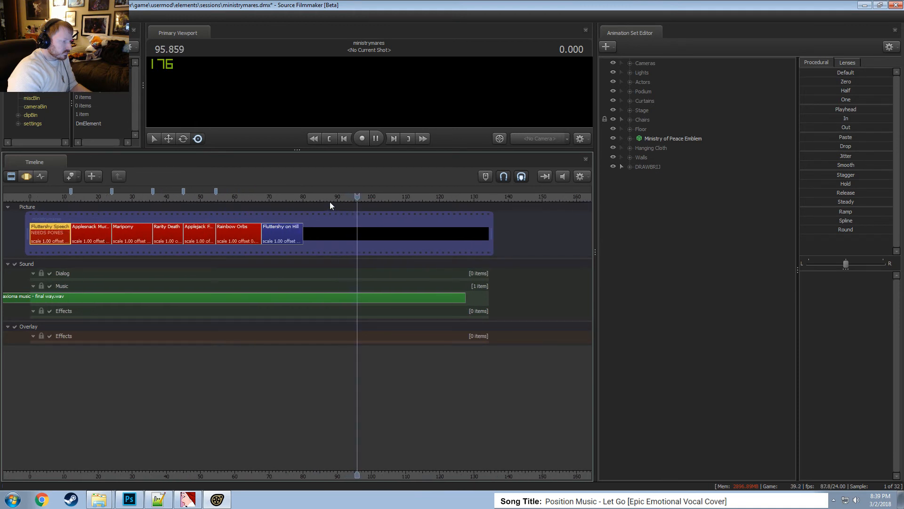
left_click(337, 197)
scroll(340, 200, "up", 8)
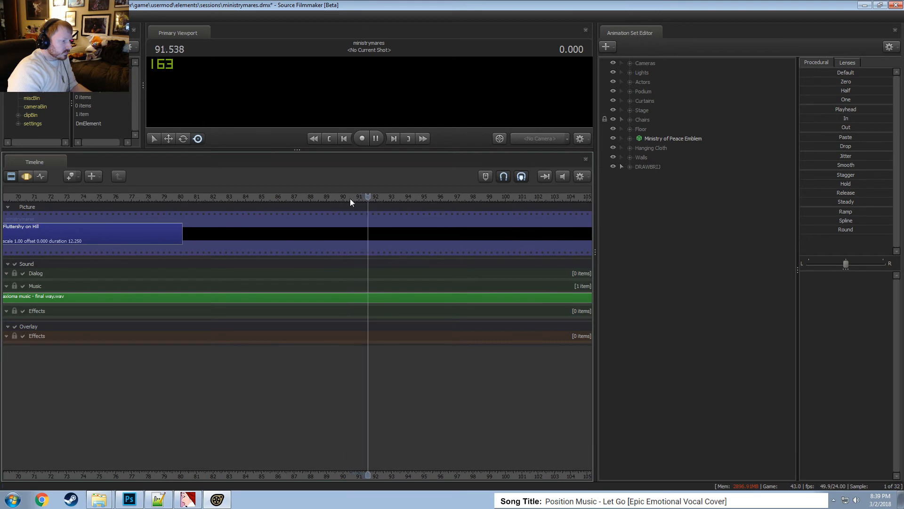
left_click(284, 204)
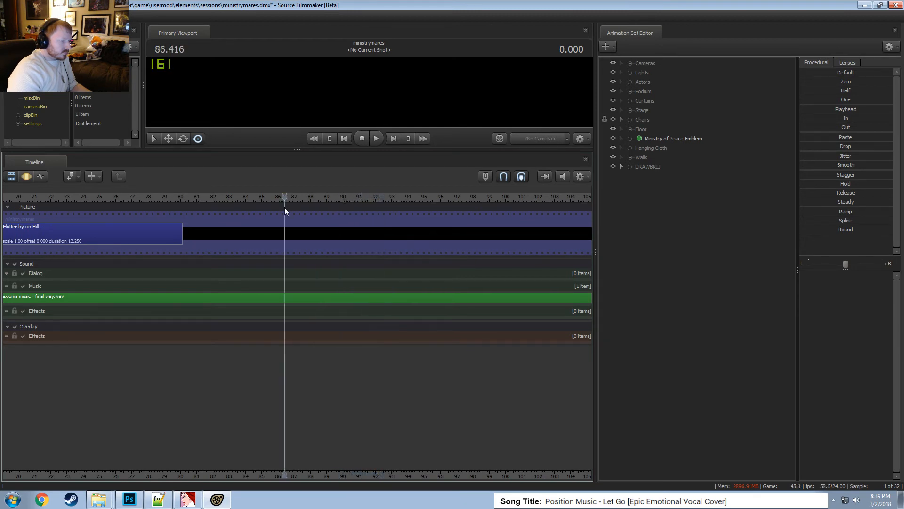
left_click(221, 215)
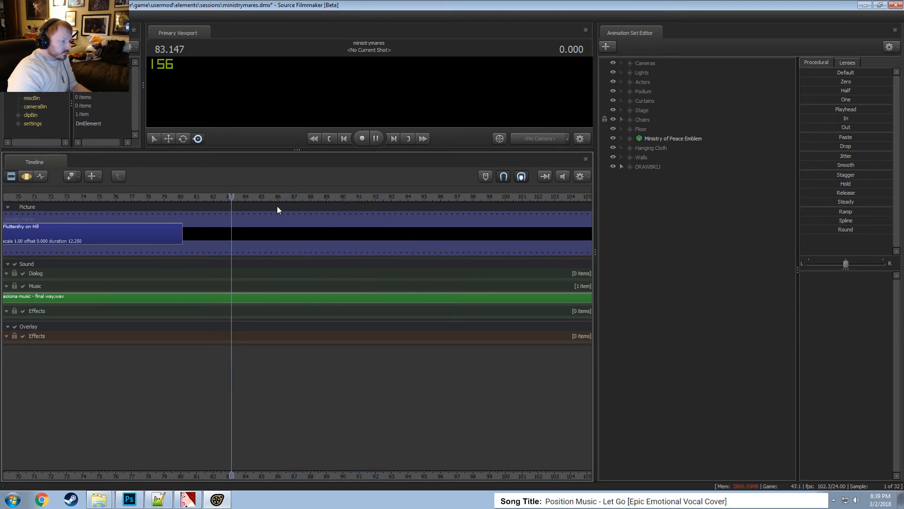
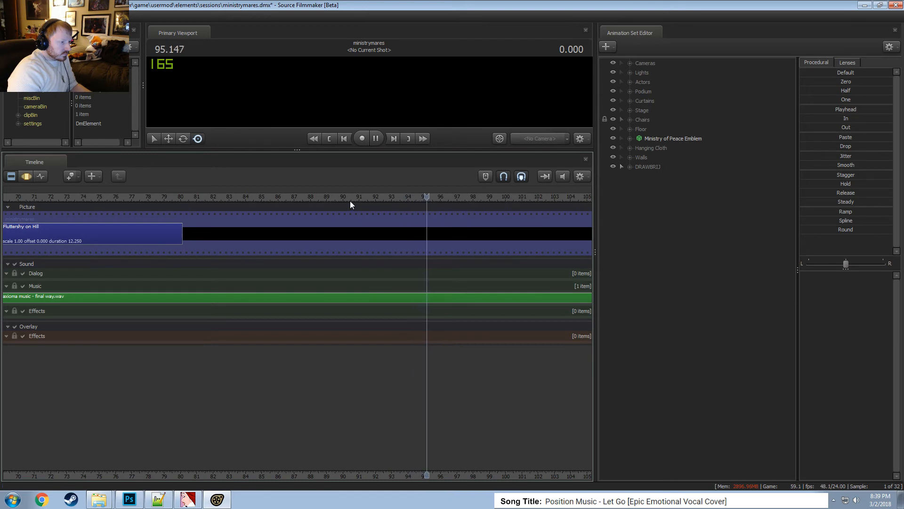
key("space")
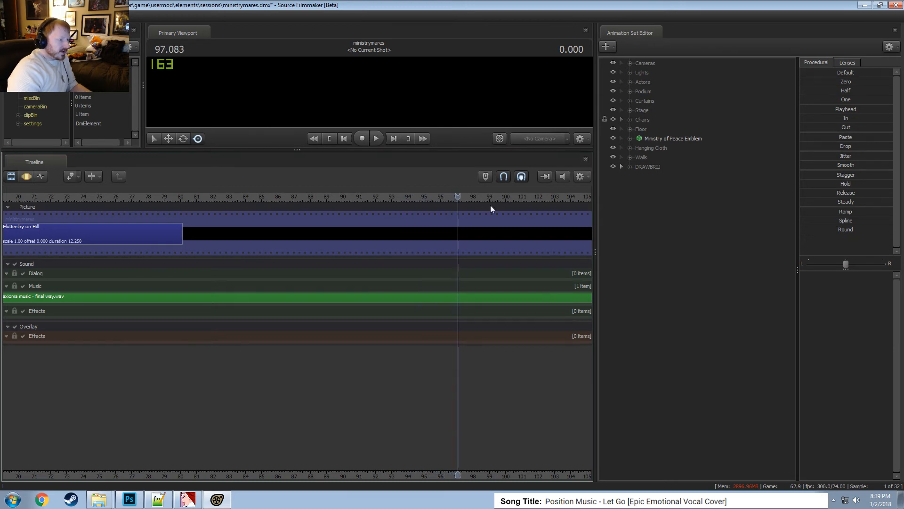
Pull the end of the ministrymares sequence back to the end of the Fluttershy on Hill shot, at about 80 seconds.
scroll(440, 255, "up", 5)
scroll(508, 257, "down", 13)
scroll(474, 257, "down", 3)
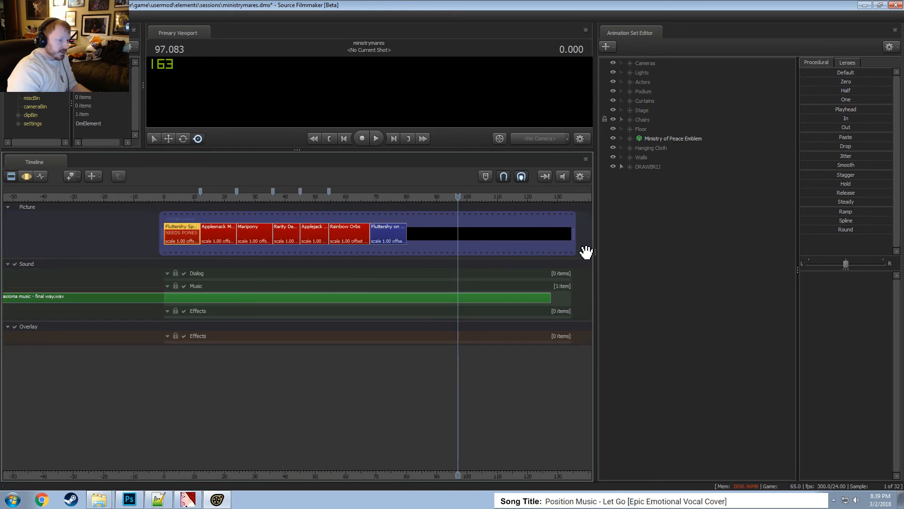
left_click_drag(575, 235, 409, 235)
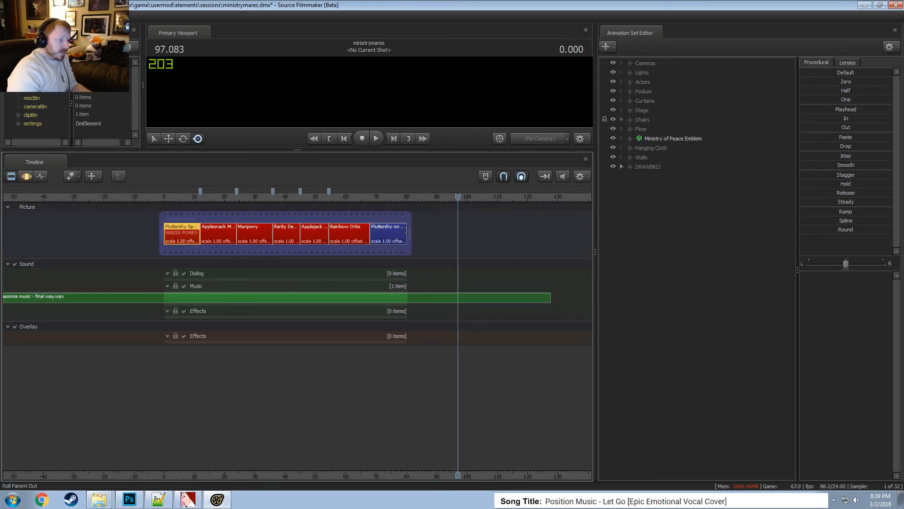
Shorten the ministrymares sequence and the Fluttershy on Hill shot to about 74 seconds, giving the shot a duration of 6.375.
left_click(380, 197)
scroll(390, 220, "up", 10)
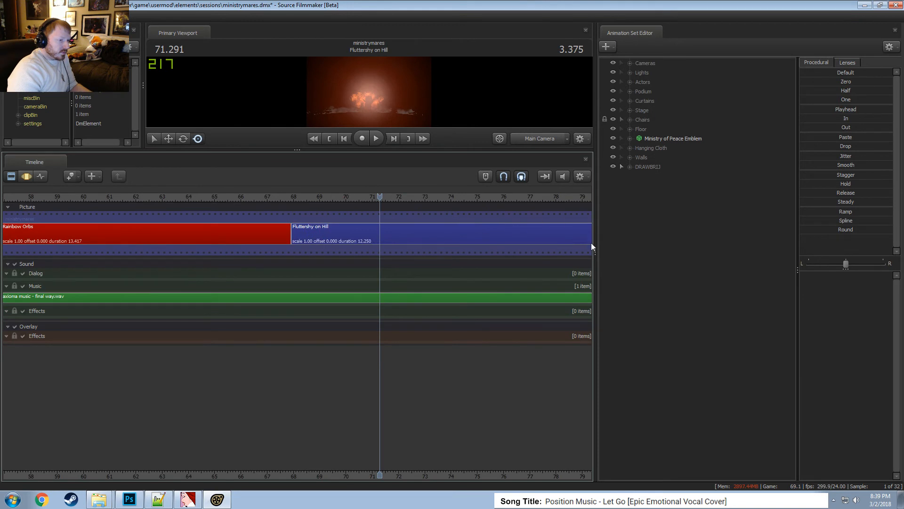
scroll(460, 228, "down", 4)
left_click(468, 233)
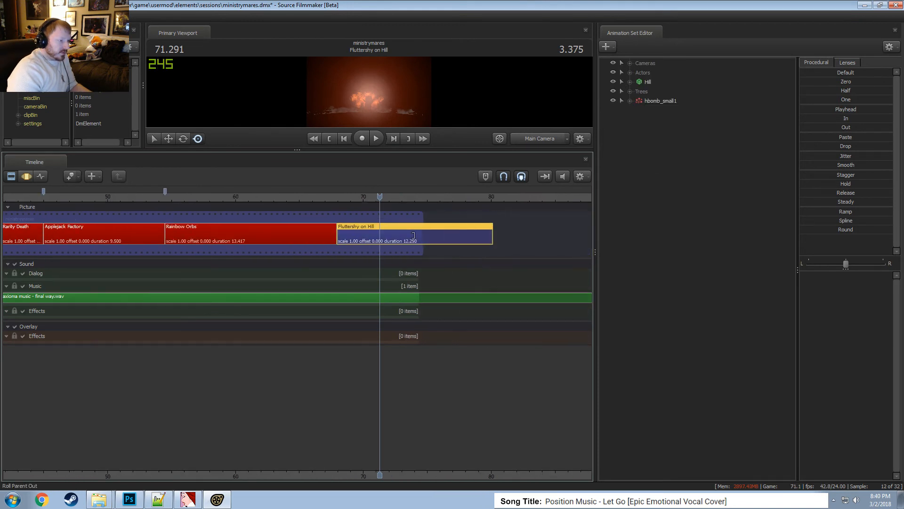
left_click_drag(486, 235, 417, 235)
Switch the enlarged viewport to the Work Camera, mute the sound, and play the explosion from 68.375 to 71.833.
left_click_drag(352, 201, 343, 199)
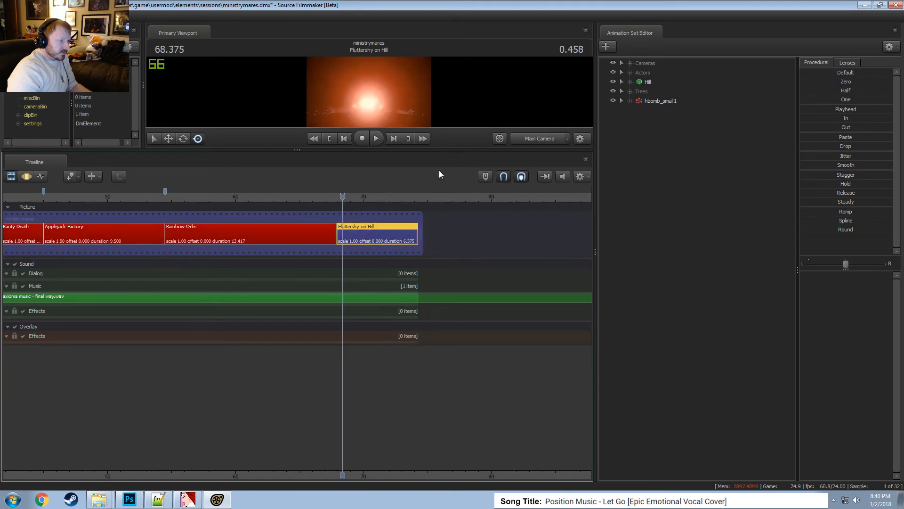
left_click(534, 138)
left_click_drag(500, 148, 500, 279)
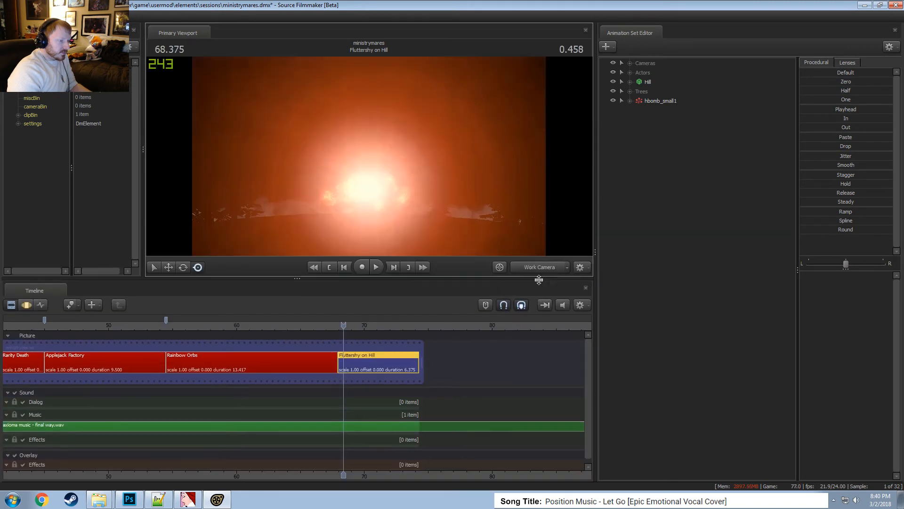
left_click(562, 305)
key("space")
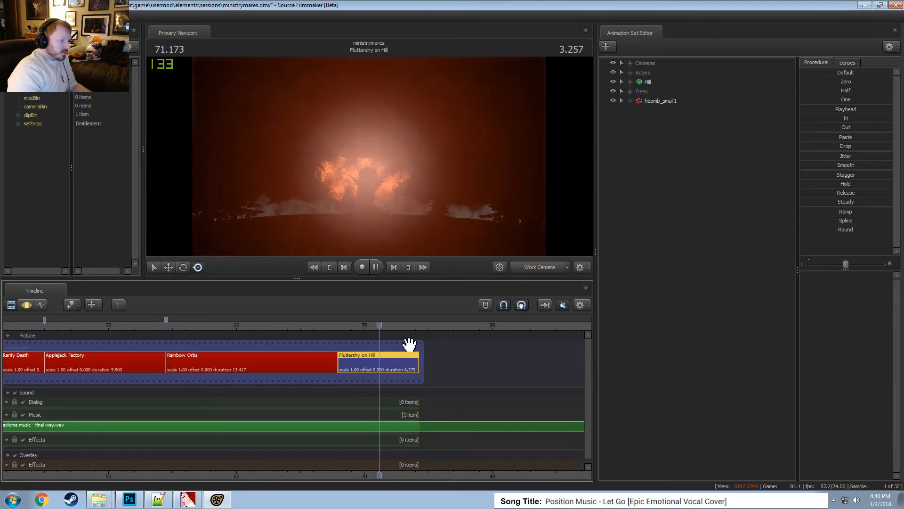
key("space")
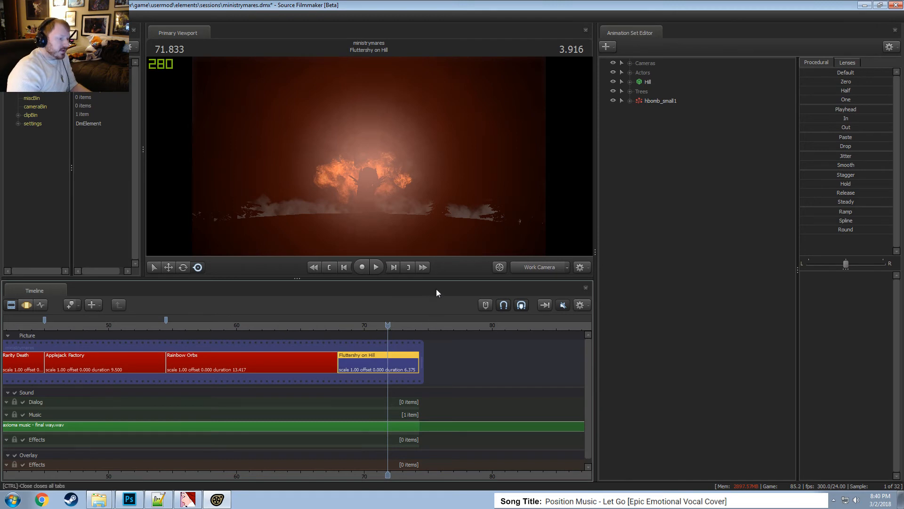
Enlarge the viewport further, turn off its lighting, and replay the explosion from about 68.4 to 69.166.
left_click_drag(437, 289, 437, 335)
right_click(415, 179)
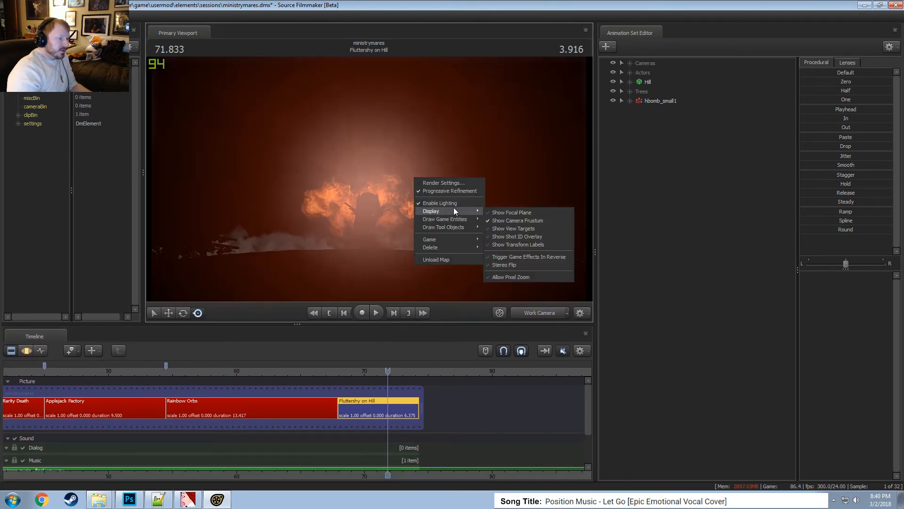
left_click(453, 205)
left_click_drag(388, 370, 343, 370)
key("space")
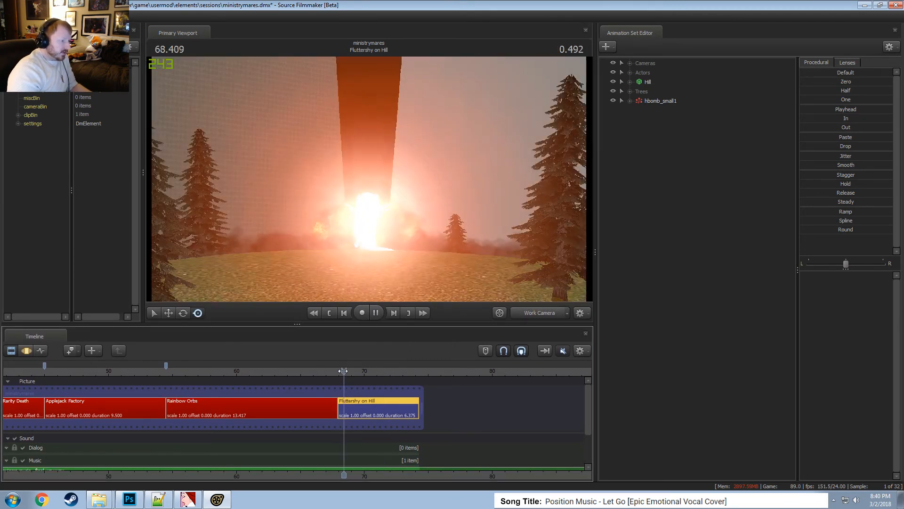
key("space")
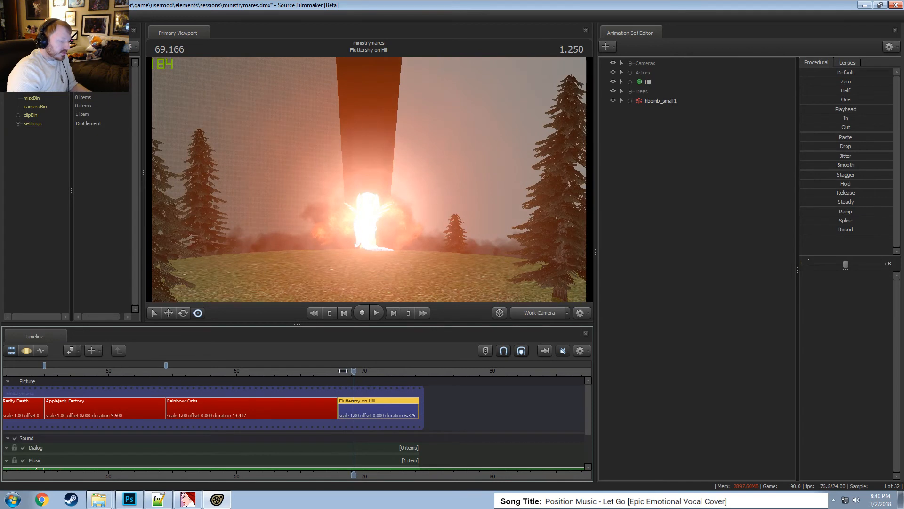
Lengthen the Fluttershy on Hill shot to a duration of 54.750 with the sequence ending alongside it, and scrub to 79.208.
left_click(662, 101)
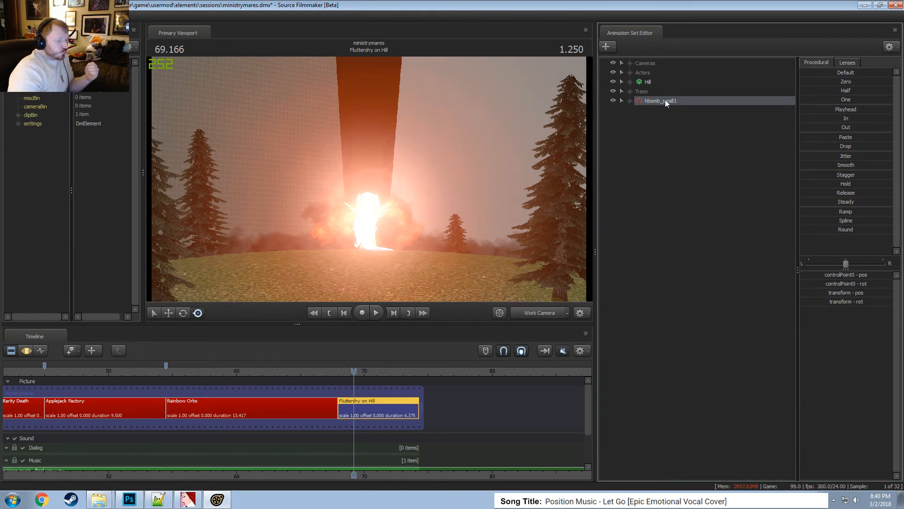
scroll(293, 466, "down", 5)
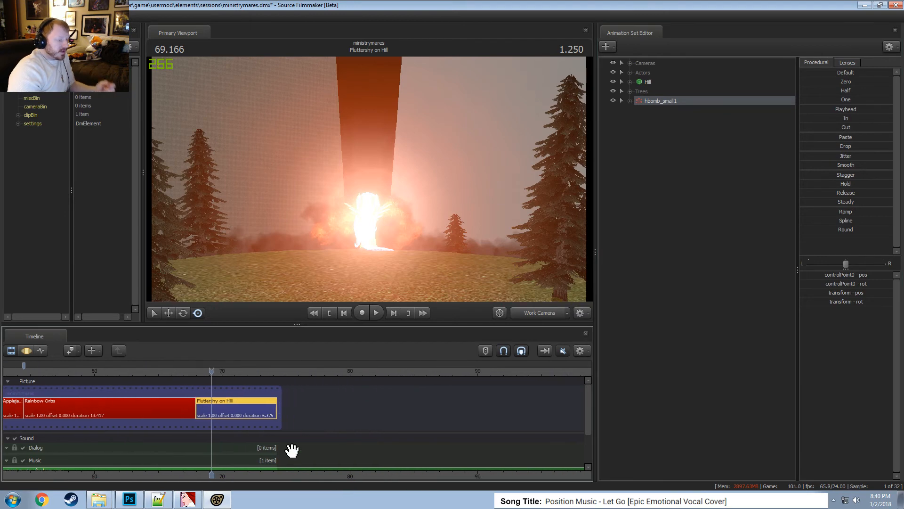
left_click_drag(230, 408, 436, 406)
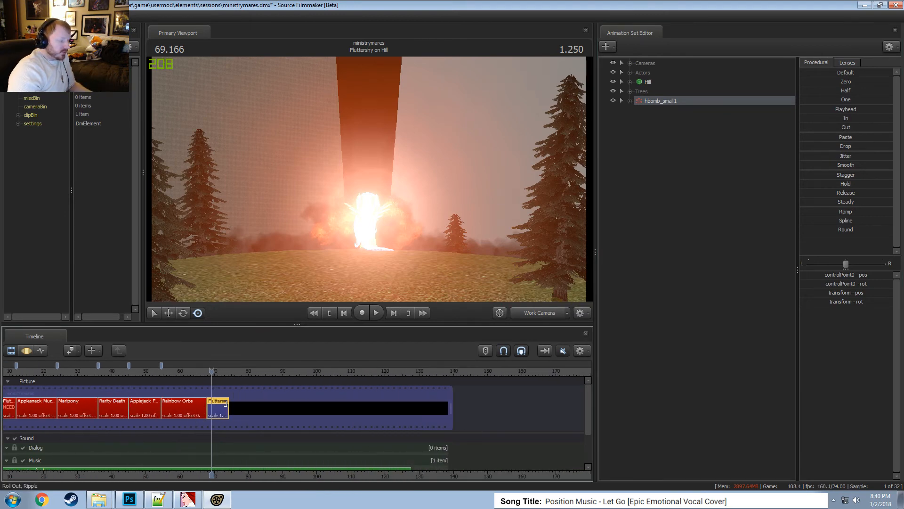
left_click_drag(227, 404, 394, 404)
left_click_drag(300, 373, 293, 374)
left_click_drag(451, 407, 396, 408)
scroll(318, 379, "up", 1)
left_click_drag(204, 373, 240, 372)
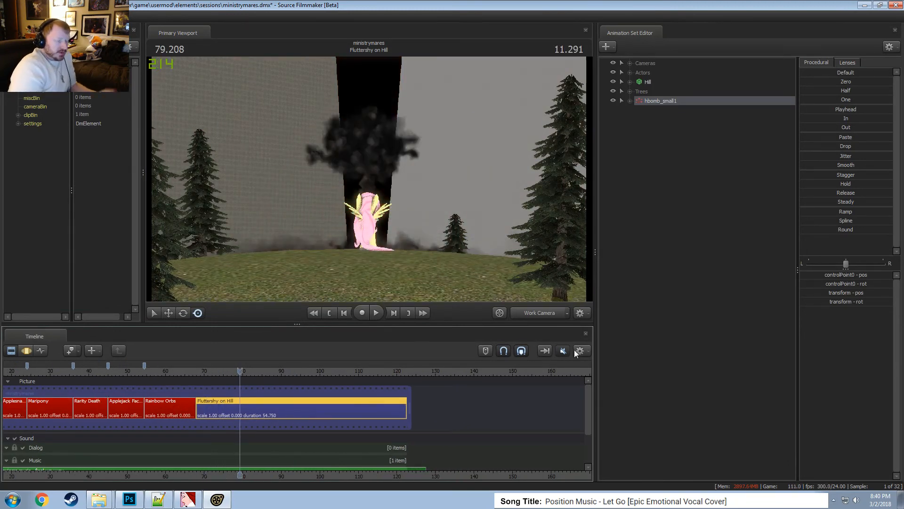
Set the particle system start time of hbomb_small1 to 70.
right_click(643, 100)
mouse_move(672, 214)
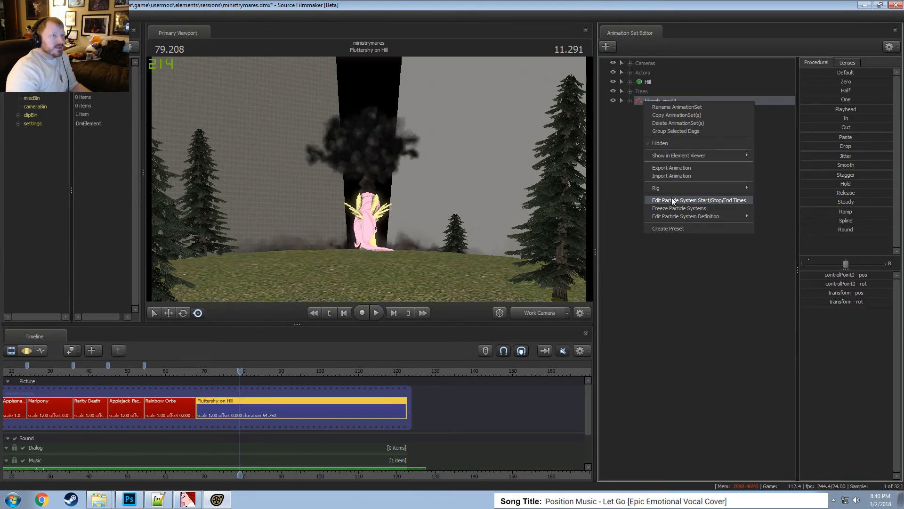
left_click(671, 198)
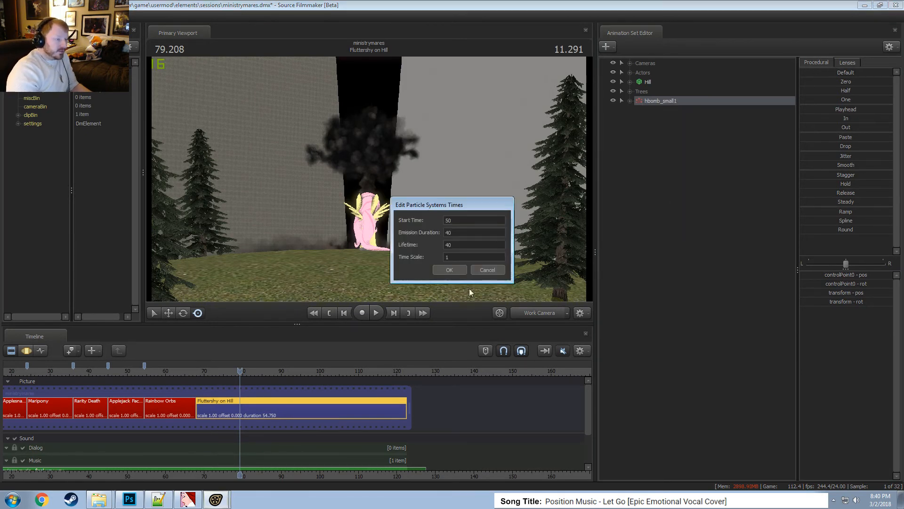
double_click(464, 219)
type("0")
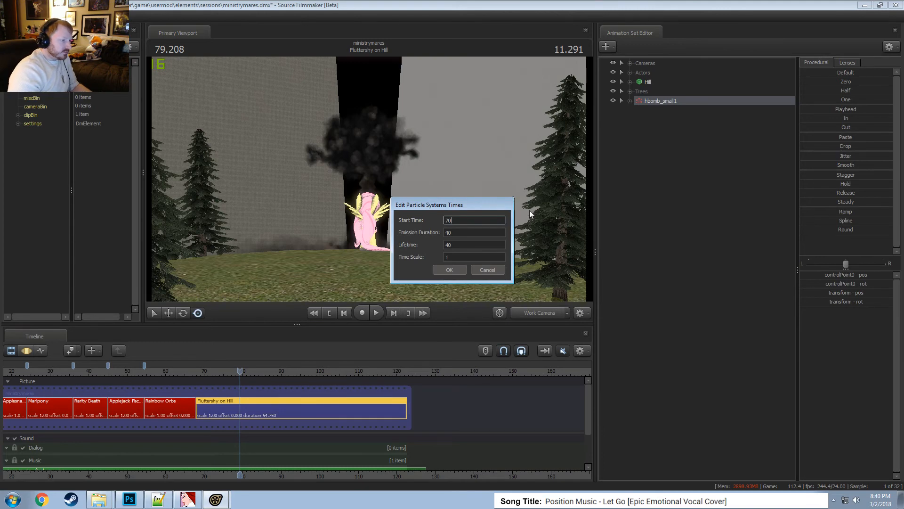
key("Return")
Scrub through the Fluttershy on Hill shot and play the retimed explosion up to about 88.8 seconds.
left_click_drag(199, 371, 273, 372)
scroll(284, 376, "up", 5)
key("space")
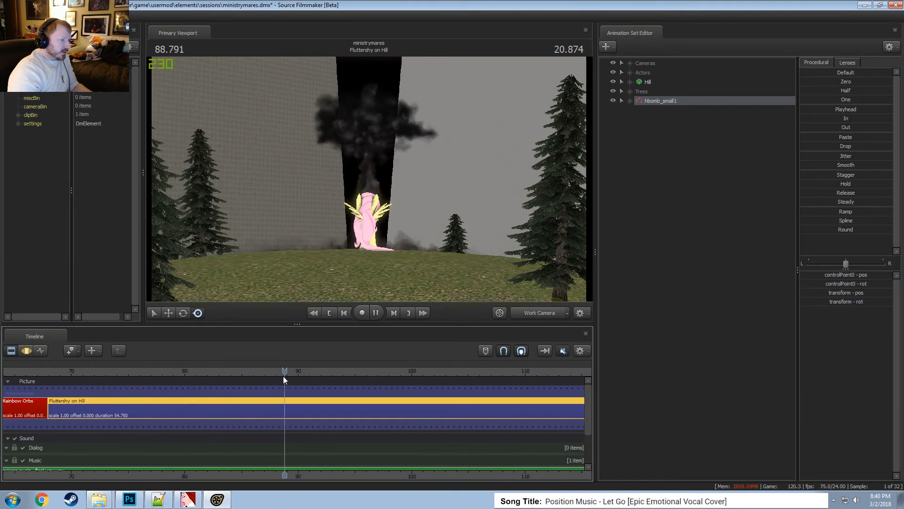
Add timeline markers at 85.000 and about 94 seconds, and scrub between them to 91.125.
left_click_drag(284, 371, 242, 372)
scroll(339, 392, "down", 4)
scroll(284, 414, "up", 4)
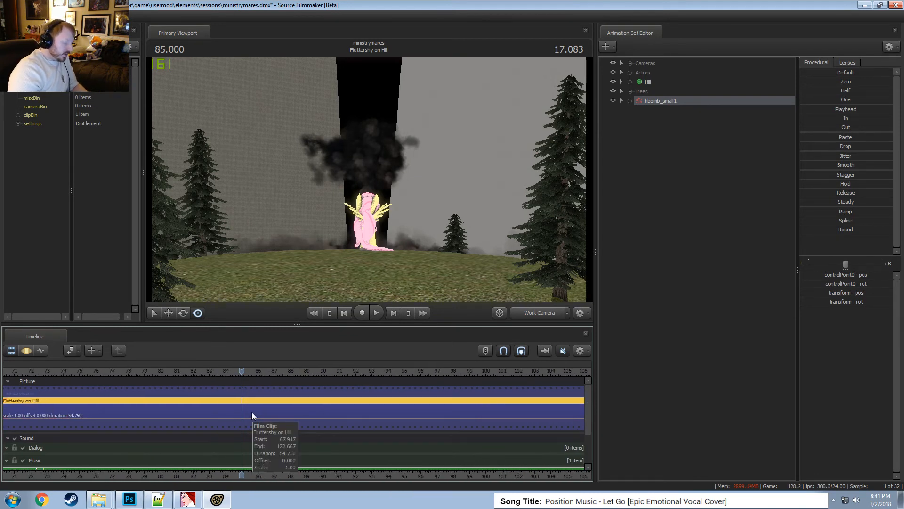
scroll(267, 392, "down", 3)
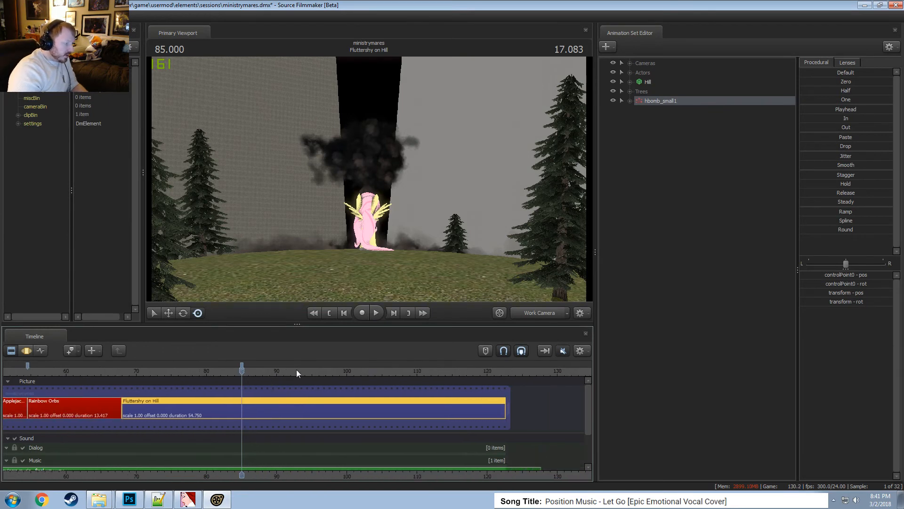
left_click_drag(297, 370, 314, 381)
scroll(293, 376, "up", 3)
scroll(292, 375, "down", 3)
left_click_drag(210, 368, 281, 380)
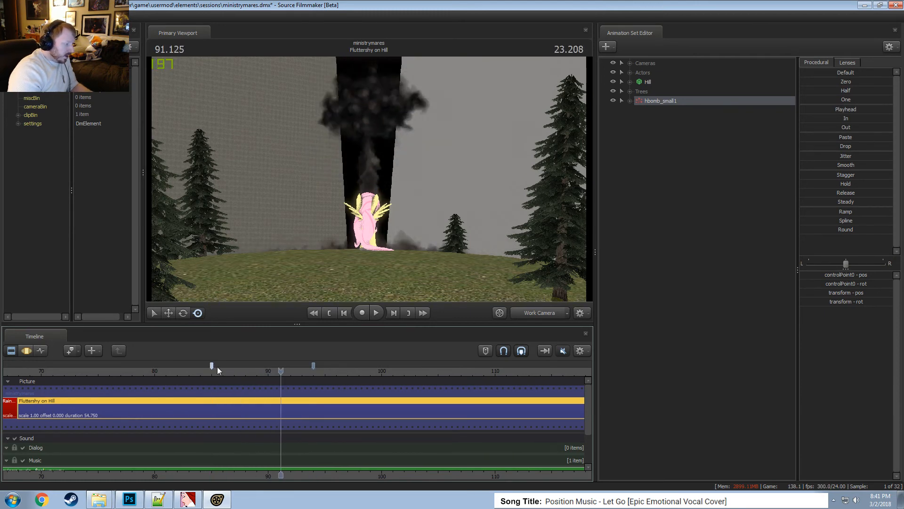
Shift both new timeline markers together to about 101 and 110 seconds, and scrub back to 80.333.
scroll(314, 365, "down", 3)
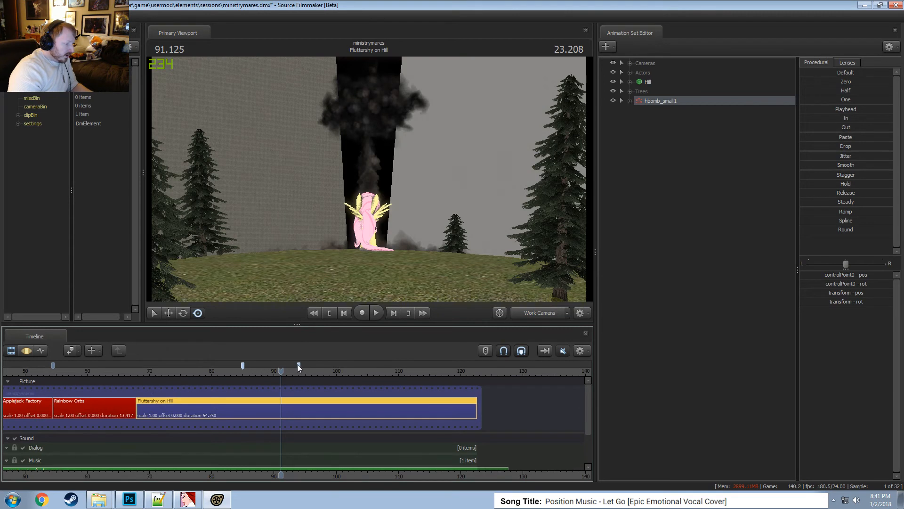
left_click(382, 380)
left_click_drag(382, 380, 399, 383)
left_click_drag(343, 369, 214, 370)
Set the particle system time scale of hbomb_small1 to 0.5.
right_click(683, 100)
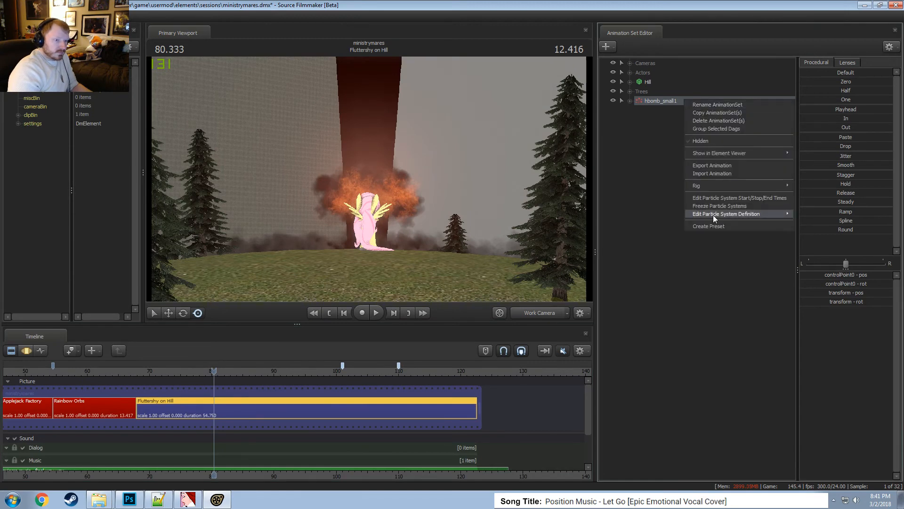
mouse_move(712, 215)
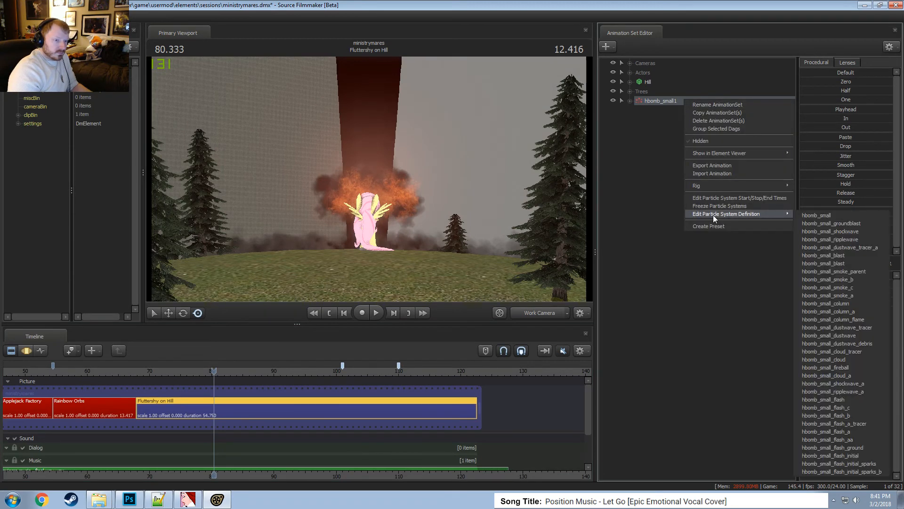
left_click(739, 199)
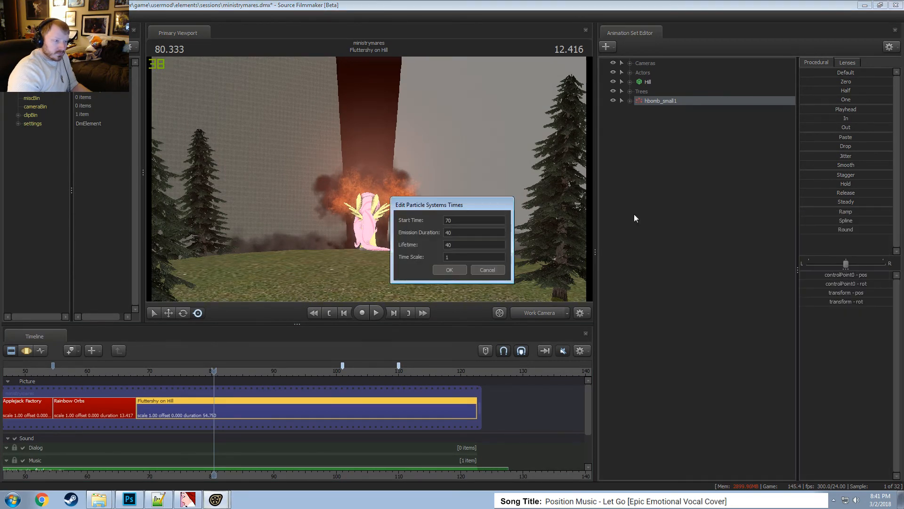
left_click_drag(460, 260, 417, 260)
type("0.5")
key("Return")
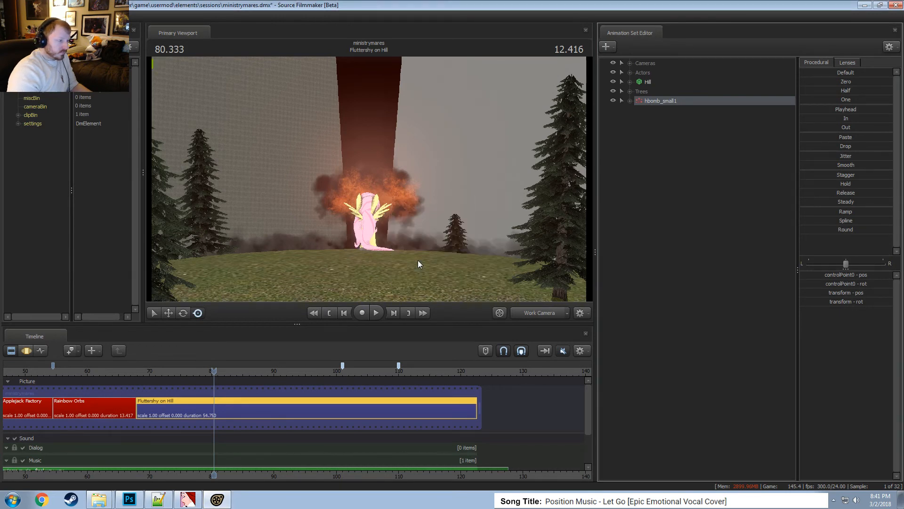
Play the slowed explosion from about 101 seconds to 109.625, and scrub back to 107.333.
mouse_move(337, 377)
left_mouse_down()
mouse_move(367, 382)
mouse_move(342, 382)
left_mouse_up()
key("space")
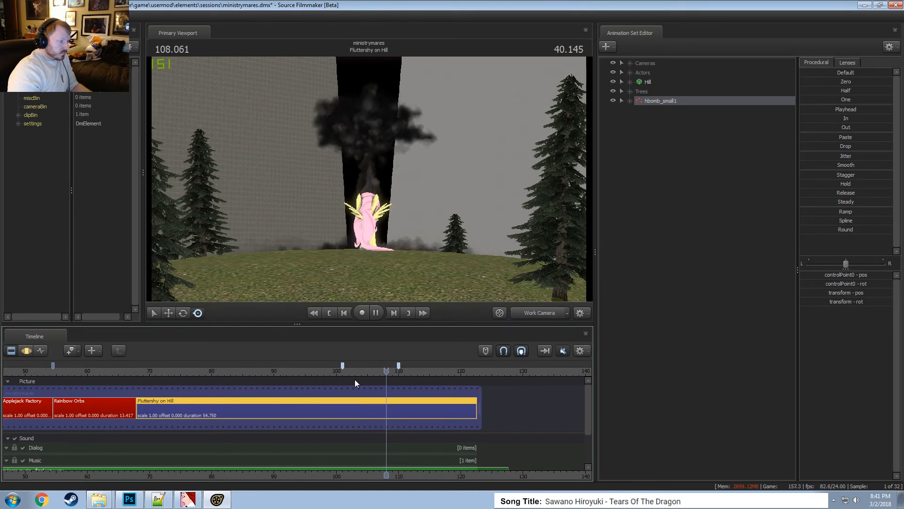
key("space")
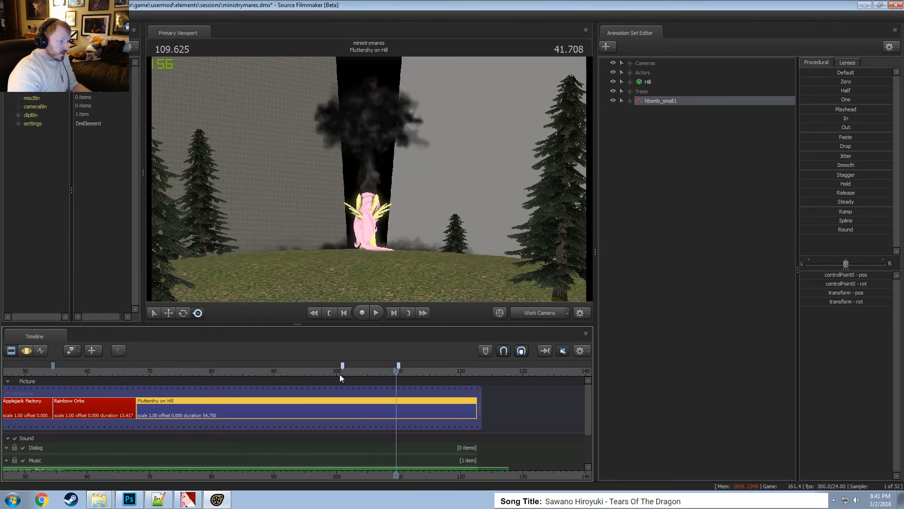
left_click_drag(319, 369, 383, 385)
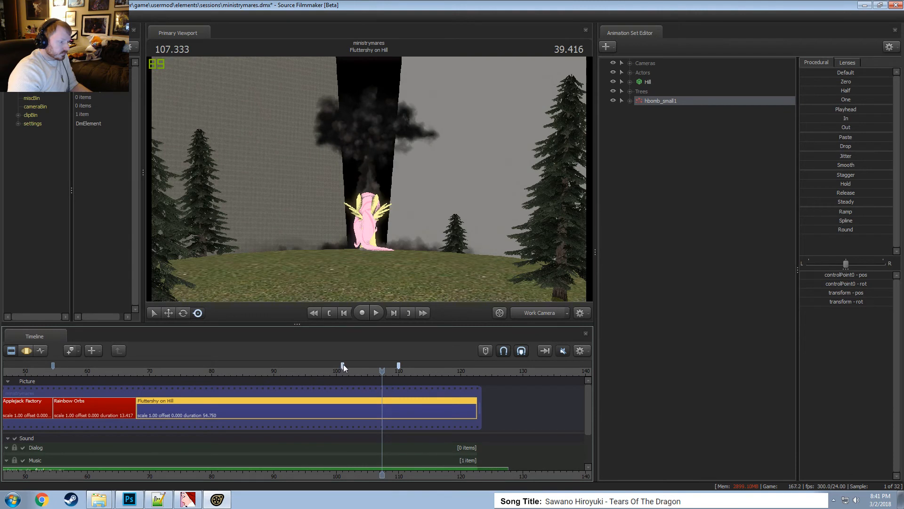
Shift the two timeline markers together to about 105 and 114 seconds, and play the shot around the first one.
mouse_move(343, 364)
left_mouse_down()
mouse_move(372, 369)
mouse_move(367, 379)
mouse_move(364, 371)
mouse_move(441, 374)
mouse_move(368, 381)
mouse_move(421, 385)
mouse_move(353, 384)
left_mouse_up()
key("space")
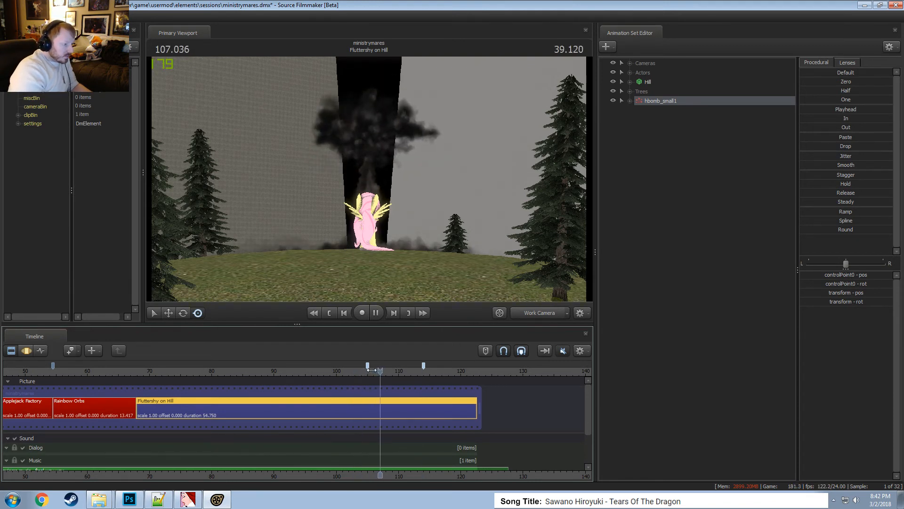
key("j")
key("j")
key("j")
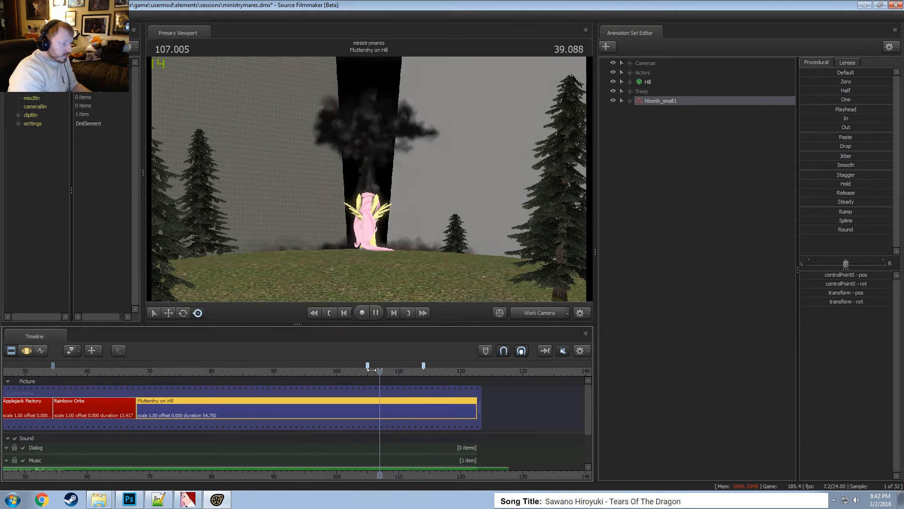
Shuttle playback forward and backward around the moved markers, and scrub the playhead to 108.083.
key("k")
key("l")
key("k")
key("j")
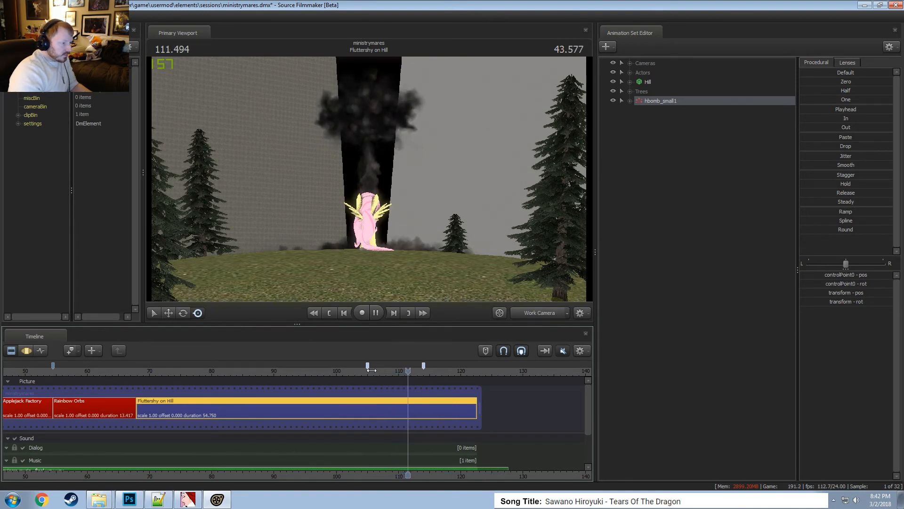
left_click(370, 370)
left_click_drag(371, 370, 388, 381)
View the hill and explosion through the Work Camera, pulled back to a wider angle.
left_click(520, 309)
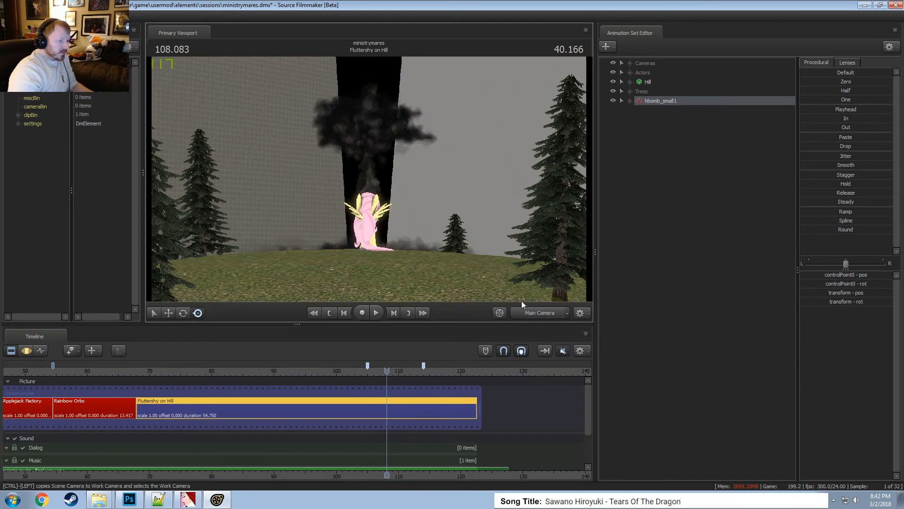
left_click(542, 308)
key("s")
left_click_drag(542, 292, 541, 306)
key("s")
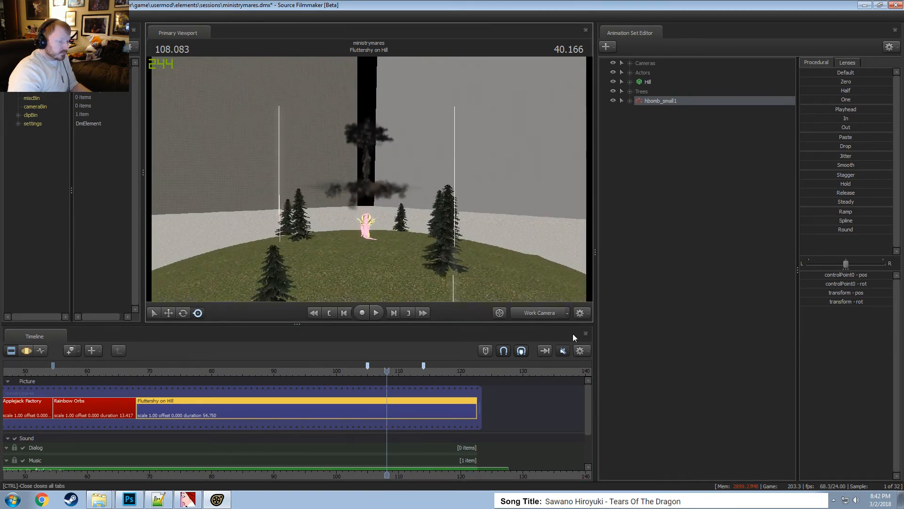
Return the viewport to the Main Camera and enable lighting.
left_click(539, 313)
right_click(437, 174)
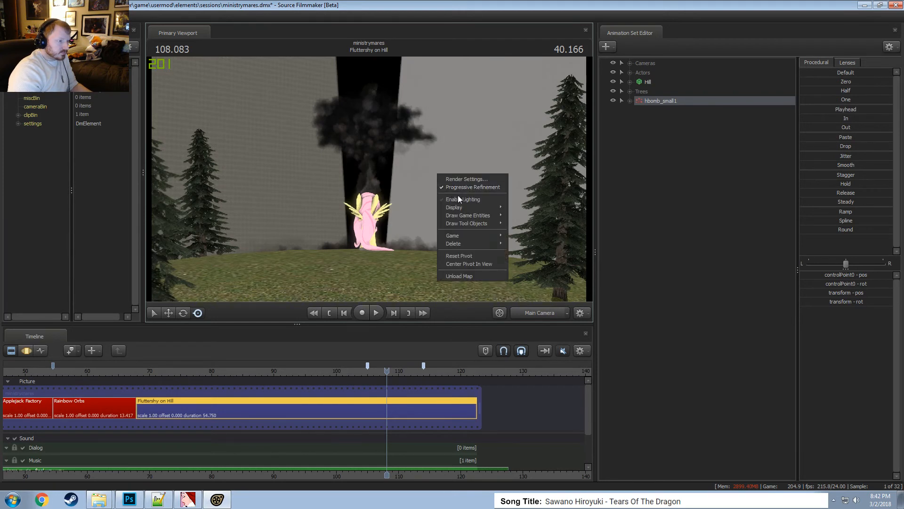
left_click(459, 197)
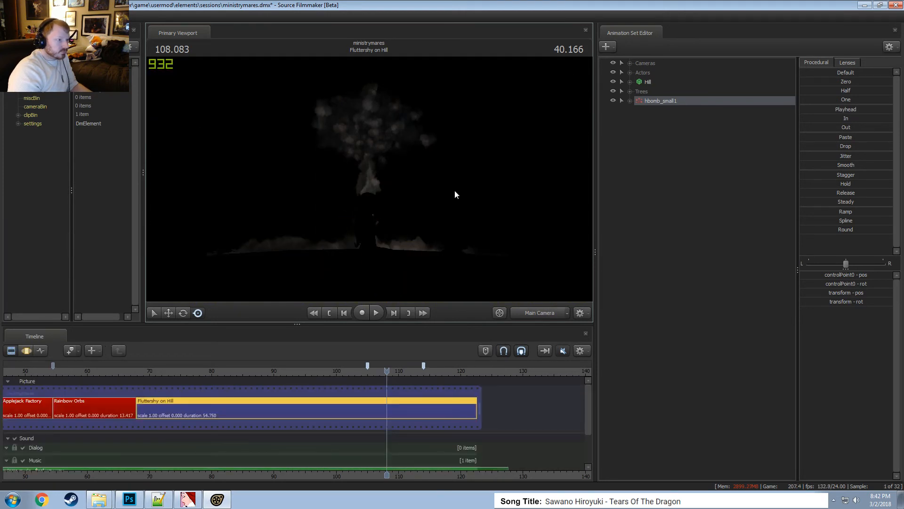
Rename the hbomb_small1 animation set as Bomb Particle.
right_click(634, 143)
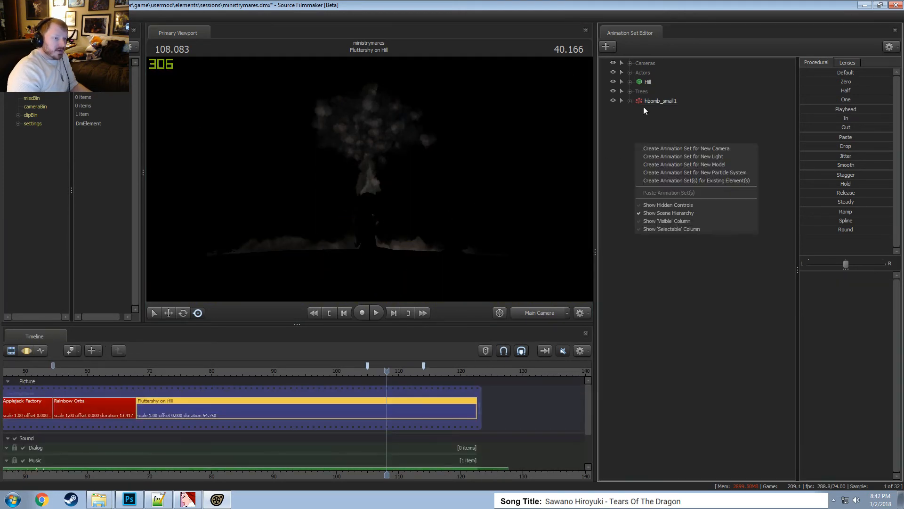
right_click(647, 102)
left_click(659, 107)
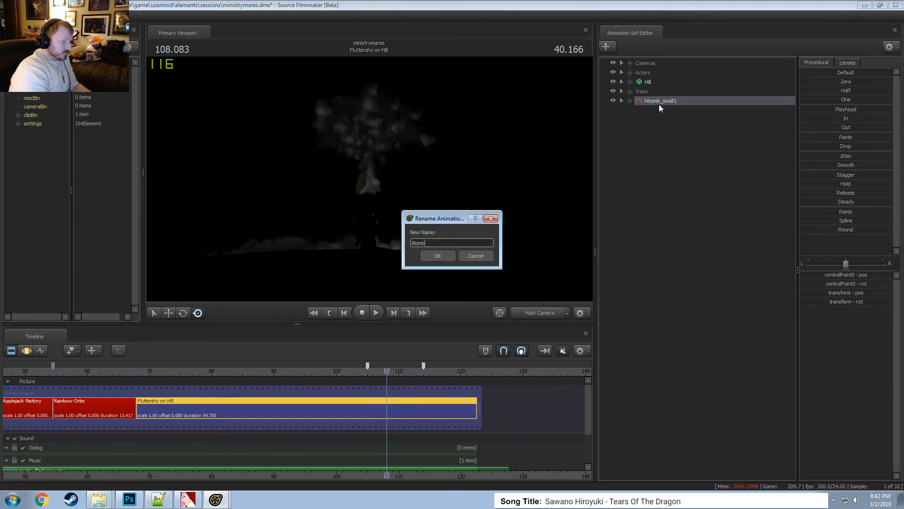
type("Bomb Particle")
key("Return")
left_click(650, 145)
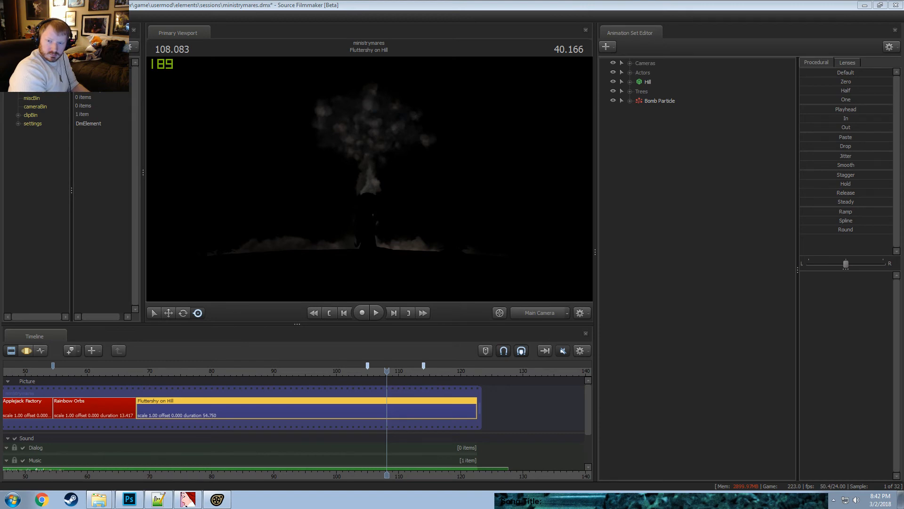
Switch to Chrome, show the image results for atomic bomb, and make the browser window narrower over the editor.
left_click(41, 499)
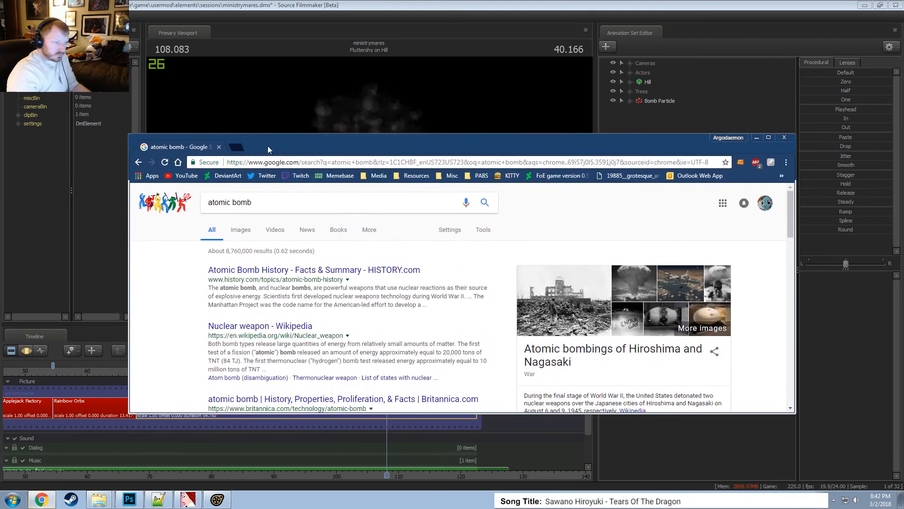
left_click(203, 226)
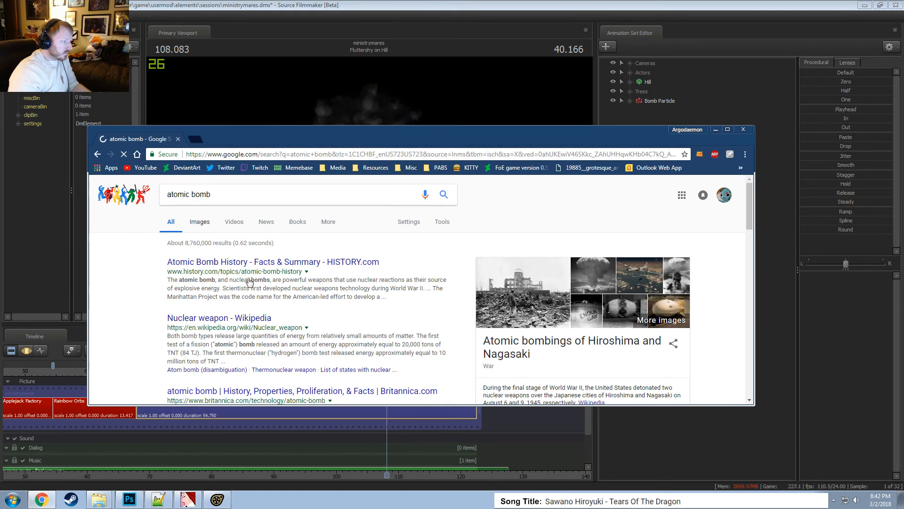
left_click_drag(88, 330, 271, 329)
left_click_drag(573, 139, 430, 123)
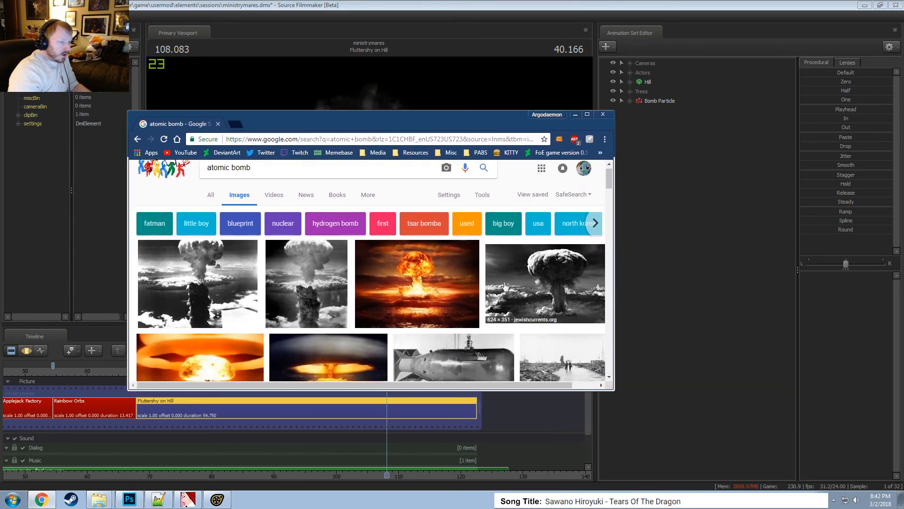
Examine the atomic bomb image results for the colours, glow and lighting of mushroom cloud explosions.
scroll(402, 287, "down", 3)
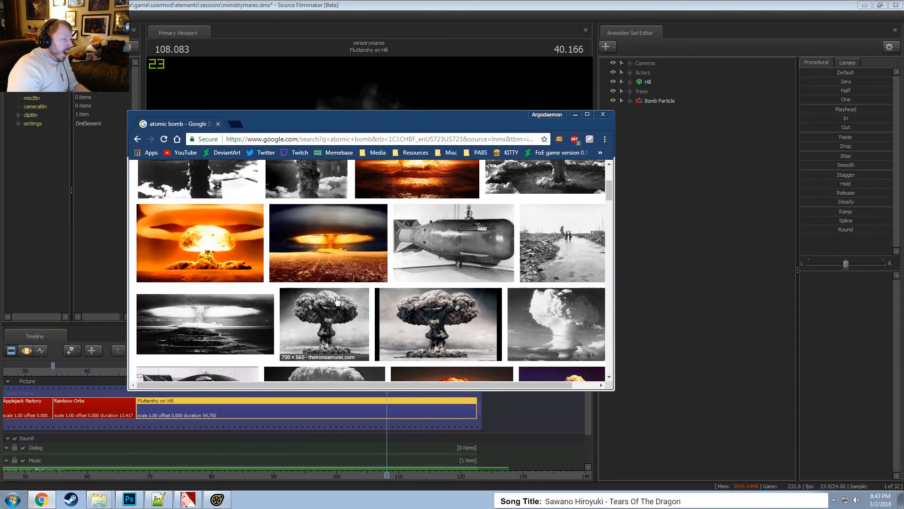
scroll(338, 300, "down", 4)
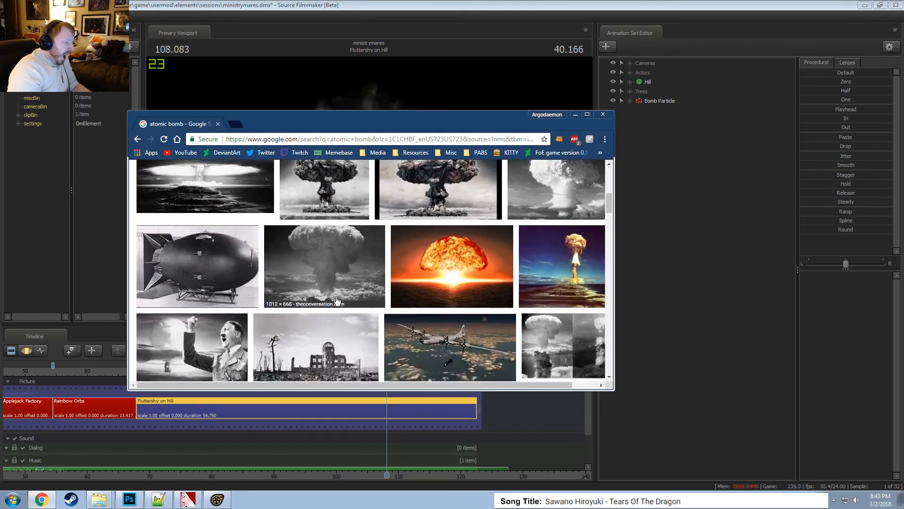
scroll(337, 300, "down", 3)
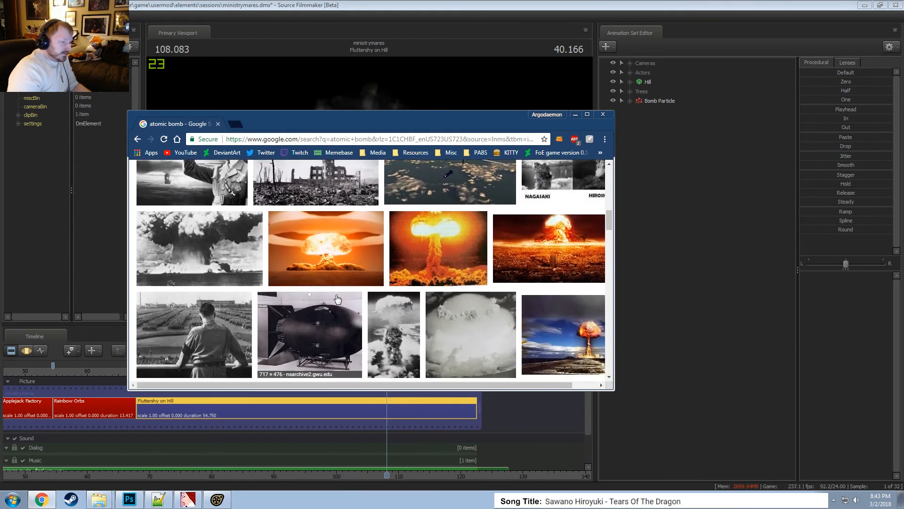
scroll(337, 299, "down", 3)
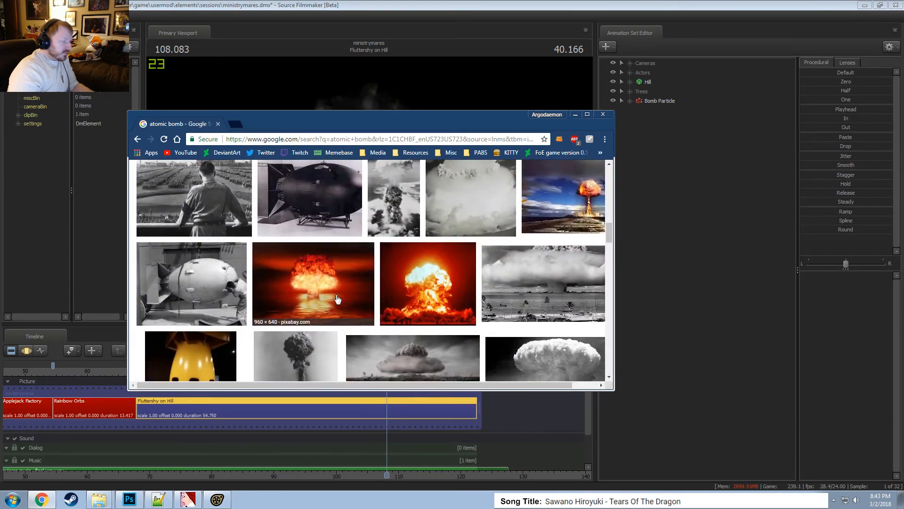
scroll(337, 299, "down", 8)
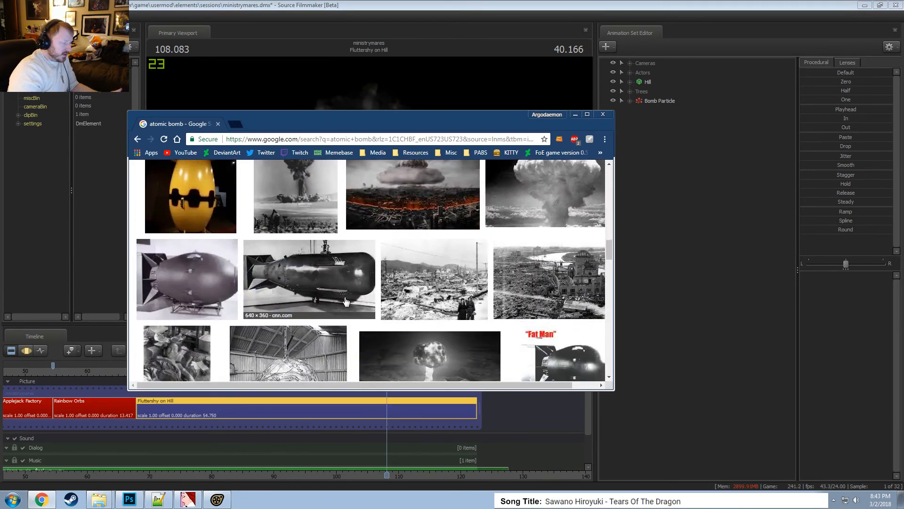
scroll(346, 301, "down", 8)
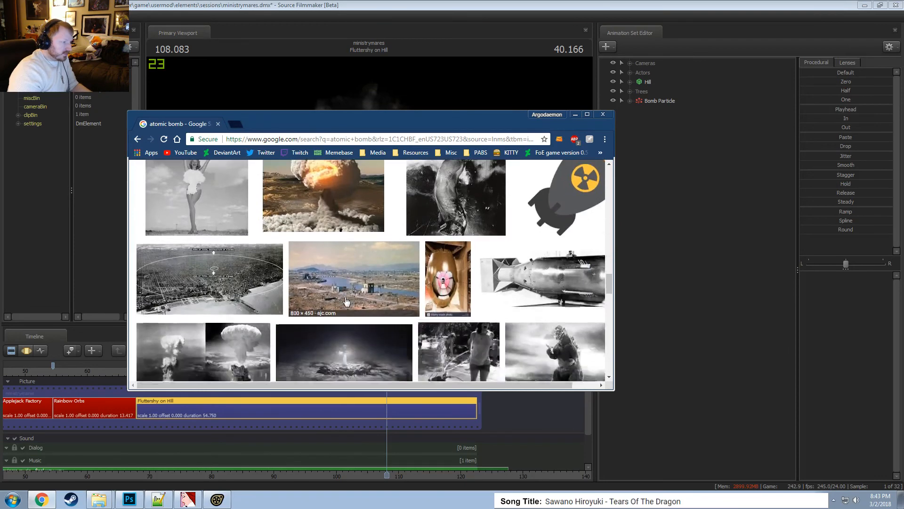
scroll(345, 300, "down", 3)
scroll(346, 302, "up", 2)
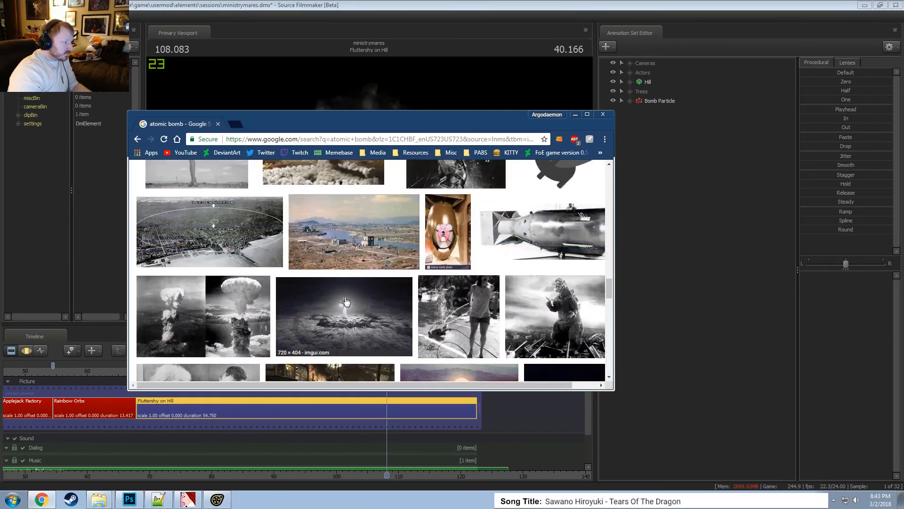
scroll(346, 301, "down", 5)
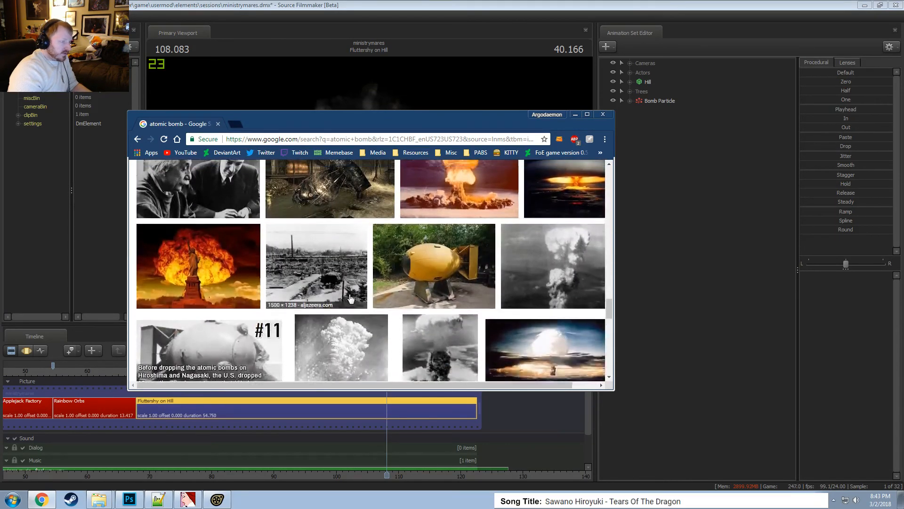
scroll(350, 297, "up", 1)
scroll(352, 297, "down", 2)
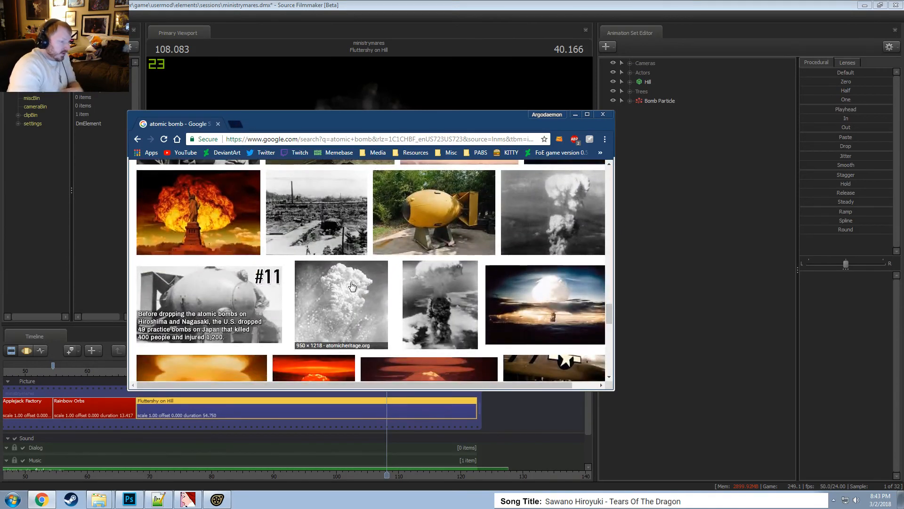
scroll(345, 282, "down", 4)
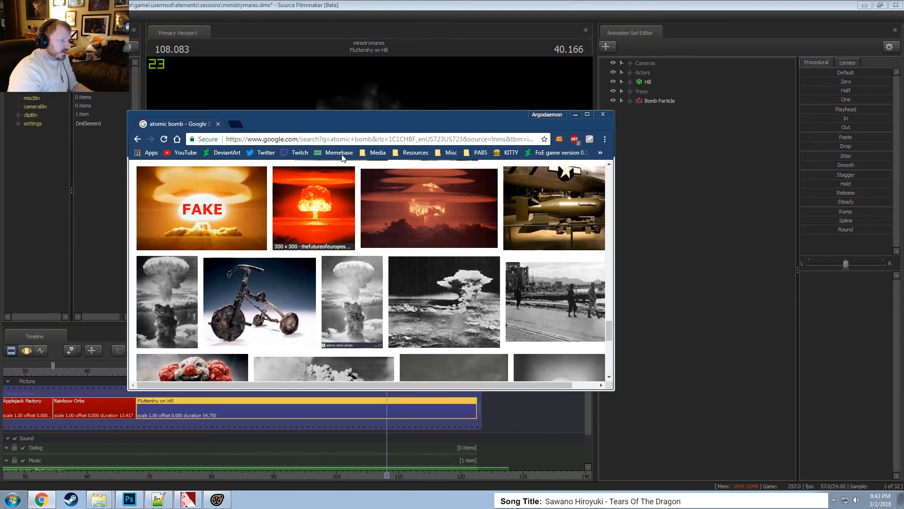
Move the browser window off the explosion in the viewport and examine further atomic bomb images for lighting reference.
left_click_drag(366, 114, 444, 147)
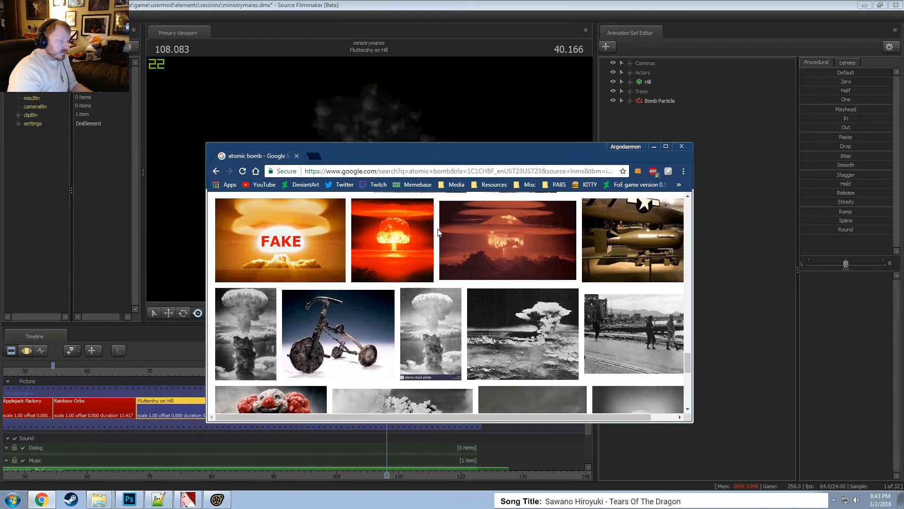
scroll(438, 232, "down", 4)
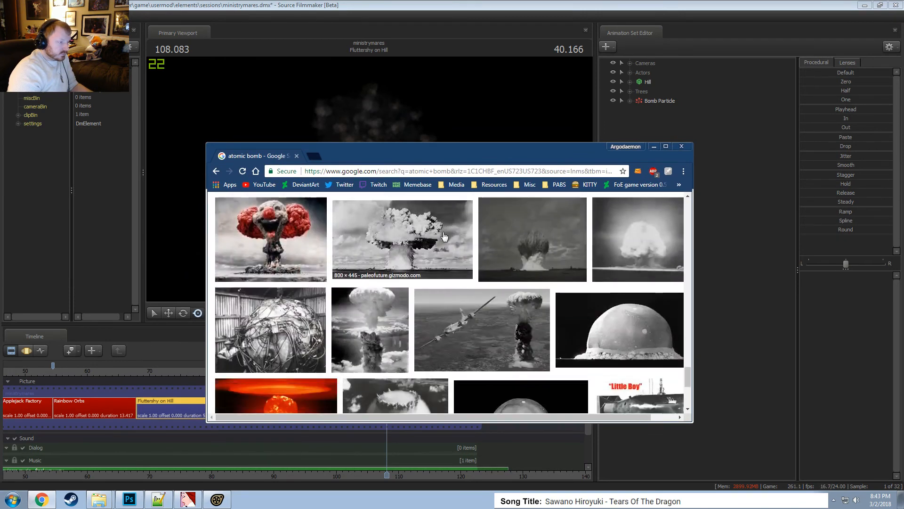
scroll(444, 235, "down", 5)
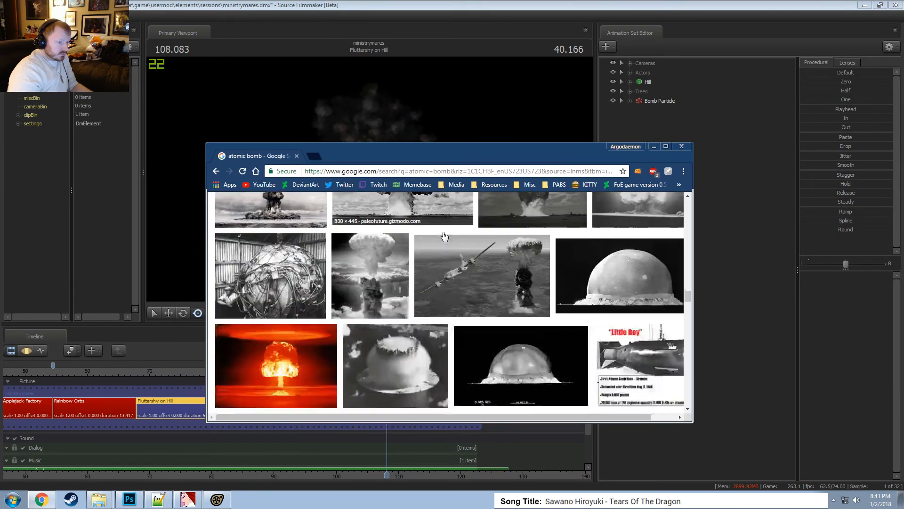
scroll(444, 235, "up", 2)
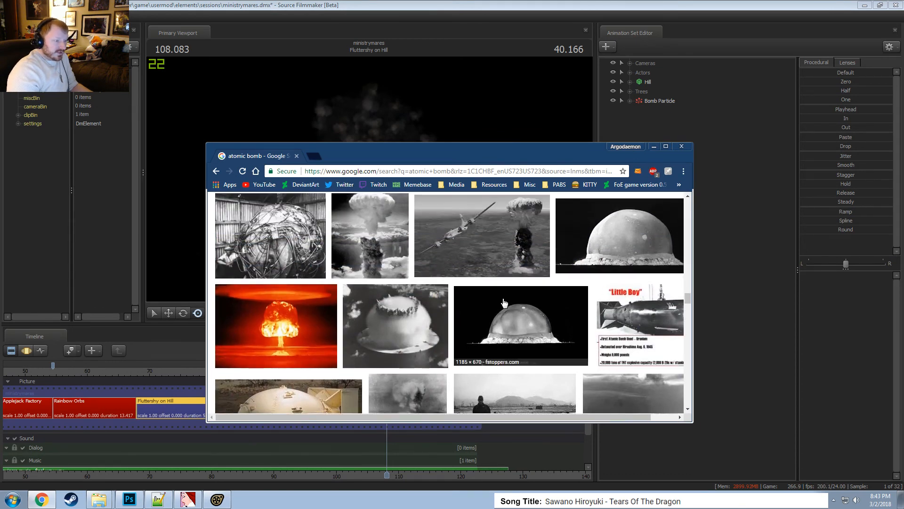
scroll(454, 320, "down", 4)
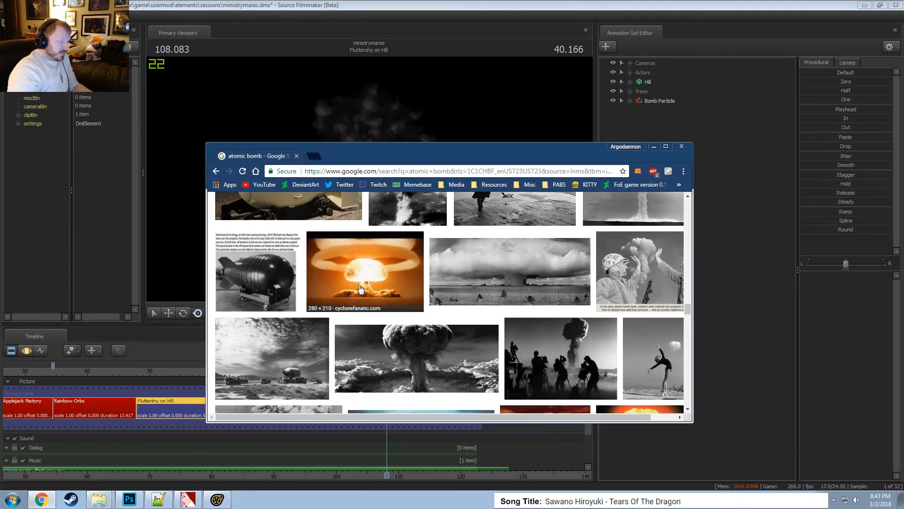
Preview the orange Cyclone Fanatic mushroom cloud animation and a related version, and return to Source Filmmaker.
left_click(367, 269)
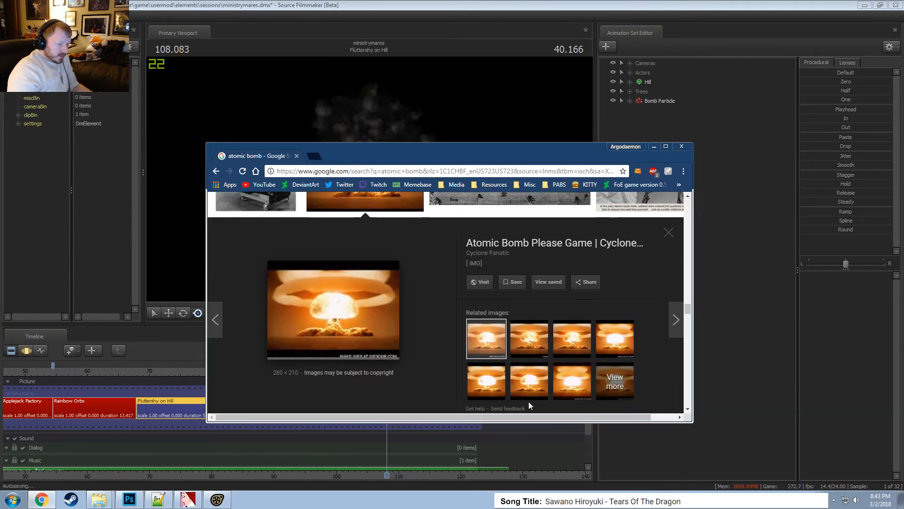
left_click(572, 379)
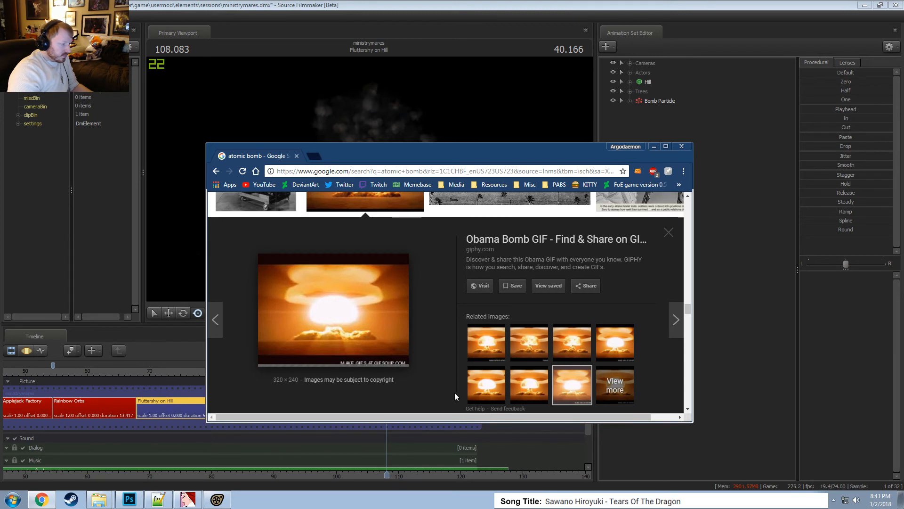
left_click(486, 384)
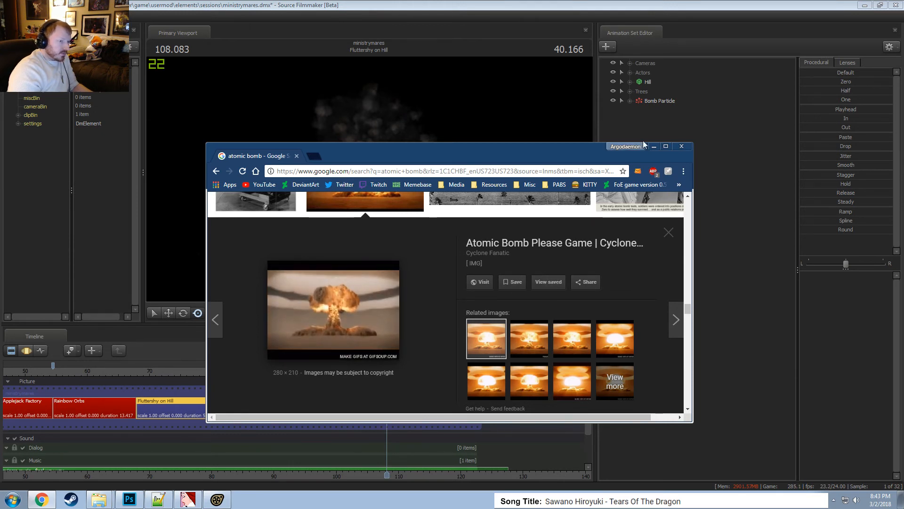
left_click(654, 146)
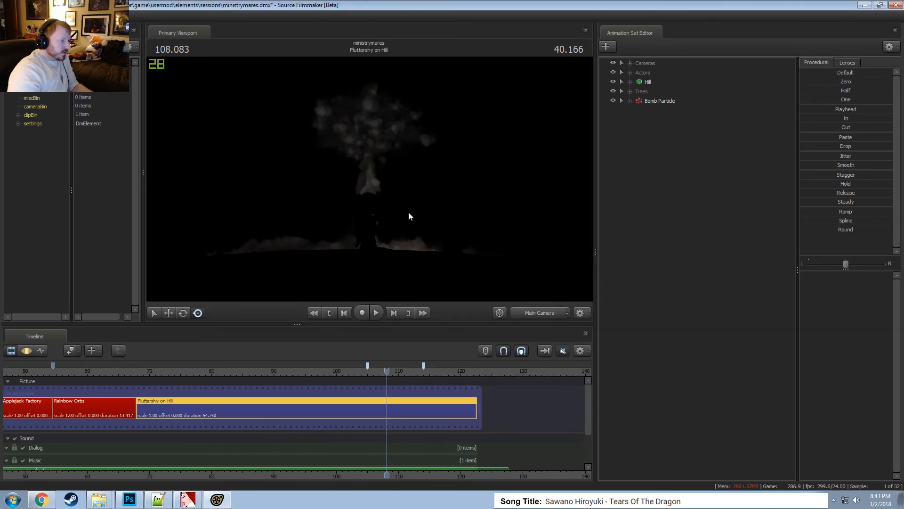
Create an animation set for a new light in the Fluttershy on Hill shot and select that light.
right_click(699, 190)
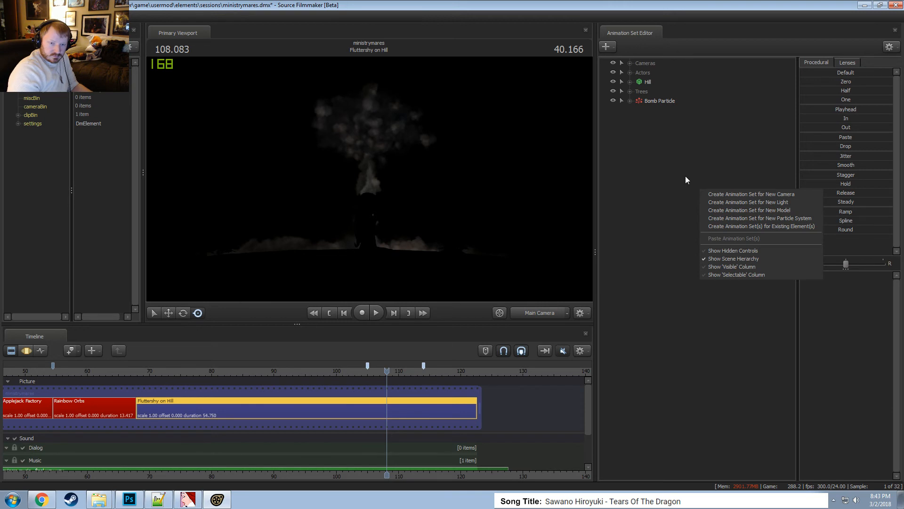
right_click(668, 160)
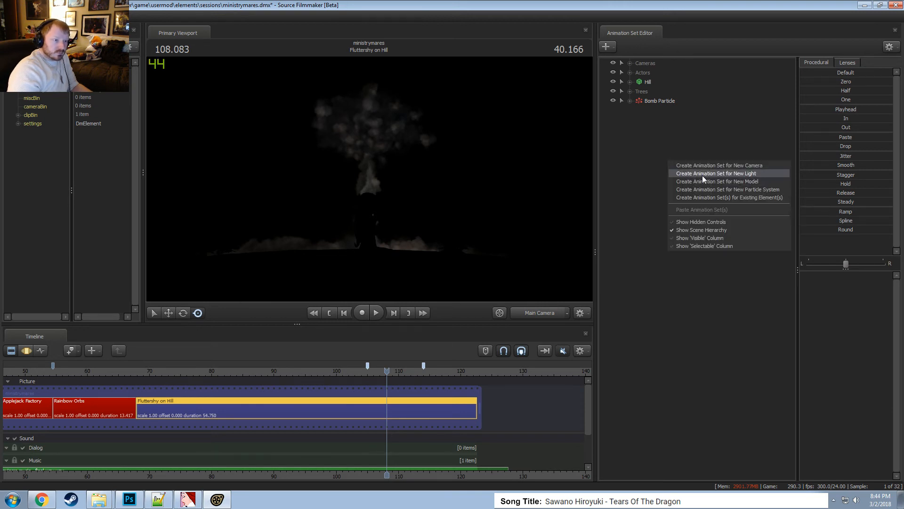
left_click(702, 174)
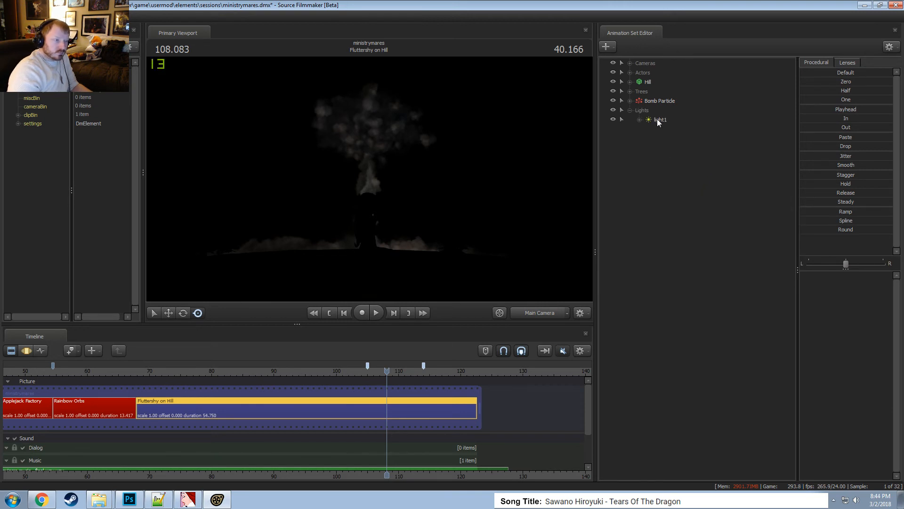
left_click(657, 119)
right_click(662, 120)
left_click(653, 121)
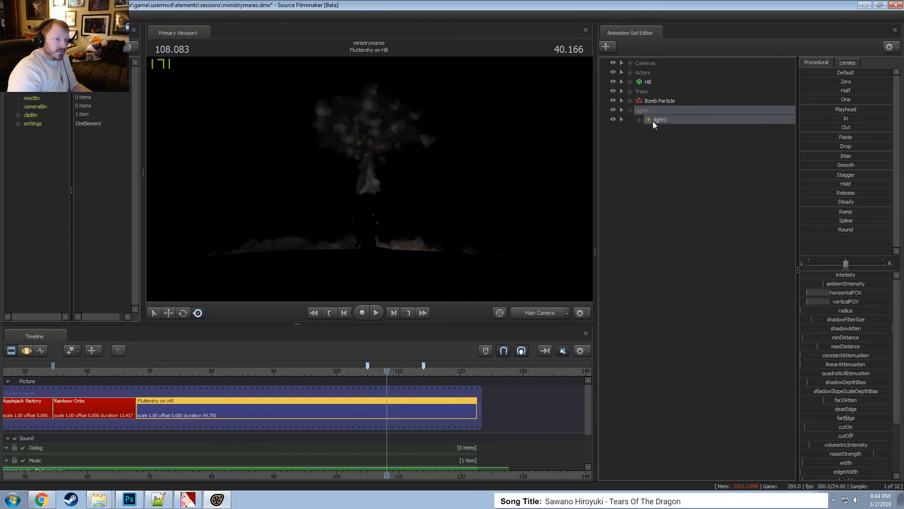
Look through light1 in the primary viewport and aim it at the mushroom cloud across the full time range.
right_click(653, 121)
double_click(652, 118)
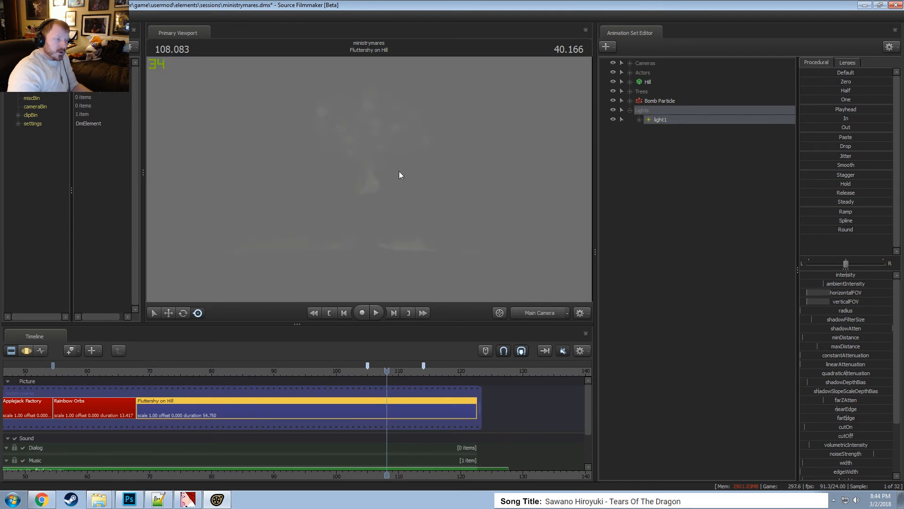
left_click(362, 422)
key("ctrl+a")
mouse_move(445, 221)
left_mouse_down()
mouse_move(424, 219)
mouse_move(448, 224)
left_mouse_up()
key("w")
scroll(369, 179, "down", 5)
mouse_move(370, 179)
left_mouse_down()
mouse_move(360, 178)
mouse_move(370, 176)
left_mouse_up()
scroll(369, 179, "up", 3)
key("w")
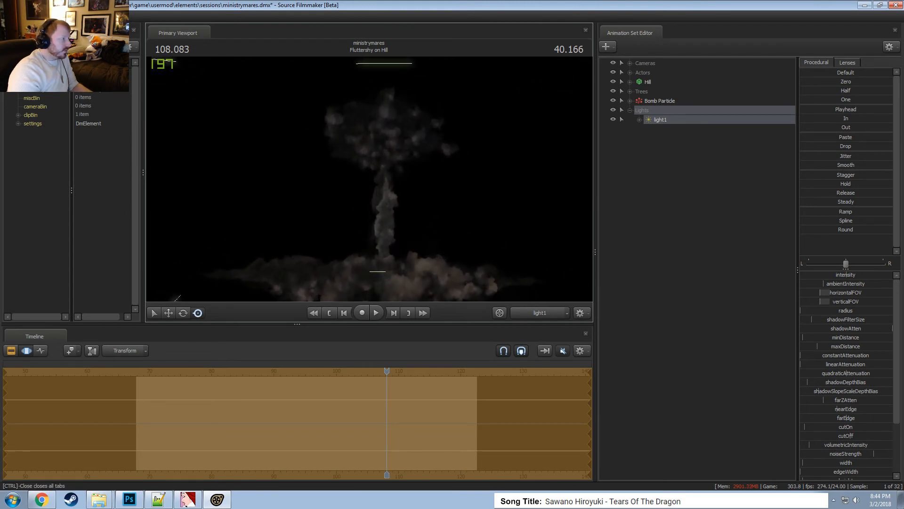
Show the secondary viewport and enlarge it for a bigger Main Camera view.
left_click(50, 16)
left_click(67, 49)
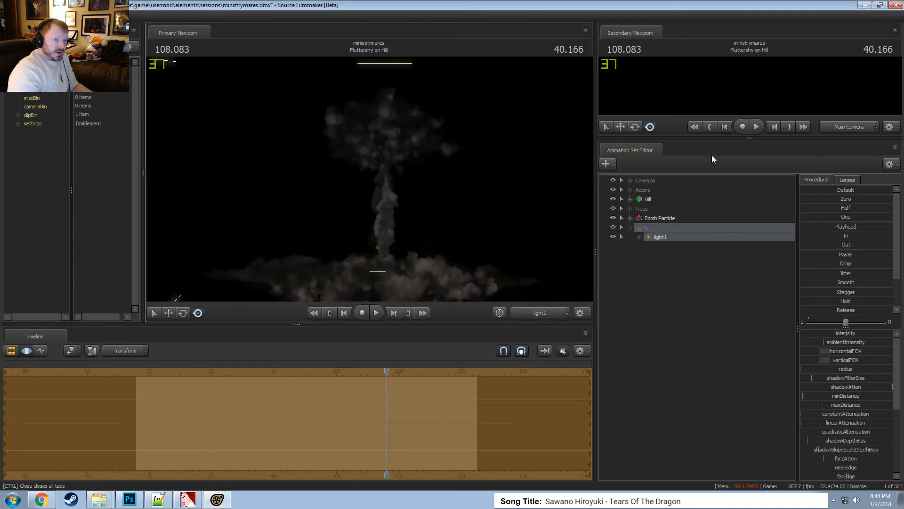
left_click_drag(721, 139, 719, 229)
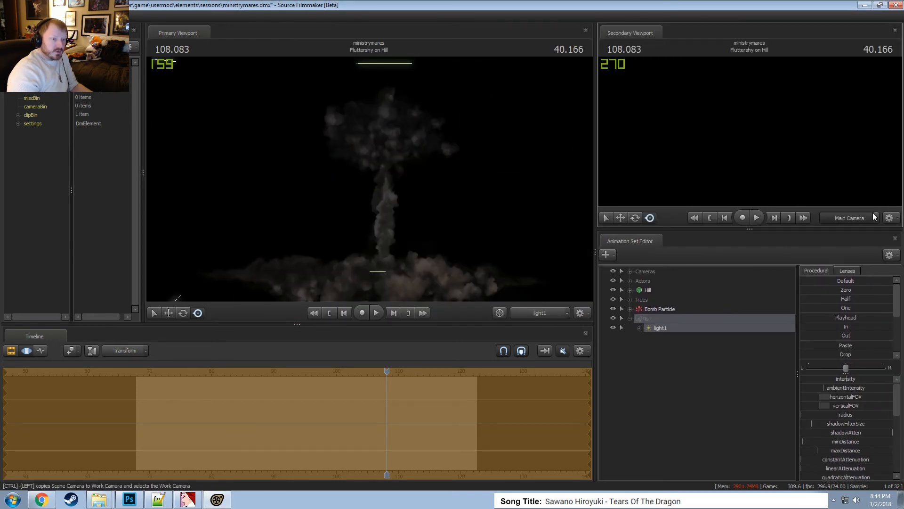
Enable volumetrics on light1 and reposition it in front of the mushroom cloud.
right_click(661, 329)
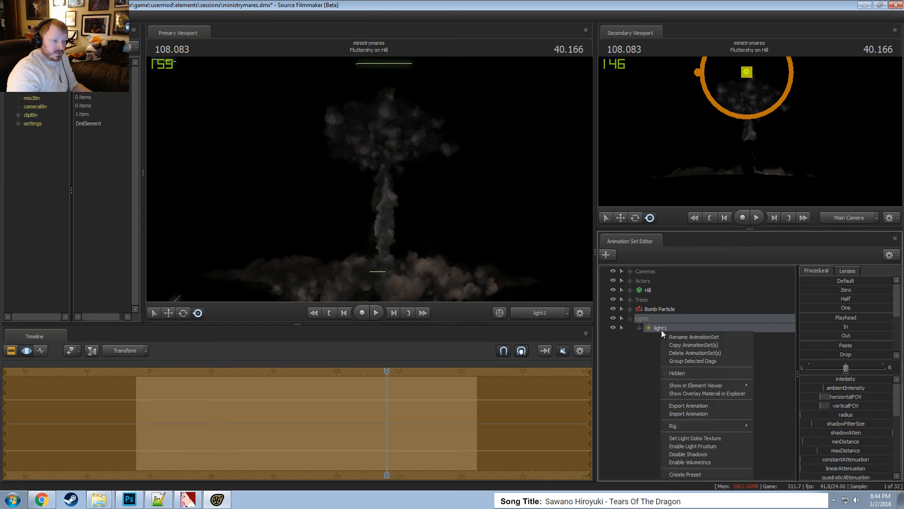
left_click(691, 461)
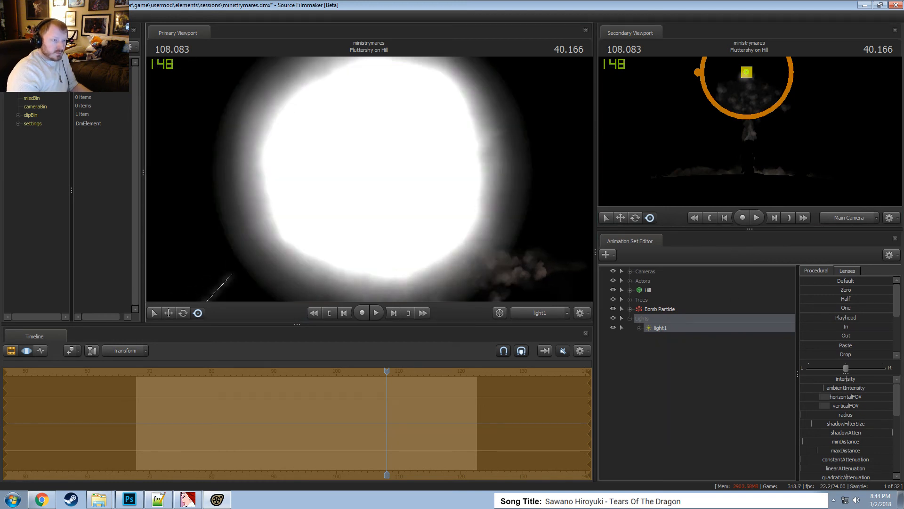
key("w")
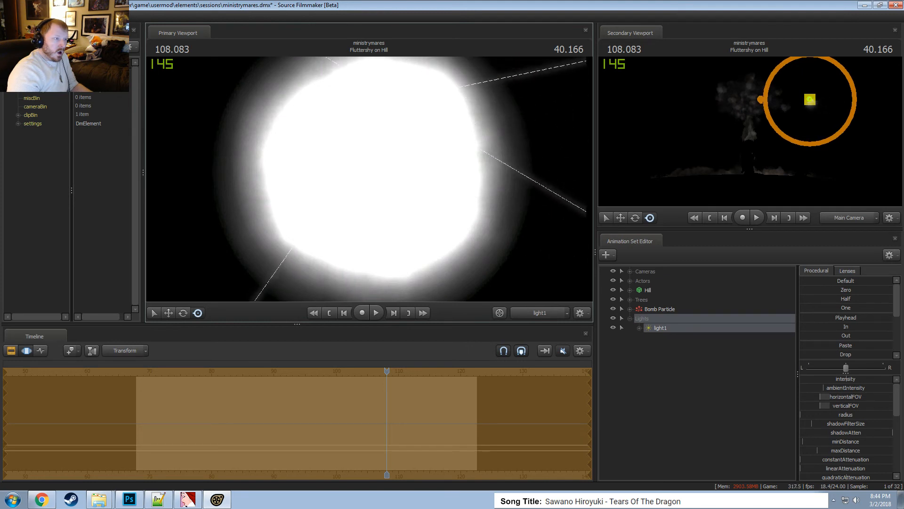
key("d")
key("d")
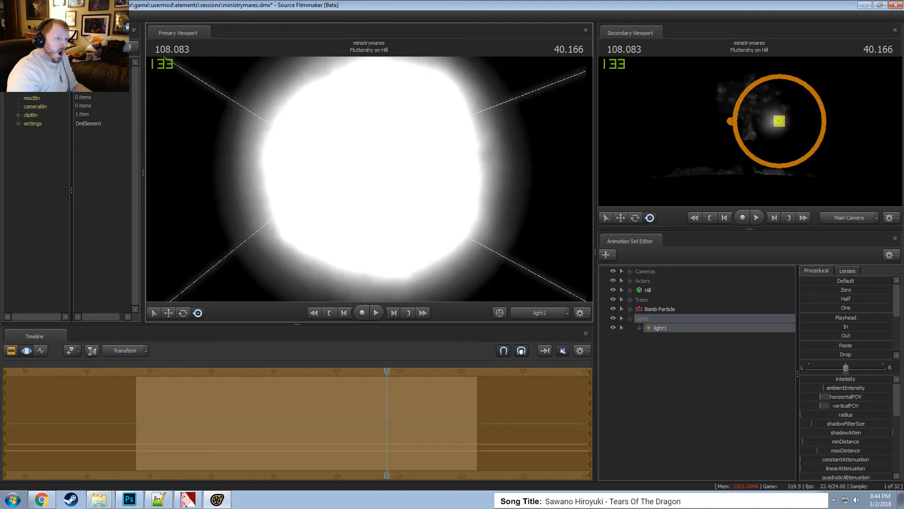
key("a")
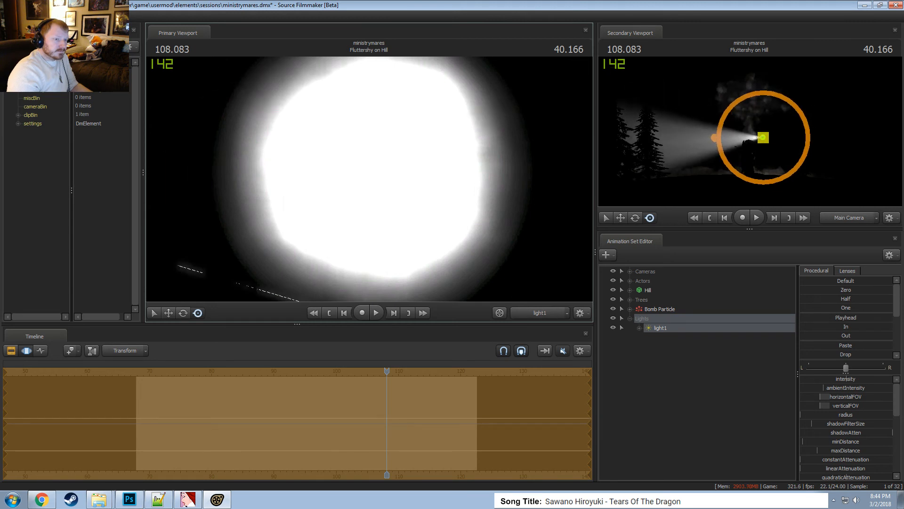
key("s")
key("w")
key("w")
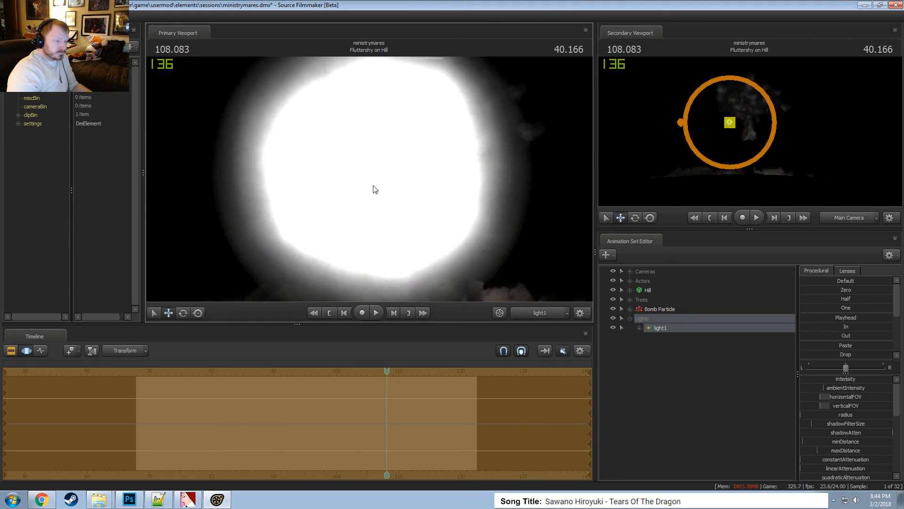
Disable shadows on light1, leaving its volumetrics enabled.
right_click(673, 330)
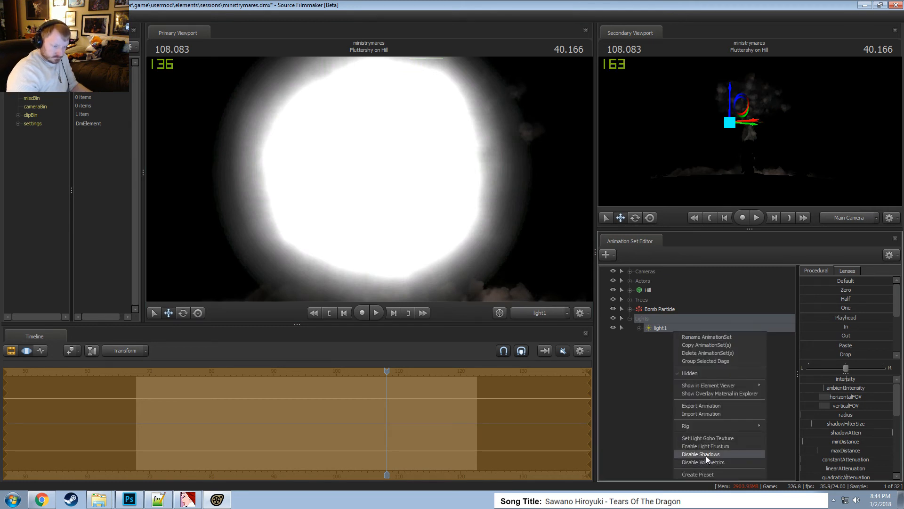
left_click(706, 455)
right_click(663, 332)
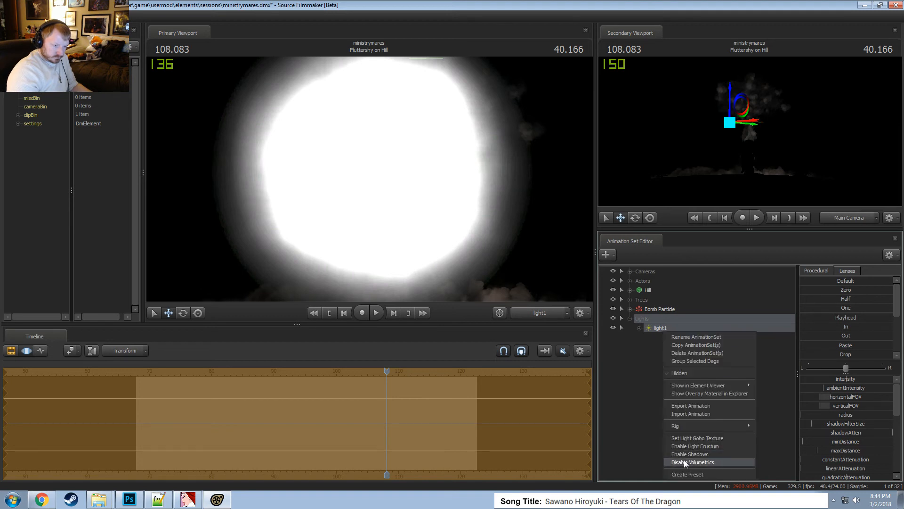
left_click(664, 327)
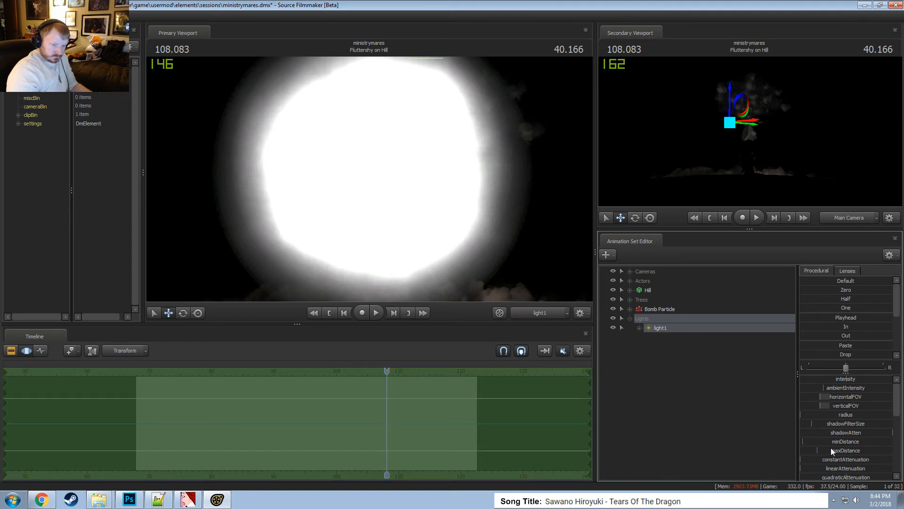
Raise light1's maxDistance to its limit, widen its slider range, and increase the distance further.
left_click_drag(830, 451, 901, 444)
right_click(876, 450)
left_click(853, 459)
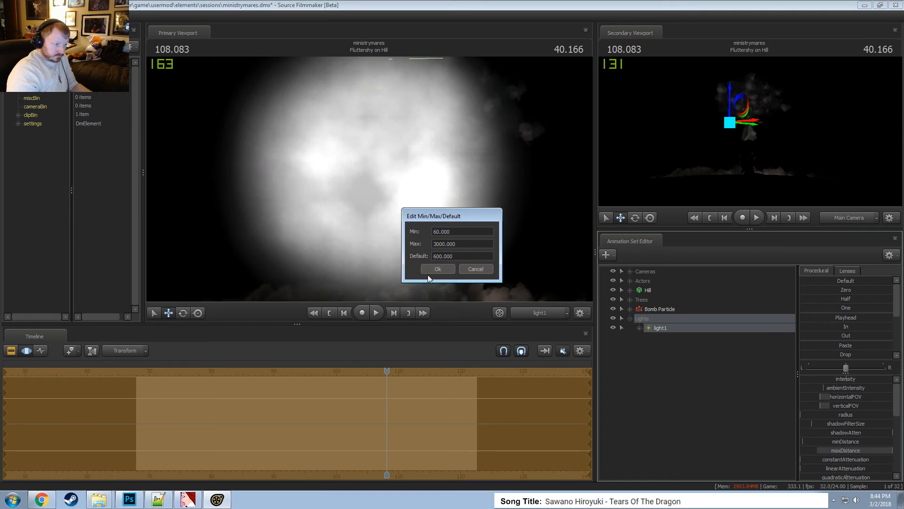
key("Return")
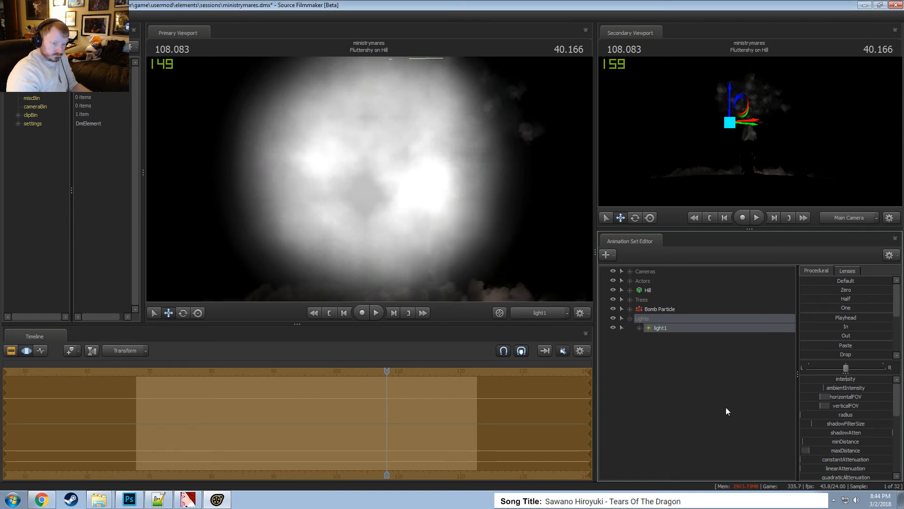
left_click_drag(823, 448, 874, 447)
Remap light1's minDistance slider to a maximum of 1500 and raise the value to most of that range.
right_click(838, 443)
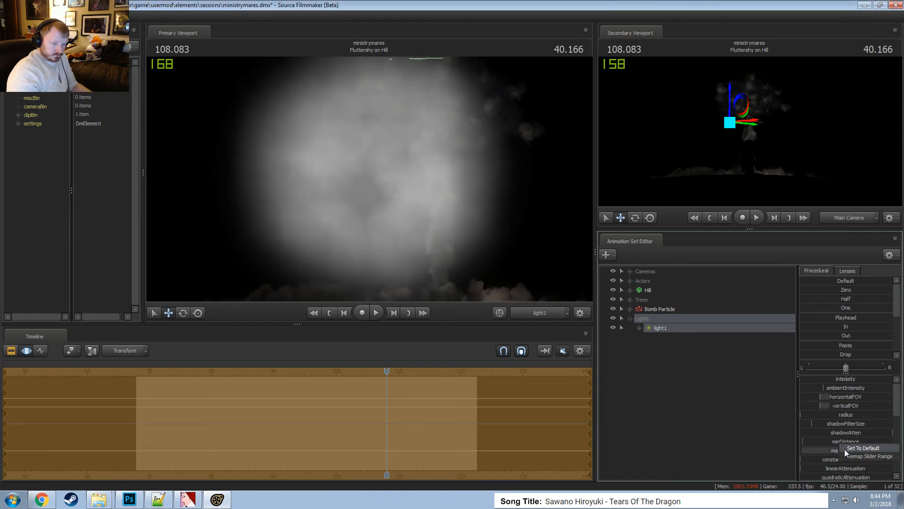
left_click(844, 448)
right_click(843, 443)
left_click(847, 451)
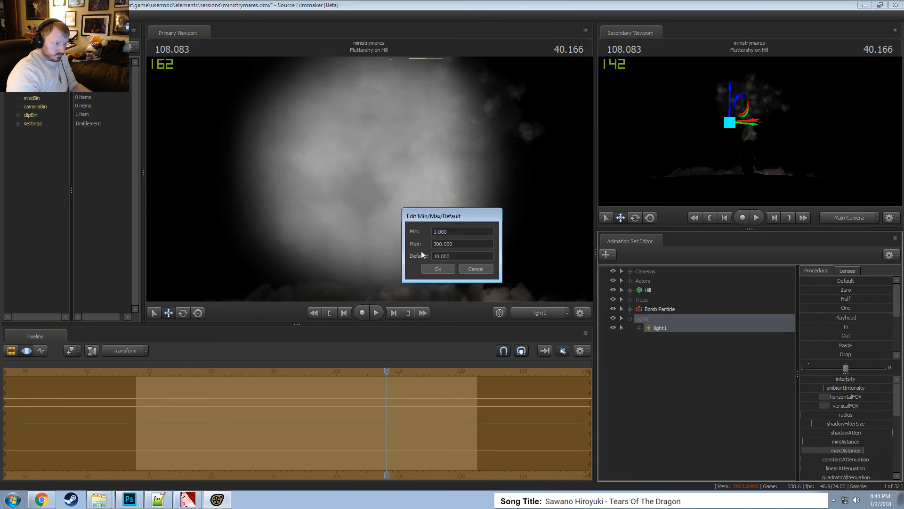
type("500")
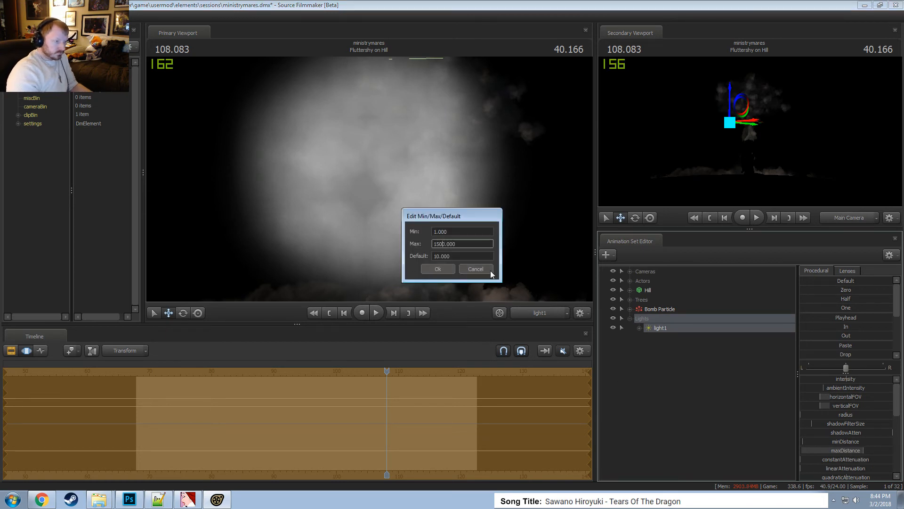
key("Return")
left_click_drag(843, 443, 879, 443)
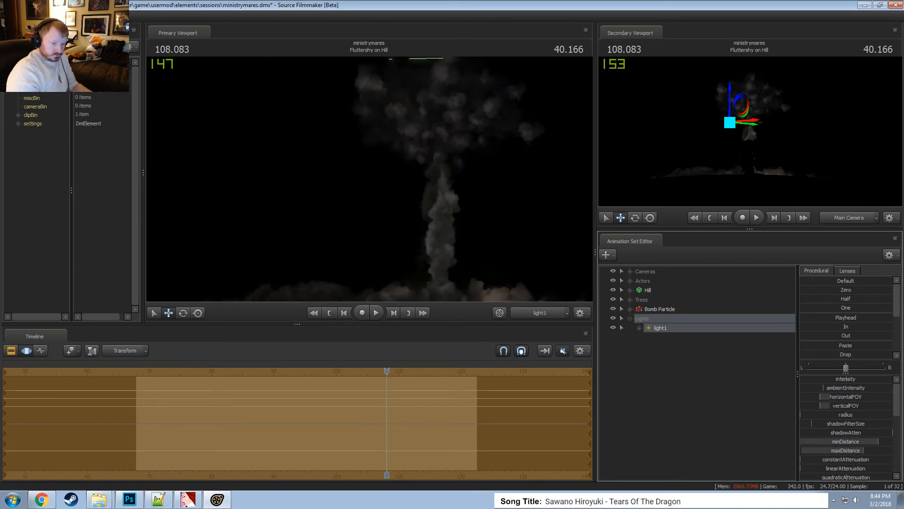
Remap light1's farZAtten slider to a maximum of 30000 and raise it to the full value.
scroll(856, 445, "down", 3)
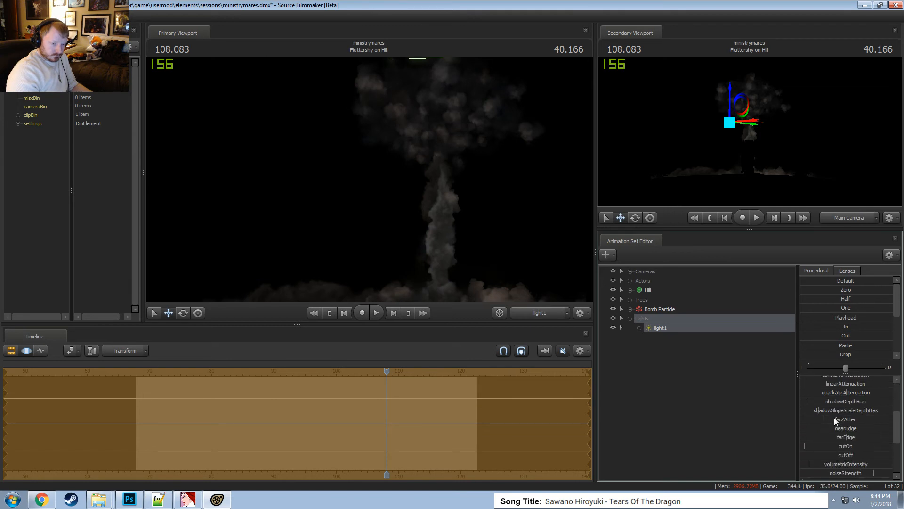
left_click(847, 431)
type("30000")
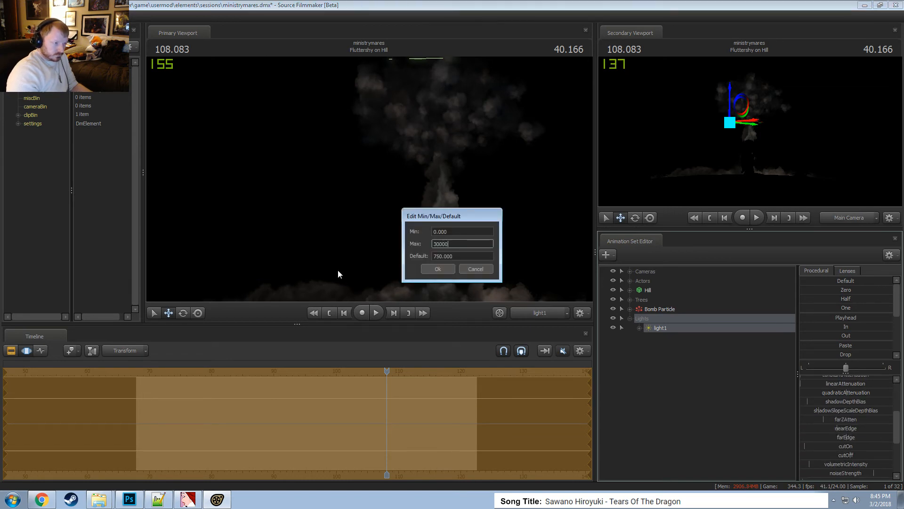
key("Return")
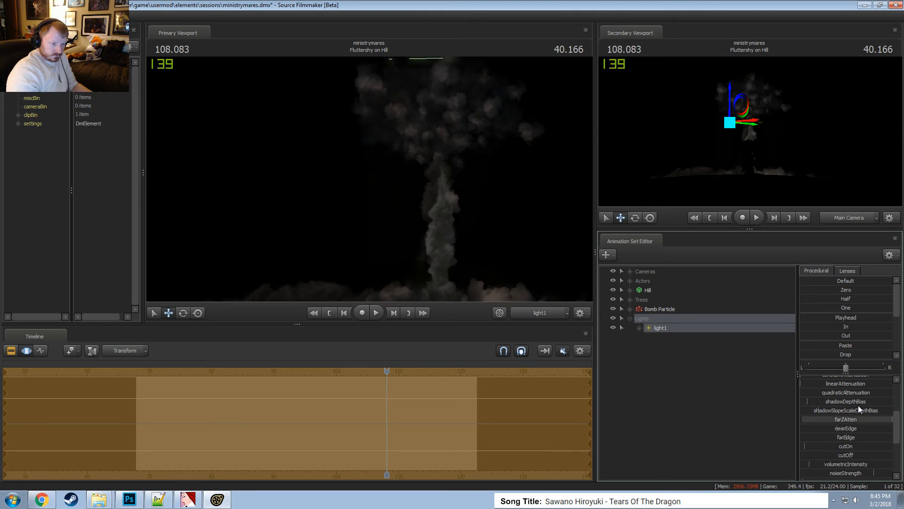
scroll(833, 439, "up", 1)
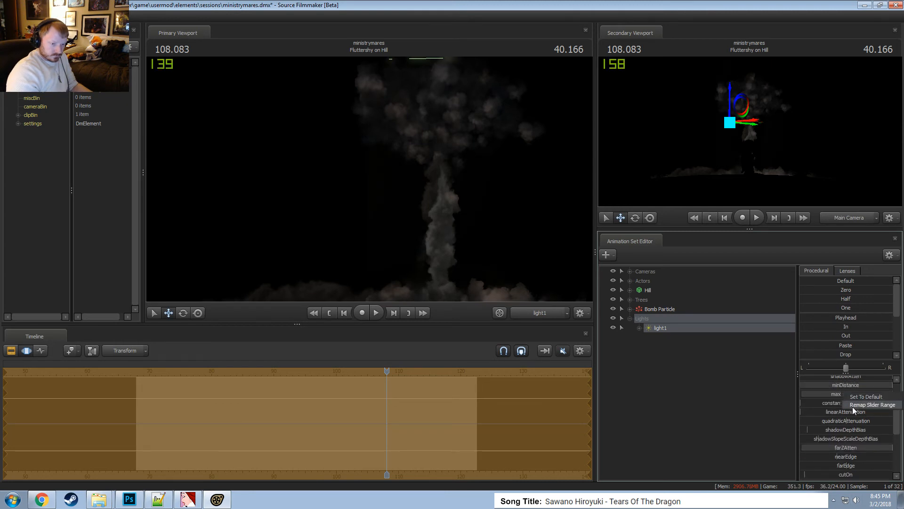
left_click(854, 406)
left_click(475, 268)
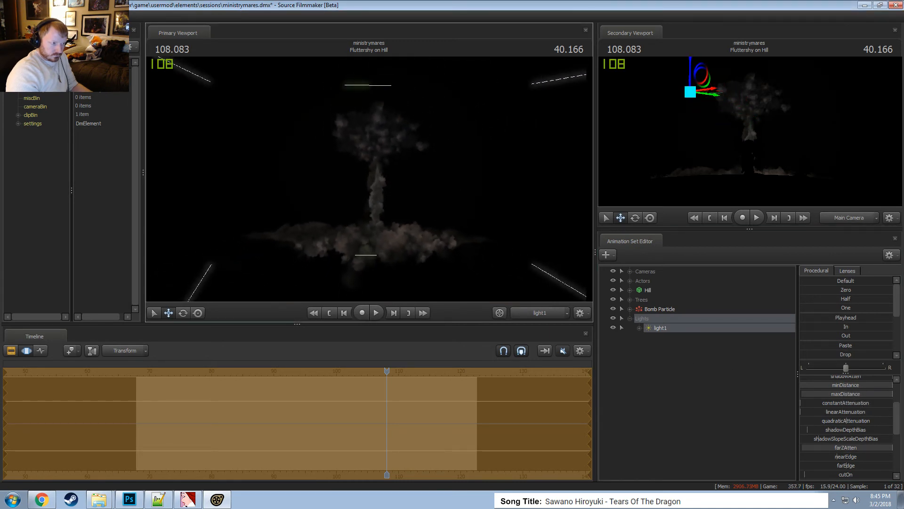
Widen the range of light1's volumetricIntensity slider and raise the intensity to its new maximum.
scroll(818, 385, "up", 3)
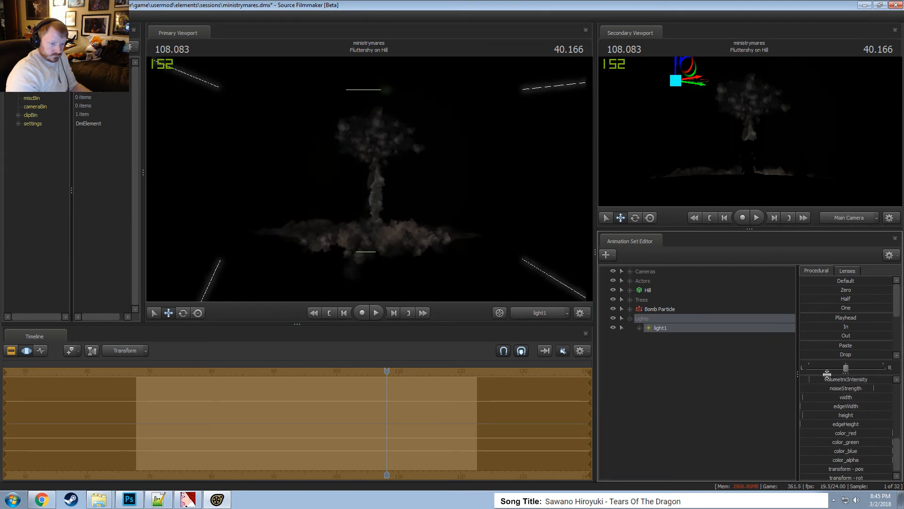
left_click_drag(846, 372, 845, 377)
right_click(839, 388)
left_click(843, 394)
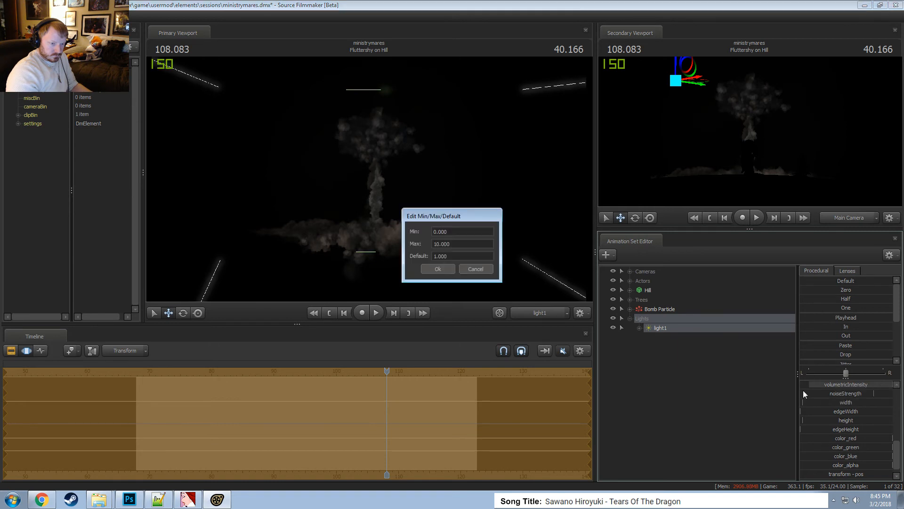
key("Return")
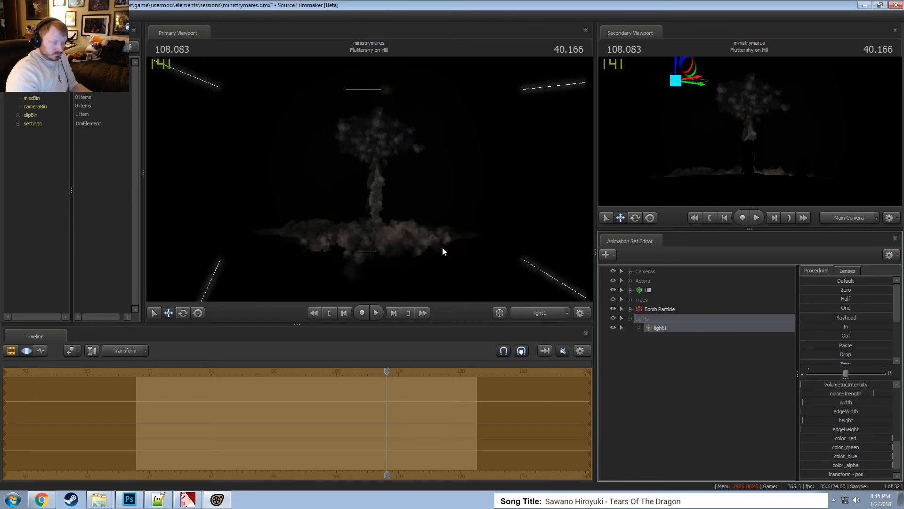
left_click_drag(829, 387, 852, 387)
Fly light1 around the mushroom cloud, then back it away and re-aim it so its beam covers the cloud.
key("w")
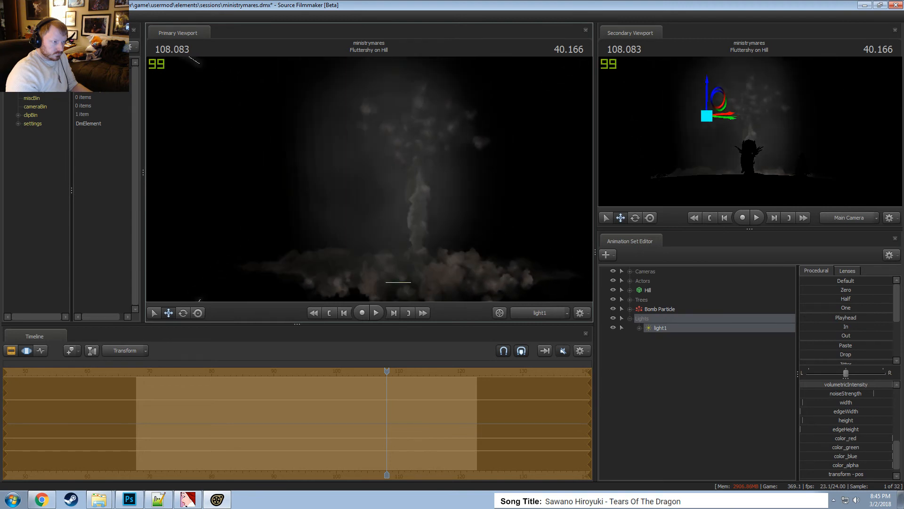
key("w")
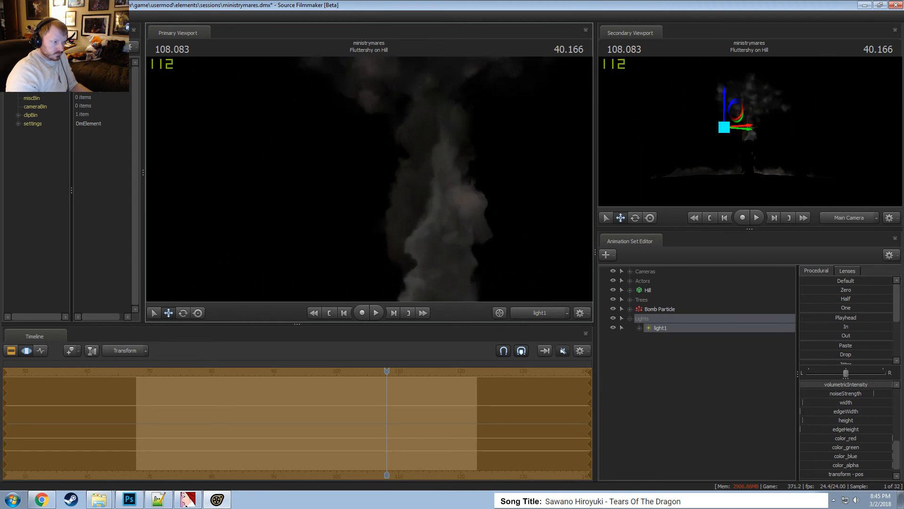
key("a")
key("s")
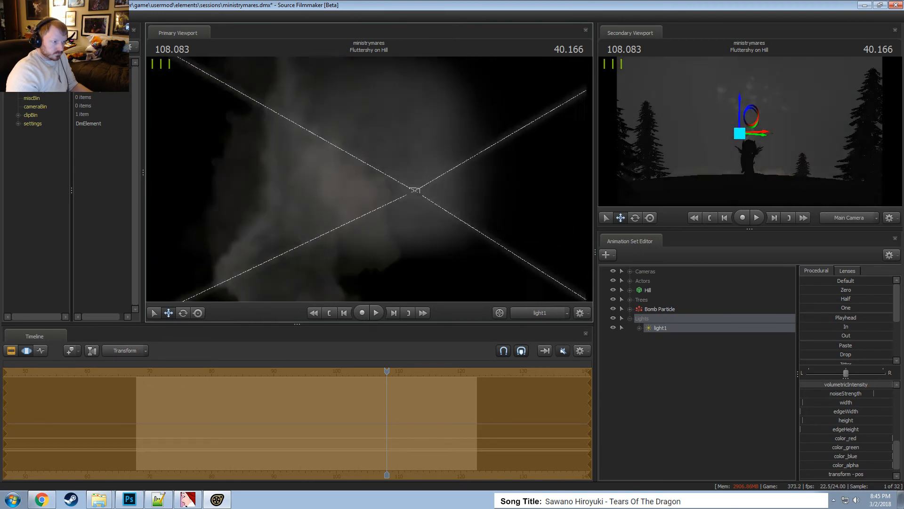
key("s")
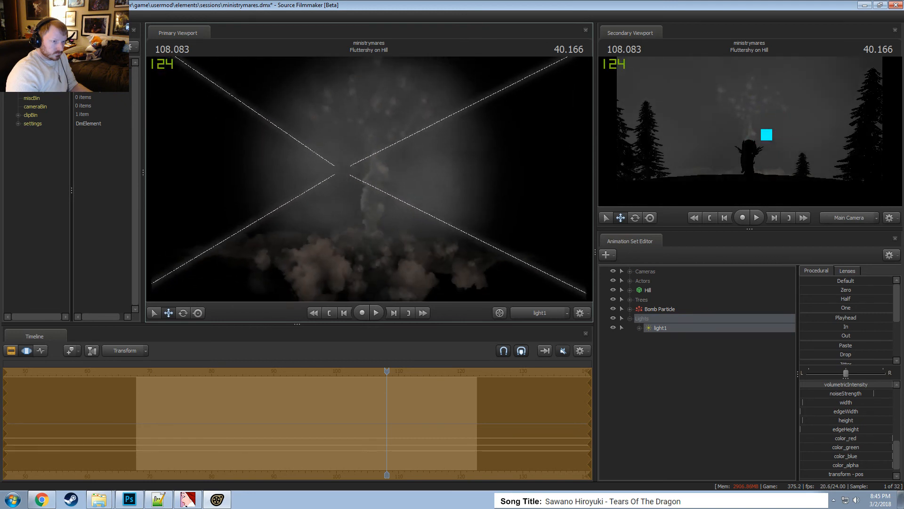
key("s")
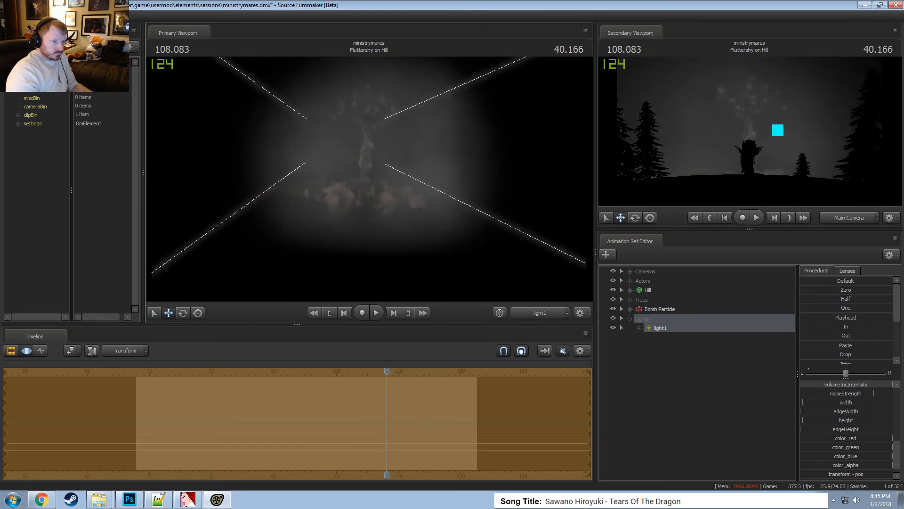
key("s")
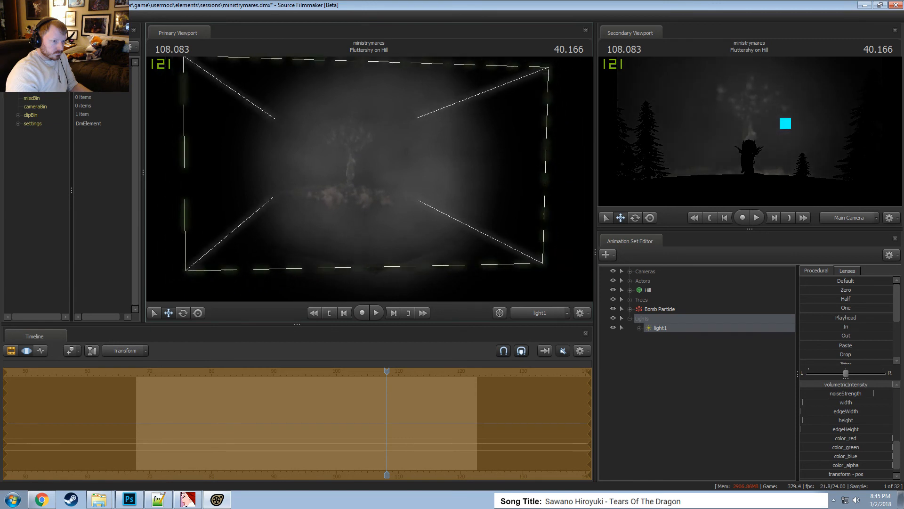
key("w")
key("d")
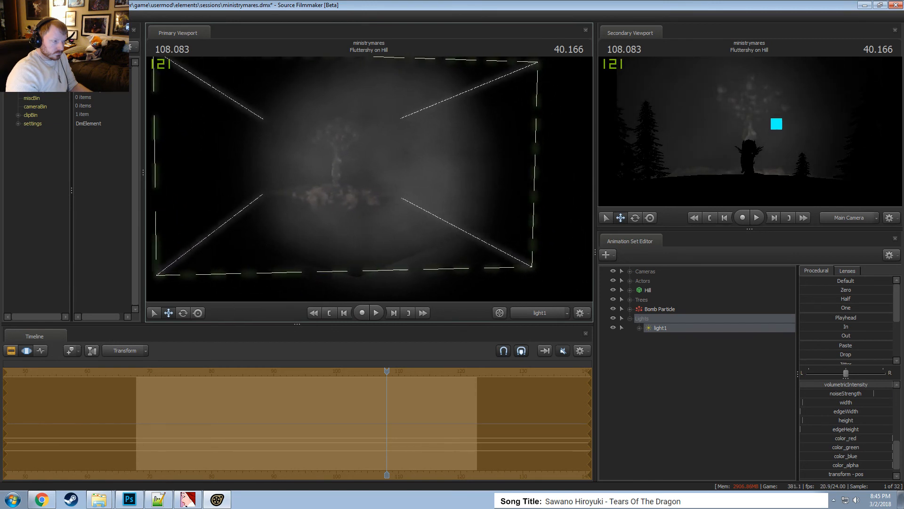
key("a")
key("w")
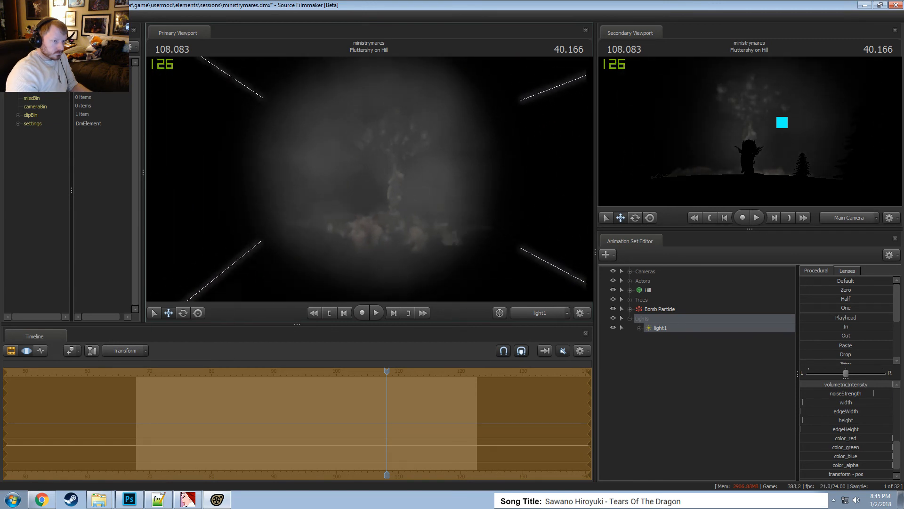
left_click_drag(369, 179, 390, 183)
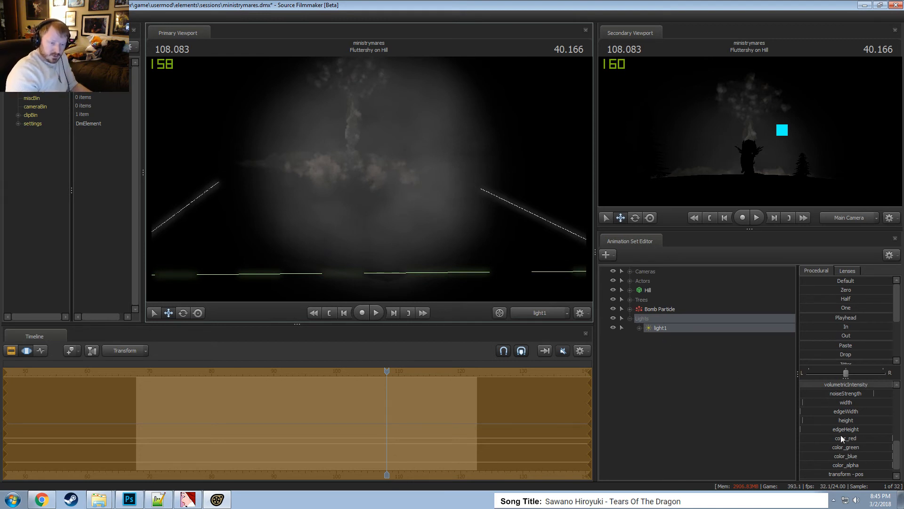
Tint light1 warm orange by lowering color_green and color_blue, then remap its intensity slider and raise the intensity.
left_click_drag(856, 450, 853, 462)
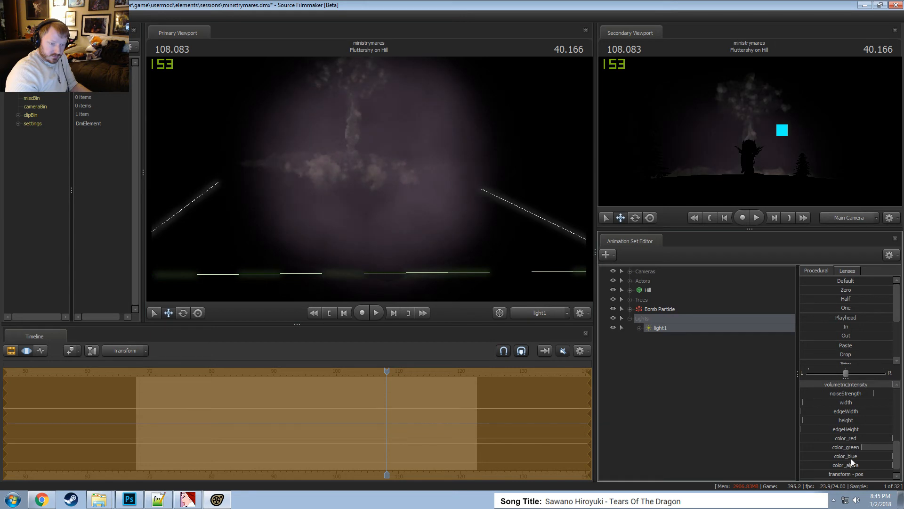
scroll(832, 455, "up", 5)
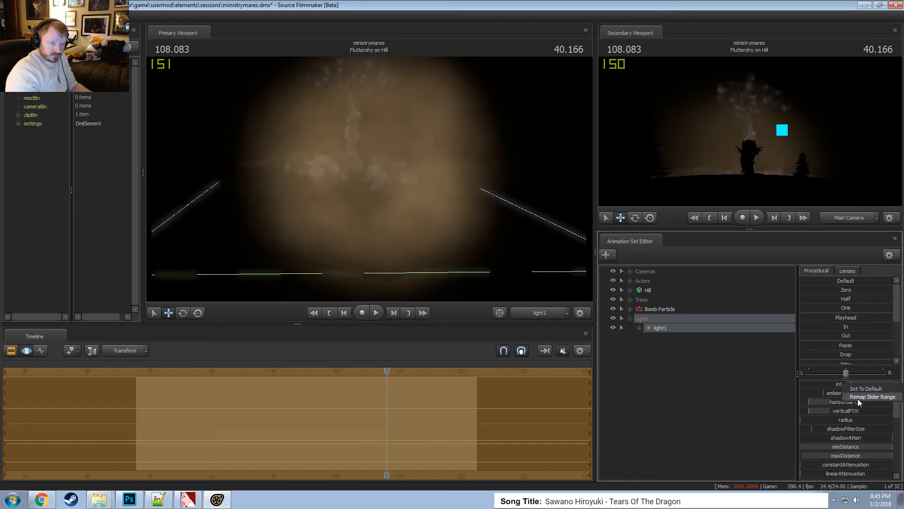
left_click(858, 398)
key("Return")
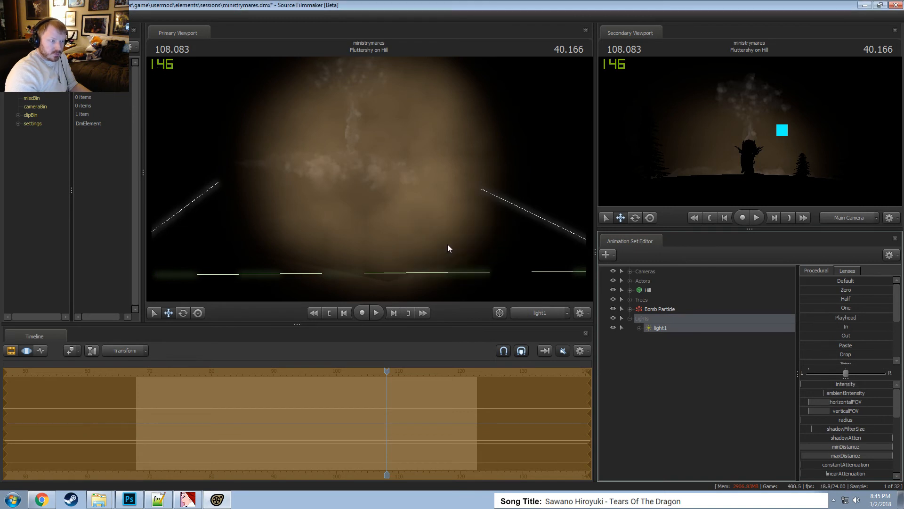
left_click_drag(812, 389, 822, 389)
left_click_drag(499, 226, 386, 256)
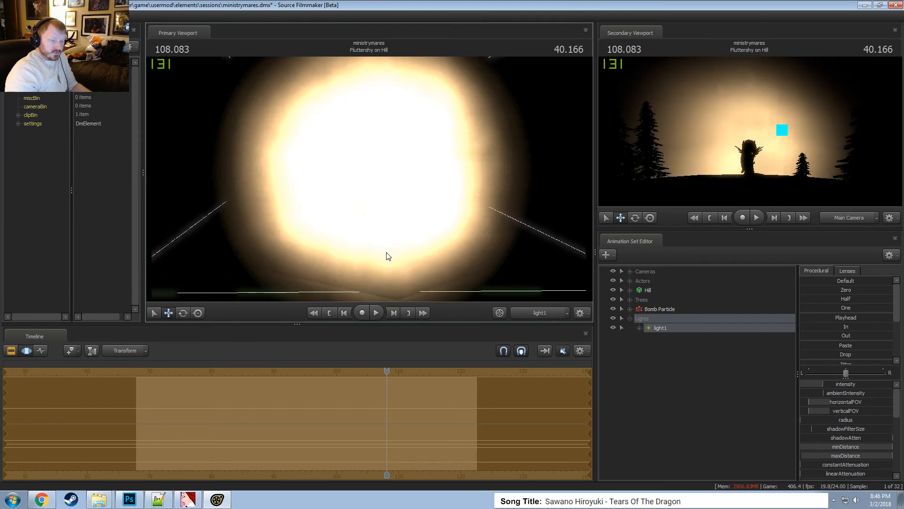
Reduce light1's maxDistance and widen its field of view while re-aiming it at the mushroom cloud.
left_click_drag(870, 458, 860, 456)
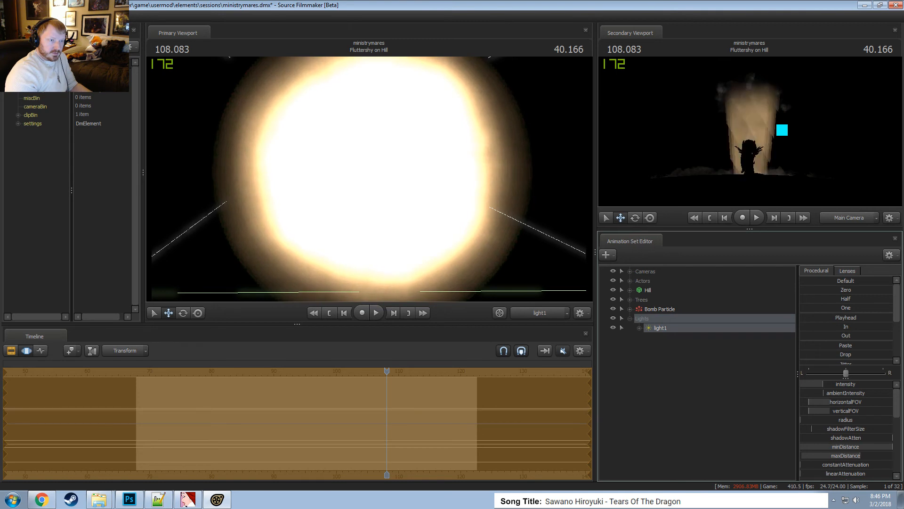
left_click_drag(439, 257, 432, 207)
scroll(439, 257, "down", 5)
left_click_drag(369, 179, 369, 179)
View light1's beam from the side through the Work Camera and lower its intensity to about 1000.
left_click(535, 311)
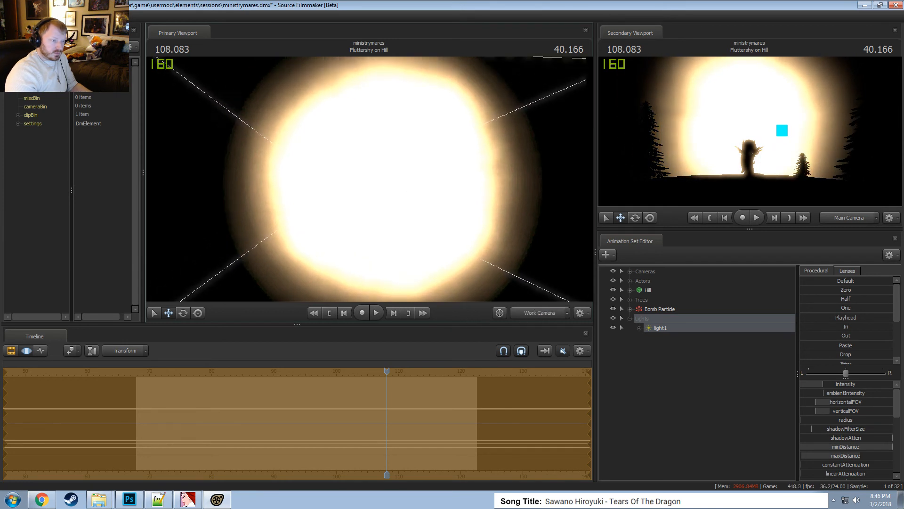
key("s")
mouse_move(489, 245)
left_mouse_down()
mouse_move(471, 240)
mouse_move(504, 241)
left_mouse_up()
key("a")
key("w")
key("s")
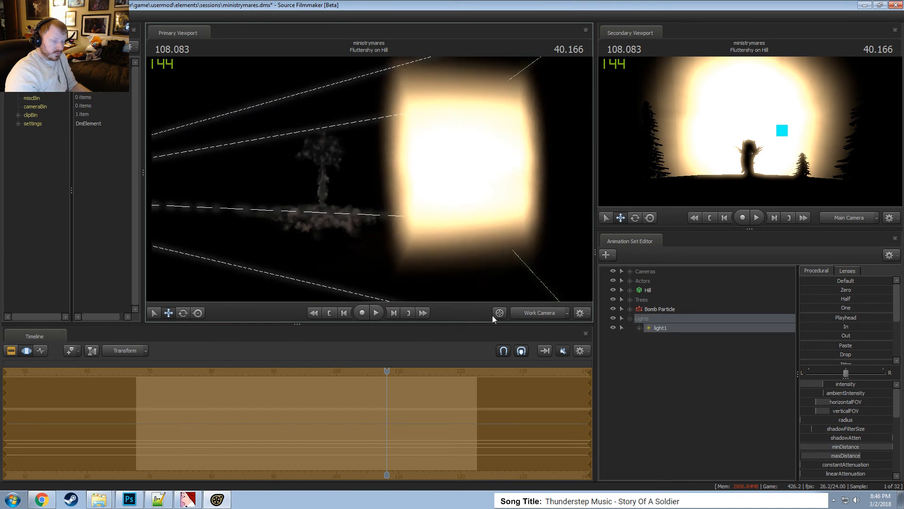
left_click_drag(843, 385, 822, 386)
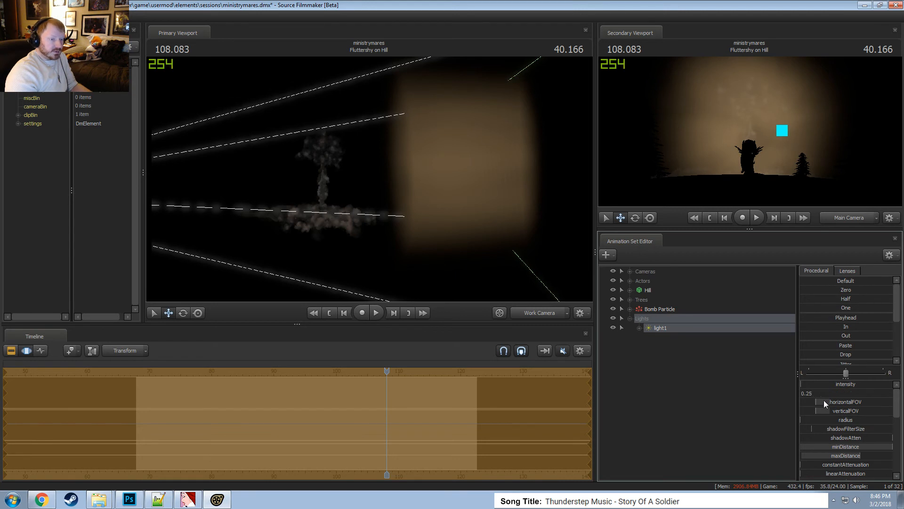
left_click_drag(827, 385, 824, 385)
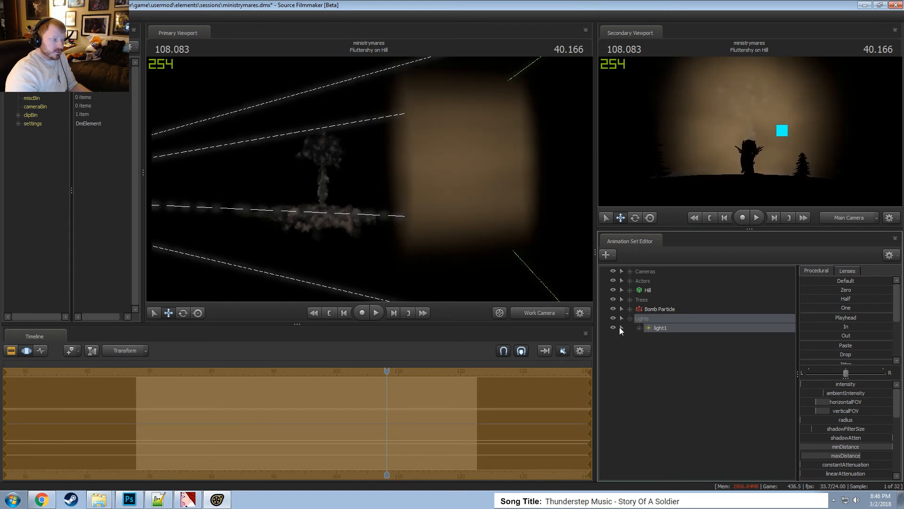
Look through light1 in the primary viewport and slightly reduce its height value.
left_click_drag(471, 208, 537, 196)
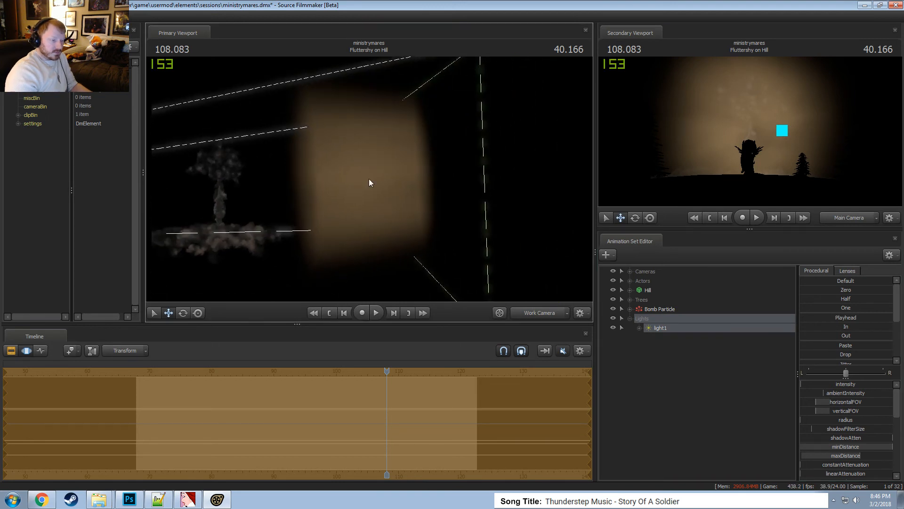
left_click_drag(665, 331, 411, 248)
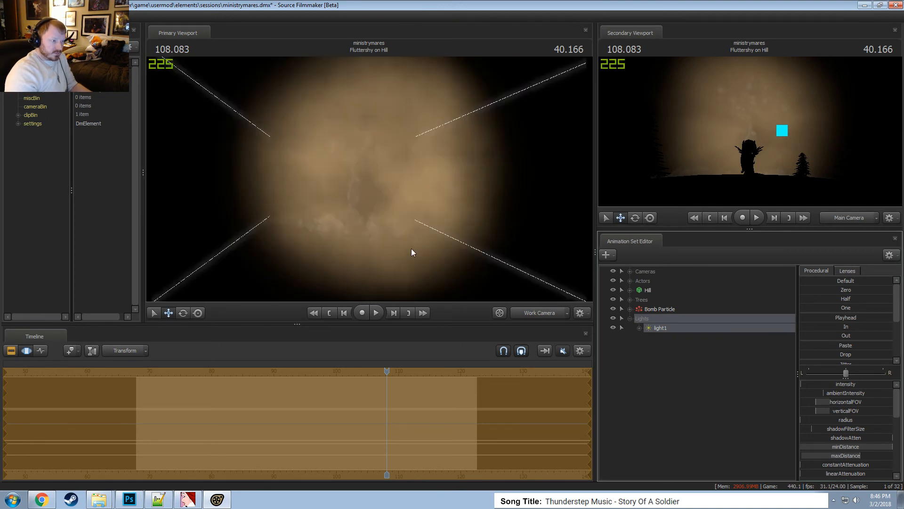
key("F2")
key("F3")
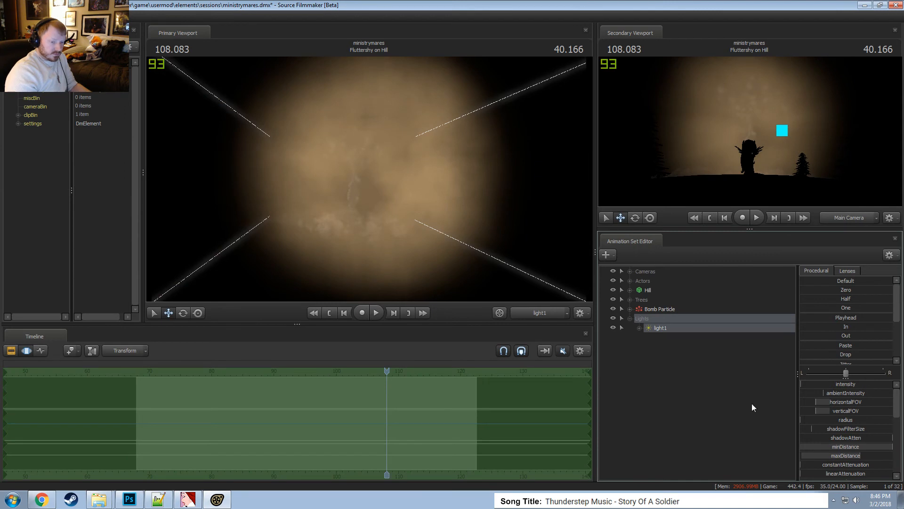
scroll(844, 442, "down", 5)
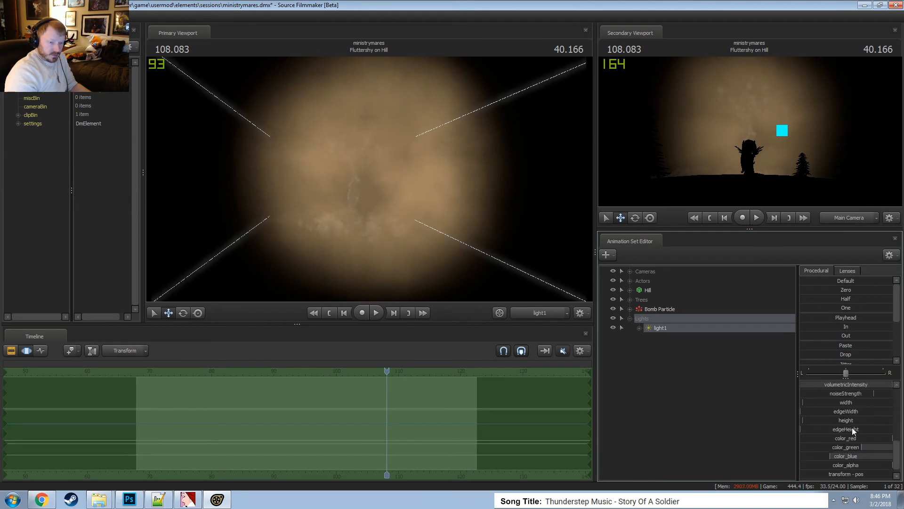
left_click_drag(853, 419, 851, 420)
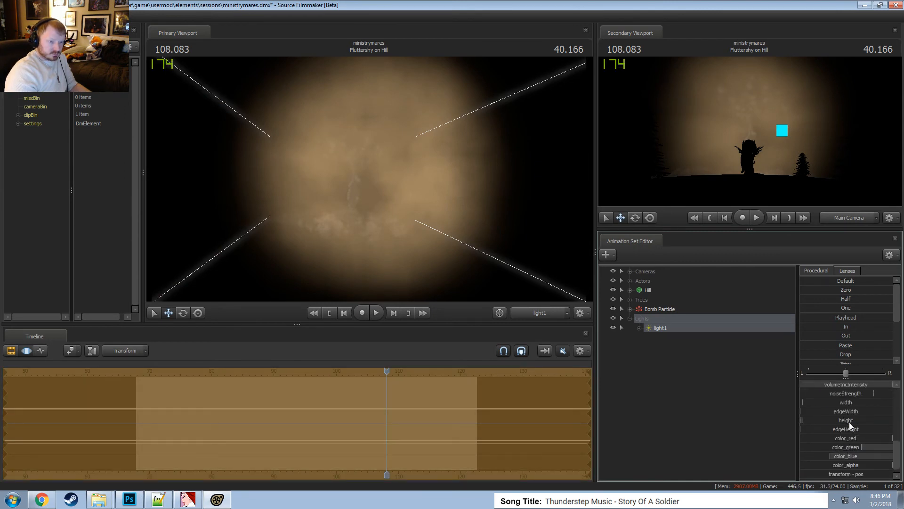
Inspect light1's properties in the Element Viewer, then delete its animation set from the shot.
right_click(661, 330)
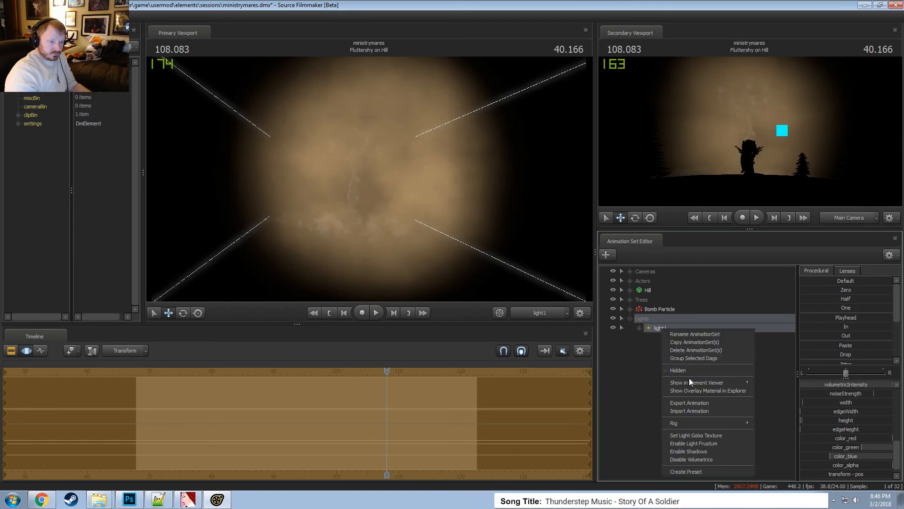
left_click(767, 391)
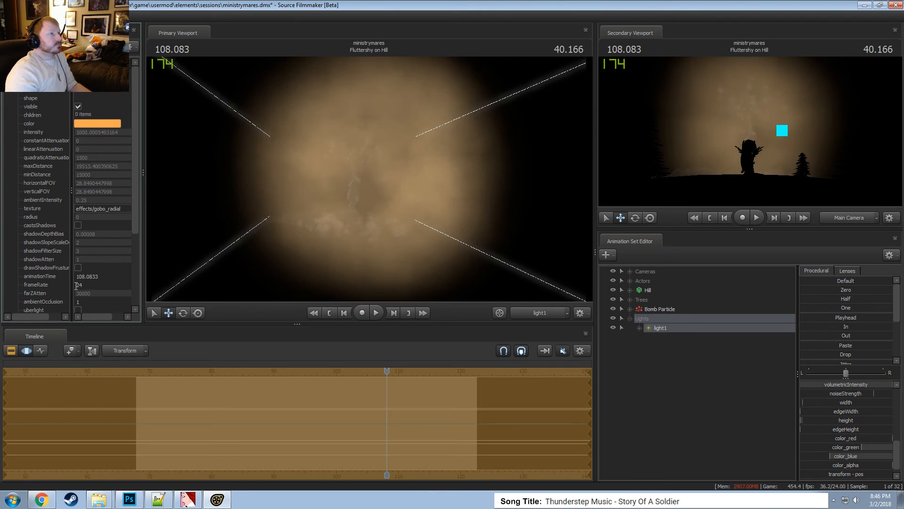
right_click(668, 329)
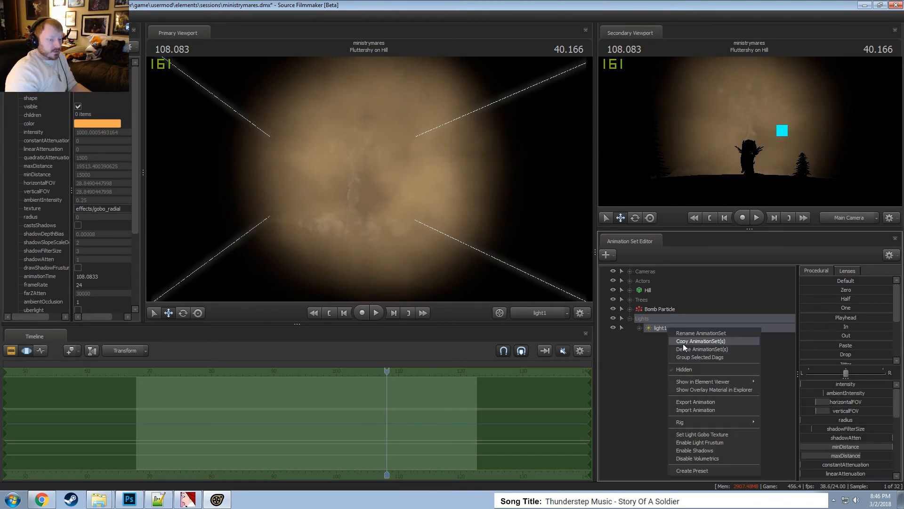
left_click(658, 327)
right_click(657, 327)
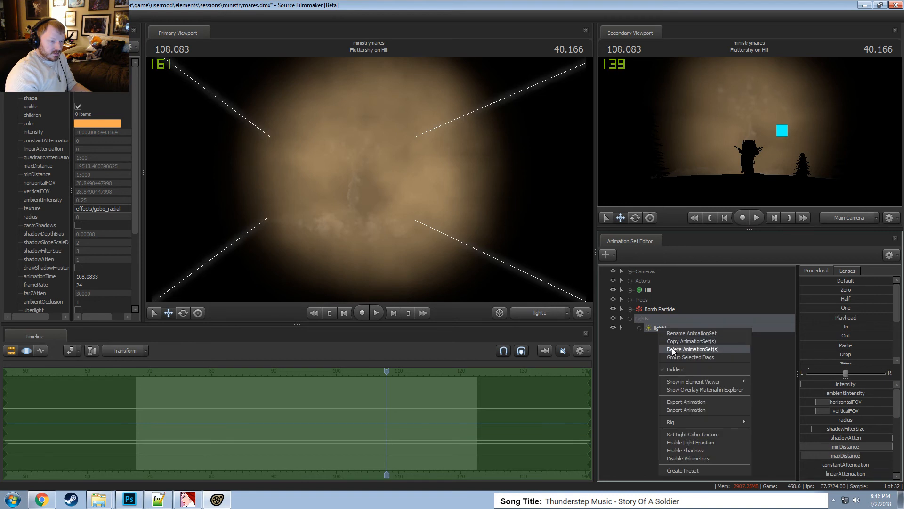
left_click(673, 347)
Create an animation set for a new model, filtering the model list for skycard and loading skycard_tf2_v3.mdl.
right_click(643, 330)
left_click(709, 351)
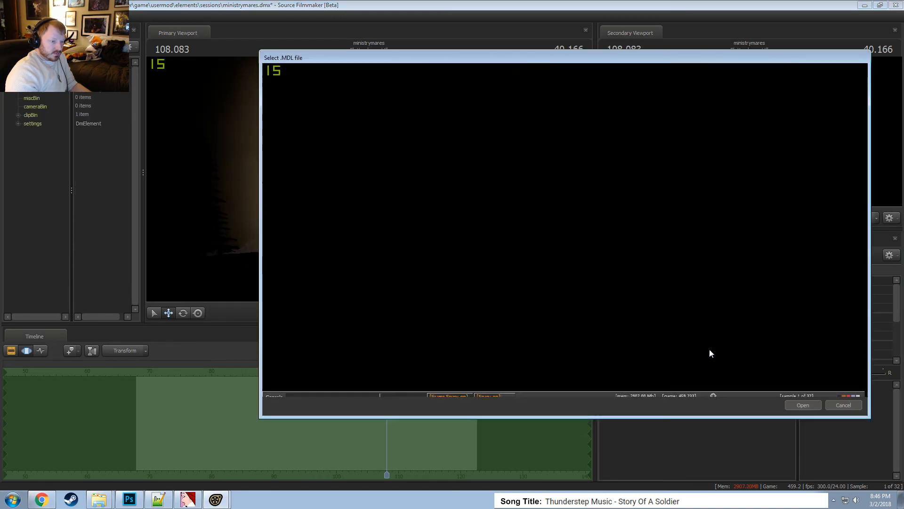
type("skyc")
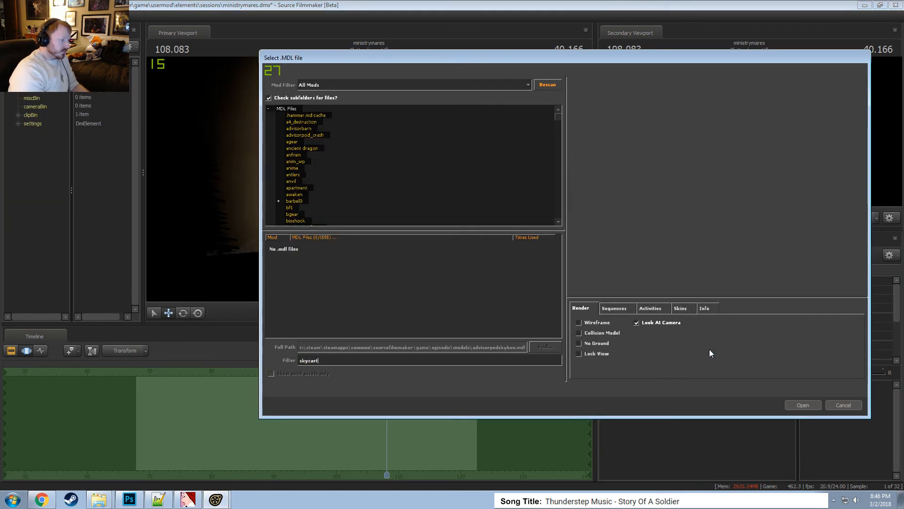
type("art")
key("BackSpace")
type("d")
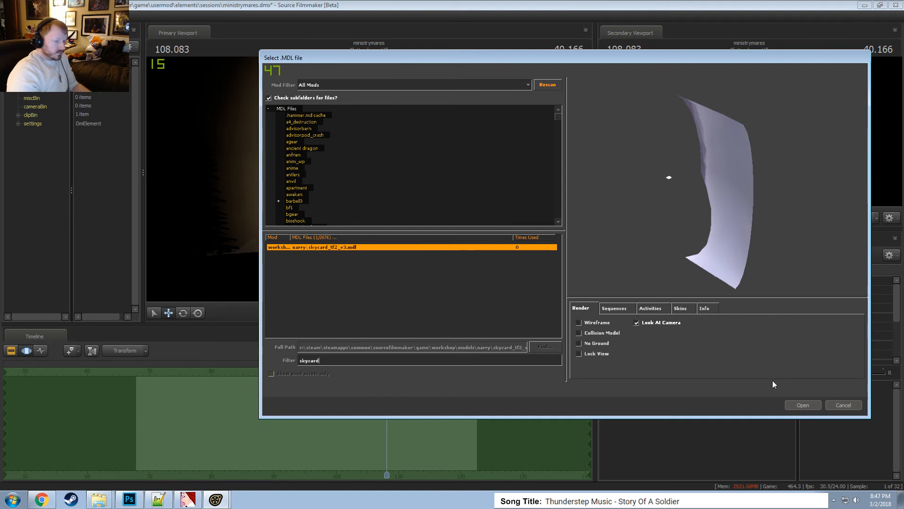
left_click(802, 405)
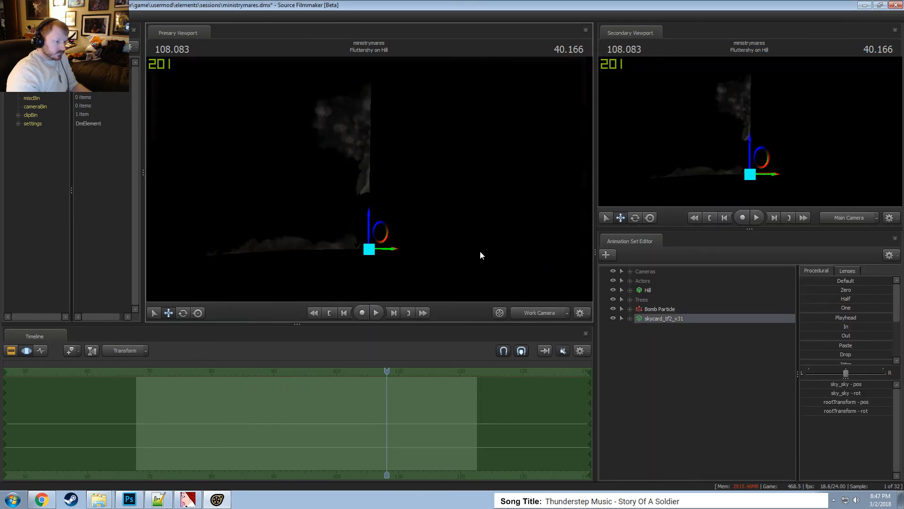
Show the primary viewport without scene lighting and frame the base of the skycard.
right_click(478, 250)
left_click(491, 275)
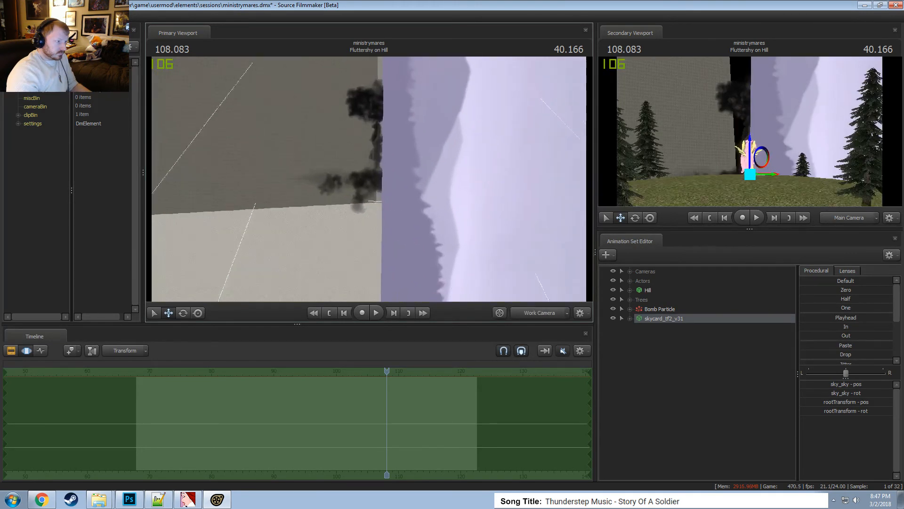
left_click_drag(389, 243, 391, 256)
Try rotating the skycard about its base with the rotate manipulator, and undo the rotation.
key("e")
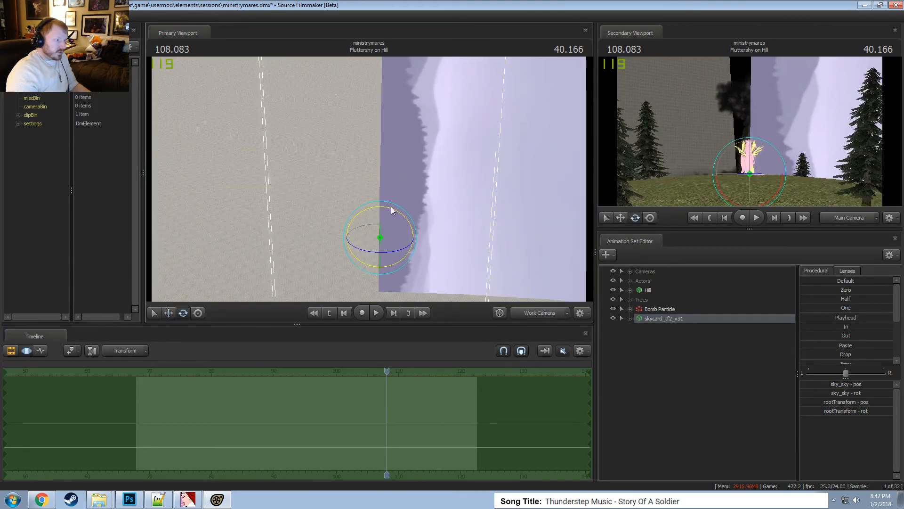
left_click_drag(391, 207, 380, 204)
key("ctrl+z")
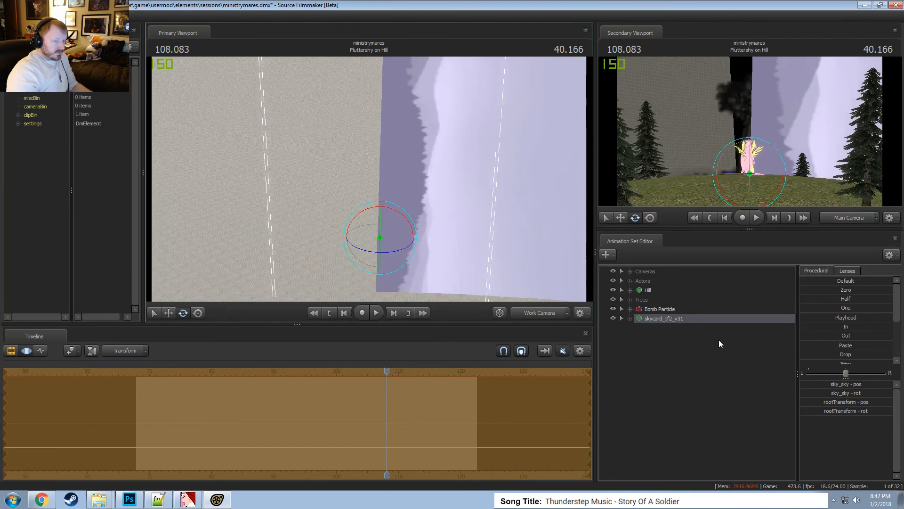
Set the skycard upright through its rootTransform rotation control and shift it away with the move manipulator to behind the bomb cloud.
left_click(843, 410)
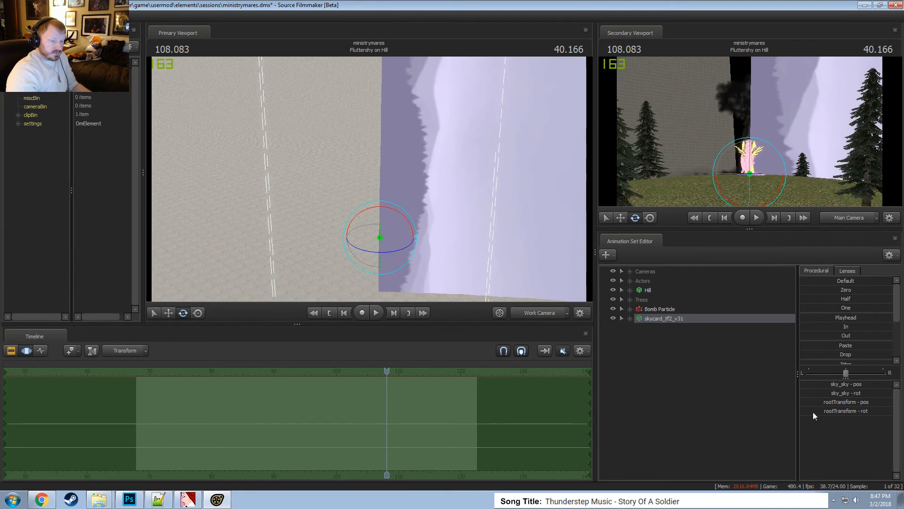
key("Return")
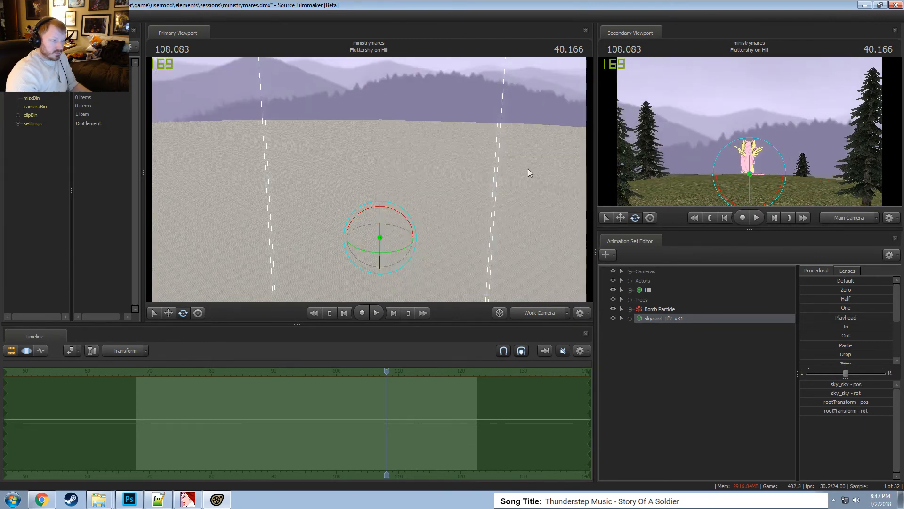
key("w")
left_click_drag(404, 240, 433, 9)
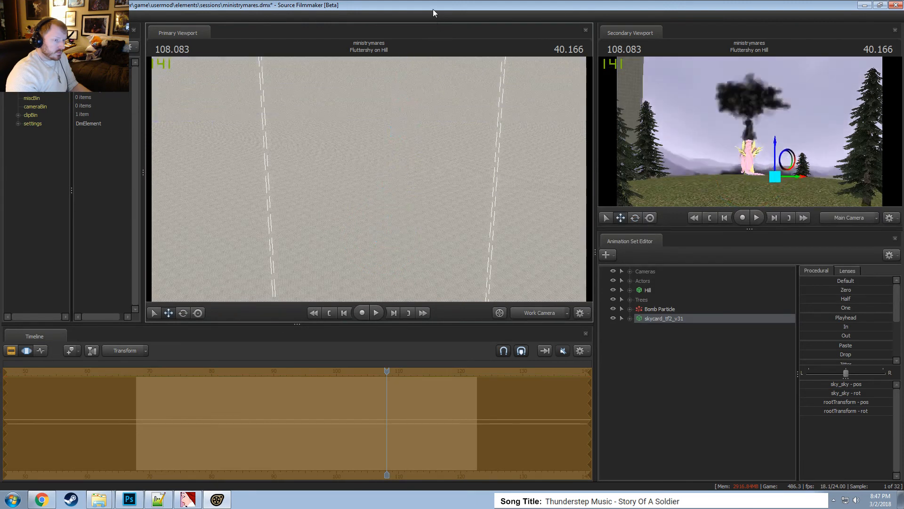
Position the skycard so its curved panel wraps around the back of the mushroom cloud, facing the main camera.
left_click_drag(369, 179, 342, 201)
key("w")
left_click_drag(452, 156, 417, 207)
key("e")
left_click_drag(378, 183, 389, 184, "alt")
left_click_drag(371, 149, 382, 168, "alt")
right_click_drag(377, 191, 377, 202, "alt")
key("w")
left_click_drag(398, 218, 383, 162, "alt")
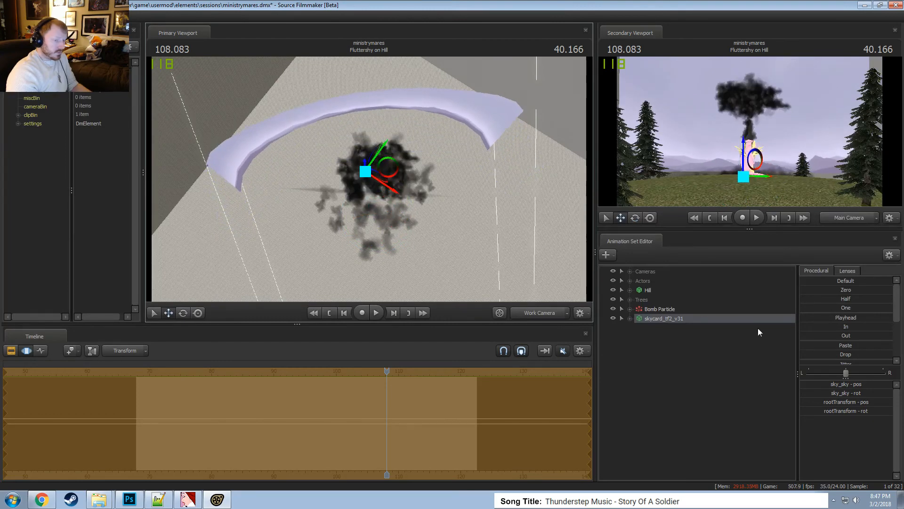
Add a scale control to the skycard's sky_sky transform, enlarge the skycard with it, and check how it sits behind the cloud.
left_click(631, 318)
left_click(639, 337)
left_click(664, 347)
right_click(665, 349)
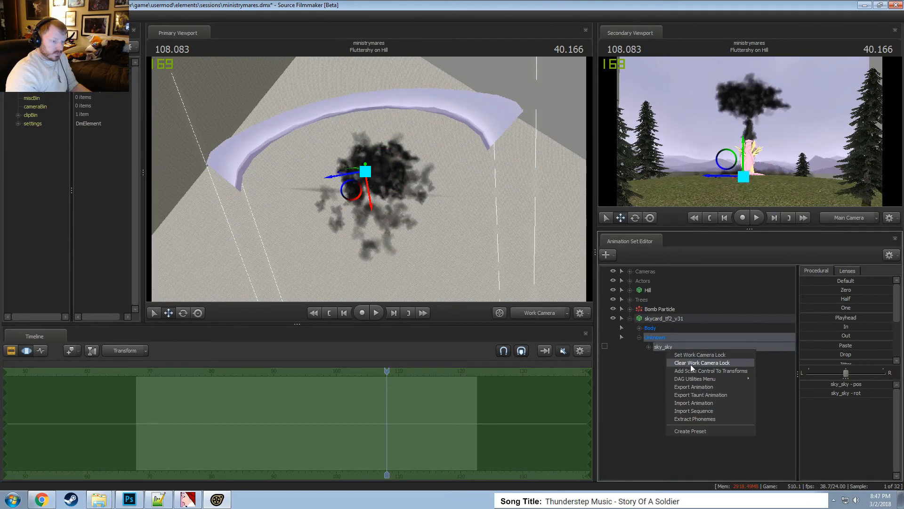
left_click(691, 370)
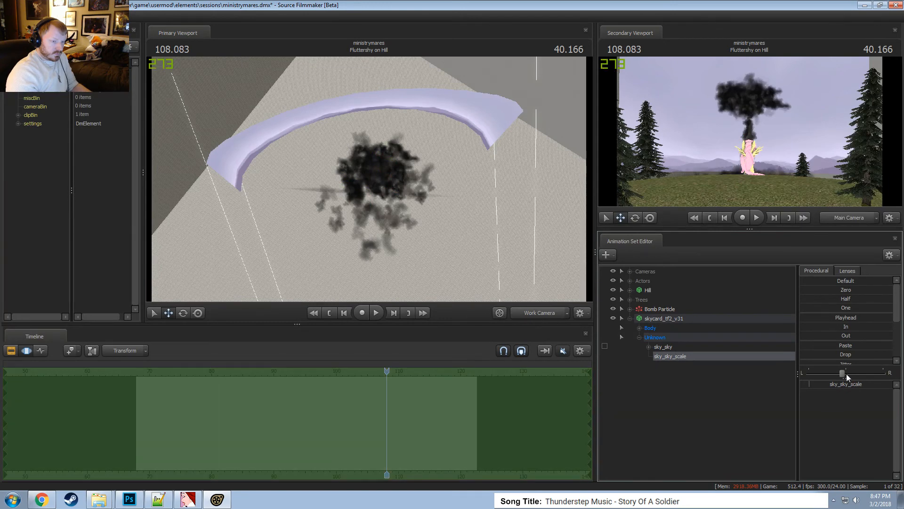
left_click_drag(825, 386, 838, 385)
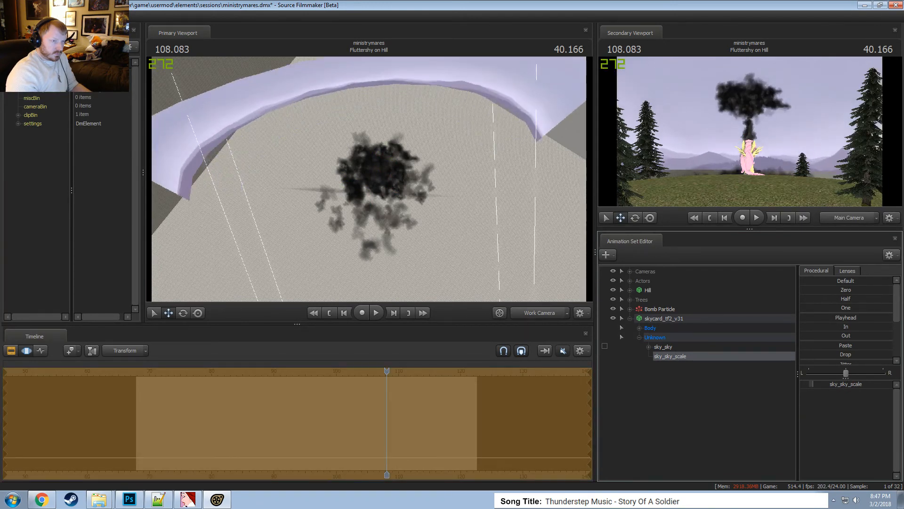
left_click_drag(392, 216, 394, 255)
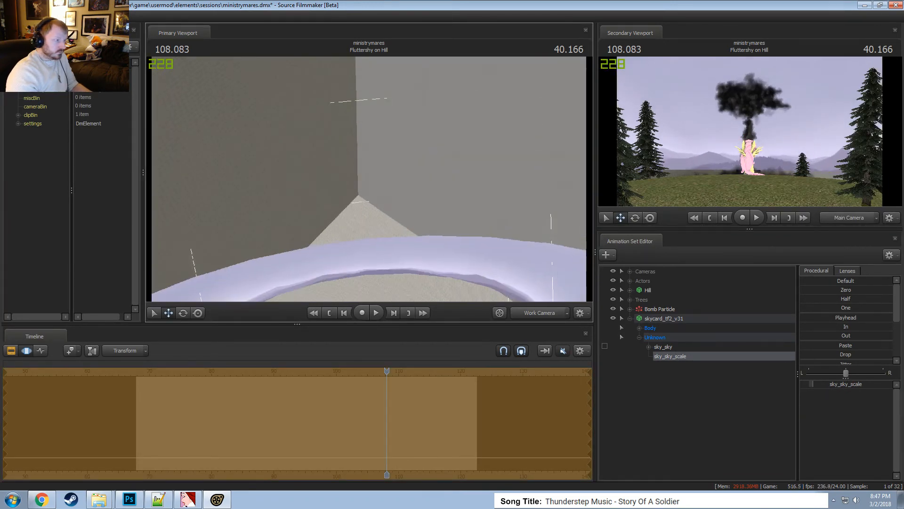
left_click_drag(369, 179, 360, 163)
key("z")
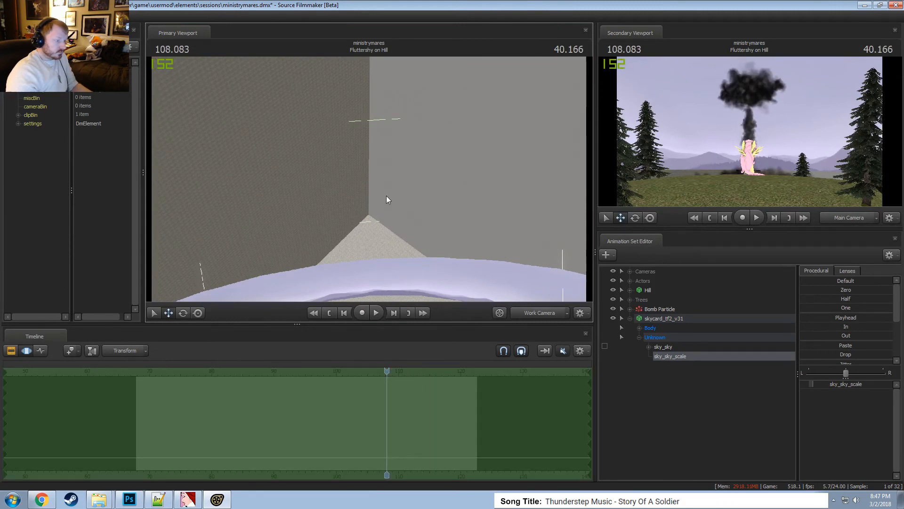
left_click_drag(387, 199, 372, 170)
key("w")
key("x")
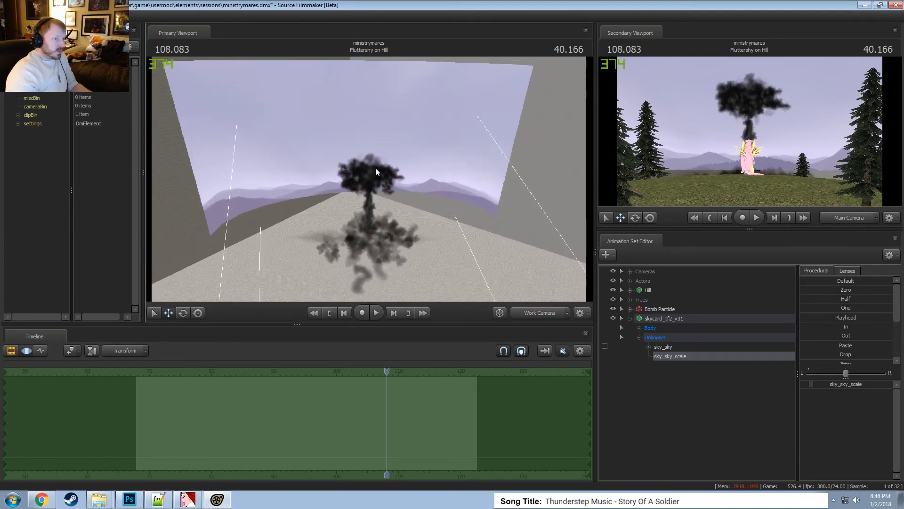
Switch to the Chrome window with the atomic bomb image results, maximize it, and search images for "atomic explosion".
key("alt+Tab")
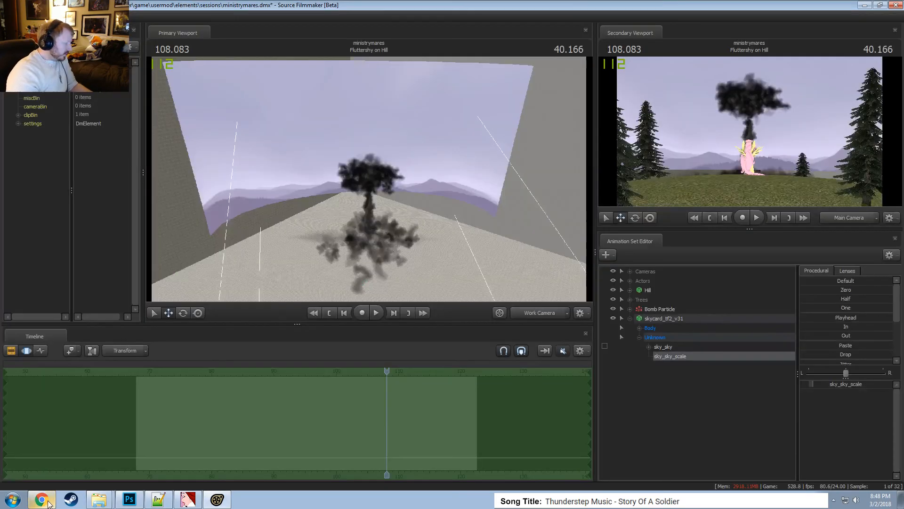
left_click(41, 499)
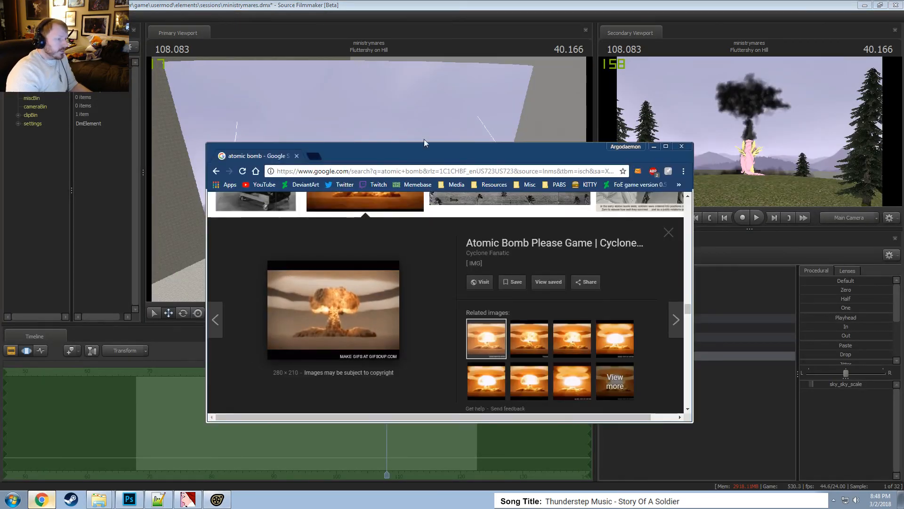
left_click_drag(424, 139, 328, 2)
scroll(272, 130, "down", 5)
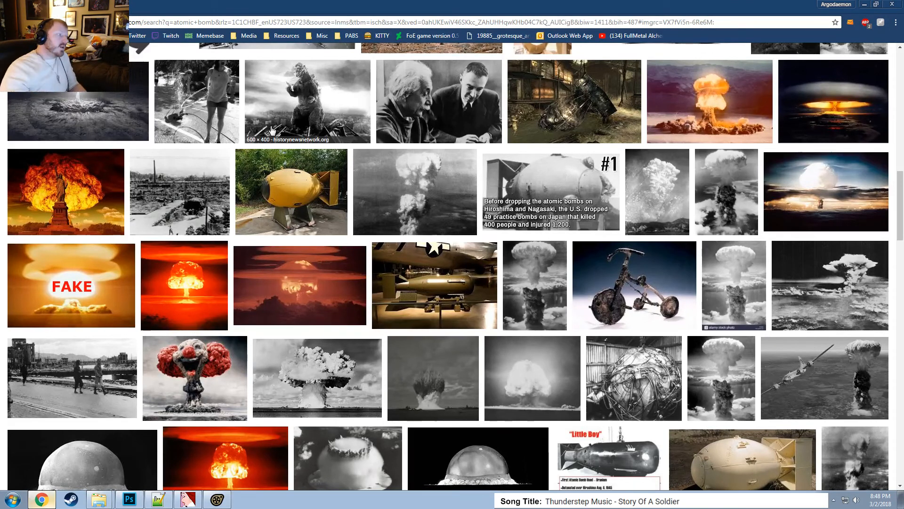
scroll(272, 130, "up", 20)
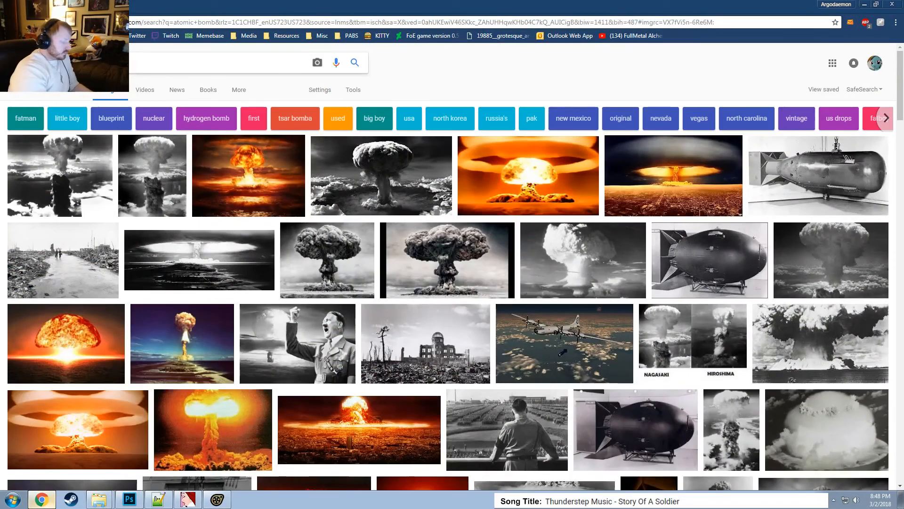
type("explosio")
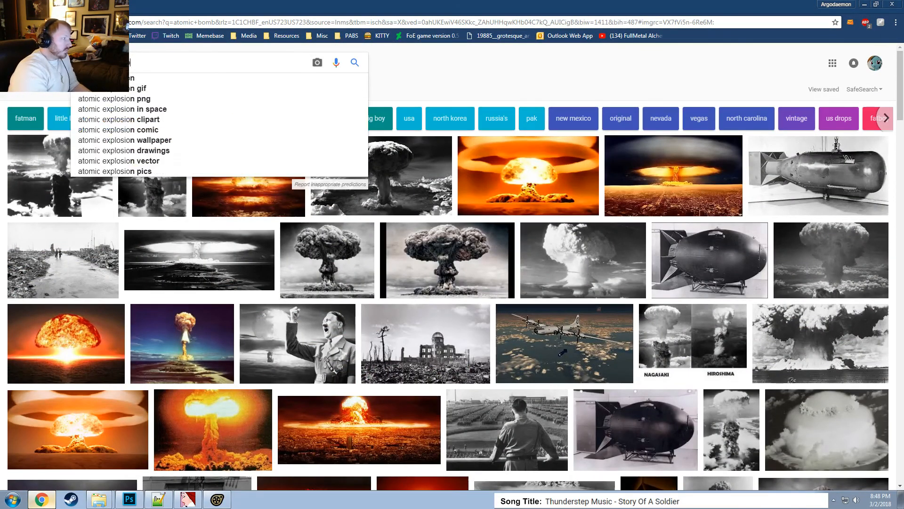
type("n")
key("Return")
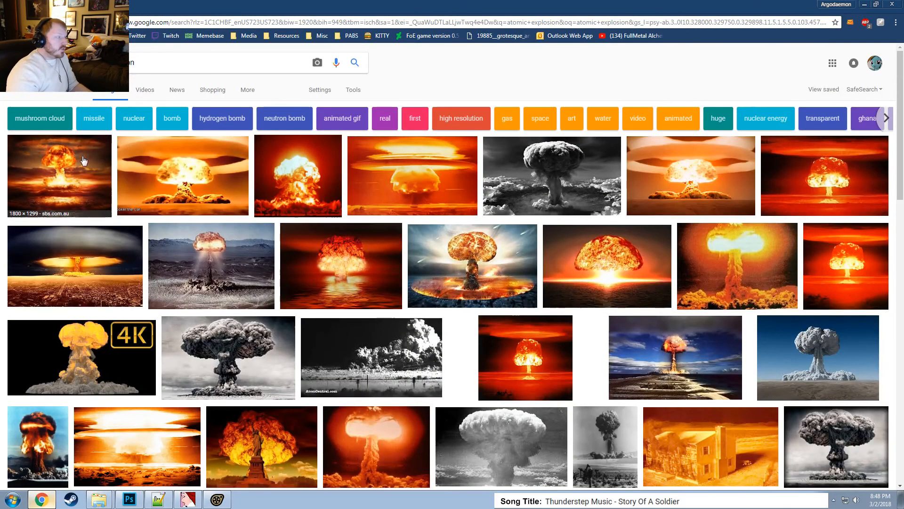
Browse the atomic explosion image results for reference on how the sky and lighting look around a mushroom cloud.
scroll(216, 351, "down", 1)
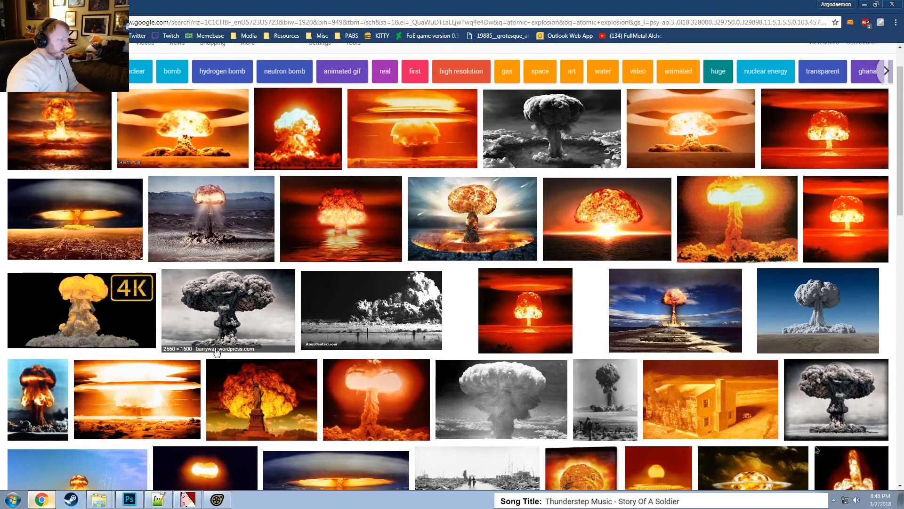
scroll(218, 351, "down", 3)
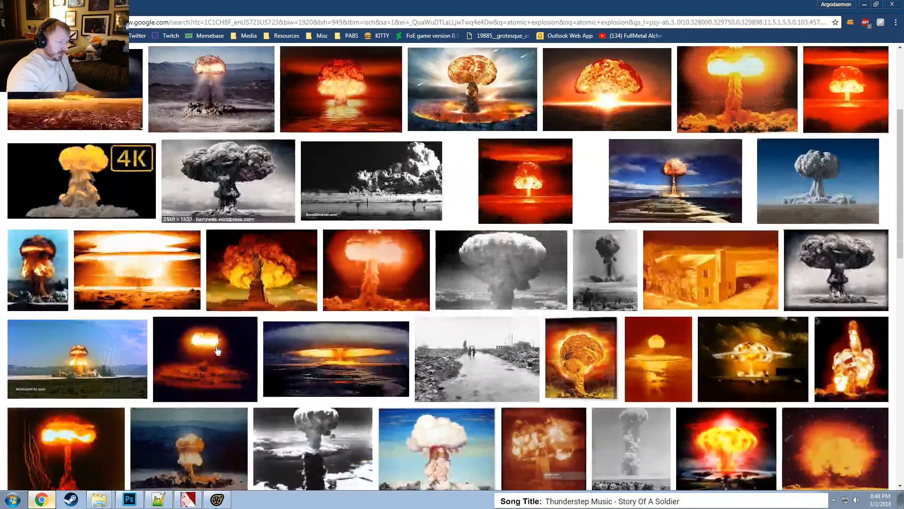
scroll(216, 349, "down", 1)
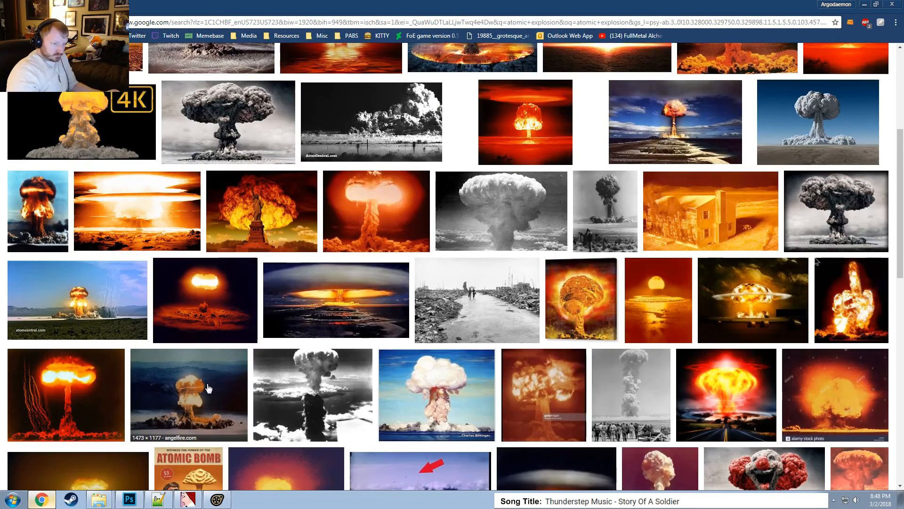
scroll(209, 387, "down", 3)
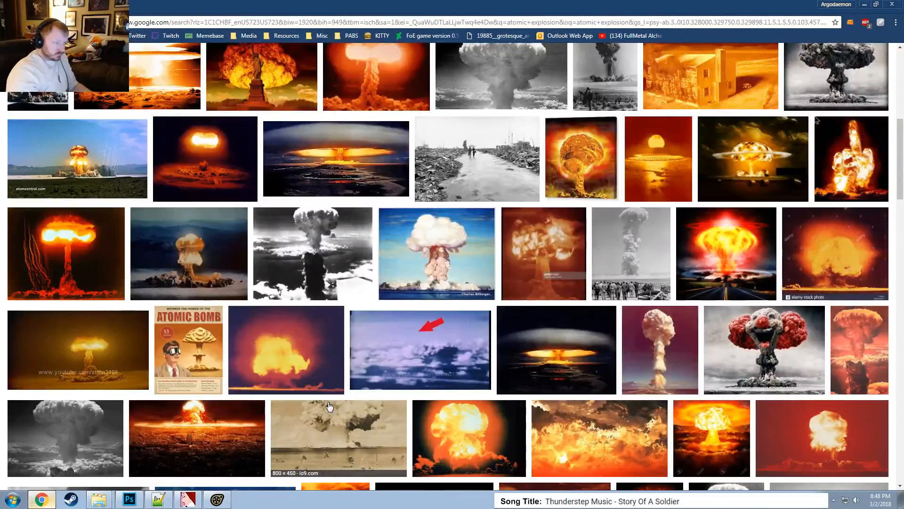
scroll(330, 405, "down", 6)
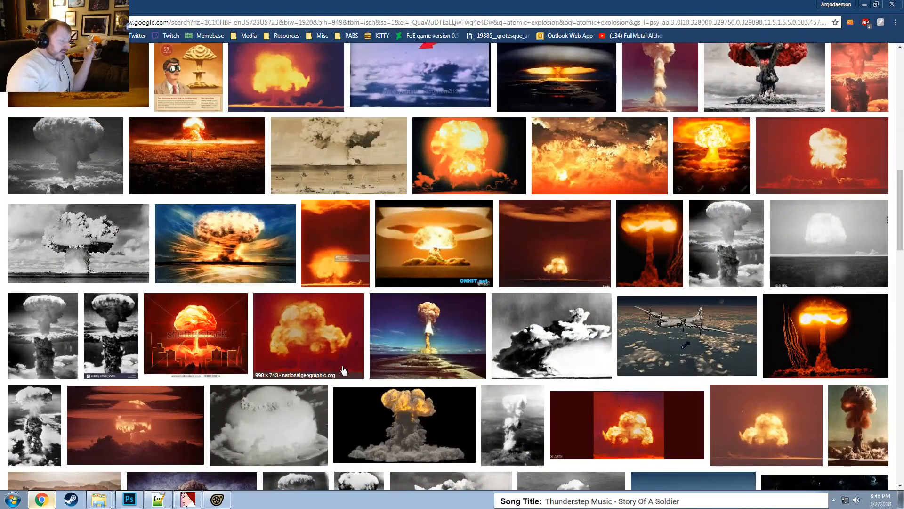
scroll(343, 370, "down", 4)
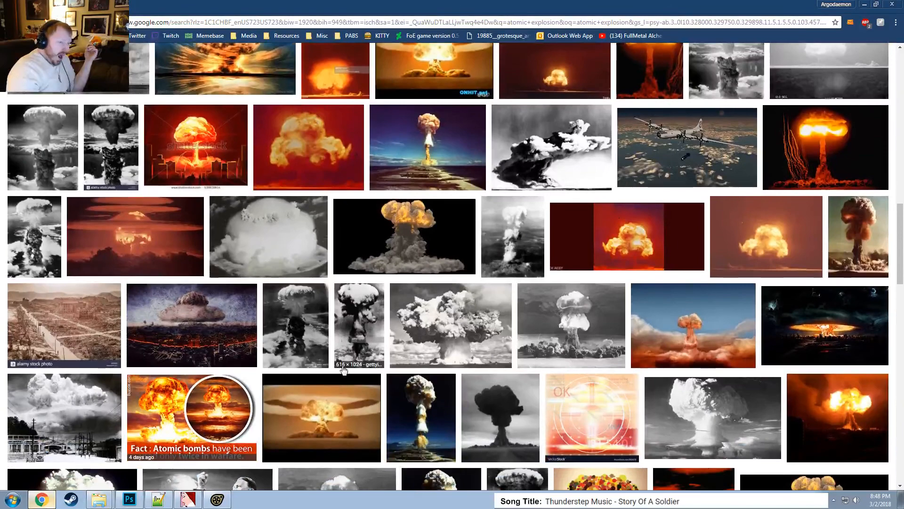
scroll(343, 370, "down", 2)
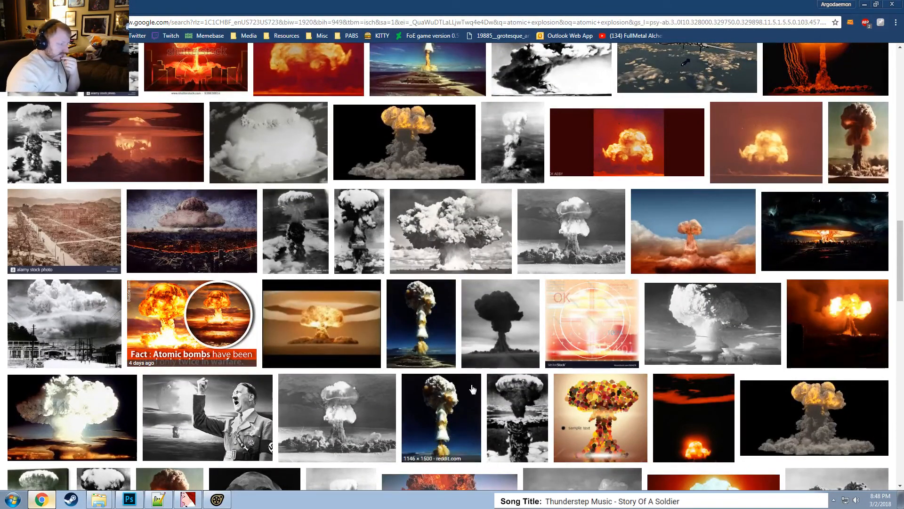
scroll(618, 368, "down", 4)
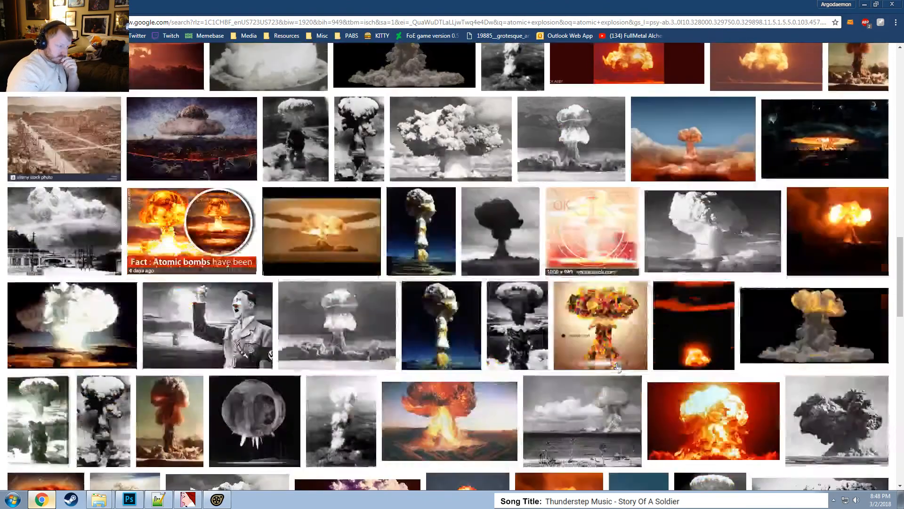
scroll(618, 364, "down", 1)
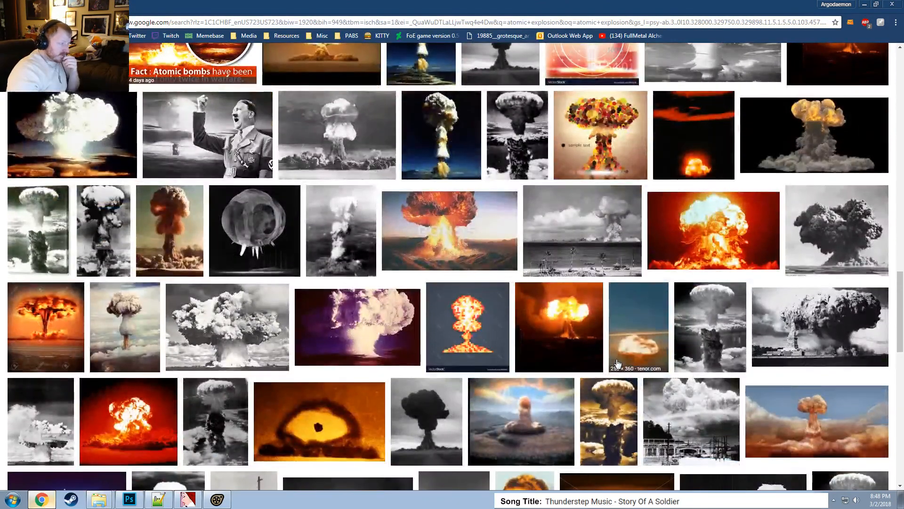
scroll(619, 363, "down", 4)
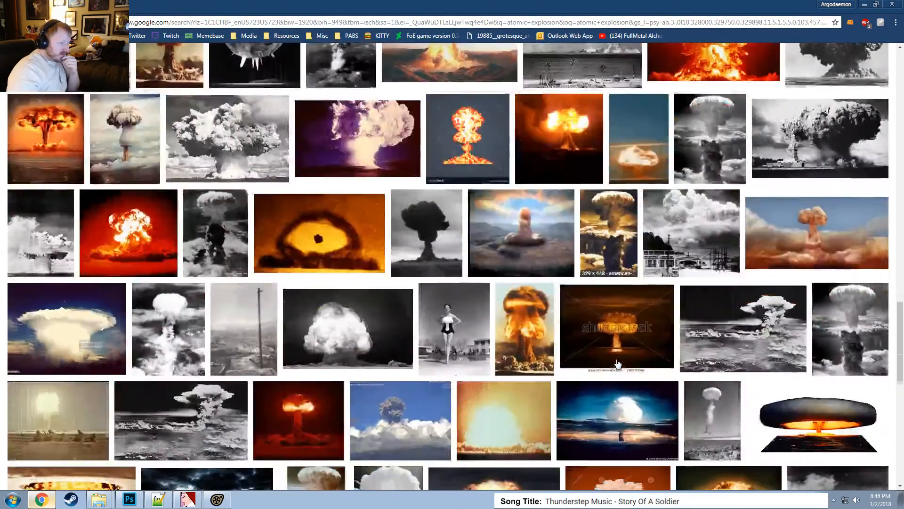
scroll(619, 363, "down", 4)
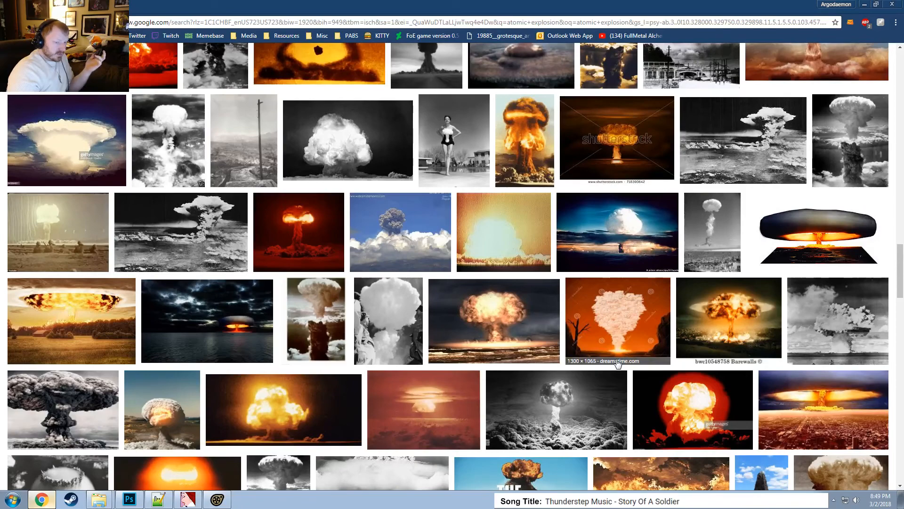
scroll(618, 363, "down", 3)
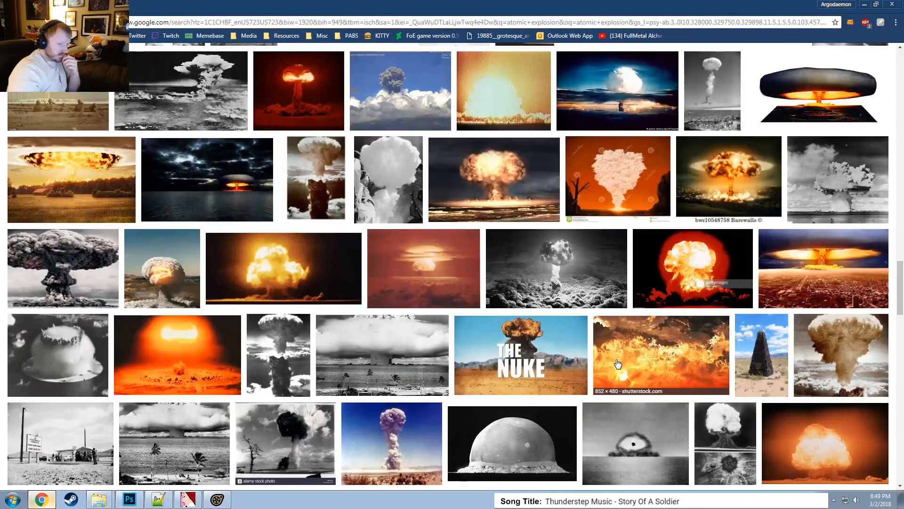
scroll(618, 363, "down", 3)
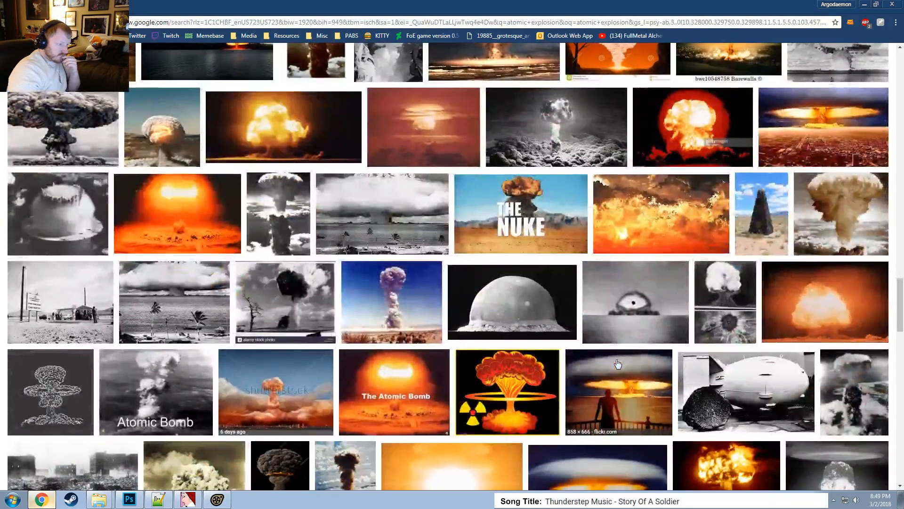
scroll(618, 363, "down", 3)
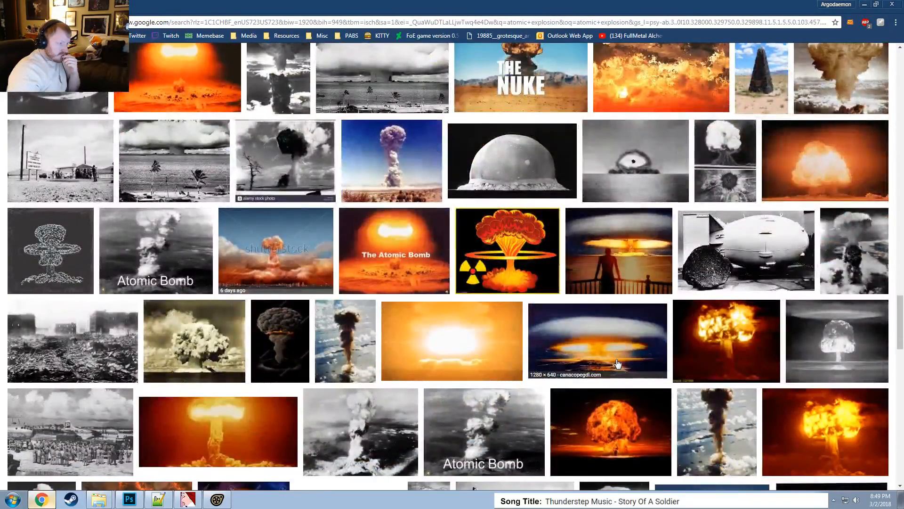
scroll(618, 363, "down", 4)
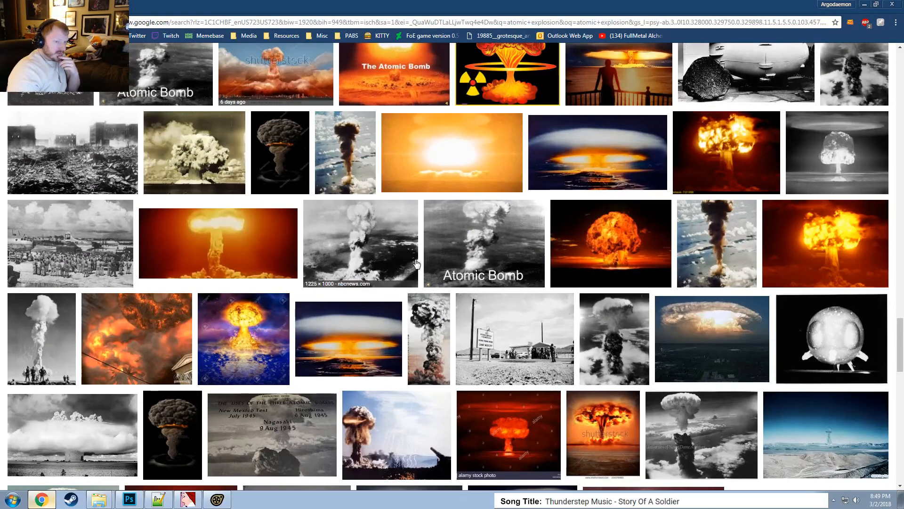
scroll(417, 263, "down", 5)
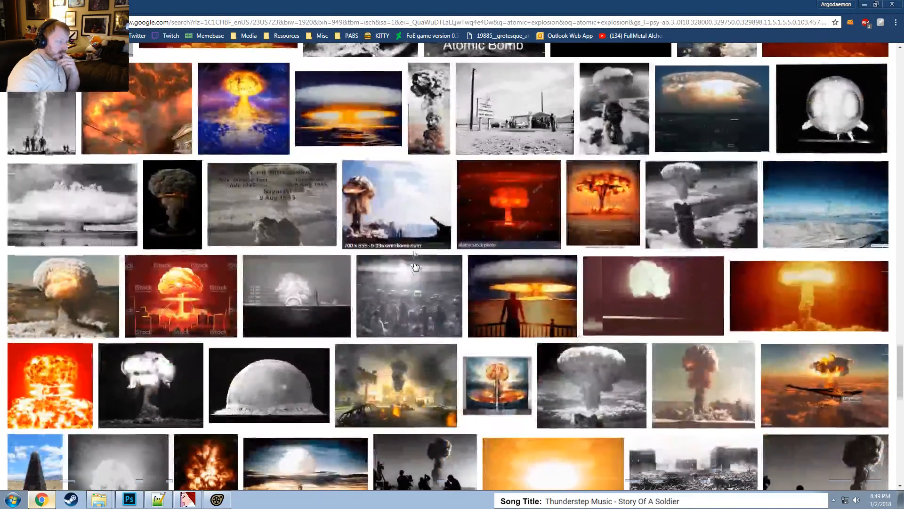
scroll(416, 265, "up", 2)
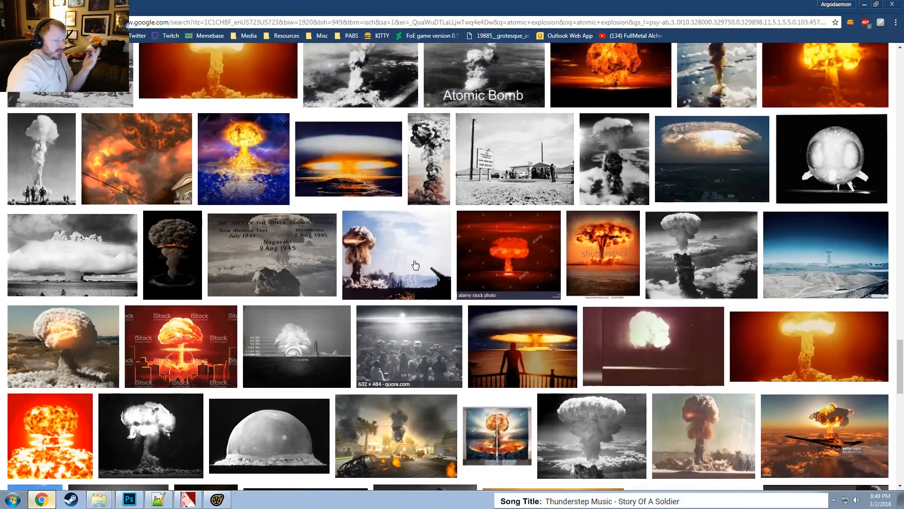
scroll(415, 265, "down", 2)
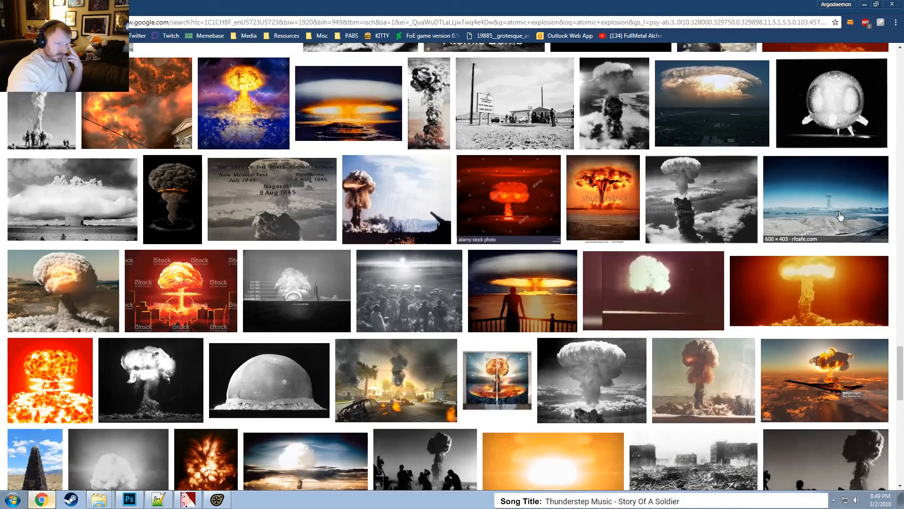
scroll(788, 292, "up", 8)
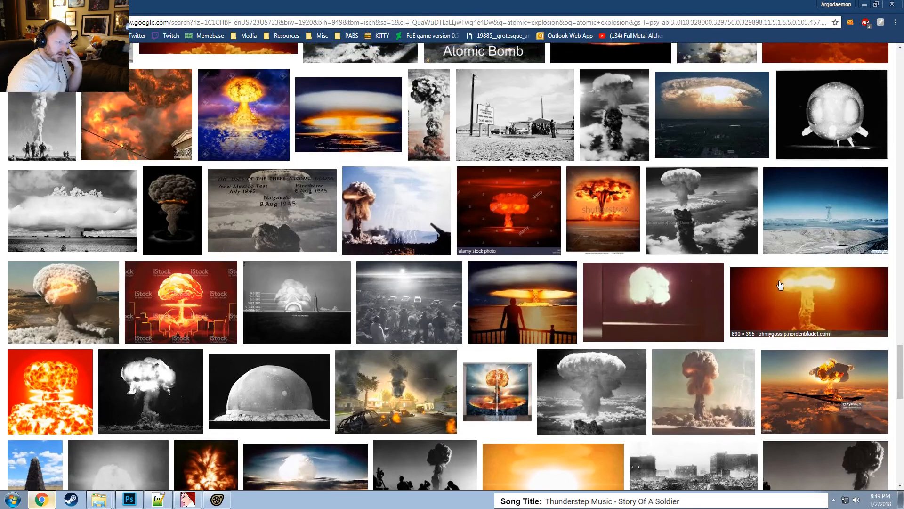
Look back through the atomic explosion image results and preview the Atomic Bomb Explosion 4k image from VideoHive.
scroll(780, 284, "up", 2)
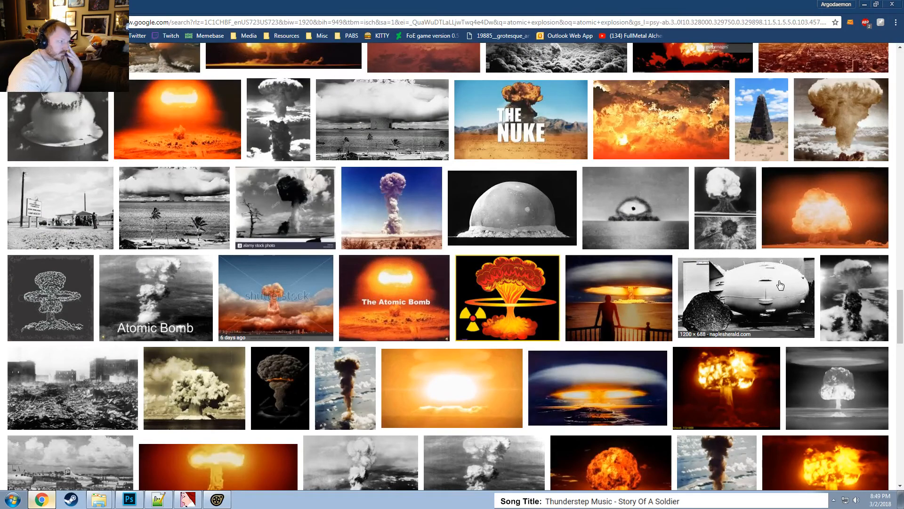
scroll(779, 282, "up", 10)
scroll(777, 281, "up", 15)
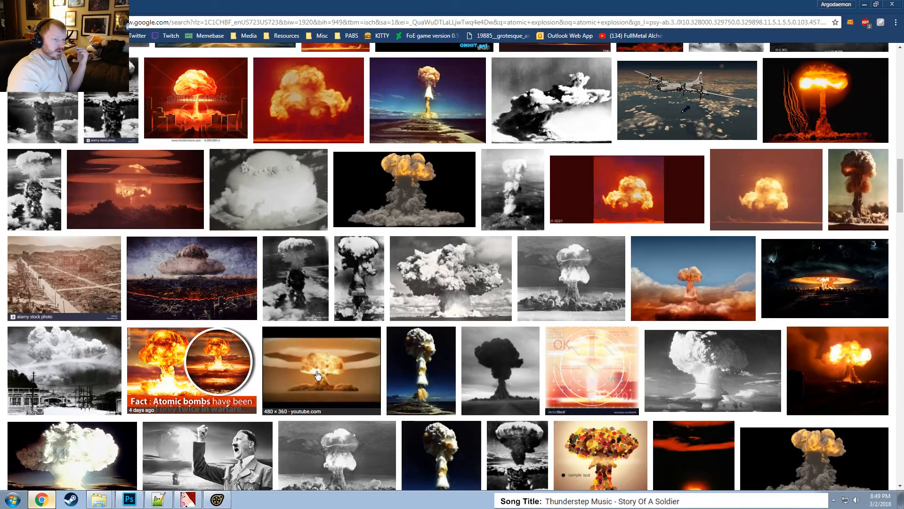
scroll(316, 375, "up", 8)
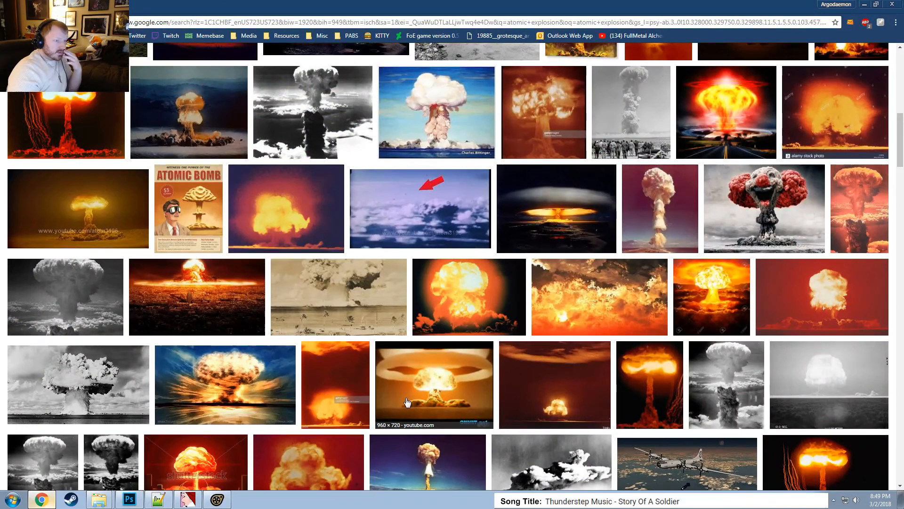
scroll(407, 402, "up", 5)
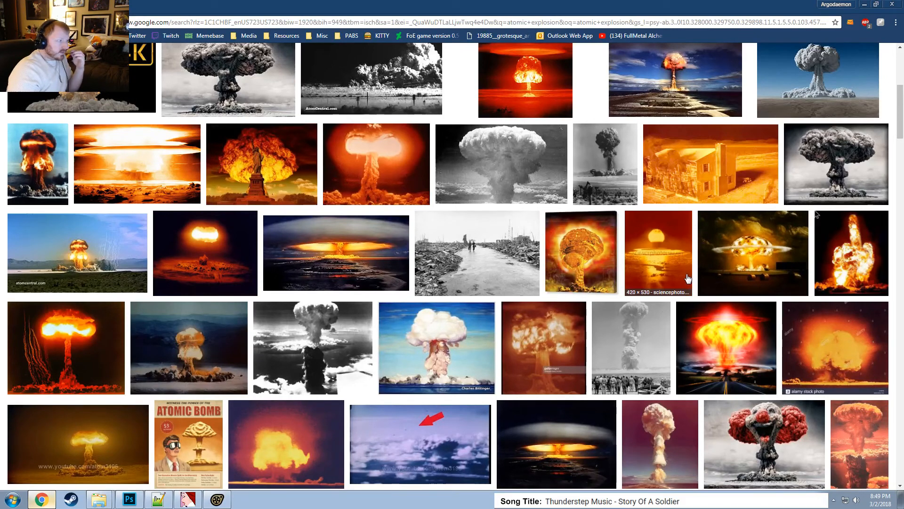
scroll(688, 279, "up", 2)
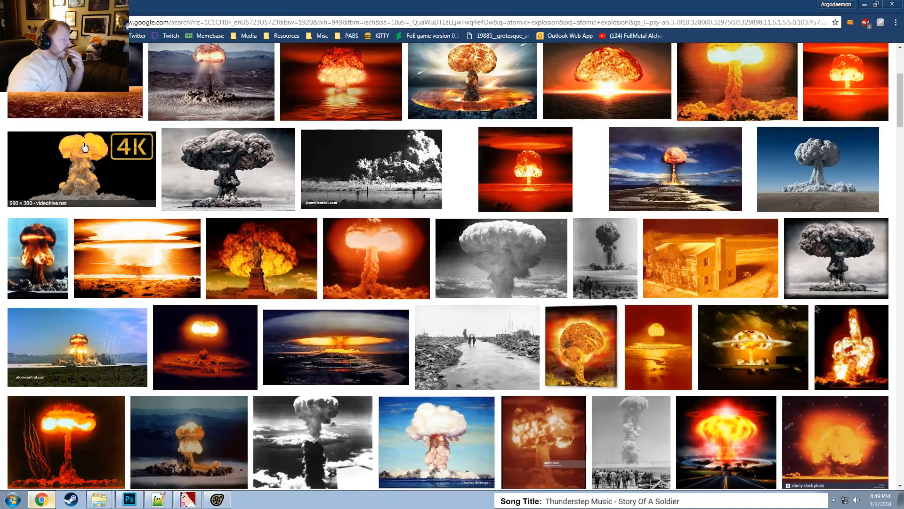
left_click(88, 172)
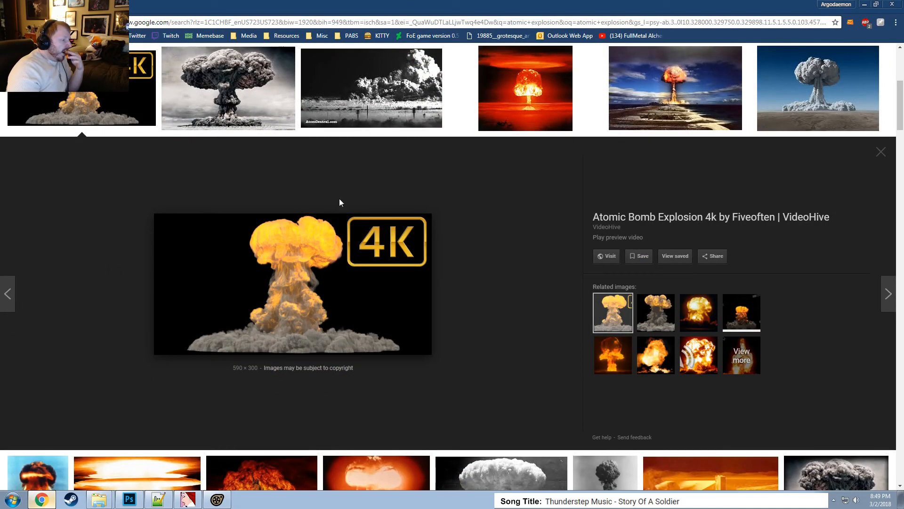
Return to the earlier "atomic bomb" image results and close the open preview of the mushroom cloud GIF.
left_click(8, 22)
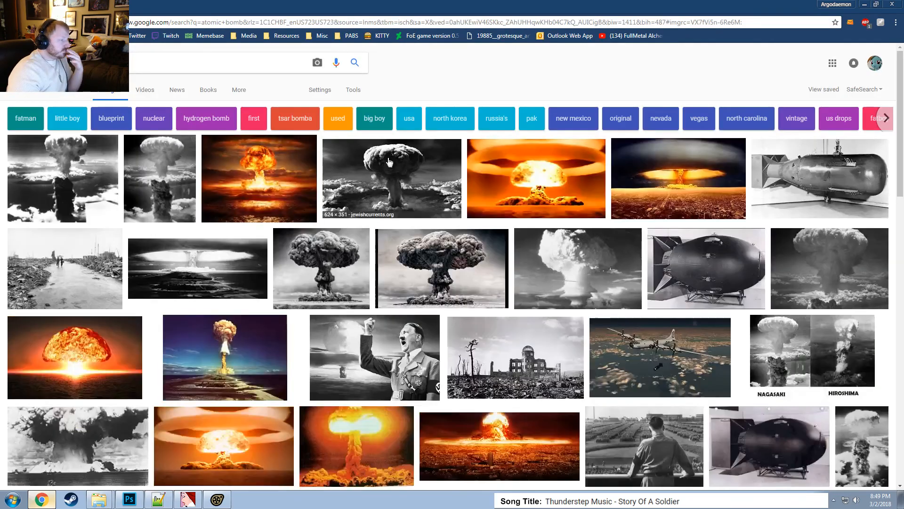
scroll(405, 175, "down", 3)
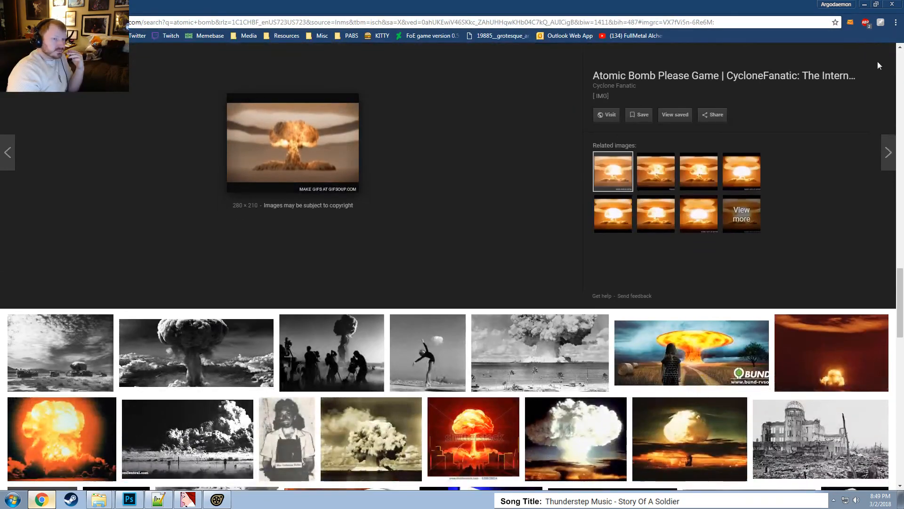
scroll(888, 95, "up", 2)
left_click(885, 105)
Browse the atomic bomb image results to the end and load more results, looking for bright orange blast skies.
scroll(612, 155, "down", 14)
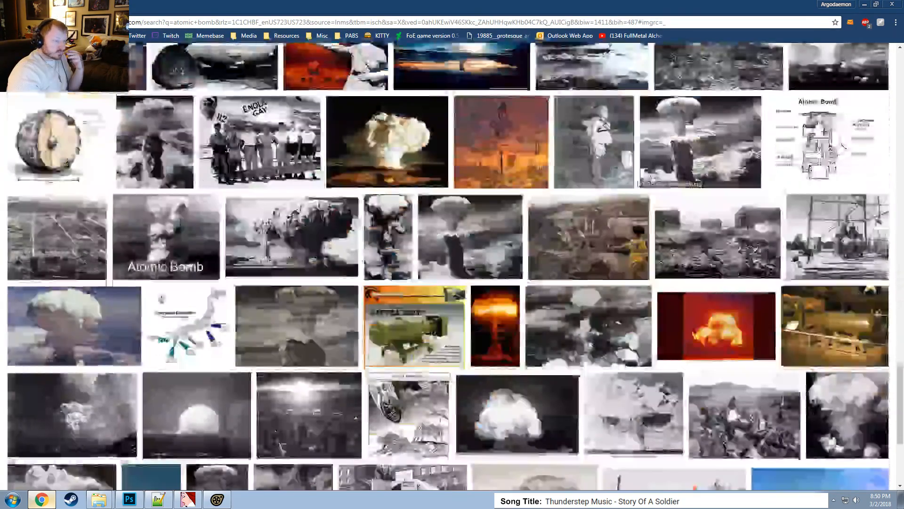
scroll(612, 154, "down", 15)
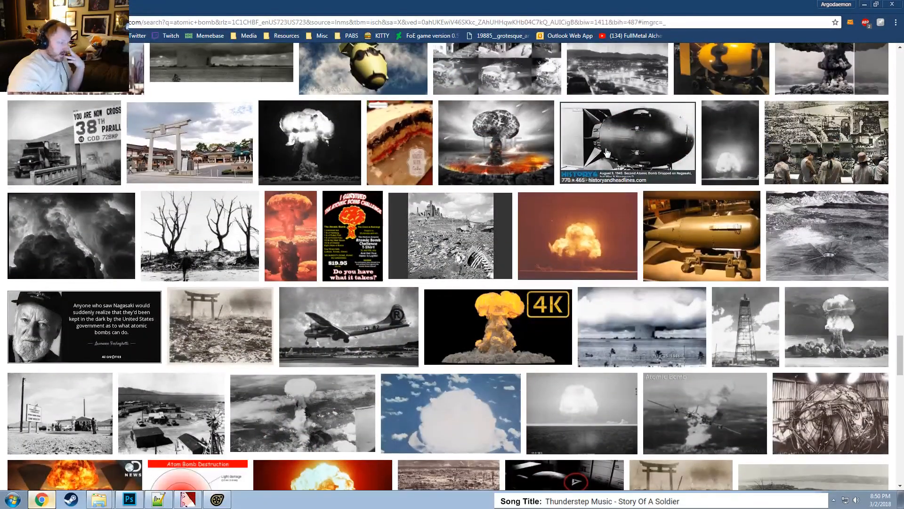
scroll(606, 152, "down", 4)
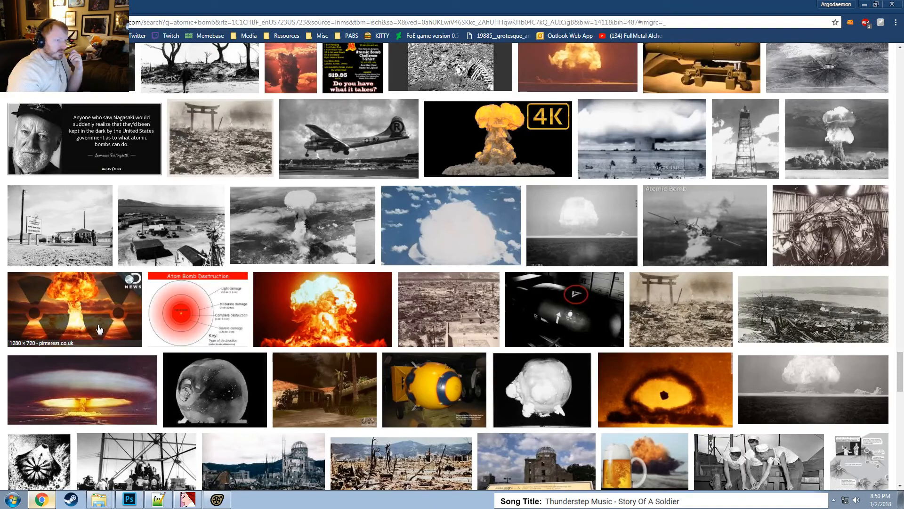
scroll(100, 328, "down", 12)
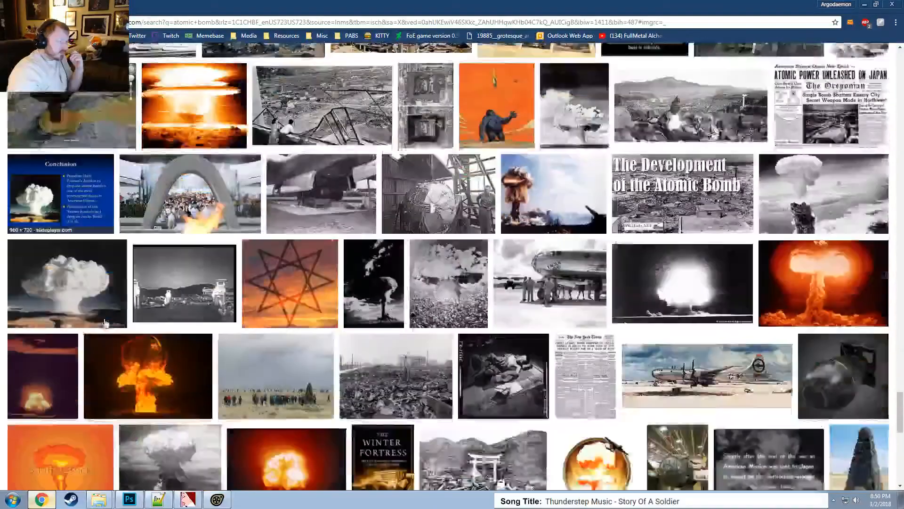
scroll(105, 324, "down", 3)
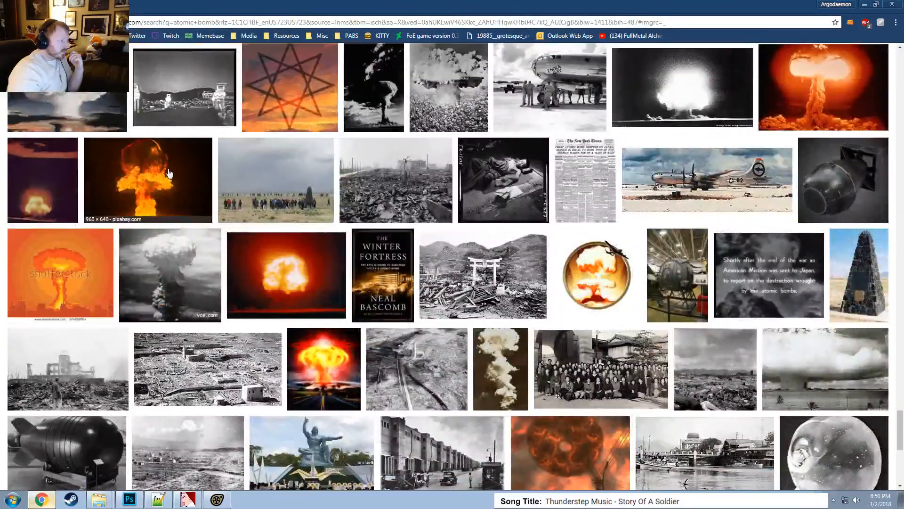
scroll(441, 278, "down", 8)
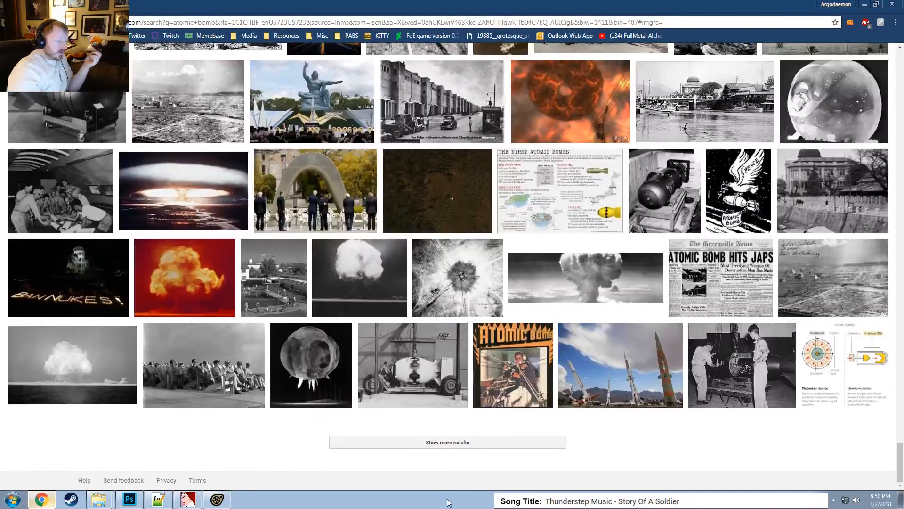
left_click(445, 444)
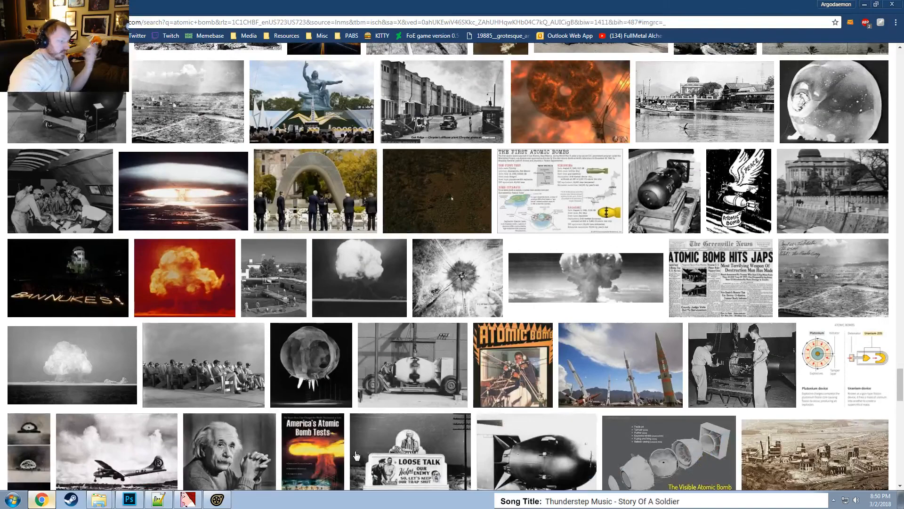
scroll(361, 453, "down", 7)
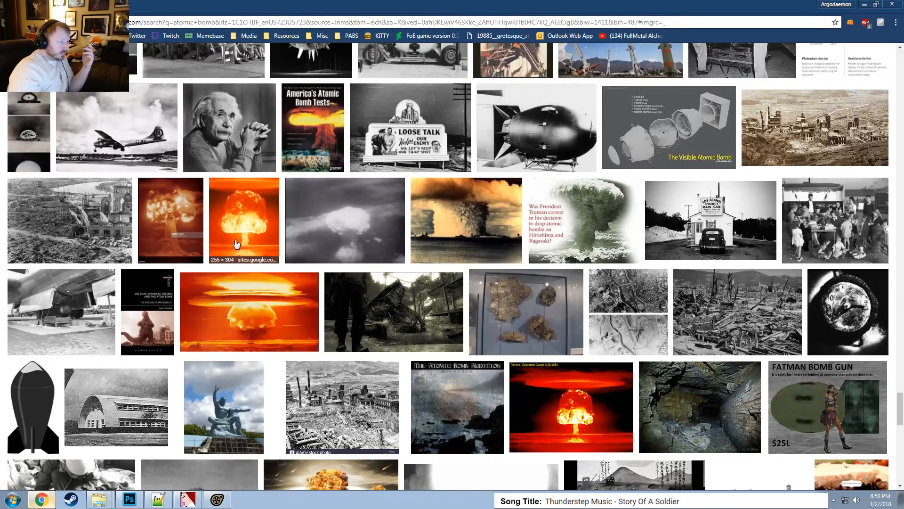
Preview the orange mushroom cloud image from Google Sites, compare several of its related images, and close the preview.
left_click(254, 218)
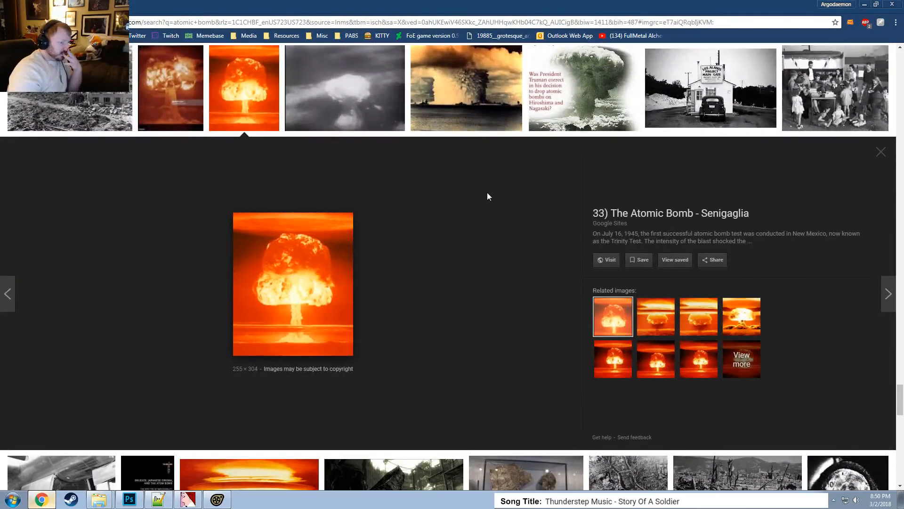
left_click(735, 308)
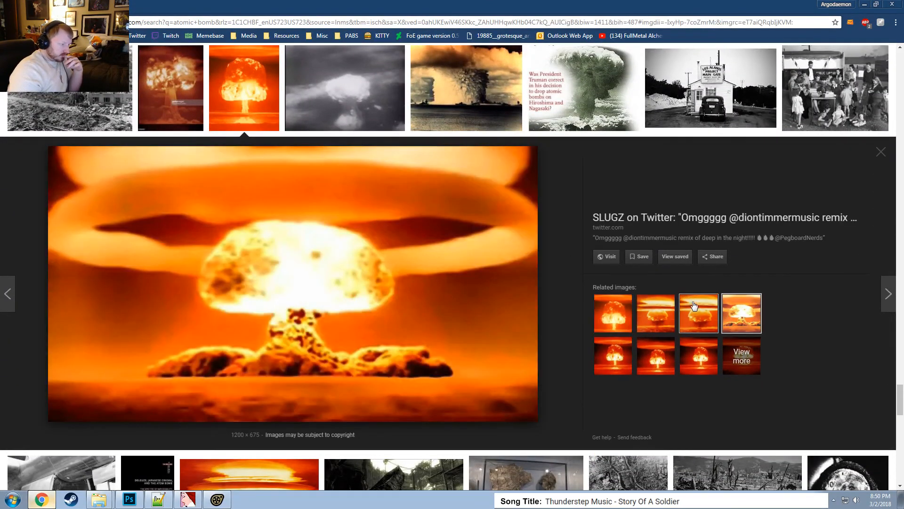
left_click(681, 307)
left_click(689, 371)
left_click(639, 374)
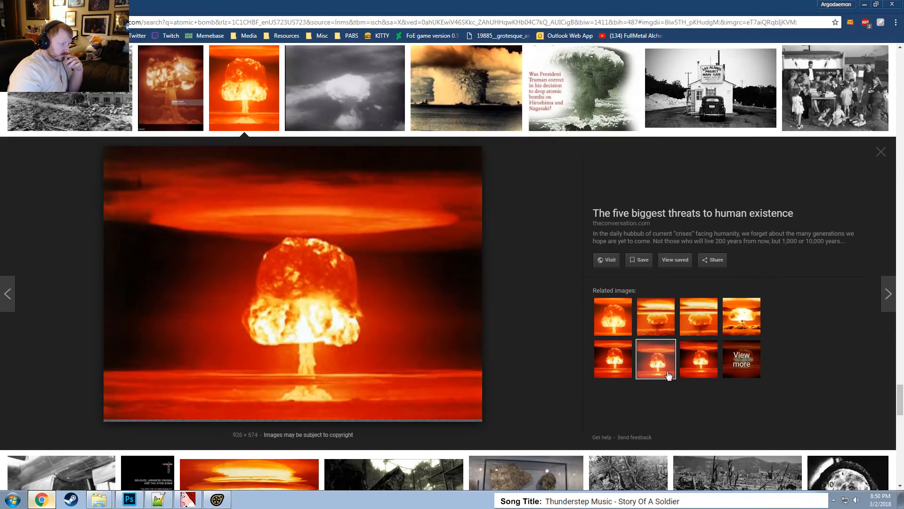
left_click(879, 154)
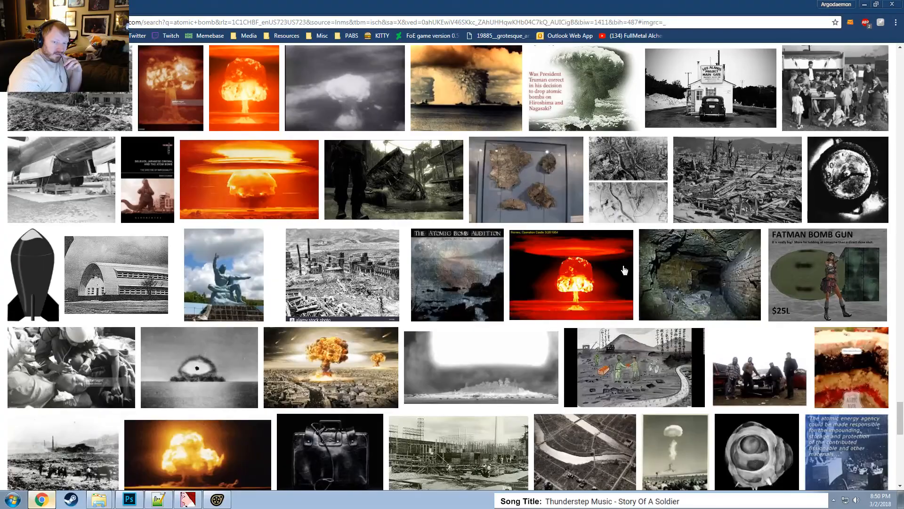
Search further down the atomic bomb results and preview the glowing orange Atomic Bomb Explosion GIF from Giphy.
scroll(498, 297, "down", 10)
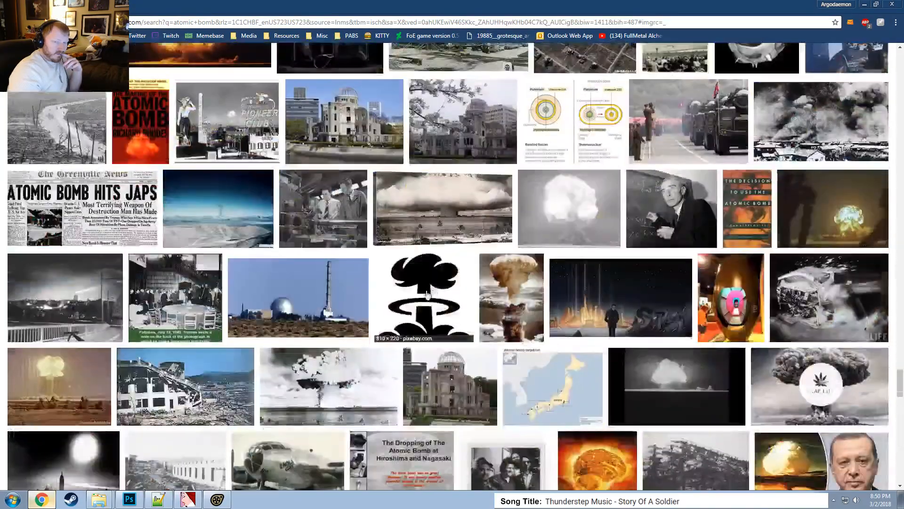
scroll(413, 303, "down", 13)
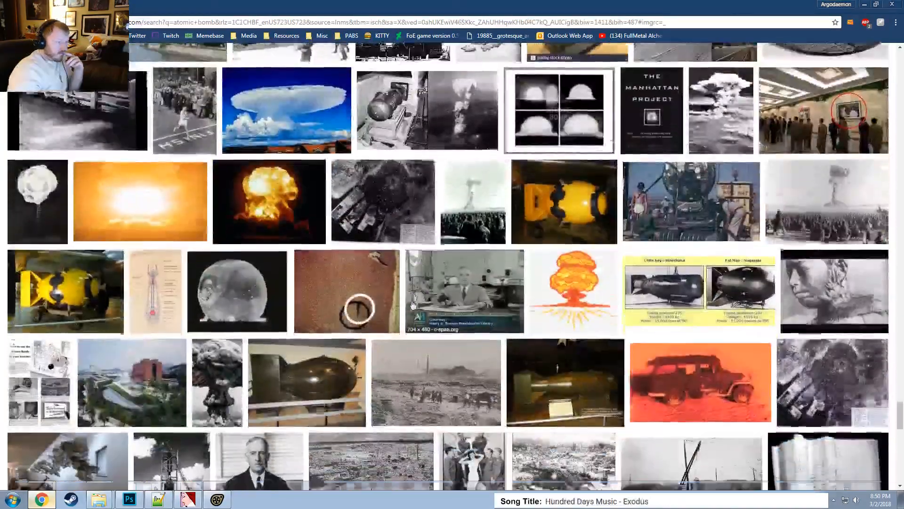
scroll(413, 305, "up", 2)
scroll(413, 305, "down", 3)
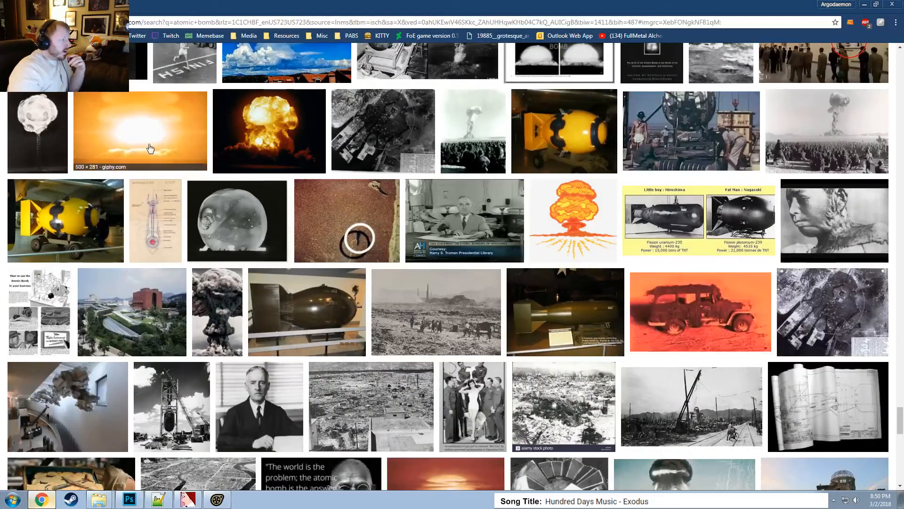
left_click(171, 161)
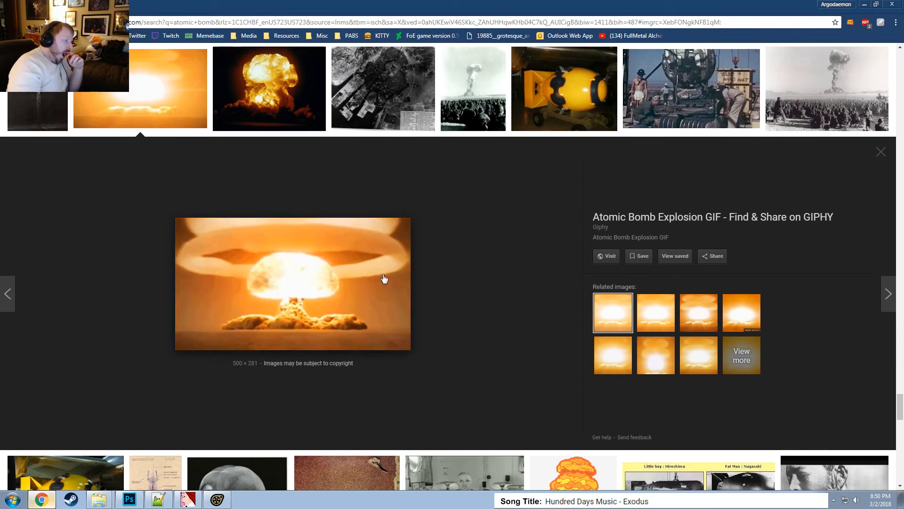
Compare the related images of the Giphy explosion to examine their white-hot core and orange sky.
left_click(668, 312)
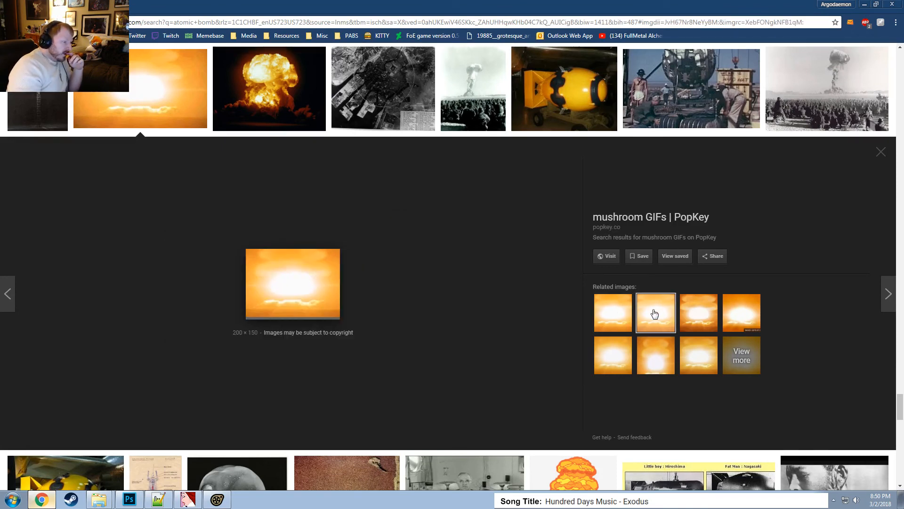
left_click(697, 319)
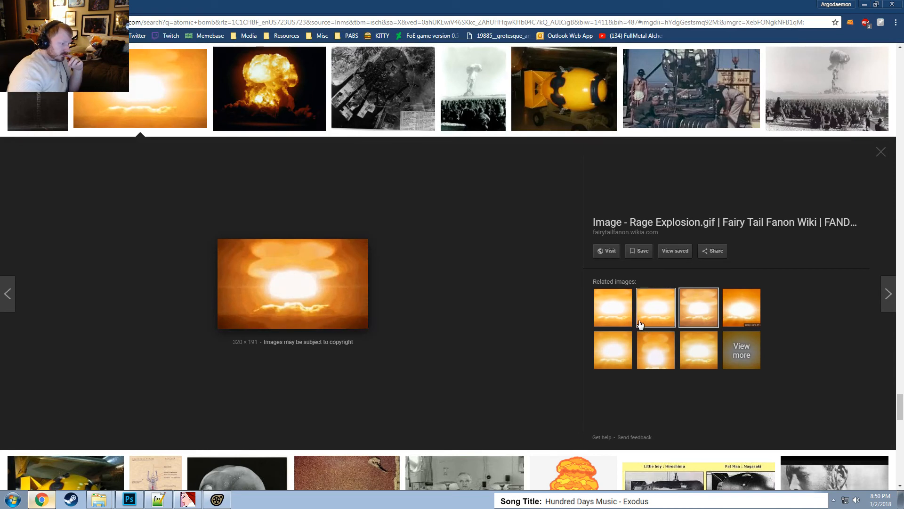
left_click(624, 311)
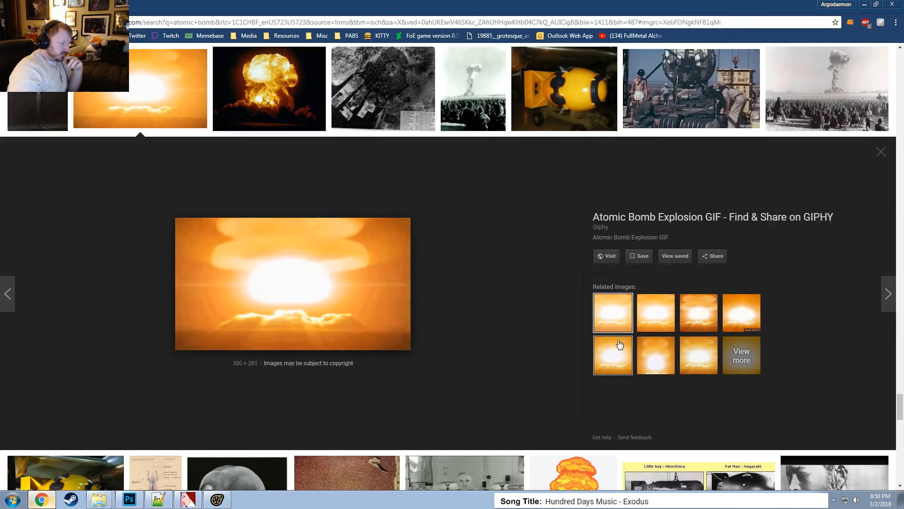
left_click(628, 370)
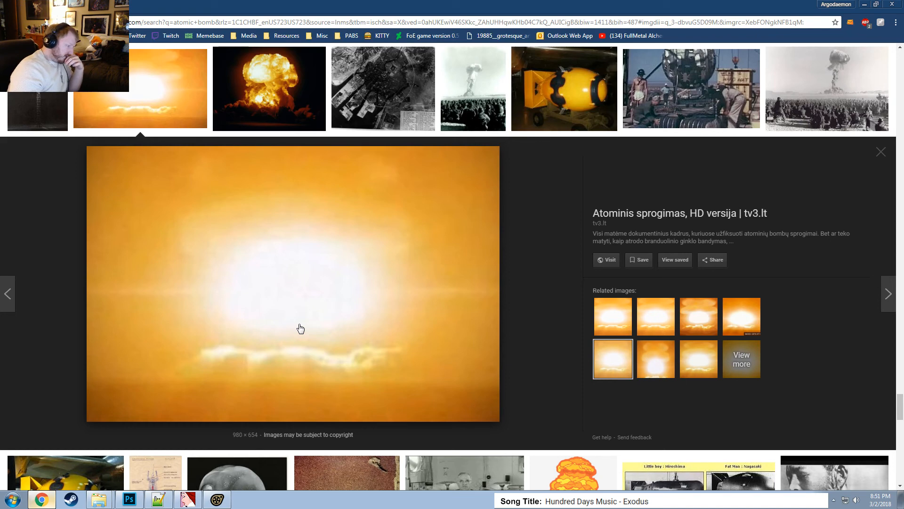
left_click(655, 360)
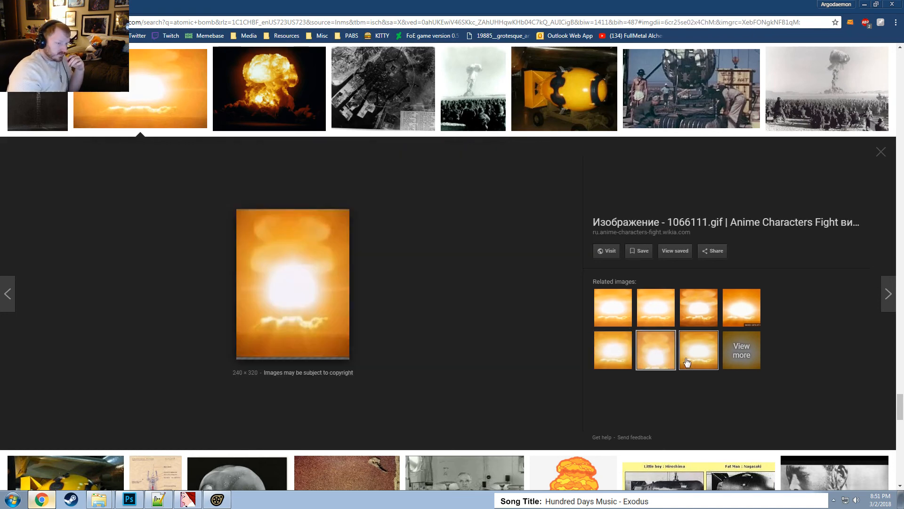
left_click(703, 355)
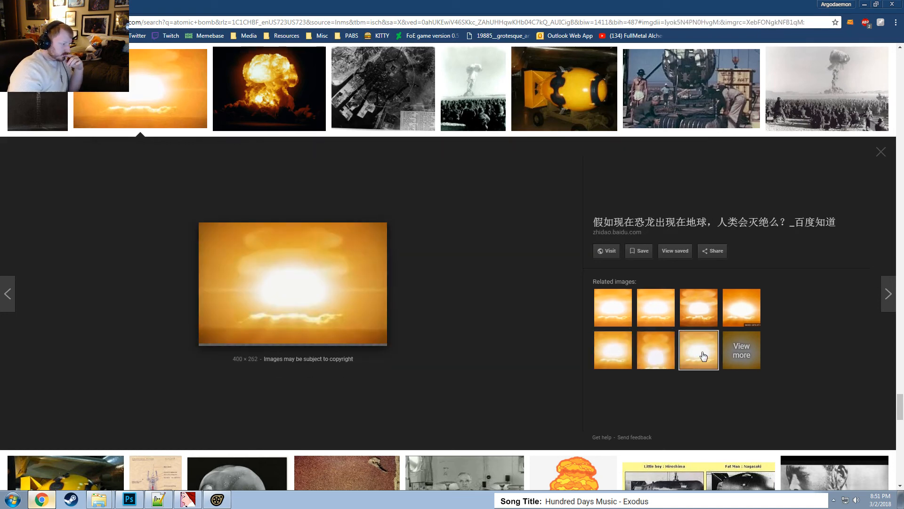
Open the 980 × 654 orange blast image from tv3.lt full size, save it as a JPEG in the Pictures library, and close the image tab.
left_click(608, 360)
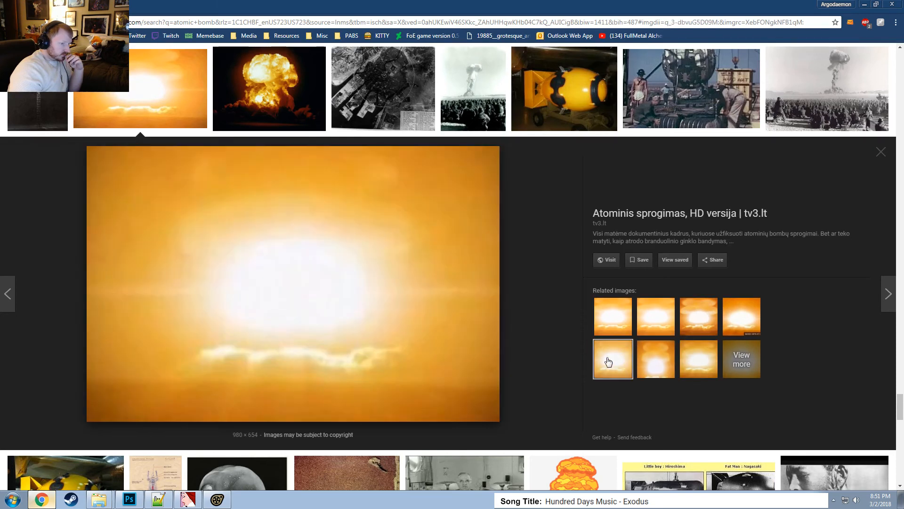
right_click(353, 308)
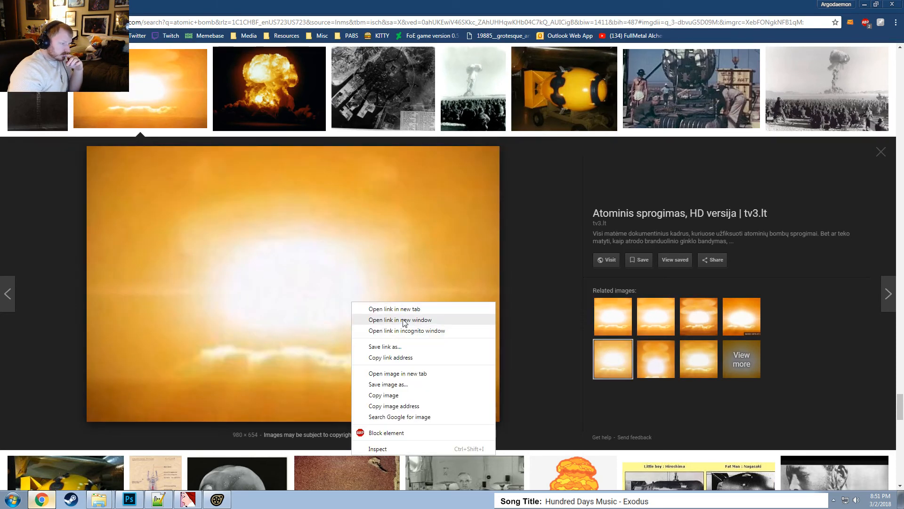
left_click(409, 372)
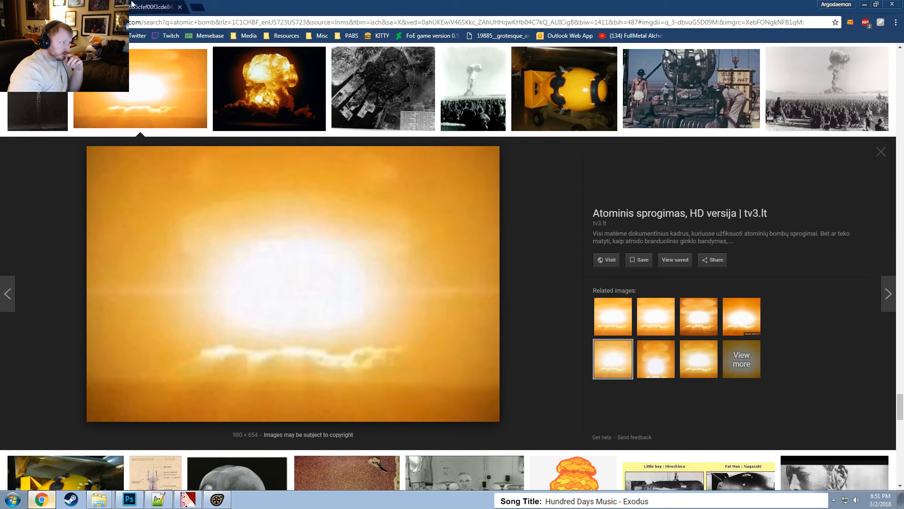
left_click(132, 5)
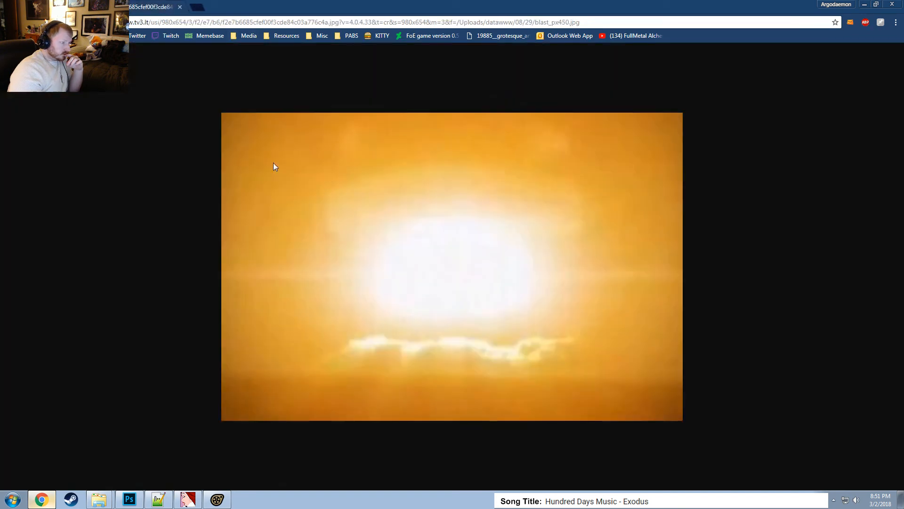
right_click(517, 234)
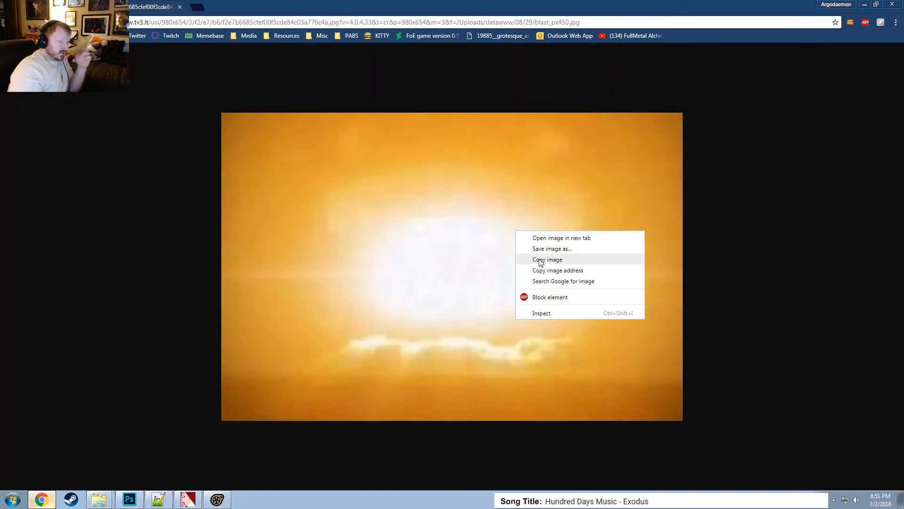
left_click(561, 248)
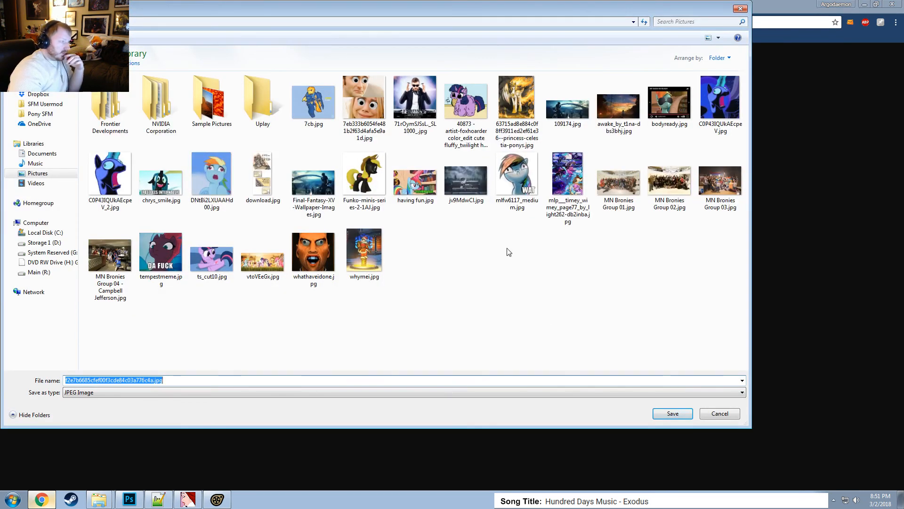
left_click(658, 418)
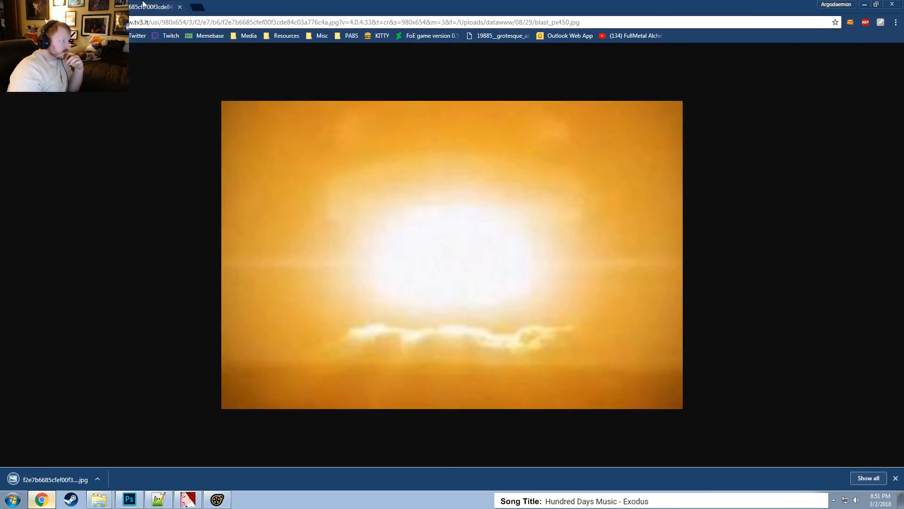
left_click(179, 7)
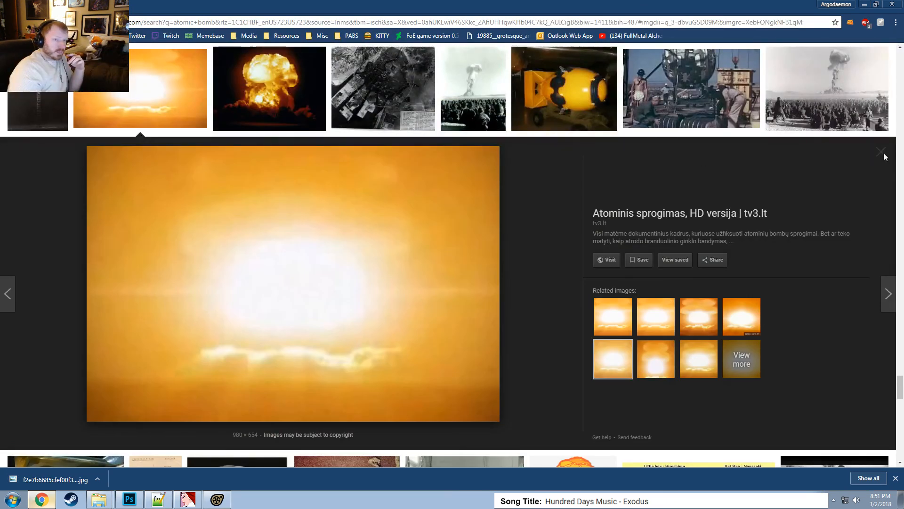
Close the image preview and look through the remaining atomic bomb results for other blast skies.
left_click(881, 152)
scroll(523, 248, "down", 15)
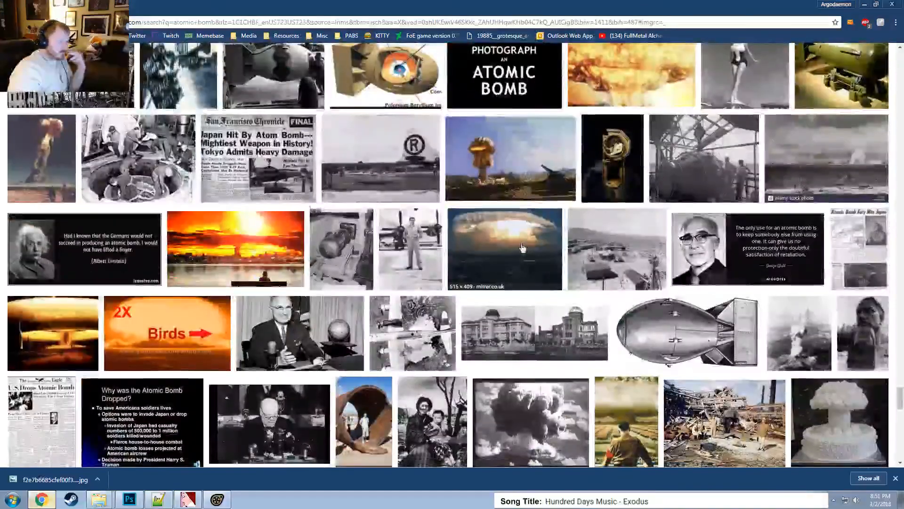
scroll(522, 248, "down", 6)
scroll(523, 248, "up", 2)
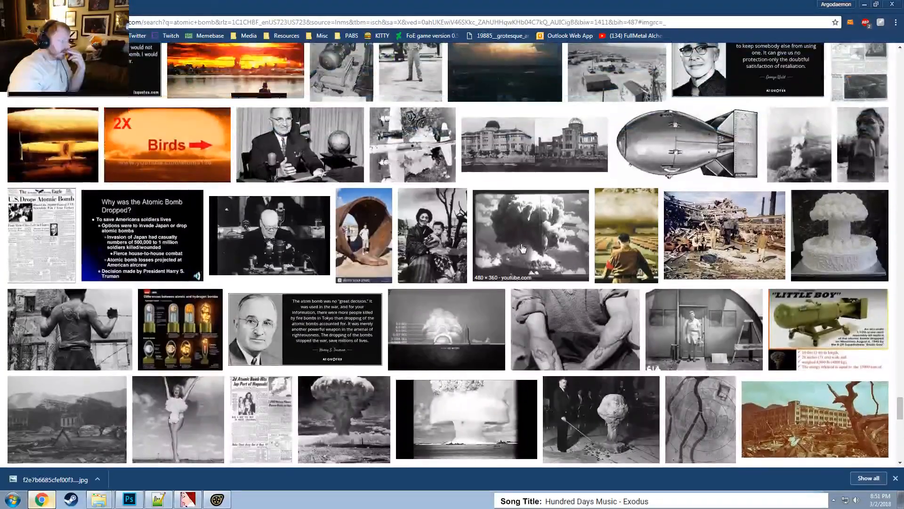
scroll(523, 248, "down", 15)
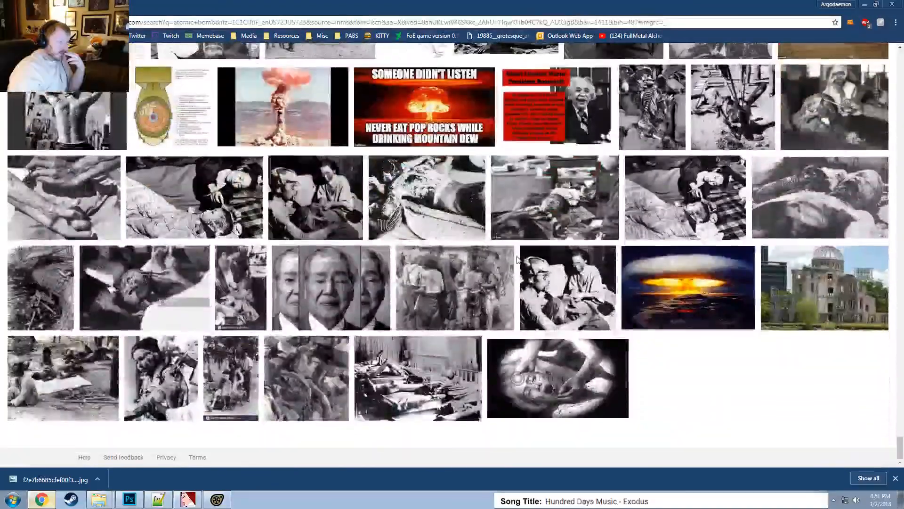
scroll(517, 259, "up", 5)
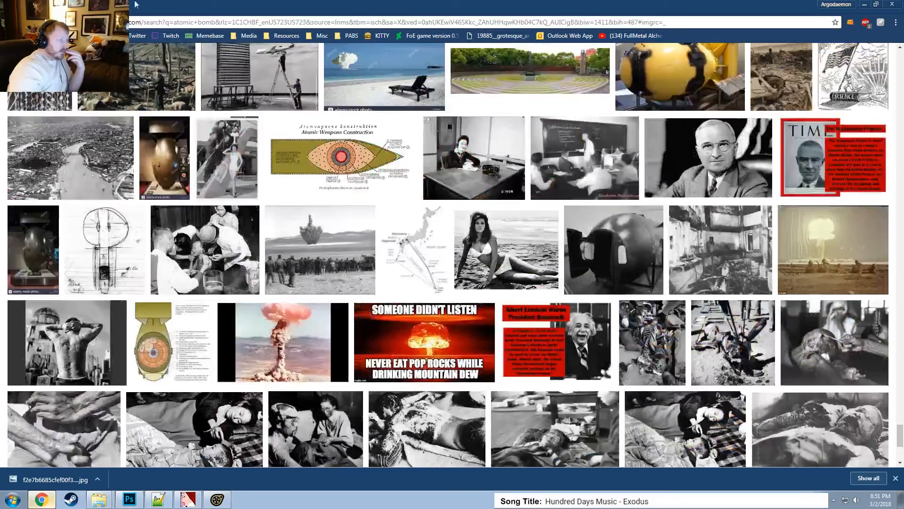
Leave the browser and show the Pictures library in Windows Explorer.
key("alt+Tab")
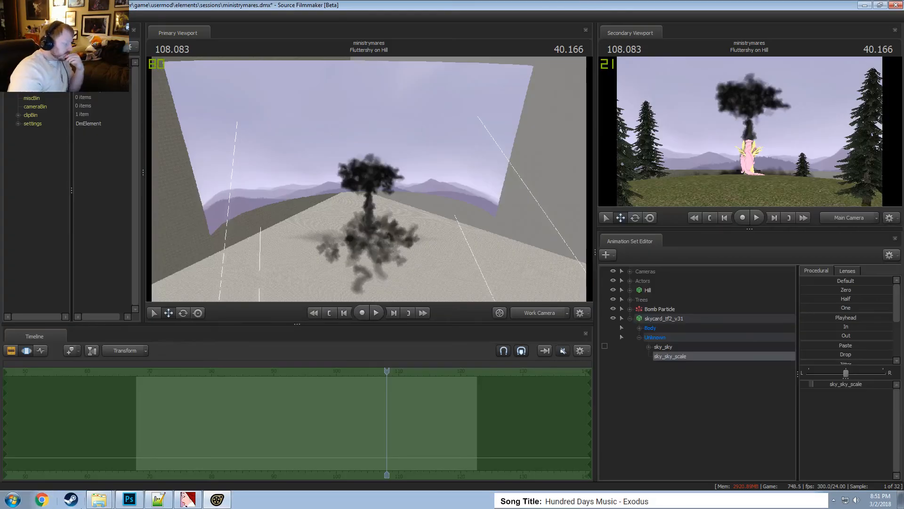
left_click(99, 500)
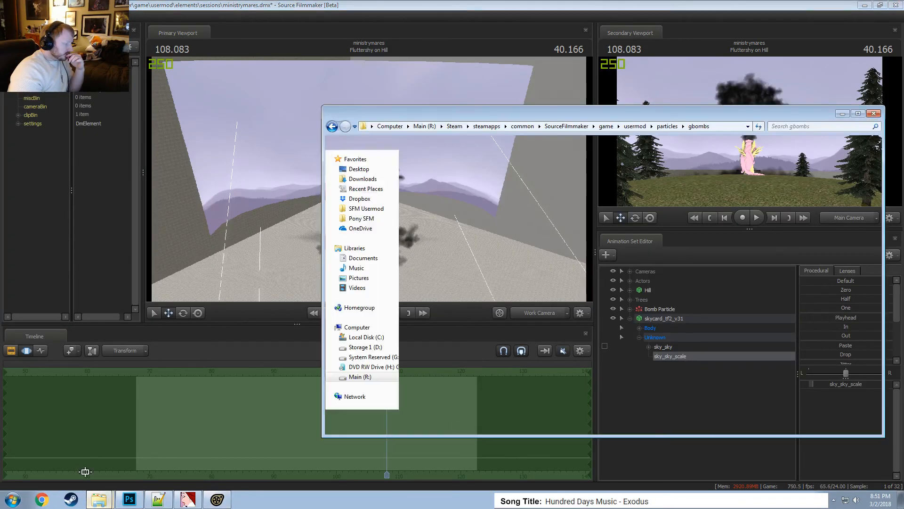
left_click(384, 279)
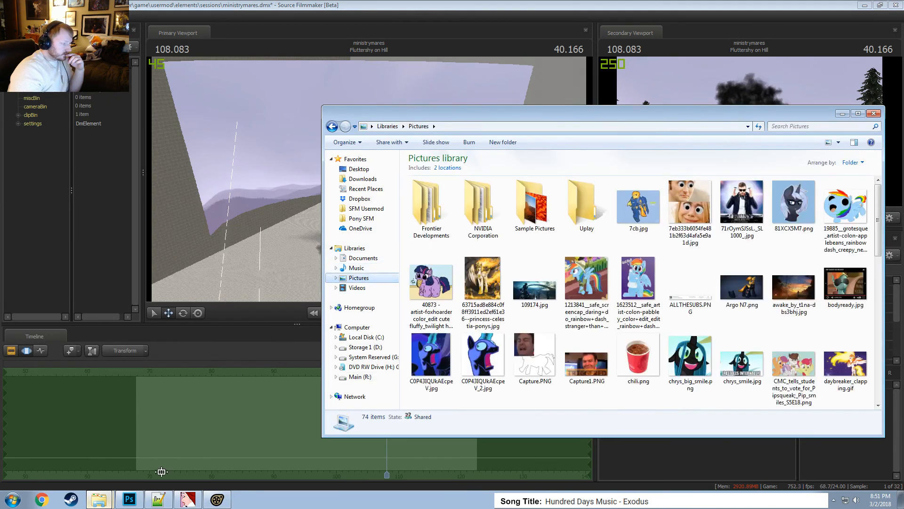
Switch to Photoshop and begin saving ball1.tga as a PSD in the Pony SFM > Pictures > Photoshop Files folder, keeping the document open.
left_click(129, 499)
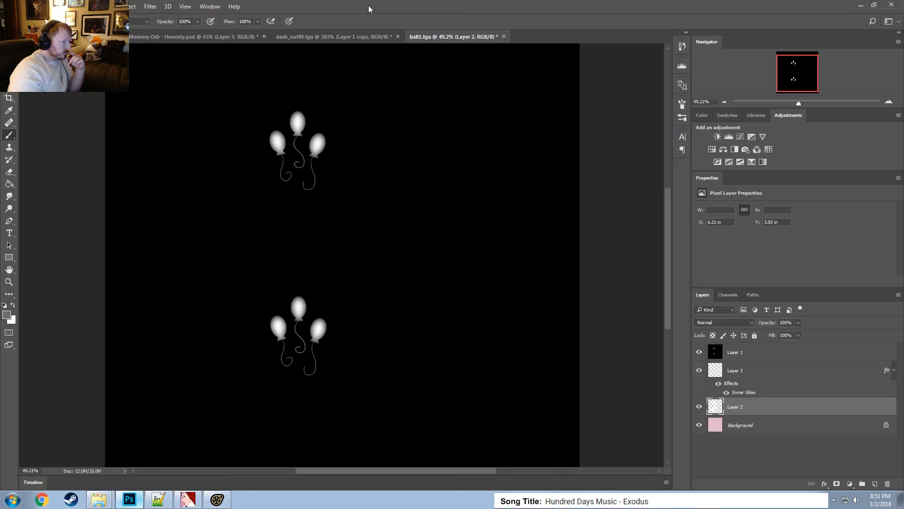
left_click(503, 36)
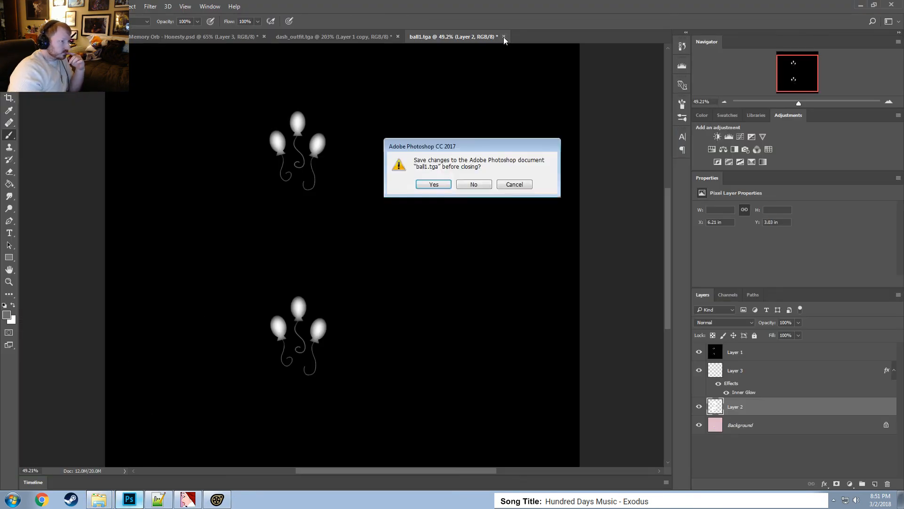
left_click(514, 184)
left_click(25, 6)
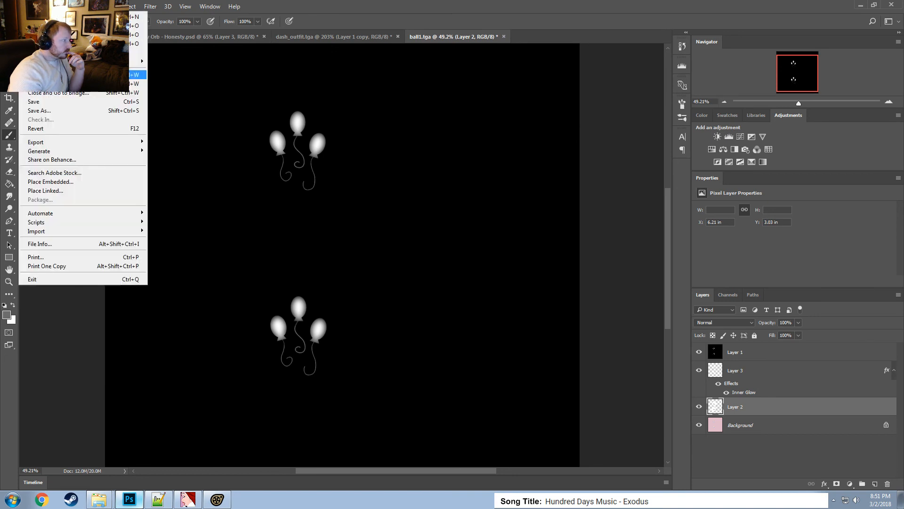
left_click(38, 111)
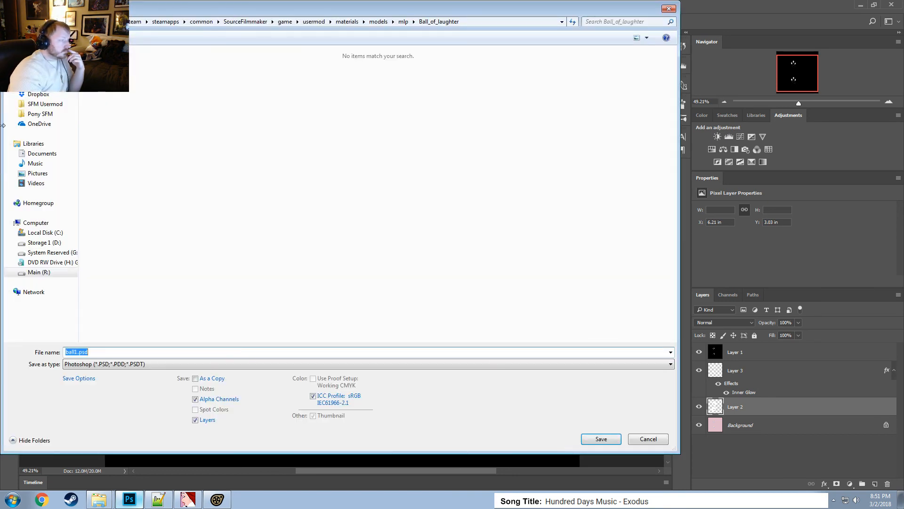
left_click(45, 114)
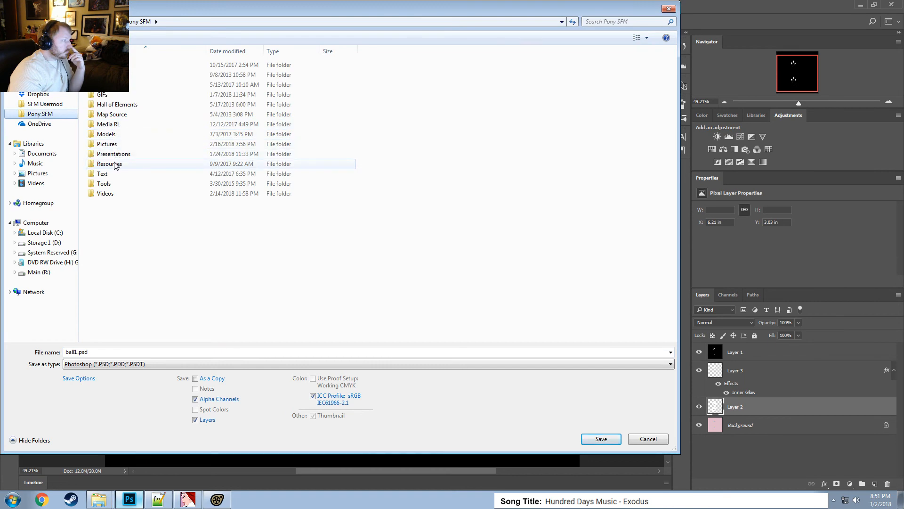
double_click(111, 144)
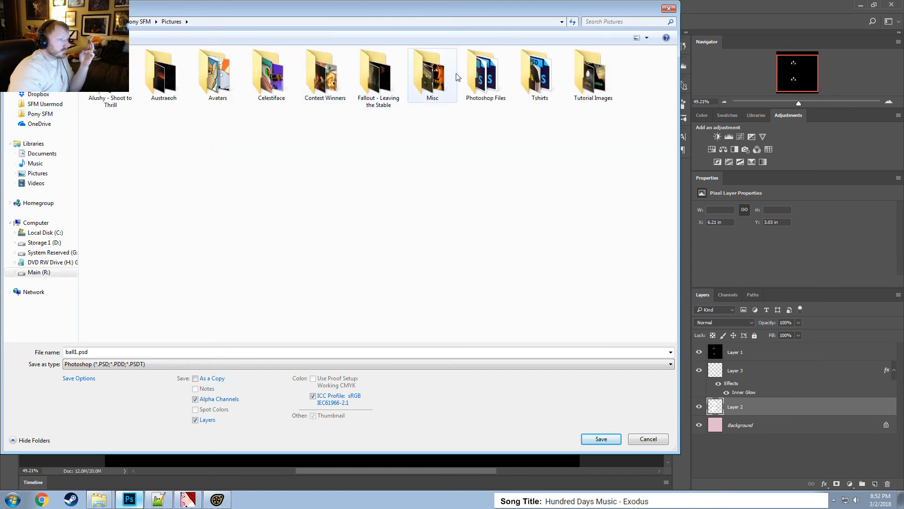
double_click(485, 75)
Save the balloon texture under the Memory Orb - Honesty naming pattern, replacing Honesty with the laughter virtue and keeping Maximize Compatibility on.
scroll(218, 215, "down", 10)
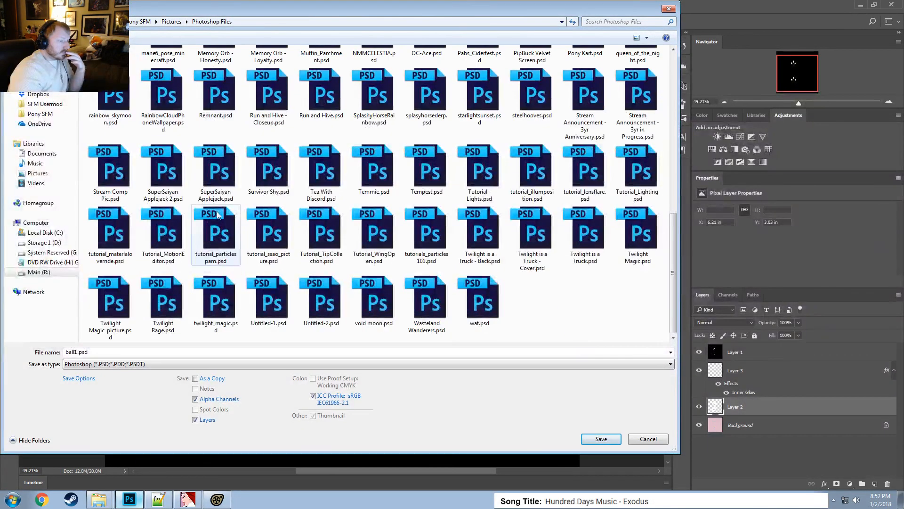
scroll(218, 215, "up", 3)
scroll(218, 215, "up", 1)
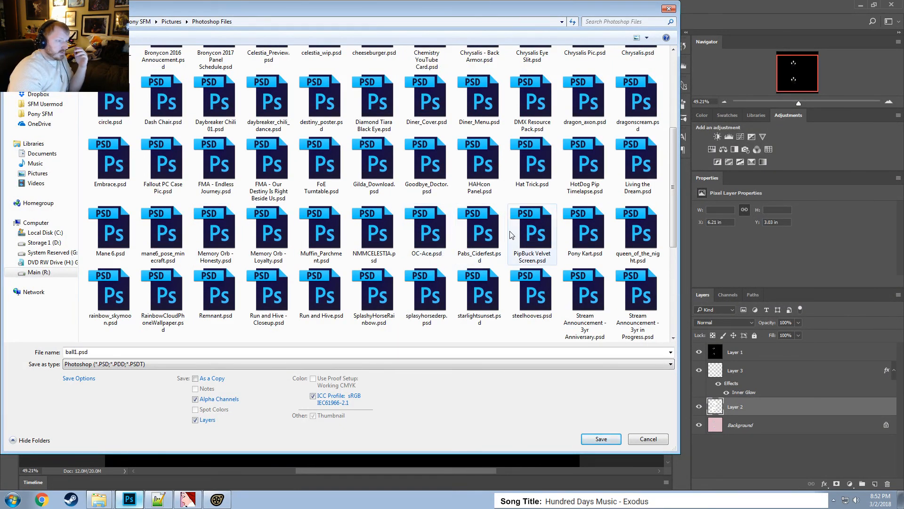
scroll(452, 237, "down", 3)
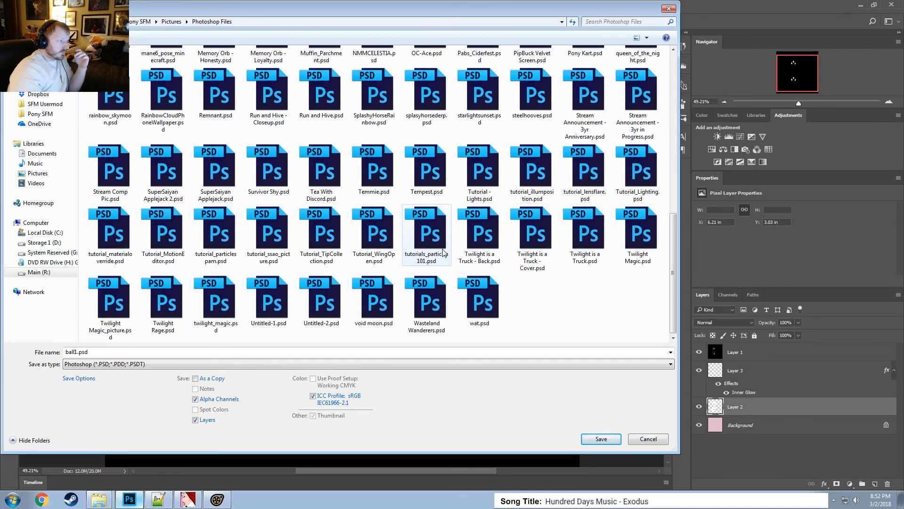
scroll(443, 252, "up", 3)
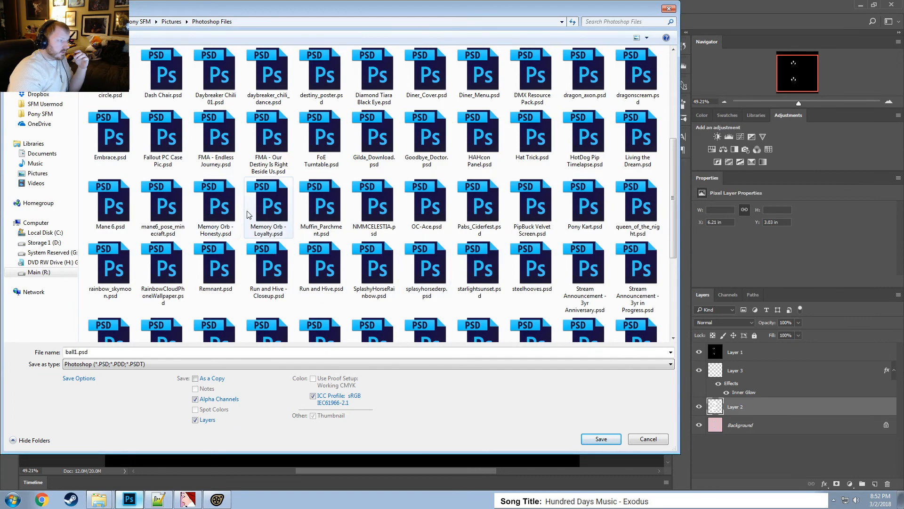
left_click(217, 215)
left_click(119, 350)
left_click_drag(124, 351, 101, 351)
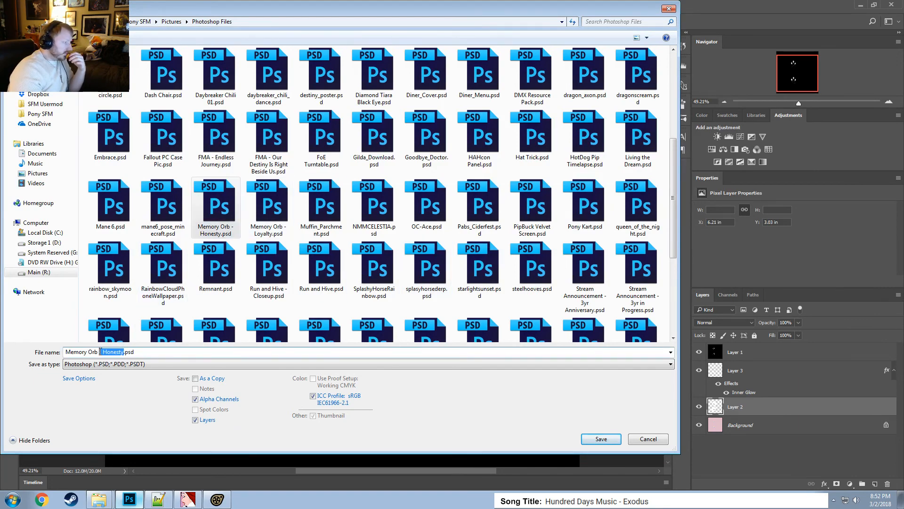
left_click_drag(330, 3, 390, 23)
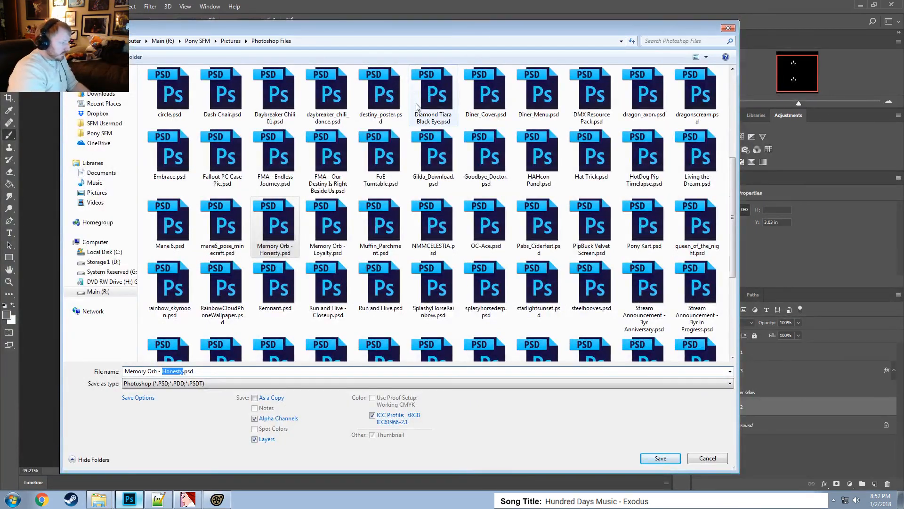
type("B")
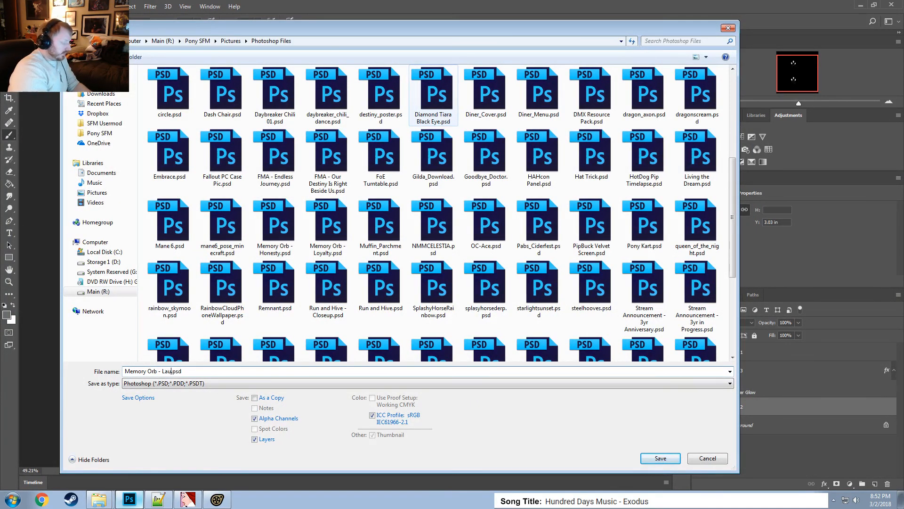
key("Return")
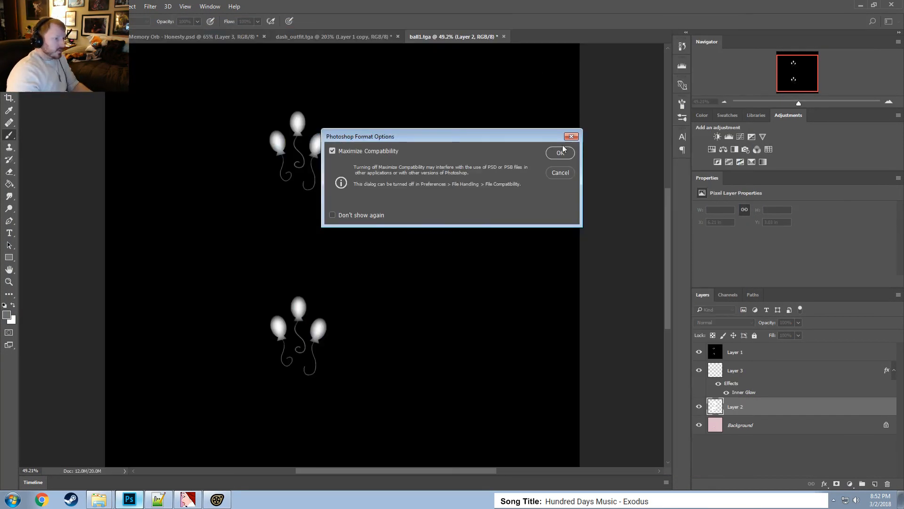
key("Return")
Close the saved balloon document, and close dash_outfit.tga without saving its changes.
left_click(547, 37)
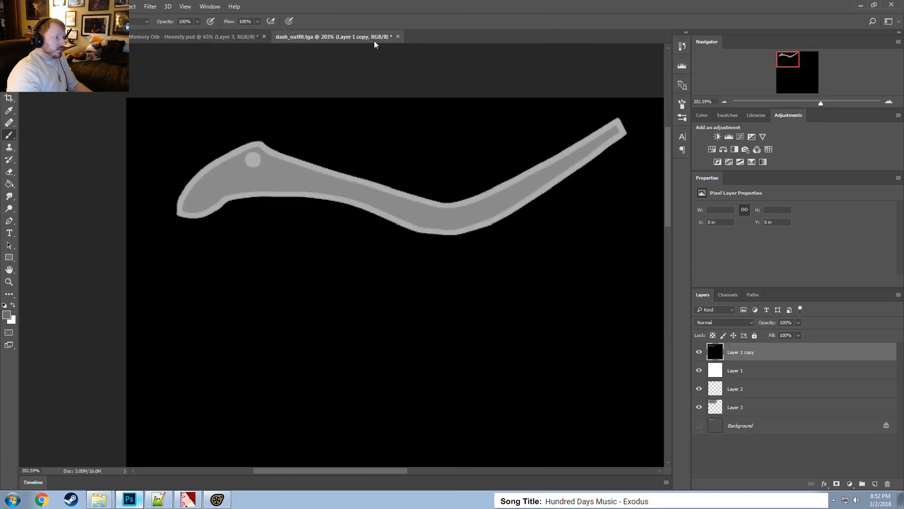
left_click(398, 37)
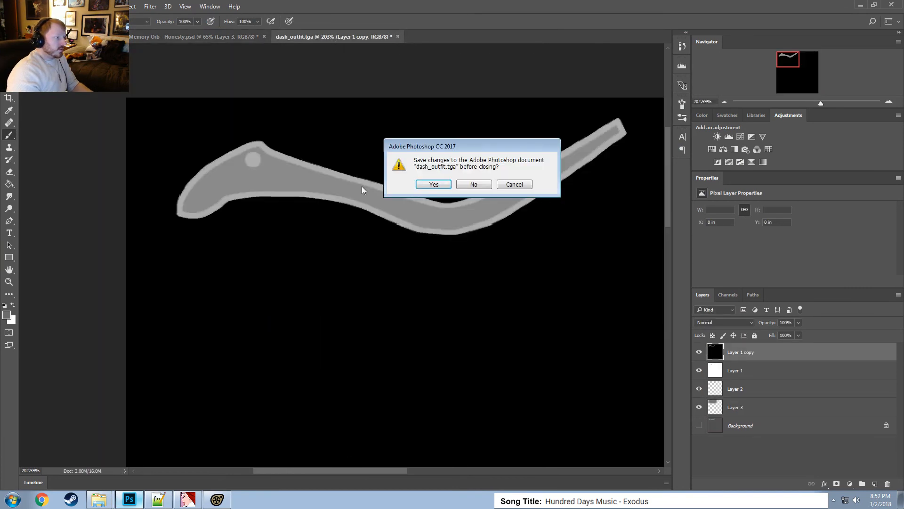
left_click(474, 184)
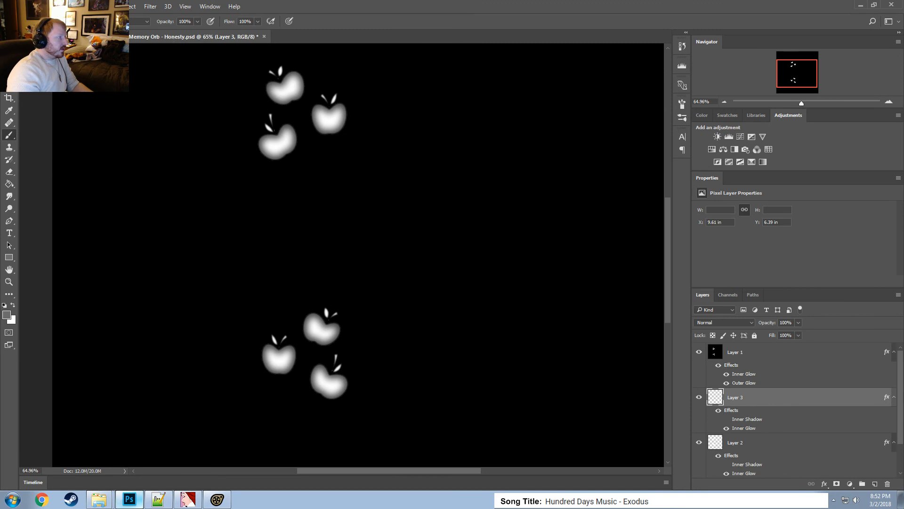
left_click(24, 6)
left_click(55, 111)
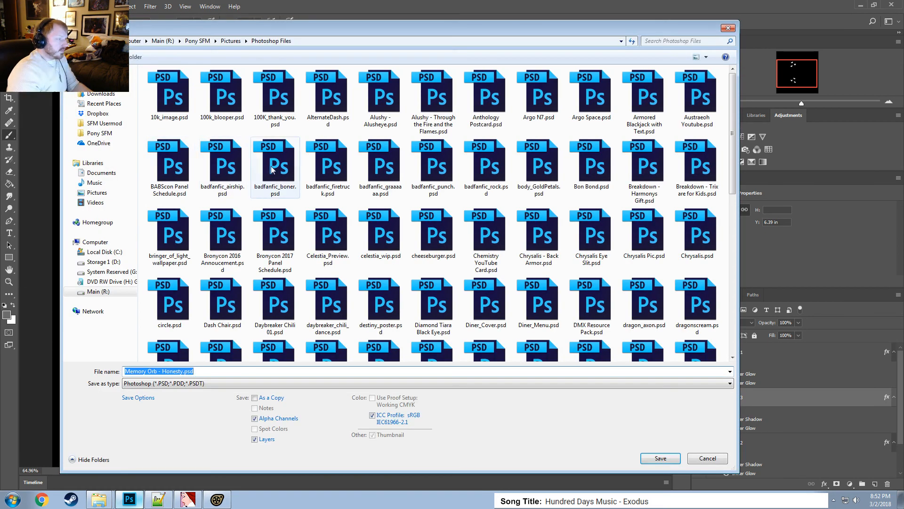
left_click(181, 372)
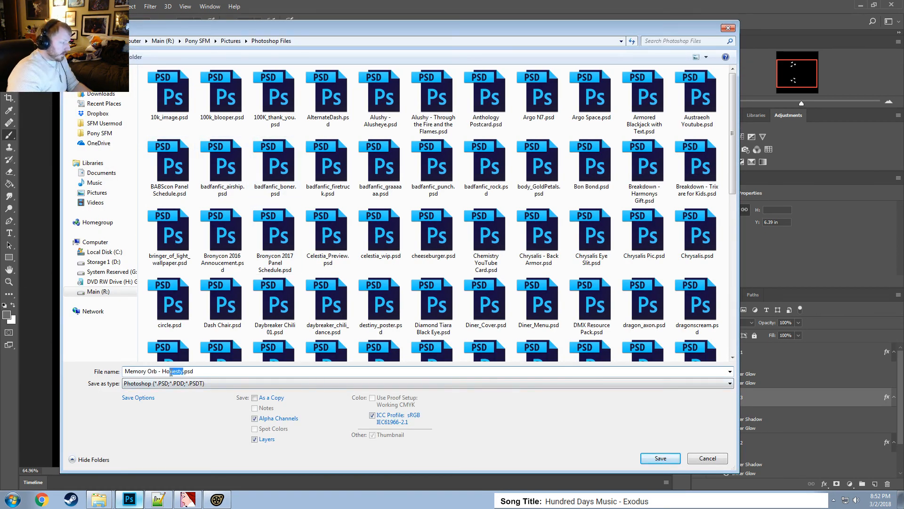
mouse_move(337, 24)
left_mouse_down()
mouse_move(340, 53)
mouse_move(673, 185)
mouse_move(363, 21)
mouse_move(354, 27)
left_mouse_up()
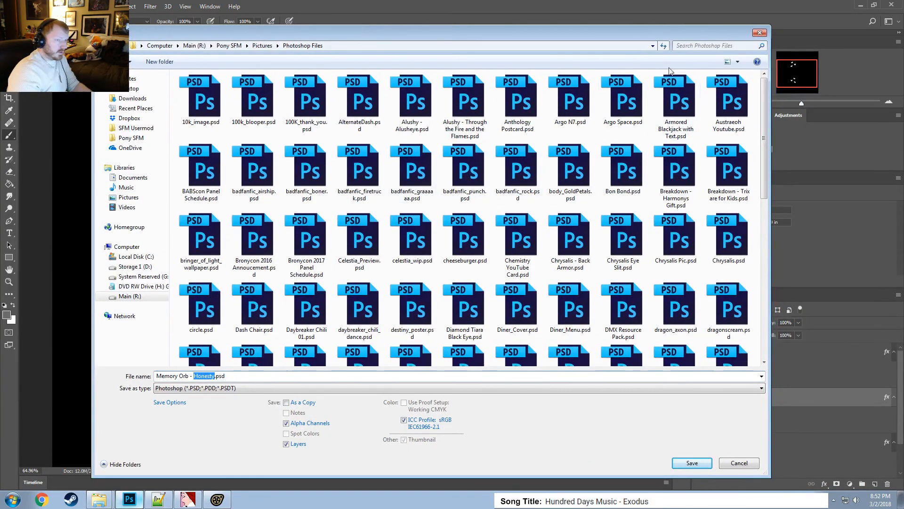
left_click(760, 33)
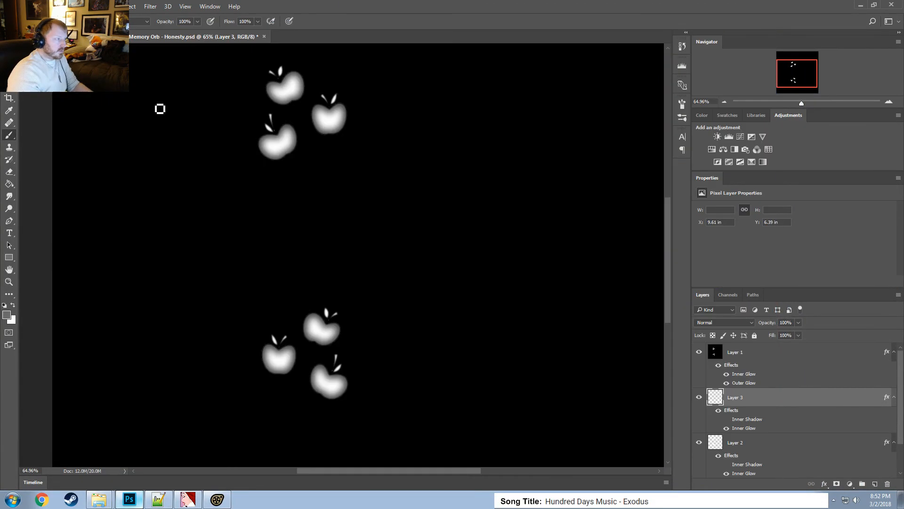
Close Memory Orb - Honesty.psd without saving, and begin saving the star texture as a PSD in Pony SFM > Pictures > Photoshop Files.
left_click(262, 36)
left_click(473, 187)
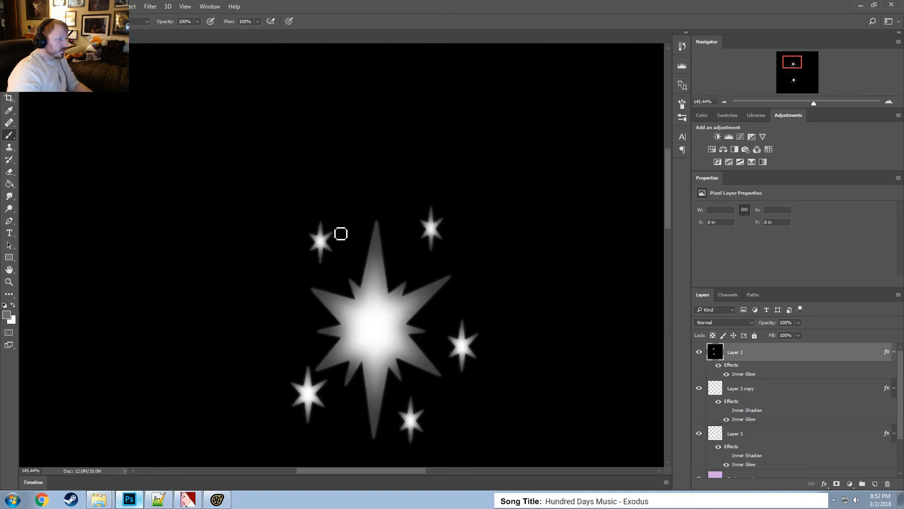
left_click(12, 6)
left_click(47, 111)
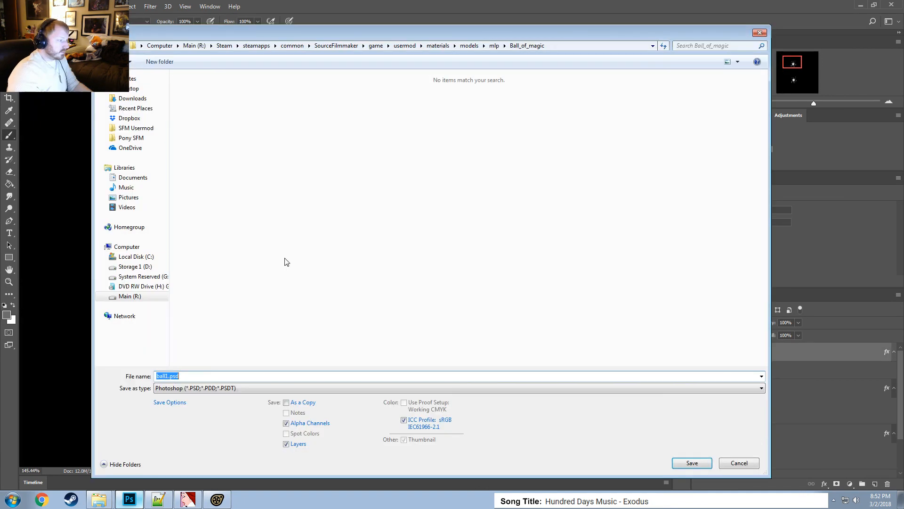
left_click(131, 138)
double_click(198, 168)
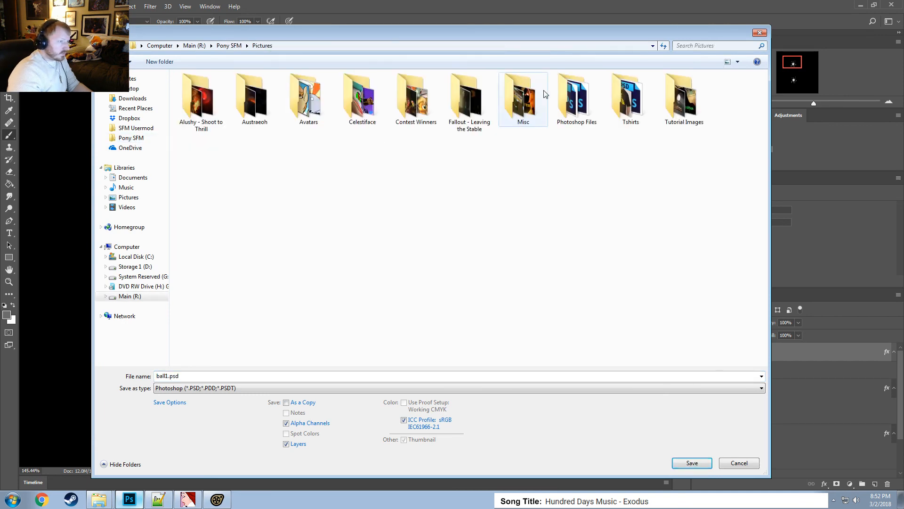
double_click(577, 102)
Save the star texture as Memory Orb - Magic.psd with Maximize Compatibility kept on, and close the document.
scroll(413, 257, "down", 10)
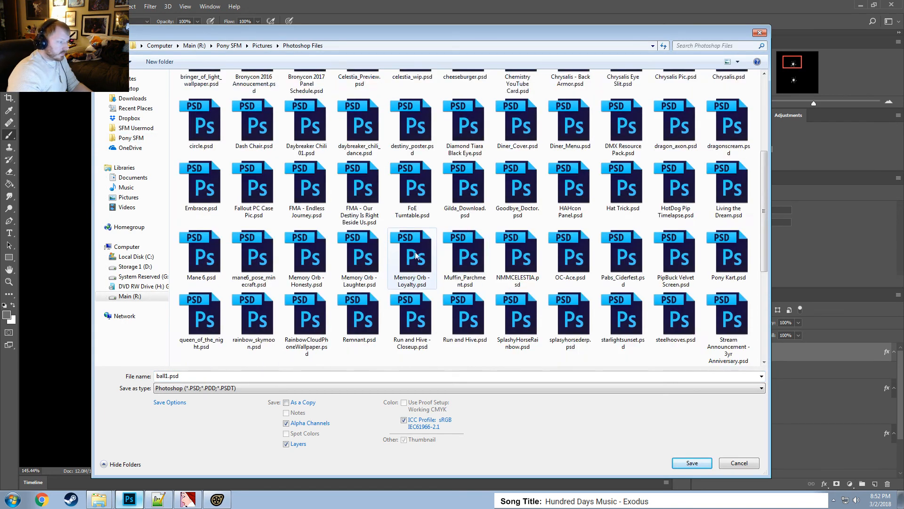
scroll(423, 252, "up", 3)
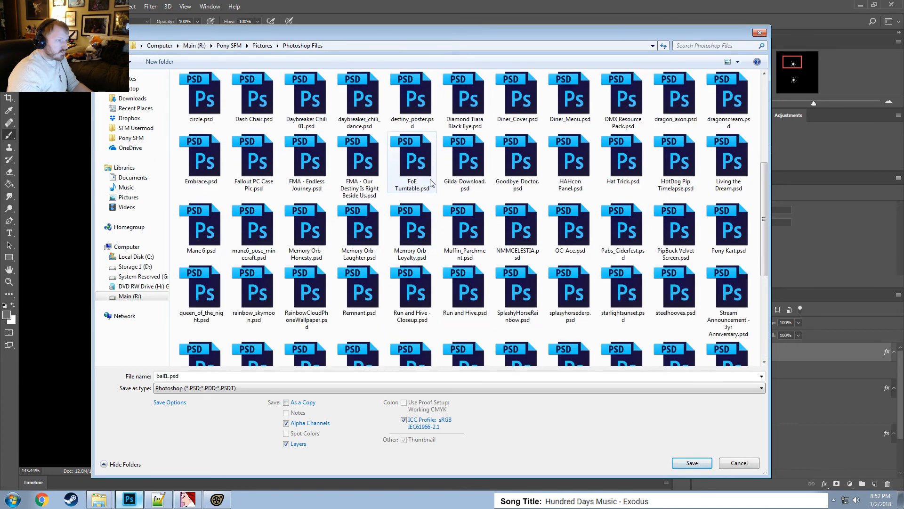
left_click(408, 229)
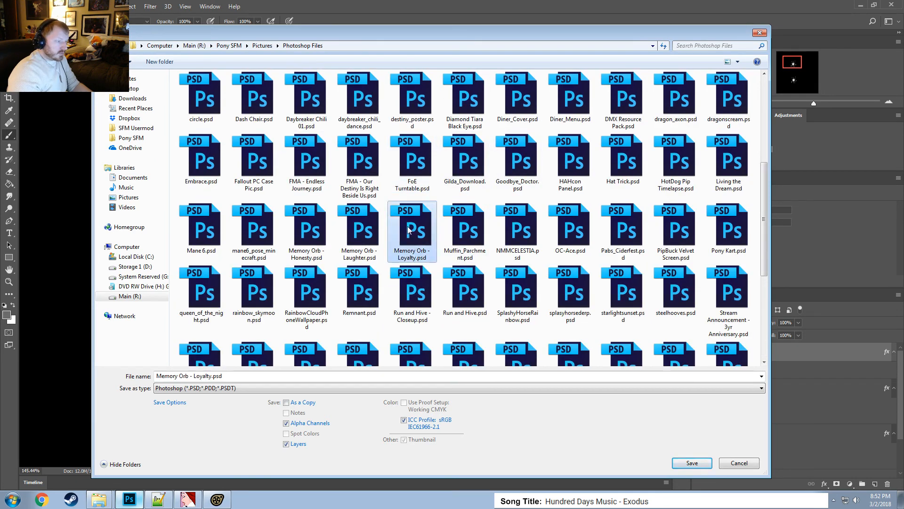
left_click(210, 375)
left_click_drag(212, 375, 200, 376)
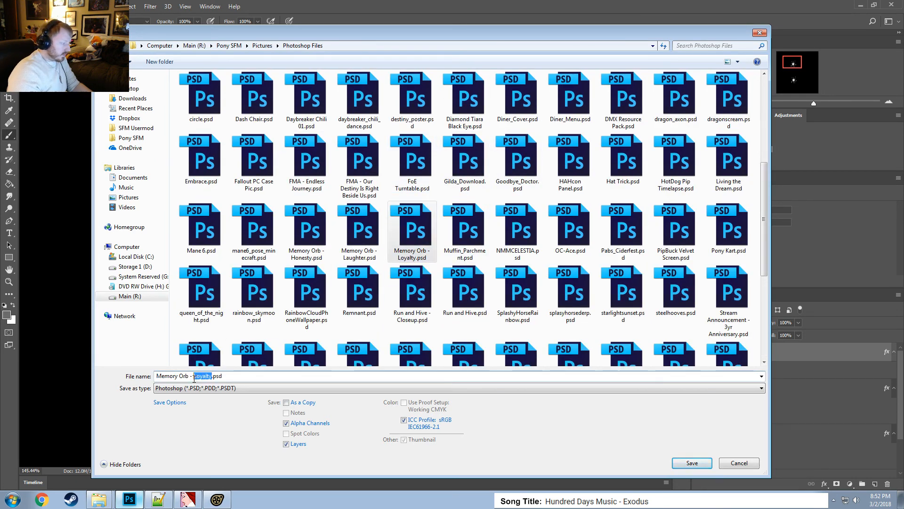
type("Magic")
key("Return")
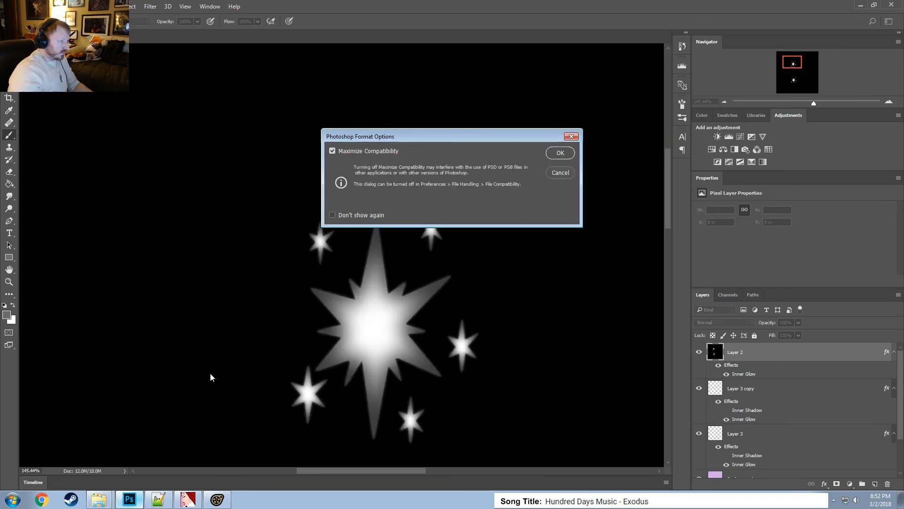
left_click(558, 152)
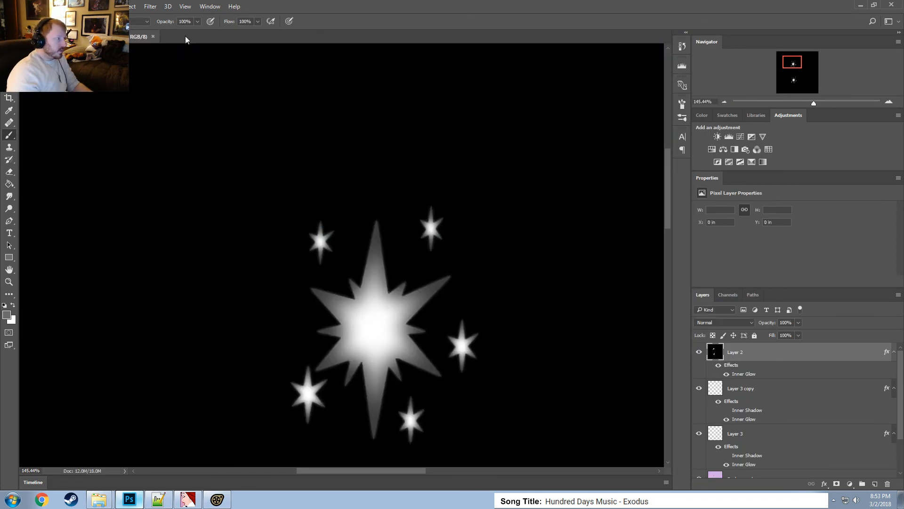
left_click(153, 36)
Open the orange explosion JPEG f2e7b6685cfef00f3cde84c03a776c4a.jpg from the Pictures library in Photoshop.
left_click(99, 499)
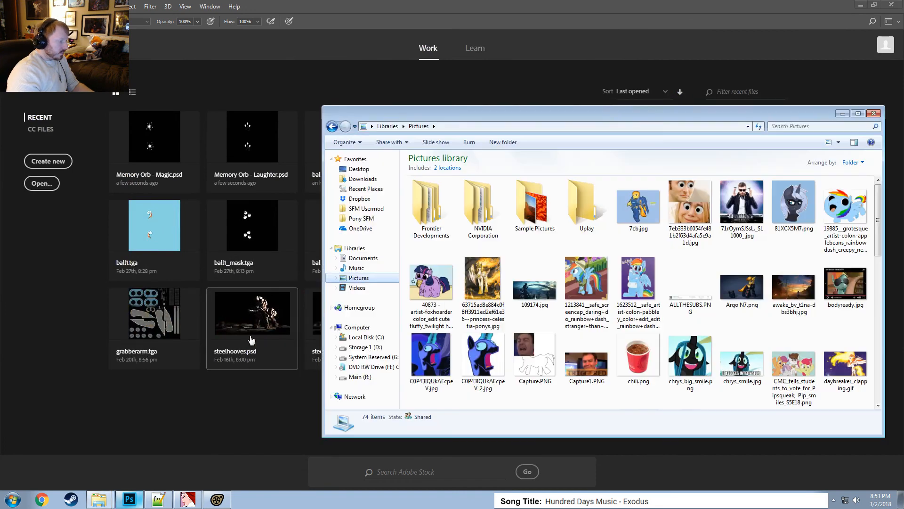
scroll(586, 292, "down", 3)
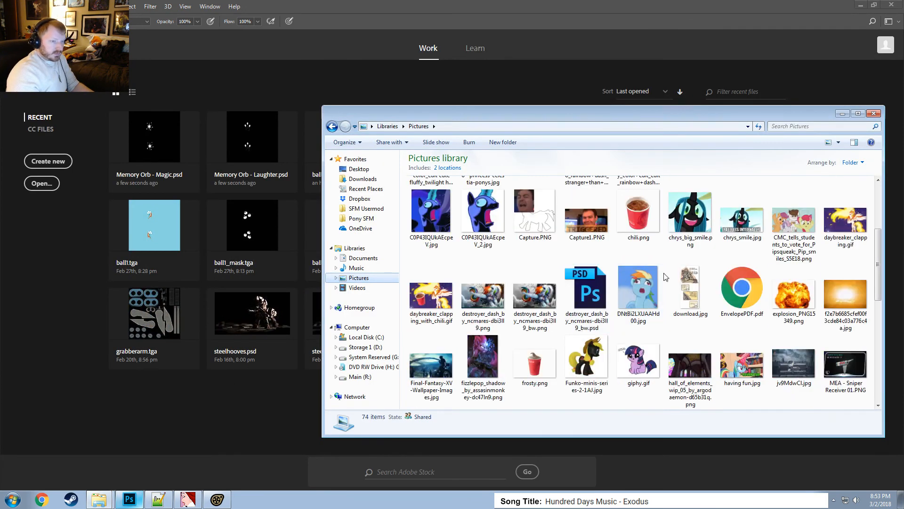
left_click(837, 298)
left_click_drag(838, 298, 110, 411)
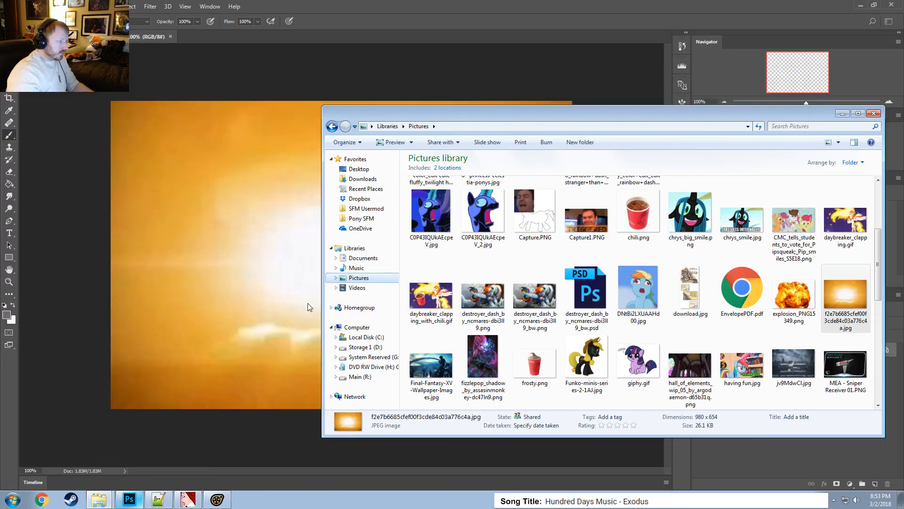
left_click(427, 5)
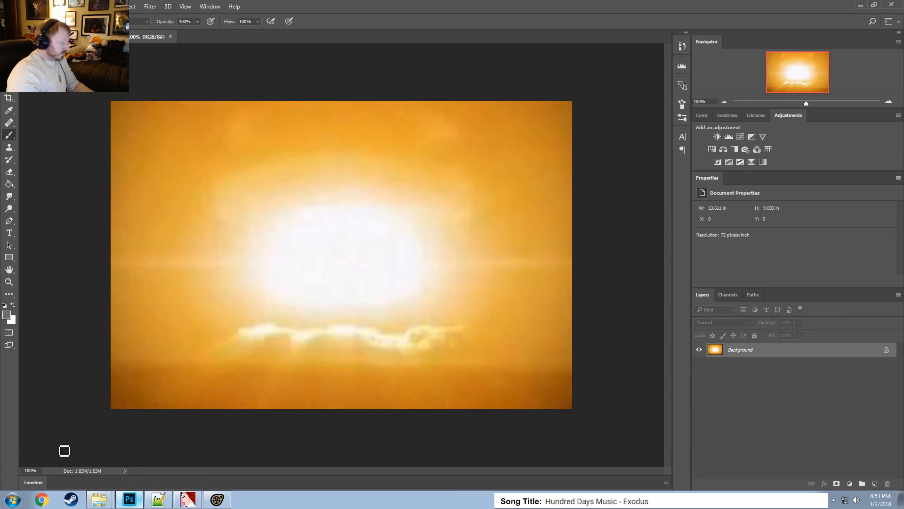
In Windows Explorer, go from the SFM Usermod folder to SourceFilmmaker > game > workshop > materials.
left_click(99, 499)
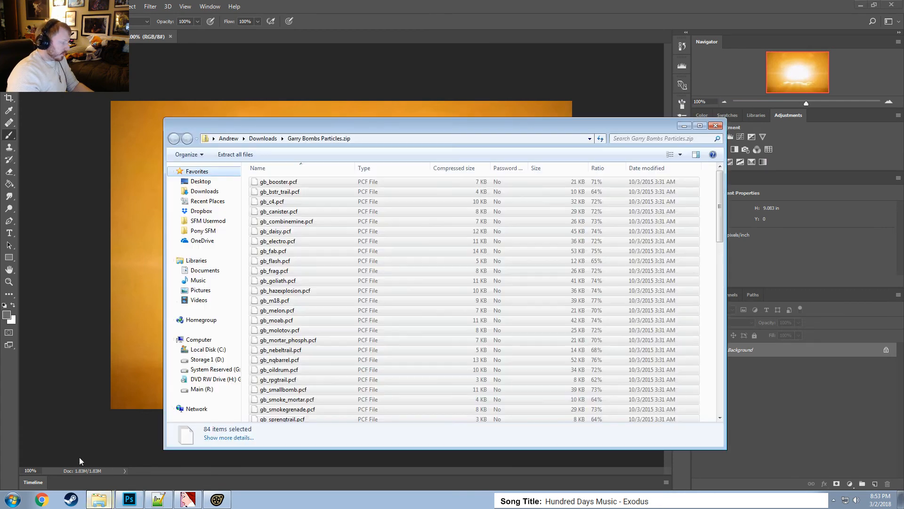
left_click(208, 220)
double_click(281, 218)
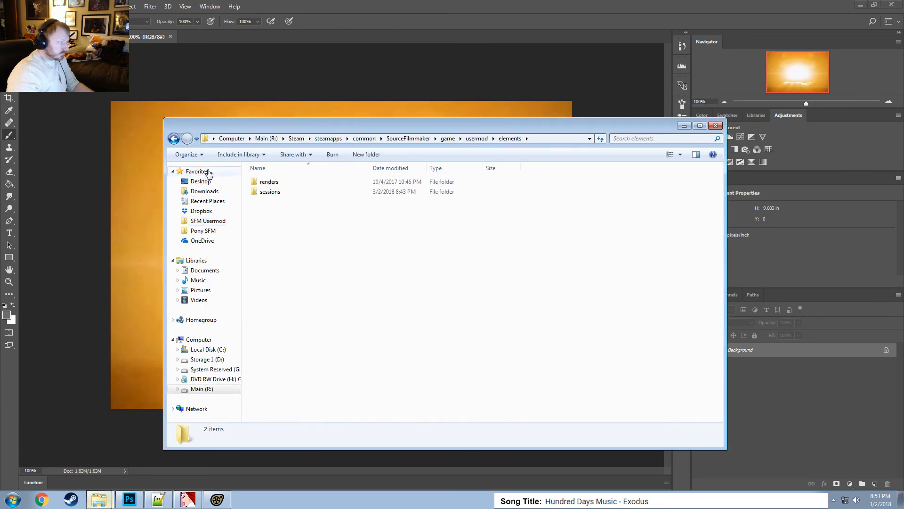
left_click(174, 139)
double_click(282, 241)
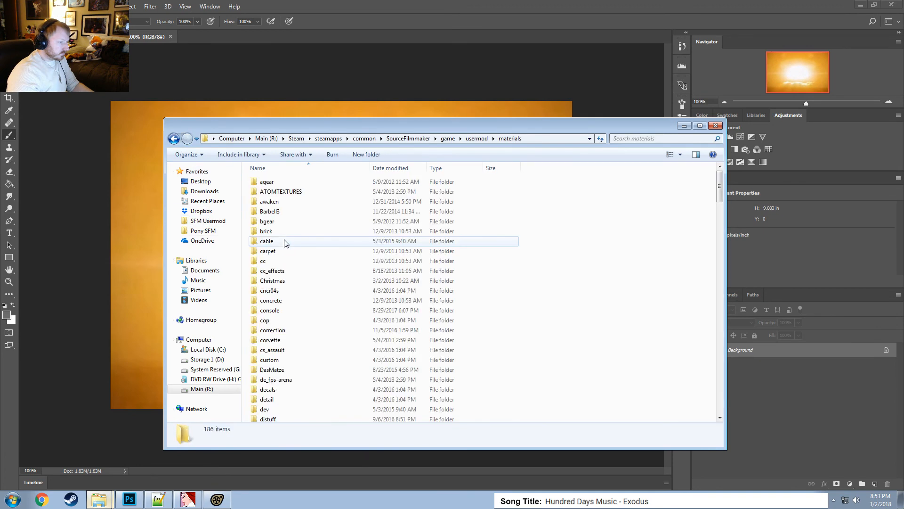
left_click(448, 138)
scroll(271, 282, "down", 5)
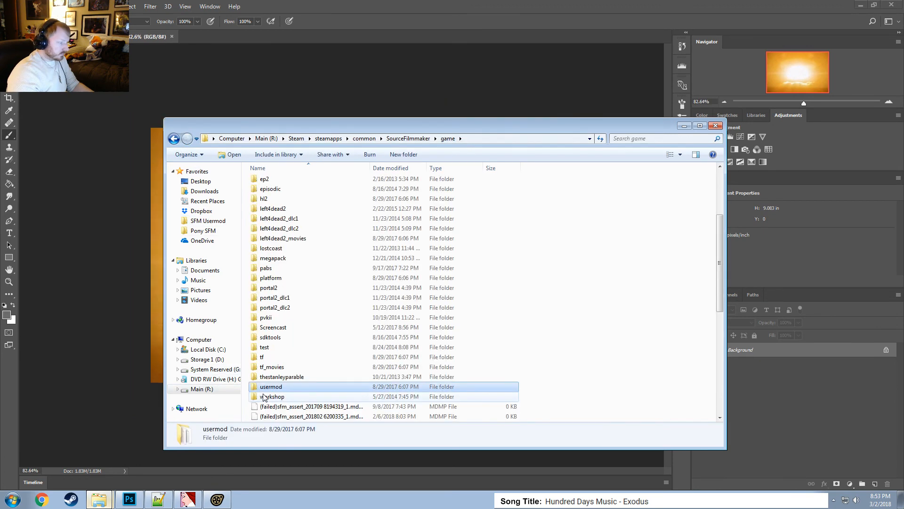
double_click(271, 278)
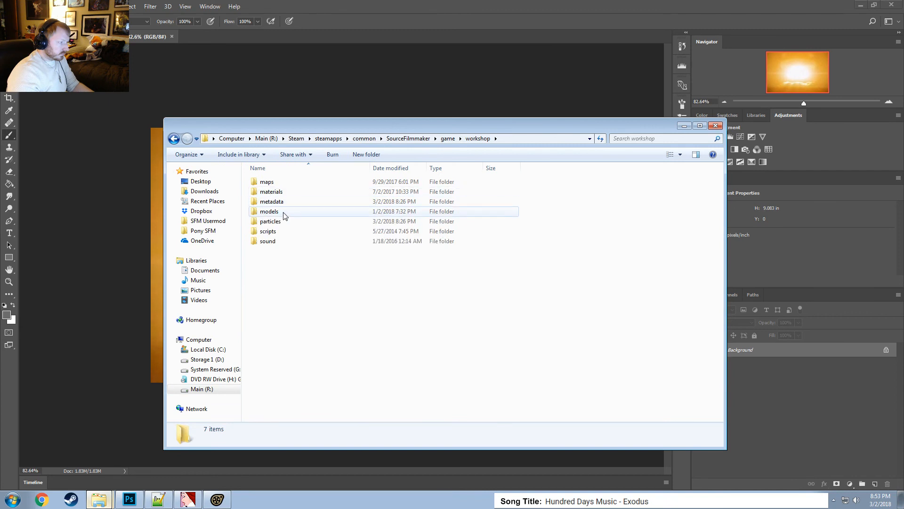
left_click(274, 193)
double_click(274, 193)
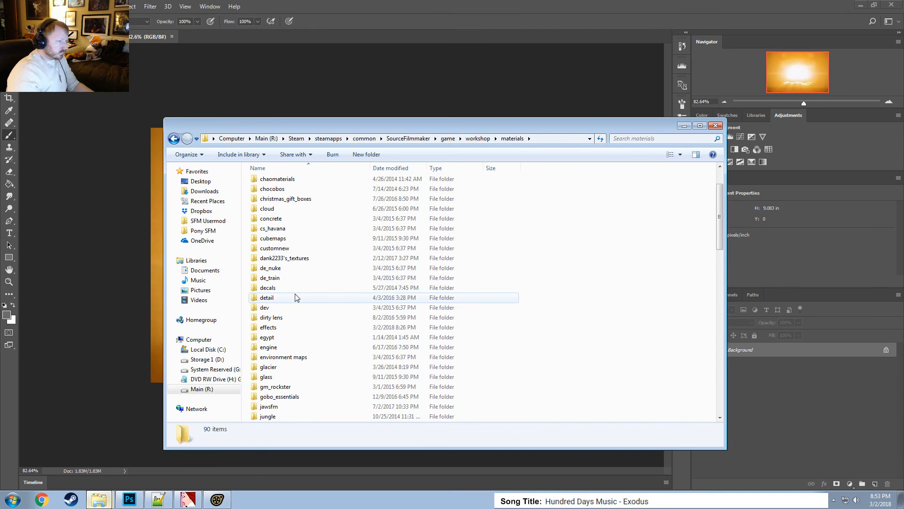
Look through the workshop materials folder and its models subfolder for the skycard's texture files.
scroll(297, 297, "down", 10)
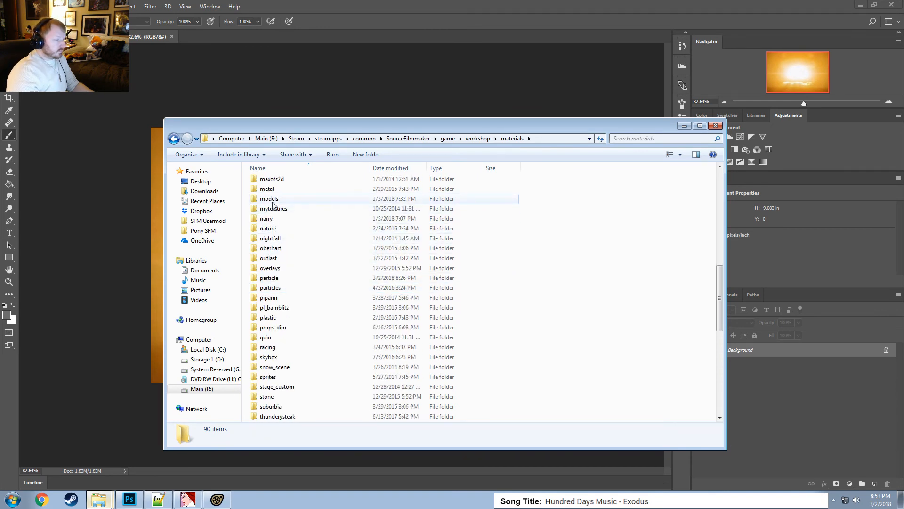
double_click(272, 202)
scroll(309, 292, "down", 5)
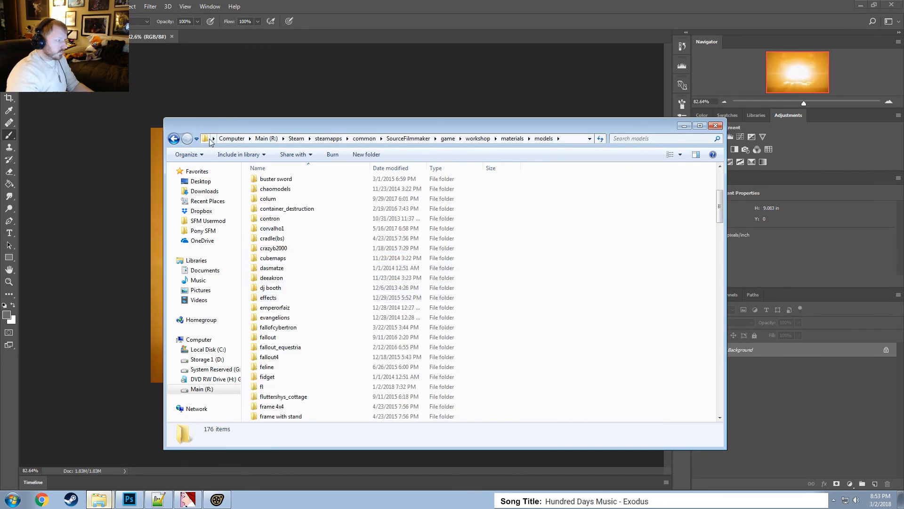
left_click(175, 138)
scroll(293, 266, "down", 8)
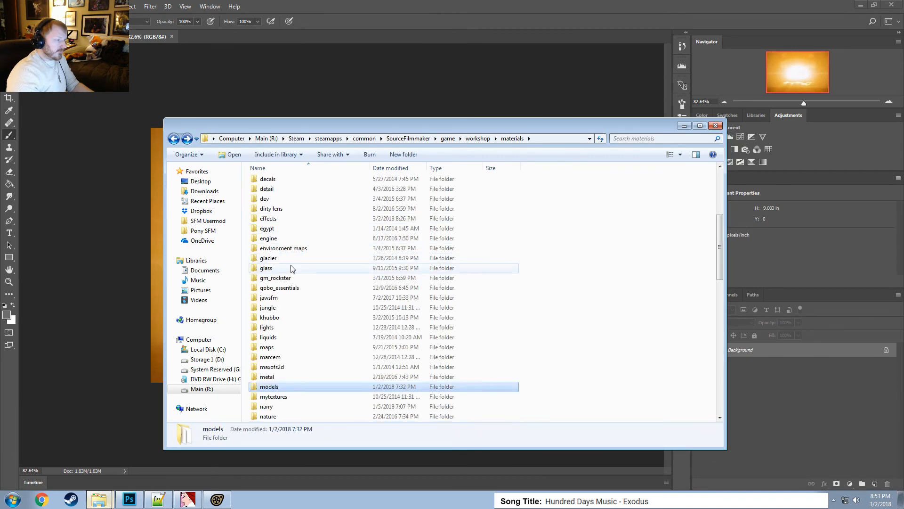
scroll(293, 269, "down", 3)
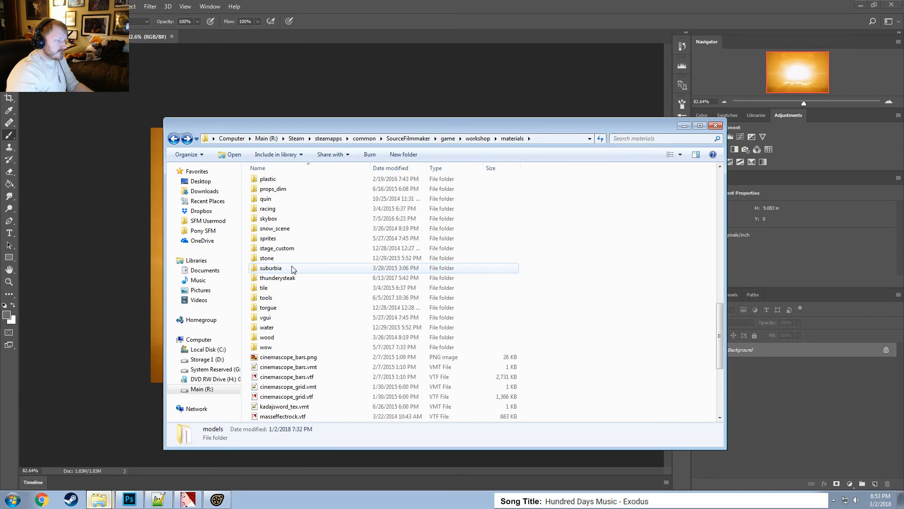
left_click(461, 4)
Switch to Source Filmmaker and add override materials to the skycard_tf2_v31 animation set.
left_click(188, 499)
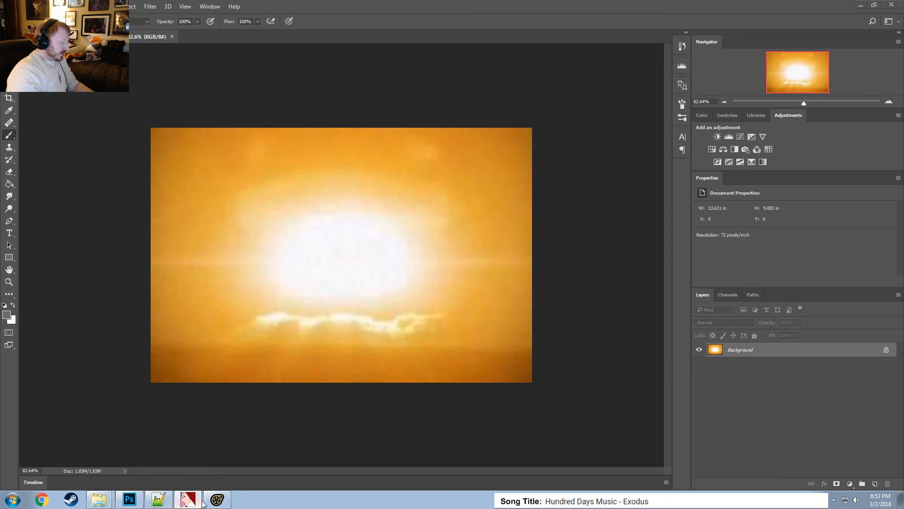
left_click(216, 499)
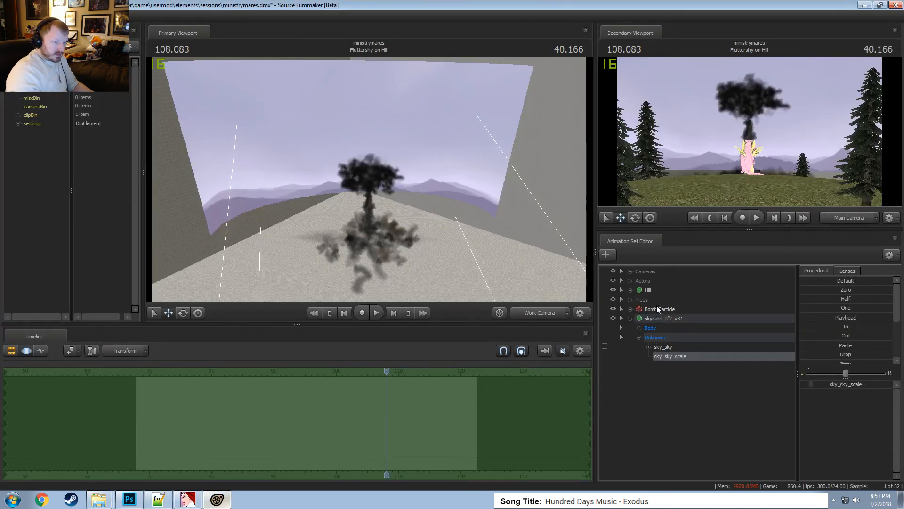
left_click(657, 318)
right_click(655, 320)
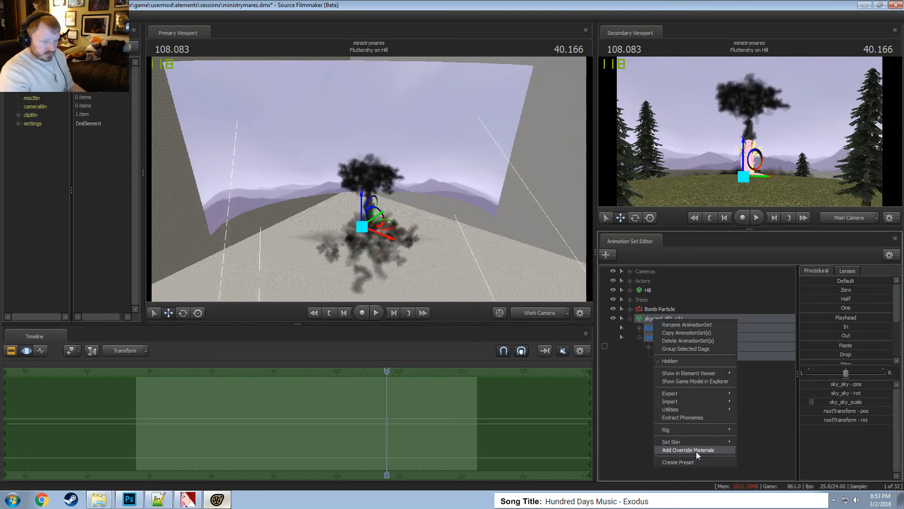
Show the skycard's model in the Element Viewer and expand its materials list and the sky1 material.
right_click(672, 321)
mouse_move(720, 374)
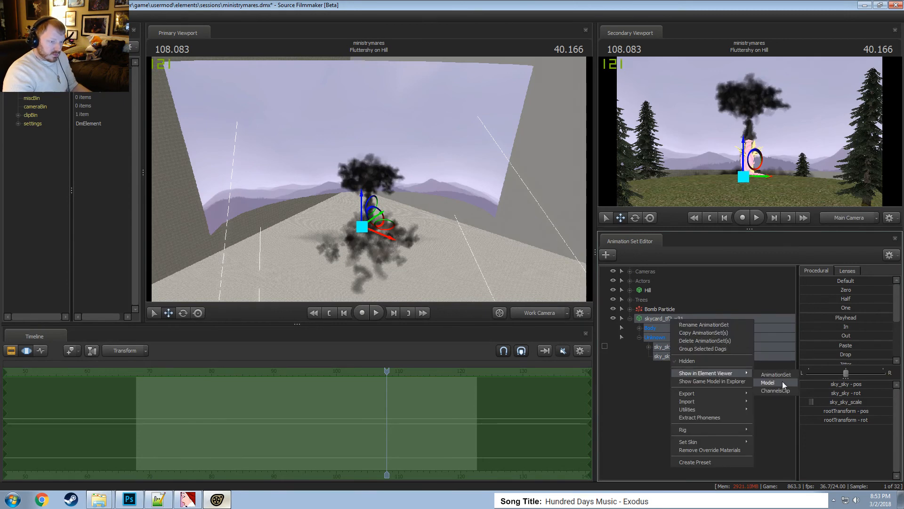
left_click(768, 381)
left_click(18, 234)
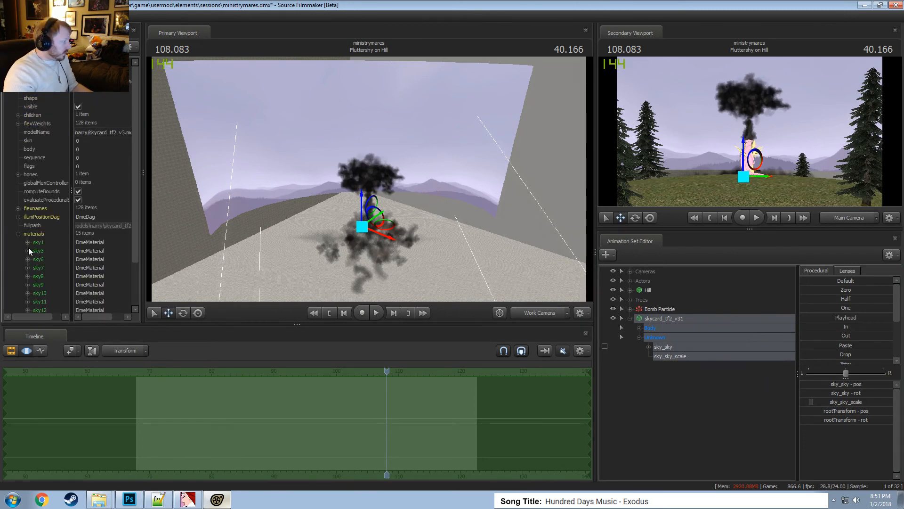
left_click(27, 242)
Switch to Windows Explorer and open the narry folder inside workshop > materials.
key("alt+Tab")
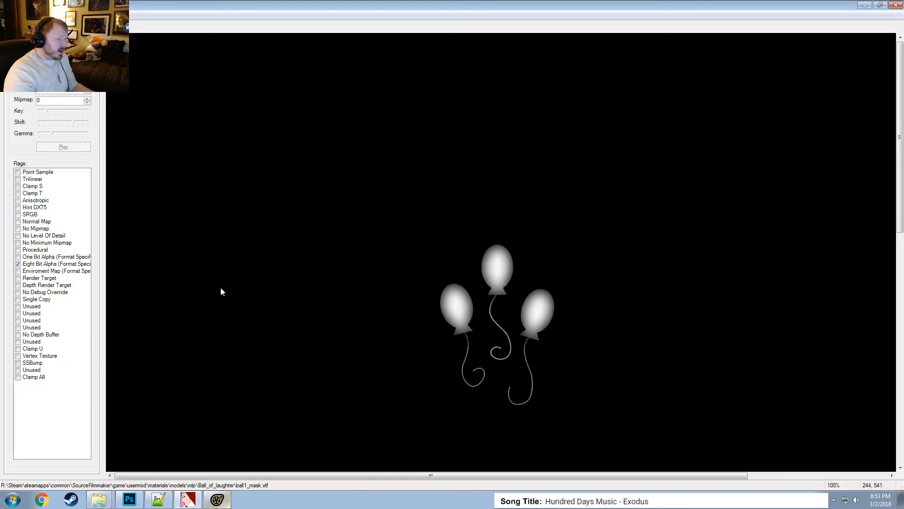
key("alt+Tab")
key("alt+Tab")
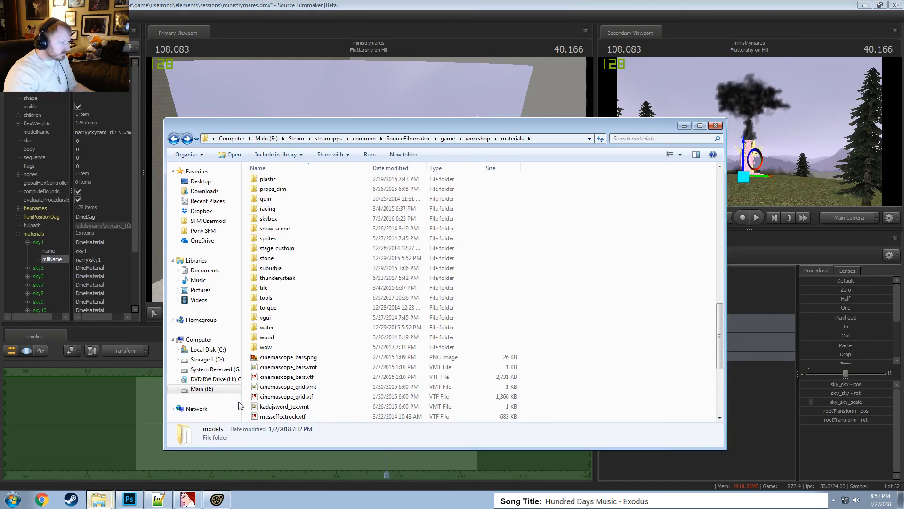
scroll(281, 377, "down", 2)
scroll(283, 368, "up", 5)
scroll(287, 274, "up", 4)
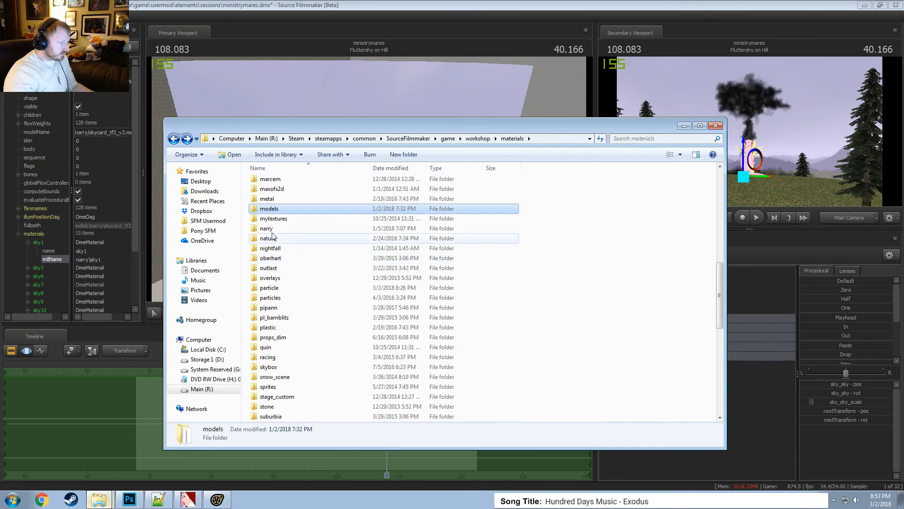
double_click(271, 287)
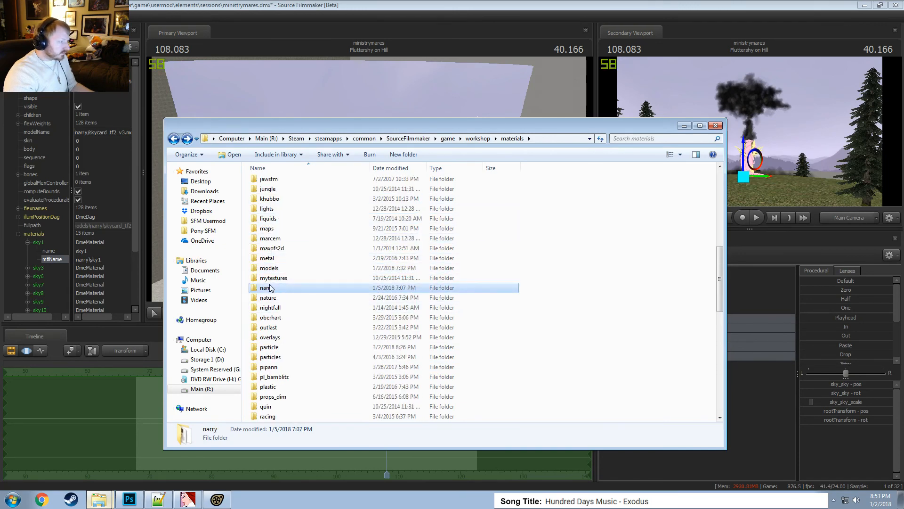
Open sky1.tga from the narry folder in Photoshop.
scroll(282, 271, "down", 3)
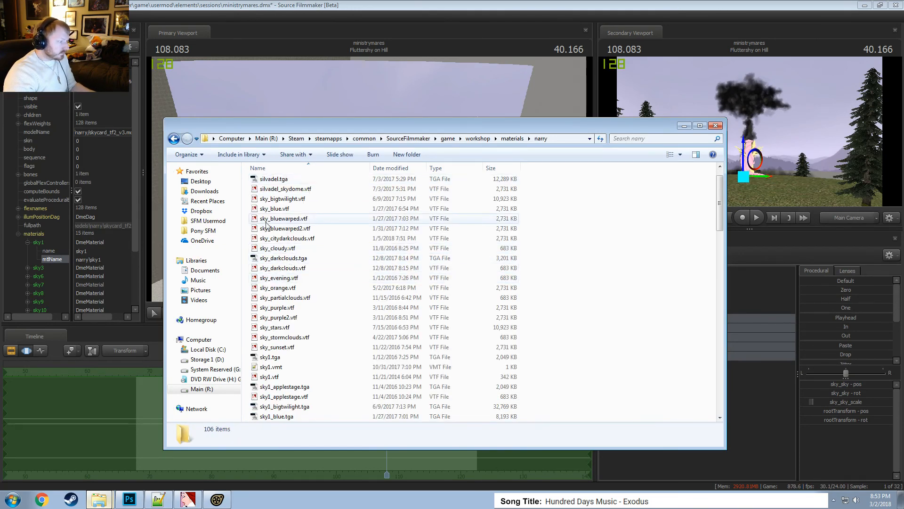
scroll(290, 278, "down", 2)
double_click(280, 301)
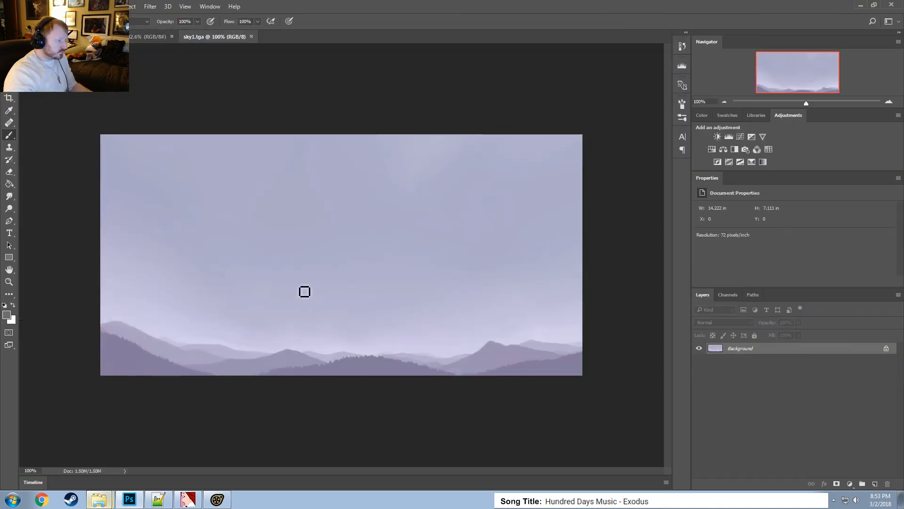
Copy the whole orange explosion image into the sky1.tga document as a new layer.
left_click(136, 36)
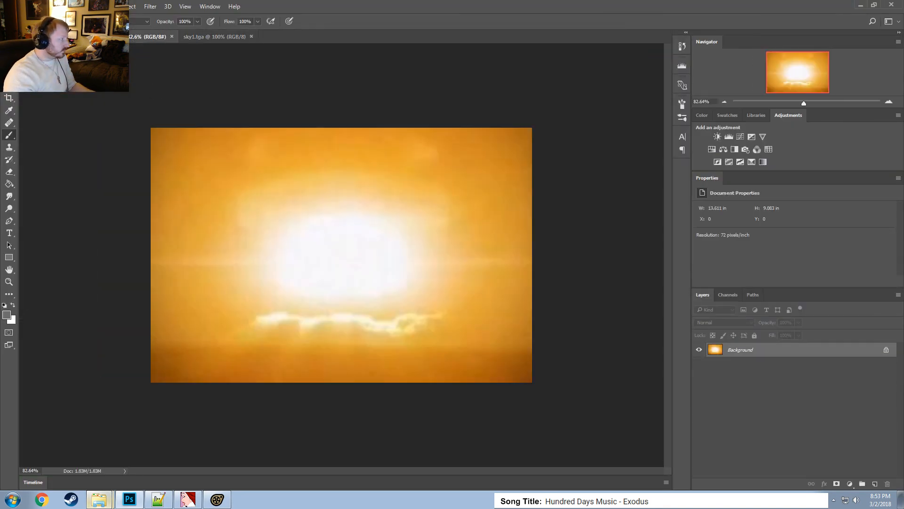
key("m")
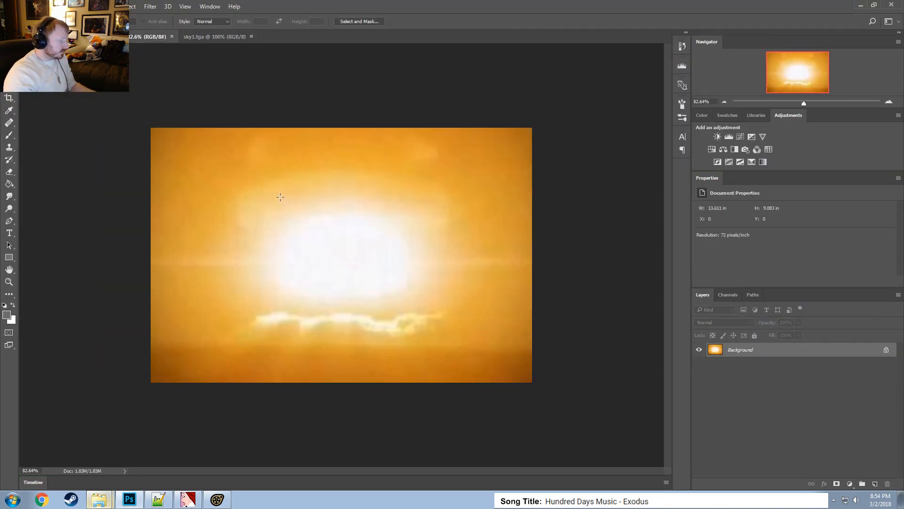
left_click(199, 35)
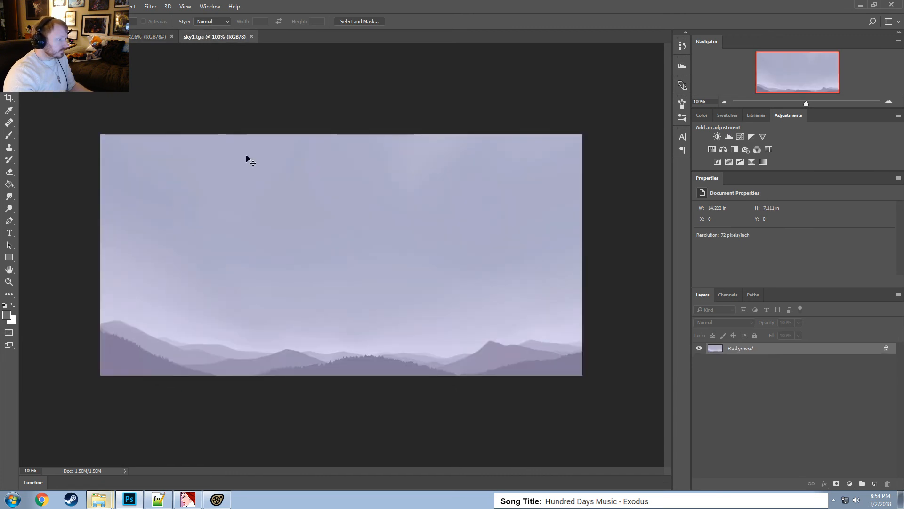
left_click_drag(246, 157, 298, 204)
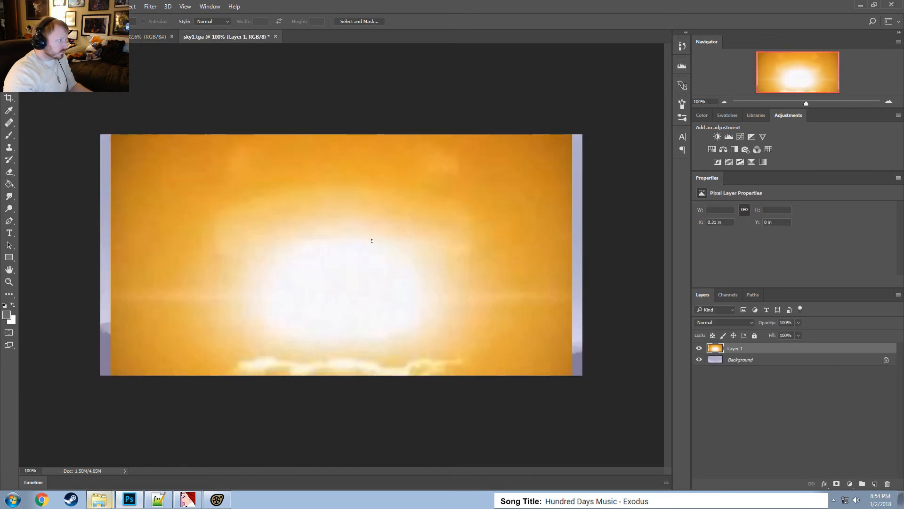
Try repositioning the pasted explosion layer over the sky, undo the moves and delete the pasted image.
key("v")
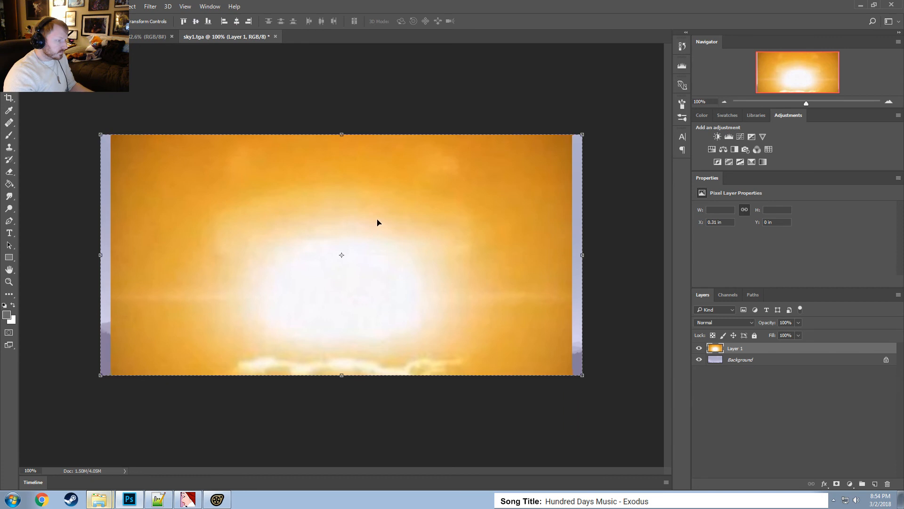
left_click_drag(387, 222, 385, 176)
key("ctrl+z")
key("ctrl+z")
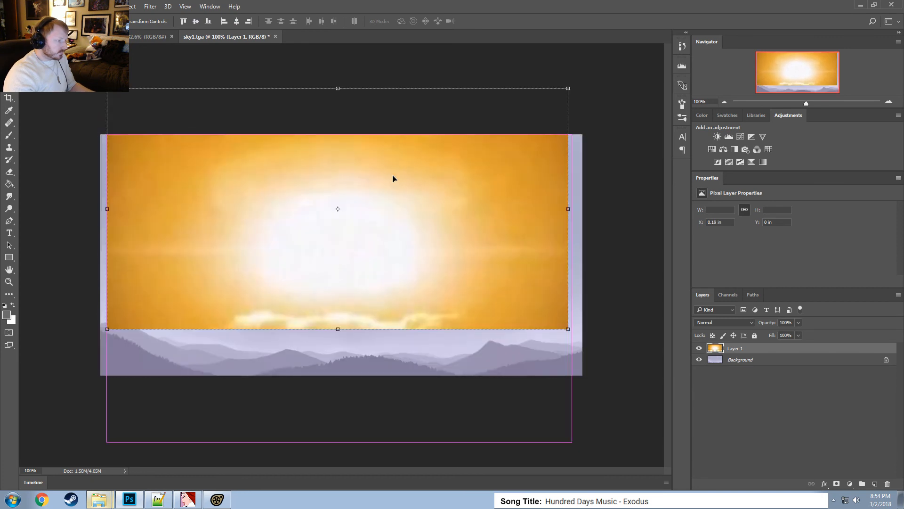
key("ctrl+z")
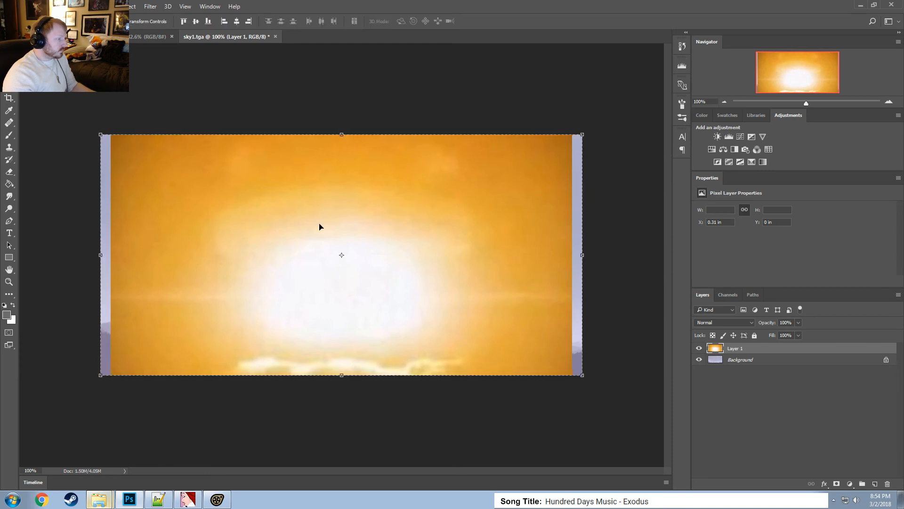
left_click_drag(387, 226, 411, 220)
key("ctrl+z")
key("Delete")
Try placing the explosion JPEG from the Pictures library into sky1.tga, scaled to about 78.4%, and cancel the placement.
key("alt+Tab")
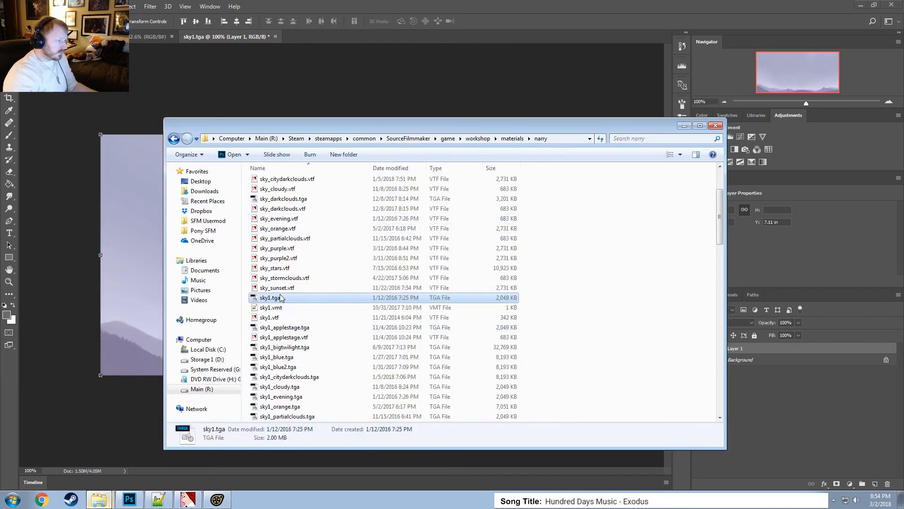
left_click(107, 500)
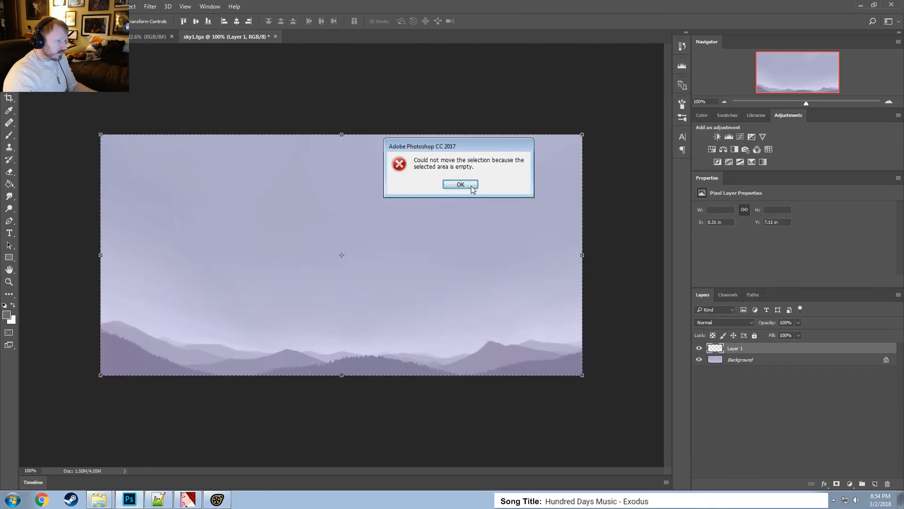
left_click(471, 187)
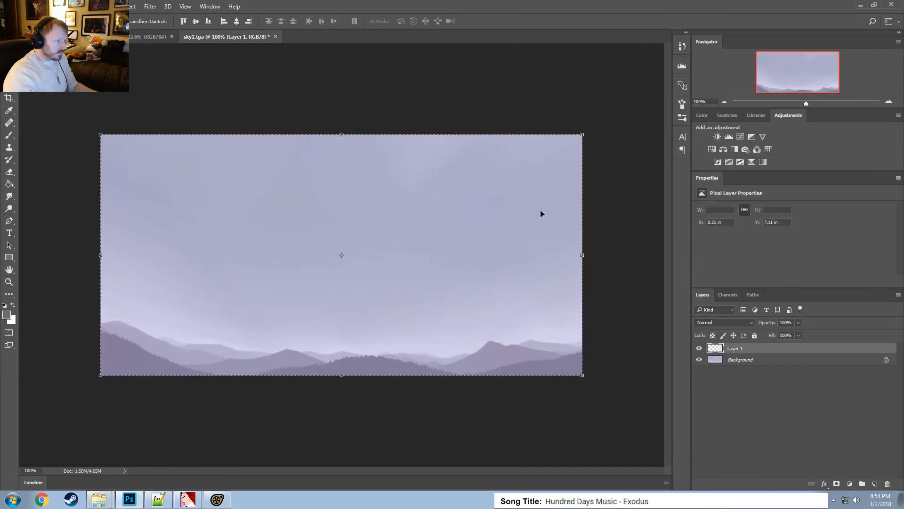
left_click(603, 198)
key("ctrl+d")
key("alt+Tab")
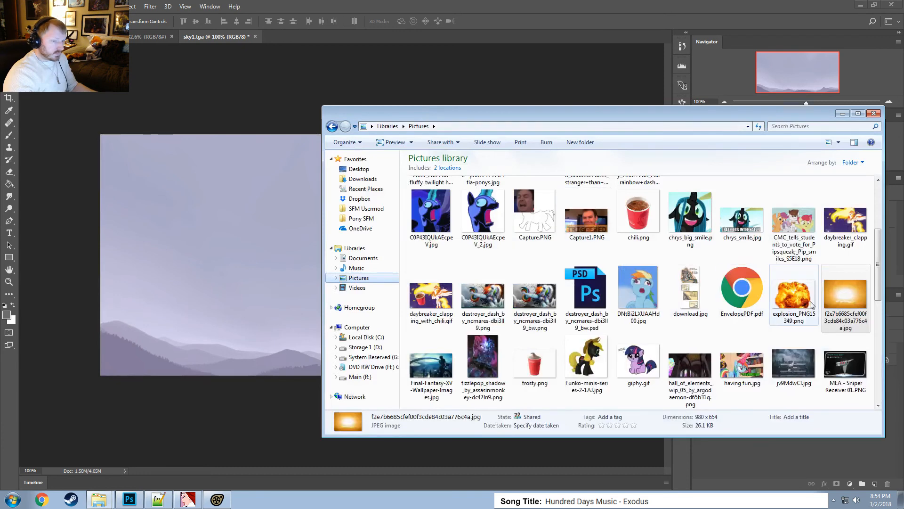
left_click_drag(845, 297, 226, 268)
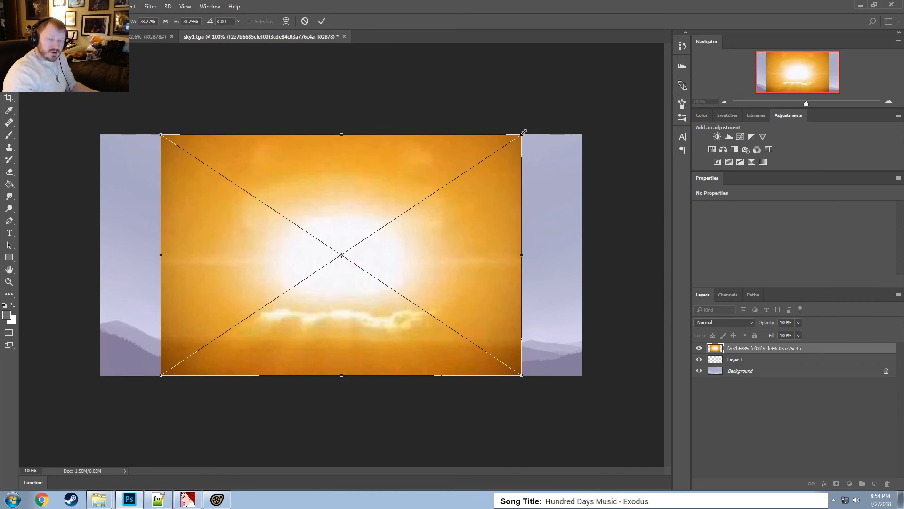
mouse_move(524, 132)
left_mouse_down("alt+shift")
mouse_move(566, 109)
mouse_move(528, 138)
left_mouse_up("alt+shift")
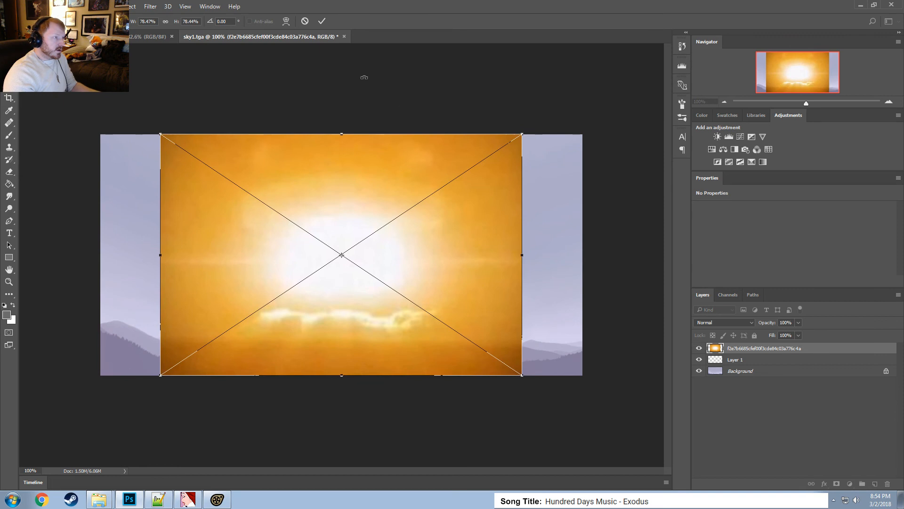
left_click(305, 21)
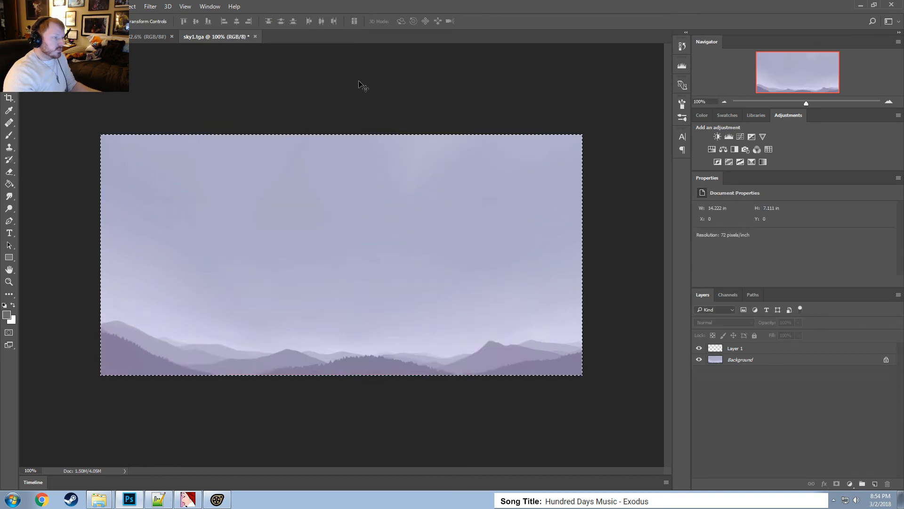
Clear the selection and place f2e7b6685cfef00f3cde84c03a776c4a.jpg from the Pictures library into sky1.tga at its default fitted size.
key("ctrl+d")
key("alt+Tab")
left_click_drag(847, 293, 243, 239)
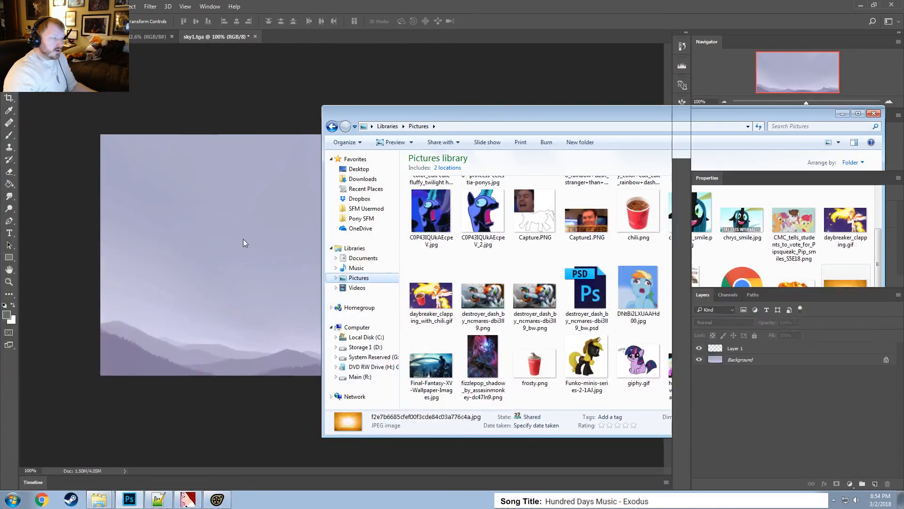
key("Return")
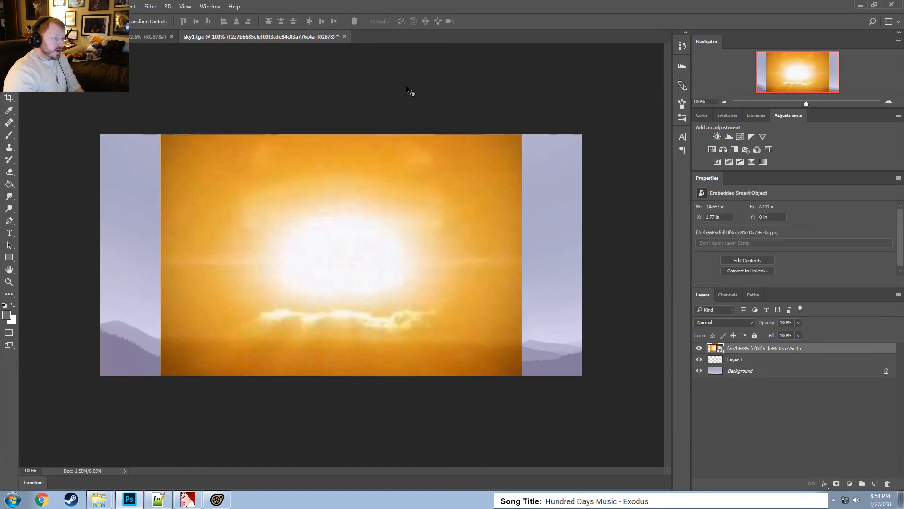
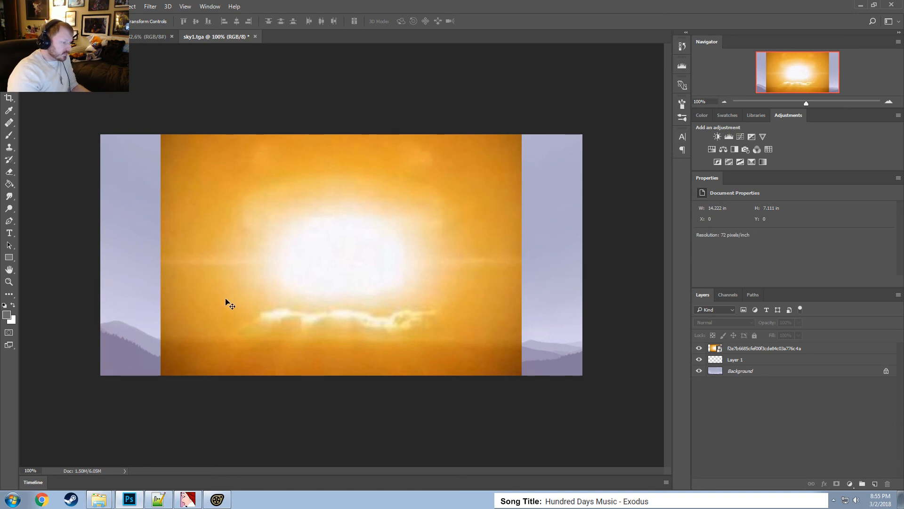
Copy the left strip of the placed explosion onto a new layer and move it flush with the canvas's left edge.
scroll(225, 300, "up", 2, "alt")
scroll(224, 299, "down", 2, "alt")
left_click(191, 269)
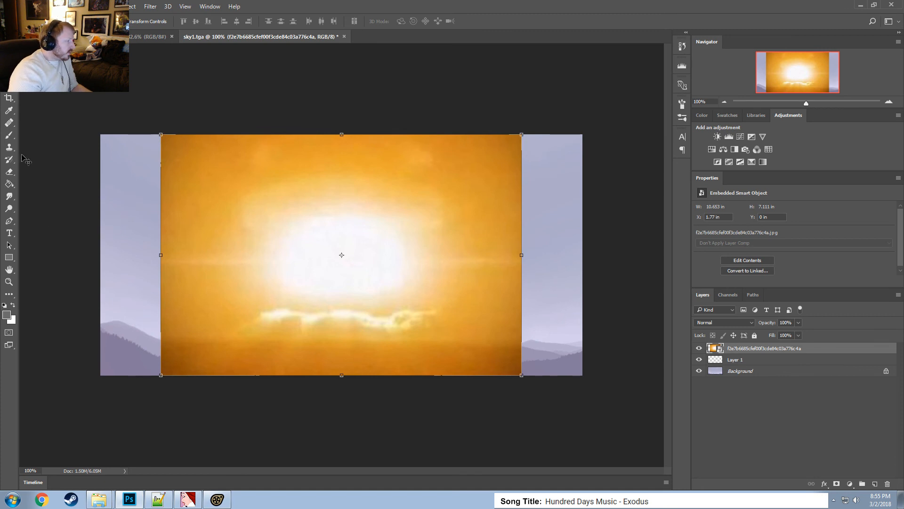
key("m")
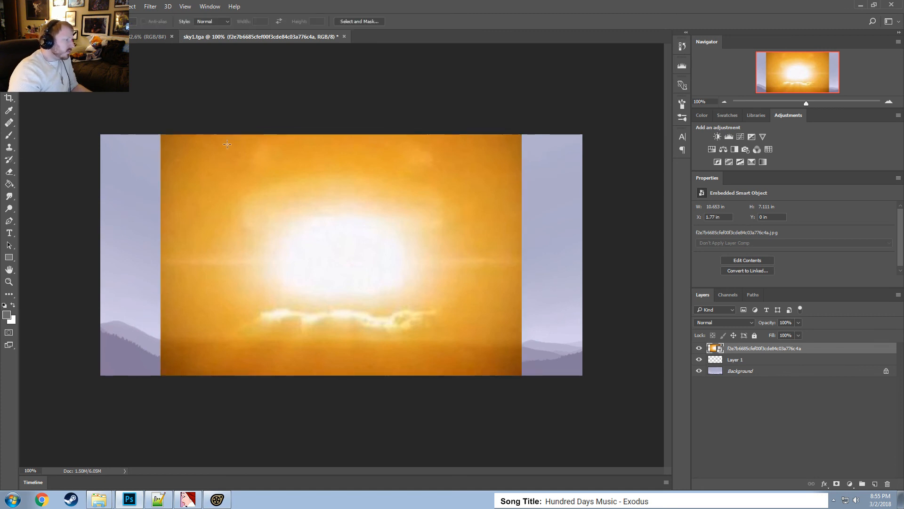
left_click_drag(147, 129, 237, 394)
key("ctrl+c")
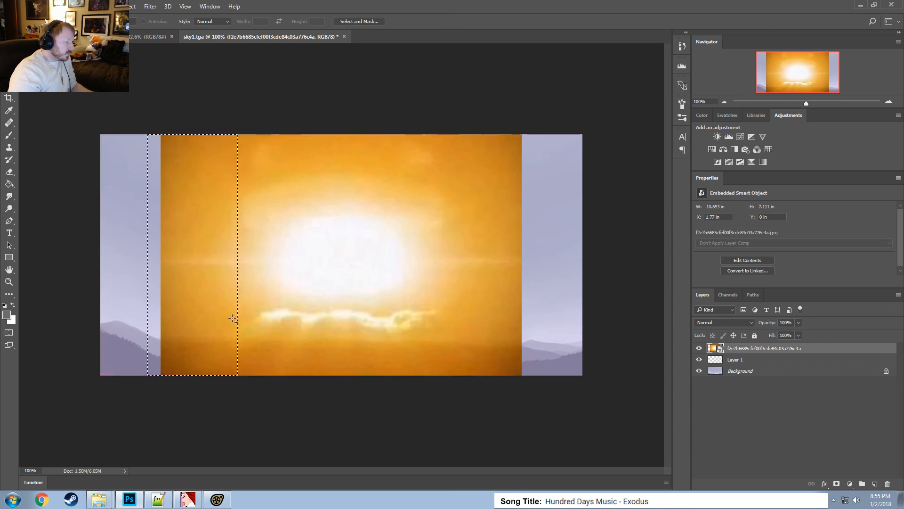
key("ctrl+v")
key("v")
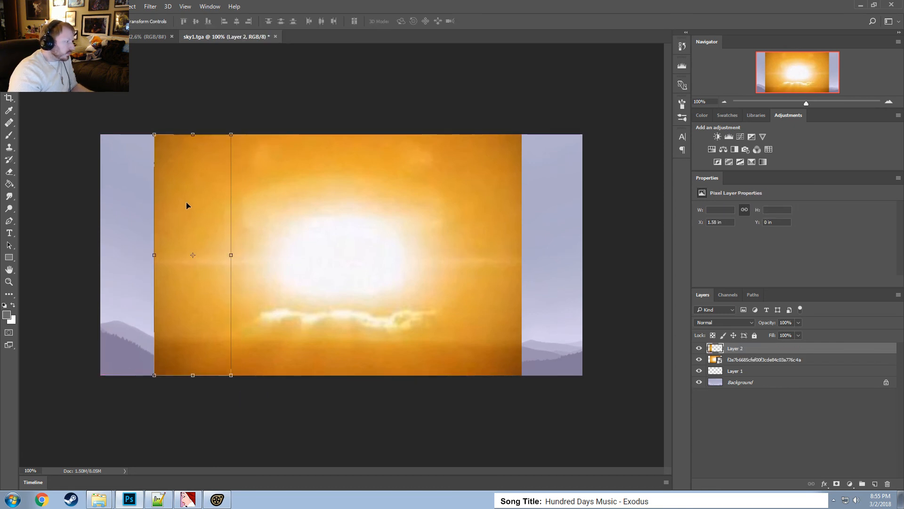
left_click_drag(185, 202, 134, 206)
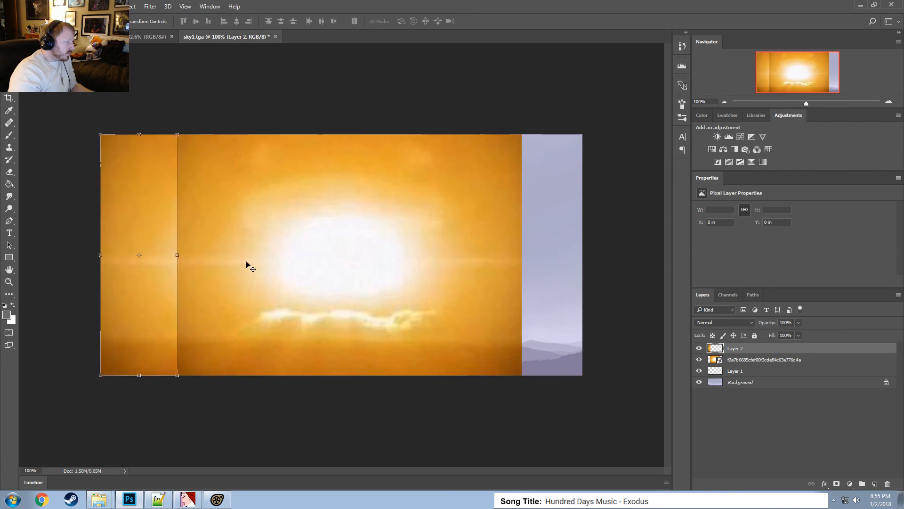
Darken the copied strip on Layer 2 using Brightness/Contrast with brightness -54 and contrast -14.
left_click(61, 6)
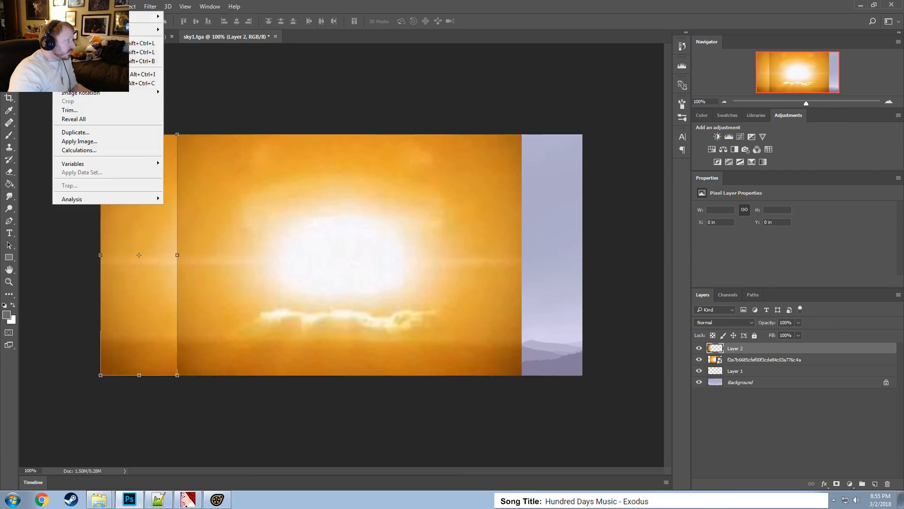
mouse_move(151, 27)
left_click(182, 29)
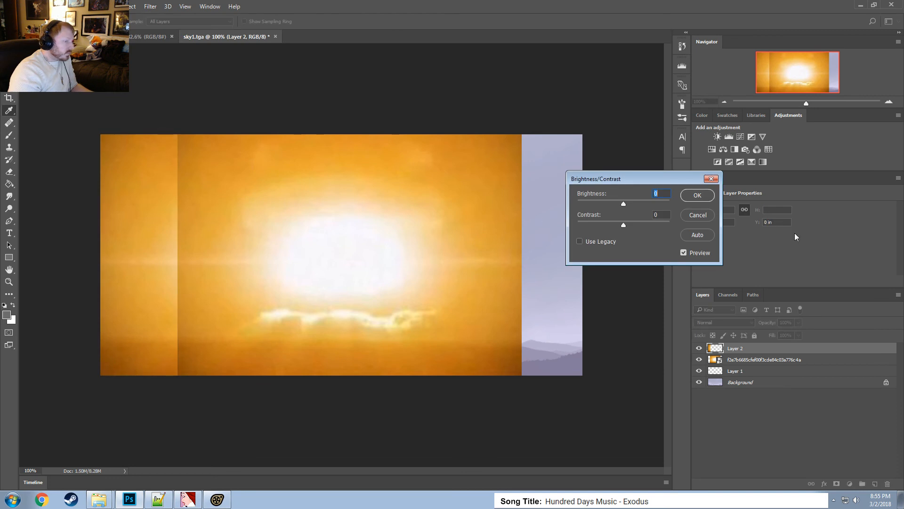
left_click_drag(624, 203, 611, 202)
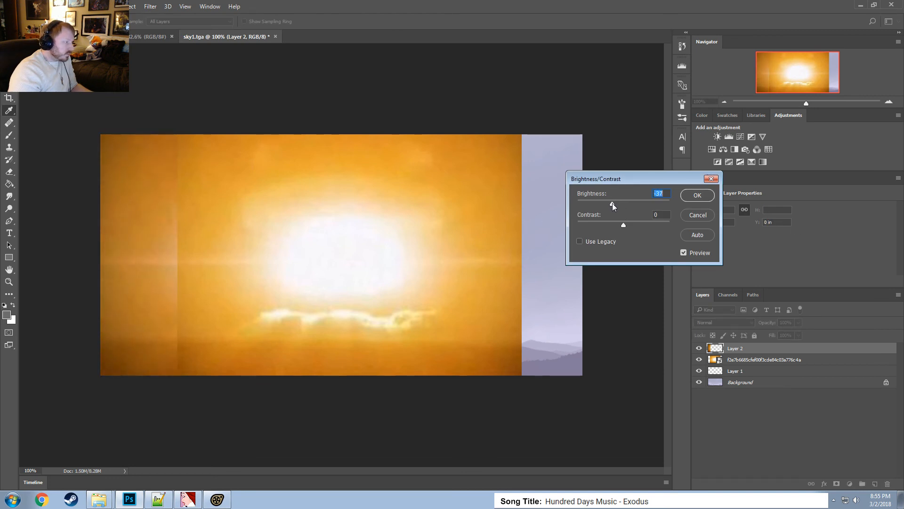
left_click_drag(622, 226, 608, 208)
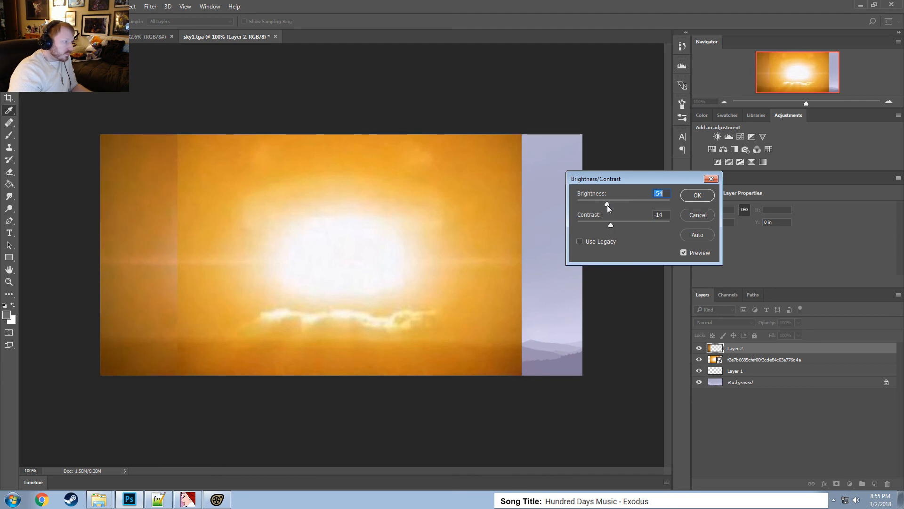
left_click(698, 195)
key("v")
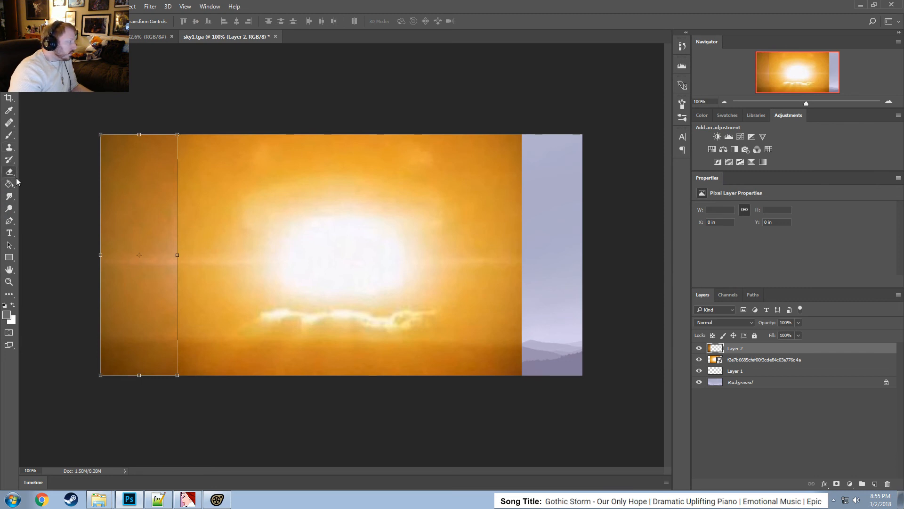
Try merging darkened Layer 2 with the explosion image layer and smudging the seam between them.
left_click(9, 196)
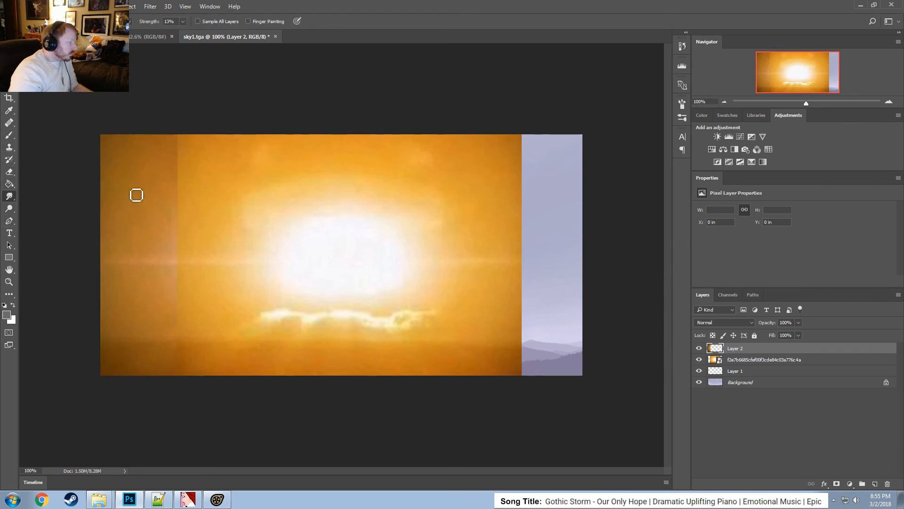
key("p")
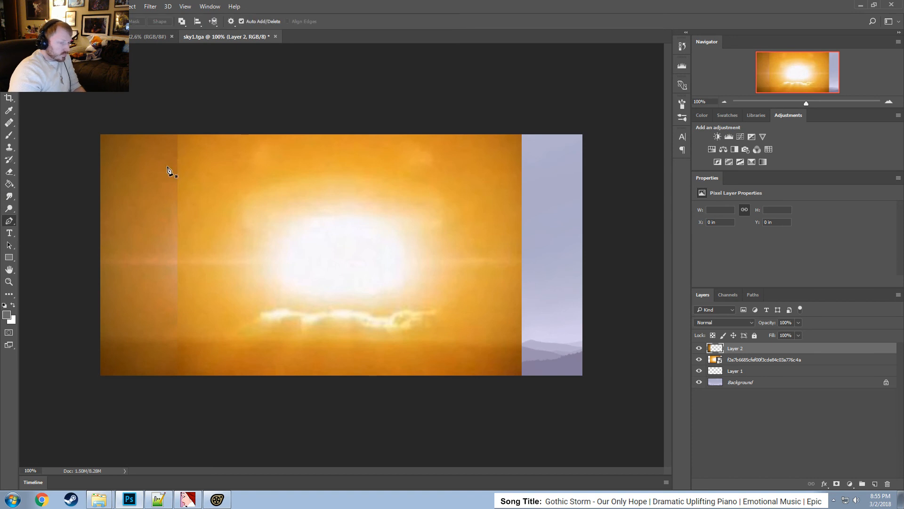
left_click(761, 359, "shift")
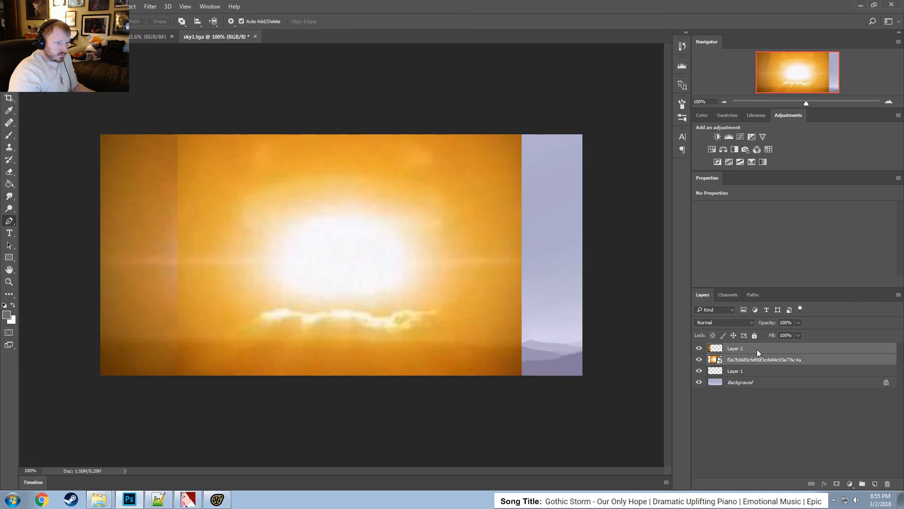
right_click(756, 349)
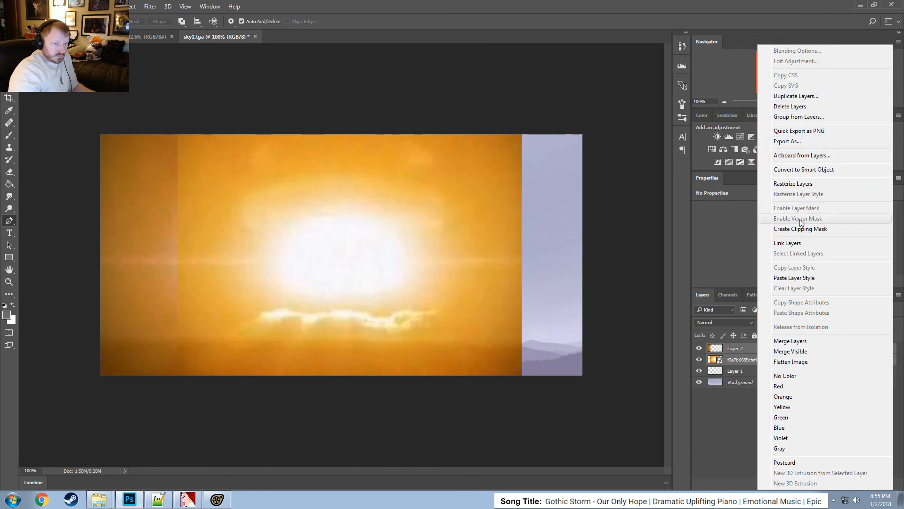
left_click(787, 341)
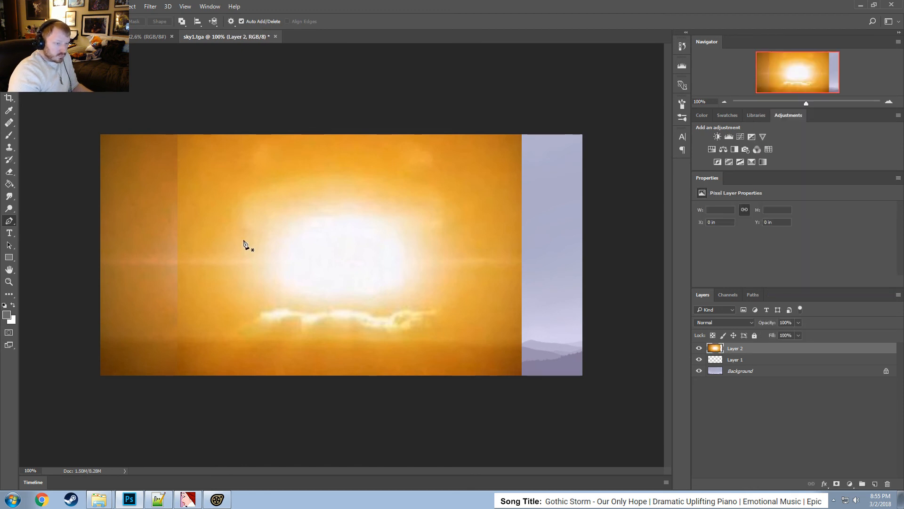
left_click(8, 196)
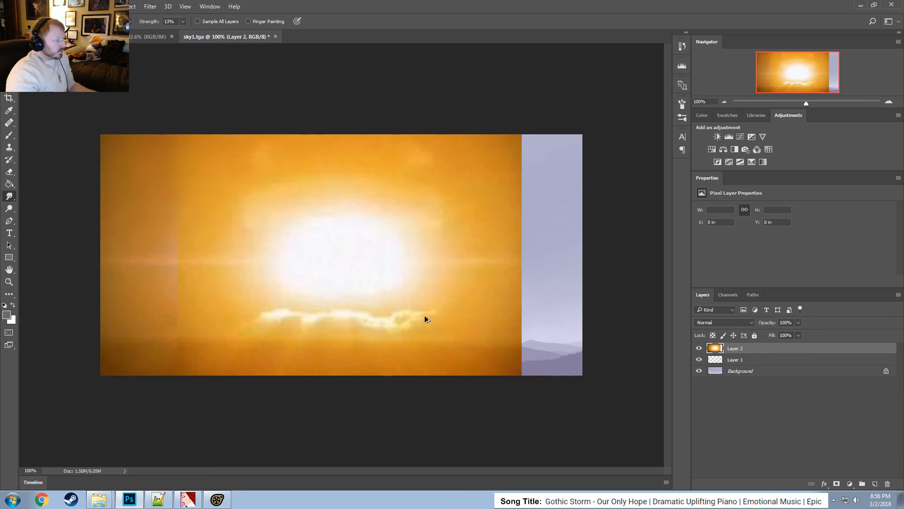
Undo the seam smudging, the layer merge and the Brightness/Contrast adjustment on the copied strip.
key("ctrl+alt+z")
key("ctrl+alt+z")
key("ctrl+alt+z")
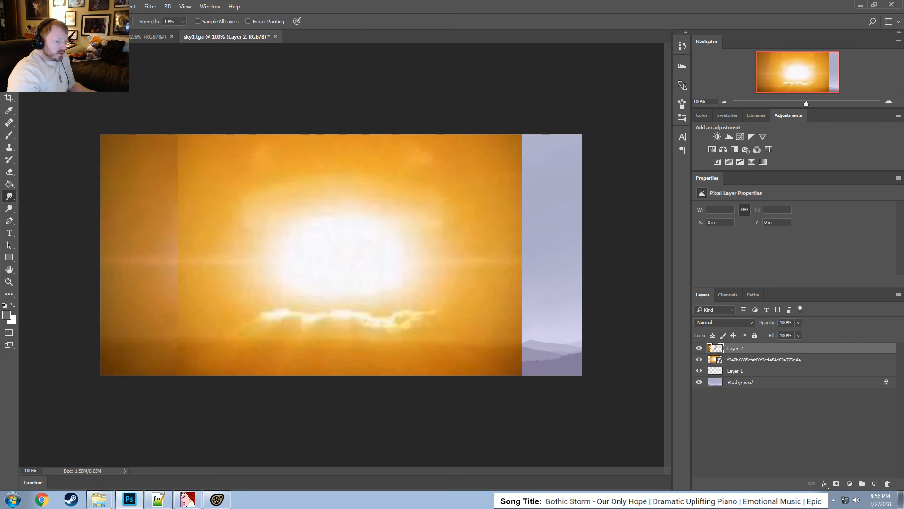
key("ctrl+alt+z")
Adjust the copied strip on Layer 2 with Hue/Saturation, using saturation +26 and lightness -25.
left_click(64, 6)
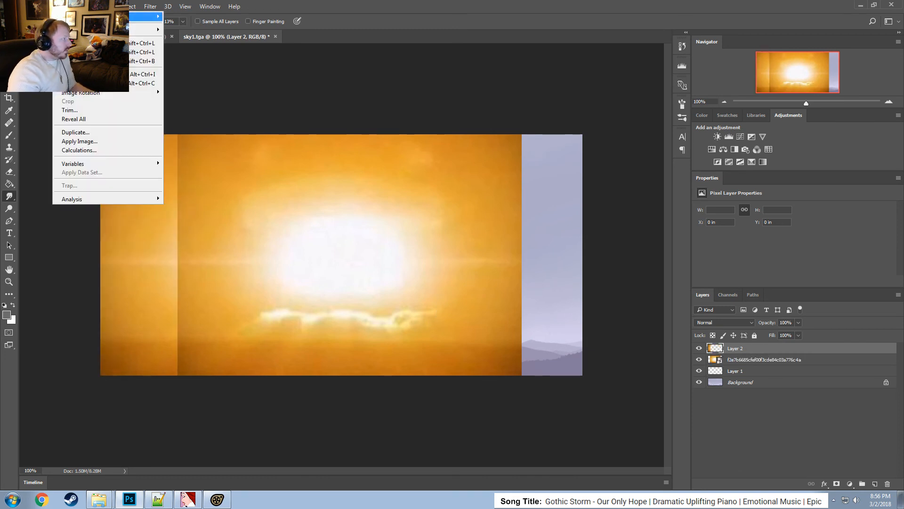
mouse_move(103, 29)
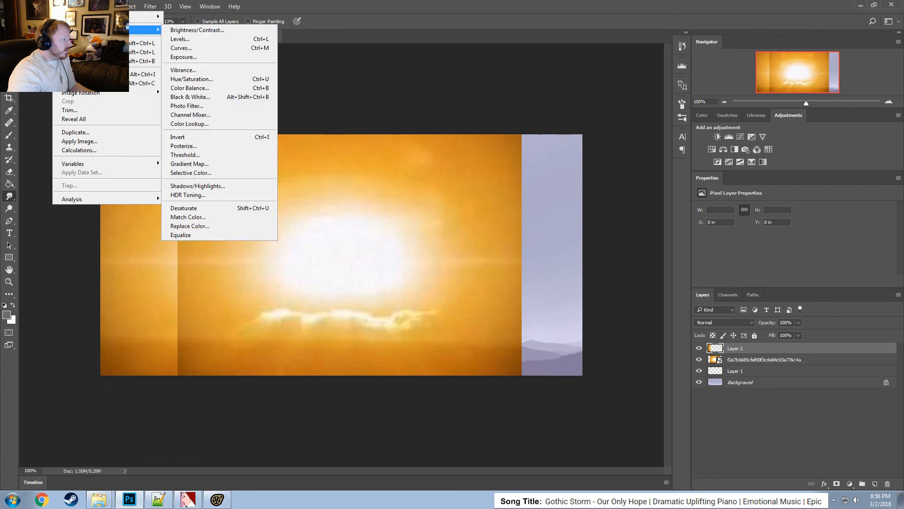
left_click(191, 78)
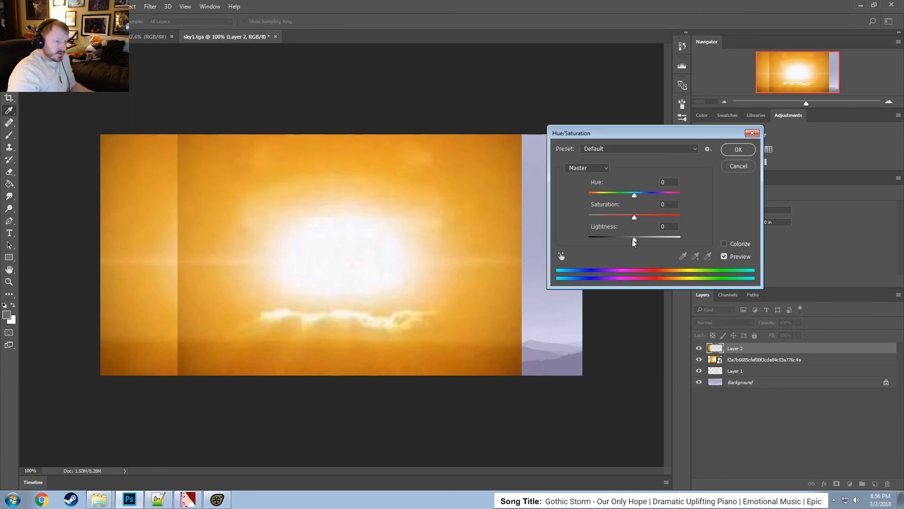
left_click_drag(634, 239, 626, 239)
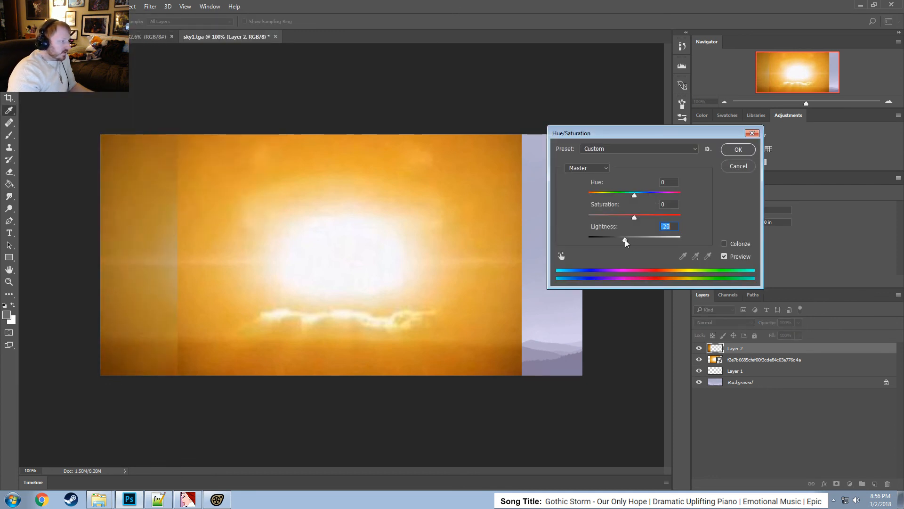
left_click(669, 205)
scroll(670, 206, "up", 18)
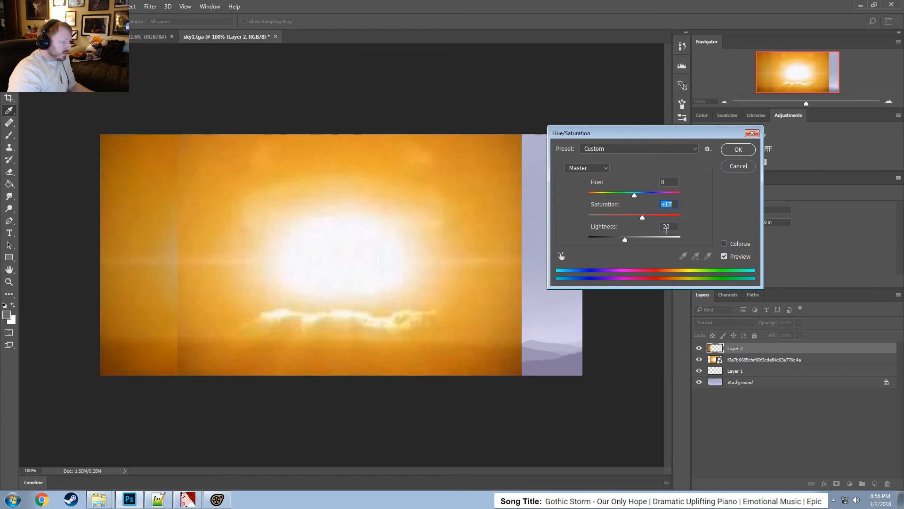
left_click(673, 227)
scroll(676, 227, "down", 6)
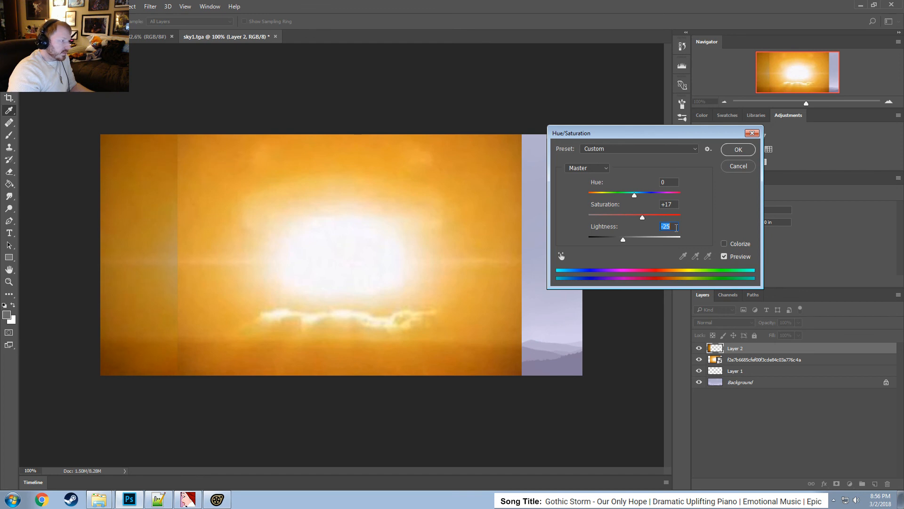
left_click(674, 204)
scroll(673, 204, "up", 4)
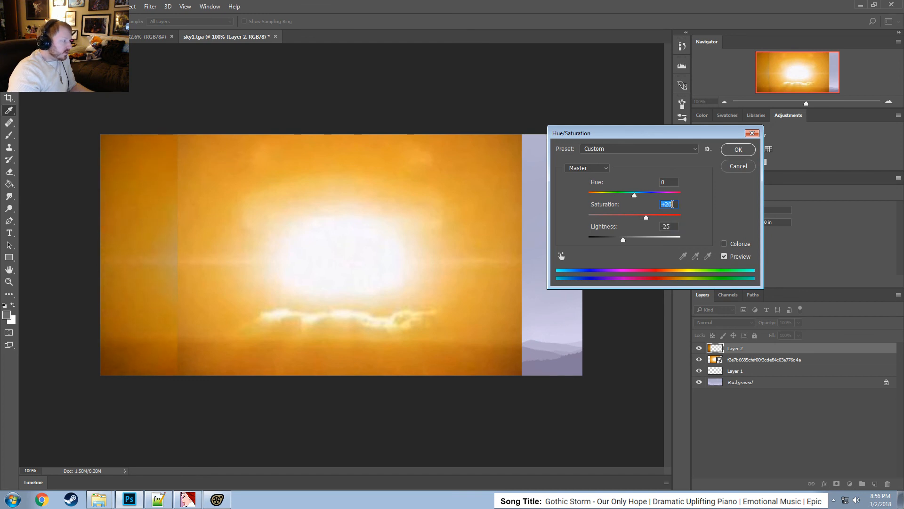
left_click(731, 150)
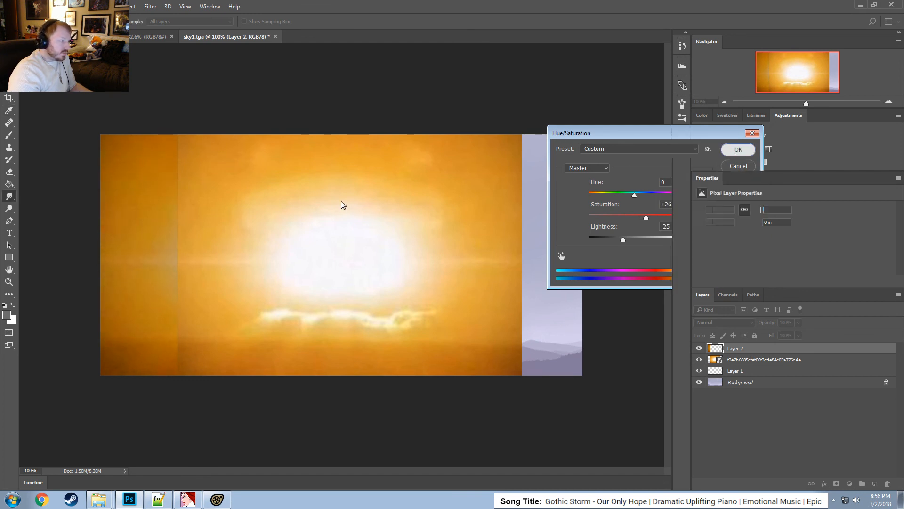
Merge Layer 2 with the explosion image layer and smudge the strip's seam at 13% strength.
key("r")
left_click(743, 359, "shift")
right_click(743, 359)
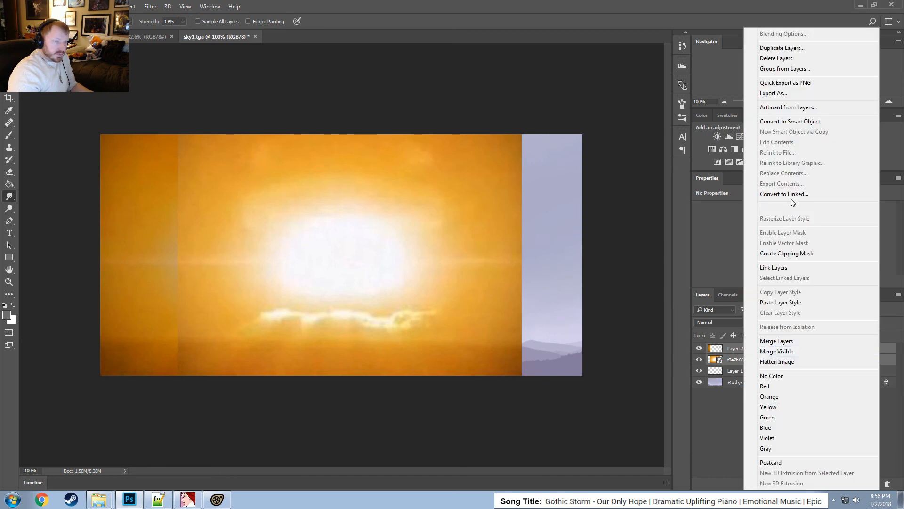
left_click(773, 341)
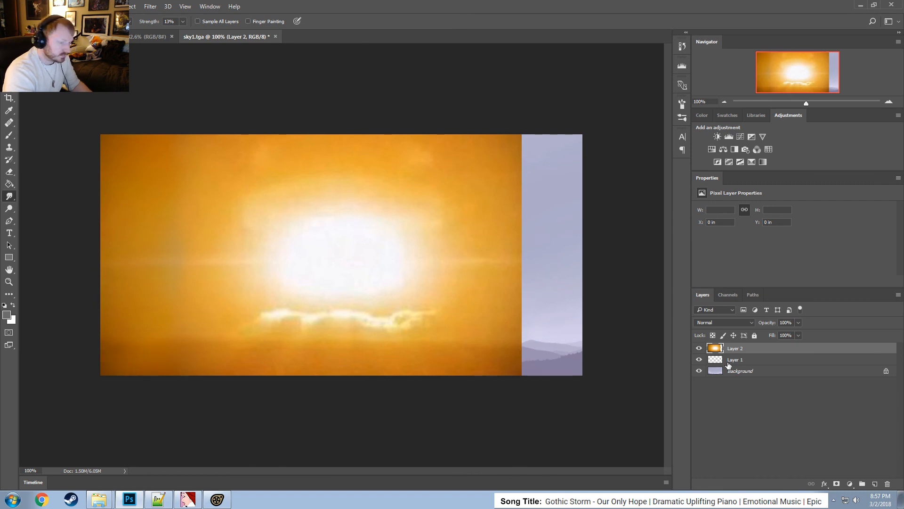
Copy the explosion's right strip onto a new layer and move it flush with the canvas's right edge.
key("m")
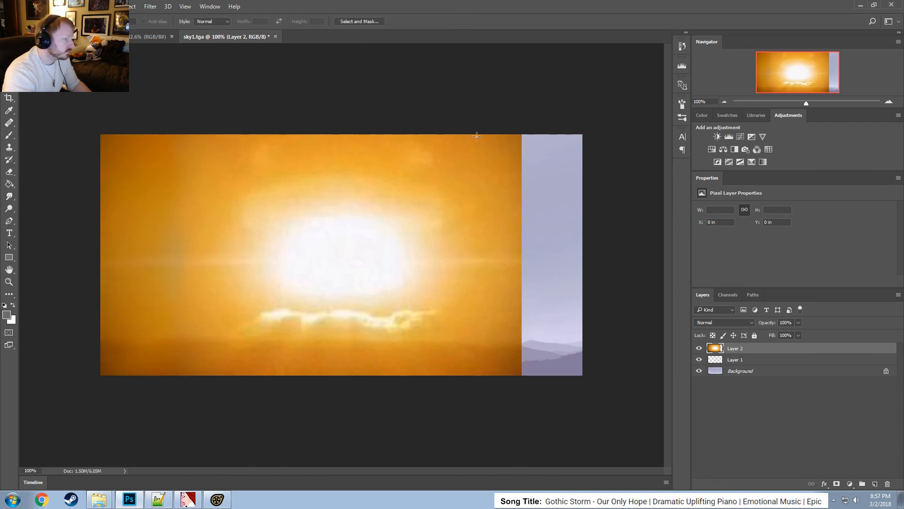
mouse_move(441, 134)
left_mouse_down()
mouse_move(523, 384)
mouse_move(518, 367)
left_mouse_up()
key("ctrl+j")
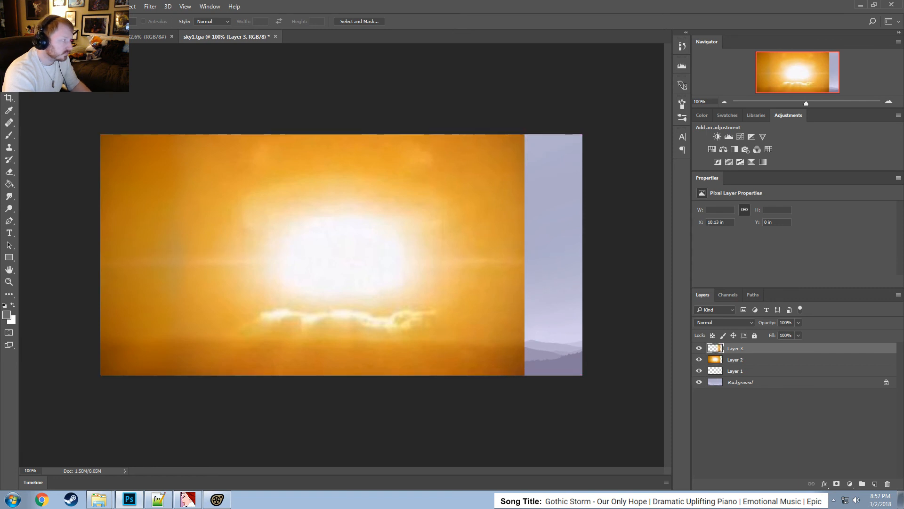
left_click_drag(517, 226, 559, 303, "ctrl")
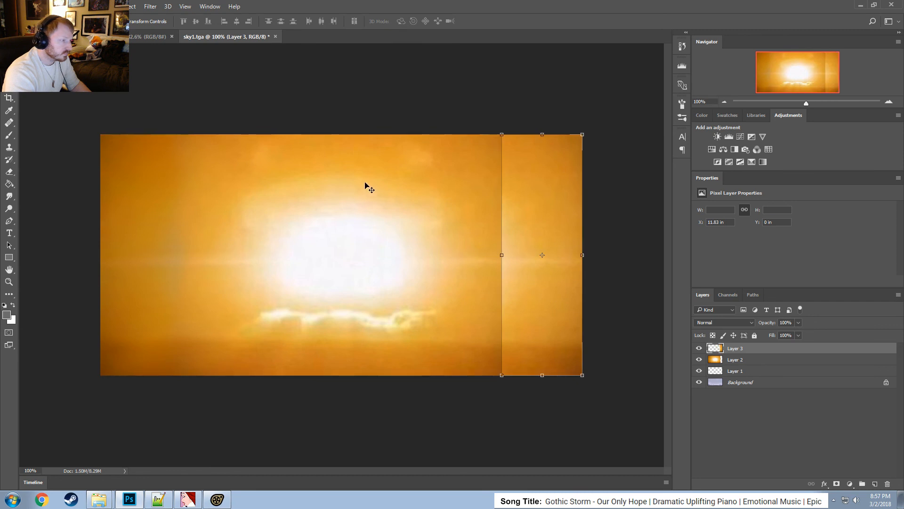
Adjust the right strip on Layer 3 with Hue/Saturation, using saturation +37 and lightness -26.
left_click(67, 6)
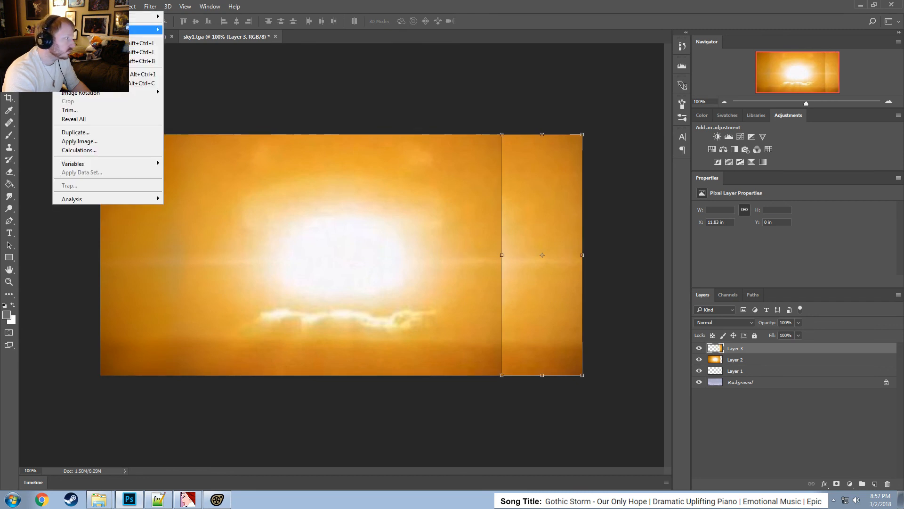
mouse_move(141, 29)
left_click(202, 78)
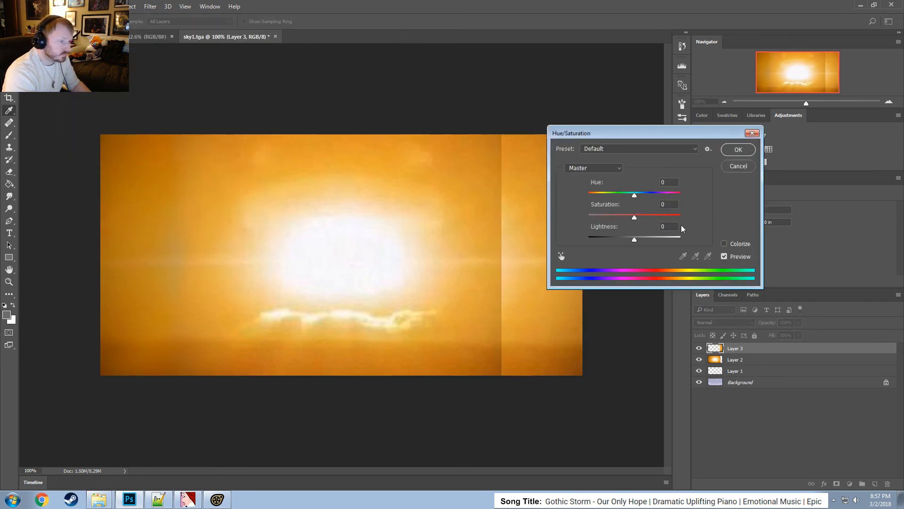
left_click(672, 228)
scroll(671, 227, "down", 18)
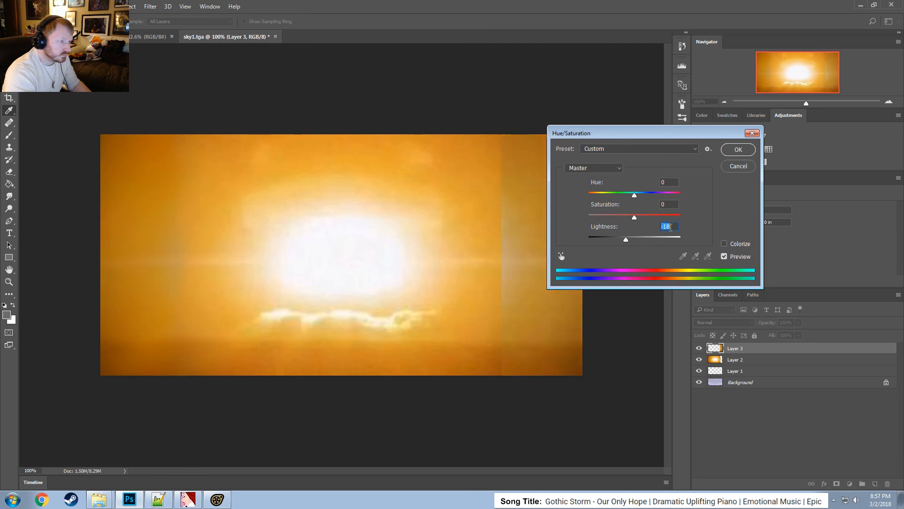
left_click(672, 206)
scroll(673, 205, "up", 20)
left_click(676, 227)
scroll(676, 226, "down", 7)
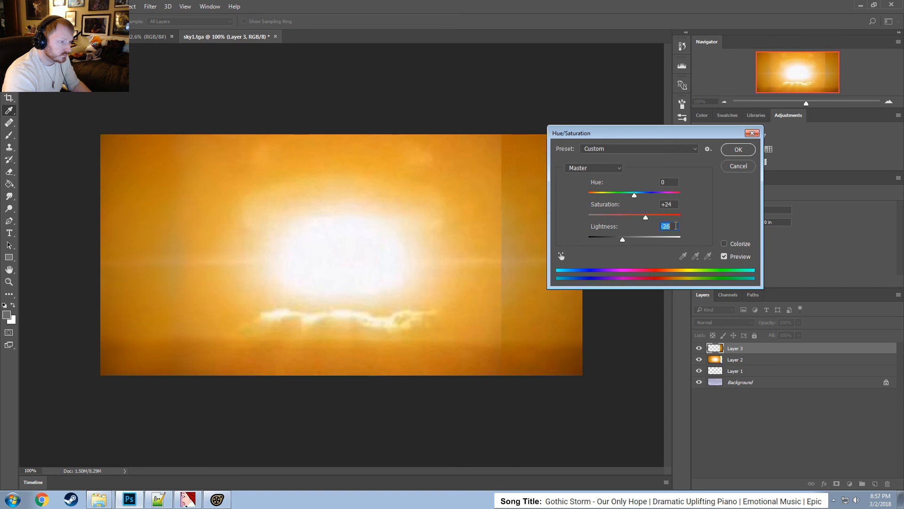
left_click(674, 204)
scroll(675, 204, "up", 12)
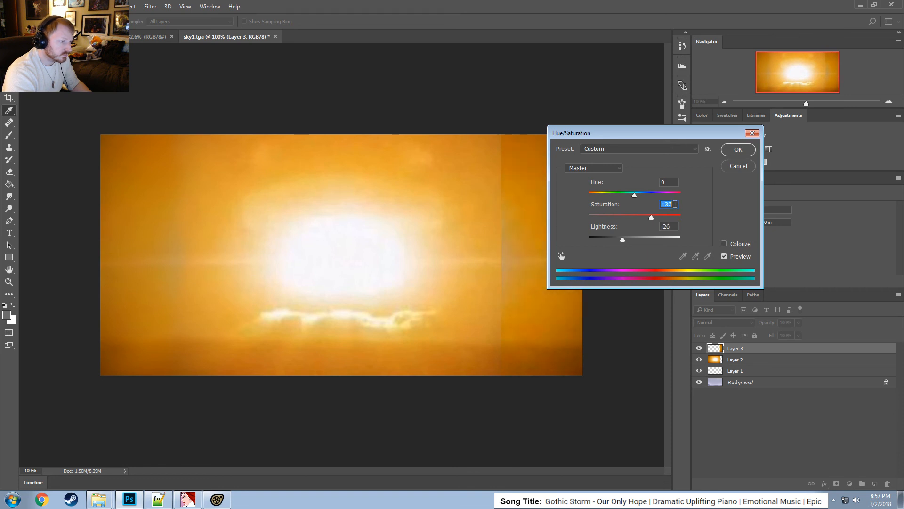
left_click(739, 149)
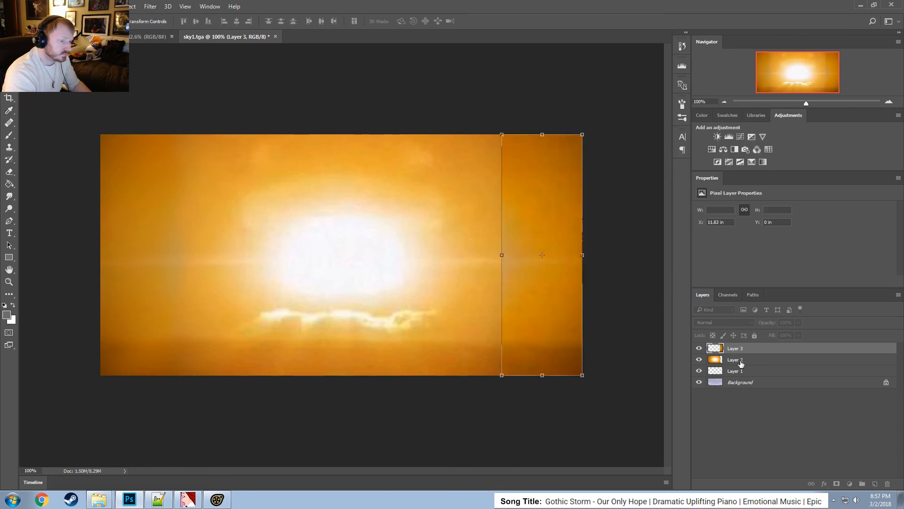
Merge Layer 3 with Layer 2 and smudge the seam of the right strip at 13% strength.
left_click(750, 360, "shift")
right_click(751, 359)
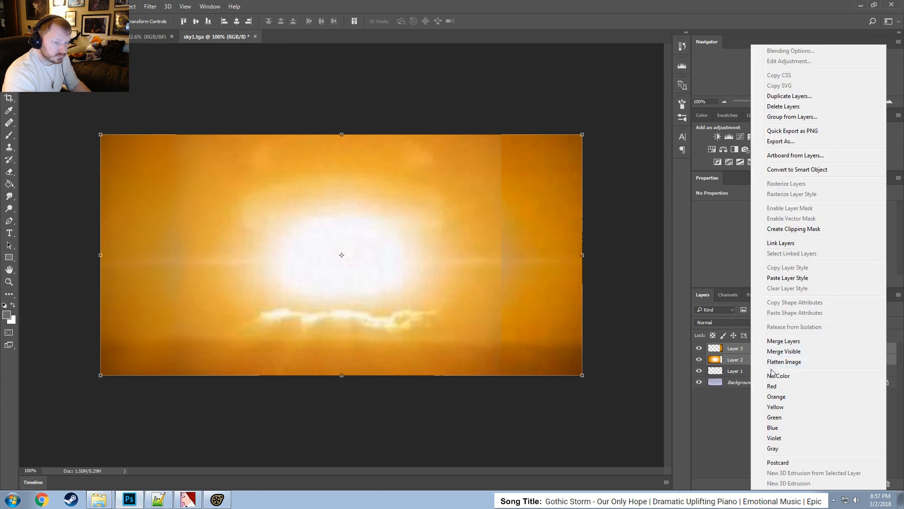
left_click(781, 342)
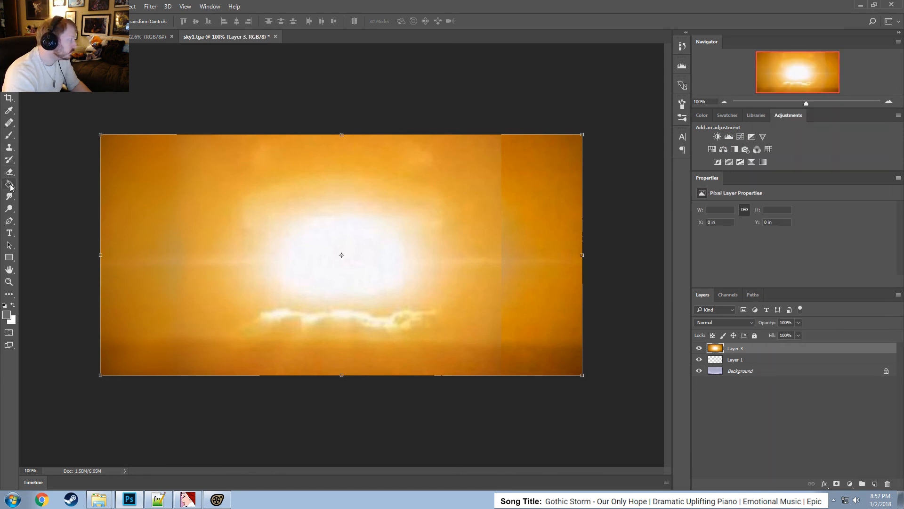
left_click(9, 196)
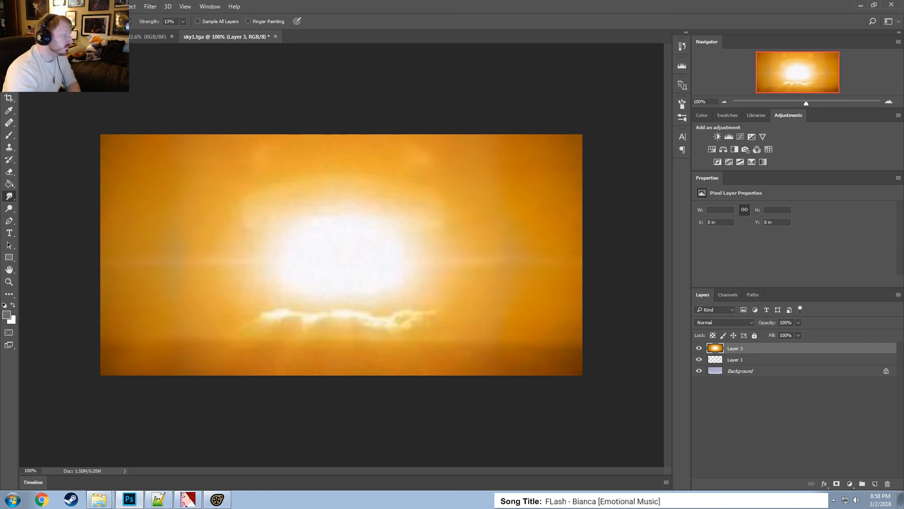
Save the explosion sky image as a Targa file named sky_explosion.tga in the workshop materials narry folder.
left_click(26, 6)
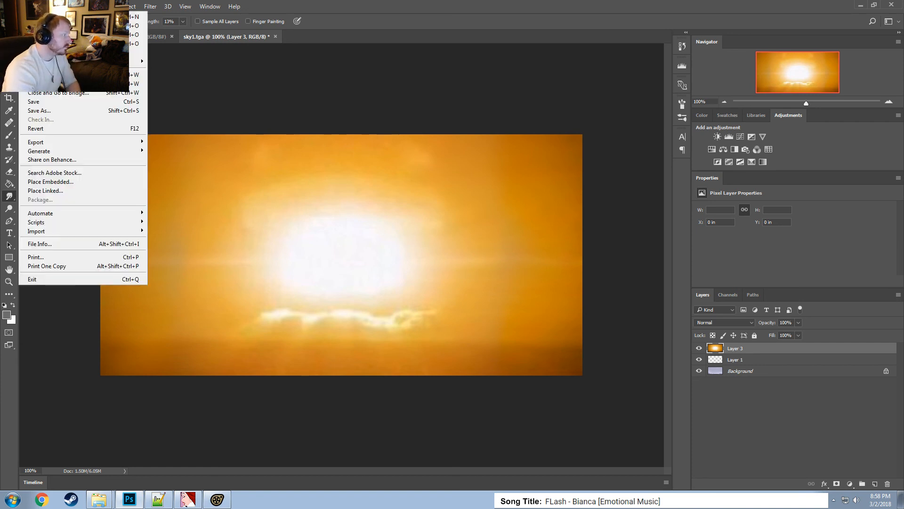
left_click(38, 111)
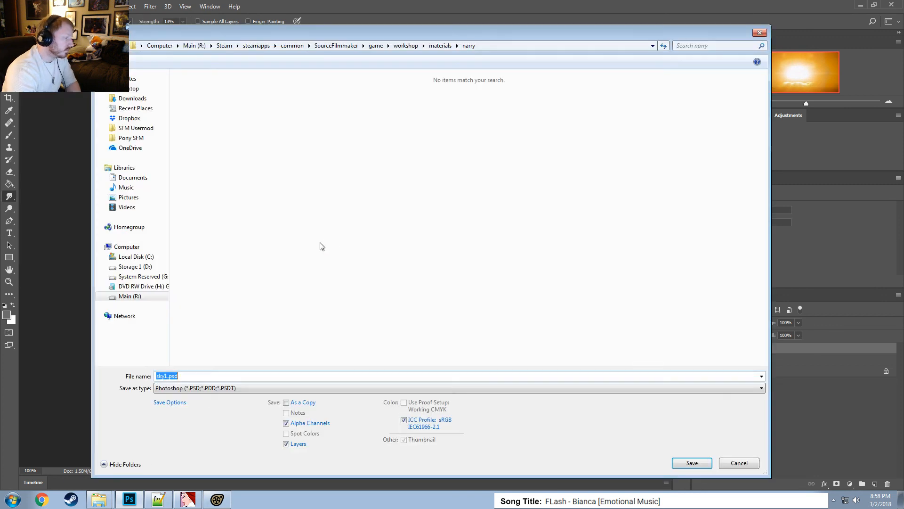
left_click(210, 388)
left_click(195, 372)
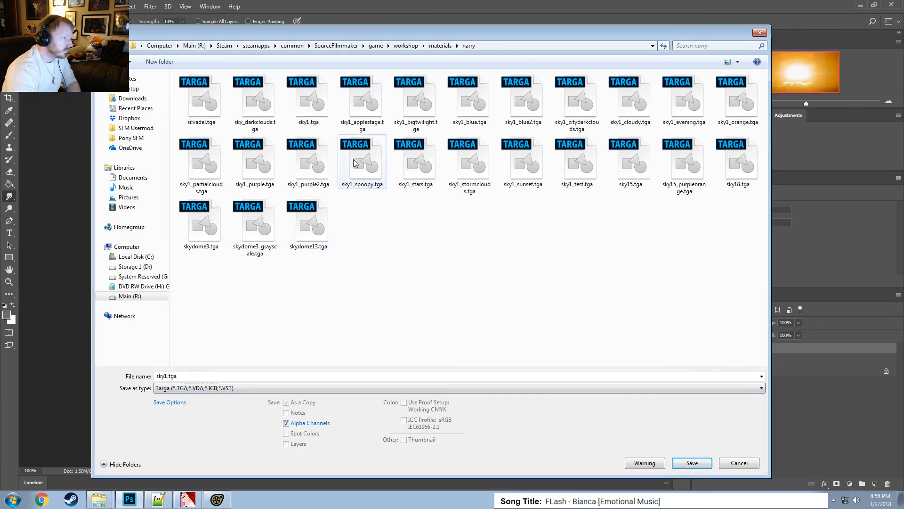
double_click(171, 376)
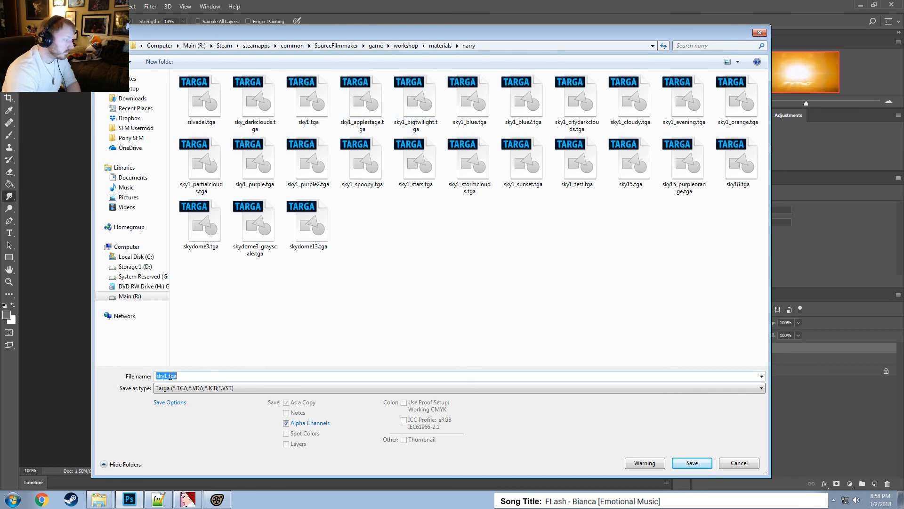
left_click(168, 376)
key("BackSpace")
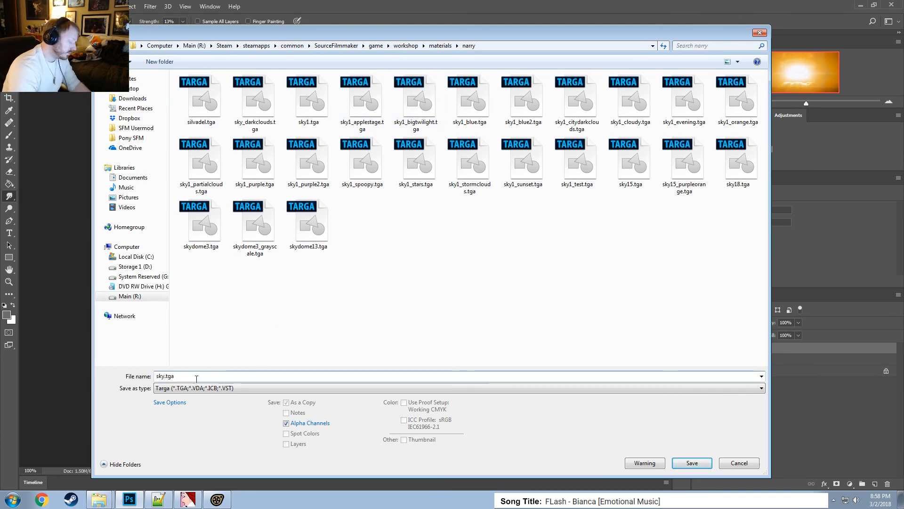
type("_explosio")
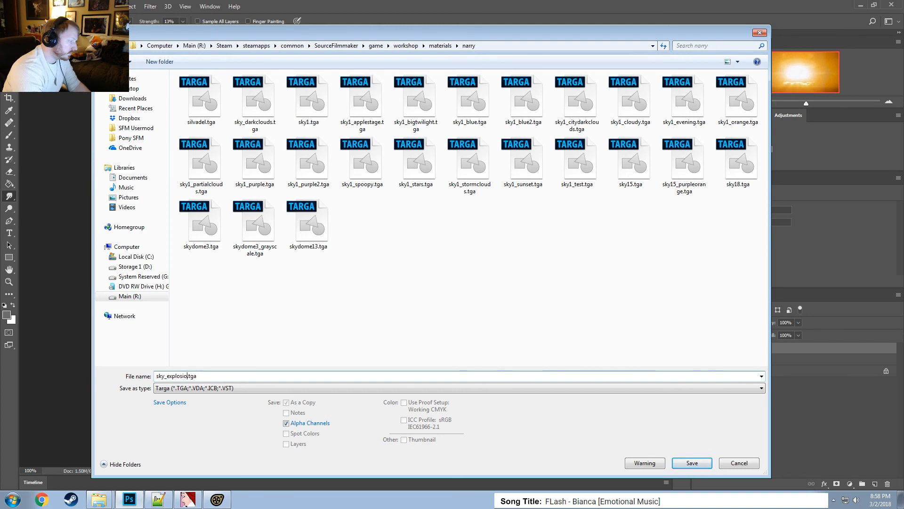
type("n")
key("Return")
left_click(482, 165)
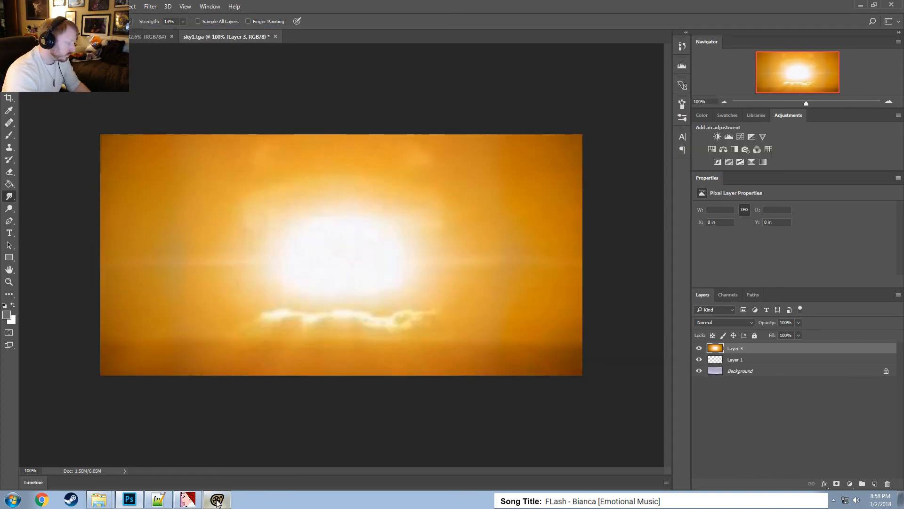
Switch to VTFEdit and import sky_explosion.tga from the workshop/materials/narry folder with the preset VTF options.
left_click(187, 500)
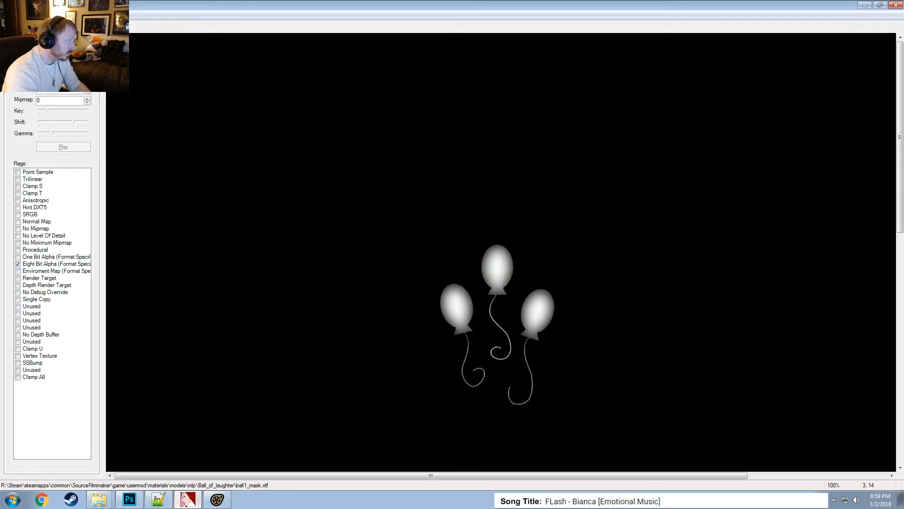
key("ctrl+i")
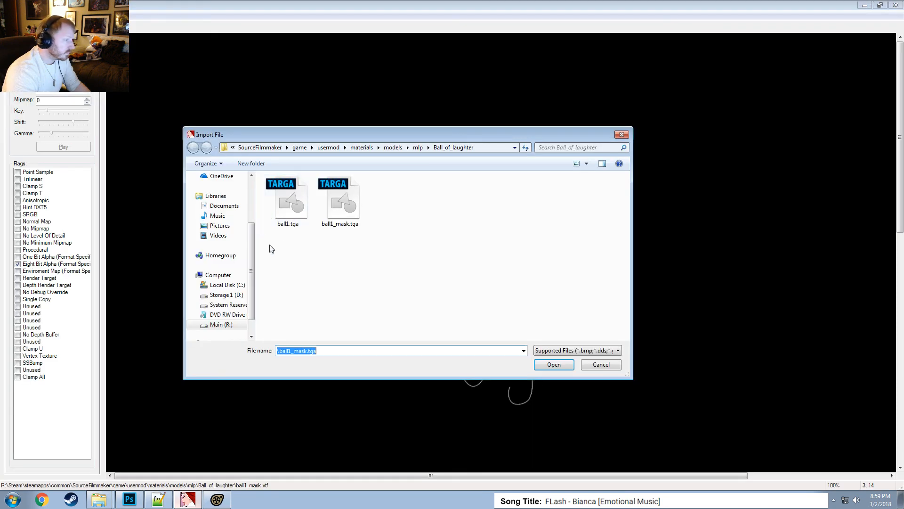
left_click(299, 147)
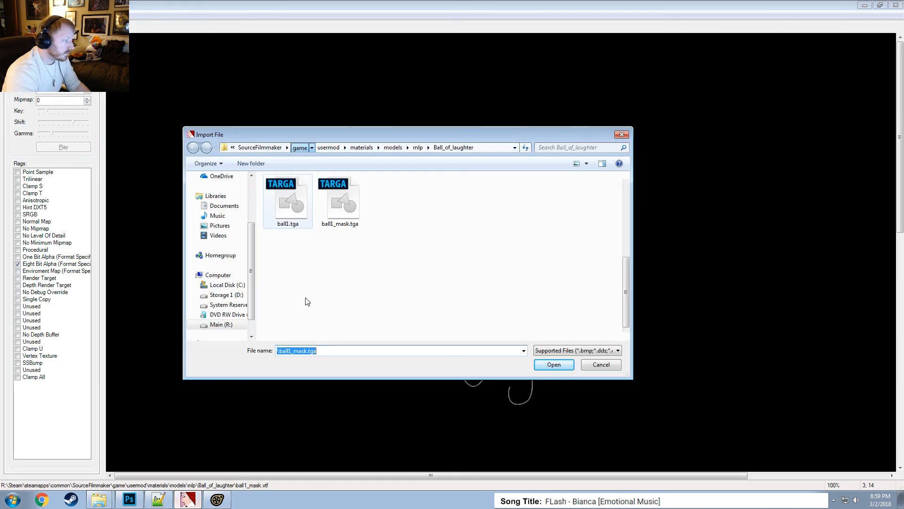
double_click(286, 335)
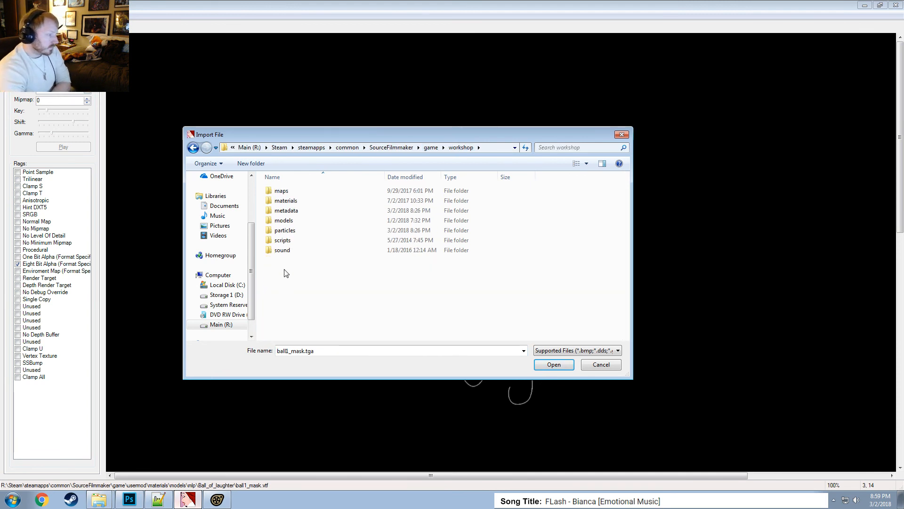
double_click(288, 201)
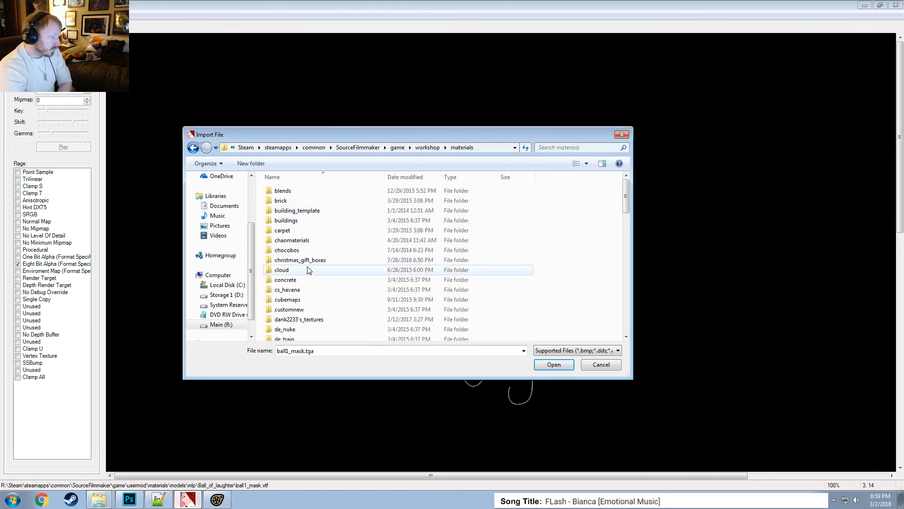
scroll(311, 278, "down", 5)
scroll(298, 295, "down", 2)
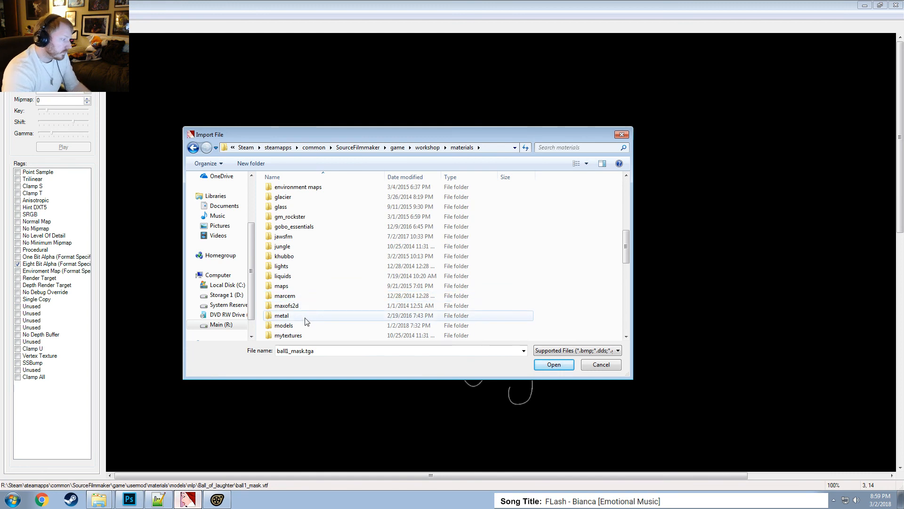
scroll(304, 318, "down", 2)
double_click(281, 286)
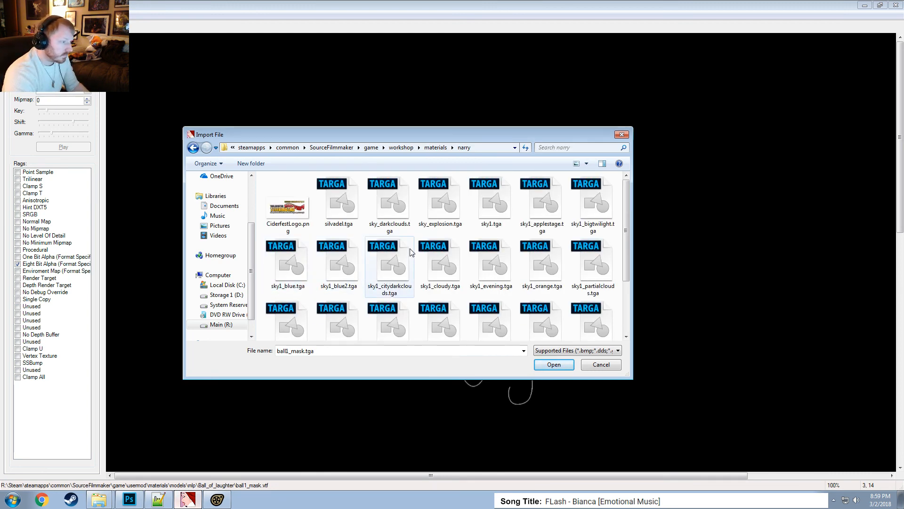
left_click(424, 214)
double_click(433, 229)
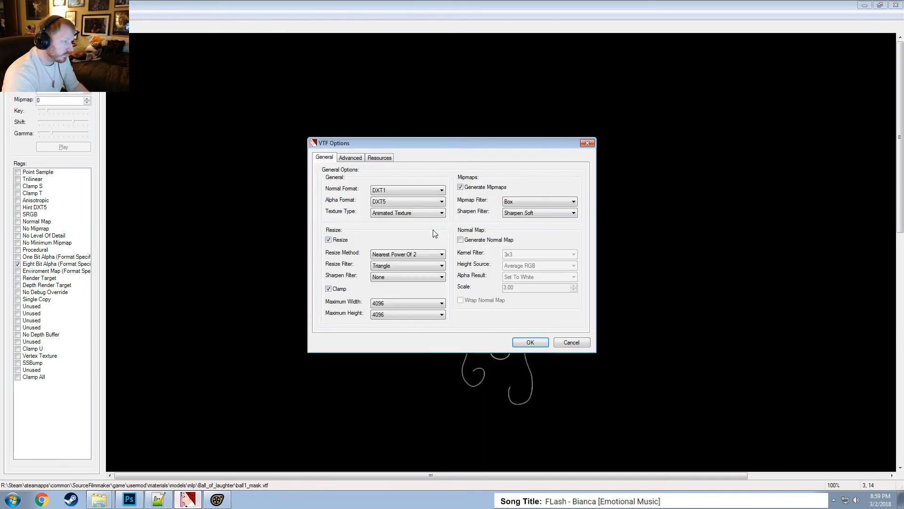
left_click(521, 341)
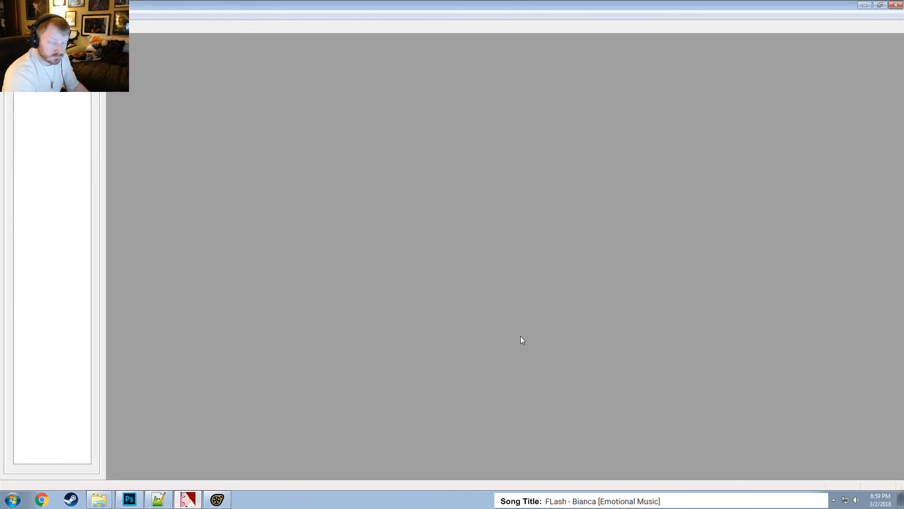
Save the imported texture as sky_explosion.vtf in the narry folder and close VTFEdit.
left_click(7, 16)
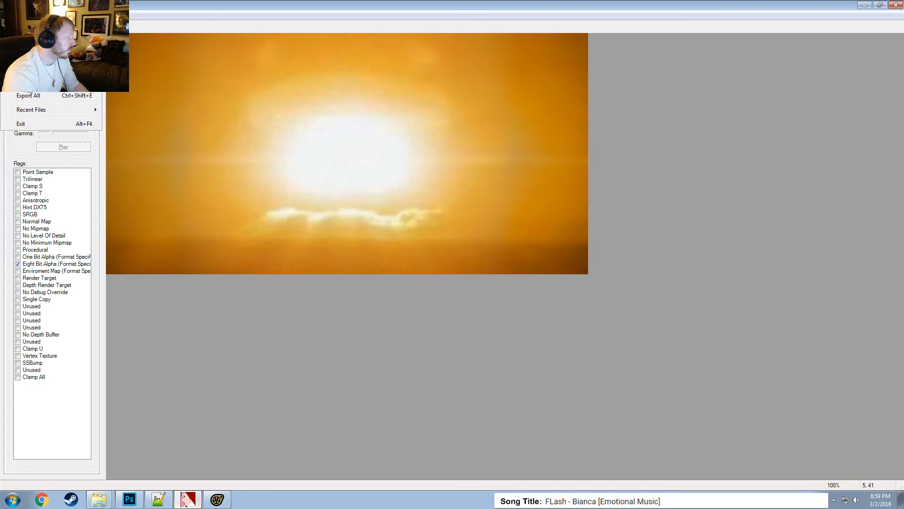
left_click(29, 61)
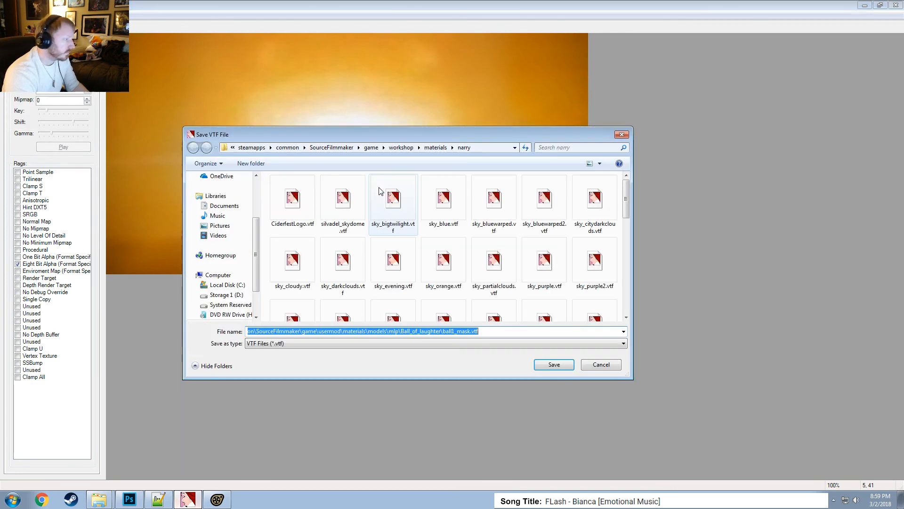
left_click(470, 332)
left_click_drag(470, 333, 460, 333)
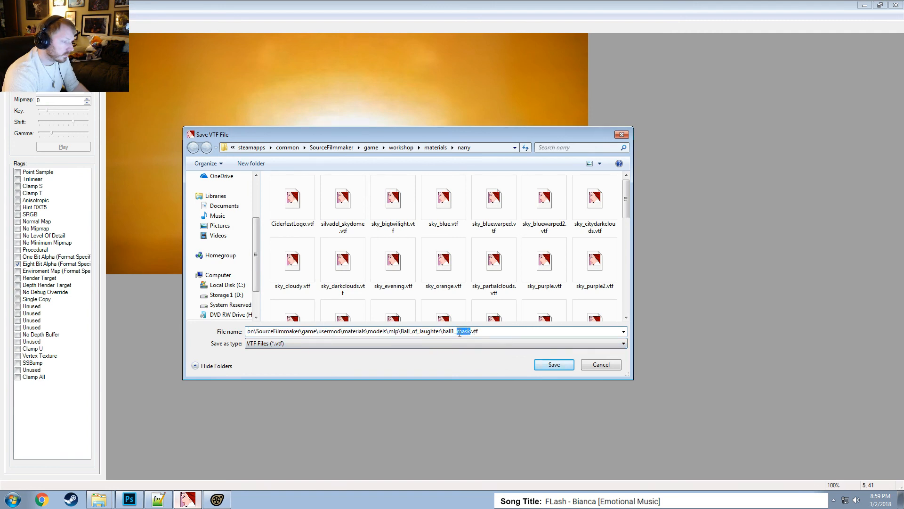
left_click(542, 262)
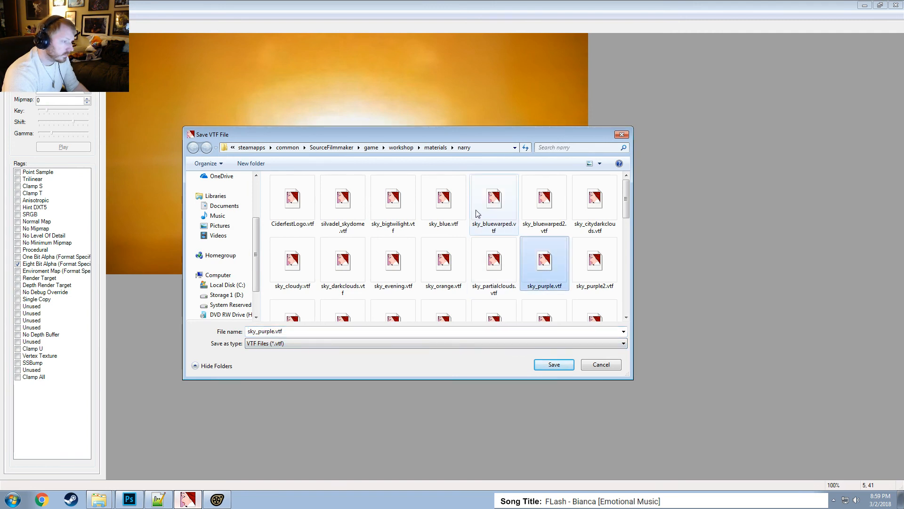
left_click(443, 207)
left_click(266, 332)
left_click(266, 332)
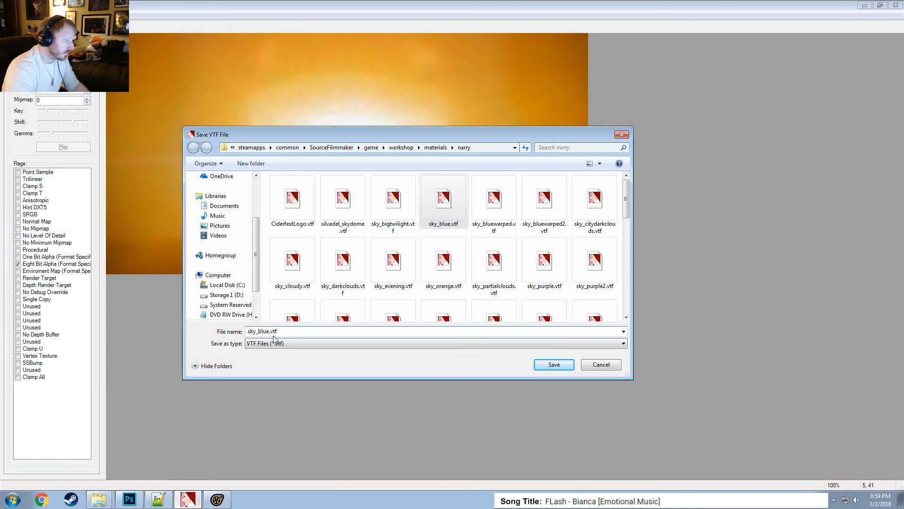
key("BackSpace")
key("BackSpace")
key("BackSpace")
key("Delete")
type("ex[;l")
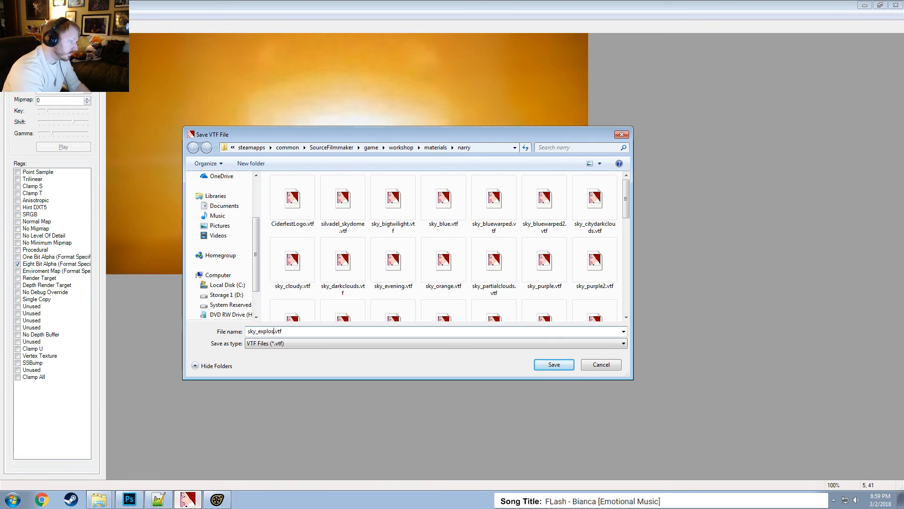
type("ion")
key("Return")
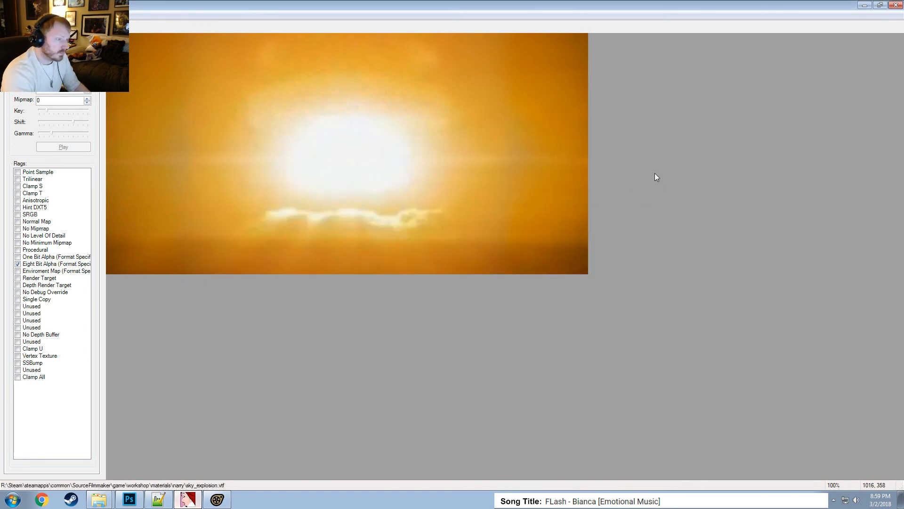
left_click(896, 5)
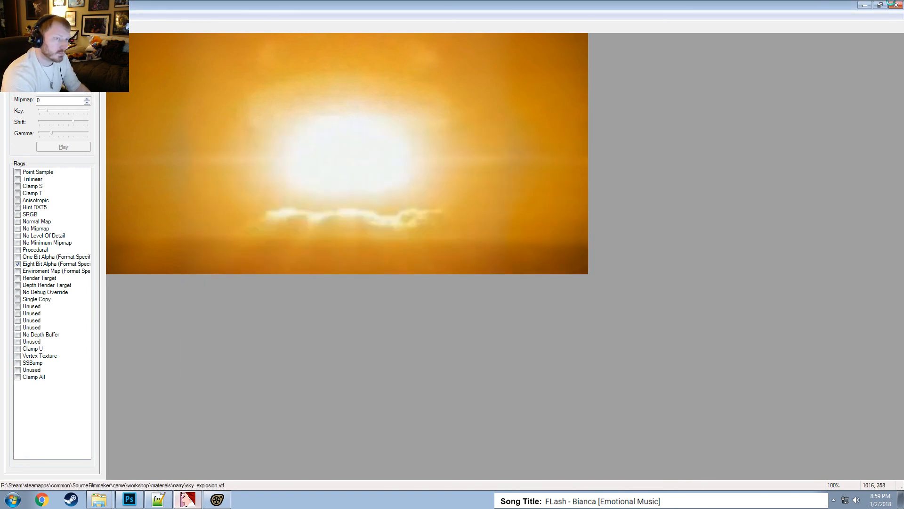
Switch to Source Filmmaker and add a string attribute named $basetexture to the skycard's sky1 material.
left_click(187, 499)
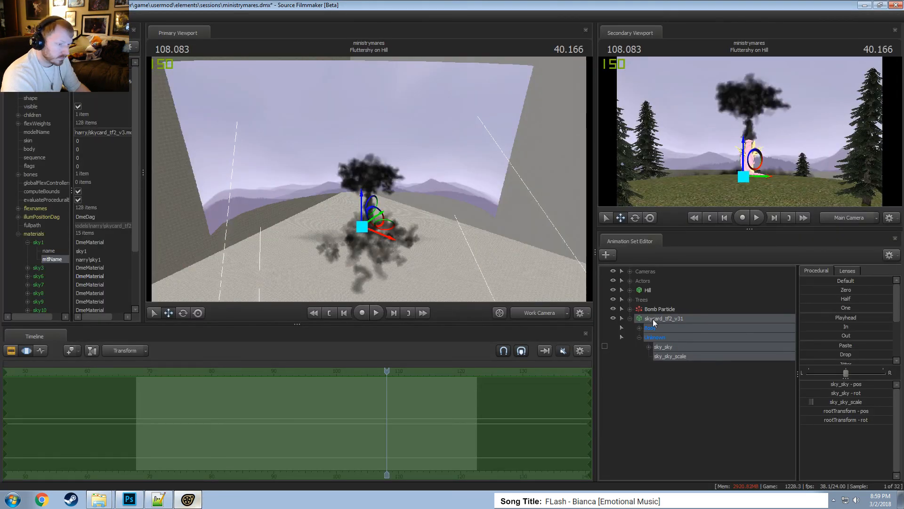
left_click(42, 242)
right_click(44, 246)
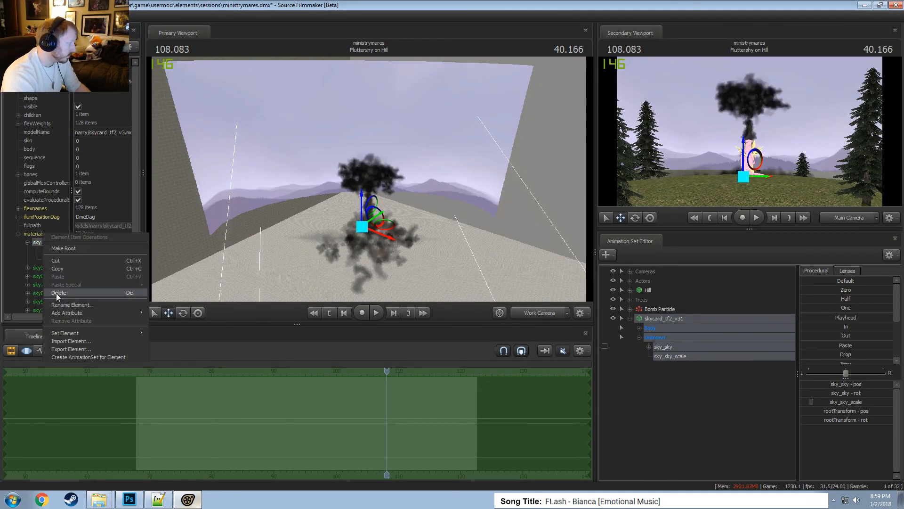
mouse_move(66, 313)
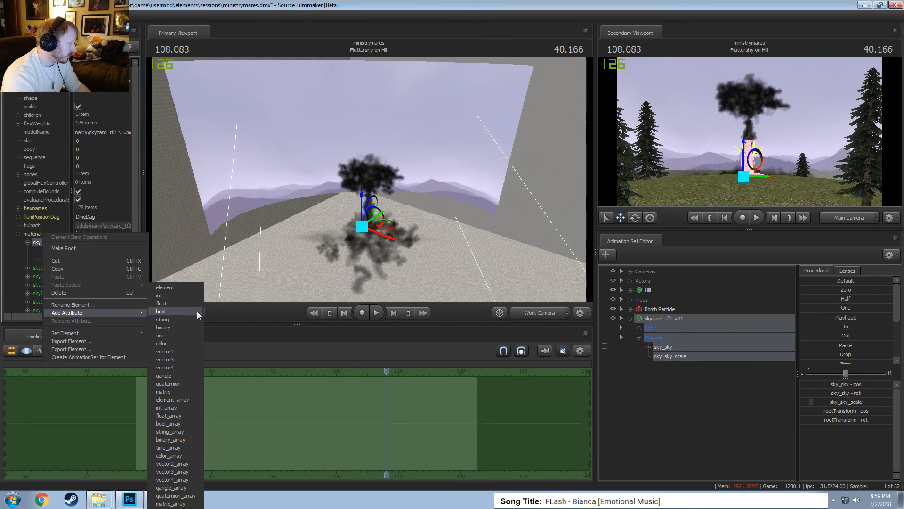
left_click(171, 320)
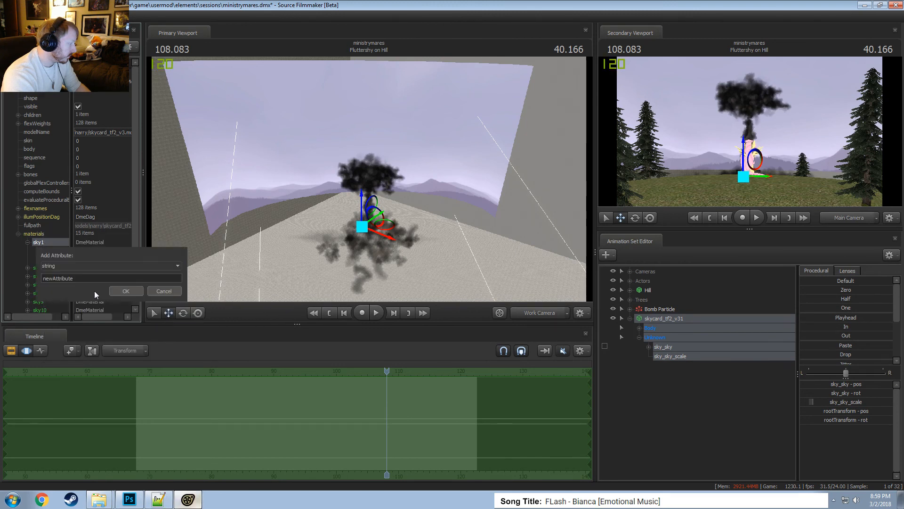
type("ne")
key("BackSpace")
key("BackSpace")
type("$ba")
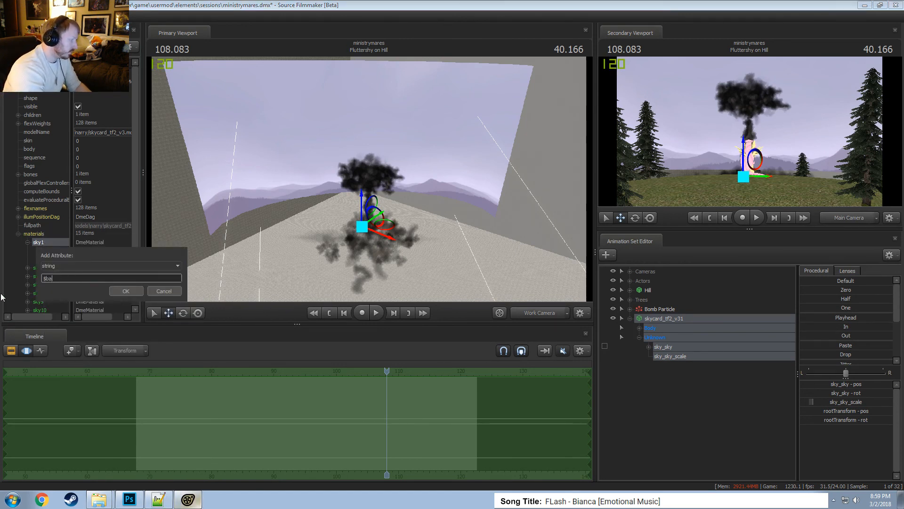
type("setexture")
key("Return")
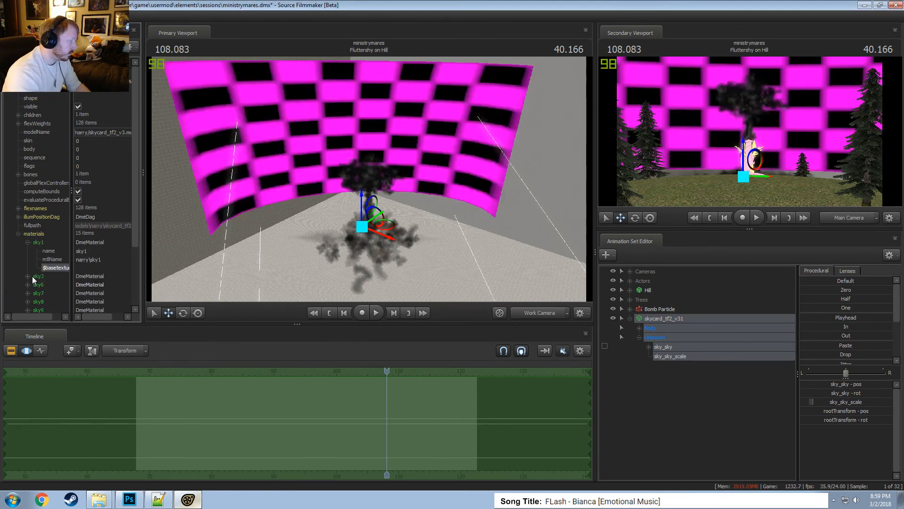
Set the sky1 material's $basetexture value to narry\sky_explosion, using the mtlName path as its base.
left_click(102, 261)
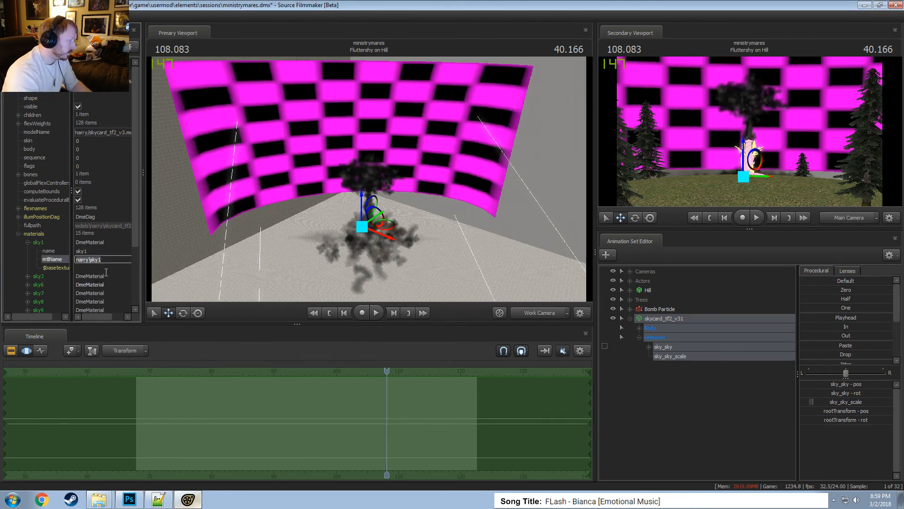
left_click(106, 271)
type("narry\\sky1")
left_click(109, 262)
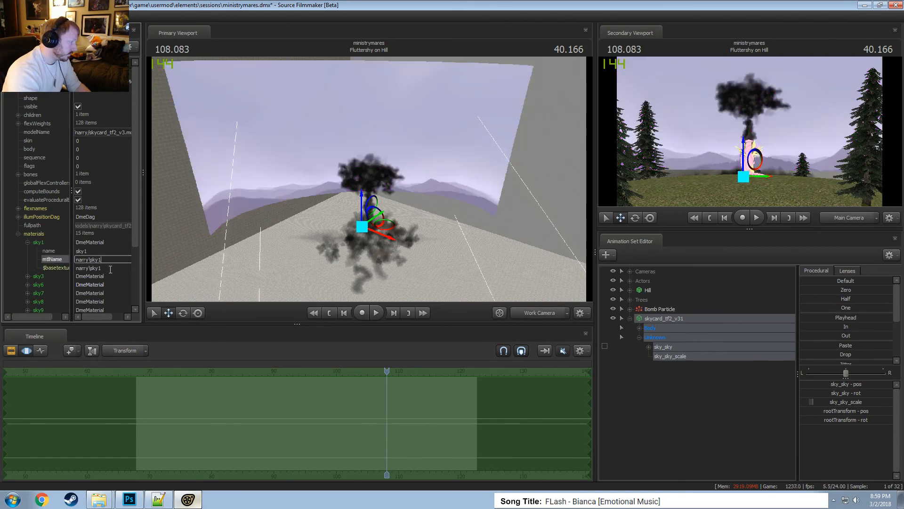
left_click(113, 268)
key("BackSpace")
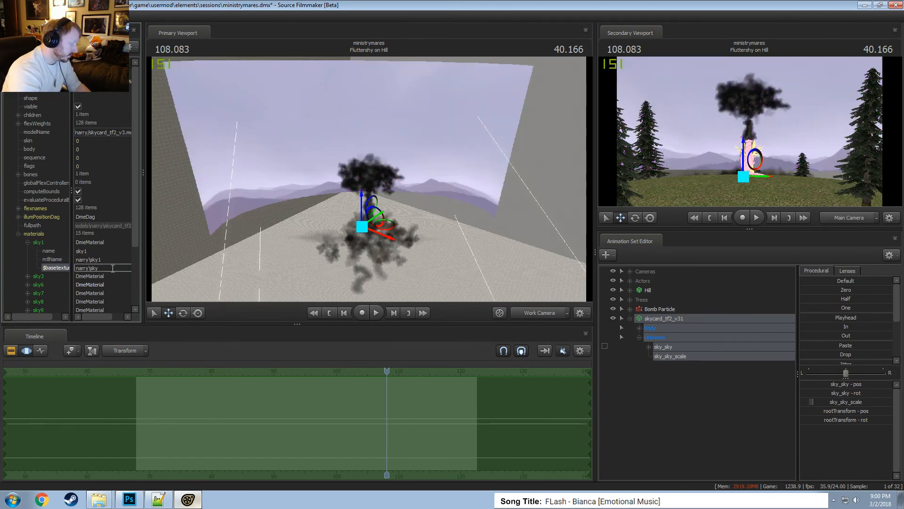
type("_e")
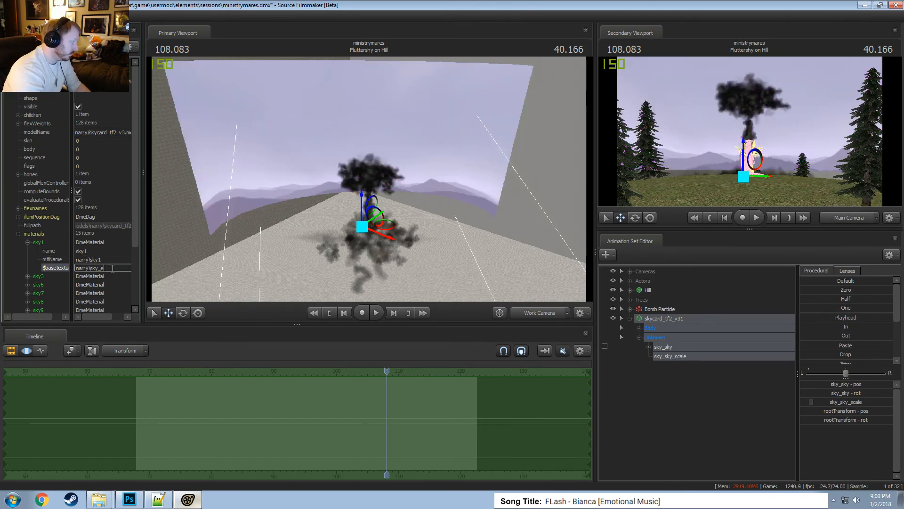
type("xplosion")
key("Return")
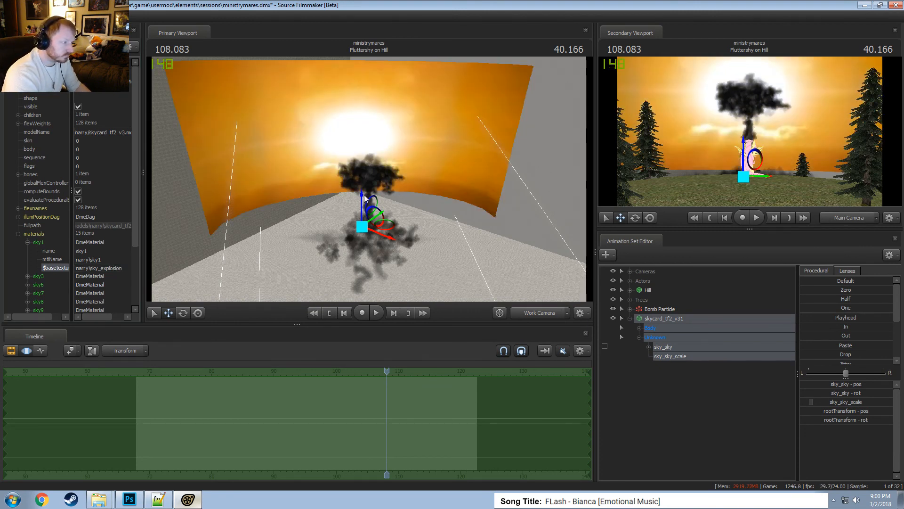
Play the Fluttershy on Hill shot from about 105 seconds to review the new sky behind the mushroom cloud.
left_click_drag(360, 196, 370, 217)
key("F2")
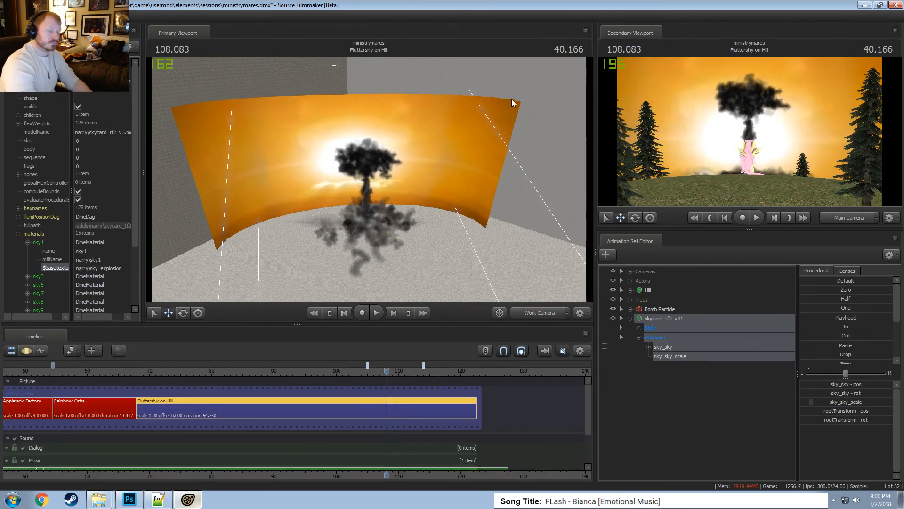
left_click(369, 372)
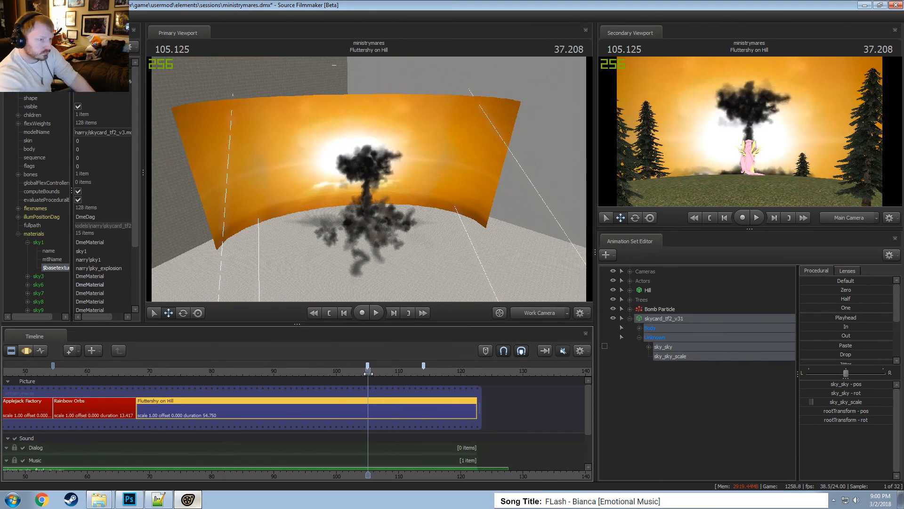
key("space")
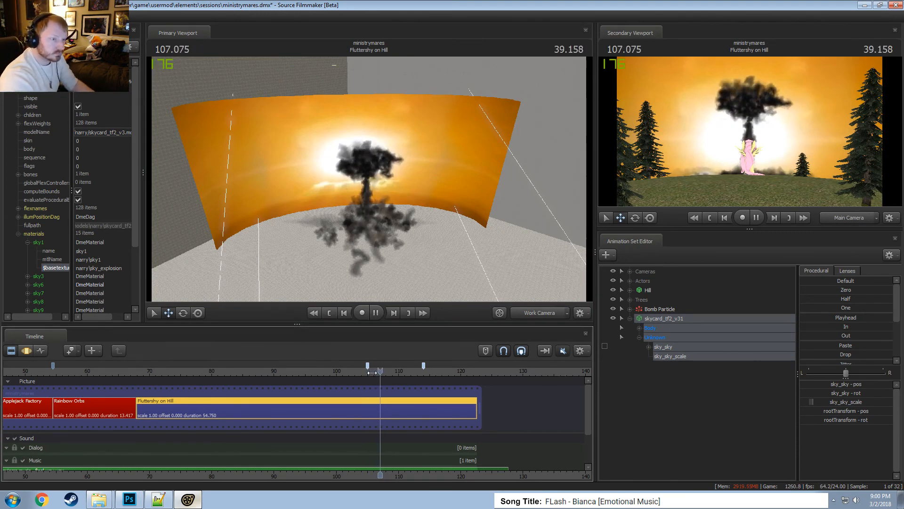
key("space")
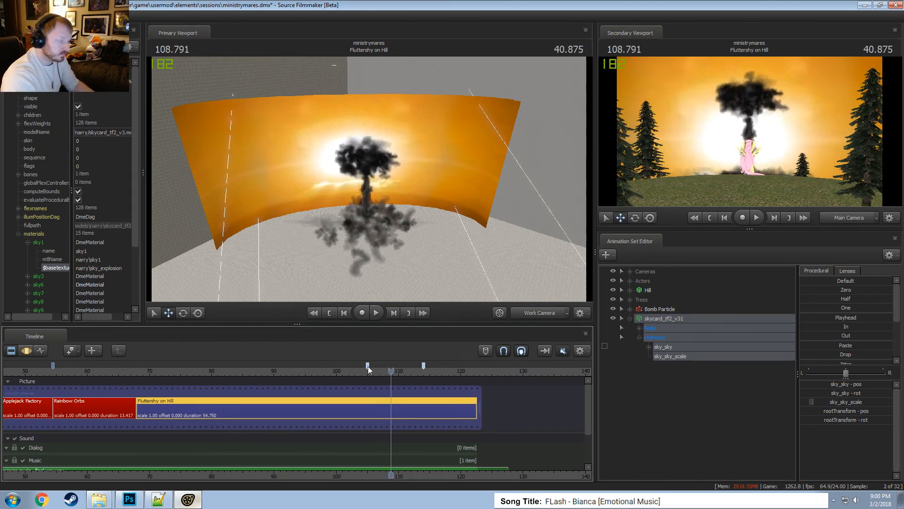
Add a Motion Editor bookmark at 114 seconds, matching the second bookmark of the Clip Editor.
key("F3")
key("F2")
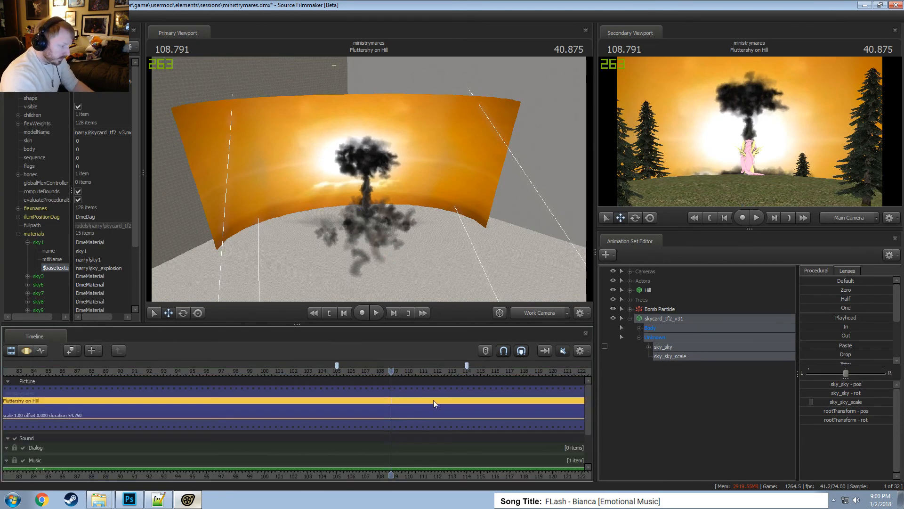
key("F3")
key("F2")
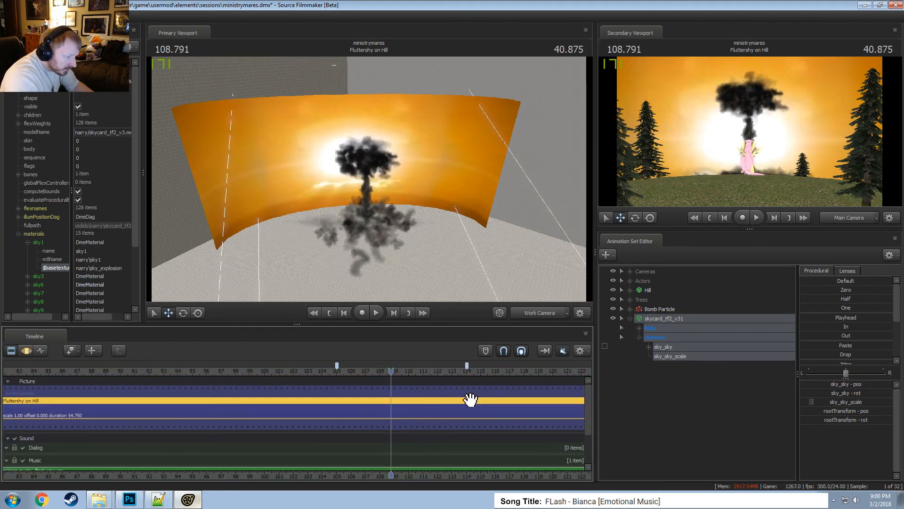
scroll(557, 380, "up", 4)
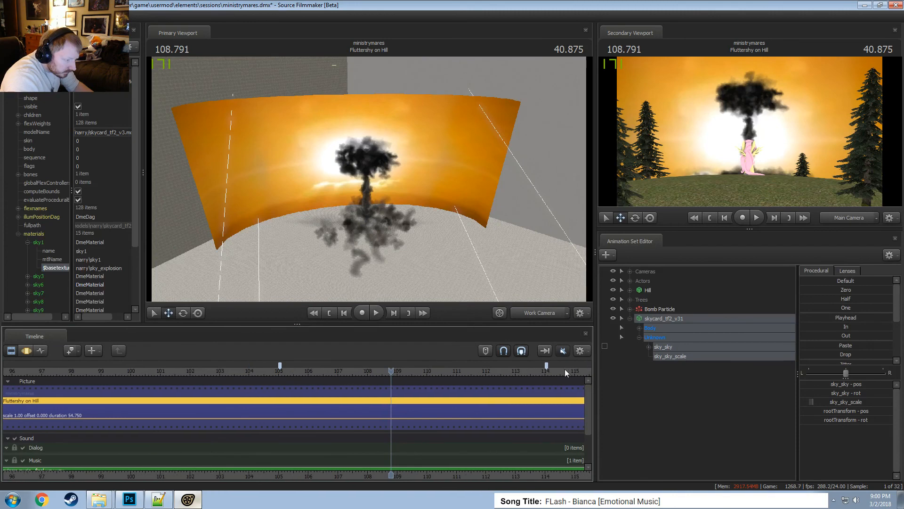
left_click_drag(546, 363, 545, 364)
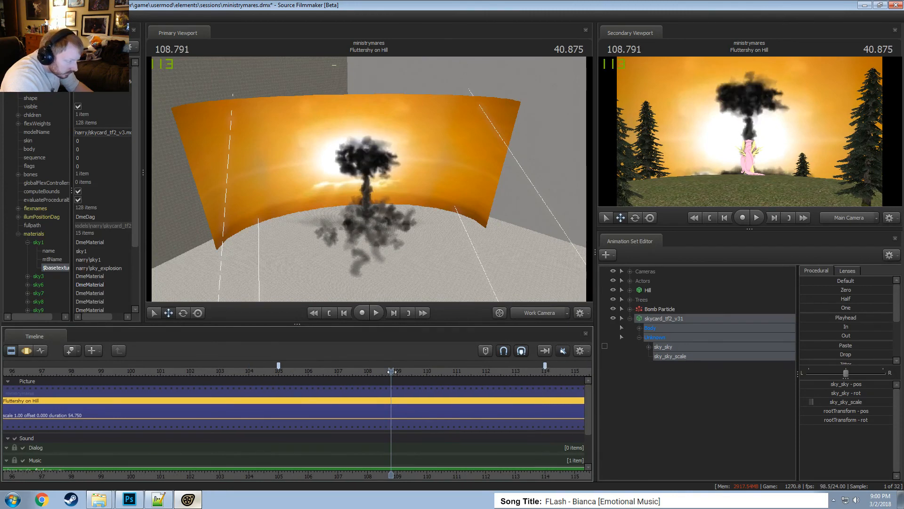
key("F3")
left_click(492, 411)
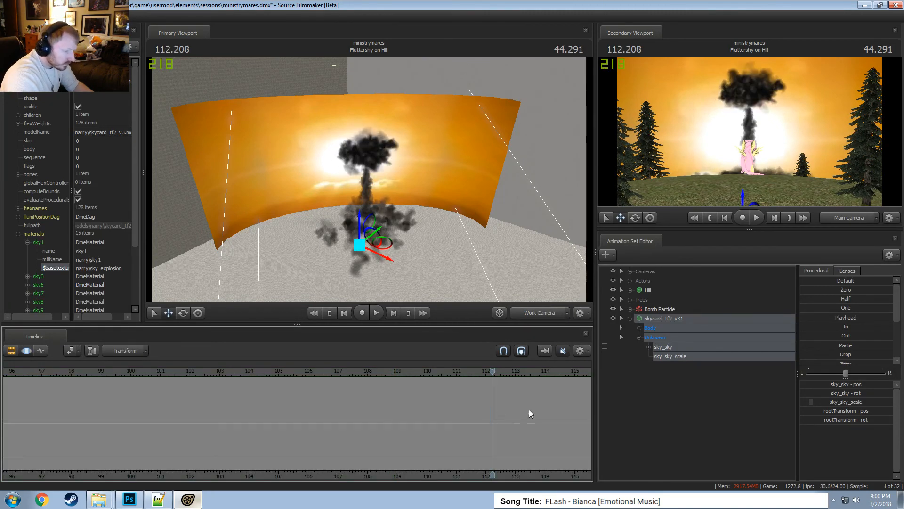
key("F2")
left_click_drag(544, 372, 545, 372)
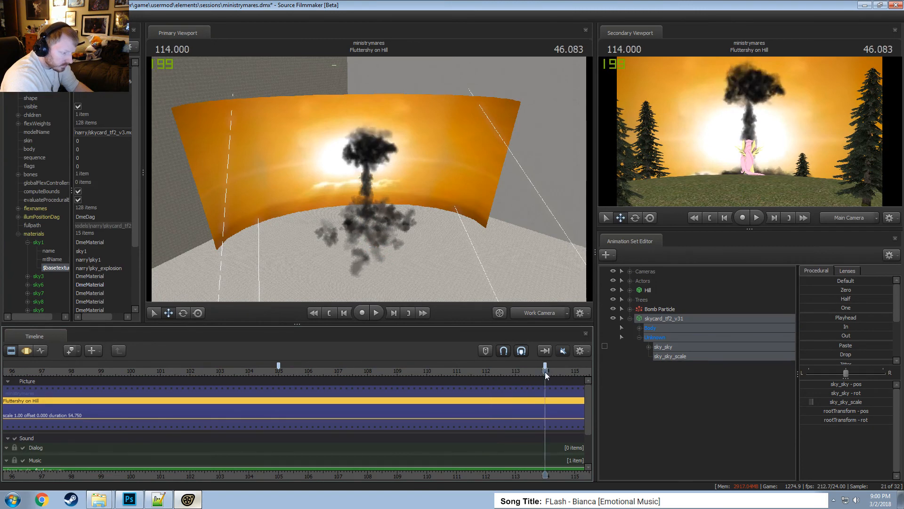
key("F3")
Add a Motion Editor bookmark at 105 seconds, matching the first bookmark of the Clip Editor.
key("F2")
left_click_drag(278, 371, 278, 372)
key("F3")
key("F2")
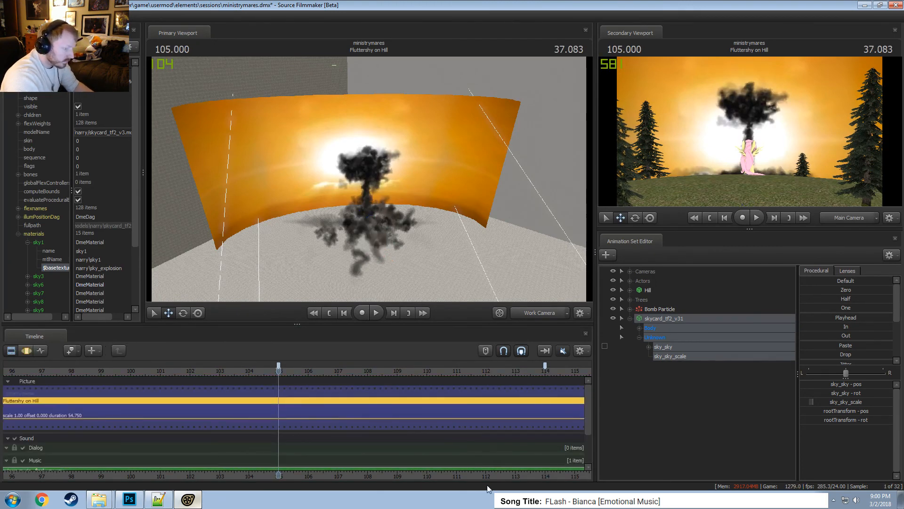
Make a Motion Editor time selection from 114 seconds to the end, with its falloff starting at the 105-second bookmark.
key("F3")
left_click_drag(453, 387, 453, 384)
key("]")
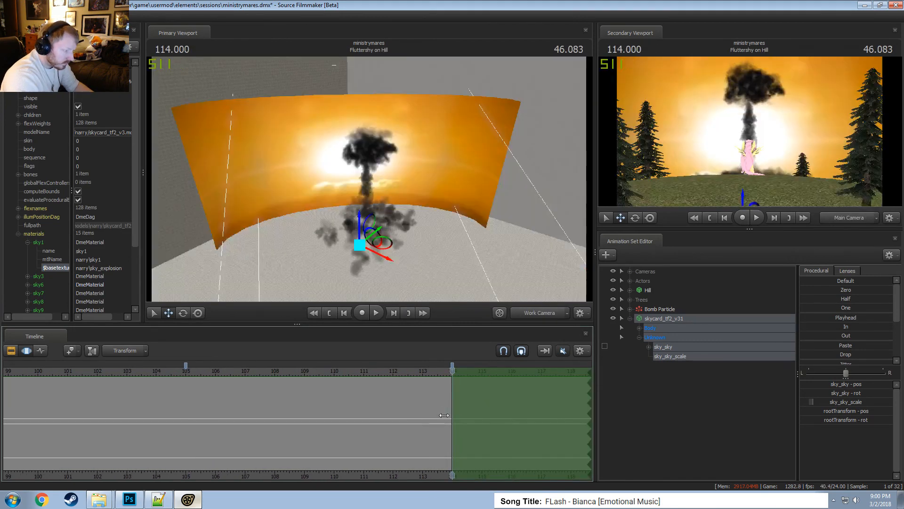
key("Left")
left_click_drag(307, 428, 178, 420)
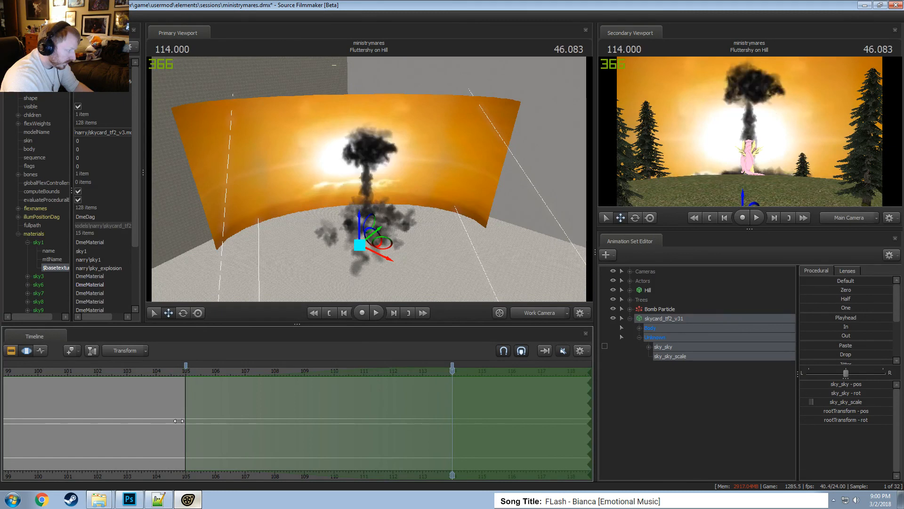
Increase the skycard's sky_sky_scale over the time selection so the card grows gradually between 105 and 114 seconds.
left_click(691, 355)
left_click_drag(828, 386, 828, 386)
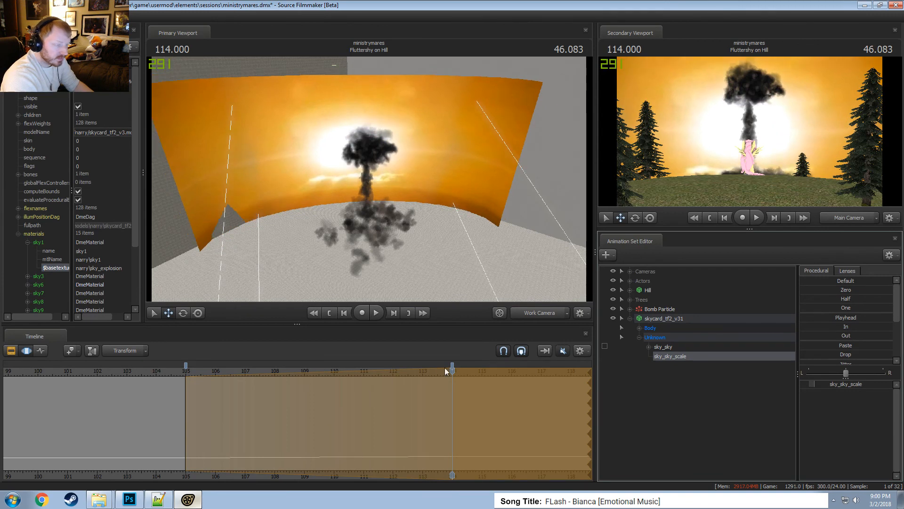
left_click_drag(206, 390, 452, 417)
Play and scrub the shot from the 105-second bookmark to check the skycard's growth.
key("F2")
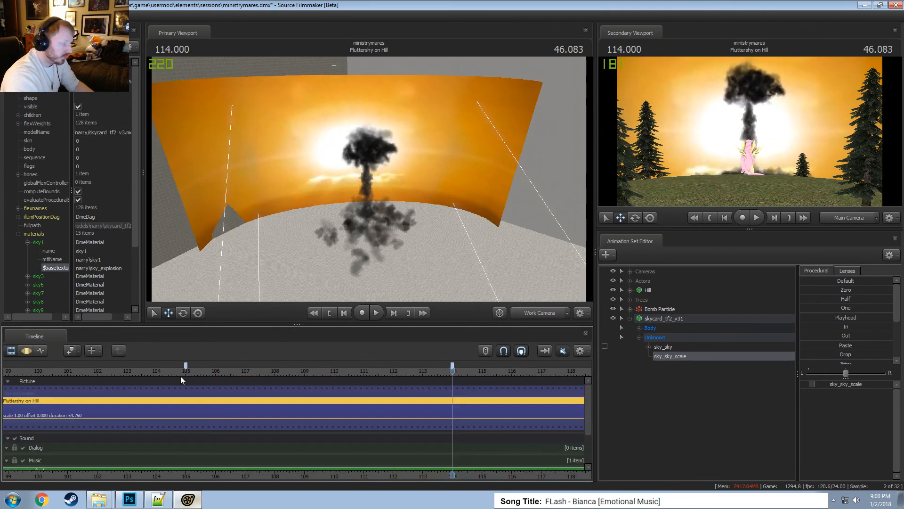
left_click(191, 372)
key("space")
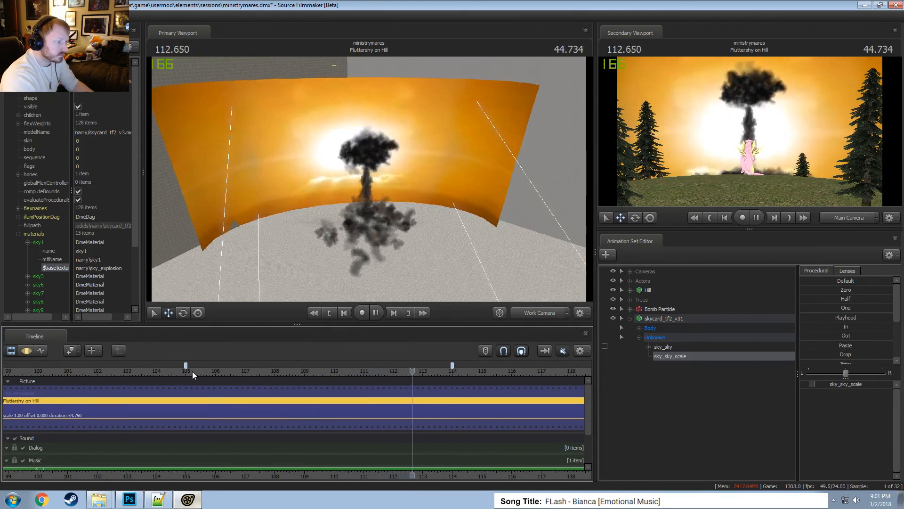
key("space")
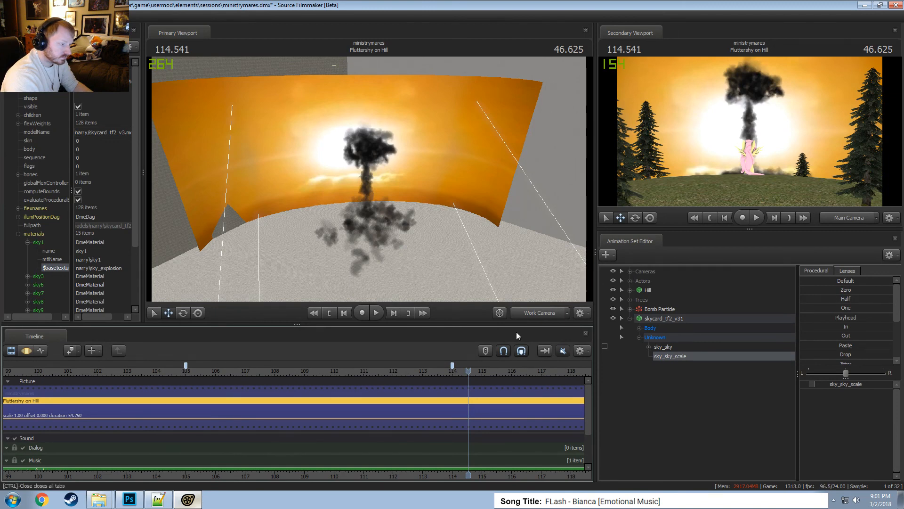
left_click_drag(197, 371, 284, 355)
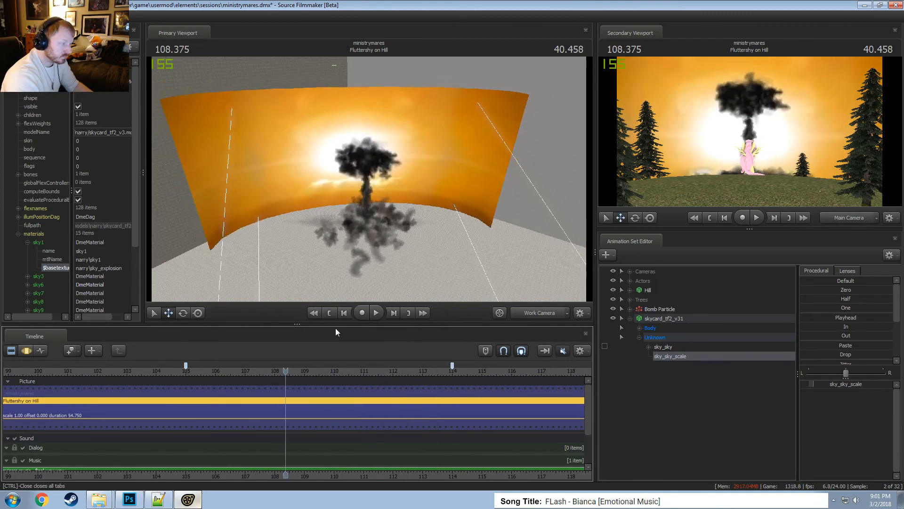
Switch the primary viewport to the Main Camera and enable lighting.
left_click(518, 312)
right_click(507, 295)
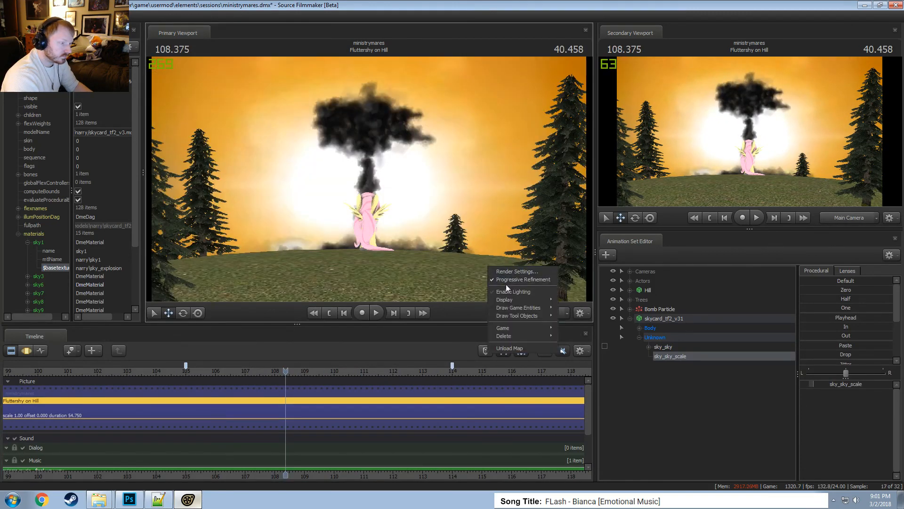
left_click(506, 284)
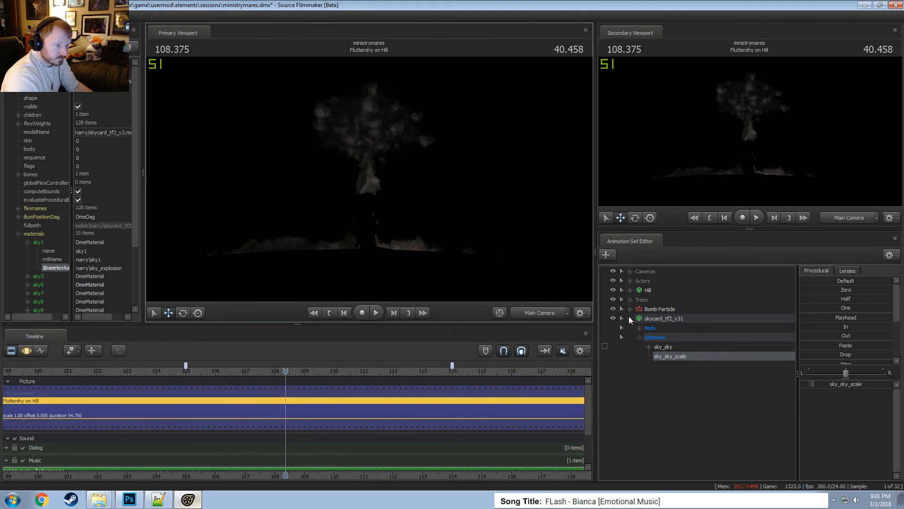
Collapse the skycard_tf2_v31 animation set and rename it Sky Card.
left_click(630, 318)
right_click(651, 317)
left_click(670, 321)
type("Sky Card")
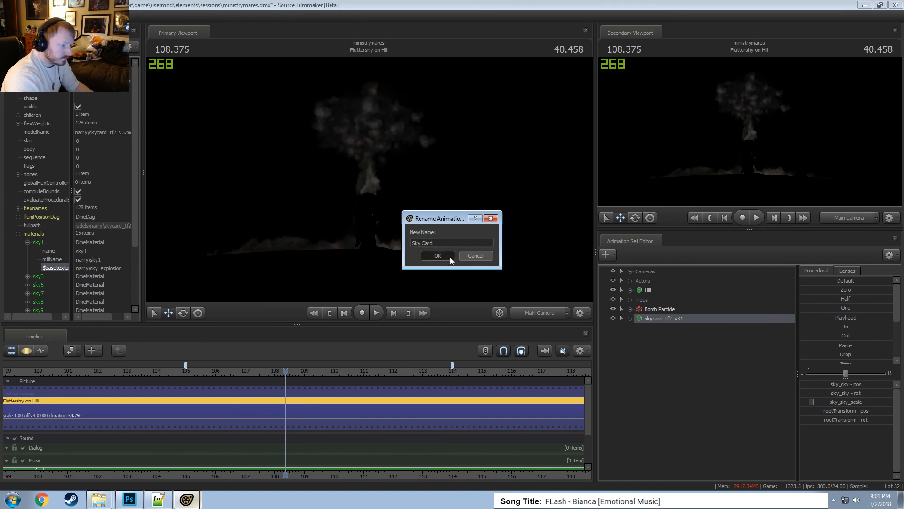
left_click(450, 257)
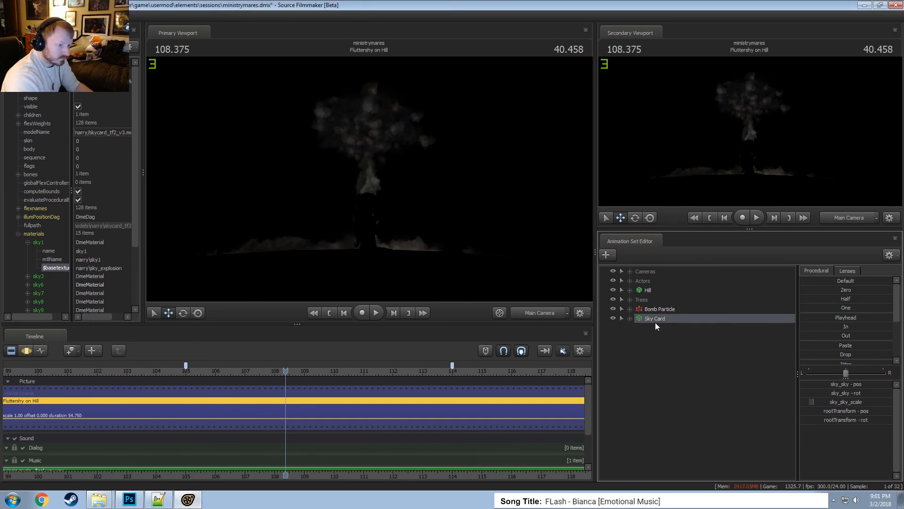
Group Bomb Particle into a dag named Particles and move Hill below that group.
right_click(655, 310)
left_click(680, 337)
right_click(644, 310)
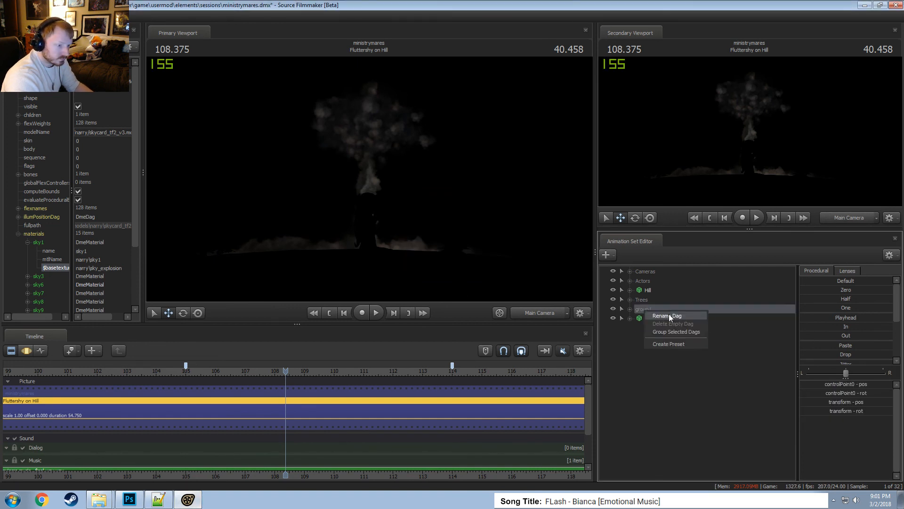
left_click(669, 314)
type("Part")
type("icles")
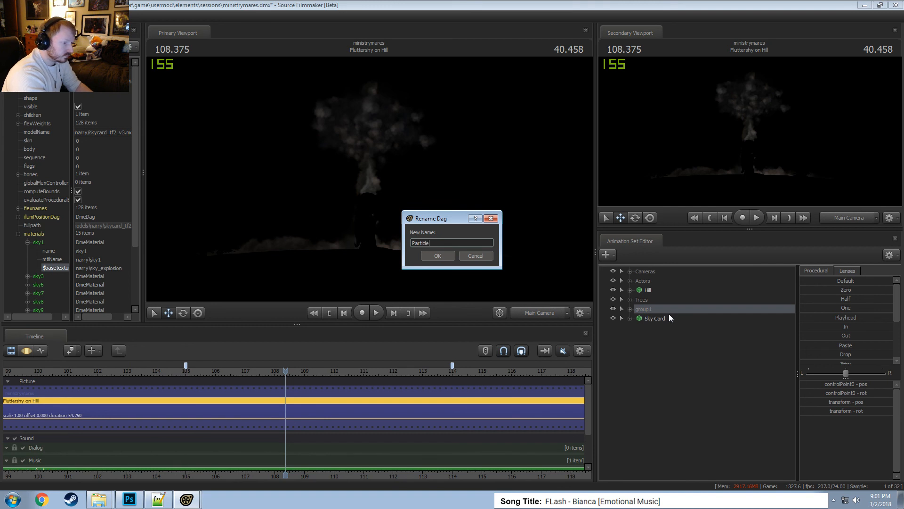
key("Return")
left_click_drag(651, 290, 650, 315)
Create an animation set for a new light viewed in the primary viewport, with the Lights group placed directly below Cameras.
right_click(651, 344)
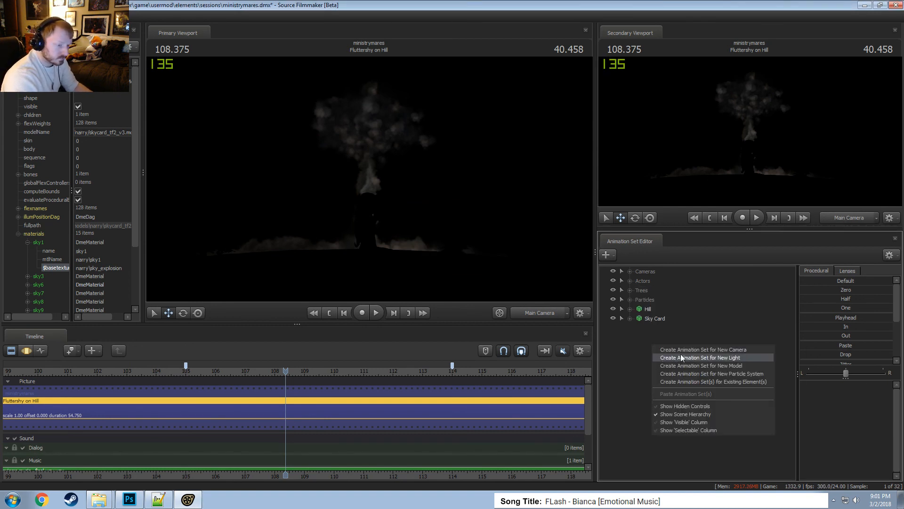
left_click(683, 355)
left_click(630, 309)
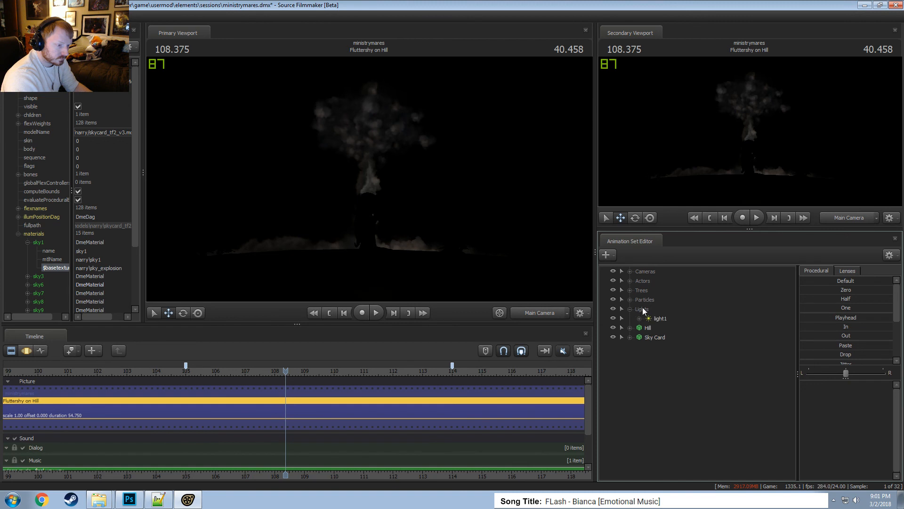
left_click_drag(642, 309, 496, 298)
left_click(658, 288)
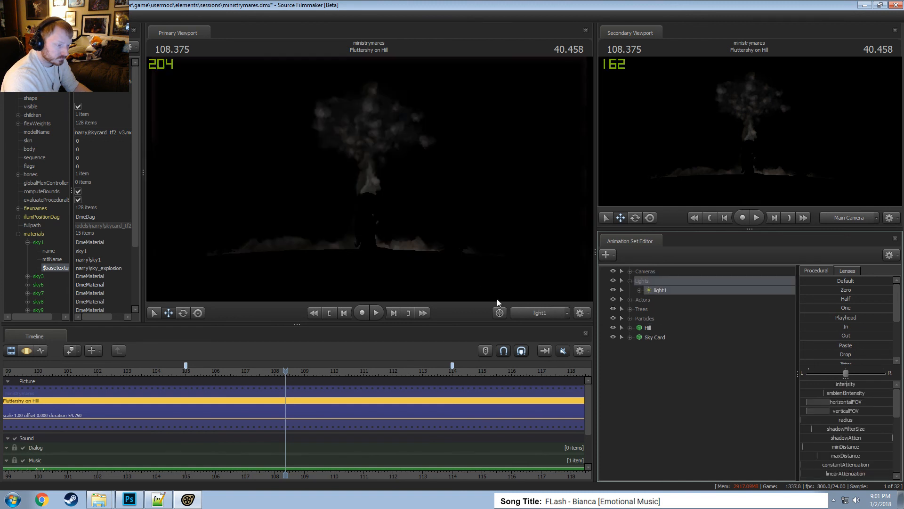
Select all time in the Motion Editor and raise the maximum of light1's maxDistance slider range.
key("F3")
left_click(389, 428)
key("ctrl+a")
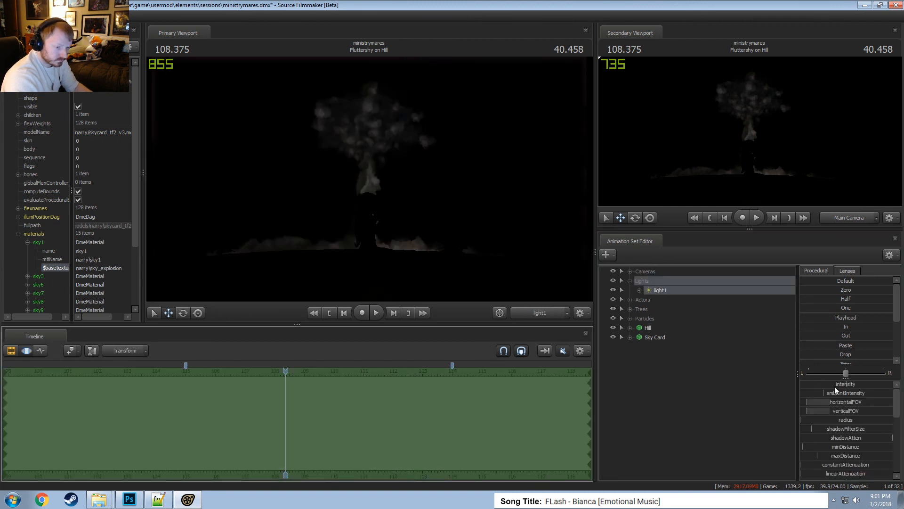
right_click(838, 455)
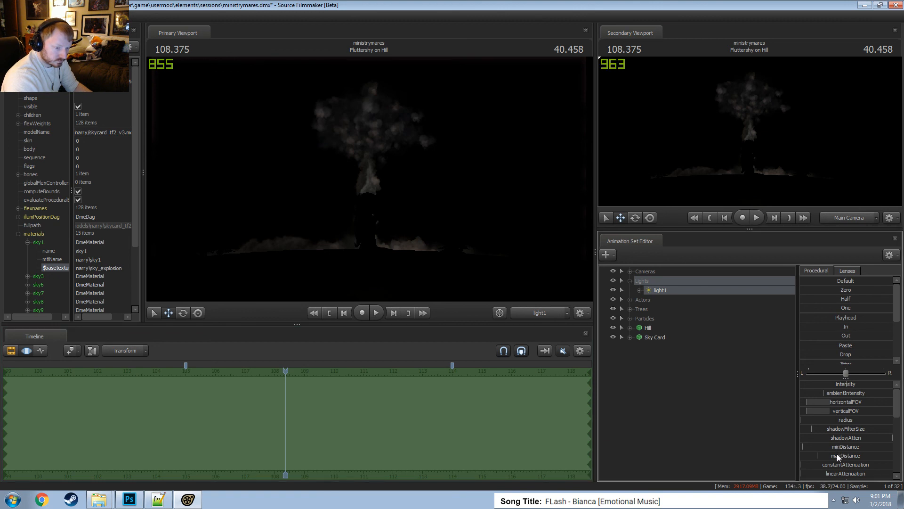
left_click(846, 470)
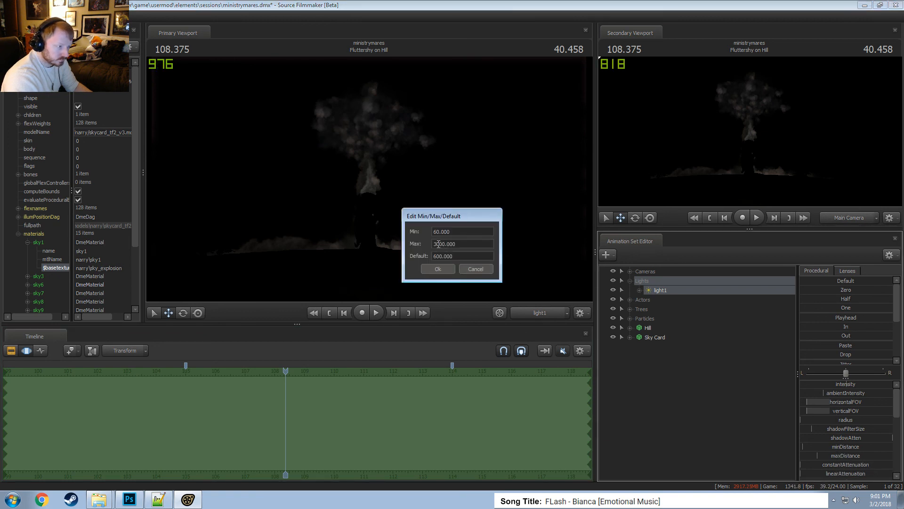
key("Return")
Raise the maximum of light1's farZAtten slider range.
scroll(845, 466, "down", 1)
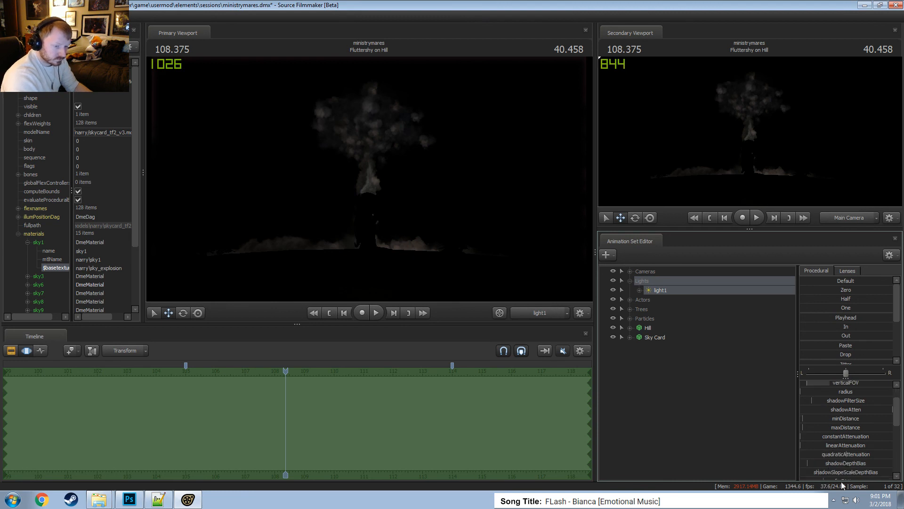
scroll(835, 451, "down", 1)
right_click(837, 452)
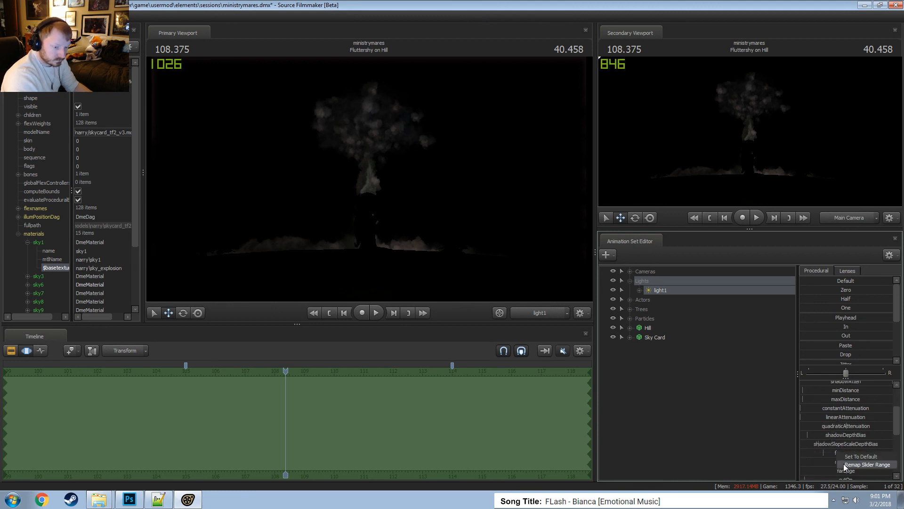
left_click(846, 468)
left_click(437, 243)
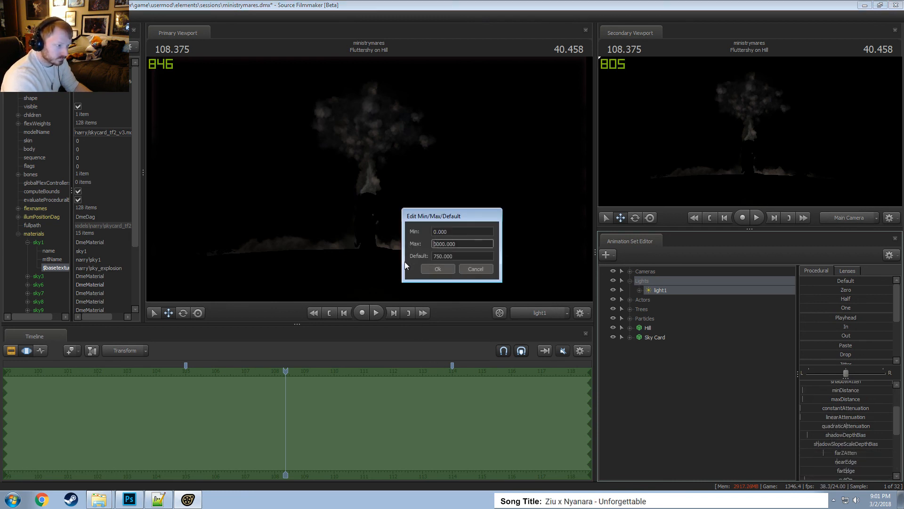
key("Return")
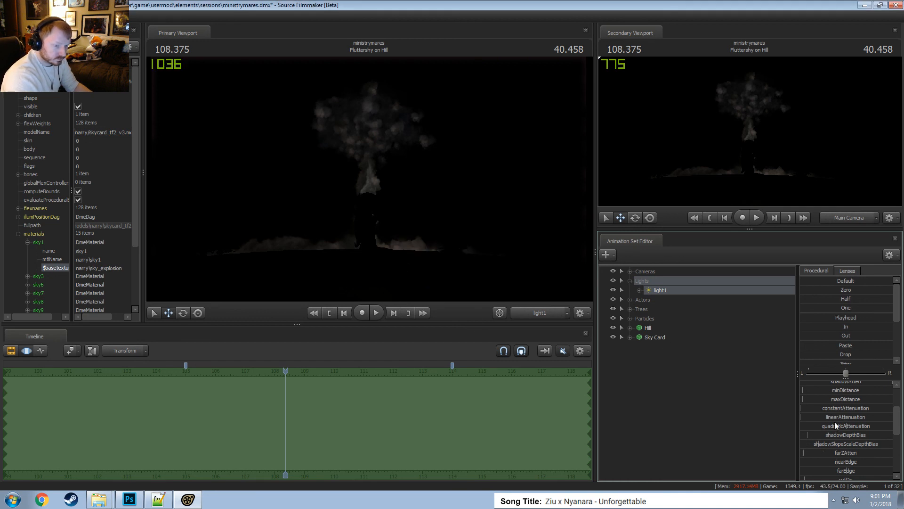
Raise the maximum of light1's intensity slider range.
scroll(834, 422, "up", 2)
right_click(833, 384)
left_click(848, 399)
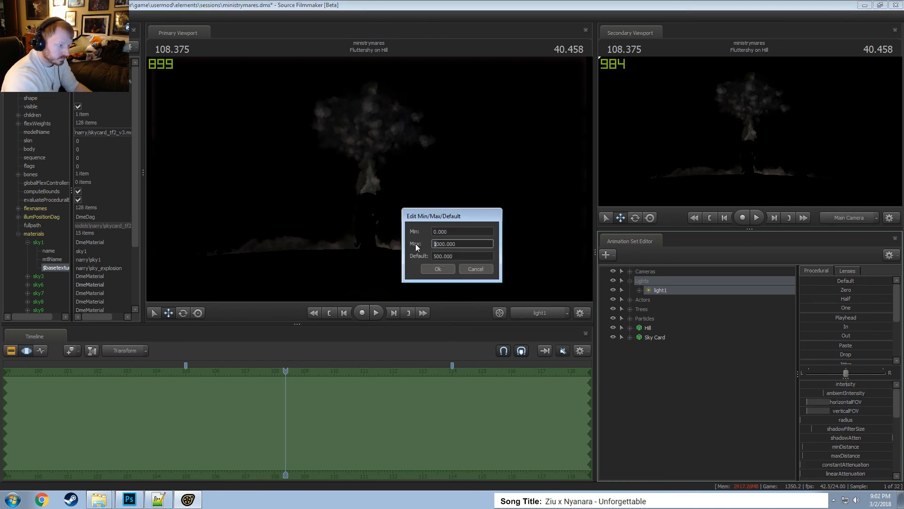
key("Return")
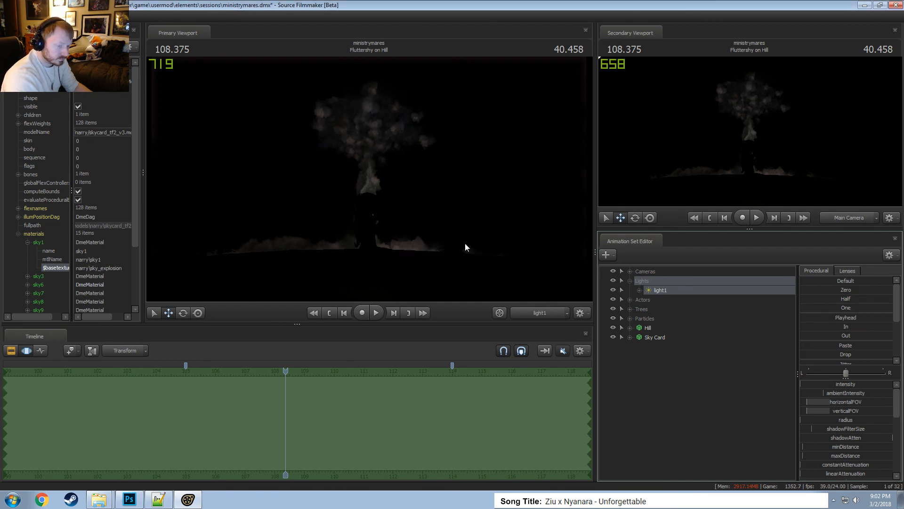
Increase light1's maxDistance, farZAtten and intensity so that the light reaches far into the scene.
scroll(835, 430, "down", 2)
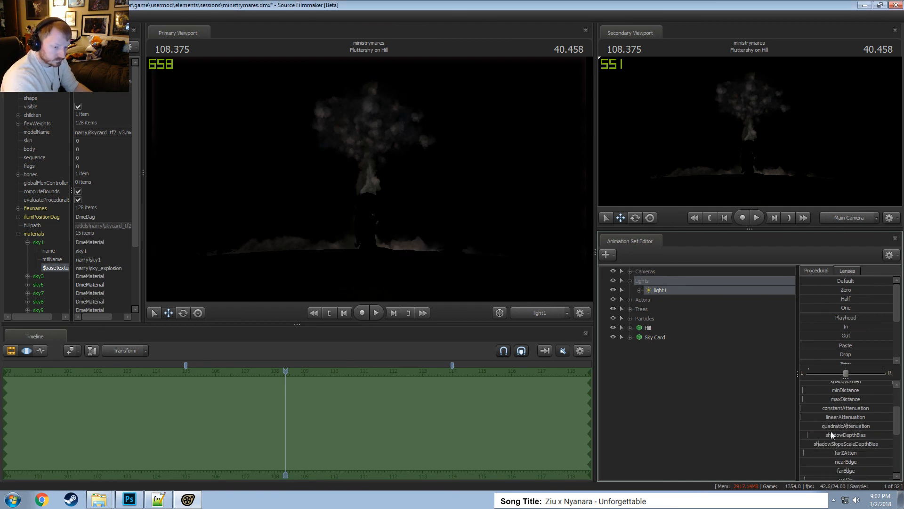
left_click(827, 400)
left_click_drag(824, 453, 832, 449)
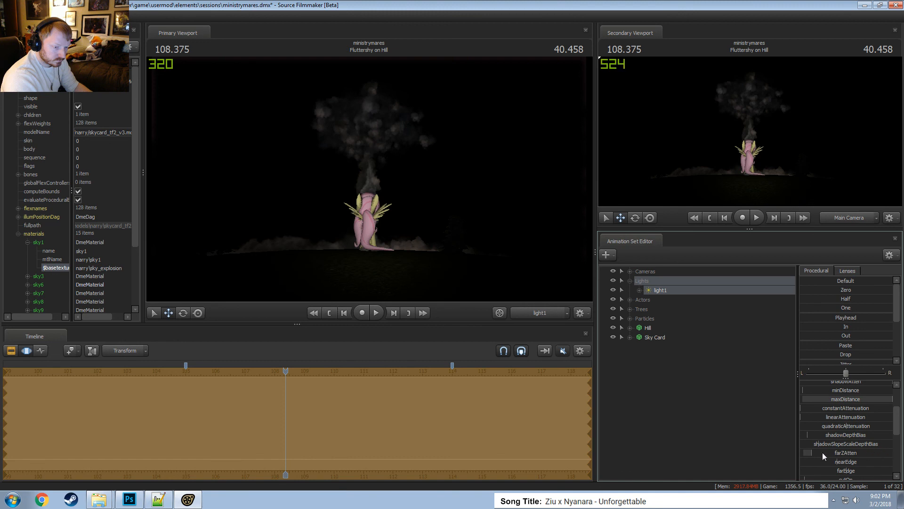
scroll(855, 408, "up", 2)
left_click_drag(839, 384, 867, 383)
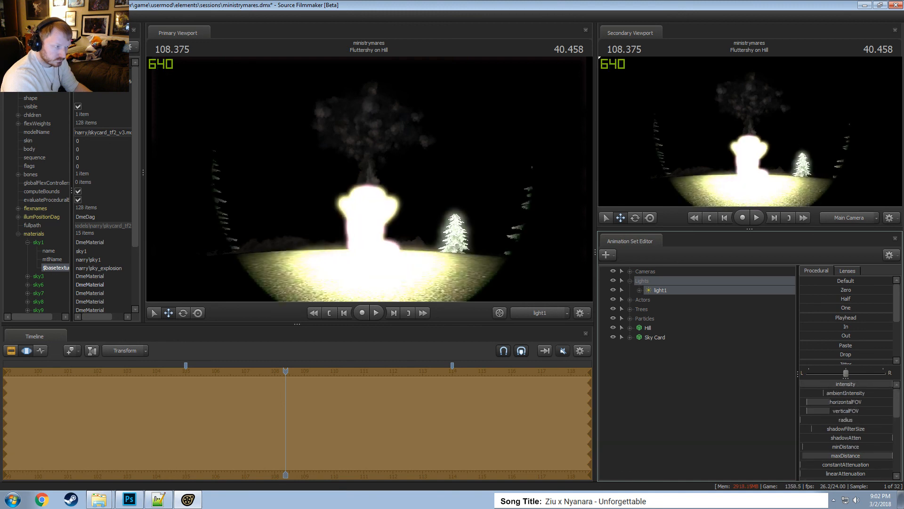
Move light1 past Fluttershy so that it shines on the skycard, and commit the change.
left_click_drag(377, 255, 360, 229)
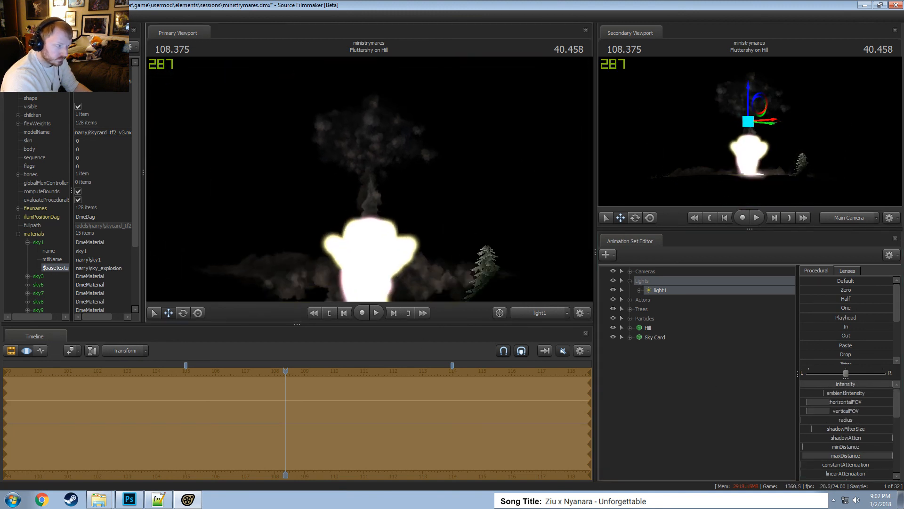
scroll(370, 179, "down", 12)
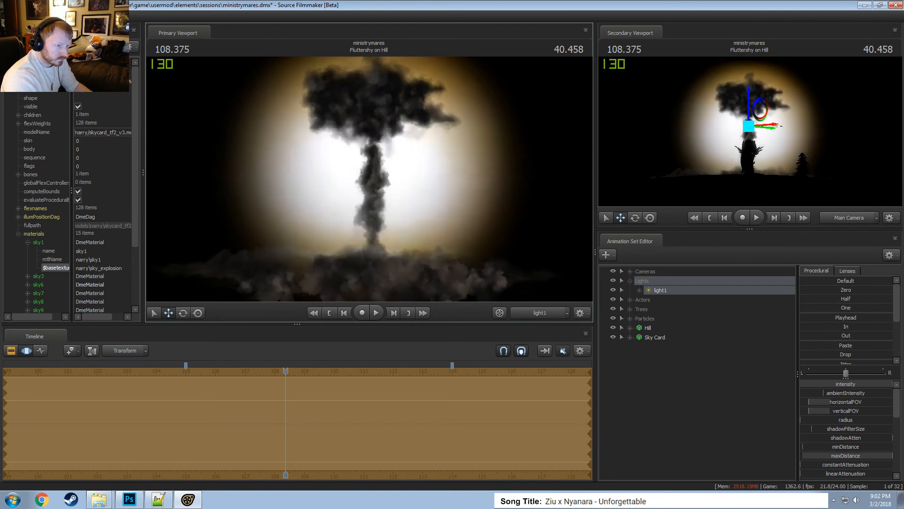
scroll(369, 179, "up", 4)
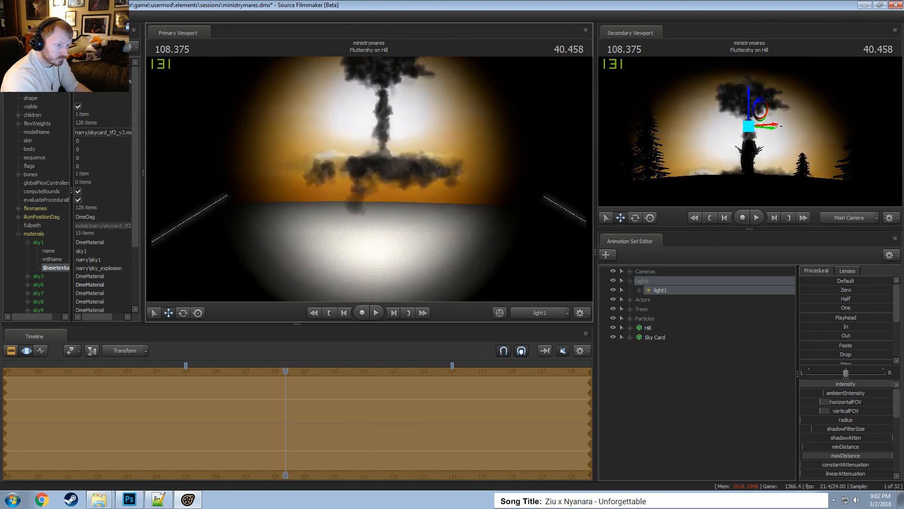
scroll(370, 179, "down", 4)
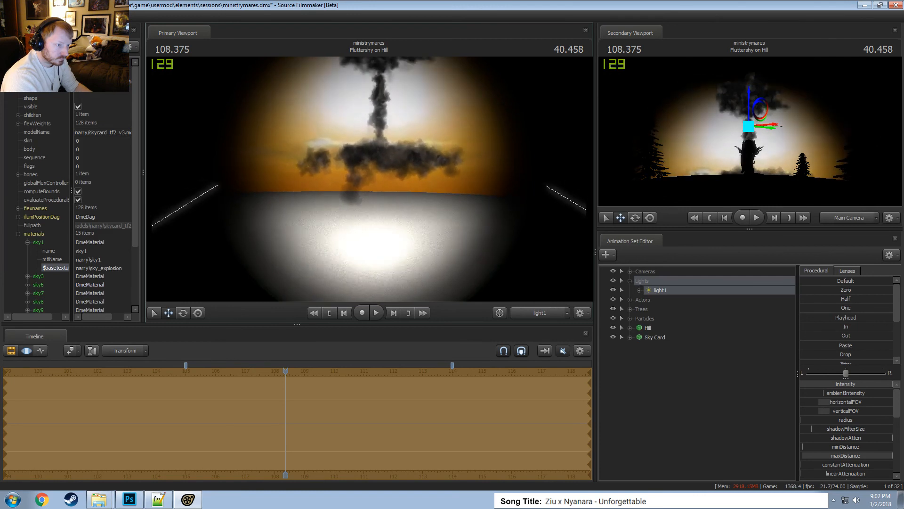
scroll(370, 179, "up", 2)
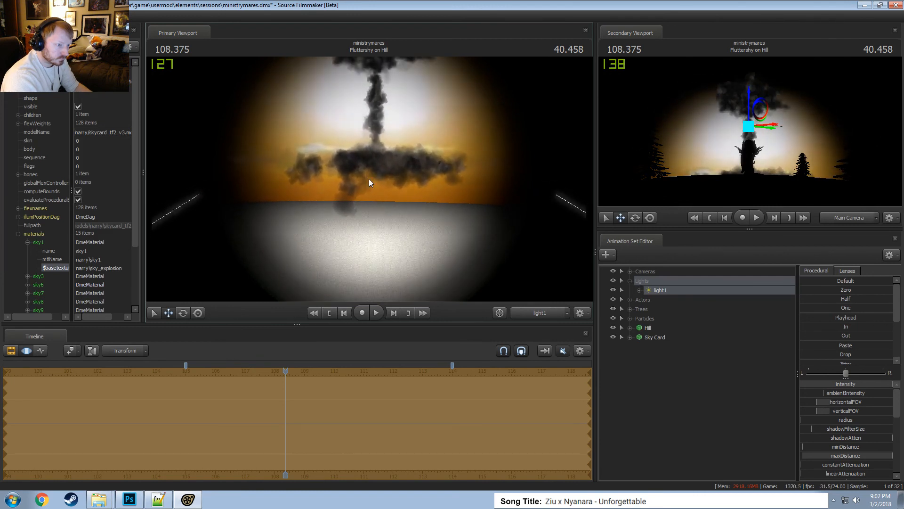
key("F2")
key("F3")
Re-aim light1 and widen its field of view to about 67 degrees to cover the whole skycard in the shot, committing the change.
left_click_drag(374, 177, 374, 215)
scroll(374, 177, "down", 3)
scroll(374, 177, "down", 6)
scroll(374, 178, "down", 8)
scroll(374, 195, "down", 2)
scroll(374, 198, "up", 5)
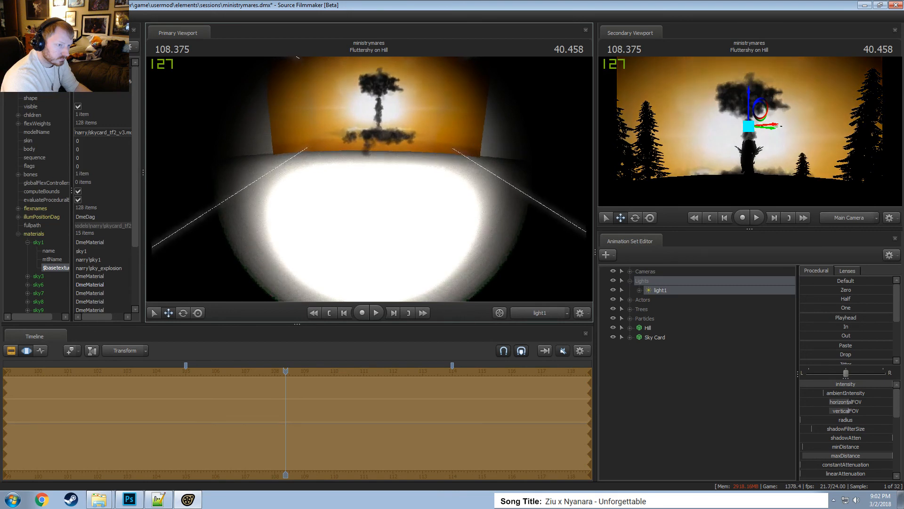
left_click_drag(508, 217, 507, 212)
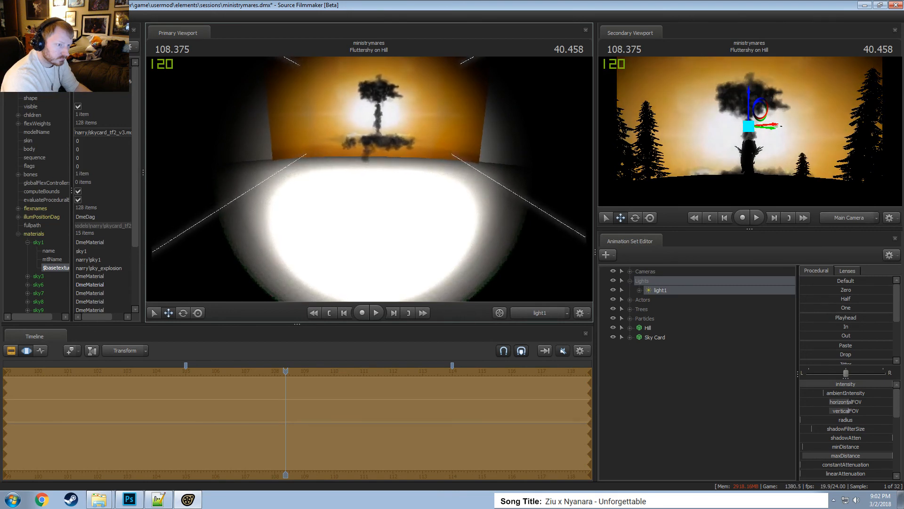
key("F2")
key("F3")
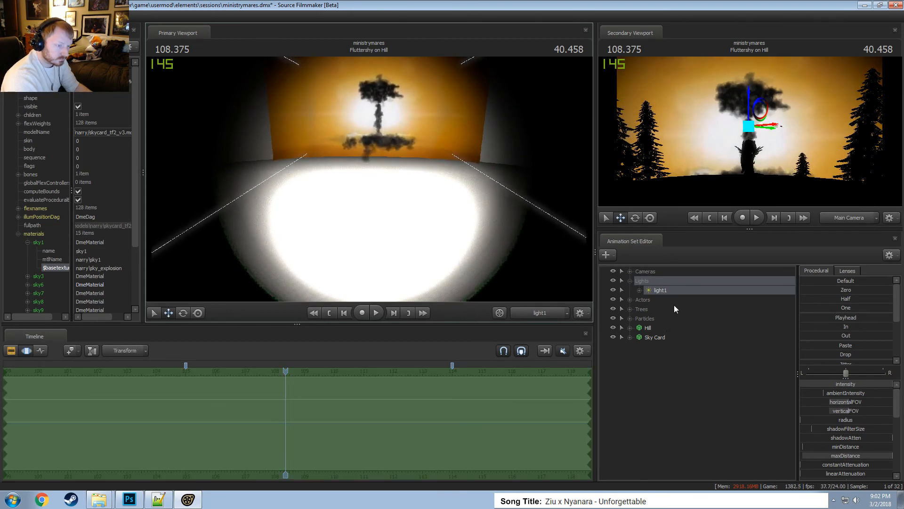
Rename the light1 animation set as Sky Card Main.
right_click(663, 290)
left_click(675, 295)
type("Main ")
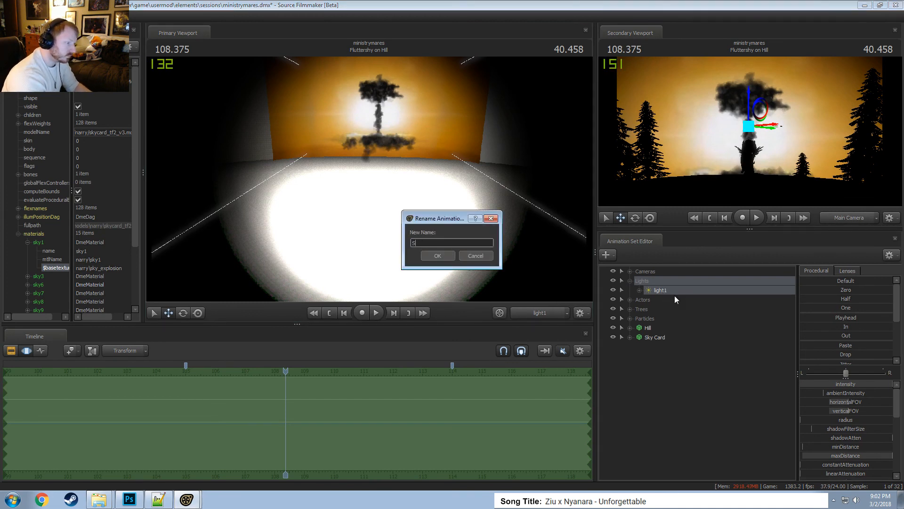
type("Card Main")
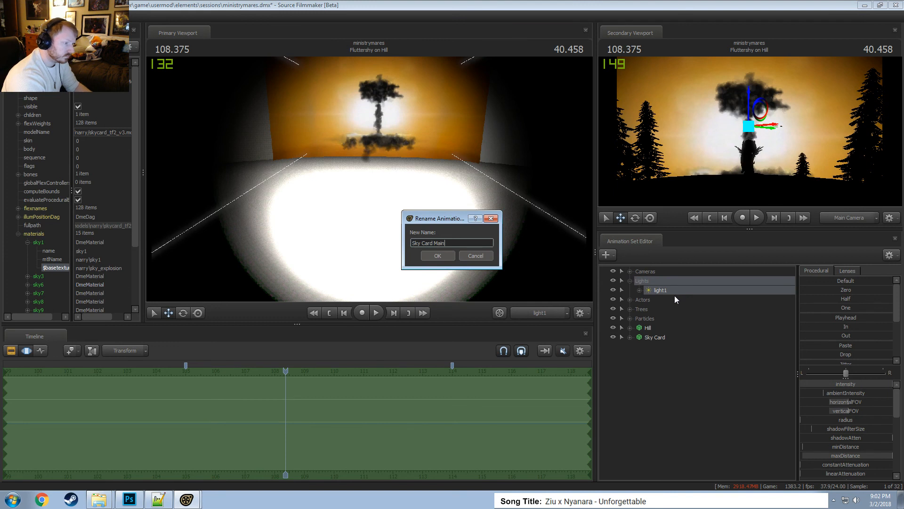
key("Return")
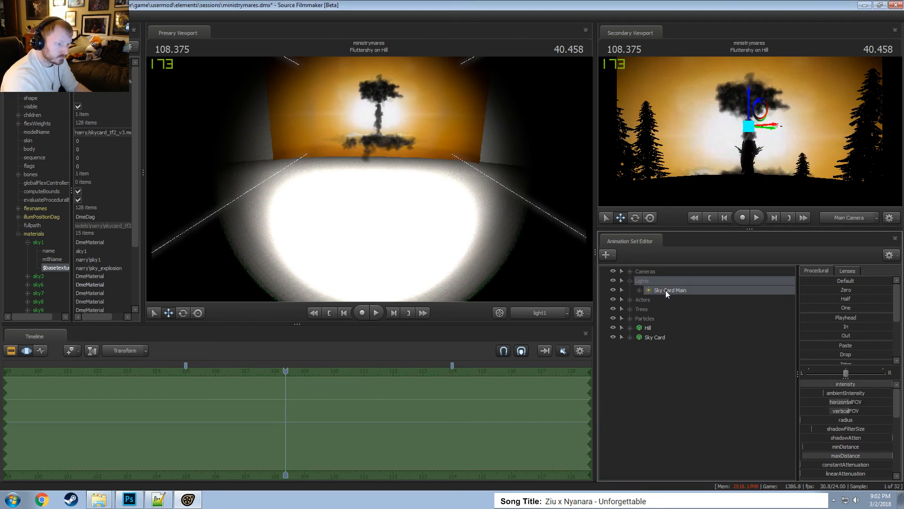
Duplicate the Sky Card Main light by copying and pasting its animation set.
right_click(666, 290)
left_click(643, 374)
right_click(643, 375)
left_click(688, 426)
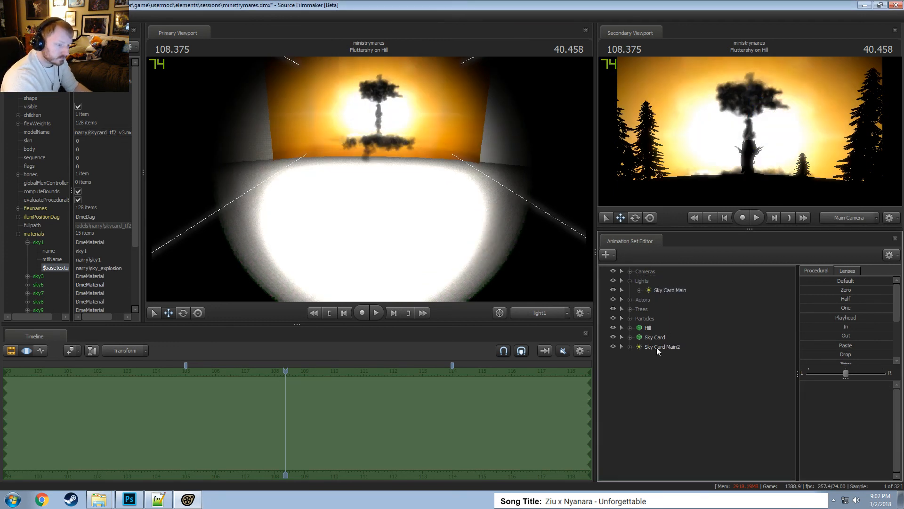
right_click(658, 347)
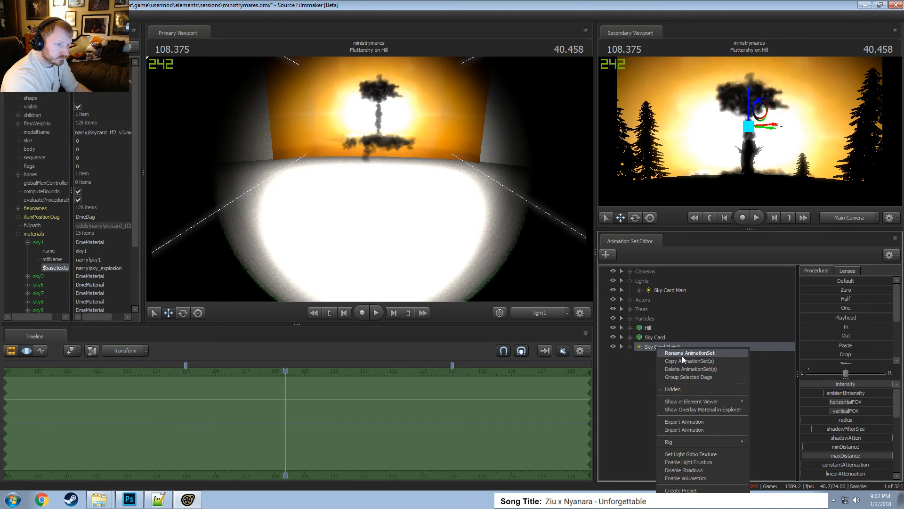
left_click(640, 361)
Edit the maximum of Sky Card Main's intensity slider range and return to the Motion Editor.
left_click(670, 291)
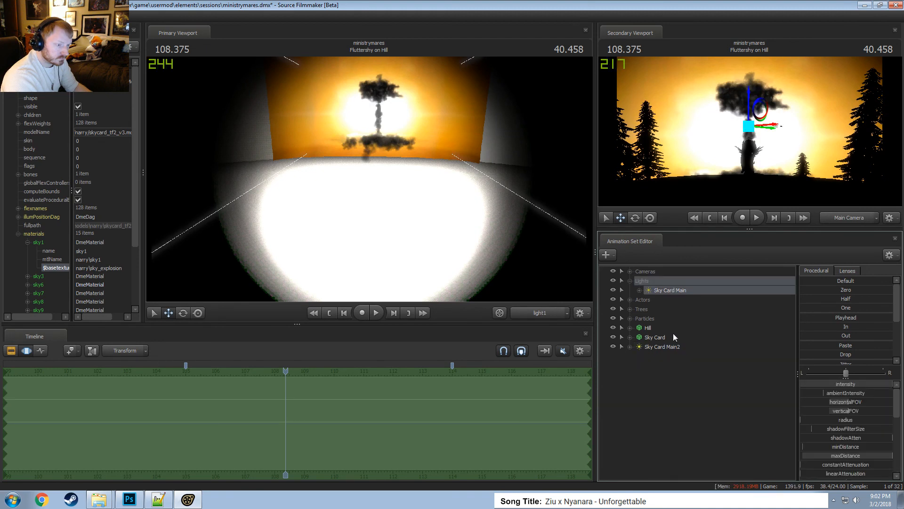
left_click(668, 347)
left_click(677, 291)
key("F2")
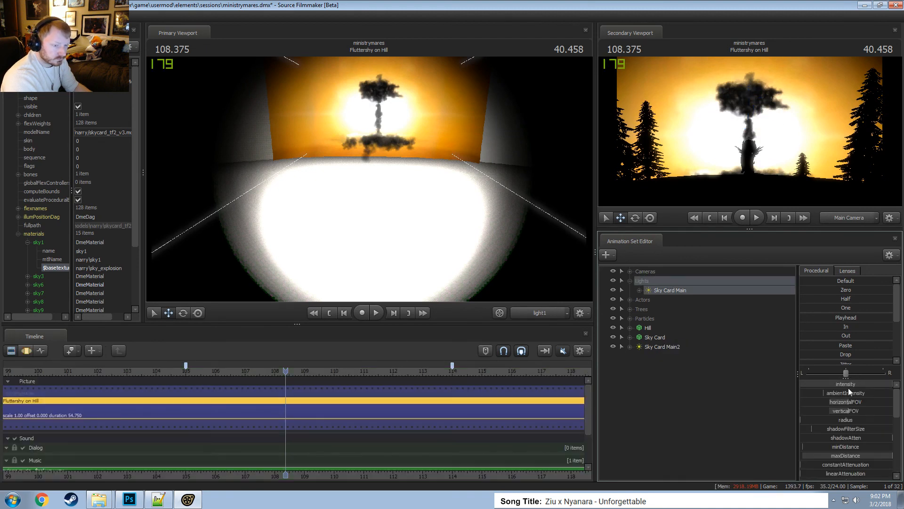
right_click(848, 385)
left_click(853, 394)
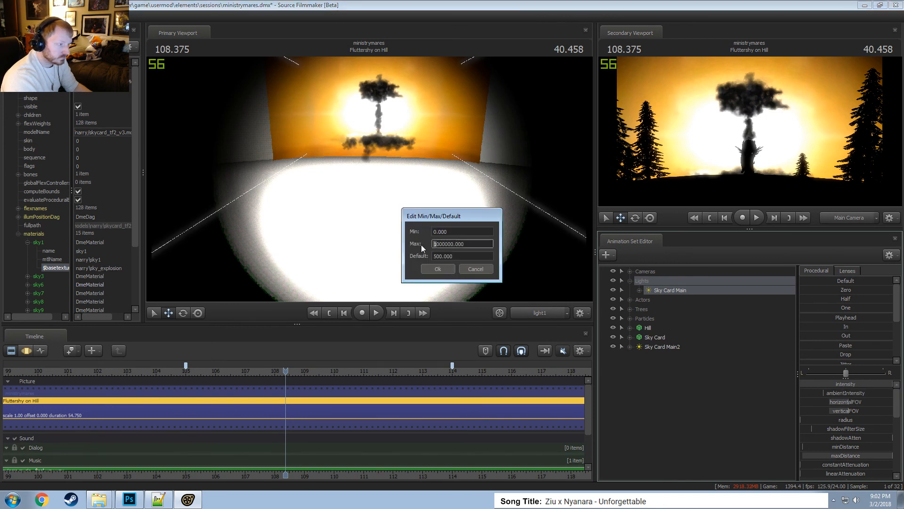
key("Return")
key("F3")
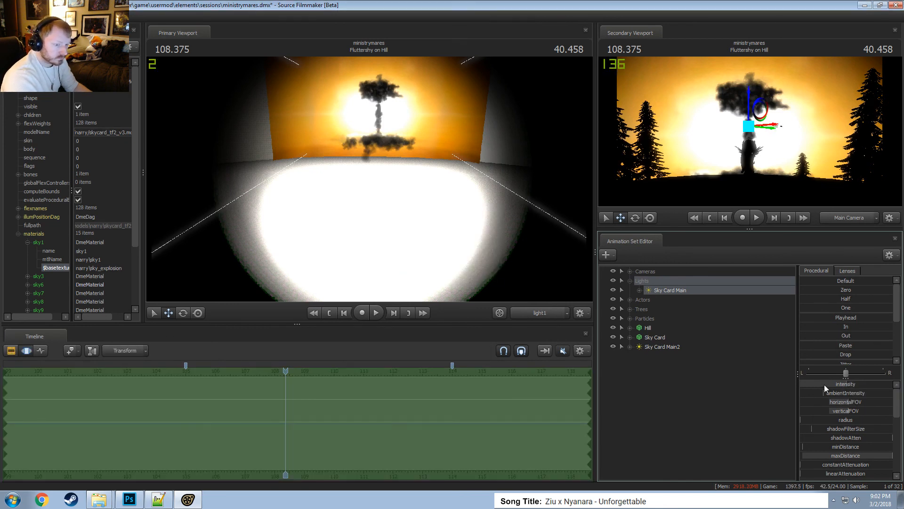
Show Sky Card Main2's light in the Element Viewer, enable uberlight and shift the playhead to 108.291.
left_click(668, 346)
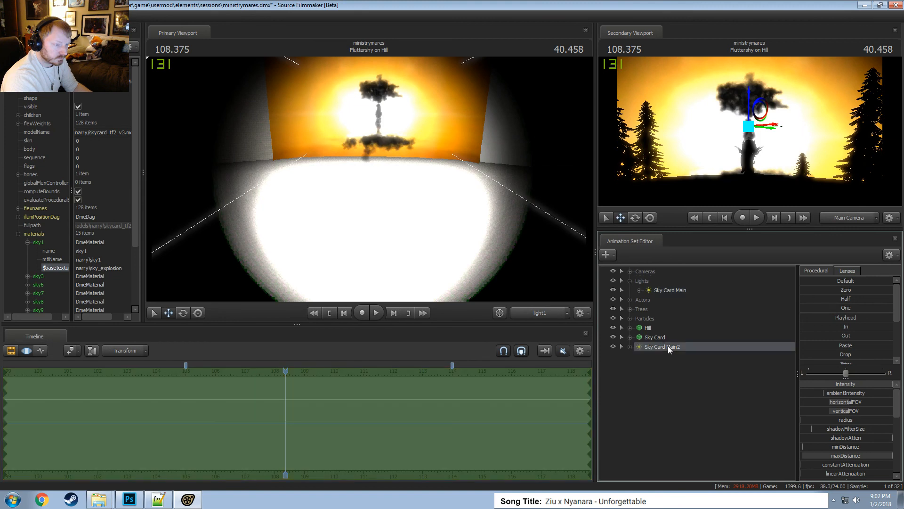
right_click(671, 345)
mouse_move(716, 399)
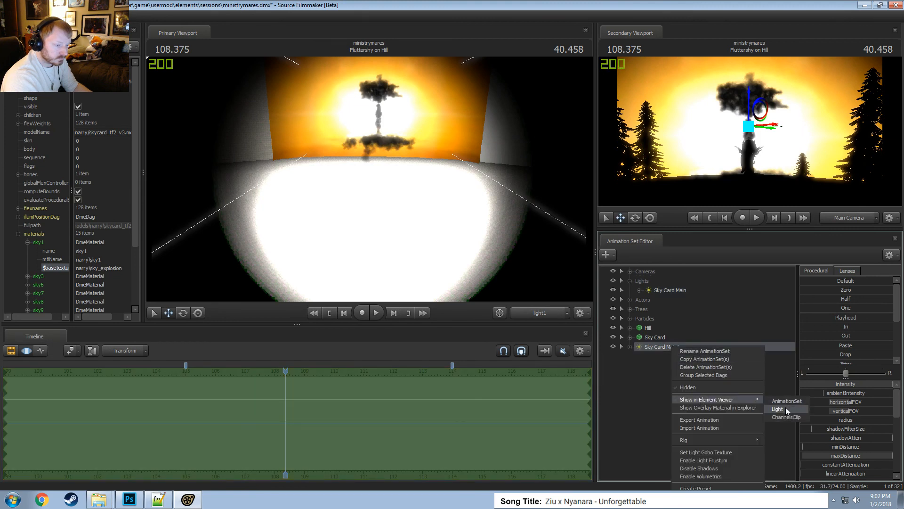
left_click(786, 408)
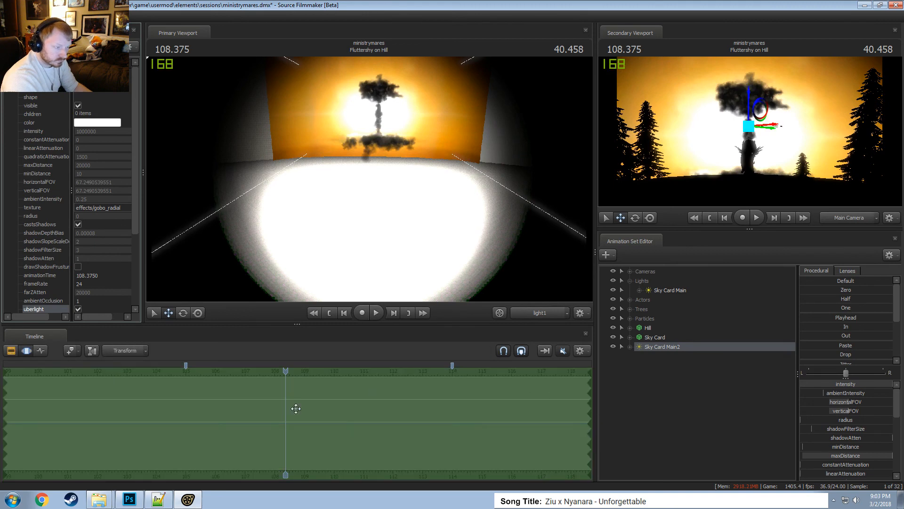
left_click_drag(286, 370, 283, 371)
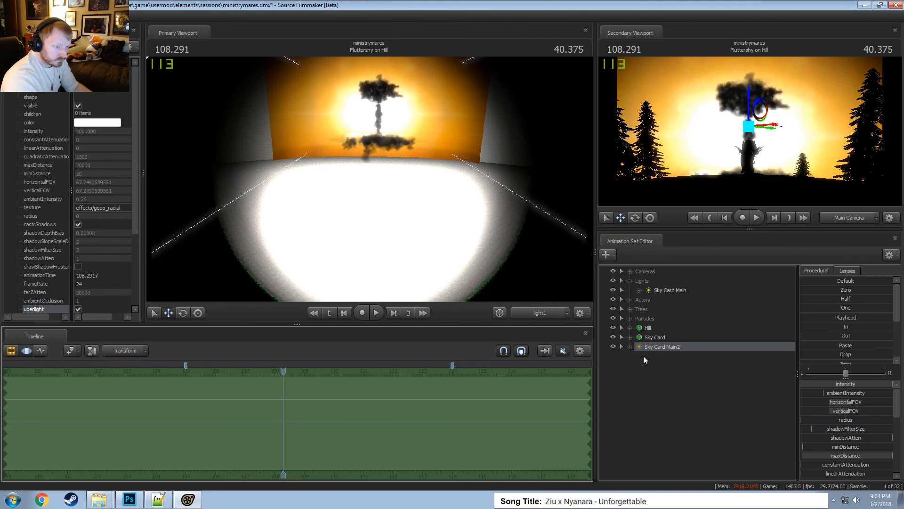
View Sky Card Main2 in the primary viewport, try moving the light and undo that move.
key("ctrl+1")
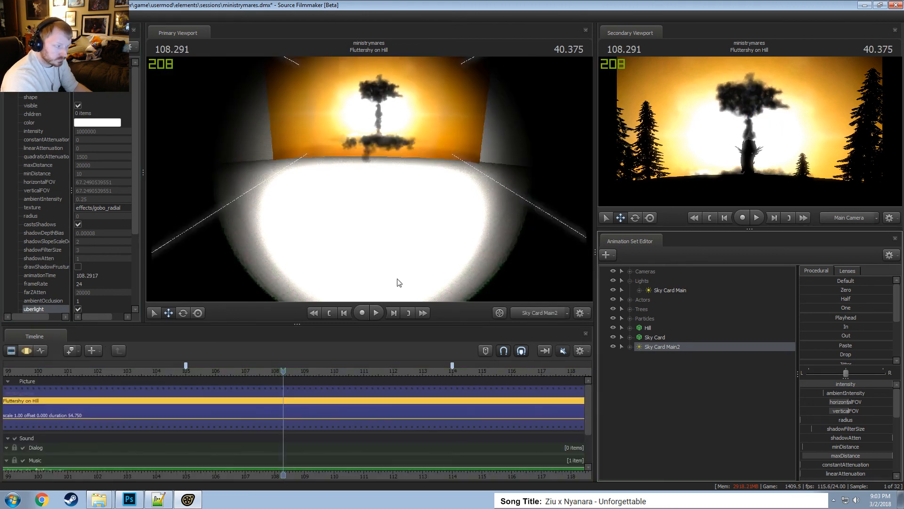
key("F3")
left_click_drag(390, 284, 362, 209)
key("ctrl+z")
Set the maximum of Sky Card Main2's cutOff slider range to 20000 and raise cutOff to that limit.
scroll(825, 459, "down", 3)
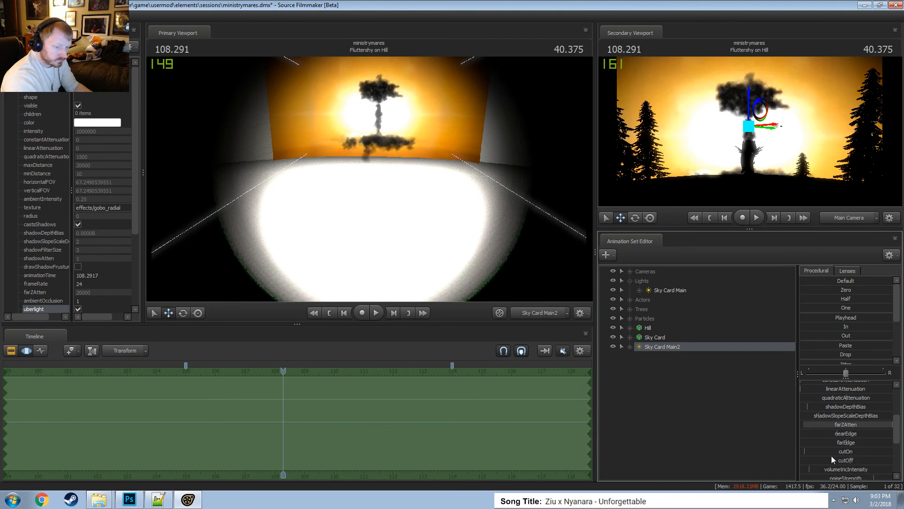
right_click(835, 456)
left_click(848, 473)
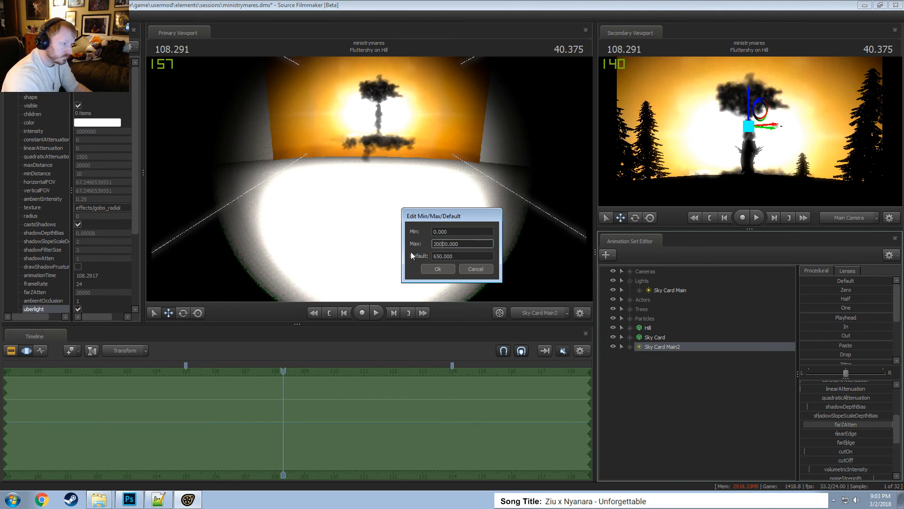
key("Return")
left_click_drag(813, 459, 819, 459)
scroll(842, 441, "down", 2)
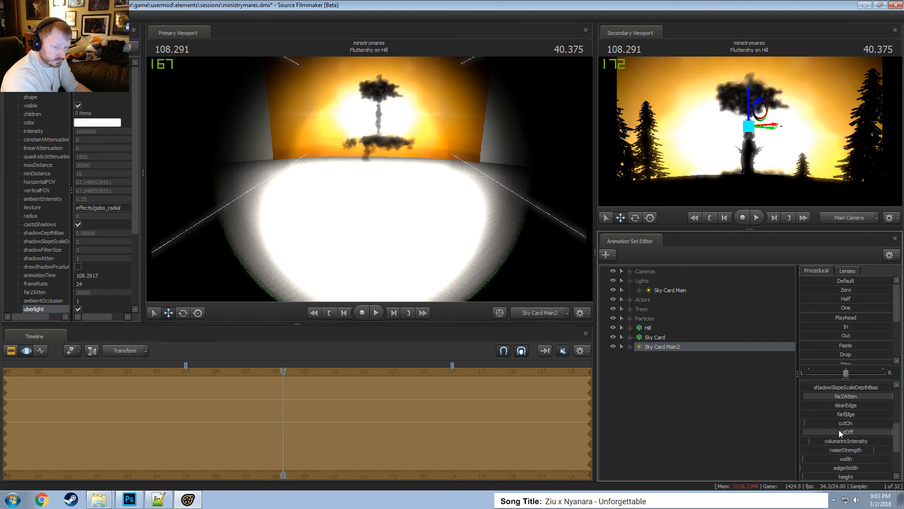
left_click_drag(848, 431, 846, 431)
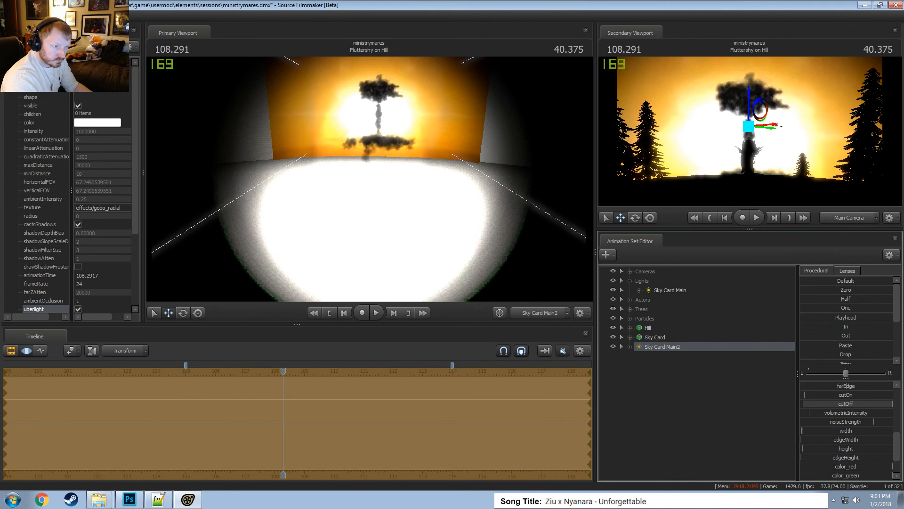
Lower Sky Card Main's intensity, and re-aim Sky Card Main2 with its field of view narrowed to about 25 degrees around the explosion.
left_click(682, 290)
mouse_move(844, 383)
left_mouse_down()
mouse_move(788, 382)
mouse_move(780, 402)
left_mouse_up()
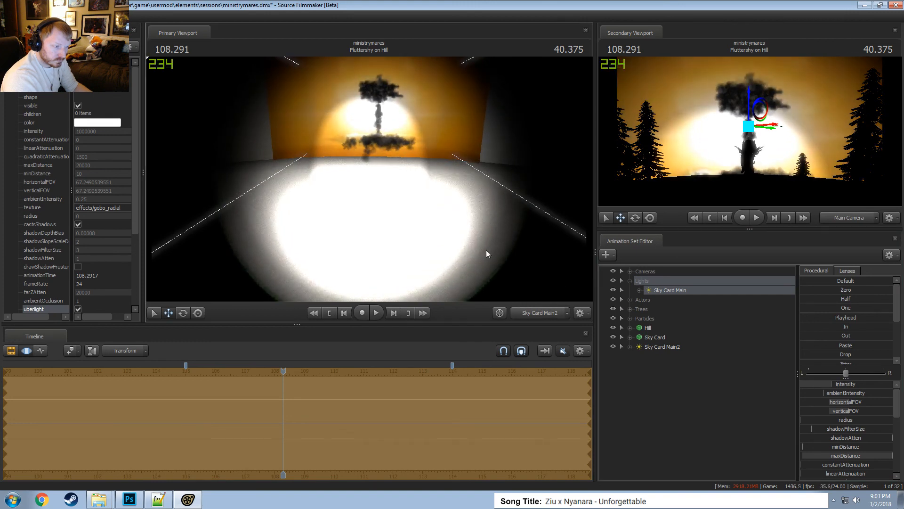
left_click(665, 346)
left_click_drag(348, 167, 352, 120)
scroll(357, 137, "up", 11)
scroll(355, 123, "up", 10)
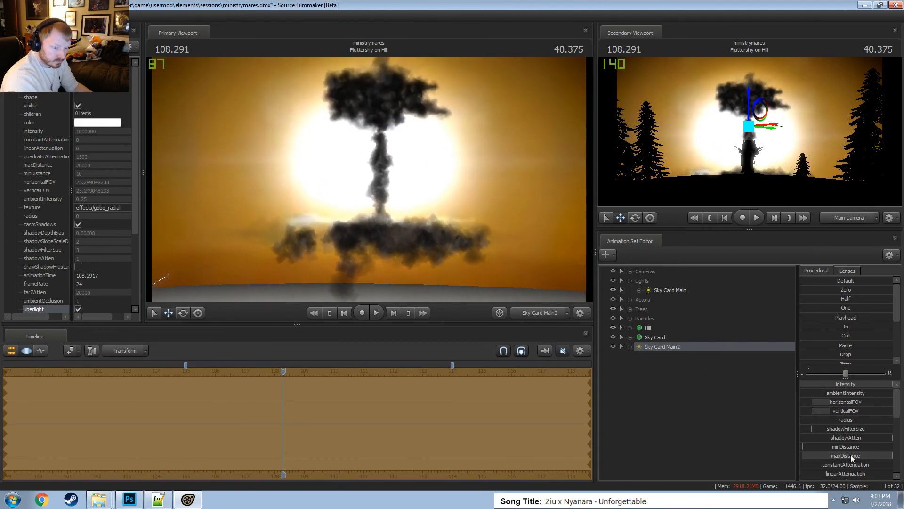
Increase Sky Card Main2's edgeHeight and width to shape its round beam around the mushroom cloud.
scroll(850, 454, "down", 6)
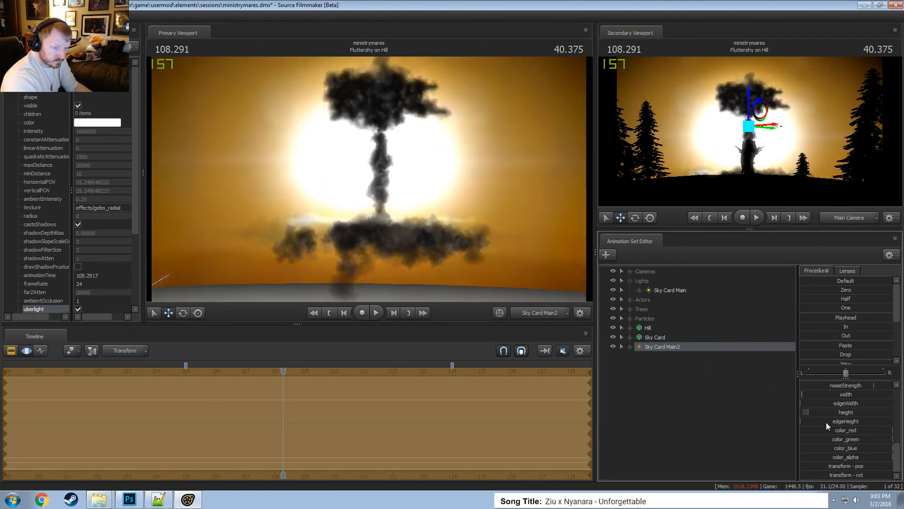
left_click_drag(826, 422, 832, 394)
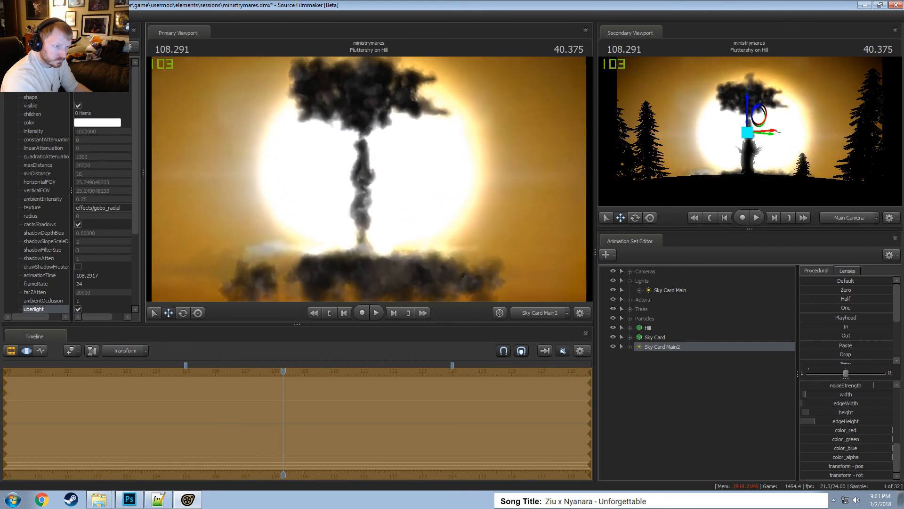
Widen Sky Card Main2's field of view to about 40 degrees and re-aim it so the mushroom cloud stays centred in the beam.
scroll(369, 179, "down", 10)
left_click_drag(369, 179, 368, 148)
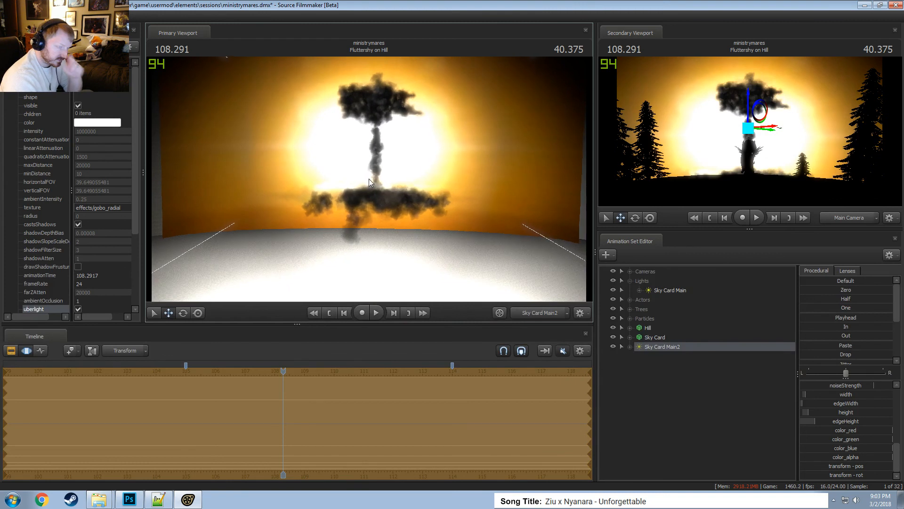
left_click_drag(371, 215, 375, 206)
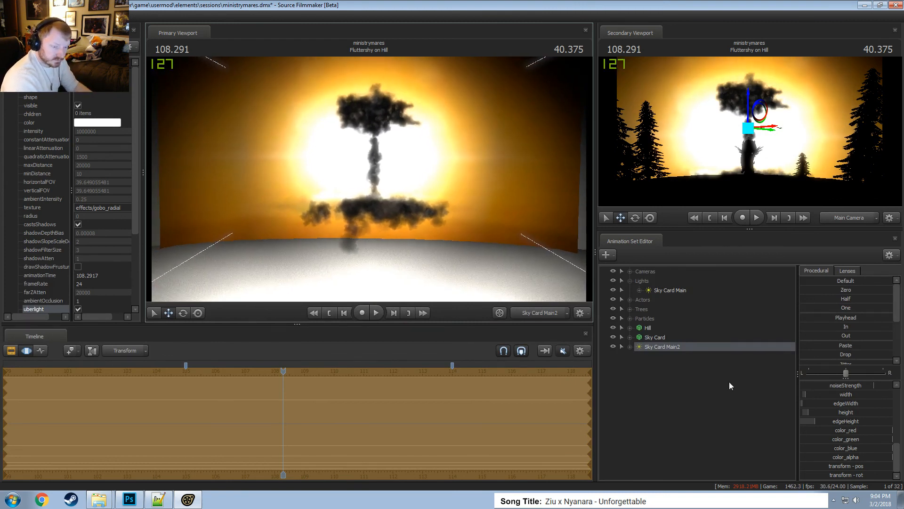
Lower Sky Card Main2's cutOff and width slightly to tighten the glow around the explosion.
scroll(843, 401, "up", 5)
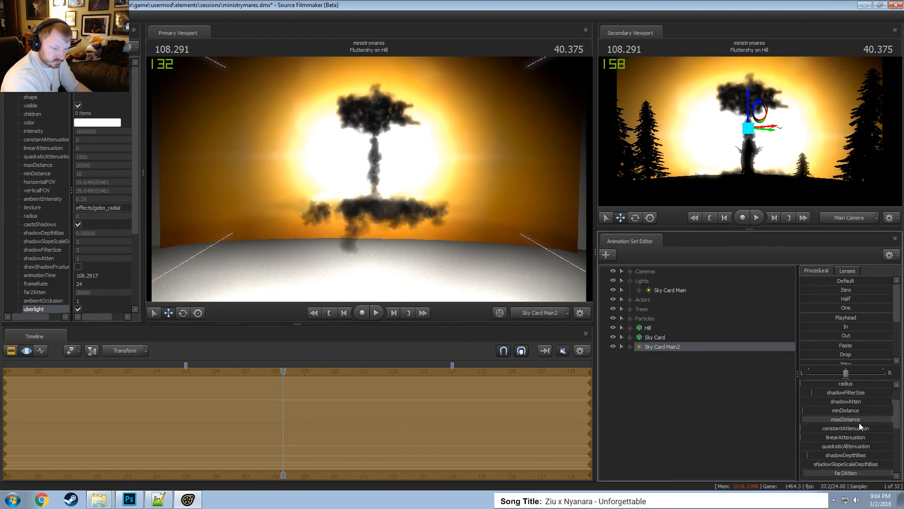
scroll(856, 448, "down", 2)
scroll(856, 448, "down", 3)
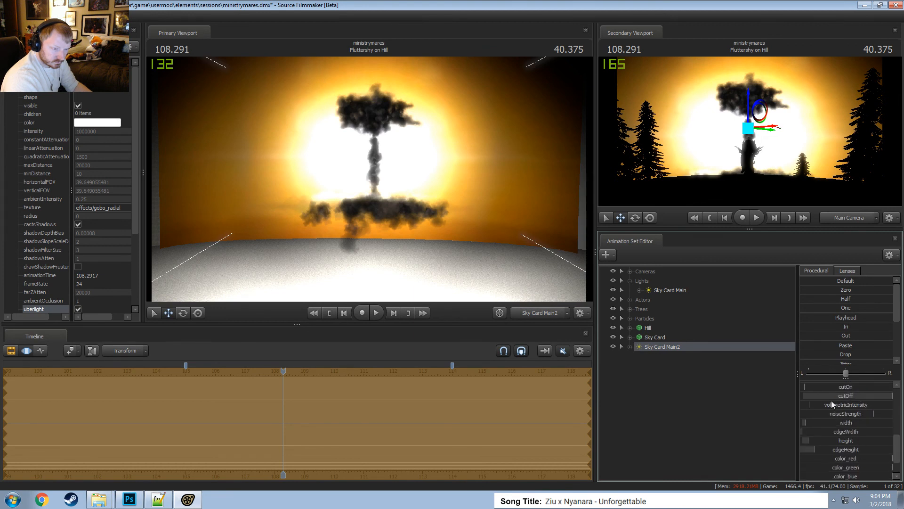
mouse_move(839, 396)
left_mouse_down()
mouse_move(798, 396)
mouse_move(828, 396)
left_mouse_up()
left_click_drag(852, 425, 848, 426)
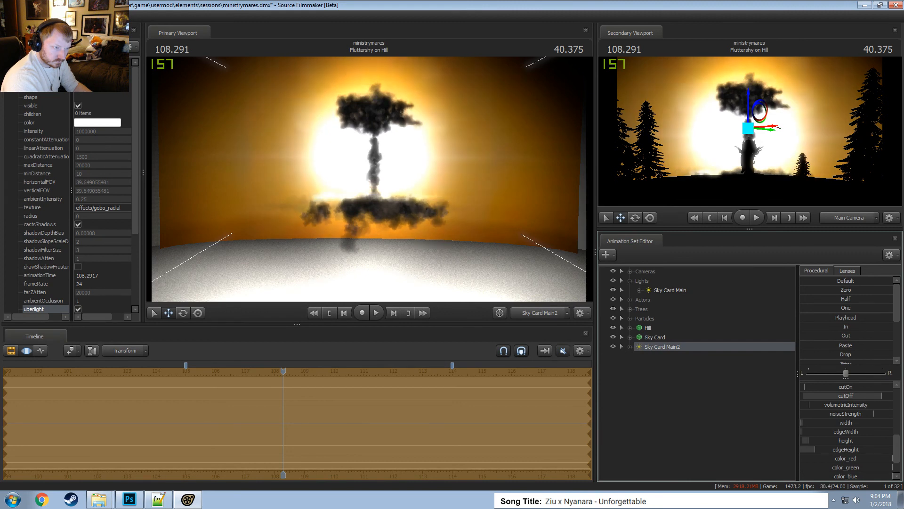
Lower the slider range maximums of Sky Card Main2's edgeWidth and width for finer control.
right_click(843, 436)
left_click(861, 443)
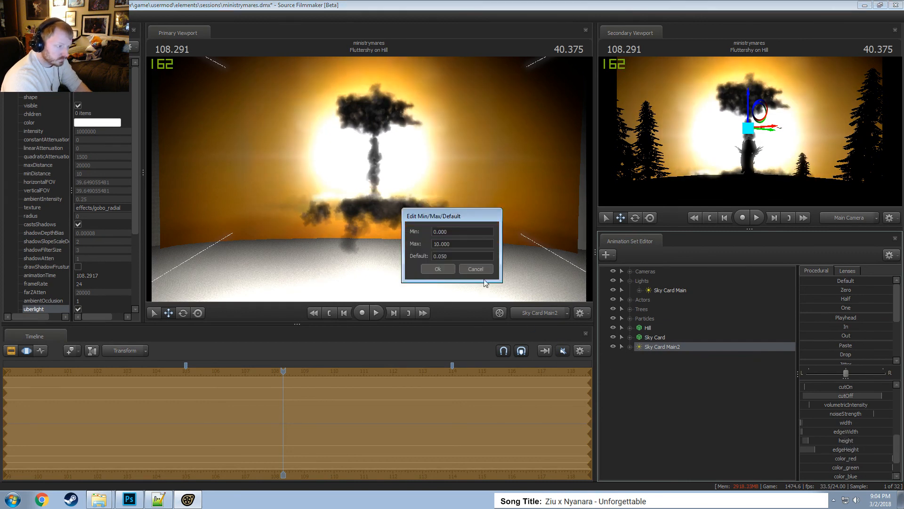
left_click(437, 270)
right_click(828, 424)
left_click(848, 431)
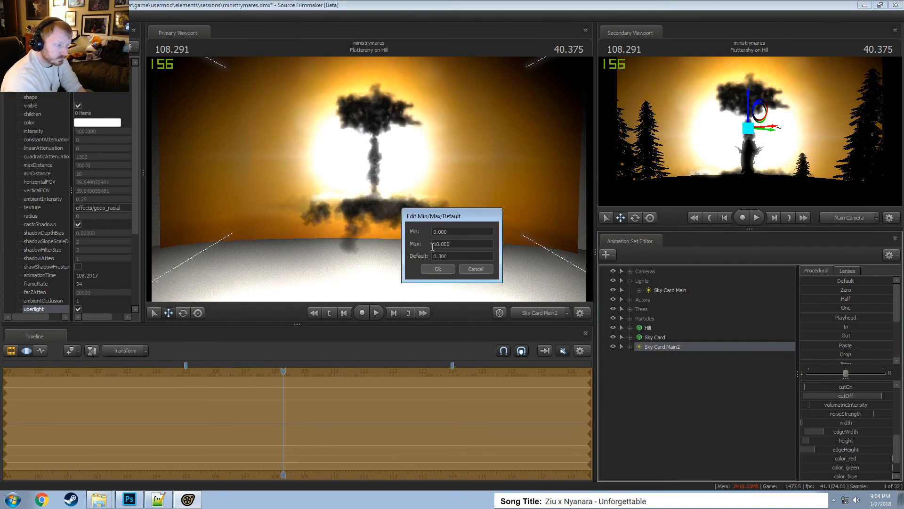
left_click(438, 270)
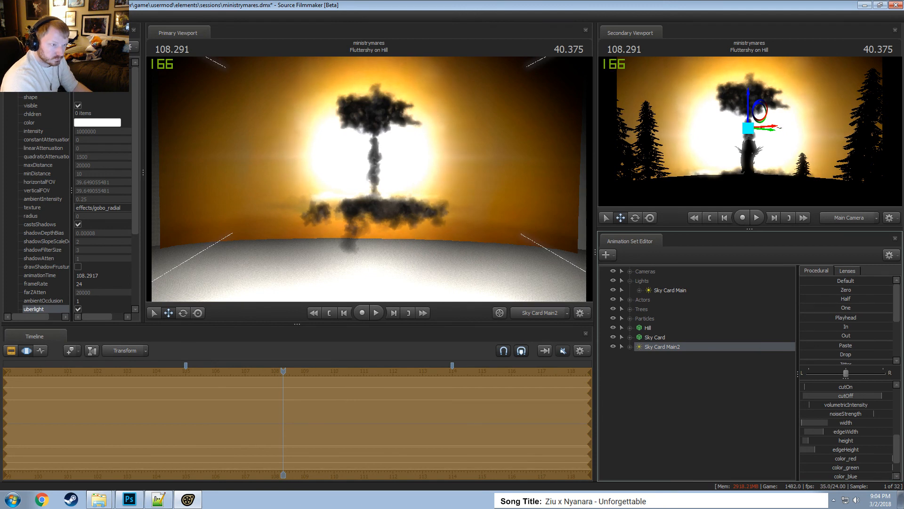
Try a narrower and a softer edgeWidth on Sky Card Main2, and reposition it with its field of view at about 43 degrees.
left_click_drag(824, 431, 806, 431)
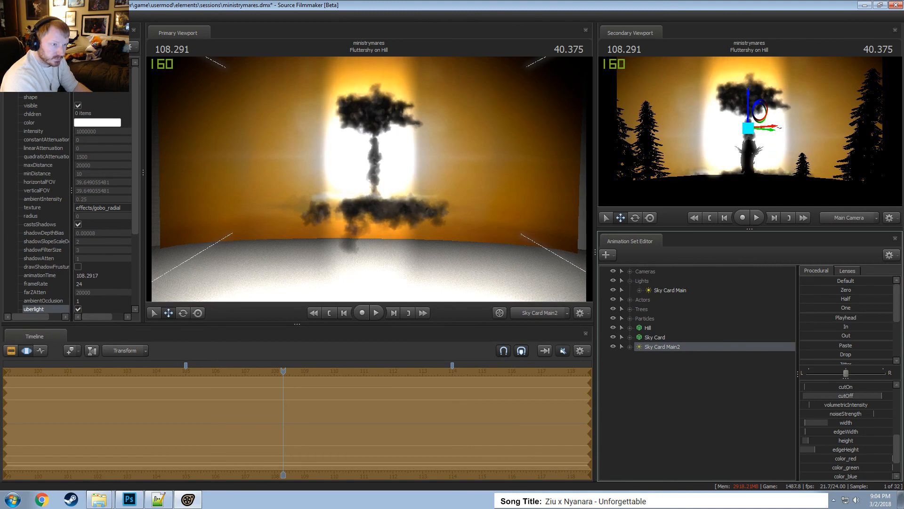
left_click_drag(808, 431, 820, 432)
mouse_move(370, 179)
left_mouse_down()
mouse_move(375, 228)
mouse_move(382, 151)
mouse_move(361, 231)
mouse_move(375, 176)
left_mouse_up()
scroll(375, 177, "down", 3)
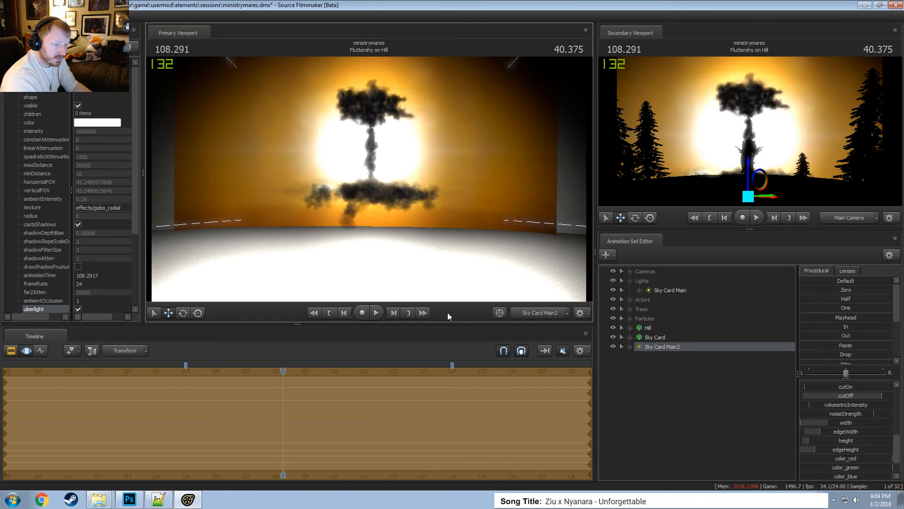
Delete the Sky Card Main2 light and raise Sky Card Main's intensity to its slider maximum.
right_click(655, 350)
left_click(674, 371)
left_click(669, 291)
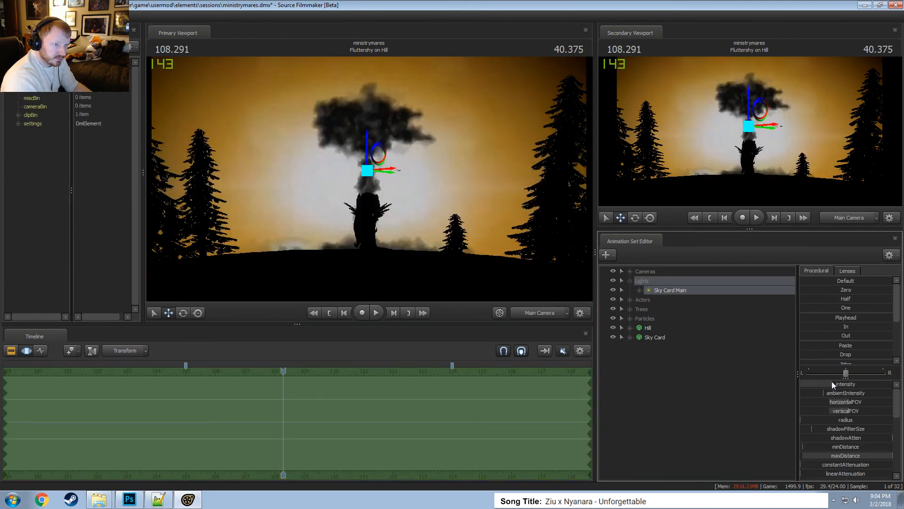
left_click_drag(831, 383, 894, 382)
key("F2")
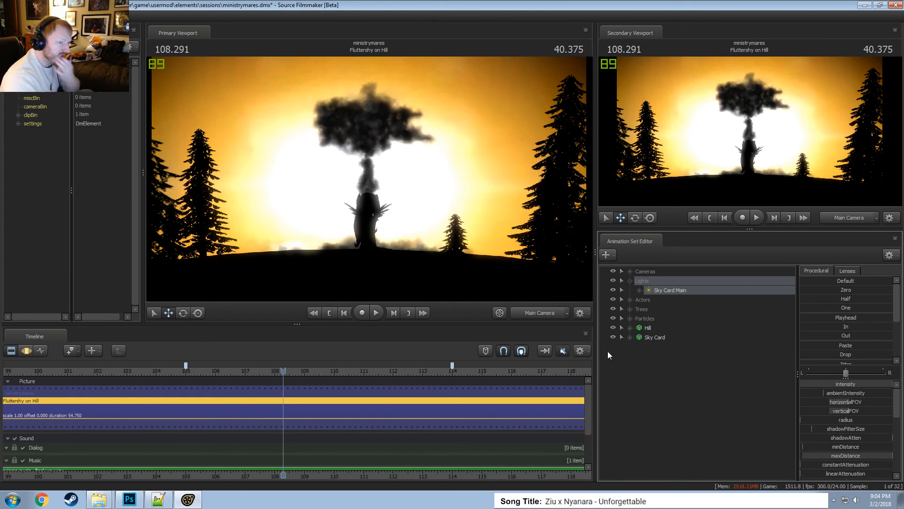
Switch the primary viewport from the main camera to the work camera and look around the lit scene.
key("F3")
key("F2")
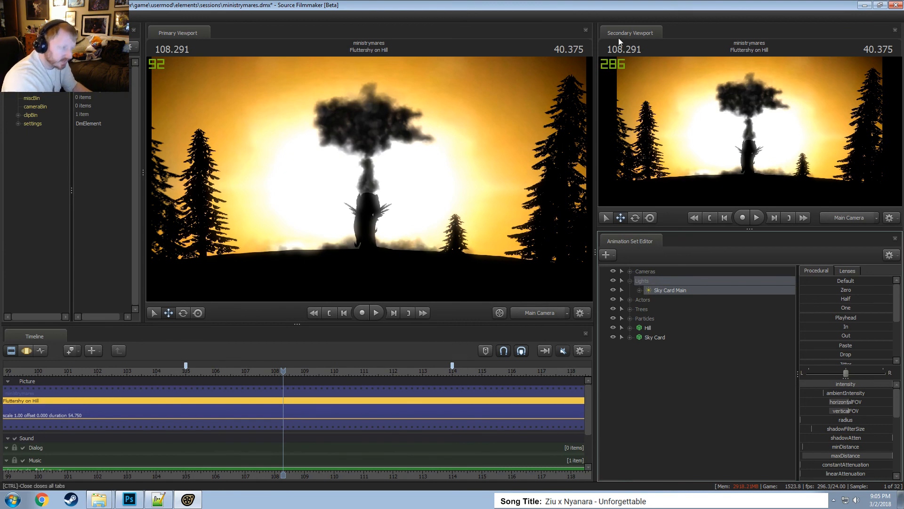
left_click(539, 313)
left_click_drag(485, 234, 481, 267)
key("s")
key("z")
left_click_drag(369, 179, 369, 182)
key("w")
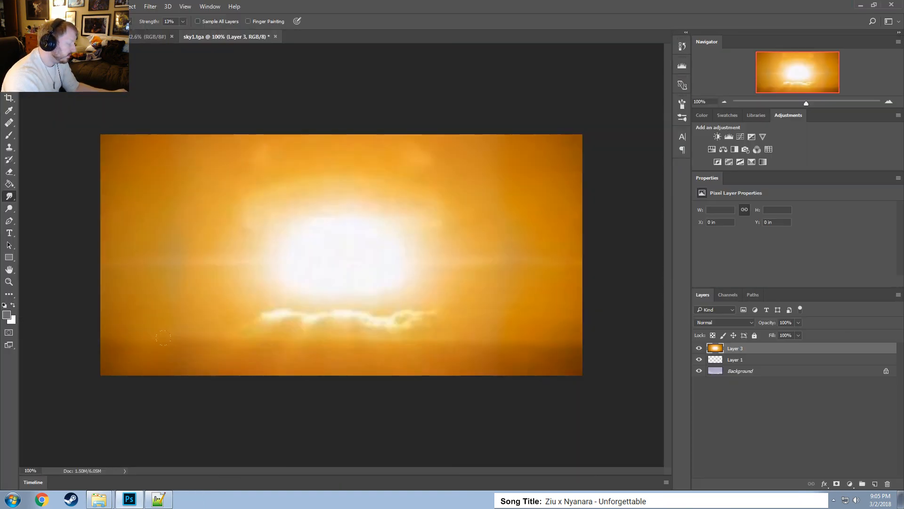
Close the sky1.tga image in Photoshop and exit the program.
left_click(275, 36)
left_click(472, 186)
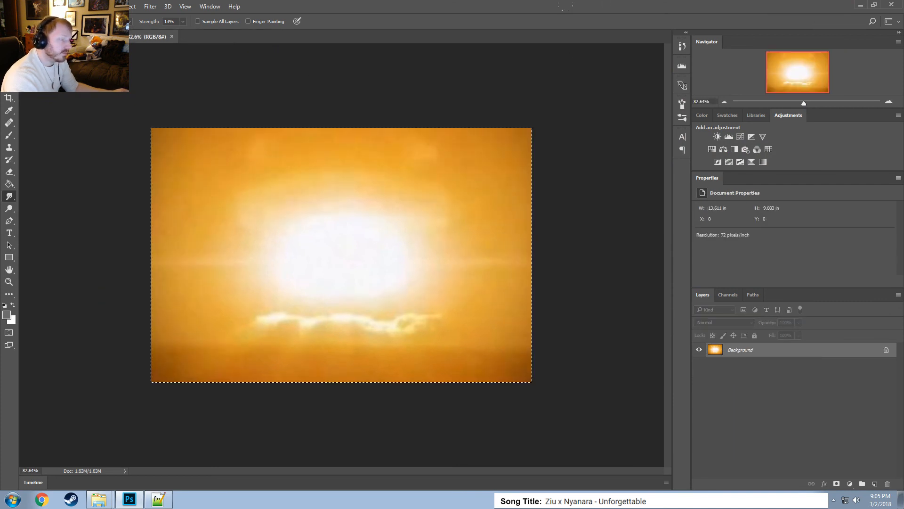
left_click(892, 4)
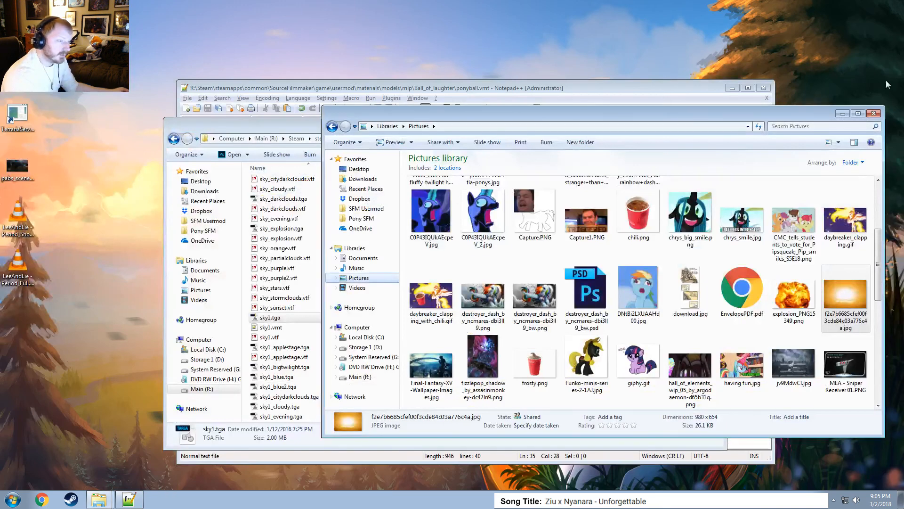
Close both file browser windows and the Notepad++ window showing ponyball.vmt.
left_click(873, 114)
left_click(715, 126)
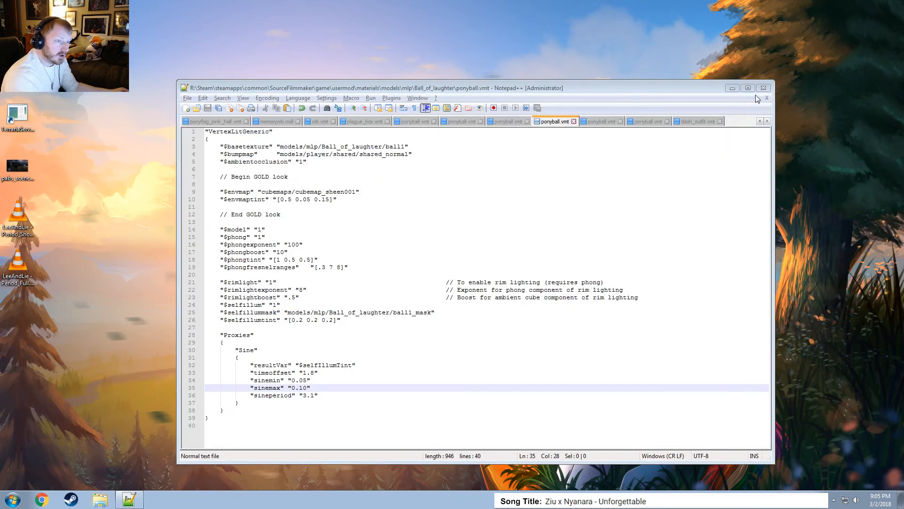
left_click(763, 88)
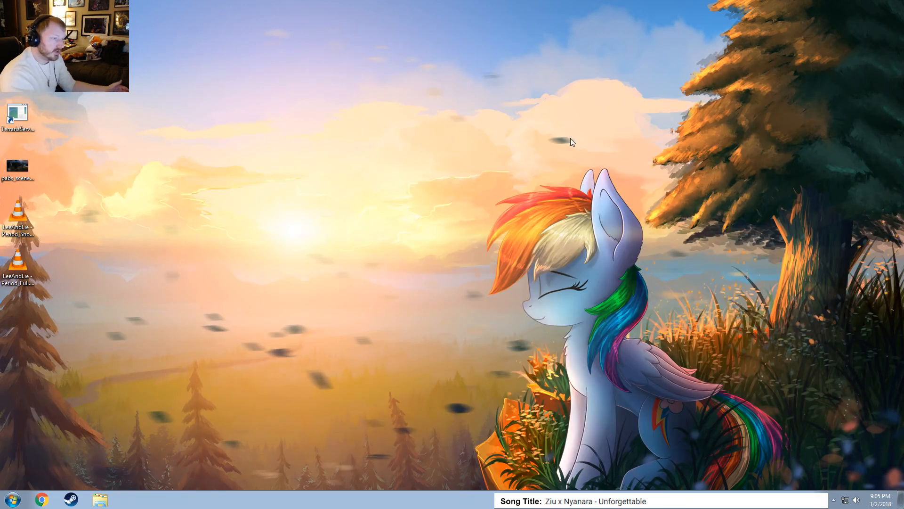